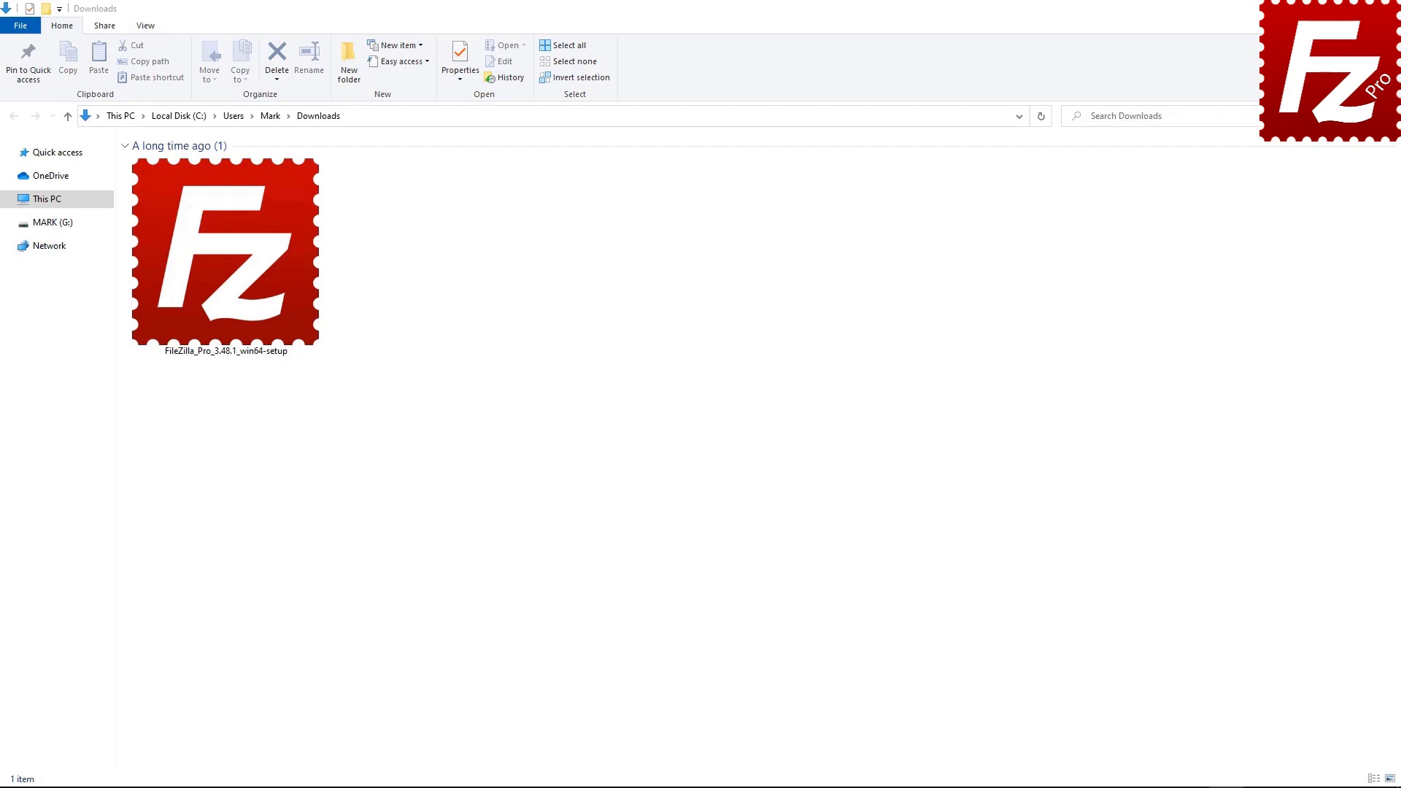
# Step: Run the FileZilla Pro setup file and approve its User Account Control prompt
pyautogui.doubleClick(212, 310)
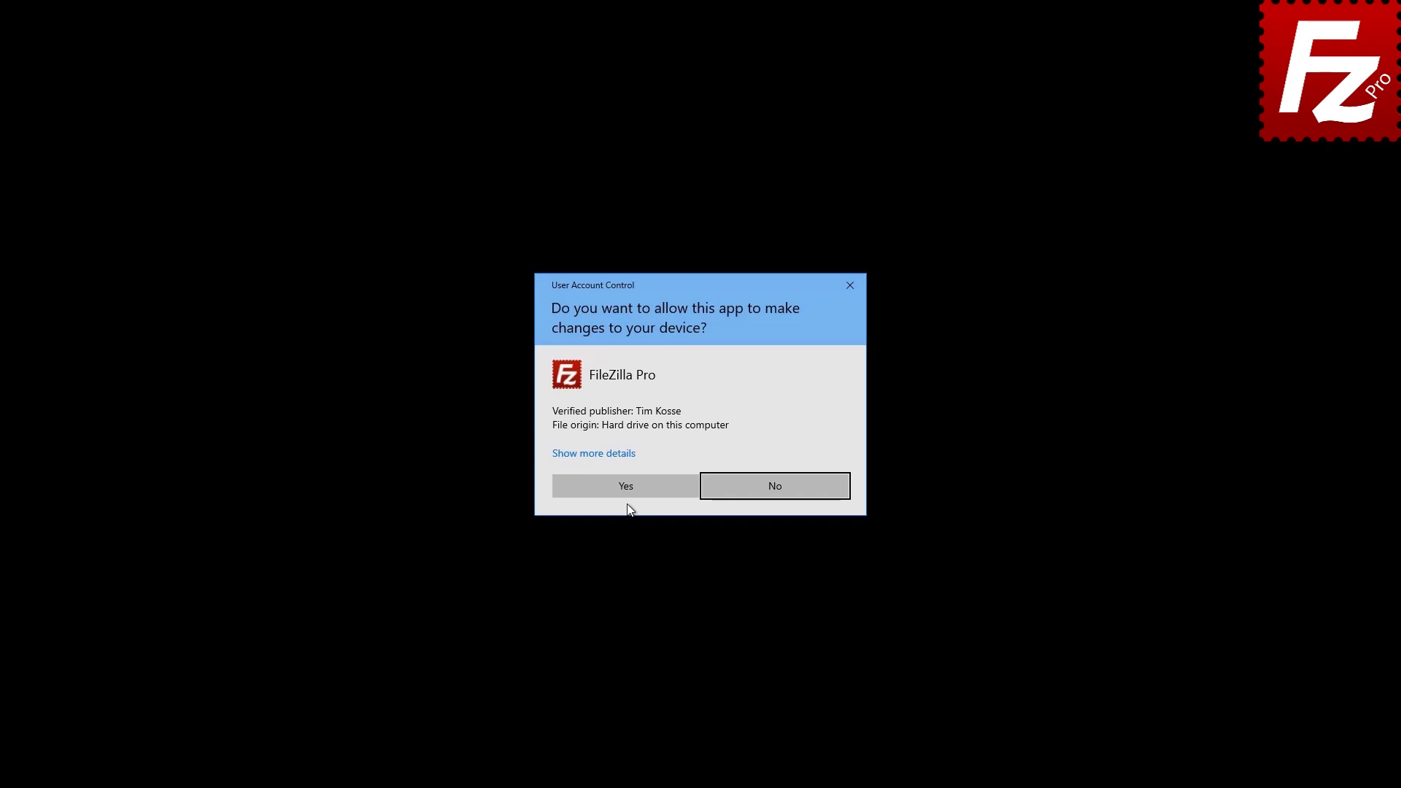
pyautogui.click(633, 485)
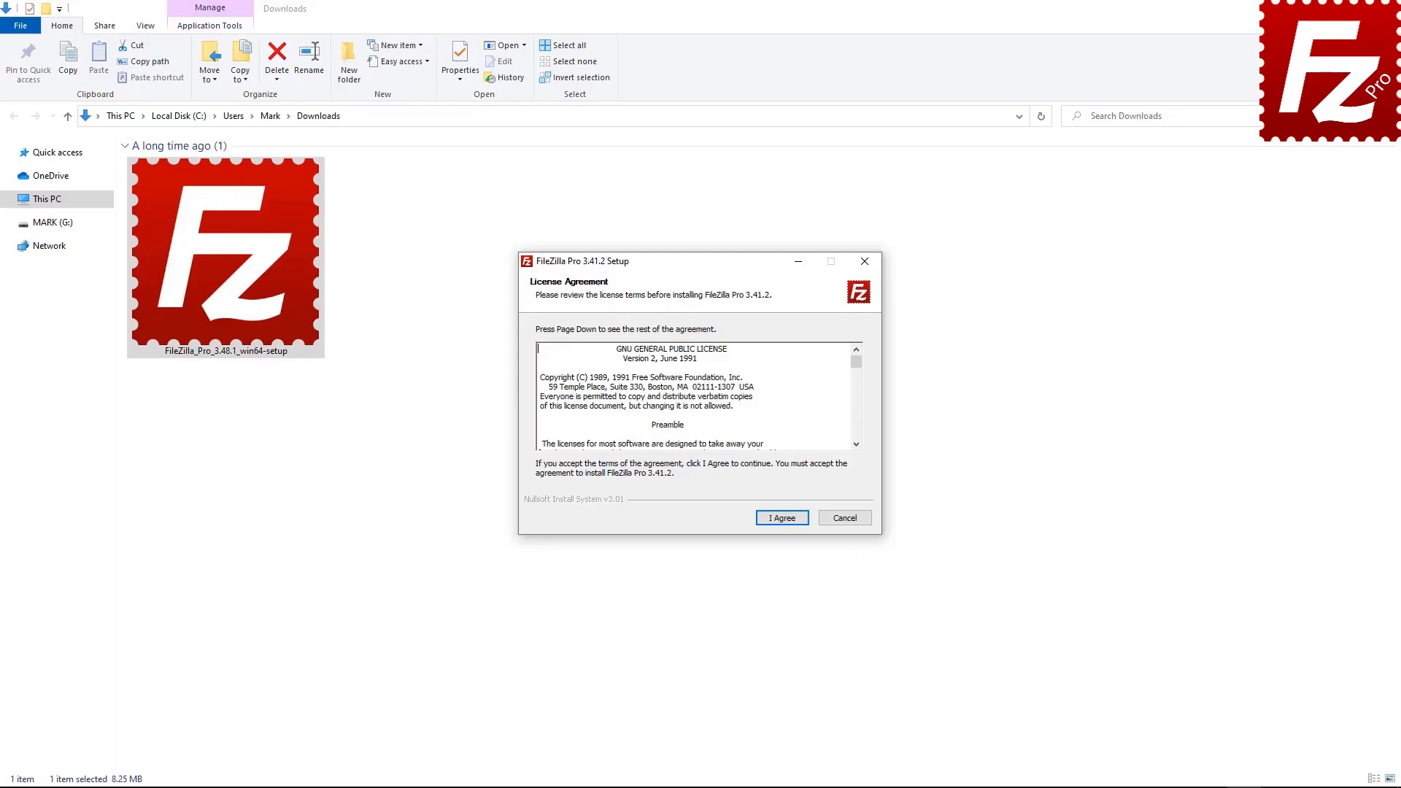
# Step: Accept the license, install for anyone using this computer, and add the Desktop Icon component
pyautogui.click(781, 519)
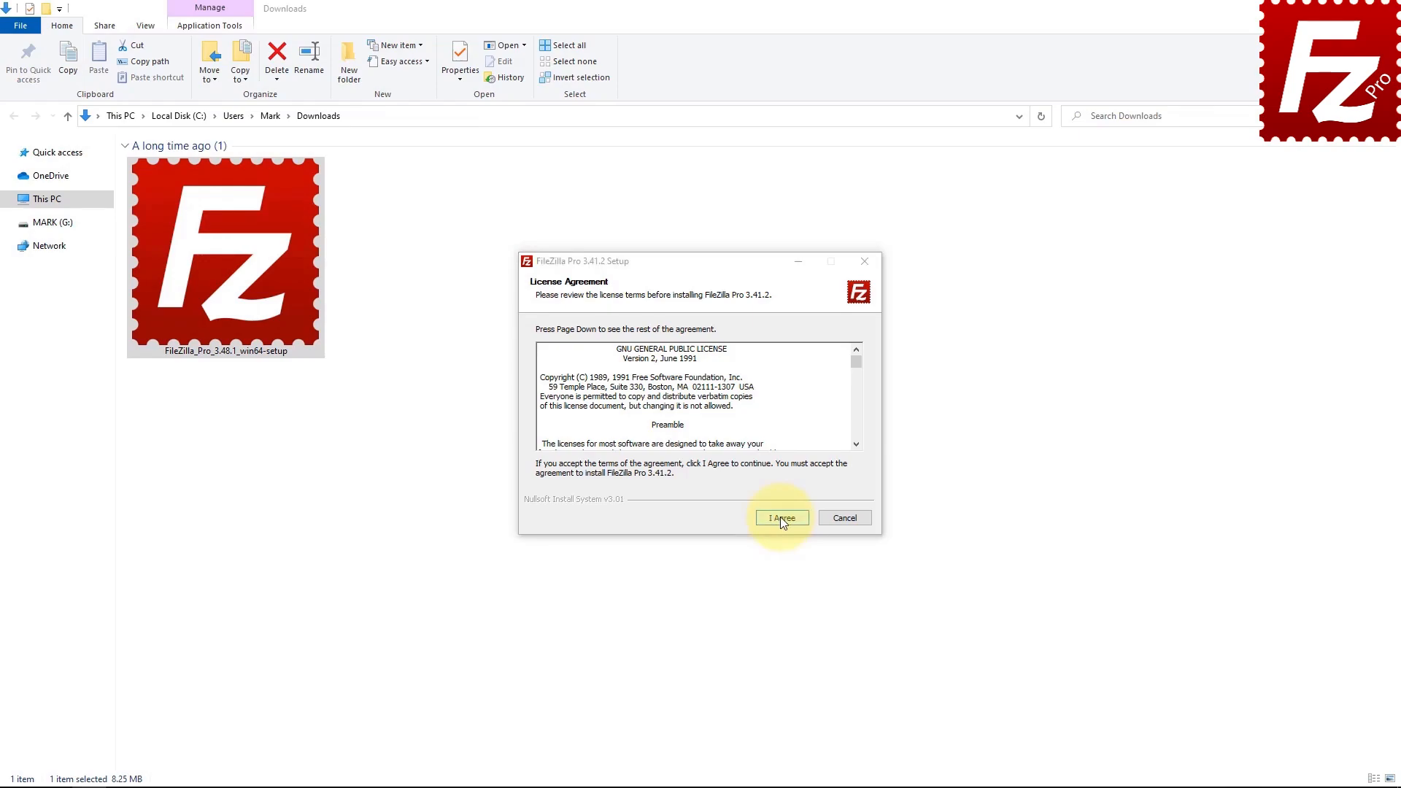
pyautogui.click(781, 518)
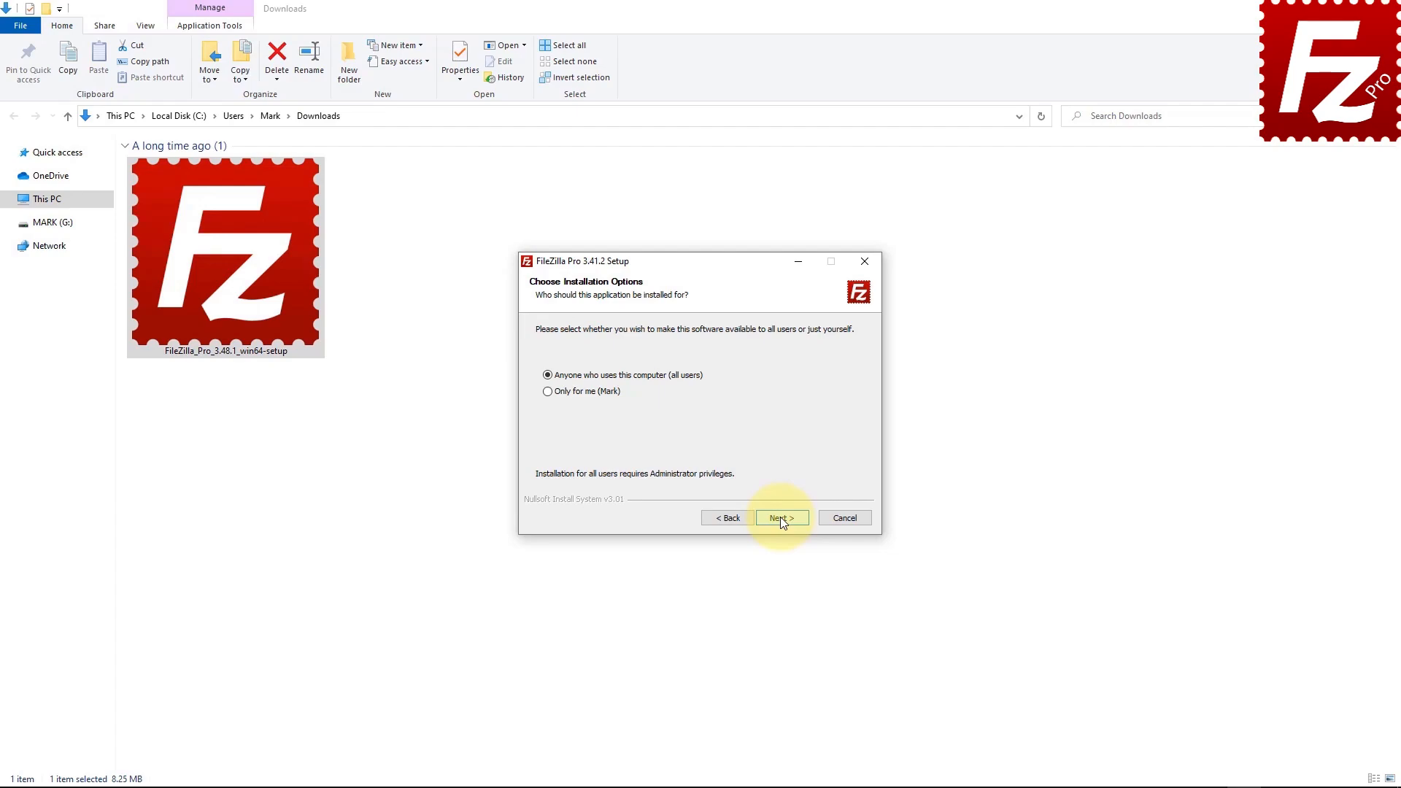
pyautogui.click(781, 518)
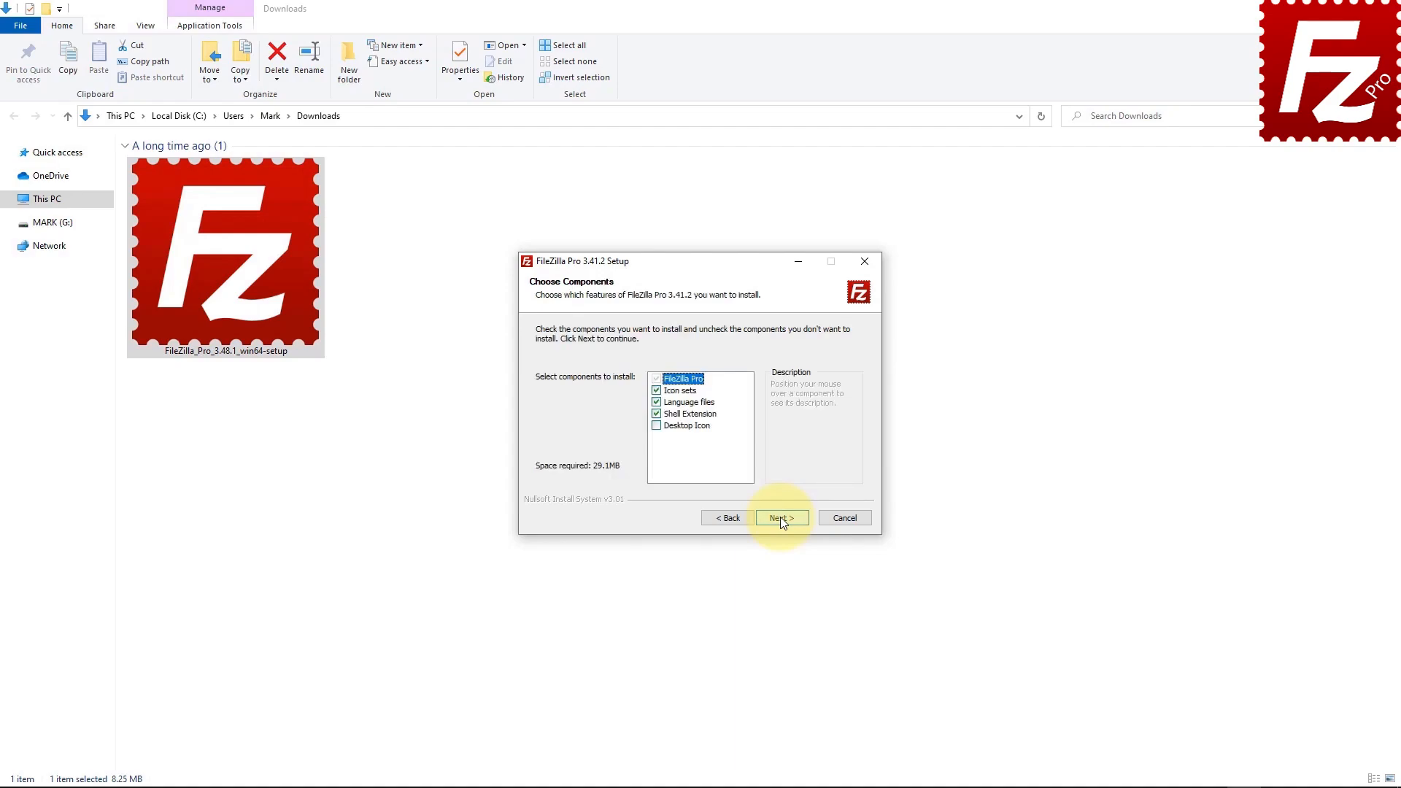
pyautogui.click(656, 427)
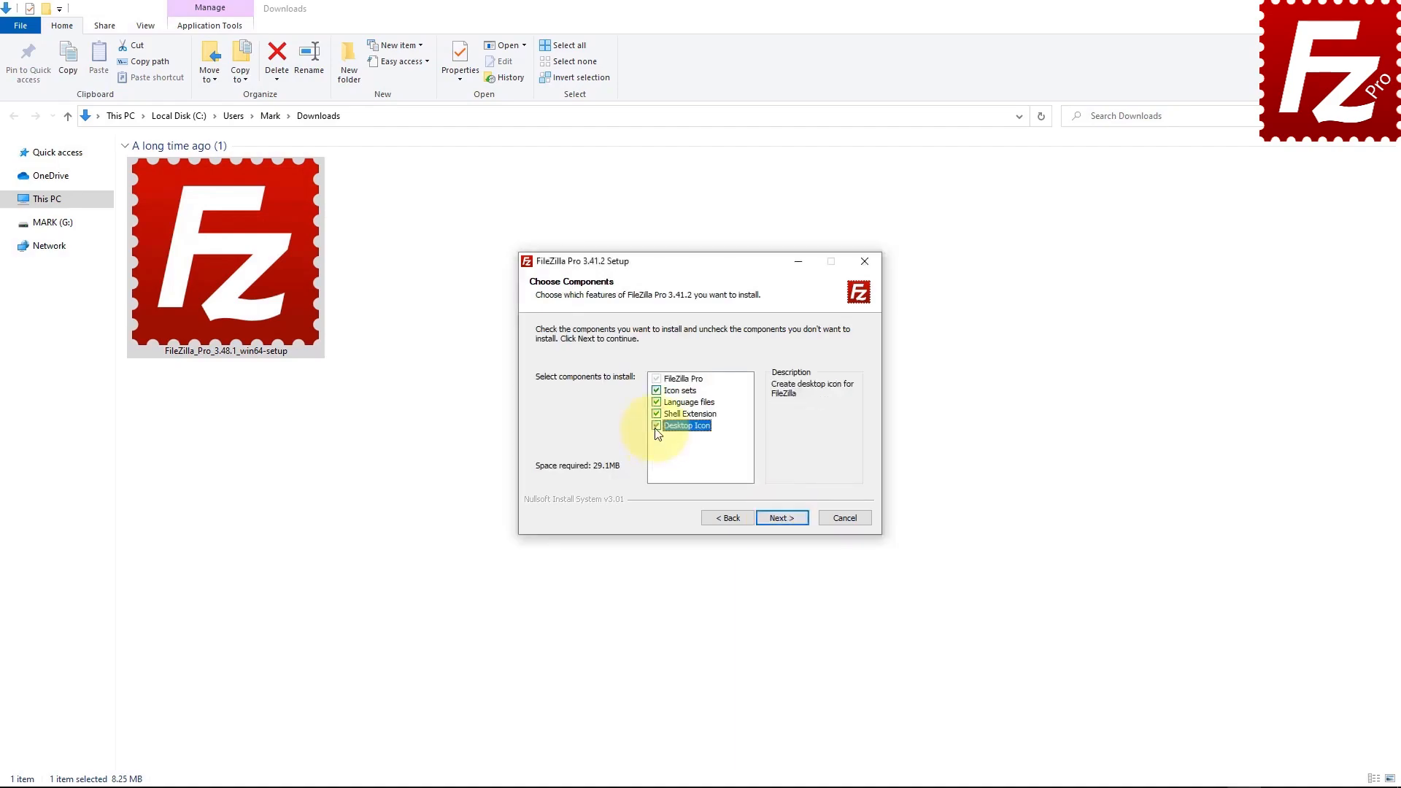
pyautogui.click(784, 519)
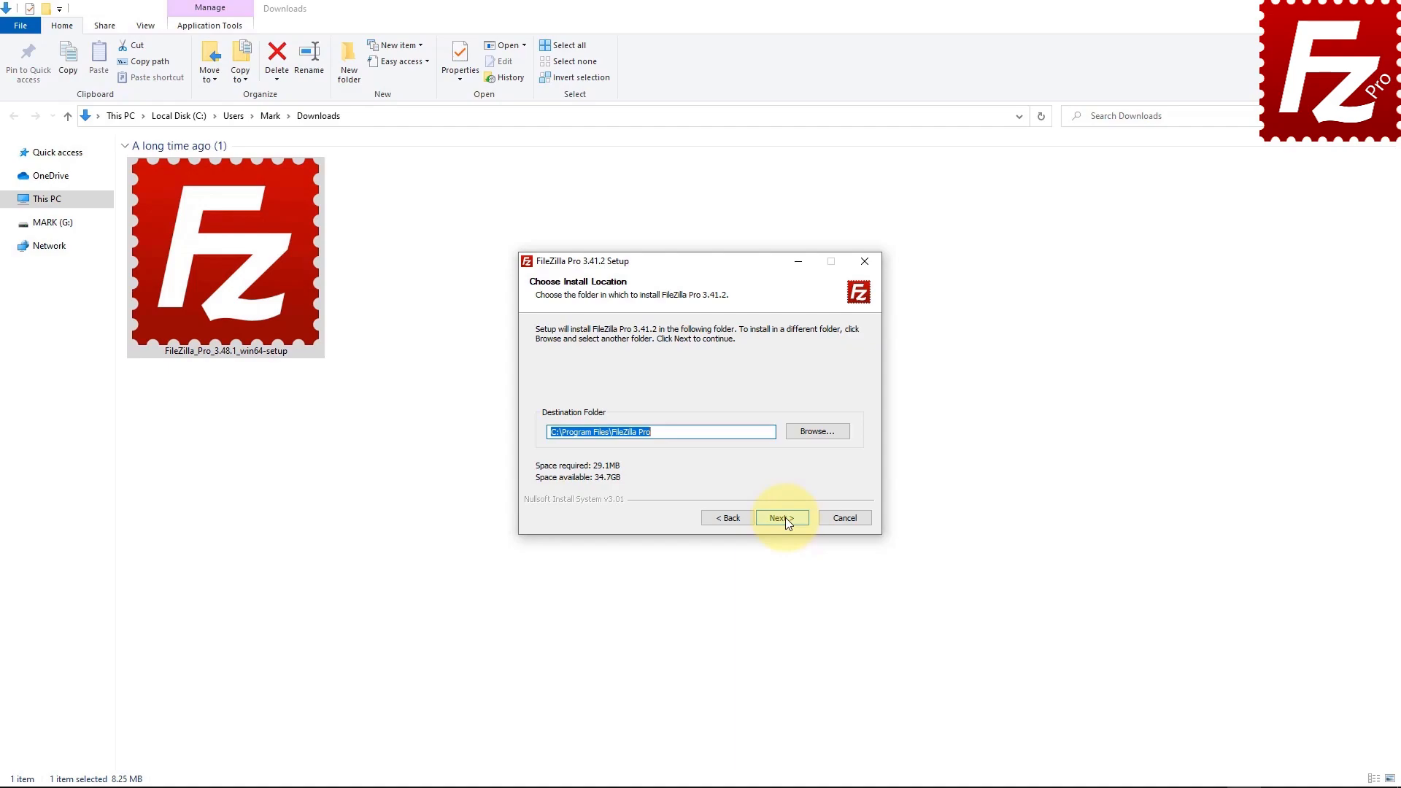
# Step: Install to C:\Program Files\FileZilla Pro with the default Start Menu folder and launch FileZilla on finish
pyautogui.click(784, 519)
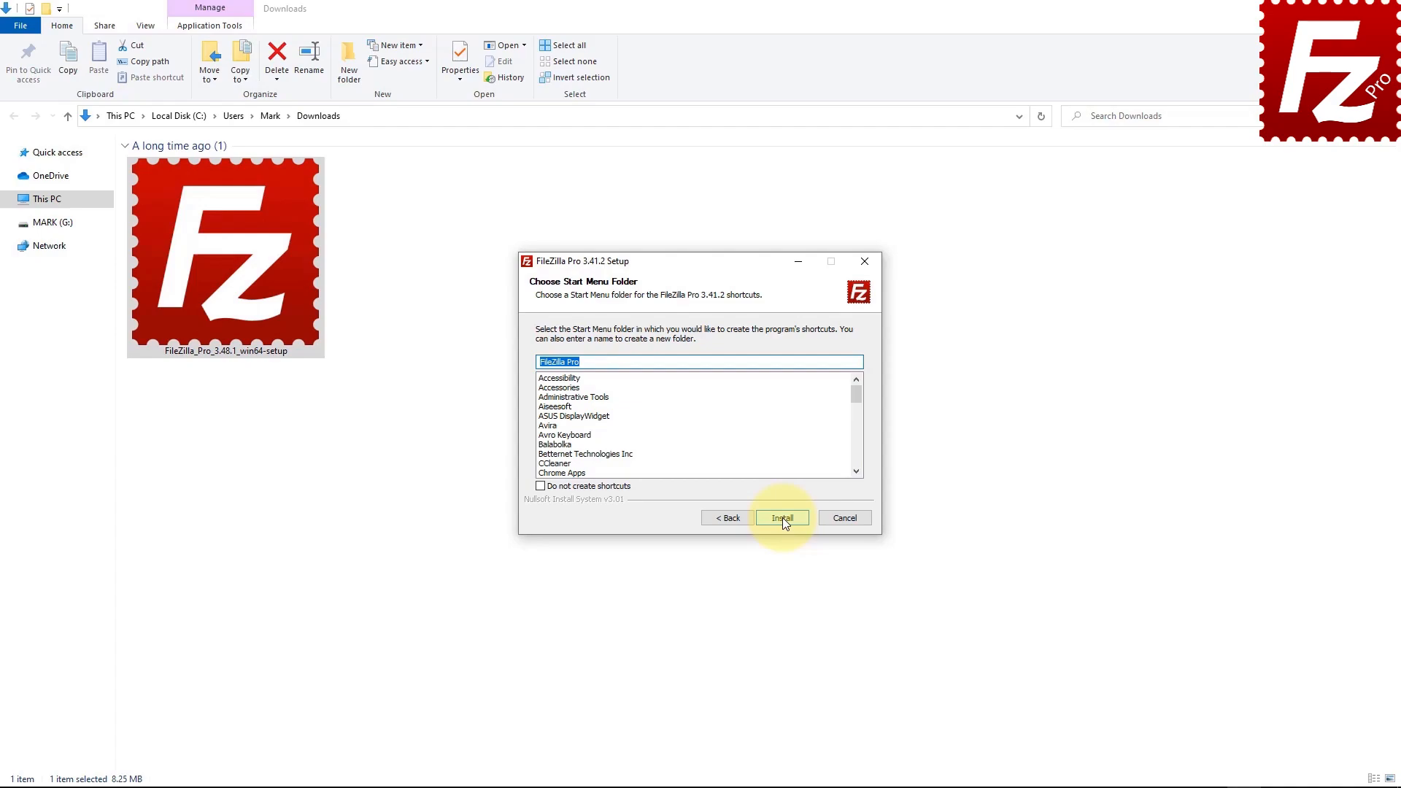
pyautogui.click(783, 519)
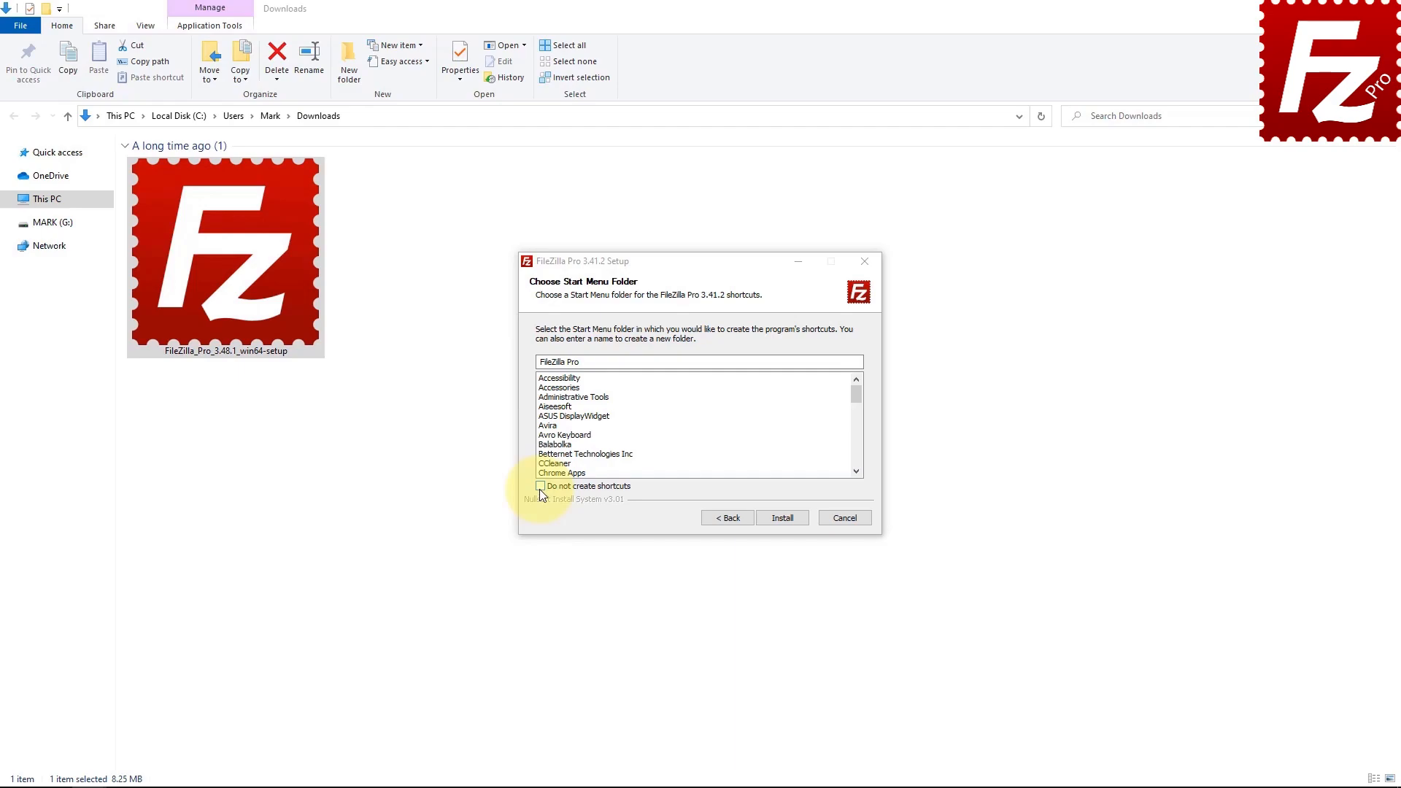
pyautogui.click(782, 518)
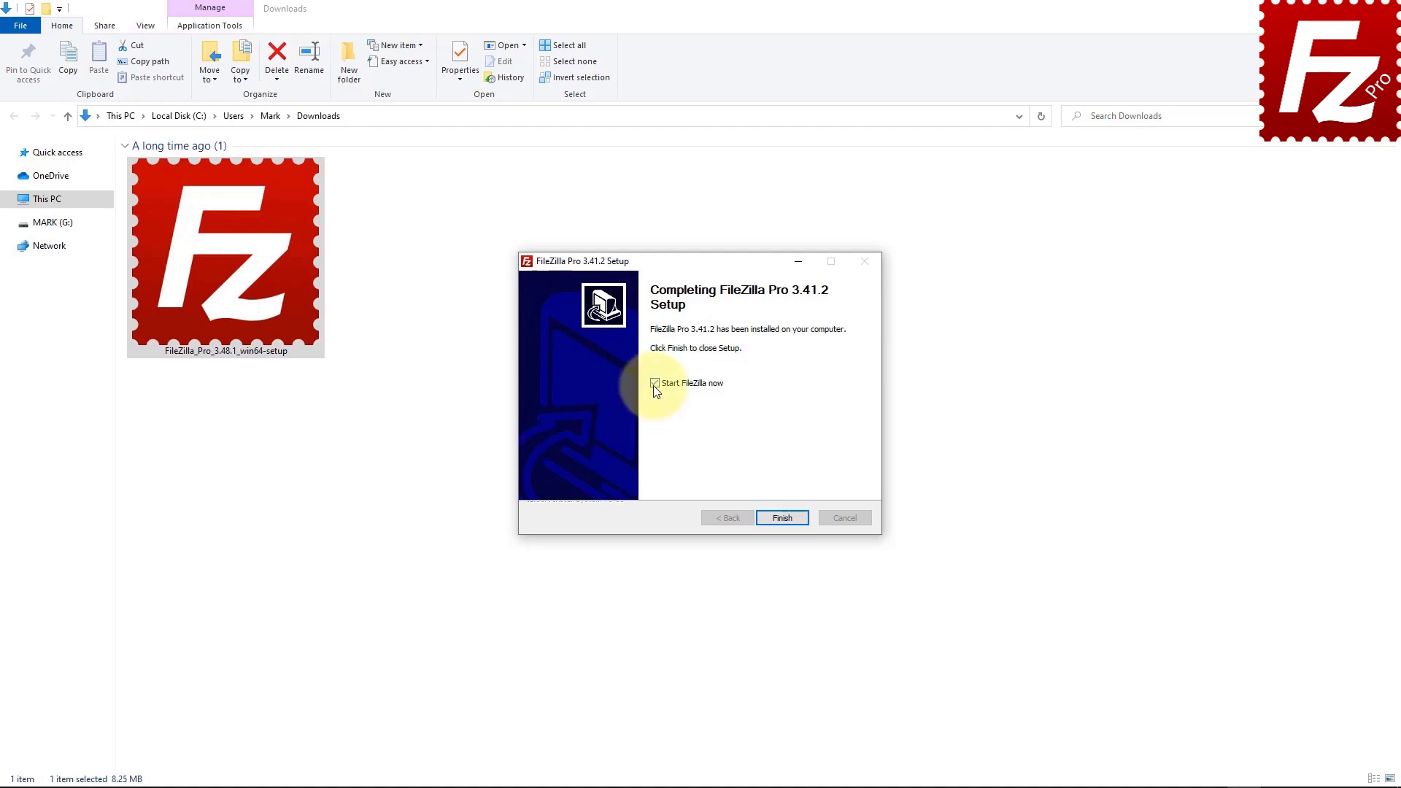
pyautogui.click(782, 519)
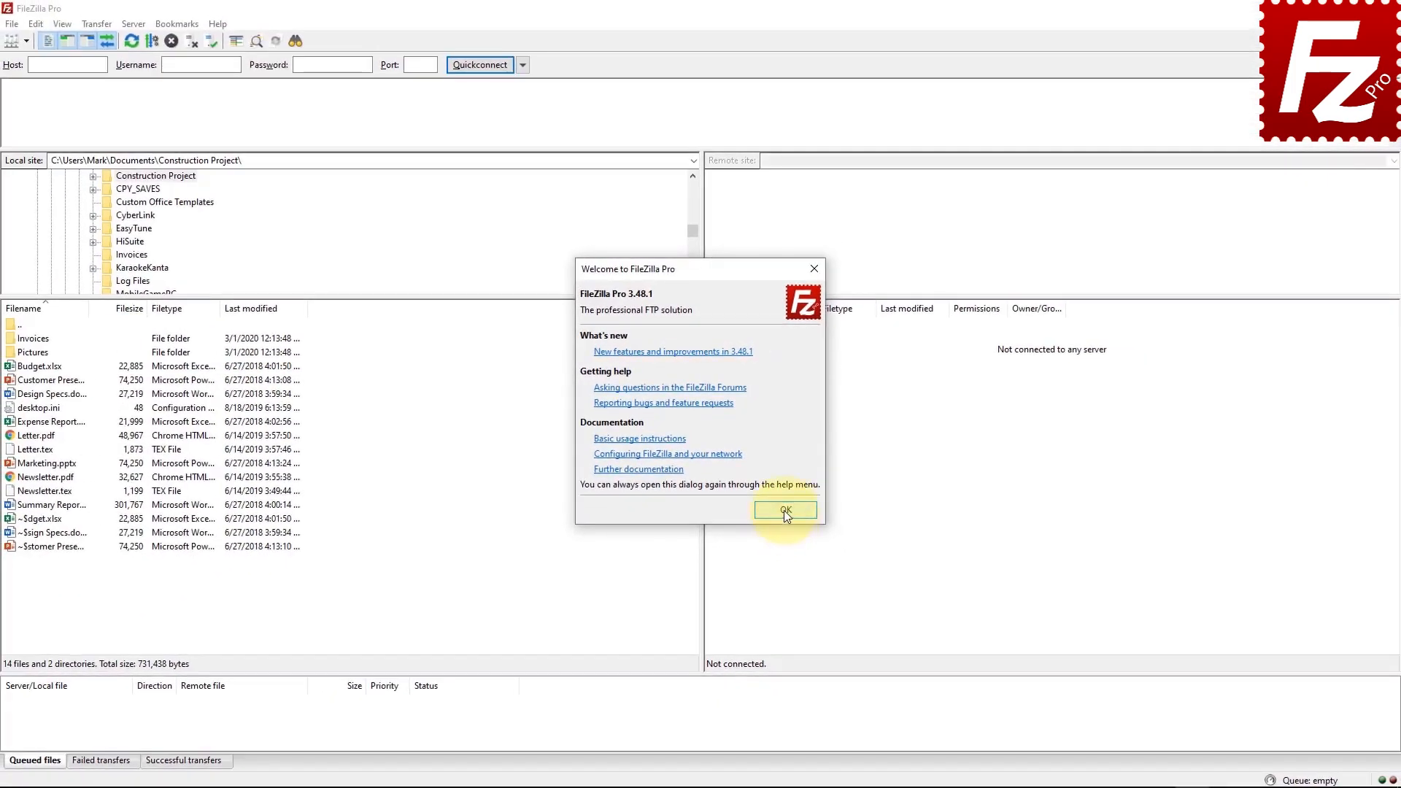
pyautogui.click(785, 510)
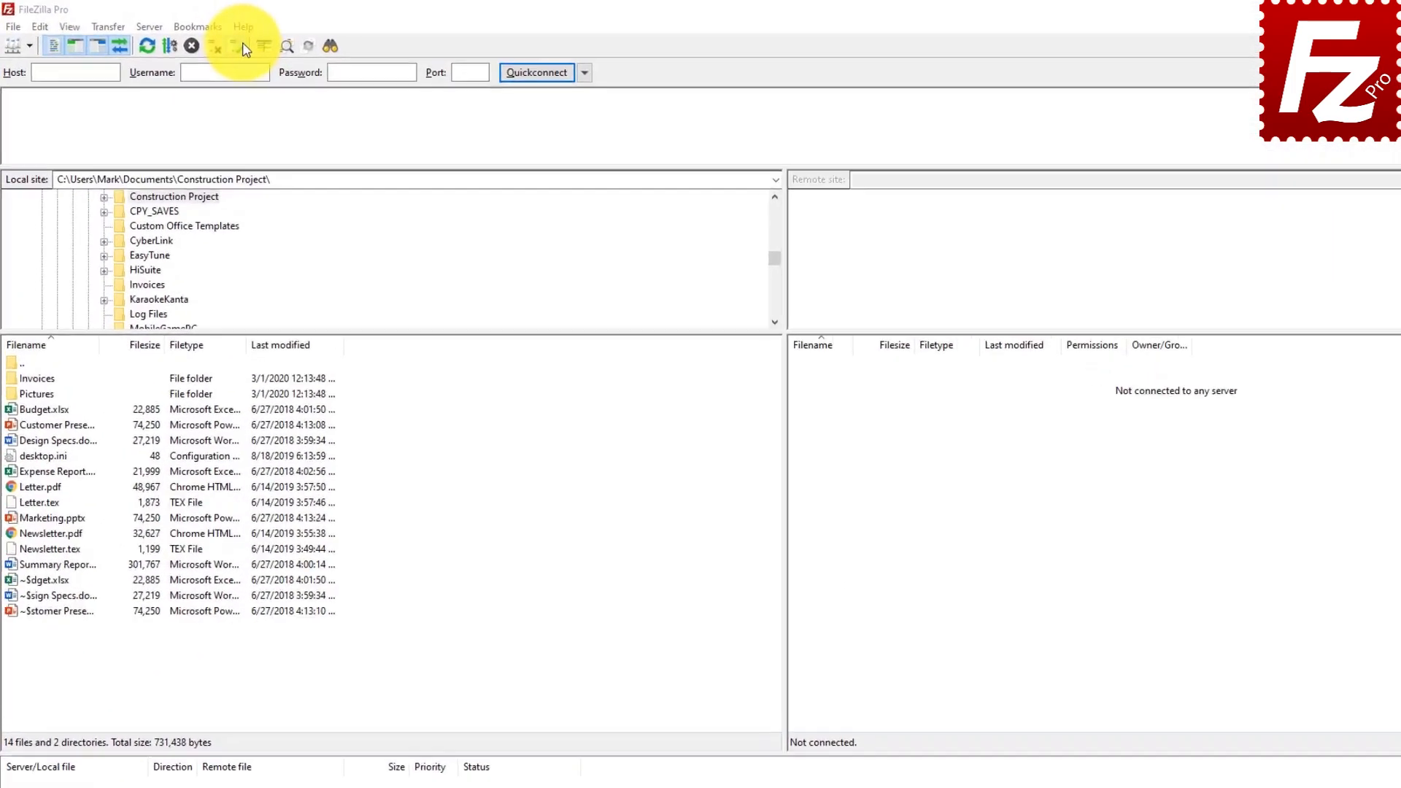
pyautogui.click(422, 55)
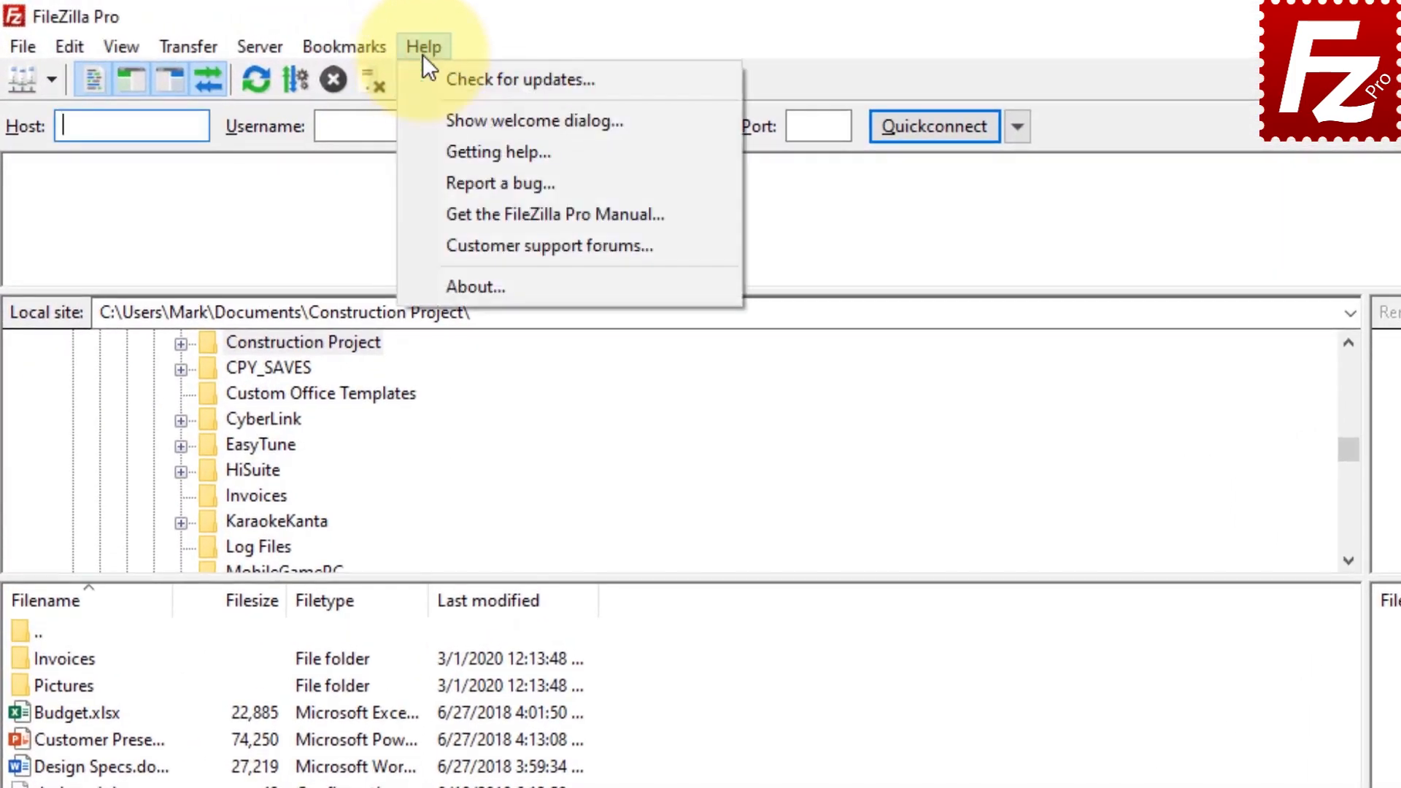
pyautogui.click(424, 117)
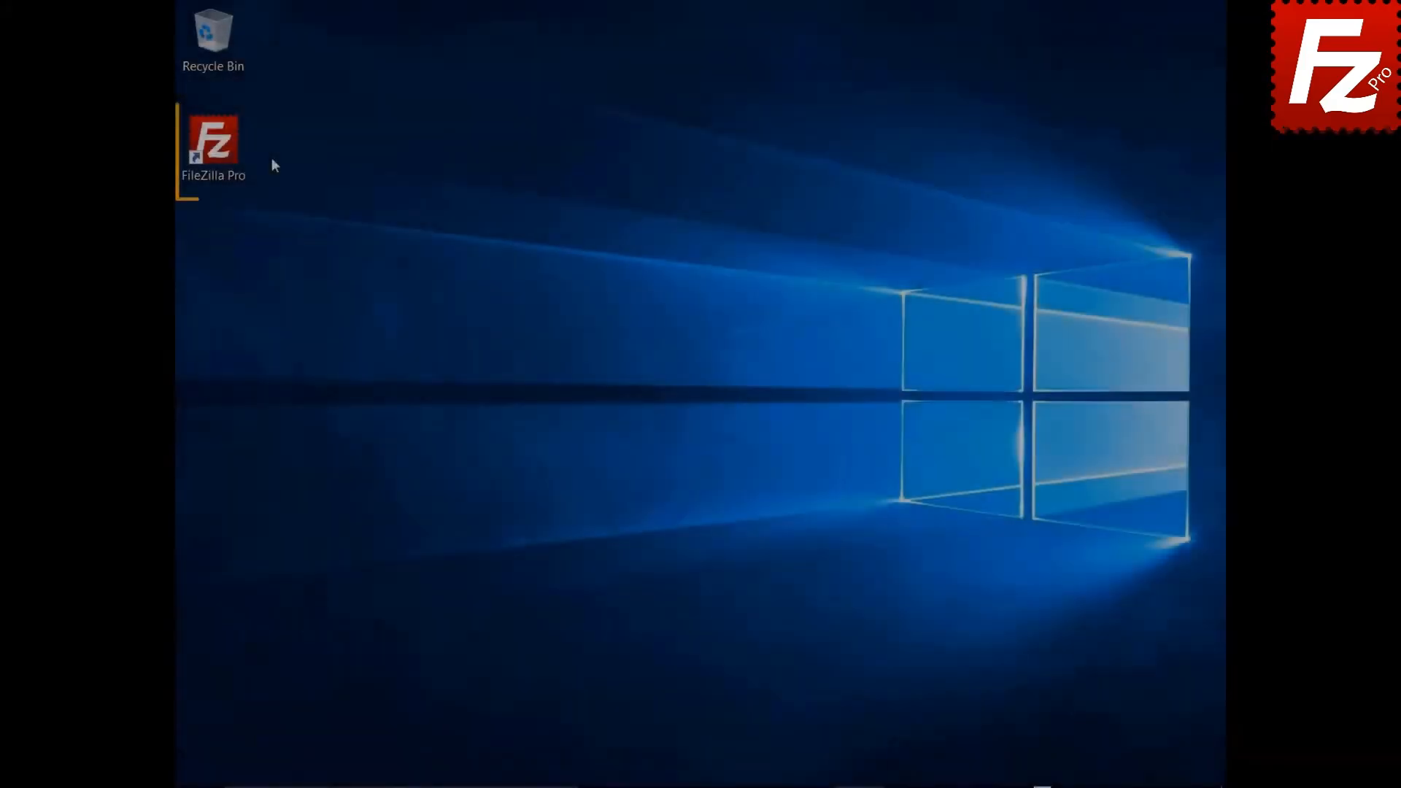
# Step: Start FileZilla Pro from the desktop and run Help > Check for updates to reach registration
pyautogui.click(212, 151)
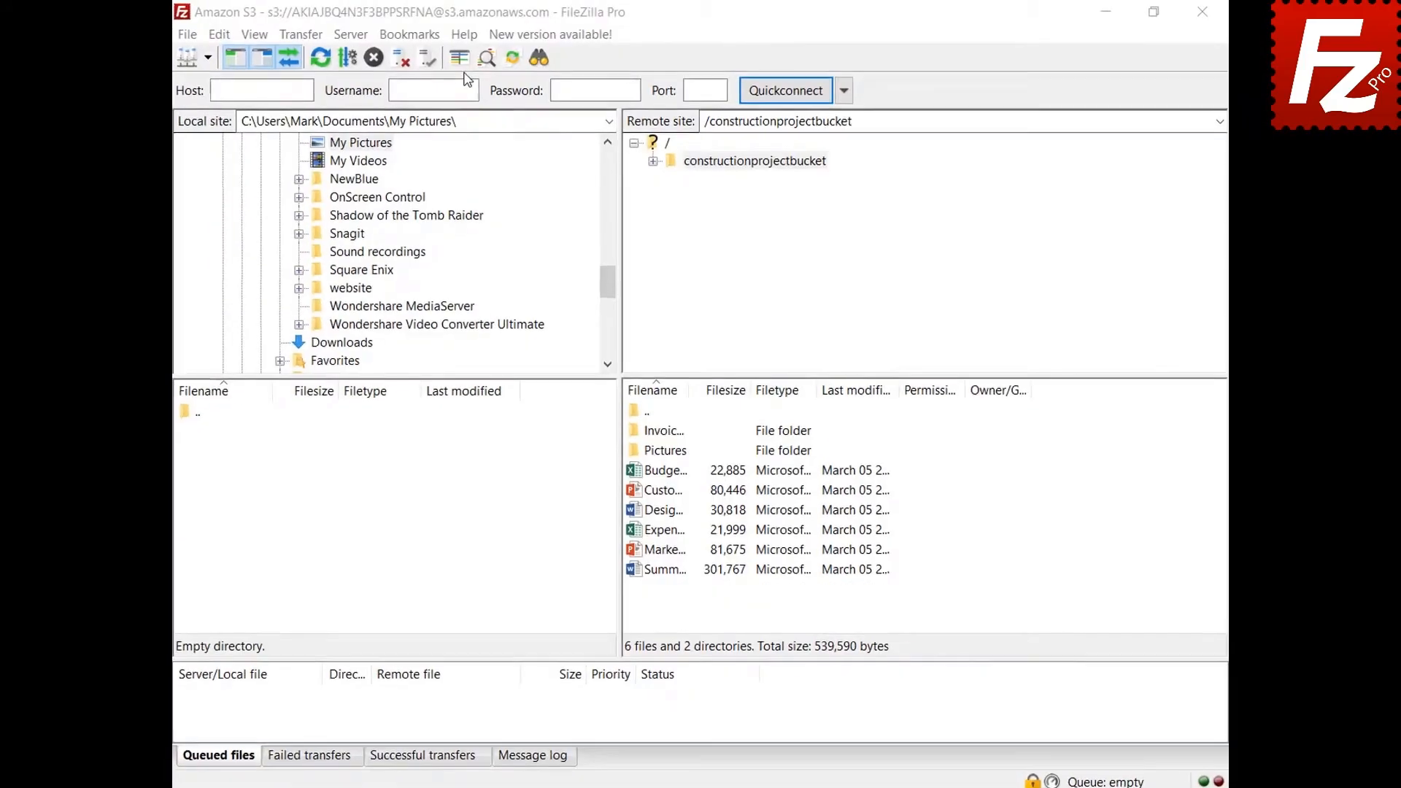
pyautogui.click(464, 34)
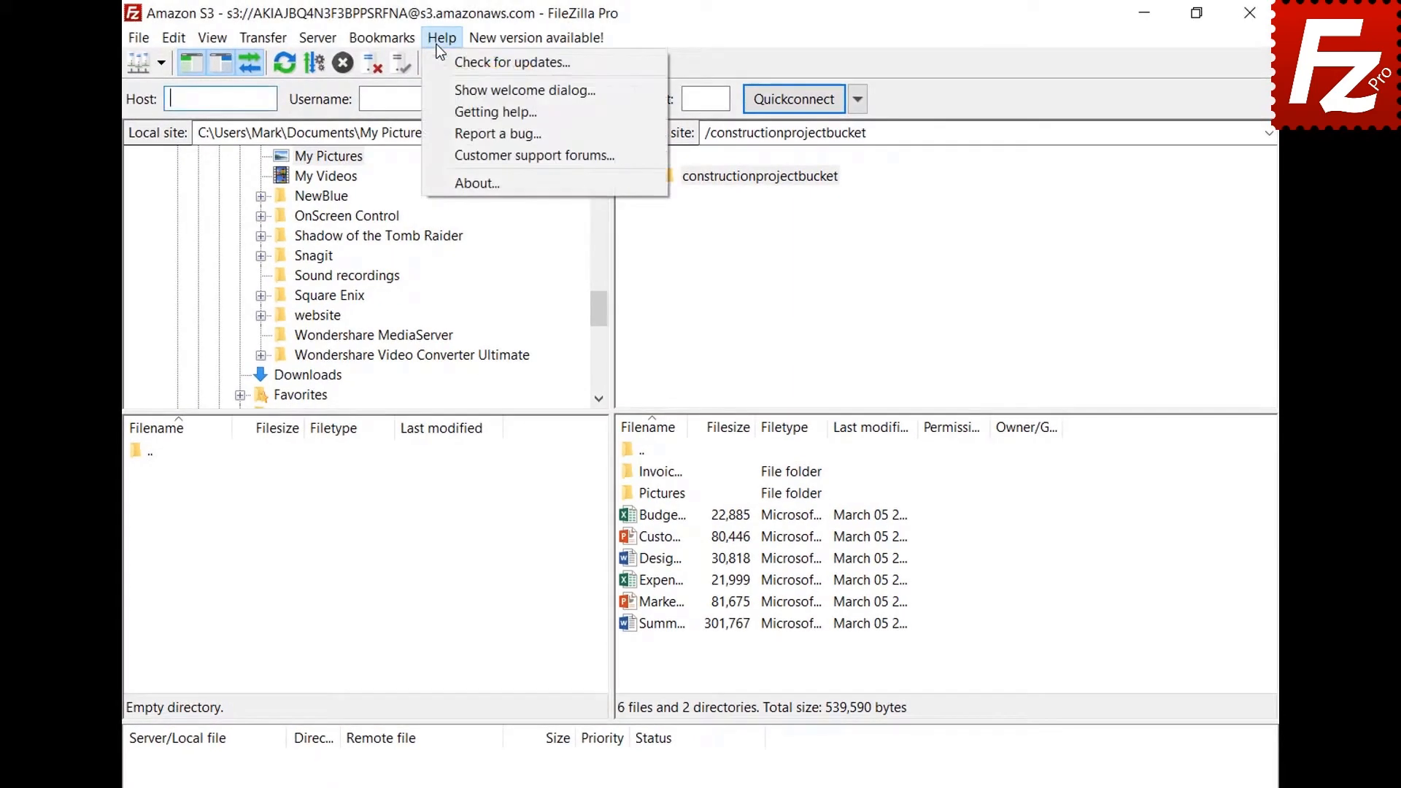
pyautogui.click(440, 62)
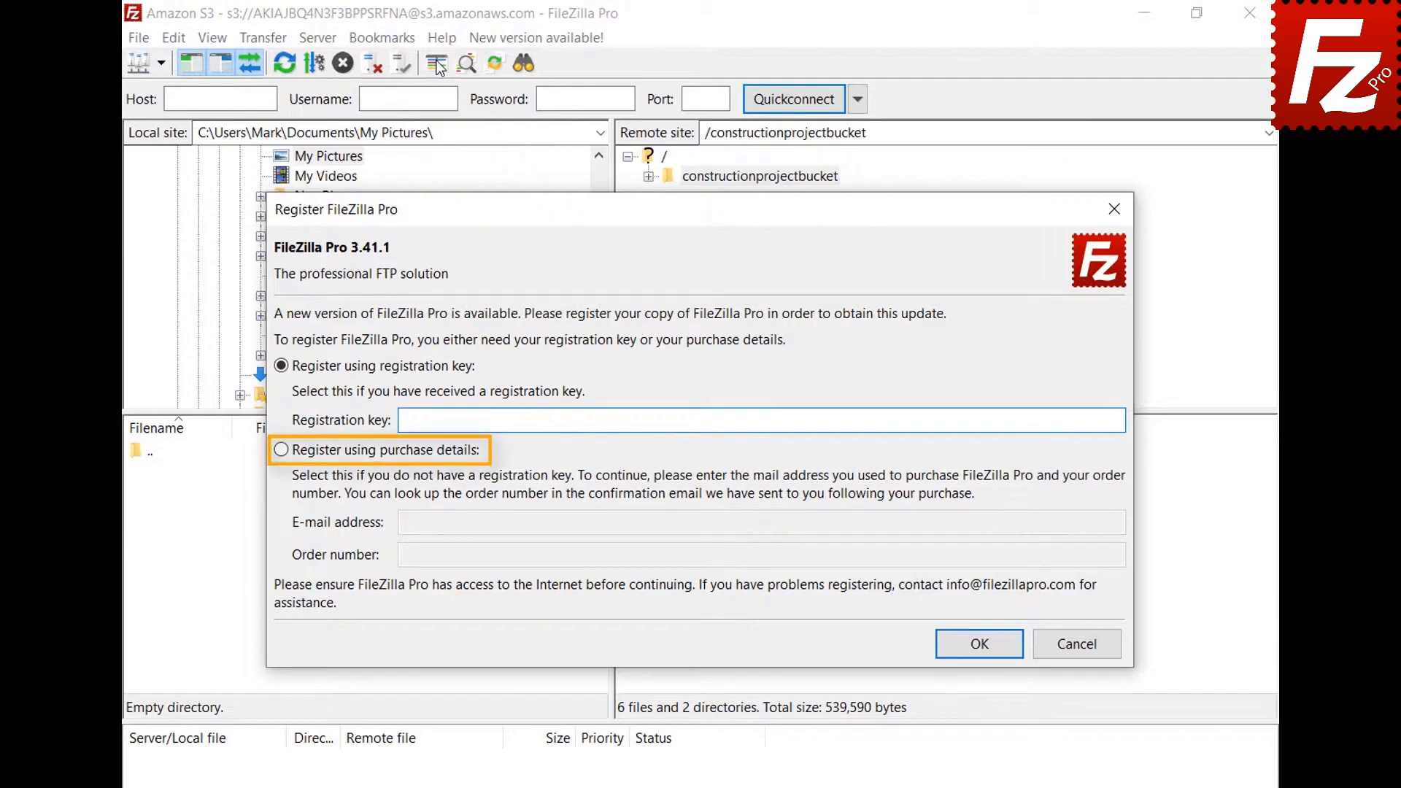
# Step: Register using the purchase e-mail address and order number, then dismiss the clock-related failure
pyautogui.click(283, 455)
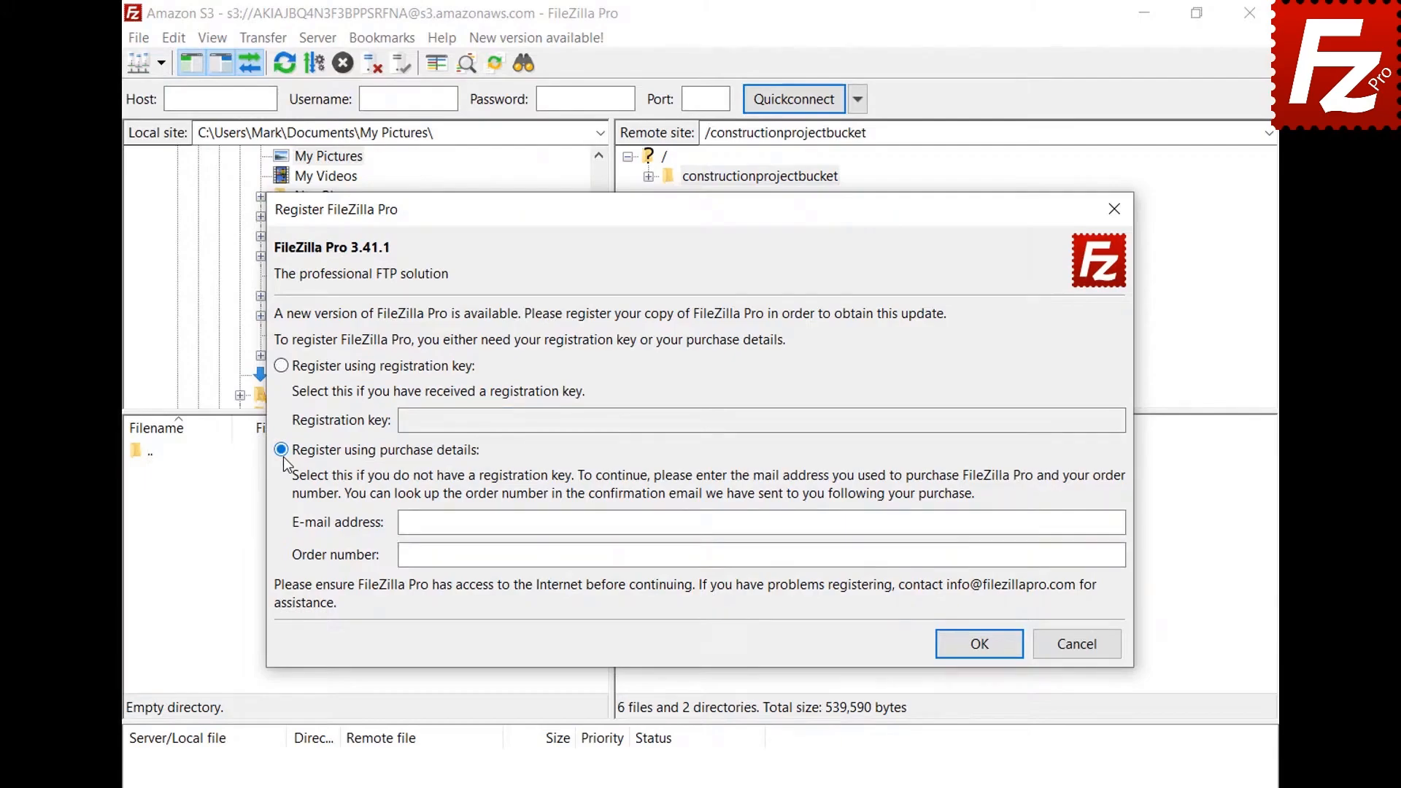
pyautogui.click(1070, 527)
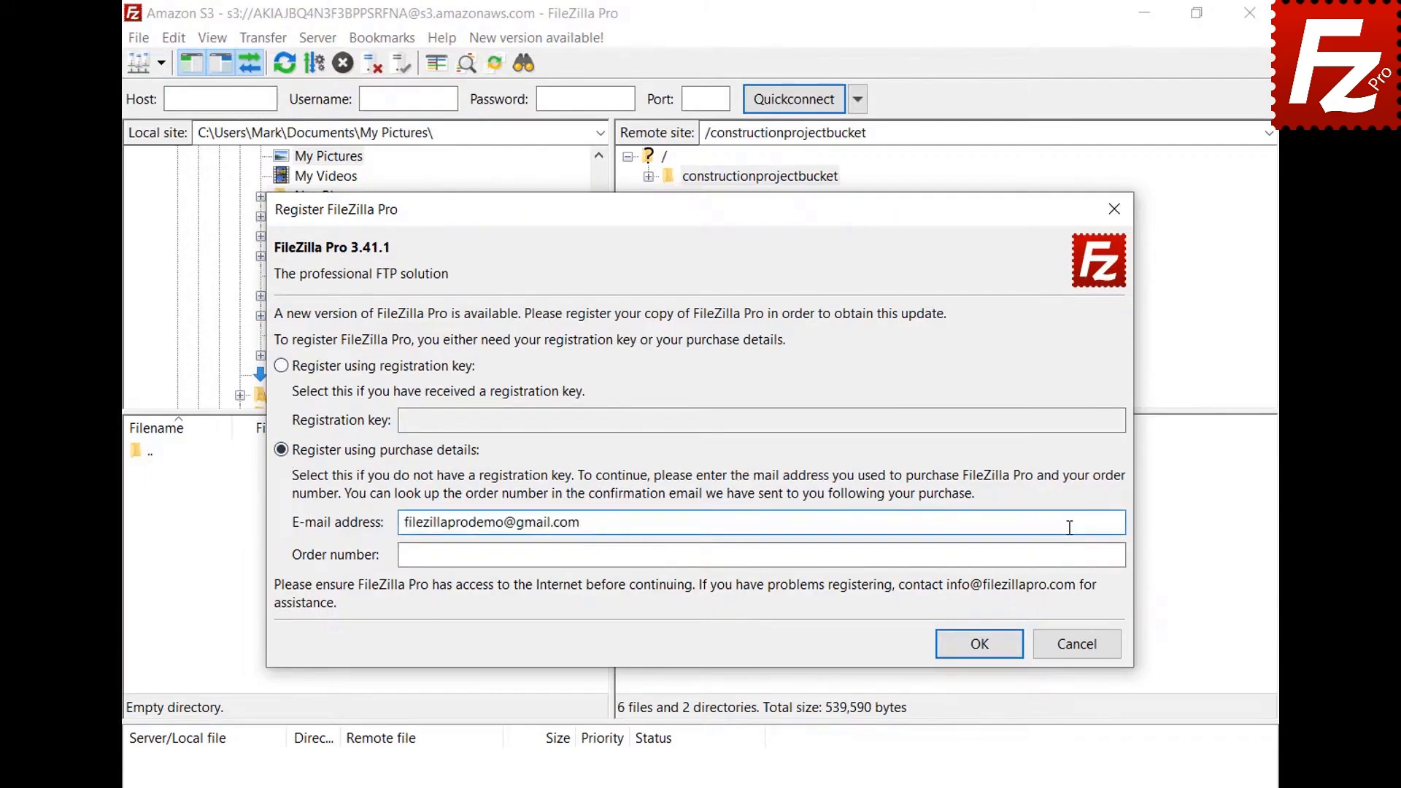
pyautogui.click(1072, 554)
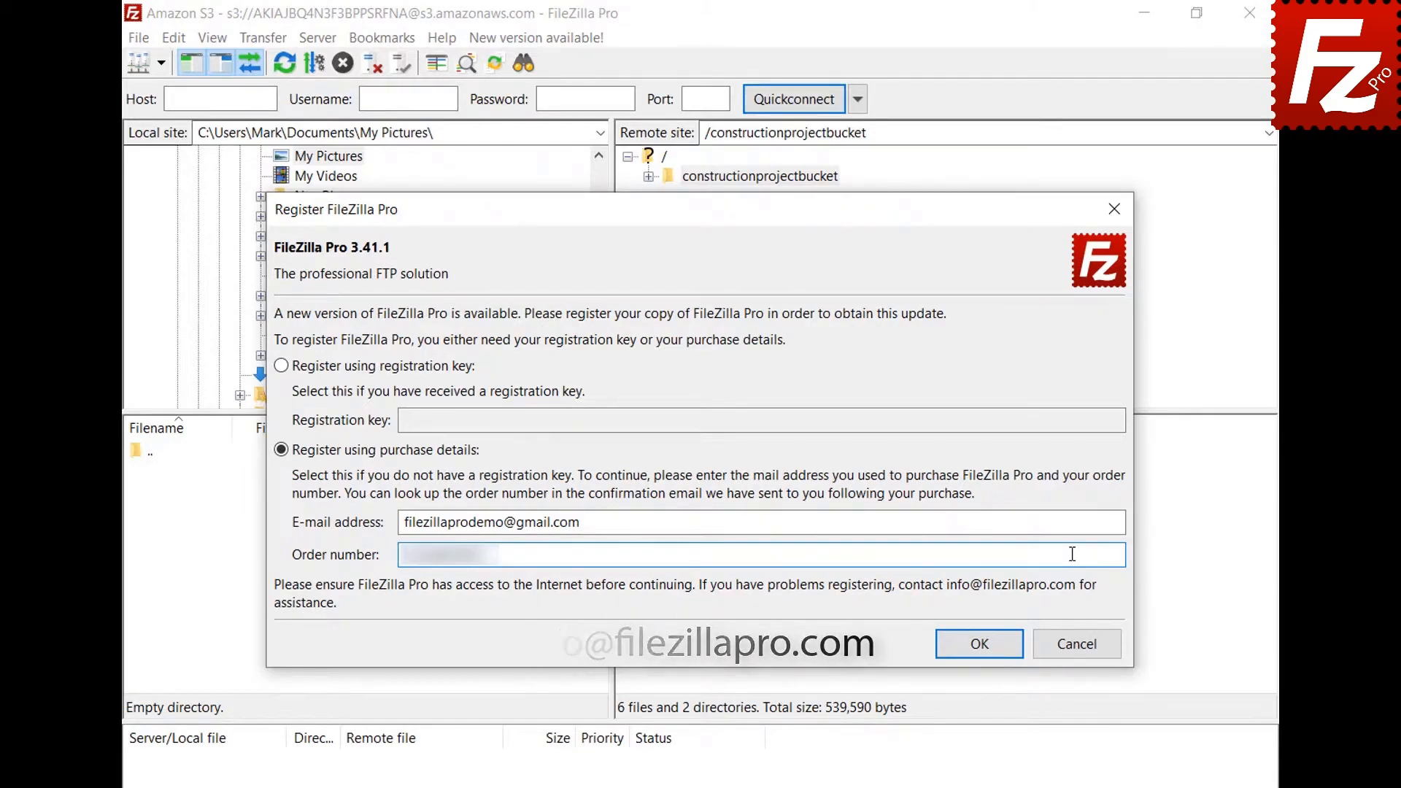
pyautogui.click(985, 643)
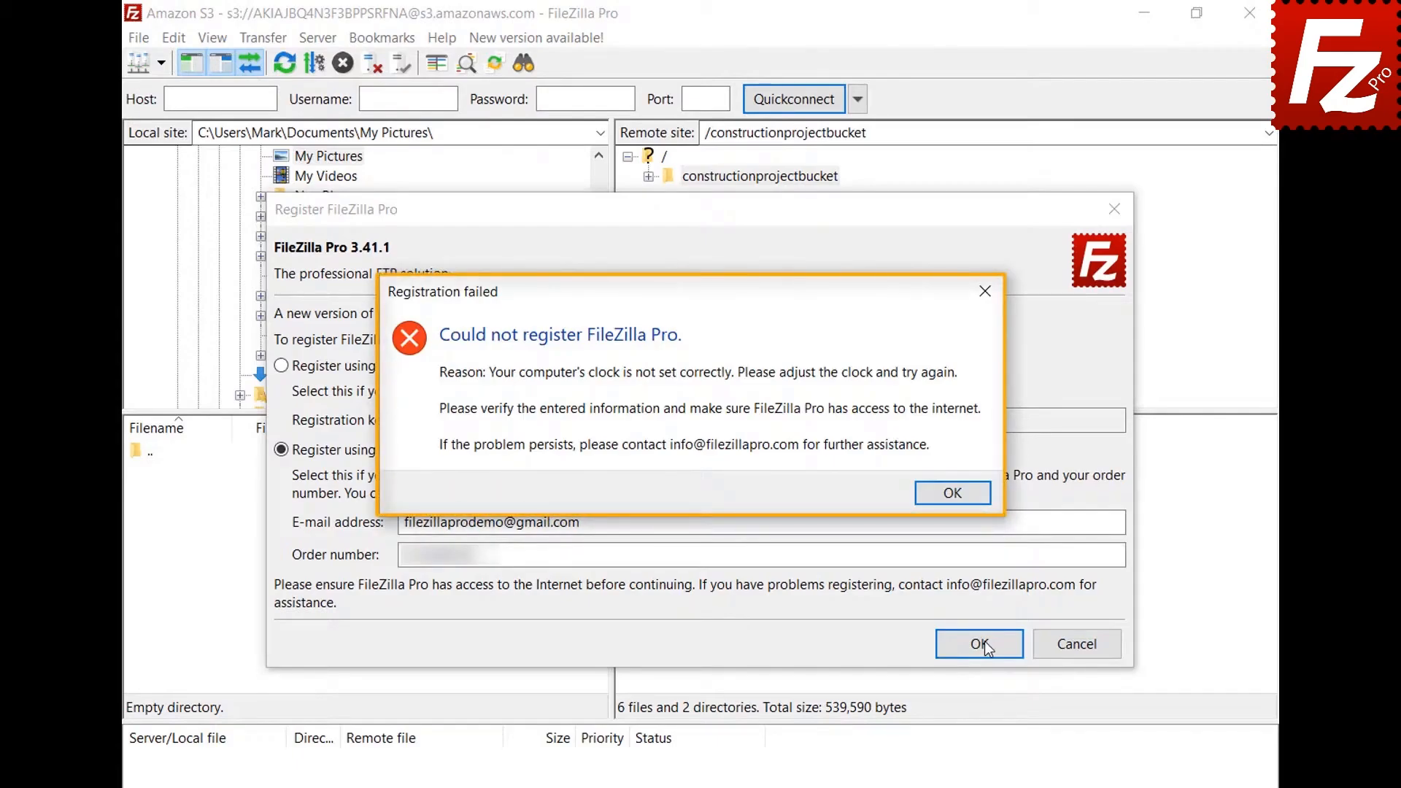
pyautogui.click(954, 500)
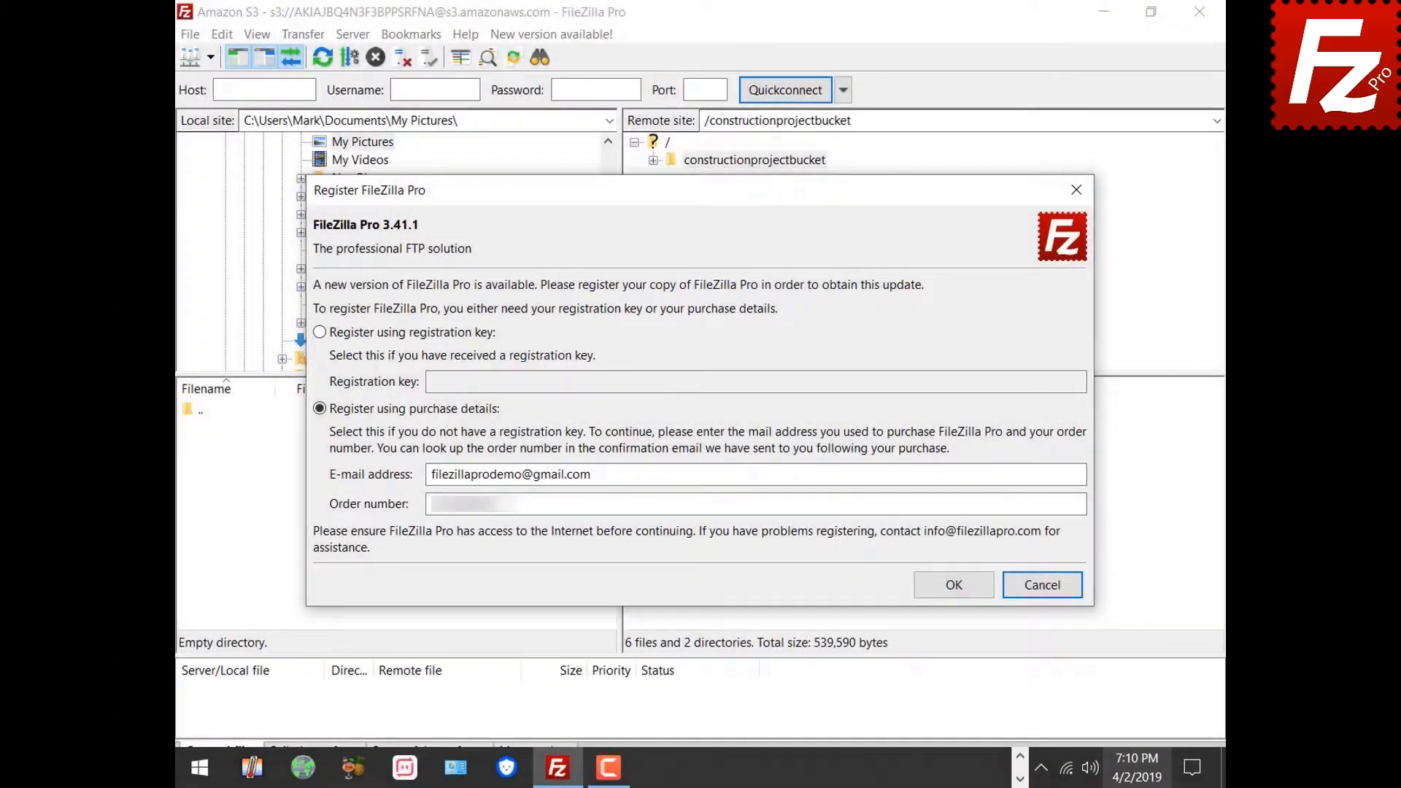
# Step: Switch Windows Date & time to Set time automatically On, then close Settings
pyautogui.rightClick(1135, 768)
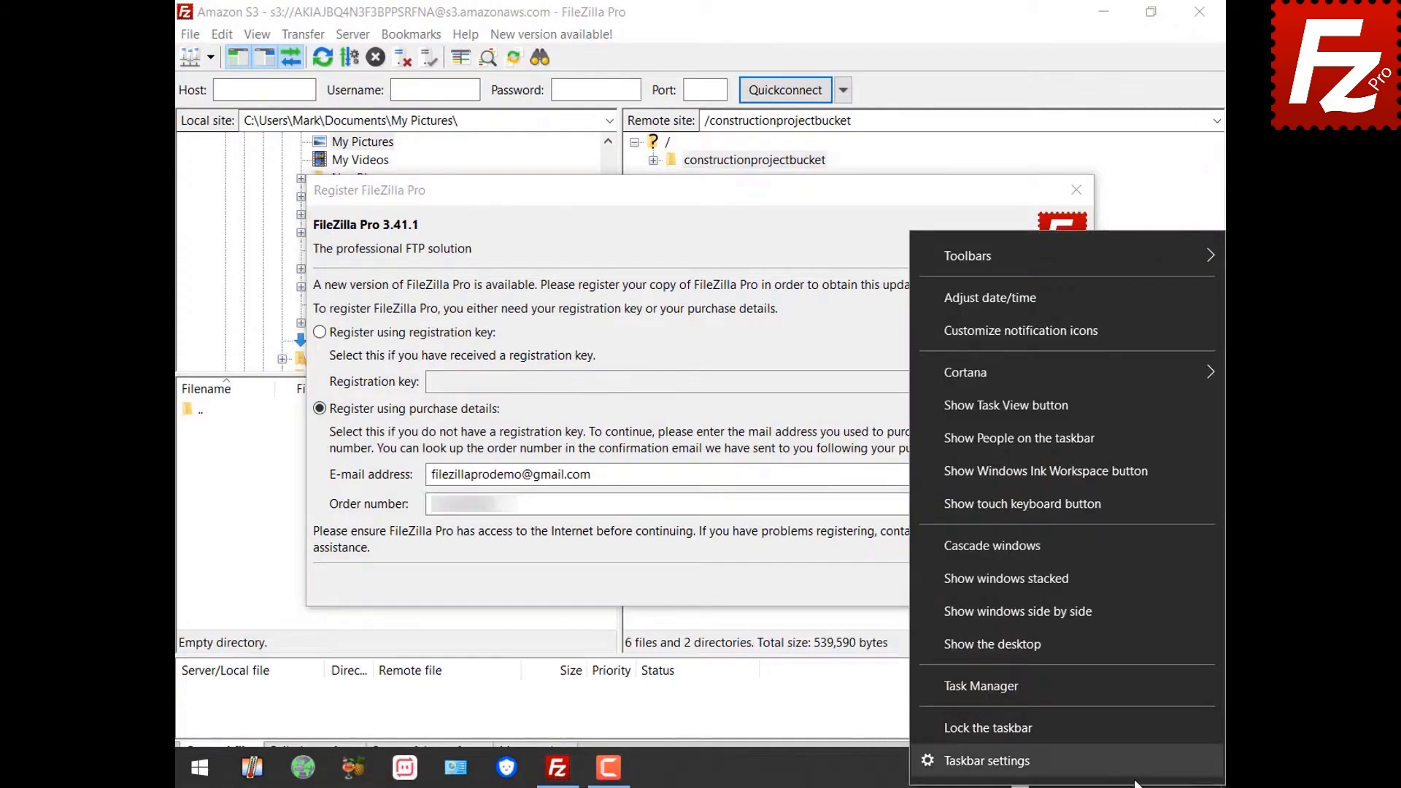
pyautogui.click(1123, 303)
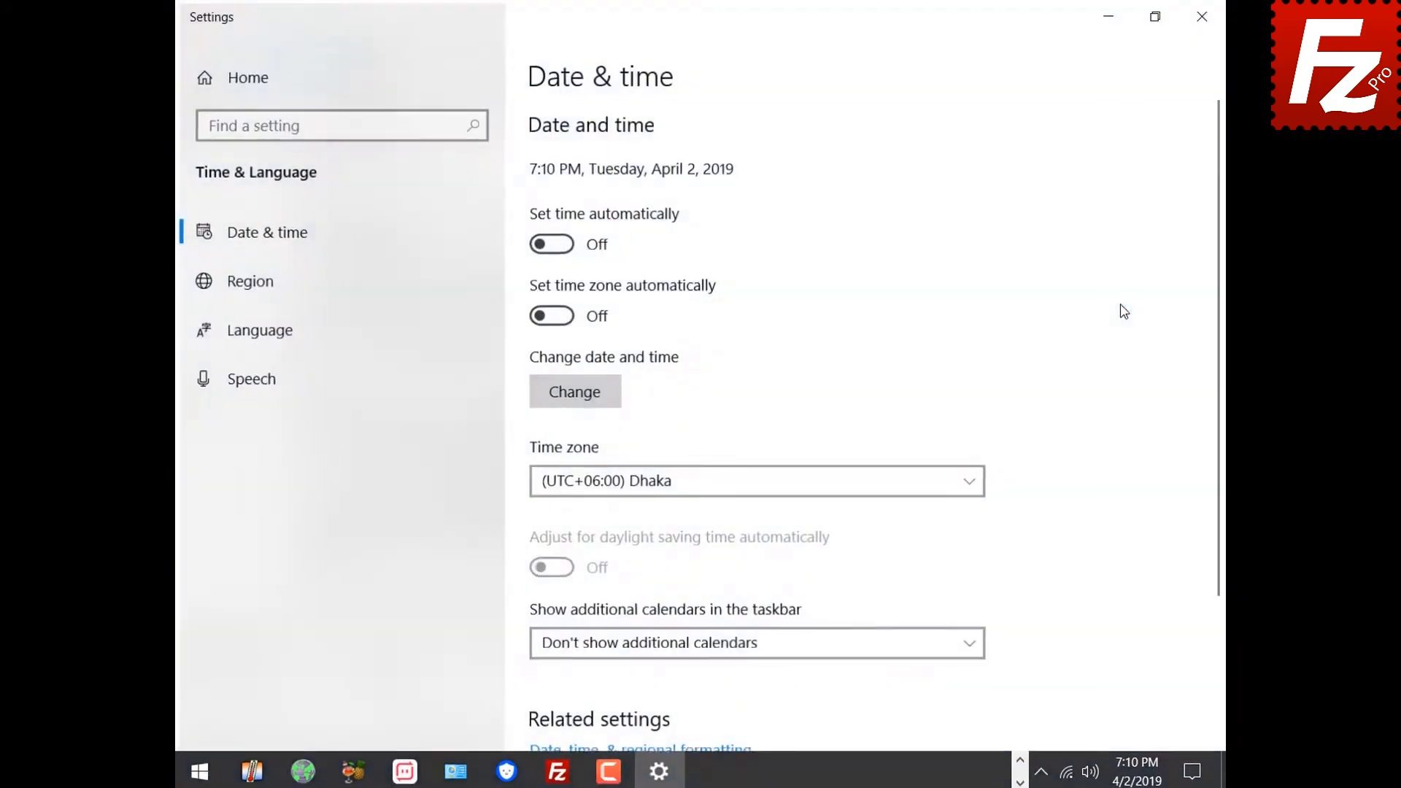
pyautogui.click(551, 243)
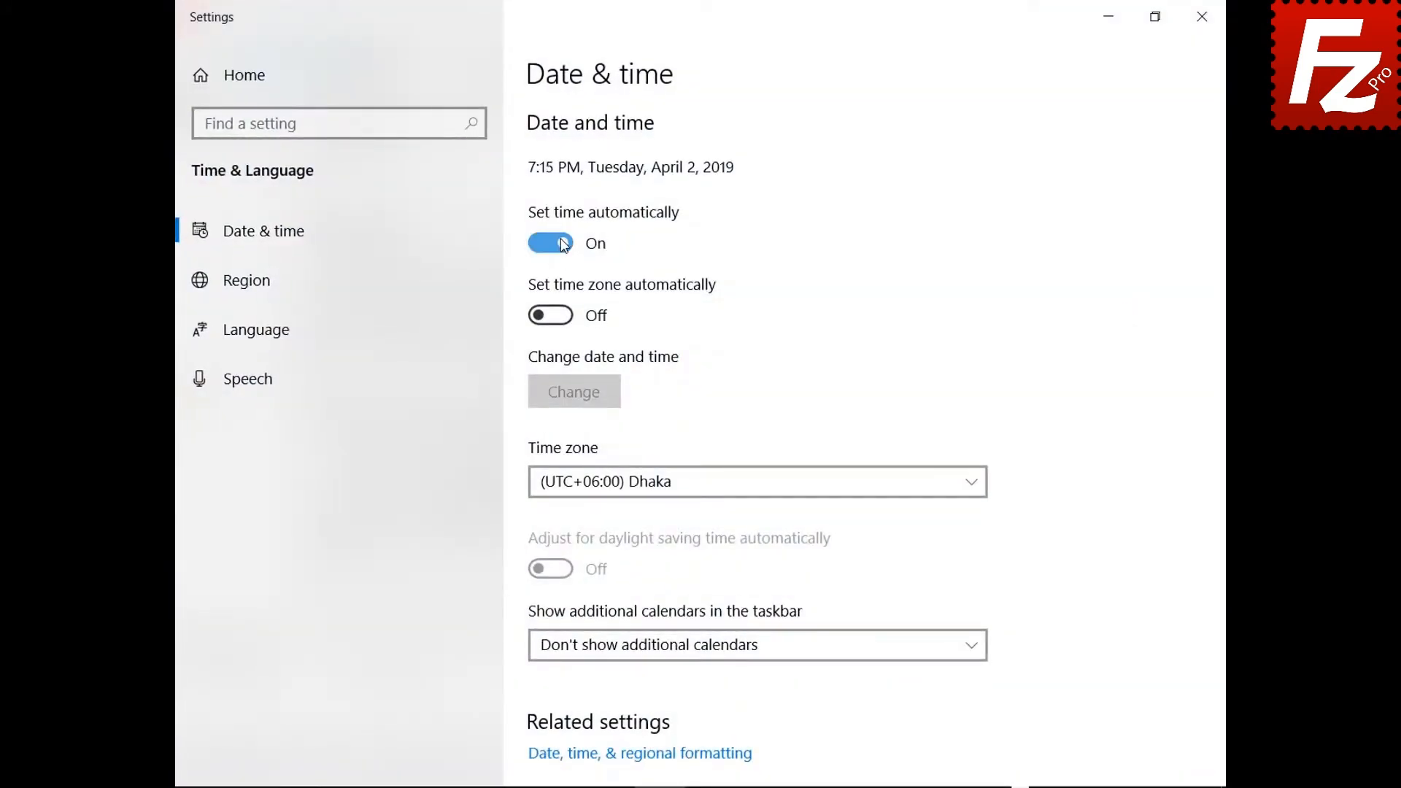
pyautogui.click(1202, 16)
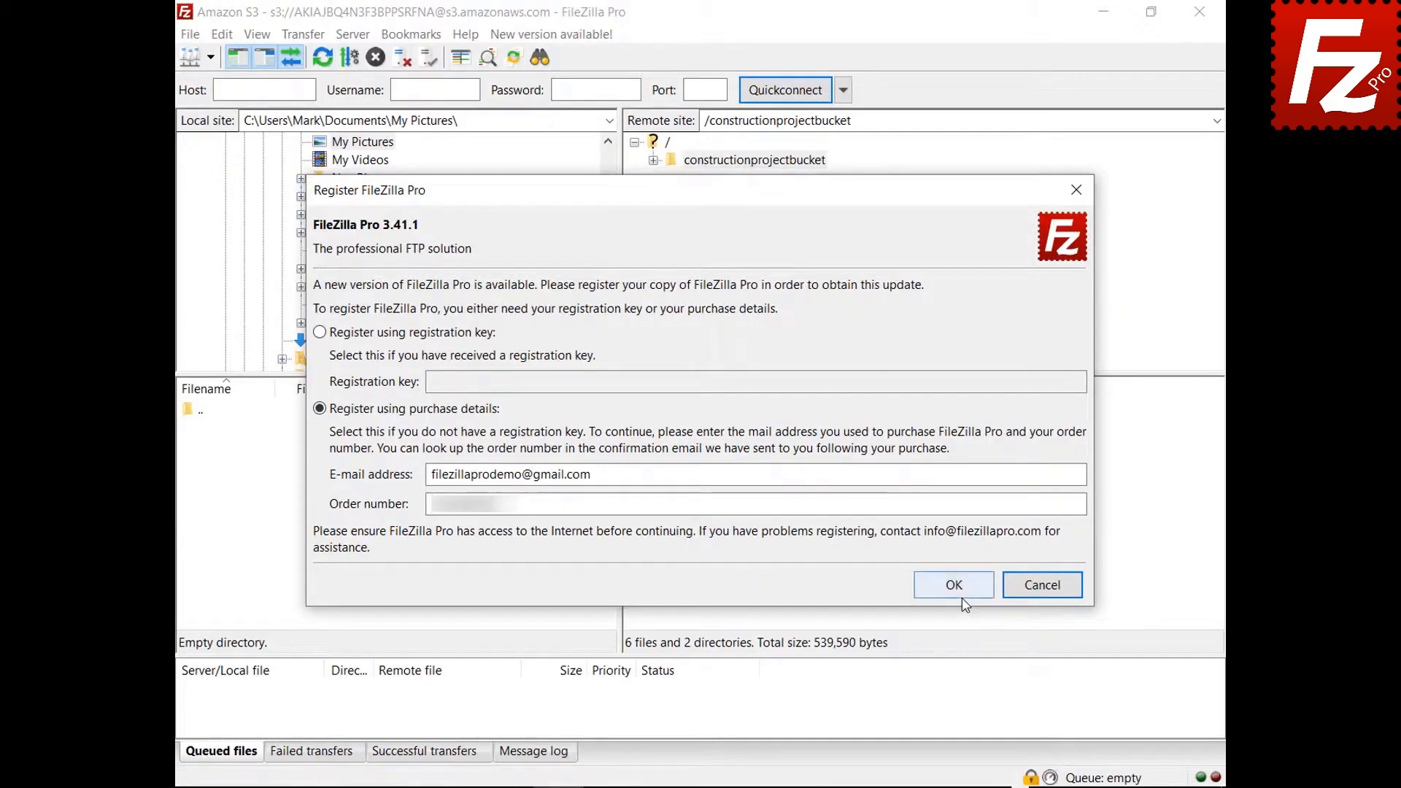
# Step: Resubmit the purchase-details registration now that the clock is correct
pyautogui.click(954, 587)
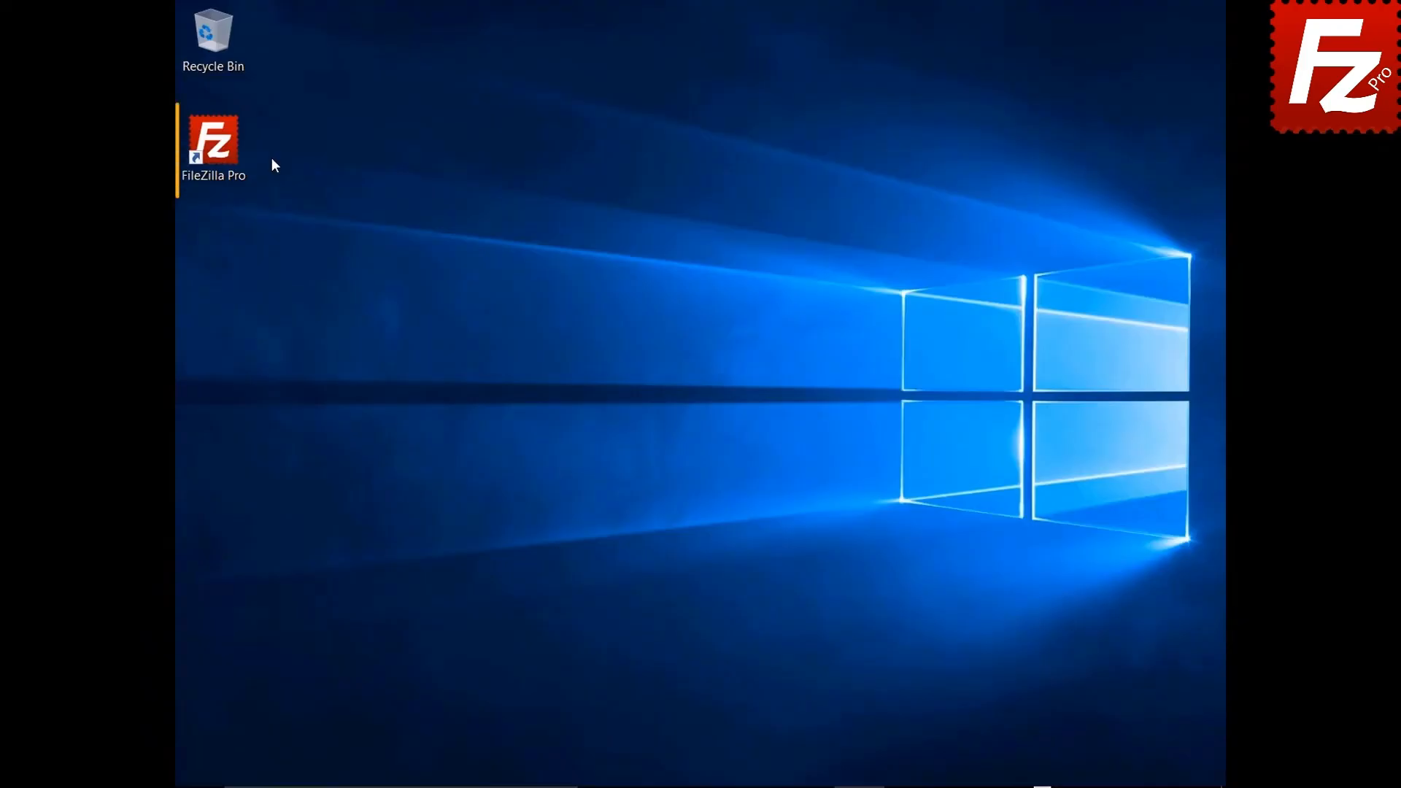
# Step: Relaunch FileZilla Pro and bring up registration through Help > Check for updates
pyautogui.doubleClick(223, 151)
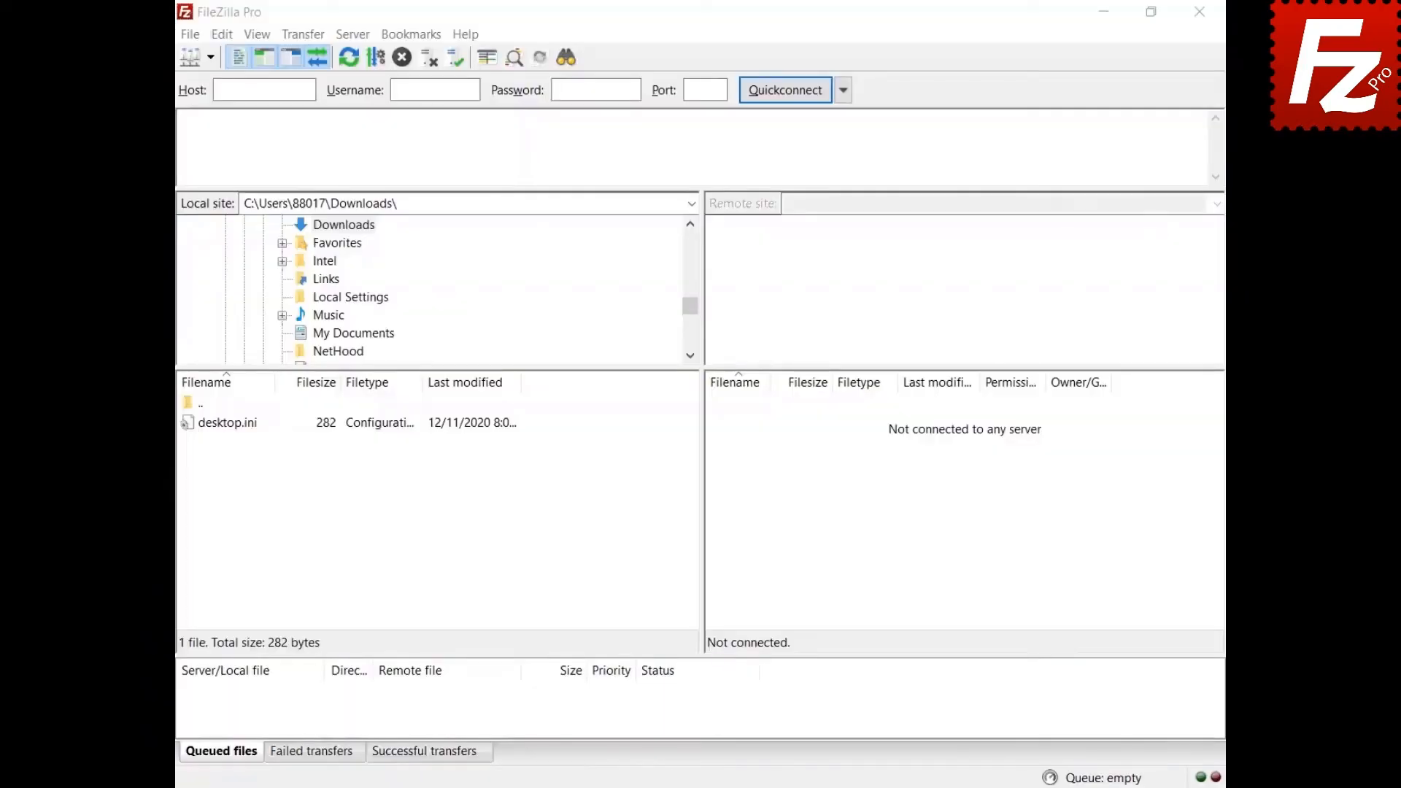
pyautogui.click(465, 35)
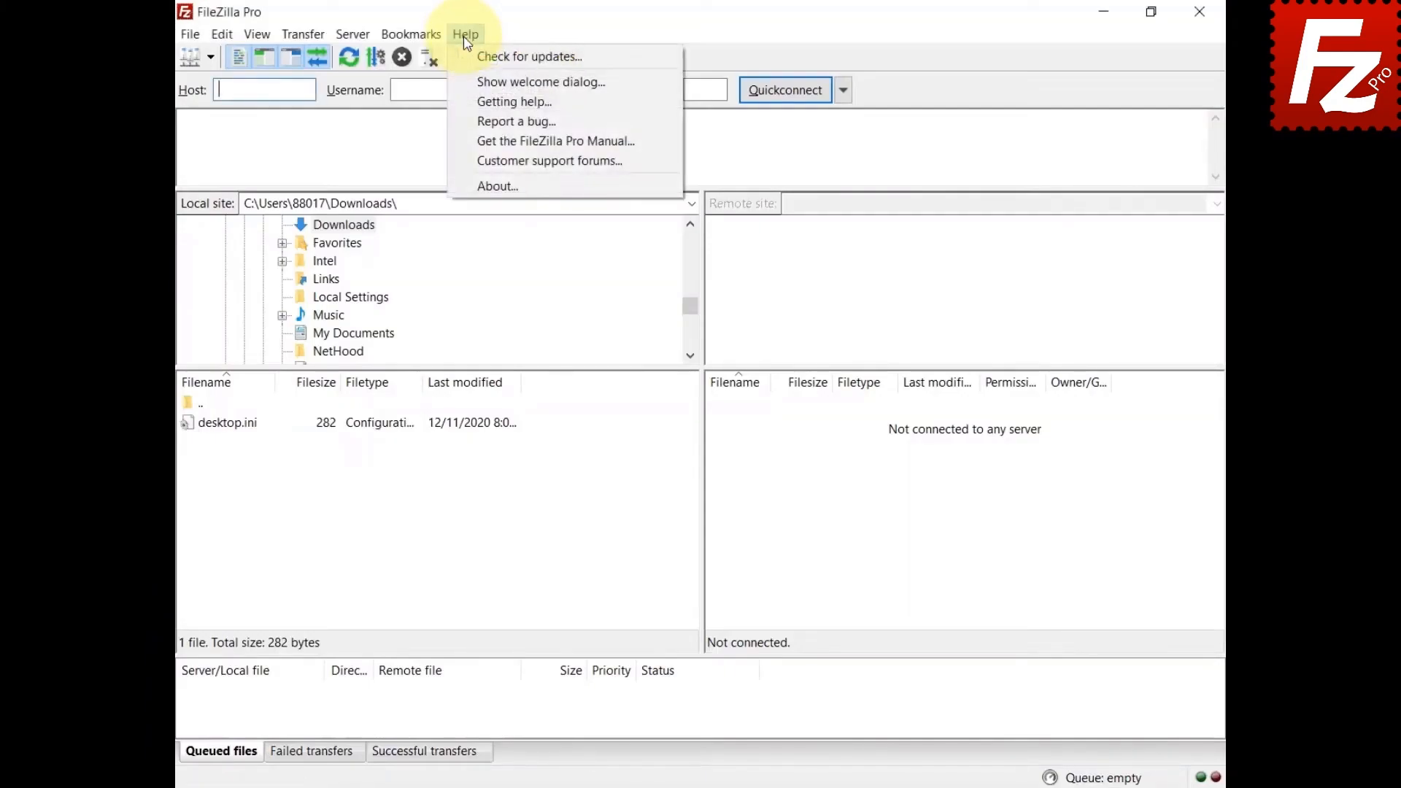
pyautogui.click(462, 58)
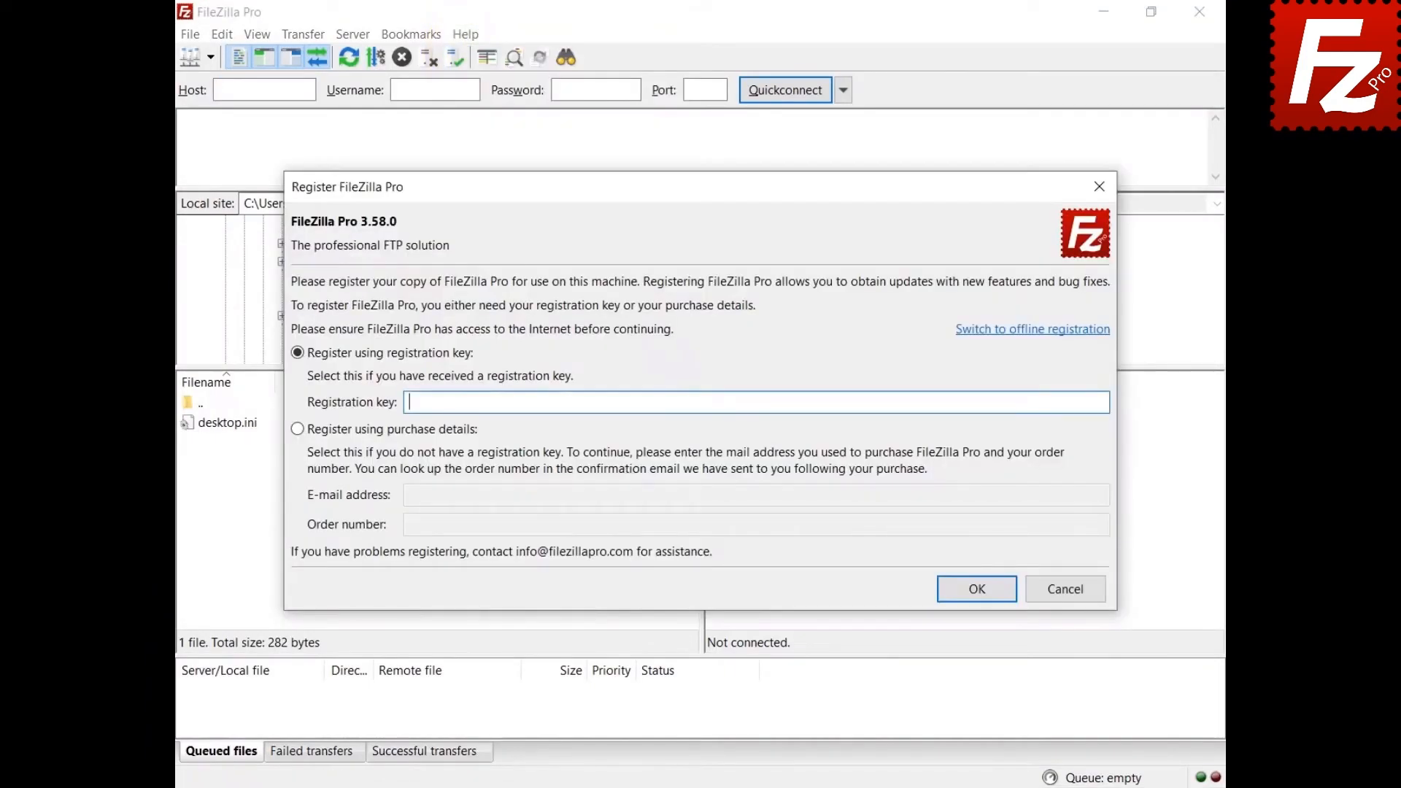
# Step: Switch to offline registration, paste the registration key, and copy the generated request
pyautogui.click(1022, 331)
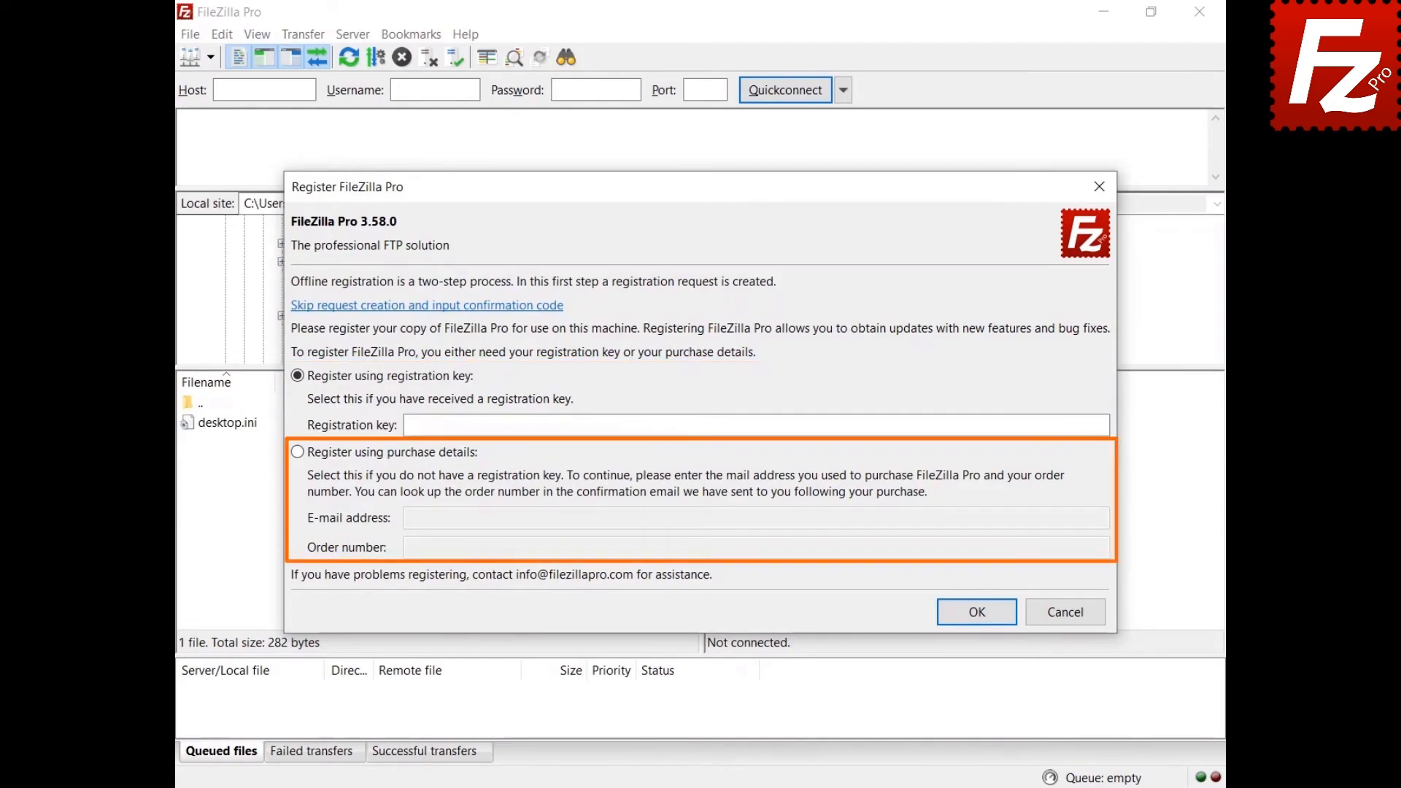
pyautogui.hotkey('ctrl', 'v')
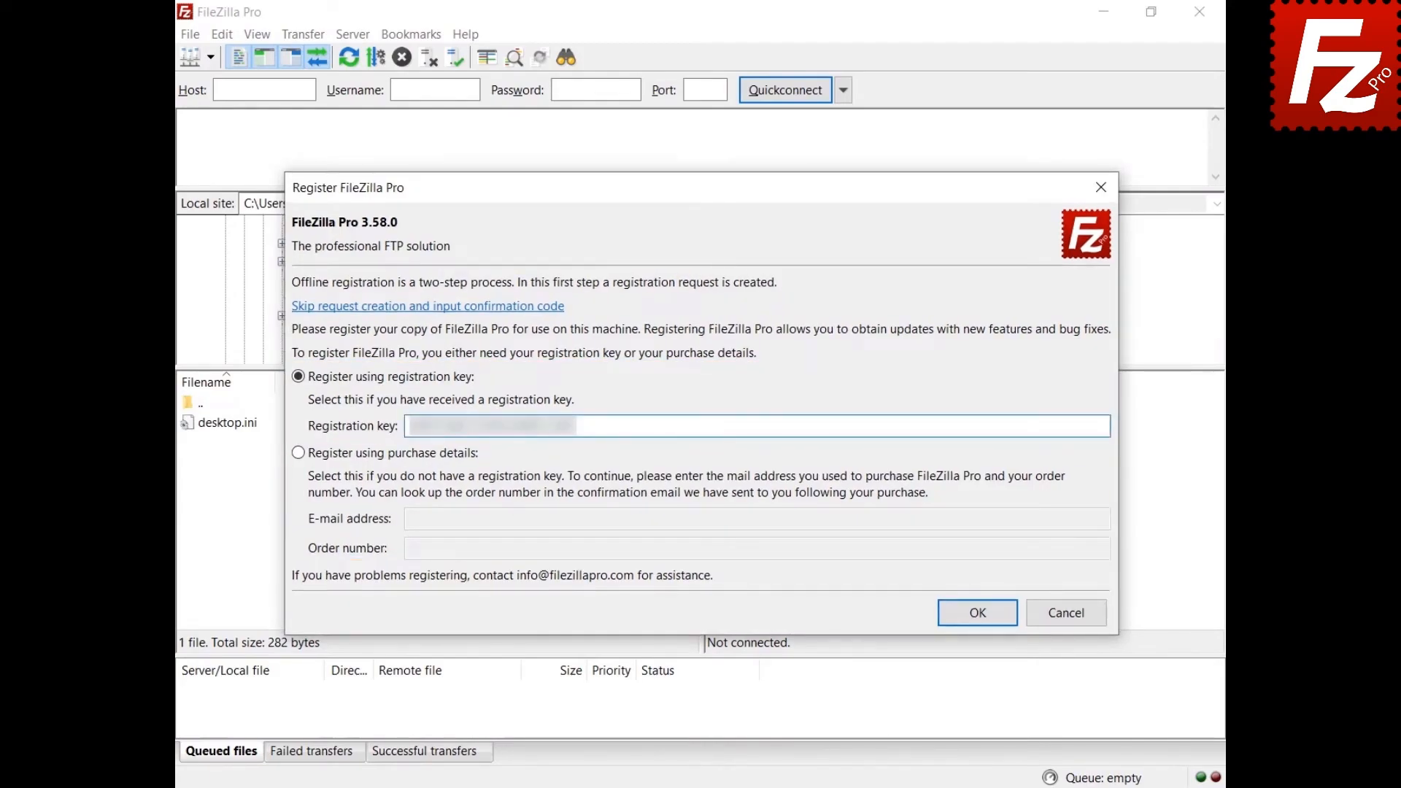
pyautogui.click(975, 615)
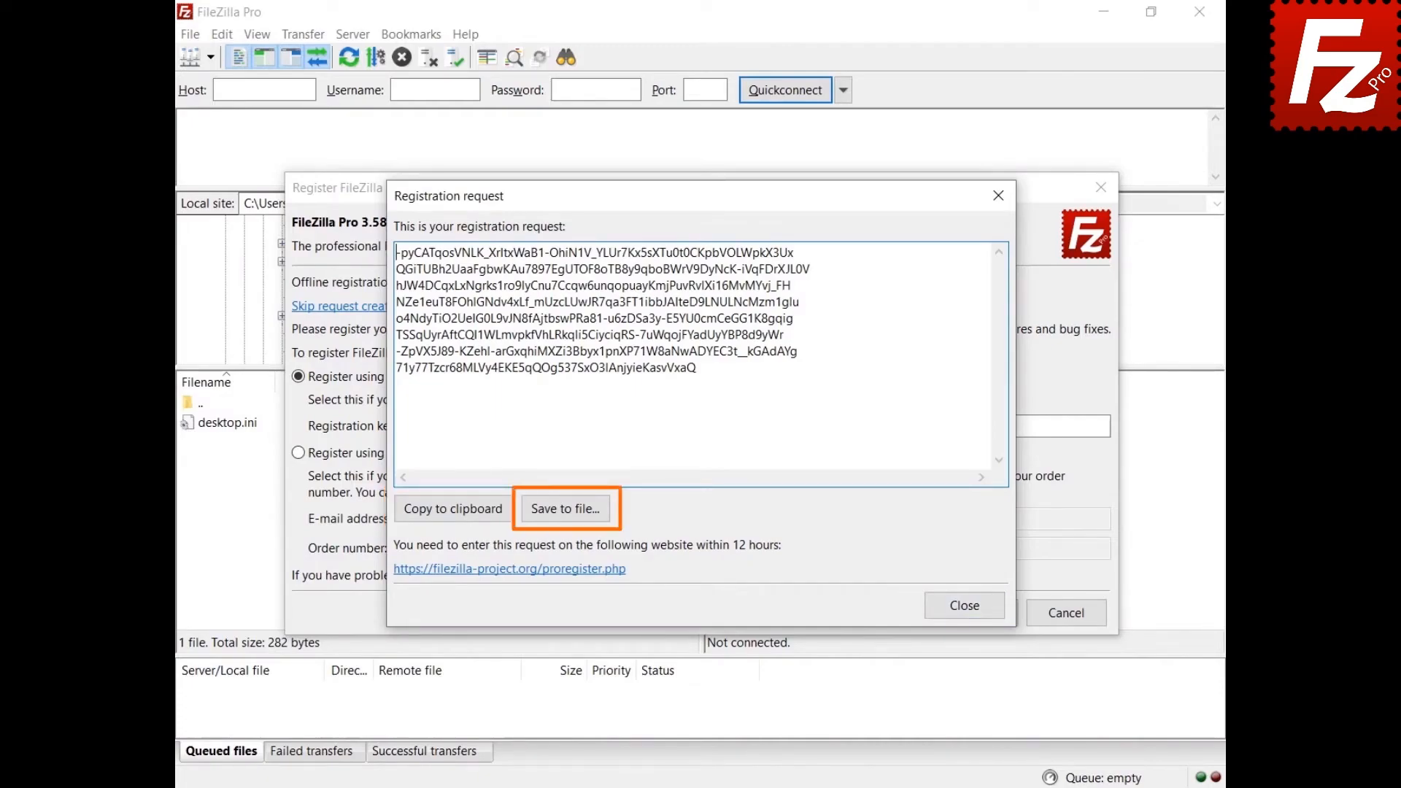
pyautogui.click(451, 510)
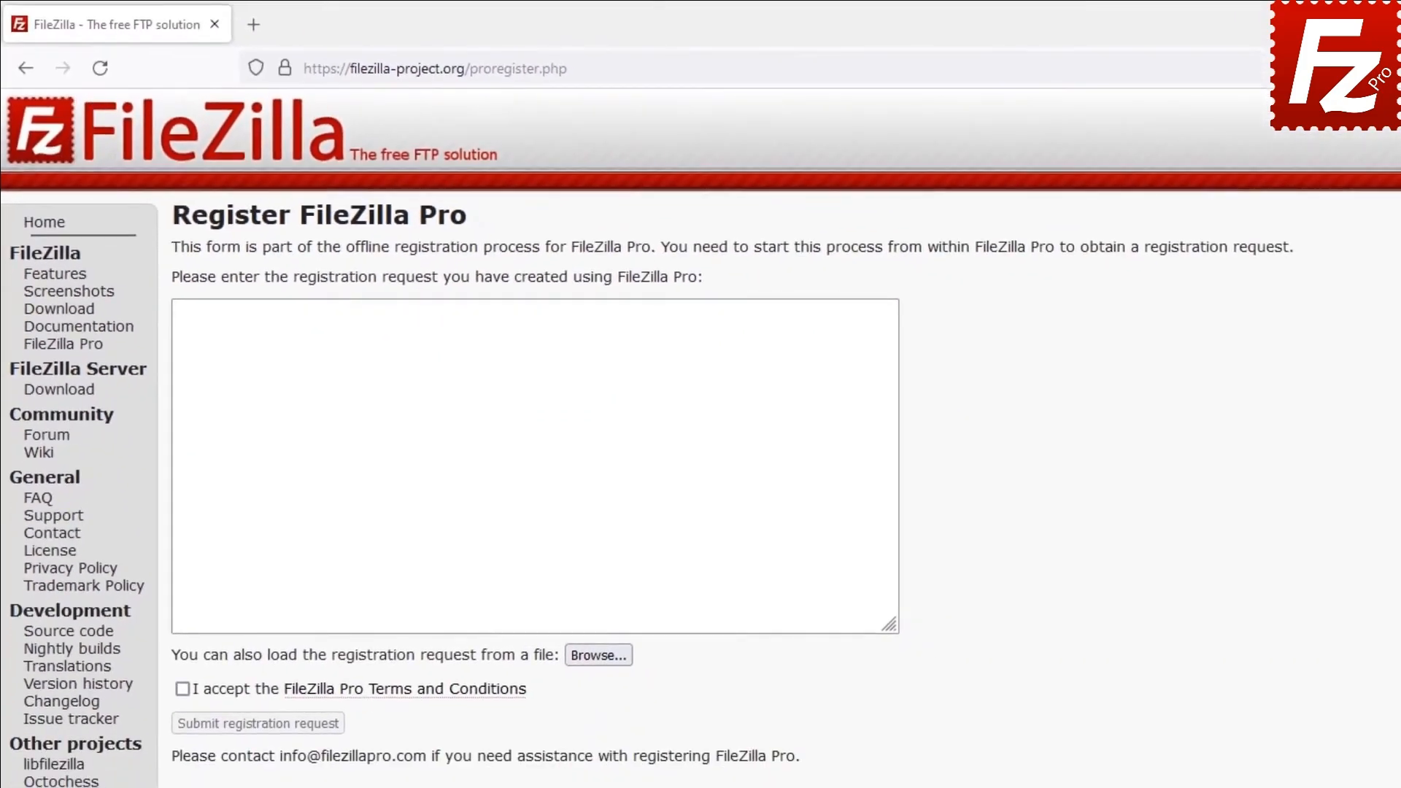
# Step: Paste the registration request on filezilla-project.org, accept the Terms and Conditions, and submit
pyautogui.hotkey('ctrl', 'v')
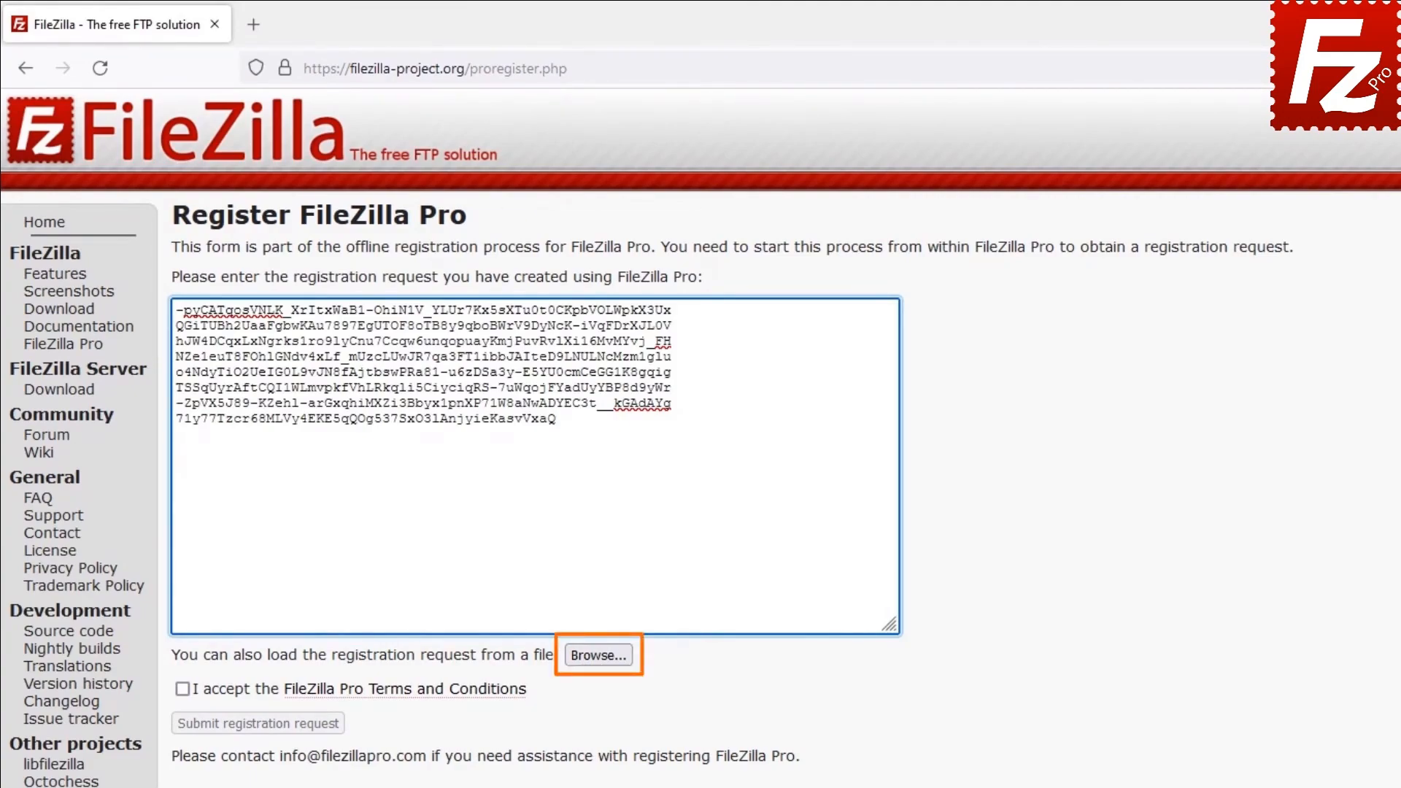
pyautogui.click(183, 689)
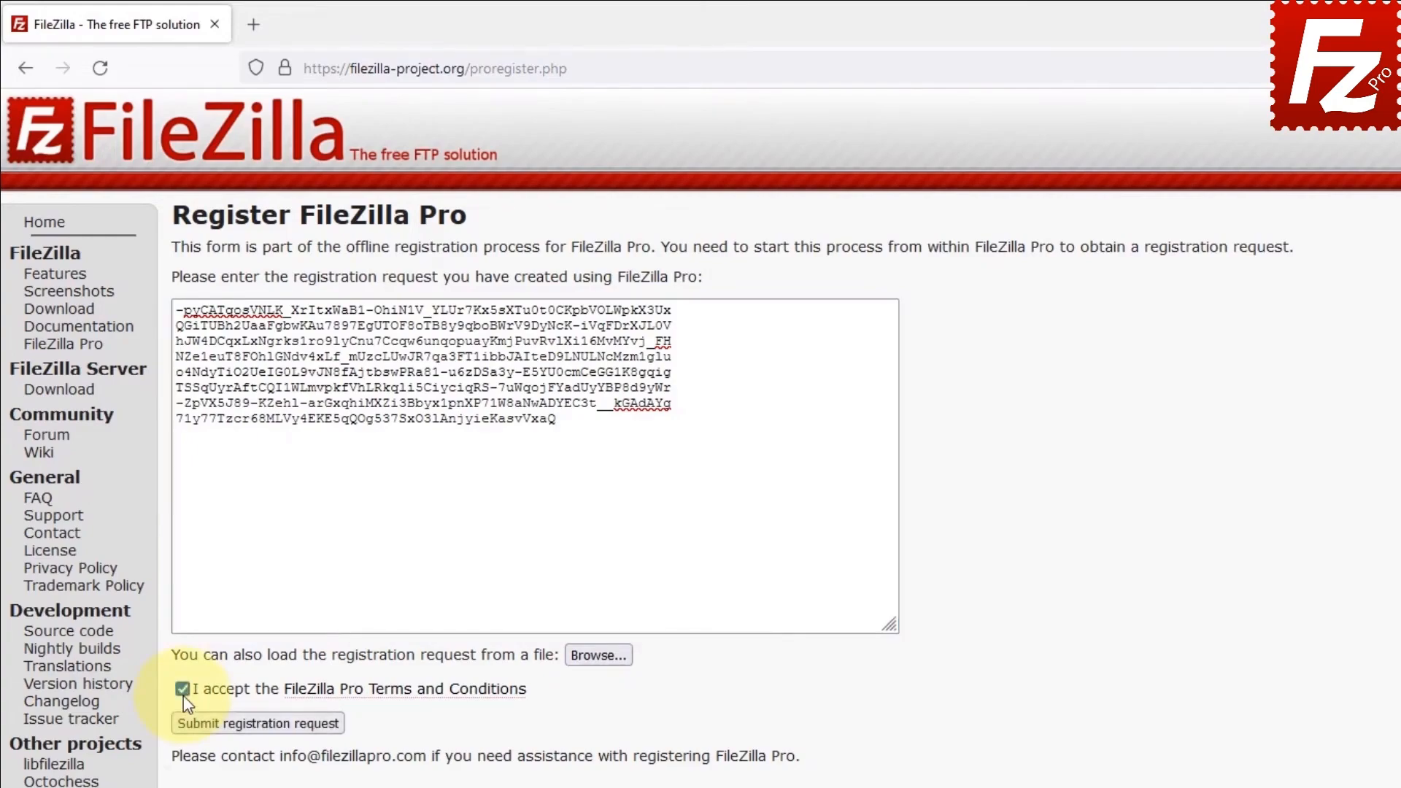
pyautogui.click(245, 725)
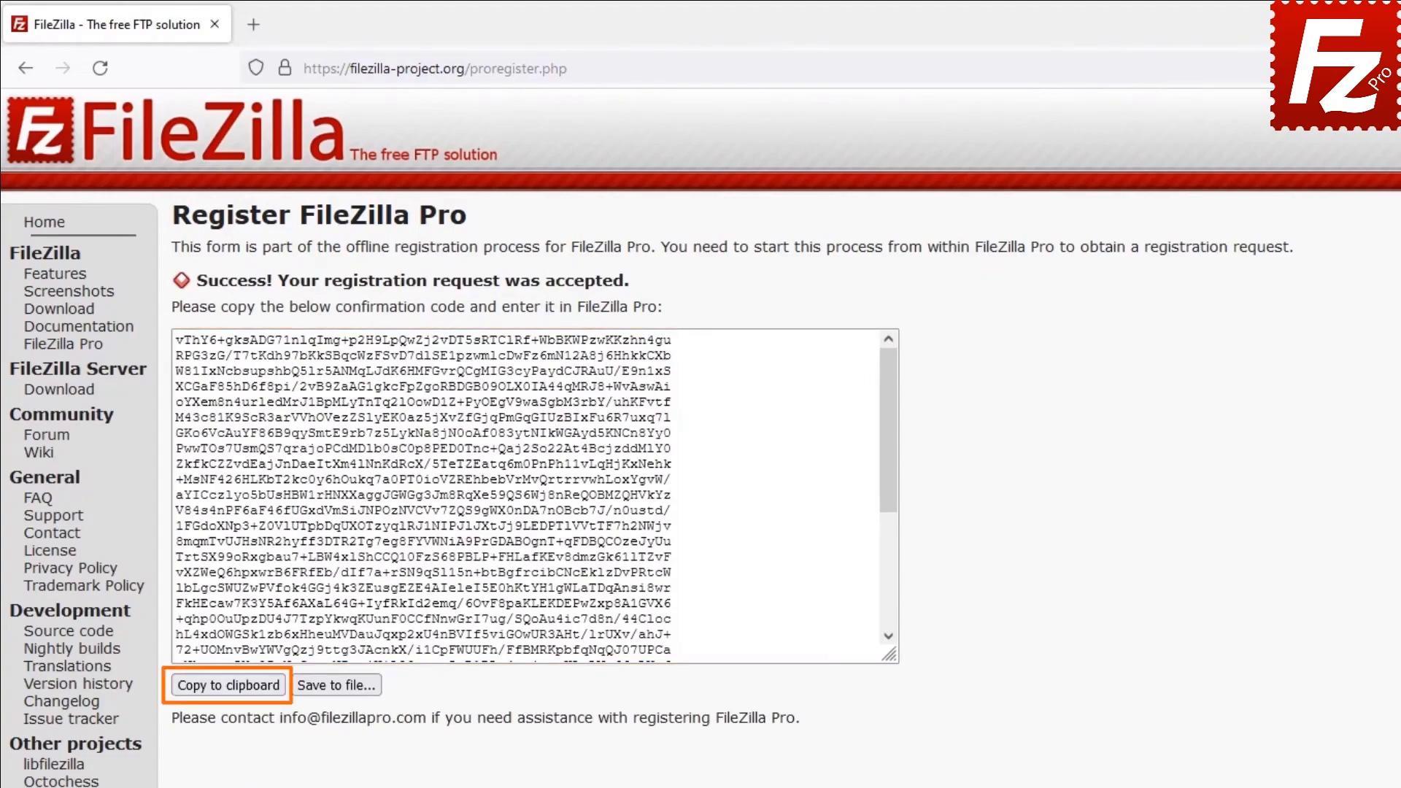
# Step: Copy the website's confirmation code into FileZilla Pro's registration confirmation box and confirm it
pyautogui.click(223, 692)
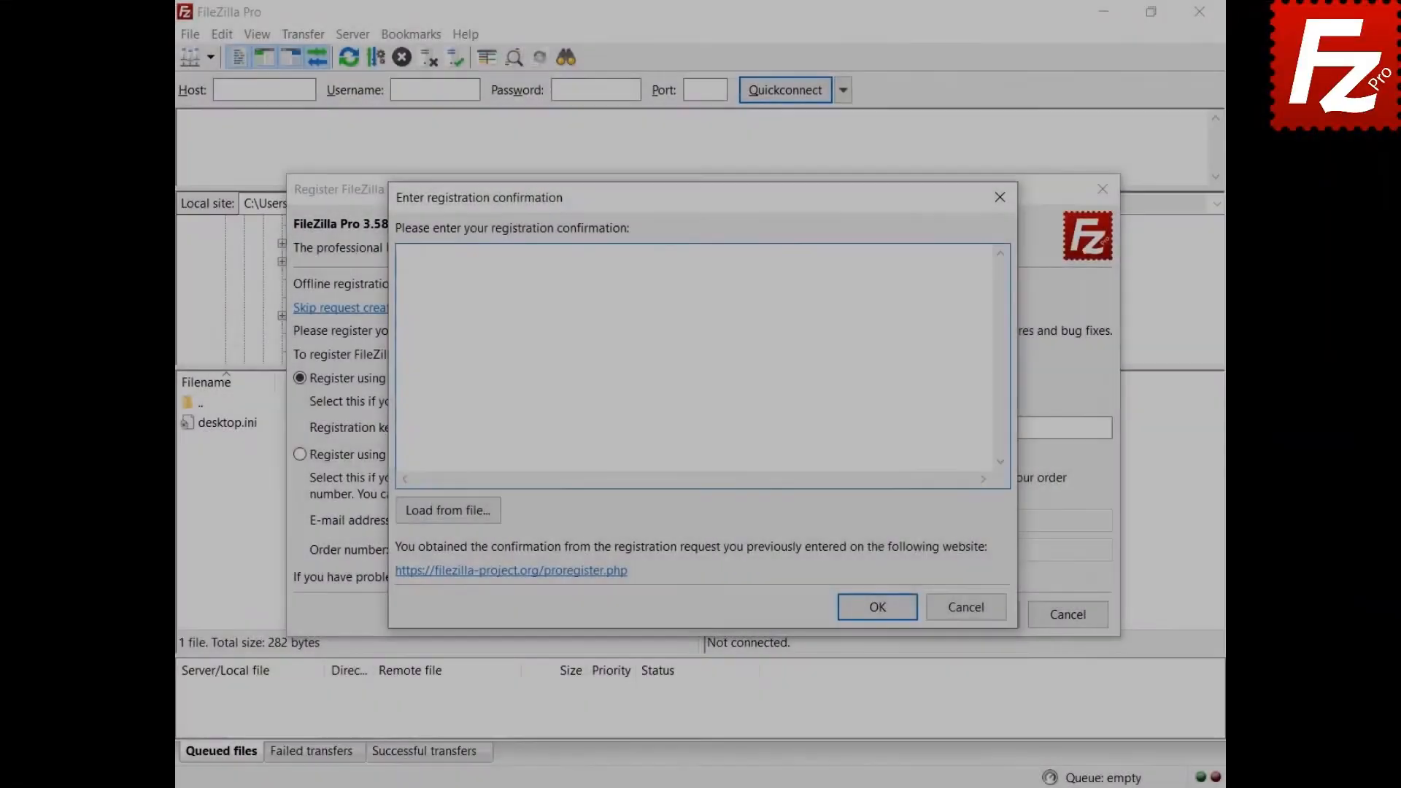
pyautogui.hotkey('ctrl', 'v')
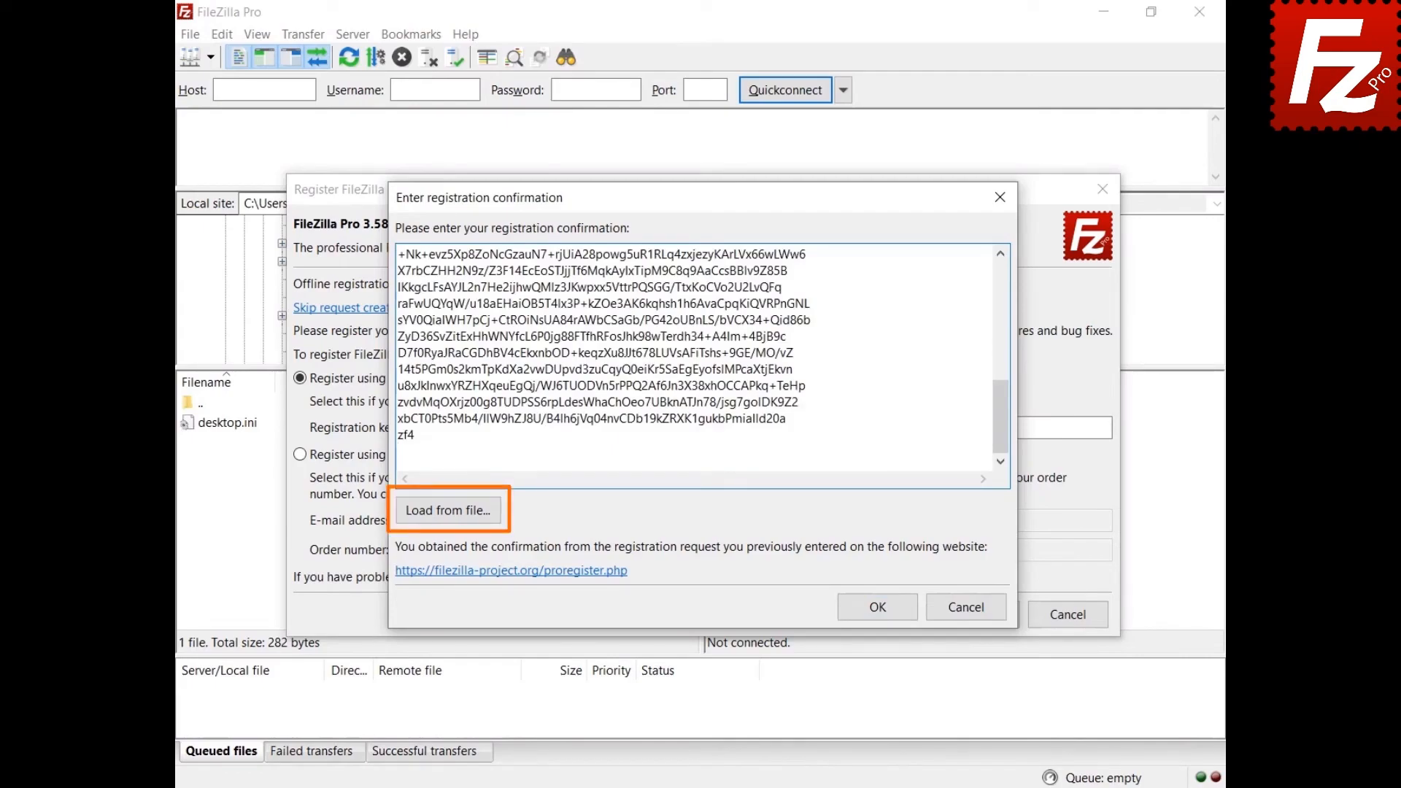
pyautogui.click(879, 611)
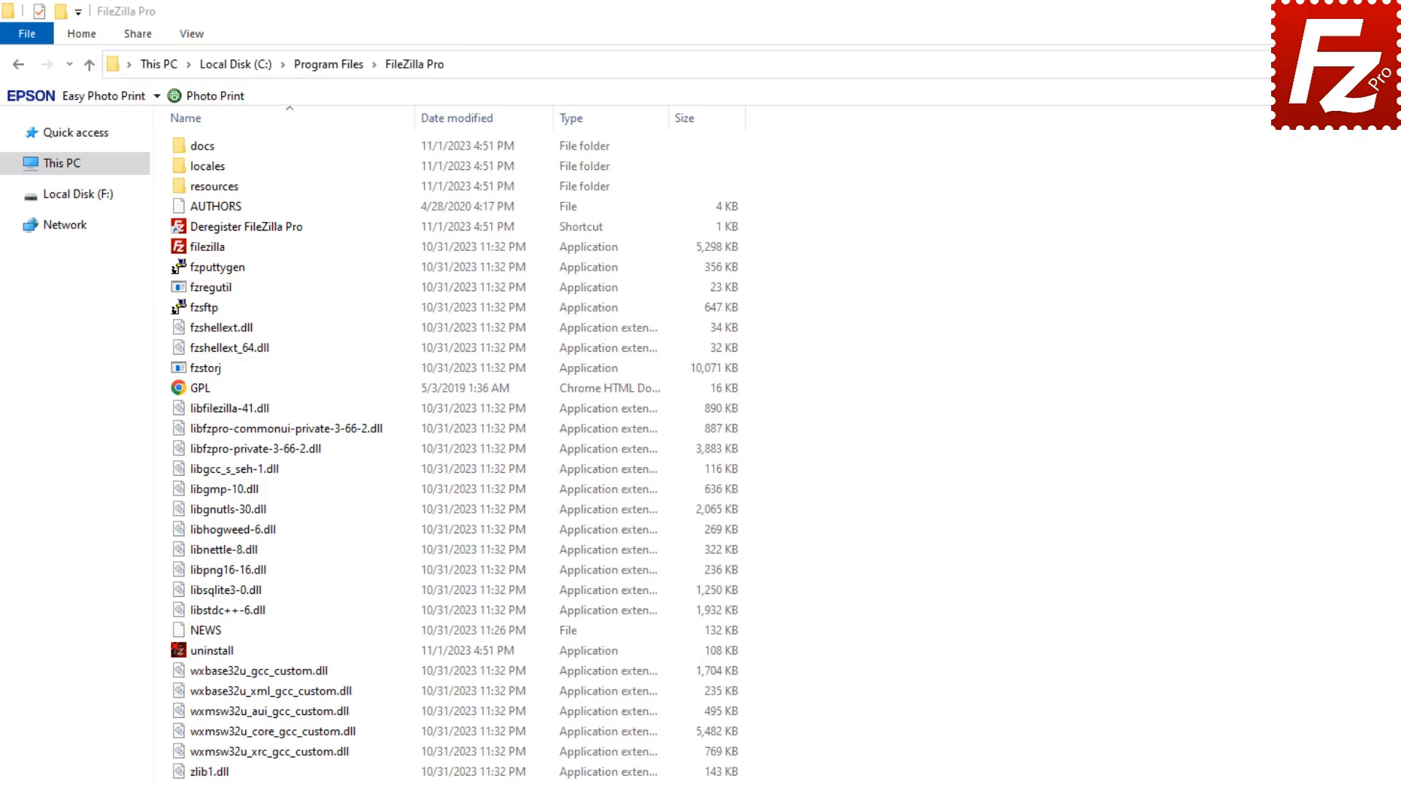
# Step: Run 'Deregister FileZilla Pro' with the pasted registration key, retrying after the error and approving the UAC prompt
pyautogui.doubleClick(183, 225)
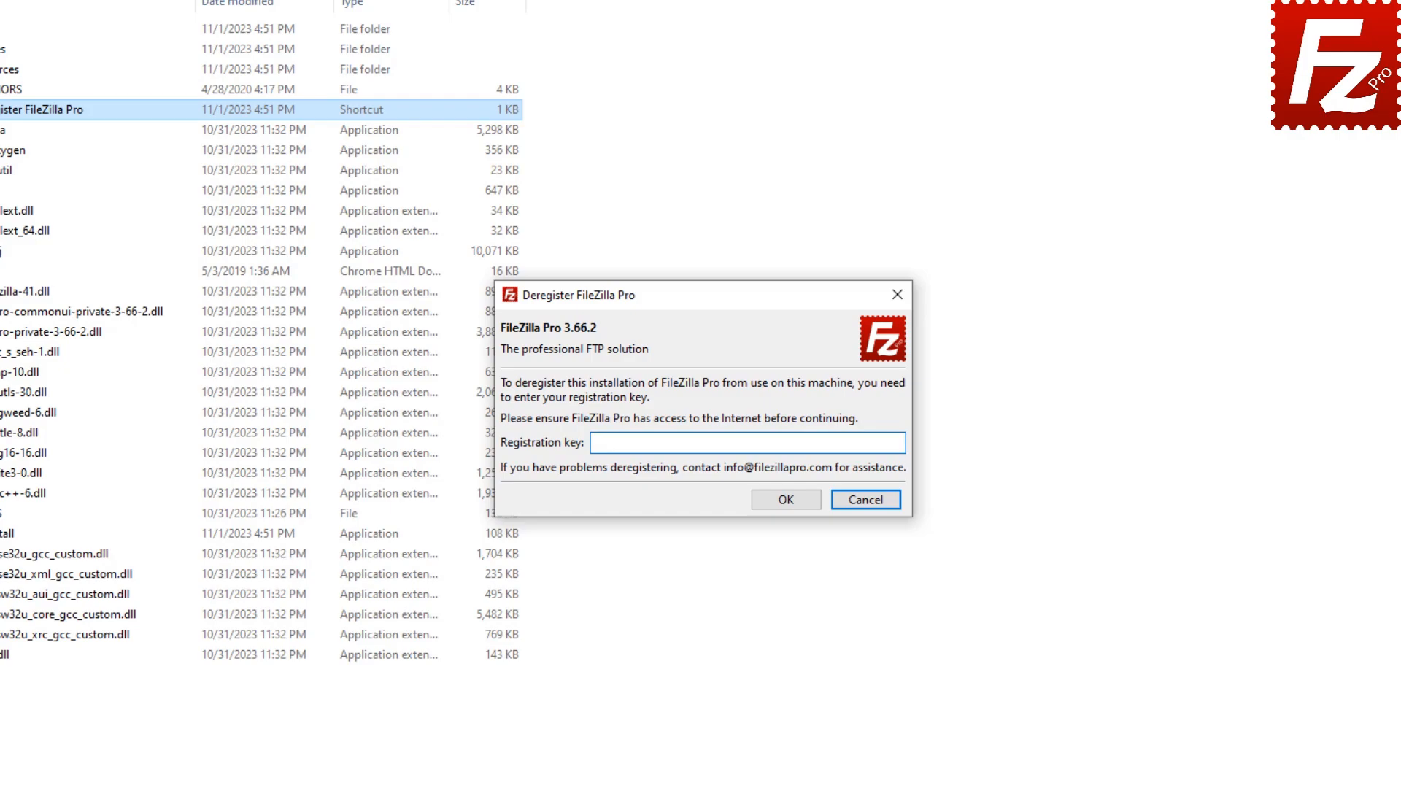
pyautogui.hotkey('ctrl', 'v')
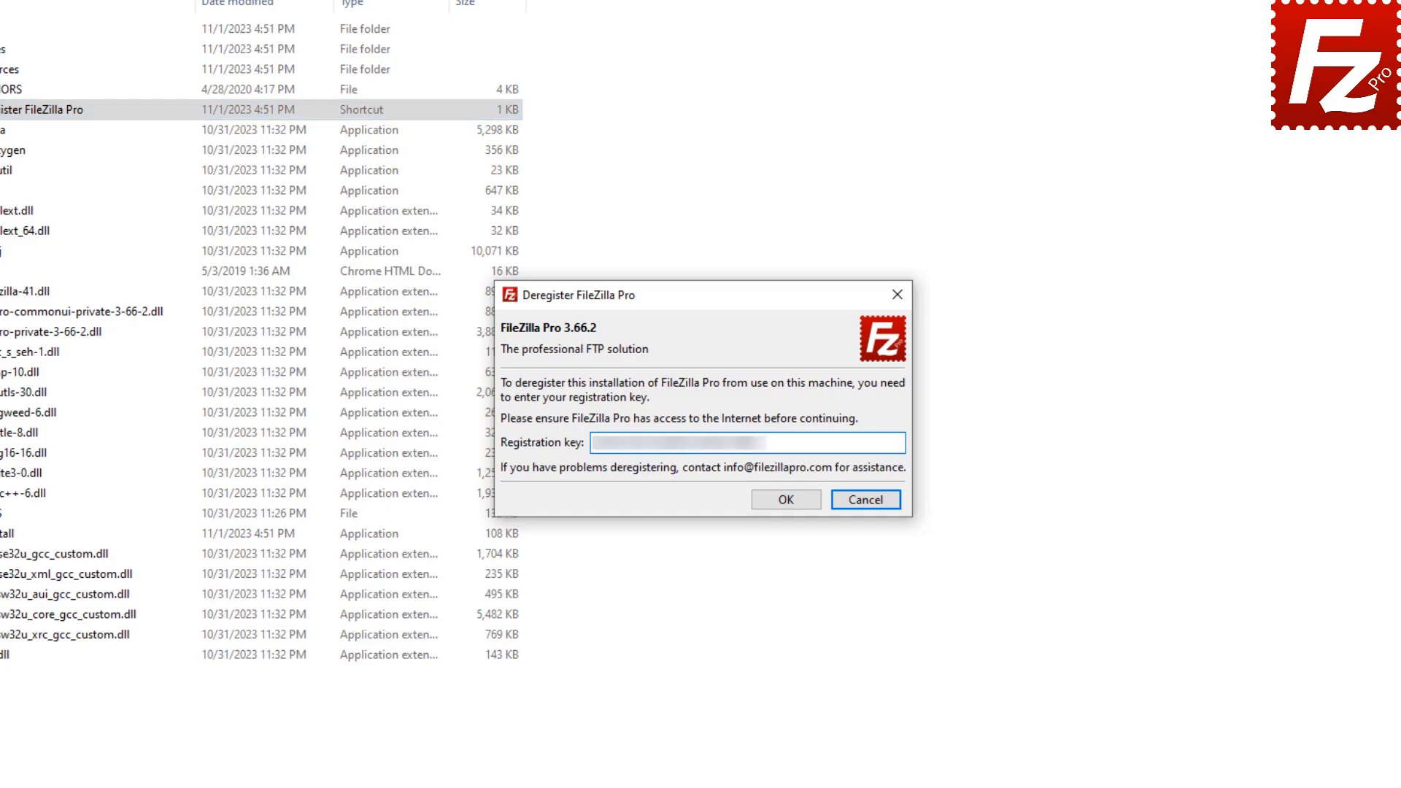
pyautogui.click(787, 502)
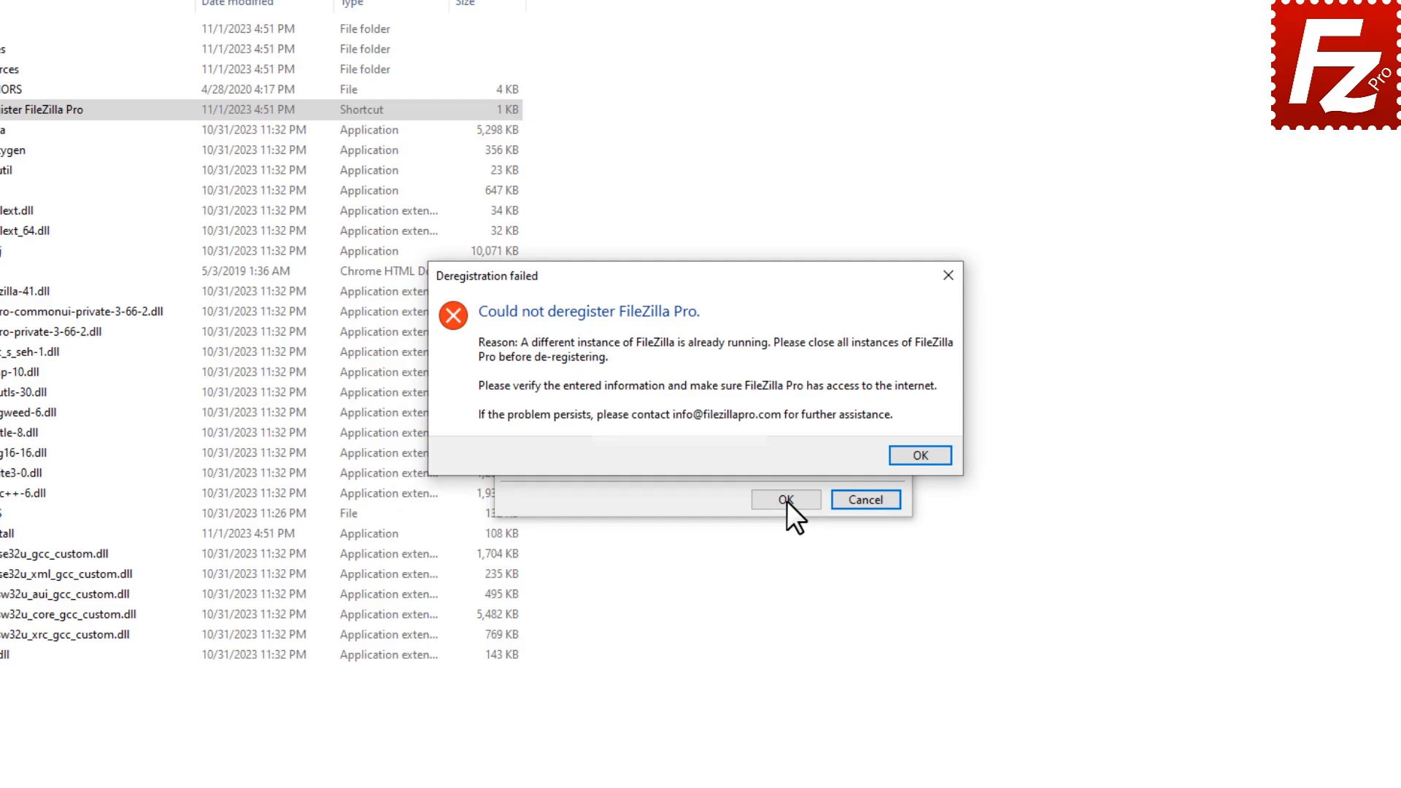
pyautogui.click(921, 456)
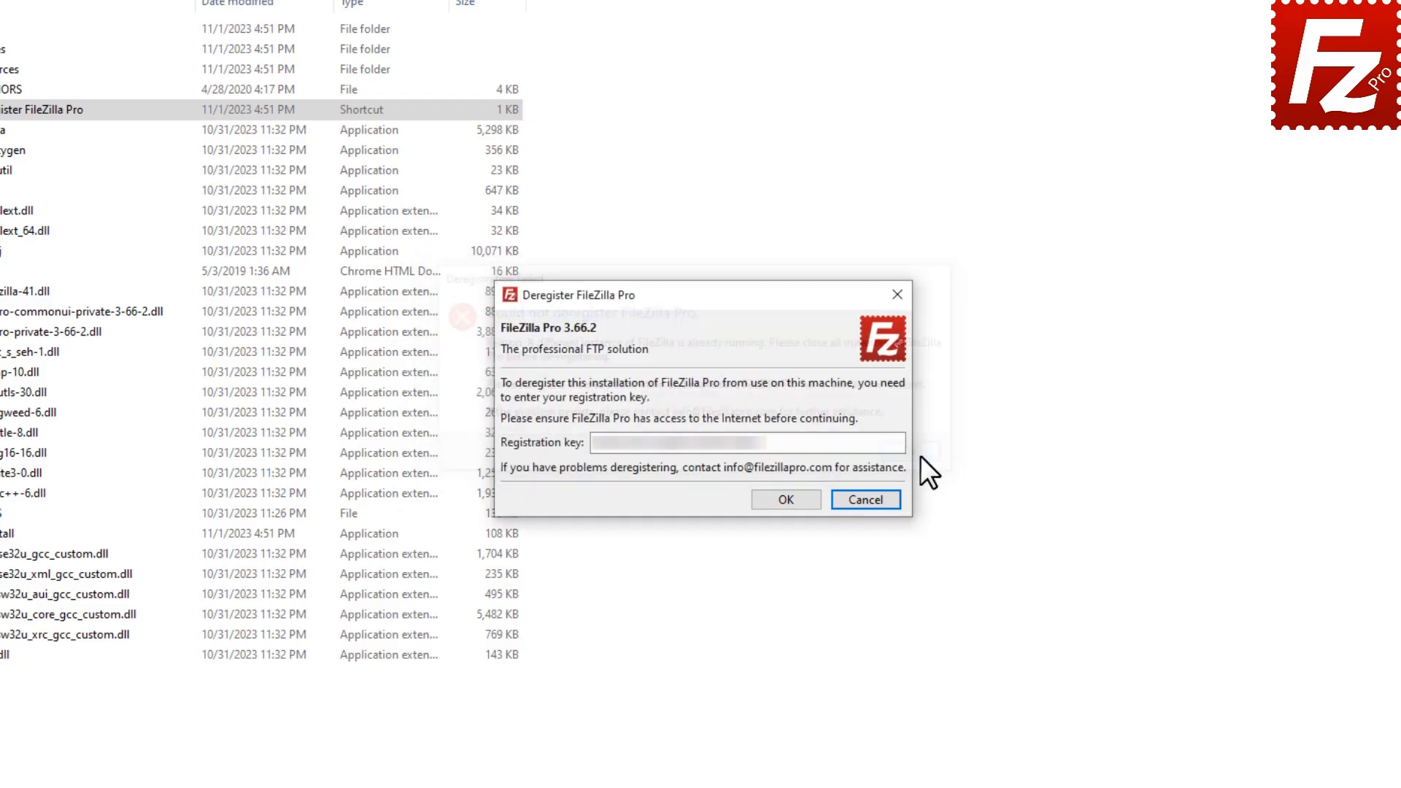
pyautogui.click(787, 499)
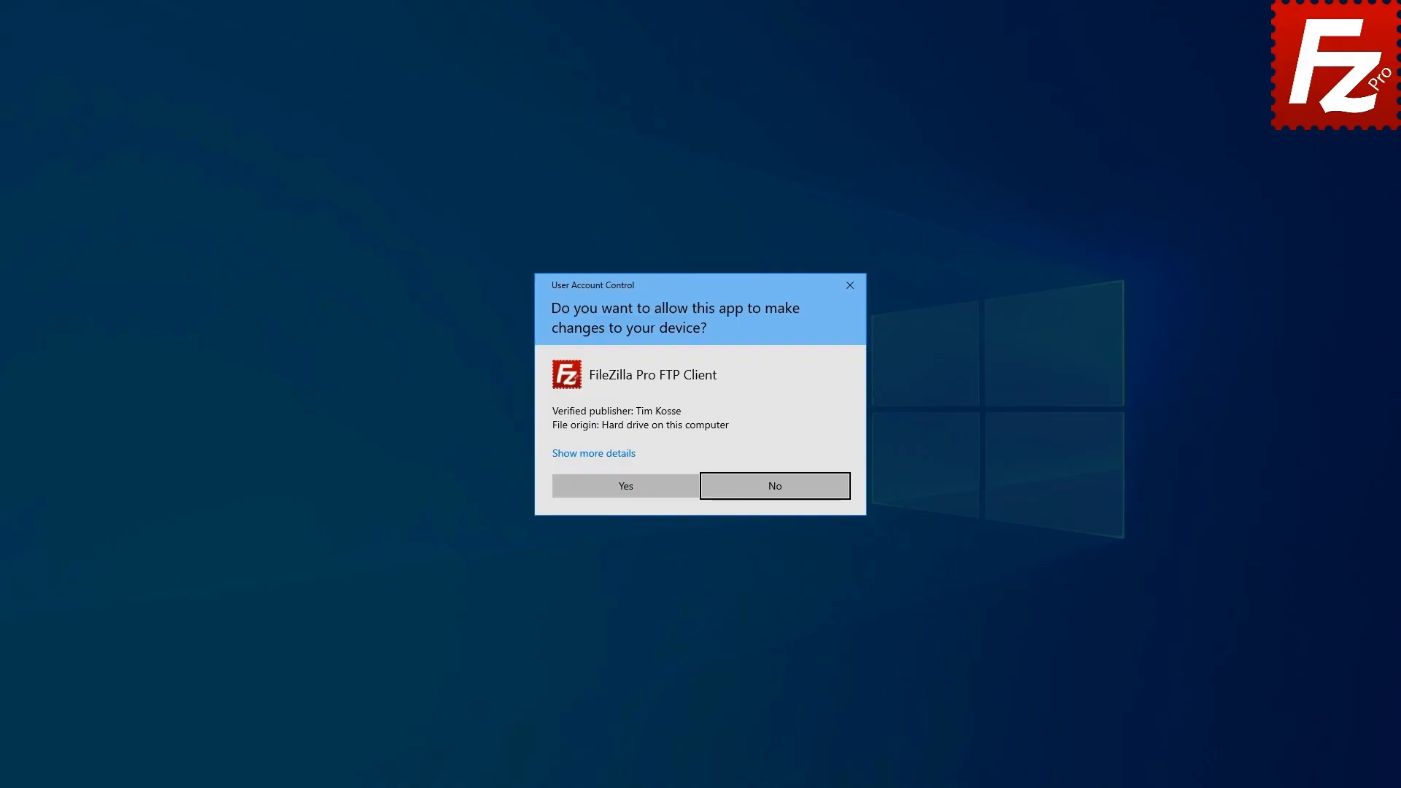
pyautogui.press('Left')
pyautogui.press('Return')
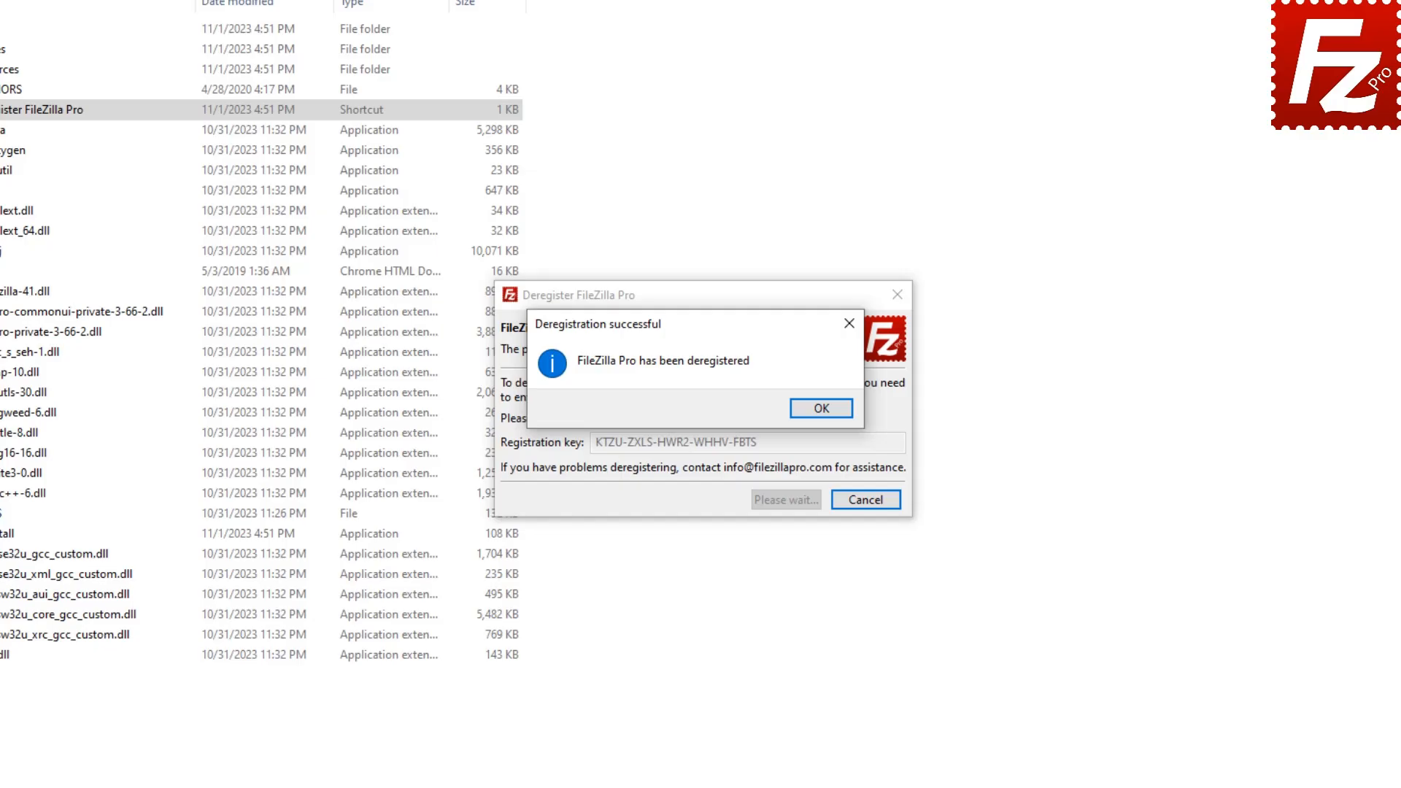
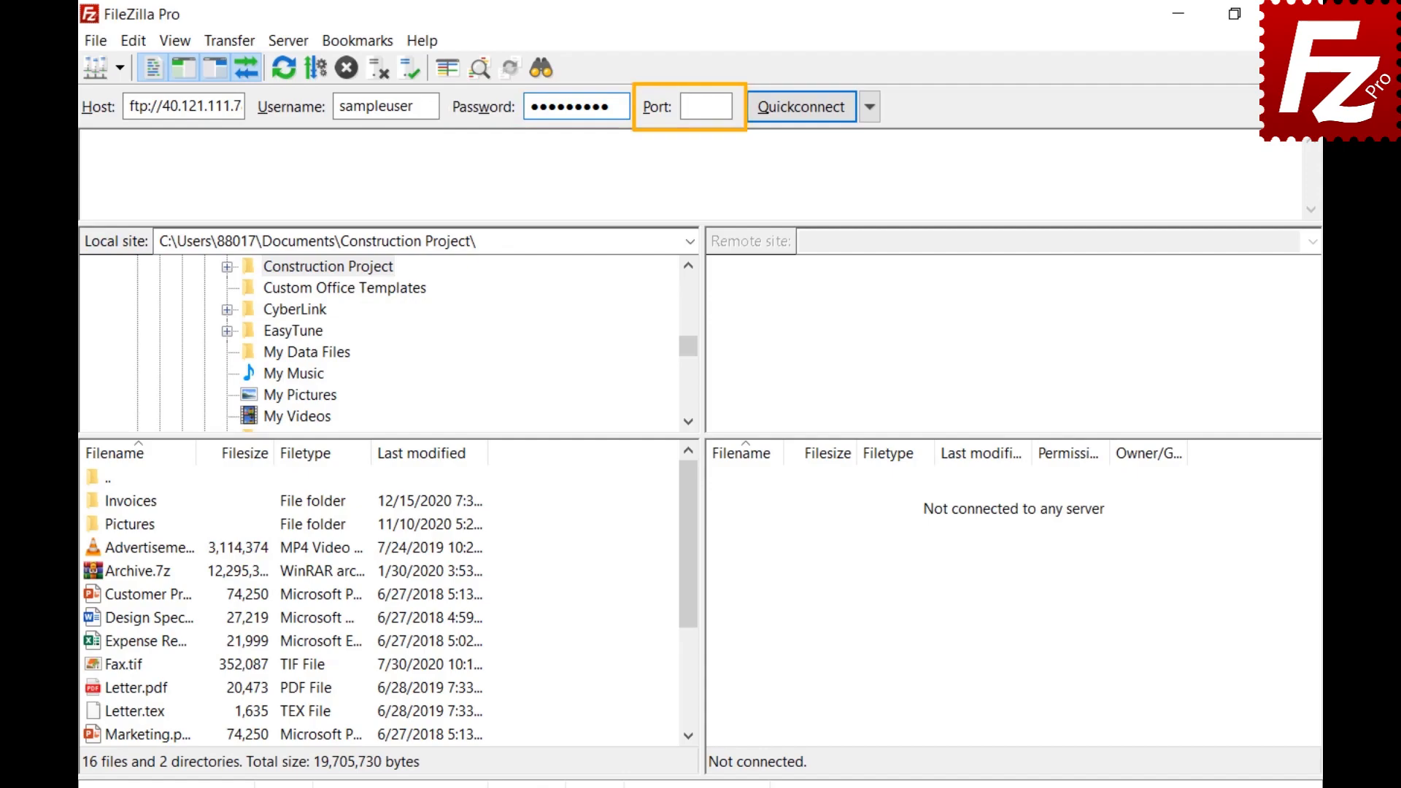
# Step: Connect to the FTP server with the entered quick-connect details, then view the quick-connect history
pyautogui.click(800, 108)
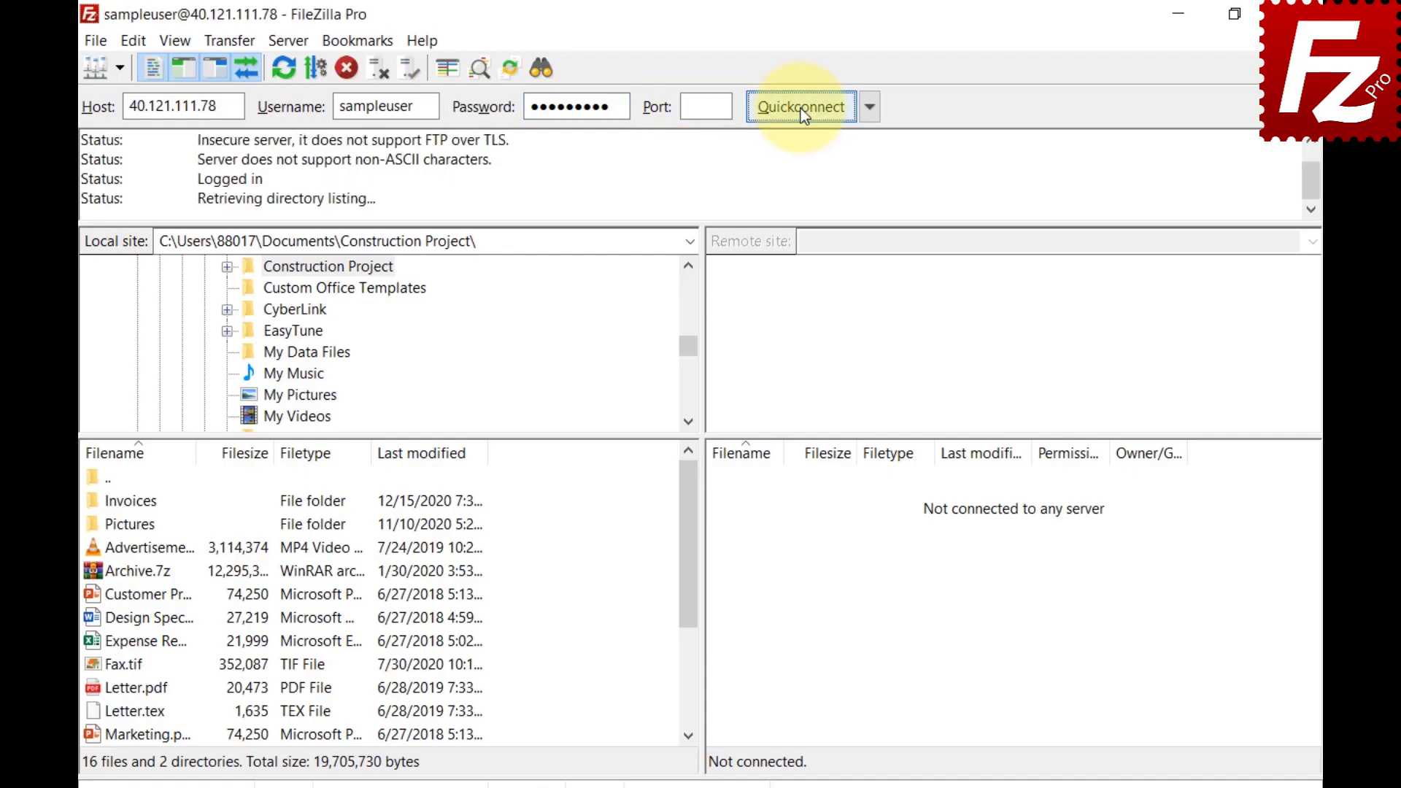
pyautogui.click(869, 115)
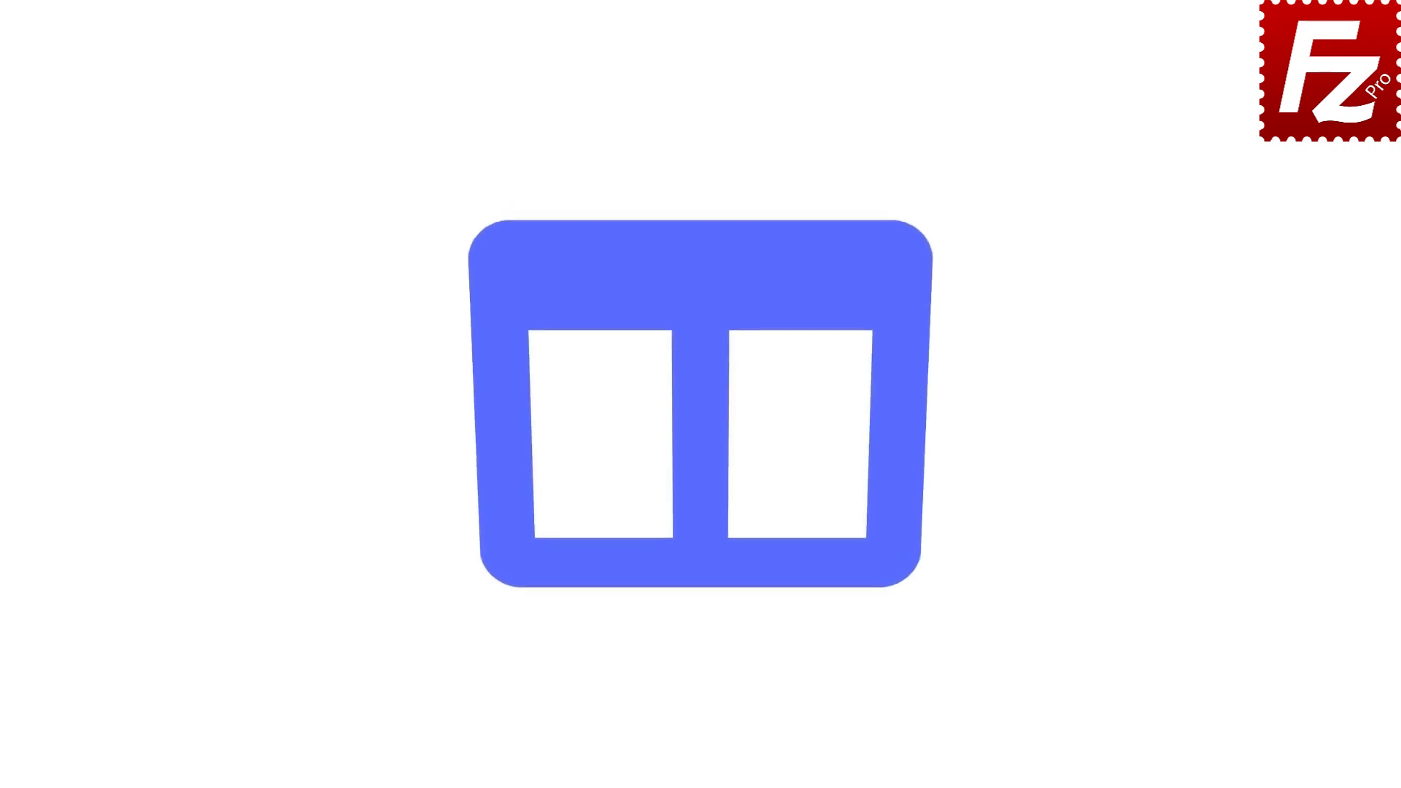
# Step: Launch FileZilla Pro and add a new site named My Server in the Site Manager
pyautogui.doubleClick(214, 142)
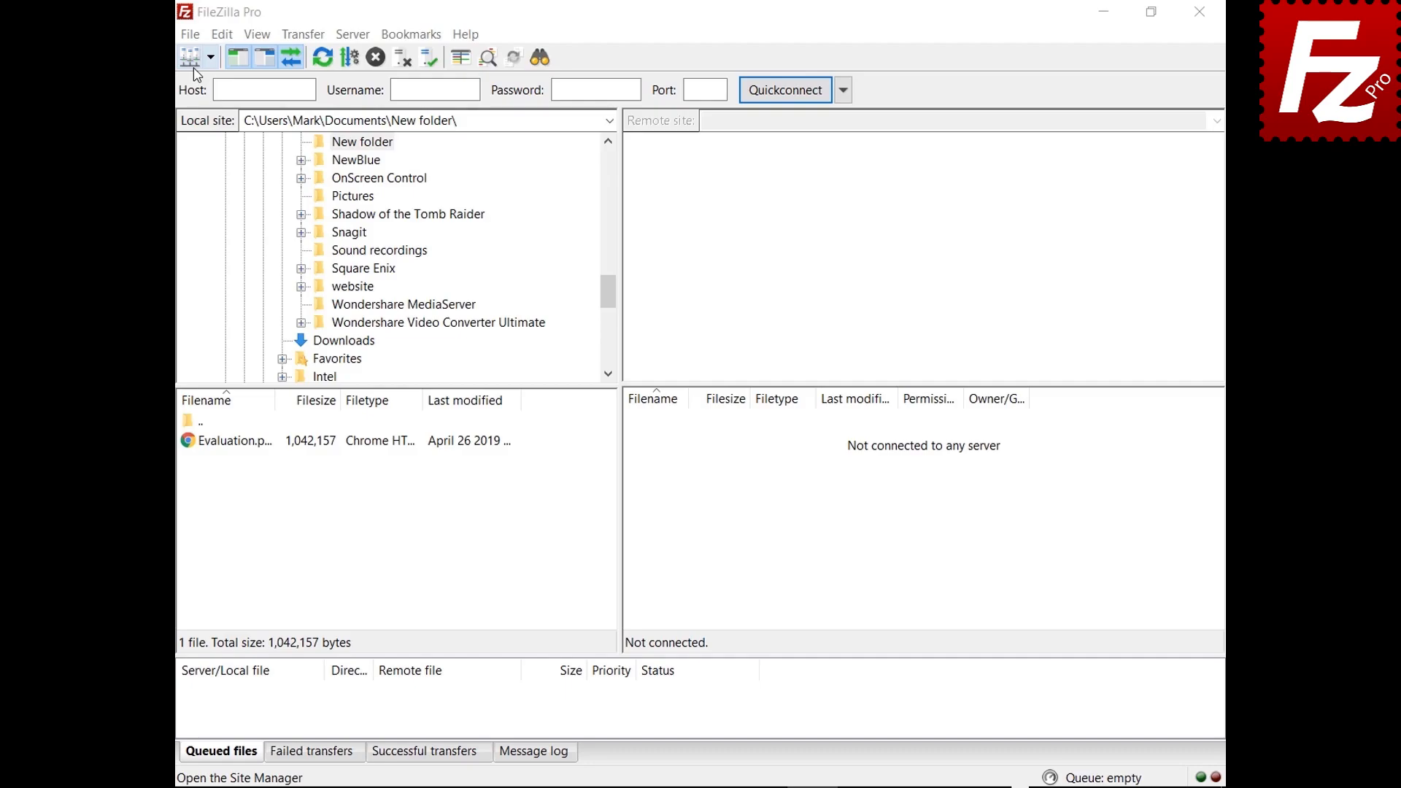
pyautogui.click(190, 34)
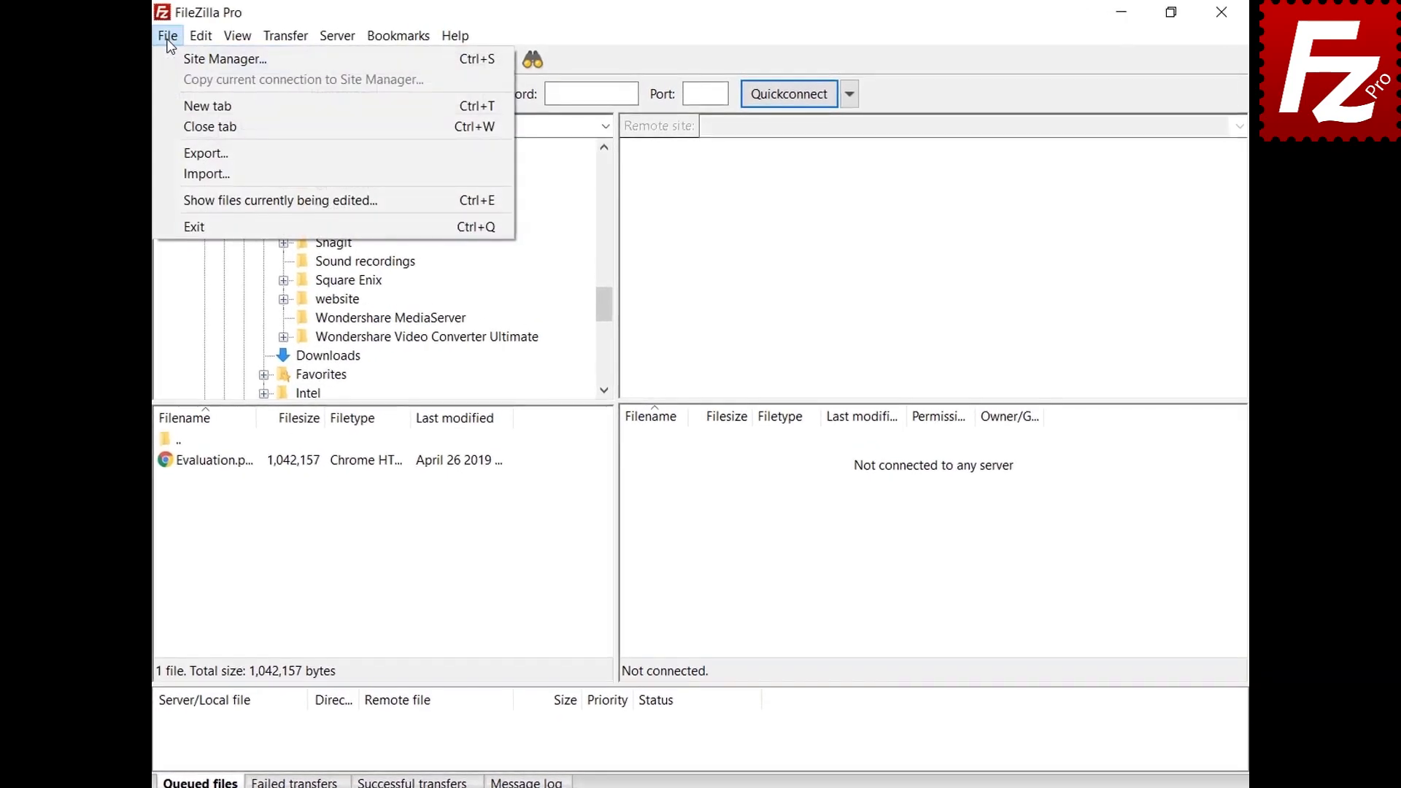
pyautogui.click(169, 60)
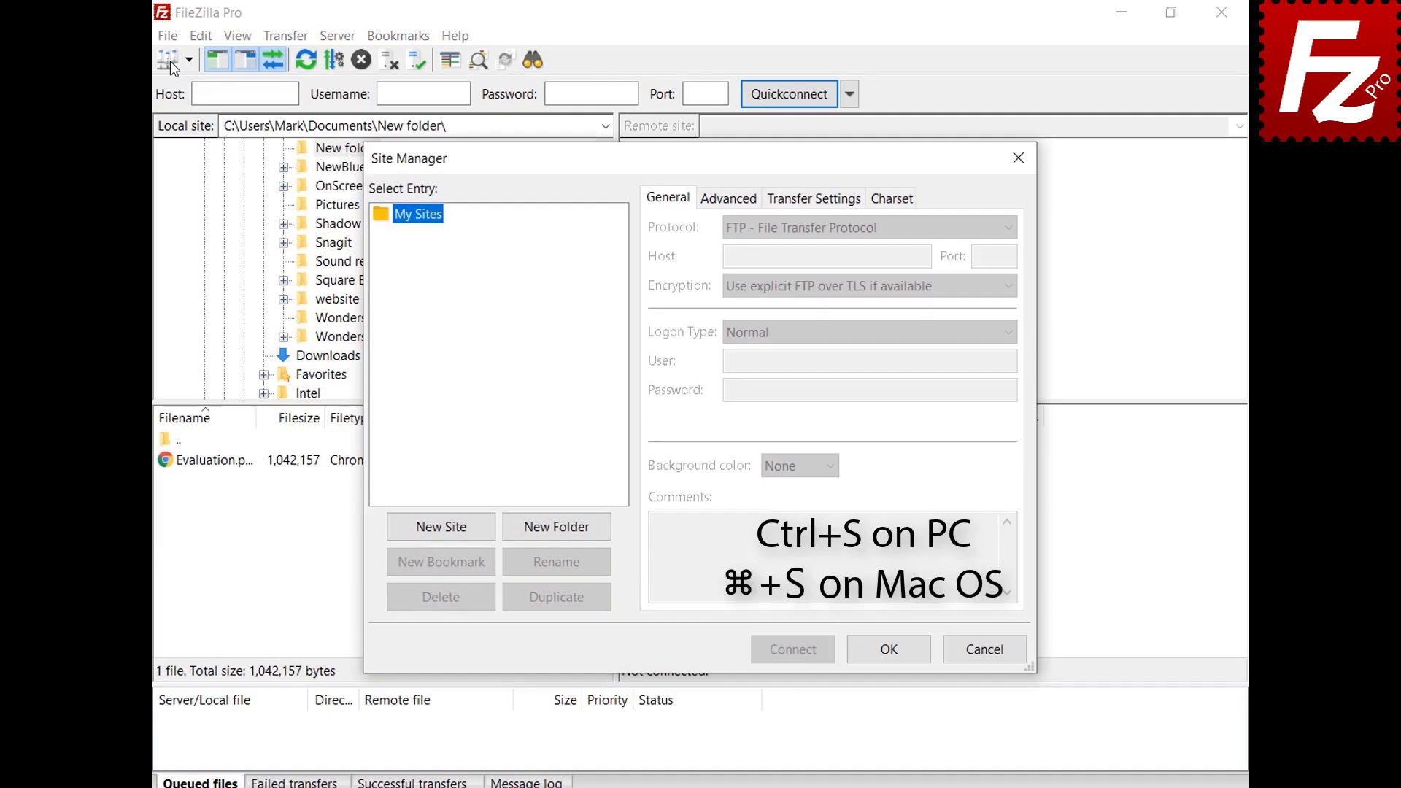
pyautogui.click(448, 537)
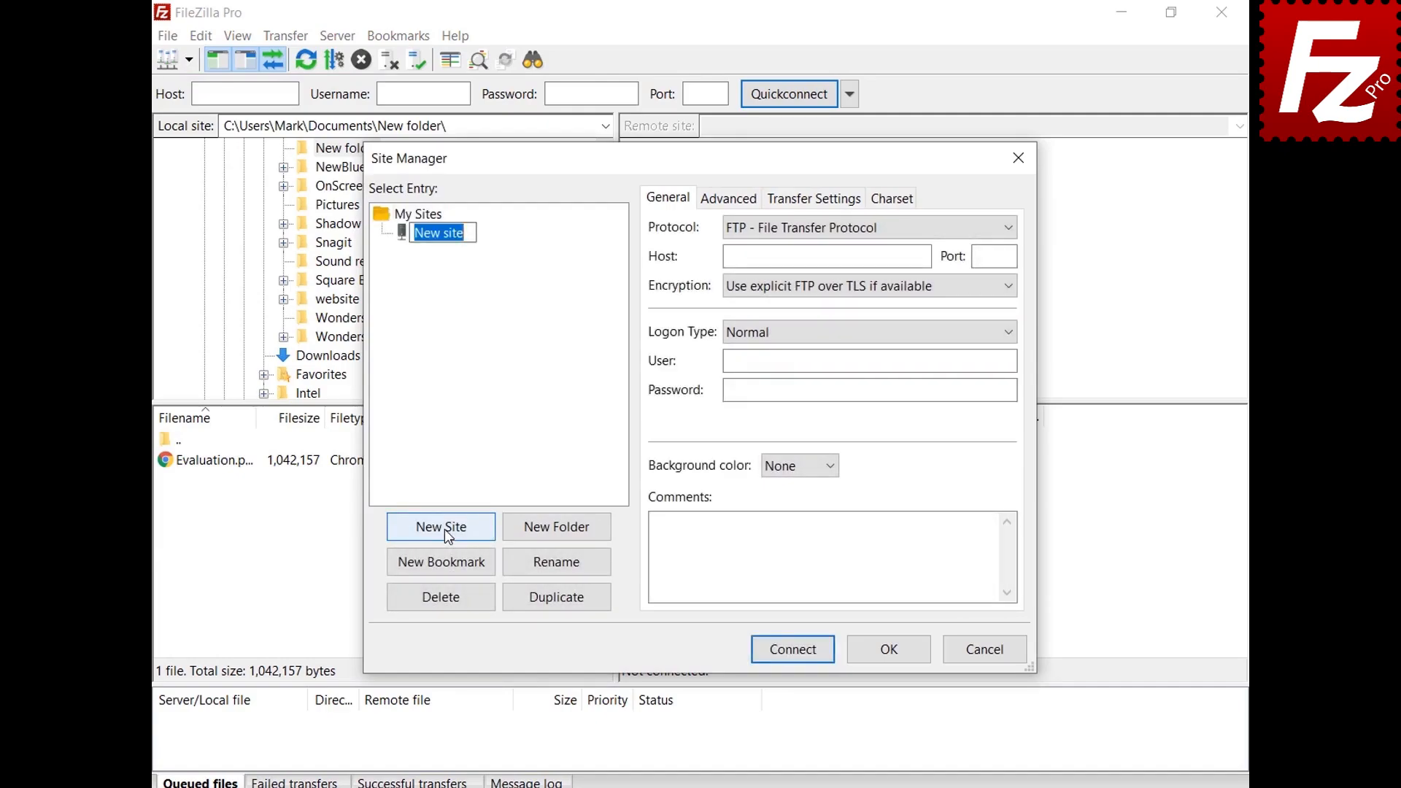
pyautogui.write('My Server')
pyautogui.click(924, 257)
# Step: Enter host 40.121.111.78, port 21, and the account username and password
pyautogui.write('40.121.111.78')
pyautogui.click(994, 256)
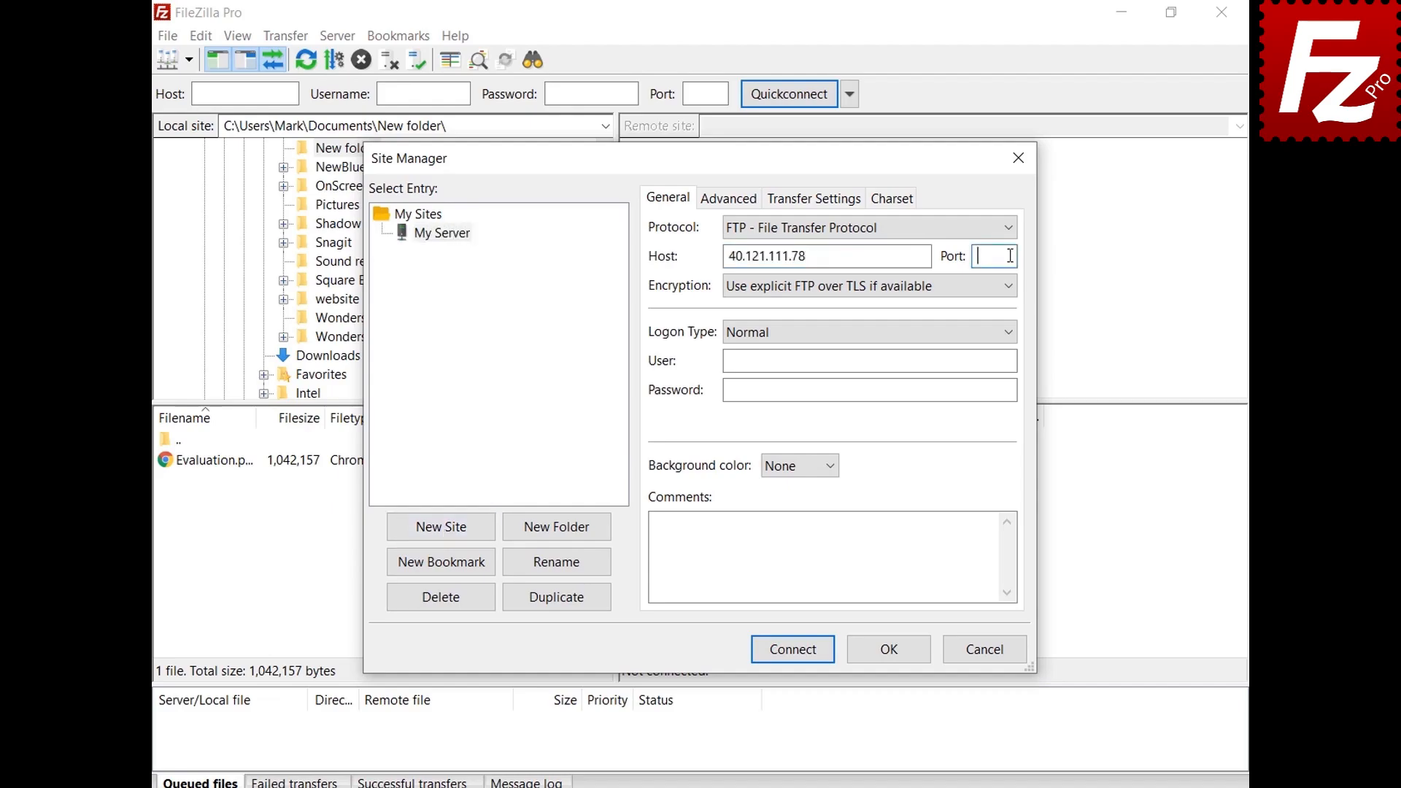
pyautogui.write('21')
pyautogui.click(1011, 360)
pyautogui.write('filezillaprotutorial')
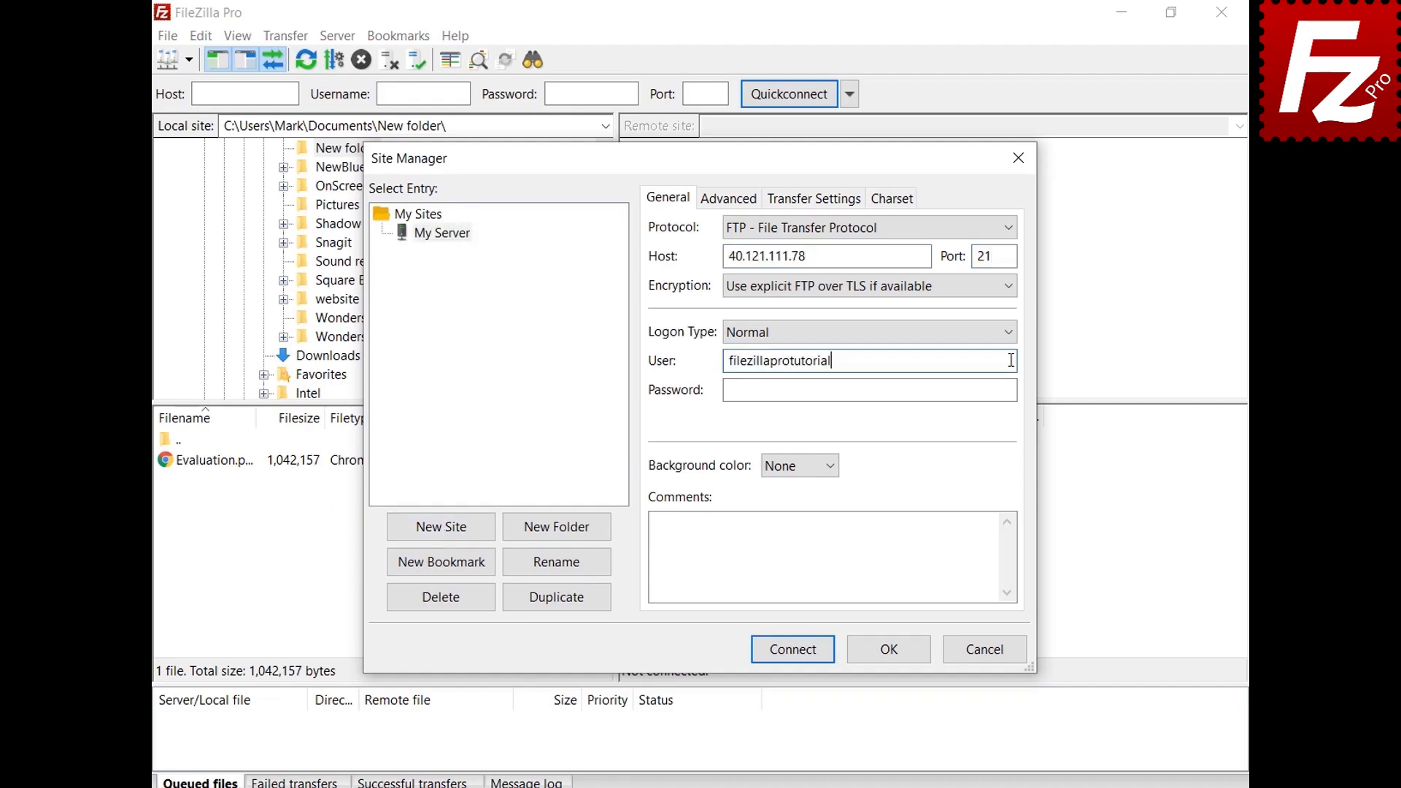
pyautogui.click(1013, 390)
pyautogui.hotkey('ctrl', 'v')
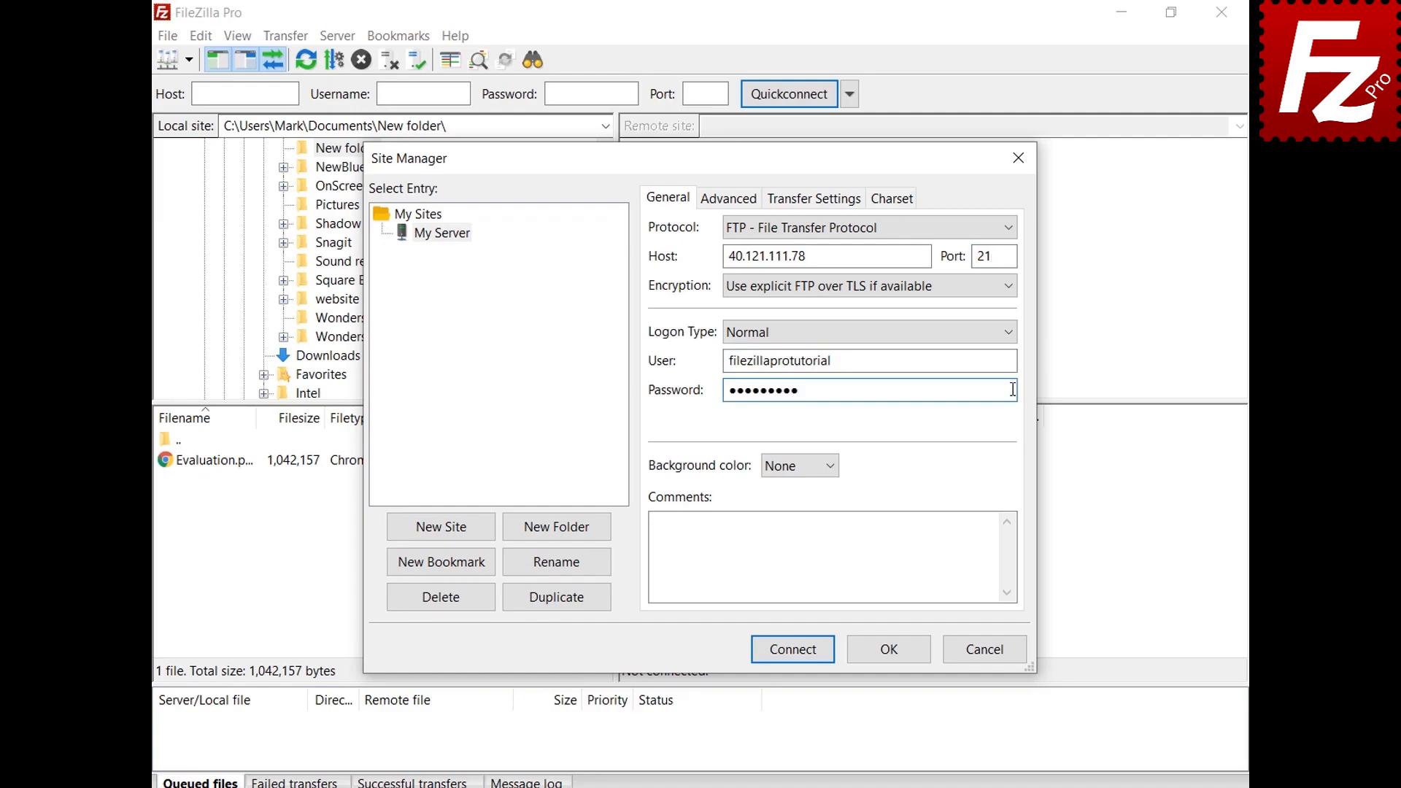
# Step: Give the My Server site a Green background colour
pyautogui.click(833, 471)
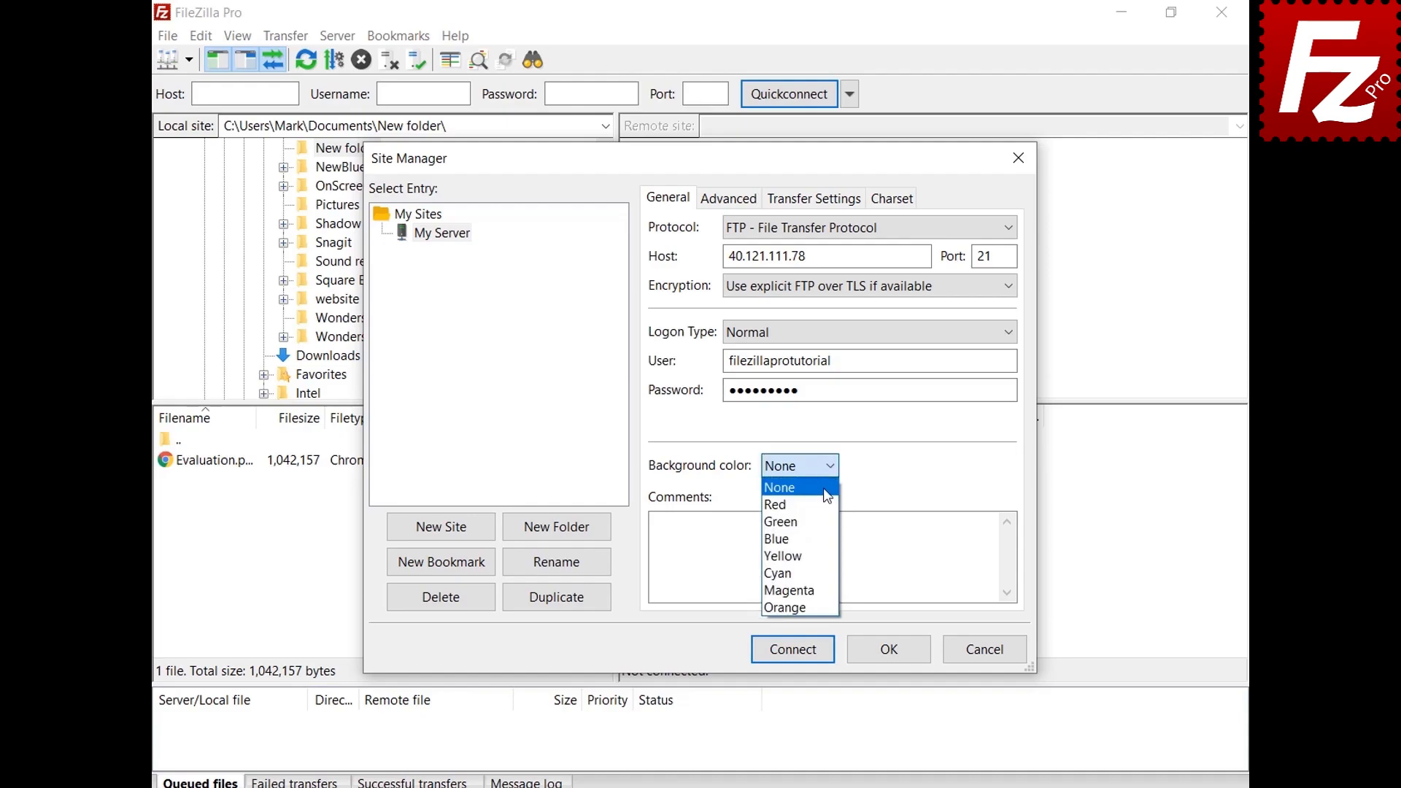
pyautogui.click(826, 525)
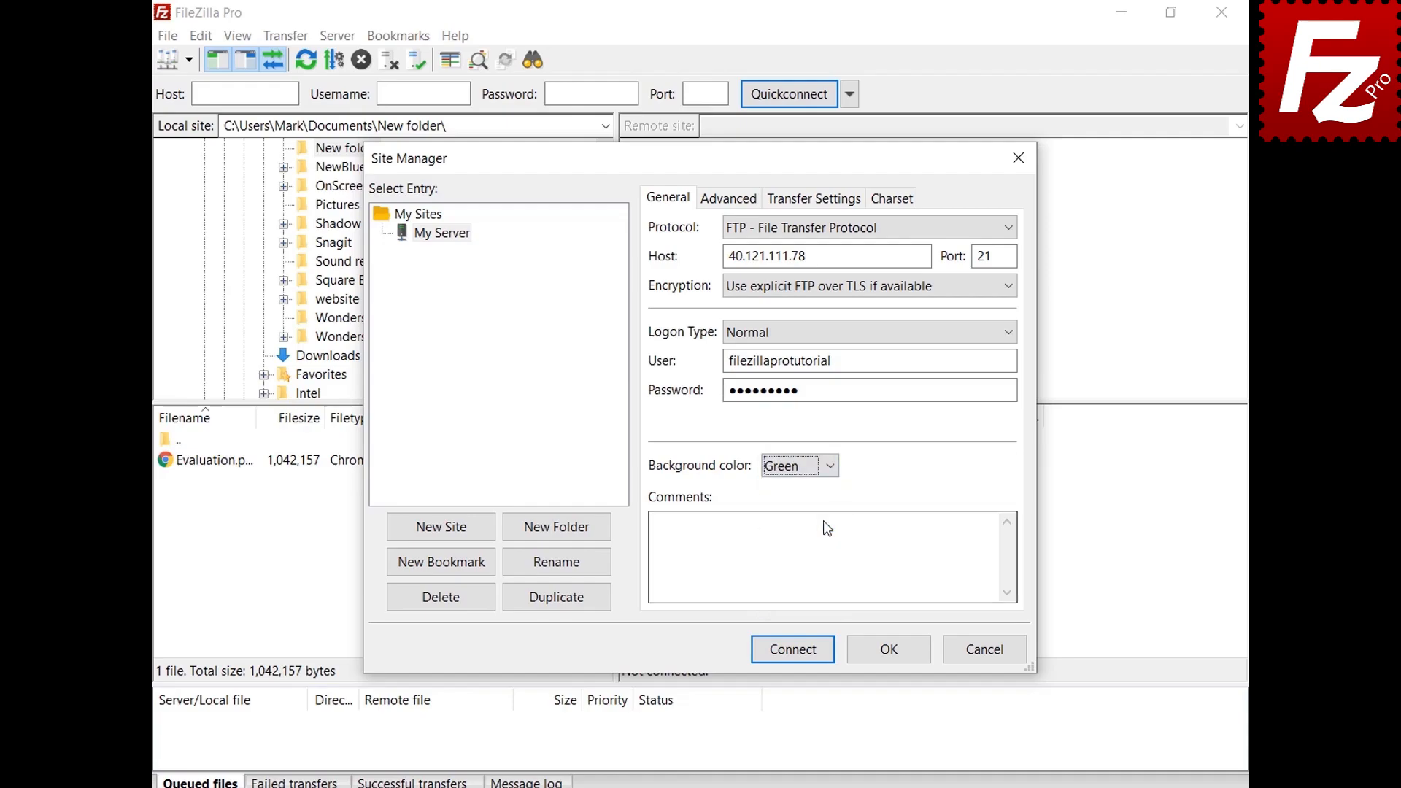
pyautogui.click(714, 207)
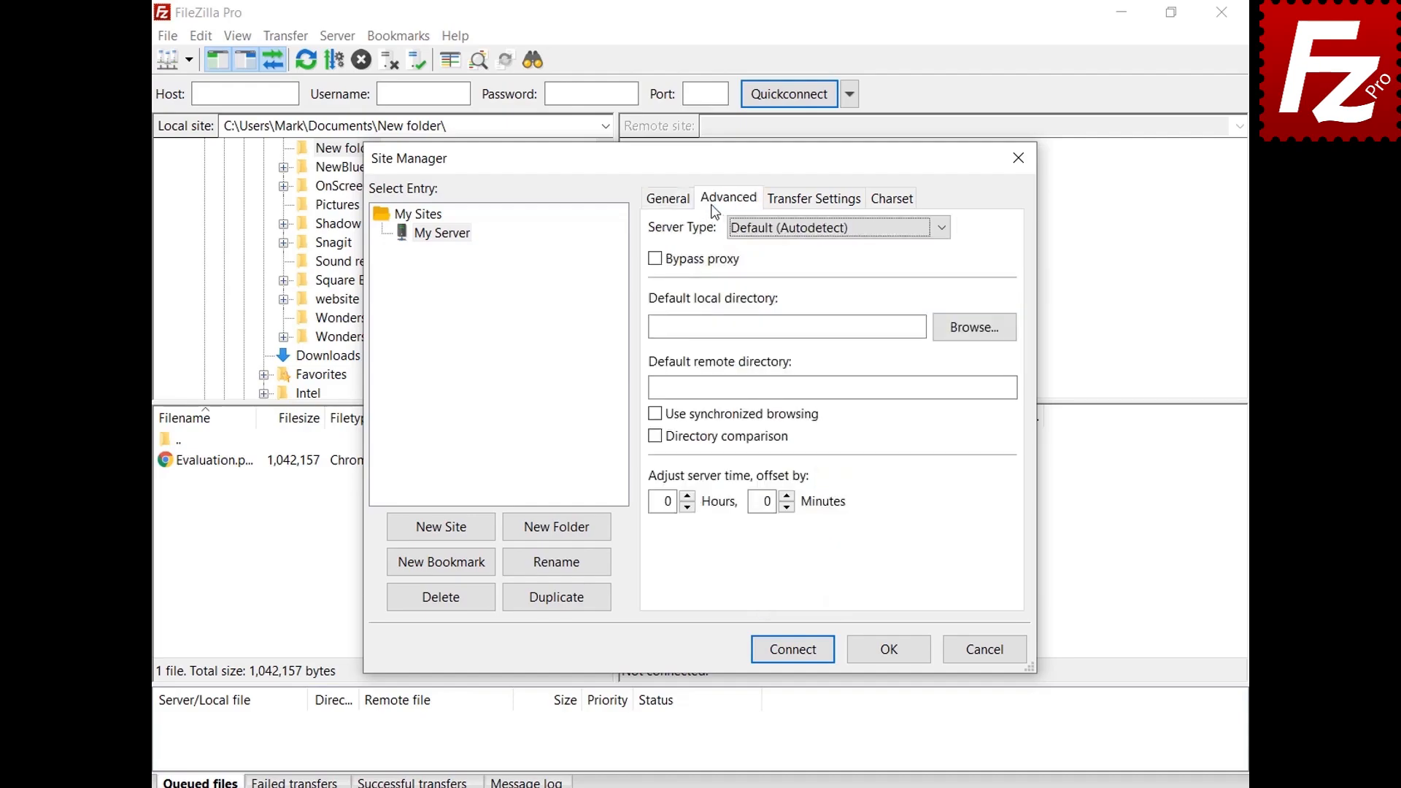
# Step: Keep server type on autodetect and the default transfer and charset settings, then save My Server
pyautogui.click(940, 230)
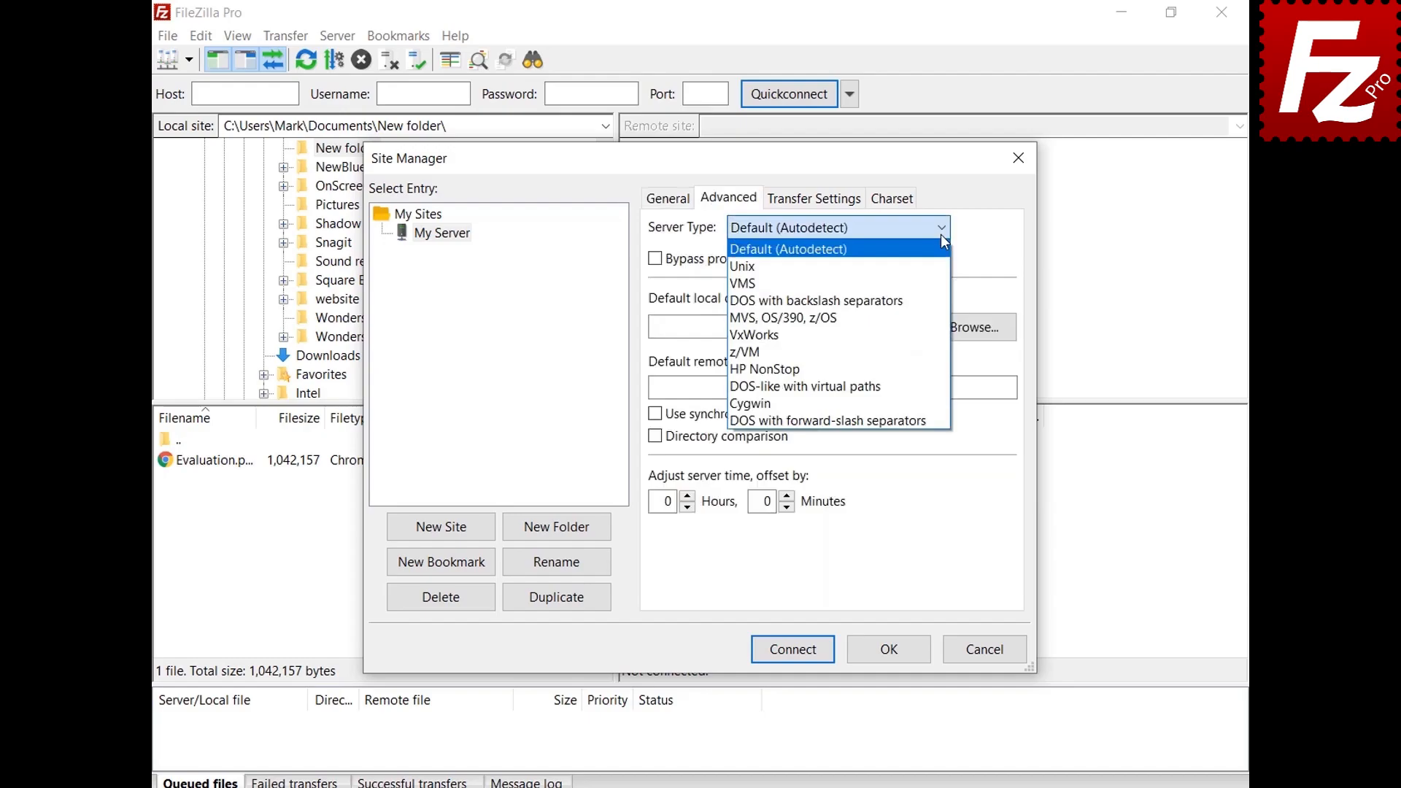
pyautogui.click(942, 236)
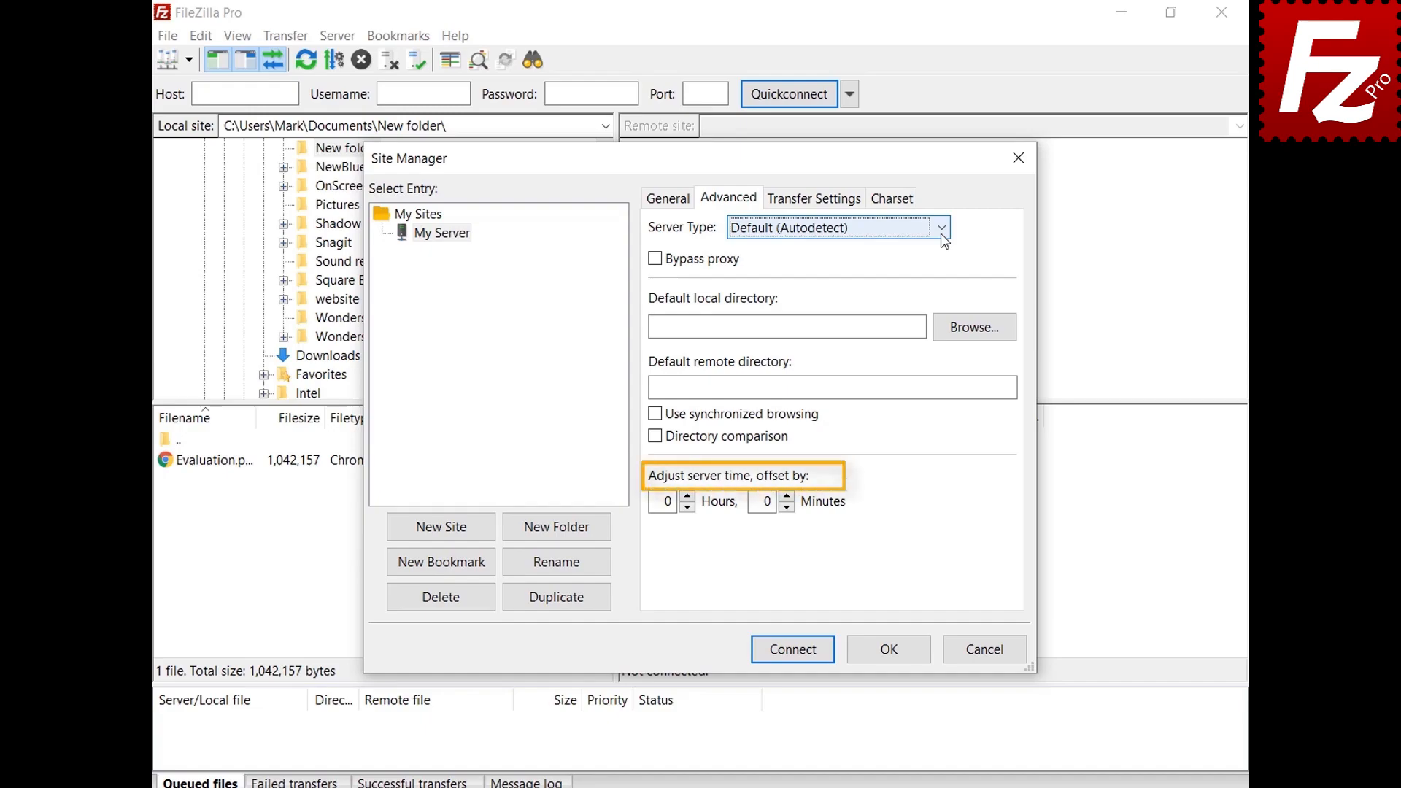
pyautogui.click(818, 204)
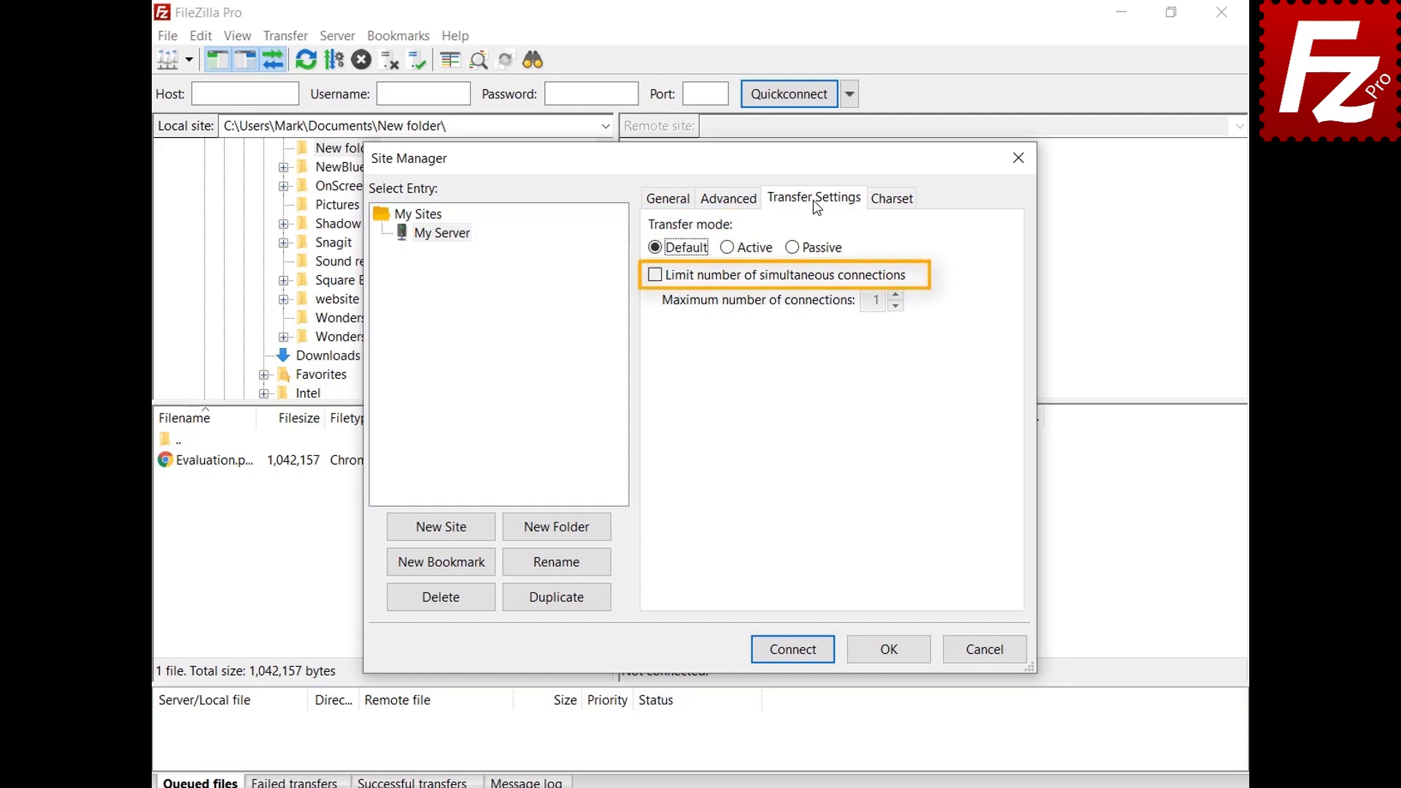
pyautogui.click(893, 203)
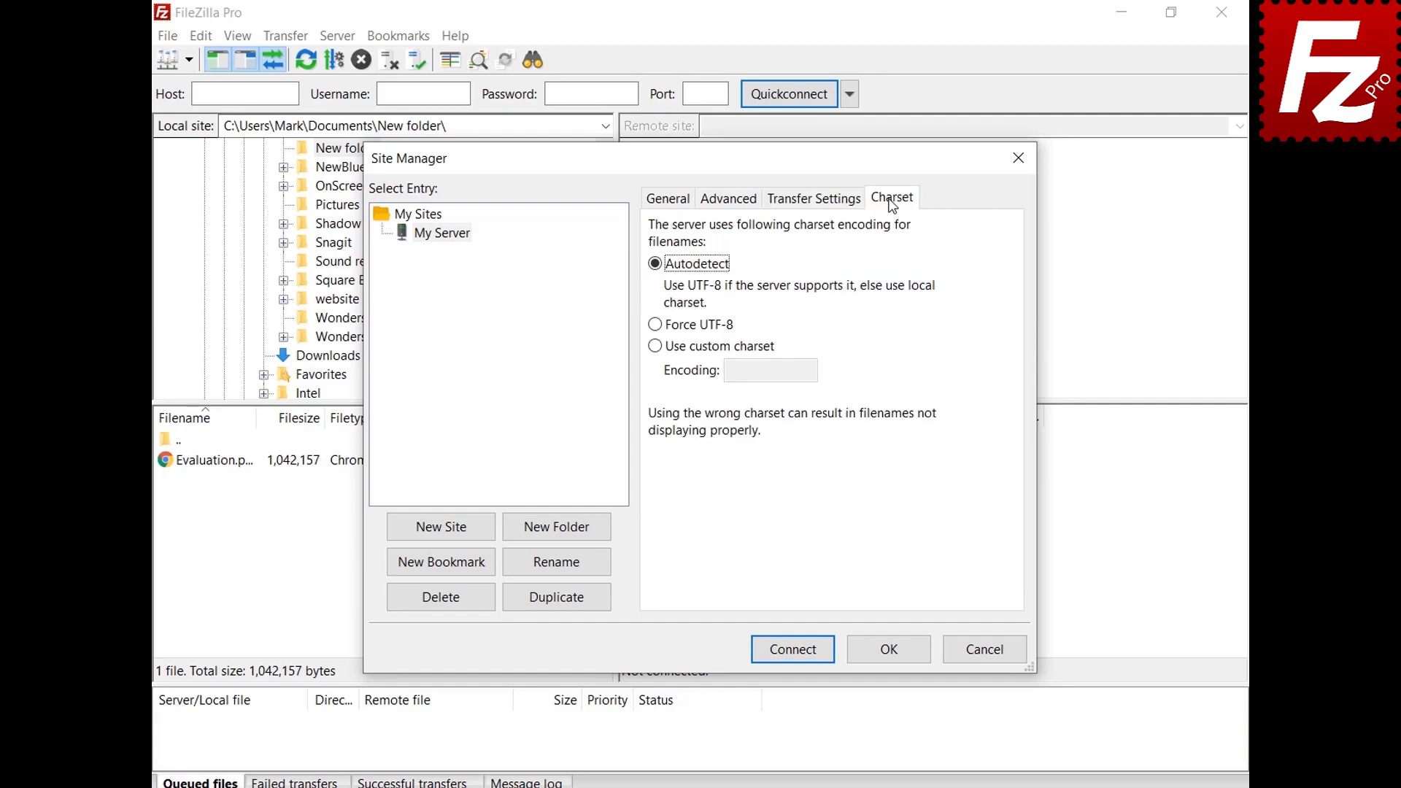
pyautogui.click(892, 651)
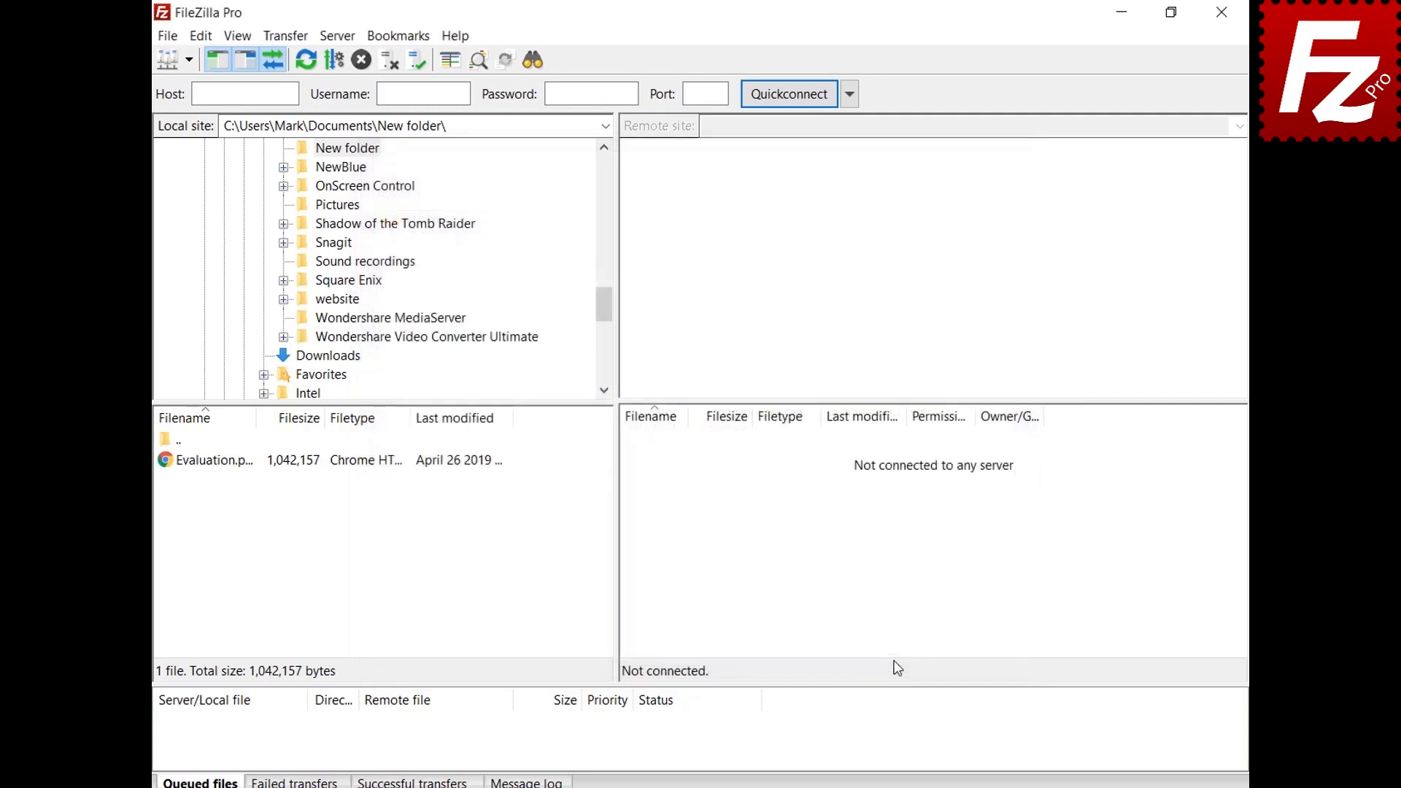
# Step: Connect to the saved My Server site from the saved-sites list
pyautogui.click(189, 59)
pyautogui.click(194, 87)
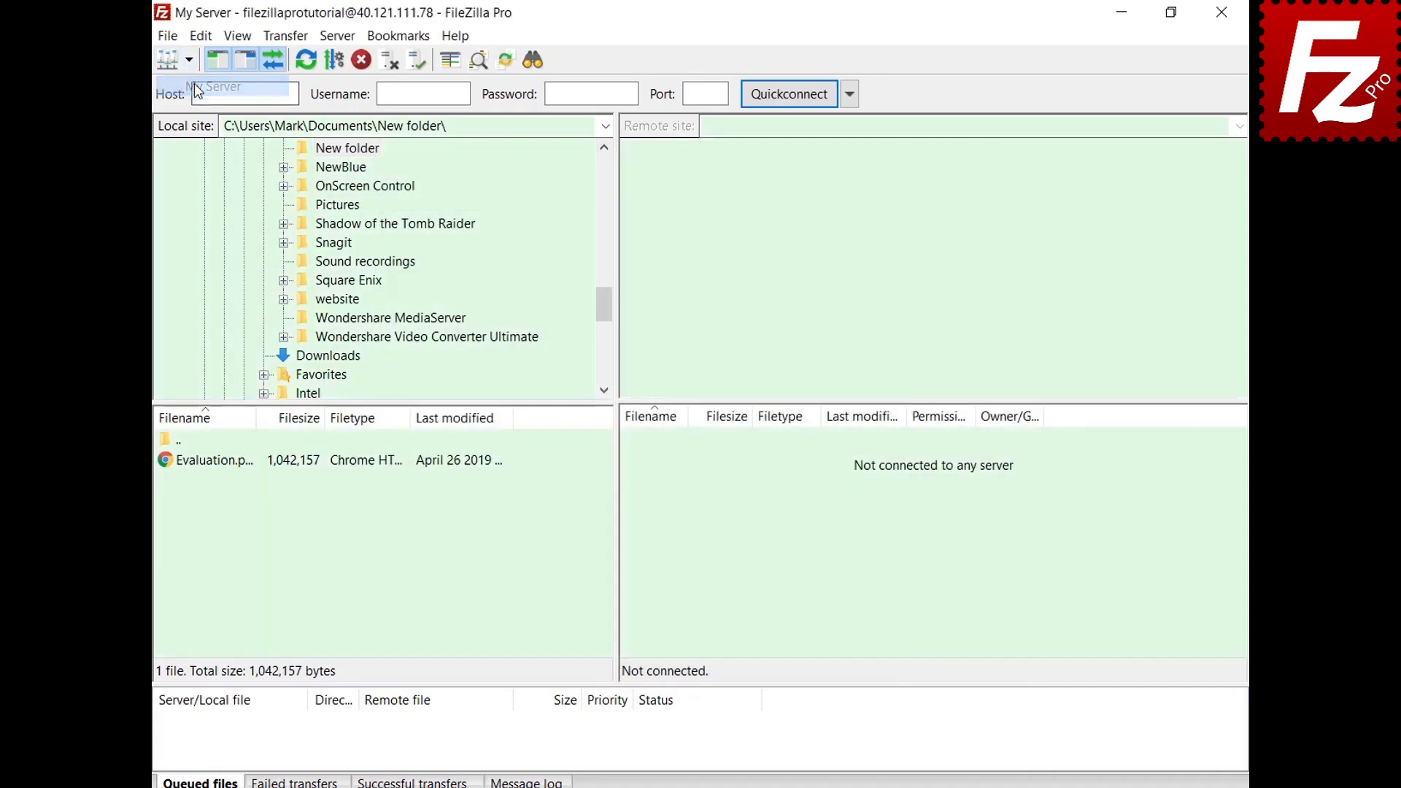
pyautogui.hotkey('ctrl', 's')
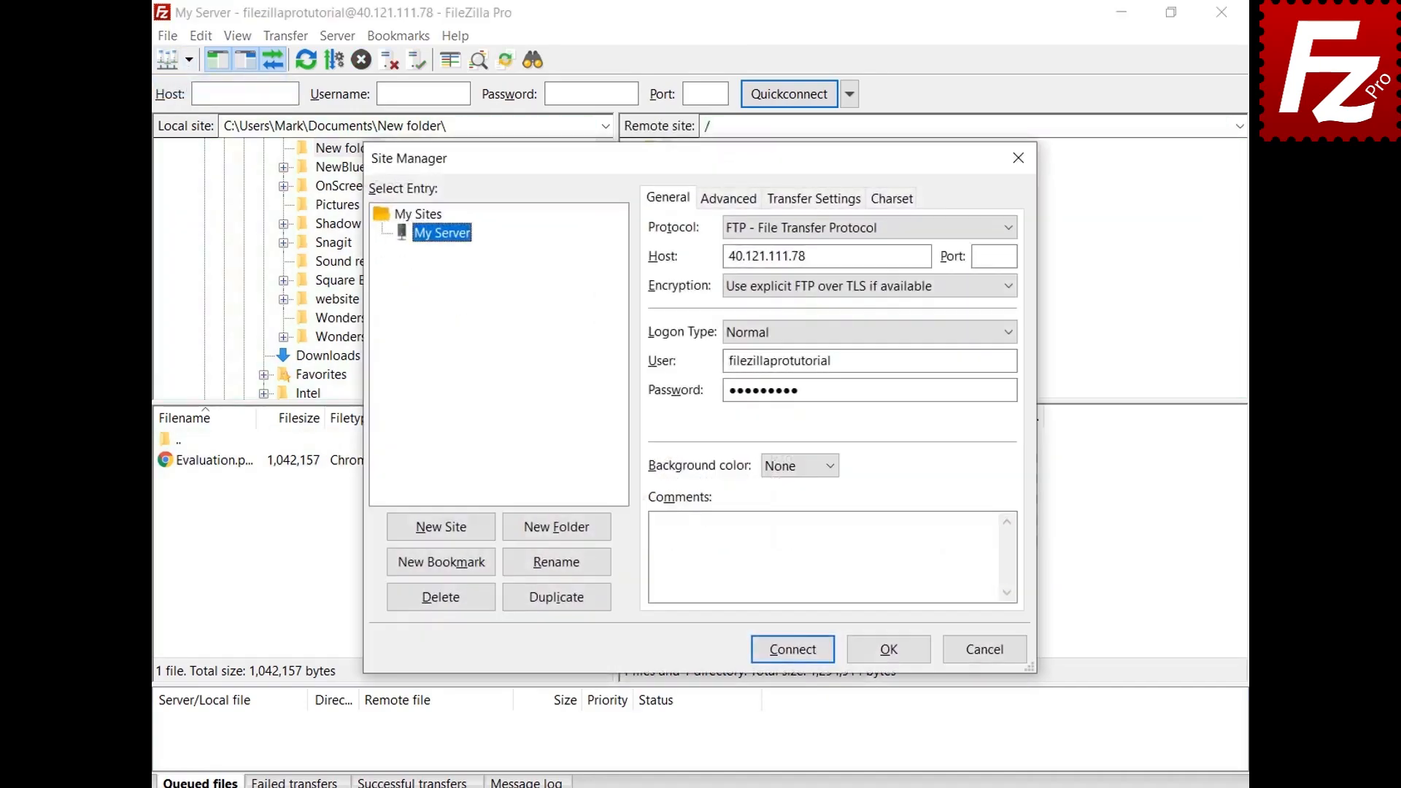
# Step: Create a Sites folder holding My Server, then reopen the Site Manager from the site list
pyautogui.click(558, 535)
pyautogui.write('Sites')
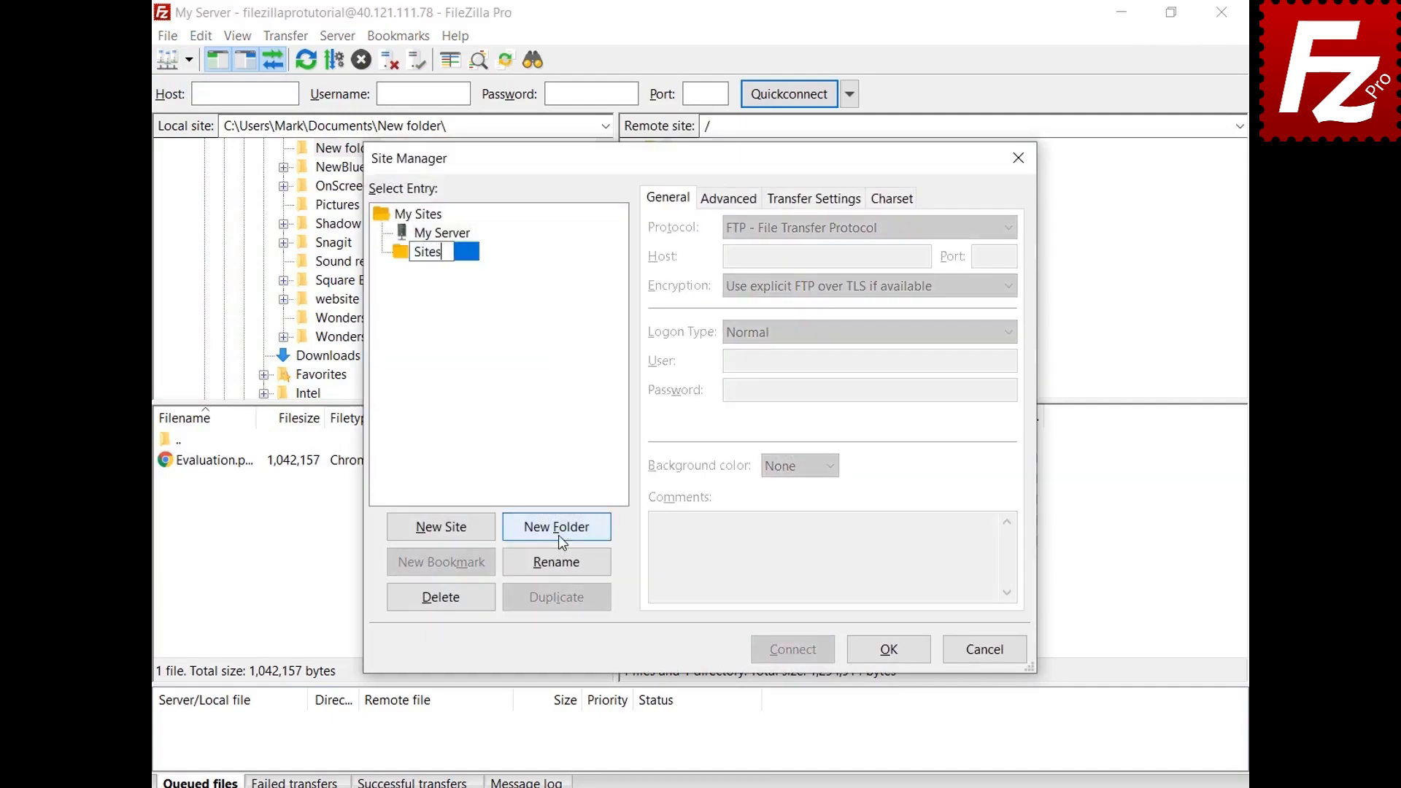
pyautogui.press('Return')
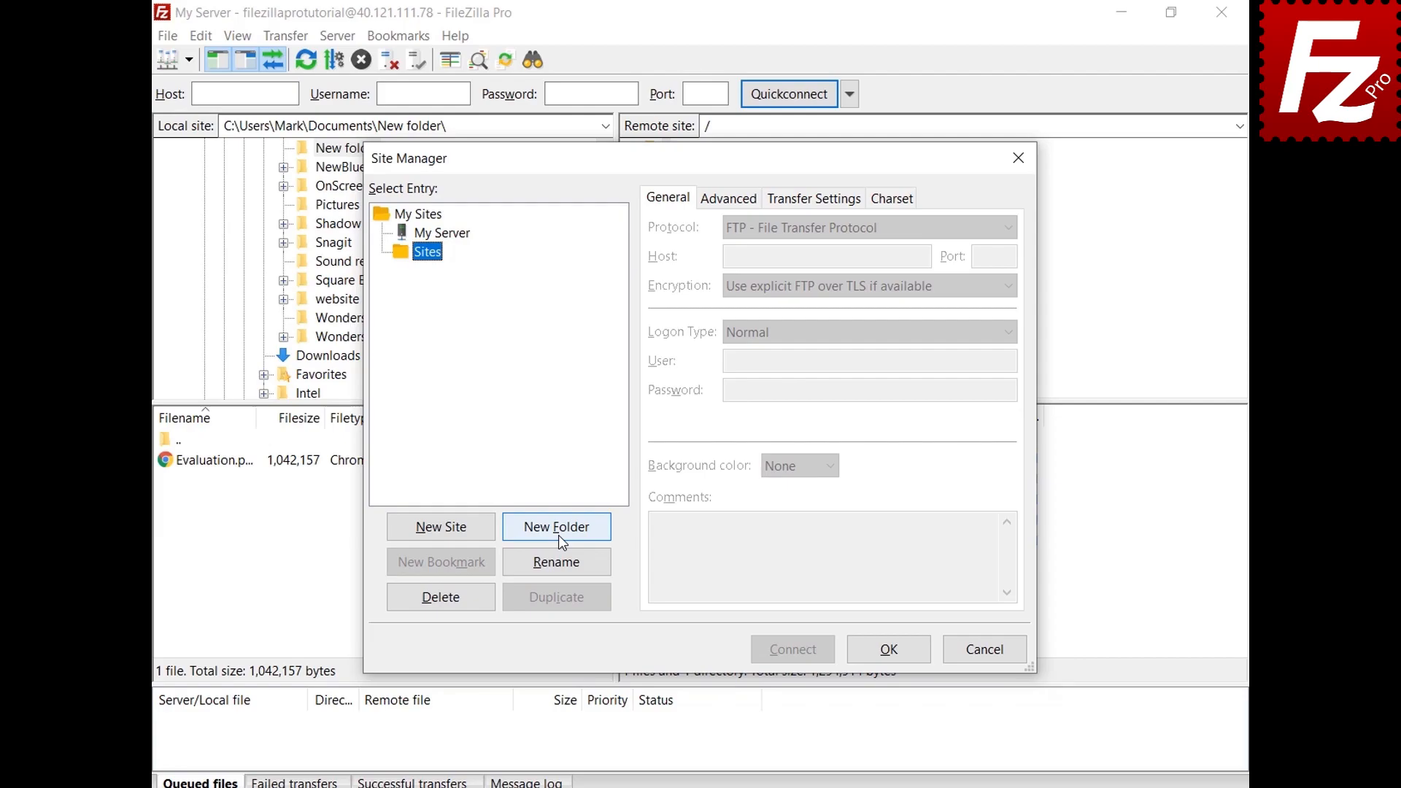
pyautogui.click(458, 234)
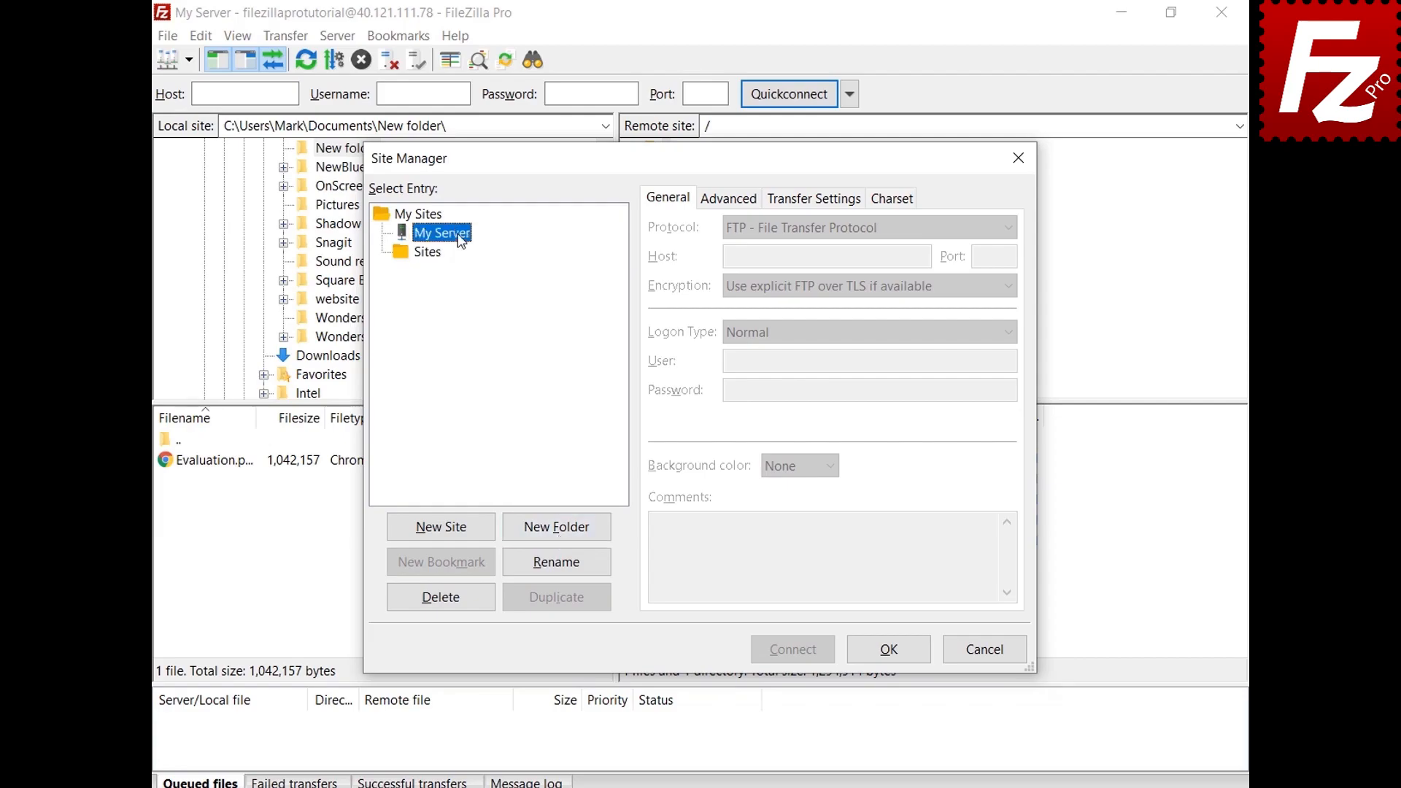
pyautogui.moveTo(462, 241); pyautogui.dragTo(439, 259)
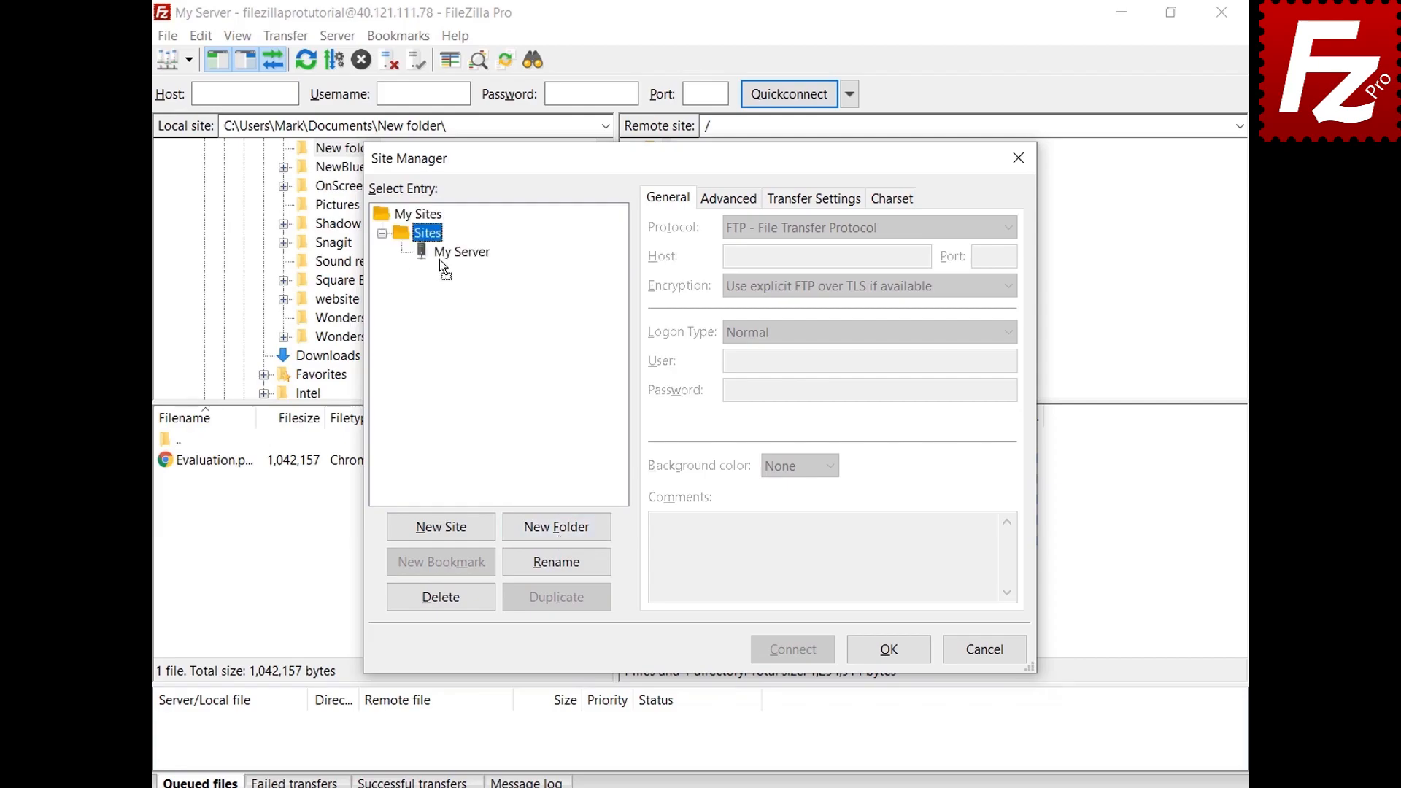
pyautogui.click(889, 649)
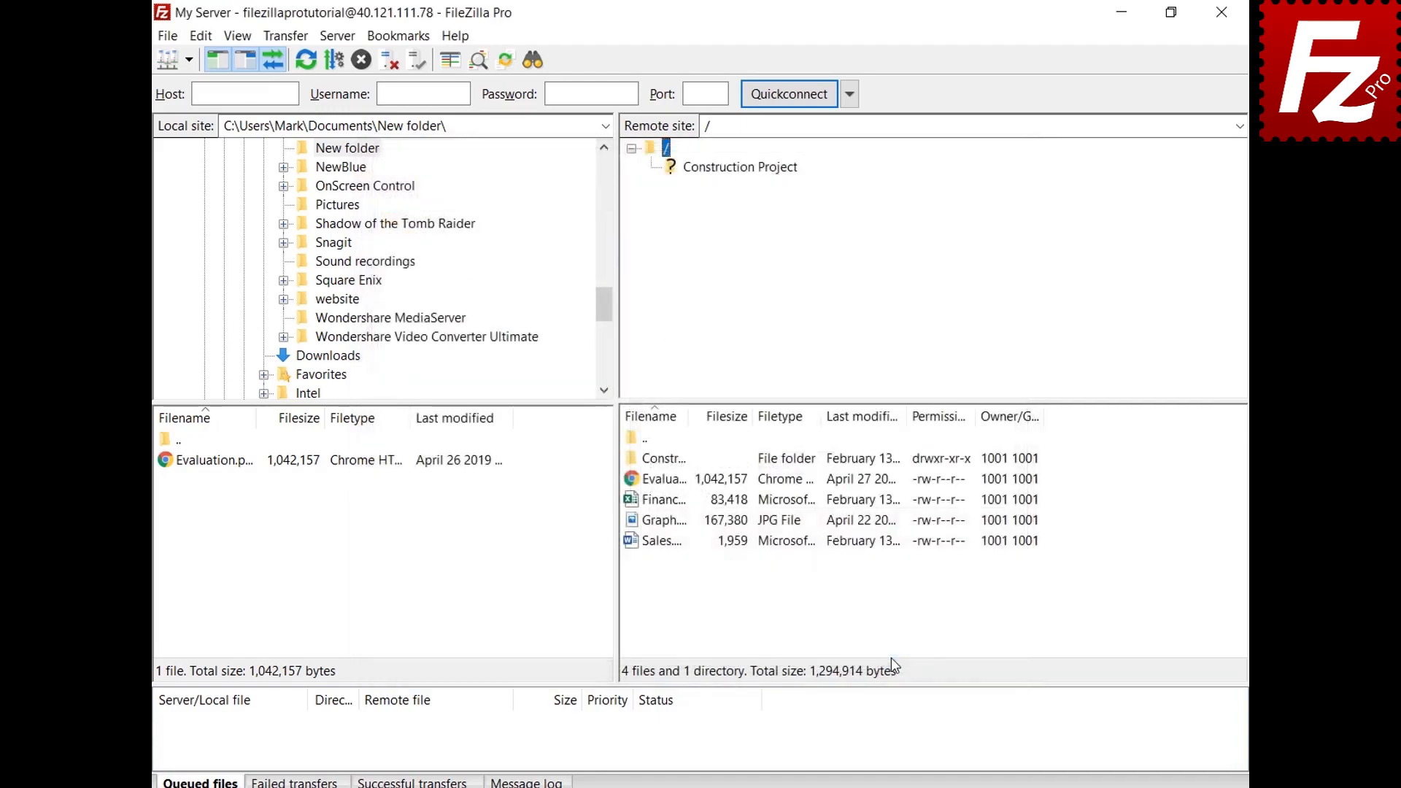
pyautogui.click(189, 60)
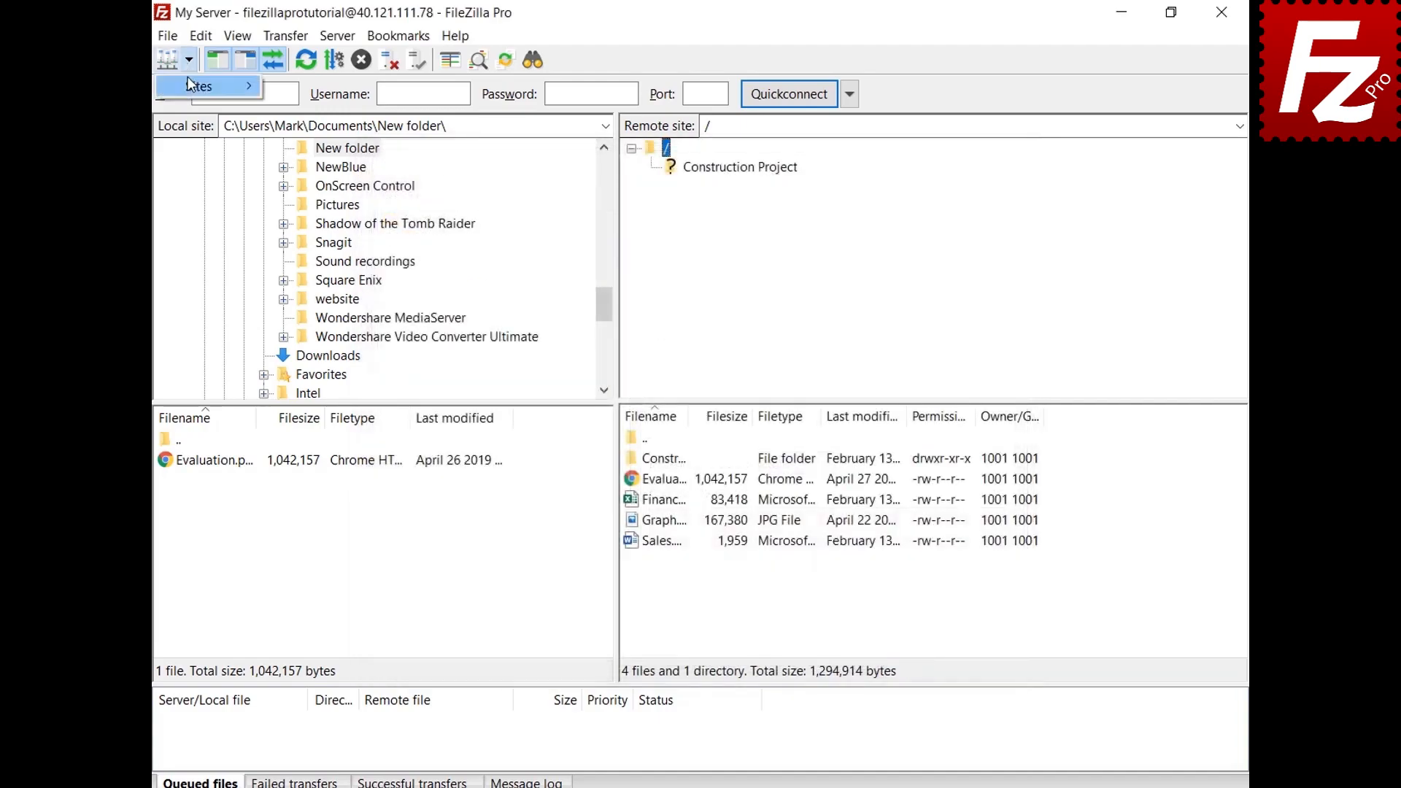
pyautogui.click(188, 85)
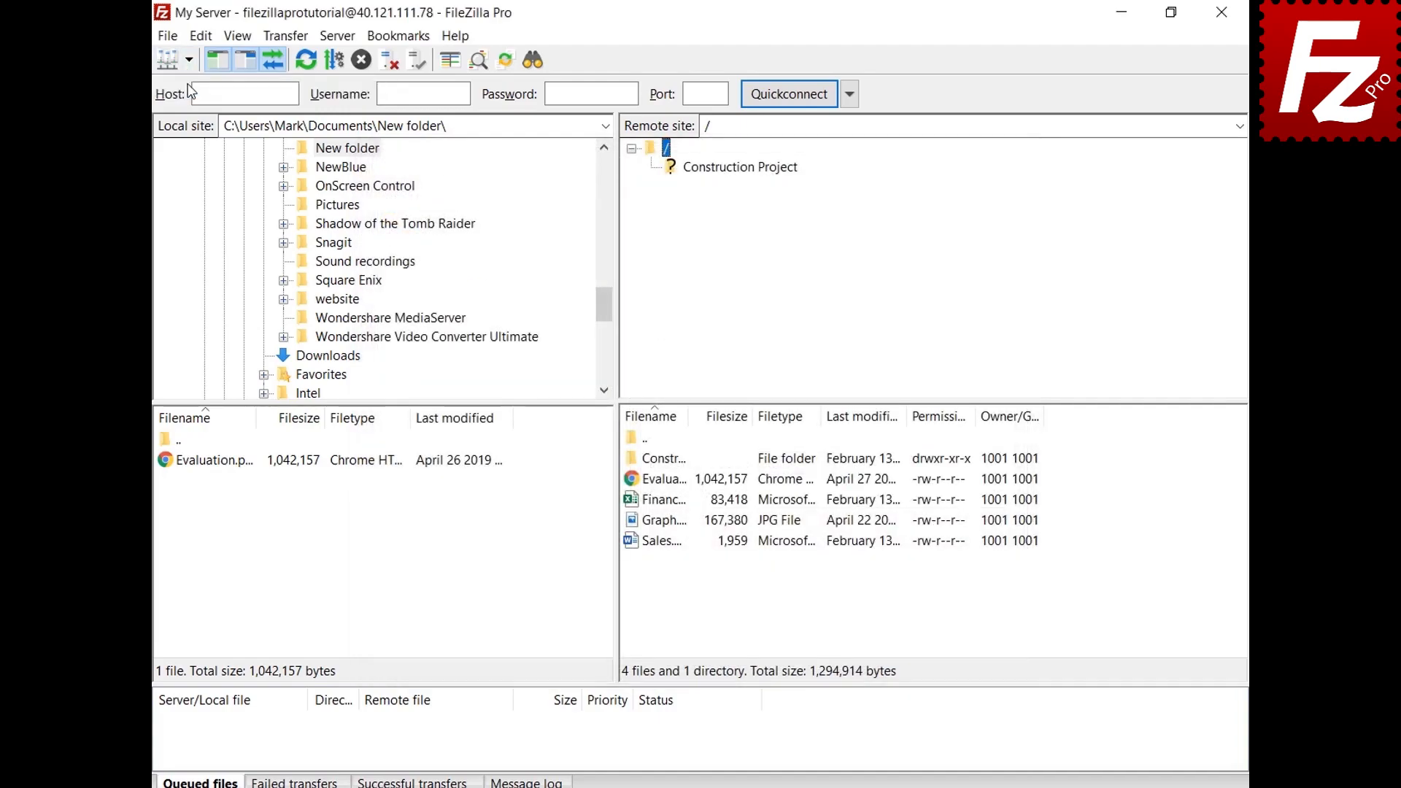
# Step: Review My Server's connection details, close the Site Manager, and open the Interface settings page
pyautogui.click(465, 253)
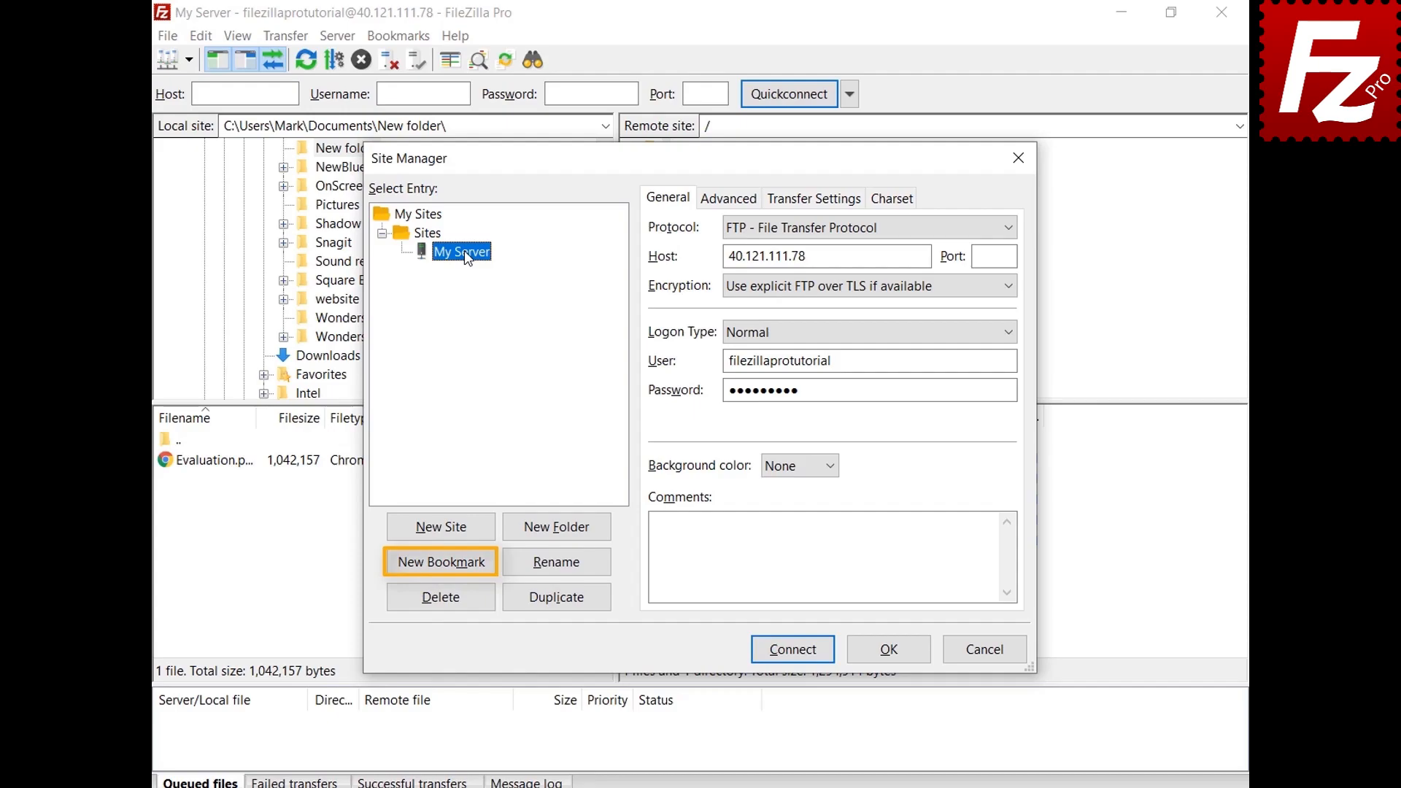
pyautogui.click(892, 651)
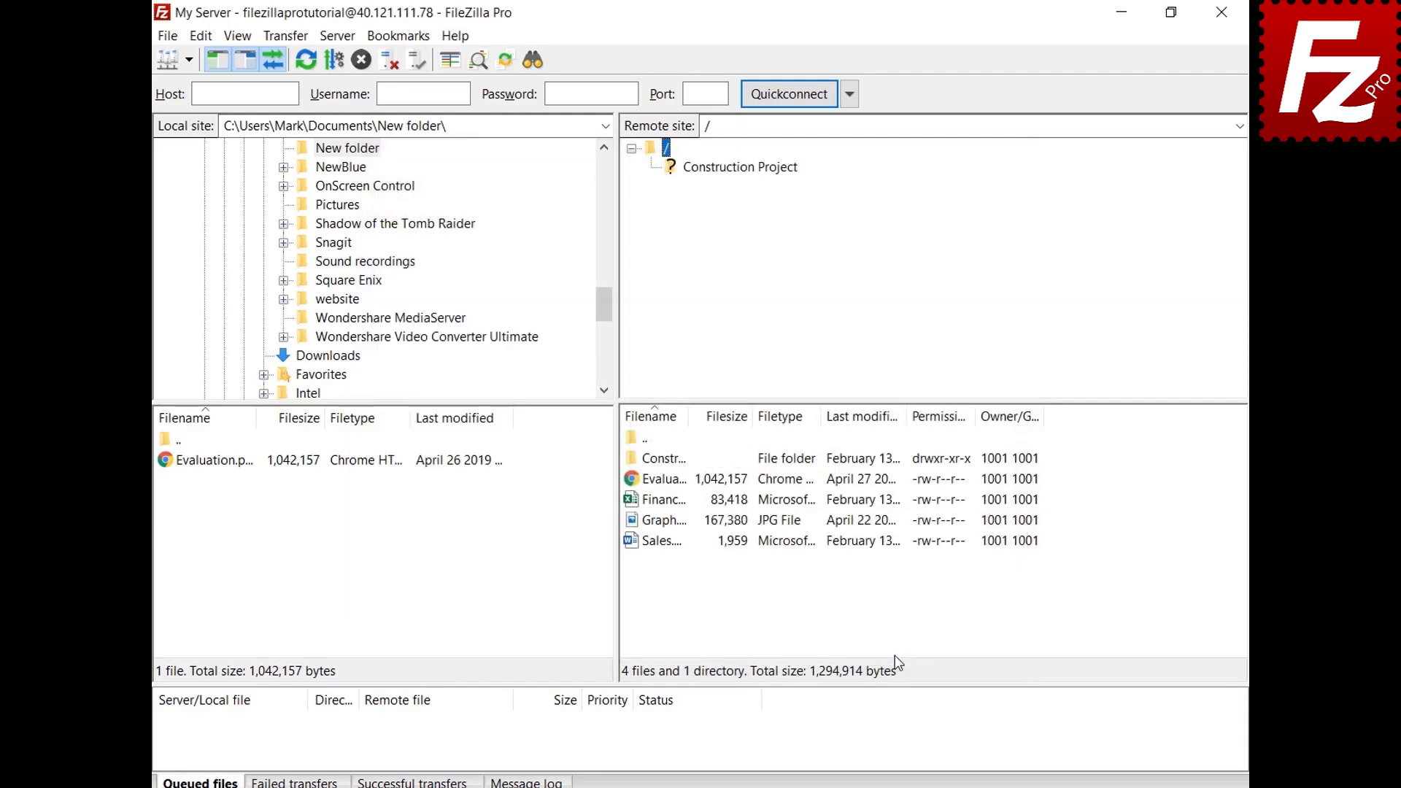
pyautogui.click(200, 38)
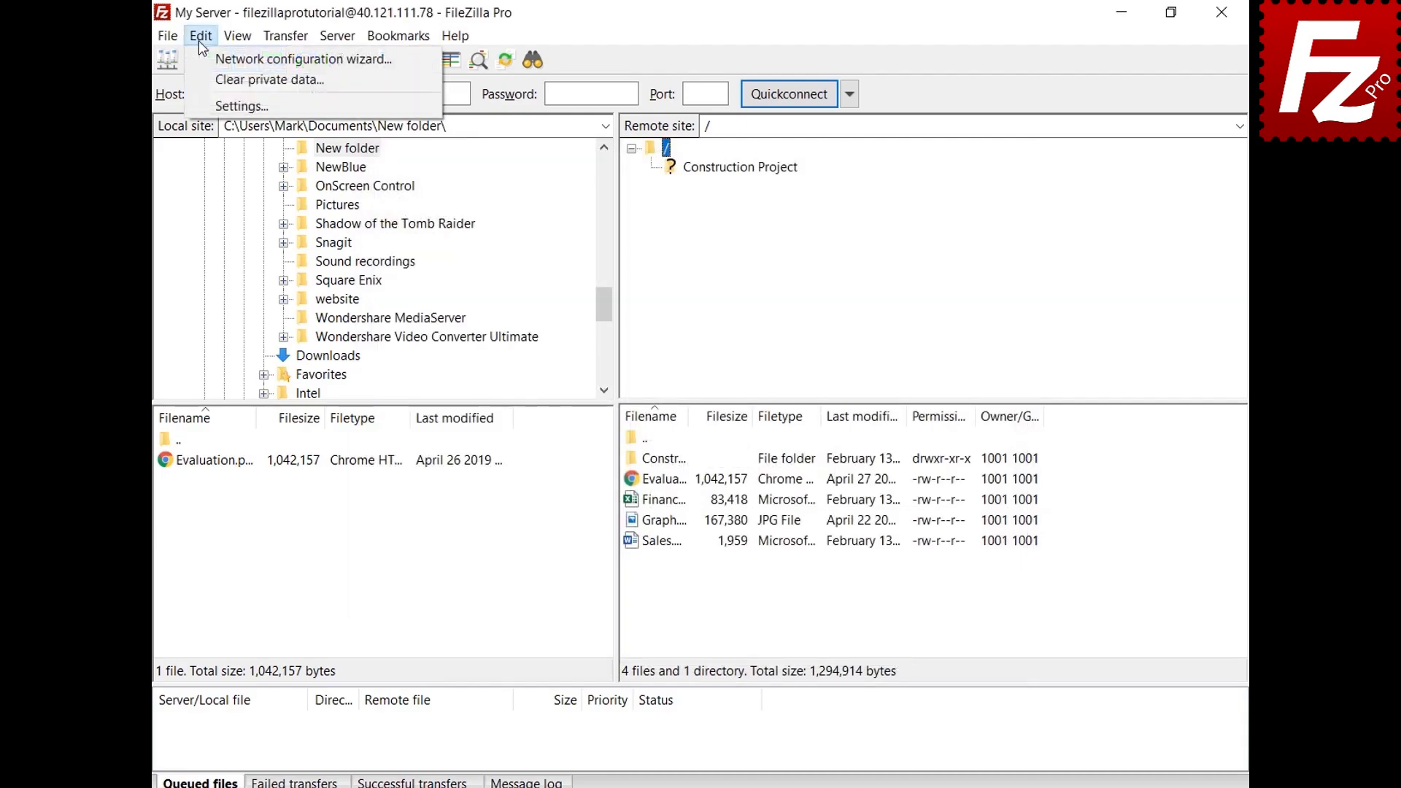
pyautogui.click(208, 106)
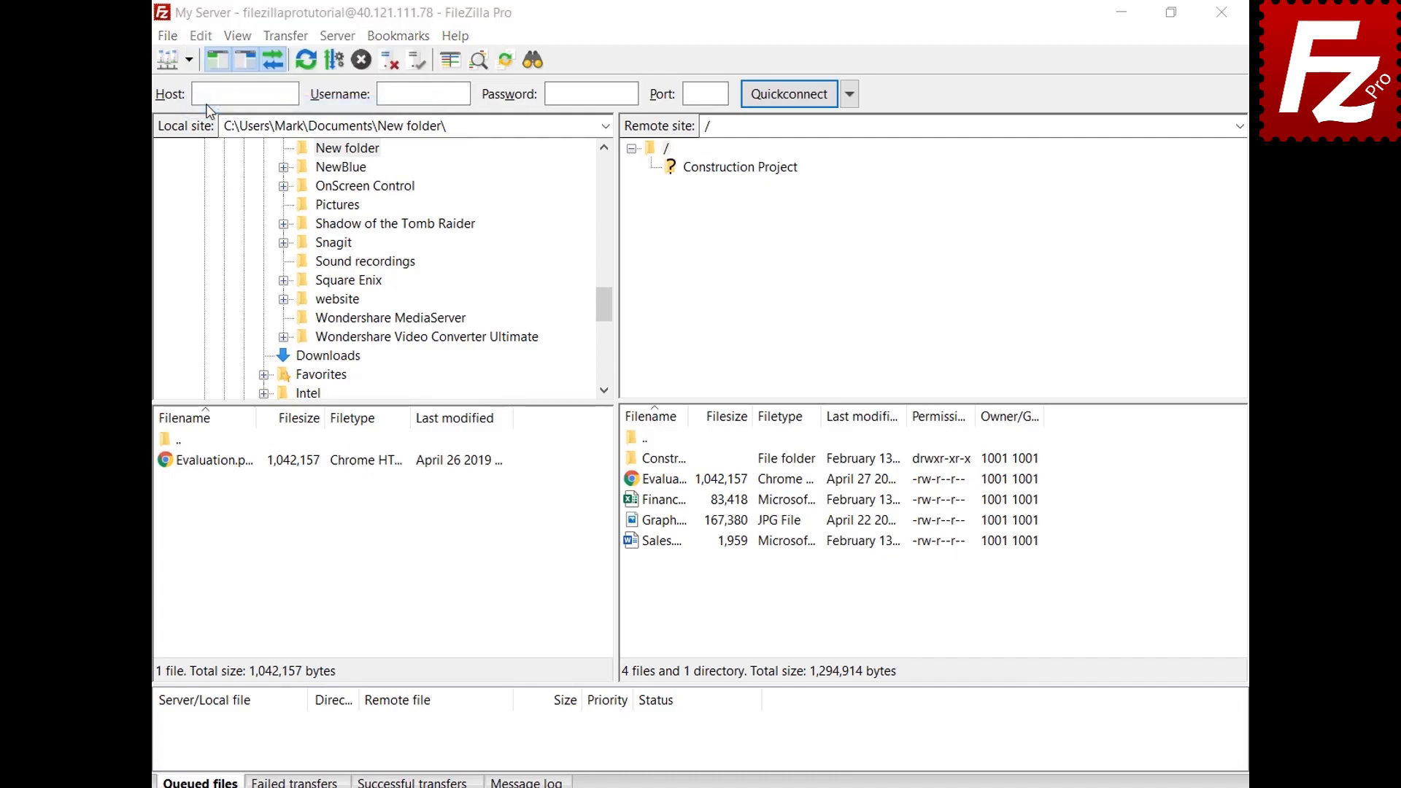
pyautogui.click(367, 468)
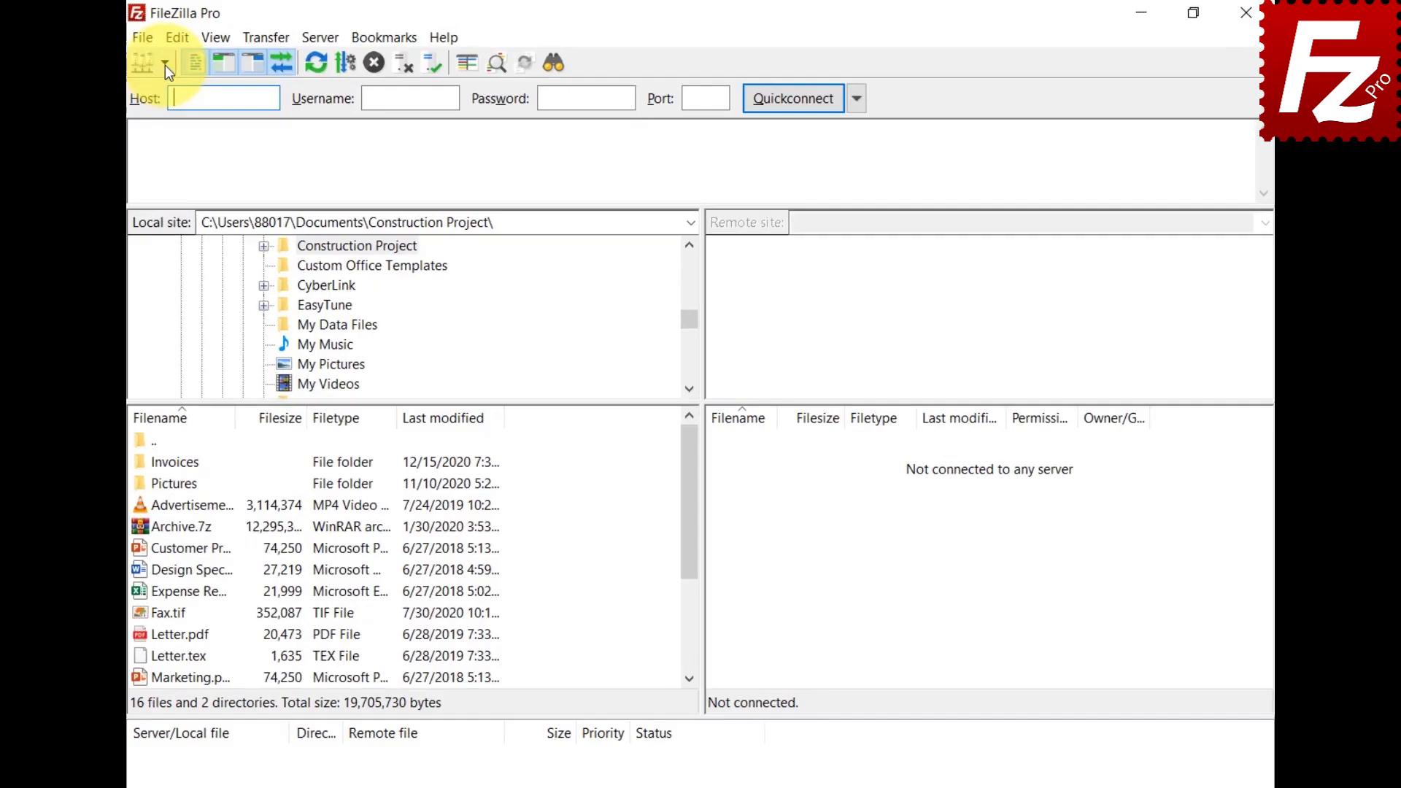
# Step: Add a Google Drive folder in the Site Manager and drag all four Google Drive sites into it
pyautogui.click(146, 67)
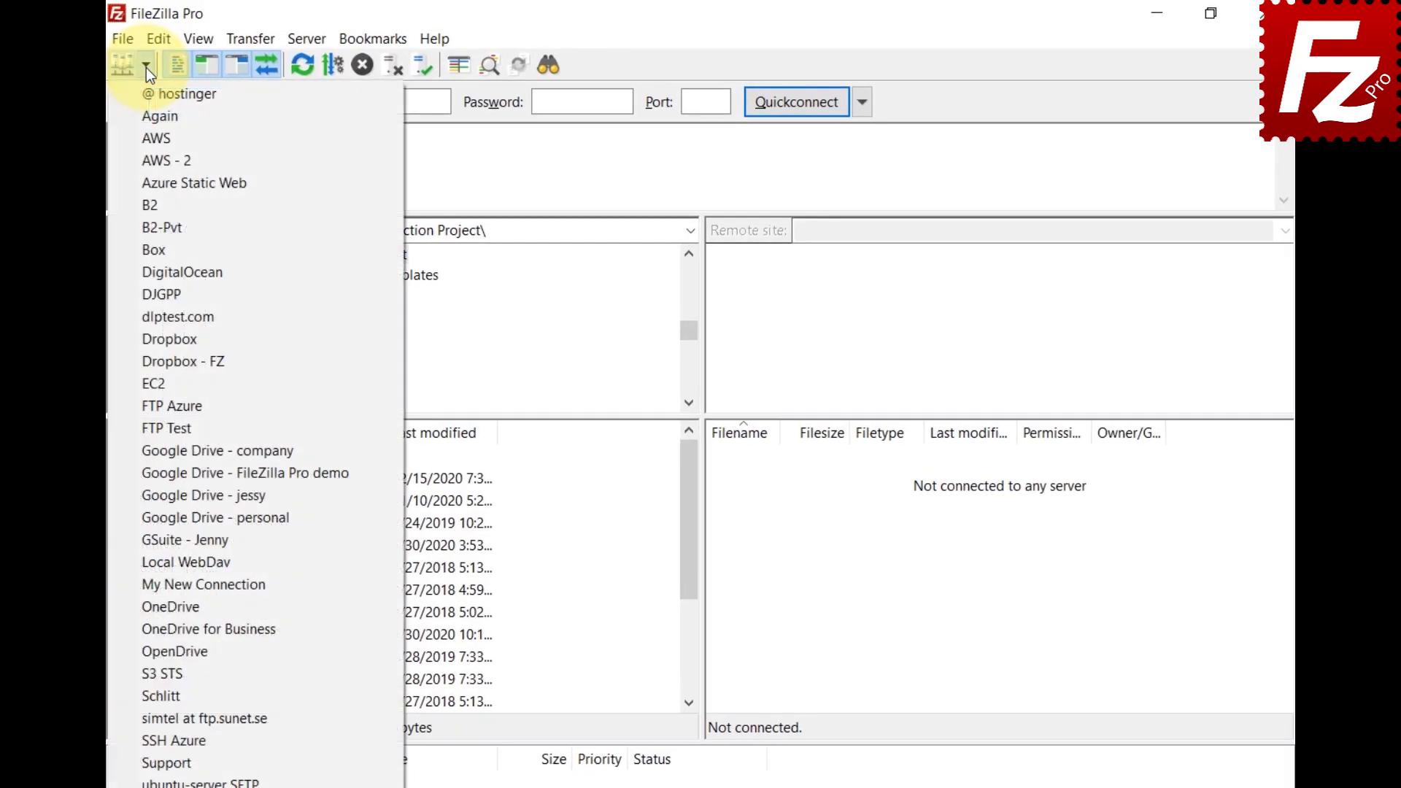
pyautogui.click(129, 37)
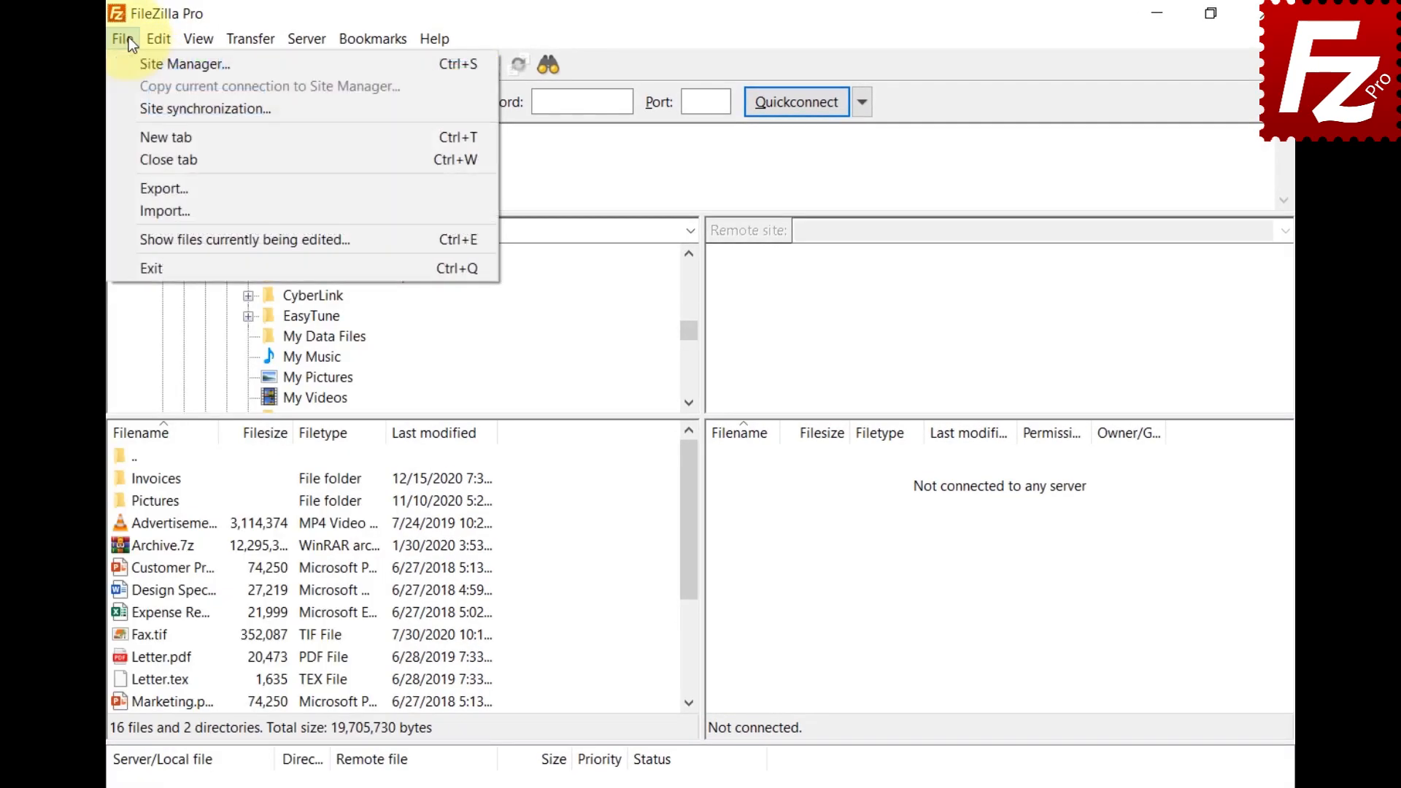
pyautogui.click(133, 59)
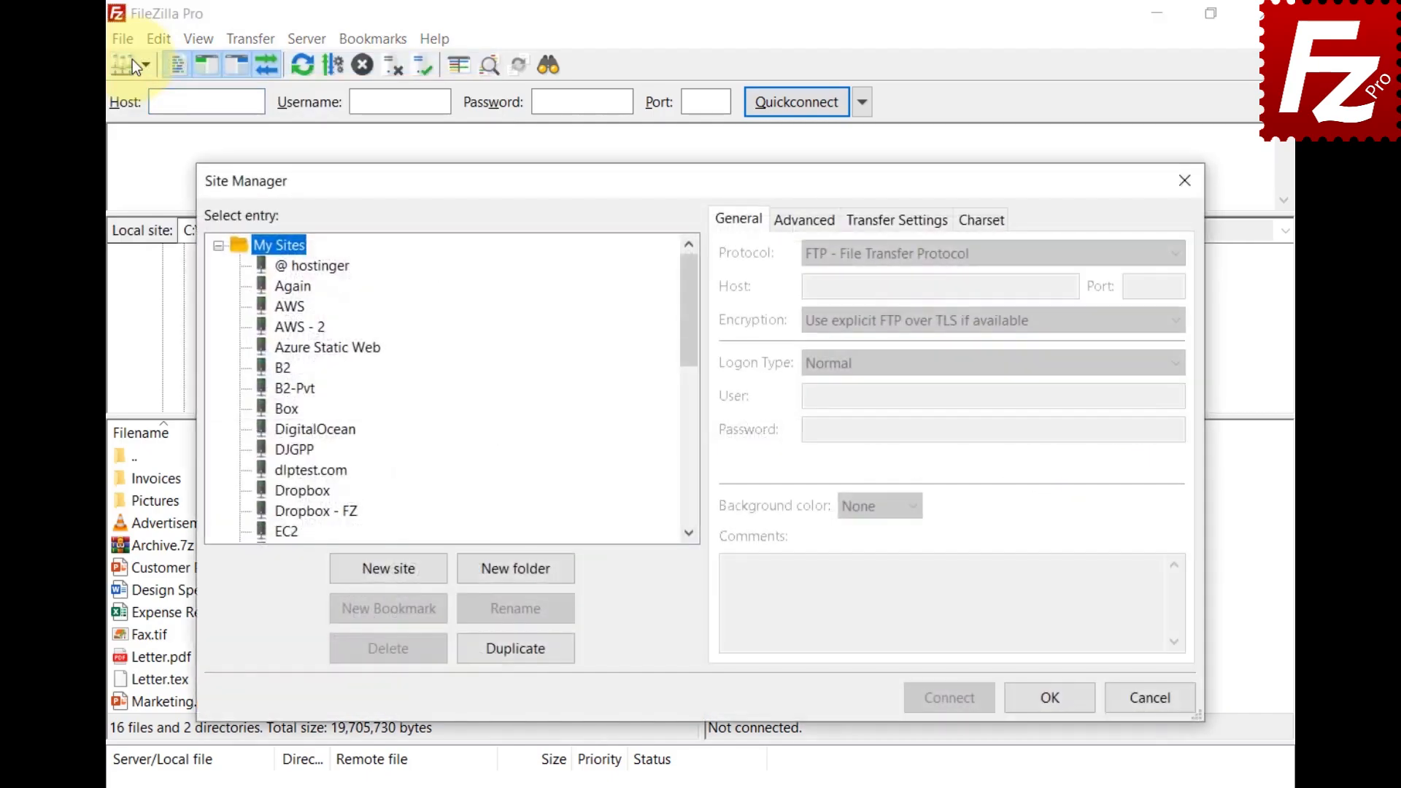
pyautogui.click(513, 576)
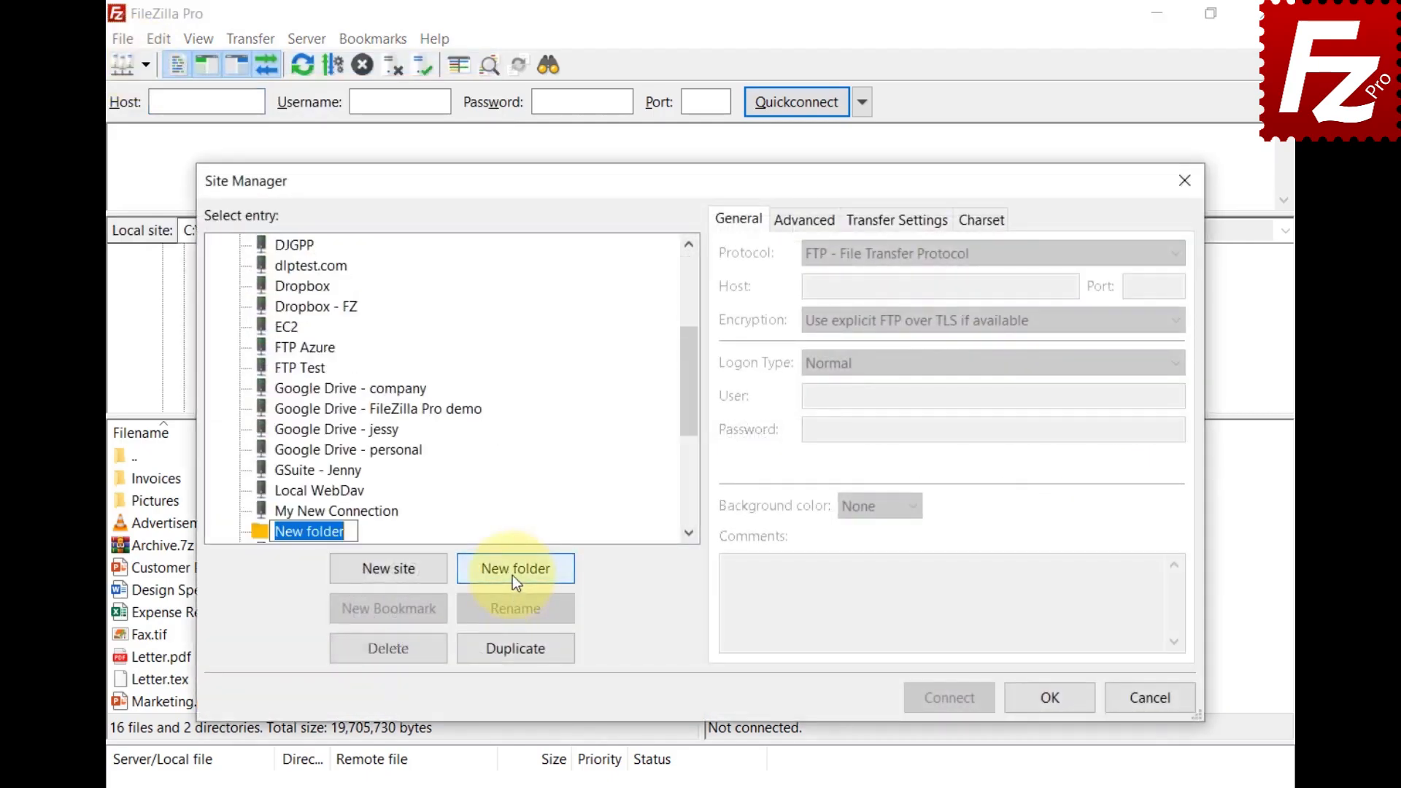
pyautogui.write('Google Drive')
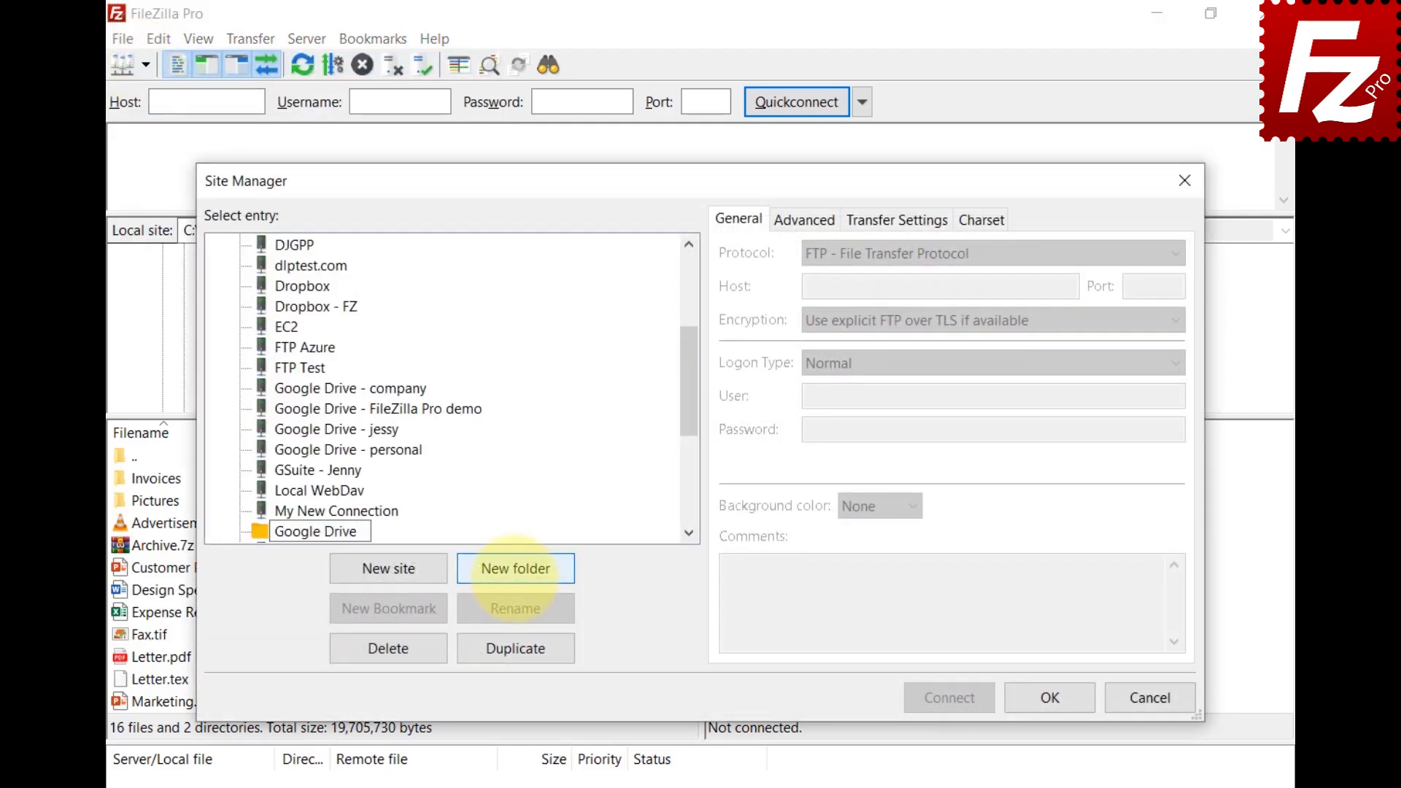
pyautogui.click(283, 385)
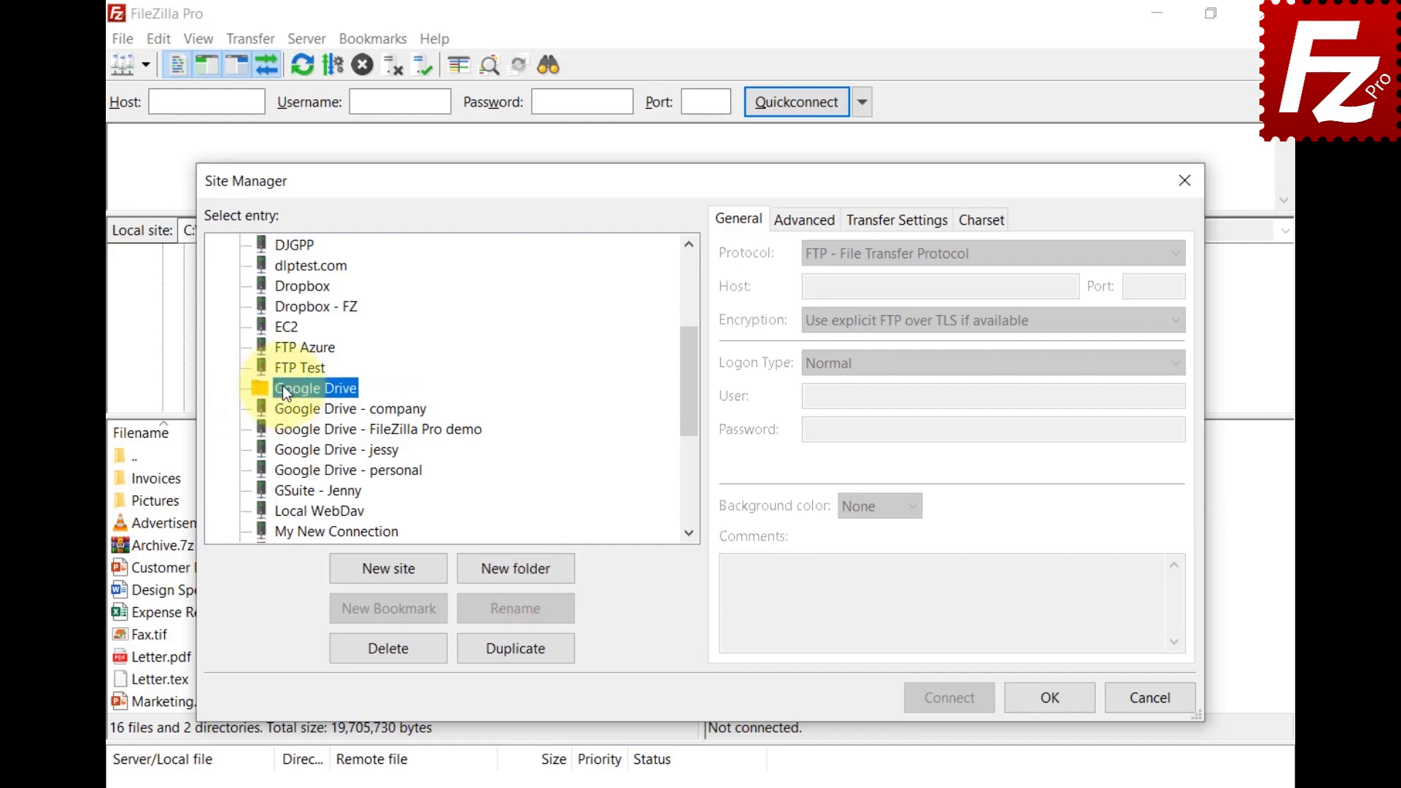
pyautogui.click(296, 406)
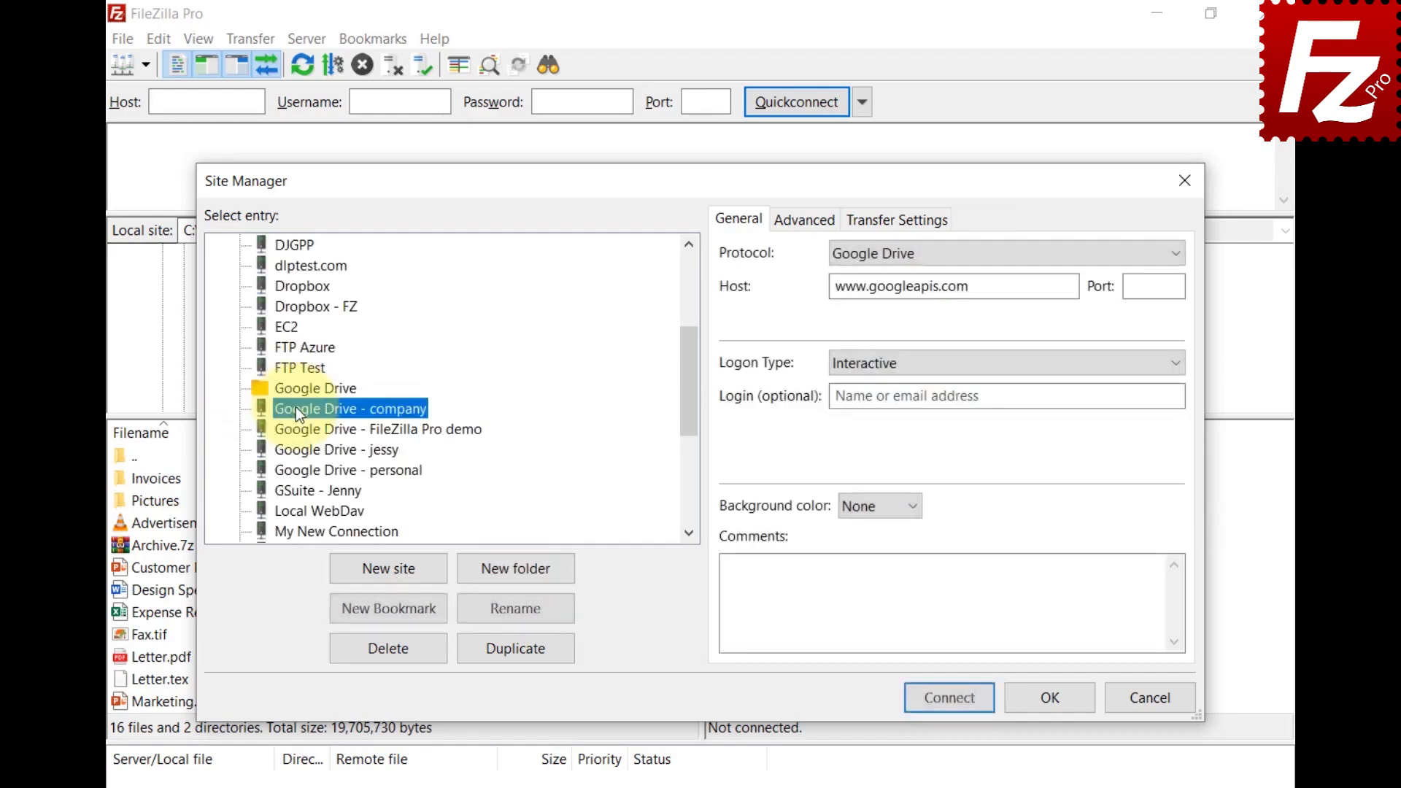
pyautogui.keyDown('shift'); pyautogui.click(315, 473); pyautogui.keyUp('shift')
pyautogui.moveTo(315, 475); pyautogui.dragTo(315, 389)
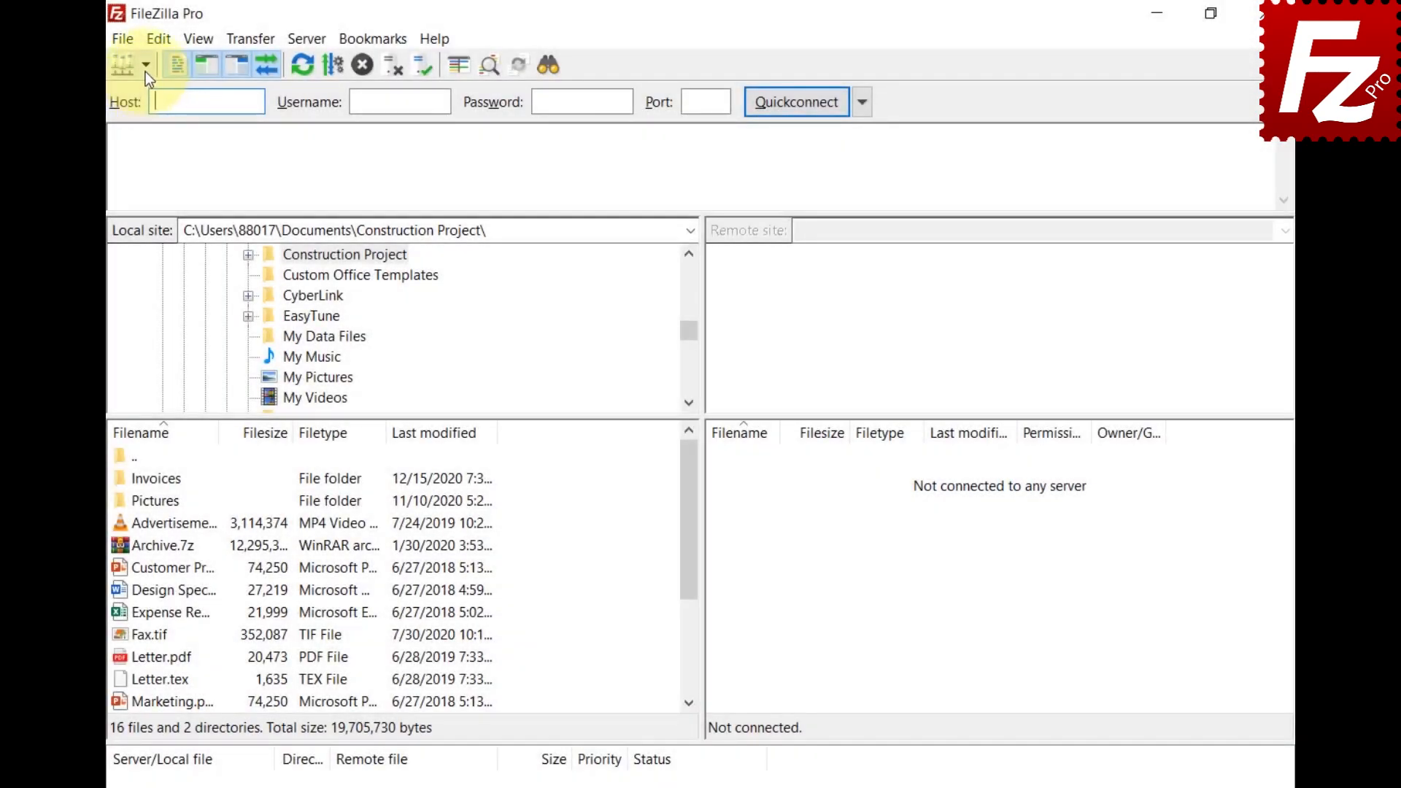
# Step: Show the saved-sites dropdown with the Google Drive submenu listing its grouped sites
pyautogui.click(146, 72)
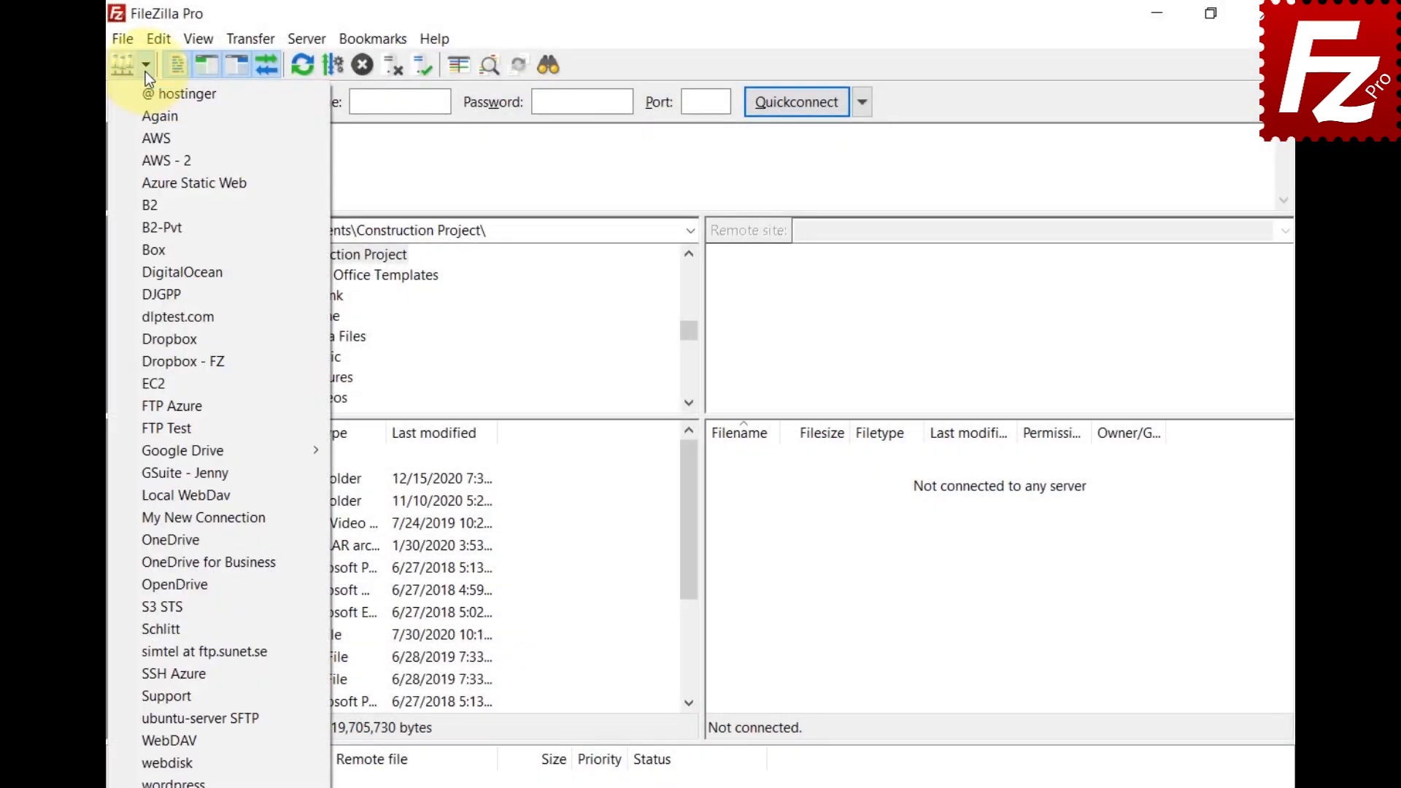
pyautogui.moveTo(149, 453)
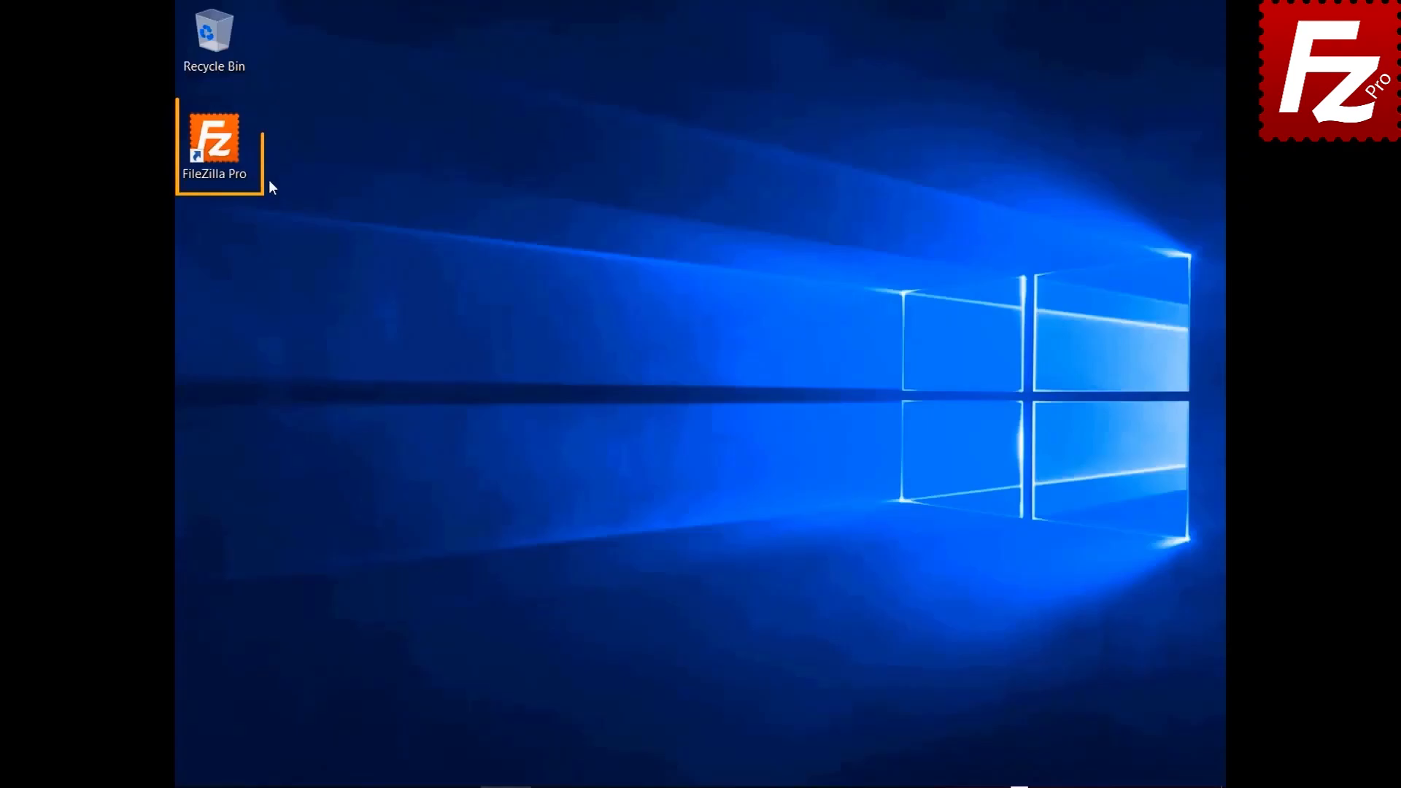
# Step: Relaunch FileZilla Pro and connect to the FTP Tutorial site from the saved-sites list
pyautogui.doubleClick(215, 148)
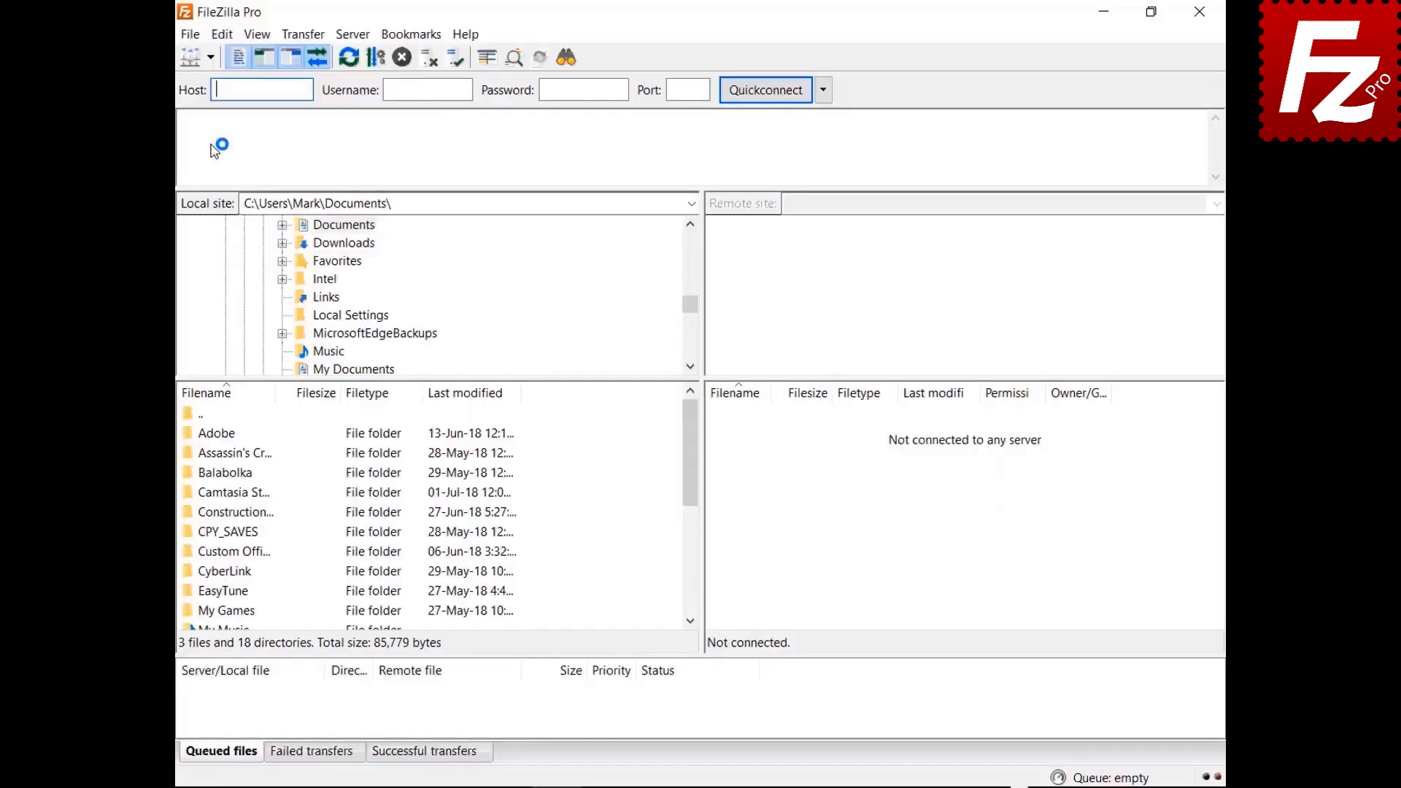
pyautogui.click(211, 57)
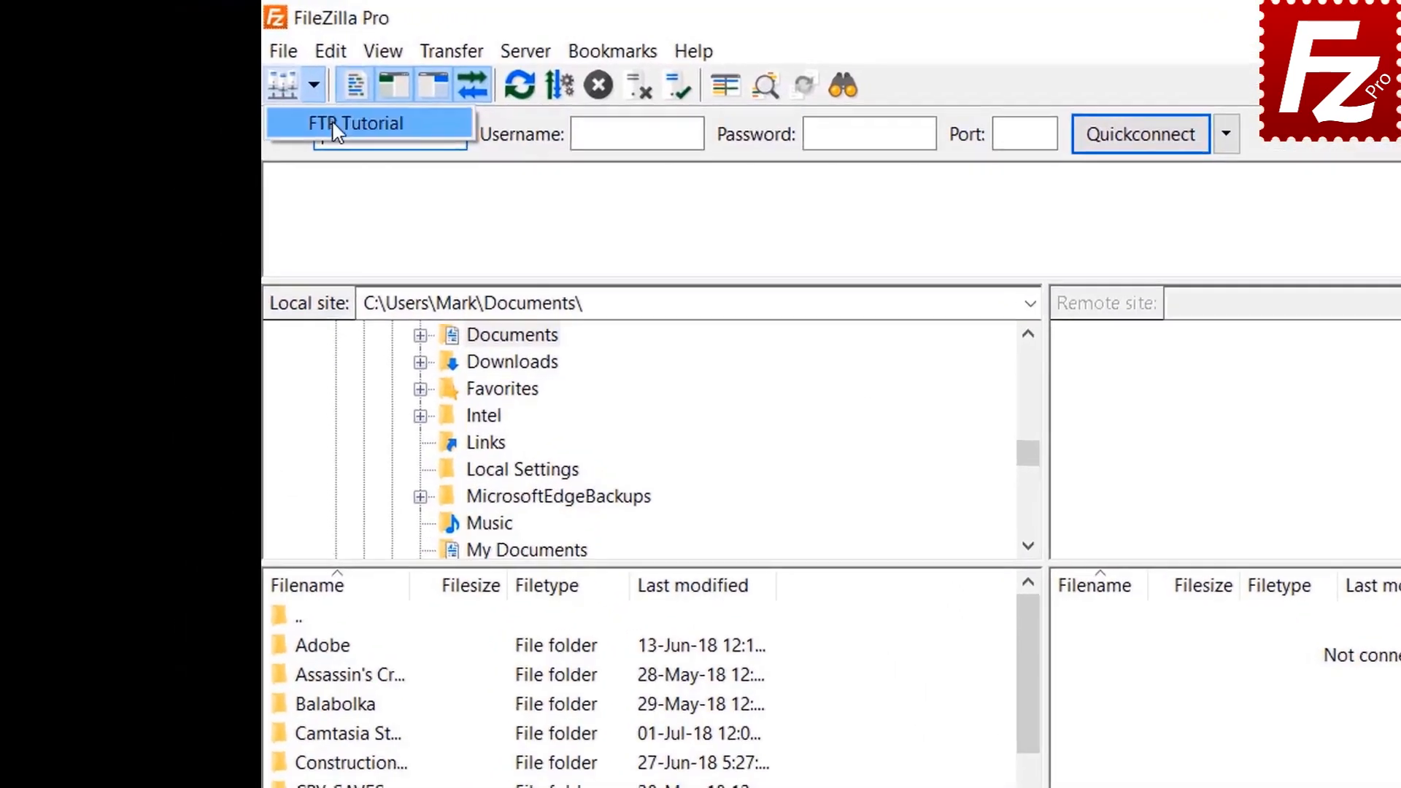
pyautogui.click(335, 126)
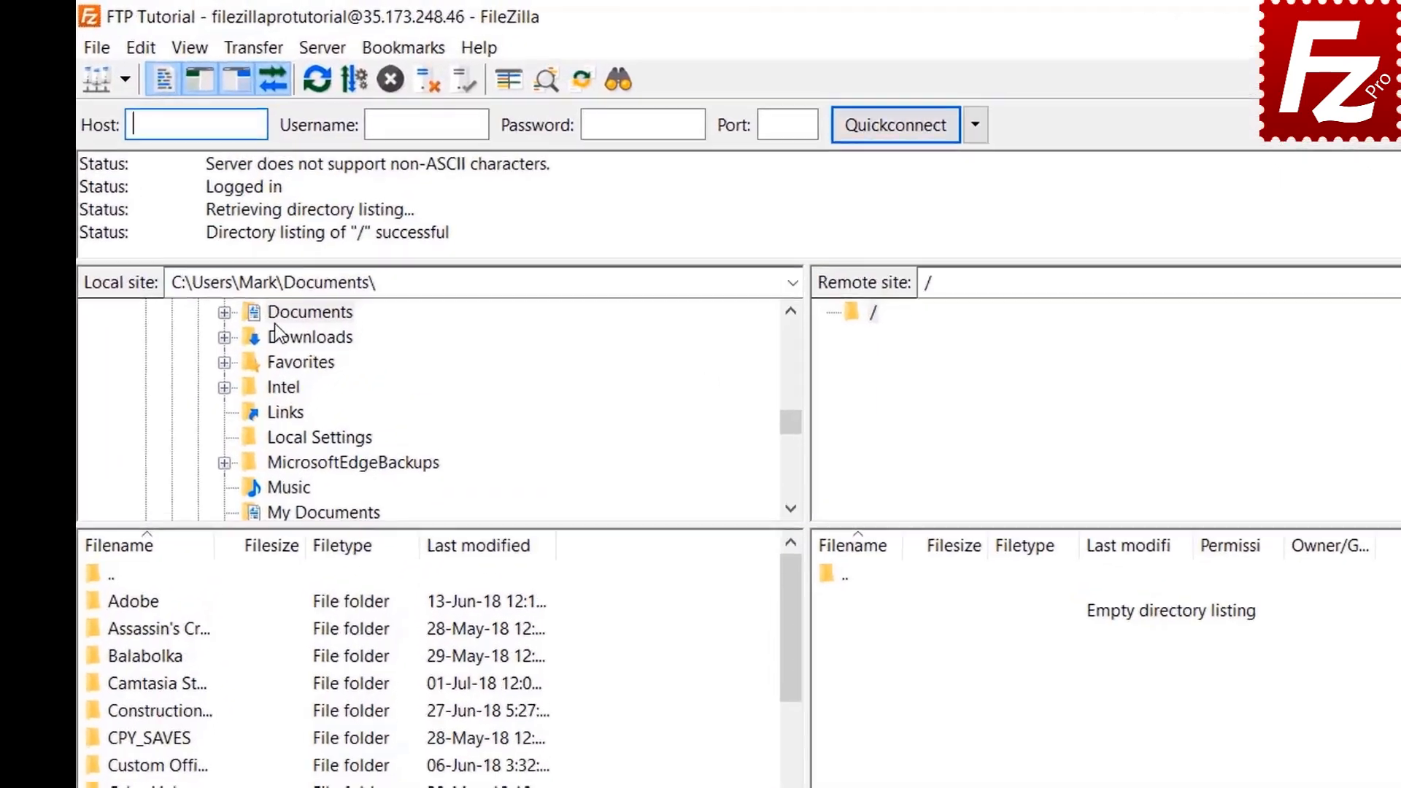
# Step: Browse to Documents\Construction Project and upload Budget.xlsx to the server root
pyautogui.doubleClick(325, 226)
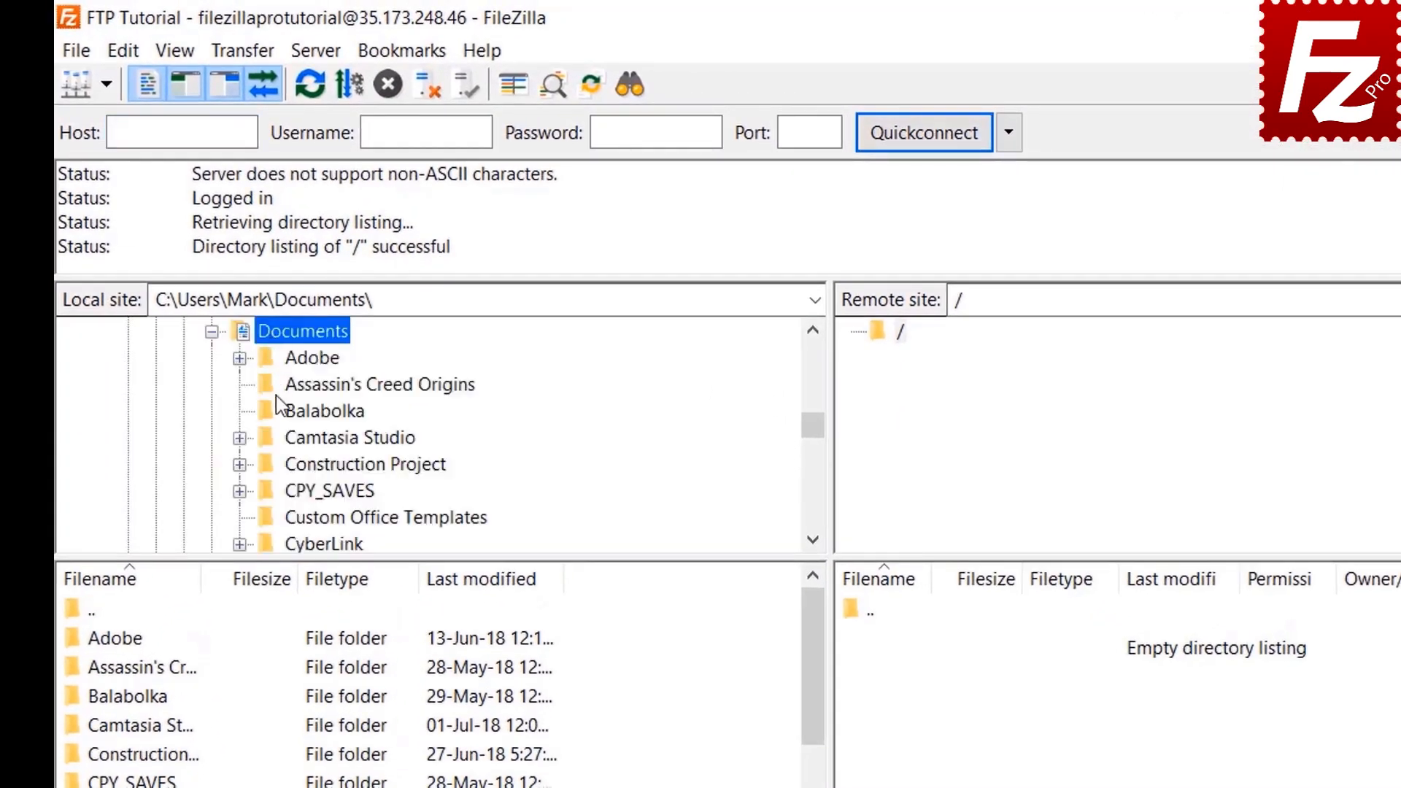
pyautogui.doubleClick(285, 461)
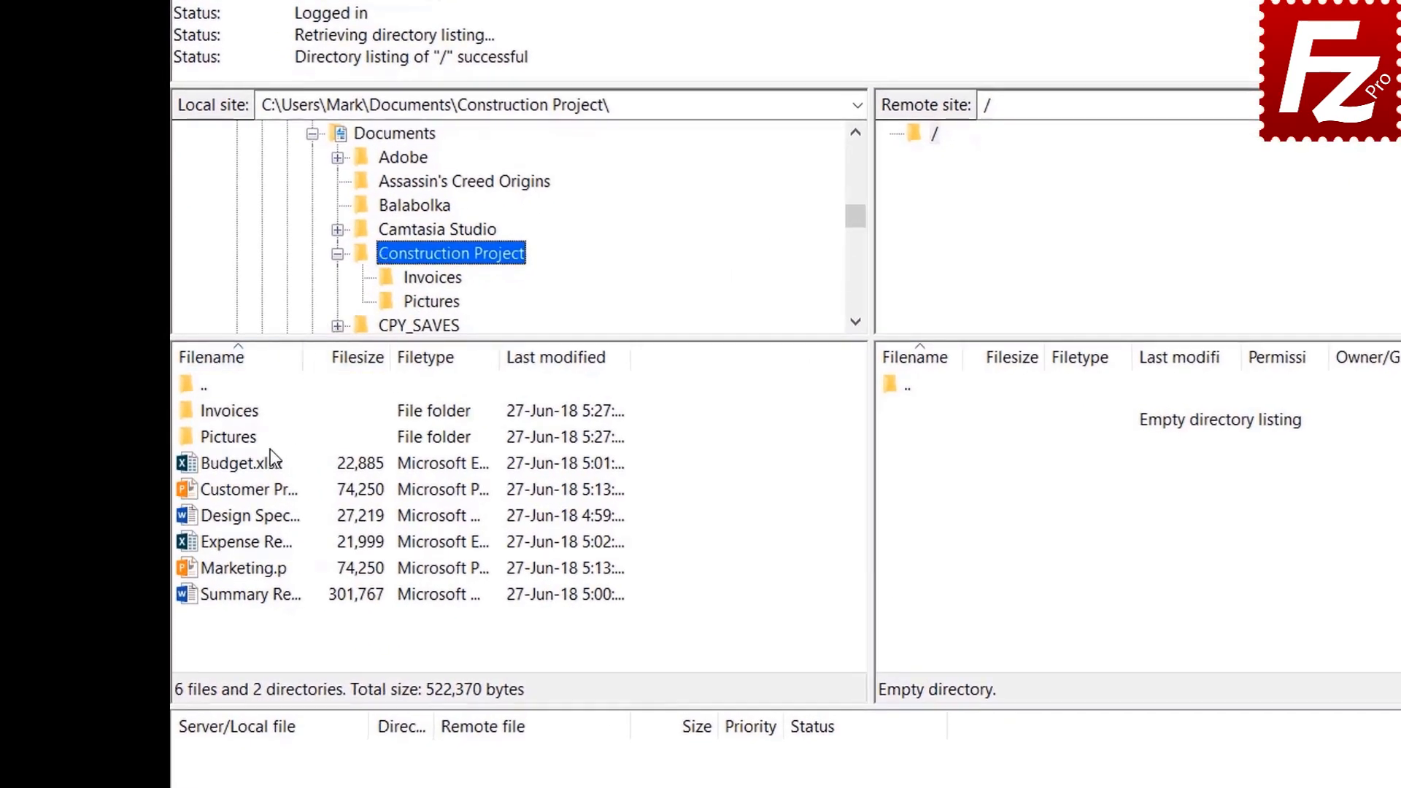
pyautogui.doubleClick(262, 464)
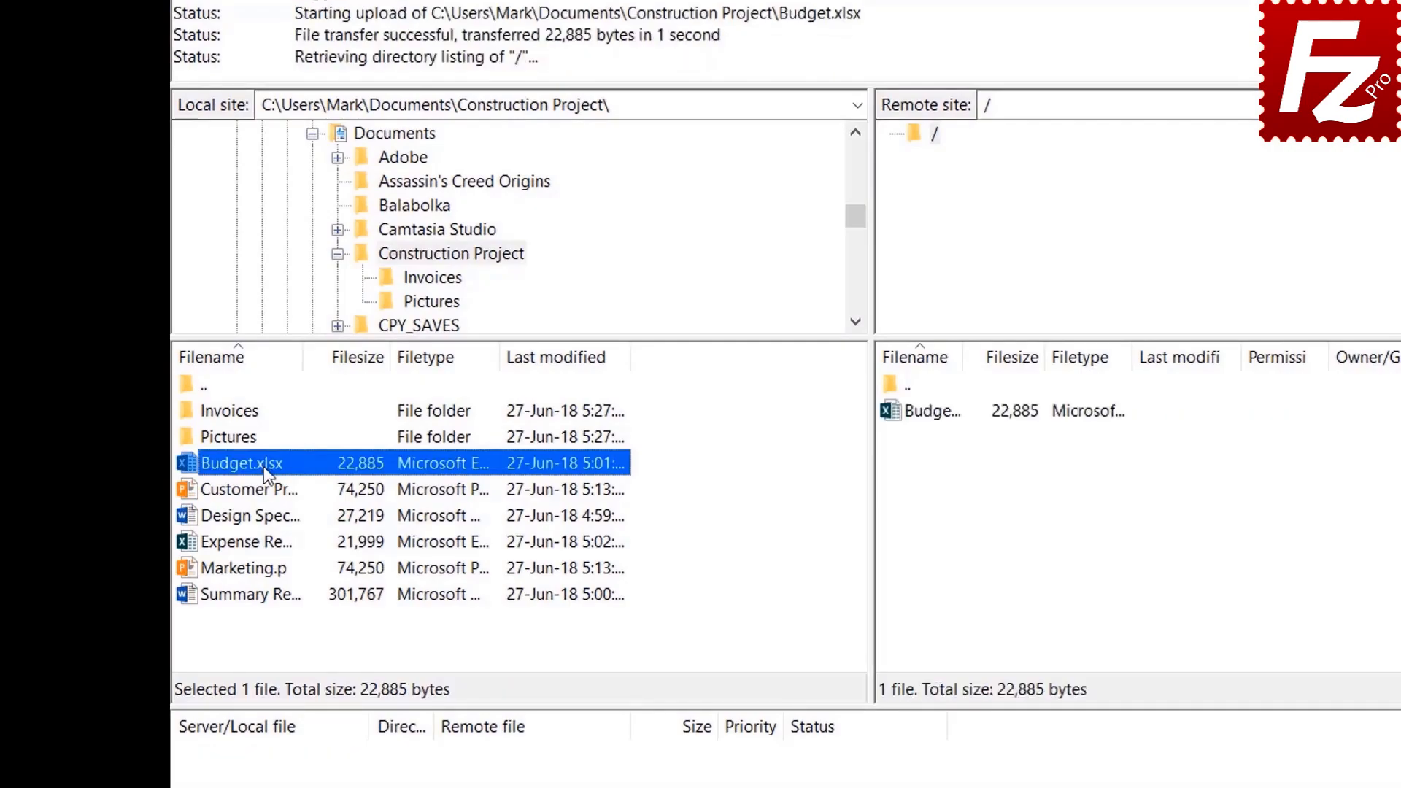
# Step: Upload Customer Presentation.pptx, then Design Specs.docx, the expense file and Marketing.pptx together
pyautogui.click(264, 488)
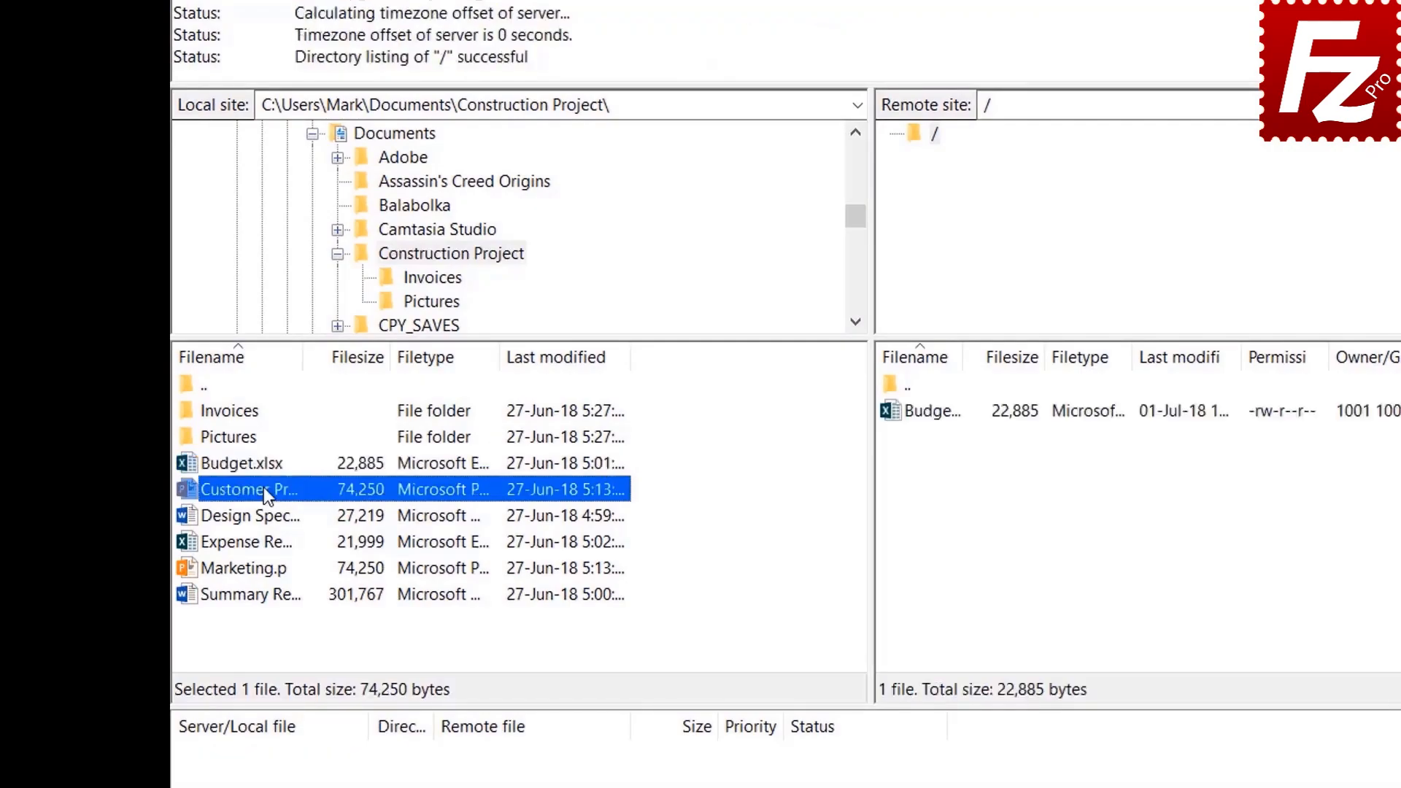
pyautogui.rightClick(264, 488)
pyautogui.click(305, 497)
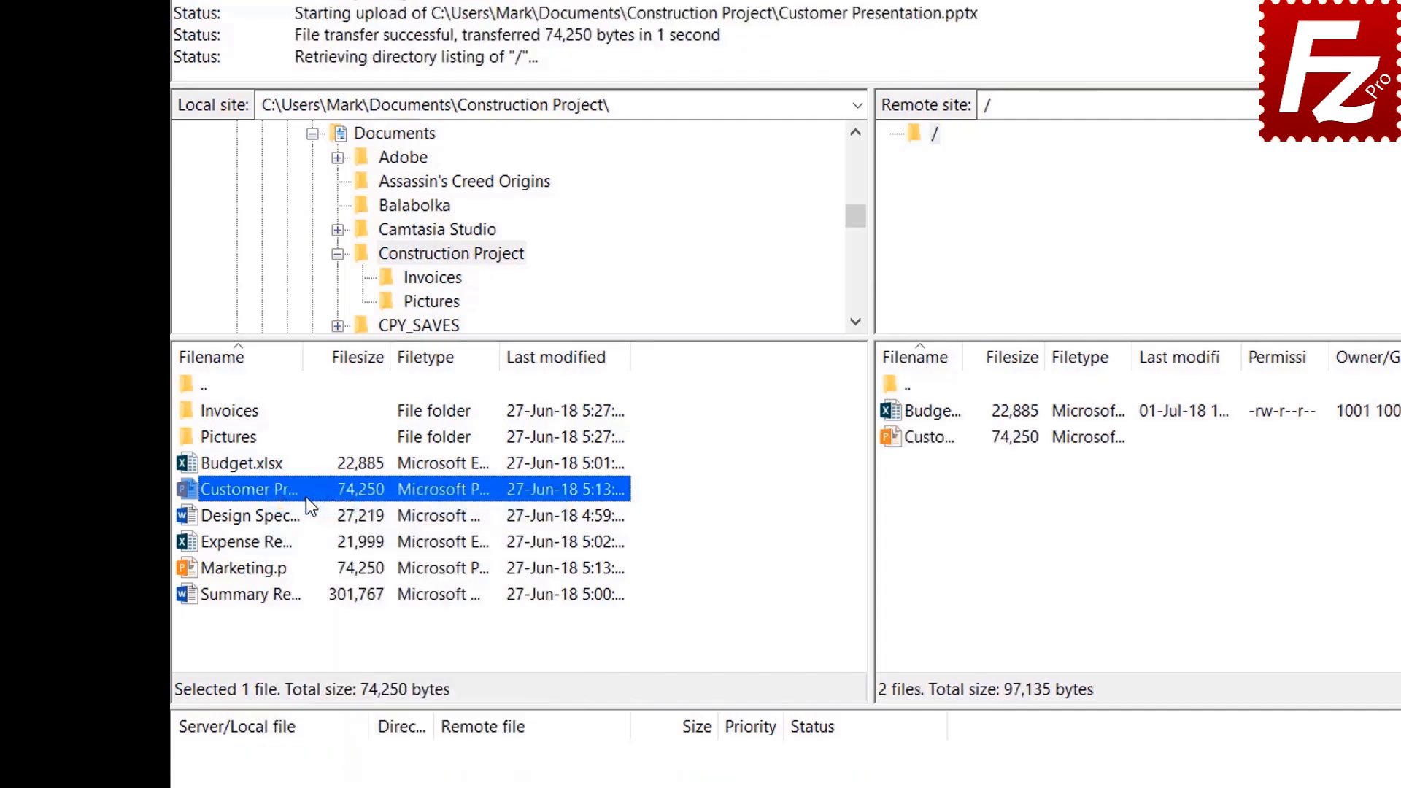
pyautogui.moveTo(275, 516); pyautogui.dragTo(265, 568)
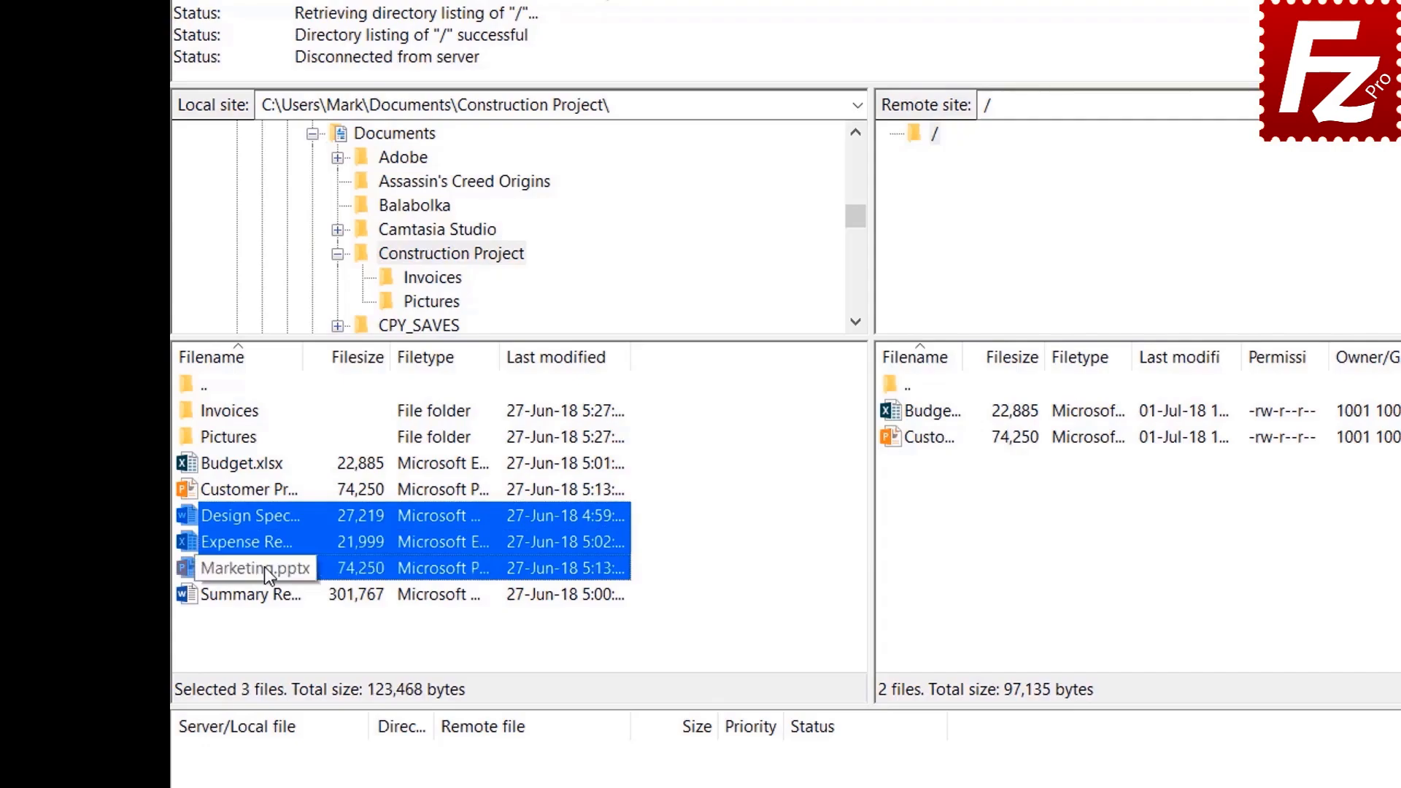
pyautogui.rightClick(270, 543)
pyautogui.click(301, 553)
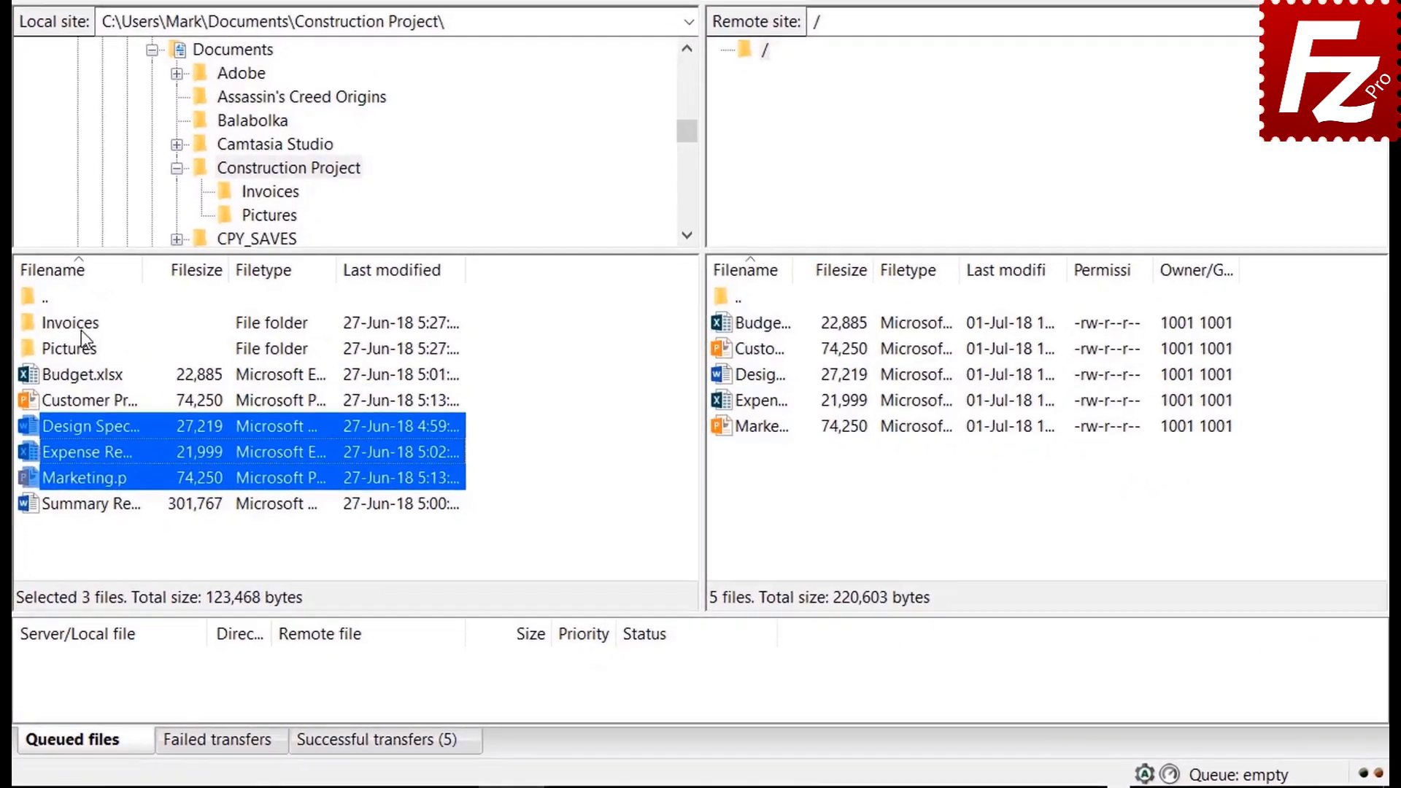
# Step: Queue the Invoices and Pictures folders and Summary Report.docx, then process the upload queue
pyautogui.click(229, 437)
pyautogui.rightClick(71, 325)
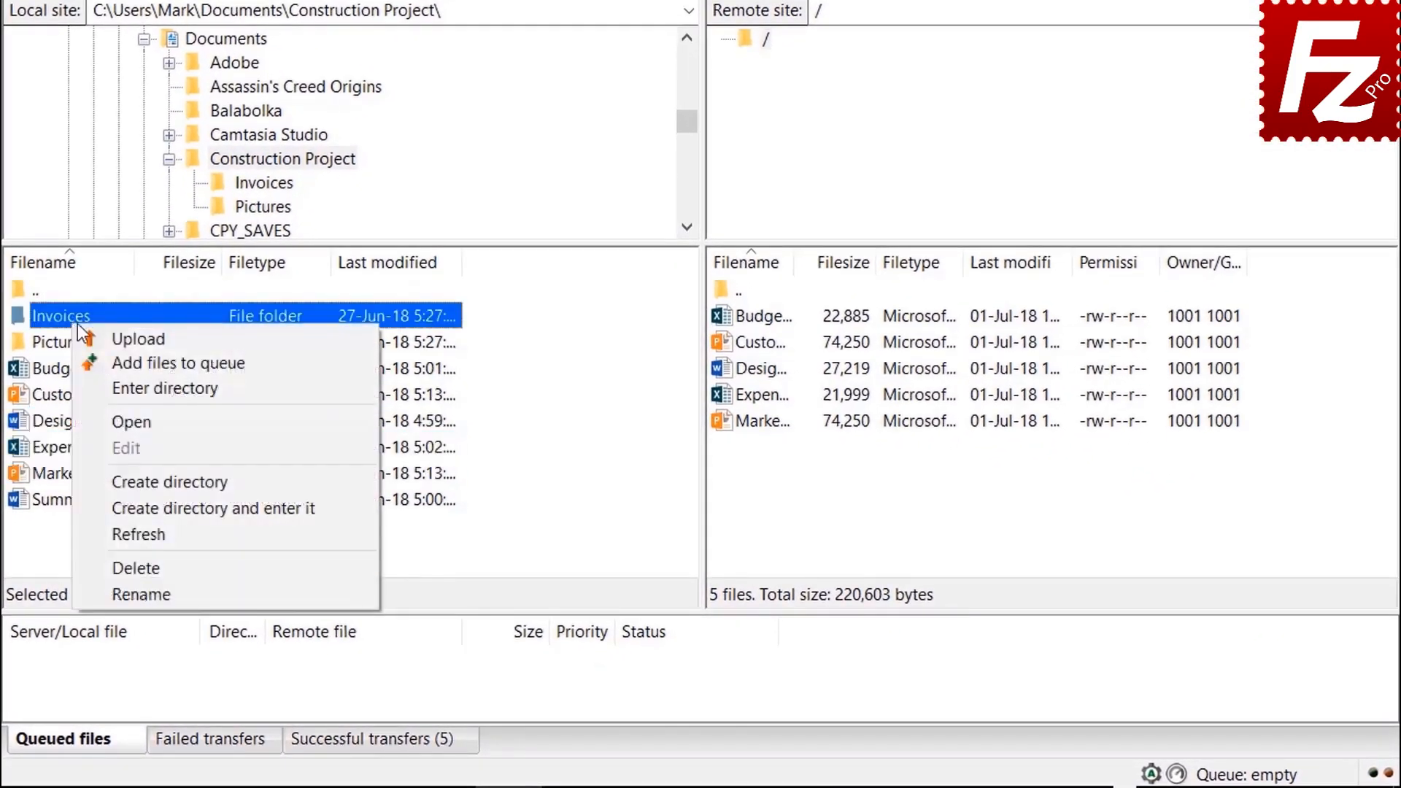
pyautogui.click(115, 357)
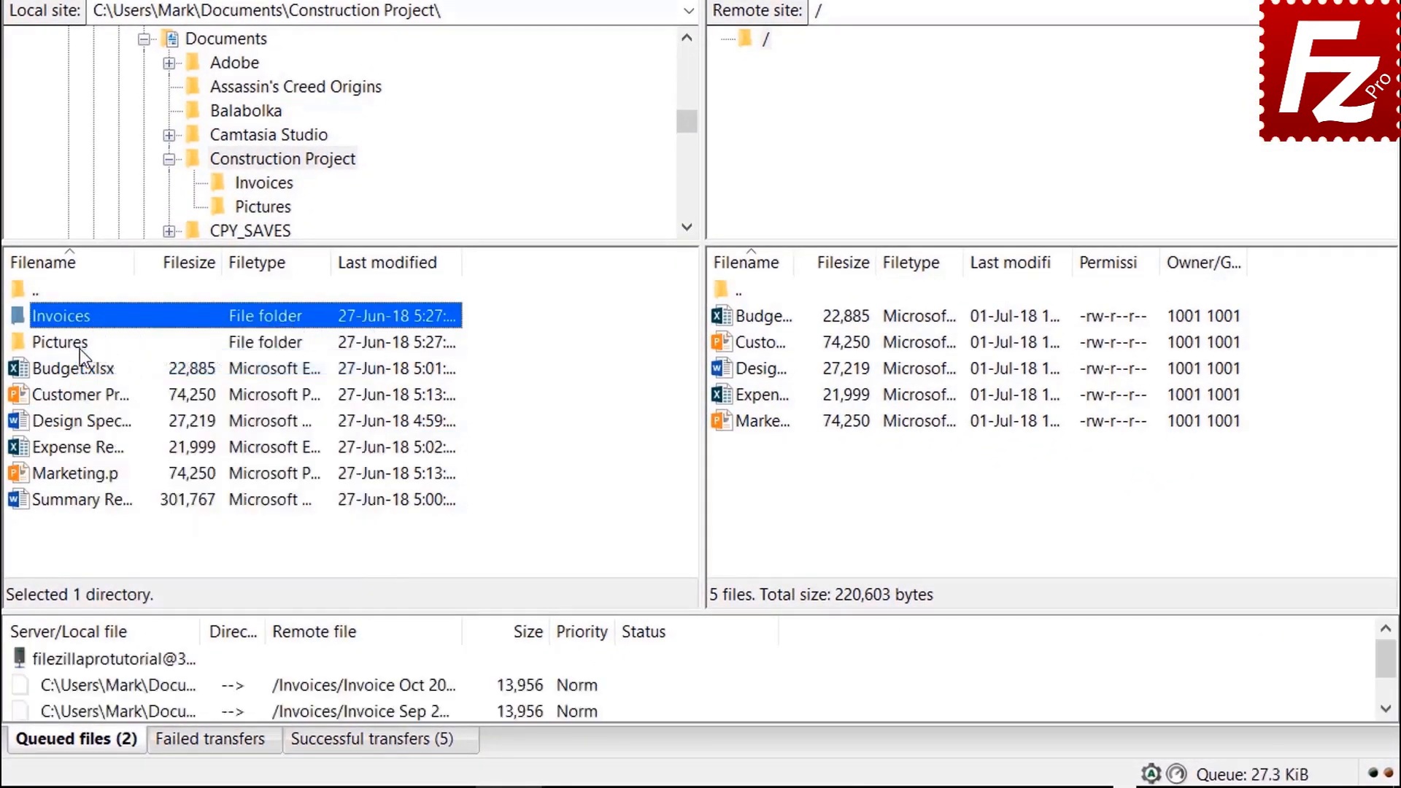
pyautogui.rightClick(81, 348)
pyautogui.click(124, 385)
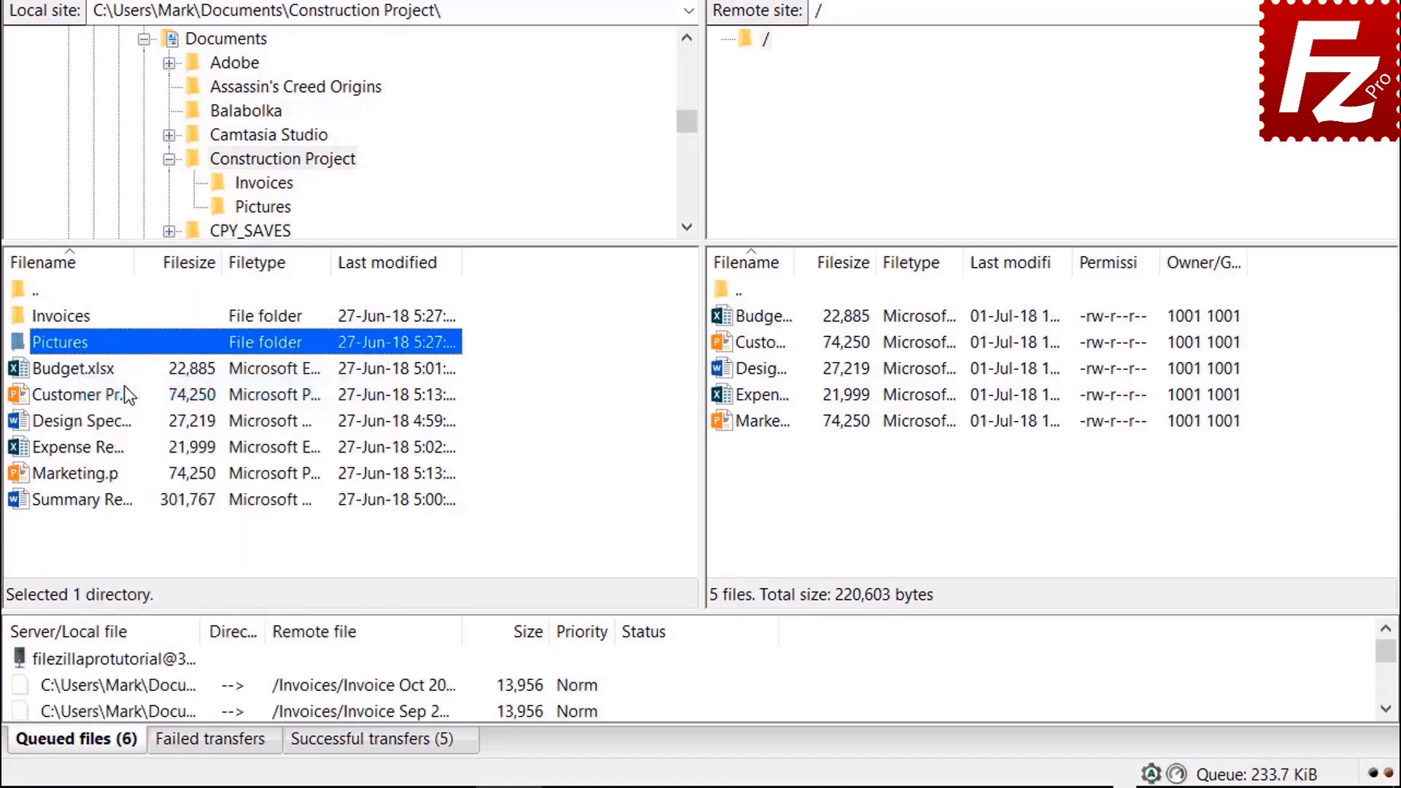
pyautogui.rightClick(106, 504)
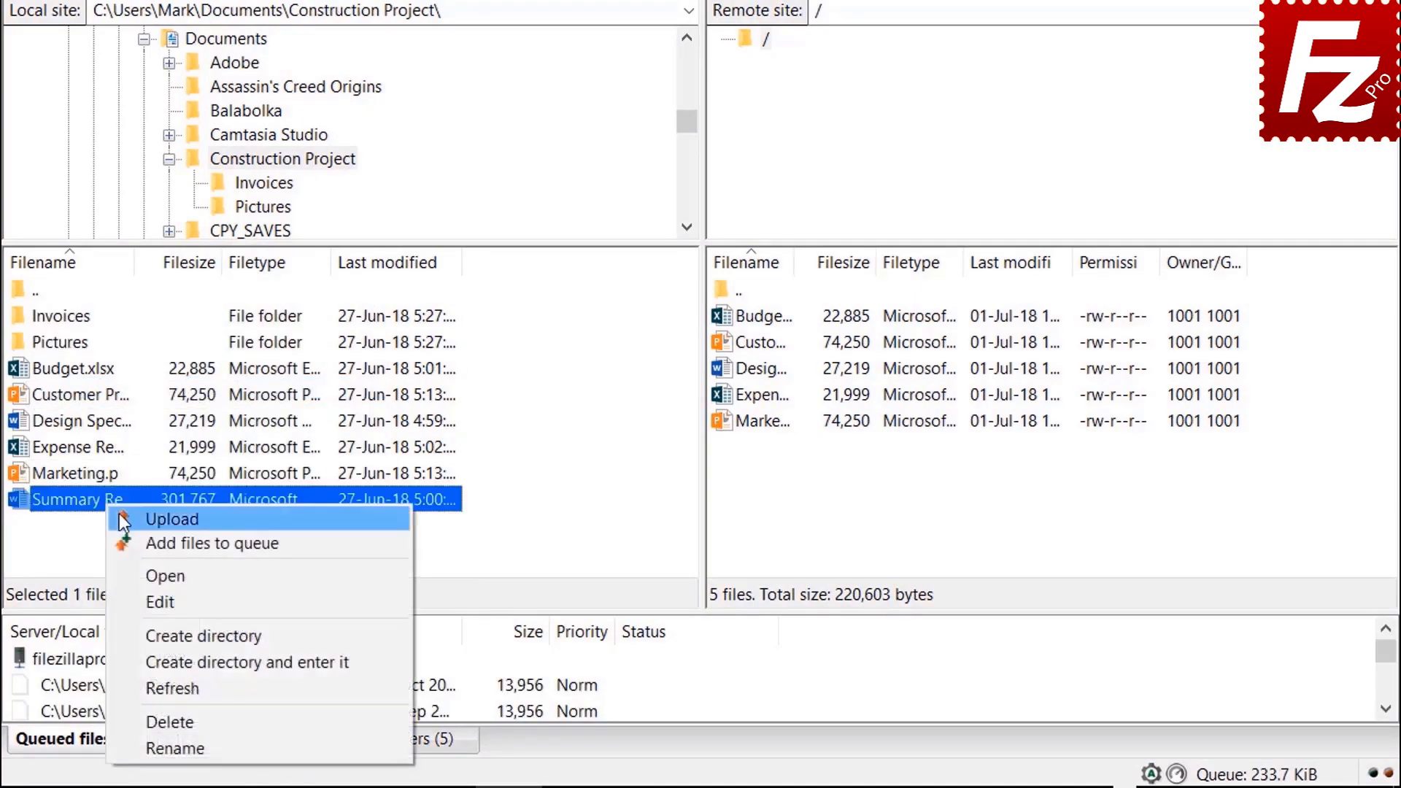
pyautogui.click(150, 548)
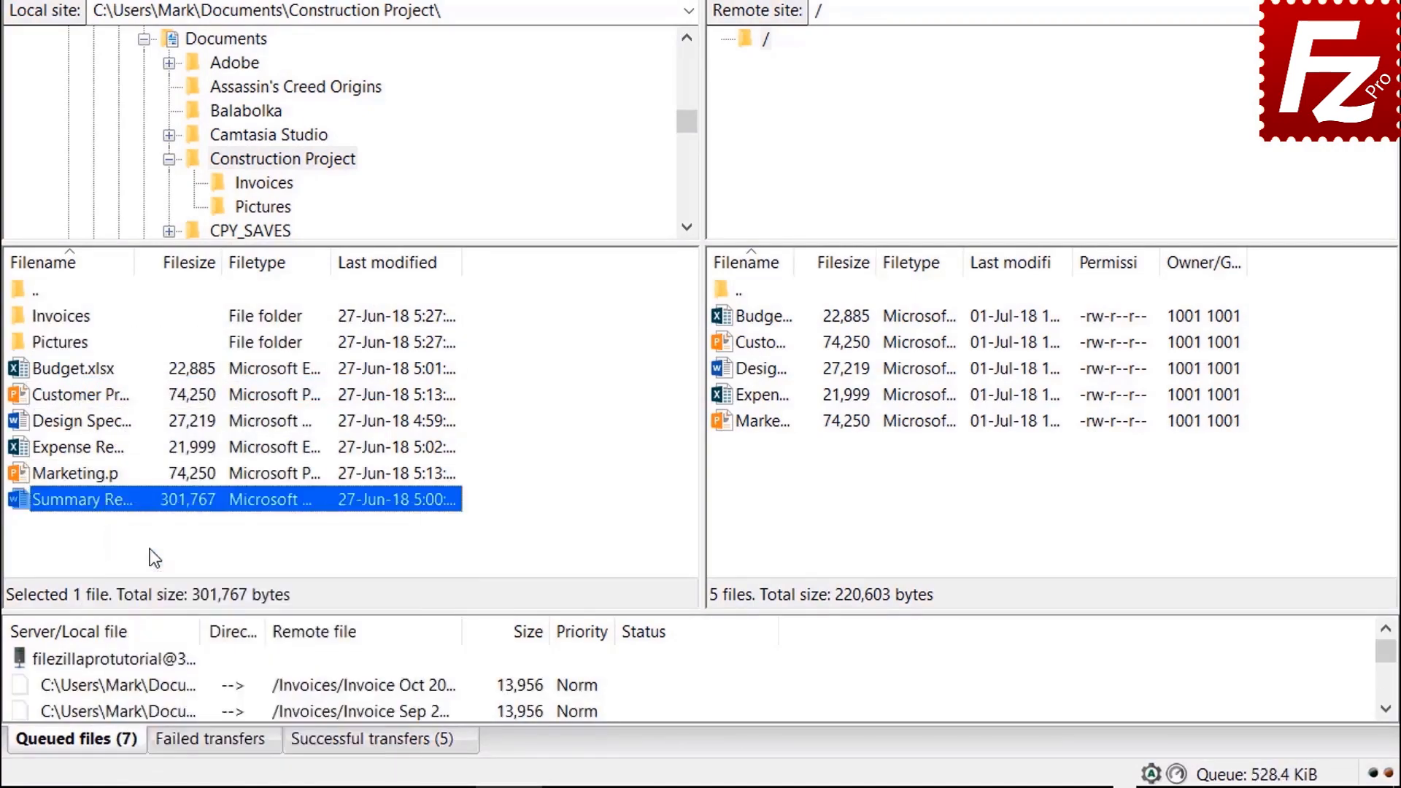
pyautogui.rightClick(147, 660)
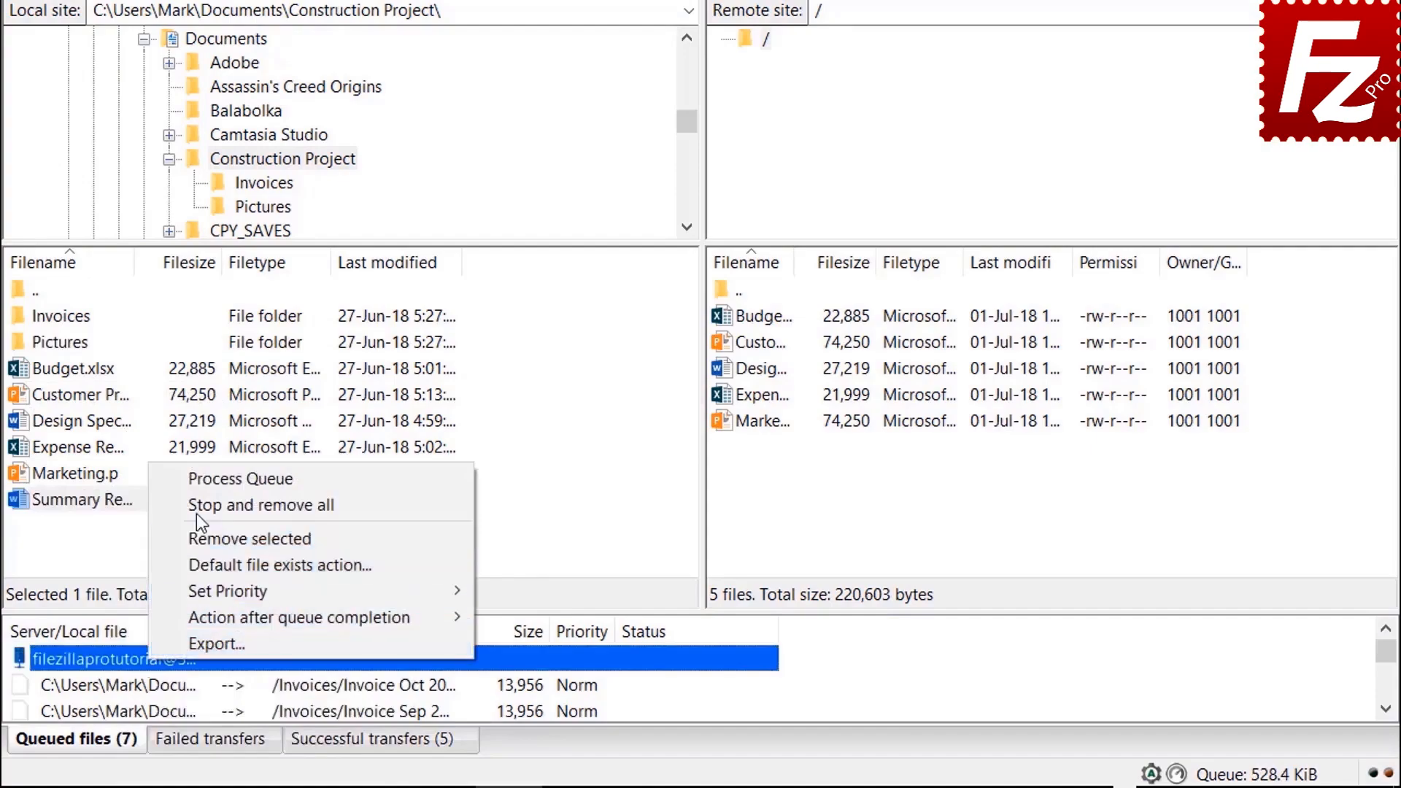
pyautogui.click(199, 482)
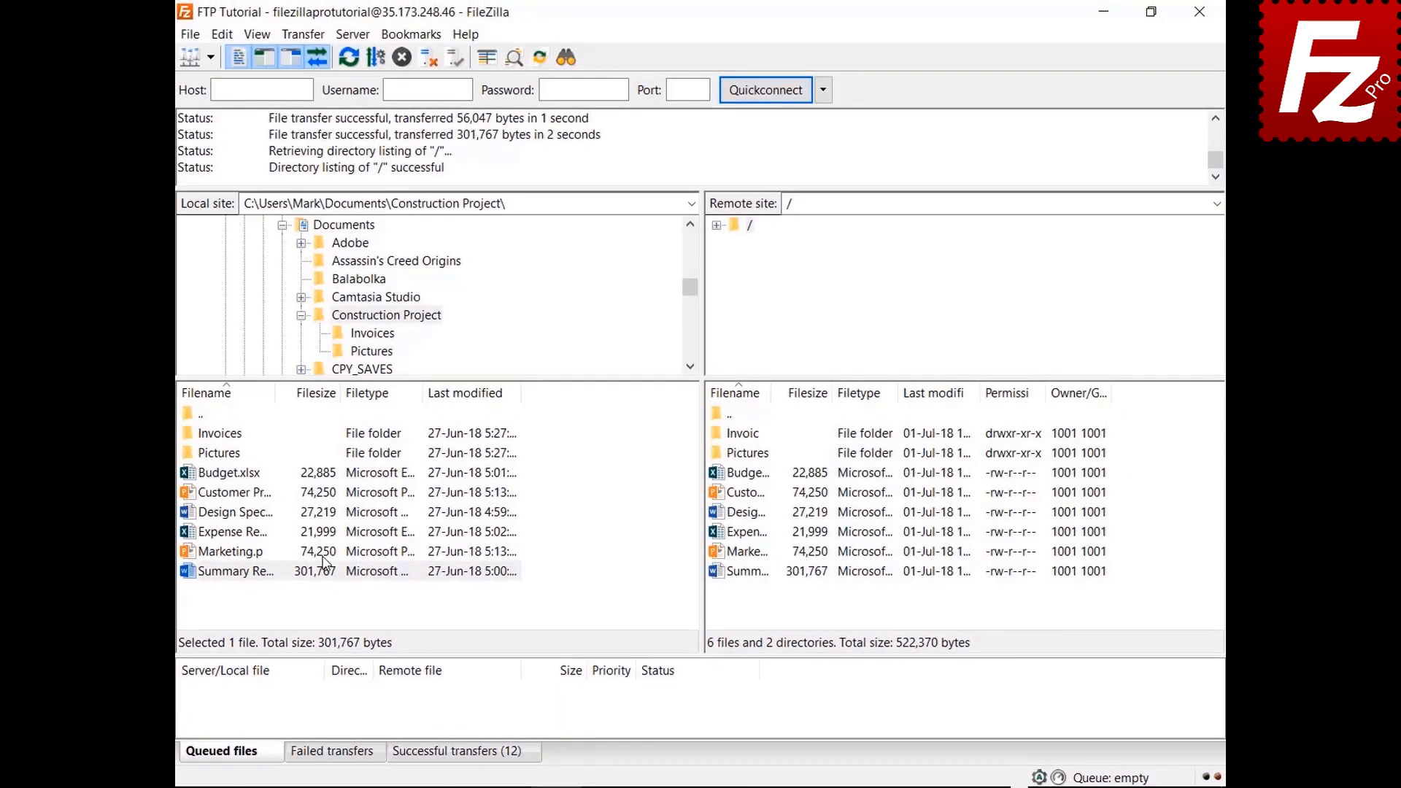
# Step: Make a new Backup folder under local Documents and download Budget.xlsx (22,885 bytes) into it
pyautogui.click(301, 315)
pyautogui.click(344, 224)
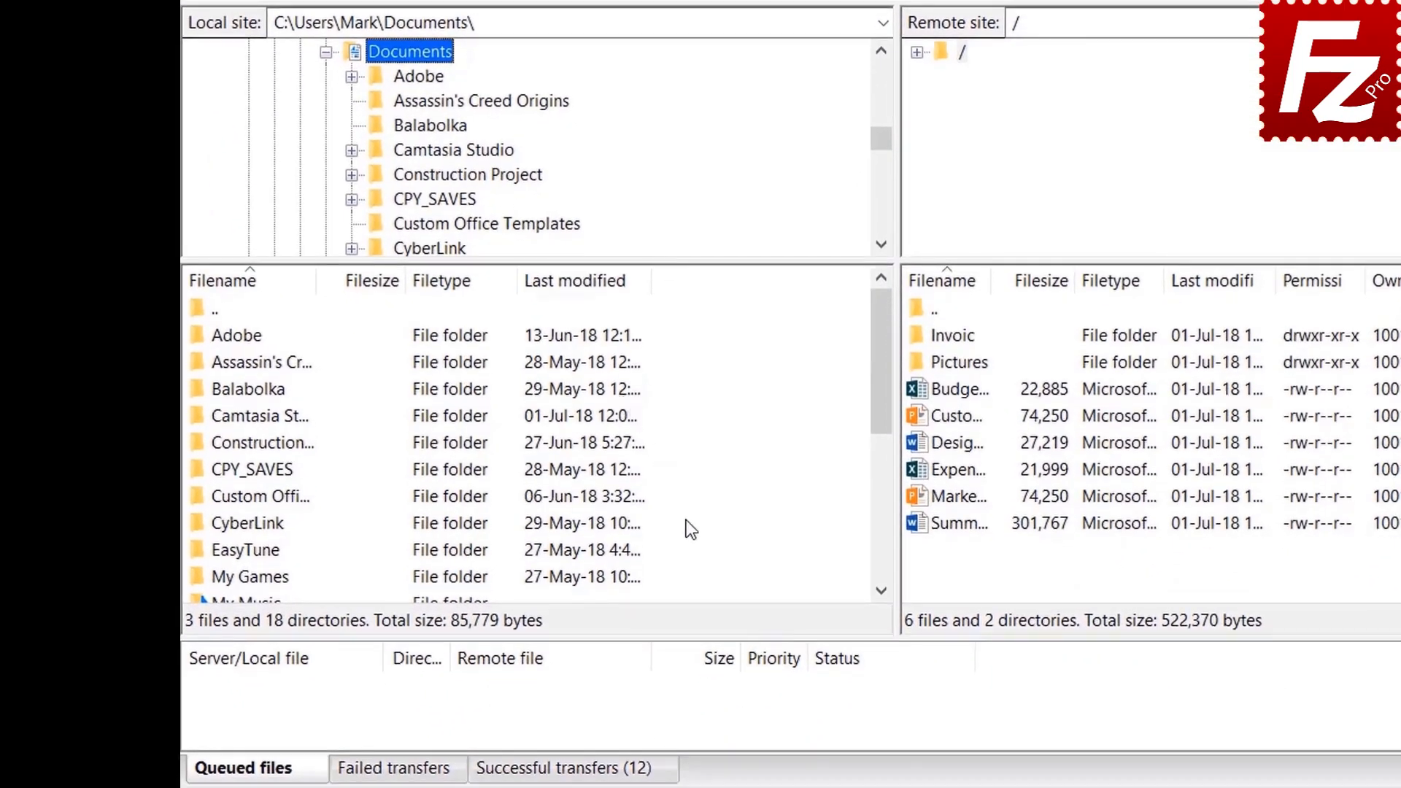
pyautogui.rightClick(695, 640)
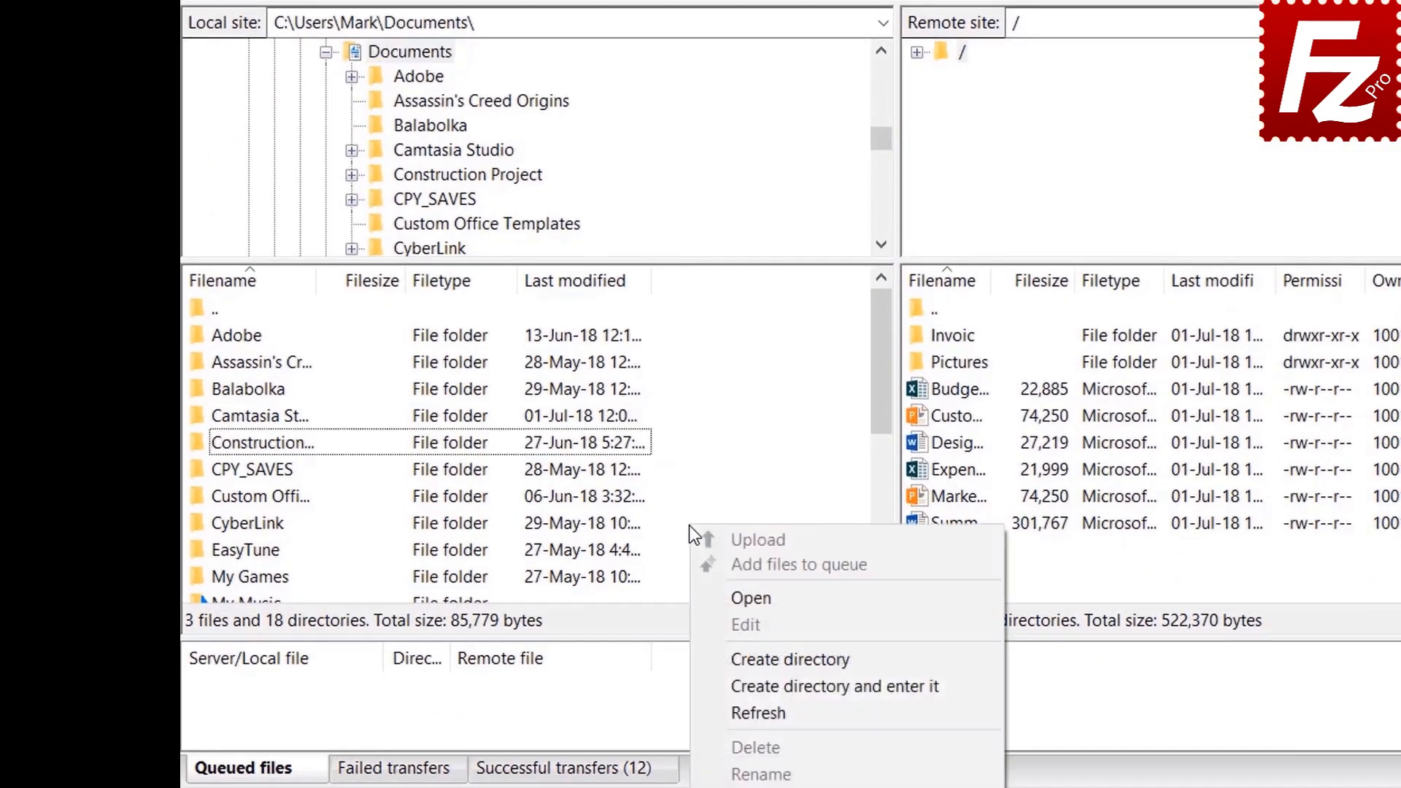
pyautogui.click(762, 685)
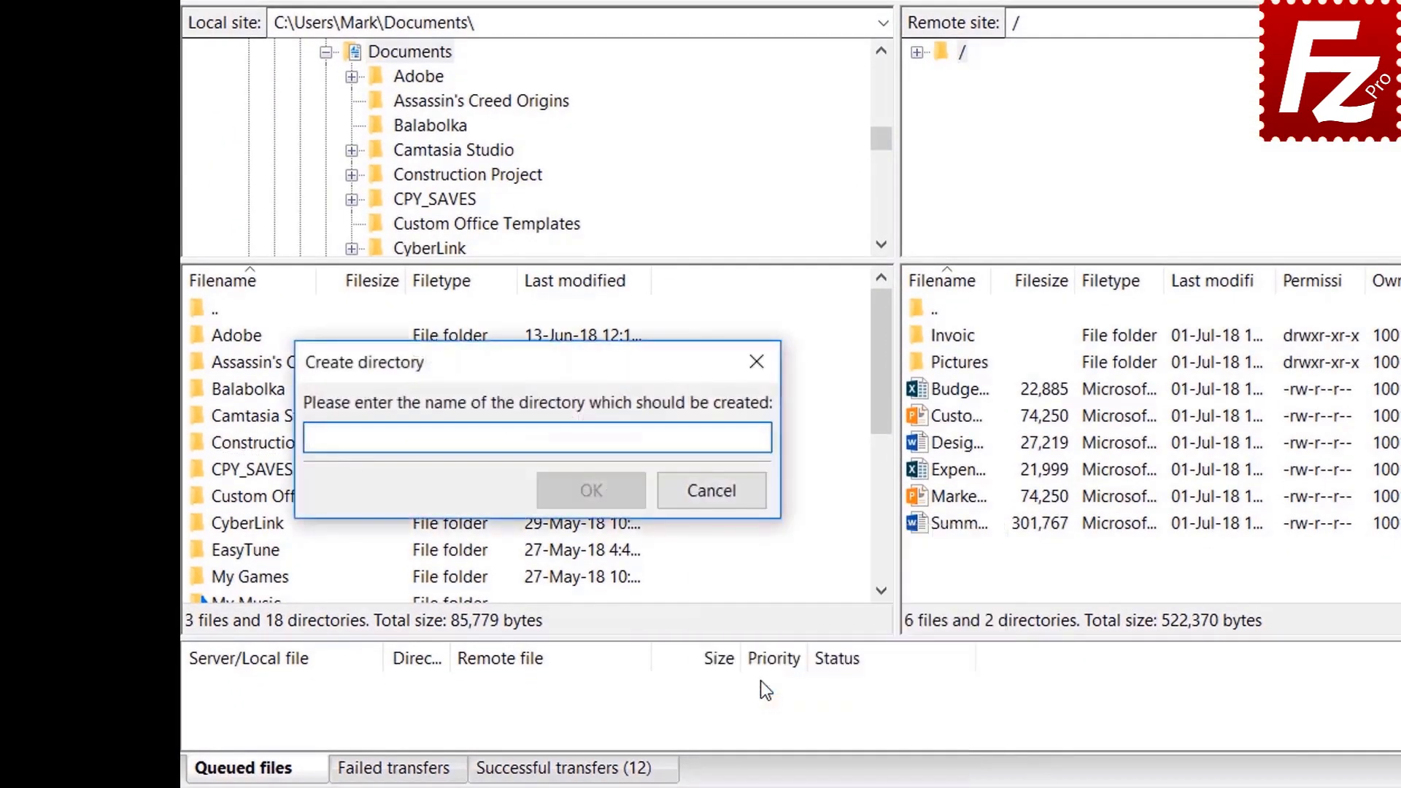
pyautogui.write('Backup')
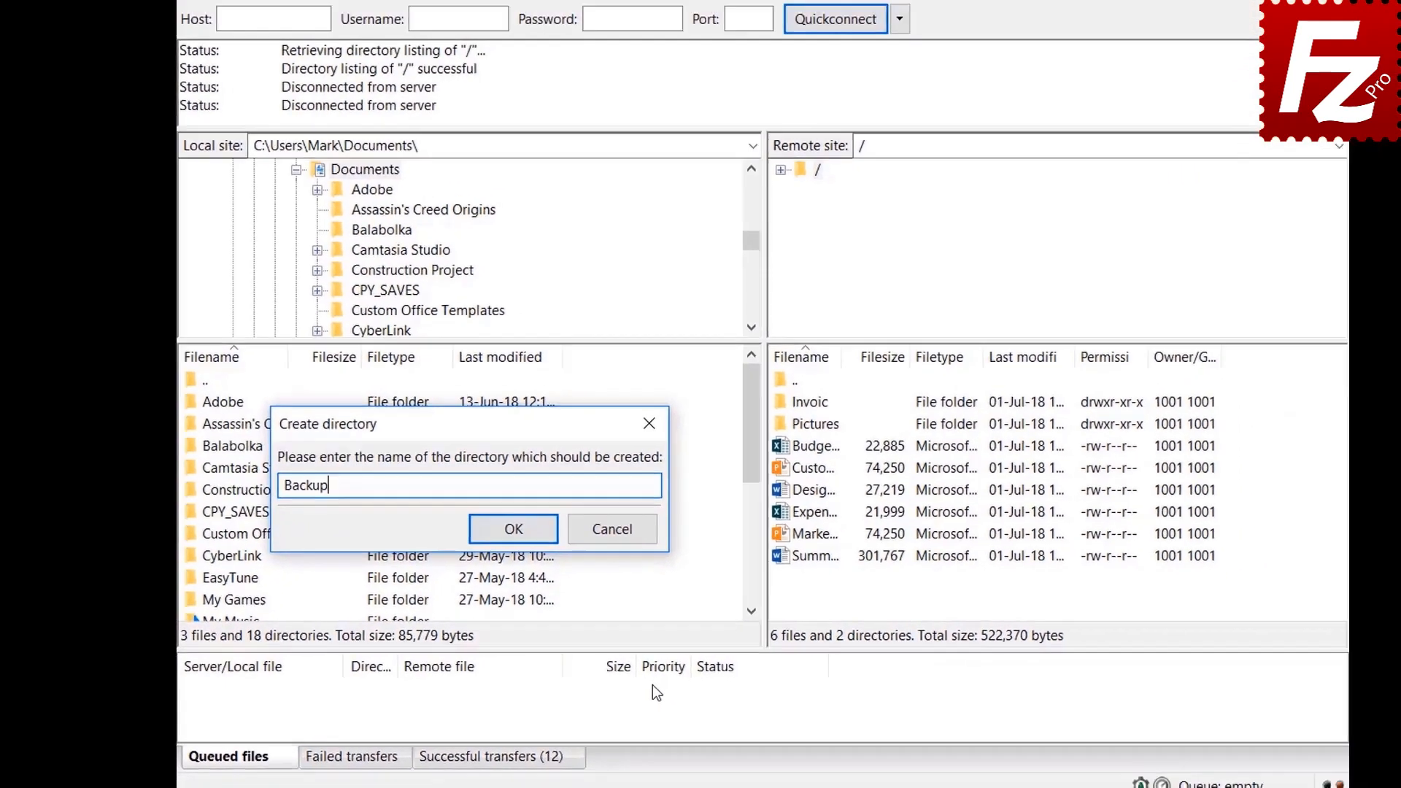
pyautogui.press('Return')
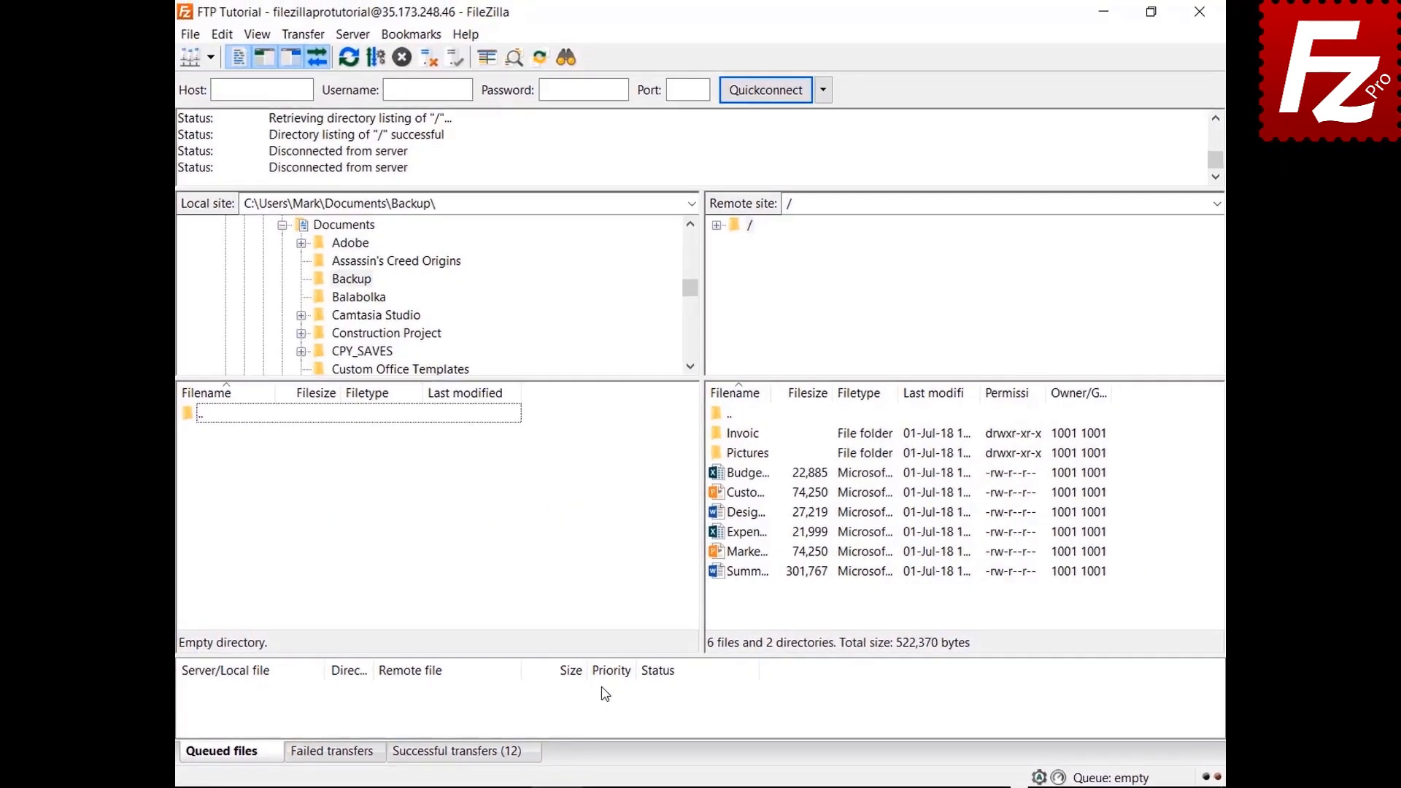
pyautogui.doubleClick(759, 476)
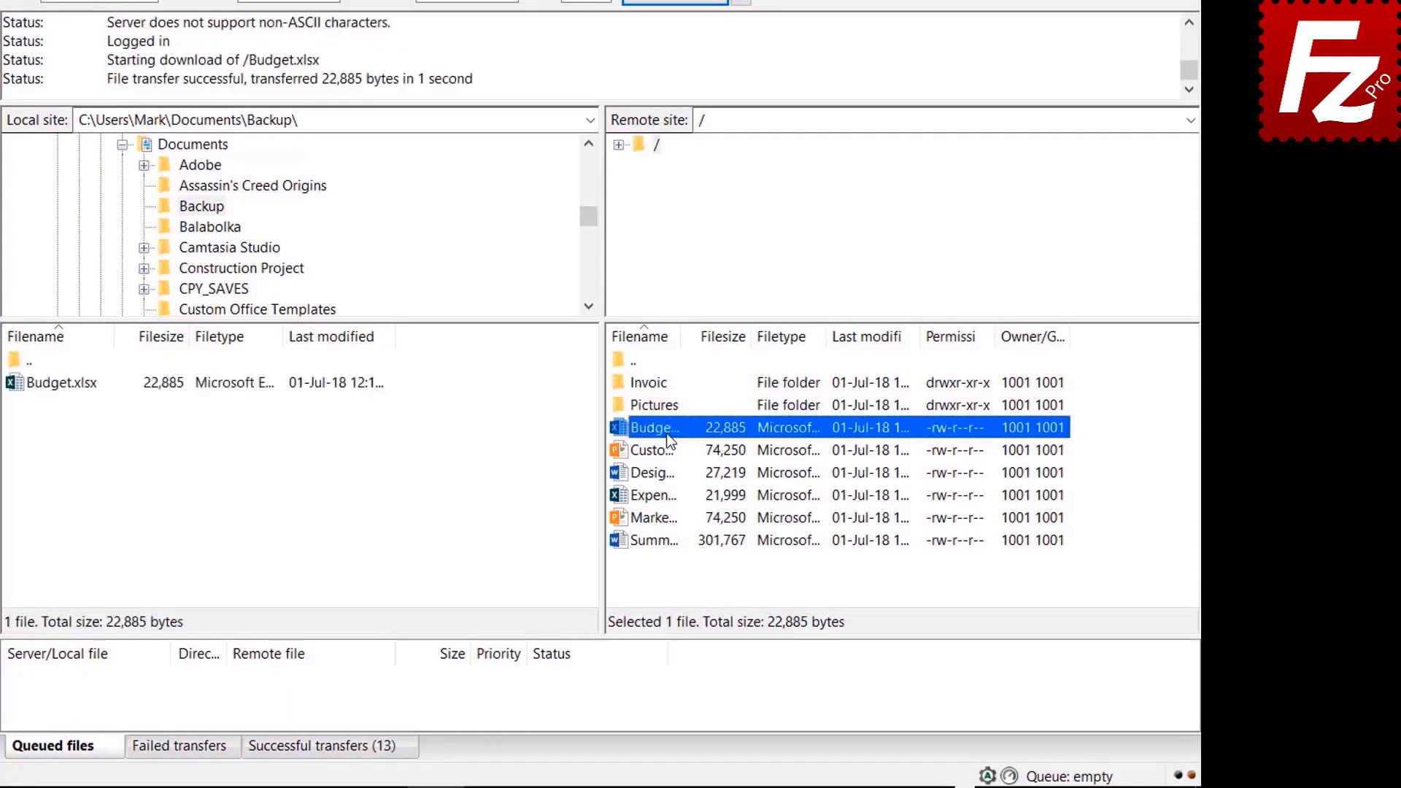
# Step: Download Customer Presentation, Design Specs, Expense Report and Marketing files together into Backup
pyautogui.click(667, 451)
pyautogui.keyDown('shift'); pyautogui.click(666, 478); pyautogui.keyUp('shift')
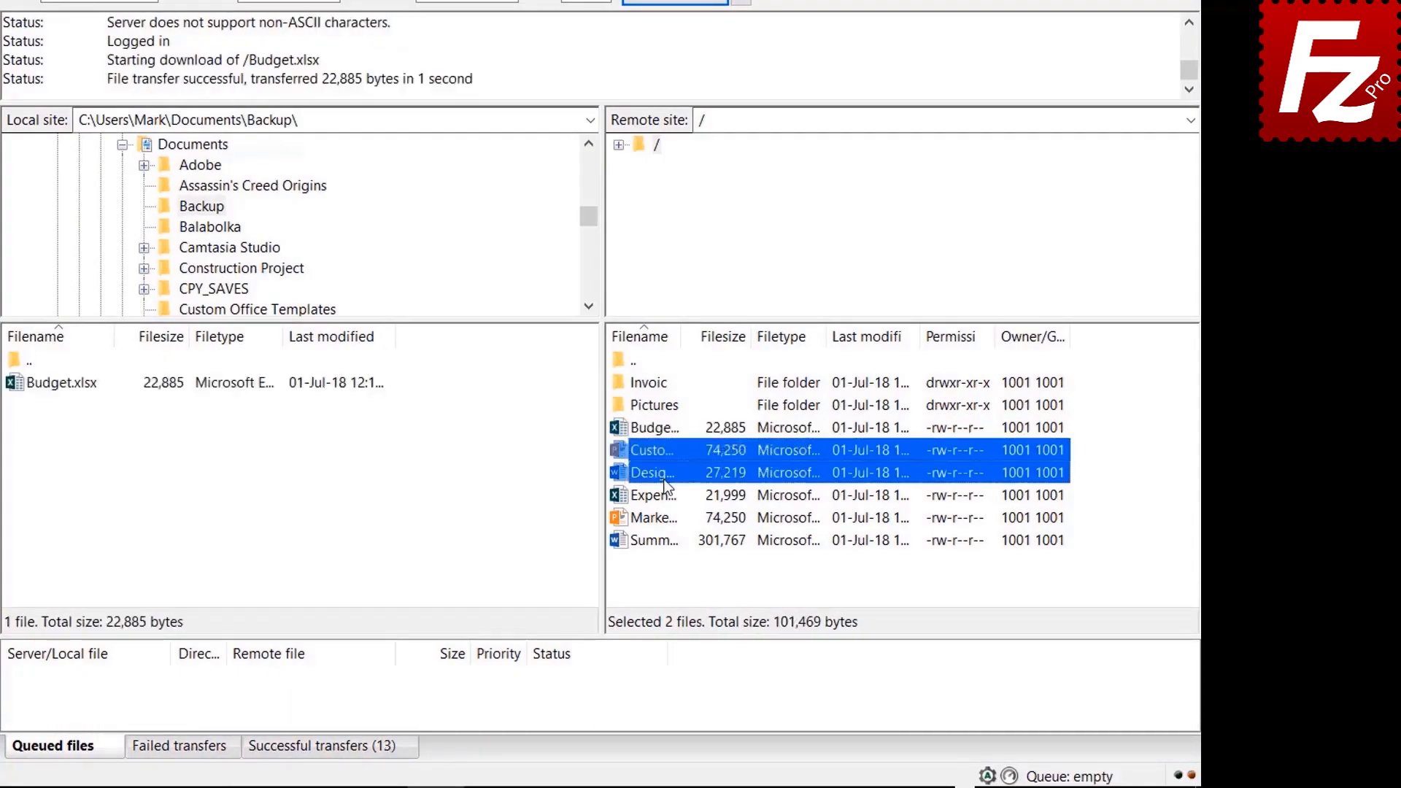
pyautogui.keyDown('shift'); pyautogui.click(666, 497); pyautogui.keyUp('shift')
pyautogui.keyDown('shift'); pyautogui.click(665, 517); pyautogui.keyUp('shift')
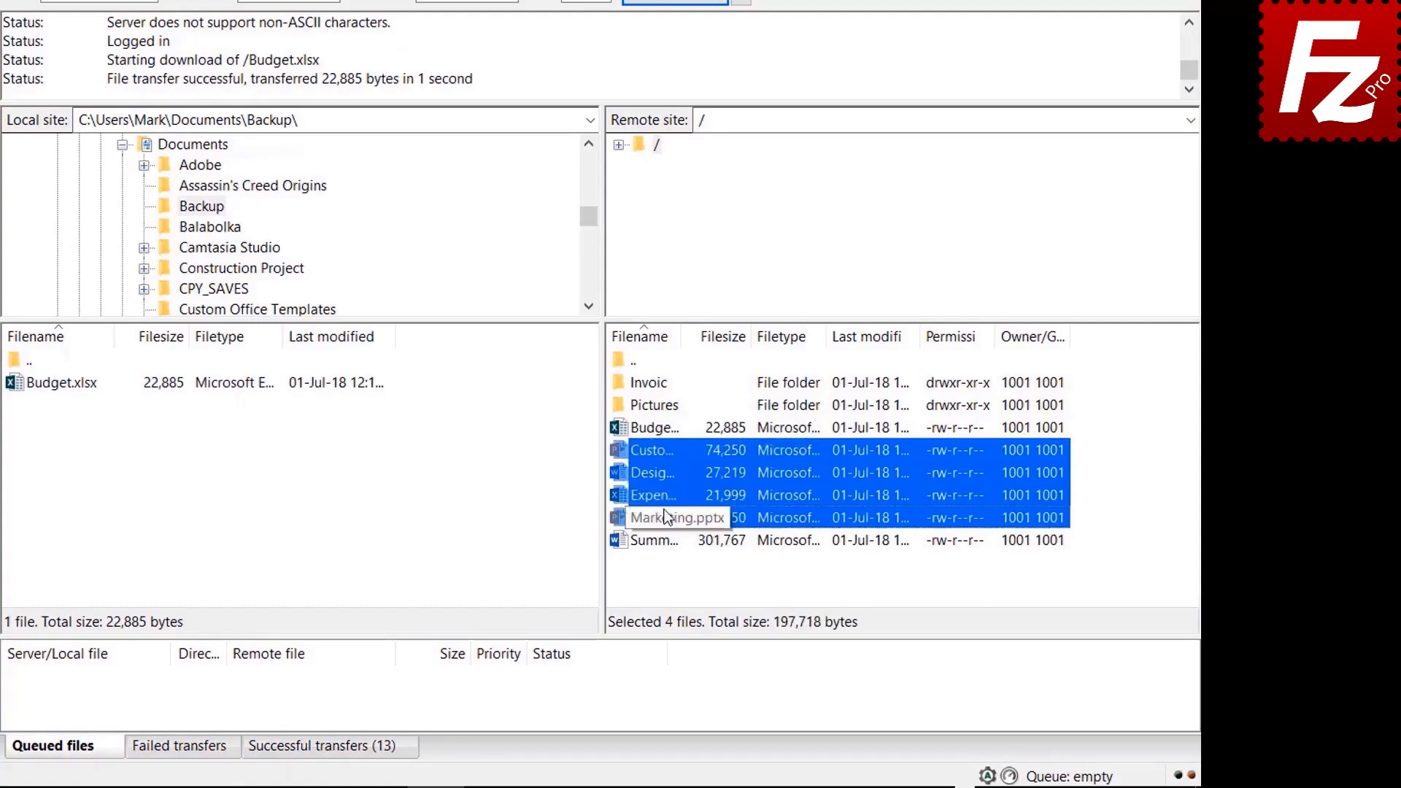
pyautogui.rightClick(663, 510)
pyautogui.click(705, 521)
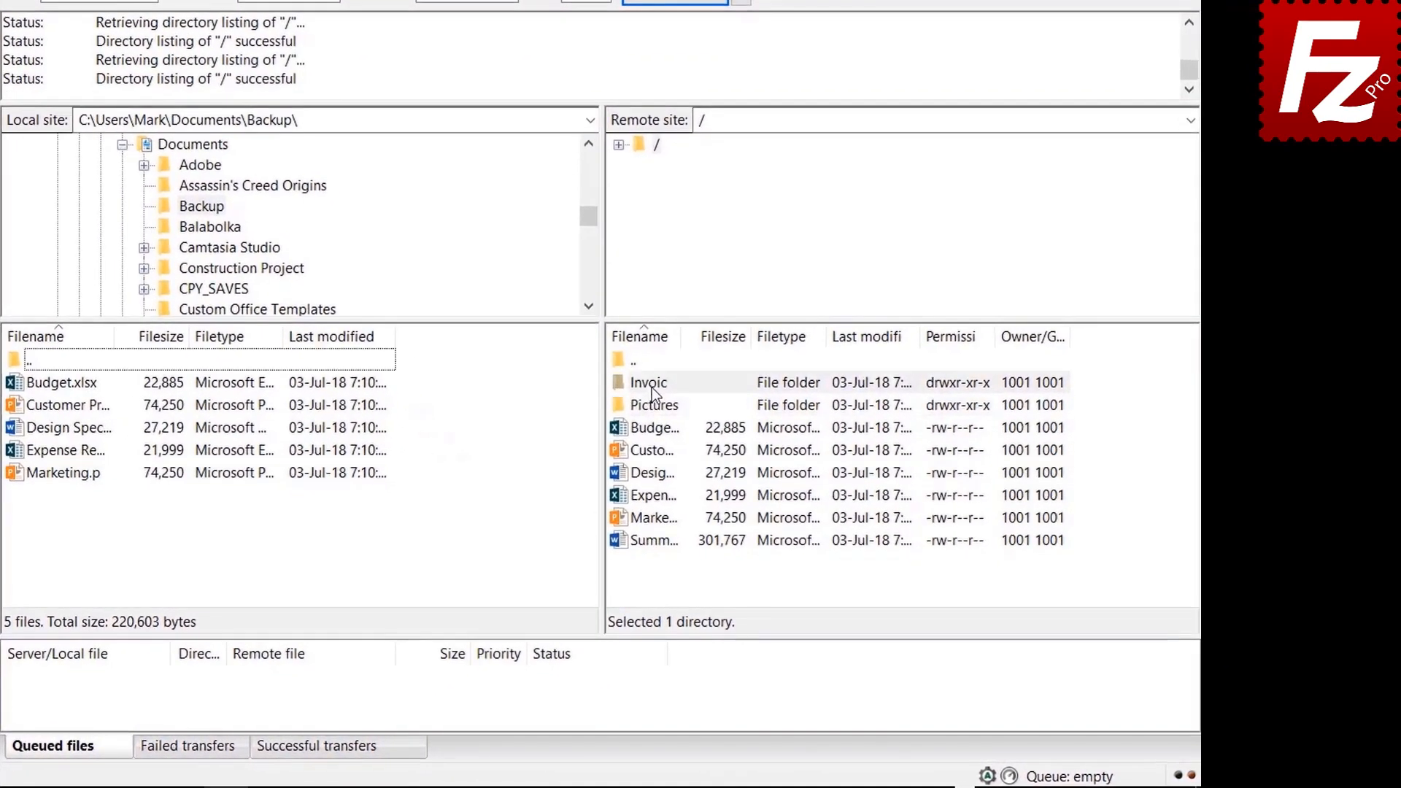
# Step: Add the Invoices and Pictures folders and Summary document to the queue, then process the queue
pyautogui.rightClick(745, 437)
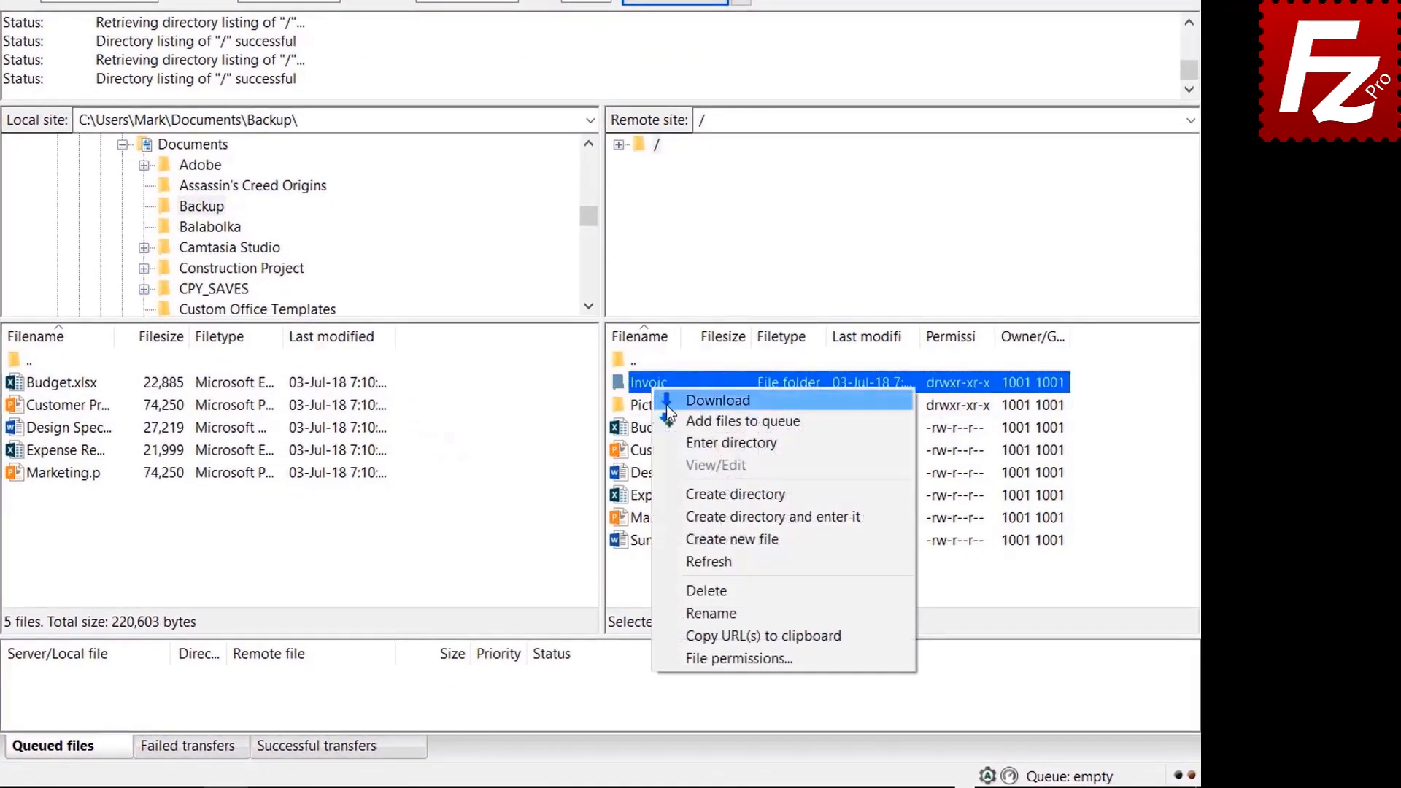
pyautogui.click(678, 420)
pyautogui.rightClick(655, 408)
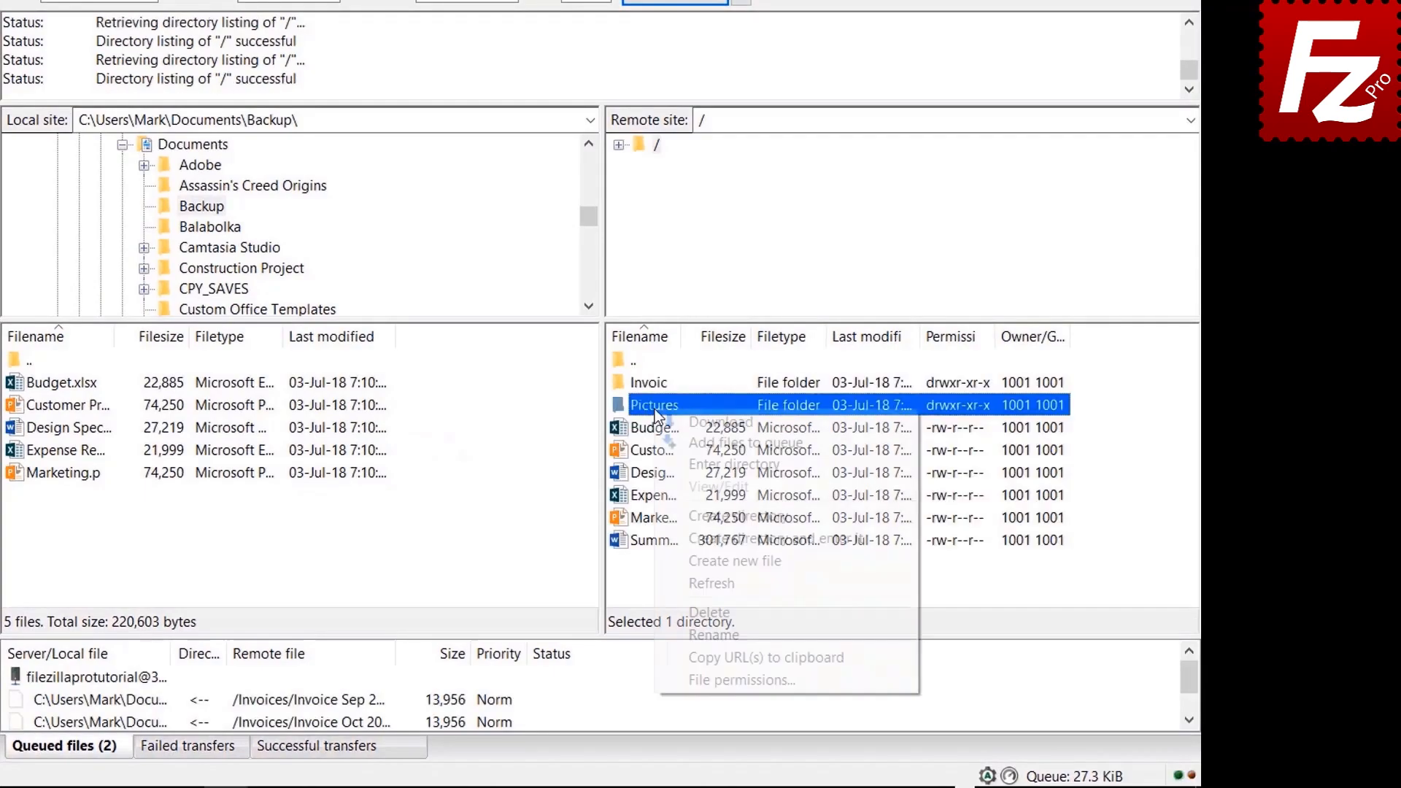
pyautogui.click(686, 441)
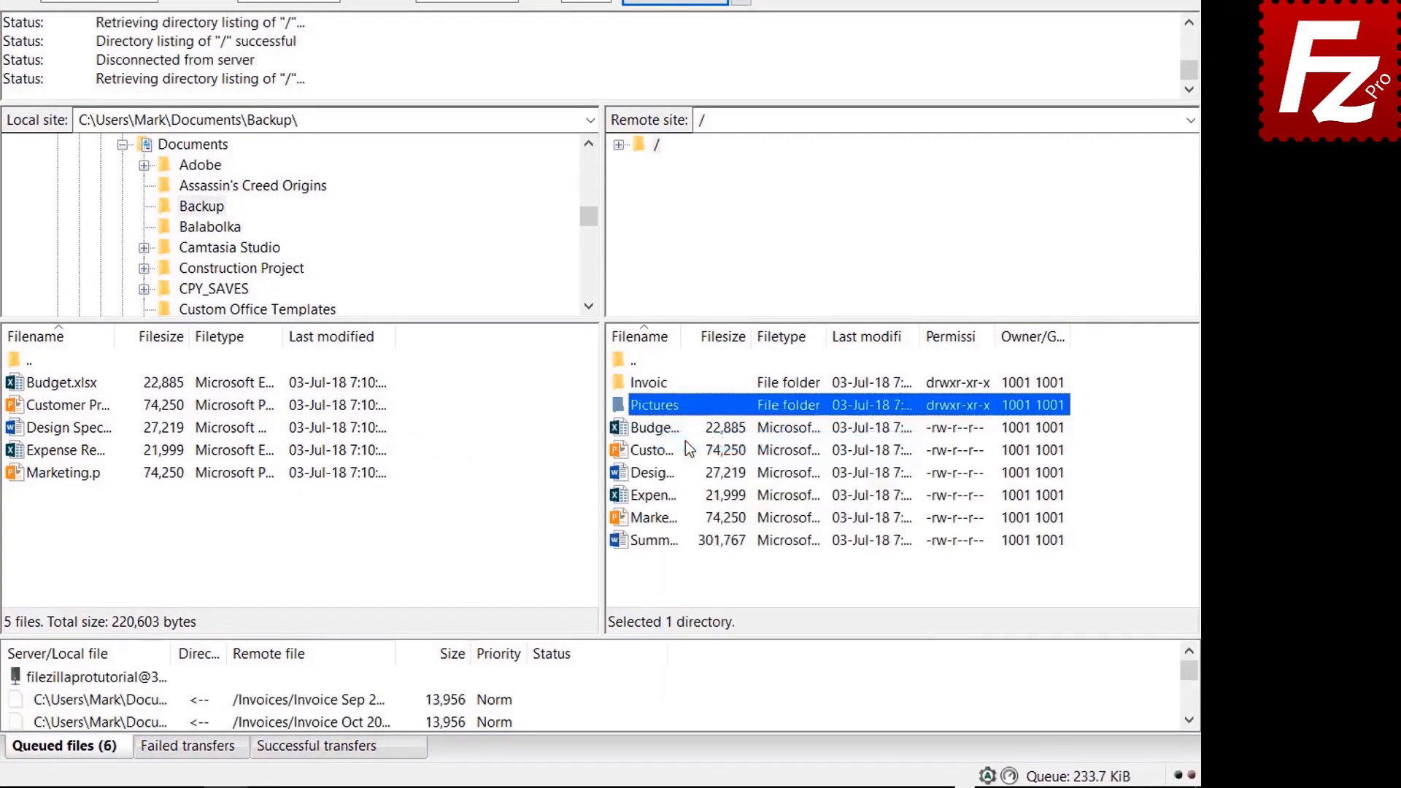
pyautogui.rightClick(661, 541)
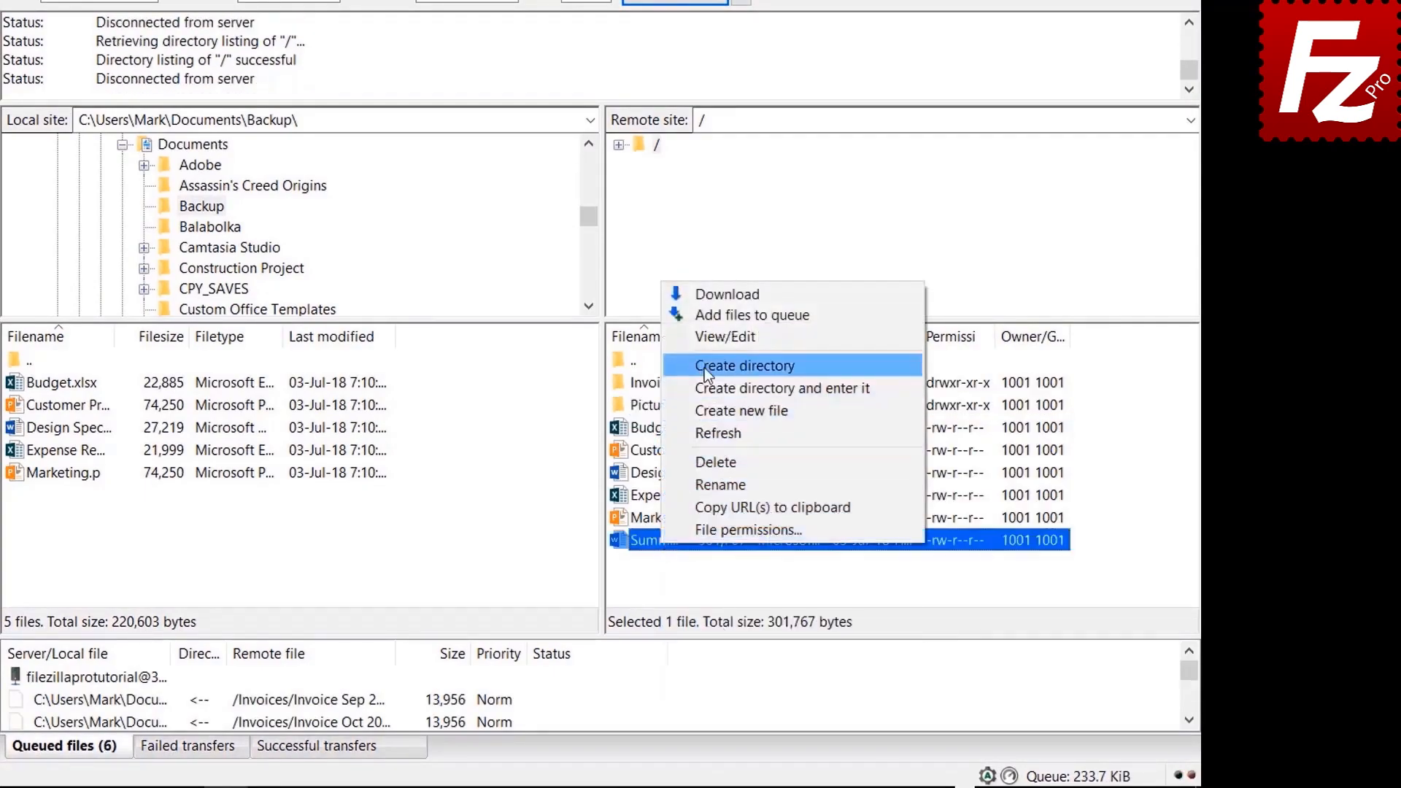
pyautogui.click(707, 316)
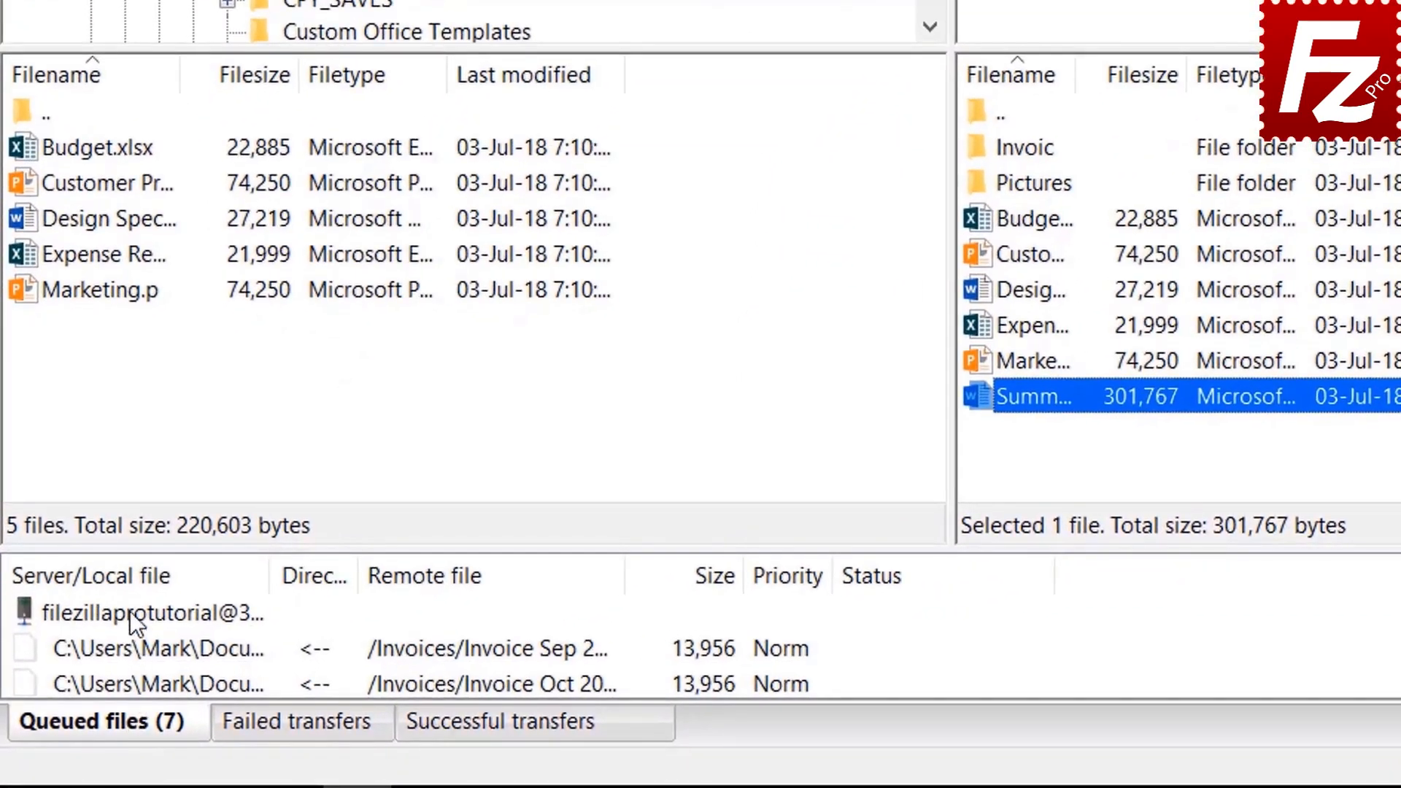
pyautogui.rightClick(130, 611)
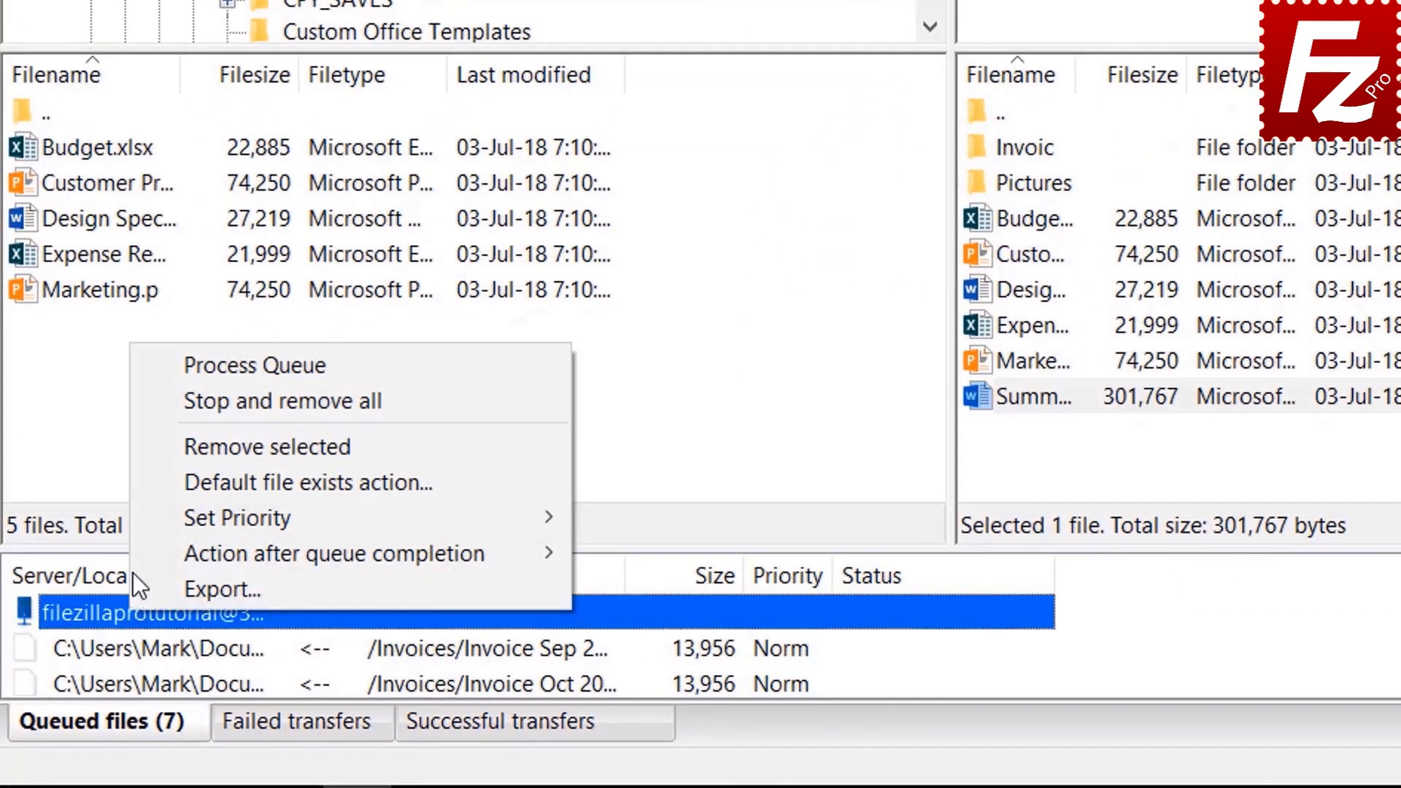
pyautogui.click(200, 365)
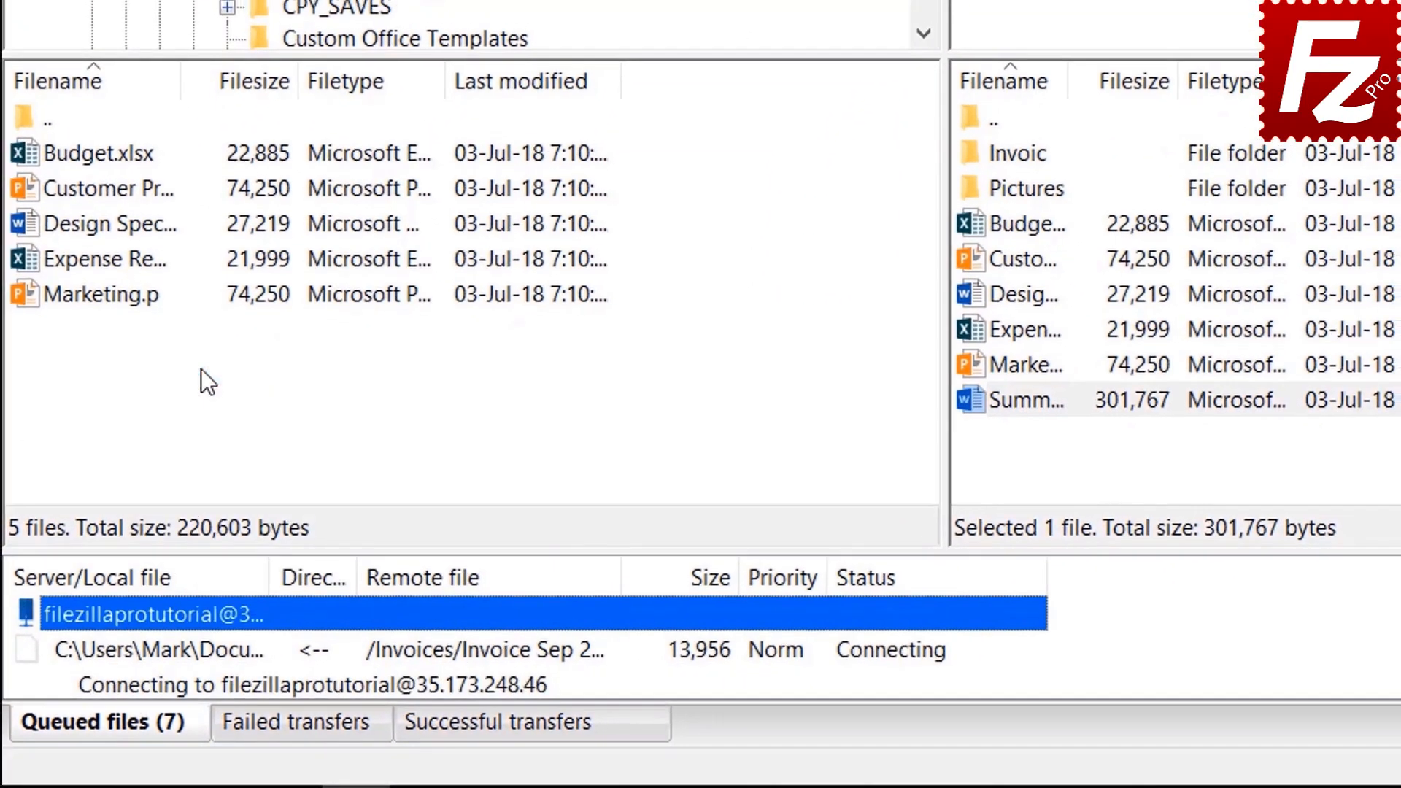
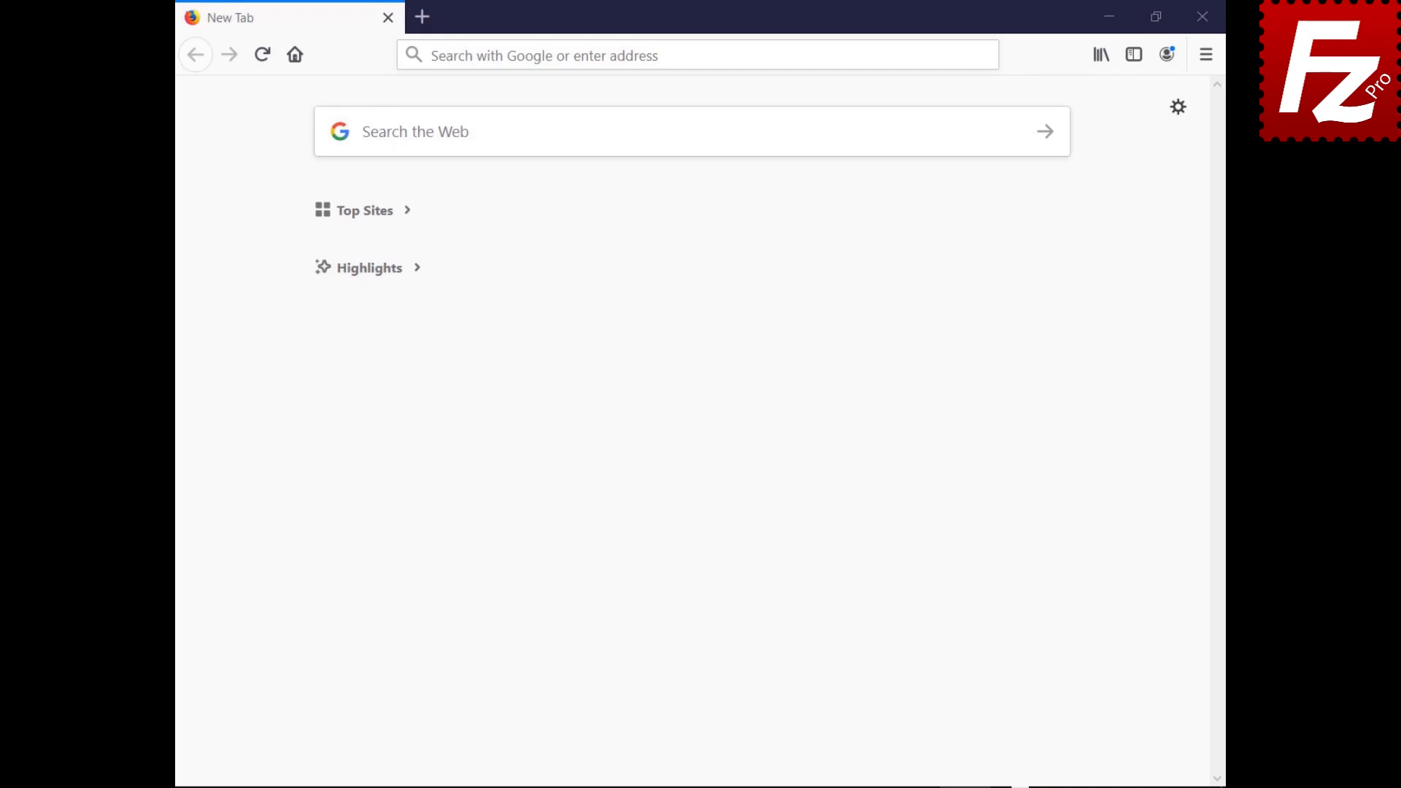
# Step: Log in to the HostGator cPanel with the account username and password
pyautogui.write('https://br622.hostgator.com.br:2083/')
pyautogui.press('Return')
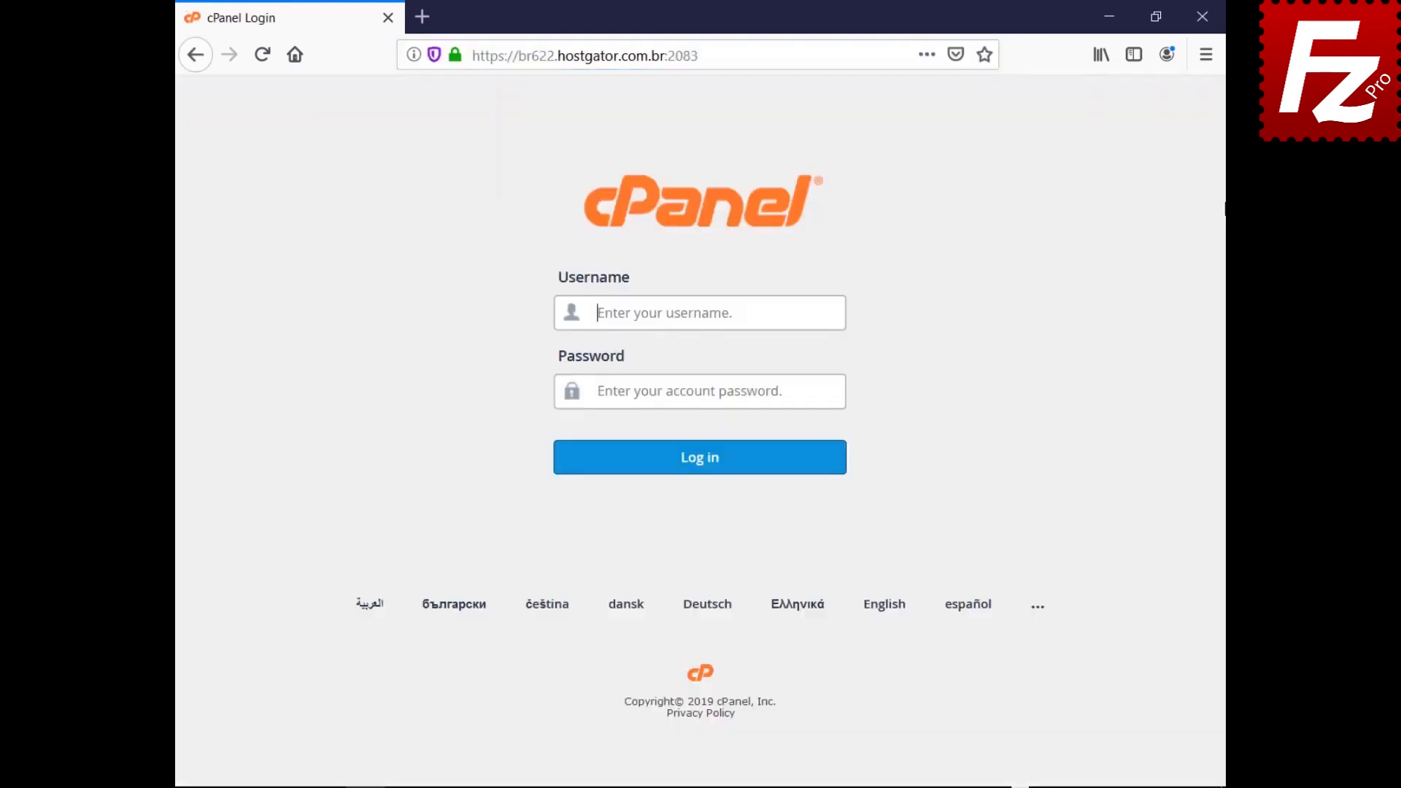
pyautogui.write('ondazult')
pyautogui.press('Tab')
pyautogui.hotkey('ctrl', 'v')
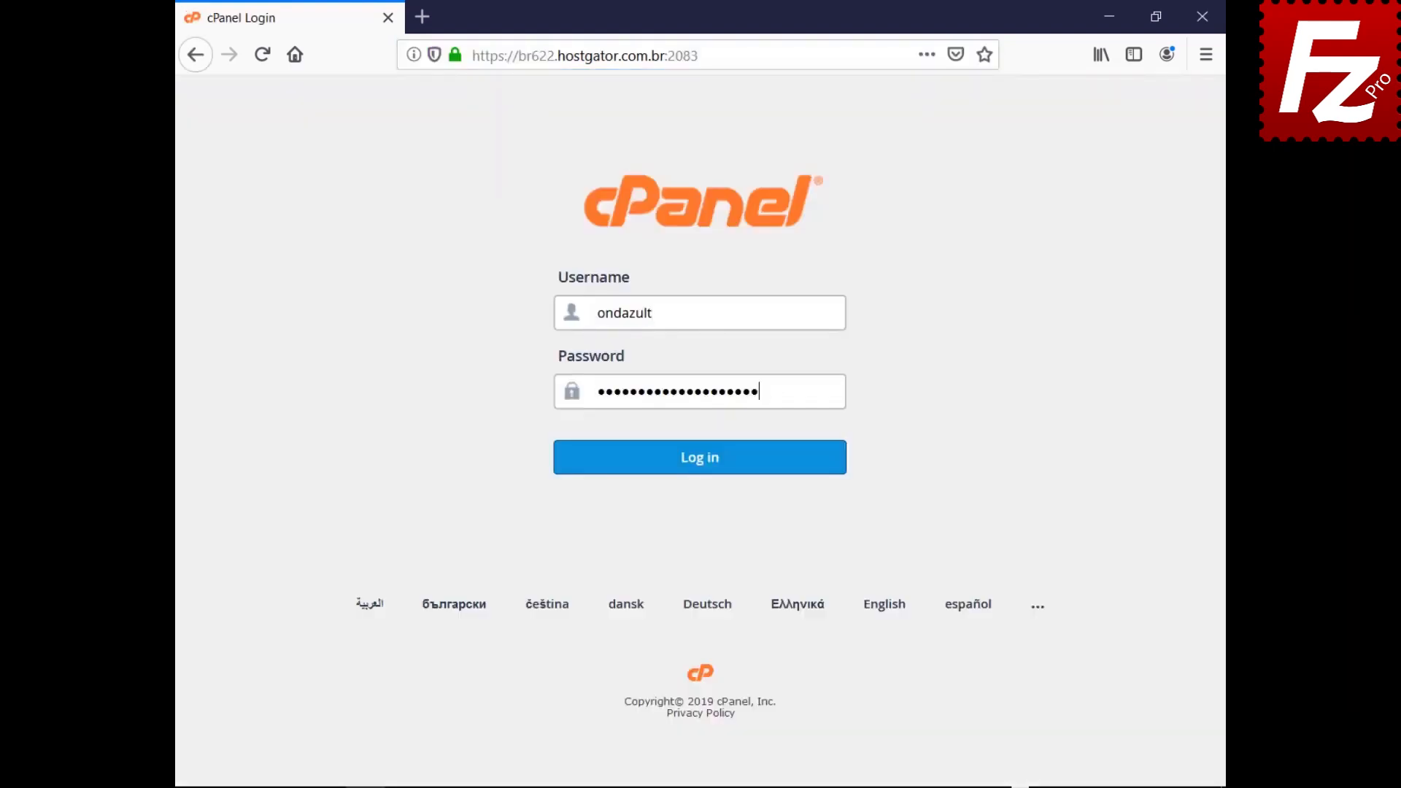
pyautogui.click(698, 481)
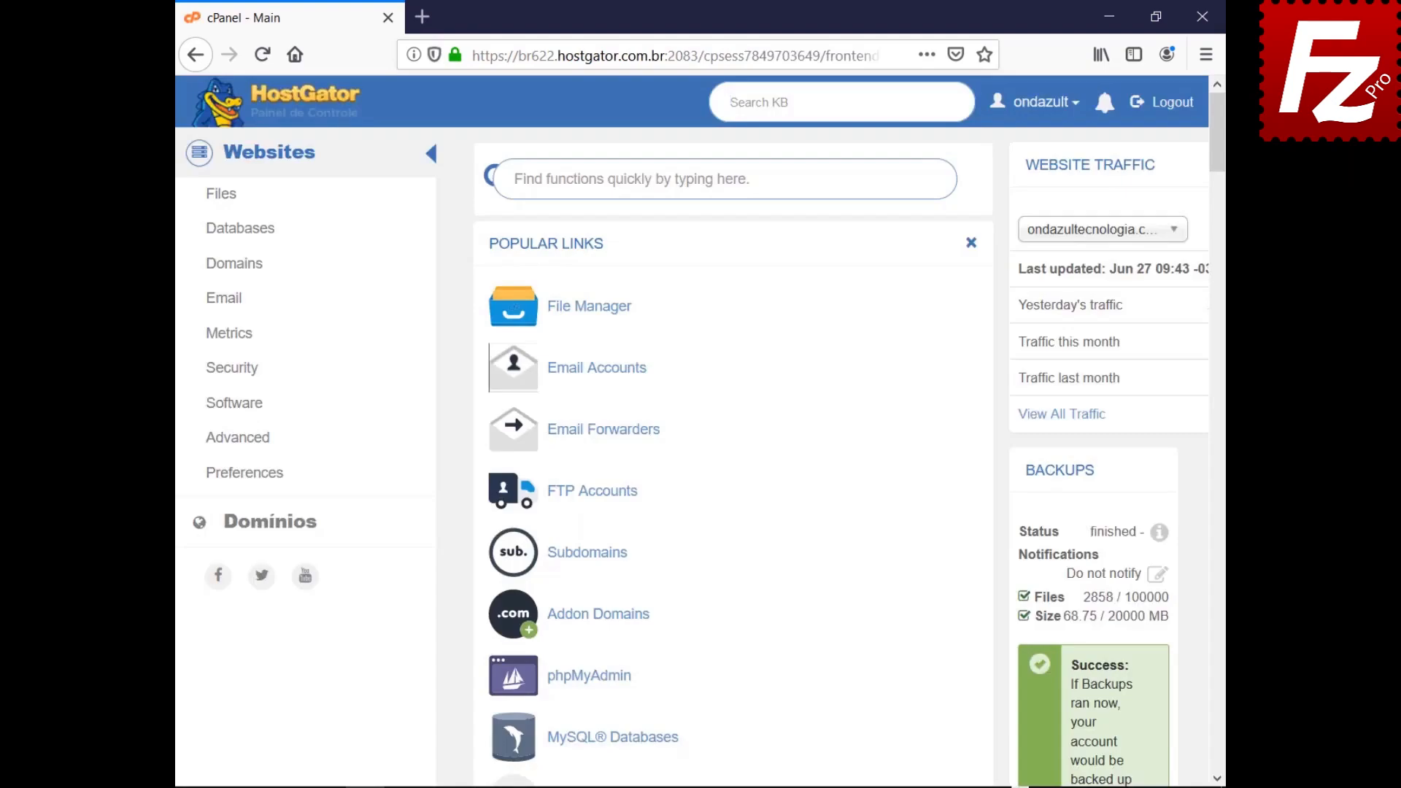
# Step: Create FTP account wordpressftp for public_html/wordpress with unlimited quota
pyautogui.click(590, 498)
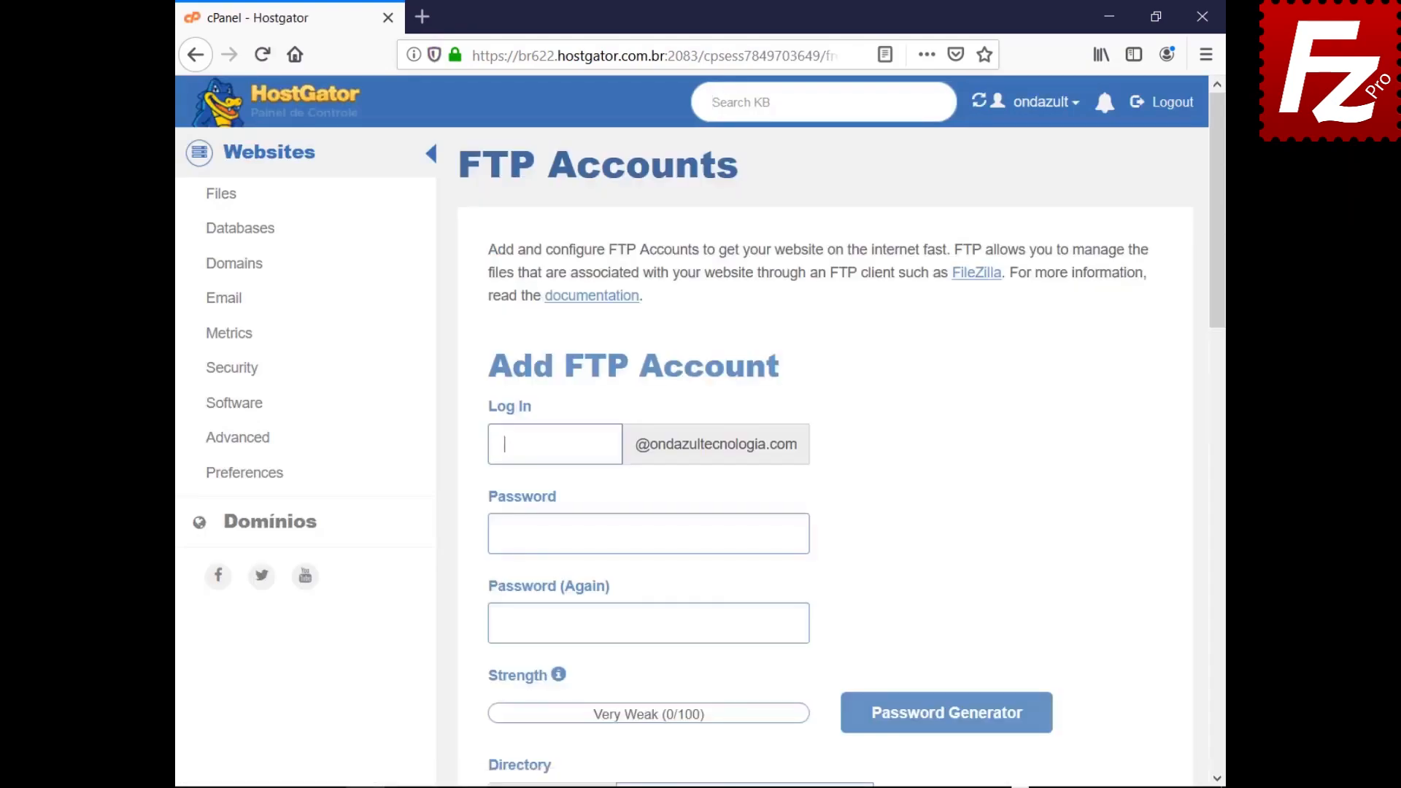
pyautogui.write('wordpressftp')
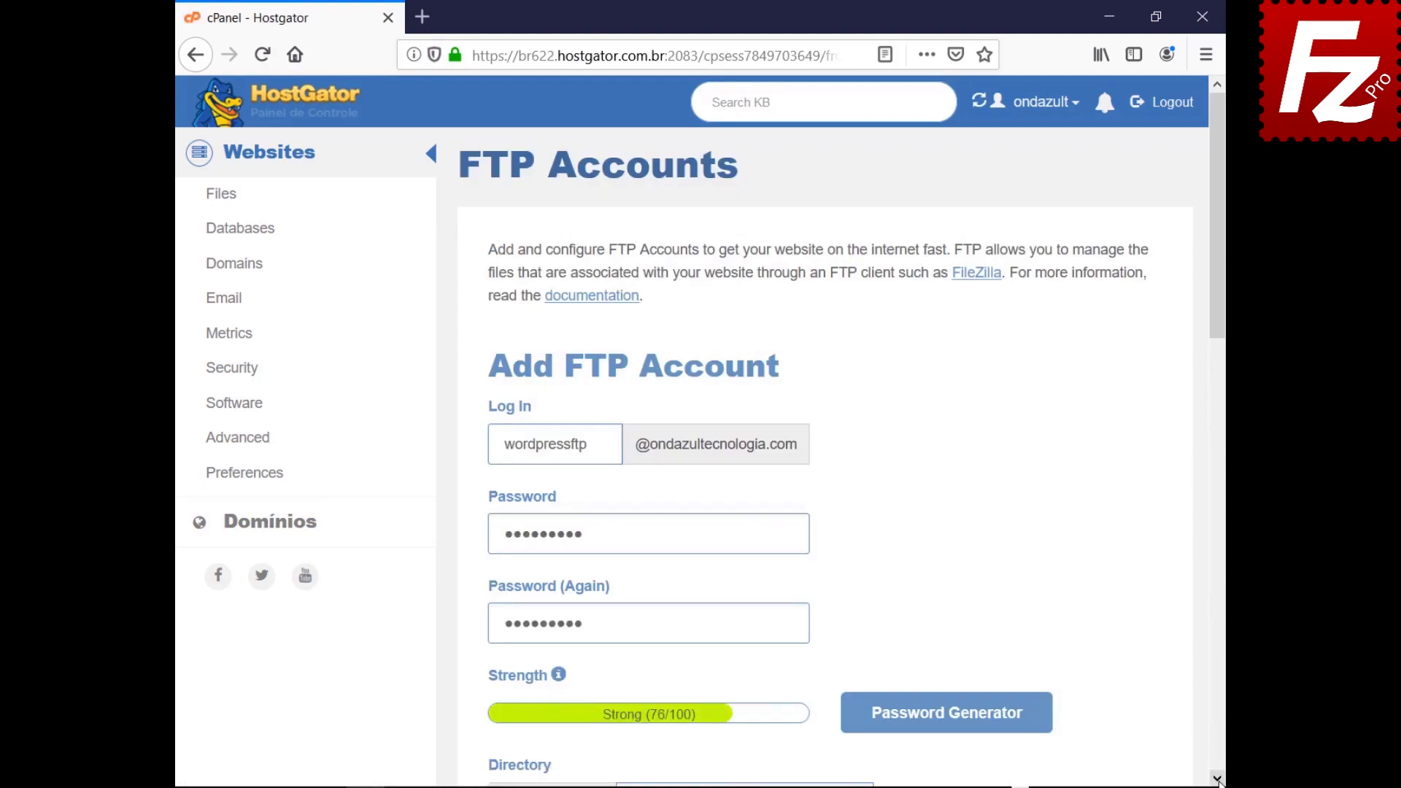
pyautogui.click(1218, 779)
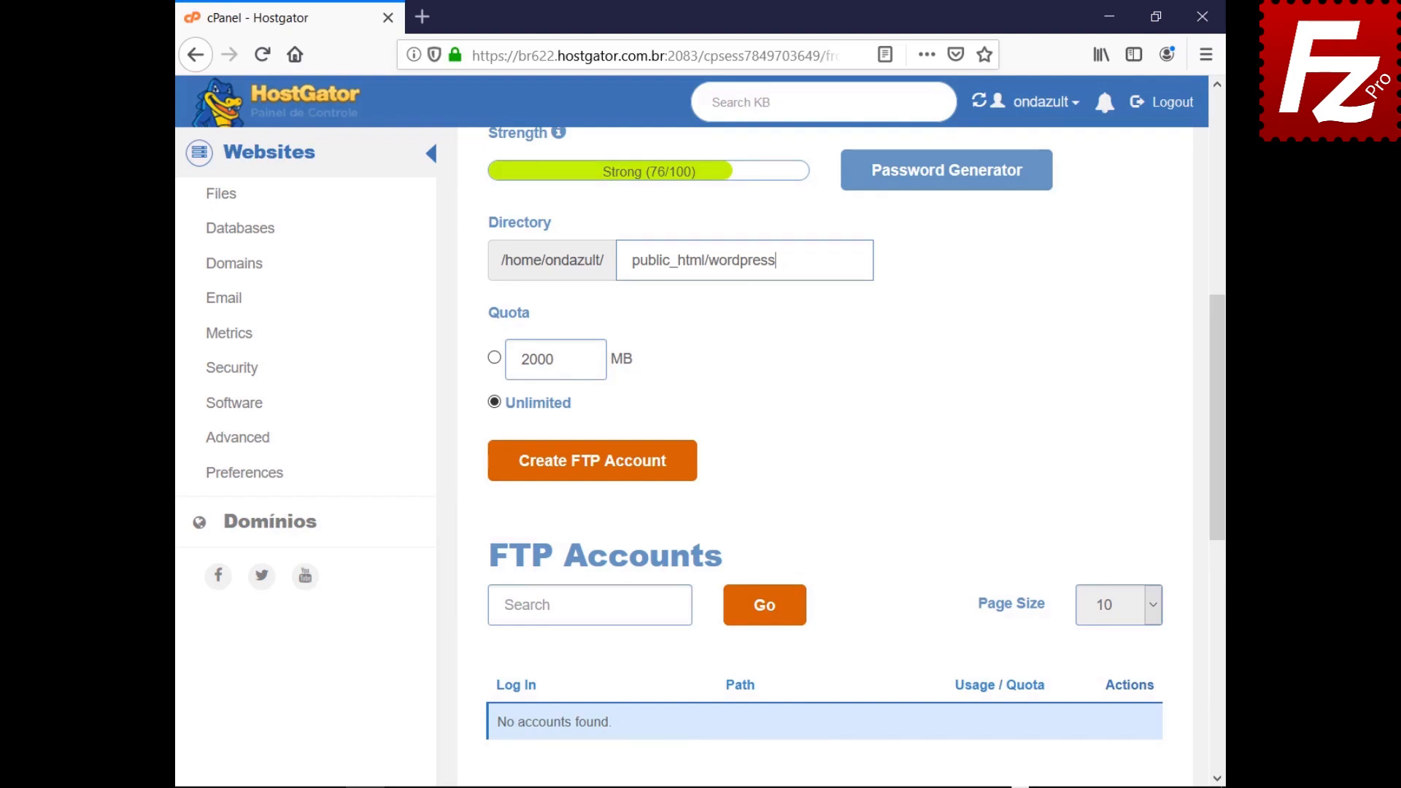
pyautogui.click(587, 471)
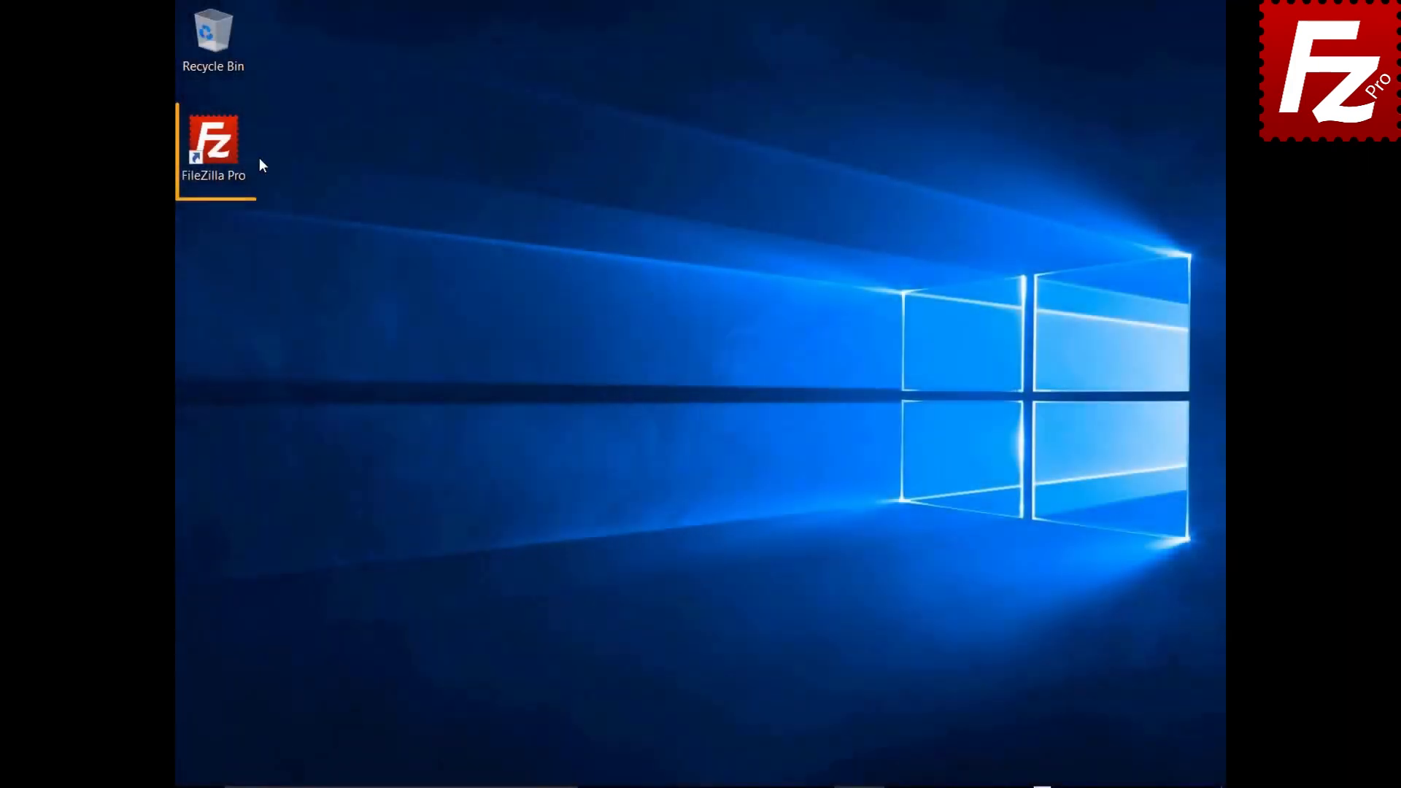
# Step: Launch FileZilla Pro and add a new Site Manager entry named Wordpress
pyautogui.doubleClick(222, 151)
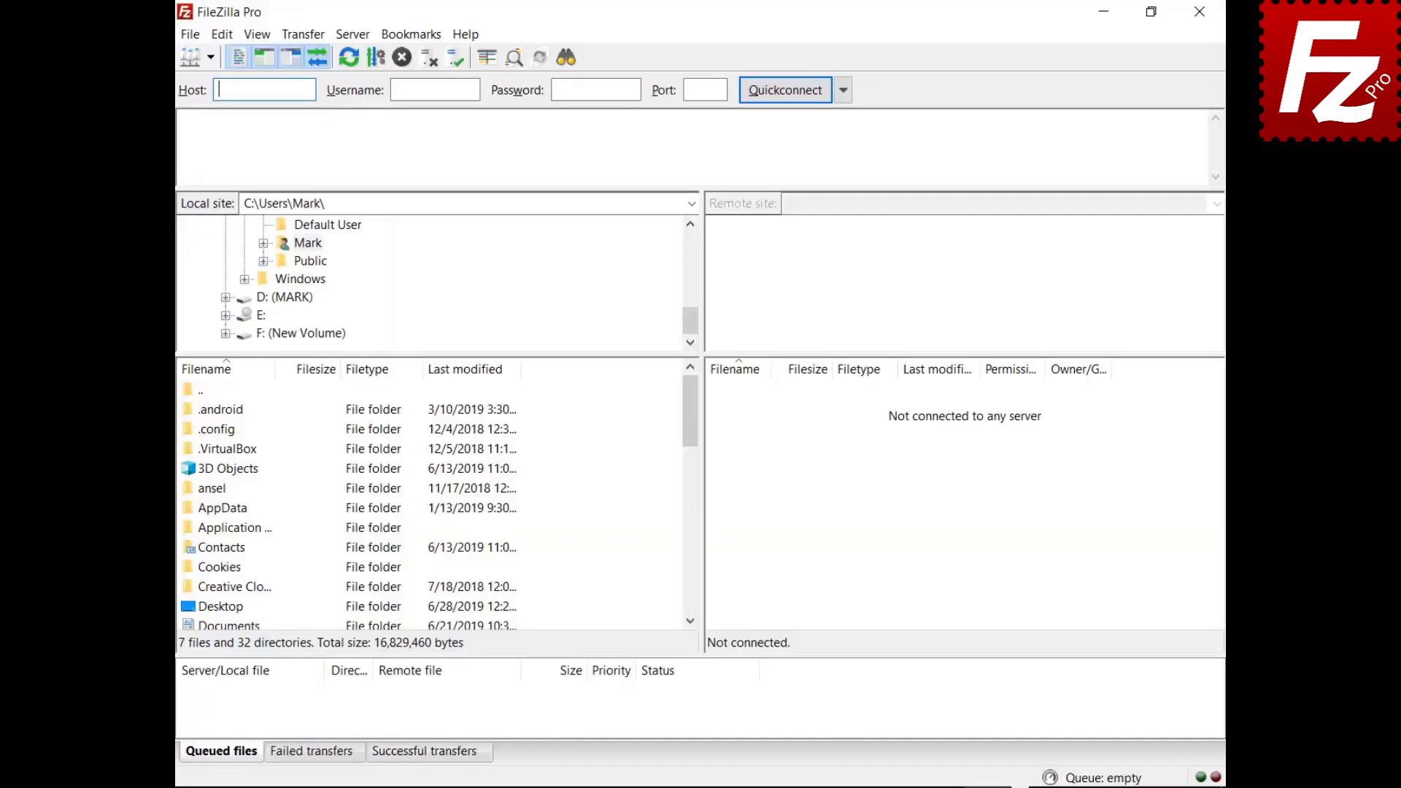
pyautogui.click(190, 35)
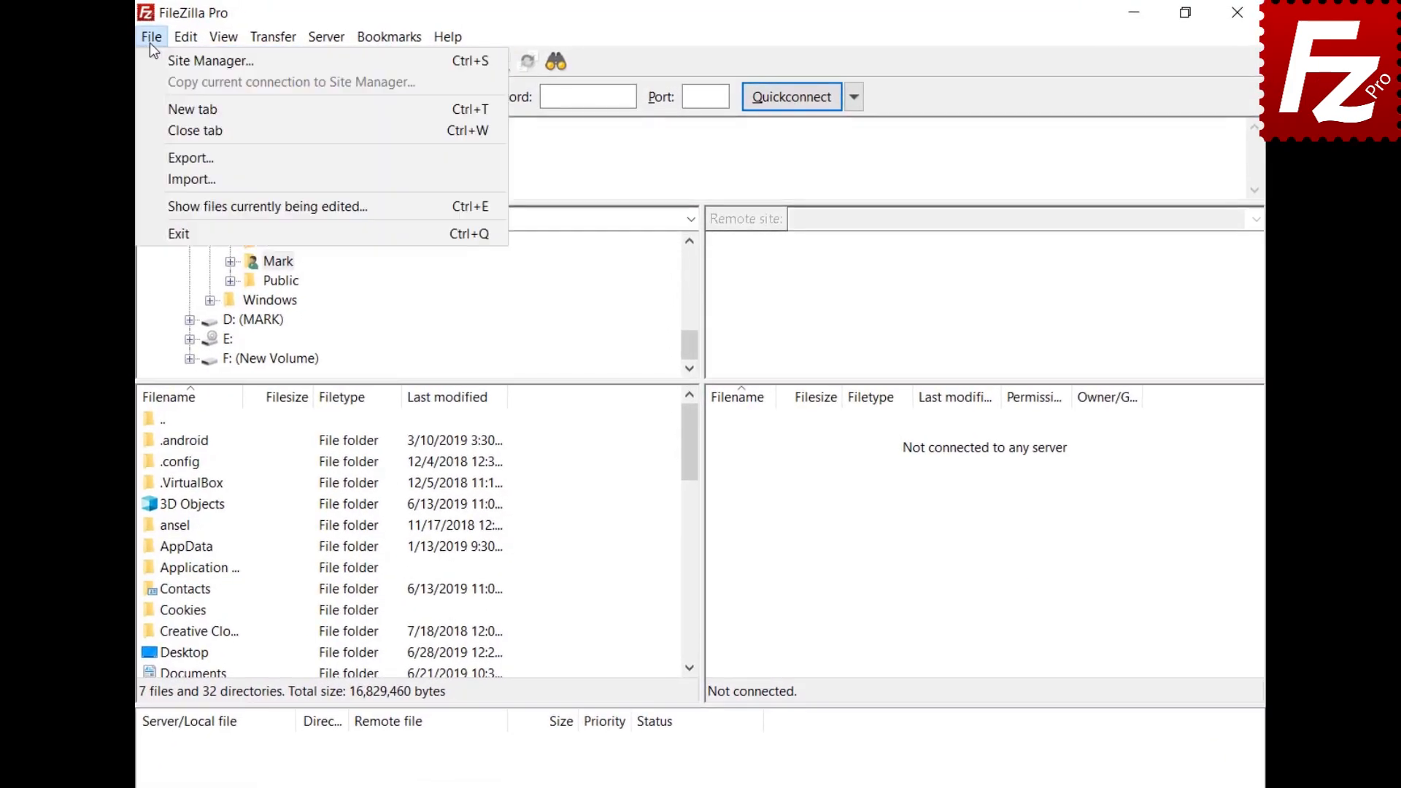
pyautogui.click(151, 53)
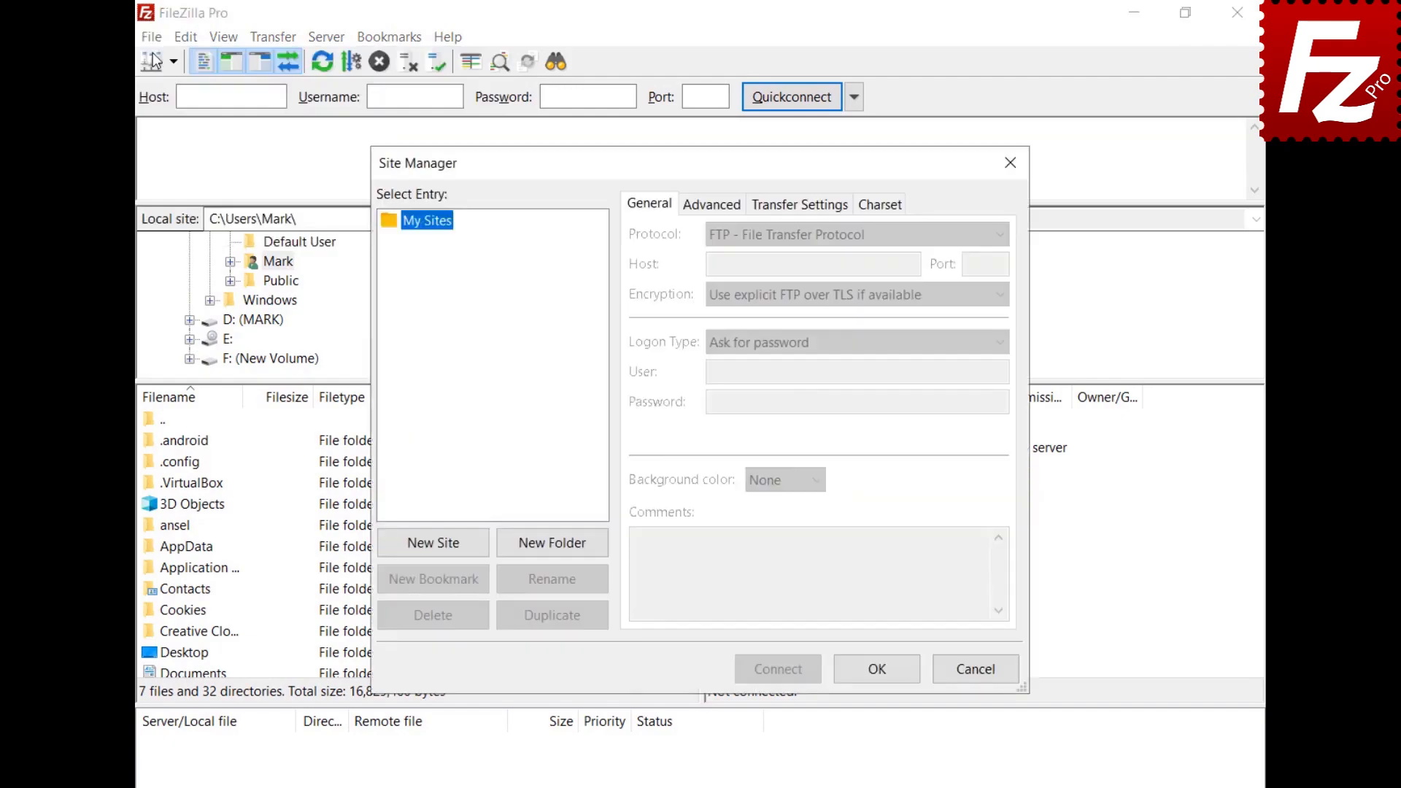
pyautogui.click(441, 547)
pyautogui.write('Wordpre')
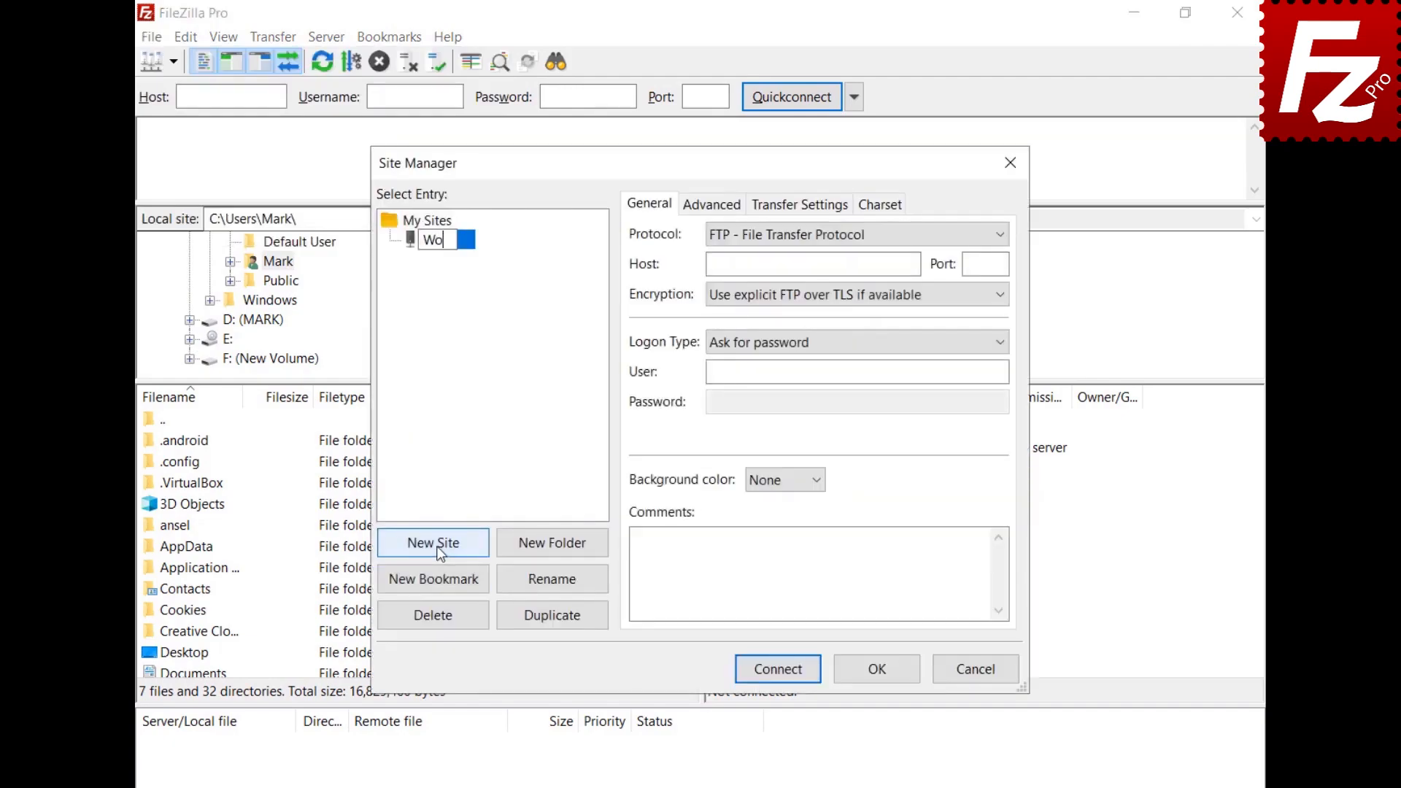
pyautogui.write('ss')
pyautogui.click(813, 264)
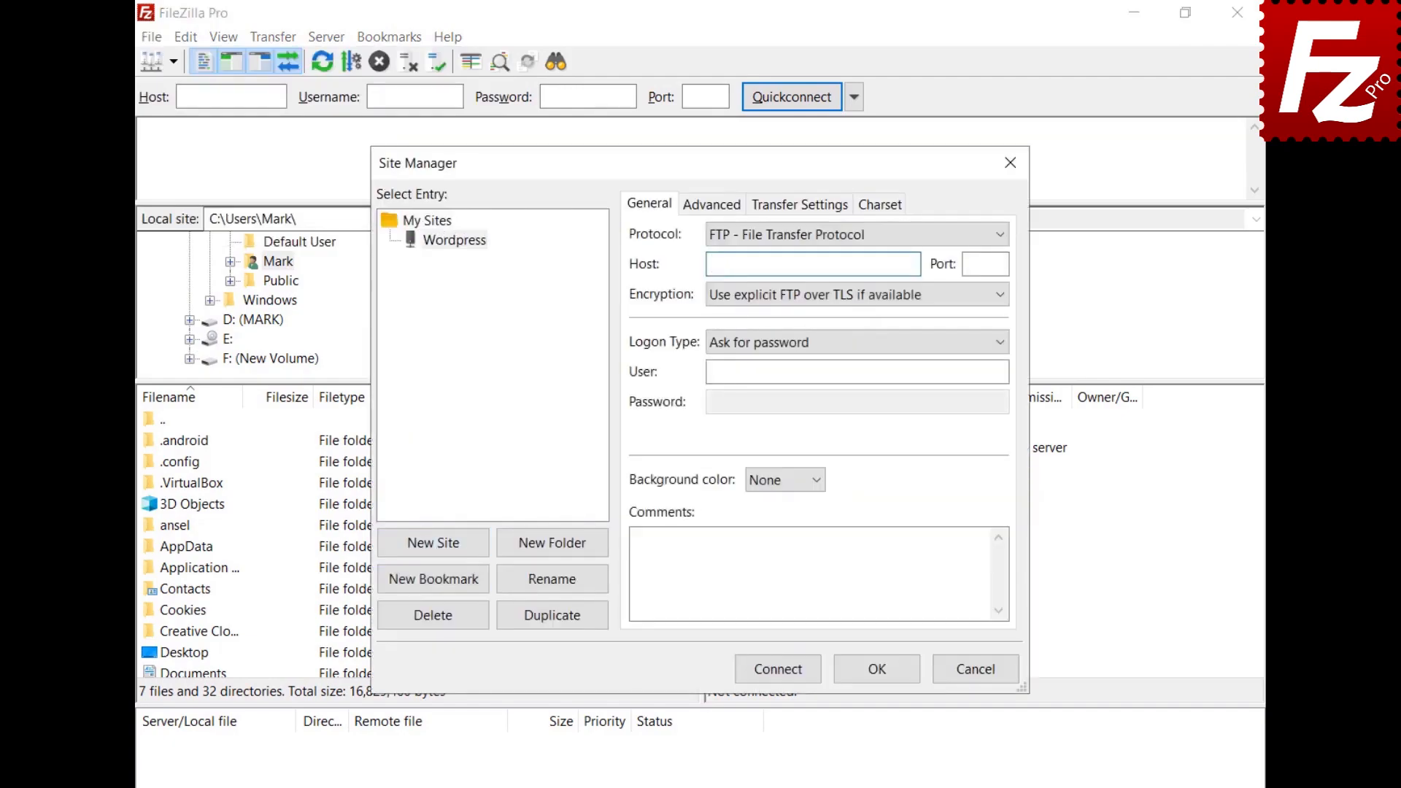
# Step: Enter host ftp.ondazultecnologia.com with the new FTP login, connect, and always trust its certificate
pyautogui.write('ftp.ondazultecnologia.com')
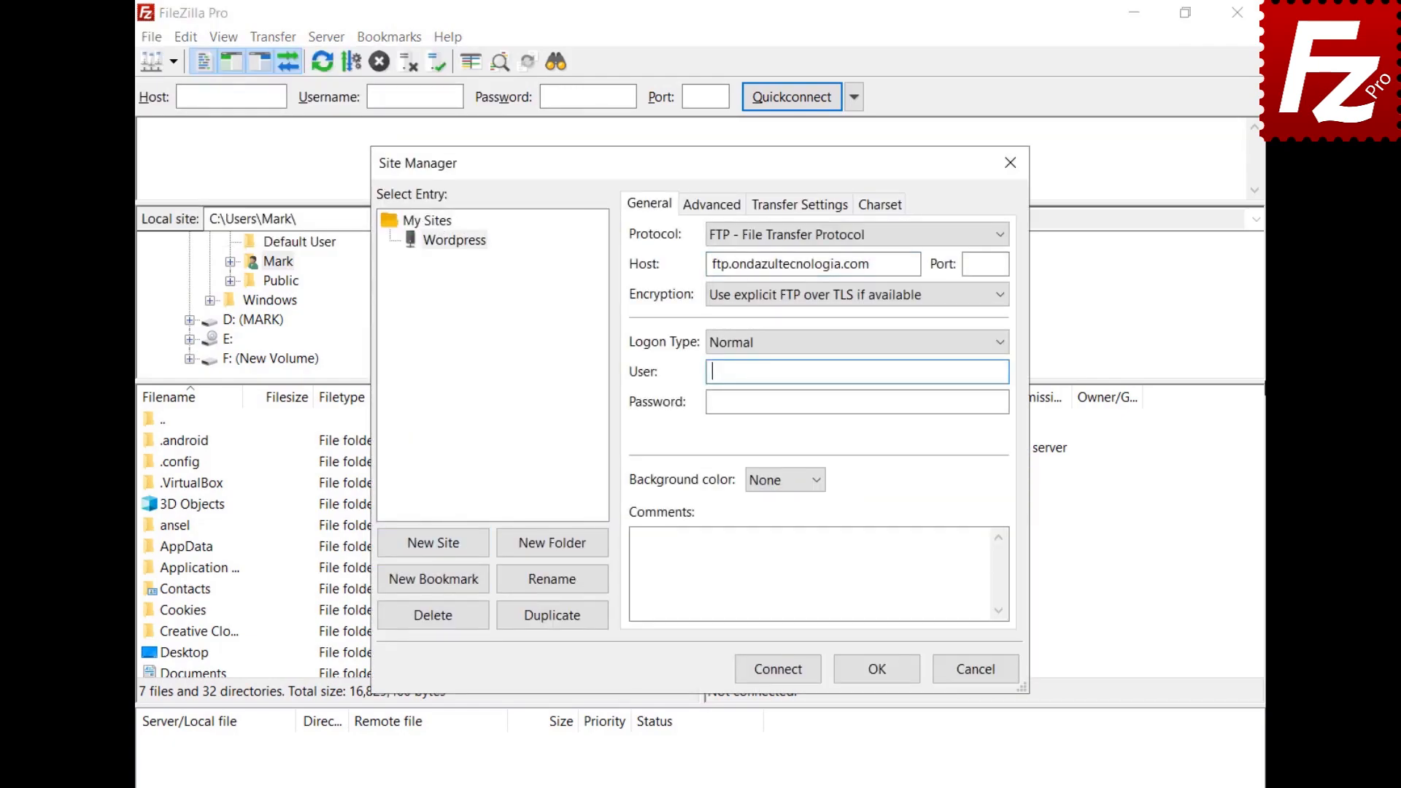
pyautogui.hotkey('ctrl', 'v')
pyautogui.press('Tab')
pyautogui.hotkey('ctrl', 'v')
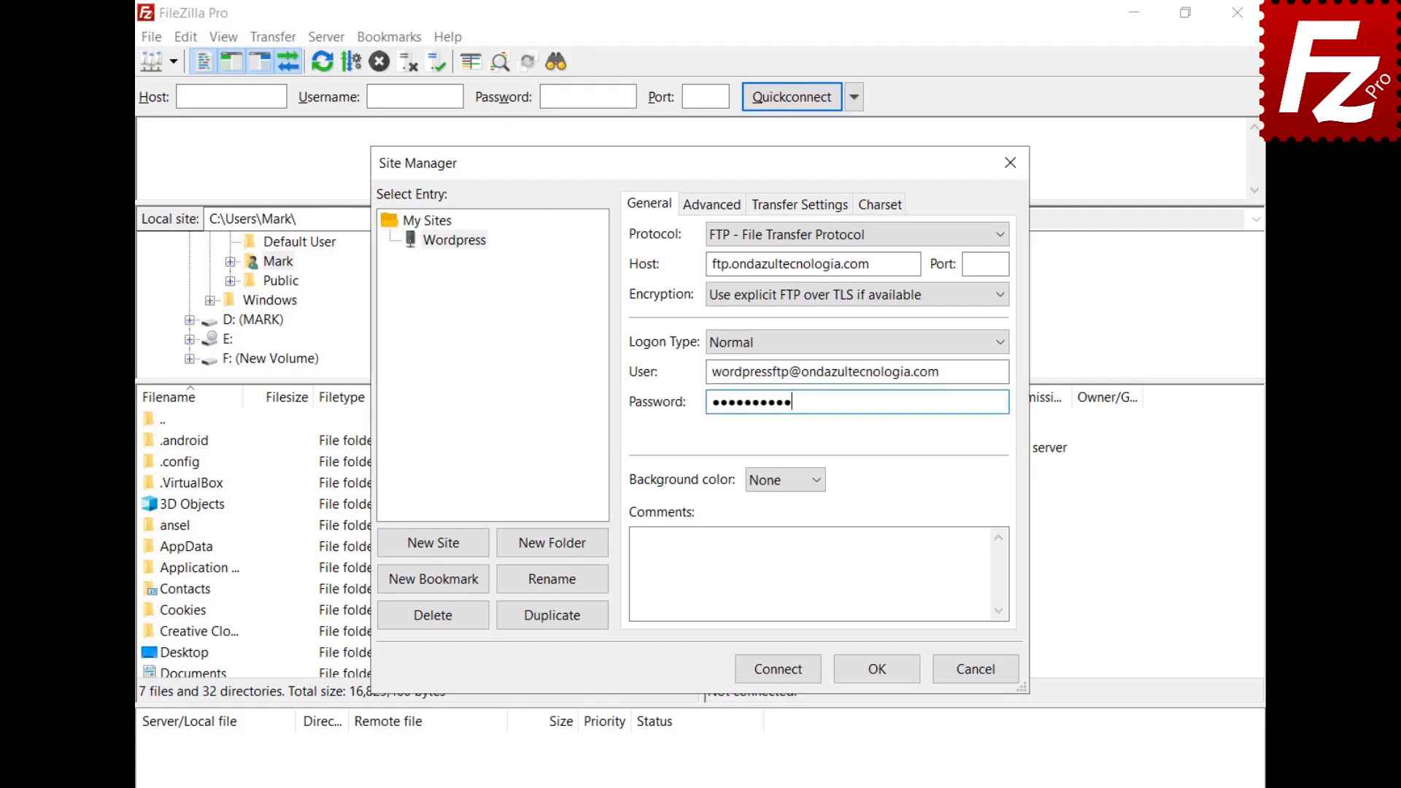
pyautogui.click(776, 670)
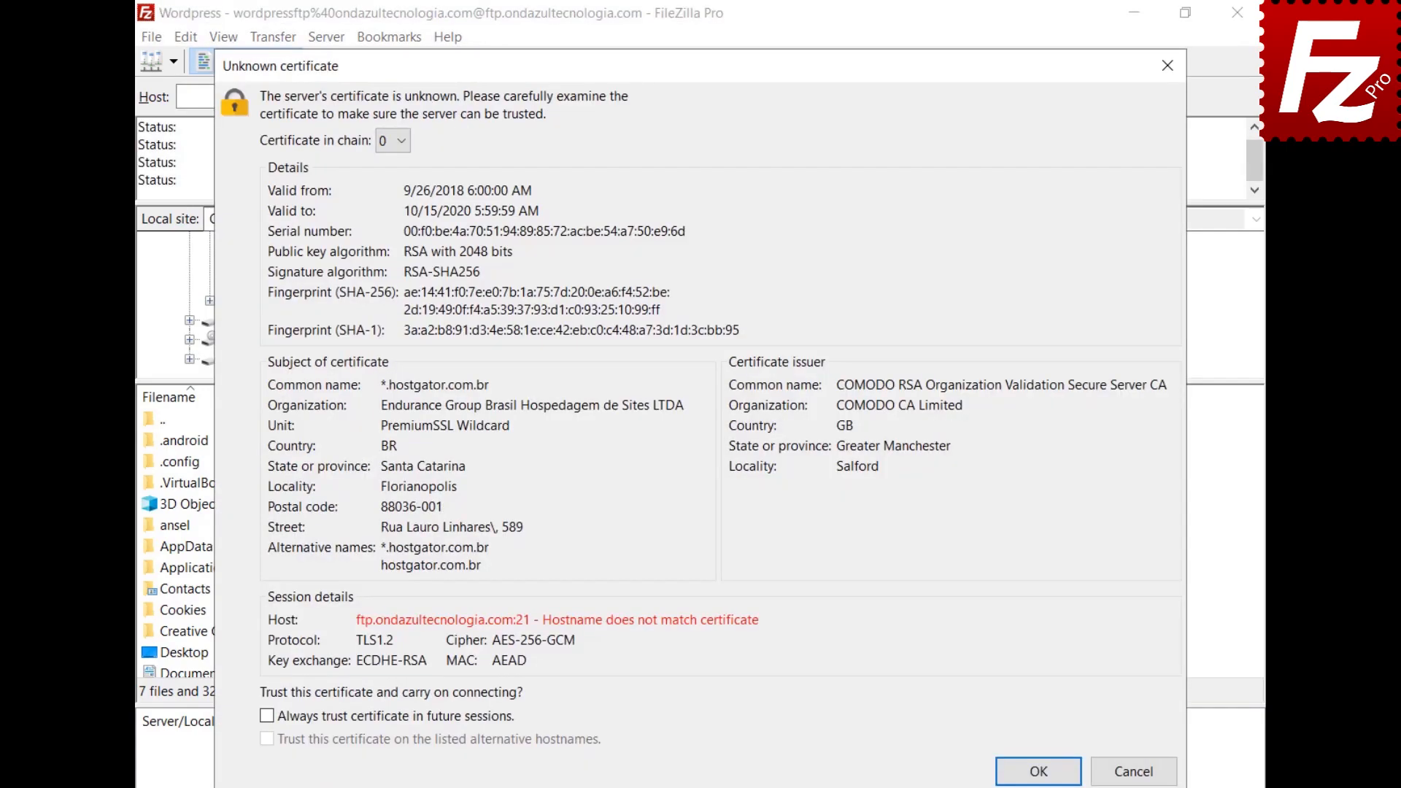
pyautogui.click(268, 716)
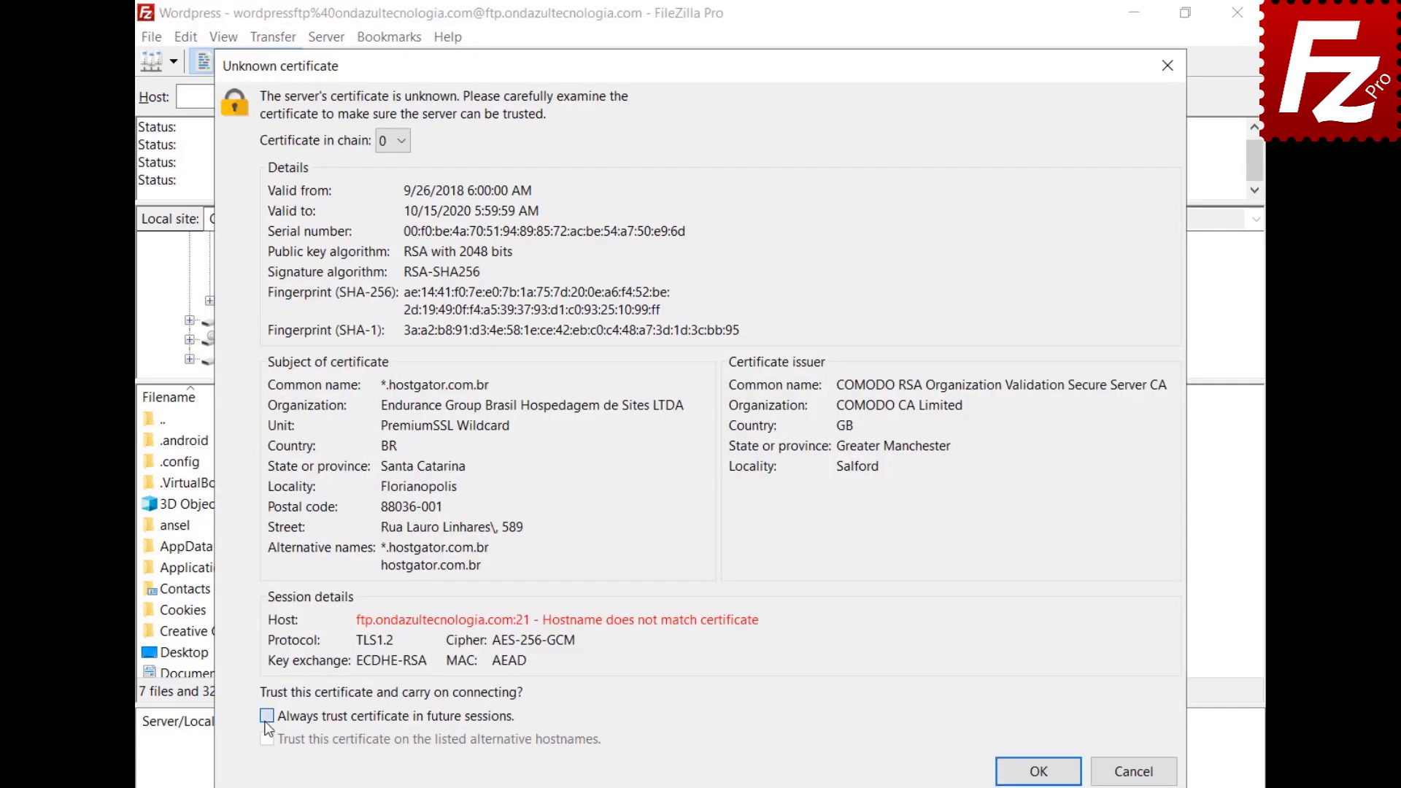
pyautogui.click(1038, 771)
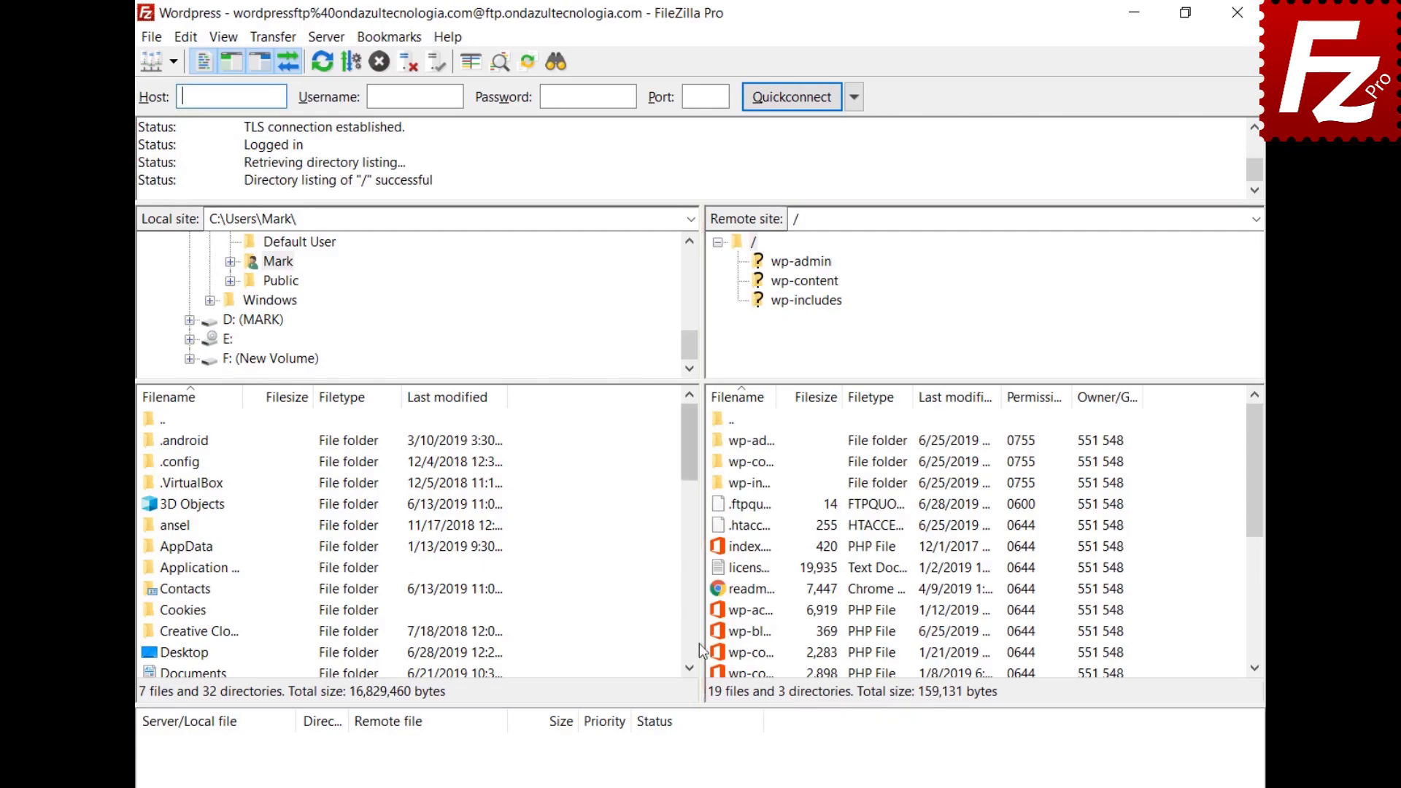
# Step: Open the server's wp-blog-header.php for editing and add the first line 'Enter a new line here'
pyautogui.rightClick(719, 631)
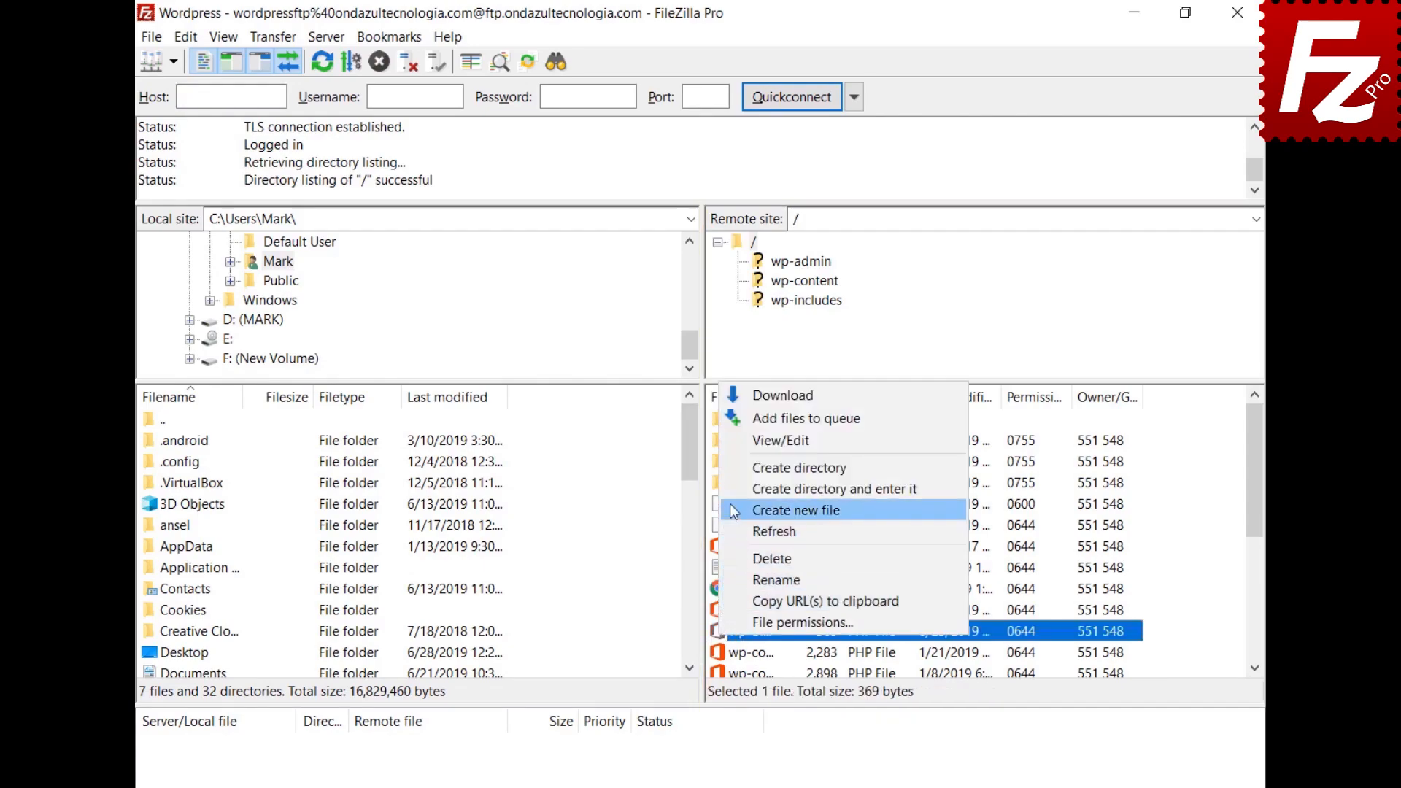
pyautogui.click(738, 441)
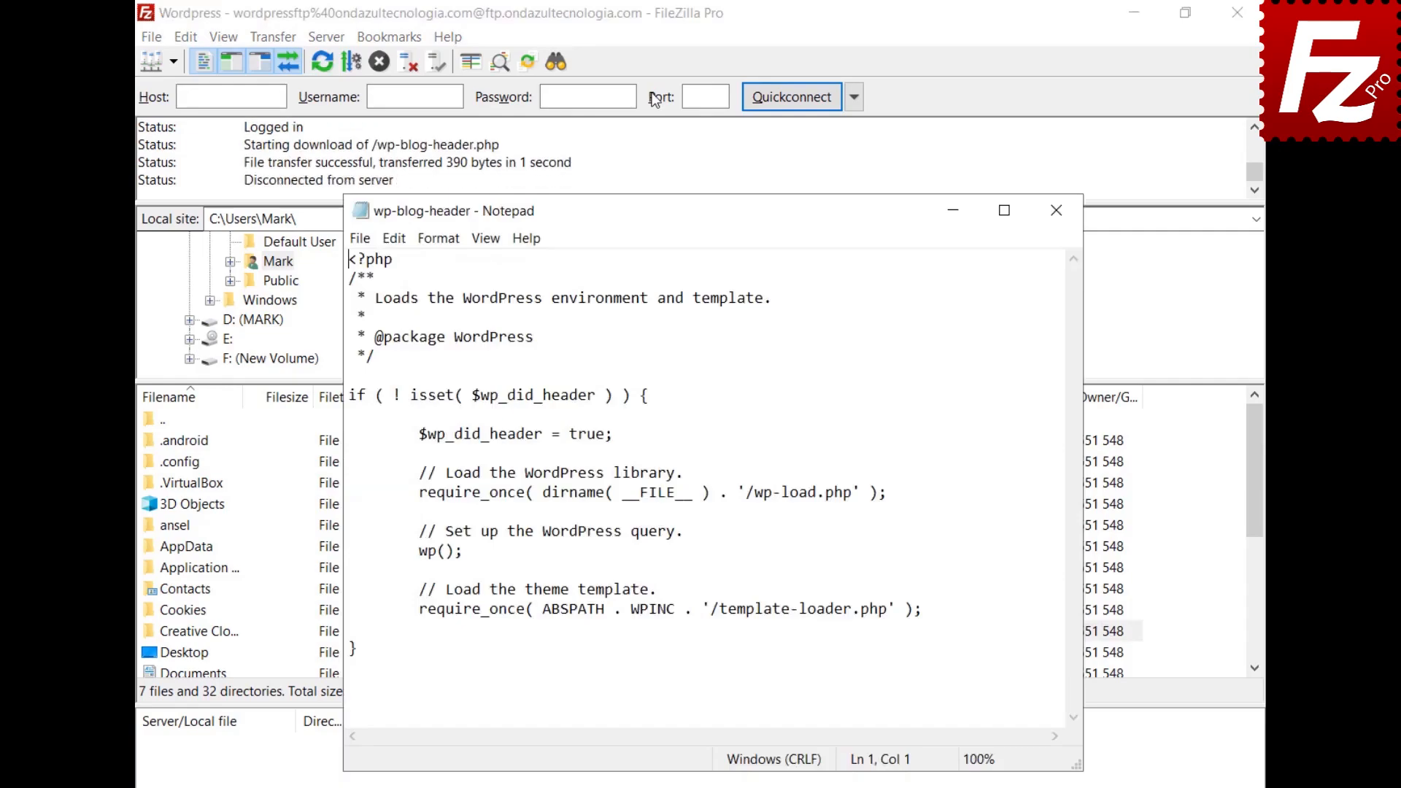
pyautogui.press('Return')
pyautogui.press('Up')
pyautogui.write('Enter a new line here')
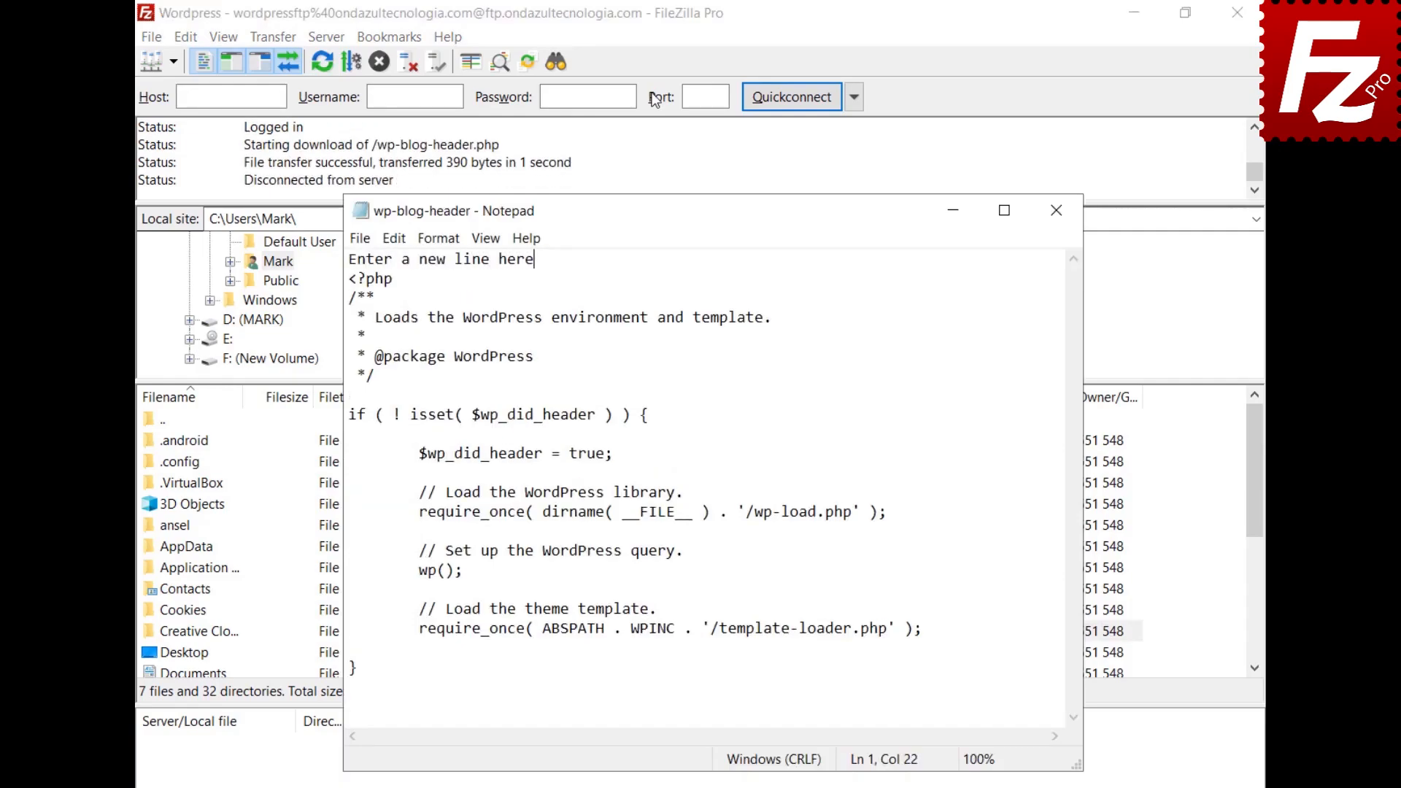
# Step: Save and close the edited file, then upload it back to the server
pyautogui.click(354, 240)
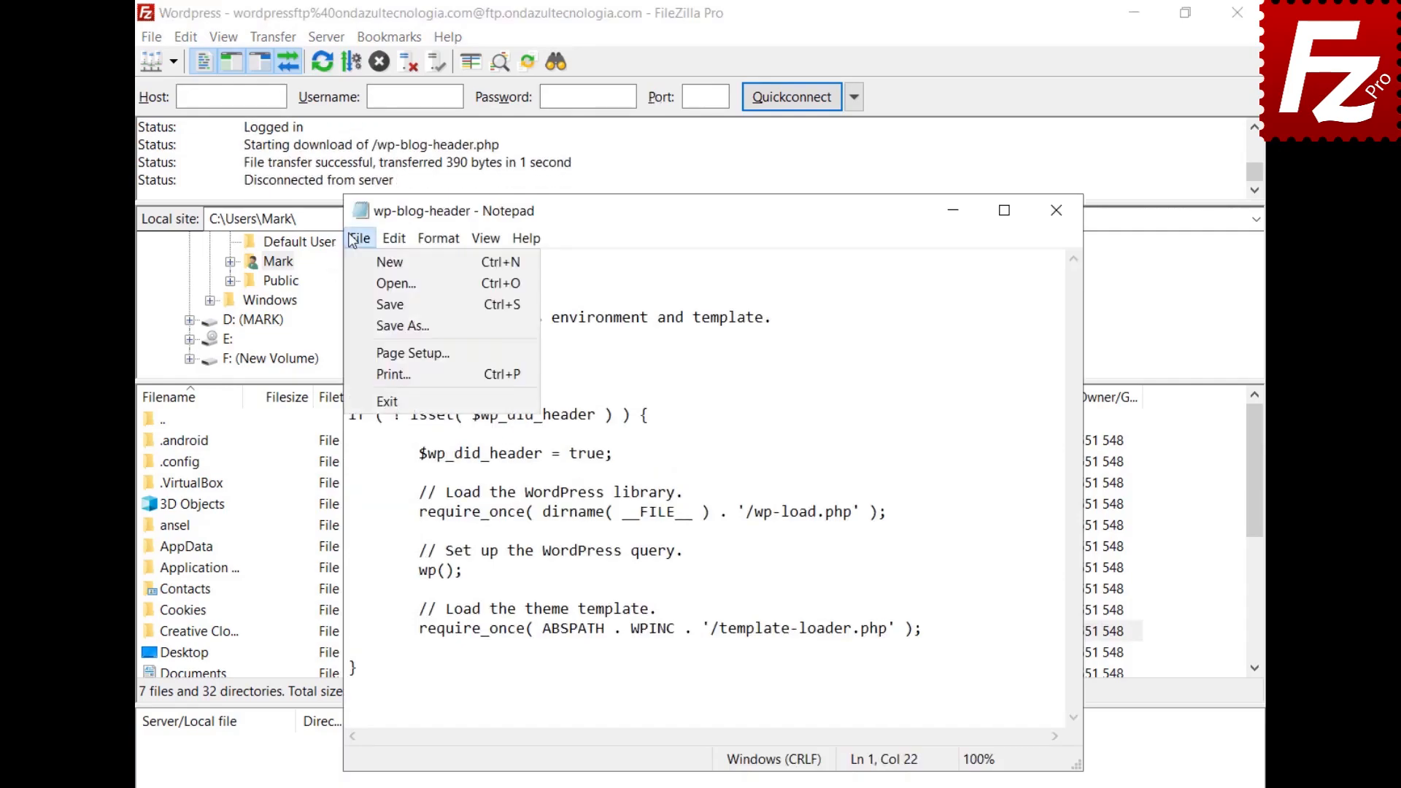
pyautogui.click(381, 401)
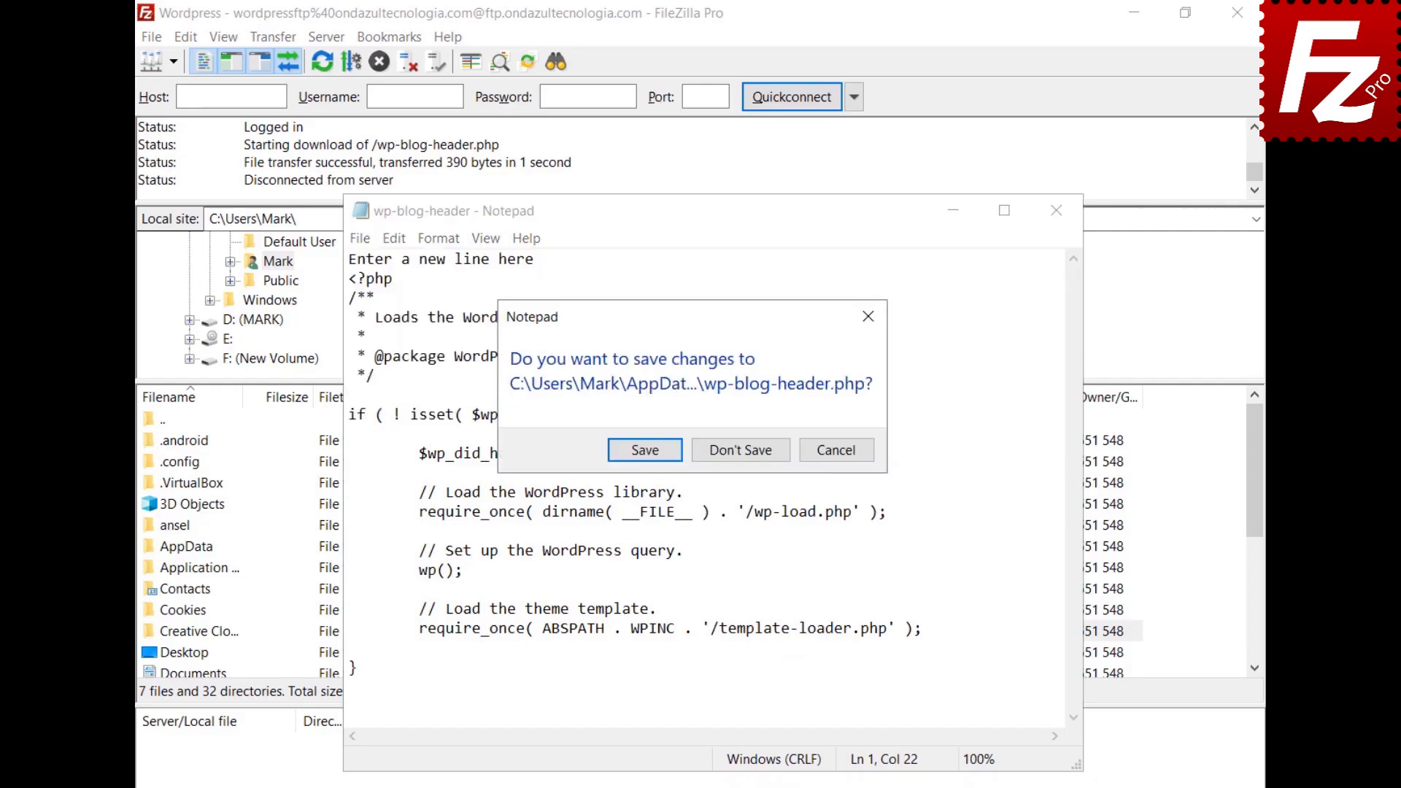
pyautogui.click(645, 455)
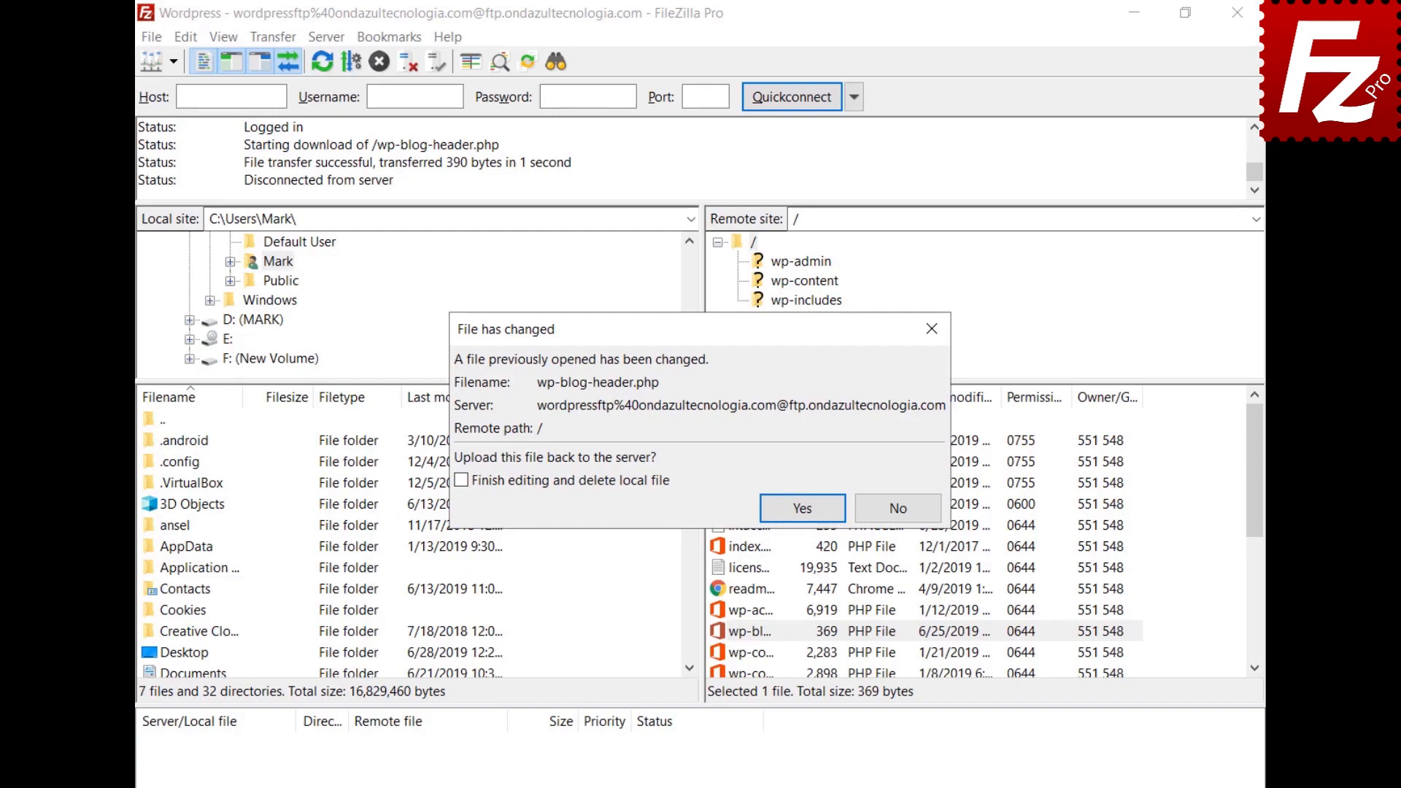
pyautogui.click(805, 509)
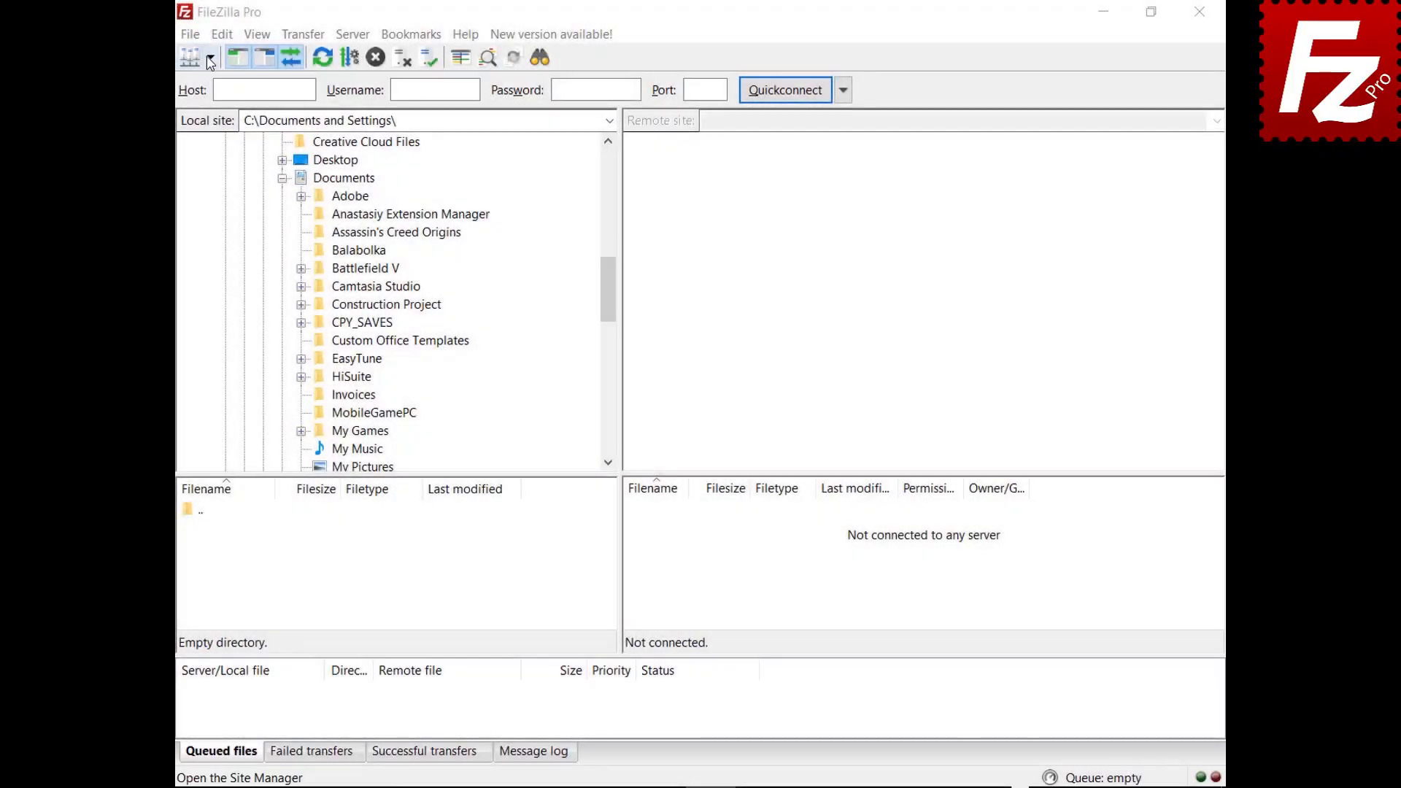
# Step: On the FTP site, drag Financial.xlsx into local Documents and Evaluation from New folder to the server root
pyautogui.click(210, 57)
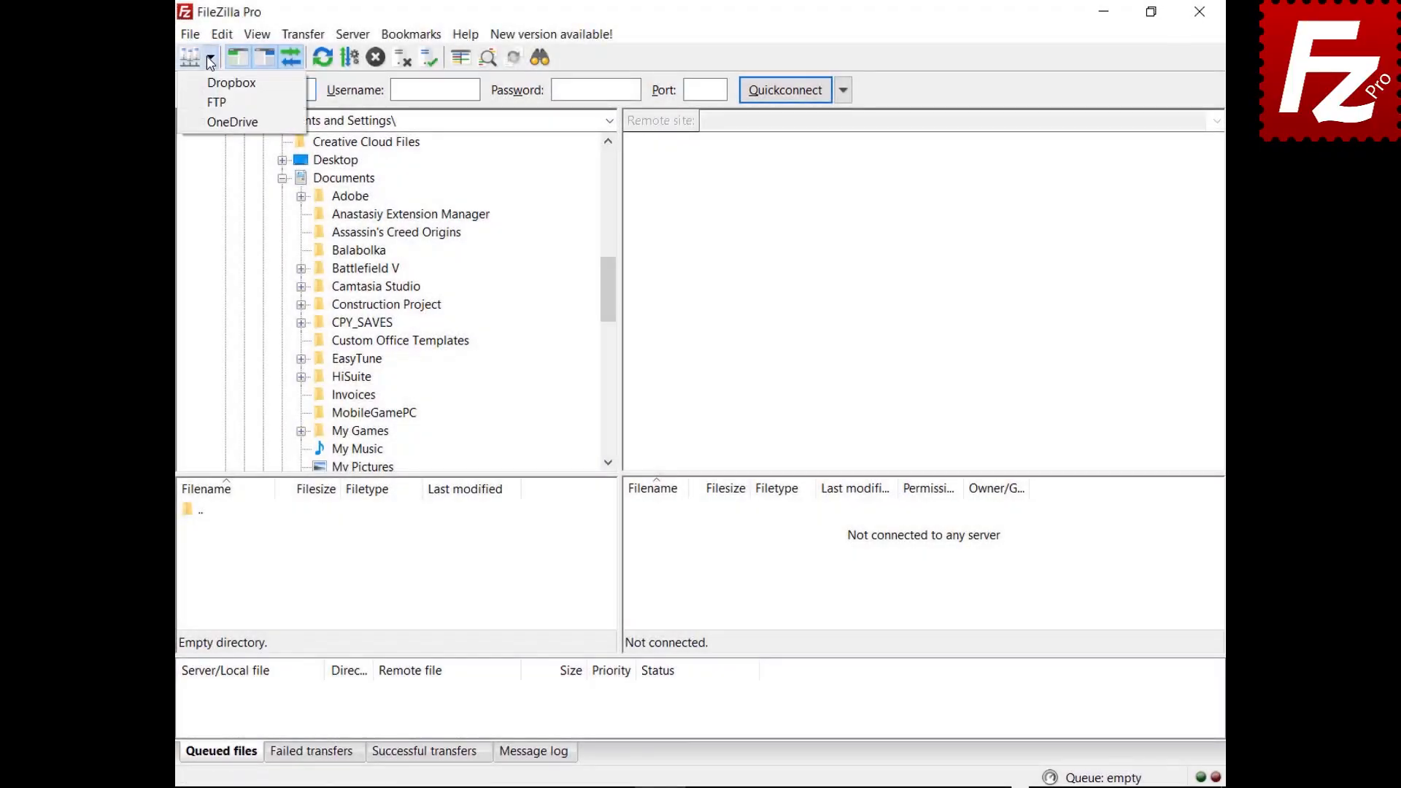
pyautogui.click(215, 106)
pyautogui.click(642, 549)
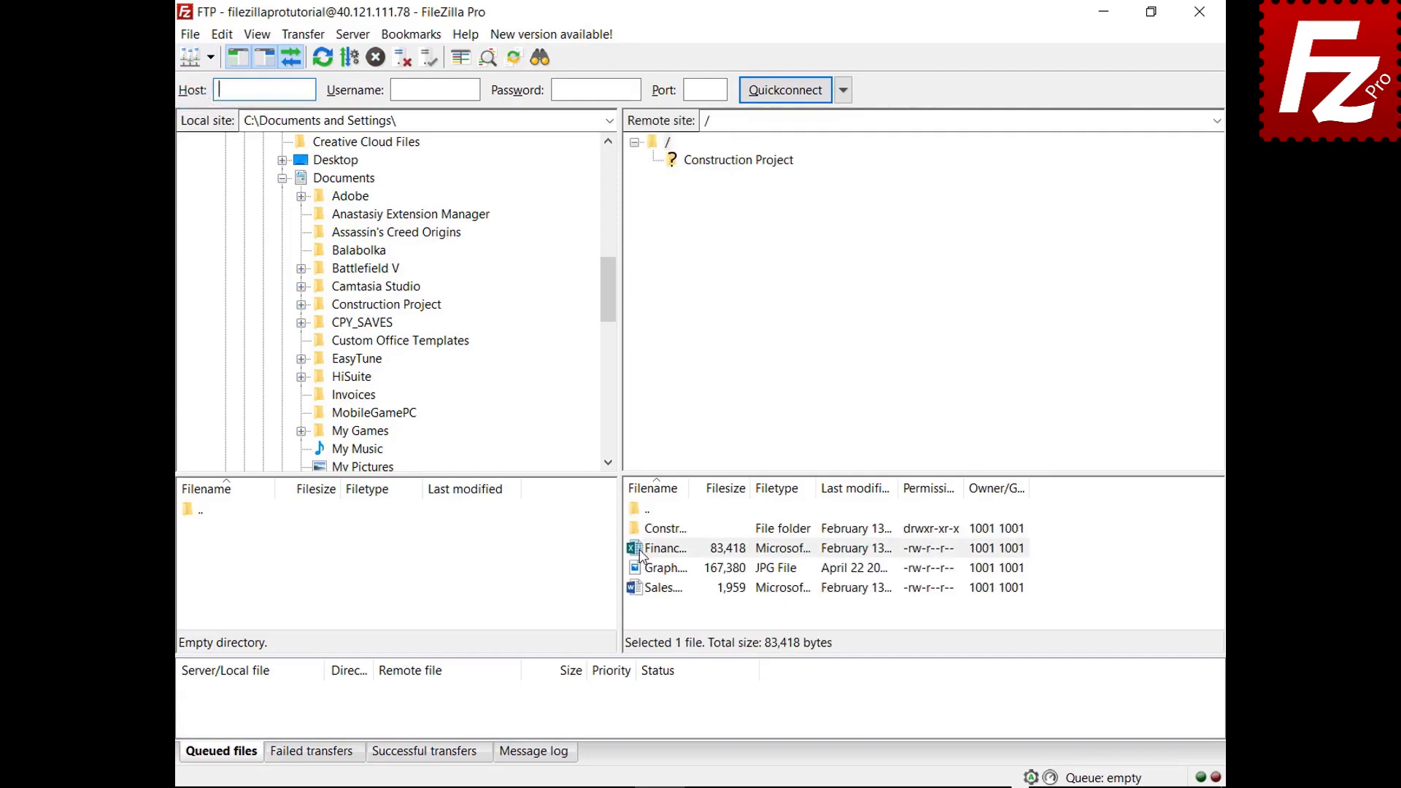
pyautogui.moveTo(641, 556); pyautogui.dragTo(392, 184)
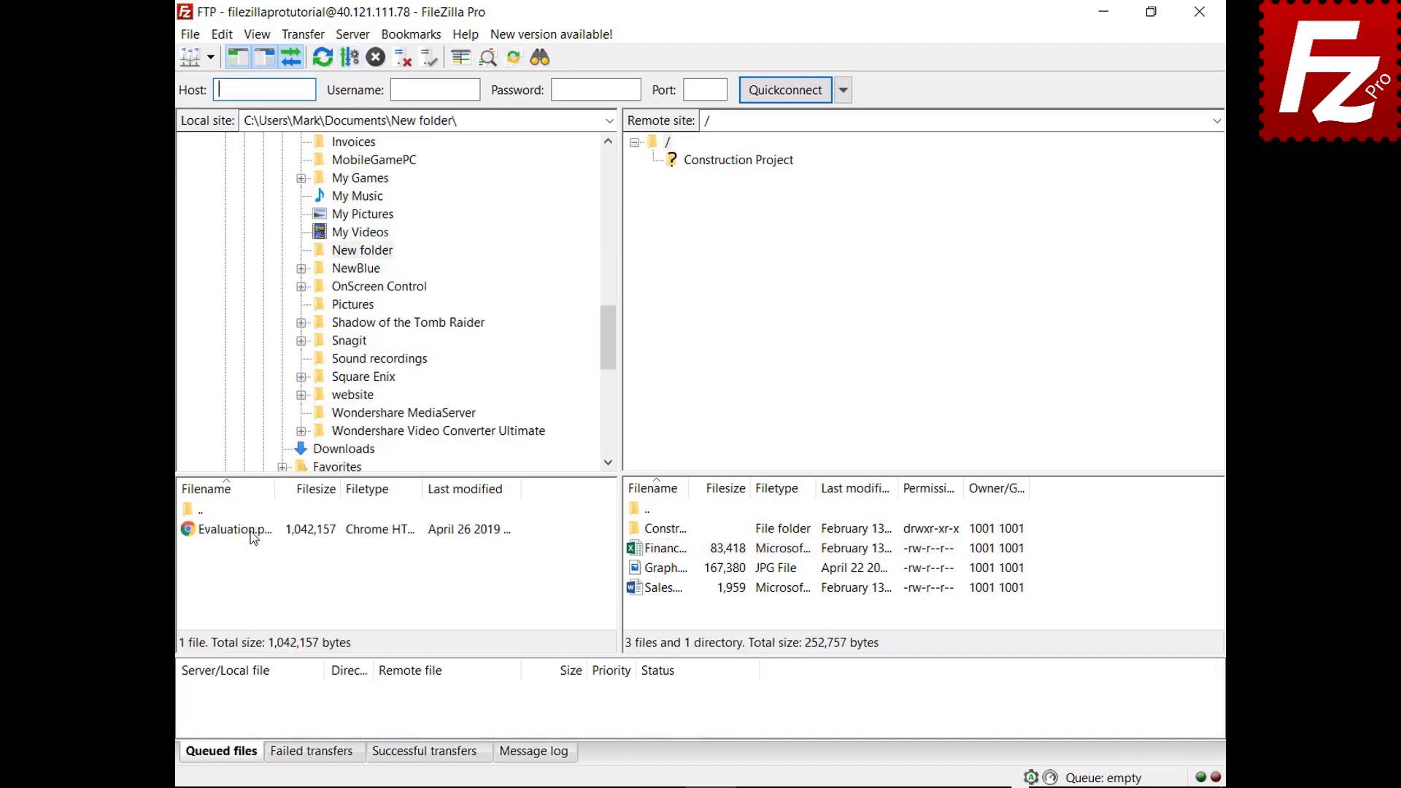
pyautogui.click(252, 535)
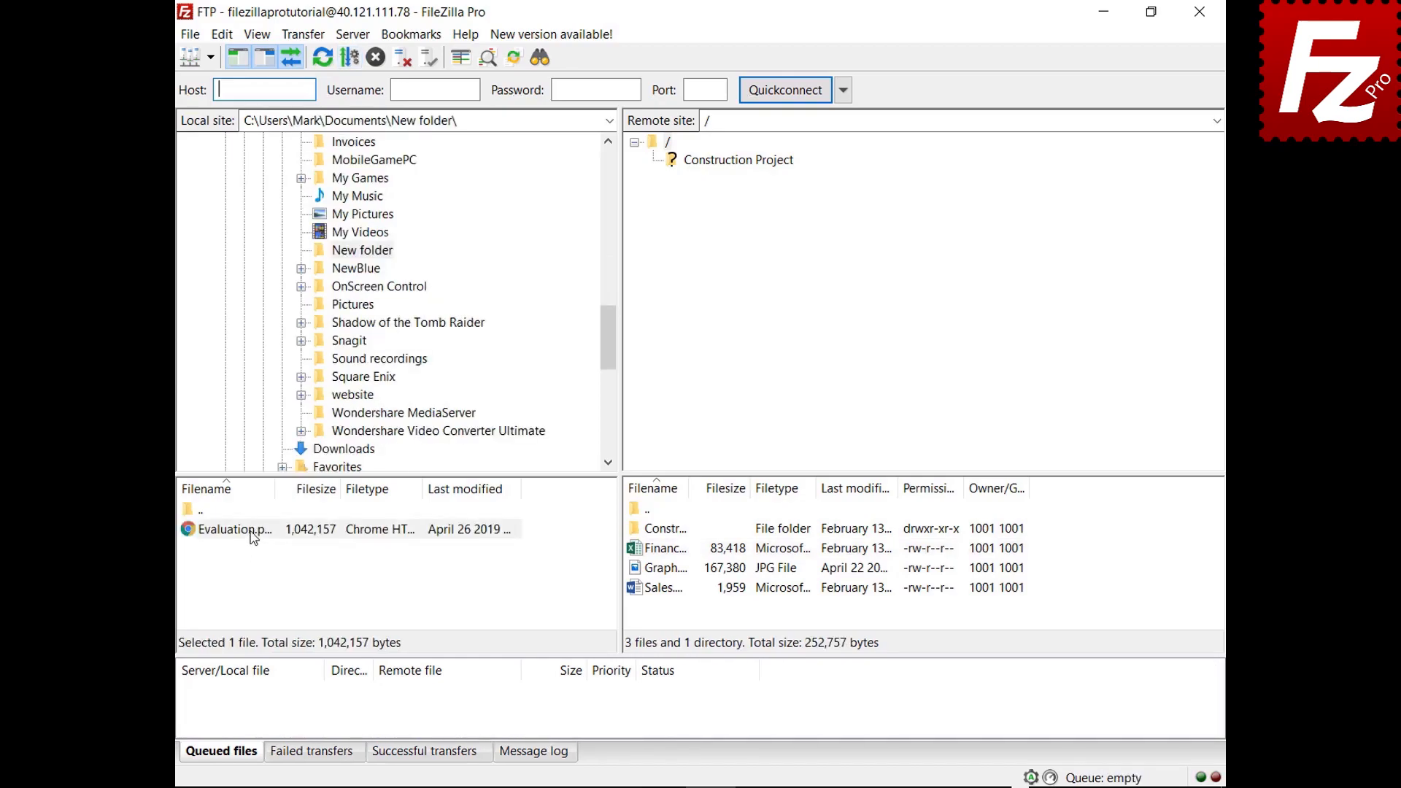
pyautogui.moveTo(252, 536); pyautogui.dragTo(681, 613)
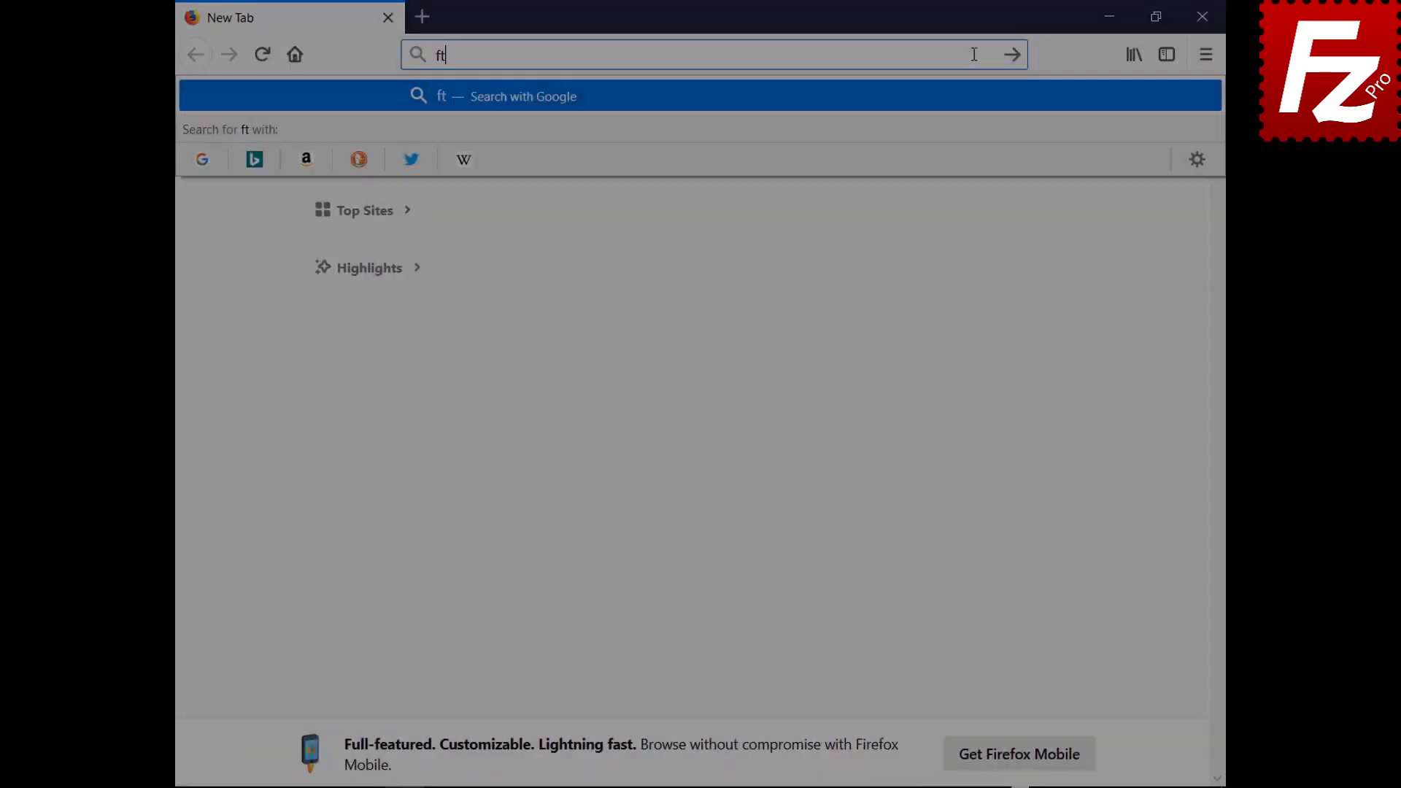
# Step: Open ftptest.net and enter host 40.121.111.78 with the account username and password
pyautogui.write('ptest')
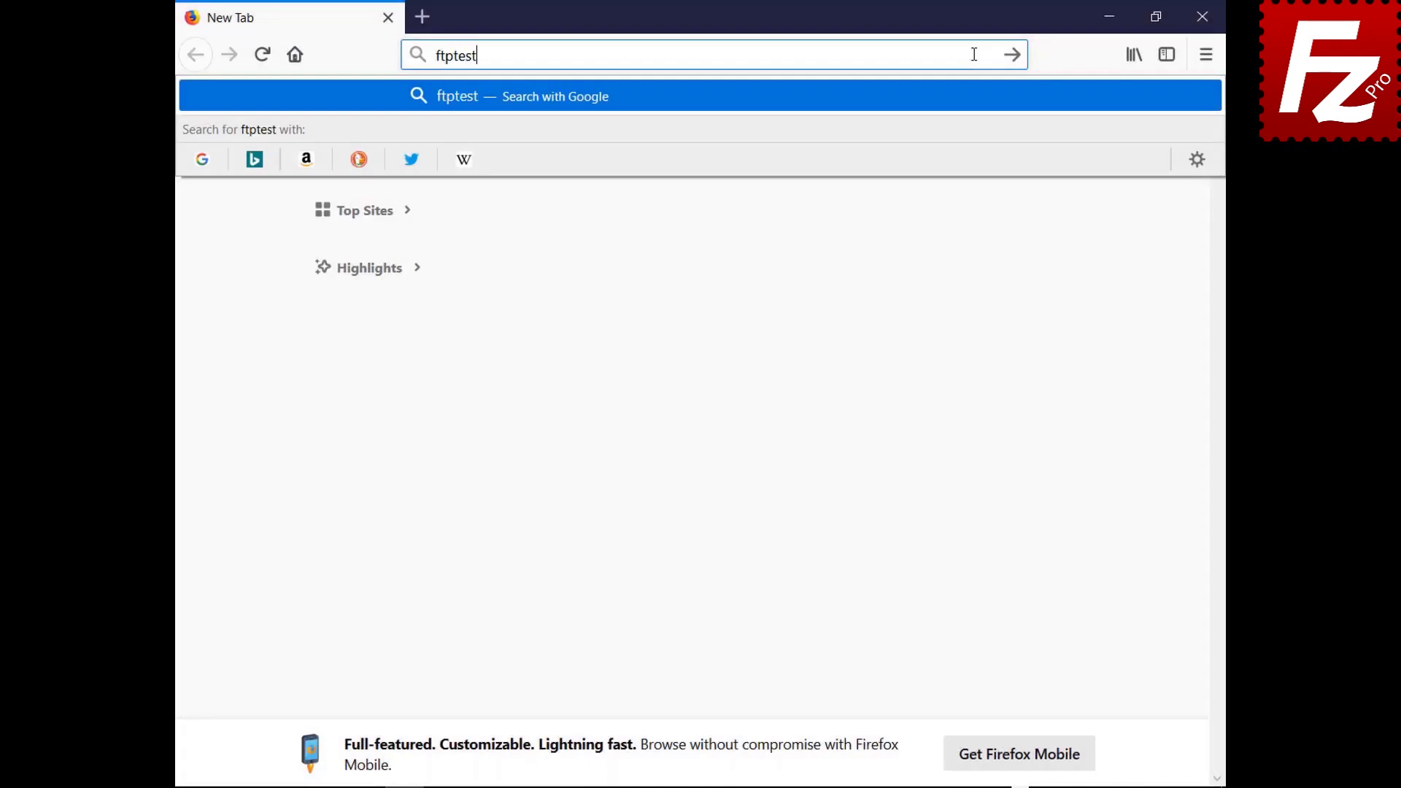
pyautogui.write('.net')
pyautogui.press('Return')
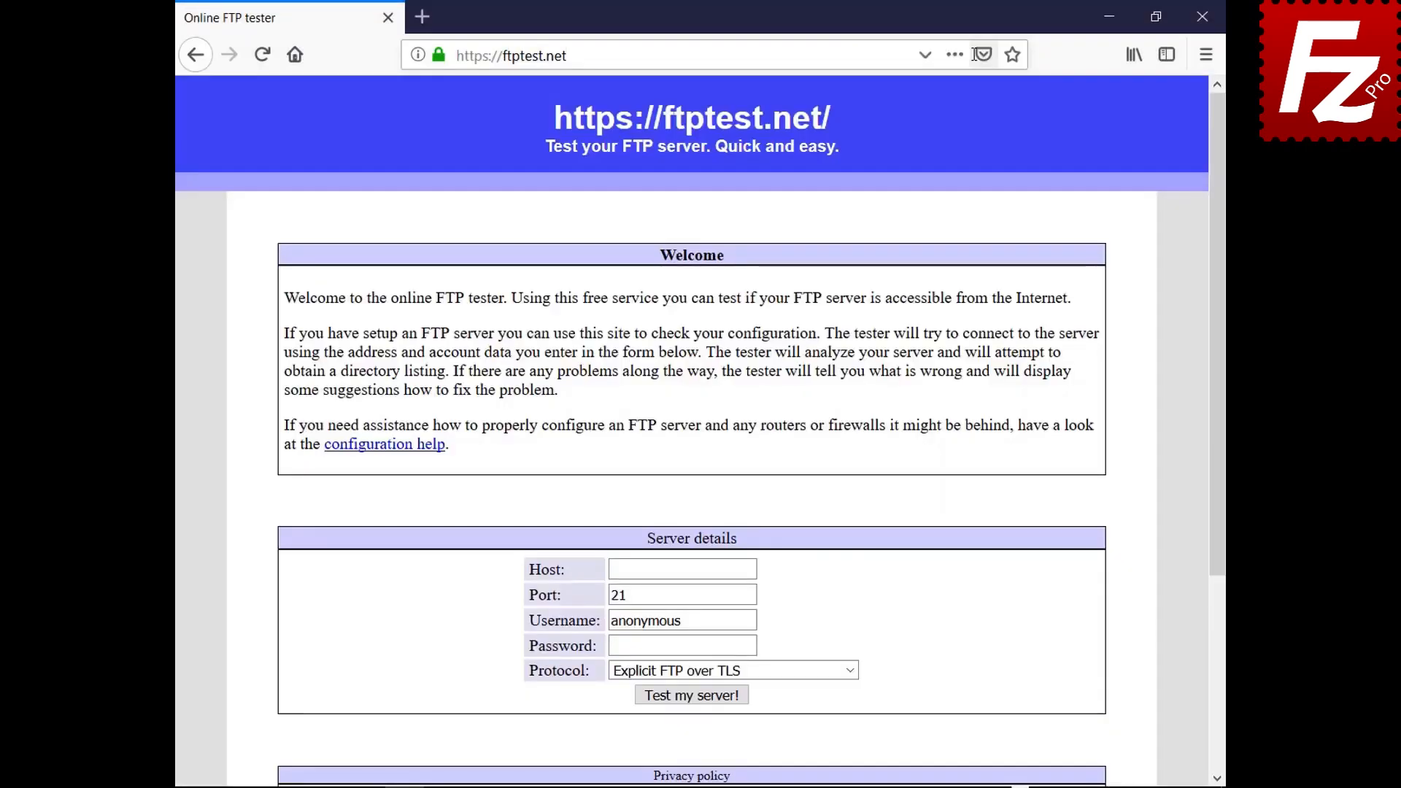
pyautogui.click(752, 570)
pyautogui.write('40.121.111.78')
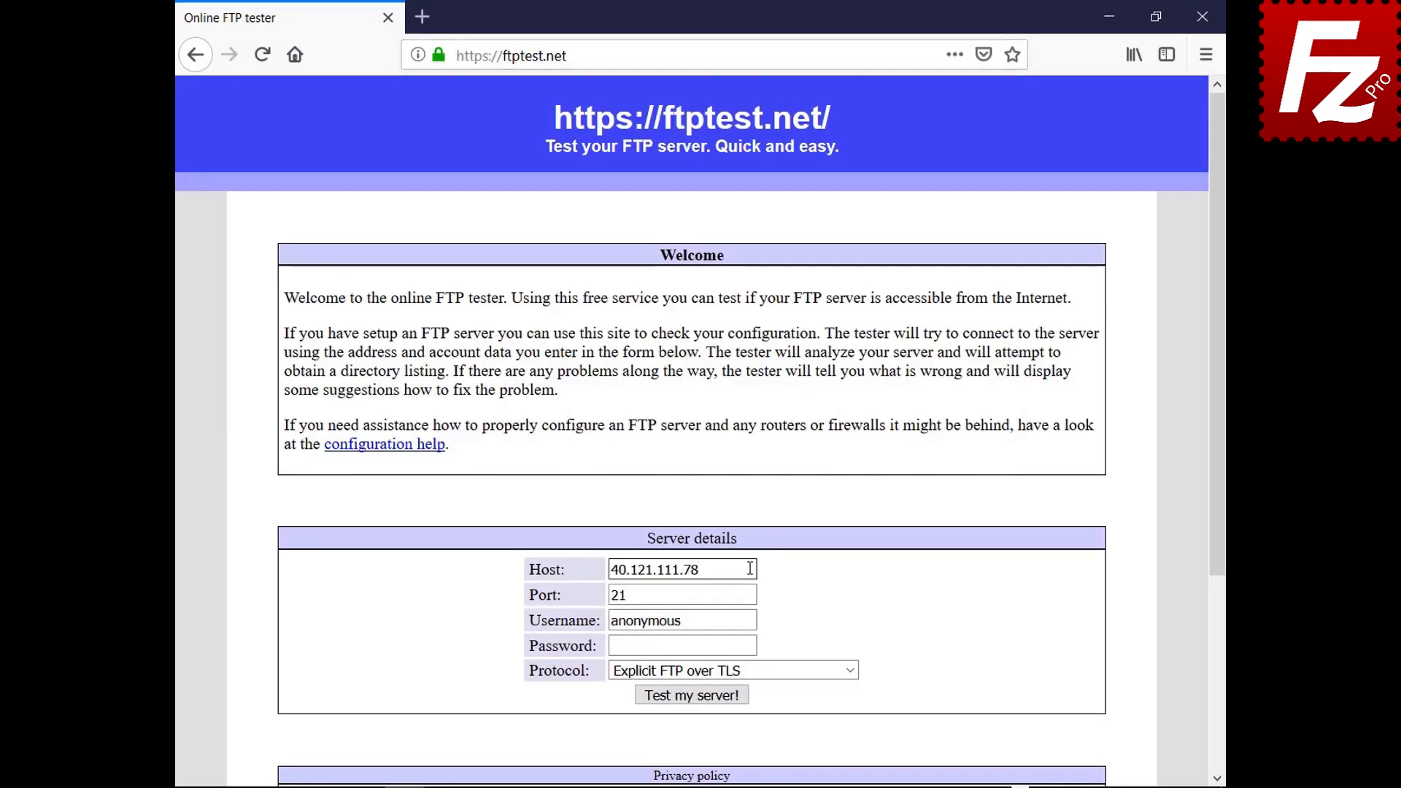
pyautogui.click(753, 621)
pyautogui.press('BackSpace')
pyautogui.press('BackSpace')
pyautogui.press('BackSpace')
pyautogui.press('BackSpace')
pyautogui.press('BackSpace')
pyautogui.press('BackSpace')
pyautogui.press('BackSpace')
pyautogui.press('BackSpace')
pyautogui.press('BackSpace')
pyautogui.write('filezillaprotutorial')
pyautogui.click(752, 646)
pyautogui.write('●●●●●●●●●')
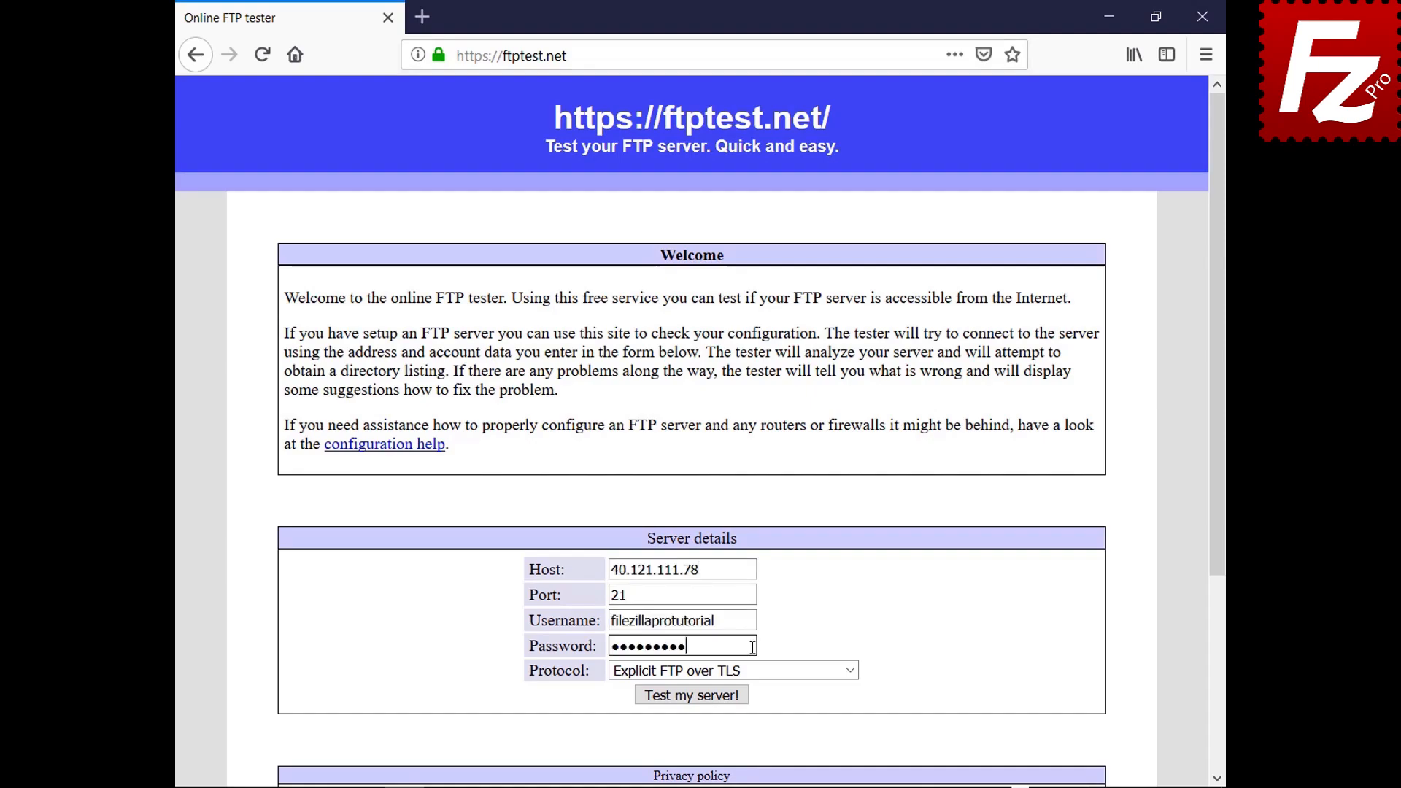
# Step: Set Protocol to 'Allow fallback to plain FTP (insecure)' and run the server test
pyautogui.click(850, 671)
pyautogui.click(845, 734)
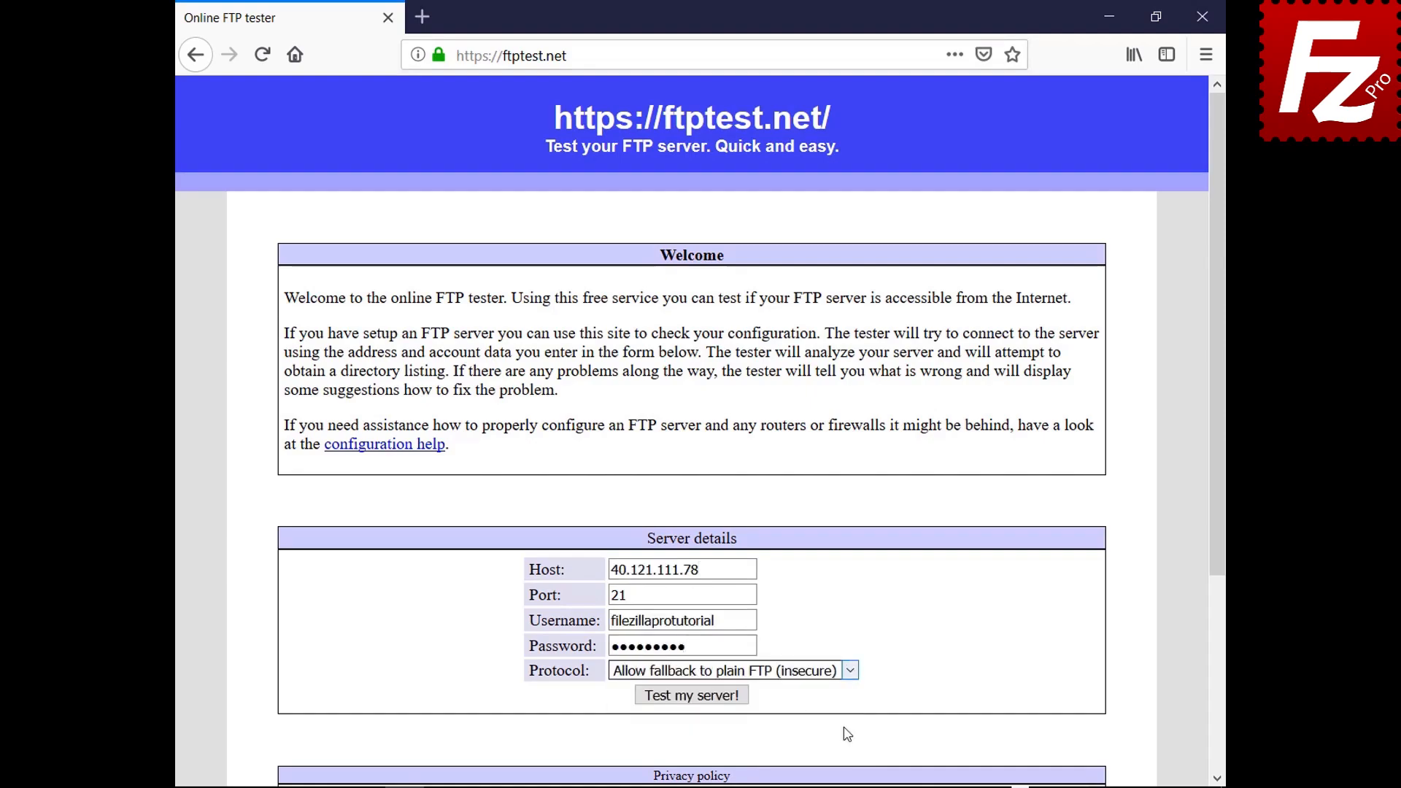
pyautogui.click(694, 695)
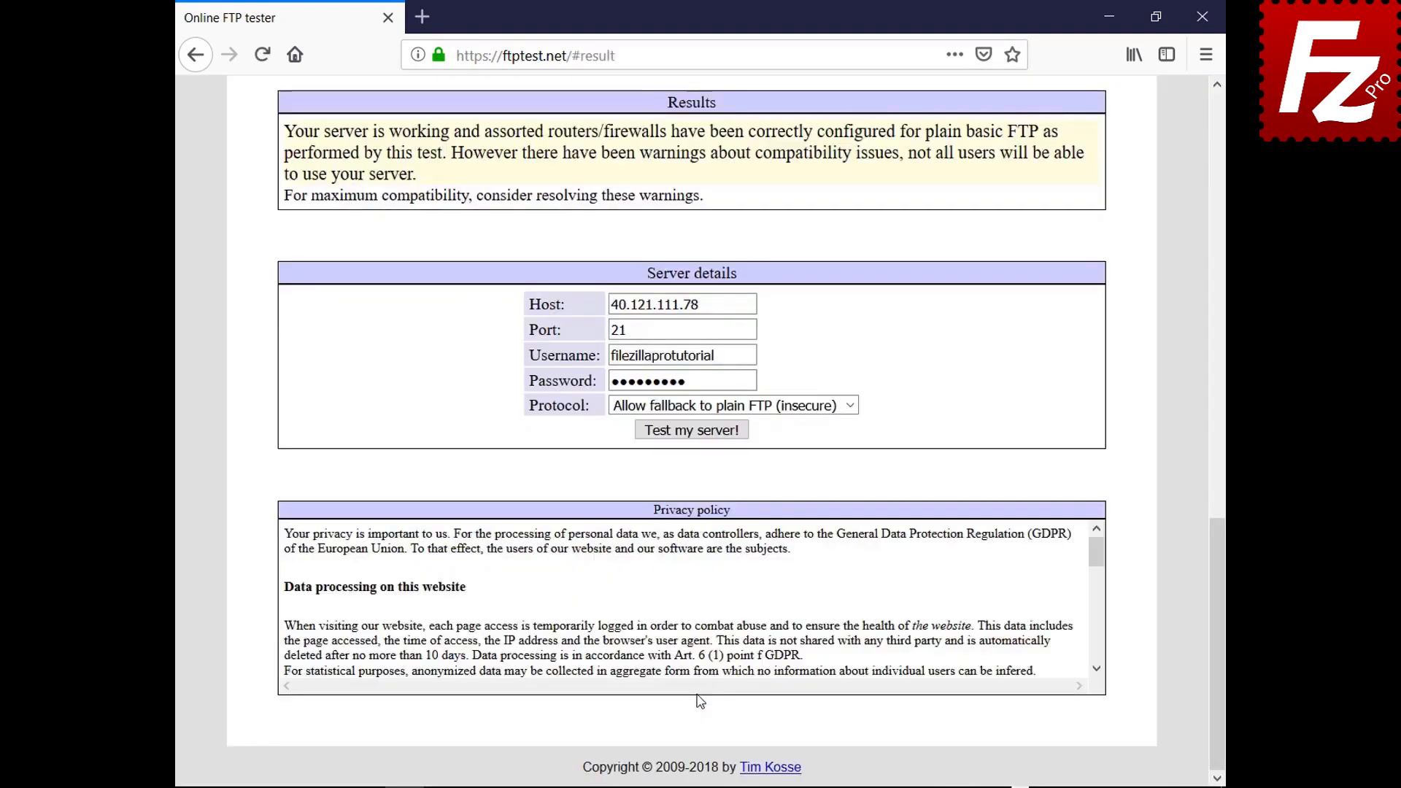
pyautogui.moveTo(1219, 606); pyautogui.dragTo(1152, 183)
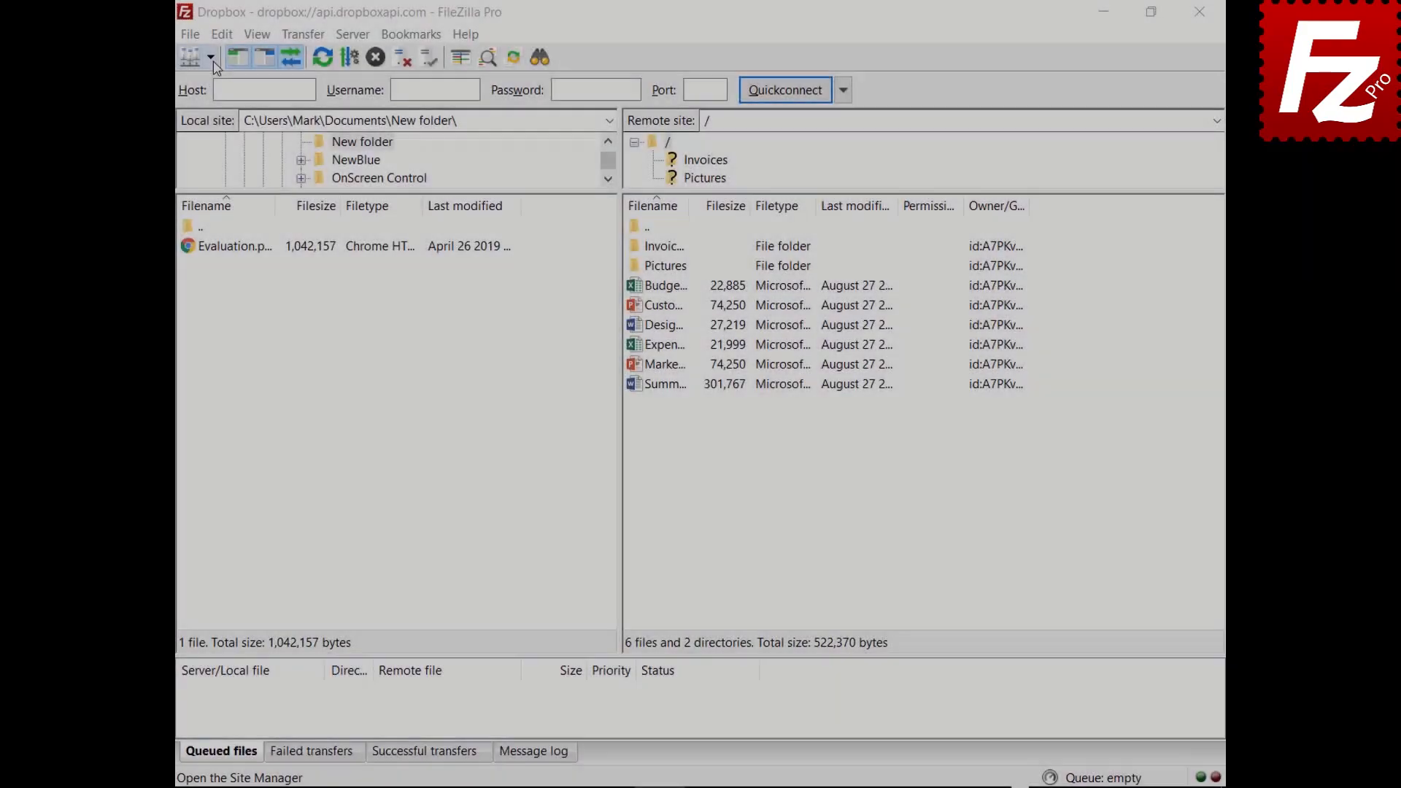
# Step: Open the OneDrive site in a new tab beside Dropbox, then switch back to the Dropbox tab
pyautogui.click(210, 57)
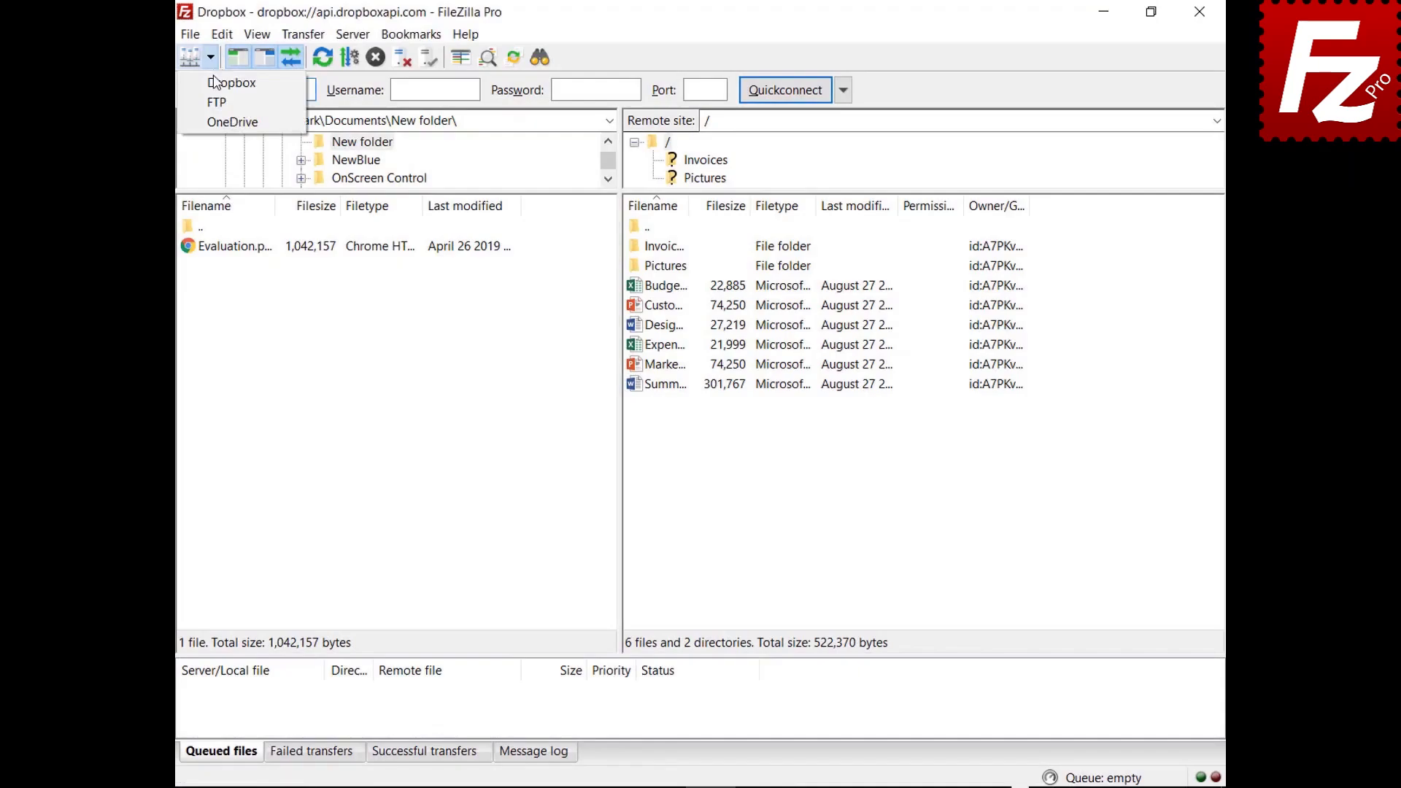
pyautogui.click(216, 122)
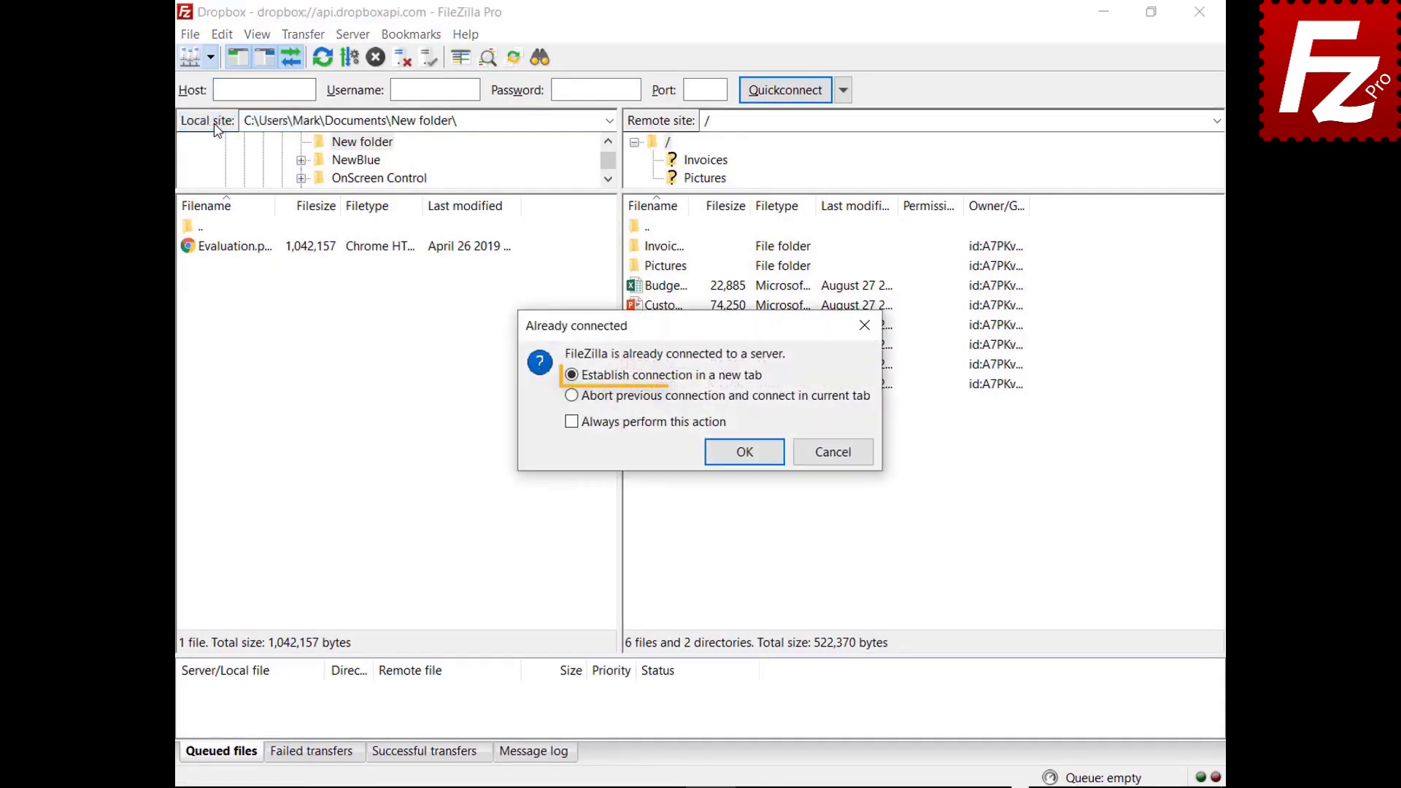
pyautogui.click(746, 457)
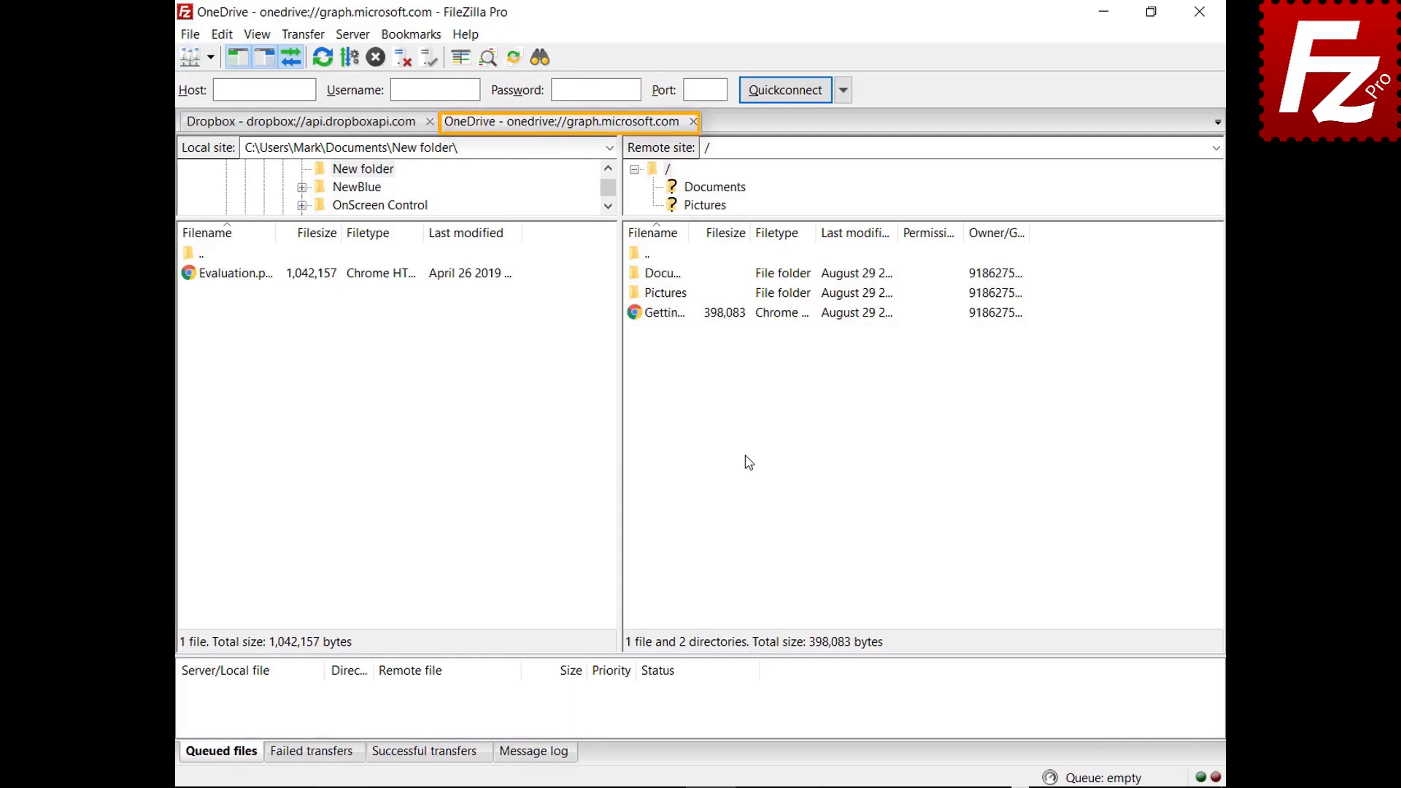
pyautogui.click(300, 123)
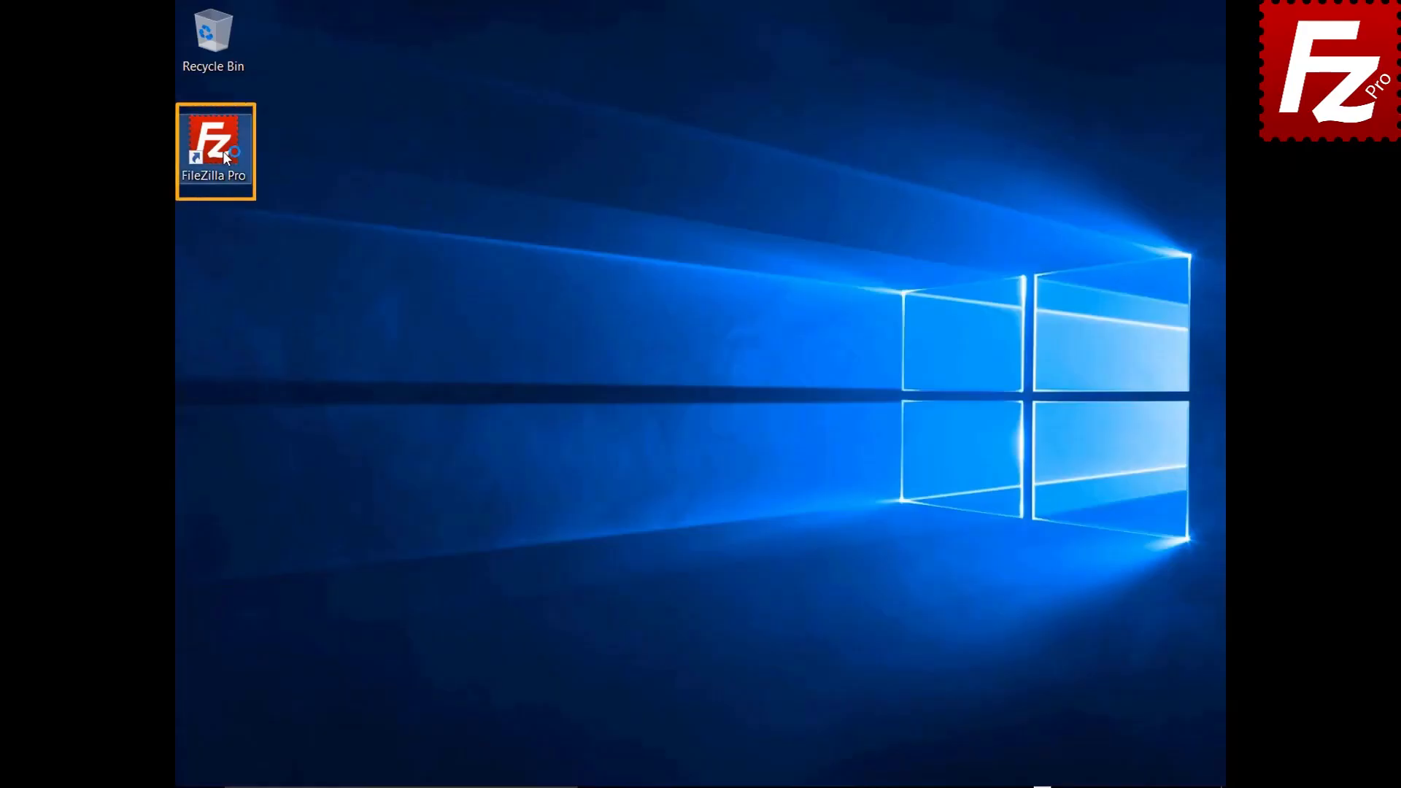
# Step: Launch FileZilla Pro and Quickconnect to 40.121.111.78 with the account username and password
pyautogui.doubleClick(222, 151)
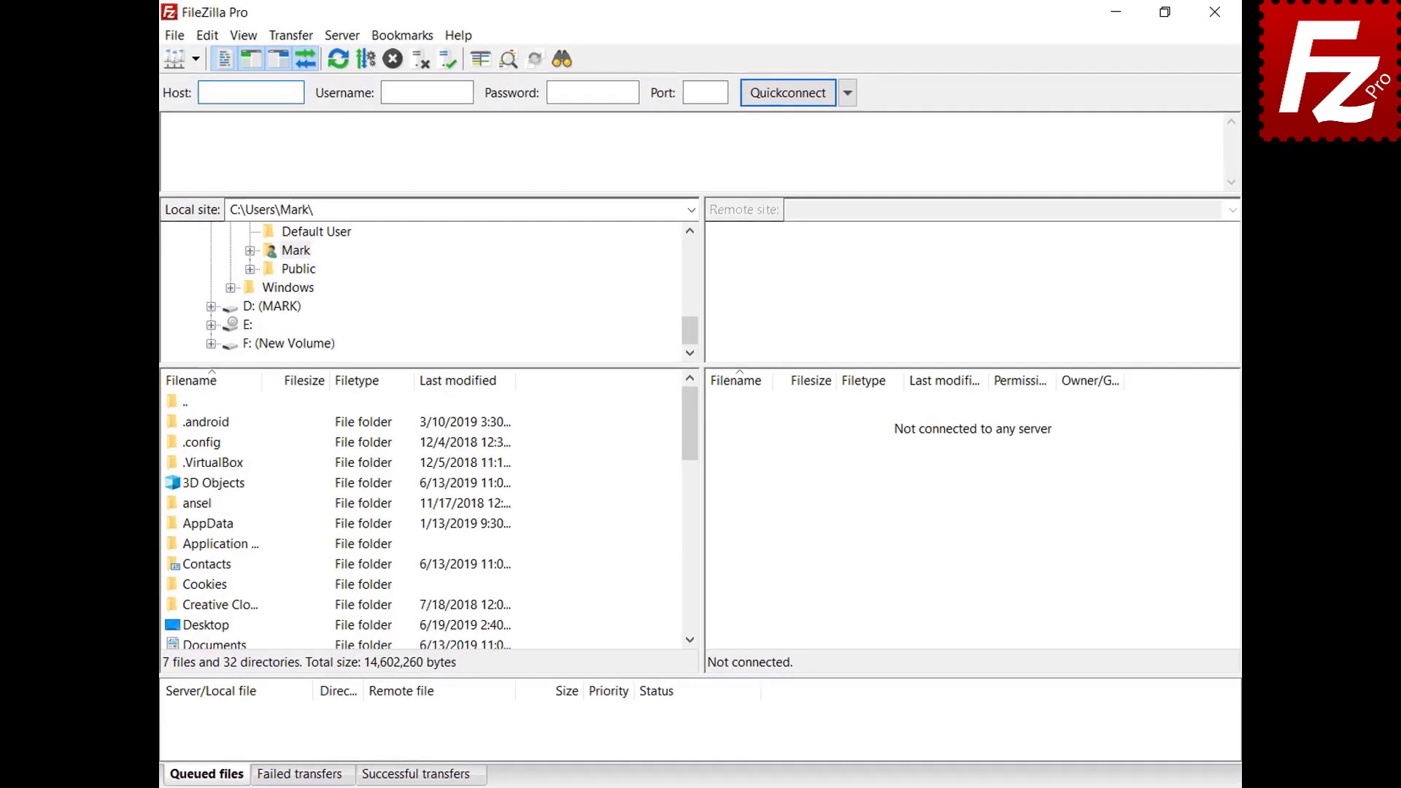
pyautogui.write('40.121.111.78')
pyautogui.press('Tab')
pyautogui.write('zillaprotutorial')
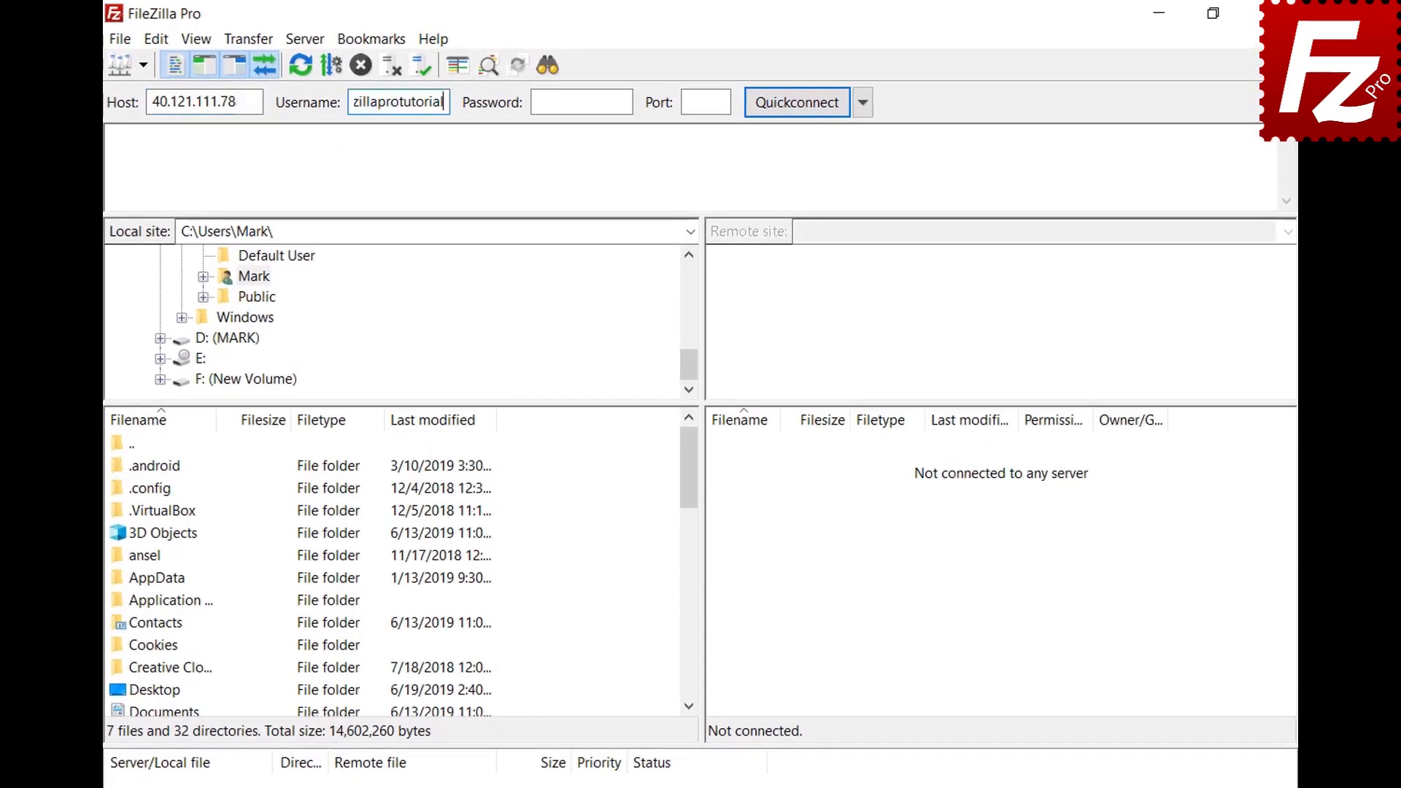
pyautogui.press('Tab')
pyautogui.write('**********')
pyautogui.press('Return')
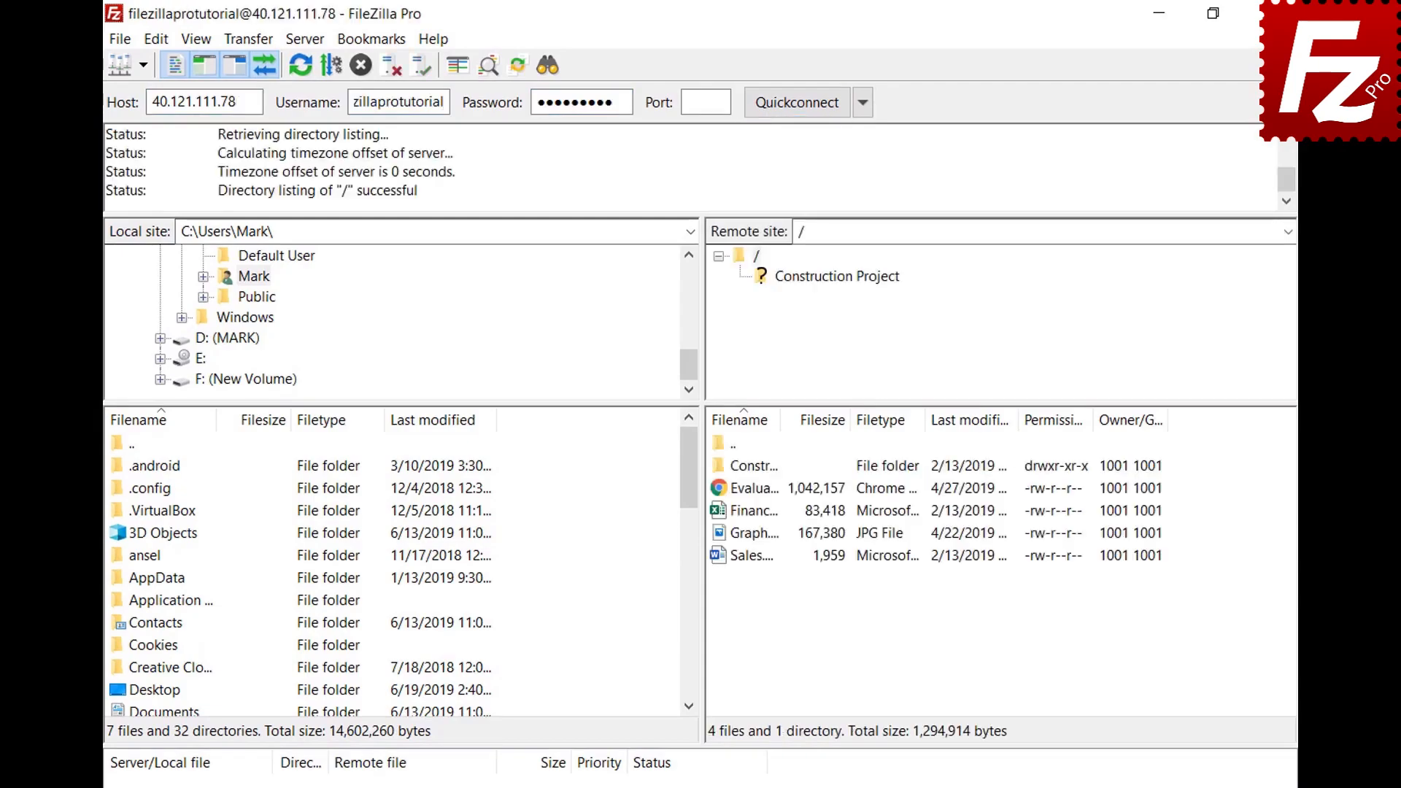
# Step: Copy the current connection to Site Manager as a site named New connection
pyautogui.click(121, 41)
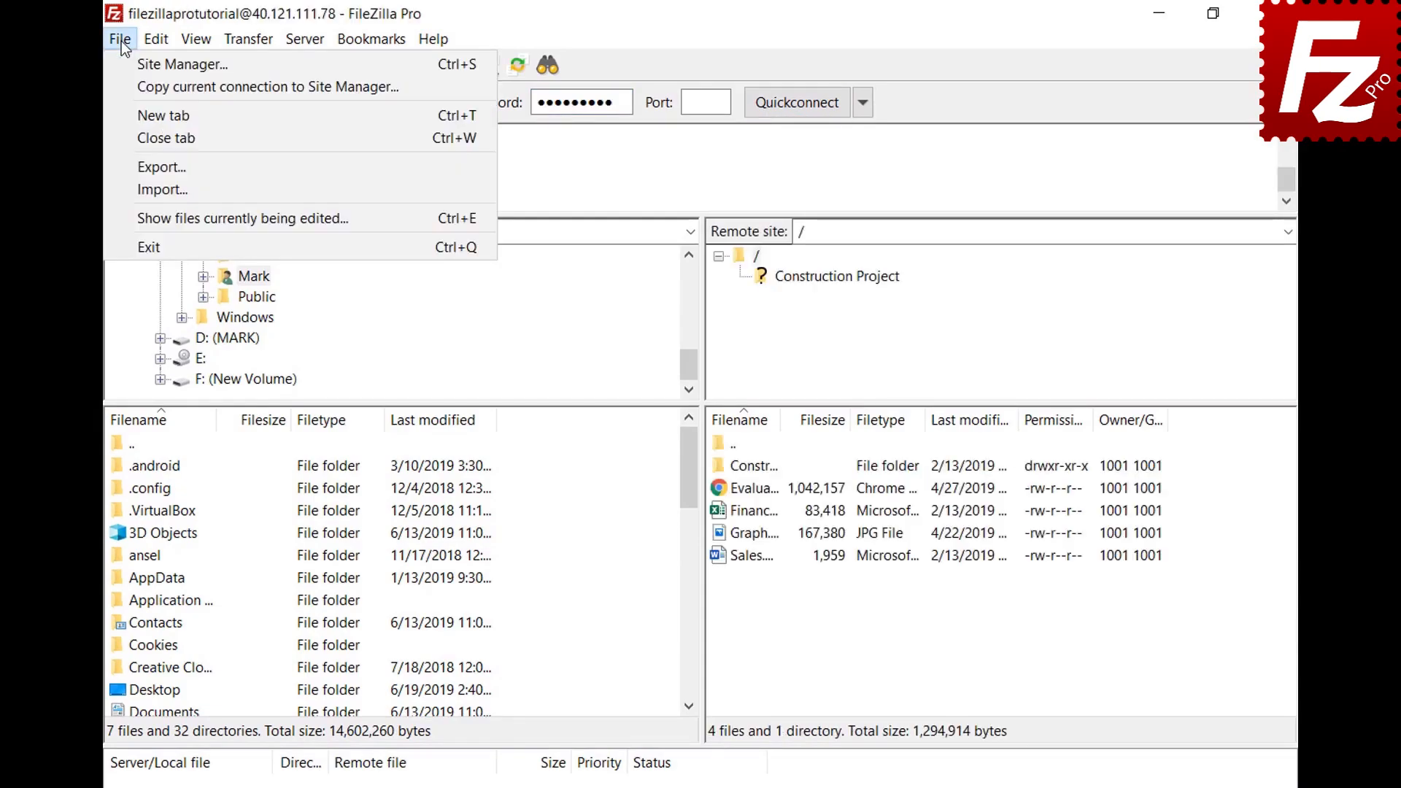
pyautogui.click(126, 85)
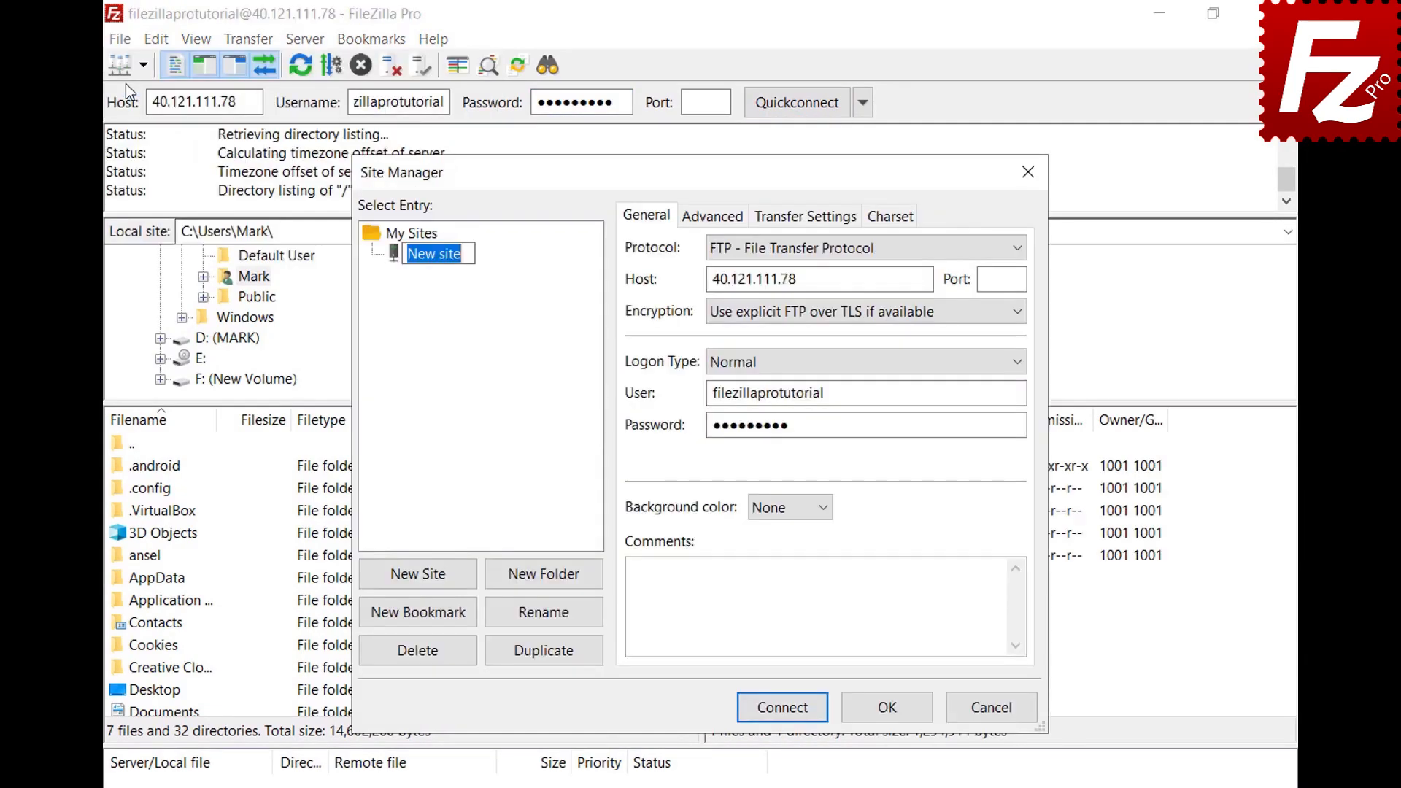
pyautogui.write('New conne')
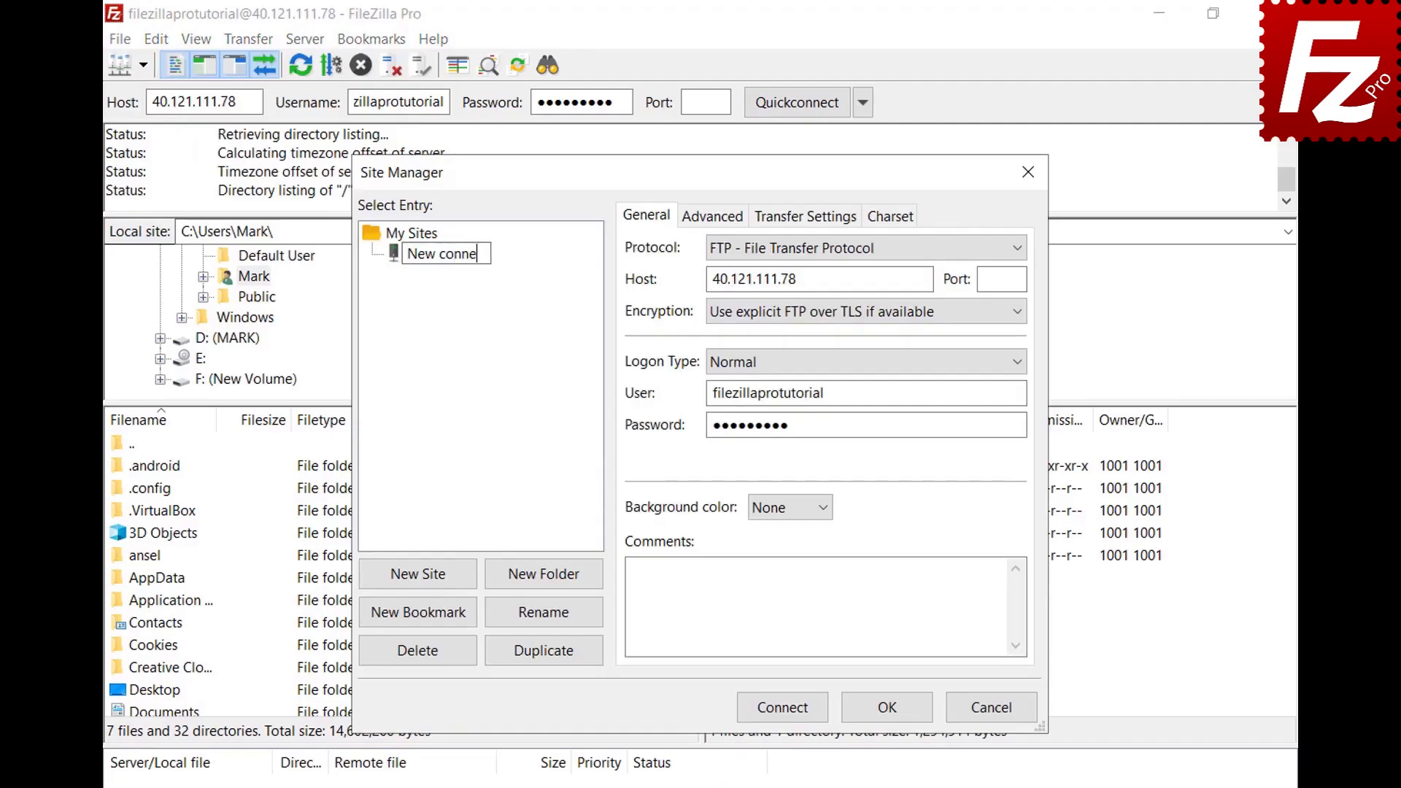
pyautogui.write('ction')
pyautogui.press('Return')
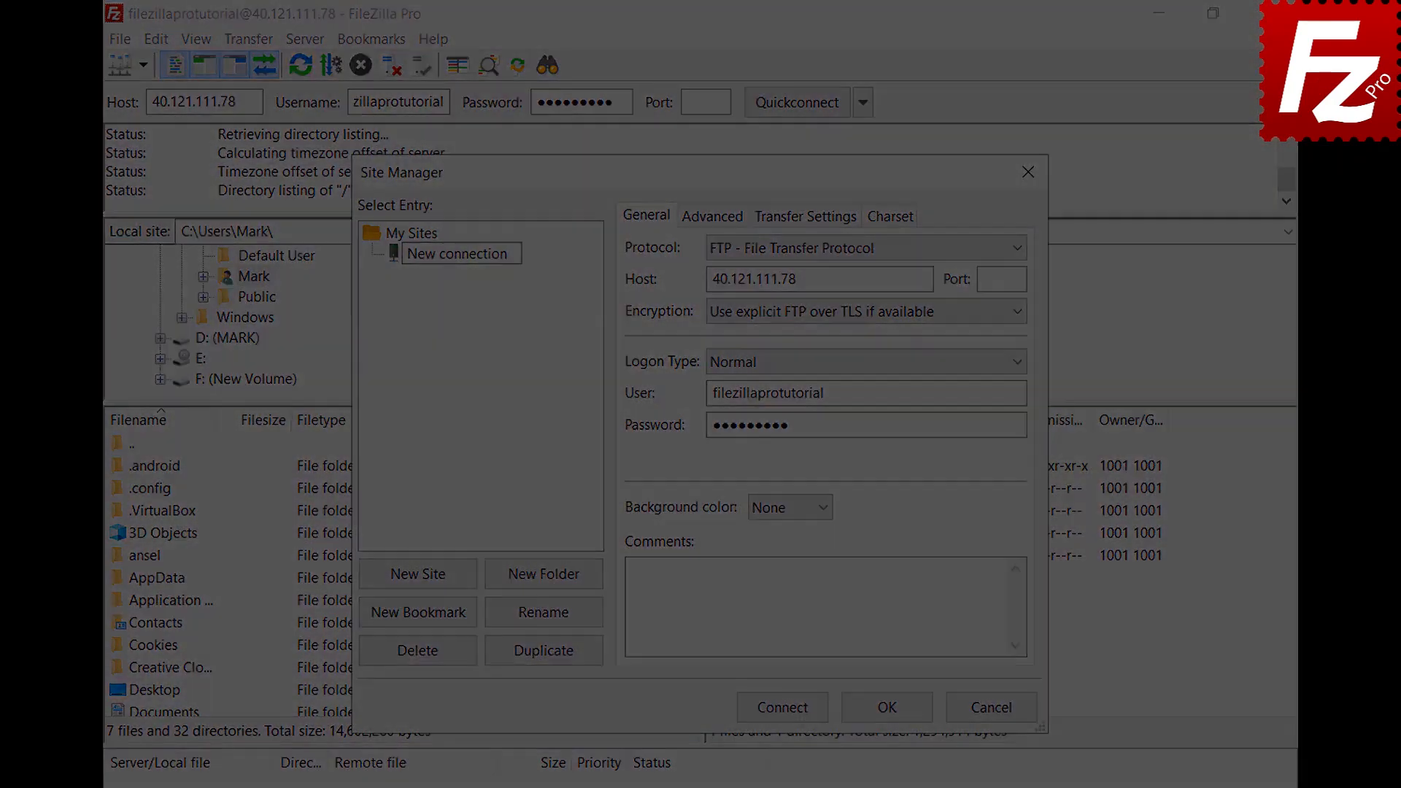
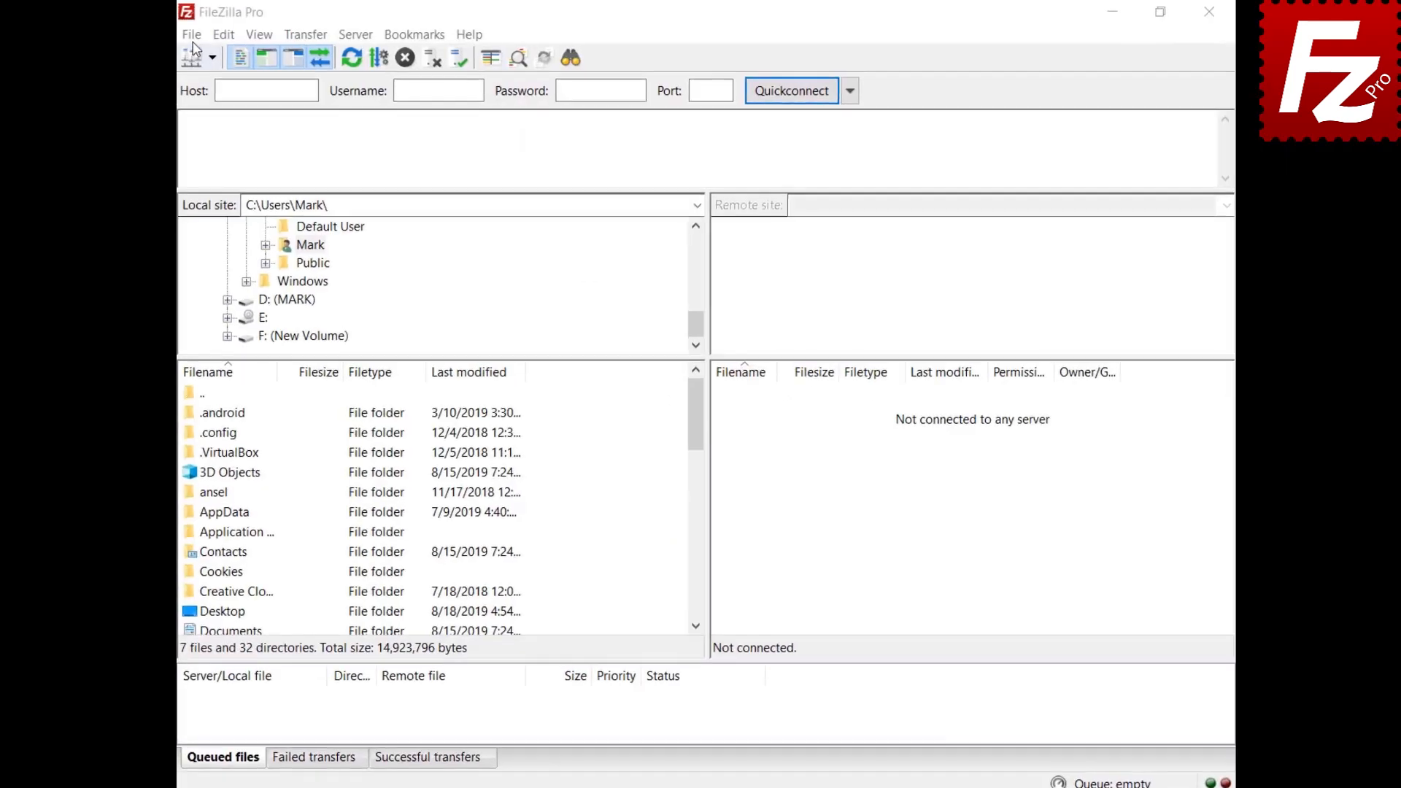
# Step: In Site Manager, add a site named Google Drive using the Google Drive protocol and the account e-mail as user
pyautogui.click(192, 35)
pyautogui.click(195, 52)
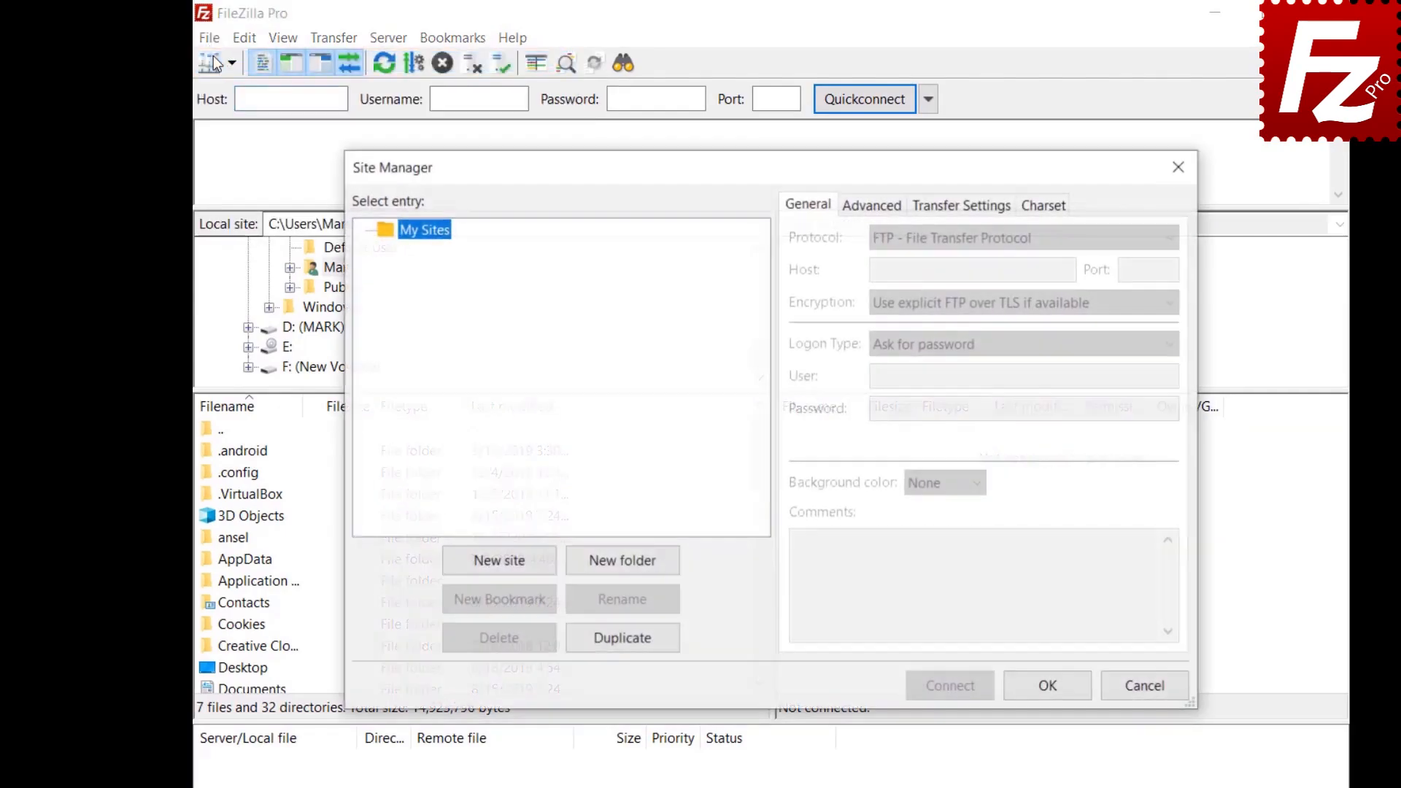
pyautogui.click(500, 562)
pyautogui.write('Go')
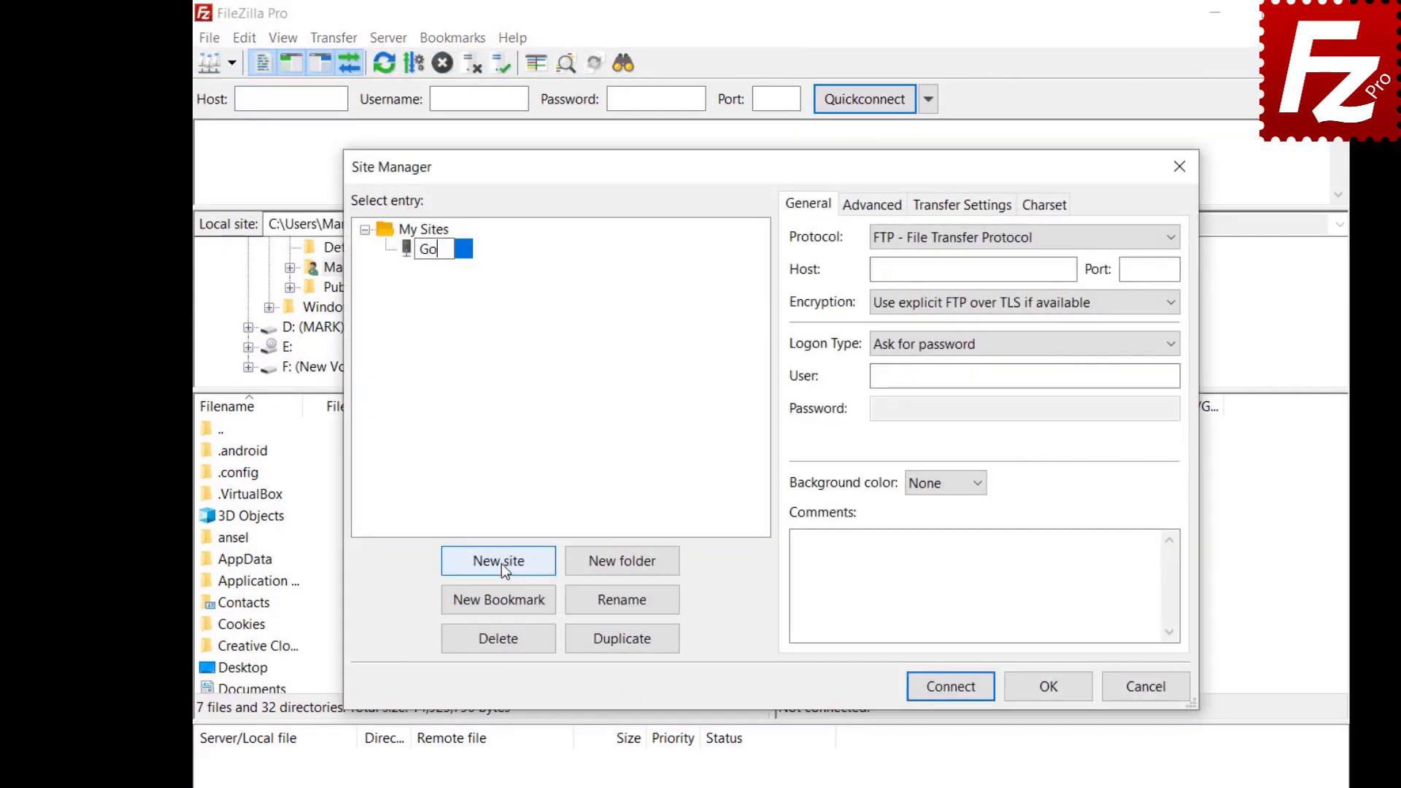
pyautogui.write('ogle Drive')
pyautogui.click(1163, 239)
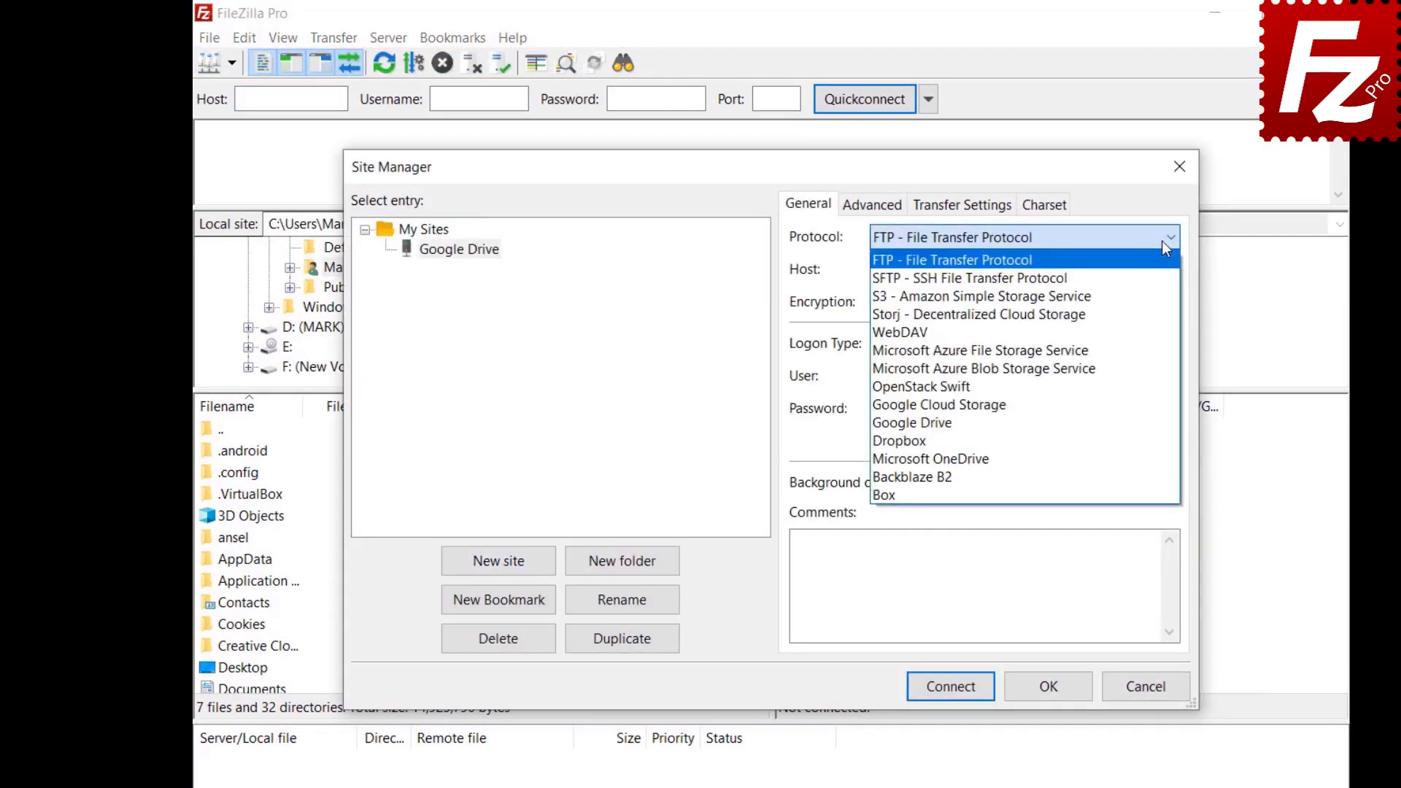
pyautogui.click(1153, 422)
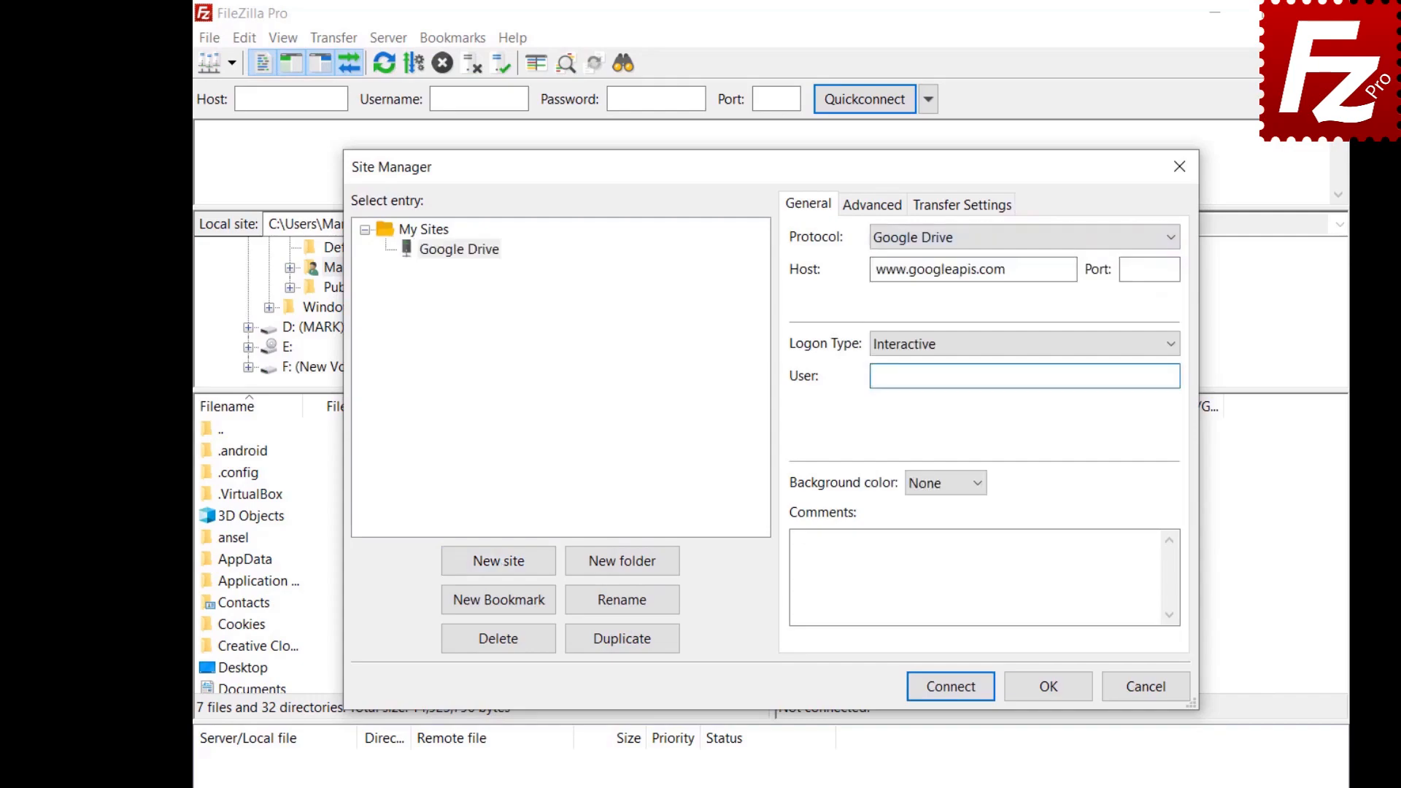
pyautogui.hotkey('ctrl', 'v')
# Step: Set the site's default local directory to the Construction Project folder
pyautogui.click(860, 212)
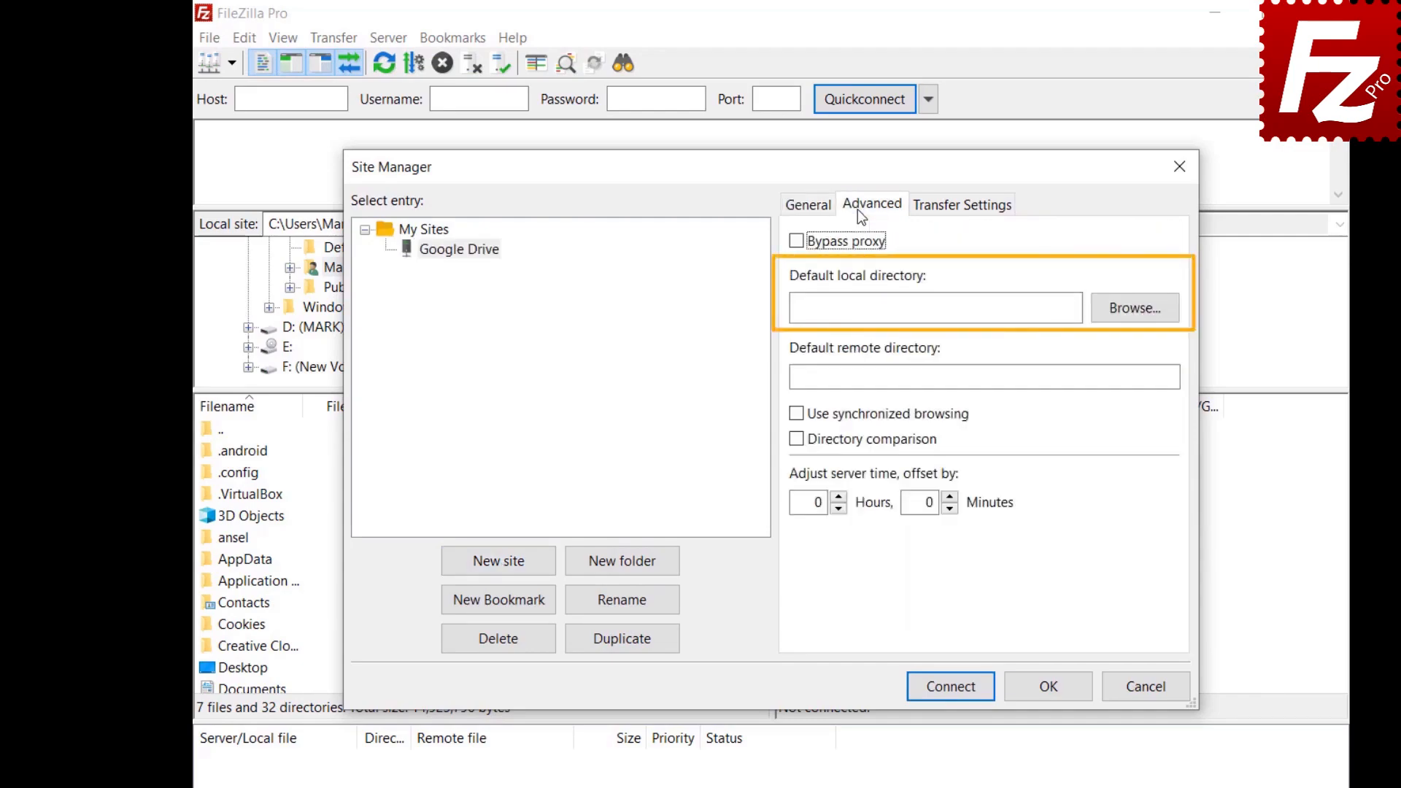
pyautogui.click(1131, 317)
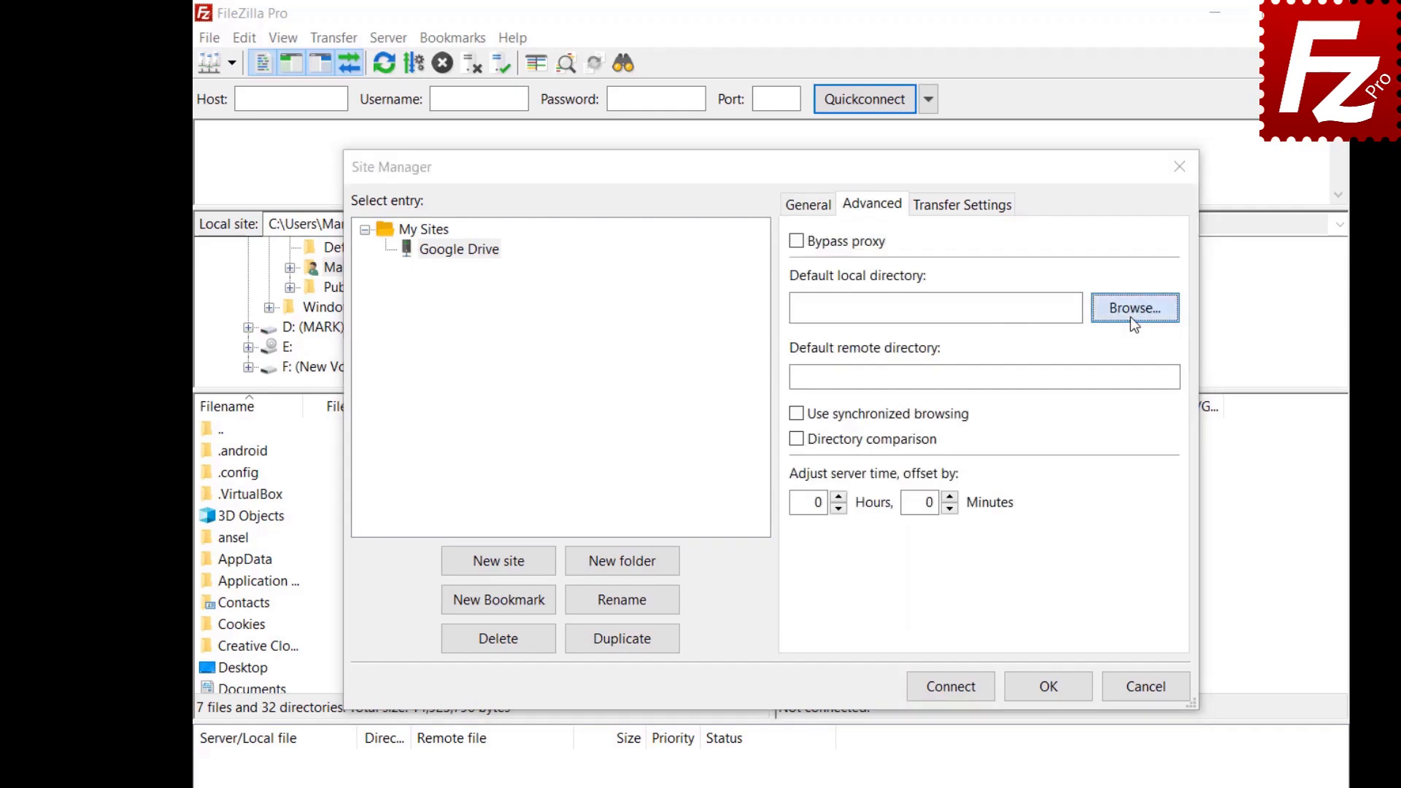
pyautogui.doubleClick(612, 428)
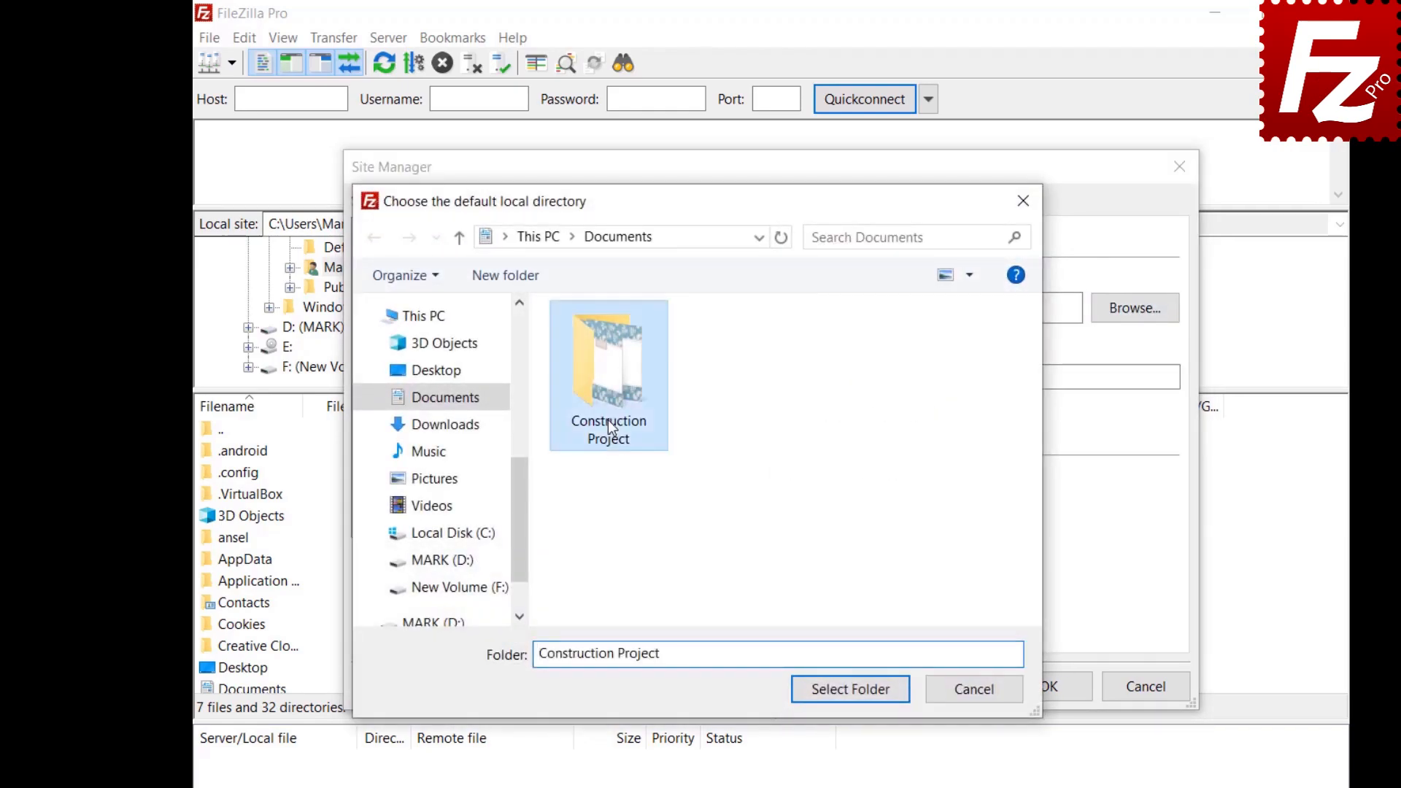
pyautogui.click(850, 689)
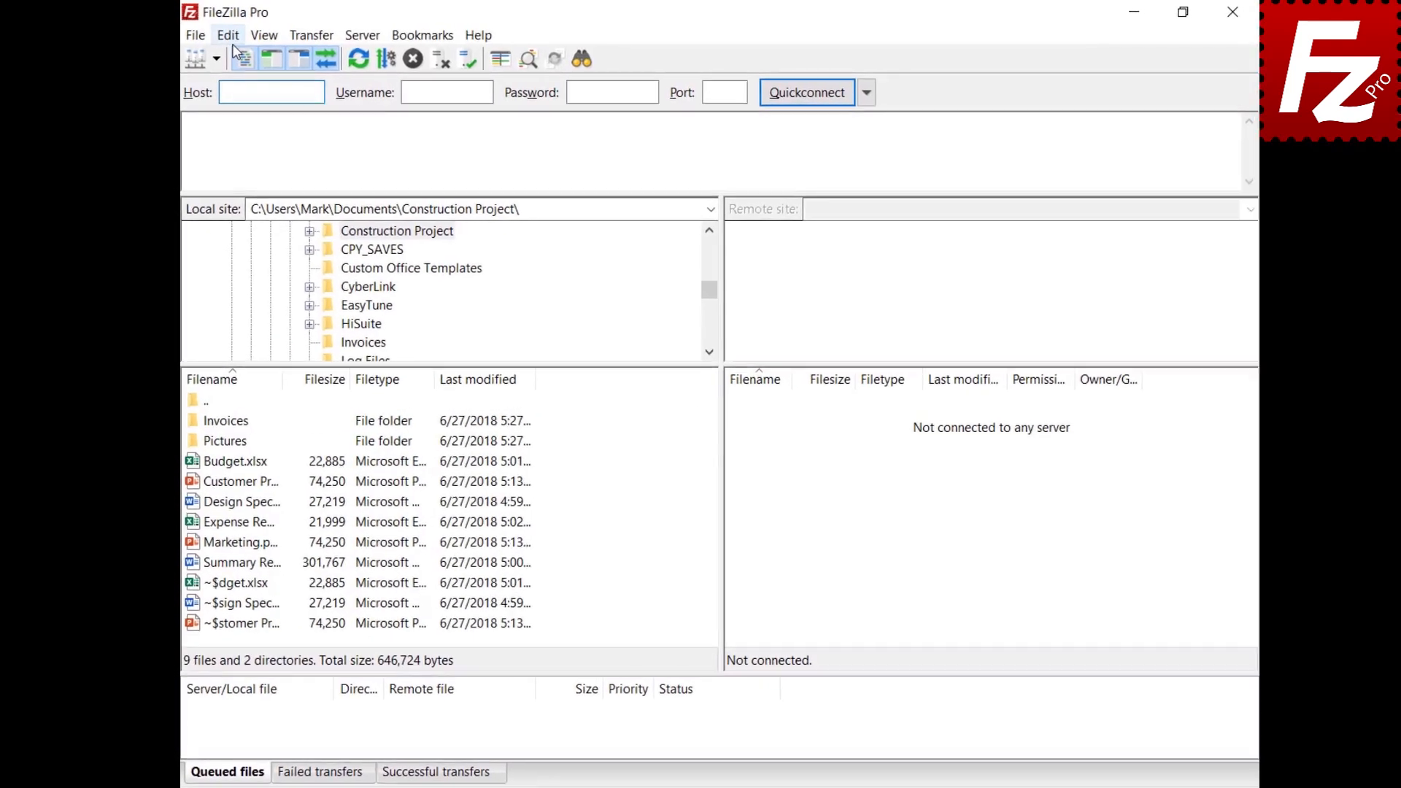
pyautogui.click(234, 37)
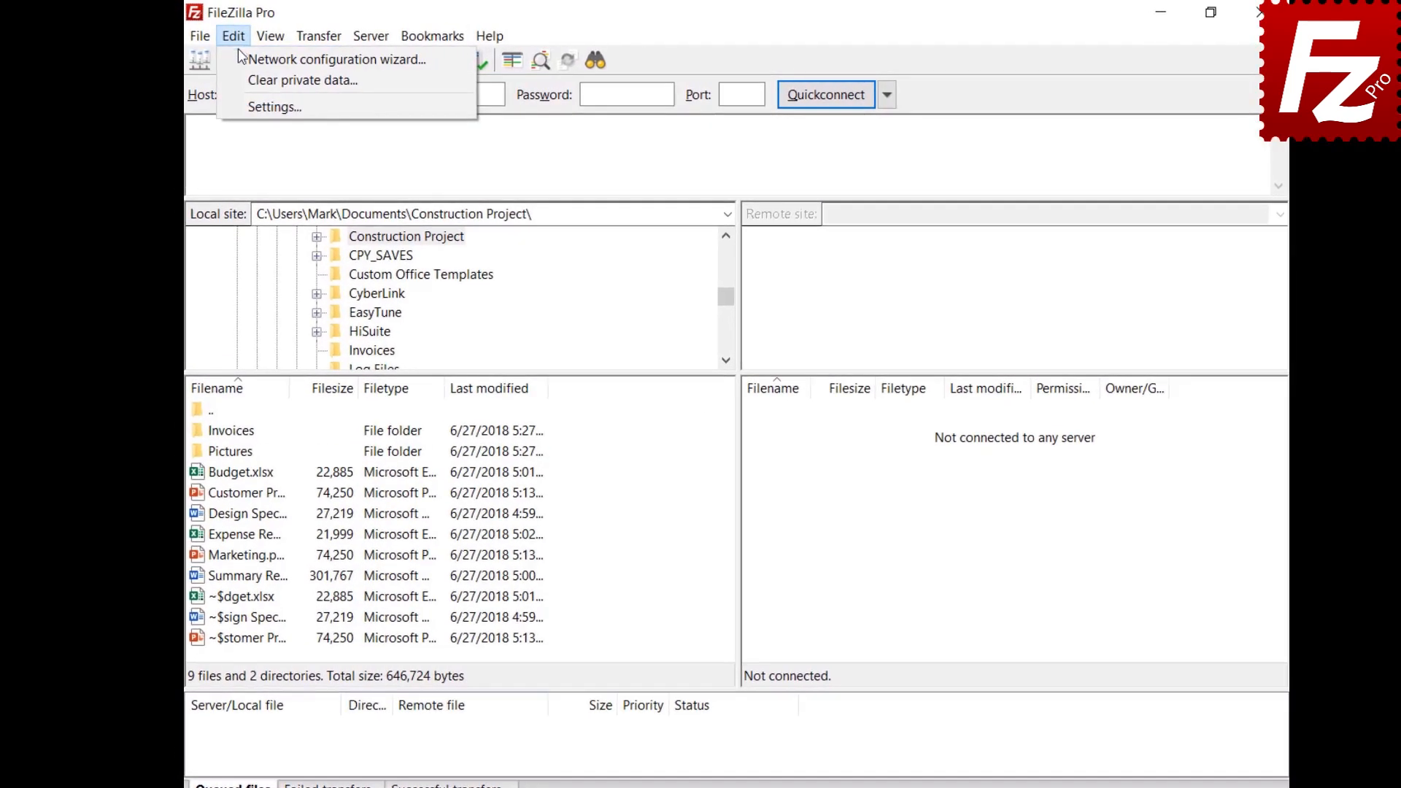
pyautogui.click(253, 105)
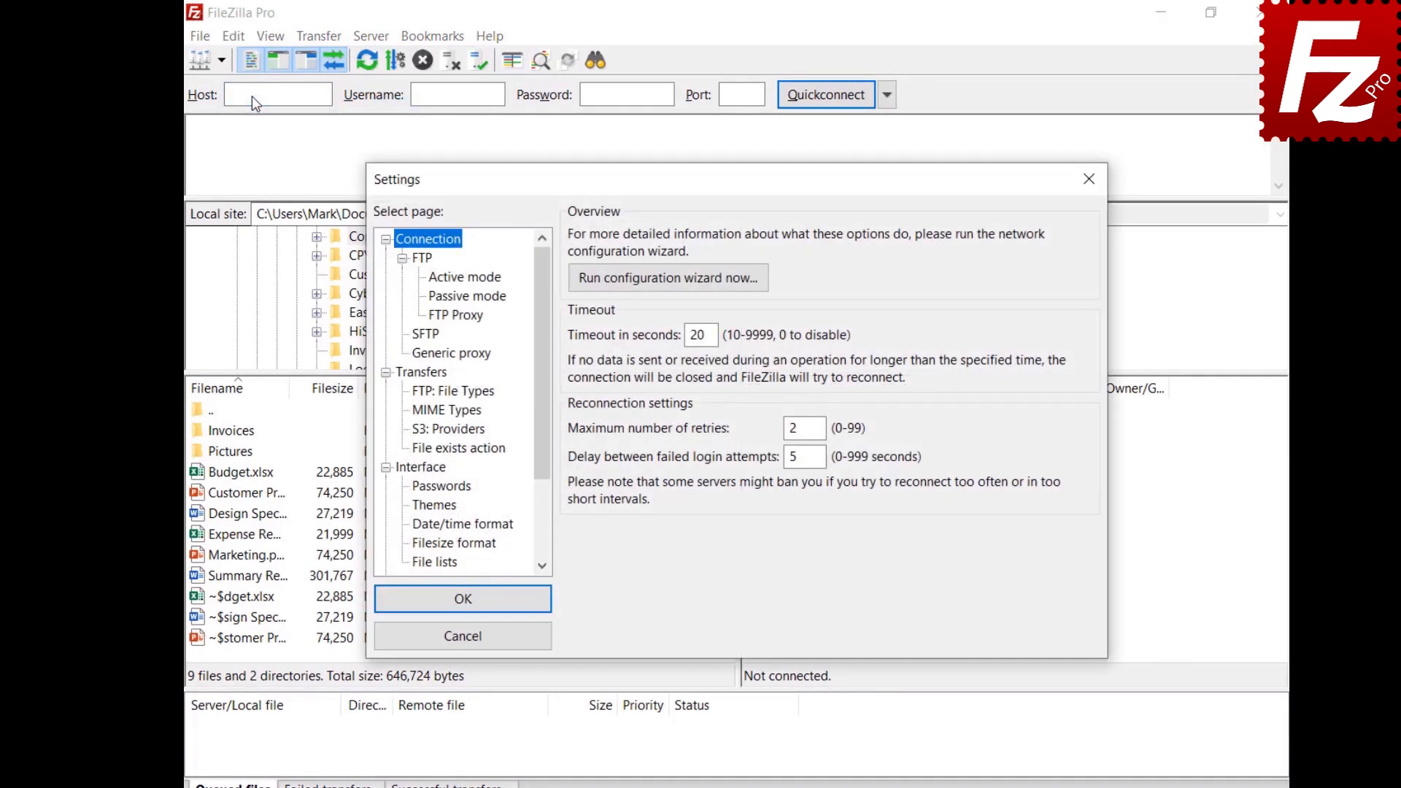
pyautogui.scroll(-3, 543, 434)
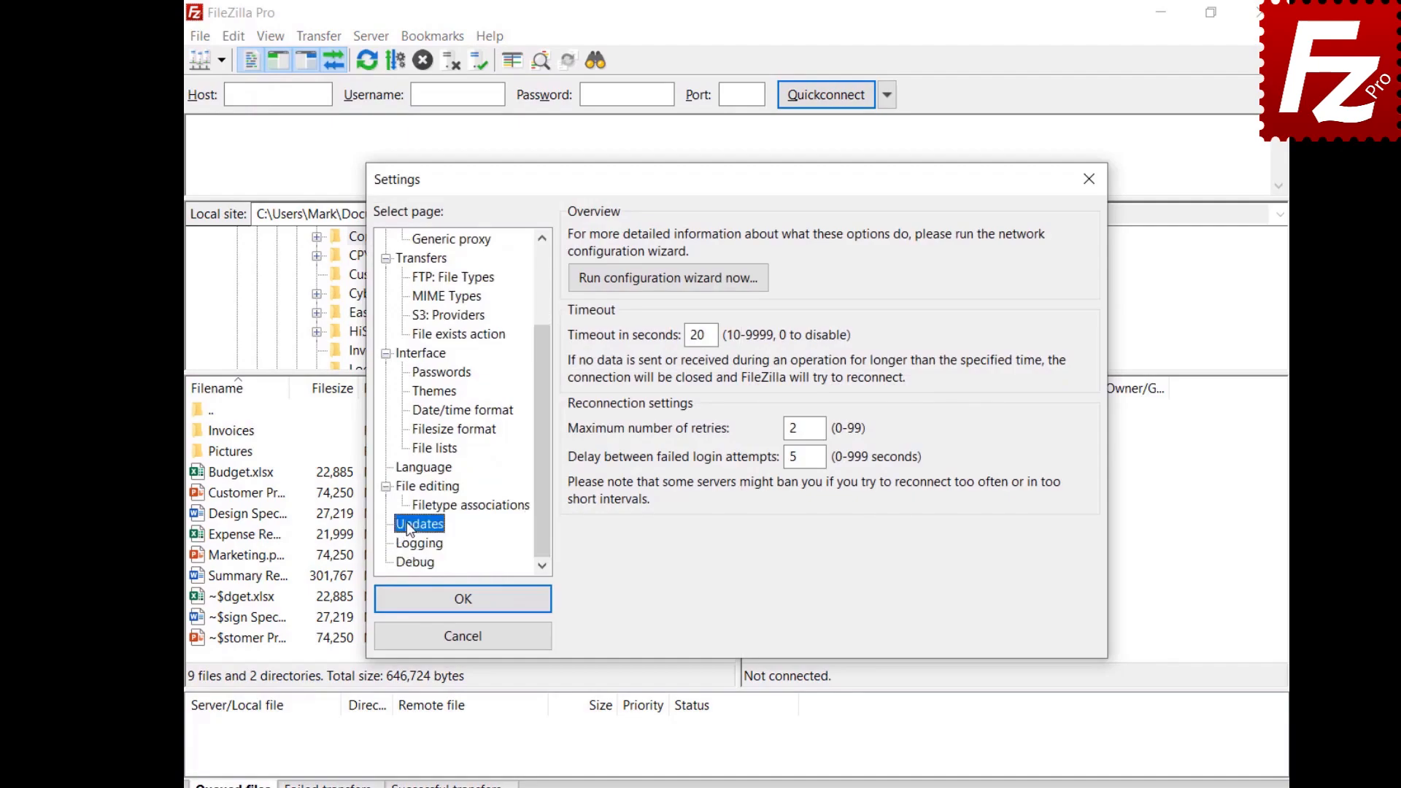
pyautogui.click(660, 265)
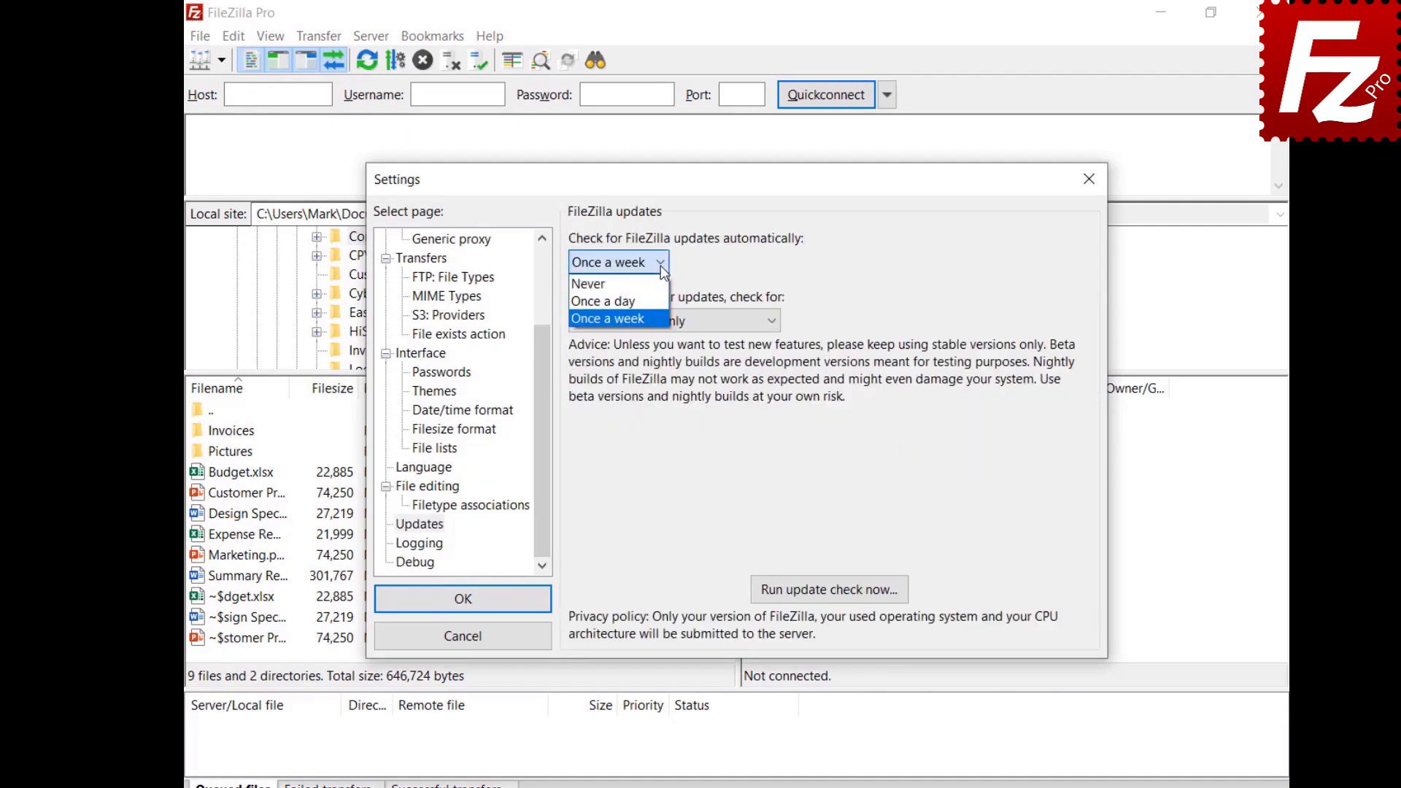
pyautogui.click(662, 267)
pyautogui.click(773, 321)
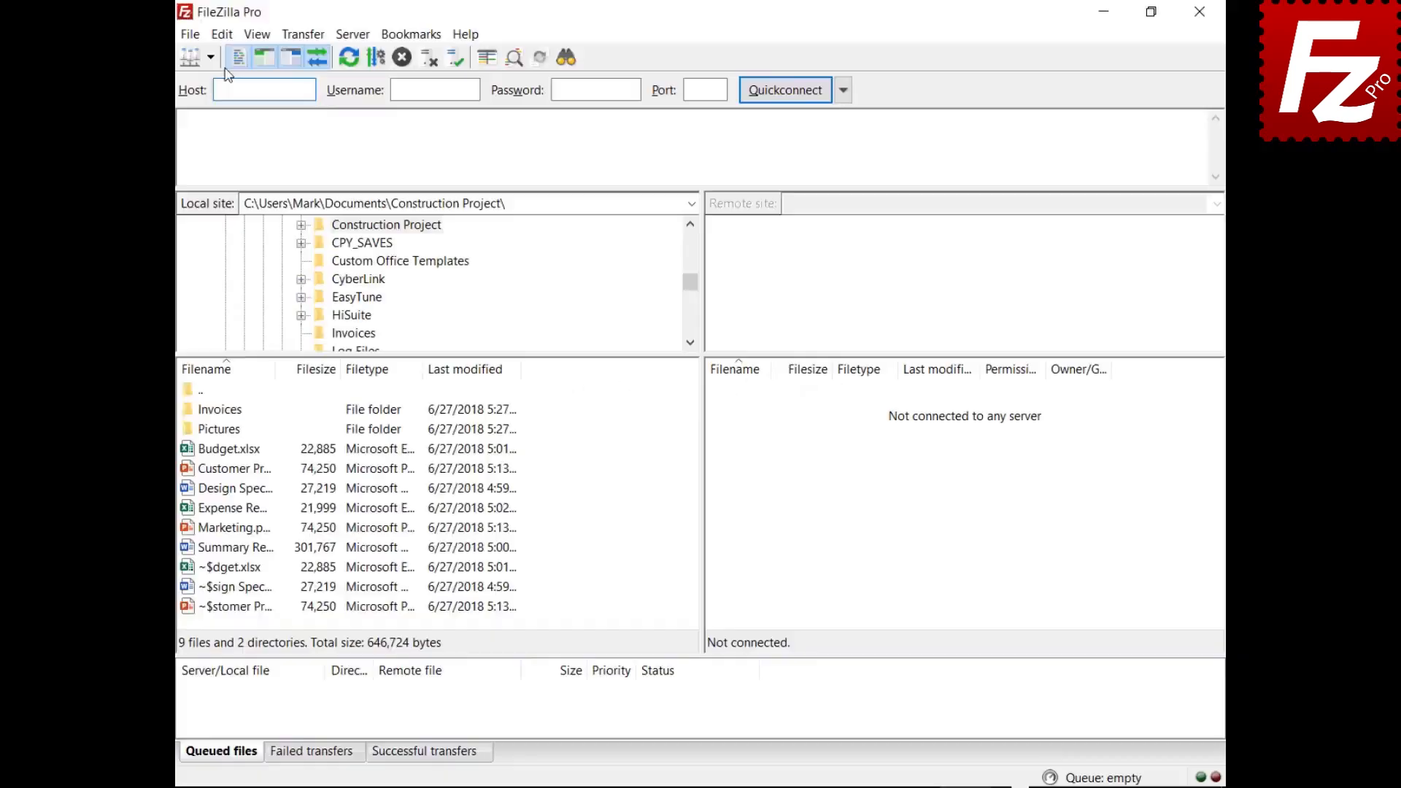
# Step: In Settings > Connection > FTP > Active mode, turn on 'Limit local ports used by FileZilla' (6000–7000)
pyautogui.click(223, 35)
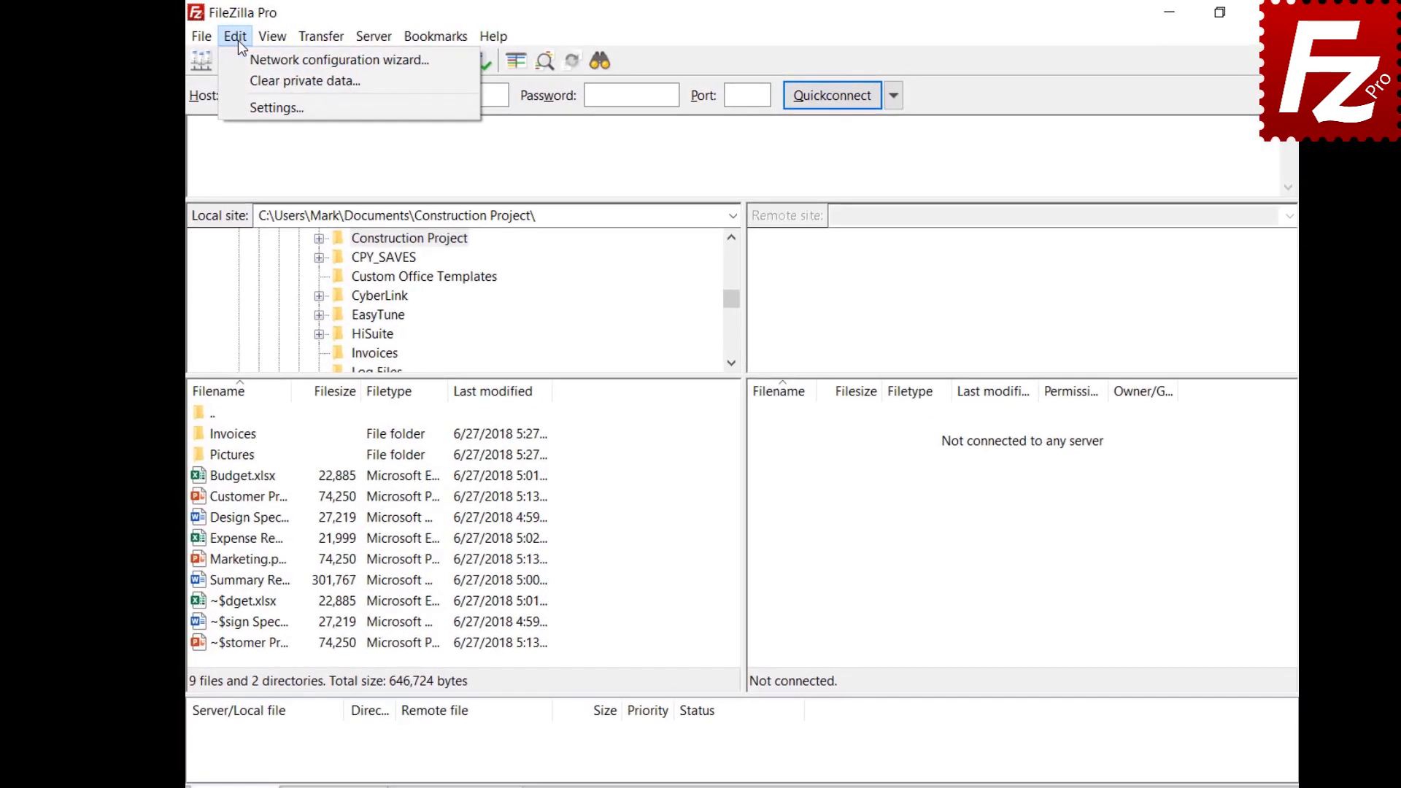
pyautogui.click(246, 108)
pyautogui.click(441, 283)
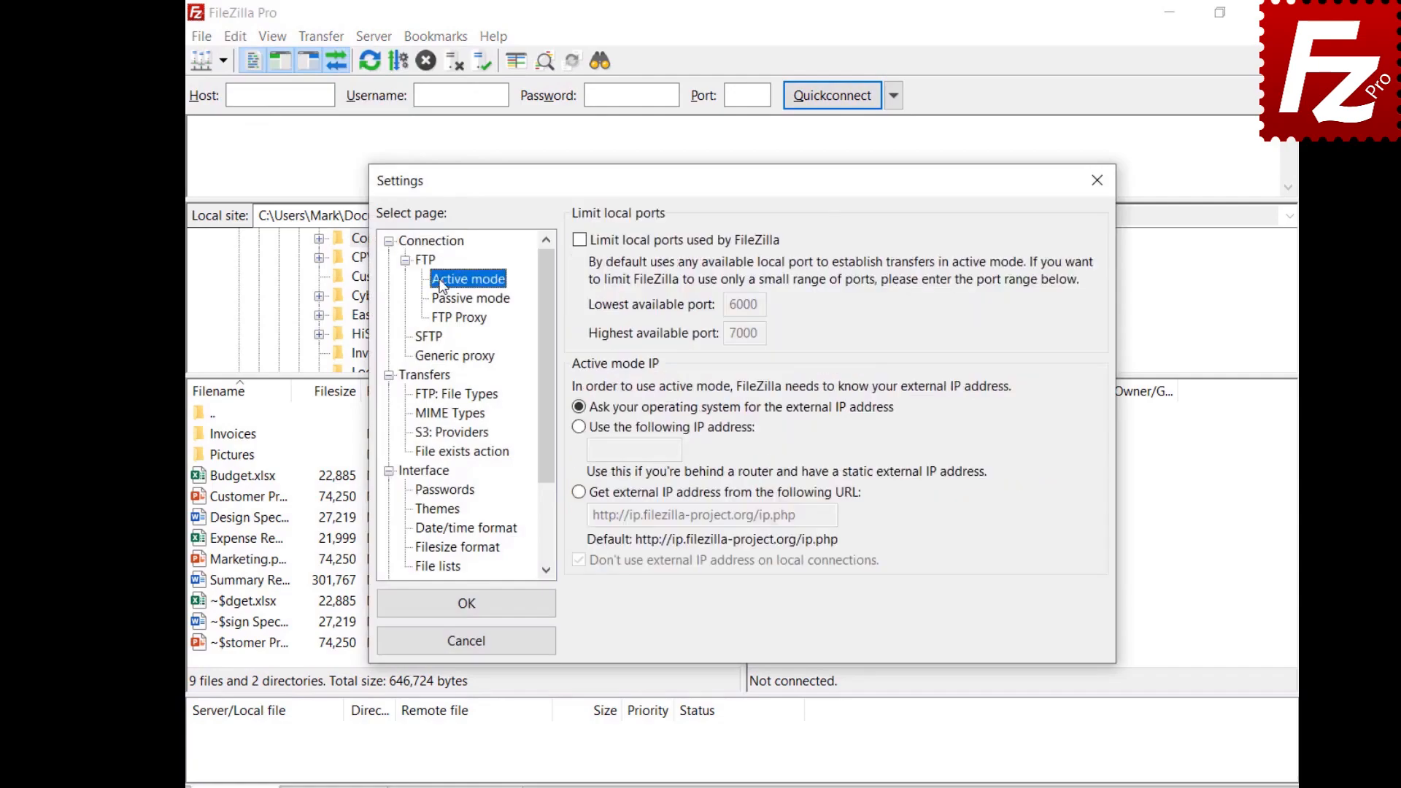
pyautogui.click(580, 241)
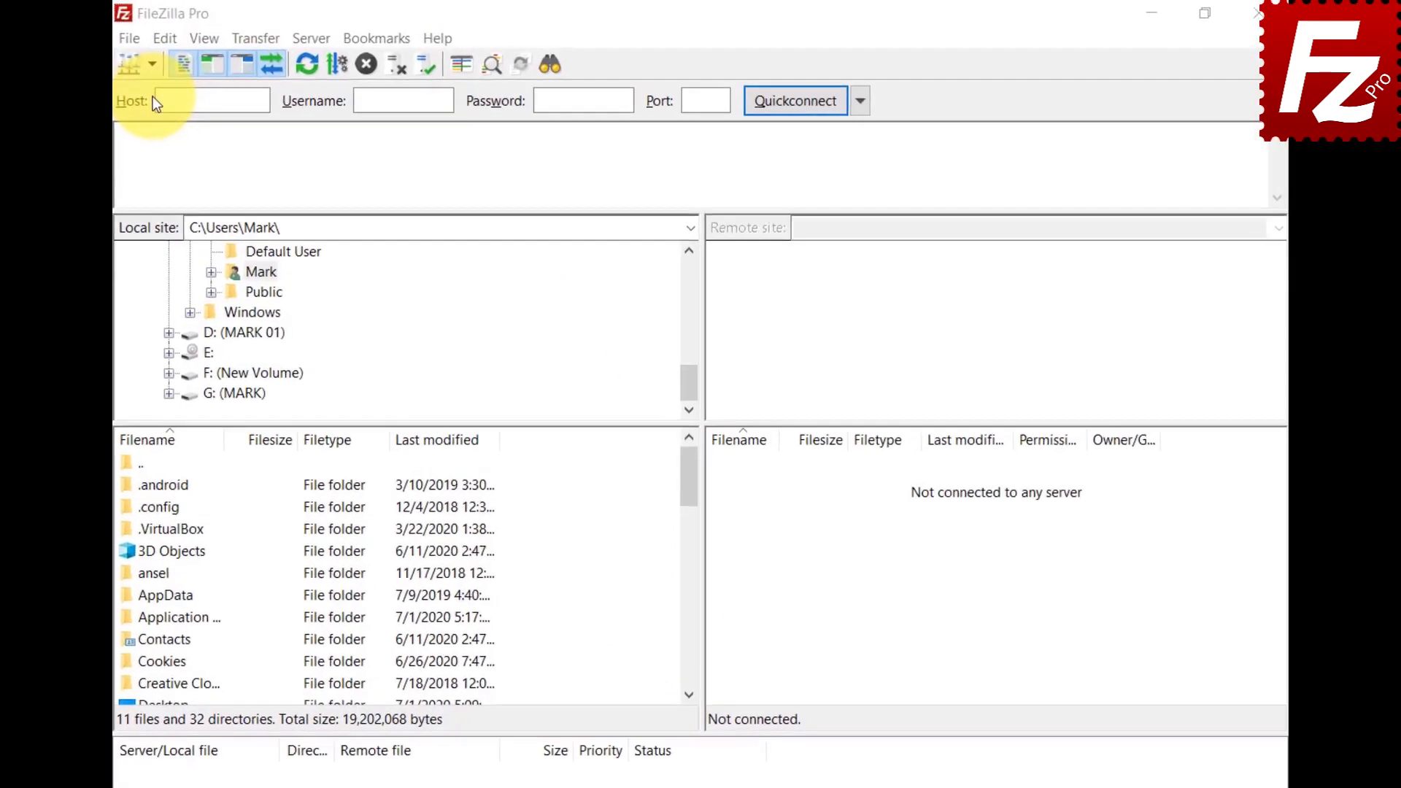
# Step: Create a new Site Manager folder named Google Drive
pyautogui.click(152, 64)
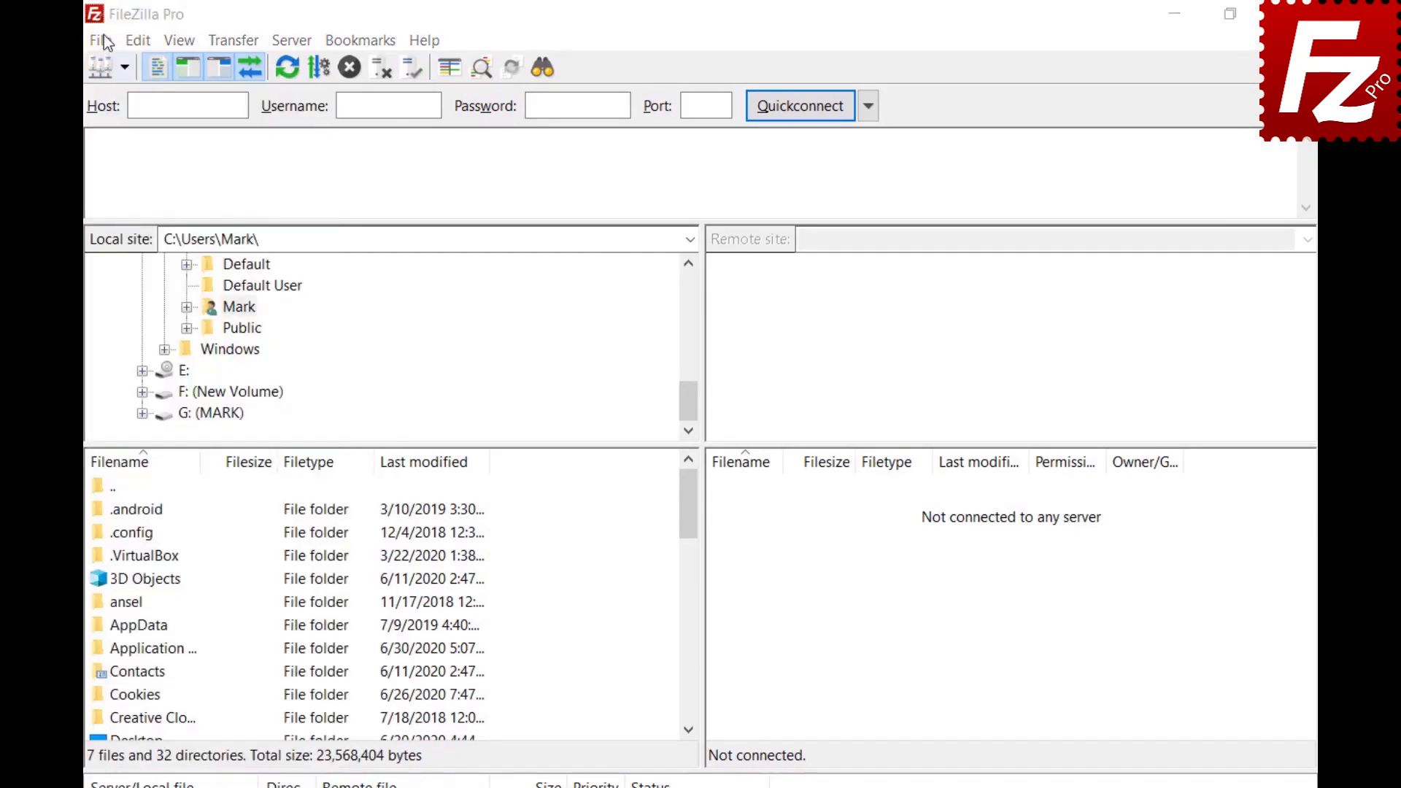
pyautogui.click(102, 41)
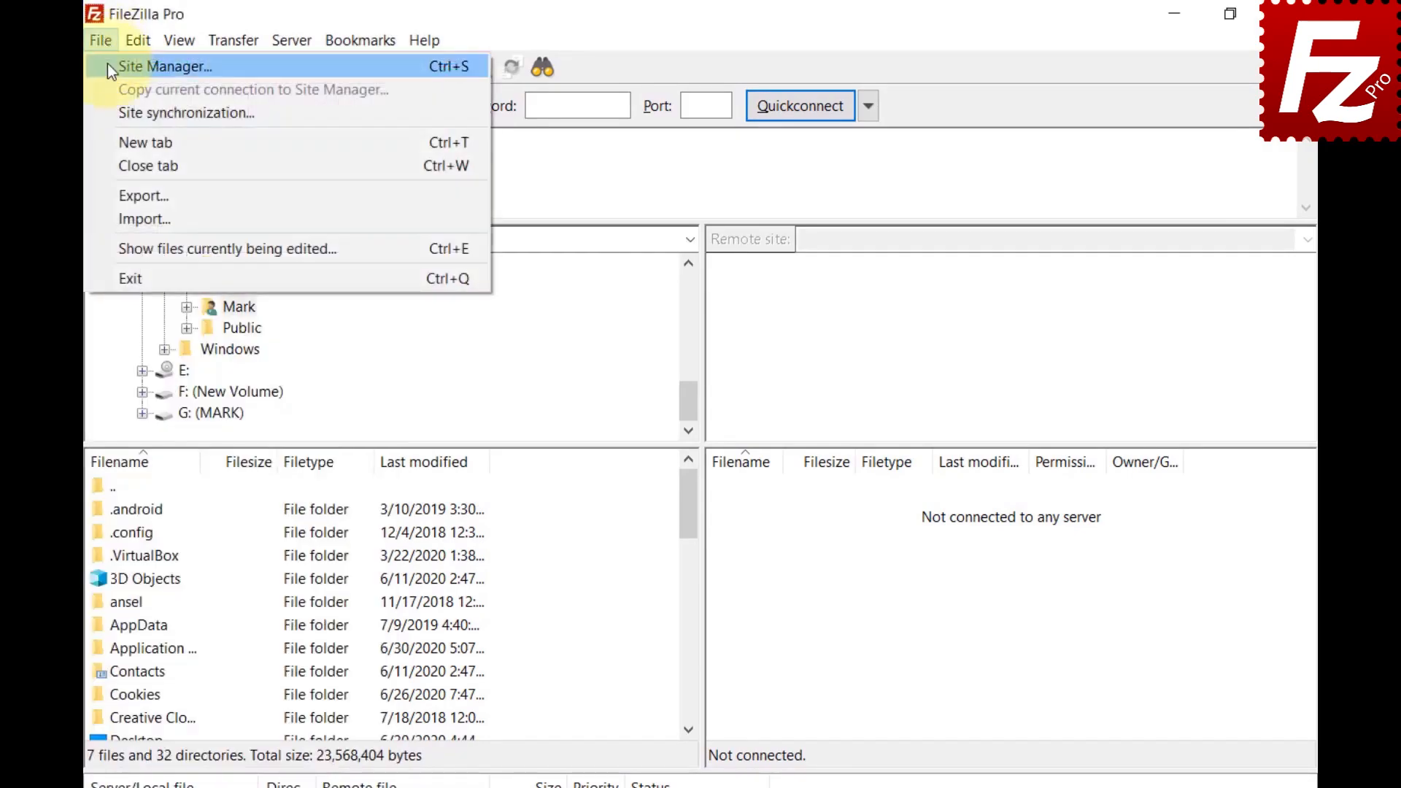
pyautogui.click(107, 64)
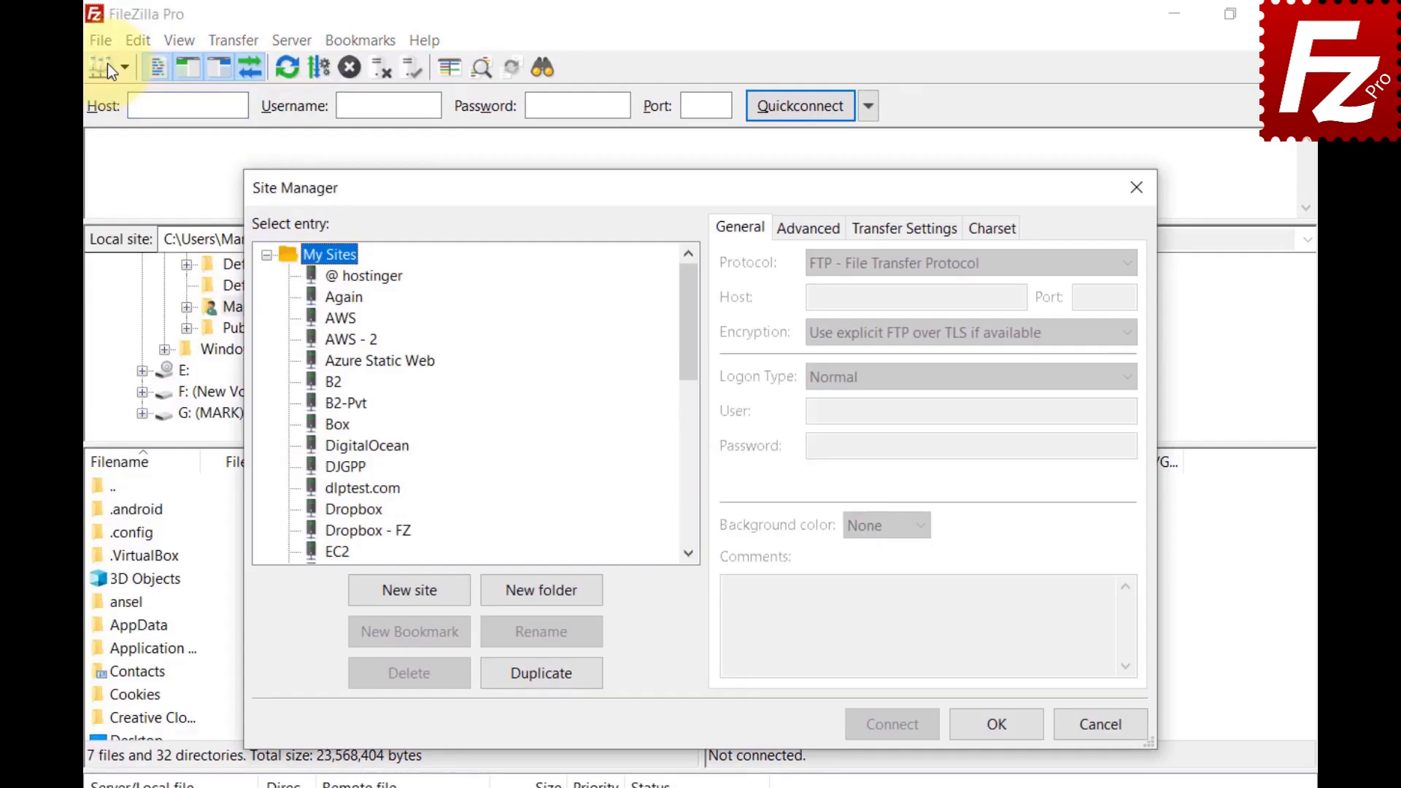
pyautogui.click(546, 598)
pyautogui.write('G')
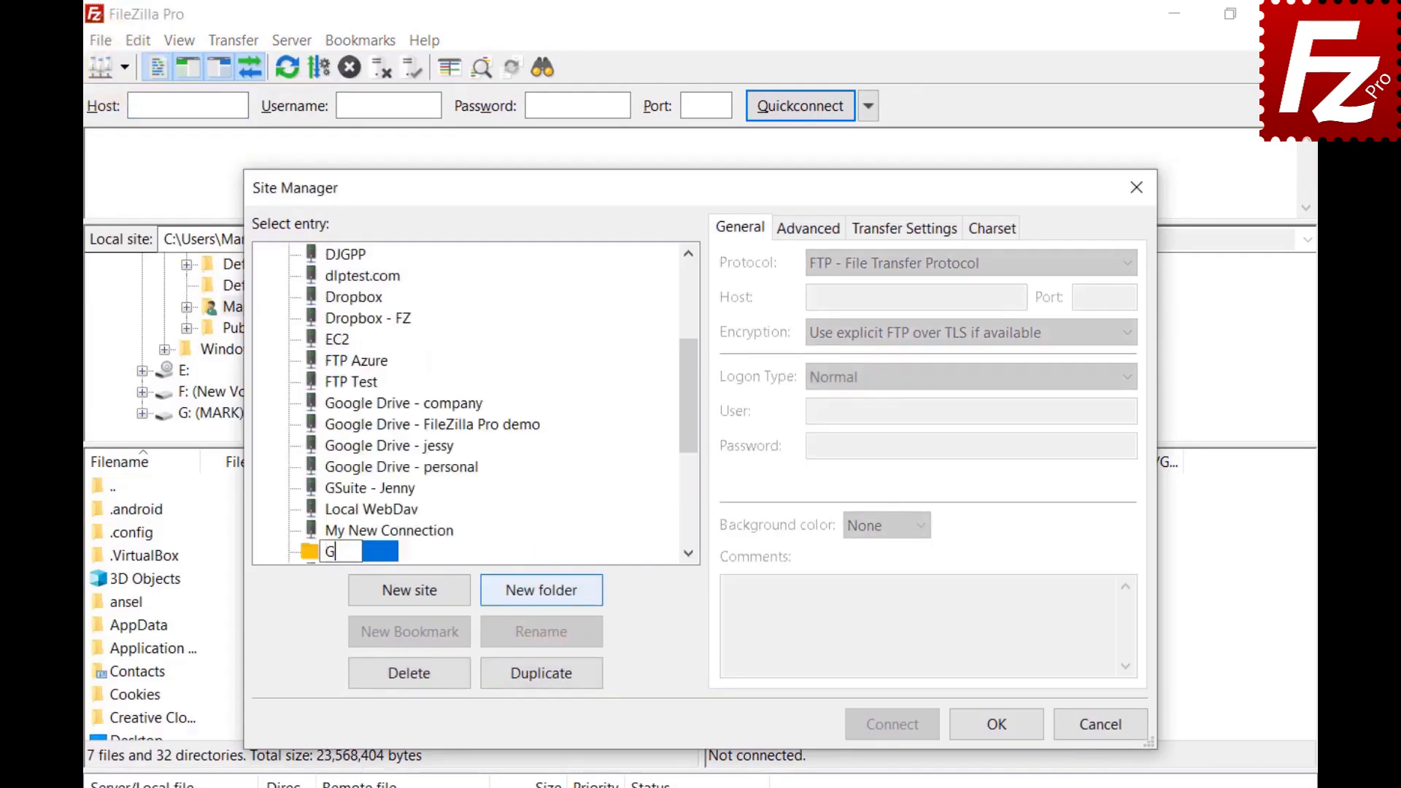
pyautogui.write('oogle Drive')
pyautogui.press('Return')
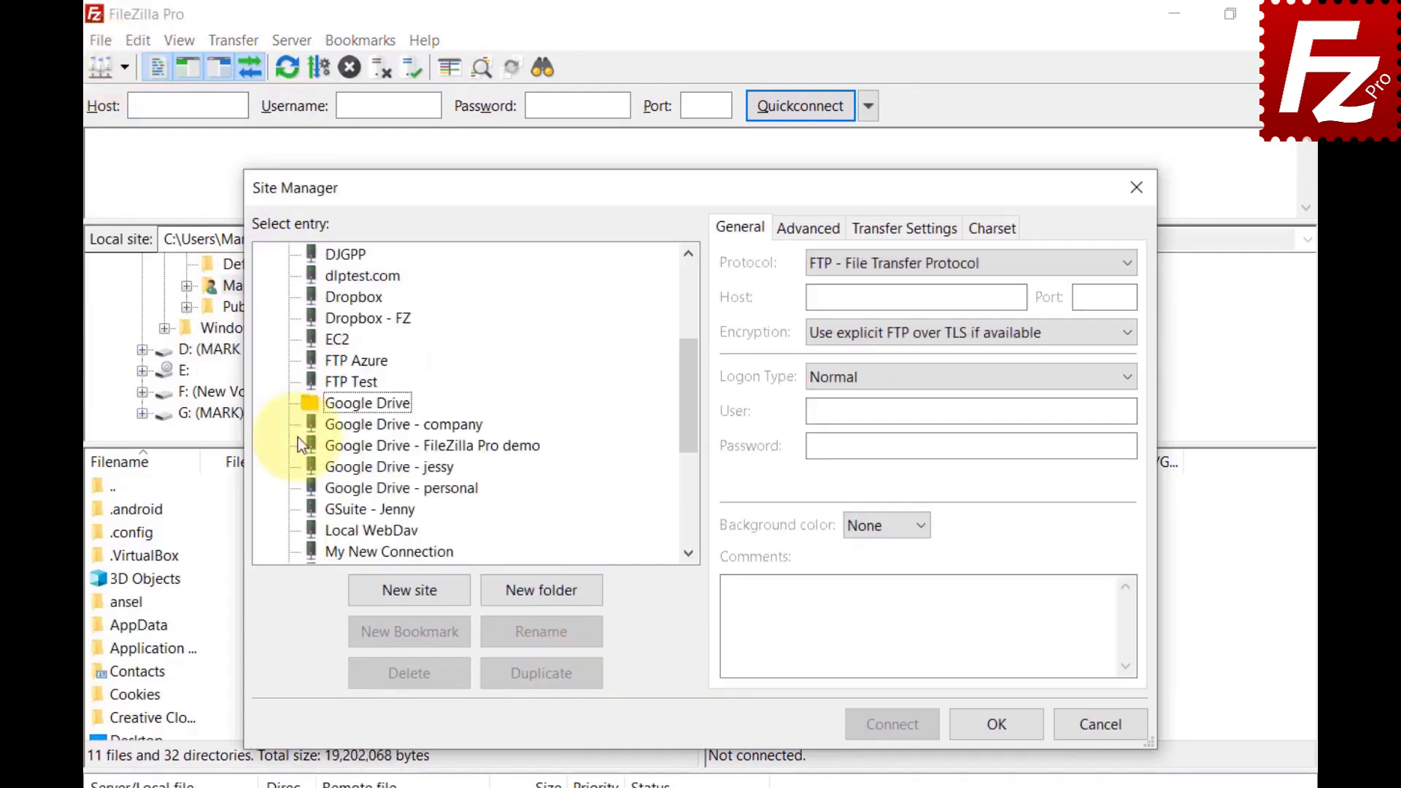
# Step: Move the four Google Drive sites, including company and personal, into the Google Drive folder
pyautogui.click(335, 429)
pyautogui.keyDown('shift'); pyautogui.click(336, 451); pyautogui.keyUp('shift')
pyautogui.keyDown('shift'); pyautogui.click(342, 469); pyautogui.keyUp('shift')
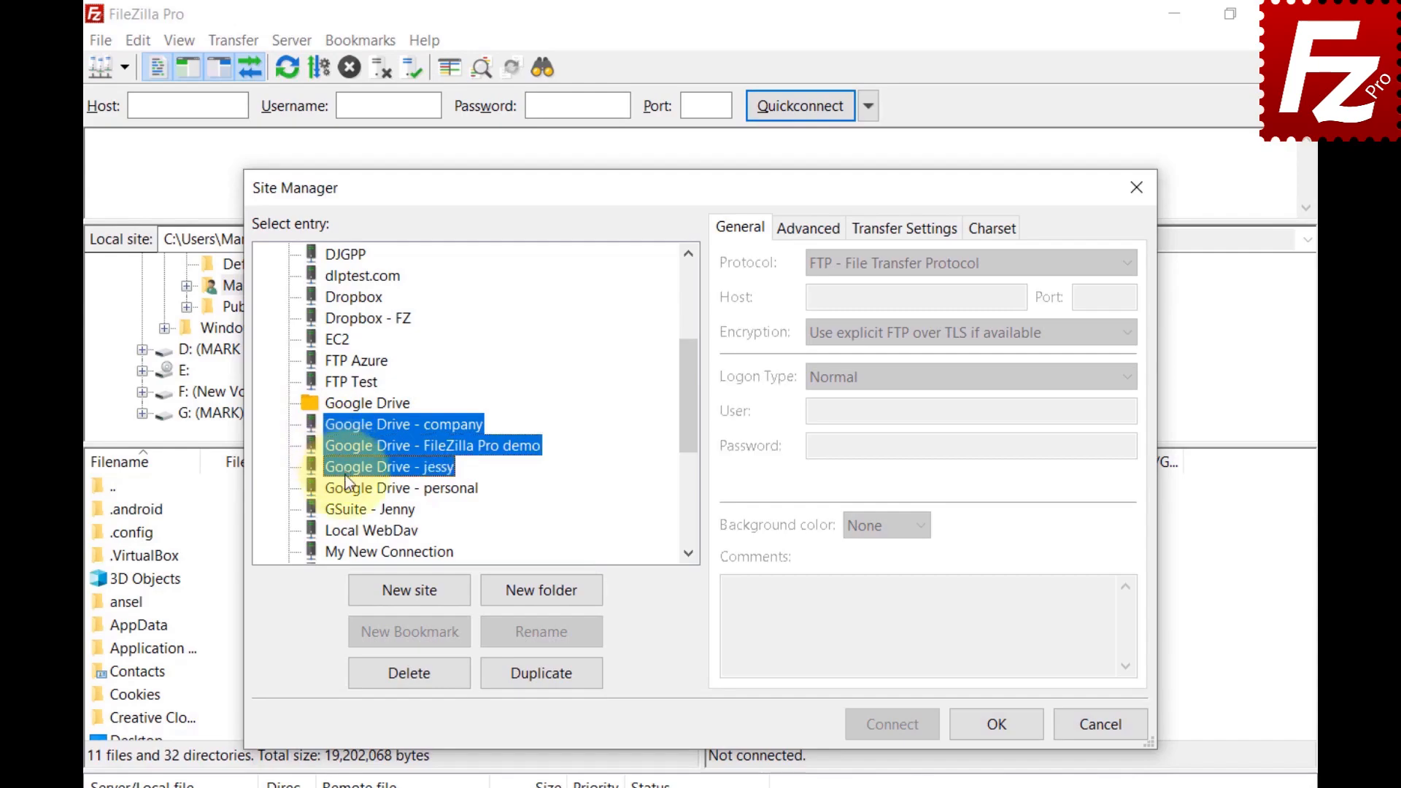
pyautogui.keyDown('shift'); pyautogui.click(345, 486); pyautogui.keyUp('shift')
pyautogui.moveTo(345, 488); pyautogui.dragTo(343, 404)
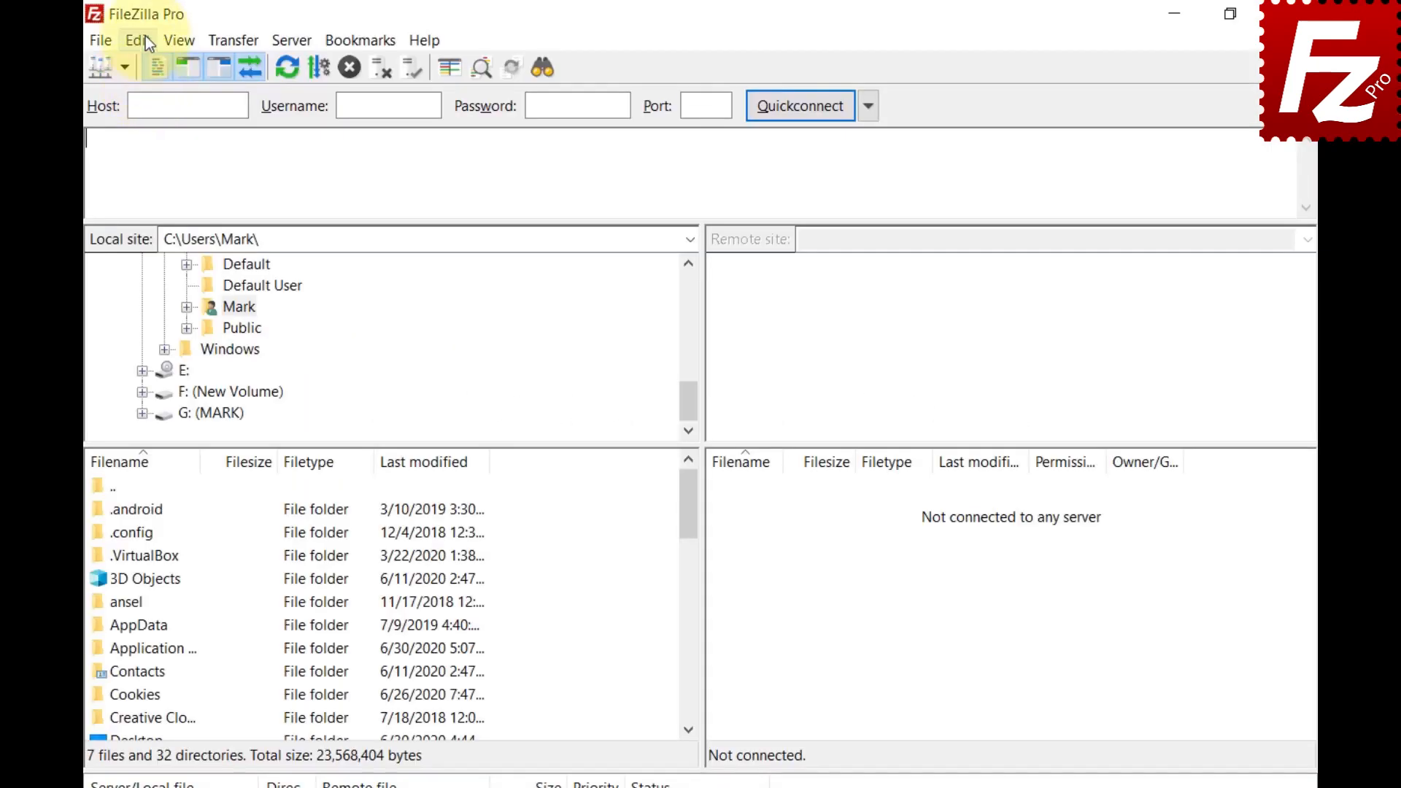
# Step: In Settings > Interface > File lists, set directory sorting to inline with files
pyautogui.click(146, 40)
pyautogui.click(165, 119)
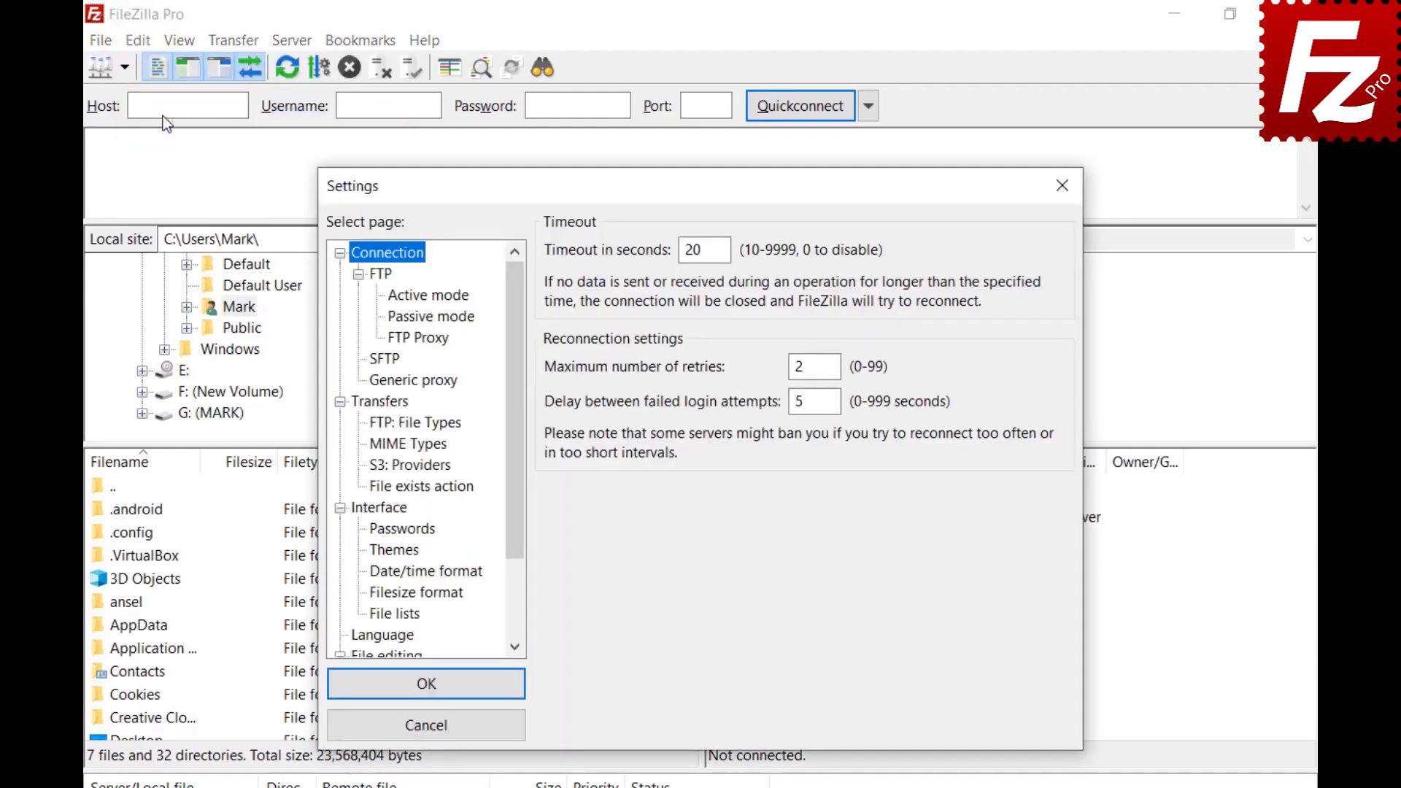
pyautogui.click(365, 509)
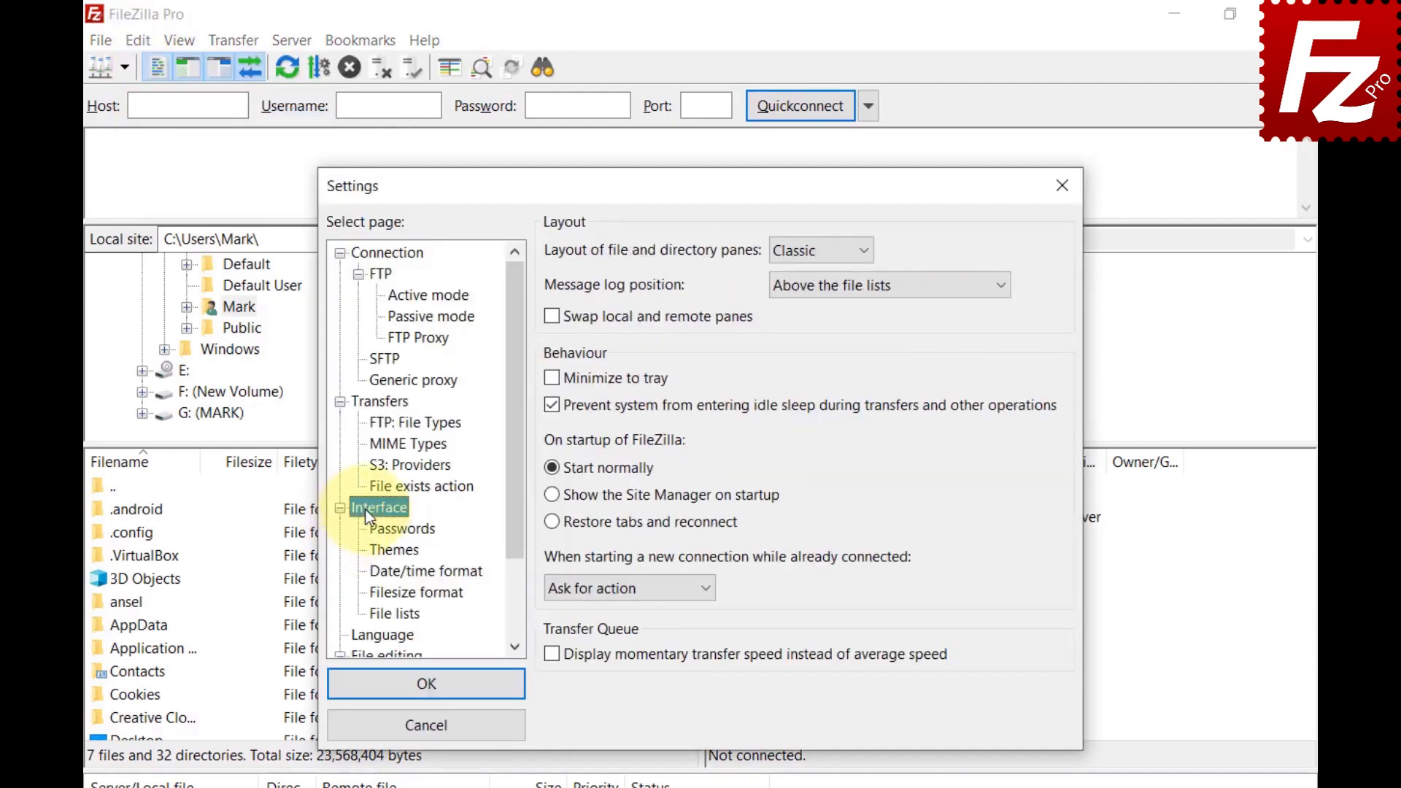
pyautogui.click(376, 613)
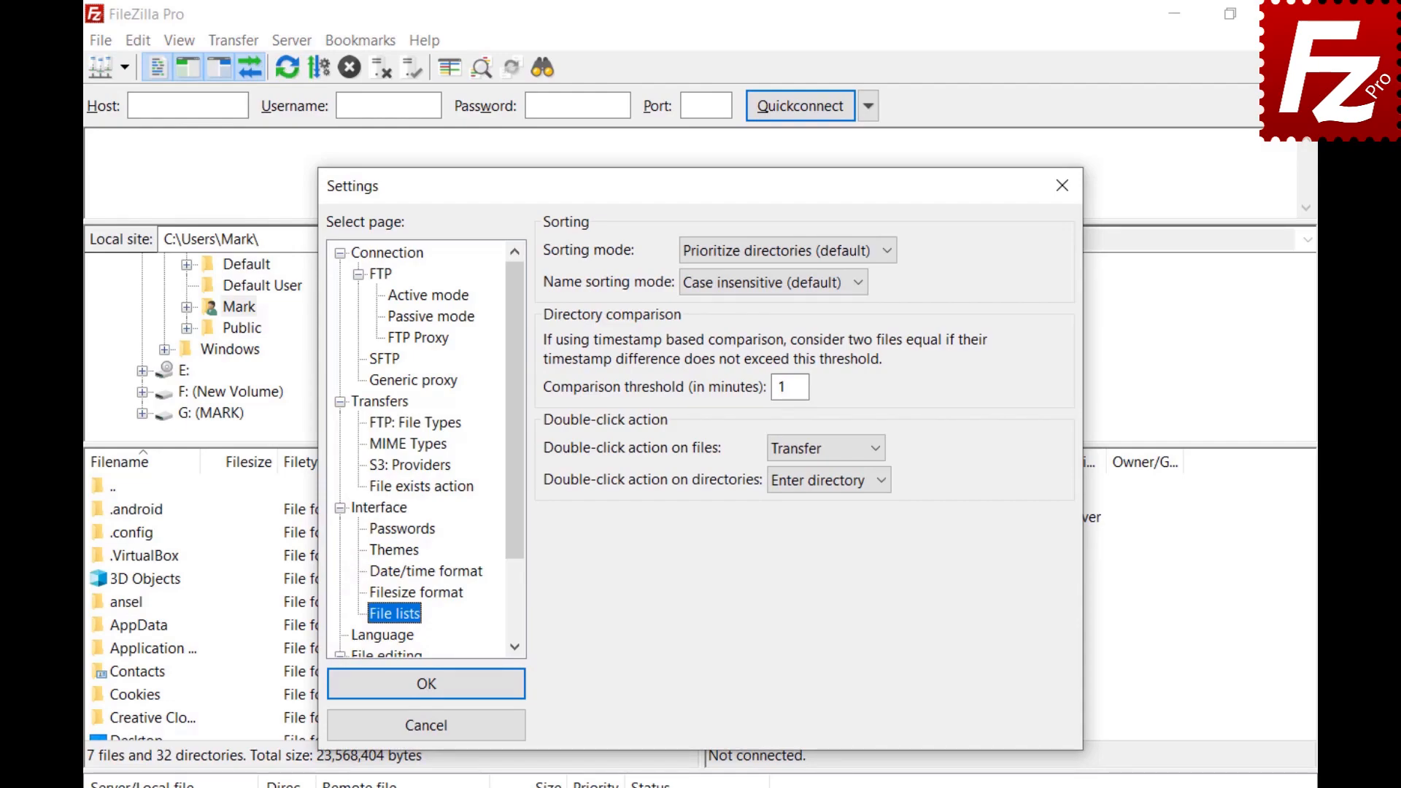
pyautogui.click(886, 249)
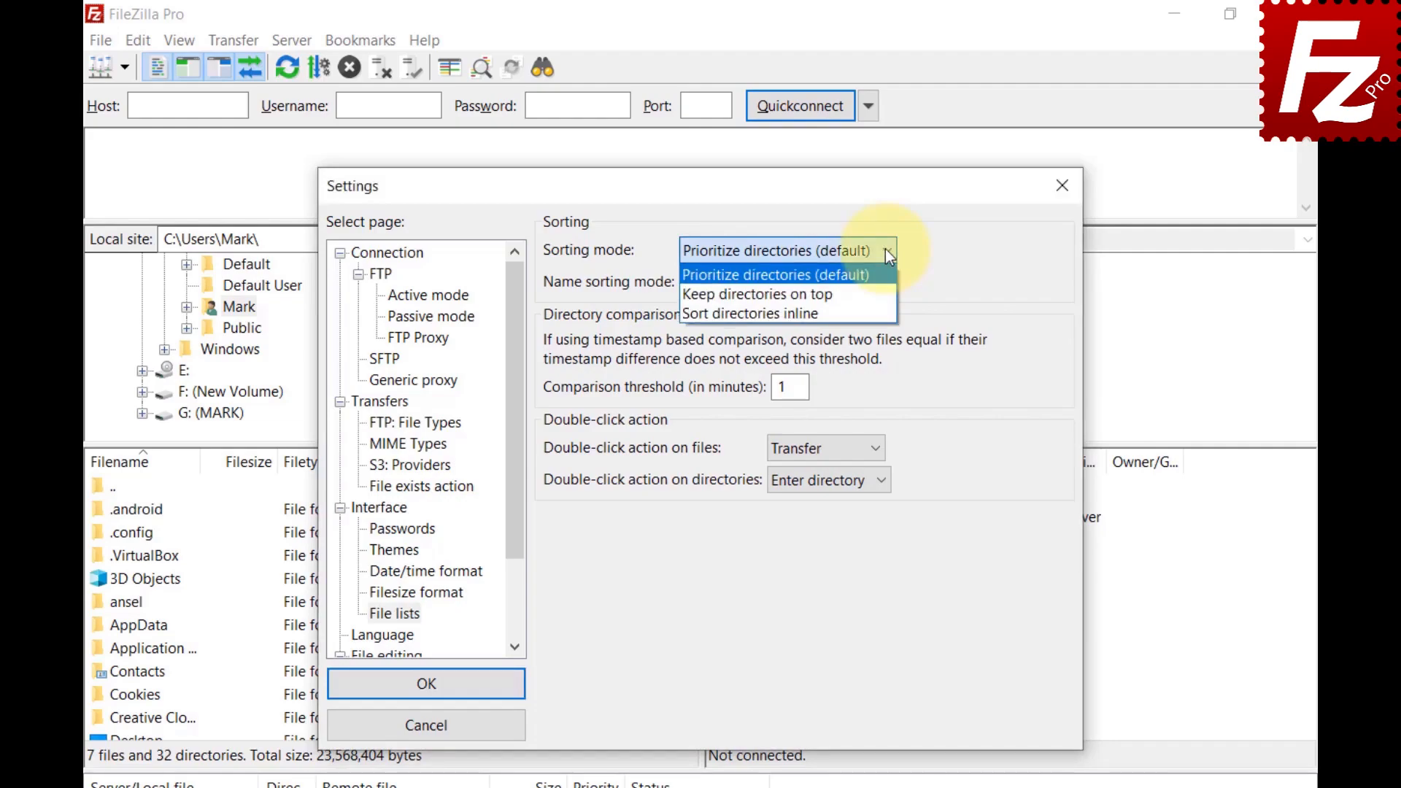
pyautogui.click(886, 291)
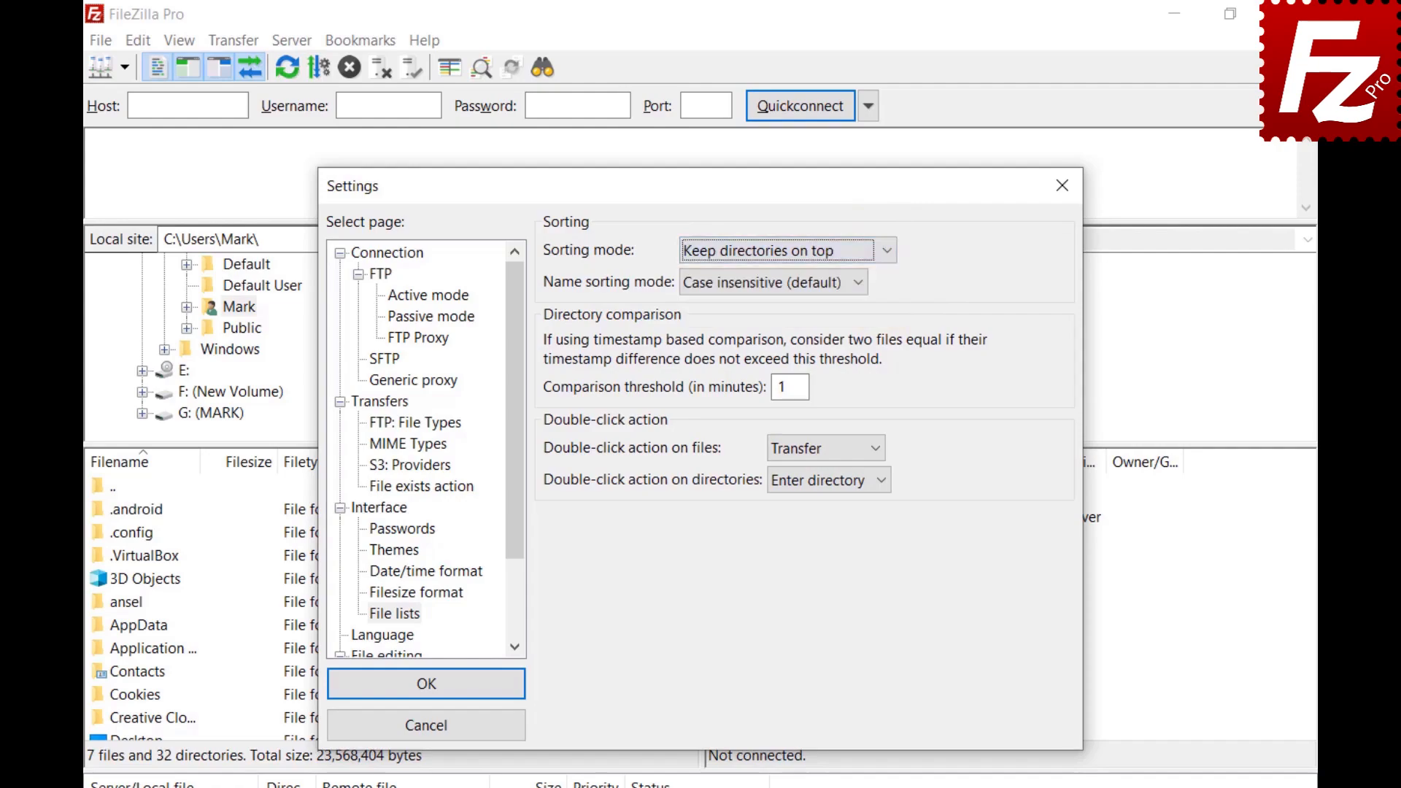
pyautogui.click(887, 252)
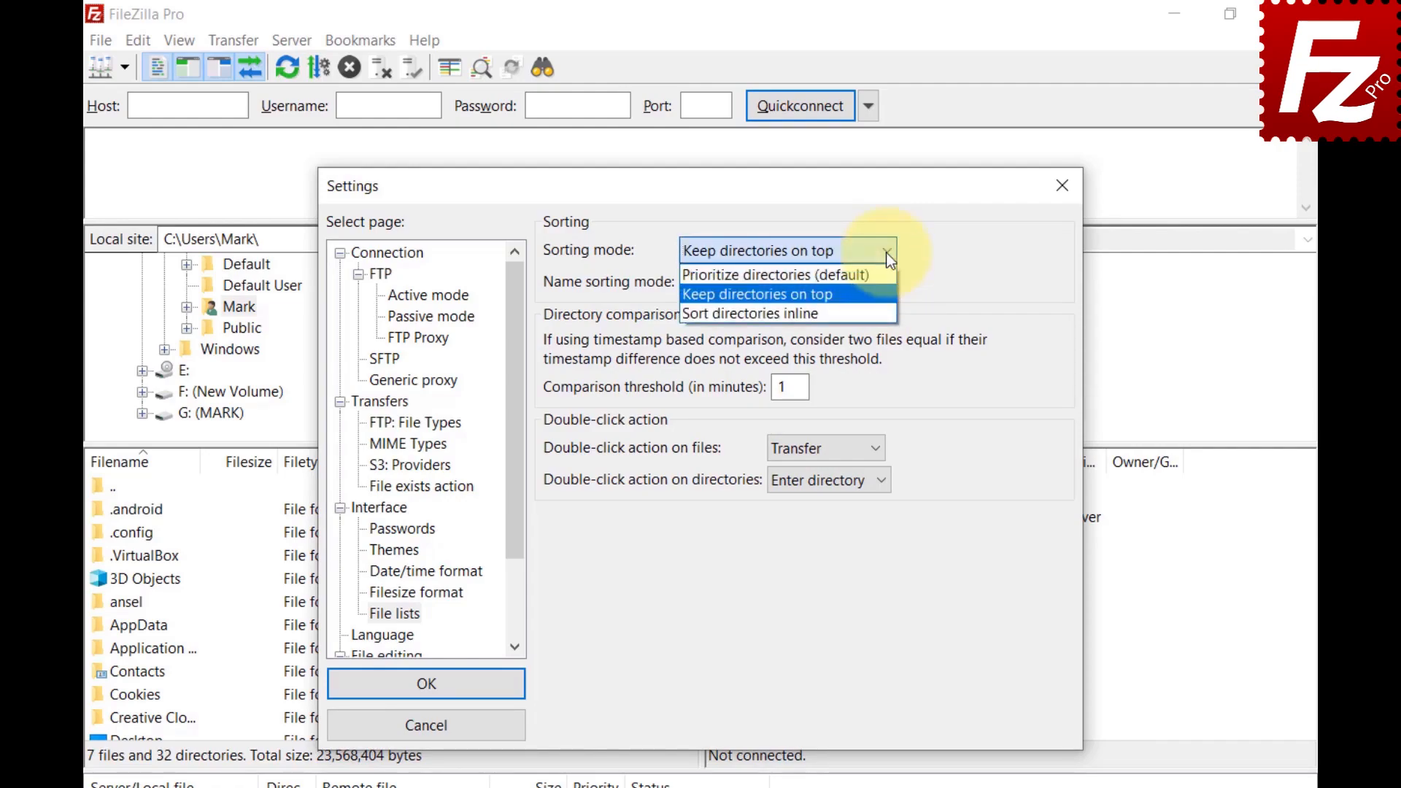
pyautogui.click(886, 313)
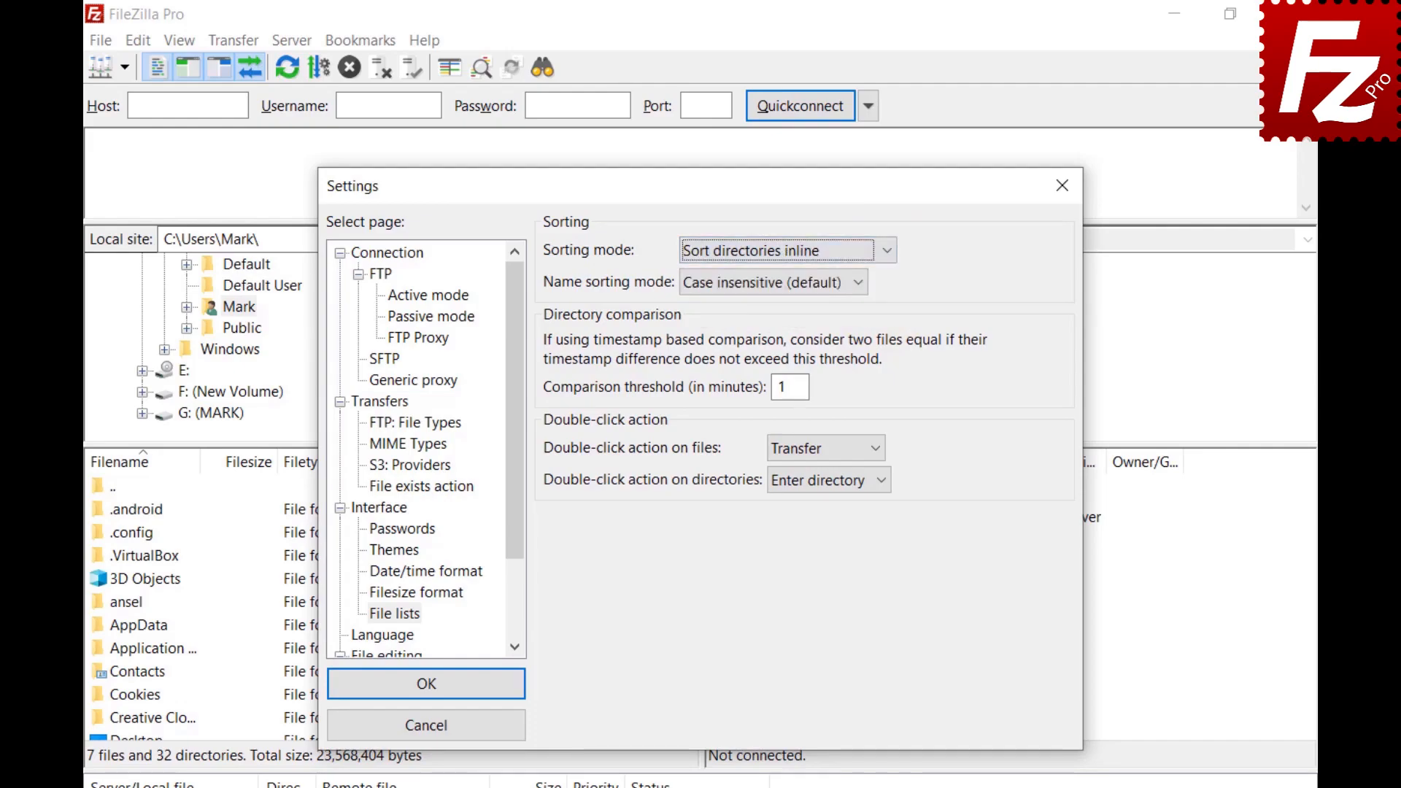
# Step: Change the Name sorting mode to Case sensitive, then to Natural sort
pyautogui.click(860, 283)
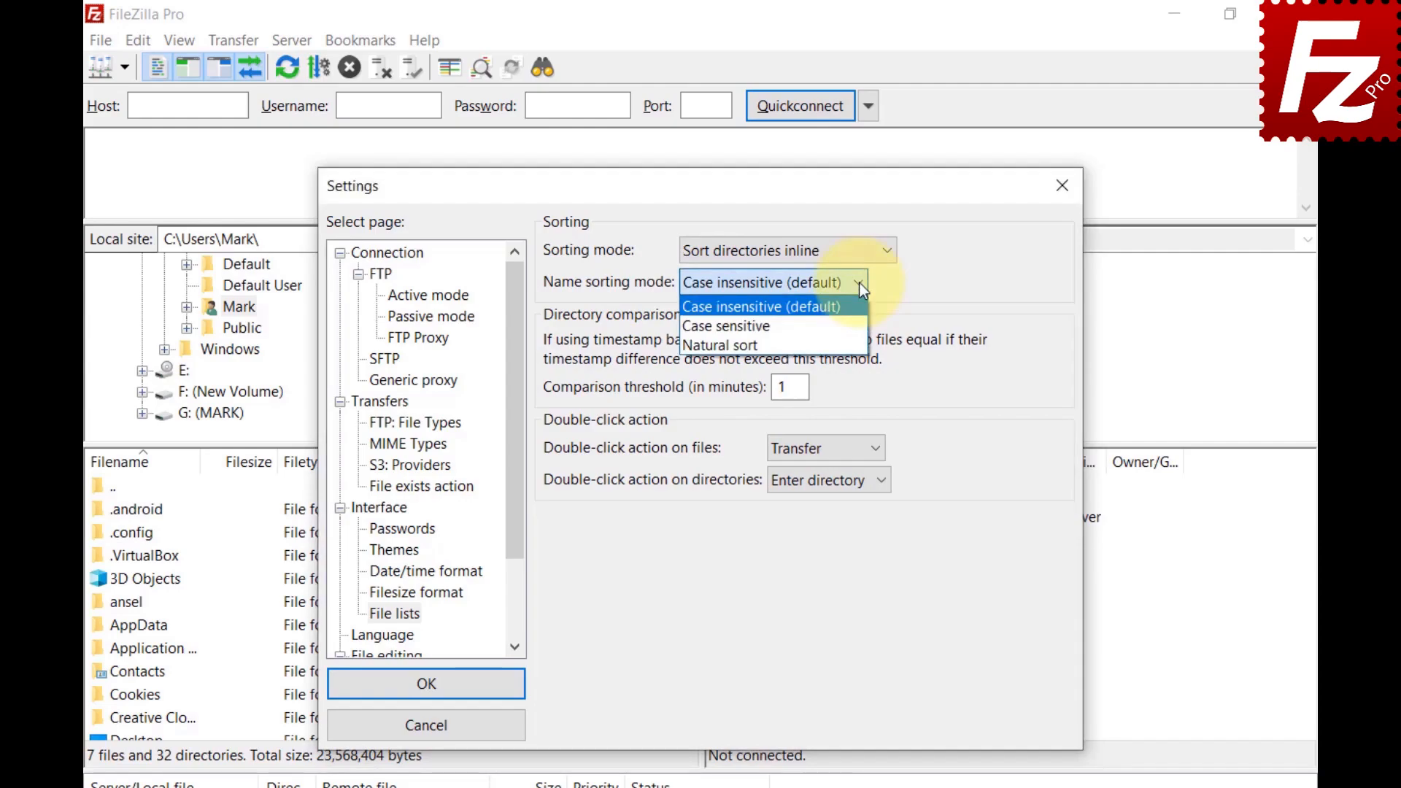
pyautogui.click(832, 325)
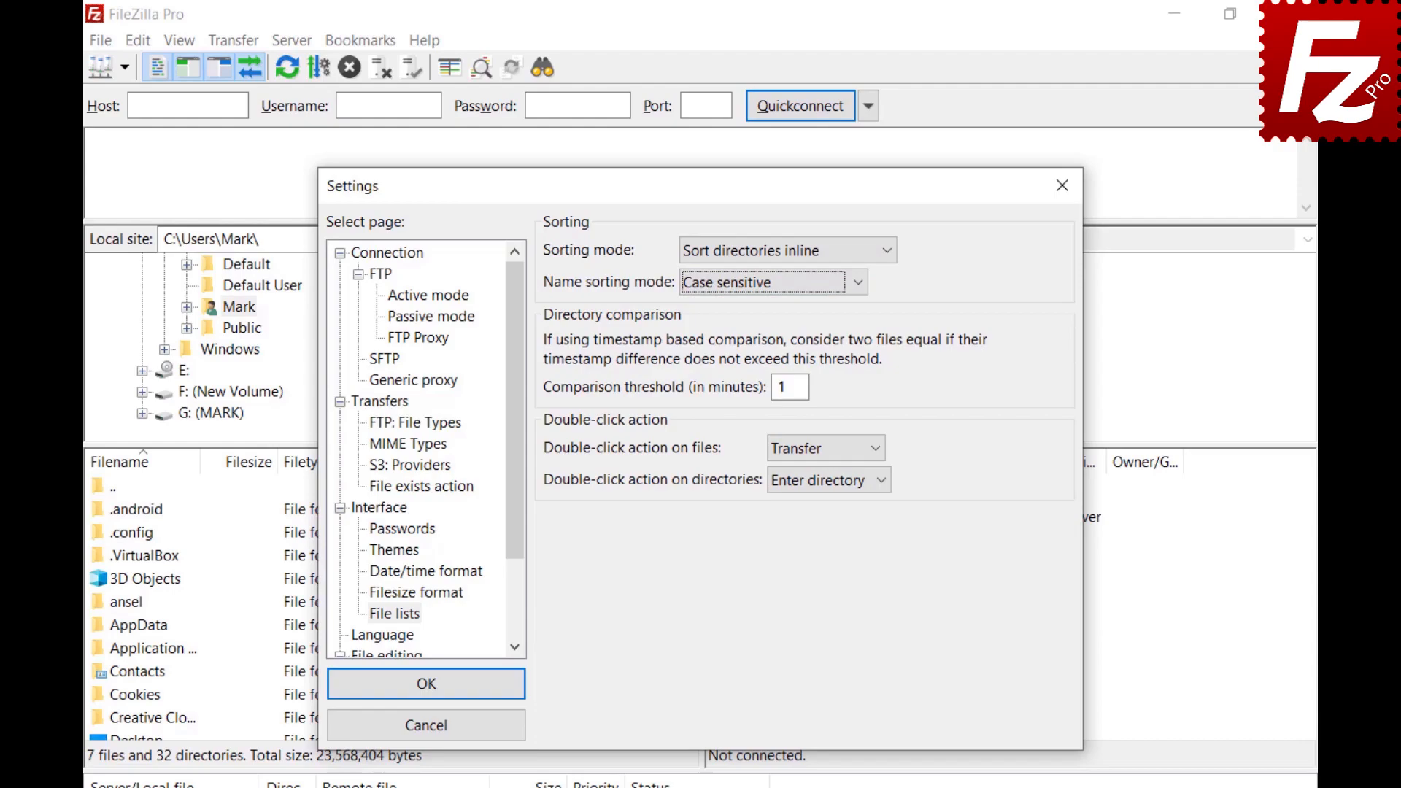
pyautogui.click(858, 282)
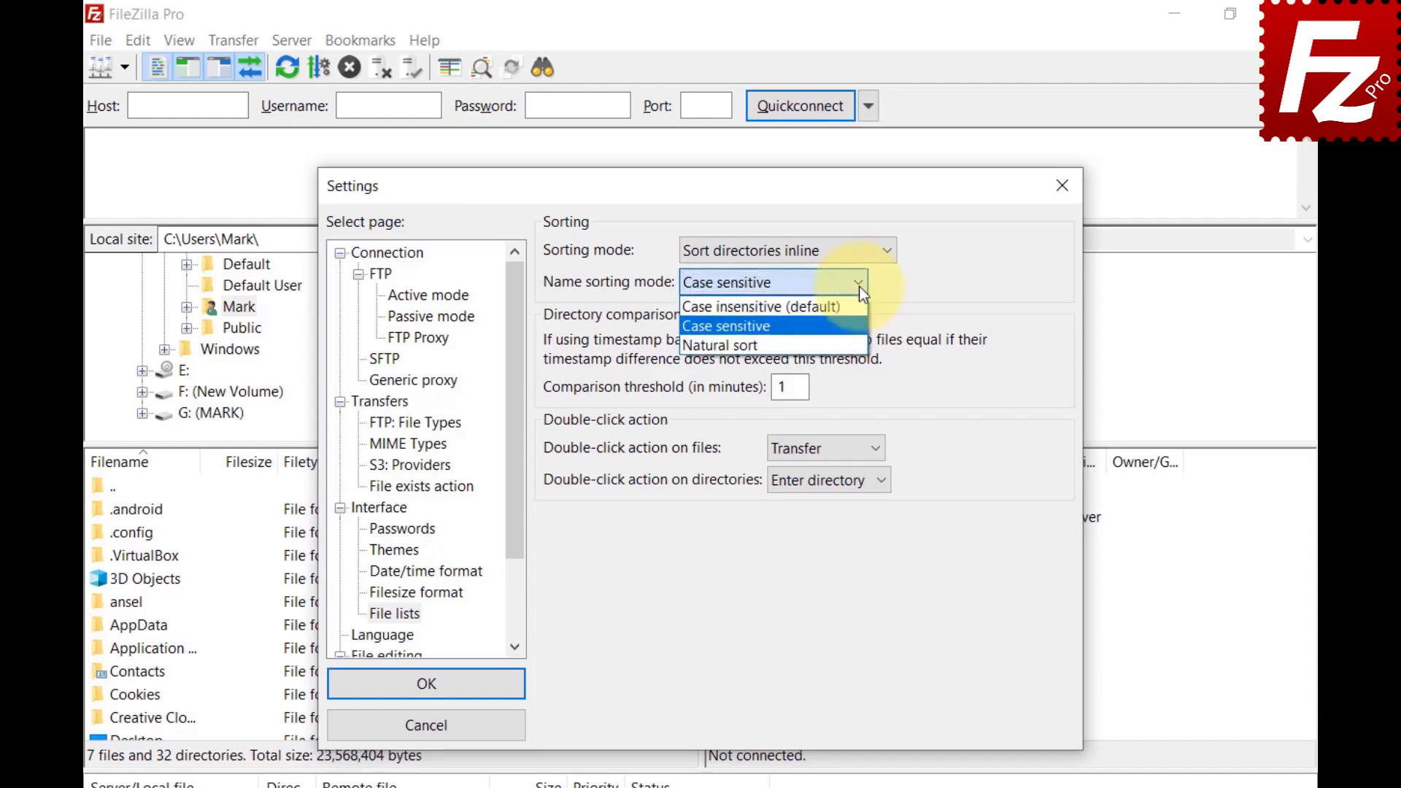
pyautogui.click(860, 345)
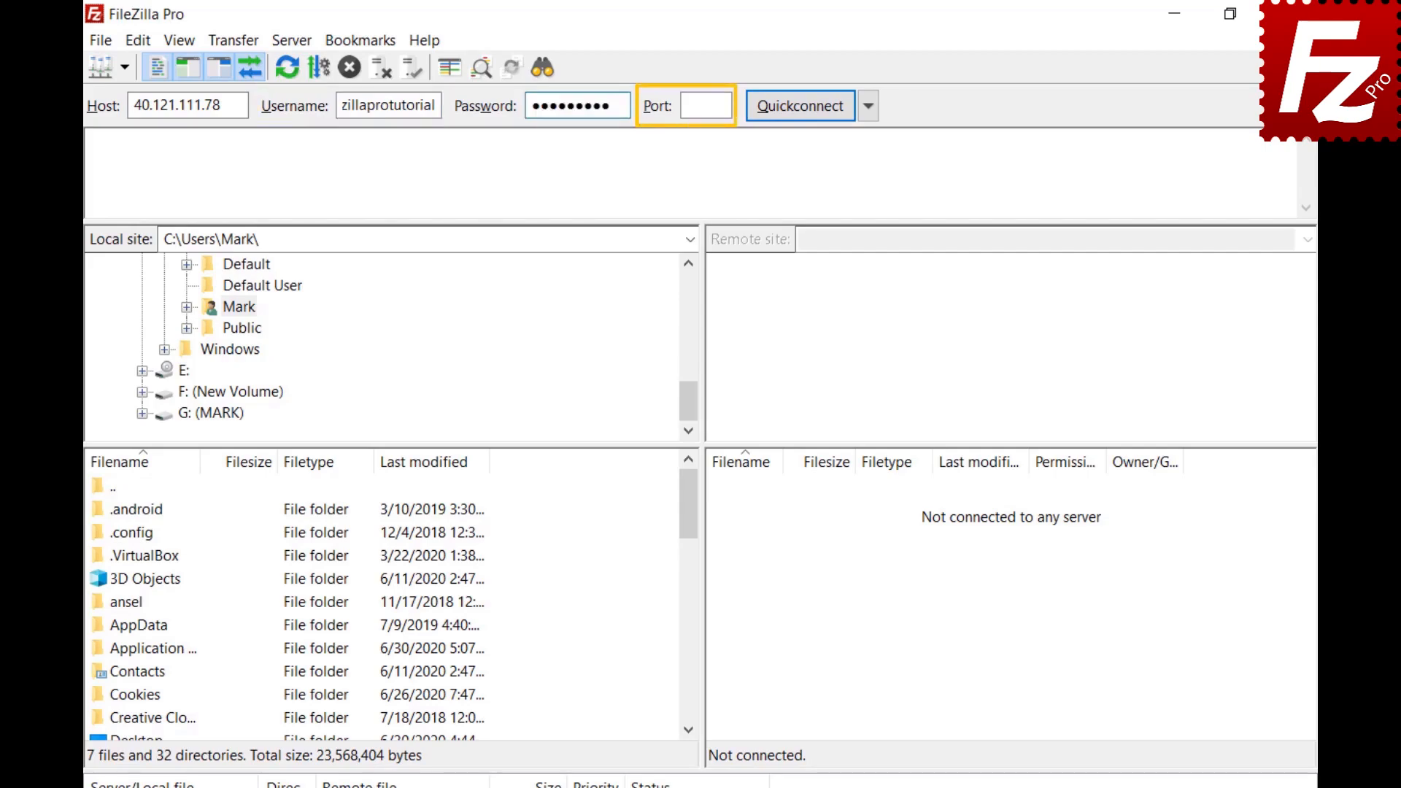
# Step: Quickconnect to 40.121.111.78 with the entered username and password
pyautogui.click(803, 110)
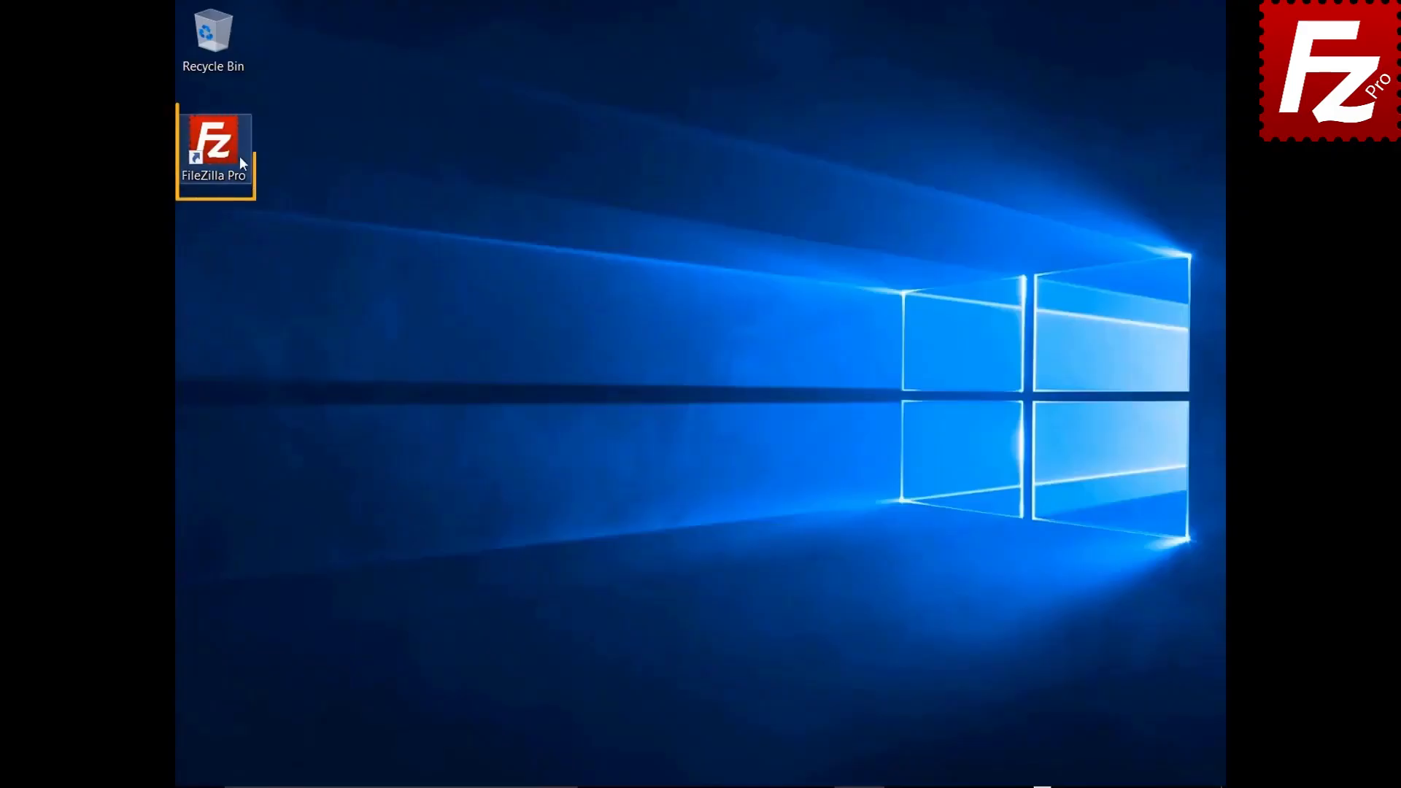
# Step: Launch FileZilla Pro, bring up the Site Manager, then go to the Passwords settings page
pyautogui.doubleClick(222, 151)
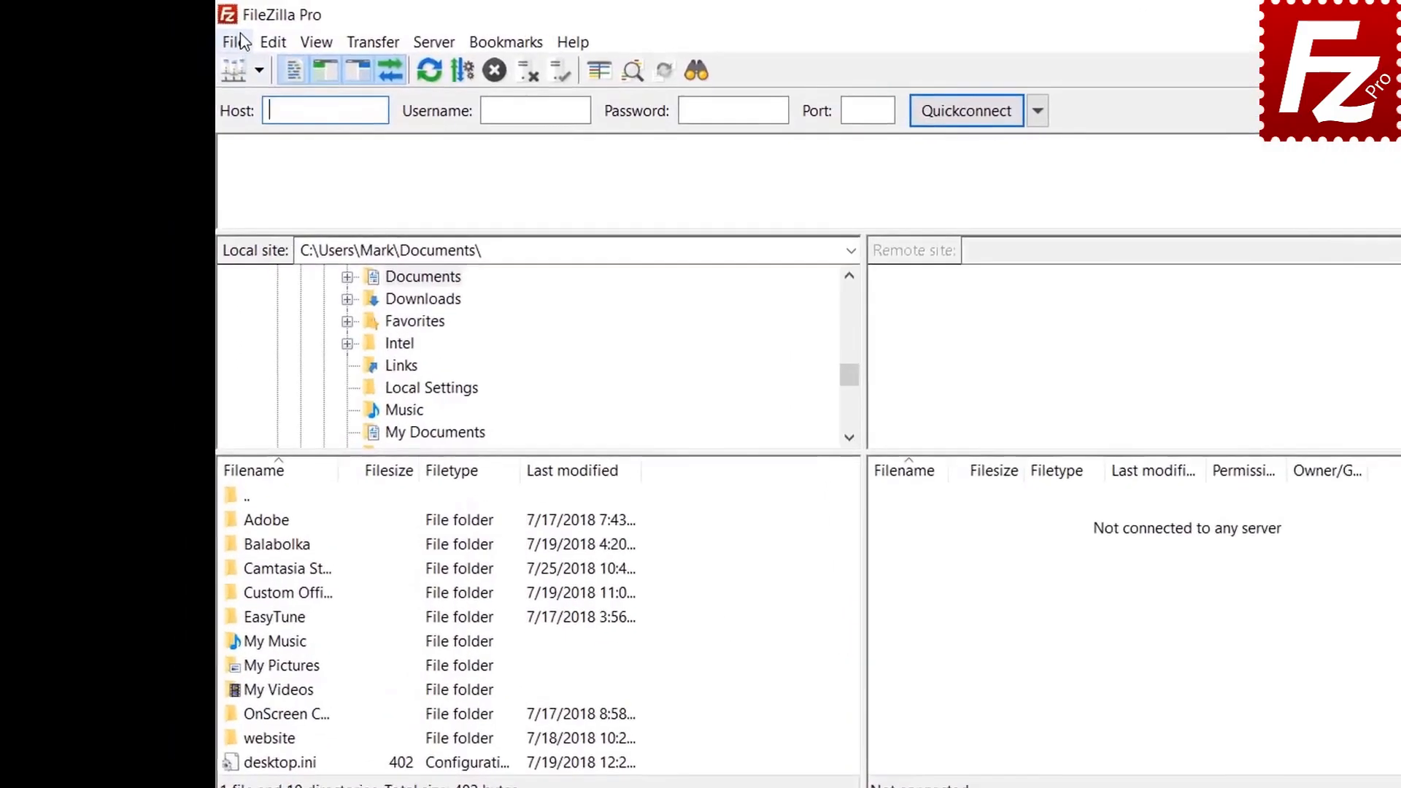
pyautogui.click(234, 42)
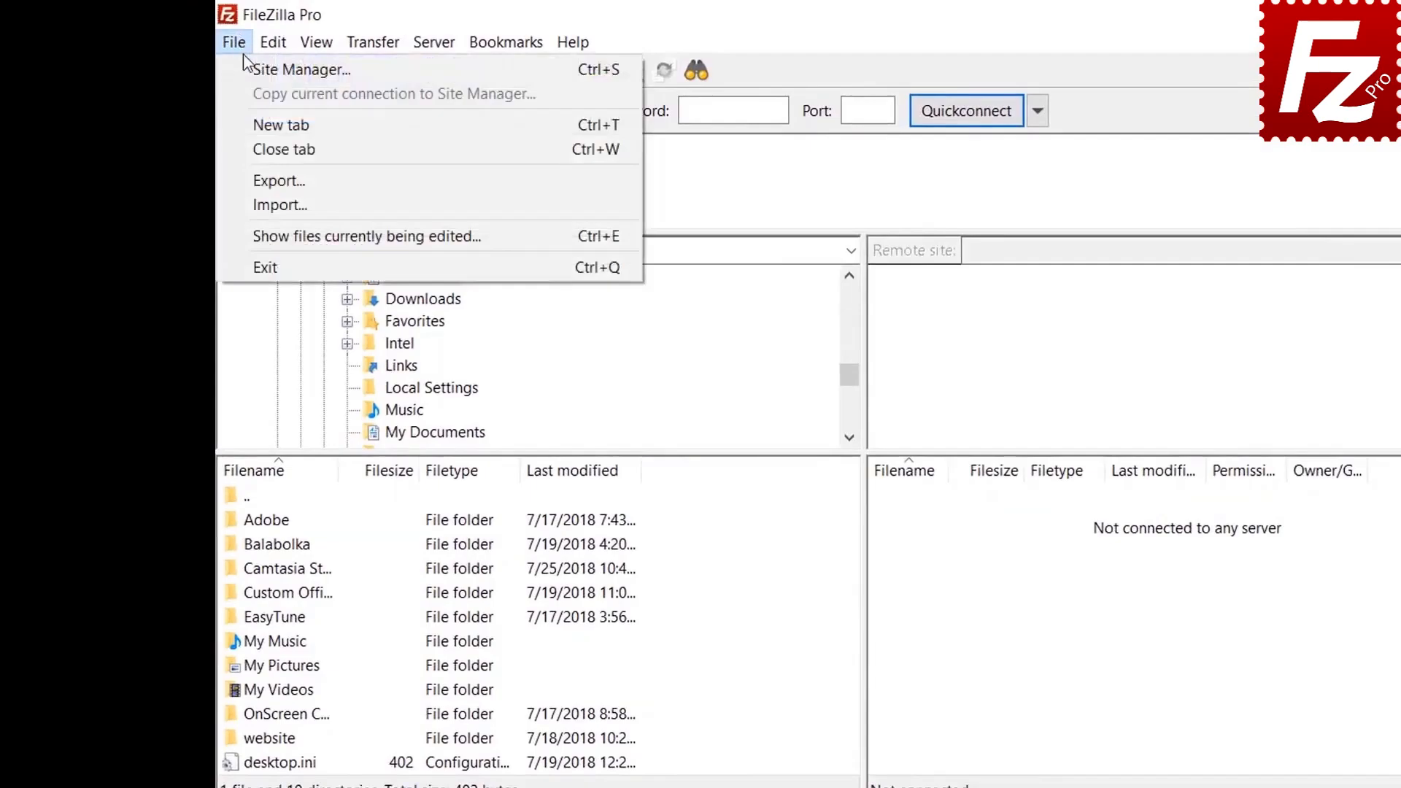
pyautogui.click(247, 68)
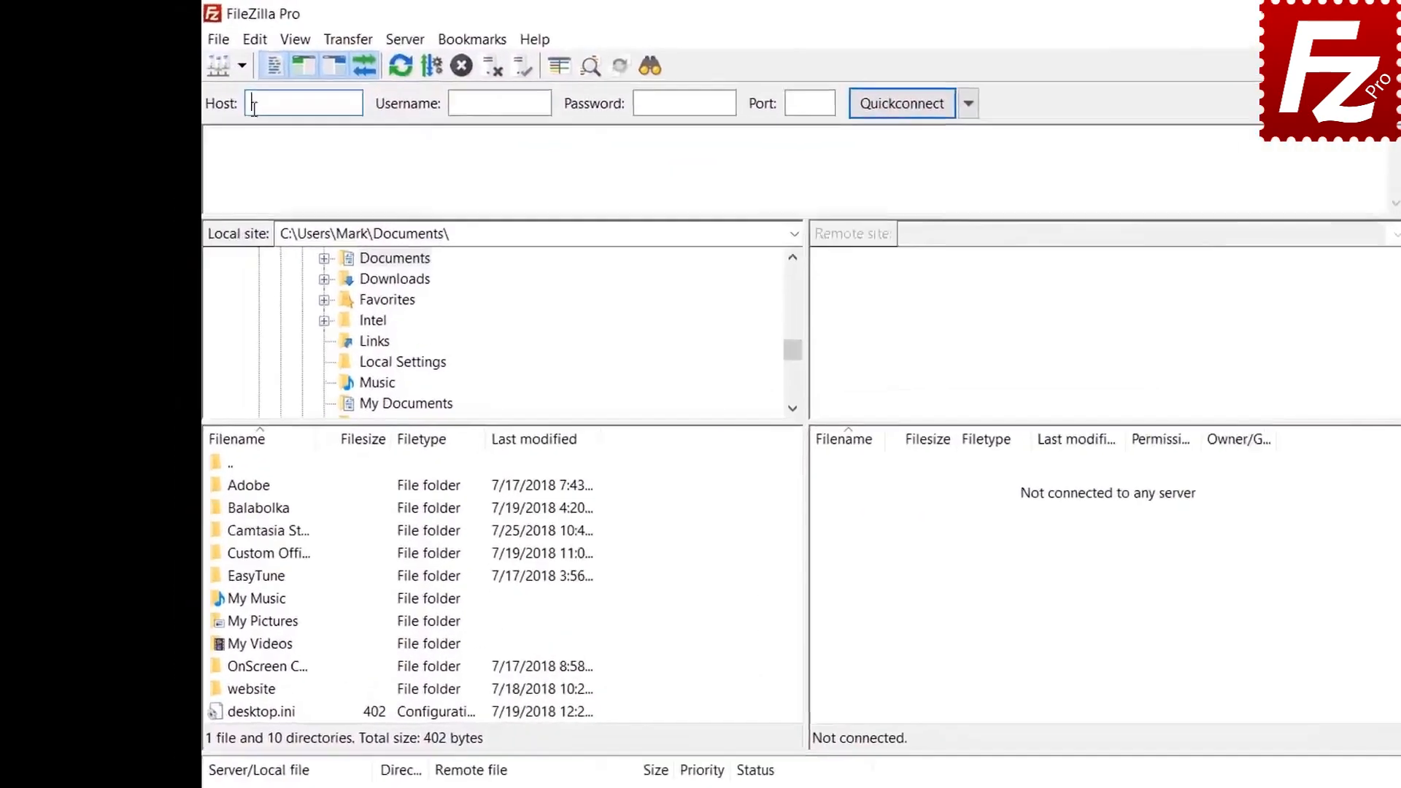
pyautogui.click(255, 38)
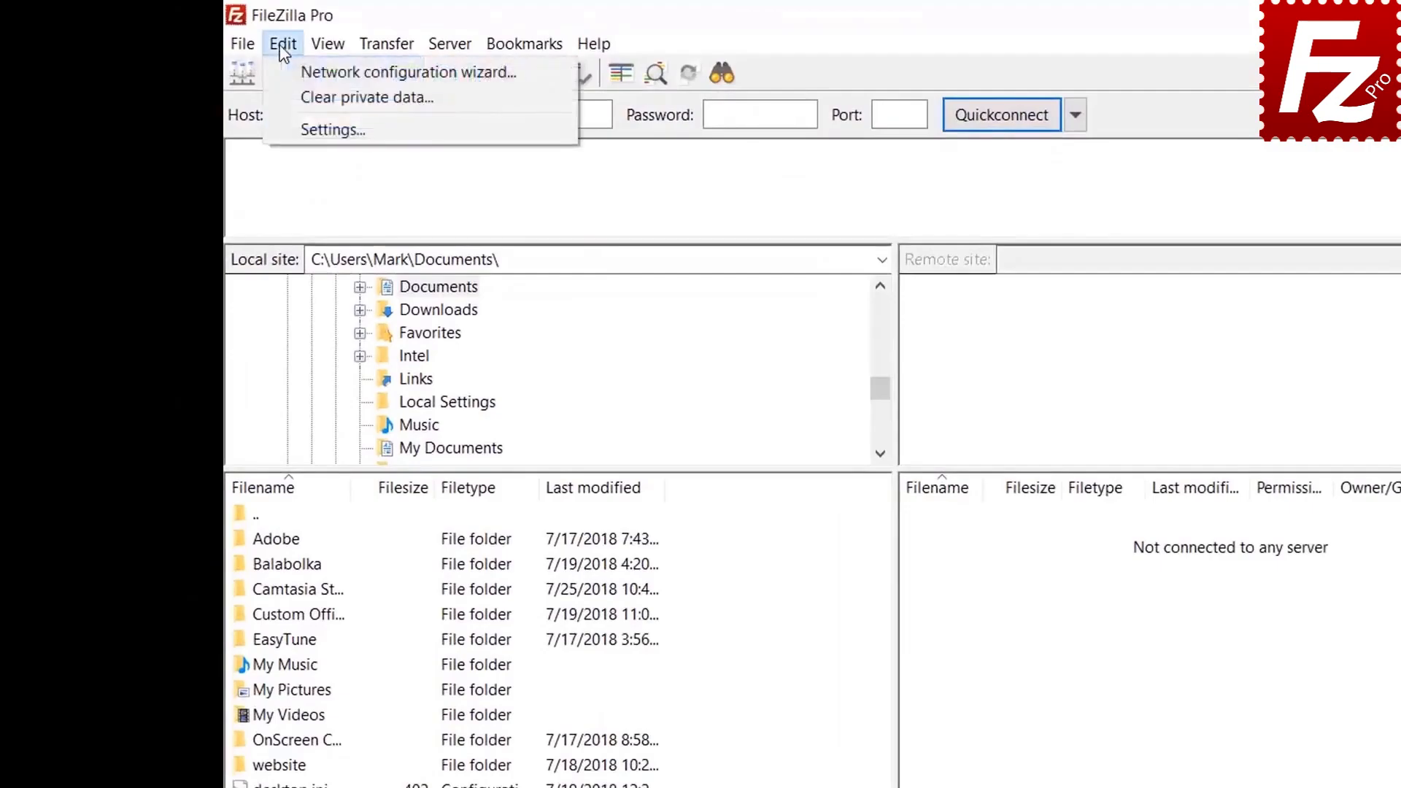
pyautogui.click(295, 127)
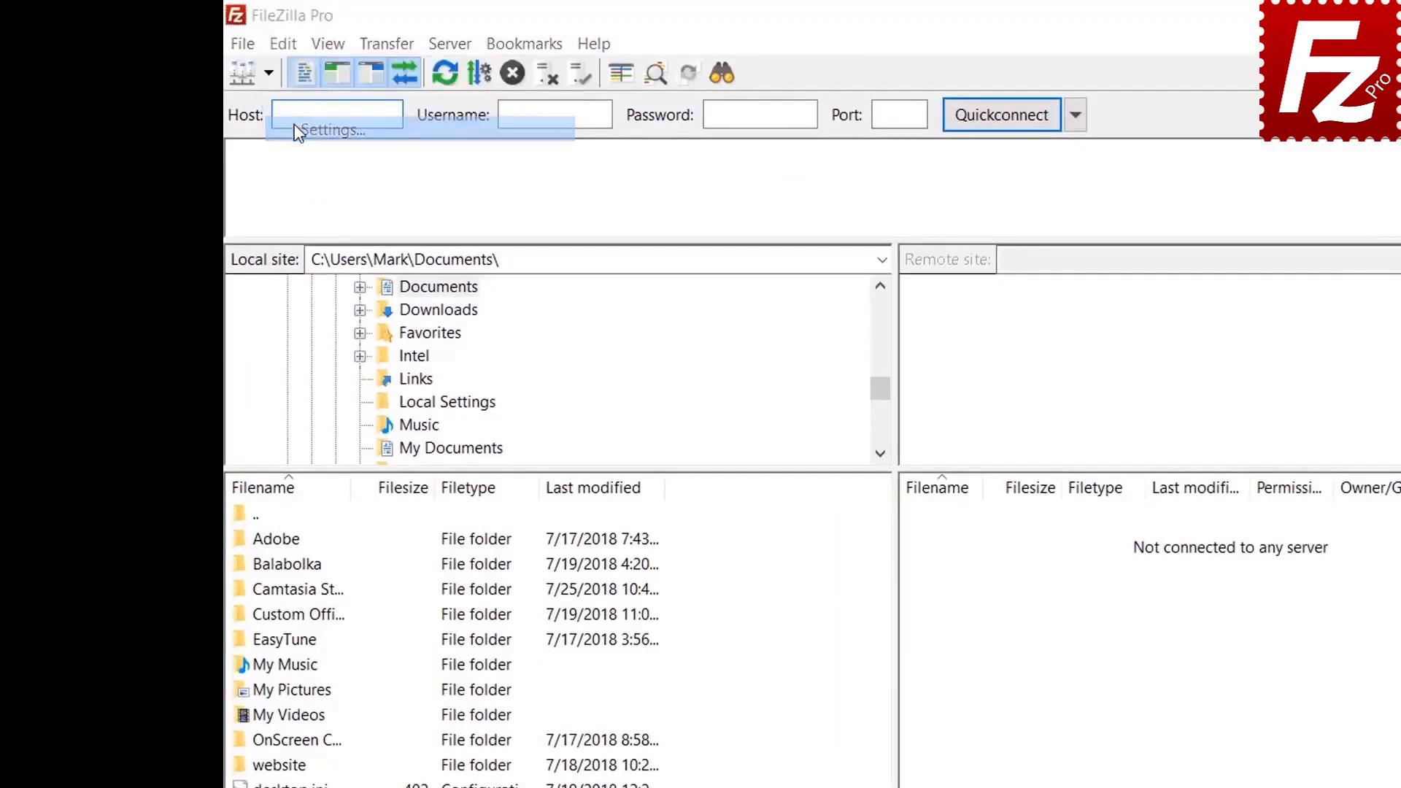
pyautogui.click(540, 589)
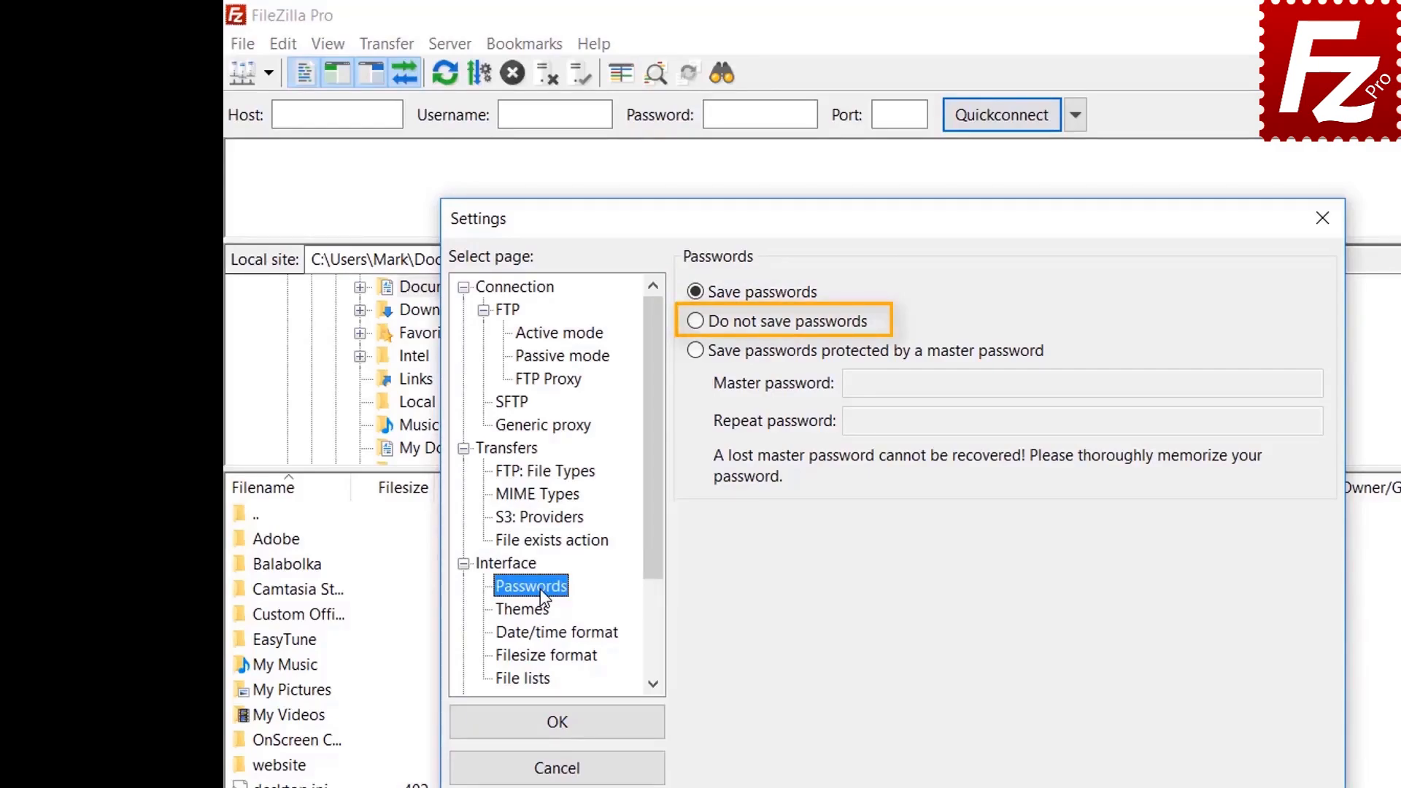
# Step: Choose master-password protection and enter the new master password in both fields
pyautogui.click(702, 353)
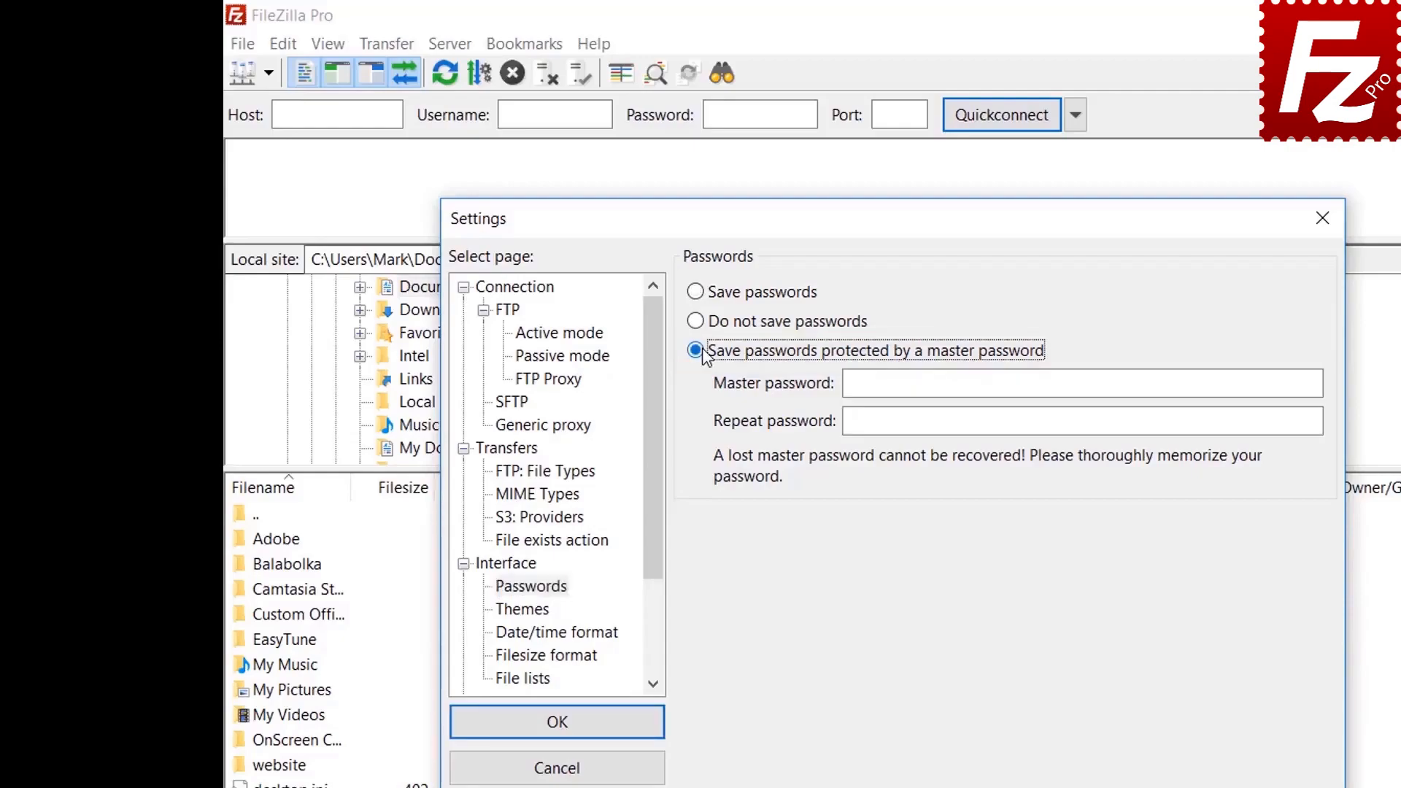
pyautogui.click(1143, 383)
pyautogui.write('******')
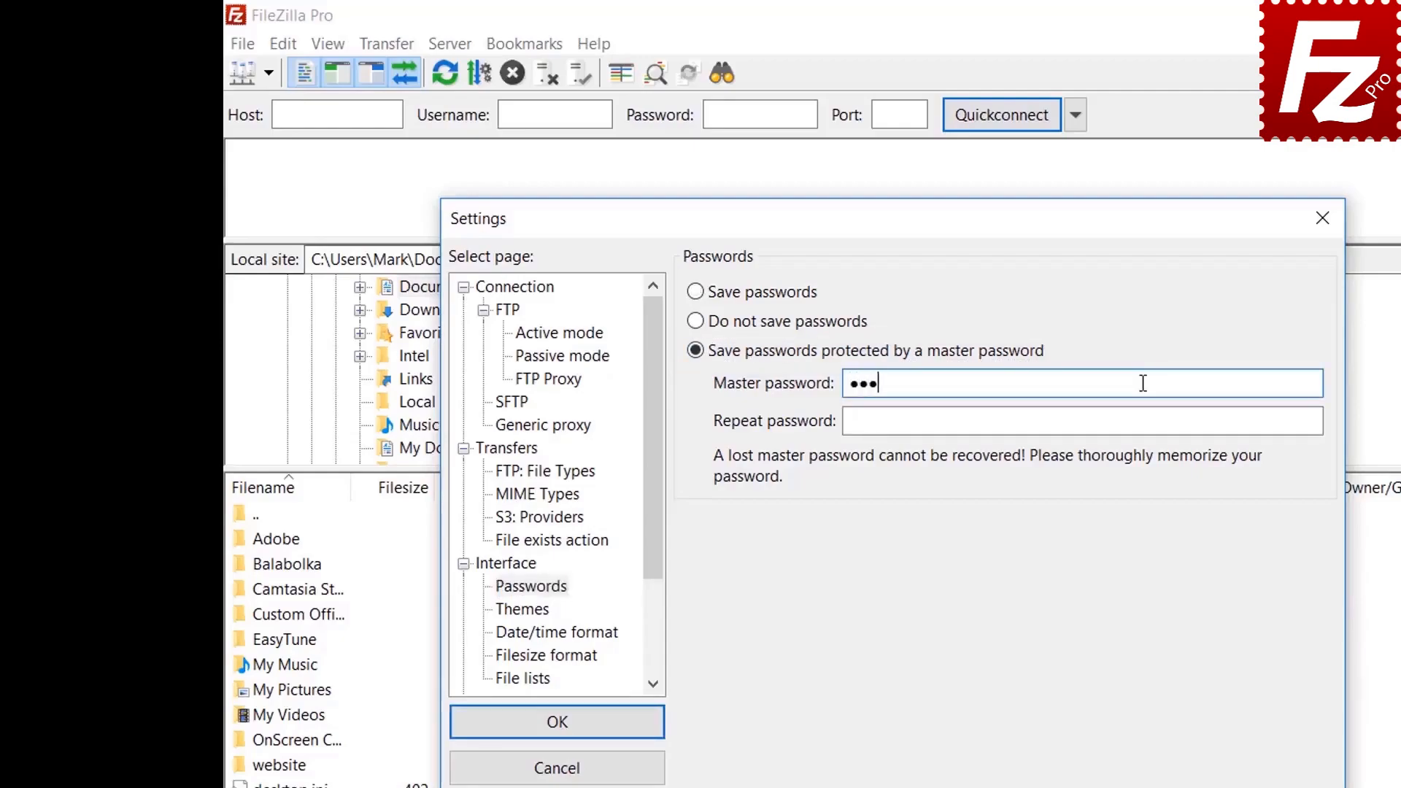
pyautogui.write('****')
pyautogui.click(1111, 422)
pyautogui.write('*****')
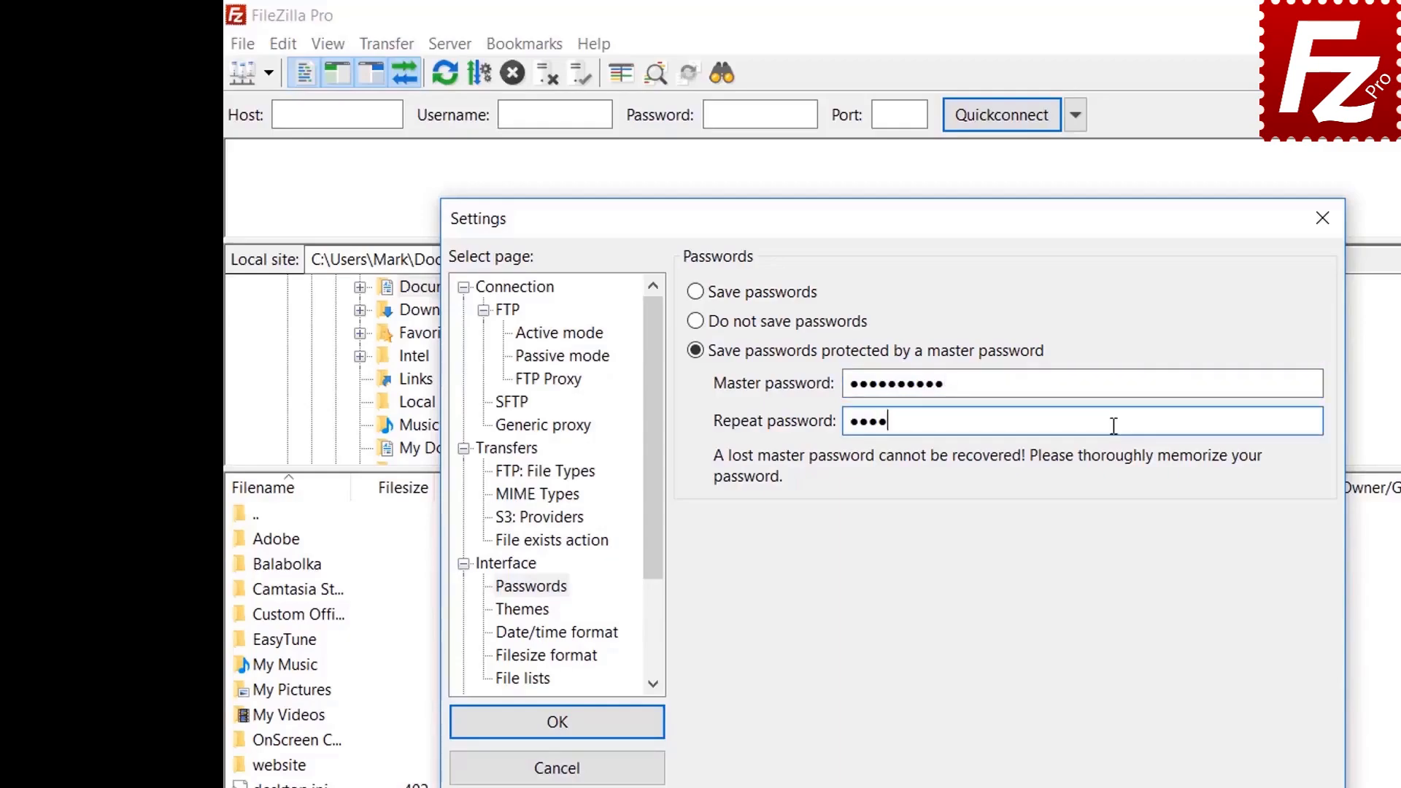
pyautogui.write('*****')
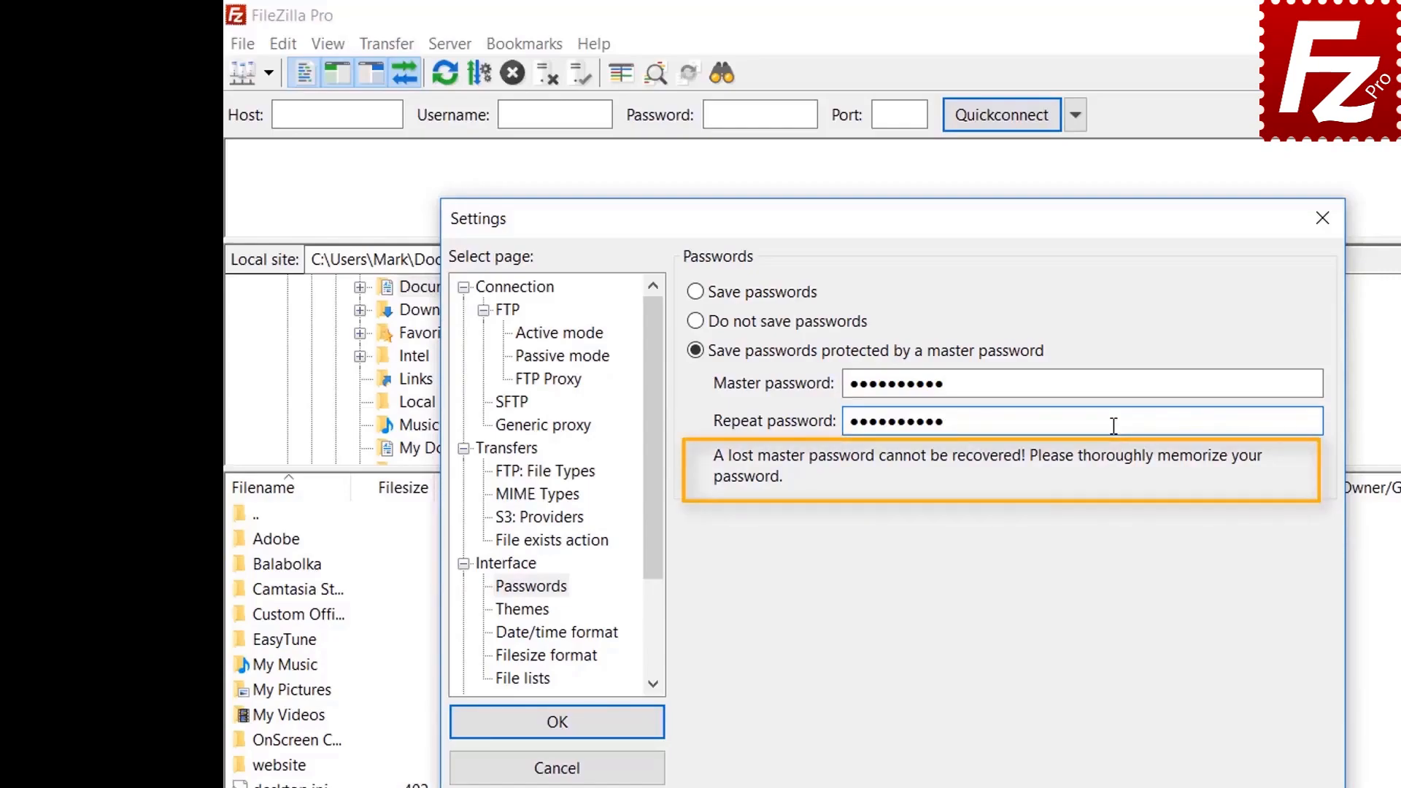
# Step: Save the master-password setting and connect to FTP Tutorial, unlocking it with the master password
pyautogui.click(558, 723)
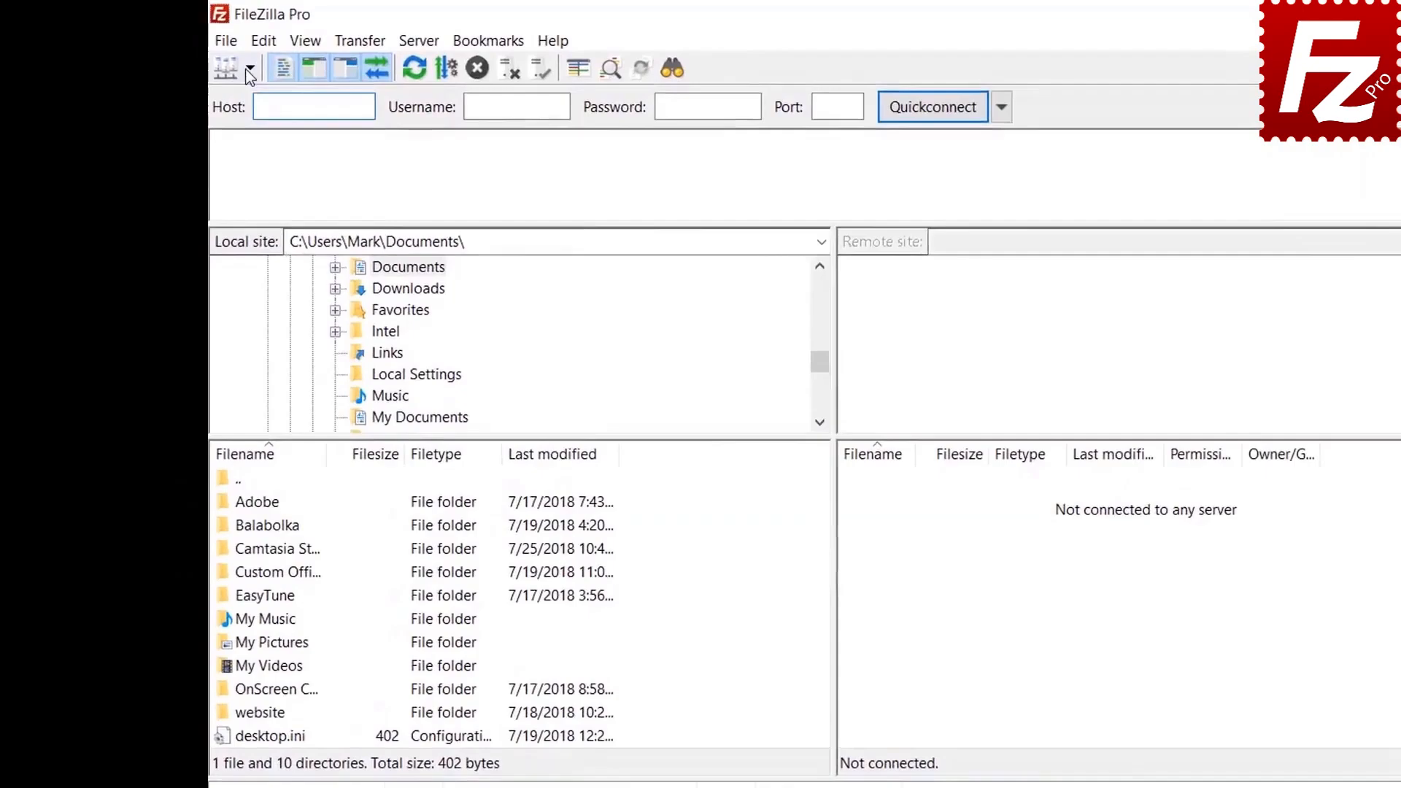
pyautogui.click(248, 69)
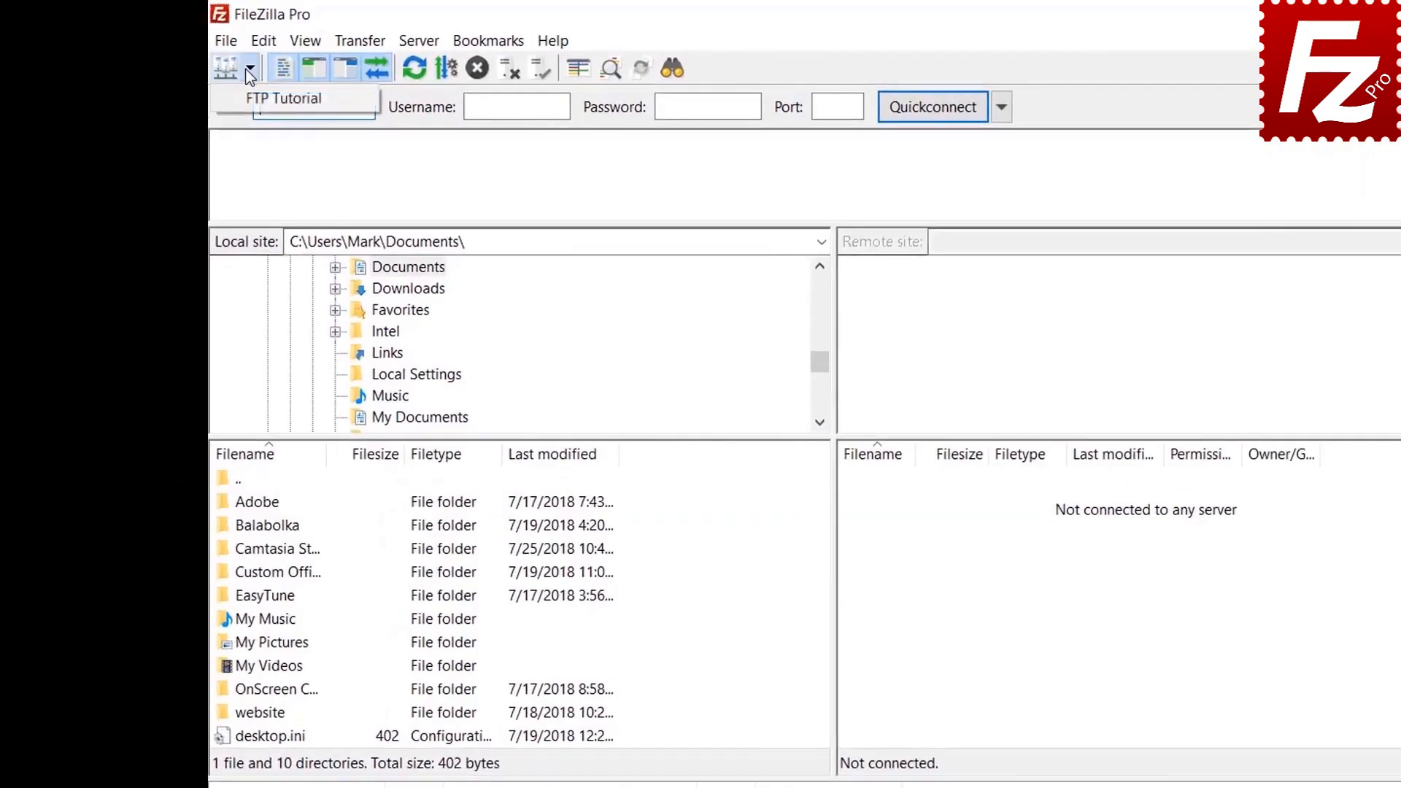
pyautogui.click(248, 98)
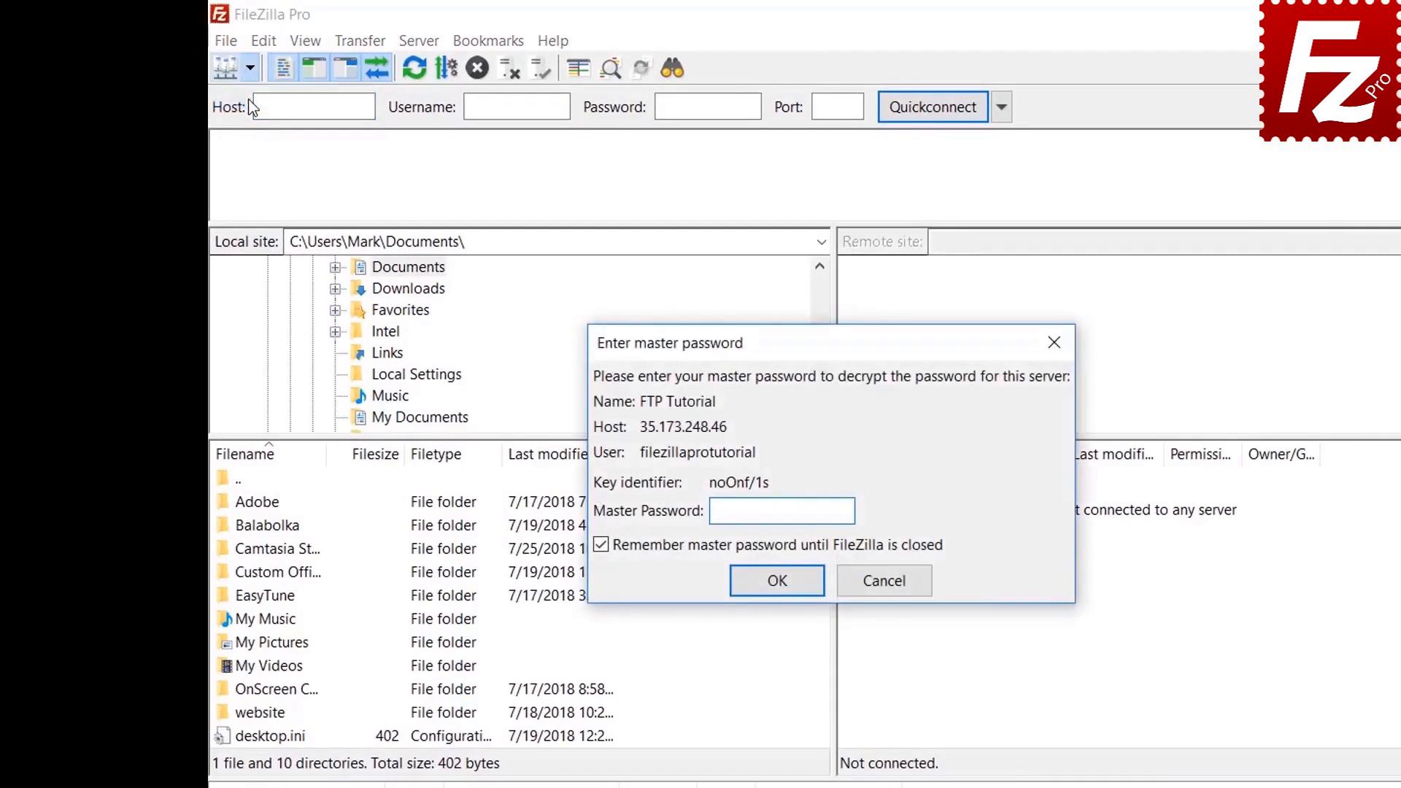
pyautogui.write('•••••••••')
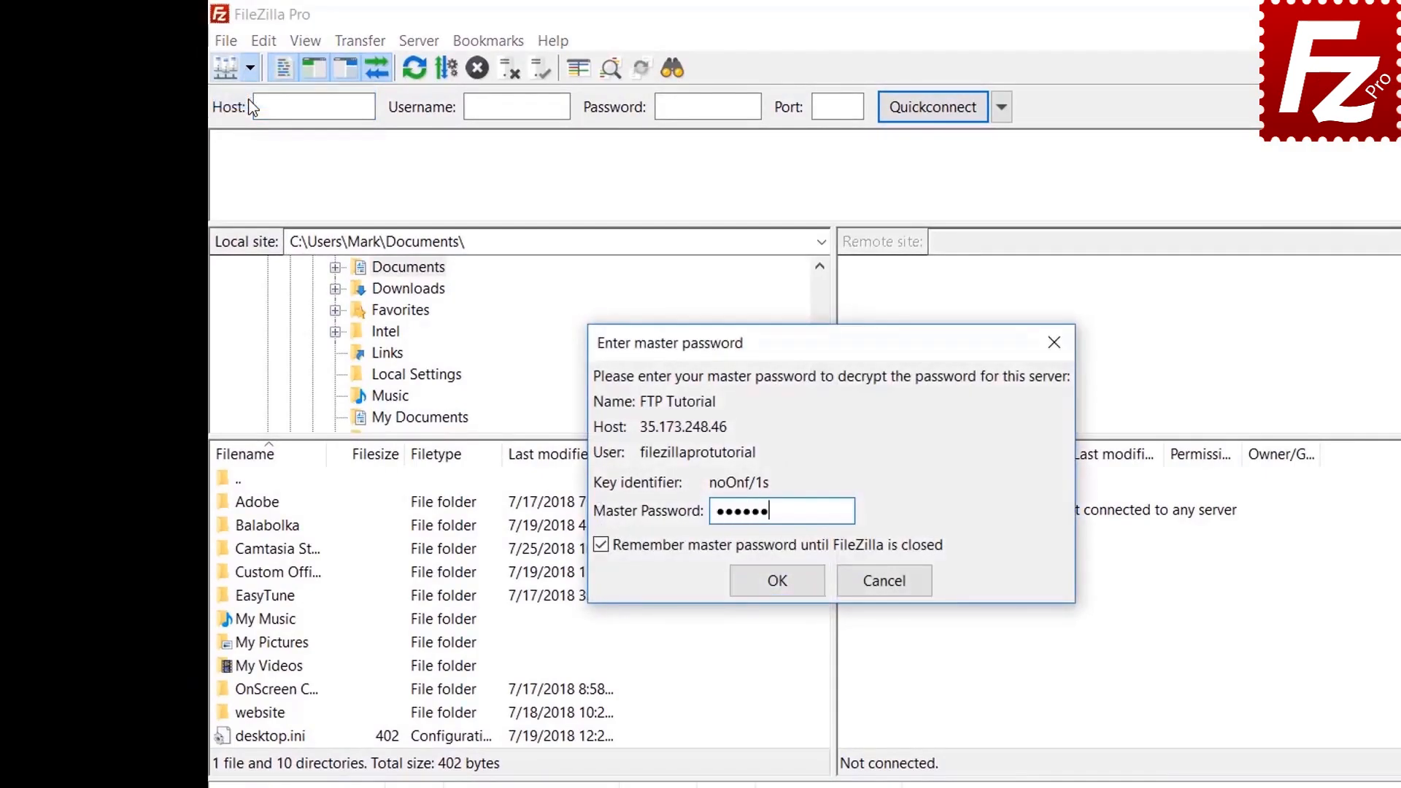
pyautogui.write('•')
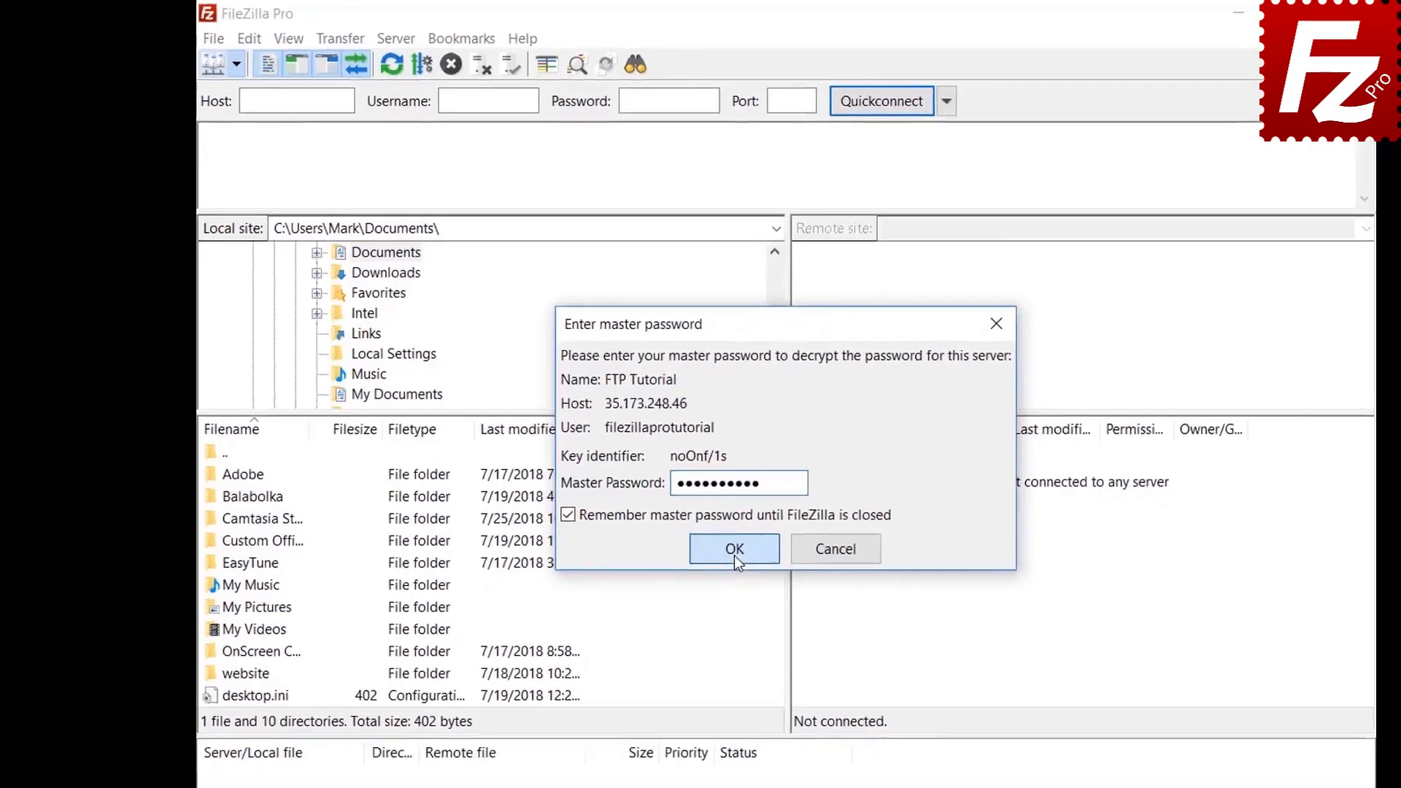
pyautogui.click(778, 580)
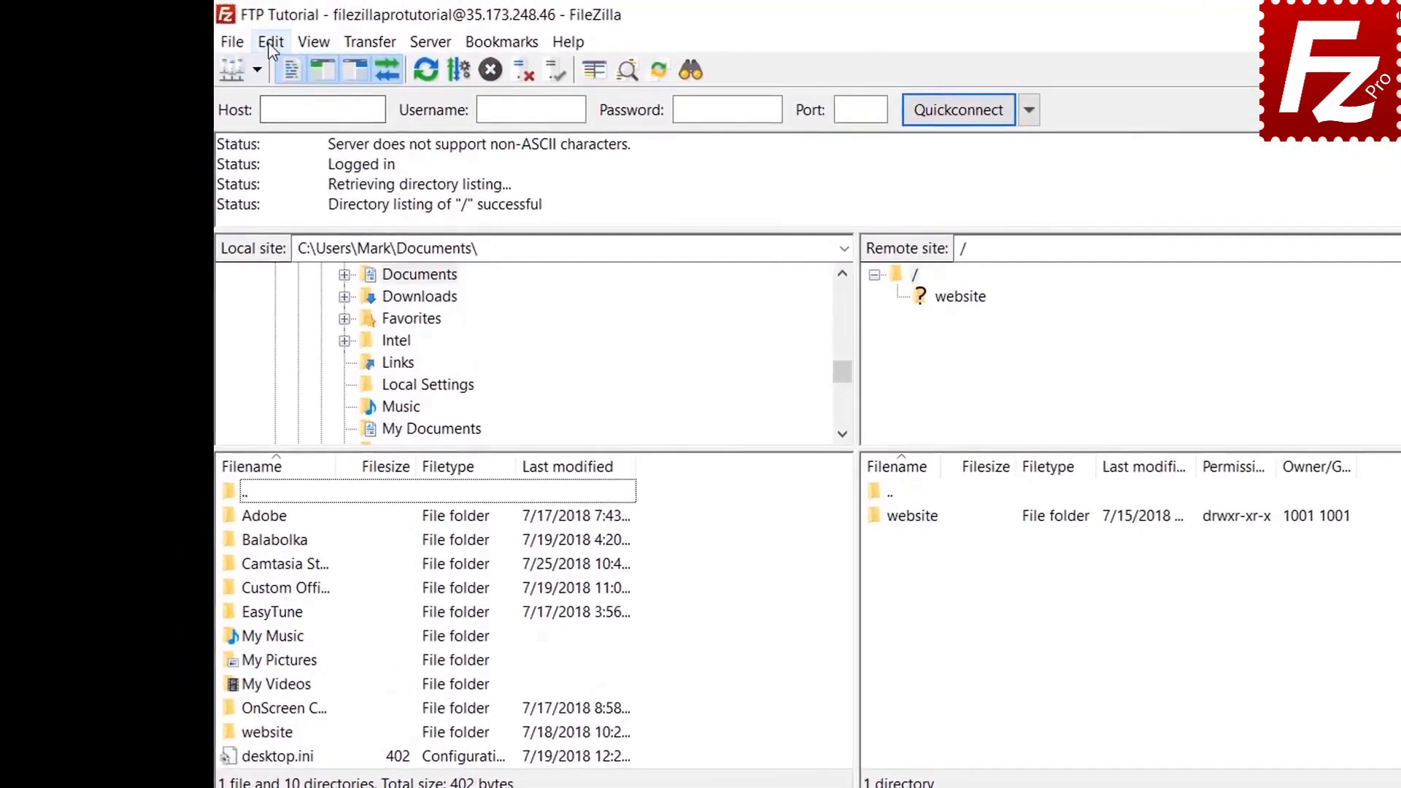
pyautogui.click(220, 35)
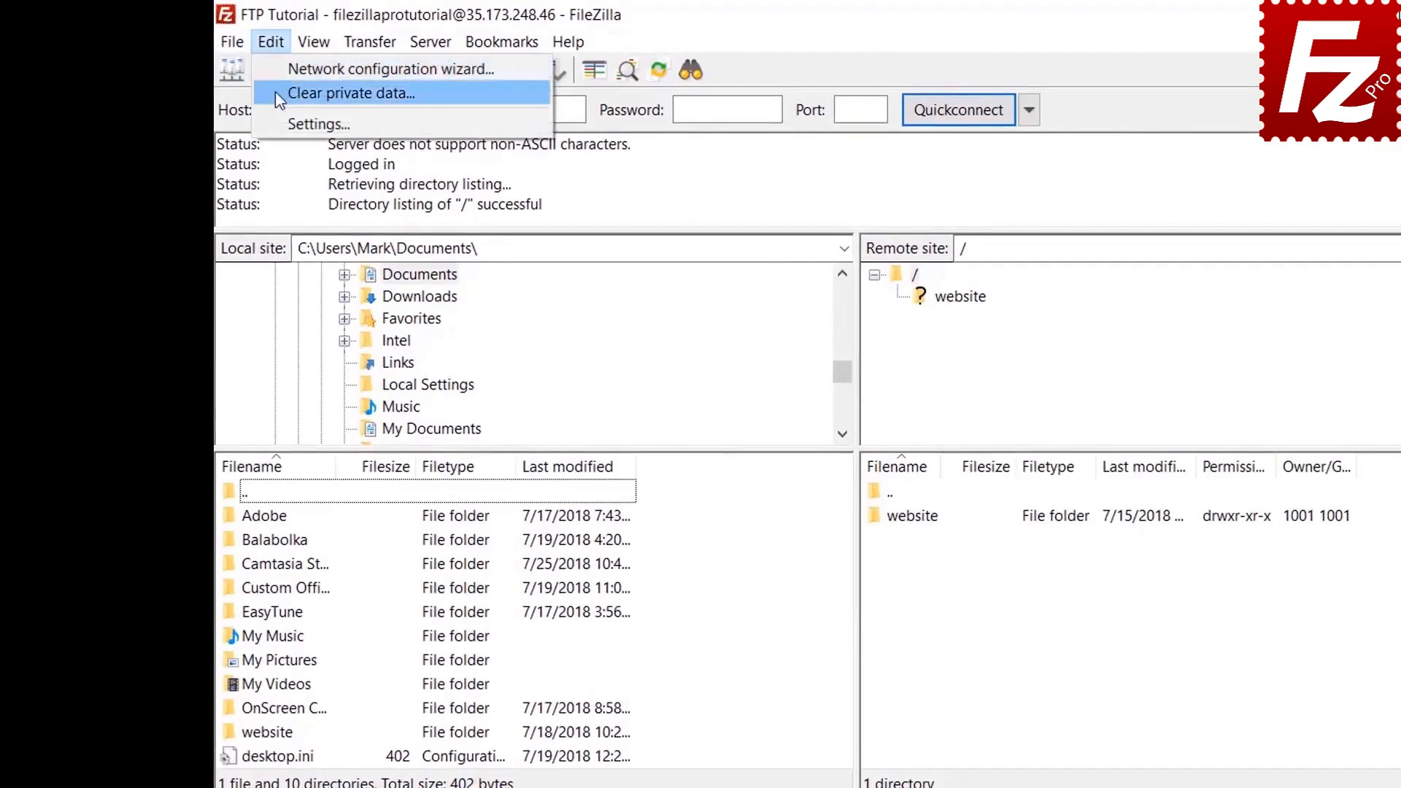
pyautogui.click(278, 123)
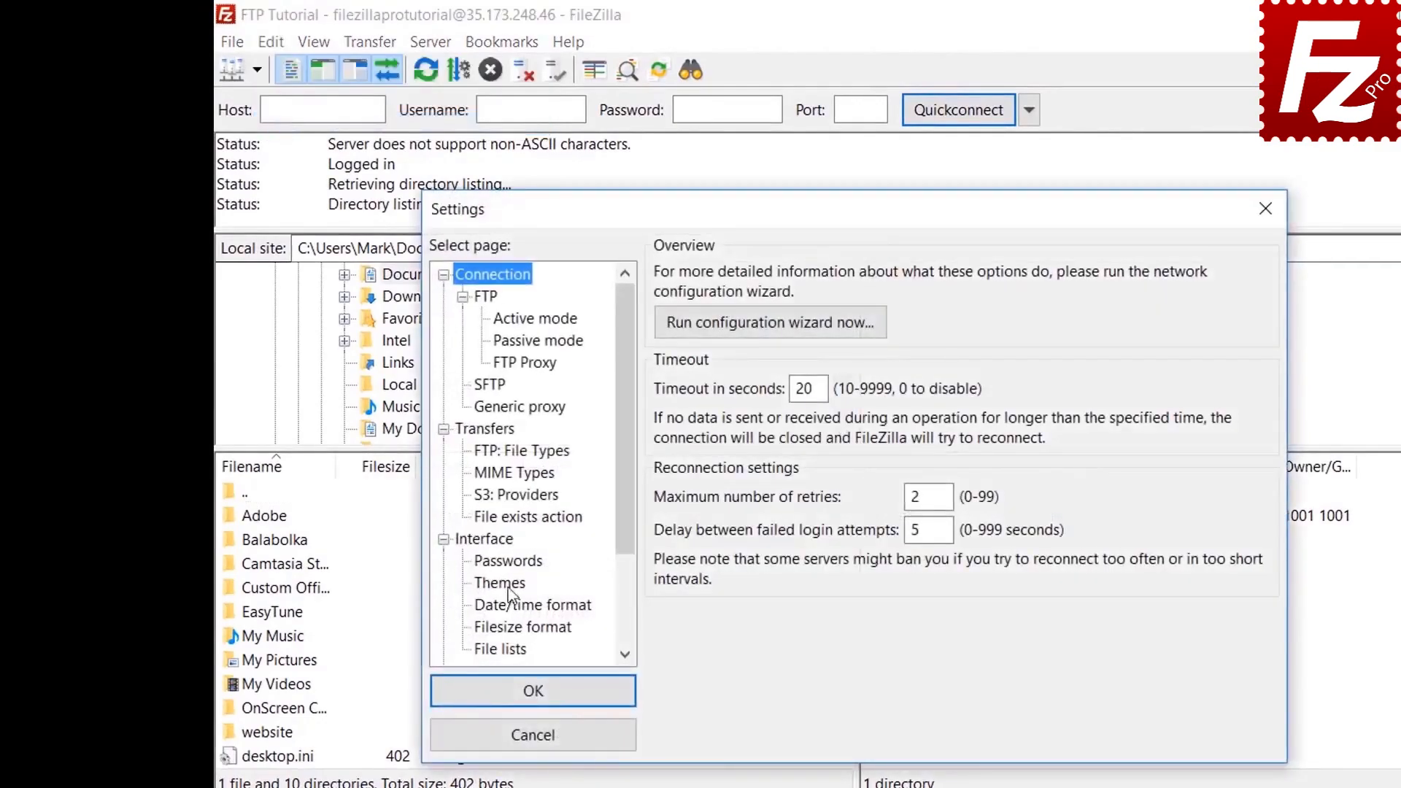
pyautogui.click(508, 561)
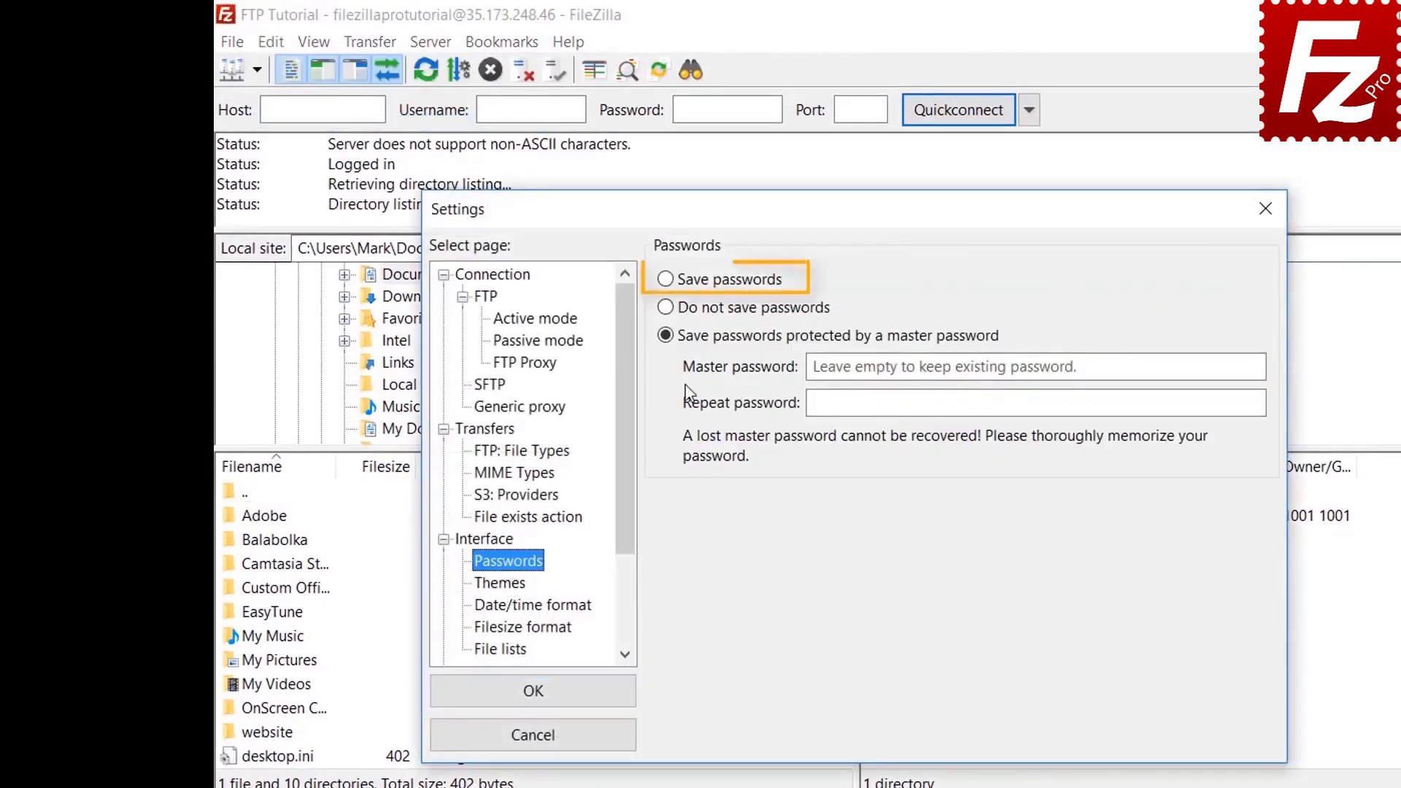
pyautogui.click(671, 290)
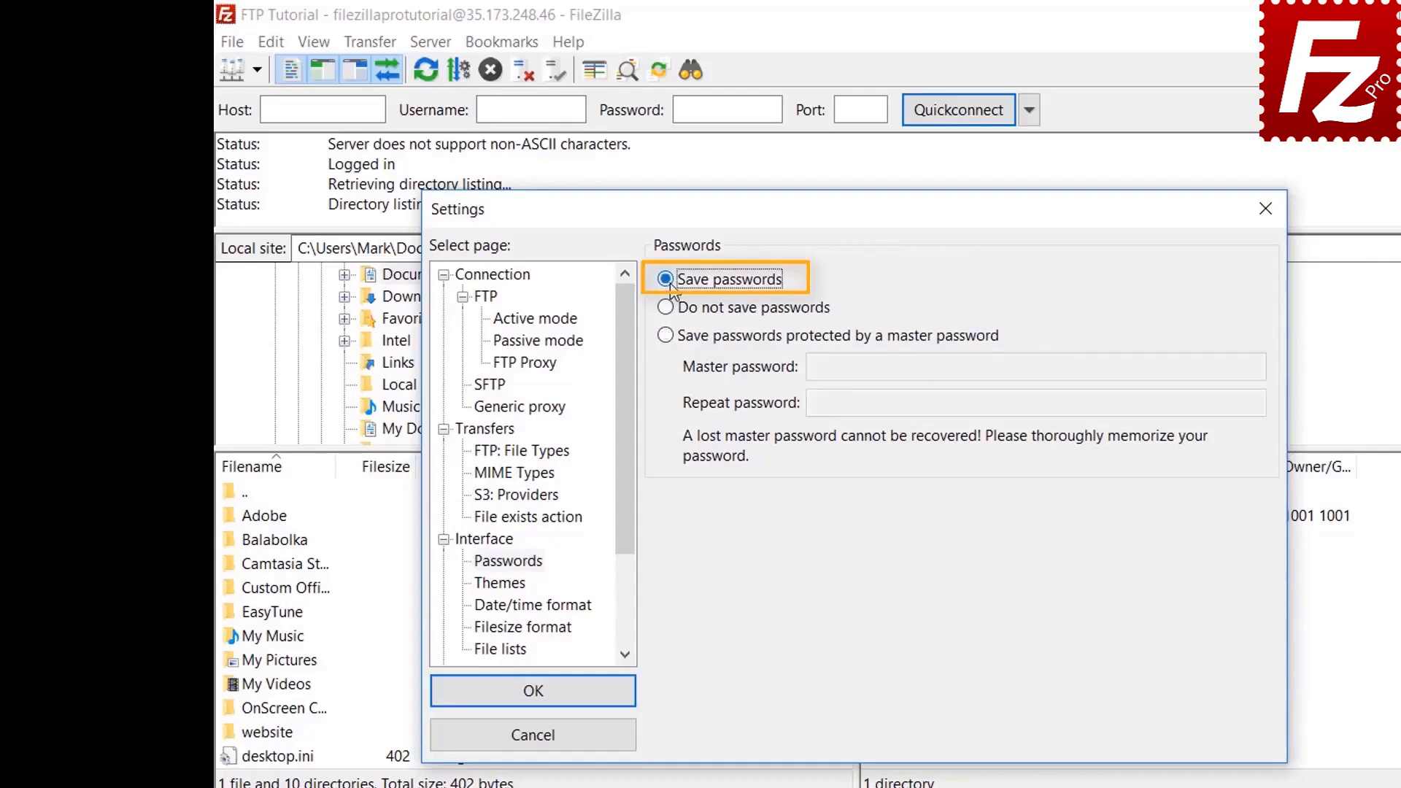
pyautogui.click(551, 702)
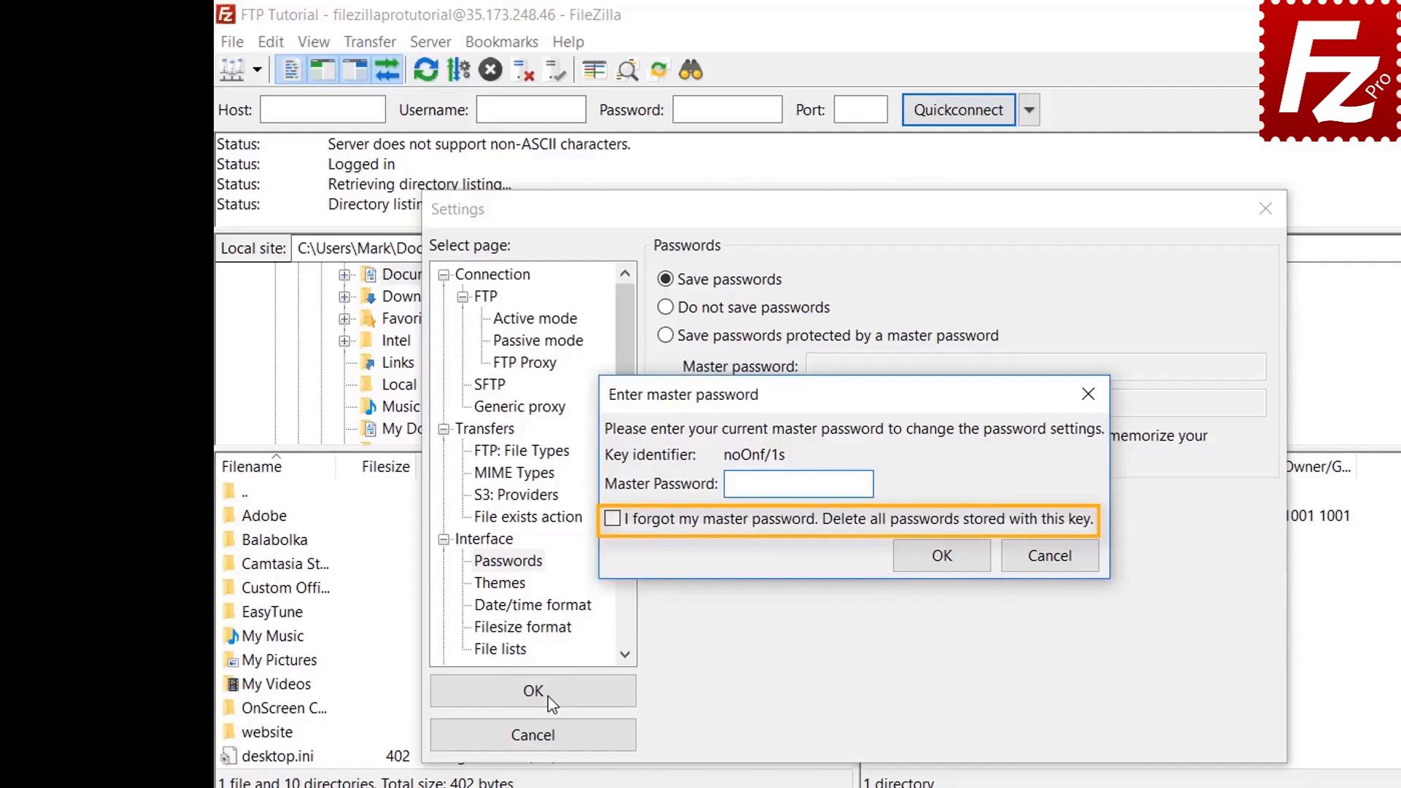
pyautogui.click(1054, 560)
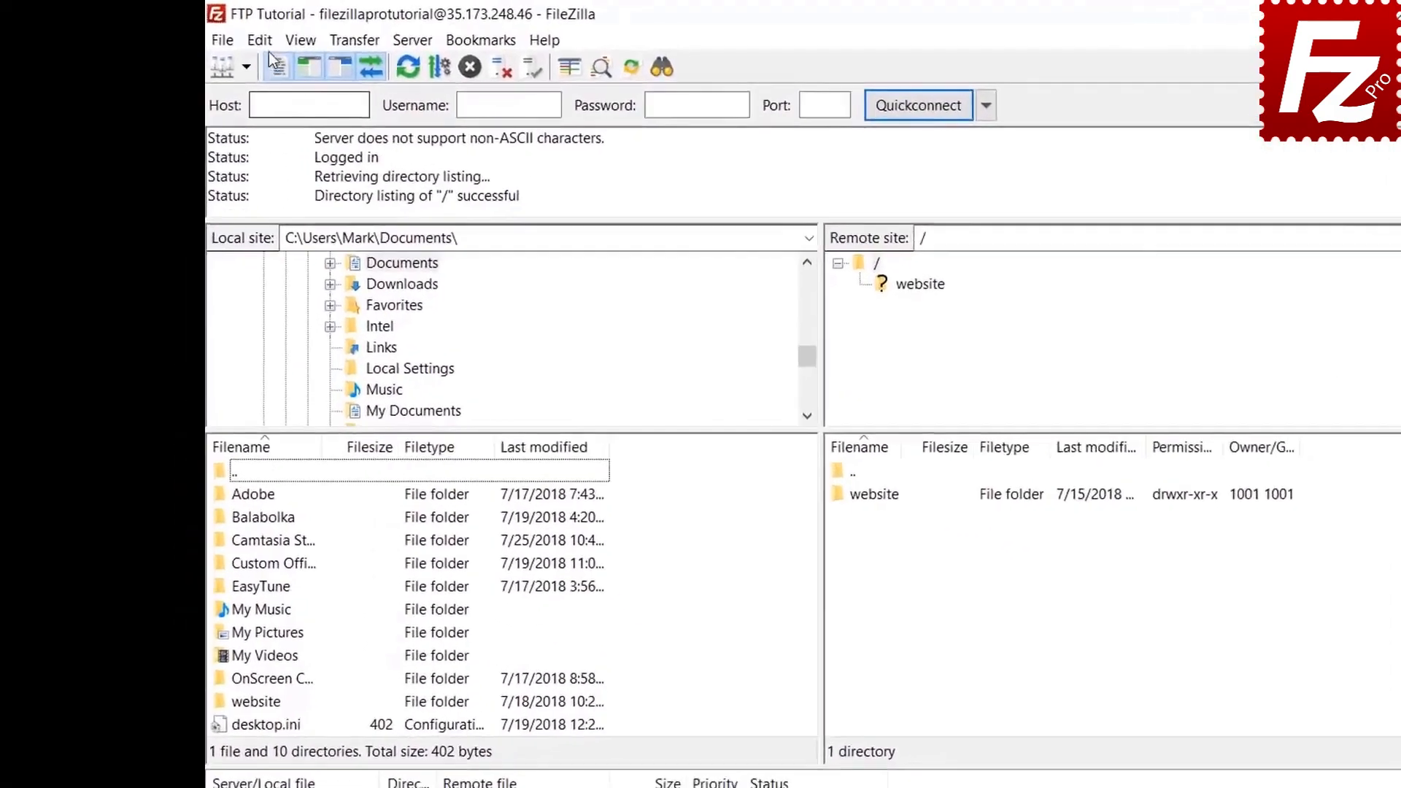
# Step: Use Clear private data to erase the Quickconnect history and Reconnect information
pyautogui.click(261, 40)
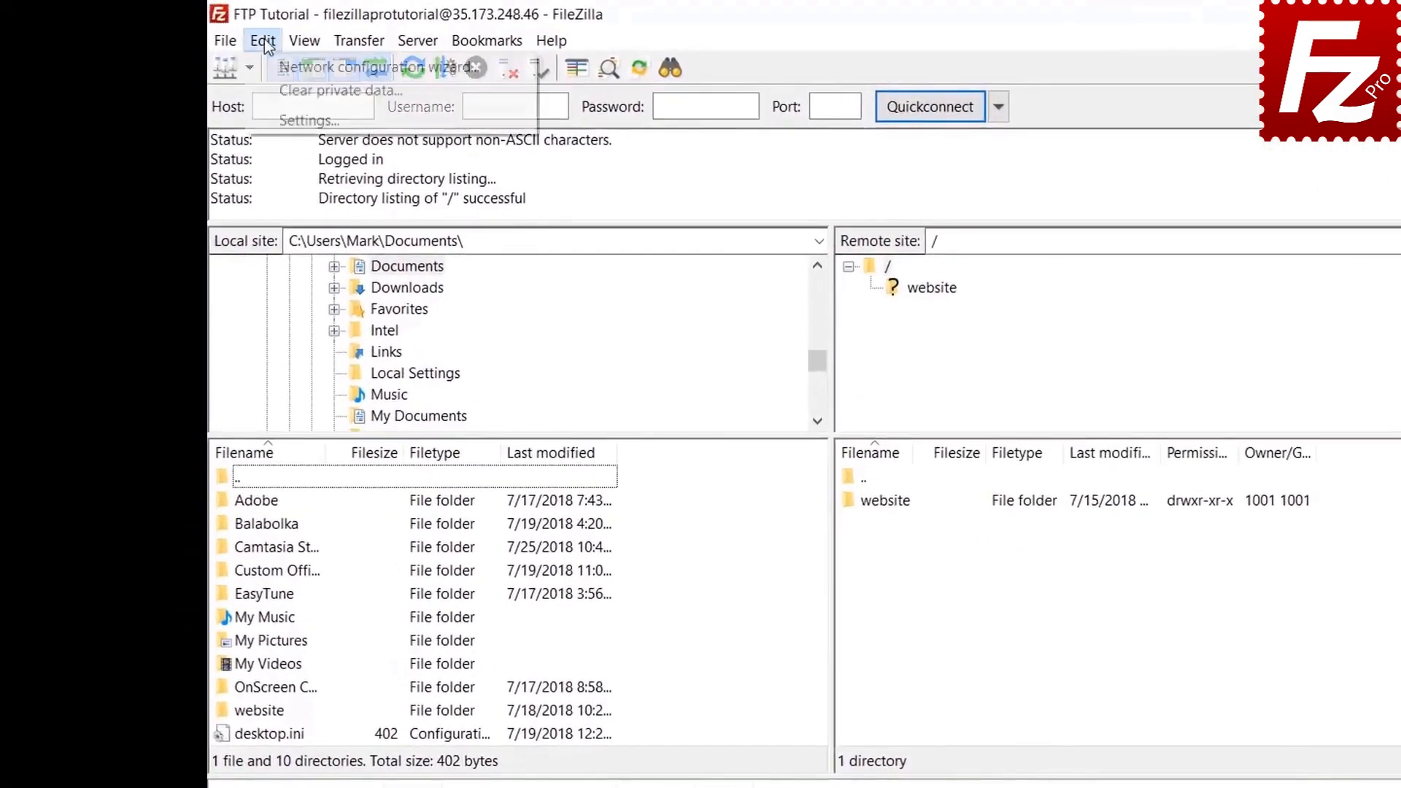
pyautogui.click(270, 90)
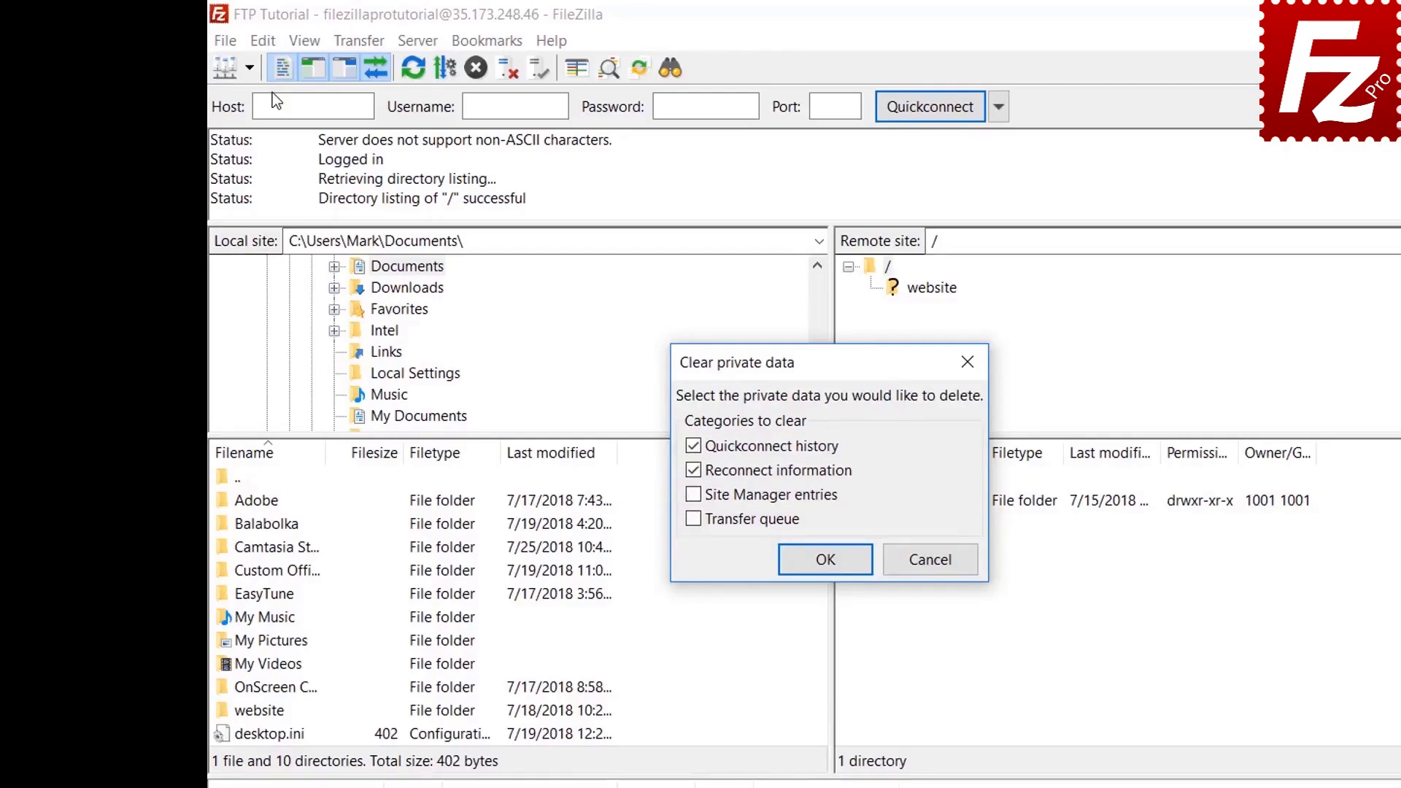
pyautogui.click(825, 560)
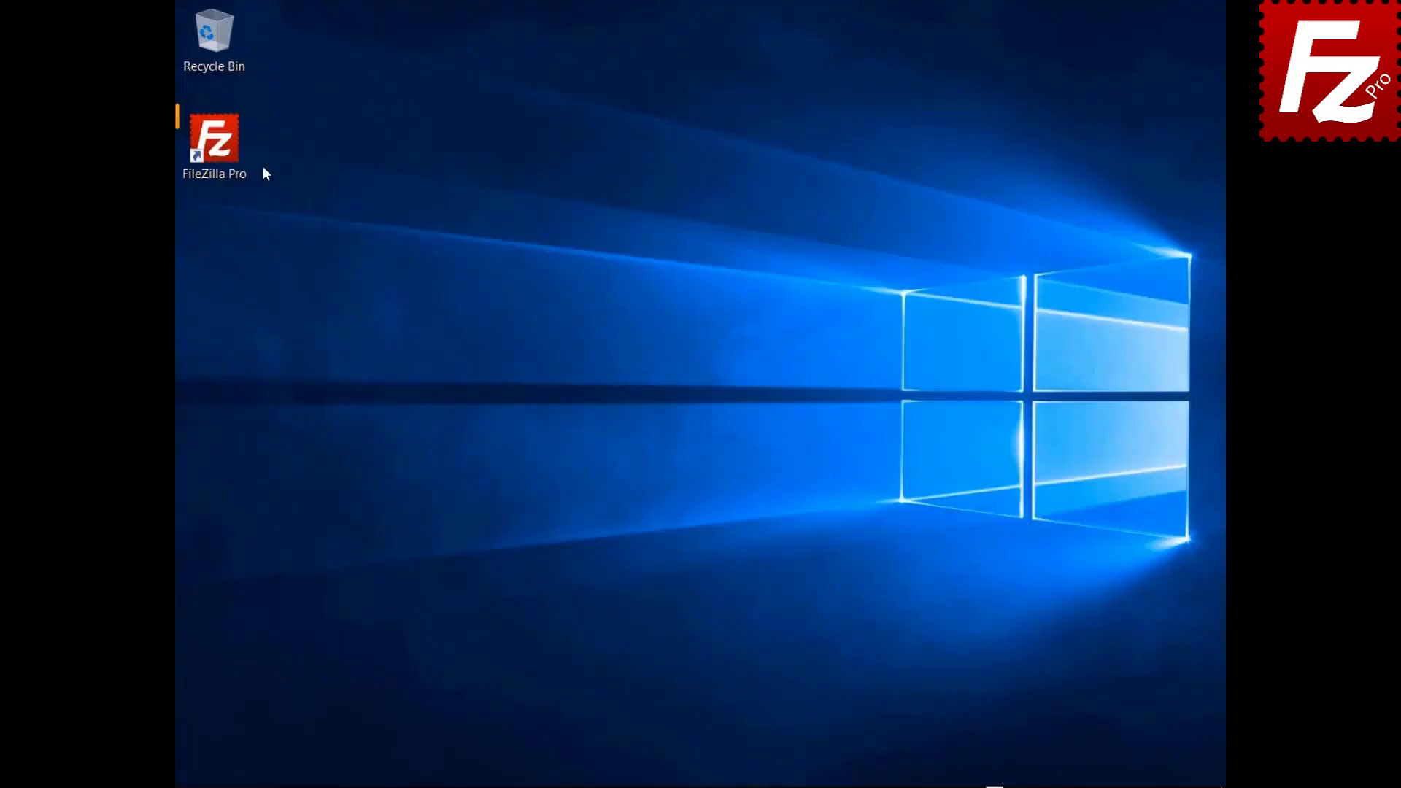
# Step: Start FileZilla Pro from its desktop shortcut
pyautogui.doubleClick(222, 155)
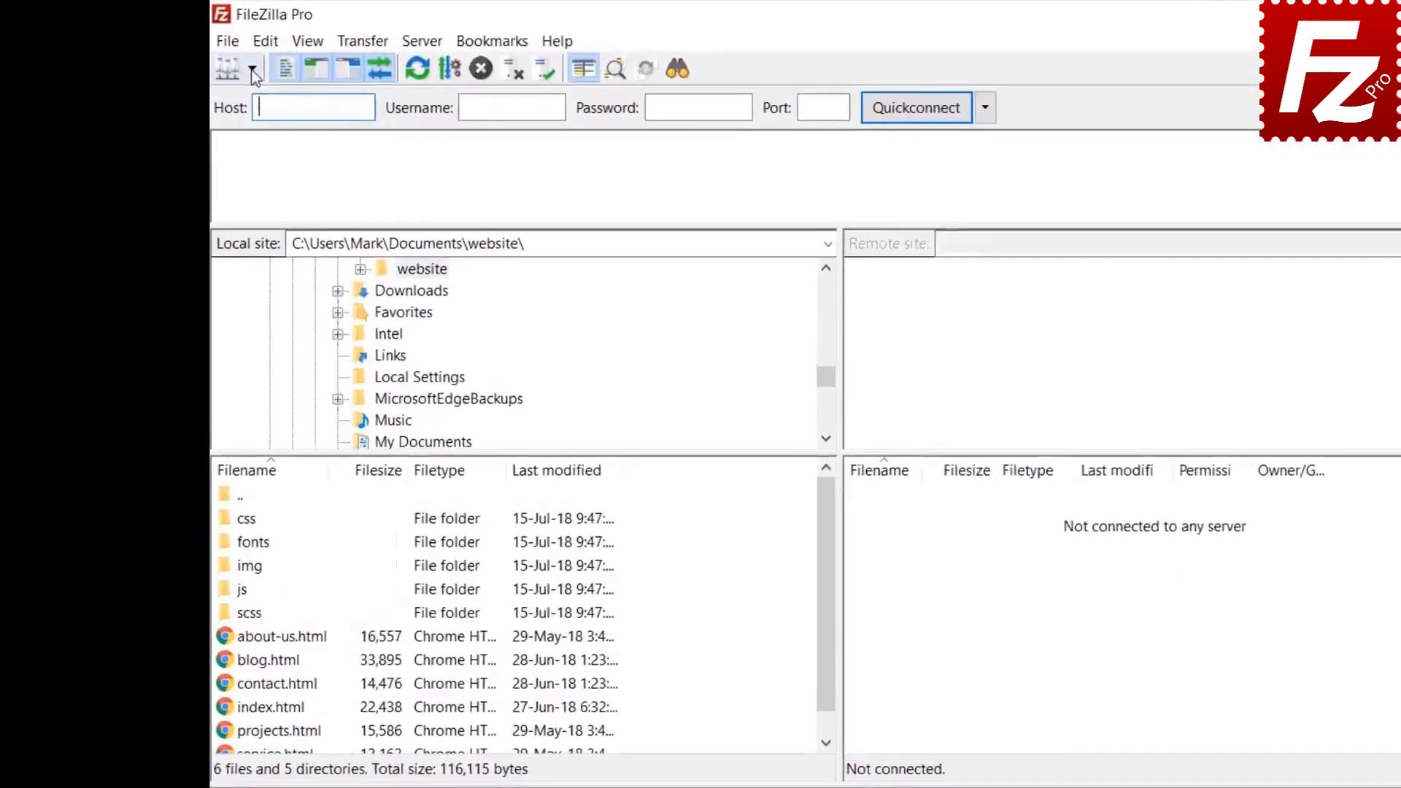
# Step: Connect to the saved FTP Tutorial site and start a remote File search from /
pyautogui.click(209, 55)
pyautogui.click(314, 119)
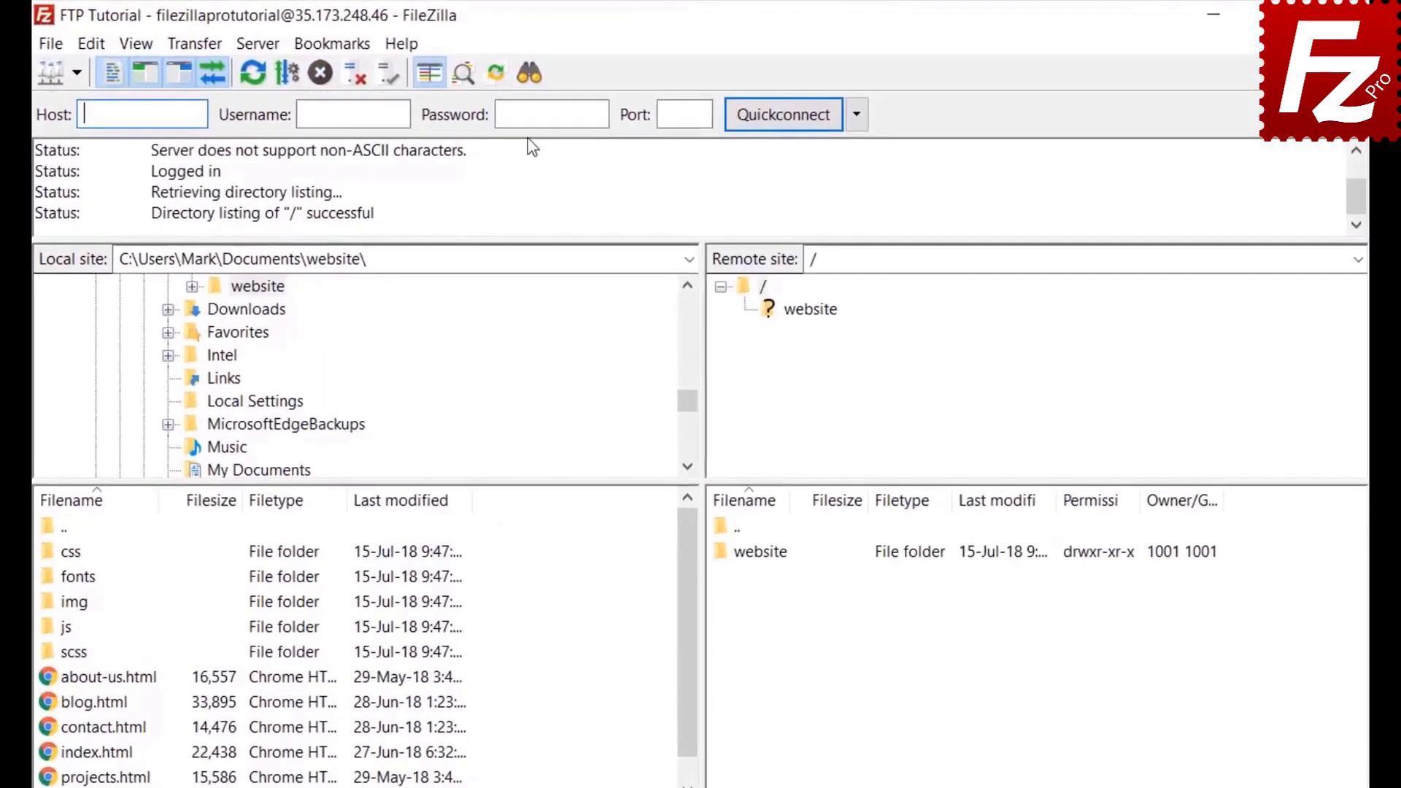
pyautogui.click(529, 73)
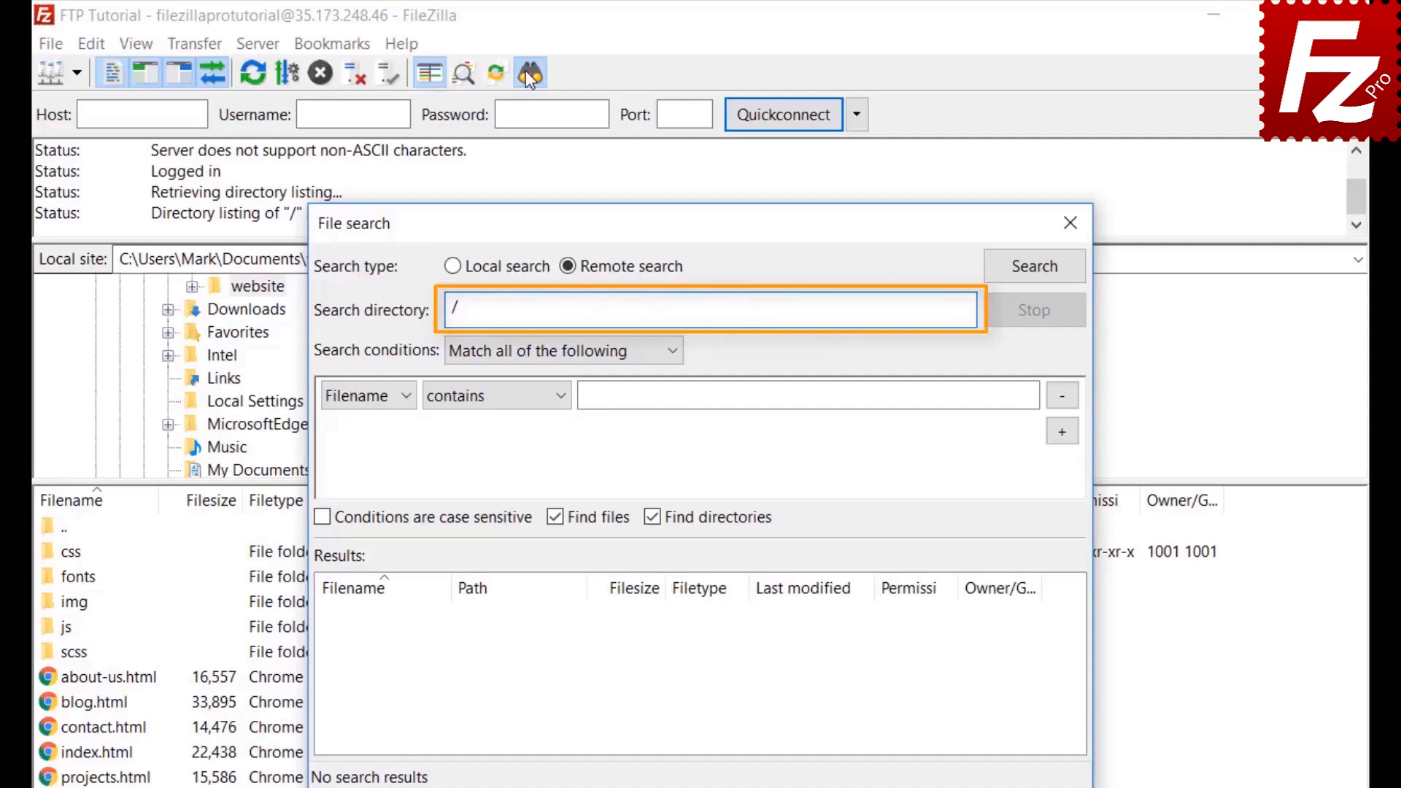
# Step: Make the first search condition match all conditions with Filename contains '.jpg'
pyautogui.click(514, 354)
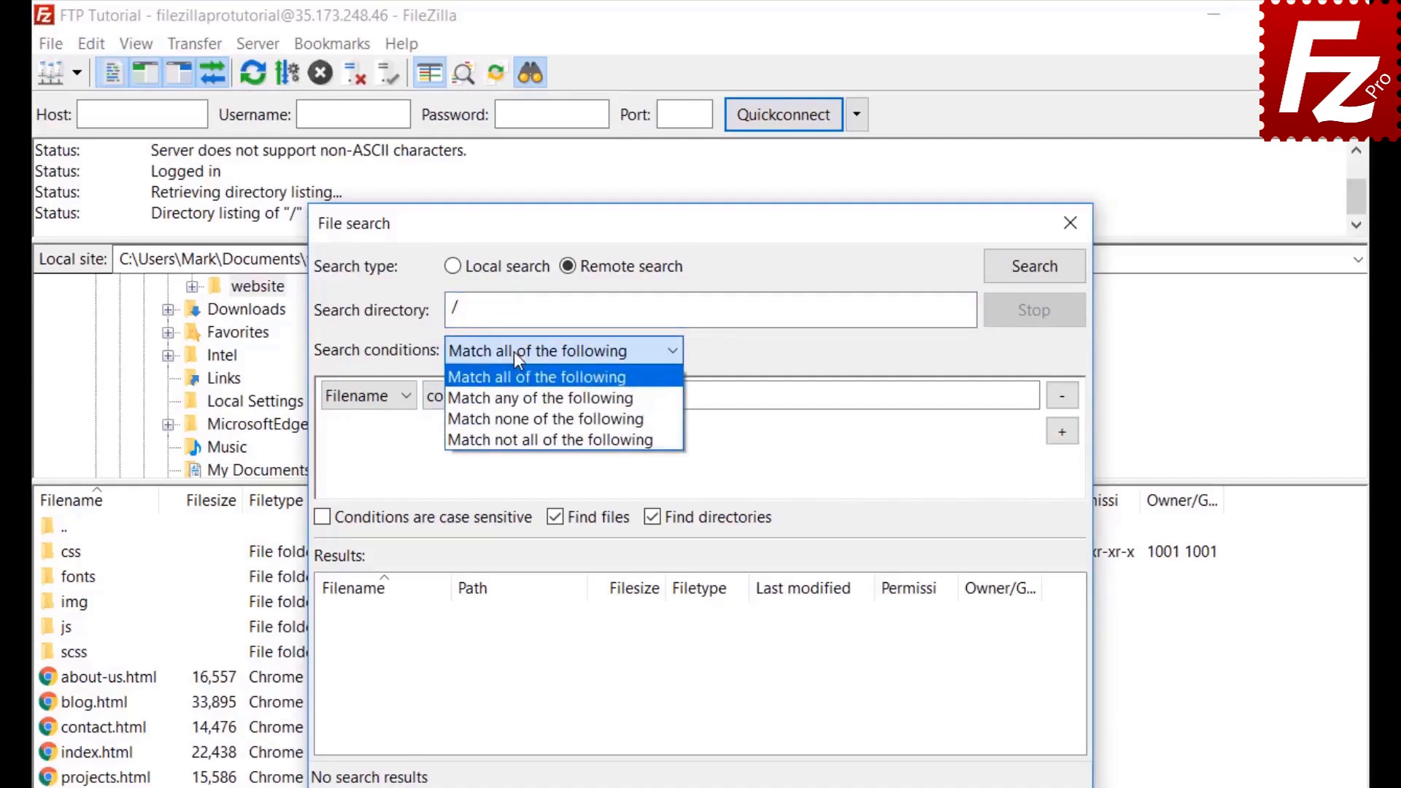
pyautogui.click(514, 352)
pyautogui.click(360, 400)
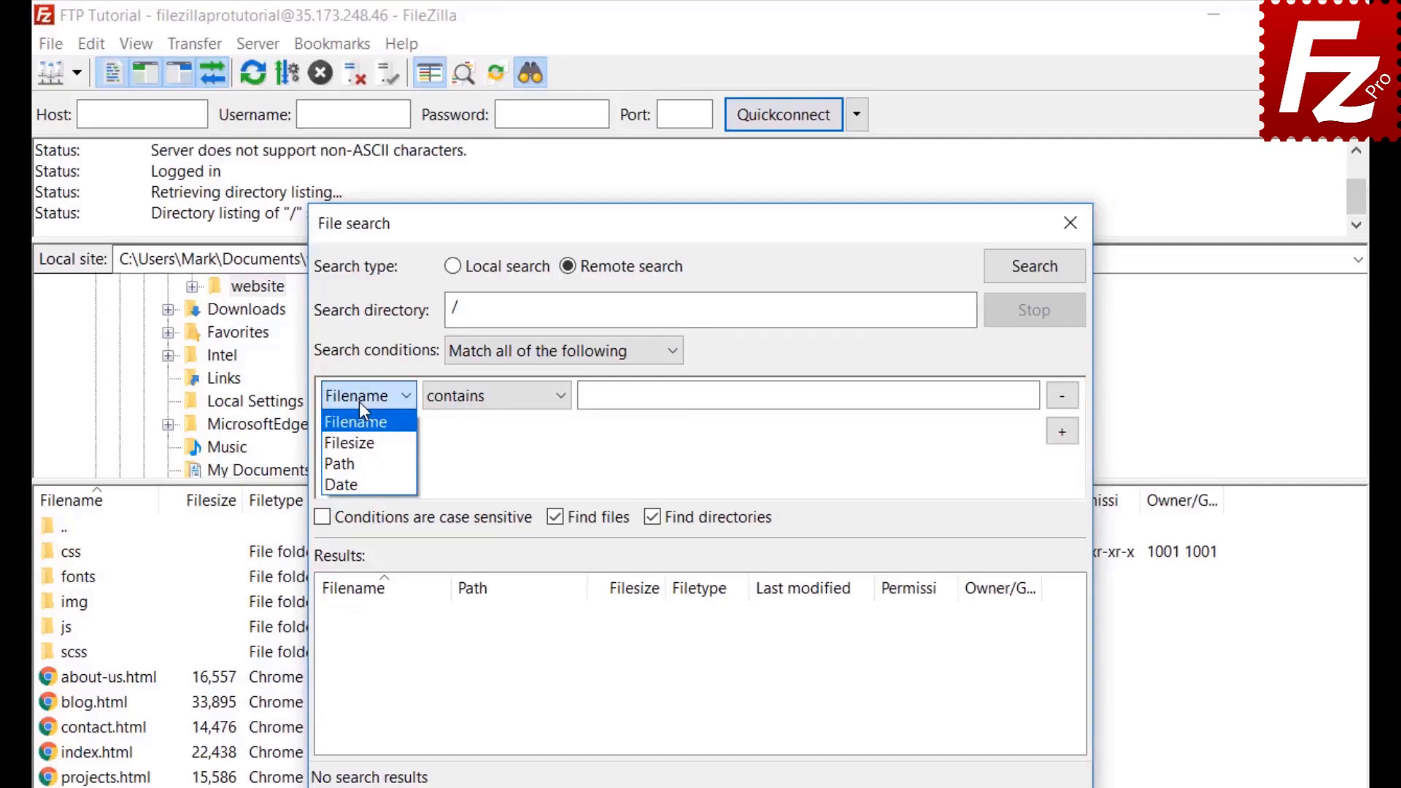
pyautogui.click(359, 401)
pyautogui.click(497, 410)
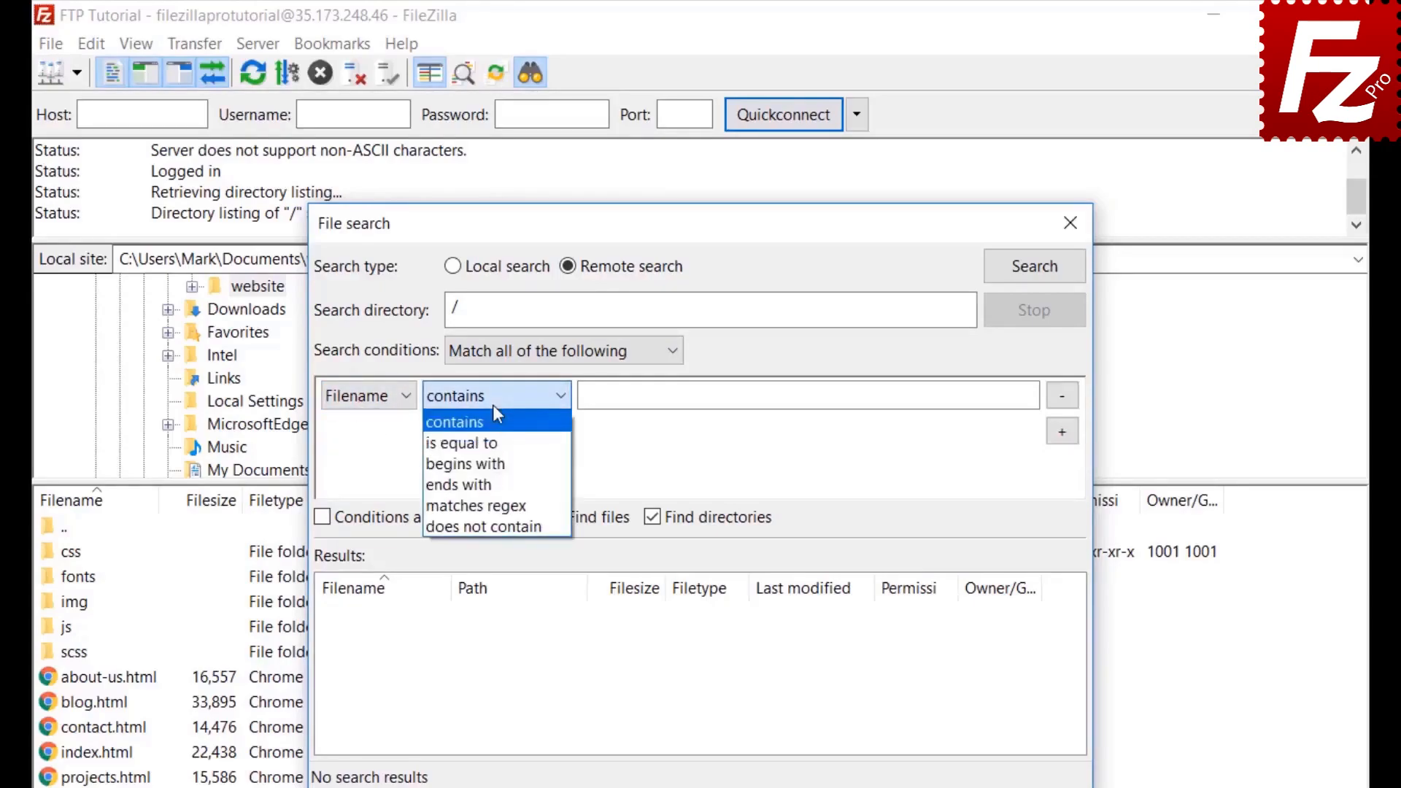
pyautogui.click(493, 408)
pyautogui.click(386, 395)
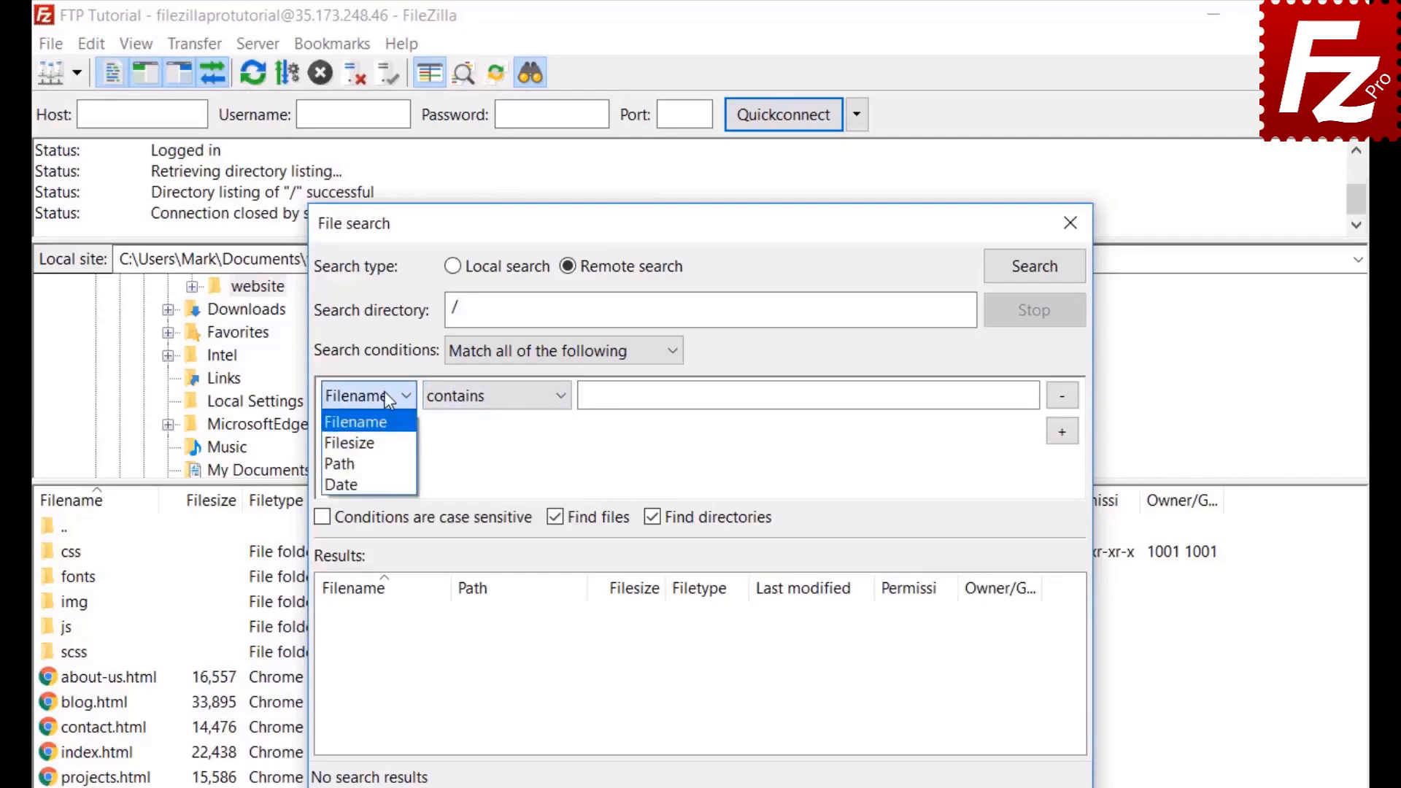
pyautogui.click(388, 429)
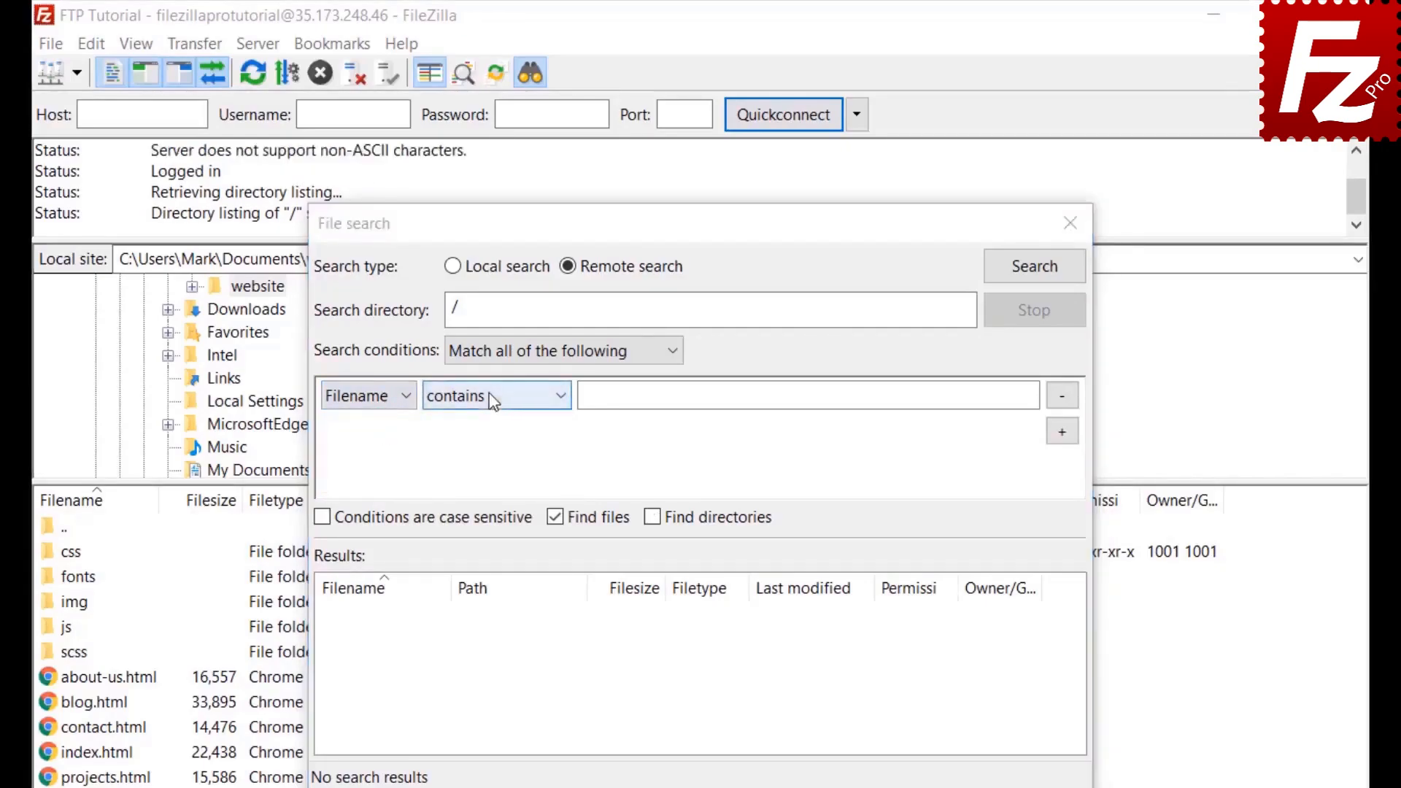
pyautogui.click(489, 400)
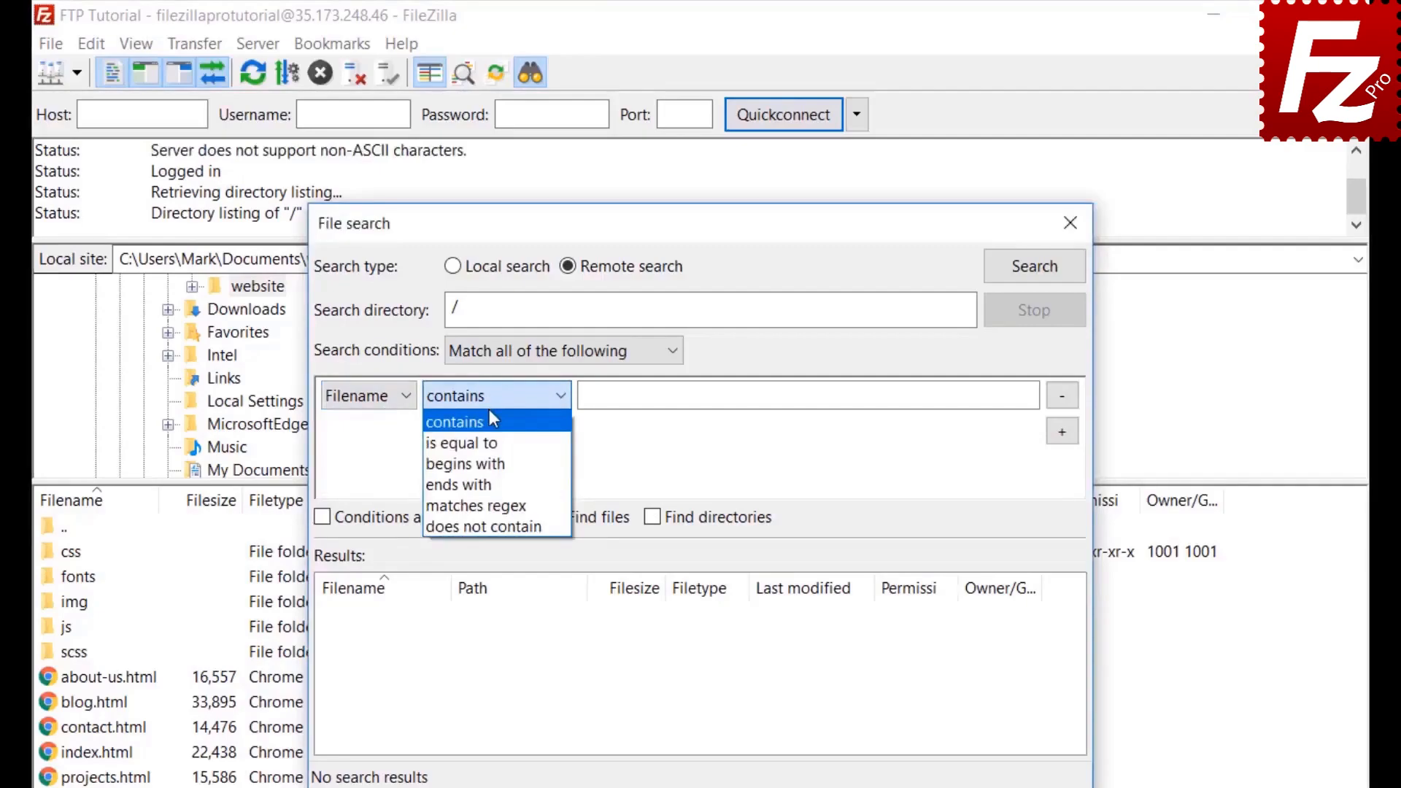
pyautogui.write('.jpg')
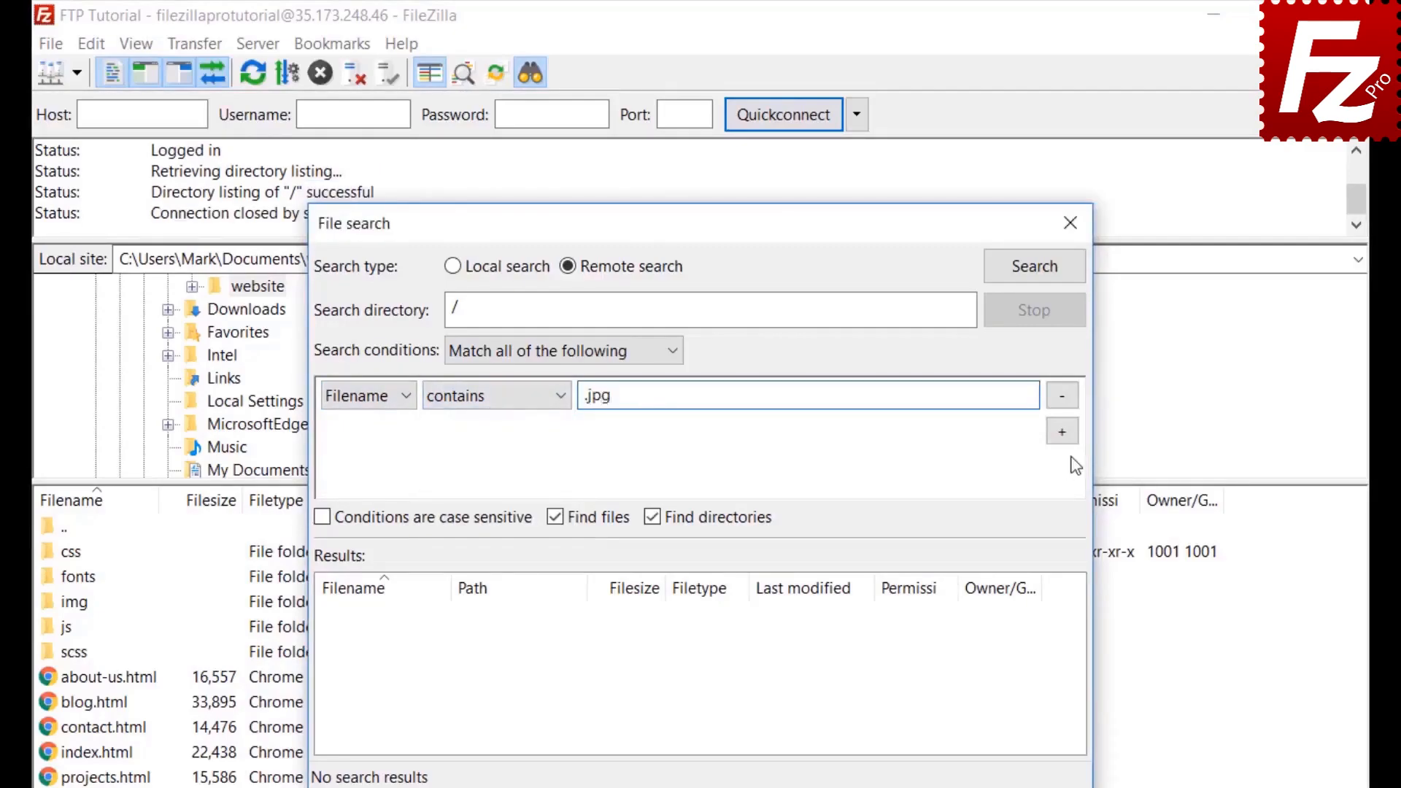
# Step: Add a Filesize greater than 500000 condition, exclude directories, and move the dialog aside
pyautogui.click(1063, 434)
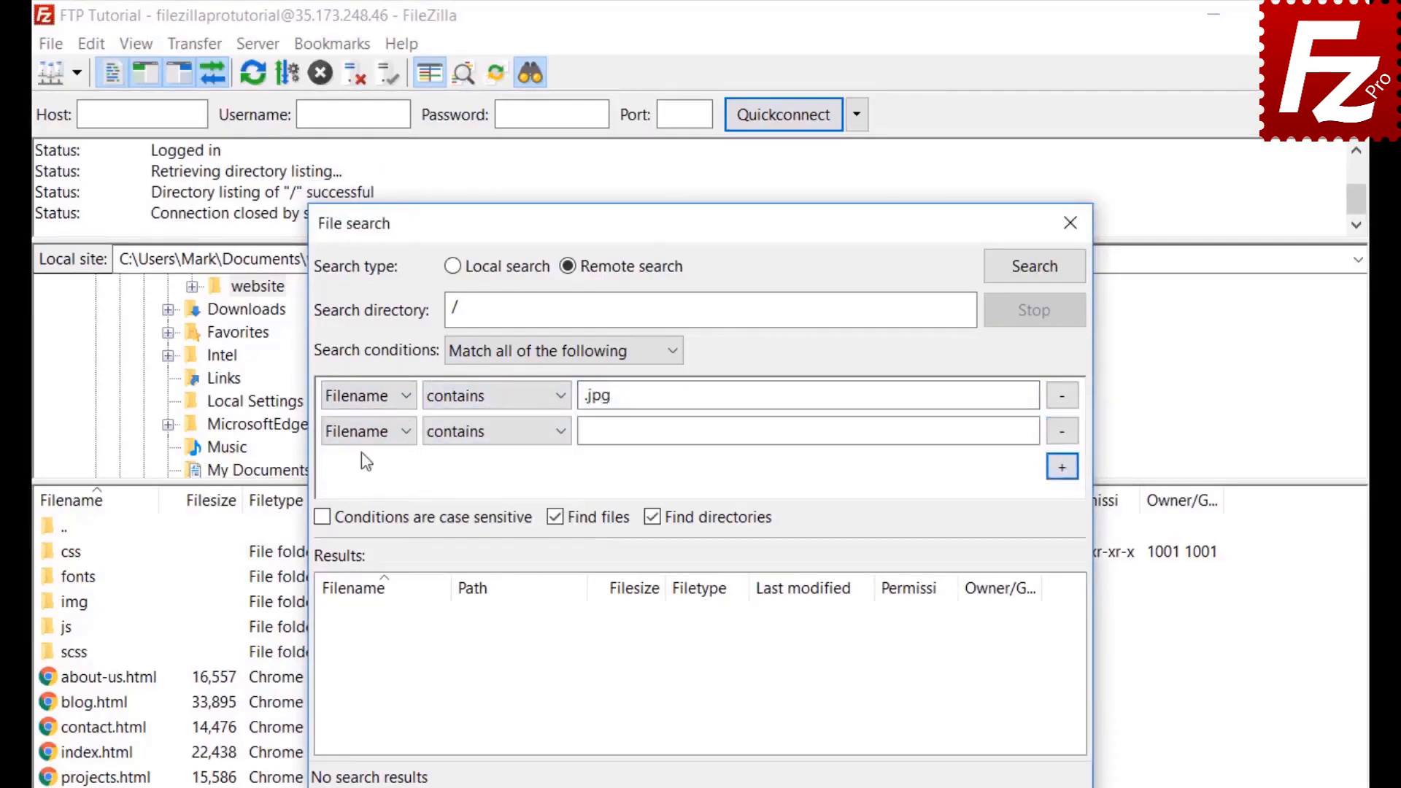
pyautogui.click(365, 431)
pyautogui.click(359, 481)
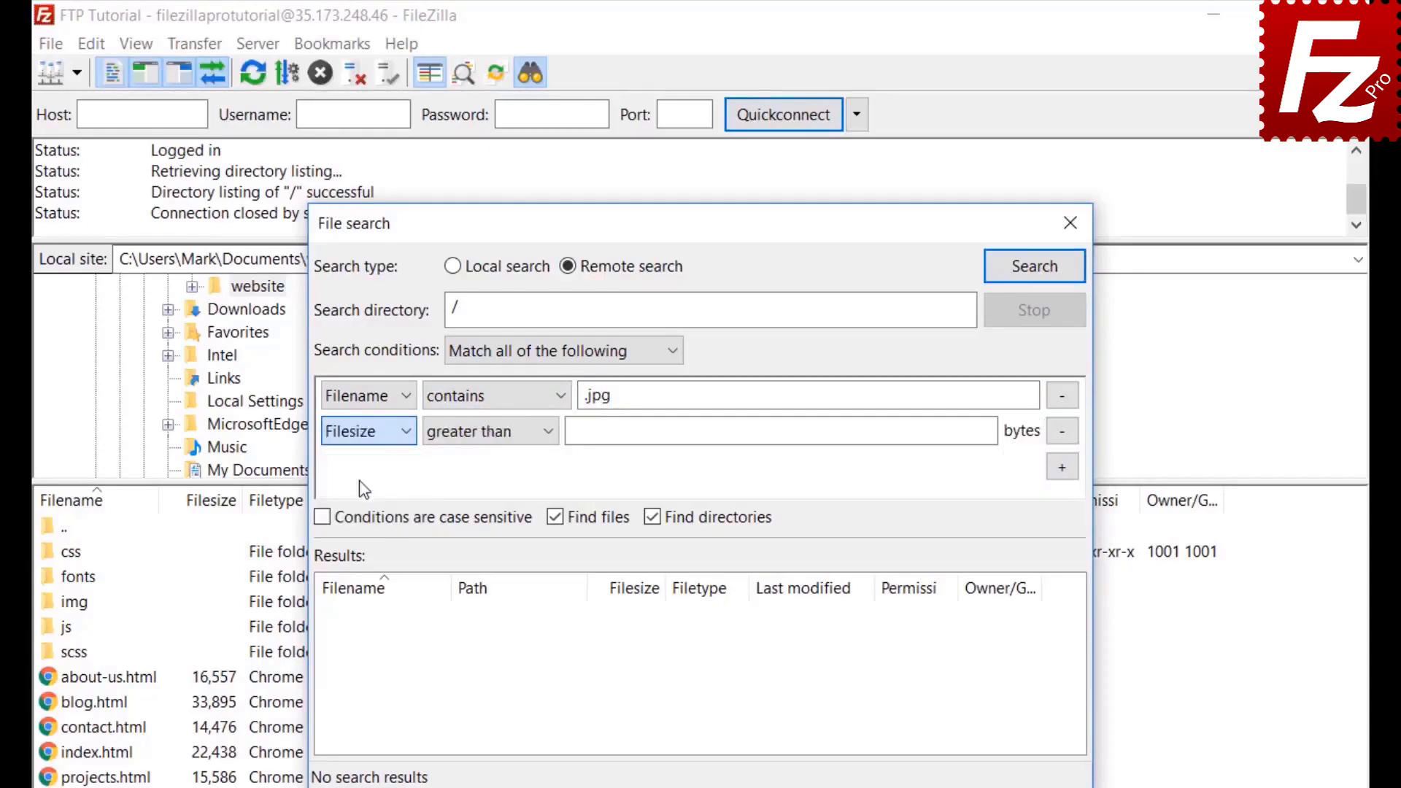
pyautogui.click(473, 435)
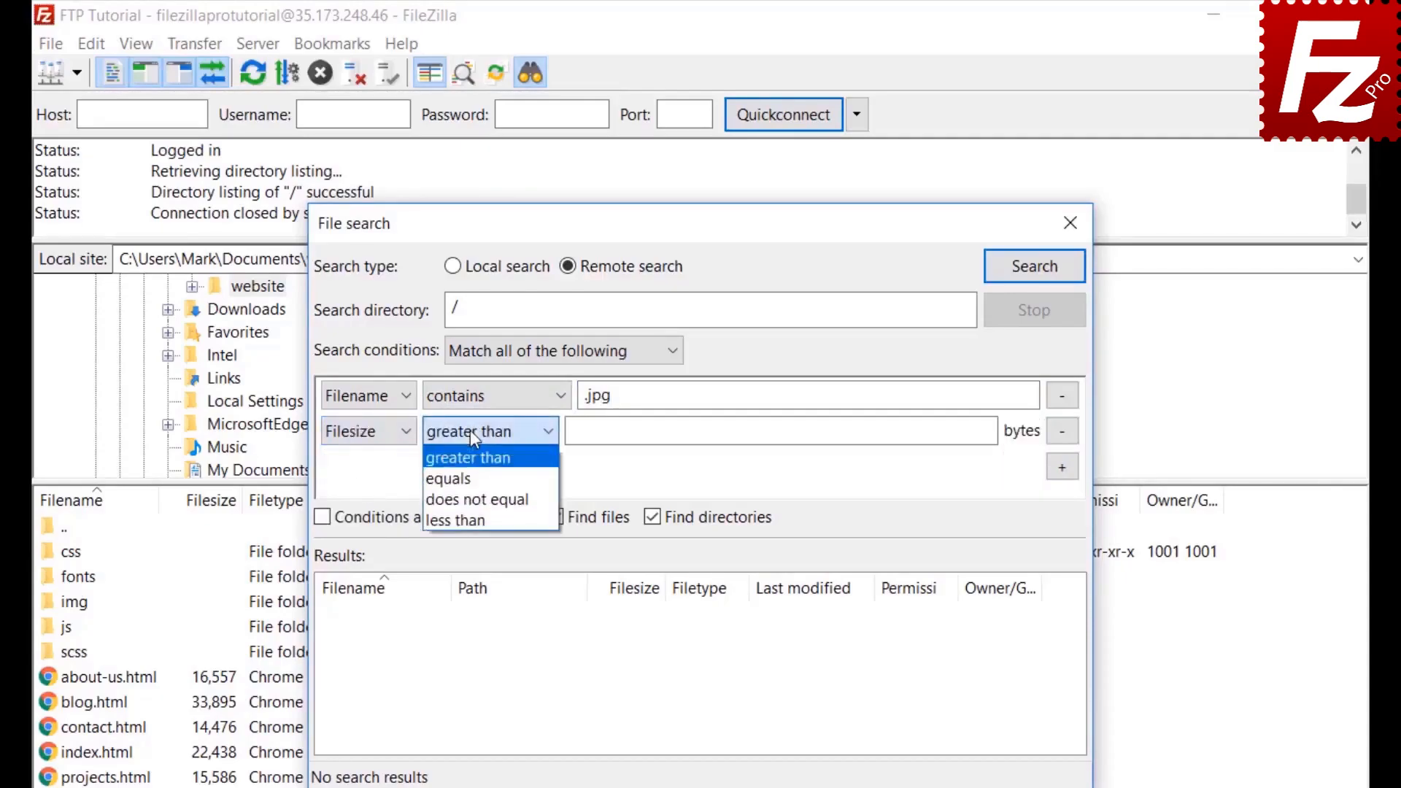
pyautogui.click(470, 431)
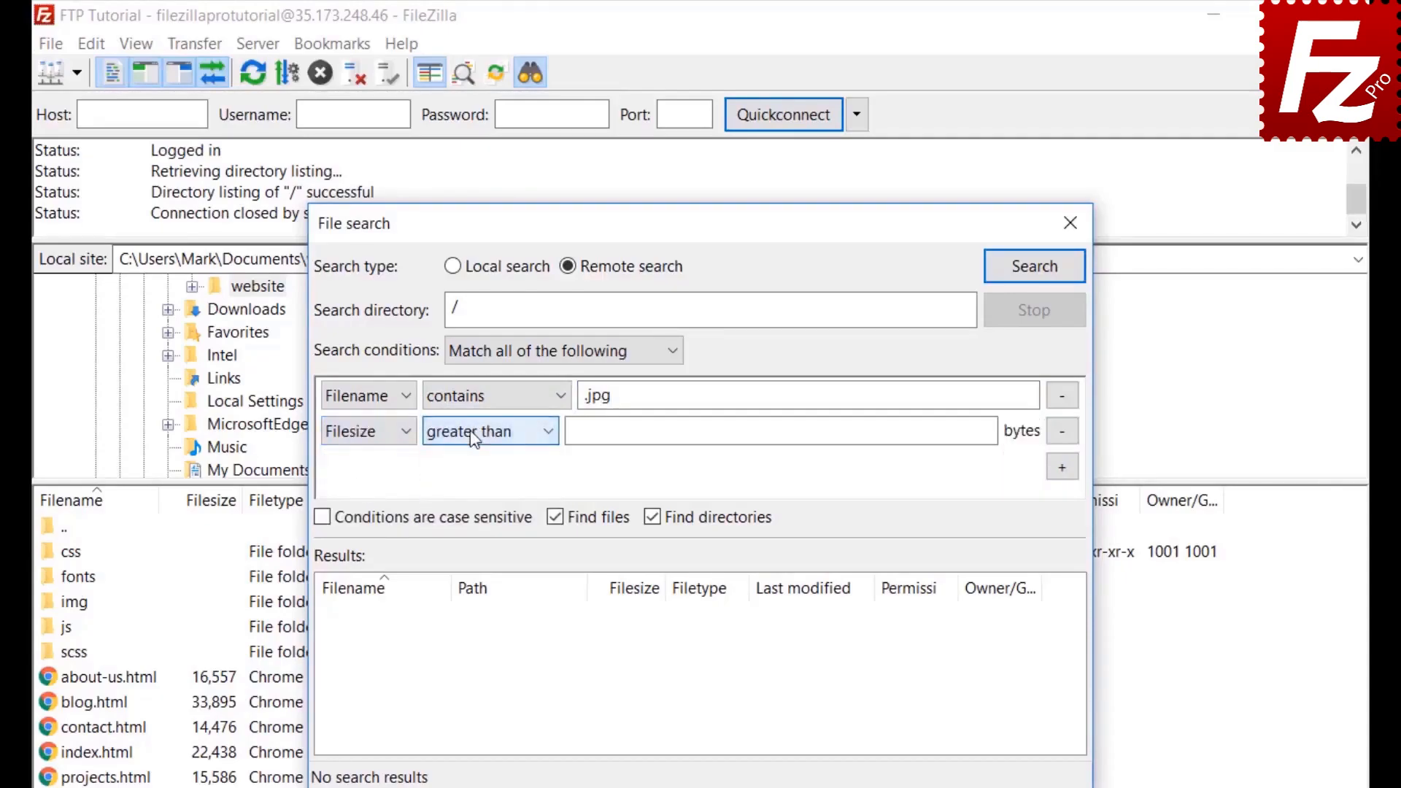
pyautogui.click(581, 431)
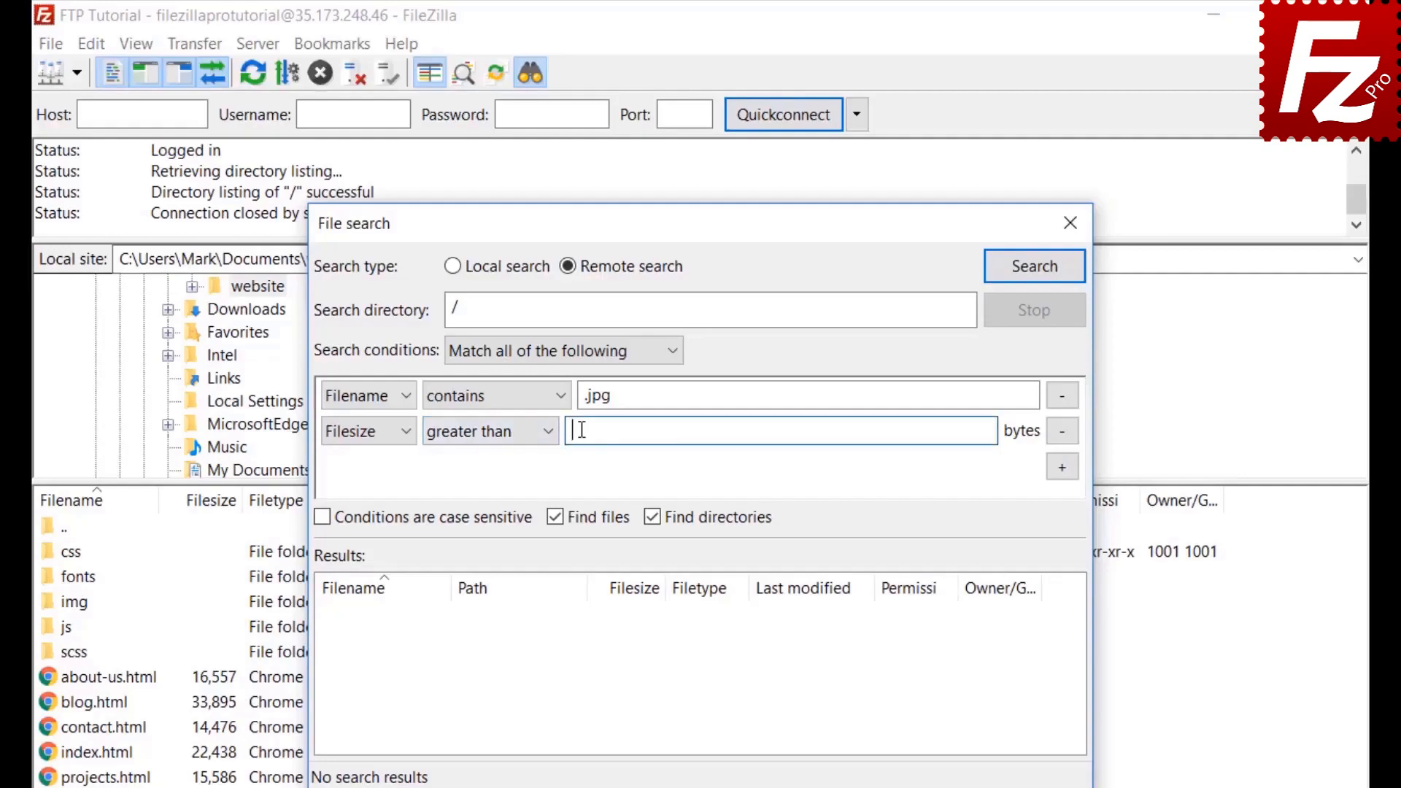
pyautogui.write('500000')
pyautogui.click(652, 552)
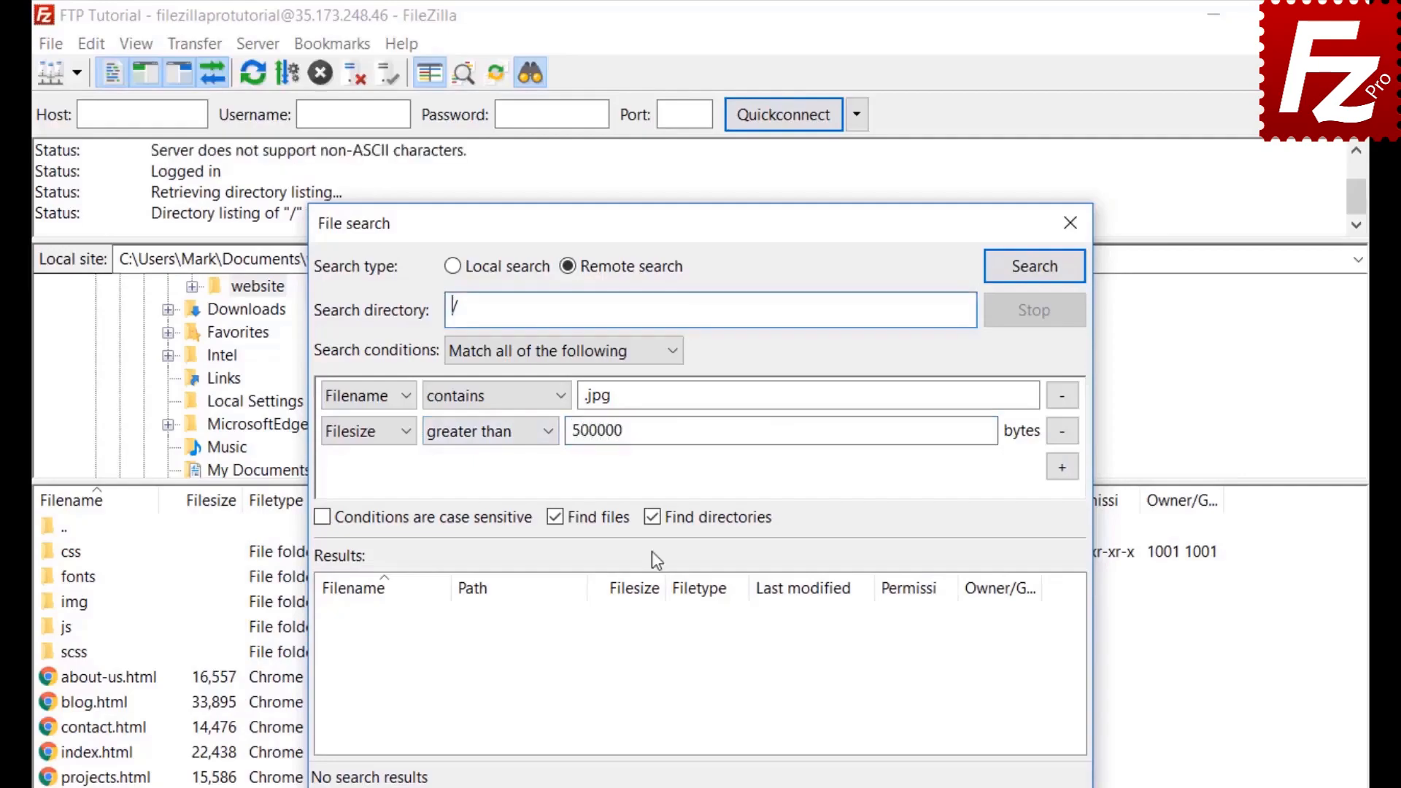
pyautogui.click(654, 519)
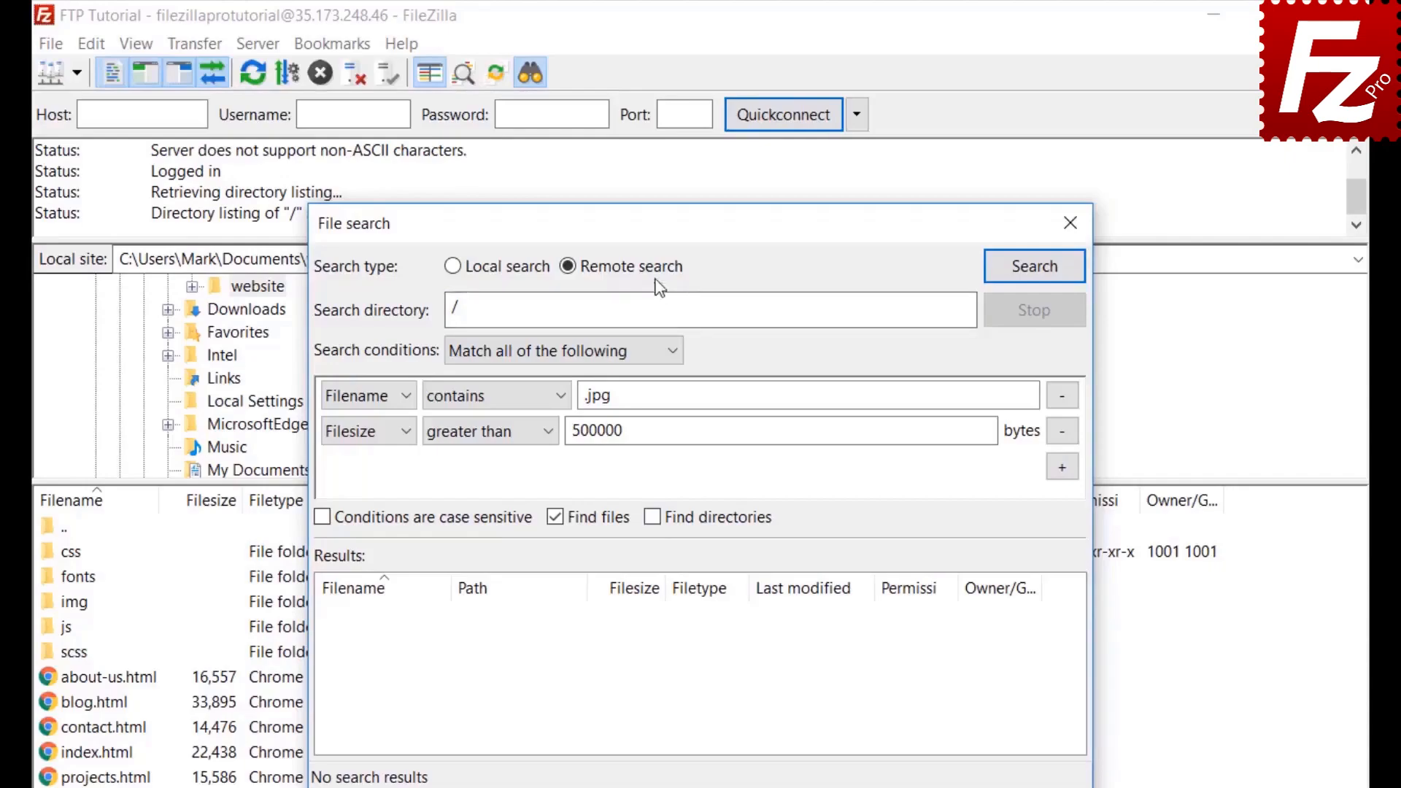
pyautogui.moveTo(707, 222); pyautogui.dragTo(923, 226)
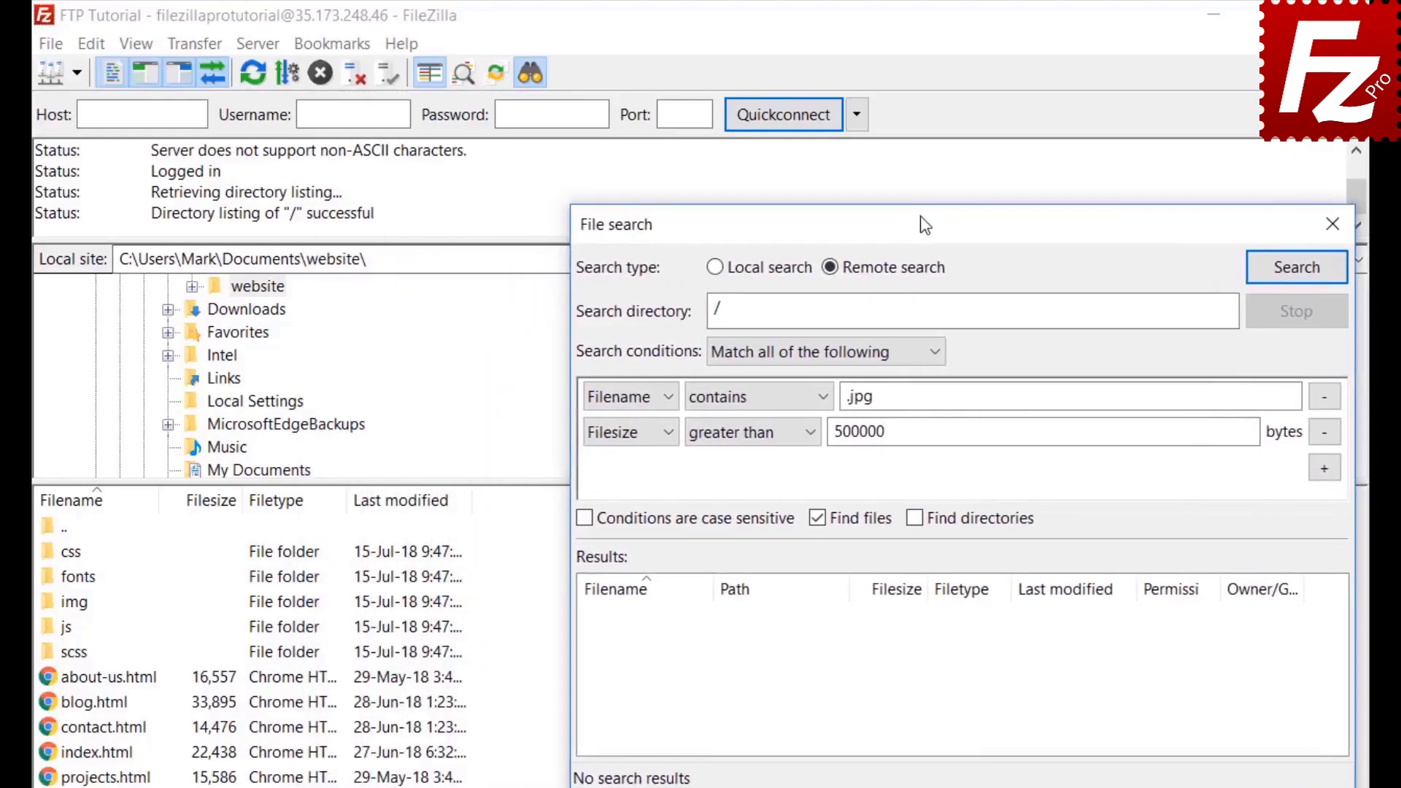
# Step: Search, add the found feature-bg.jpg to the download queue only, and close File search
pyautogui.click(1296, 269)
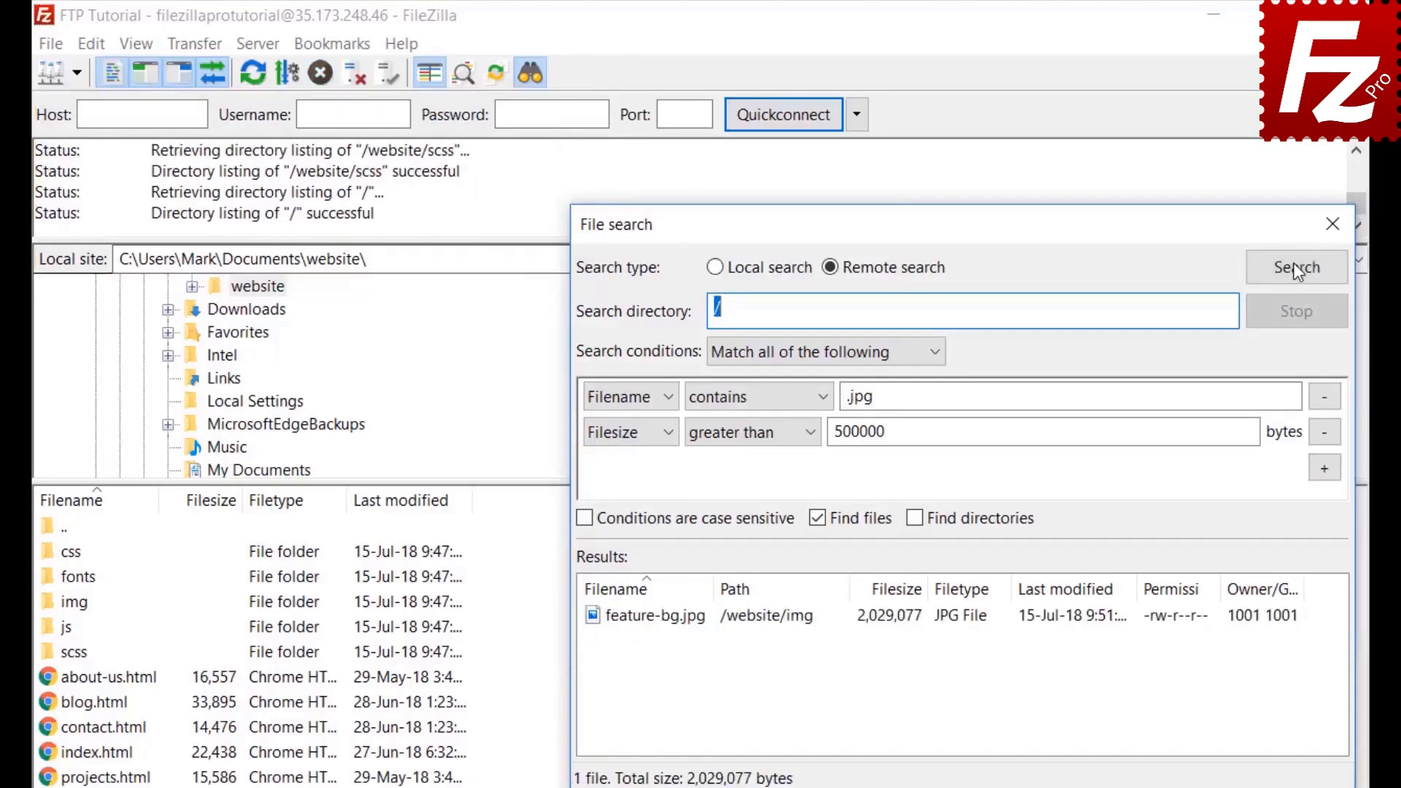
pyautogui.rightClick(700, 626)
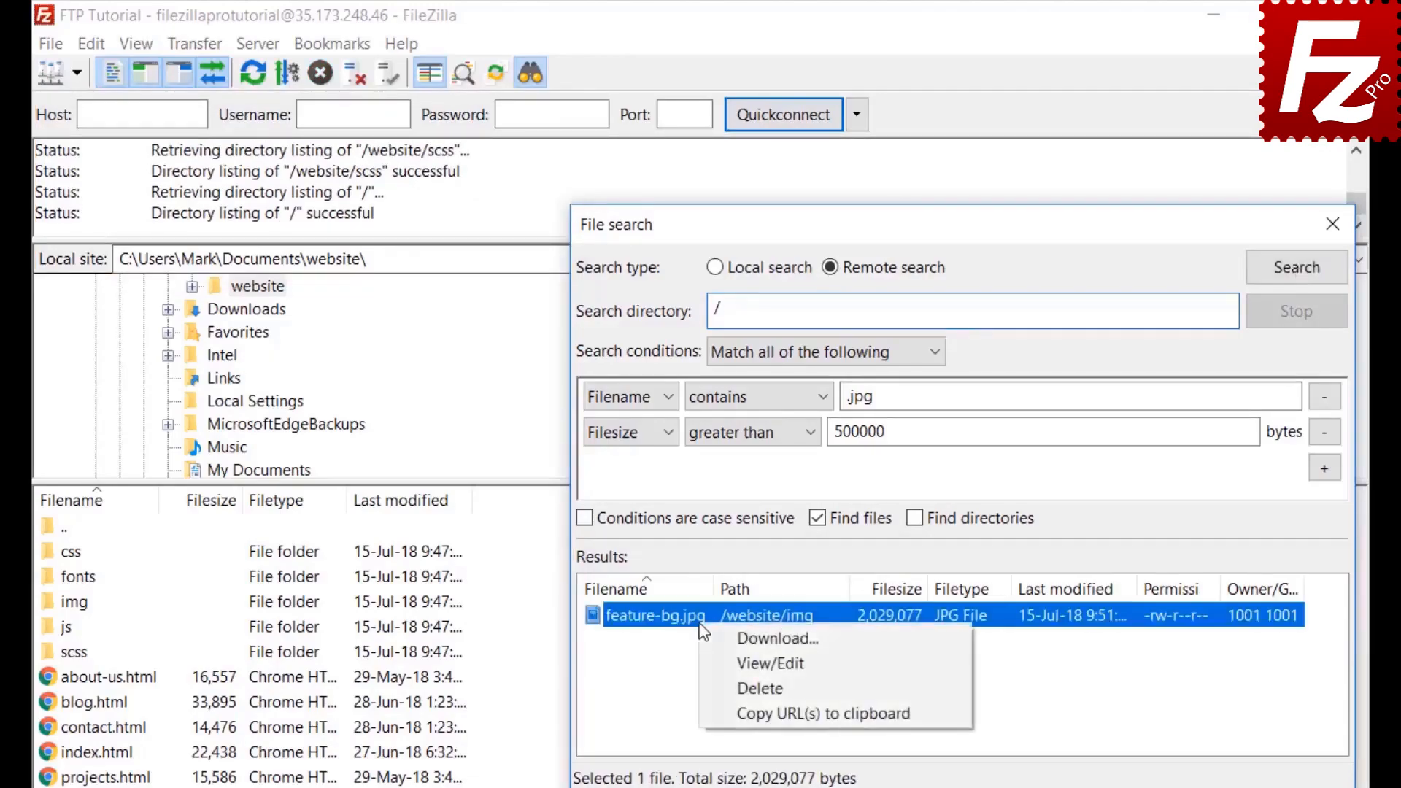
pyautogui.click(716, 639)
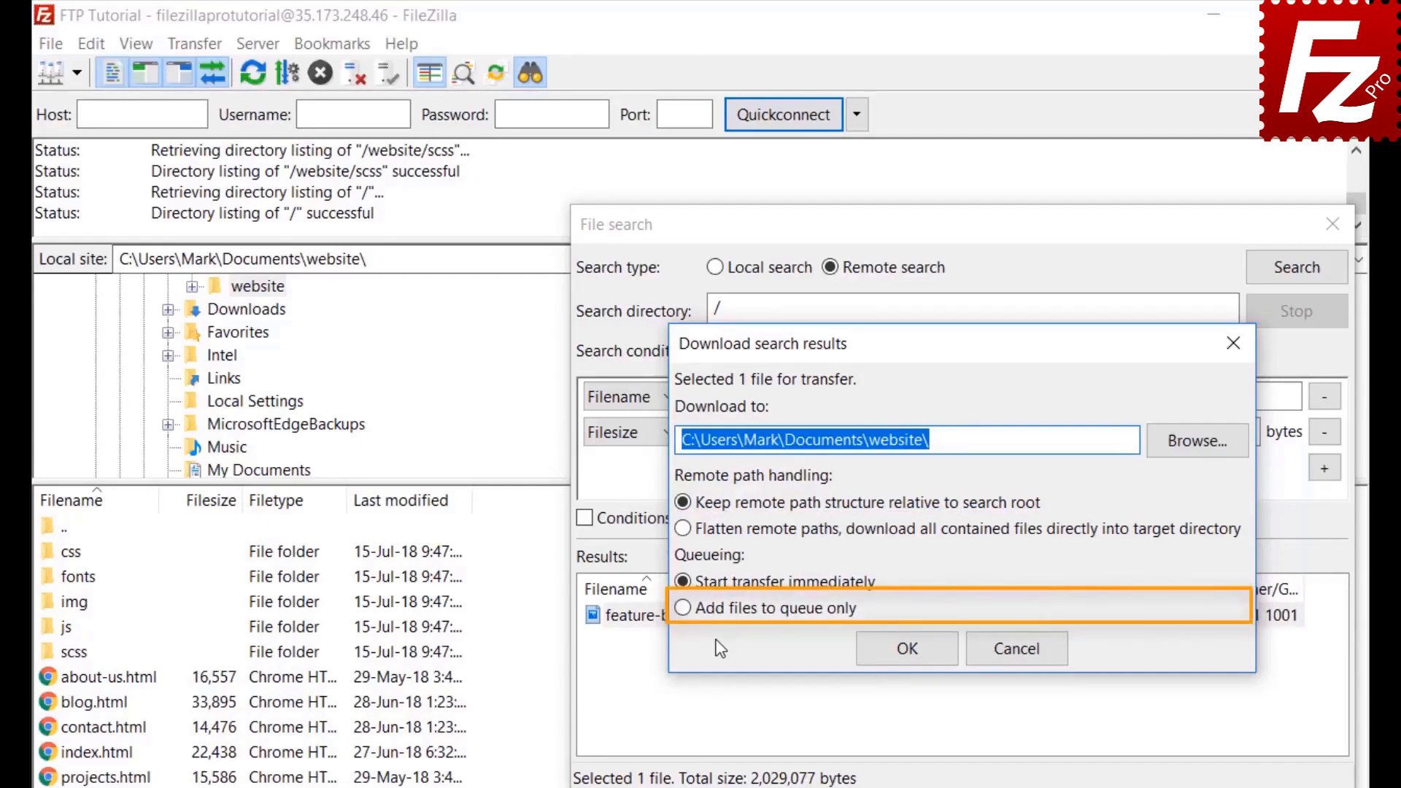
pyautogui.click(683, 610)
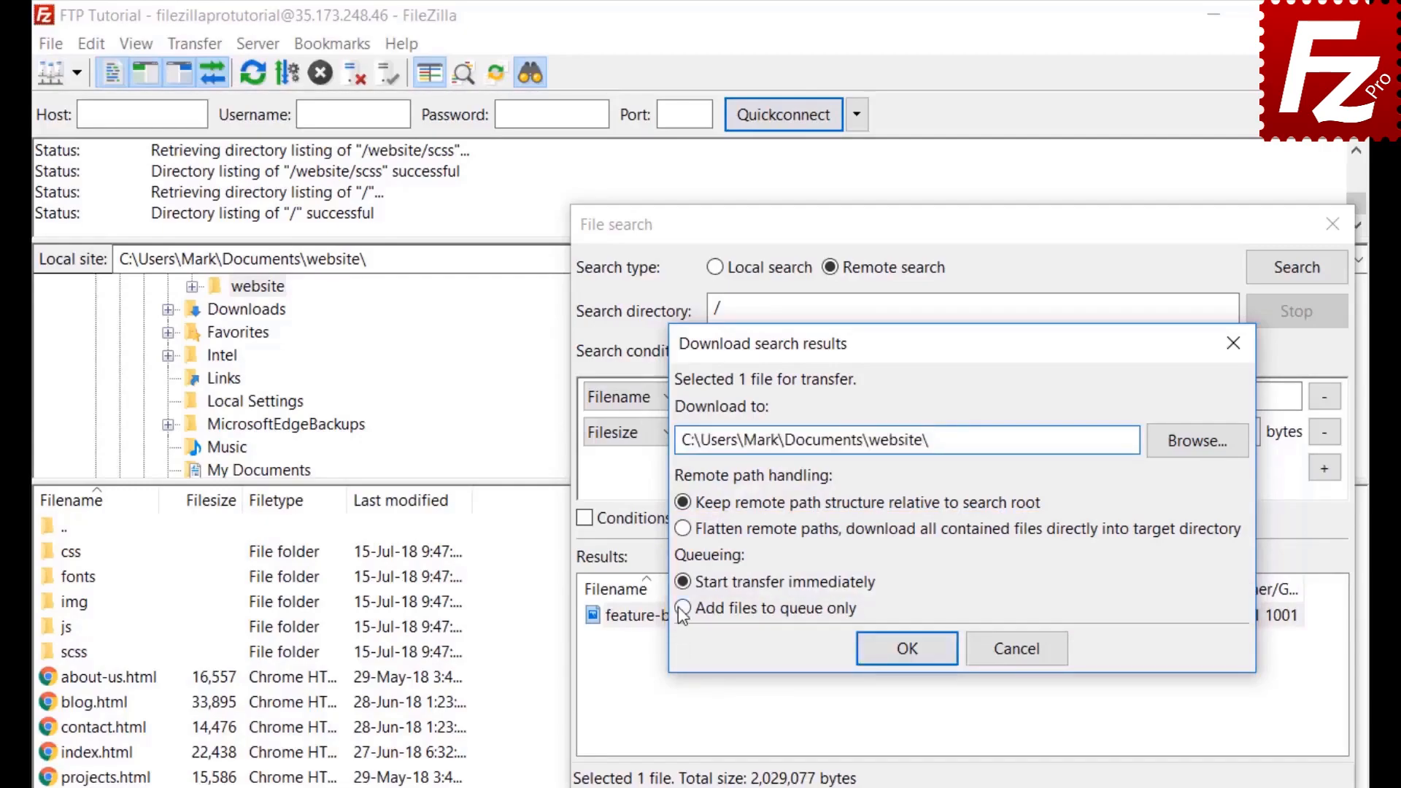
pyautogui.click(914, 655)
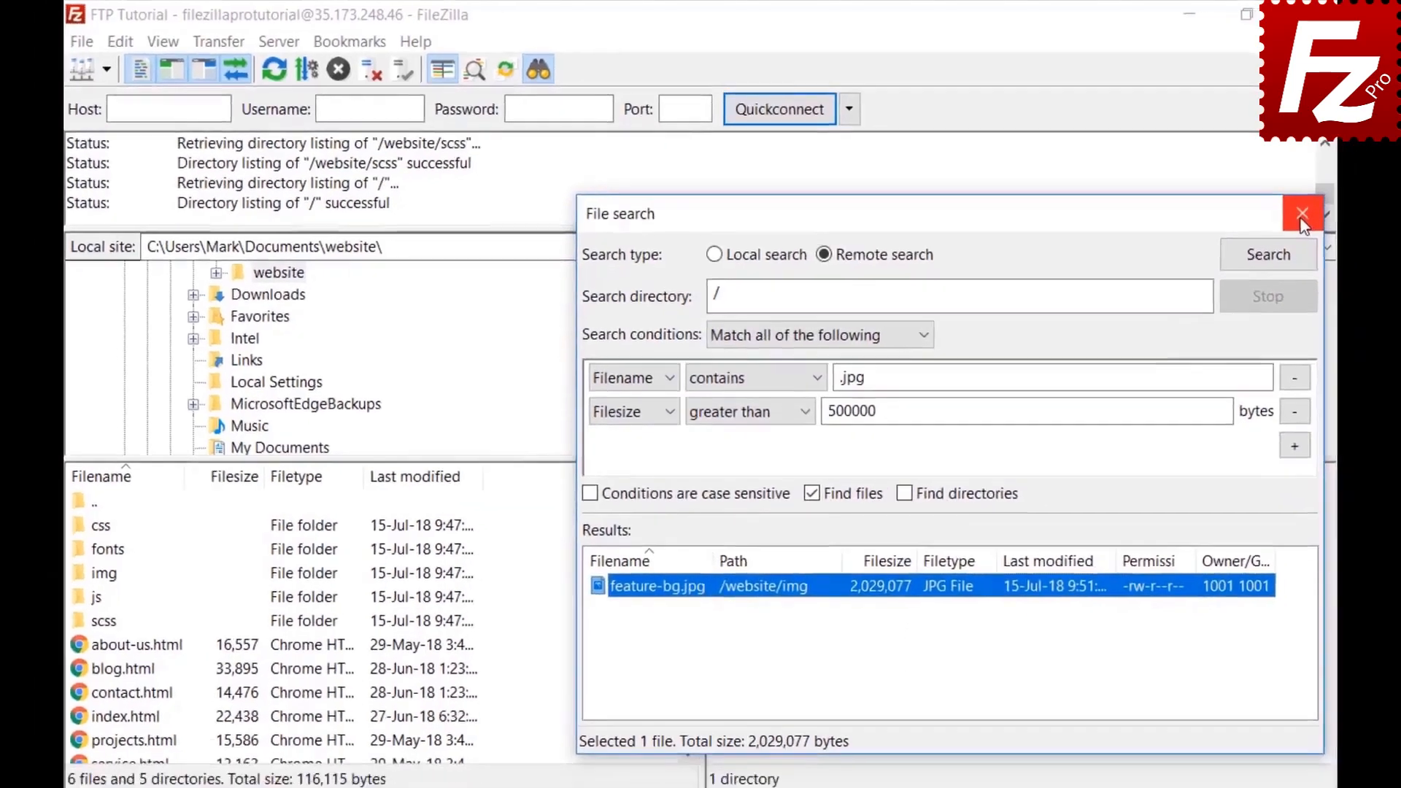
pyautogui.click(1333, 224)
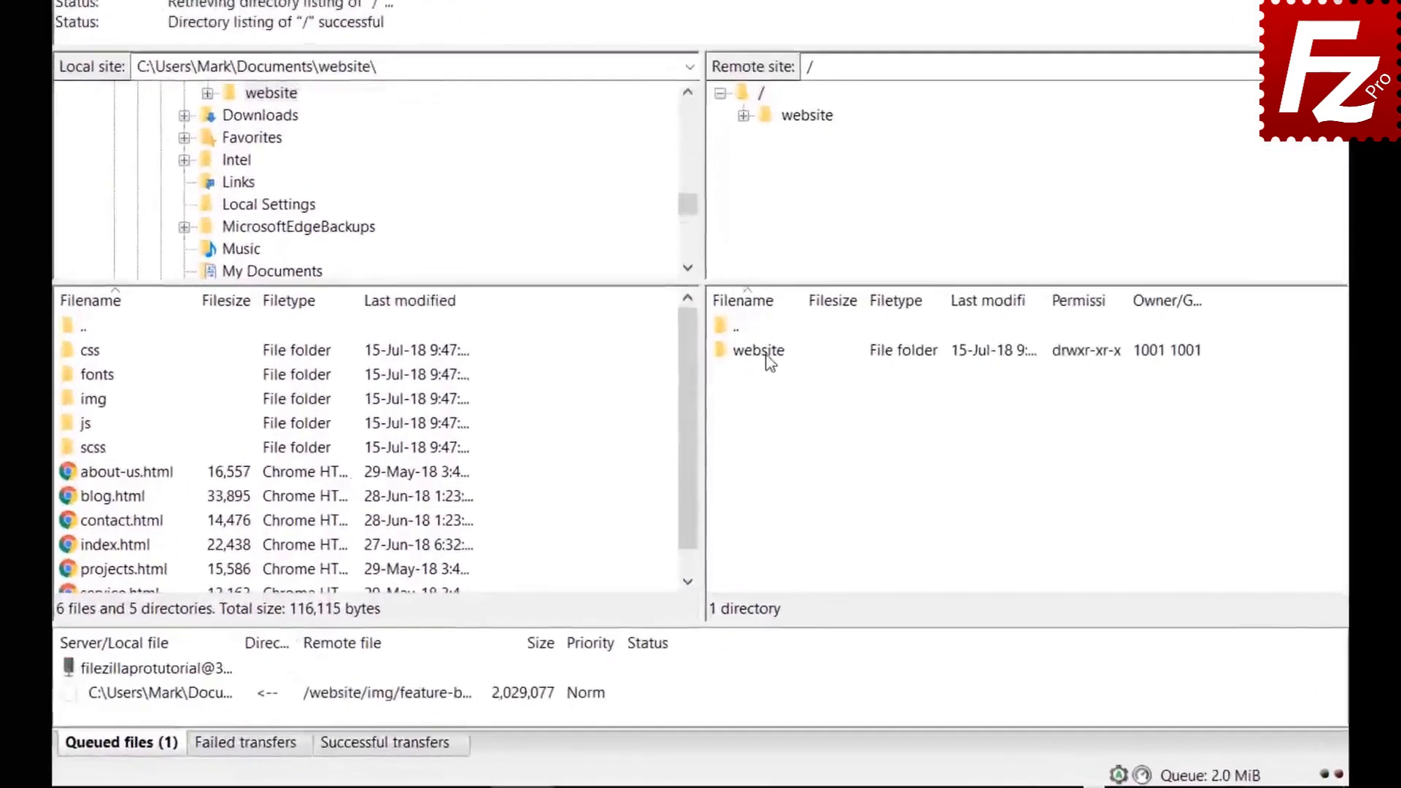
# Step: Enter remote /website/css, select bootstrap.css, and open quick search with Ctrl+F
pyautogui.doubleClick(752, 441)
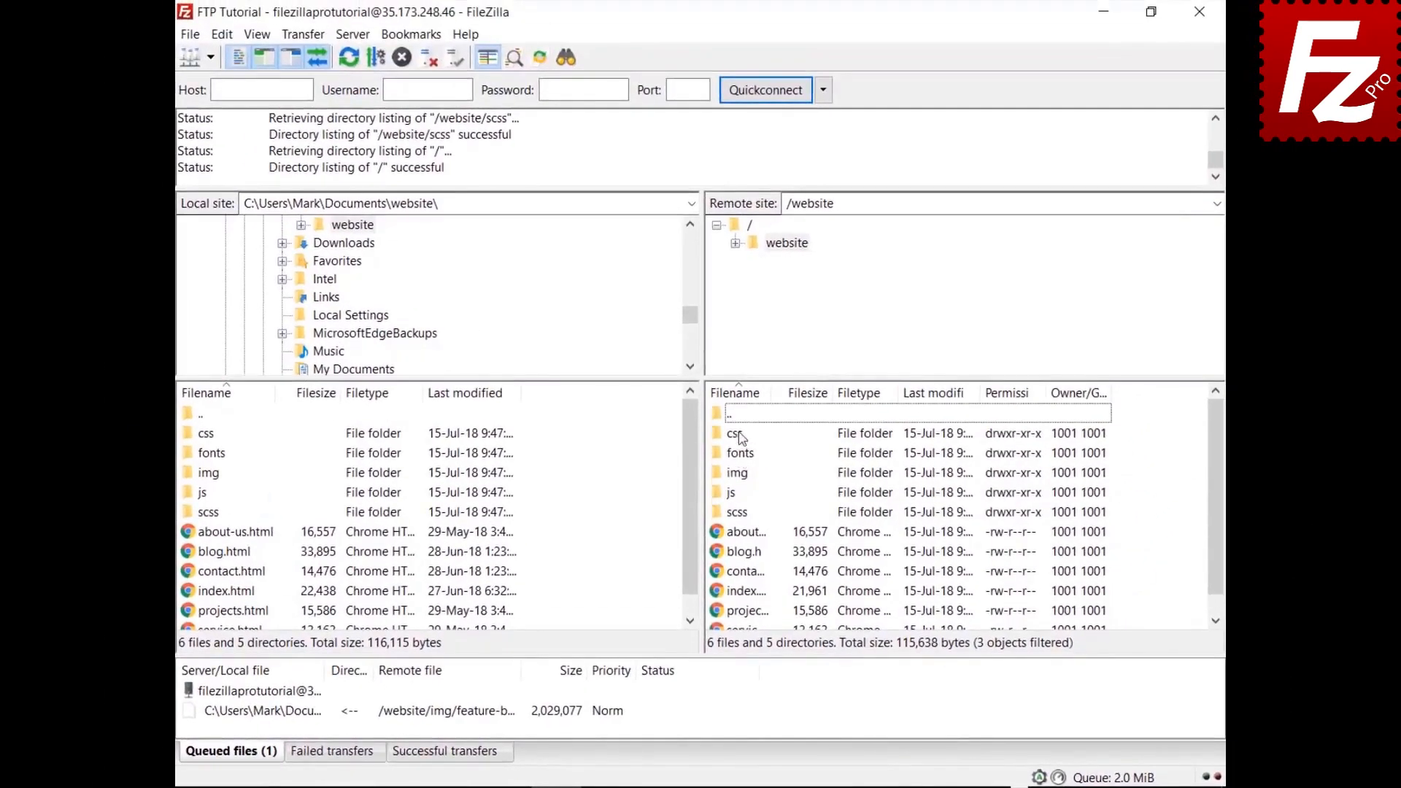
pyautogui.doubleClick(737, 434)
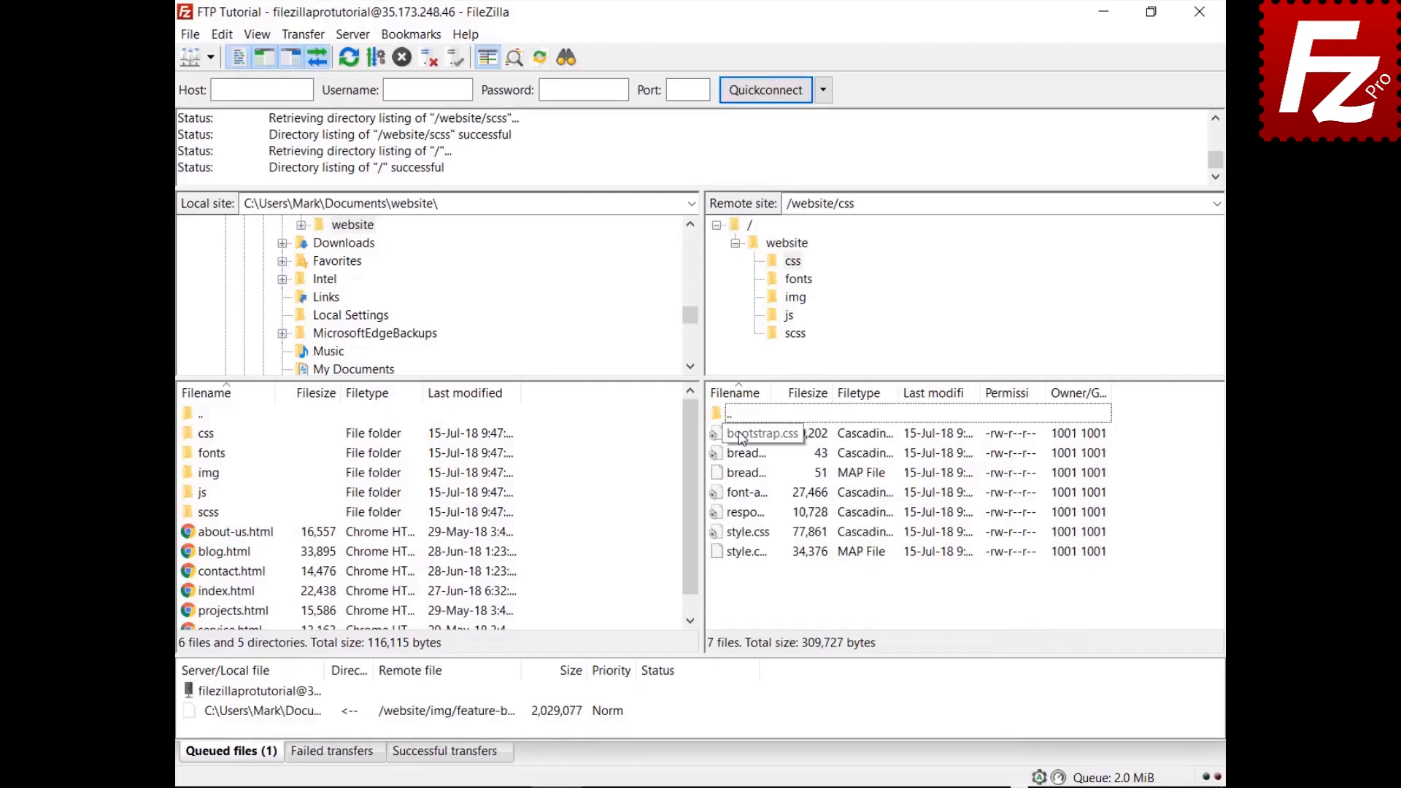
pyautogui.click(741, 437)
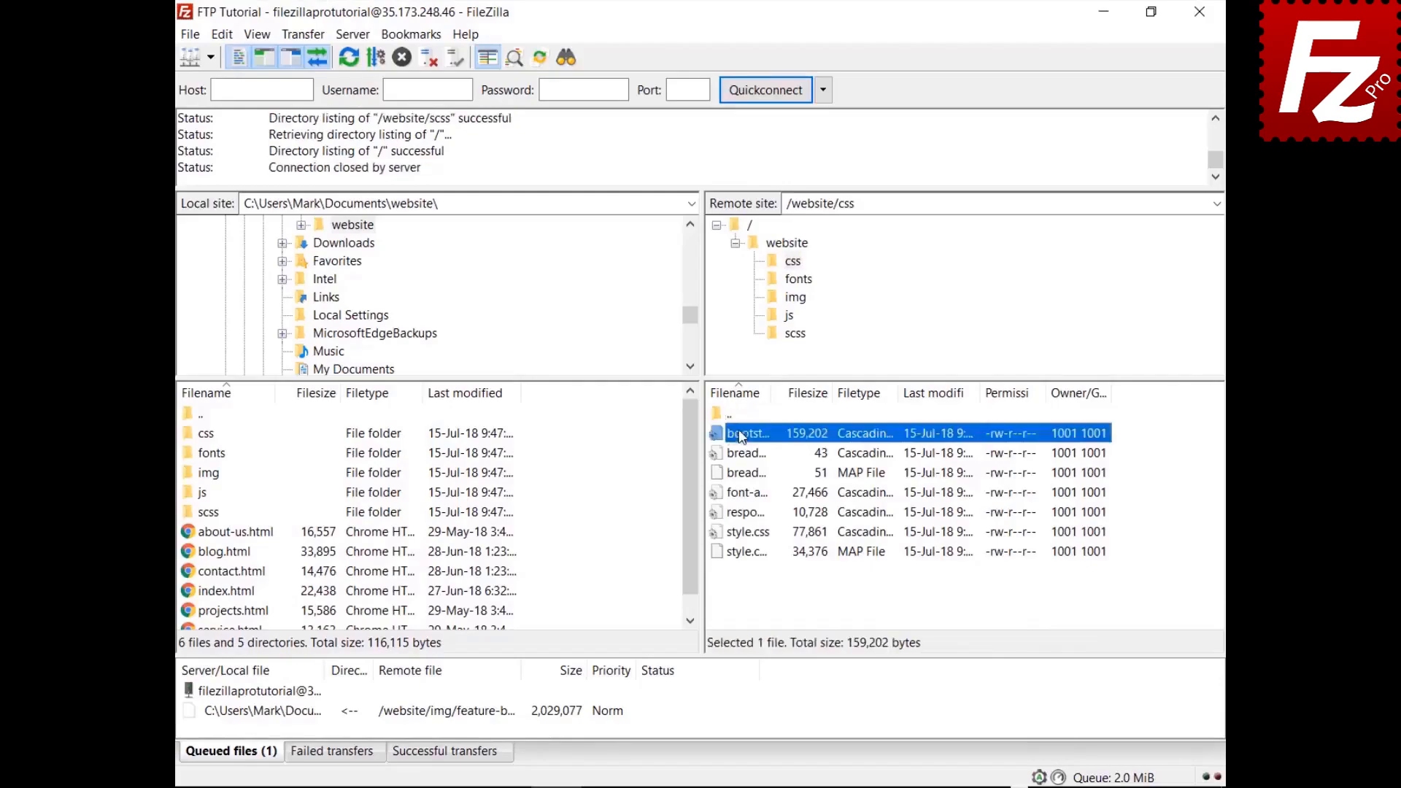
pyautogui.press('Down')
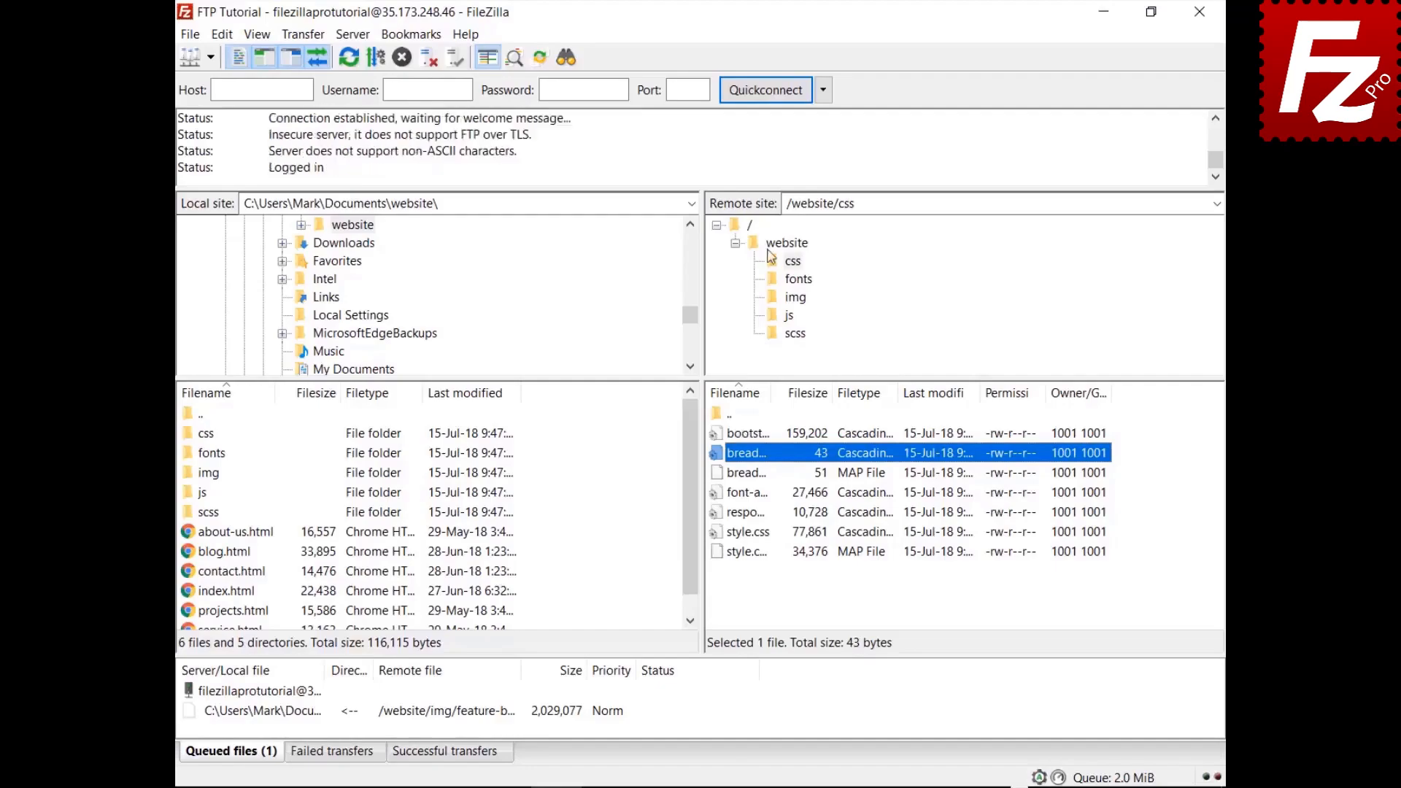
pyautogui.hotkey('ctrl', 'f')
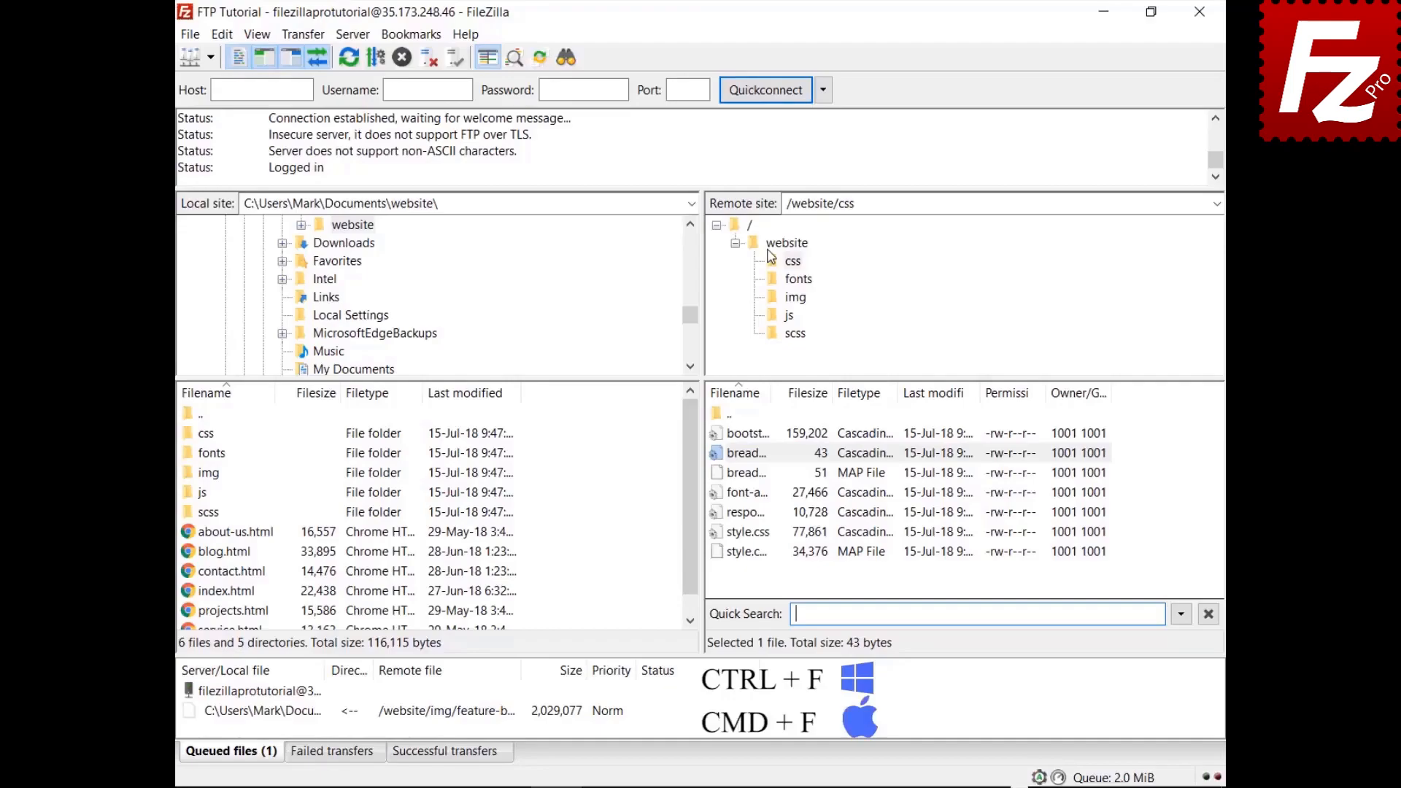
# Step: Quick-search the remote files for 'style' and invert the filter to show non-matching files
pyautogui.write('style')
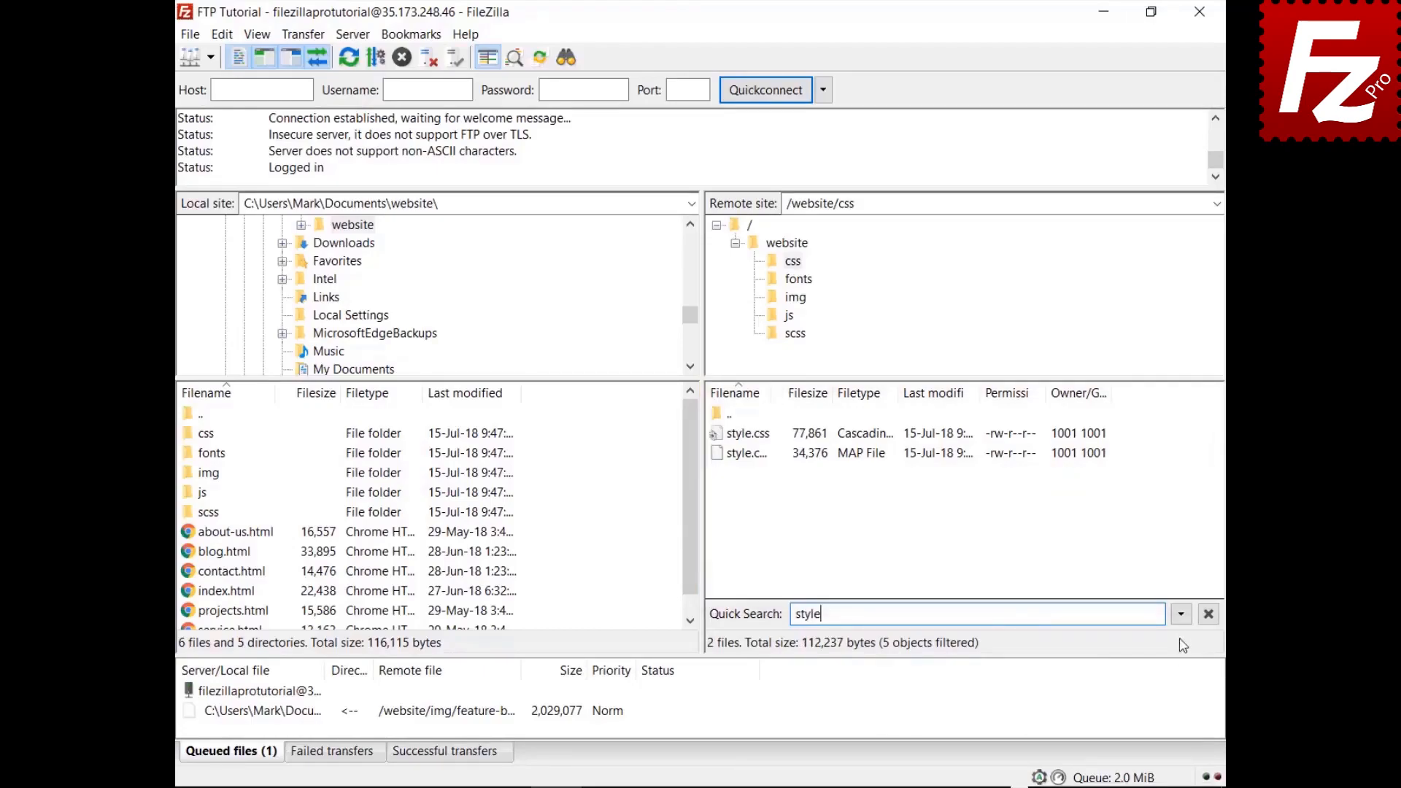
pyautogui.click(1181, 615)
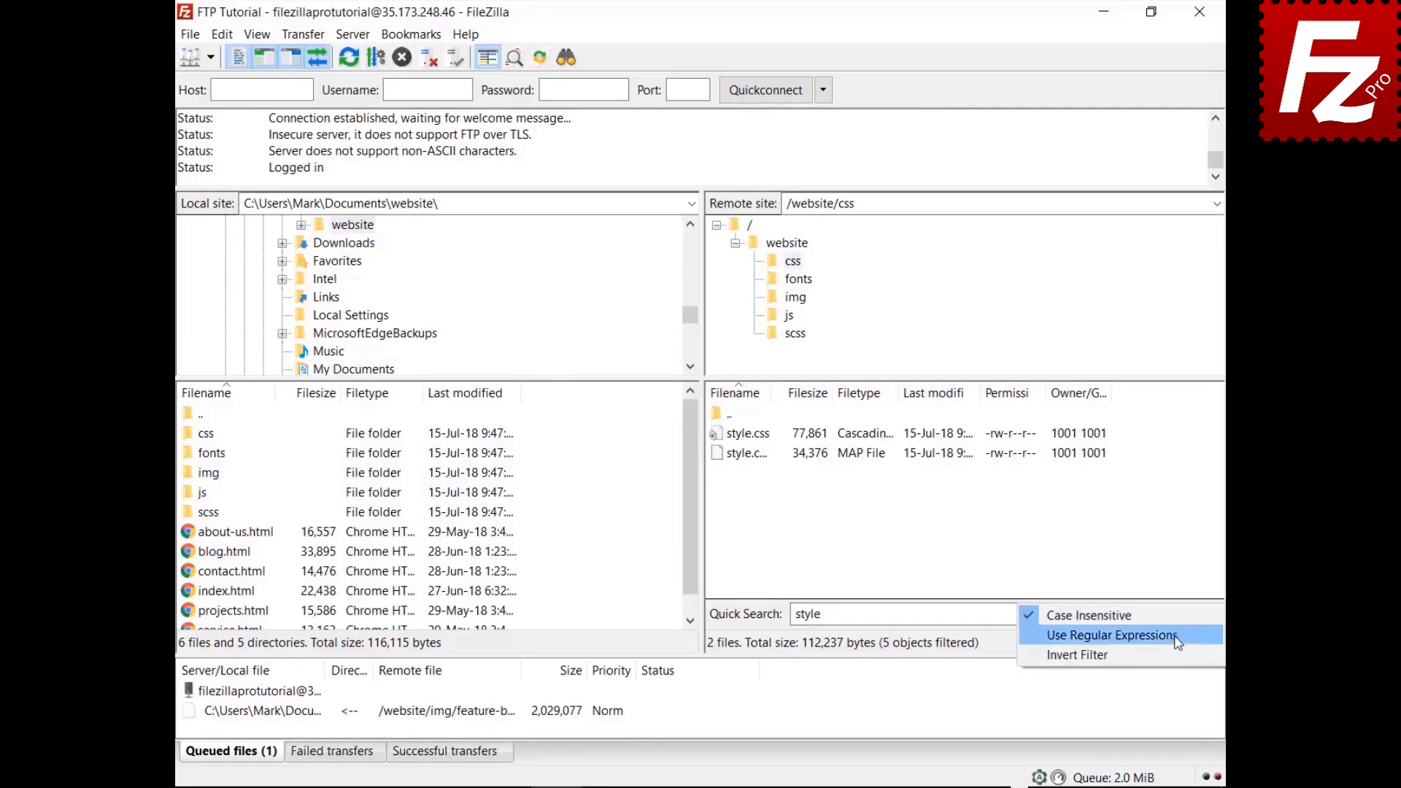
pyautogui.click(1175, 654)
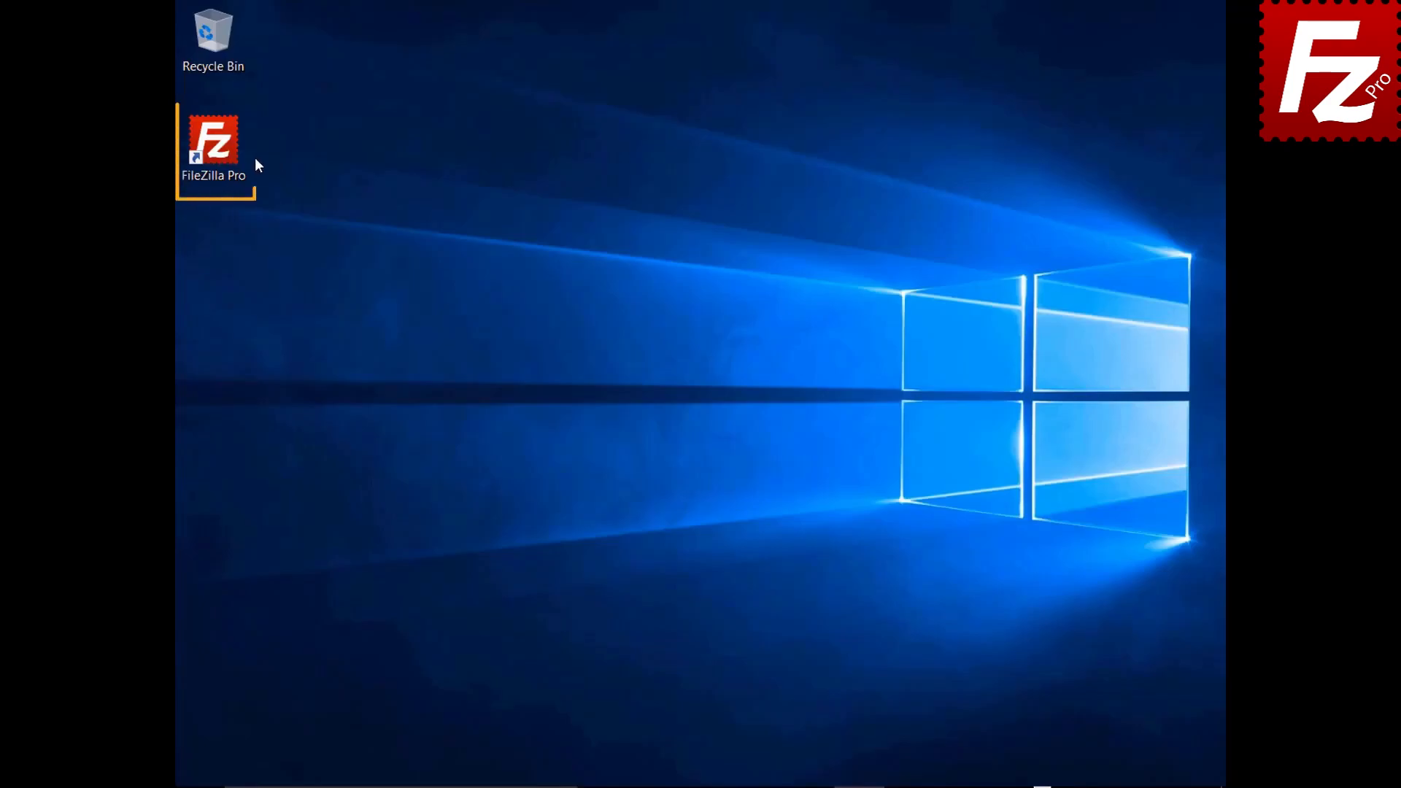
# Step: Launch FileZilla Pro and quickconnect to 40.121.111.78 with the pasted username and password
pyautogui.doubleClick(222, 151)
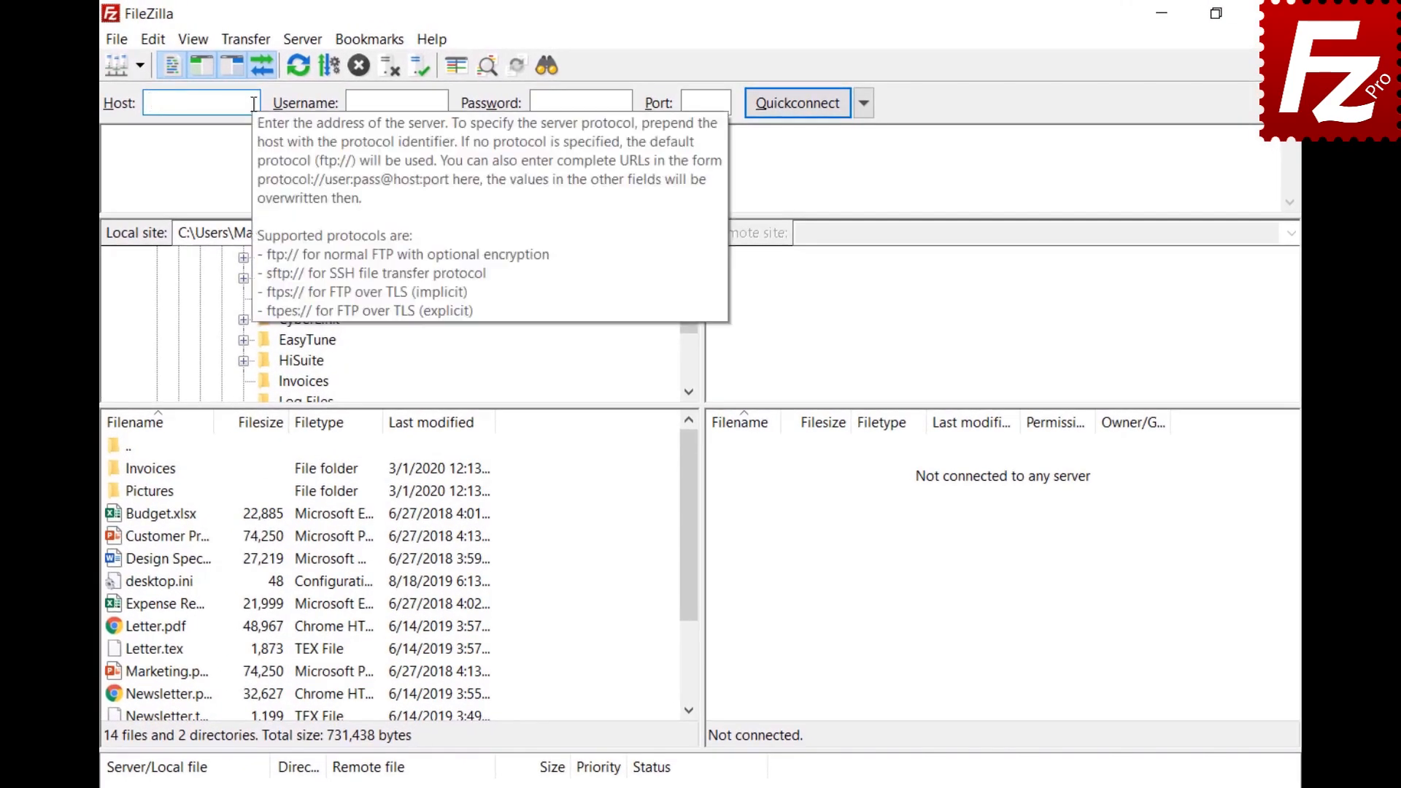
pyautogui.write('40.121.111.78')
pyautogui.click(438, 103)
pyautogui.write('zillaprotutorial')
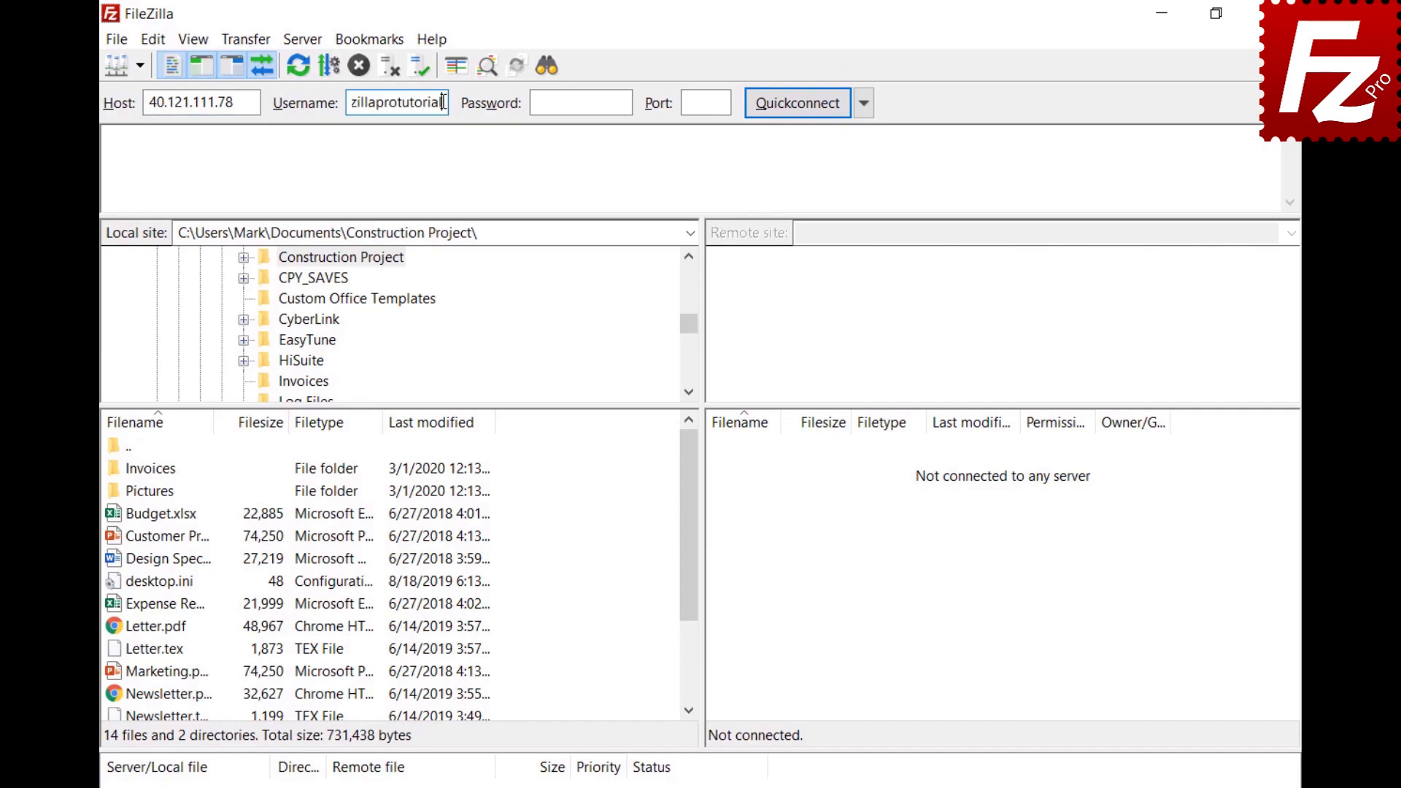
pyautogui.click(621, 102)
pyautogui.hotkey('ctrl', 'v')
pyautogui.click(795, 103)
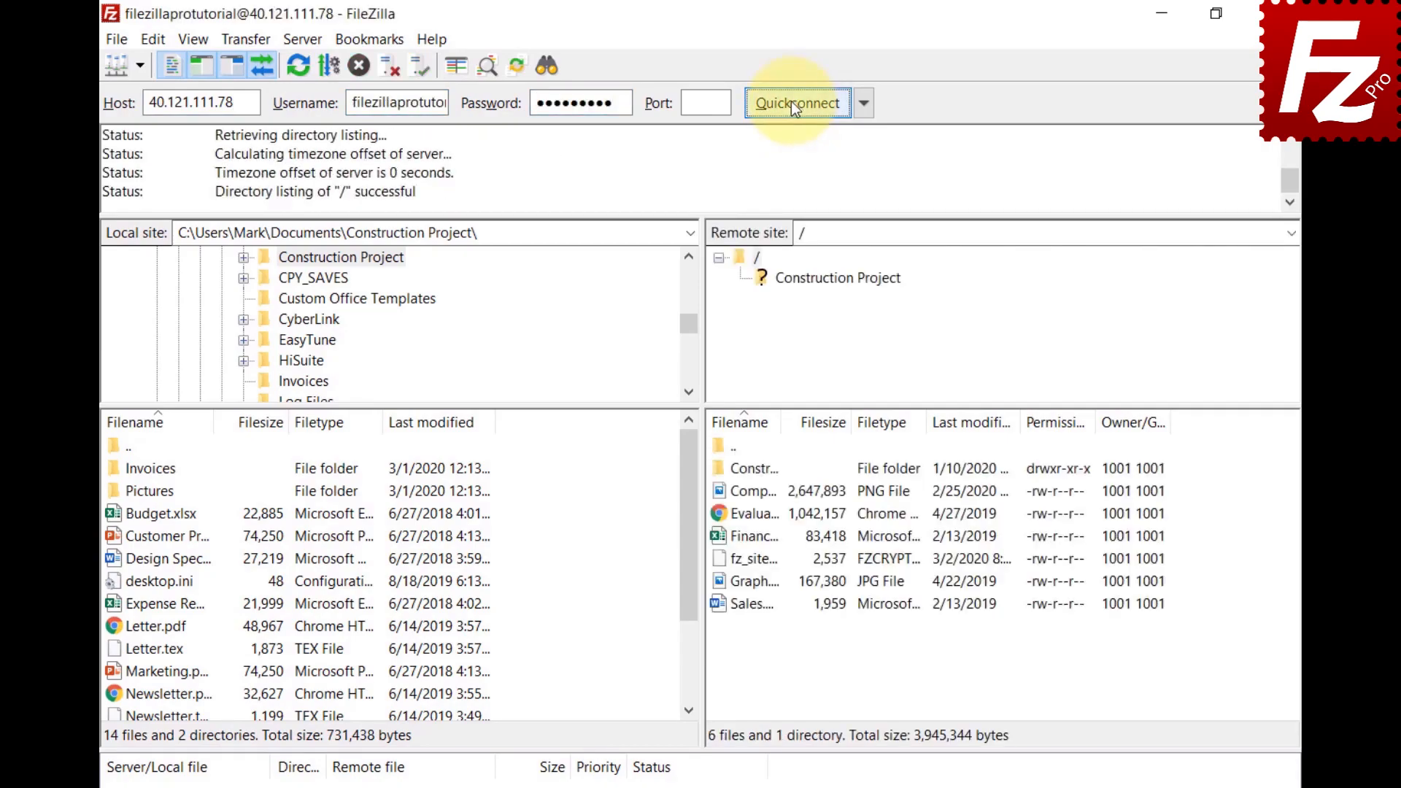
pyautogui.click(542, 69)
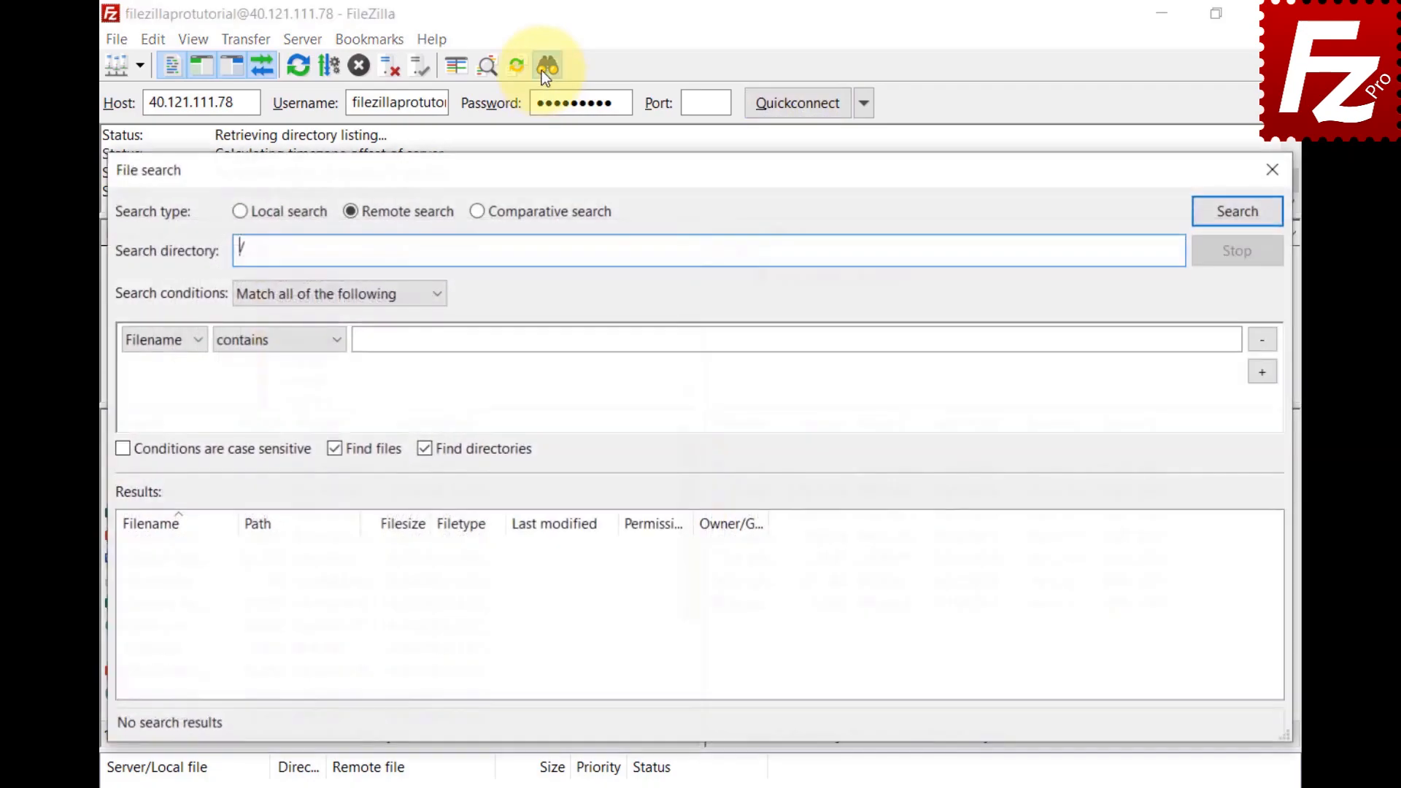
# Step: Switch to comparative search with the local and remote Construction Project folders
pyautogui.click(476, 217)
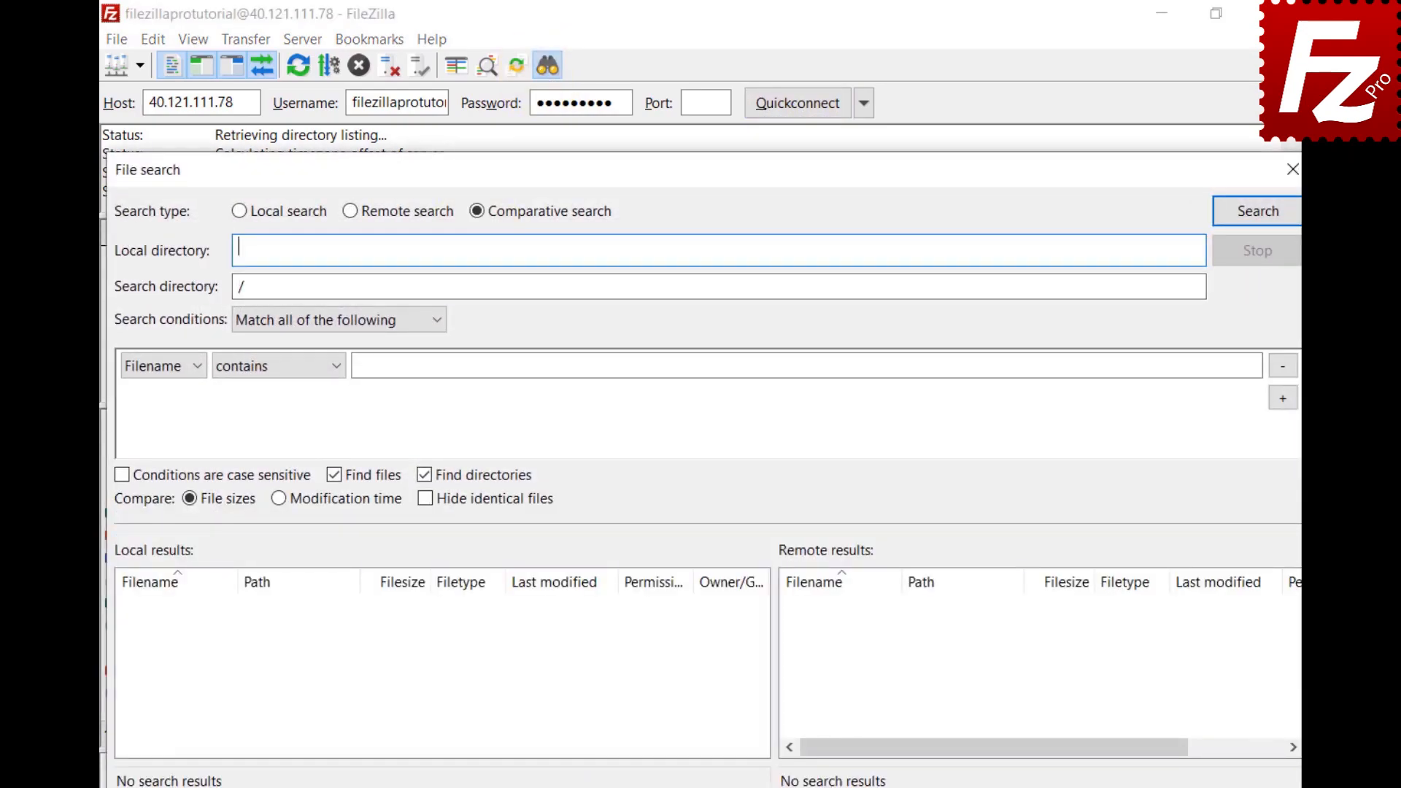
pyautogui.write('C:\\Users\\Mark\\Documents\\Construction Project\\')
pyautogui.click(667, 289)
pyautogui.write('Construction Project')
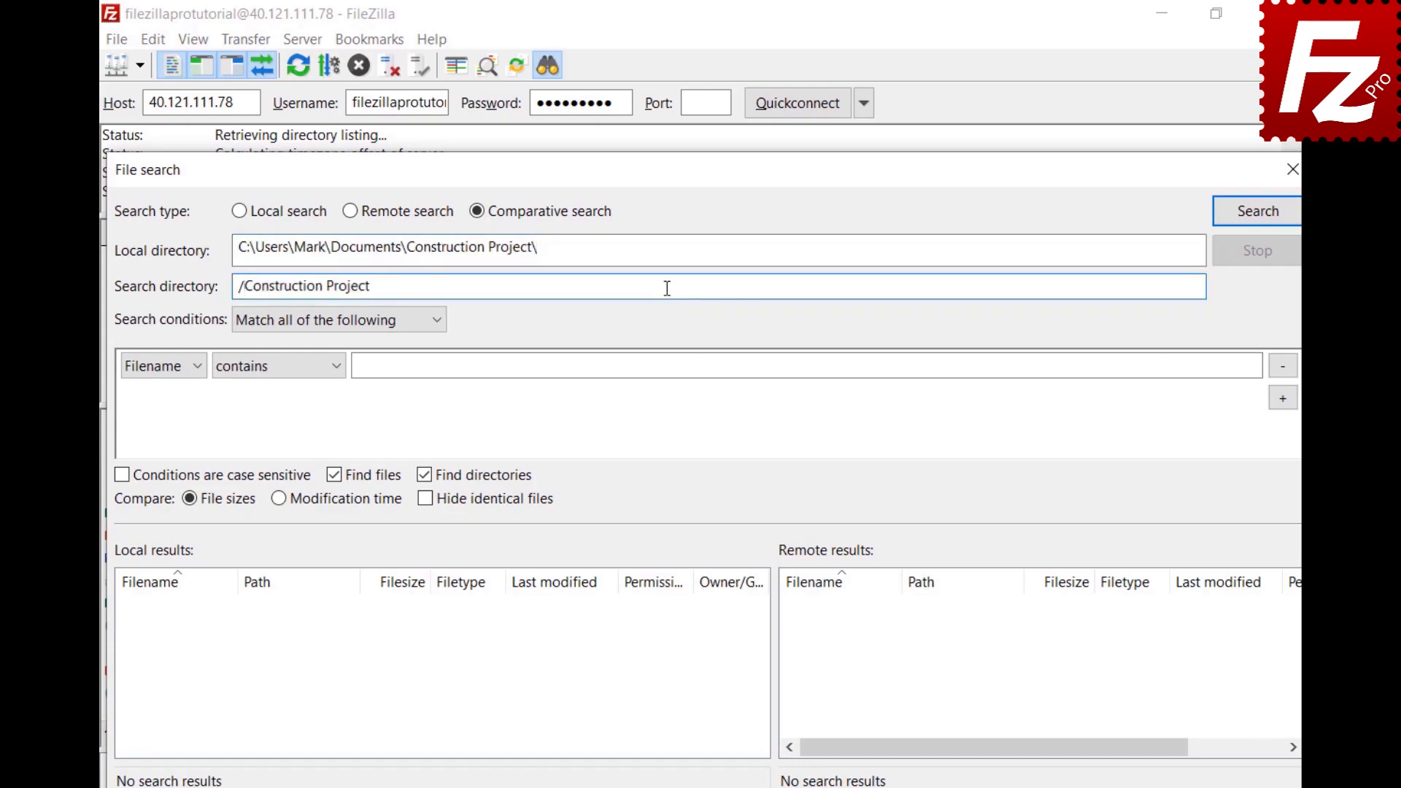
# Step: Search for filenames beginning with DSC, then remove that condition
pyautogui.click(437, 328)
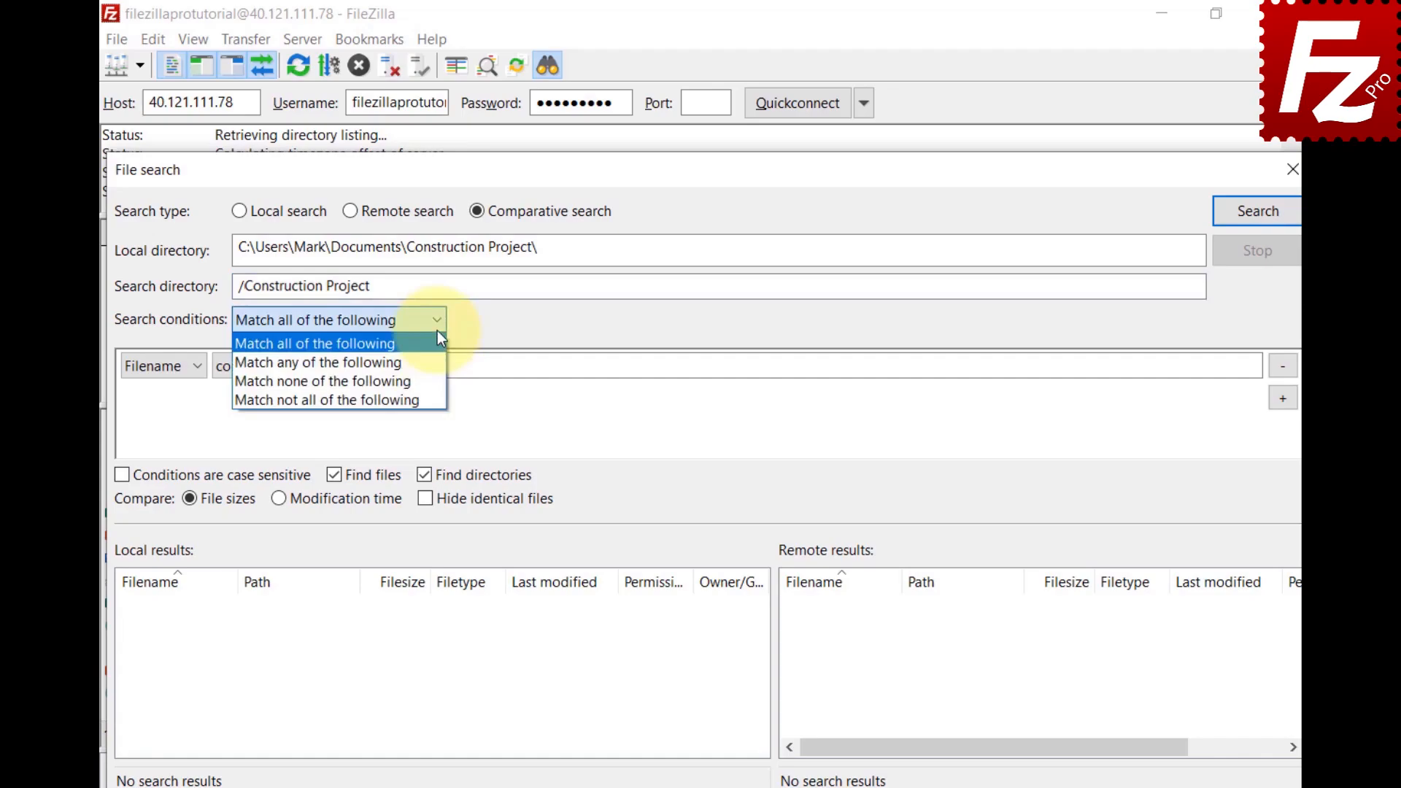
pyautogui.click(436, 331)
pyautogui.click(194, 369)
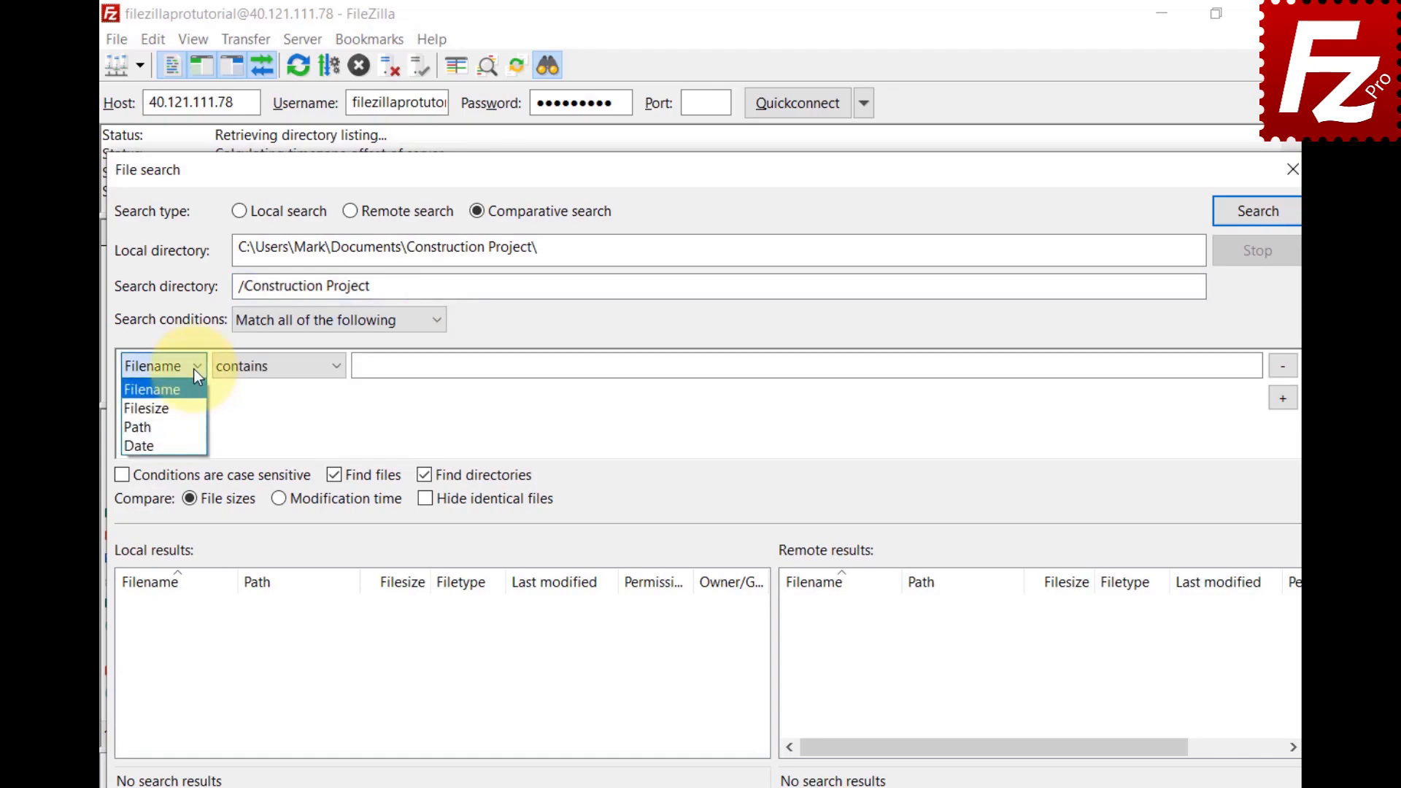
pyautogui.click(334, 369)
pyautogui.click(335, 370)
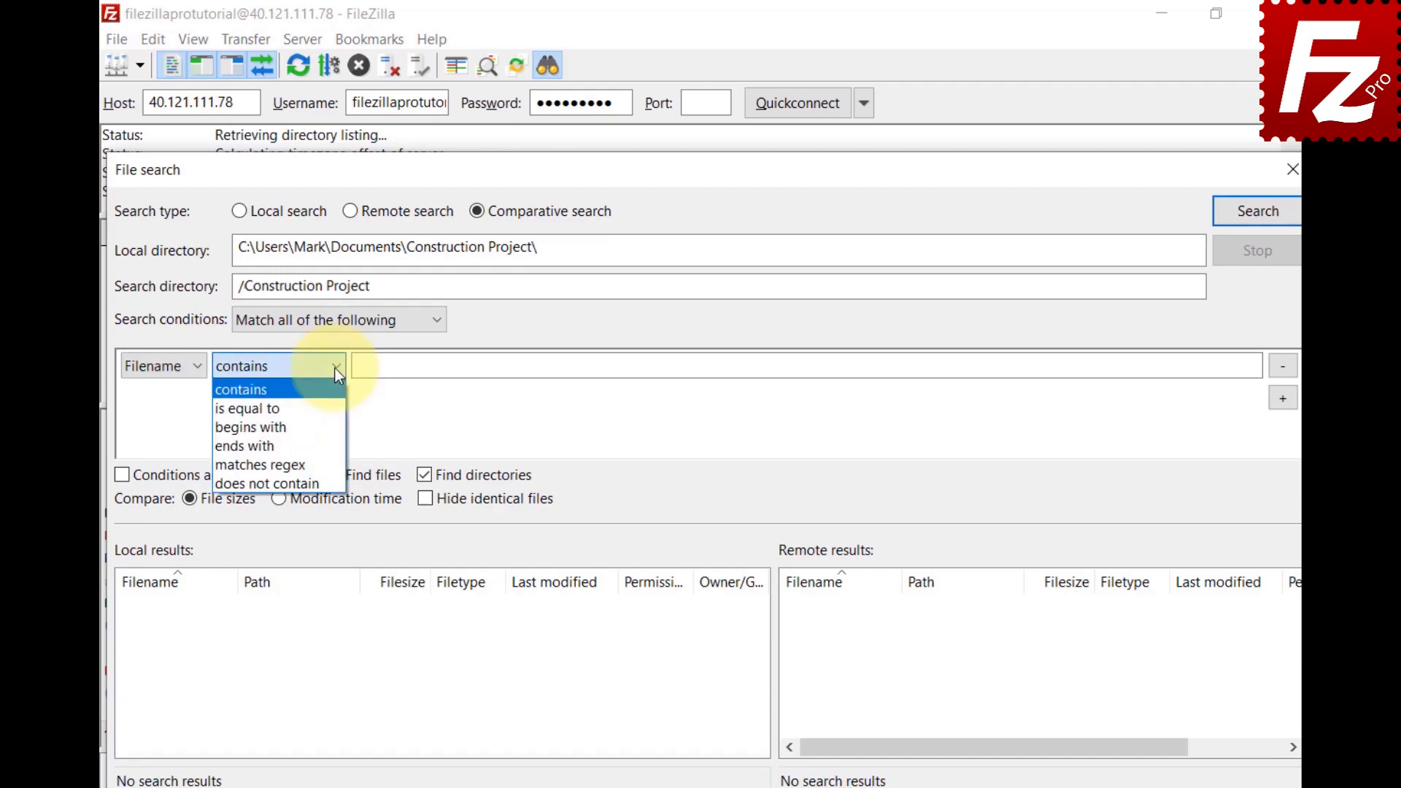
pyautogui.click(330, 426)
pyautogui.click(1233, 365)
pyautogui.write('DSC')
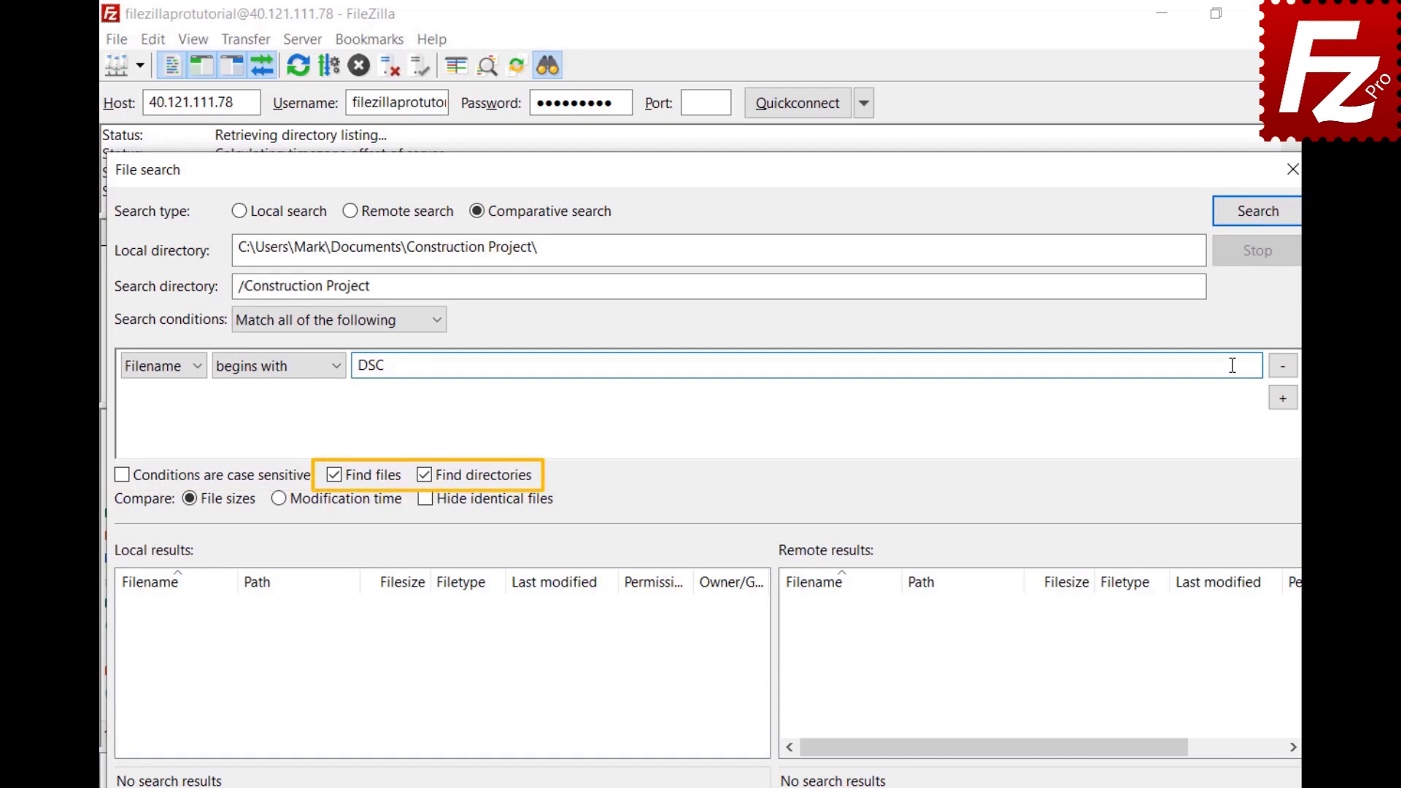
pyautogui.click(1256, 222)
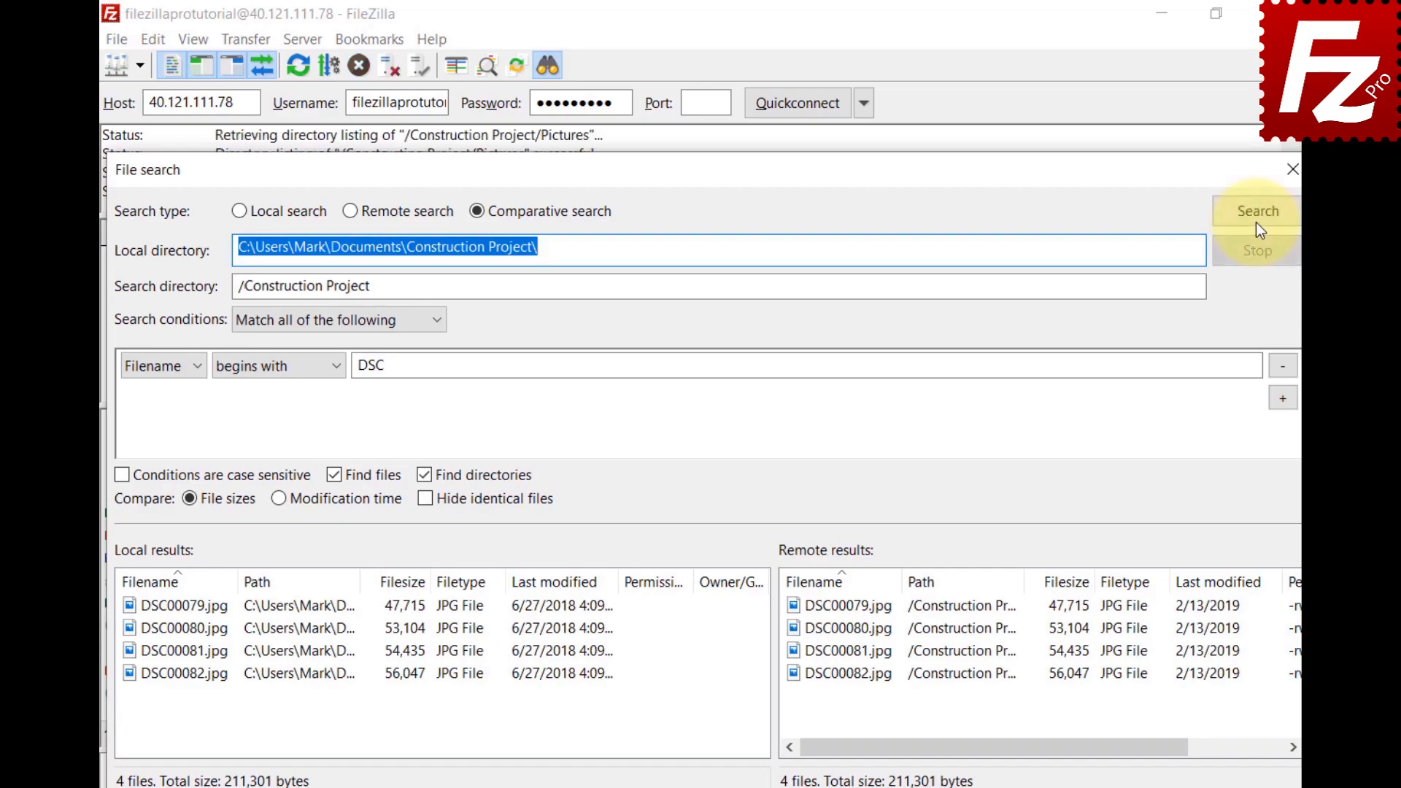
pyautogui.click(1277, 366)
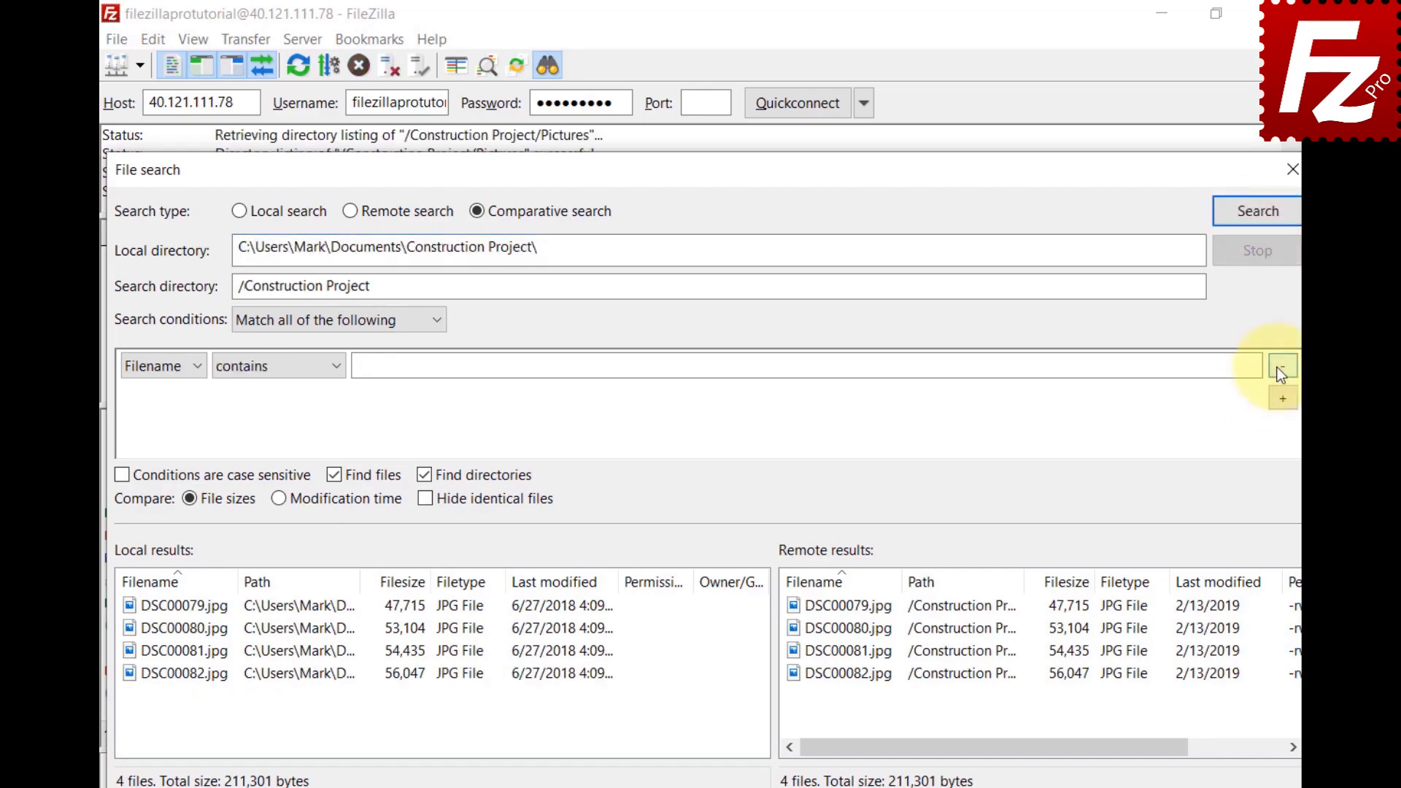
# Step: Rerun the comparison by file size, trying modification time and toggling Hide identical files
pyautogui.click(1259, 226)
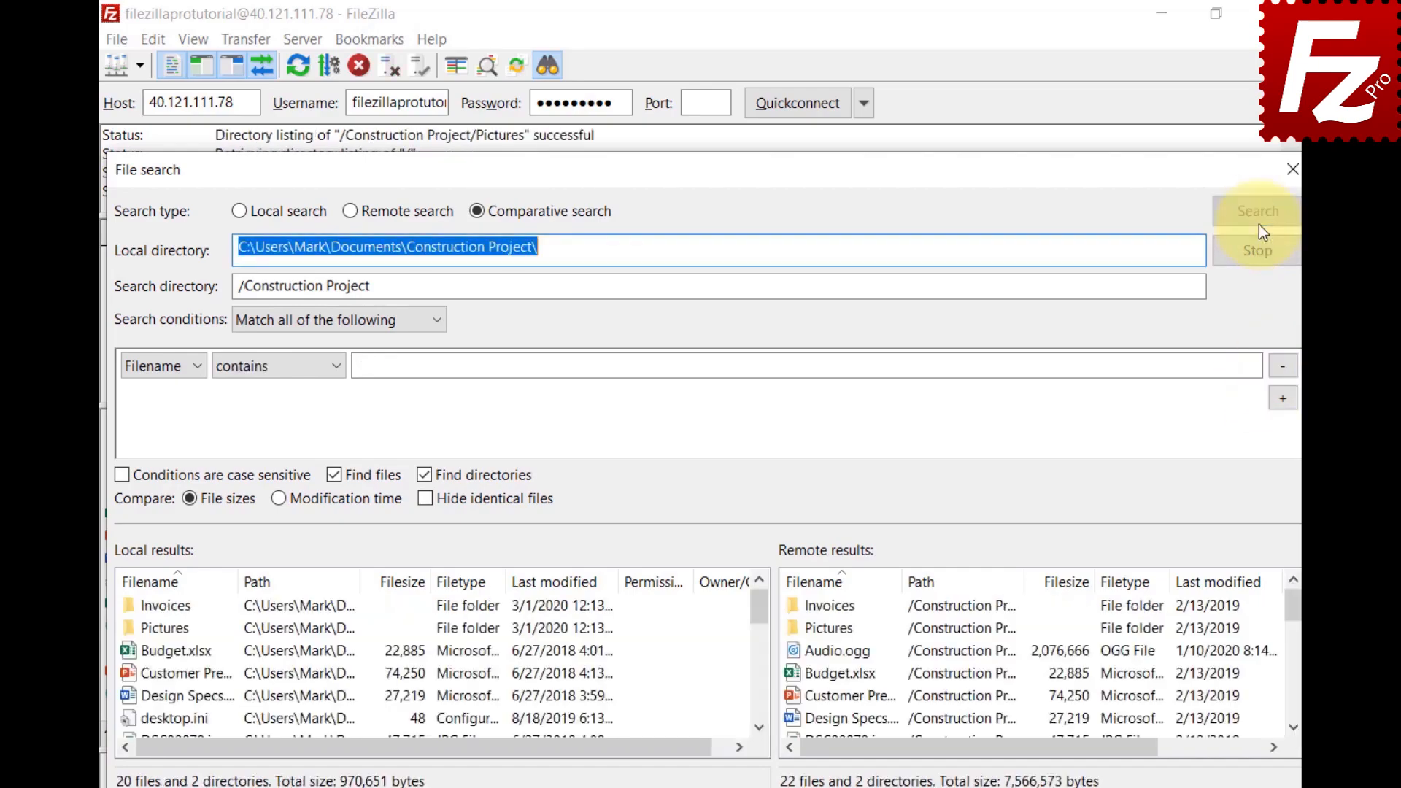
pyautogui.click(278, 507)
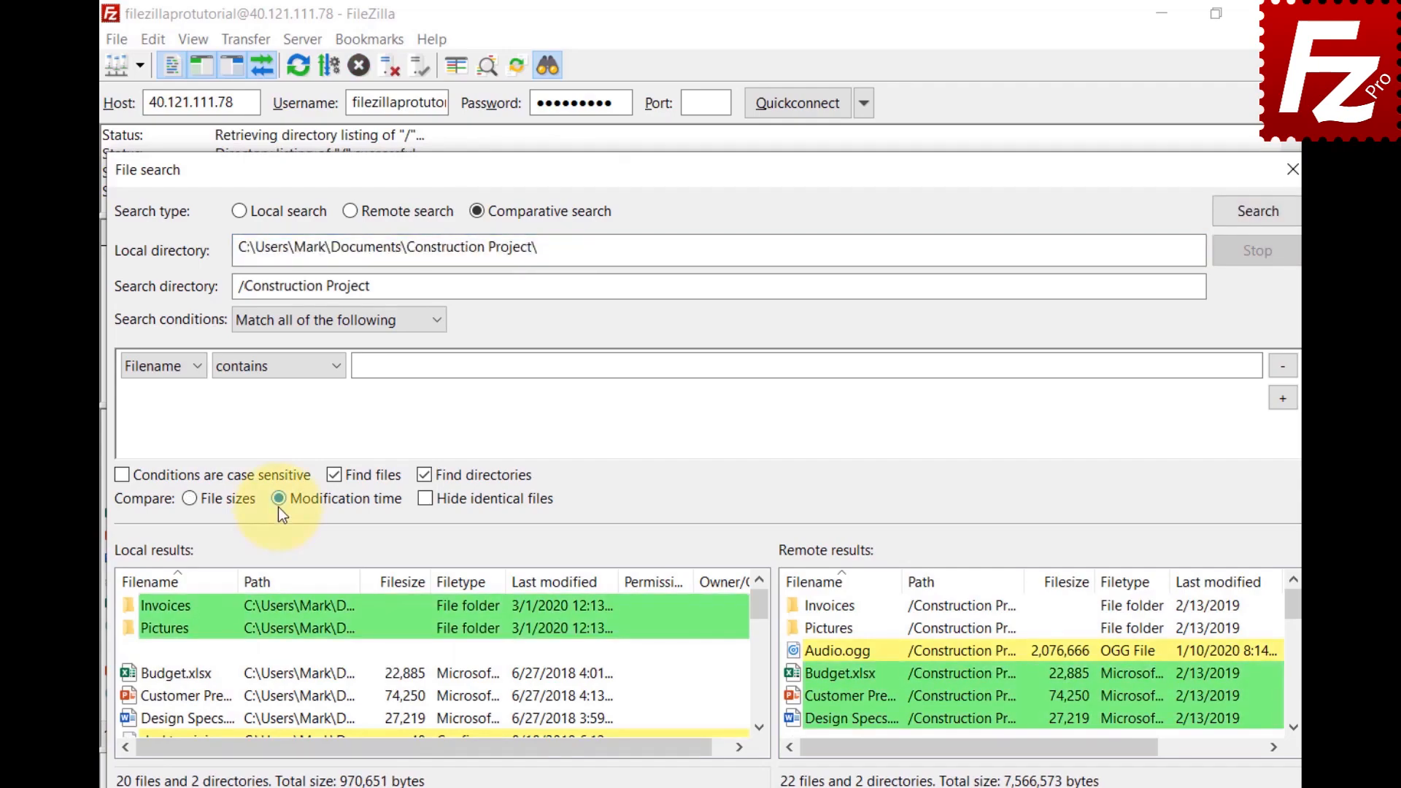
pyautogui.click(189, 499)
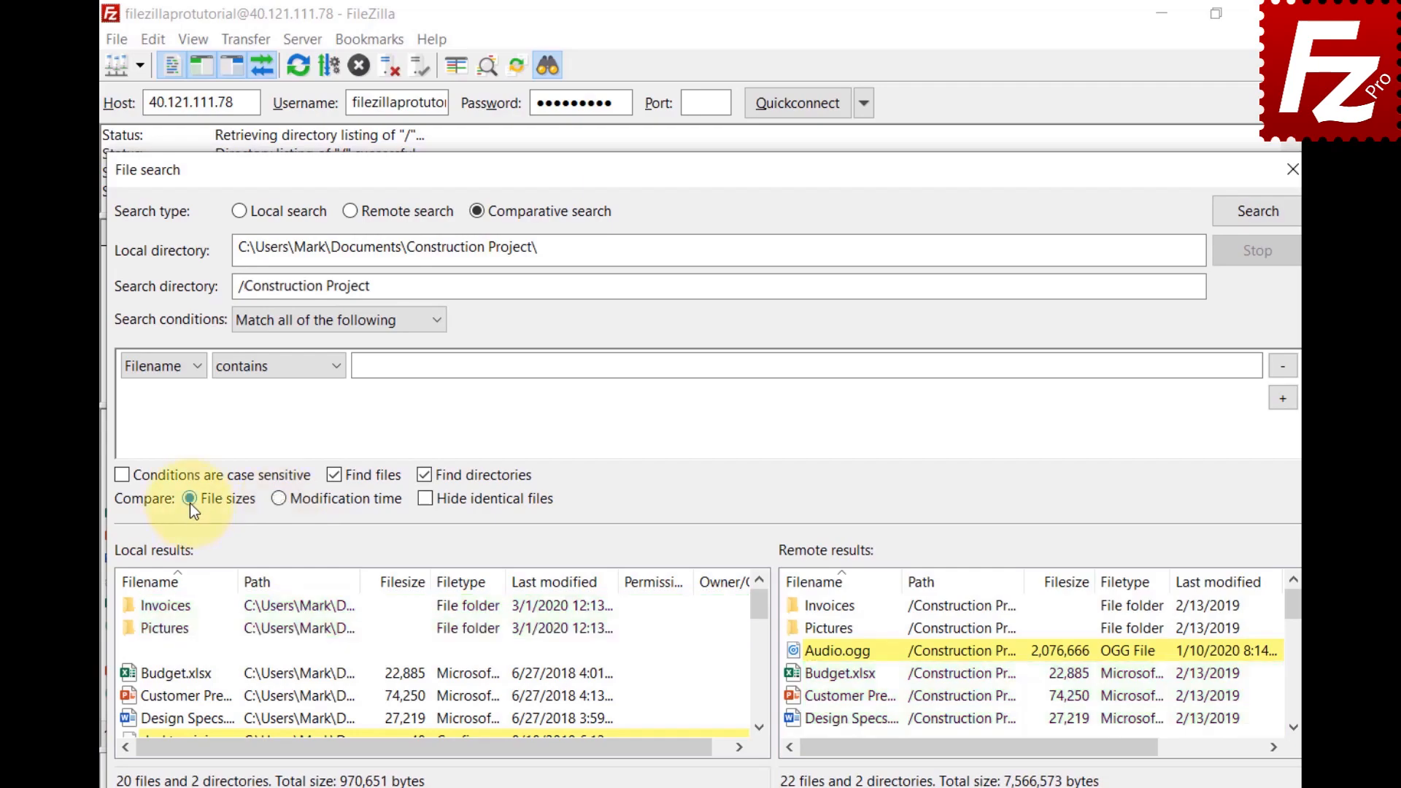
pyautogui.click(426, 499)
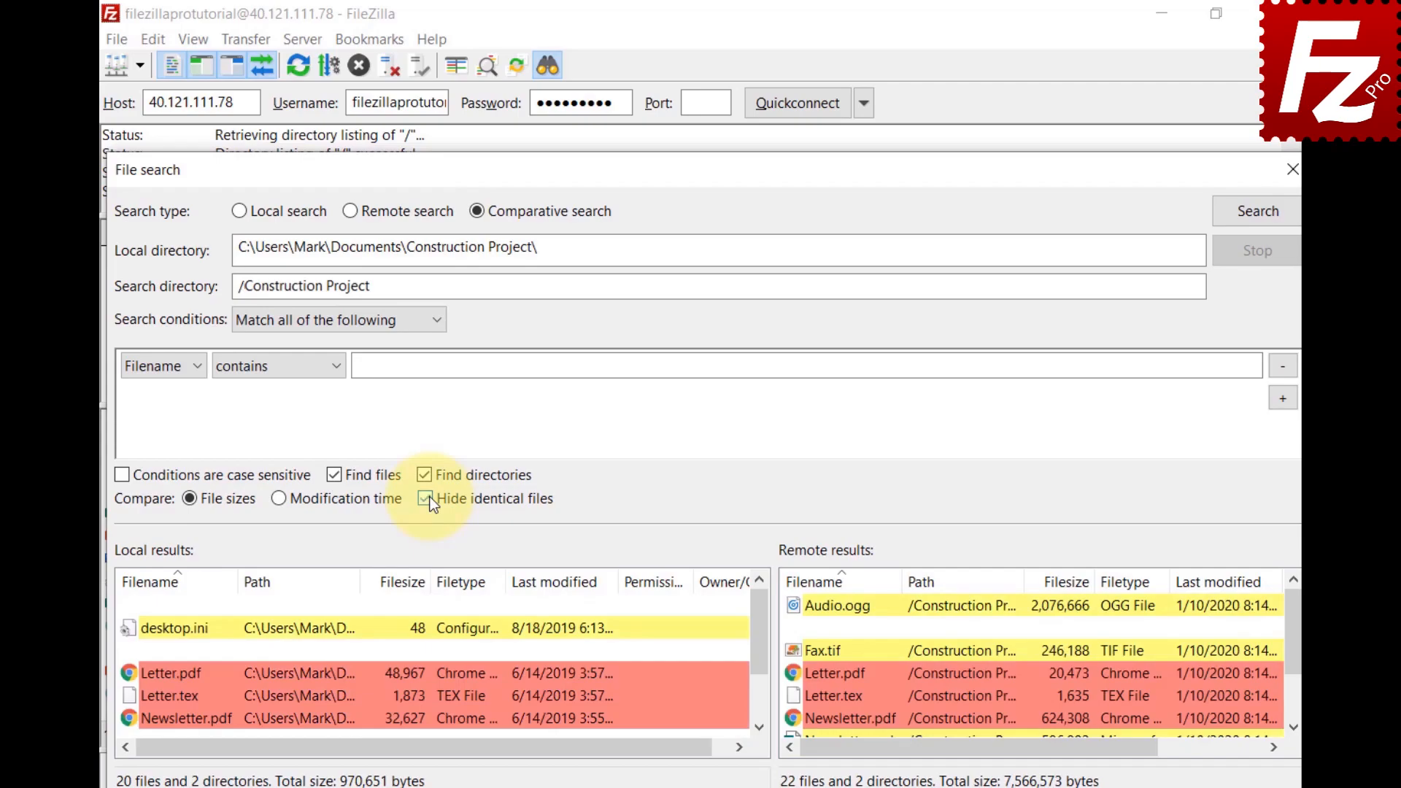
pyautogui.click(425, 499)
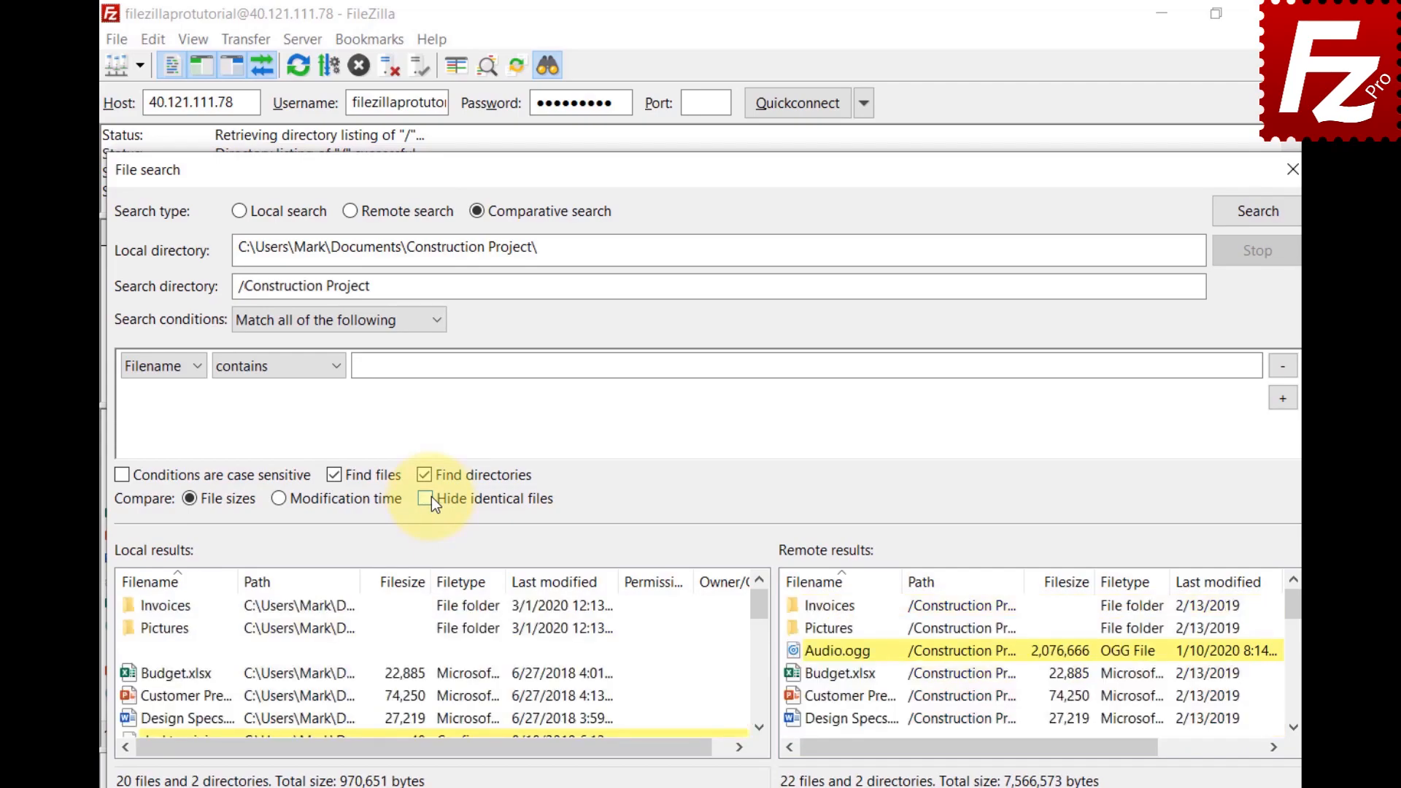
pyautogui.click(759, 728)
pyautogui.click(759, 728)
pyautogui.click(759, 728)
pyautogui.click(759, 727)
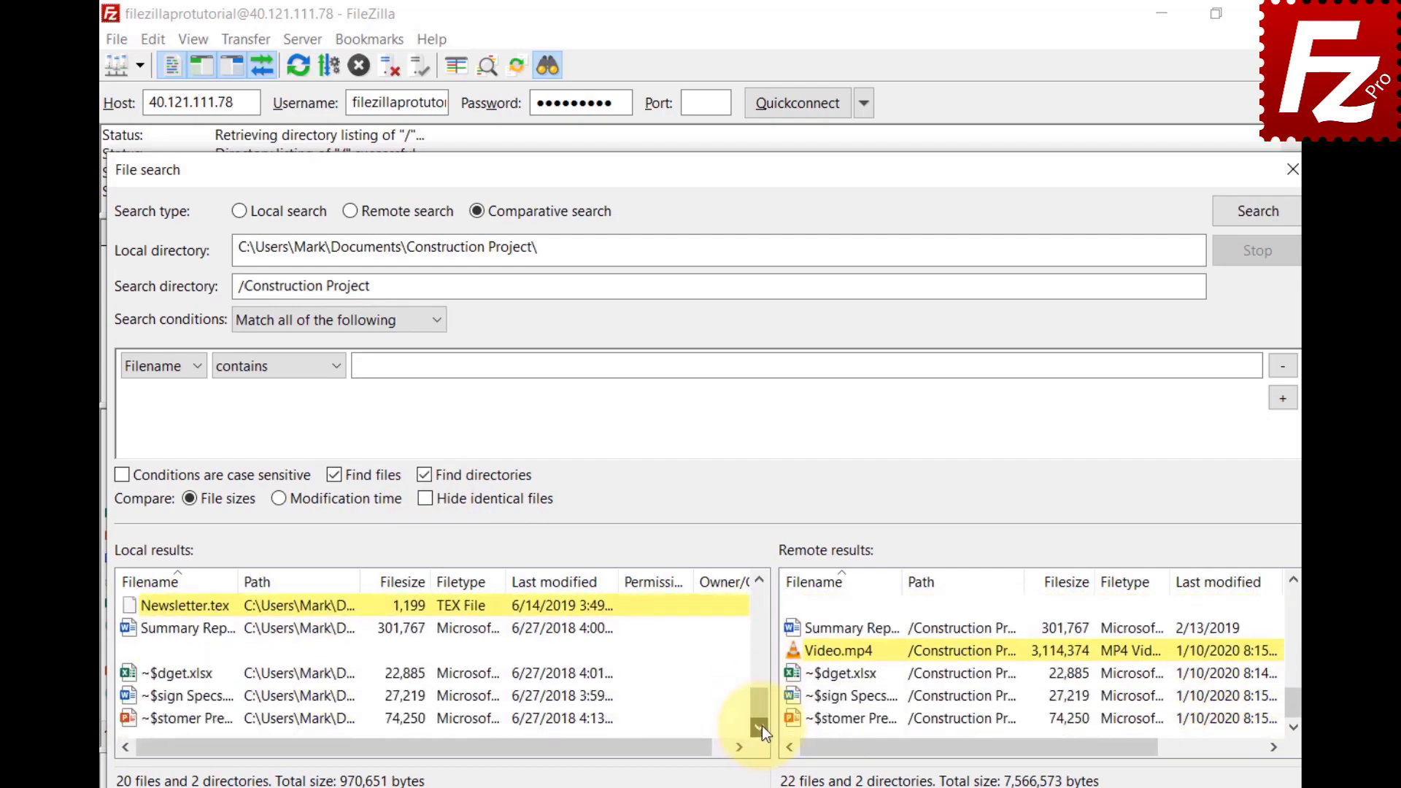
# Step: Inspect the context actions for local Newsletter.tex and remote Video.mp4 results
pyautogui.rightClick(131, 607)
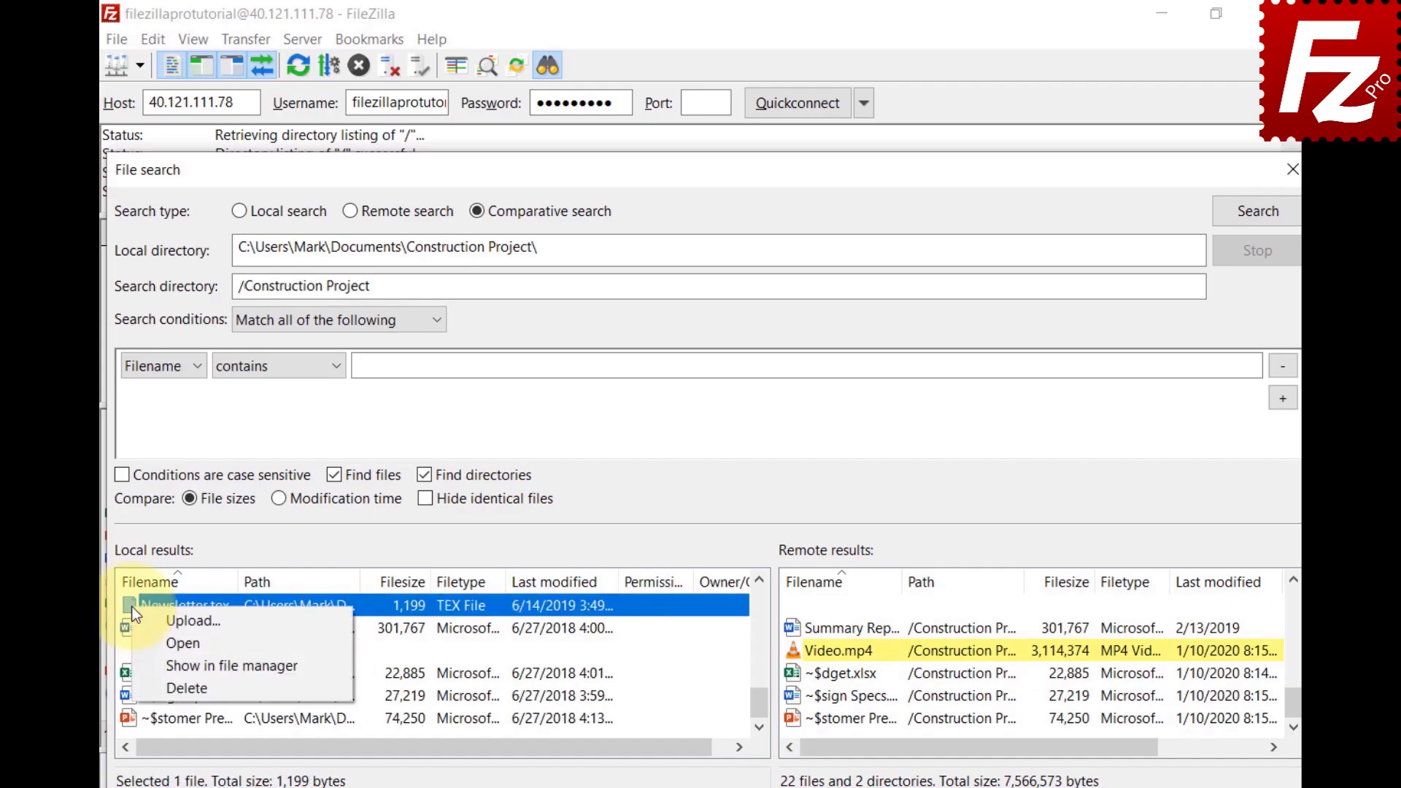
pyautogui.press('Escape')
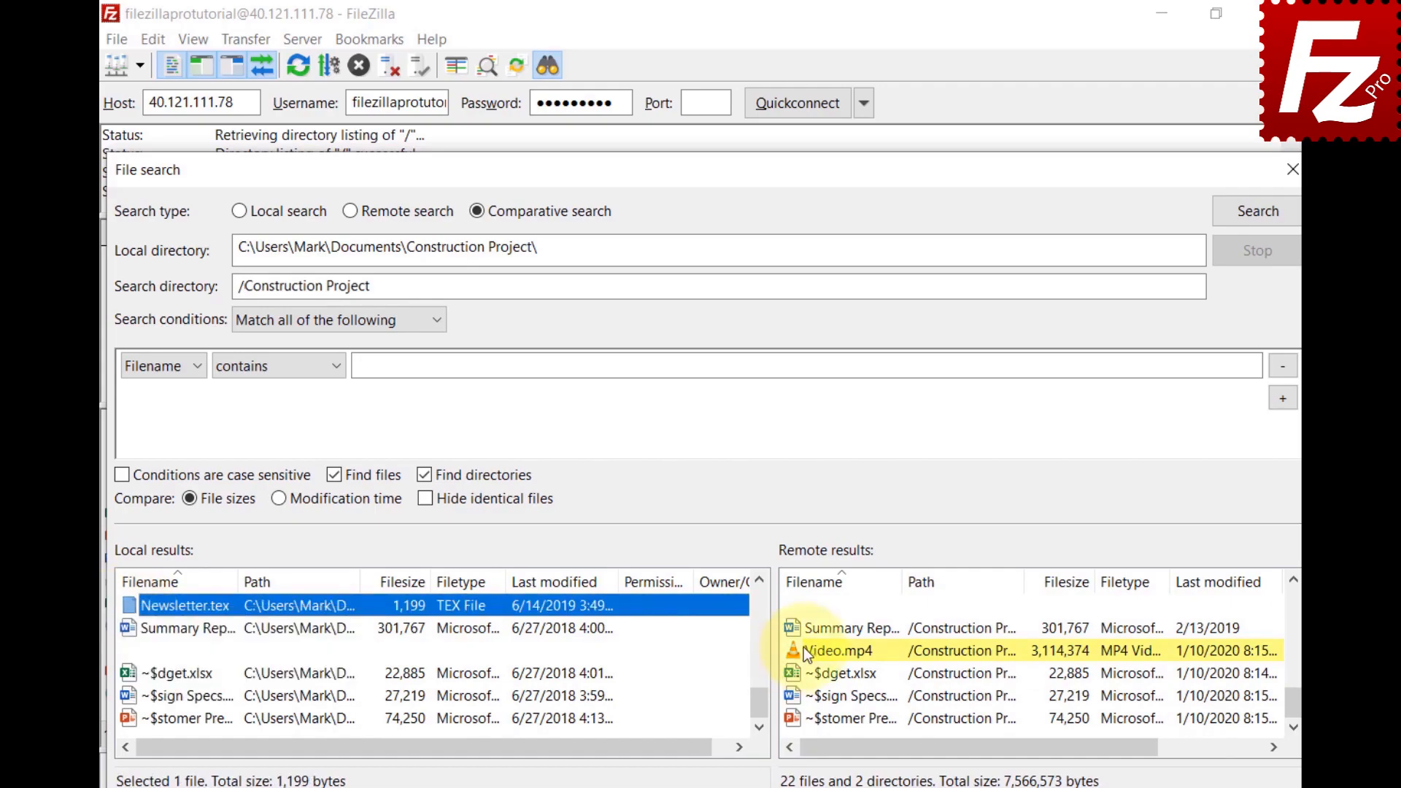
pyautogui.rightClick(803, 647)
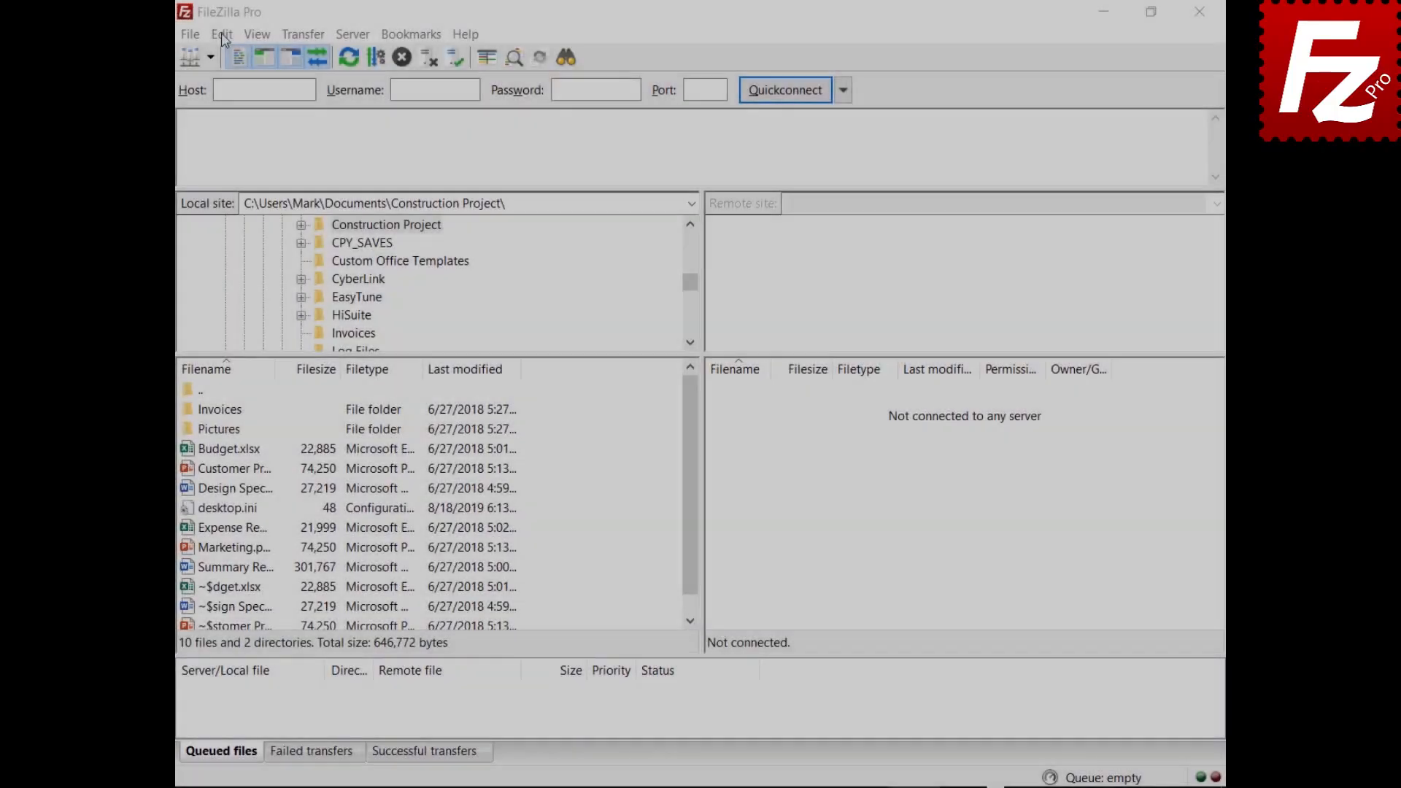
# Step: Set Maximum simultaneous transfers to 10 in the Transfers settings
pyautogui.click(216, 32)
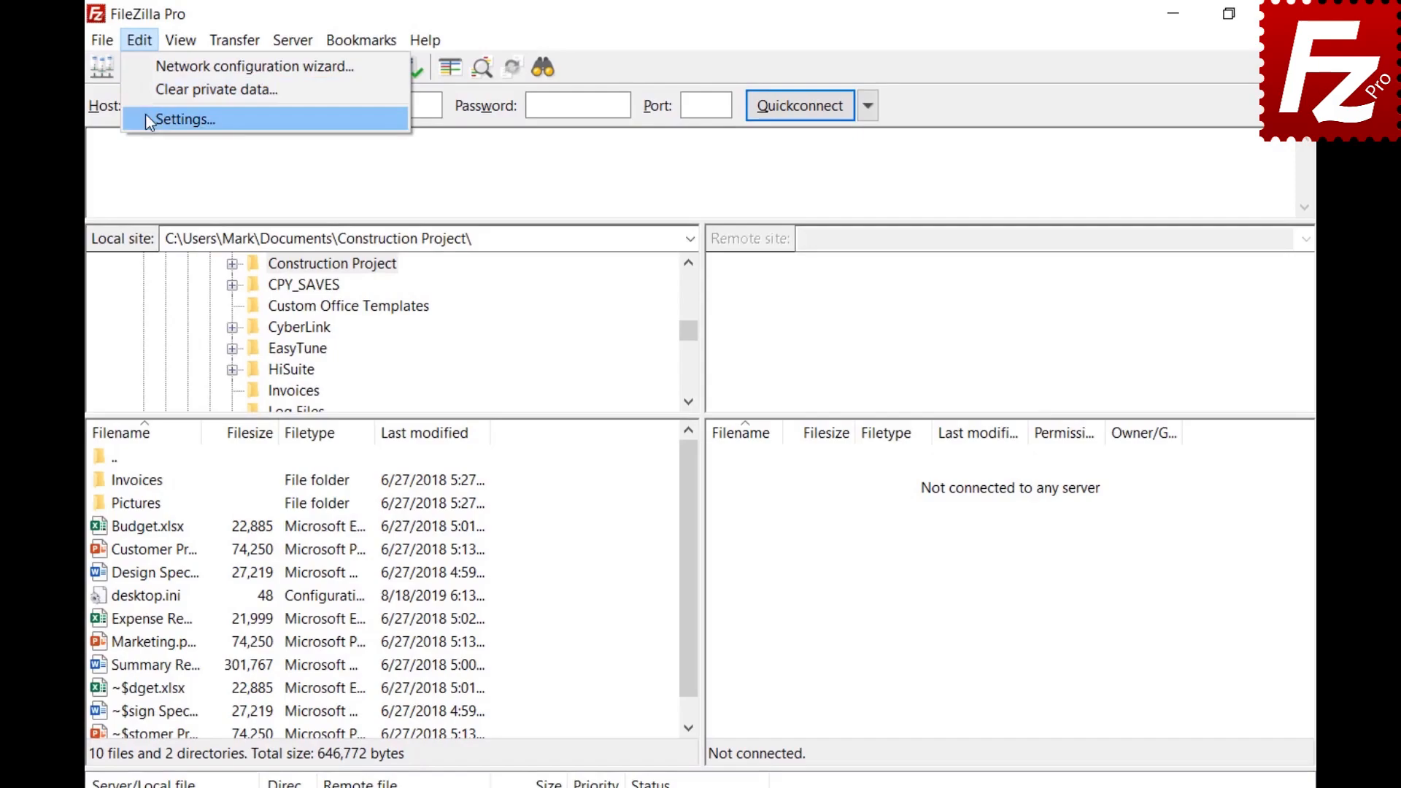
pyautogui.click(150, 115)
pyautogui.click(335, 419)
pyautogui.press('Tab')
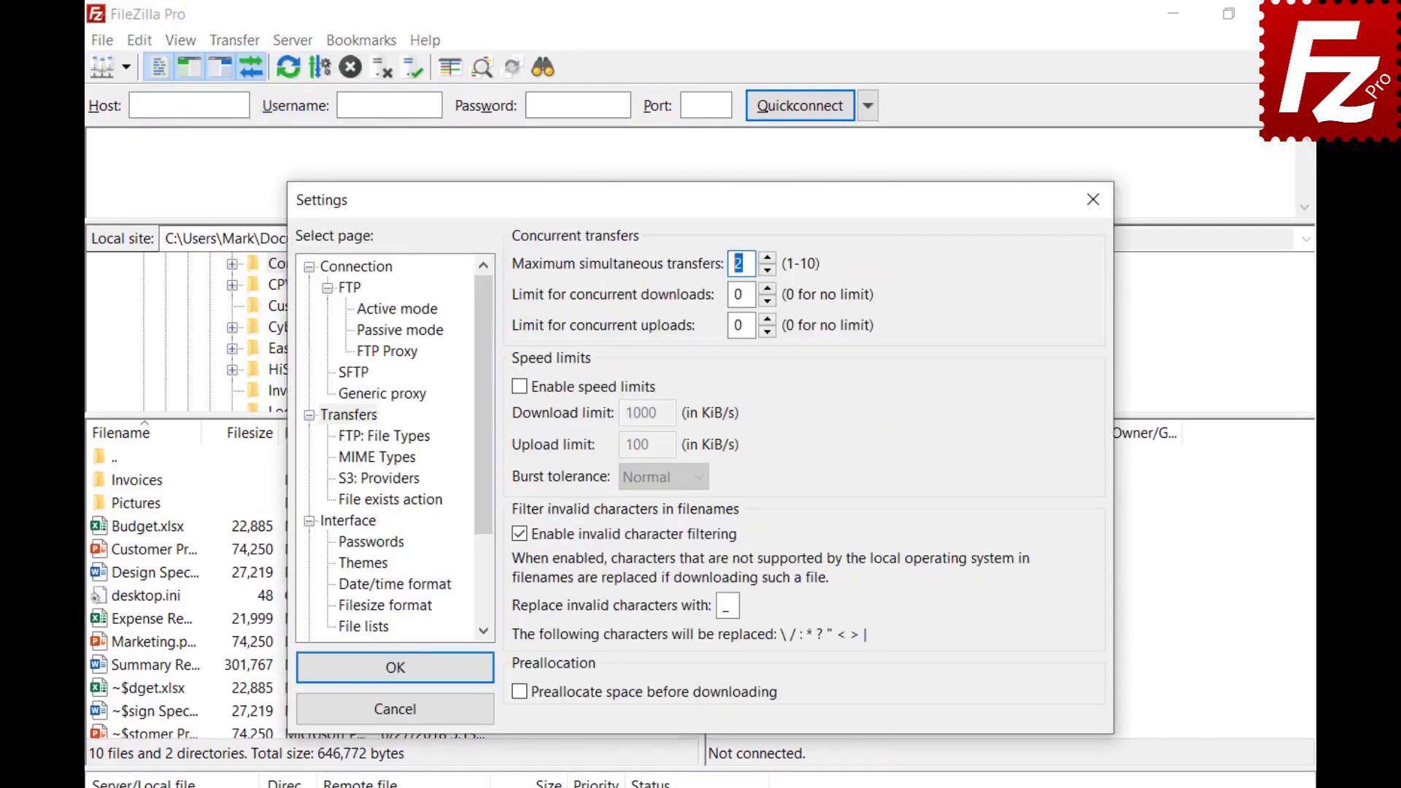
pyautogui.write('10')
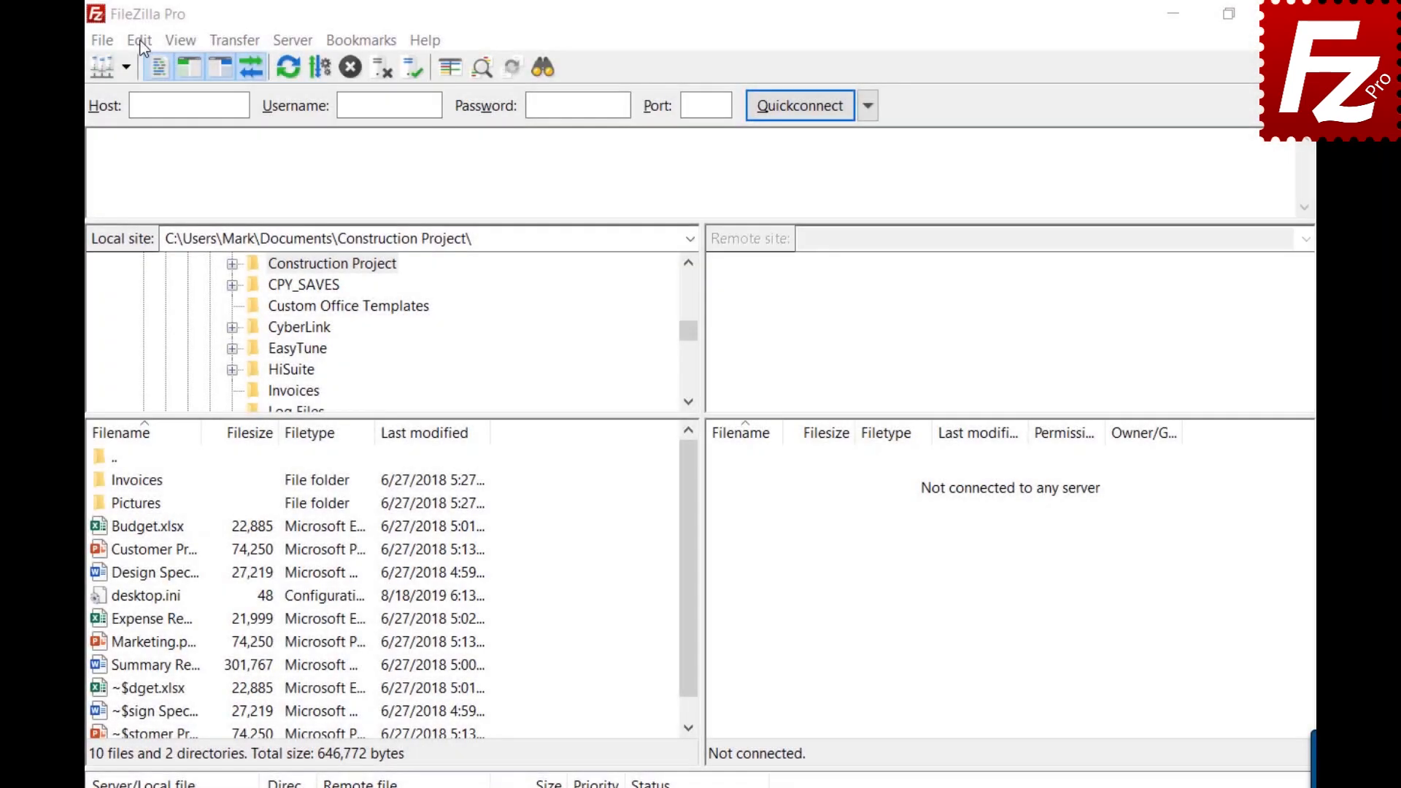
# Step: Reopen Transfers settings, restore the limit to 2, and close the dialog
pyautogui.click(138, 40)
pyautogui.click(153, 120)
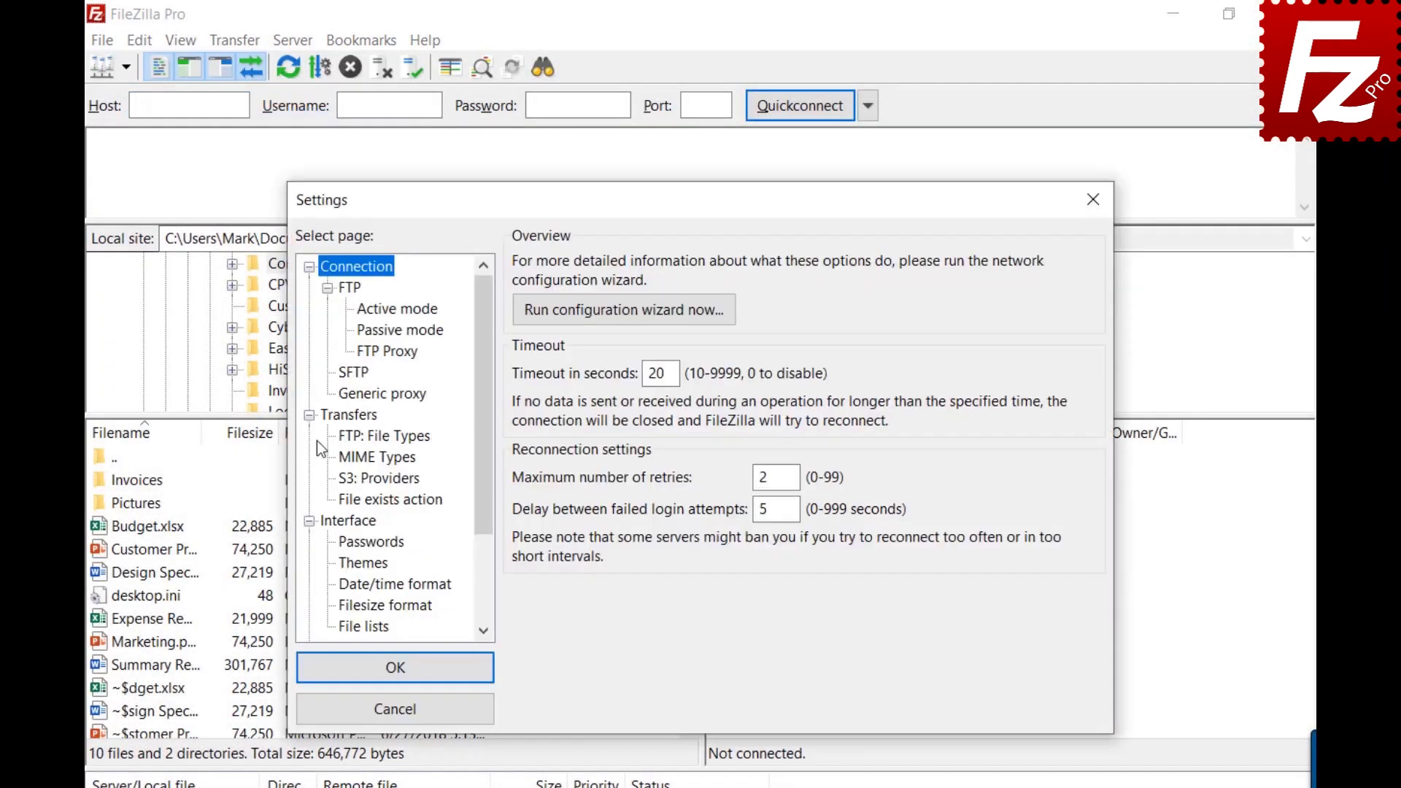
pyautogui.click(344, 421)
pyautogui.doubleClick(742, 264)
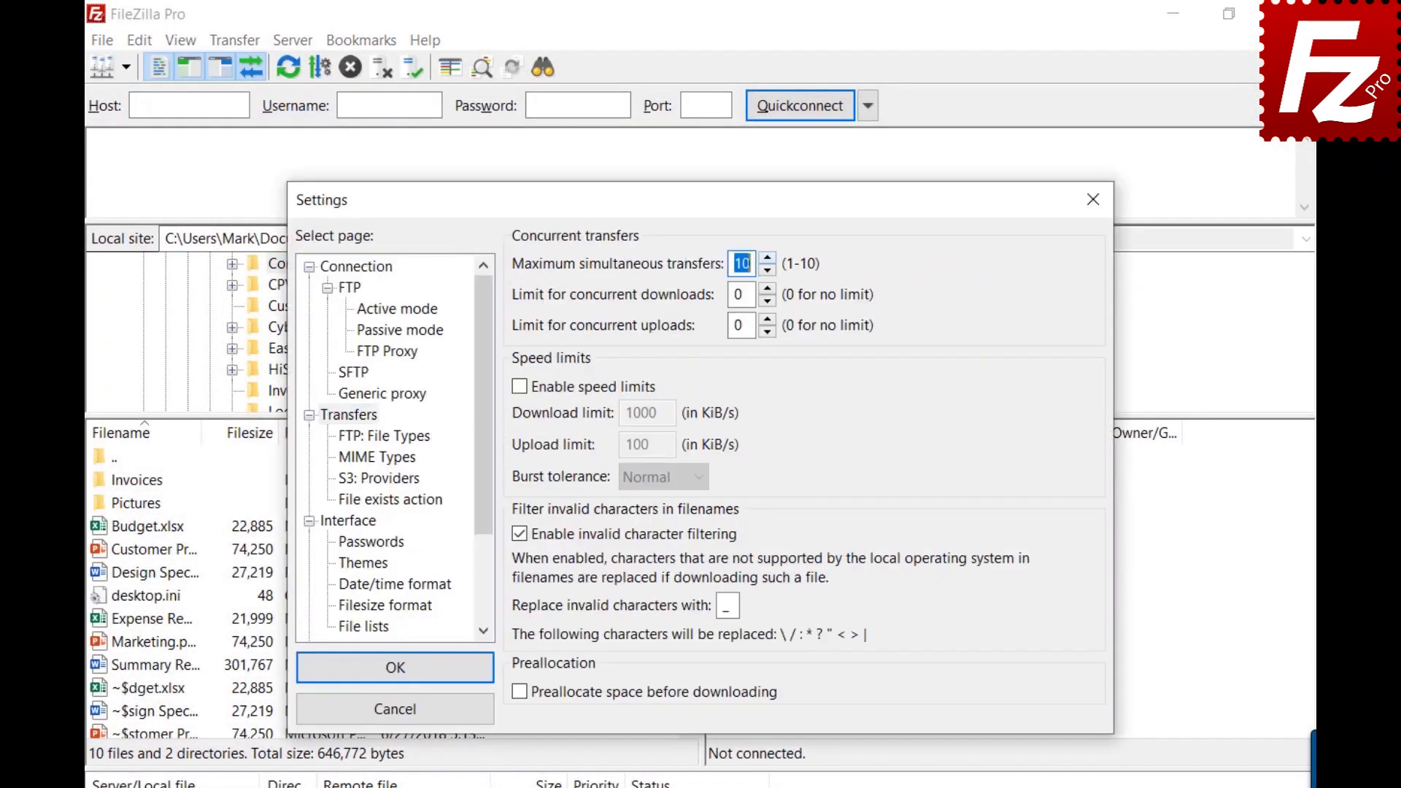
pyautogui.write('2')
pyautogui.click(1095, 197)
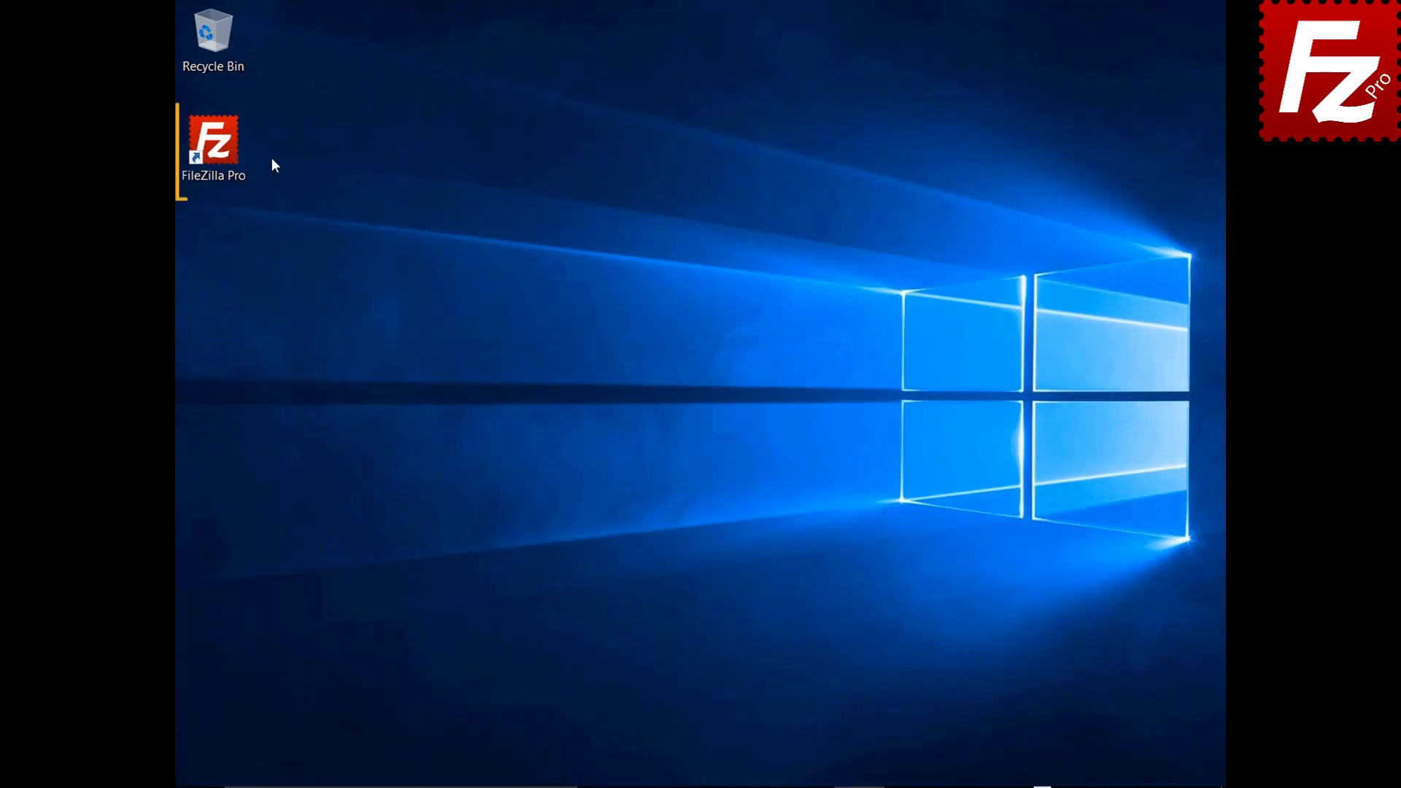
# Step: Launch FileZilla Pro and add a new Site Manager entry named SFTP
pyautogui.doubleClick(222, 151)
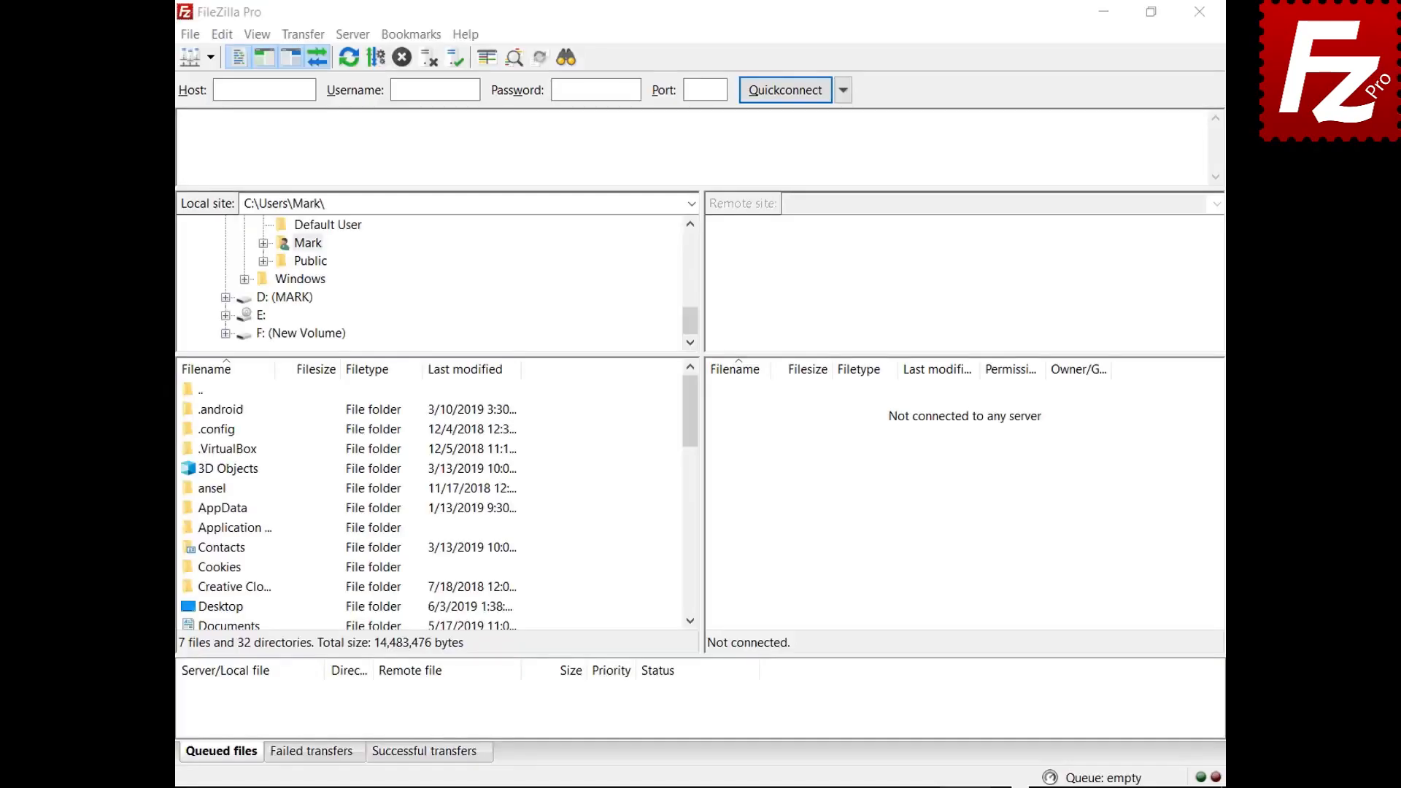
pyautogui.click(189, 35)
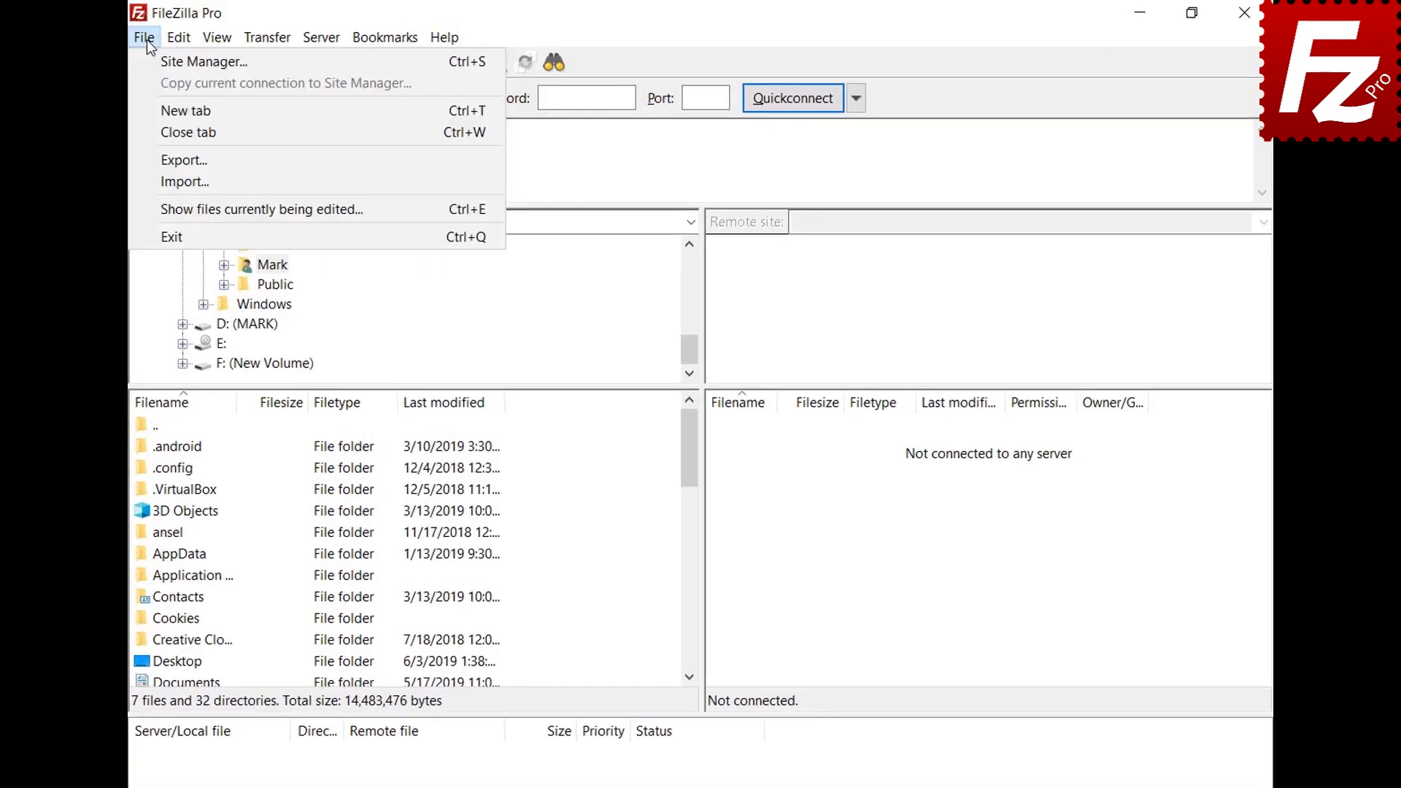
pyautogui.click(154, 58)
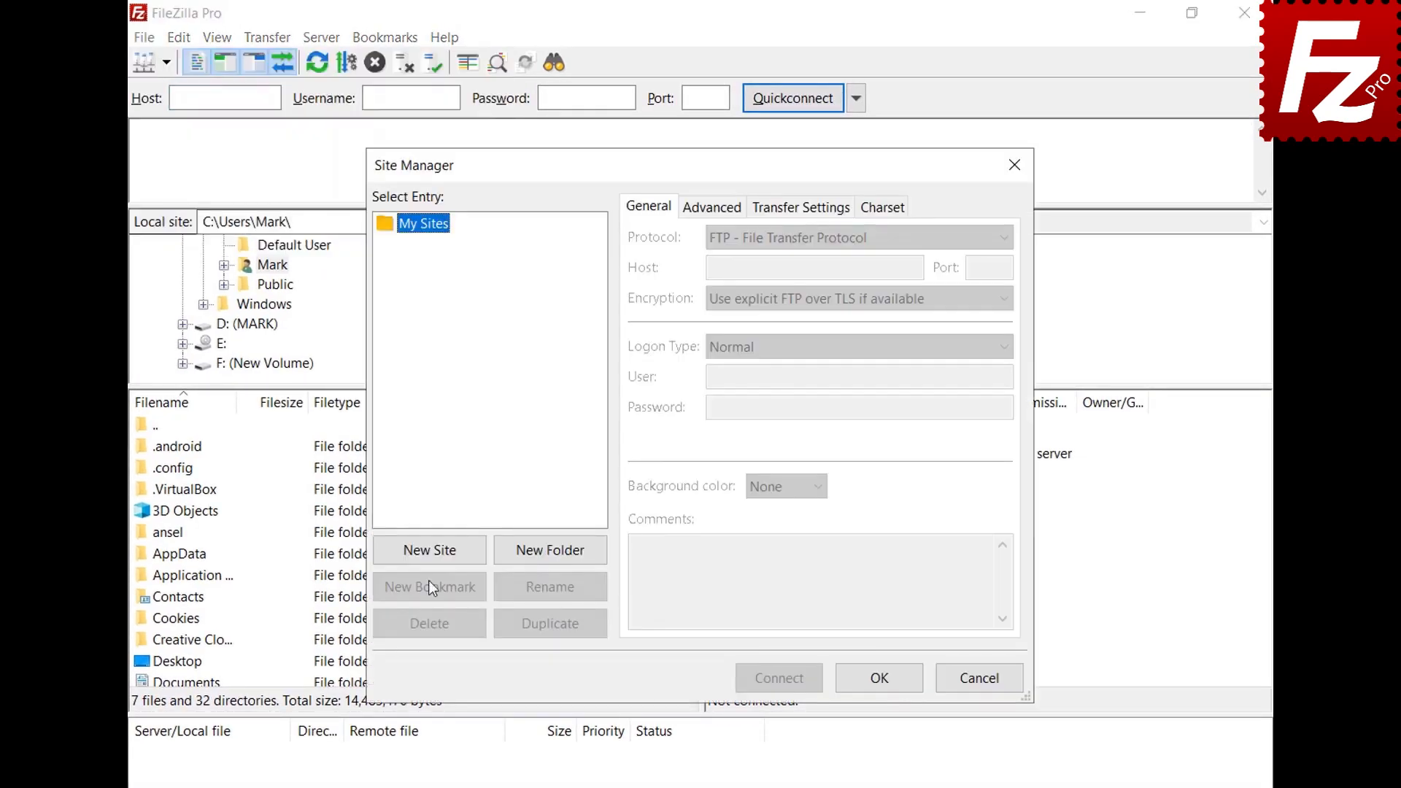
pyautogui.click(423, 549)
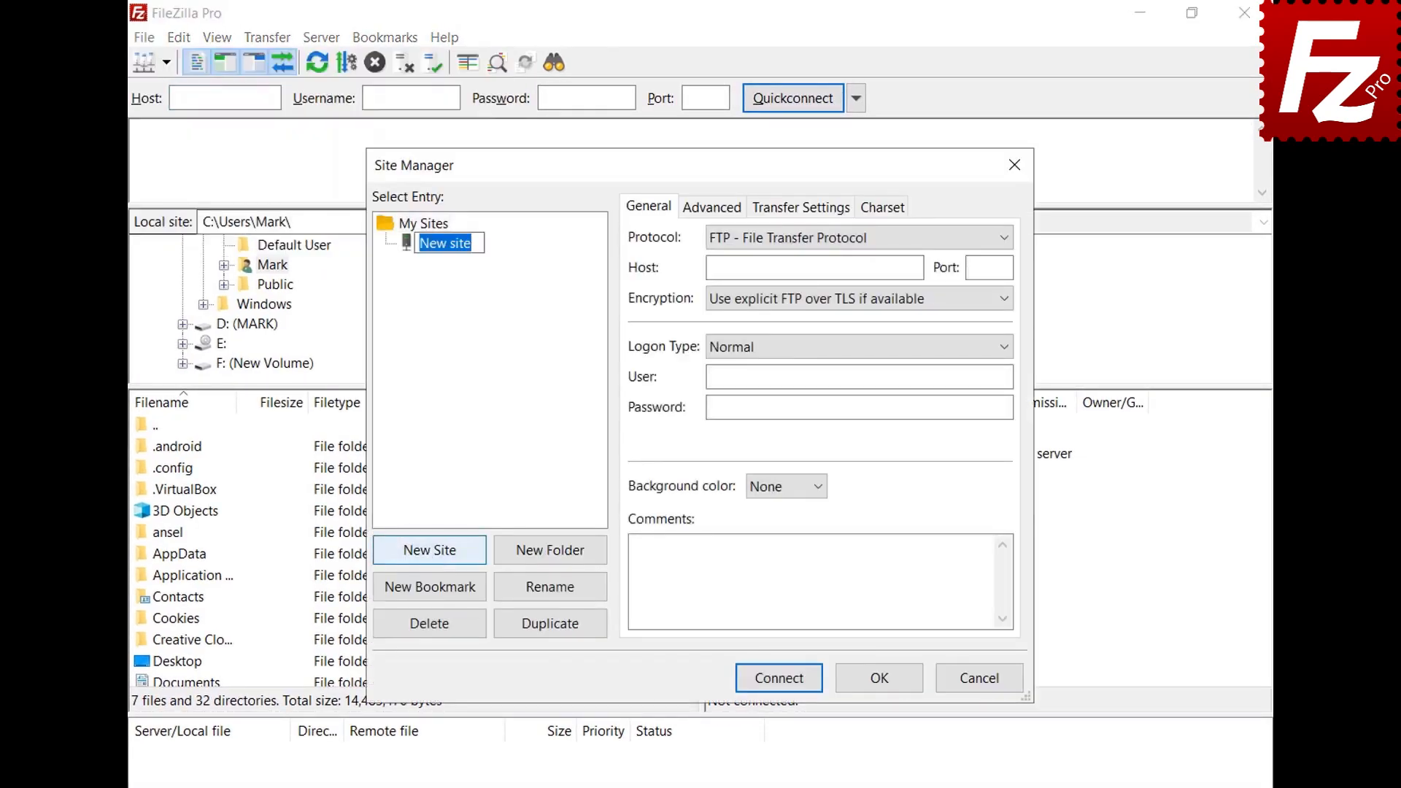
pyautogui.write('SFTP')
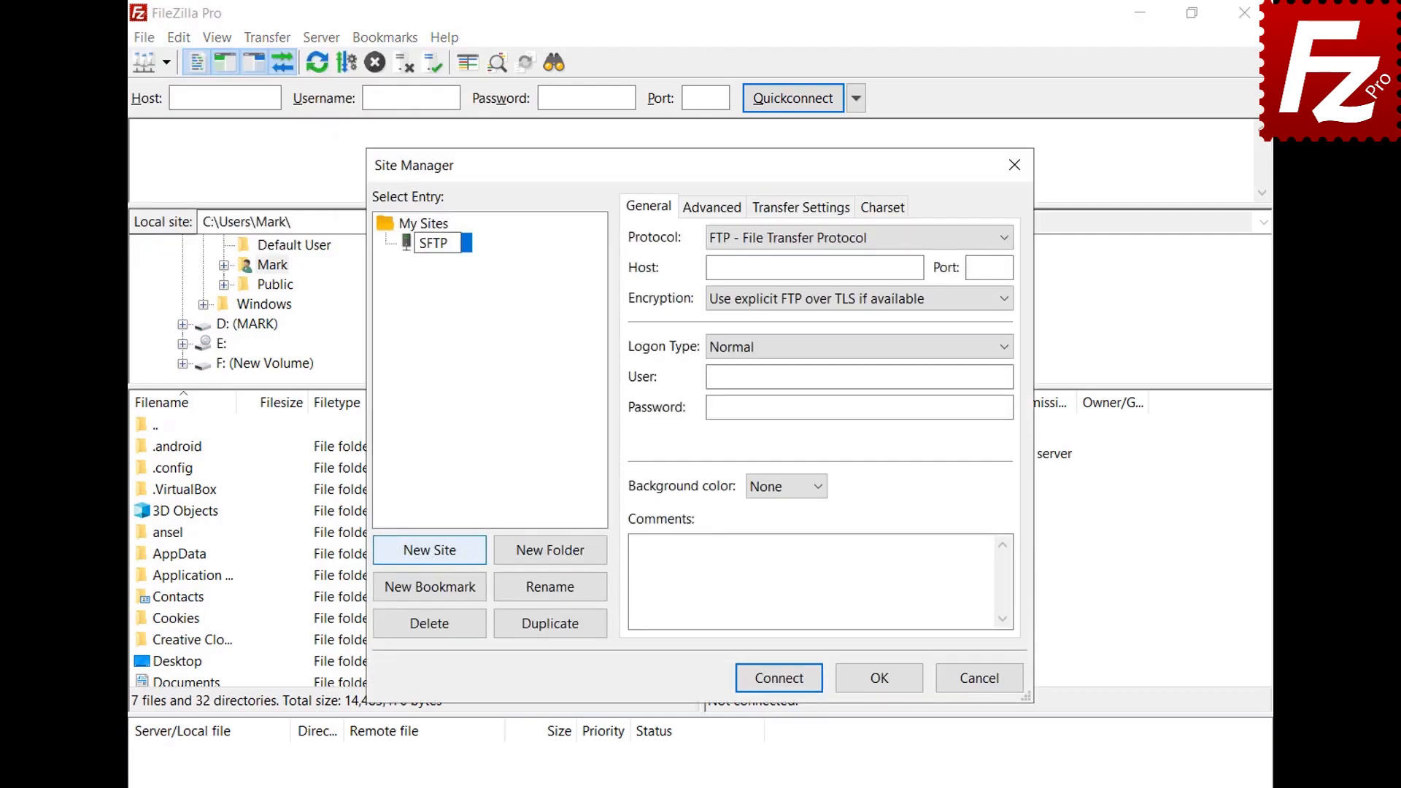
pyautogui.press('Return')
# Step: Set the site's protocol to SFTP and host to 3.209.179.104
pyautogui.click(1002, 239)
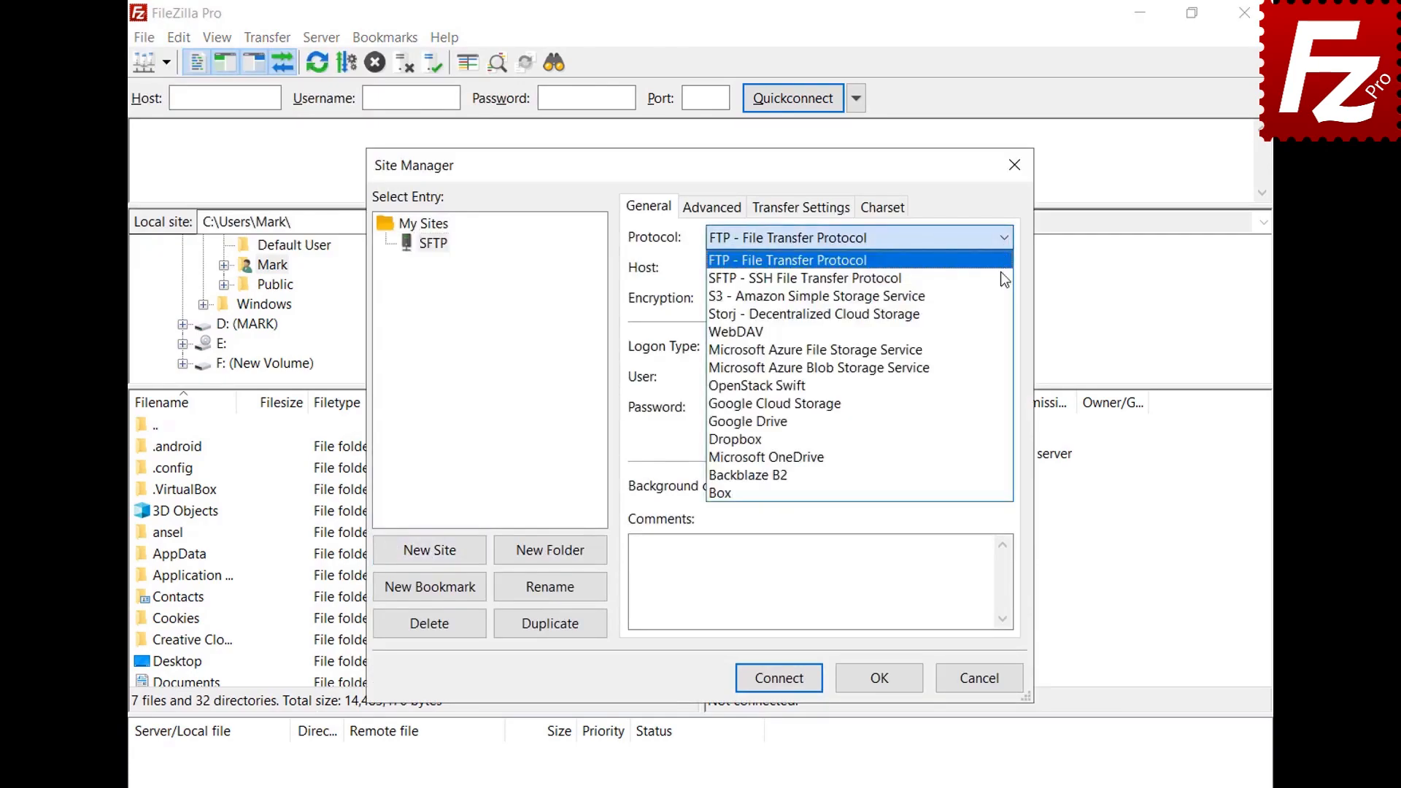
pyautogui.click(1000, 276)
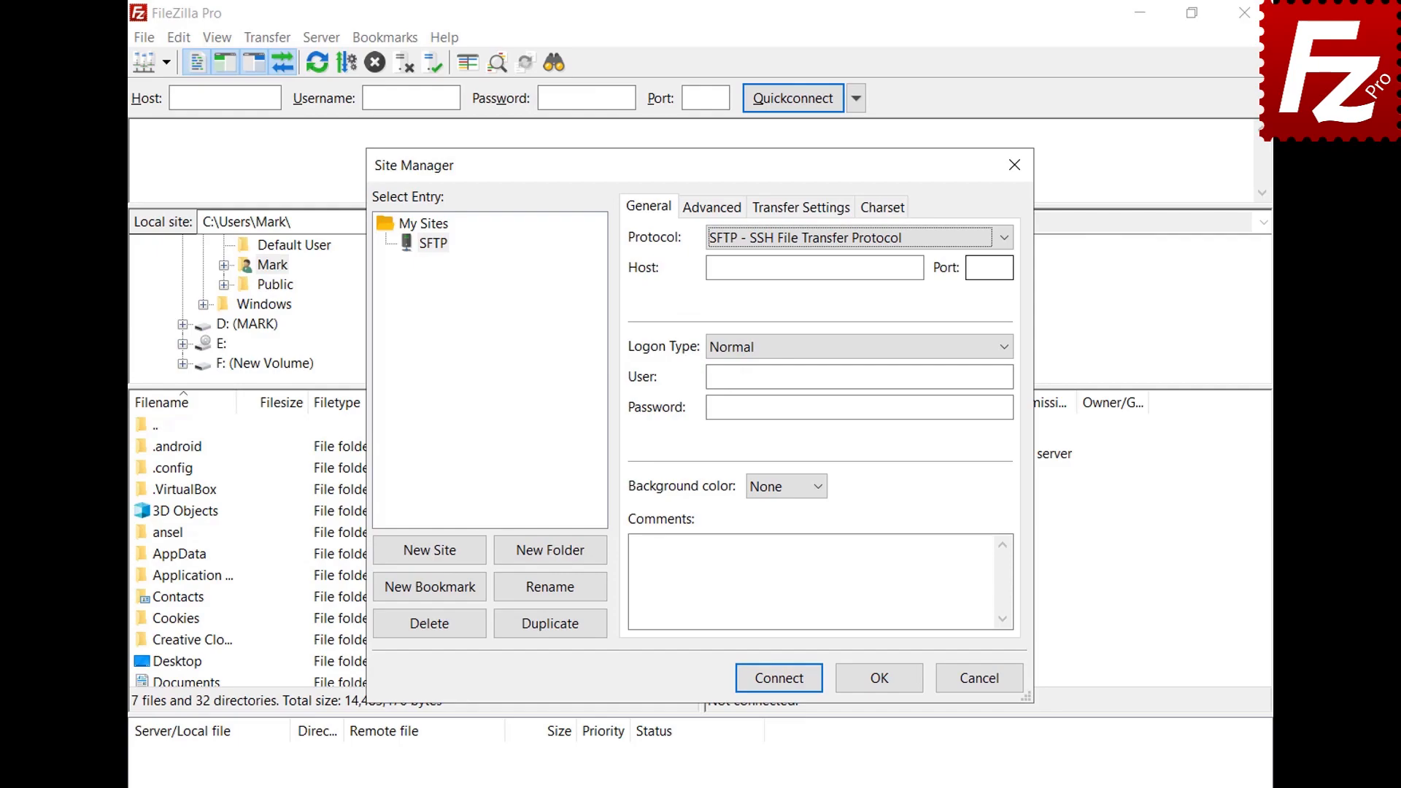
pyautogui.click(919, 267)
pyautogui.write('3.209.179.104')
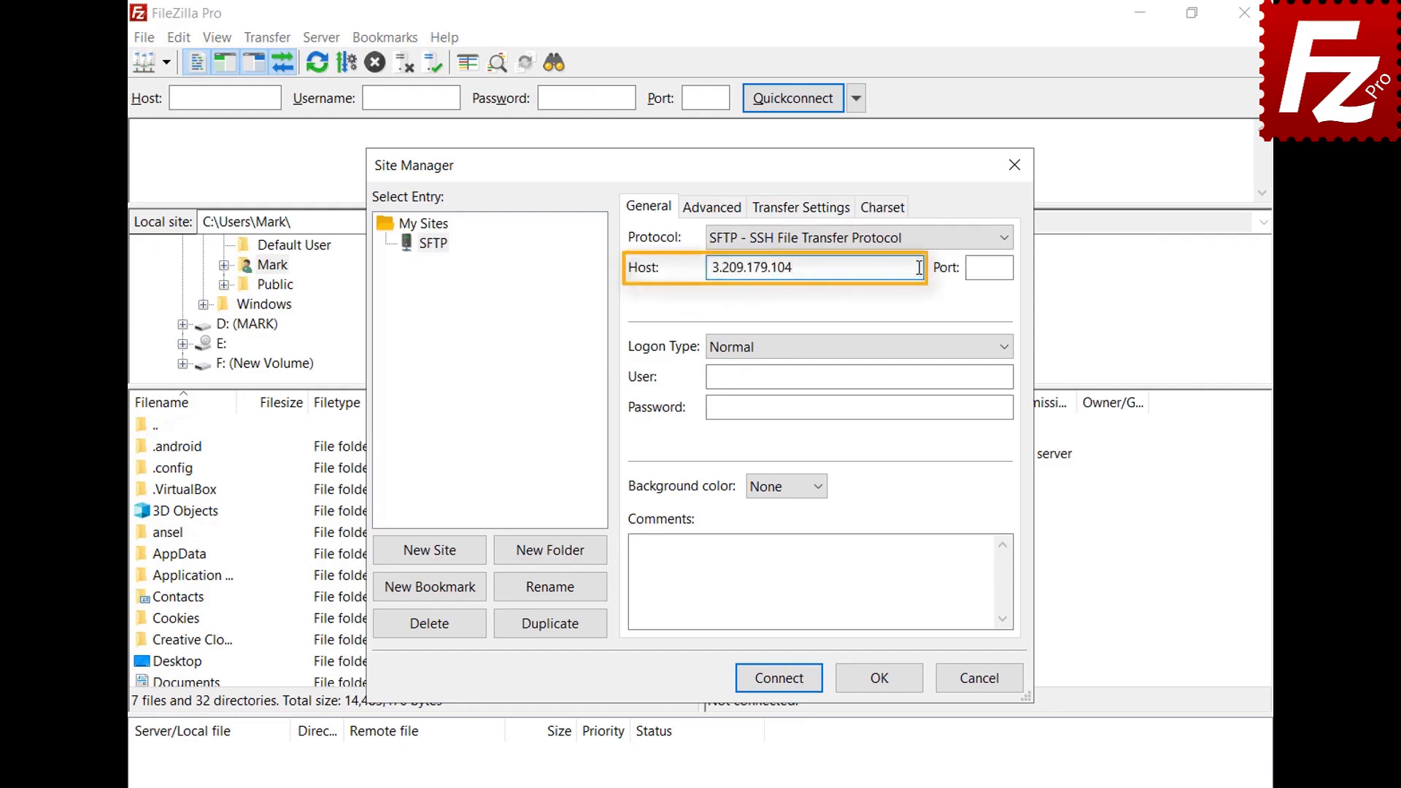
# Step: Use Key file logon as ubuntu with key.ppk and connect
pyautogui.click(1006, 349)
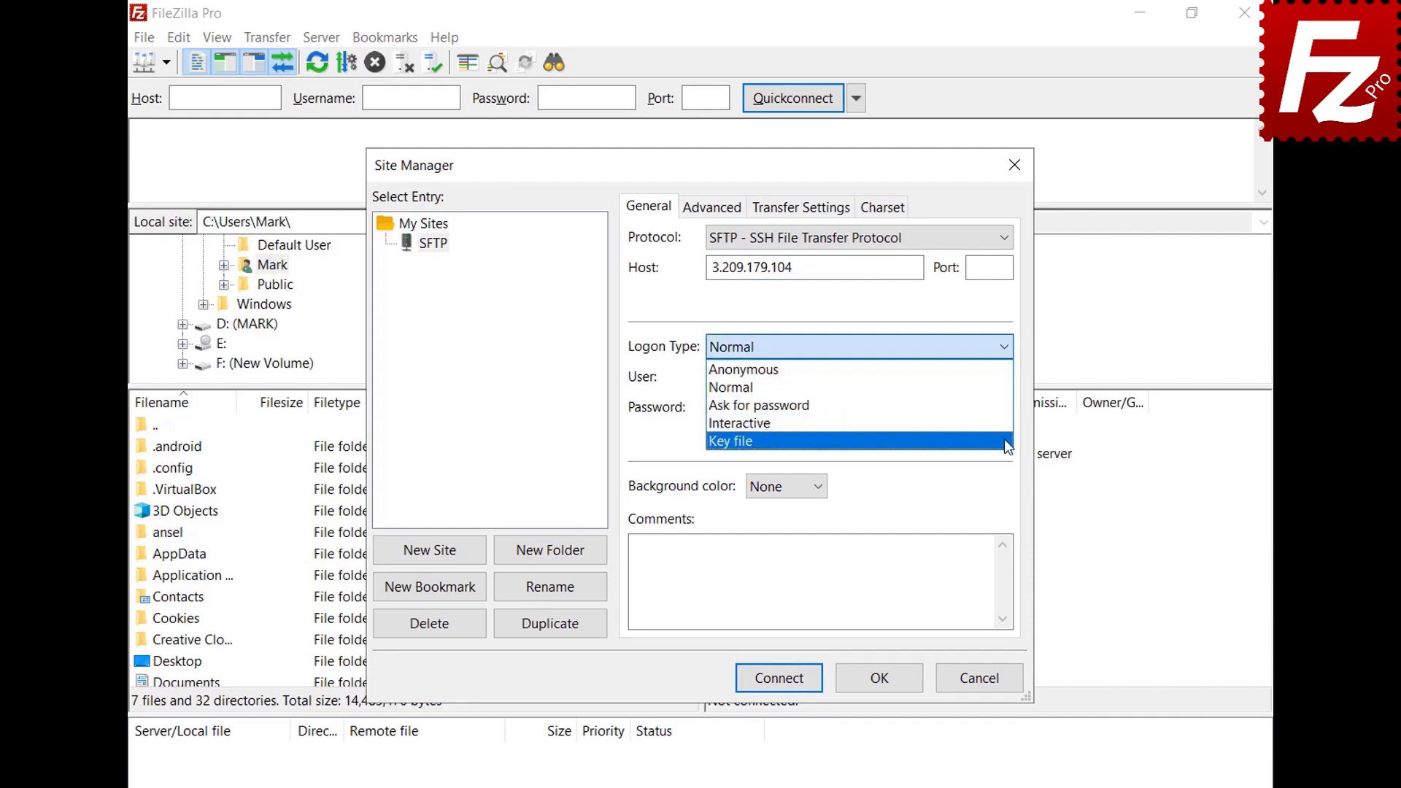
pyautogui.click(1004, 440)
pyautogui.click(1006, 377)
pyautogui.write('ubuntu')
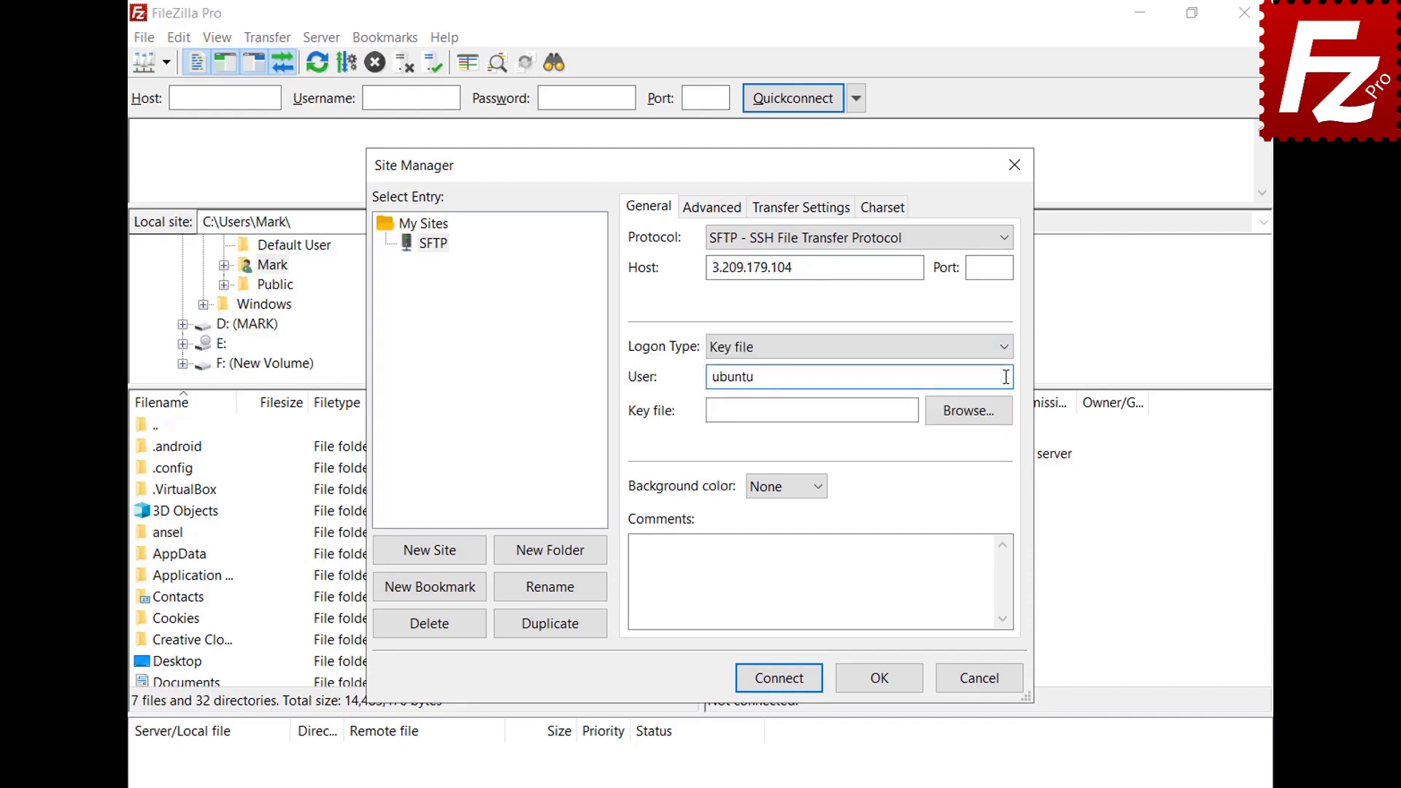
pyautogui.click(969, 411)
pyautogui.doubleClick(639, 387)
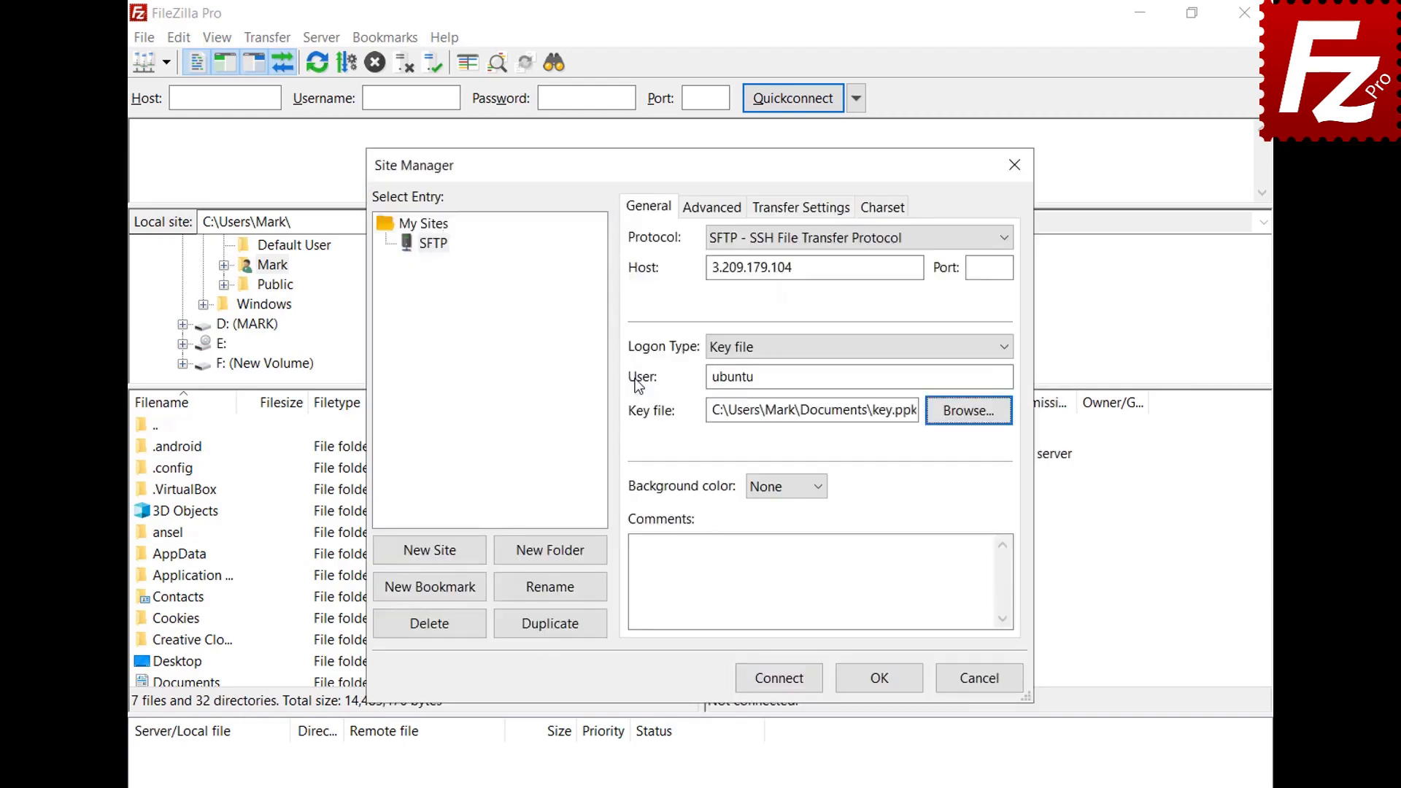
pyautogui.click(781, 683)
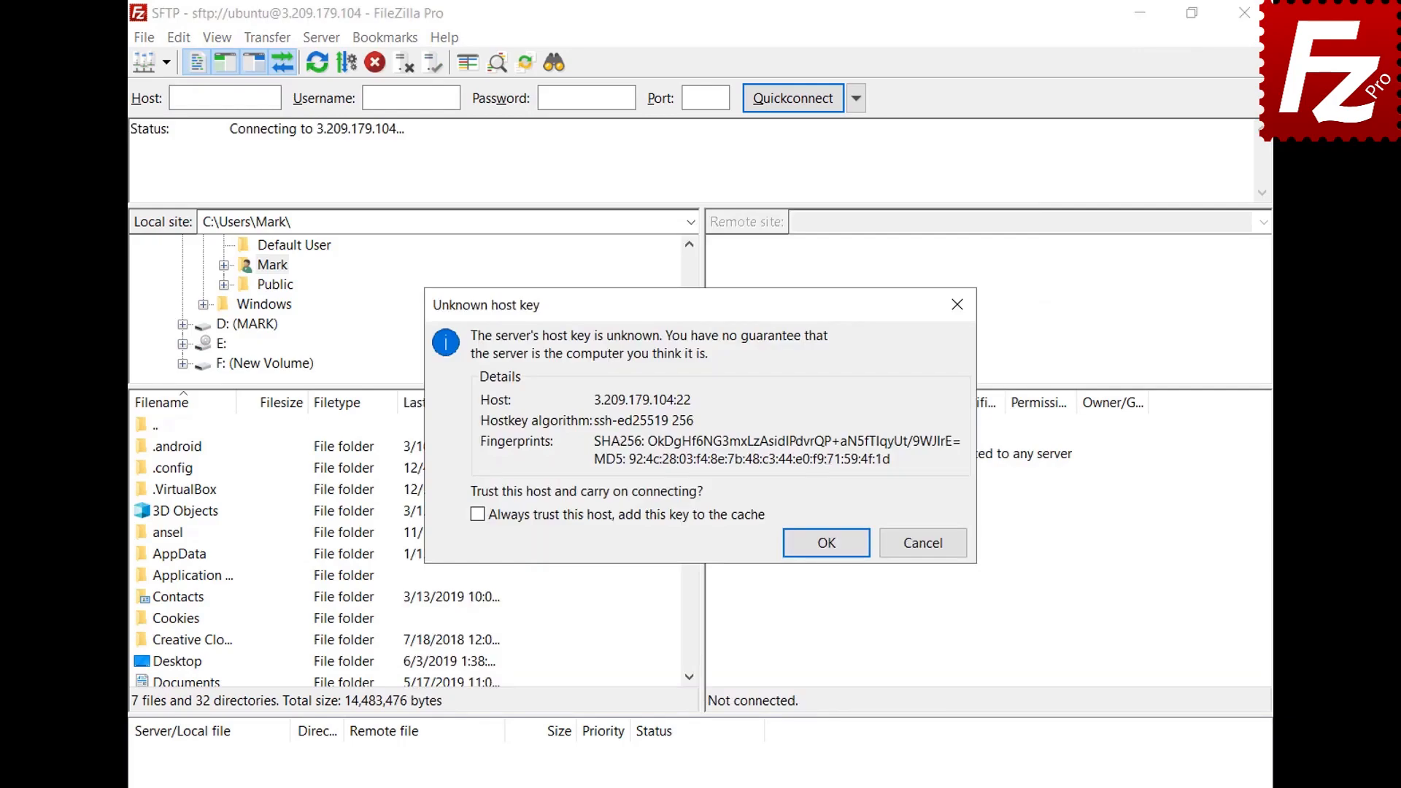
# Step: Always trust the server's host key, then enter the key passphrase to log in
pyautogui.click(478, 514)
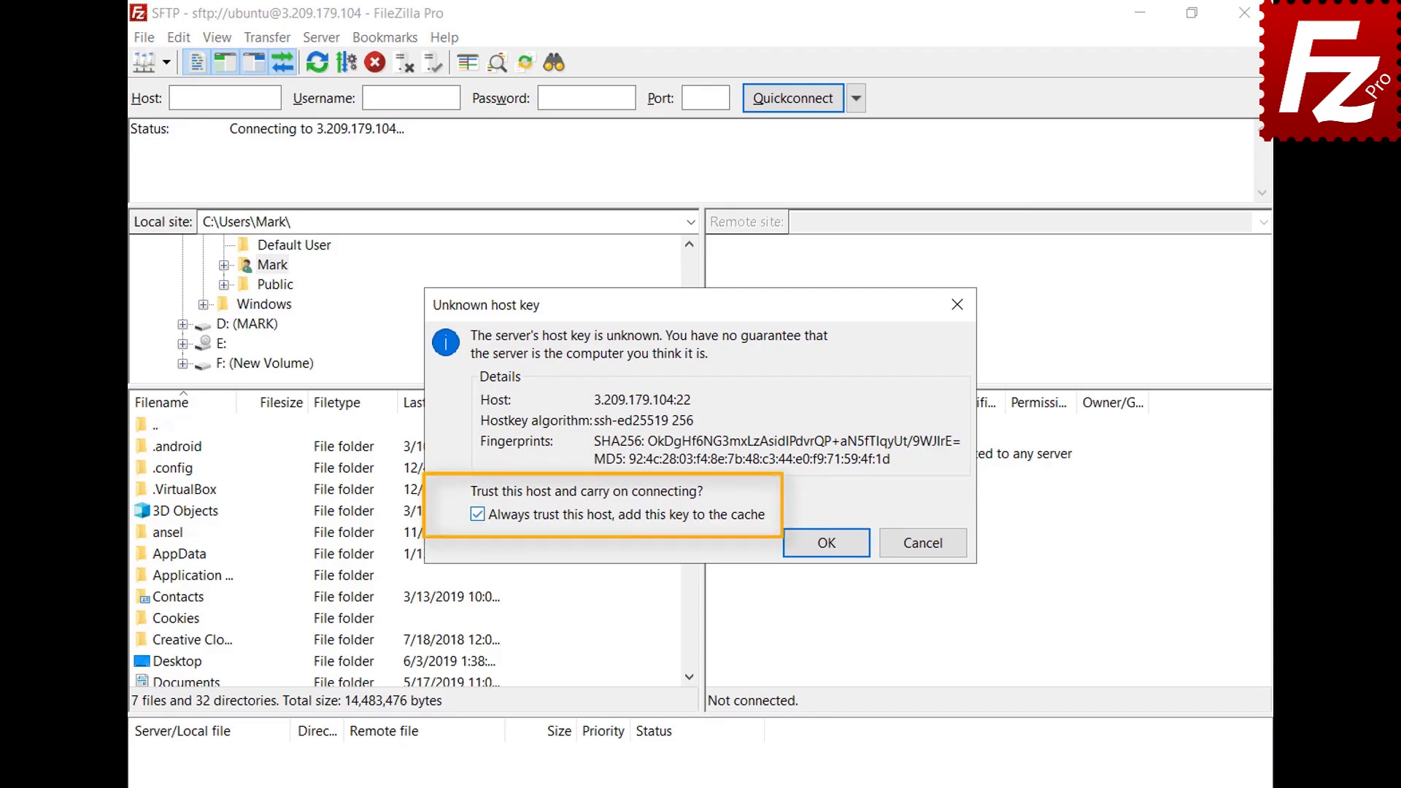
pyautogui.click(829, 546)
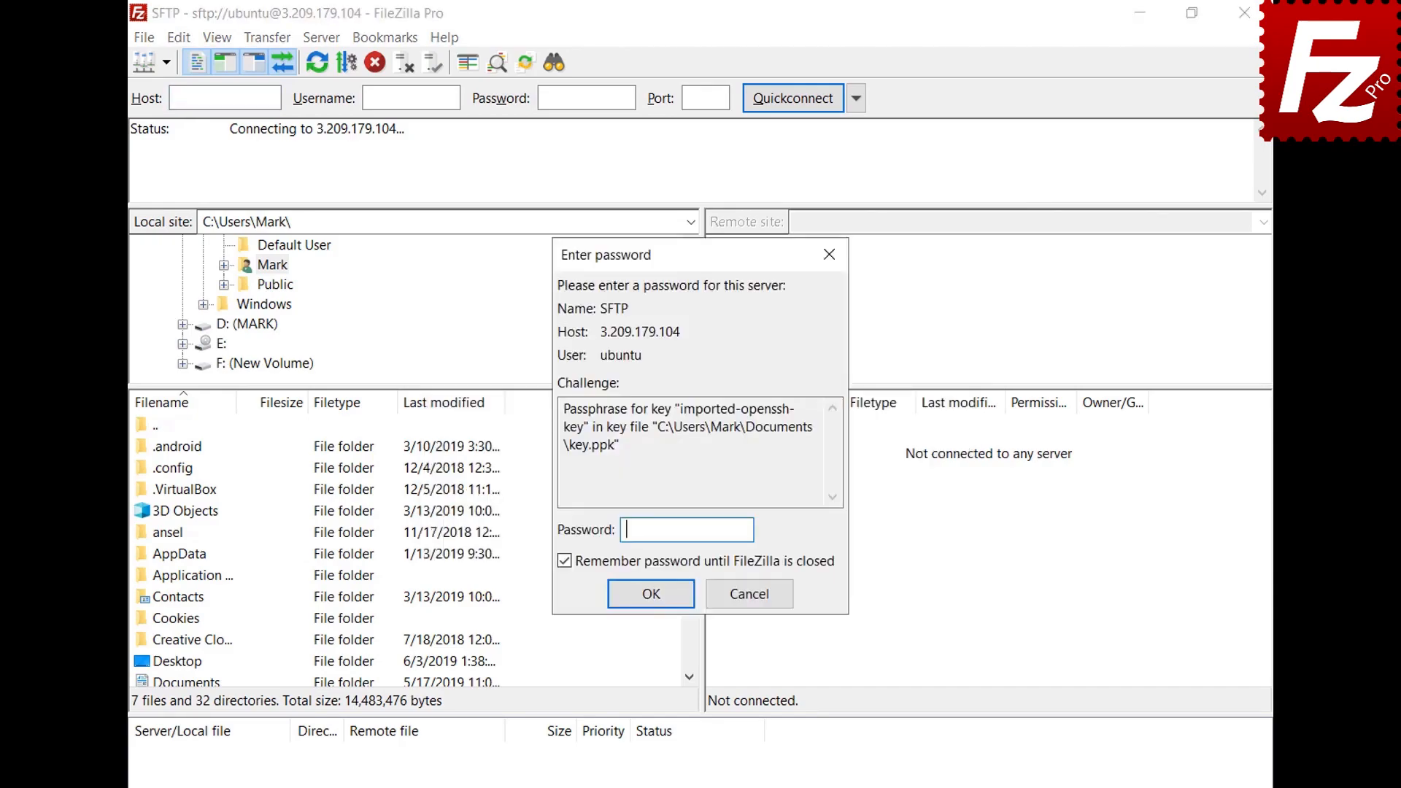
pyautogui.write('••••••')
pyautogui.click(652, 595)
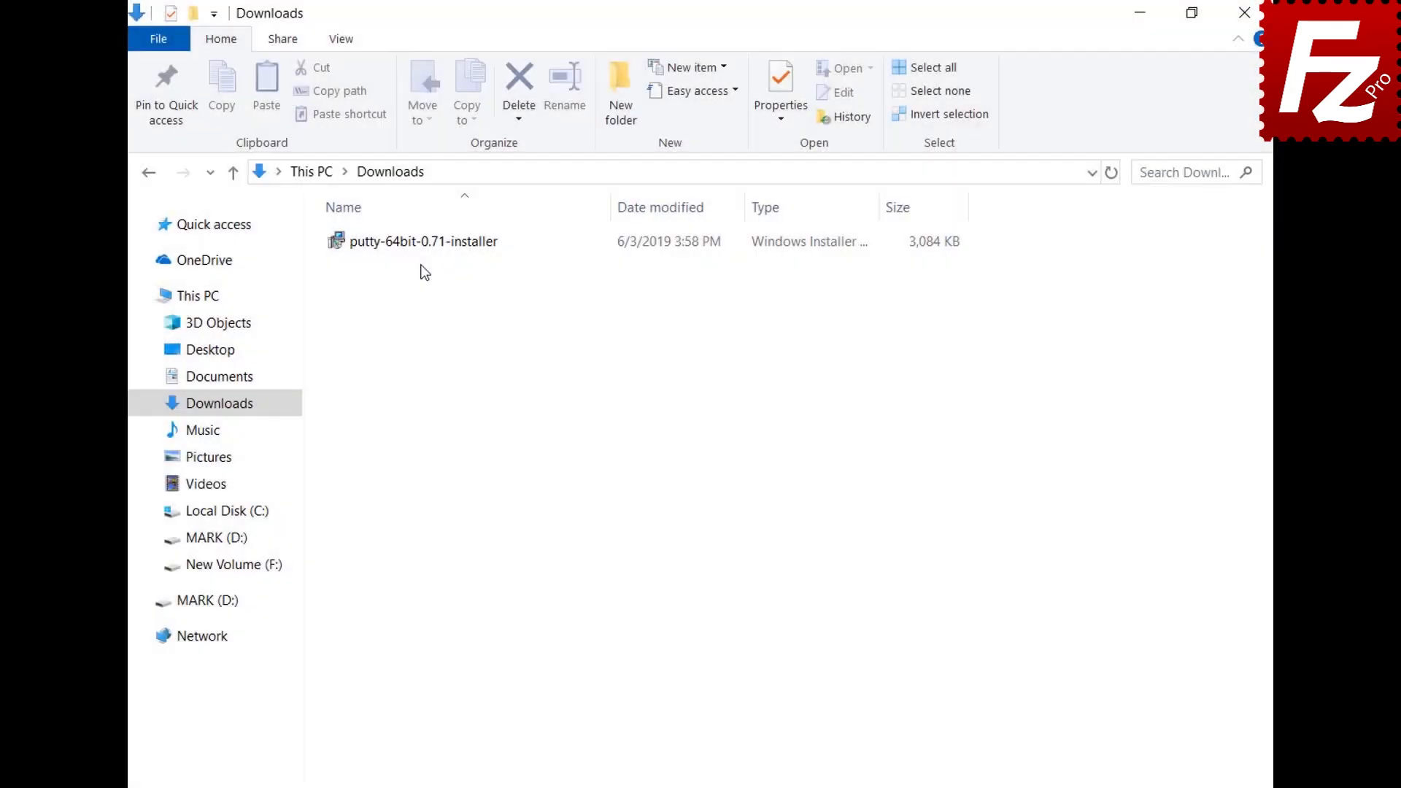
# Step: Install PuTTY 0.71 64-bit into C:\Program Files\PuTTY\ with default options and finish setup
pyautogui.doubleClick(417, 248)
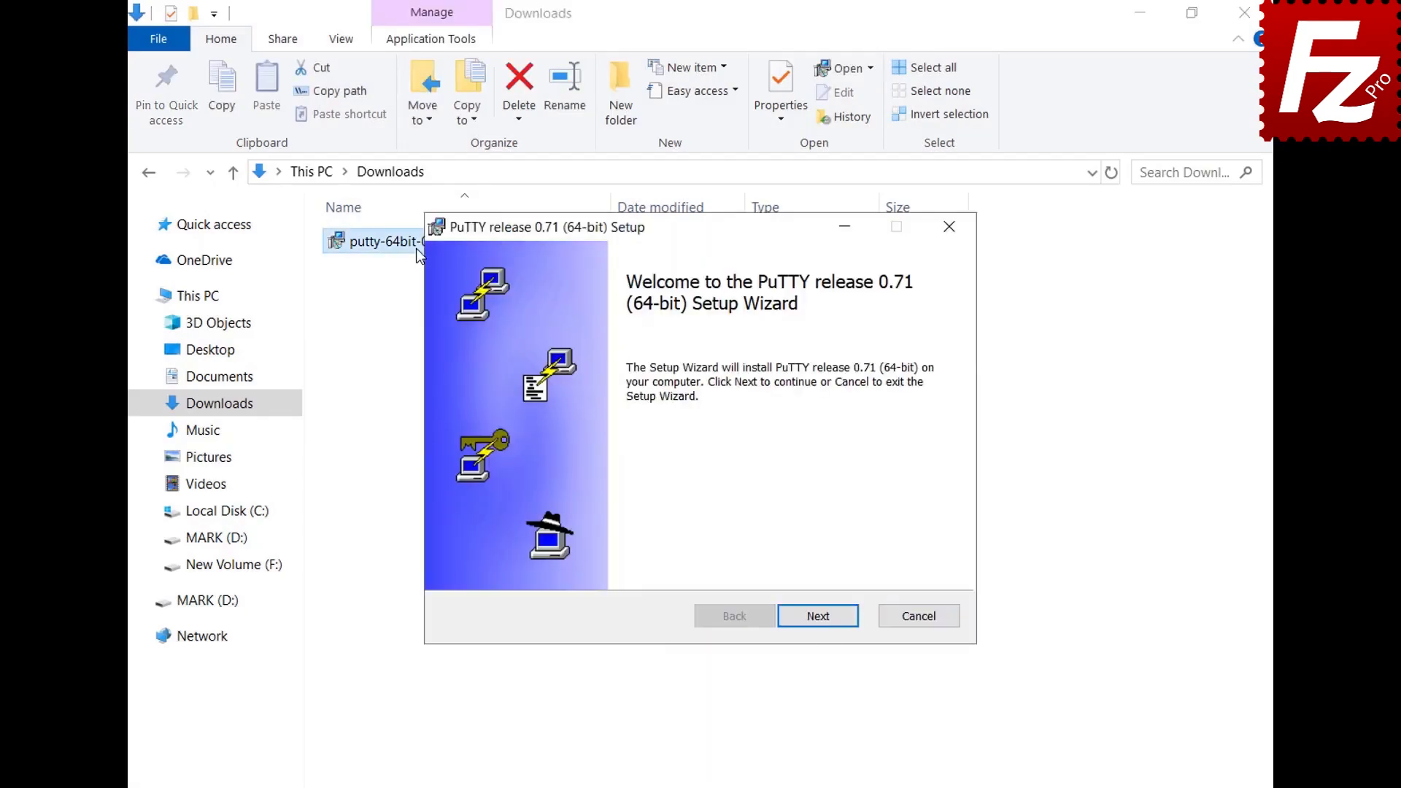
pyautogui.click(822, 622)
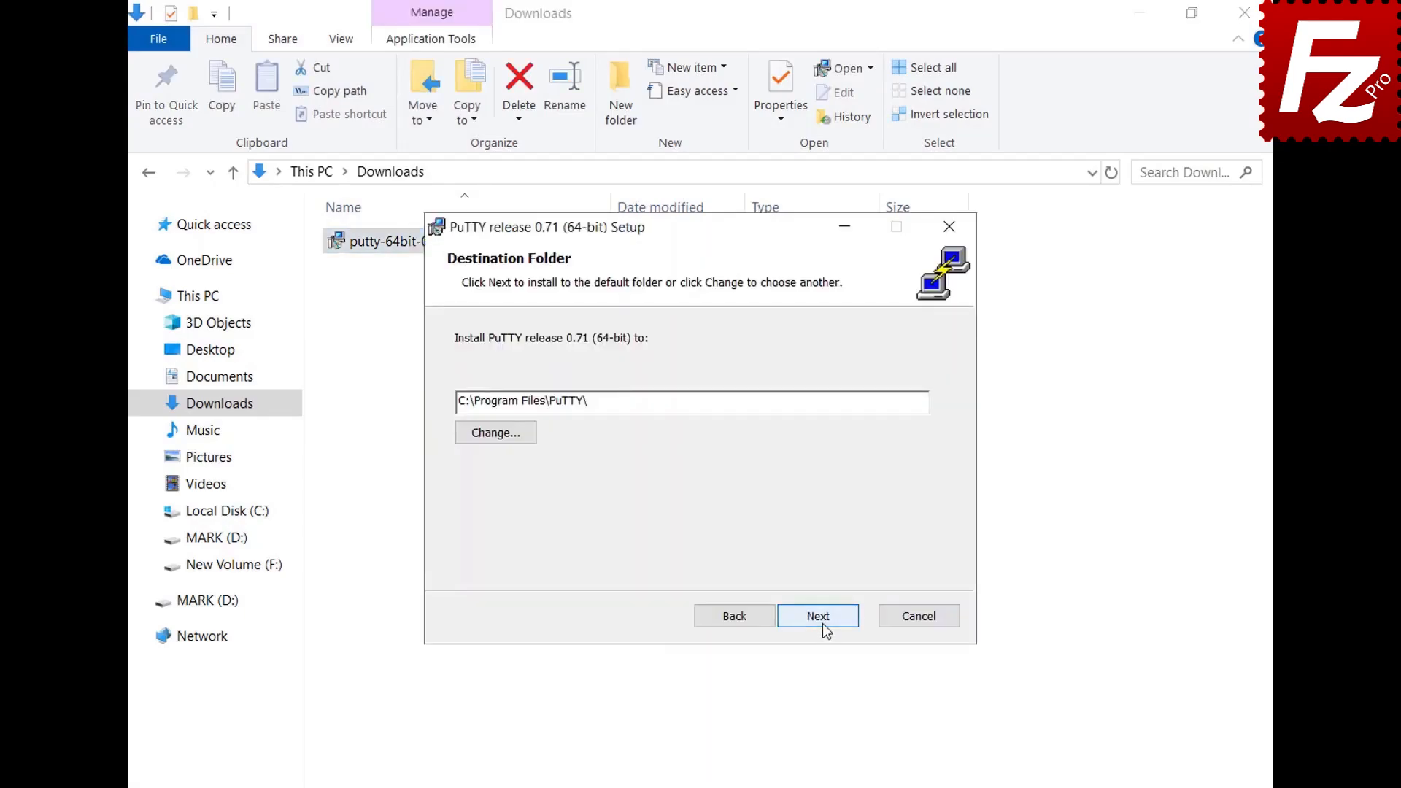
pyautogui.click(822, 623)
pyautogui.click(822, 624)
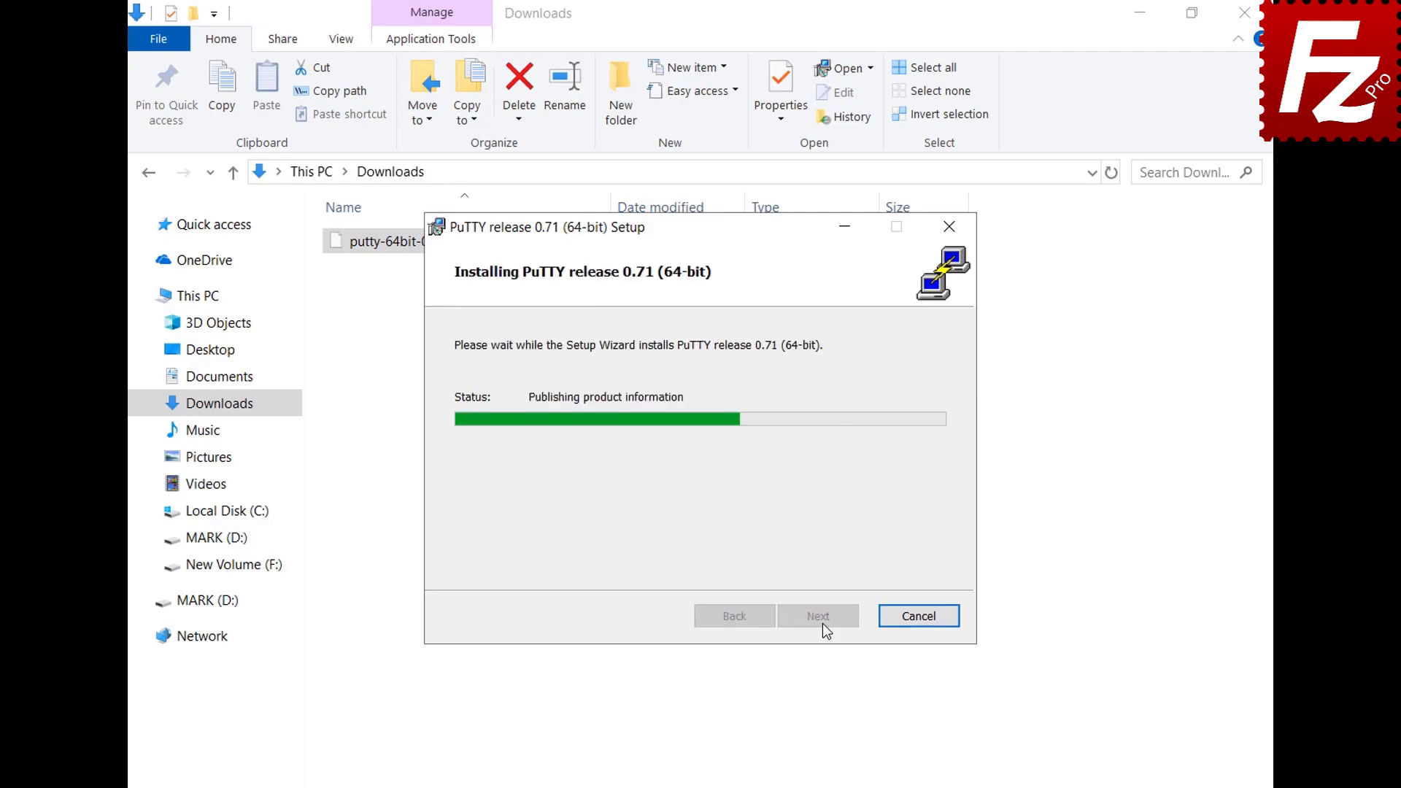
pyautogui.click(822, 623)
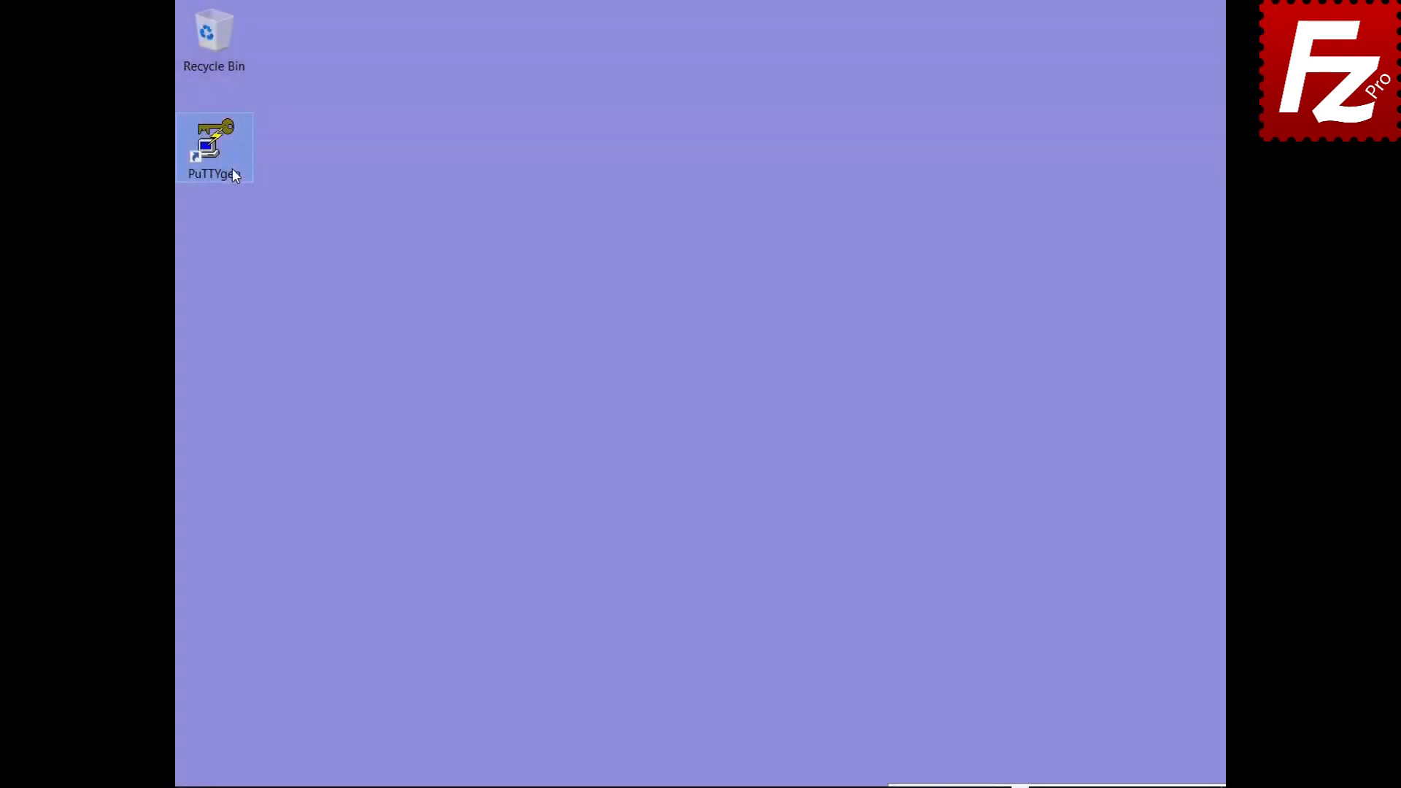
# Step: Import the OpenSSH key 'key' from Documents into PuTTYgen, entering its passphrase
pyautogui.doubleClick(234, 172)
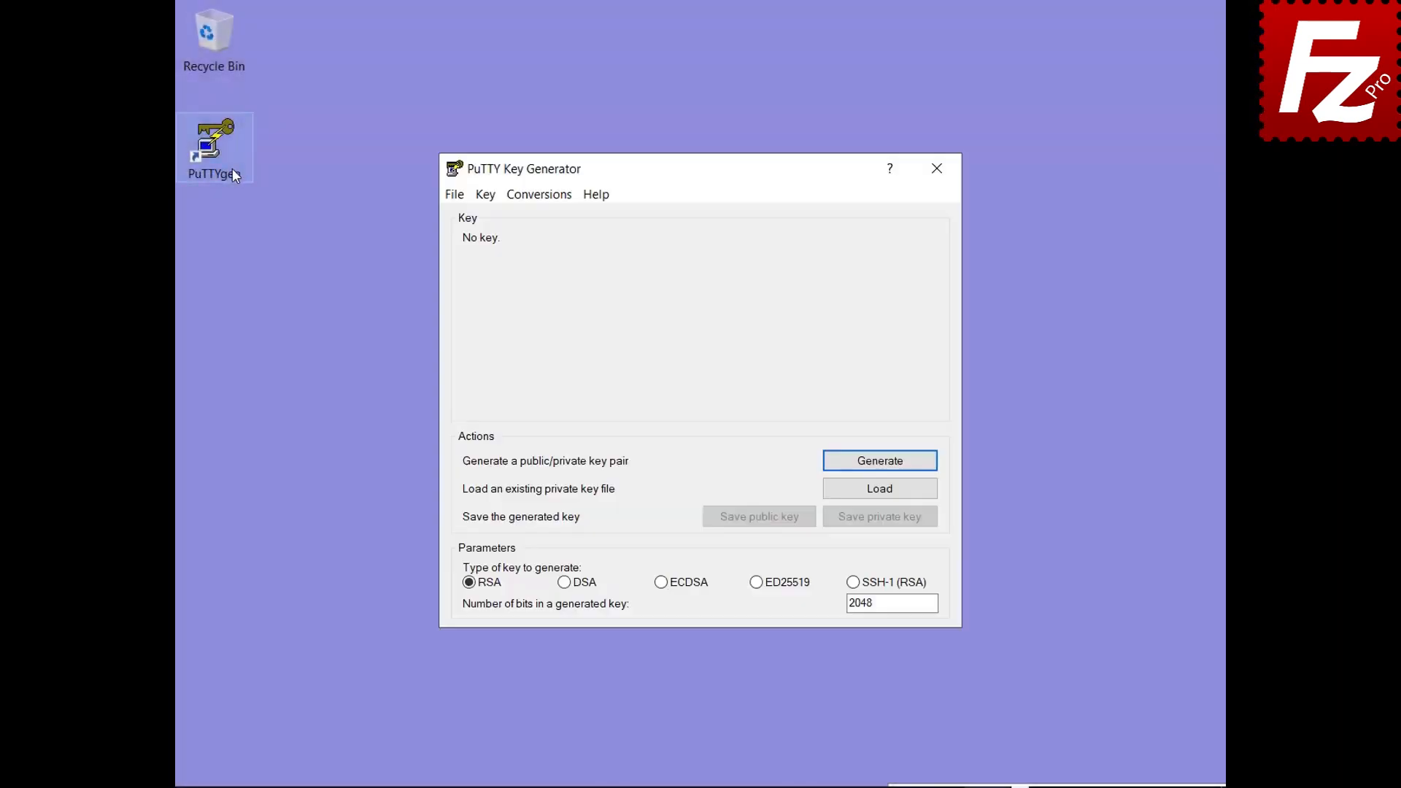
pyautogui.click(540, 197)
pyautogui.click(544, 216)
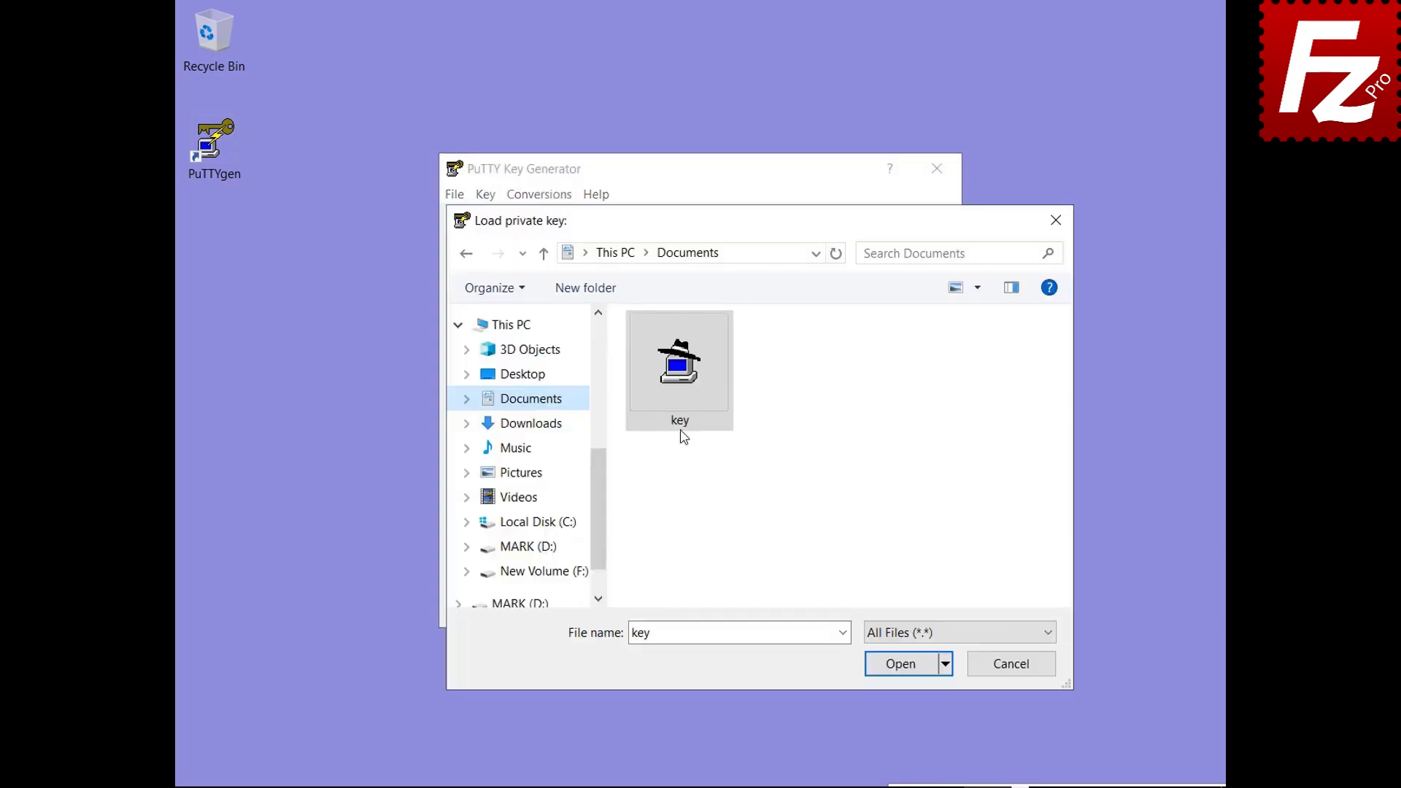
pyautogui.click(676, 386)
pyautogui.doubleClick(676, 389)
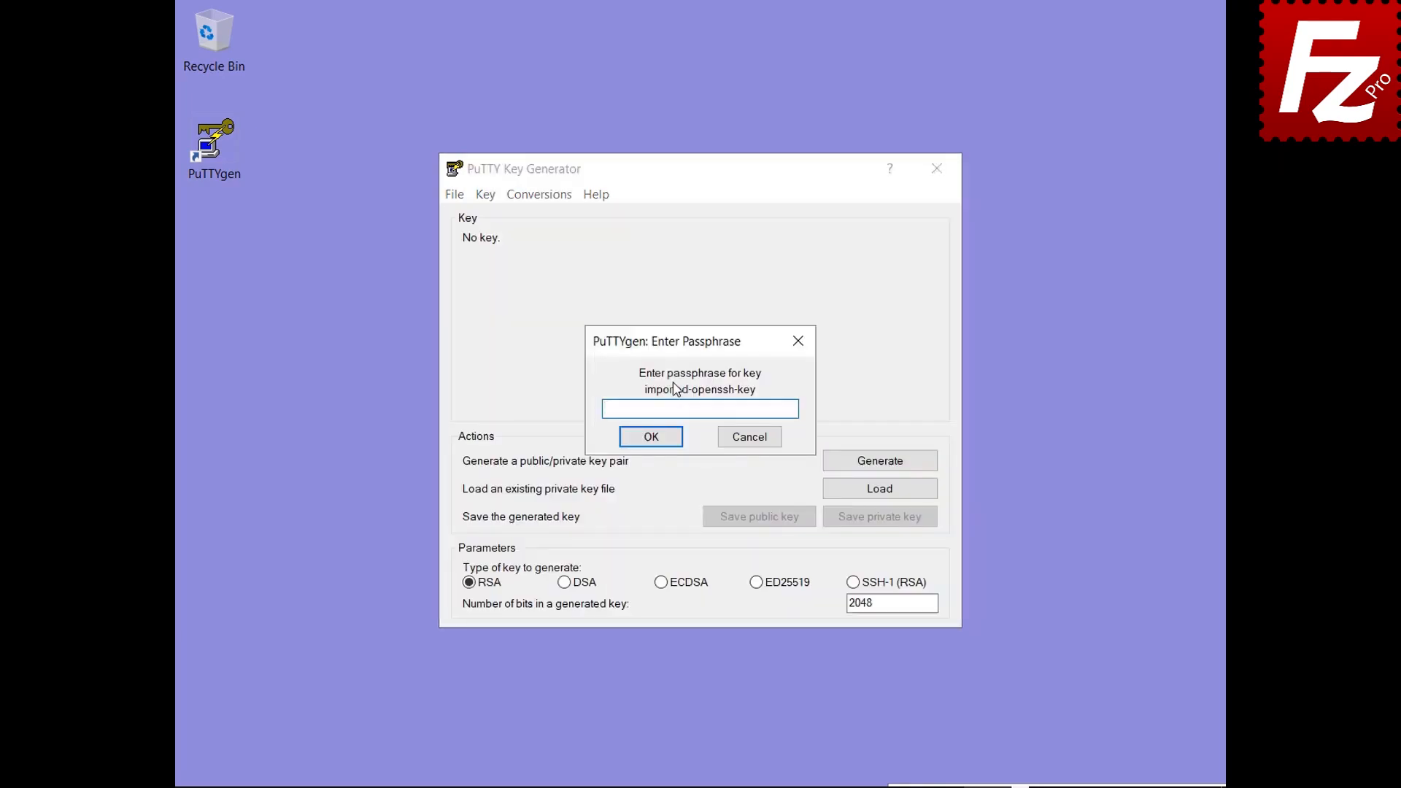
pyautogui.write('*****')
pyautogui.click(649, 438)
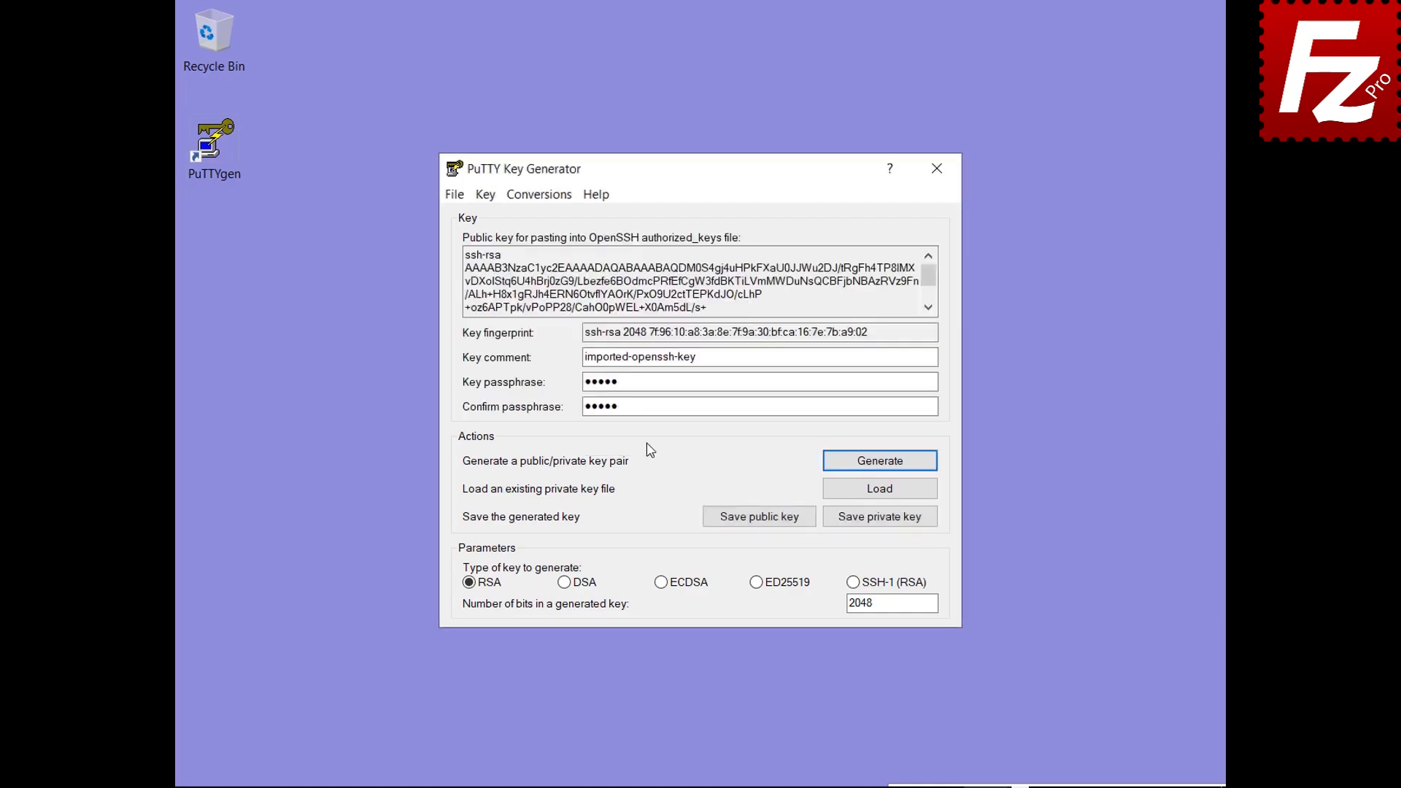
# Step: Save the imported key as the PuTTY private key key.ppk
pyautogui.click(880, 518)
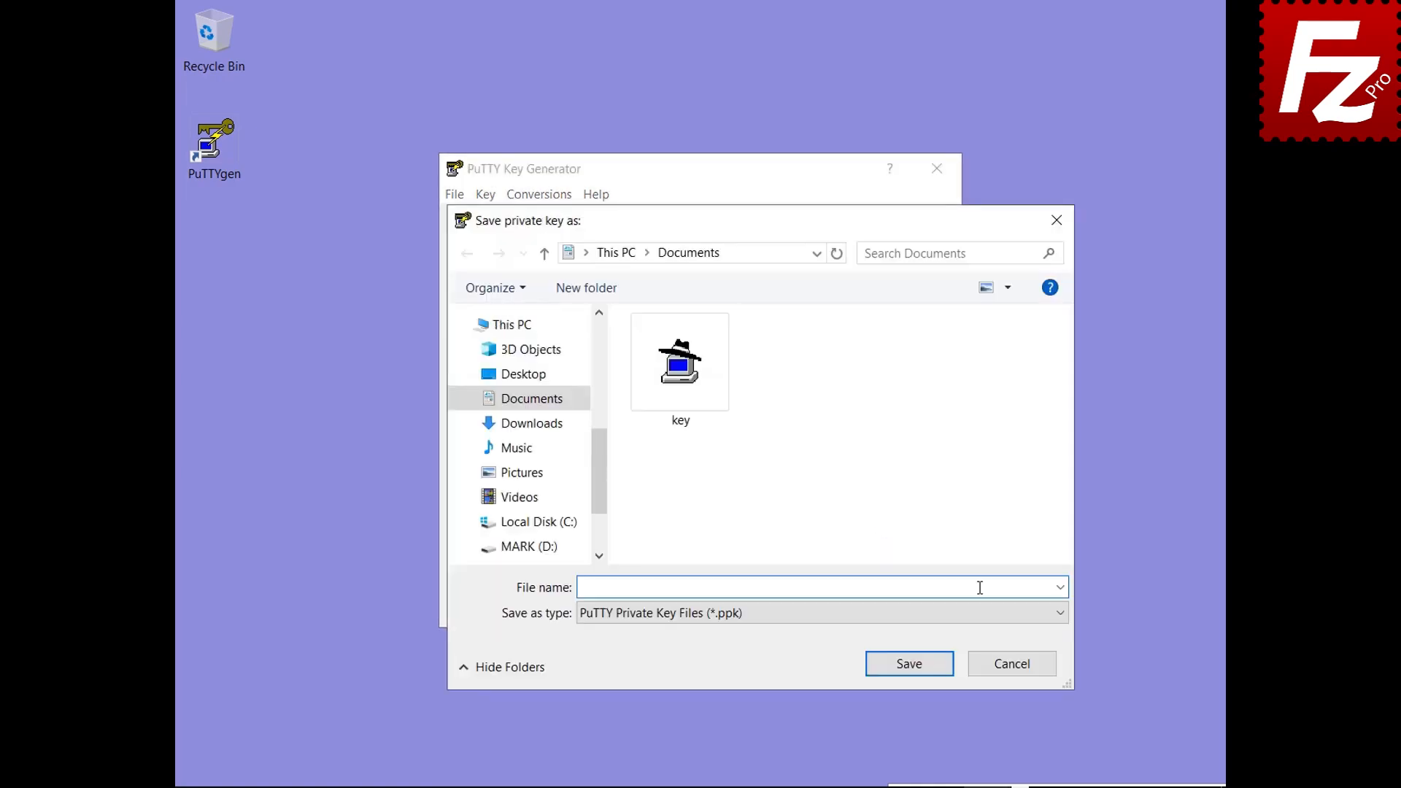
pyautogui.write('key.ppk')
pyautogui.click(915, 665)
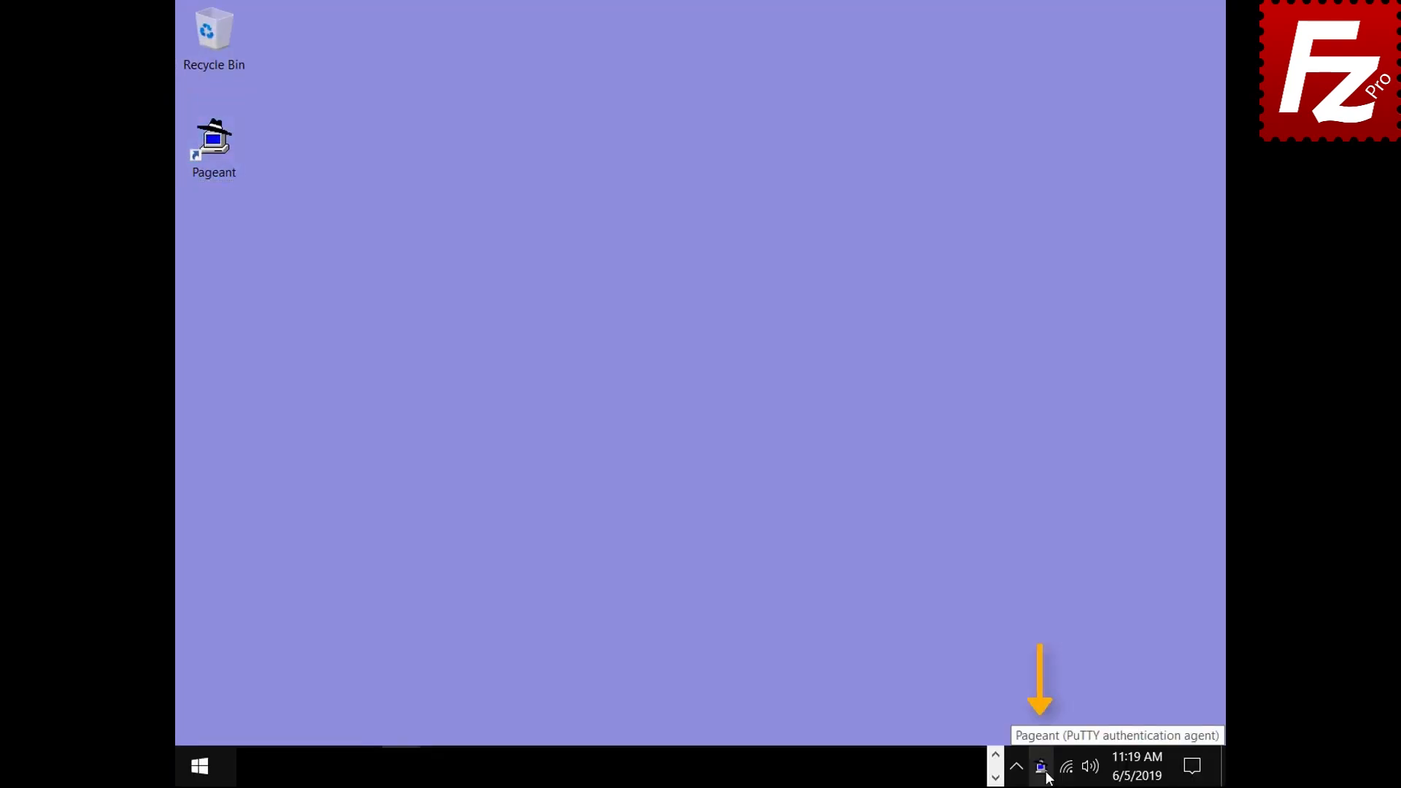
# Step: Add the 'key' file from Documents to Pageant's loaded keys, unlocking it with its passphrase
pyautogui.doubleClick(1044, 775)
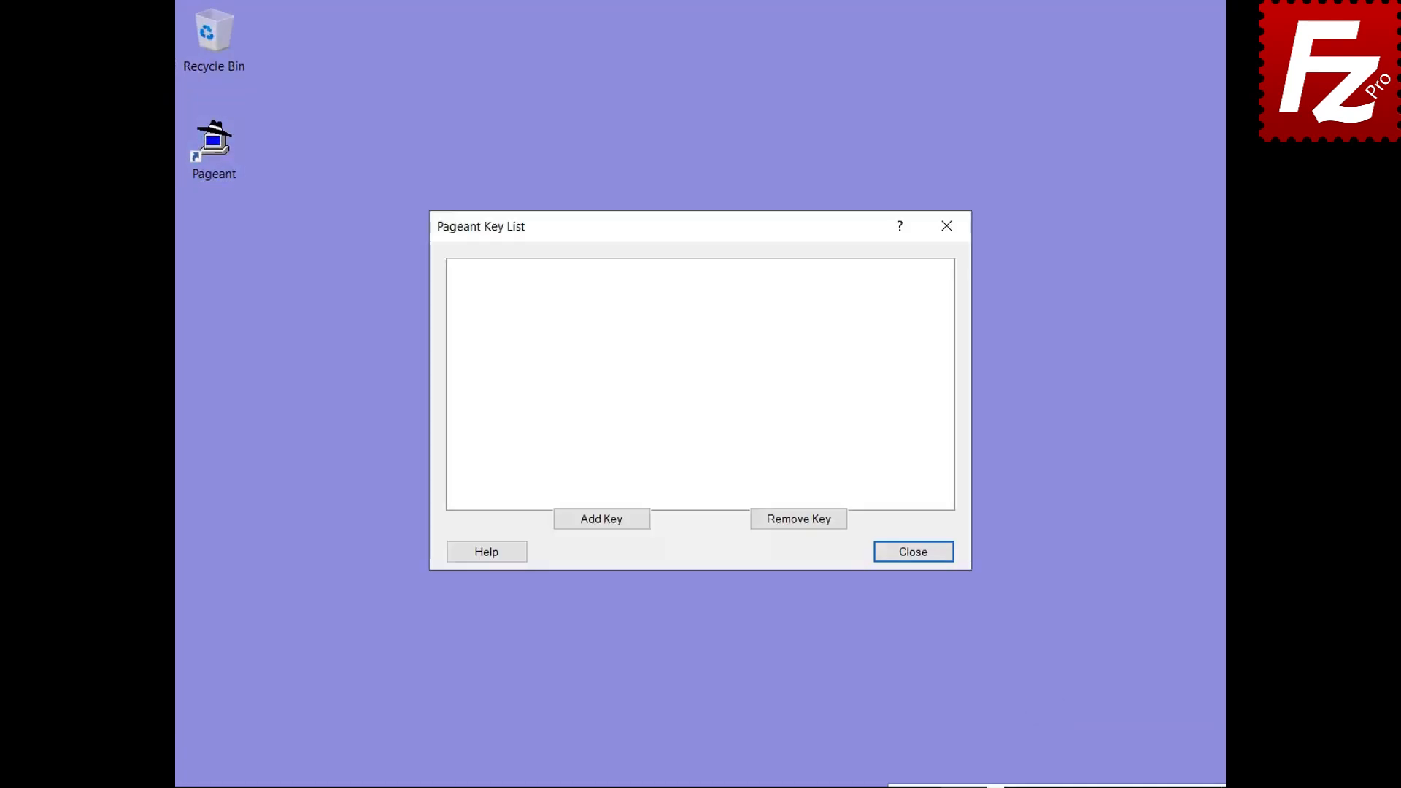
pyautogui.click(602, 523)
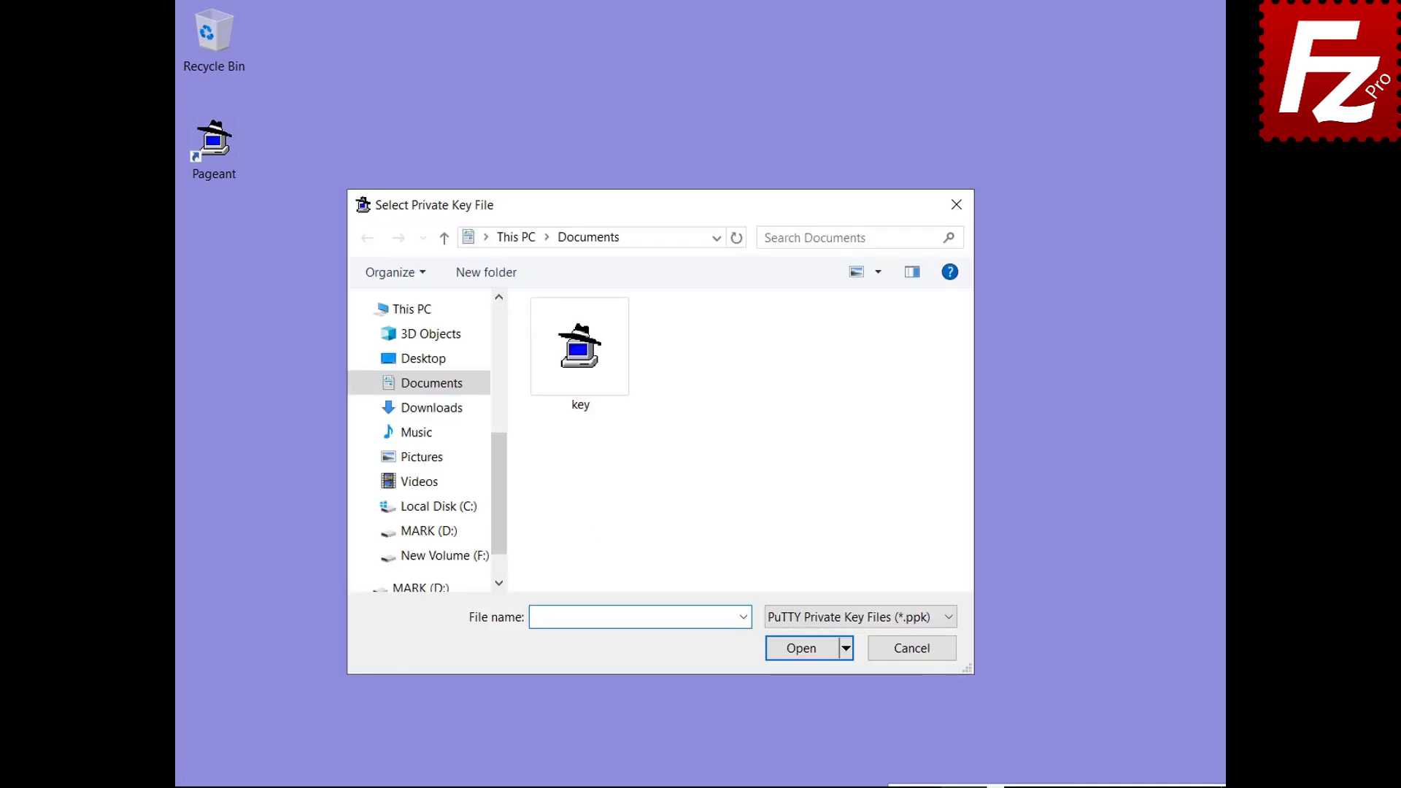
pyautogui.doubleClick(581, 405)
pyautogui.write('******')
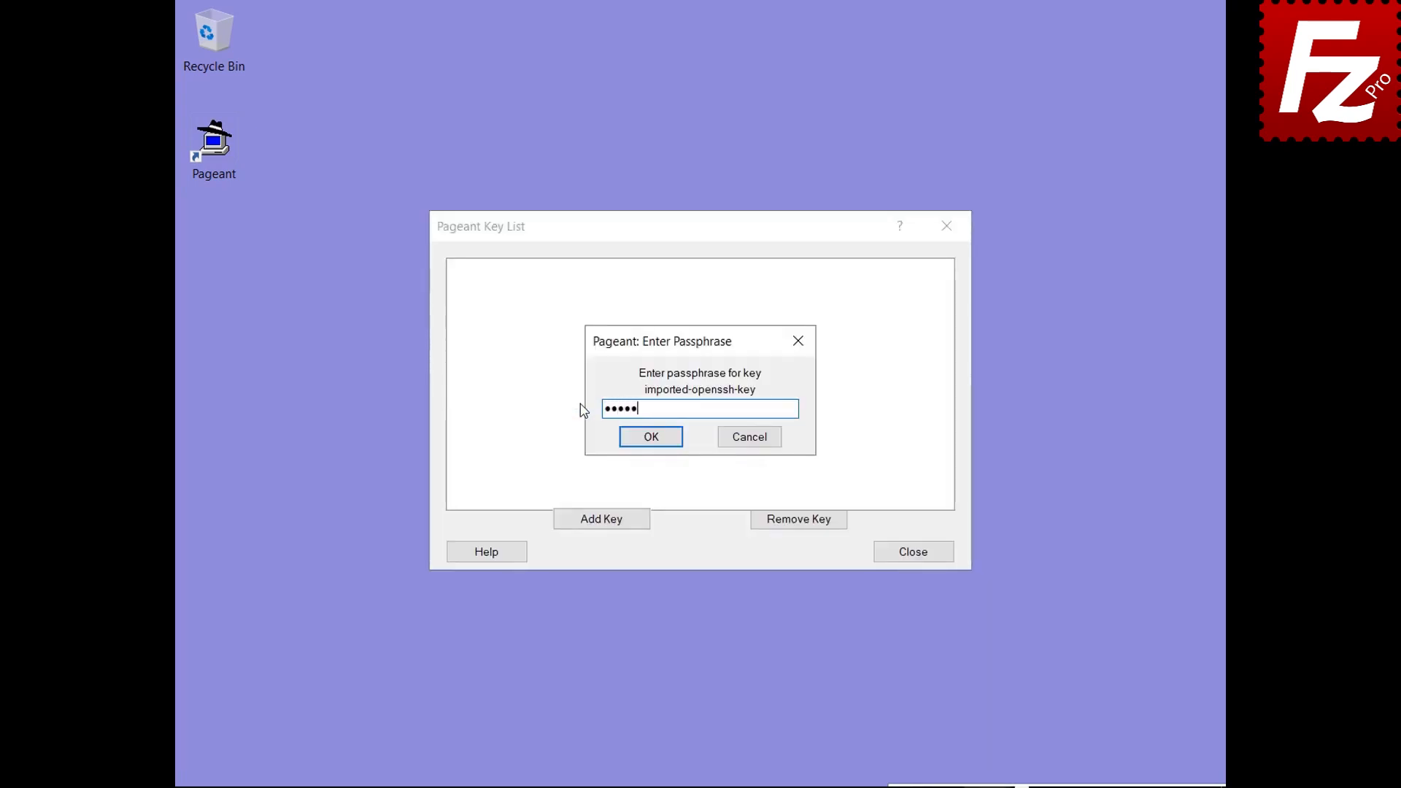
pyautogui.click(651, 441)
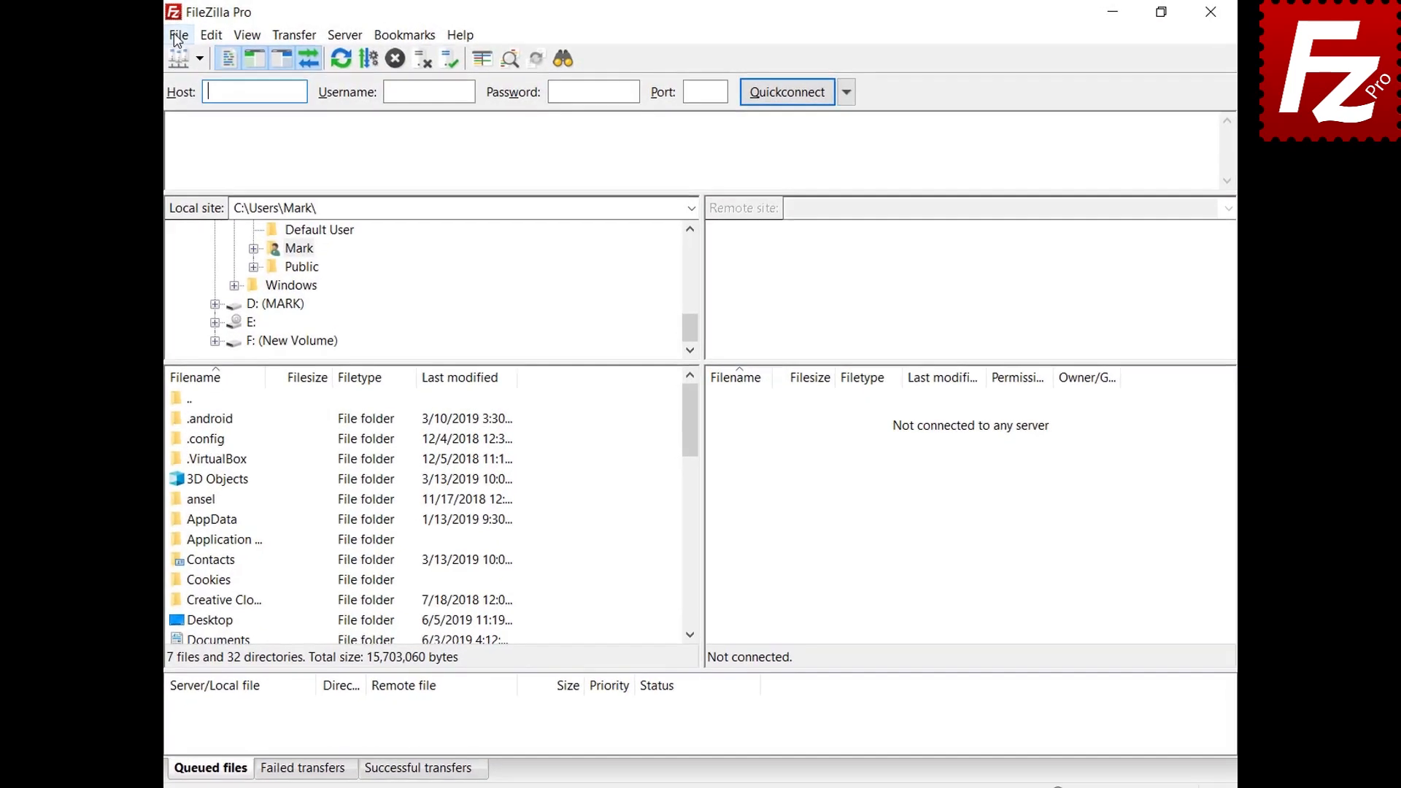
# Step: Switch the saved SFTP site's logon type to Normal and connect to 3.209.179.104
pyautogui.click(178, 35)
pyautogui.click(179, 59)
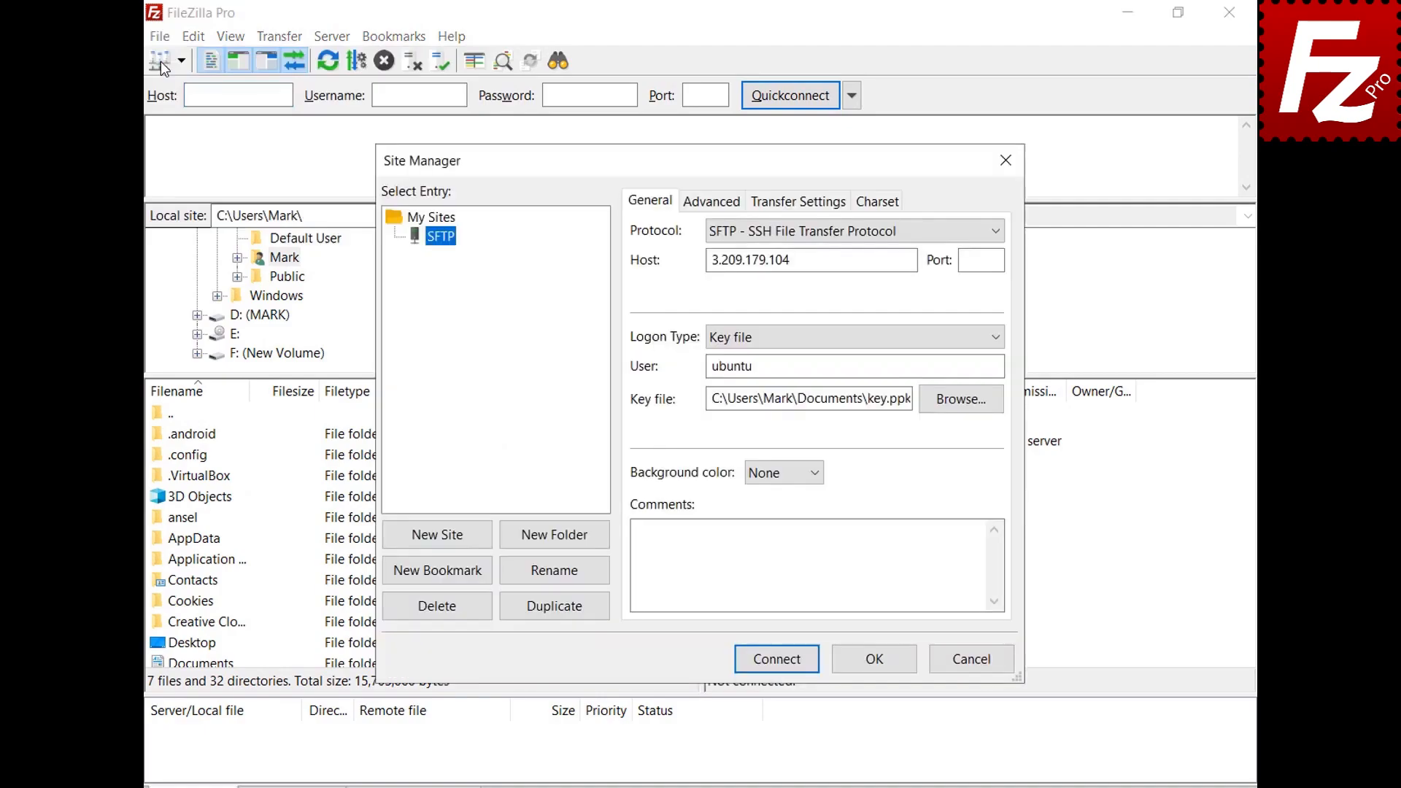
pyautogui.click(998, 336)
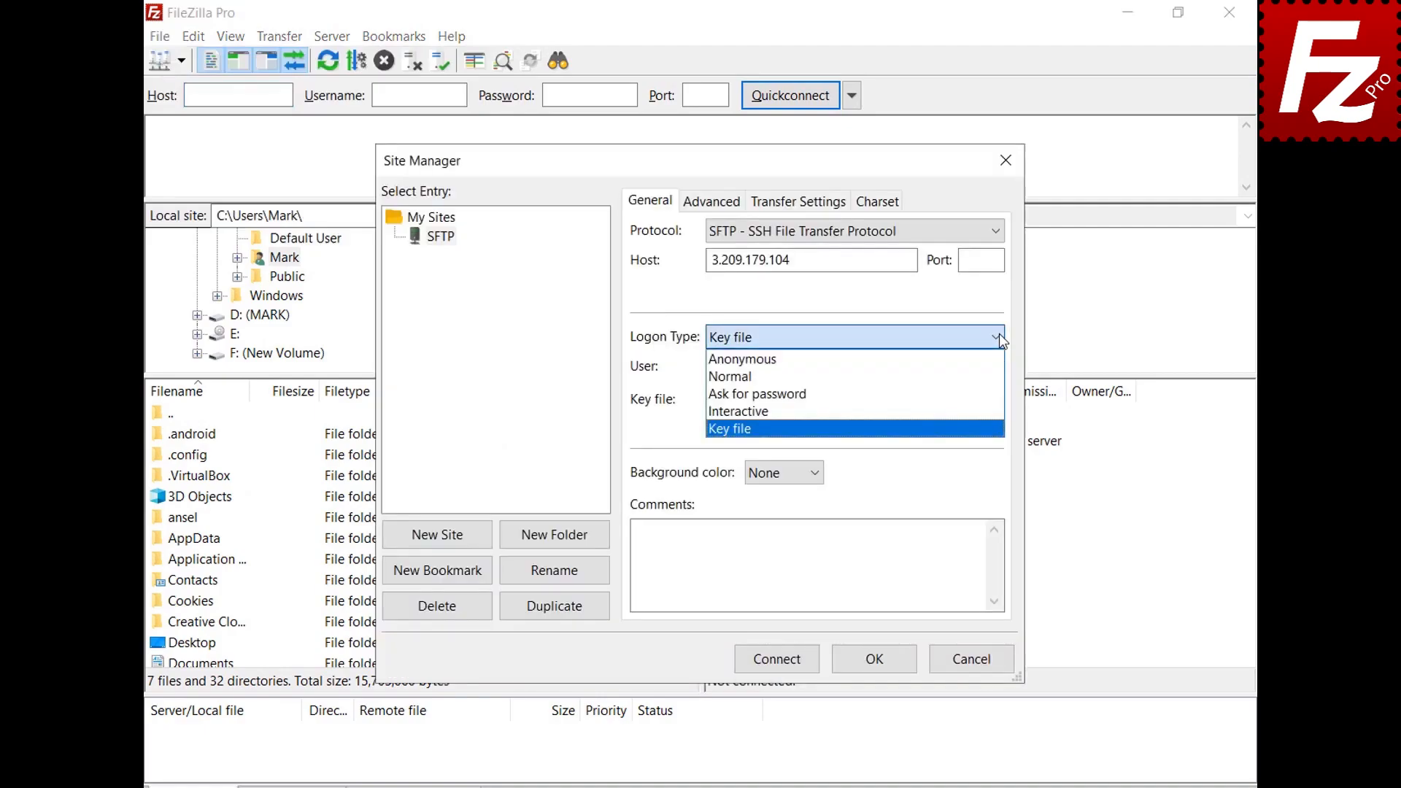
pyautogui.click(949, 376)
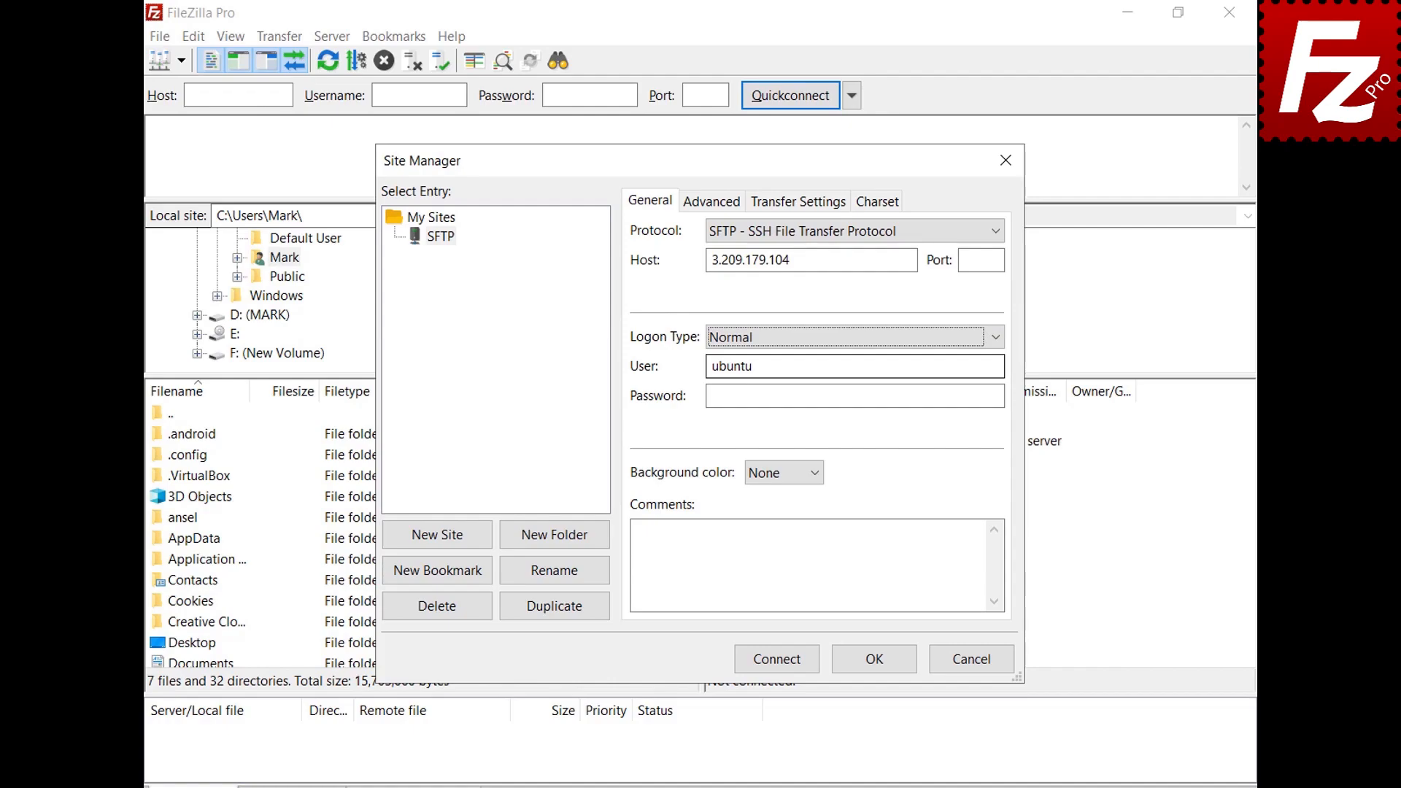
pyautogui.click(778, 661)
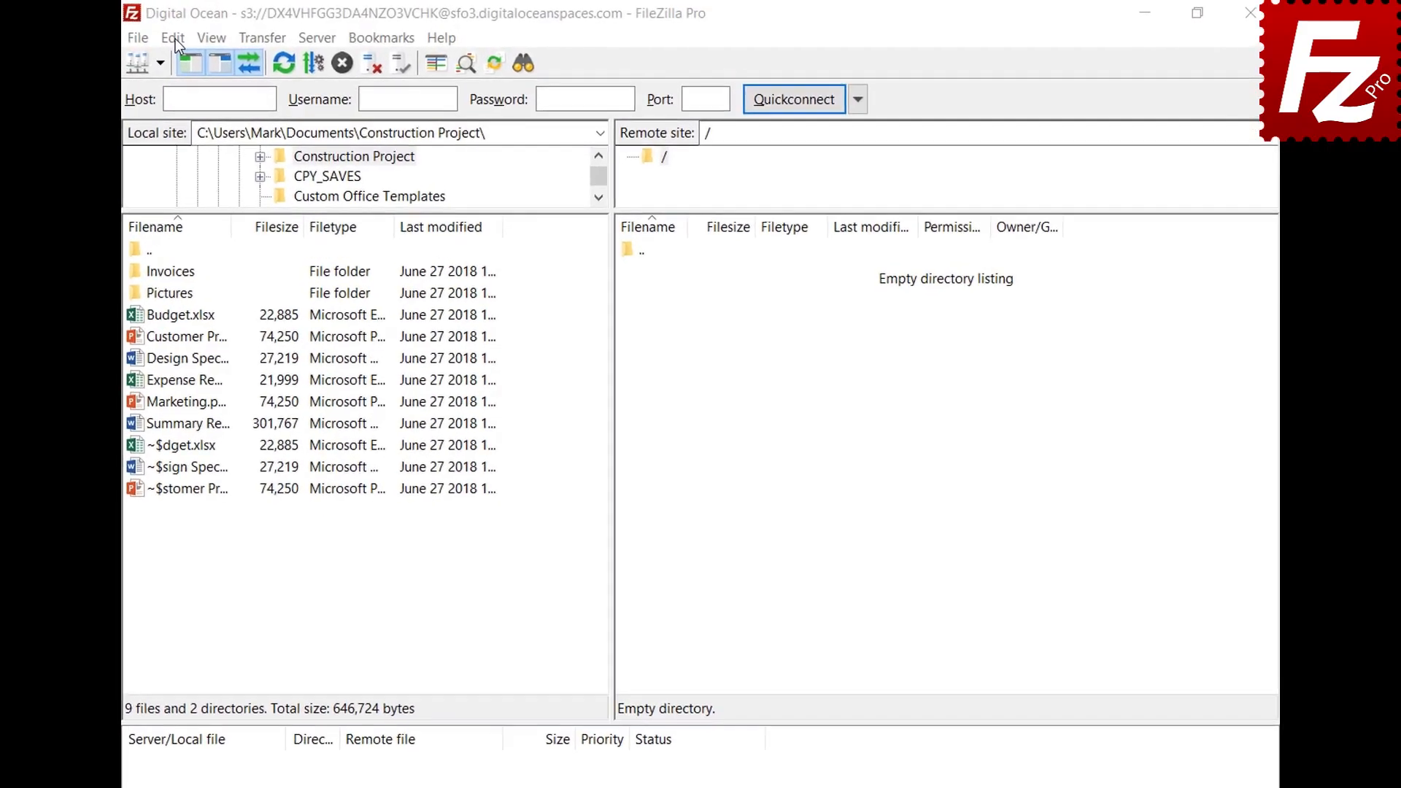
# Step: Add json to the ASCII file types under Transfers > FTP: File Types and save the settings
pyautogui.click(212, 35)
pyautogui.click(164, 116)
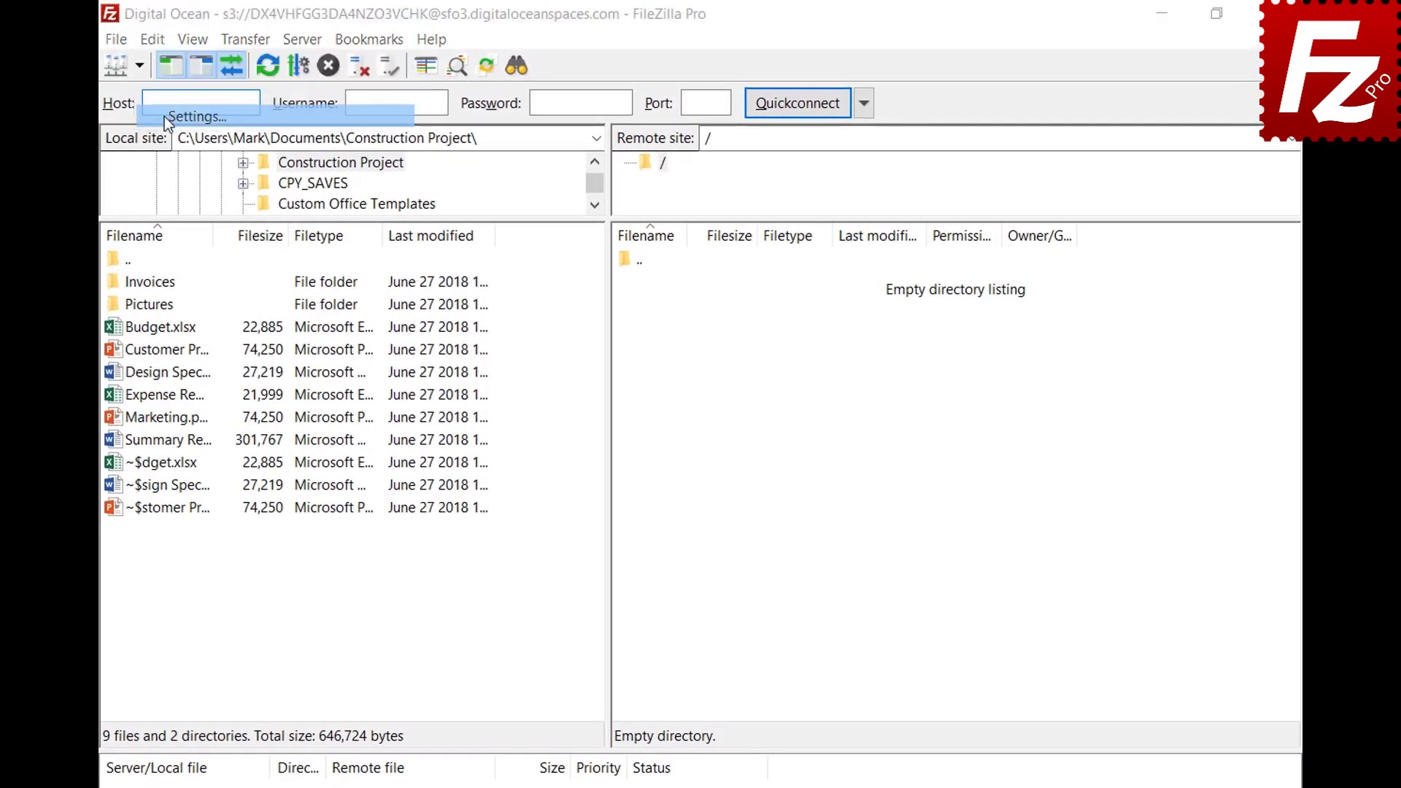
pyautogui.click(344, 428)
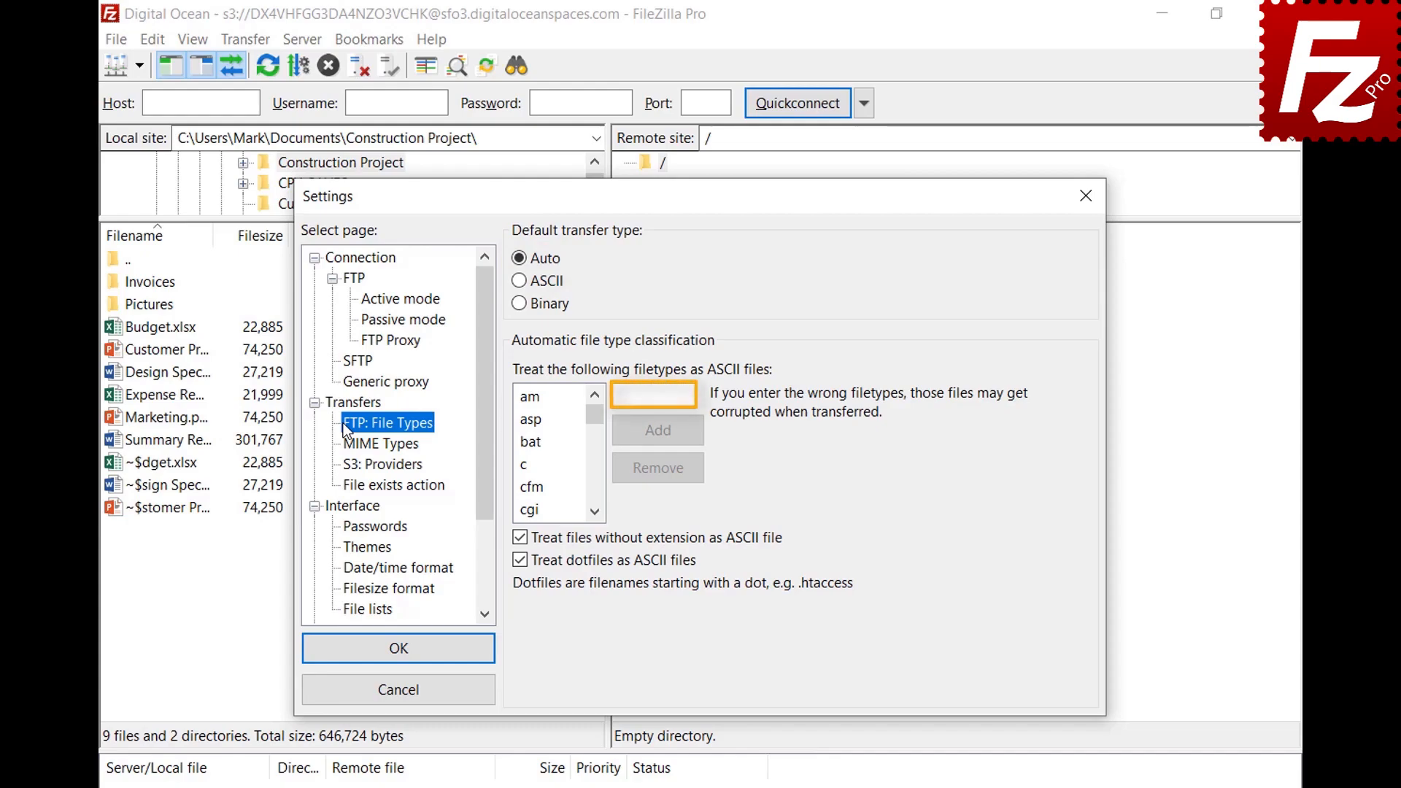
pyautogui.click(688, 395)
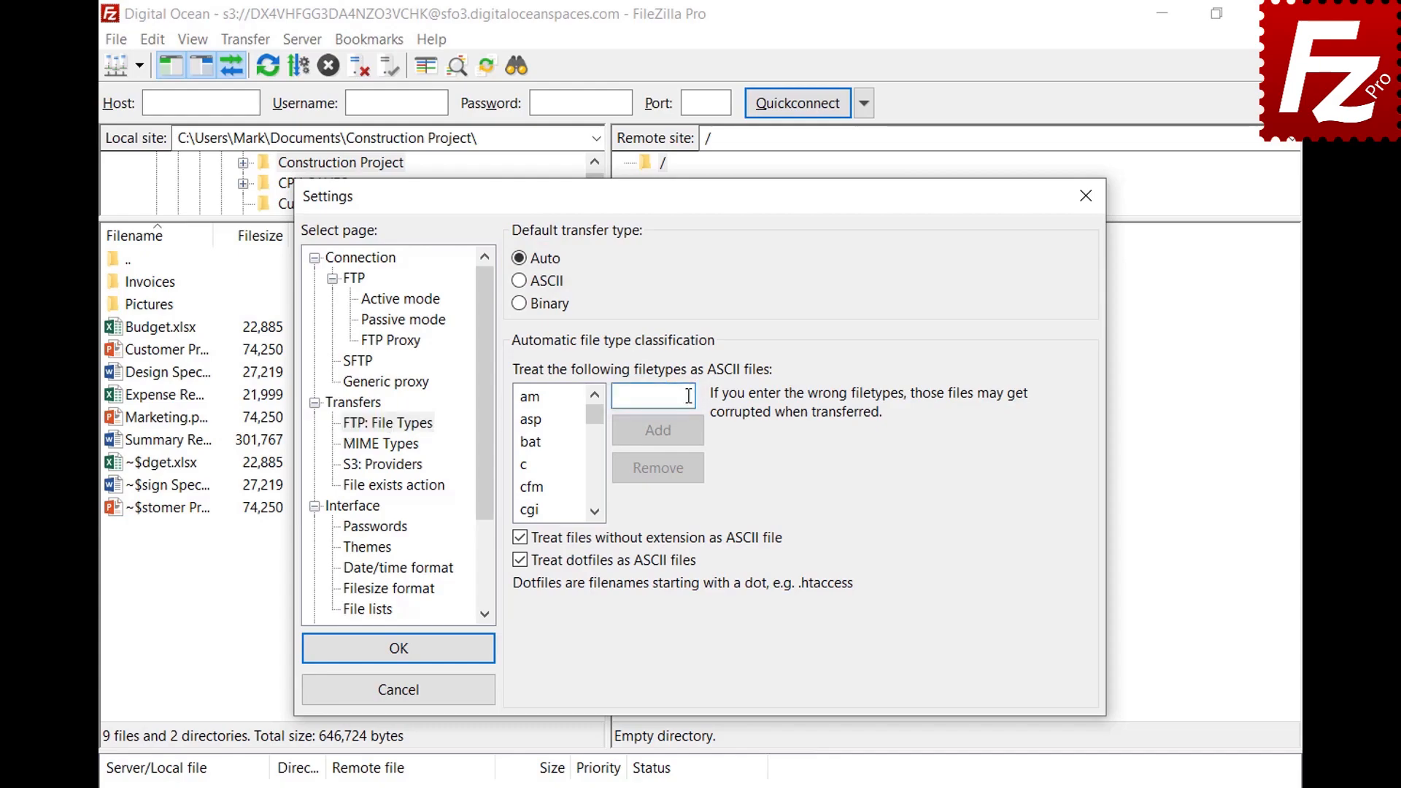
pyautogui.write('json')
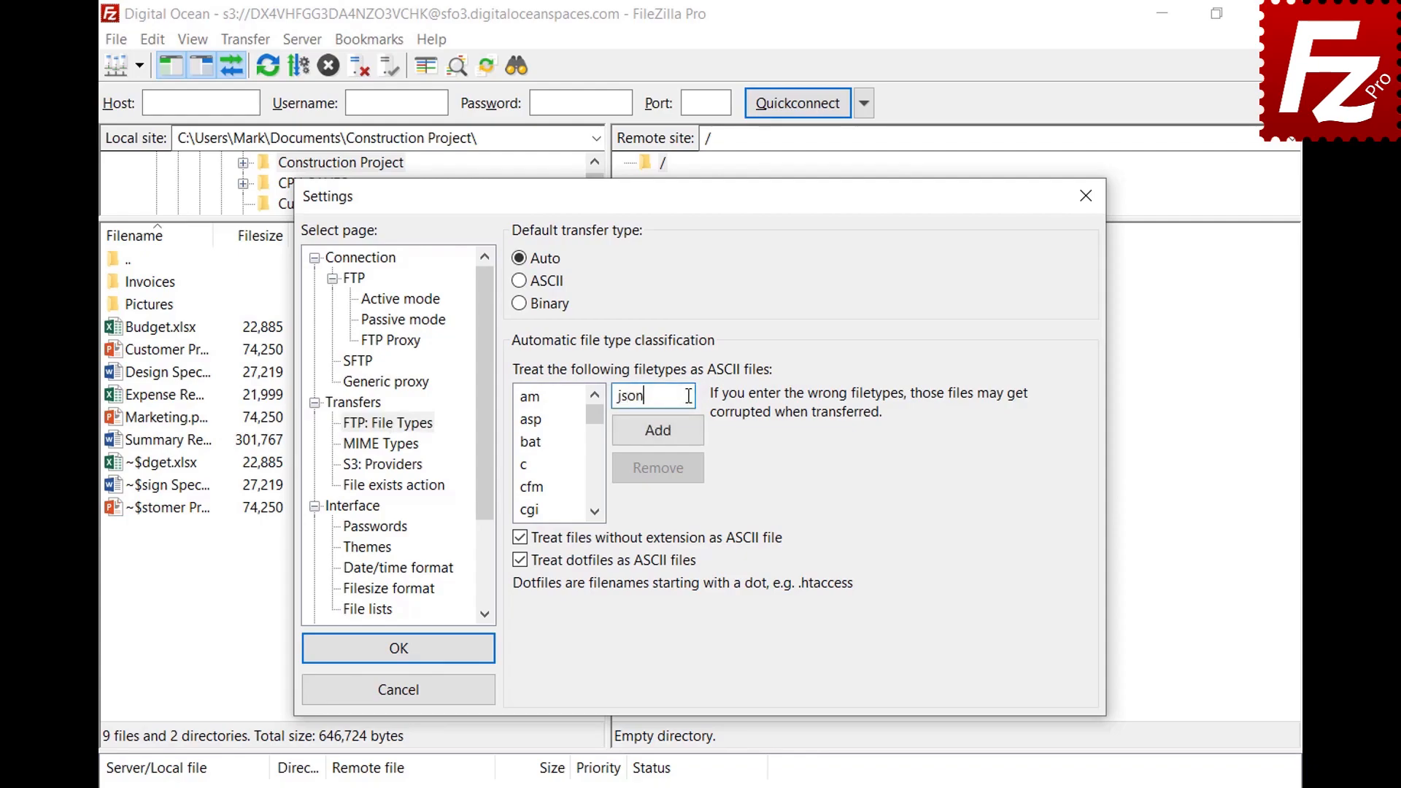
pyautogui.click(659, 439)
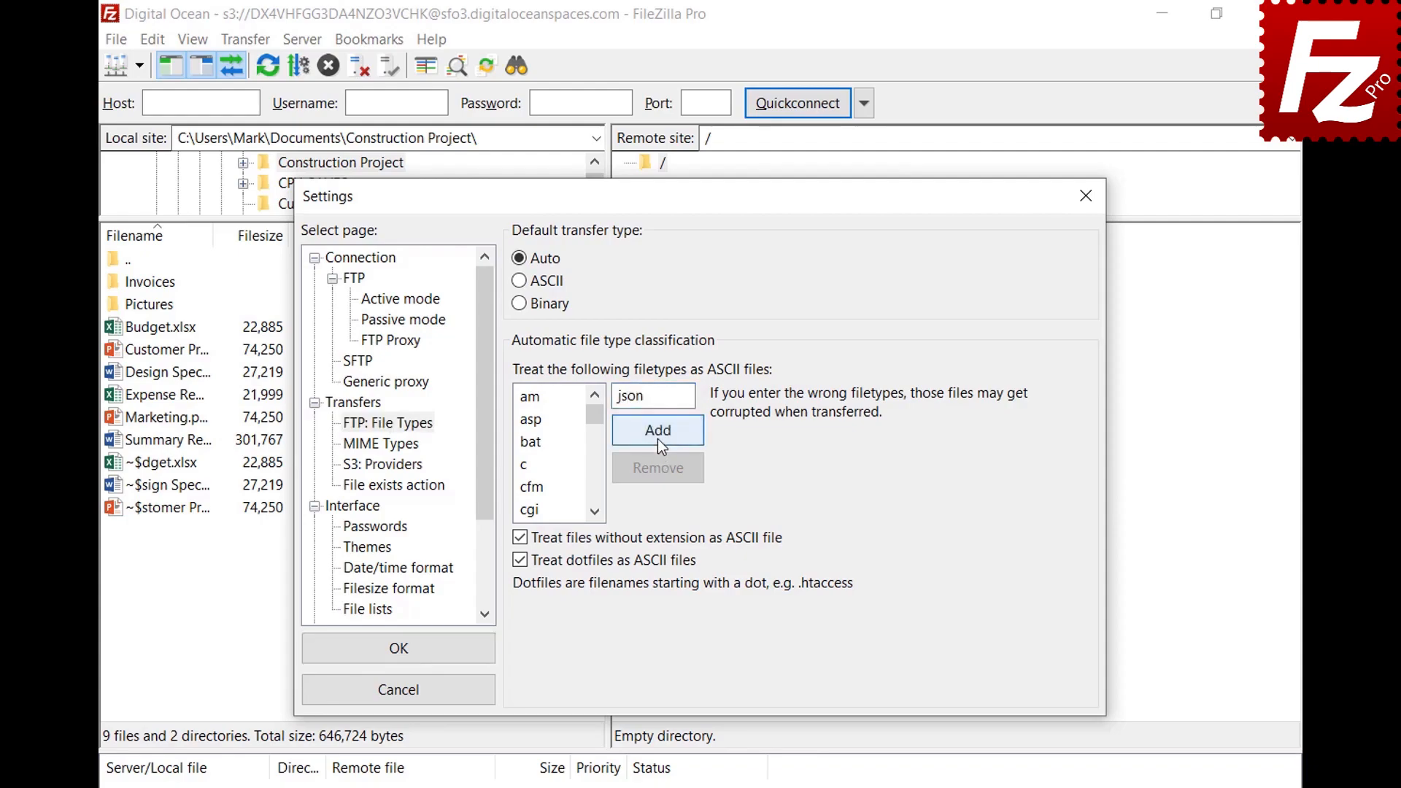
pyautogui.moveTo(596, 423); pyautogui.dragTo(598, 448)
pyautogui.click(545, 465)
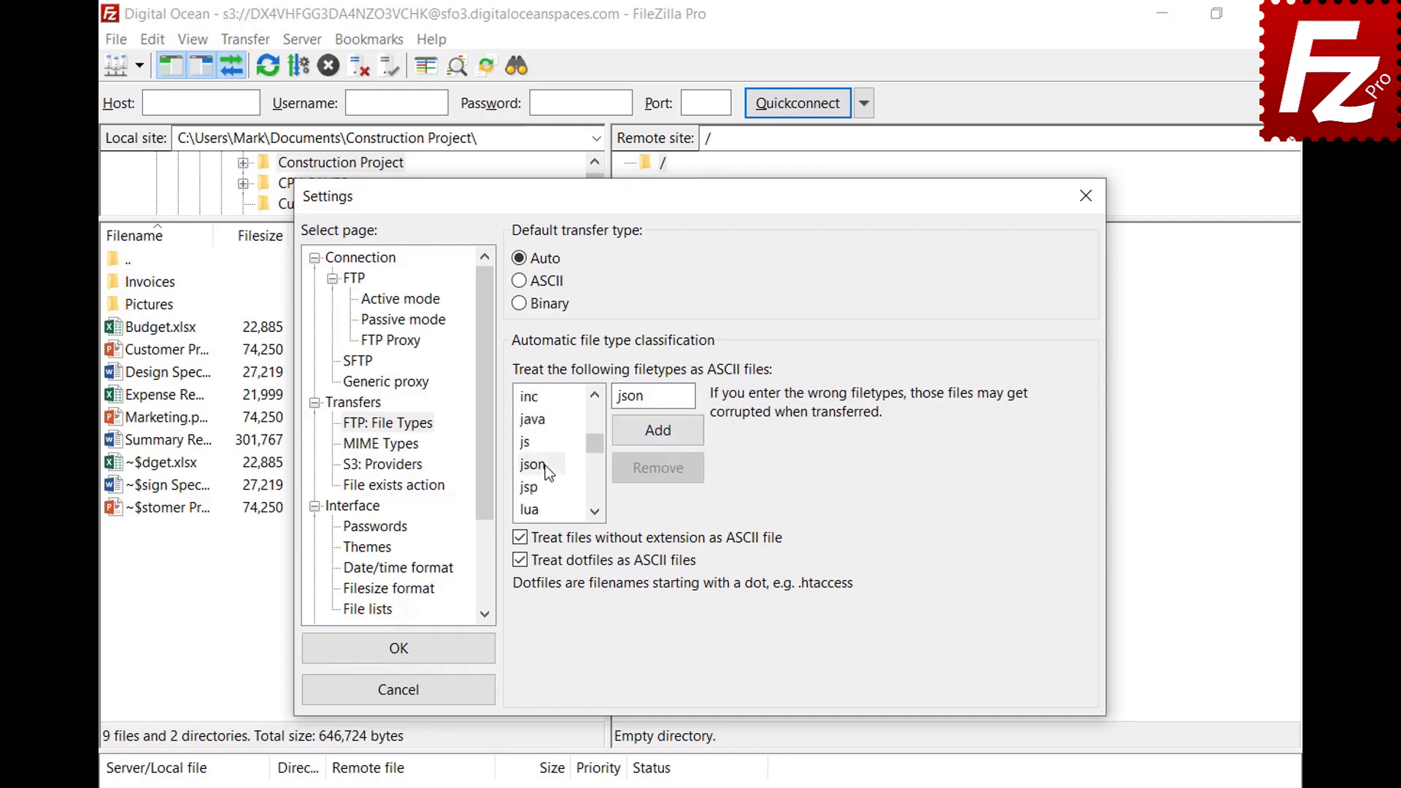
pyautogui.click(546, 466)
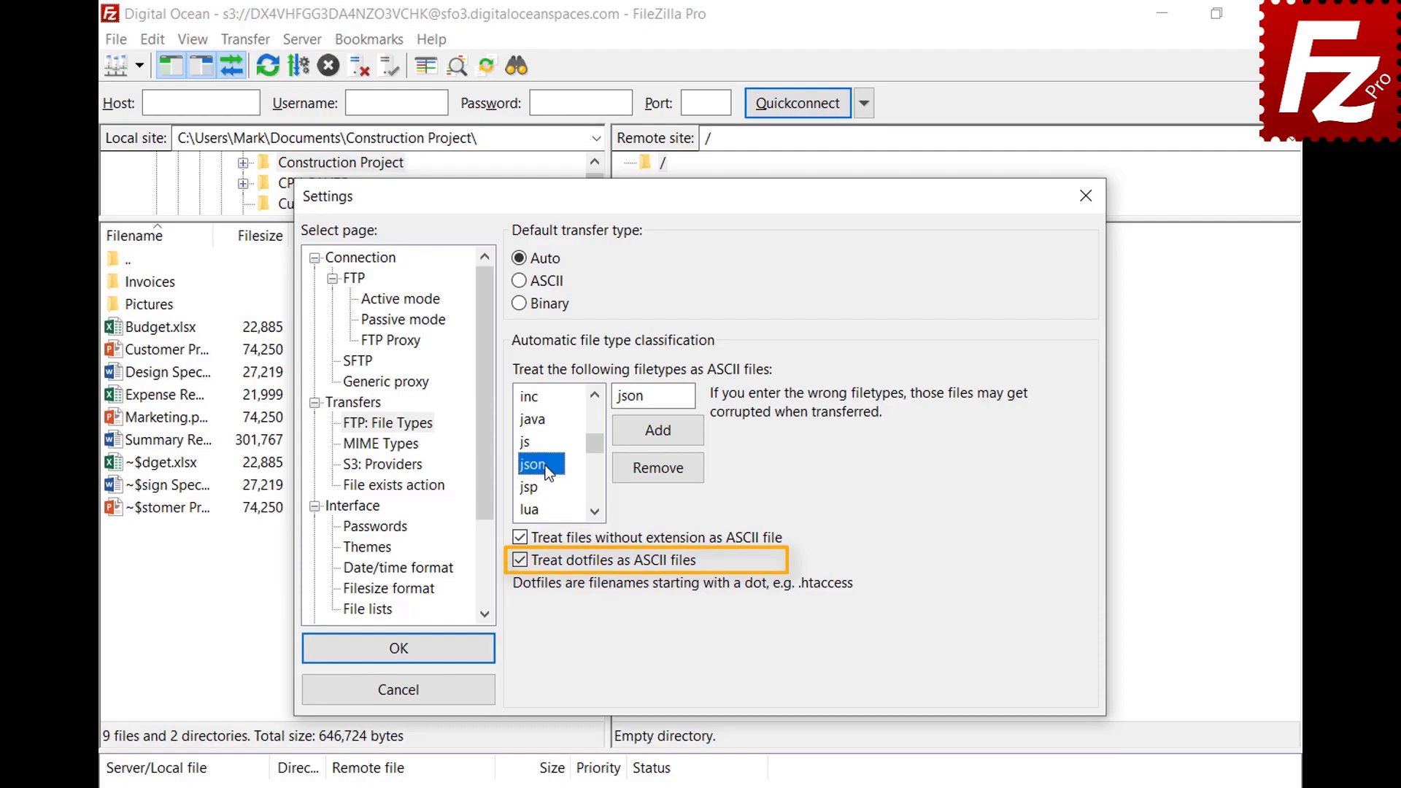
pyautogui.click(400, 660)
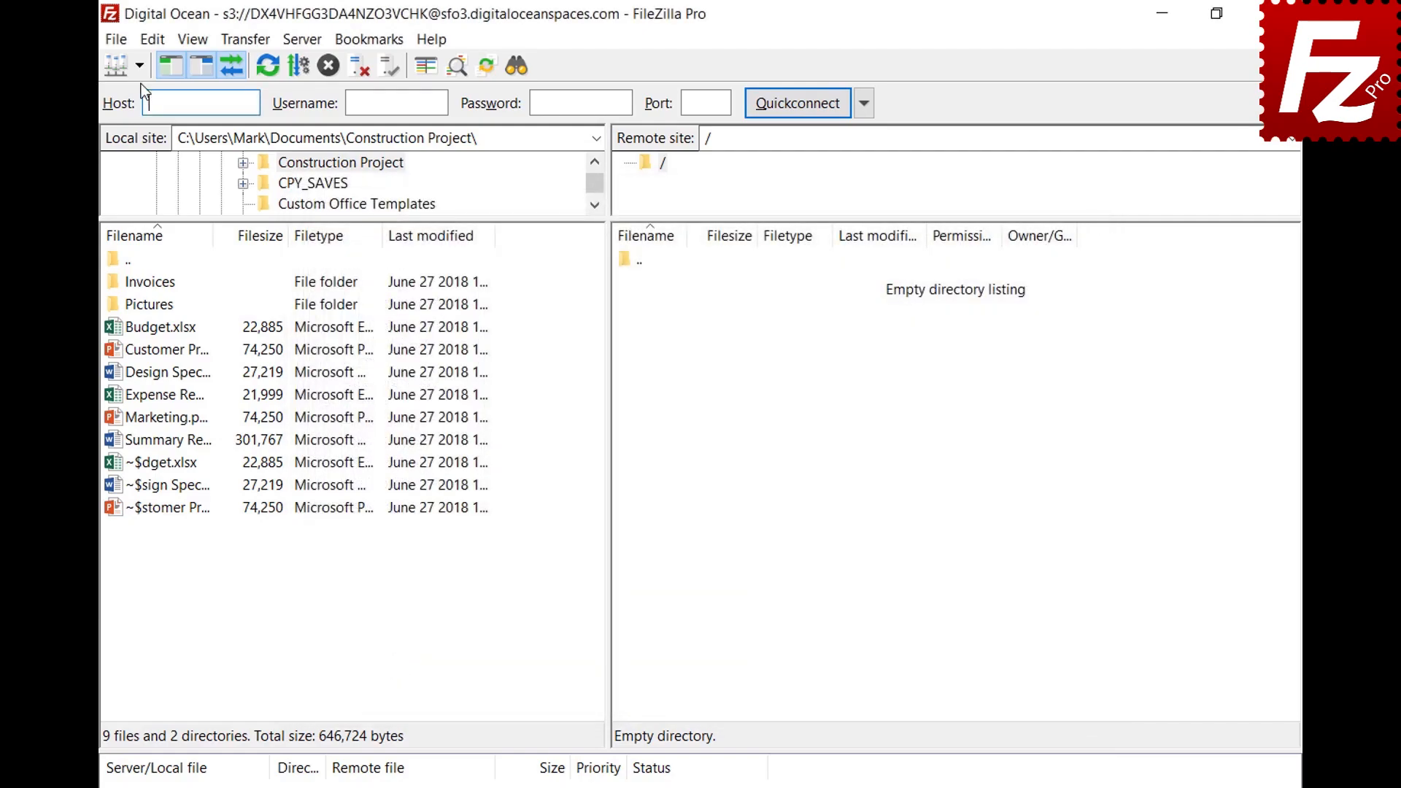
# Step: Open the saved FTP site in a new tab and review the Auto, ASCII and Binary transfer types
pyautogui.click(139, 67)
pyautogui.click(139, 90)
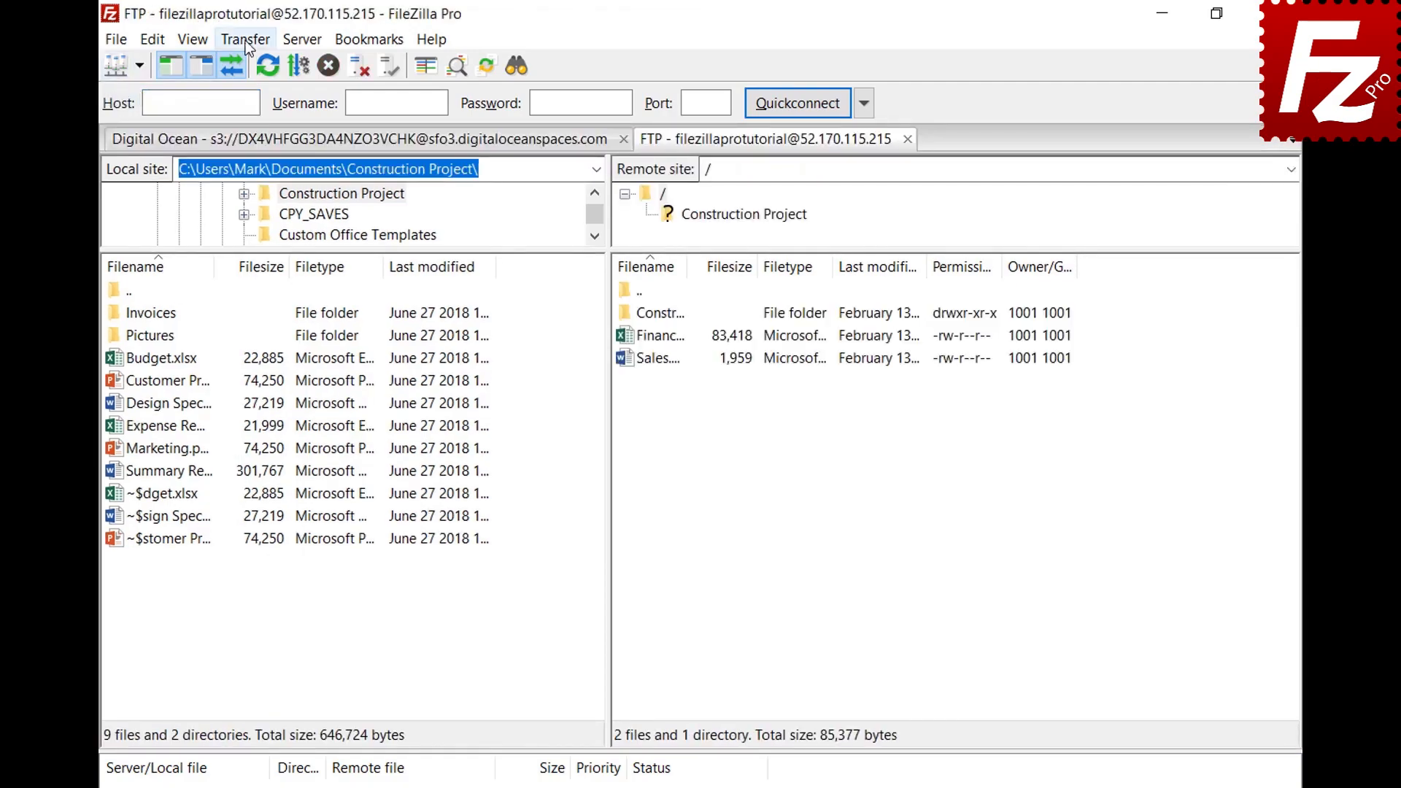
pyautogui.click(246, 39)
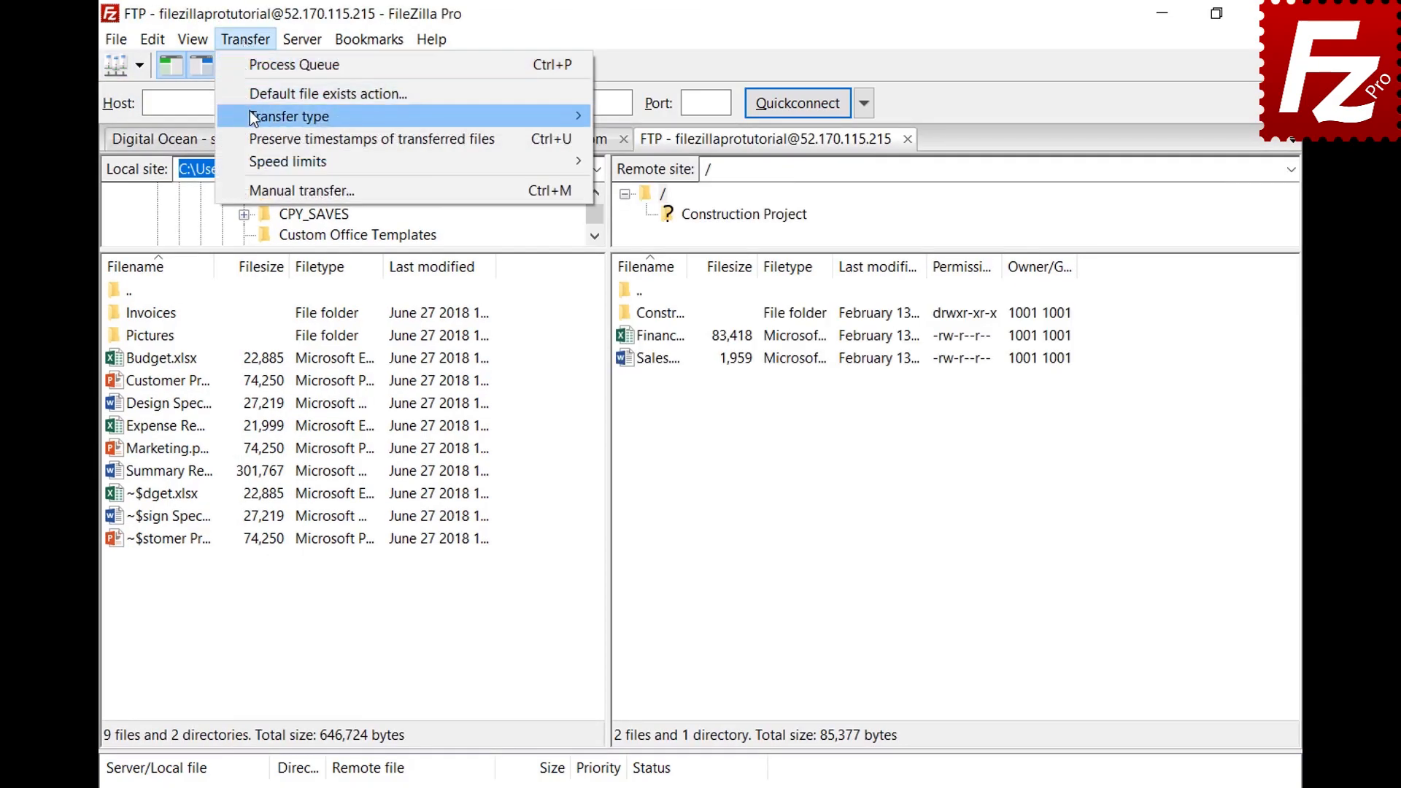
pyautogui.moveTo(252, 118)
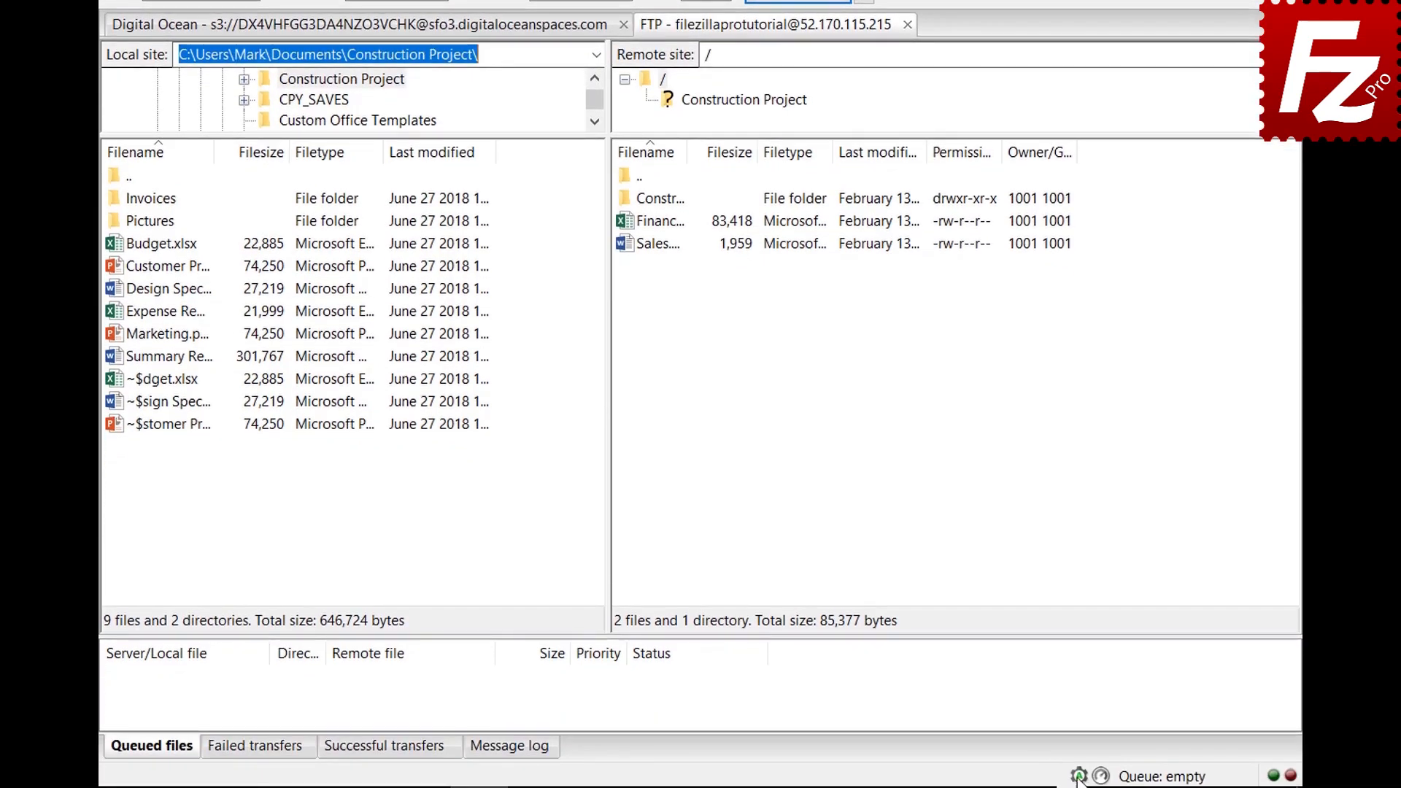
pyautogui.click(1080, 779)
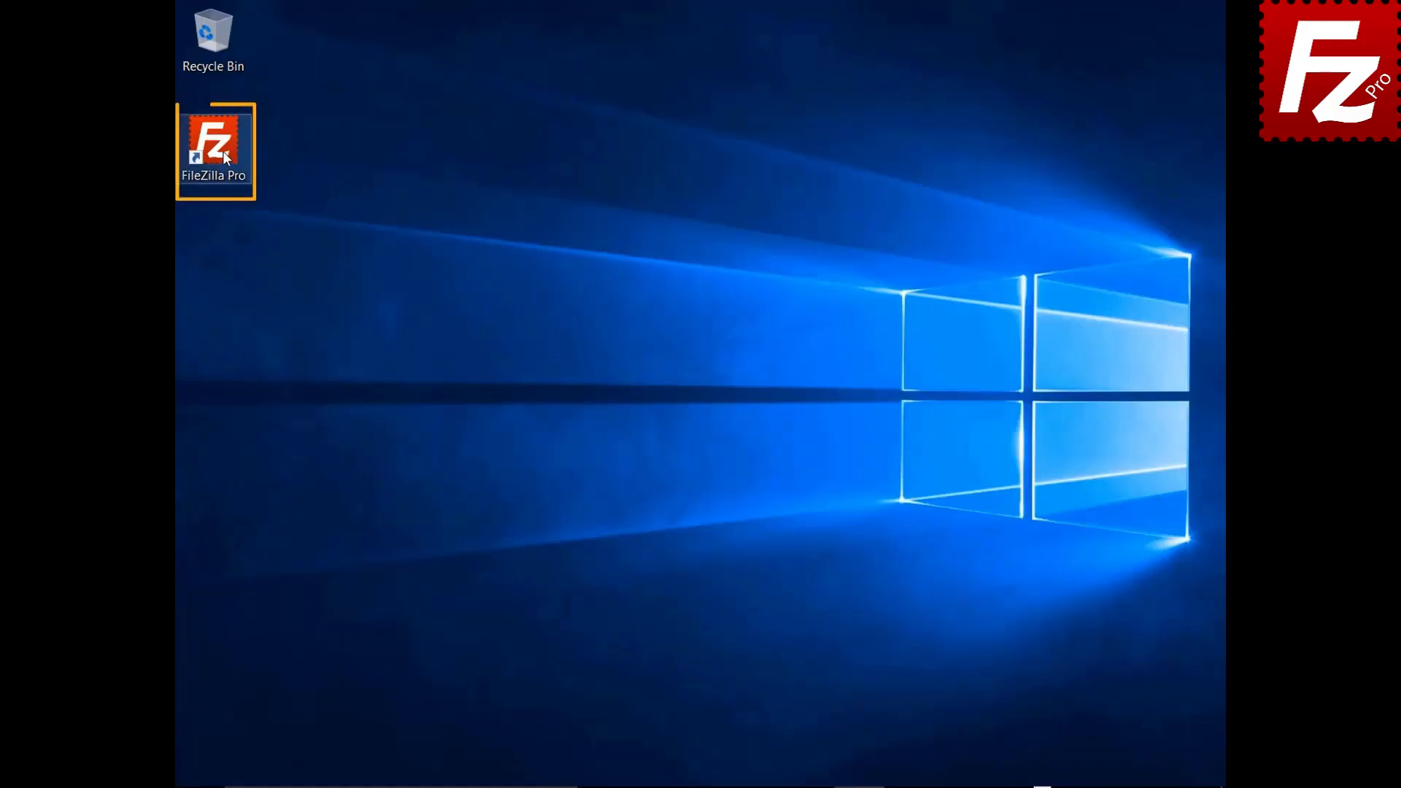
# Step: Launch FileZilla Pro and connect to the saved FTP Tutorial site from the Site Manager list
pyautogui.doubleClick(223, 152)
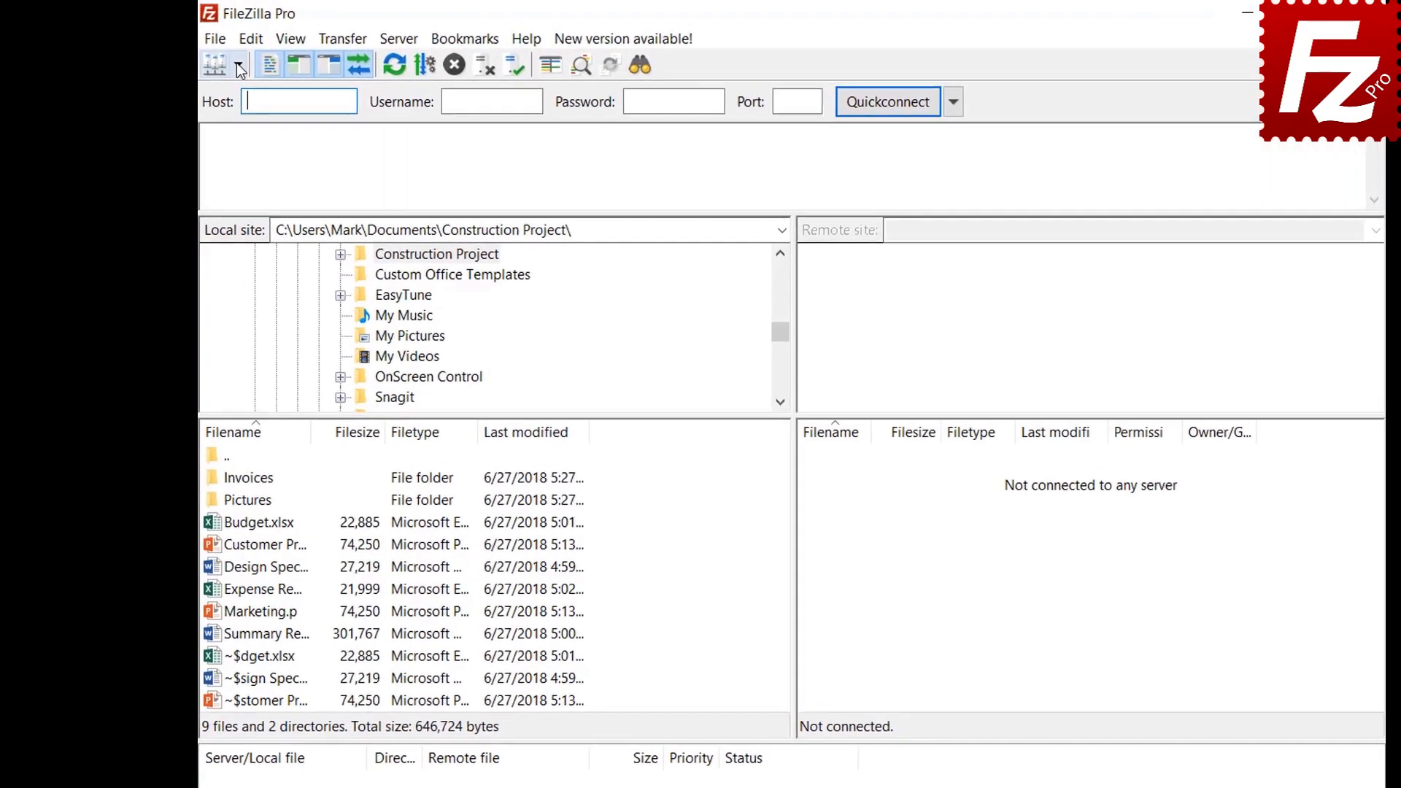
pyautogui.click(237, 63)
pyautogui.click(240, 91)
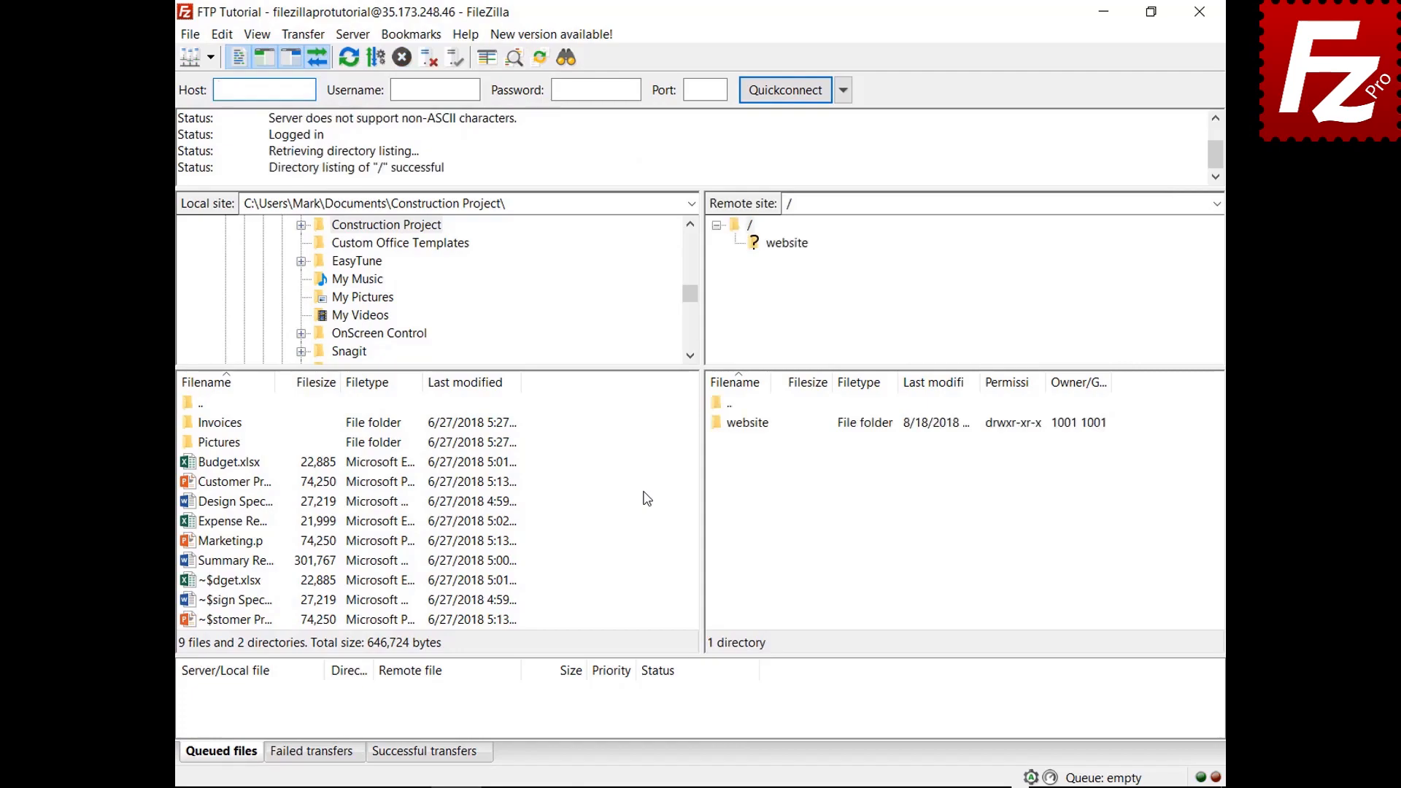
pyautogui.rightClick(235, 562)
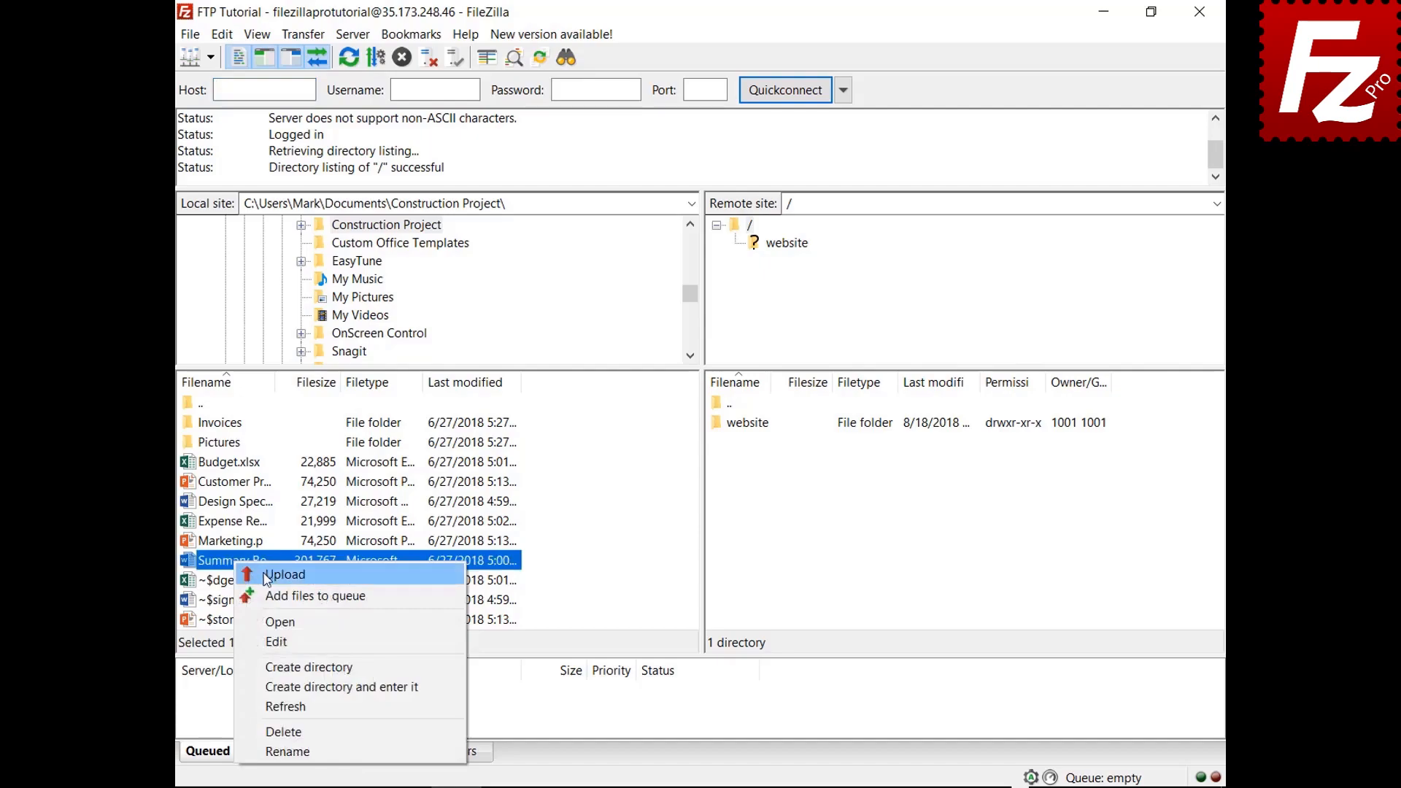
# Step: Upload the summary report, queue Budget.xlsx and the Invoices folder, then process the queue
pyautogui.click(267, 577)
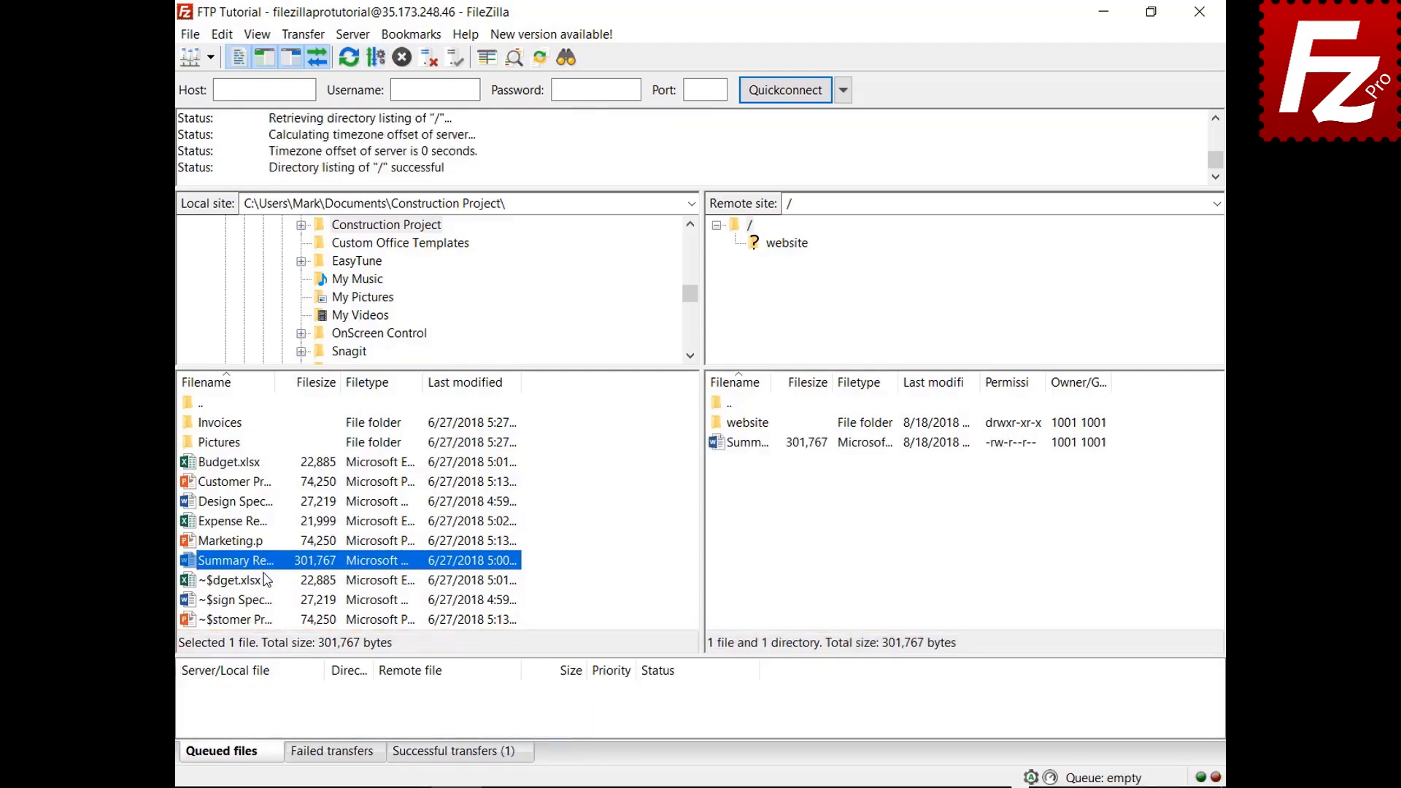
pyautogui.rightClick(235, 463)
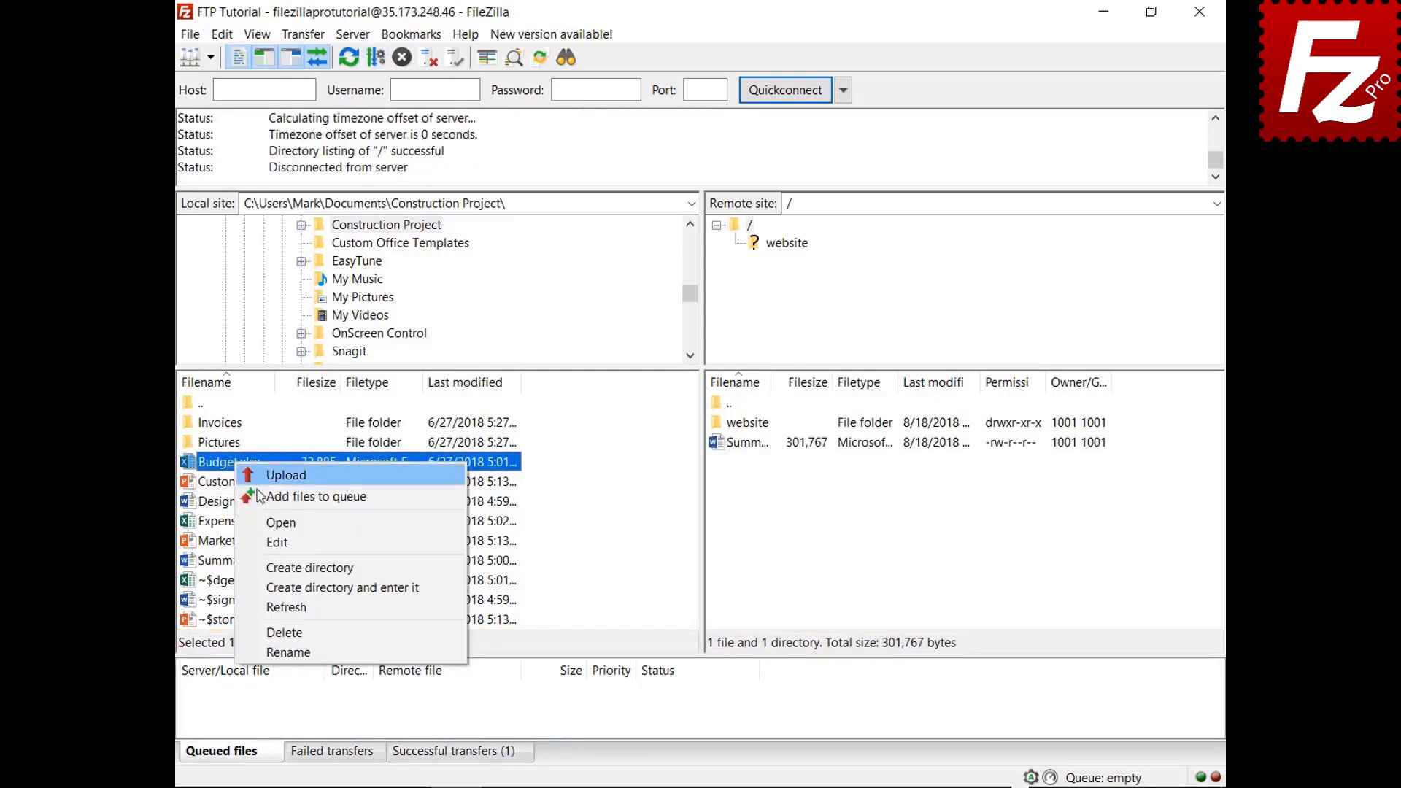
pyautogui.click(262, 497)
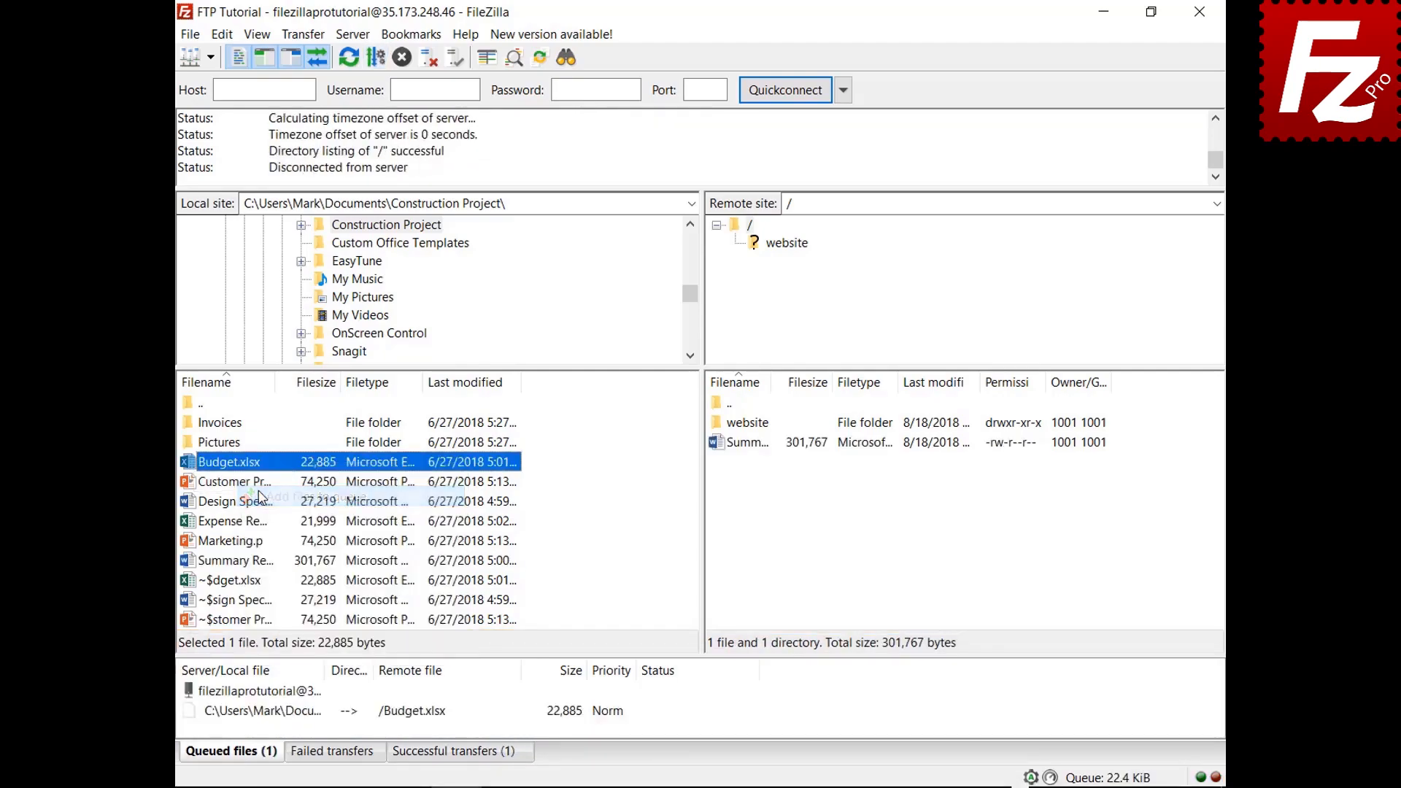
pyautogui.rightClick(234, 424)
pyautogui.click(247, 452)
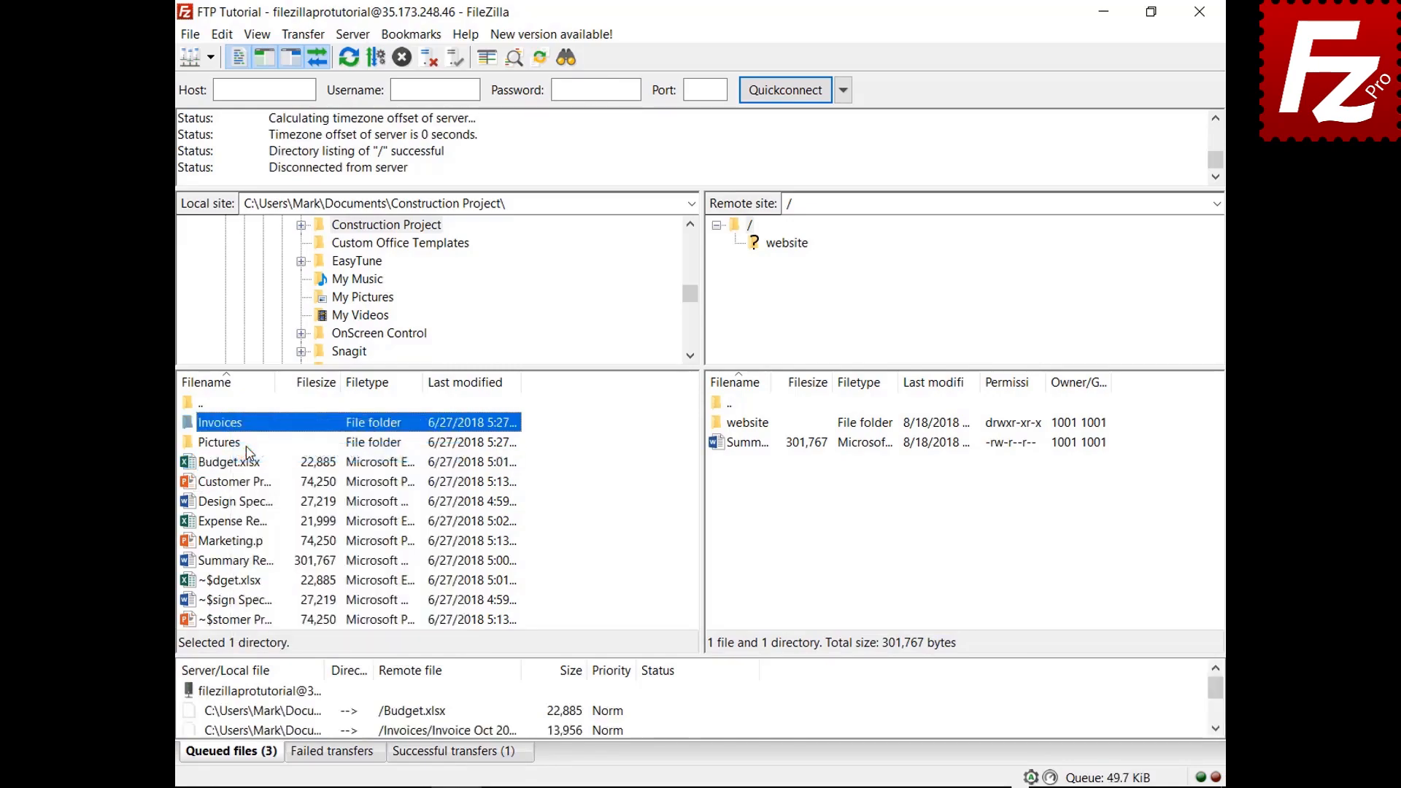
pyautogui.rightClick(268, 692)
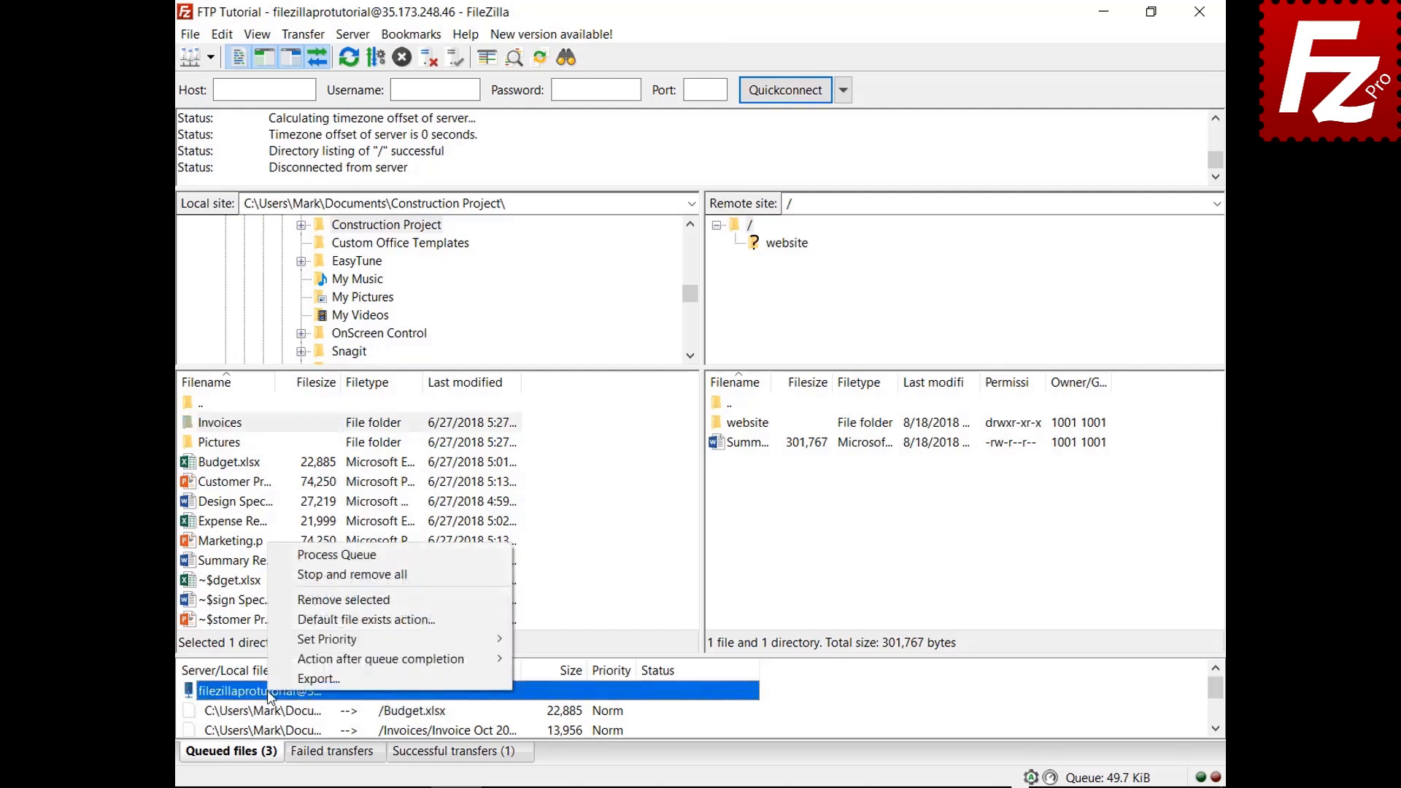
pyautogui.click(303, 558)
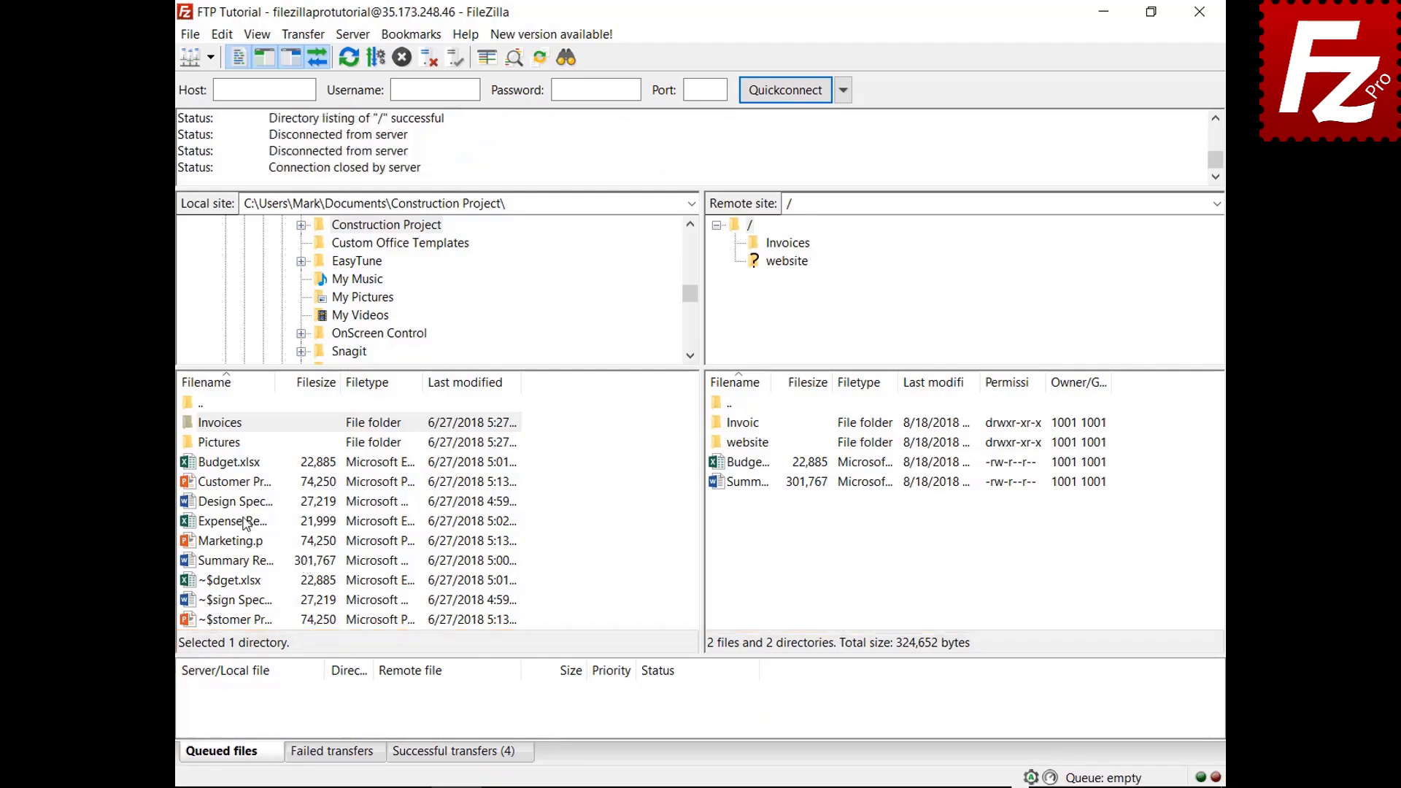
# Step: Queue Design Specs.docx and Expense Report.xlsx for upload and sort the queue by size
pyautogui.rightClick(244, 504)
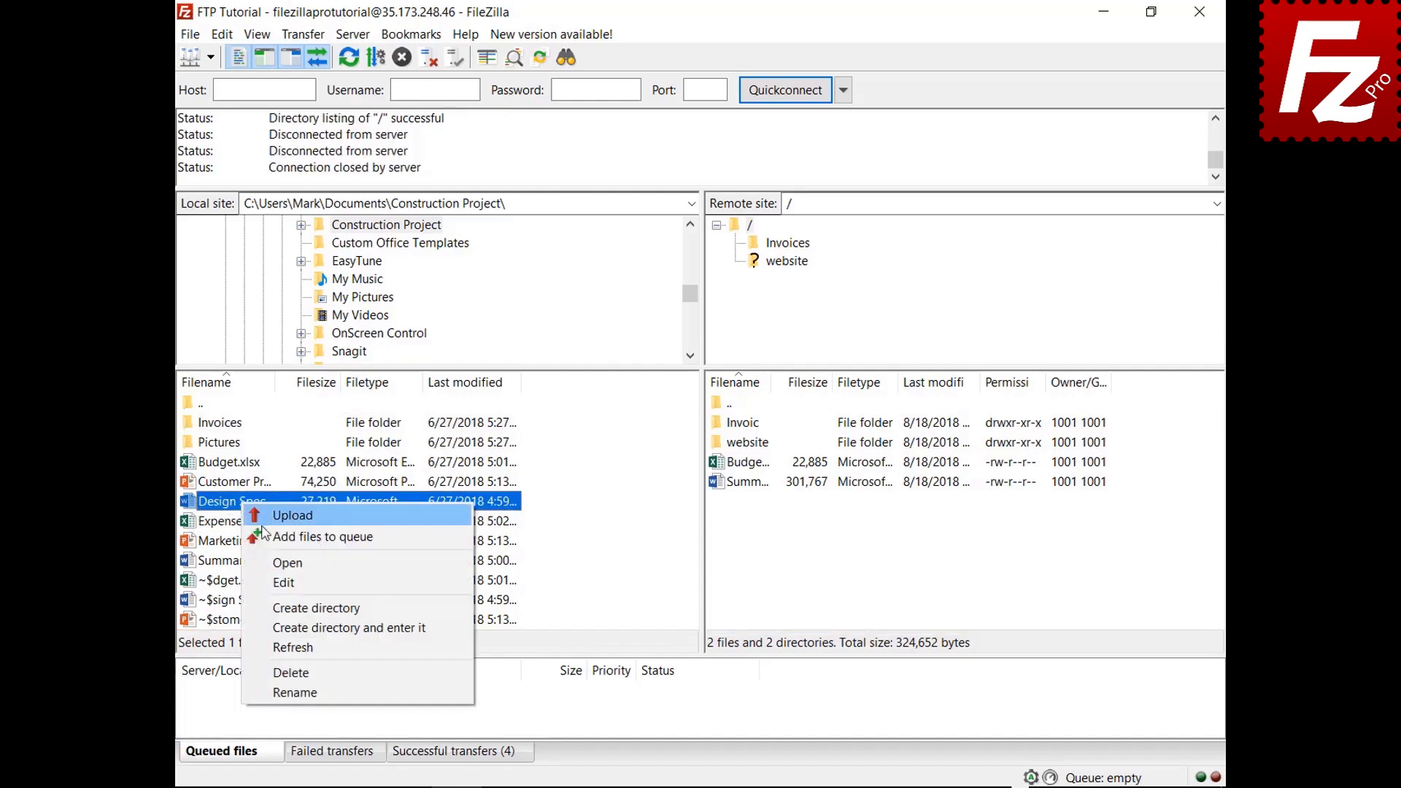
pyautogui.click(252, 537)
pyautogui.rightClick(250, 525)
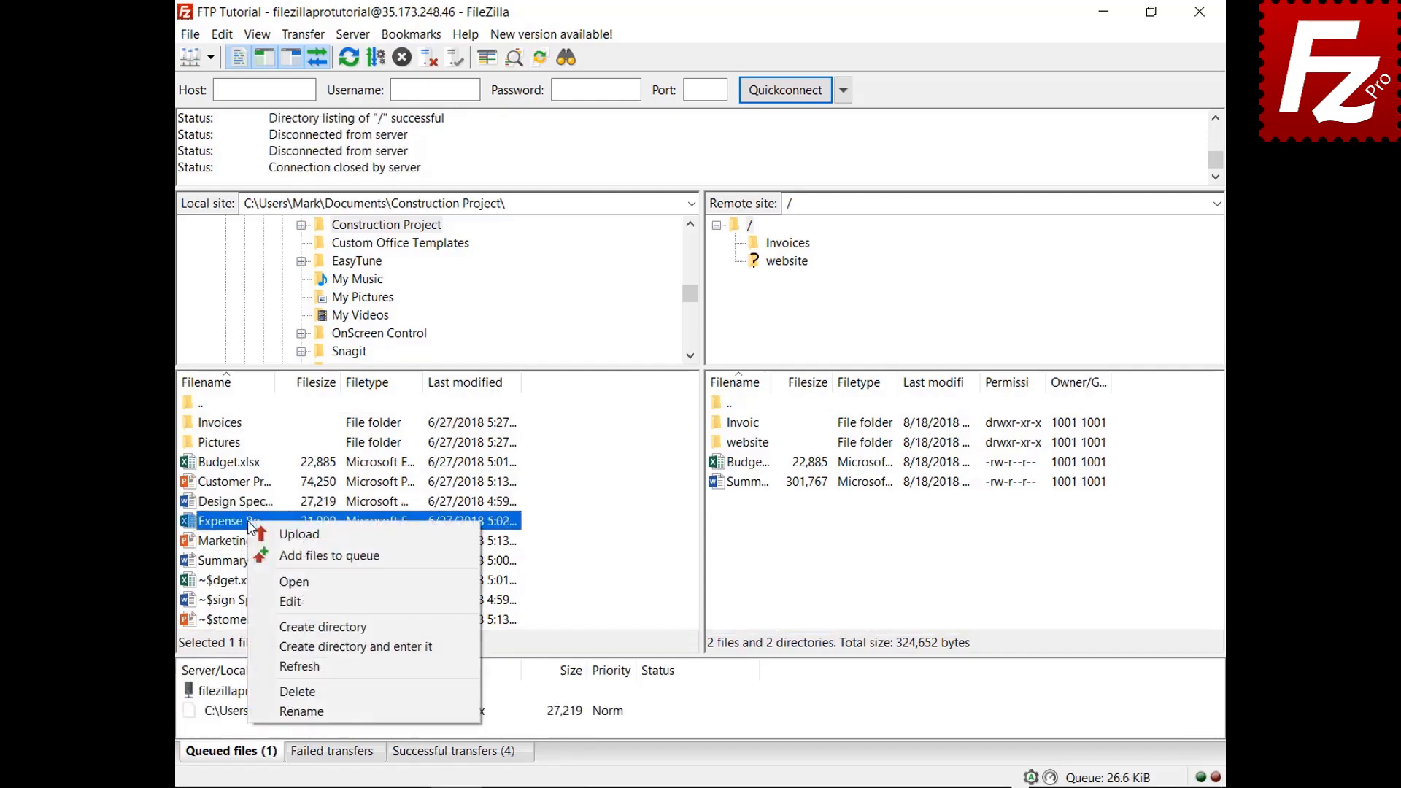
pyautogui.click(268, 546)
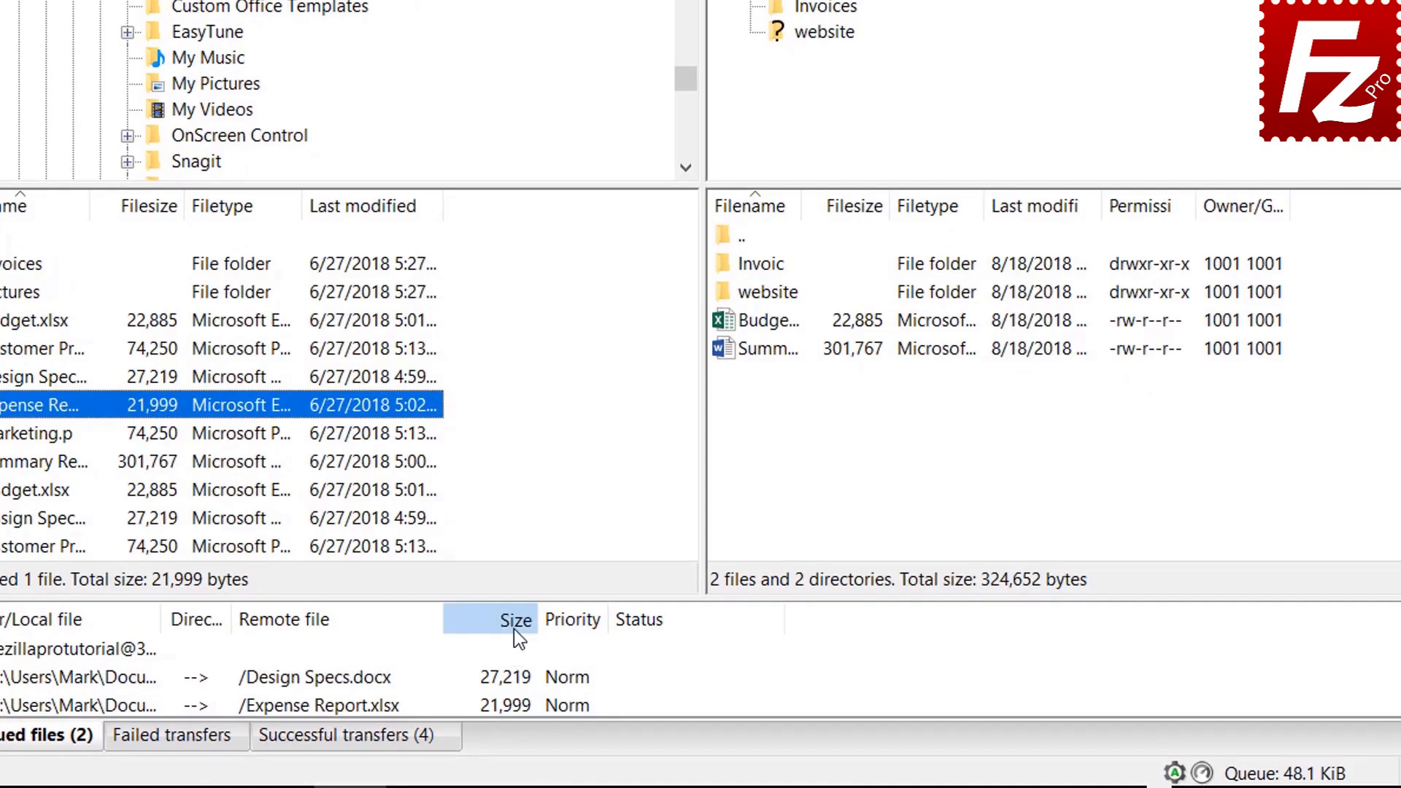
pyautogui.click(514, 620)
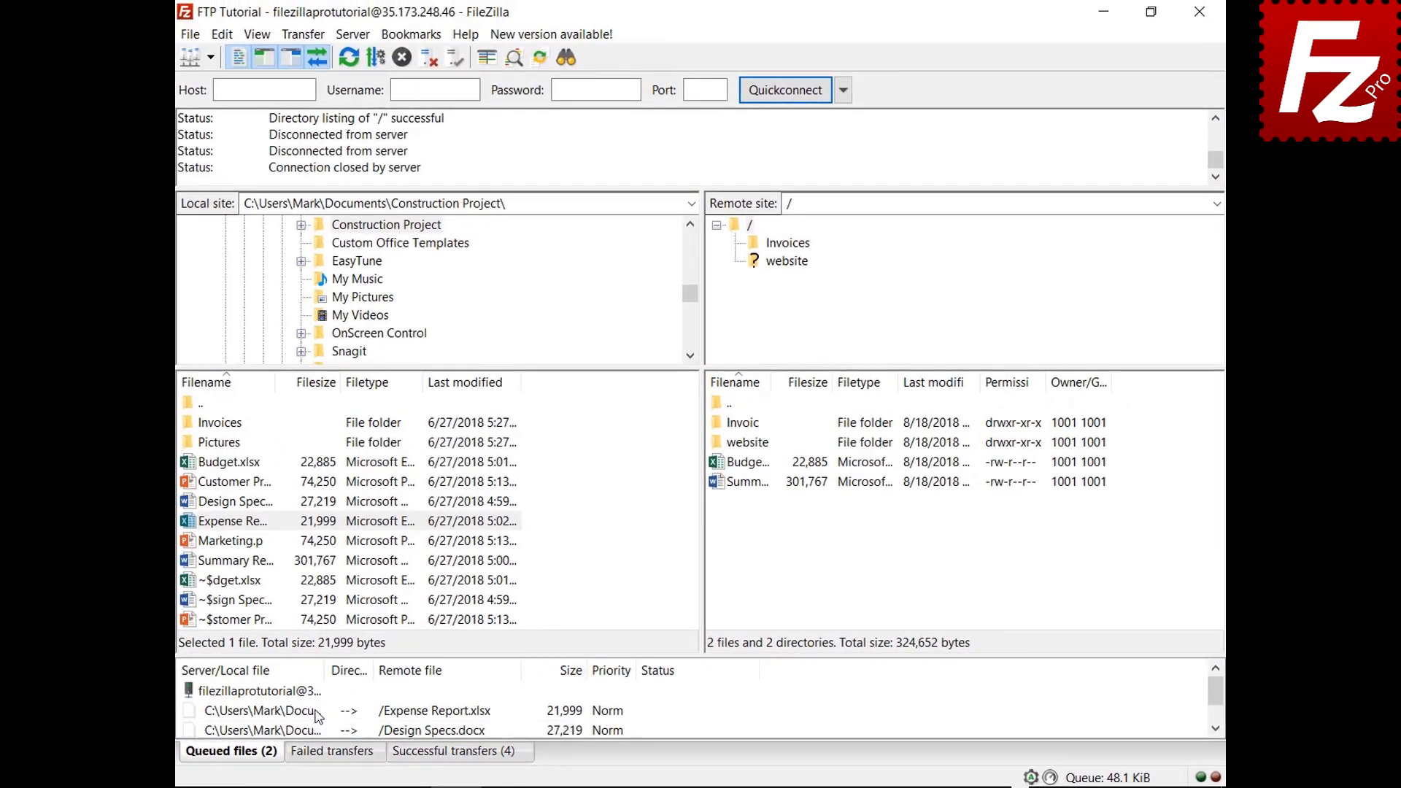
# Step: Set the Expense Report.xlsx upload to highest priority and process the queue
pyautogui.rightClick(317, 712)
pyautogui.moveTo(358, 664)
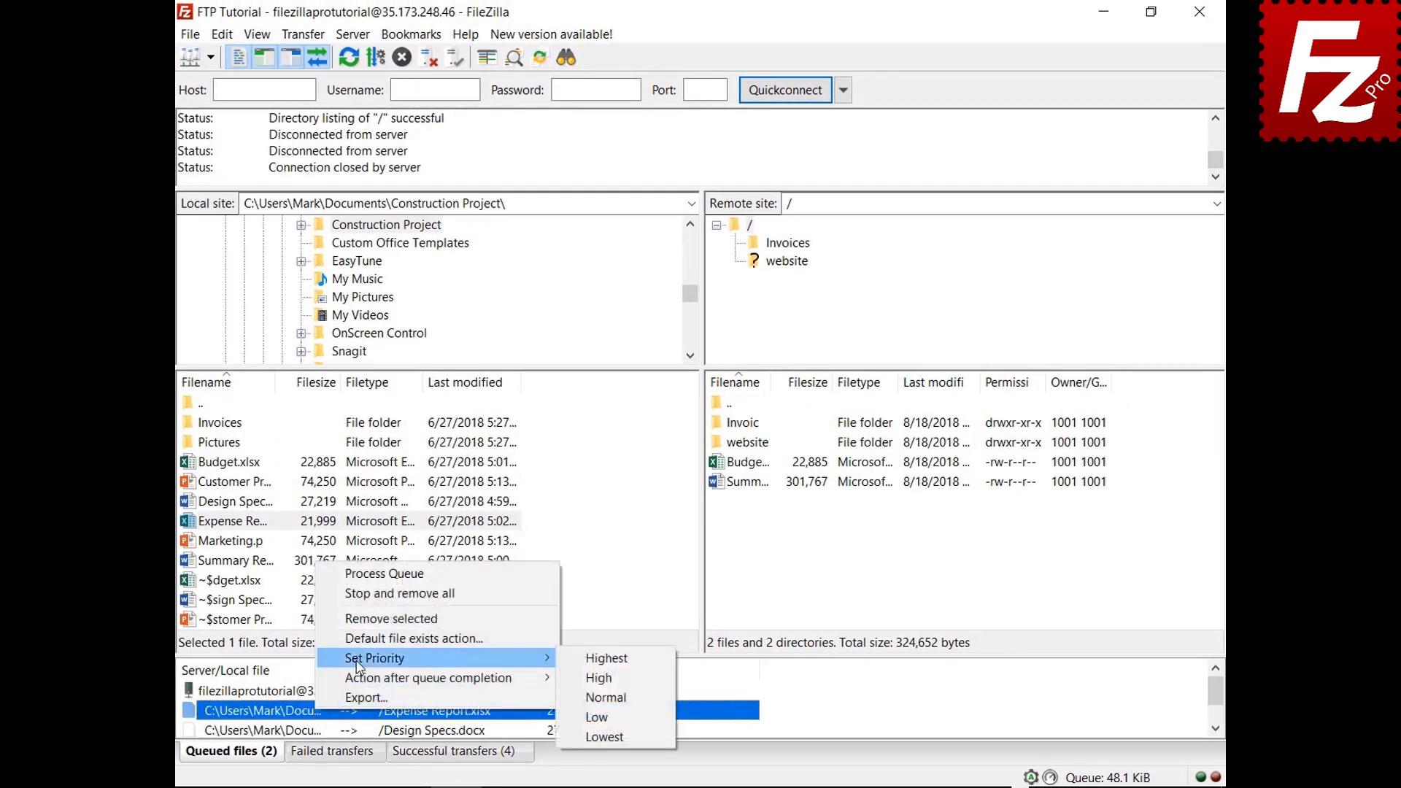
pyautogui.click(598, 659)
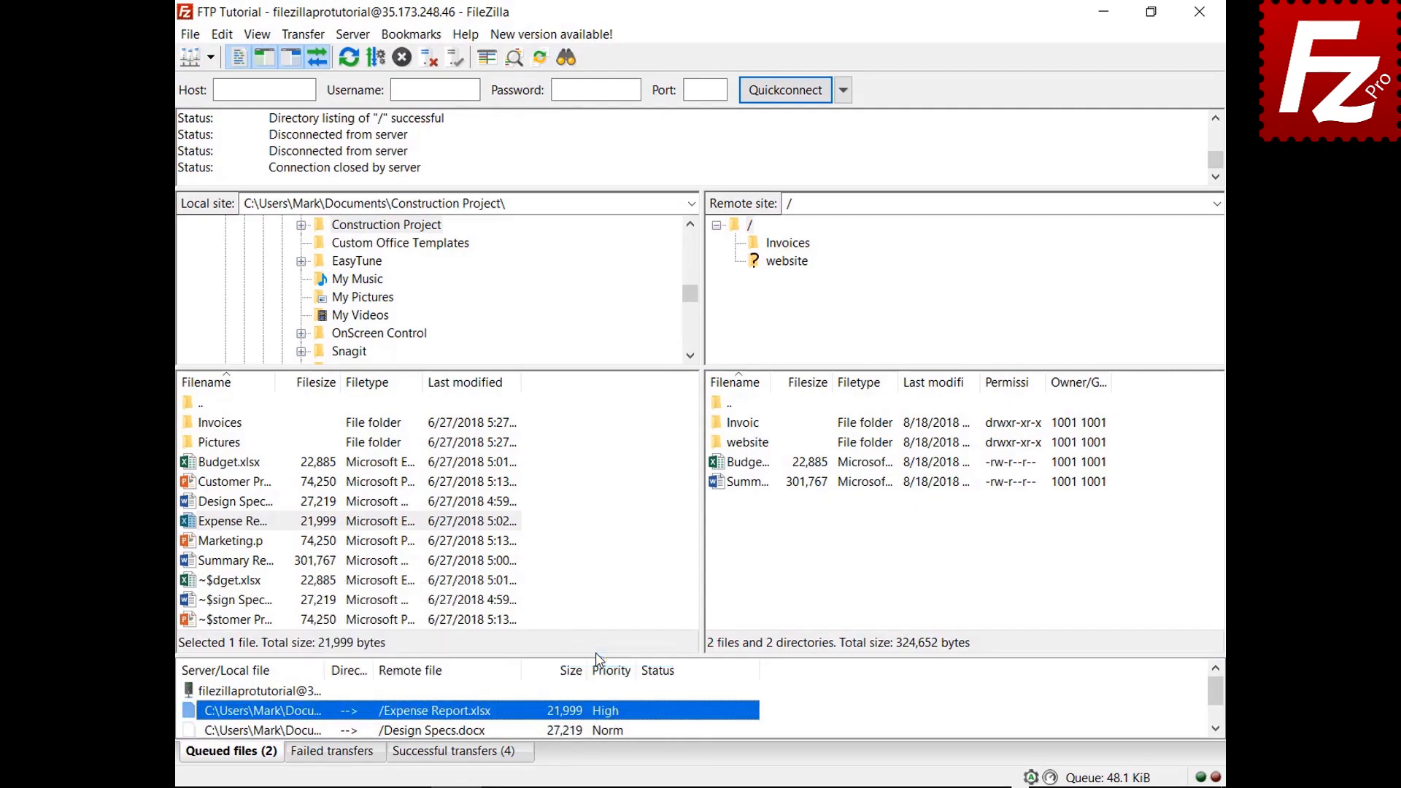
pyautogui.rightClick(294, 693)
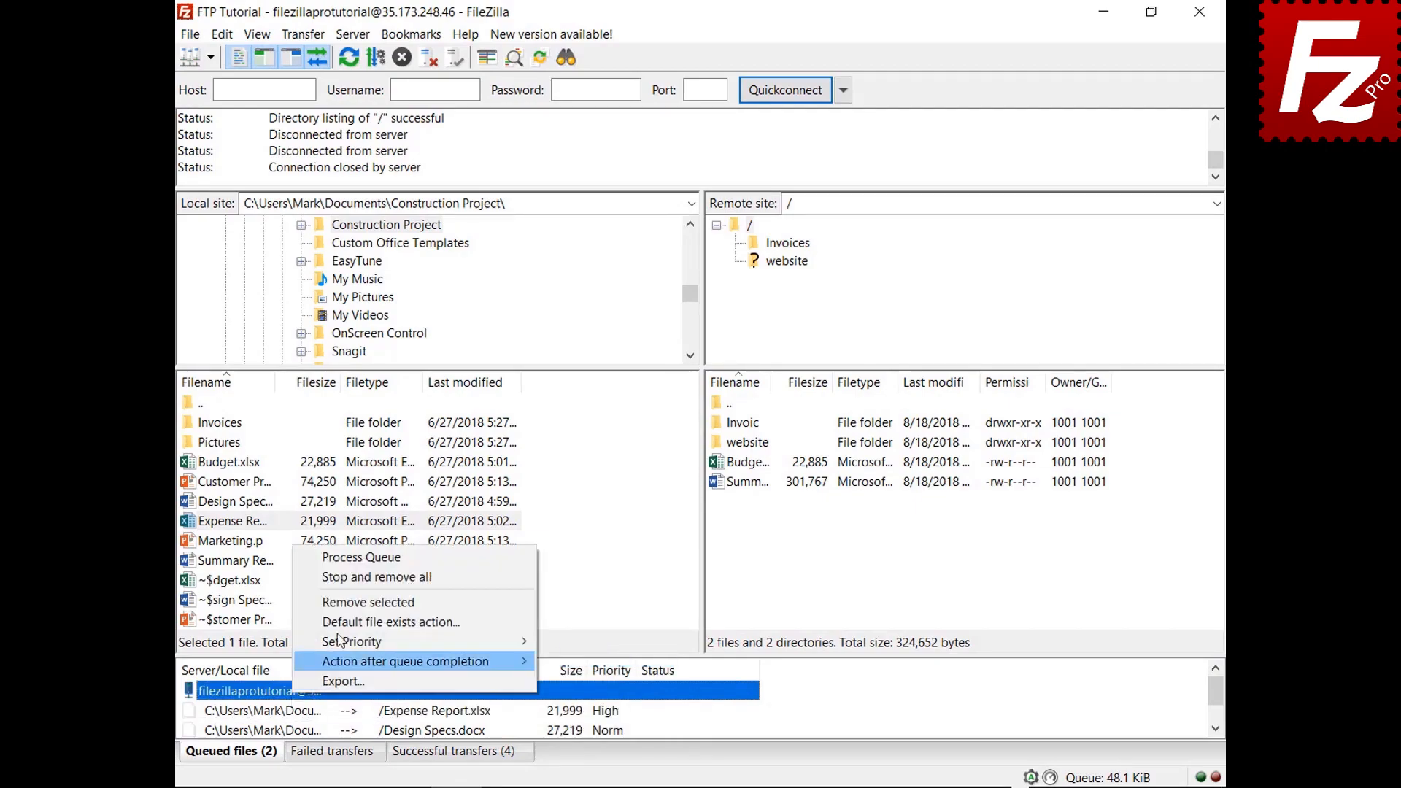
pyautogui.click(369, 559)
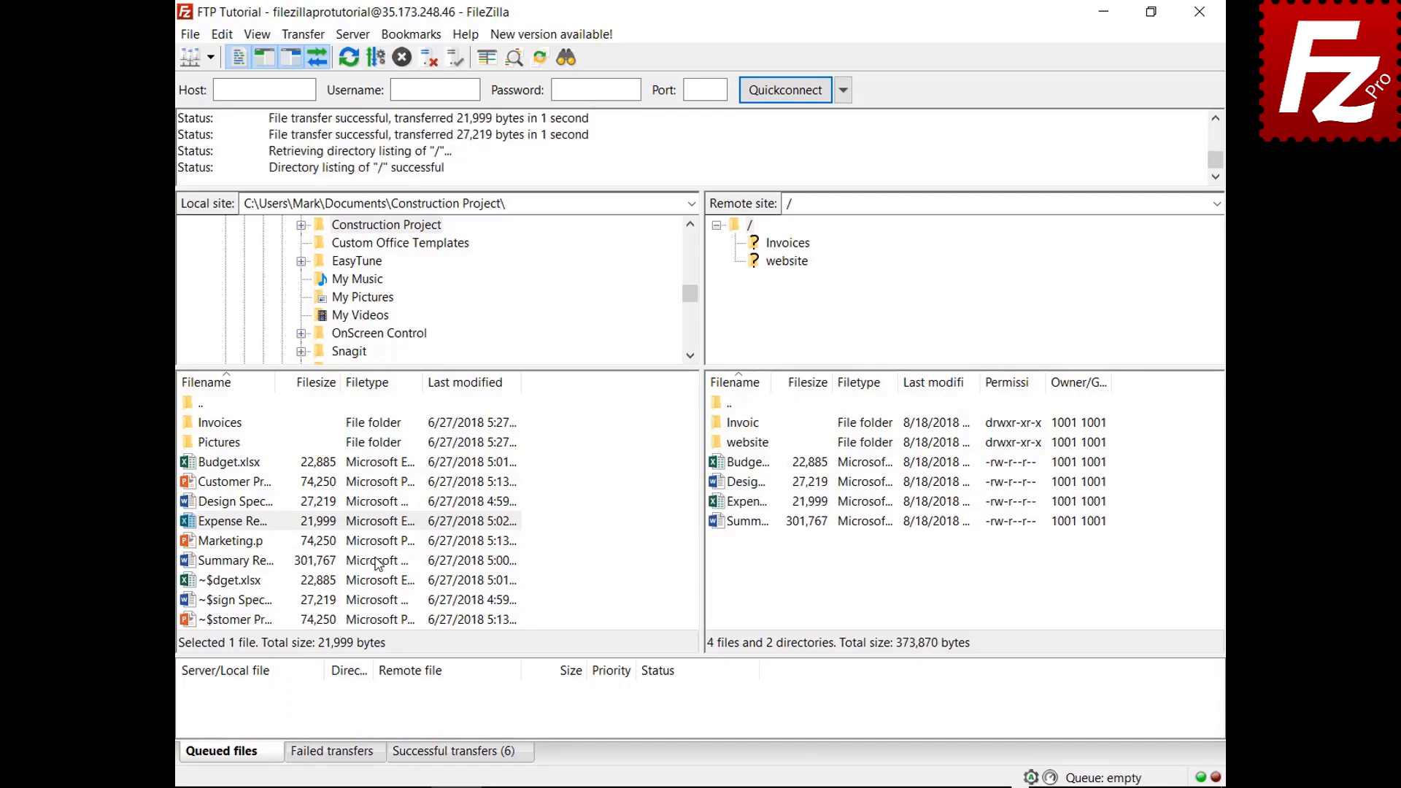
# Step: Queue Budget.xlsx and check the default file-exists action in Settings without changing it
pyautogui.rightClick(252, 462)
pyautogui.click(273, 502)
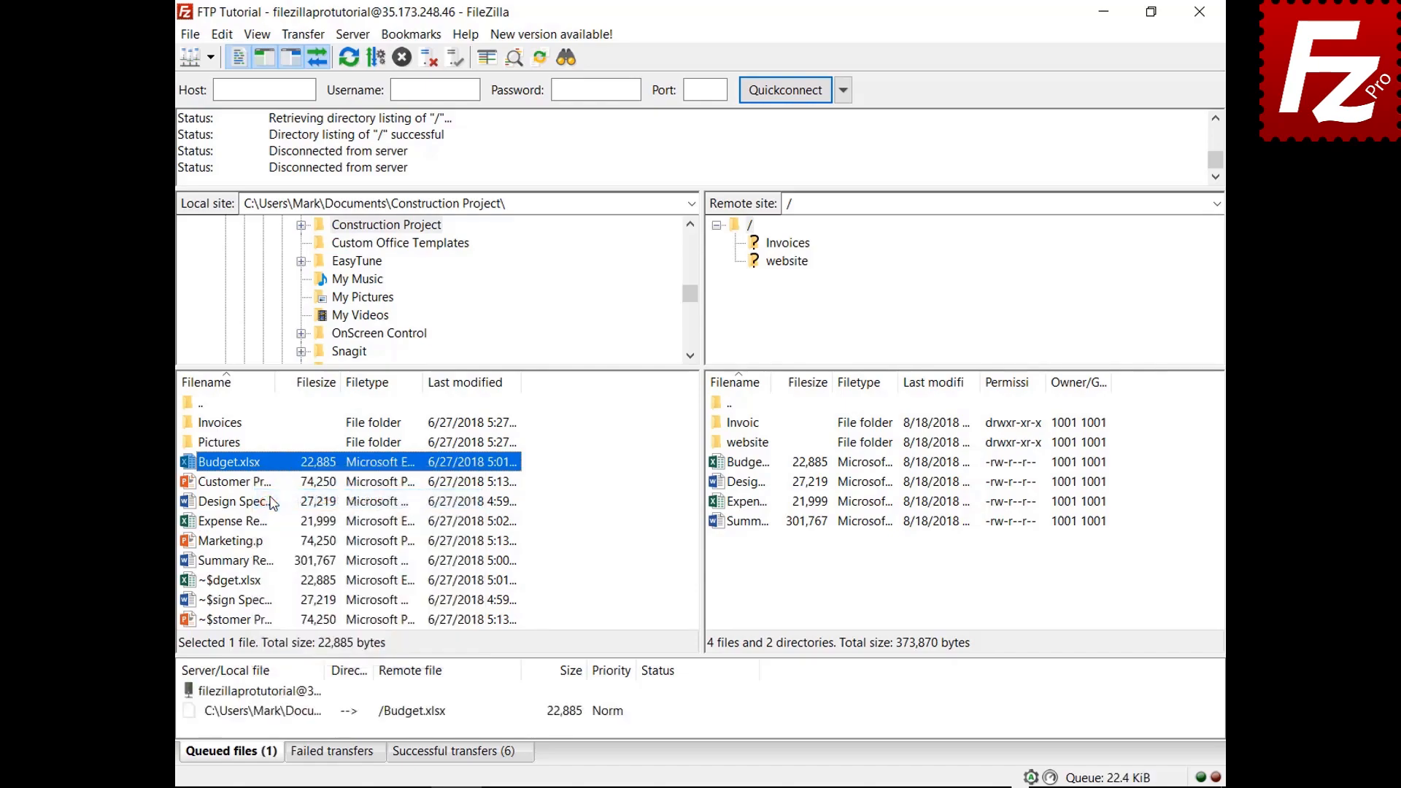
pyautogui.click(222, 35)
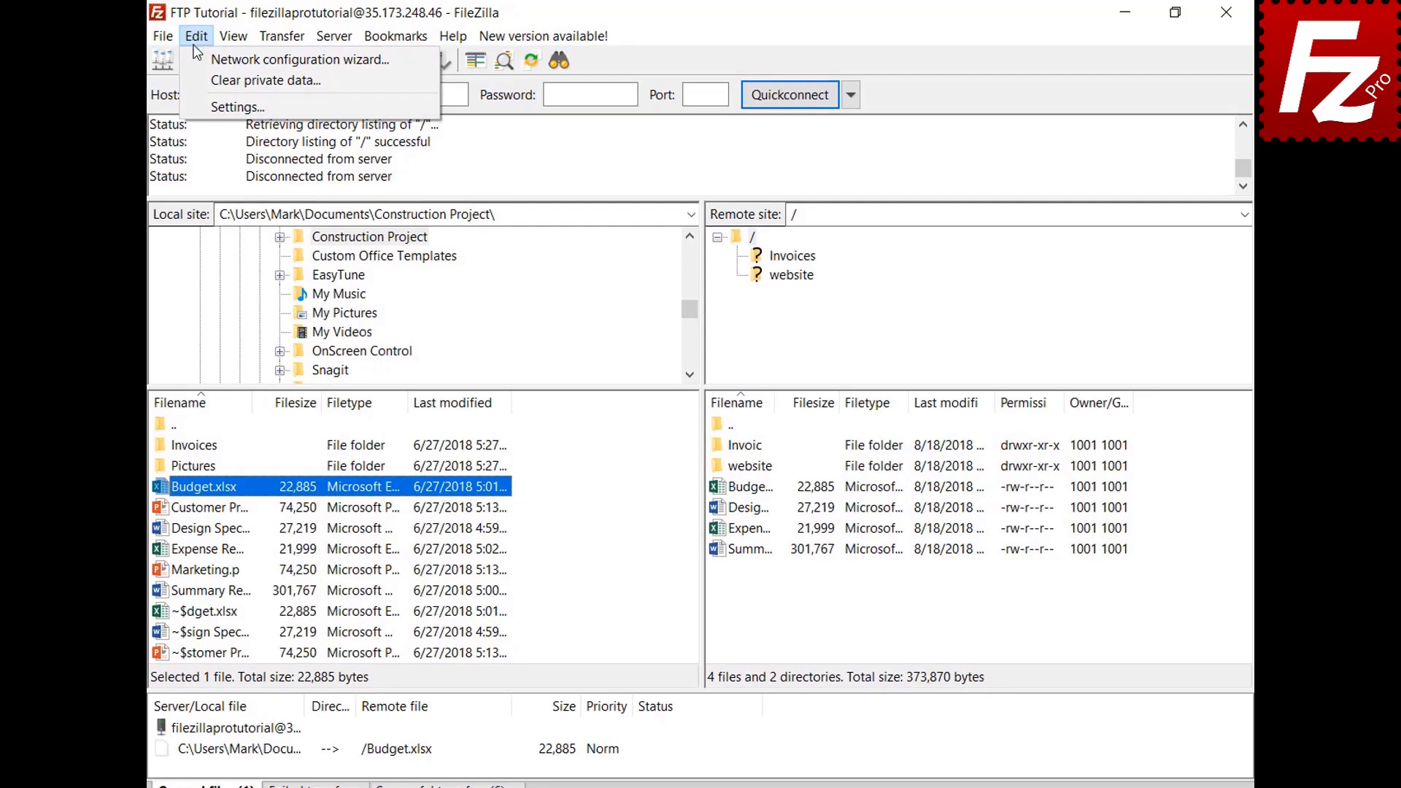
pyautogui.click(195, 102)
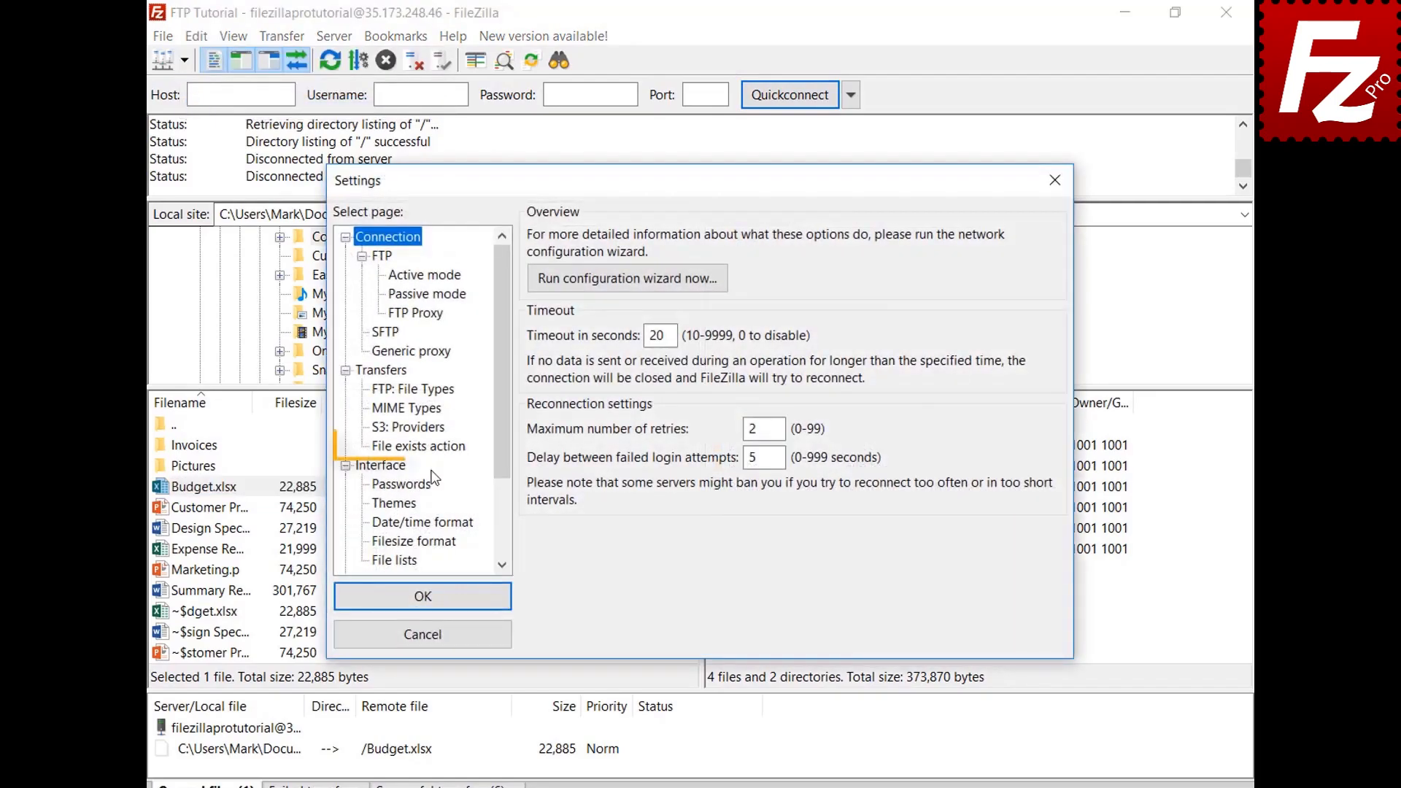
pyautogui.click(437, 449)
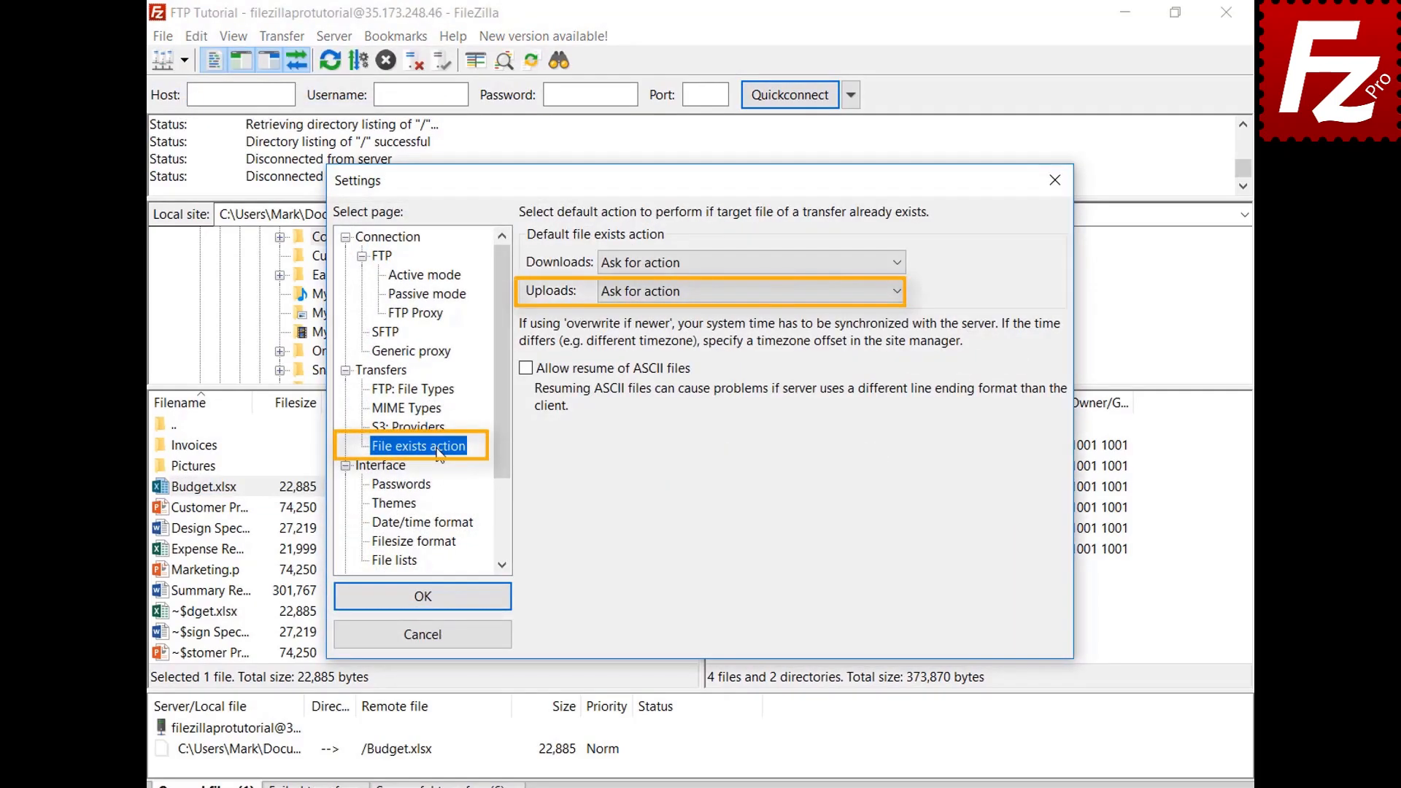
pyautogui.click(444, 637)
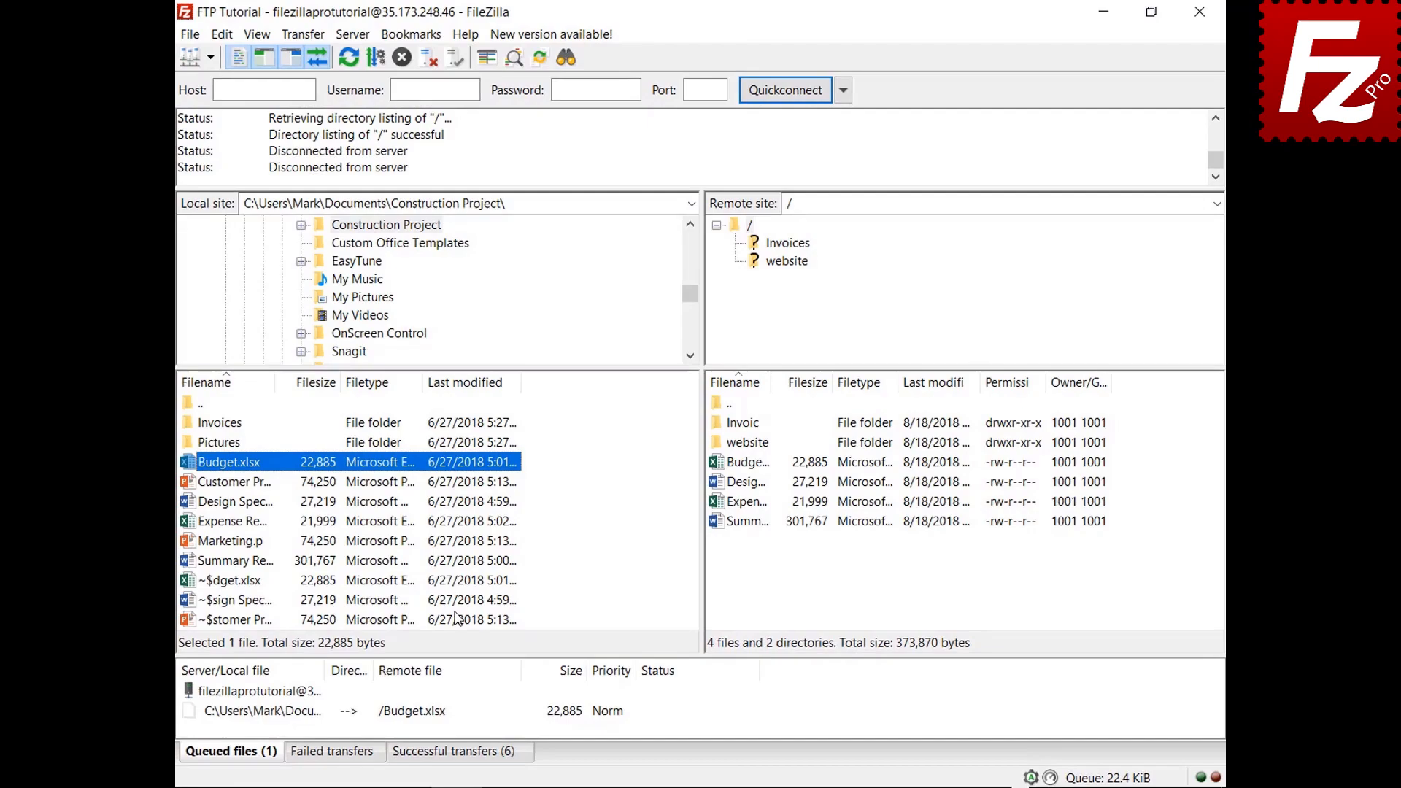
# Step: Set the queued Budget.xlsx upload to Overwrite file, then process the queue
pyautogui.rightClick(319, 720)
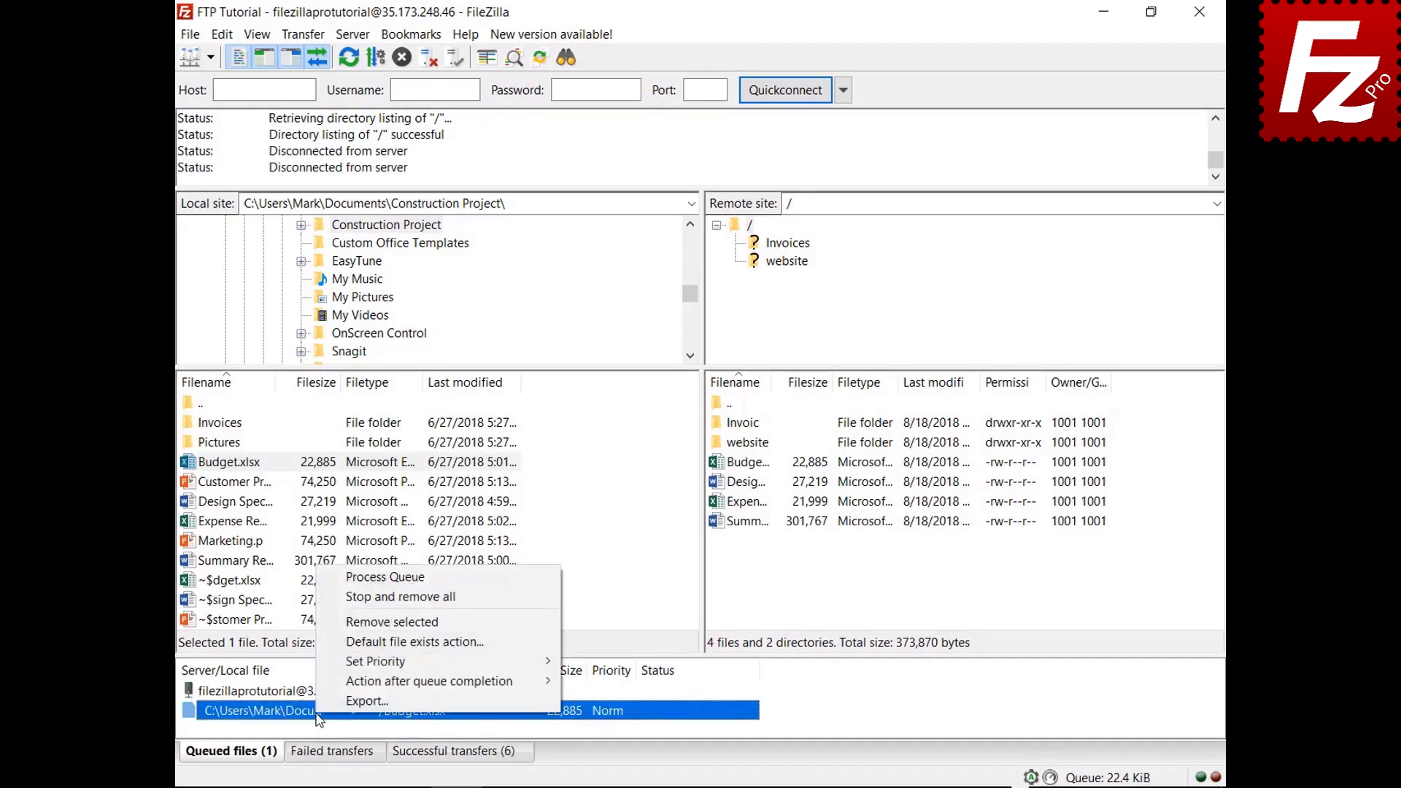
pyautogui.click(347, 643)
pyautogui.click(611, 670)
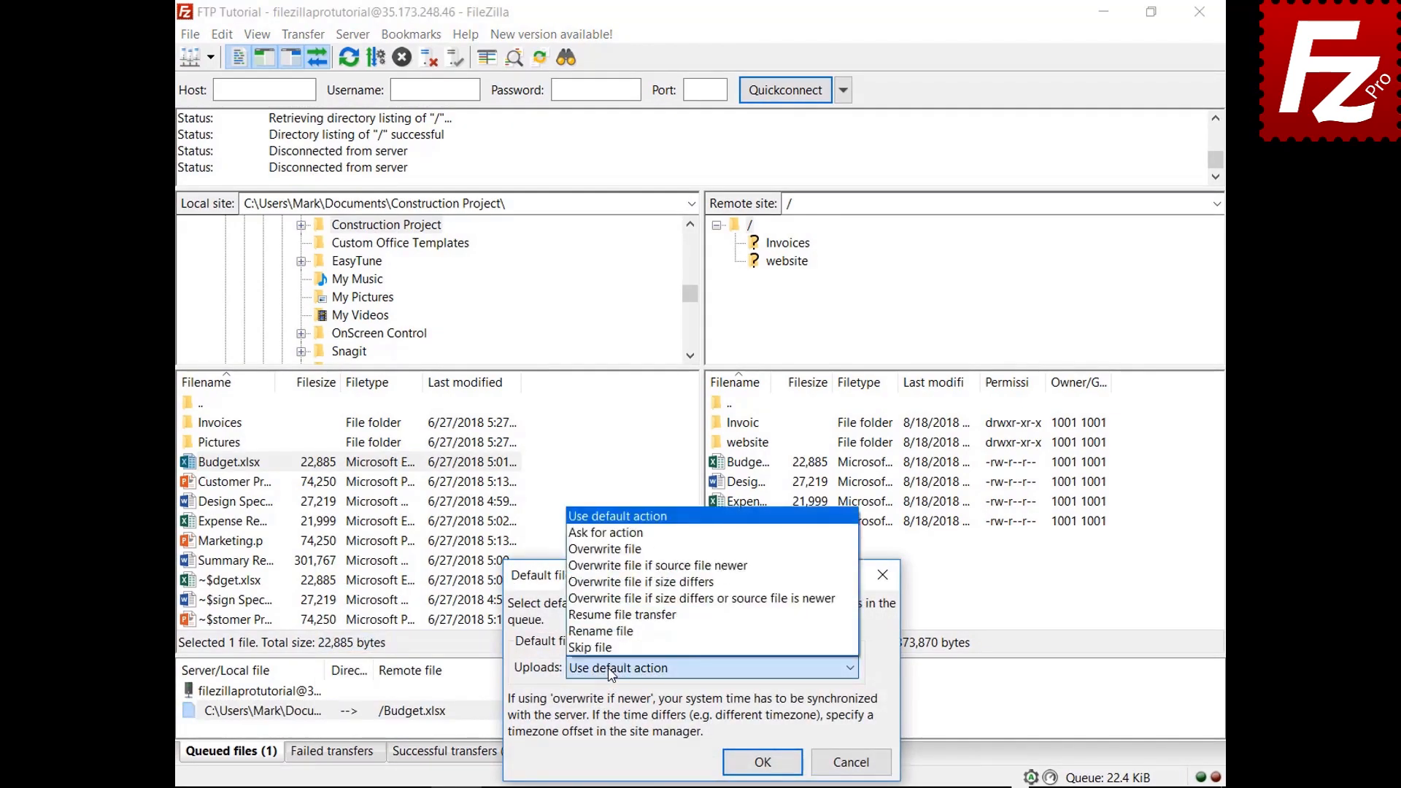
pyautogui.click(645, 552)
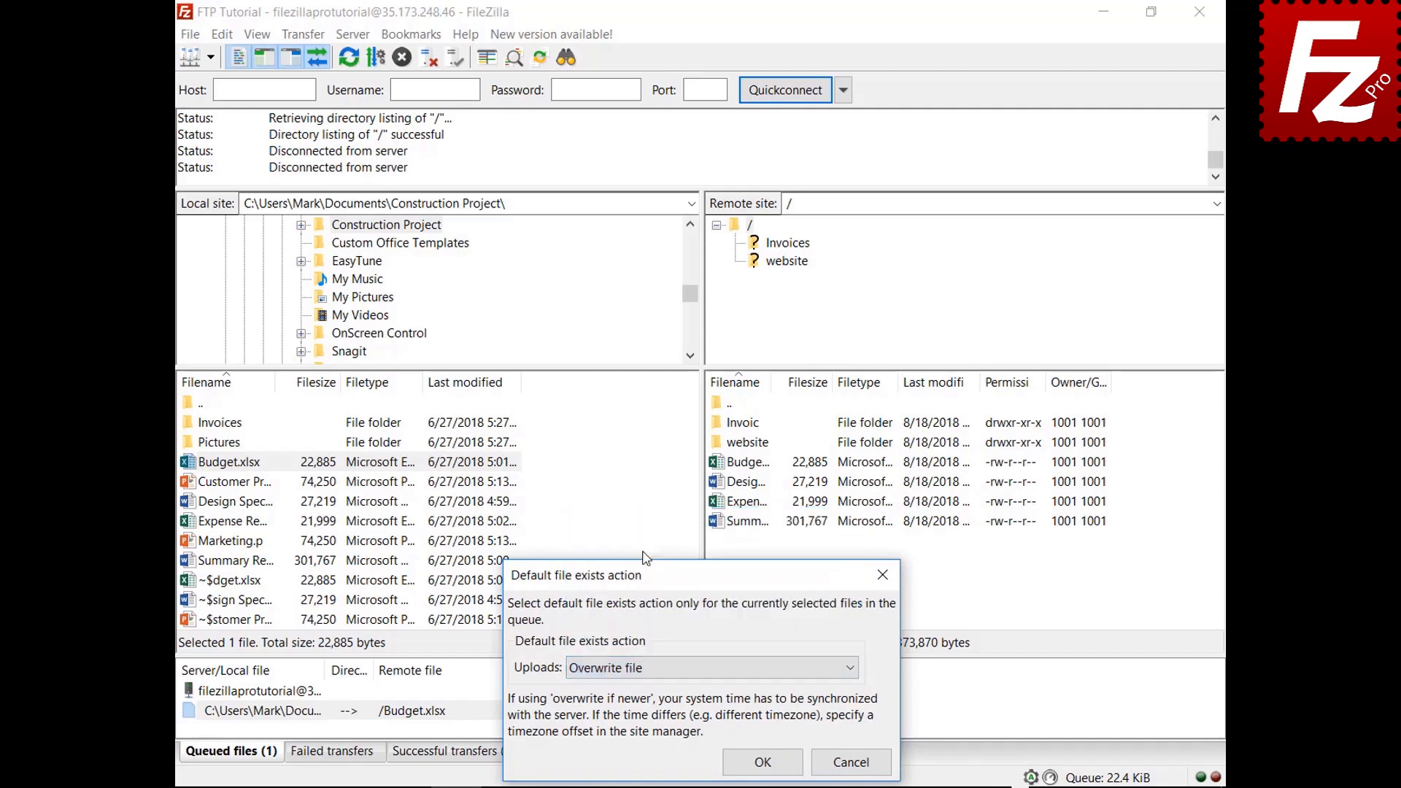
pyautogui.click(760, 763)
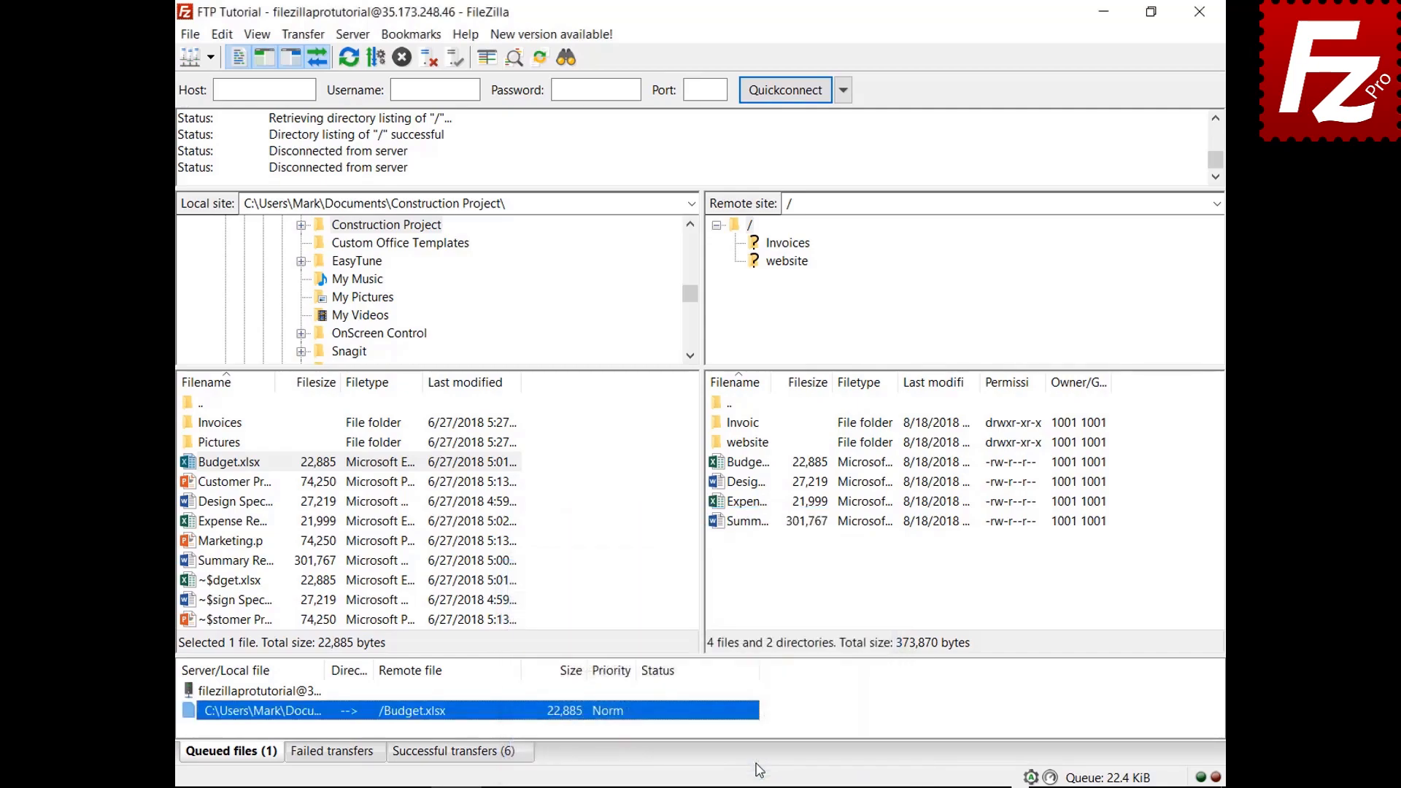
pyautogui.rightClick(267, 694)
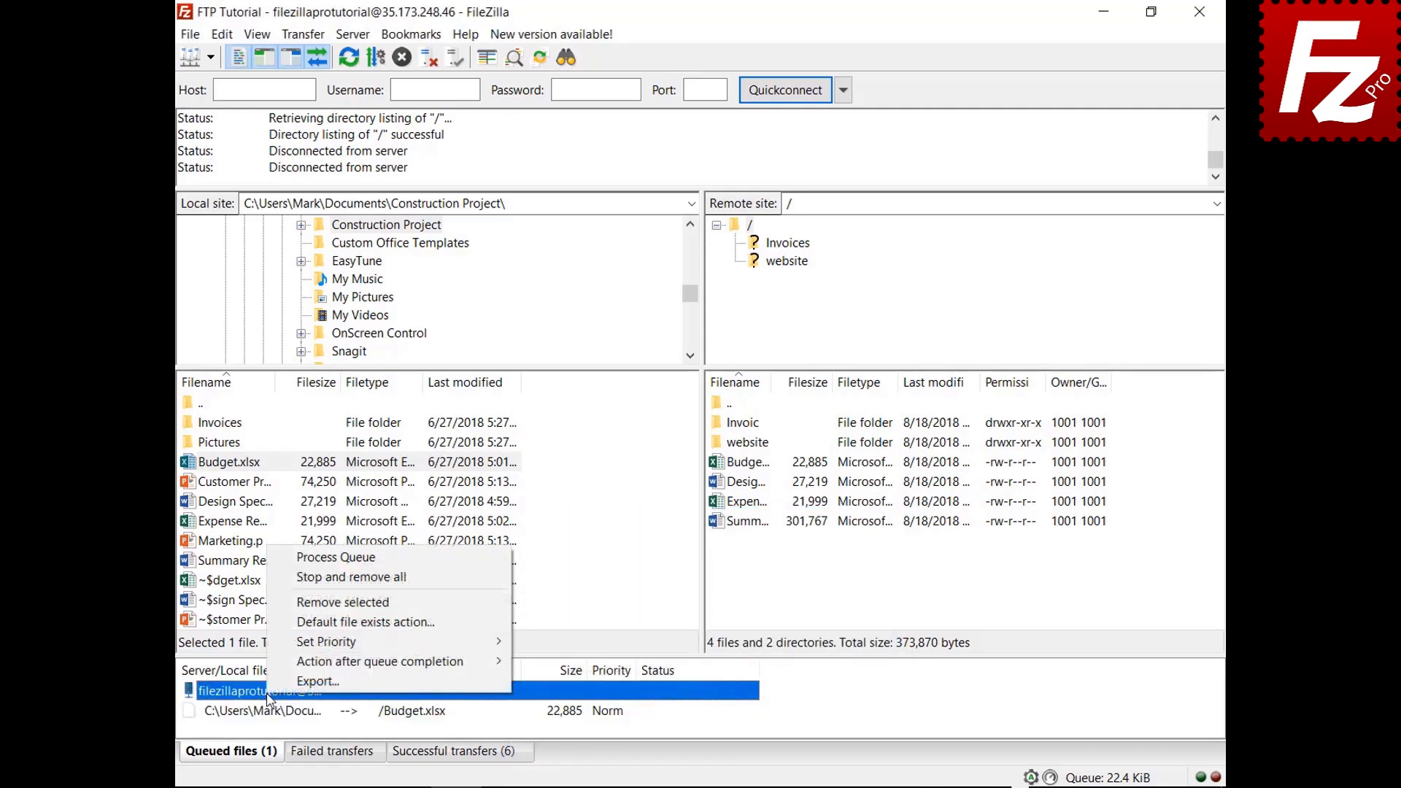
pyautogui.click(279, 559)
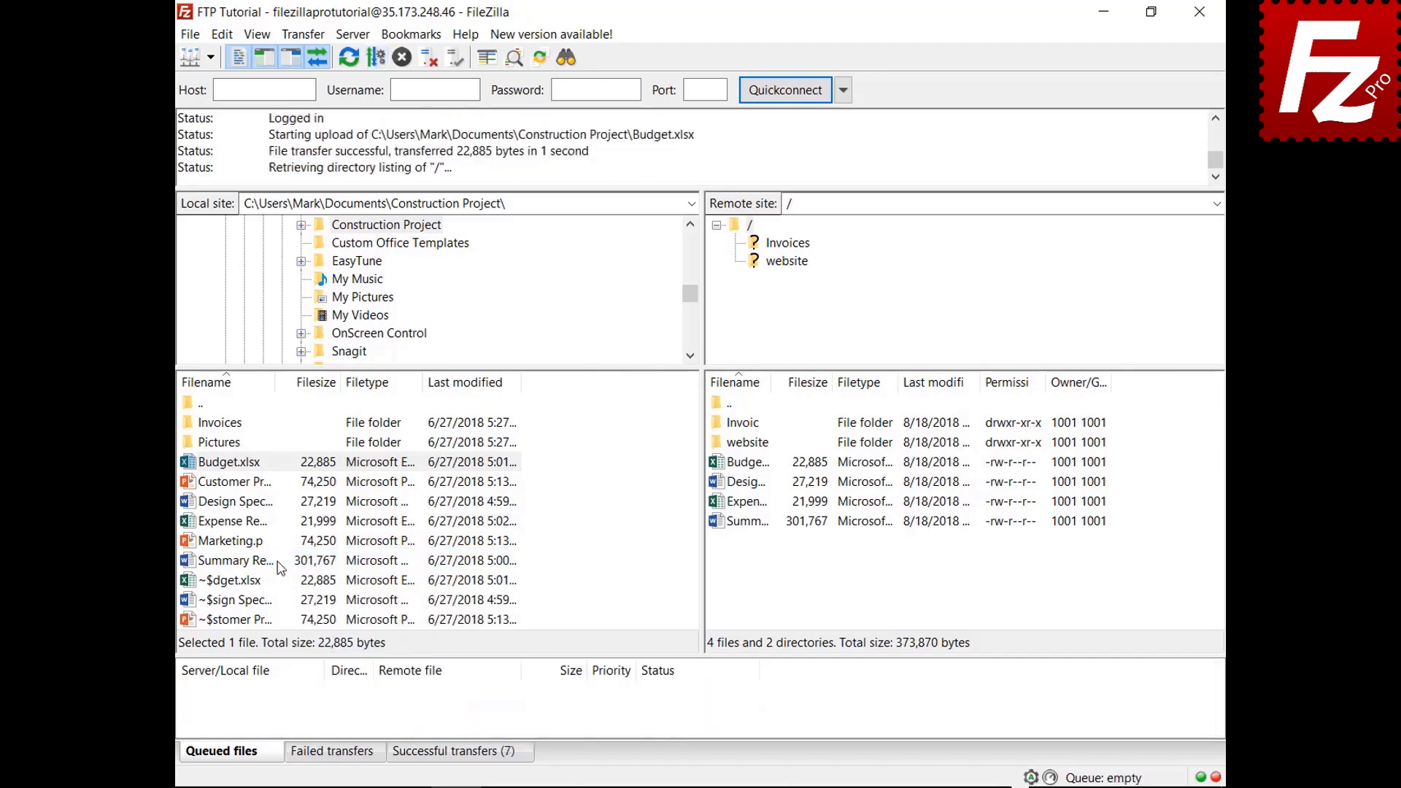
# Step: Queue Marketing.pptx, set Close FileZilla after queue completion, and start processing the queue
pyautogui.rightClick(235, 544)
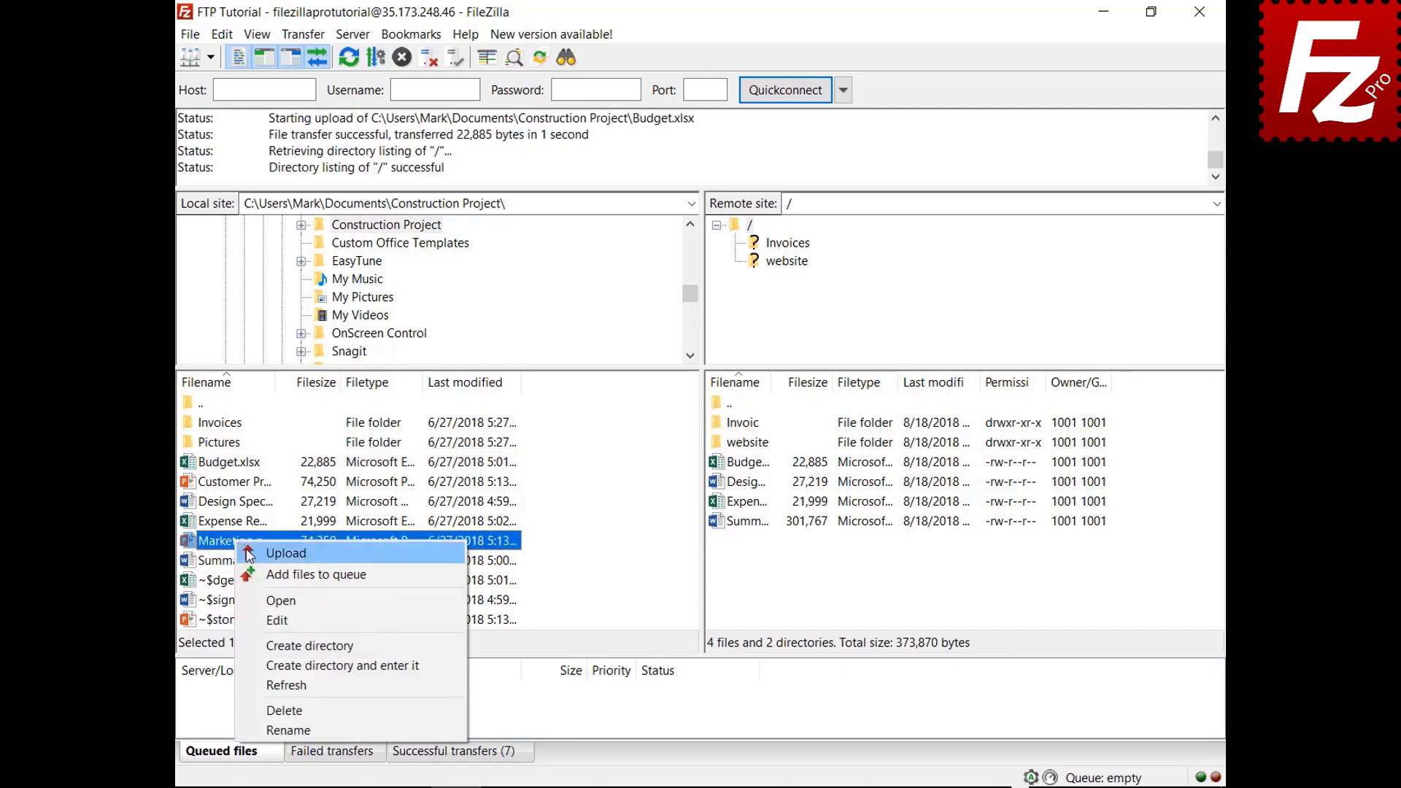
pyautogui.click(254, 575)
pyautogui.rightClick(279, 717)
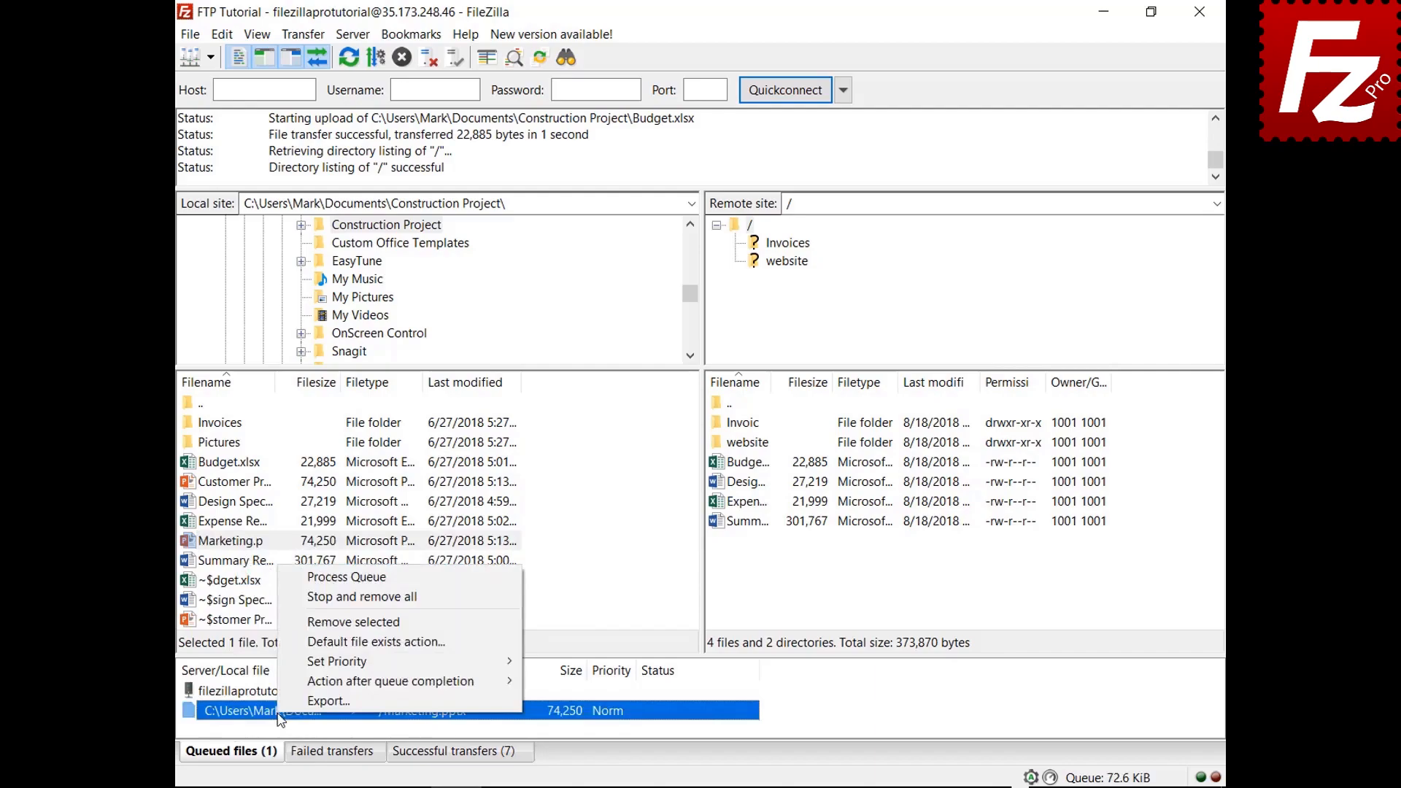
pyautogui.moveTo(284, 683)
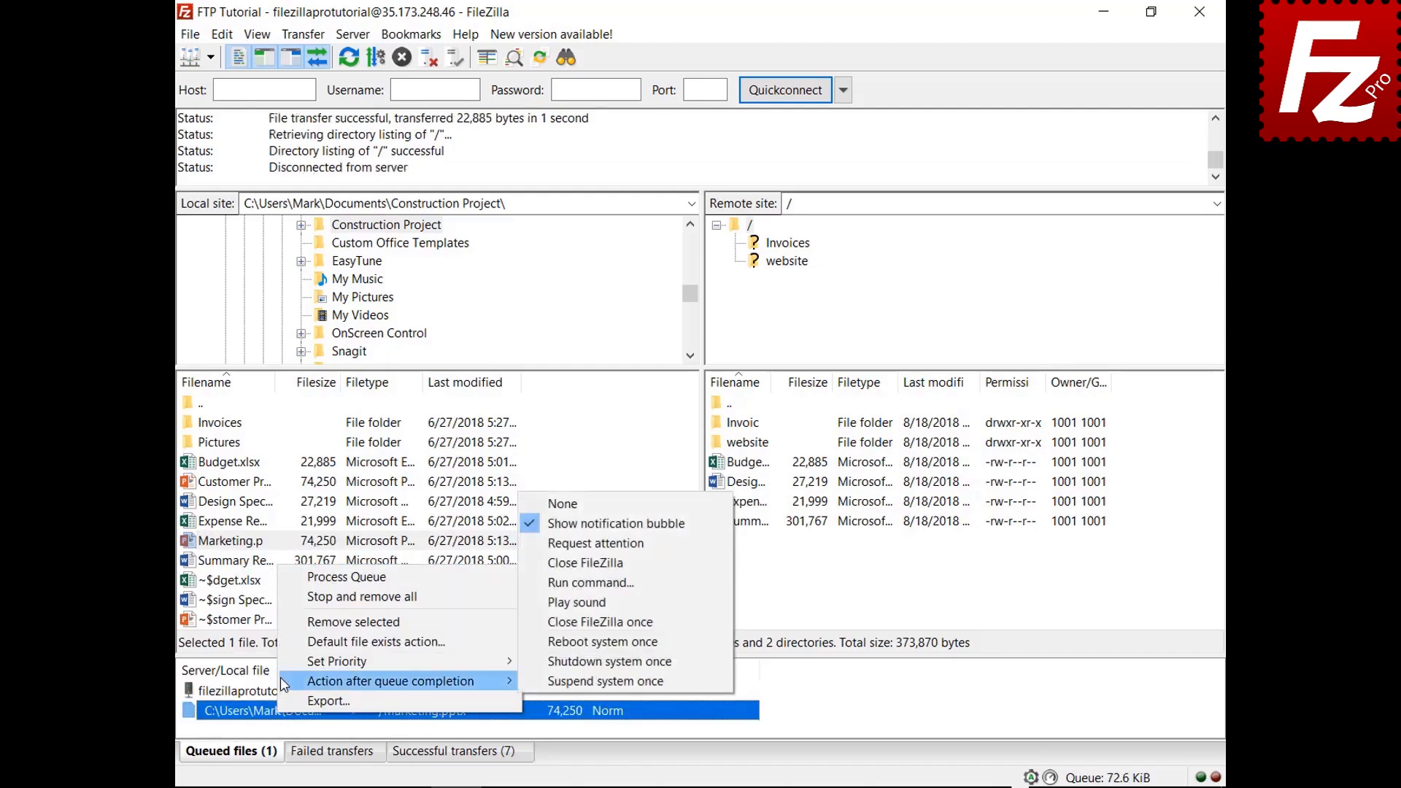
pyautogui.click(546, 563)
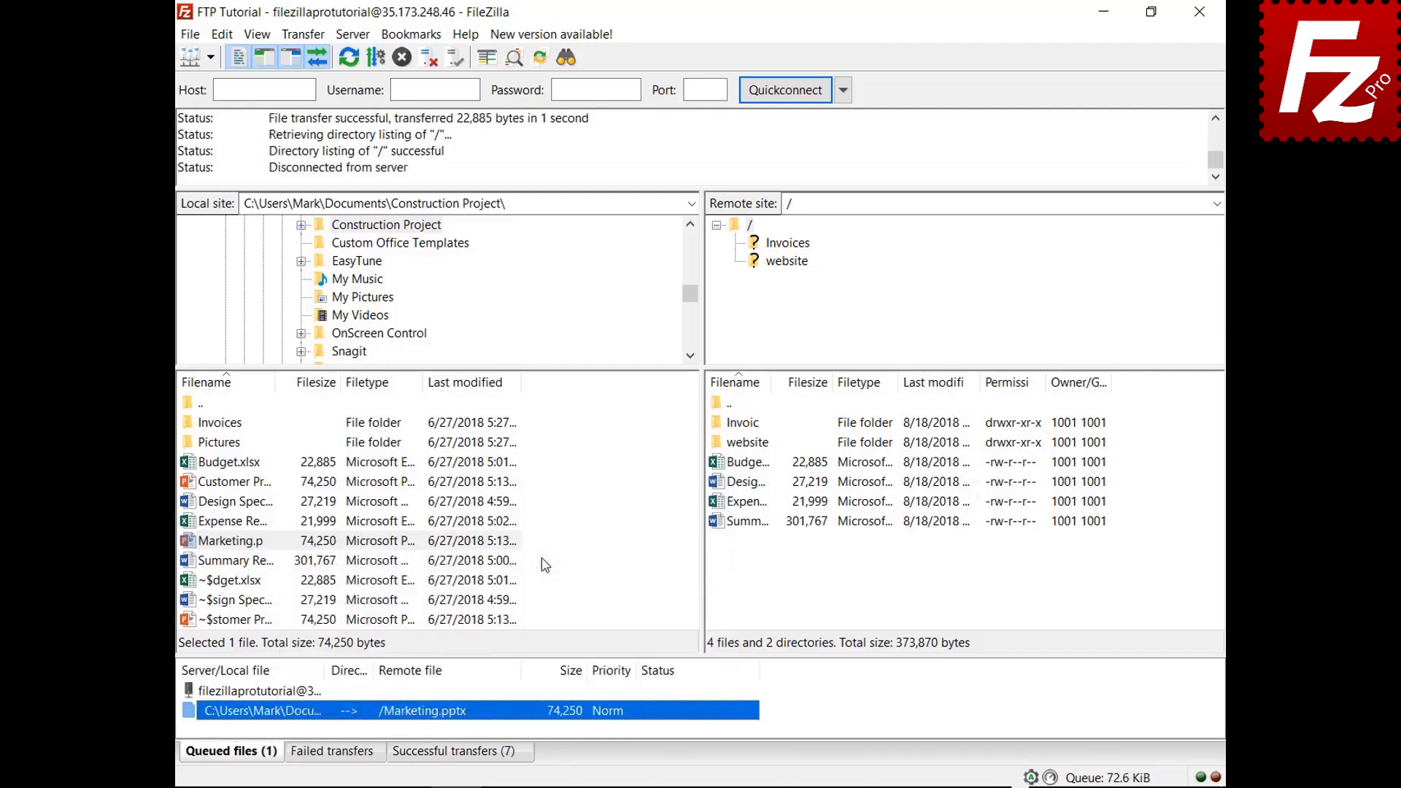
pyautogui.rightClick(286, 693)
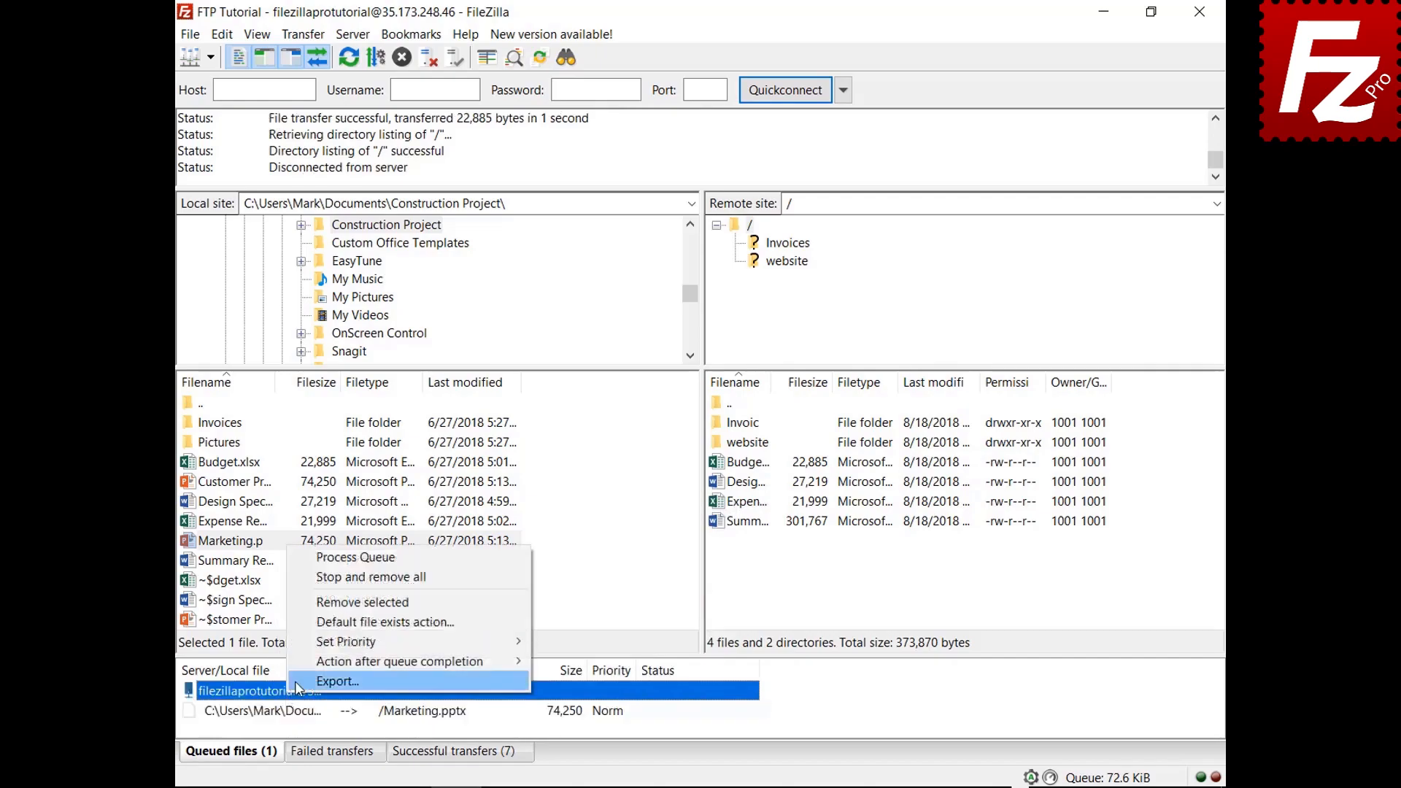
pyautogui.click(334, 559)
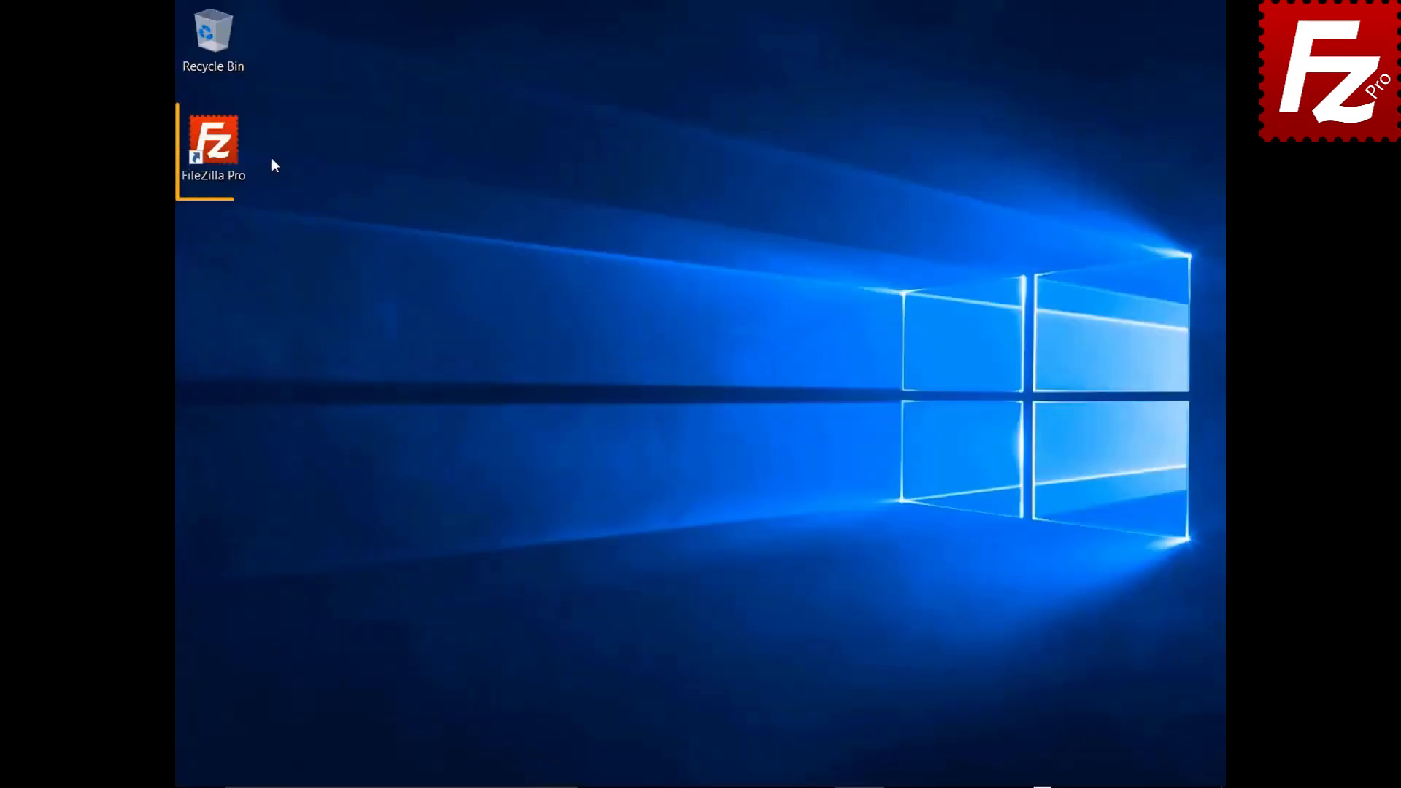
# Step: Relaunch FileZilla Pro and connect to the FTP Tutorial site
pyautogui.doubleClick(219, 149)
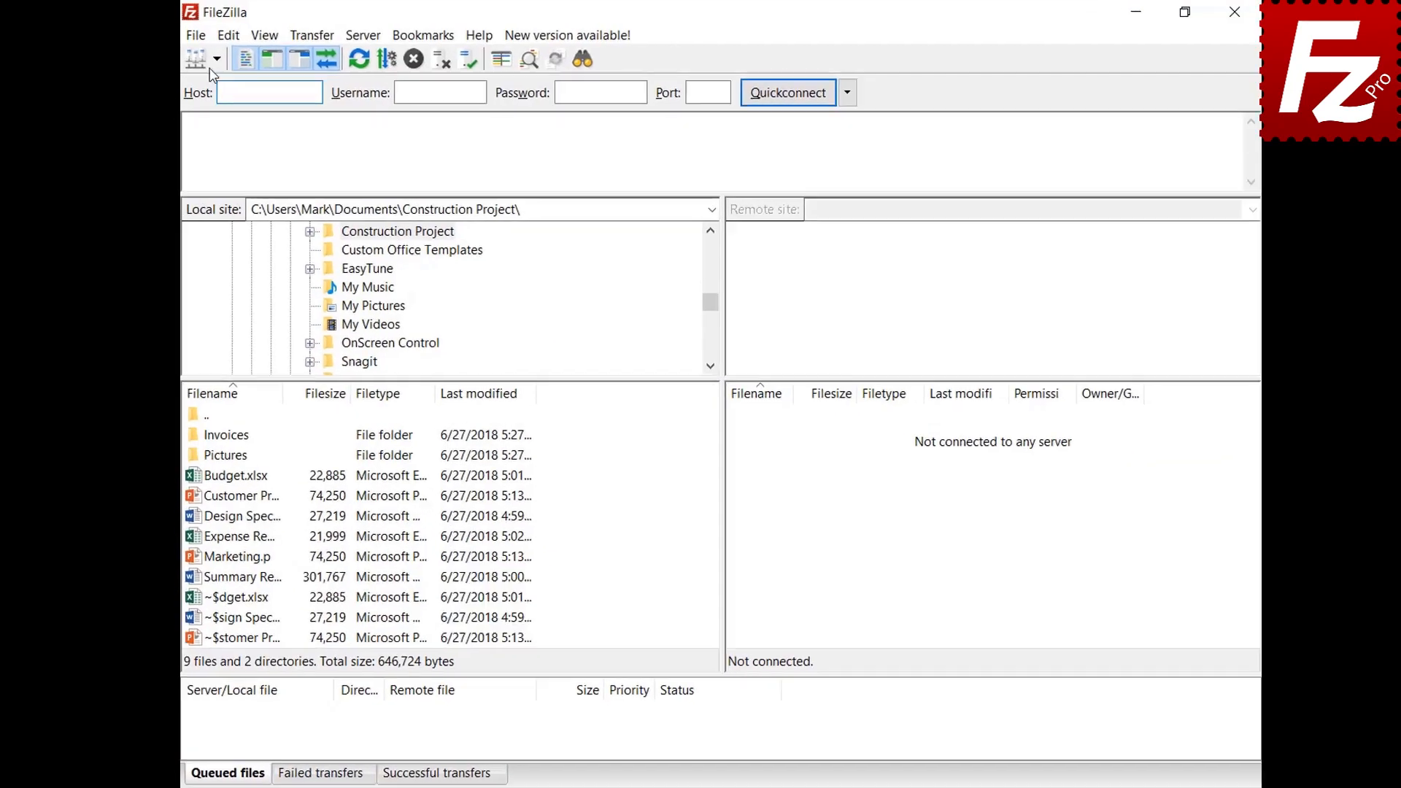
pyautogui.click(217, 59)
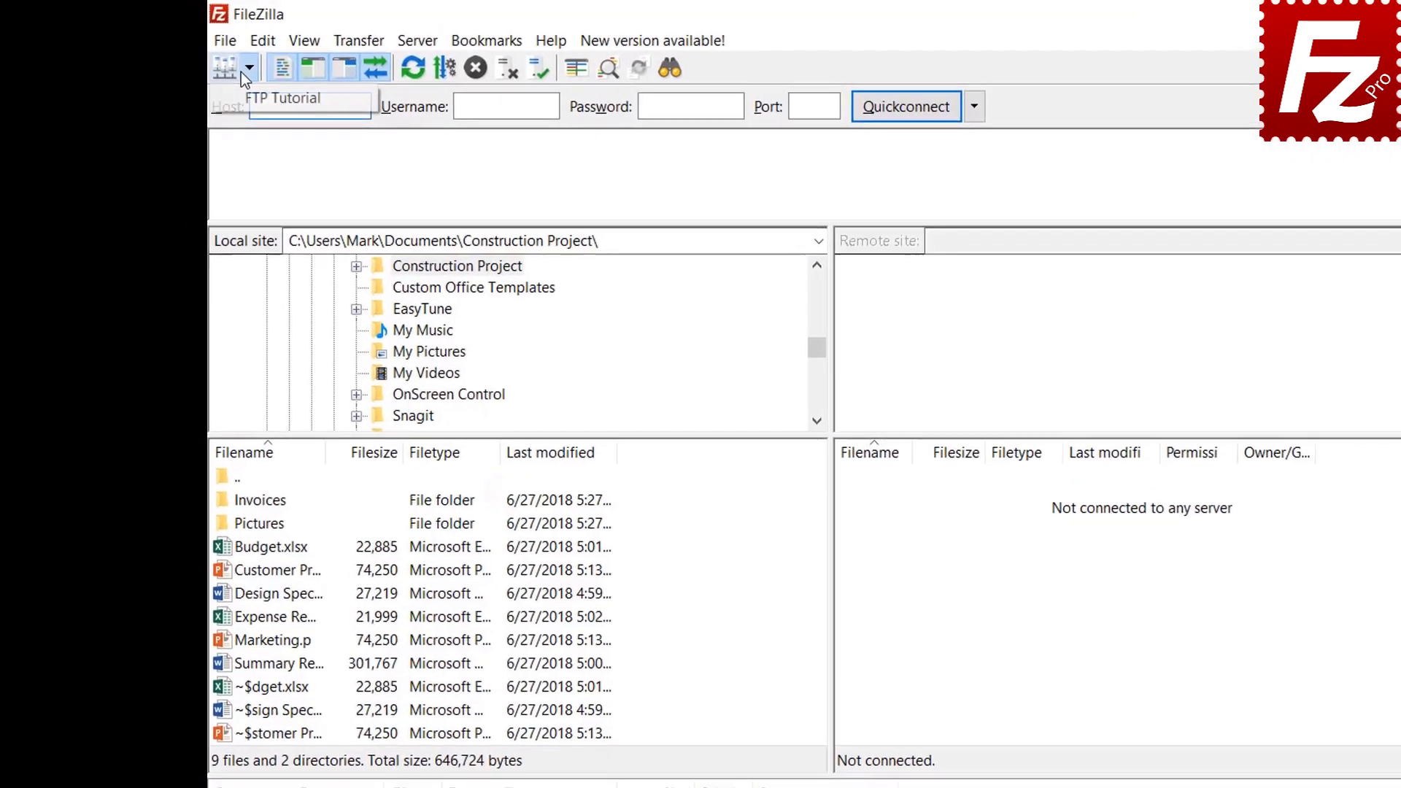
pyautogui.click(225, 88)
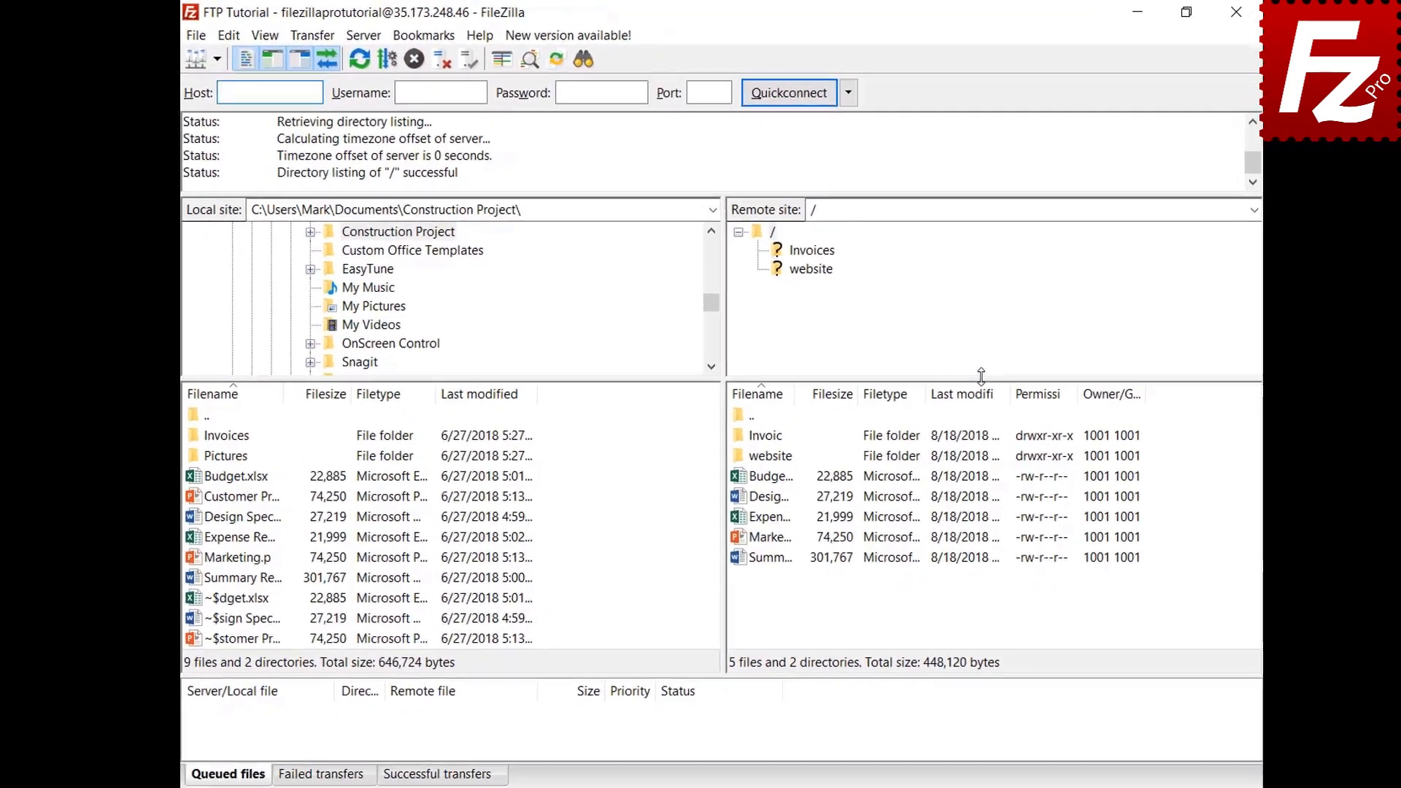
# Step: Add the Pictures folder's files to the queue, then close and reopen FileZilla
pyautogui.rightClick(230, 447)
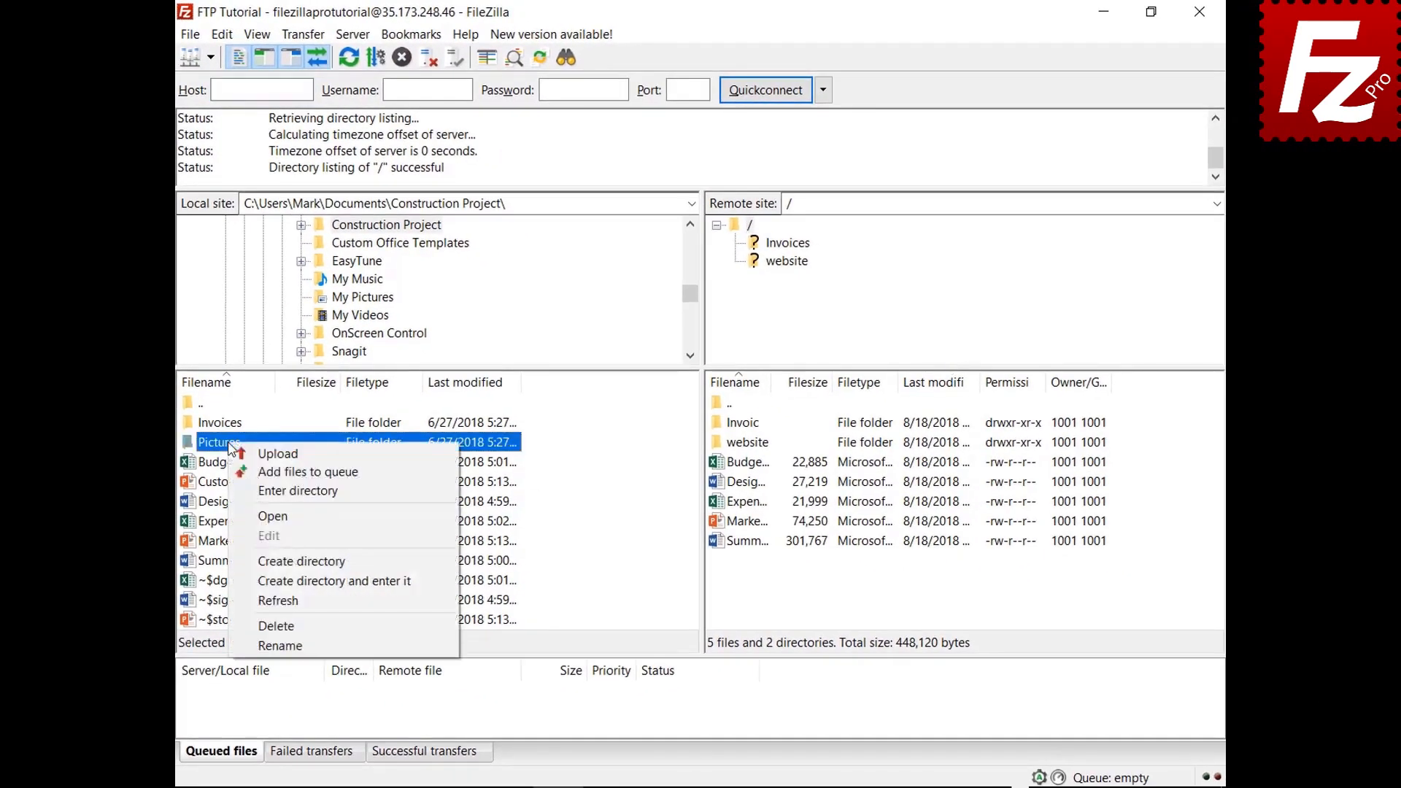
pyautogui.click(244, 472)
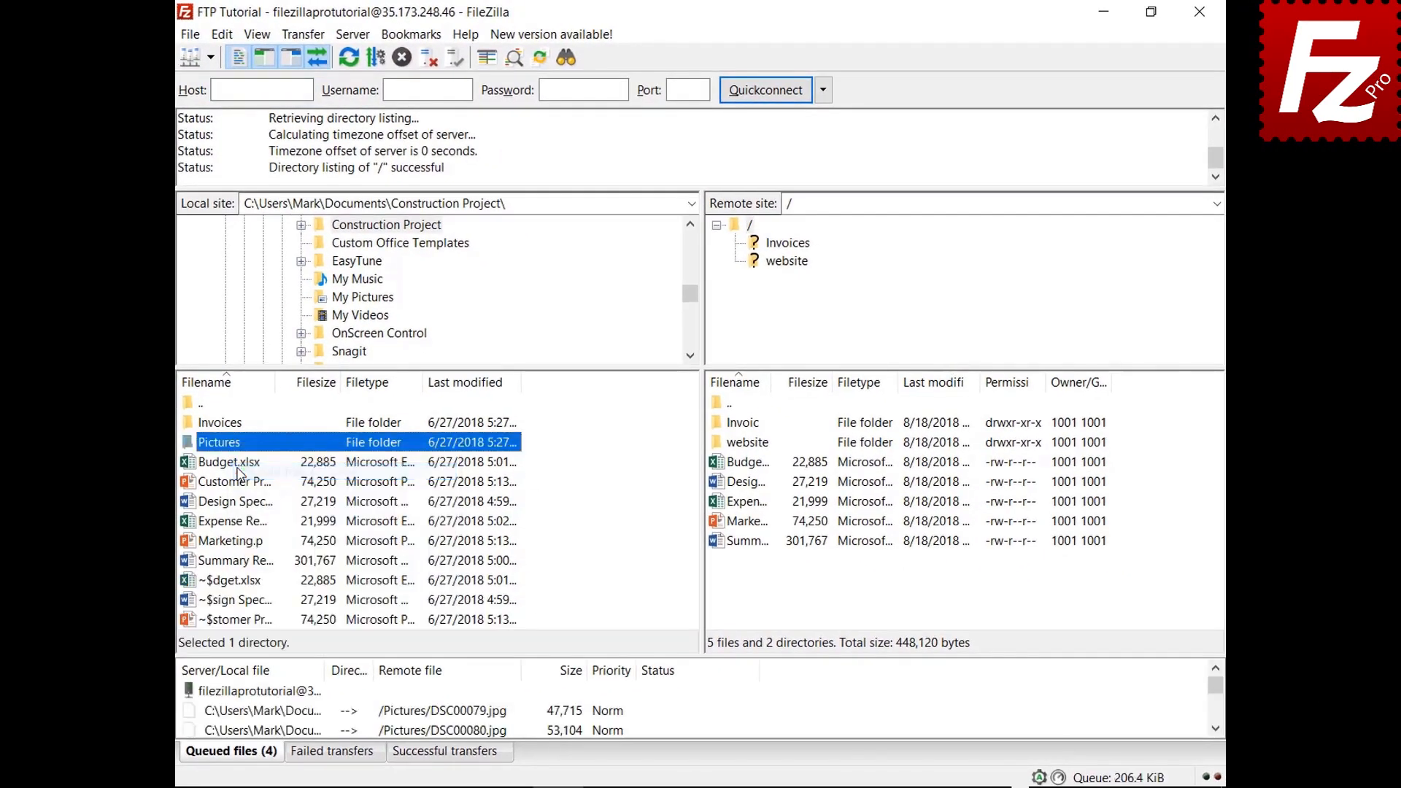
pyautogui.click(1199, 16)
pyautogui.doubleClick(219, 149)
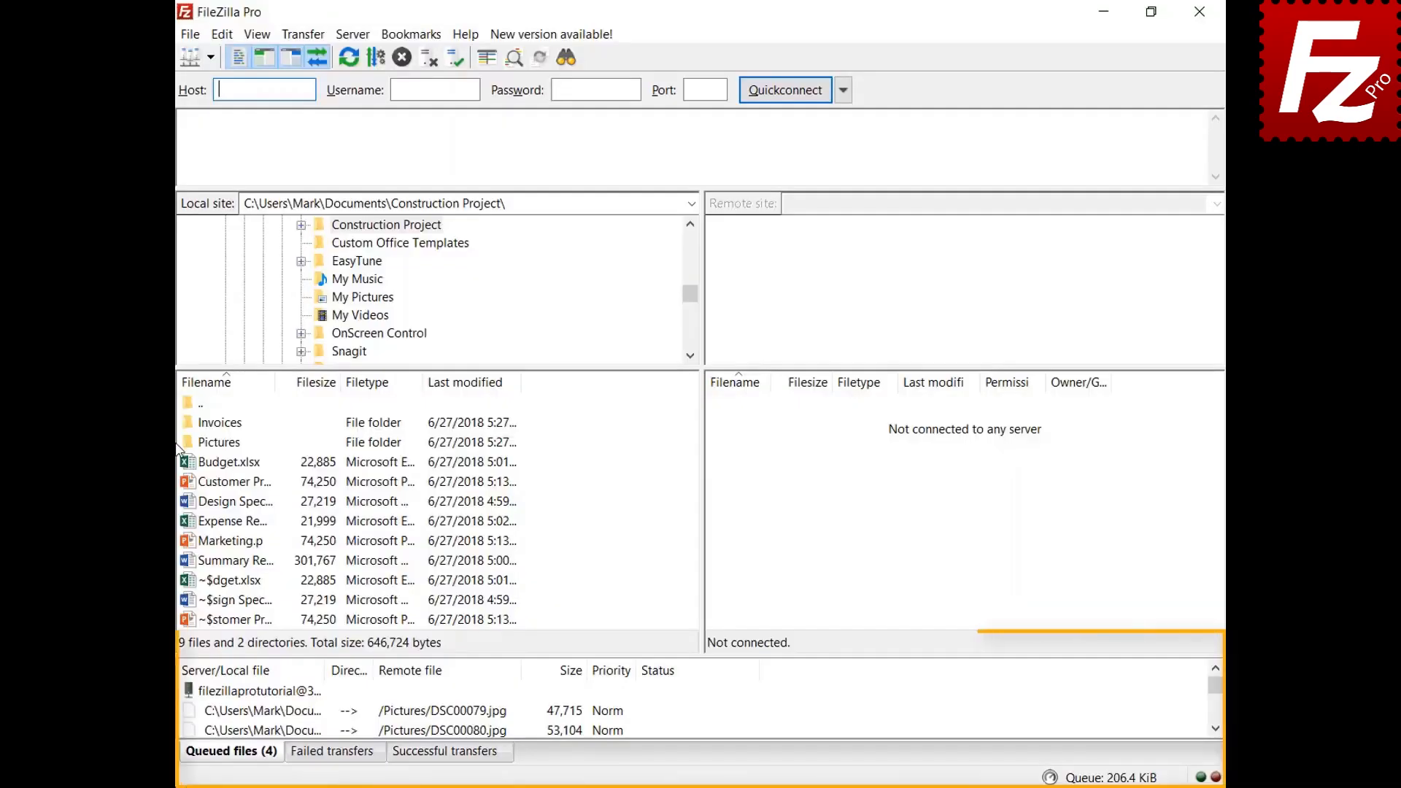
# Step: Process the restored queue of four Pictures JPG uploads, letting FileZilla close afterward
pyautogui.rightClick(278, 693)
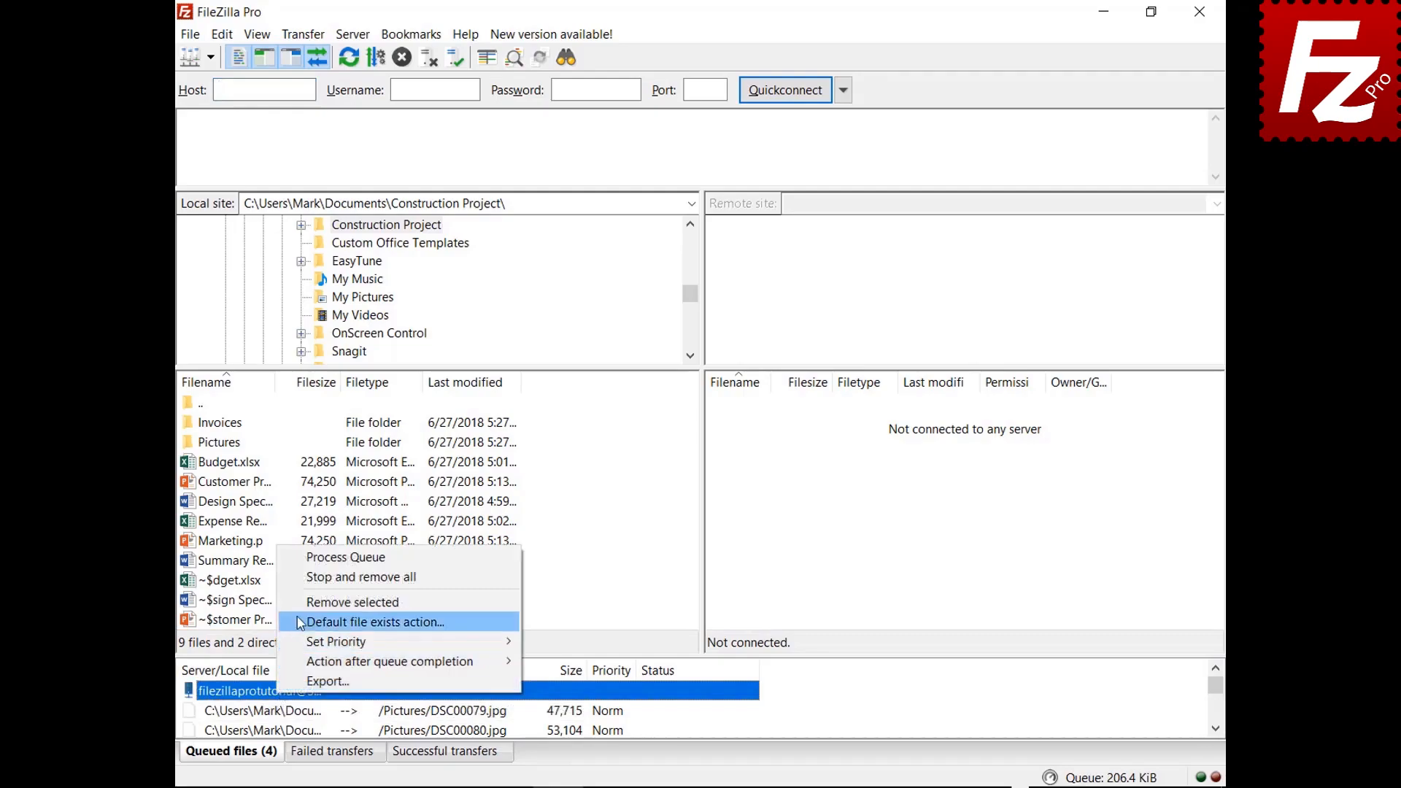
pyautogui.click(308, 559)
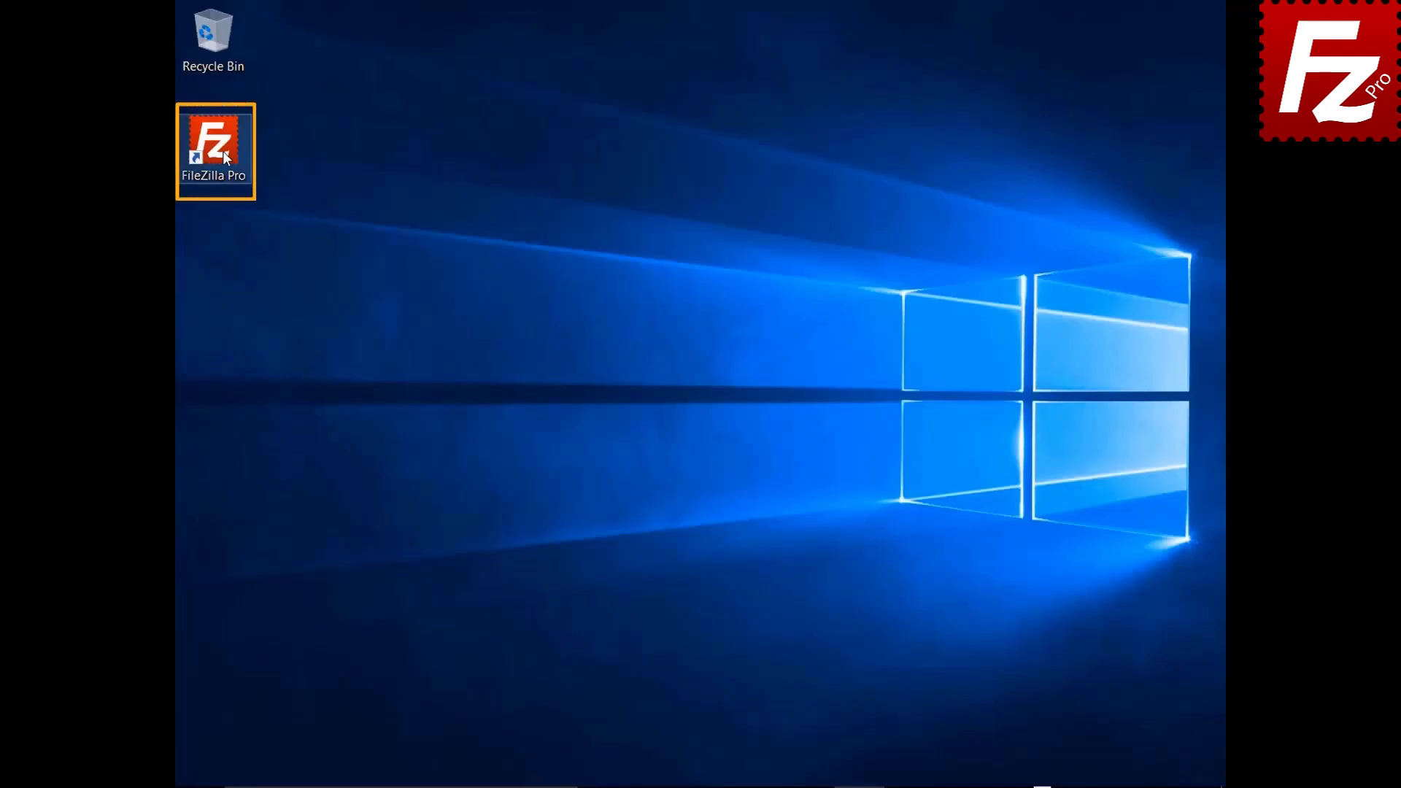
# Step: Launch FileZilla Pro and connect to the FTP Tutorial site
pyautogui.doubleClick(221, 151)
pyautogui.click(212, 56)
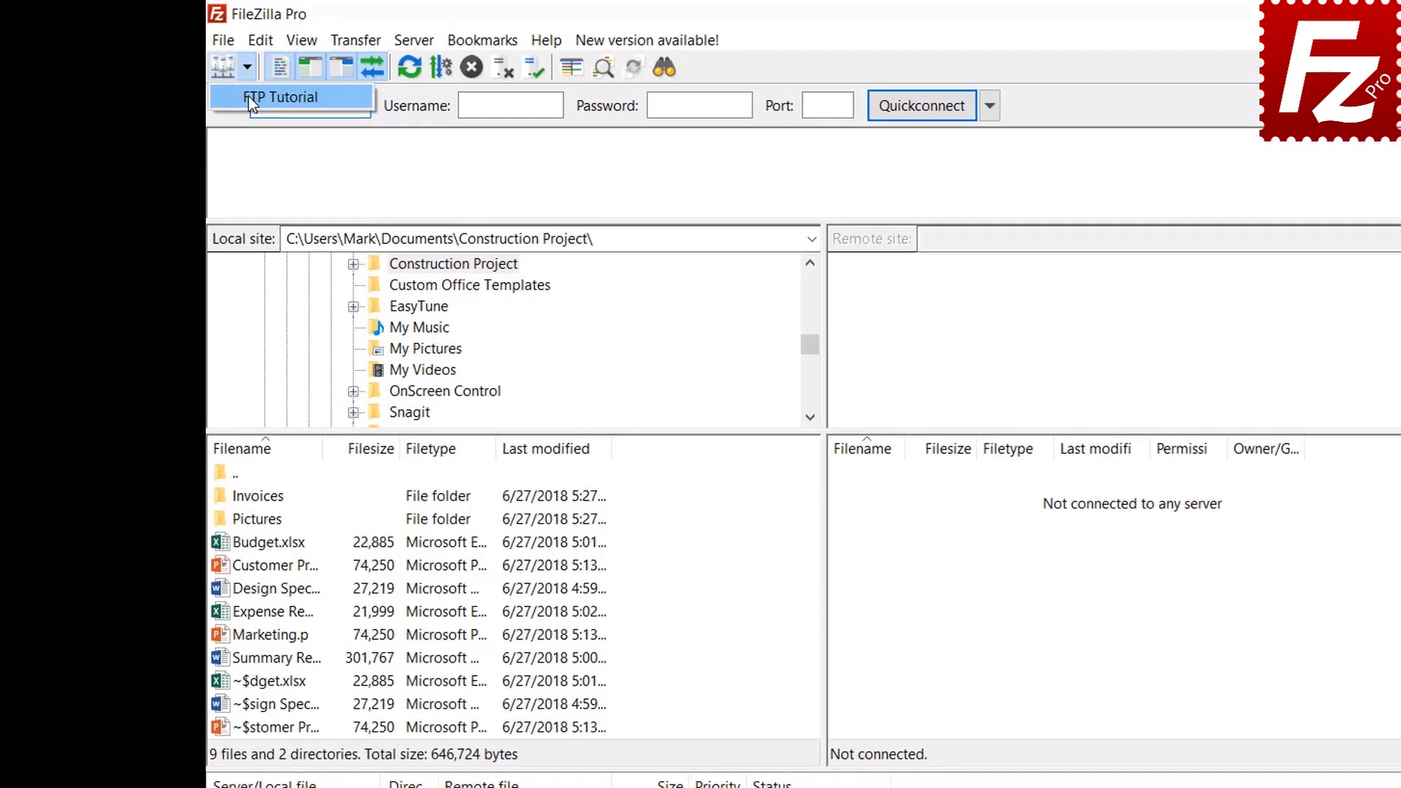
pyautogui.click(252, 95)
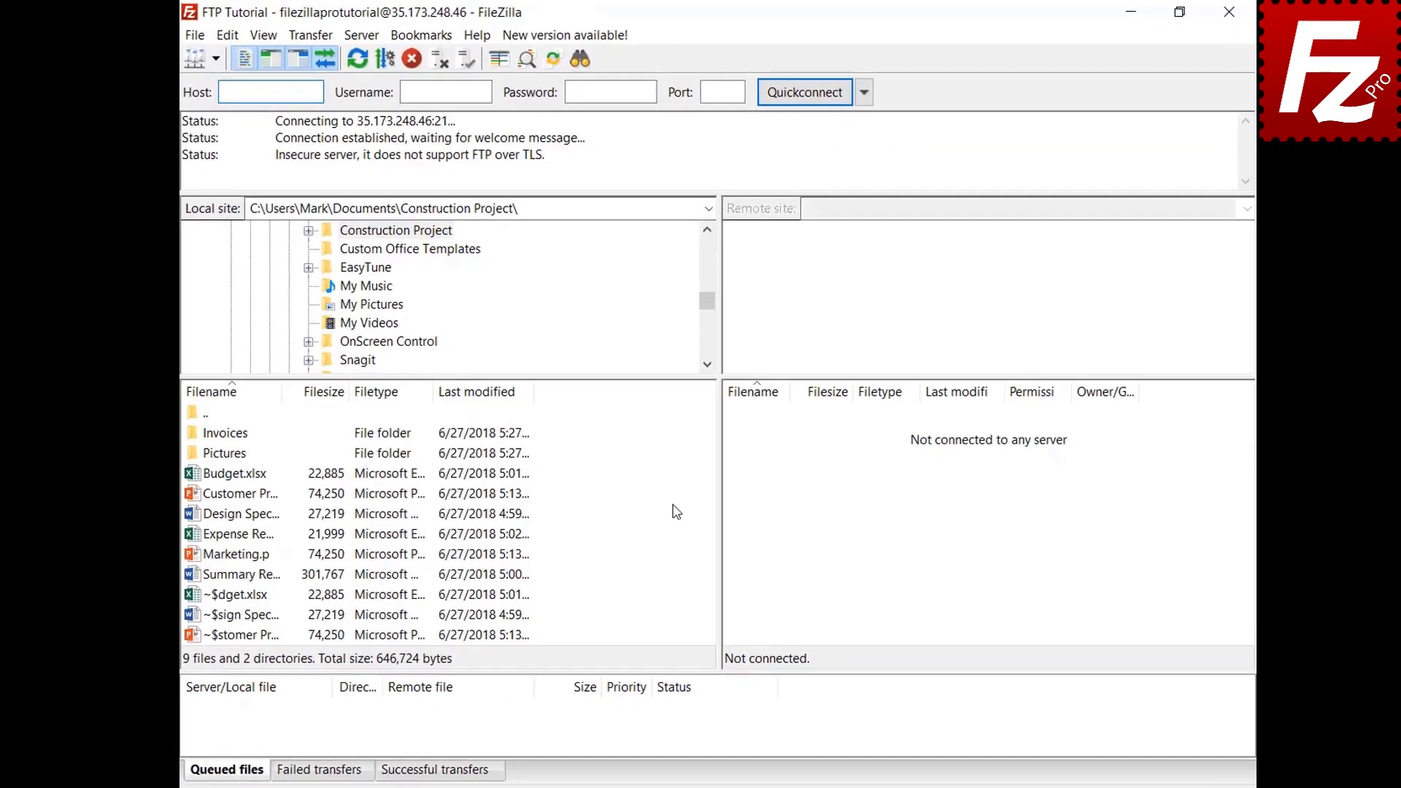
# Step: Queue Marketing.pptx, then empty the queue with Stop and remove all
pyautogui.rightClick(225, 545)
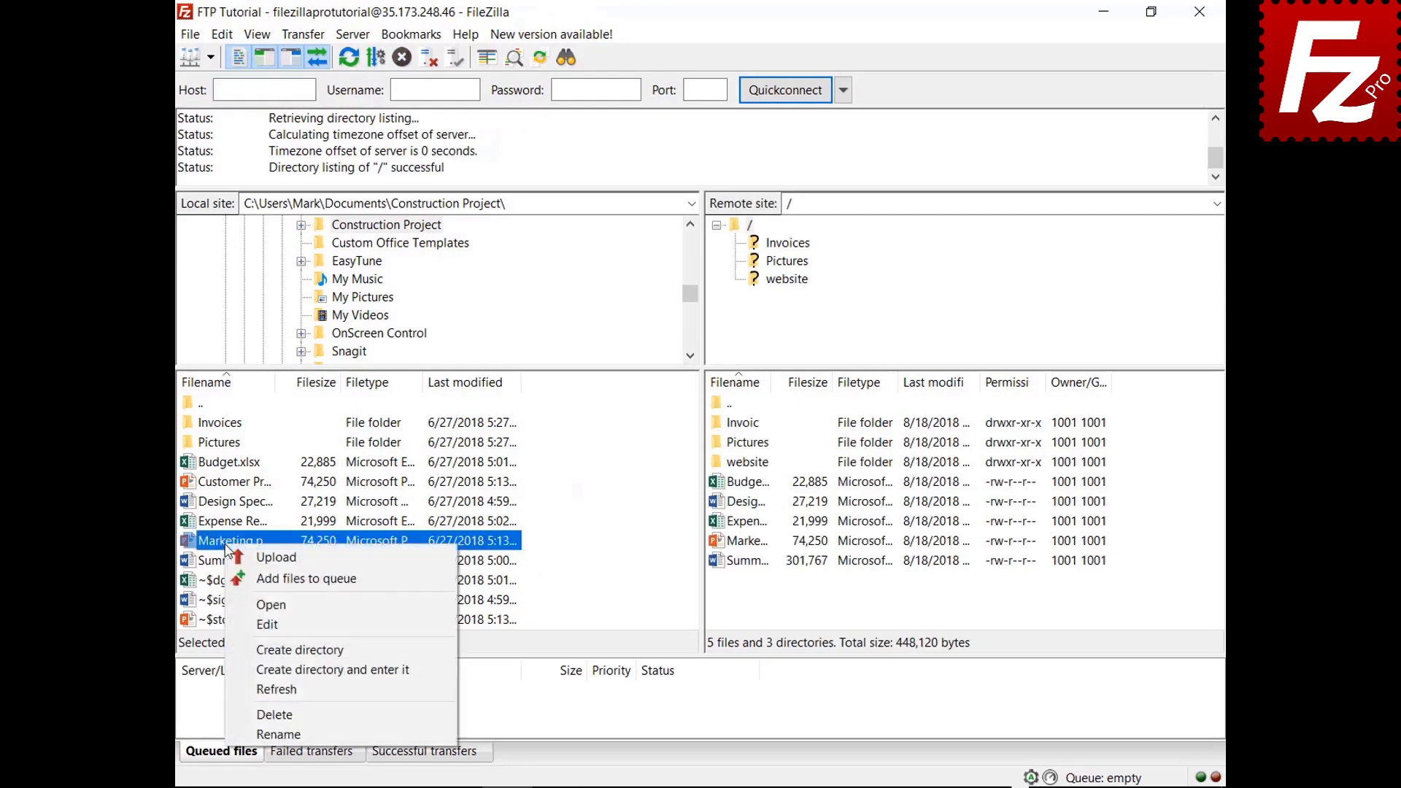
pyautogui.click(235, 580)
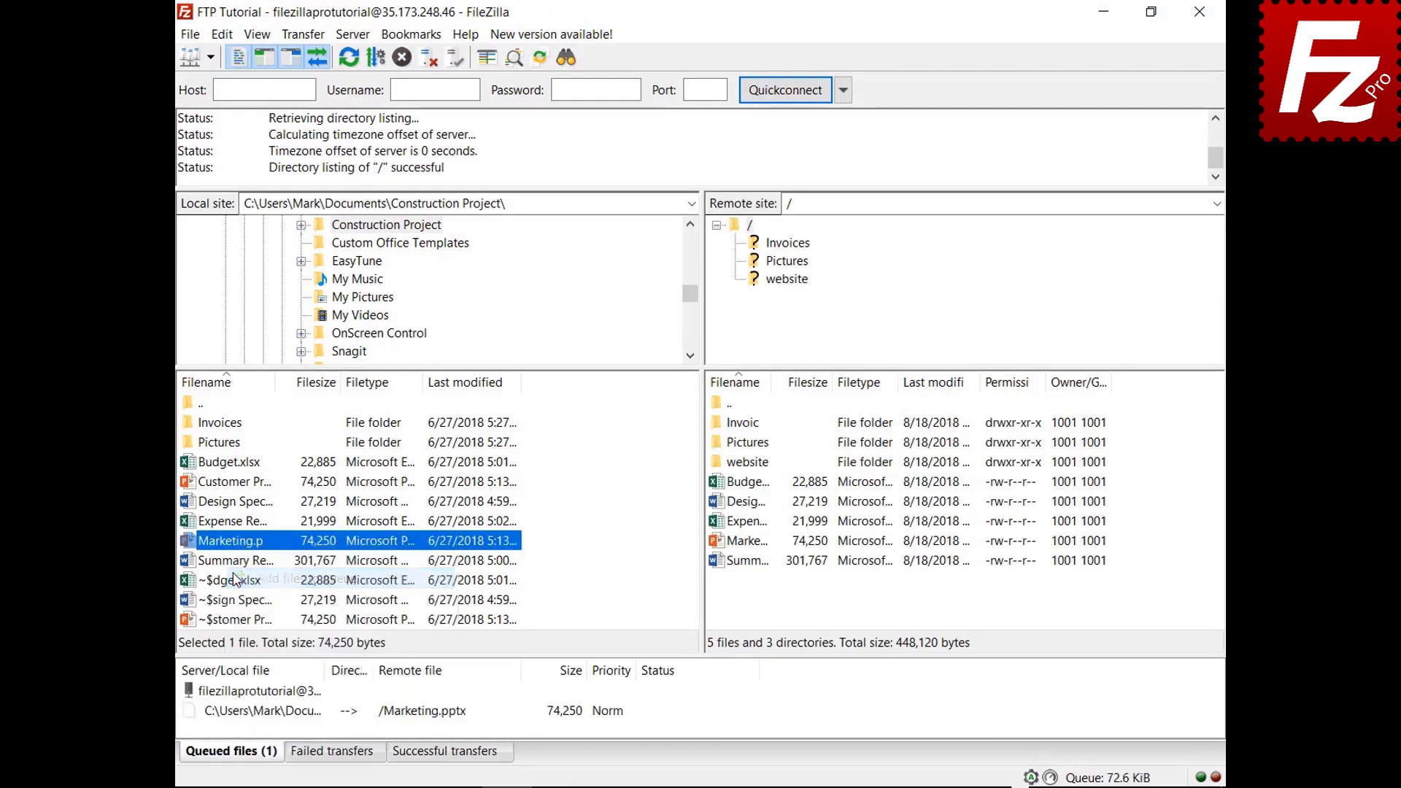
pyautogui.rightClick(280, 719)
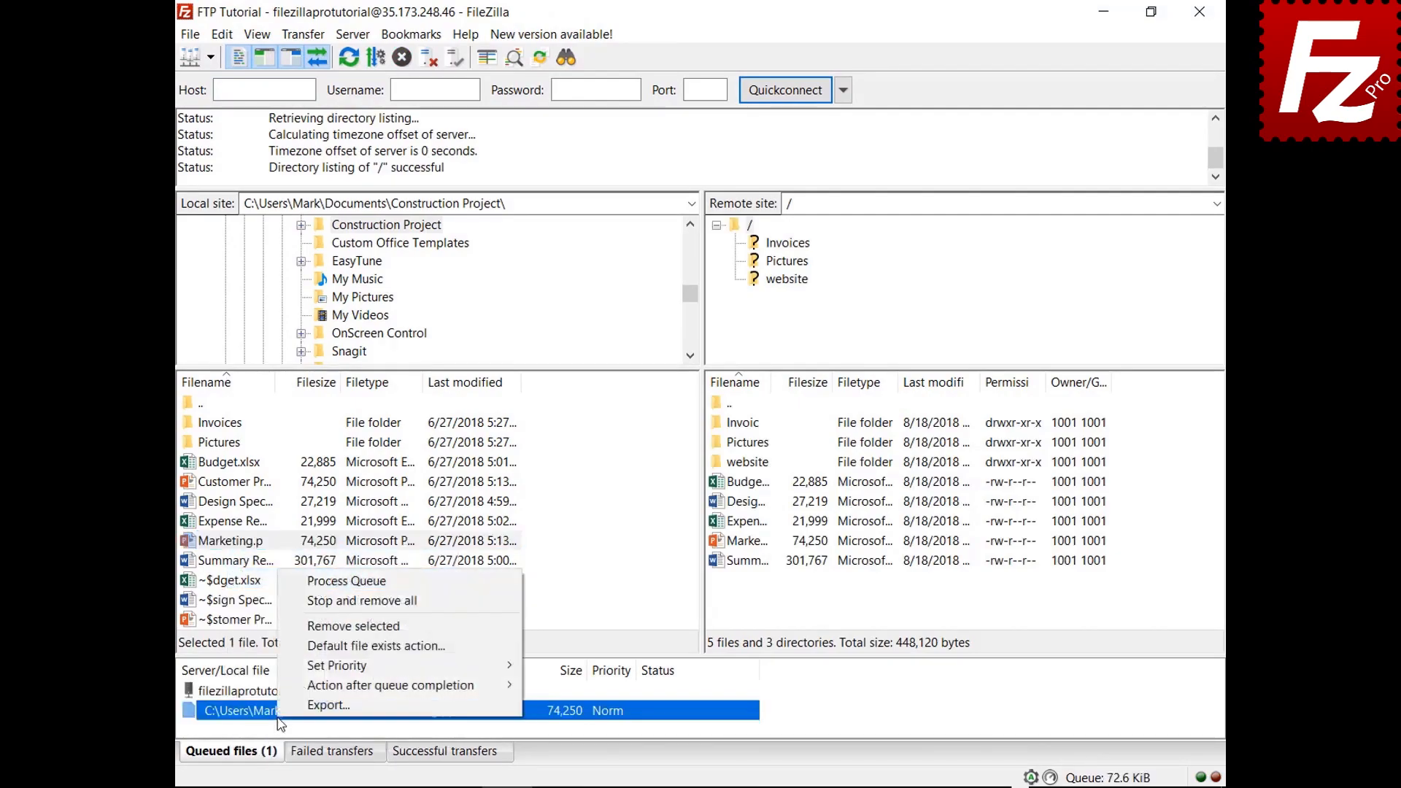
pyautogui.click(306, 602)
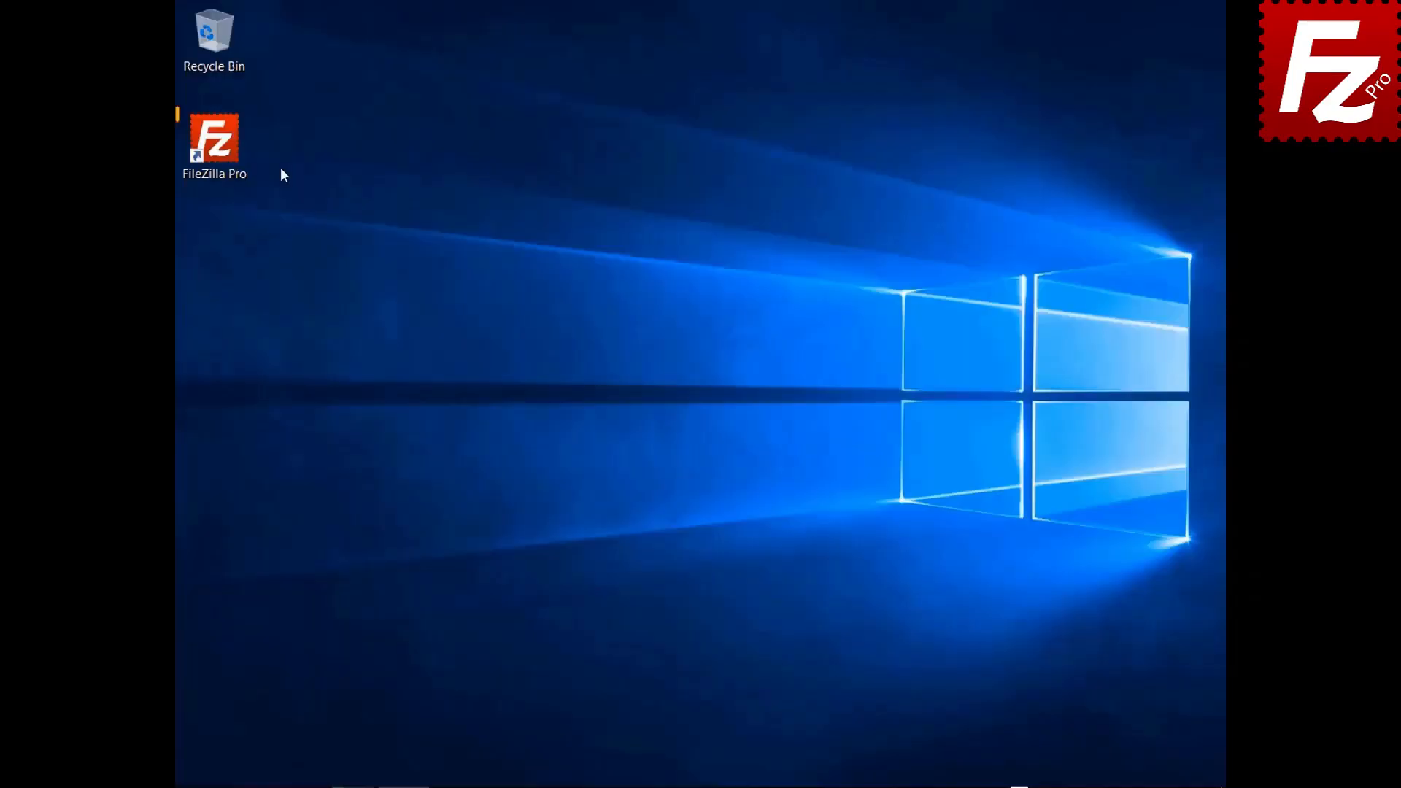
# Step: Launch FileZilla Pro, connect to FTP Tutorial, and open the website folder locally and remotely
pyautogui.doubleClick(230, 139)
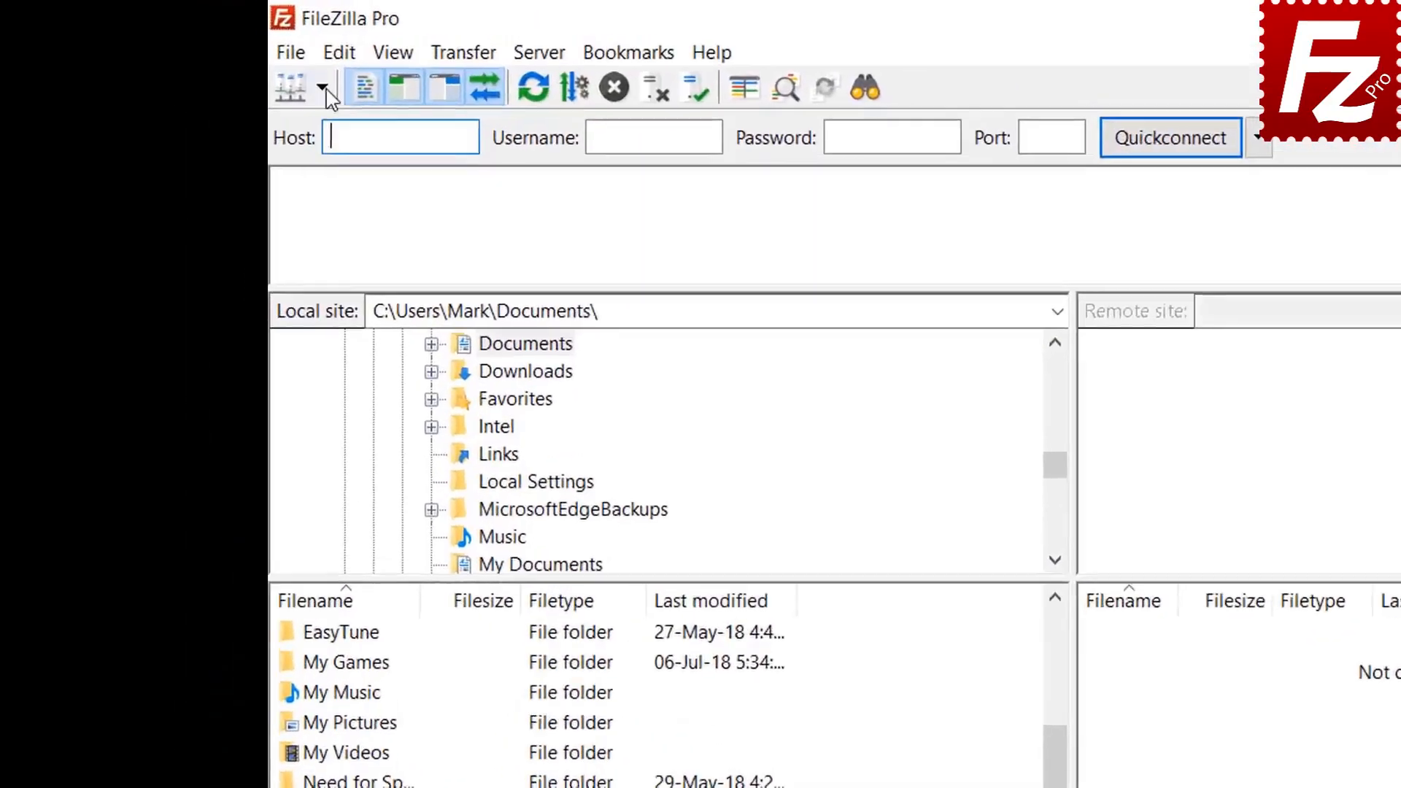
pyautogui.click(211, 56)
pyautogui.click(379, 142)
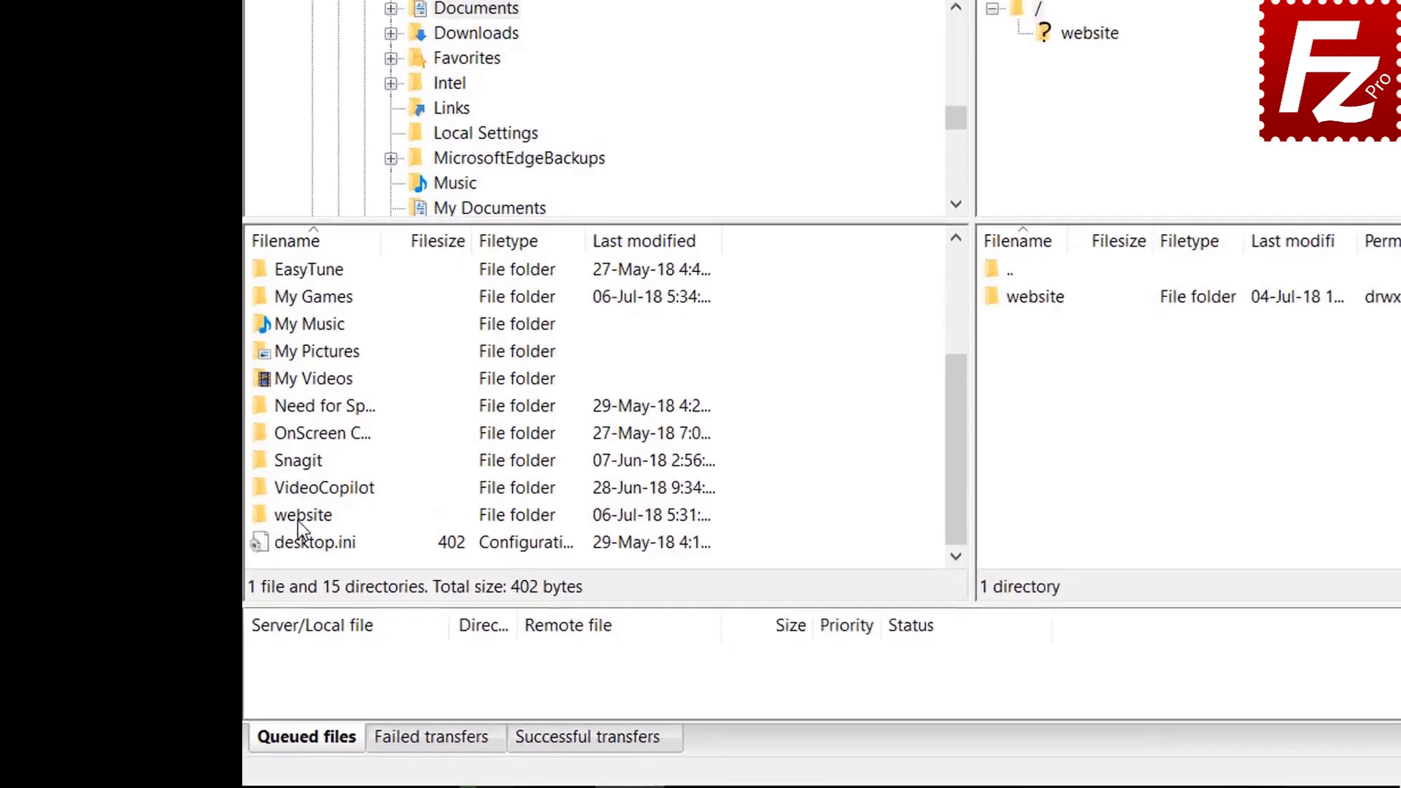
pyautogui.doubleClick(223, 582)
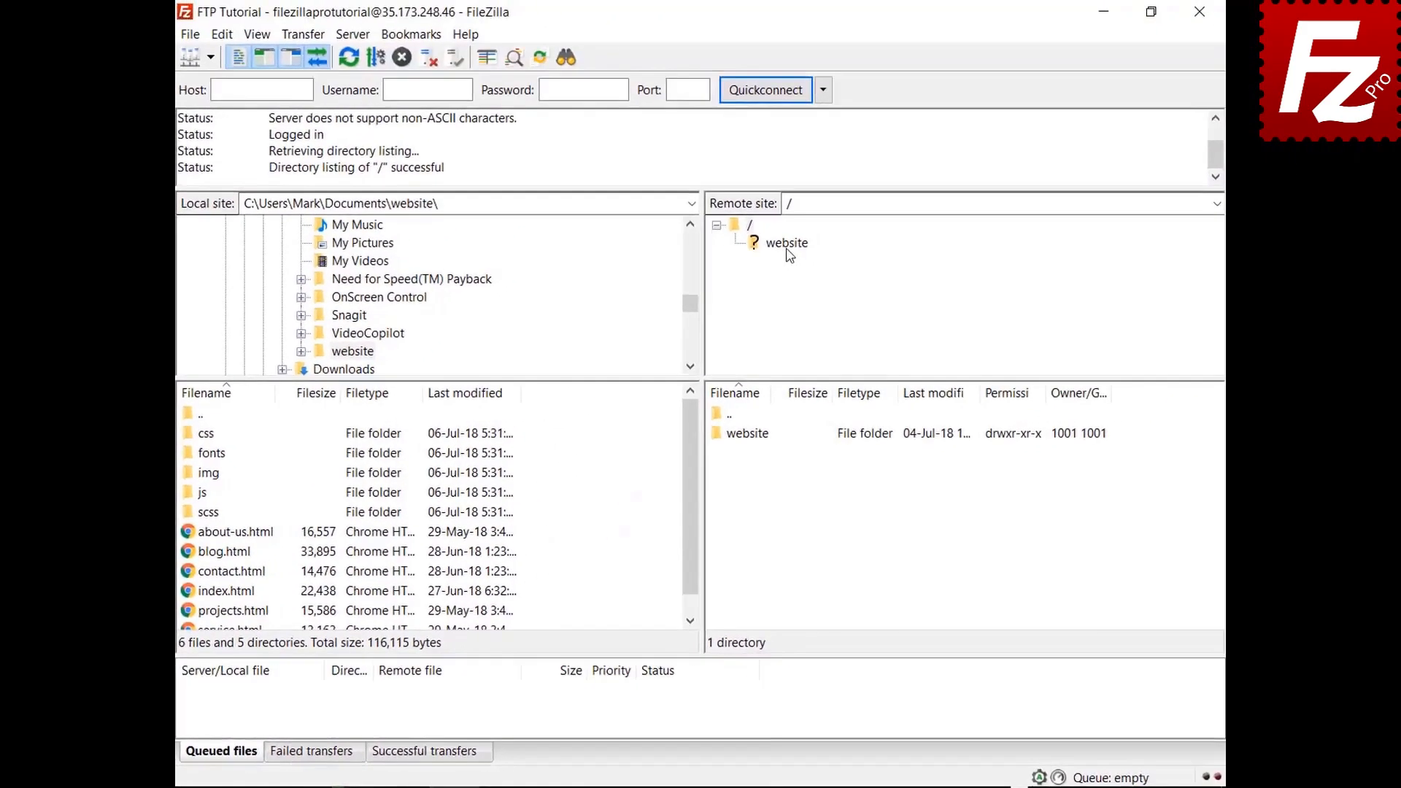
pyautogui.click(785, 241)
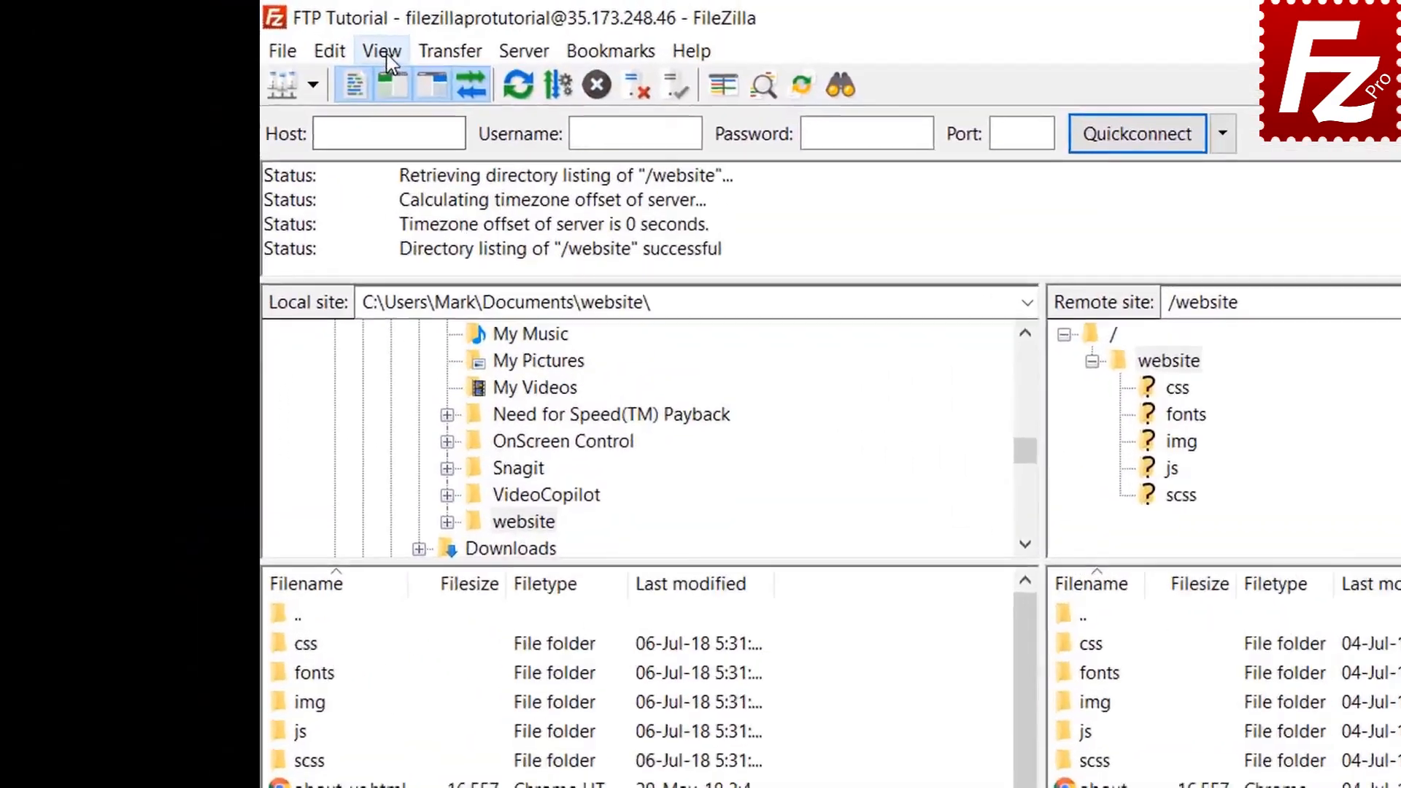
# Step: Enable directory comparison for the local and remote website folders
pyautogui.click(257, 34)
pyautogui.moveTo(492, 162)
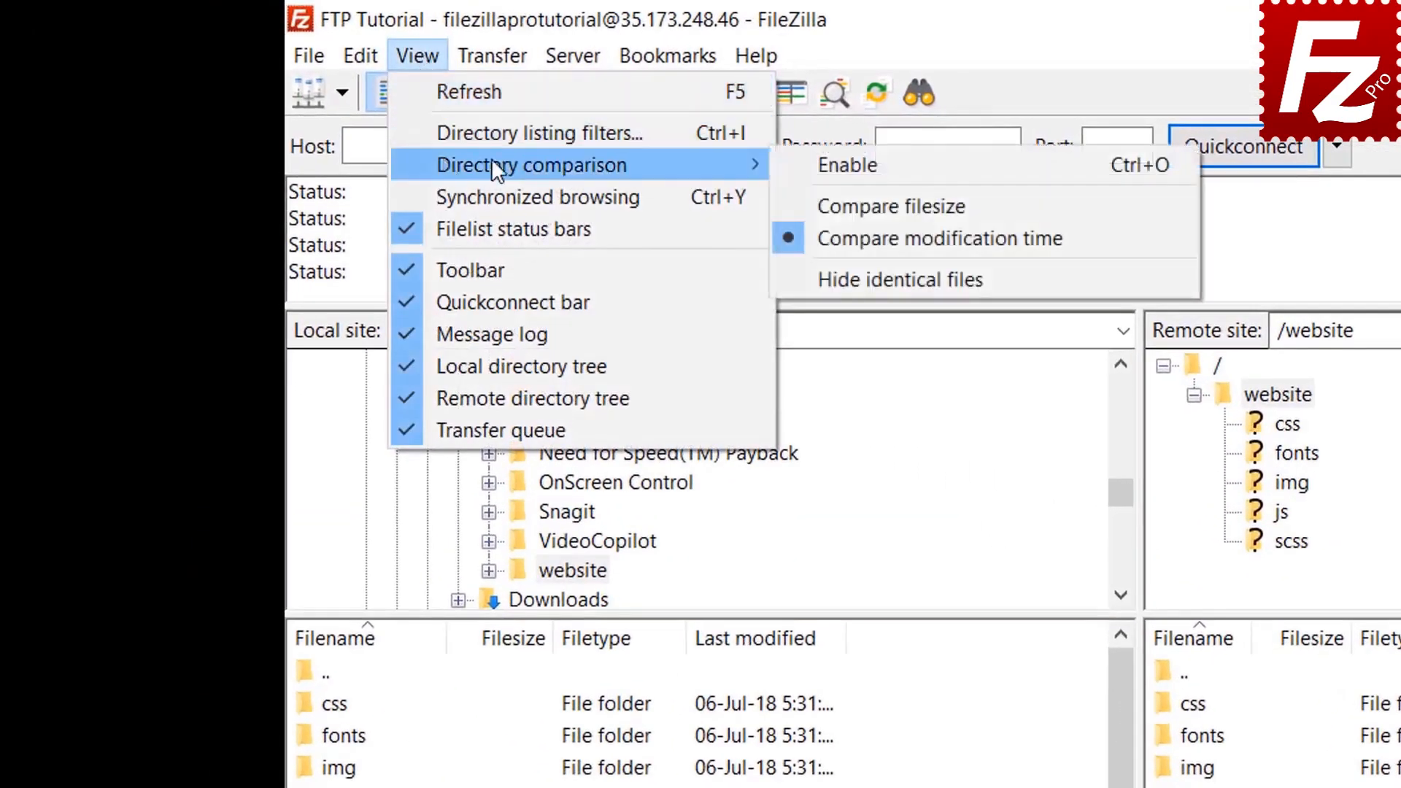
pyautogui.click(803, 165)
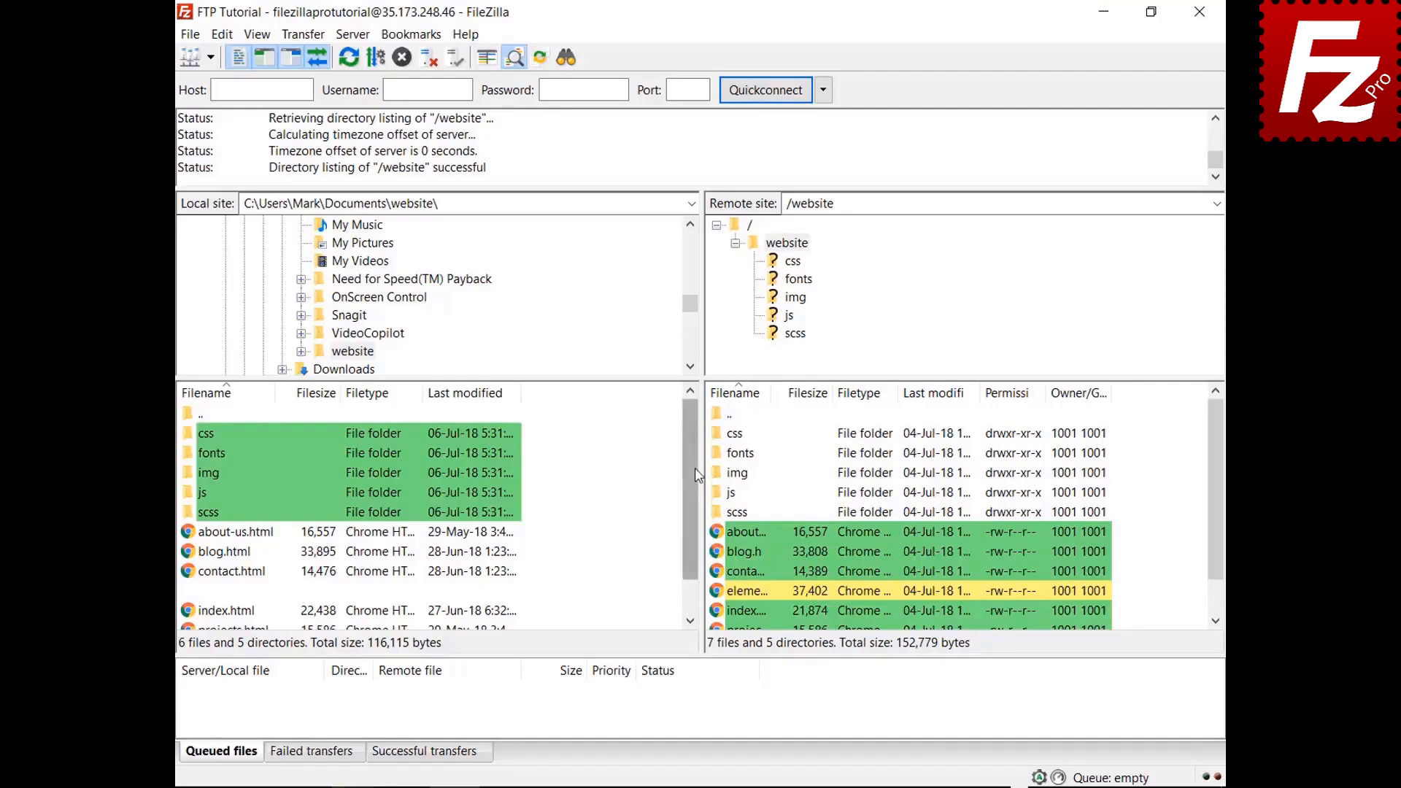
pyautogui.scroll(-1, 695, 488)
pyautogui.moveTo(695, 487); pyautogui.dragTo(692, 539)
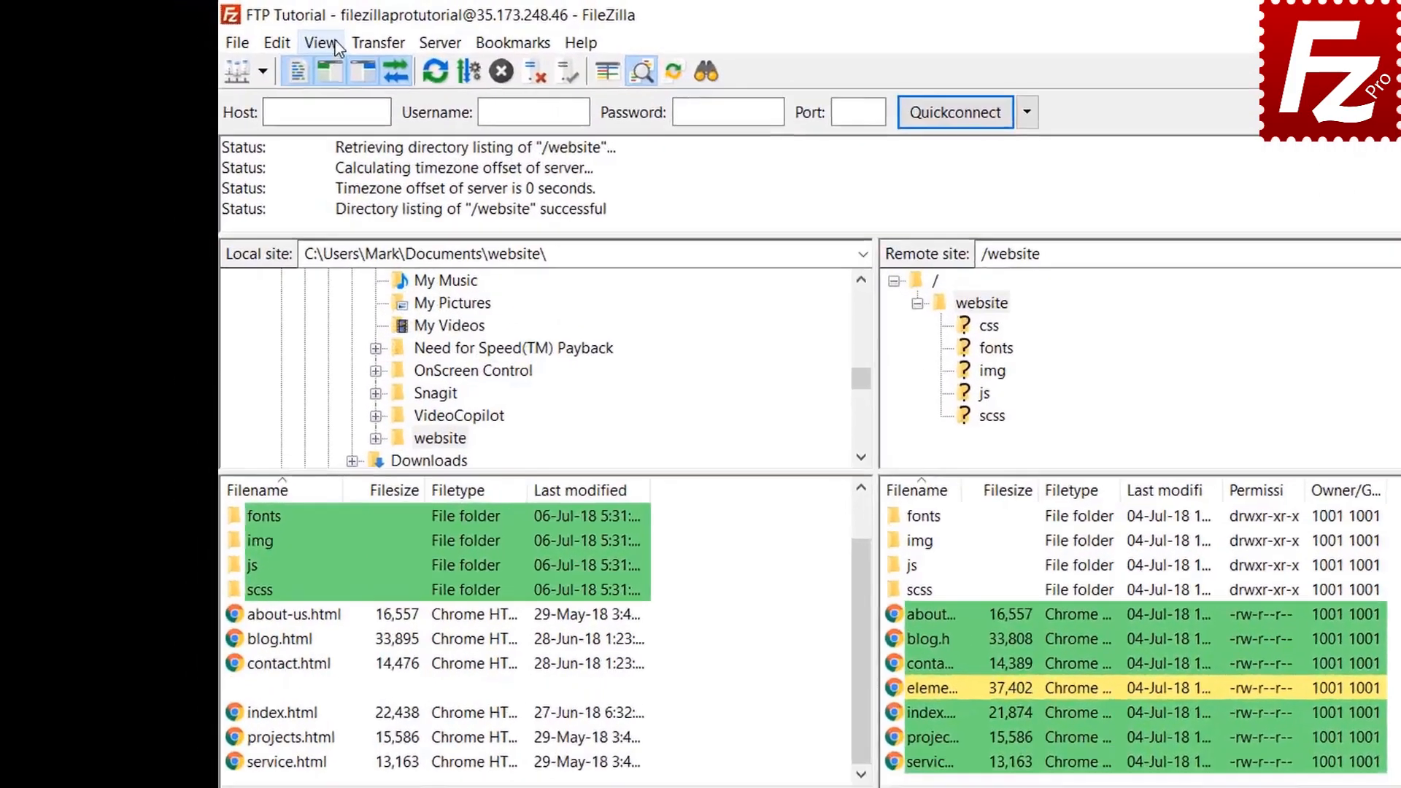
# Step: Switch directory comparison to file size and turn on synchronized browsing
pyautogui.click(257, 34)
pyautogui.moveTo(391, 134)
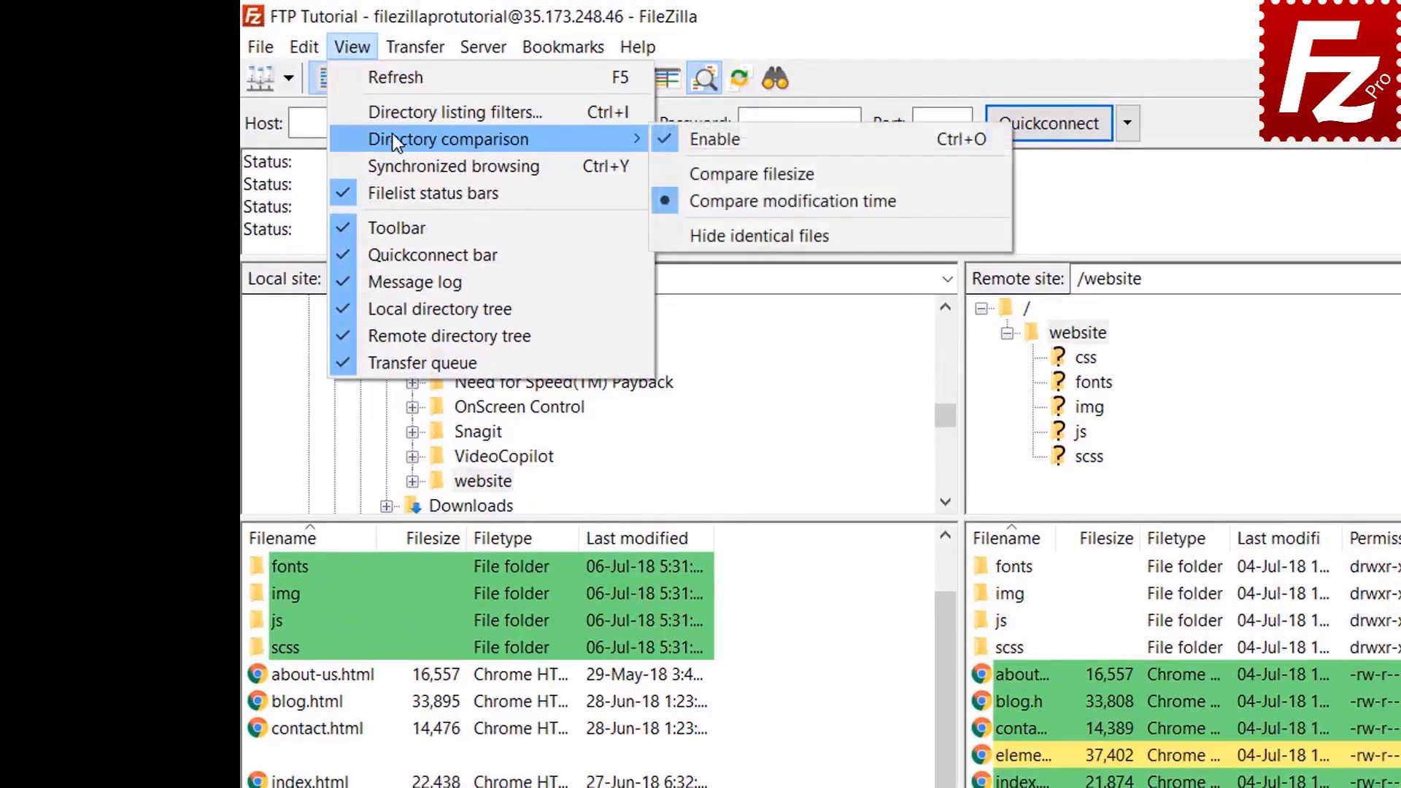
pyautogui.click(745, 174)
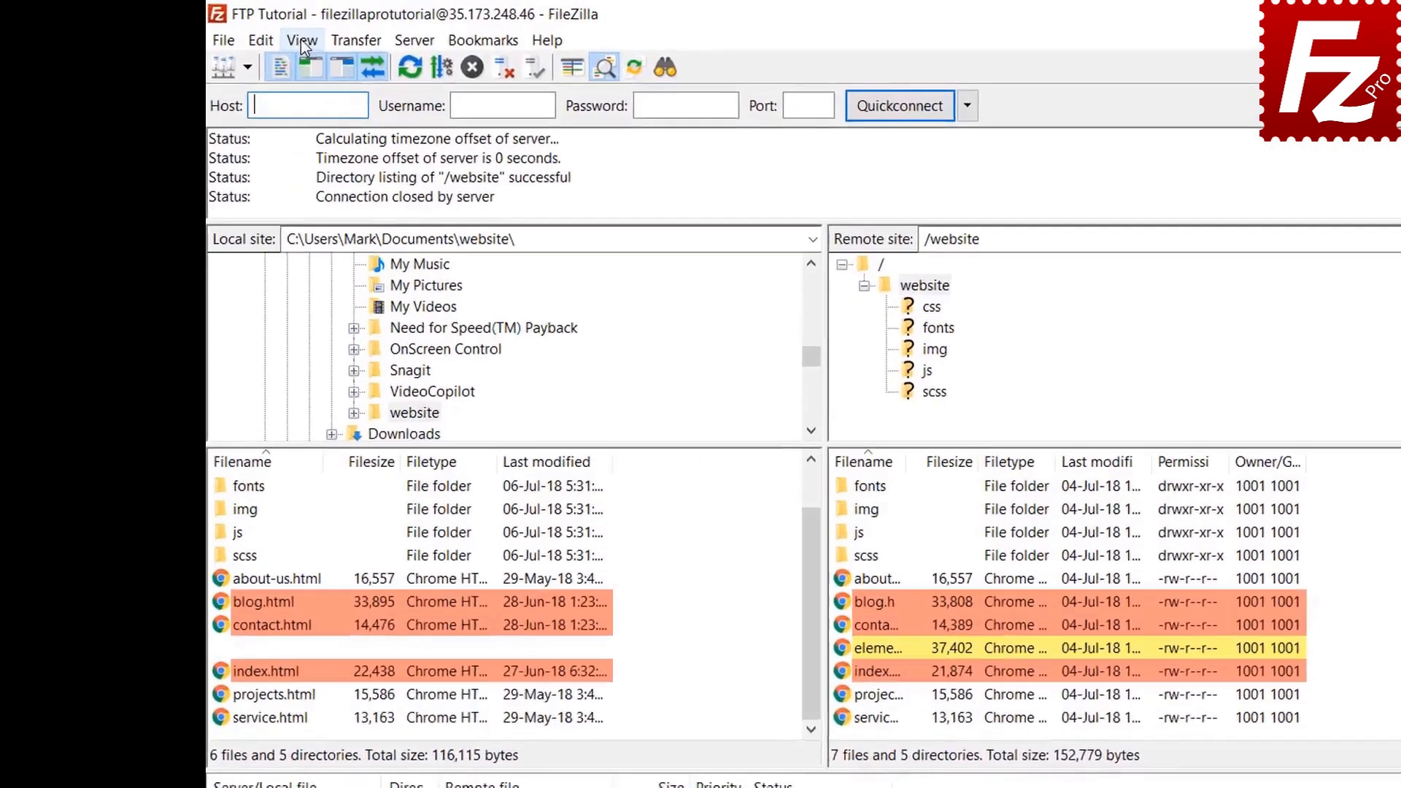
pyautogui.click(257, 34)
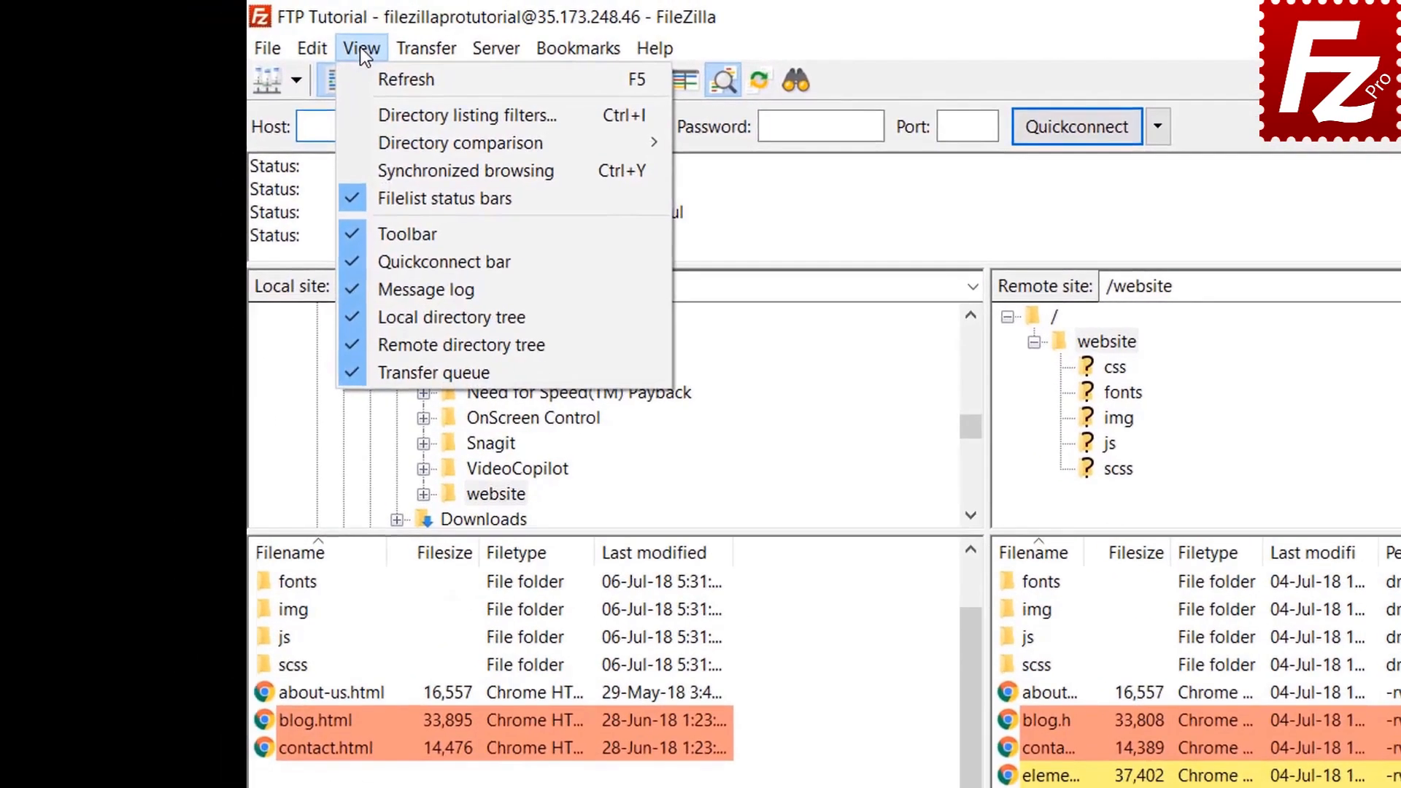
pyautogui.click(407, 170)
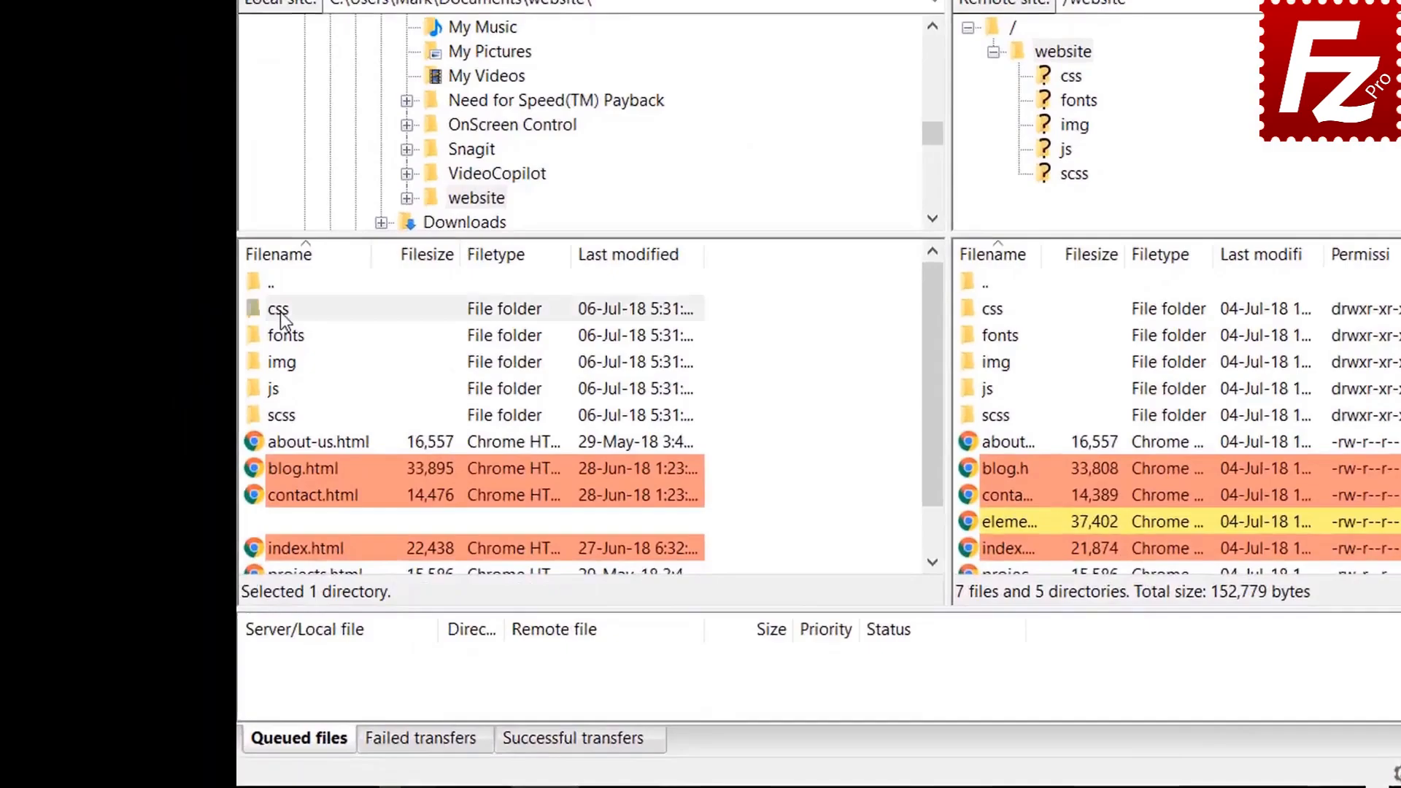
# Step: Open css on both sides via synchronized browsing, then browse into the remote img folder
pyautogui.click(217, 452)
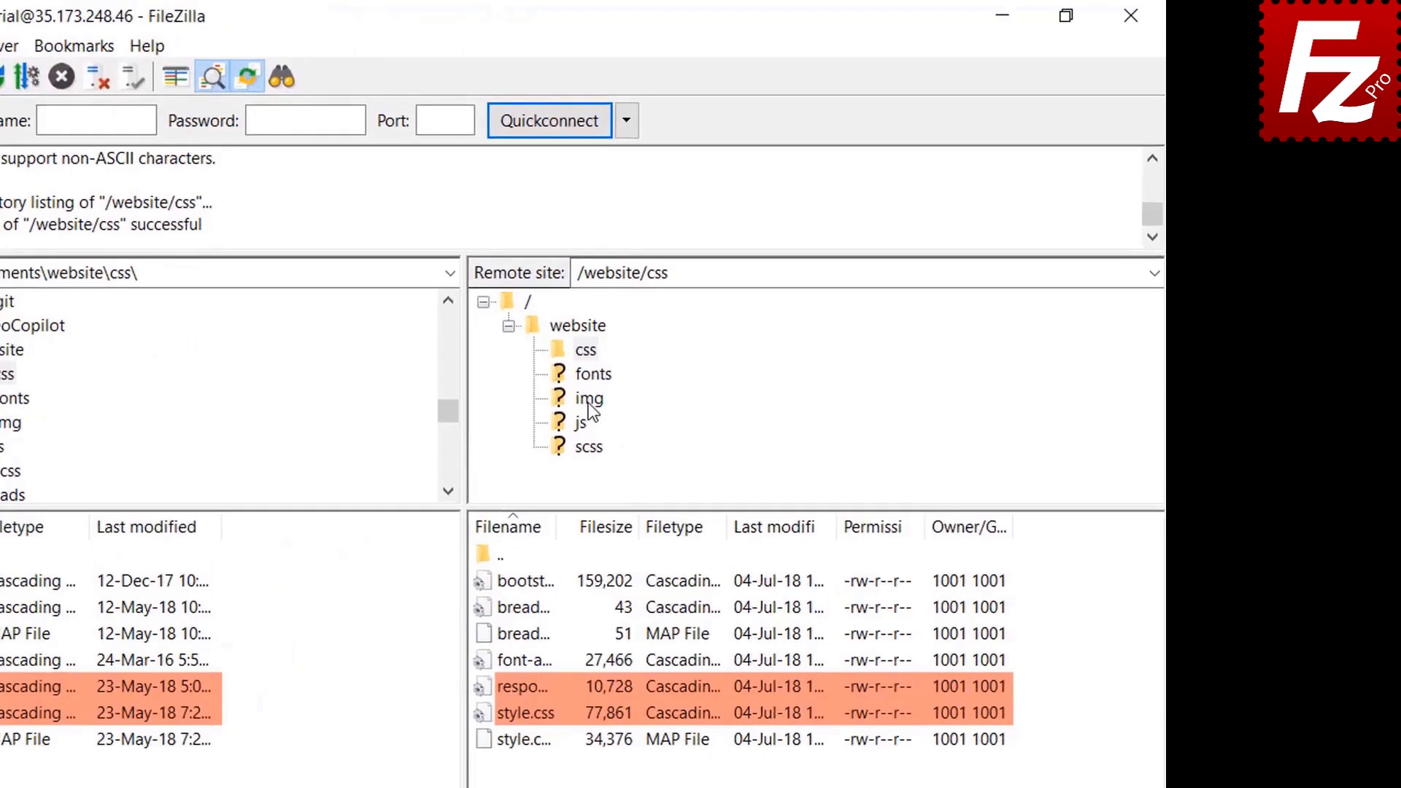
pyautogui.click(705, 341)
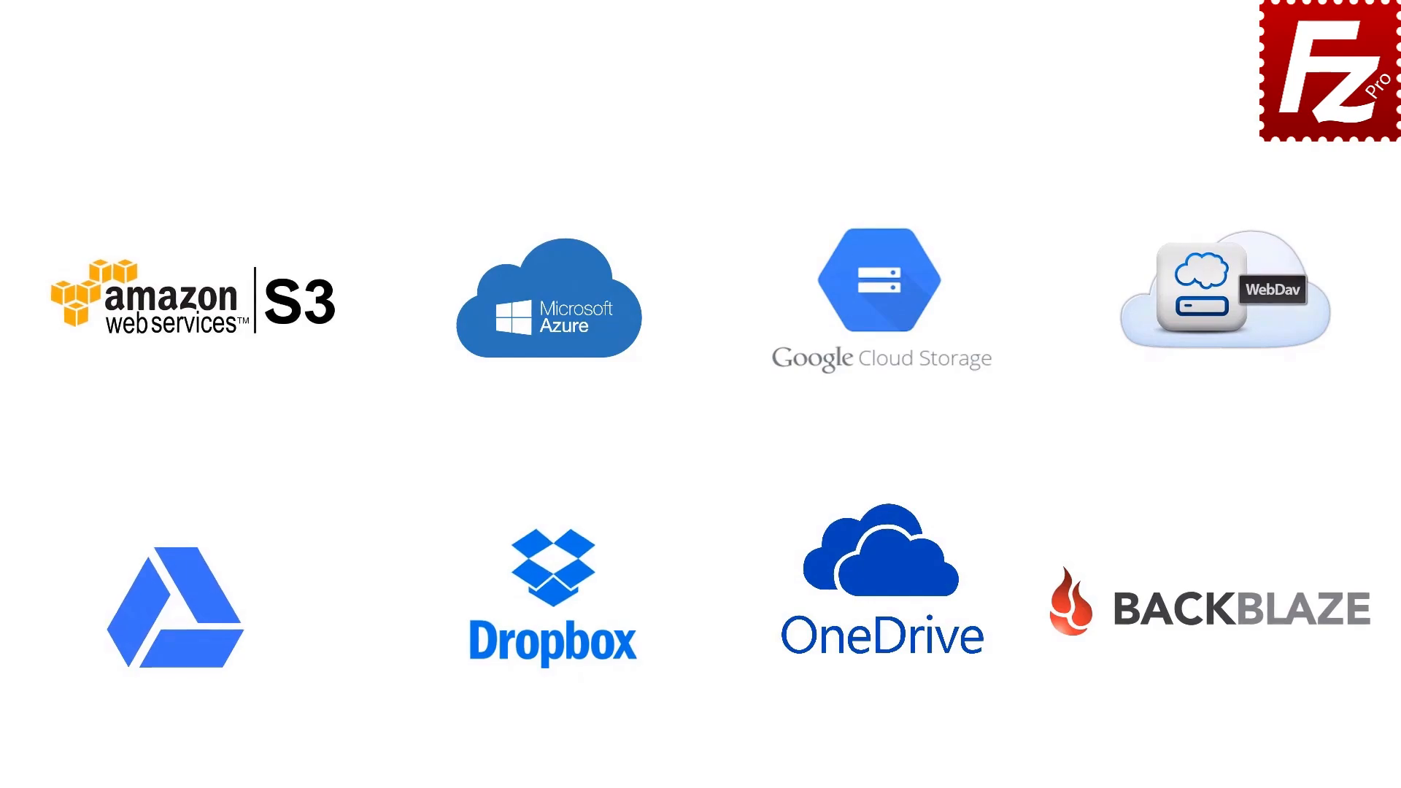
# Step: Relaunch FileZilla Pro, connect to FTP Tutorial, and open Construction Project on both sides
pyautogui.doubleClick(224, 147)
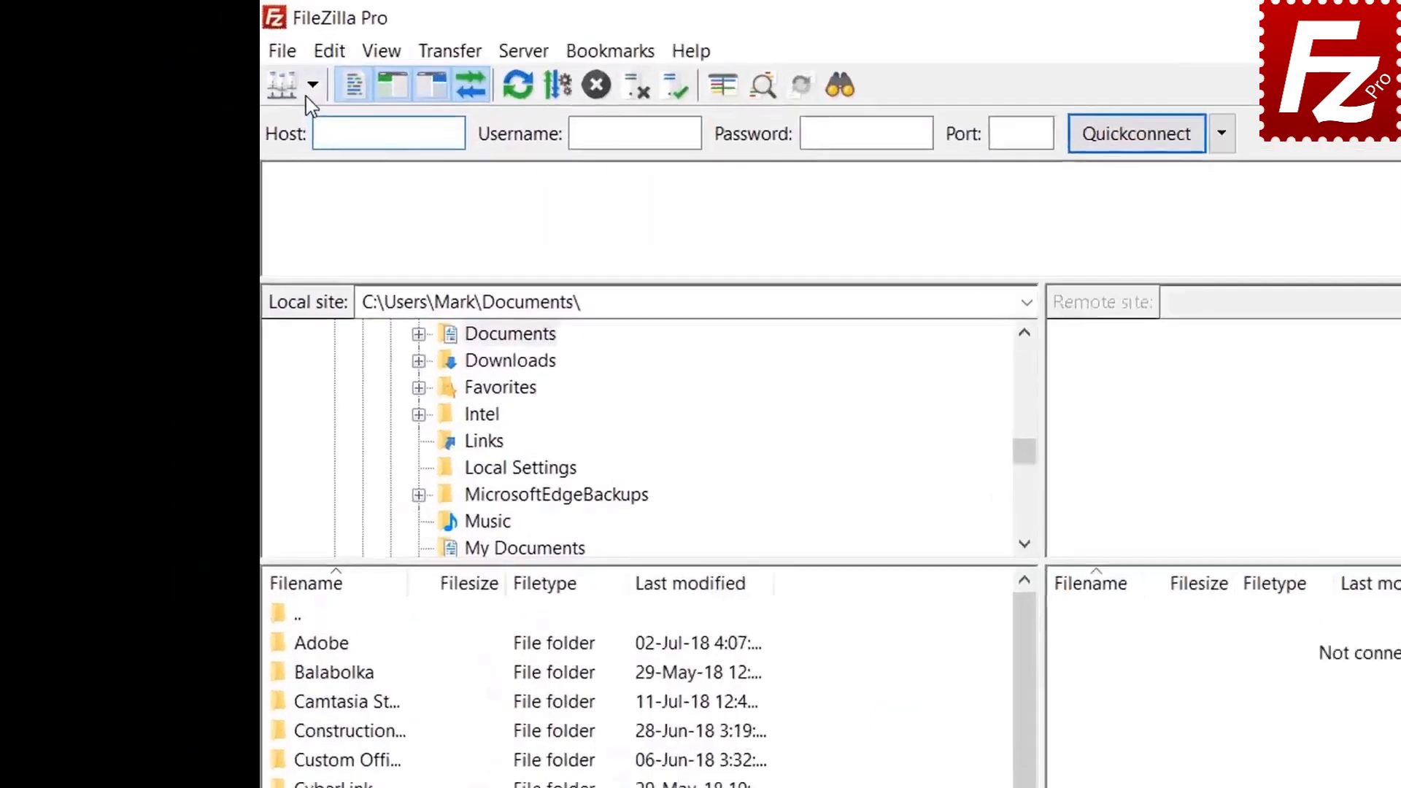
pyautogui.click(214, 58)
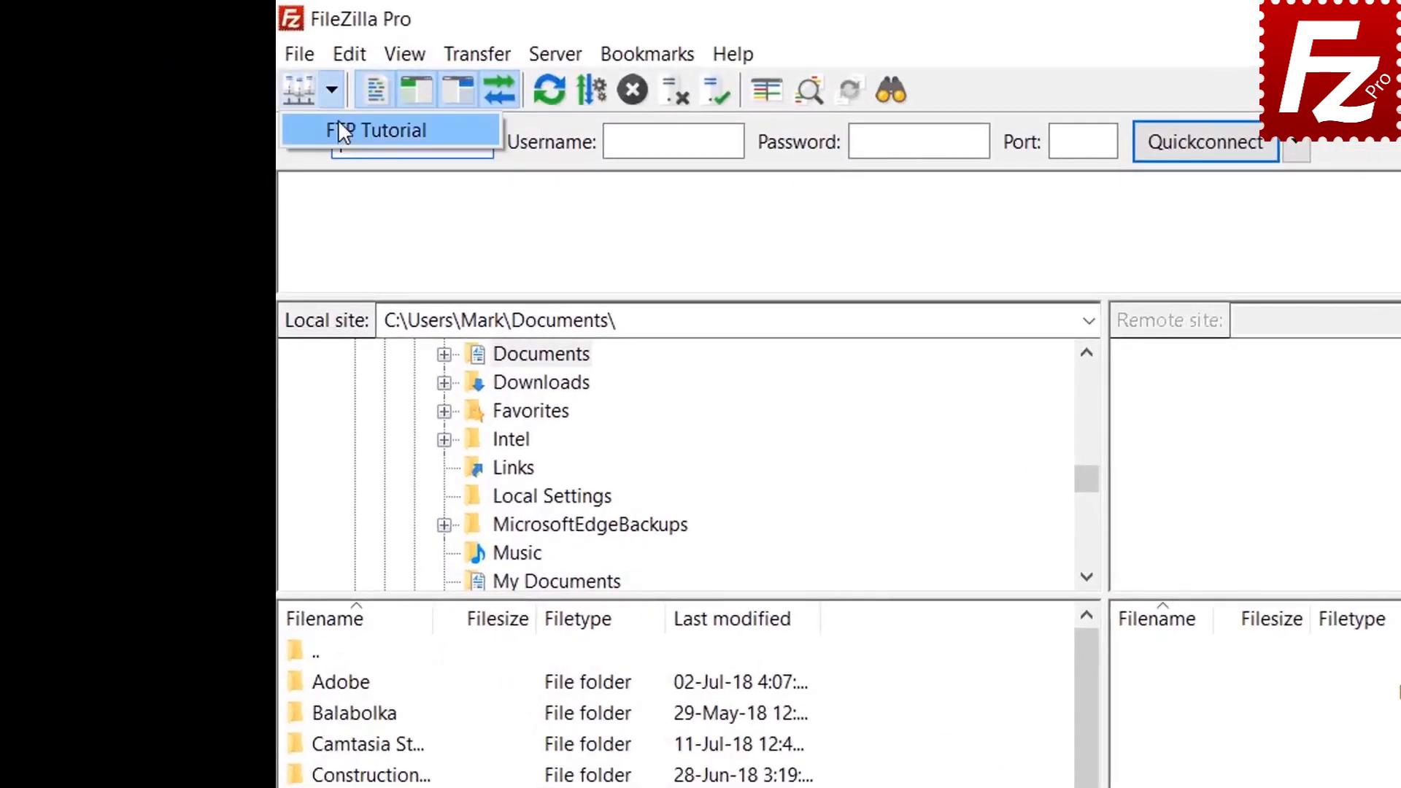
pyautogui.click(223, 82)
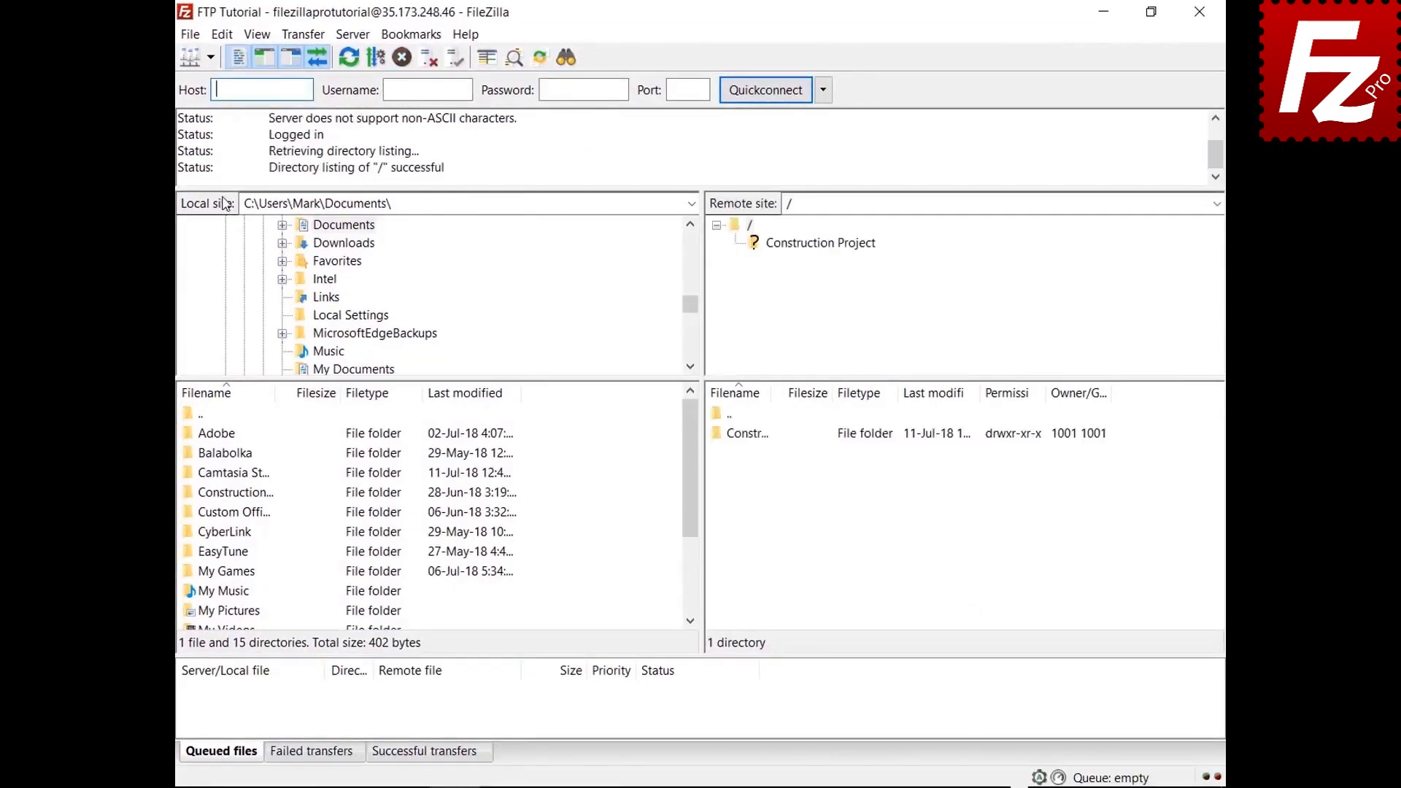
pyautogui.doubleClick(254, 493)
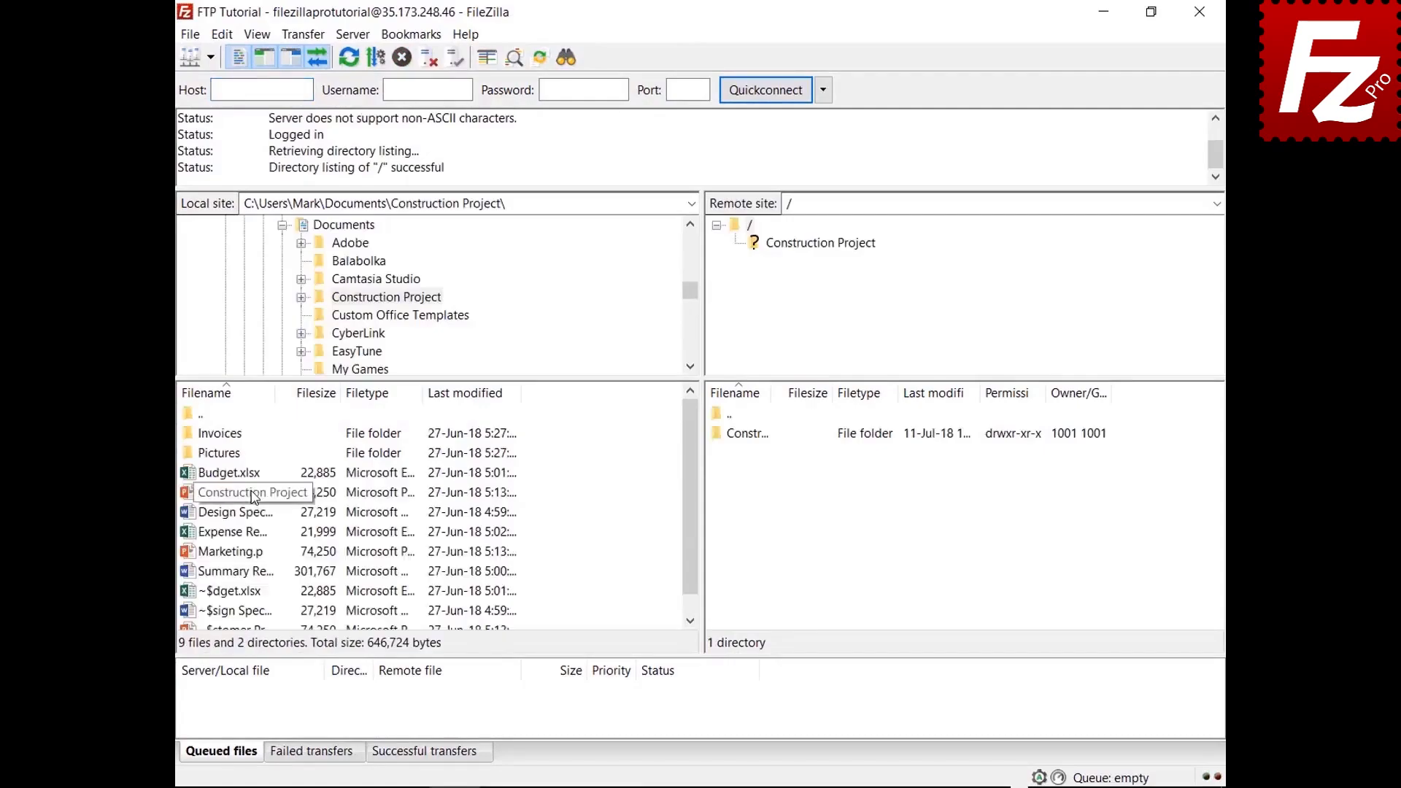
pyautogui.doubleClick(762, 435)
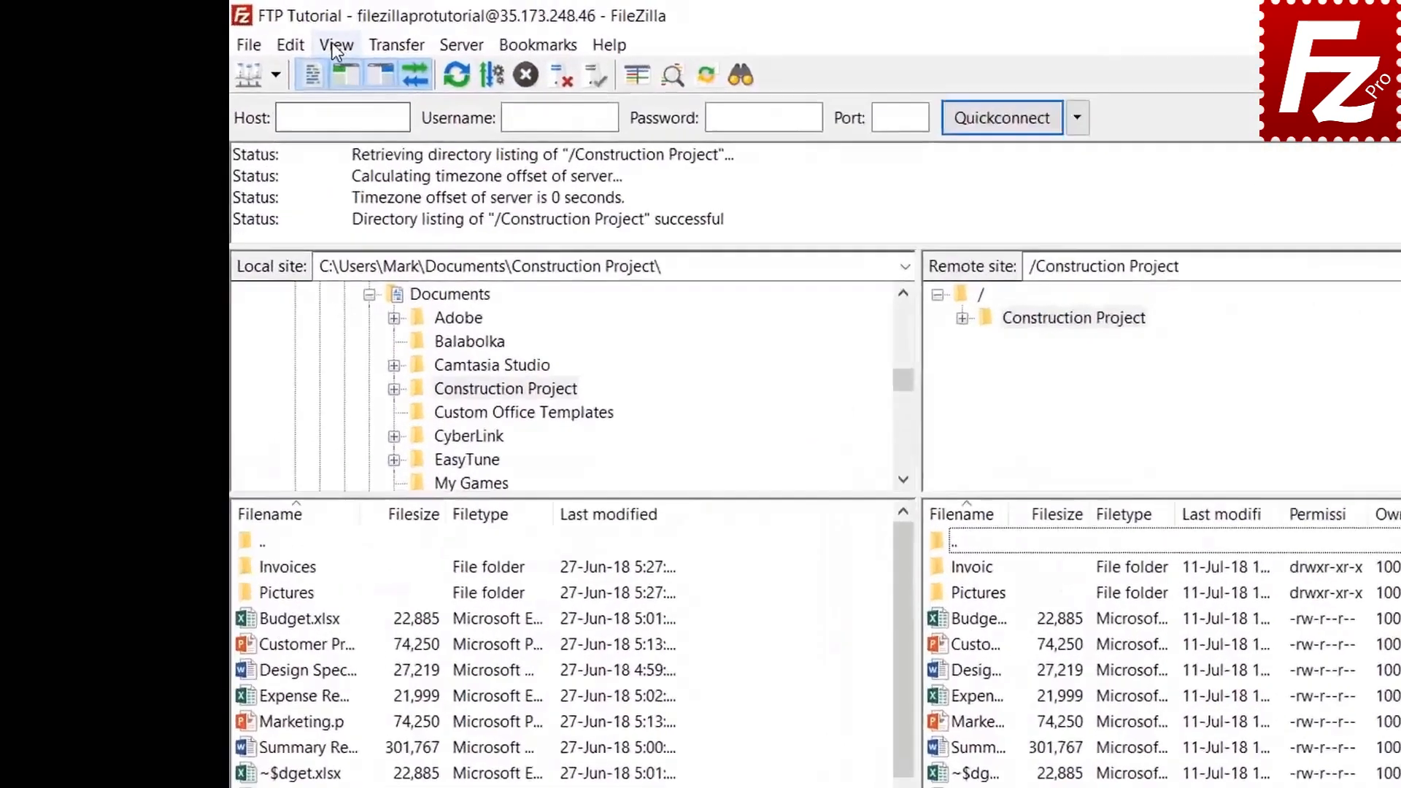
# Step: Create a filter rule named 'Microsoft Office Temporaries' from the Directory listing filters editor
pyautogui.click(257, 34)
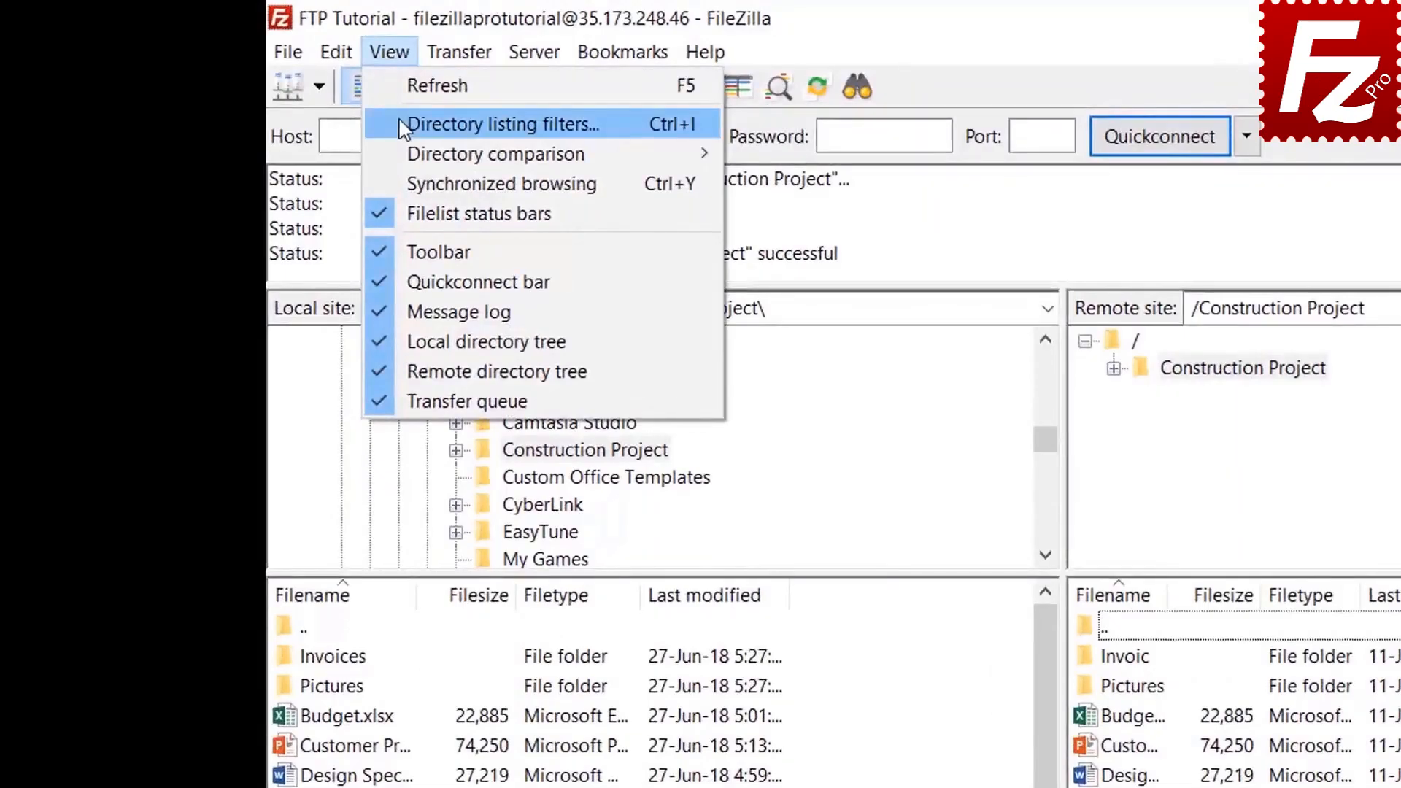
pyautogui.click(409, 124)
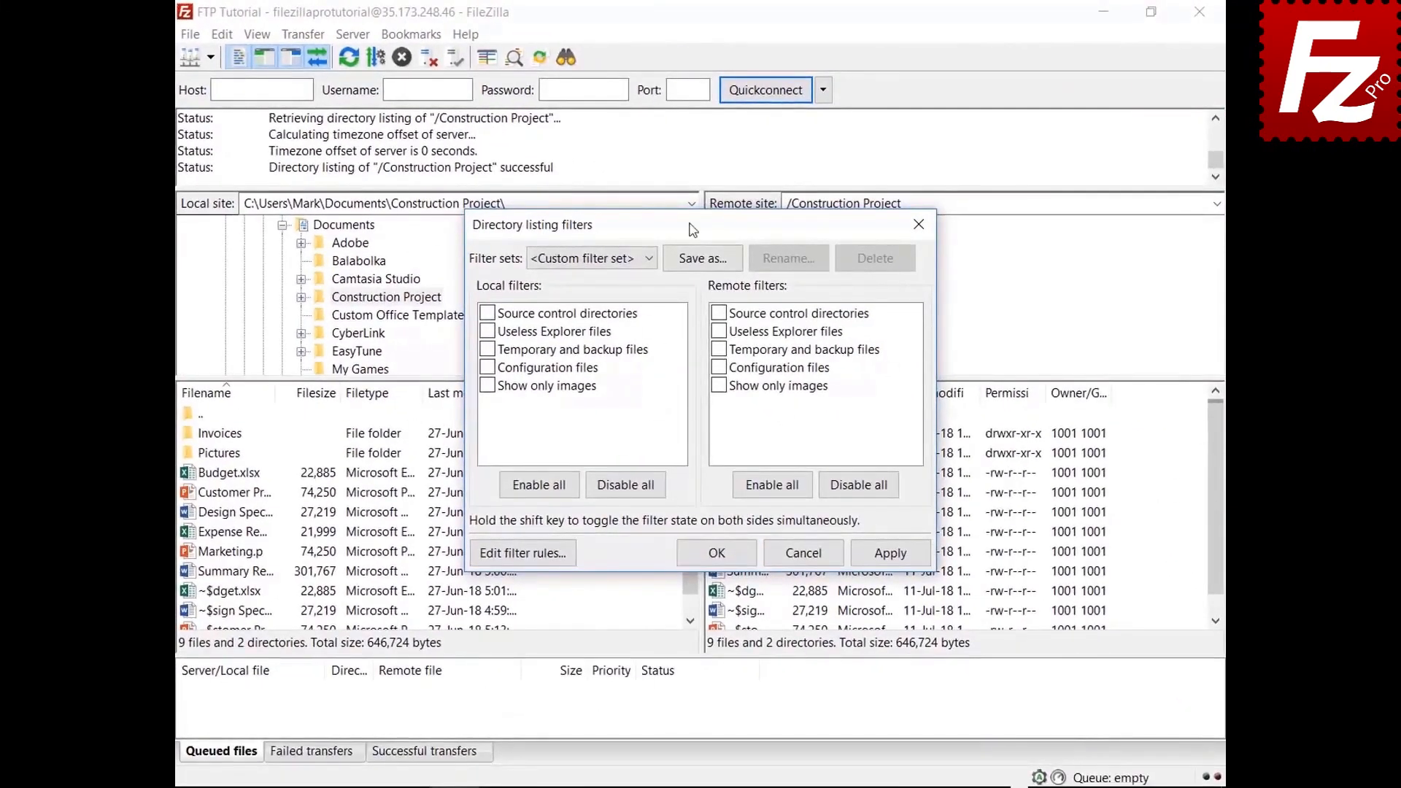
pyautogui.moveTo(692, 230); pyautogui.dragTo(689, 57)
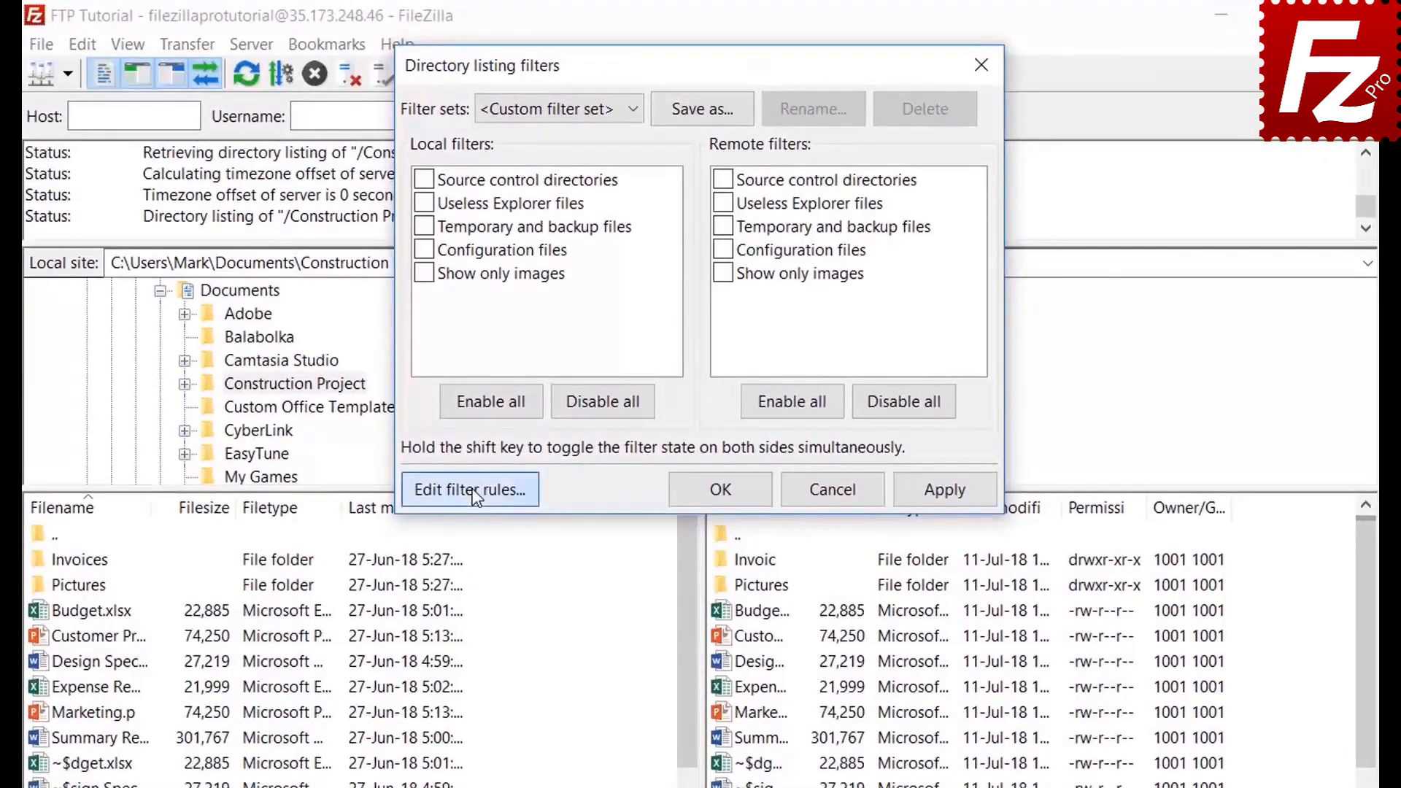
pyautogui.click(522, 379)
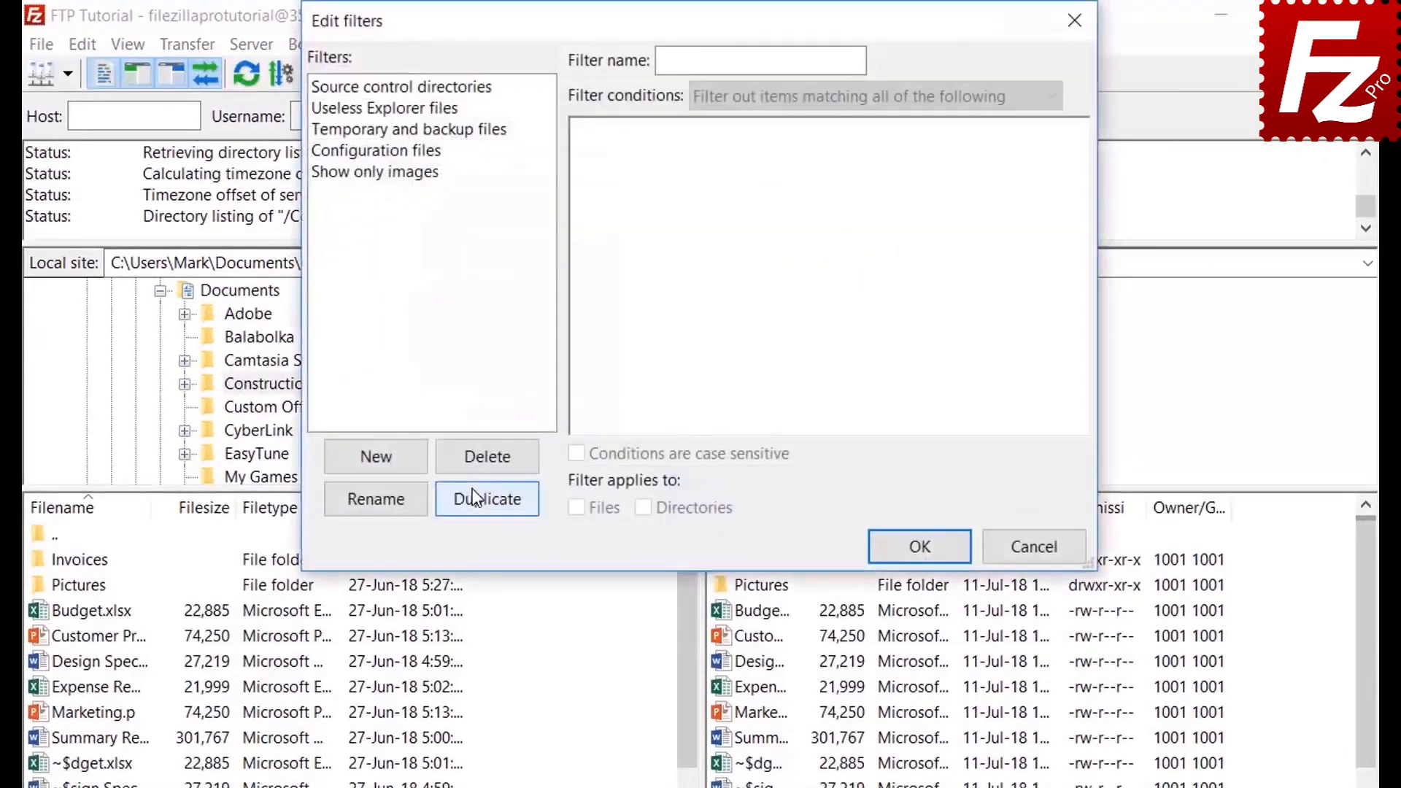
pyautogui.click(398, 462)
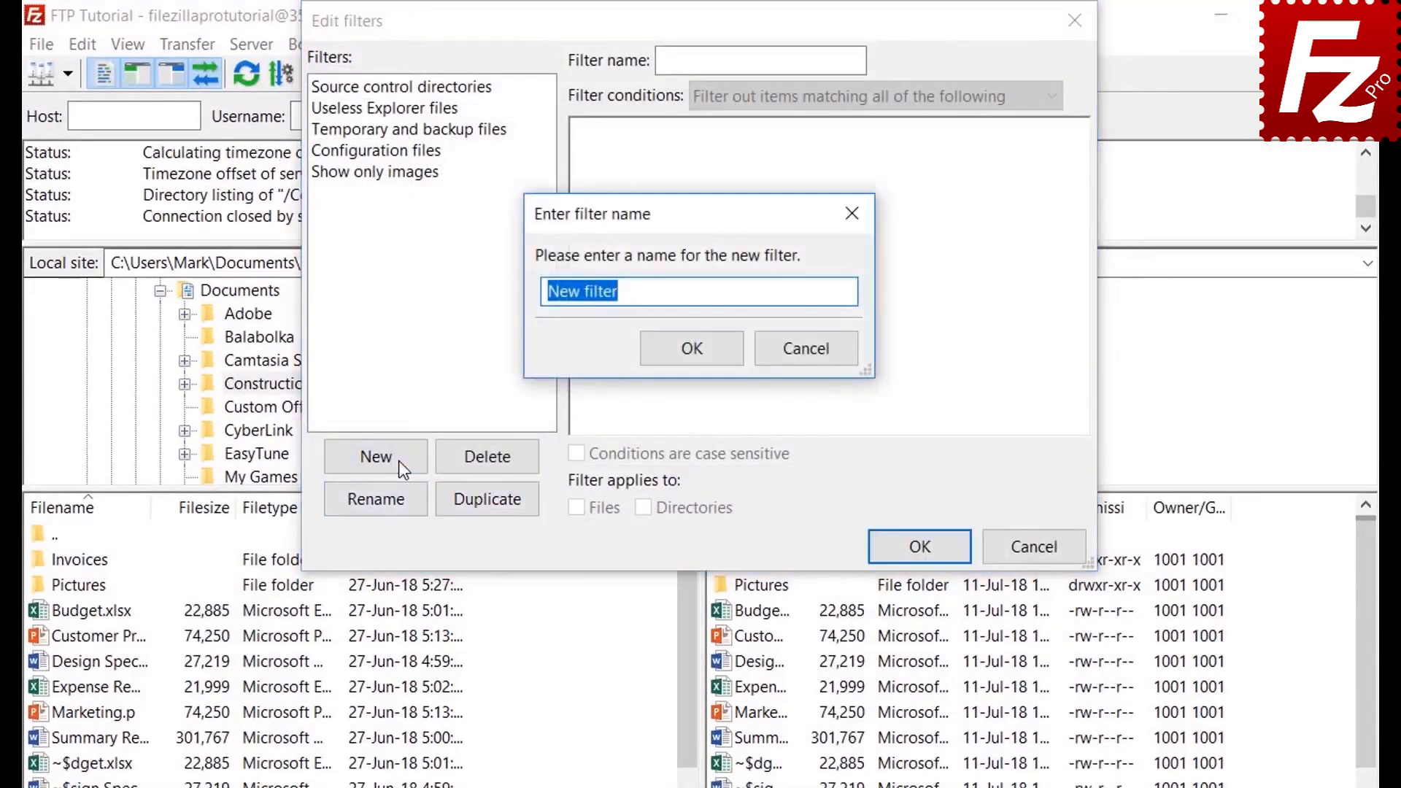
pyautogui.write('Micr')
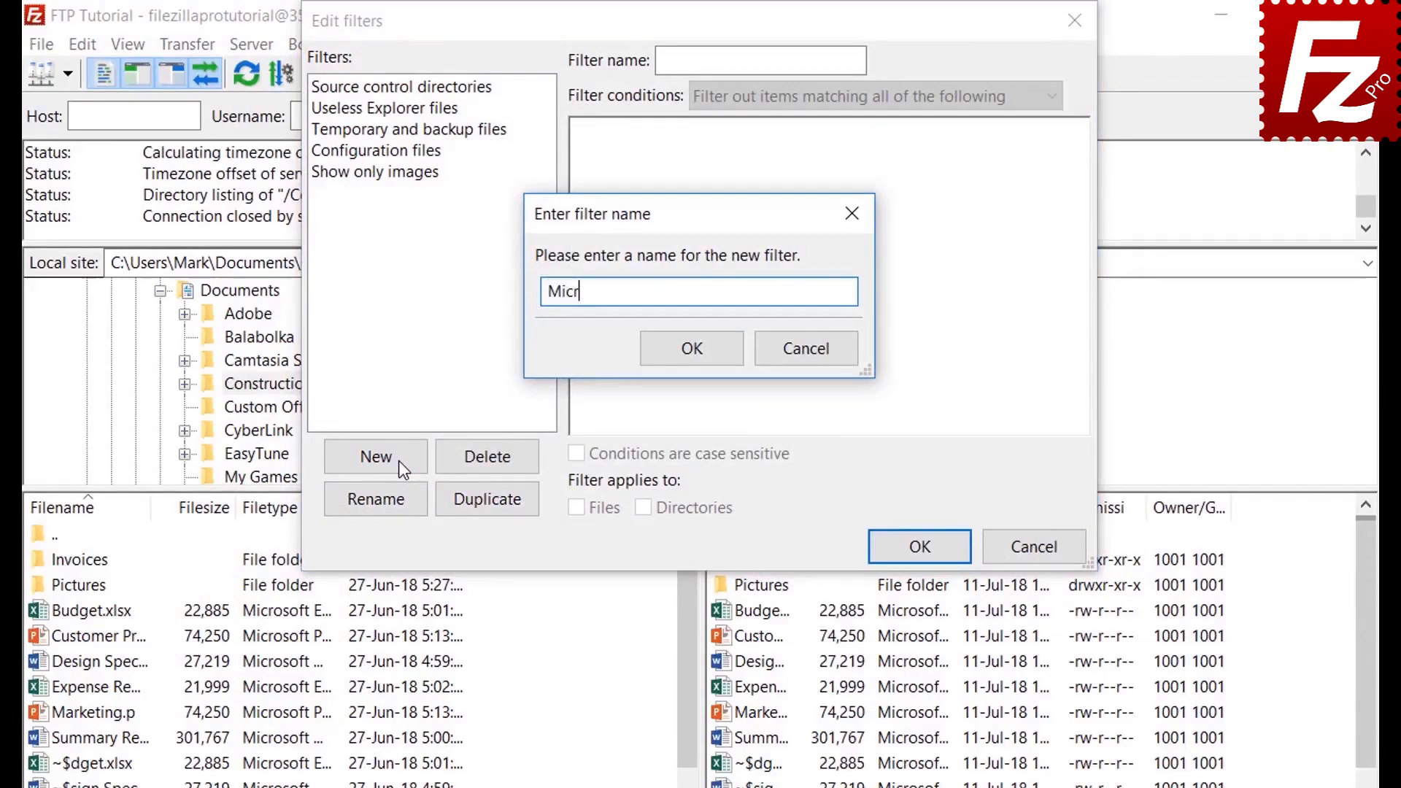
pyautogui.write('osoft Office Temporaries')
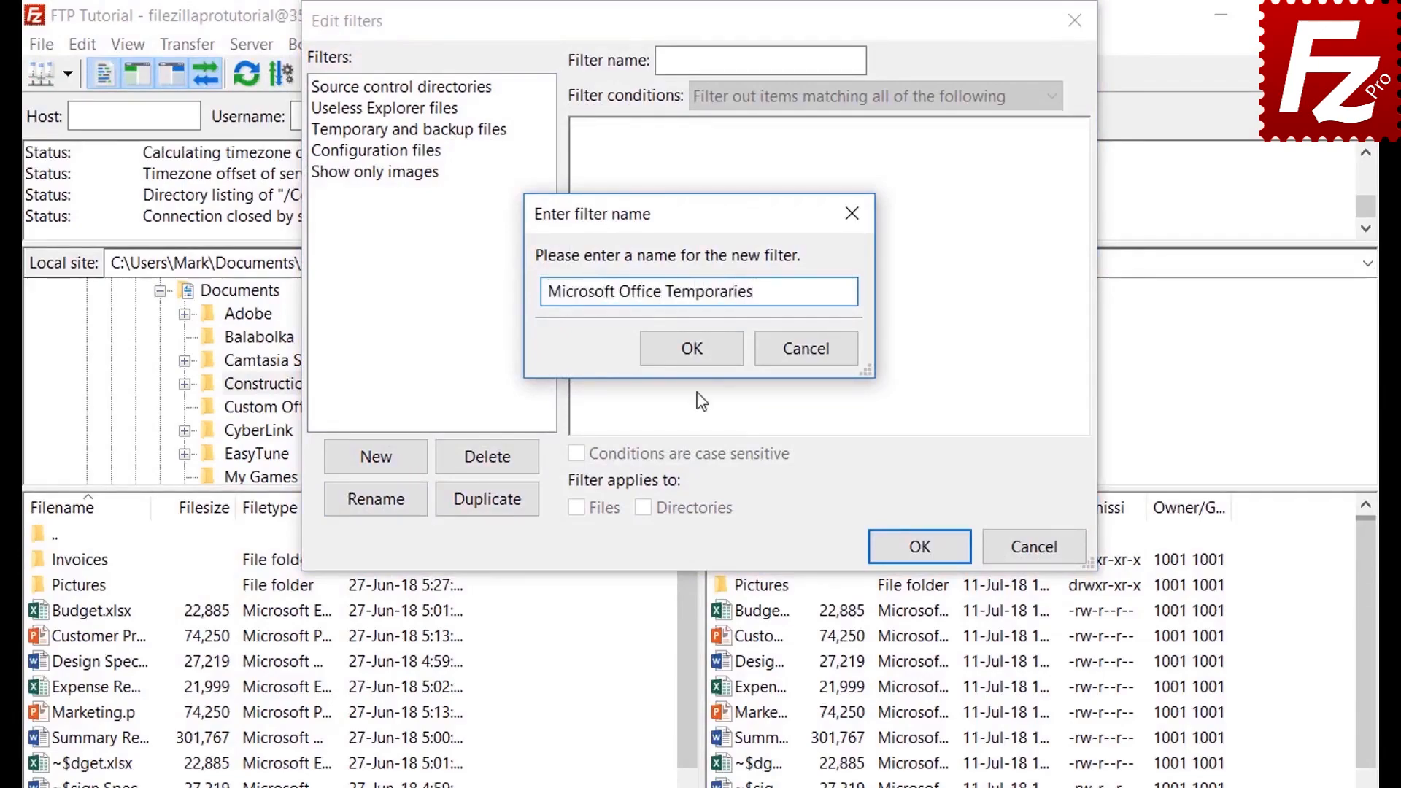
pyautogui.click(695, 349)
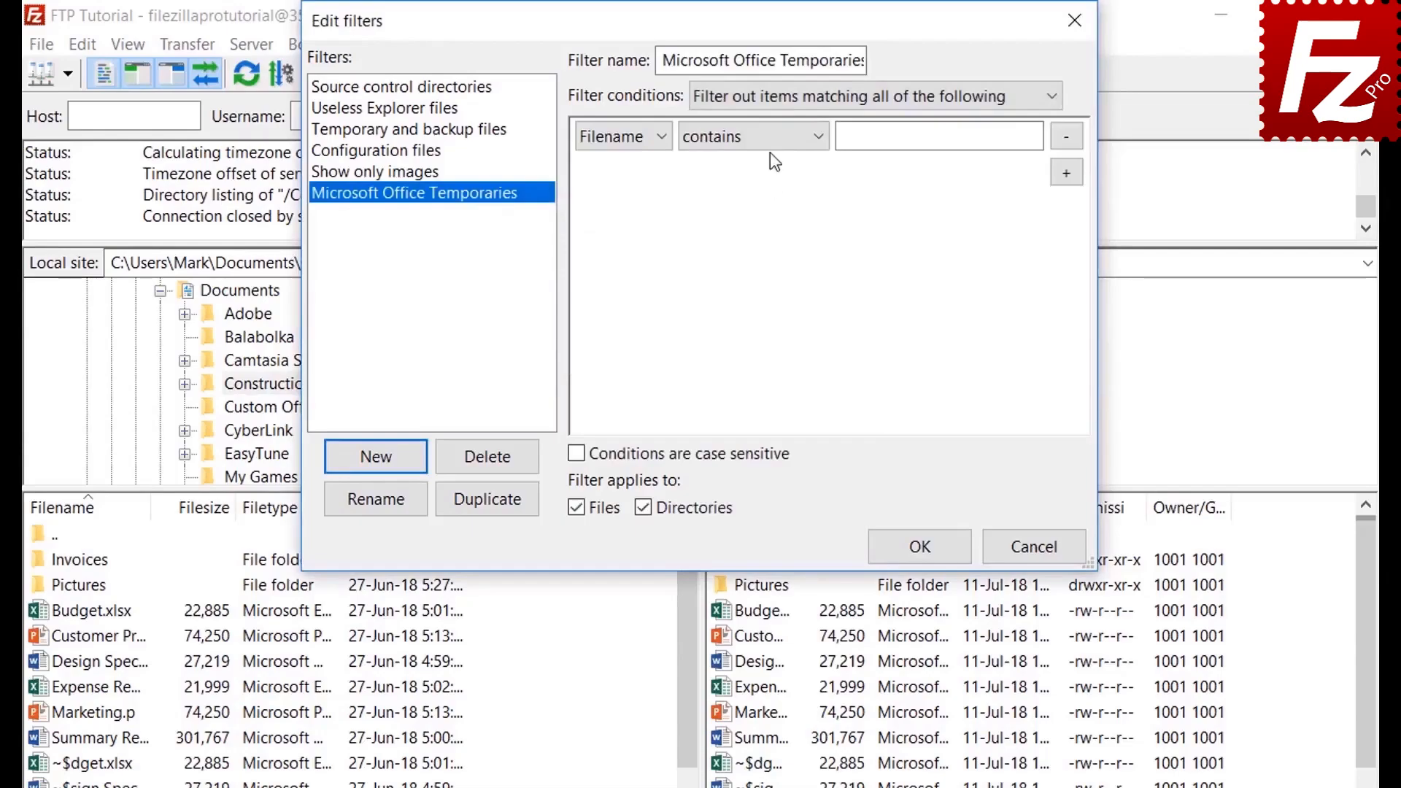
# Step: Try the file size and attribute condition types, leaving their default options unchanged
pyautogui.click(768, 93)
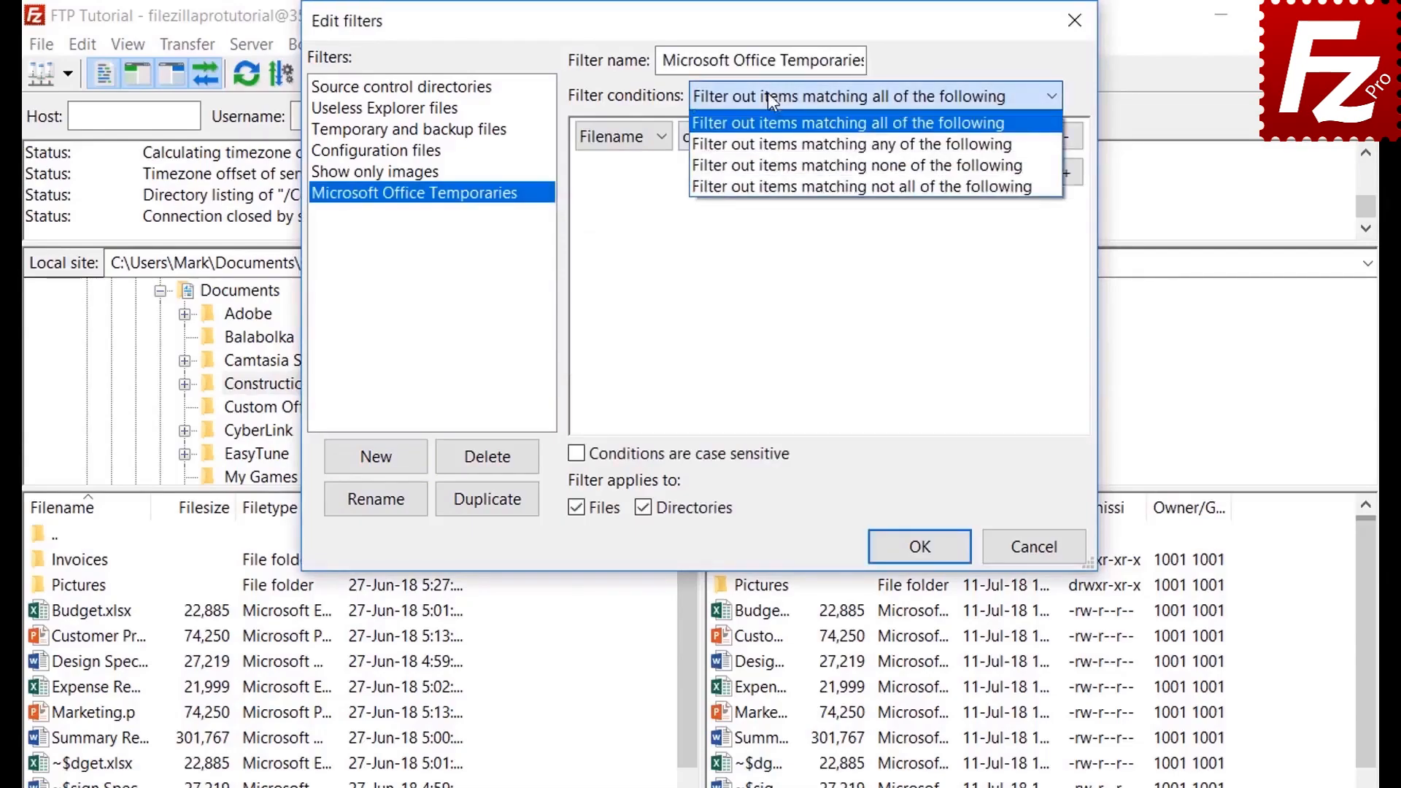
pyautogui.click(767, 93)
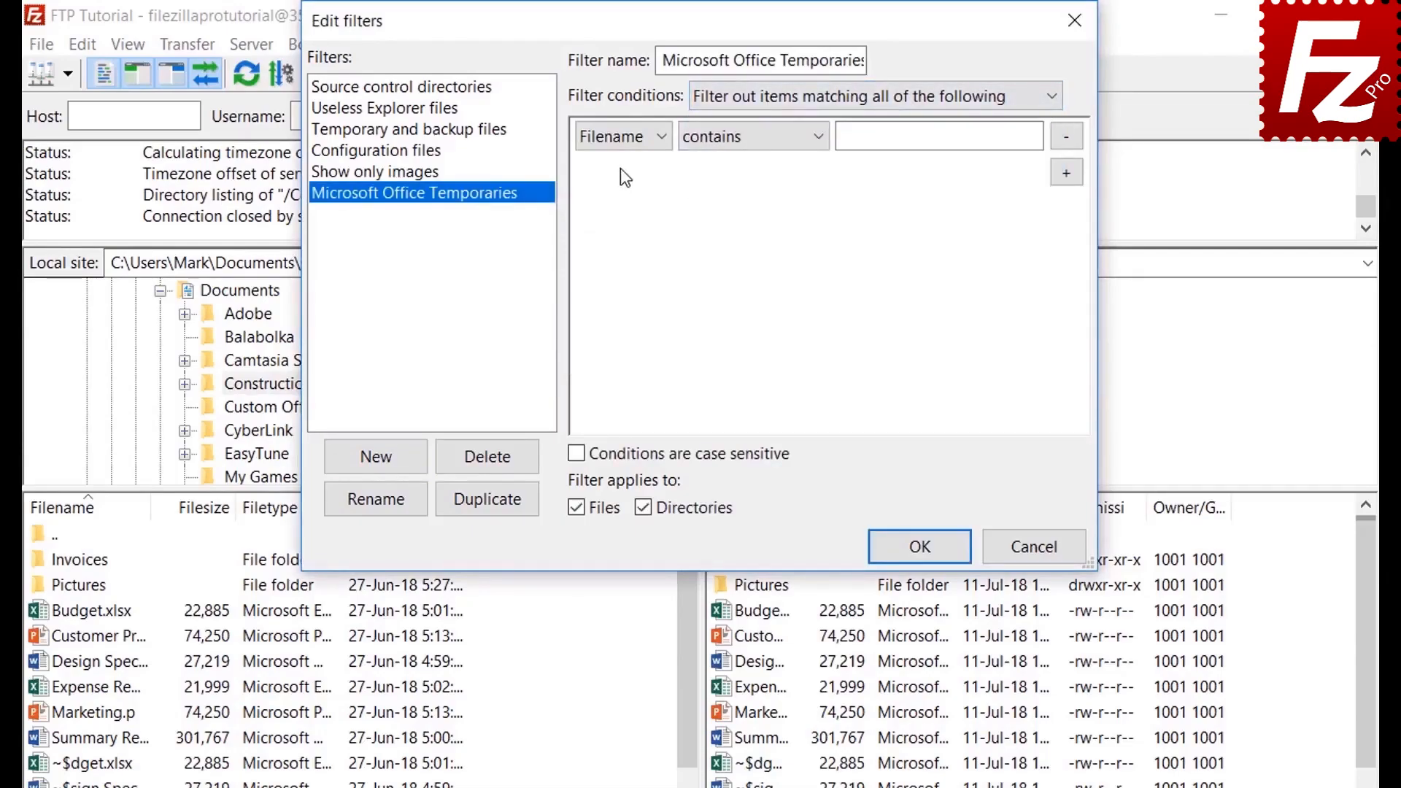
pyautogui.click(622, 136)
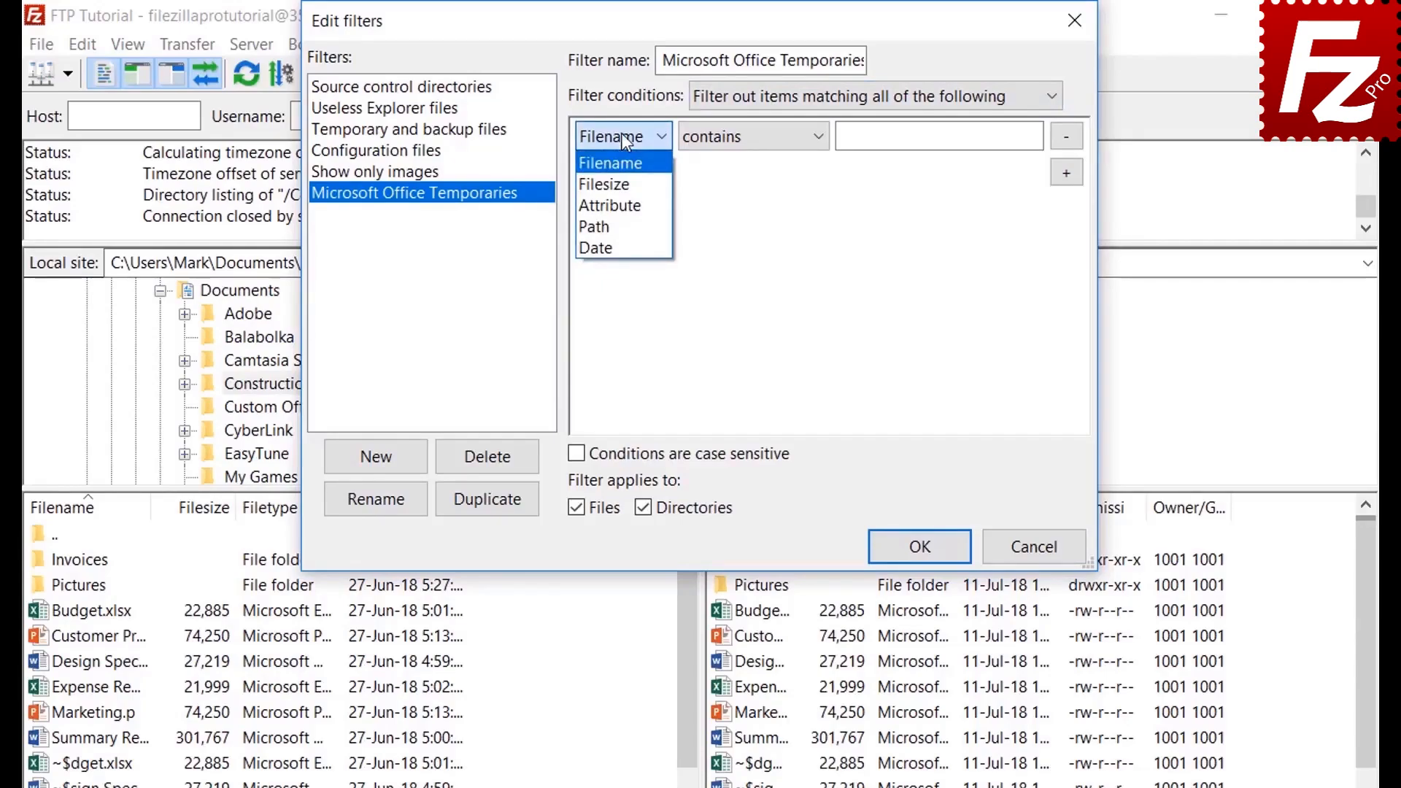
pyautogui.click(623, 179)
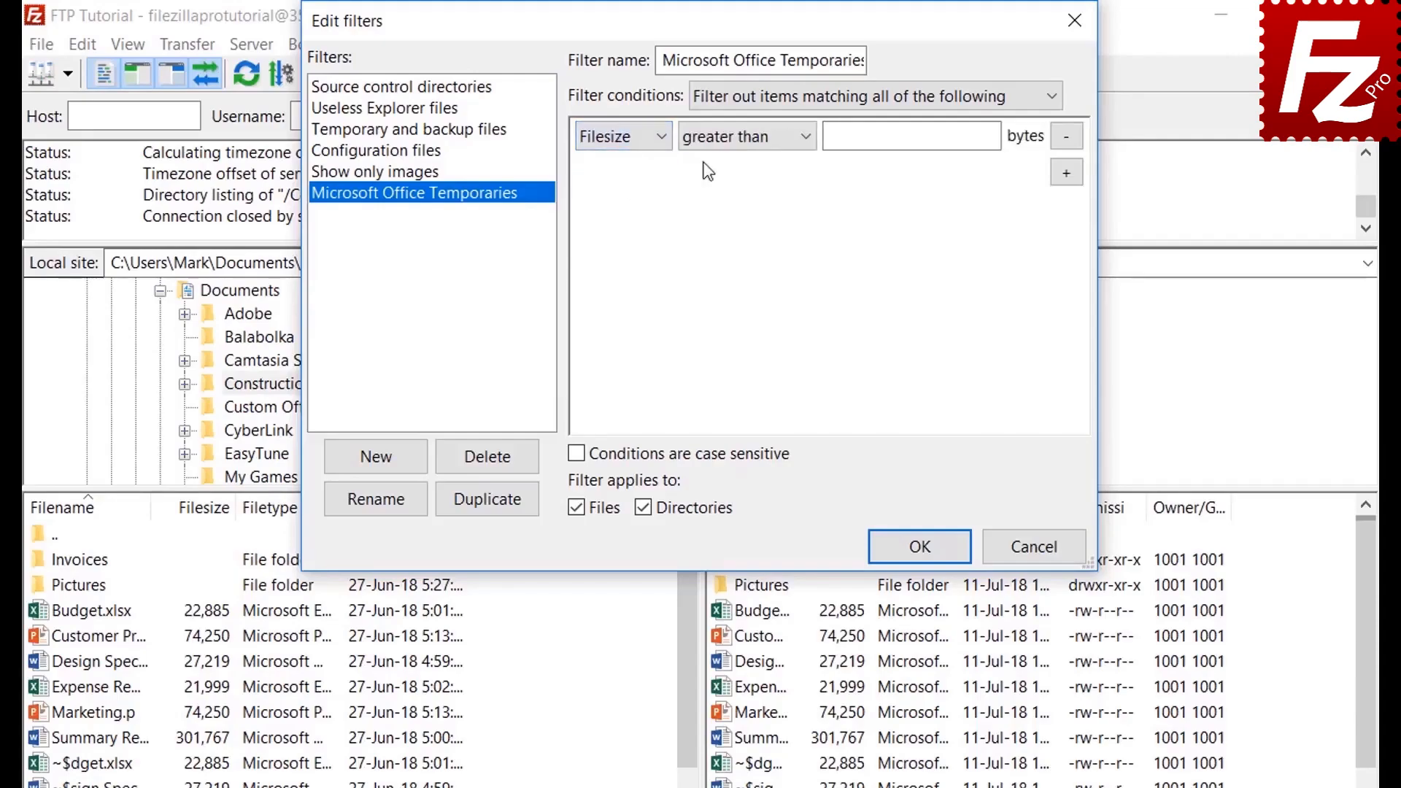
pyautogui.click(735, 140)
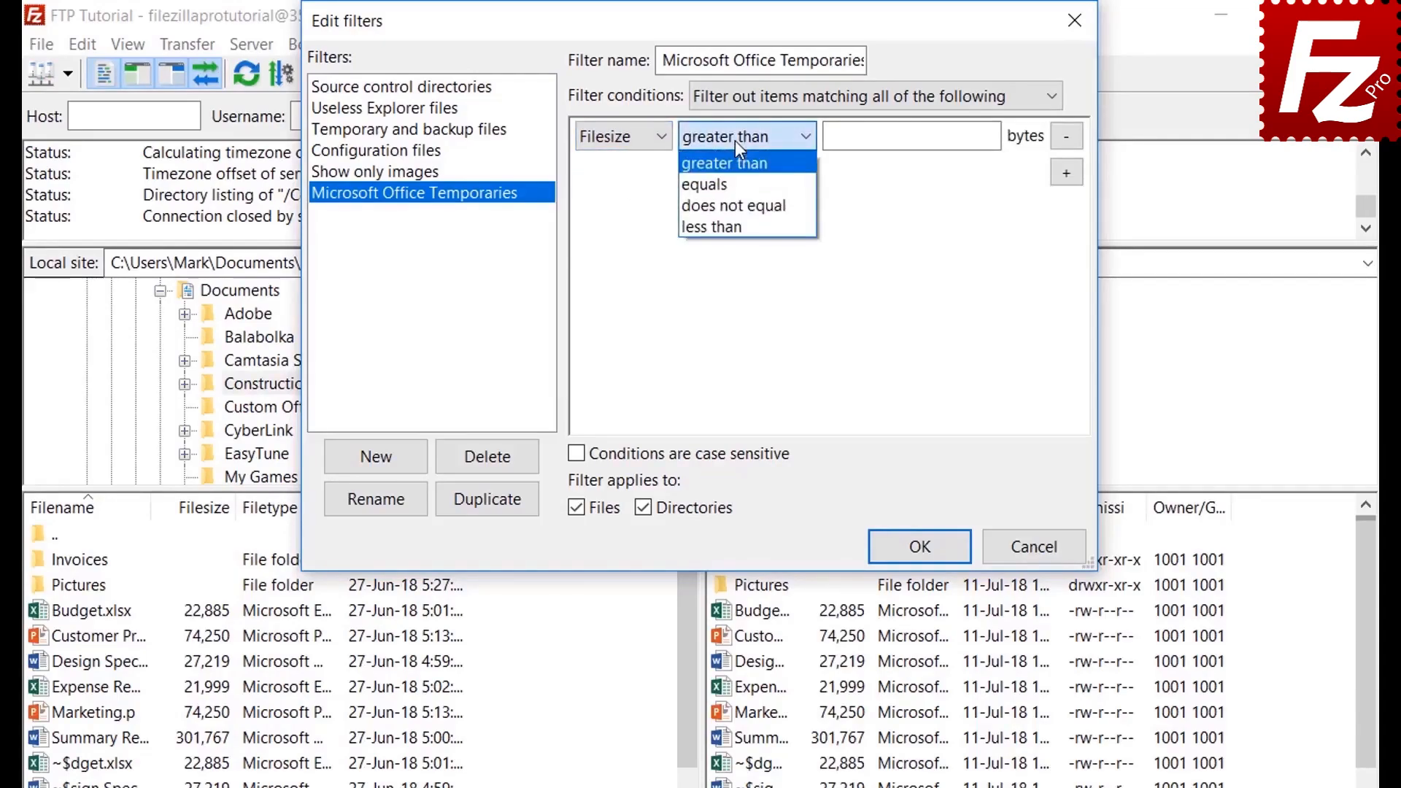
pyautogui.click(734, 140)
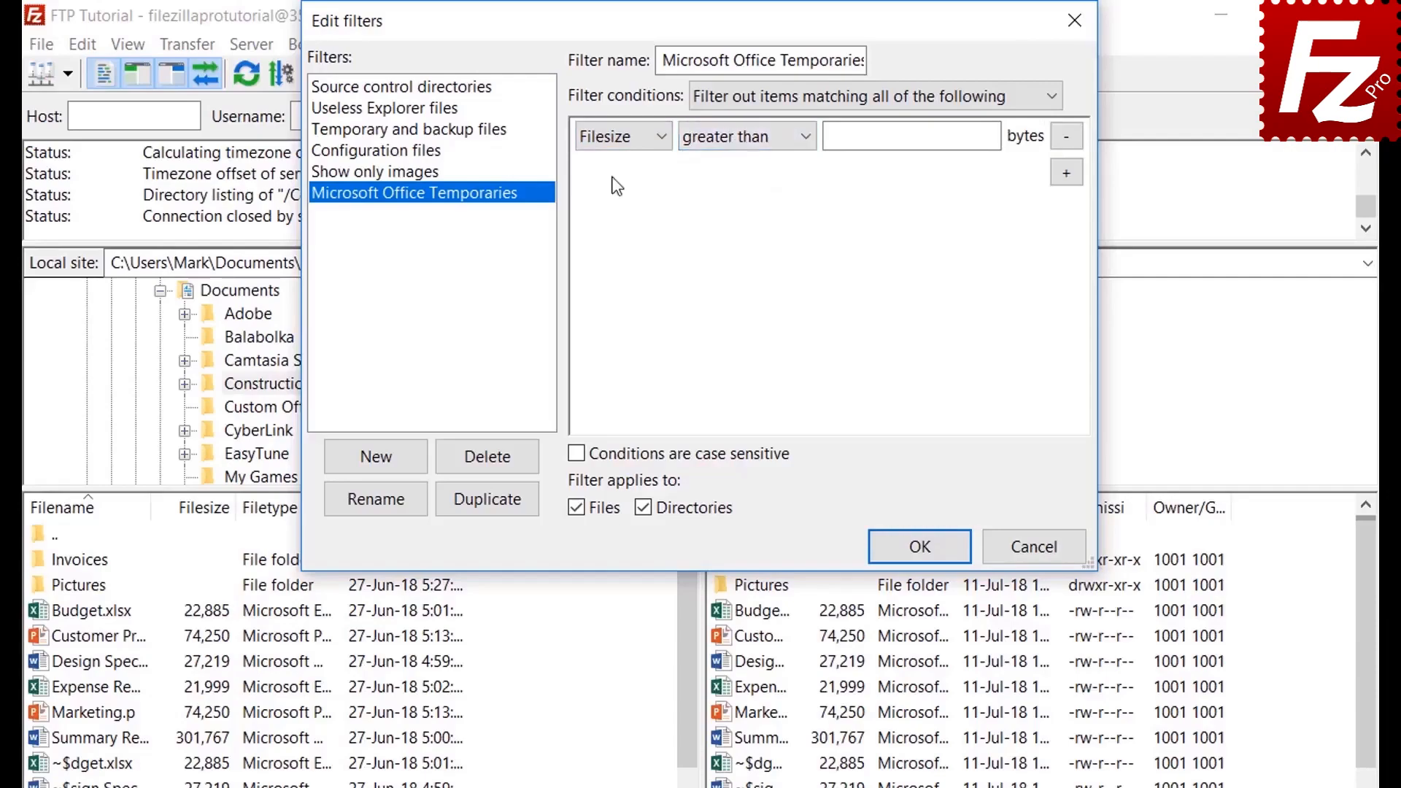
pyautogui.click(624, 139)
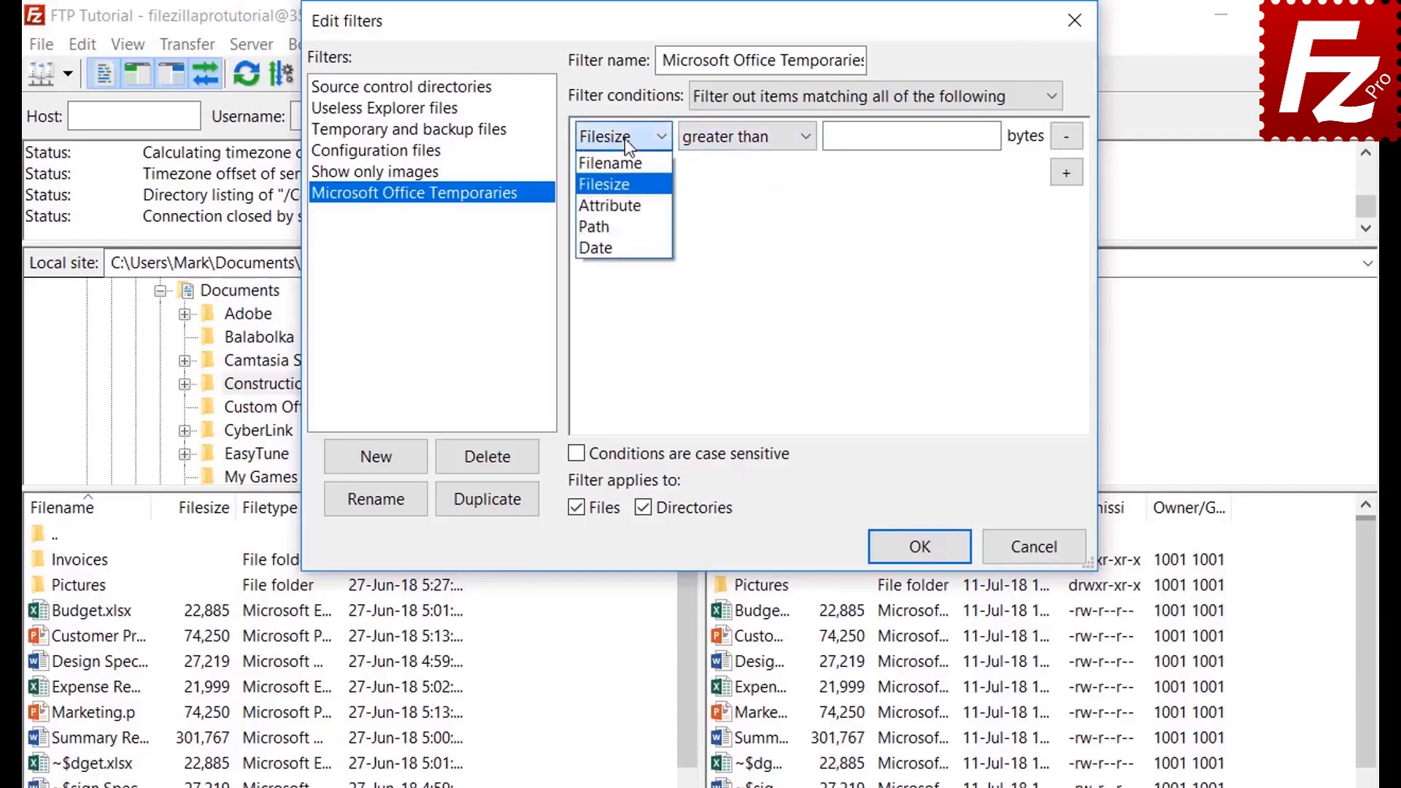
pyautogui.click(624, 205)
pyautogui.click(721, 142)
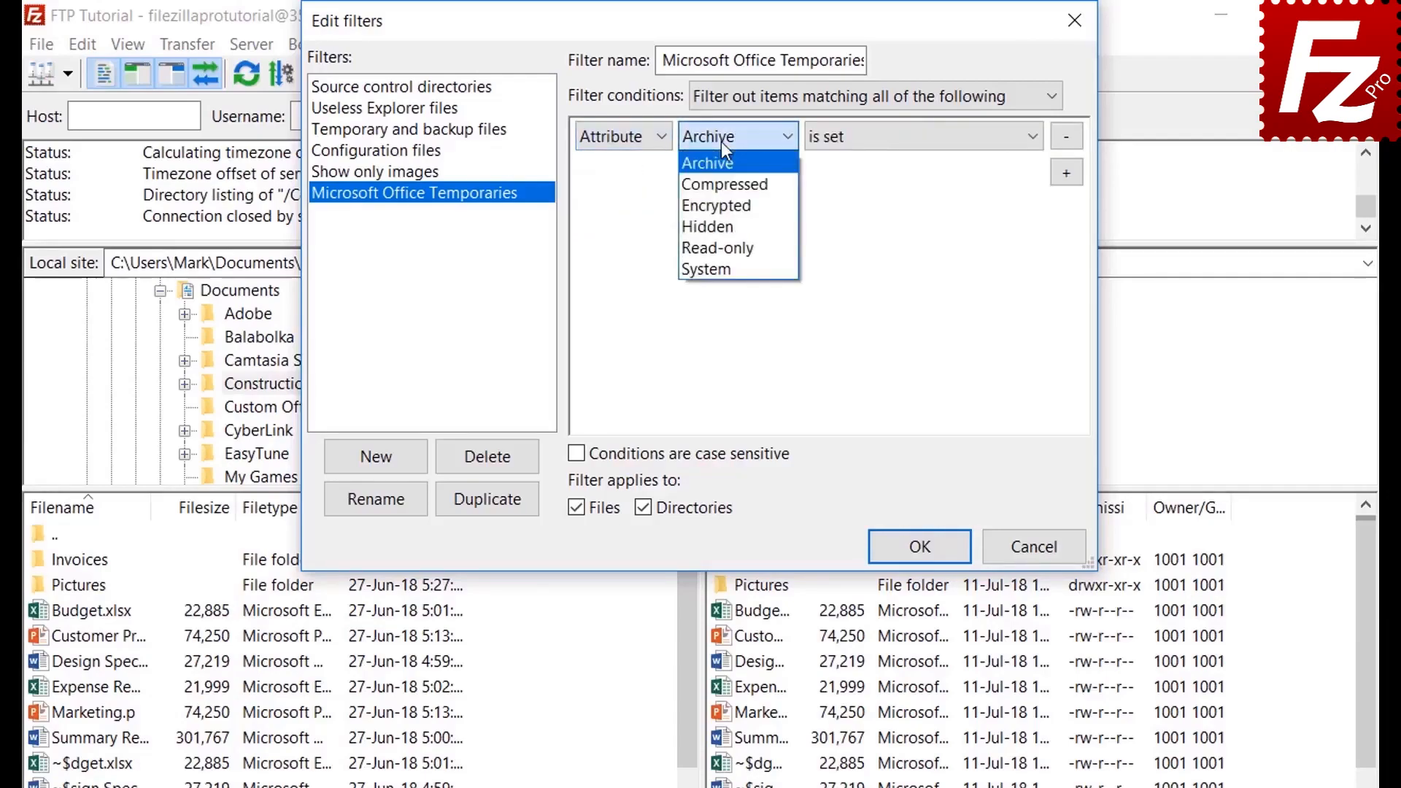
pyautogui.click(721, 141)
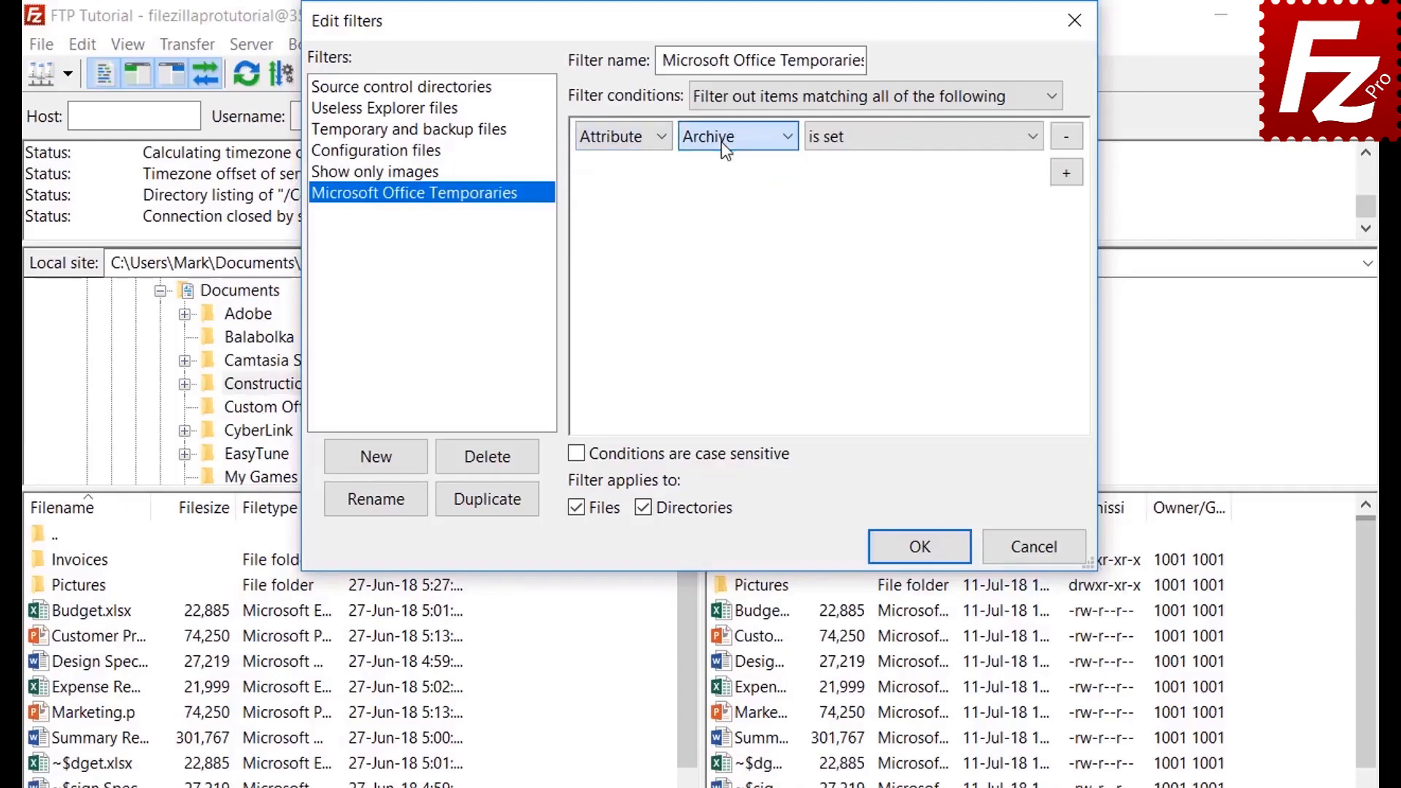
pyautogui.click(876, 149)
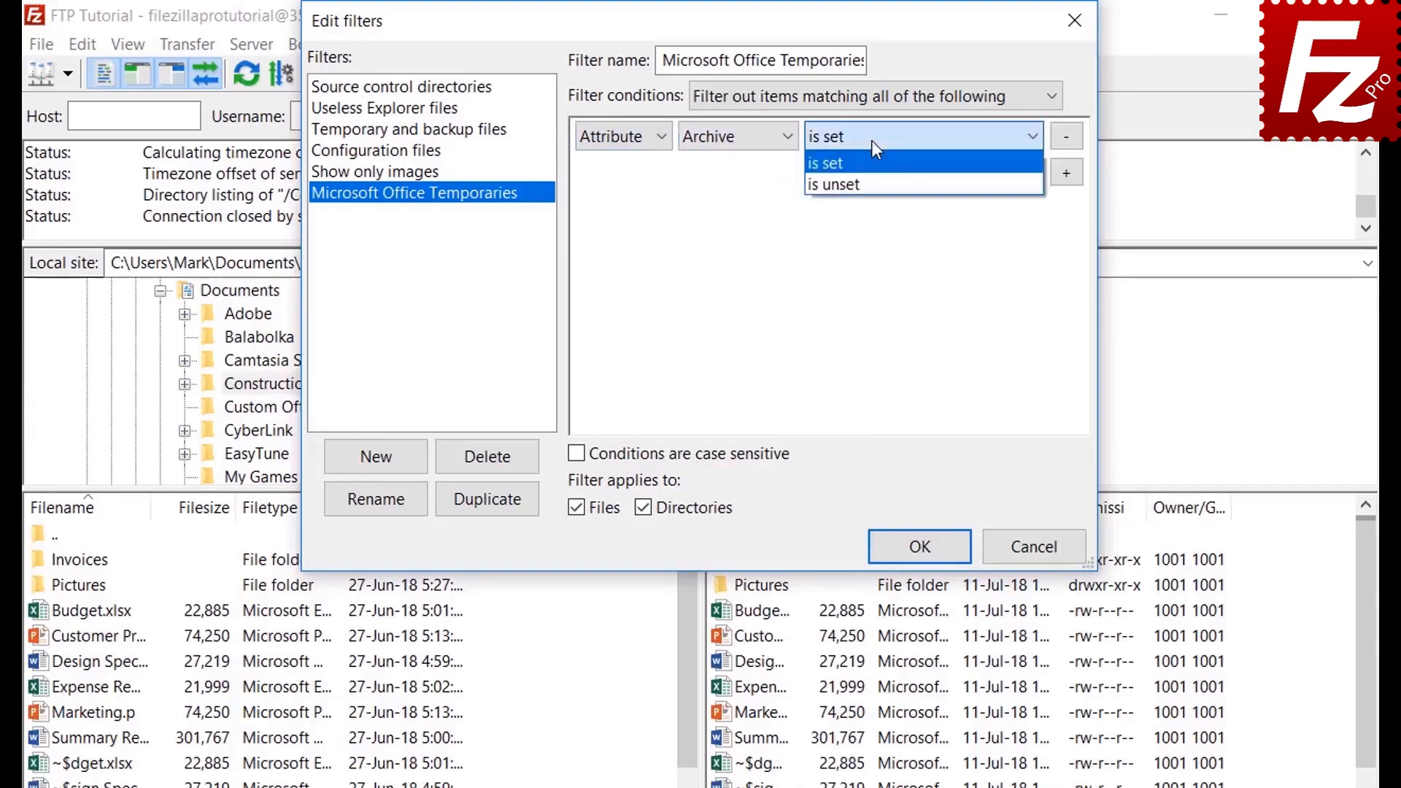
pyautogui.click(872, 140)
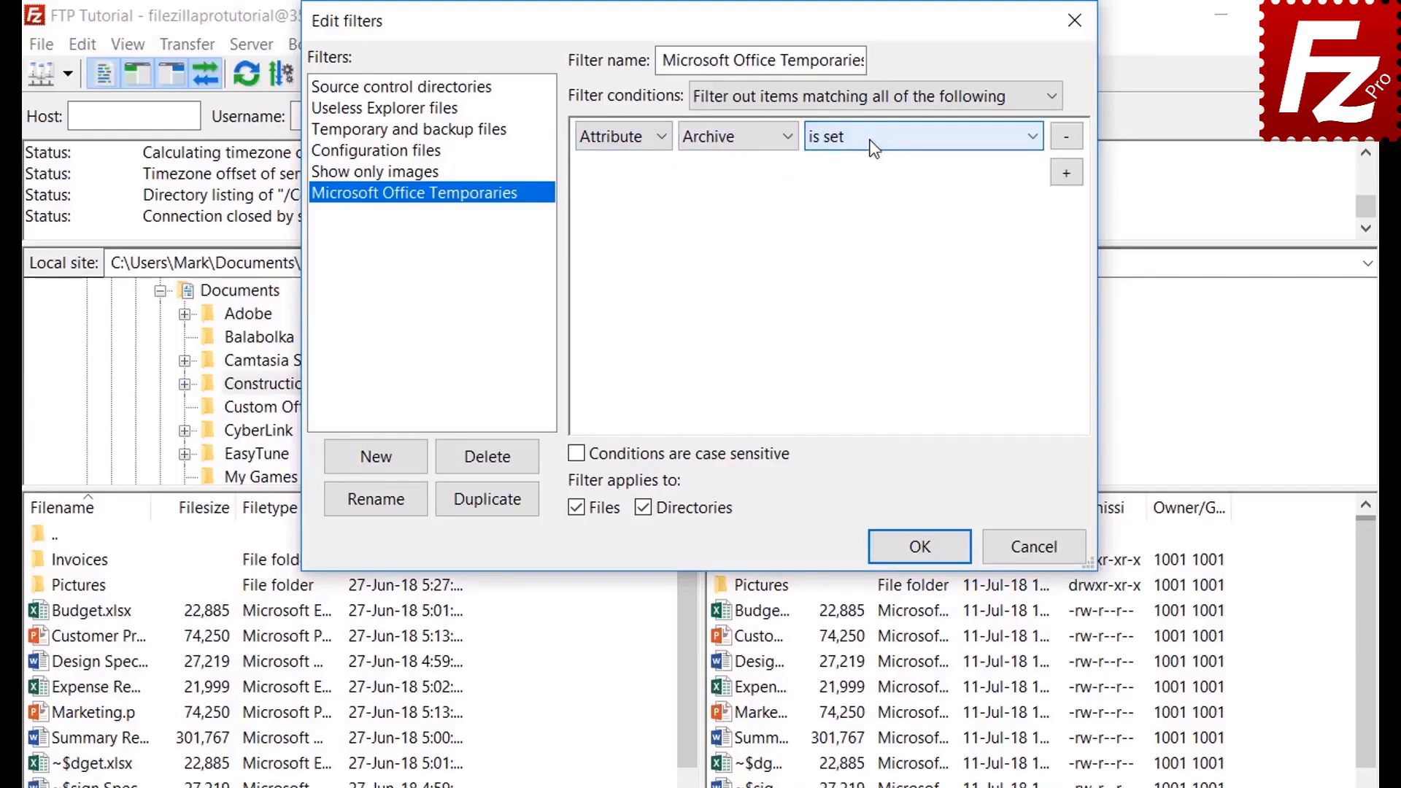
# Step: Try the path and date condition types, keeping contains and before
pyautogui.click(617, 145)
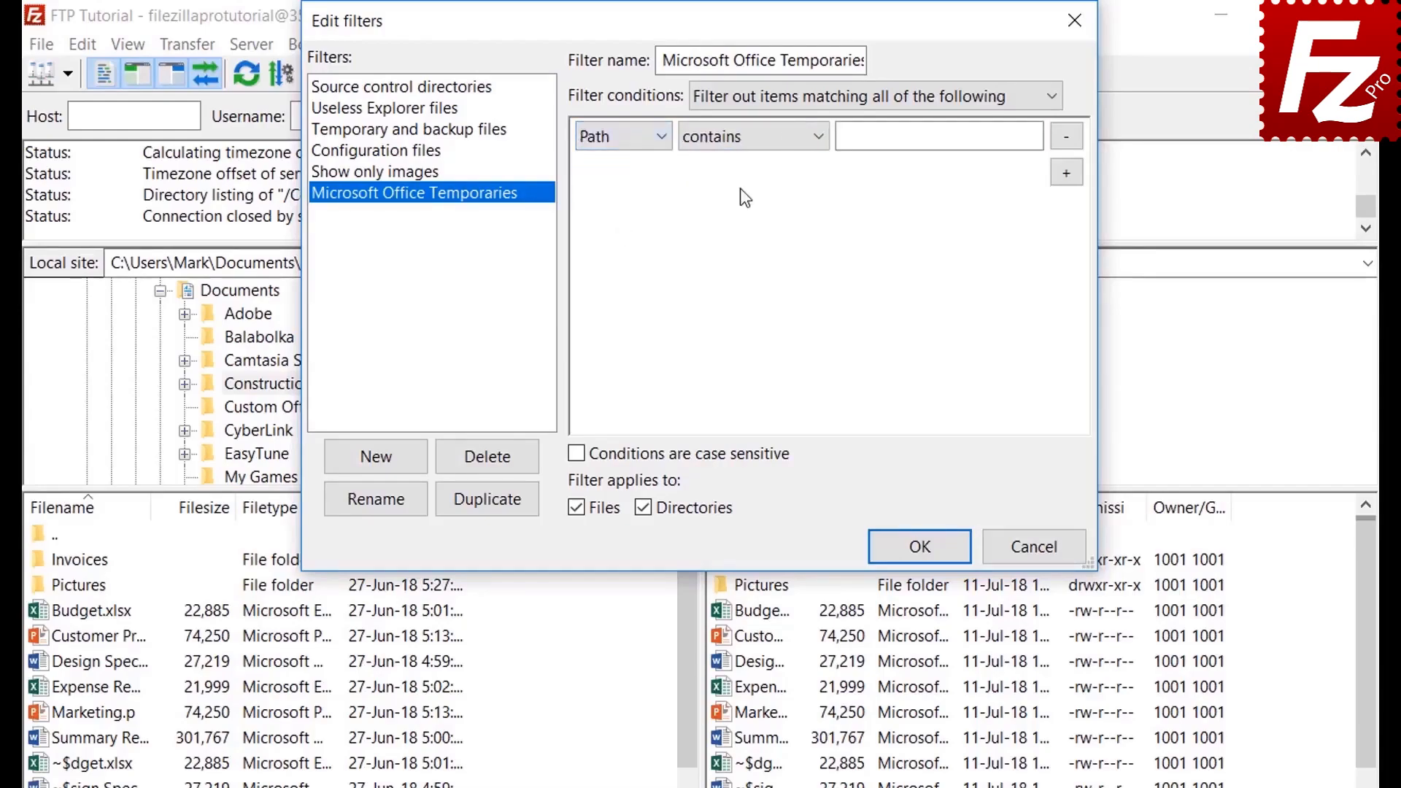
pyautogui.click(742, 138)
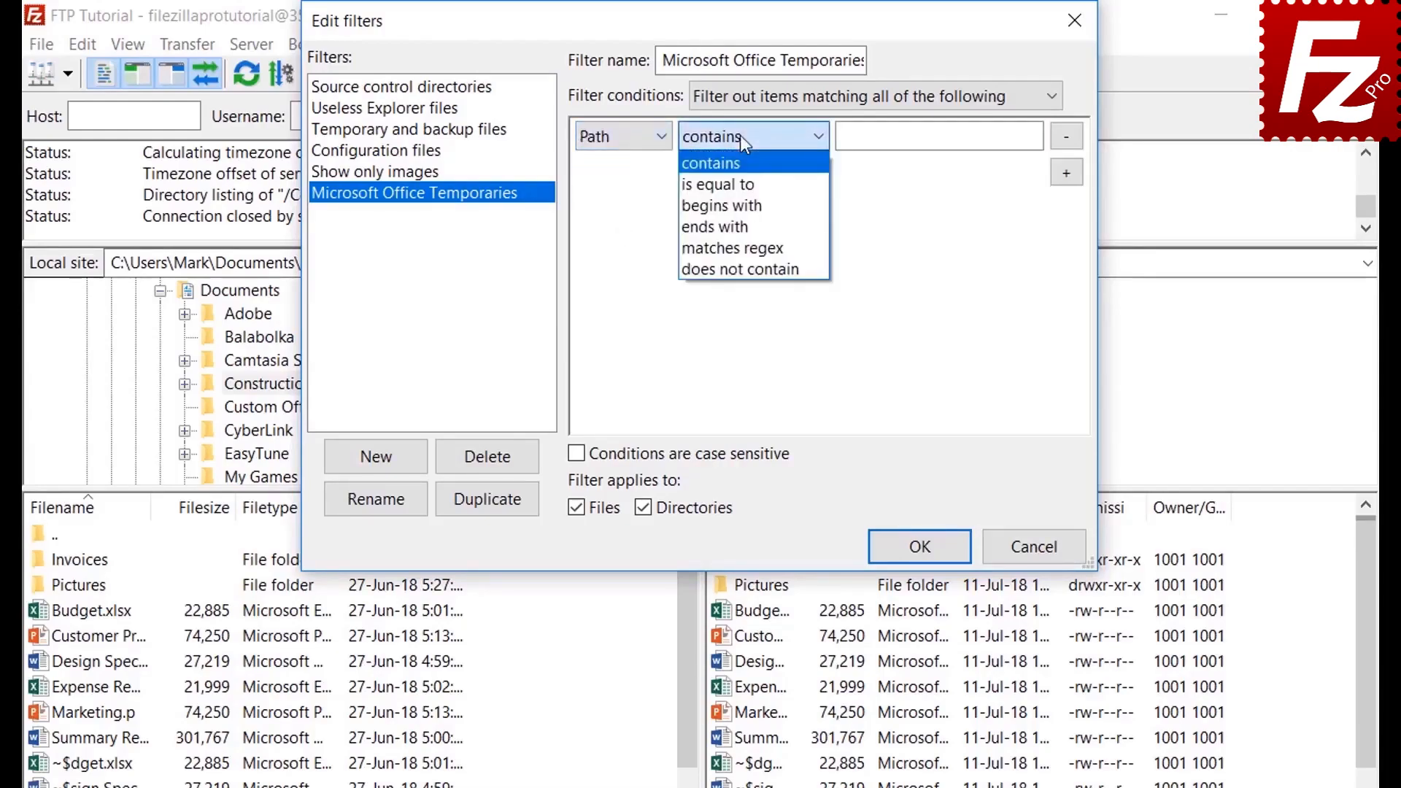
pyautogui.click(740, 137)
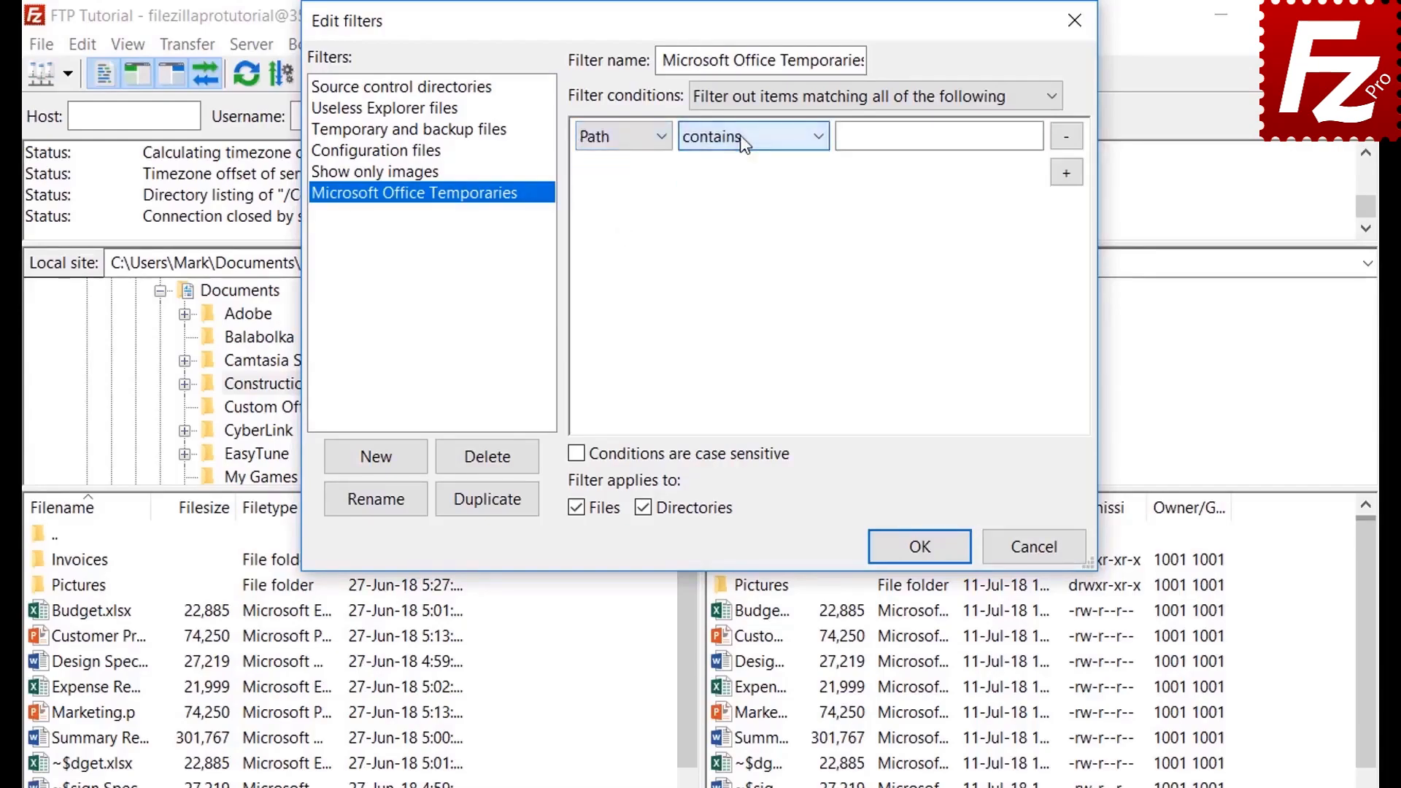
pyautogui.click(616, 137)
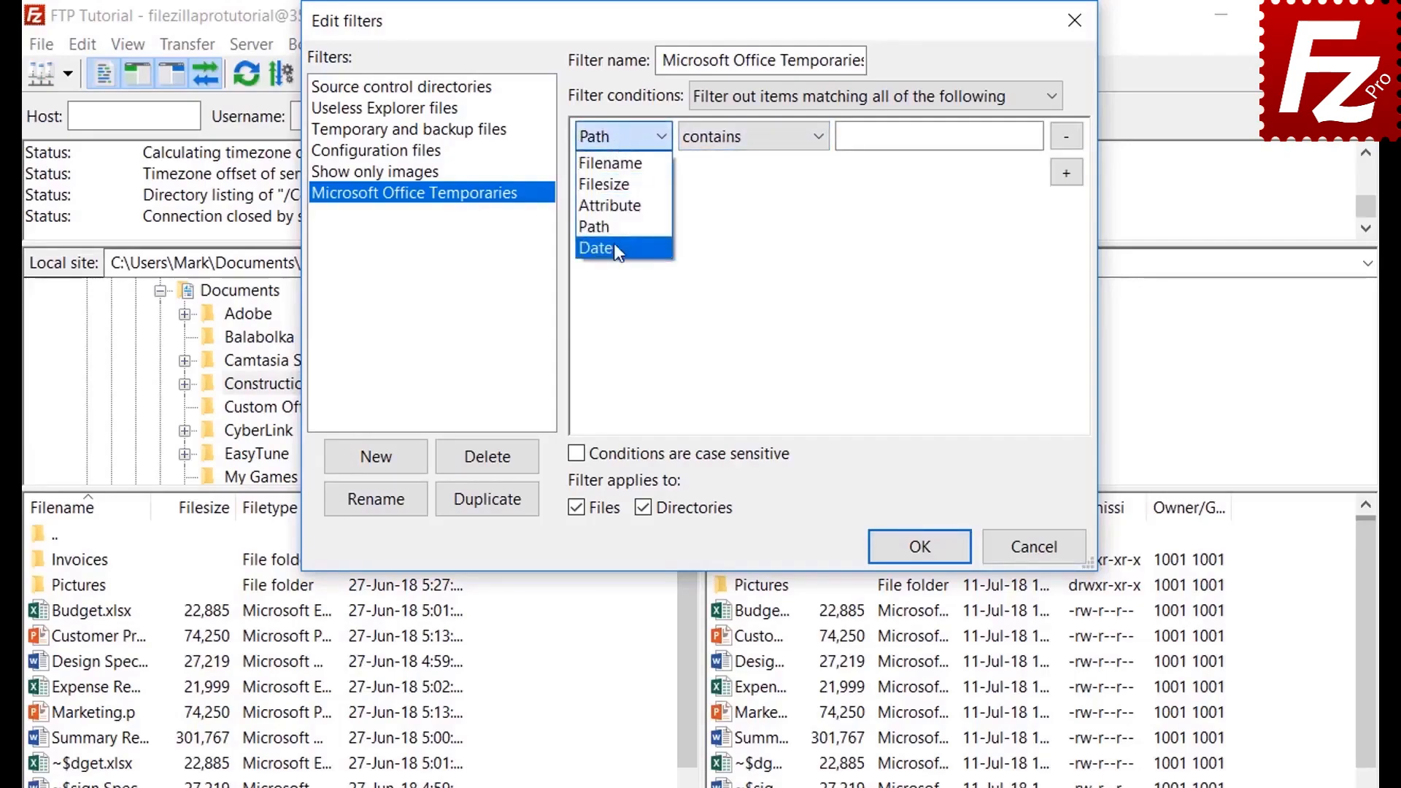
pyautogui.click(614, 243)
pyautogui.click(743, 140)
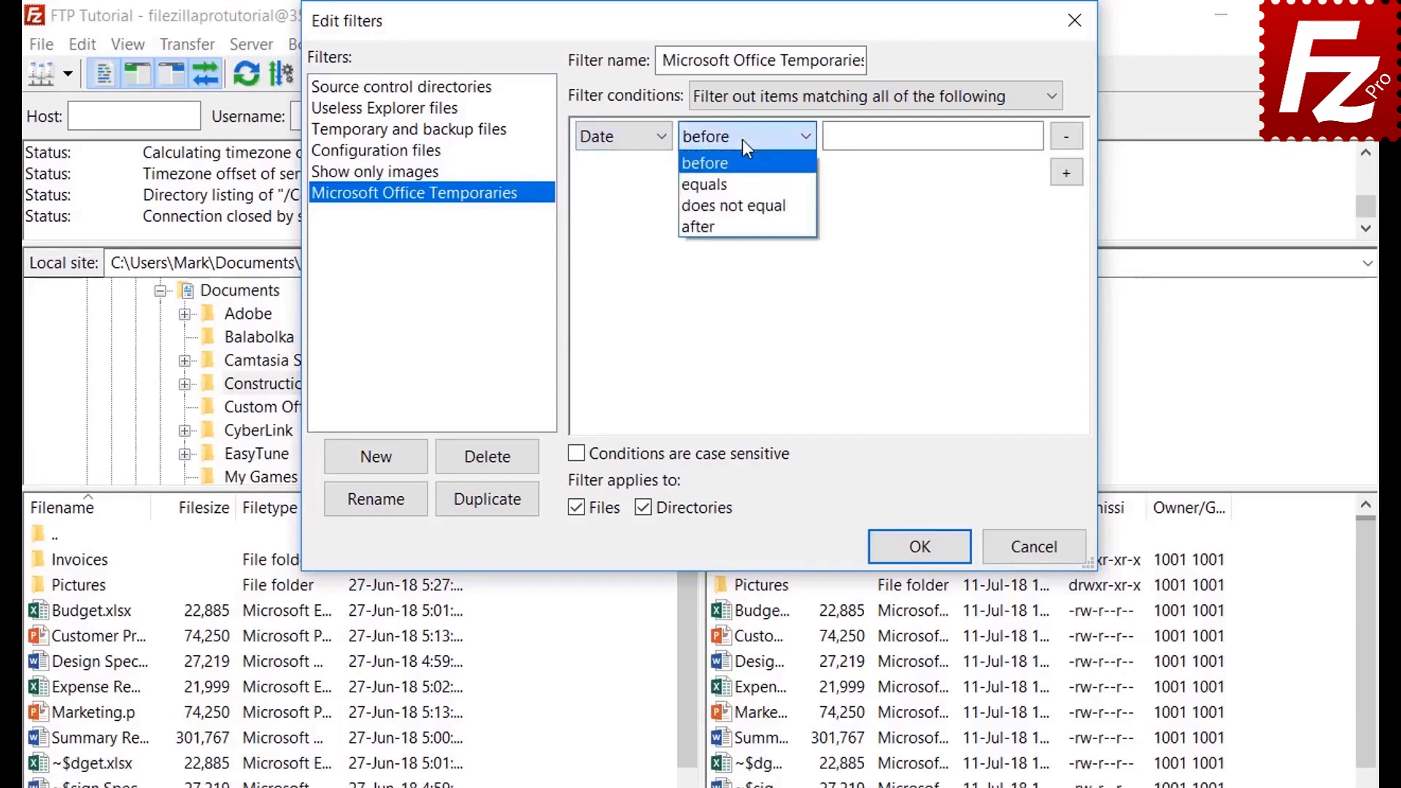
pyautogui.click(743, 138)
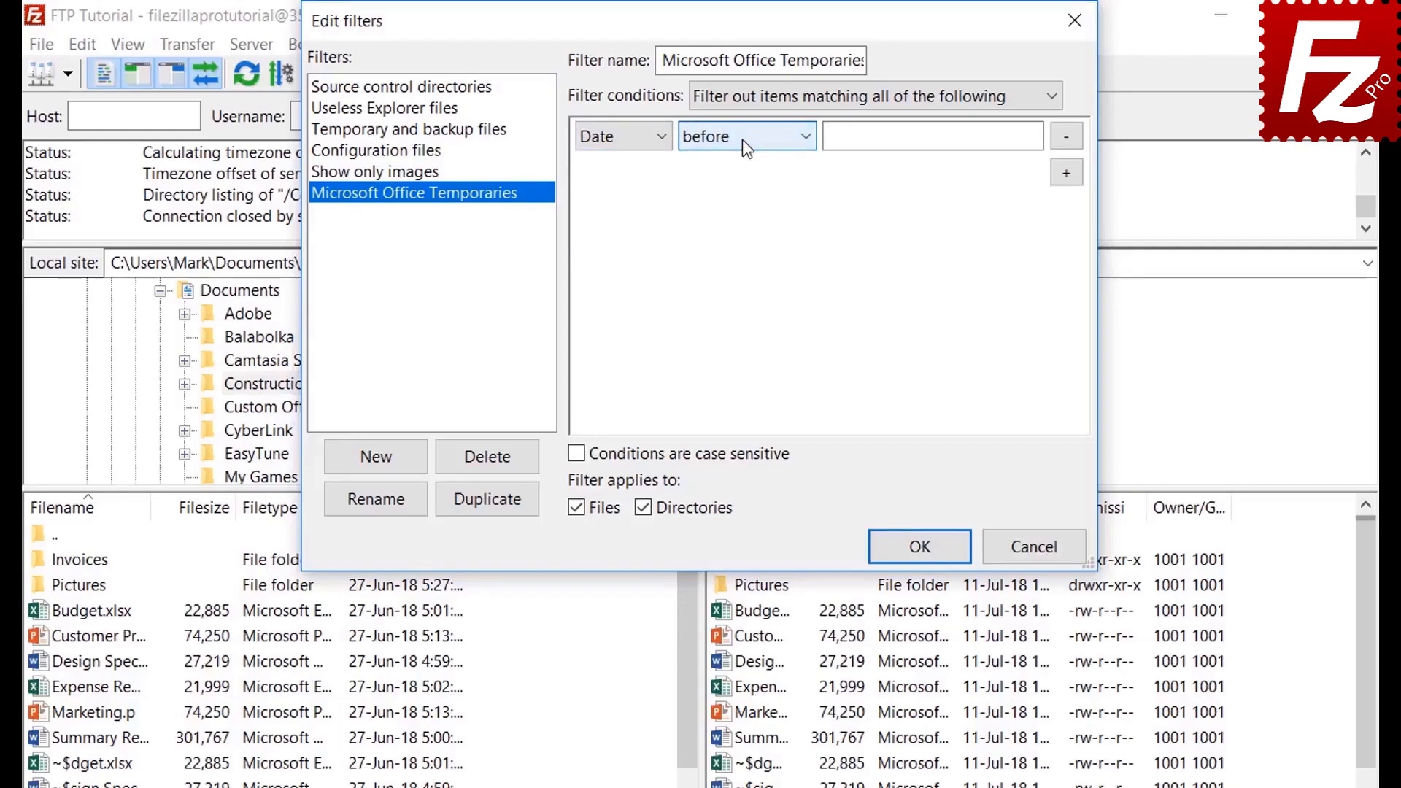
# Step: Set the condition to Filename begins with ~$, exclude directories, and save the rule
pyautogui.click(611, 140)
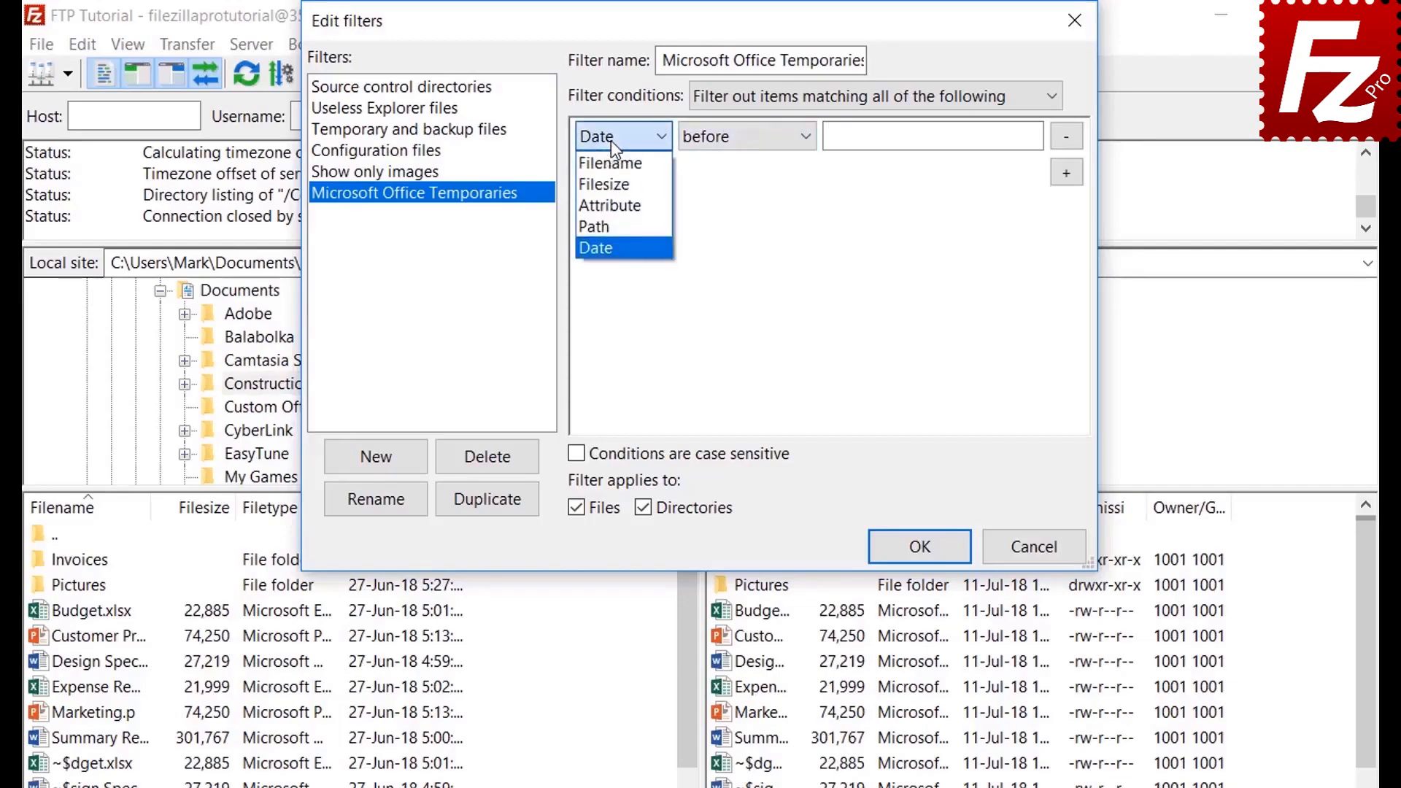
pyautogui.click(611, 164)
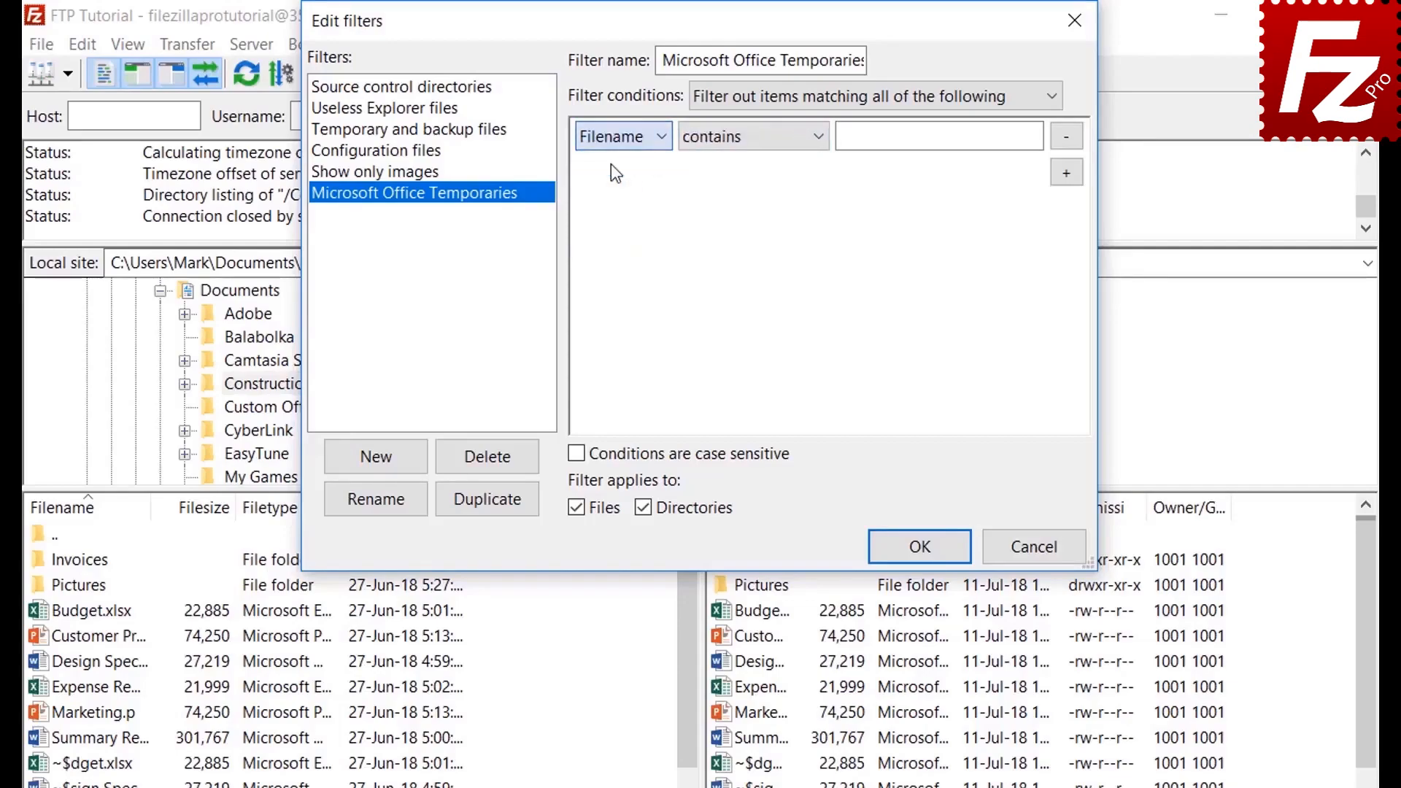
pyautogui.click(730, 143)
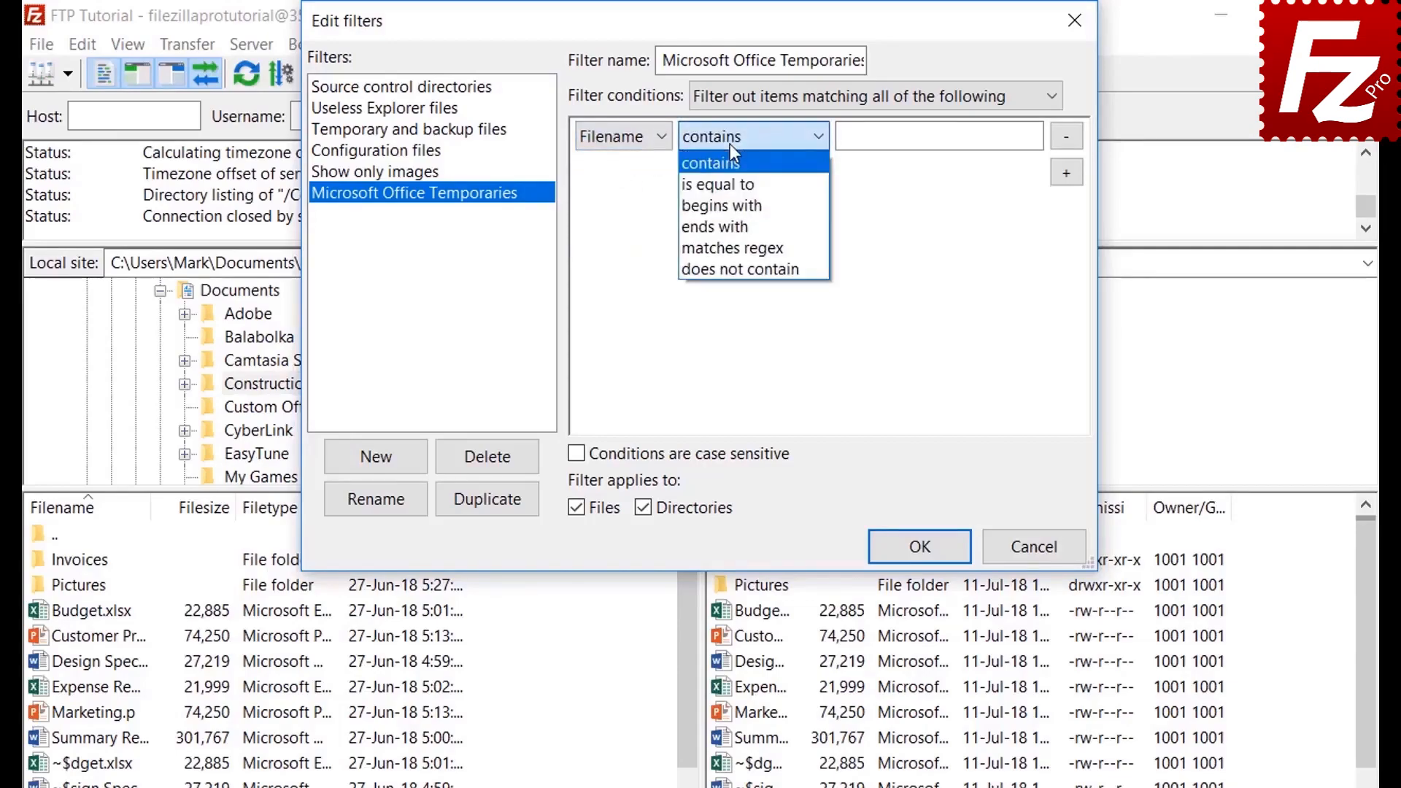
pyautogui.click(733, 205)
pyautogui.click(870, 144)
pyautogui.write('~$')
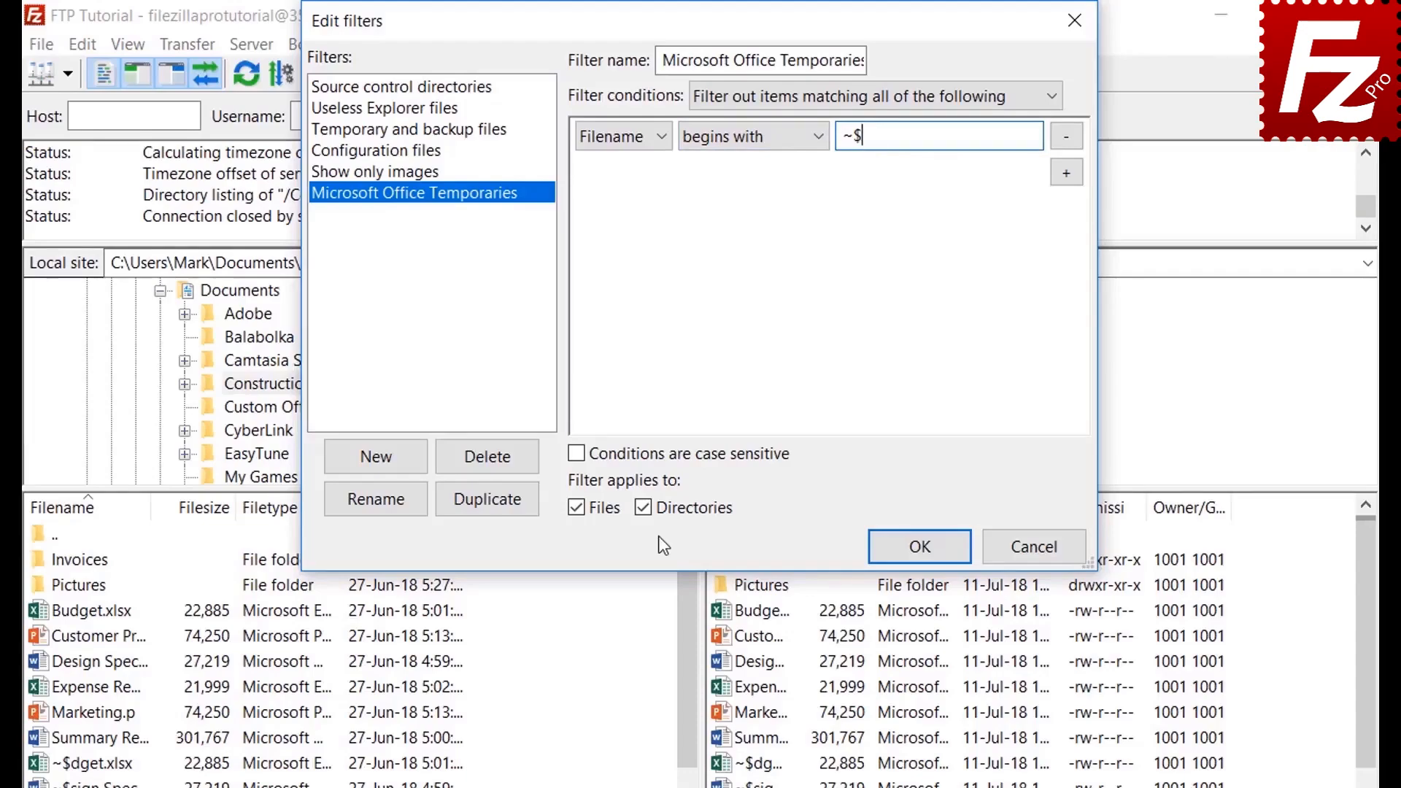
pyautogui.click(647, 508)
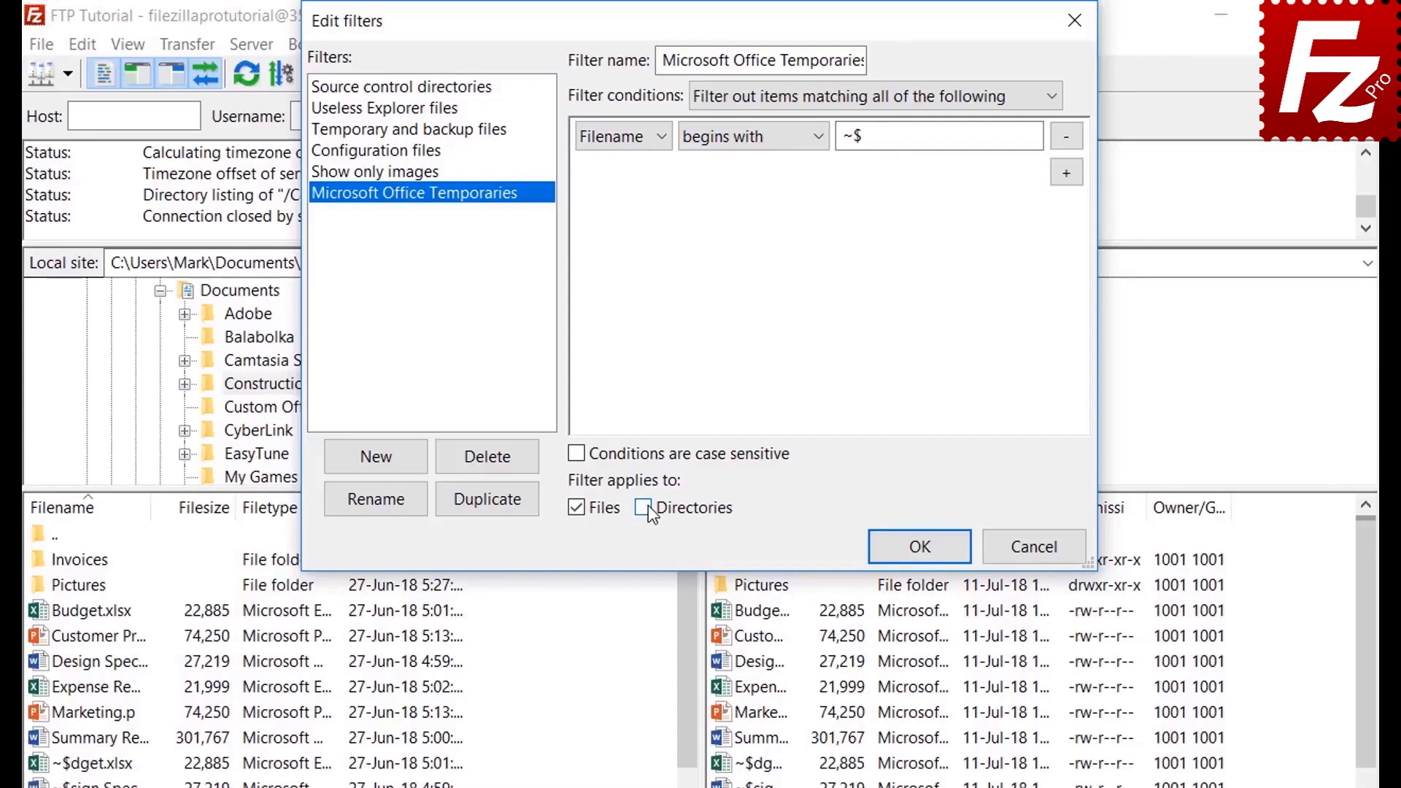
pyautogui.click(919, 547)
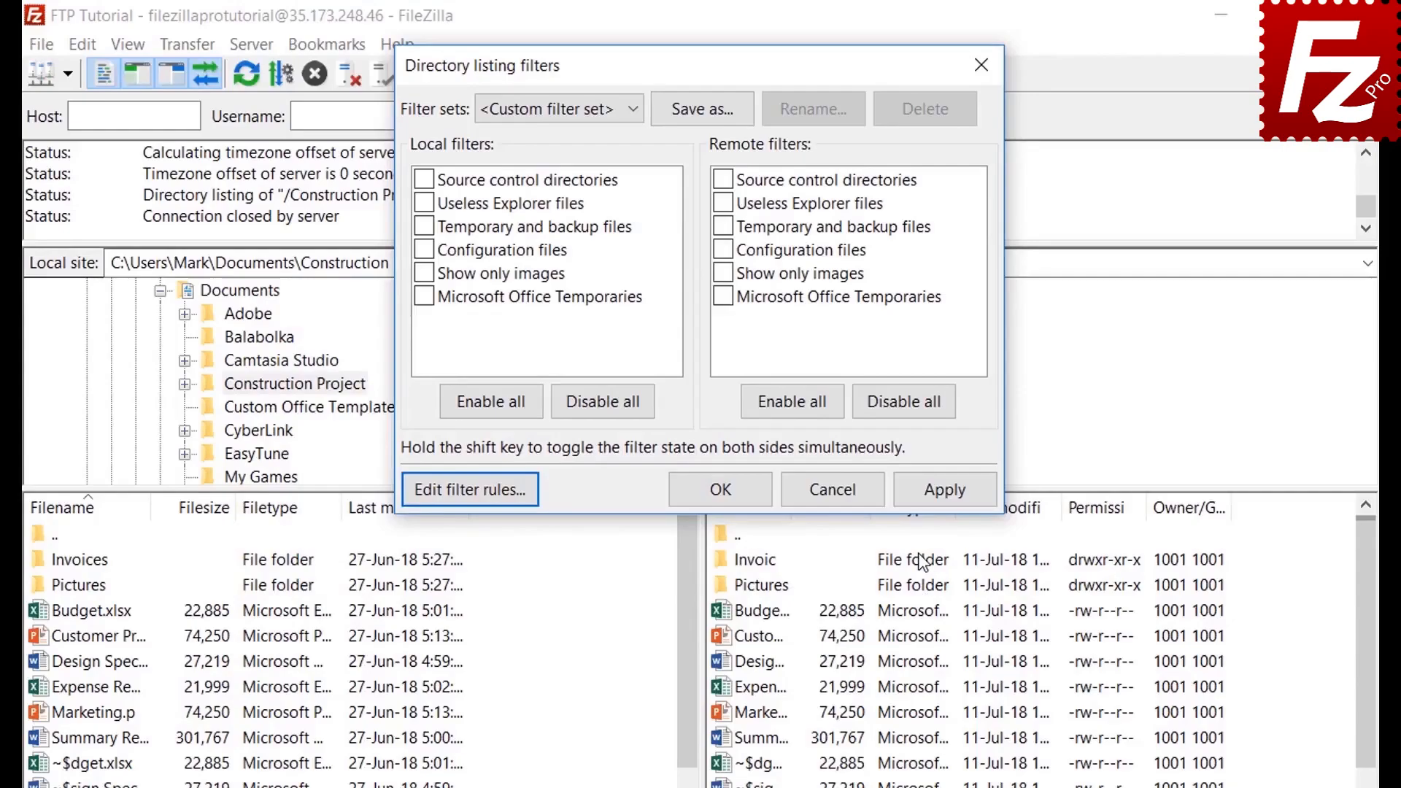
# Step: Enable the Microsoft Office Temporaries filter for the remote listing and apply it
pyautogui.click(424, 297)
pyautogui.click(945, 490)
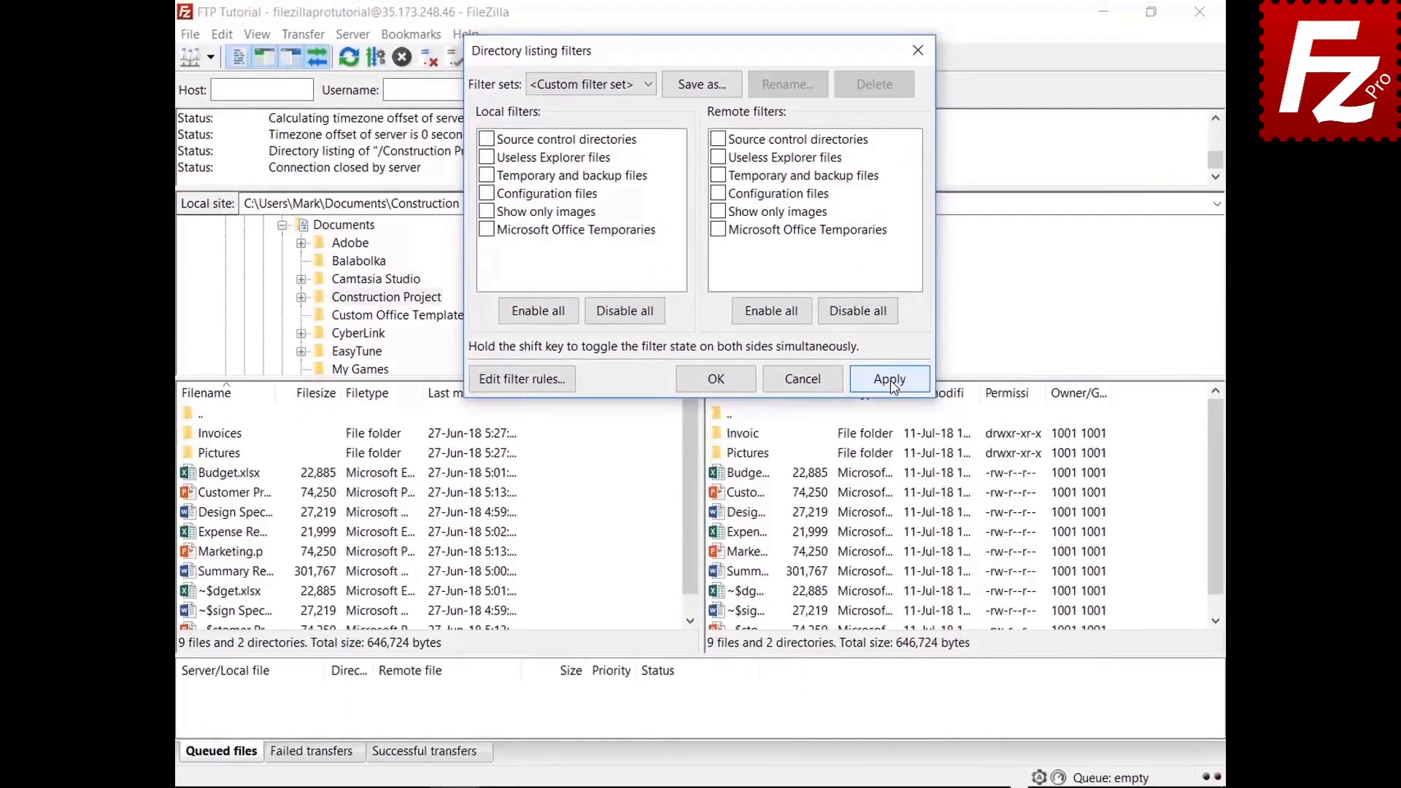
pyautogui.click(939, 479)
pyautogui.click(718, 236)
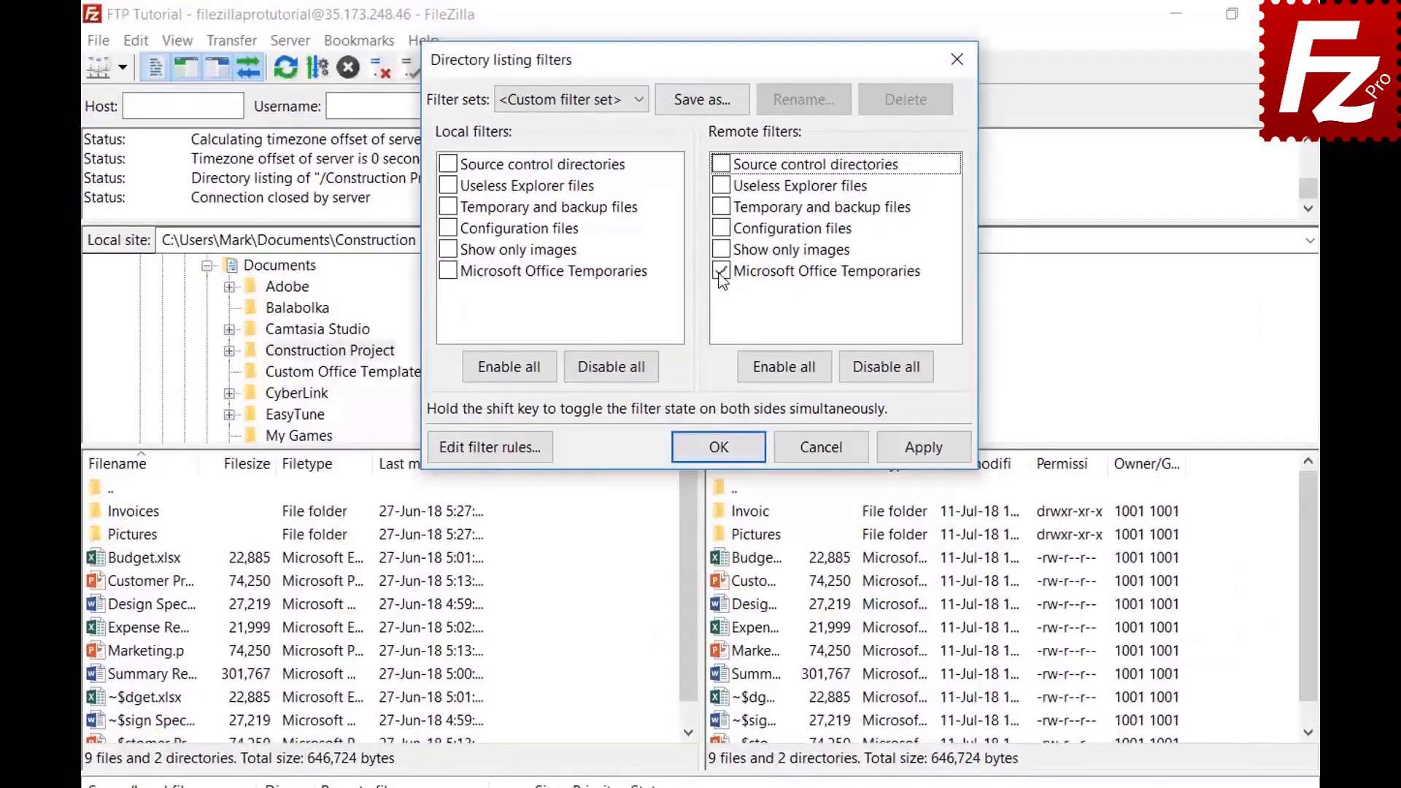
pyautogui.click(922, 448)
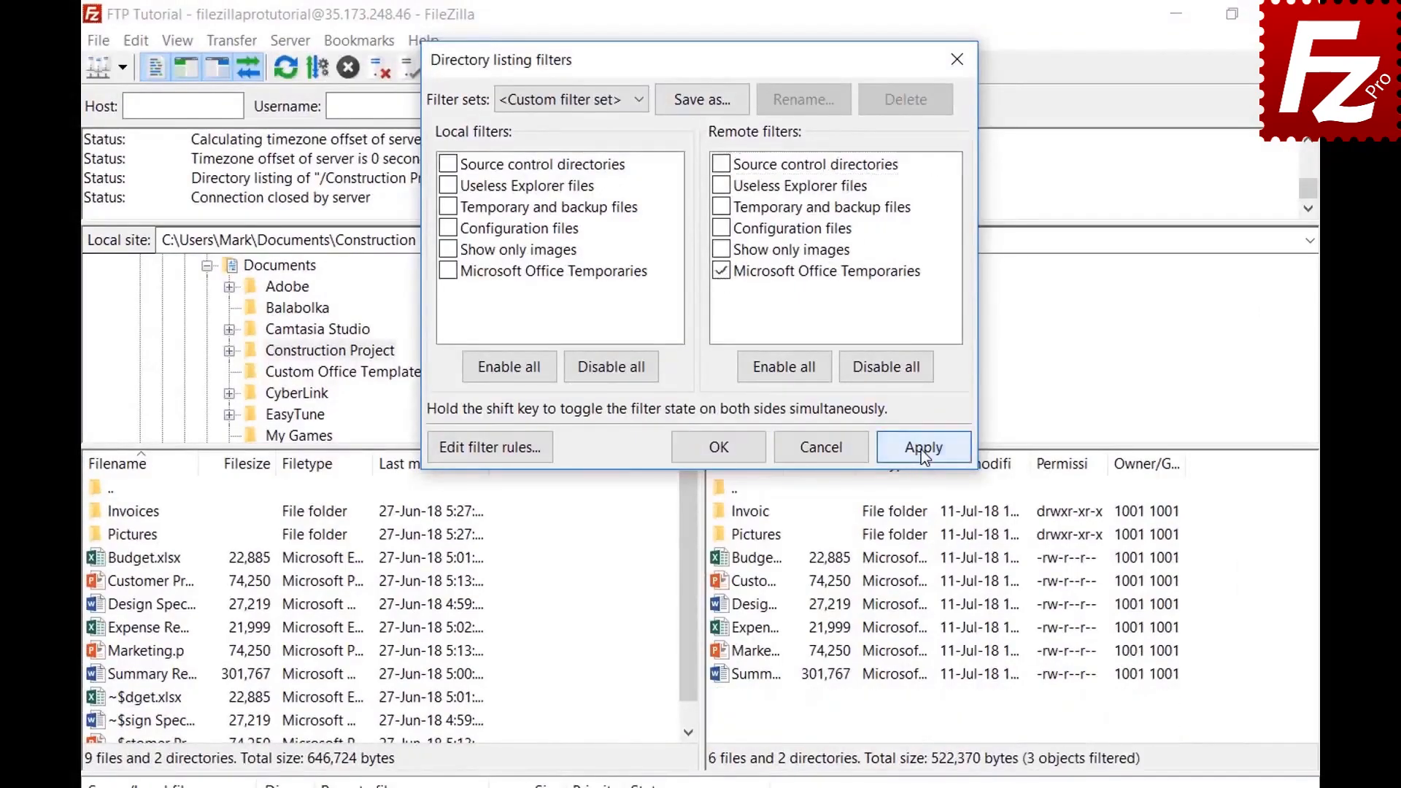
# Step: Save the current filters as a filter set named 'Project' and close the filter settings
pyautogui.click(705, 102)
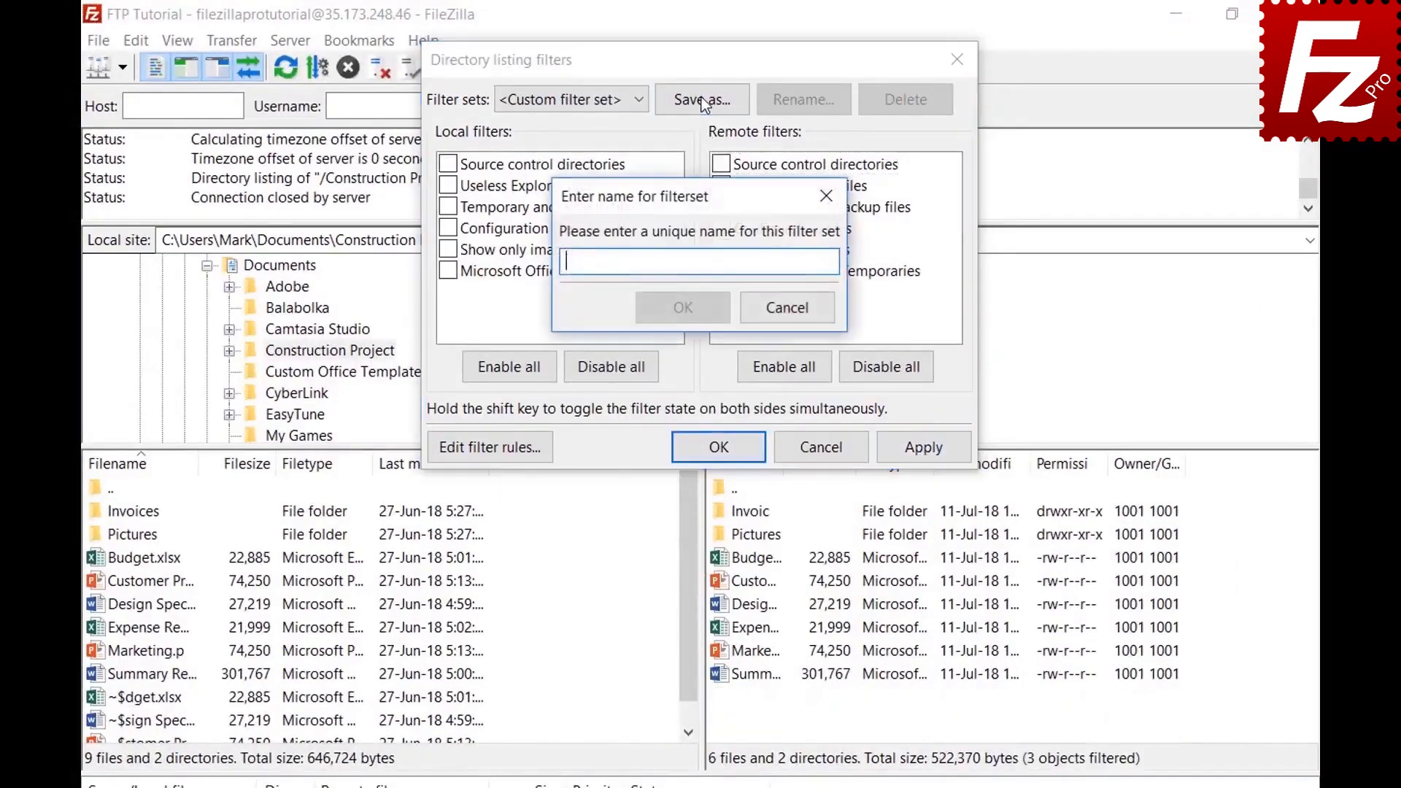
pyautogui.write('Project')
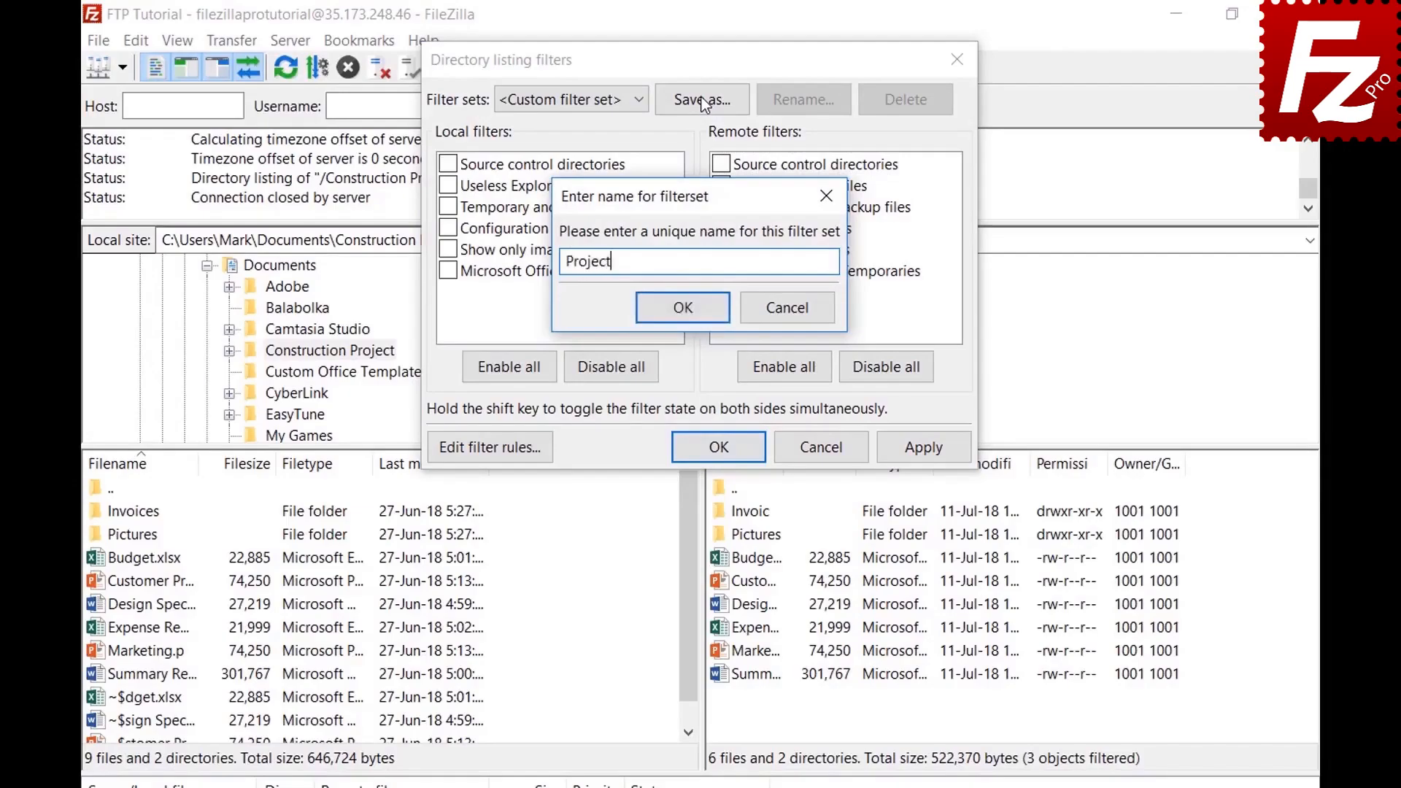
pyautogui.click(684, 307)
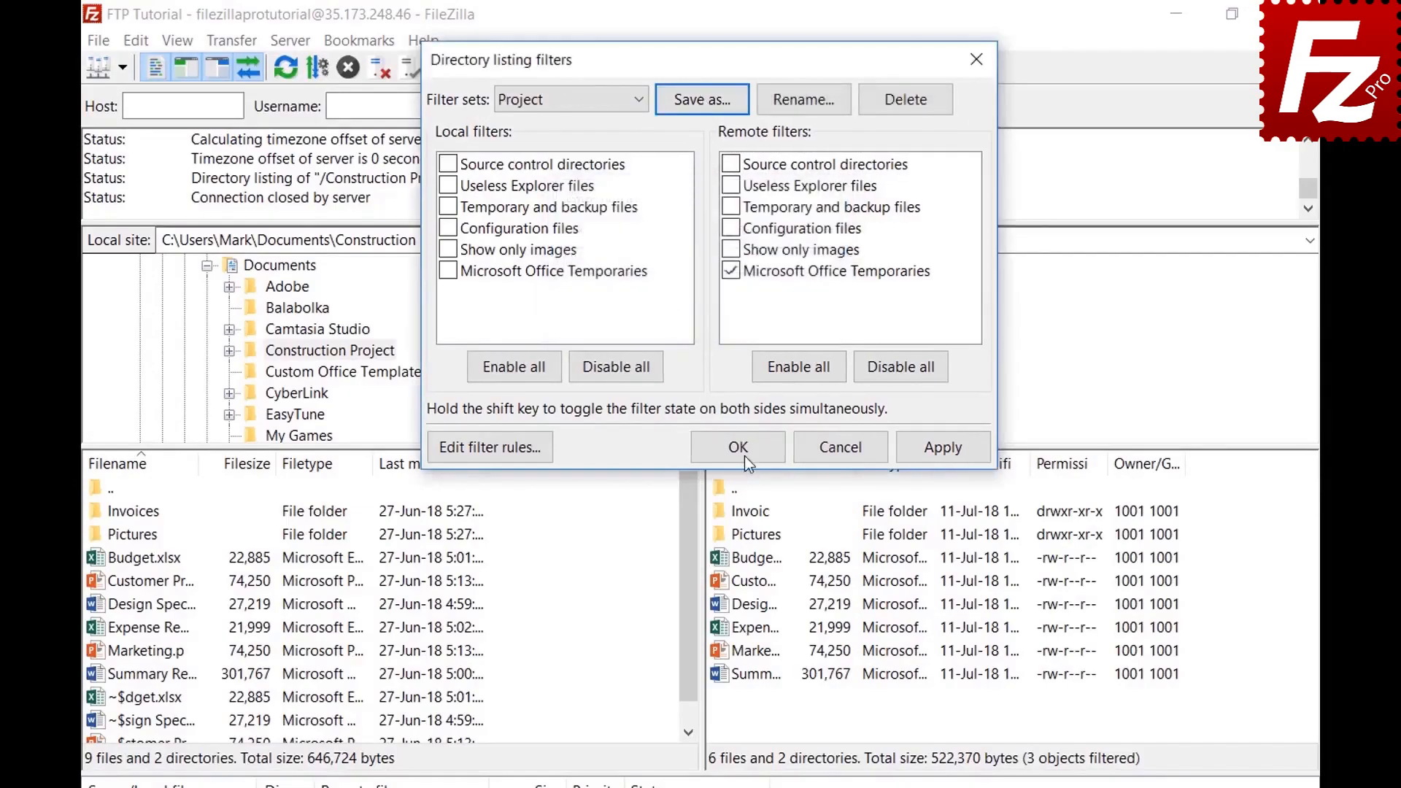
pyautogui.click(744, 446)
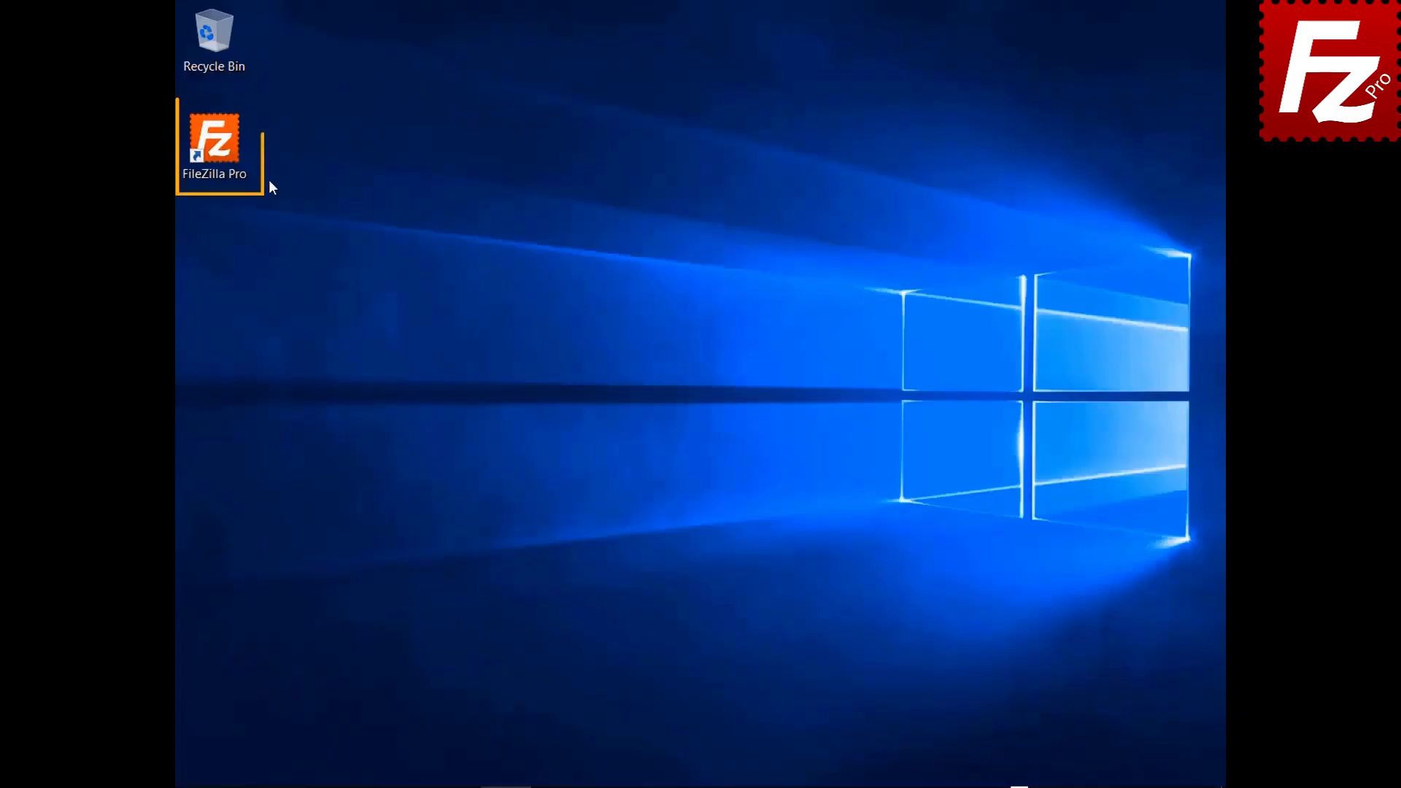
# Step: Relaunch FileZilla Pro and connect to the saved FTP site
pyautogui.doubleClick(213, 151)
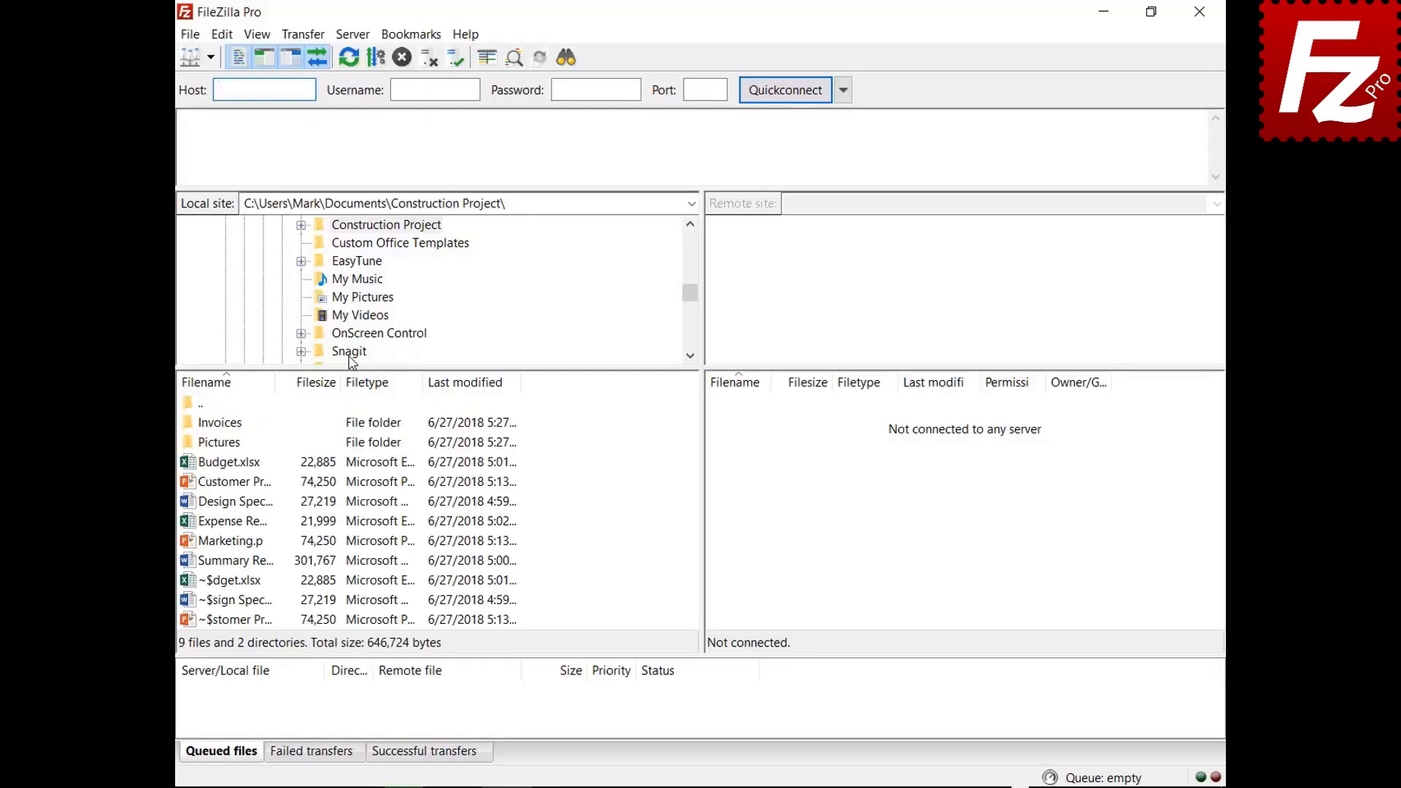
pyautogui.click(210, 57)
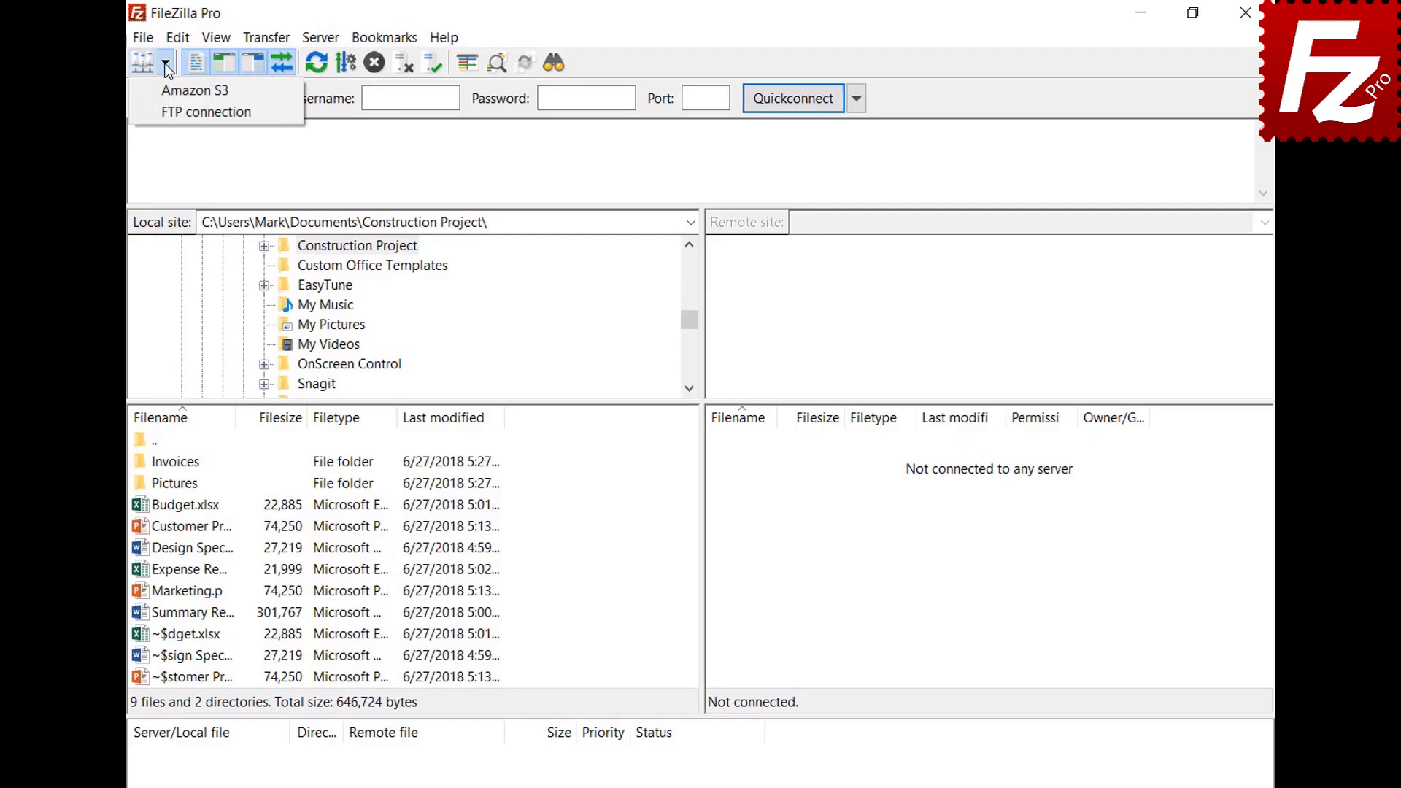
pyautogui.click(177, 112)
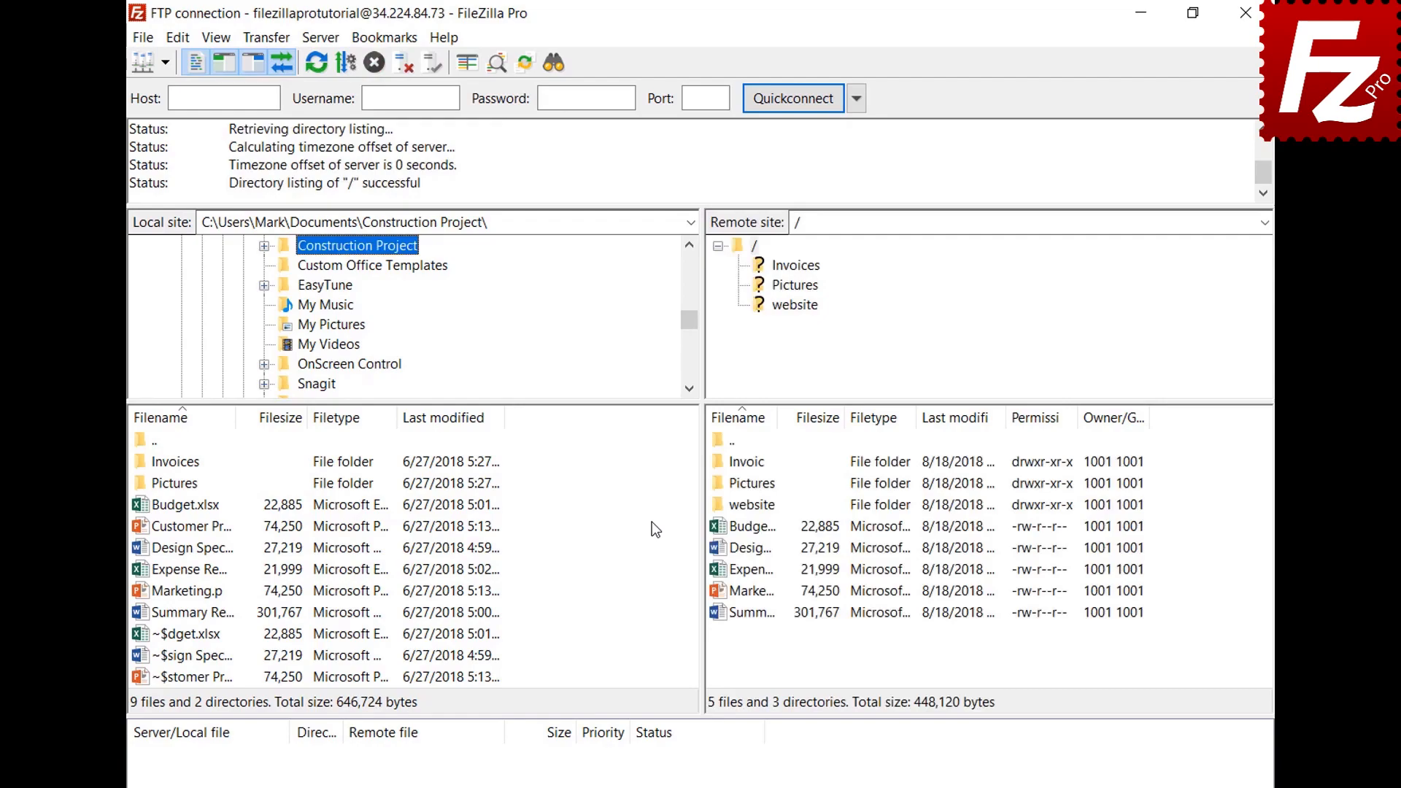
# Step: Connect a second tab to the saved Amazon S3 site and switch between the FTP and S3 tabs
pyautogui.click(145, 40)
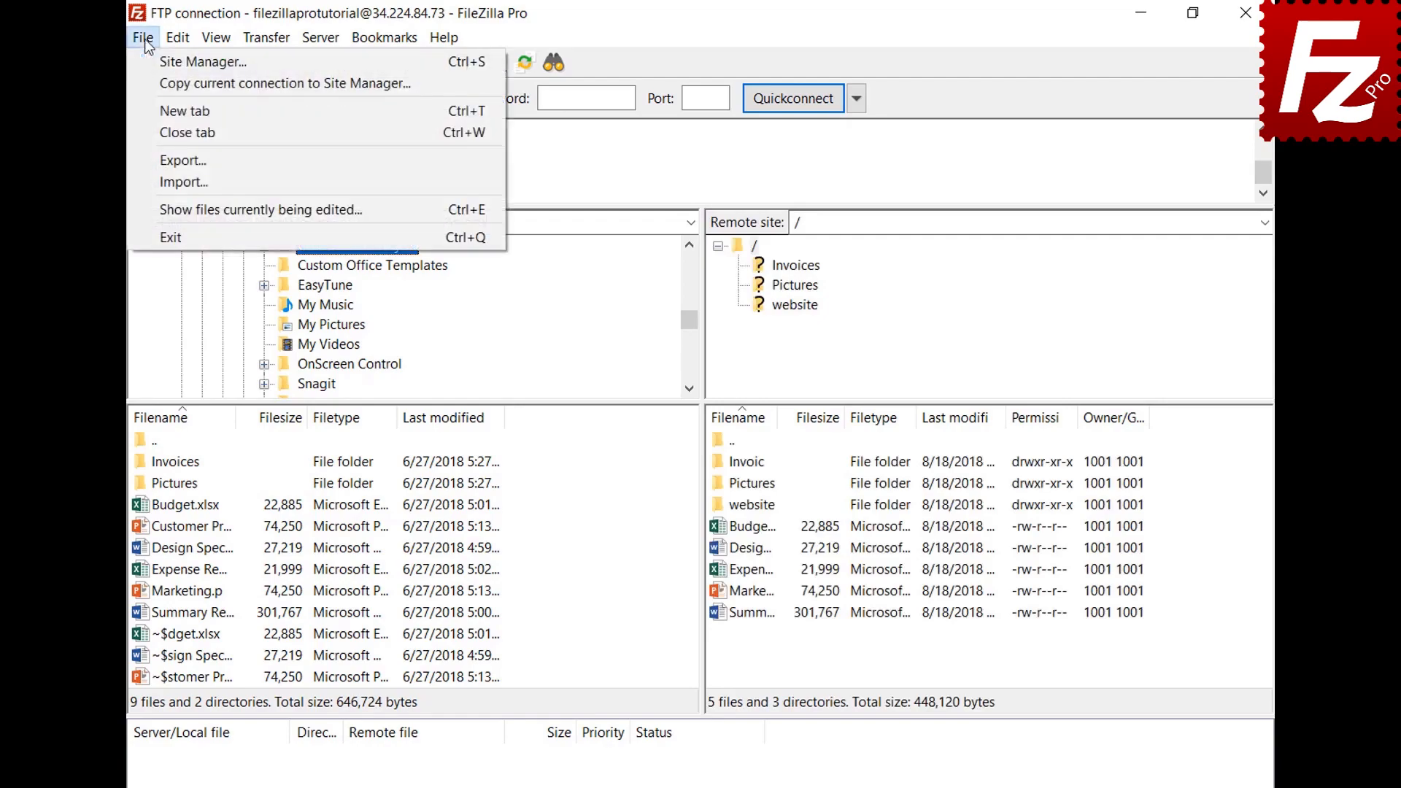
pyautogui.click(156, 103)
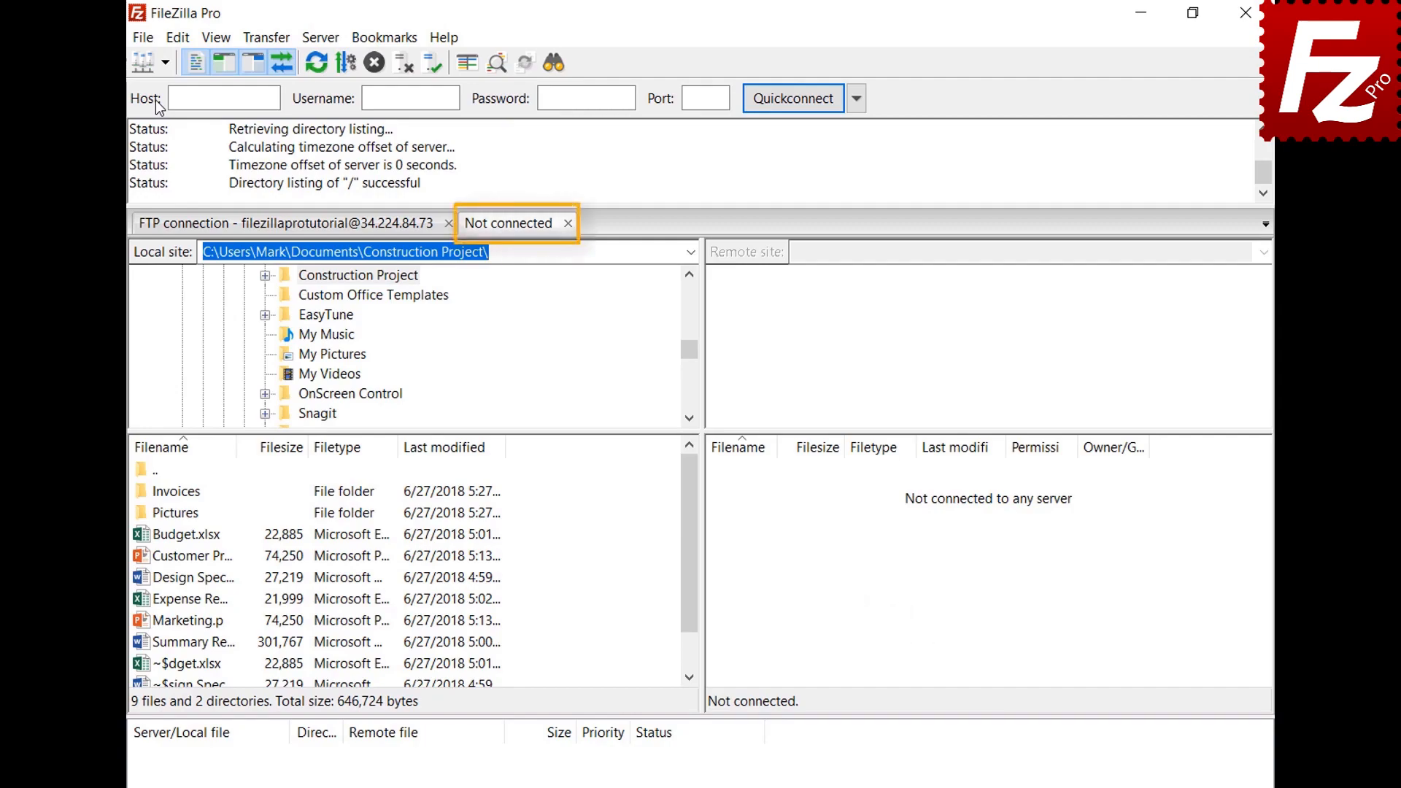
pyautogui.click(338, 226)
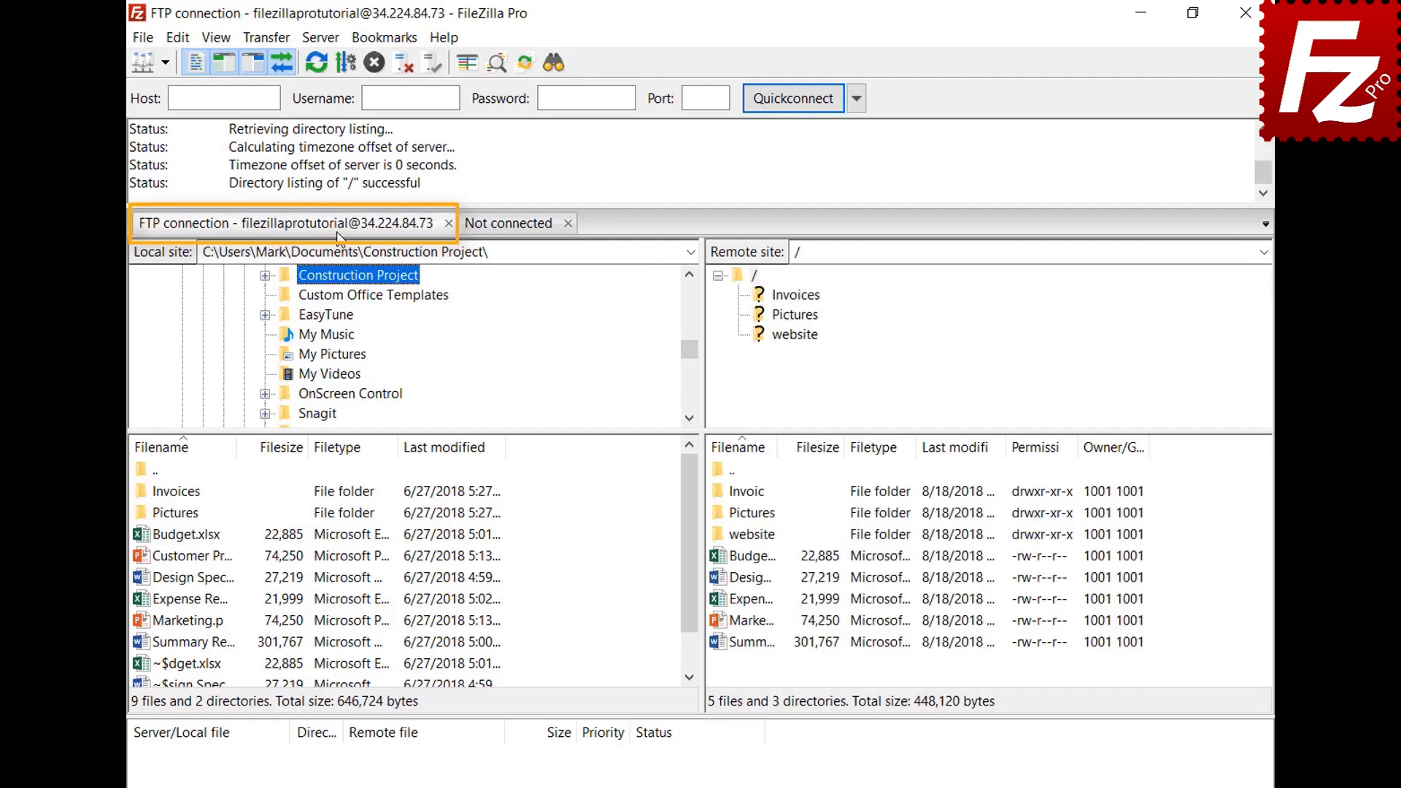
pyautogui.click(513, 230)
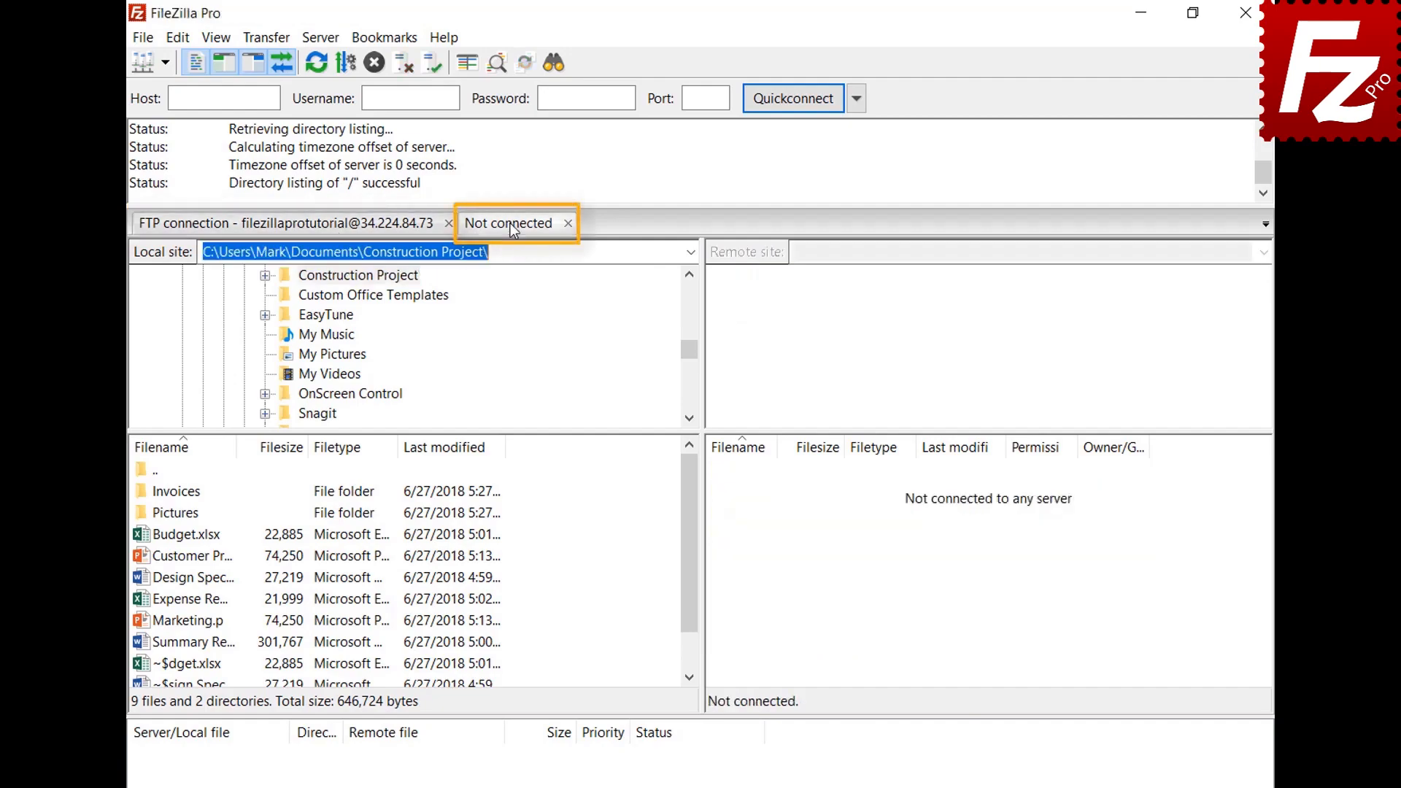
pyautogui.click(165, 63)
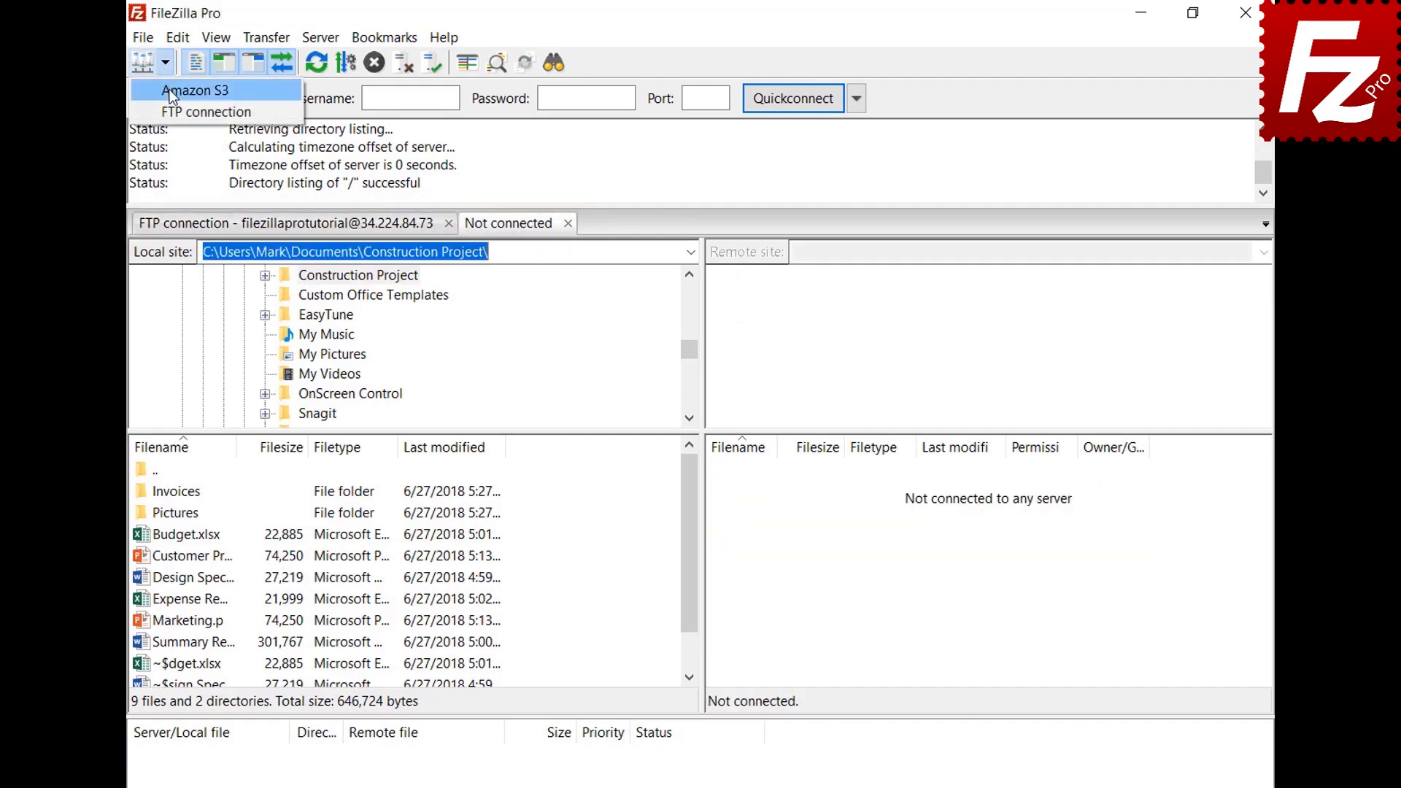
pyautogui.click(172, 92)
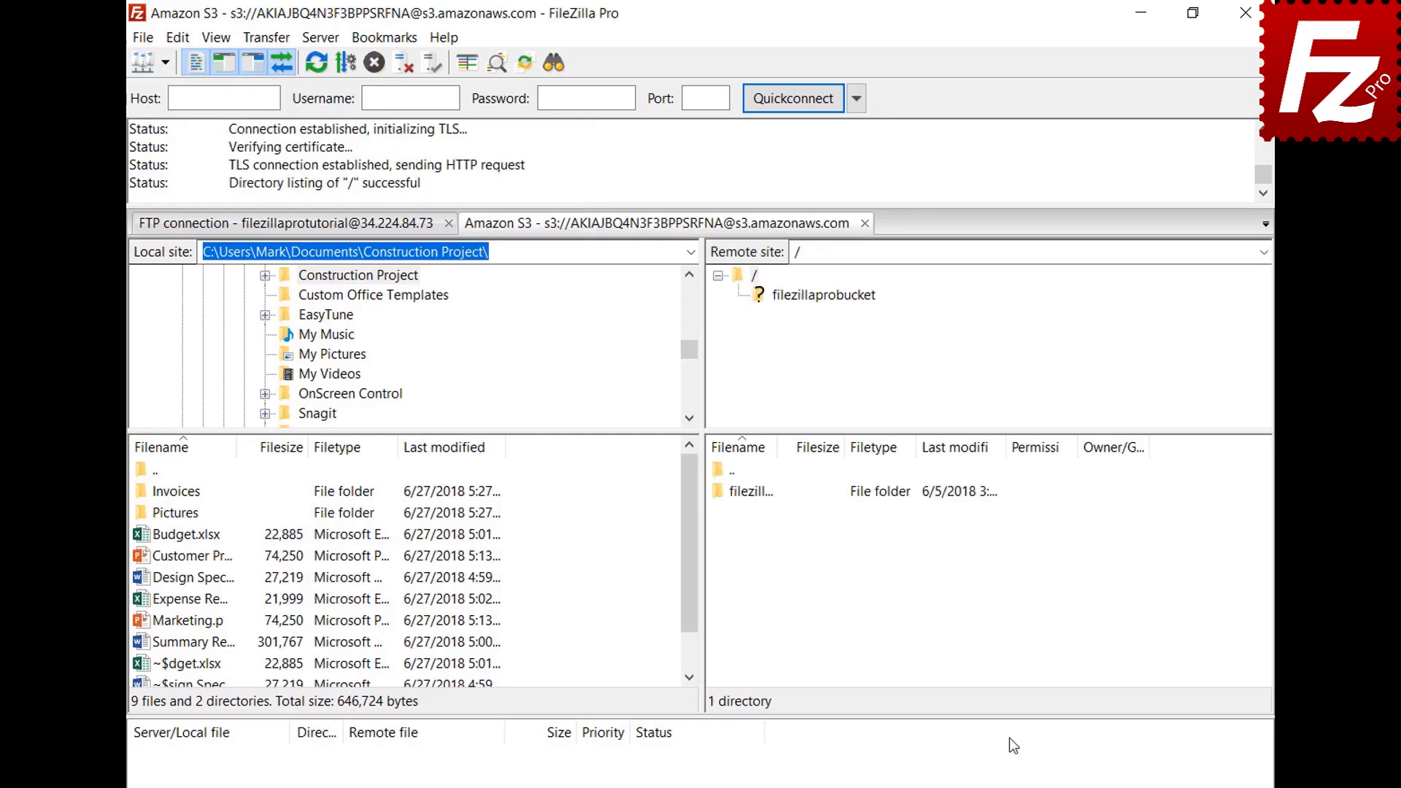
pyautogui.click(354, 232)
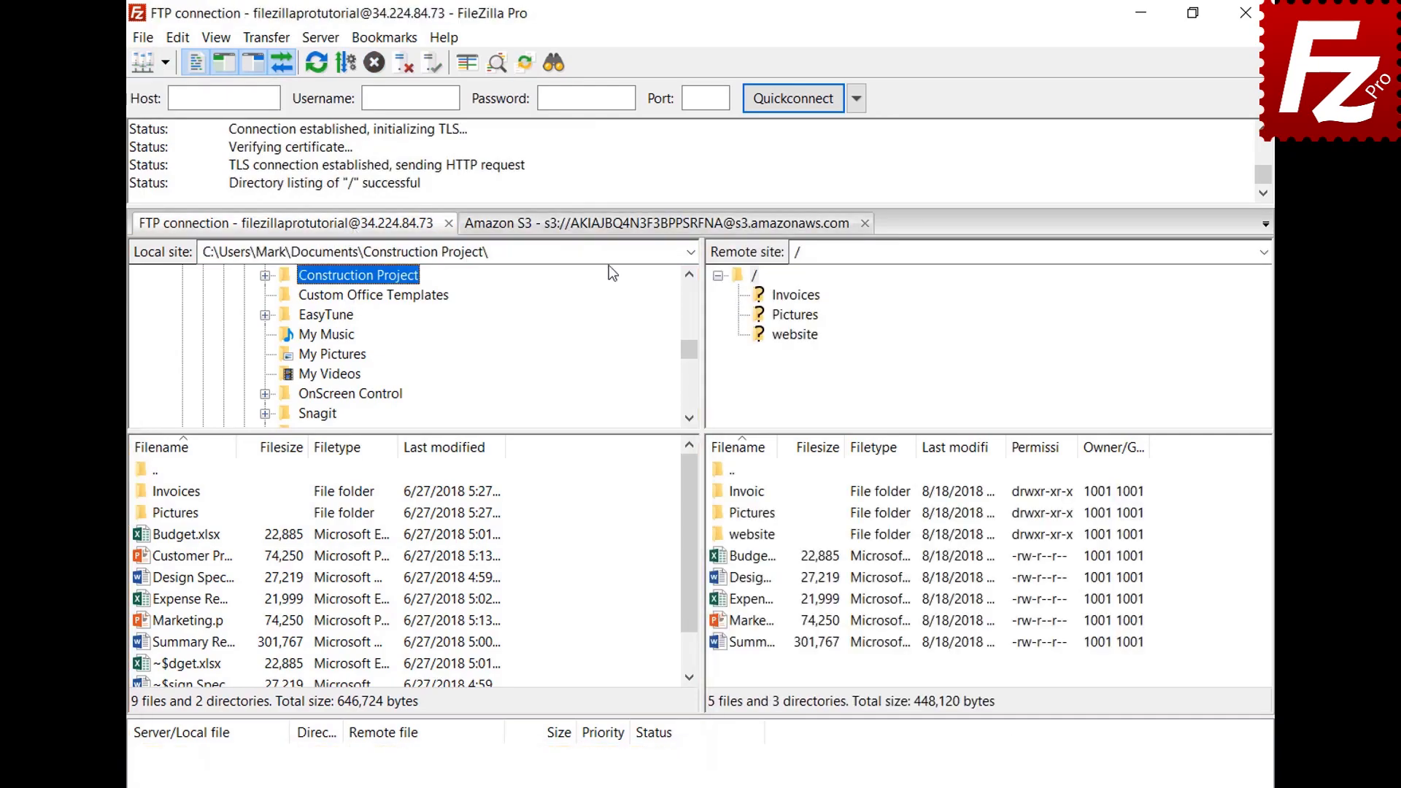
pyautogui.click(608, 227)
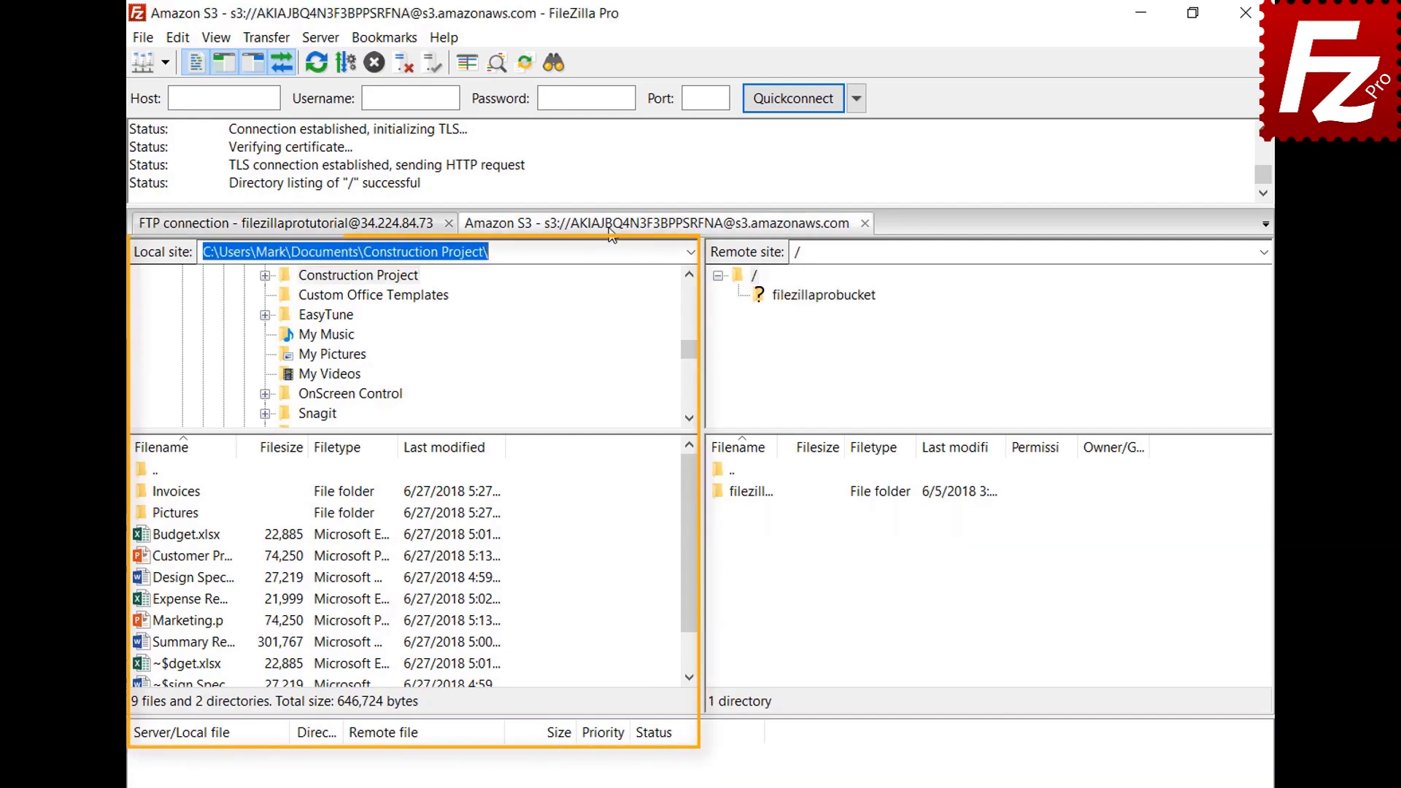
# Step: Set the Interface startup option to 'Restore tabs and reconnect' in Settings
pyautogui.click(181, 37)
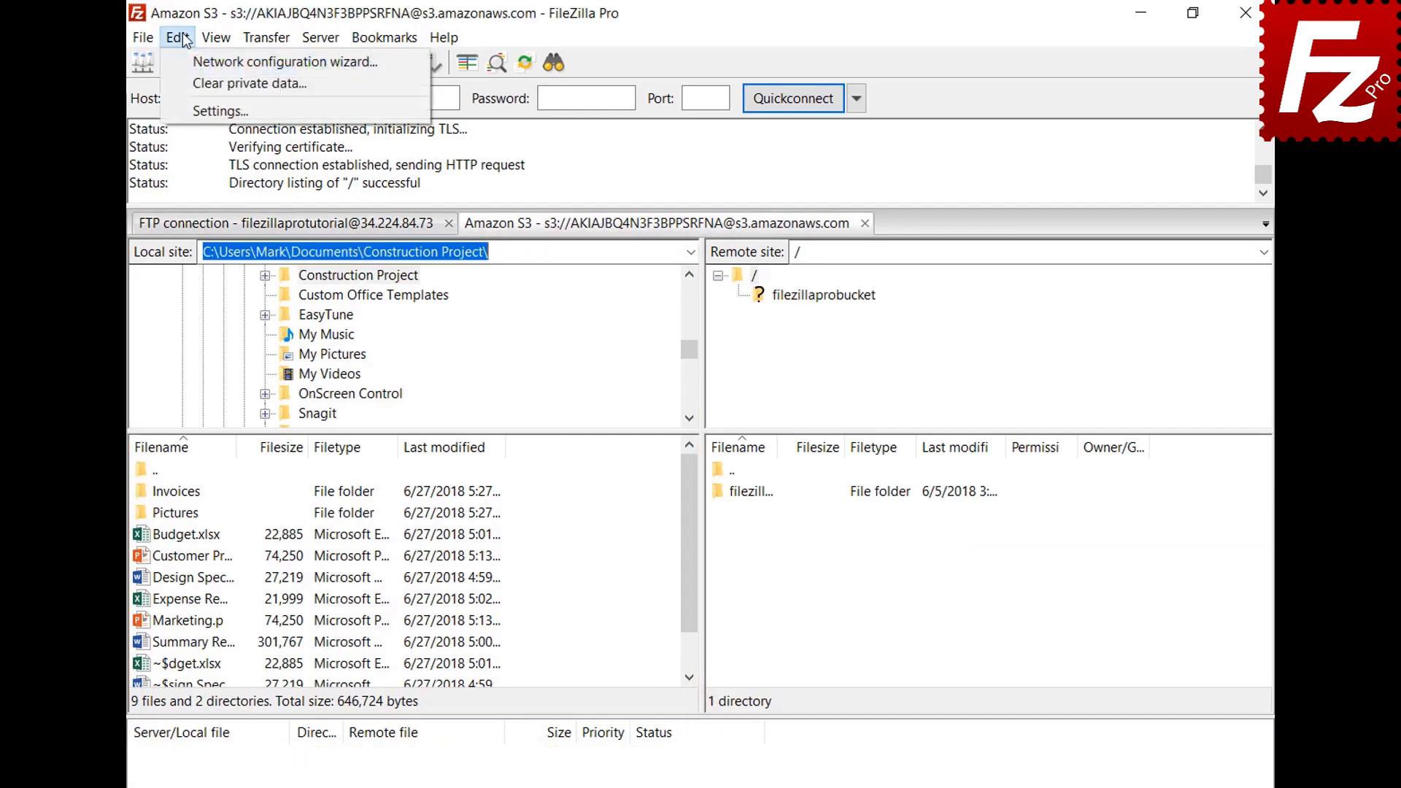
pyautogui.click(196, 108)
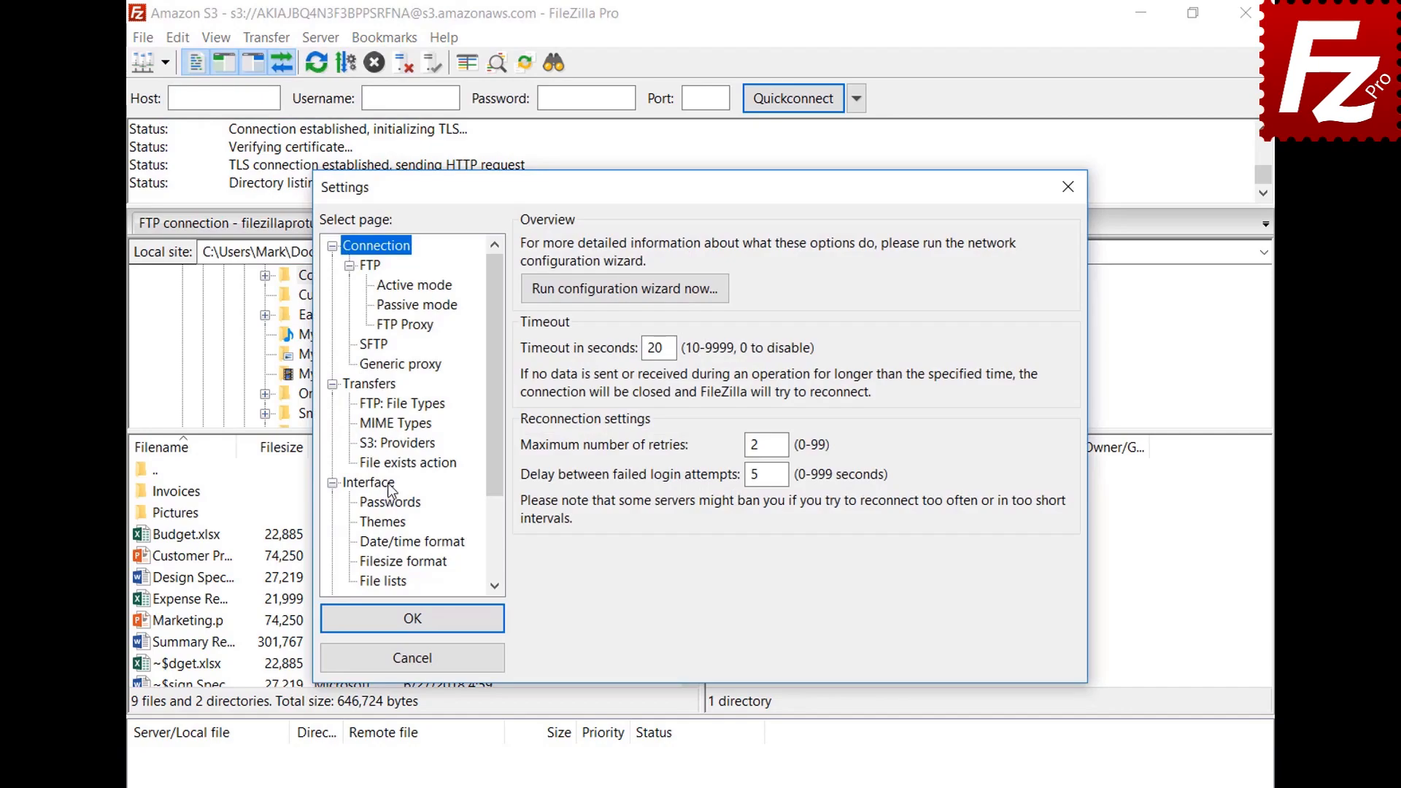
pyautogui.click(389, 484)
pyautogui.click(531, 510)
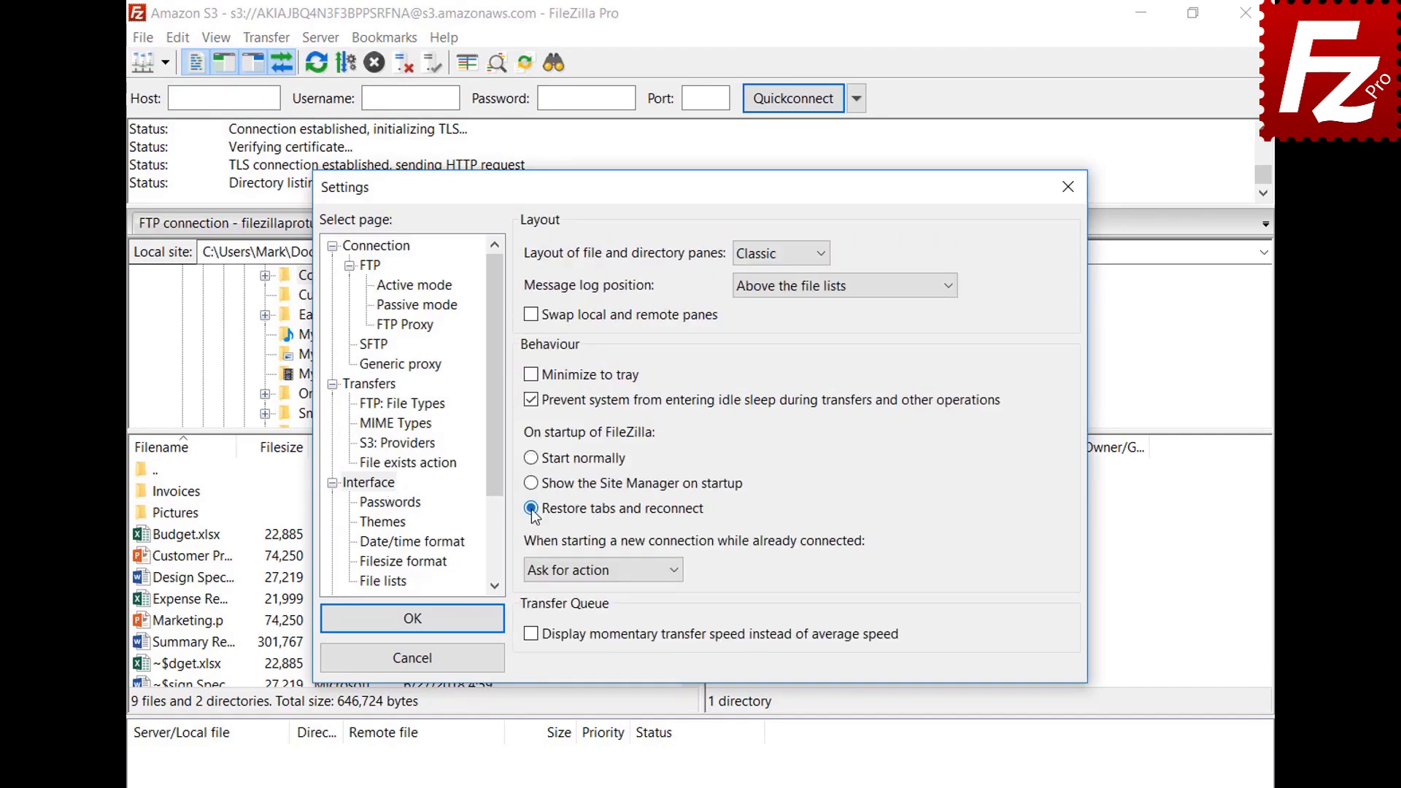
pyautogui.click(422, 620)
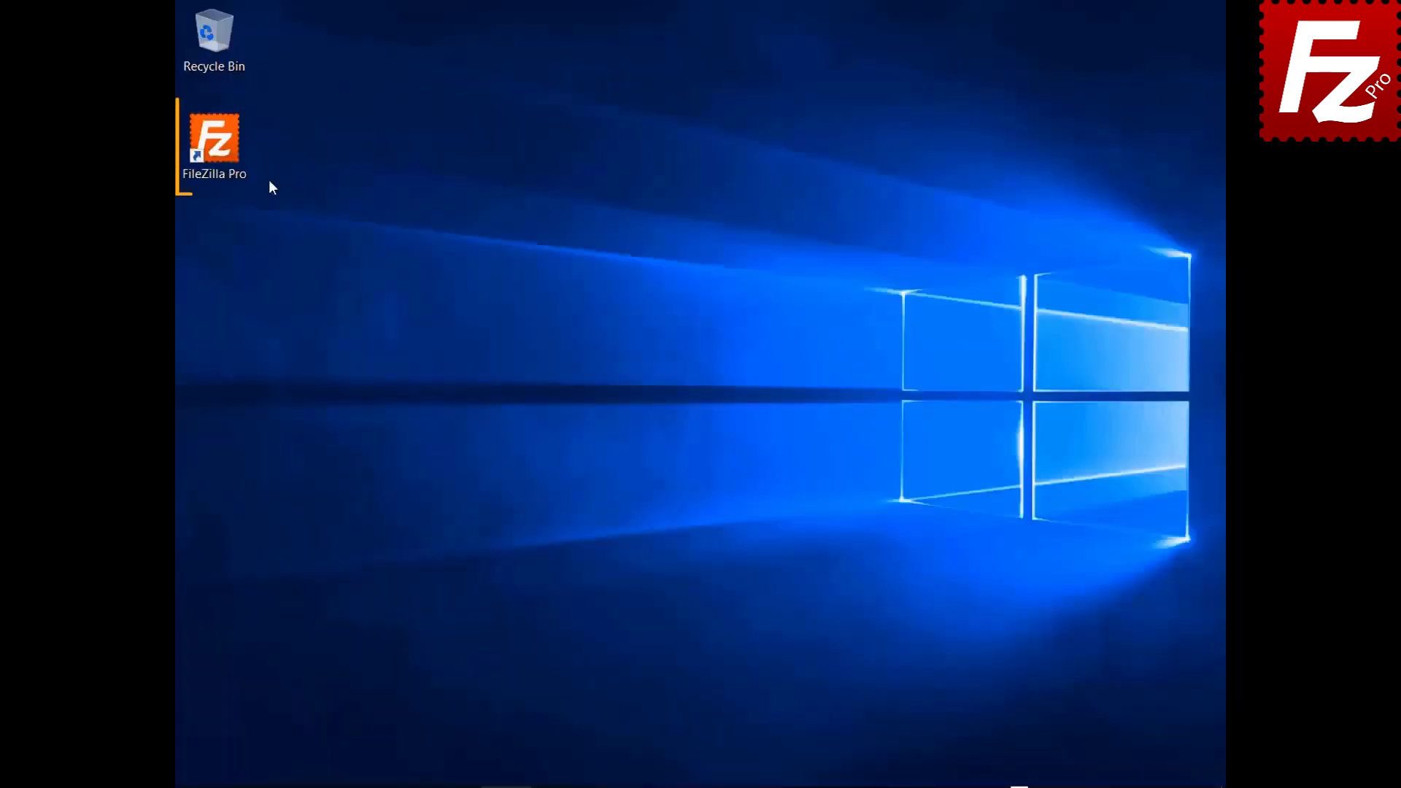
# Step: After relaunching, close the S3 tab, set 'Connect in new tab', and reconnect Amazon S3
pyautogui.doubleClick(215, 146)
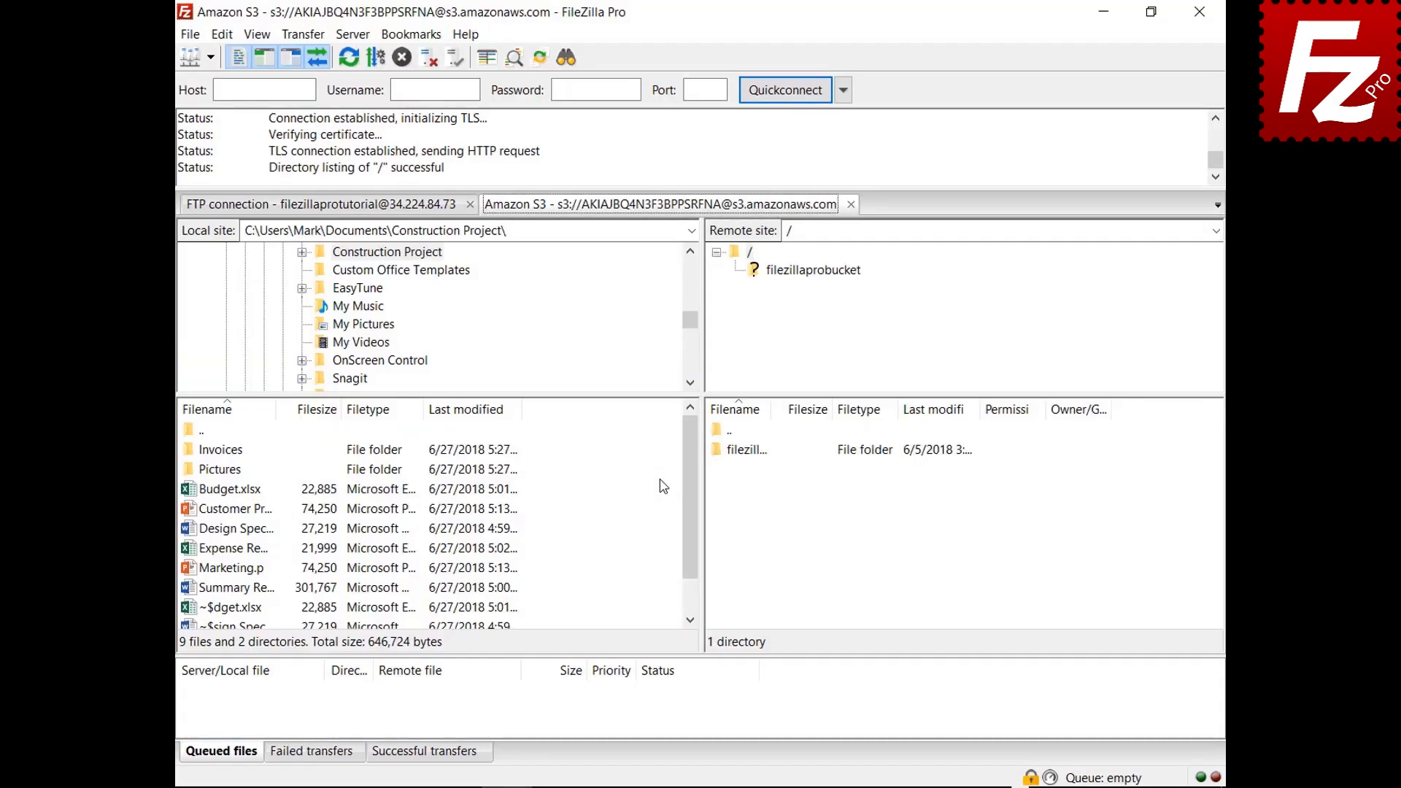
pyautogui.click(851, 205)
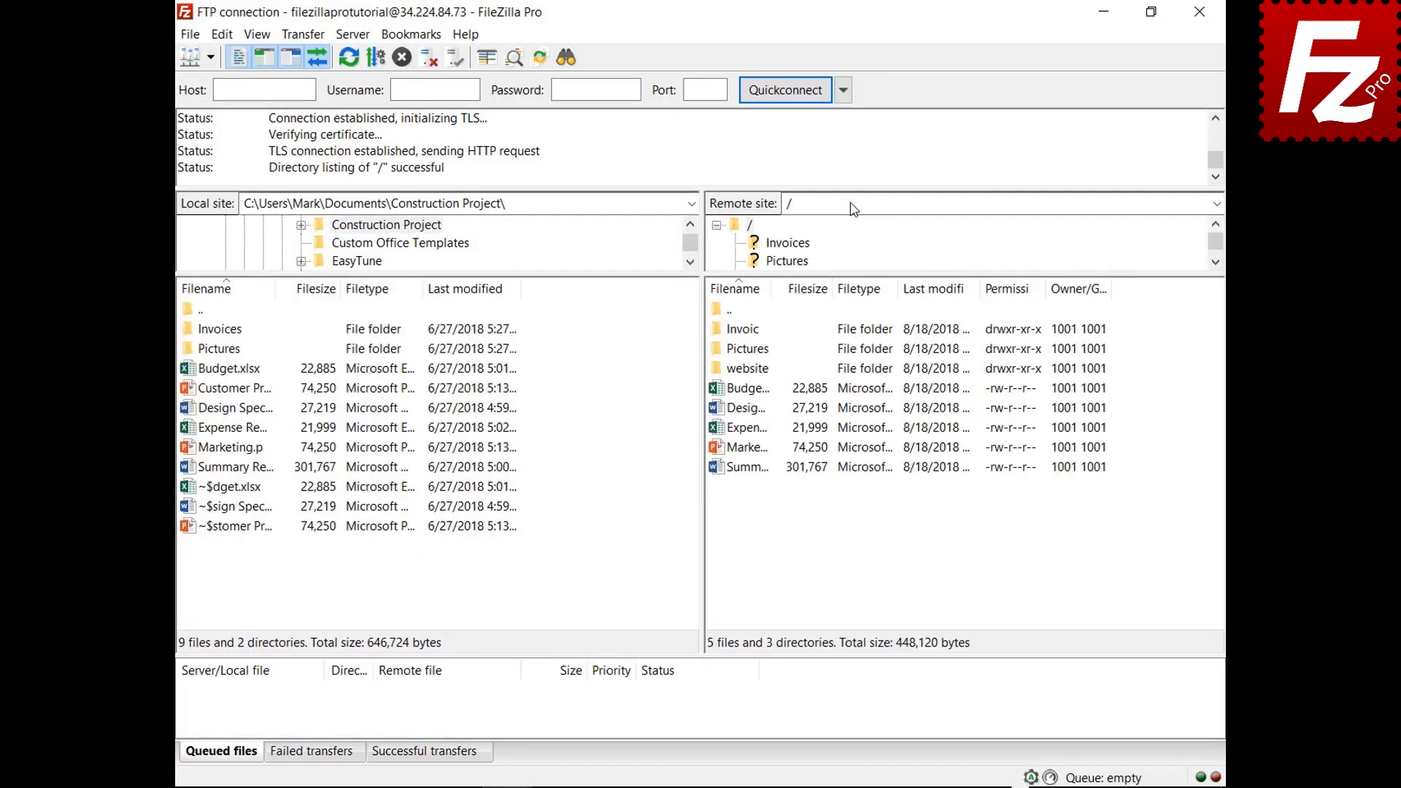
pyautogui.click(222, 34)
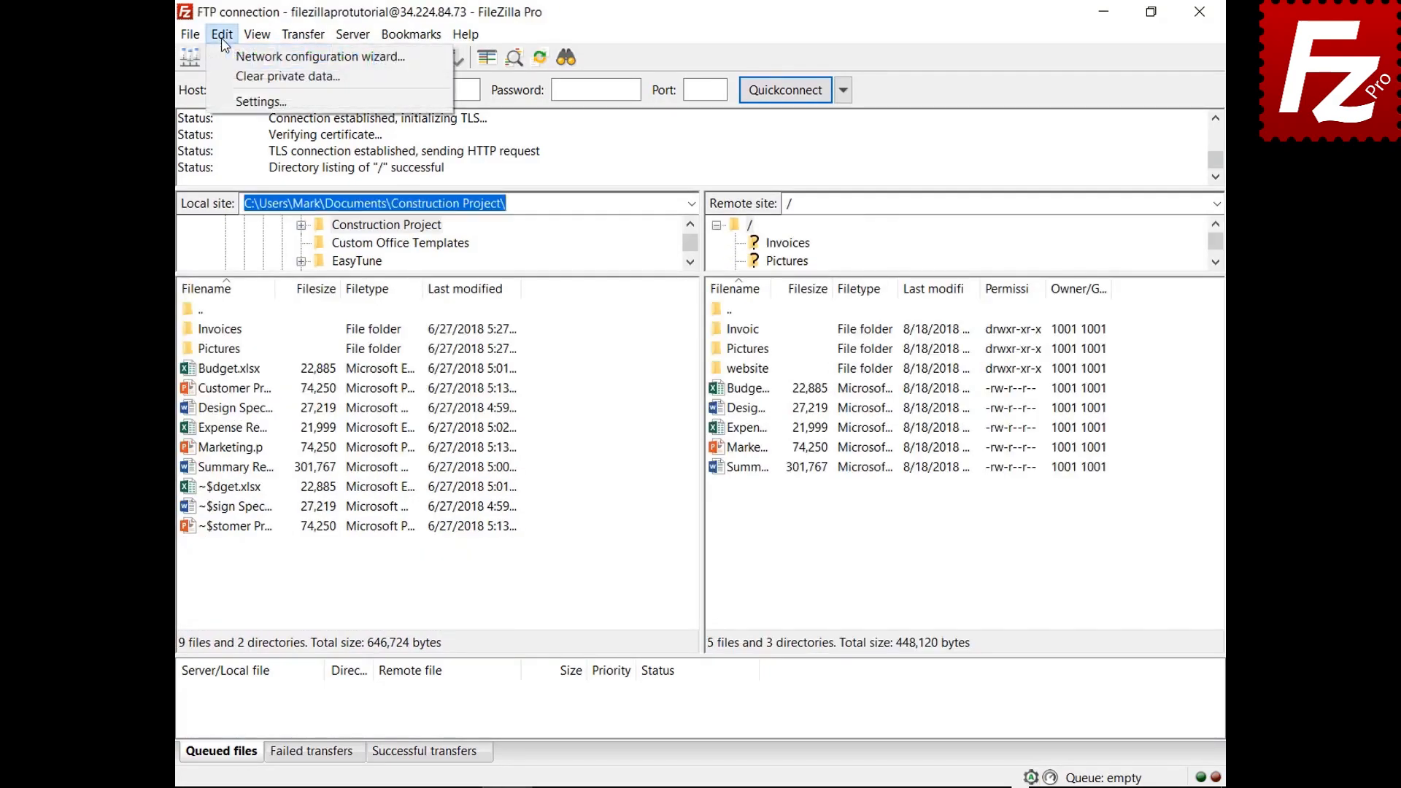
pyautogui.click(245, 103)
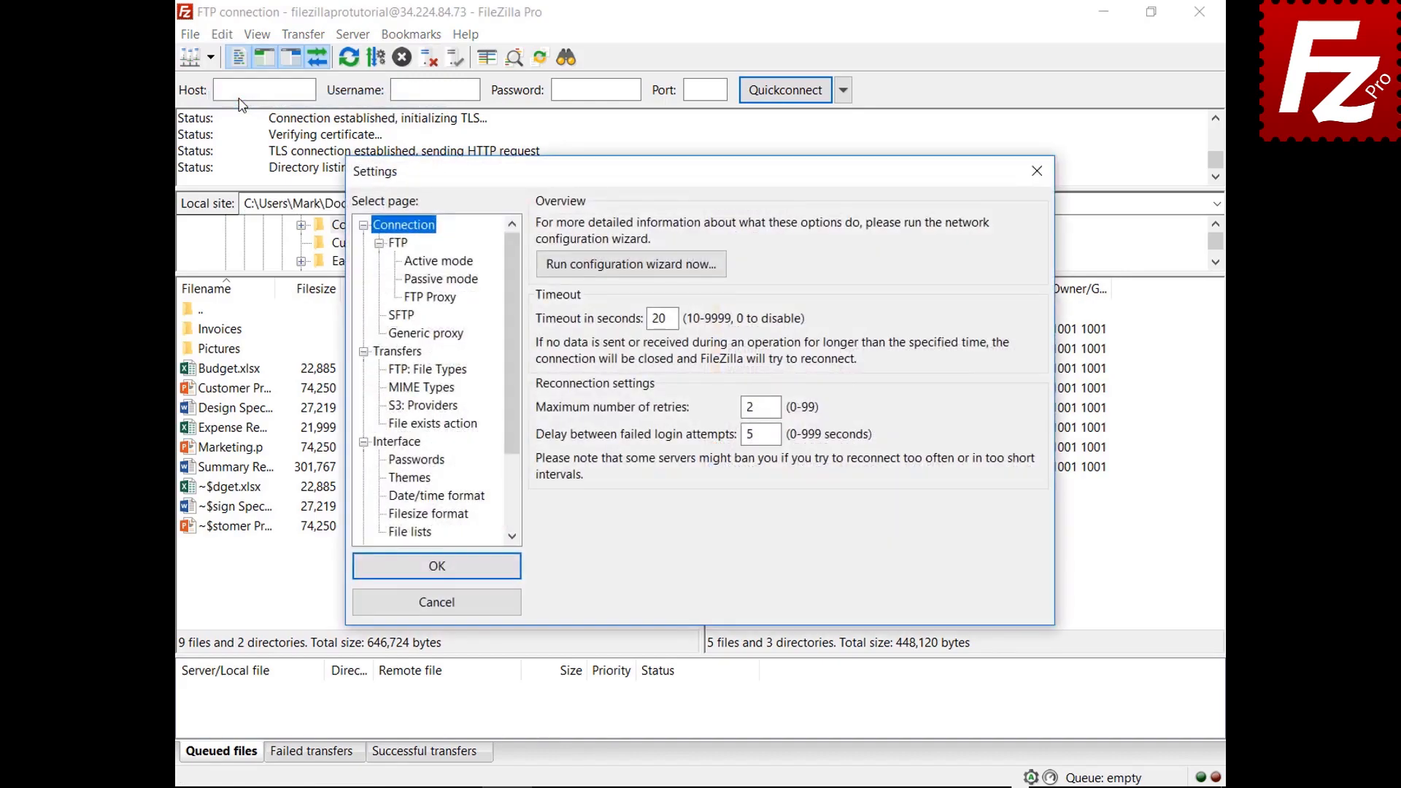
pyautogui.click(401, 443)
pyautogui.click(678, 523)
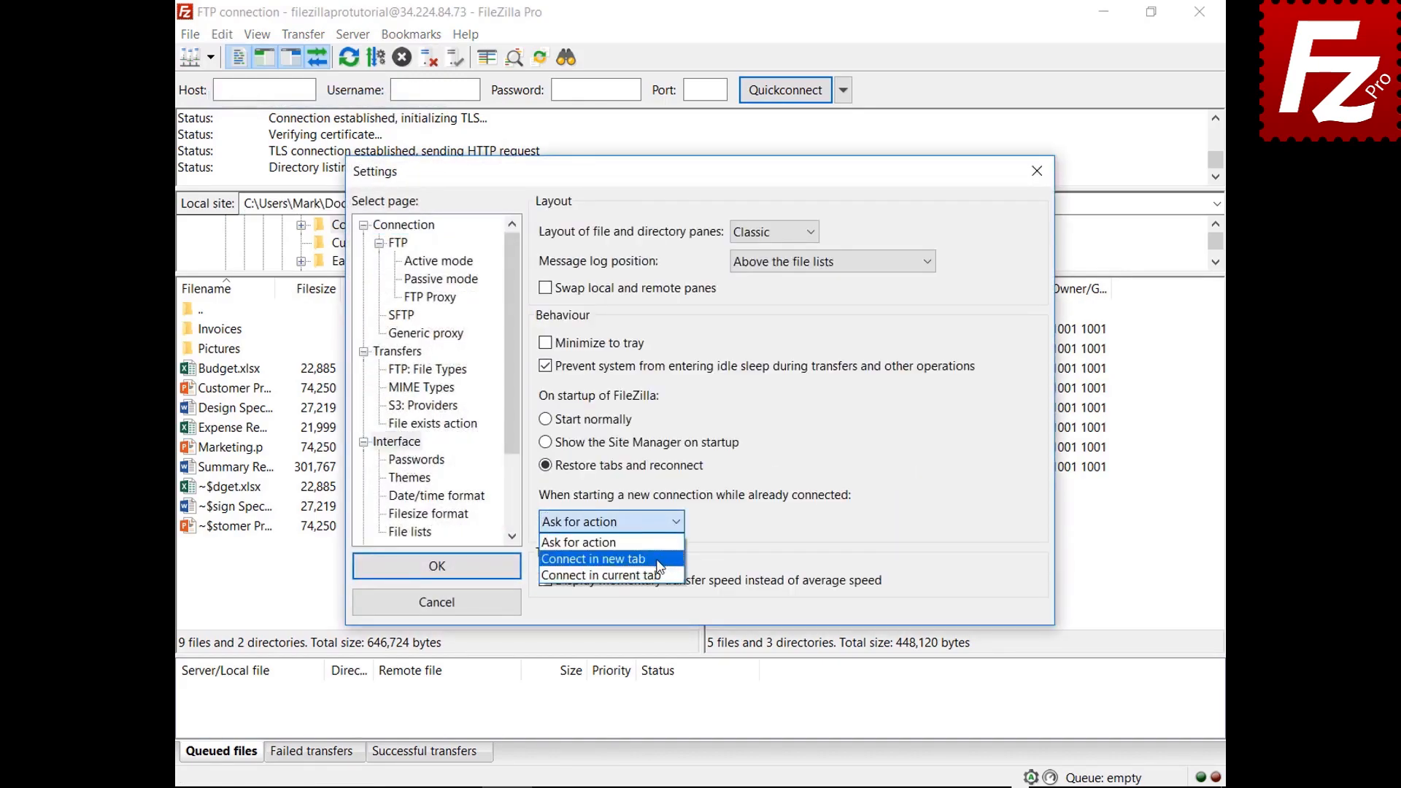
pyautogui.click(597, 559)
pyautogui.click(438, 566)
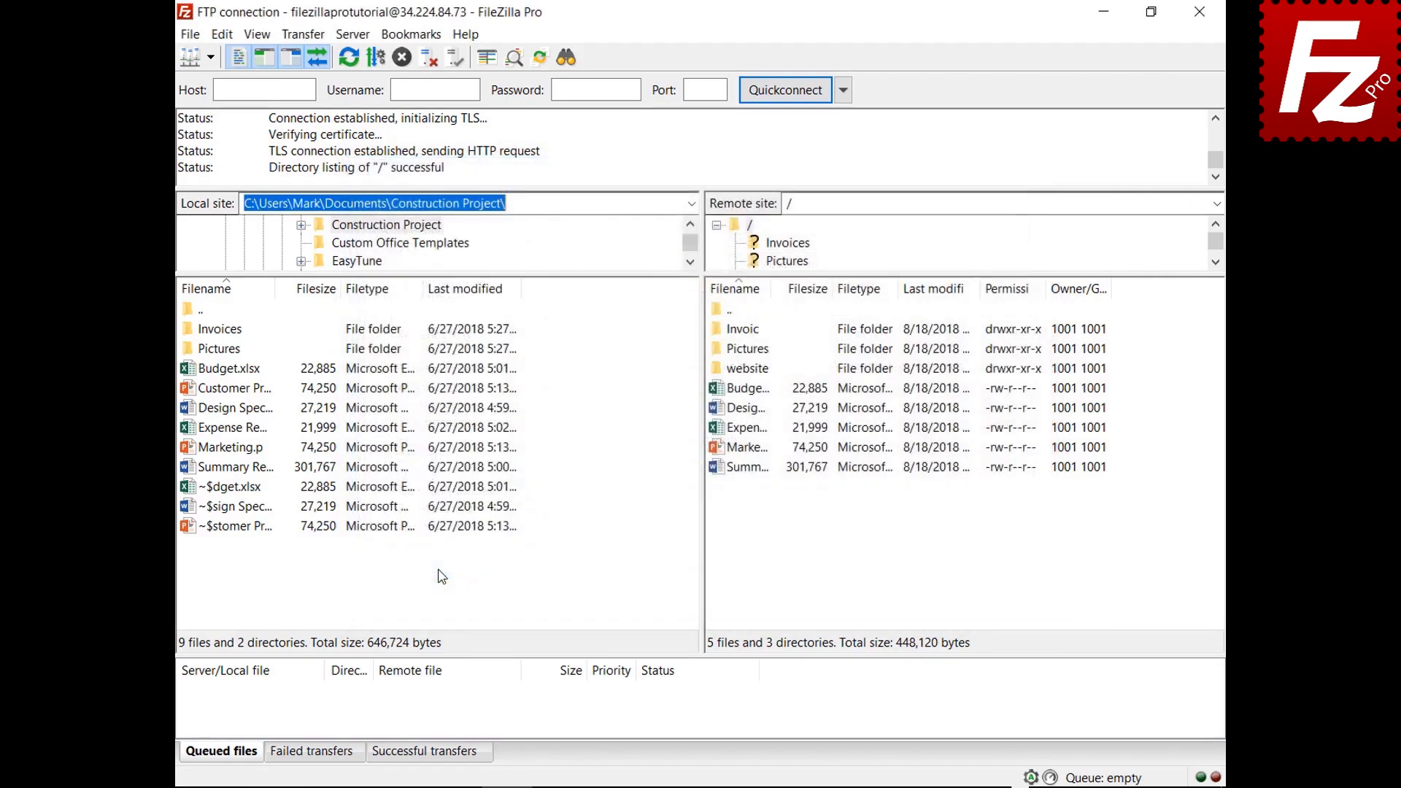
pyautogui.click(210, 57)
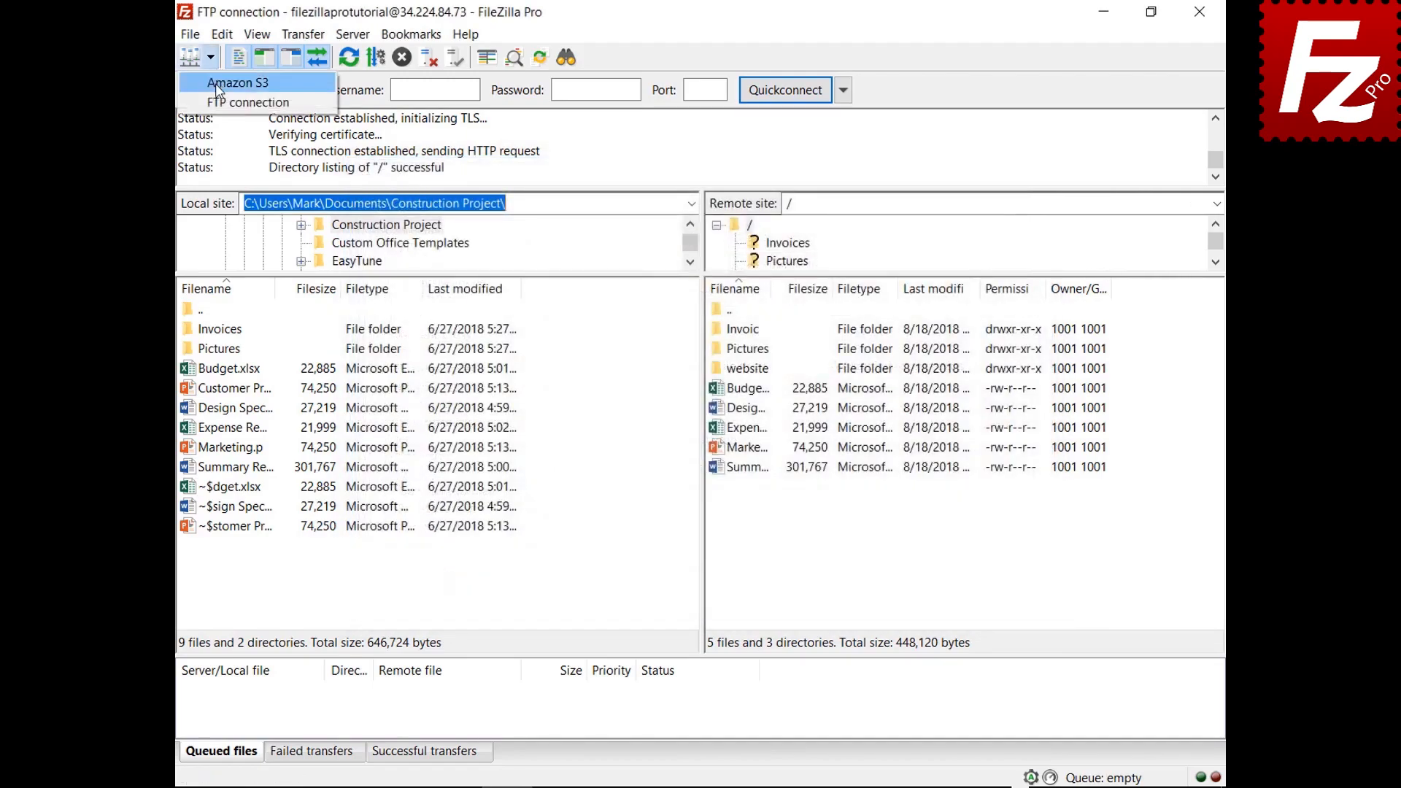
pyautogui.click(217, 88)
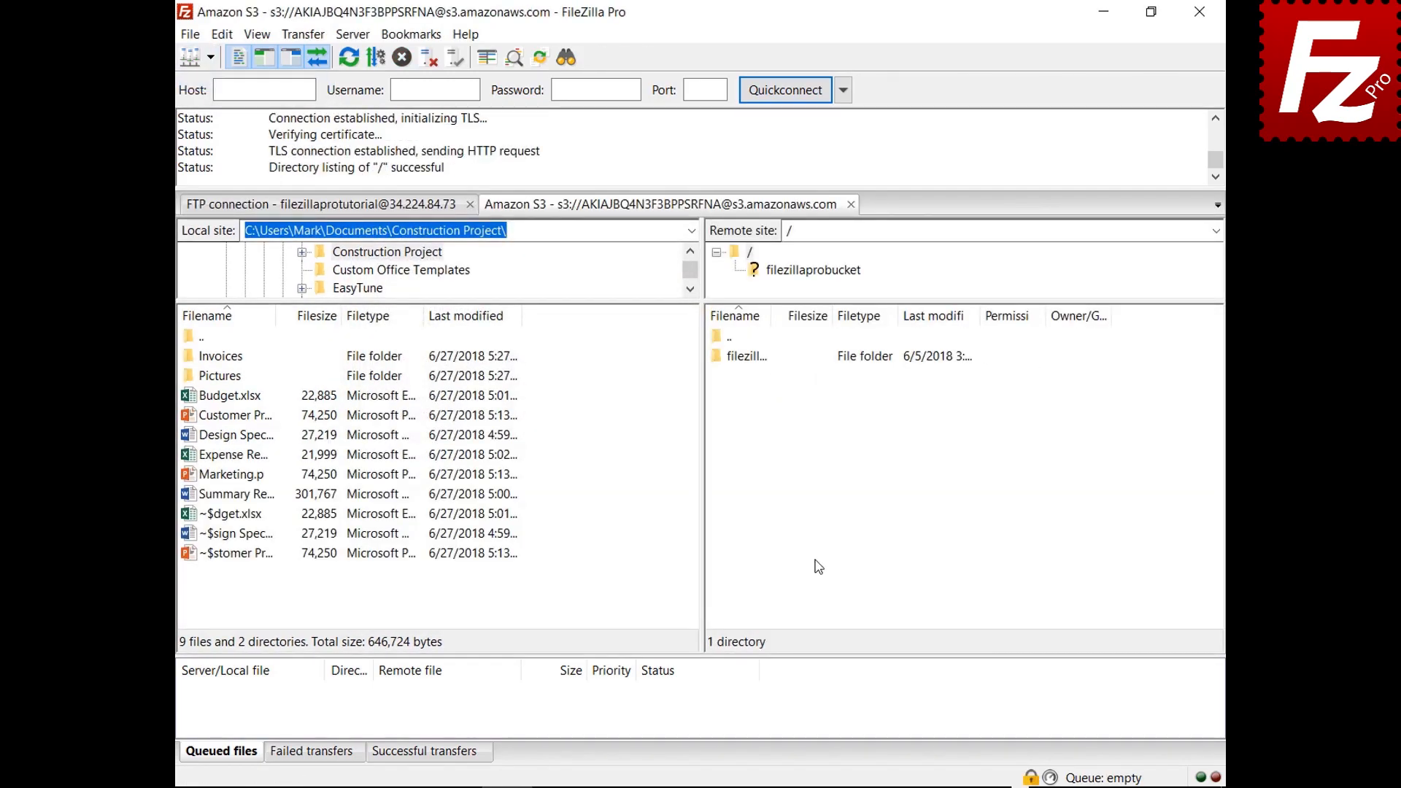
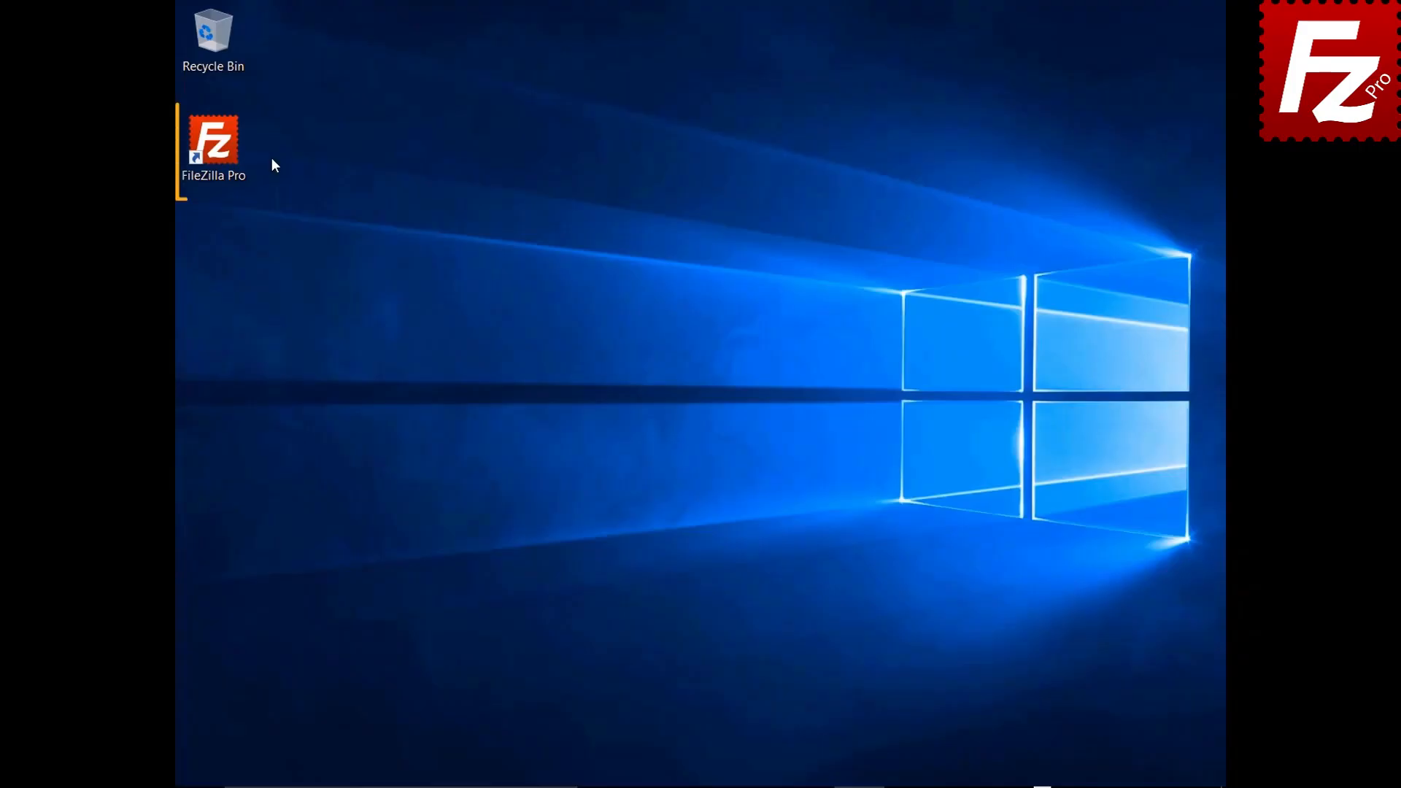
# Step: Relaunch FileZilla Pro, connect to the saved Amazon S3 site, and list filezillaprobucket's contents
pyautogui.doubleClick(219, 150)
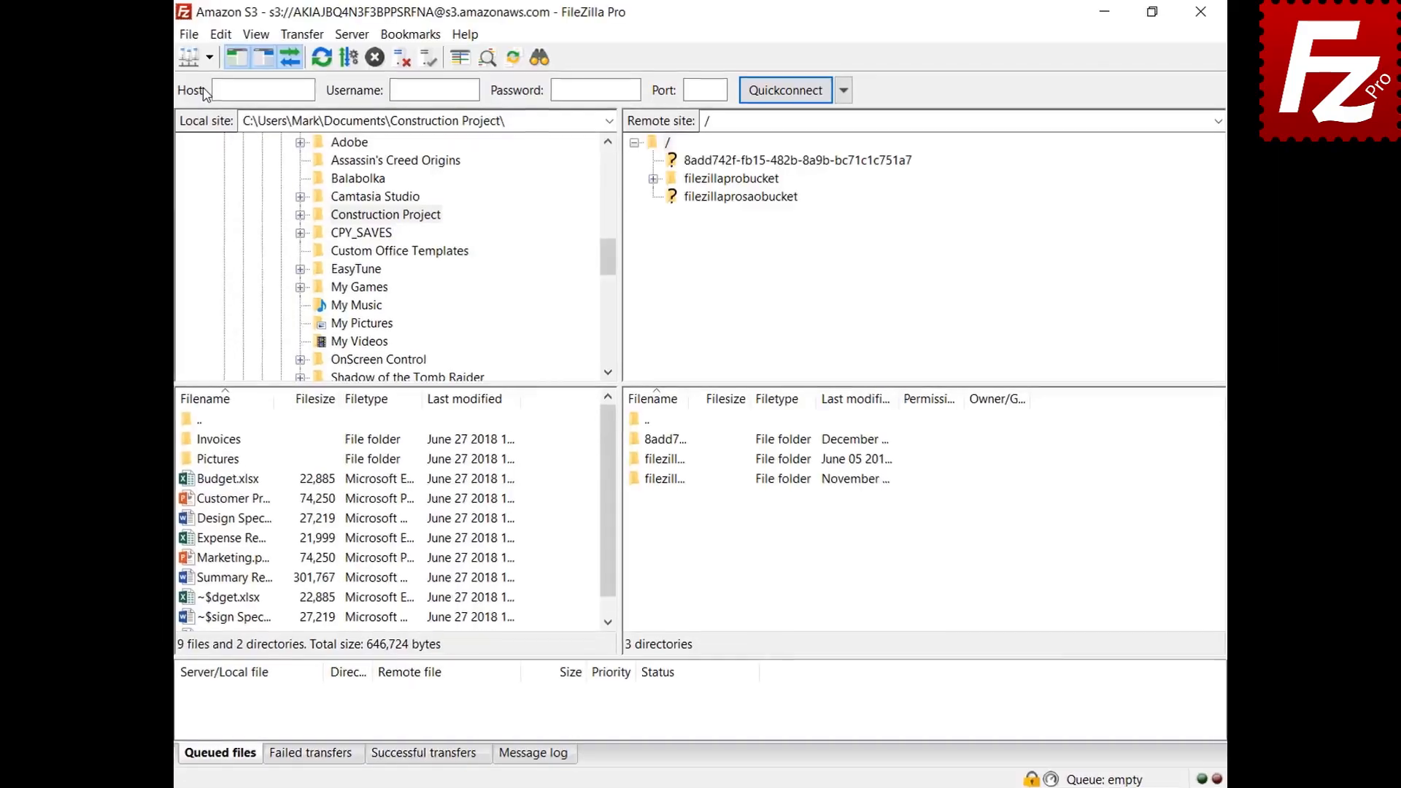
pyautogui.click(209, 57)
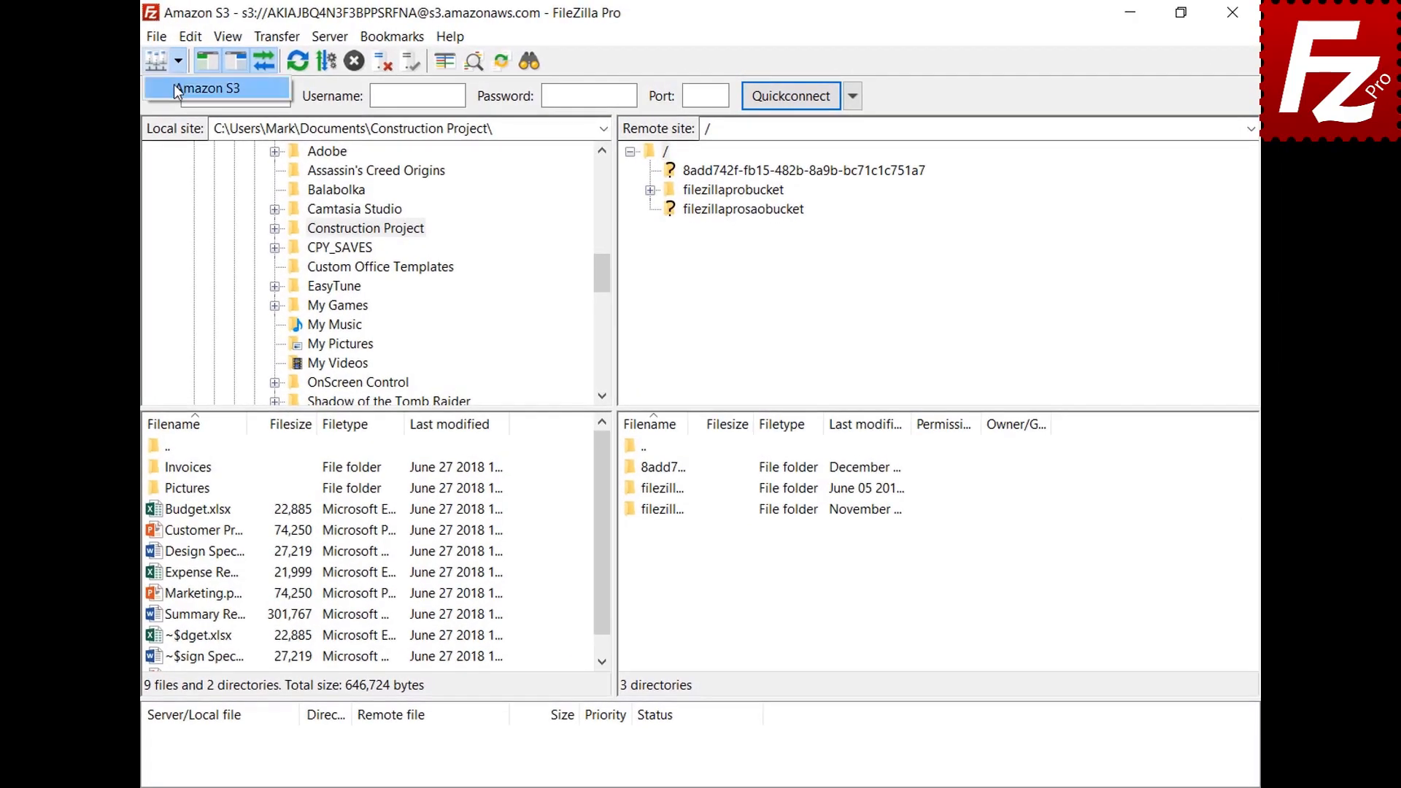
pyautogui.click(173, 87)
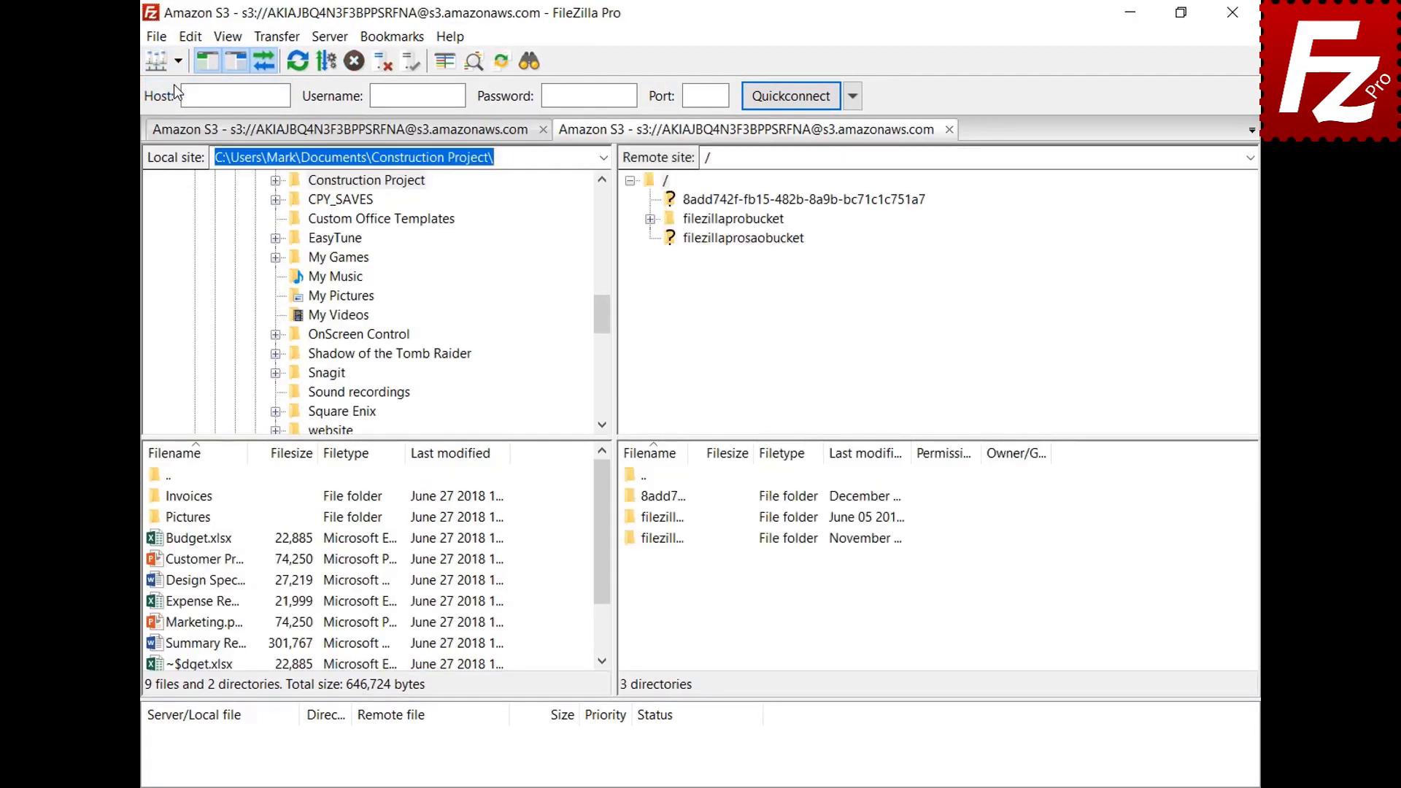
pyautogui.click(746, 224)
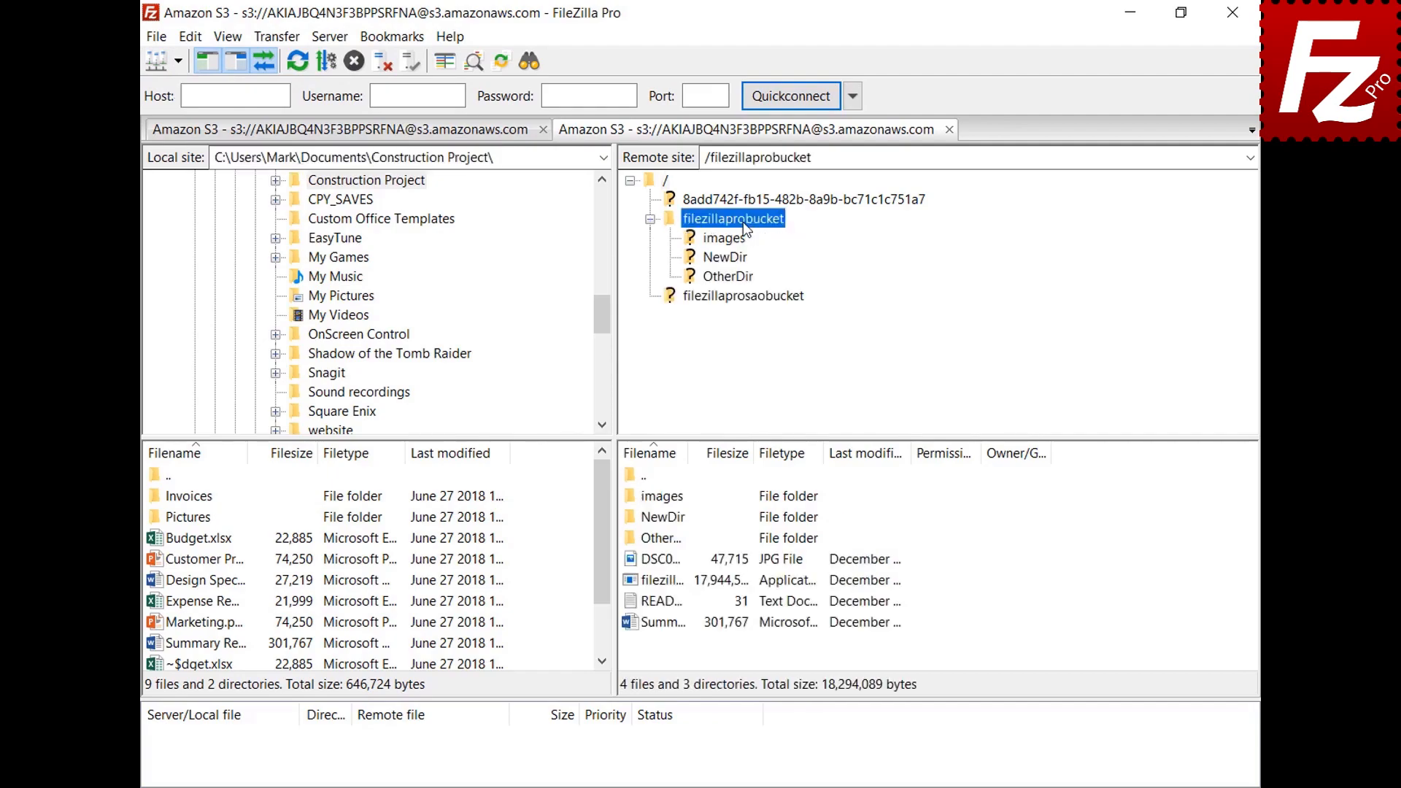
# Step: Add a 'New line' to README.TXT, save it, and upload the 43-byte version back to the bucket
pyautogui.rightClick(657, 607)
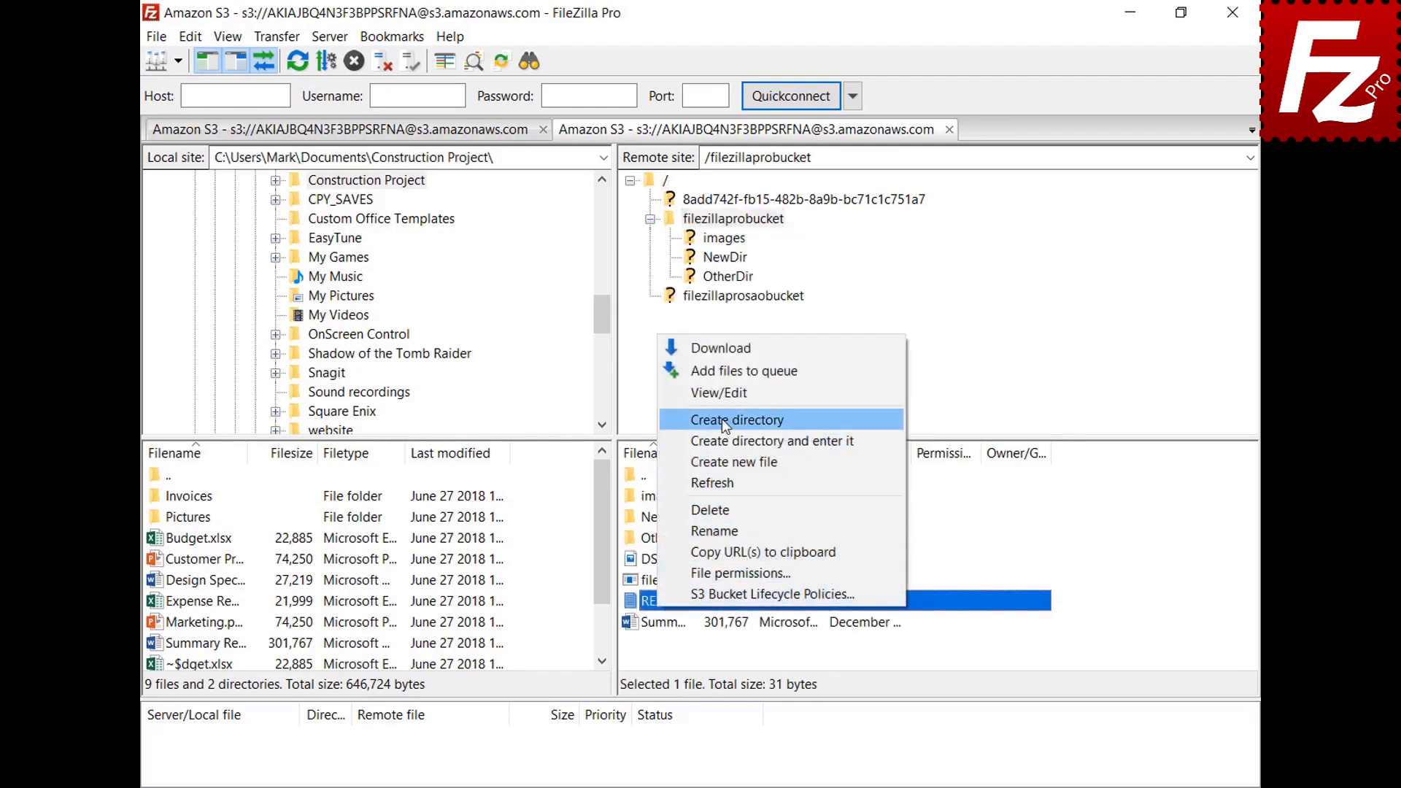
pyautogui.click(721, 396)
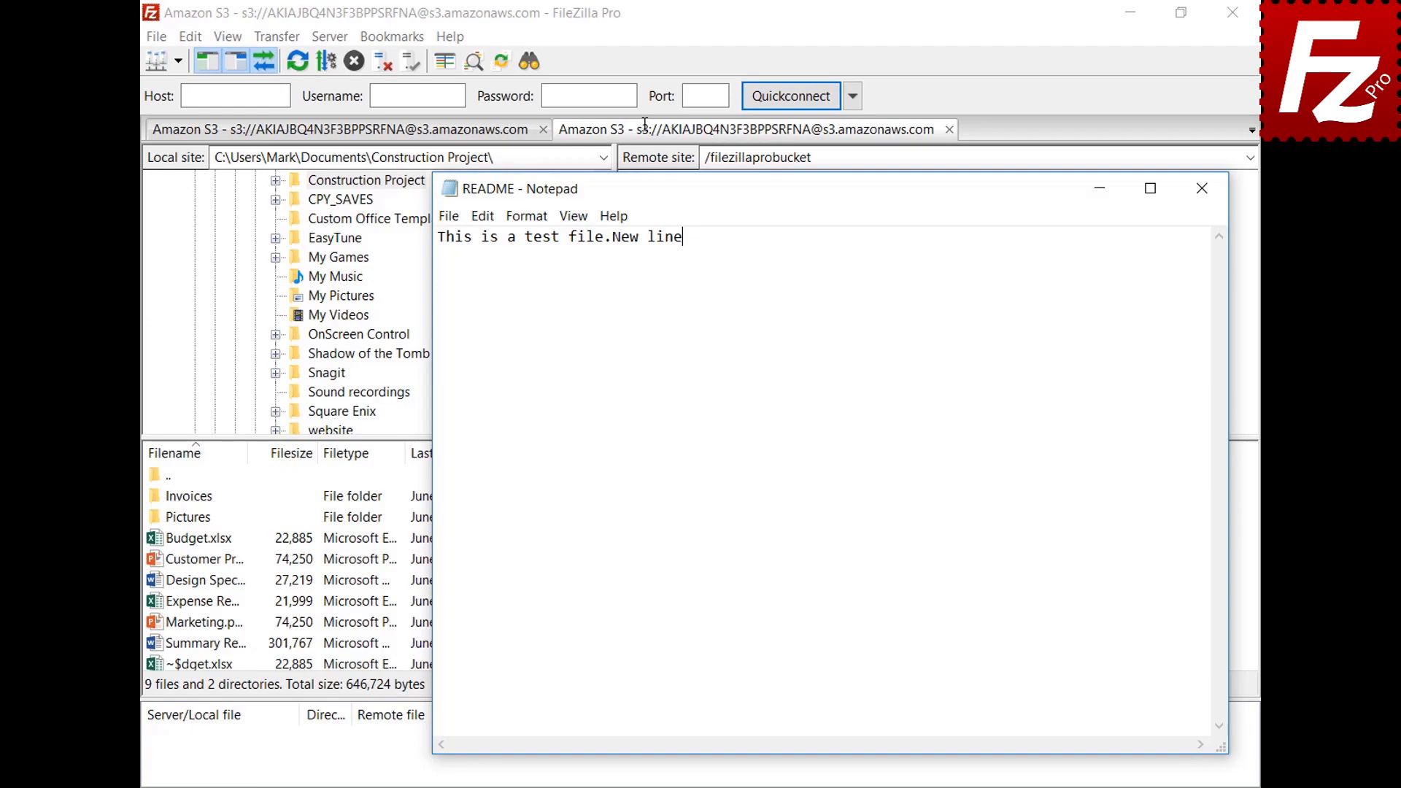
pyautogui.press('Return')
pyautogui.write('New line')
pyautogui.click(1203, 196)
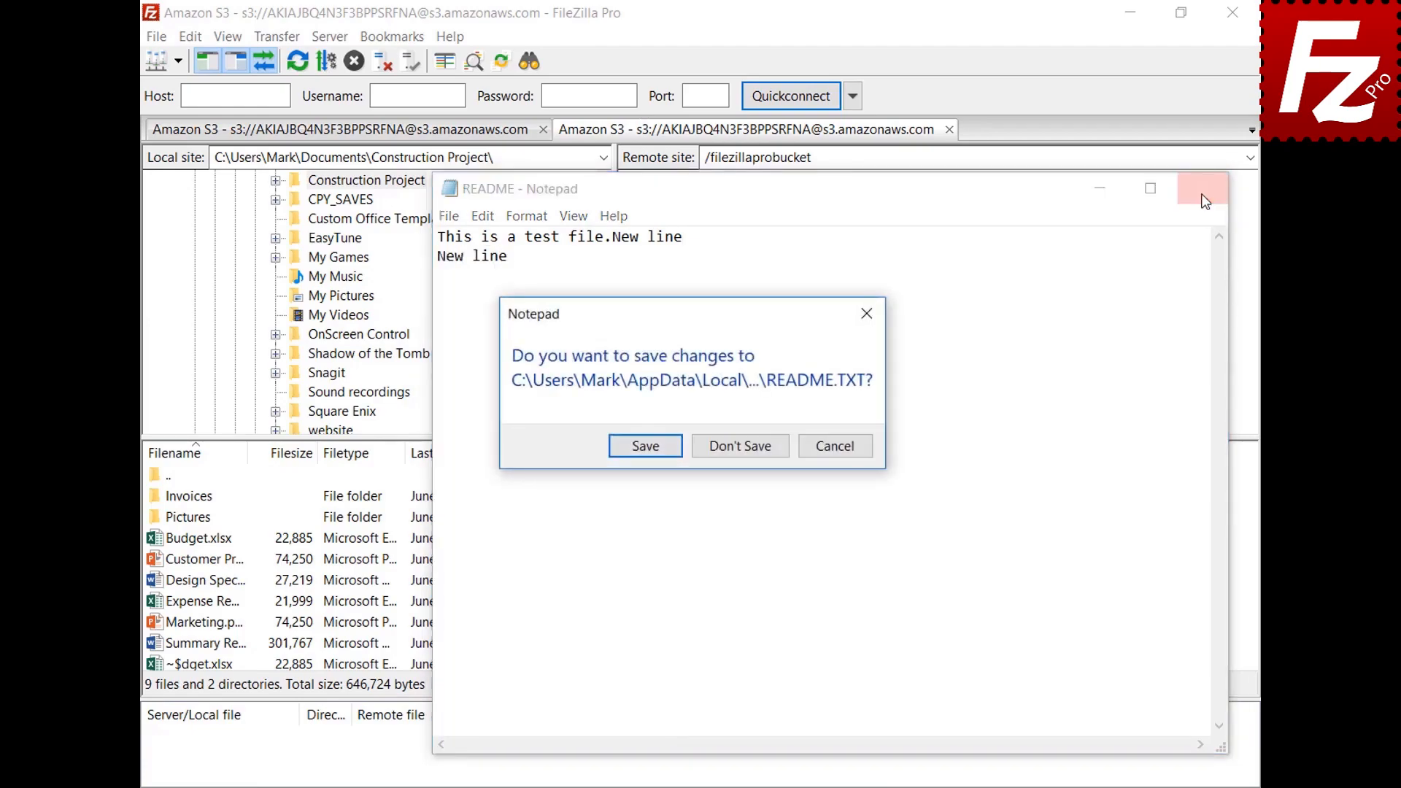
pyautogui.click(645, 446)
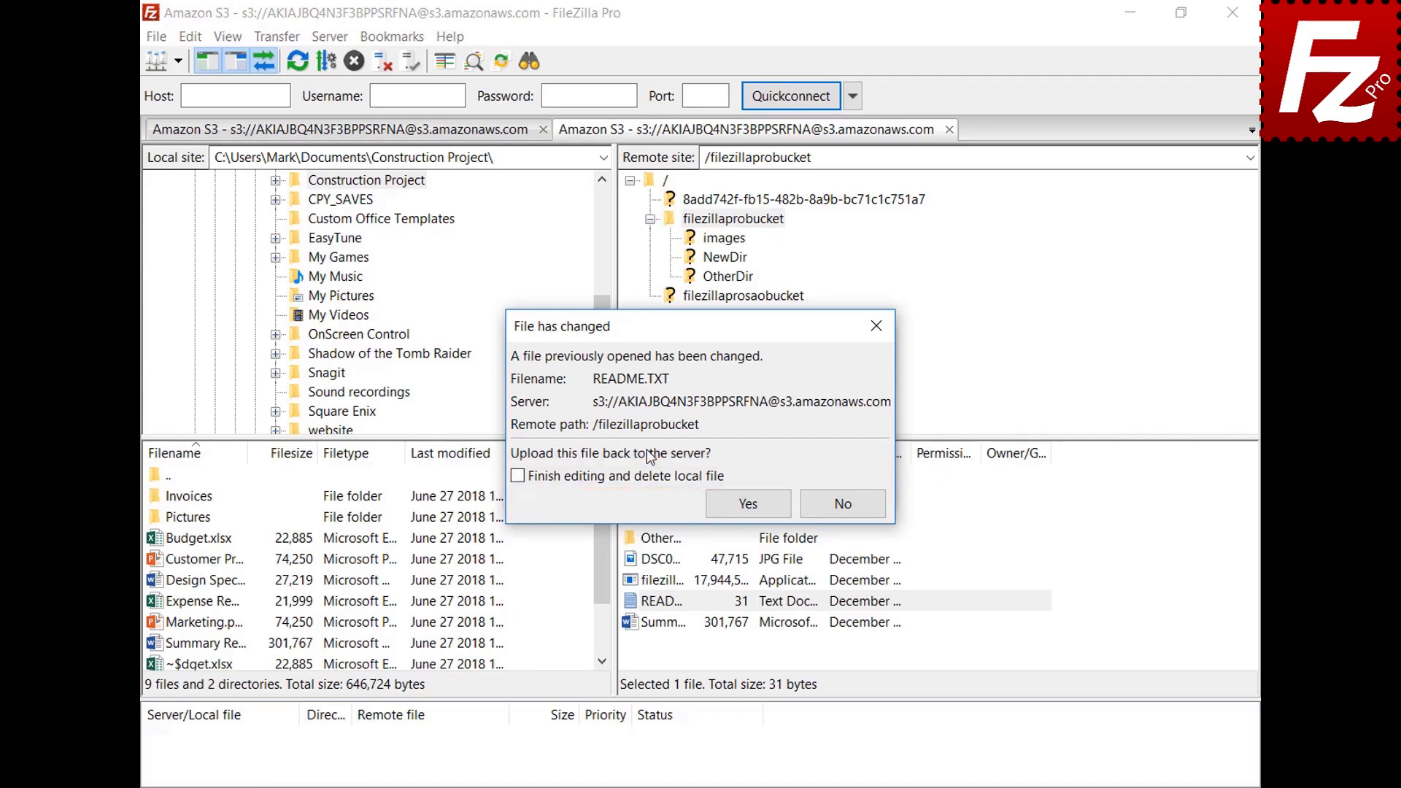
pyautogui.click(763, 511)
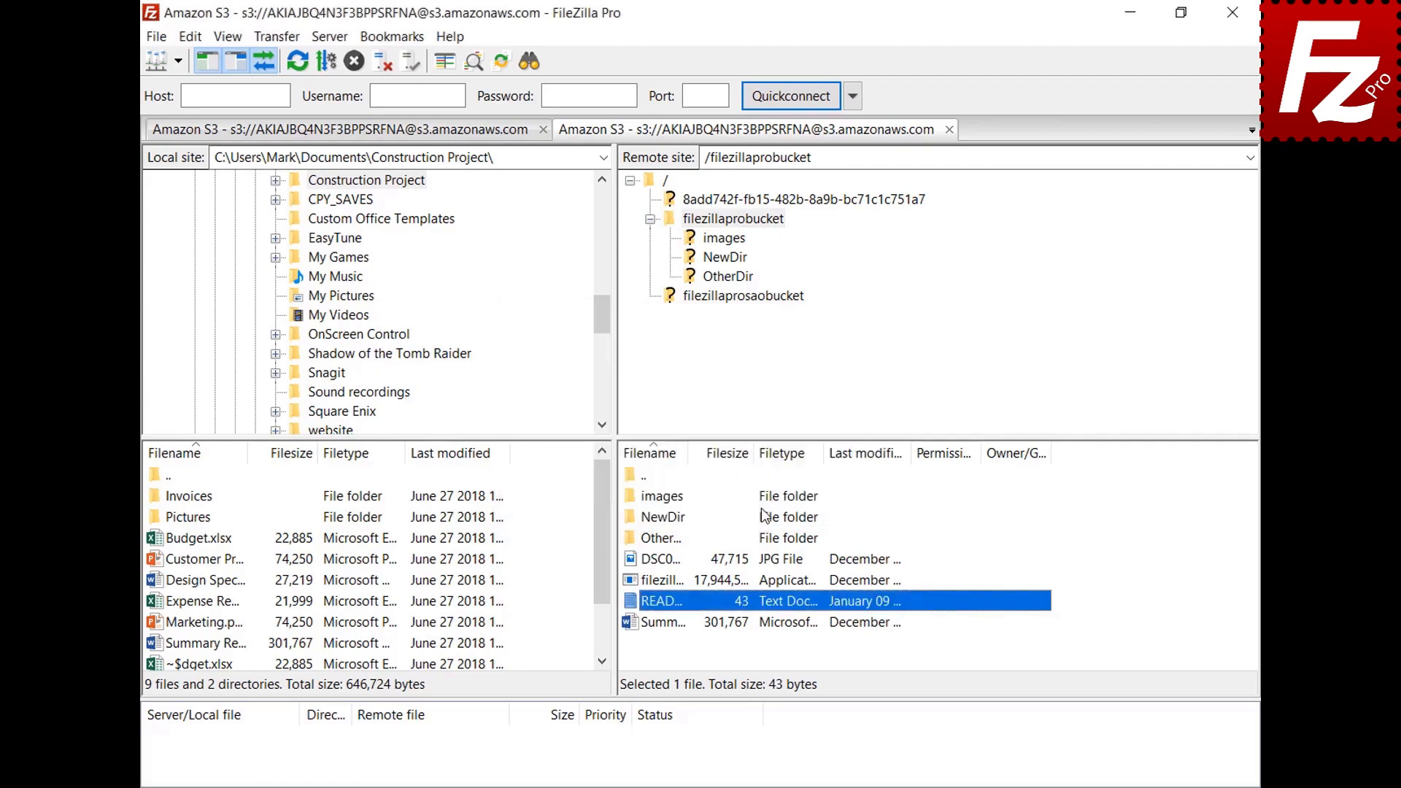
pyautogui.click(155, 36)
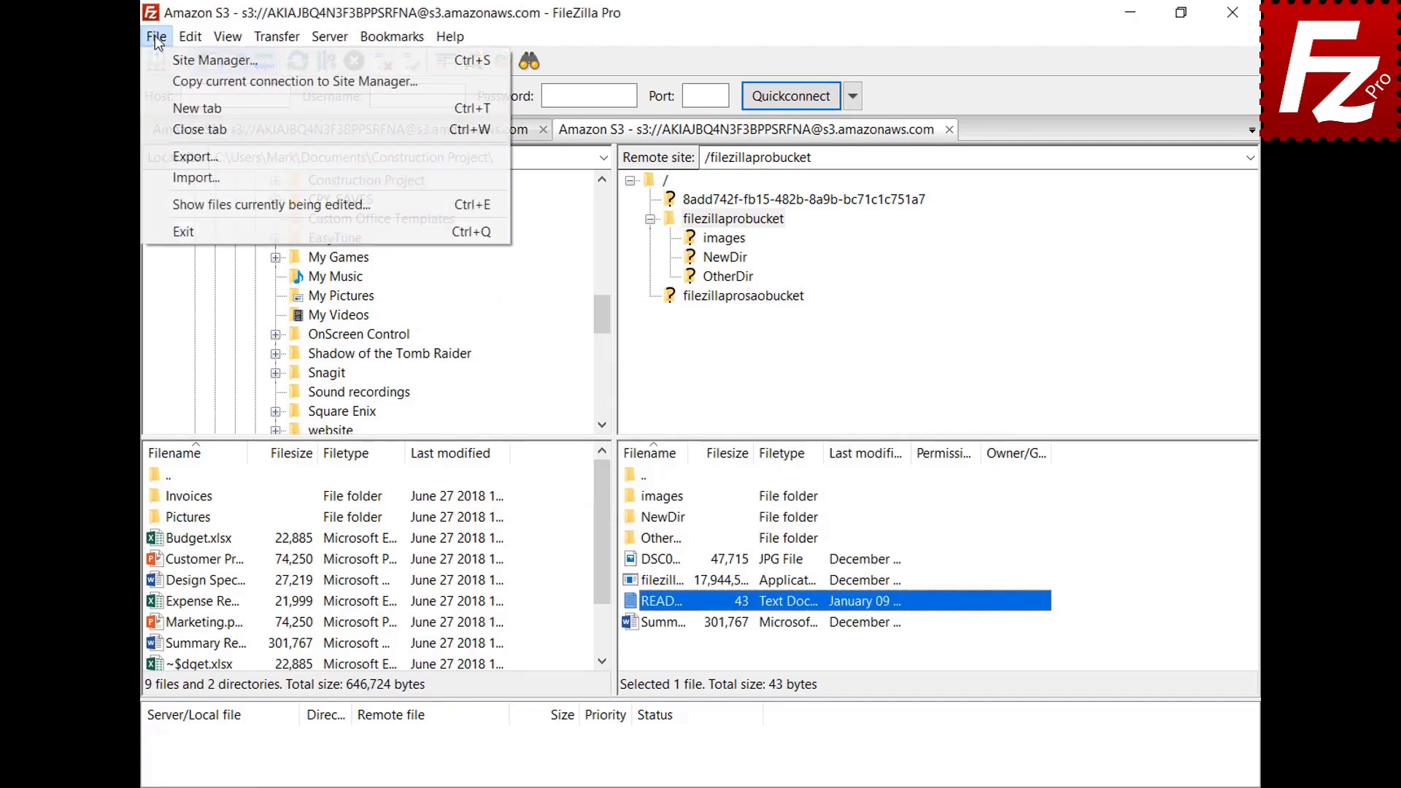
pyautogui.click(183, 203)
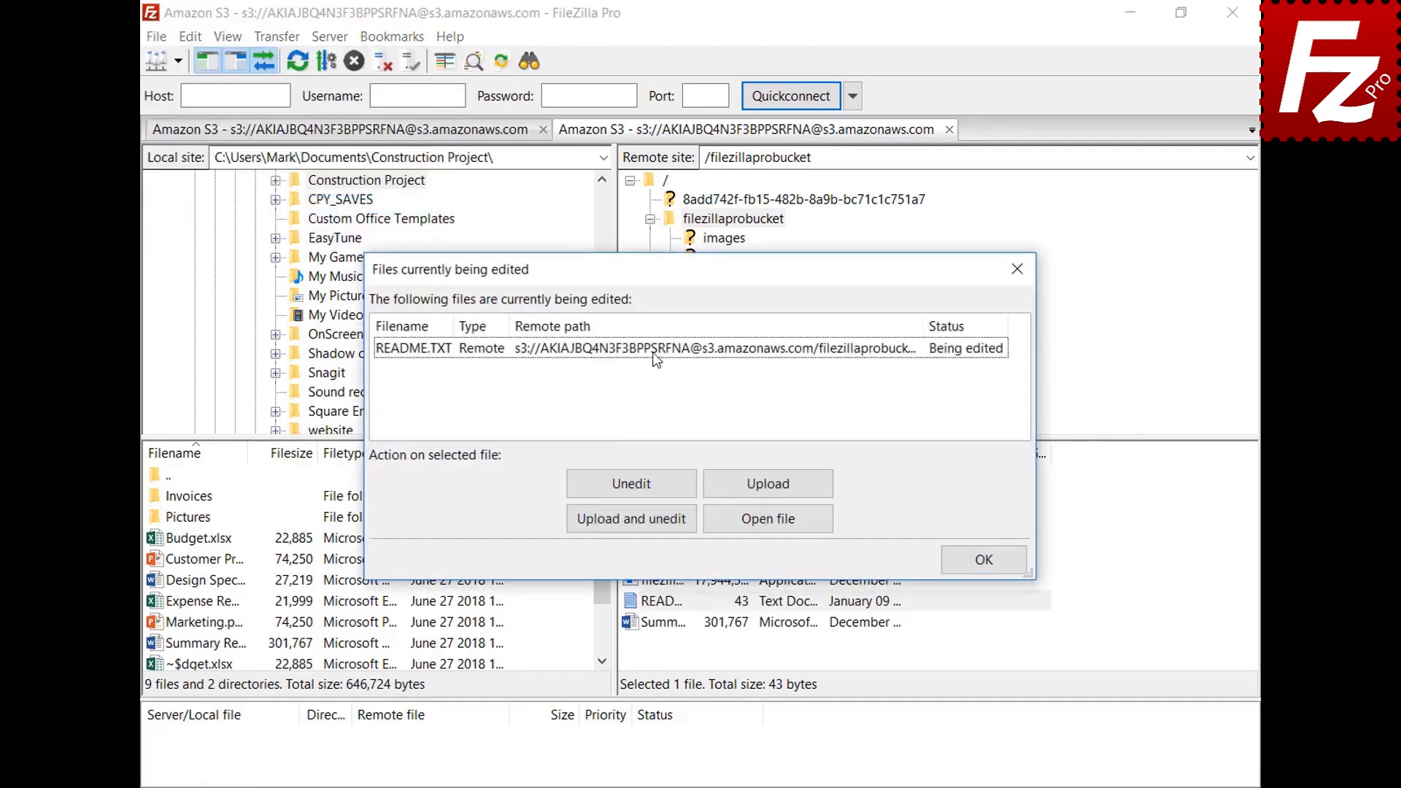
pyautogui.click(654, 354)
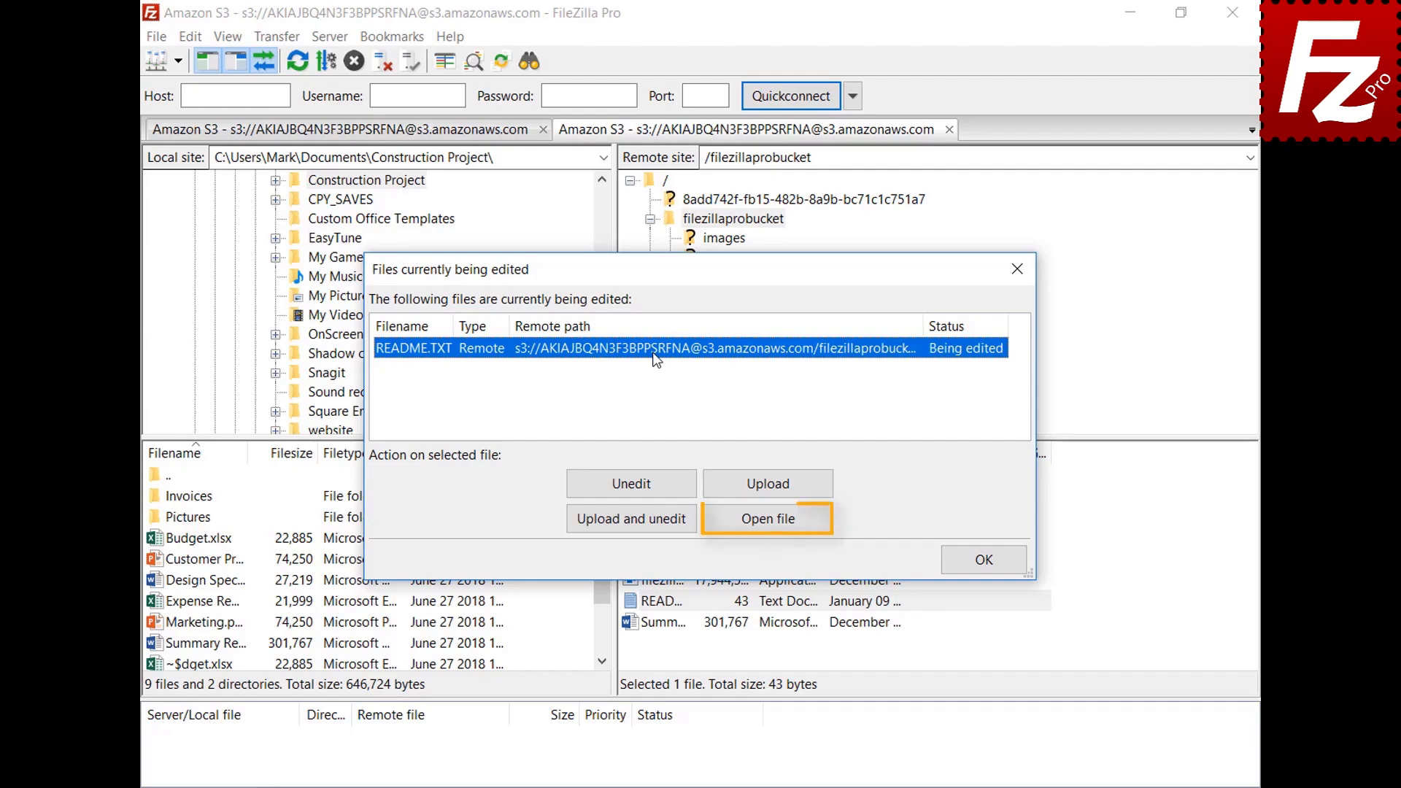
pyautogui.click(990, 562)
# Step: Add a custom filetype association opening jpg files with mspaint.exe in the File editing settings
pyautogui.click(191, 38)
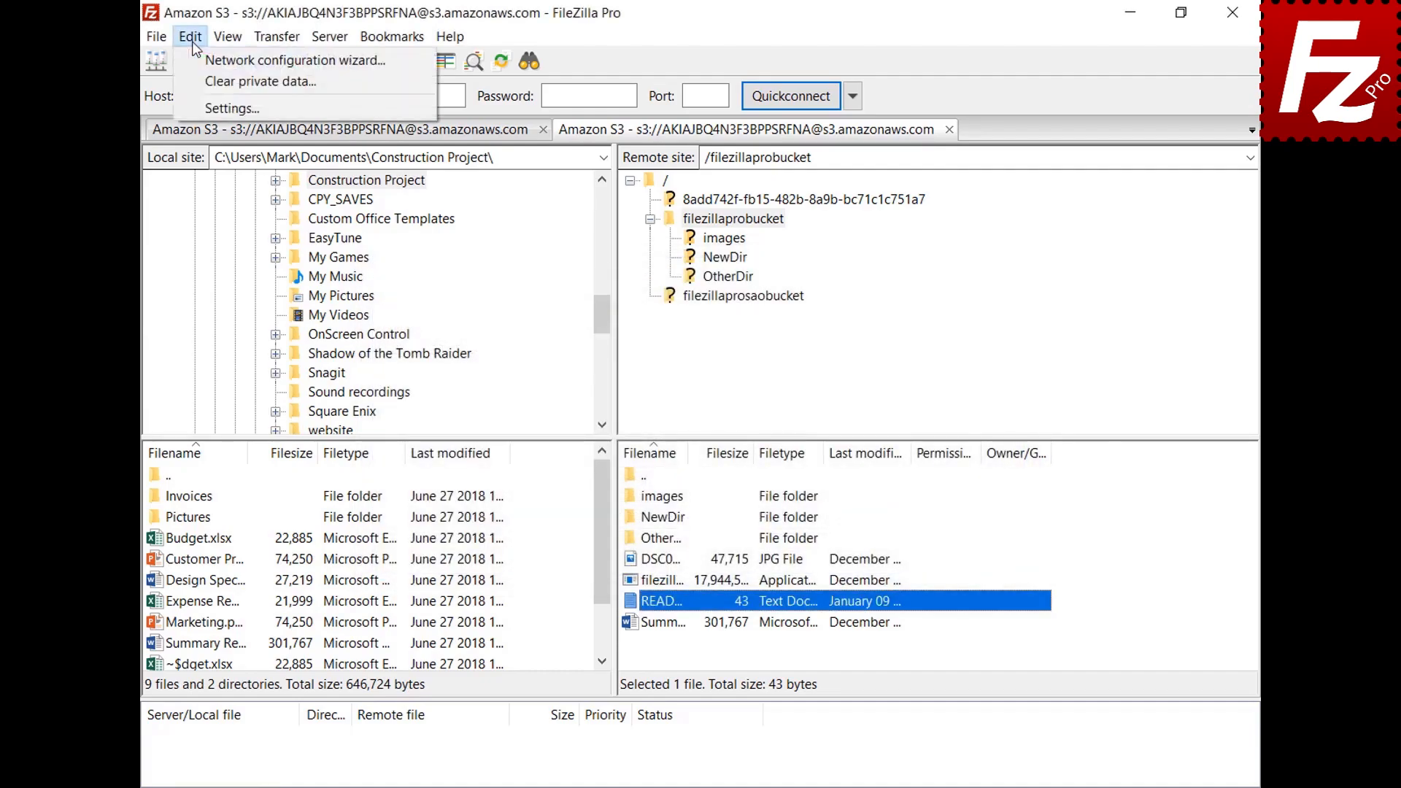
pyautogui.click(200, 109)
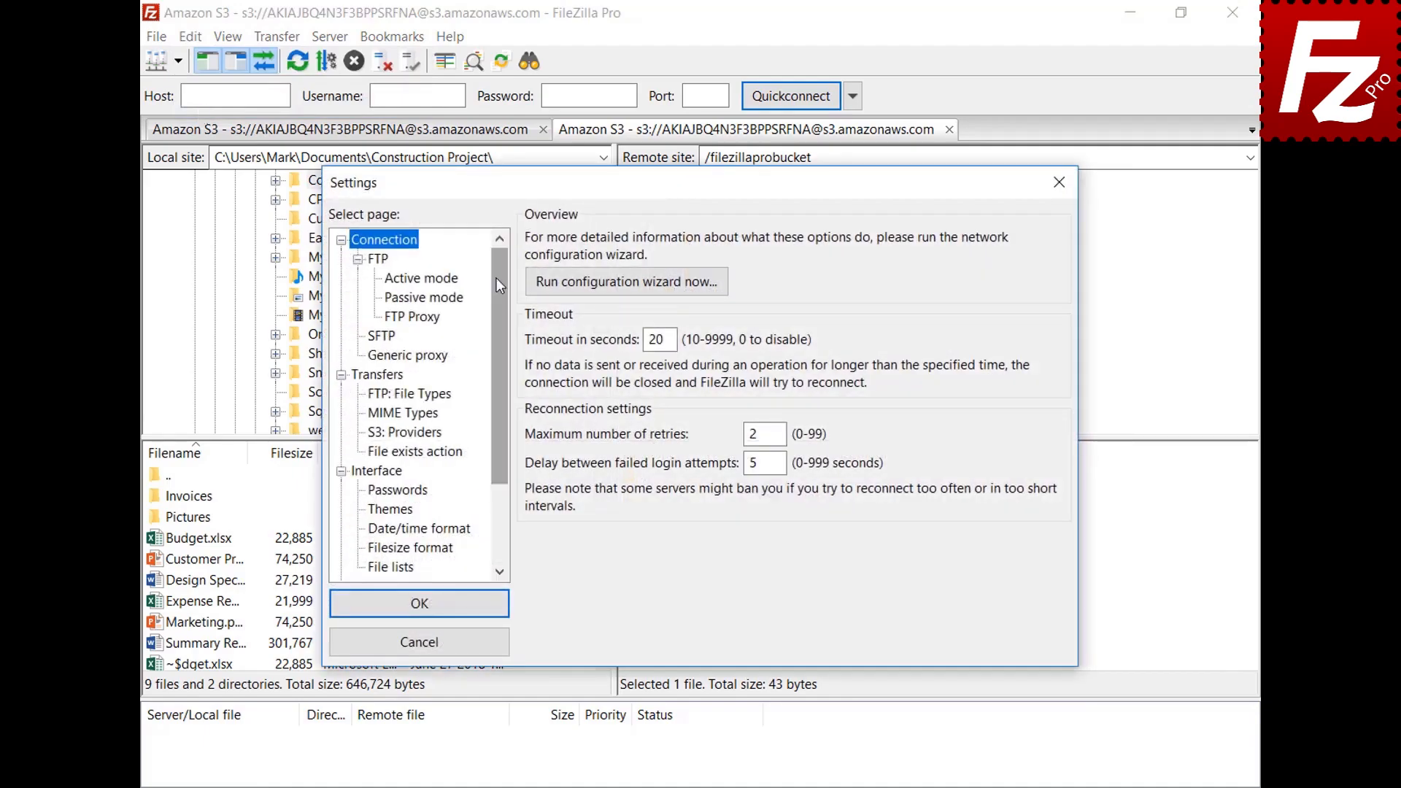
pyautogui.moveTo(496, 278); pyautogui.dragTo(509, 380)
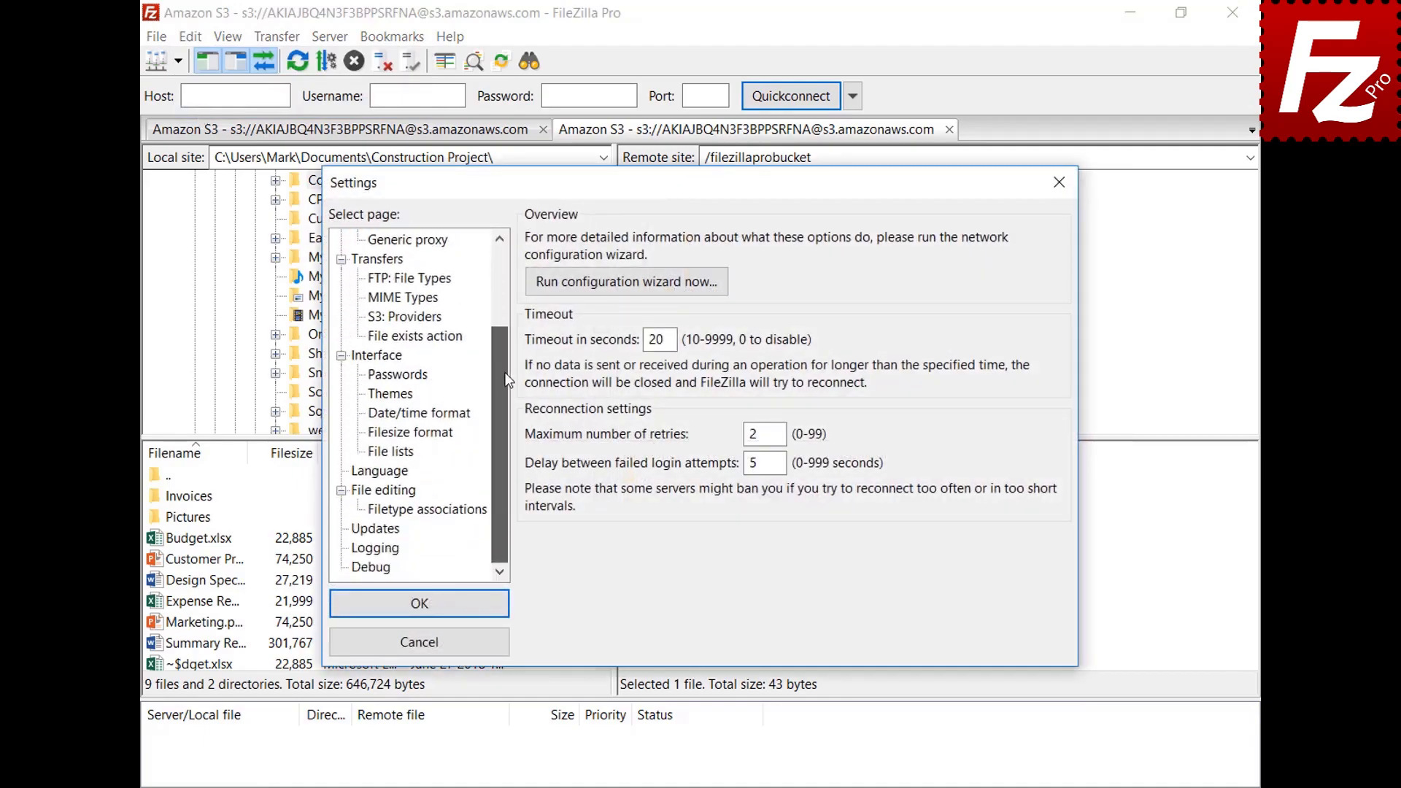
pyautogui.click(362, 493)
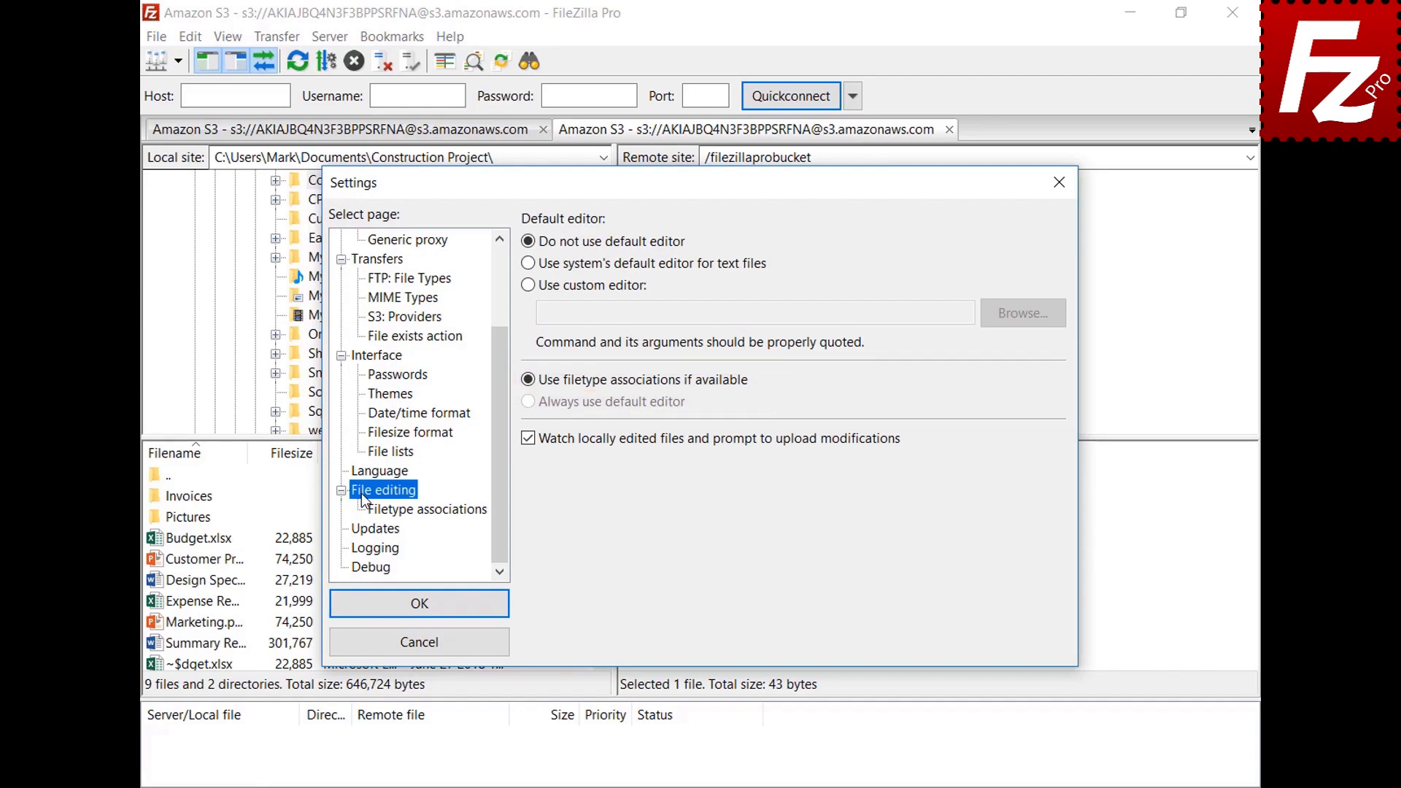
pyautogui.click(440, 515)
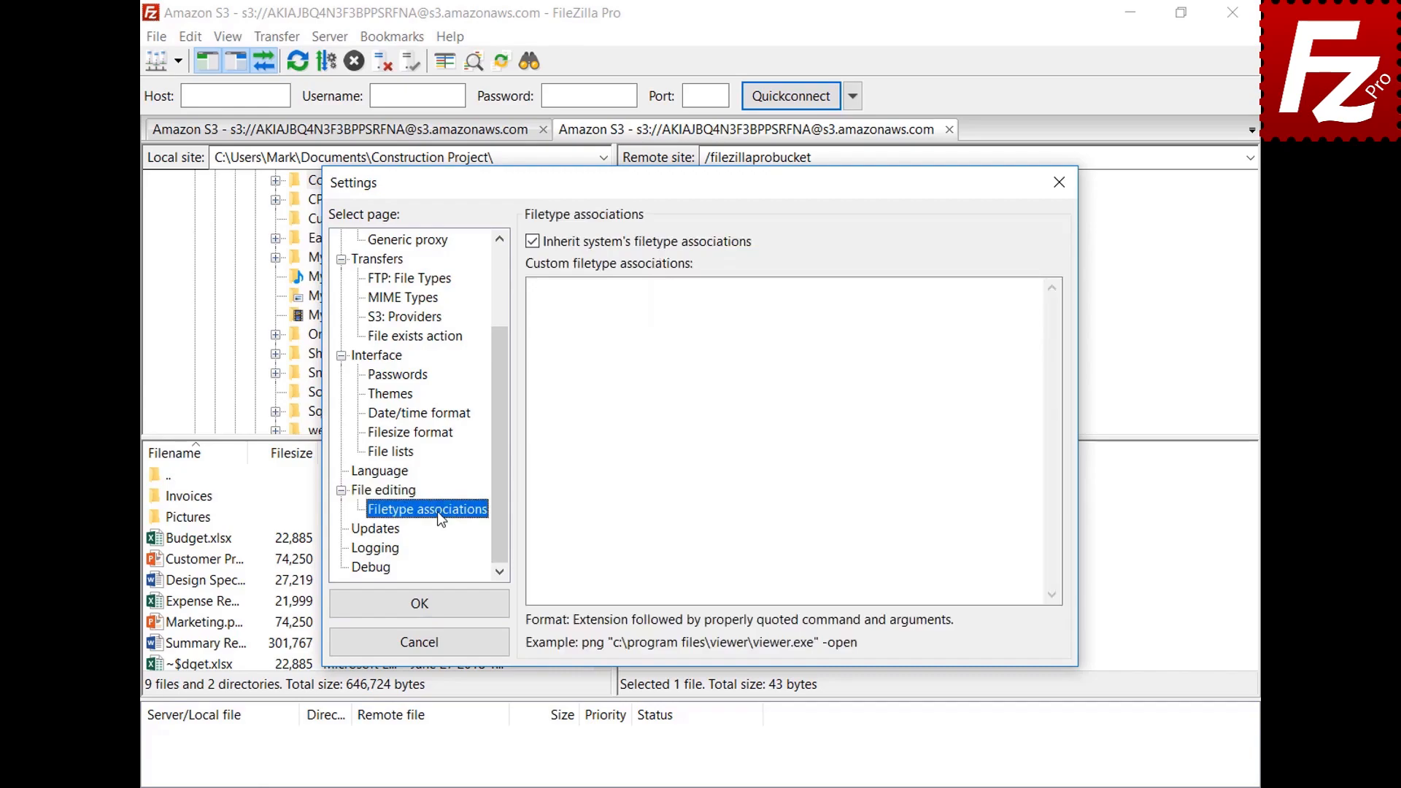
pyautogui.click(1010, 305)
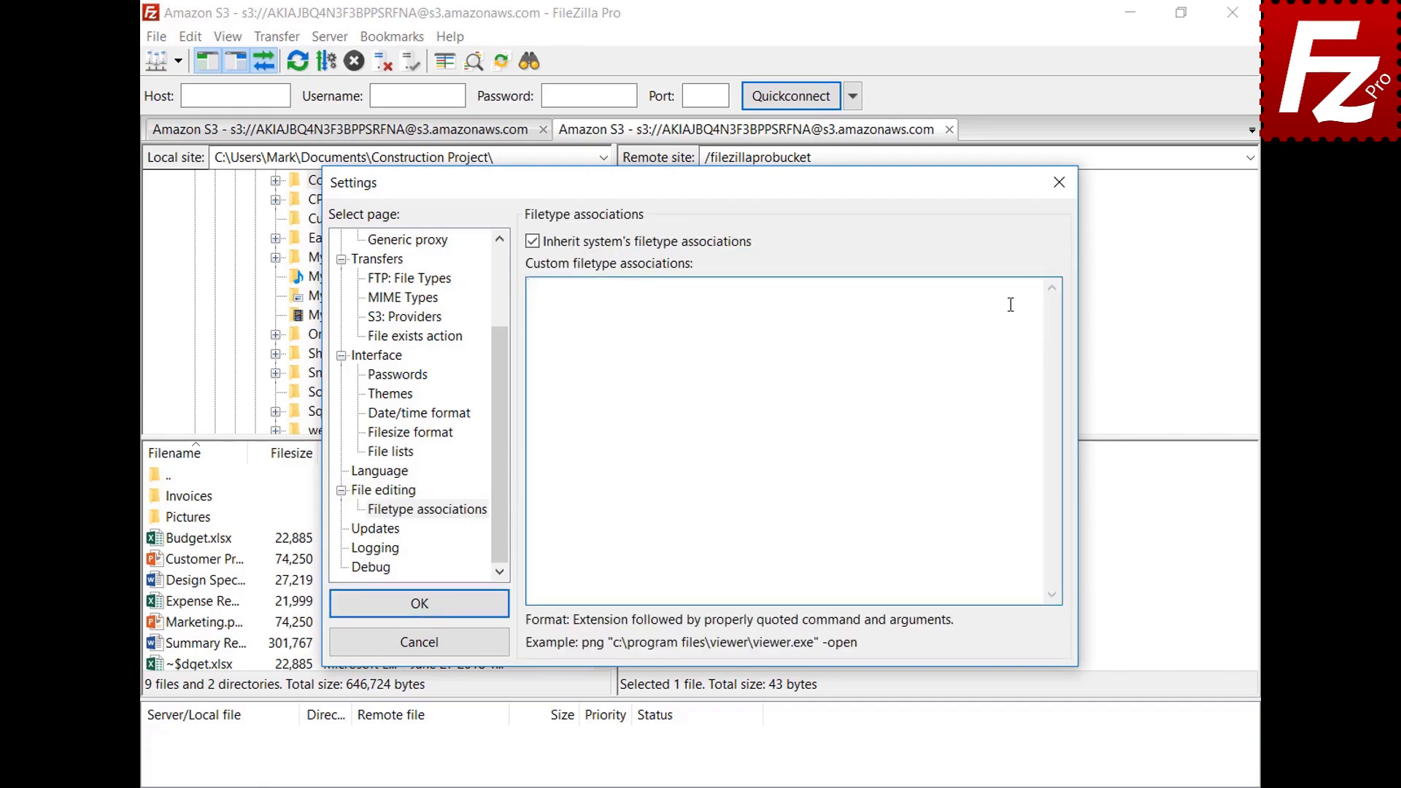
pyautogui.write('jpg "C:\\Windows\\system32\\mspaint.exe"')
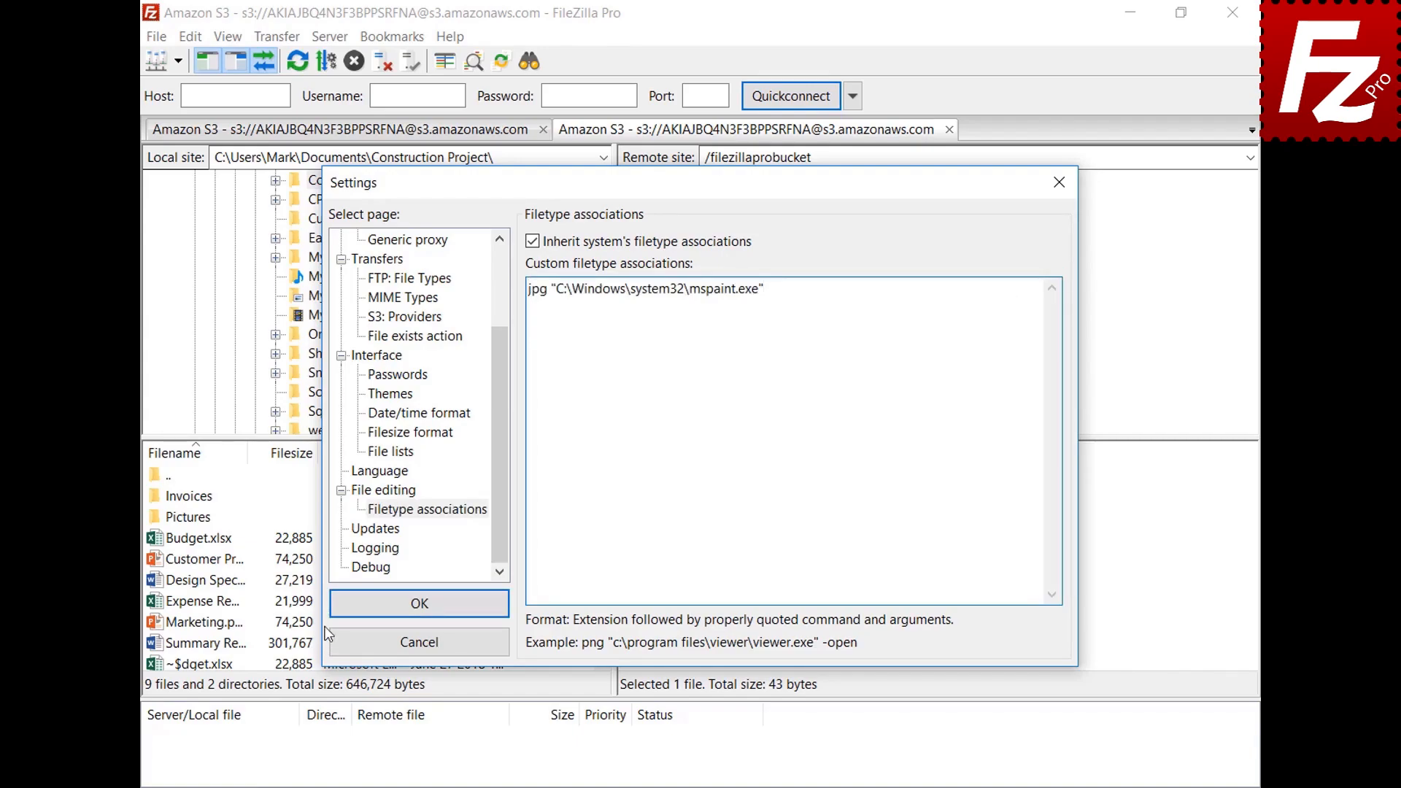
pyautogui.click(344, 614)
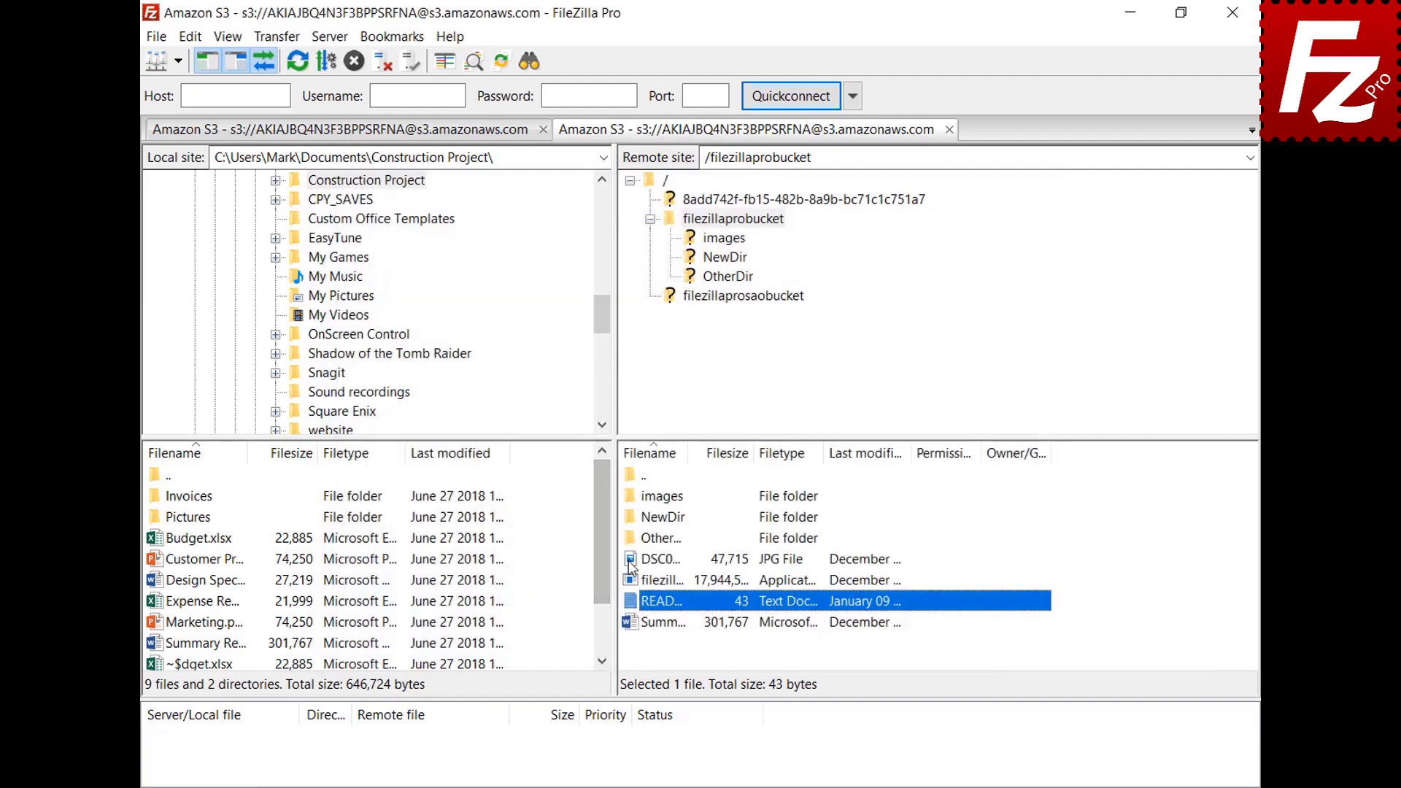
# Step: Open the bucket's JPG photo through View/Edit in Paint, then close Paint
pyautogui.click(630, 561)
pyautogui.rightClick(631, 562)
pyautogui.click(654, 617)
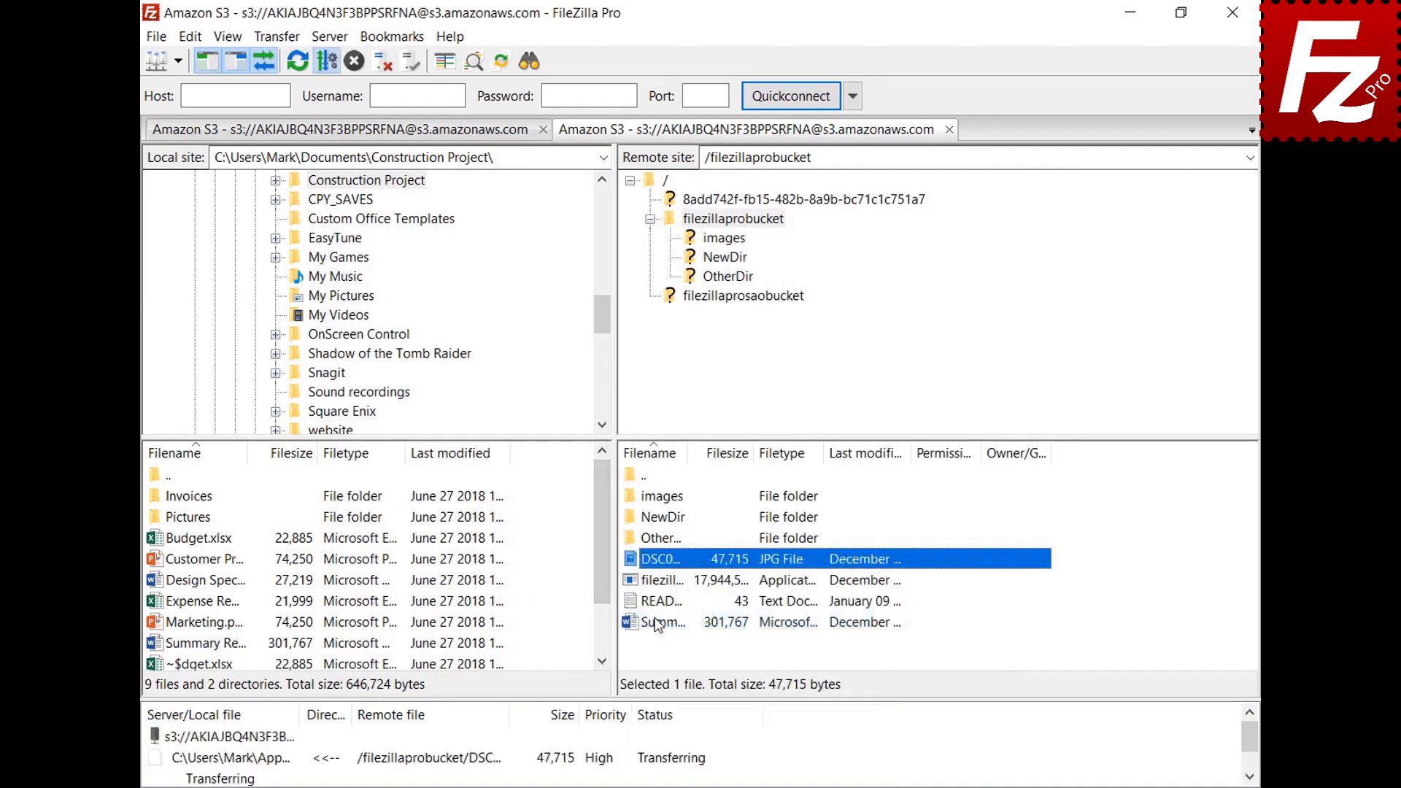
pyautogui.click(1114, 100)
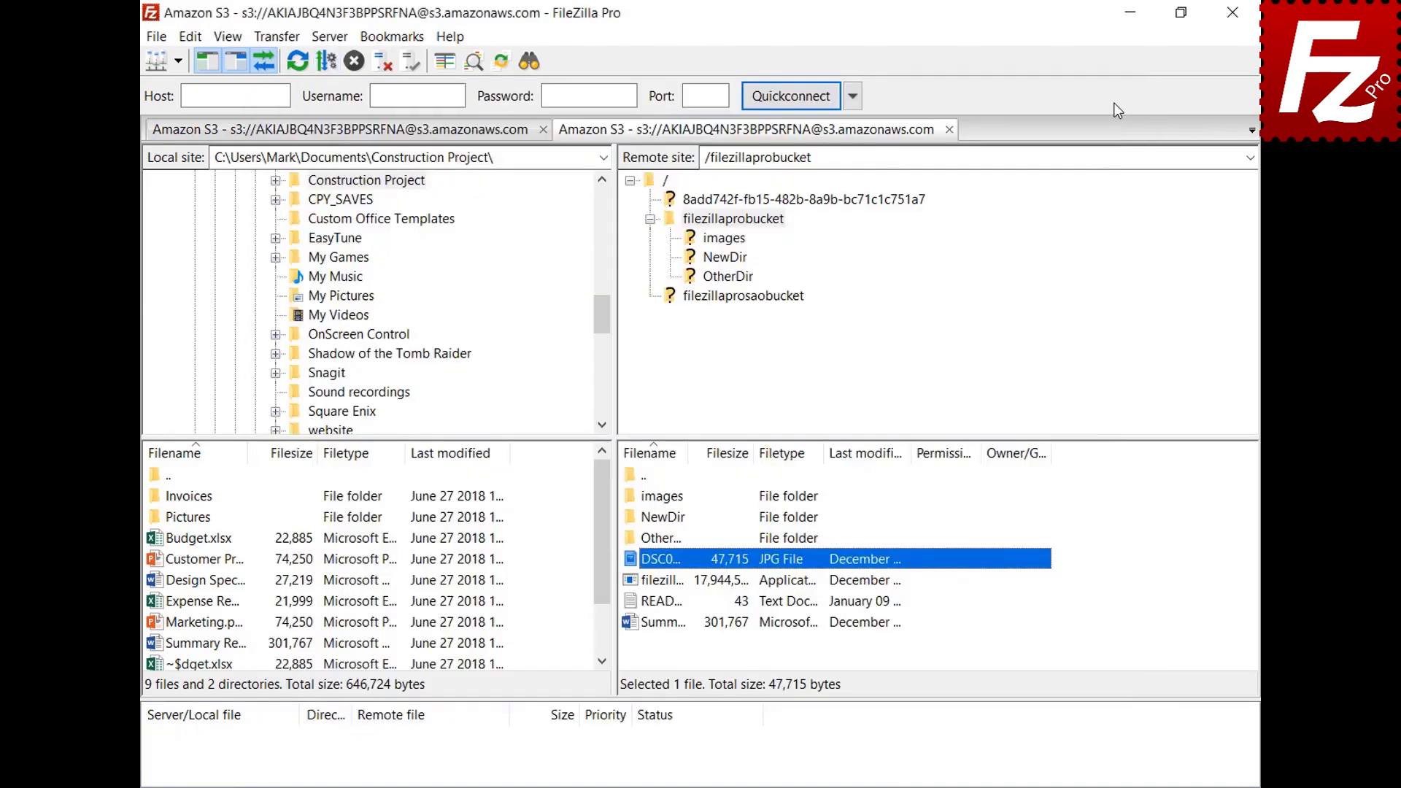
# Step: Reopen Settings and return to the File editing page
pyautogui.click(192, 37)
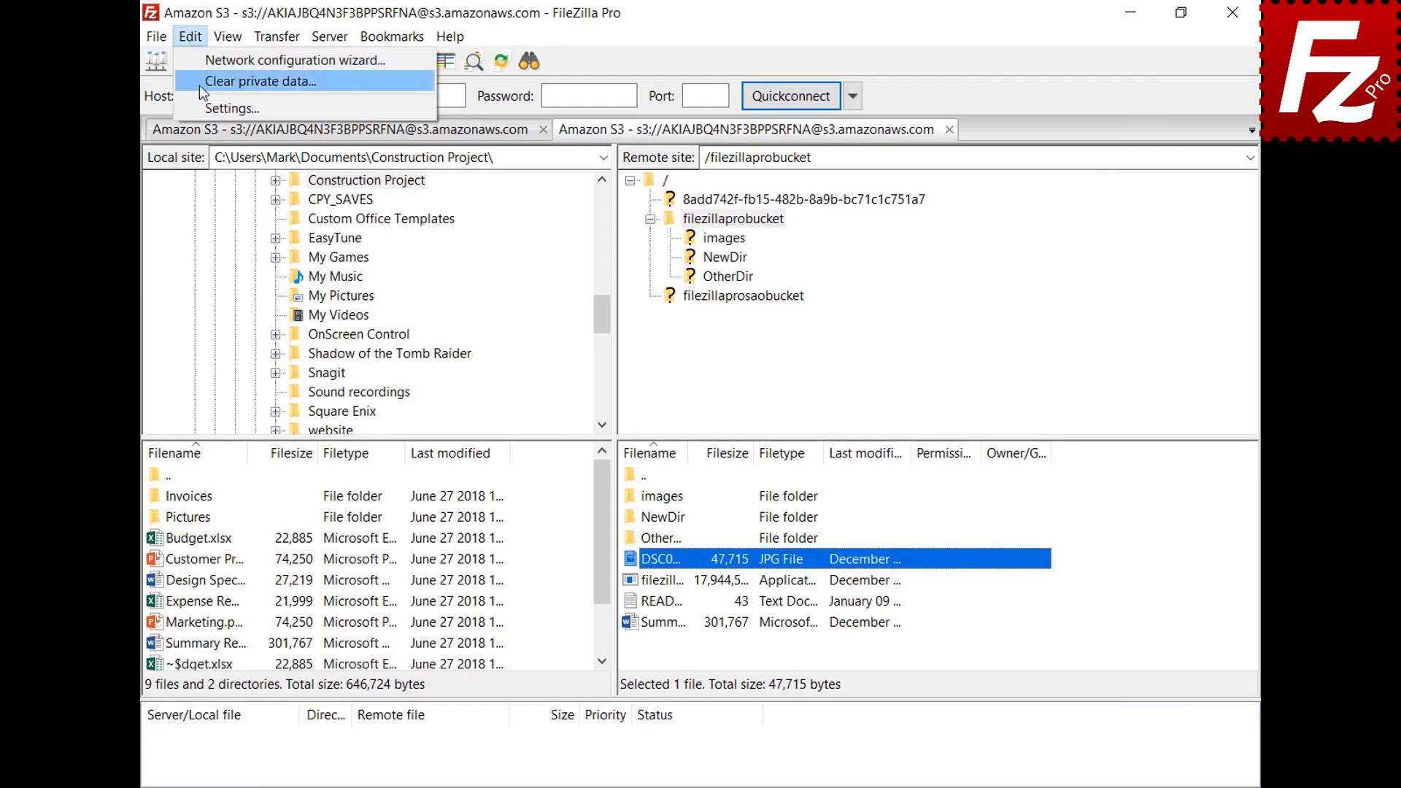
pyautogui.click(203, 108)
pyautogui.scroll(-2, 501, 294)
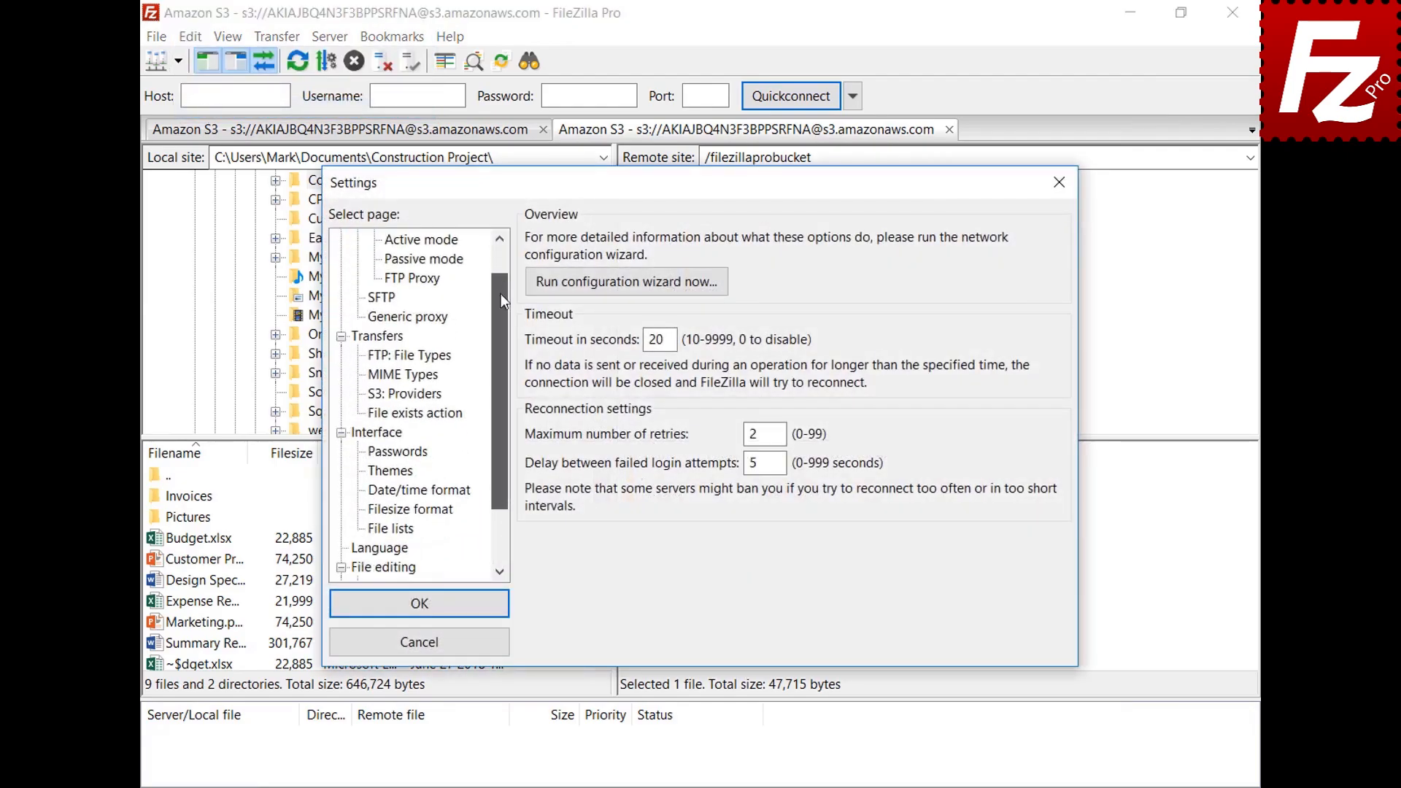
pyautogui.click(363, 493)
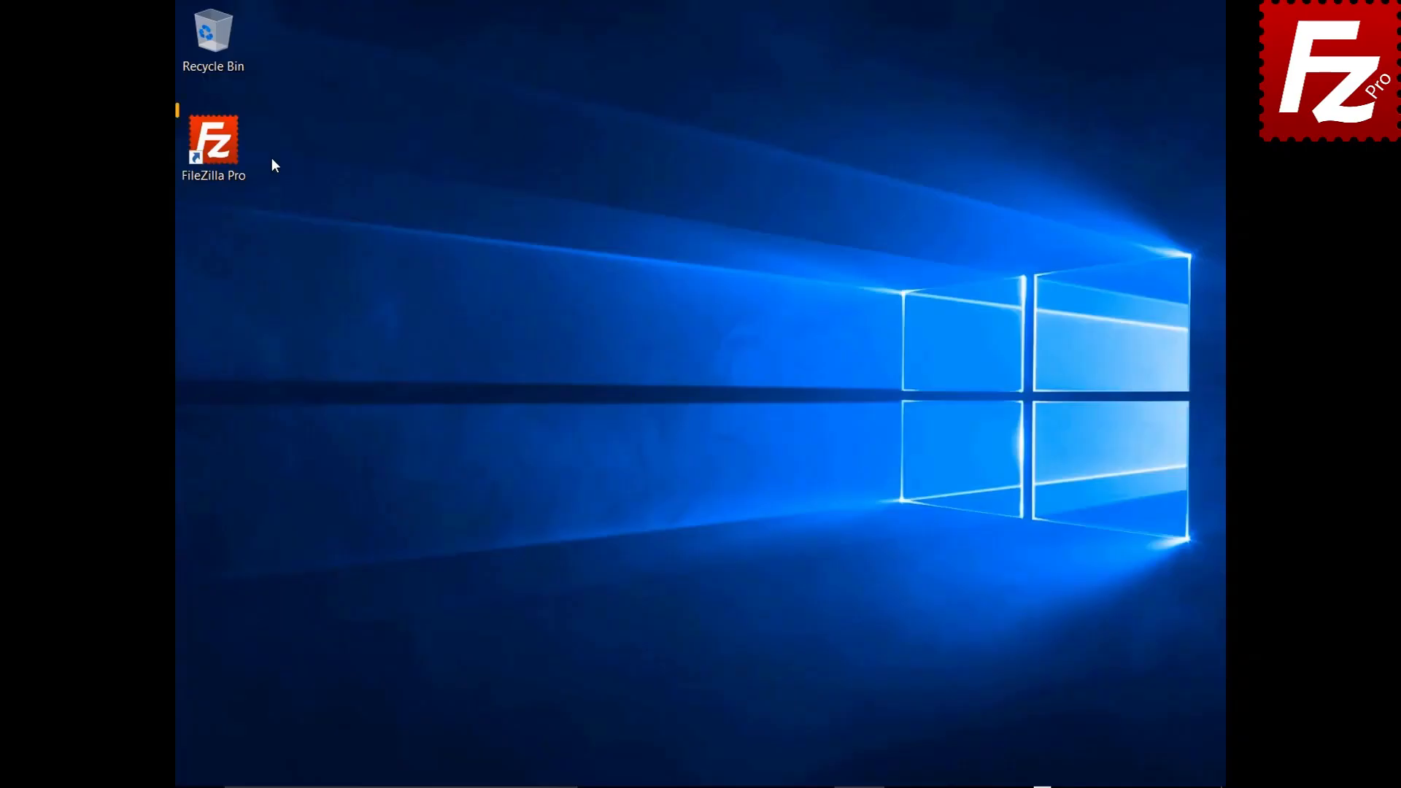
# Step: Relaunch FileZilla Pro and connect to the saved FTP site, listing the server root
pyautogui.doubleClick(224, 153)
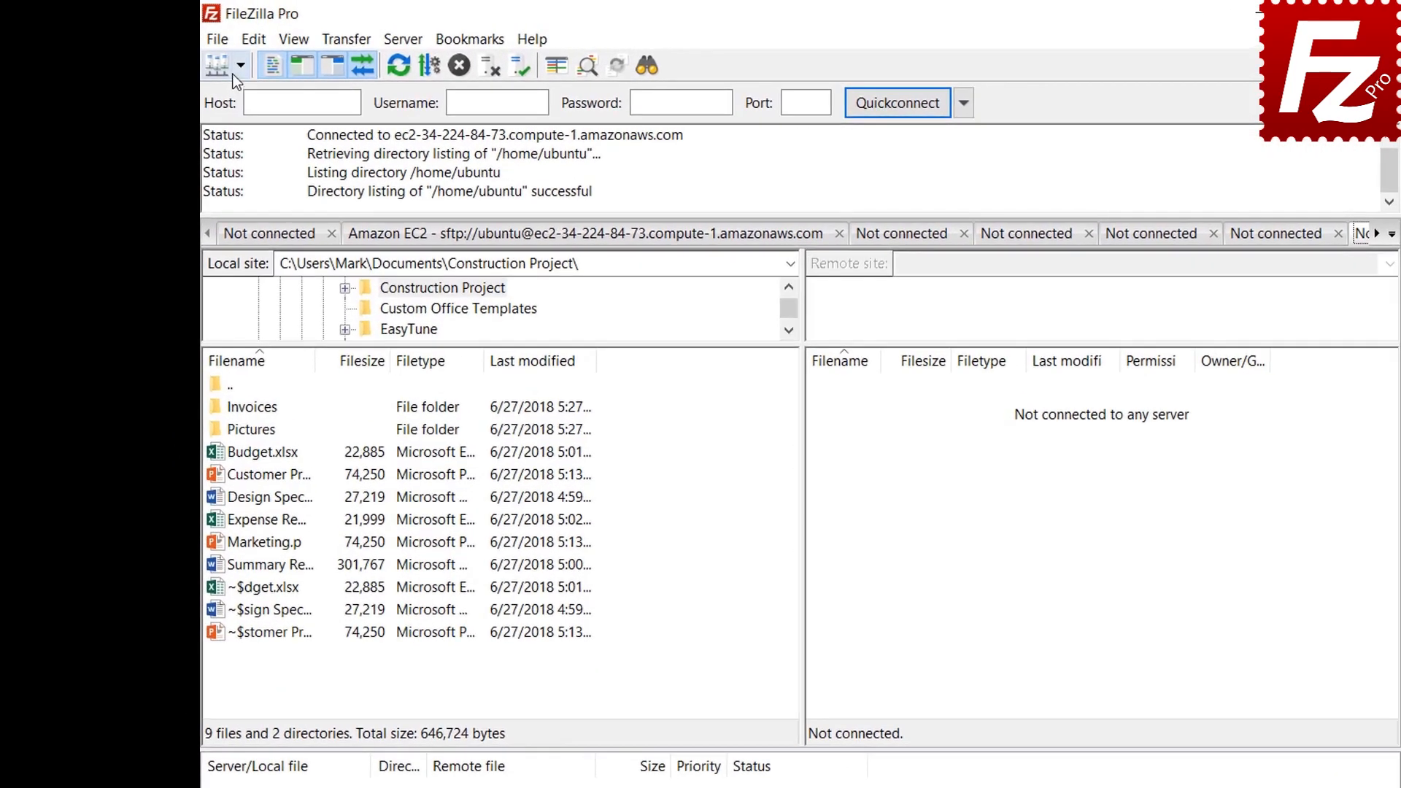
pyautogui.click(210, 57)
pyautogui.click(240, 94)
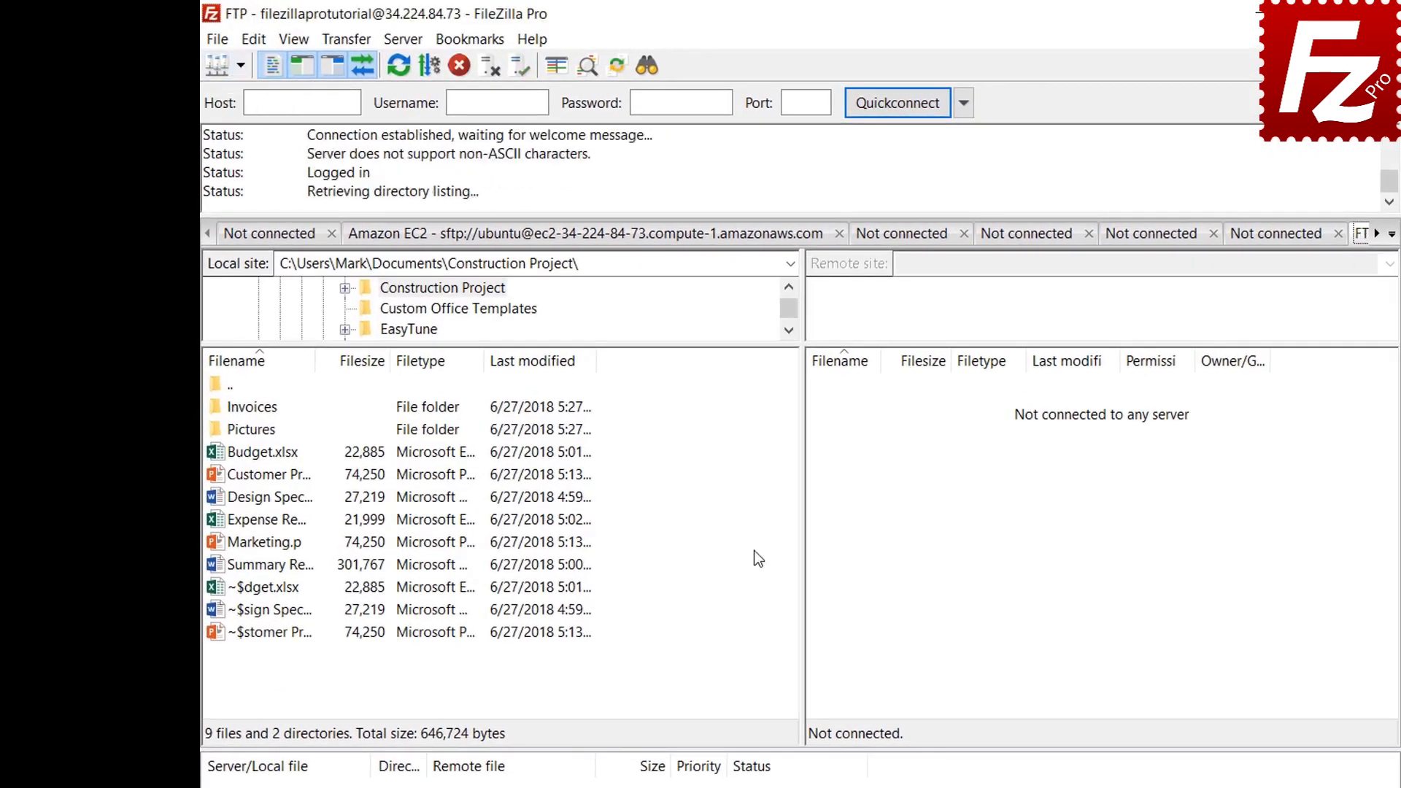
pyautogui.click(475, 50)
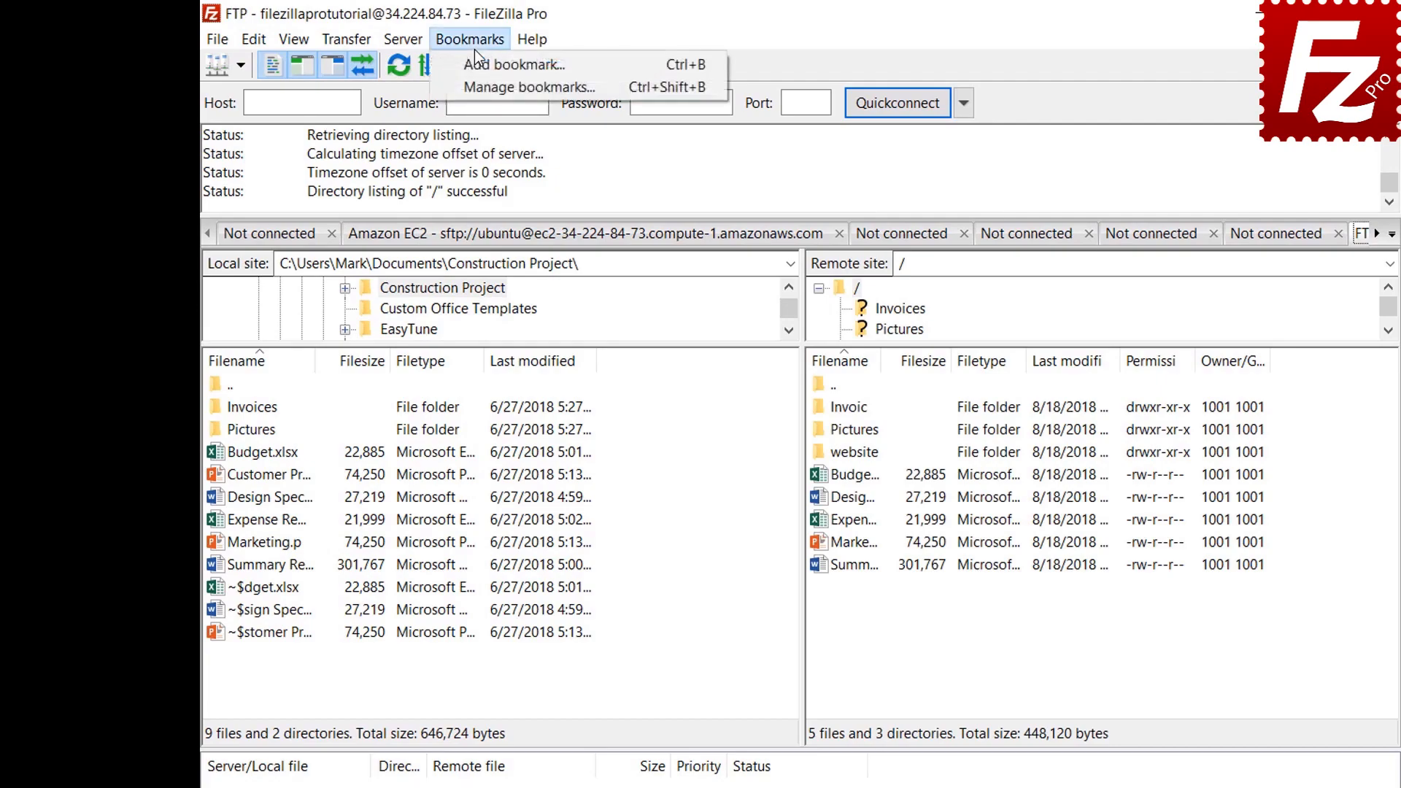
# Step: Add site-specific bookmark FTP-Pictures with local Pictures folder and remote directory Pictures
pyautogui.click(475, 67)
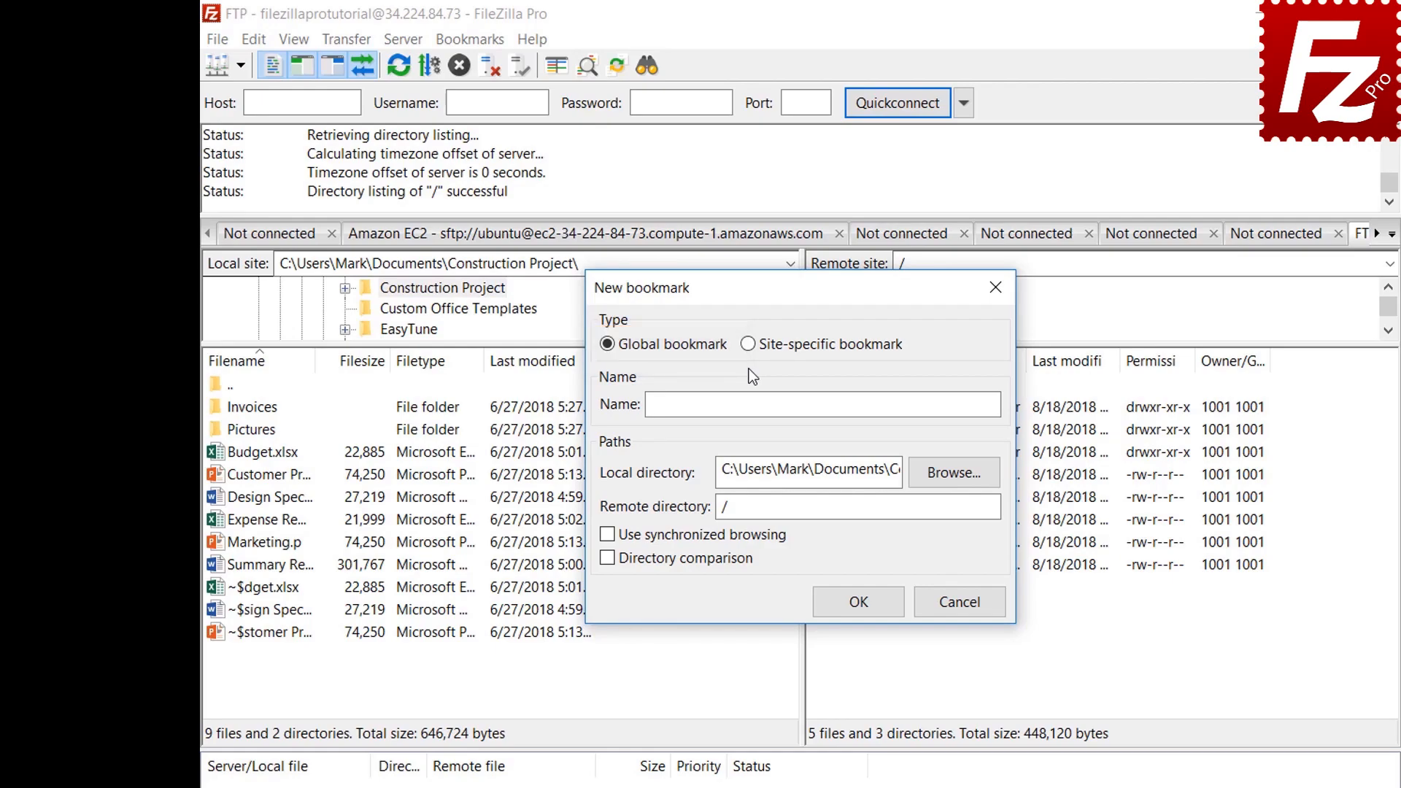
pyautogui.click(749, 344)
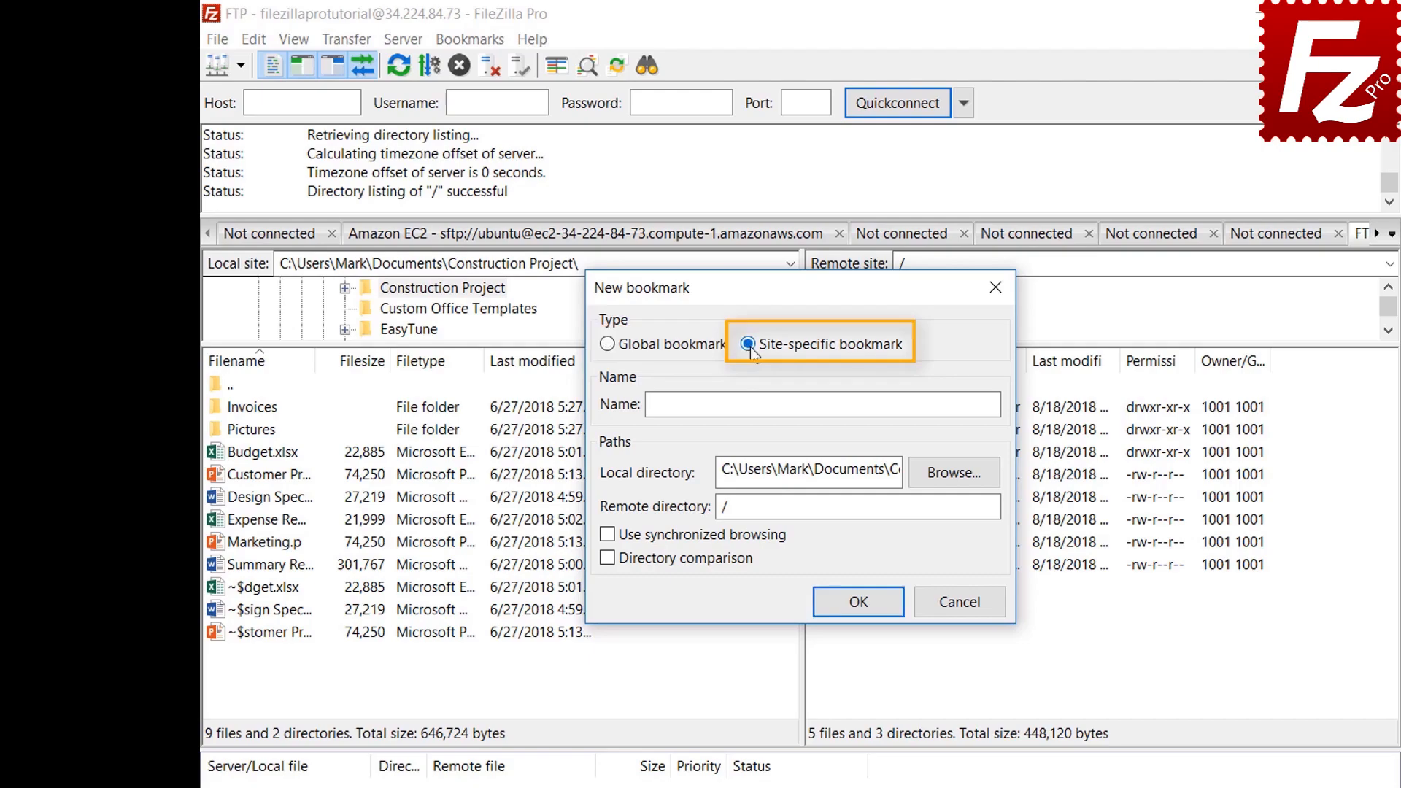
pyautogui.click(927, 401)
pyautogui.write('FTP-P')
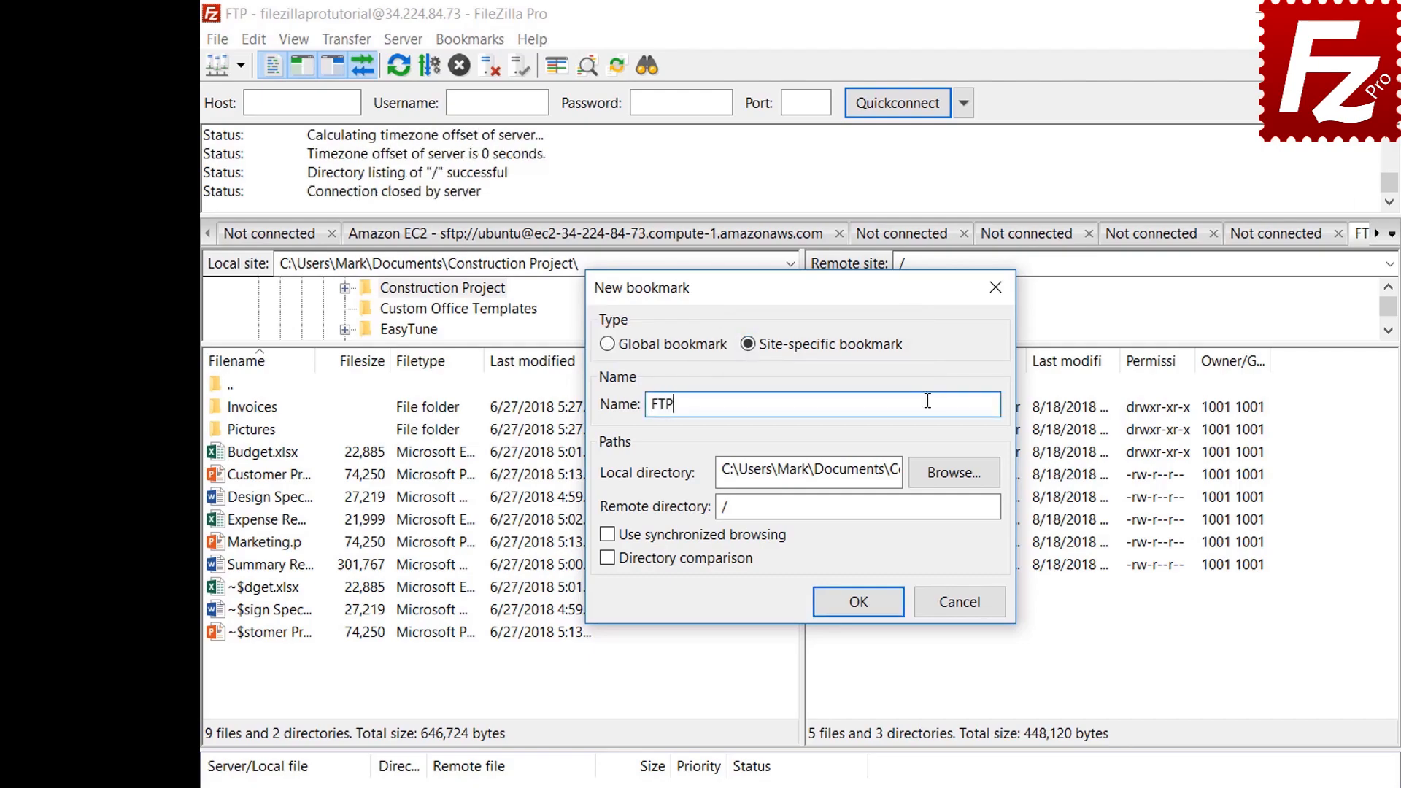
pyautogui.write('ictures')
pyautogui.click(956, 475)
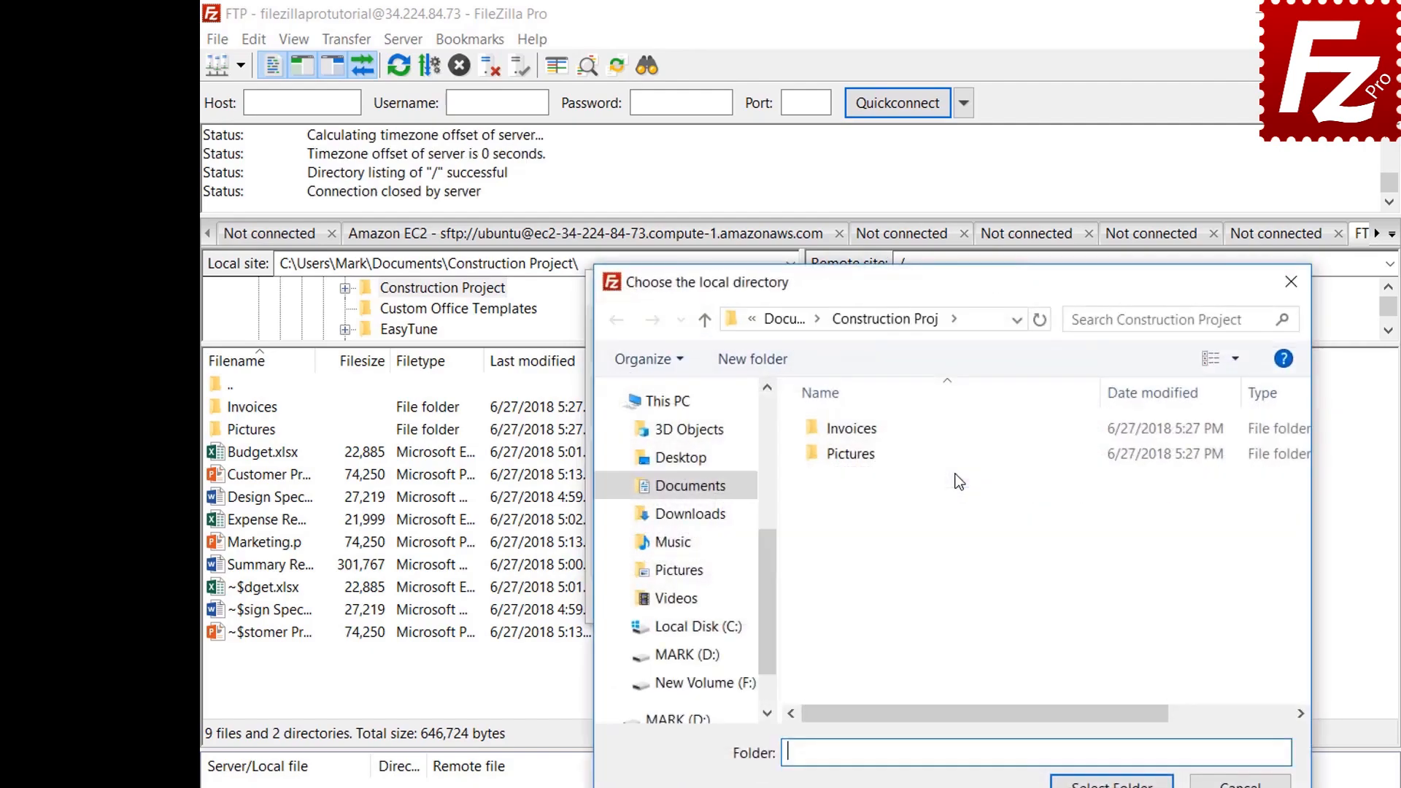
pyautogui.doubleClick(855, 457)
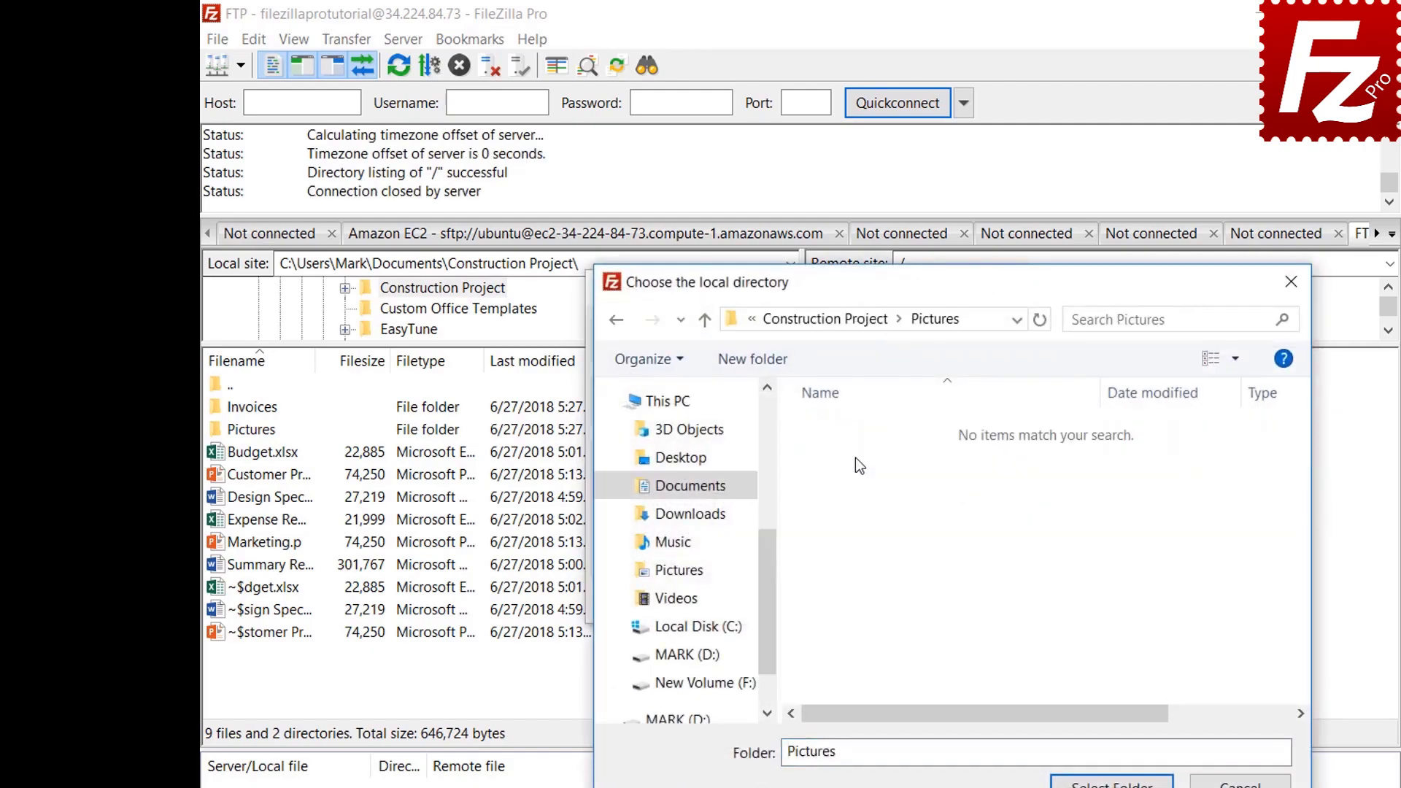
pyautogui.click(1112, 781)
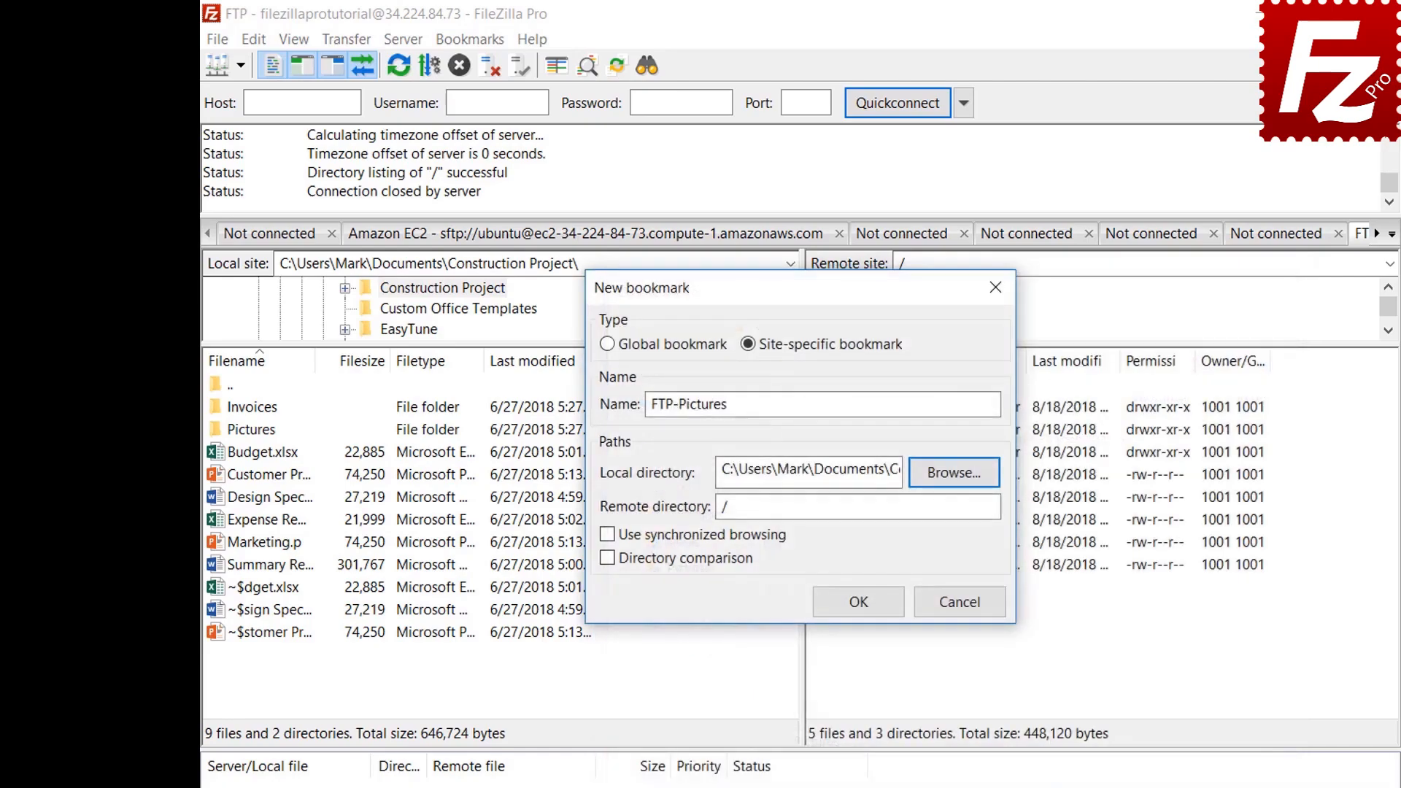
pyautogui.click(956, 512)
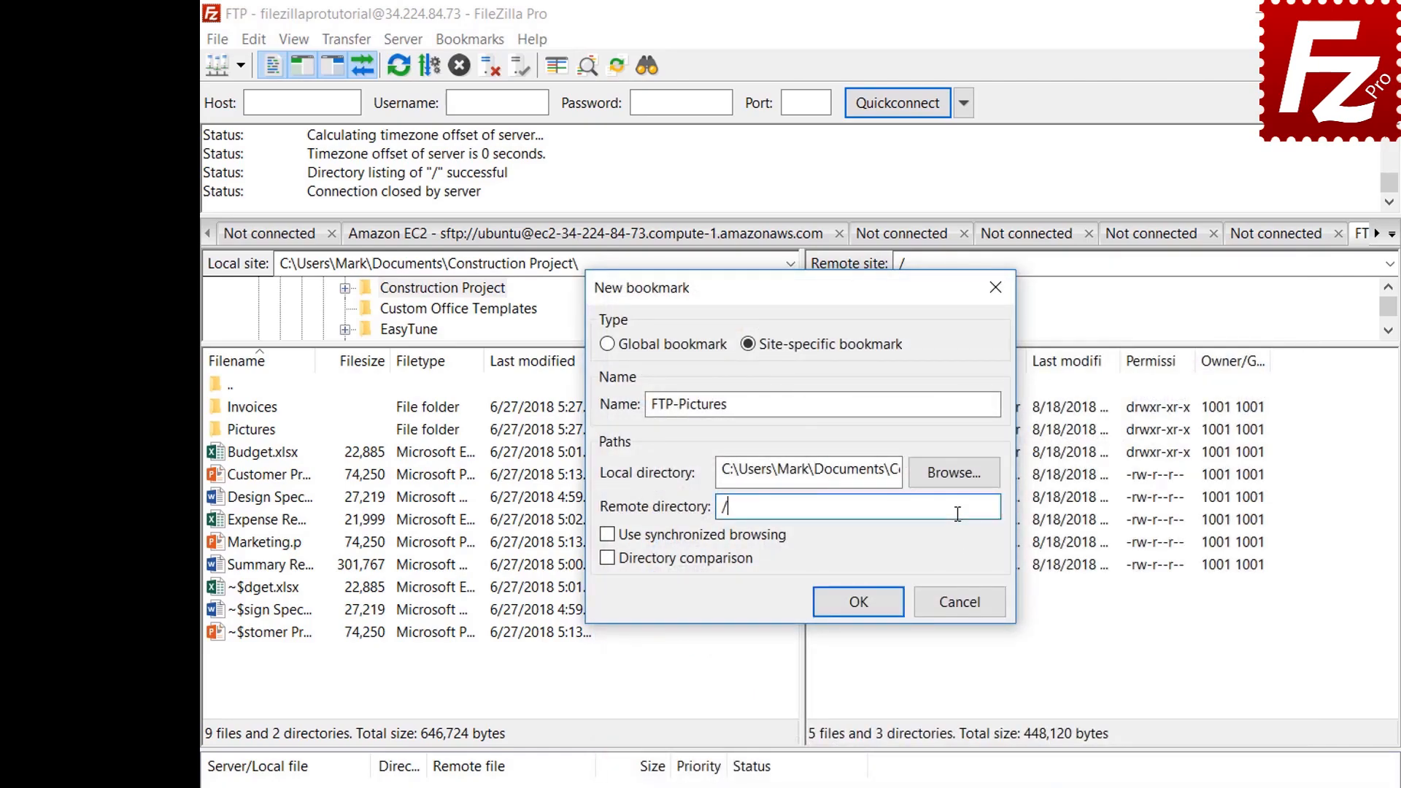
pyautogui.write('Pictures')
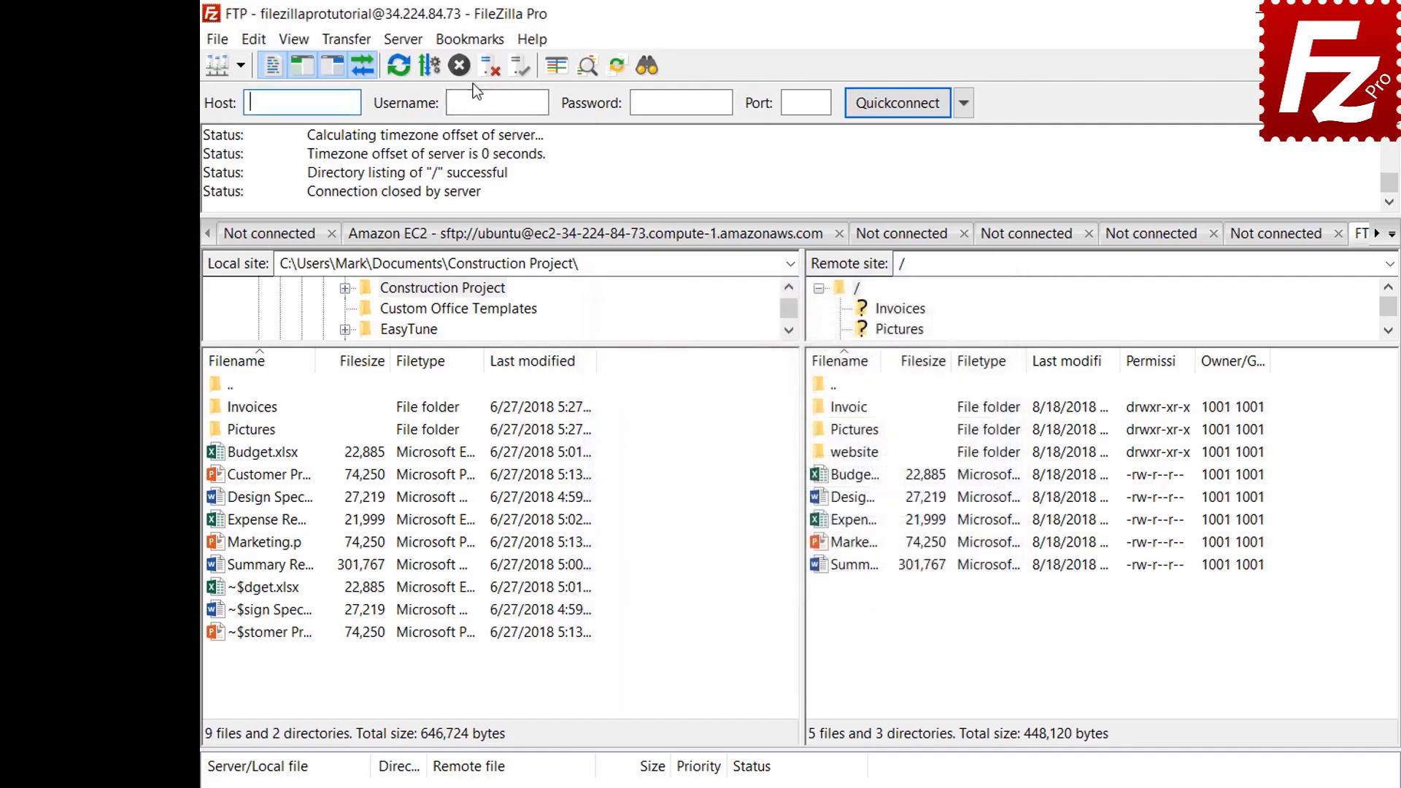
# Step: Jump to the FTP-Pictures bookmark, then disconnect and reconnect through it from Site Manager
pyautogui.click(471, 41)
pyautogui.click(473, 117)
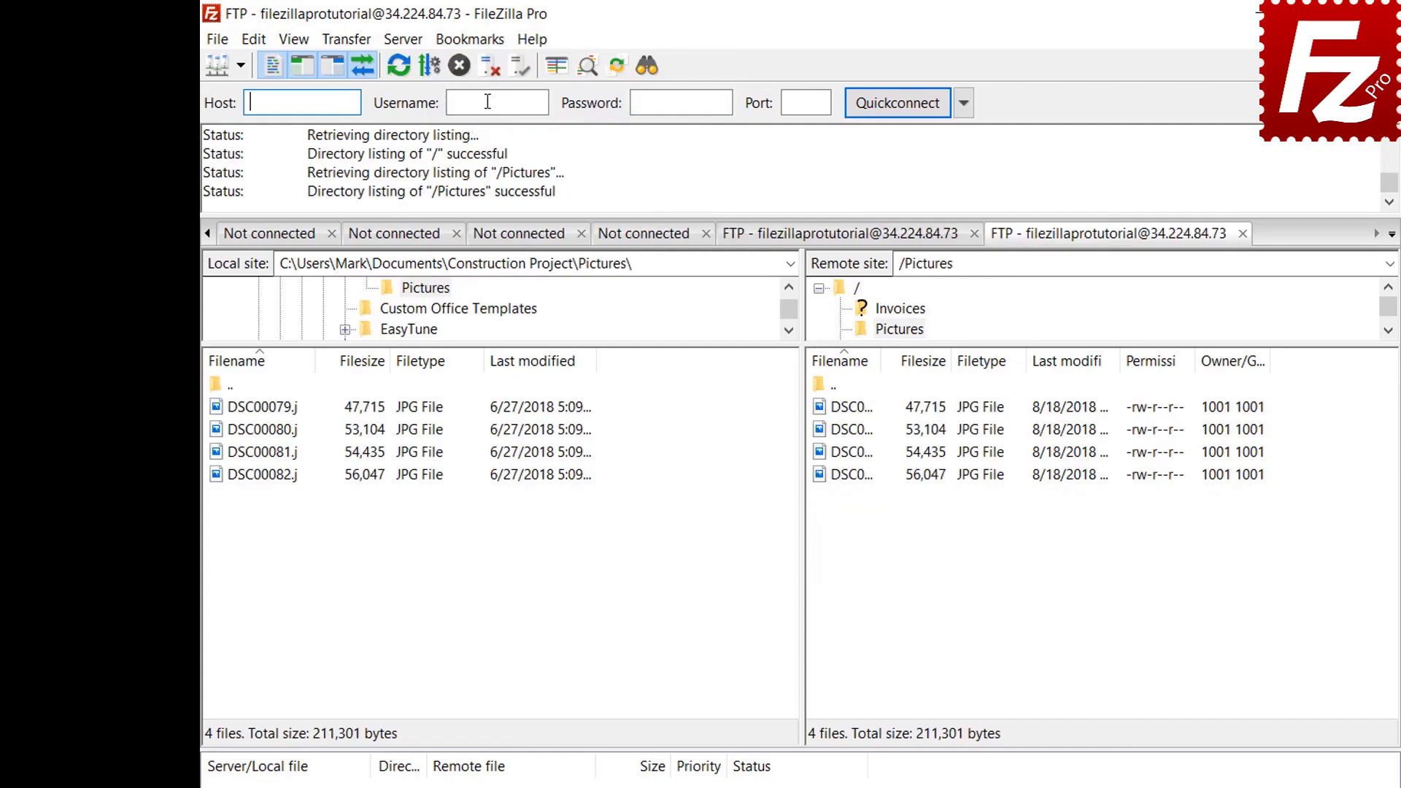
pyautogui.click(487, 72)
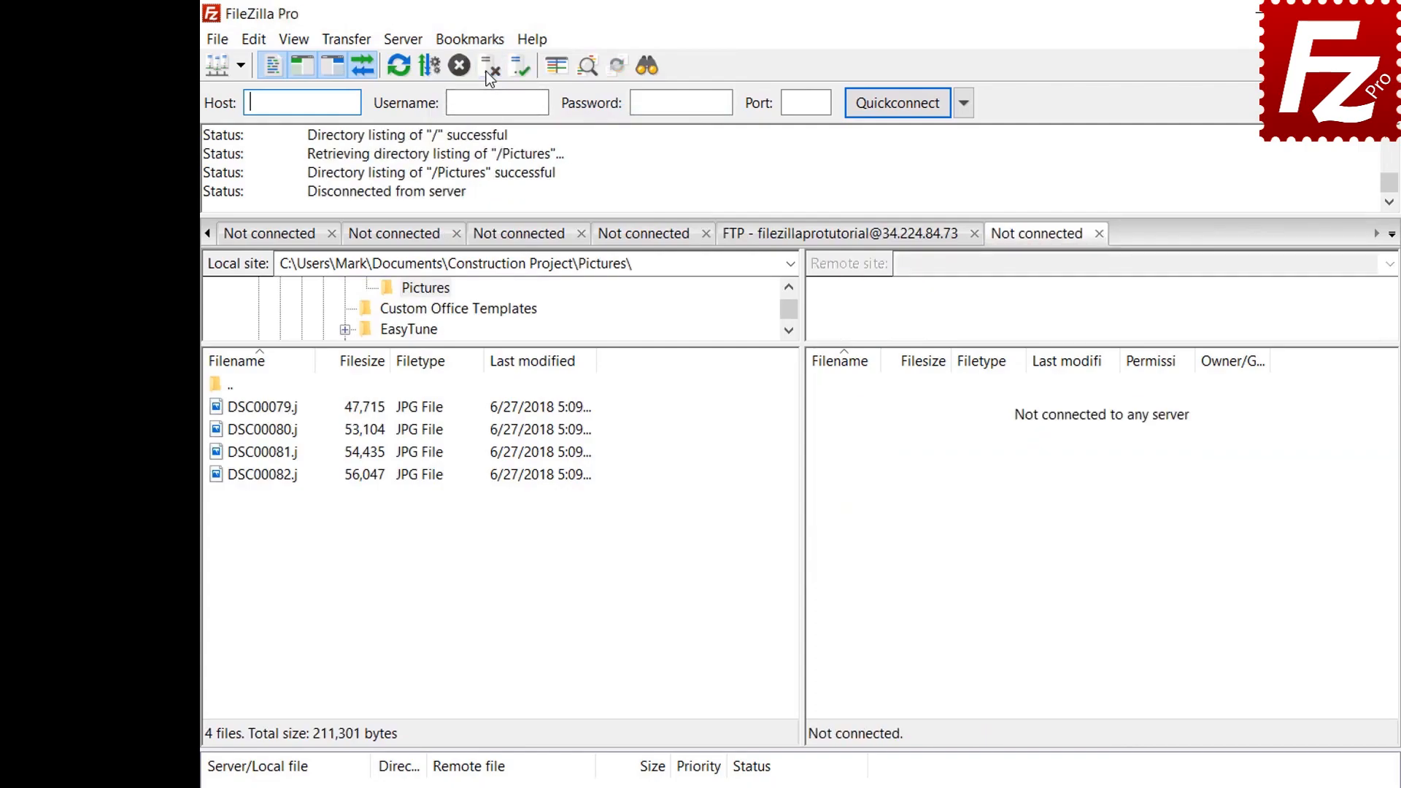
pyautogui.click(217, 41)
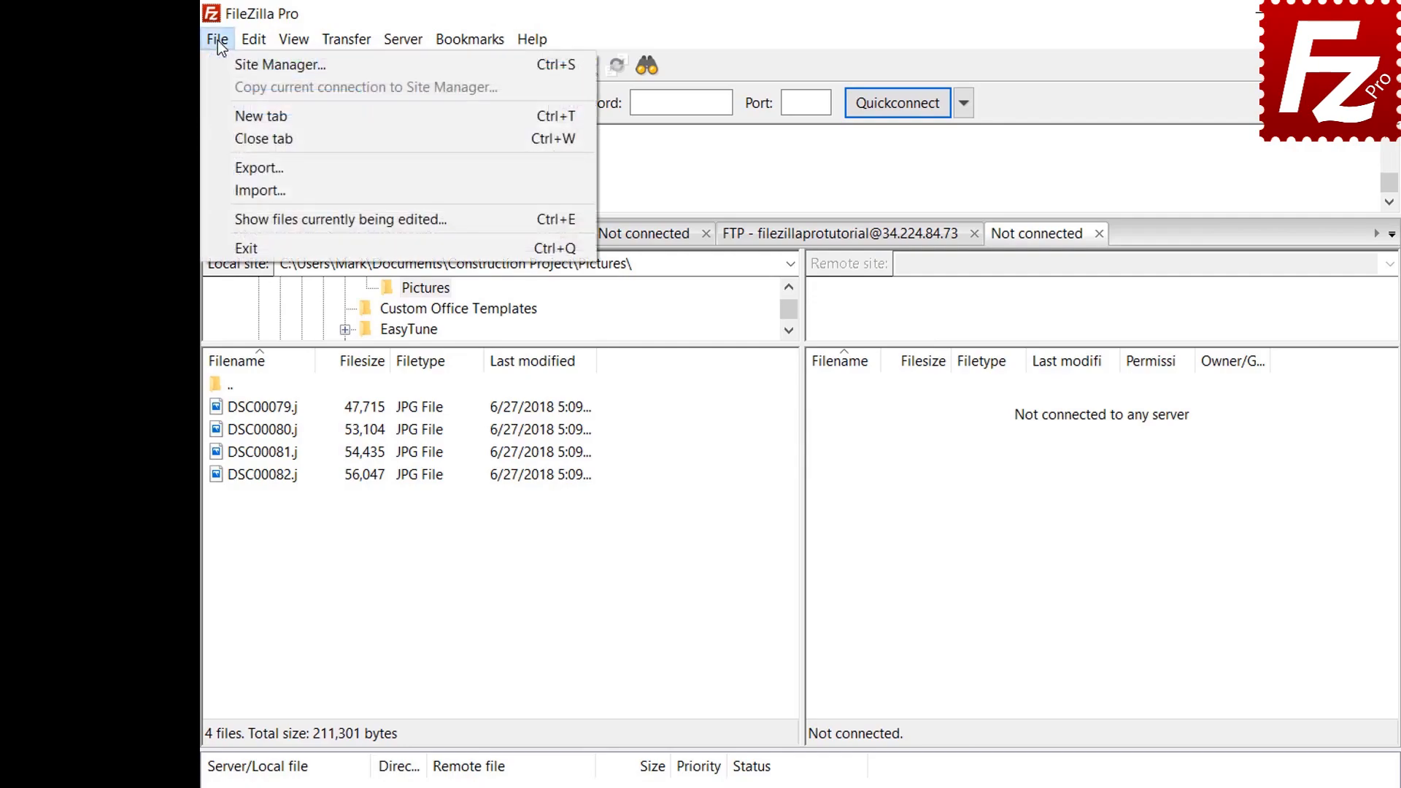
pyautogui.click(228, 64)
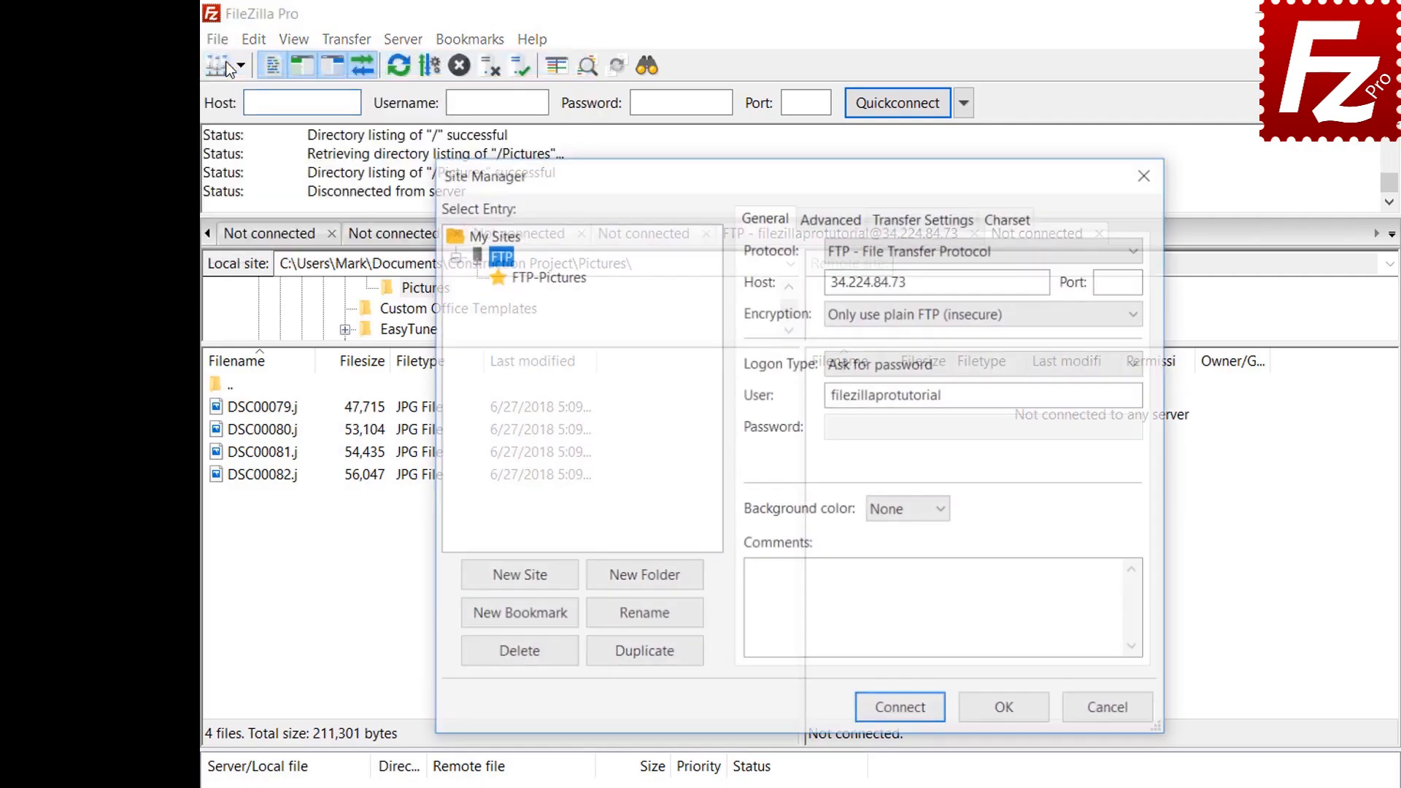
pyautogui.click(548, 277)
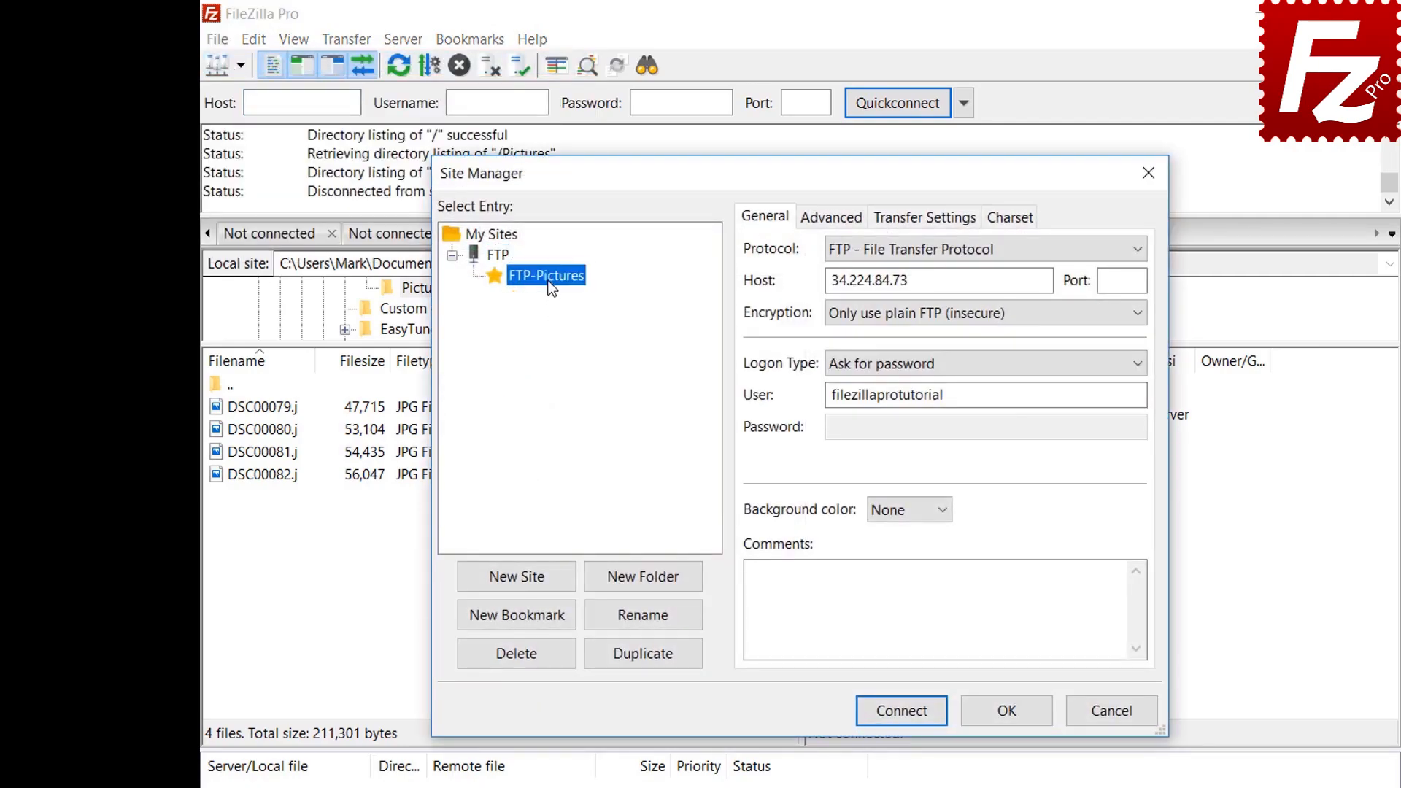
pyautogui.click(911, 711)
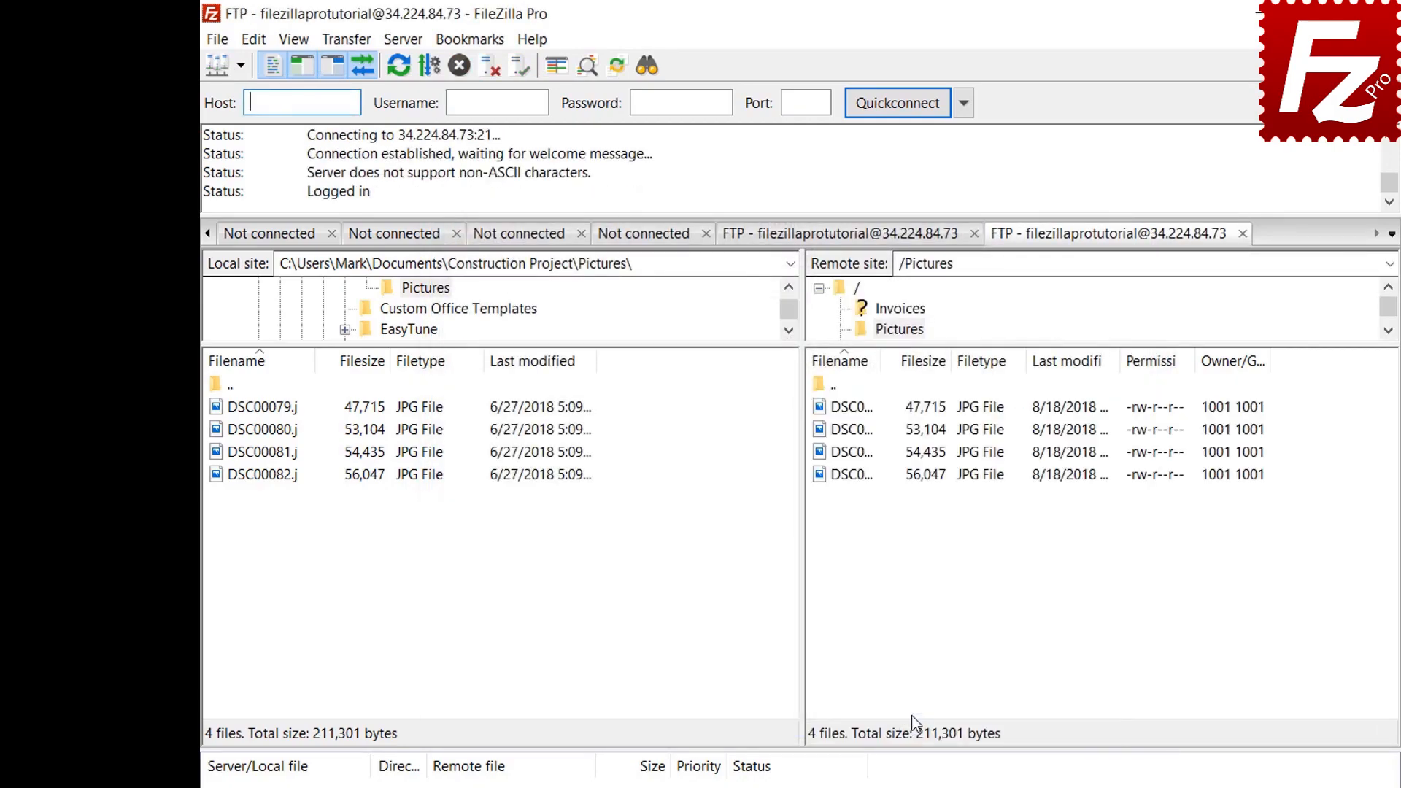
# Step: Open Manage bookmarks and select FTP-Pictures to view its local and remote directories
pyautogui.click(479, 42)
pyautogui.click(482, 79)
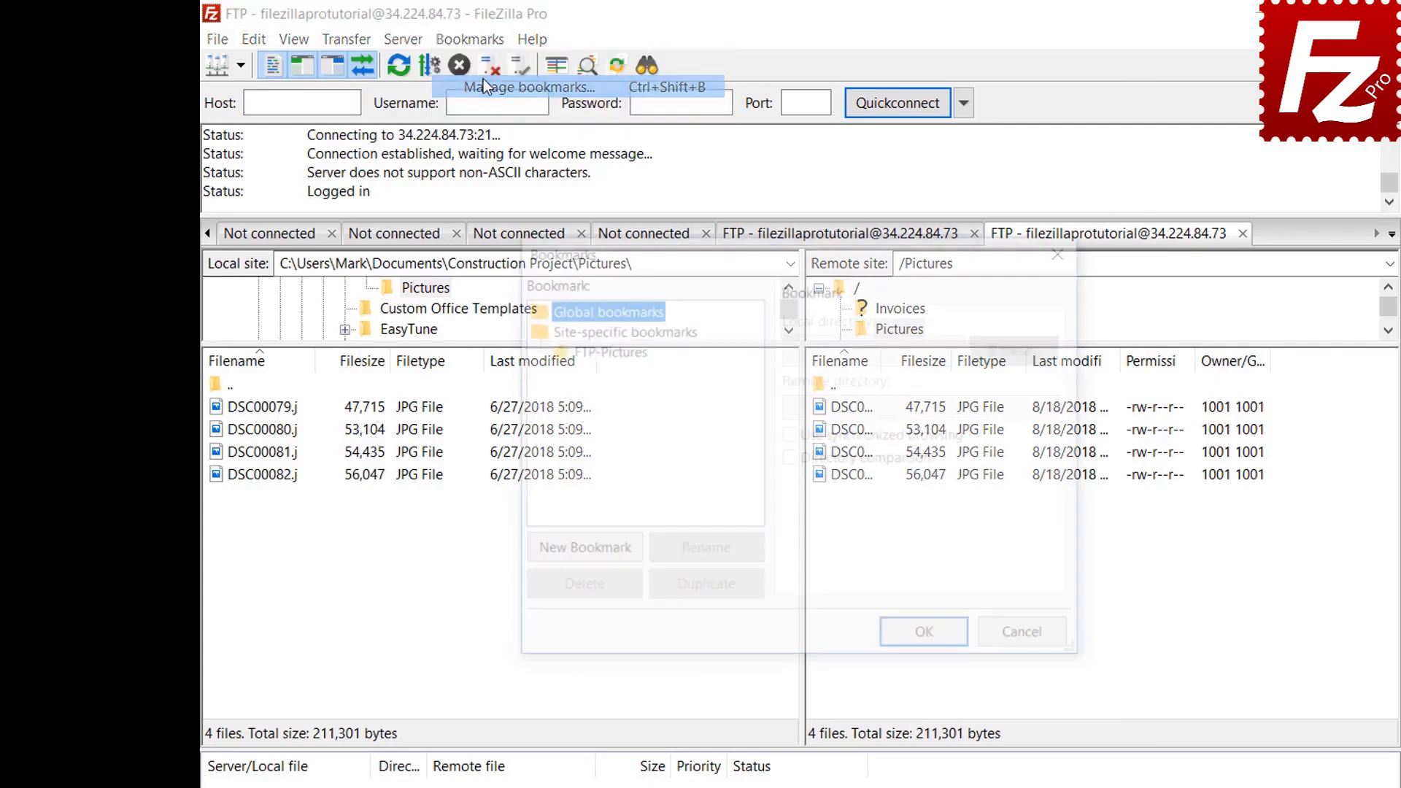
pyautogui.click(612, 350)
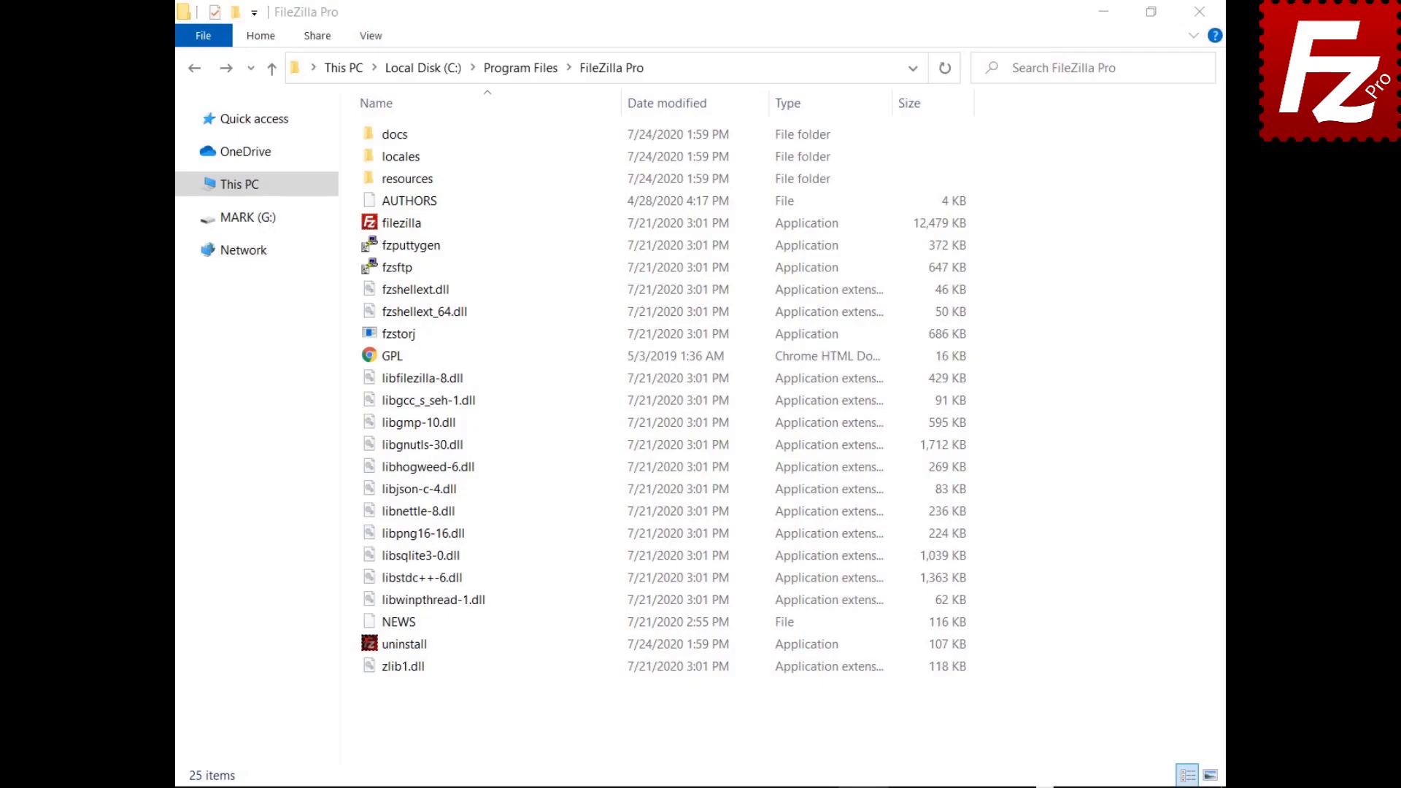
# Step: Open fzdefaults.xml from the install folder's docs subfolder in Notepad
pyautogui.doubleClick(390, 134)
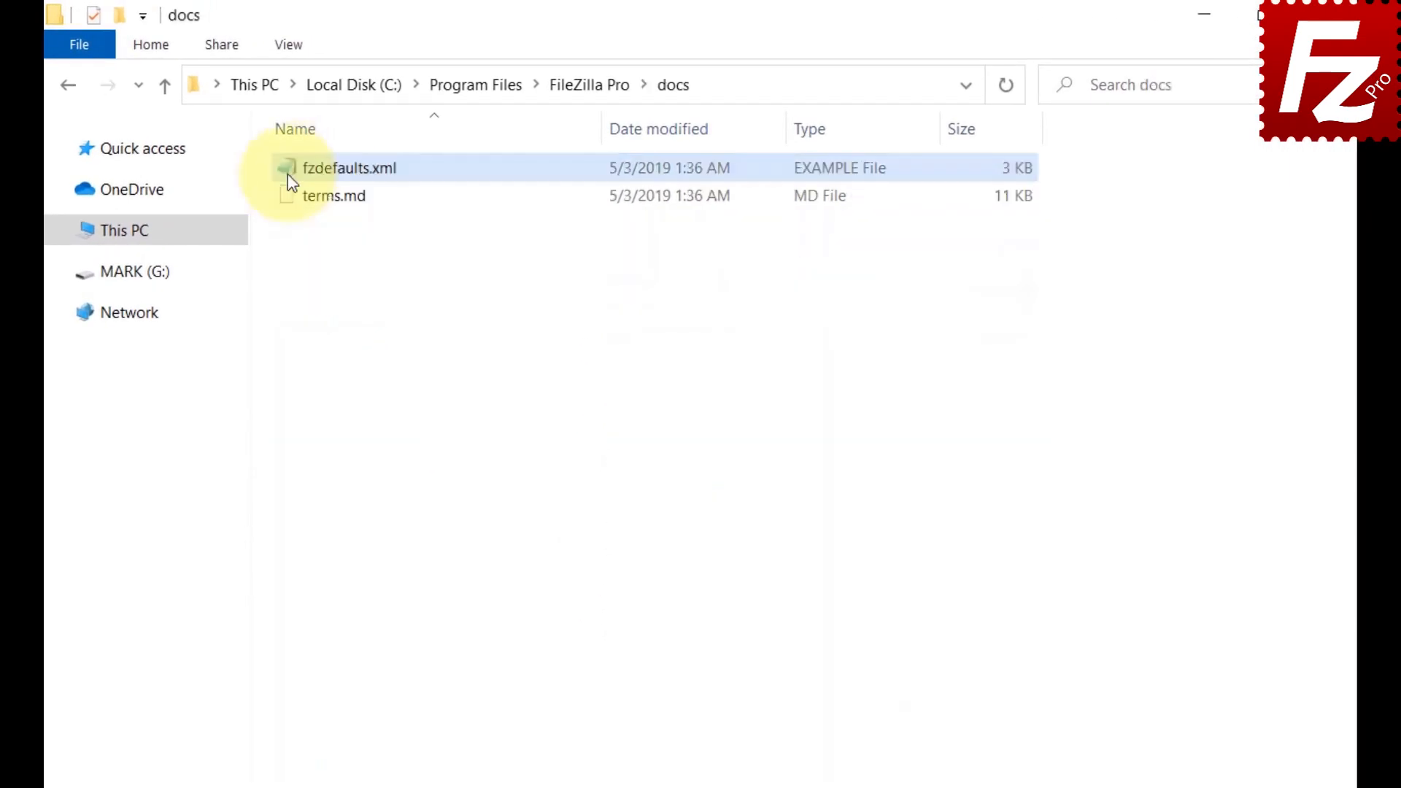
pyautogui.doubleClick(291, 183)
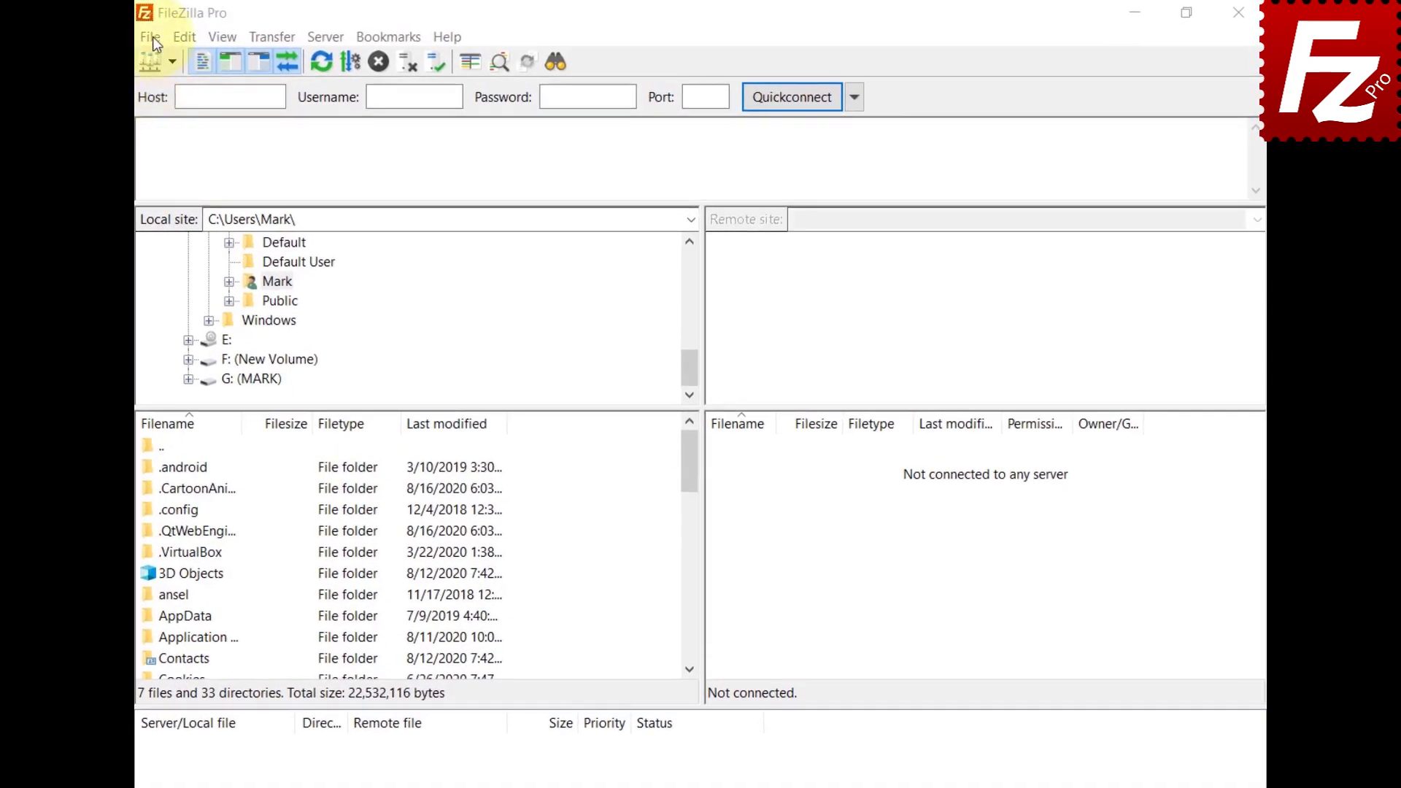
# Step: Export Site Manager entries and settings to fzdefaults.xml
pyautogui.click(152, 37)
pyautogui.click(165, 175)
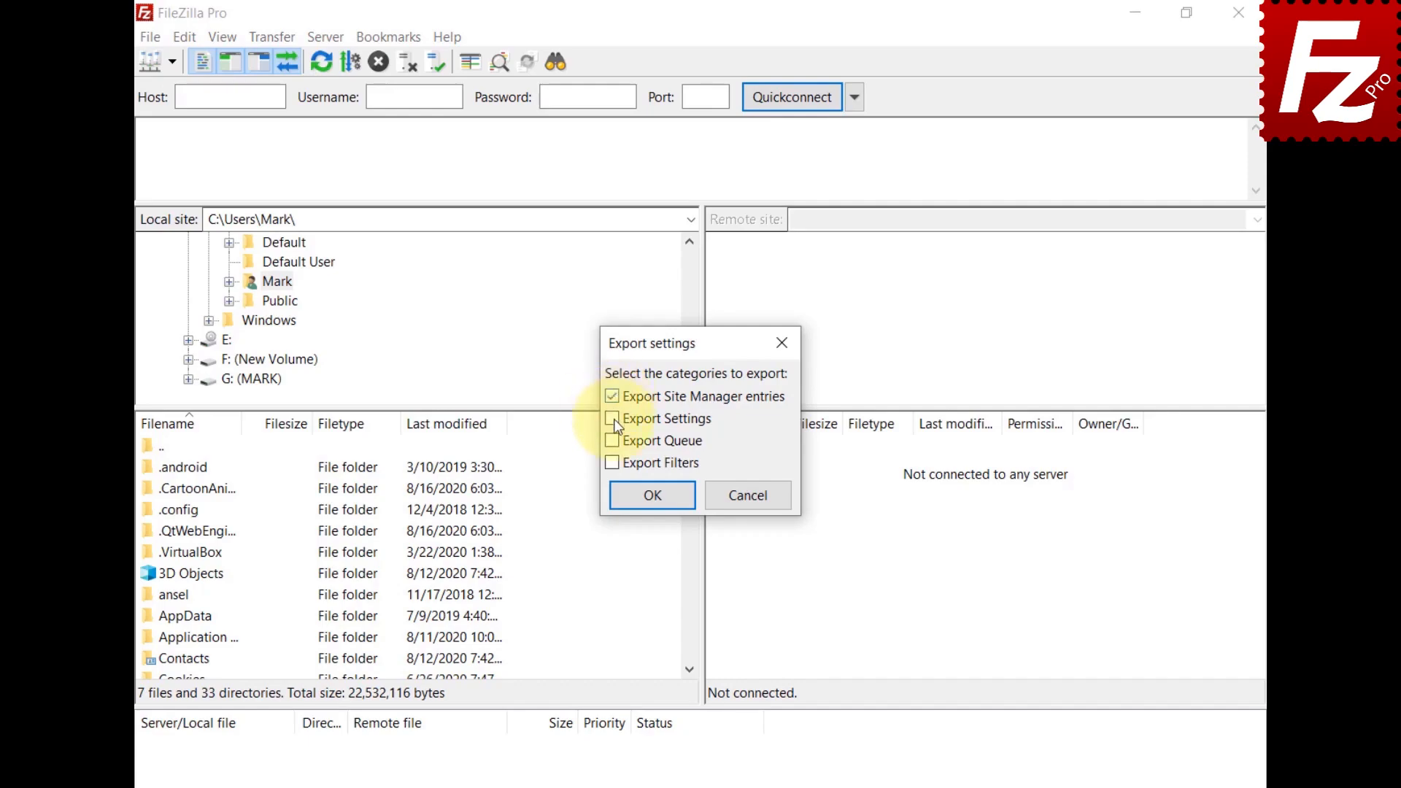
pyautogui.click(655, 502)
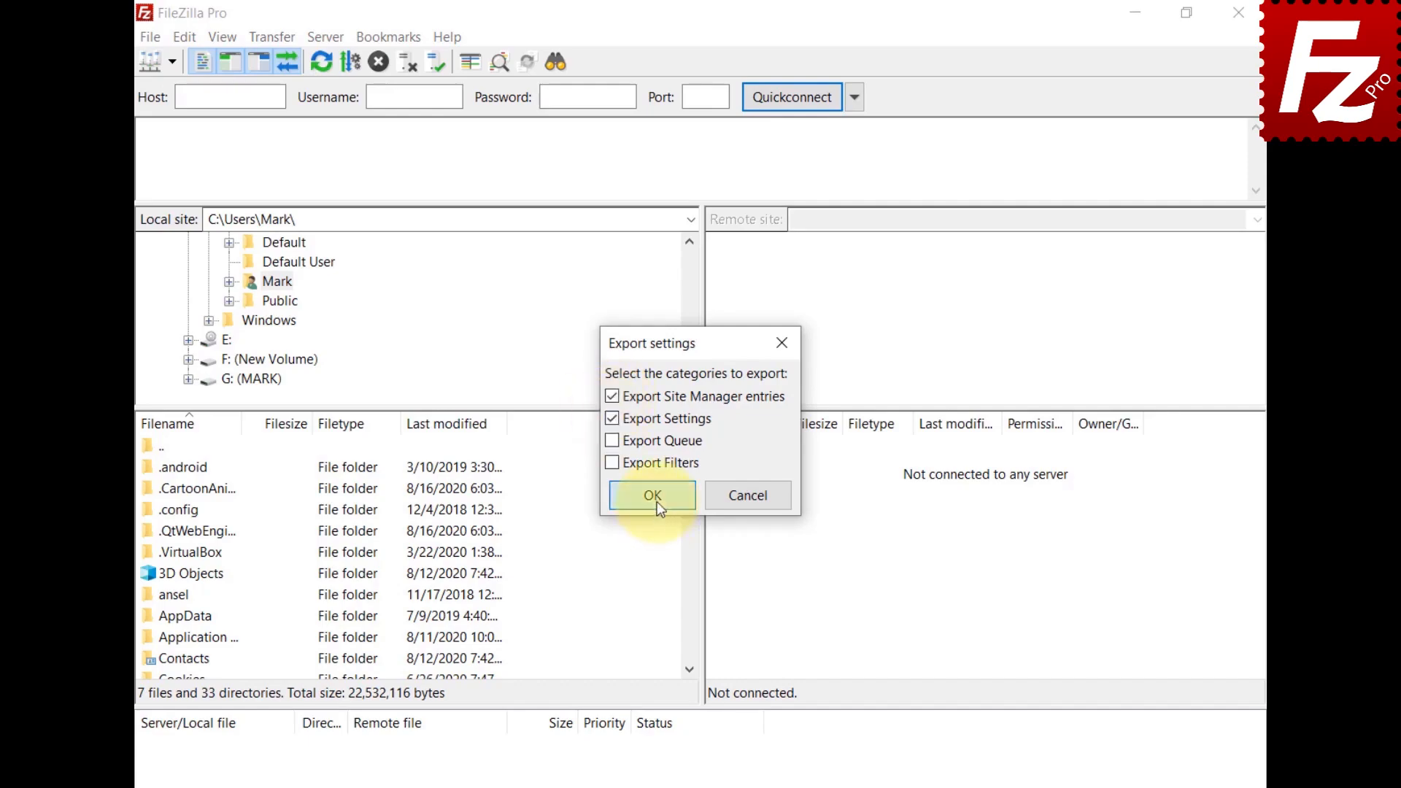
pyautogui.press('BackSpace')
pyautogui.write('fzdefaults.')
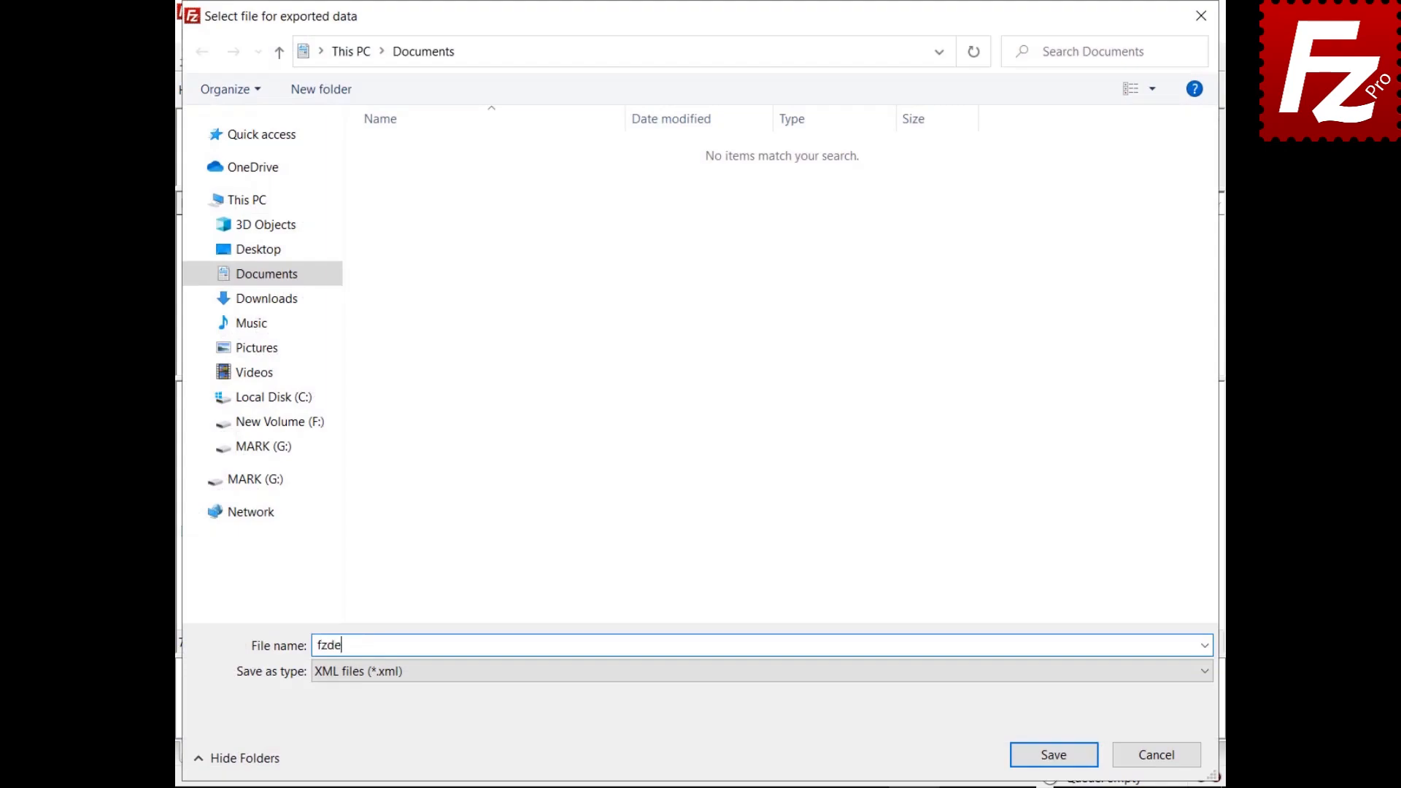
pyautogui.write('xml')
pyautogui.click(1055, 756)
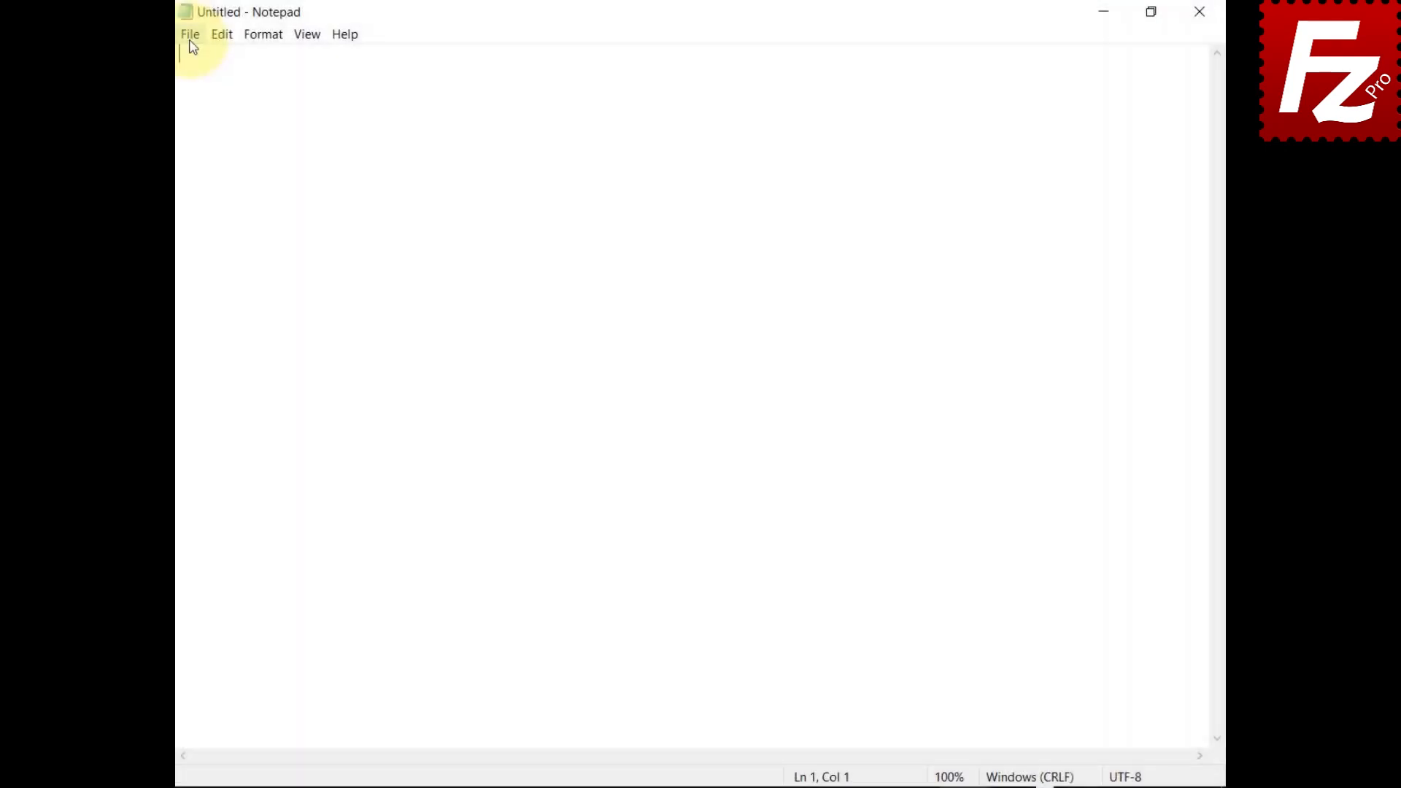
# Step: Open the exported fzdefaults.xml from Documents in Notepad
pyautogui.click(189, 42)
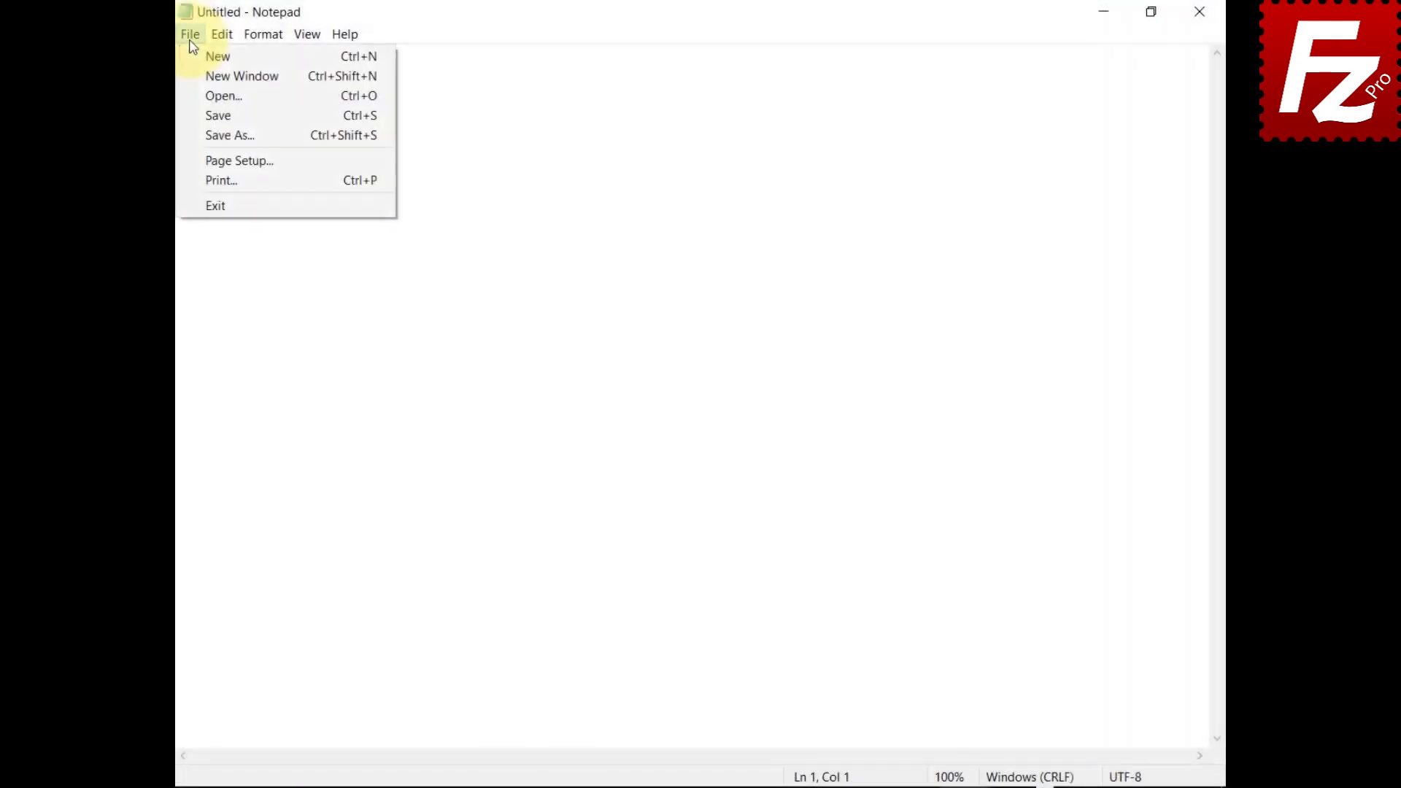
pyautogui.click(189, 97)
pyautogui.click(409, 195)
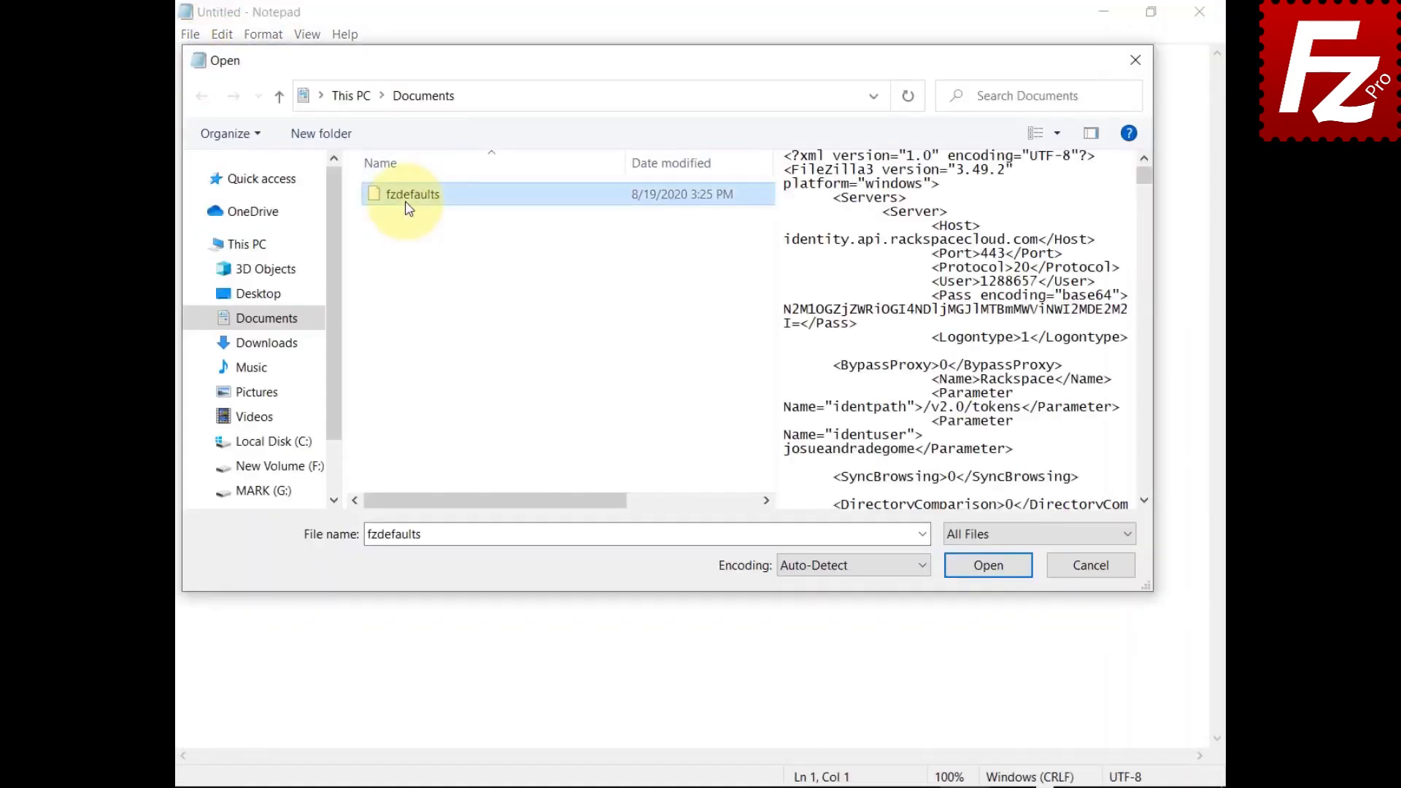
pyautogui.click(988, 567)
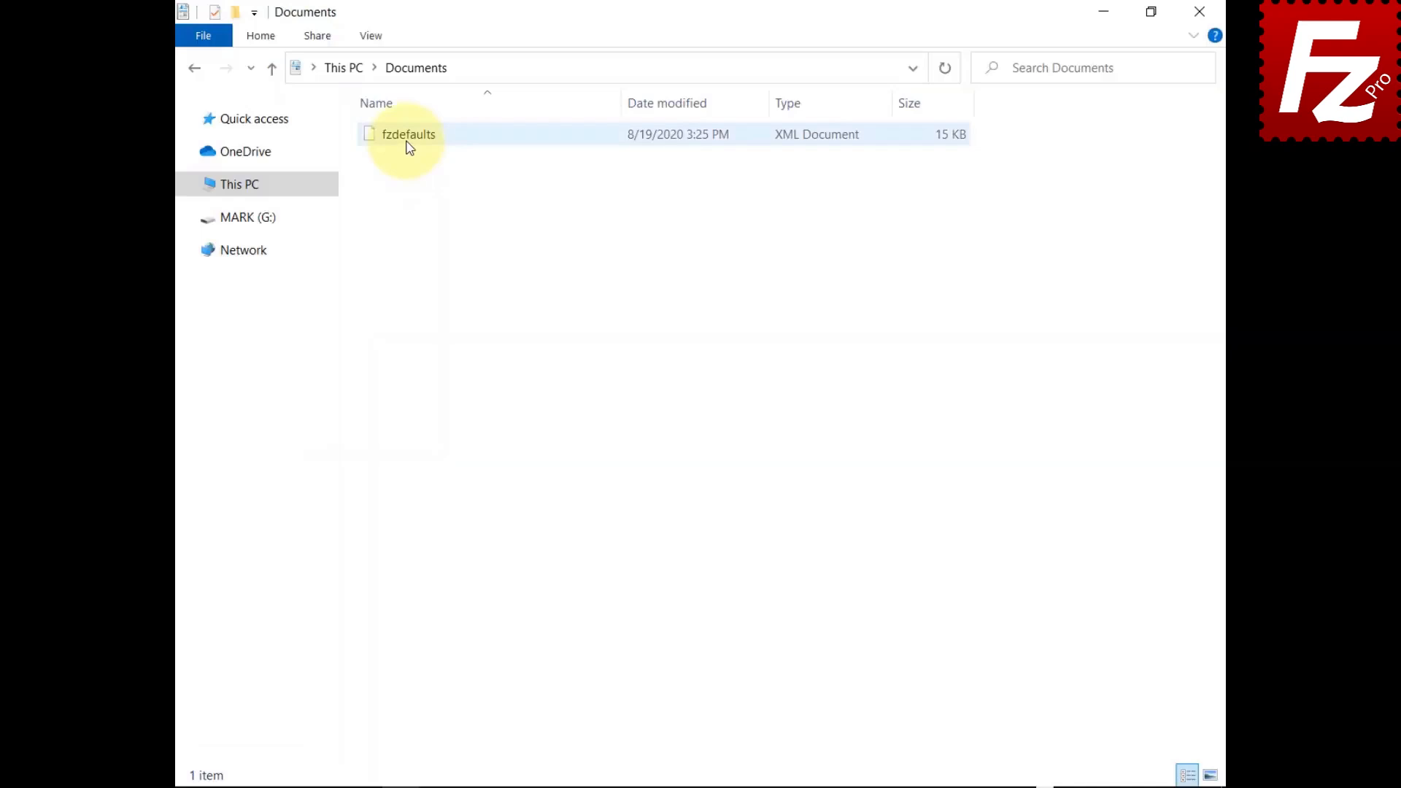
# Step: Copy fzdefaults from Documents into %ProgramFiles%\FileZilla Pro, granting administrator permission
pyautogui.rightClick(409, 146)
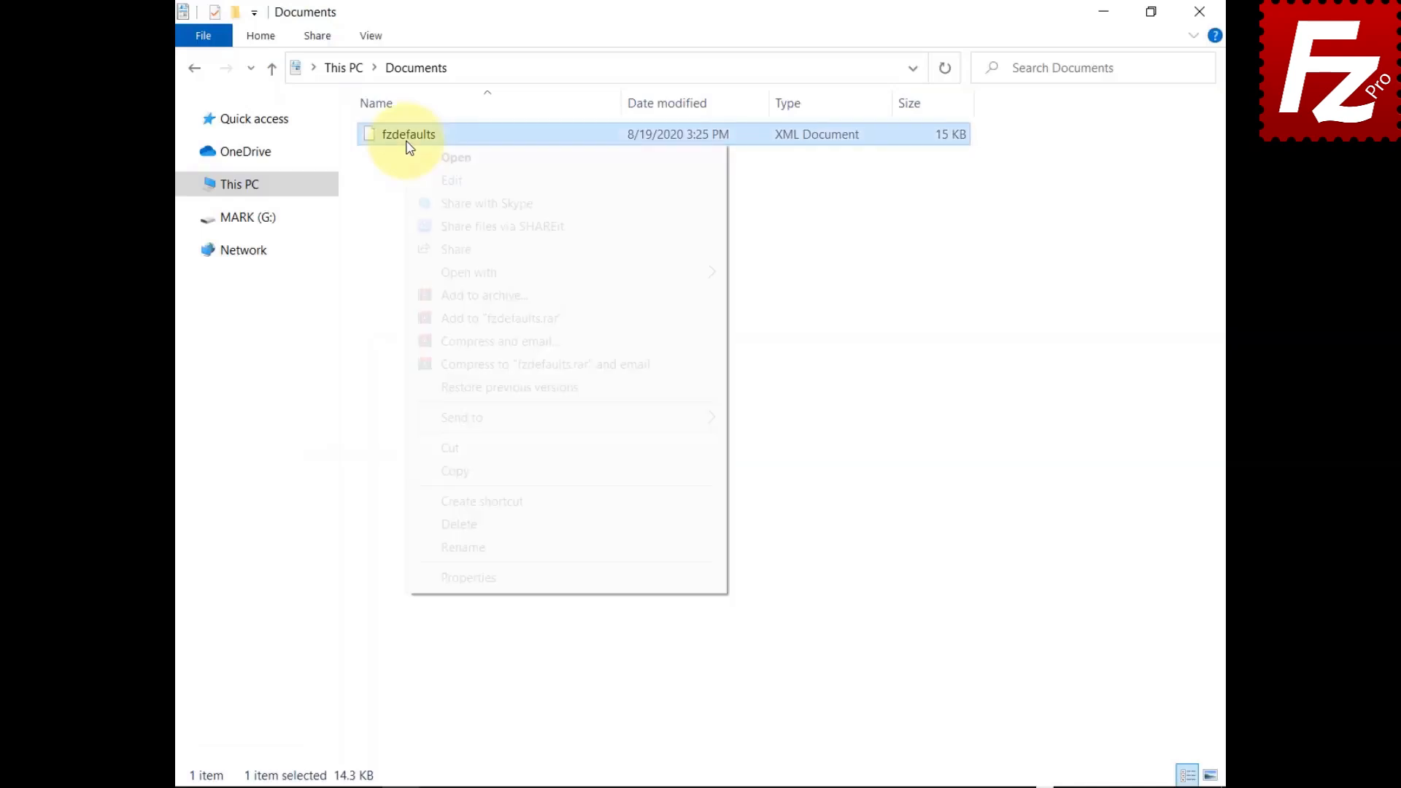
pyautogui.click(428, 471)
pyautogui.click(860, 71)
pyautogui.write('%')
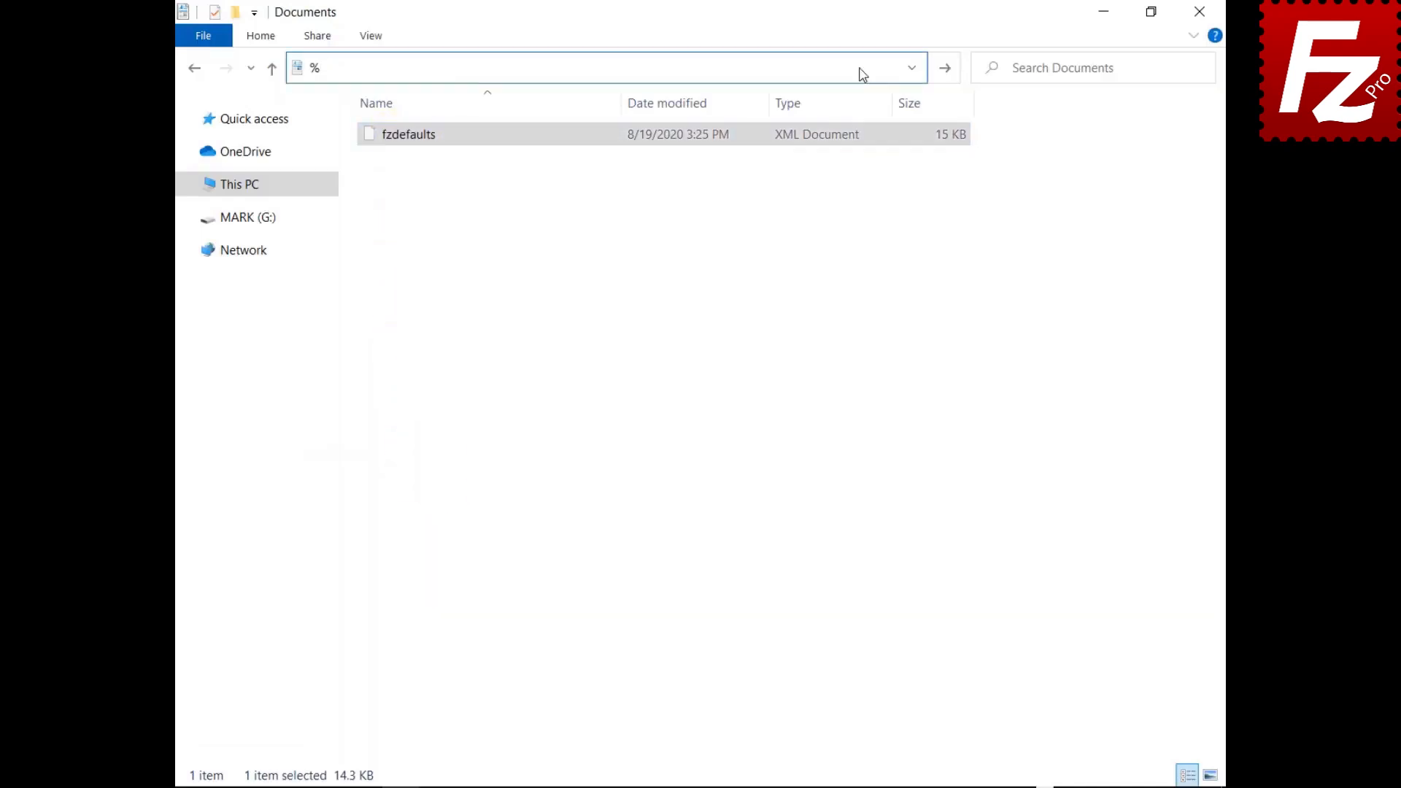
pyautogui.write('ProgramFiles%\\Filezilla Pro')
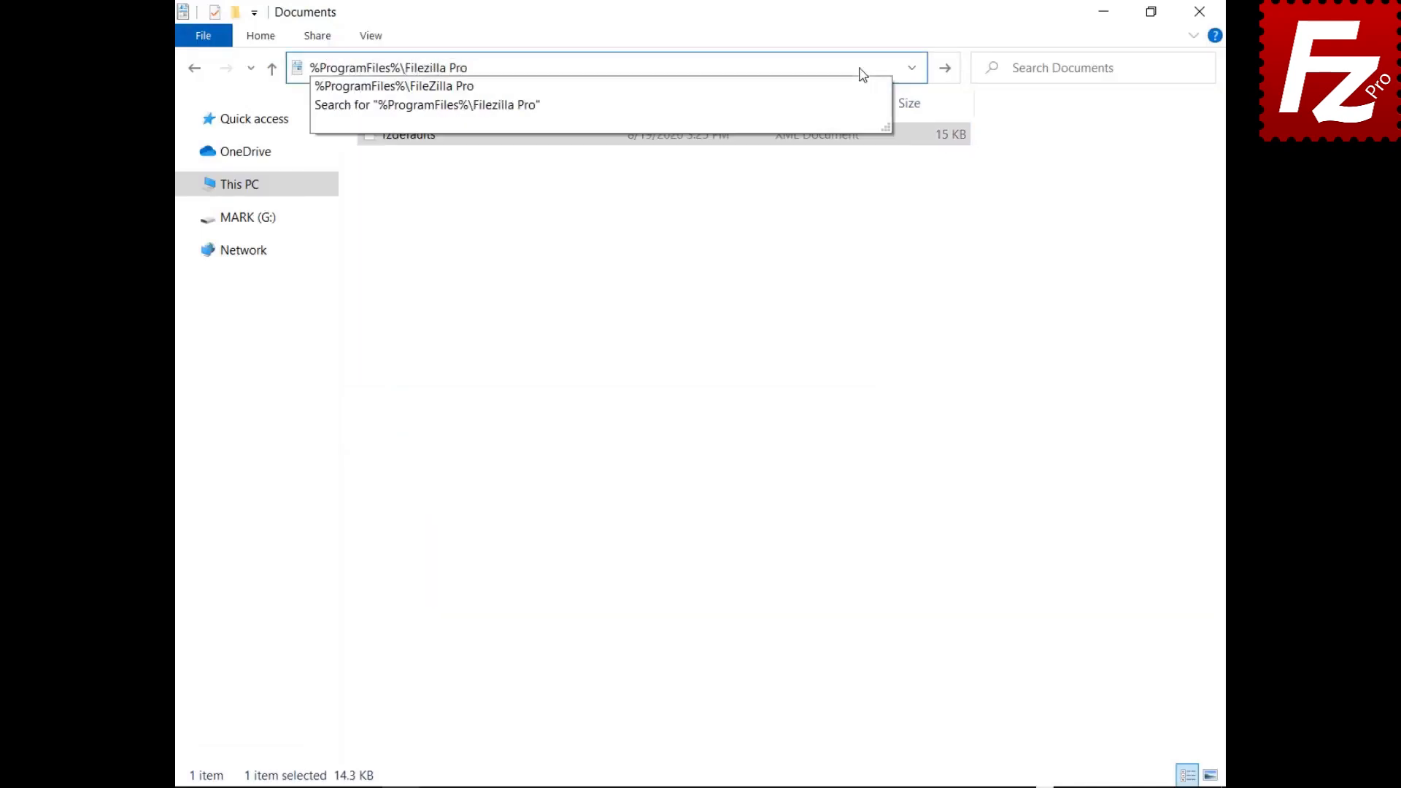
pyautogui.press('Return')
pyautogui.rightClick(538, 710)
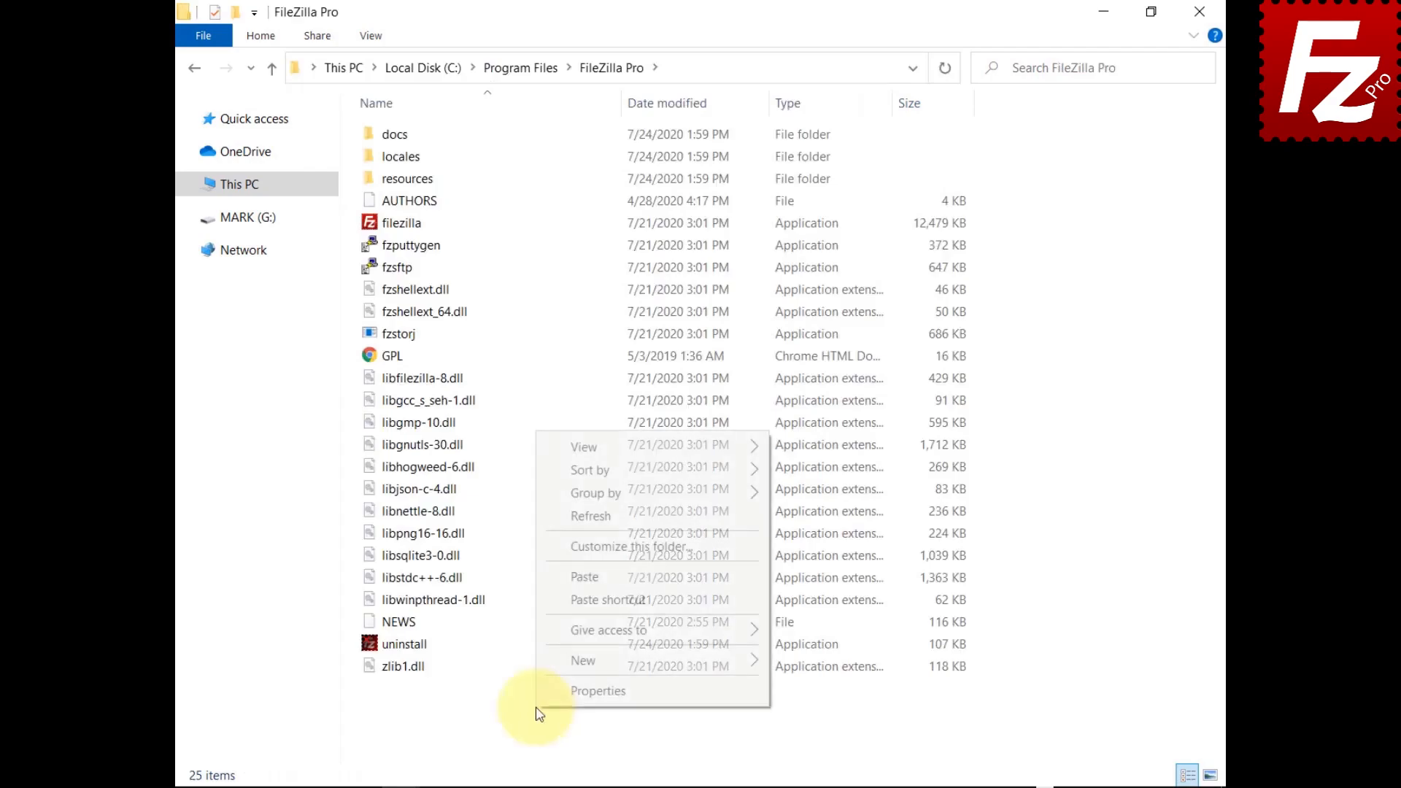
pyautogui.click(581, 577)
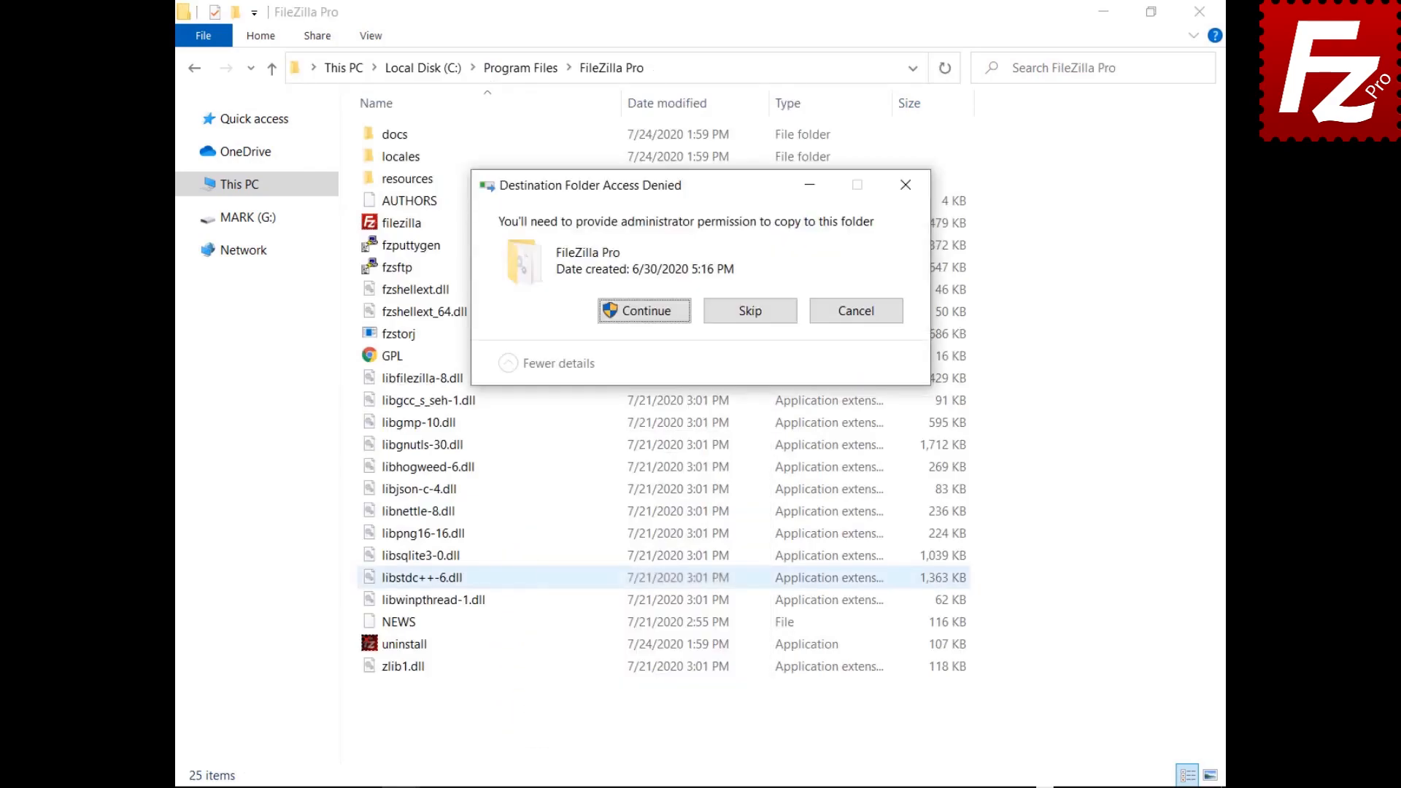
pyautogui.click(647, 324)
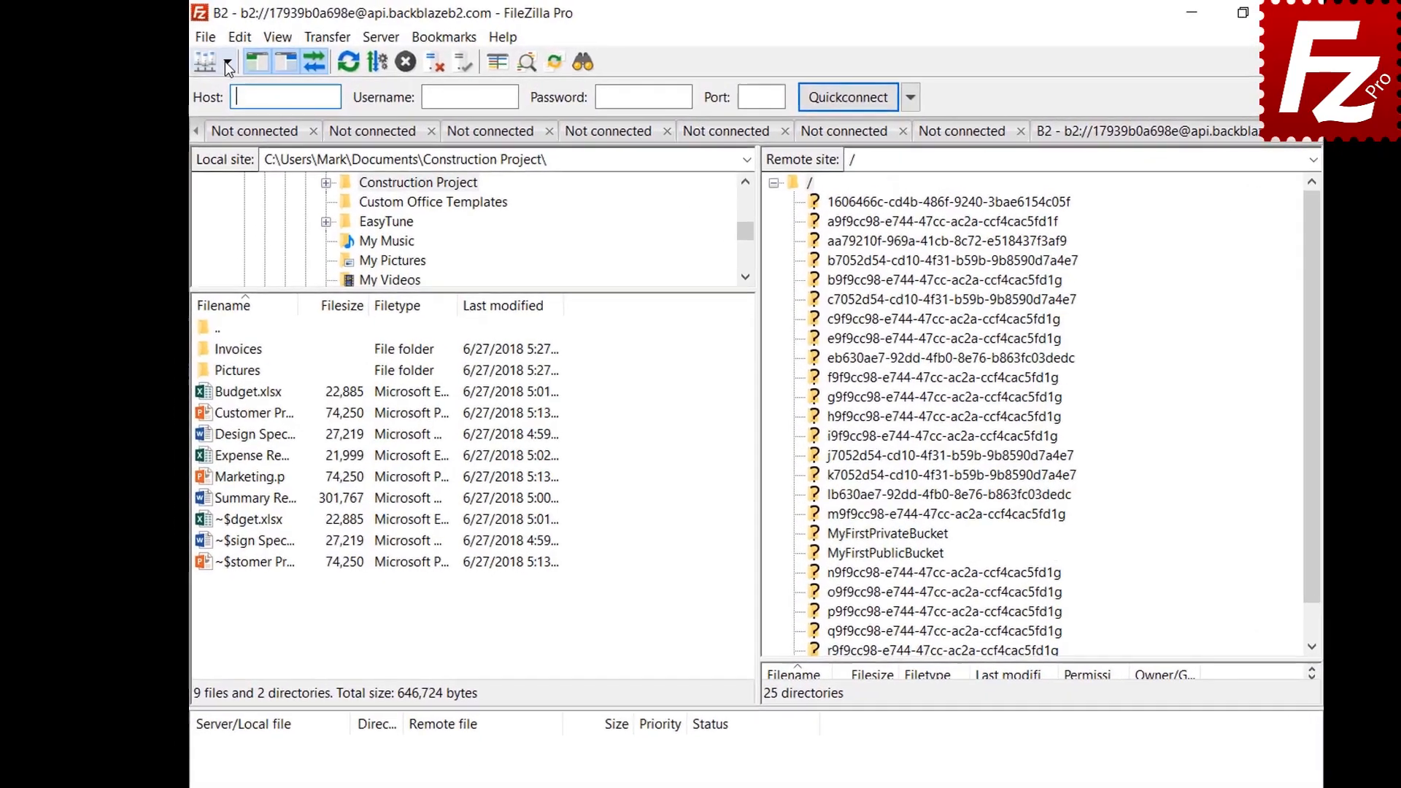
# Step: Connect to the saved Amazon S3 site and open the Interface page of Settings
pyautogui.click(226, 62)
pyautogui.click(229, 89)
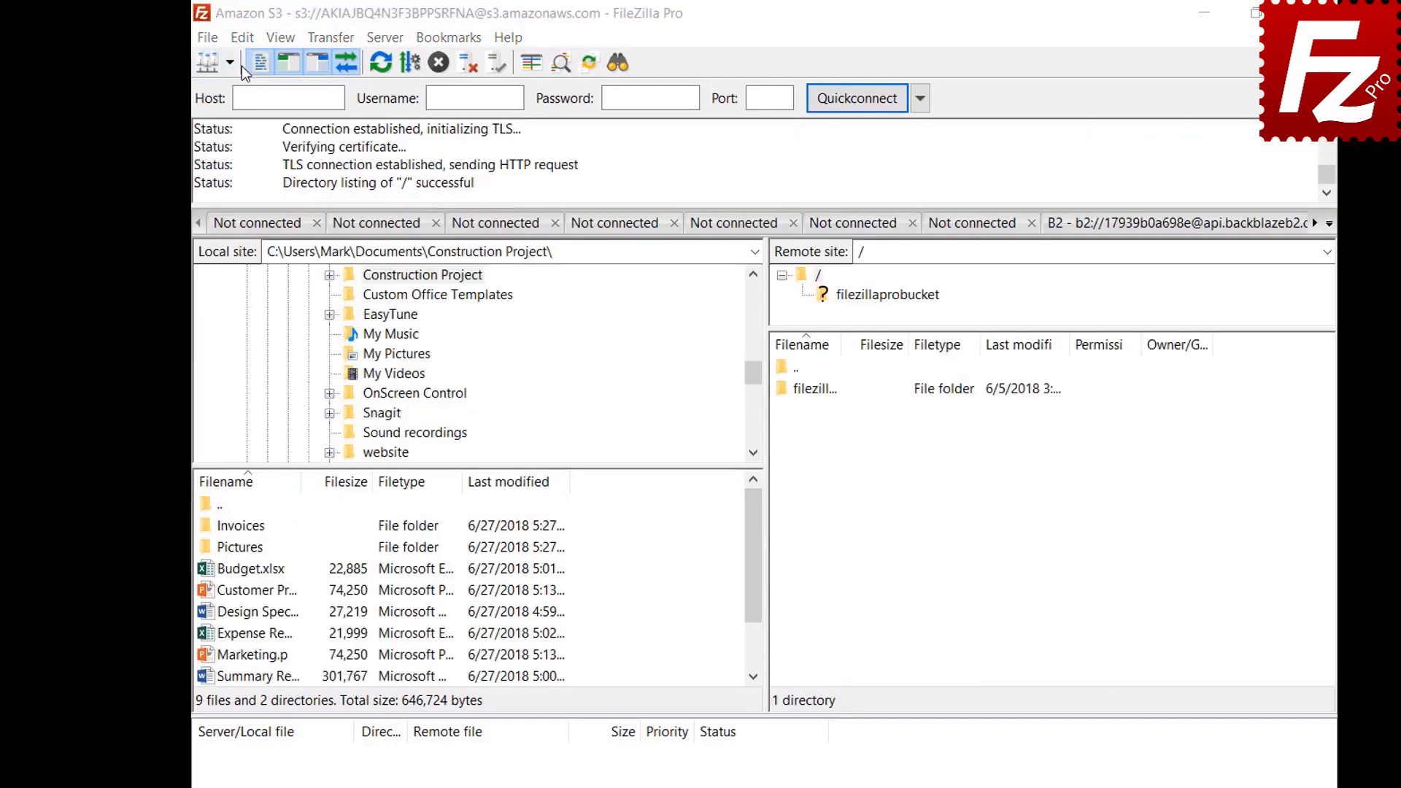
pyautogui.click(242, 38)
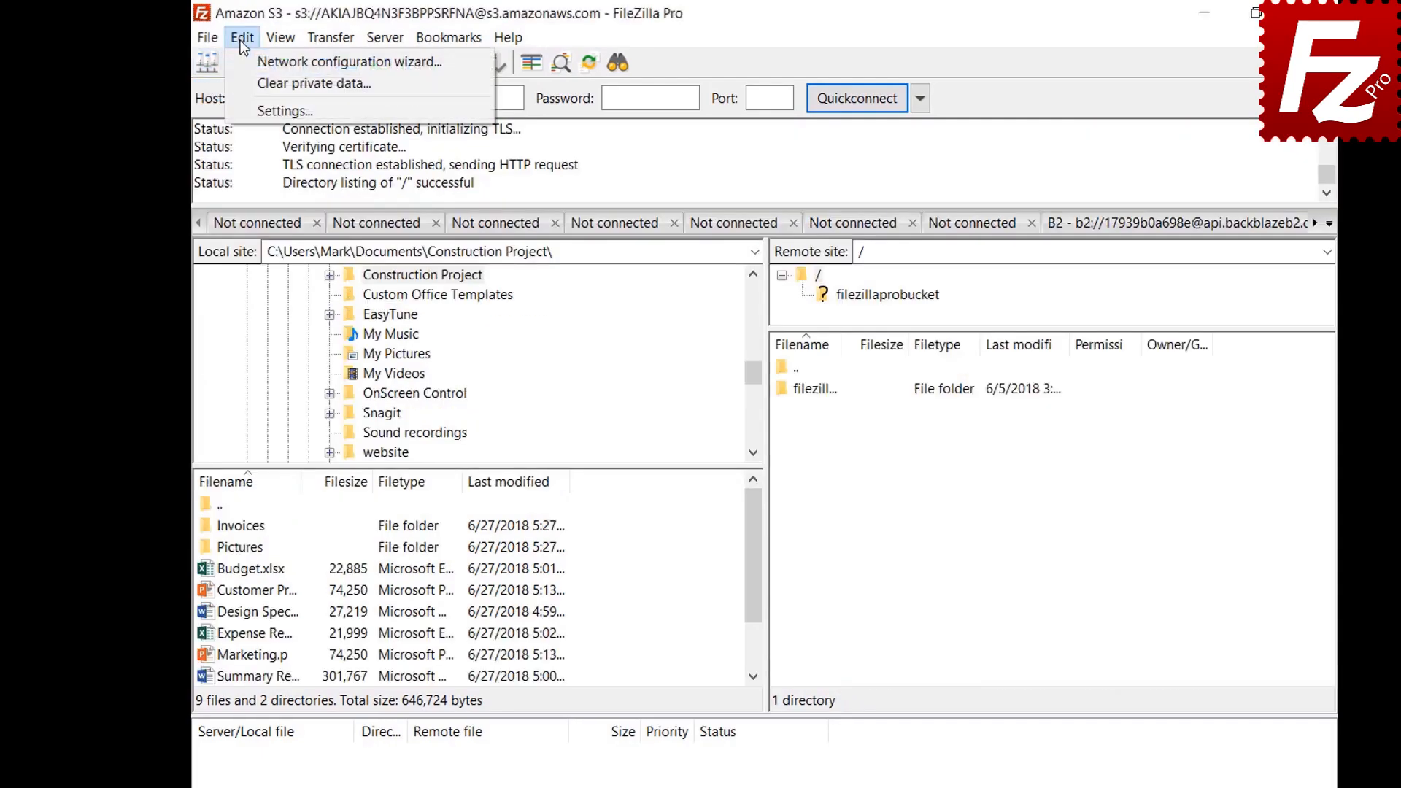
pyautogui.click(245, 114)
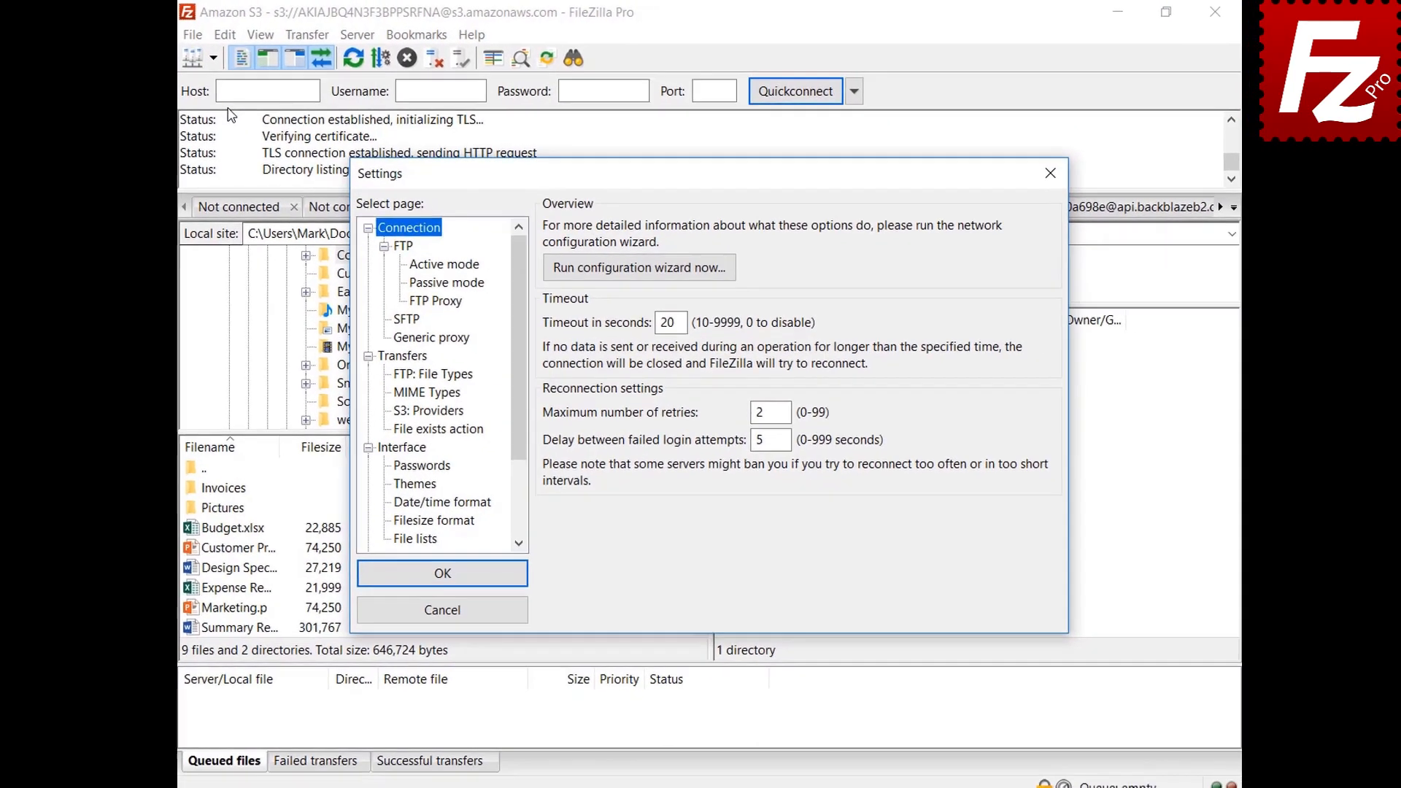
pyautogui.click(388, 450)
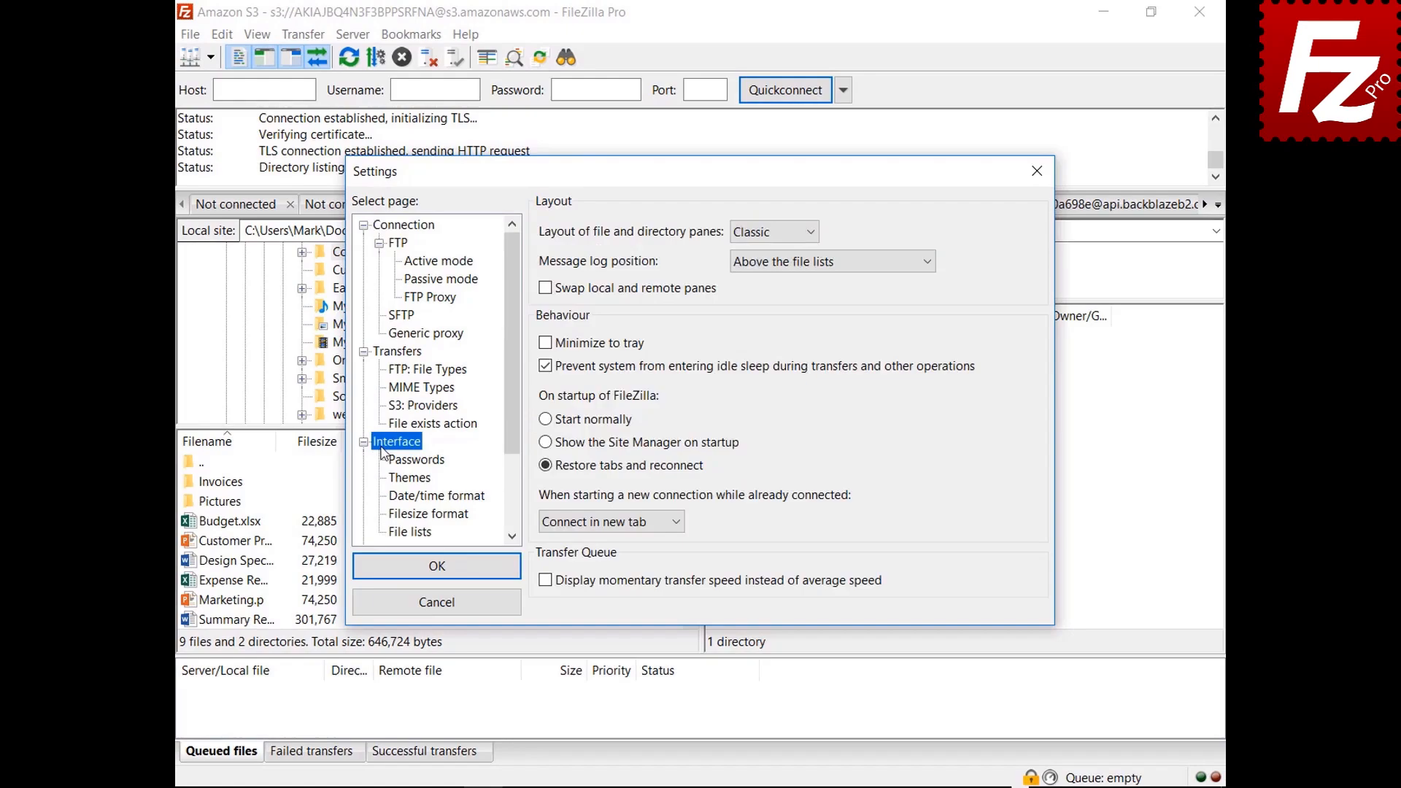
# Step: Preview the Explorer and then the Widescreen file pane layouts
pyautogui.click(773, 232)
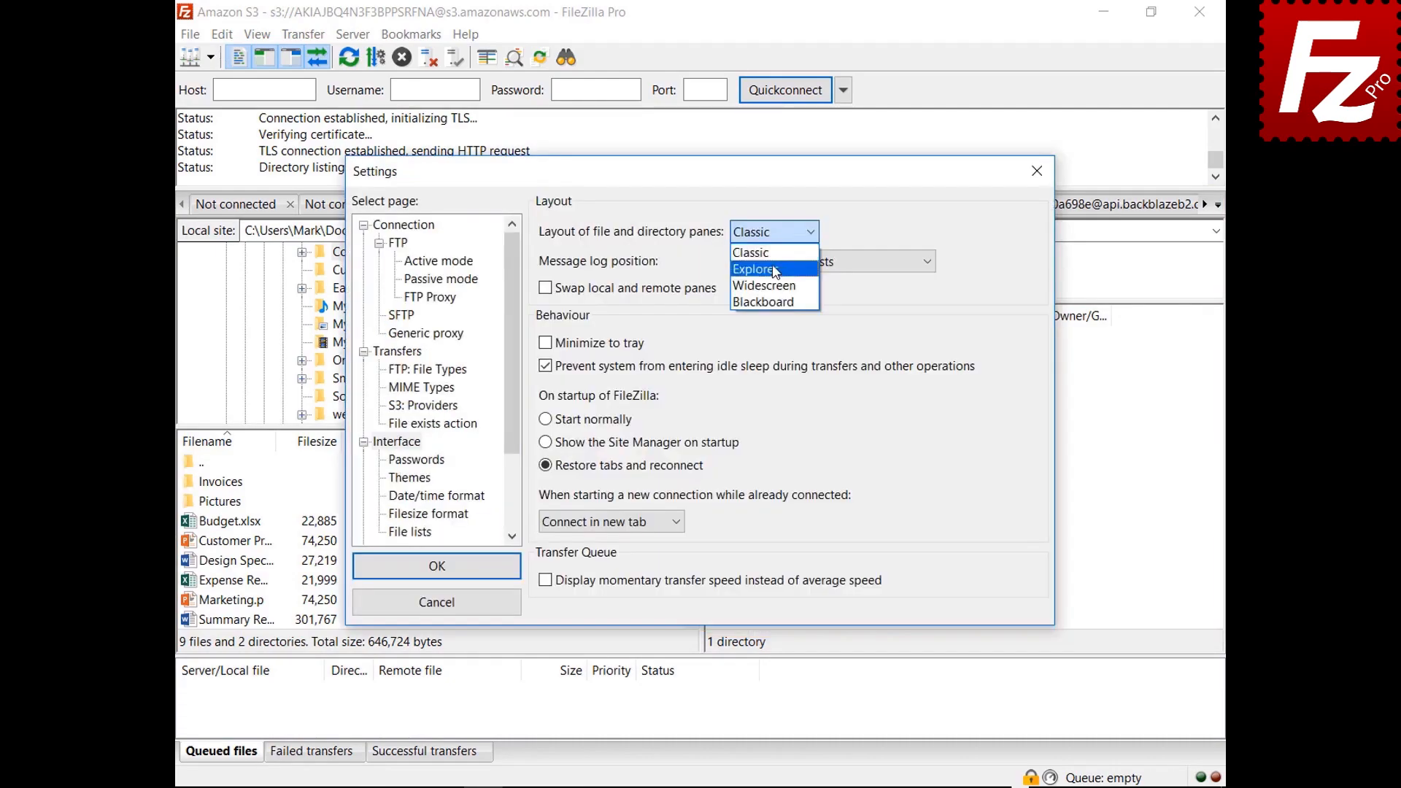
pyautogui.click(759, 269)
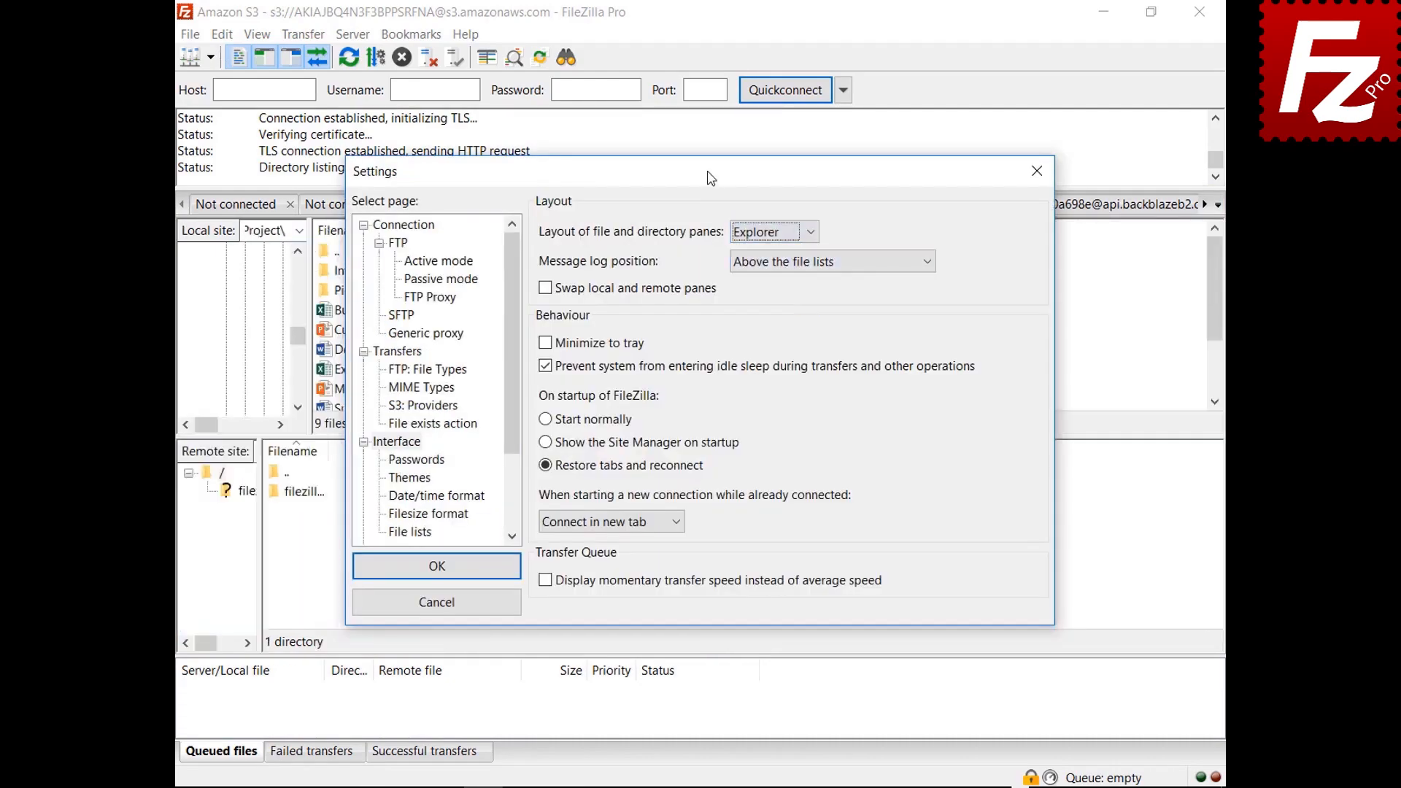
pyautogui.moveTo(710, 179); pyautogui.dragTo(733, 787)
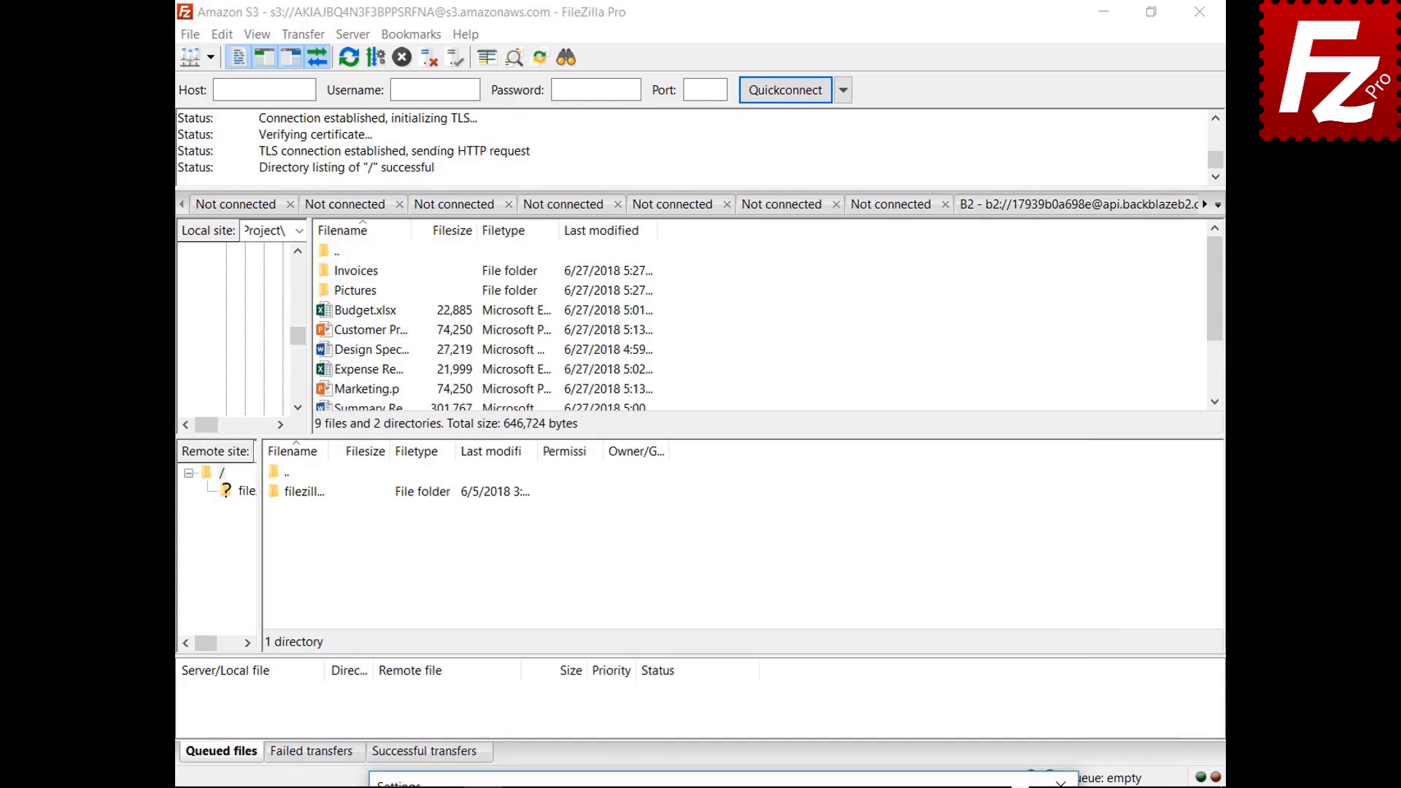
pyautogui.moveTo(733, 782); pyautogui.dragTo(697, 178)
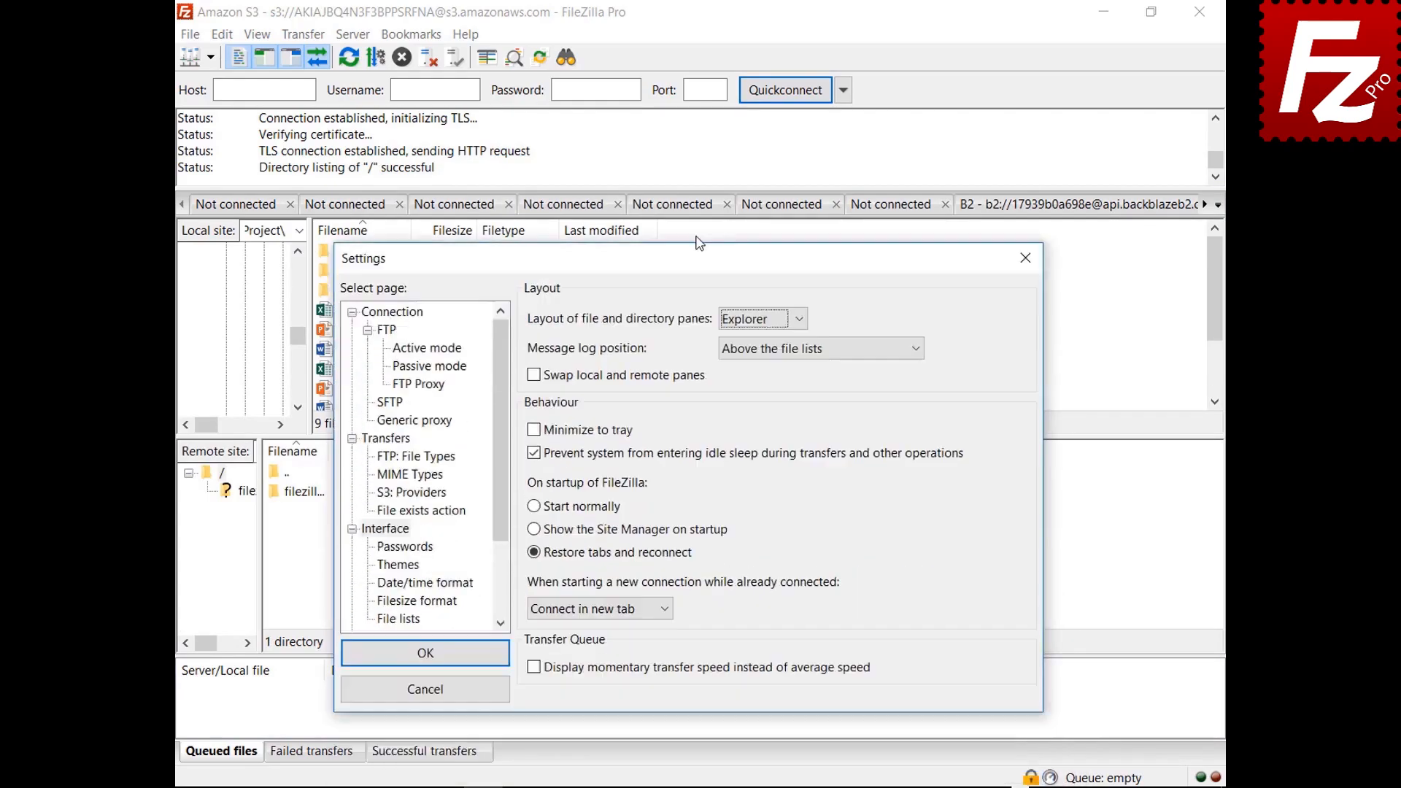
pyautogui.click(761, 234)
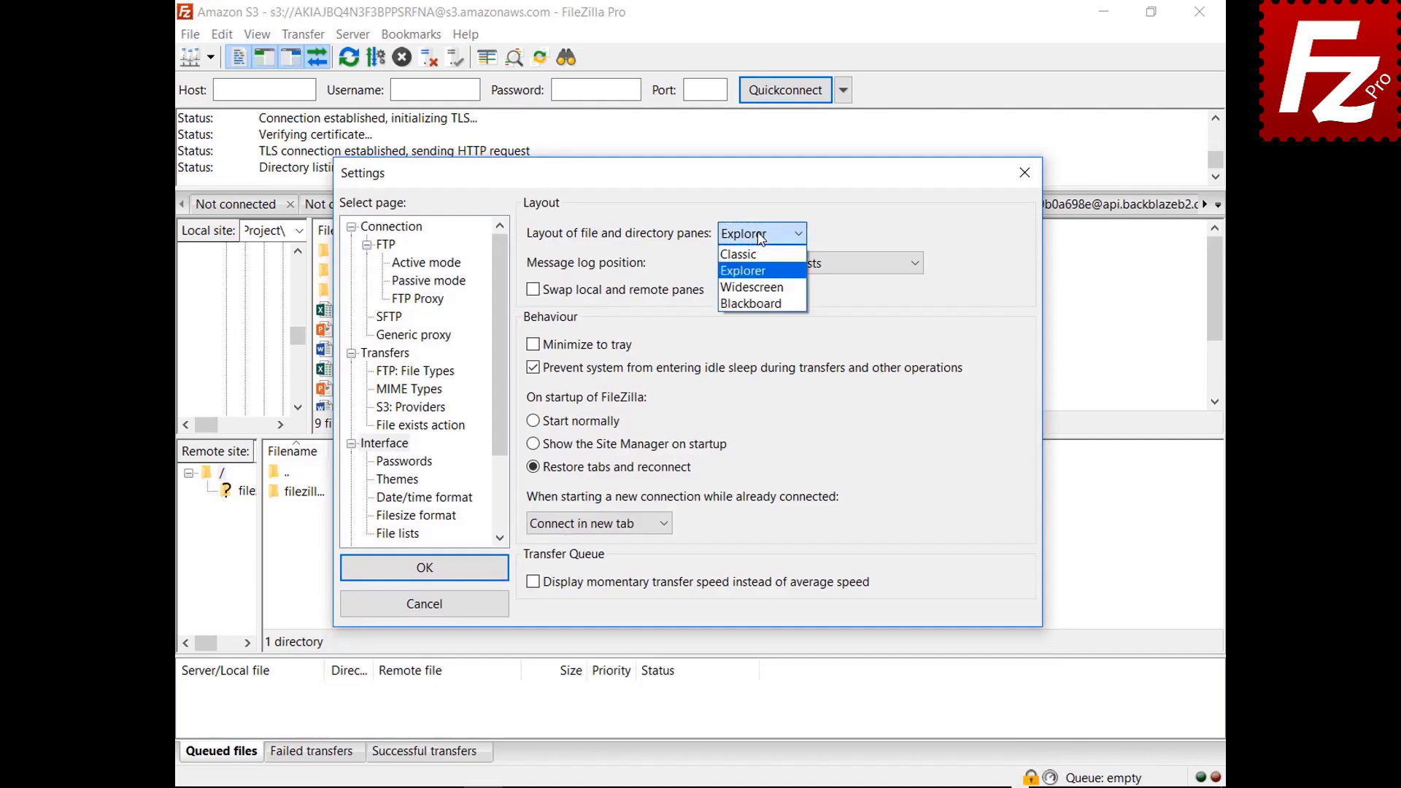
pyautogui.click(755, 287)
pyautogui.moveTo(709, 187)
pyautogui.mouseDown()
pyautogui.moveTo(745, 785)
pyautogui.moveTo(701, 190)
pyautogui.mouseUp()
# Step: Preview the Blackboard layout, then set the panes back to Classic
pyautogui.click(754, 249)
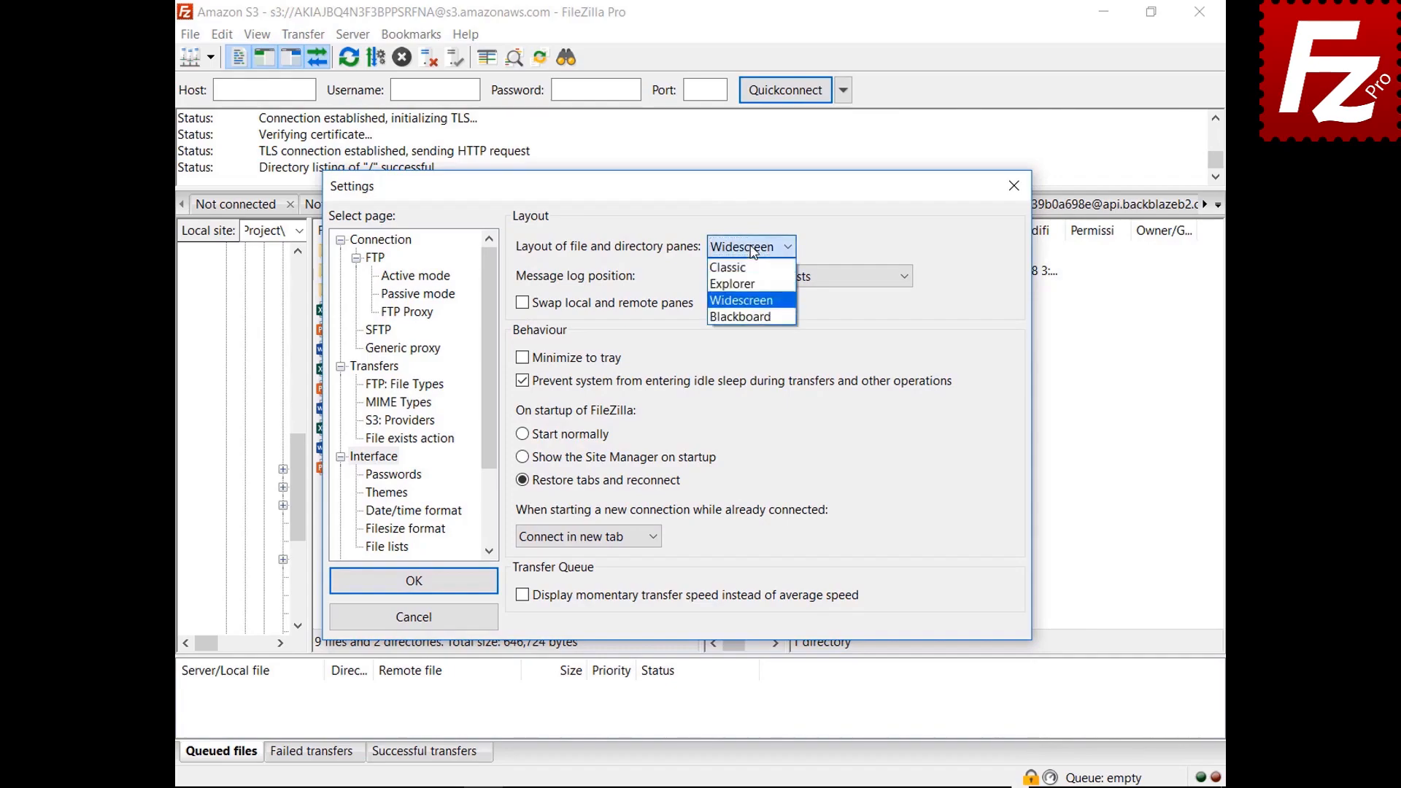
pyautogui.click(745, 317)
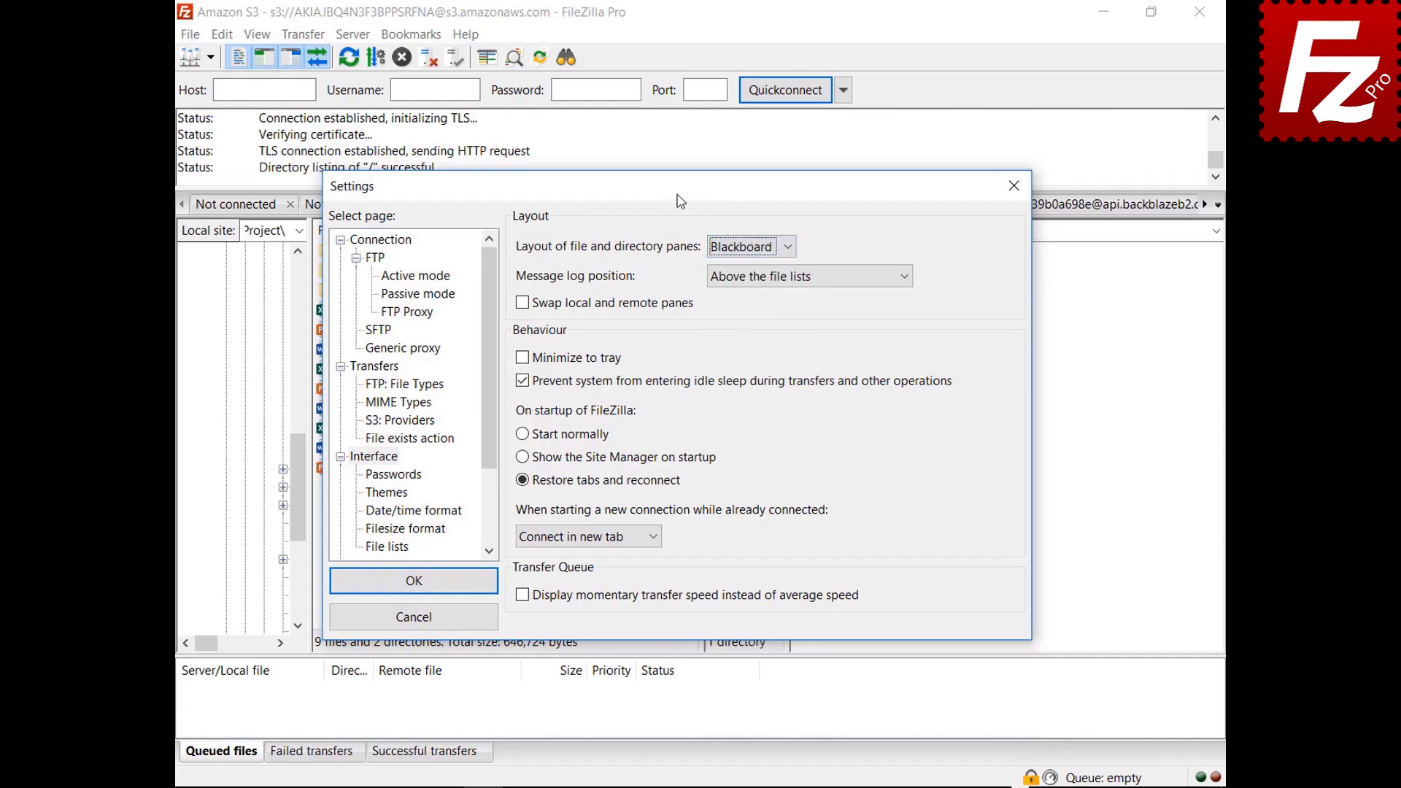
pyautogui.moveTo(681, 201); pyautogui.dragTo(683, 786)
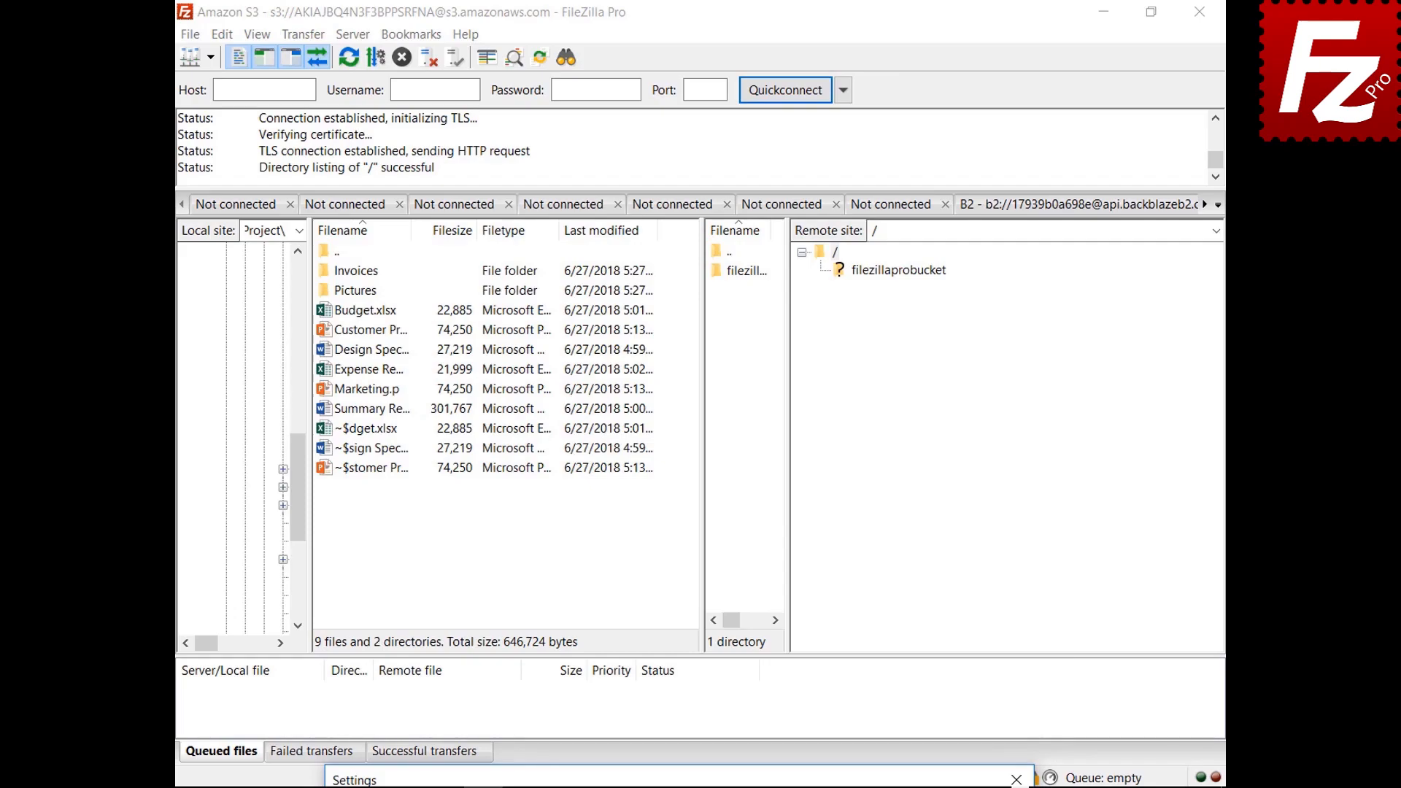
pyautogui.moveTo(683, 781); pyautogui.dragTo(646, 201)
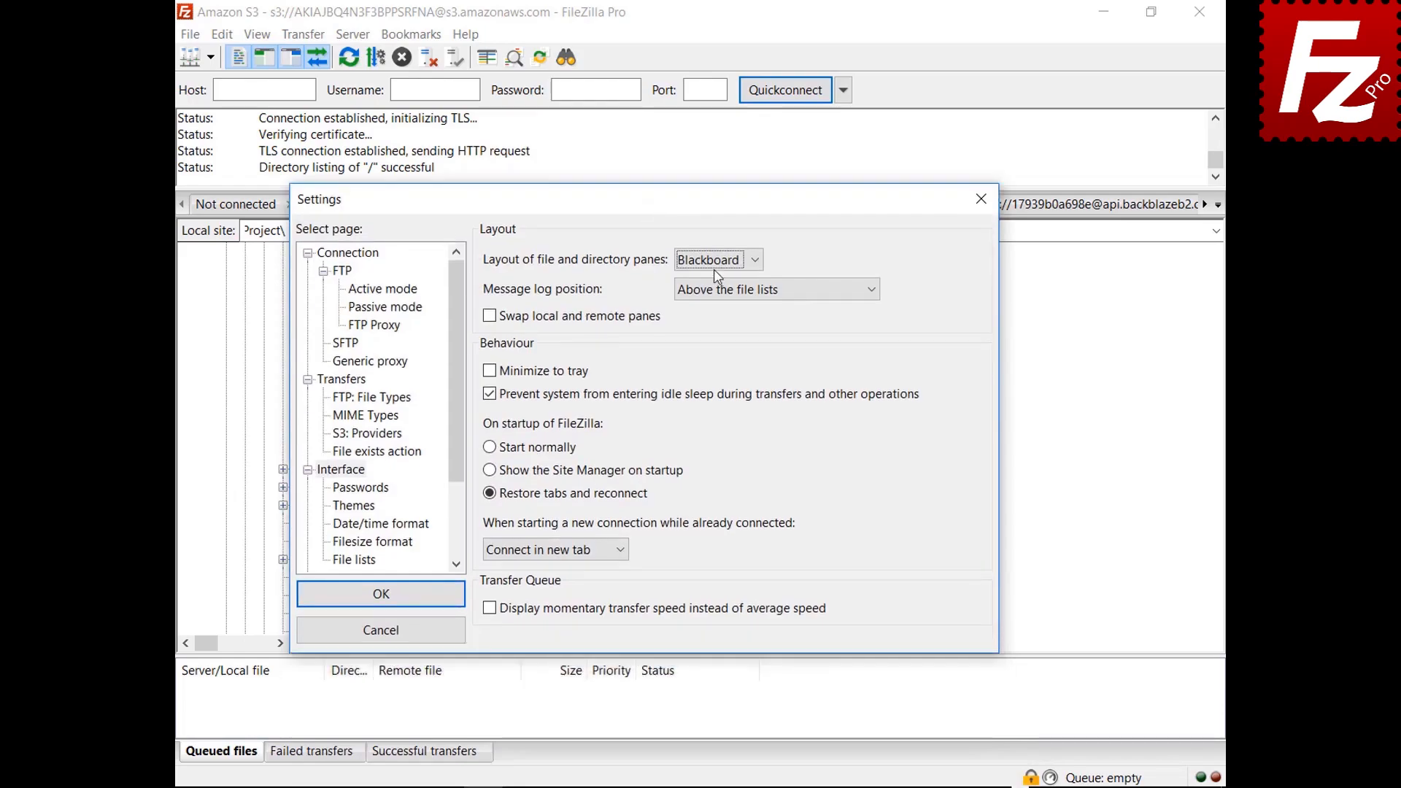
pyautogui.click(714, 263)
pyautogui.click(713, 281)
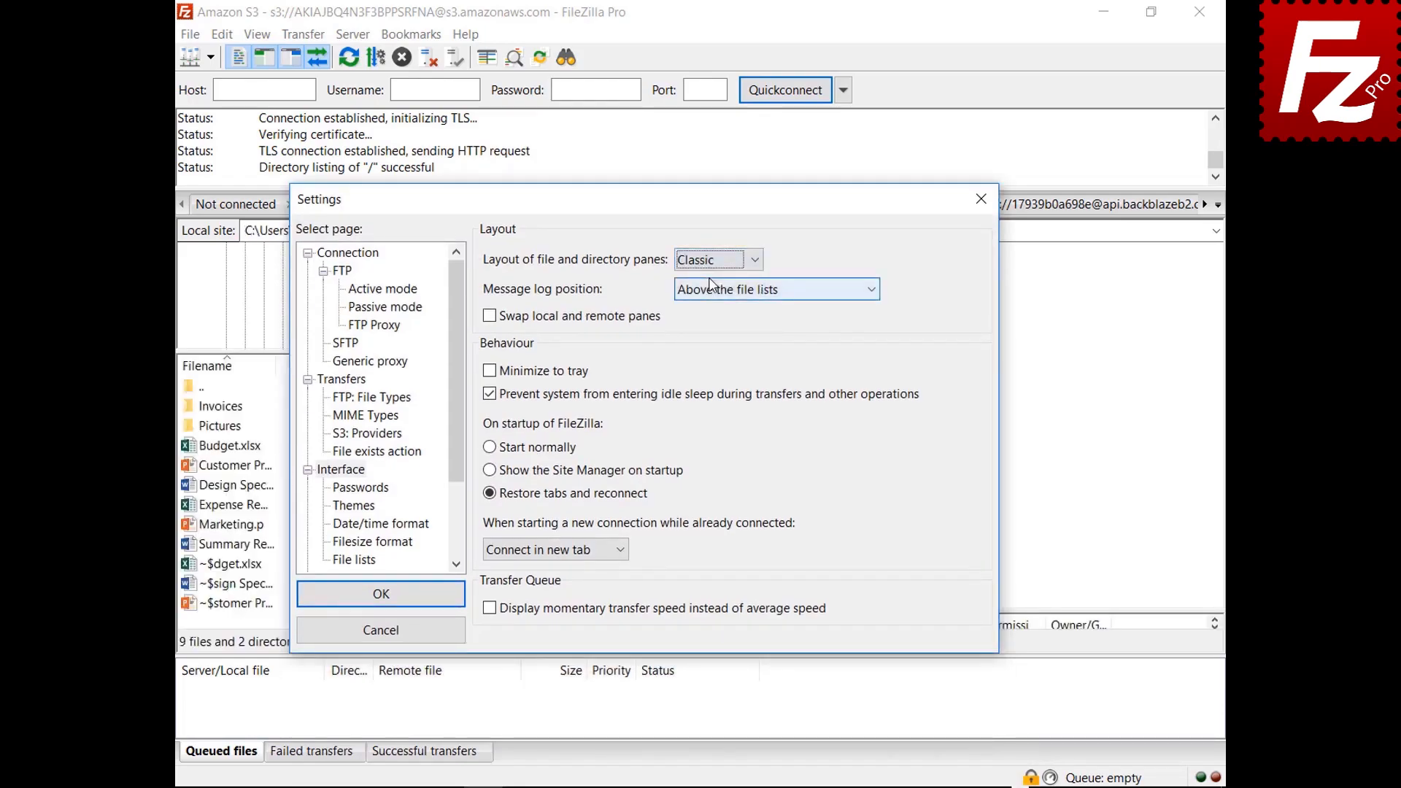
# Step: Place the message log as a tab in the transfer queue pane and tick Minimize to tray
pyautogui.click(754, 290)
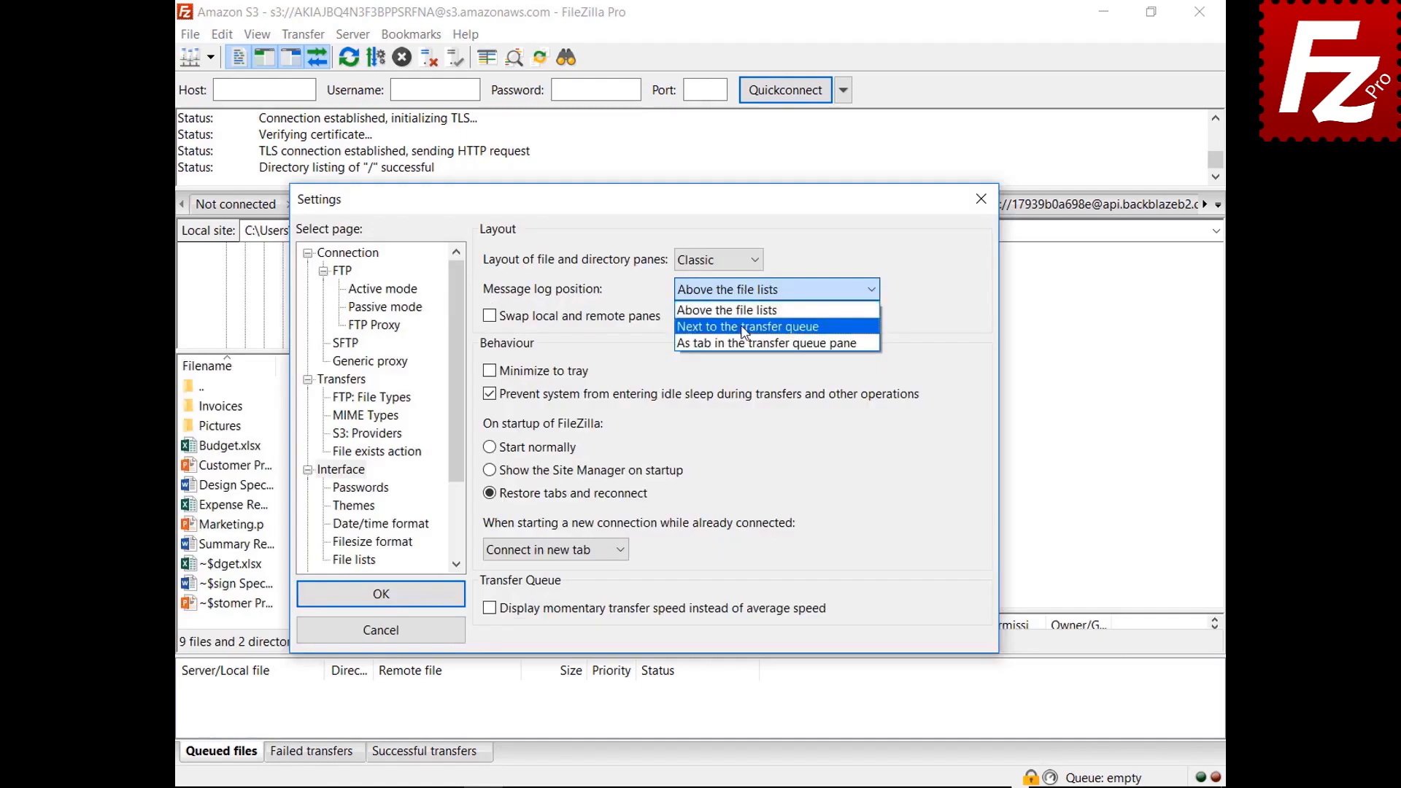
pyautogui.click(737, 301)
pyautogui.moveTo(649, 213); pyautogui.dragTo(679, 149)
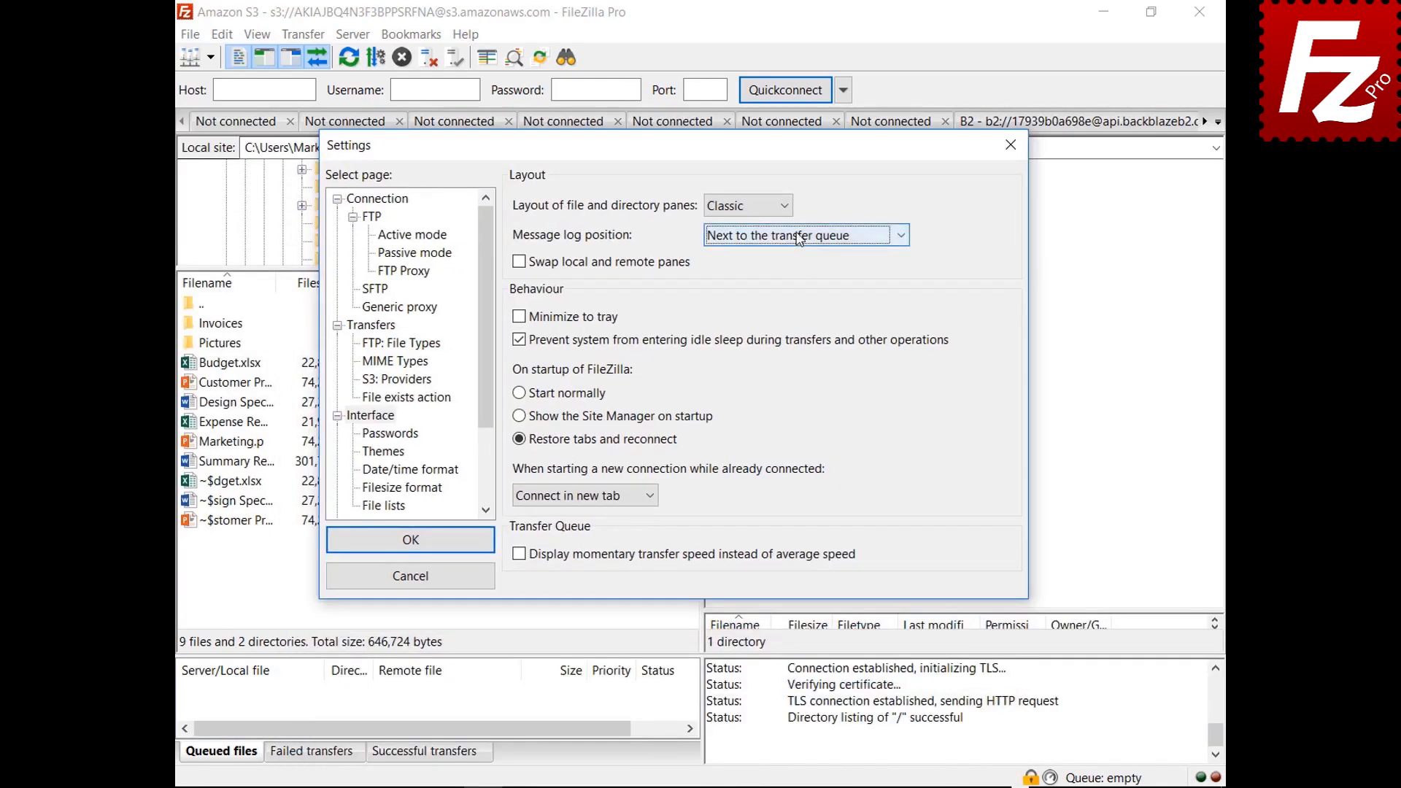
pyautogui.click(794, 235)
pyautogui.click(790, 290)
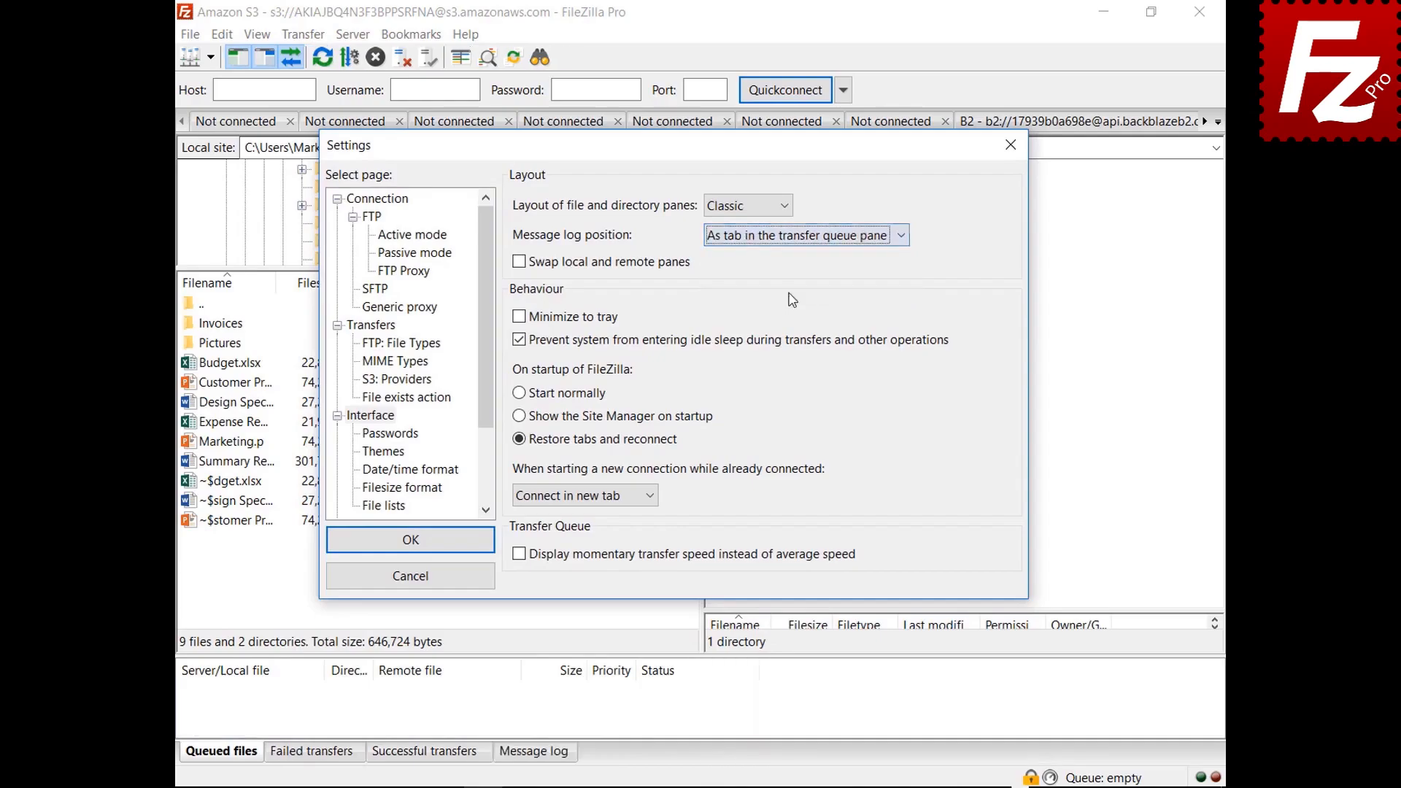
pyautogui.moveTo(657, 145); pyautogui.dragTo(657, 780)
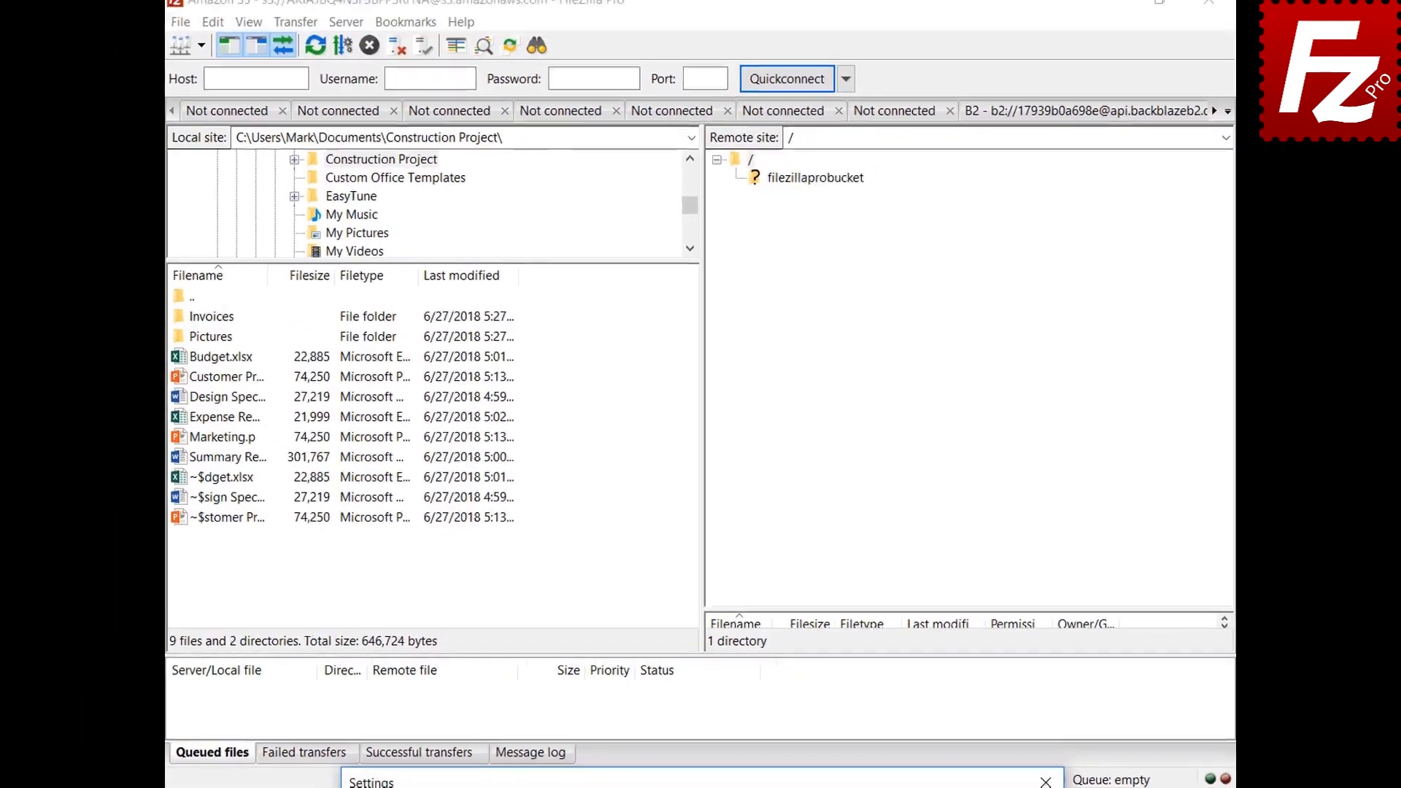
pyautogui.moveTo(733, 775); pyautogui.dragTo(733, 175)
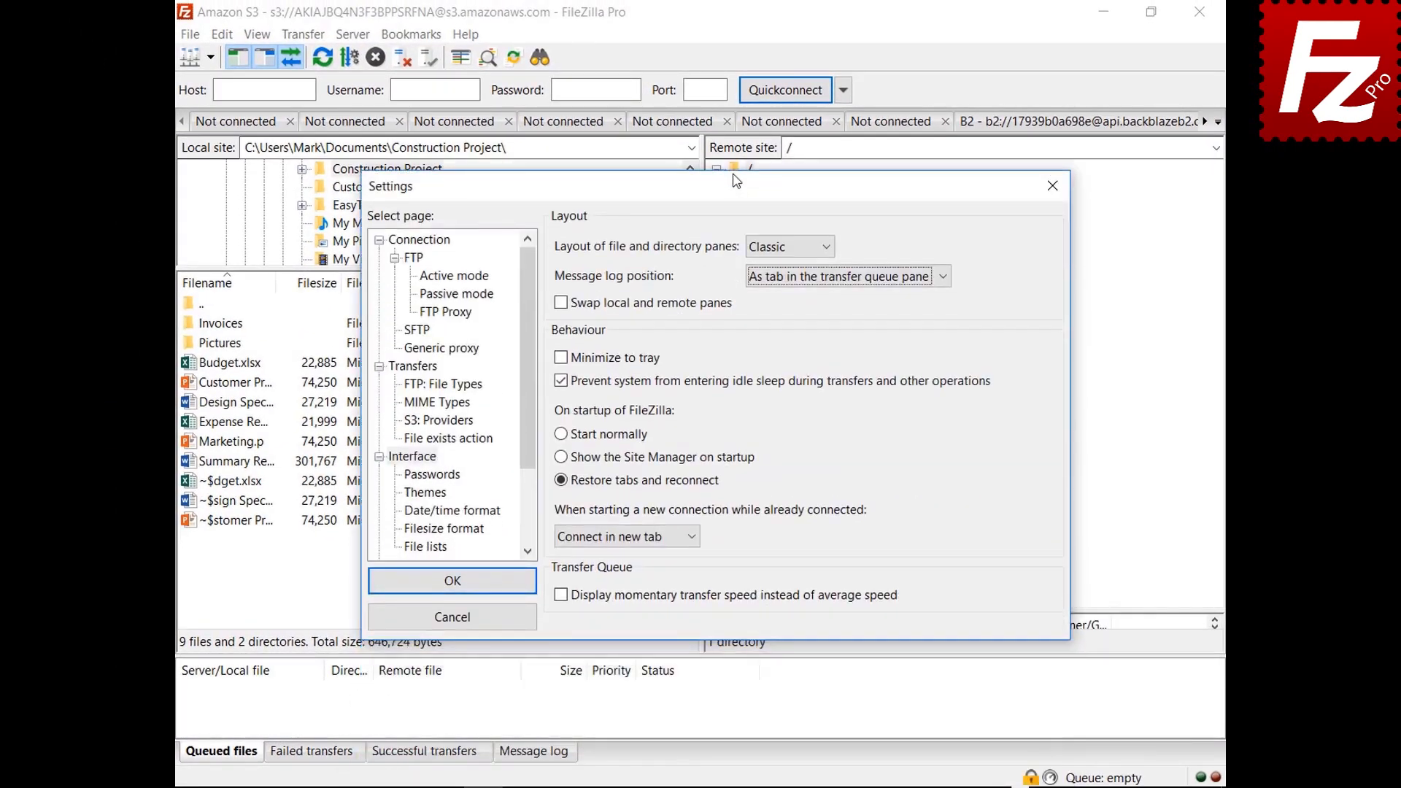
pyautogui.click(561, 359)
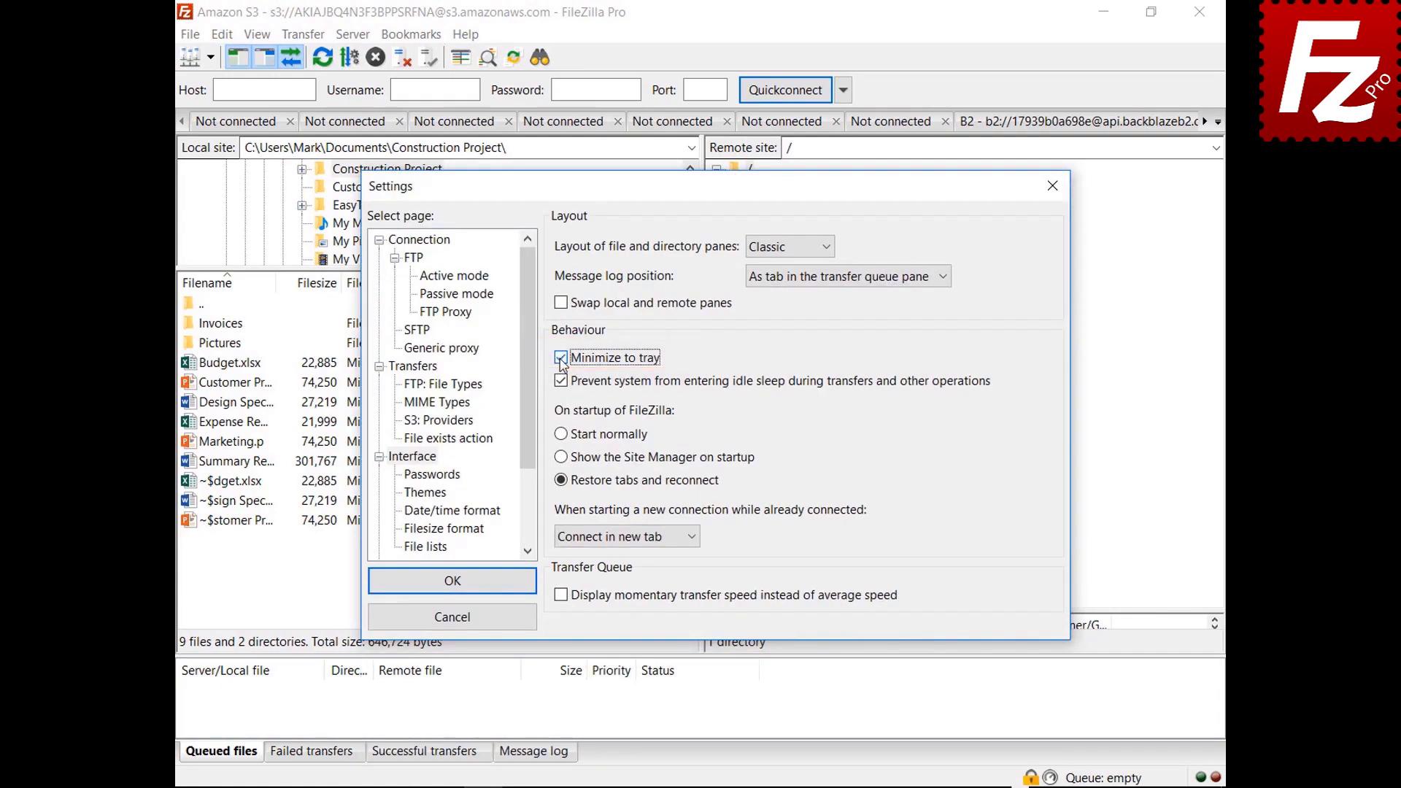
# Step: Apply the settings, minimize FileZilla to the tray, restore it, and reopen Edit > Settings
pyautogui.click(453, 584)
pyautogui.click(1104, 12)
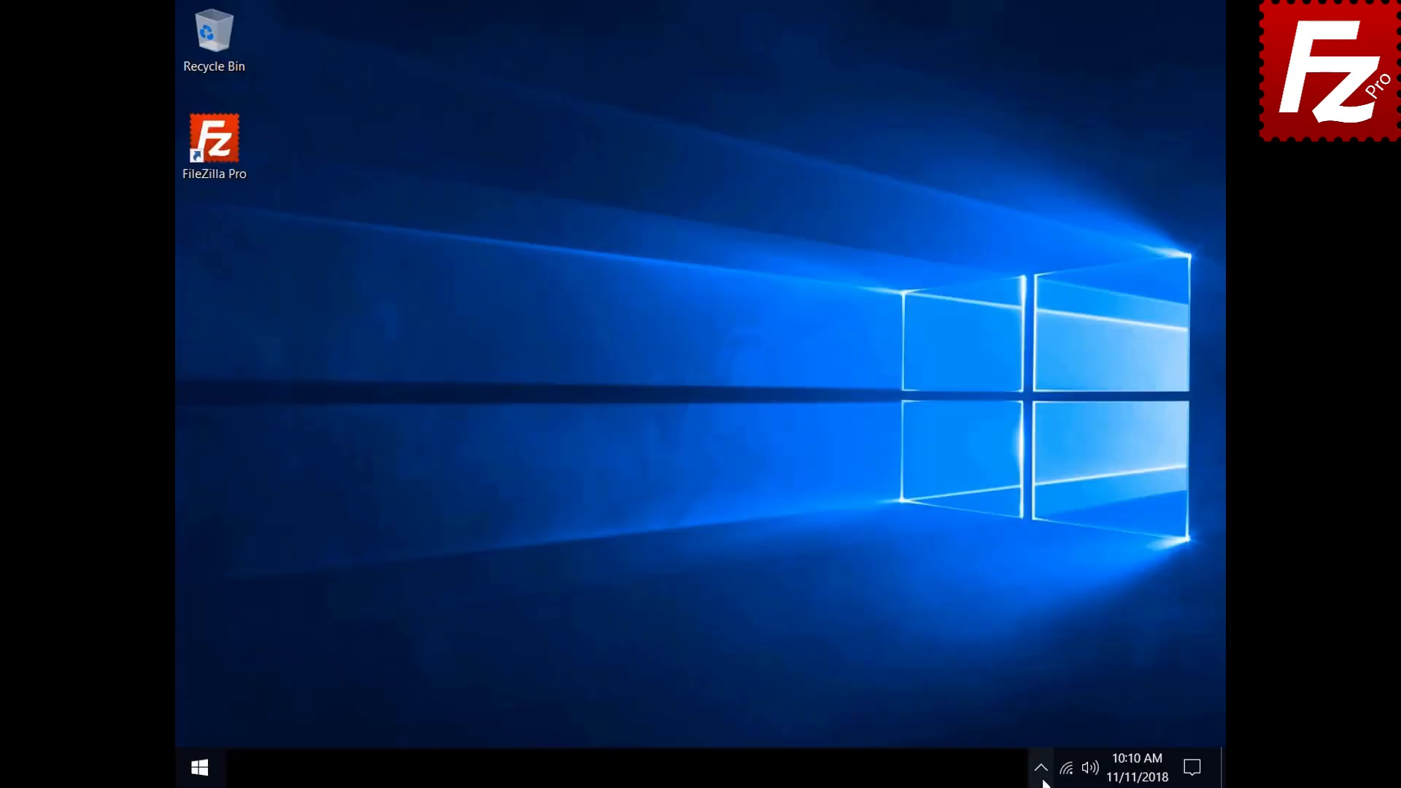
pyautogui.click(1043, 775)
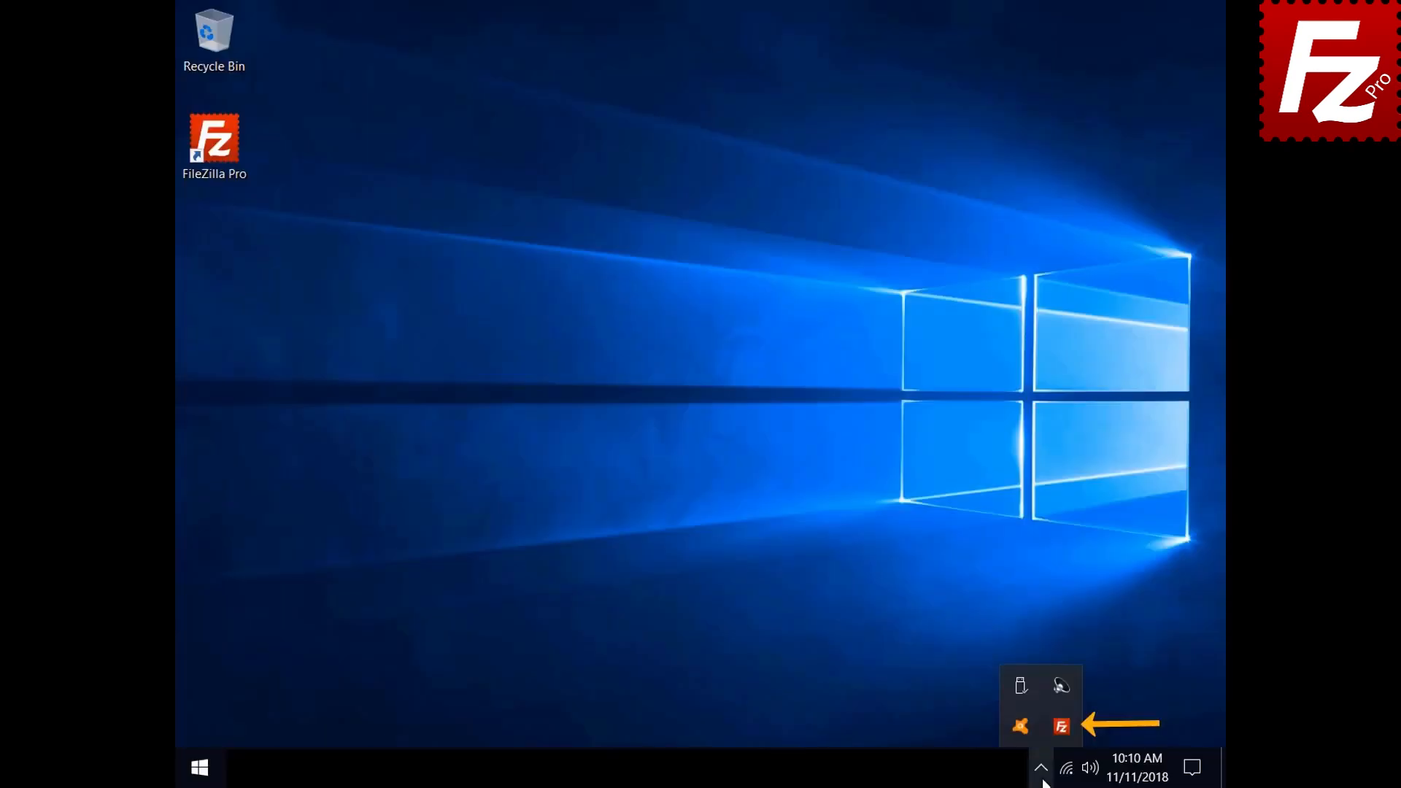
pyautogui.click(1056, 730)
pyautogui.click(222, 35)
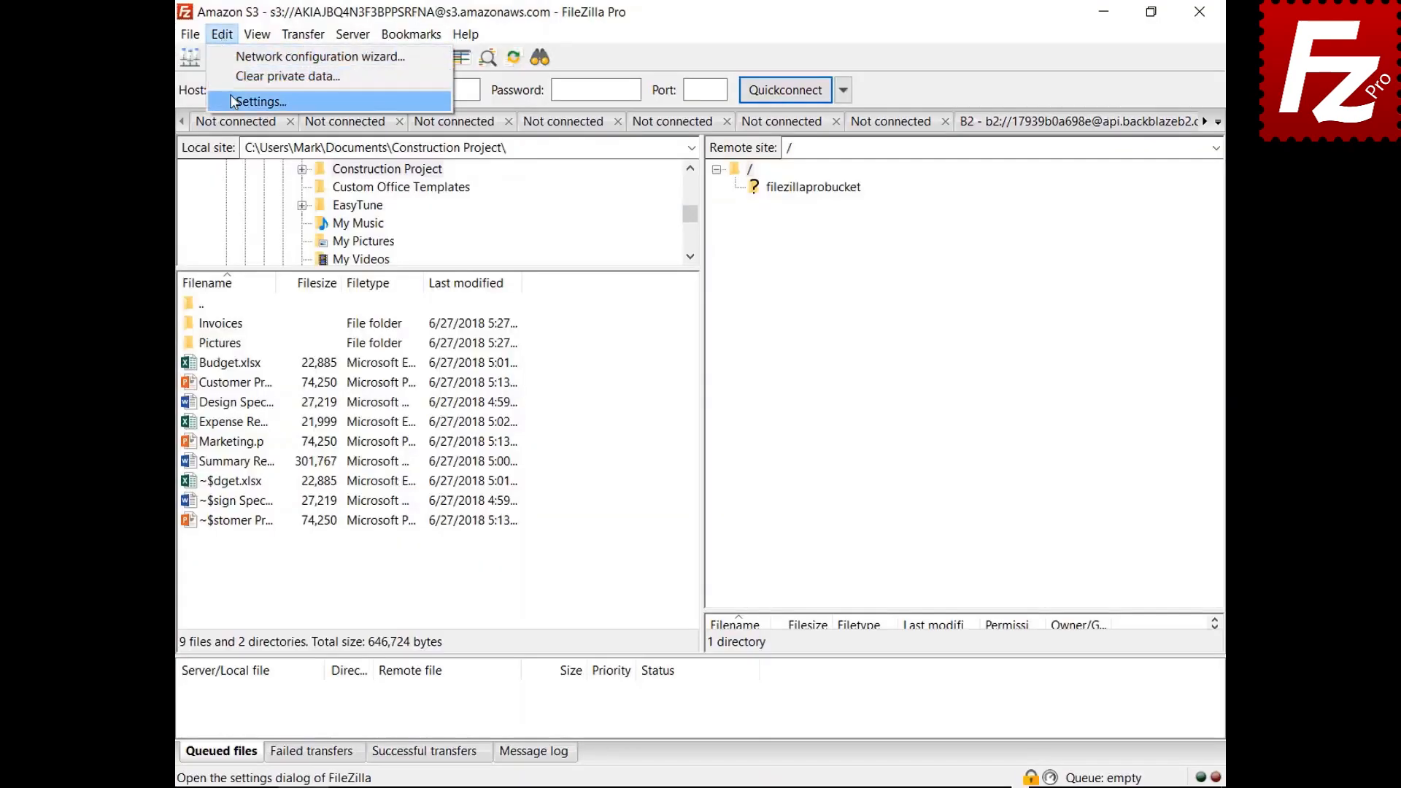
pyautogui.click(255, 101)
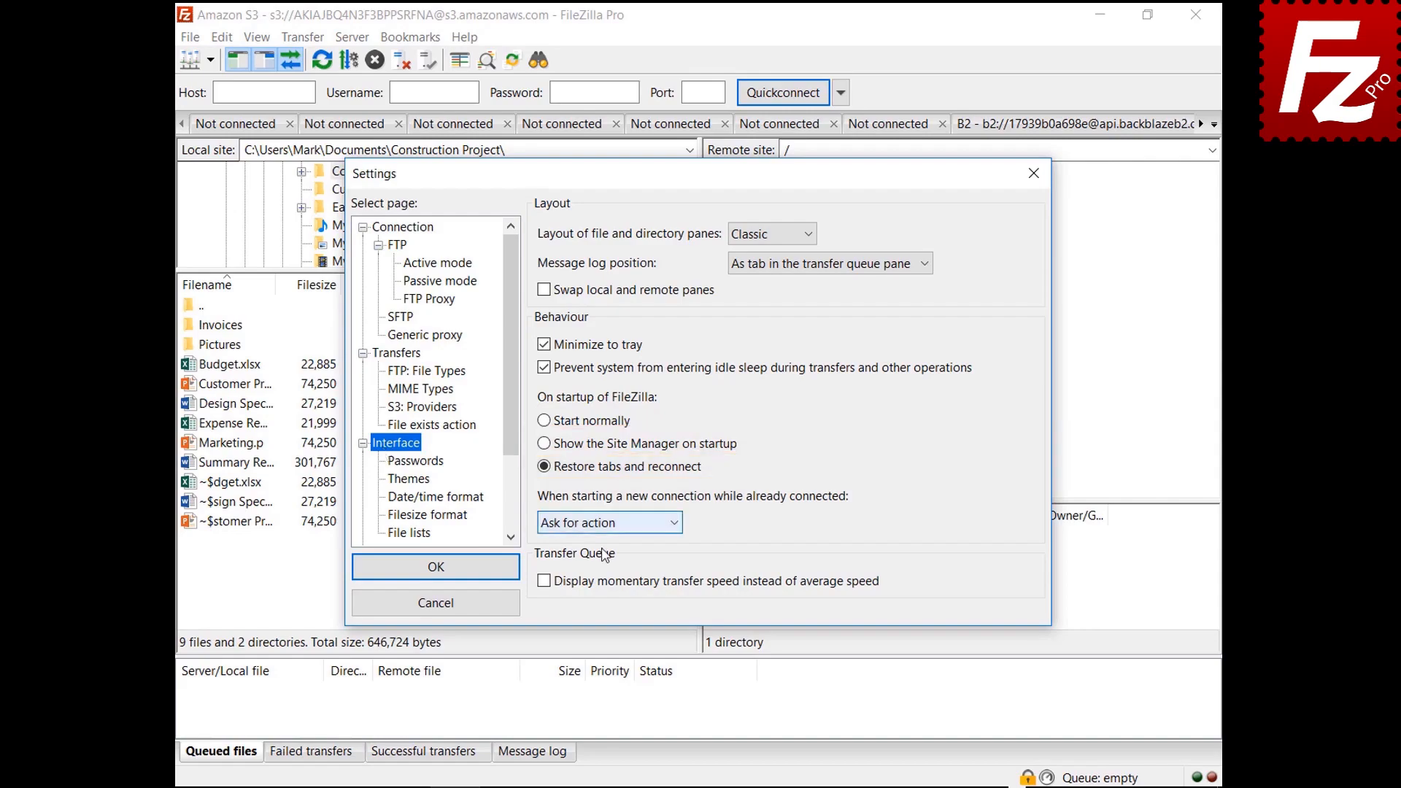
# Step: Try 'Connect in new tab', then set new connections while connected to 'Connect in current tab'
pyautogui.click(602, 526)
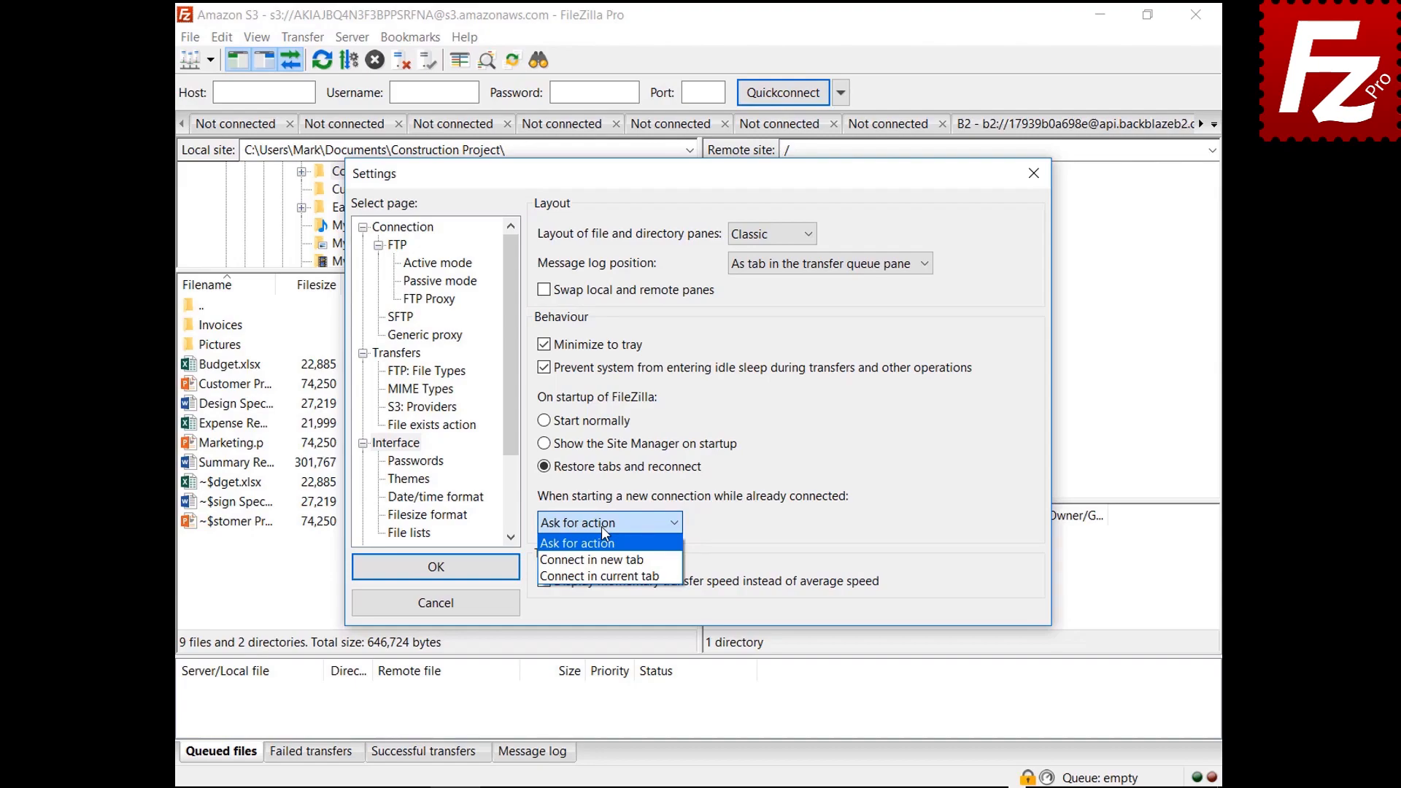
pyautogui.click(603, 562)
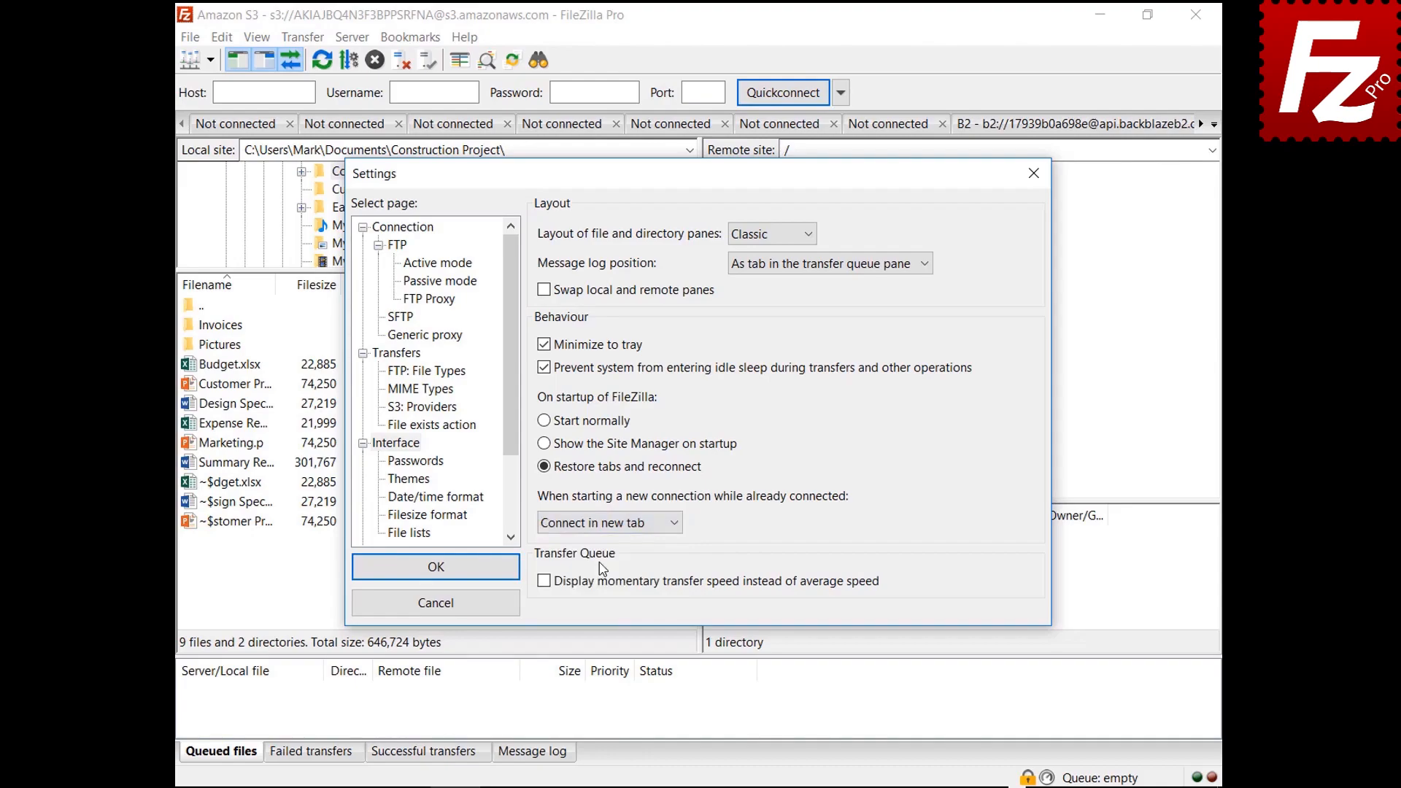
pyautogui.click(606, 523)
pyautogui.click(617, 576)
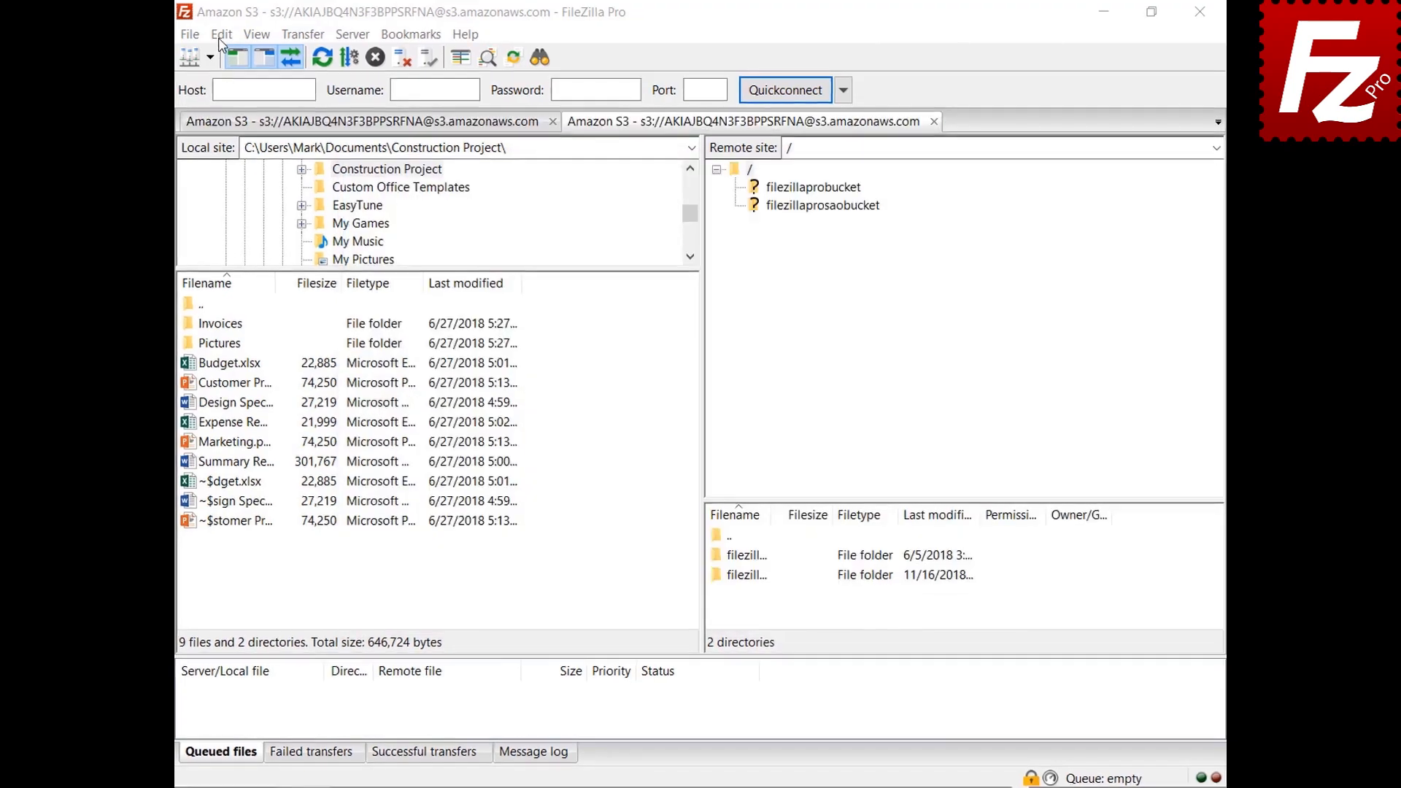
pyautogui.click(222, 37)
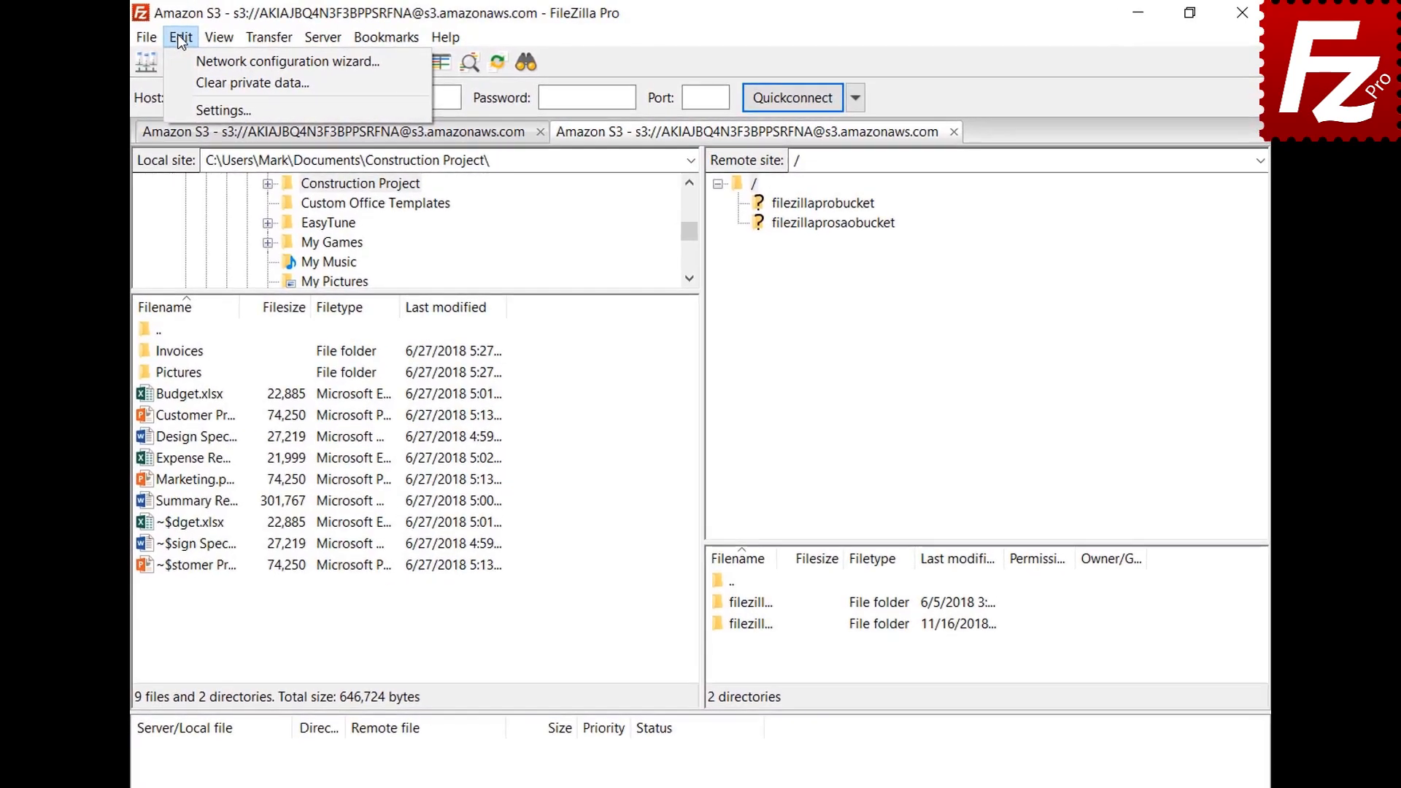
# Step: Set a custom date format %B %d %Y and custom time format %H:%M:%S, then apply
pyautogui.click(190, 111)
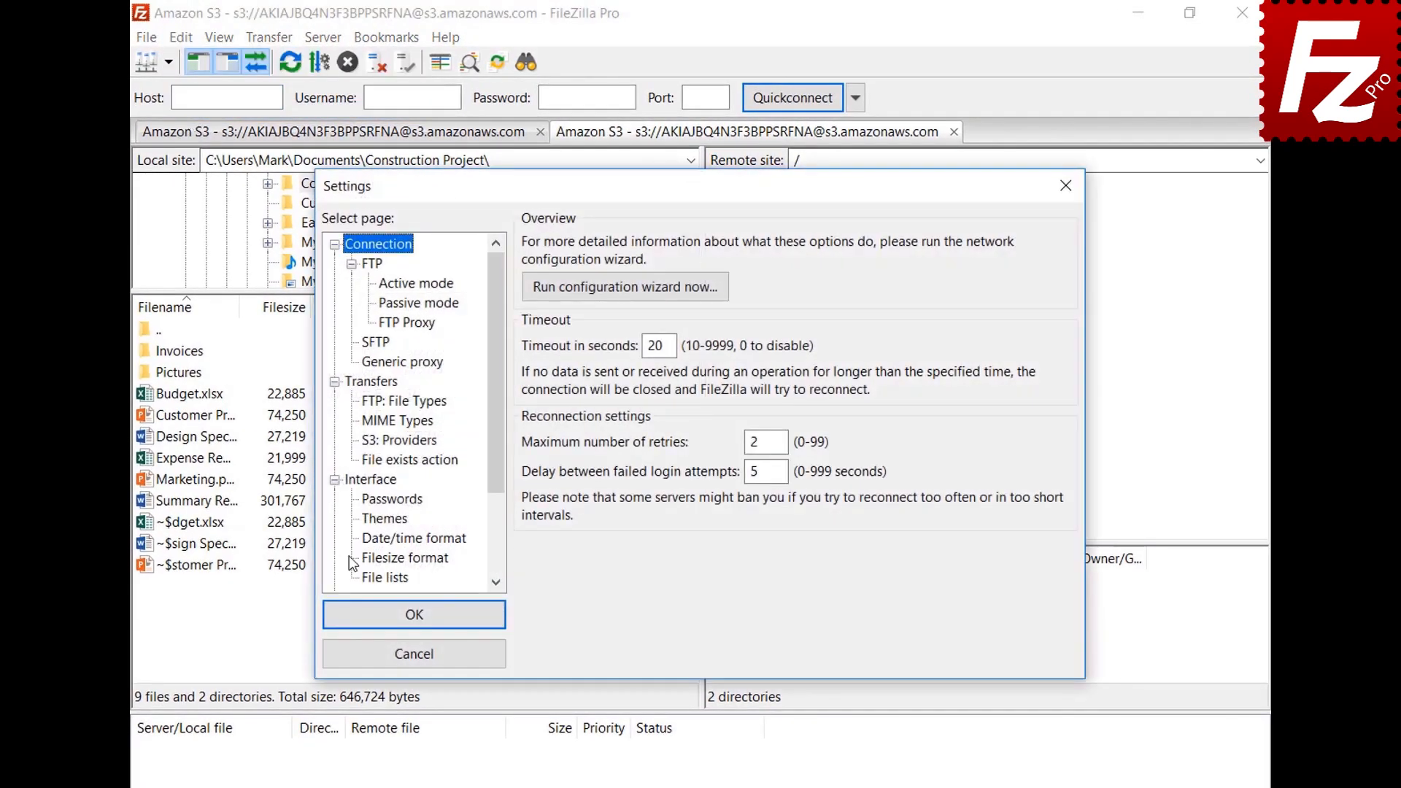
pyautogui.click(368, 542)
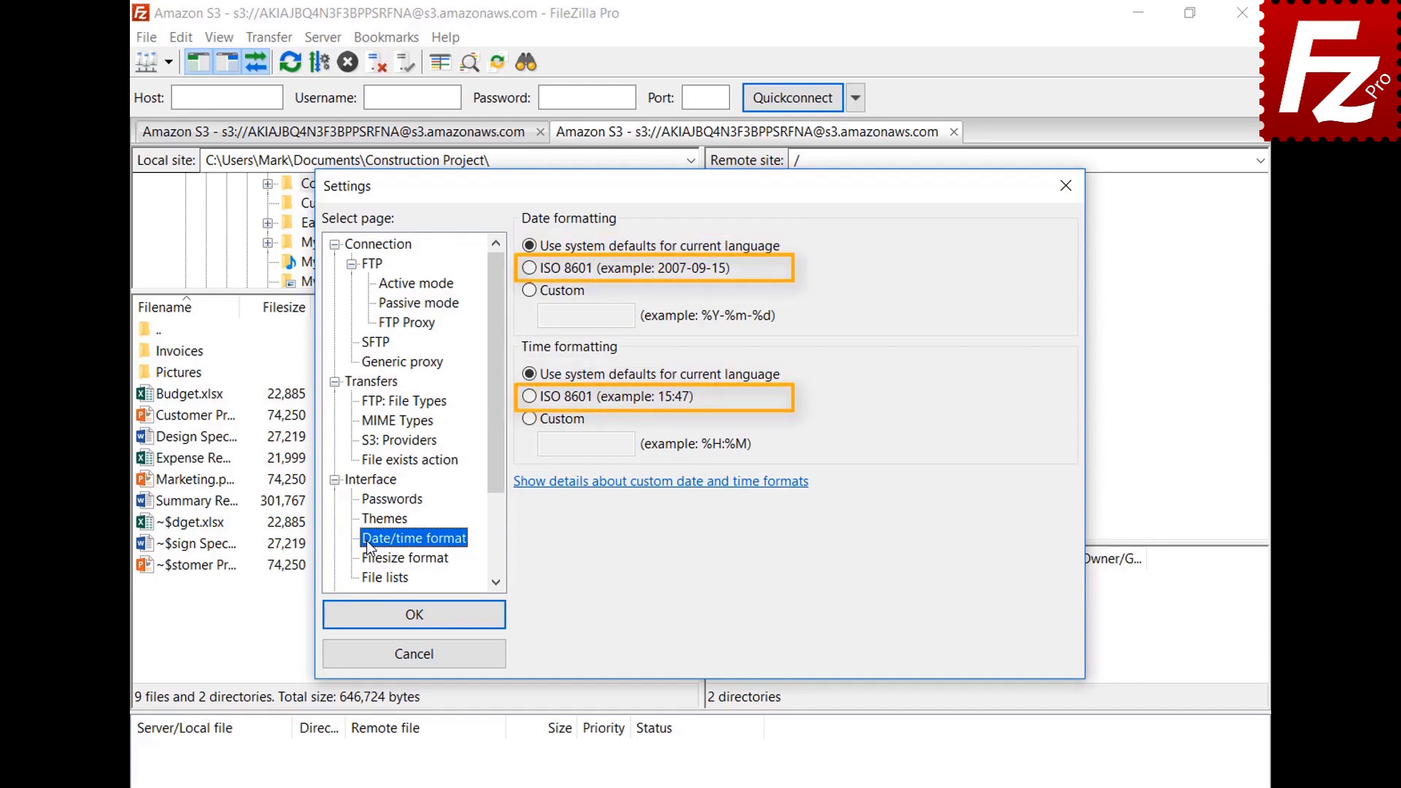
pyautogui.click(530, 291)
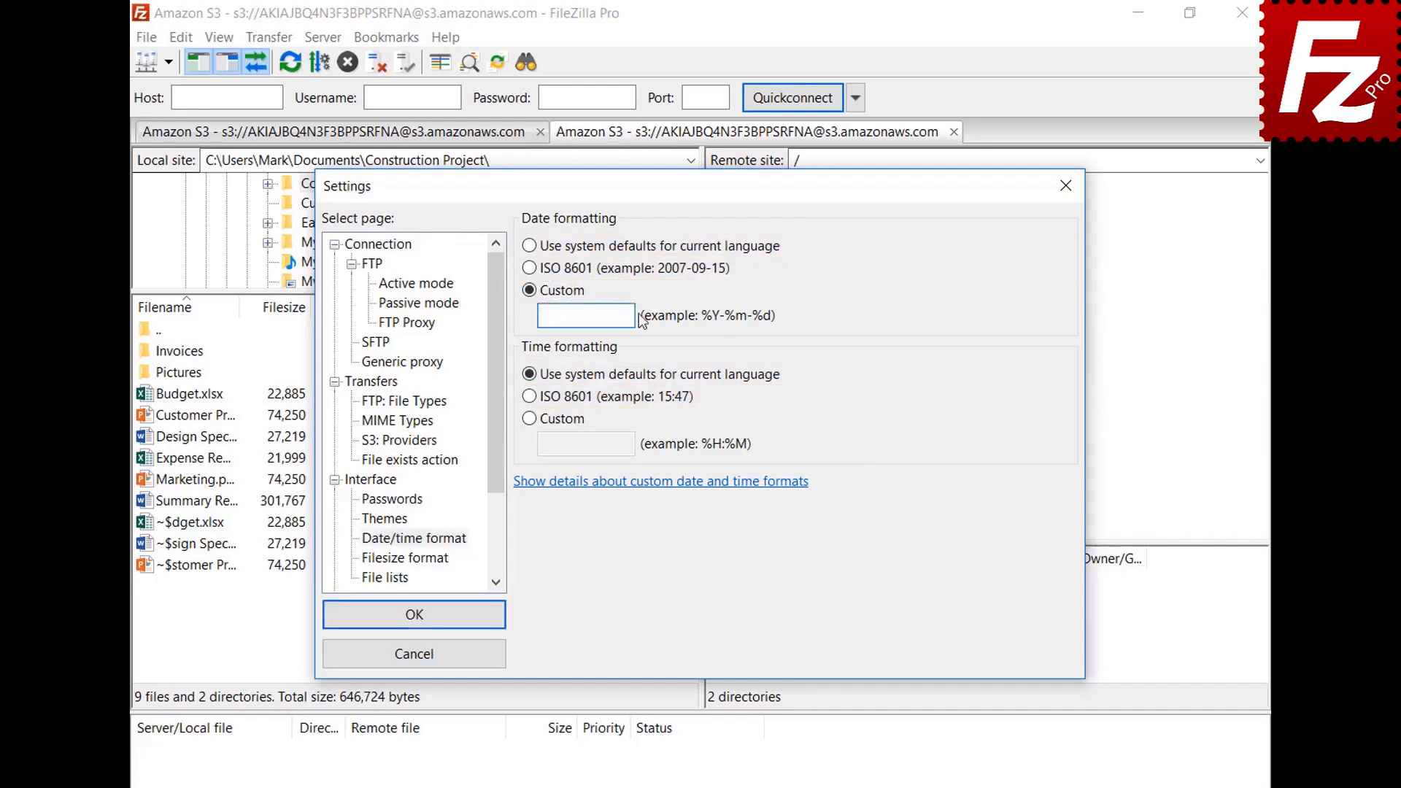
pyautogui.write('%B %d %Y')
pyautogui.click(531, 419)
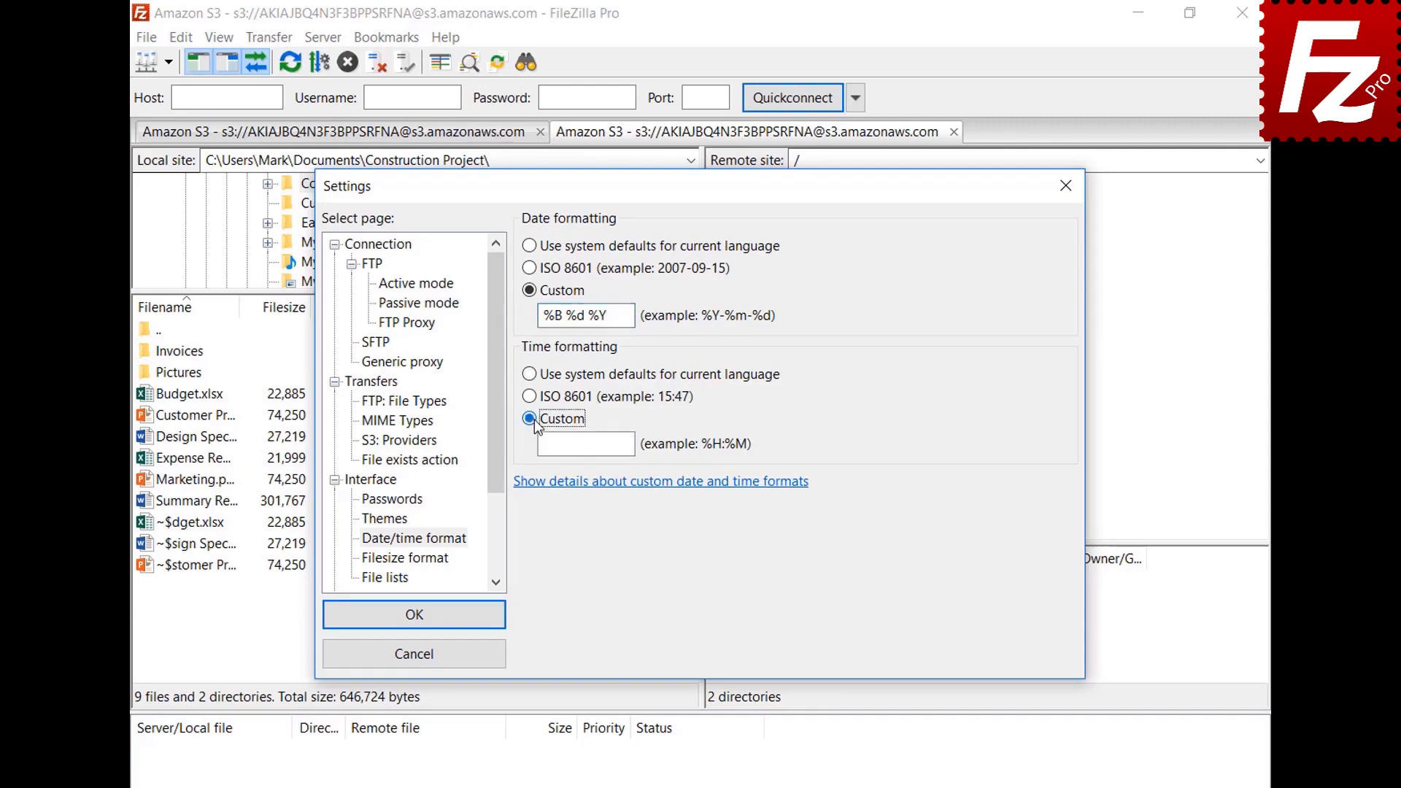
pyautogui.write('%H:%M:%S')
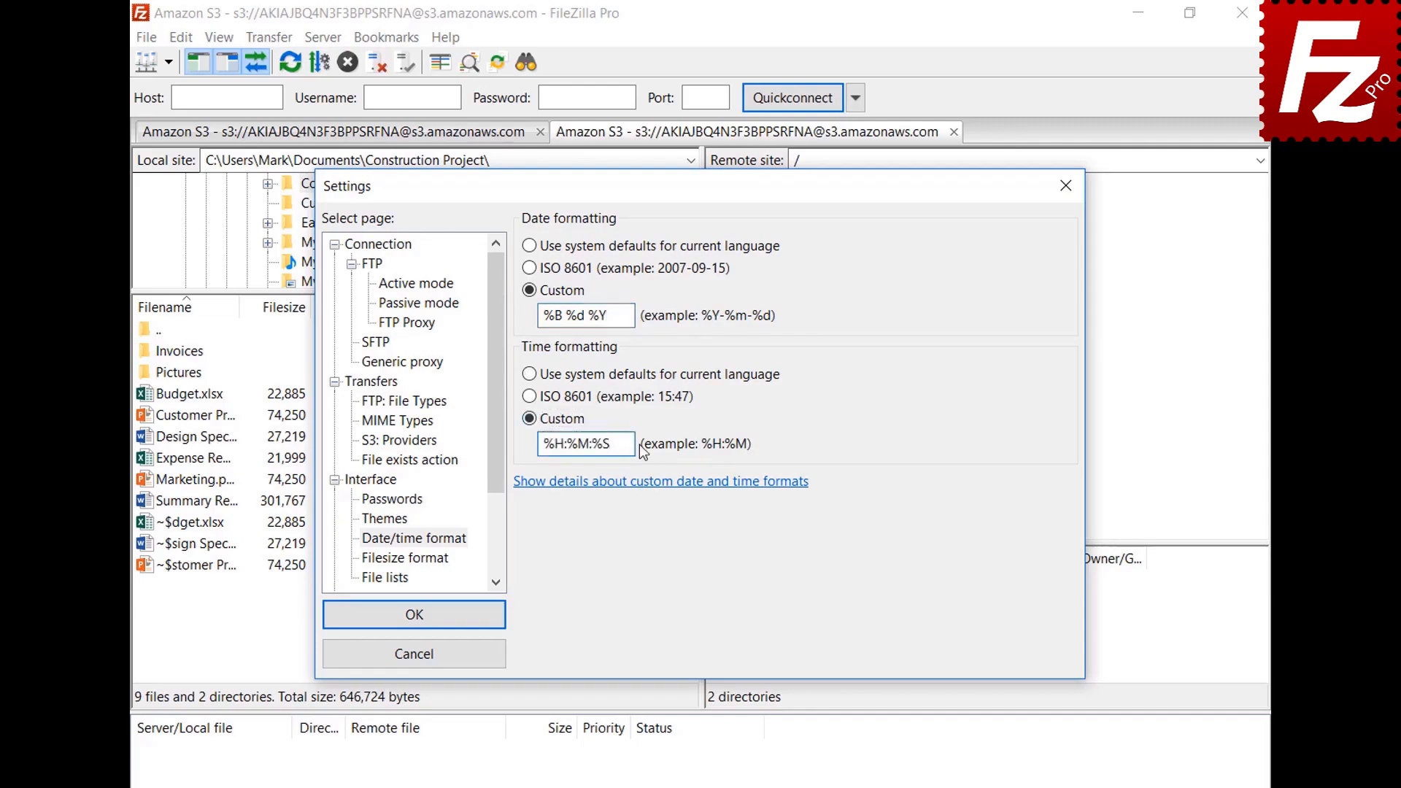
pyautogui.click(414, 615)
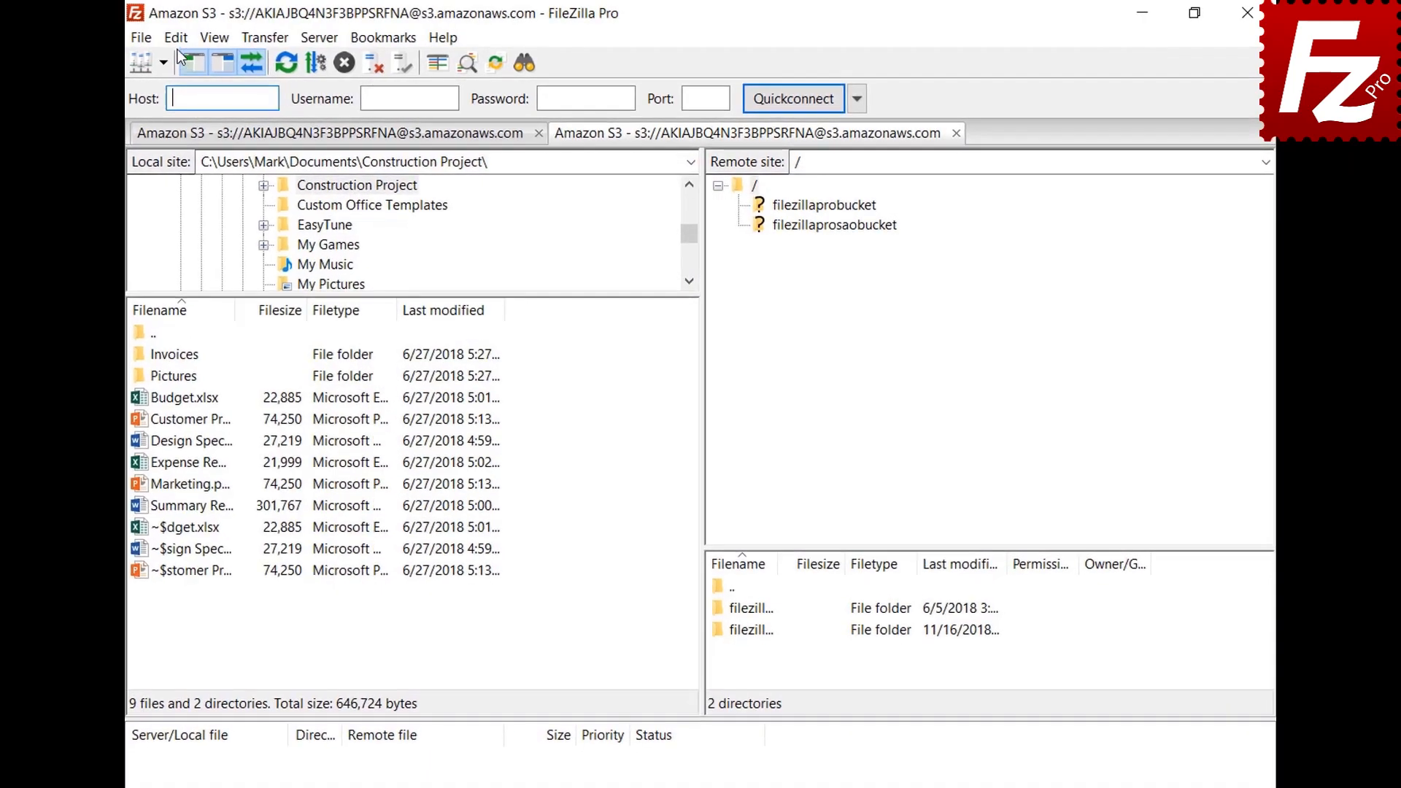
# Step: Toggle the thousands separator, try the prefix options, and choose decimal SI prefixes with 2 decimal places
pyautogui.click(181, 37)
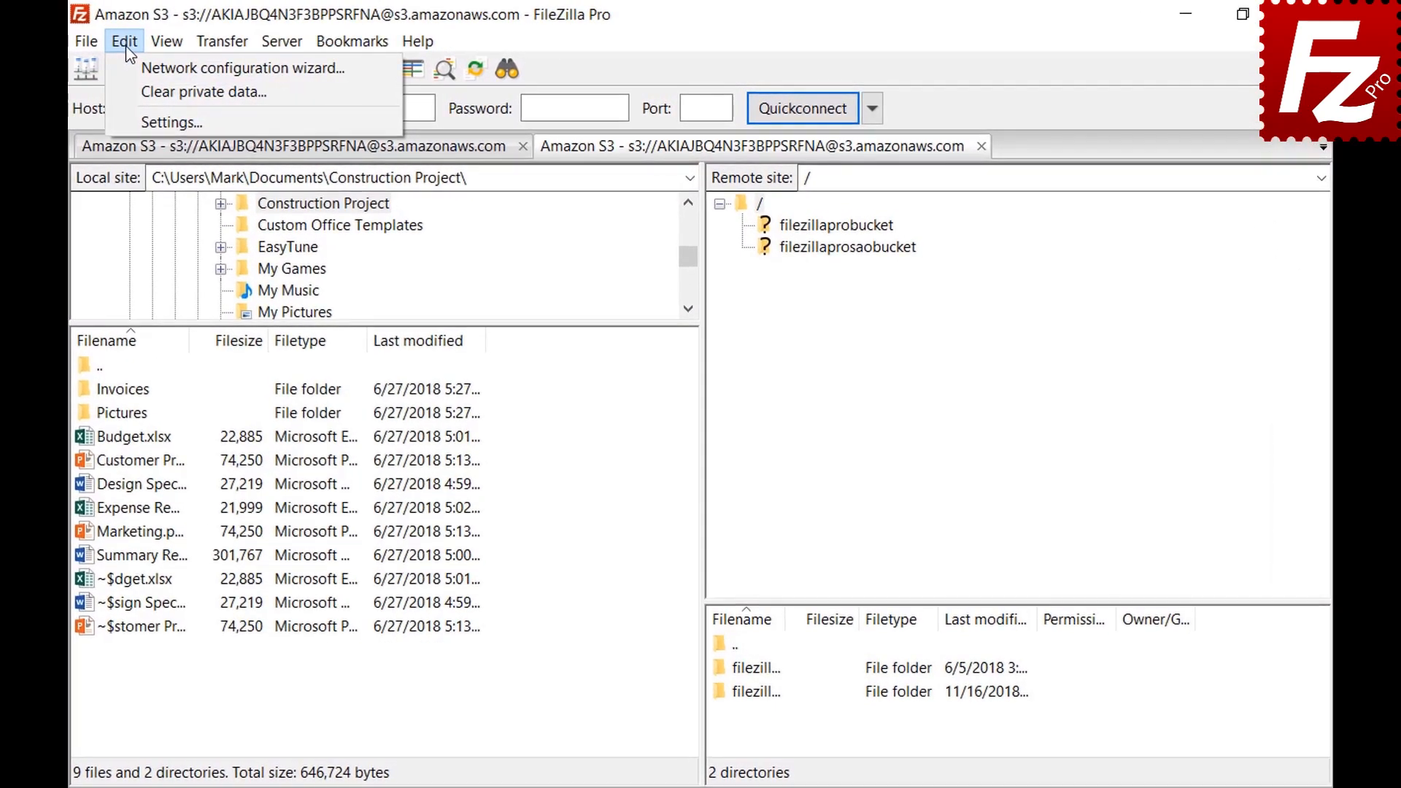
pyautogui.click(133, 117)
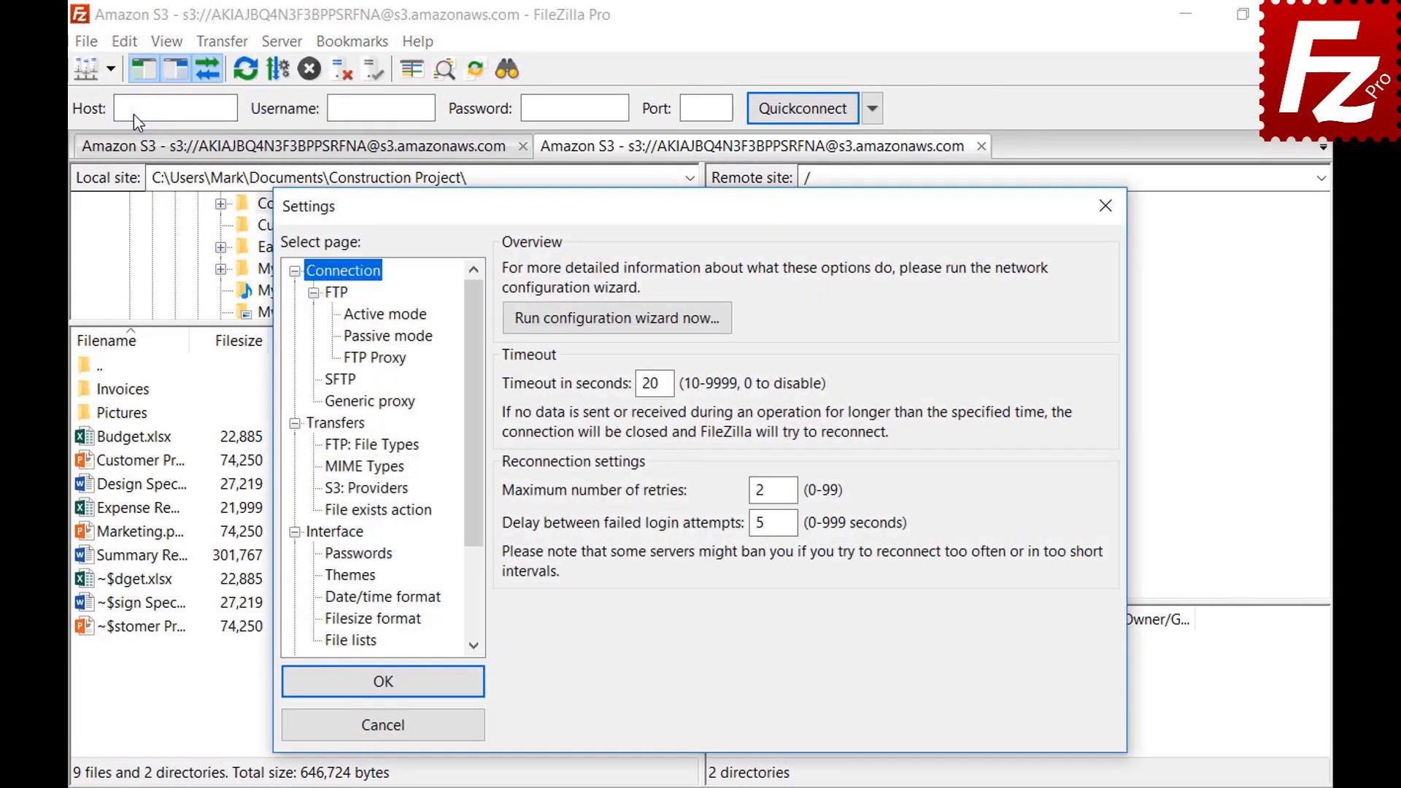
pyautogui.click(331, 621)
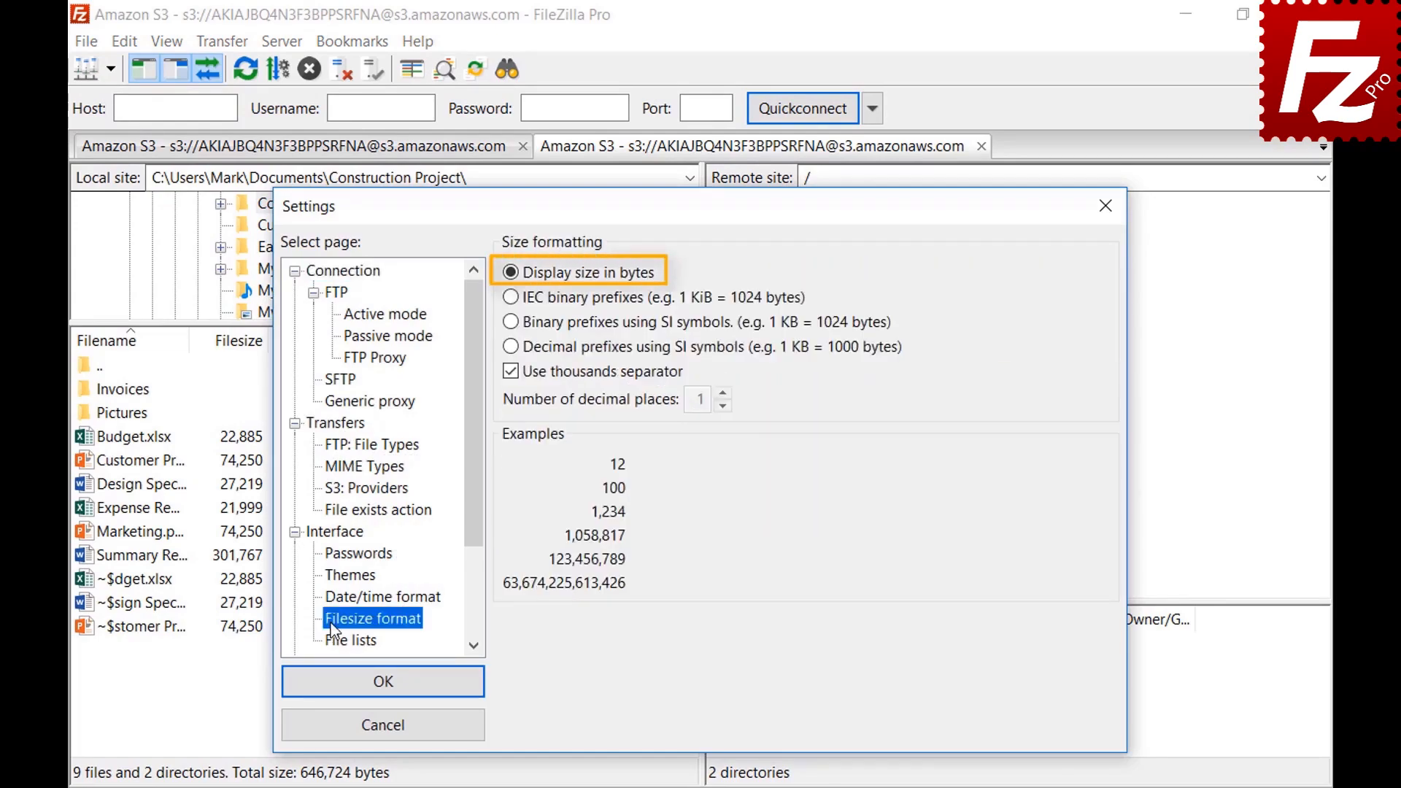
pyautogui.click(510, 372)
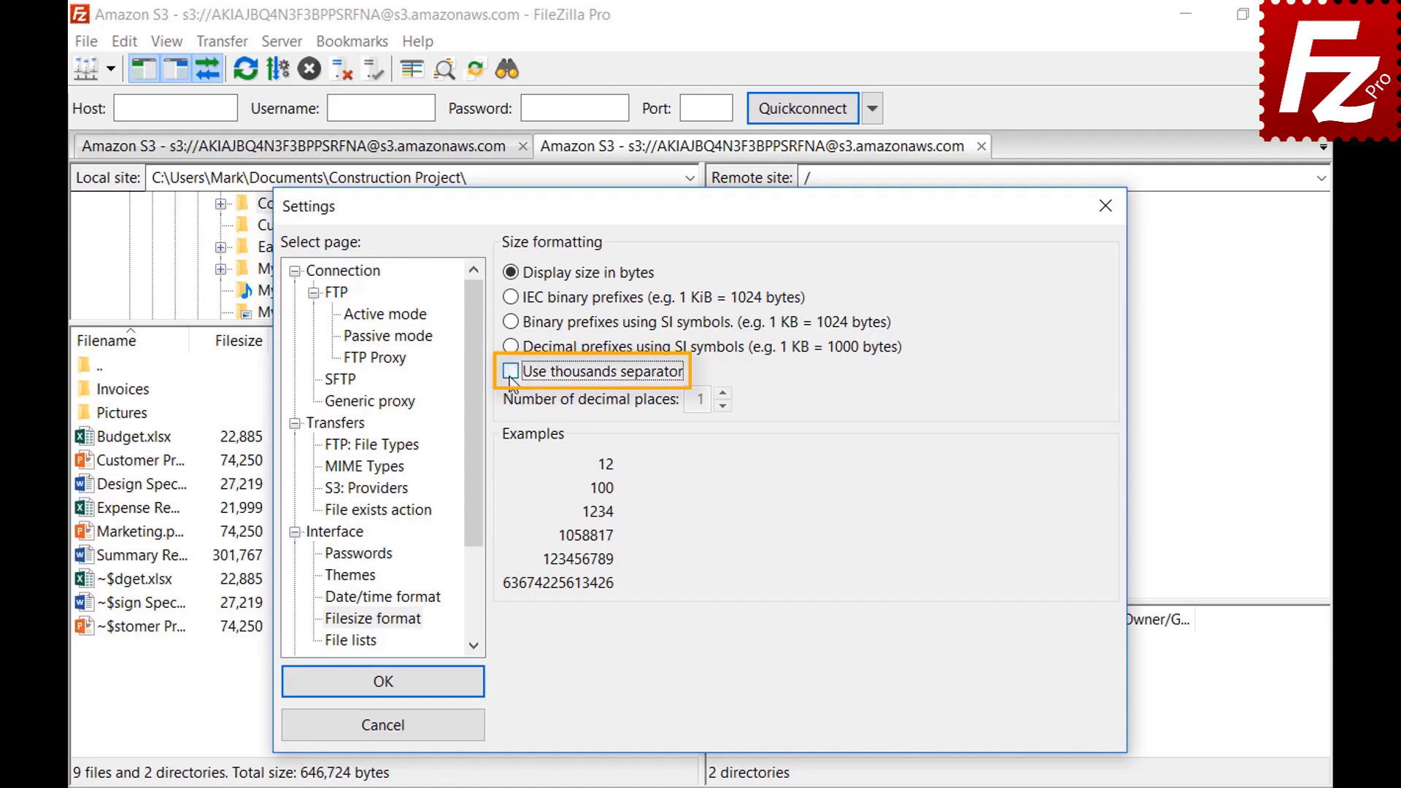
pyautogui.click(511, 372)
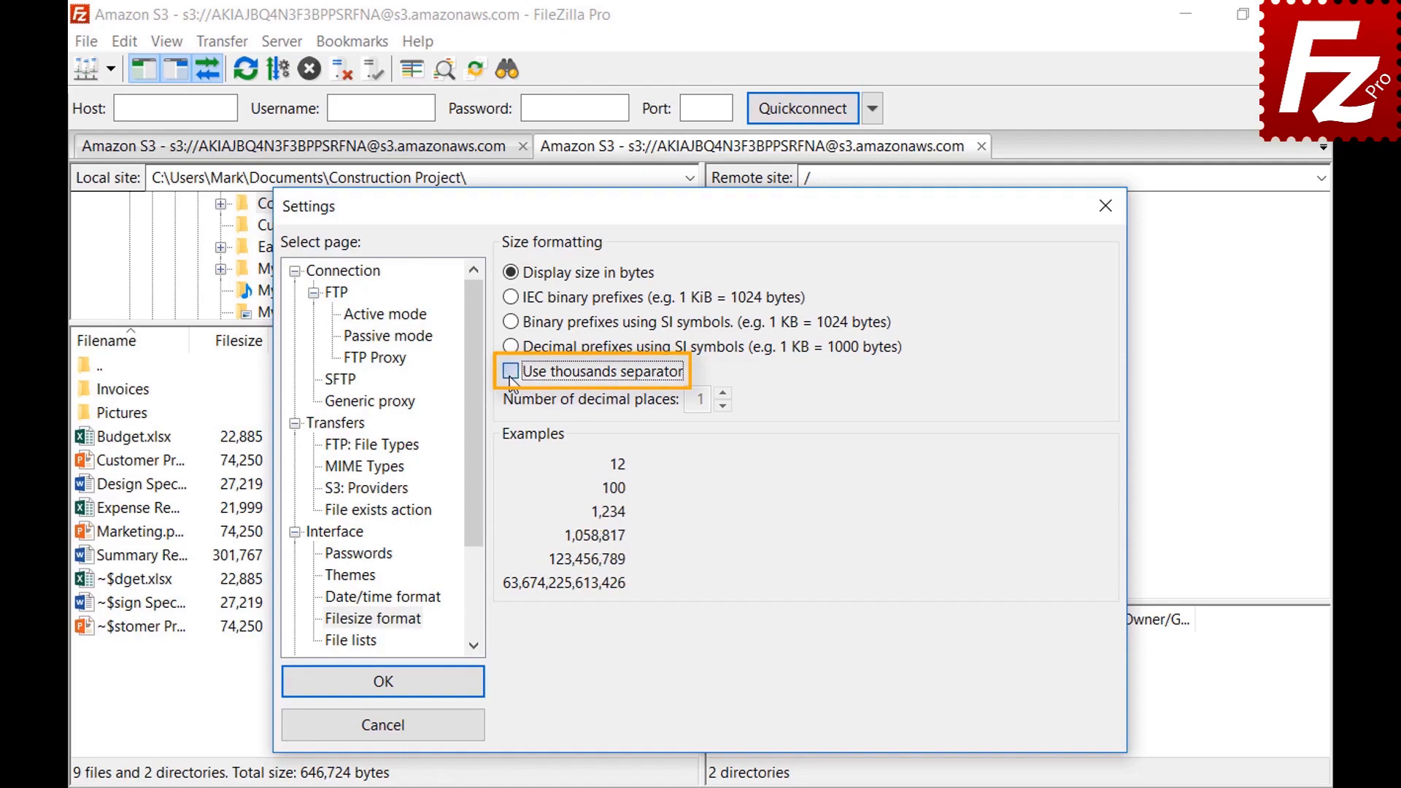
pyautogui.click(511, 297)
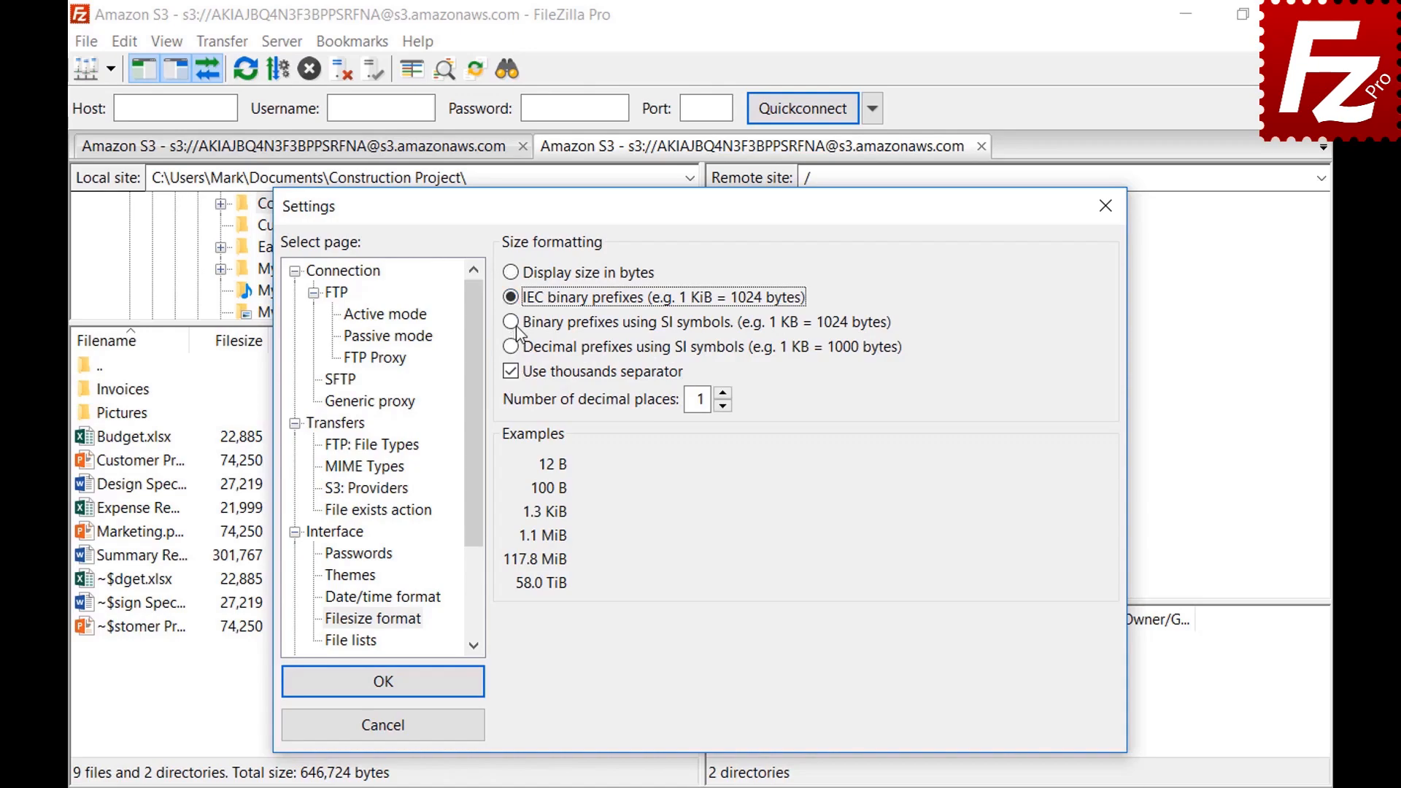
pyautogui.click(513, 324)
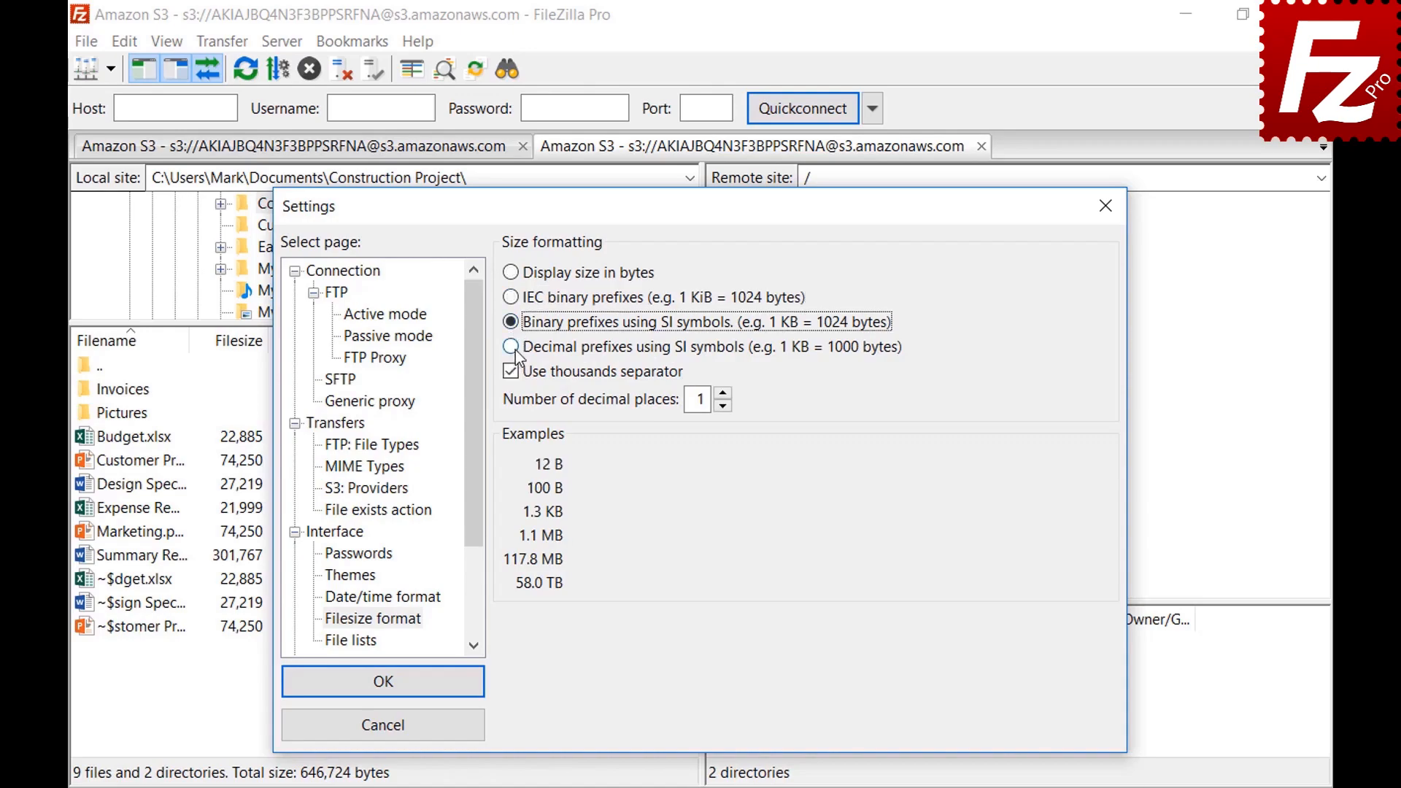
pyautogui.click(513, 349)
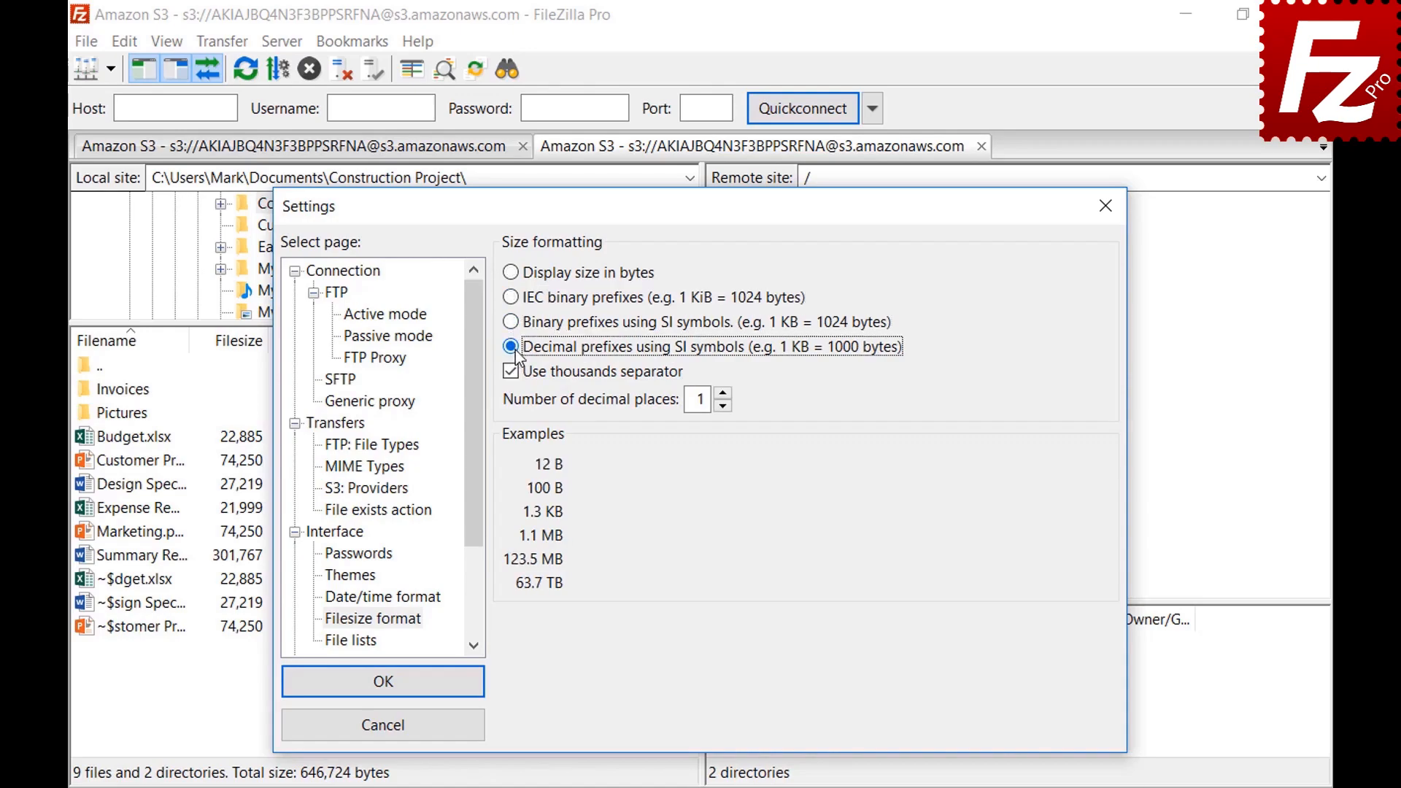
pyautogui.click(724, 394)
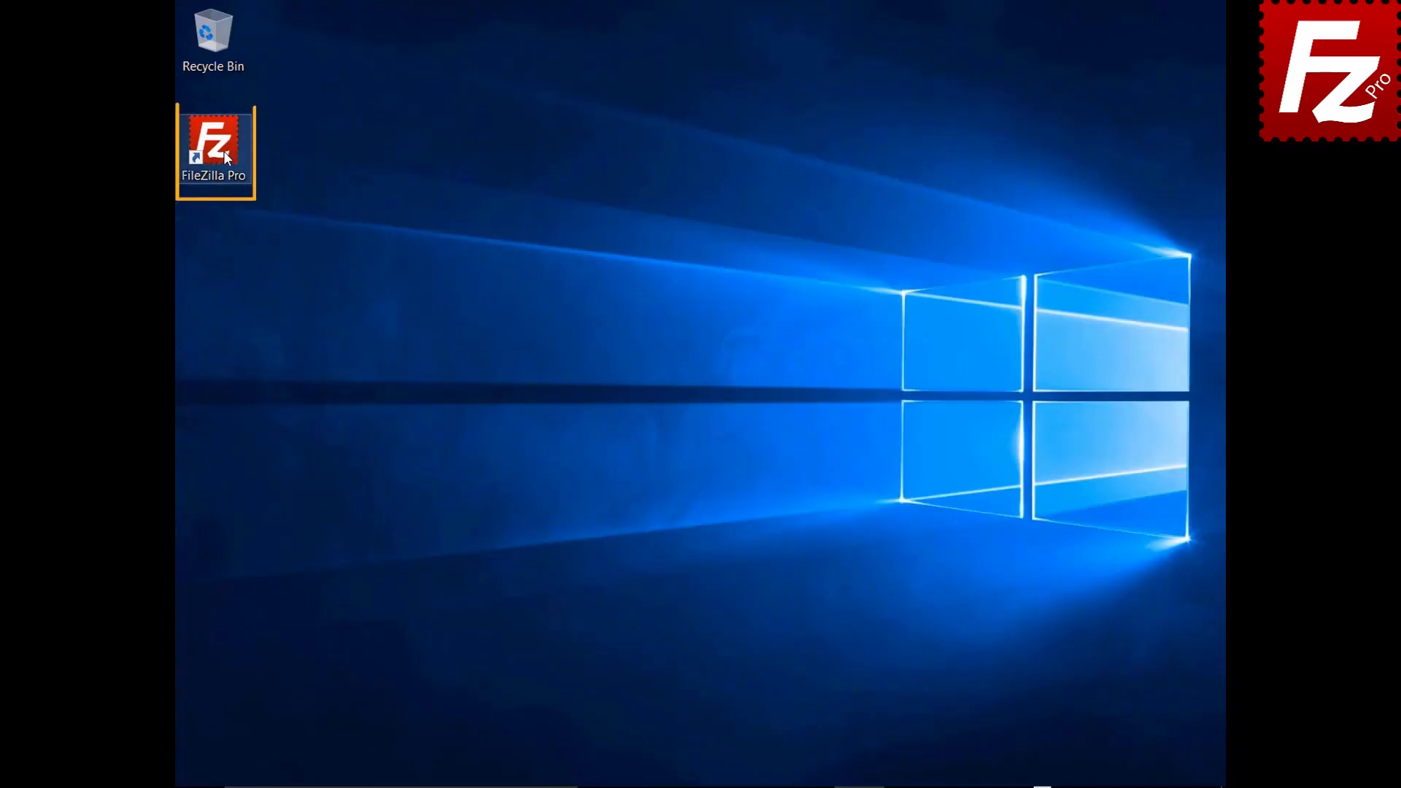
# Step: Launch FileZilla Pro and enable Site Manager data synchronization using the FTP protocol
pyautogui.doubleClick(224, 151)
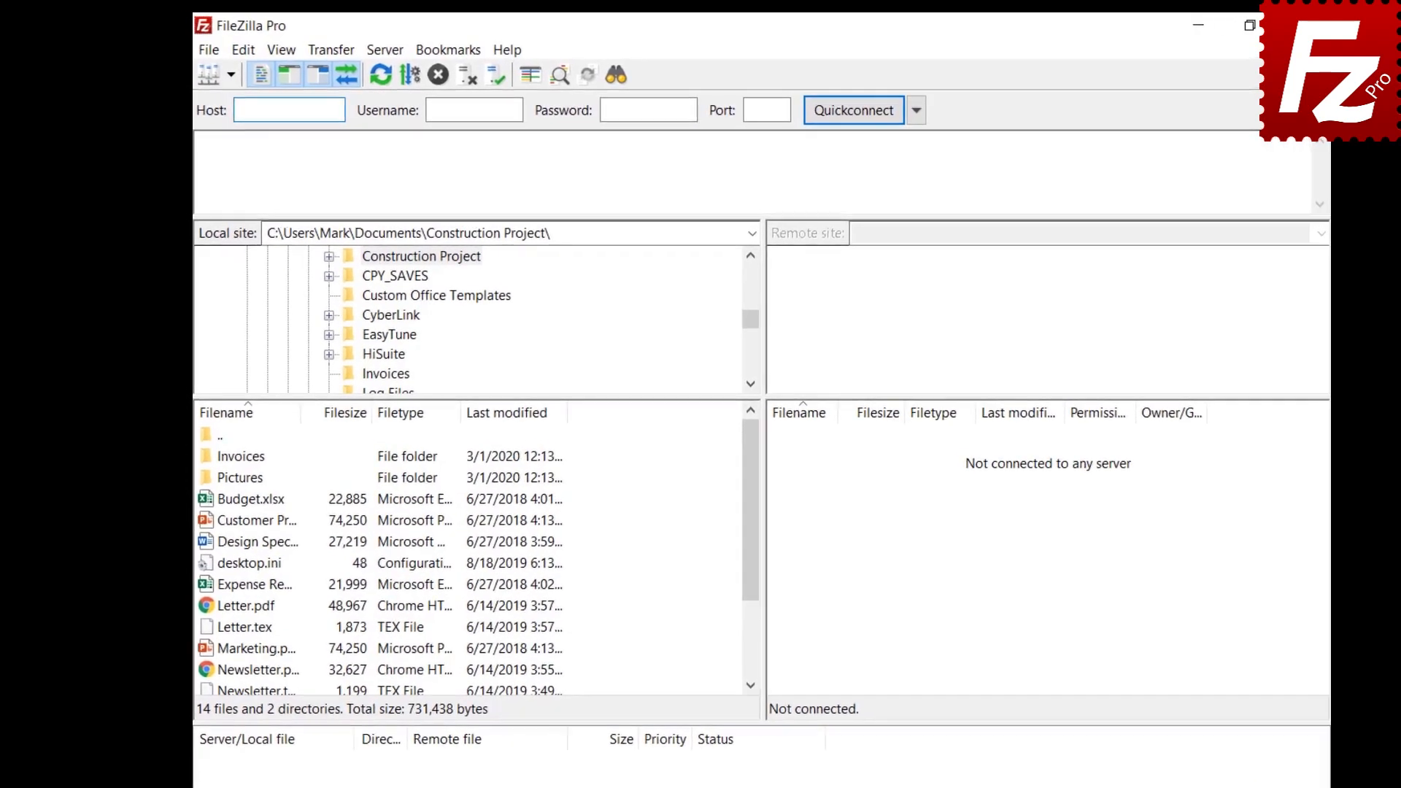
pyautogui.click(209, 51)
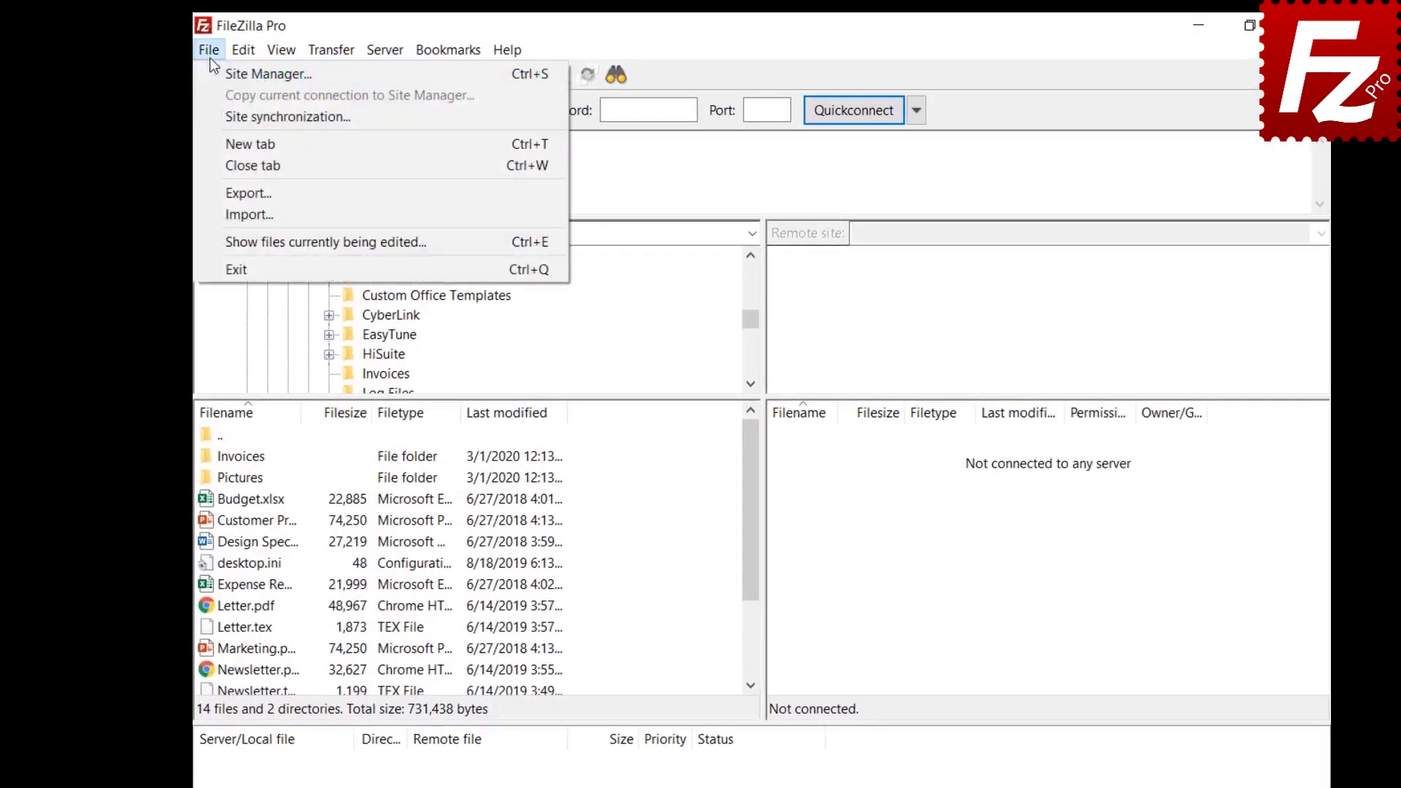
pyautogui.click(216, 113)
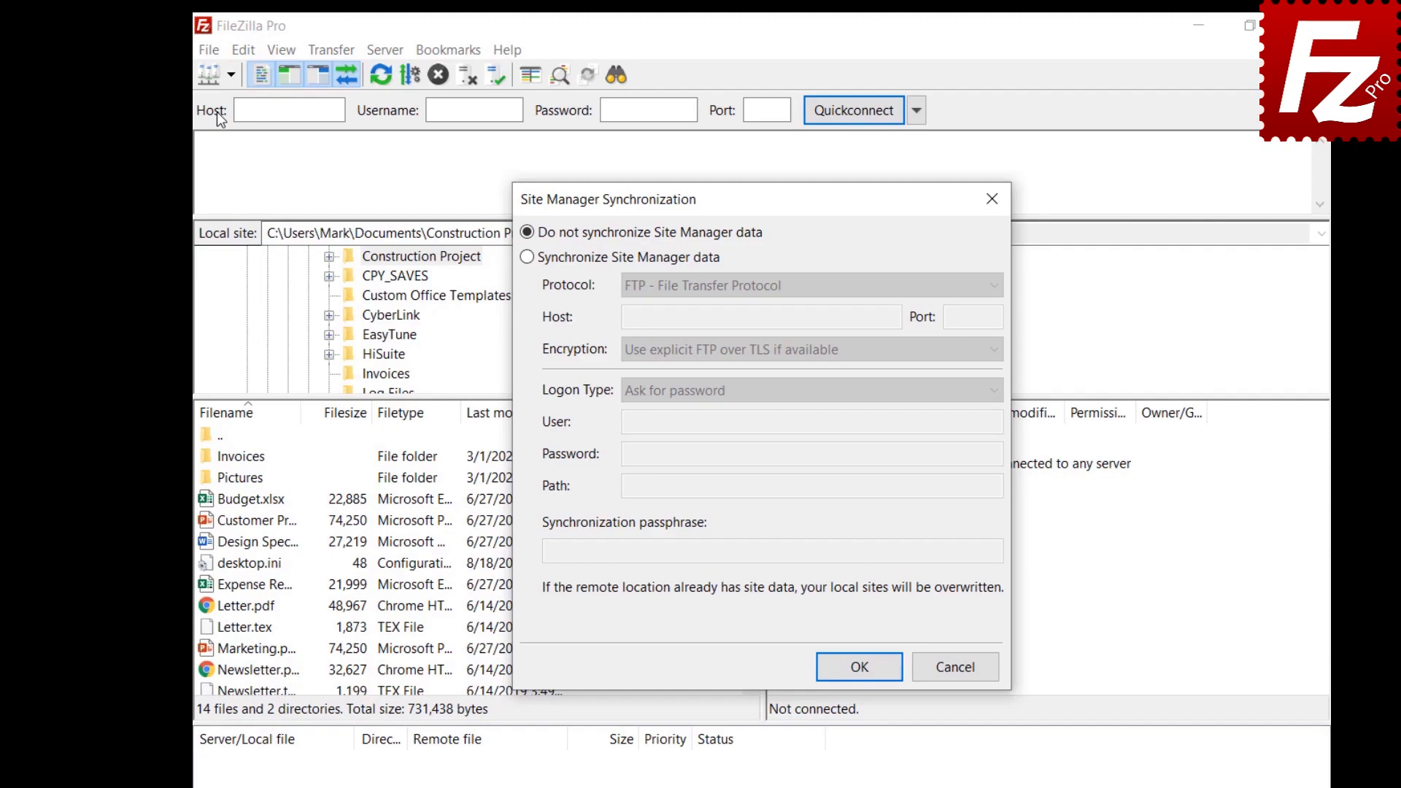
pyautogui.click(527, 257)
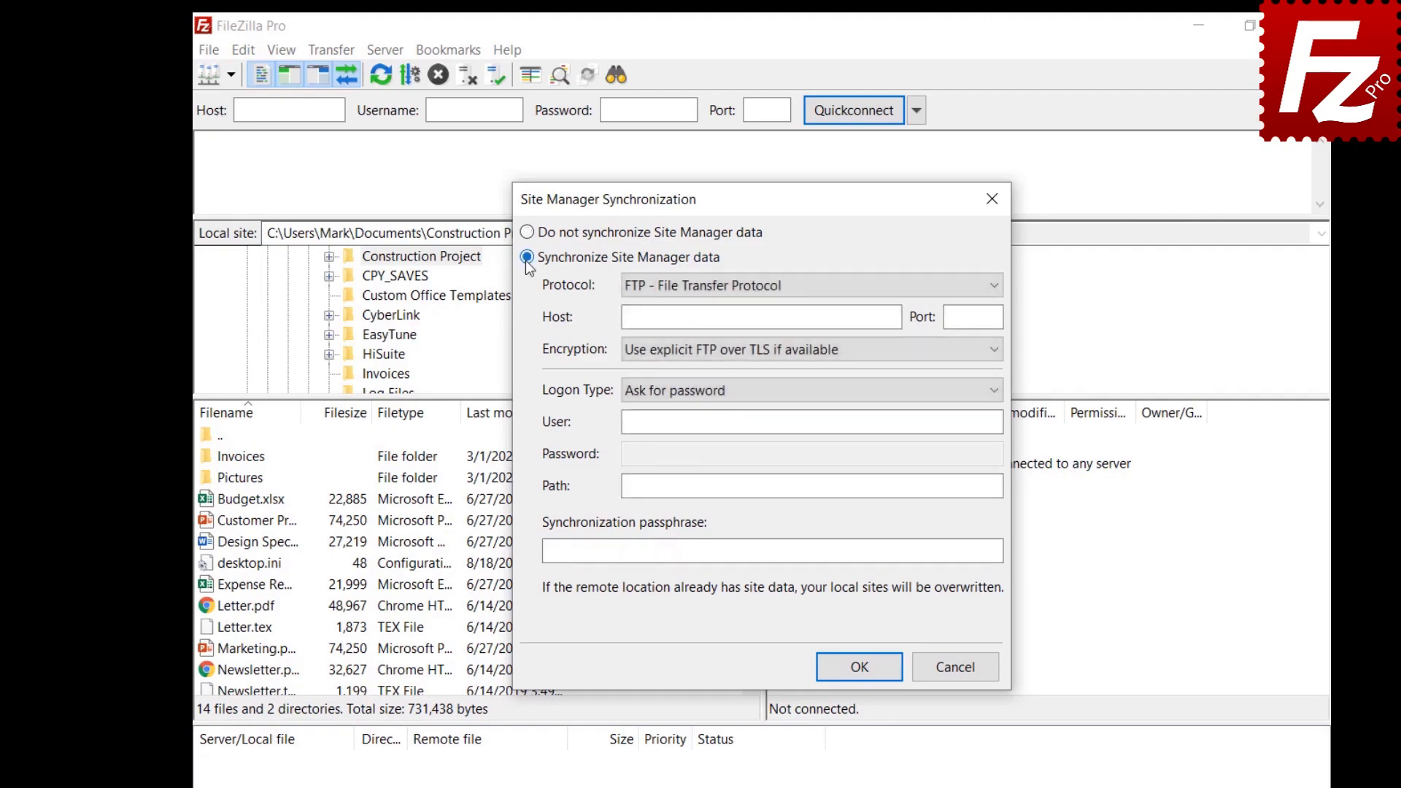
pyautogui.click(792, 295)
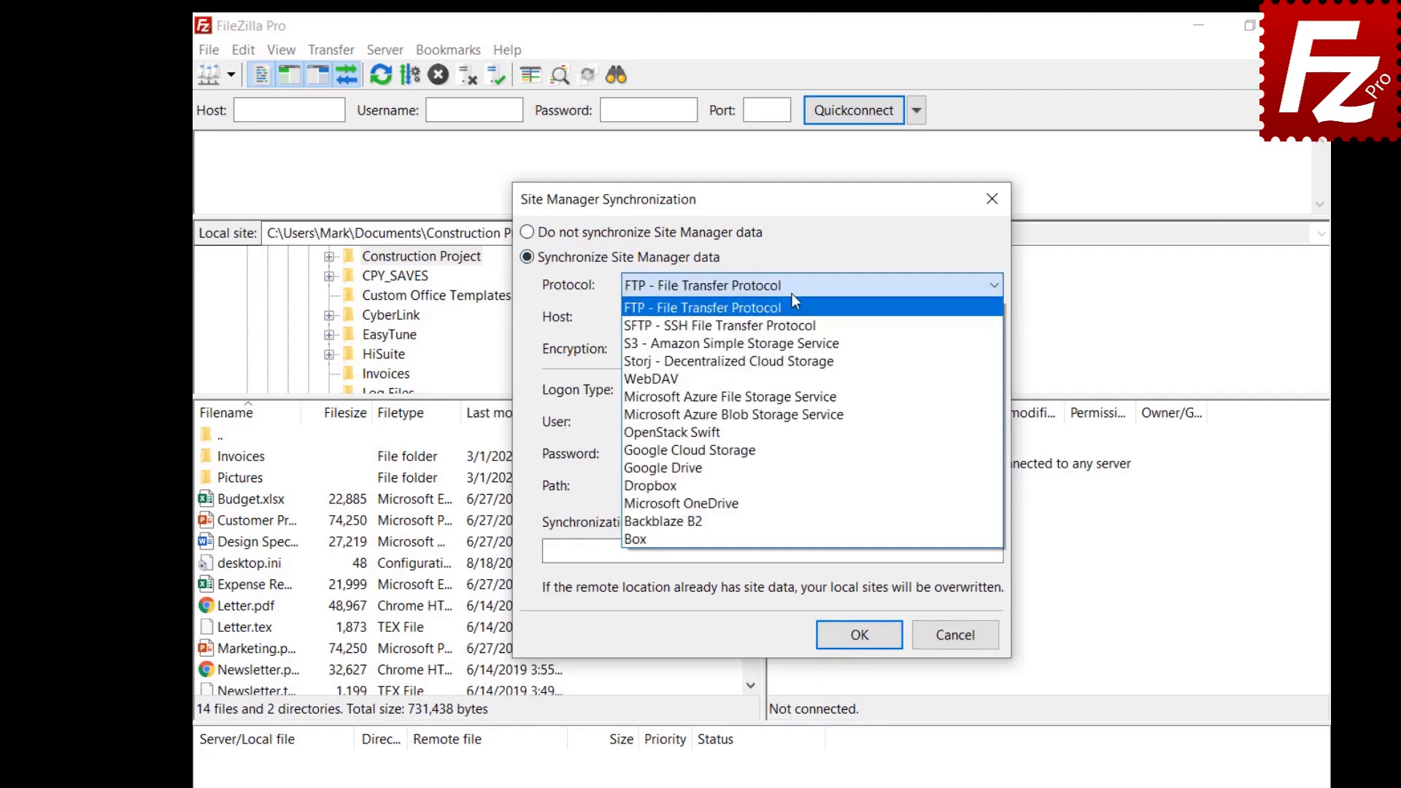
pyautogui.click(792, 305)
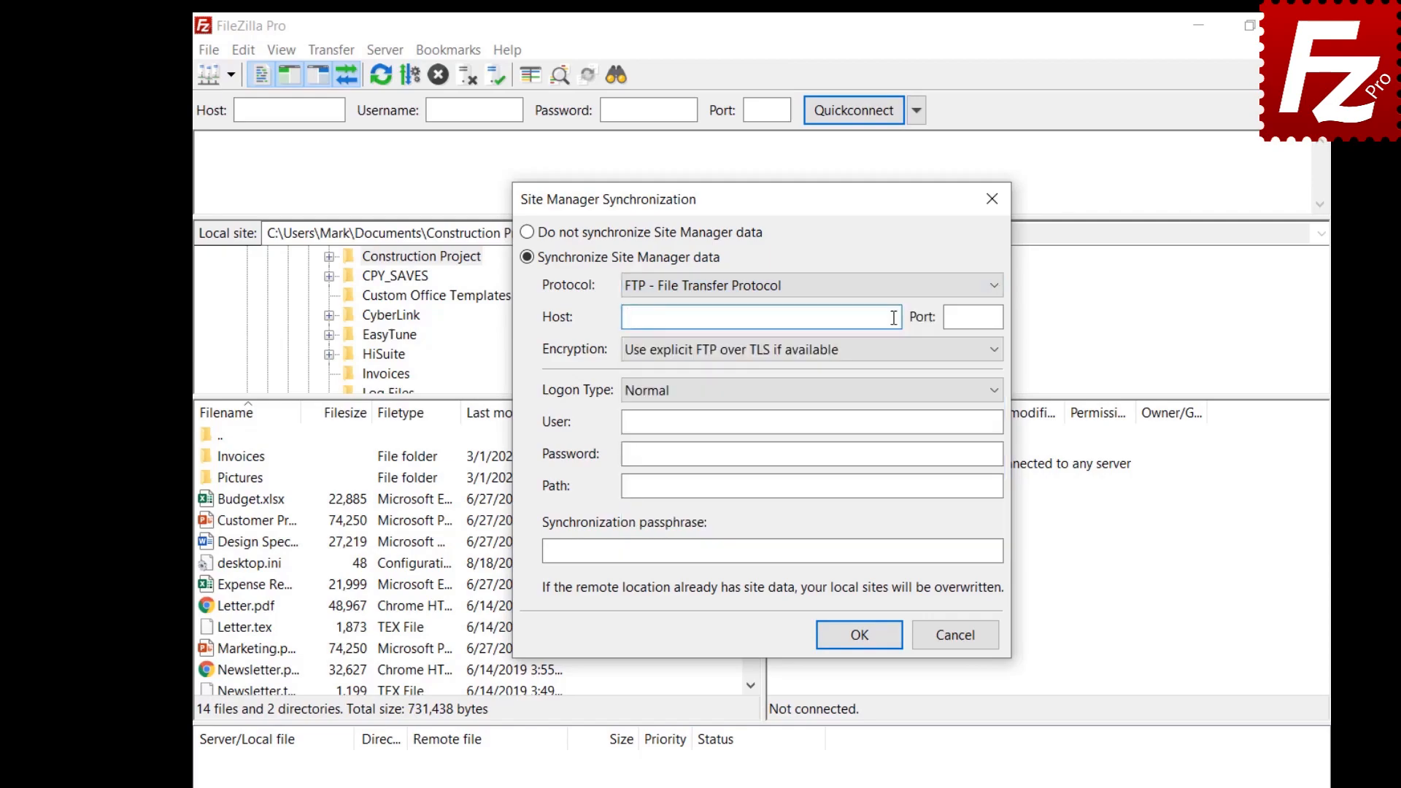
# Step: Enter host 40.121.111.78, the sync user name and password, path /, and save
pyautogui.click(893, 318)
pyautogui.write('40.121.111.78')
pyautogui.click(954, 424)
pyautogui.write('filezillaprotutorial')
pyautogui.click(968, 452)
pyautogui.hotkey('ctrl', 'v')
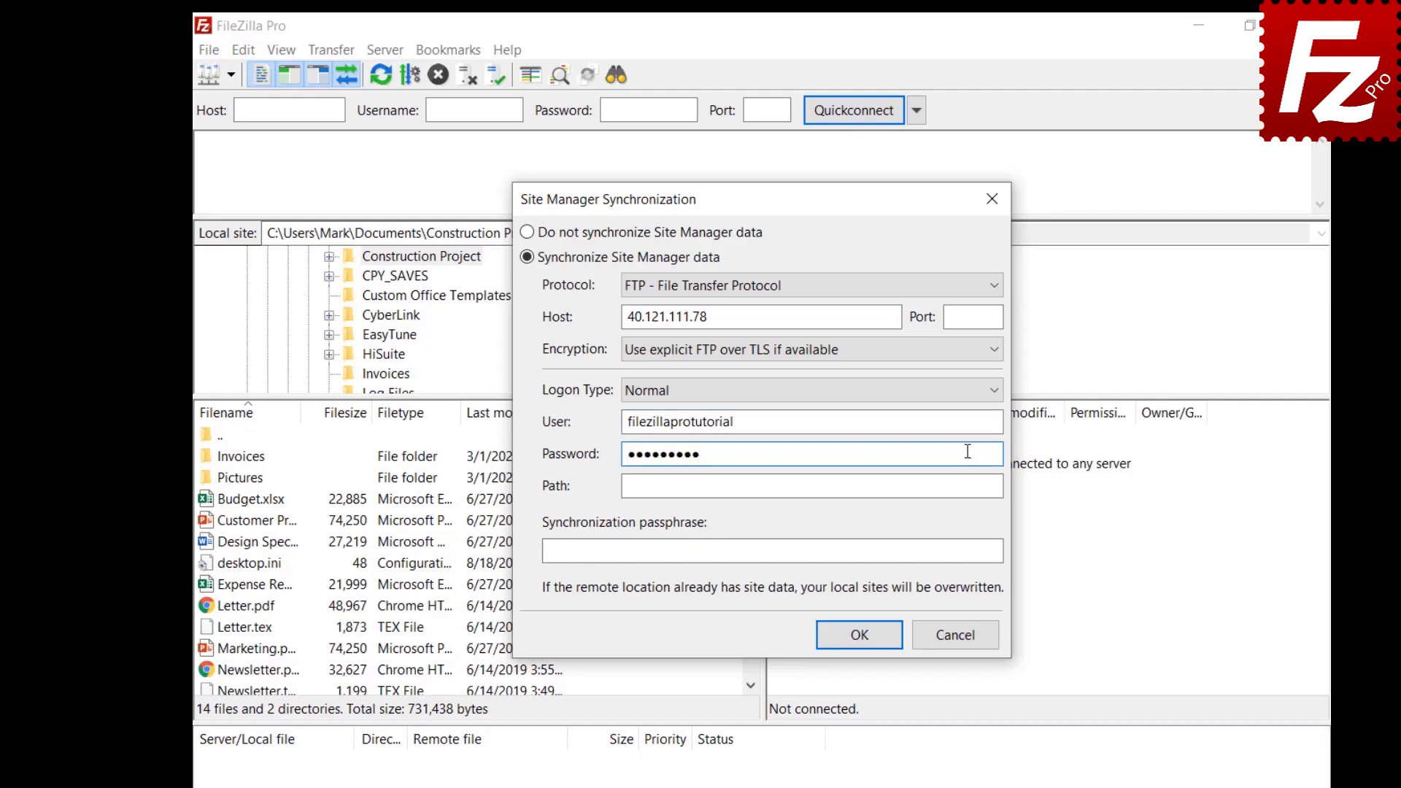
pyautogui.click(968, 485)
pyautogui.write('/')
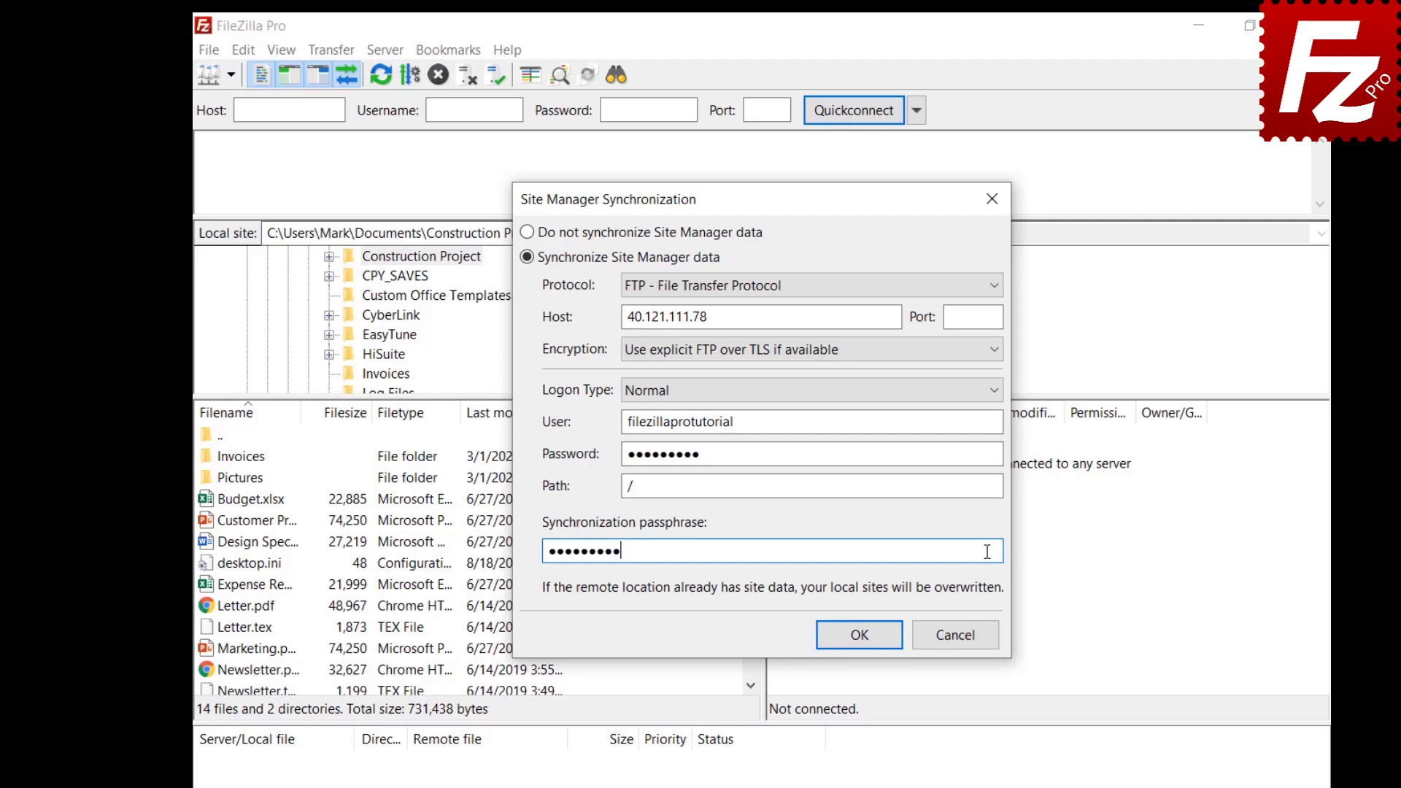
pyautogui.click(860, 635)
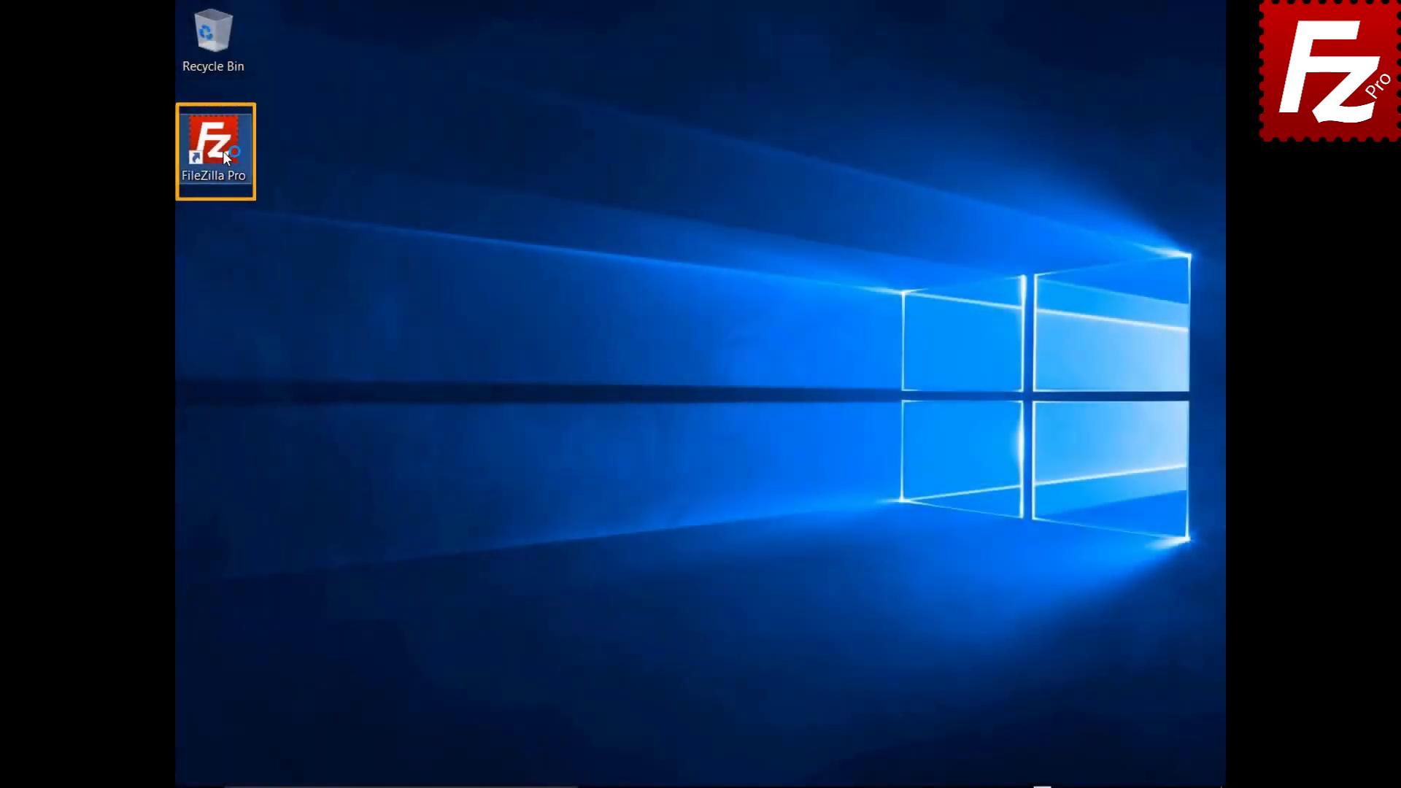
# Step: Relaunch FileZilla Pro and enable Site Manager synchronization with FTP as the protocol
pyautogui.doubleClick(221, 151)
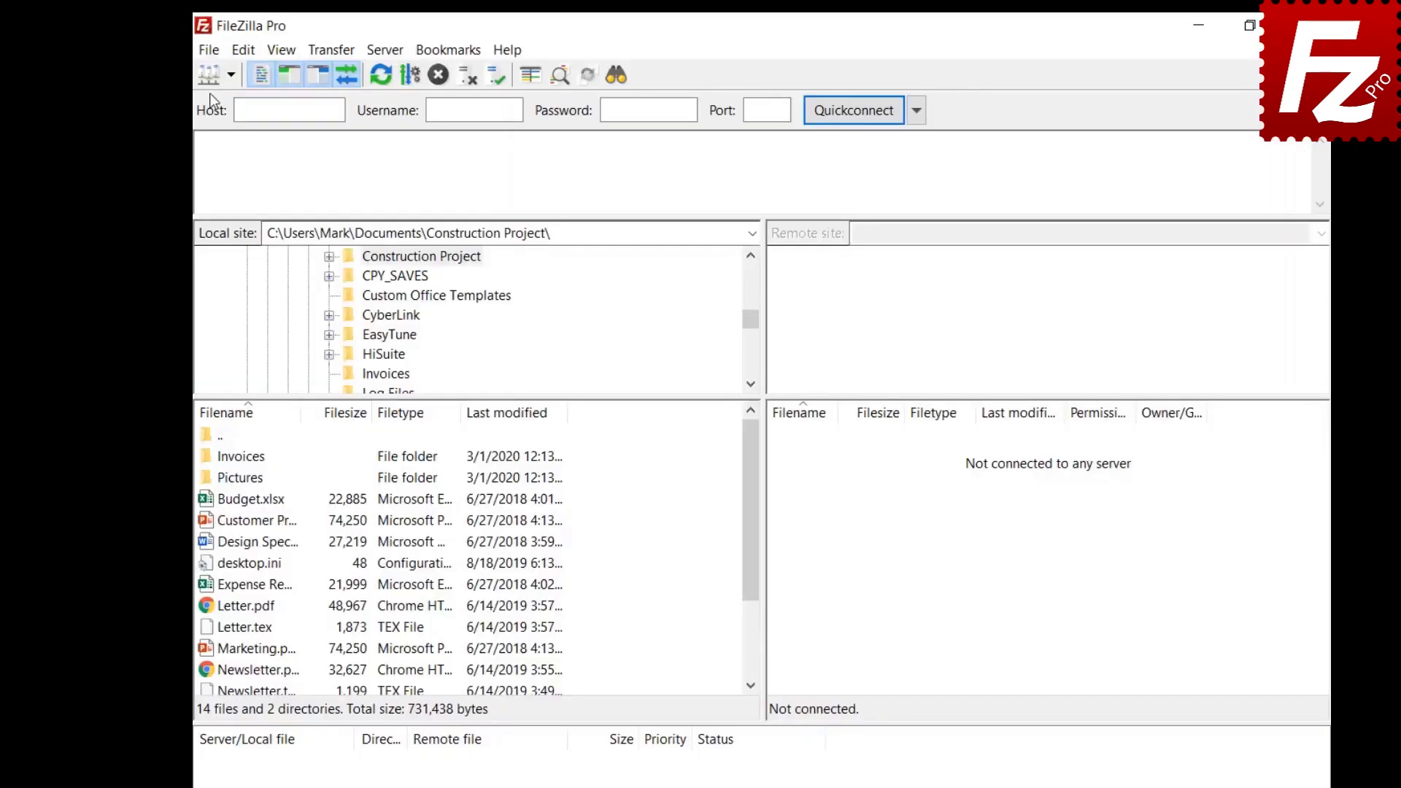
pyautogui.click(209, 50)
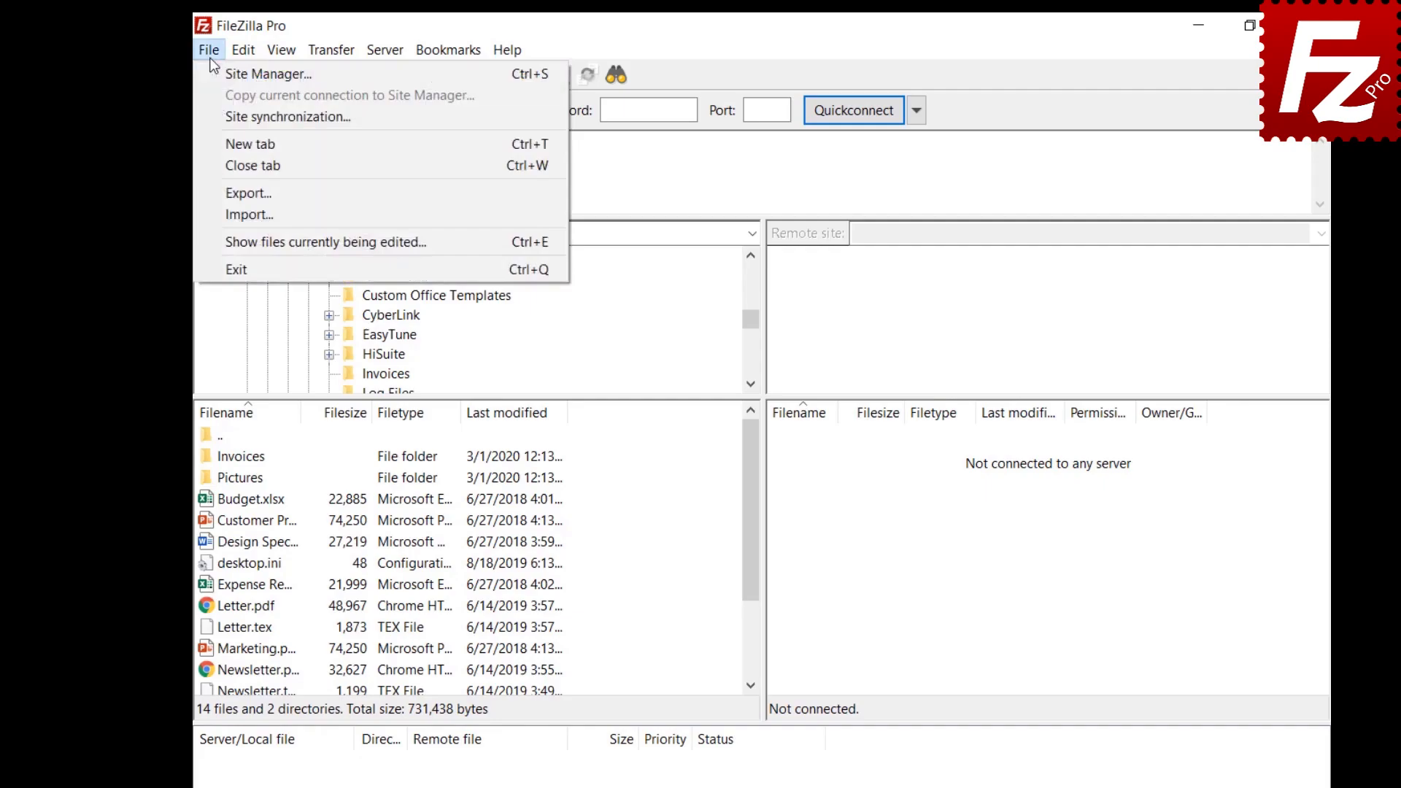
pyautogui.click(217, 111)
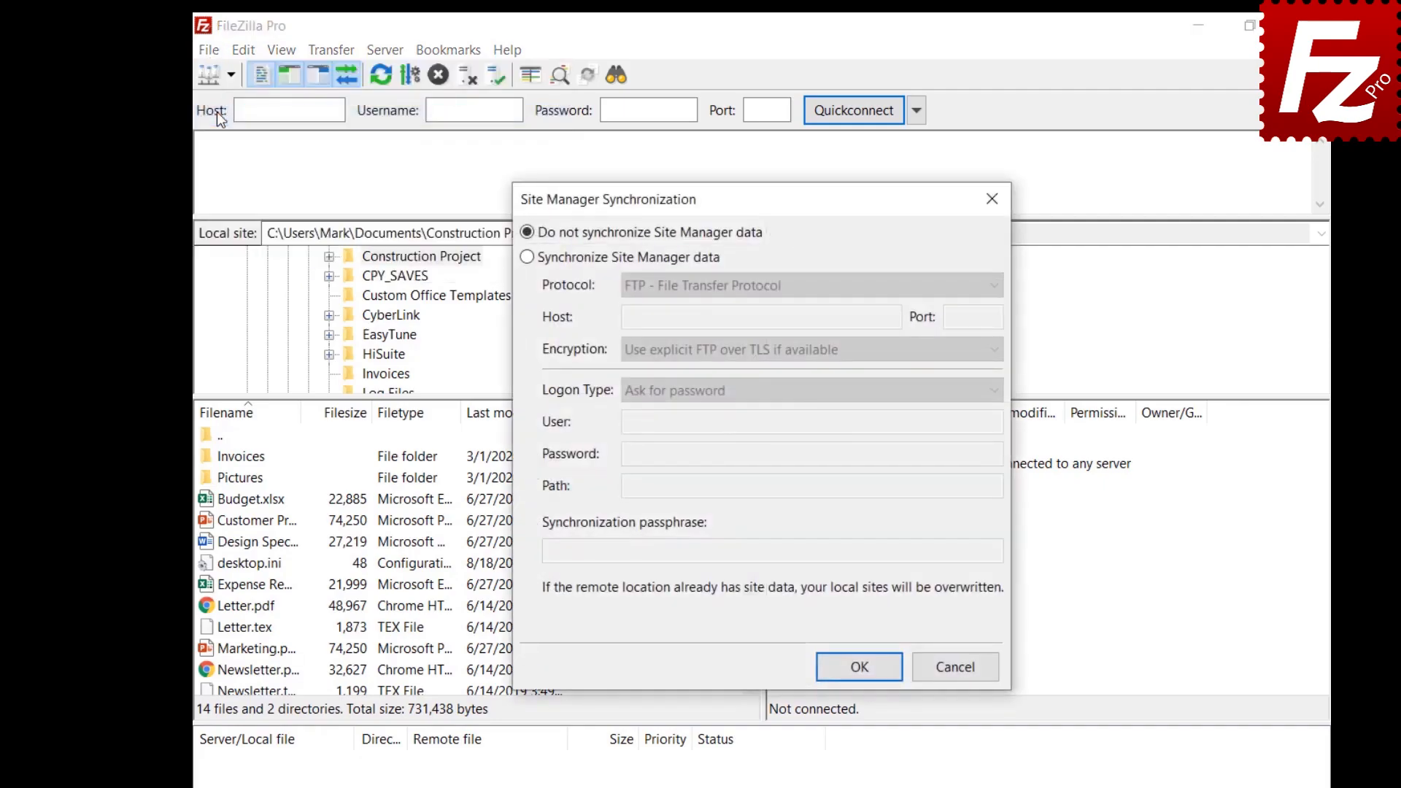
pyautogui.click(526, 260)
pyautogui.click(791, 291)
pyautogui.click(794, 305)
# Step: Enter host 40.121.111.78, path / and the passphrase, save, and dismiss the success message
pyautogui.click(895, 319)
pyautogui.write('40.121.111.78')
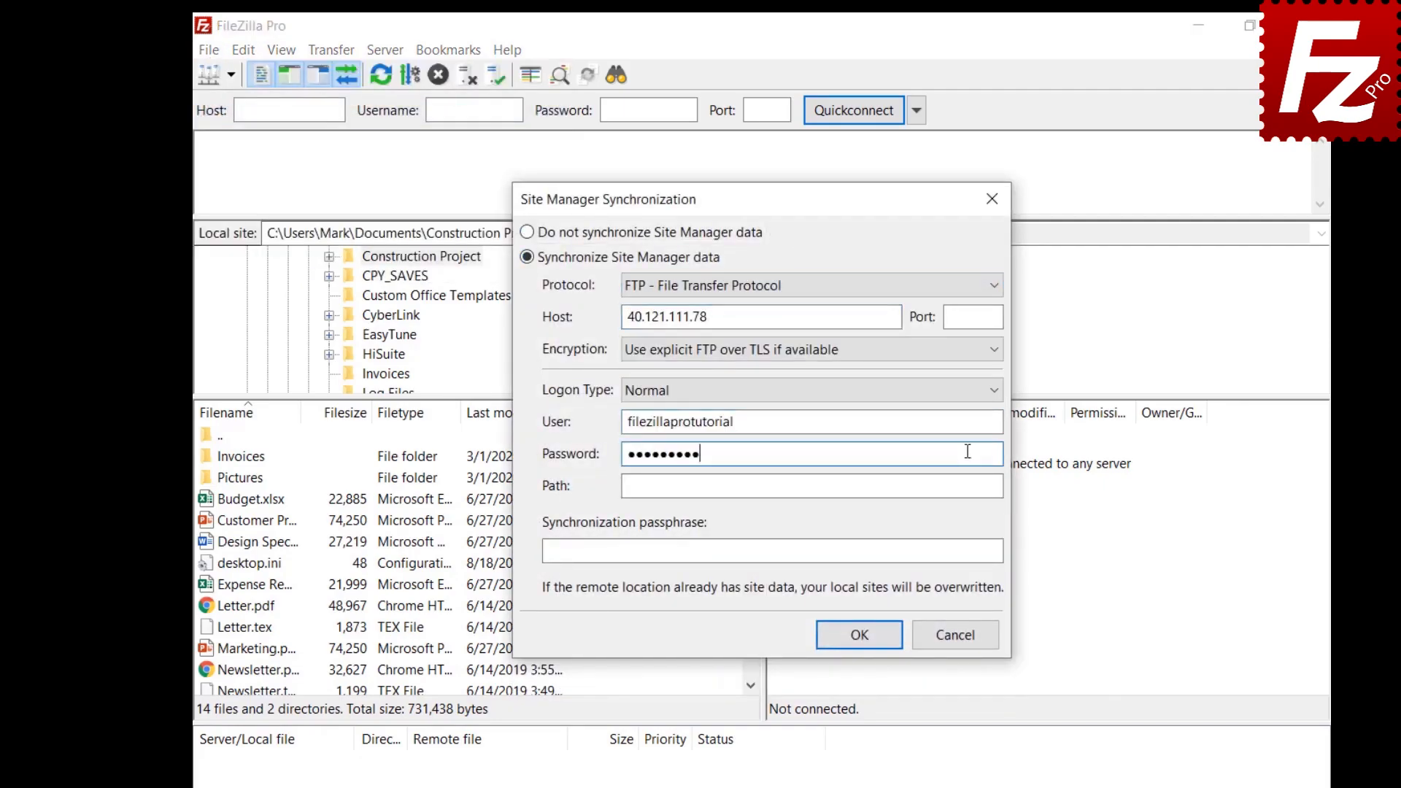
pyautogui.click(968, 486)
pyautogui.write('/')
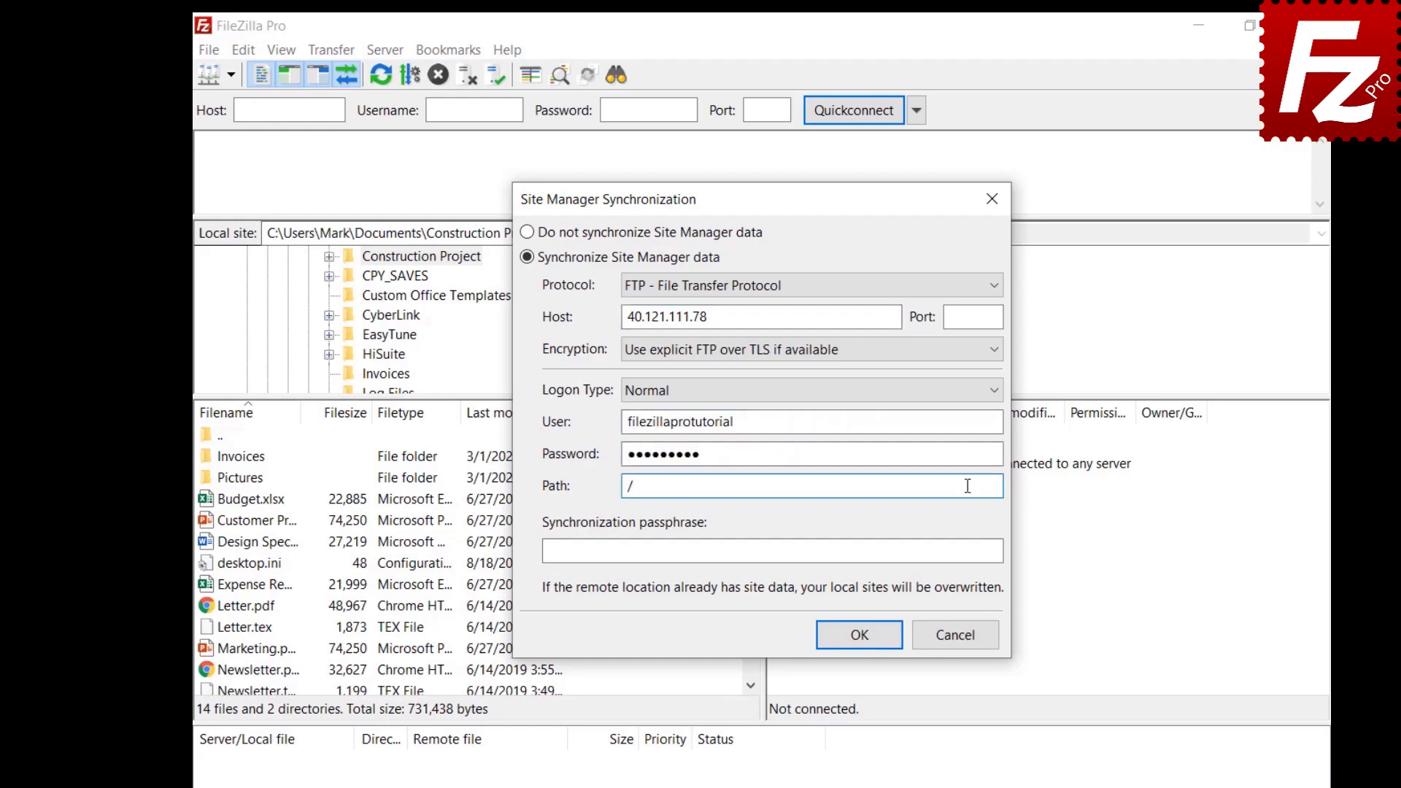
pyautogui.click(987, 552)
pyautogui.hotkey('ctrl', 'v')
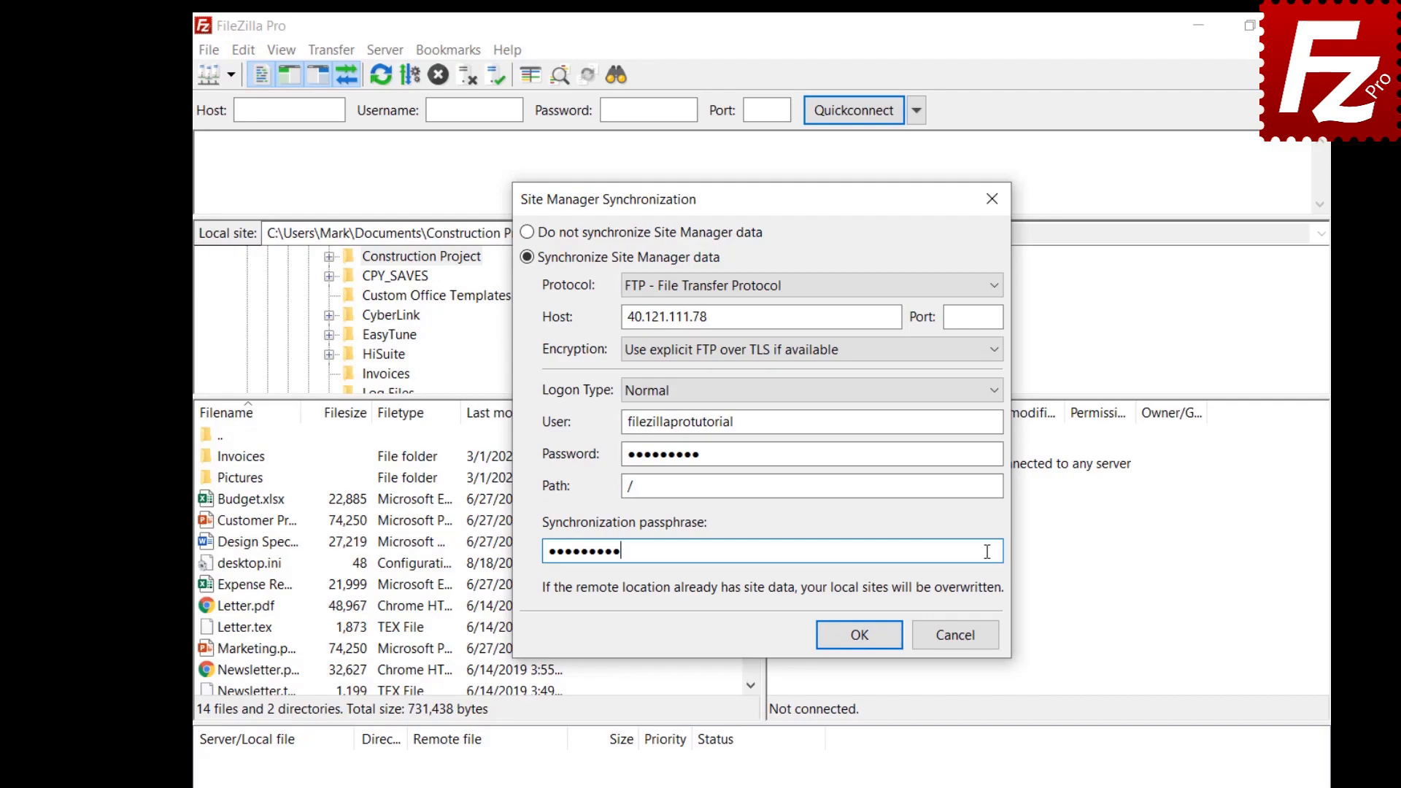
pyautogui.click(860, 635)
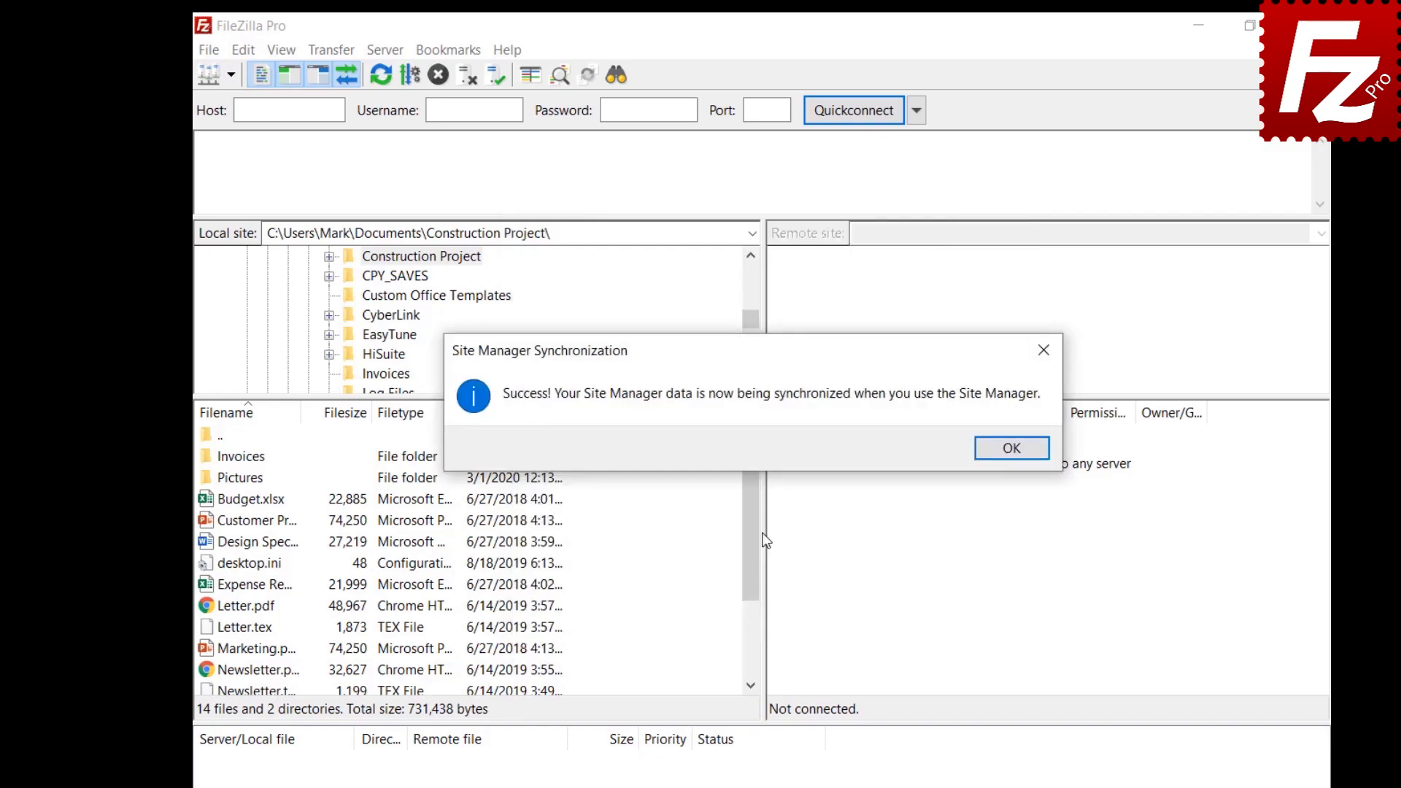
pyautogui.press('Return')
pyautogui.click(209, 50)
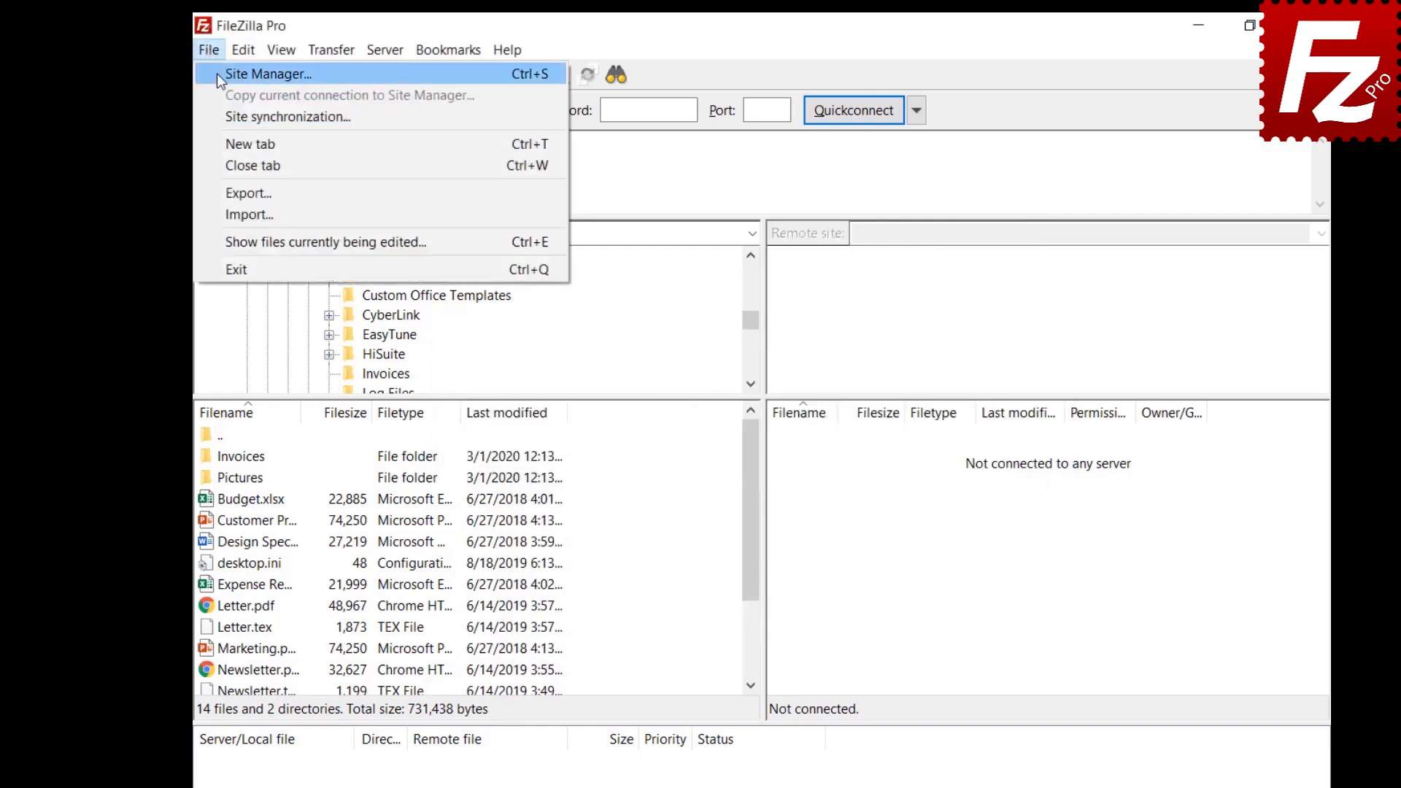
# Step: Add a new site named OneDrive using the Microsoft OneDrive protocol and save it
pyautogui.click(217, 73)
pyautogui.click(493, 565)
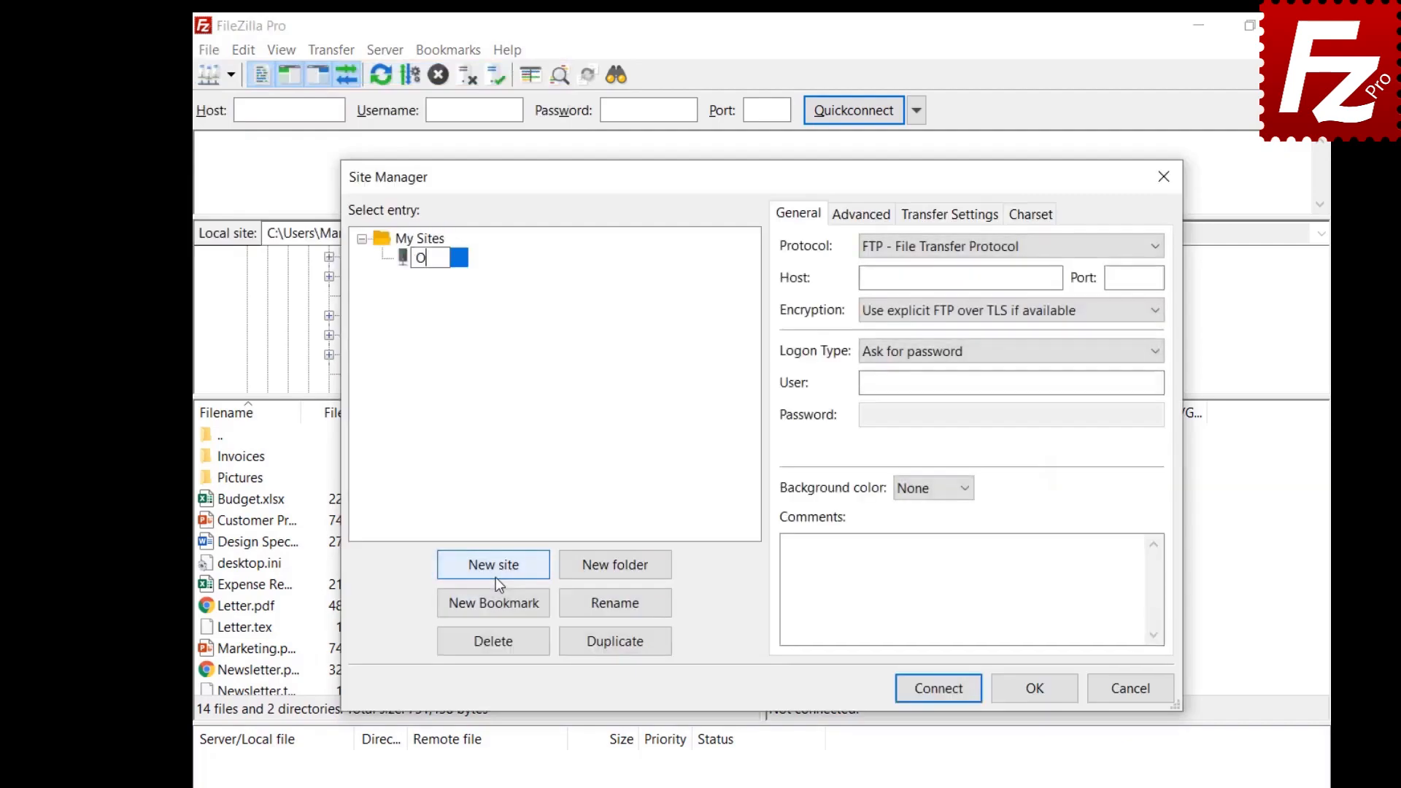
pyautogui.write('OneDrive')
pyautogui.click(975, 251)
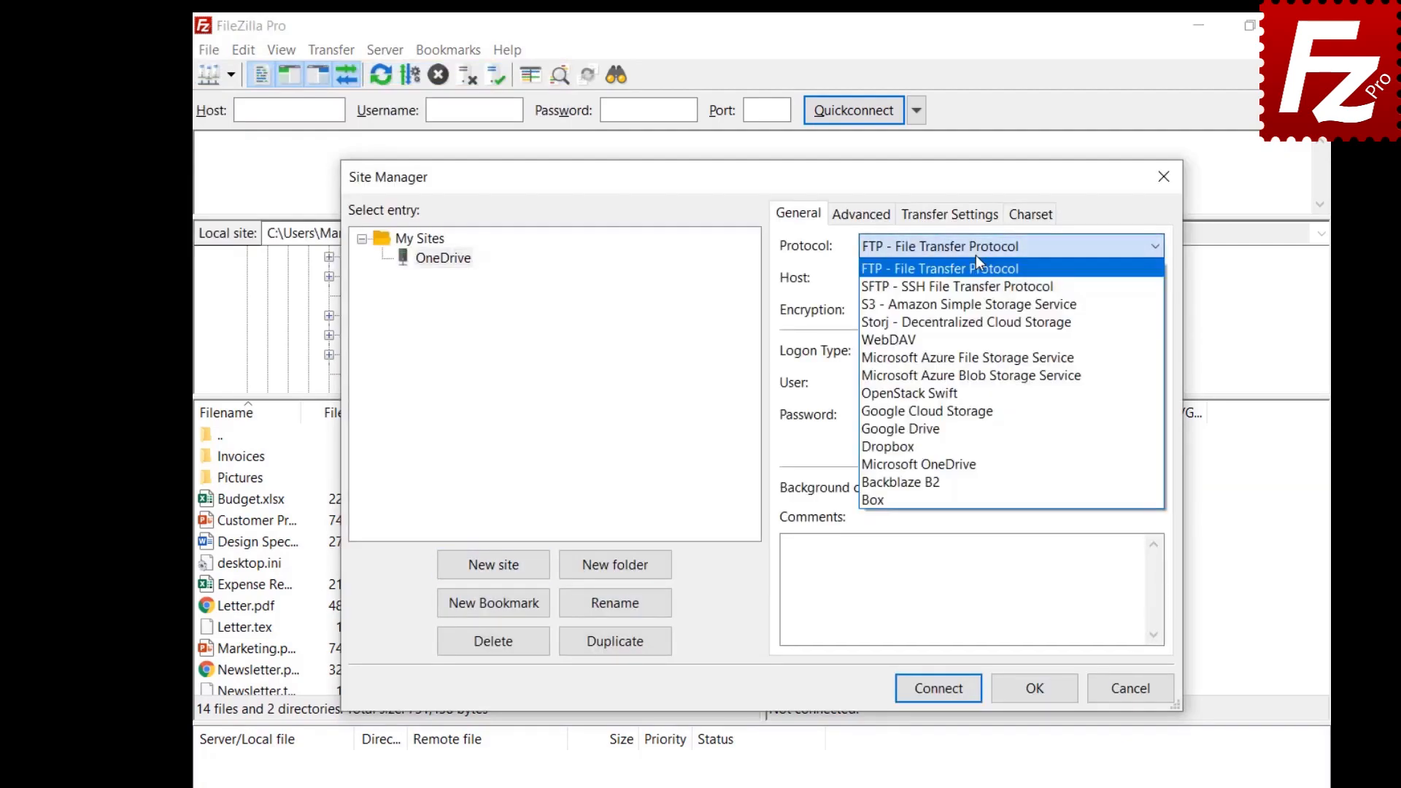
pyautogui.click(961, 460)
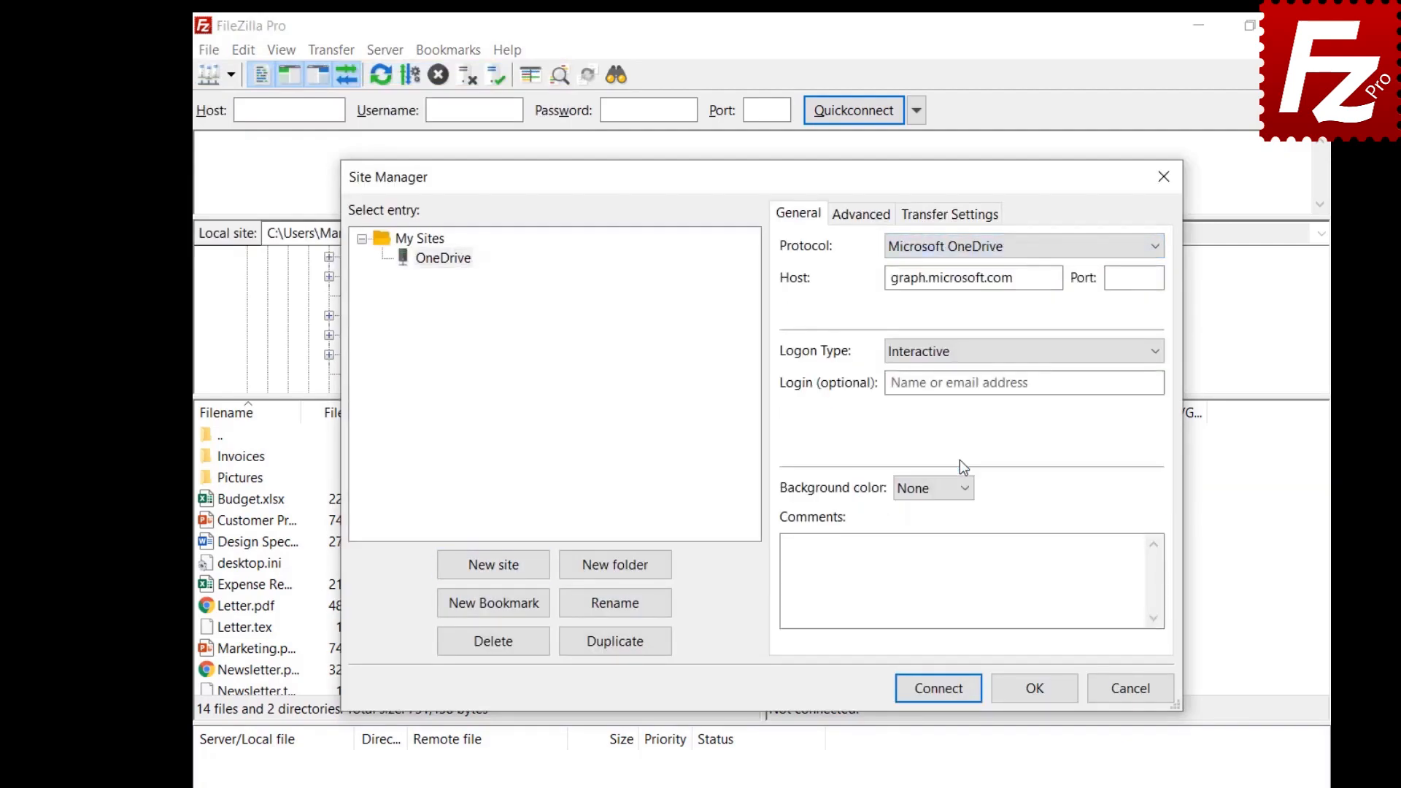
pyautogui.click(1038, 698)
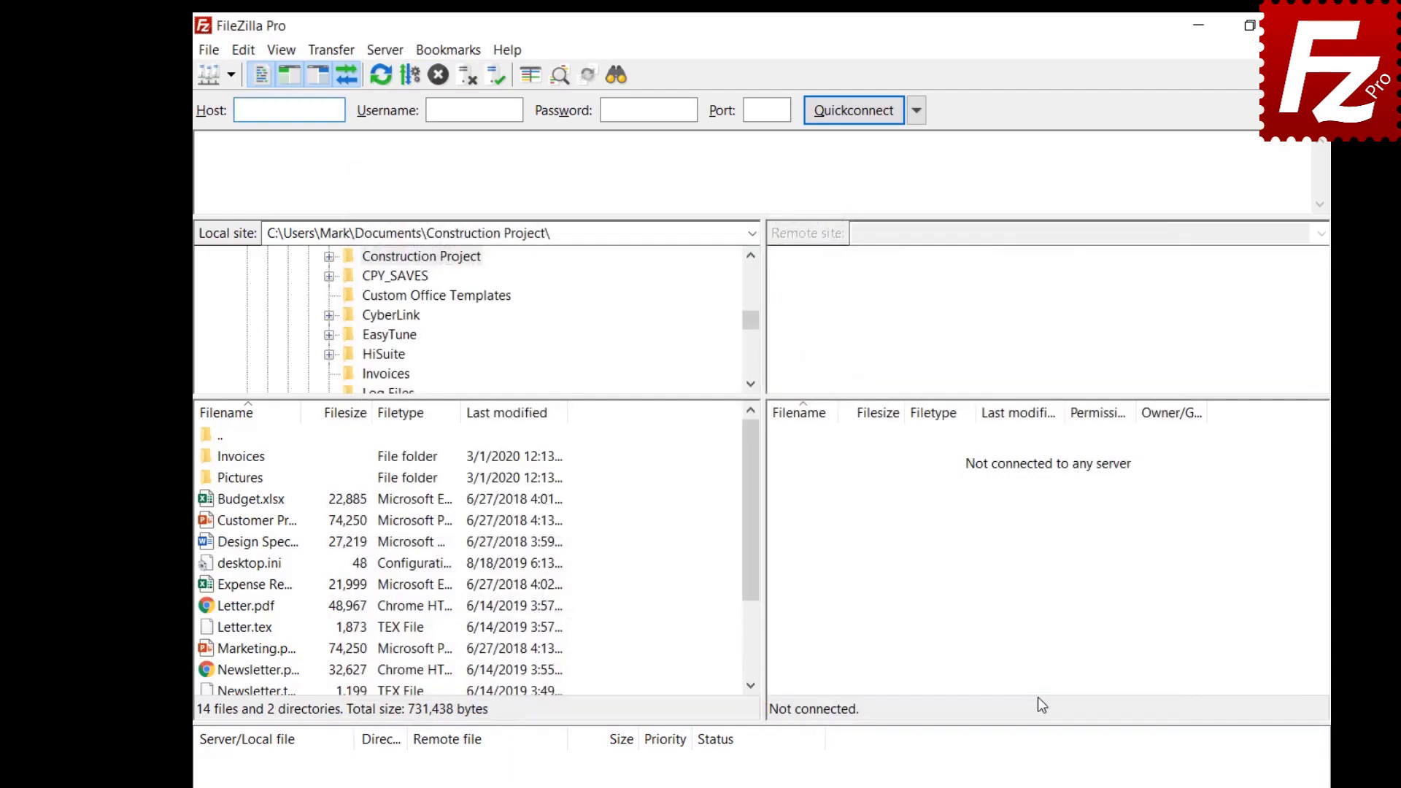
# Step: Reopen the Site Manager to confirm the OneDrive site is listed, then close it
pyautogui.click(203, 53)
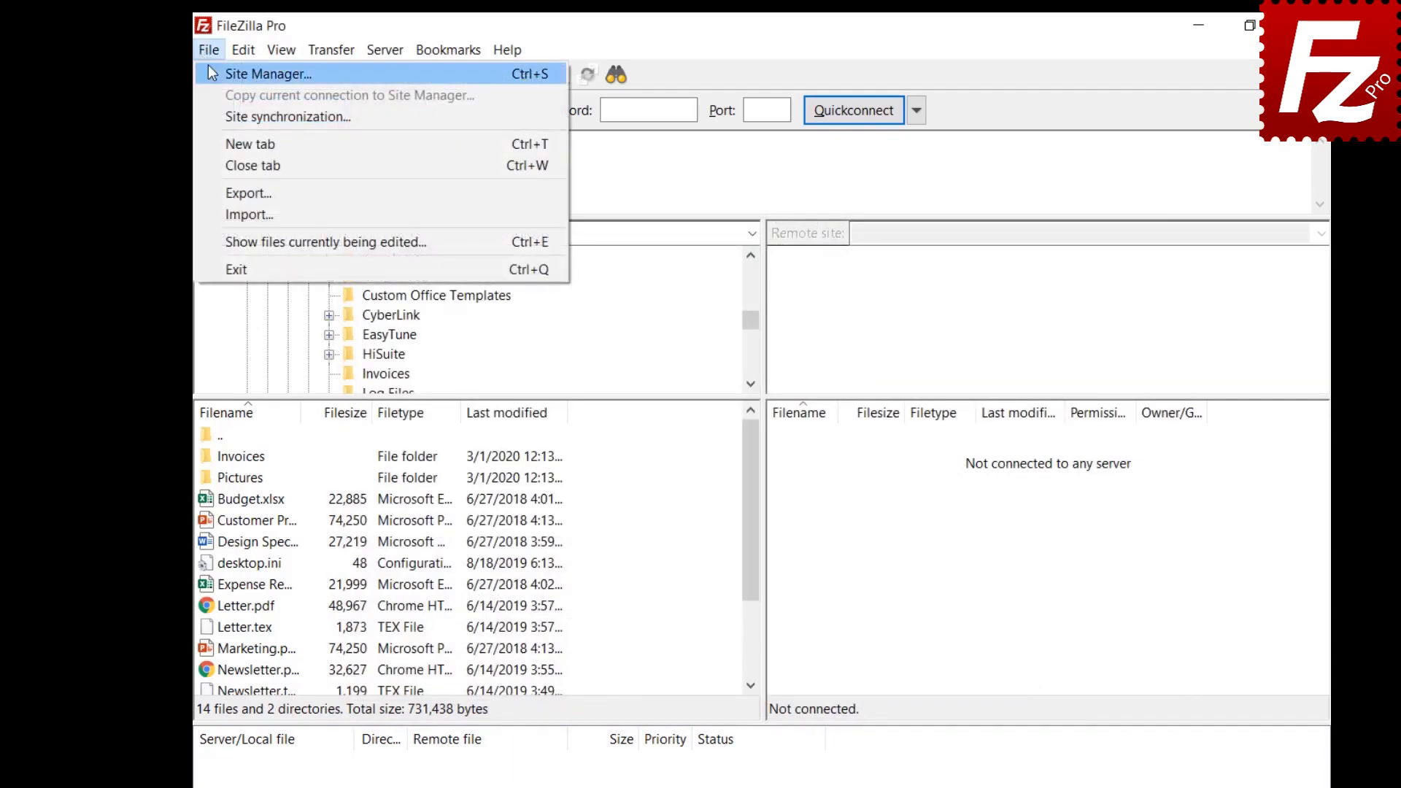
pyautogui.click(209, 72)
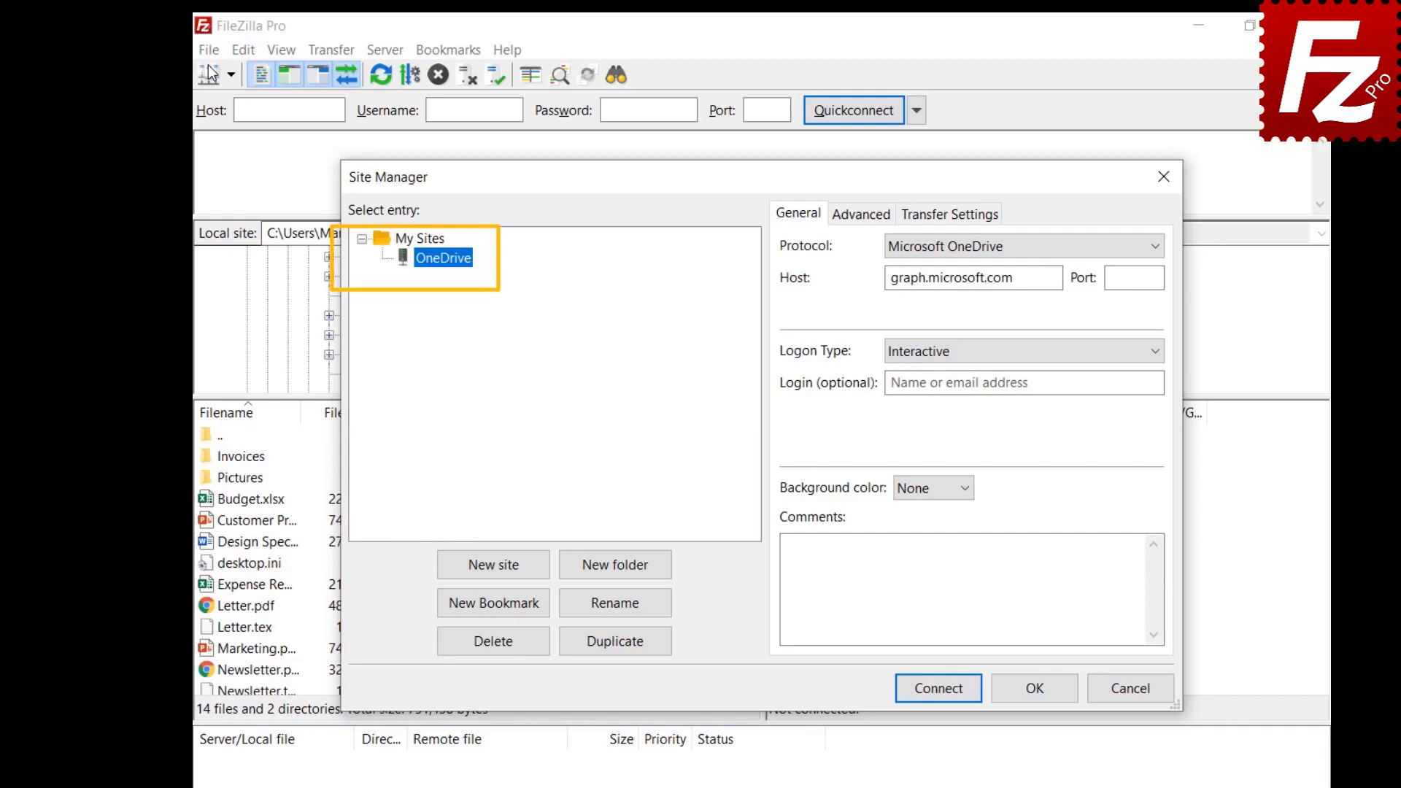
pyautogui.press('Escape')
pyautogui.click(208, 50)
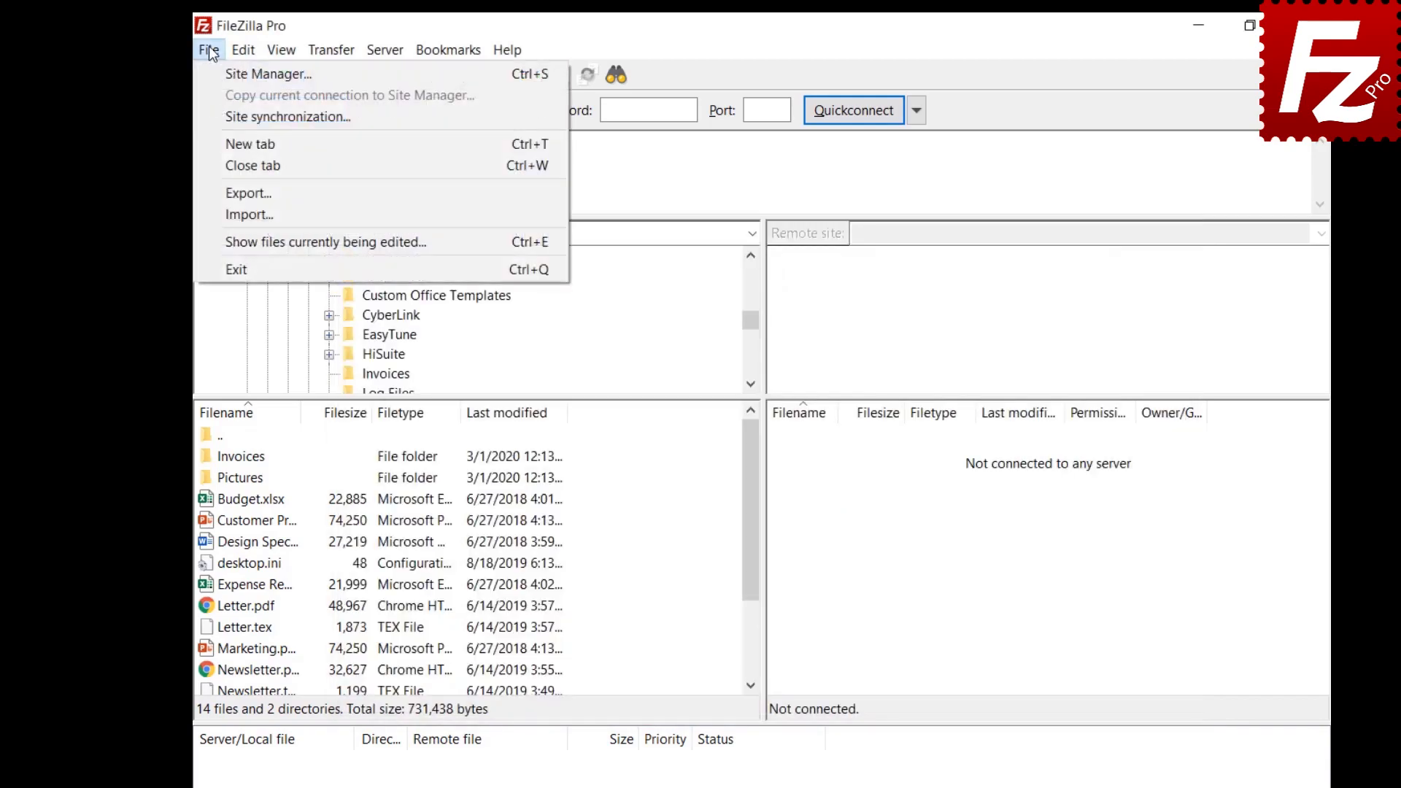
# Step: Switch Site Manager synchronization to 'Do not synchronize' and confirm removing the uploaded site data
pyautogui.click(219, 116)
pyautogui.click(593, 219)
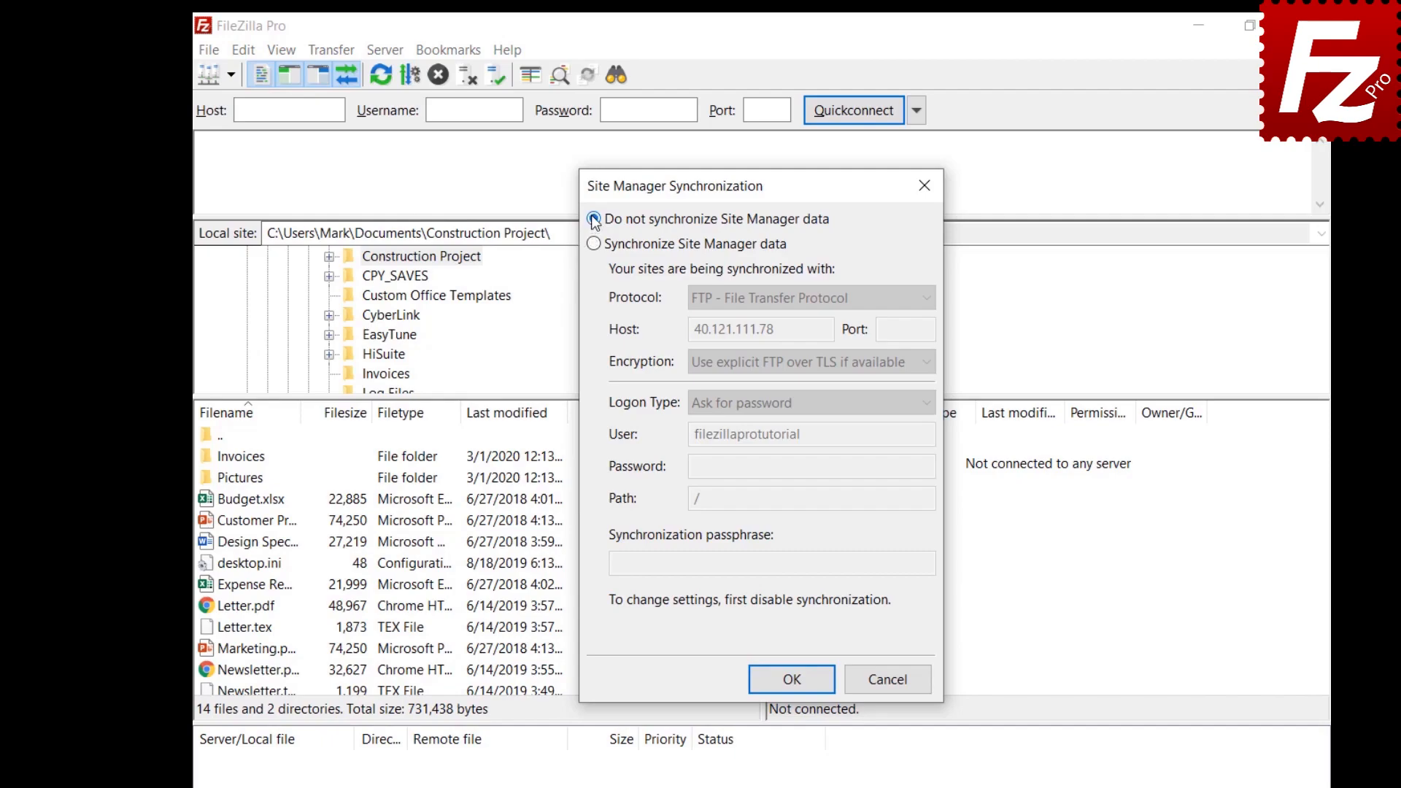
pyautogui.click(796, 686)
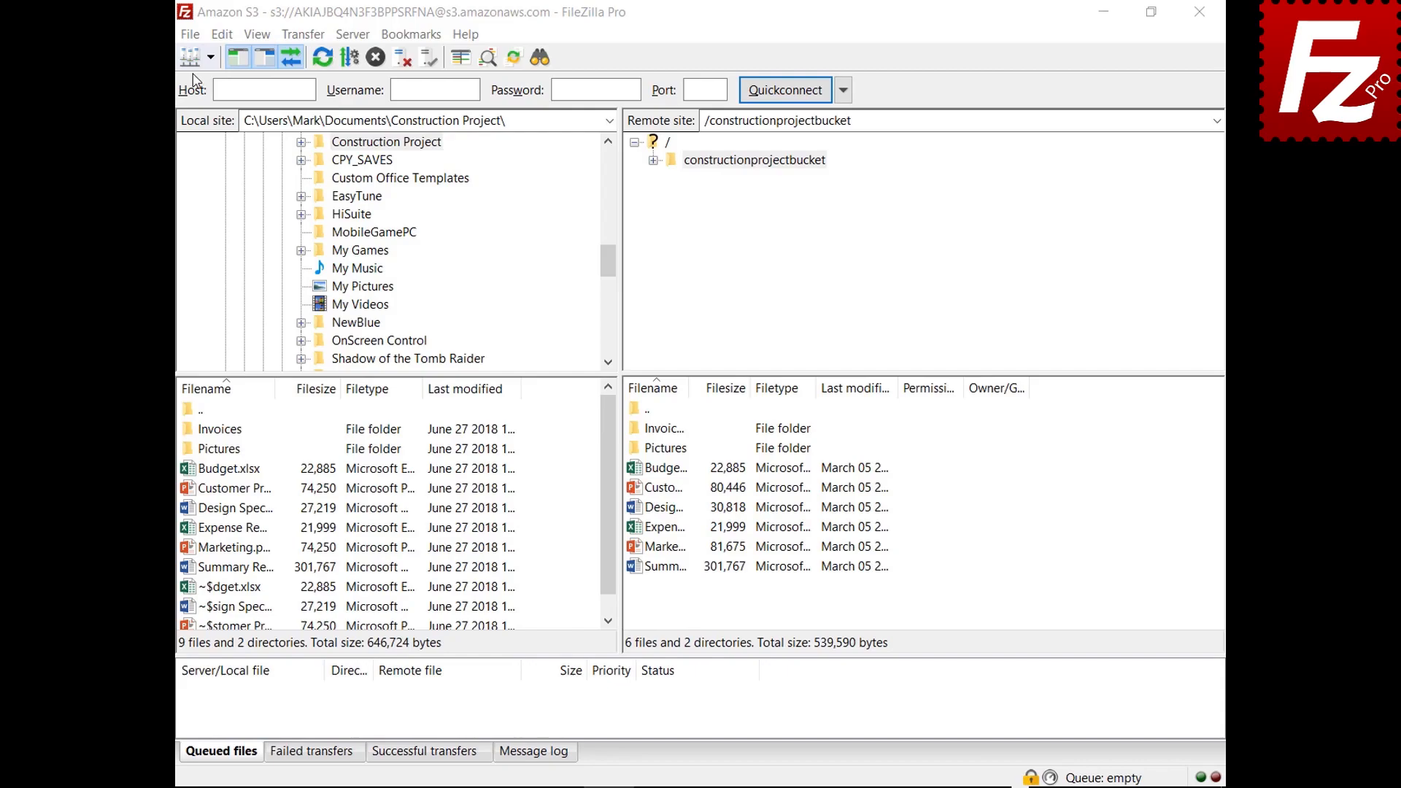
# Step: Export FileZilla's Site Manager entries, settings, transfer queue and filters
pyautogui.click(193, 37)
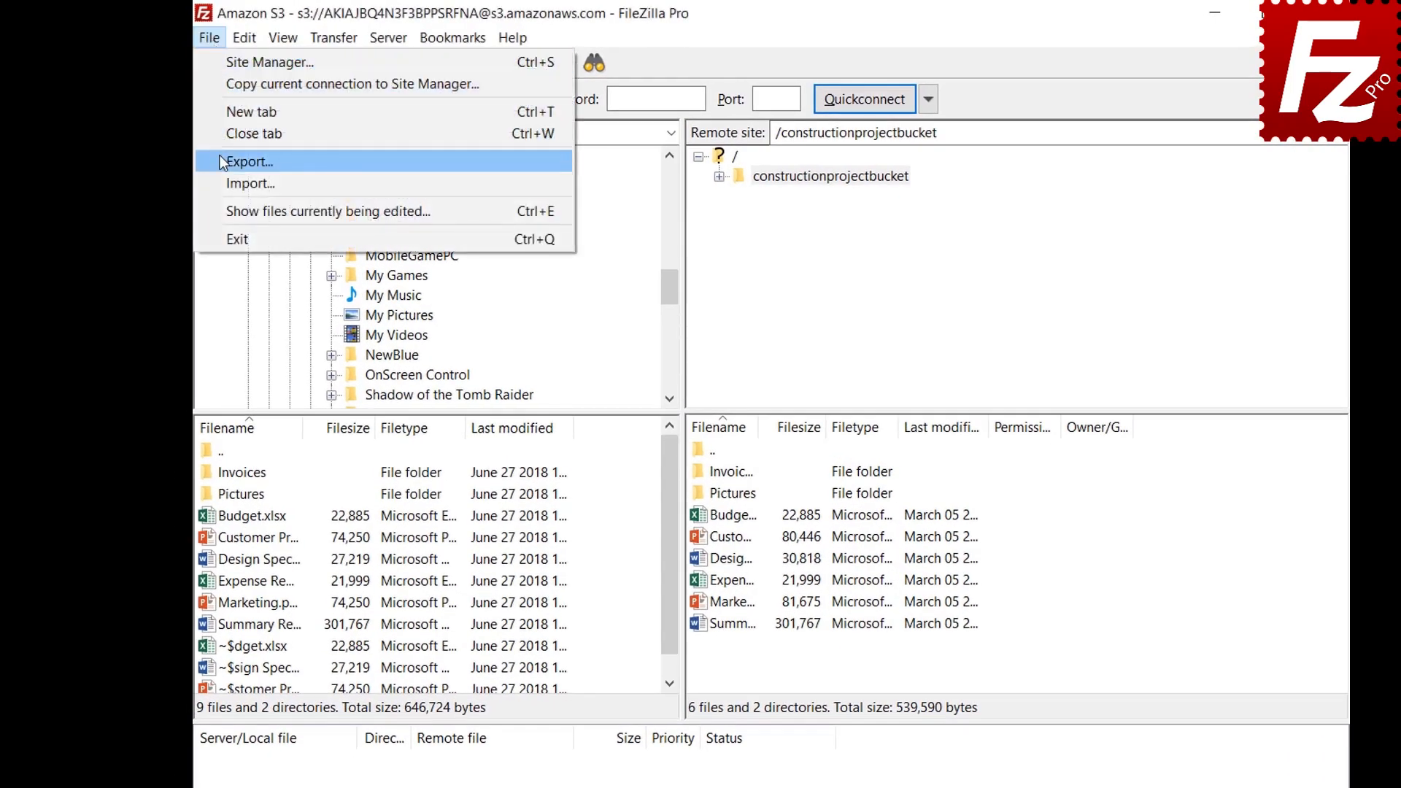
pyautogui.click(250, 161)
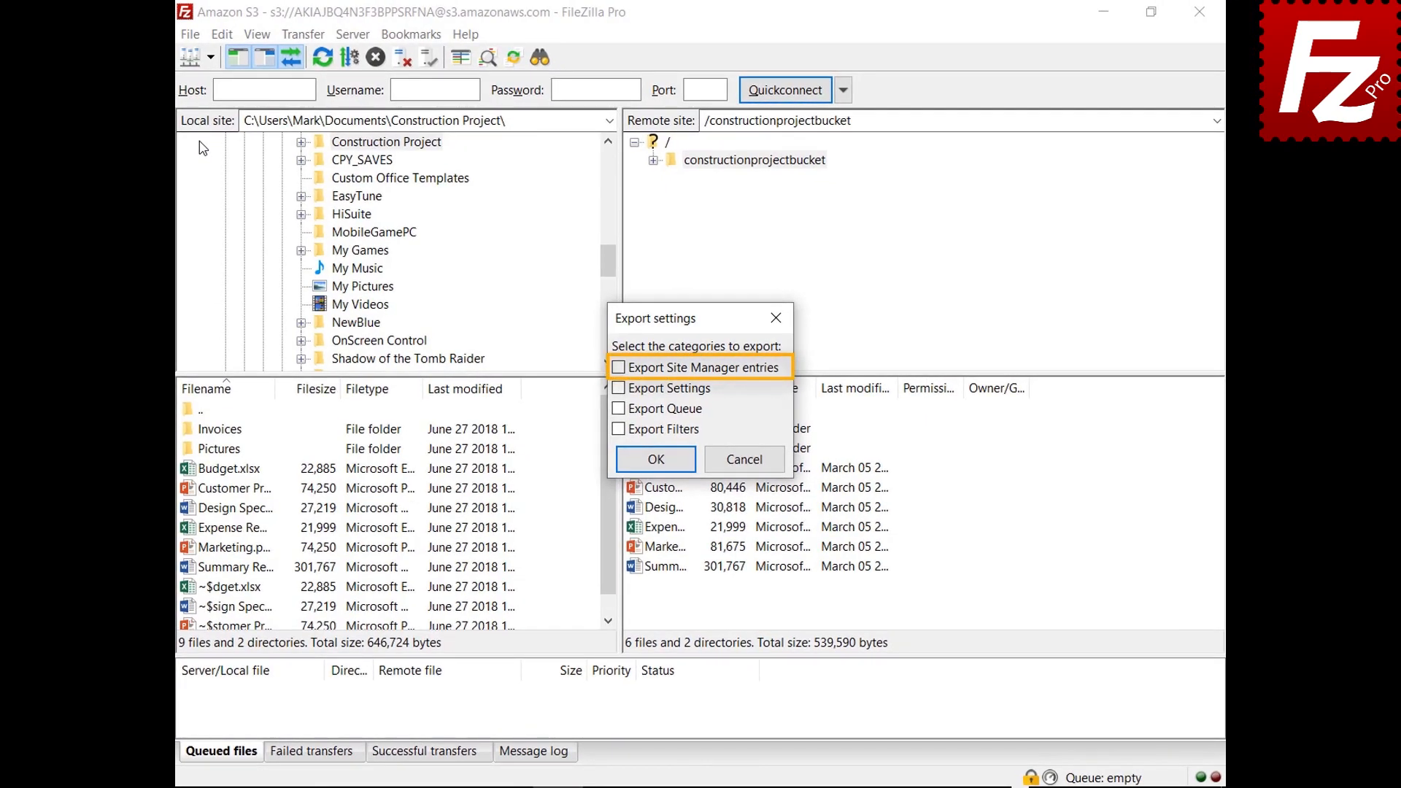
pyautogui.click(618, 369)
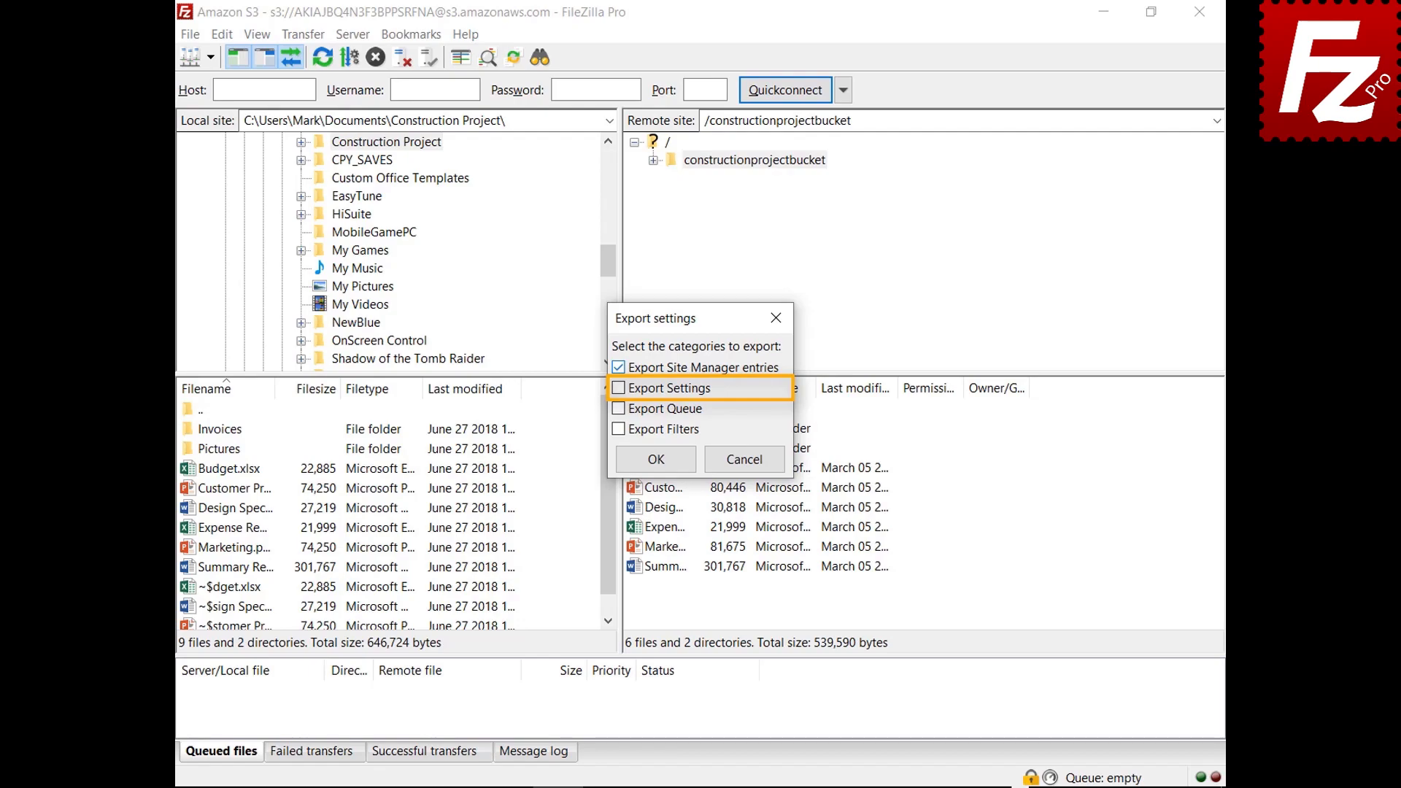
pyautogui.click(619, 389)
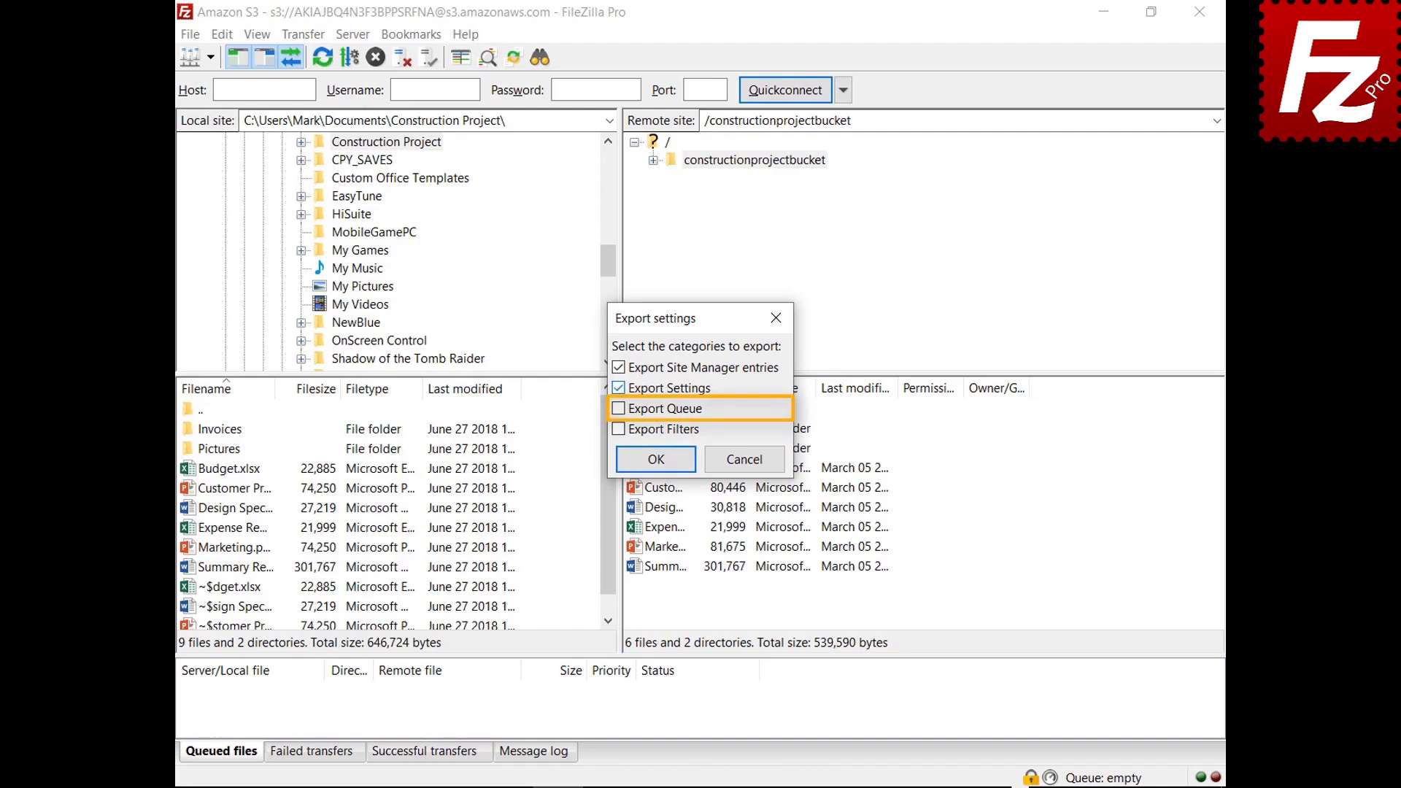
pyautogui.click(618, 409)
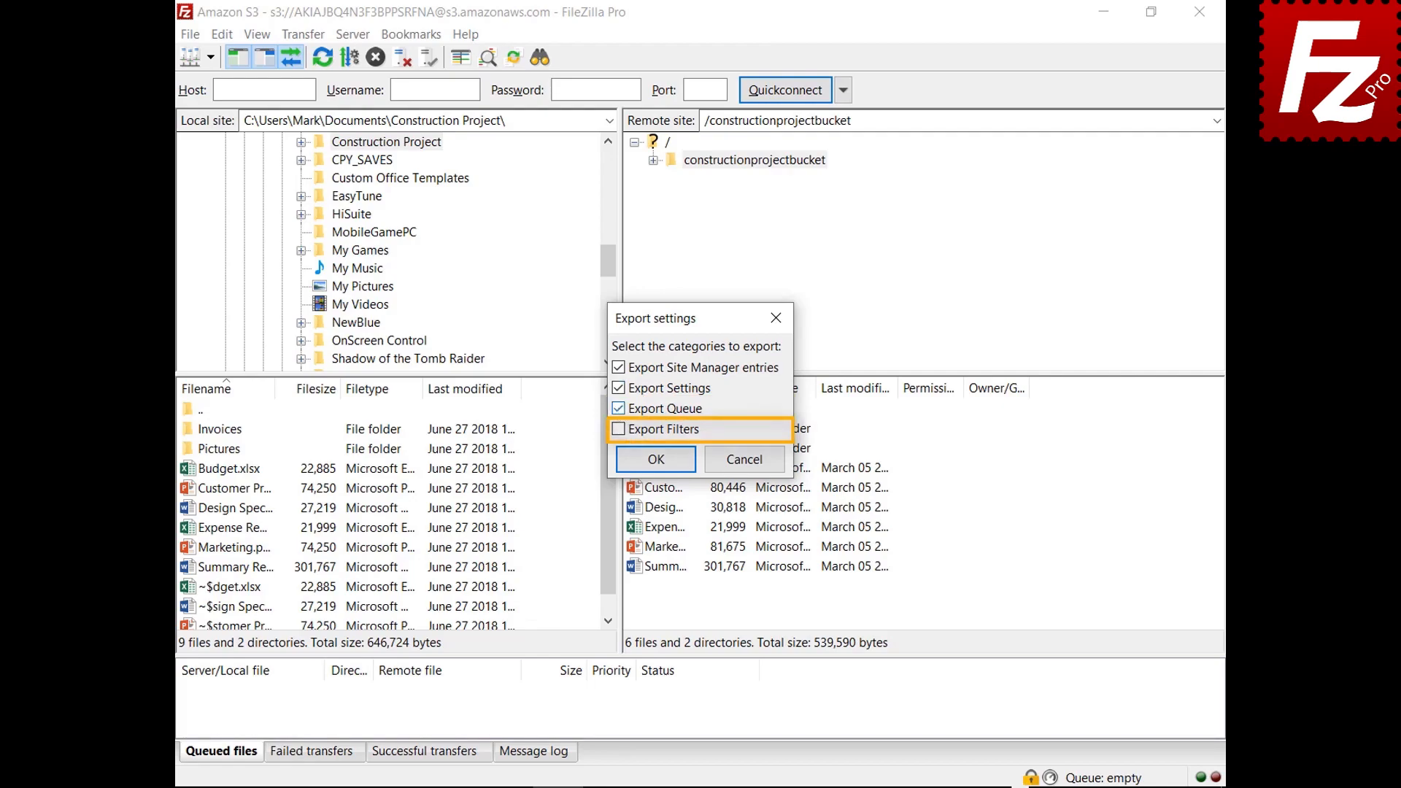
pyautogui.click(618, 430)
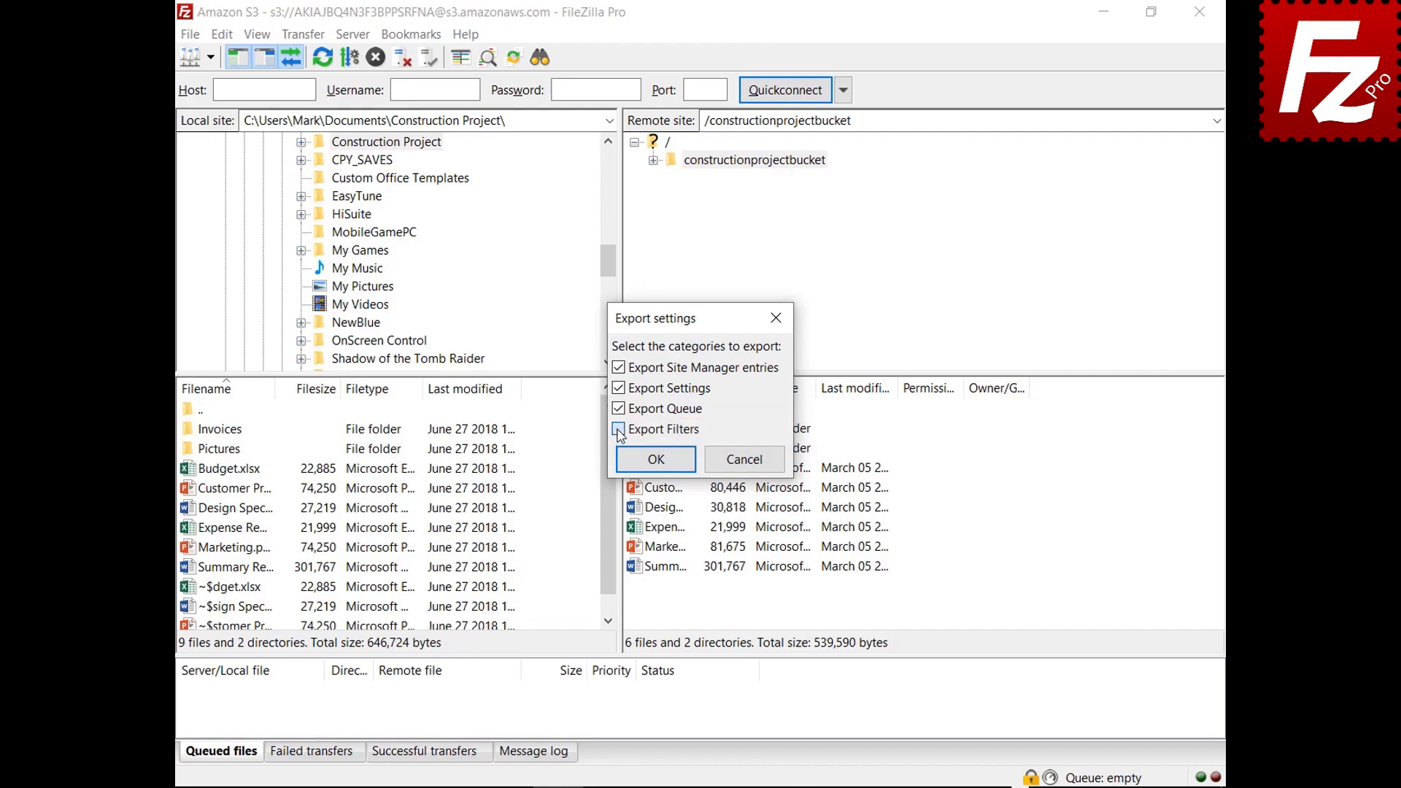
pyautogui.click(659, 465)
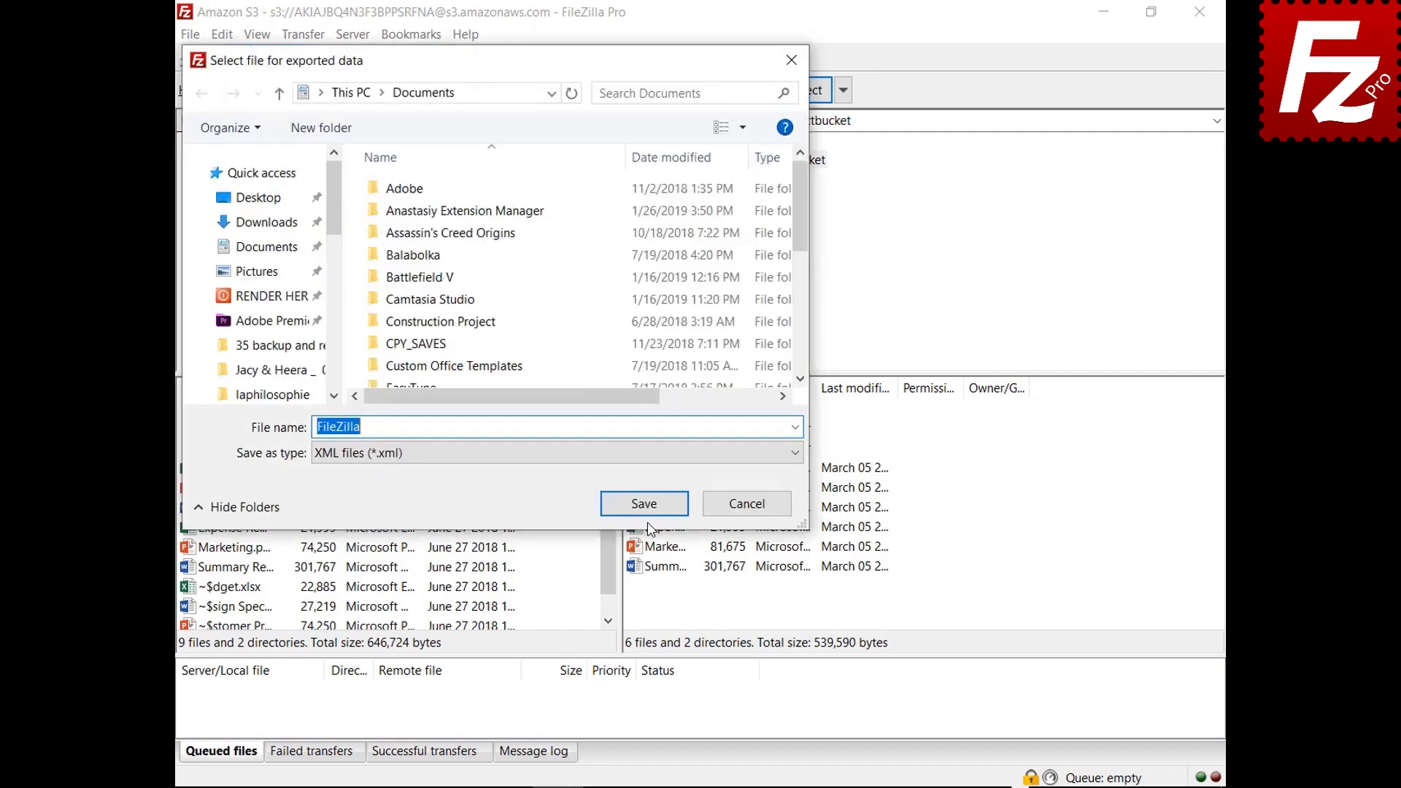
# Step: Save the export as FileZilla.xml in Documents, then bring up the import-settings file picker
pyautogui.click(646, 513)
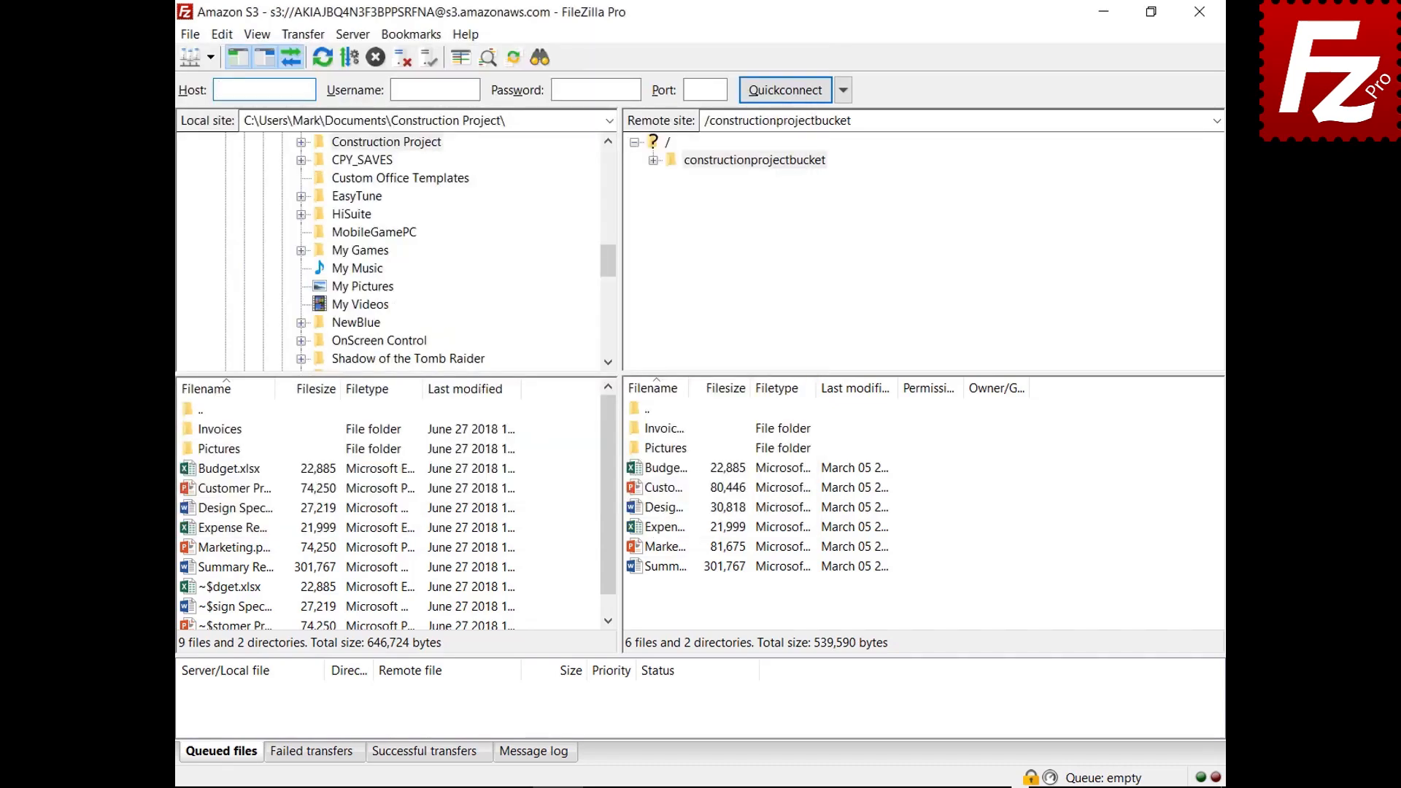
pyautogui.click(190, 34)
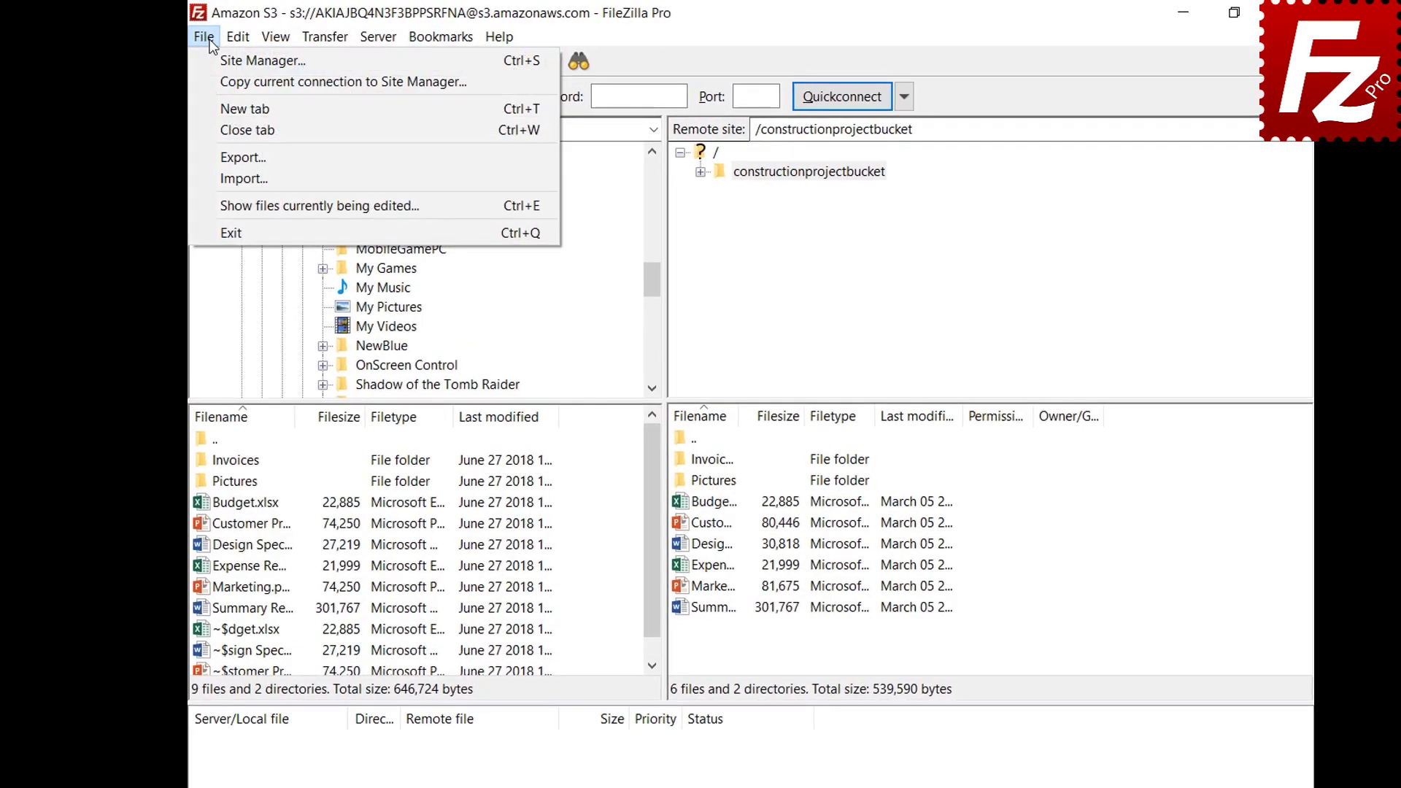
pyautogui.click(210, 181)
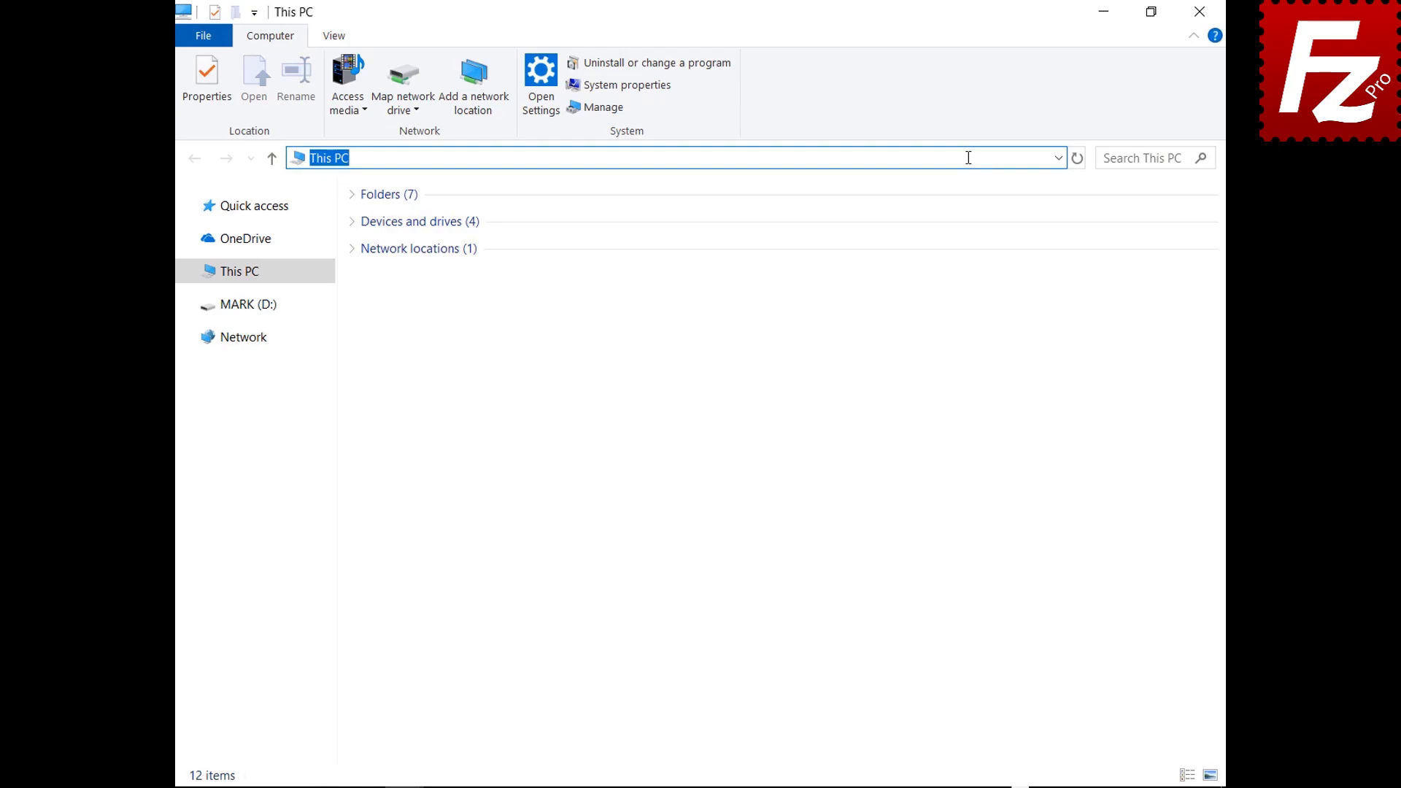
# Step: Go to %APPDATA%\FileZilla and select all seven configuration files there
pyautogui.write('%APPDATA%\\FileZilla')
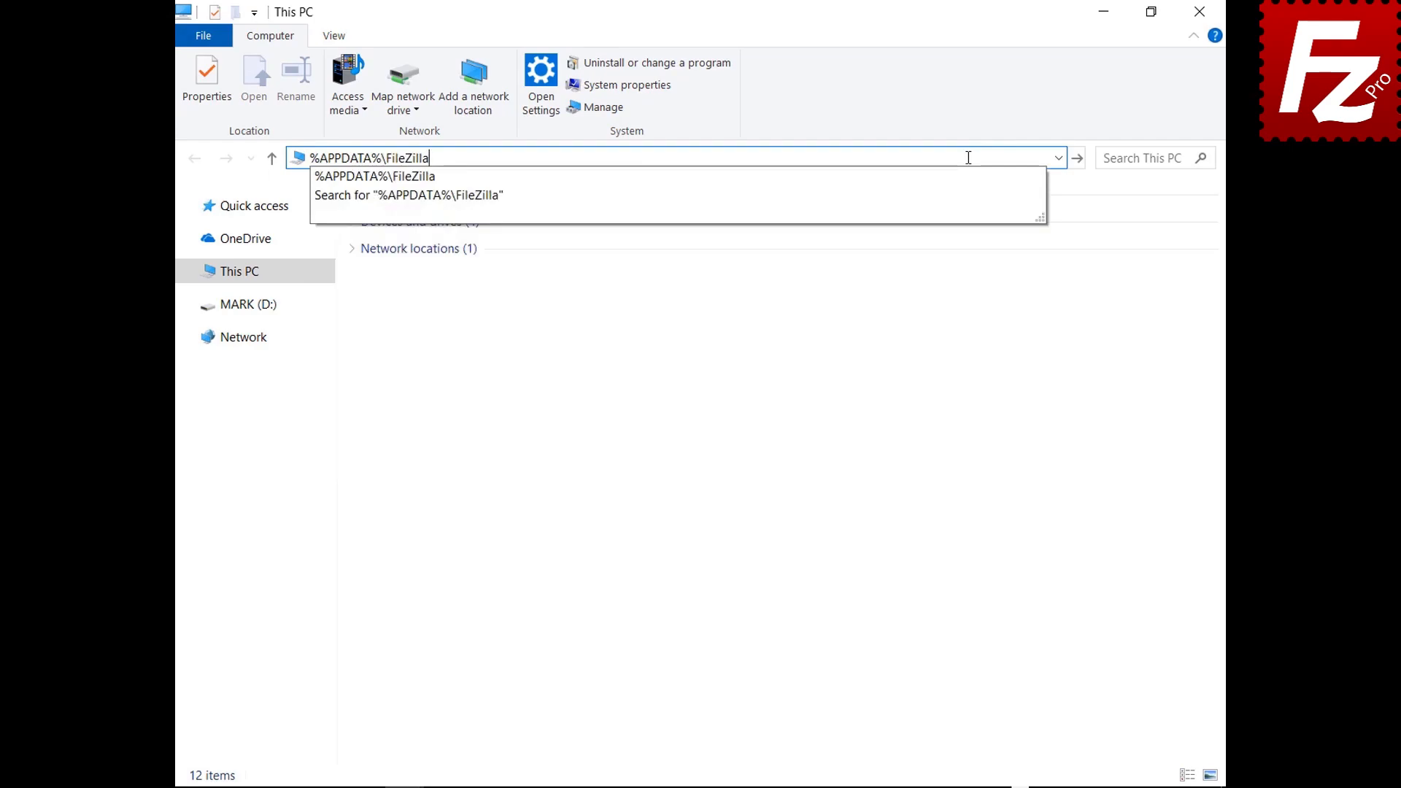
pyautogui.press('Return')
pyautogui.moveTo(412, 376); pyautogui.dragTo(411, 207)
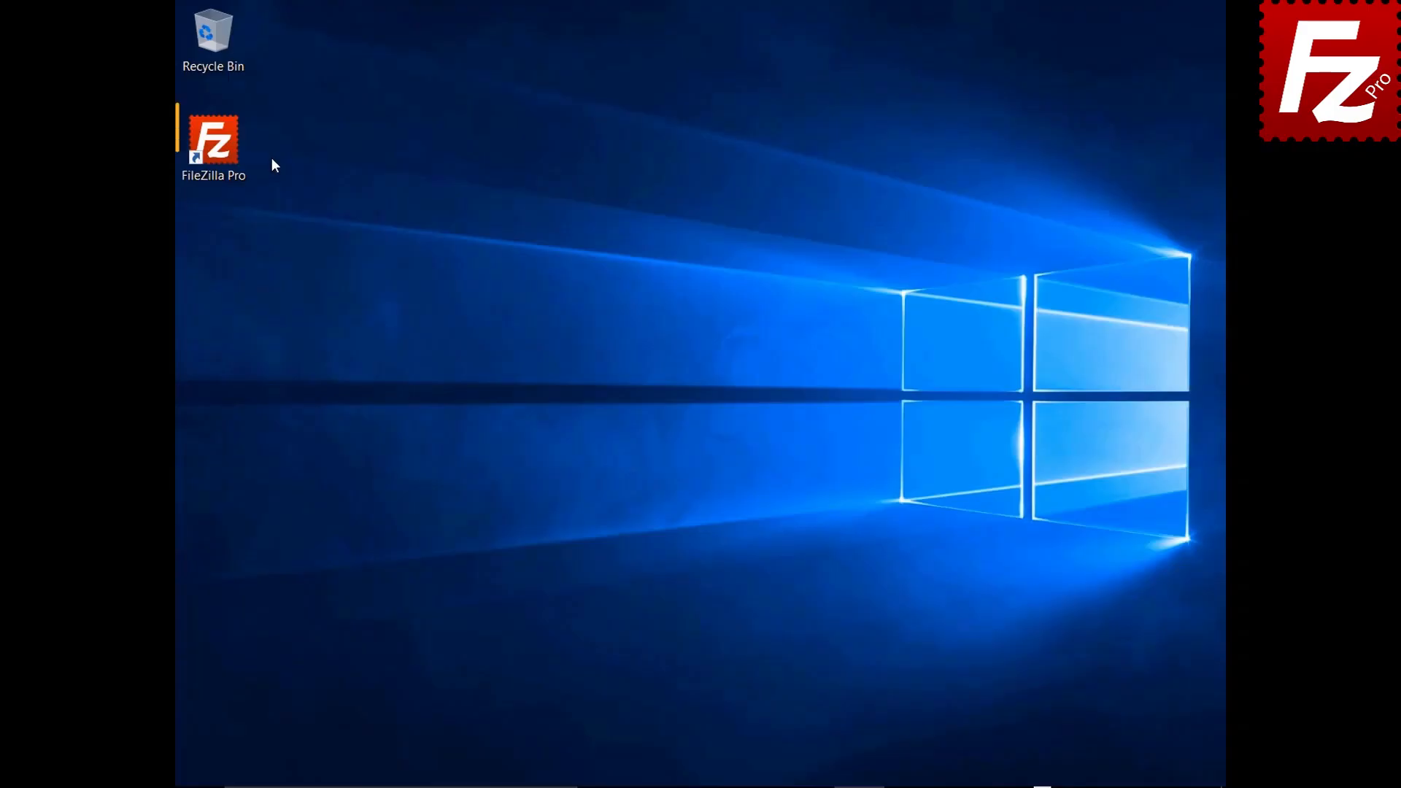
# Step: Launch FileZilla Pro and connect to the saved Amazon S3 site
pyautogui.click(238, 150)
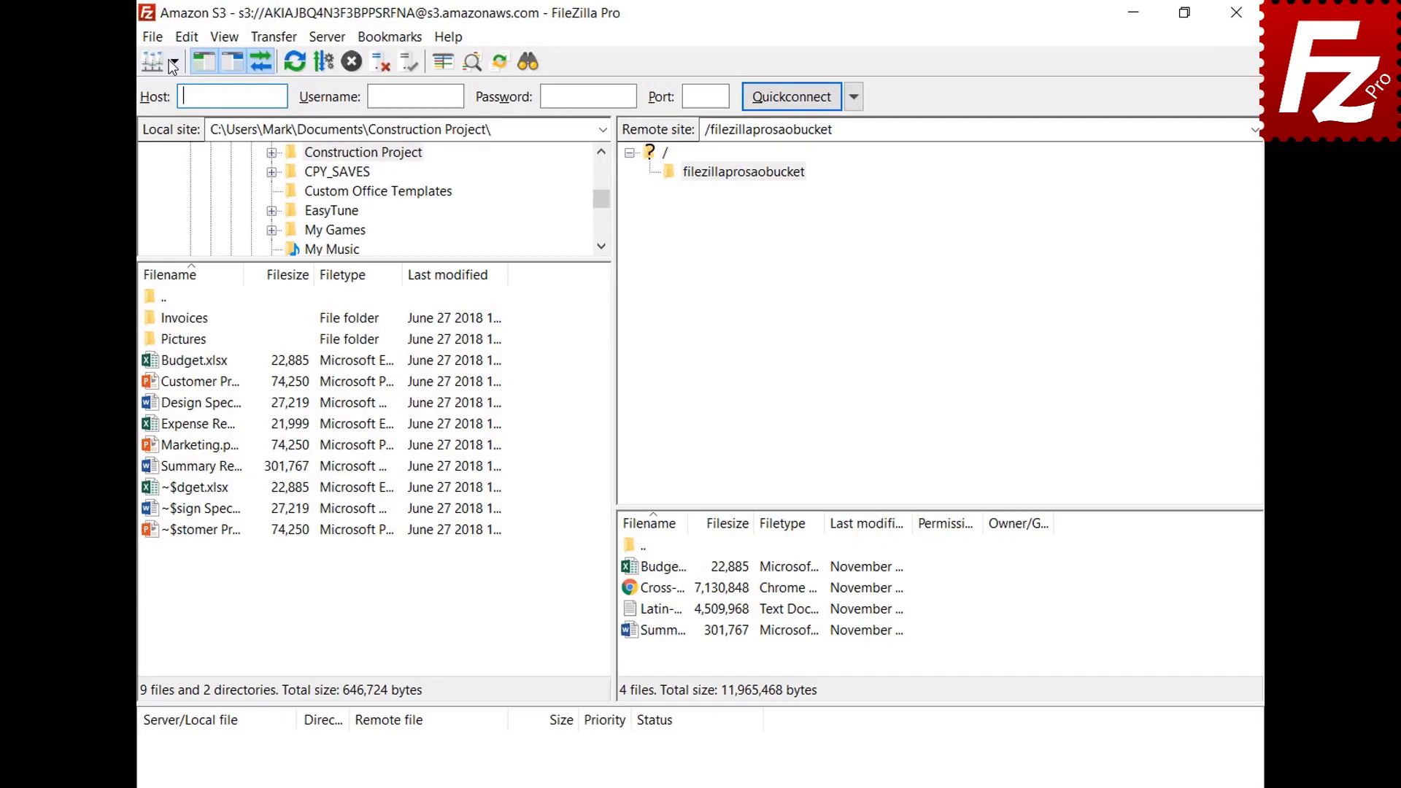
pyautogui.click(165, 62)
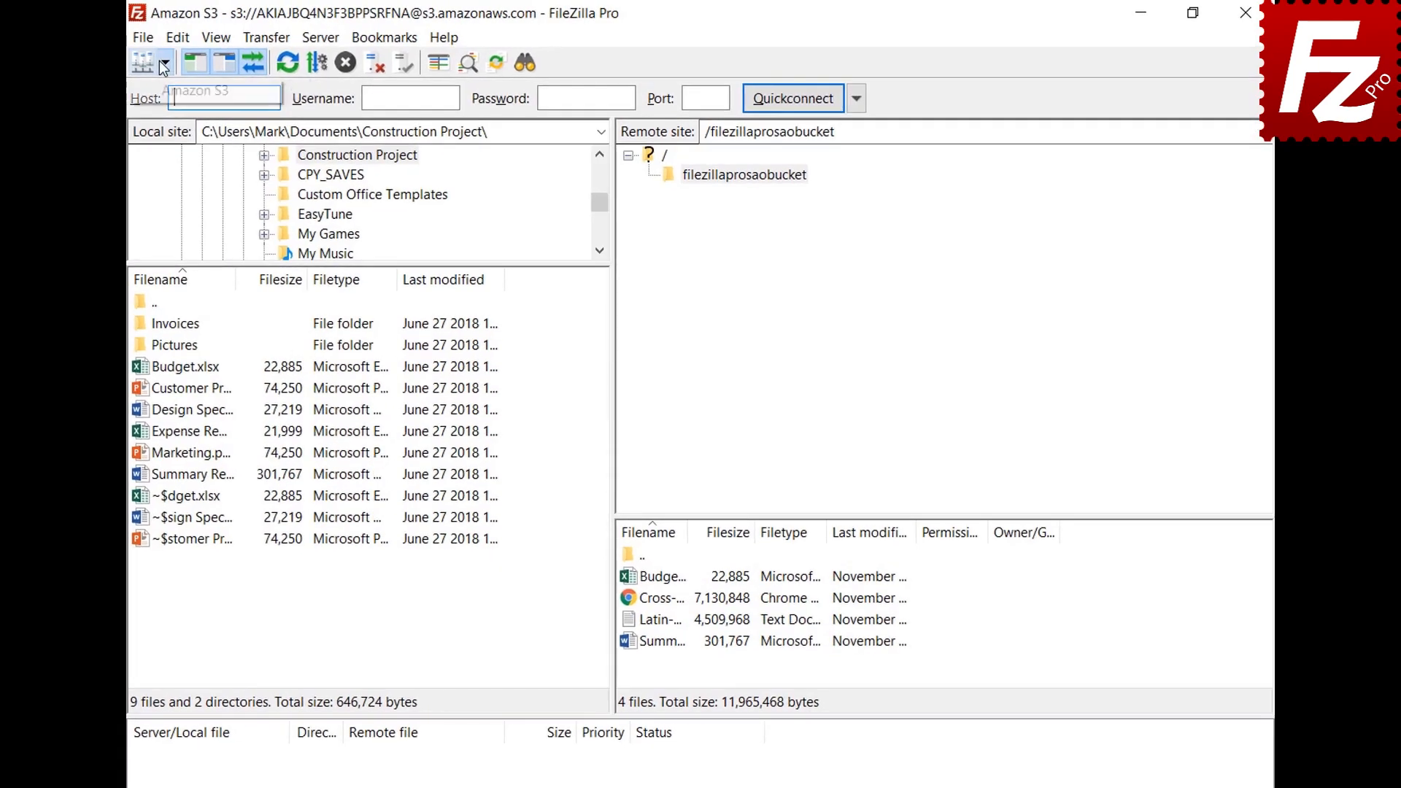
pyautogui.click(159, 84)
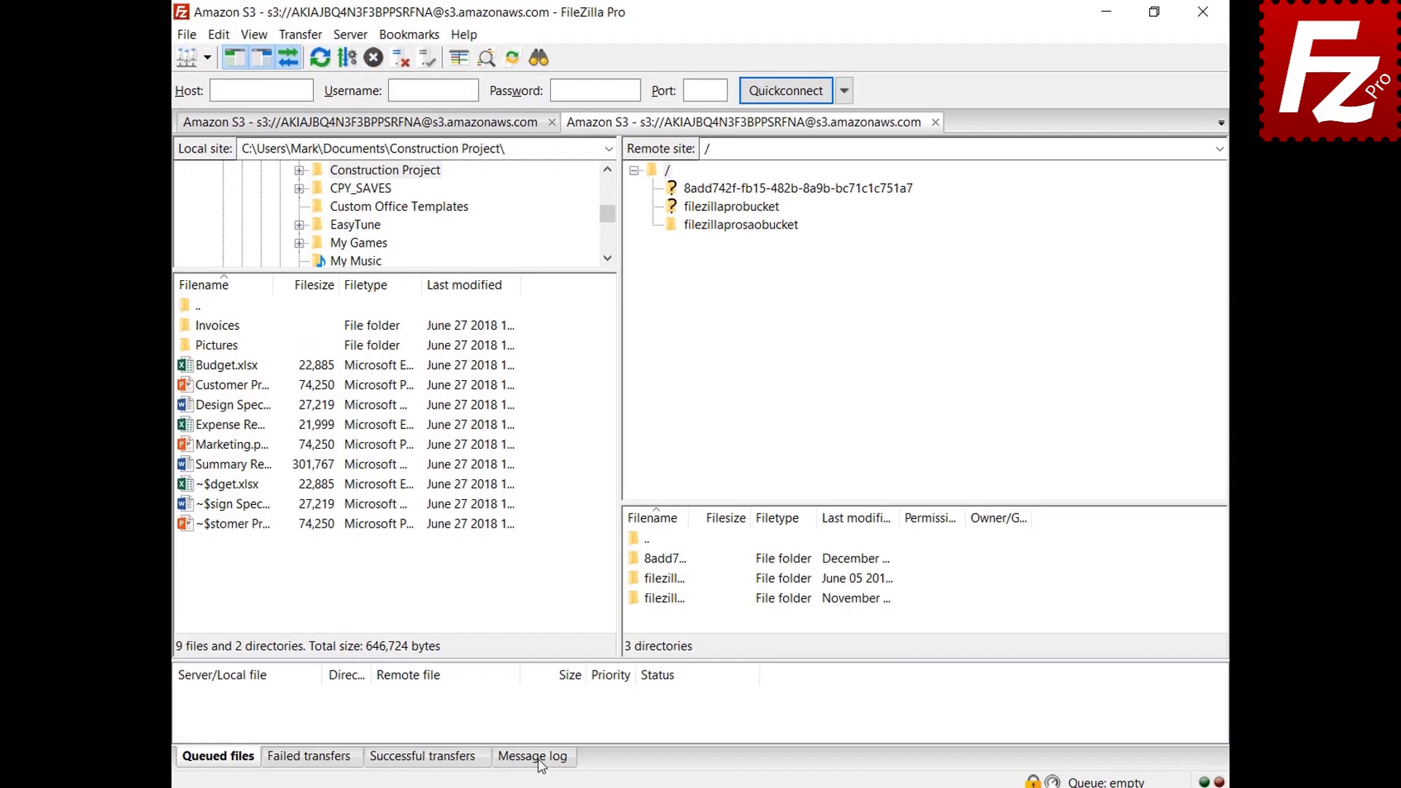
# Step: Turn on the detailed message log and open the filezillaprosaobucket bucket
pyautogui.click(540, 754)
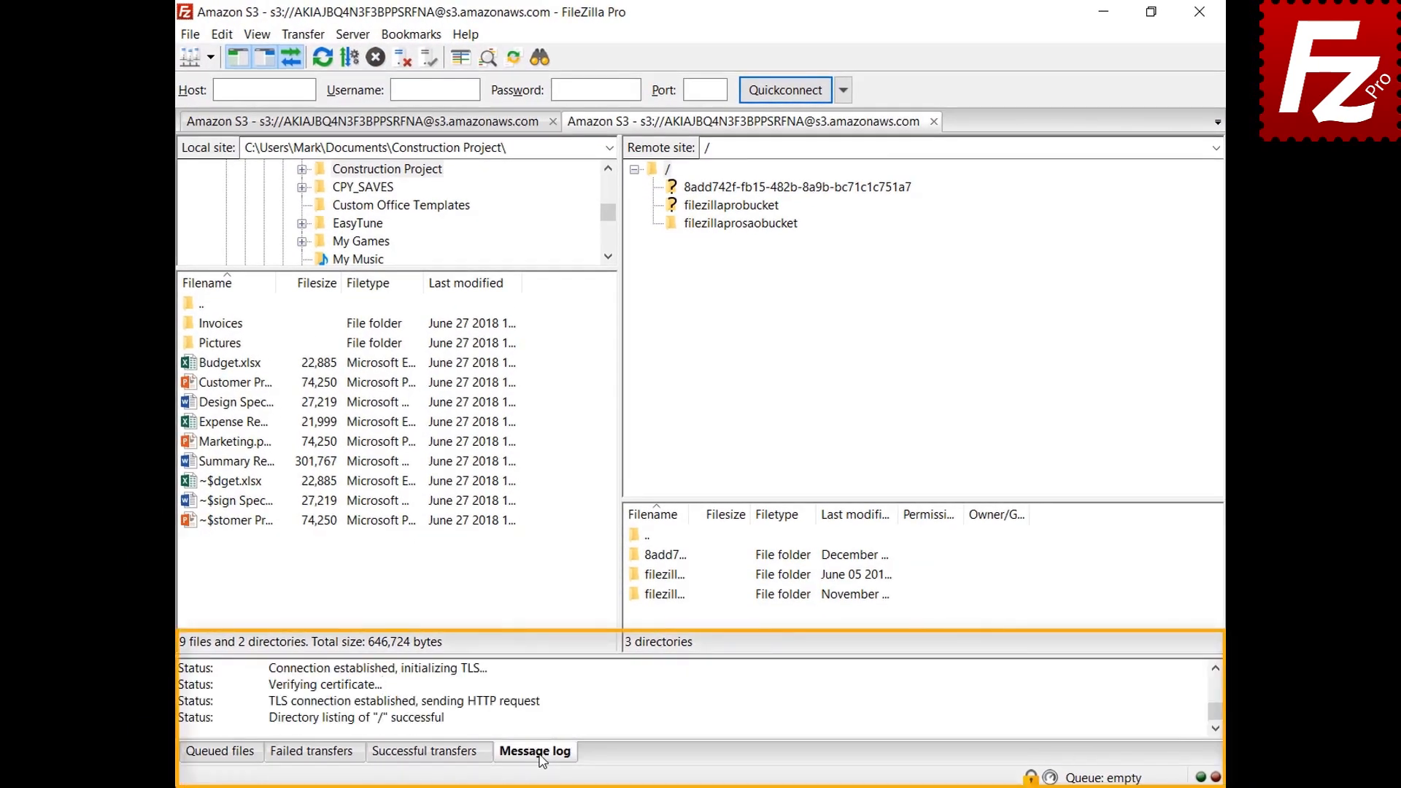
pyautogui.rightClick(601, 696)
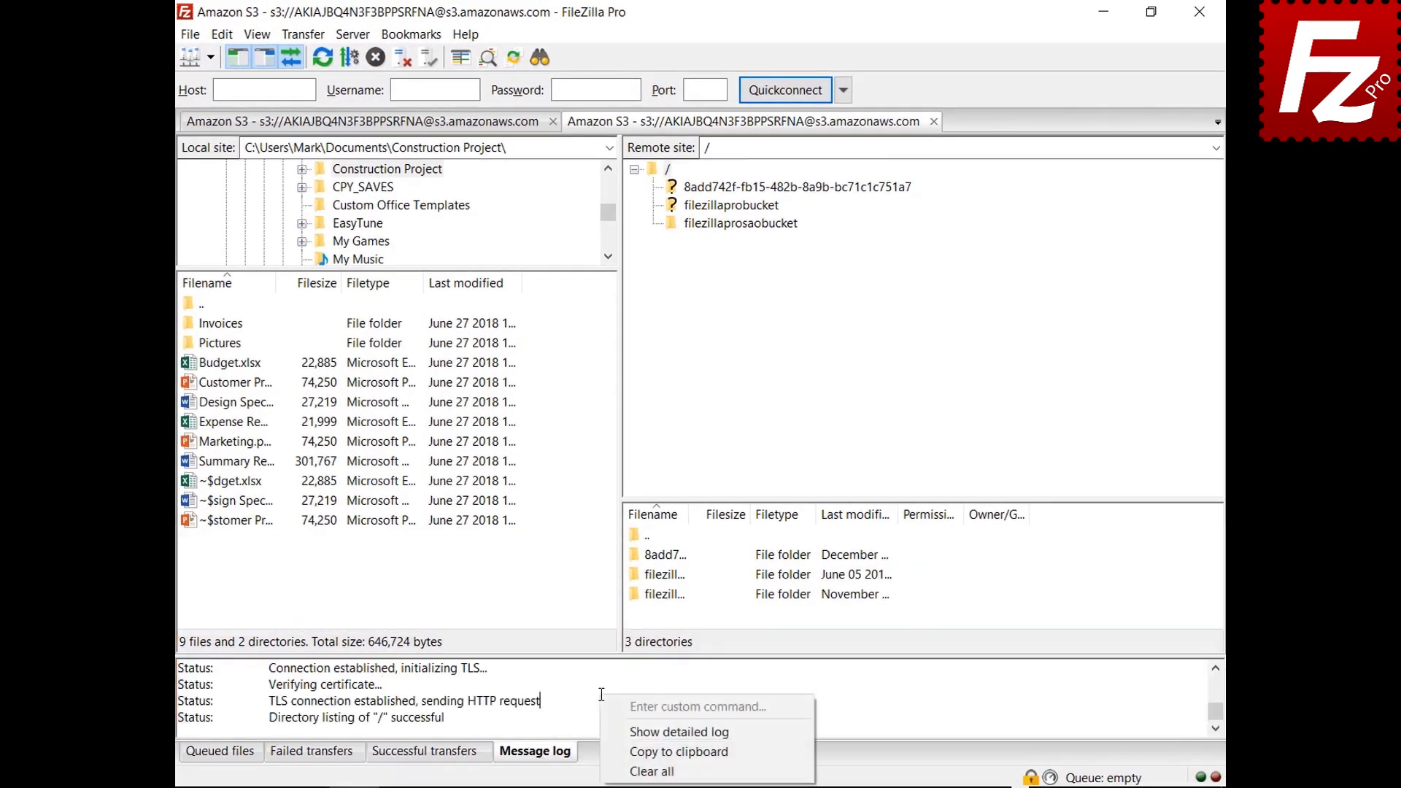
pyautogui.click(621, 732)
pyautogui.click(740, 223)
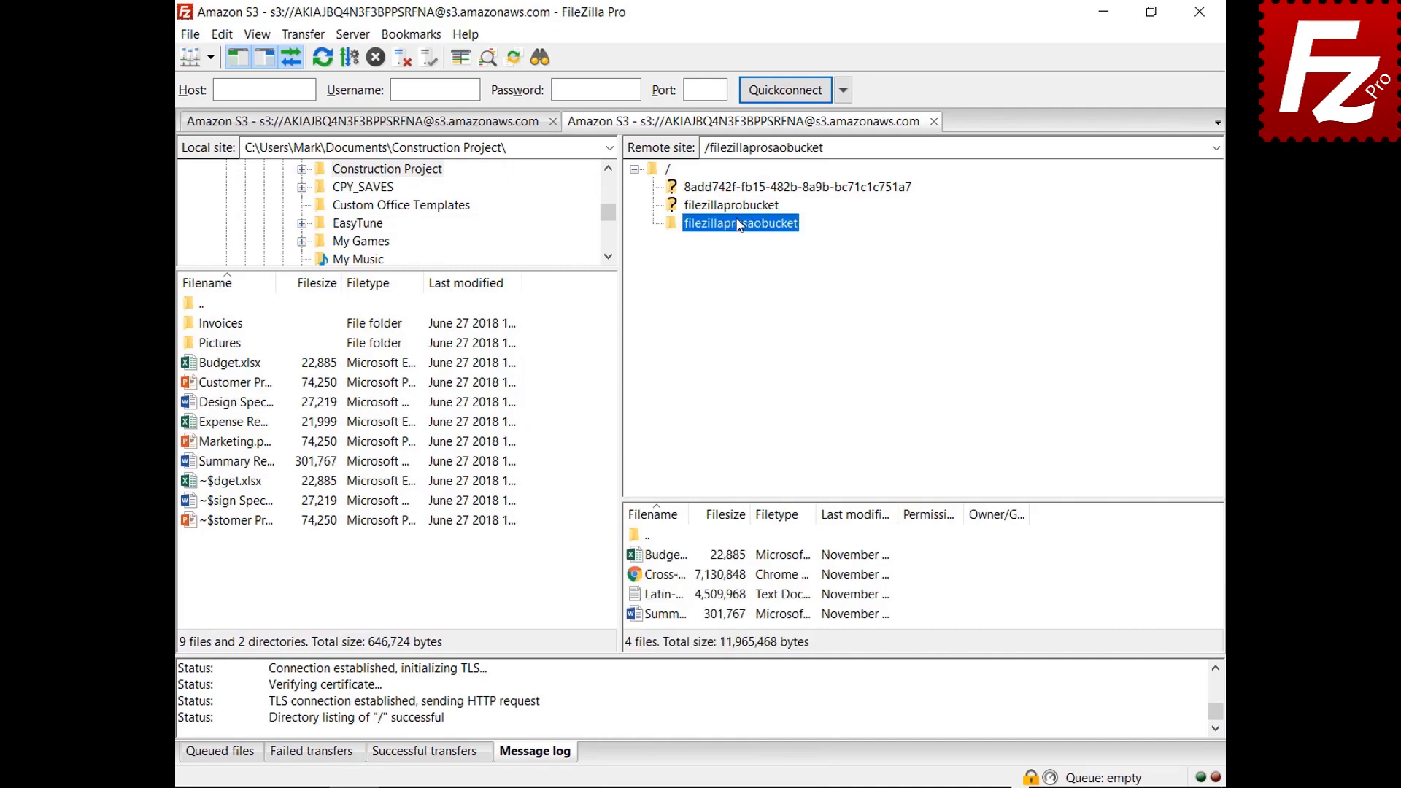
pyautogui.rightClick(679, 702)
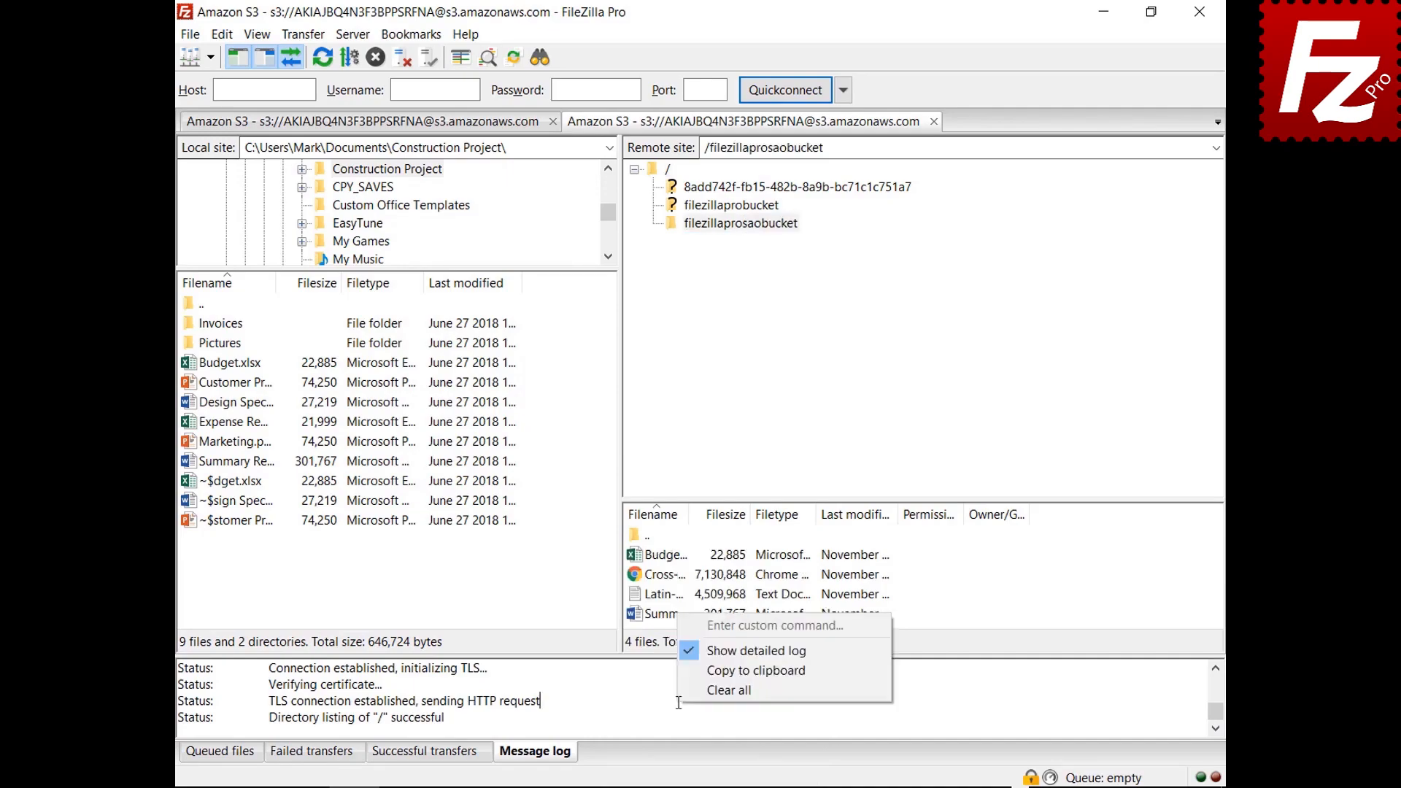
# Step: Copy the message log to the clipboard and go to the Logging settings page
pyautogui.click(703, 671)
pyautogui.click(222, 34)
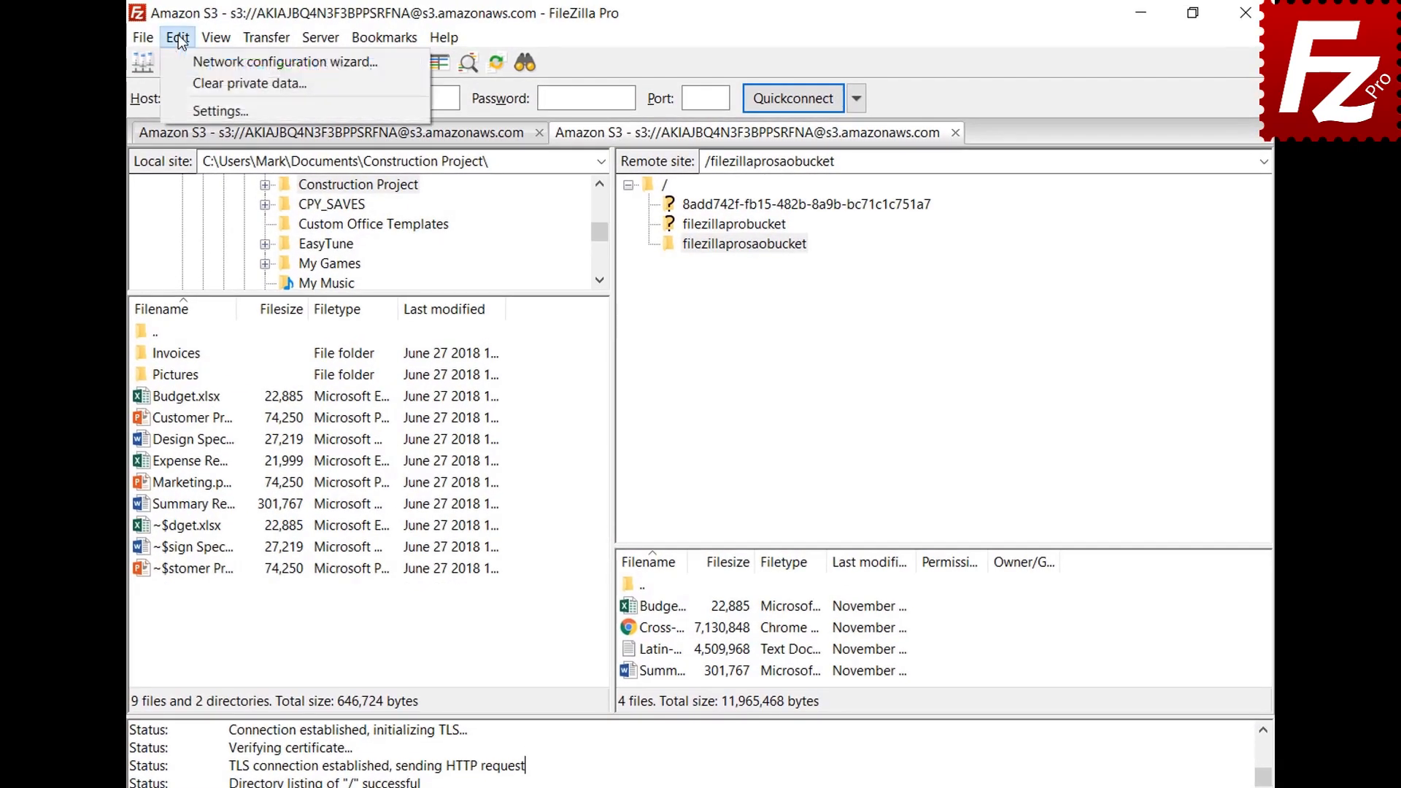
pyautogui.click(186, 109)
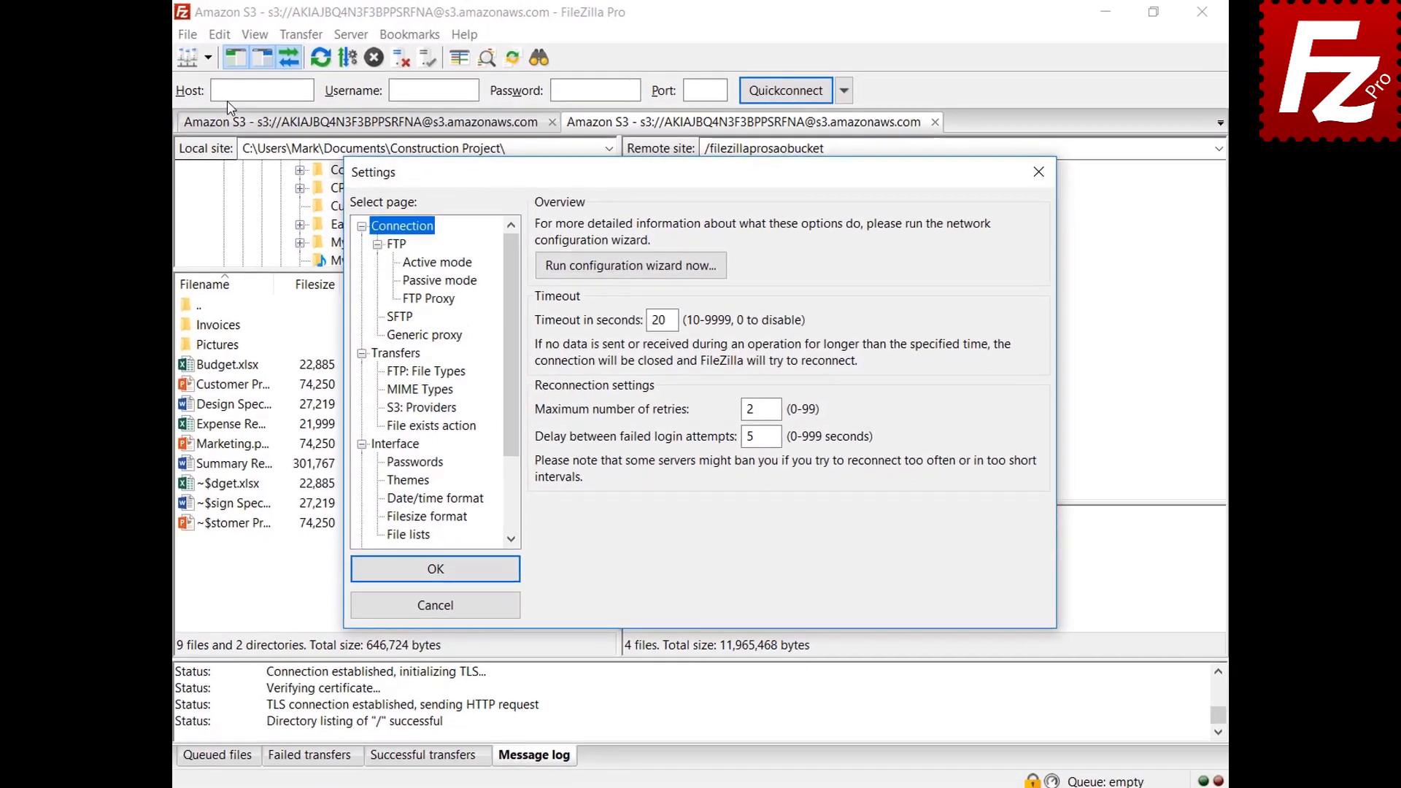
pyautogui.scroll(-2, 496, 337)
pyautogui.scroll(-2, 512, 321)
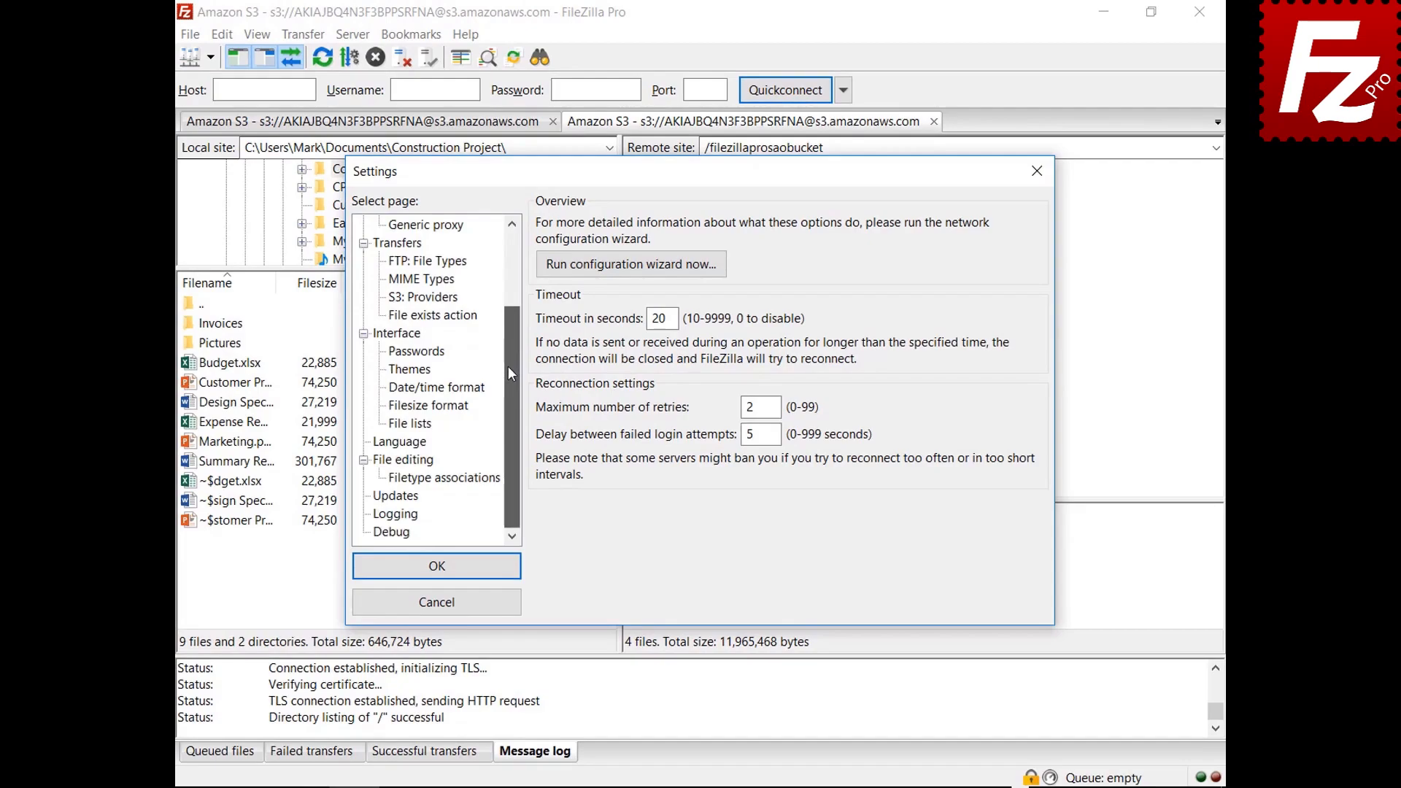
pyautogui.click(396, 514)
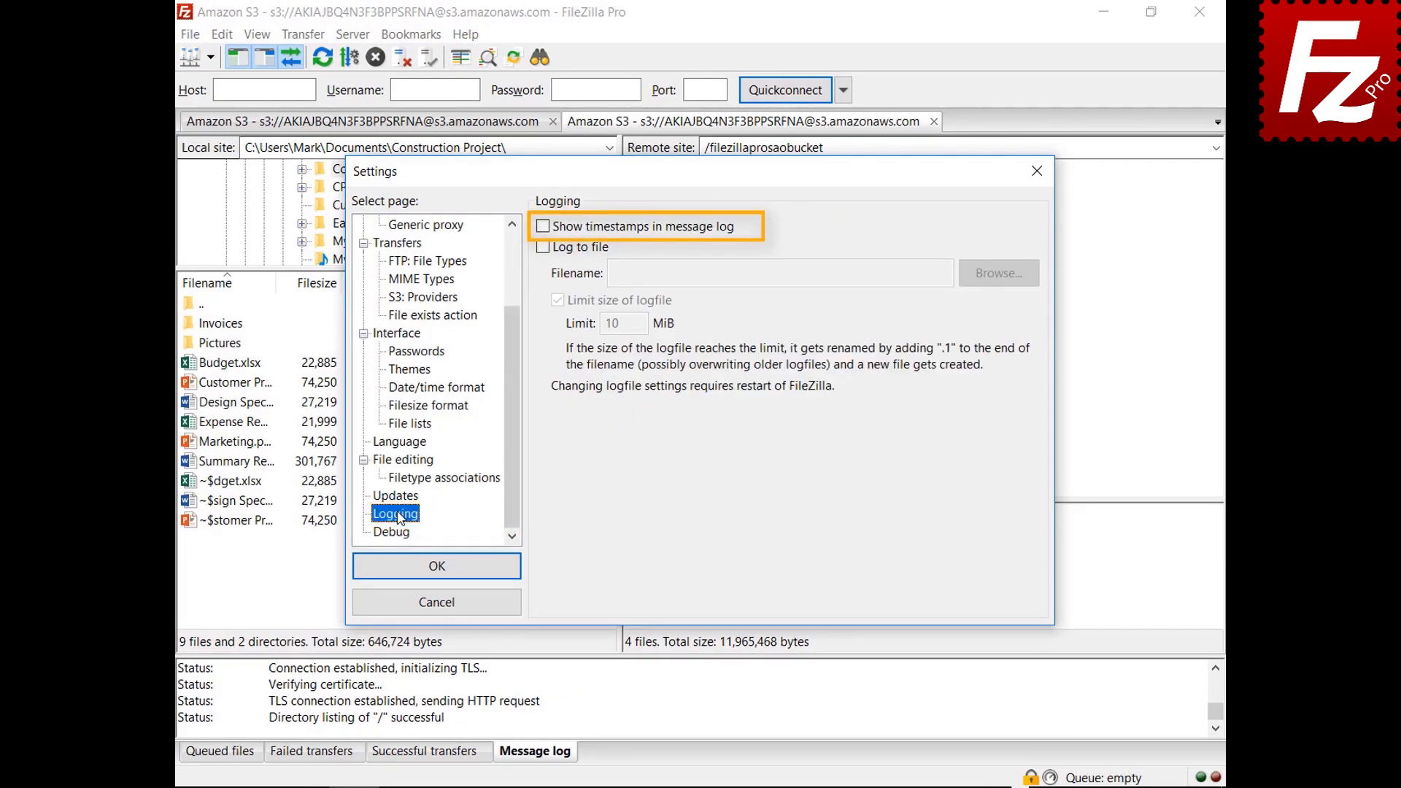
# Step: Enable log timestamps and logging to filezilla.log in Documents, then view Debug settings
pyautogui.click(543, 227)
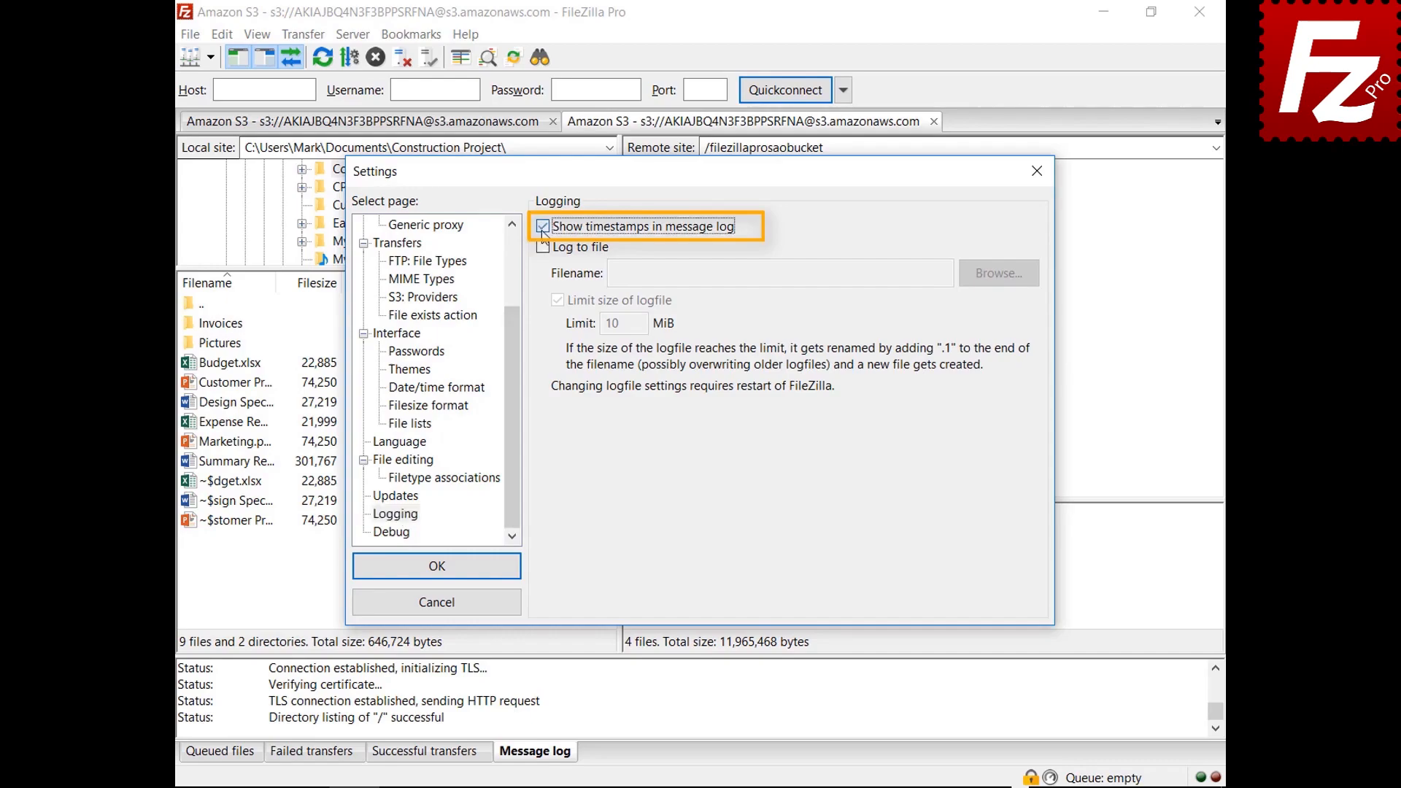
pyautogui.click(543, 248)
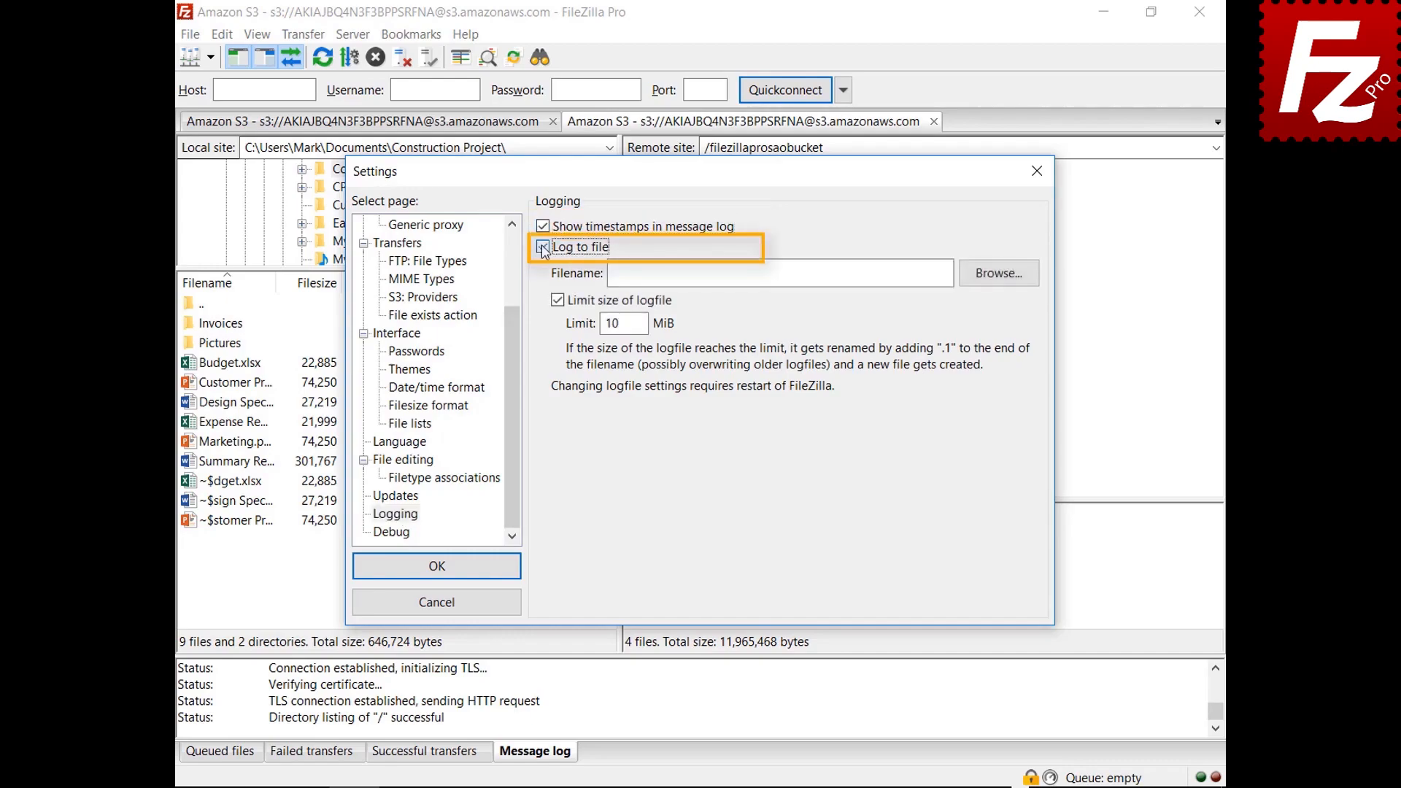
pyautogui.click(999, 274)
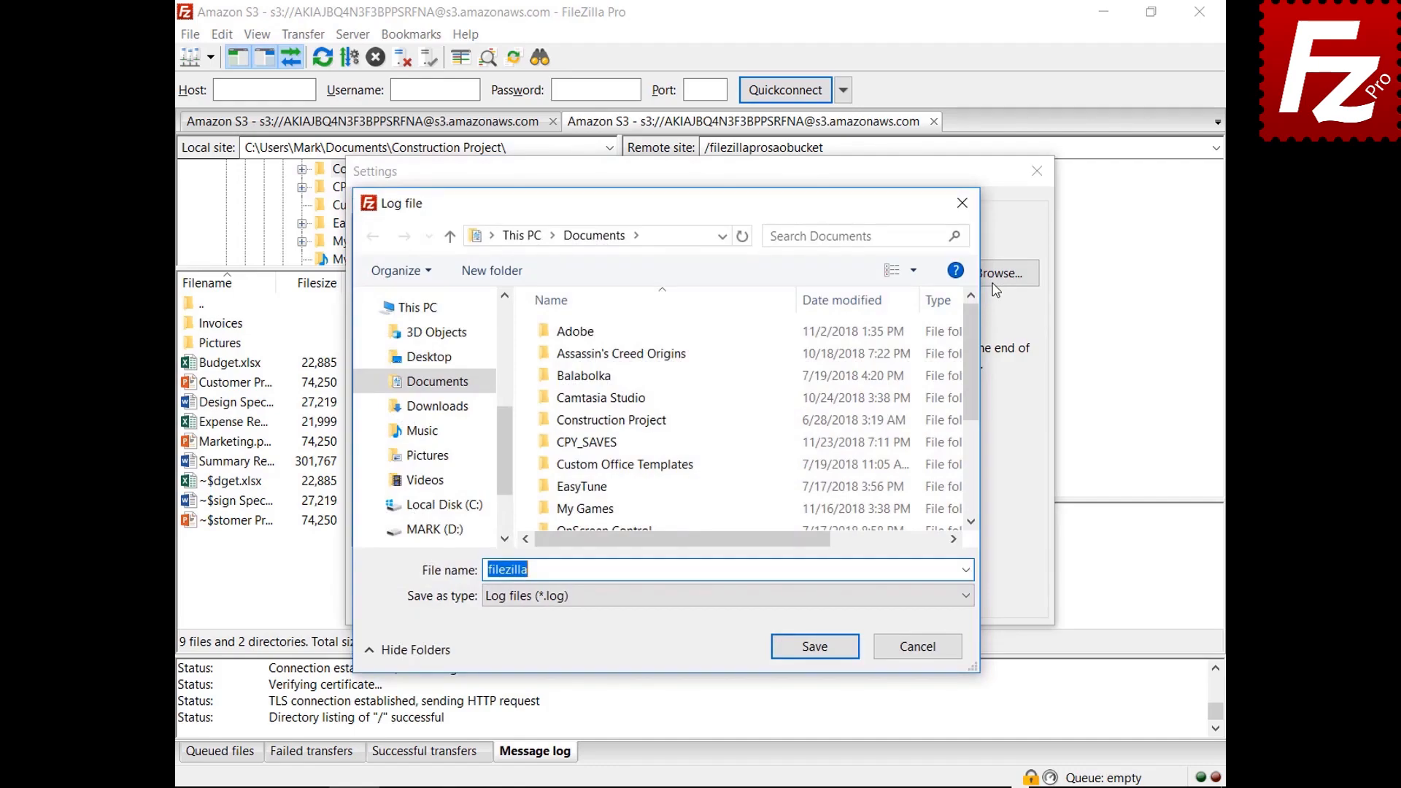
pyautogui.click(814, 647)
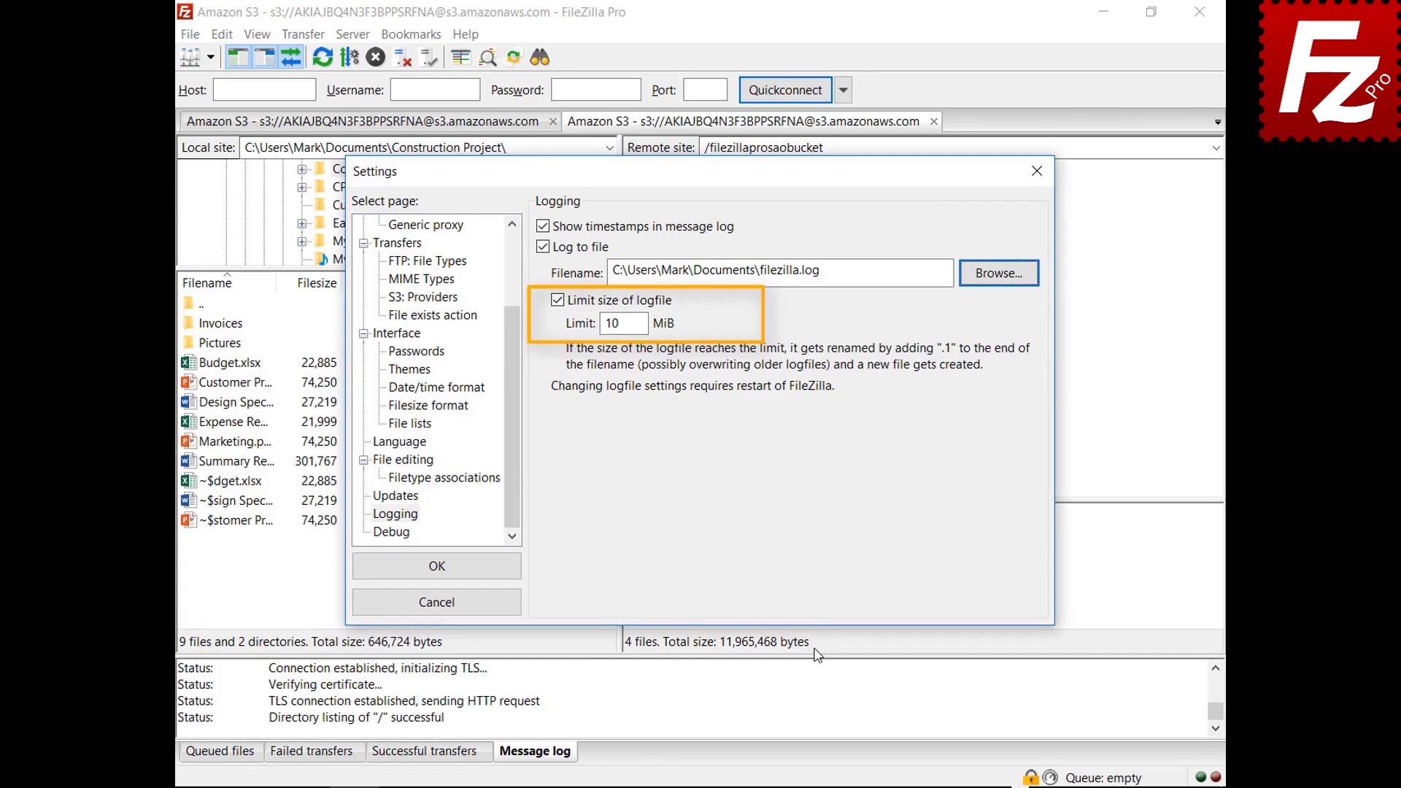
pyautogui.click(406, 538)
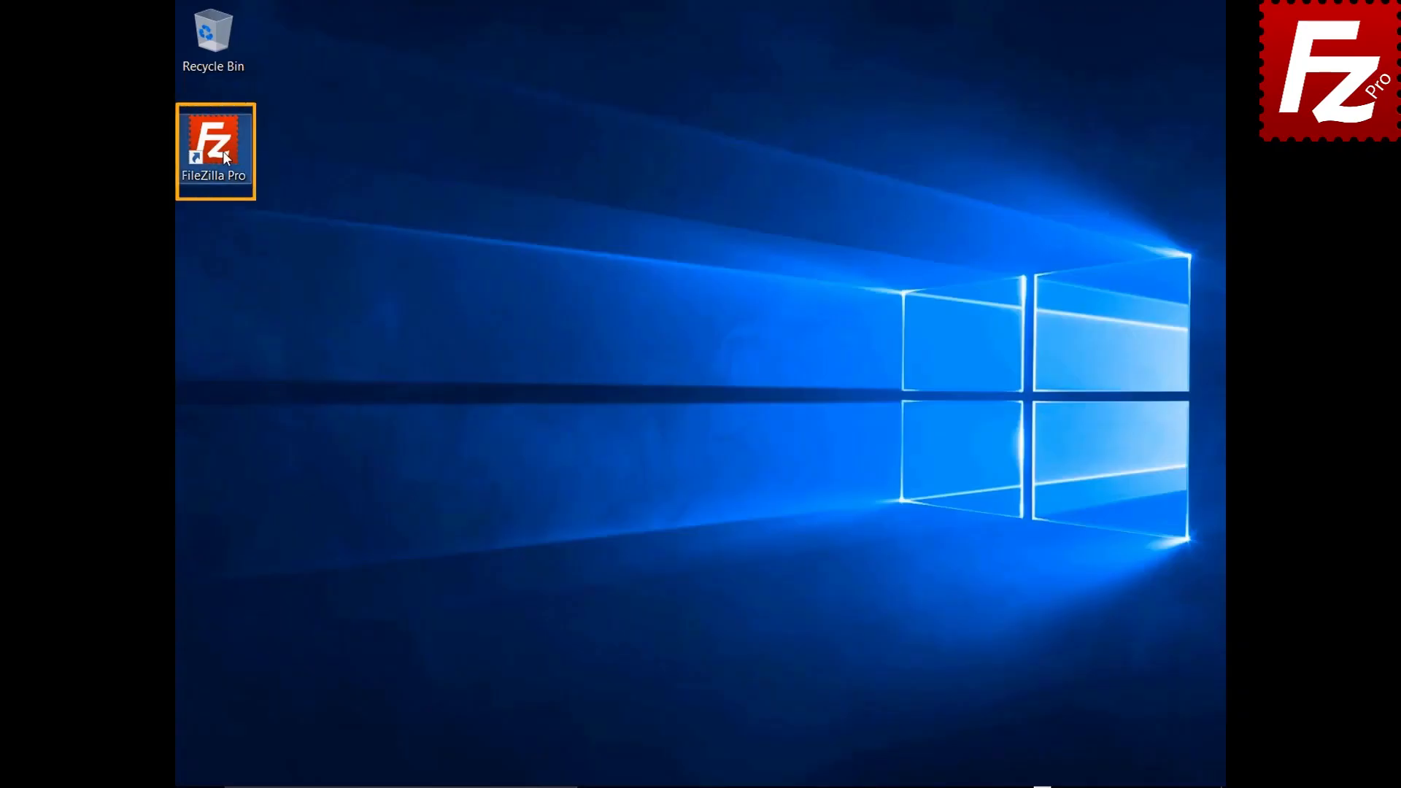
# Step: Create a new site named 'Amazon EC2' using the SFTP protocol
pyautogui.doubleClick(224, 156)
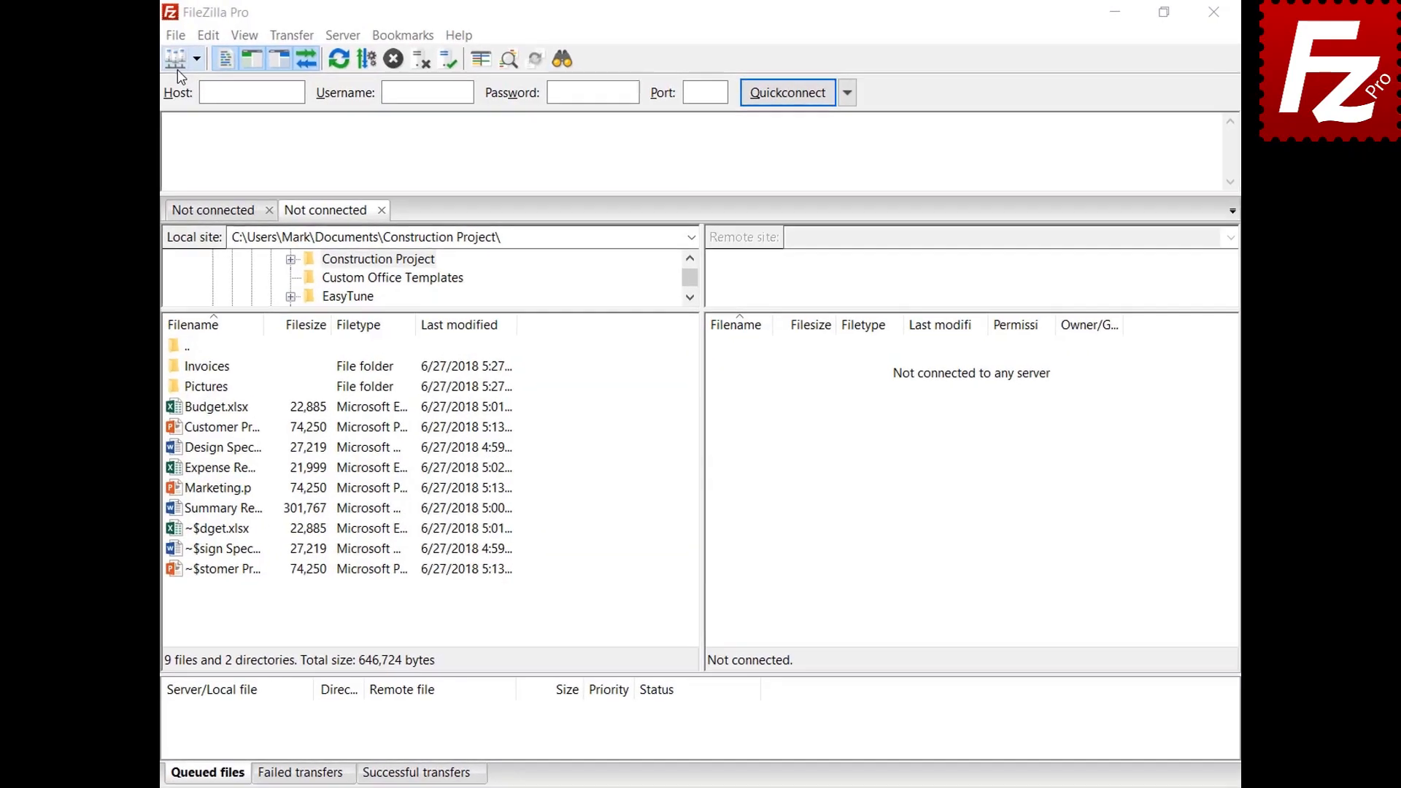
pyautogui.click(191, 37)
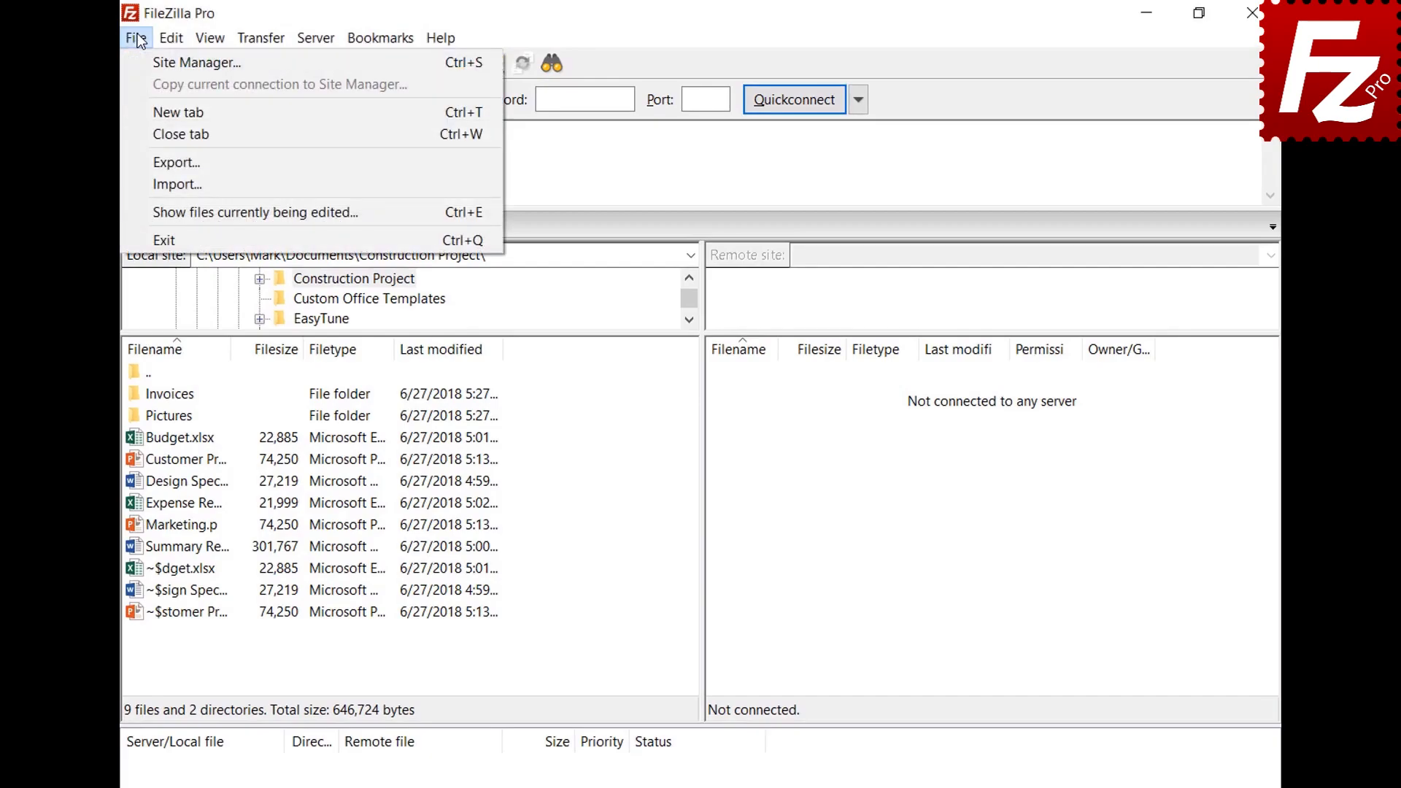
pyautogui.click(146, 58)
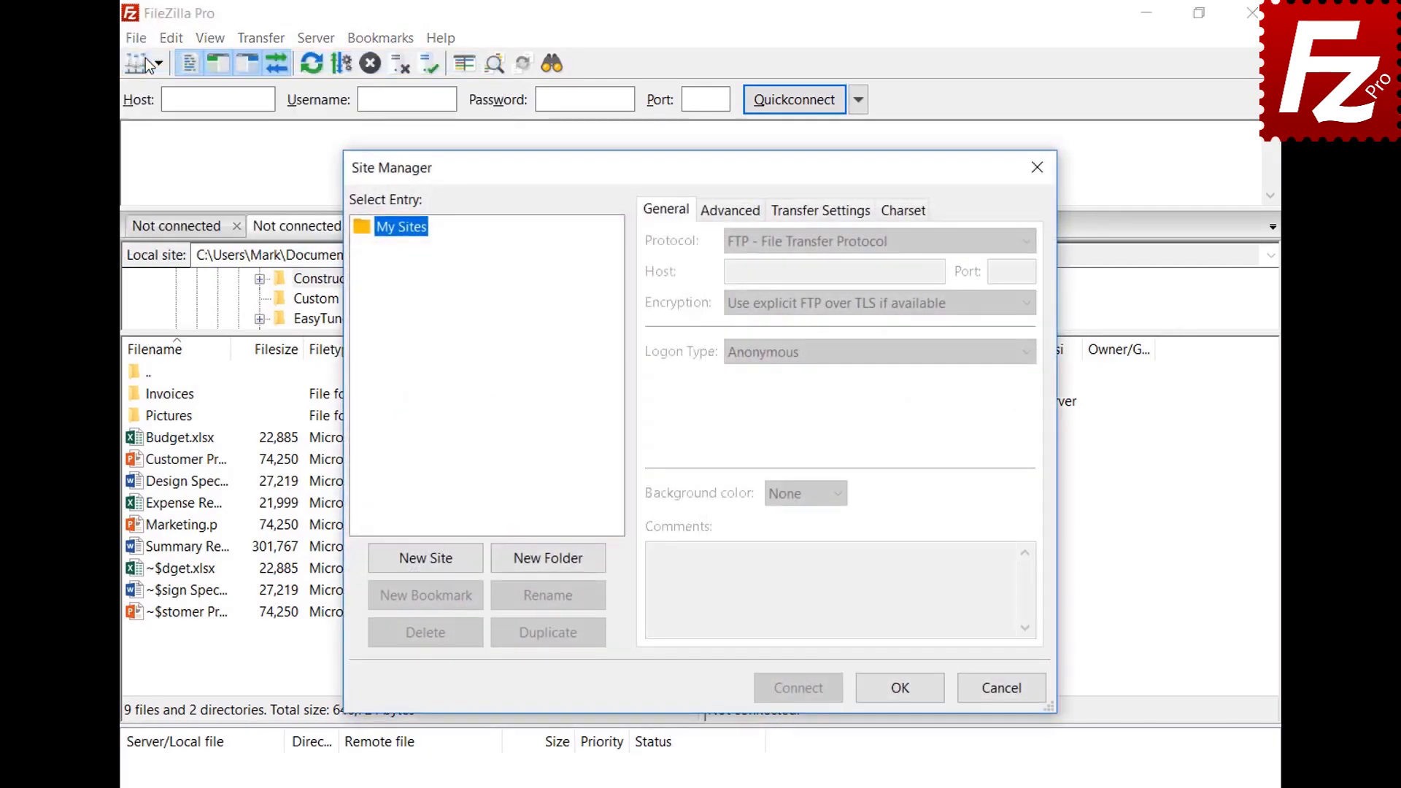
pyautogui.click(430, 562)
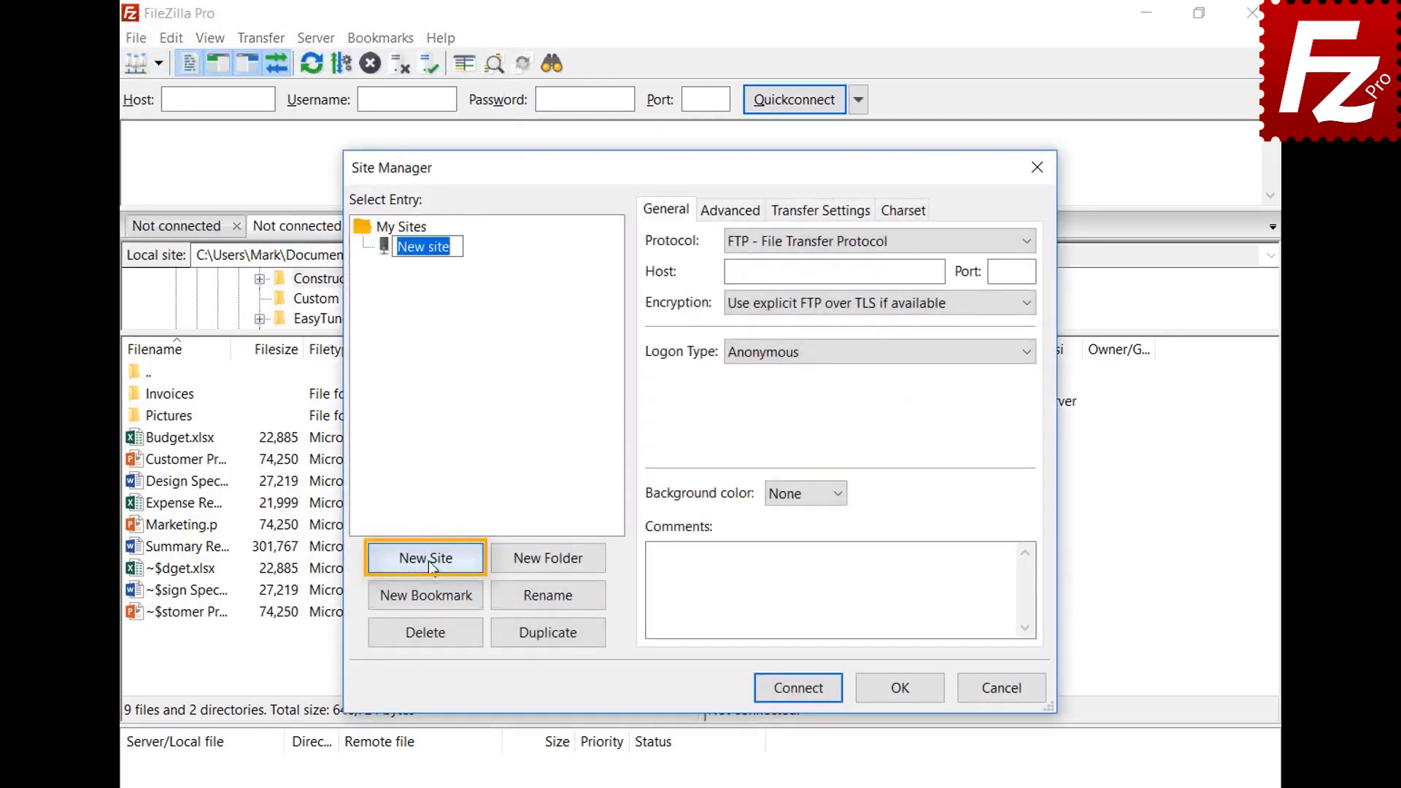
pyautogui.write('Amazon EC2')
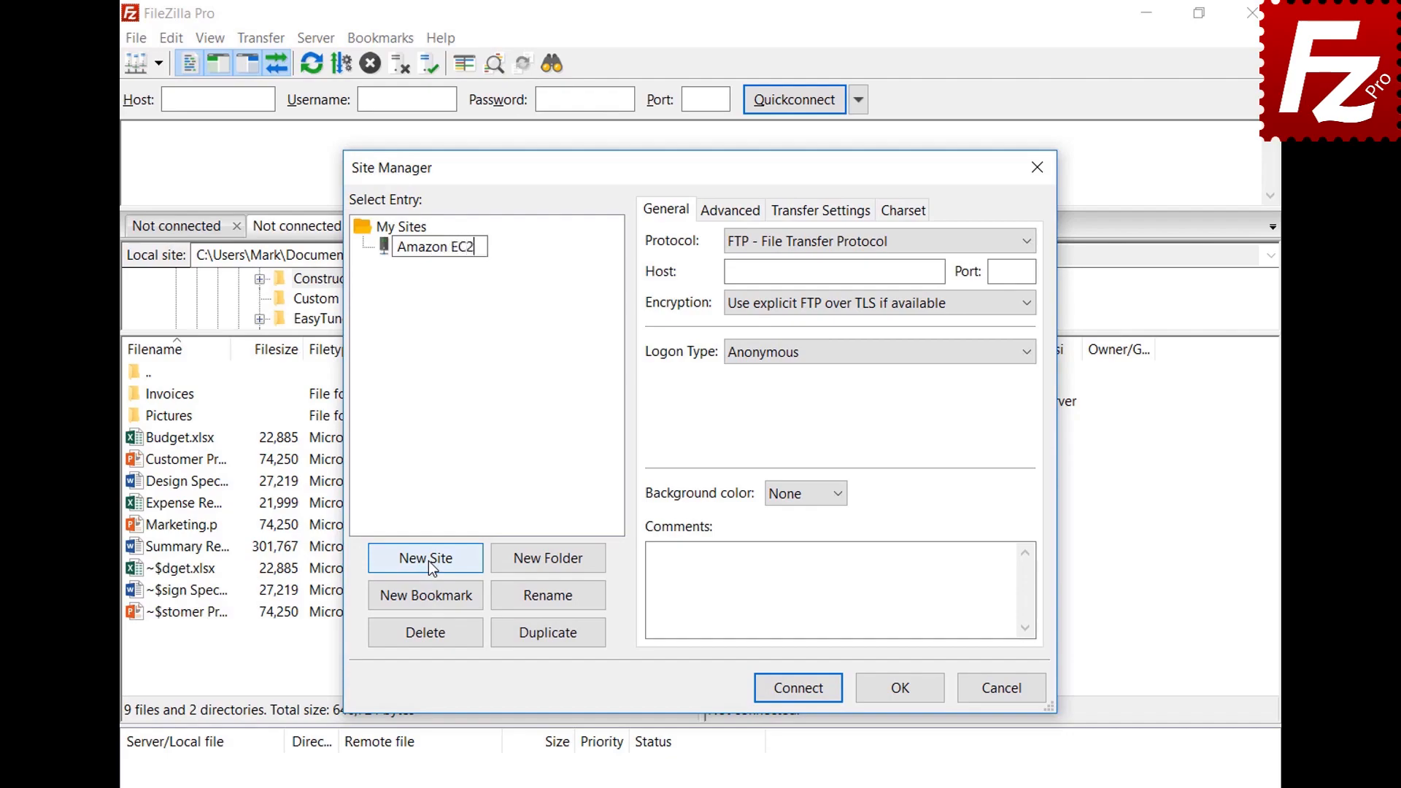
pyautogui.press('Return')
pyautogui.click(1029, 241)
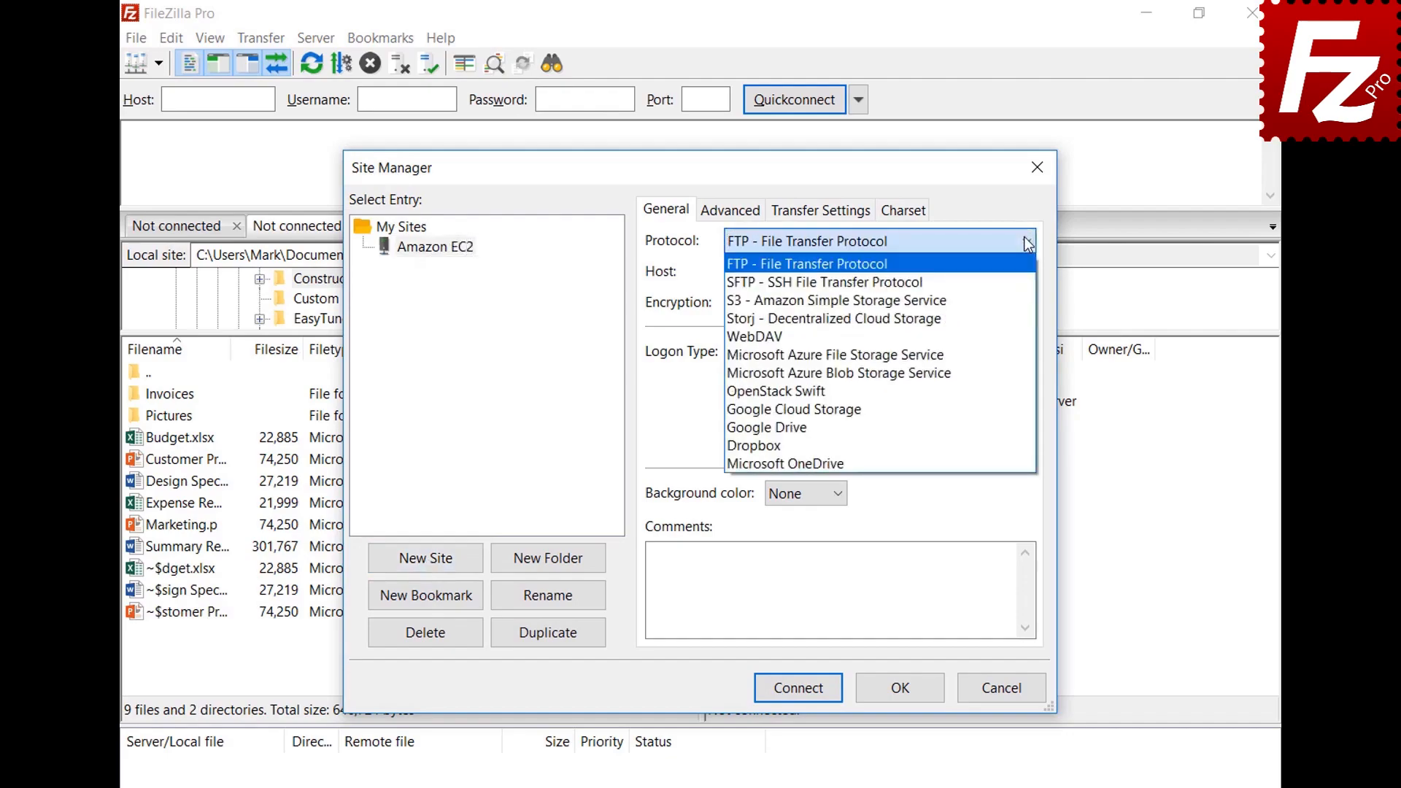
pyautogui.click(1028, 283)
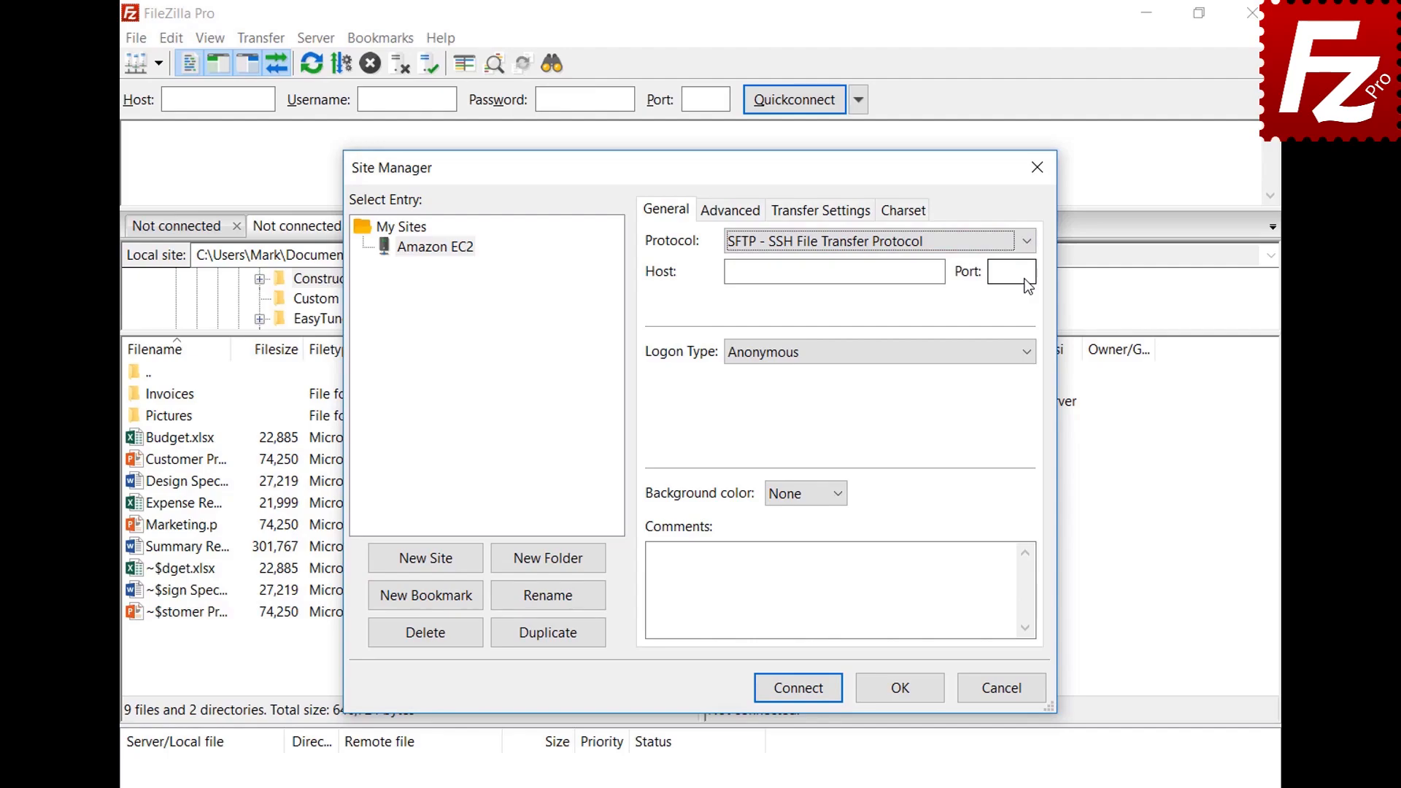
# Step: Enter the EC2 host and set key-file logon as user ubuntu with AWSKeyPair.pem
pyautogui.click(878, 273)
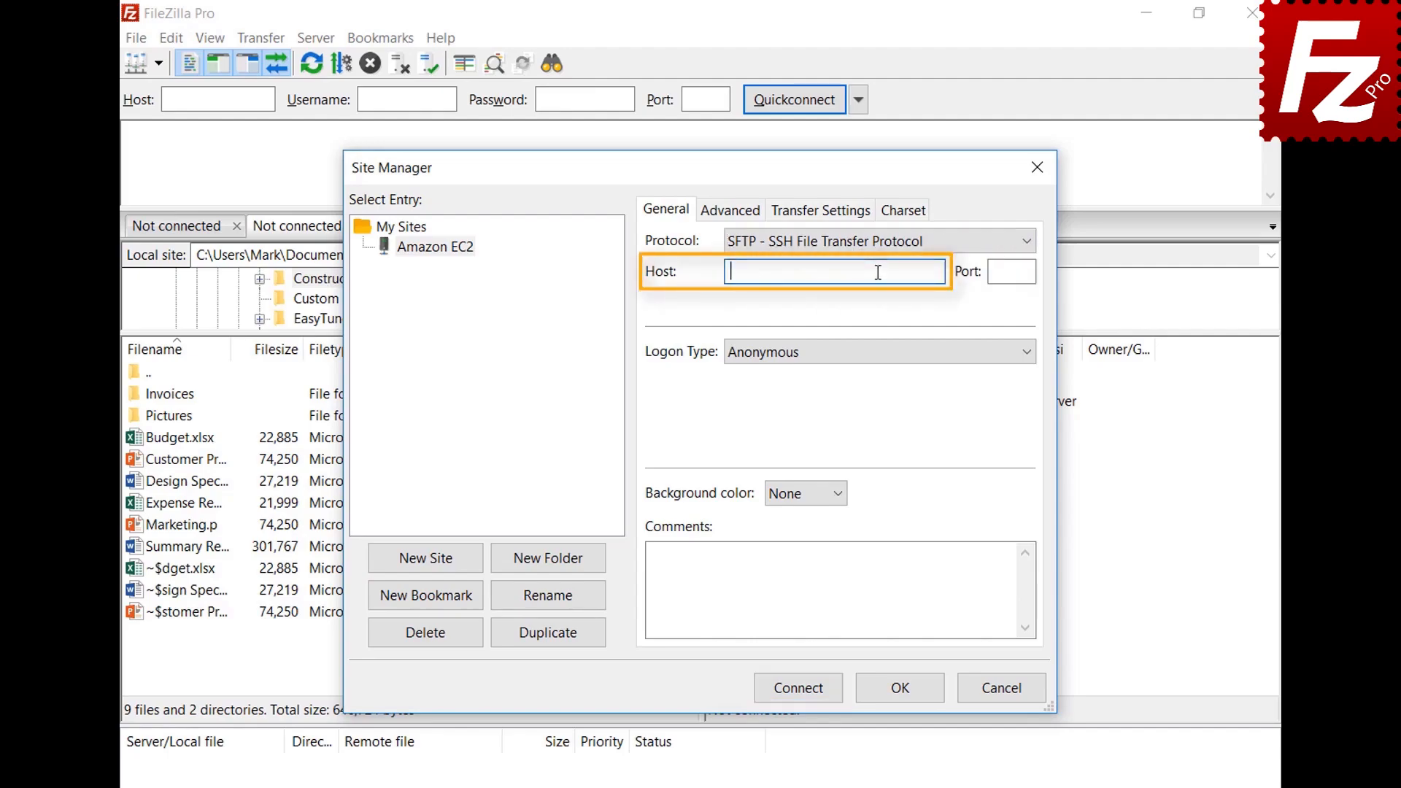
pyautogui.hotkey('ctrl', 'v')
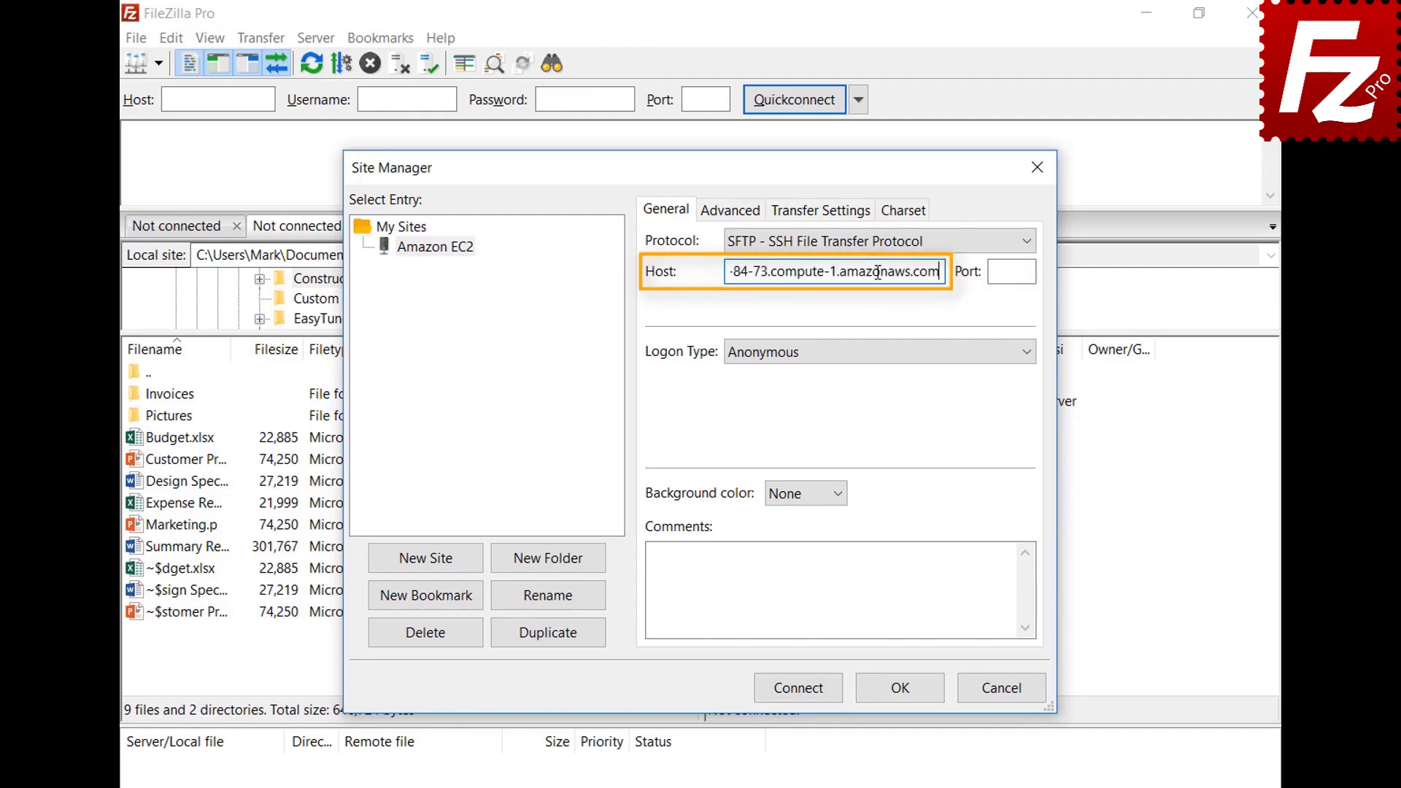
pyautogui.click(895, 356)
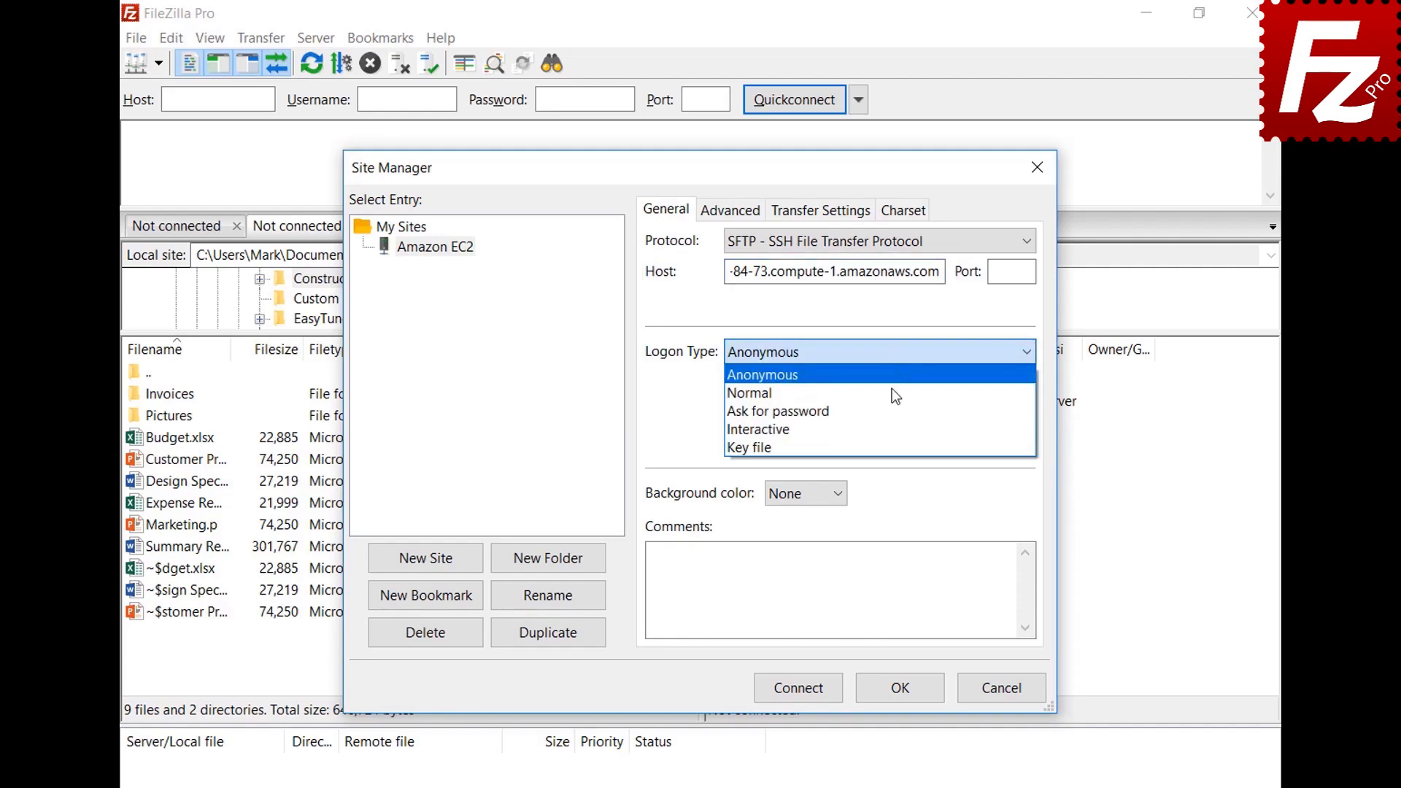
pyautogui.click(894, 445)
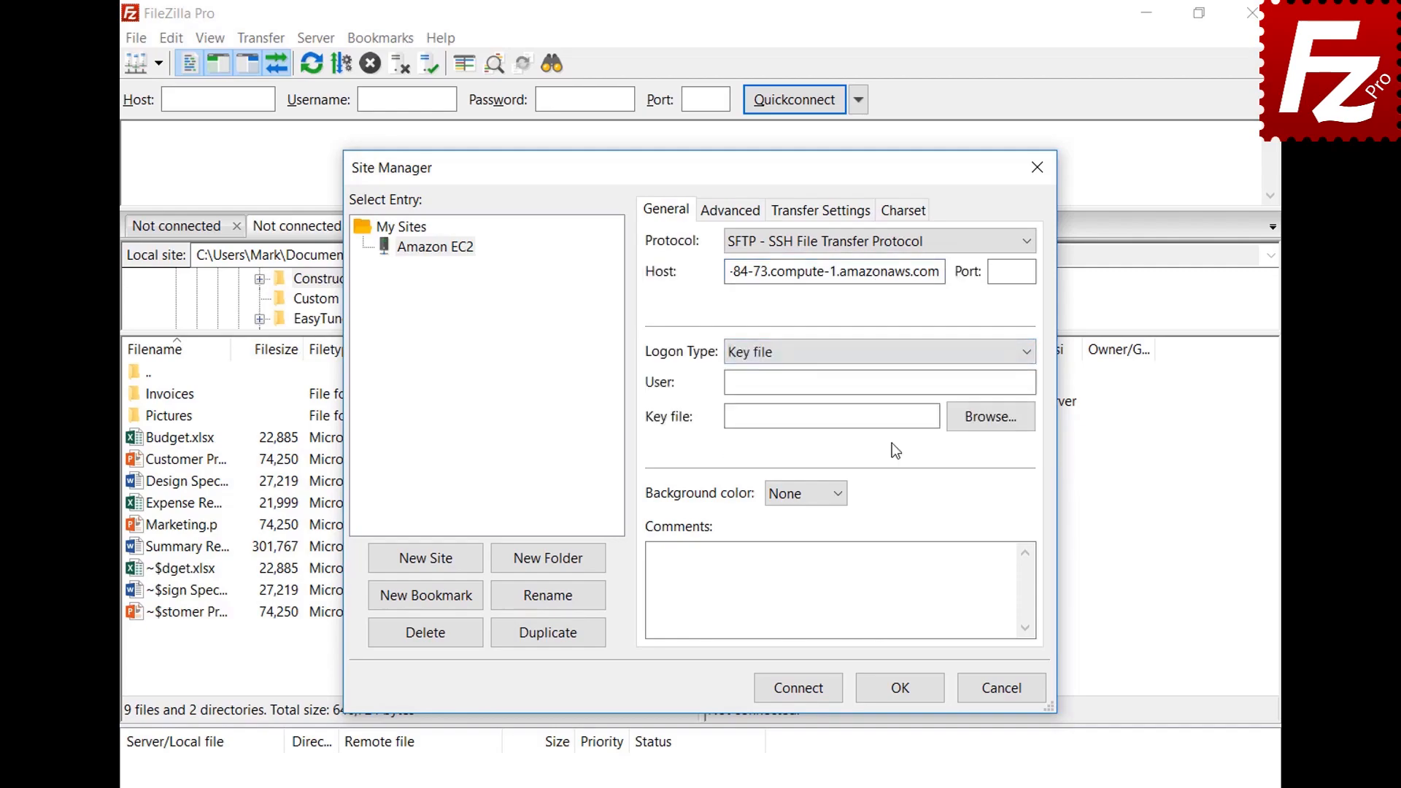
pyautogui.click(902, 385)
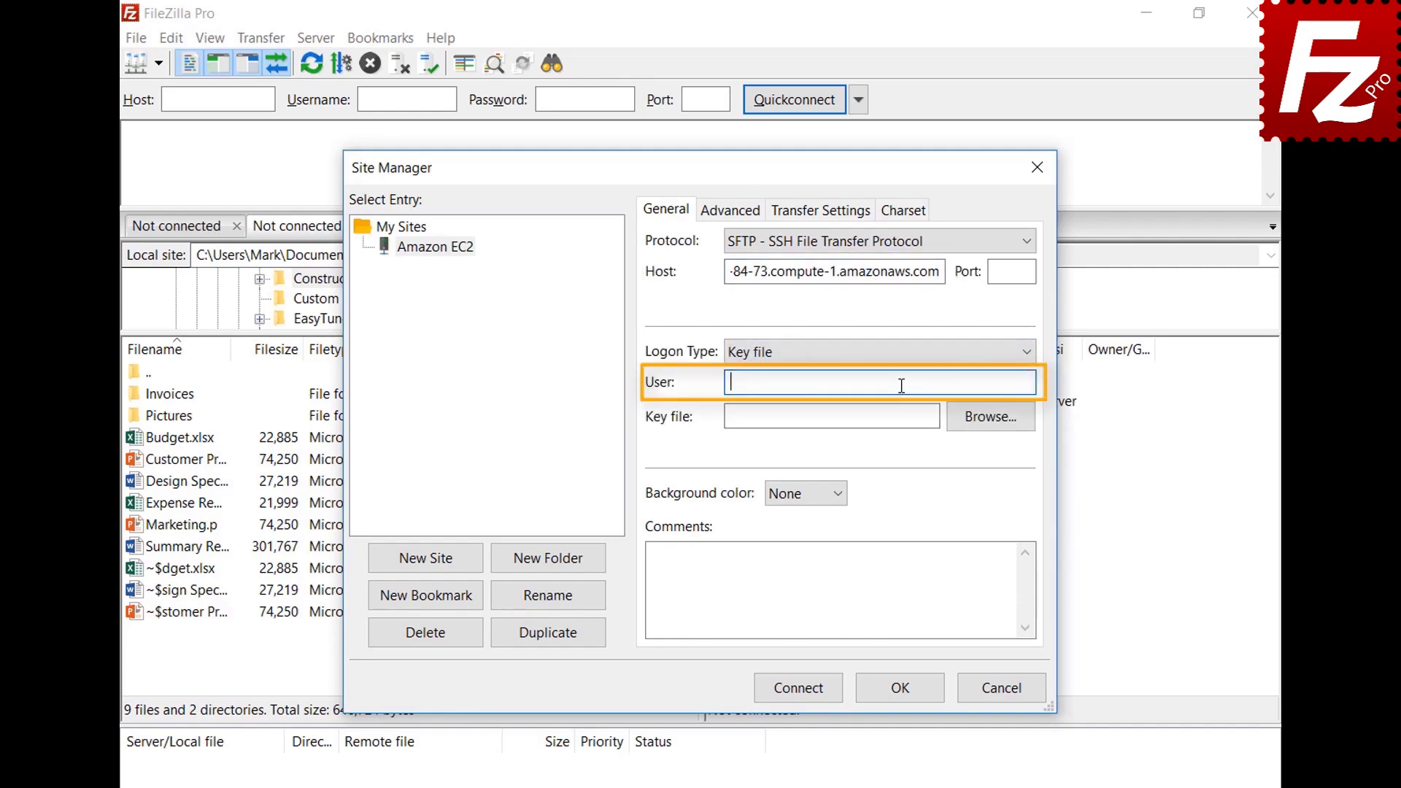
pyautogui.write('ubuntu')
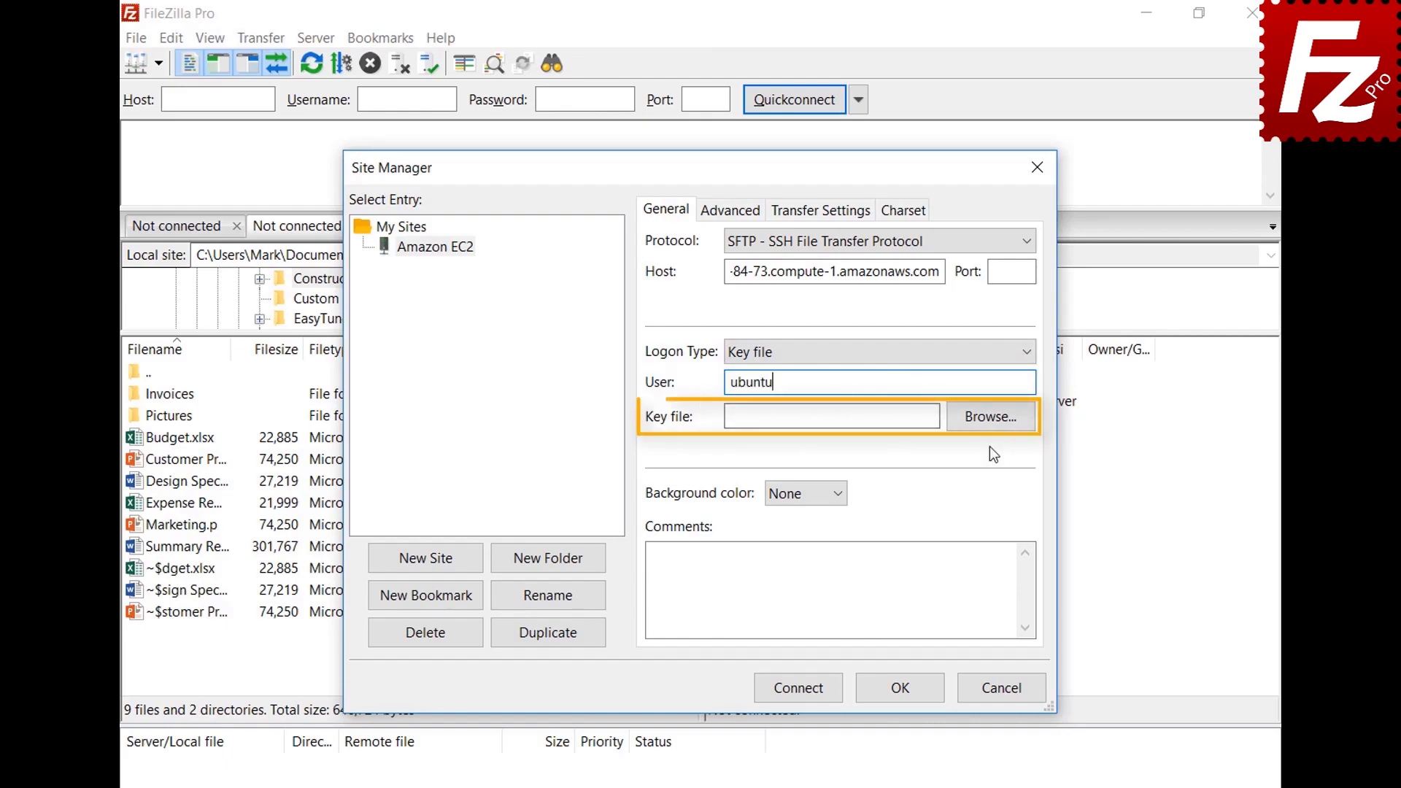
pyautogui.click(990, 416)
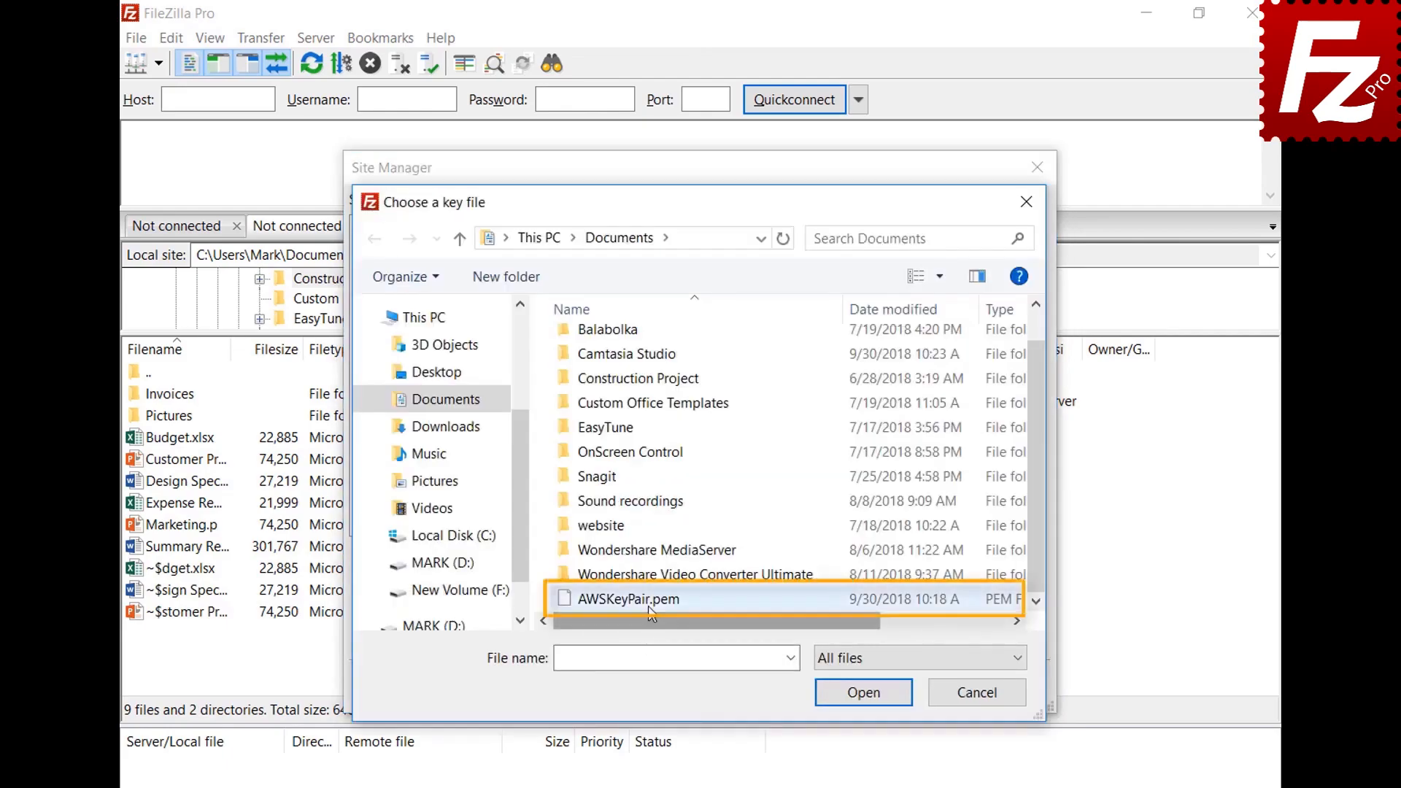
pyautogui.doubleClick(651, 612)
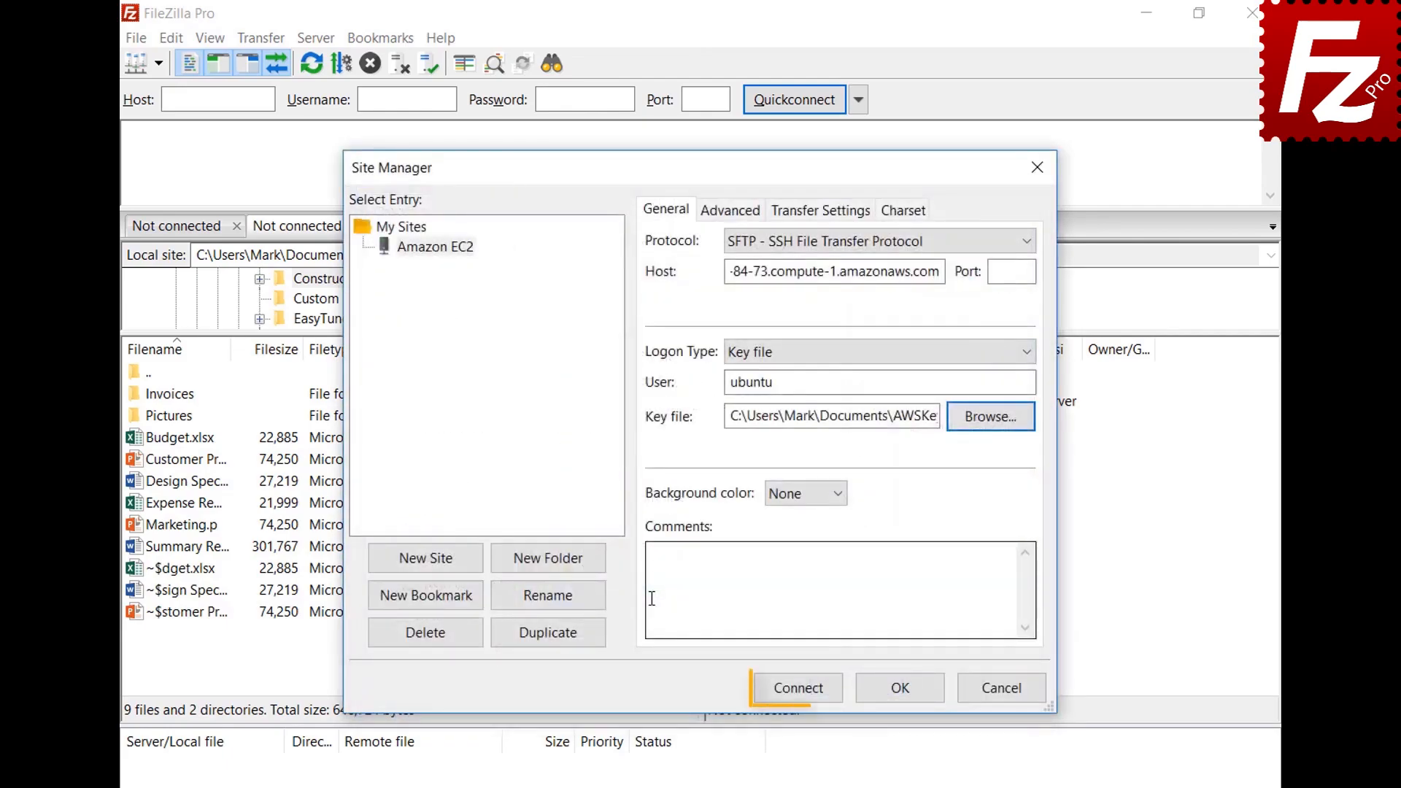
# Step: Connect to the Amazon EC2 site, always trusting its host key
pyautogui.click(801, 692)
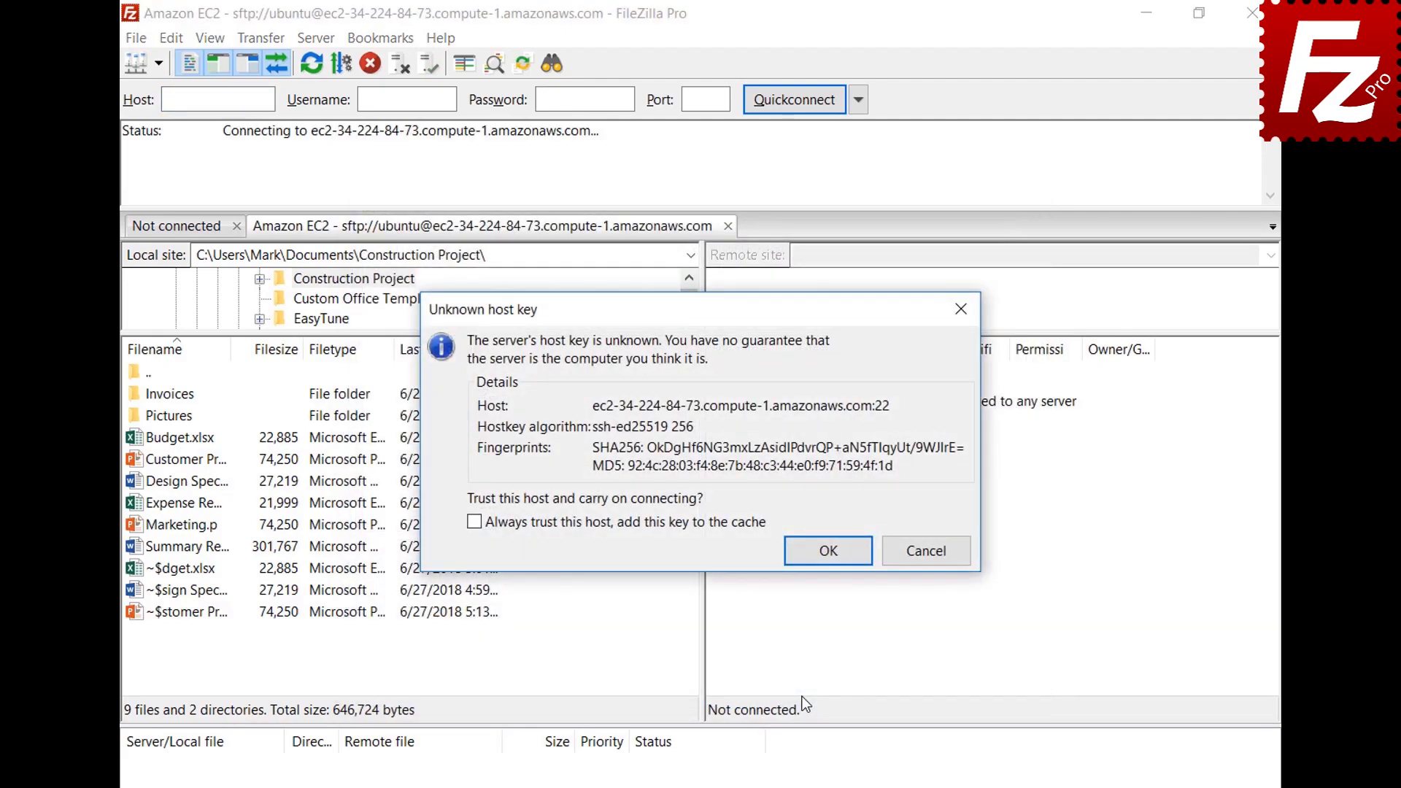
pyautogui.click(474, 523)
pyautogui.click(826, 549)
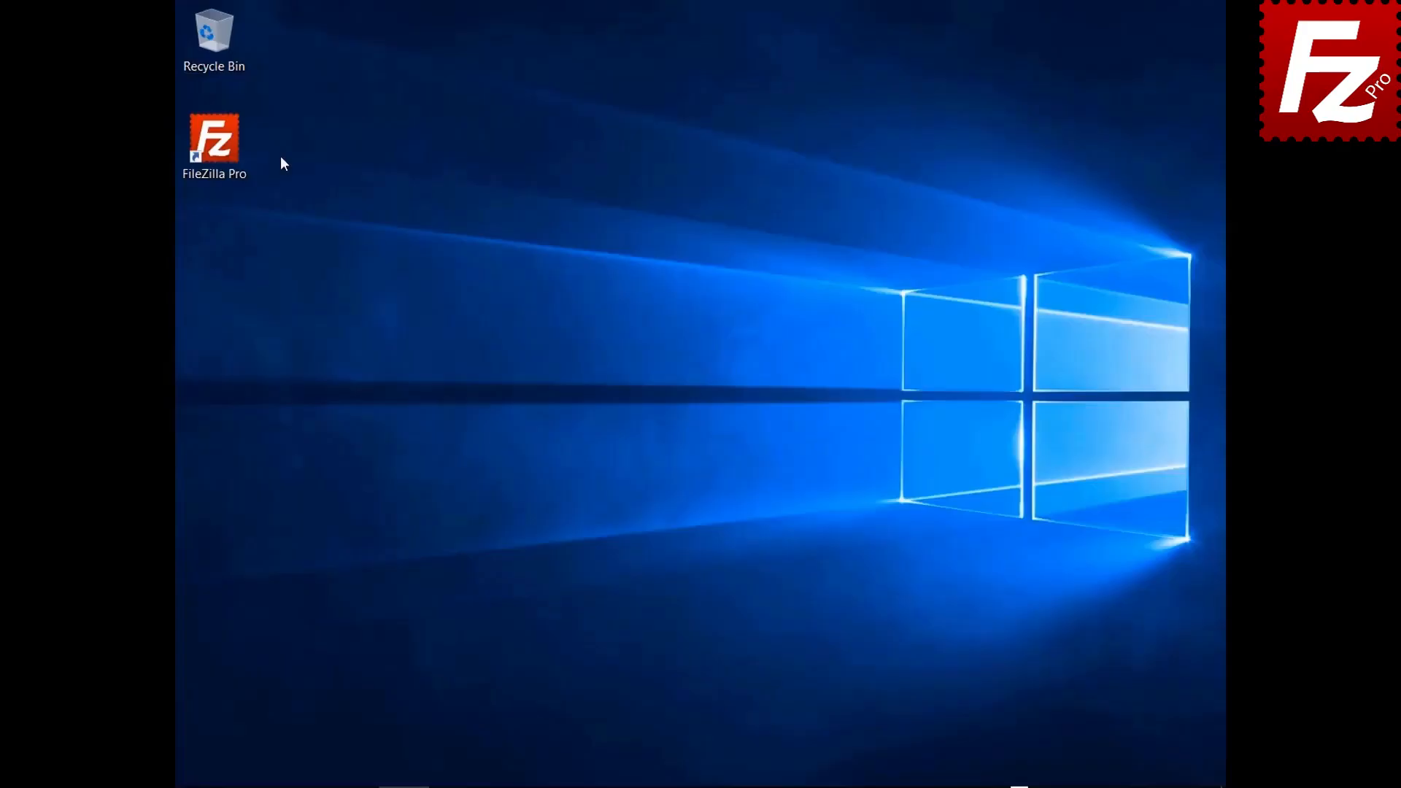
# Step: Create a new site named 'S3 Connection' using the Amazon S3 protocol
pyautogui.doubleClick(229, 159)
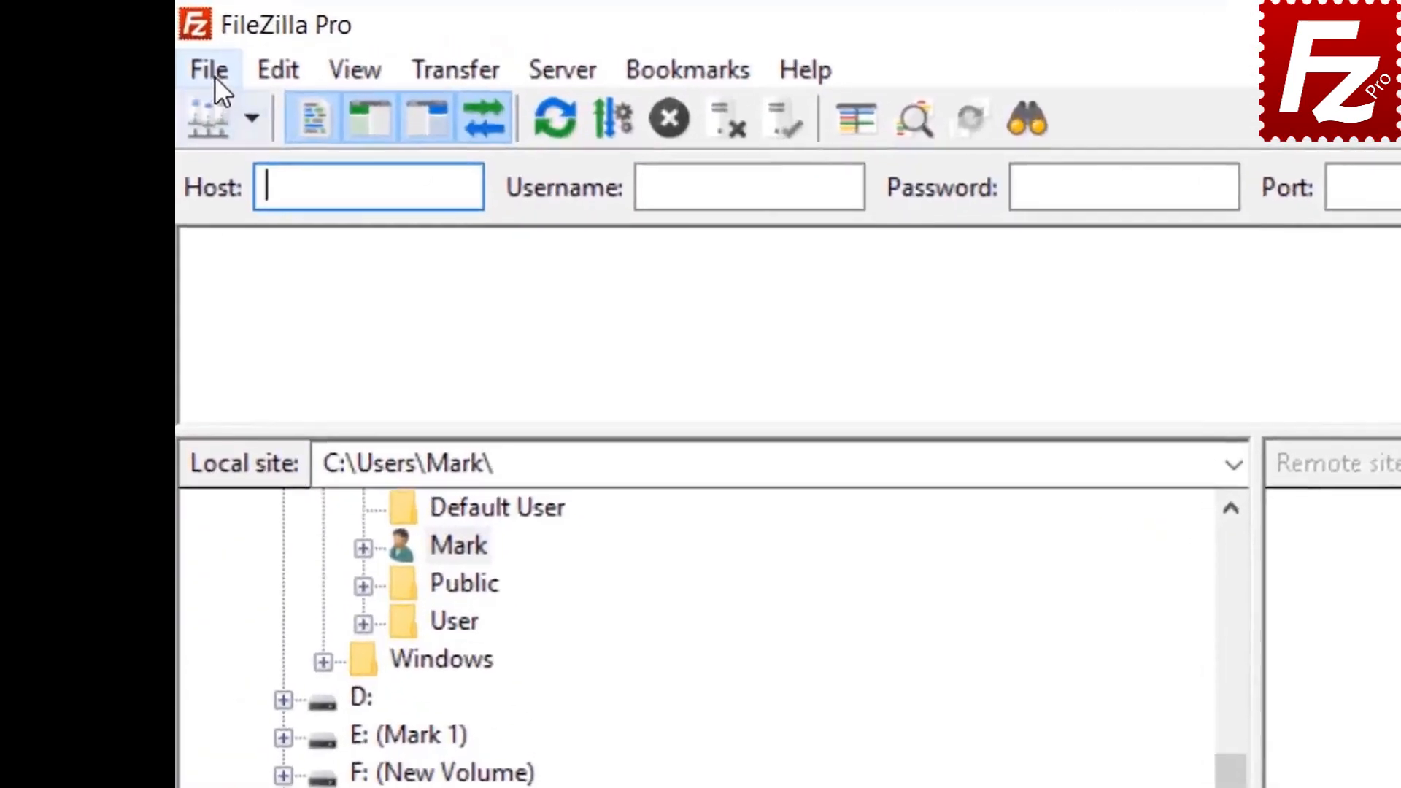
pyautogui.click(195, 36)
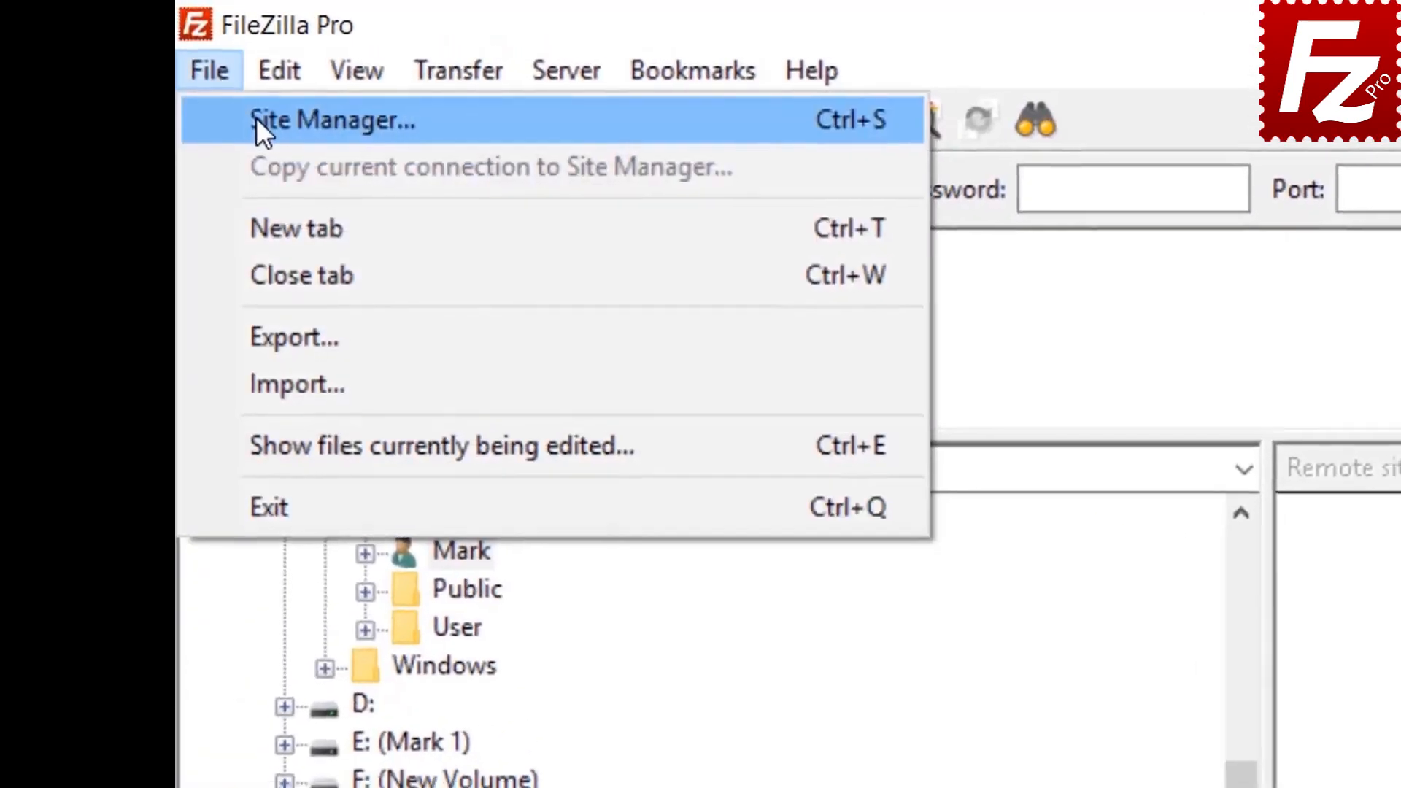
pyautogui.click(256, 119)
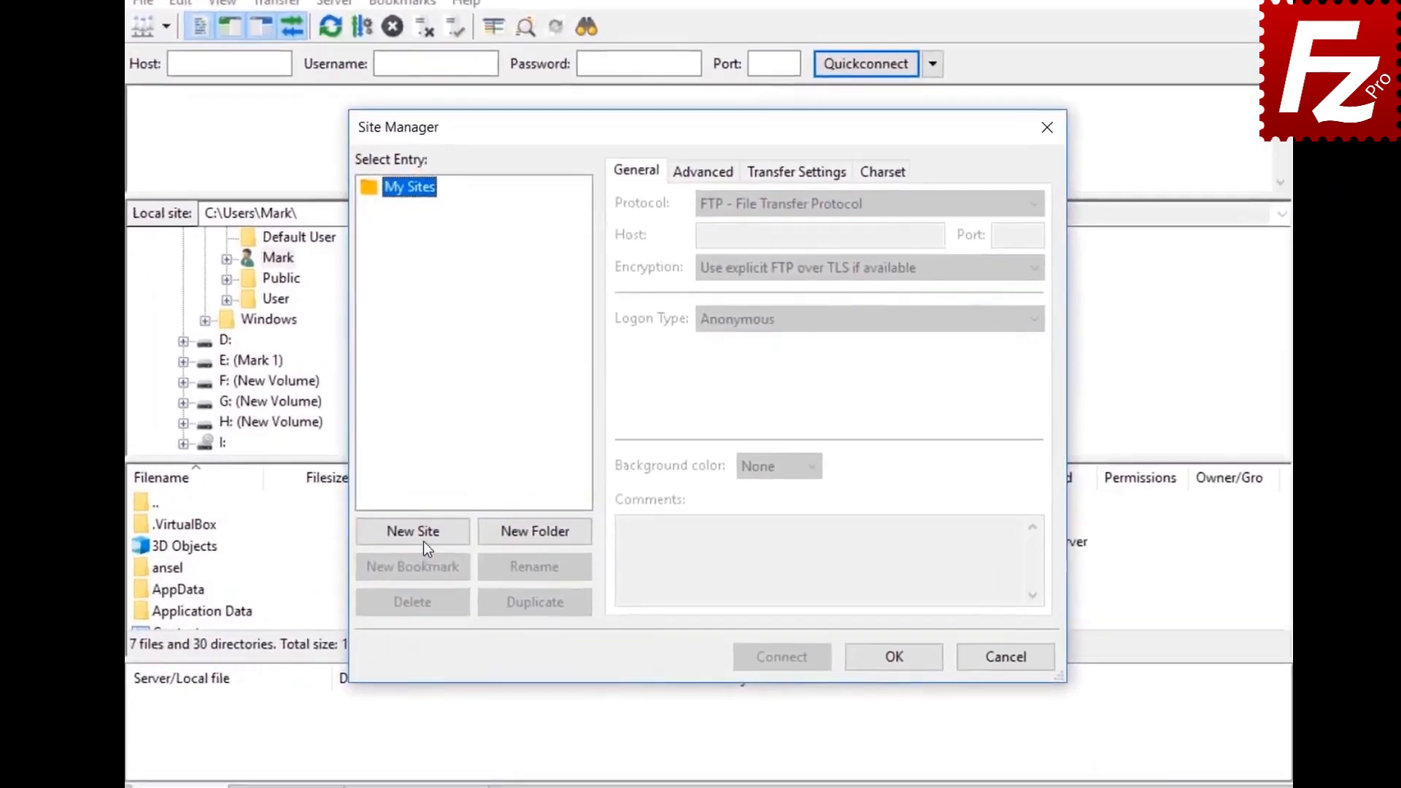
pyautogui.click(453, 513)
pyautogui.write('S')
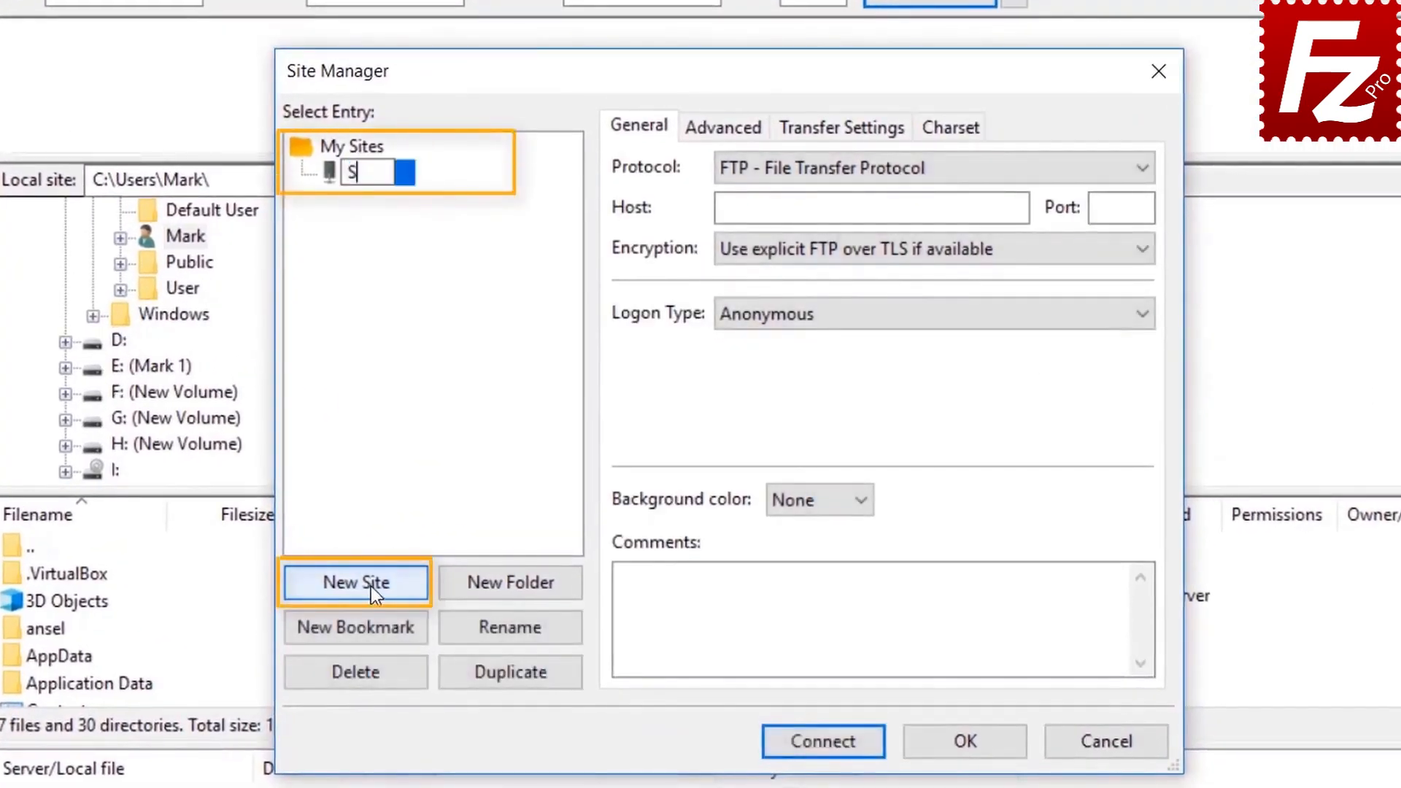
pyautogui.write('3 Connection')
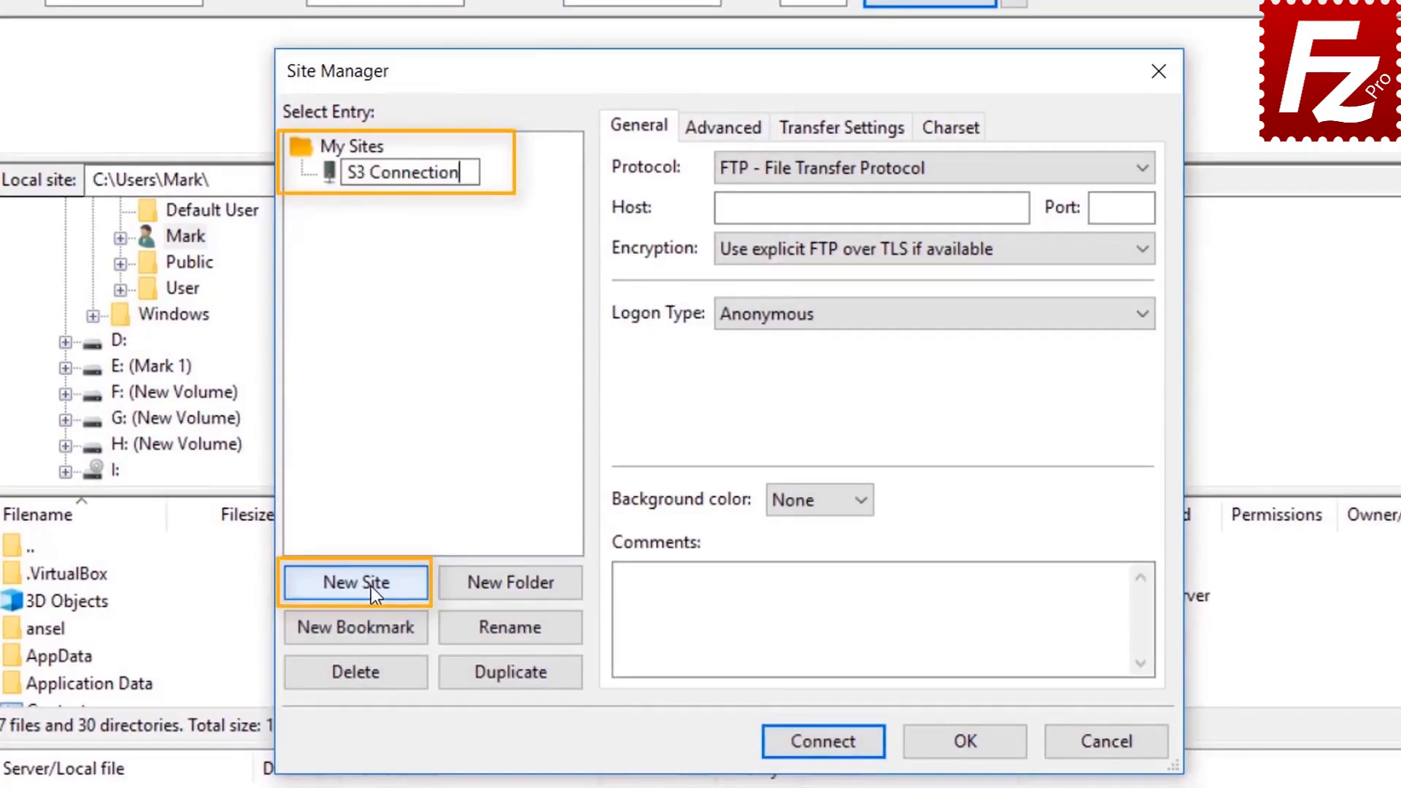
pyautogui.click(905, 169)
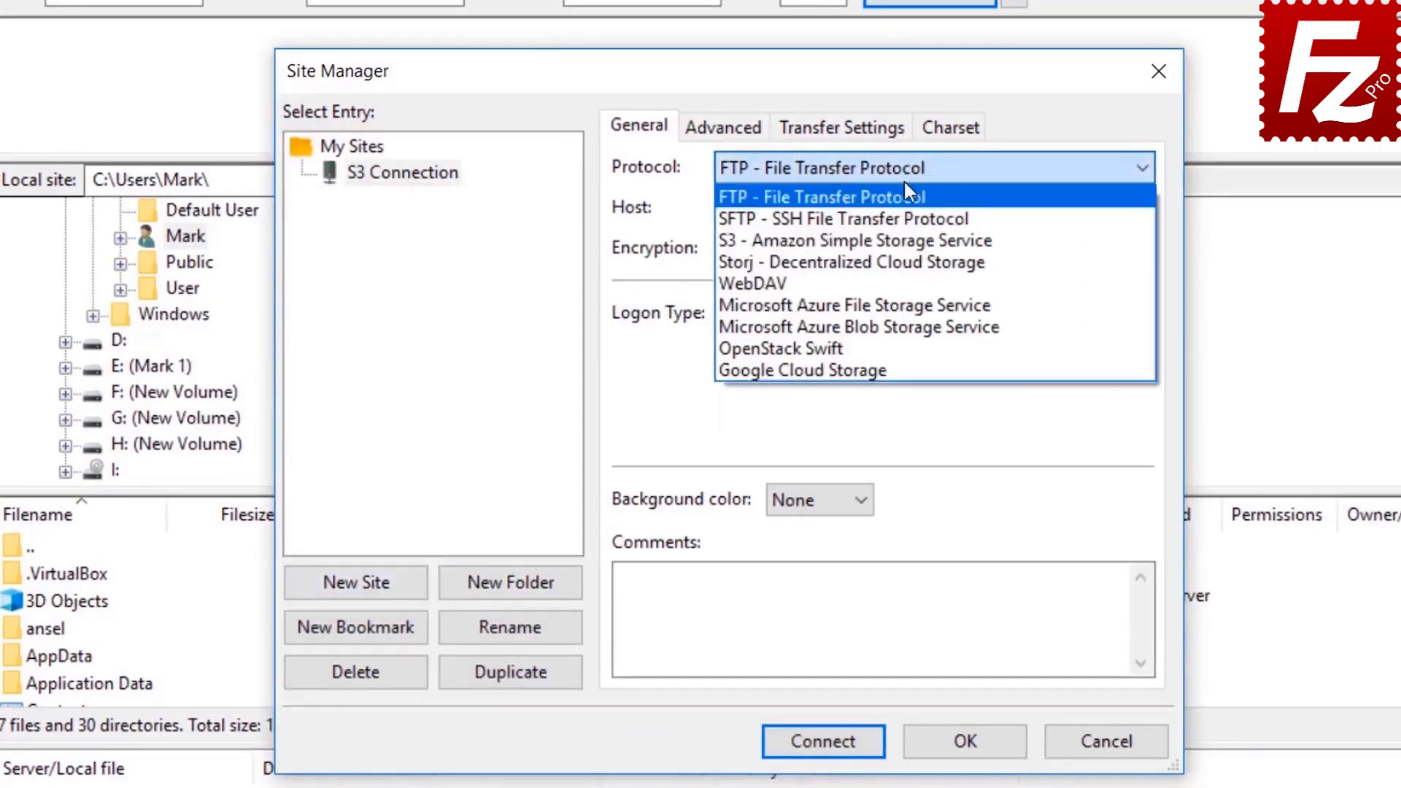
pyautogui.click(909, 242)
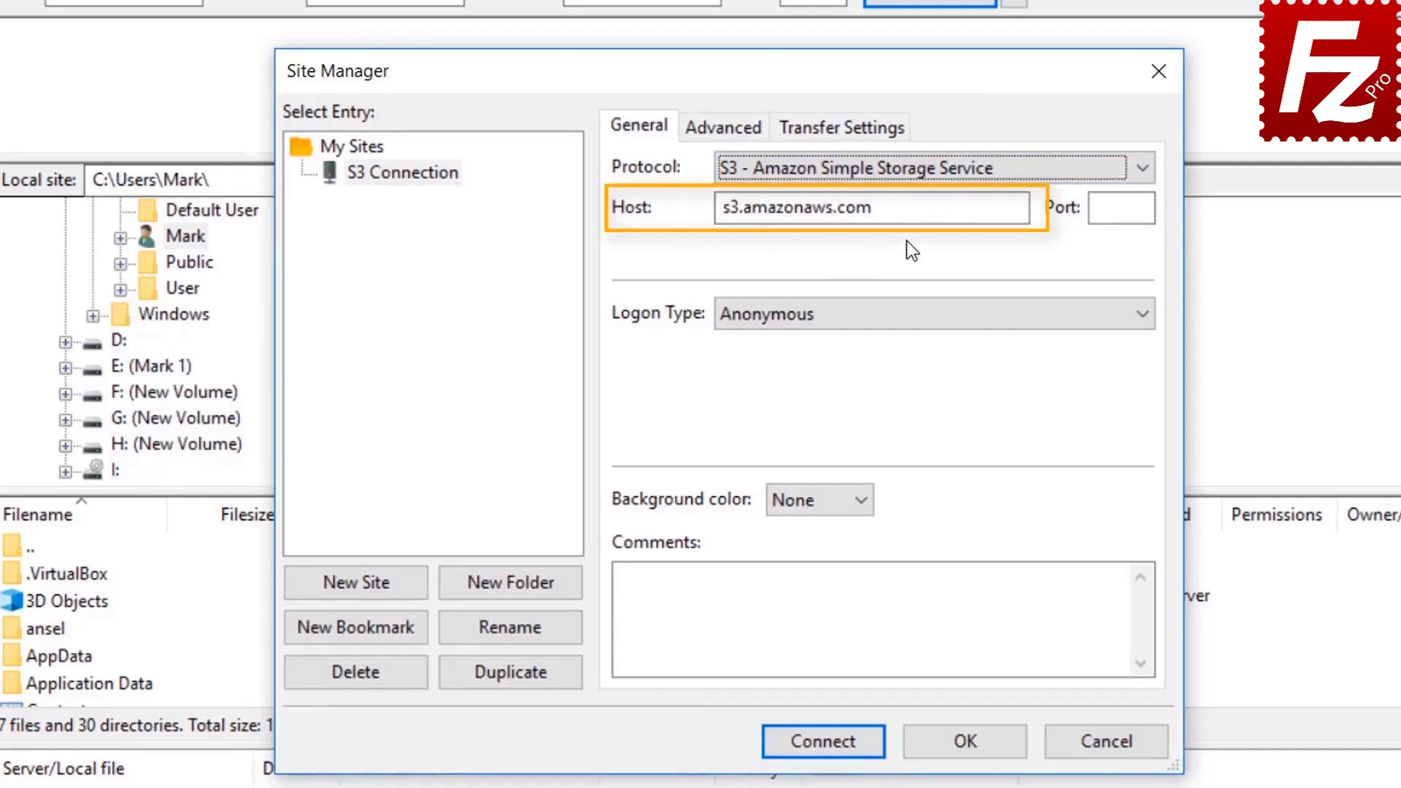
# Step: Set Normal logon and paste in the access key ID and secret access key
pyautogui.click(898, 317)
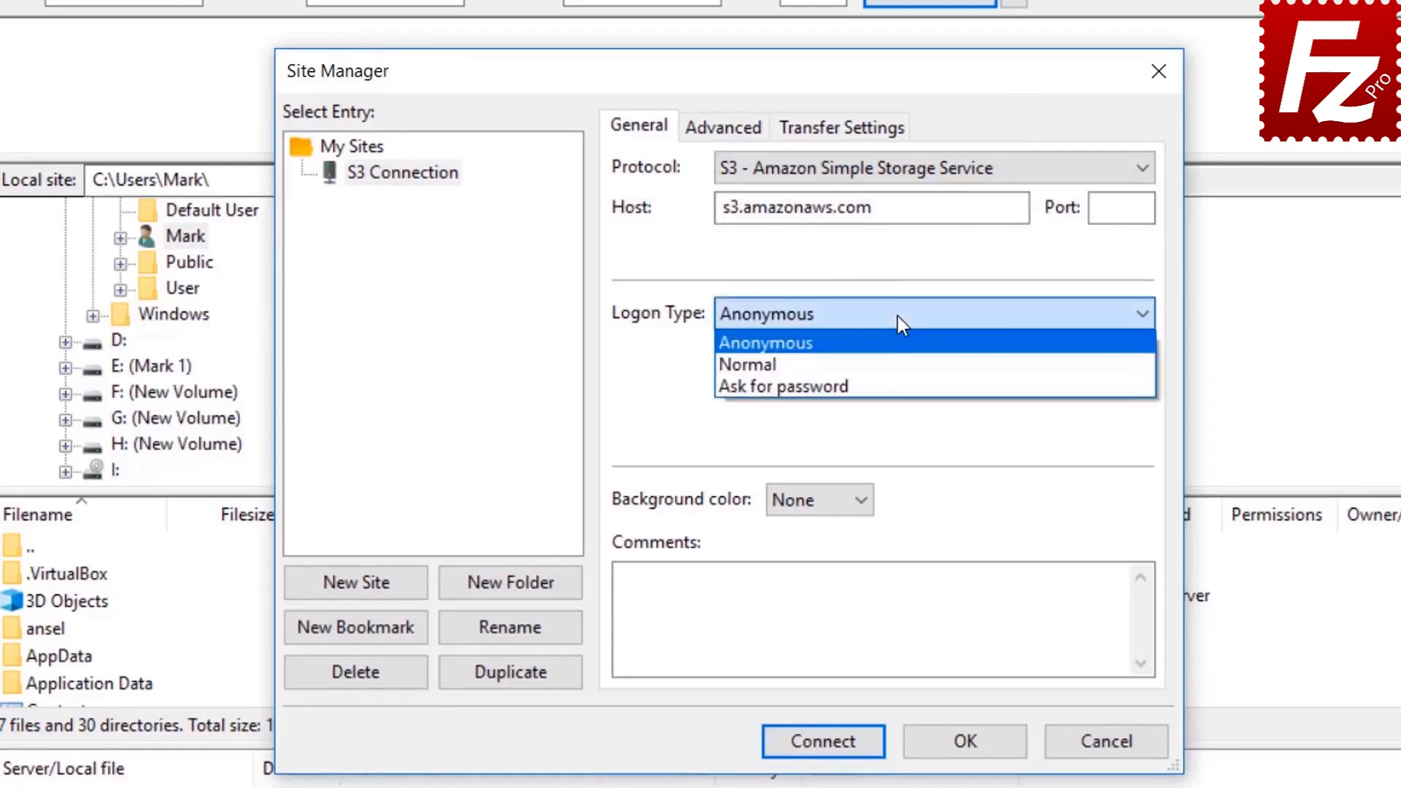
pyautogui.click(898, 361)
pyautogui.click(898, 361)
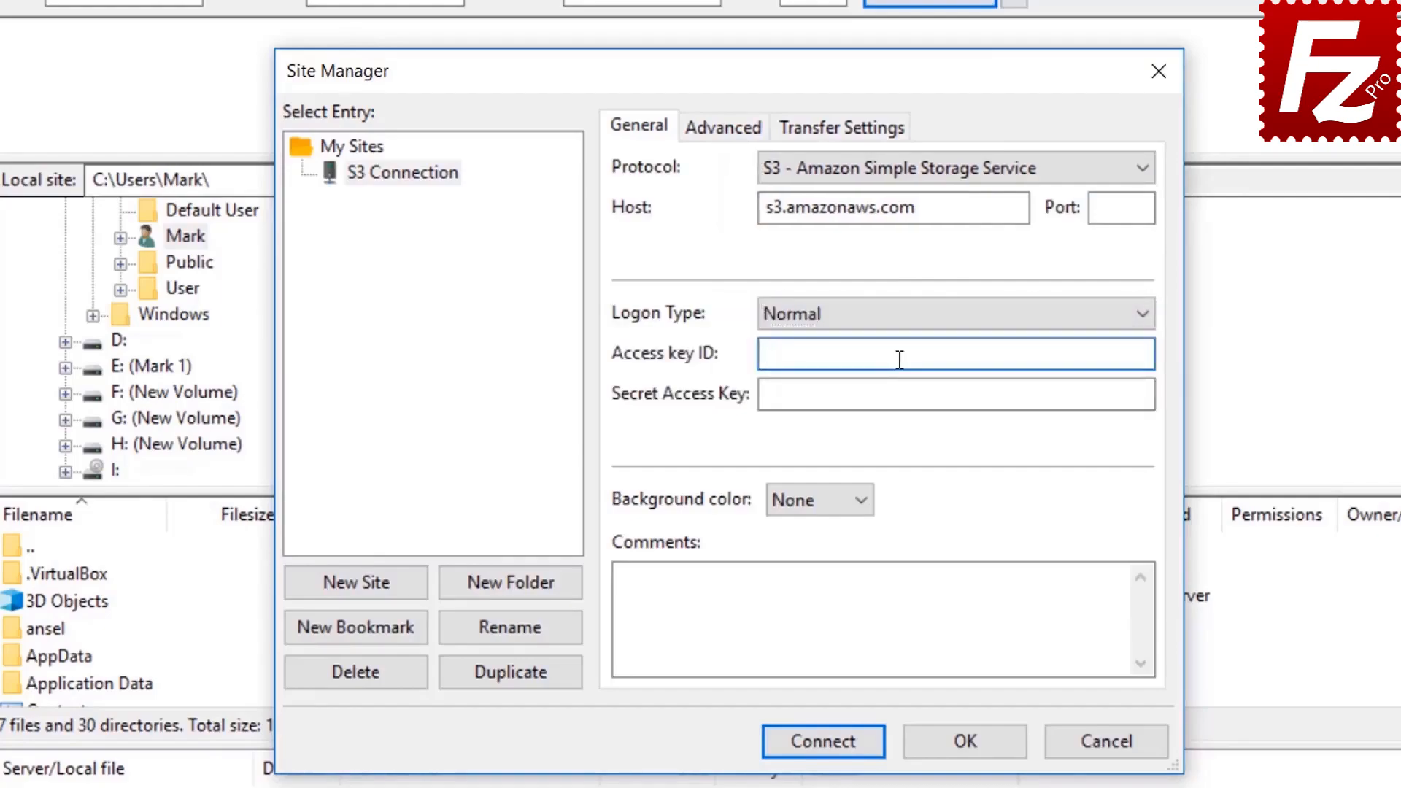
pyautogui.hotkey('ctrl', 'v')
pyautogui.click(907, 394)
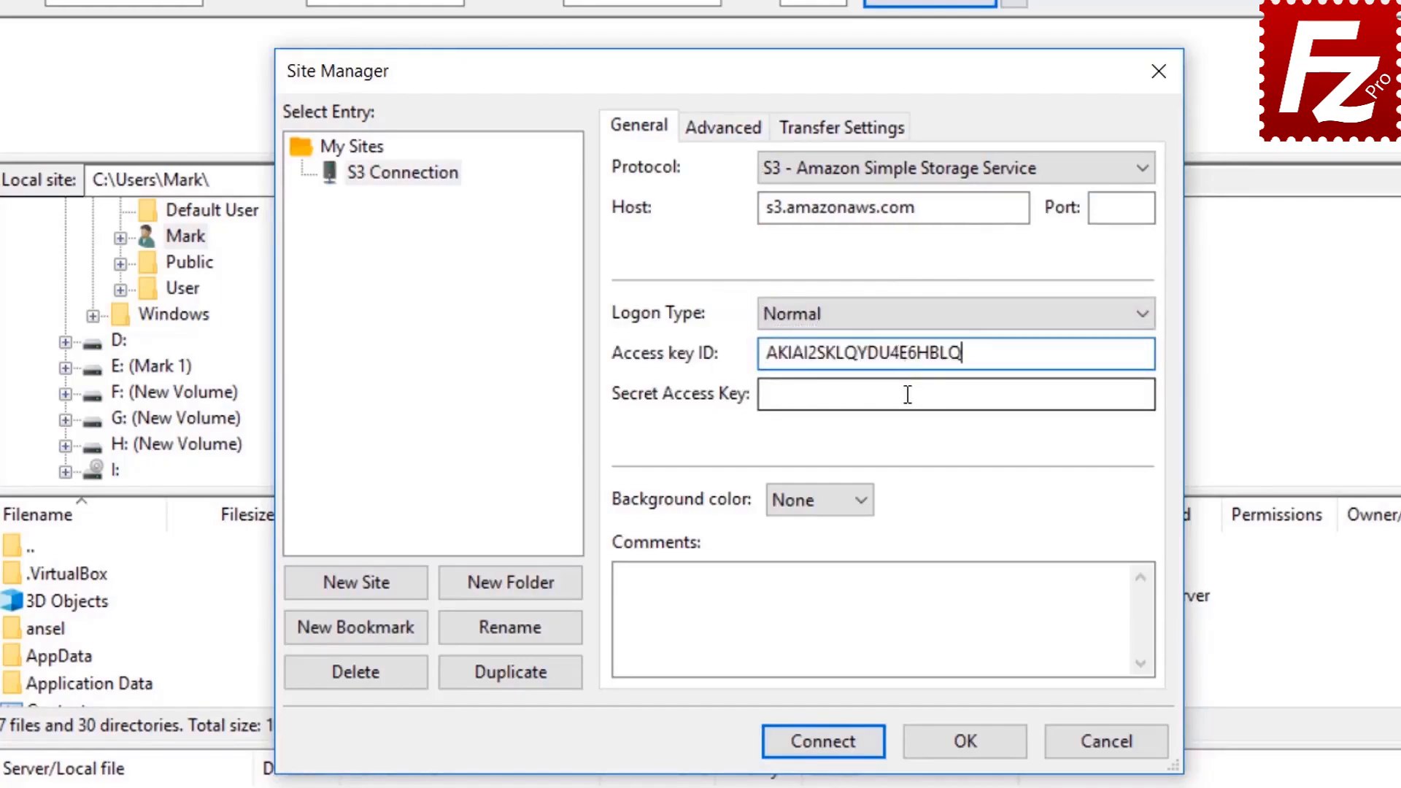
pyautogui.hotkey('ctrl', 'v')
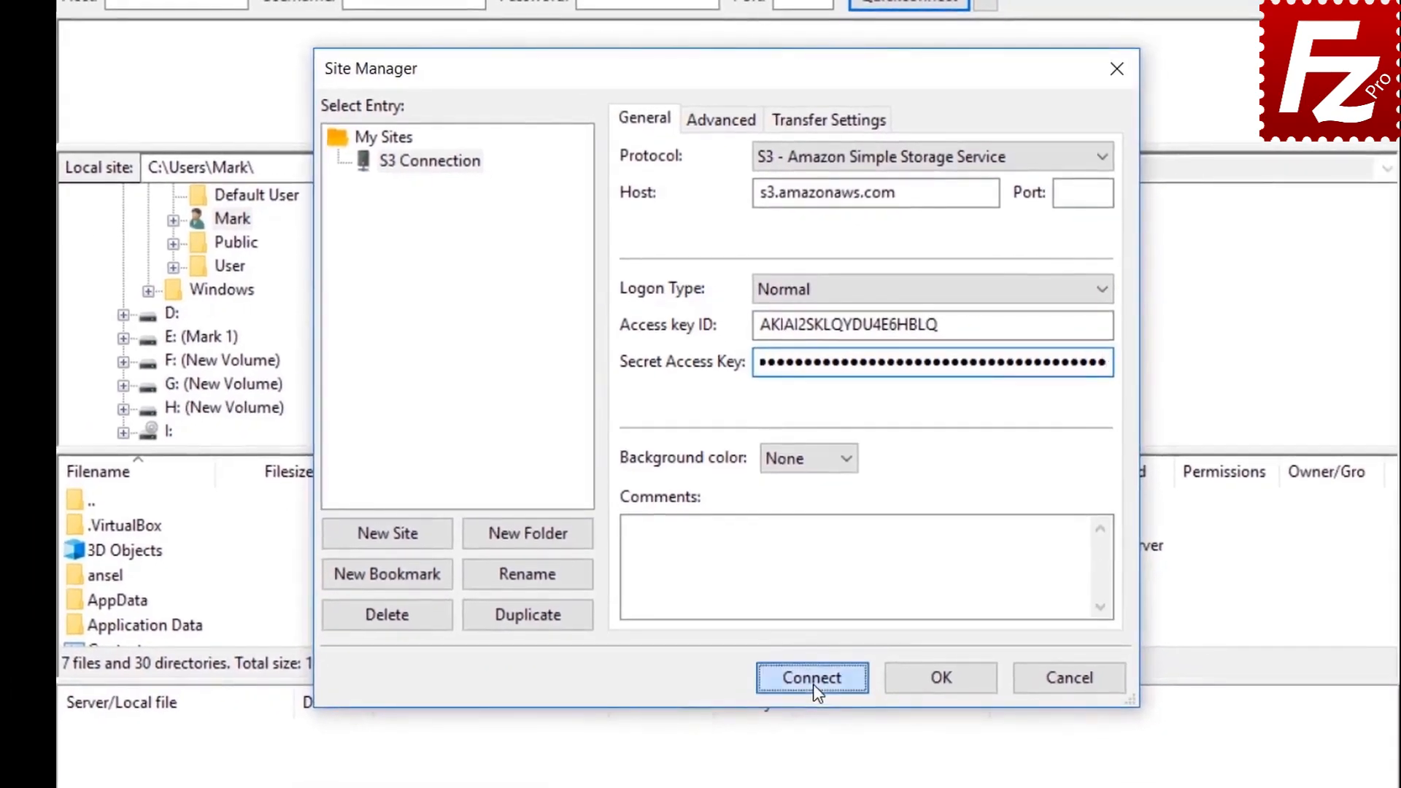
# Step: Connect to the S3 Connection site with 'Save passwords' selected
pyautogui.click(818, 704)
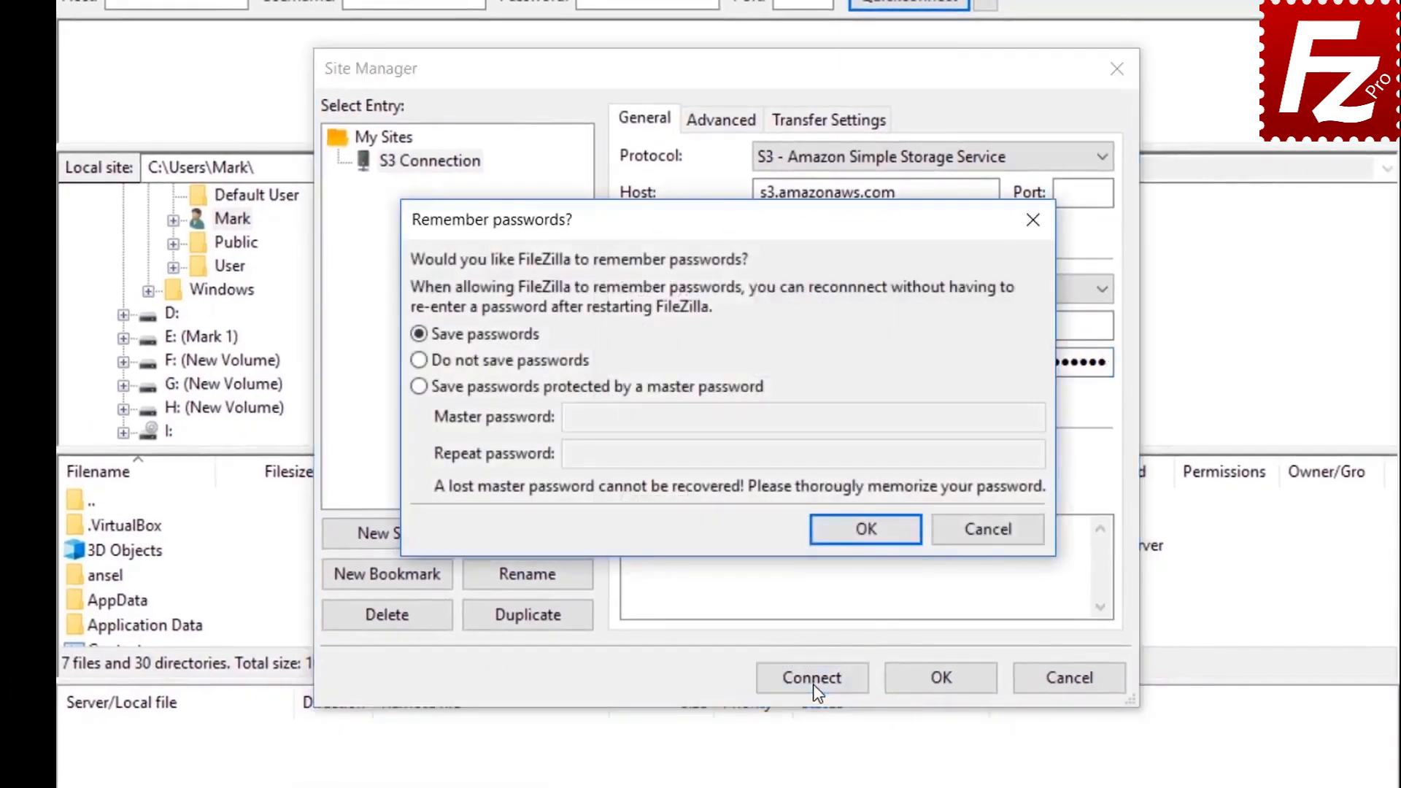
pyautogui.click(866, 529)
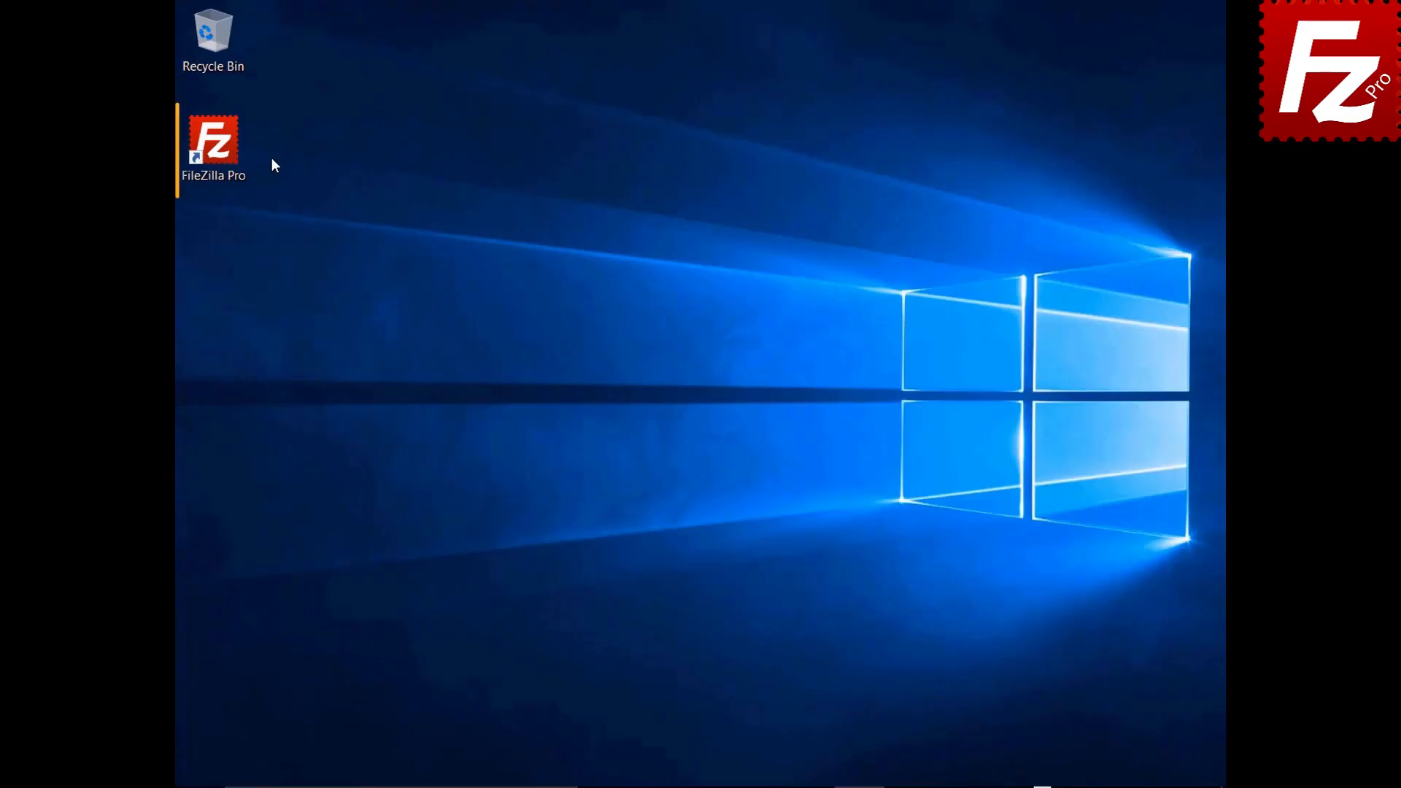
# Step: Launch FileZilla Pro and show the S3 Providers settings listing Amazon S3's regions and endpoints
pyautogui.doubleClick(224, 151)
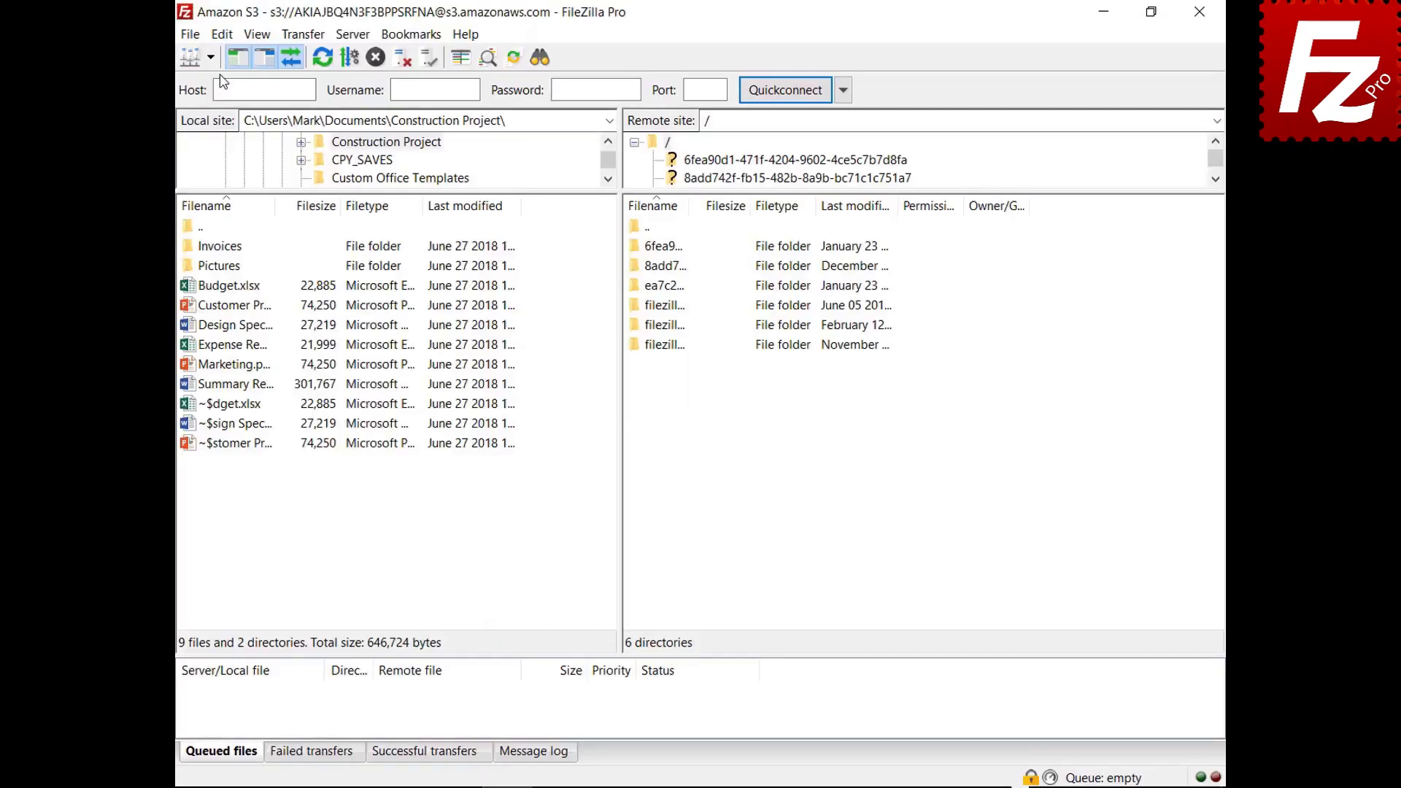
pyautogui.click(222, 34)
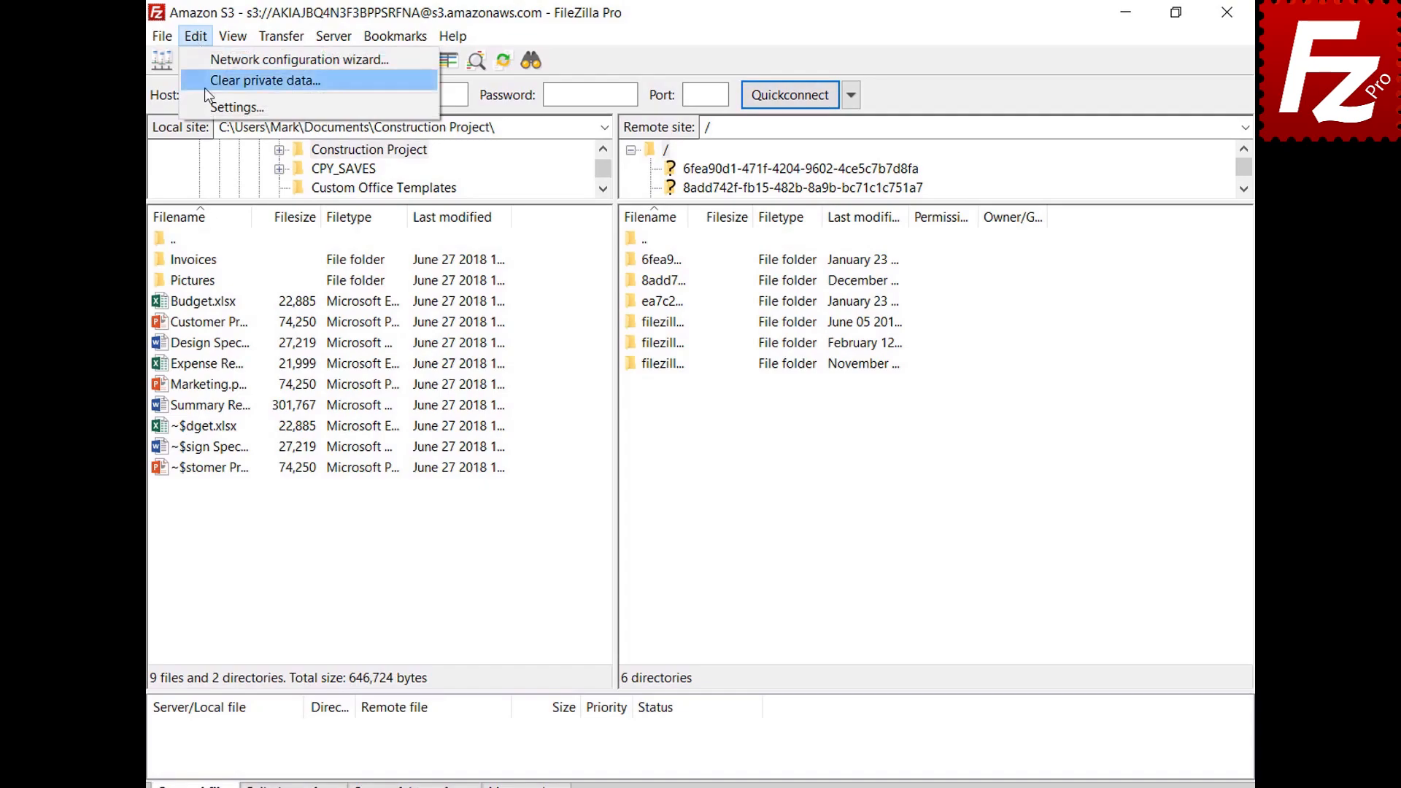
pyautogui.click(208, 108)
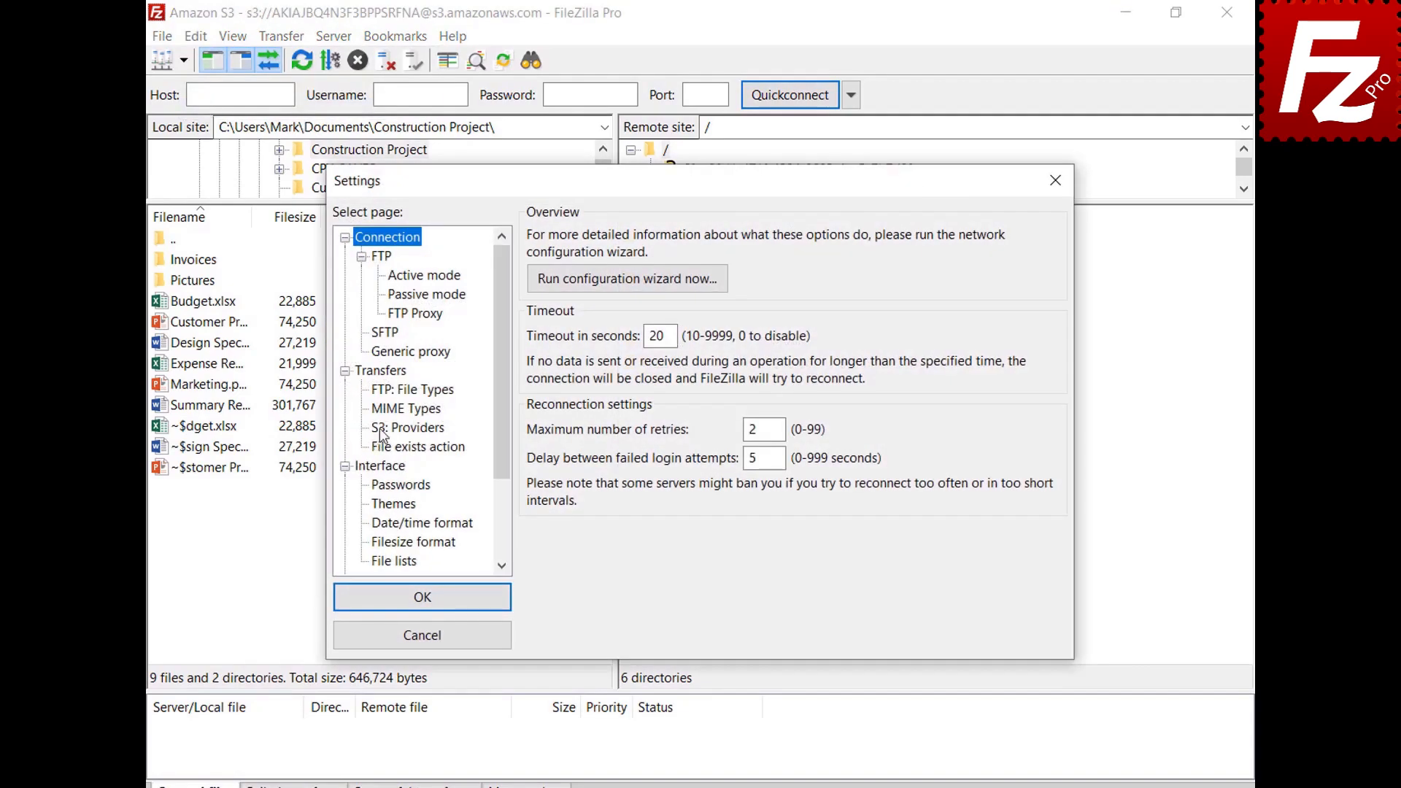
pyautogui.click(381, 429)
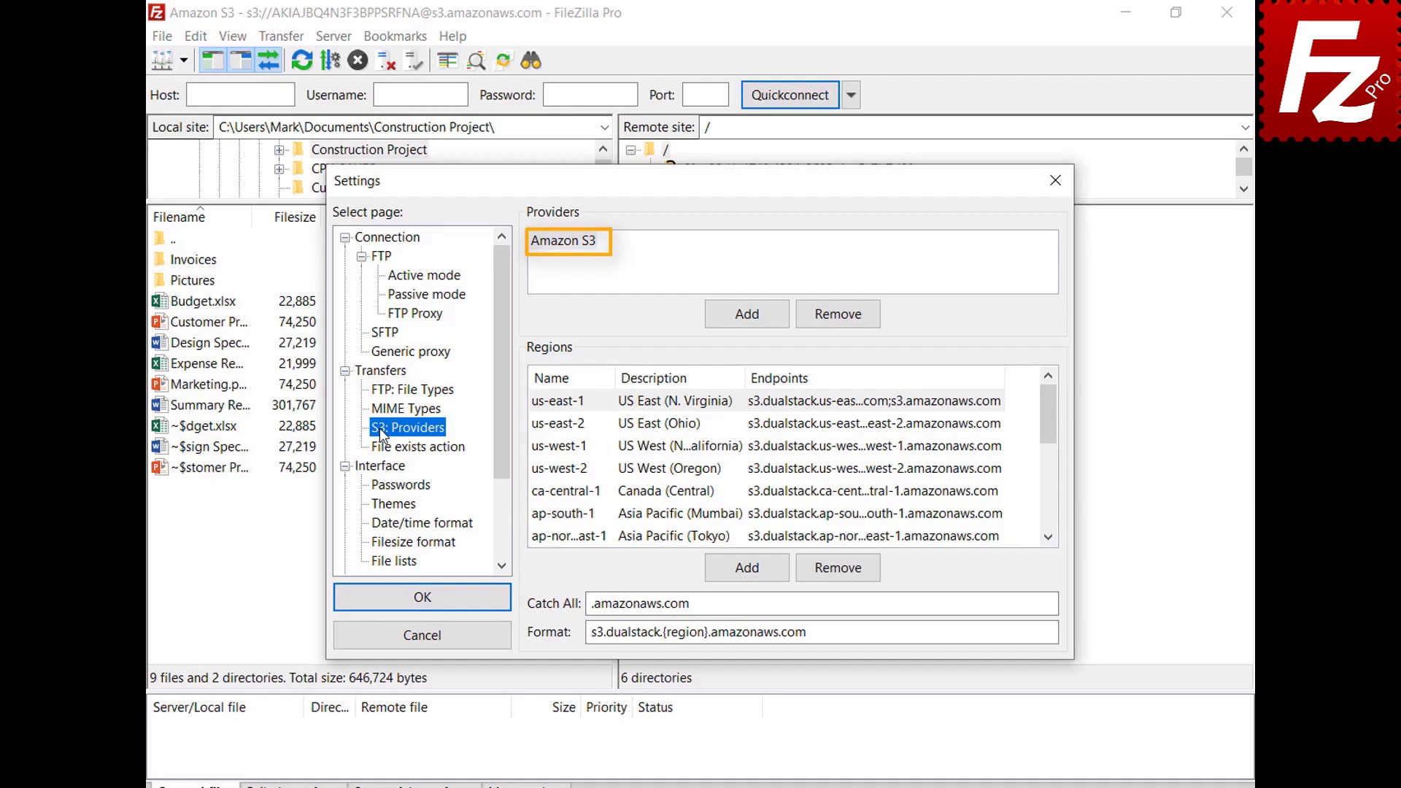
# Step: Add a DigitalOcean provider with region nyc3 ('New York 3') and its pasted endpoint
pyautogui.click(747, 326)
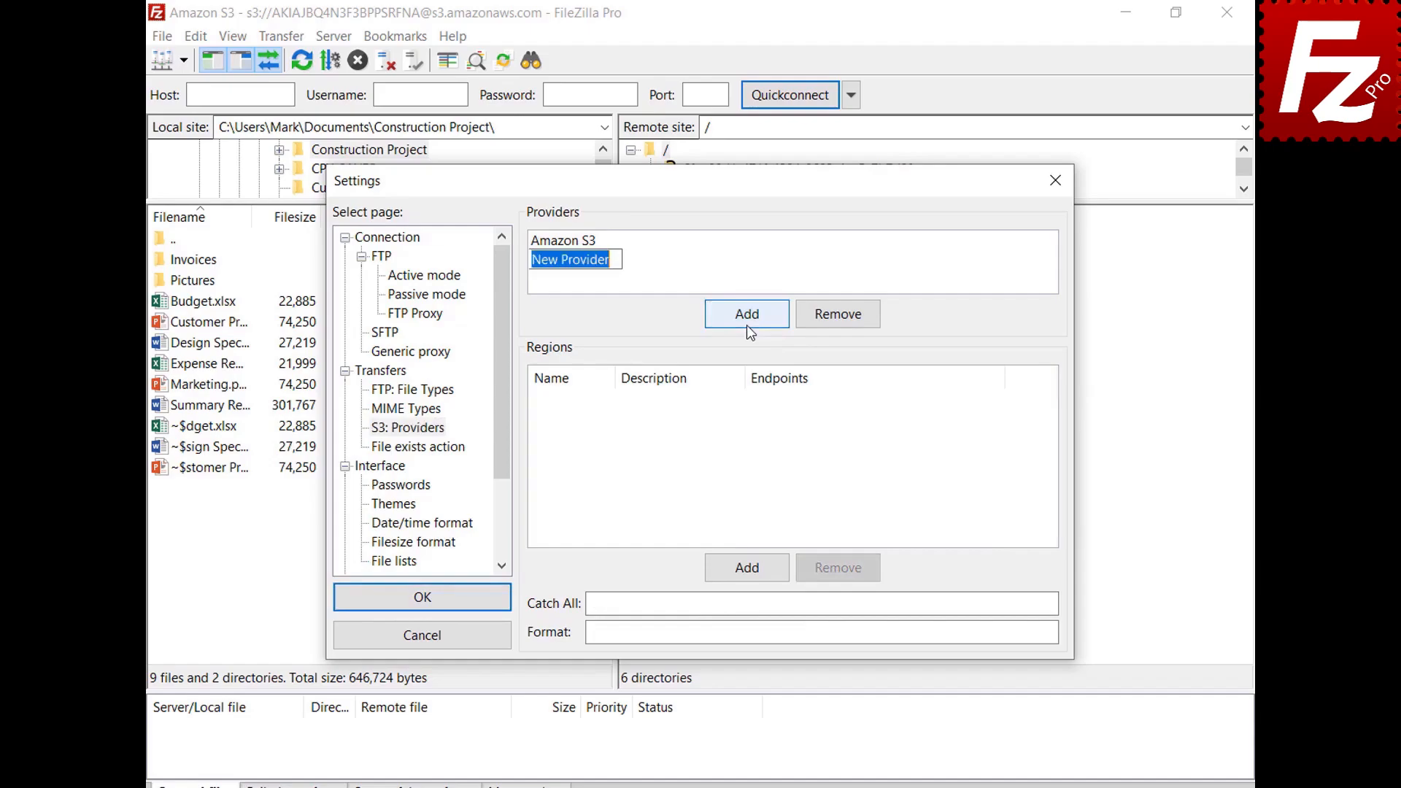
pyautogui.write('DigitalOcean')
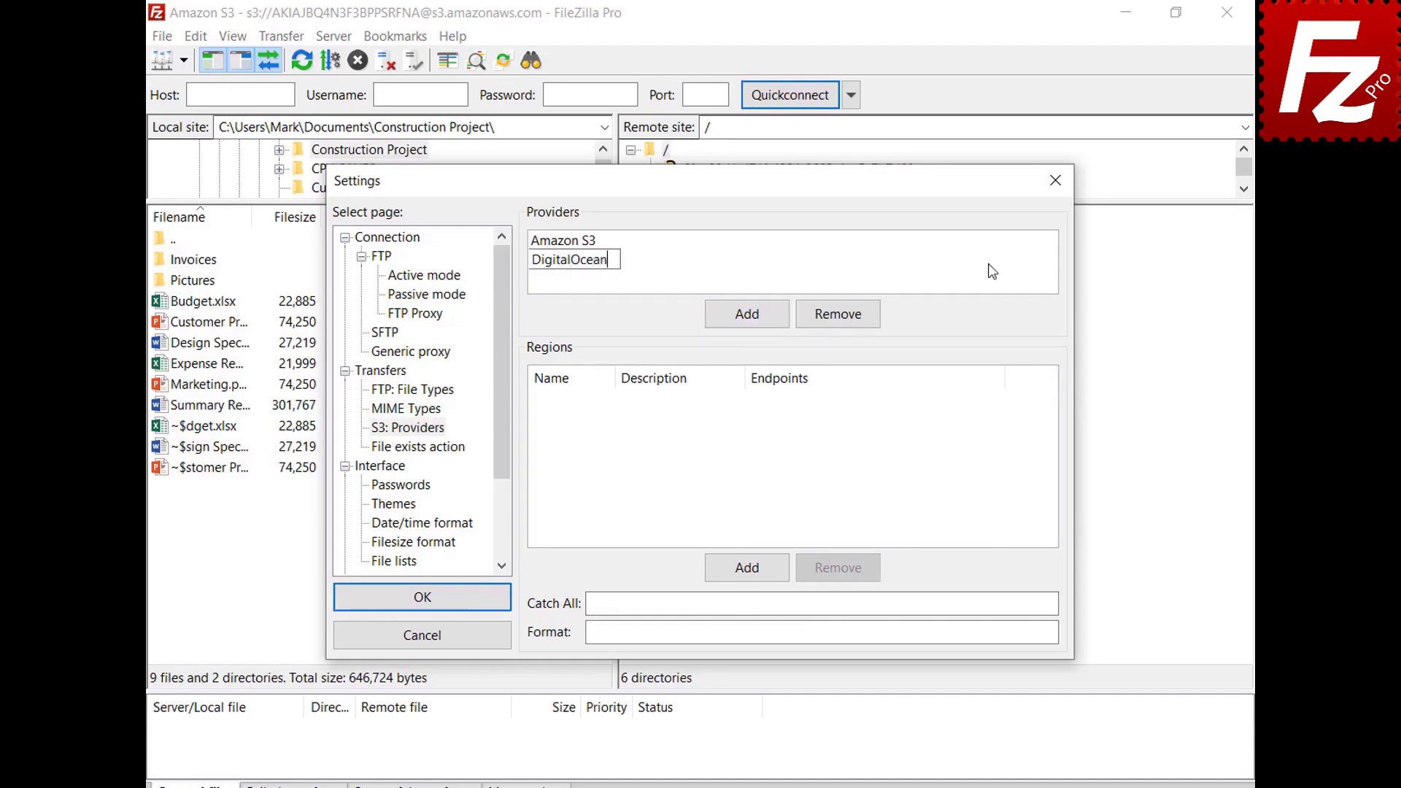
pyautogui.press('Return')
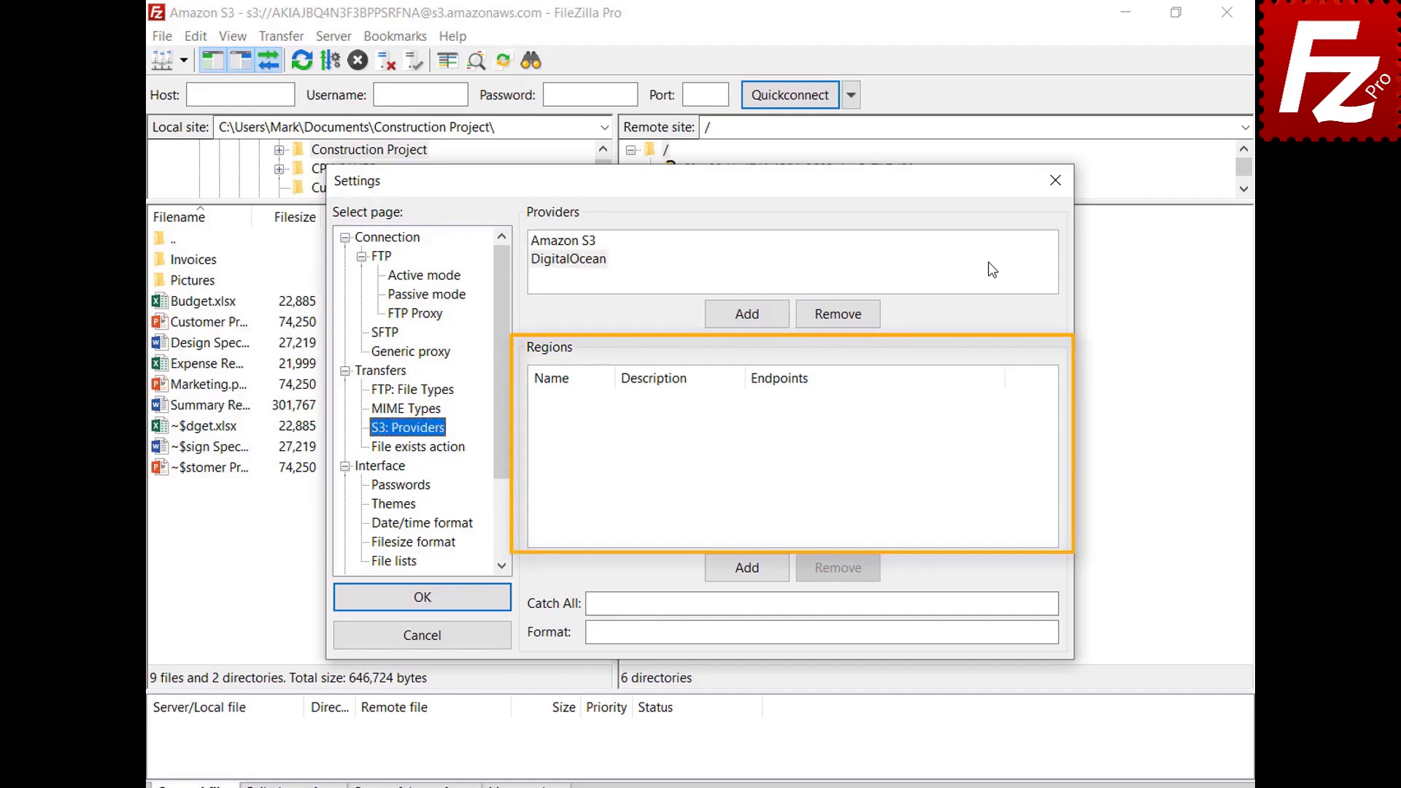
pyautogui.click(755, 574)
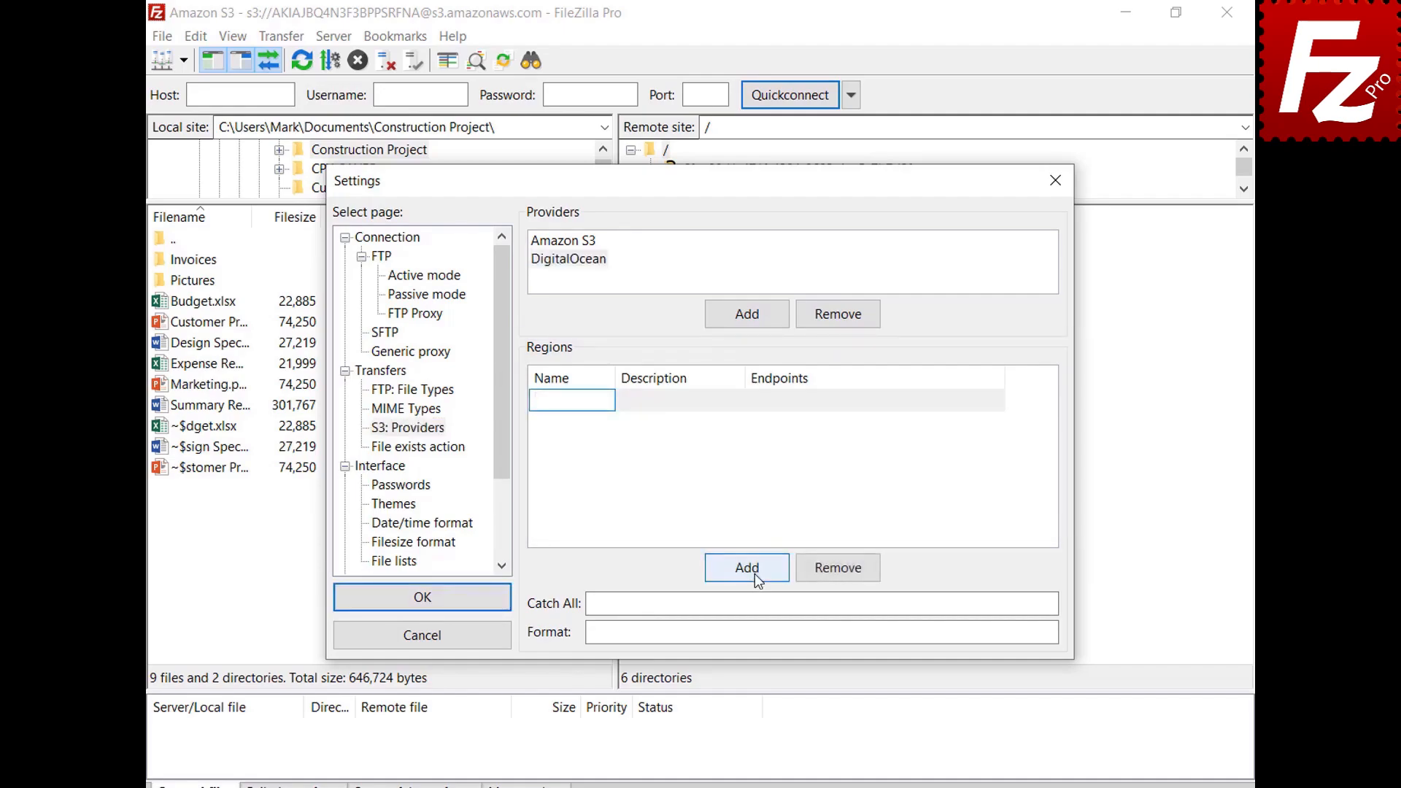
pyautogui.write('nyc3')
pyautogui.click(739, 401)
pyautogui.write('New York 3')
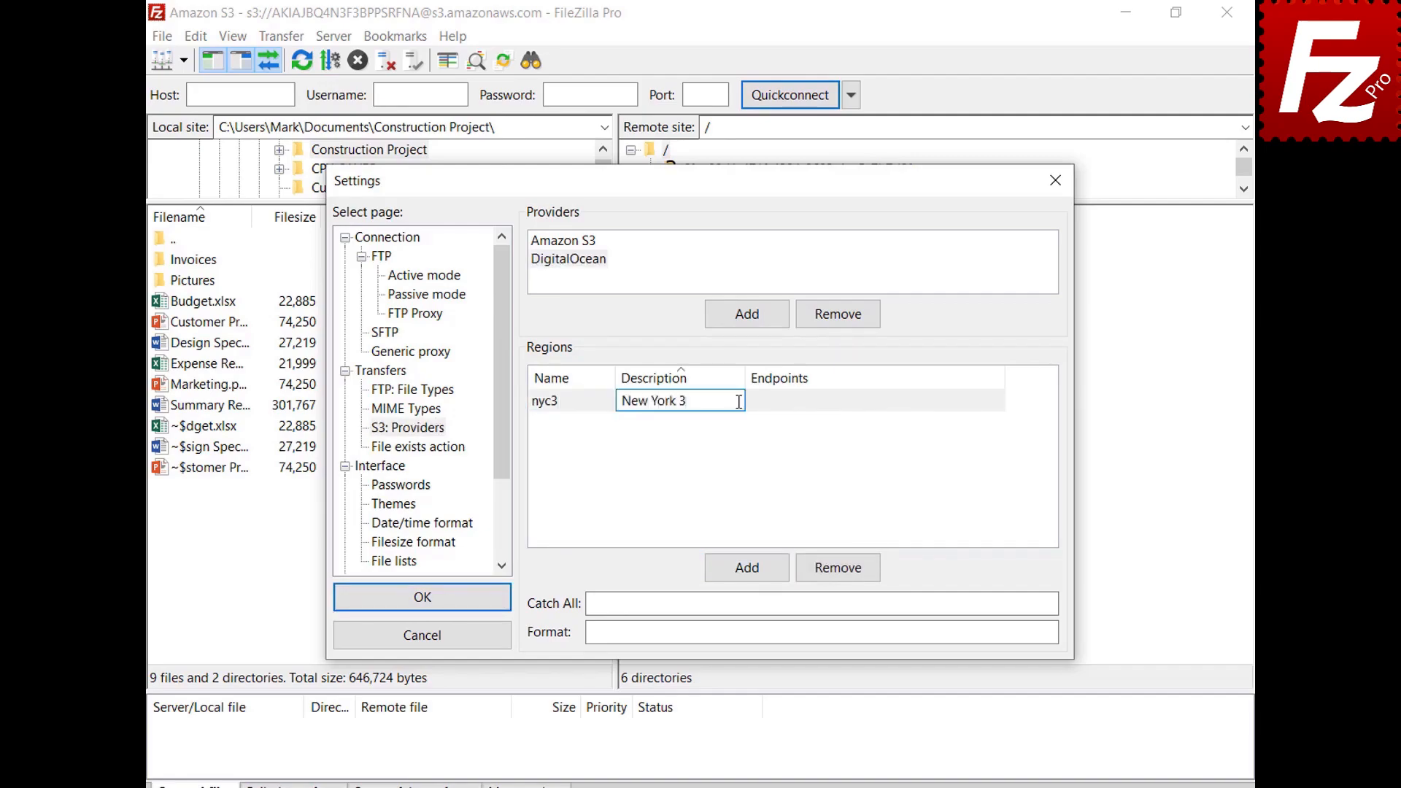
pyautogui.click(1000, 402)
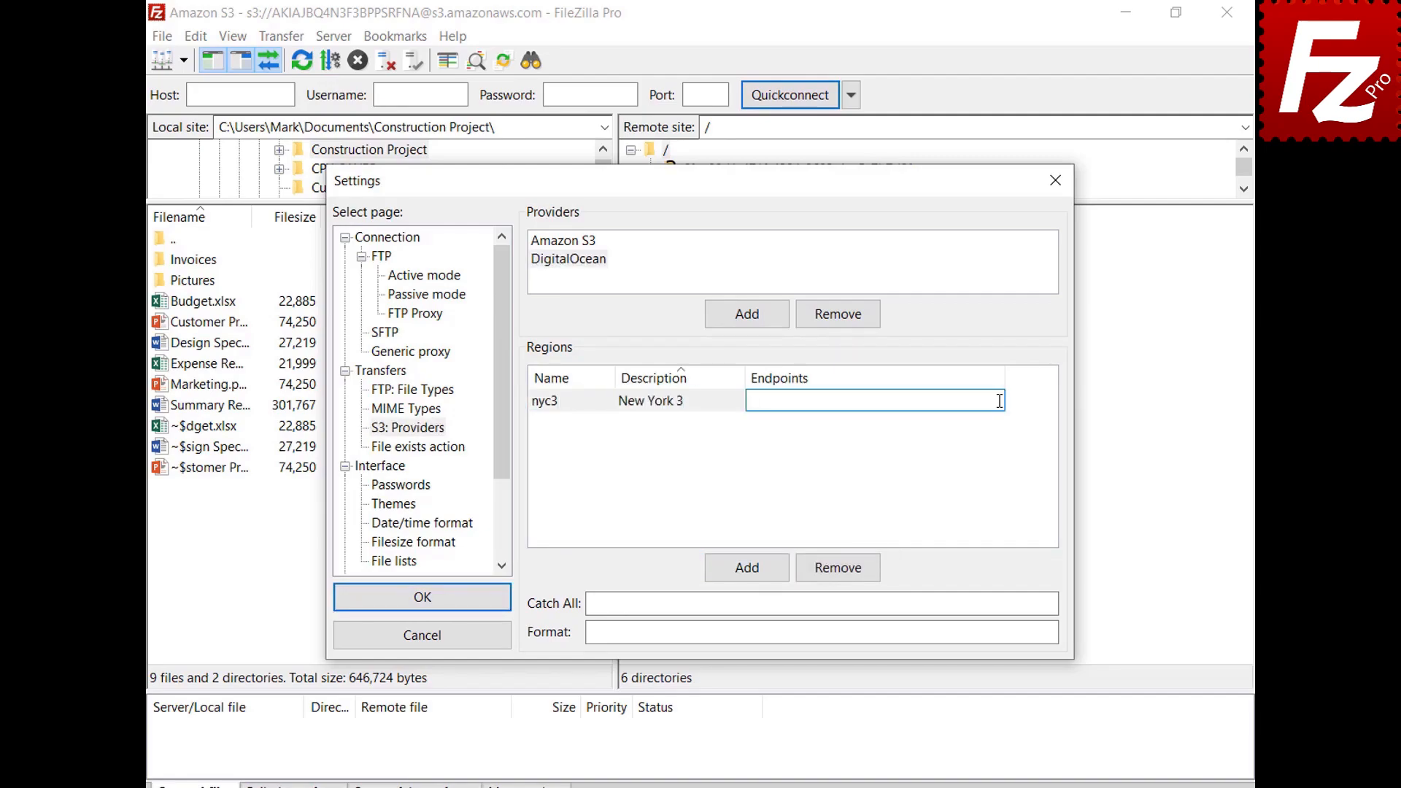
pyautogui.write('nyc3.digitaloceanspaces.com')
pyautogui.press('Return')
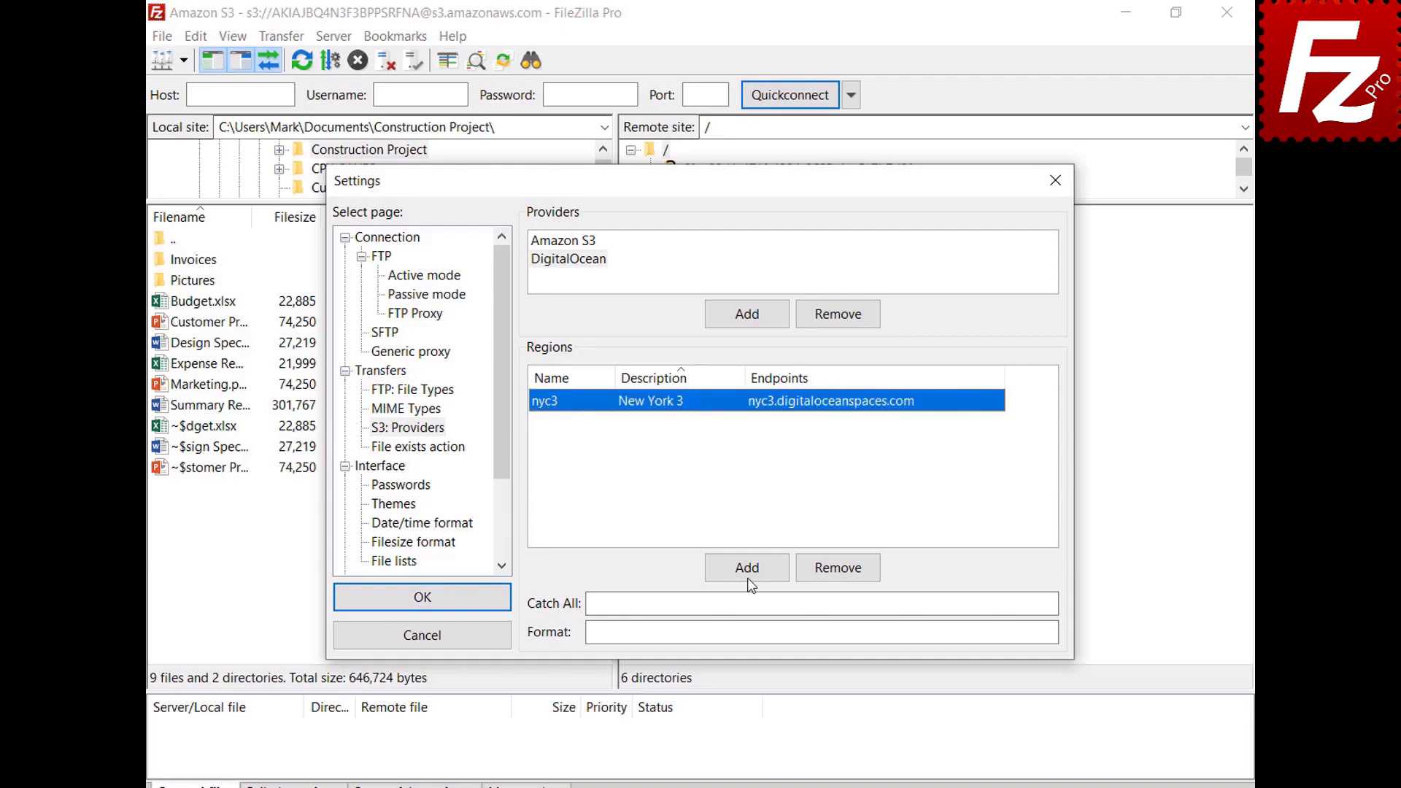
# Step: Add regions sgp1 ('Singapore 1') and ams3 ('Amsterdam 3') with their endpoints
pyautogui.click(750, 576)
pyautogui.write('sgp1')
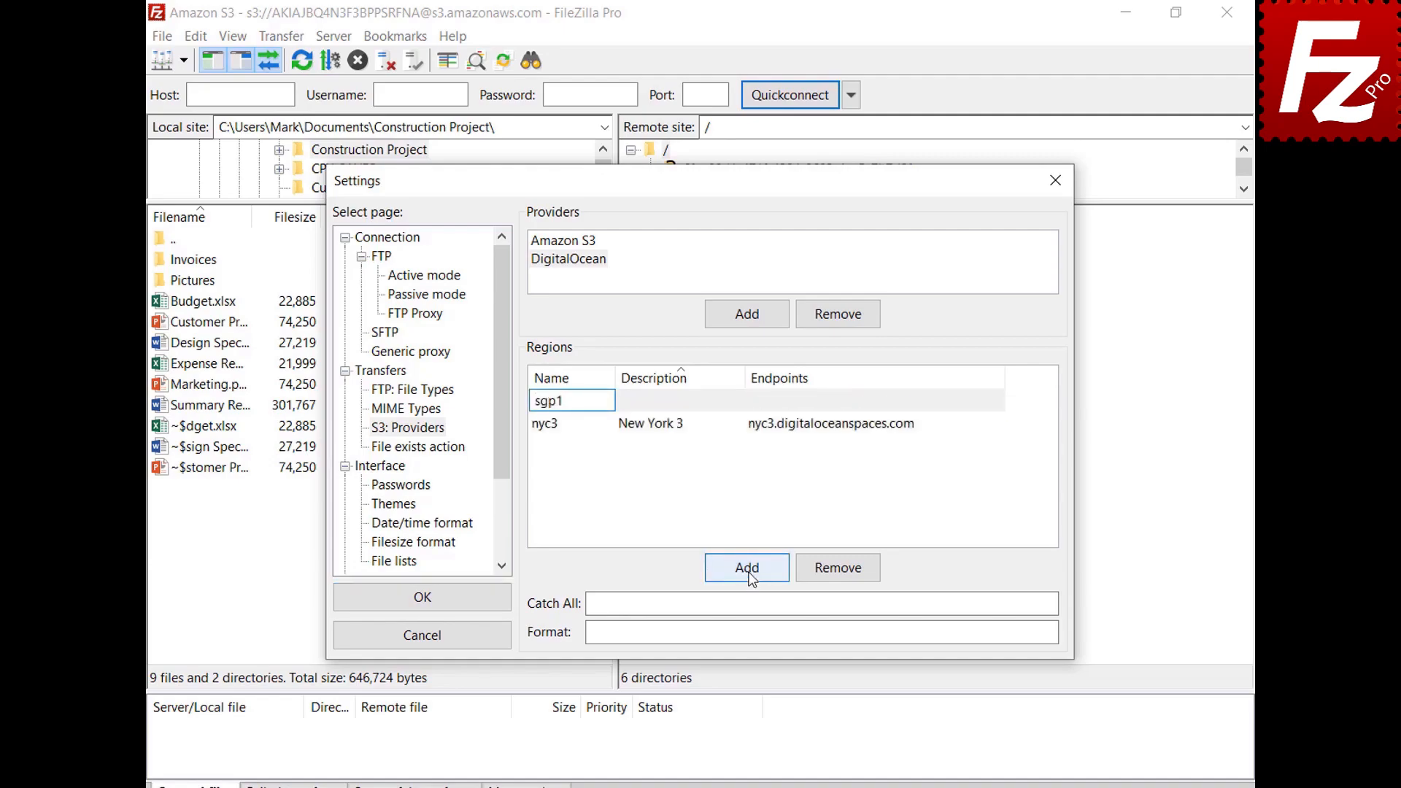
pyautogui.click(738, 400)
pyautogui.write('Singapore 1')
pyautogui.press('Tab')
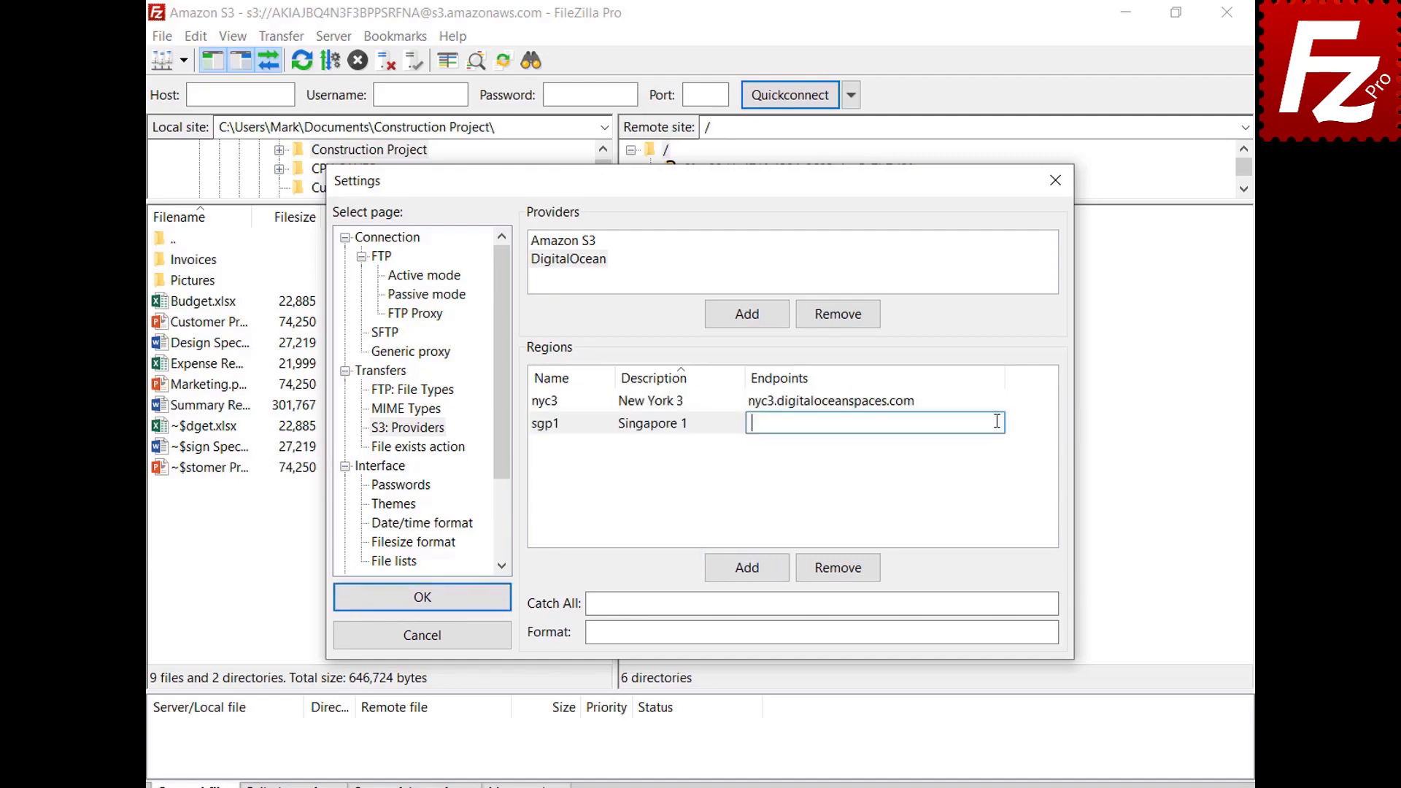
pyautogui.write('sgp1.digitaloceanspaces.com')
pyautogui.press('Return')
pyautogui.click(752, 574)
pyautogui.write('ams3')
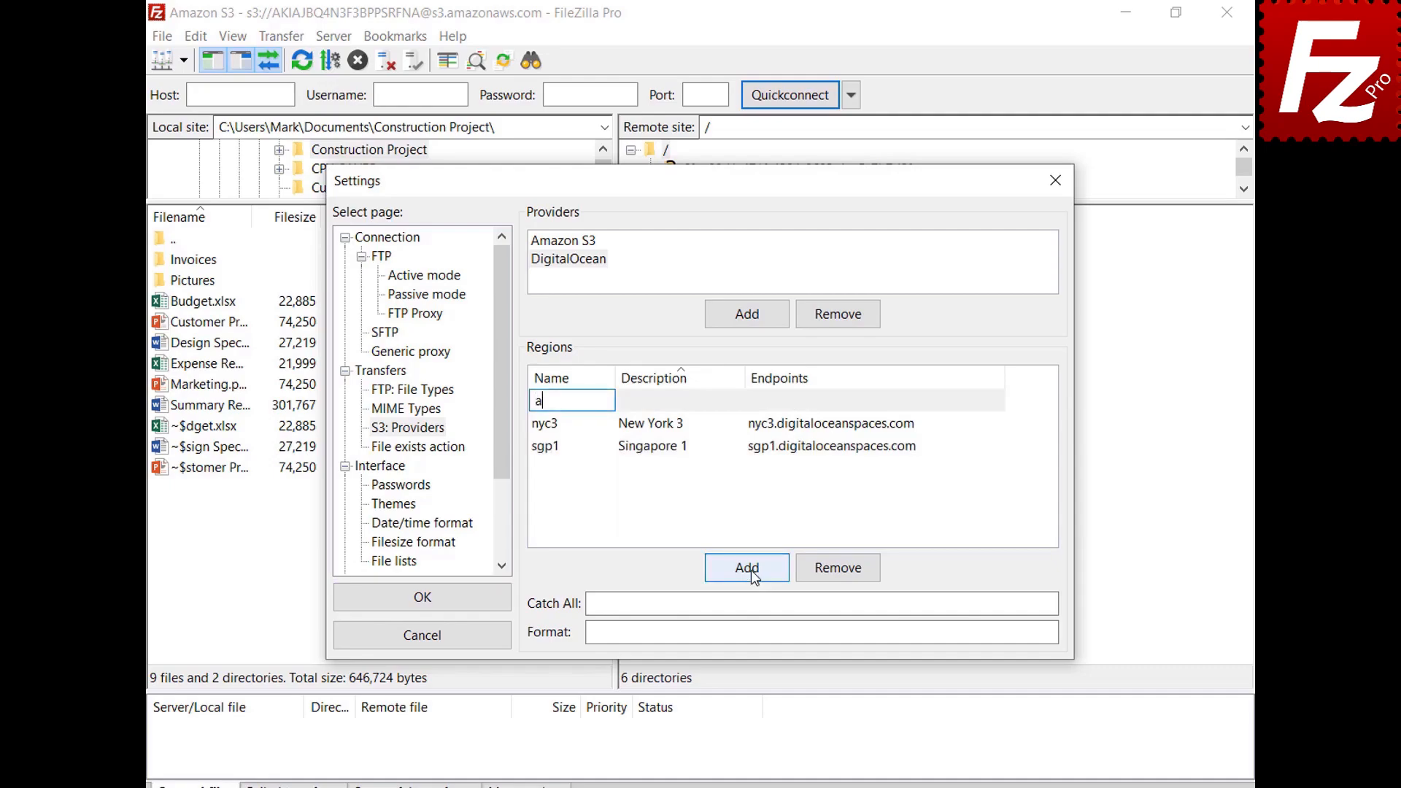
pyautogui.press('Tab')
pyautogui.write('Amsterdam 3')
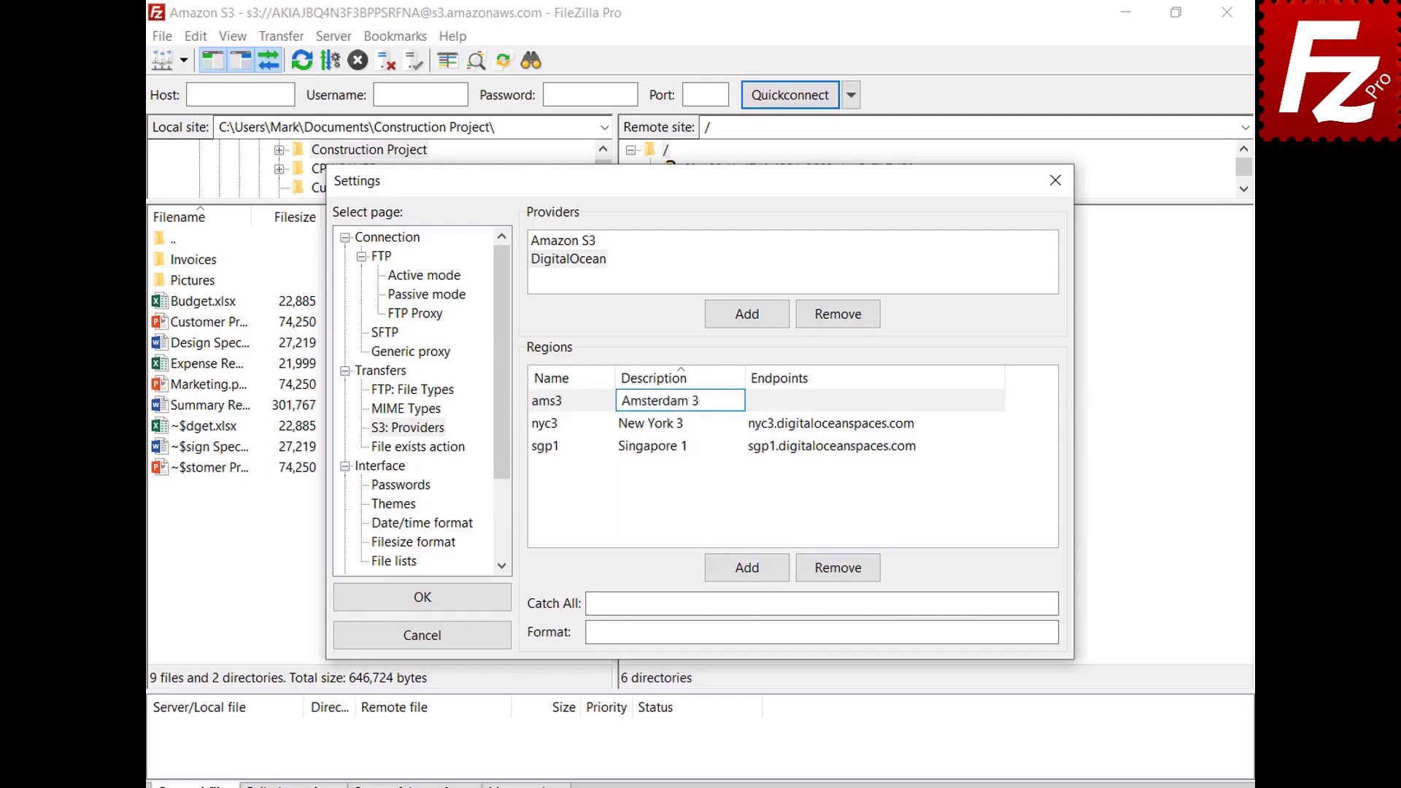
pyautogui.press('Tab')
pyautogui.write('ams3.digitaloceanspaces.com')
pyautogui.press('Return')
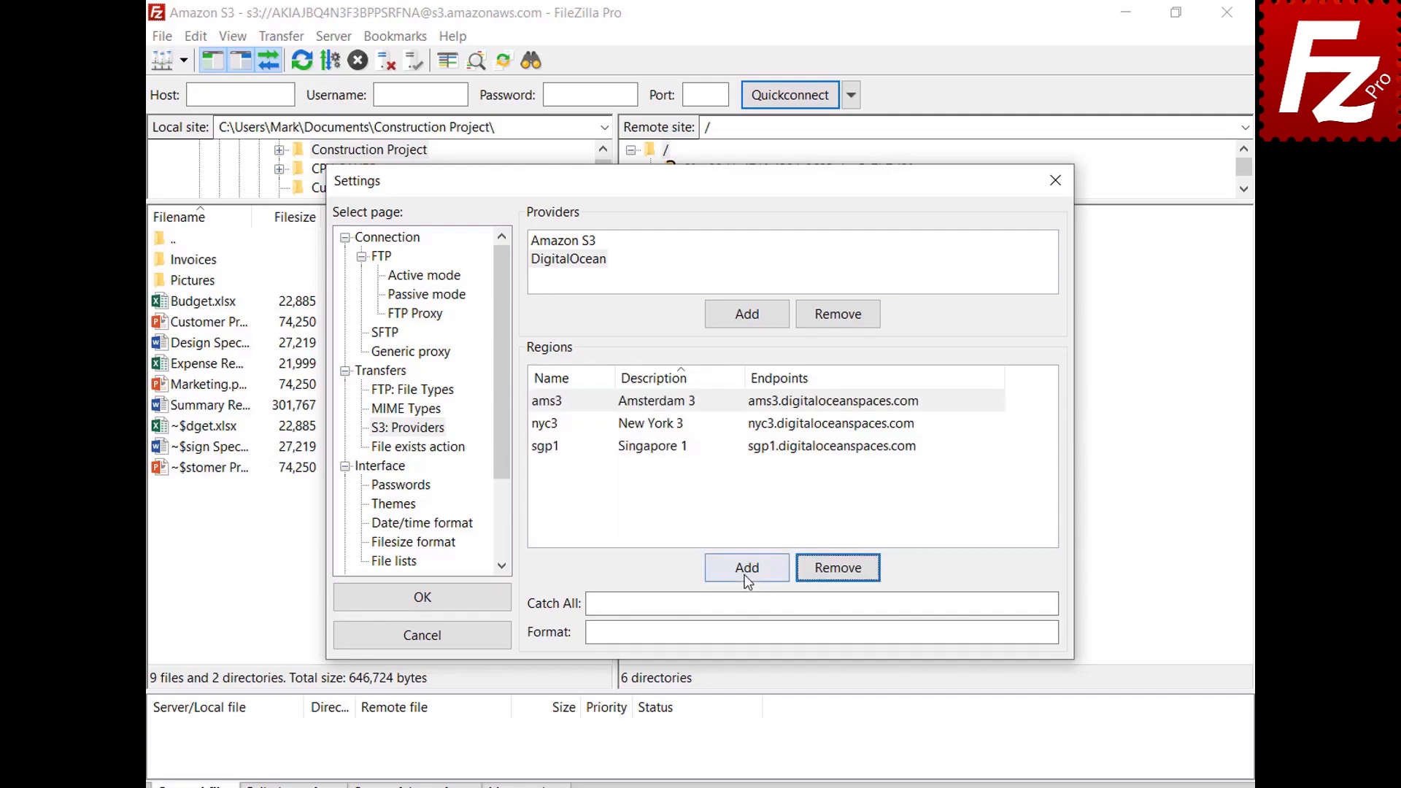
# Step: Add region sfo2 ('San Francisco 2') with its endpoint
pyautogui.click(744, 575)
pyautogui.write('sfo2')
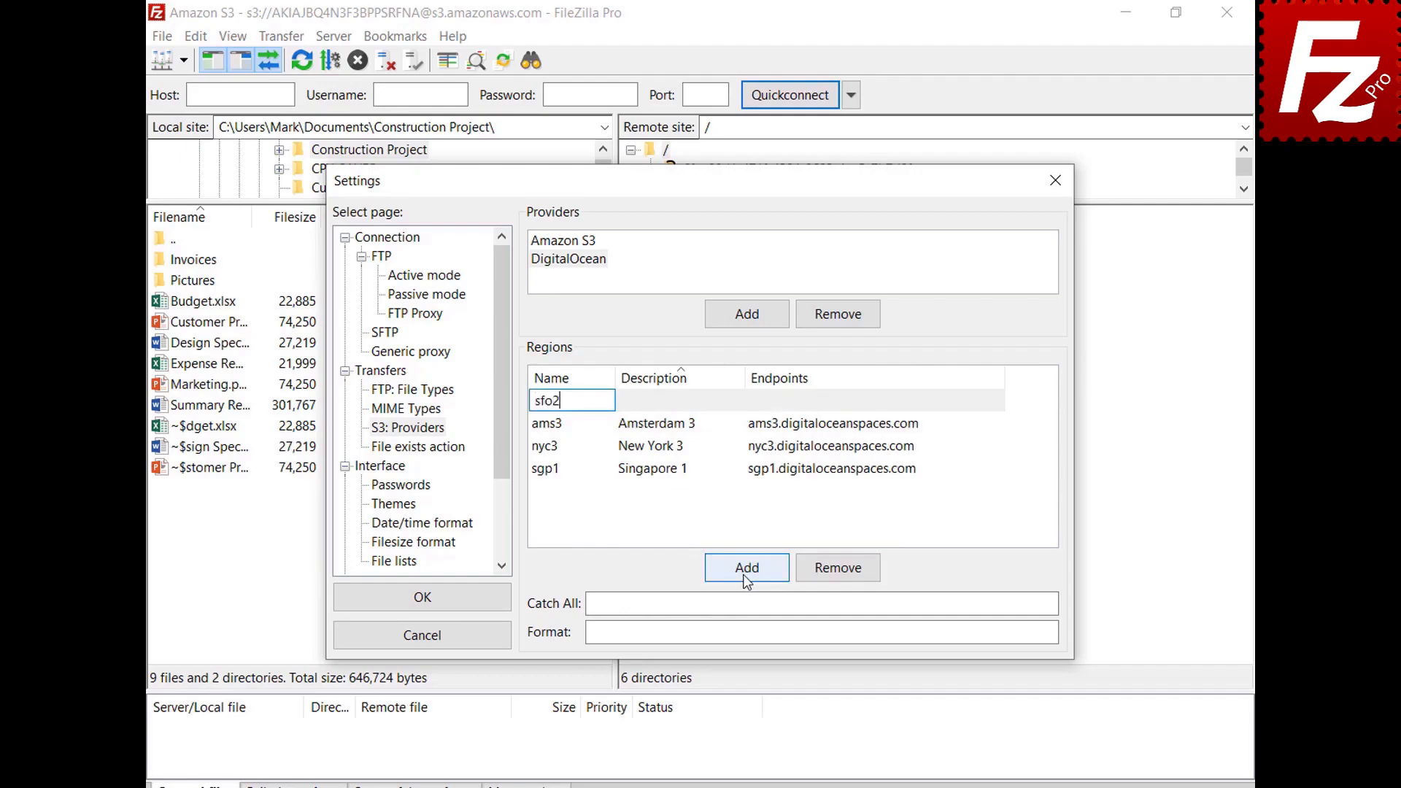
pyautogui.press('Tab')
pyautogui.write('San Francisco 2')
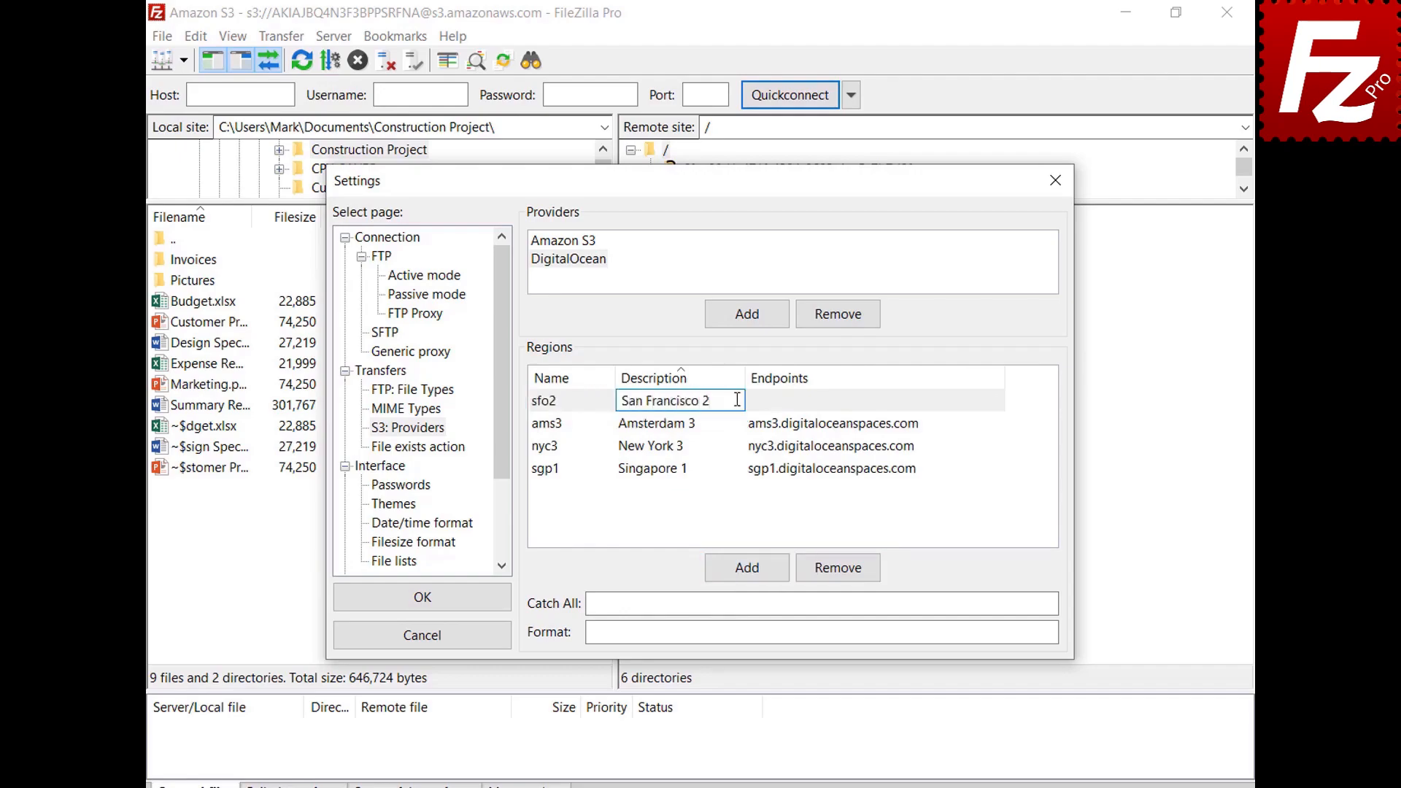
pyautogui.press('Tab')
pyautogui.write('sfo2.digitaloceanspaces.com')
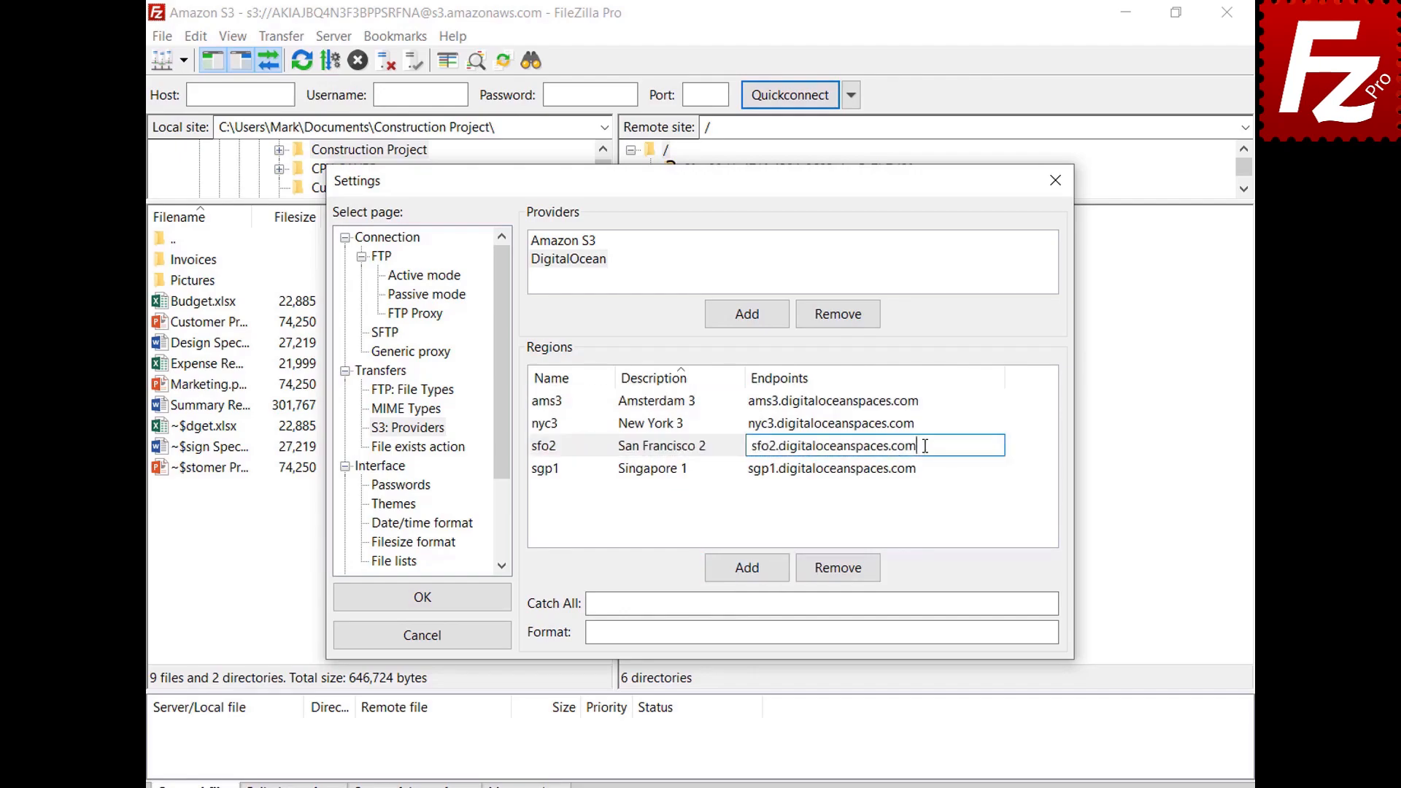
pyautogui.press('Return')
# Step: Set catch-all .digitaloceanspaces.com and format {BUCKET}.{REGION}.digitaloceanspaces.com
pyautogui.click(1017, 602)
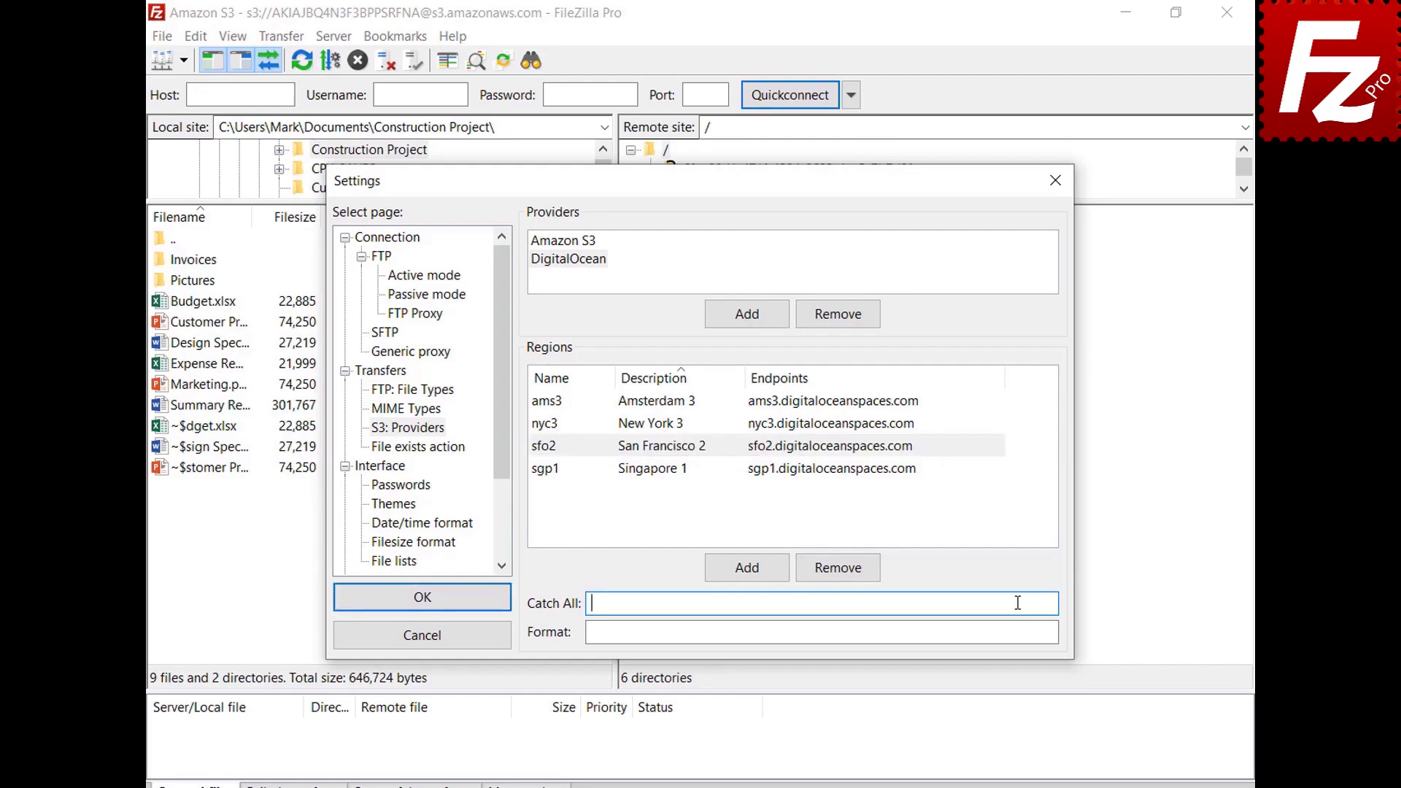
pyautogui.write('.digitaloceanspaces.com')
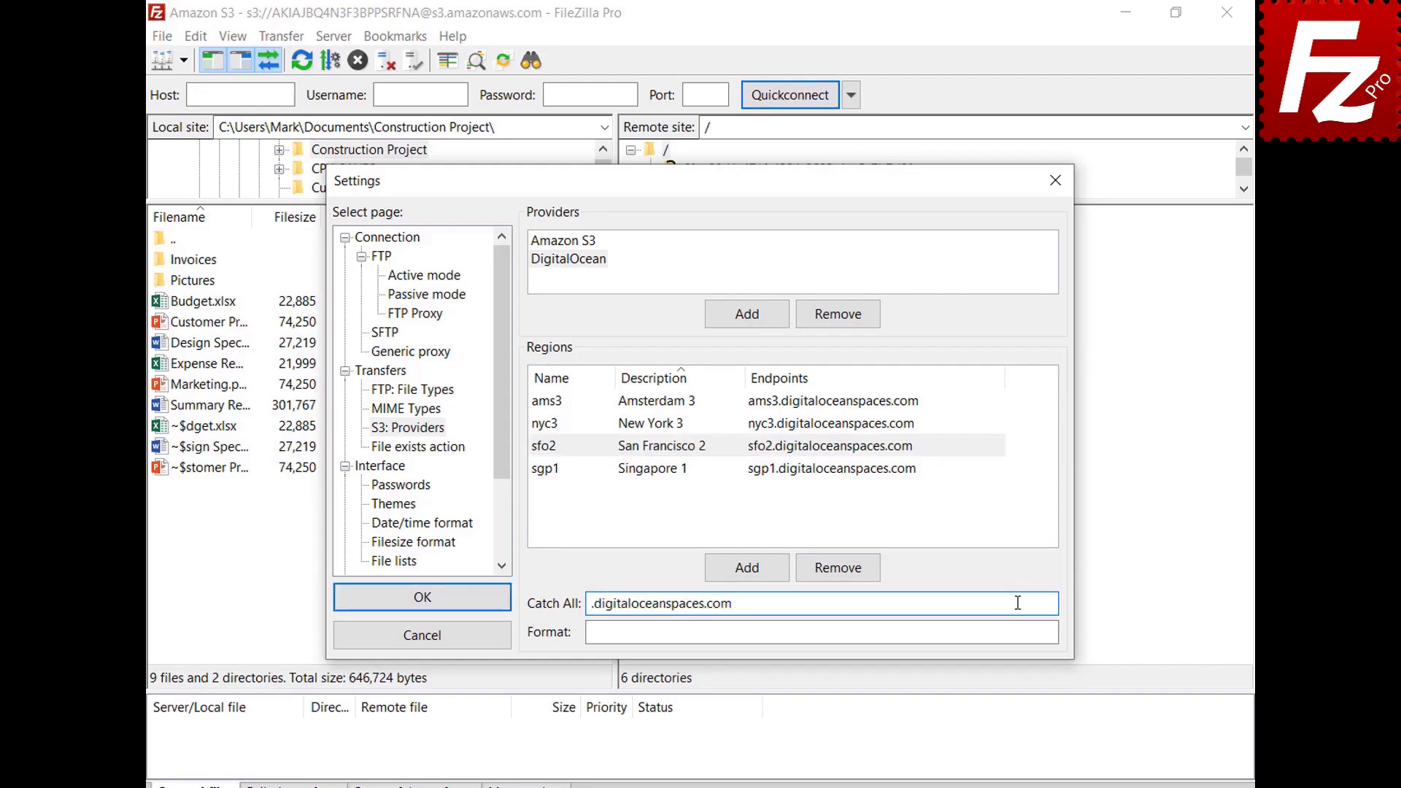
pyautogui.click(1022, 632)
pyautogui.write('{BUCKET}.{REGION}.digitaloceanspaces.com')
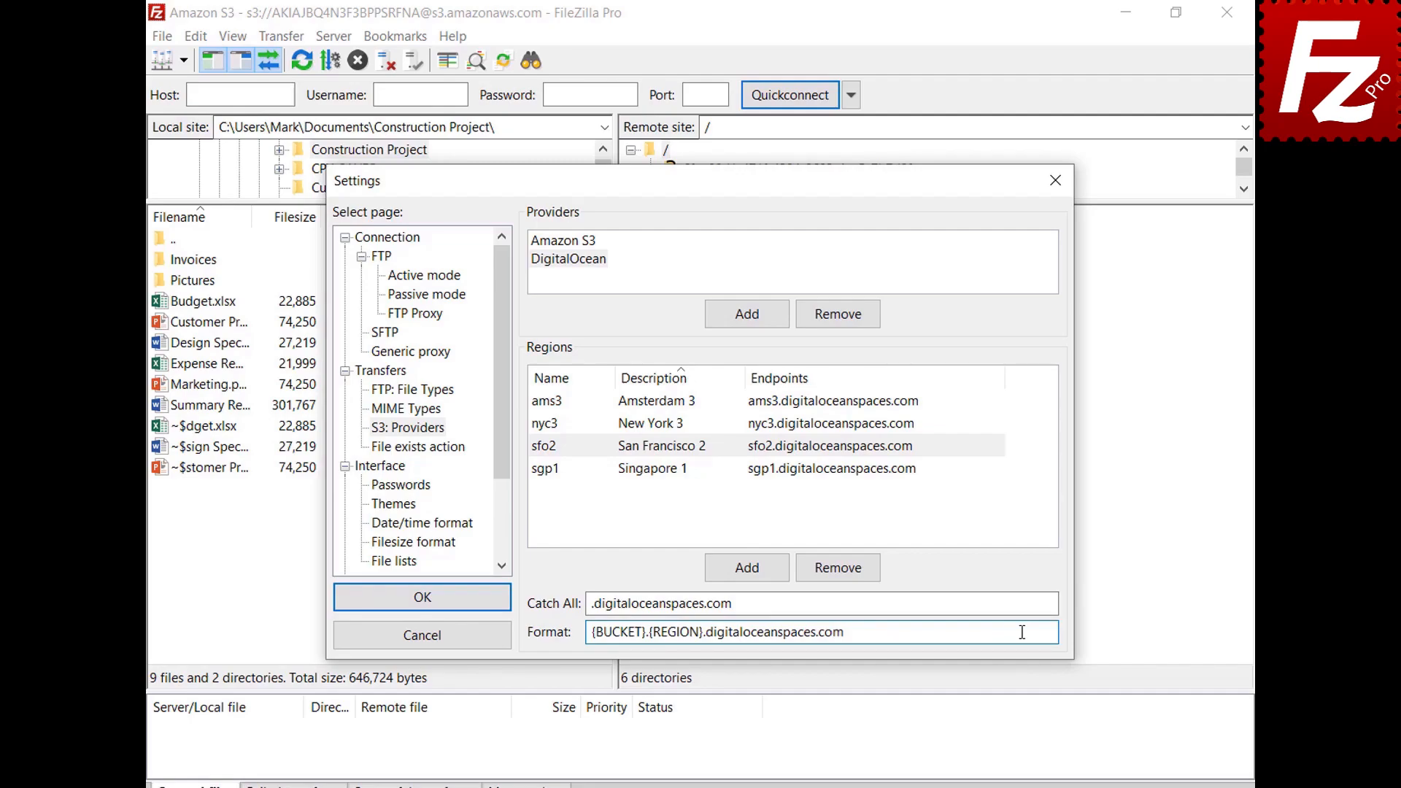
# Step: Save the provider settings and create a new site named 'Digital Ocean' in Site Manager
pyautogui.click(422, 603)
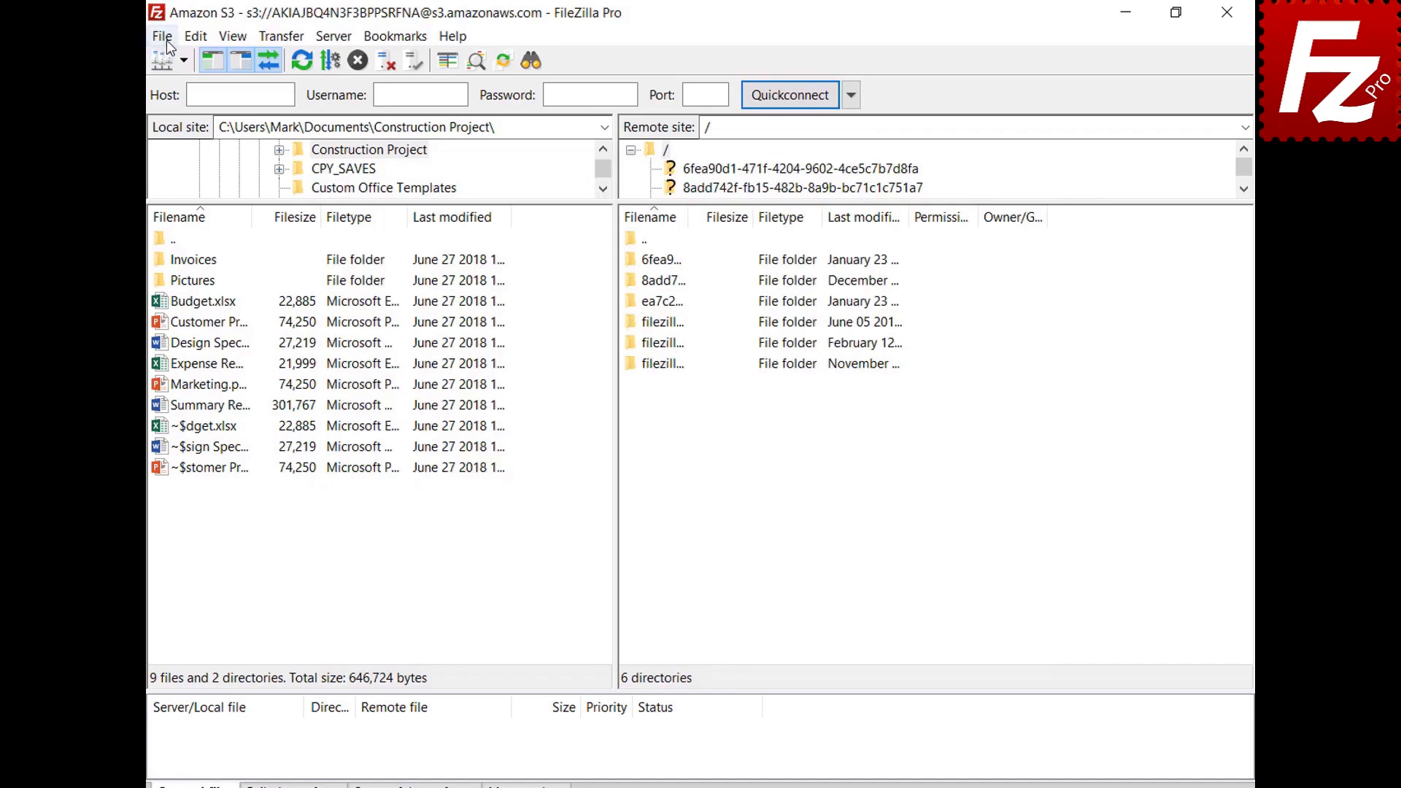
pyautogui.click(164, 38)
pyautogui.click(168, 64)
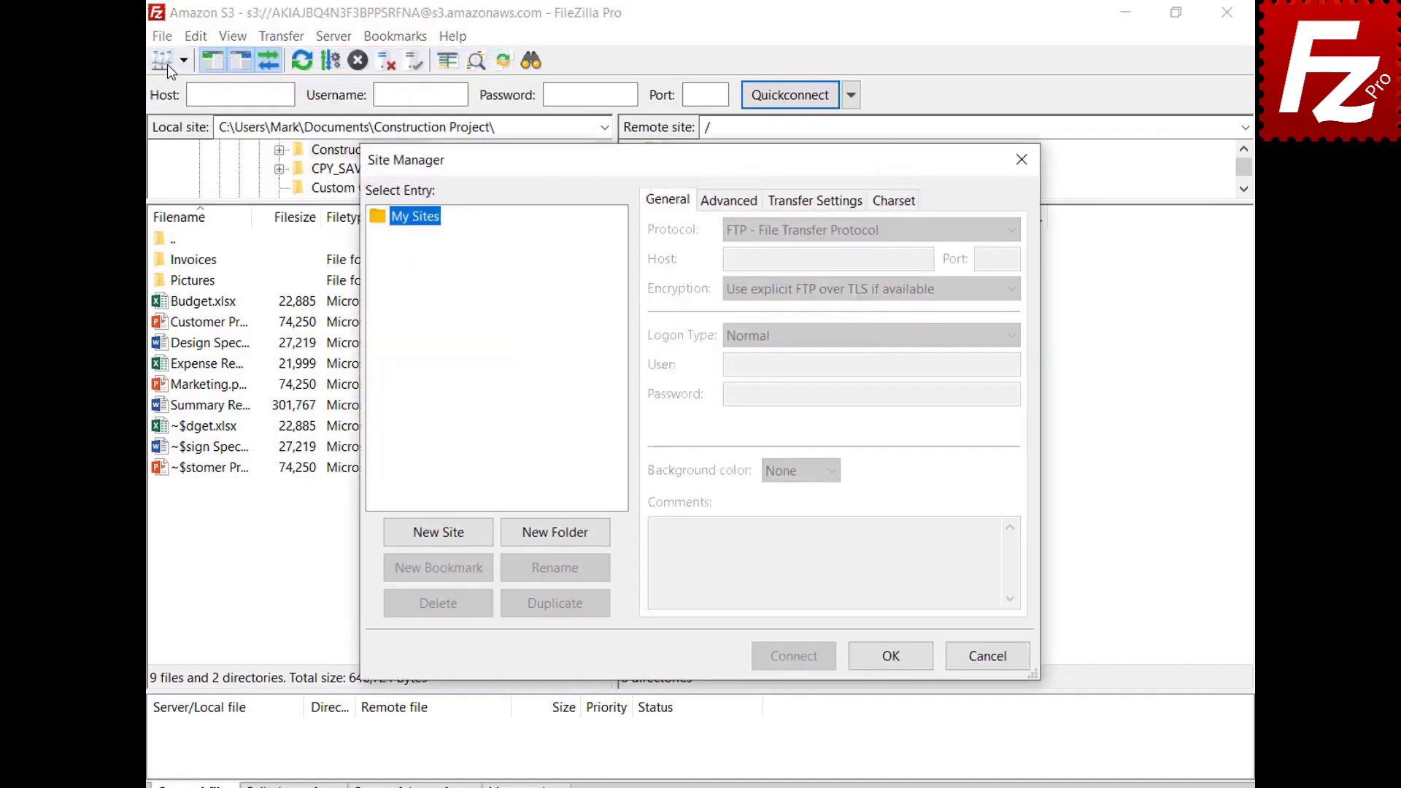
pyautogui.click(444, 541)
pyautogui.write('Digital Ocean')
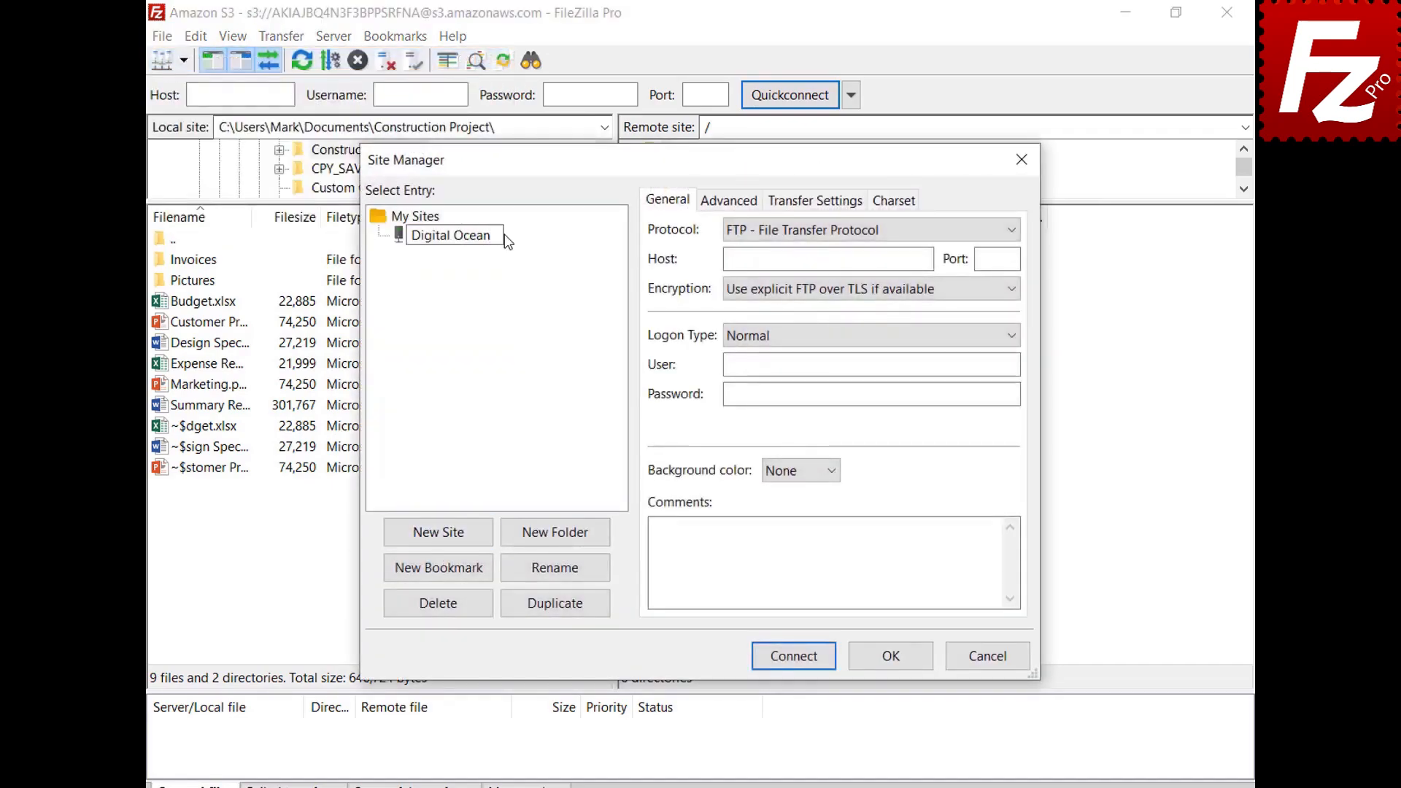
pyautogui.press('Return')
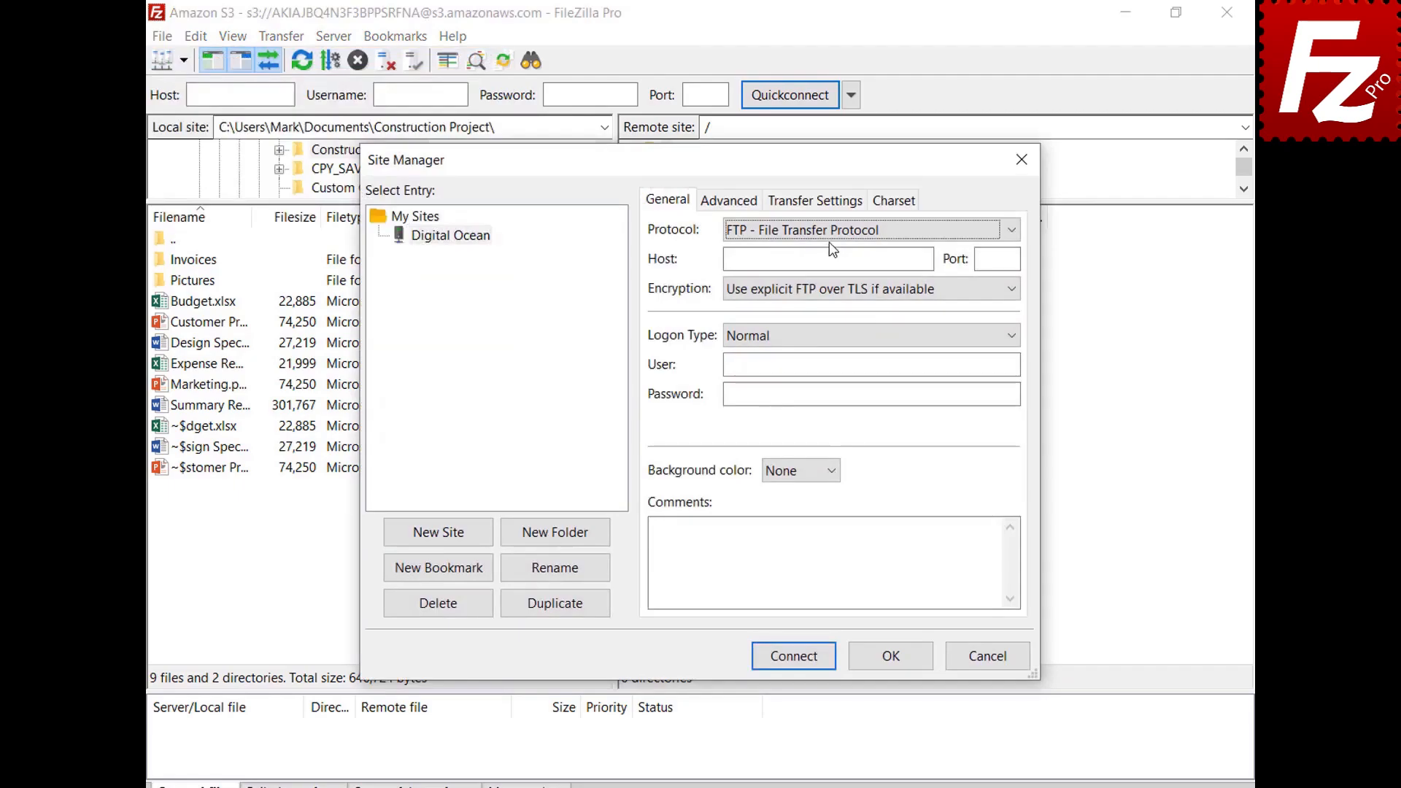
# Step: Set protocol S3, host sfo3.digitaloceanspaces.com and the access keys, then connect
pyautogui.click(830, 233)
pyautogui.click(835, 286)
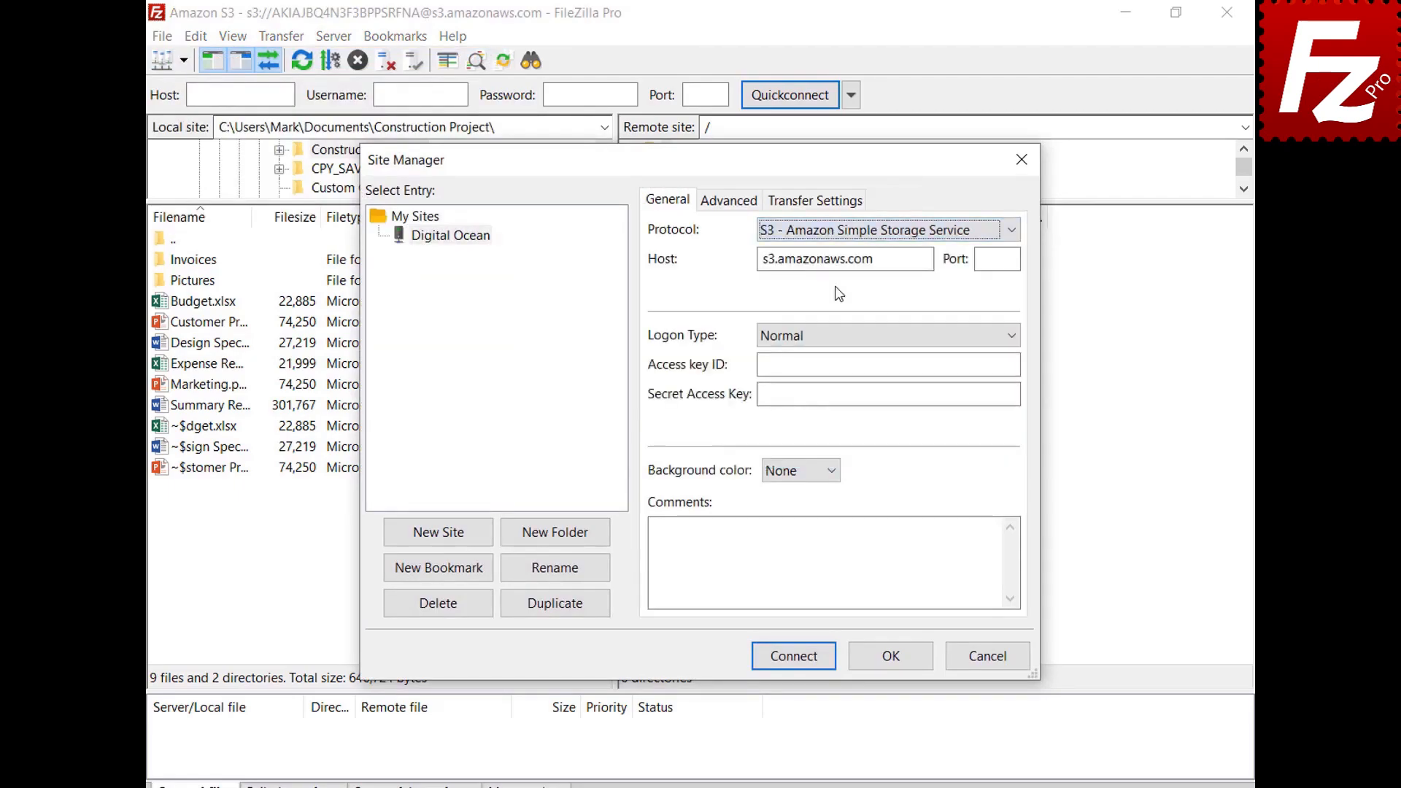
pyautogui.doubleClick(925, 259)
pyautogui.write('sfo3.digitaloceanspaces.com')
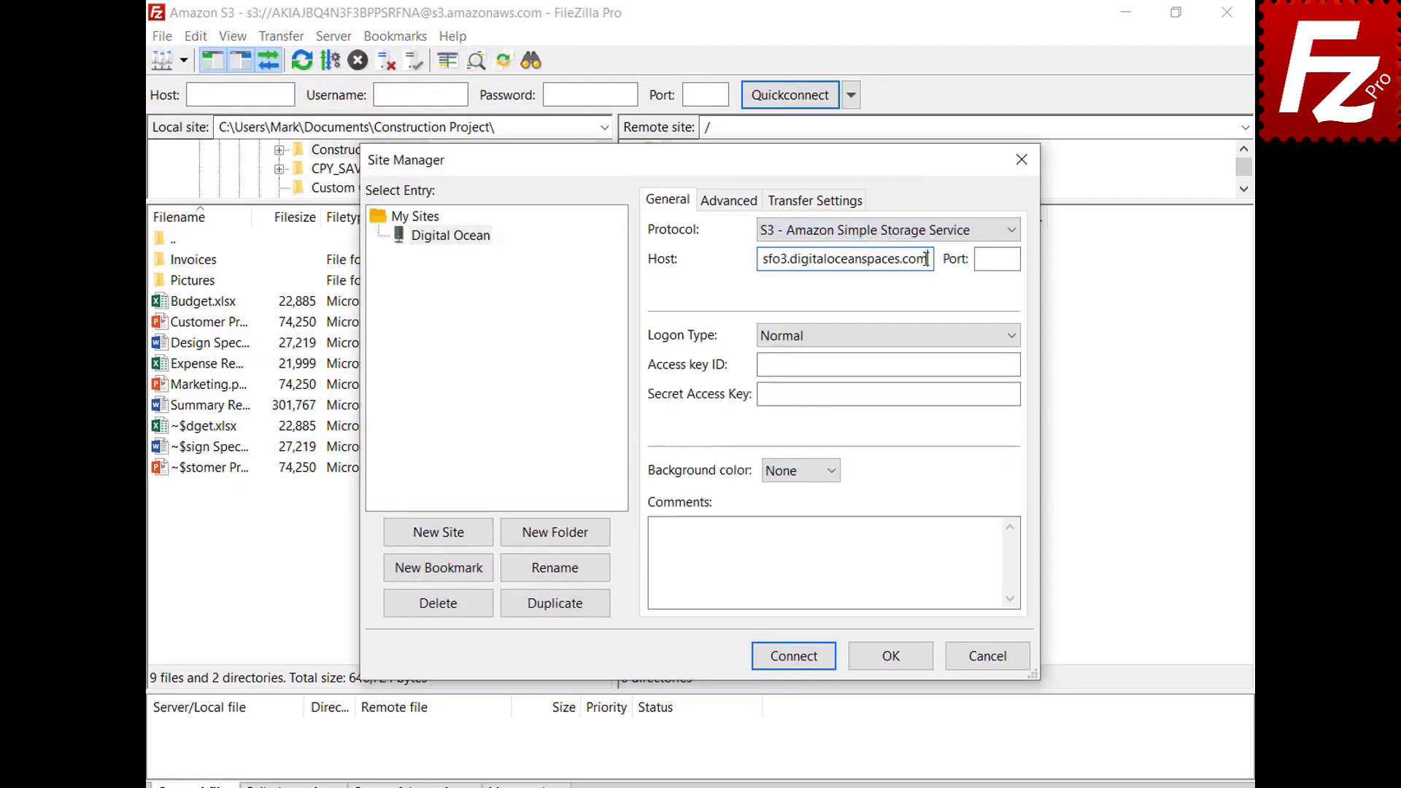
pyautogui.click(1016, 364)
pyautogui.hotkey('ctrl', 'v')
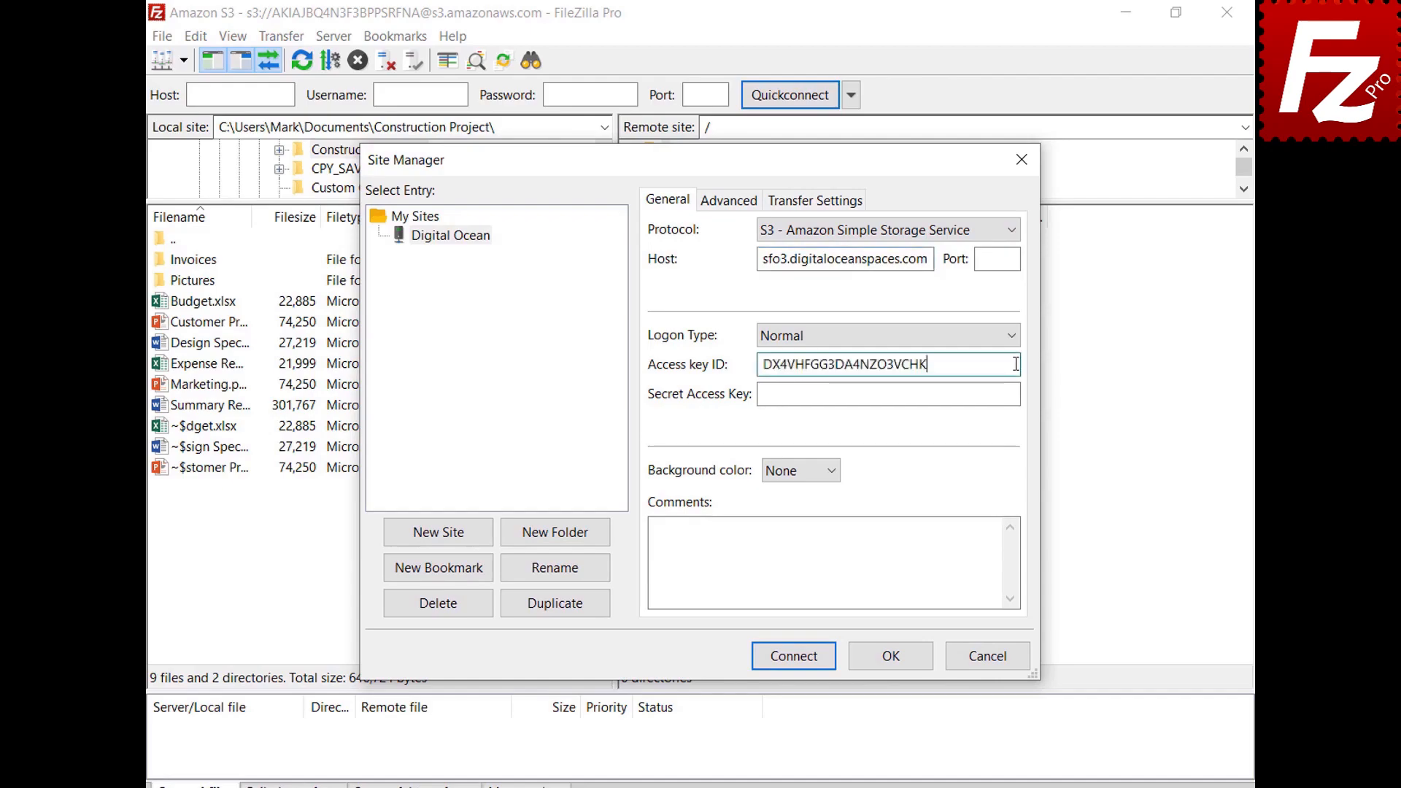
pyautogui.click(1014, 395)
pyautogui.hotkey('ctrl', 'v')
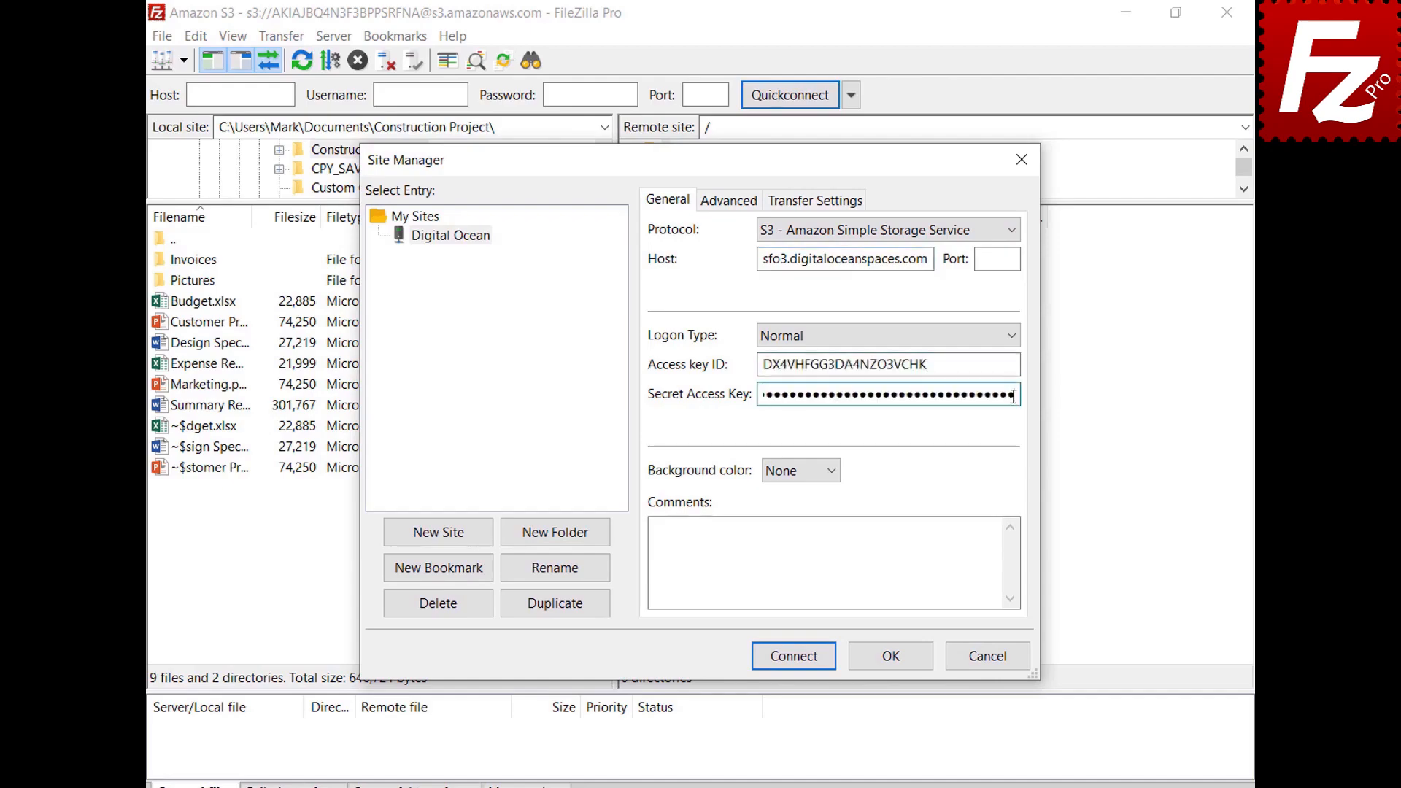
pyautogui.click(799, 662)
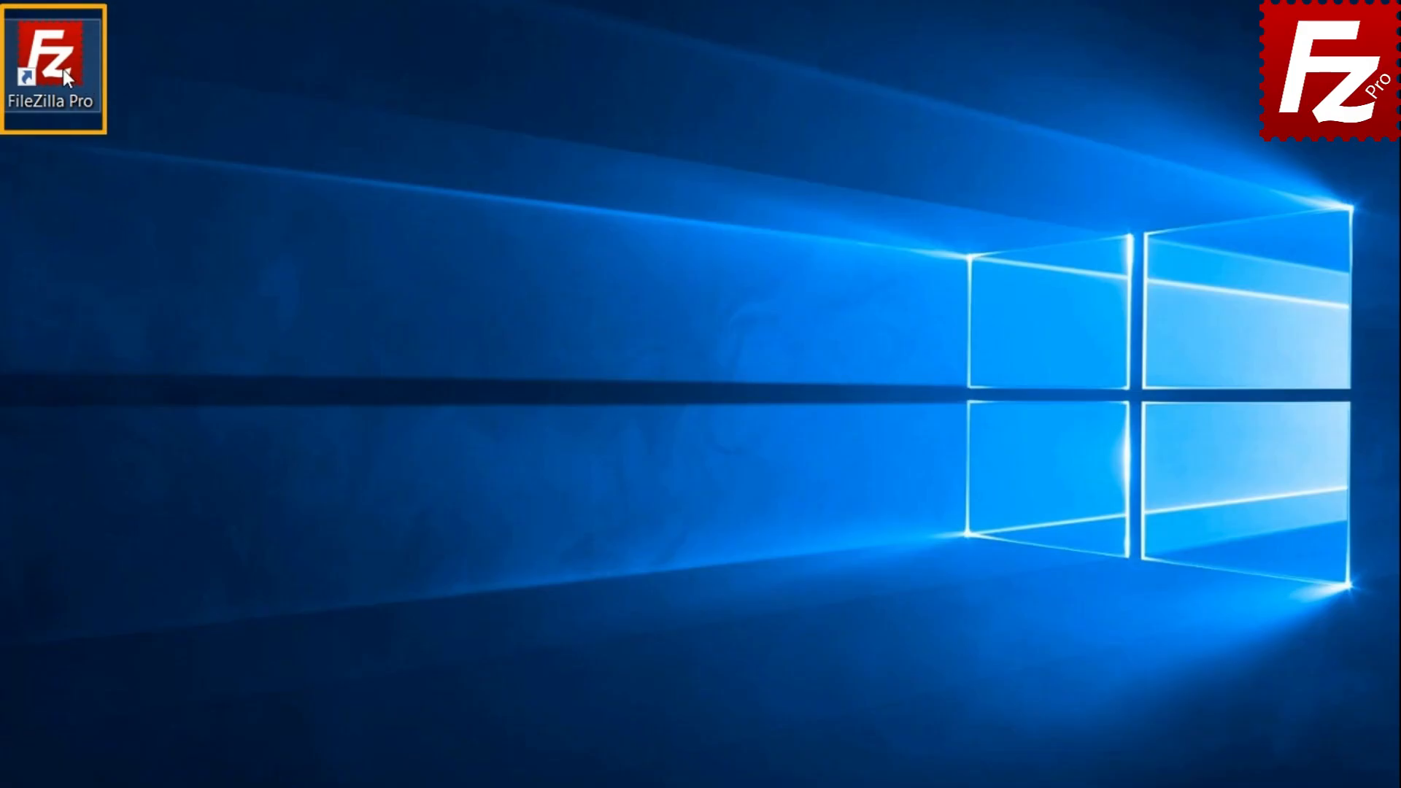
# Step: Launch FileZilla Pro and create a new site named 'Cloudflare R2' in Site Manager
pyautogui.doubleClick(62, 68)
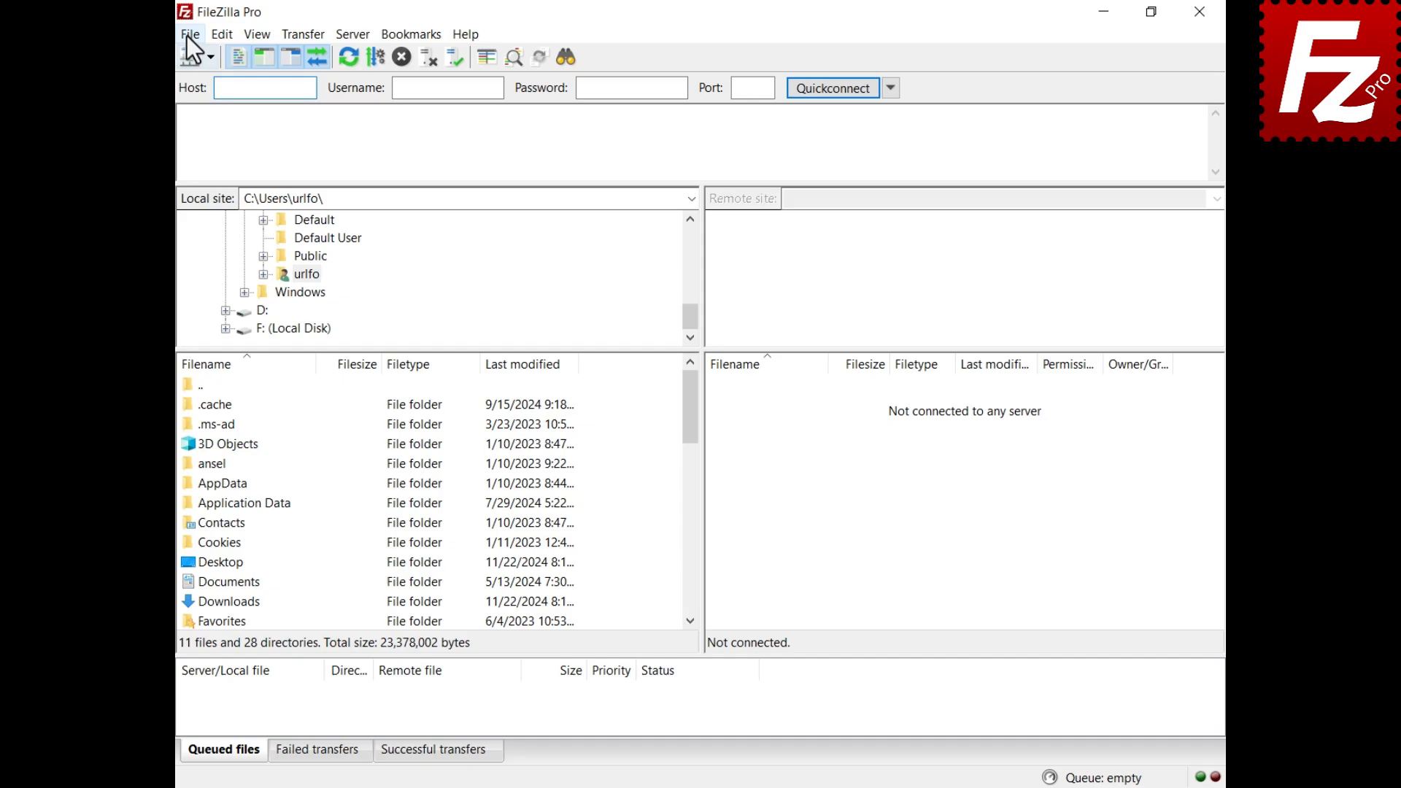
pyautogui.click(187, 37)
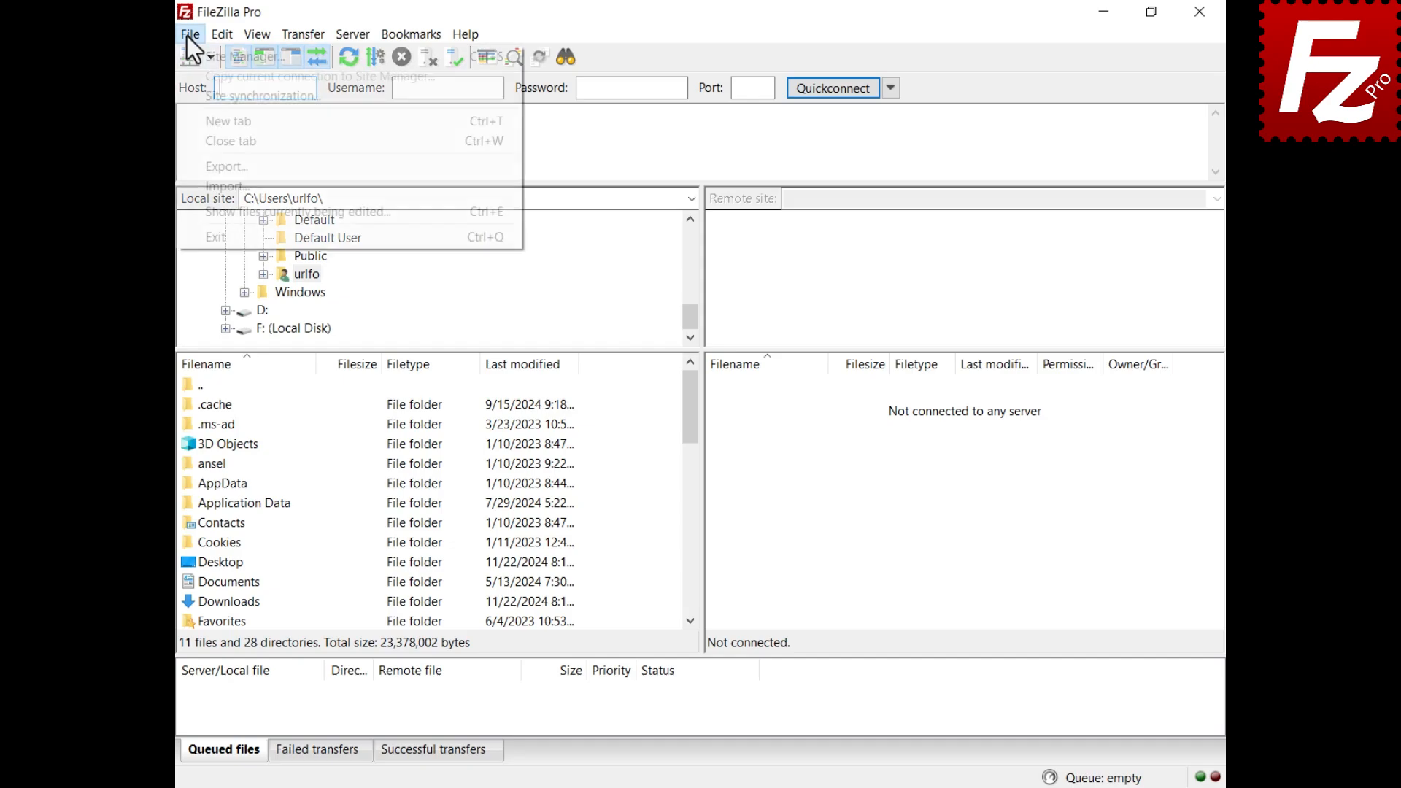
pyautogui.click(190, 53)
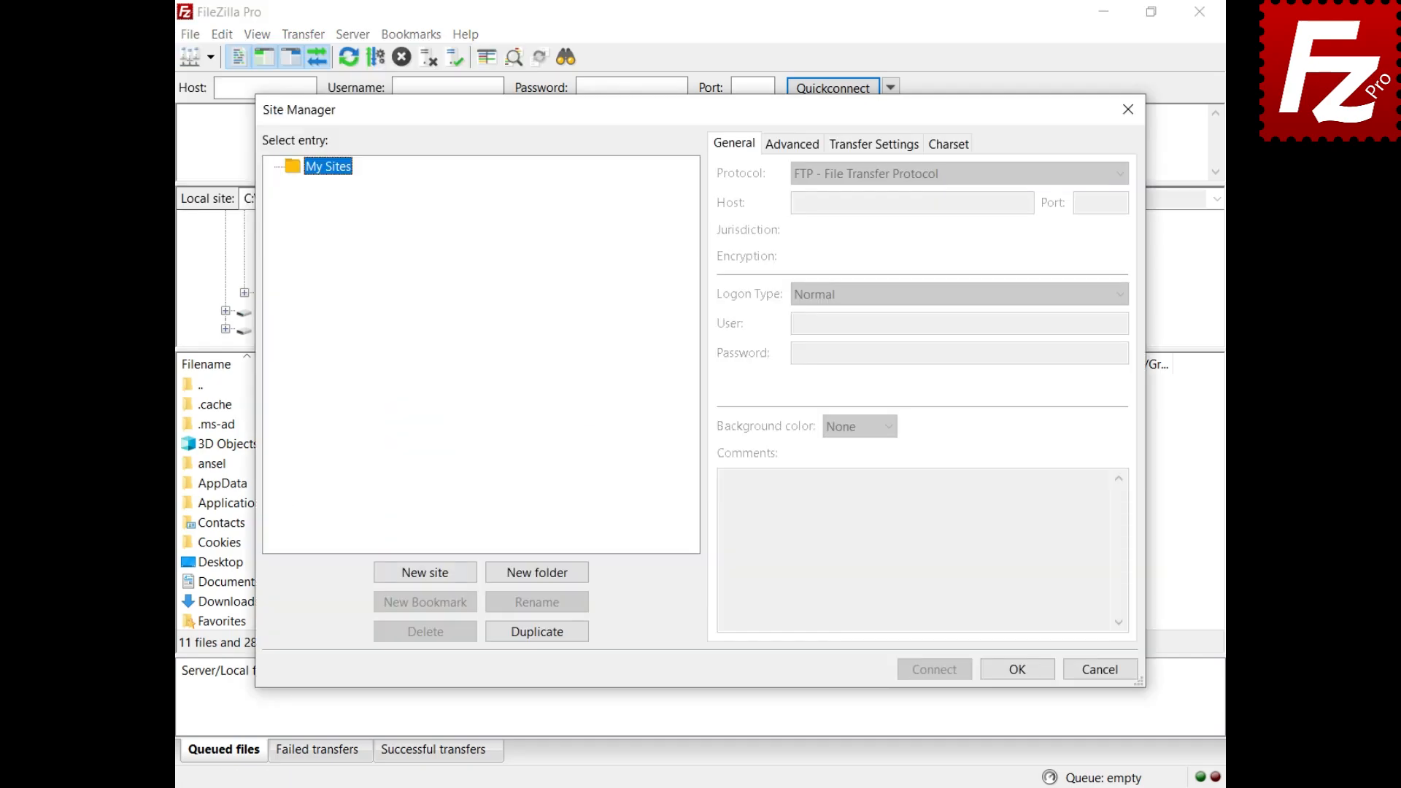
pyautogui.click(427, 576)
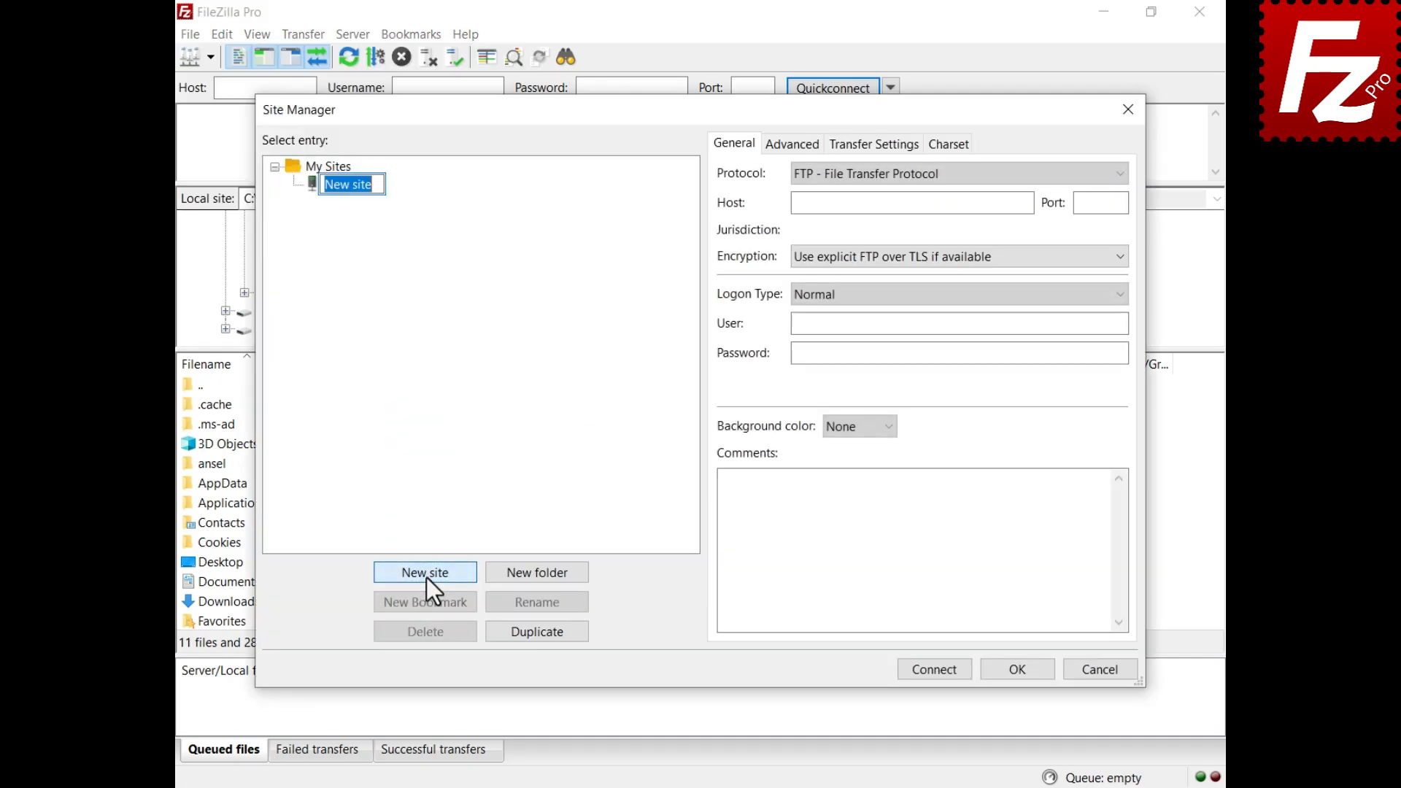
pyautogui.write('Cloudflare R2')
pyautogui.press('Return')
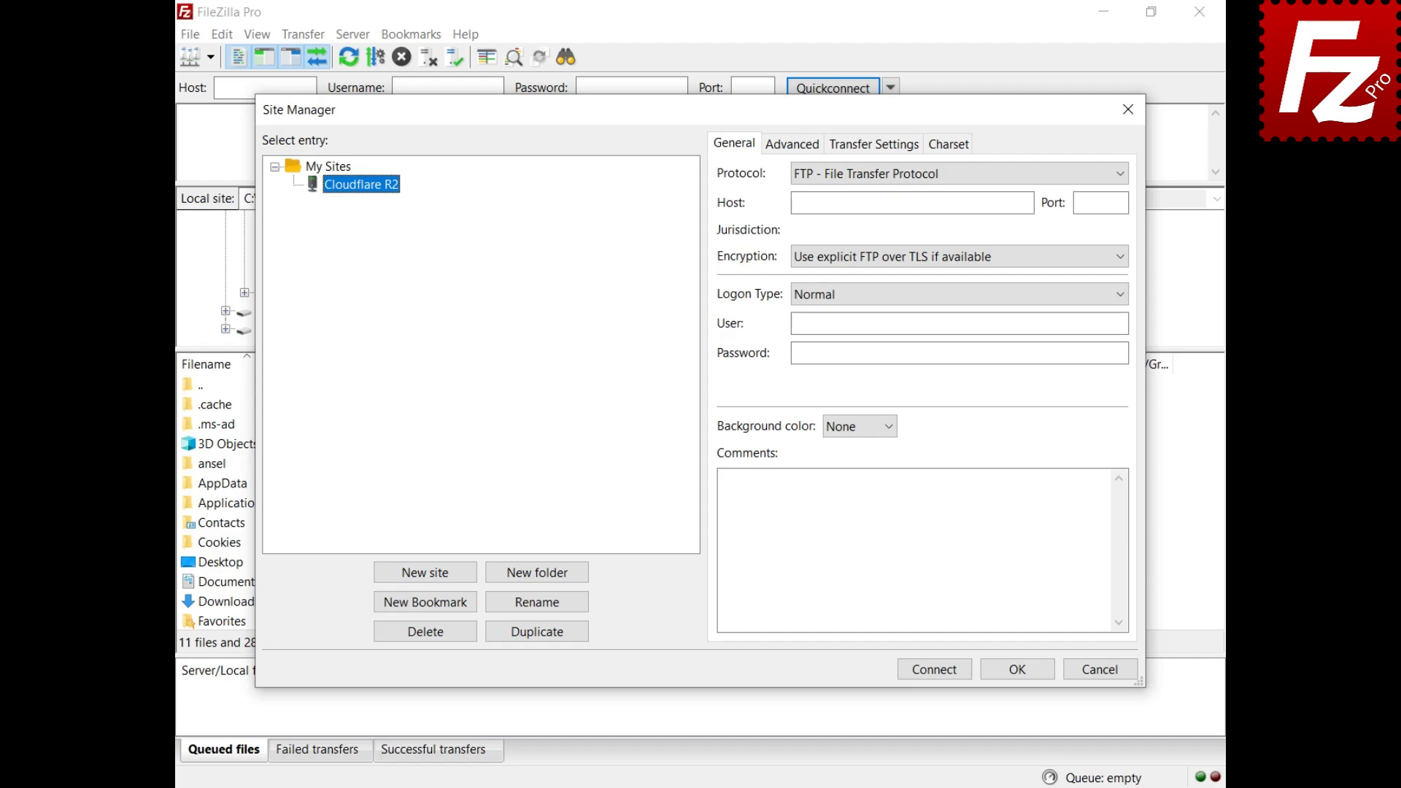
# Step: Choose the Cloudflare R2 protocol with the North America jurisdiction, then connect
pyautogui.click(940, 178)
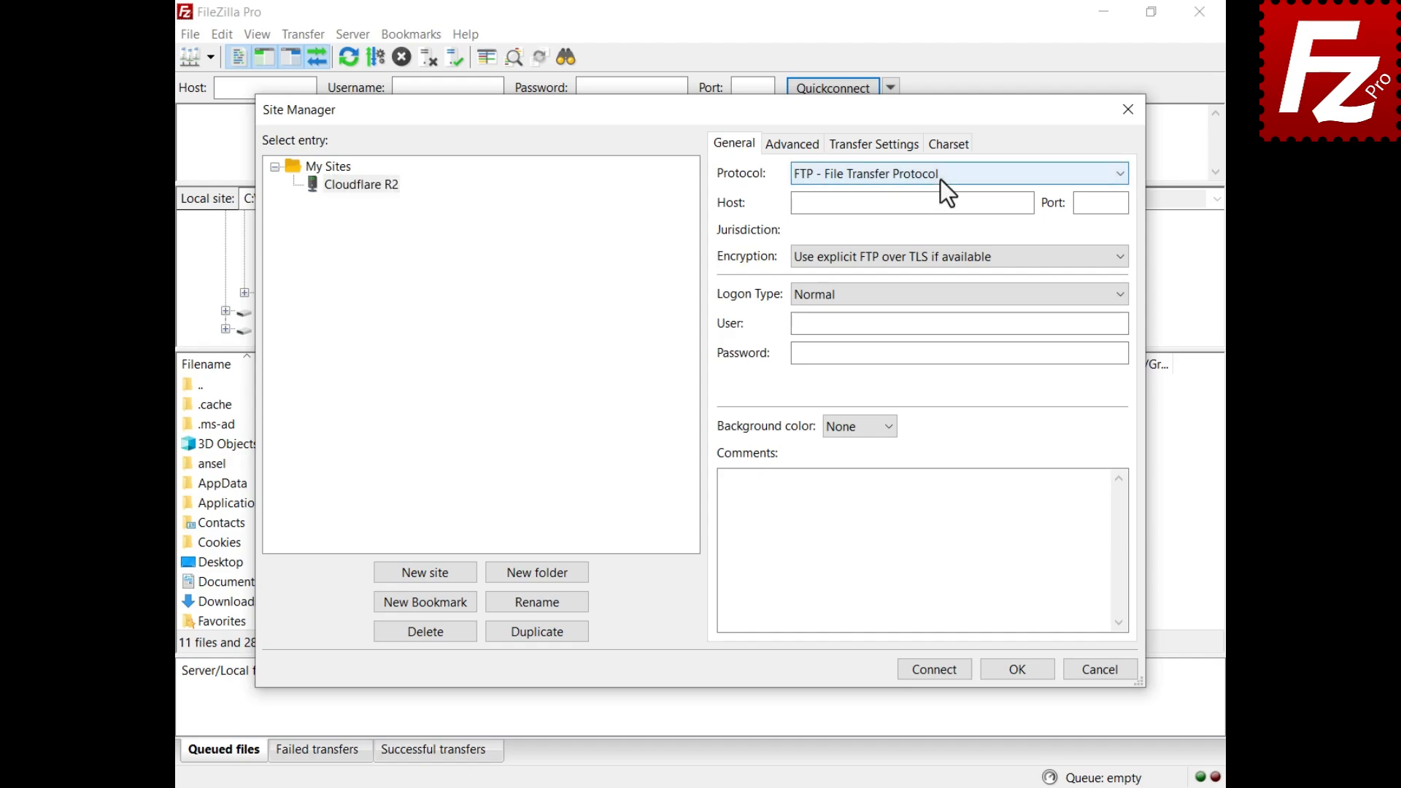
pyautogui.click(940, 260)
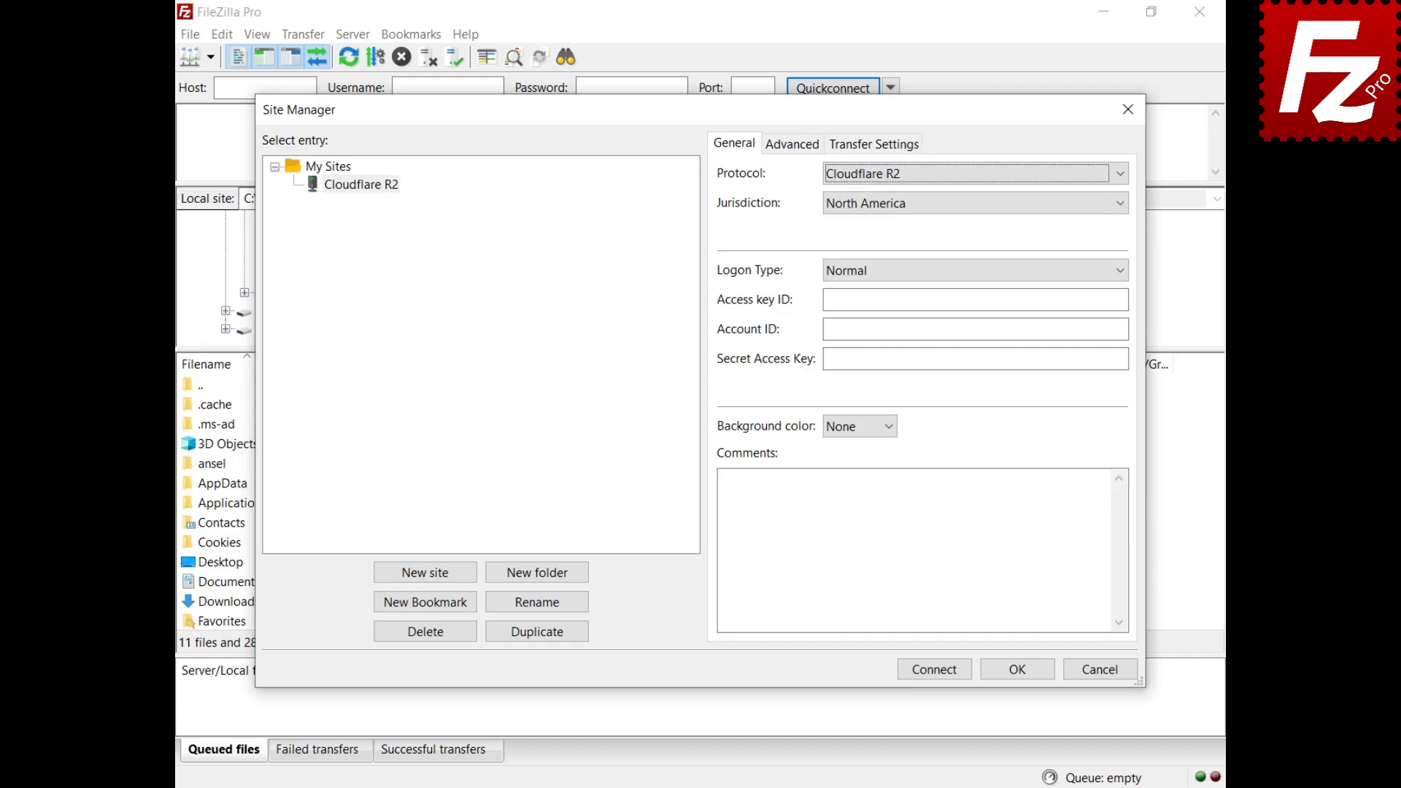
pyautogui.click(966, 208)
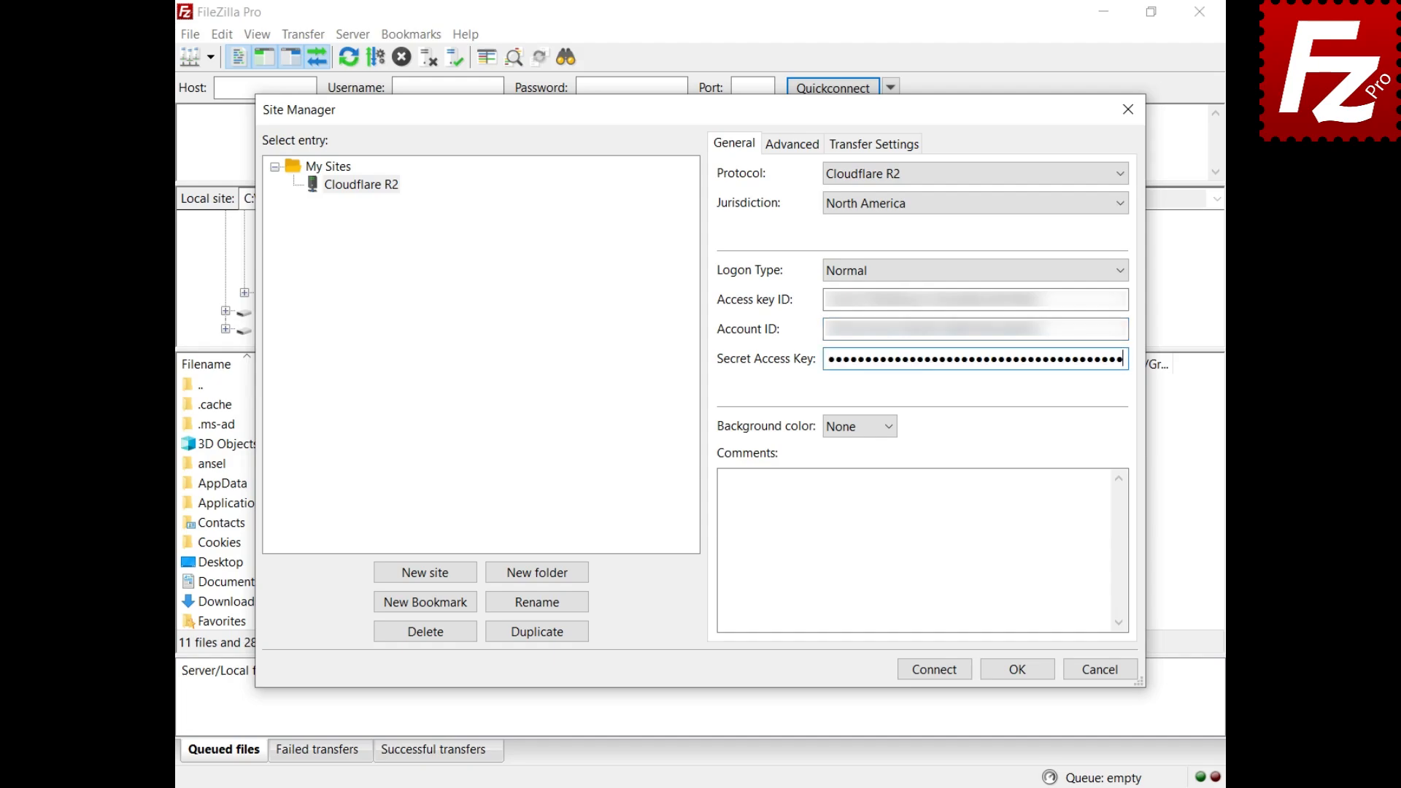
pyautogui.click(936, 672)
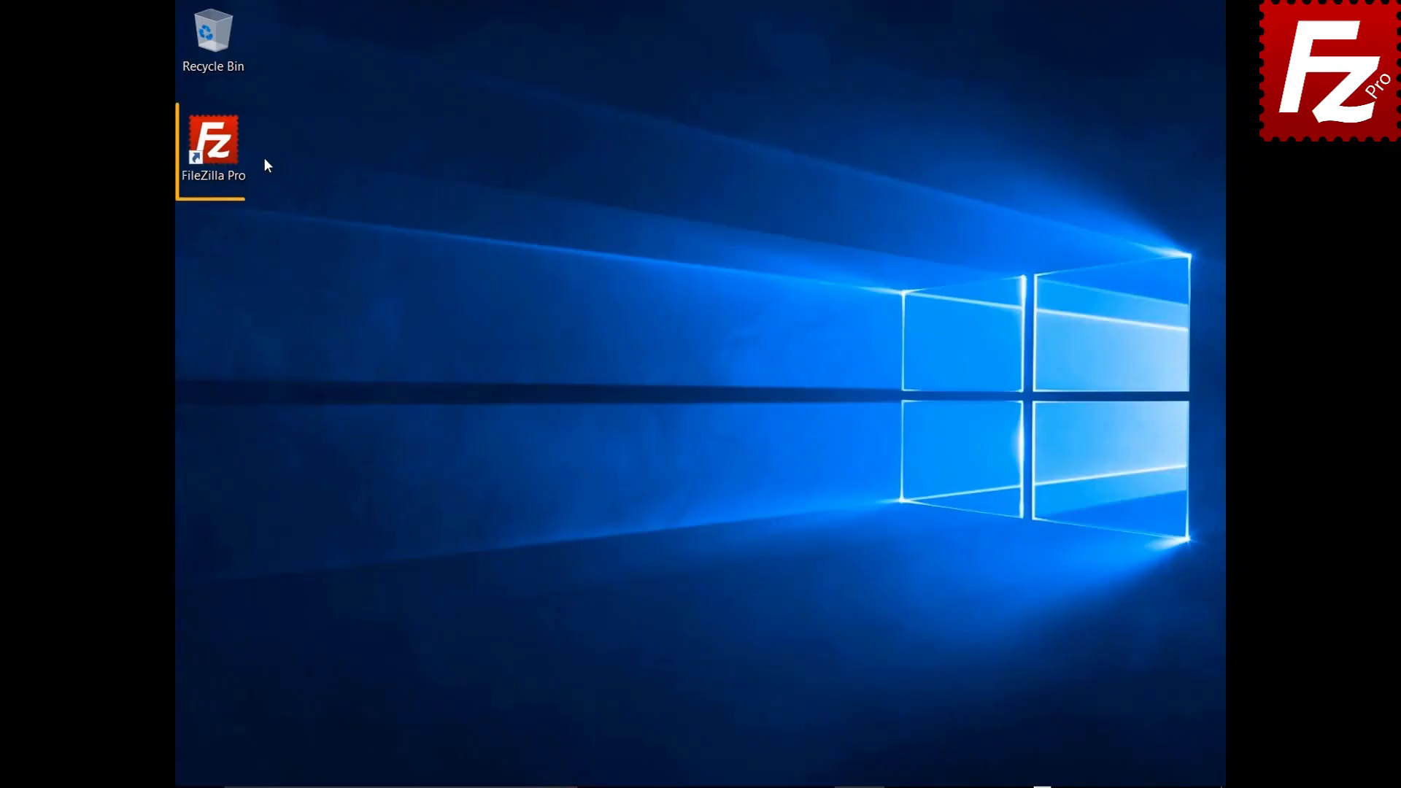
# Step: Launch FileZilla Pro, connect to the saved S3 site, and open File synchronization
pyautogui.doubleClick(221, 151)
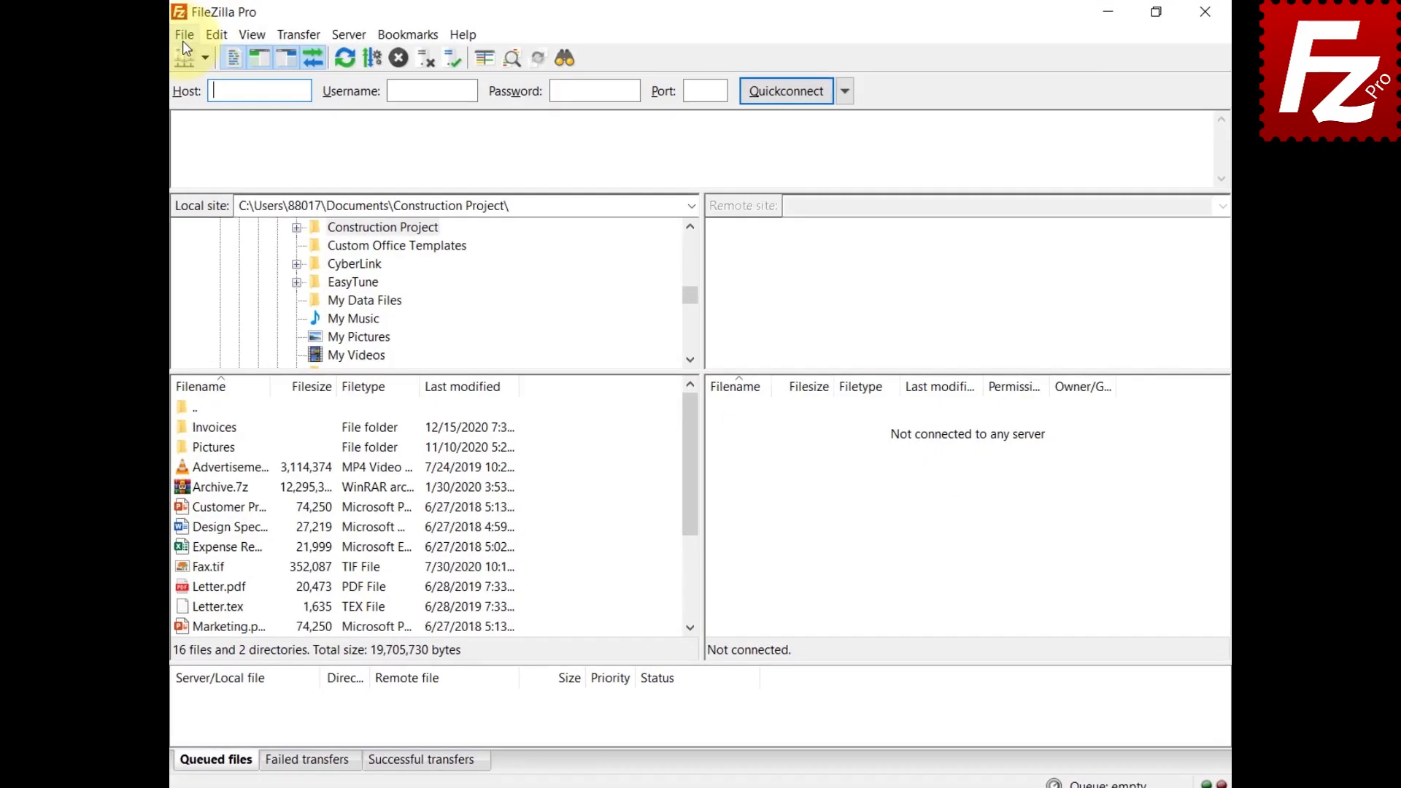
pyautogui.click(184, 34)
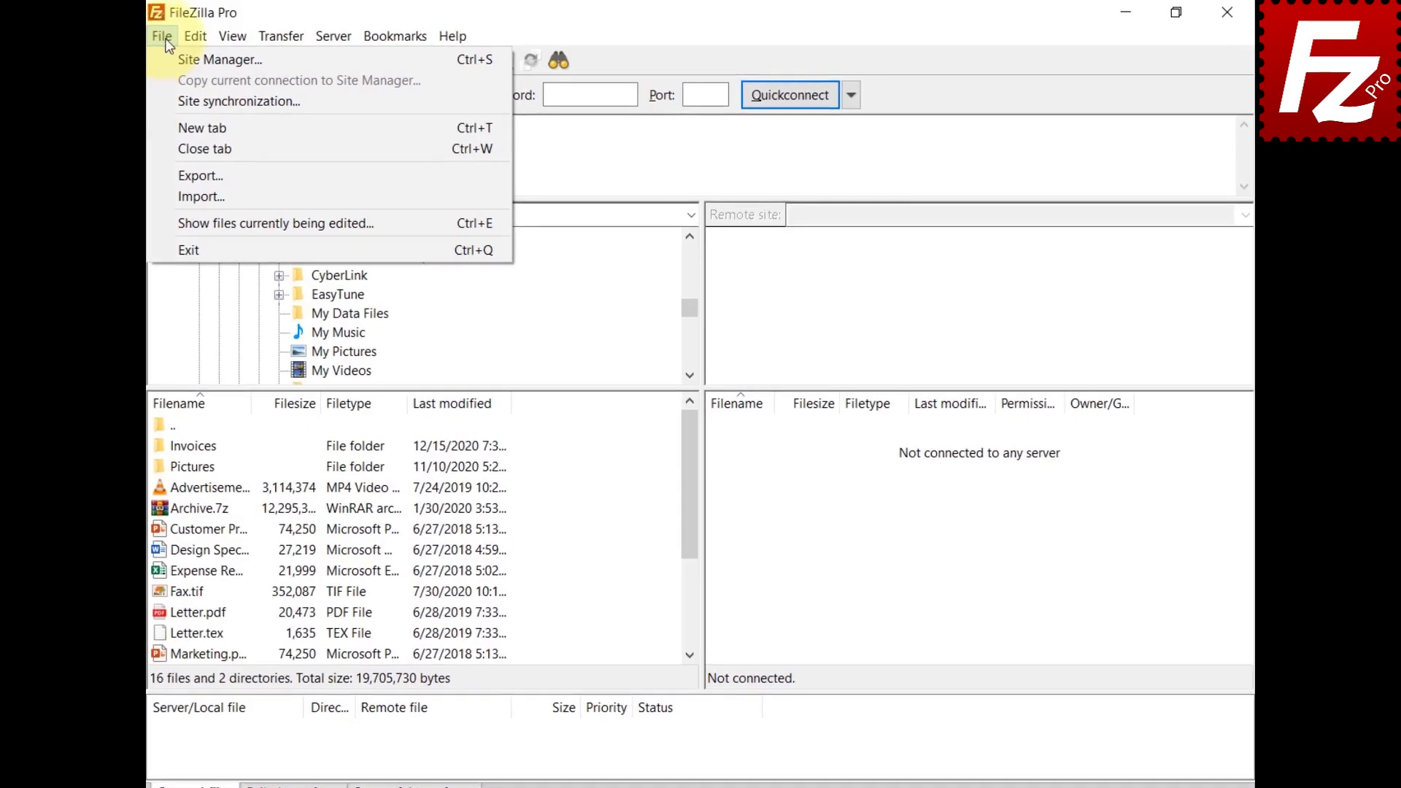
pyautogui.click(216, 54)
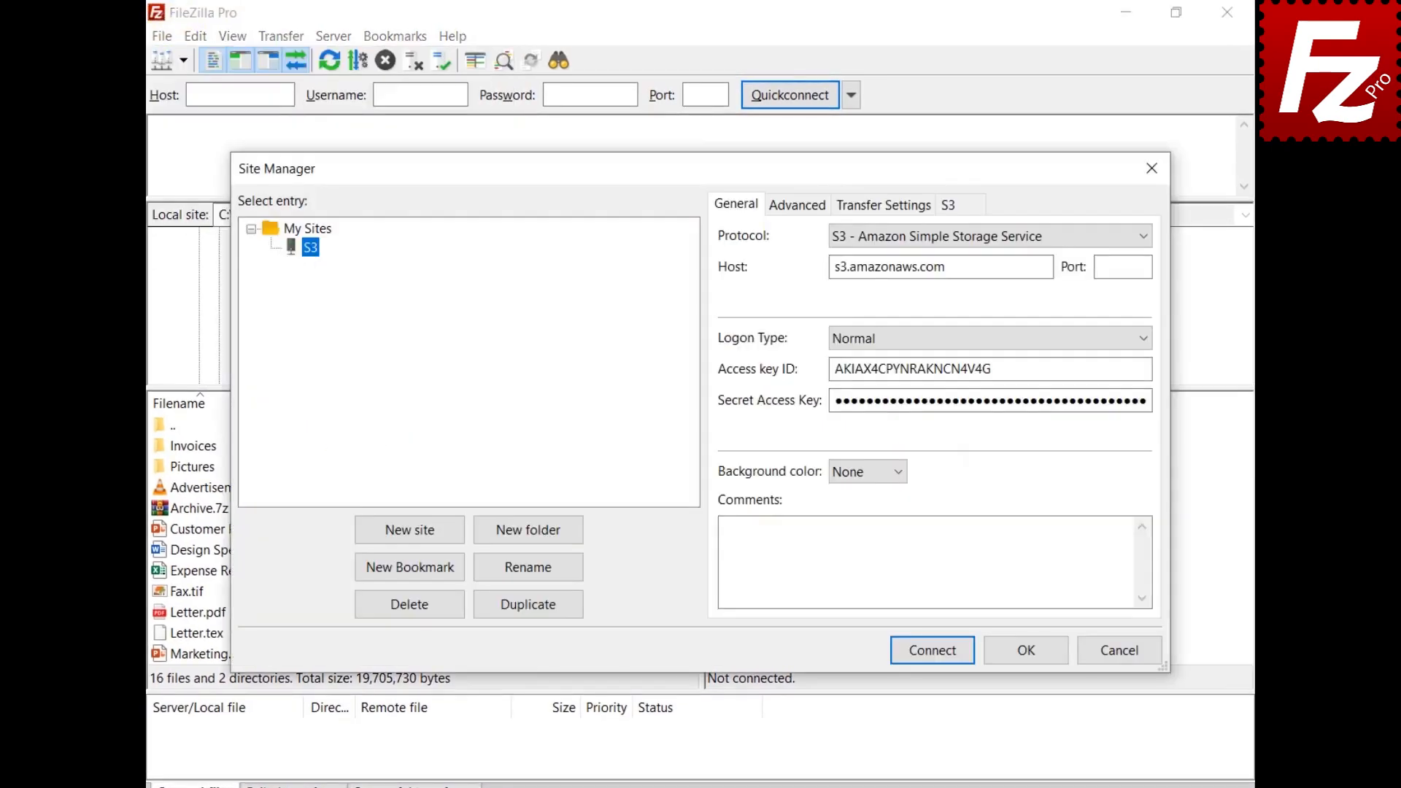
pyautogui.click(932, 660)
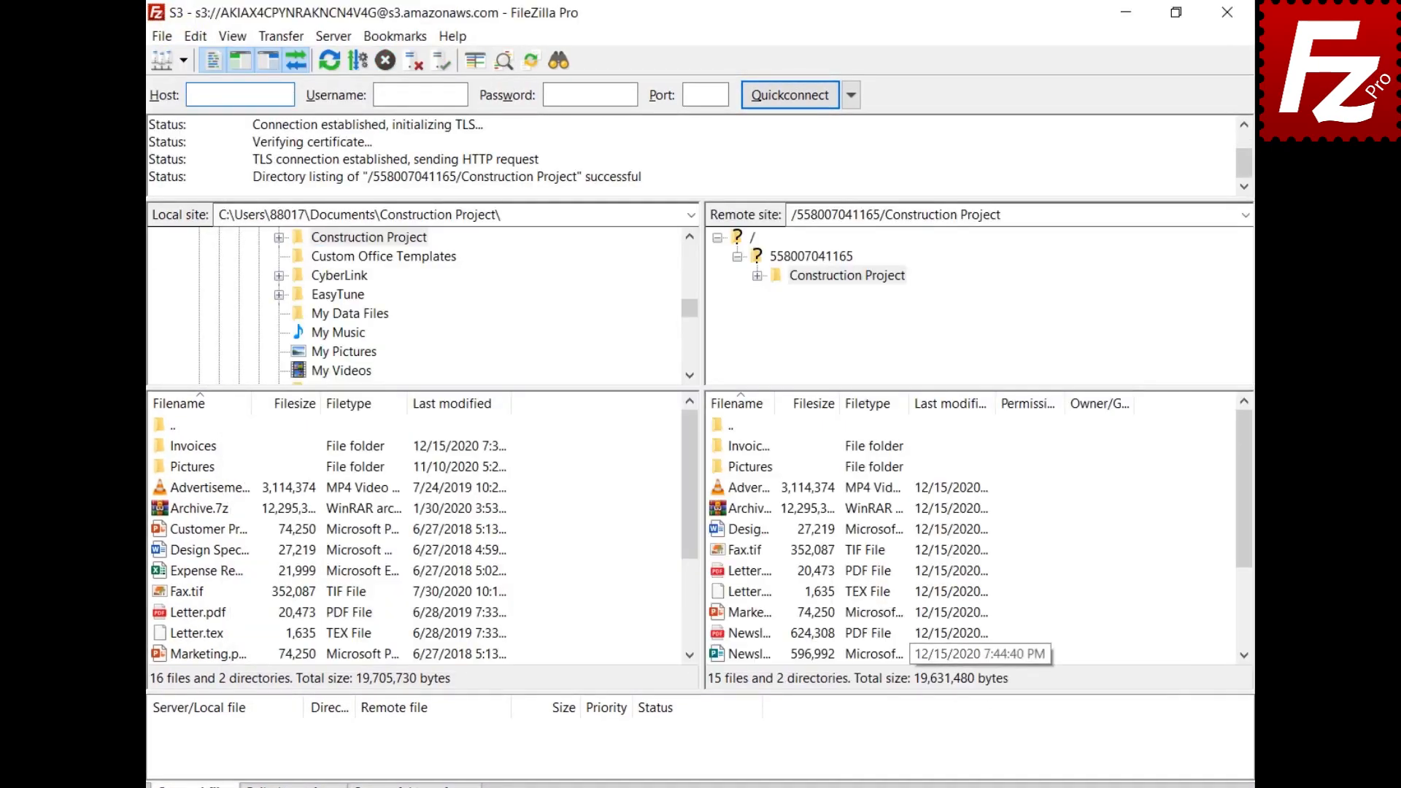
pyautogui.click(275, 36)
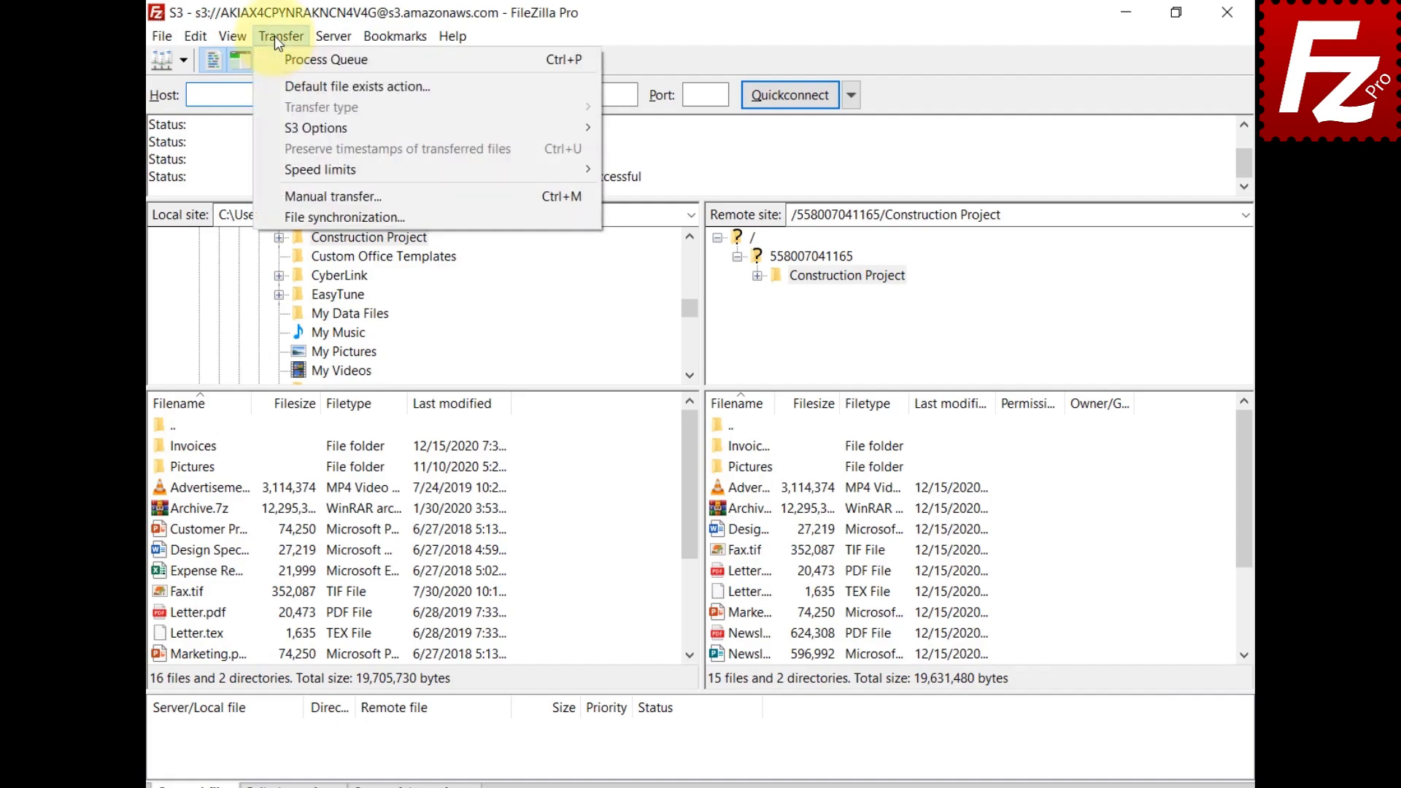
pyautogui.click(292, 217)
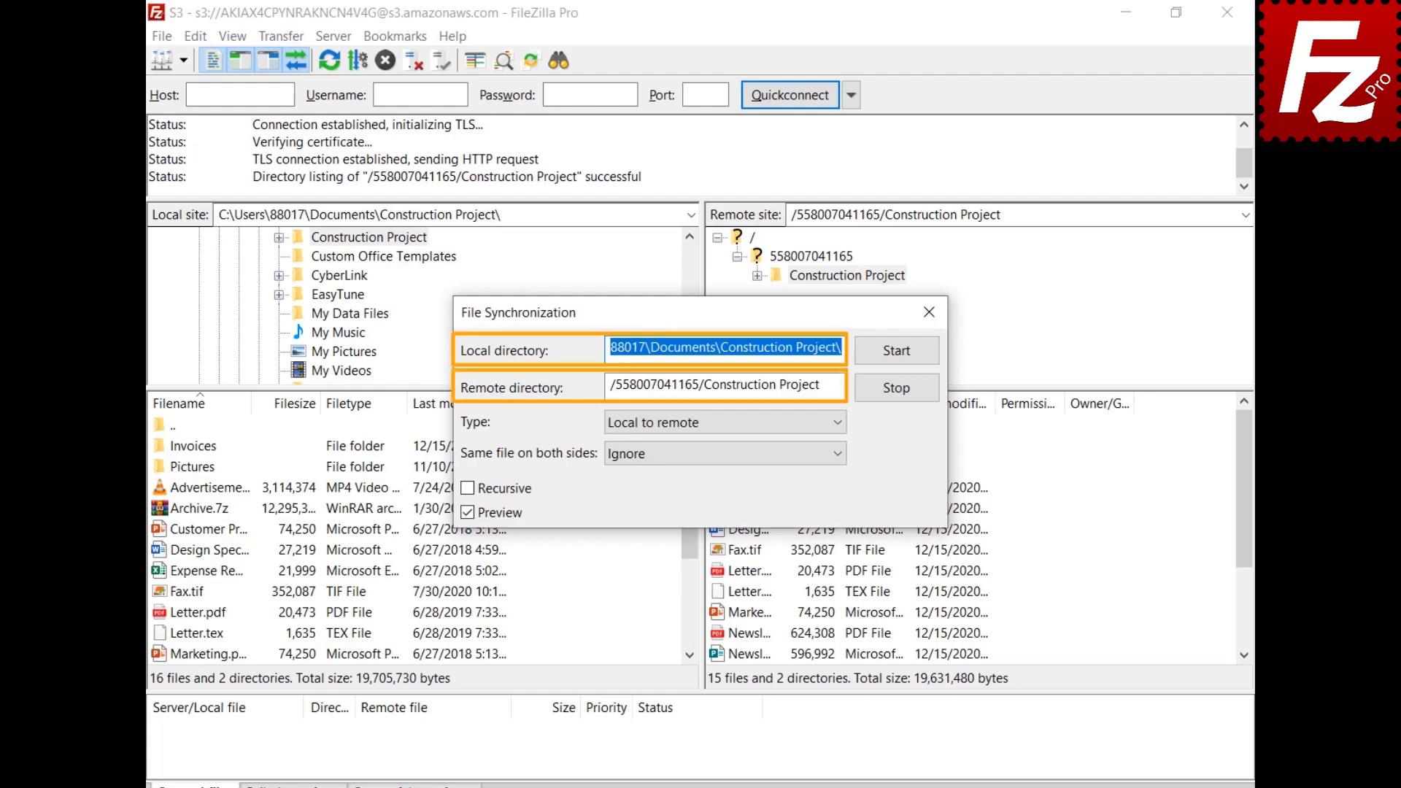
# Step: Keep Local to remote and Ignore for identical files, and tick Recursive
pyautogui.click(839, 423)
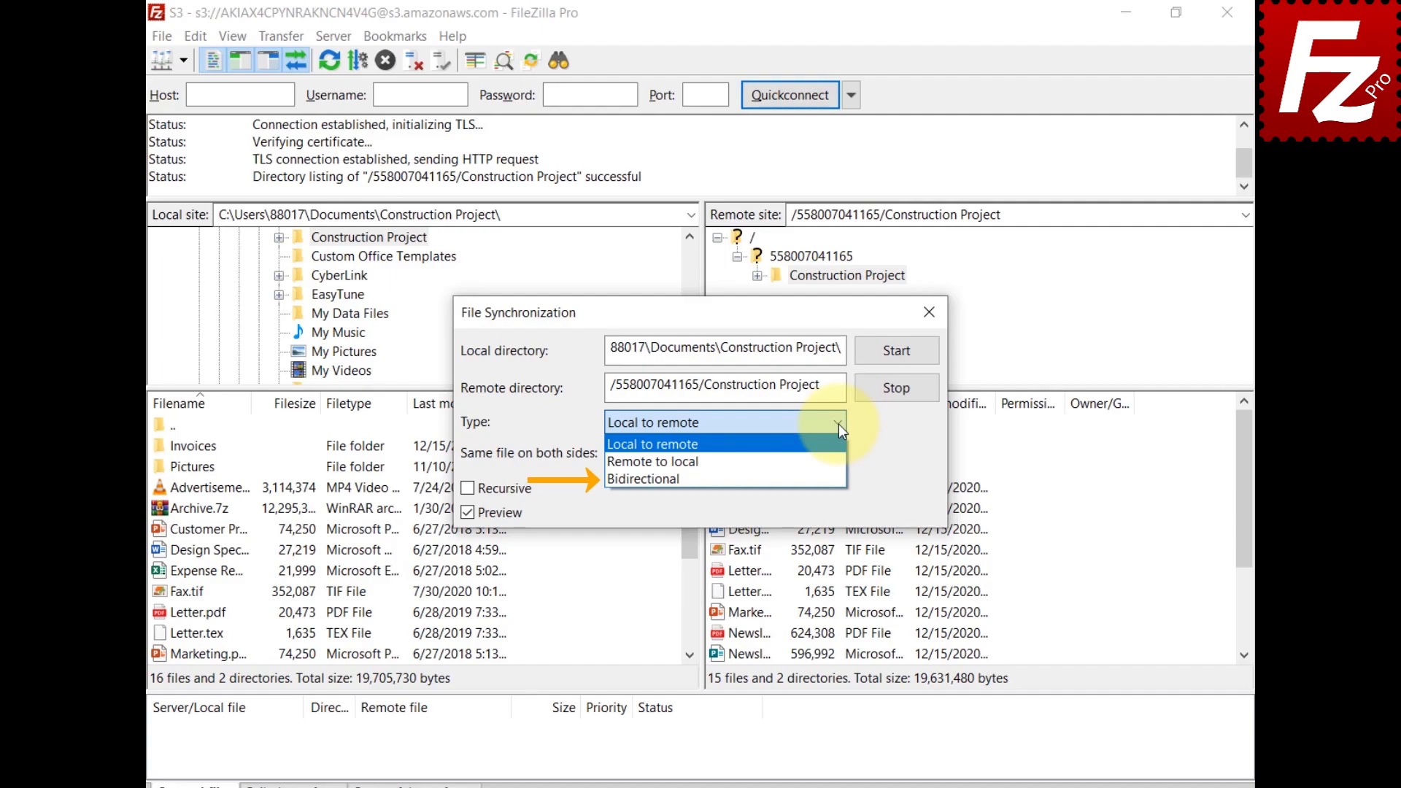
pyautogui.click(839, 423)
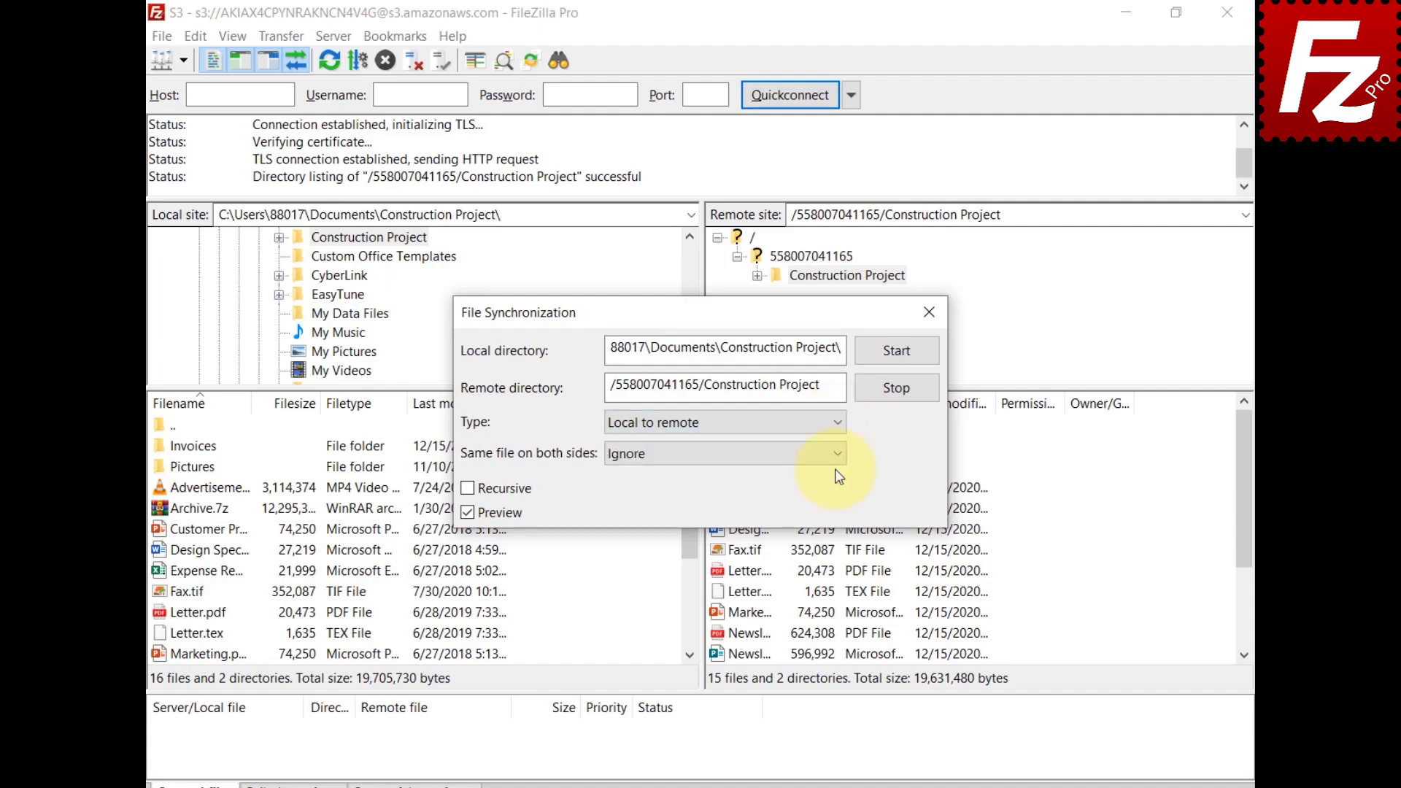
pyautogui.click(836, 460)
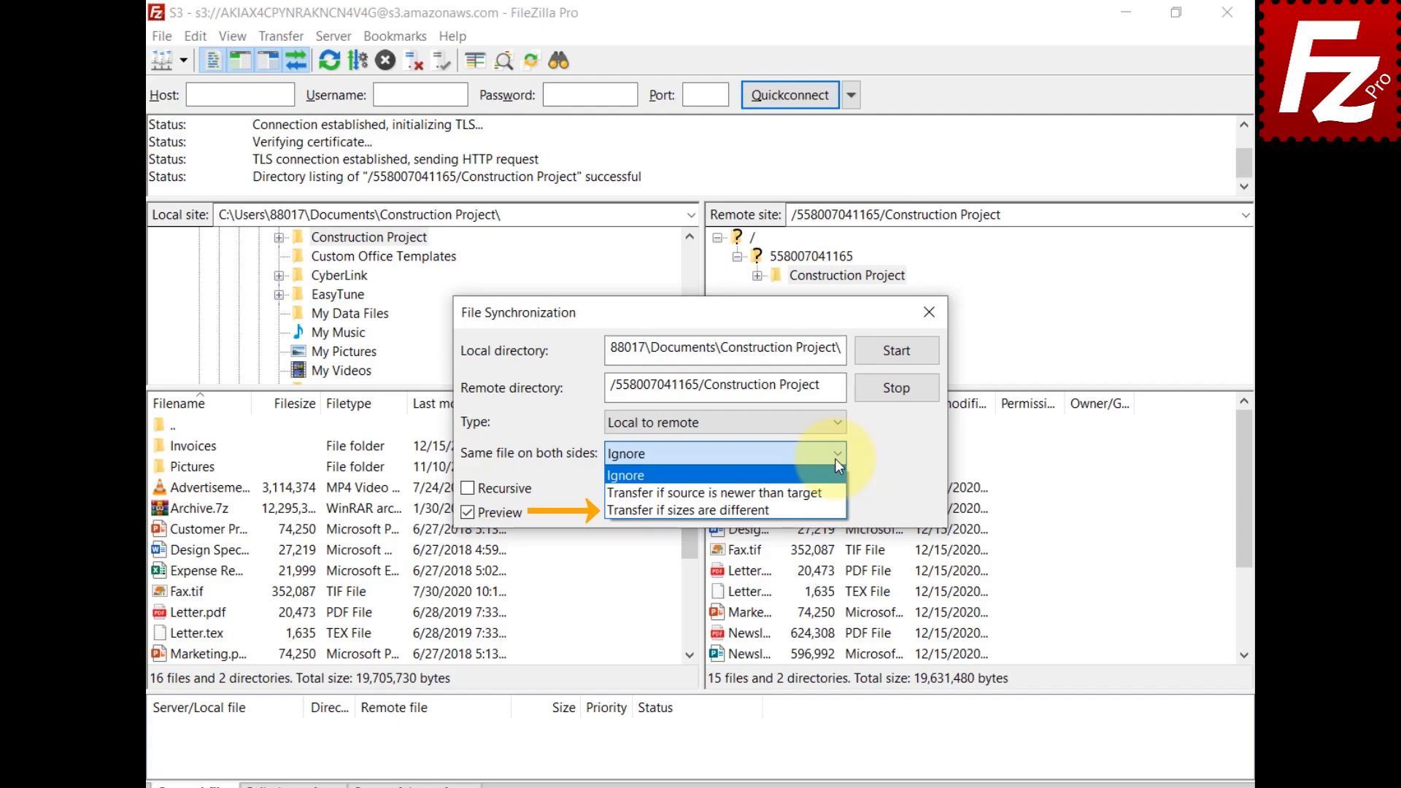
pyautogui.click(835, 458)
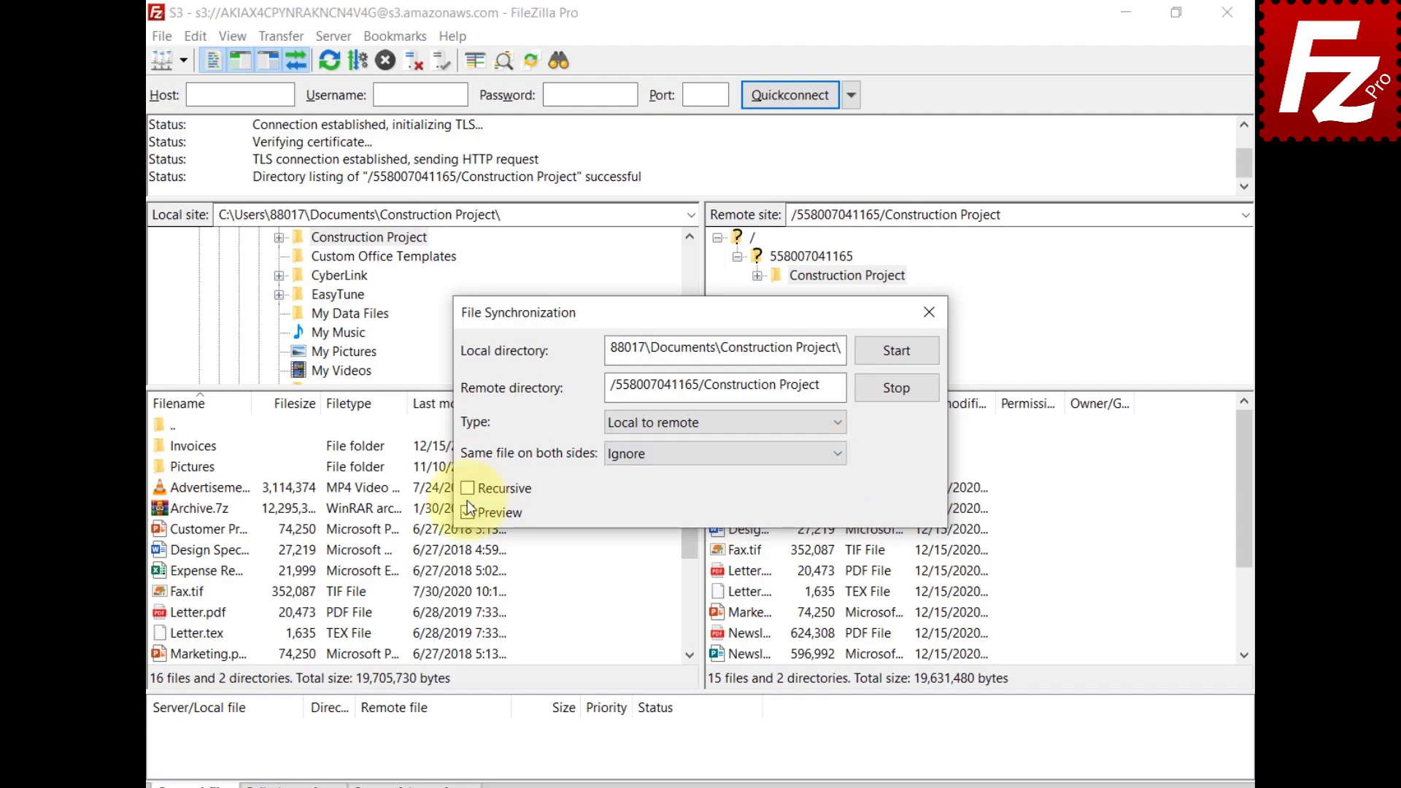
pyautogui.click(468, 490)
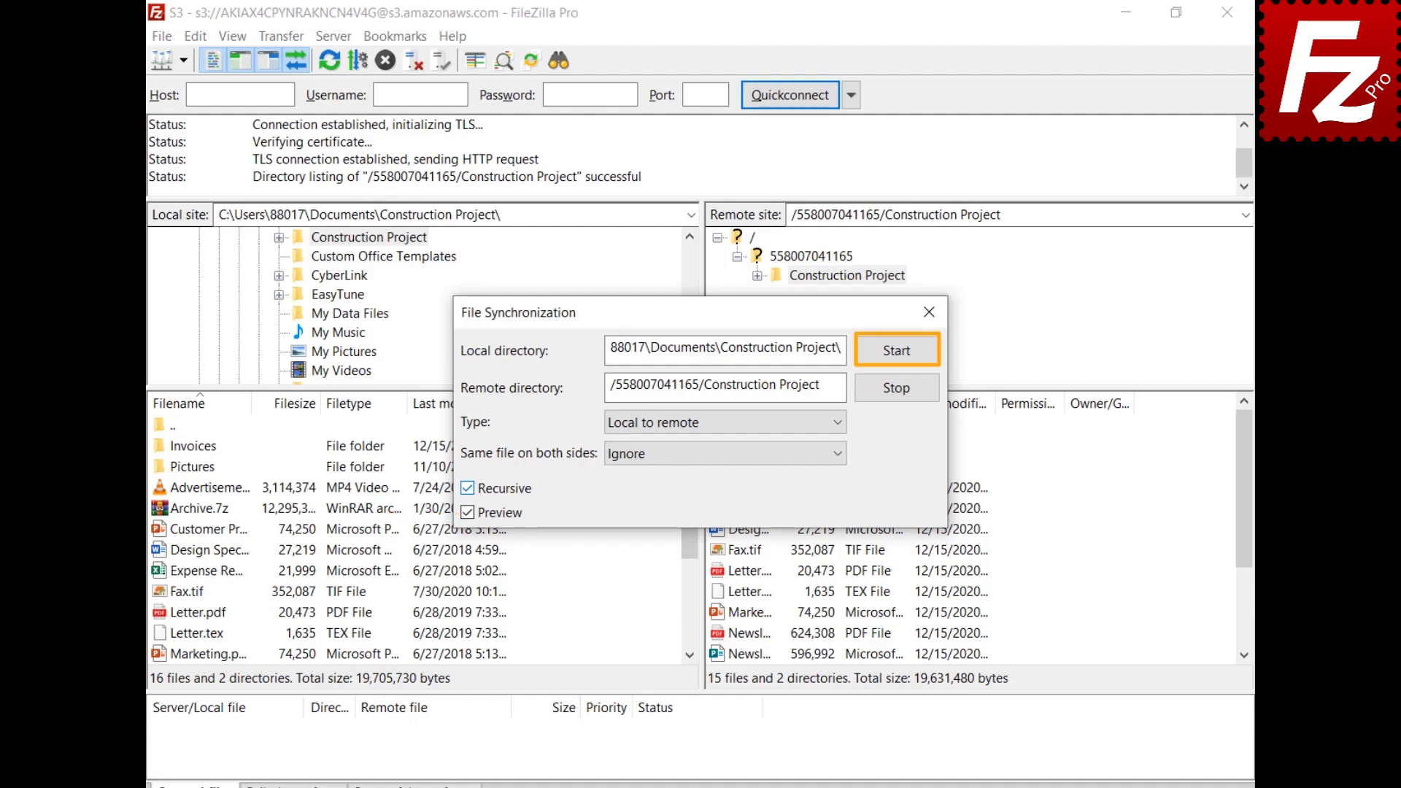
# Step: Start the sync and approve the previewed uploads and Old Report.xlsx deletion
pyautogui.click(900, 354)
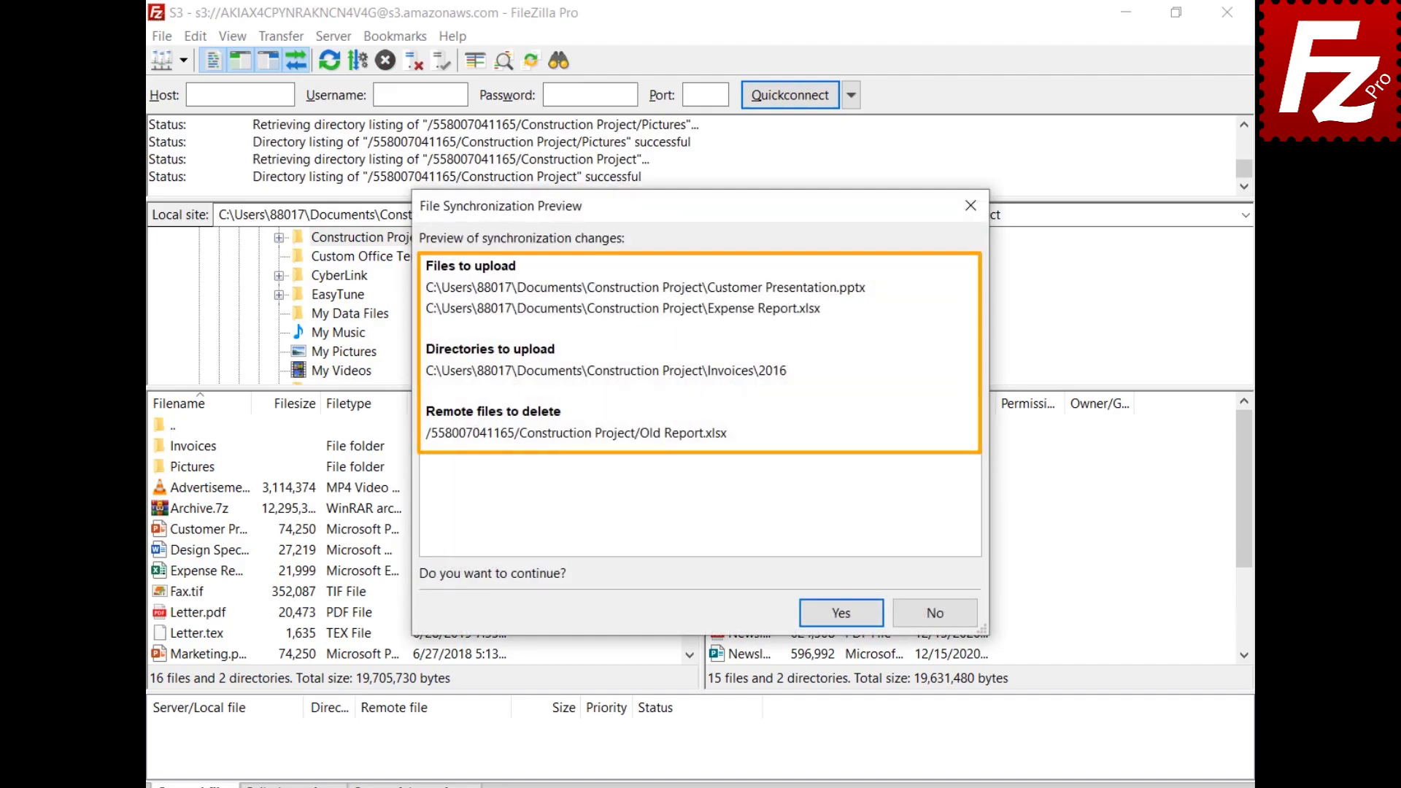
pyautogui.click(845, 615)
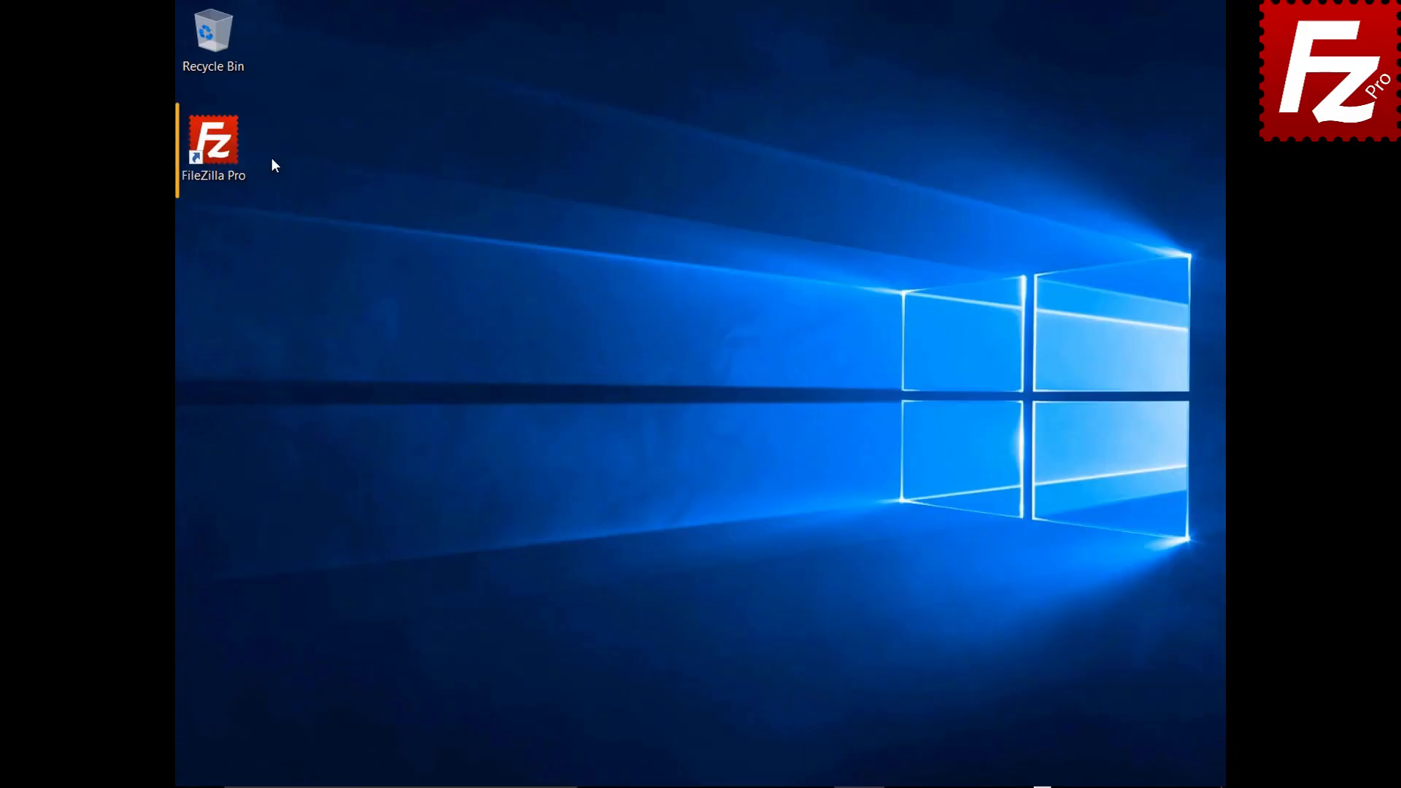
# Step: Relaunch FileZilla Pro and connect to the saved S3 site
pyautogui.doubleClick(224, 151)
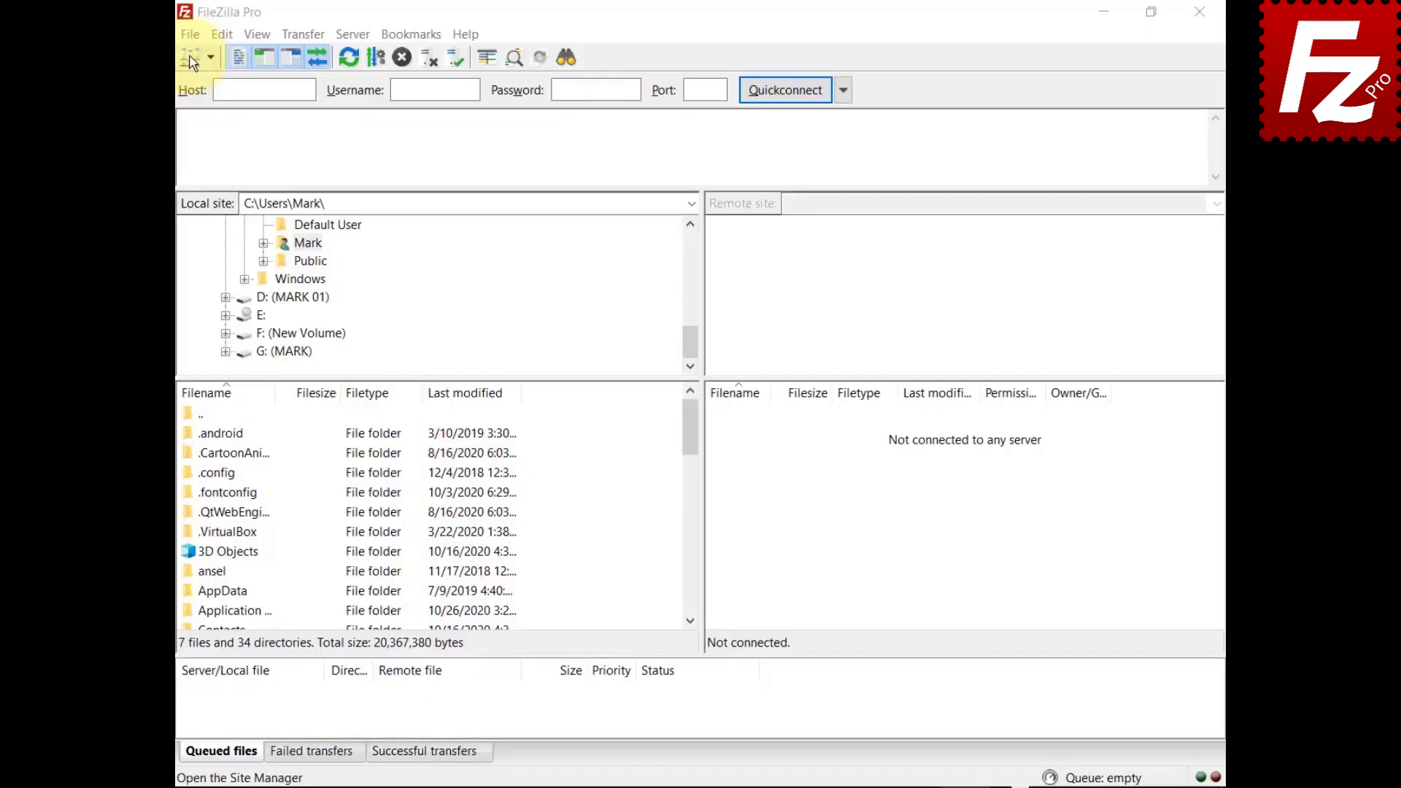
pyautogui.click(186, 34)
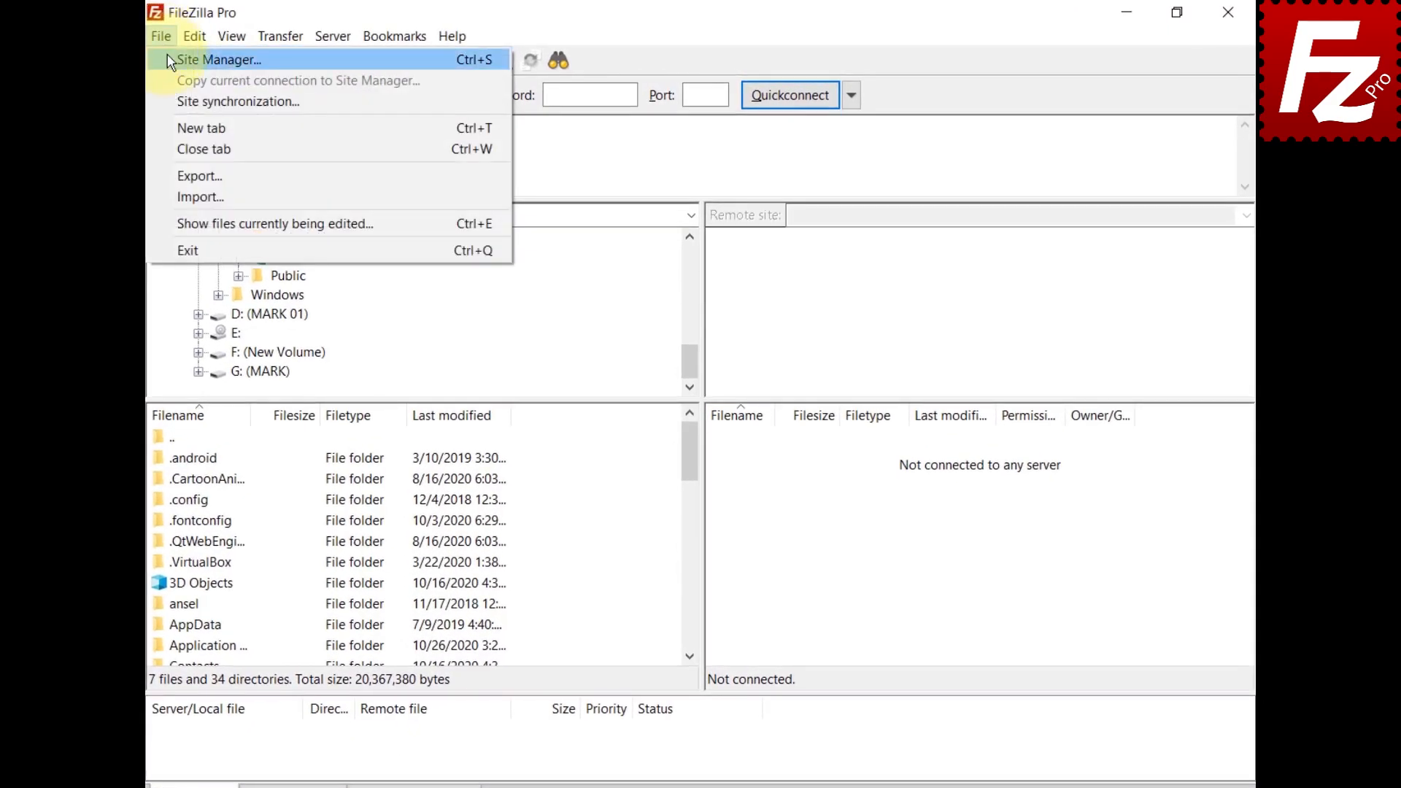
pyautogui.click(196, 56)
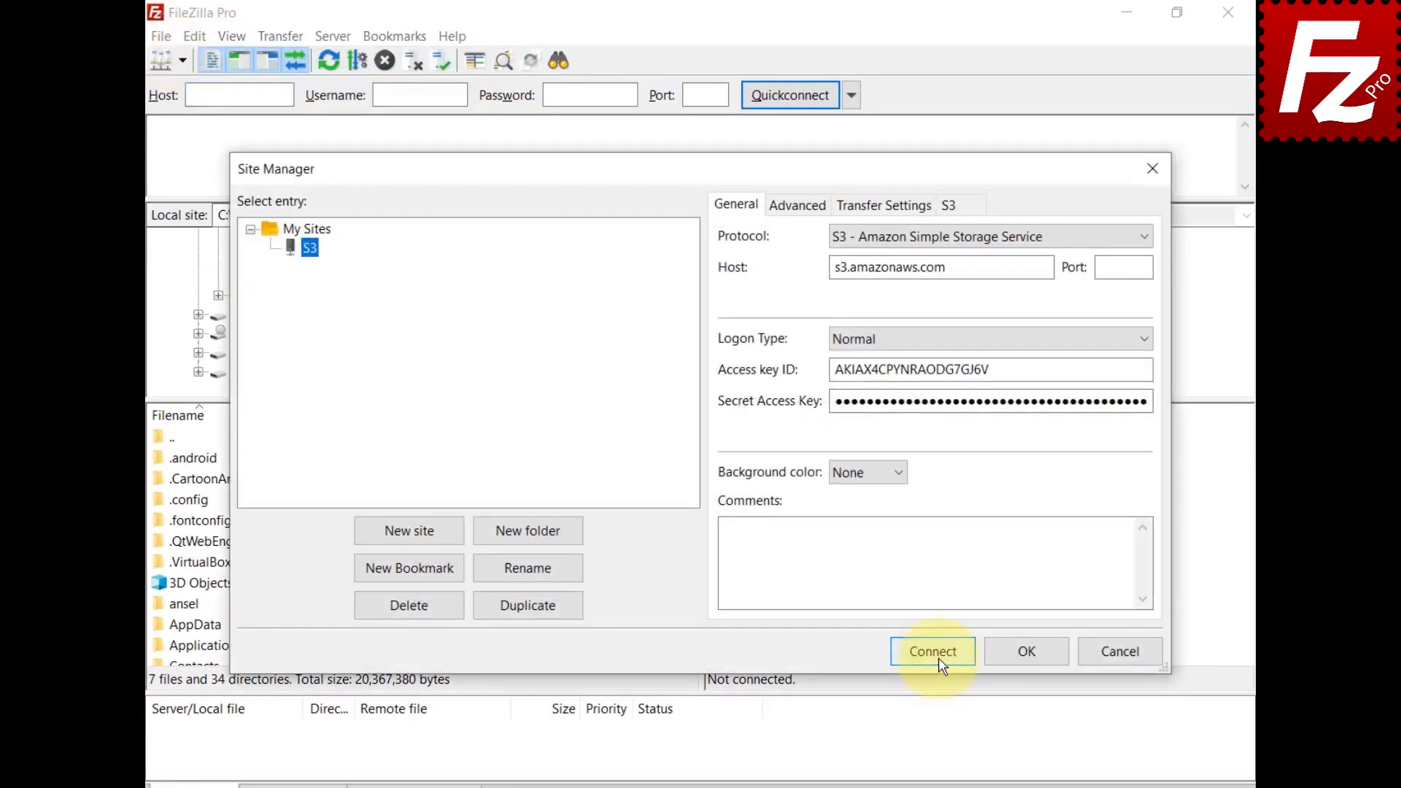
pyautogui.click(938, 655)
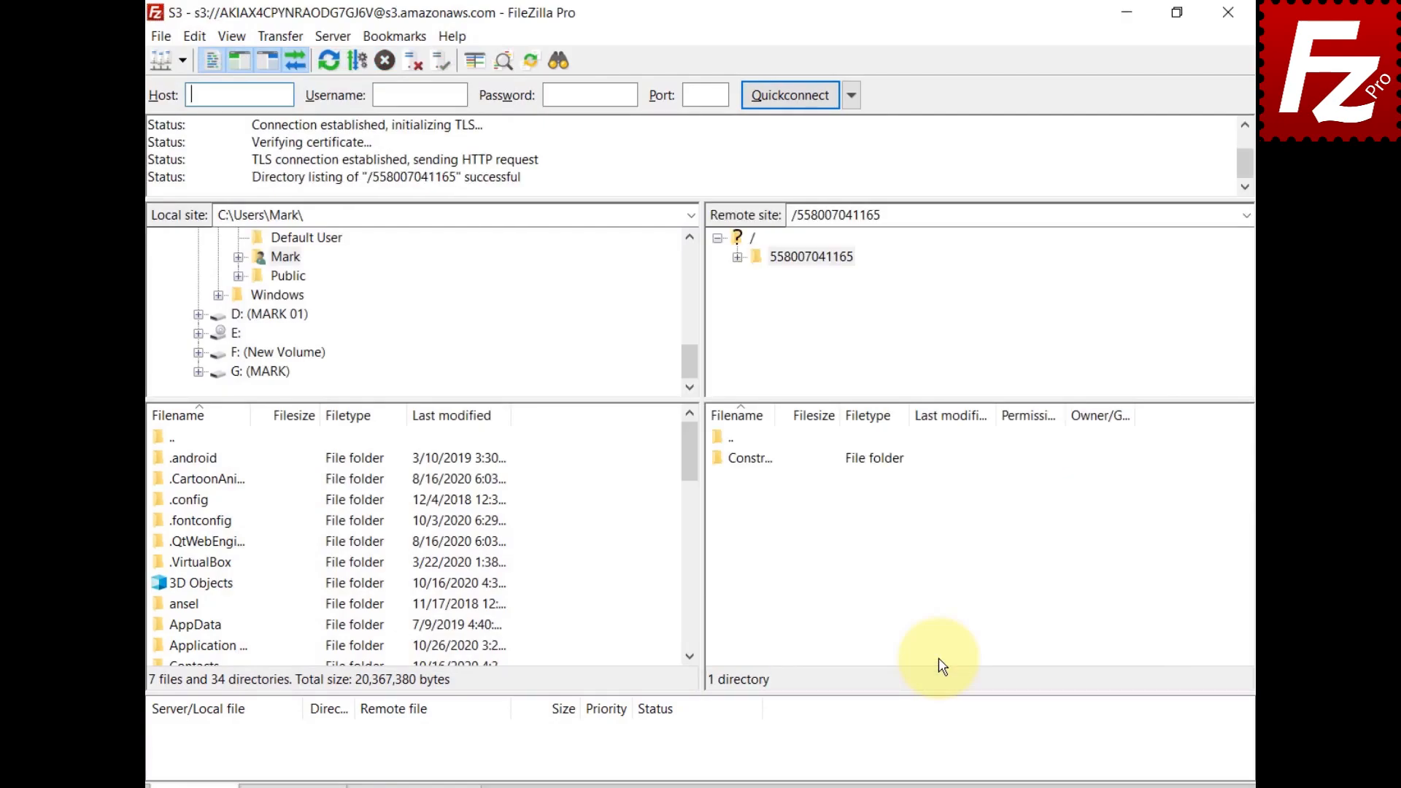
# Step: Review the canned ACL choices in S3 Options and the status bar, then view the credentials file
pyautogui.click(277, 35)
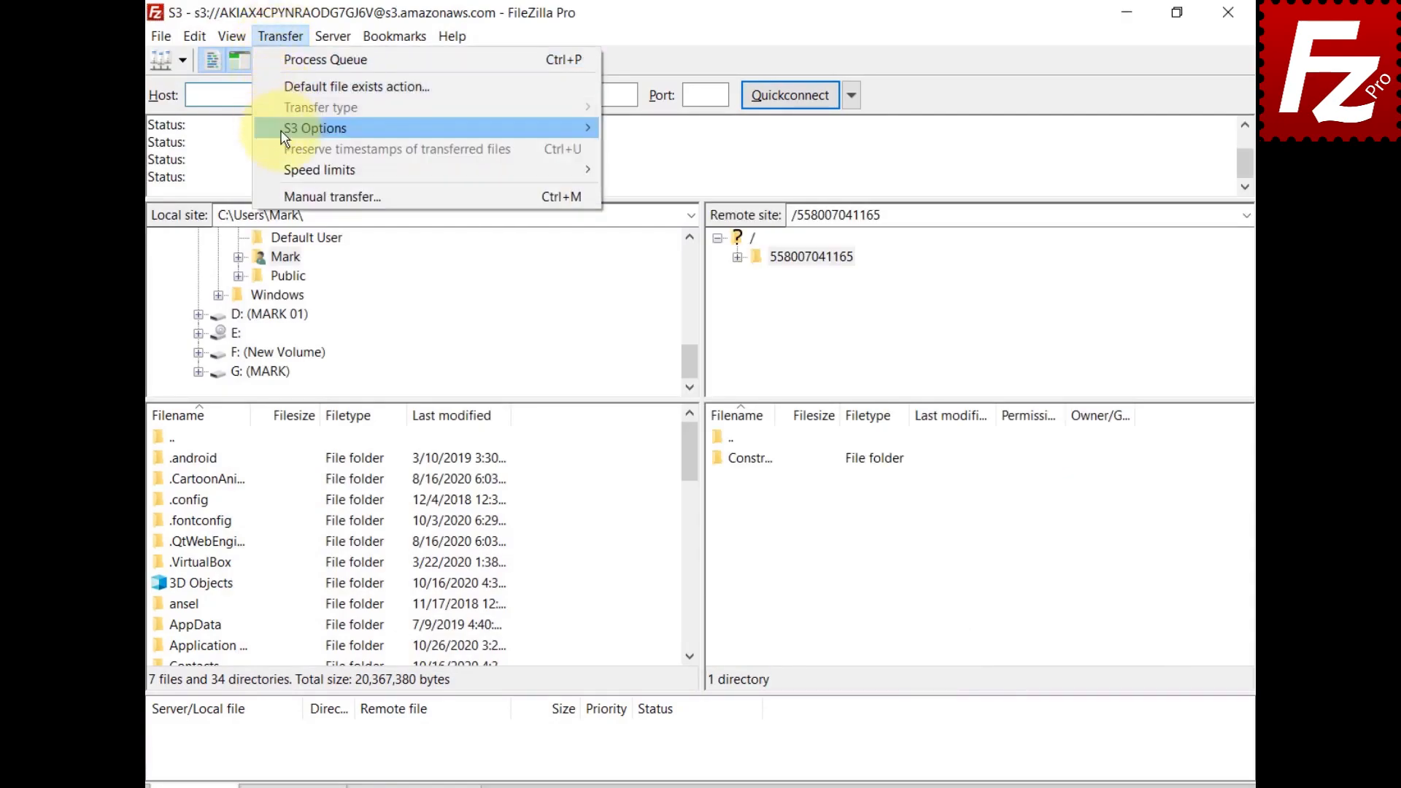
pyautogui.moveTo(284, 136)
pyautogui.moveTo(654, 130)
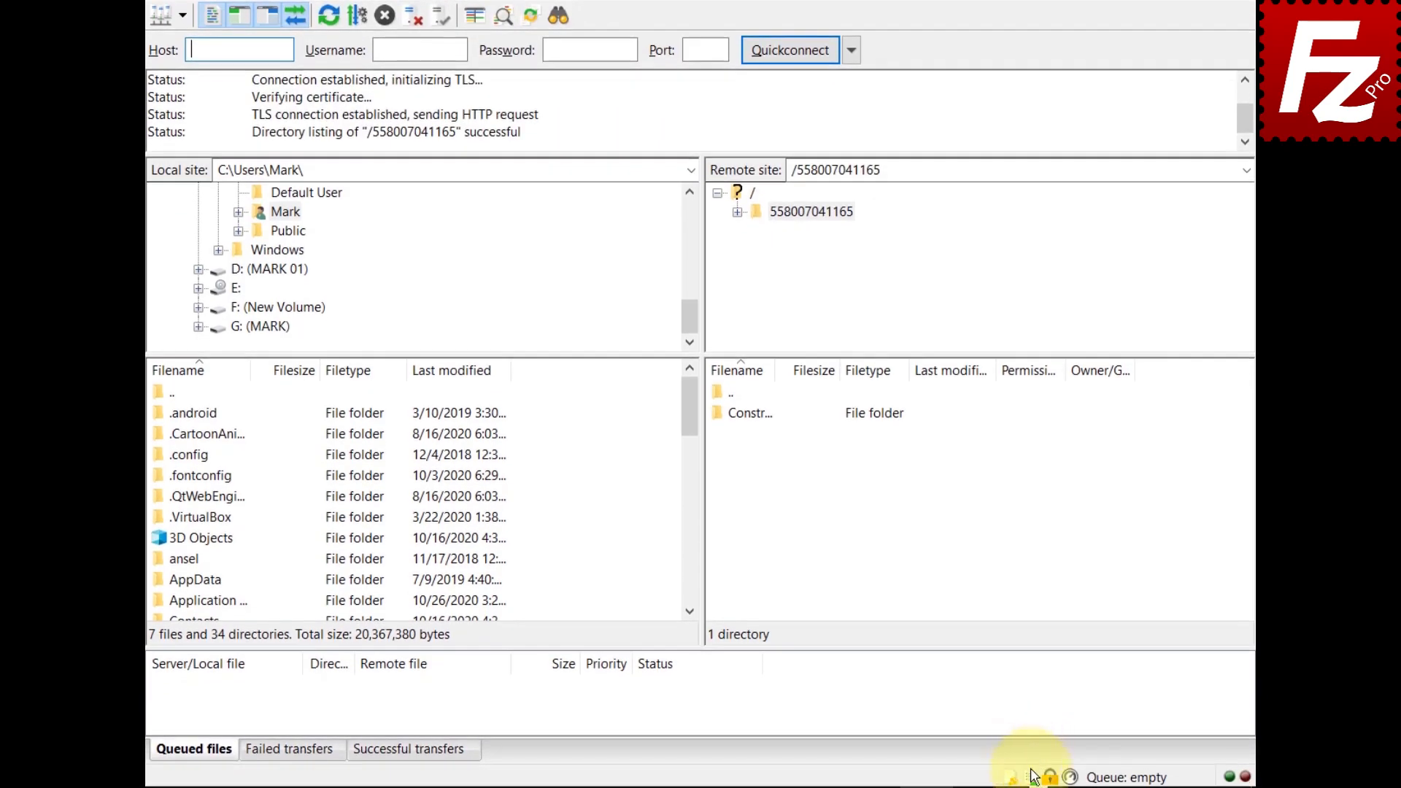
pyautogui.click(1032, 778)
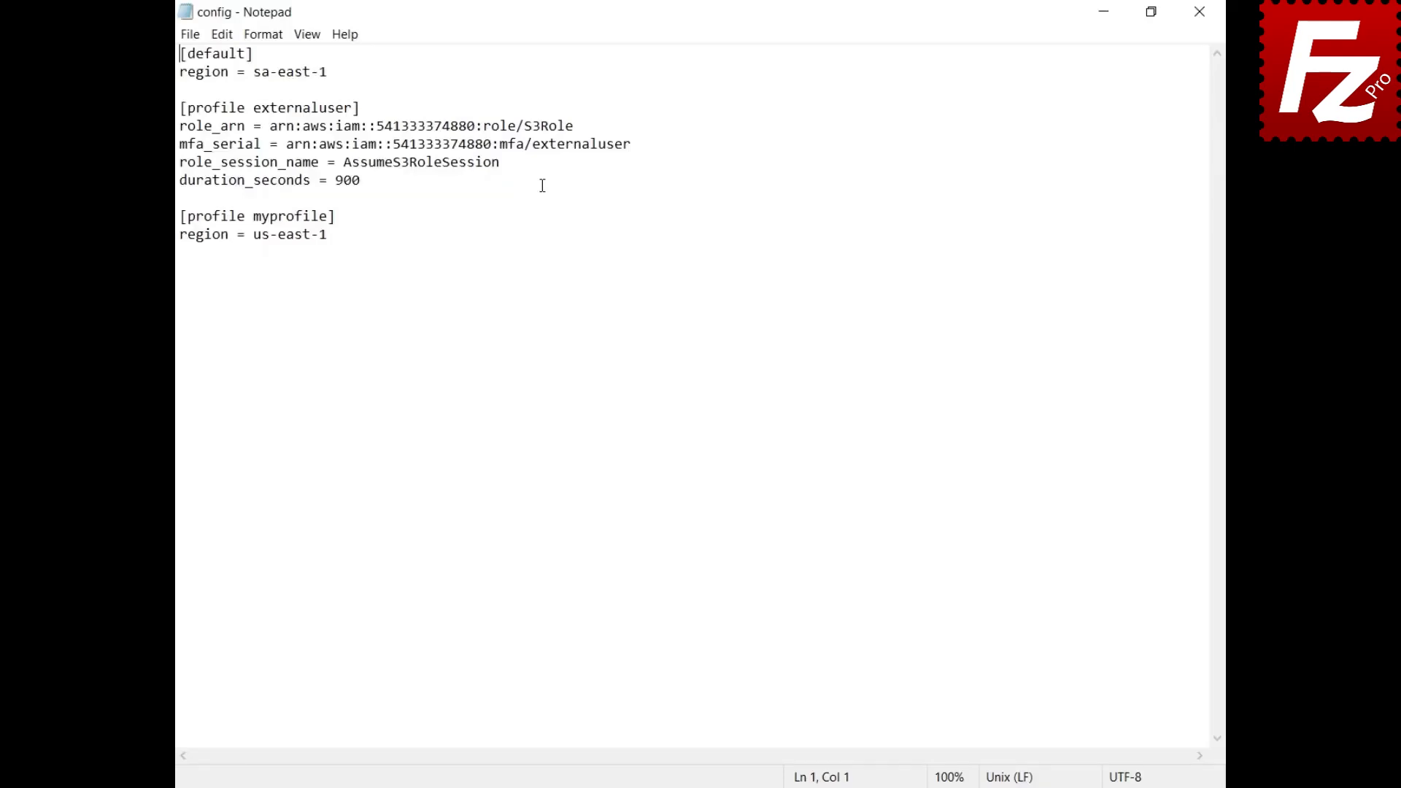
pyautogui.click(1200, 11)
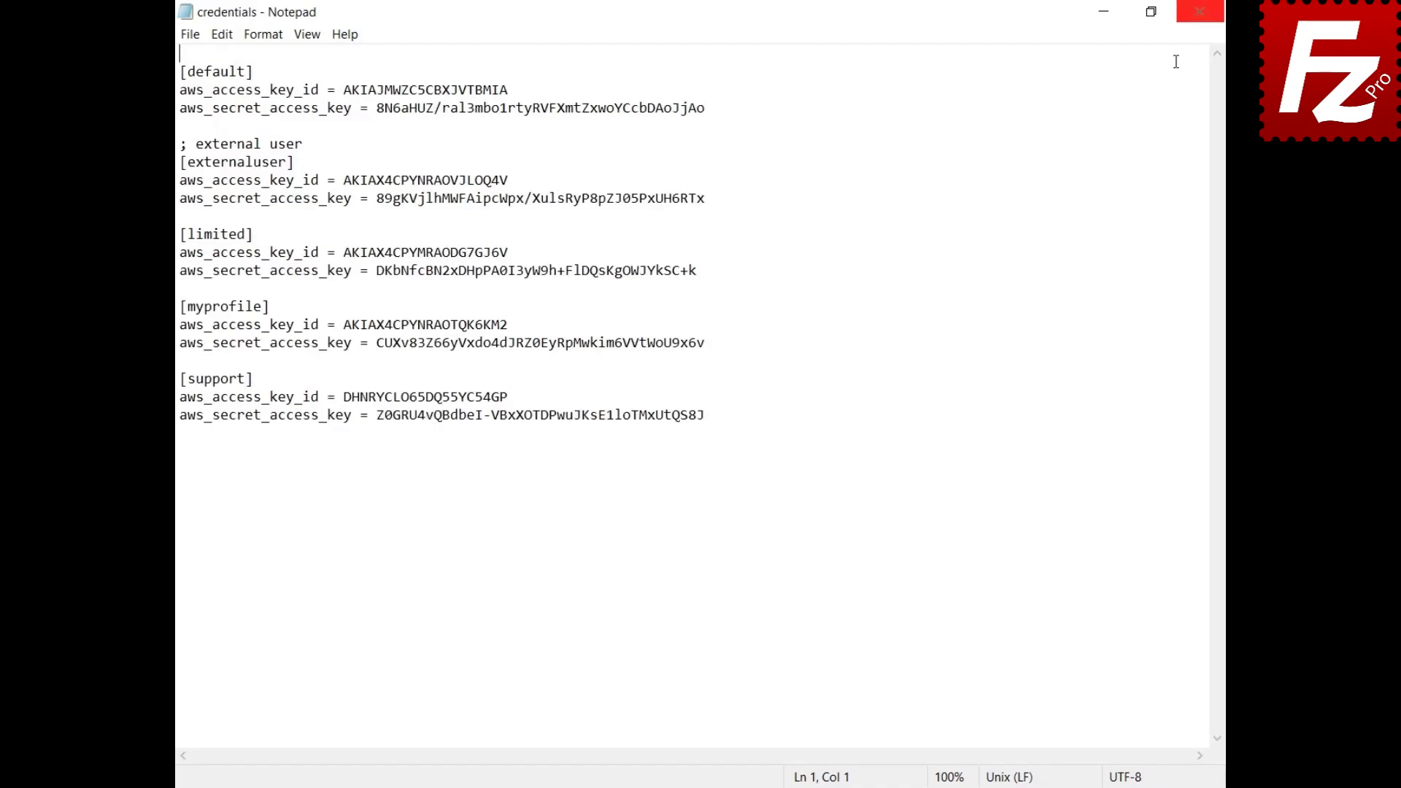
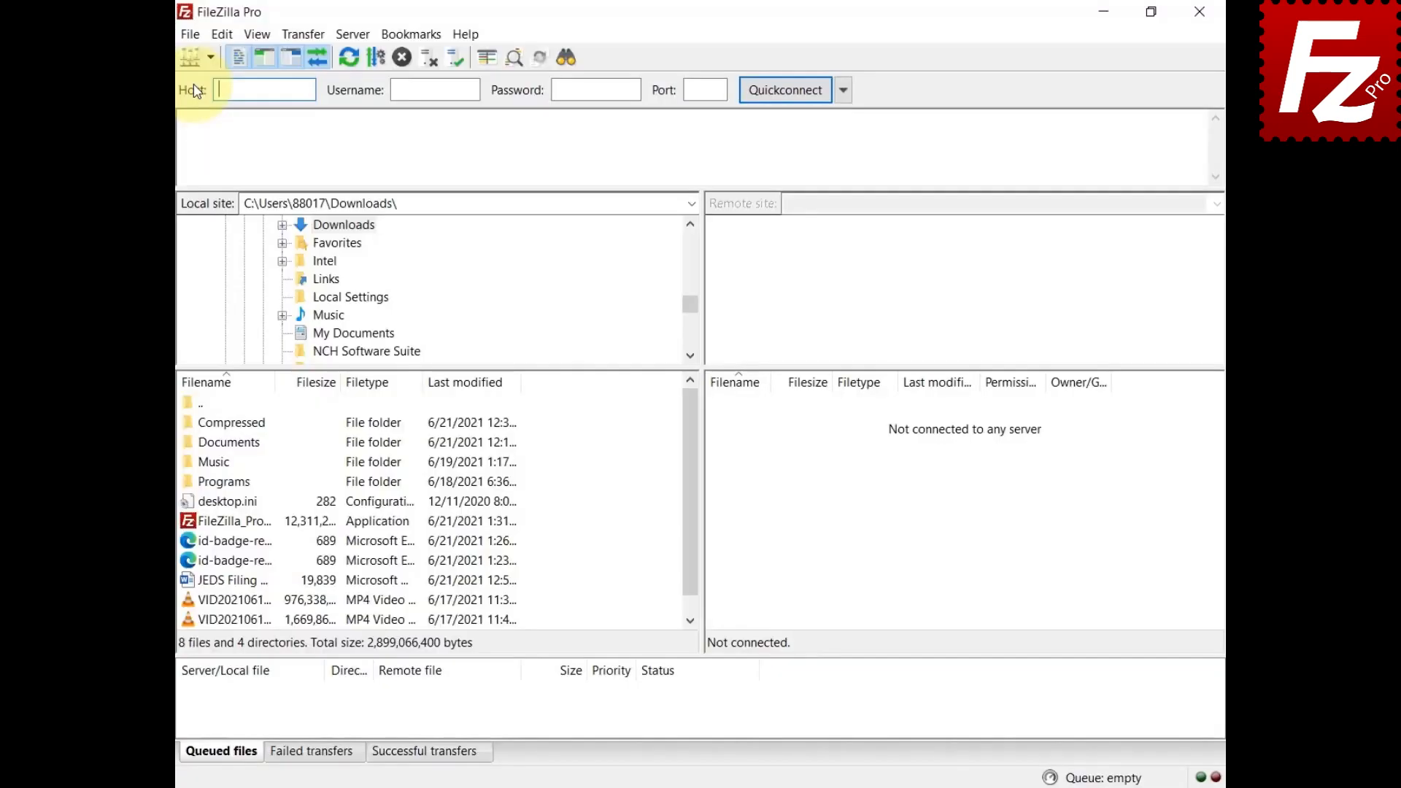
# Step: Add a new S3 site using Profile logon with profile 'myprofile' and connect to it
pyautogui.click(191, 36)
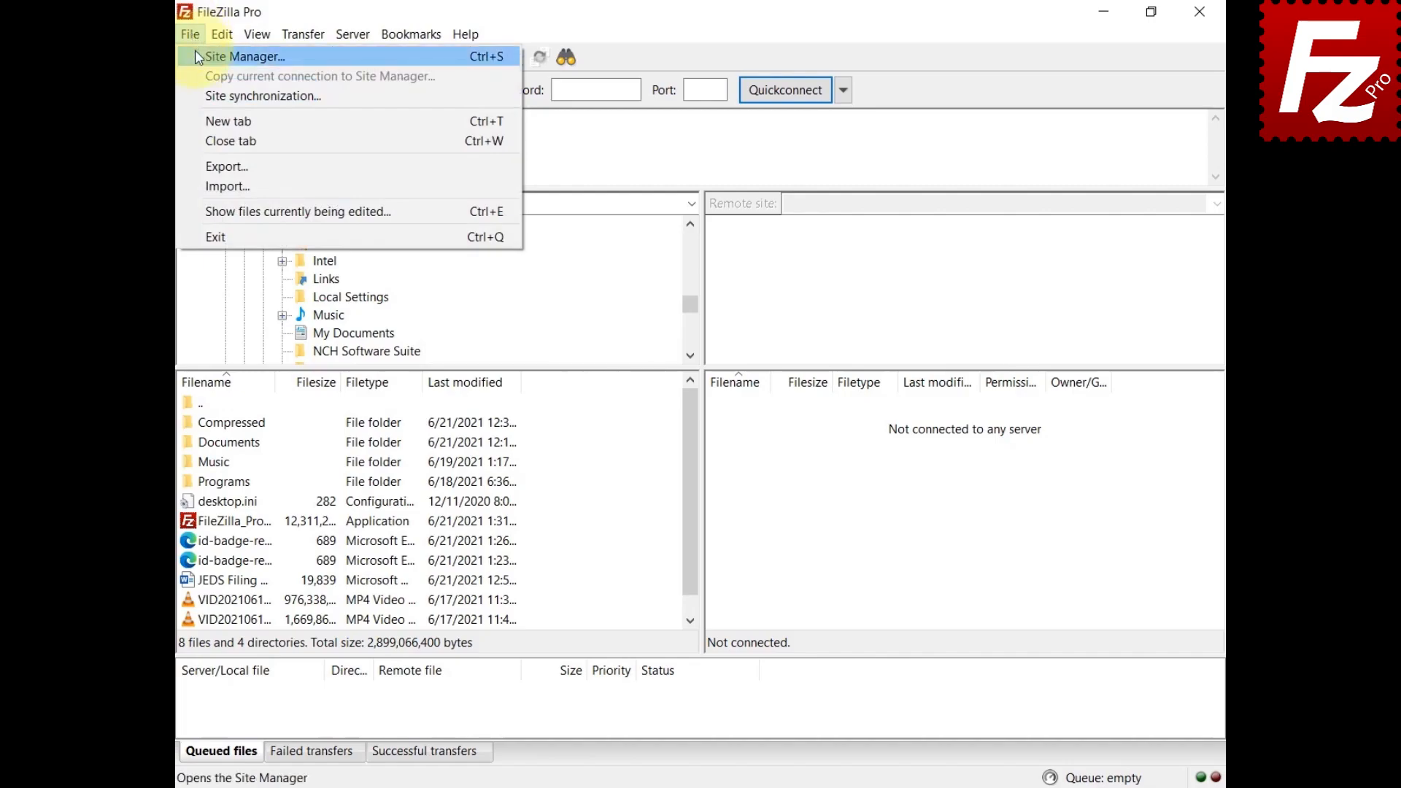
pyautogui.click(196, 52)
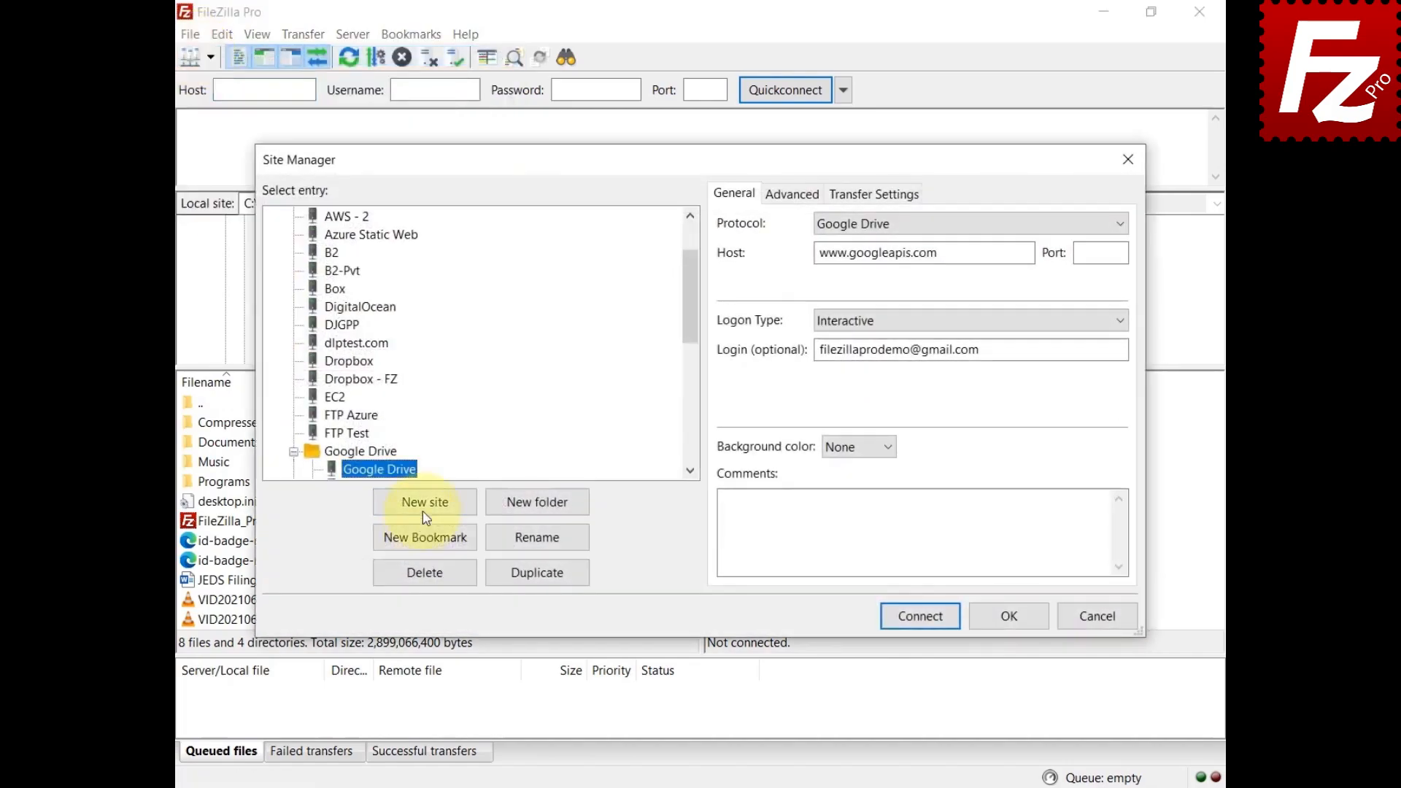
pyautogui.click(424, 511)
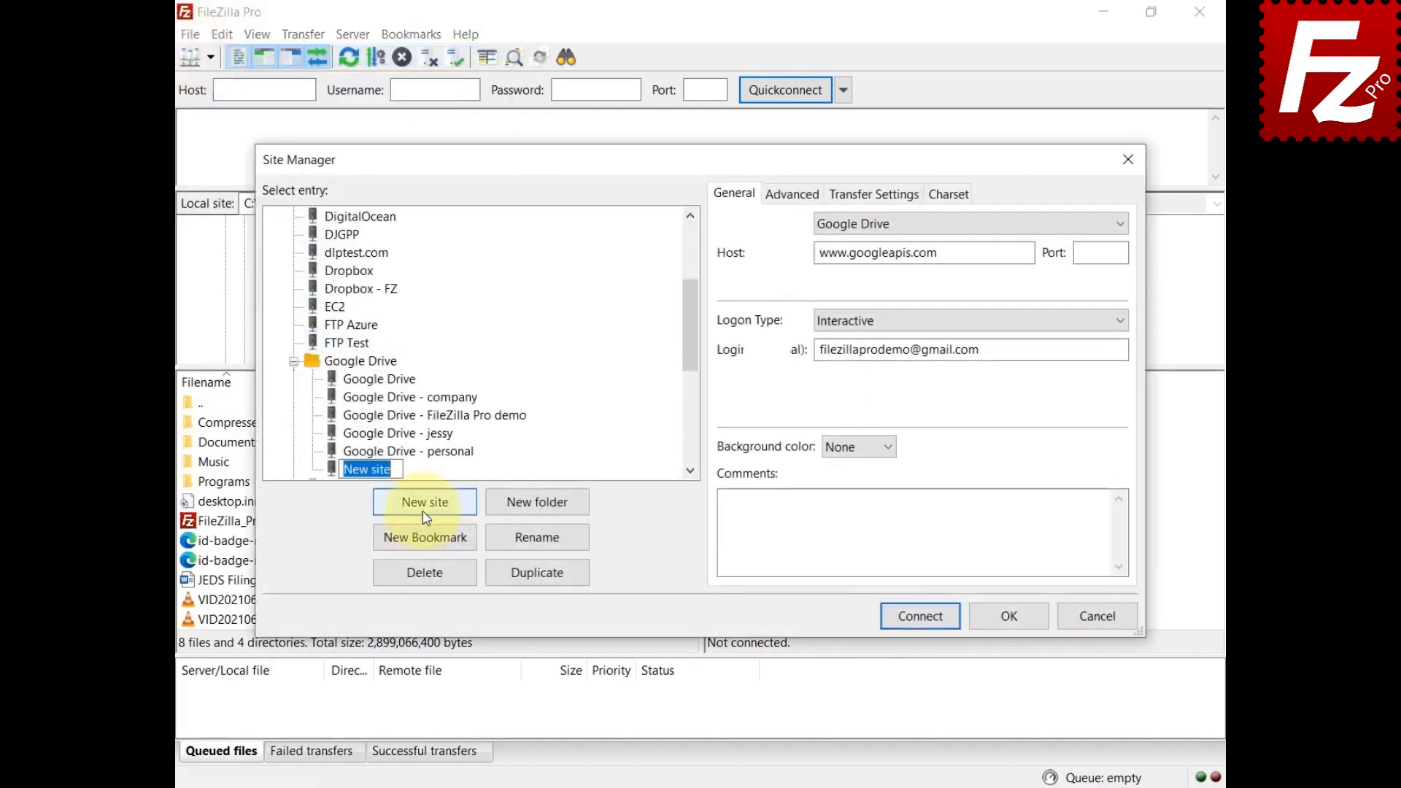
pyautogui.click(1121, 228)
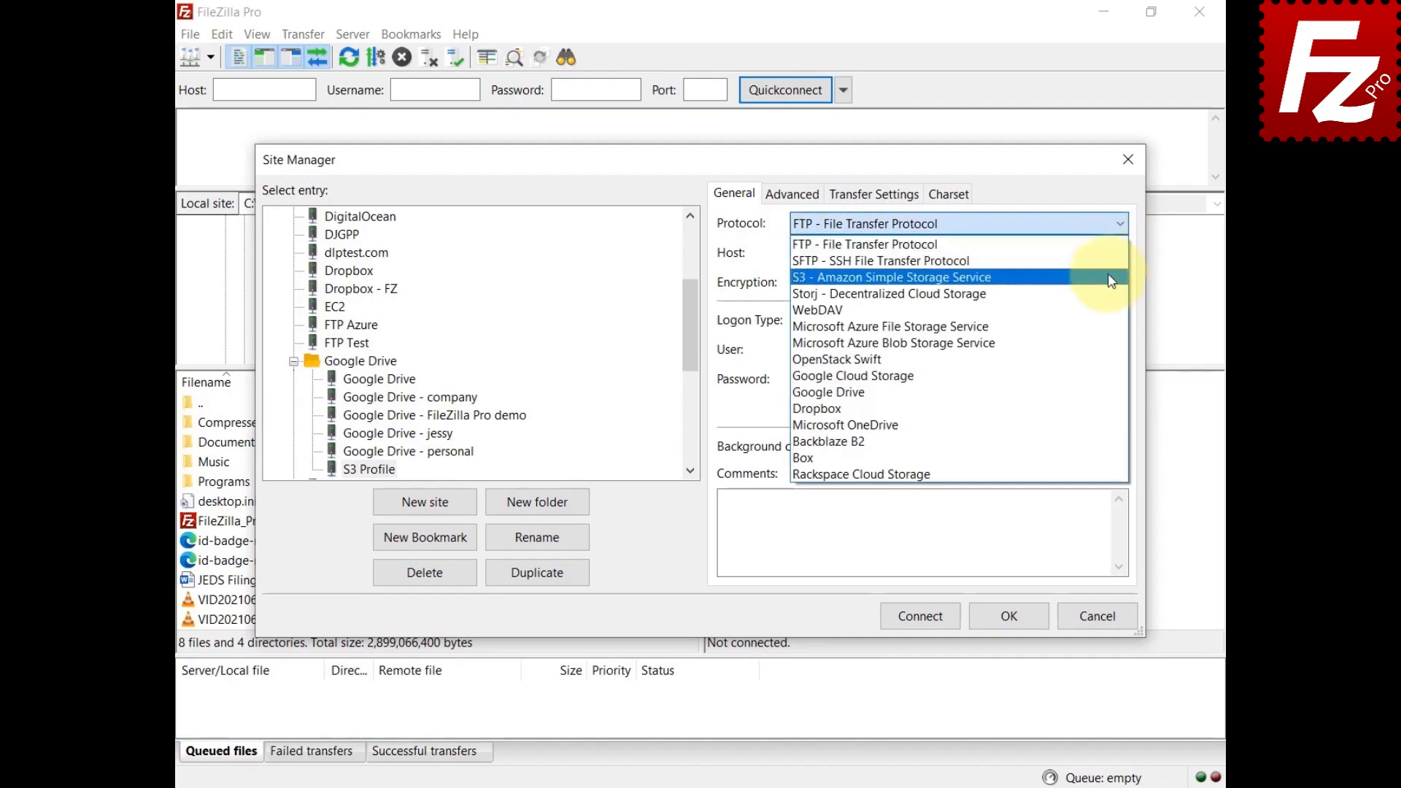
pyautogui.click(1111, 277)
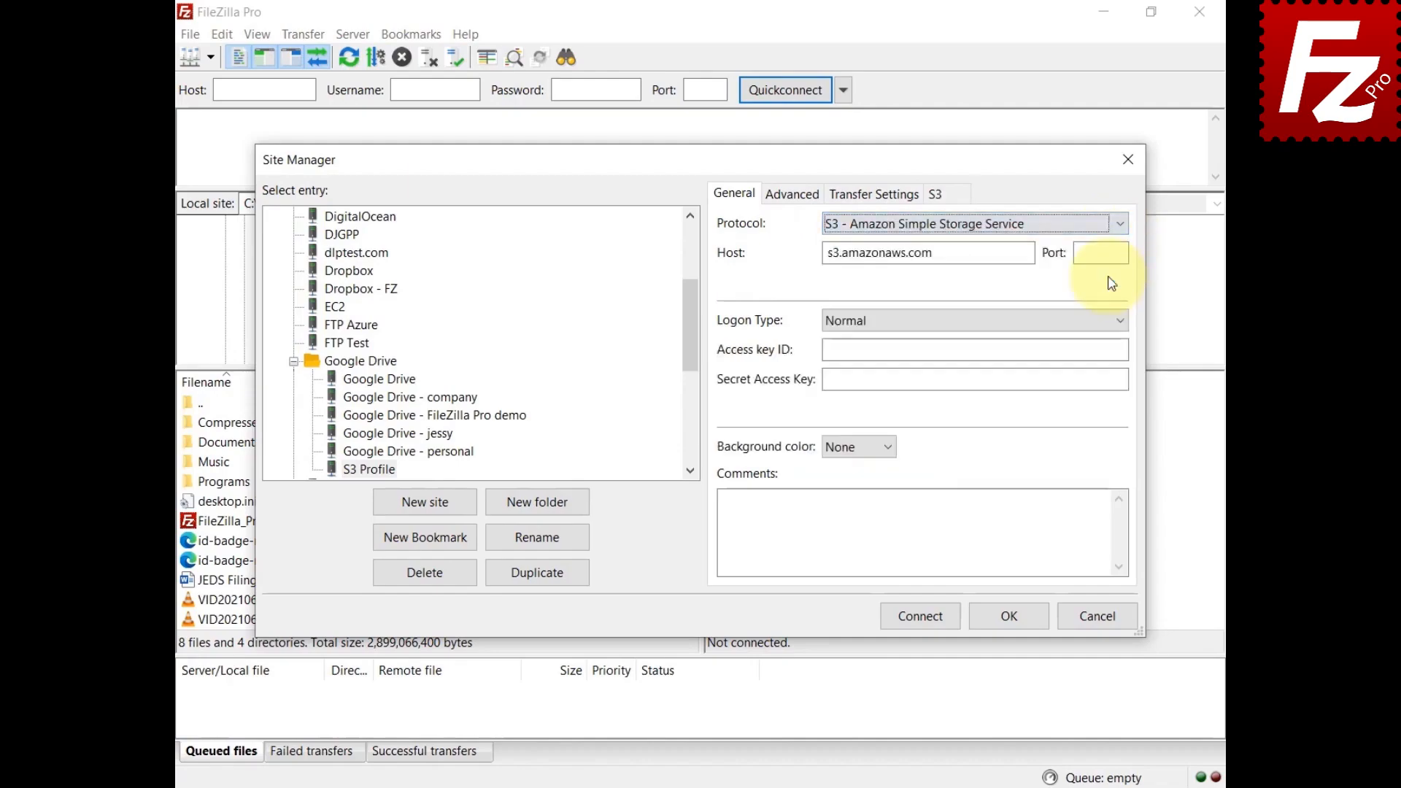
pyautogui.click(1120, 320)
pyautogui.click(1099, 392)
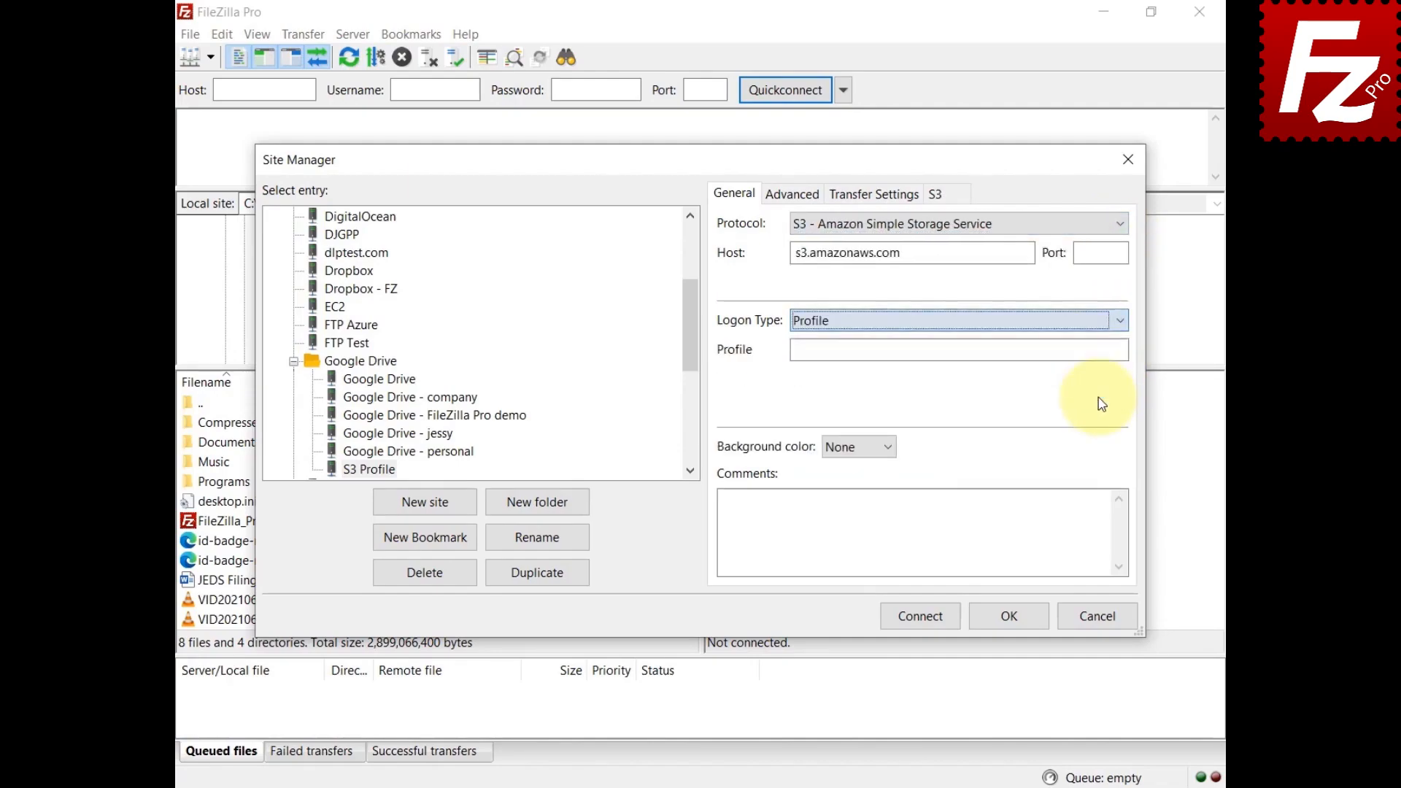
pyautogui.press('Tab')
pyautogui.write('myprofi')
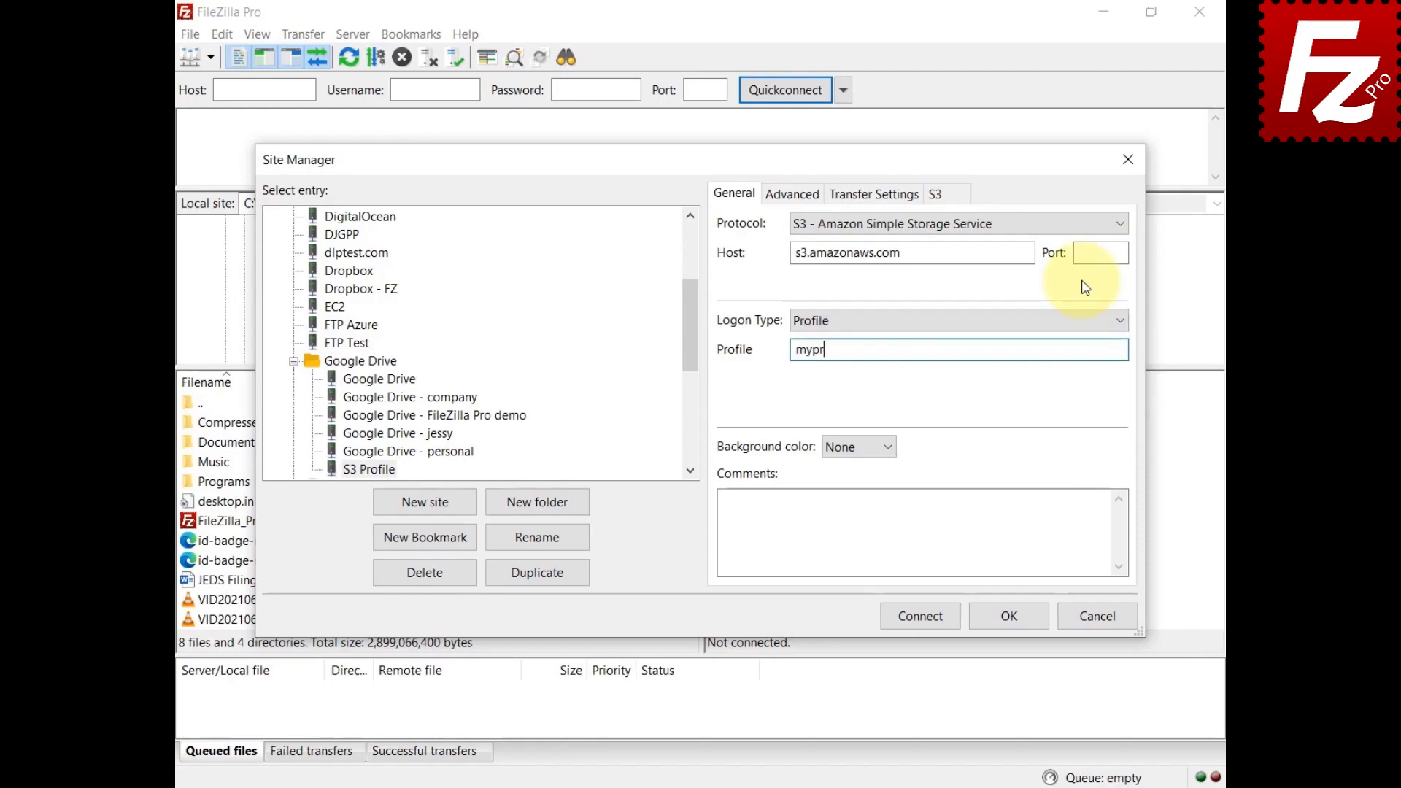
pyautogui.write('le')
pyautogui.click(913, 617)
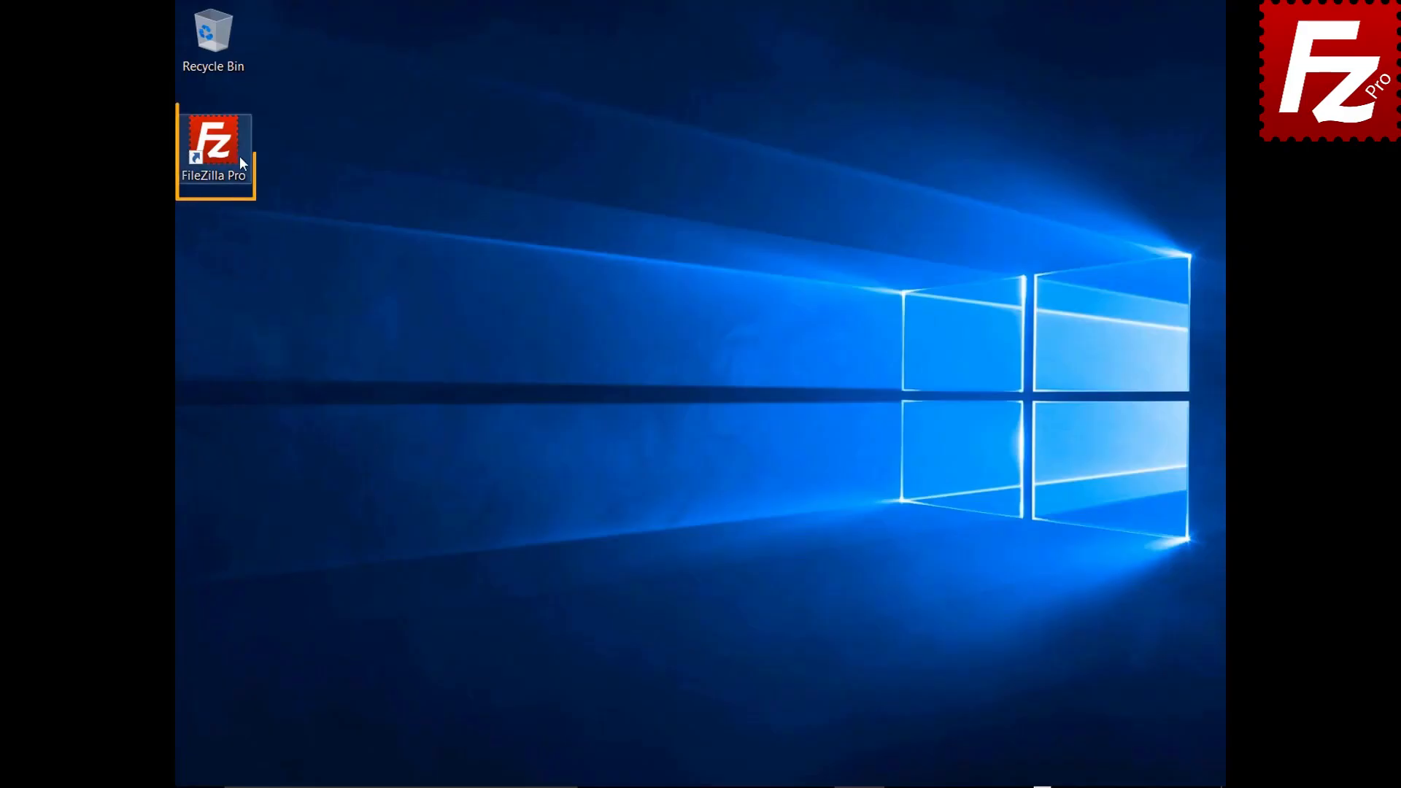
# Step: Launch FileZilla Pro and connect to the saved S3 site from Site Manager
pyautogui.doubleClick(221, 151)
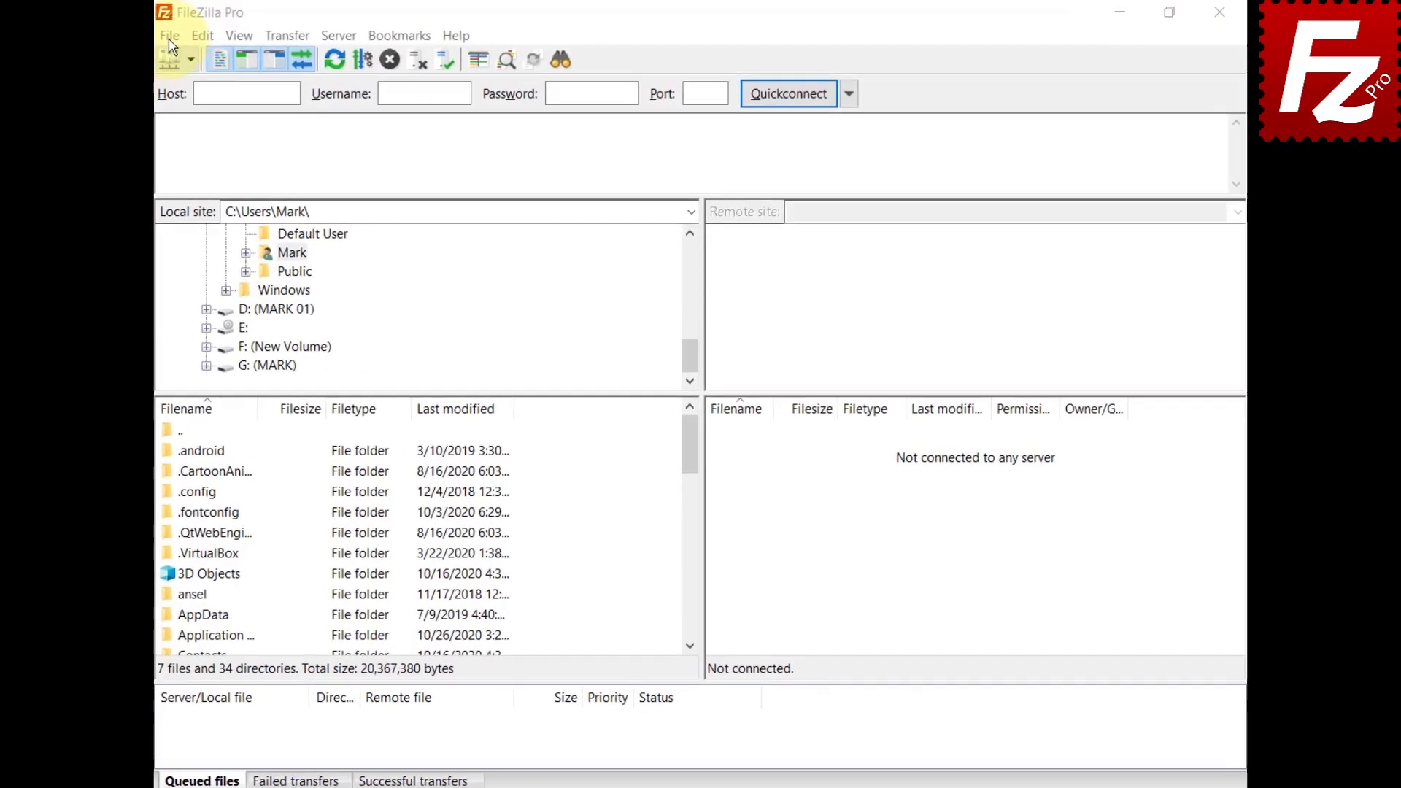
pyautogui.click(161, 35)
pyautogui.click(211, 59)
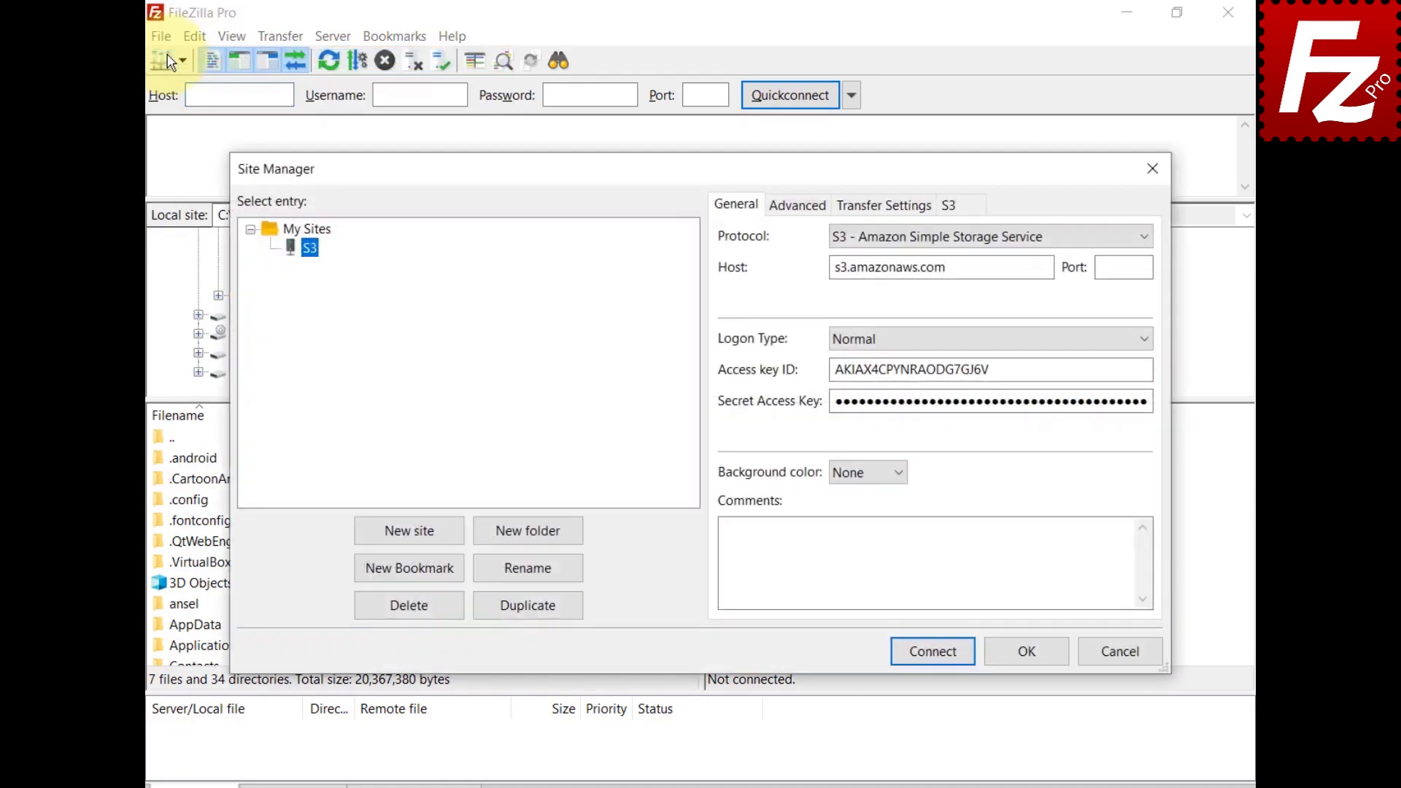
pyautogui.click(933, 651)
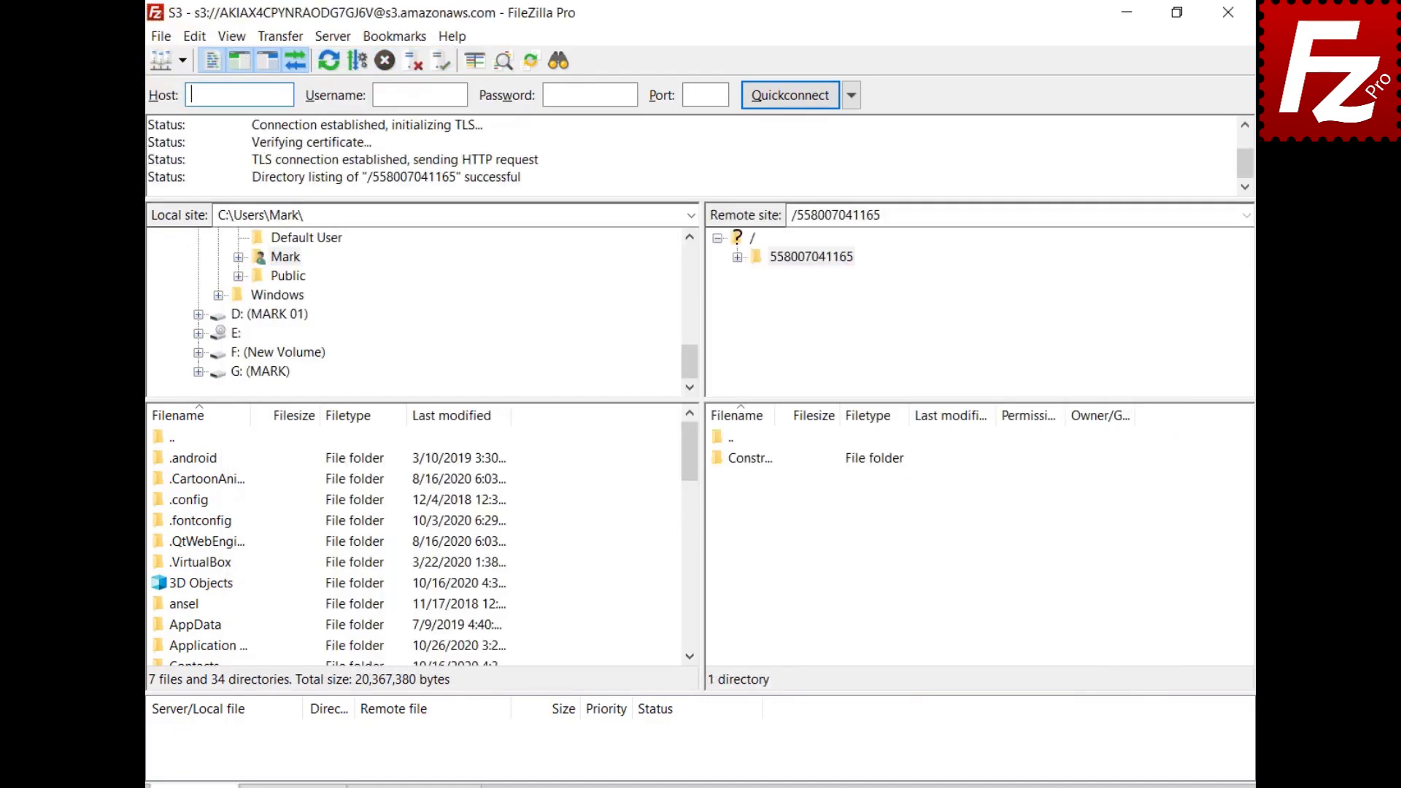
# Step: Review the upload storage class choices in S3 Options and the status-bar menu
pyautogui.click(277, 38)
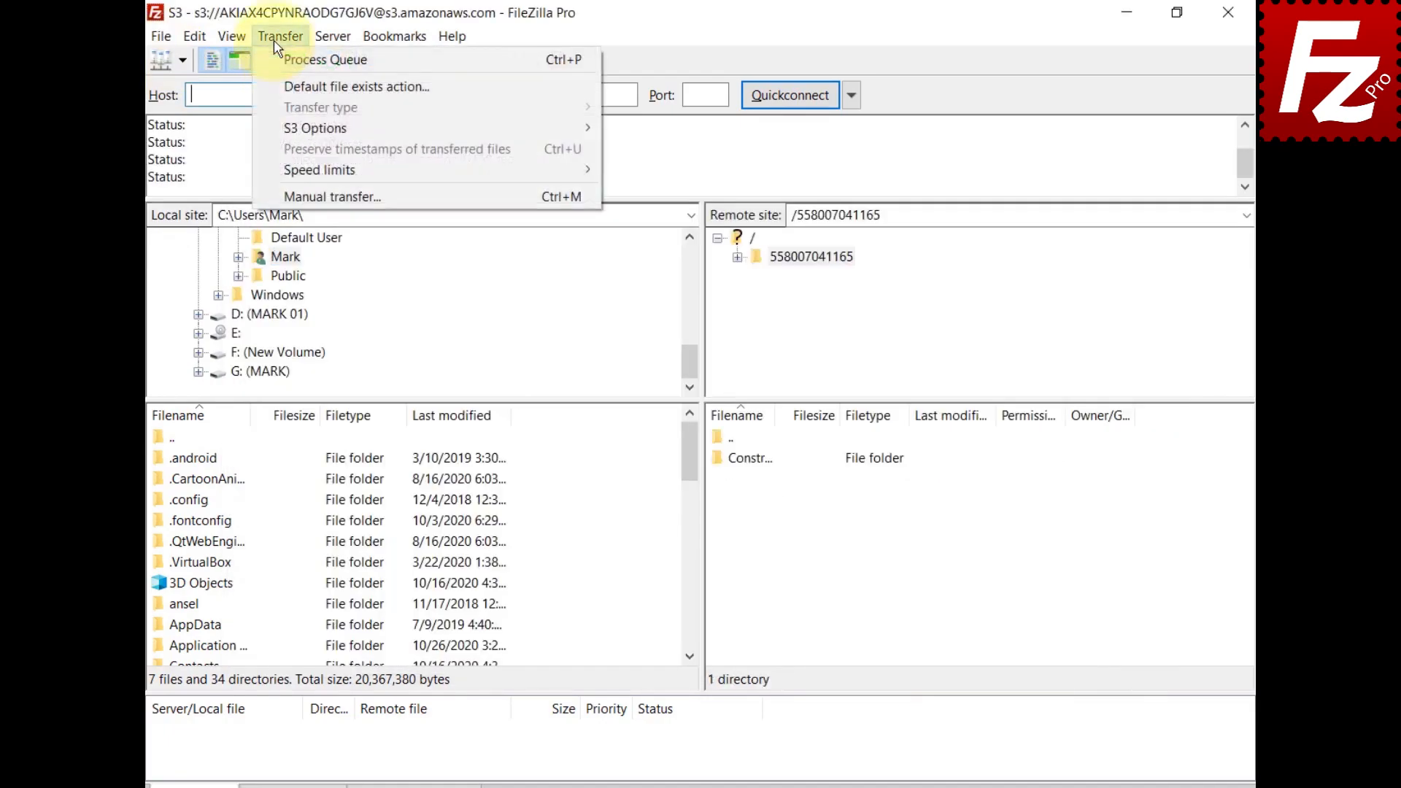
pyautogui.moveTo(288, 130)
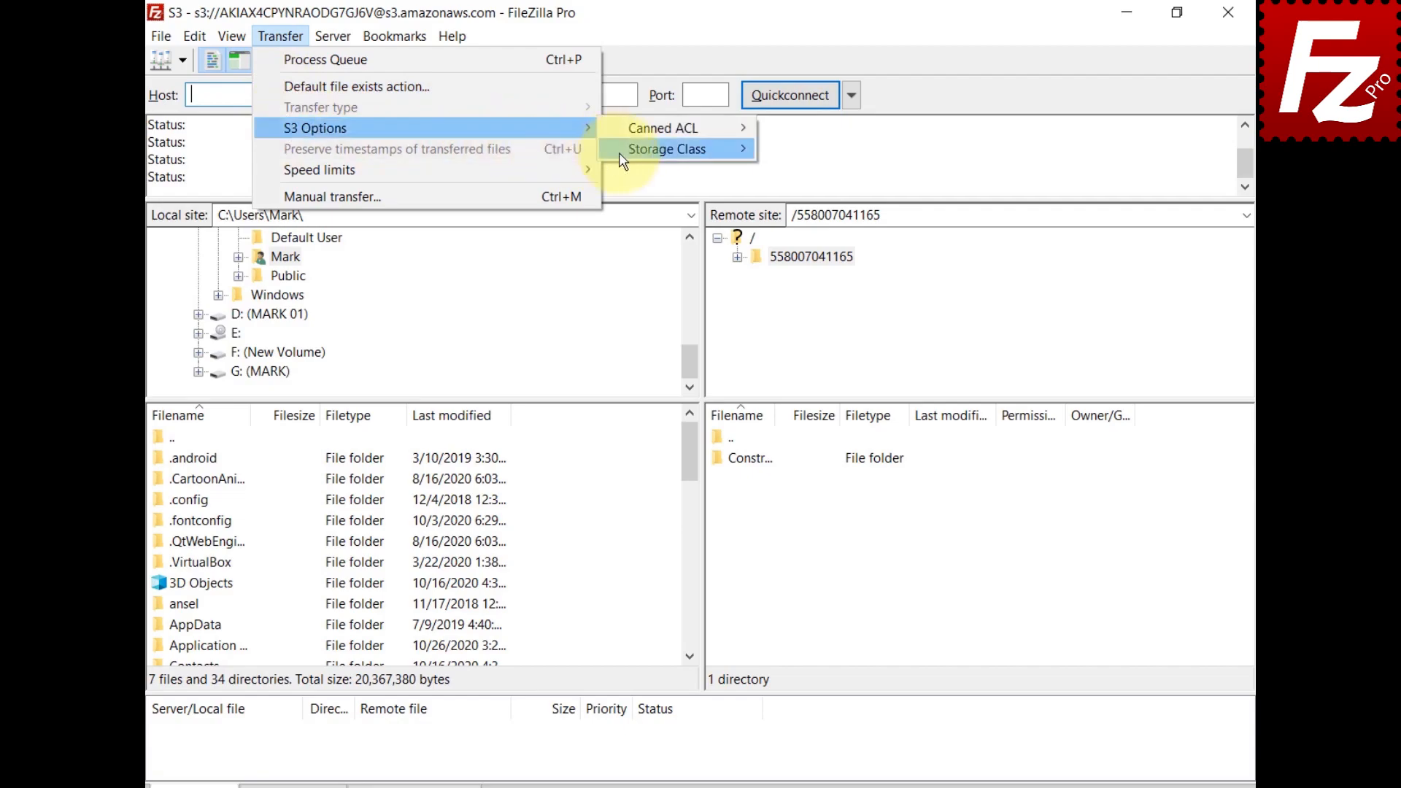
pyautogui.moveTo(623, 159)
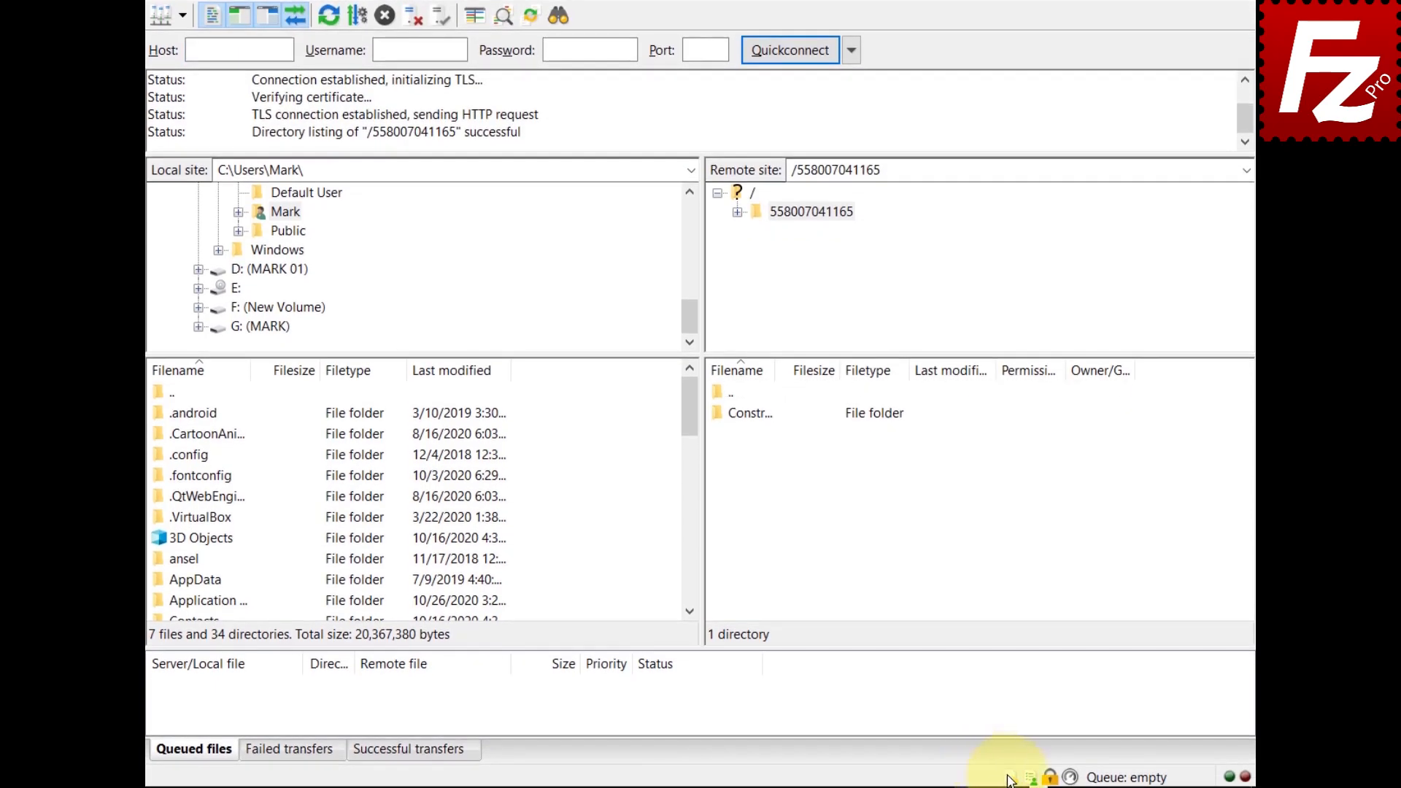
pyautogui.click(1009, 778)
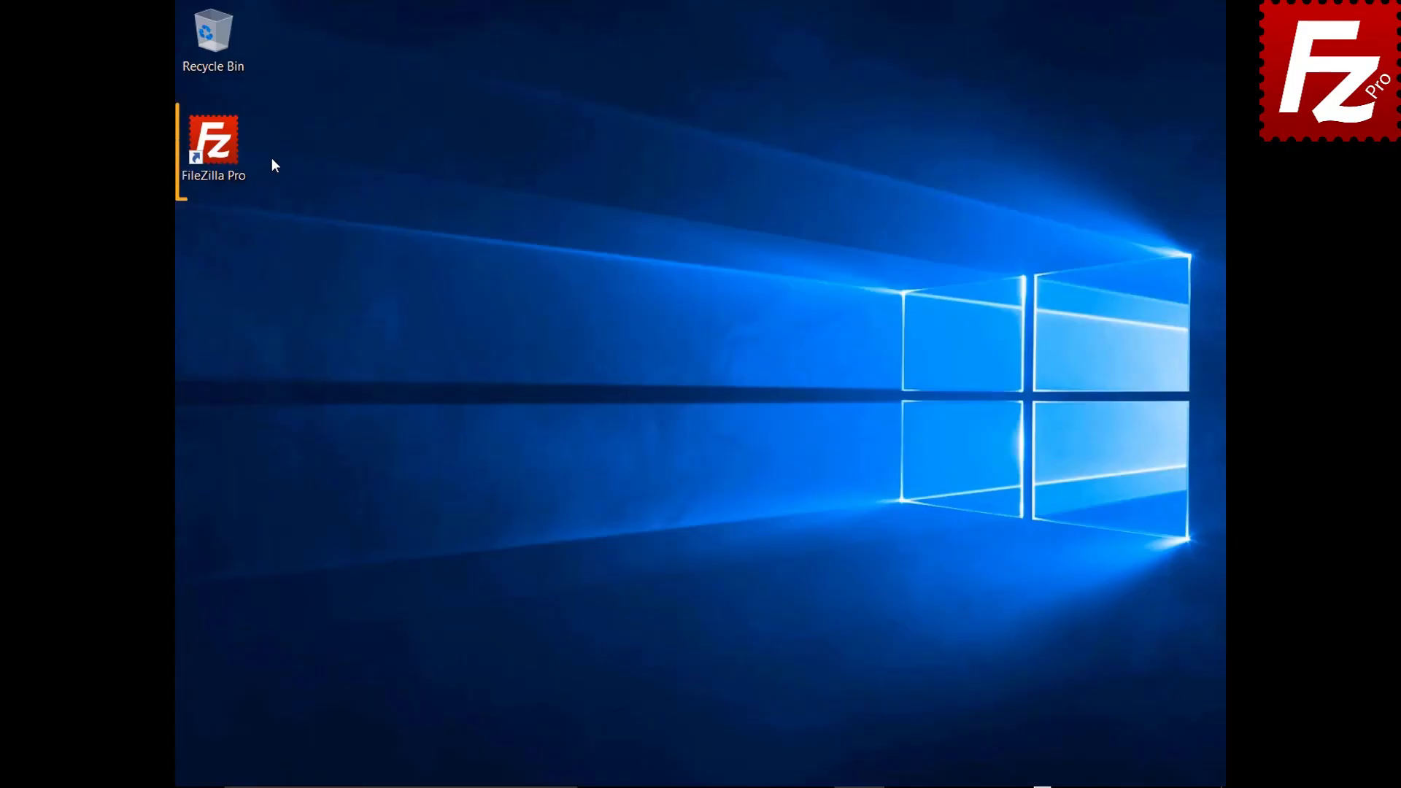
# Step: Launch FileZilla Pro and connect to the saved S3 site
pyautogui.doubleClick(219, 149)
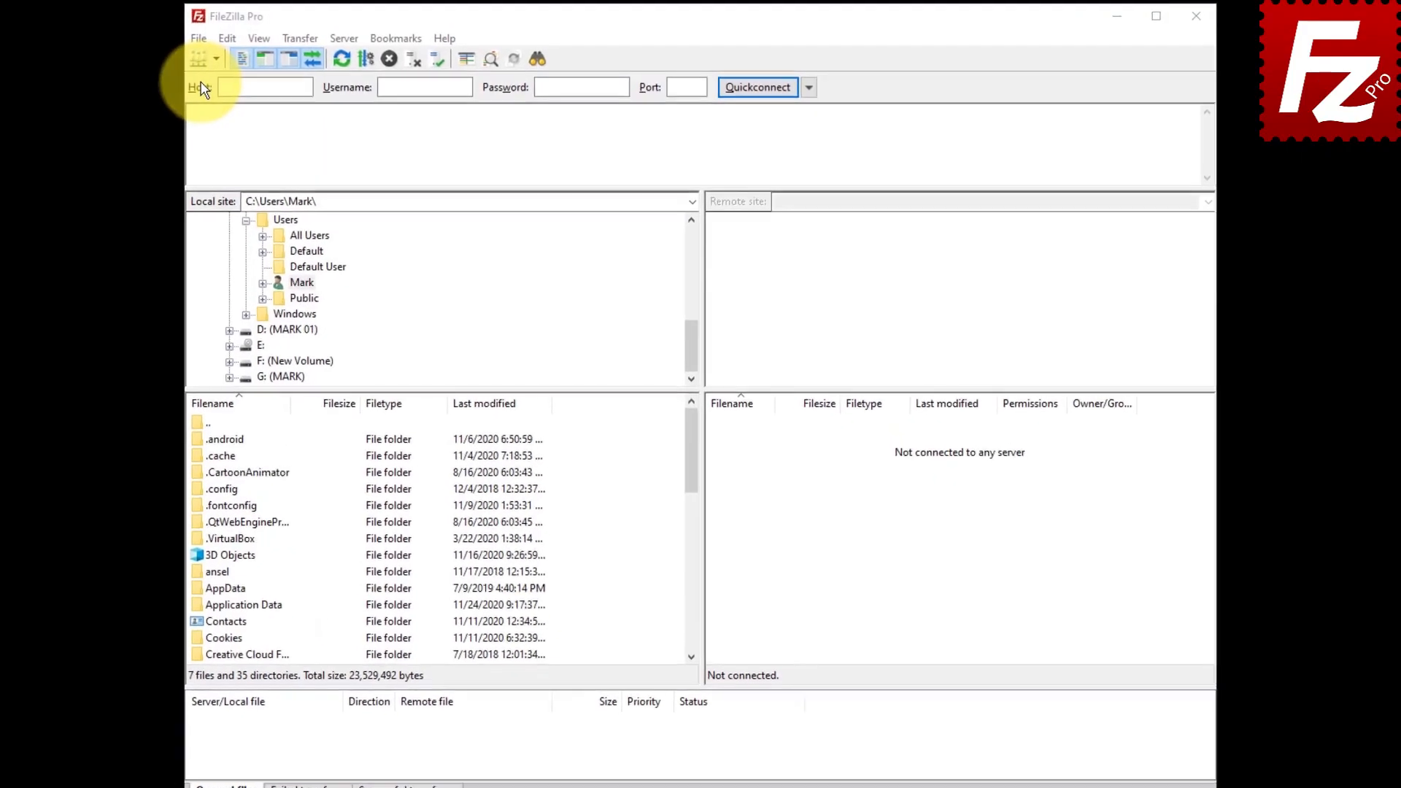
pyautogui.click(198, 37)
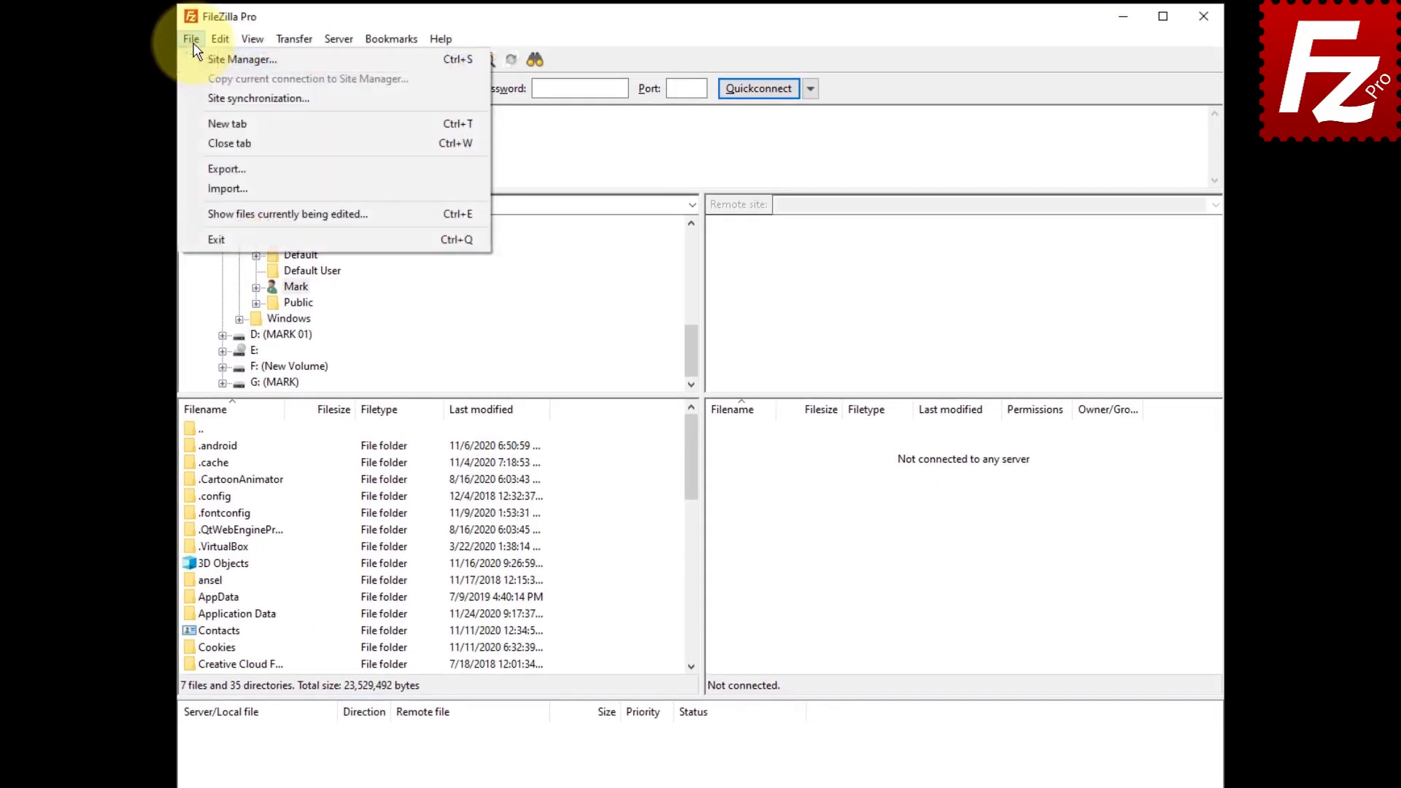
pyautogui.click(201, 60)
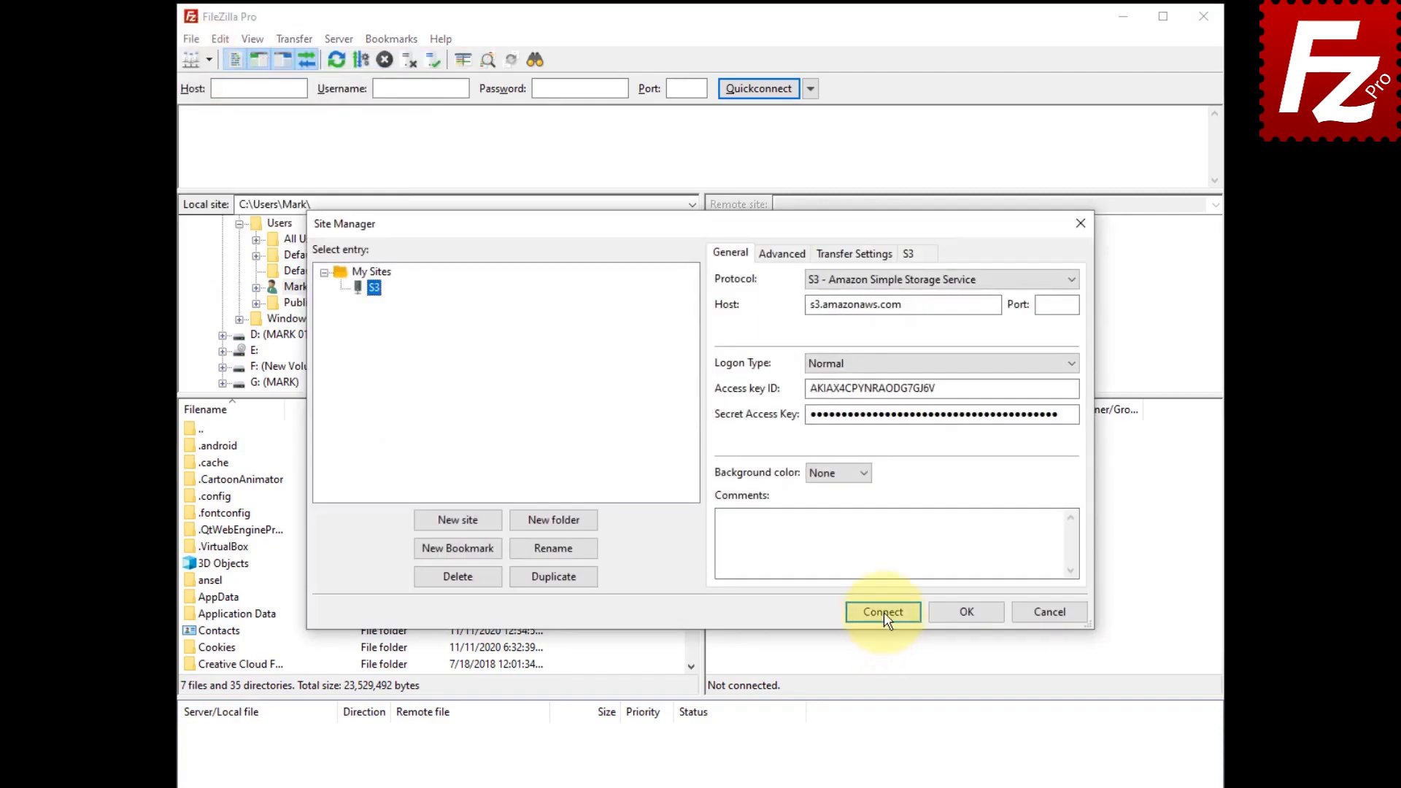
pyautogui.click(884, 612)
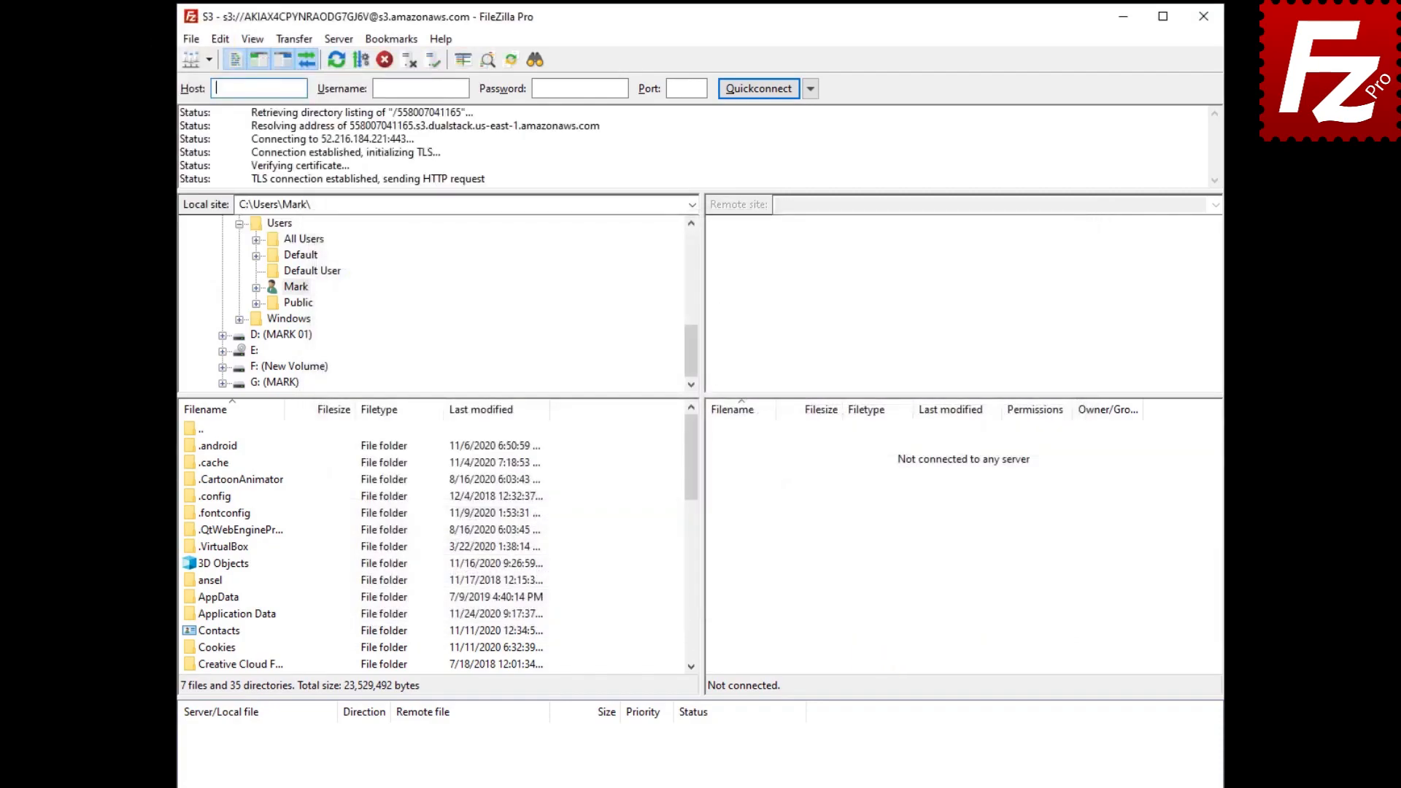
# Step: Open the S3 permissions for Summary Report.docx on the server
pyautogui.click(741, 448)
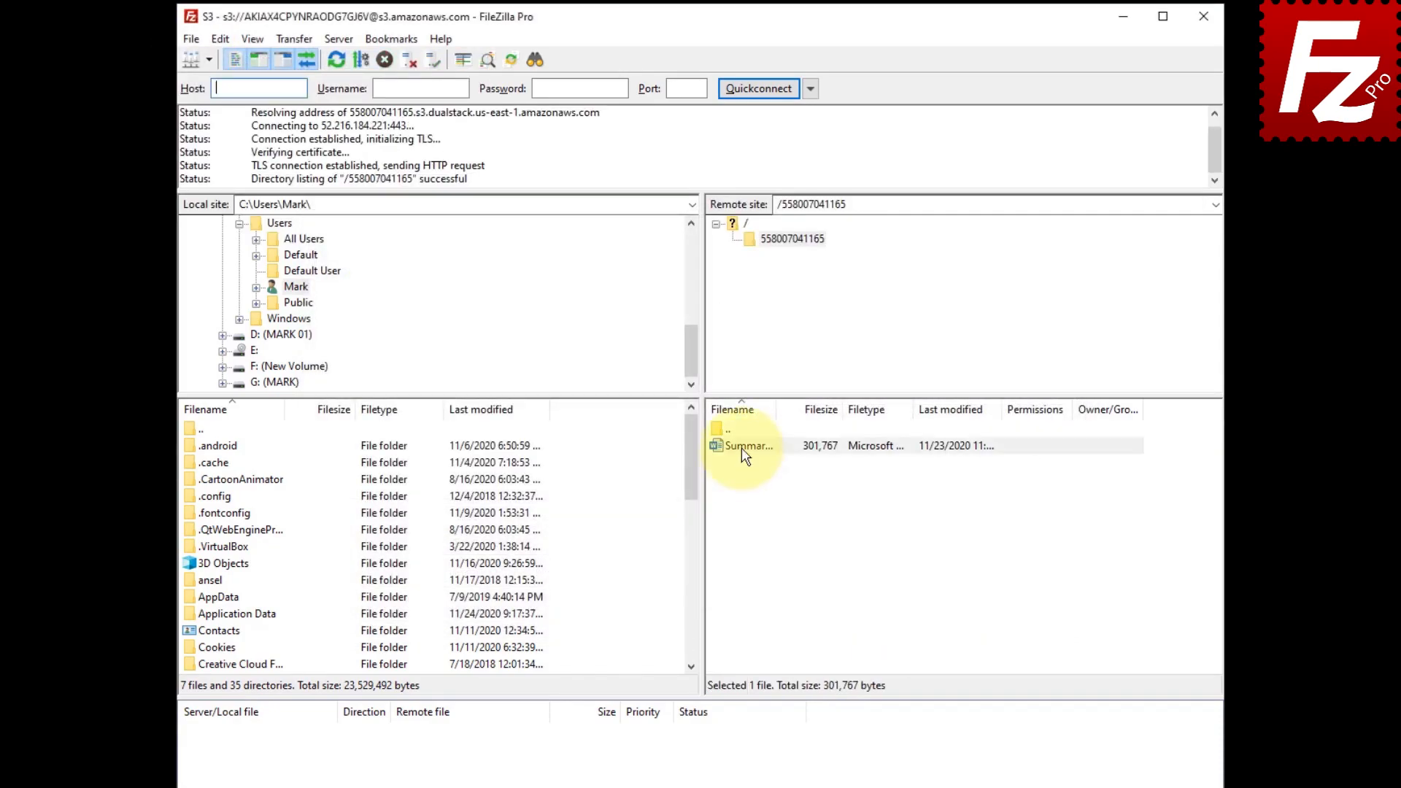
pyautogui.rightClick(742, 448)
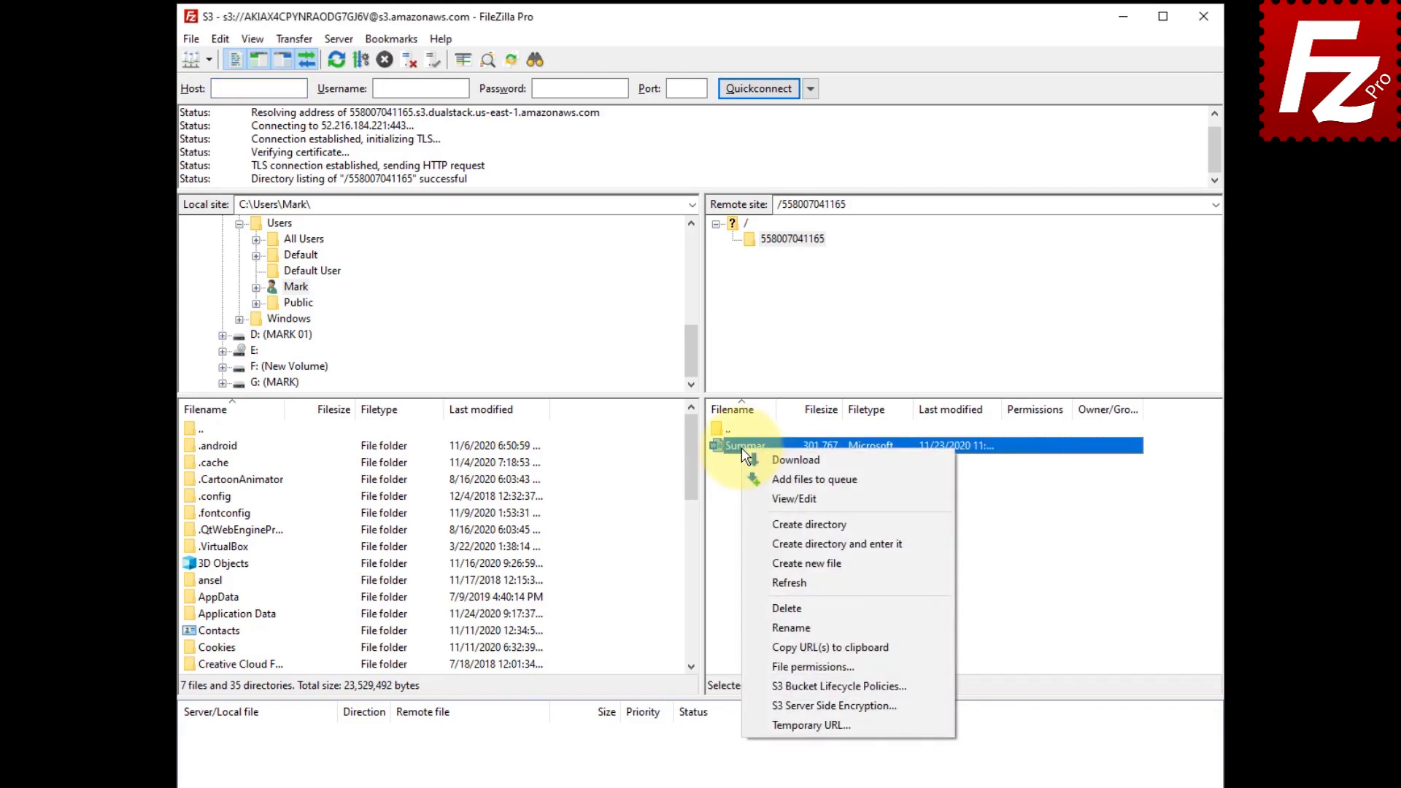
pyautogui.click(752, 664)
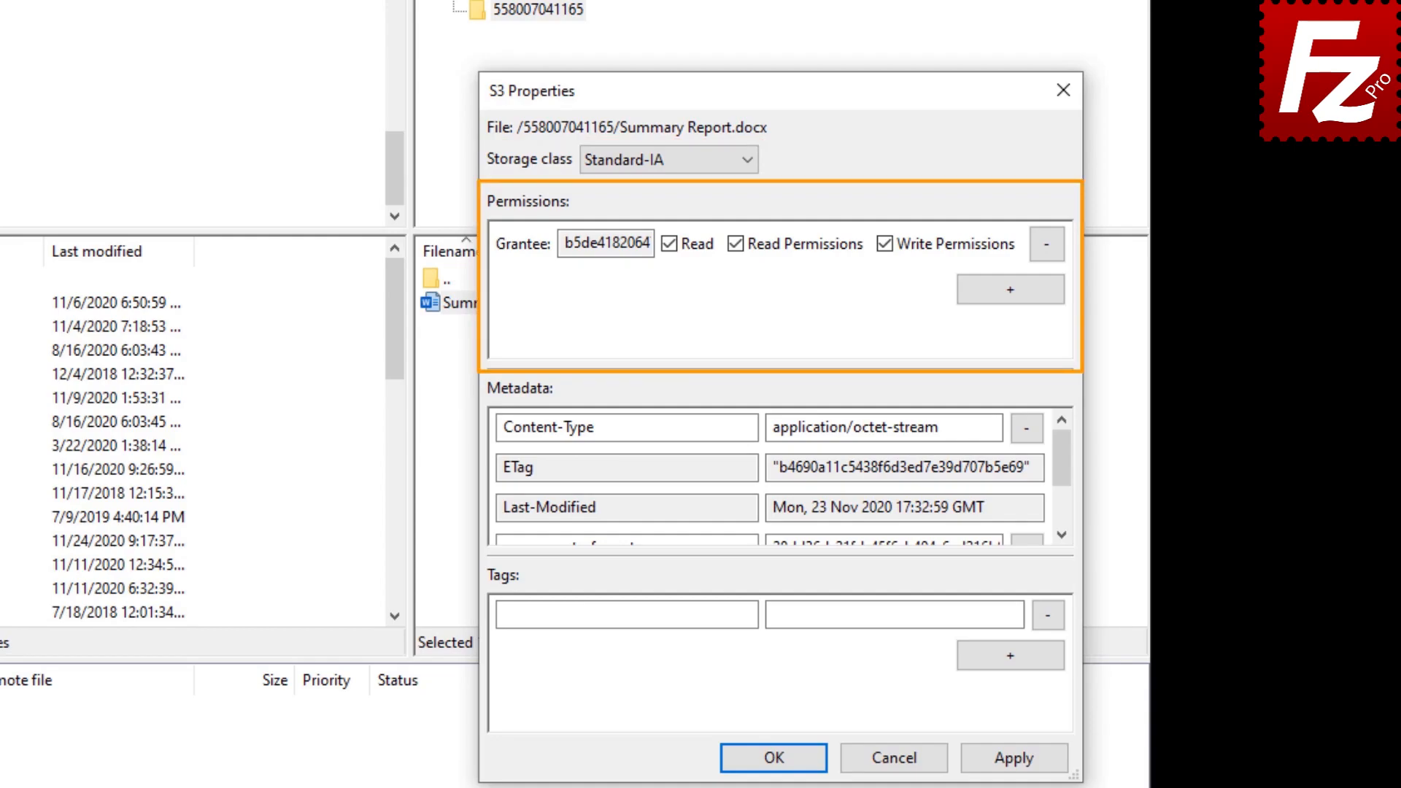
# Step: Add Everyone as a grantee with Read permission on Summary Report.docx and apply
pyautogui.click(1010, 292)
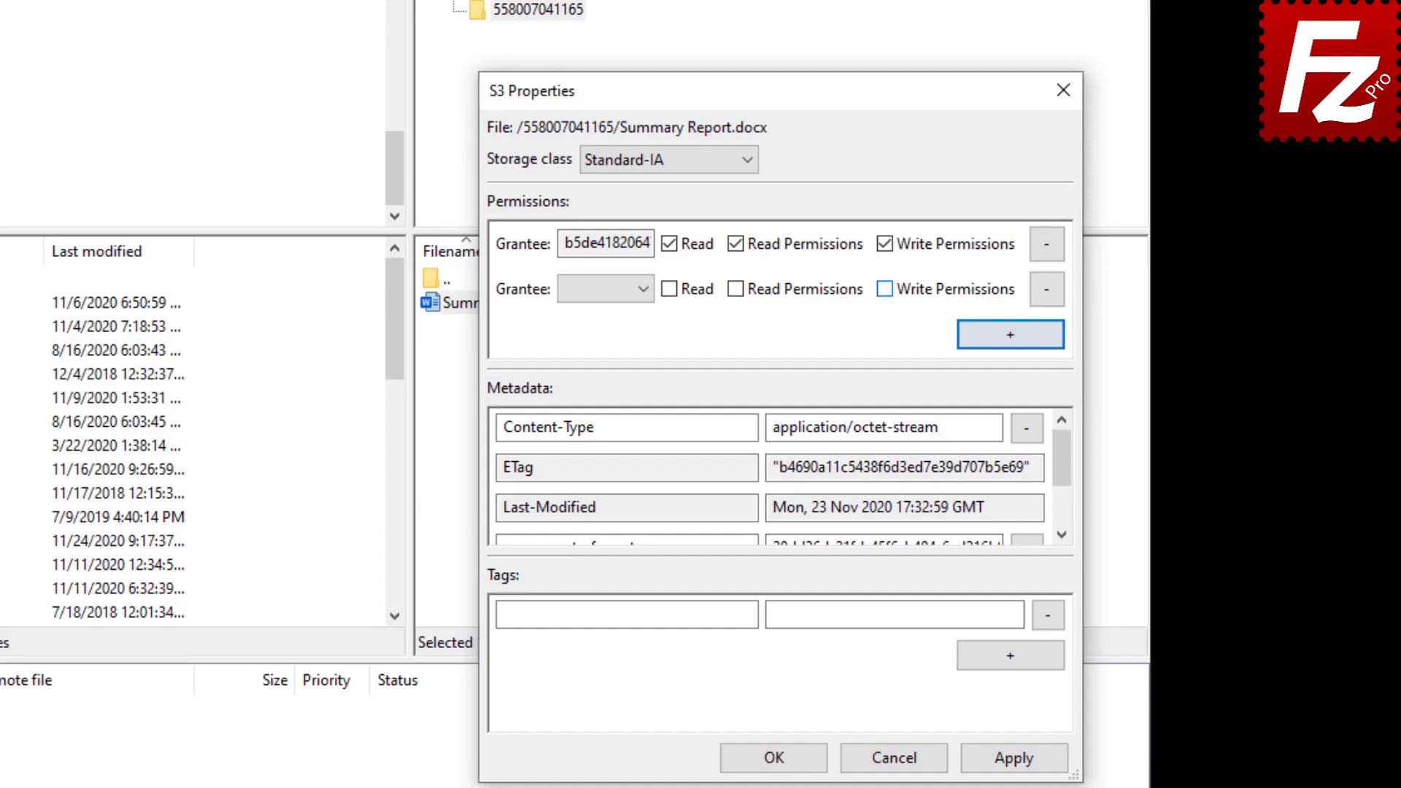
pyautogui.click(647, 288)
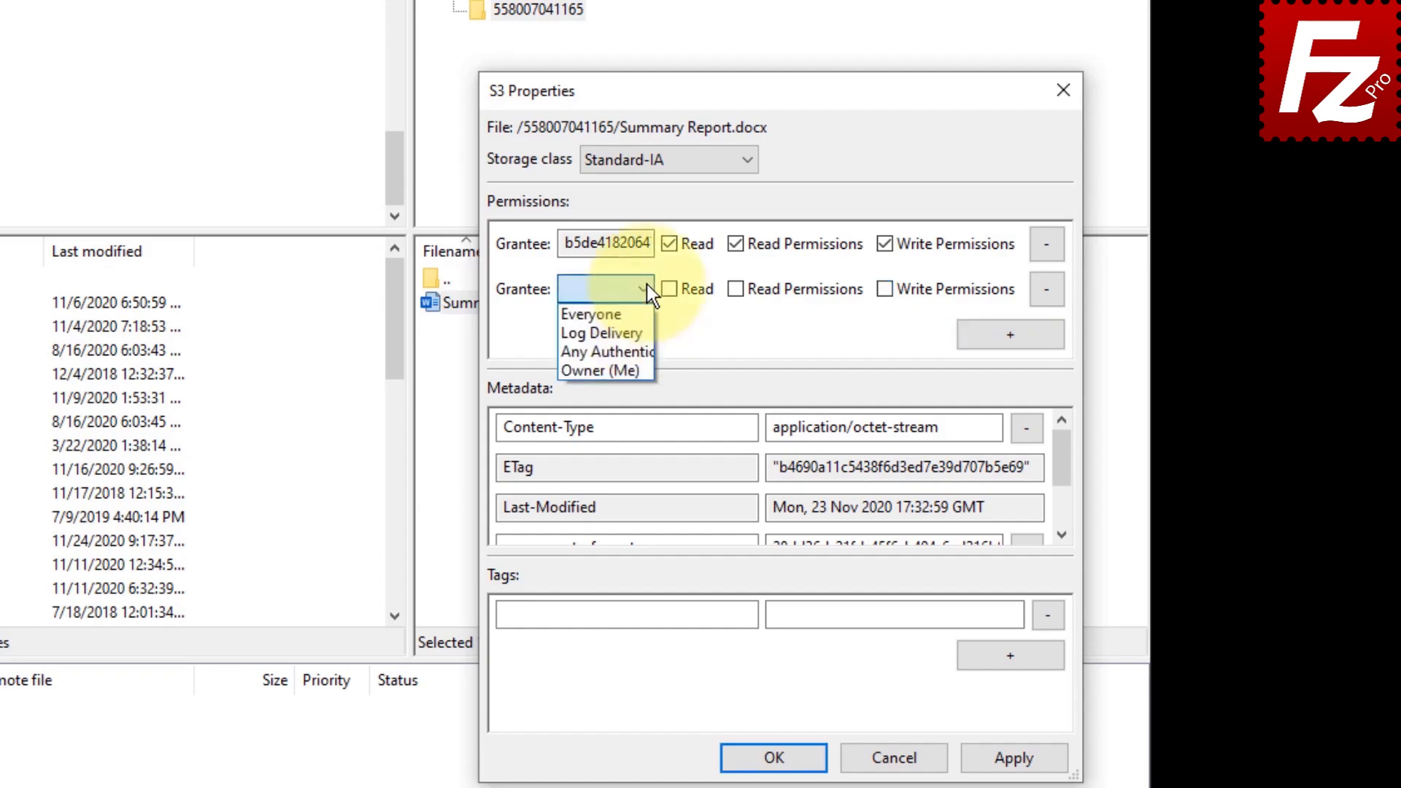
pyautogui.click(646, 313)
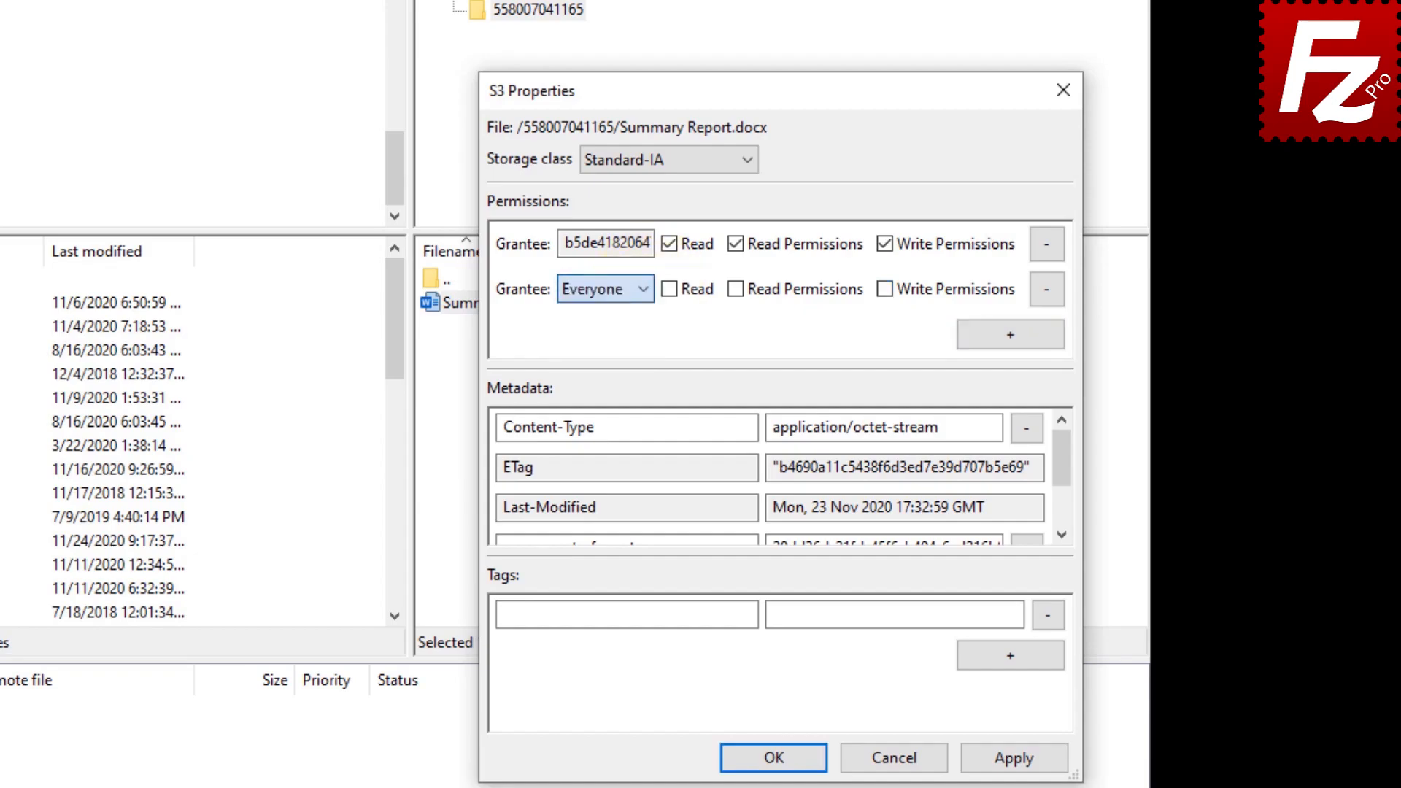
pyautogui.click(669, 289)
pyautogui.moveTo(1066, 462); pyautogui.dragTo(1067, 506)
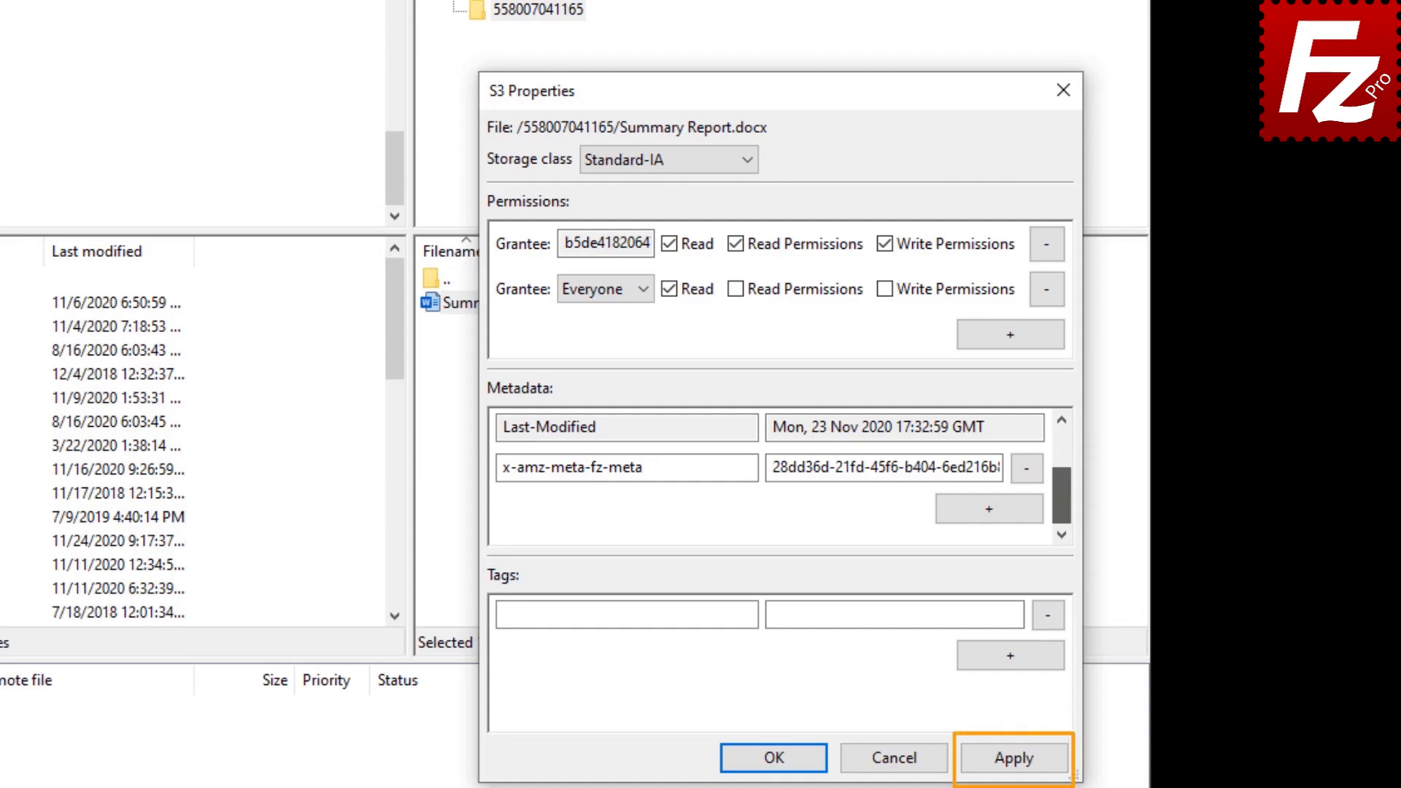
pyautogui.click(774, 757)
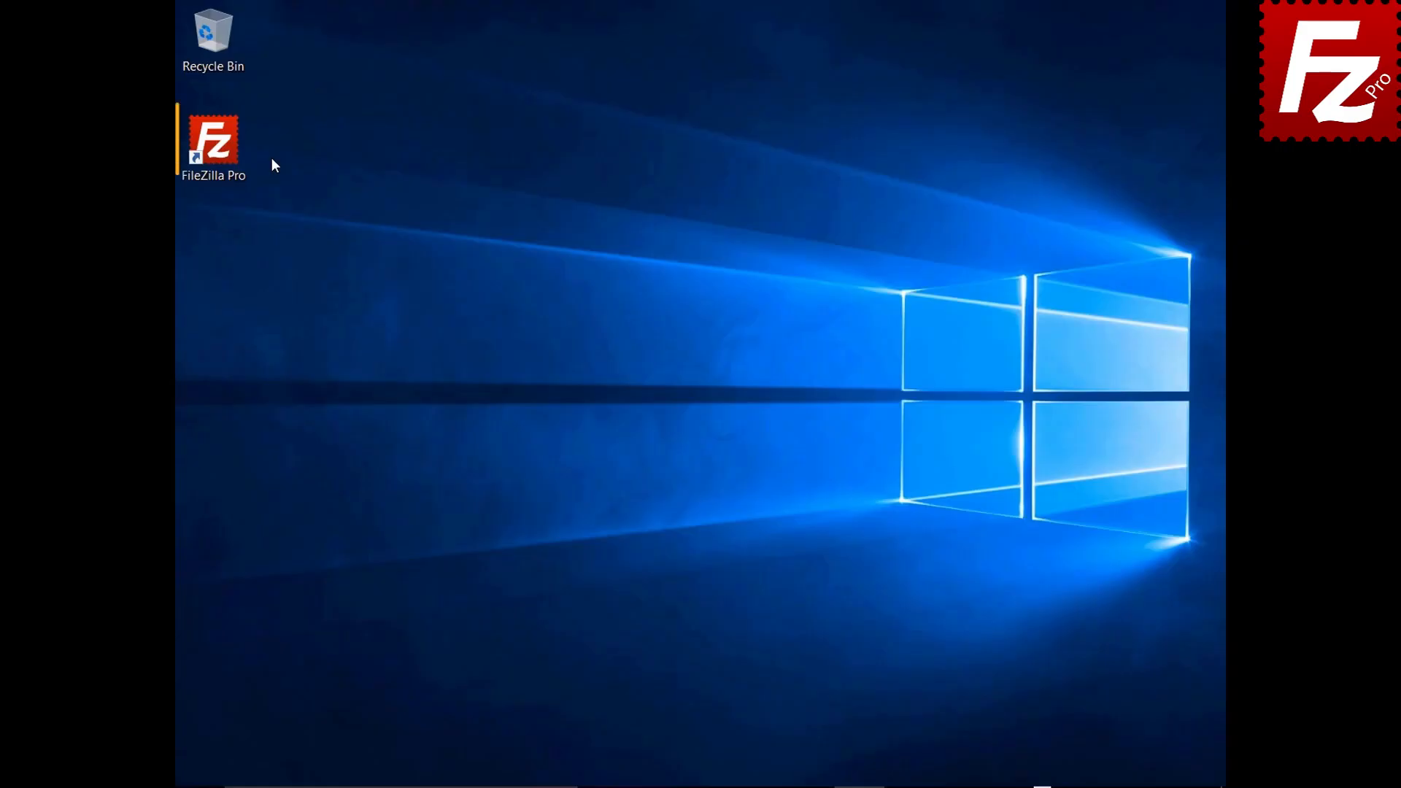
# Step: Launch FileZilla Pro and connect to the saved Amazon S3 site
pyautogui.doubleClick(222, 151)
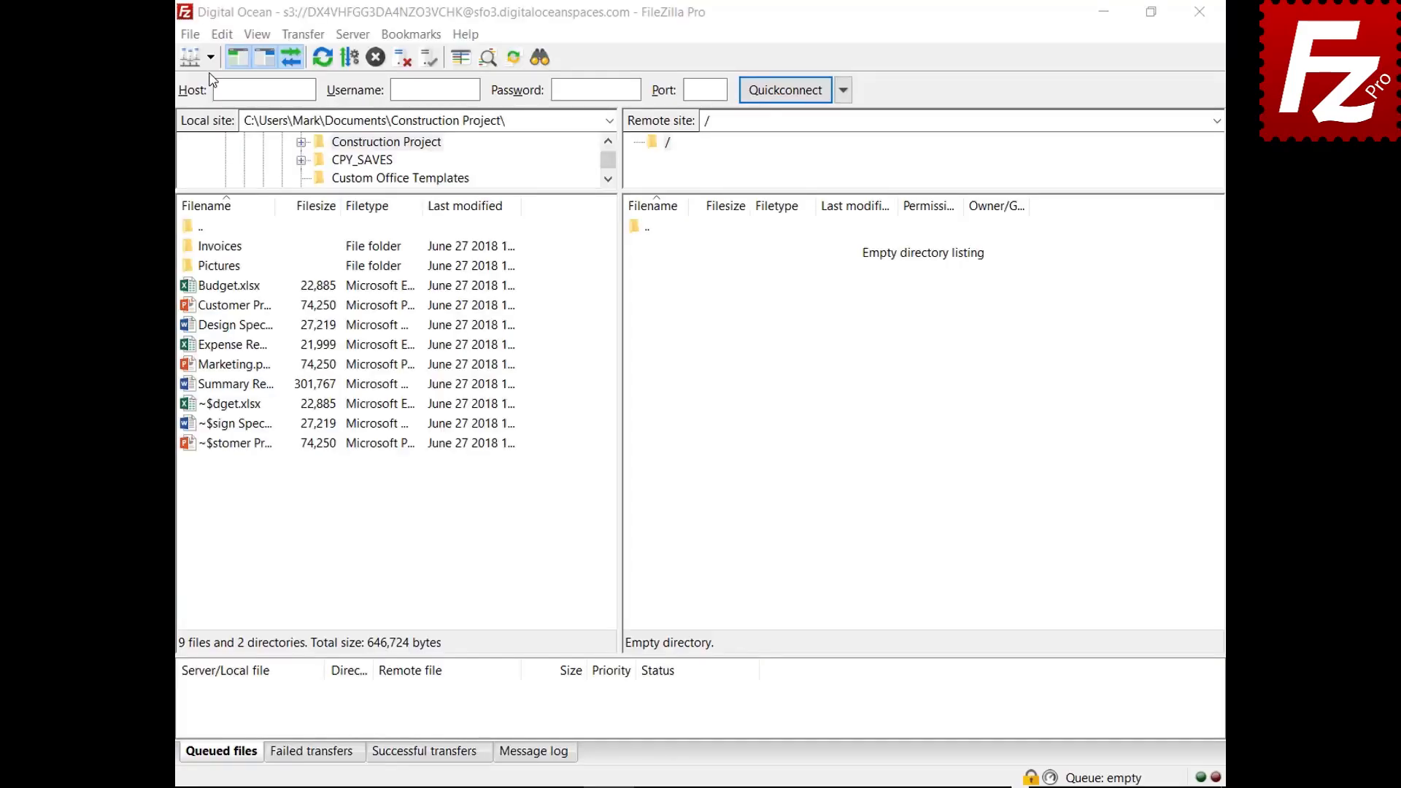
pyautogui.click(210, 57)
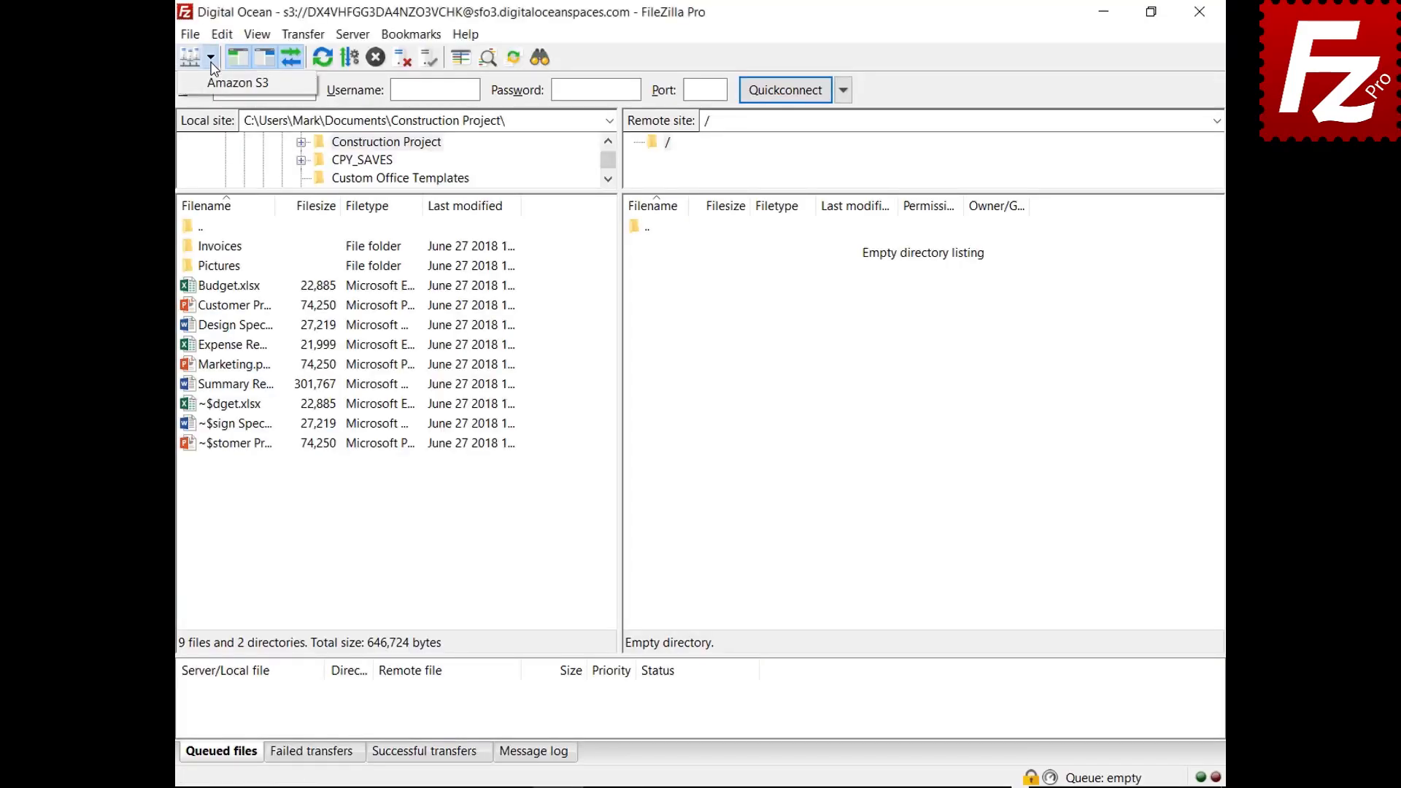
pyautogui.click(216, 86)
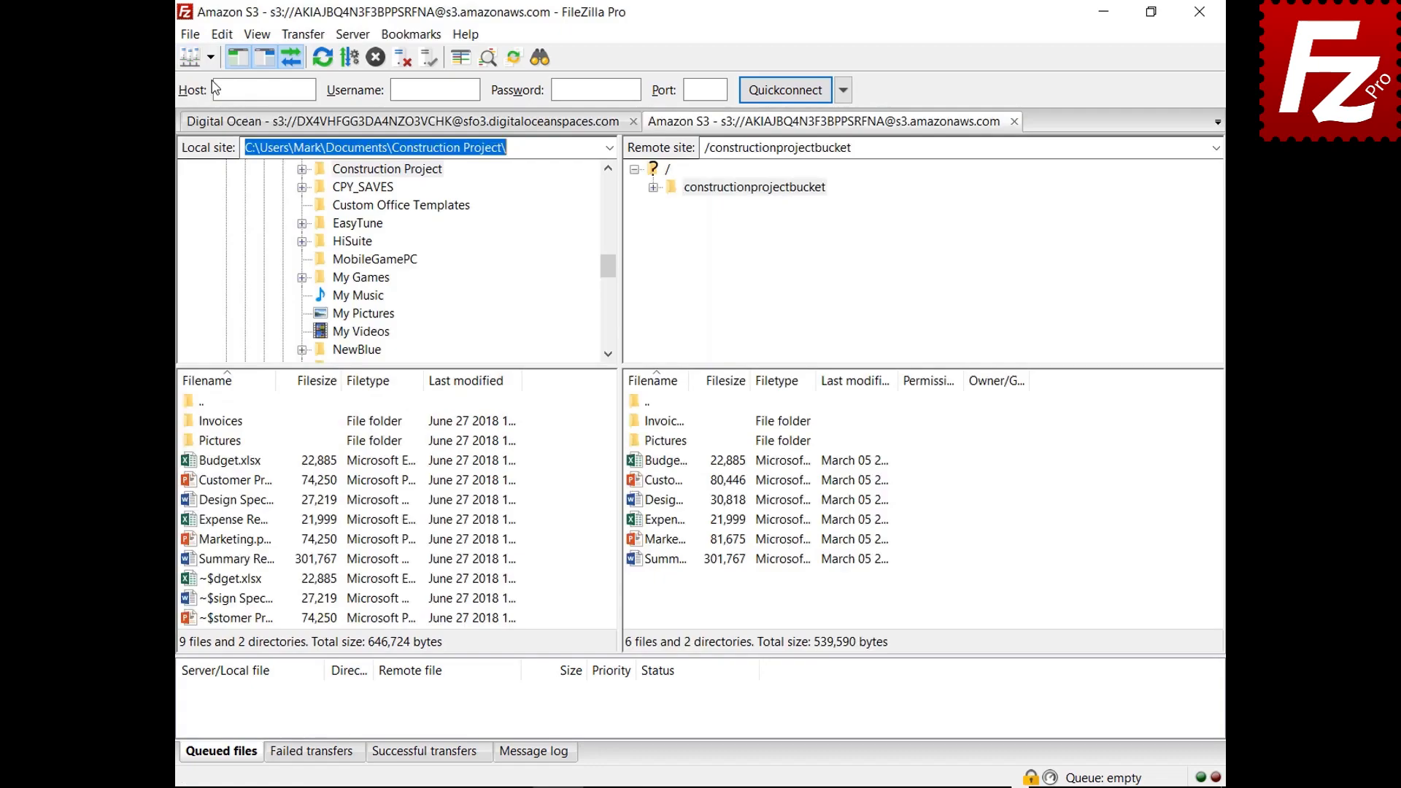
# Step: Try AWS KMS server-side encryption for Budget.xlsx, then cancel without applying
pyautogui.rightClick(636, 469)
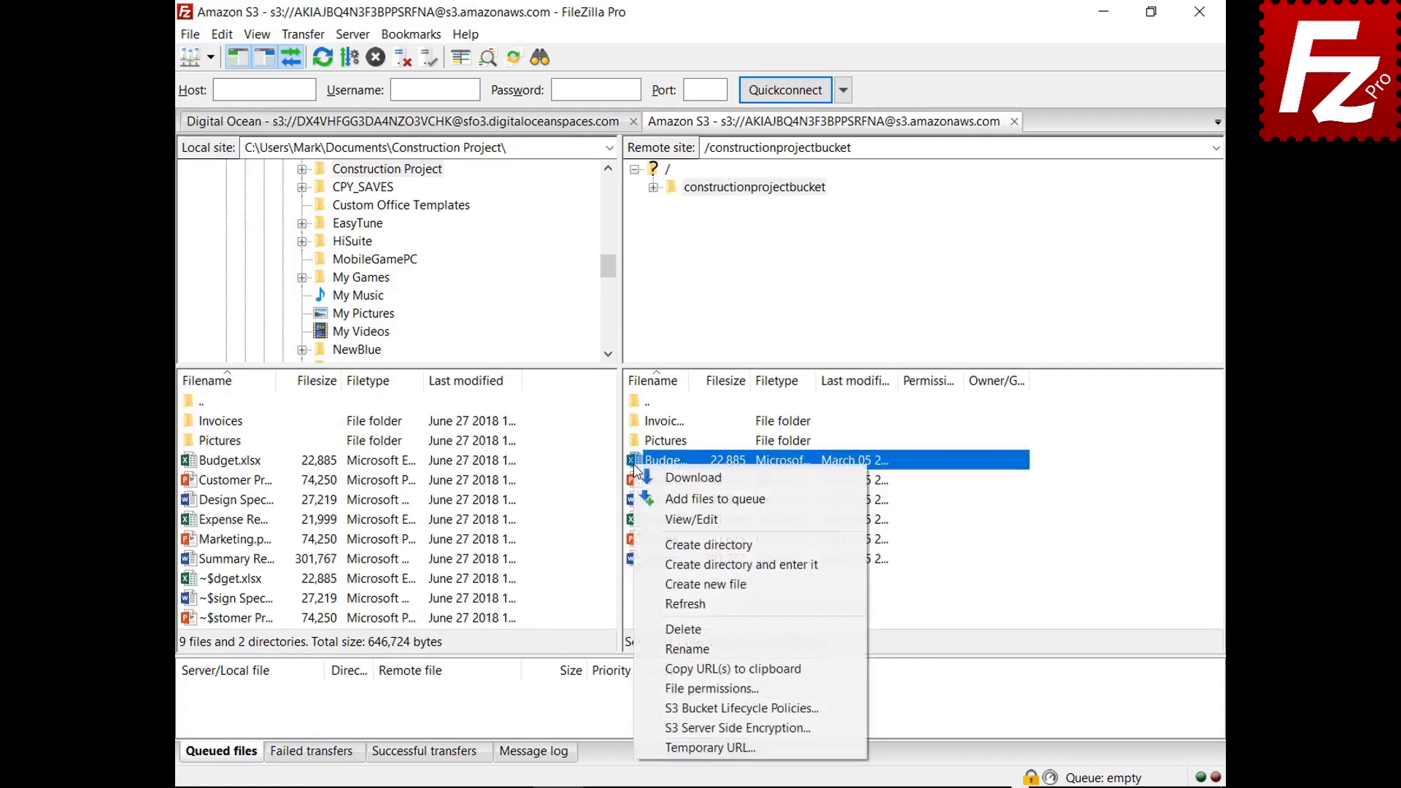
pyautogui.click(660, 728)
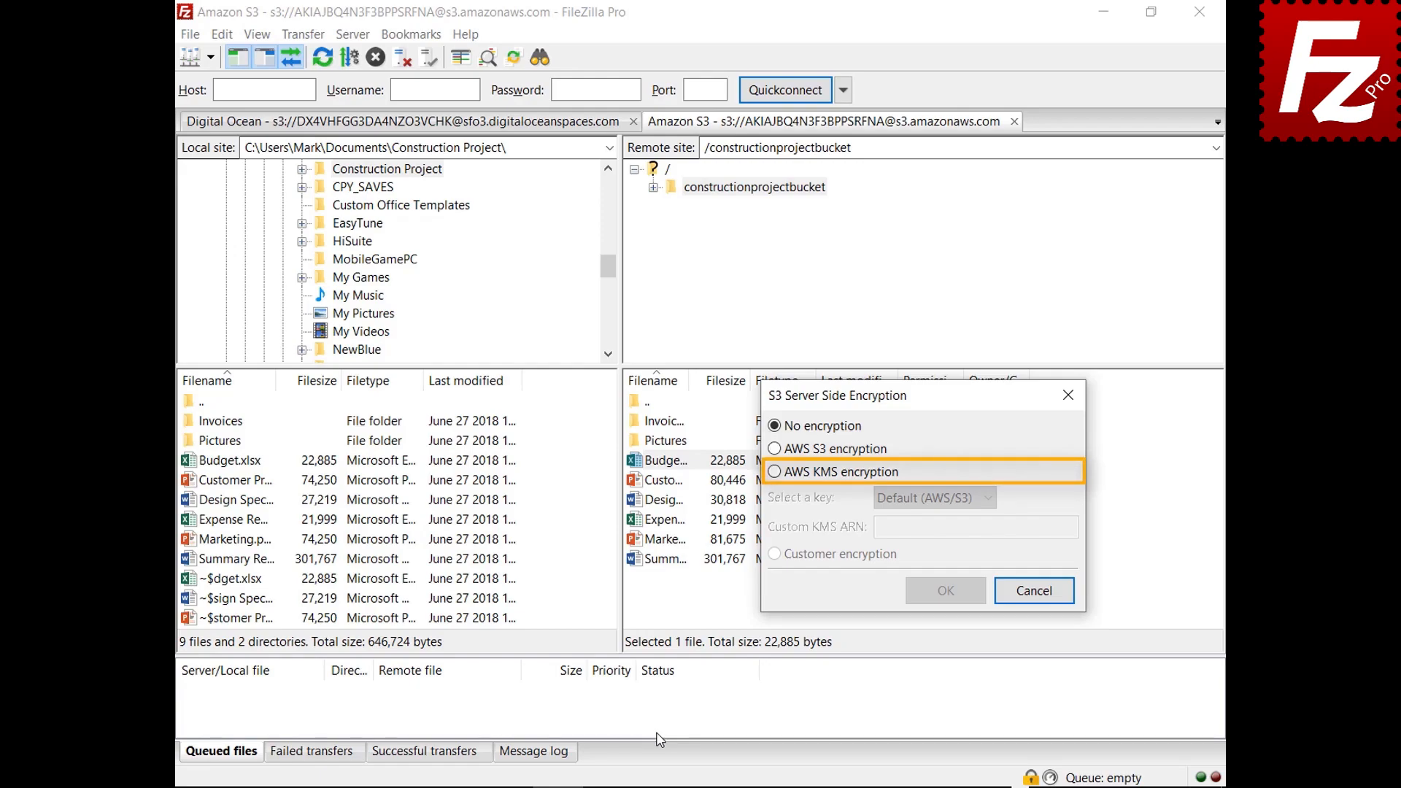
pyautogui.click(776, 473)
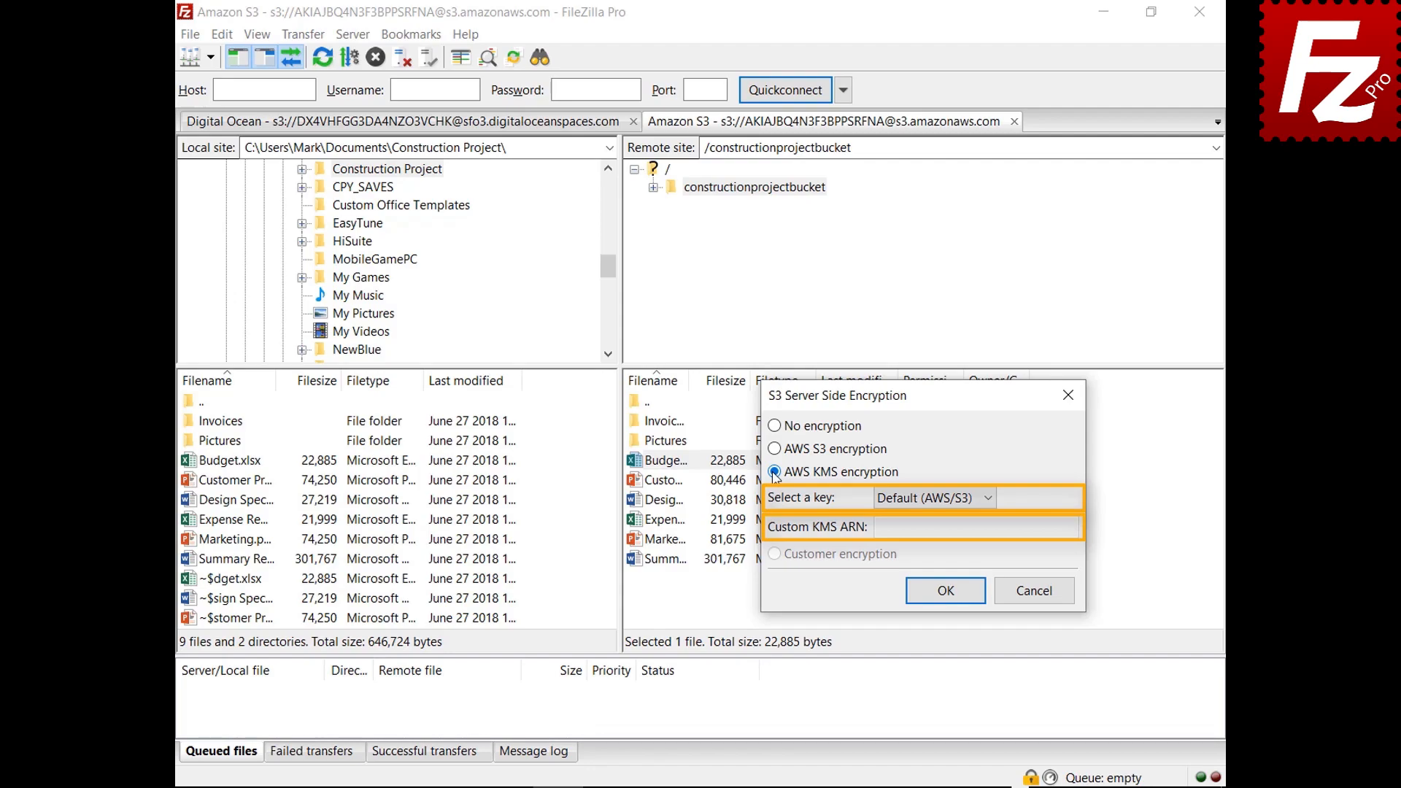
pyautogui.click(1035, 592)
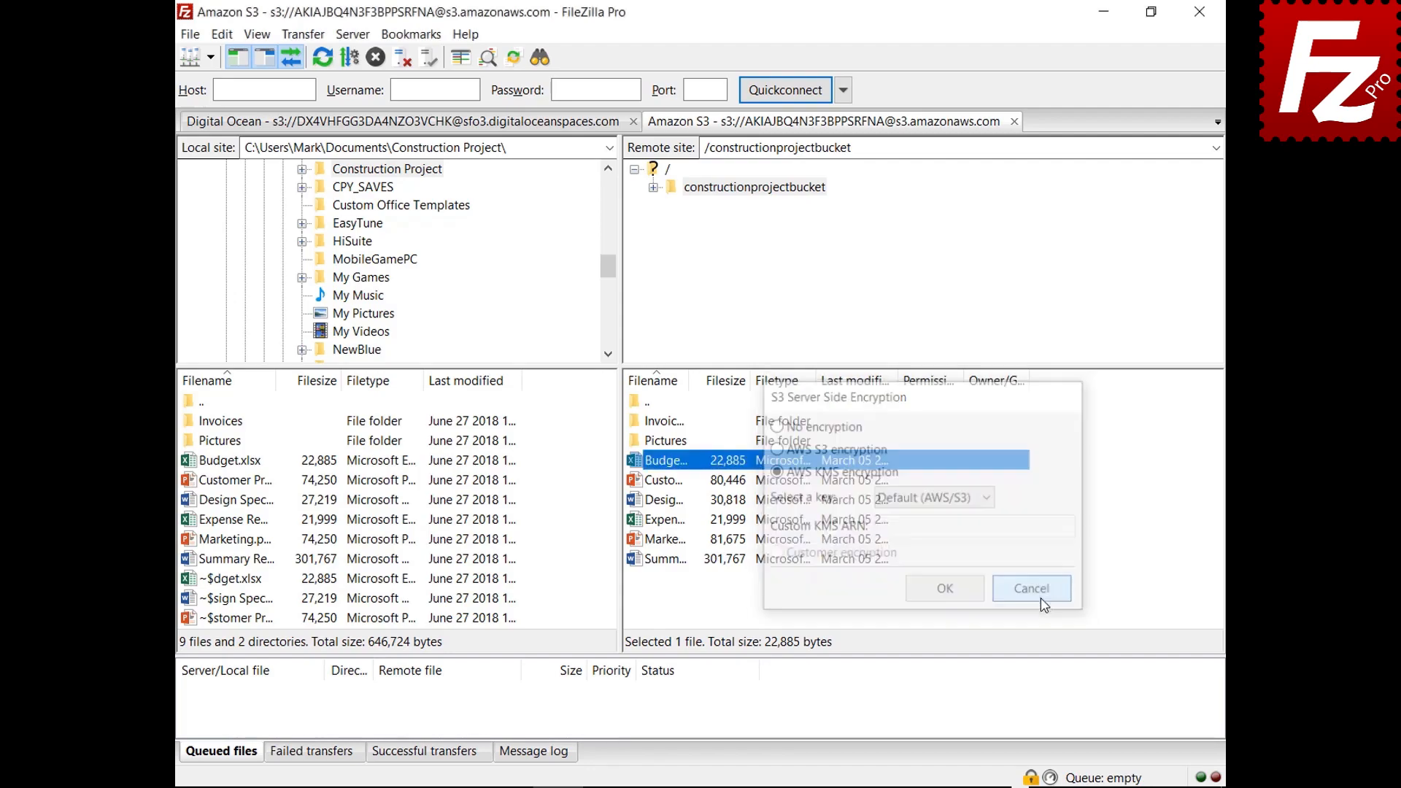
pyautogui.click(190, 34)
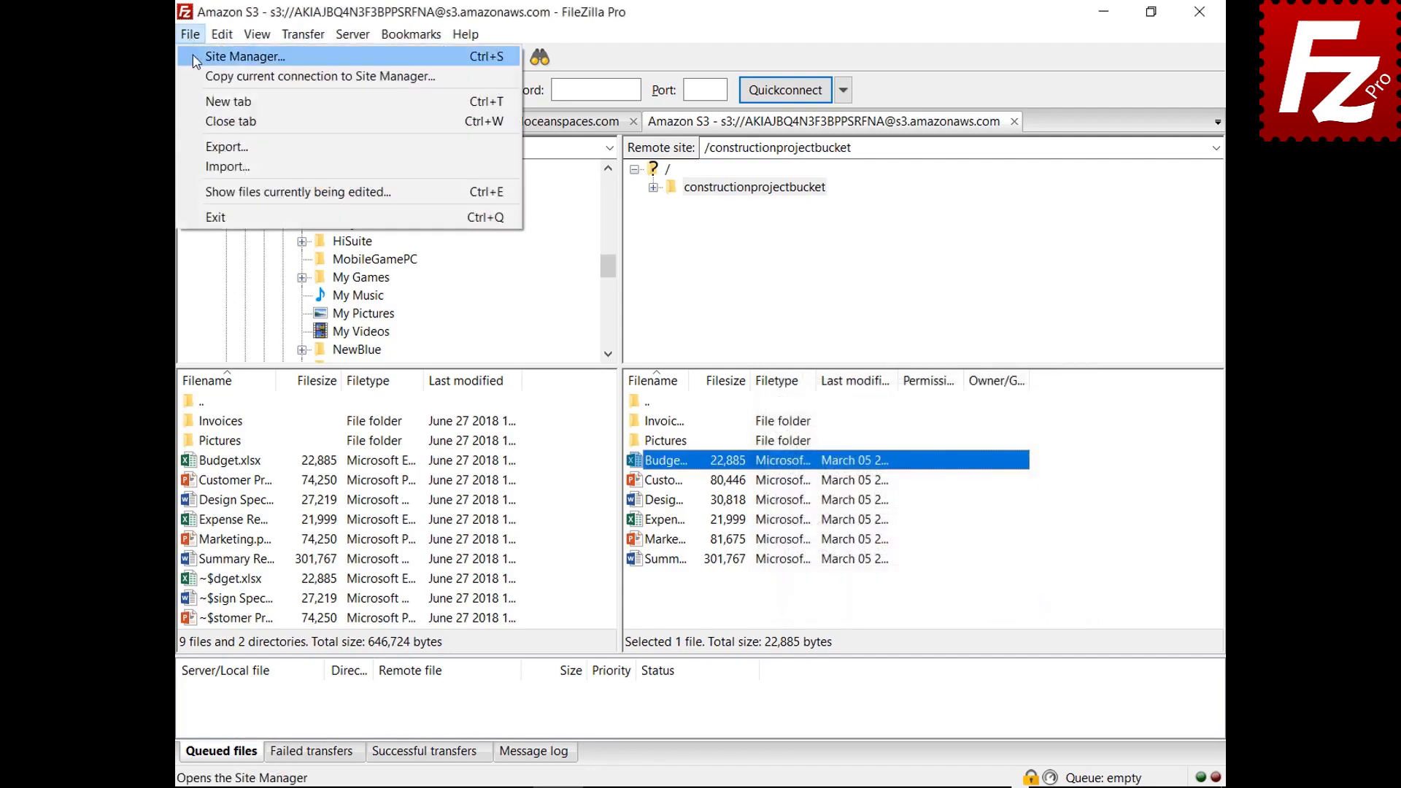
pyautogui.click(196, 58)
pyautogui.click(894, 196)
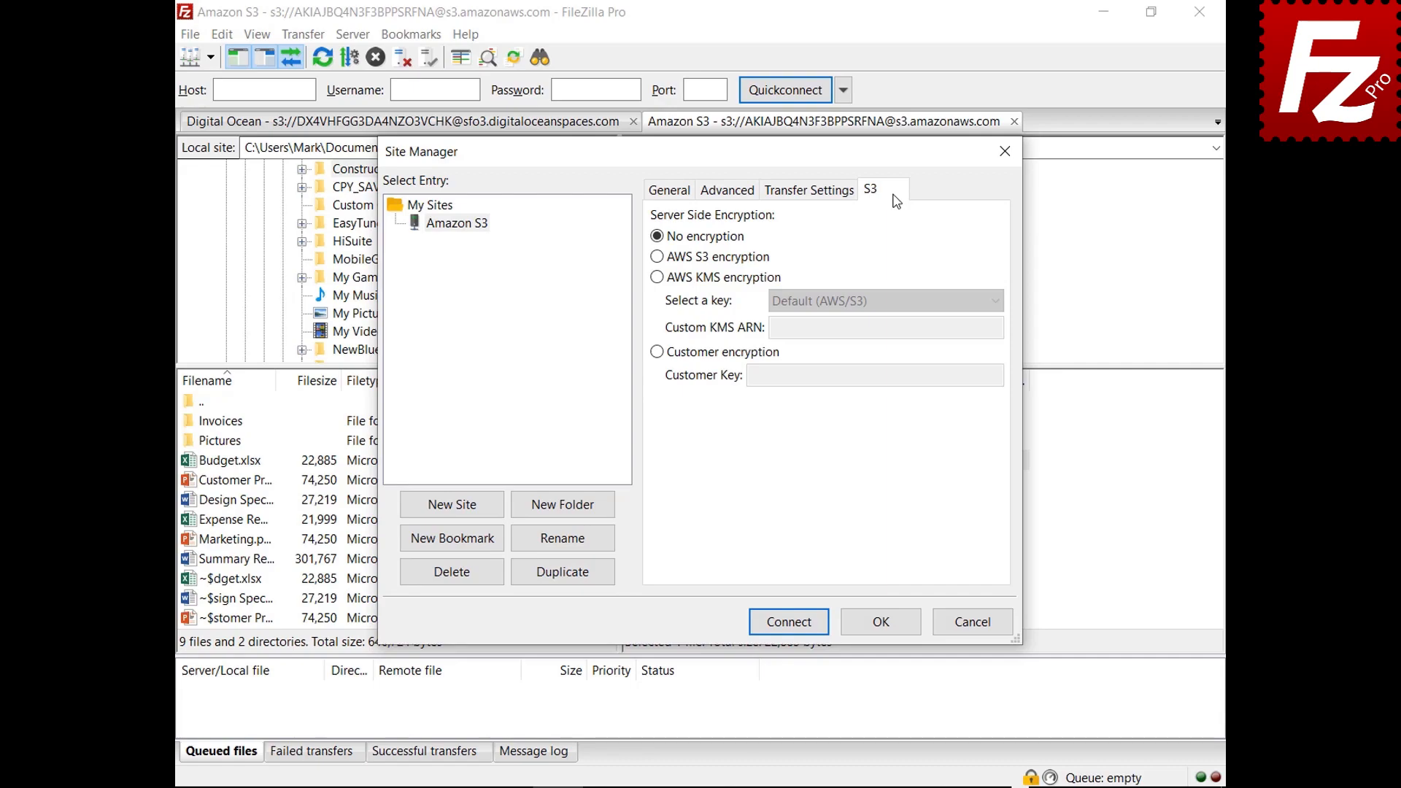
pyautogui.click(657, 257)
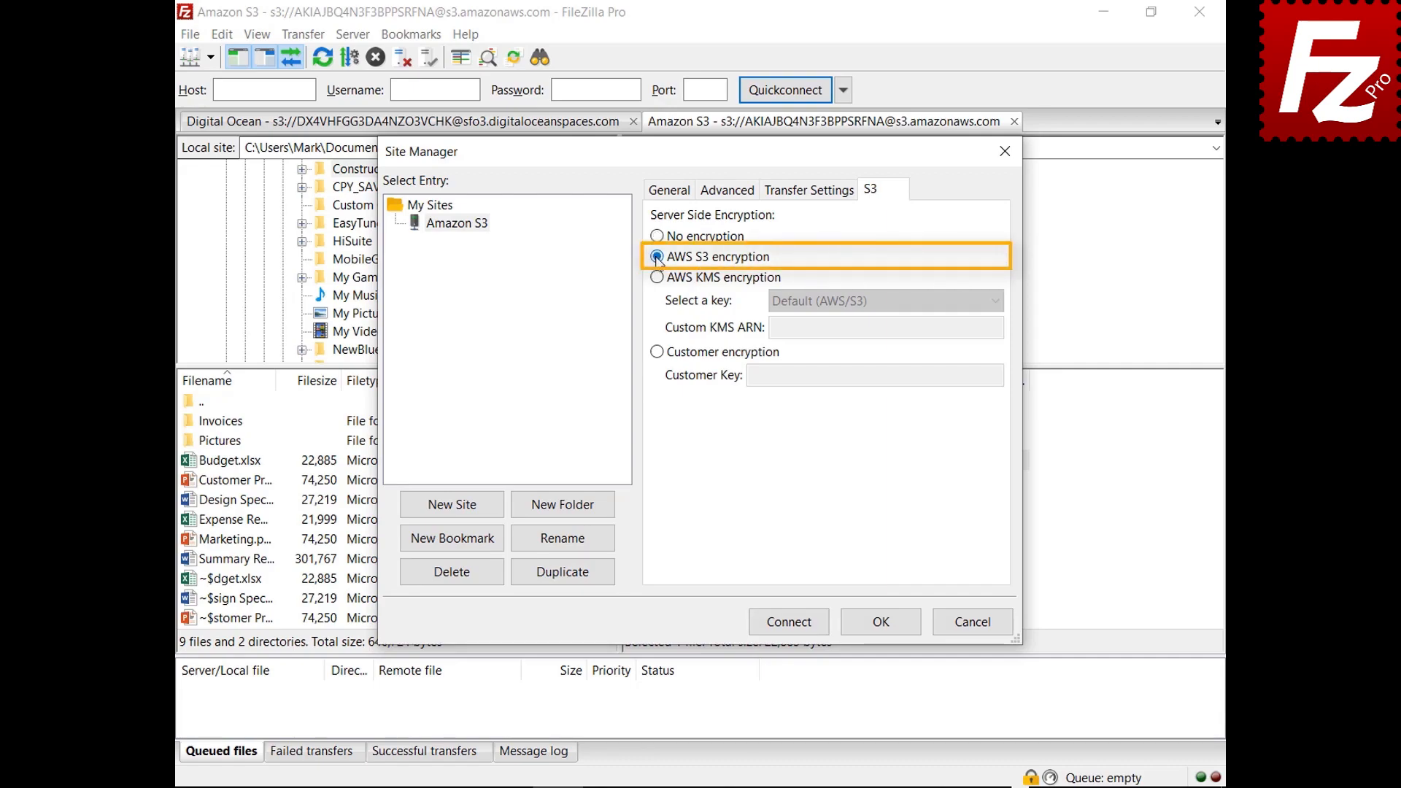
pyautogui.click(655, 278)
pyautogui.click(996, 302)
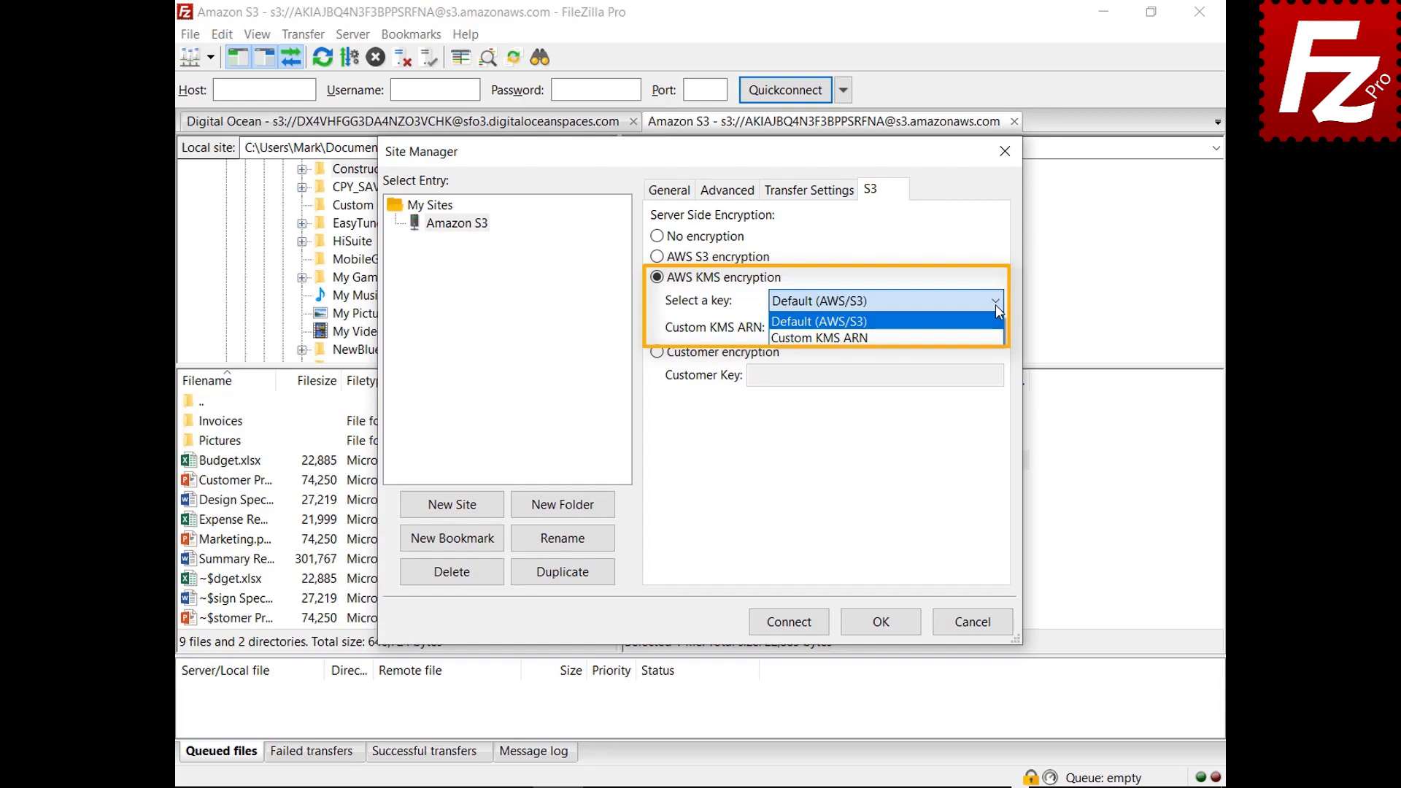
pyautogui.click(996, 304)
pyautogui.click(657, 353)
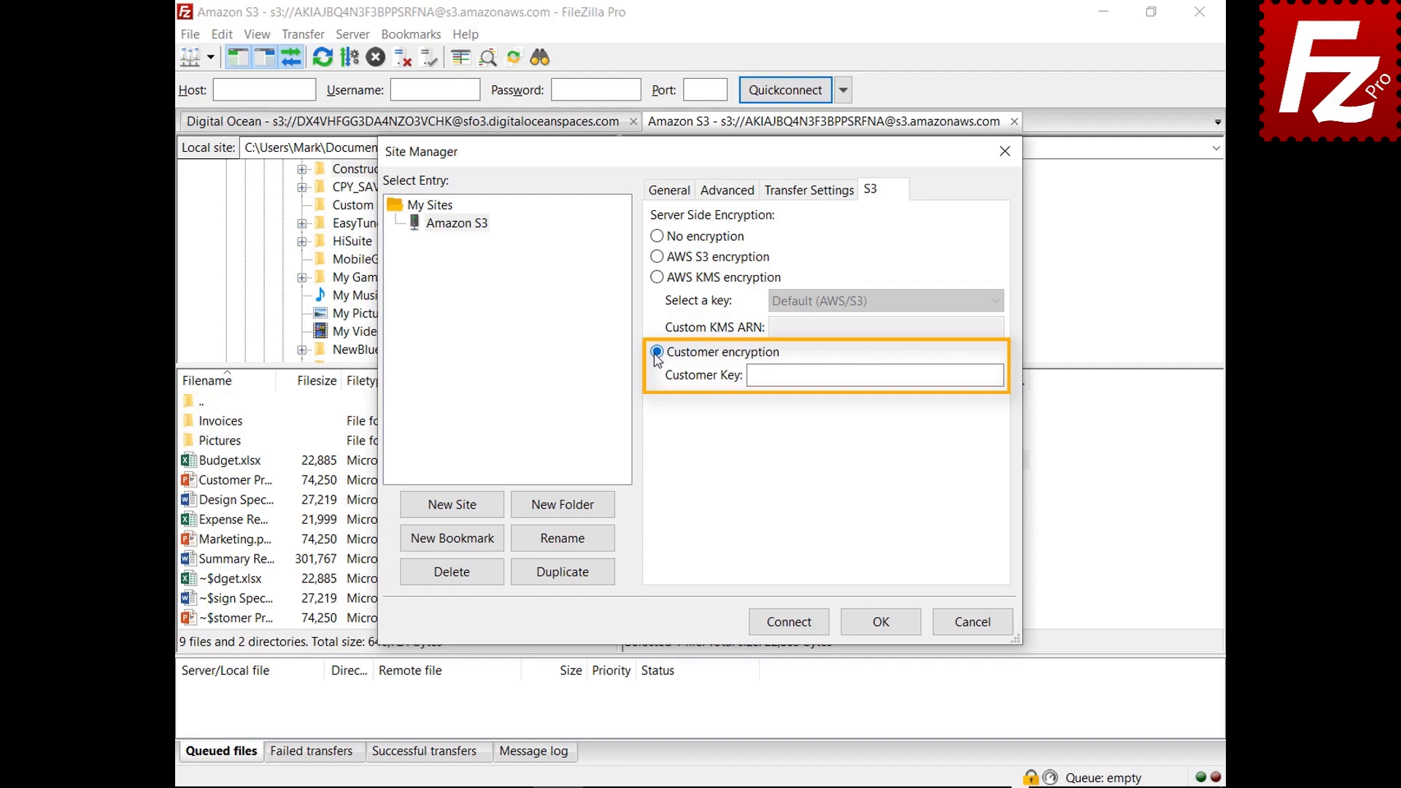
pyautogui.click(973, 622)
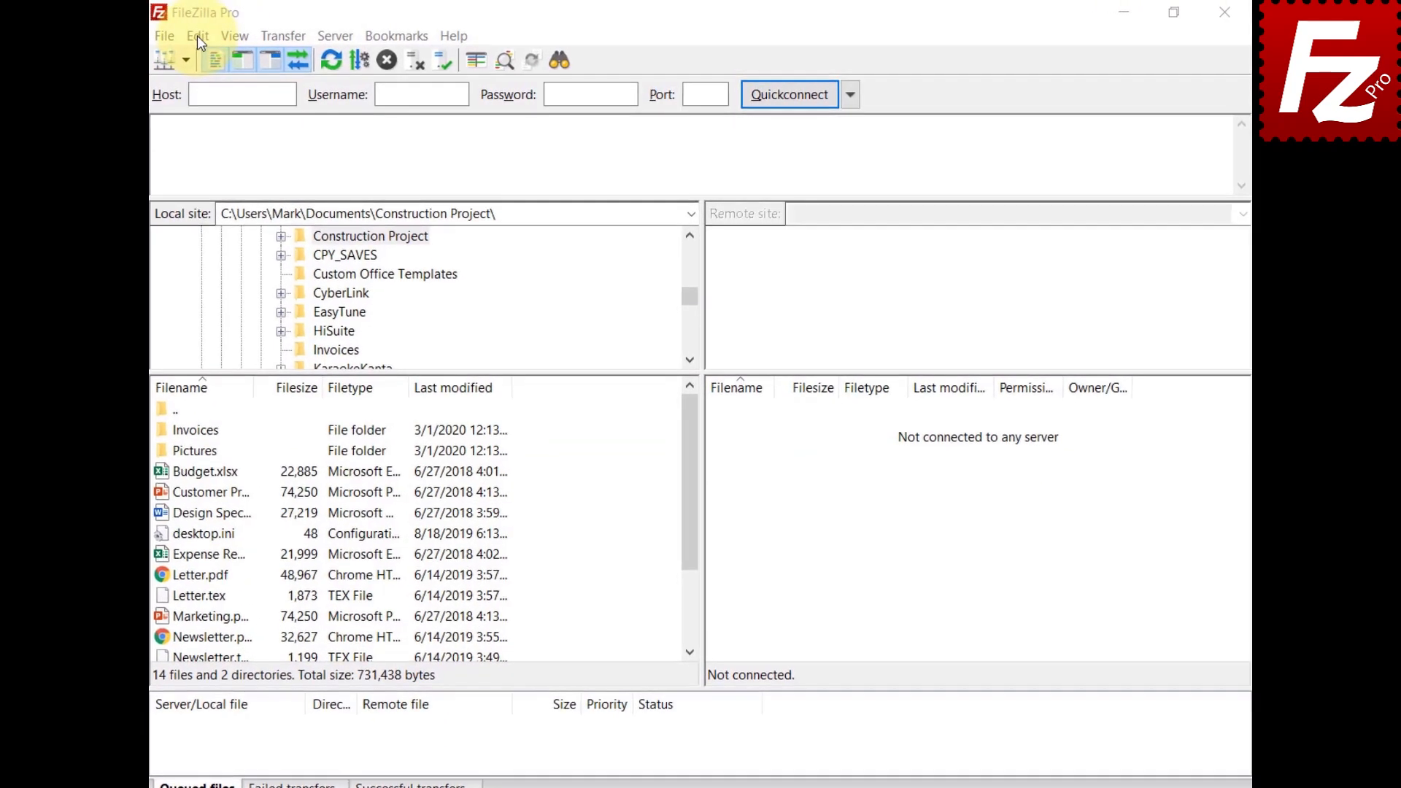
# Step: Add a new provider entry on the S3: Providers settings page
pyautogui.click(197, 35)
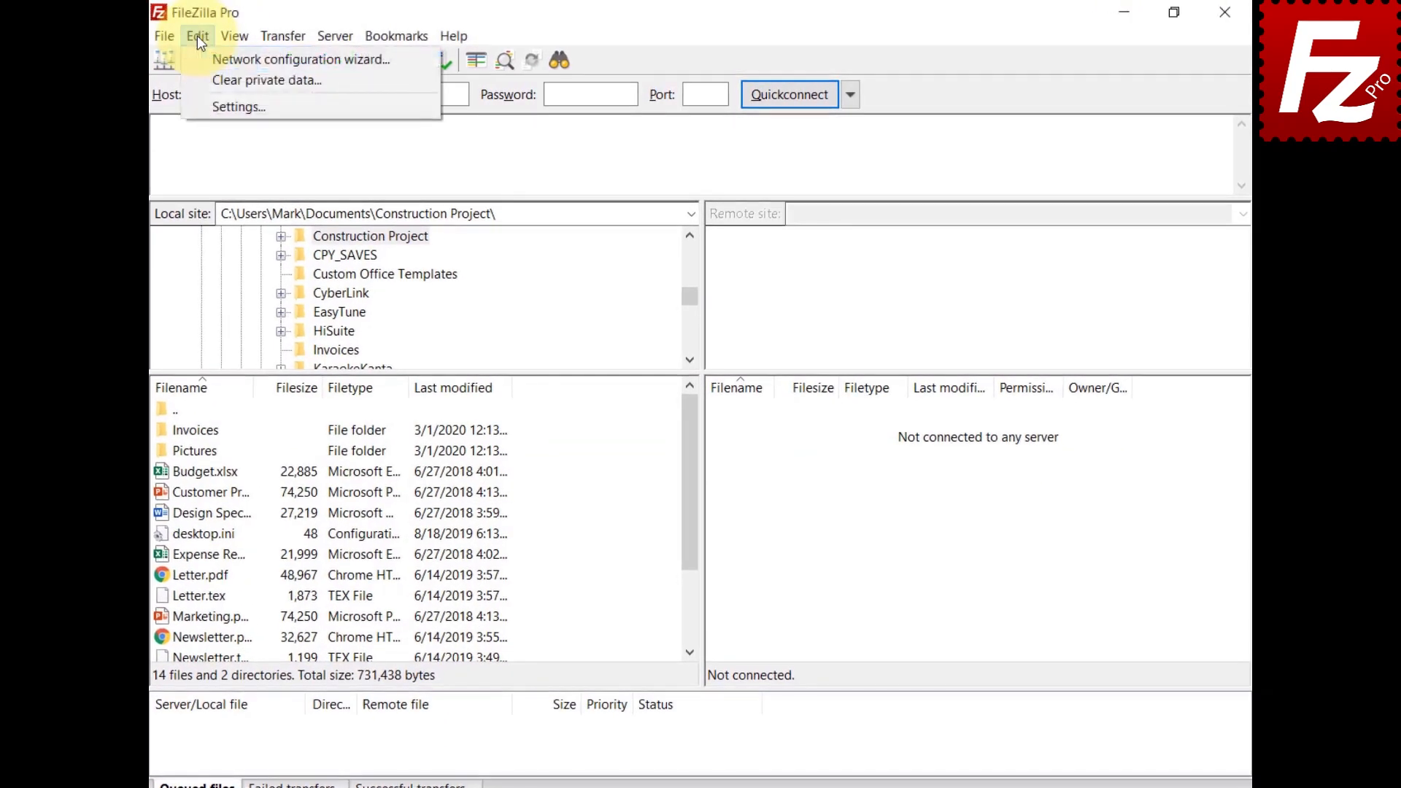
pyautogui.click(202, 106)
pyautogui.click(429, 417)
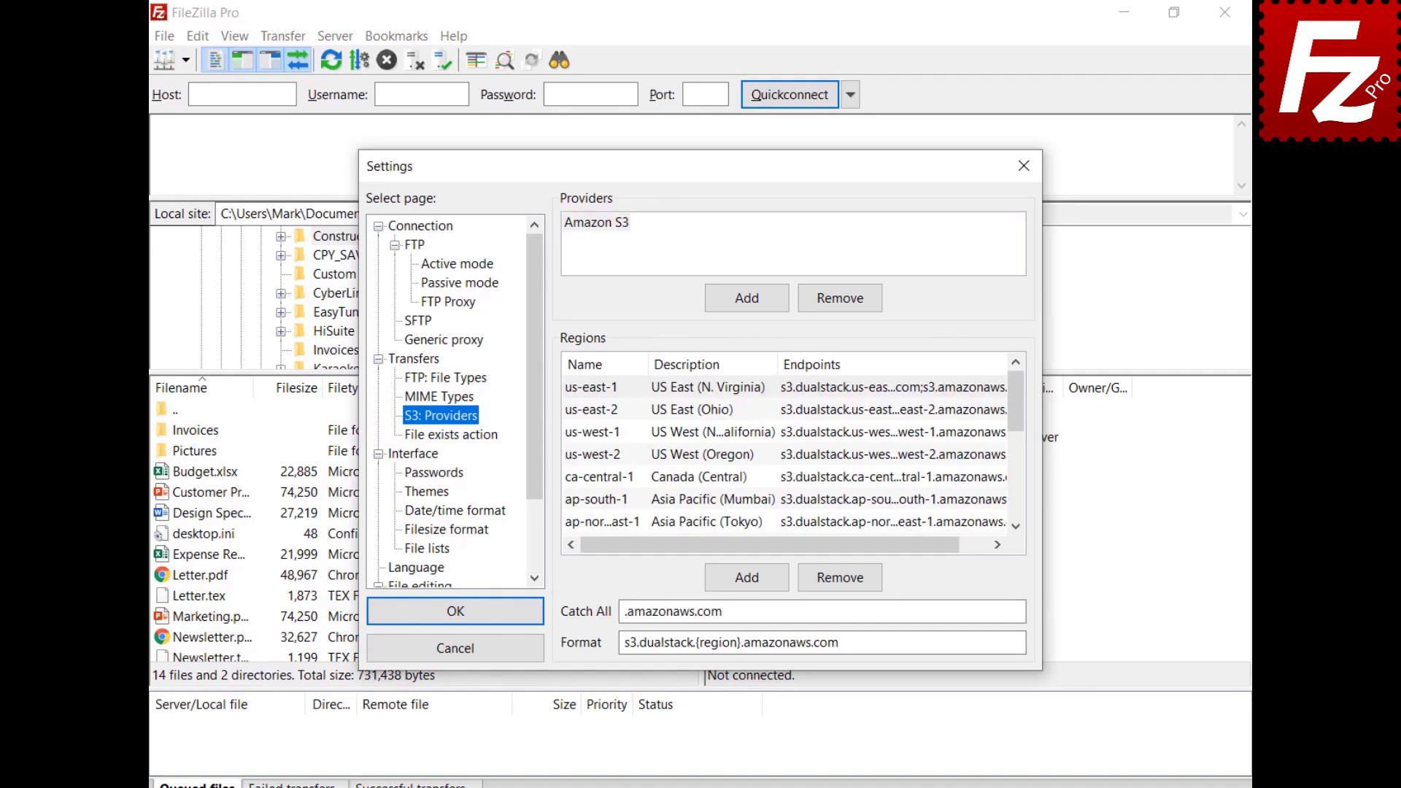
pyautogui.click(747, 300)
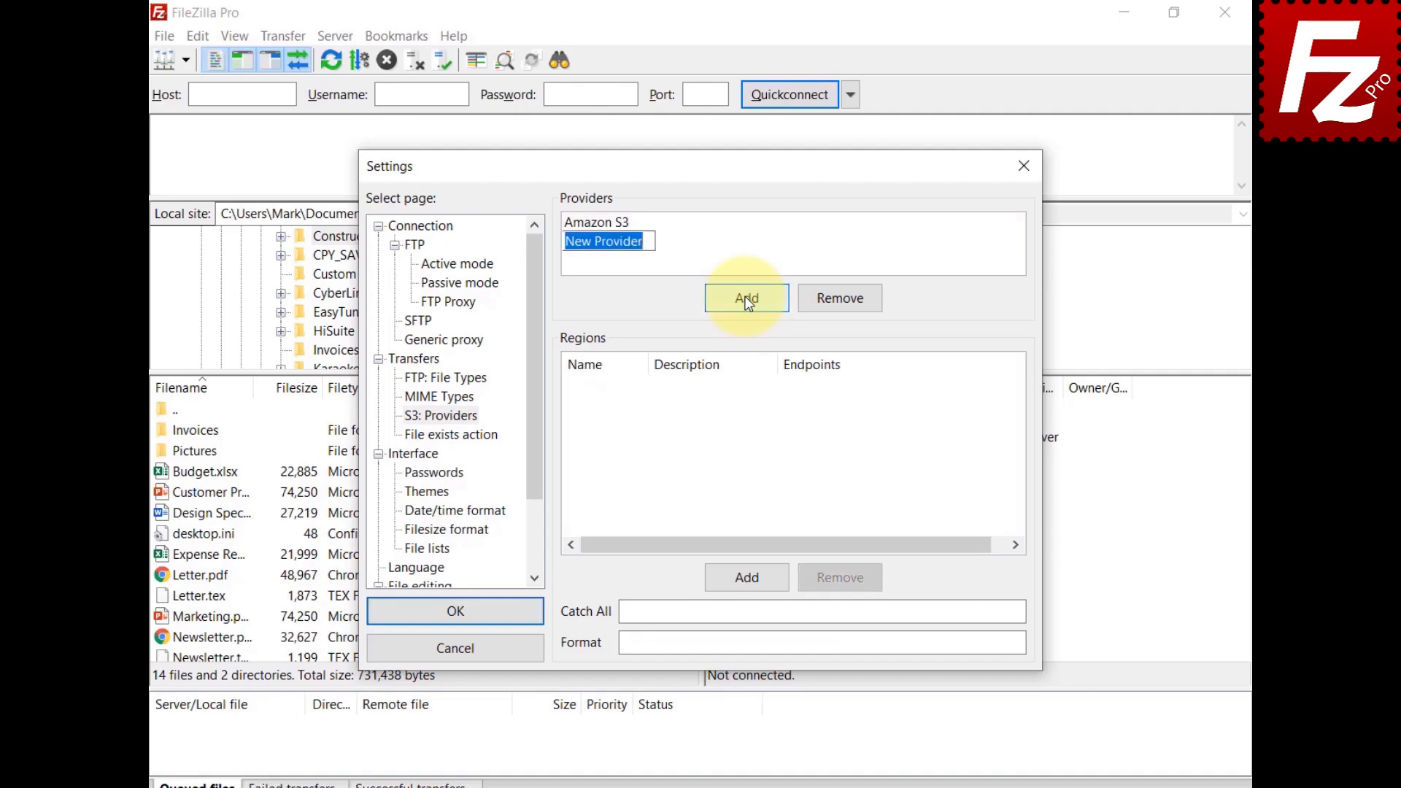
# Step: Name the provider Alibaba Object Storage and add a China (Hangzhou) region with its endpoint
pyautogui.write('Alibaba Object St')
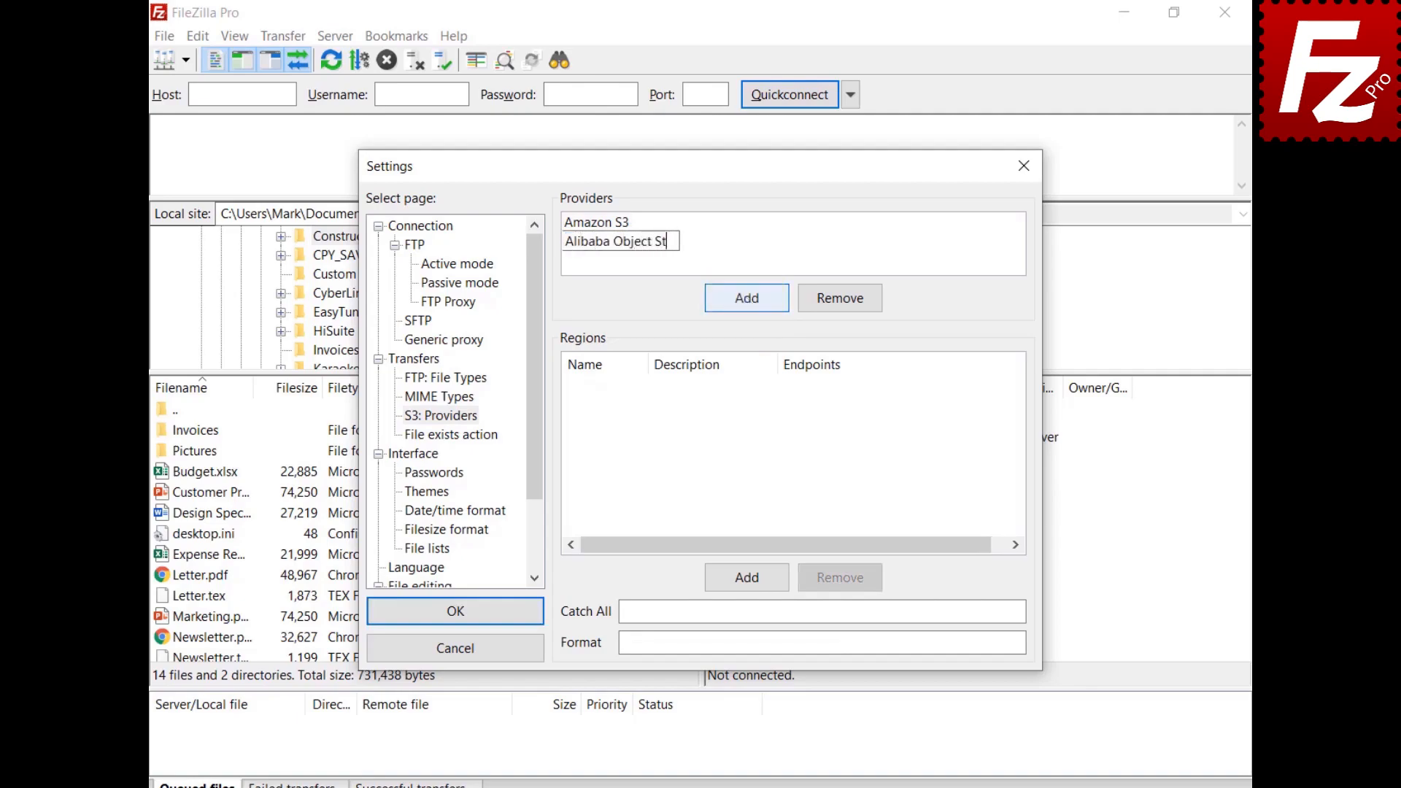
pyautogui.write('orage')
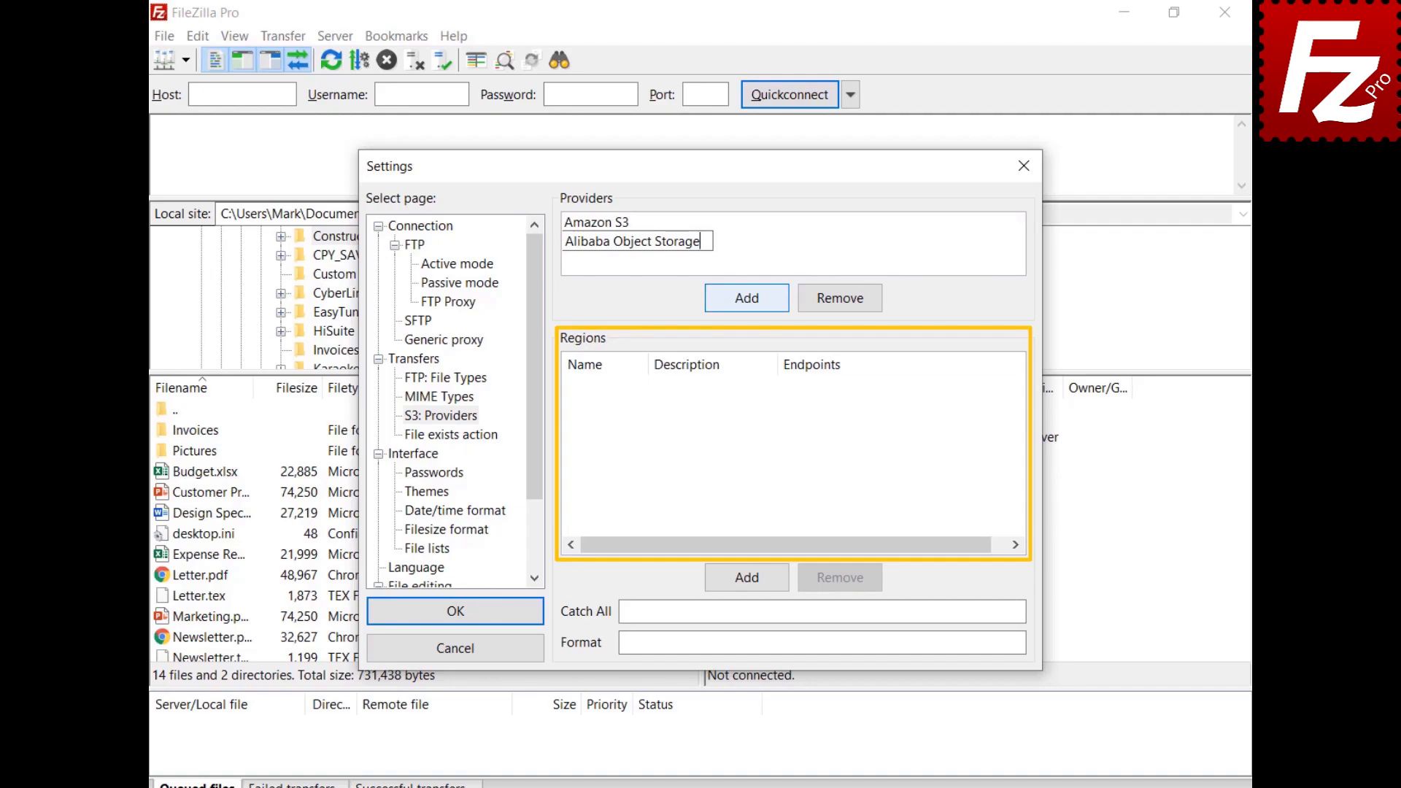
pyautogui.click(754, 580)
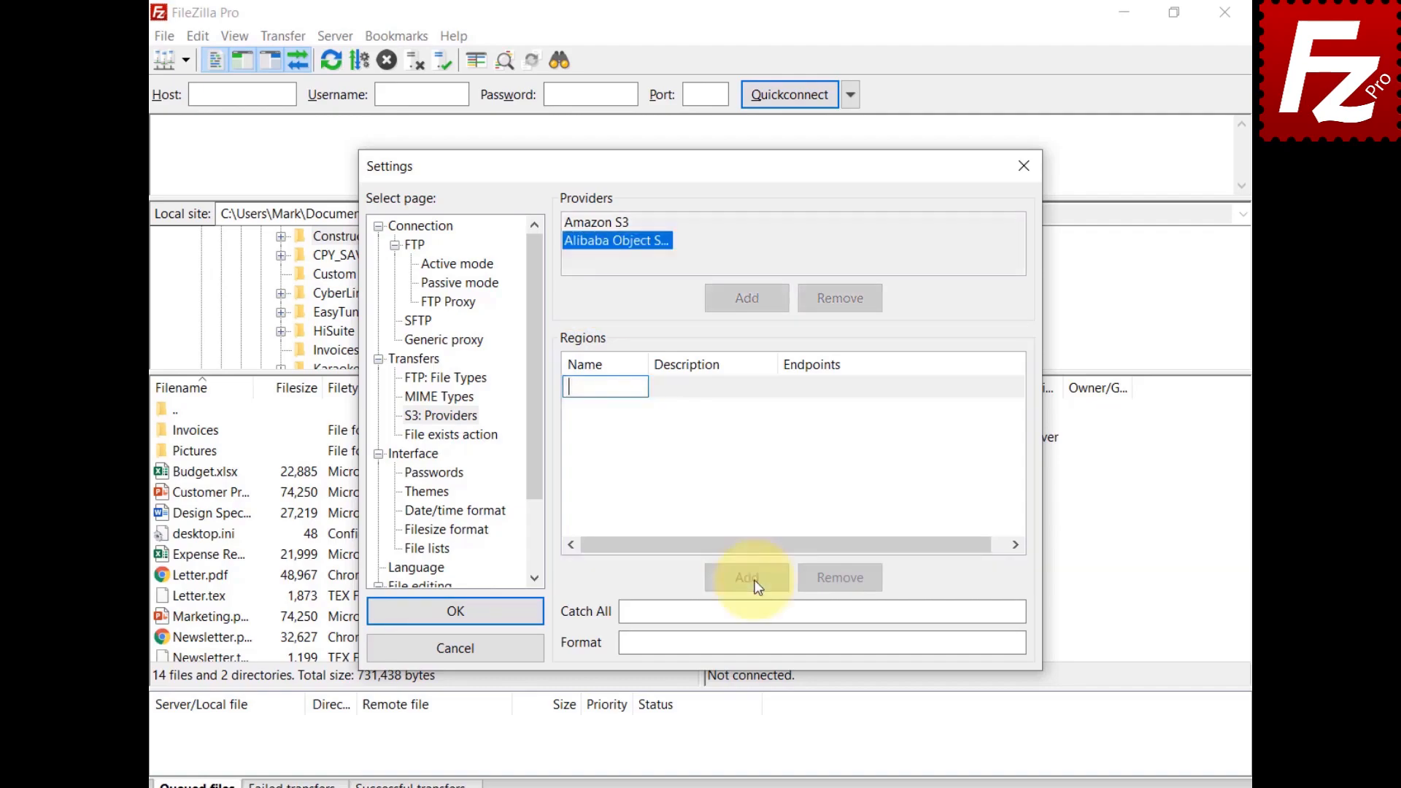
pyautogui.hotkey('ctrl', 'v')
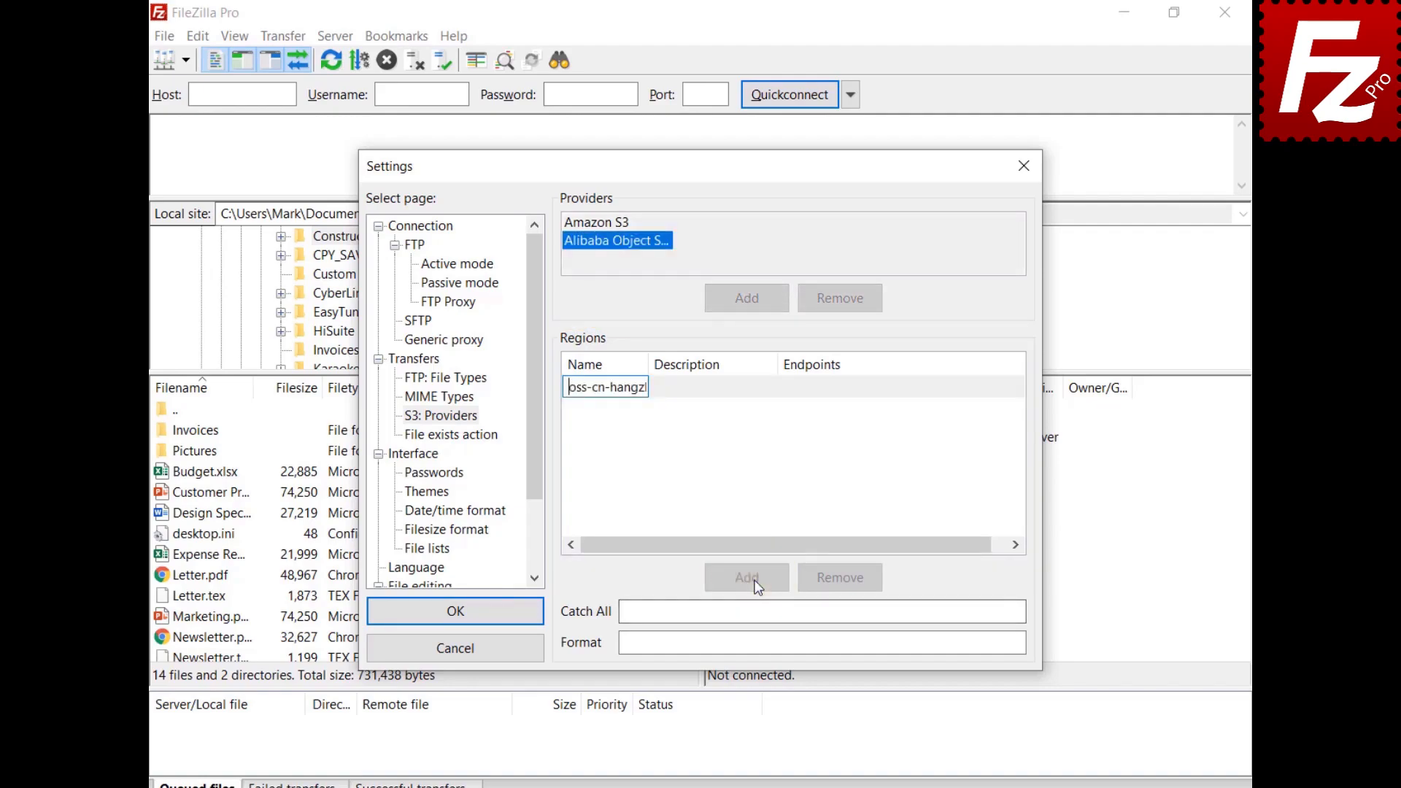
pyautogui.click(711, 393)
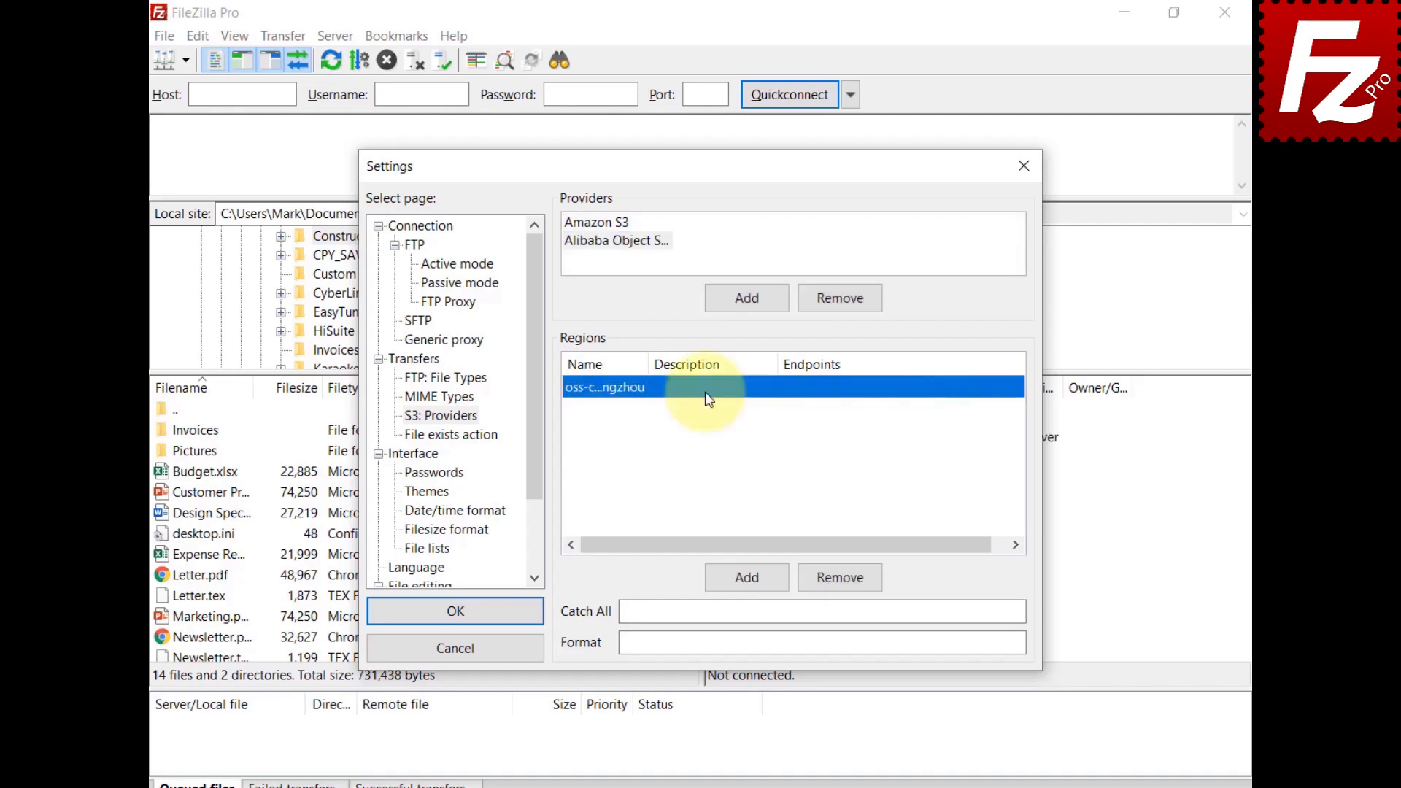
pyautogui.click(712, 393)
pyautogui.write('China (Hangzhou)')
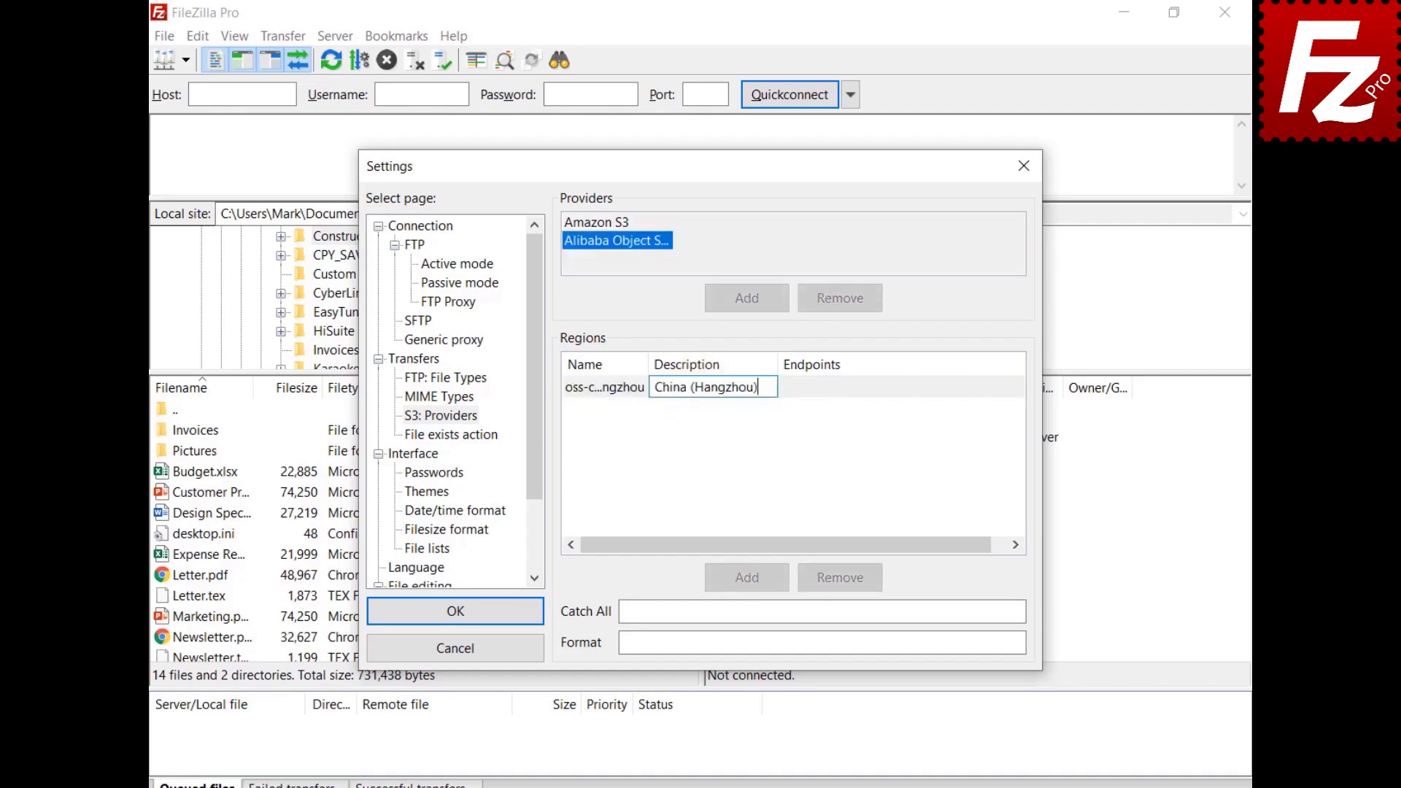
pyautogui.click(847, 383)
pyautogui.click(847, 383)
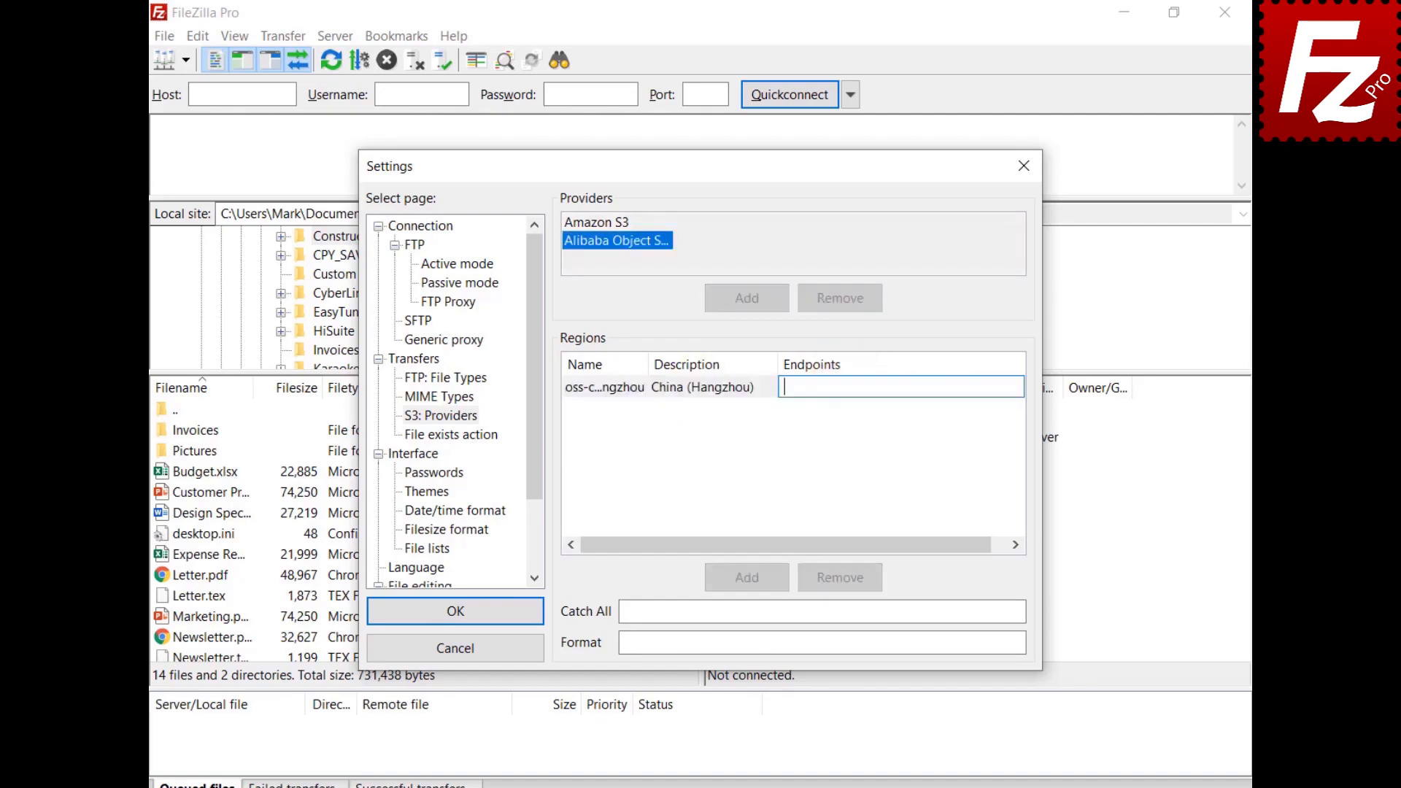
pyautogui.hotkey('ctrl', 'v')
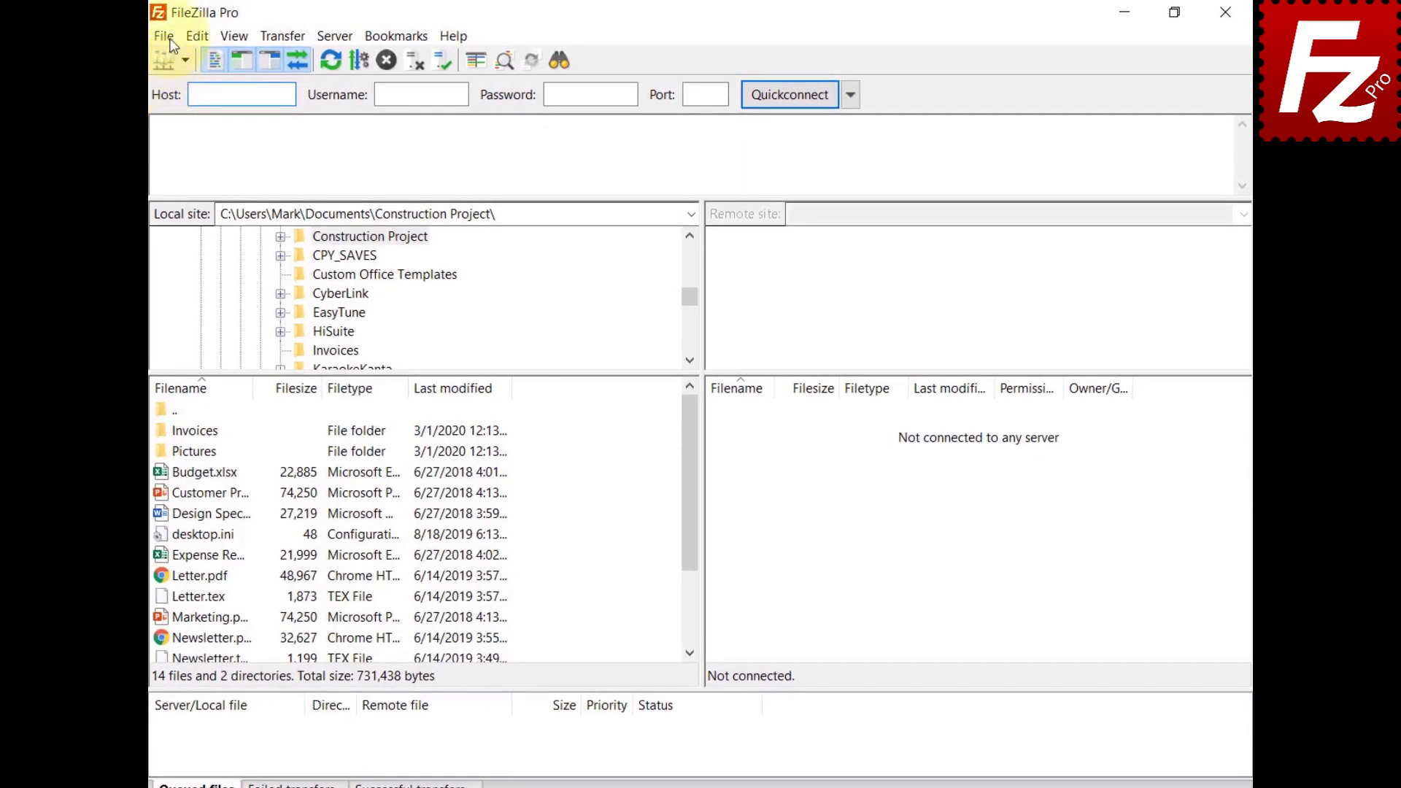
# Step: Create an S3 site named Alibaba with host oss.aliyuncs.com and the pasted access keys
pyautogui.click(170, 37)
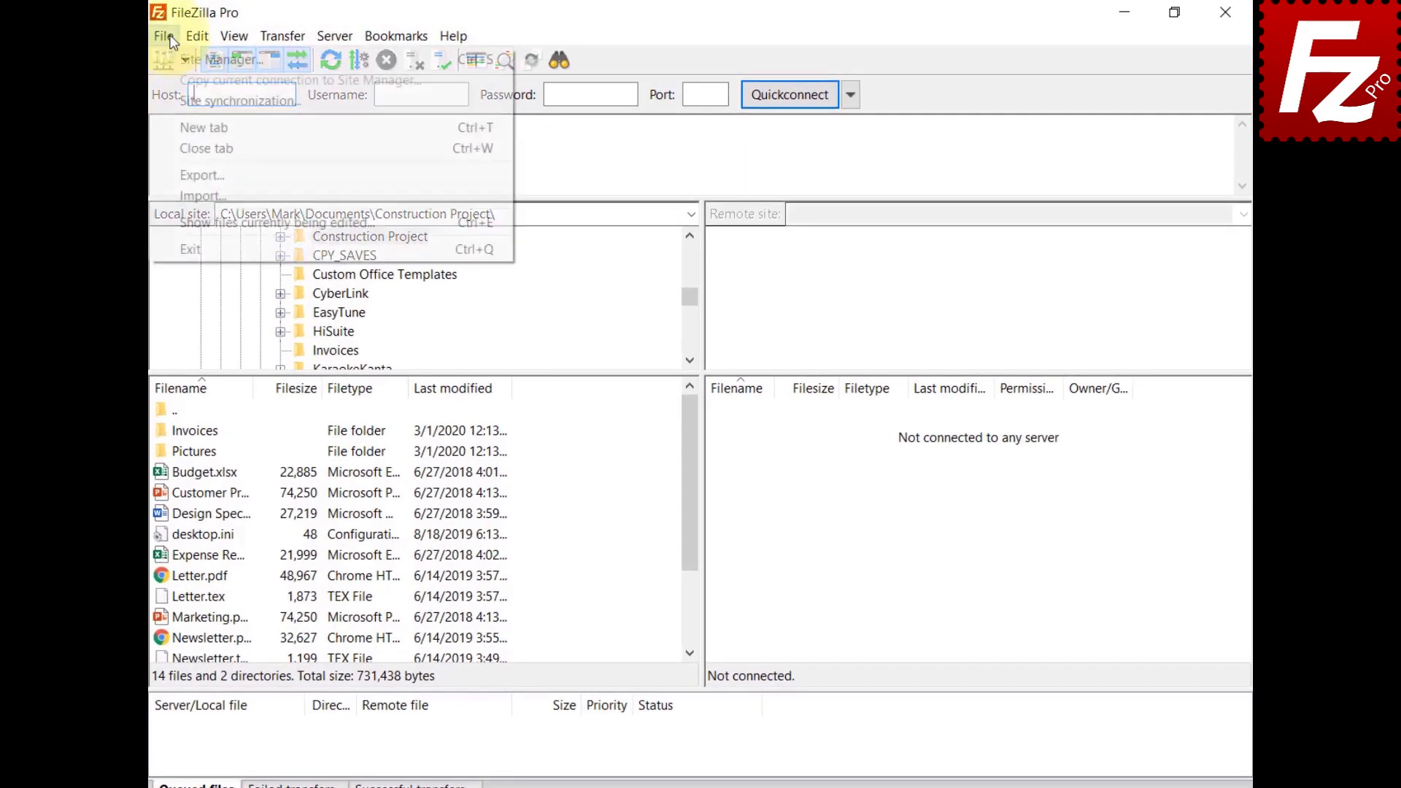
pyautogui.click(179, 58)
pyautogui.click(440, 536)
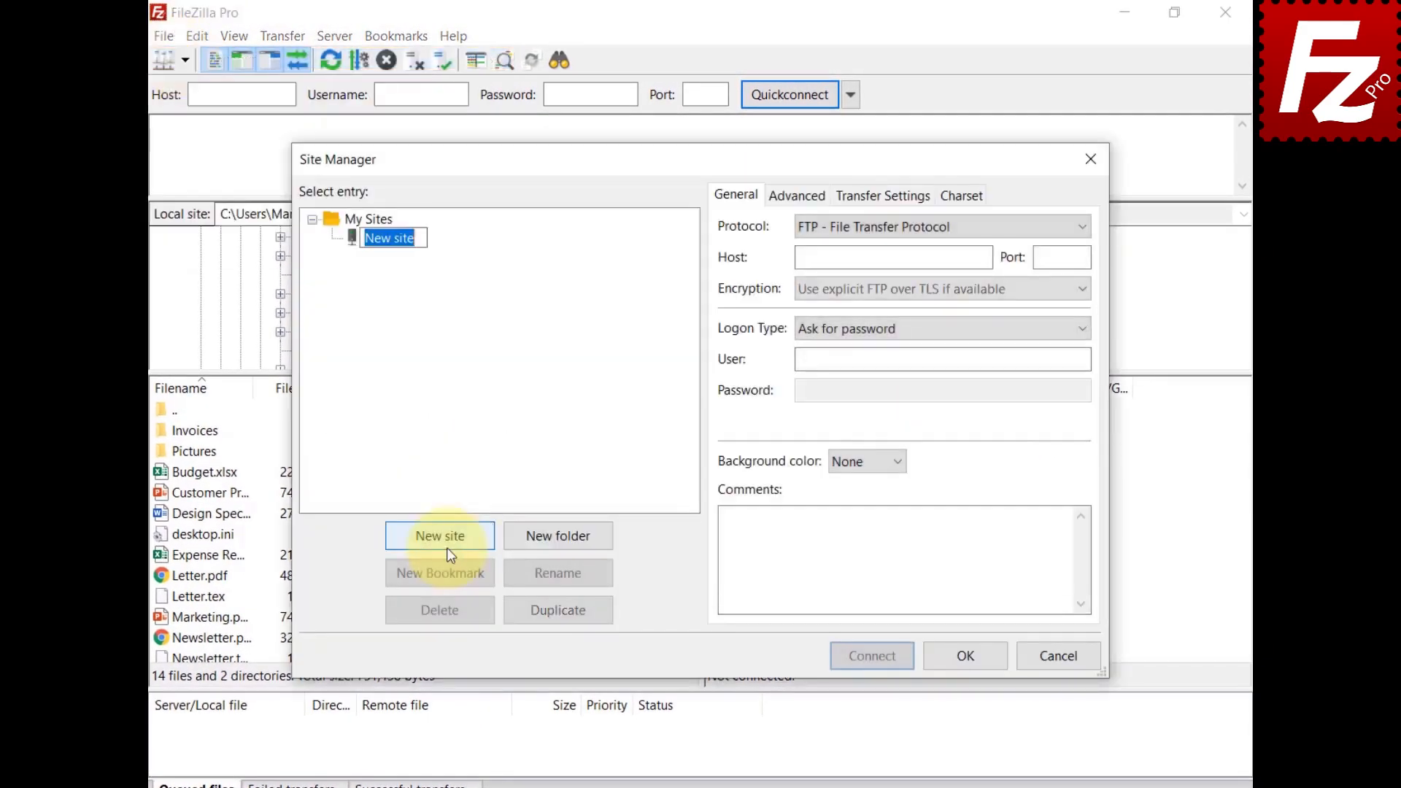
pyautogui.write('Alibaba')
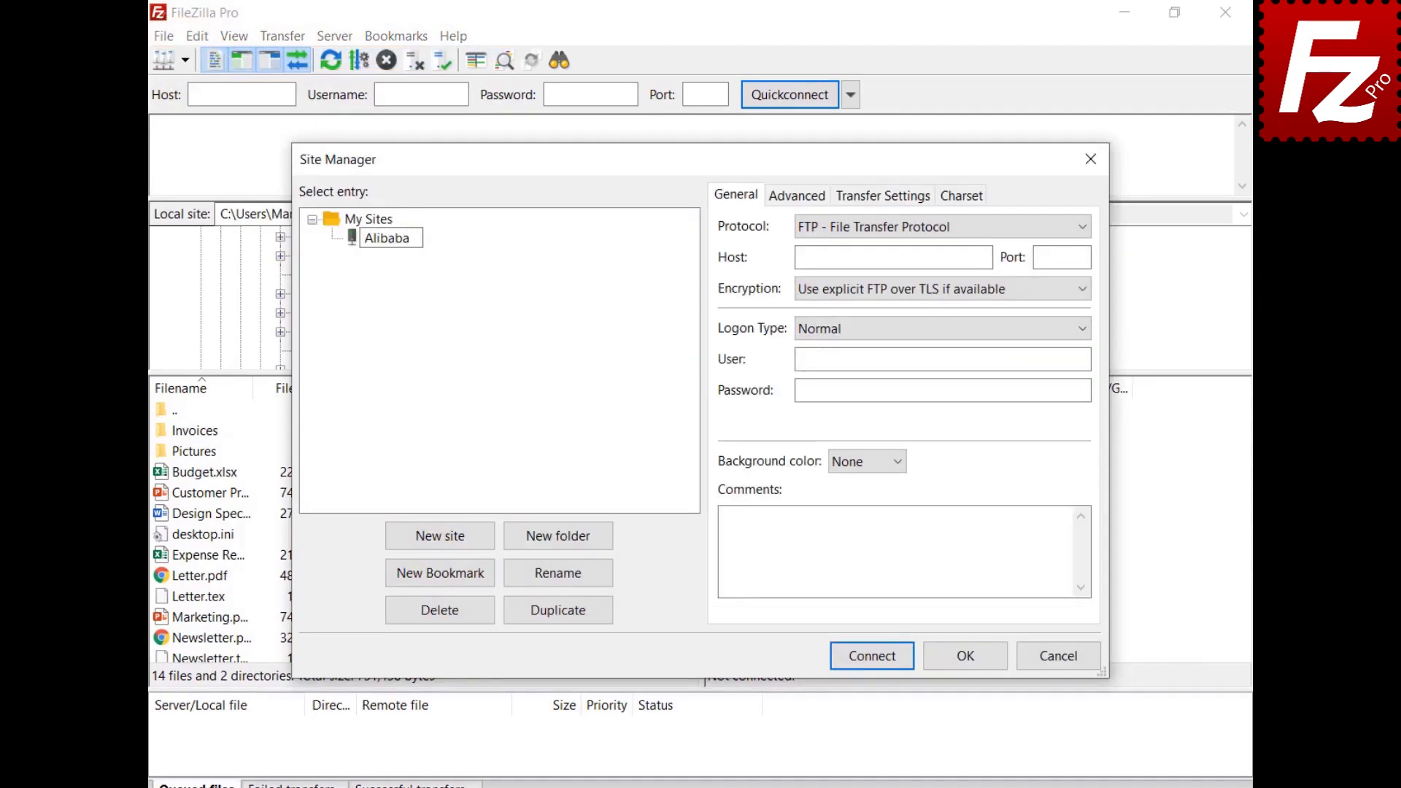
pyautogui.click(1021, 232)
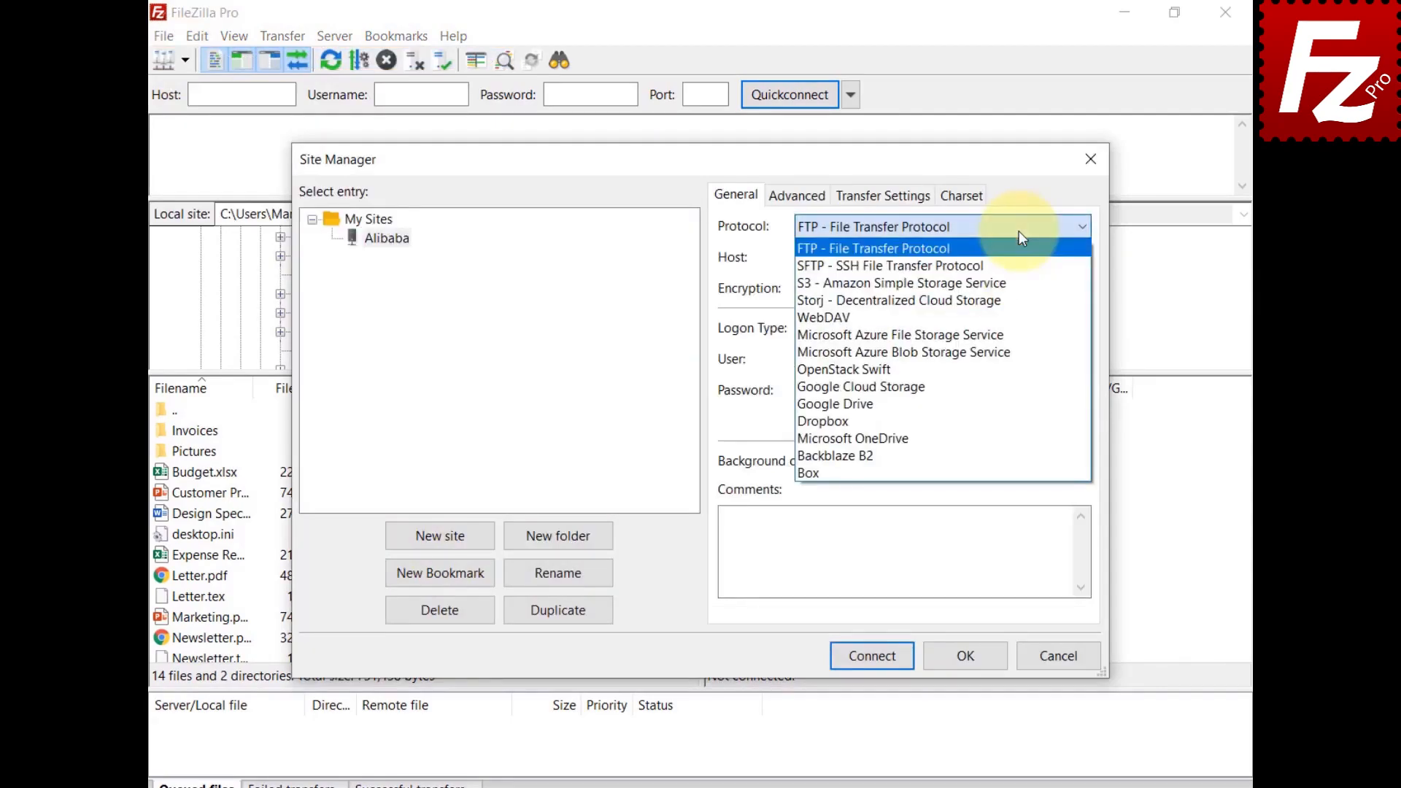
pyautogui.click(1017, 285)
pyautogui.press('Tab')
pyautogui.write('oss.aliyuncs.com')
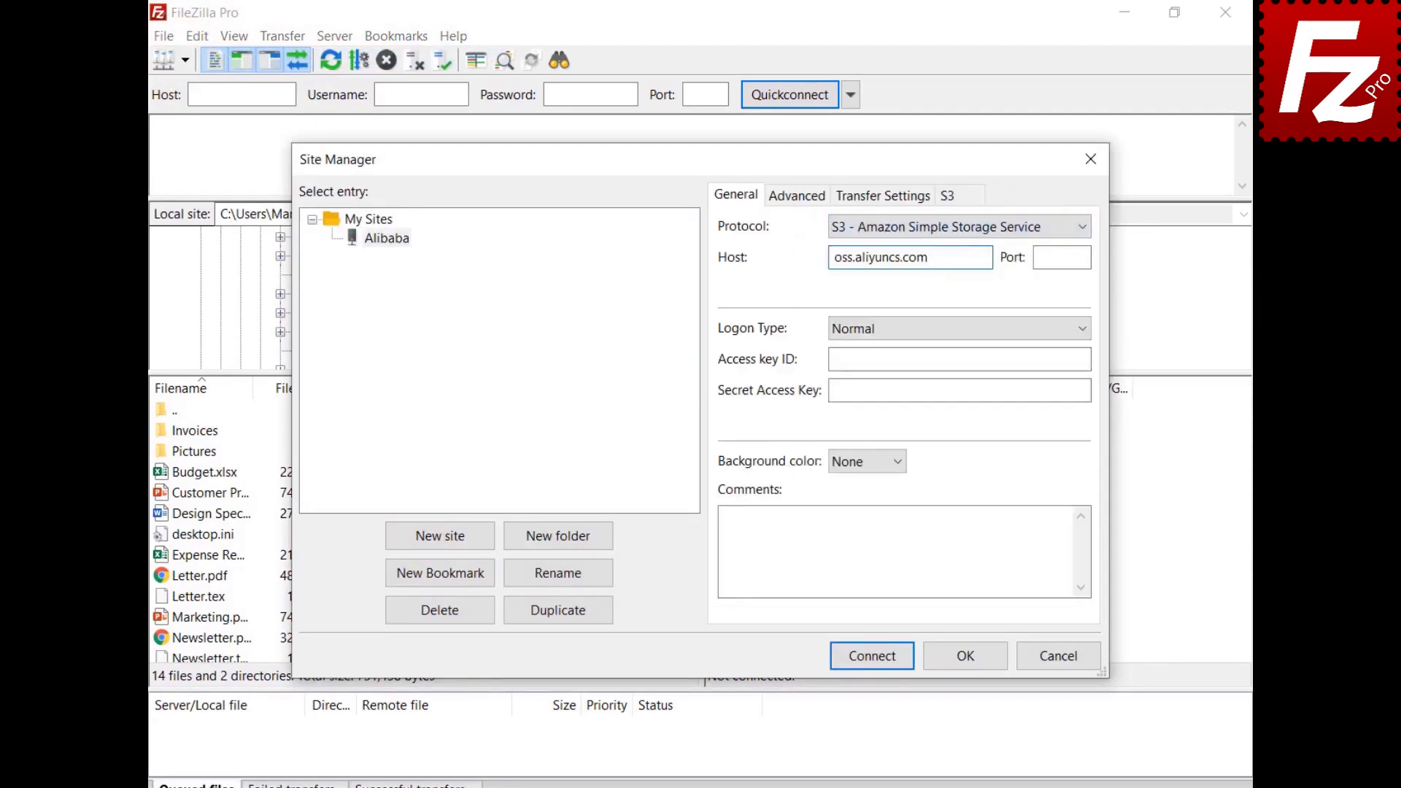
pyautogui.click(959, 360)
pyautogui.hotkey('ctrl', 'v')
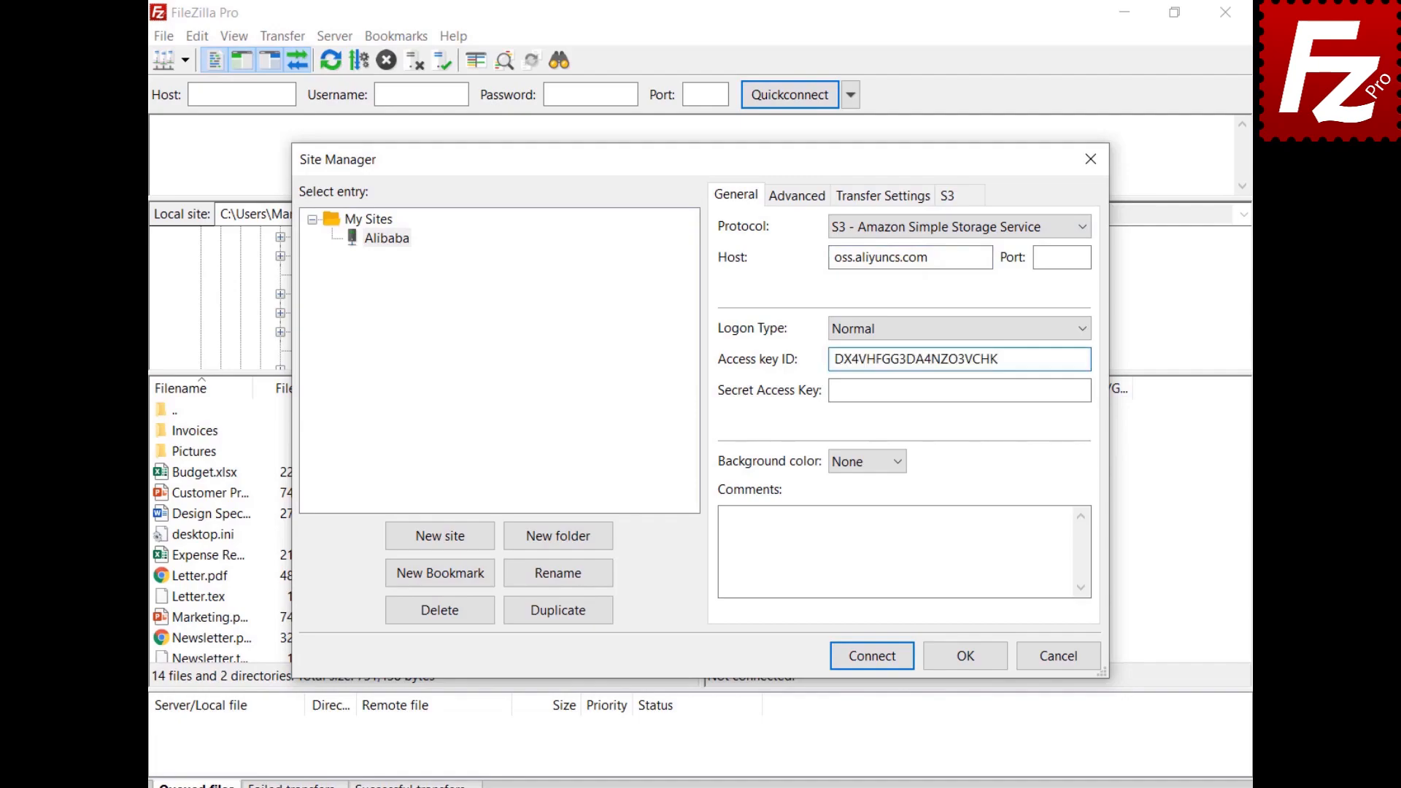
pyautogui.click(960, 390)
pyautogui.hotkey('ctrl', 'v')
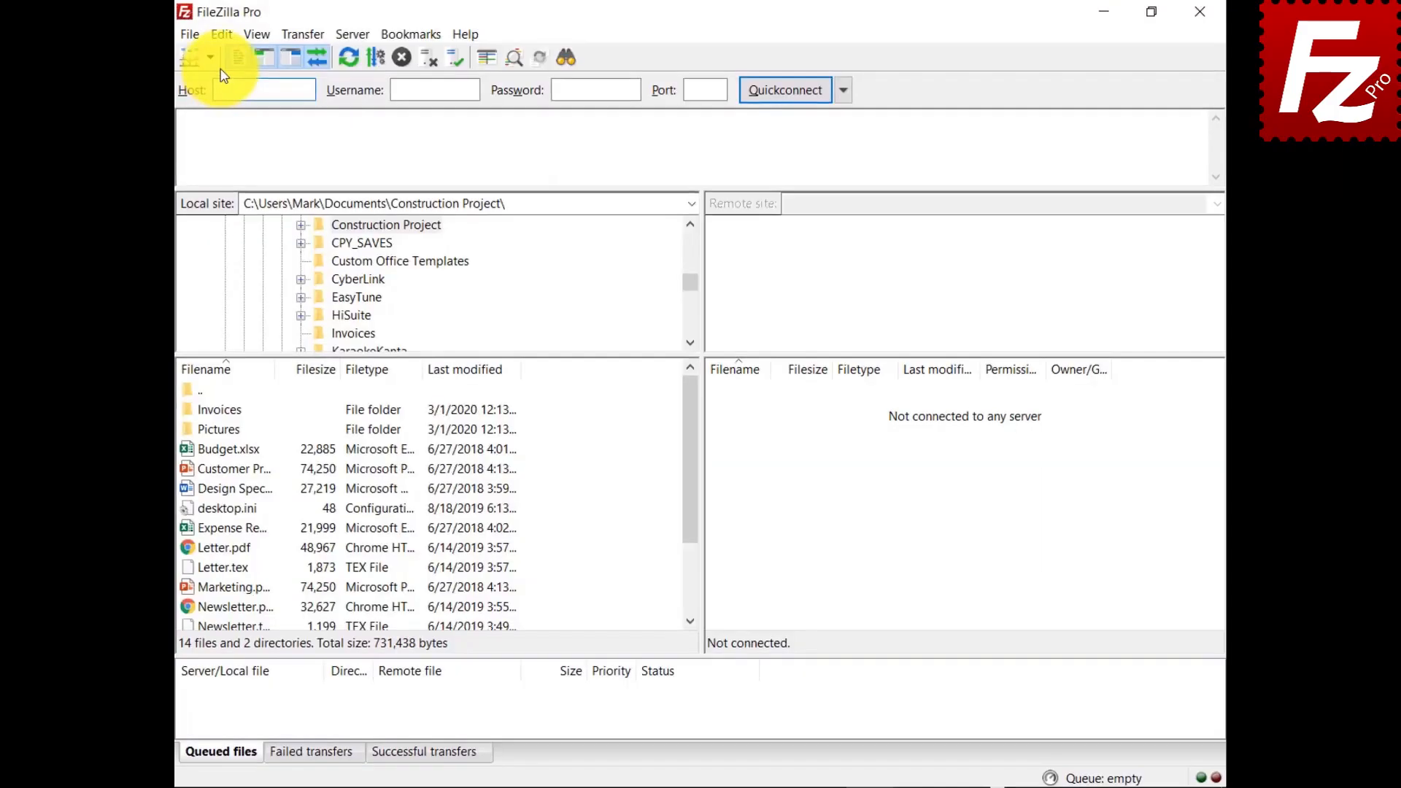
# Step: Add a new S3 provider named StackPath in Settings
pyautogui.click(198, 37)
pyautogui.click(199, 107)
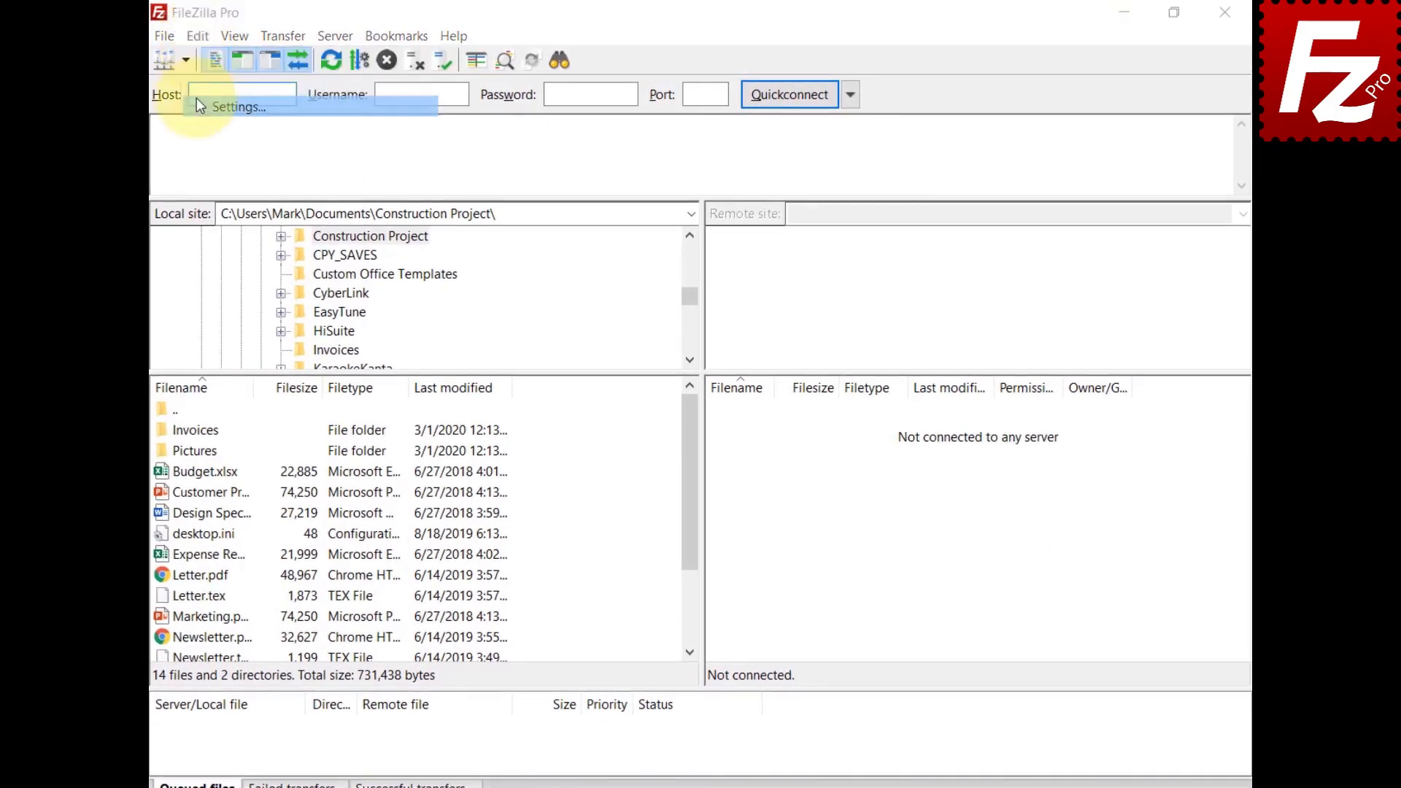
pyautogui.click(423, 418)
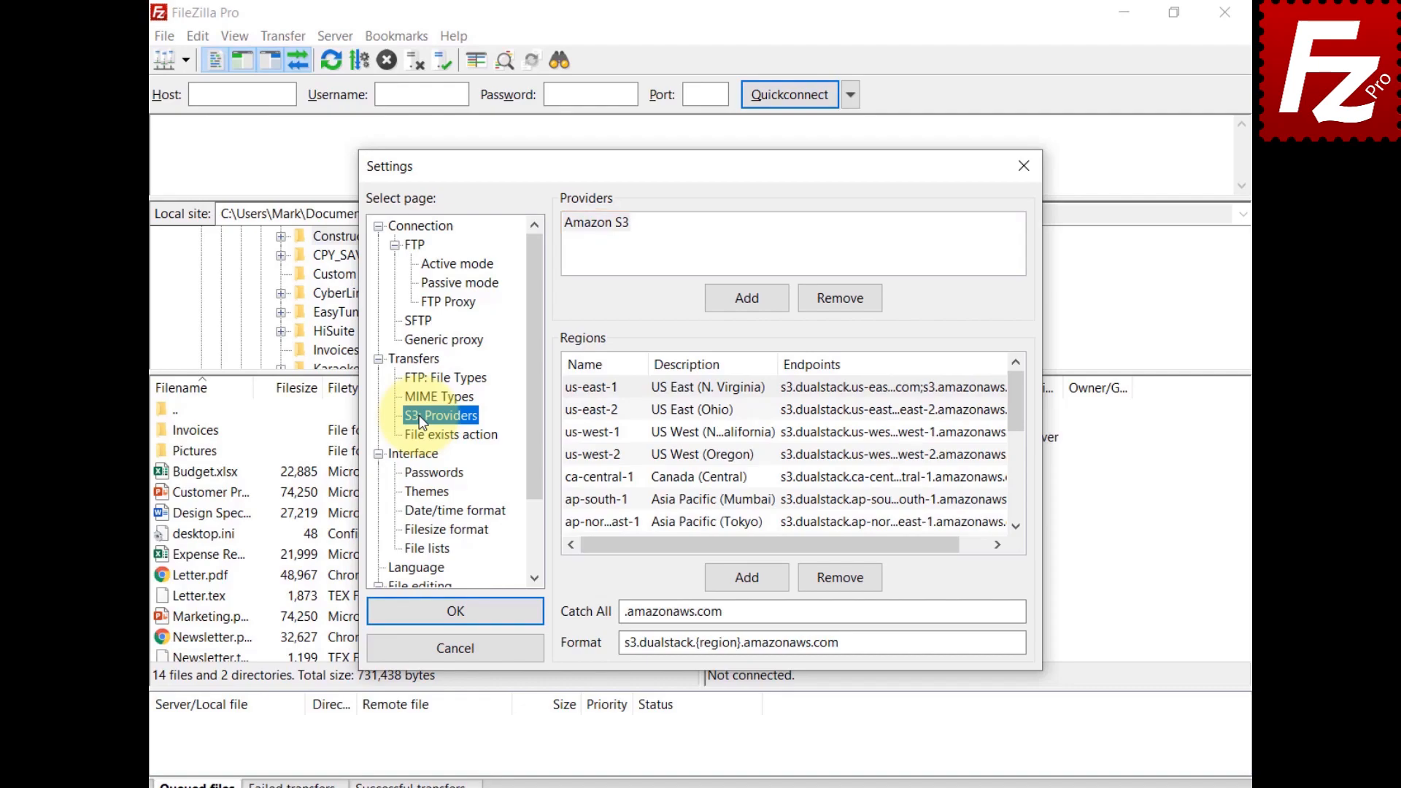
pyautogui.click(754, 299)
pyautogui.write('StackPath')
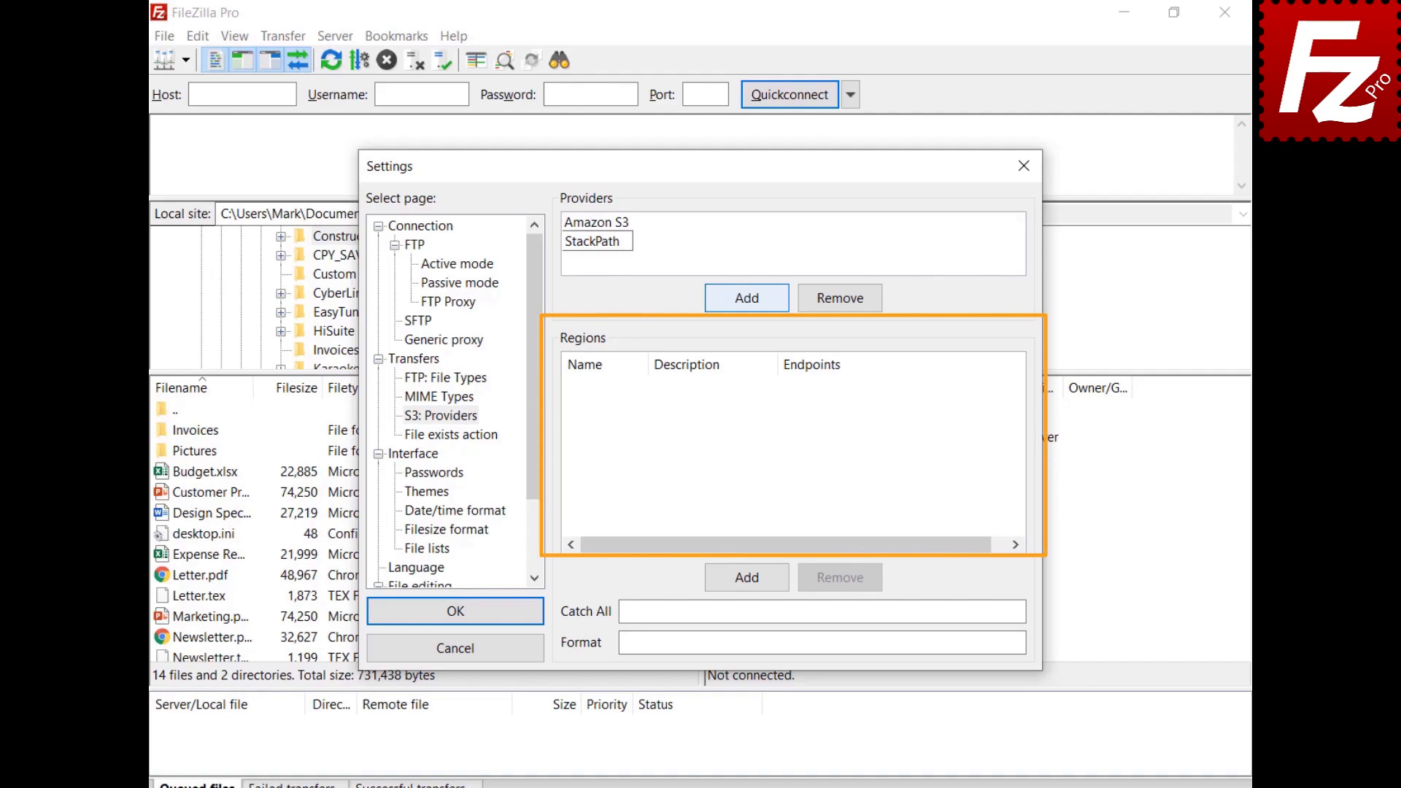
# Step: Add region us-east, described 'US East 1', with endpoint s3.us-east.stackpathstorage.com
pyautogui.click(752, 580)
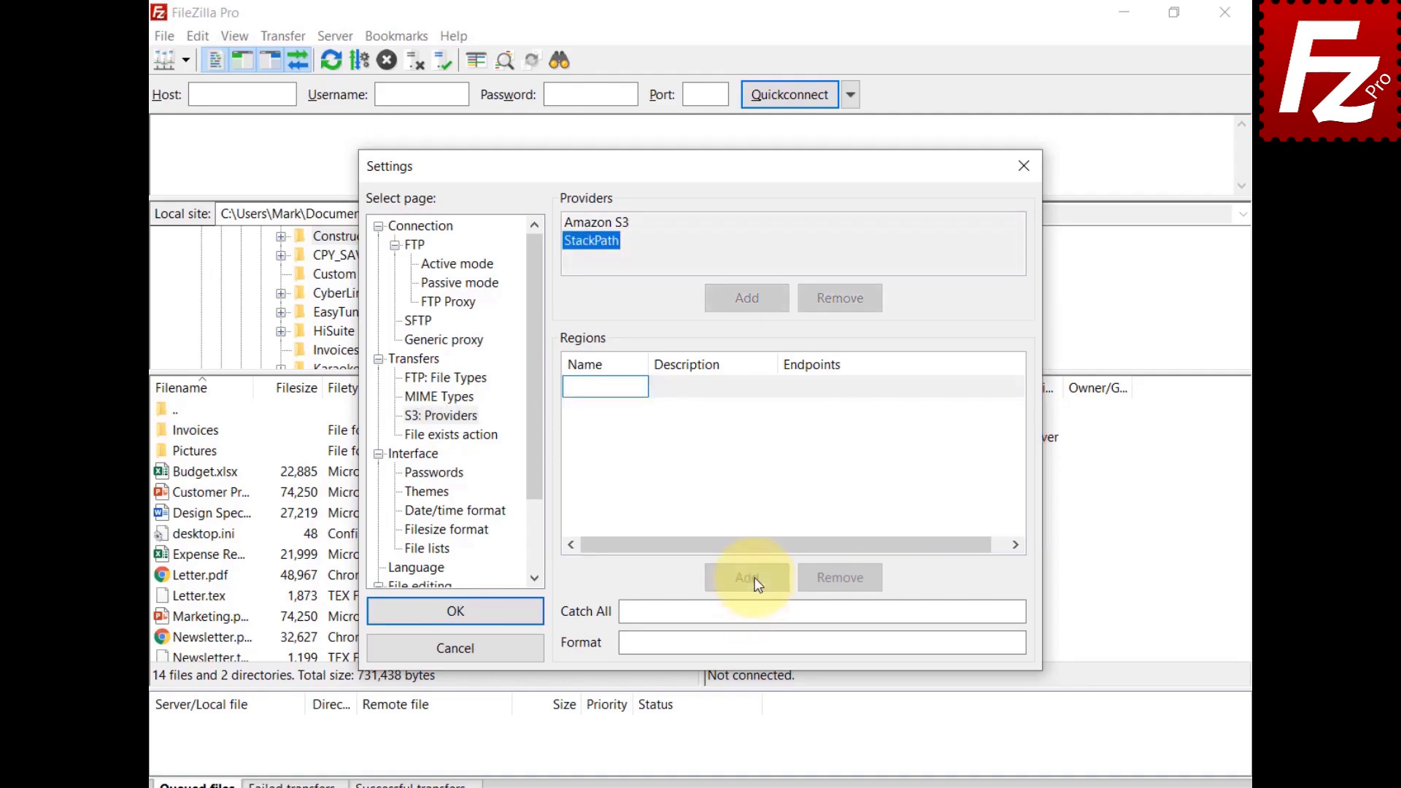
pyautogui.write('us-east')
pyautogui.click(696, 394)
pyautogui.click(696, 388)
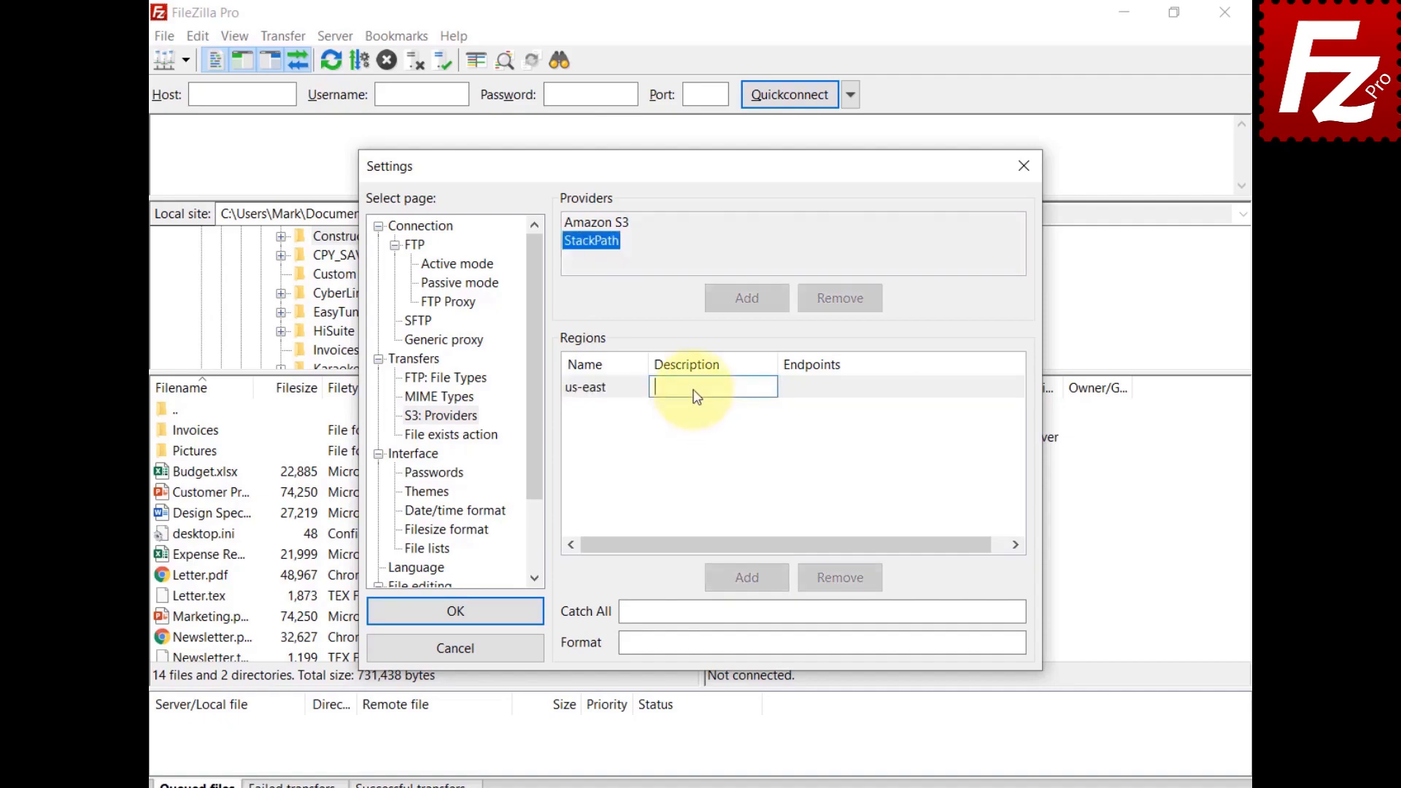
pyautogui.write('US East 1')
pyautogui.press('Return')
pyautogui.click(825, 389)
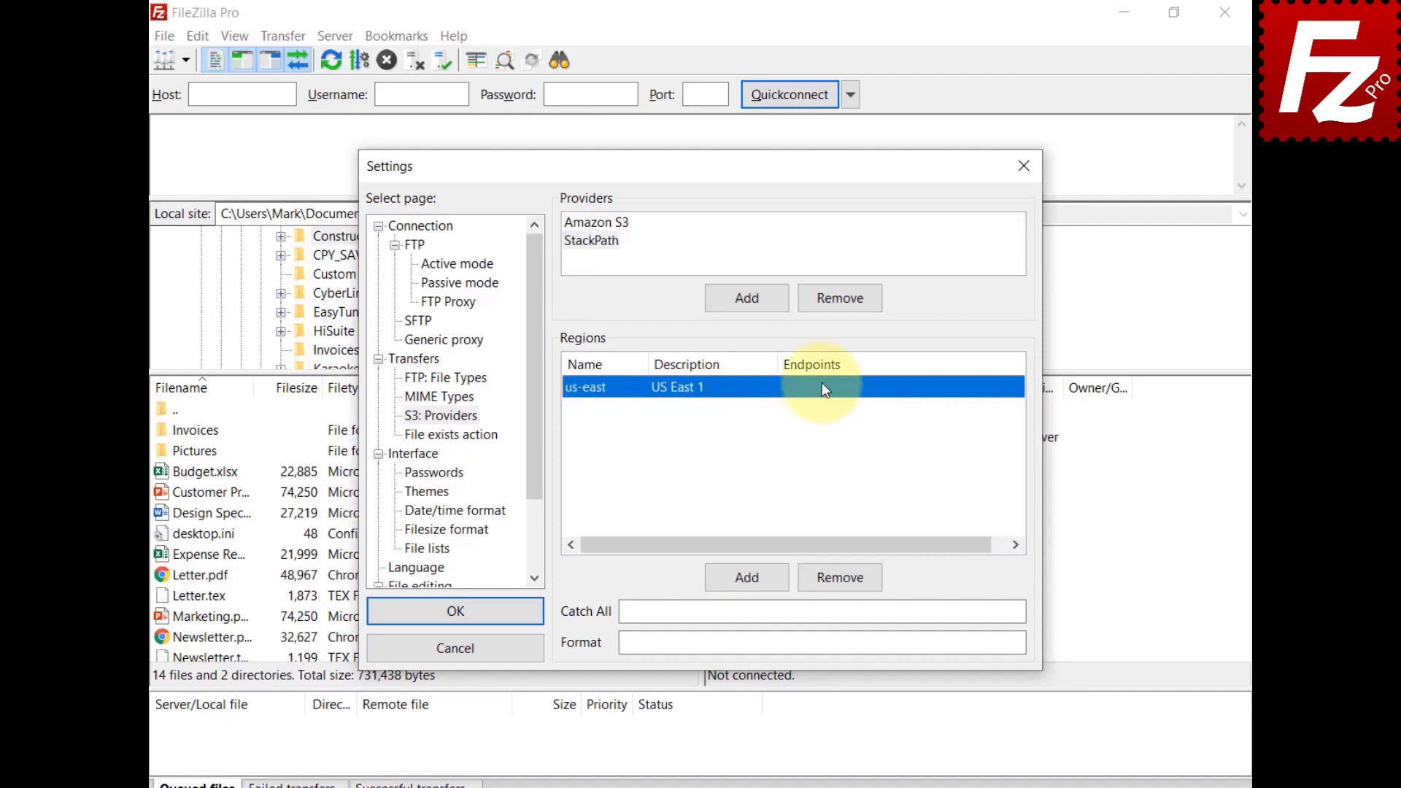
pyautogui.write('s3.us-east.stackpathstorage.com')
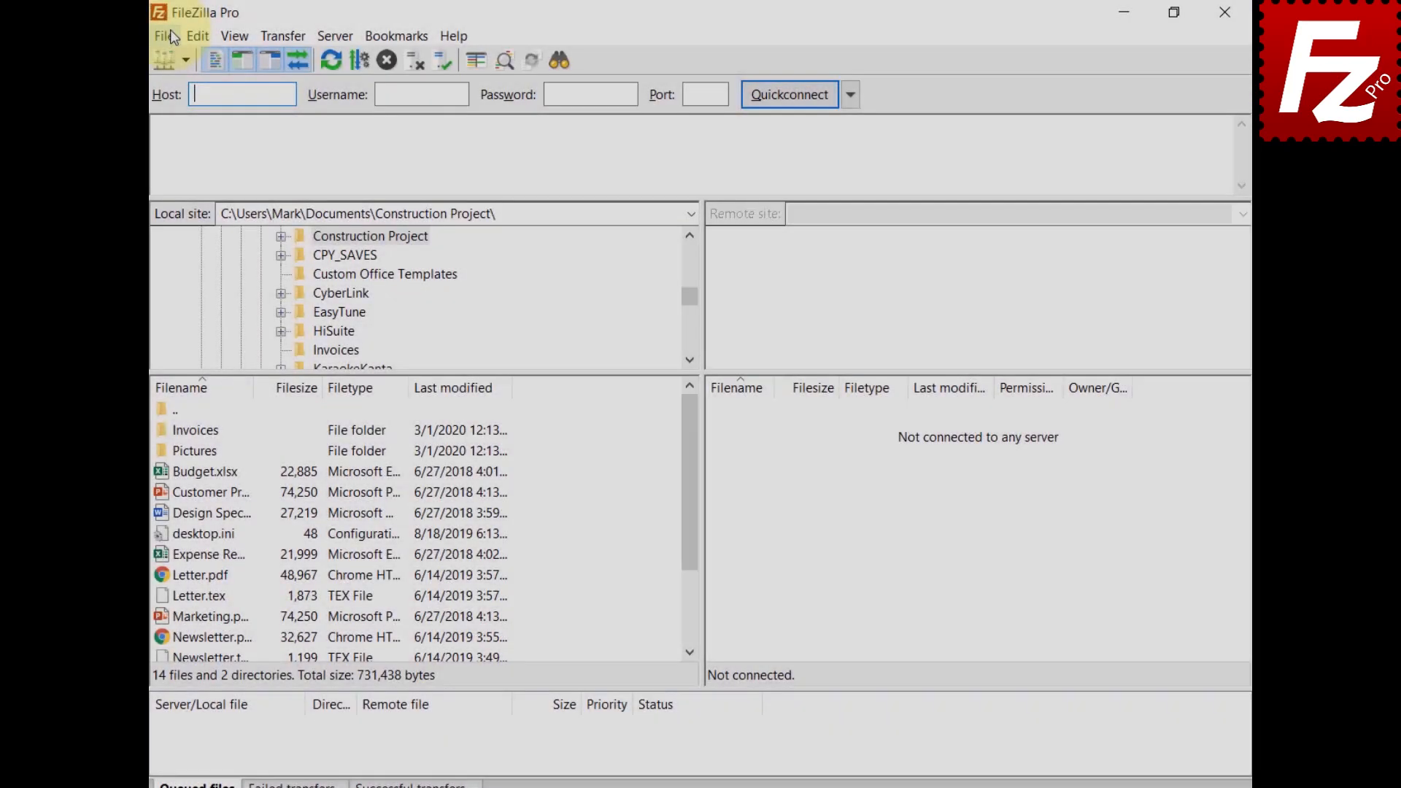
# Step: Create an S3 site named StackPath with the pasted StackPath host and access keys
pyautogui.click(169, 32)
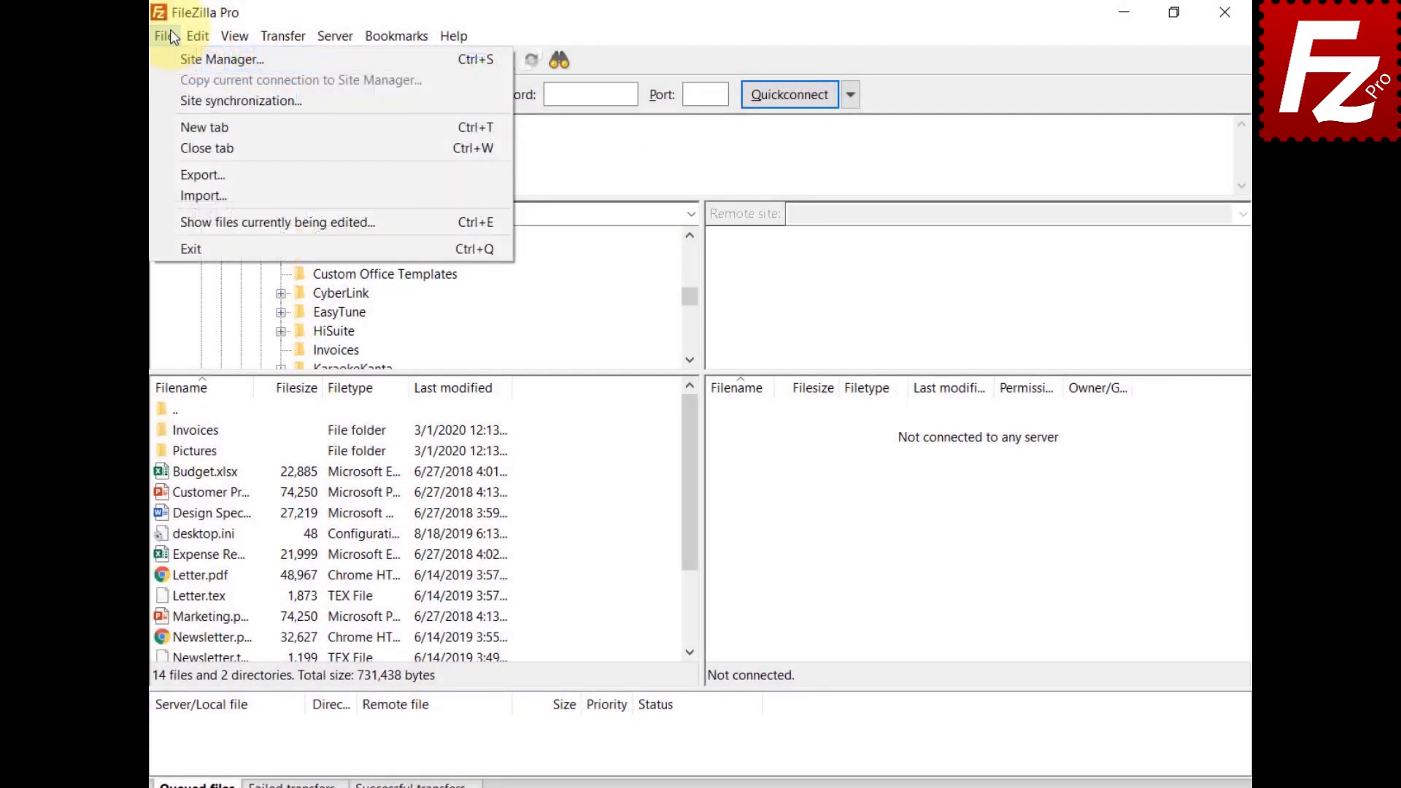
pyautogui.click(170, 62)
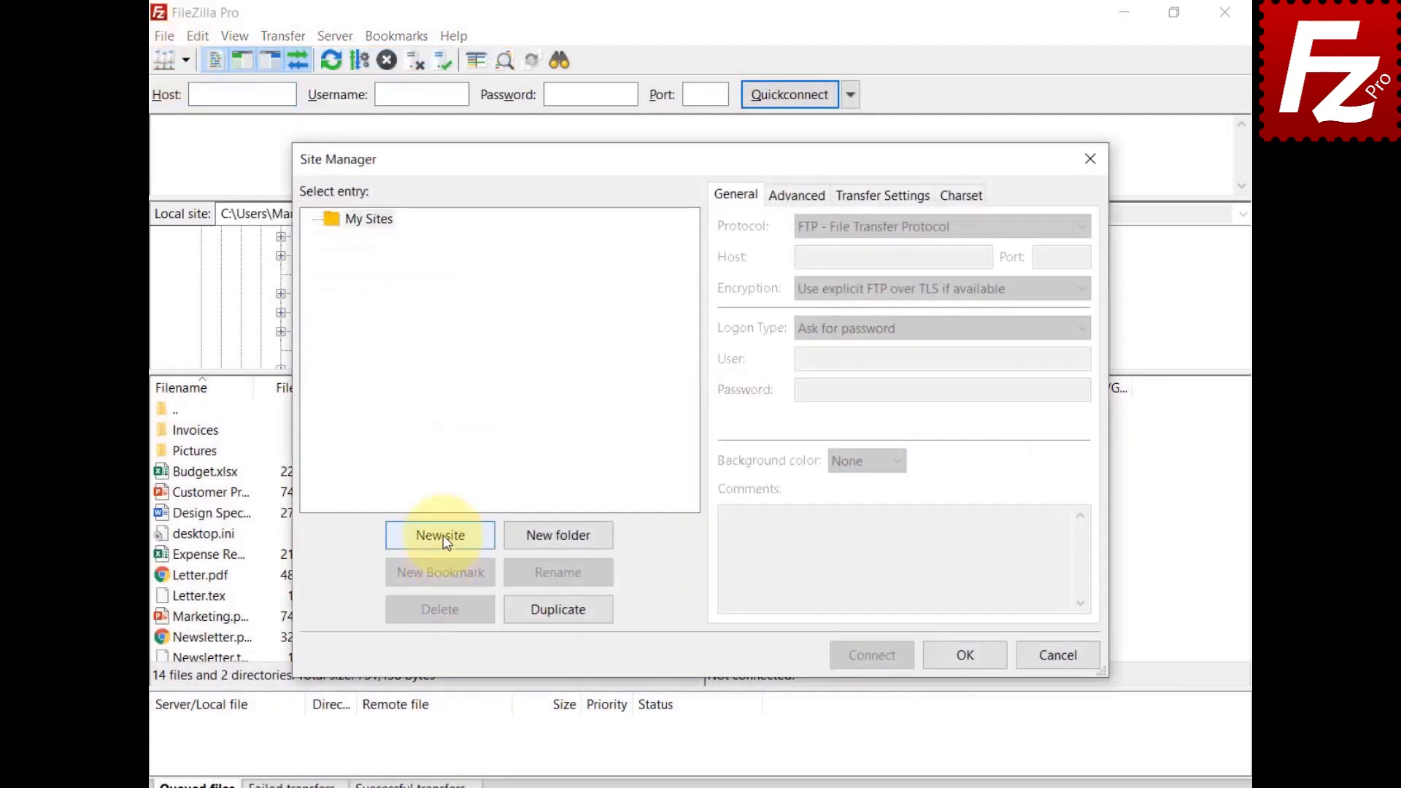
pyautogui.click(444, 535)
pyautogui.write('Stack')
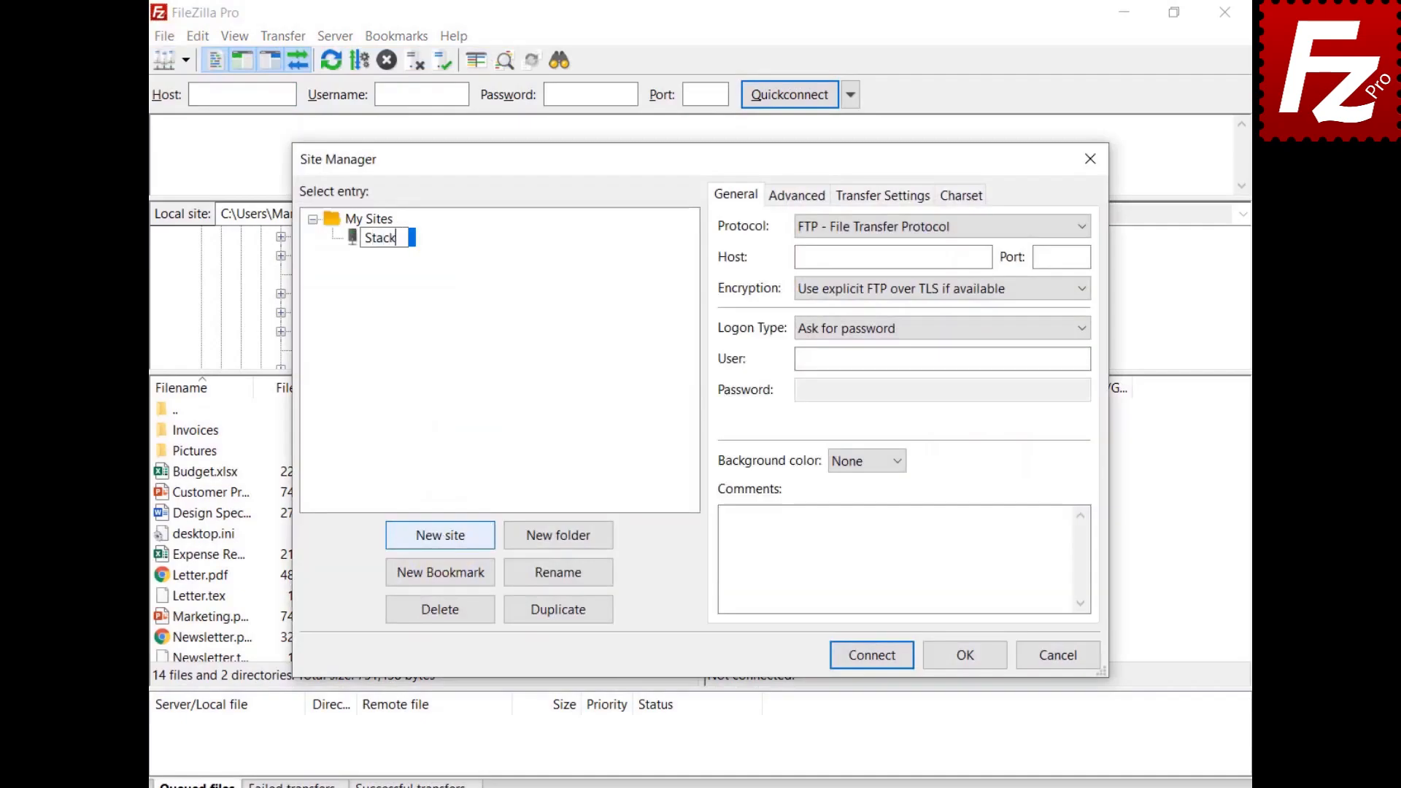
pyautogui.write('Path')
pyautogui.press('Return')
pyautogui.click(944, 226)
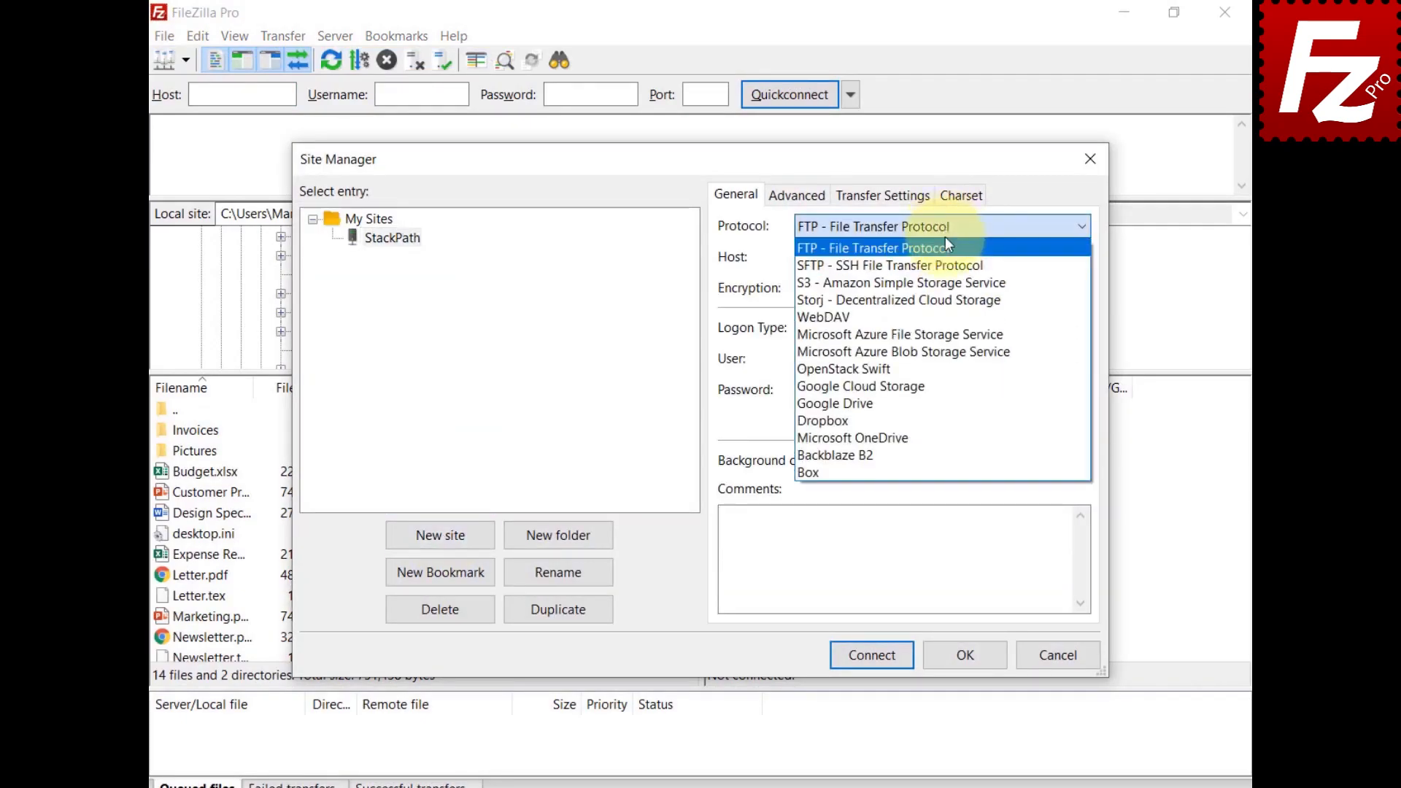
pyautogui.click(951, 284)
pyautogui.hotkey('ctrl', 'v')
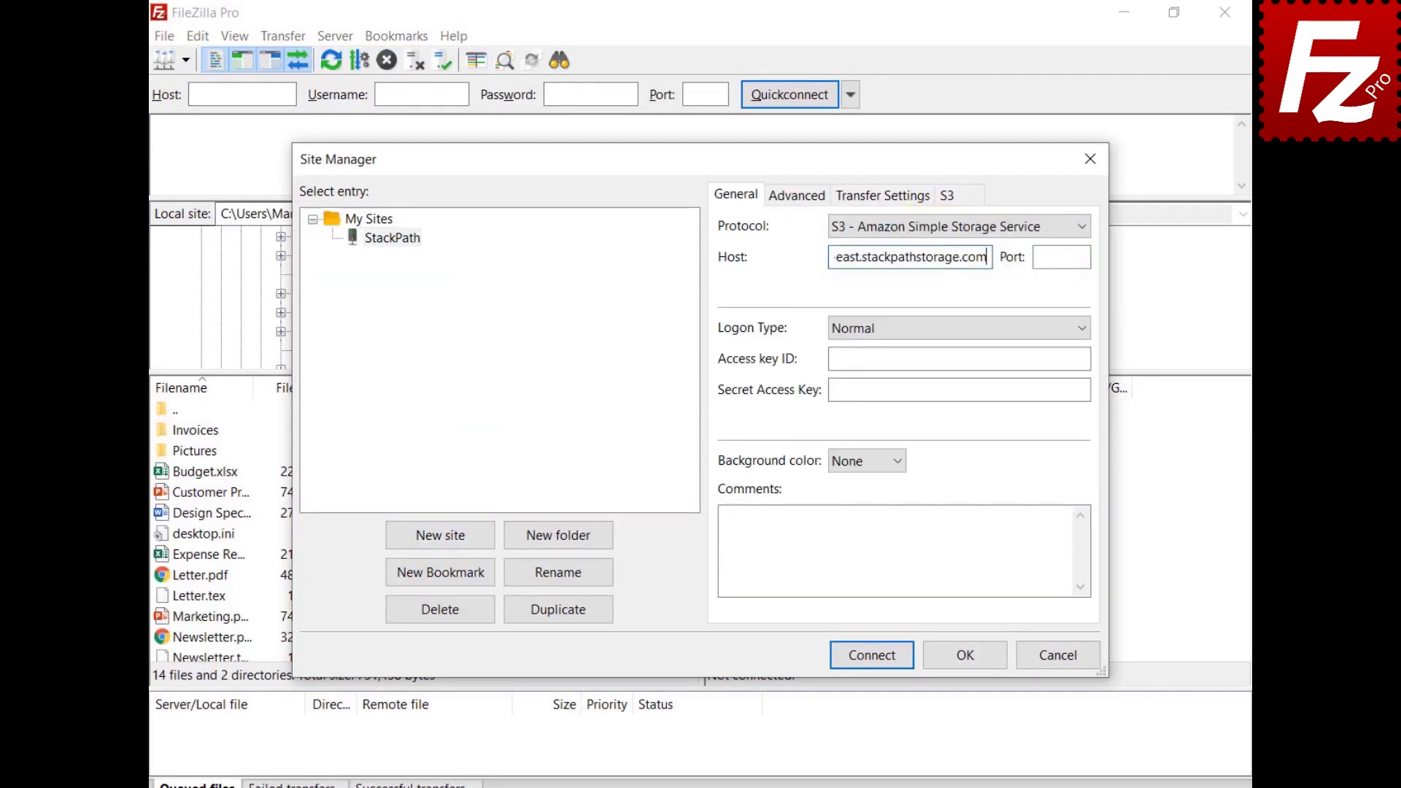
pyautogui.click(959, 359)
pyautogui.hotkey('ctrl', 'v')
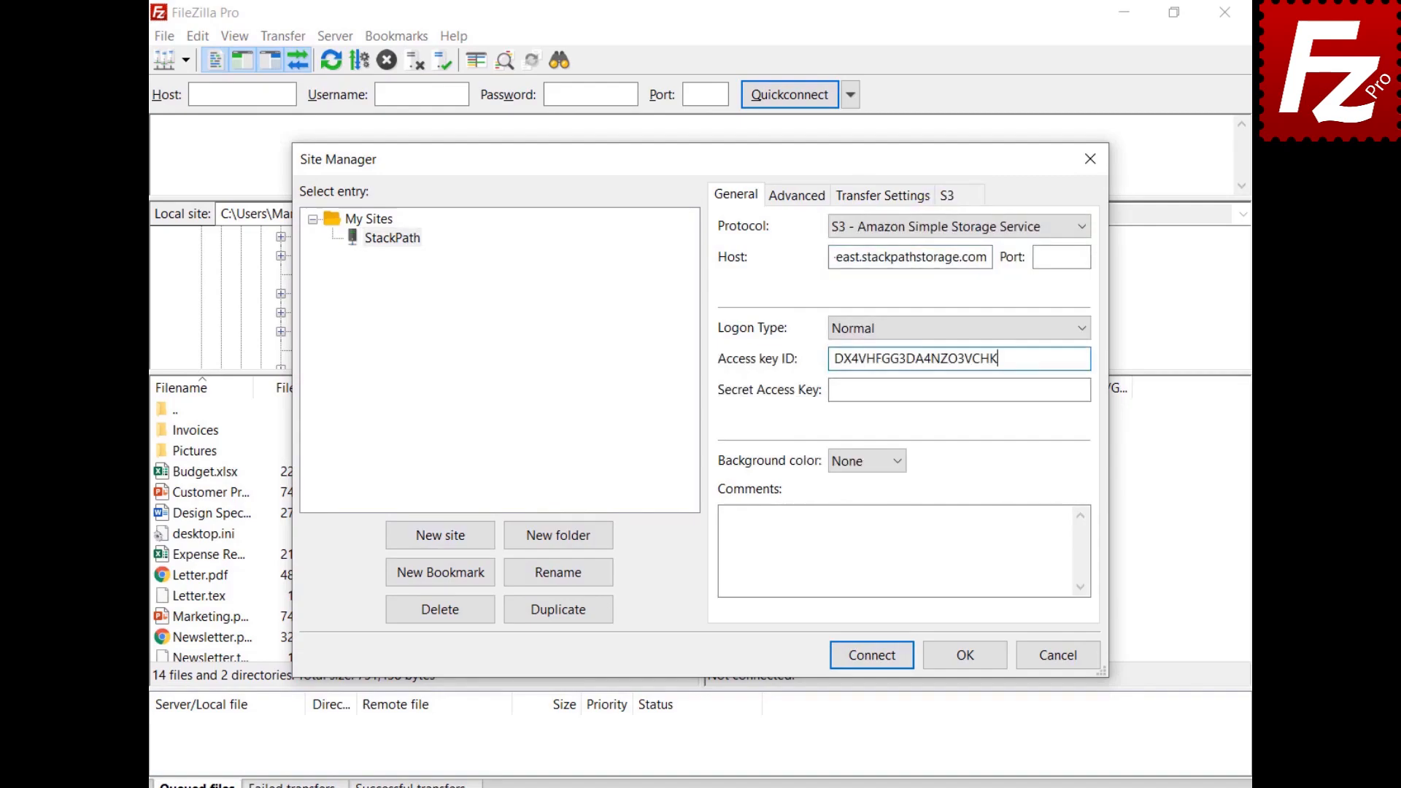
pyautogui.click(959, 391)
pyautogui.hotkey('ctrl', 'v')
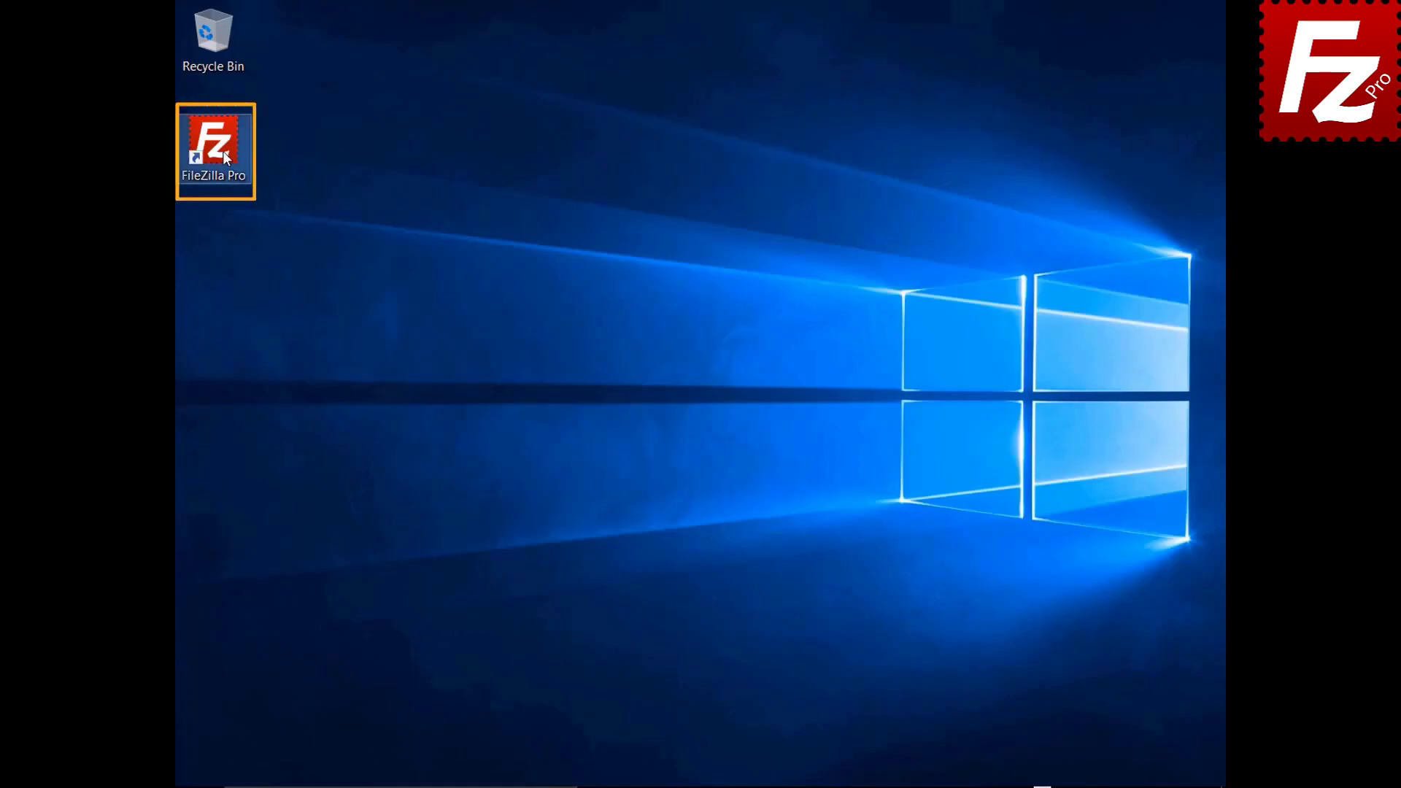
# Step: Launch FileZilla Pro and open the S3: Providers page in Settings
pyautogui.doubleClick(222, 151)
pyautogui.click(212, 35)
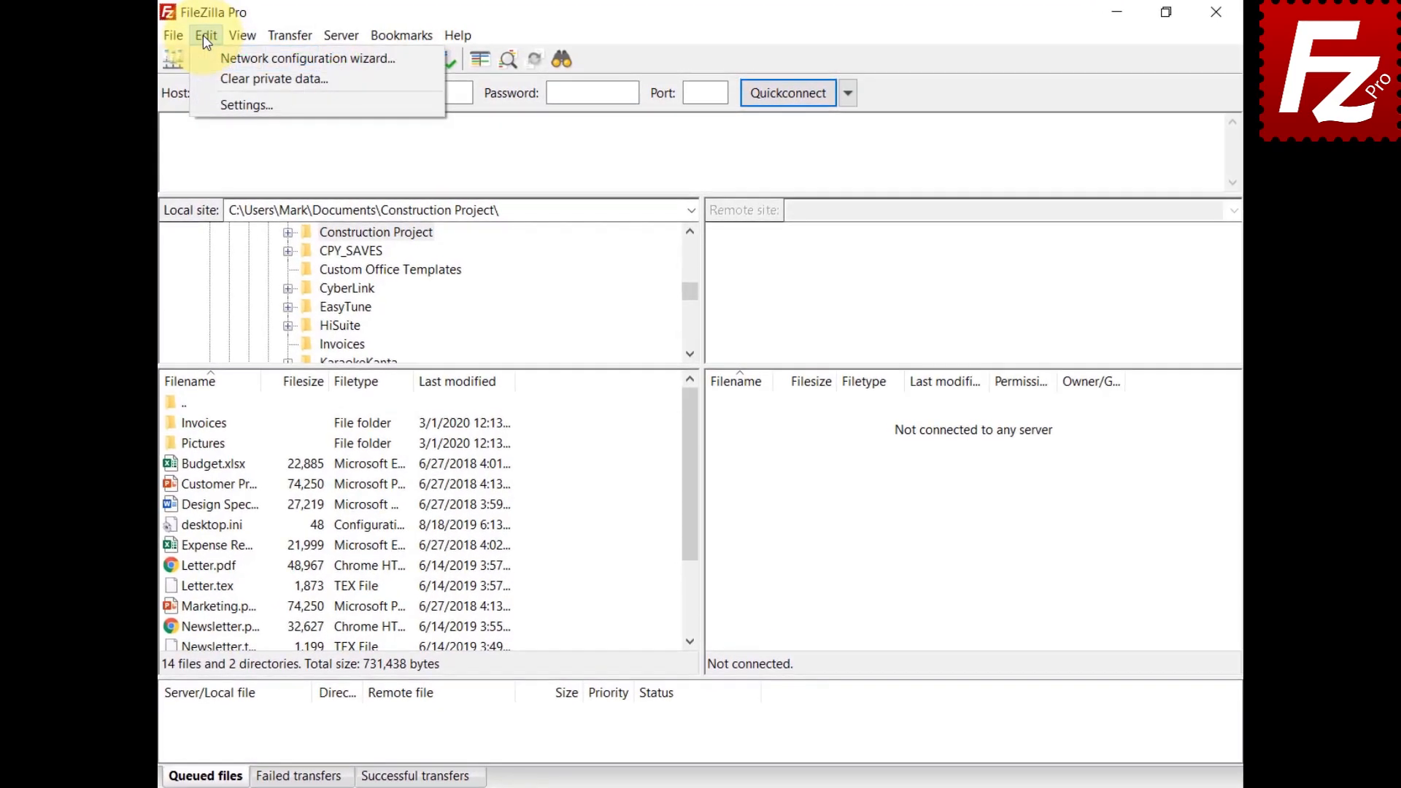
pyautogui.click(205, 104)
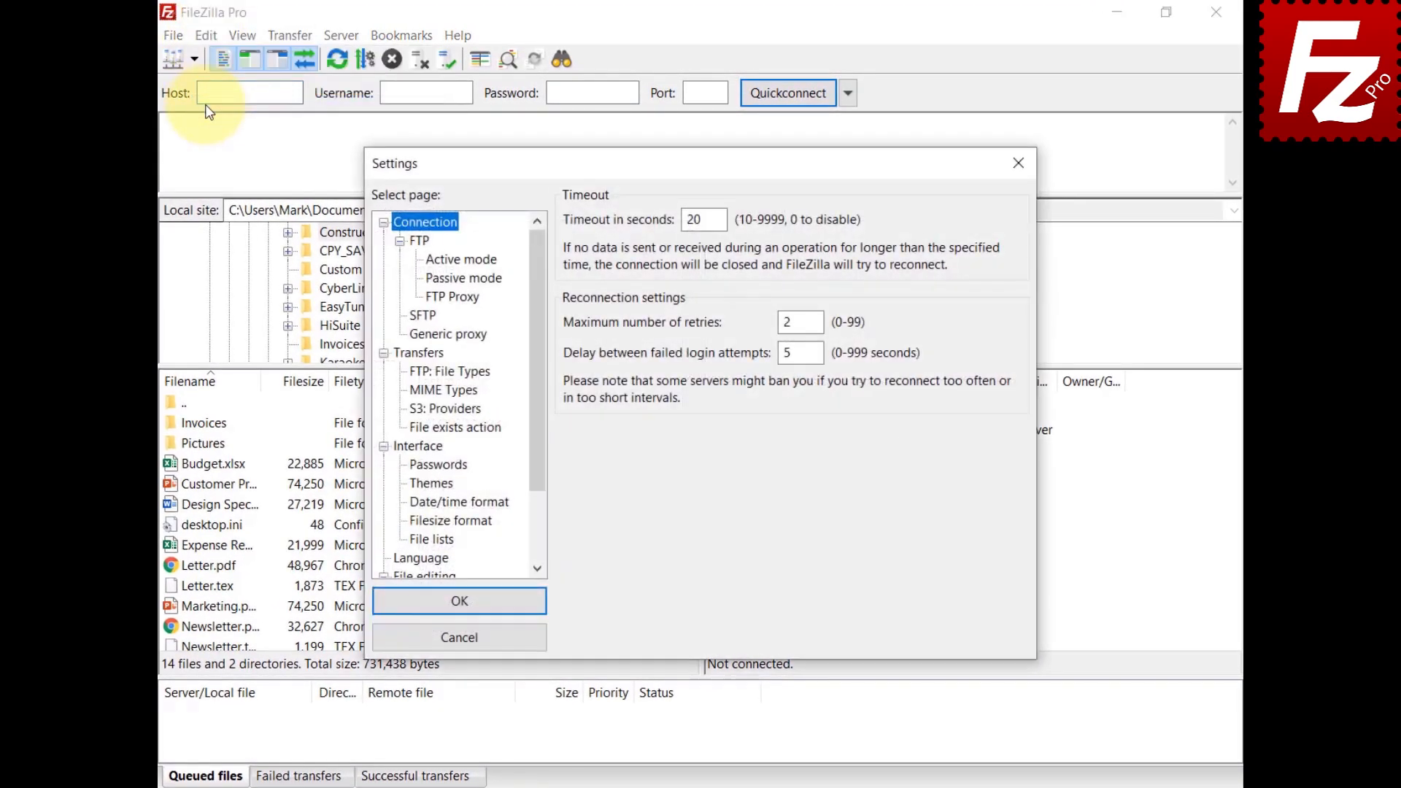
pyautogui.click(436, 409)
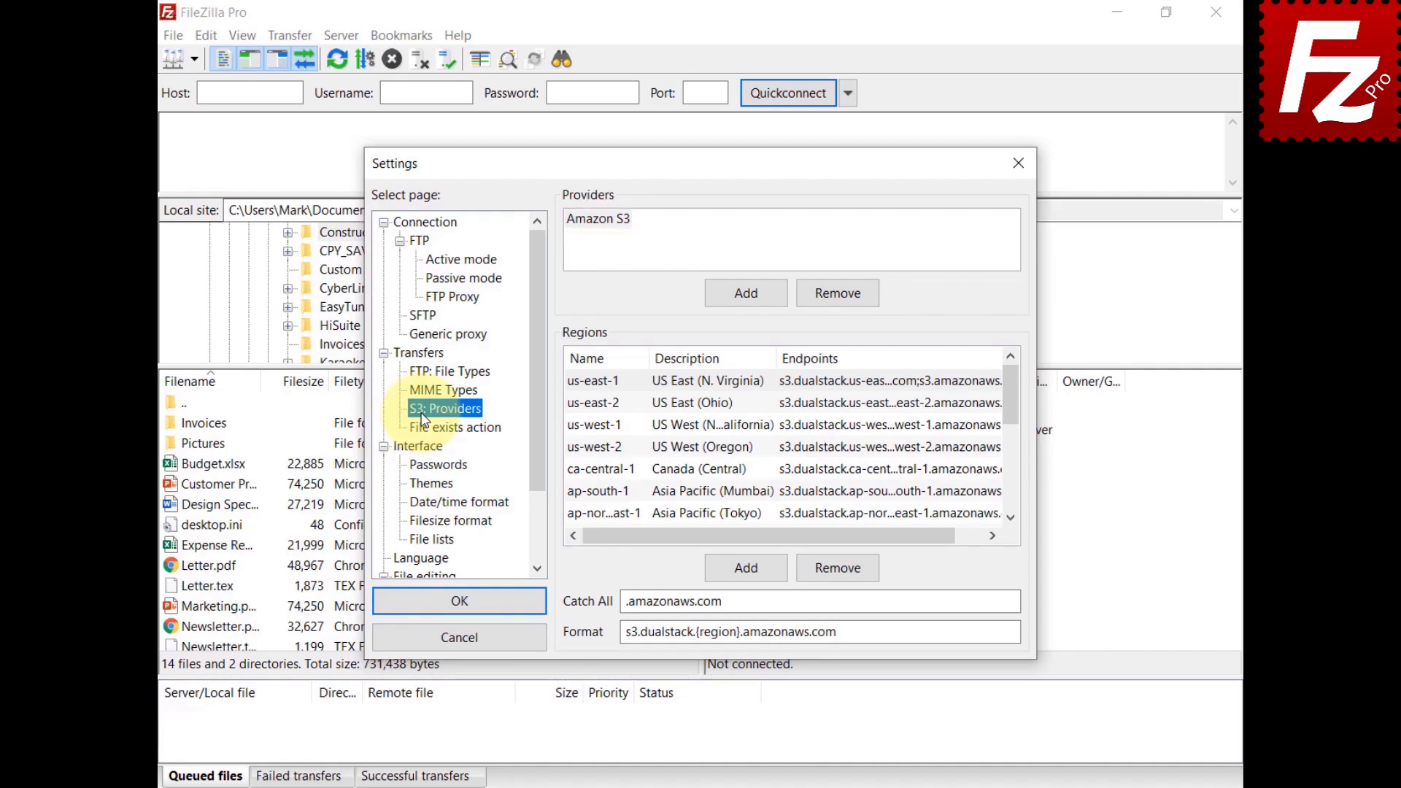
# Step: Add a Wasabi provider with region us-east-1, description 'US East 1', endpoint s3.wasabisys.com
pyautogui.click(747, 295)
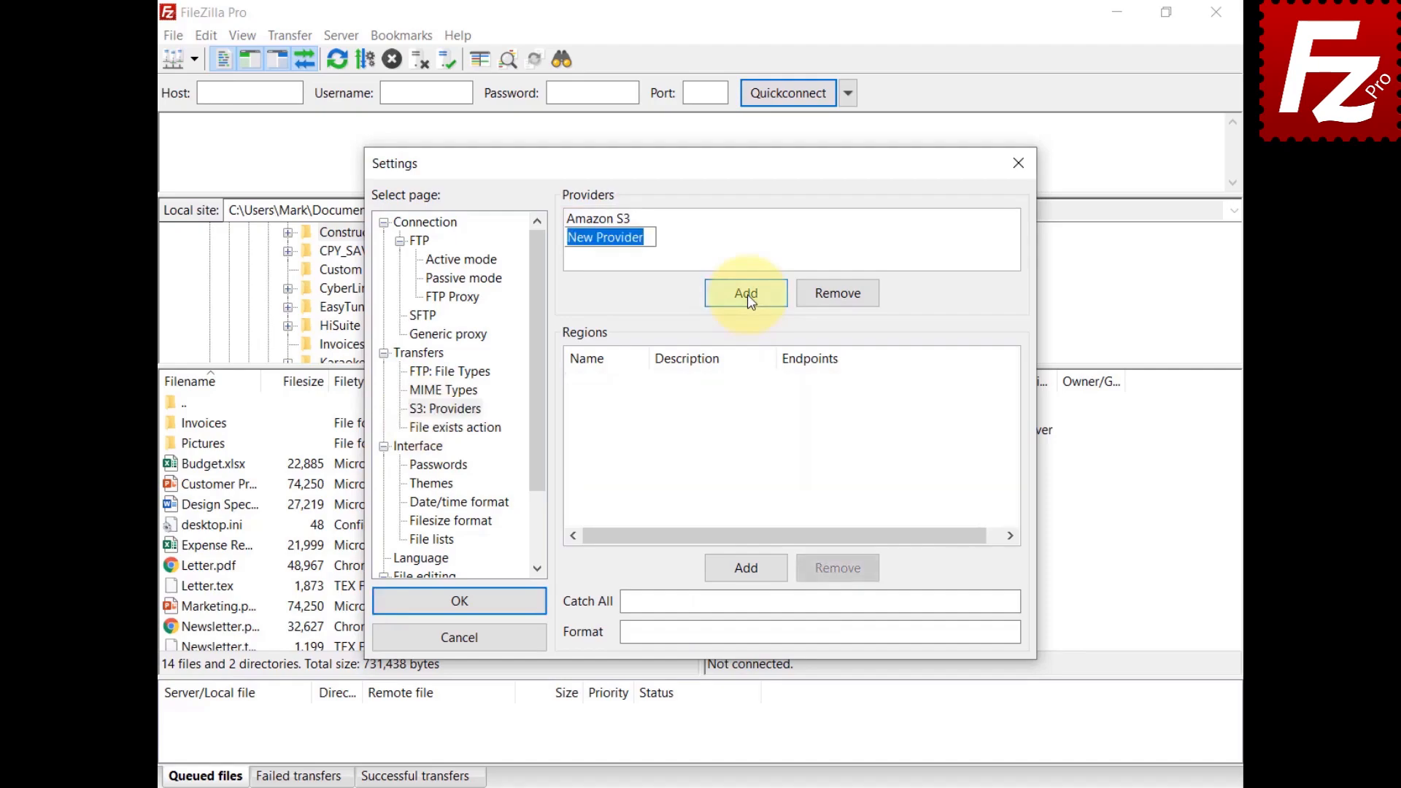
pyautogui.write('Wasabi')
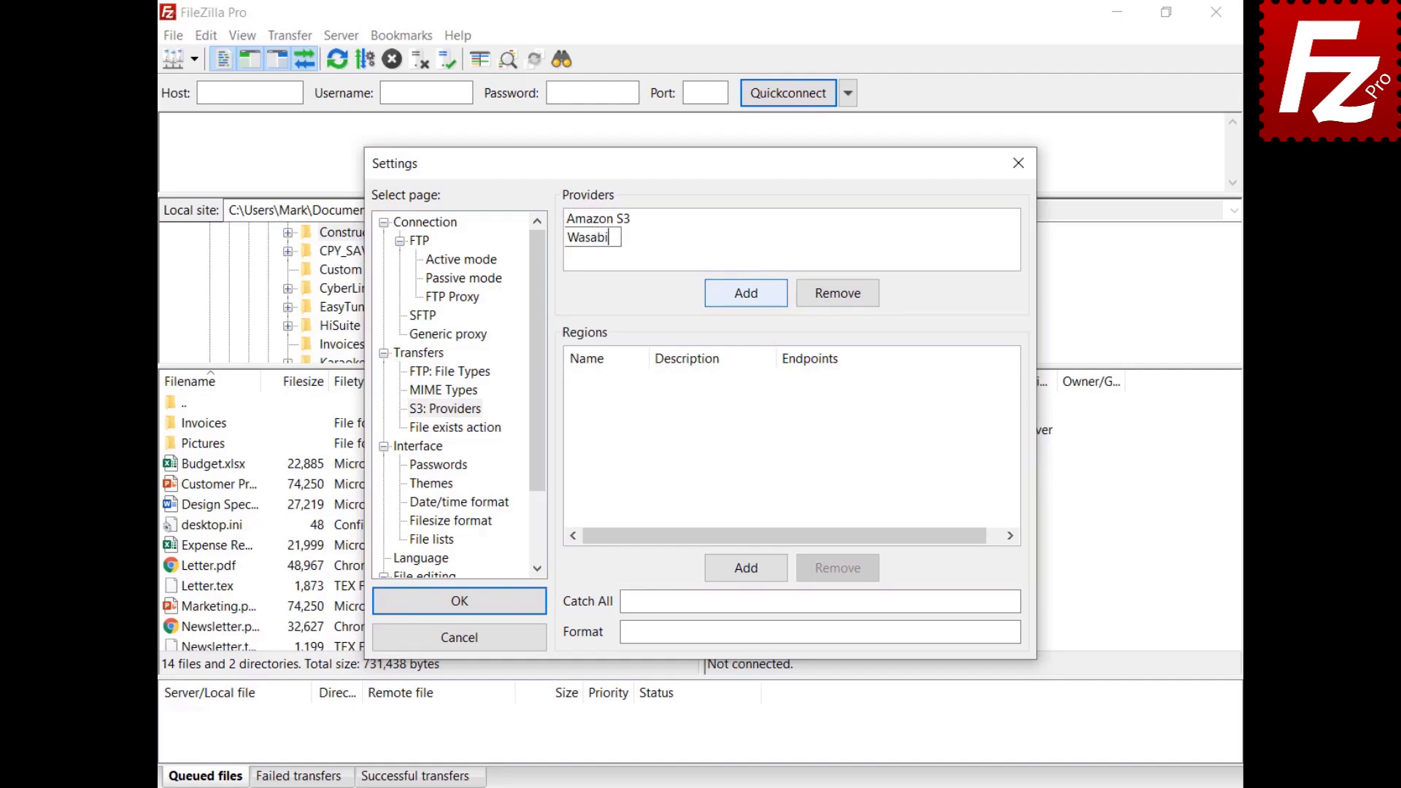
pyautogui.click(747, 569)
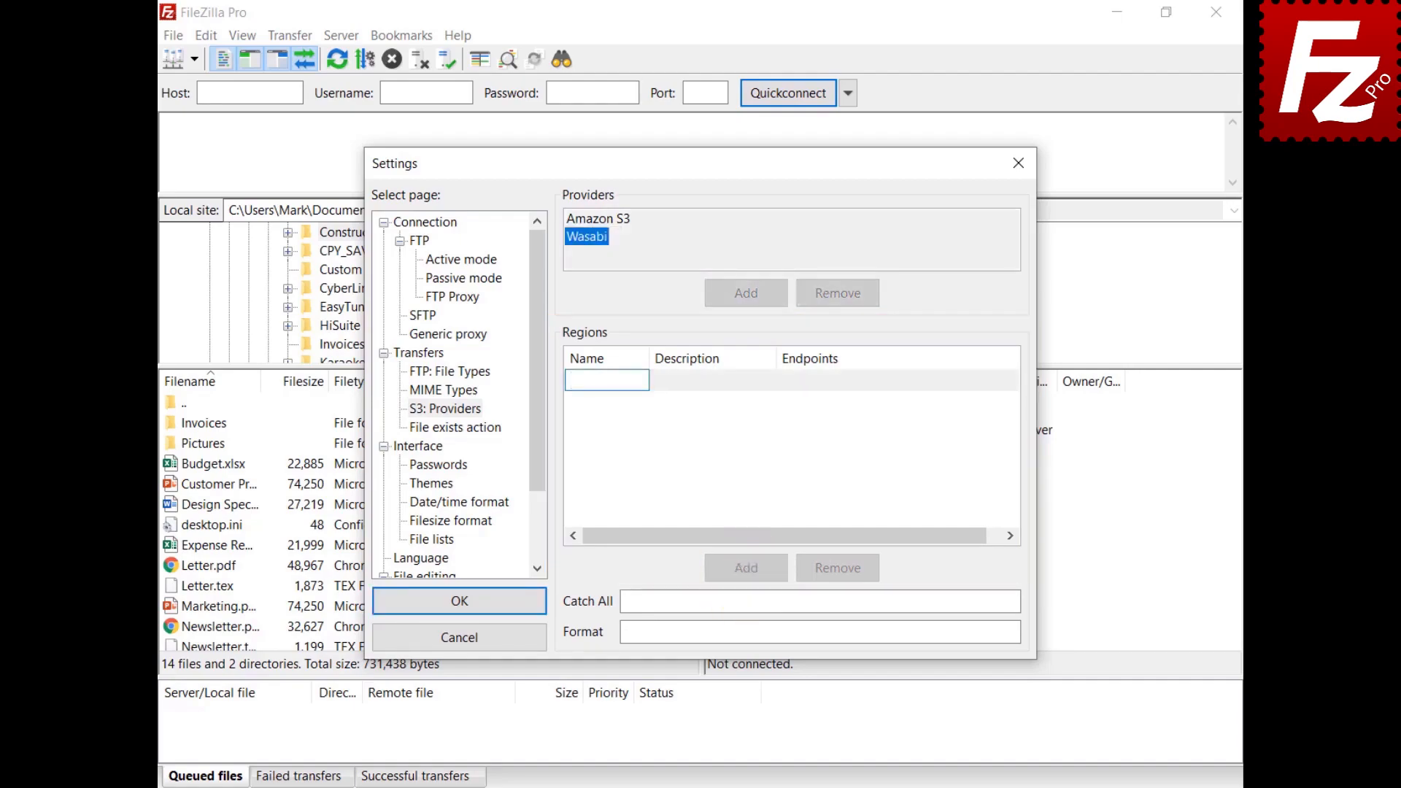
pyautogui.write('us-east-1')
pyautogui.press('Return')
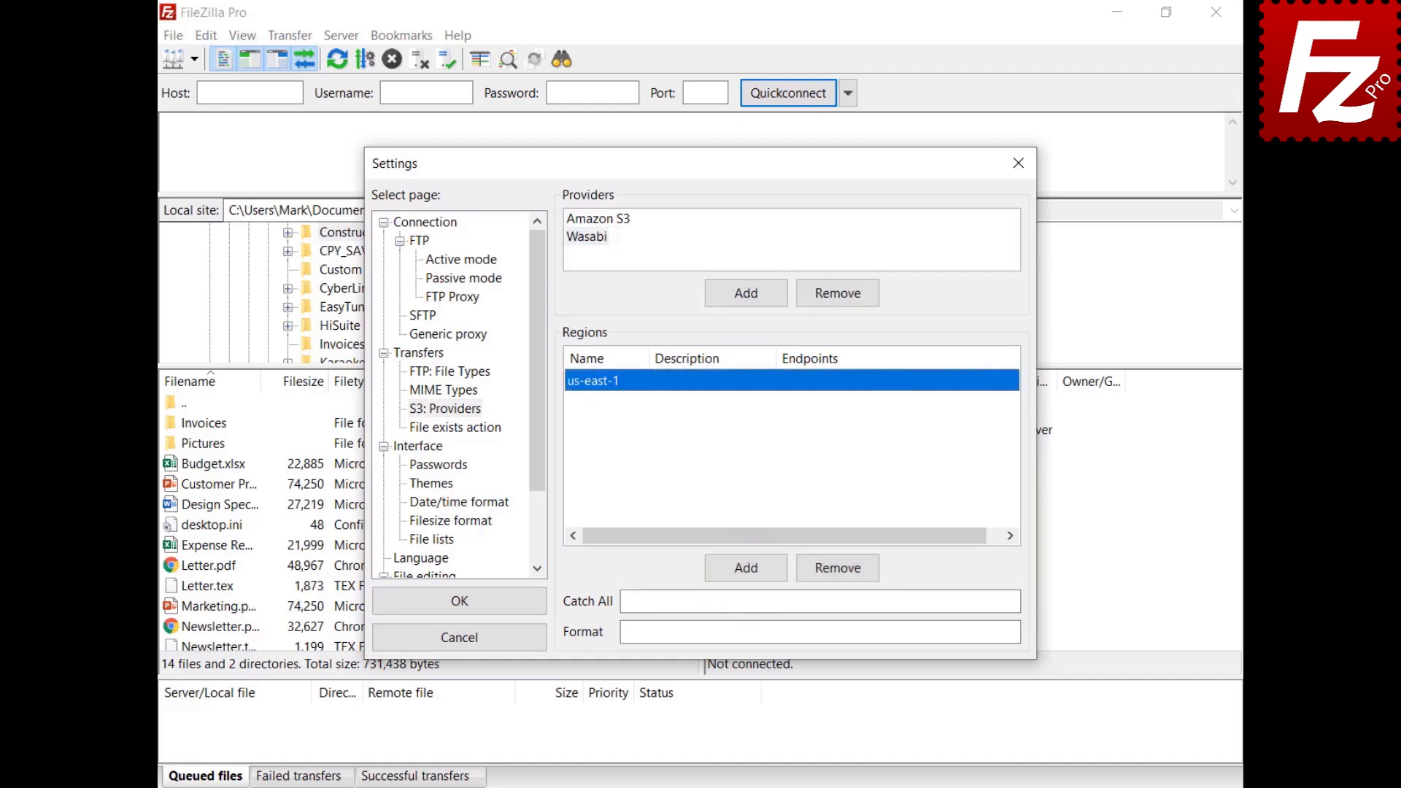
pyautogui.click(701, 381)
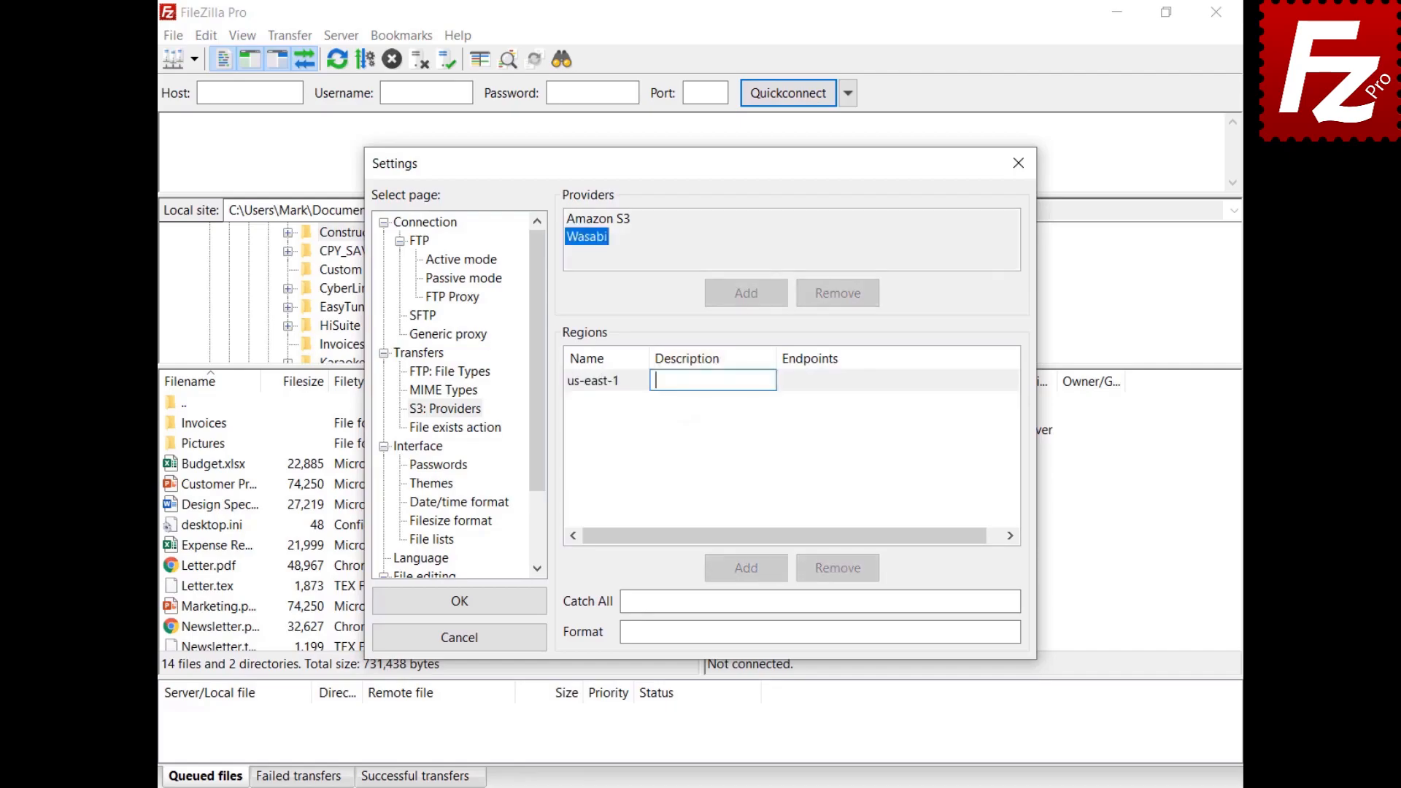
pyautogui.write('US East 1')
pyautogui.press('Return')
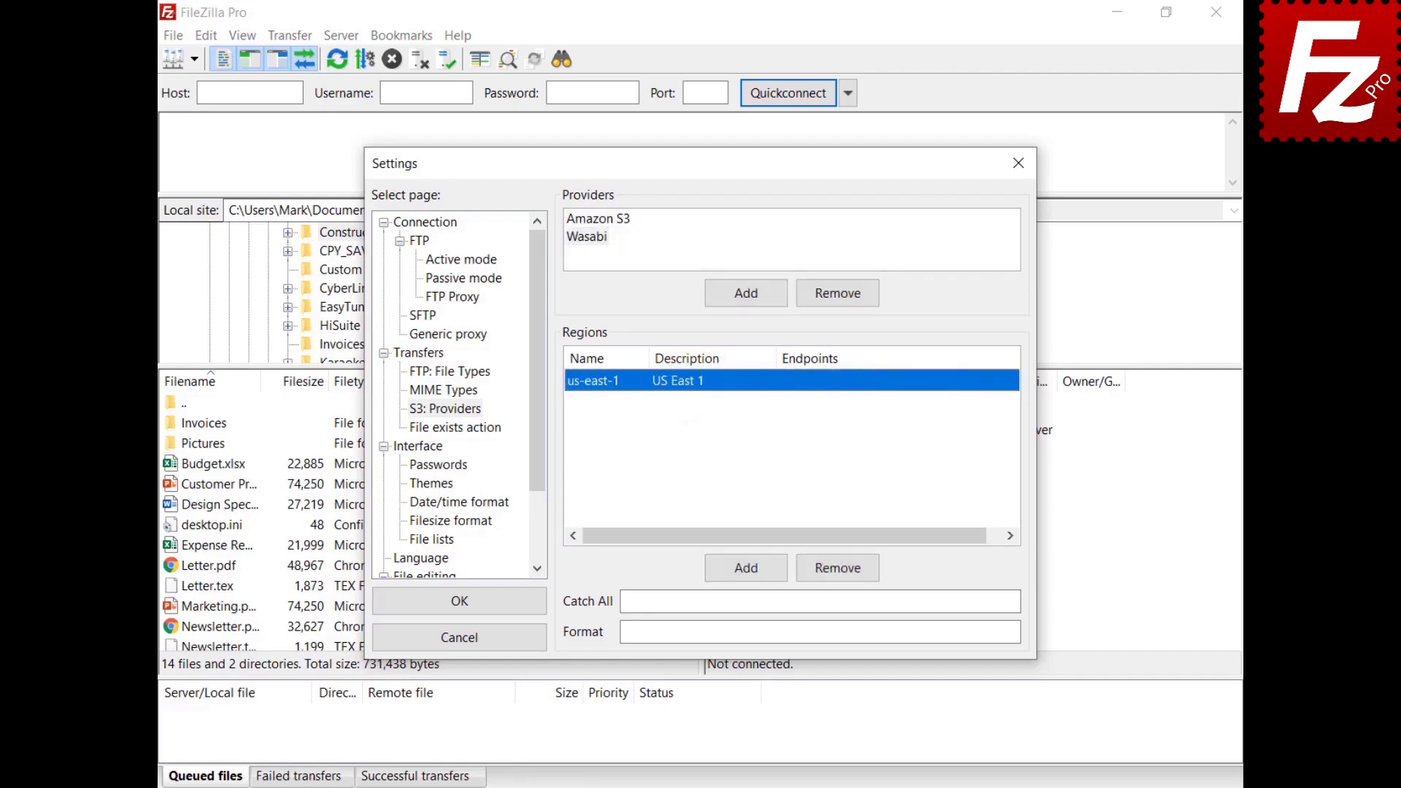
pyautogui.click(819, 387)
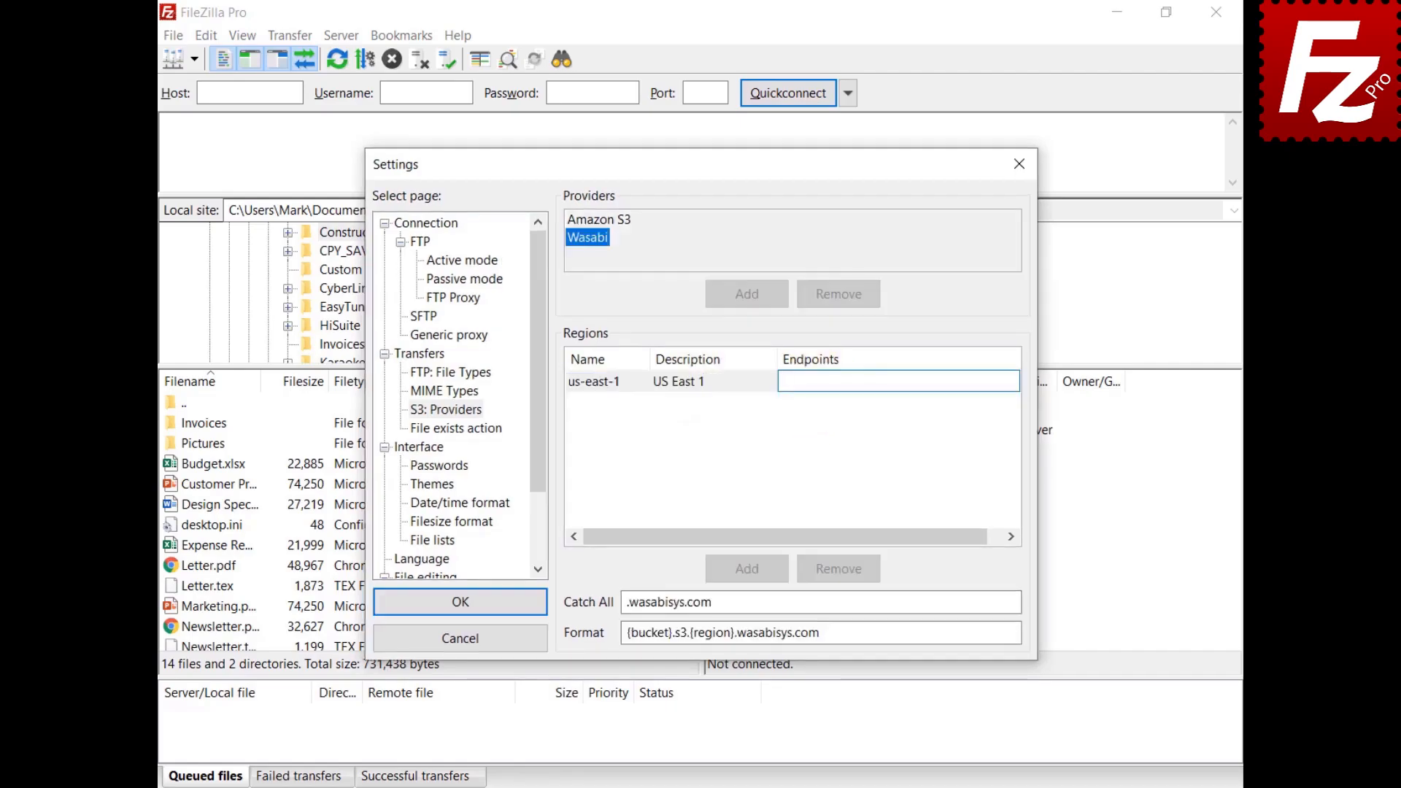
pyautogui.write('s3.wasabisys.com')
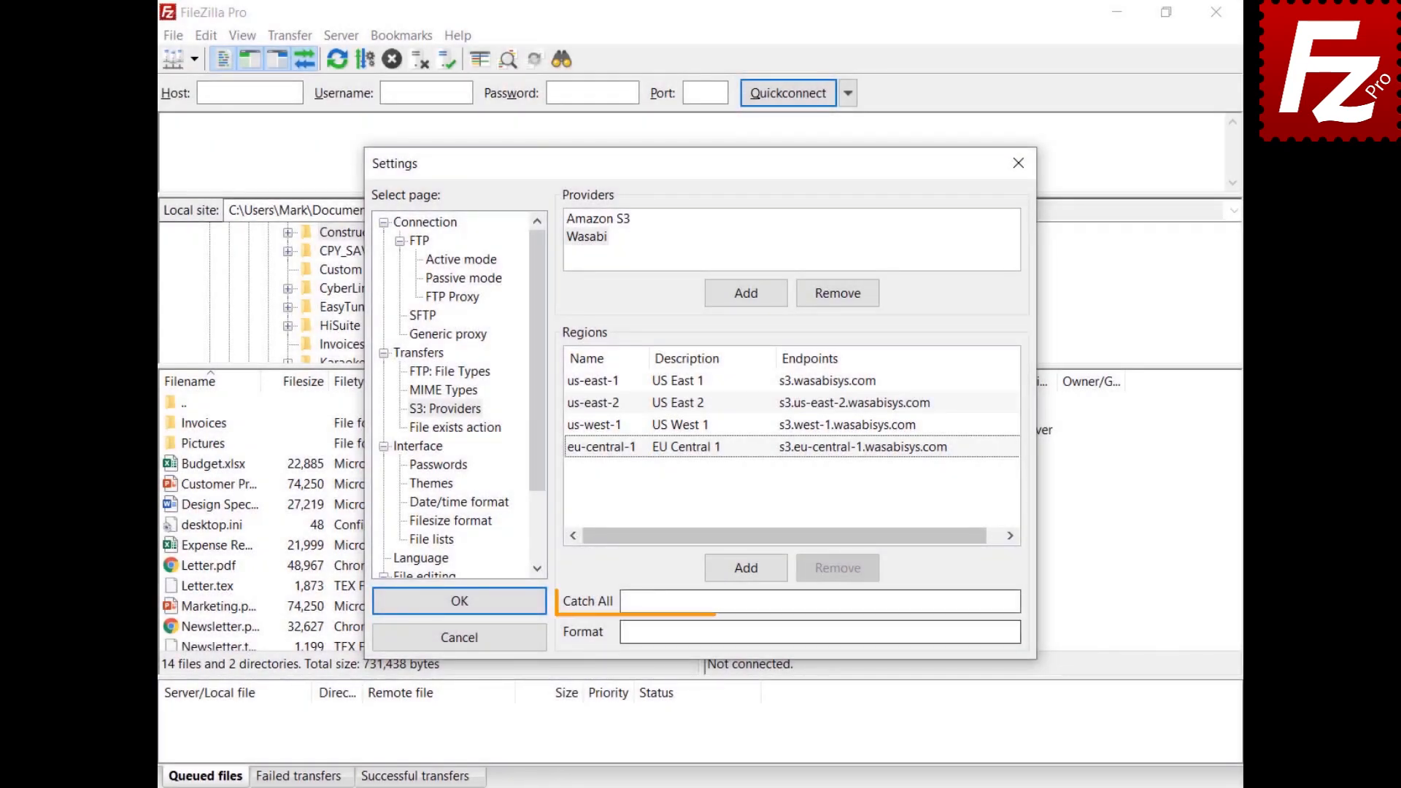
# Step: Set Wasabi's catch-all to .wasabisys.com and format to {bucket}.s3.{region}.wasabisys.com
pyautogui.click(820, 602)
pyautogui.write('.wasabisys.com')
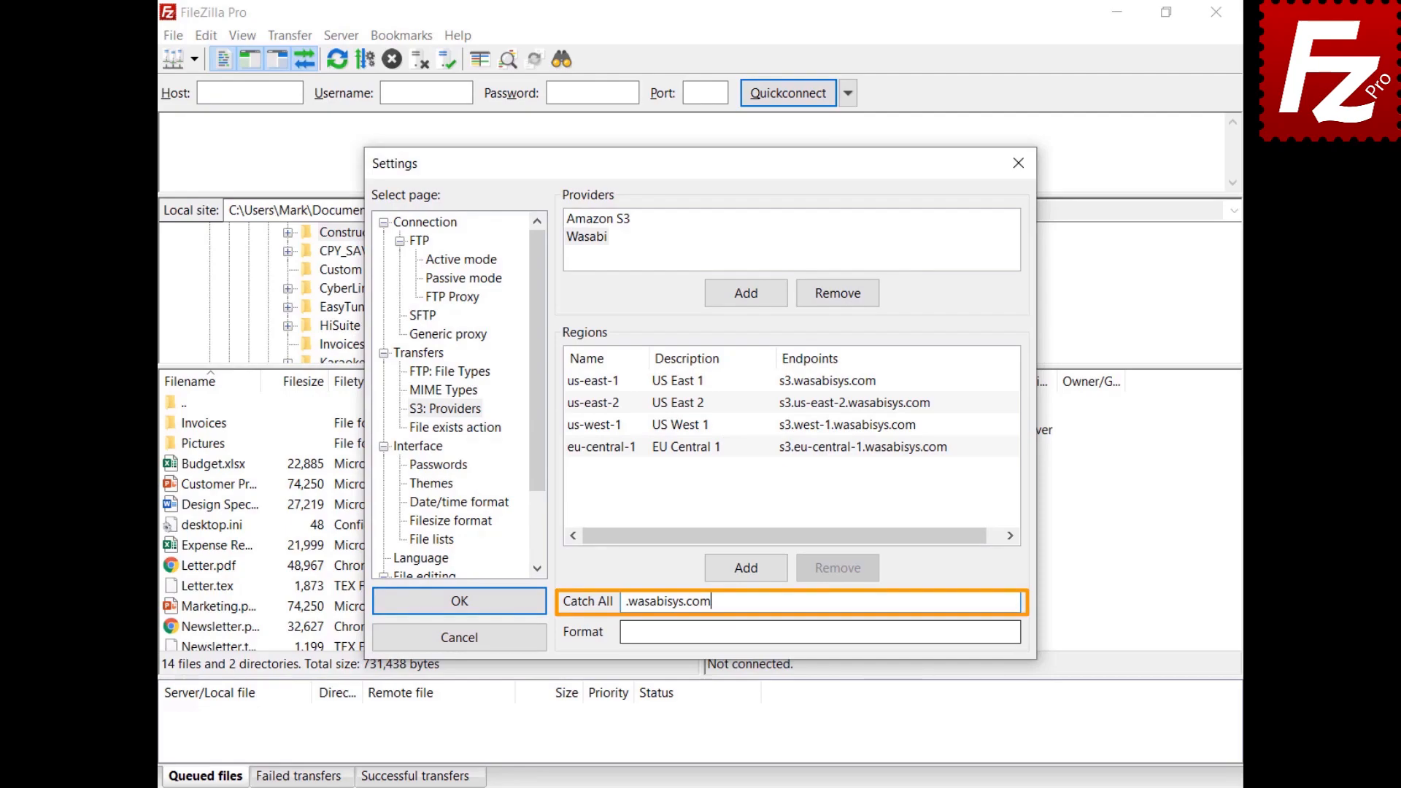
pyautogui.click(821, 632)
pyautogui.write('{bucket}.s3.{region}.wasabisys.com')
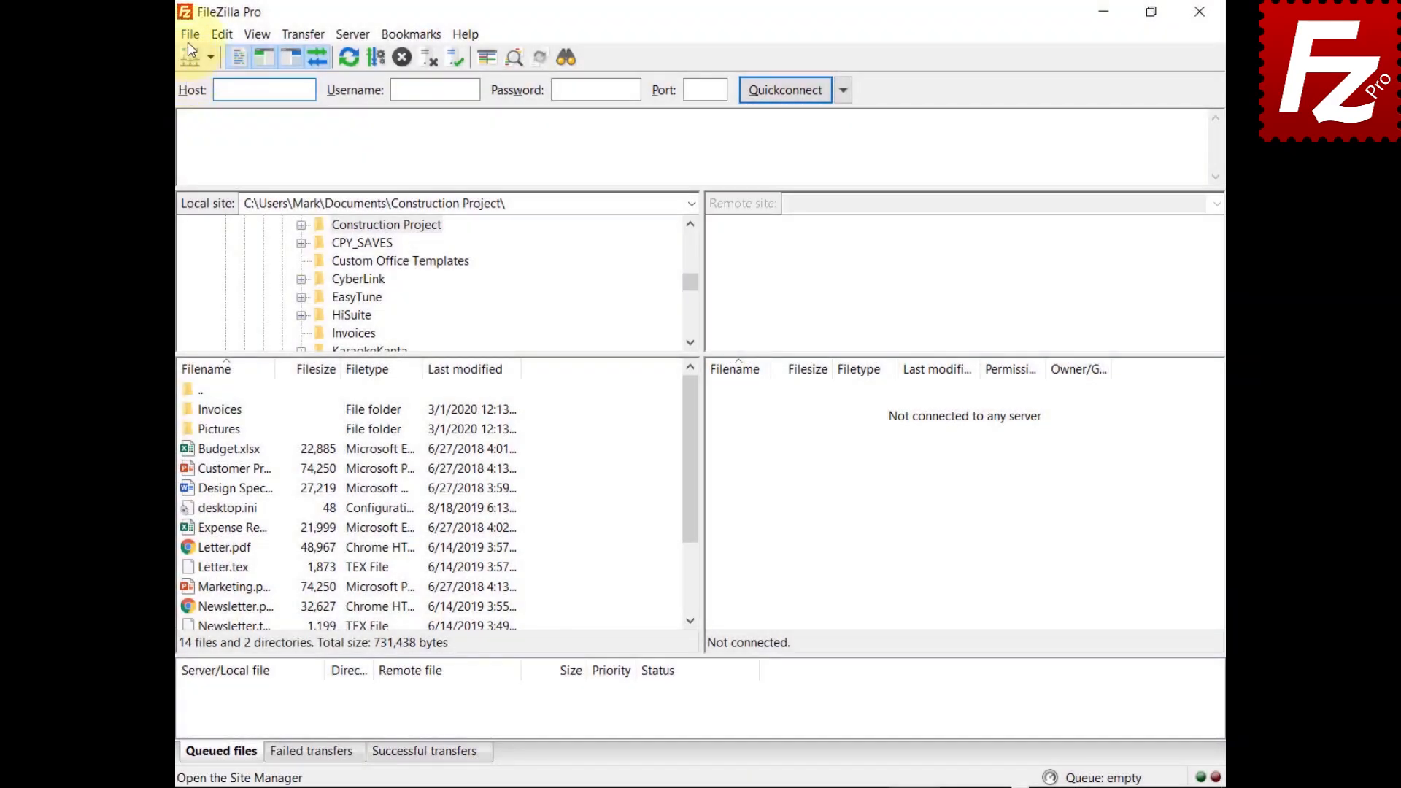
pyautogui.click(190, 35)
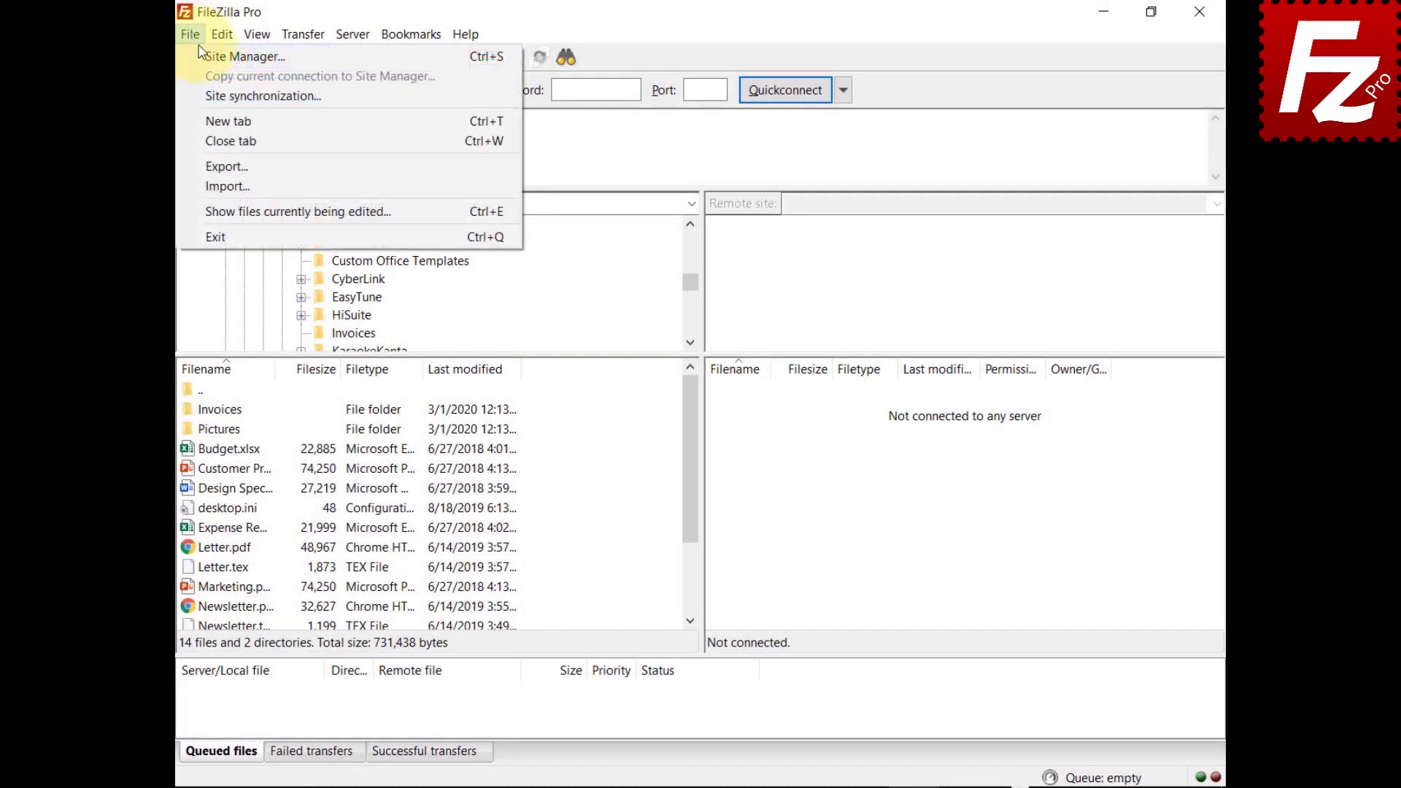
# Step: Create a new site 'Website' using S3 with host s3.wasabisys.com
pyautogui.click(202, 56)
pyautogui.click(452, 509)
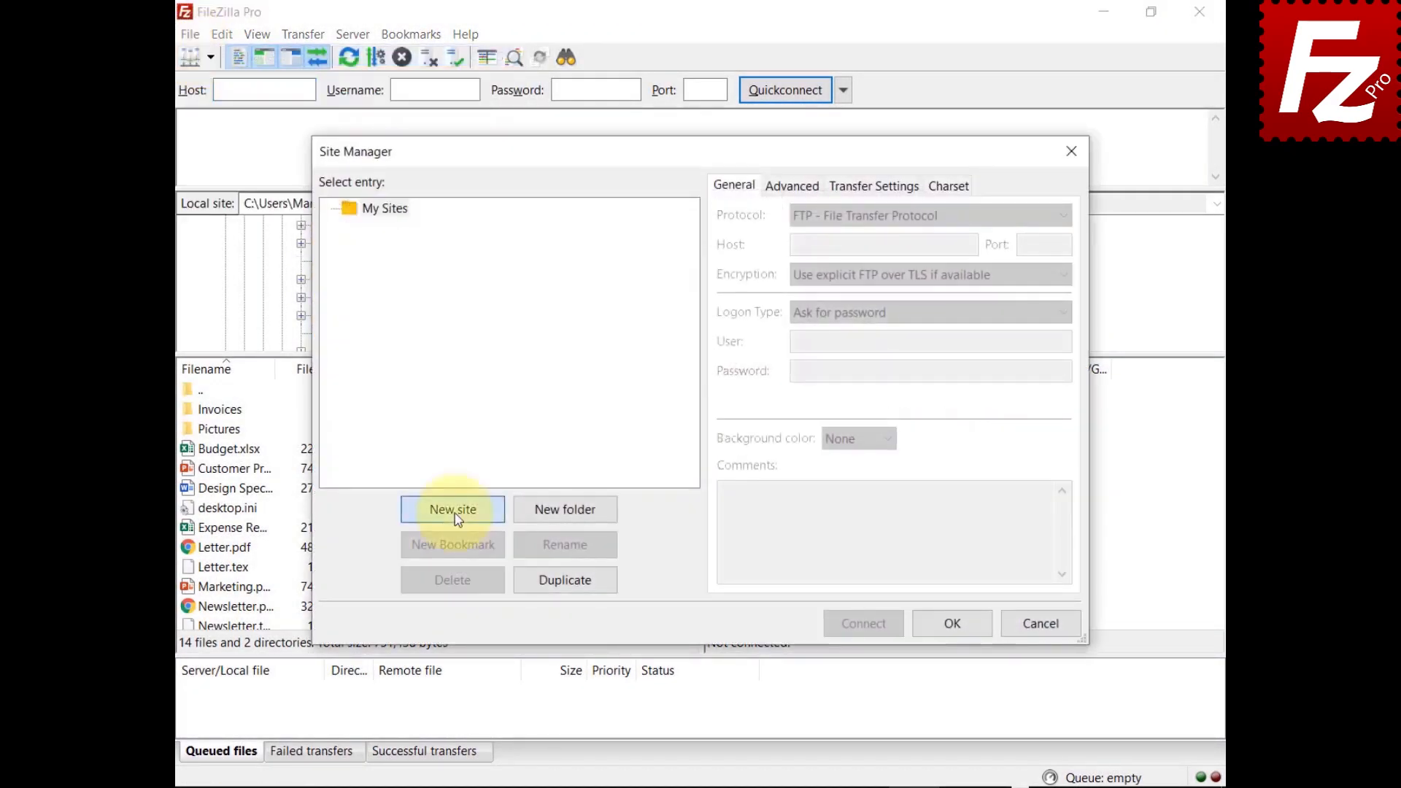
pyautogui.write('Website')
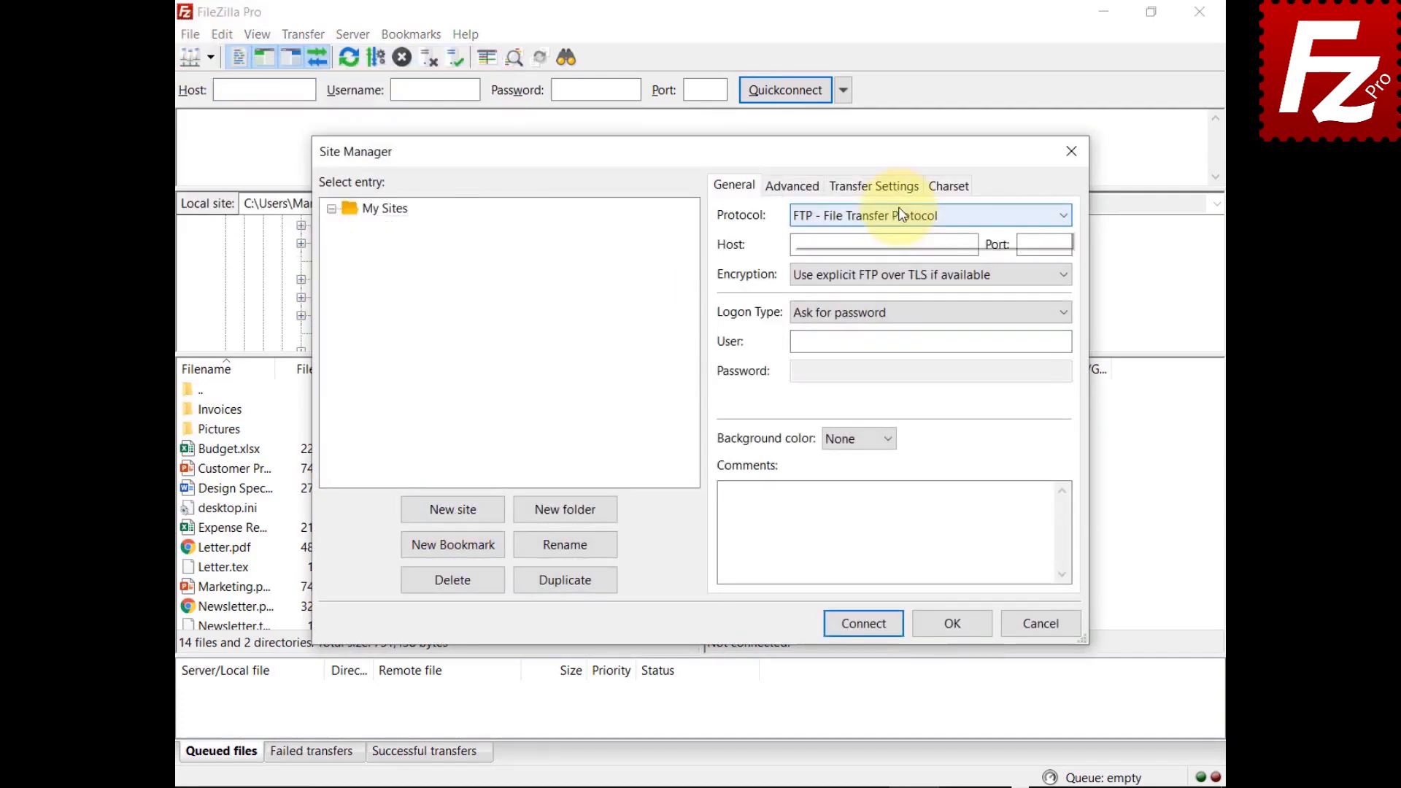
pyautogui.click(903, 214)
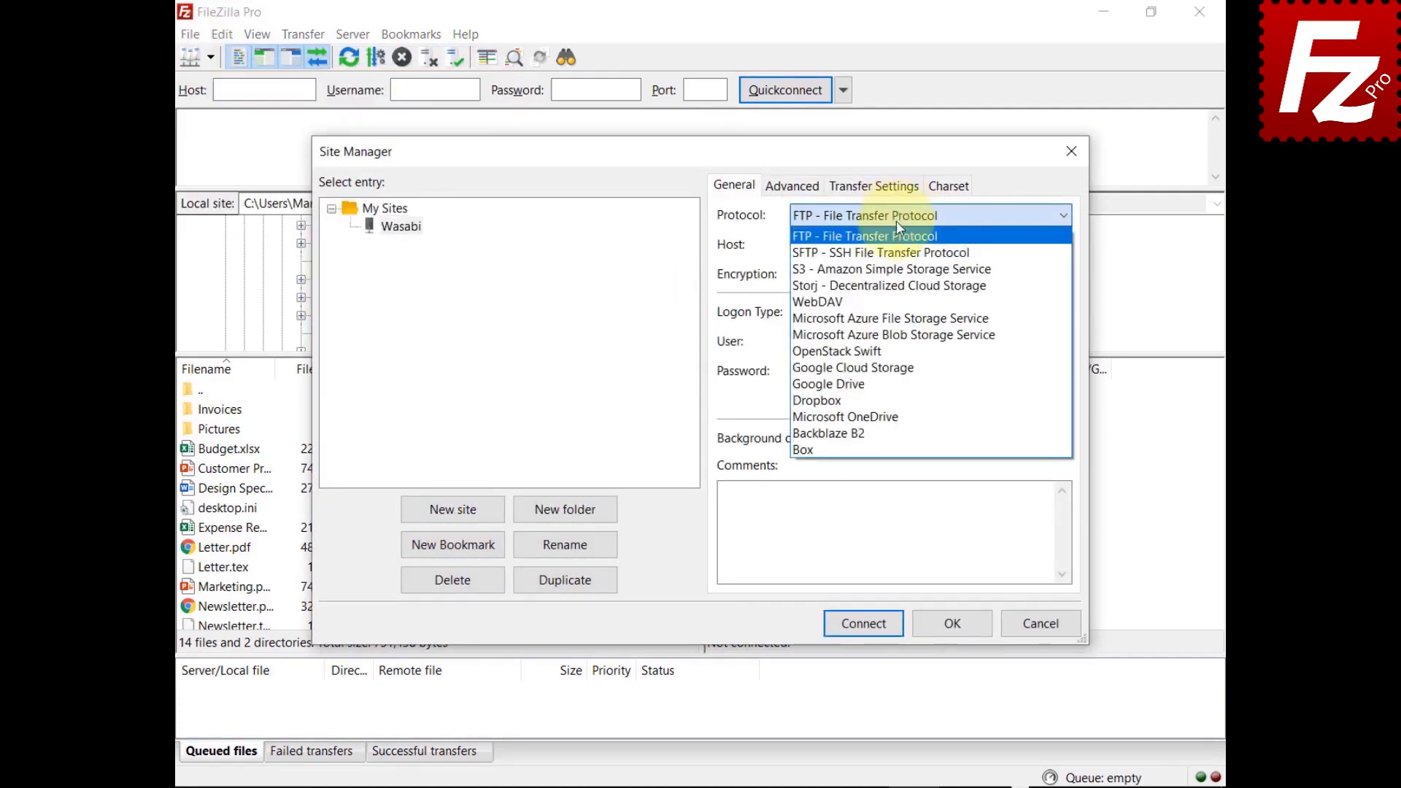
pyautogui.click(892, 268)
pyautogui.doubleClick(868, 245)
pyautogui.write('s3.wasabisys.com')
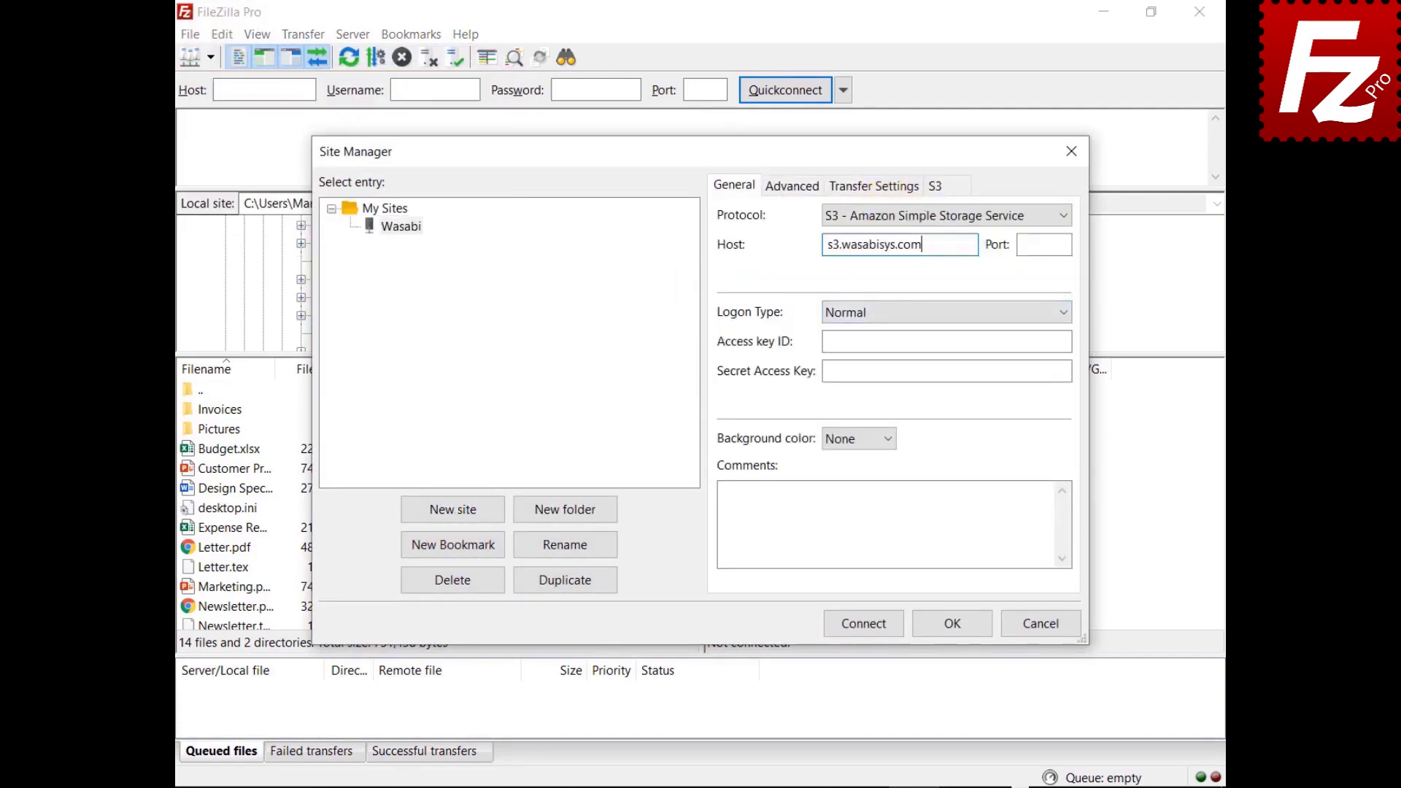
# Step: Paste in the Wasabi access key ID and secret access key
pyautogui.click(946, 341)
pyautogui.hotkey('ctrl', 'v')
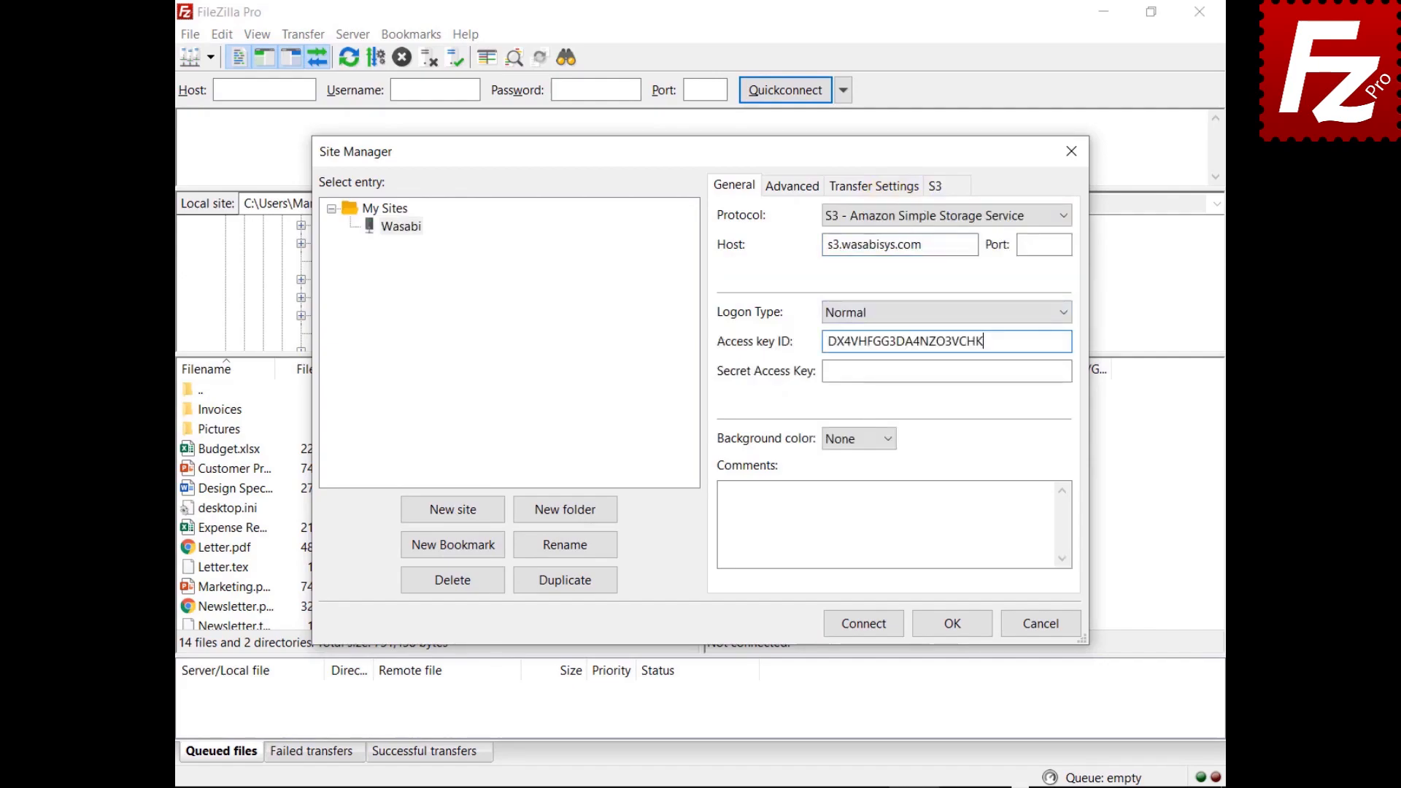
pyautogui.click(1070, 371)
pyautogui.hotkey('ctrl', 'v')
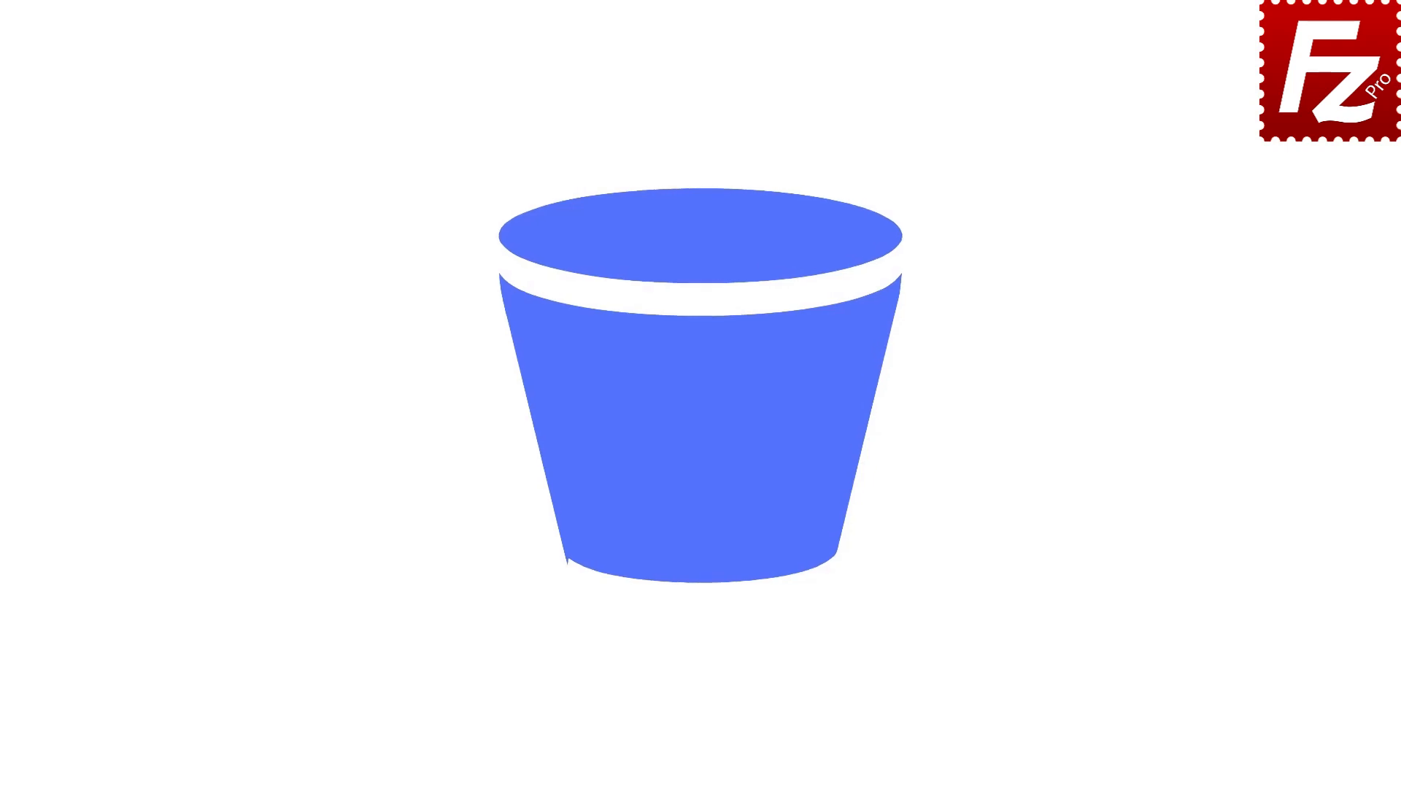
# Step: Relaunch FileZilla Pro, connect to the Amazon S3 site, and open filezillaprobucket's lifecycle policies
pyautogui.doubleClick(222, 152)
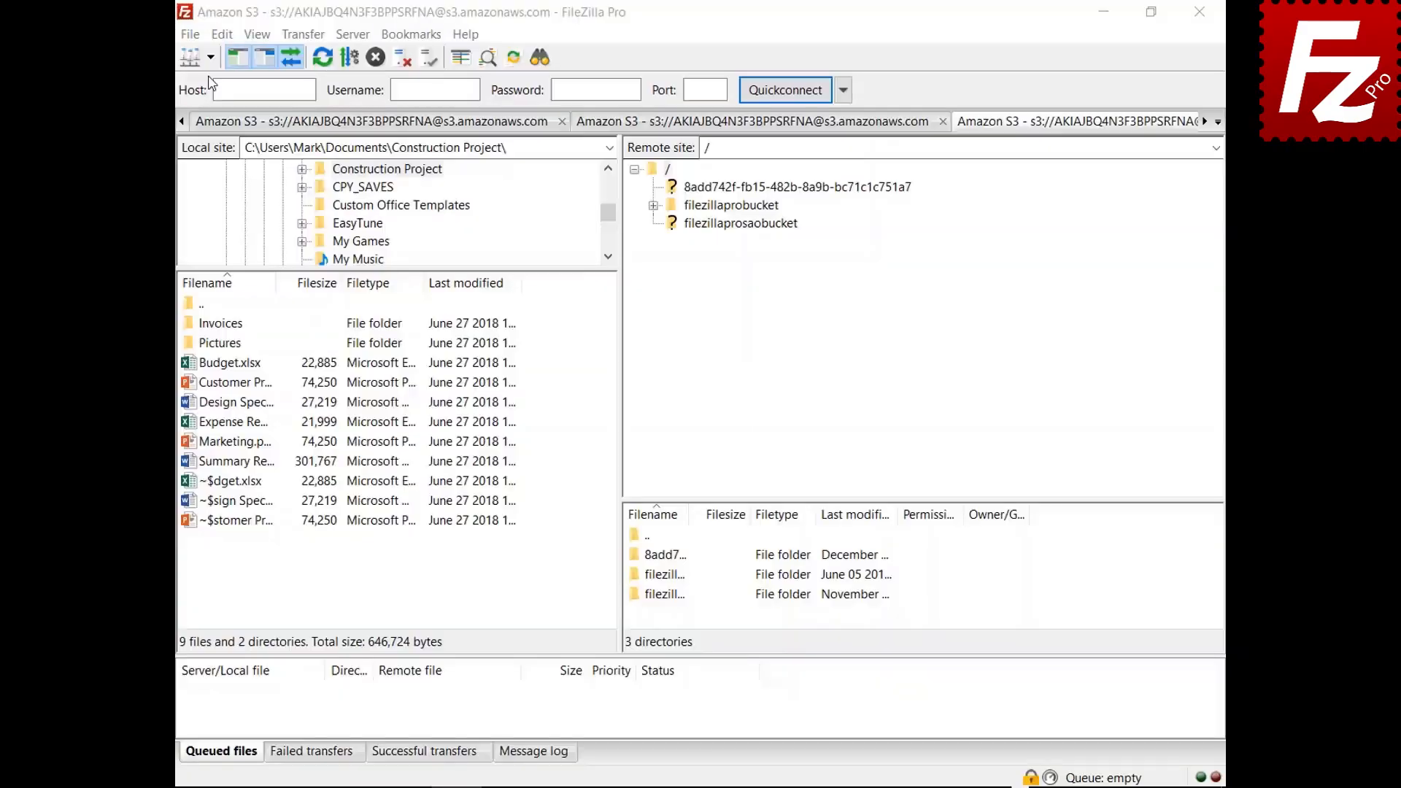
pyautogui.click(240, 64)
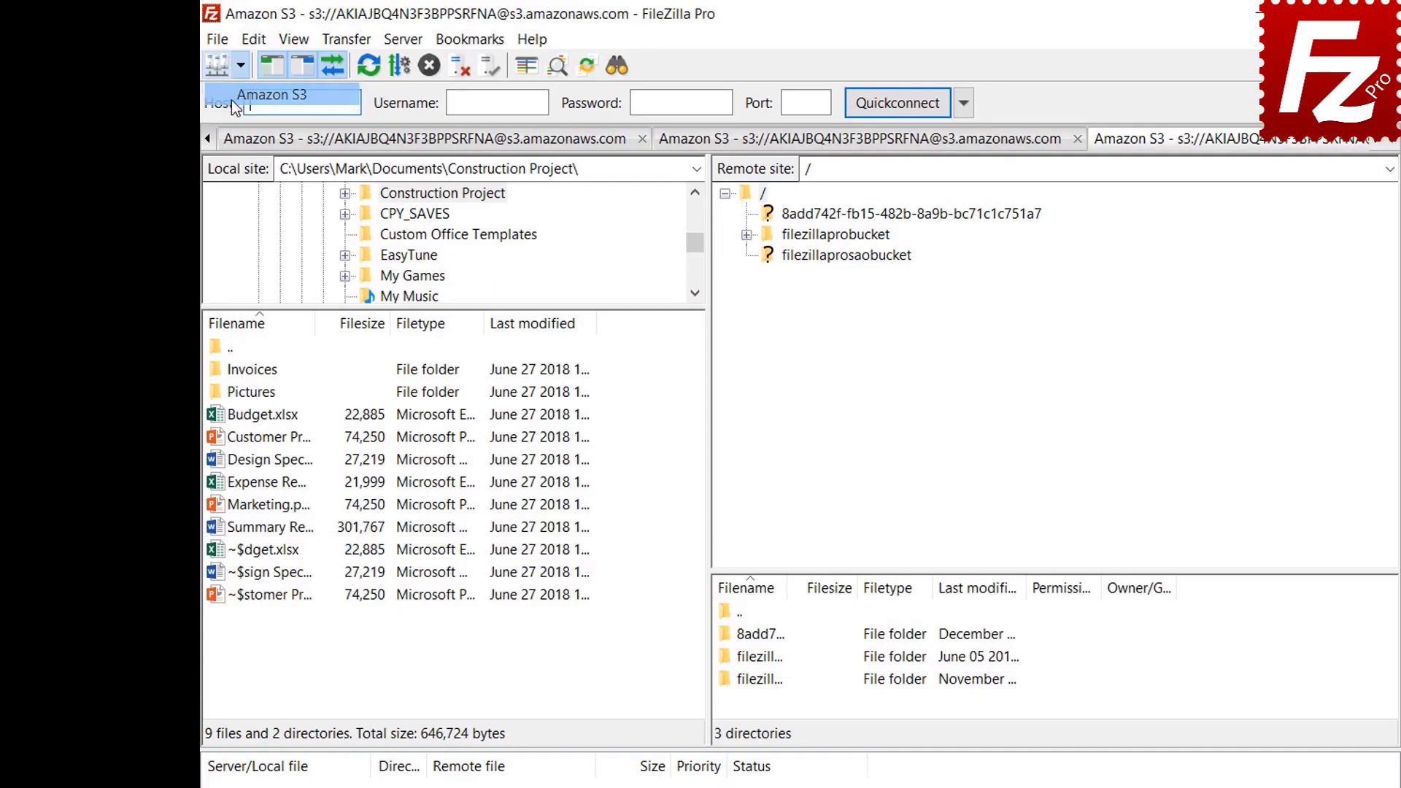
pyautogui.click(231, 97)
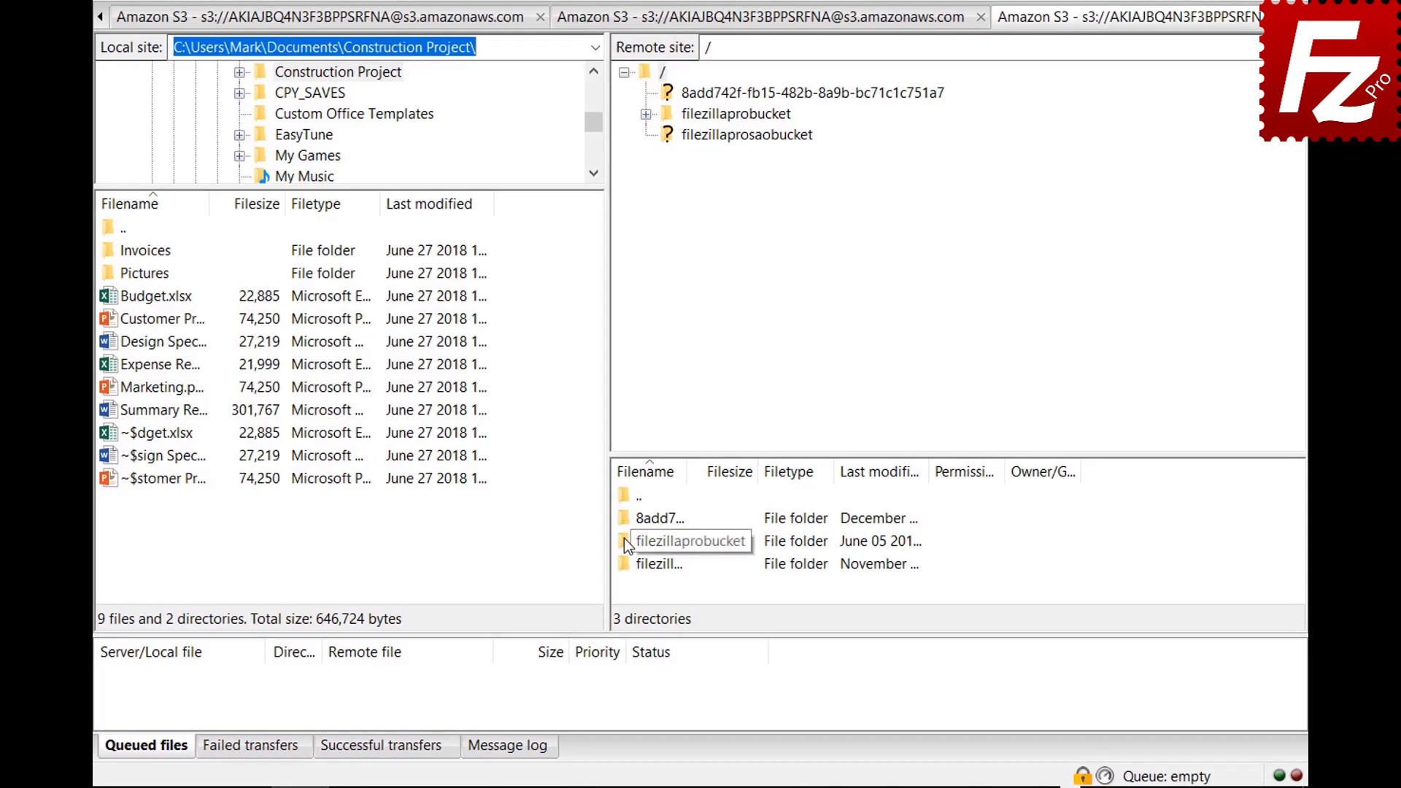
pyautogui.rightClick(625, 541)
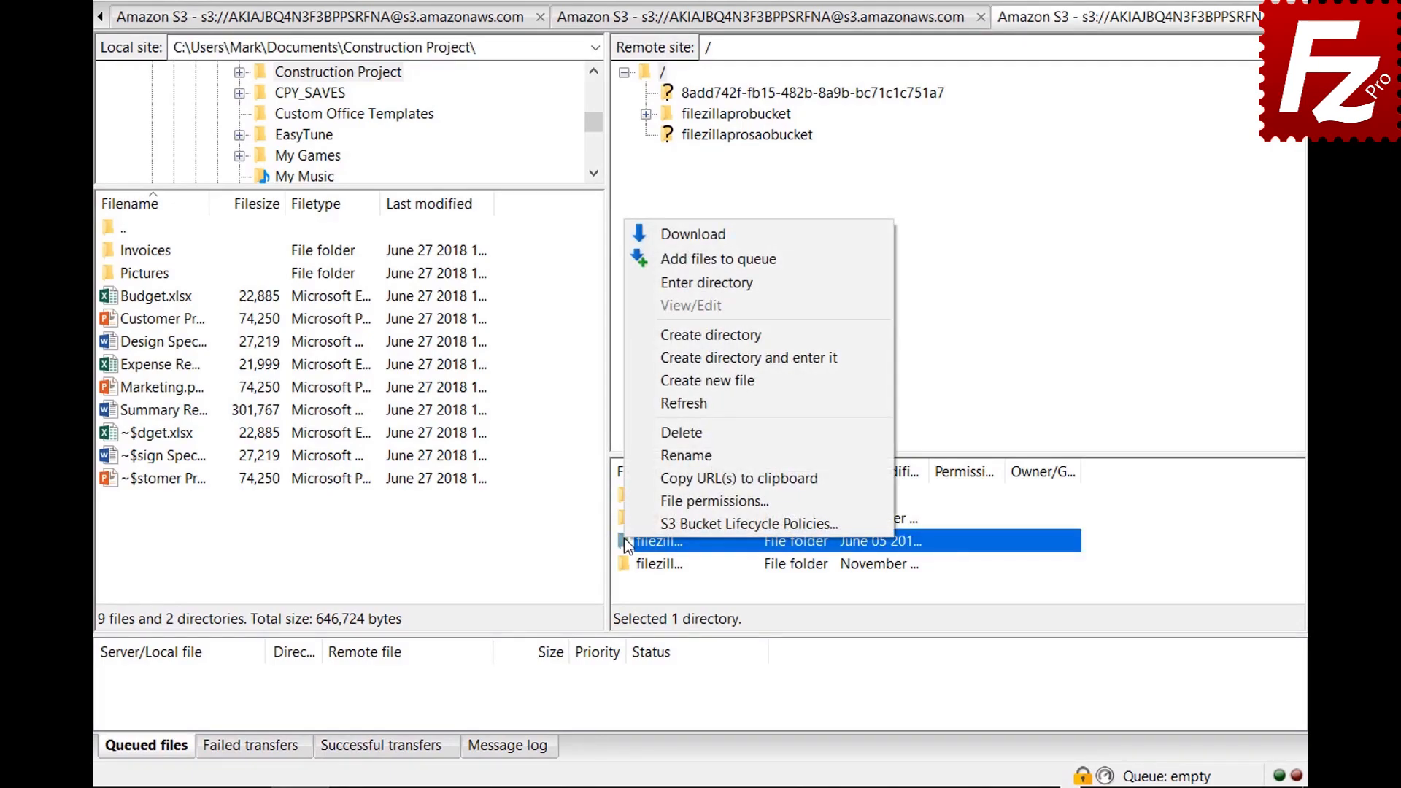
pyautogui.click(628, 521)
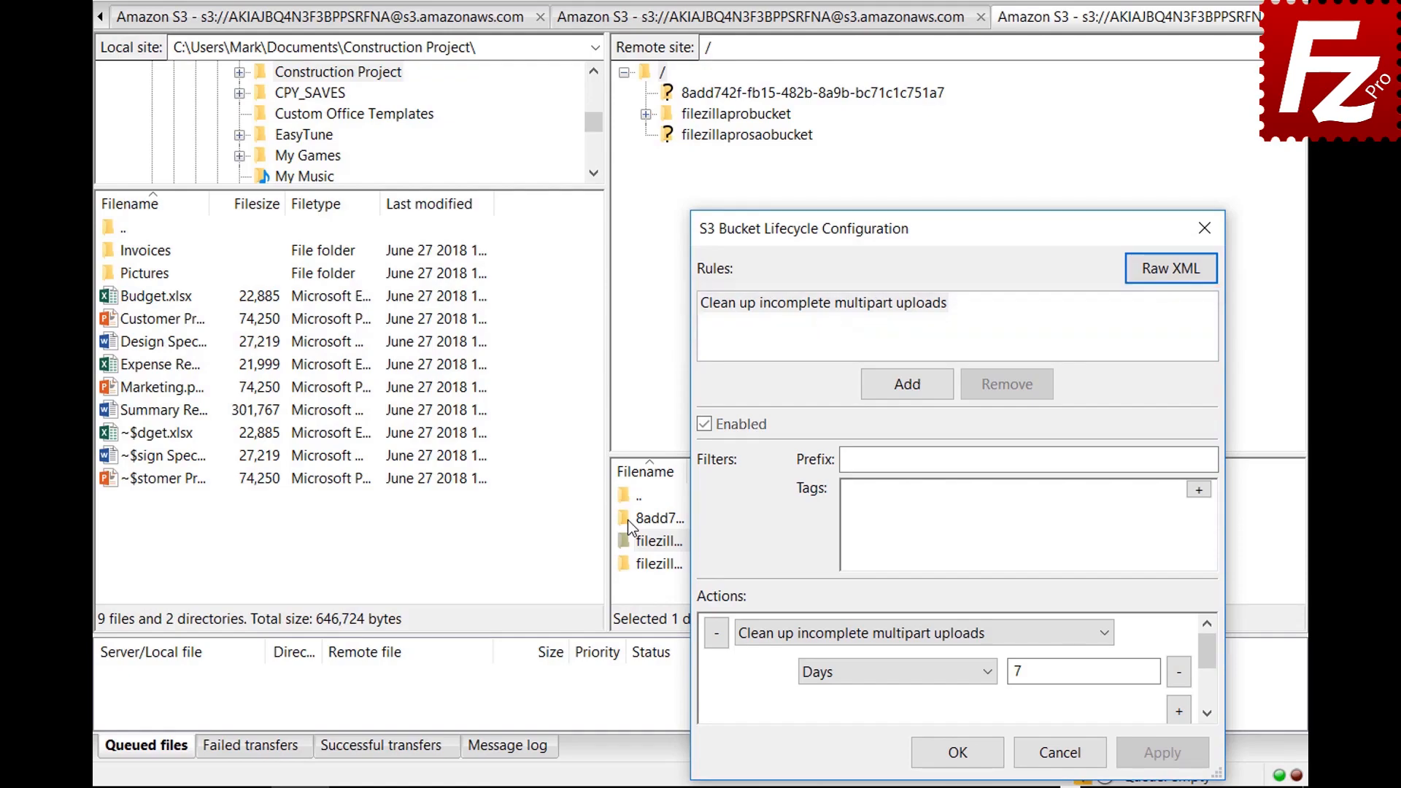
# Step: Add an enabled lifecycle rule 'Archive old site images' with prefix images/
pyautogui.click(906, 383)
pyautogui.write('Archive o')
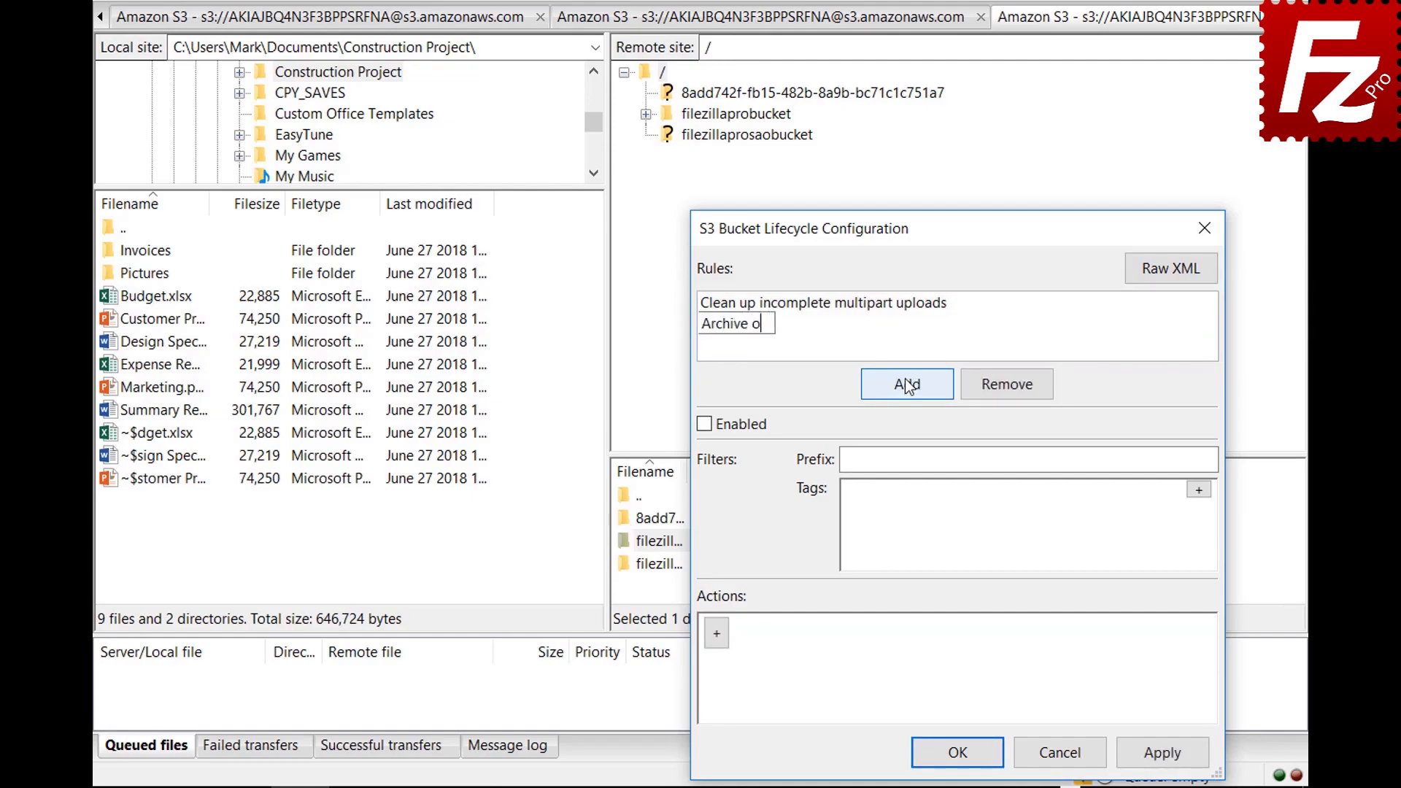
pyautogui.write('ld site images')
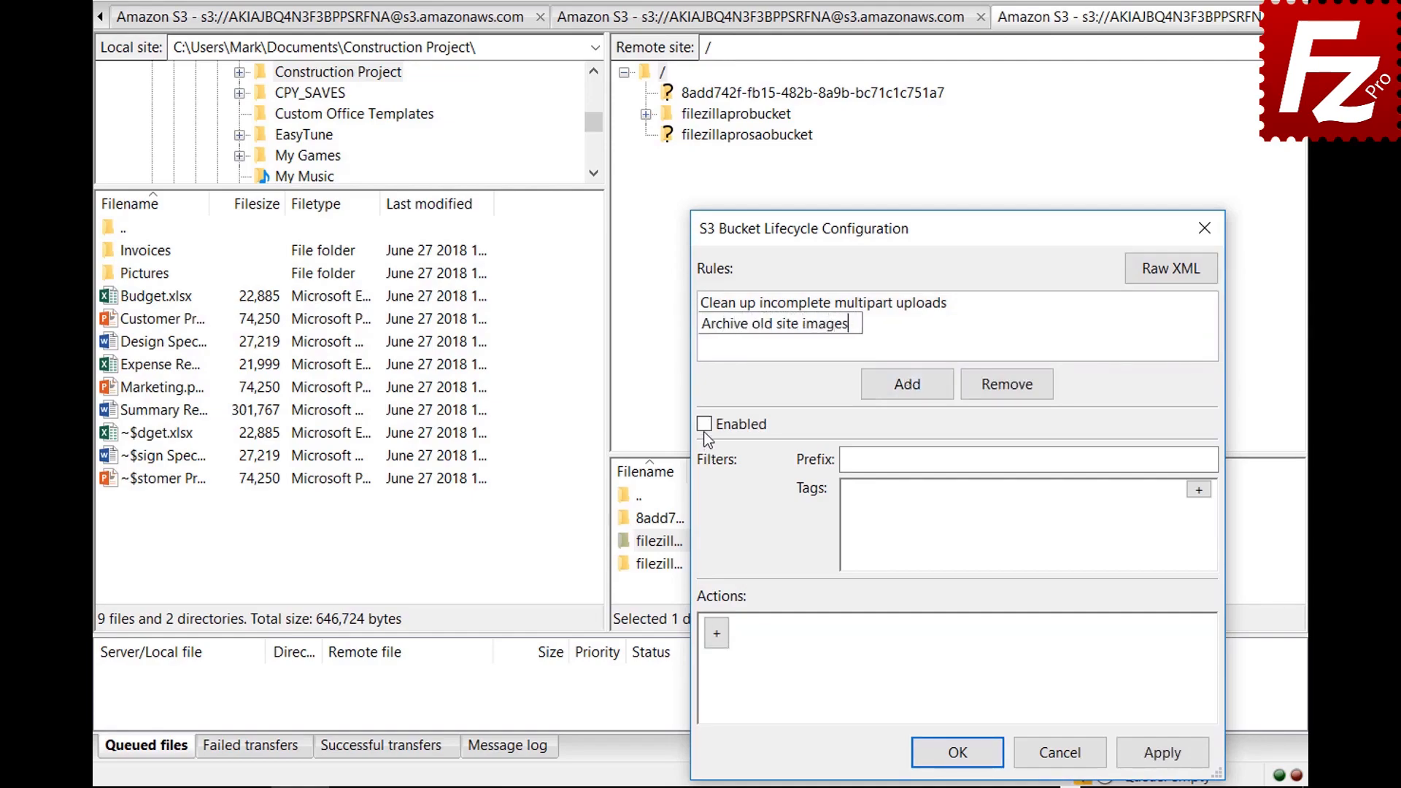
pyautogui.press('Return')
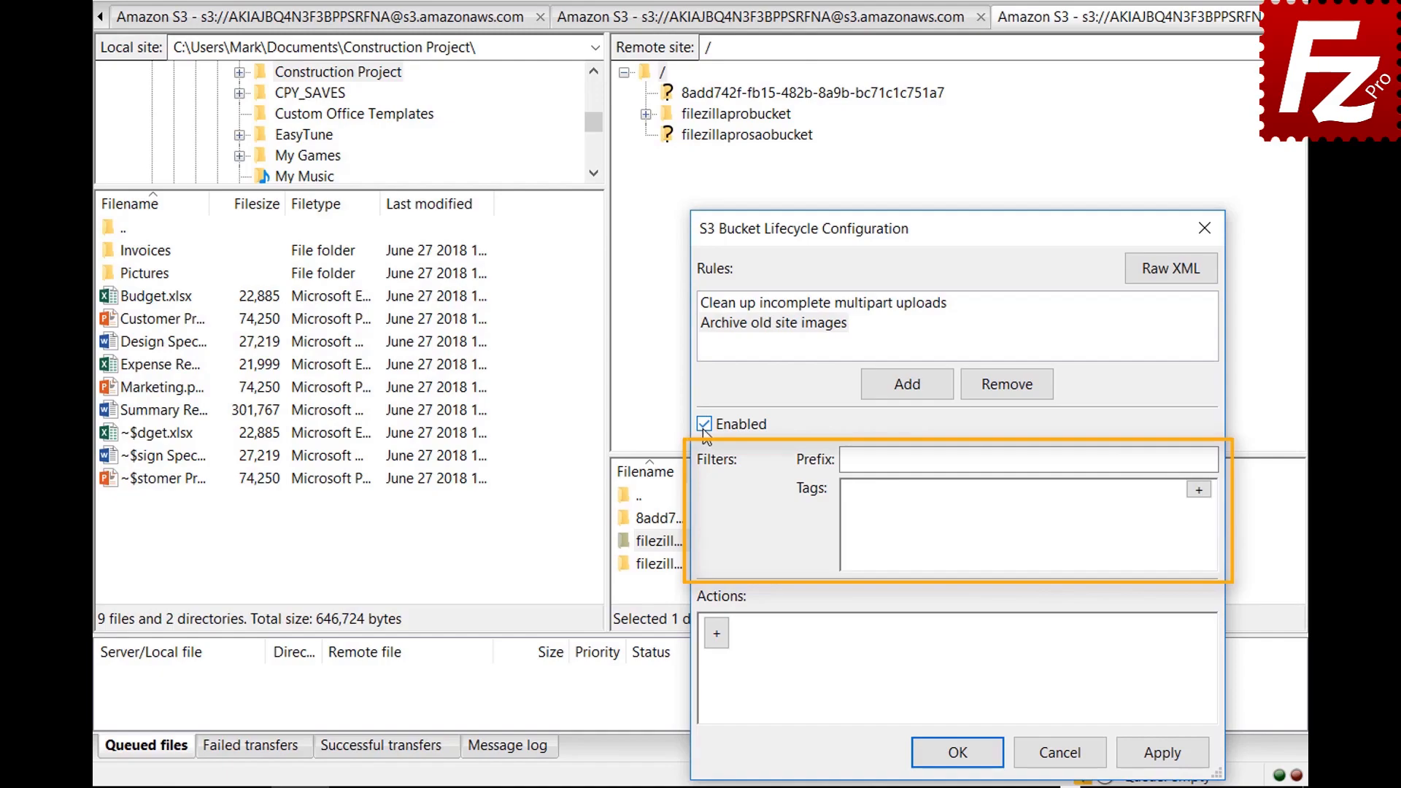
pyautogui.click(1074, 460)
pyautogui.write('images/')
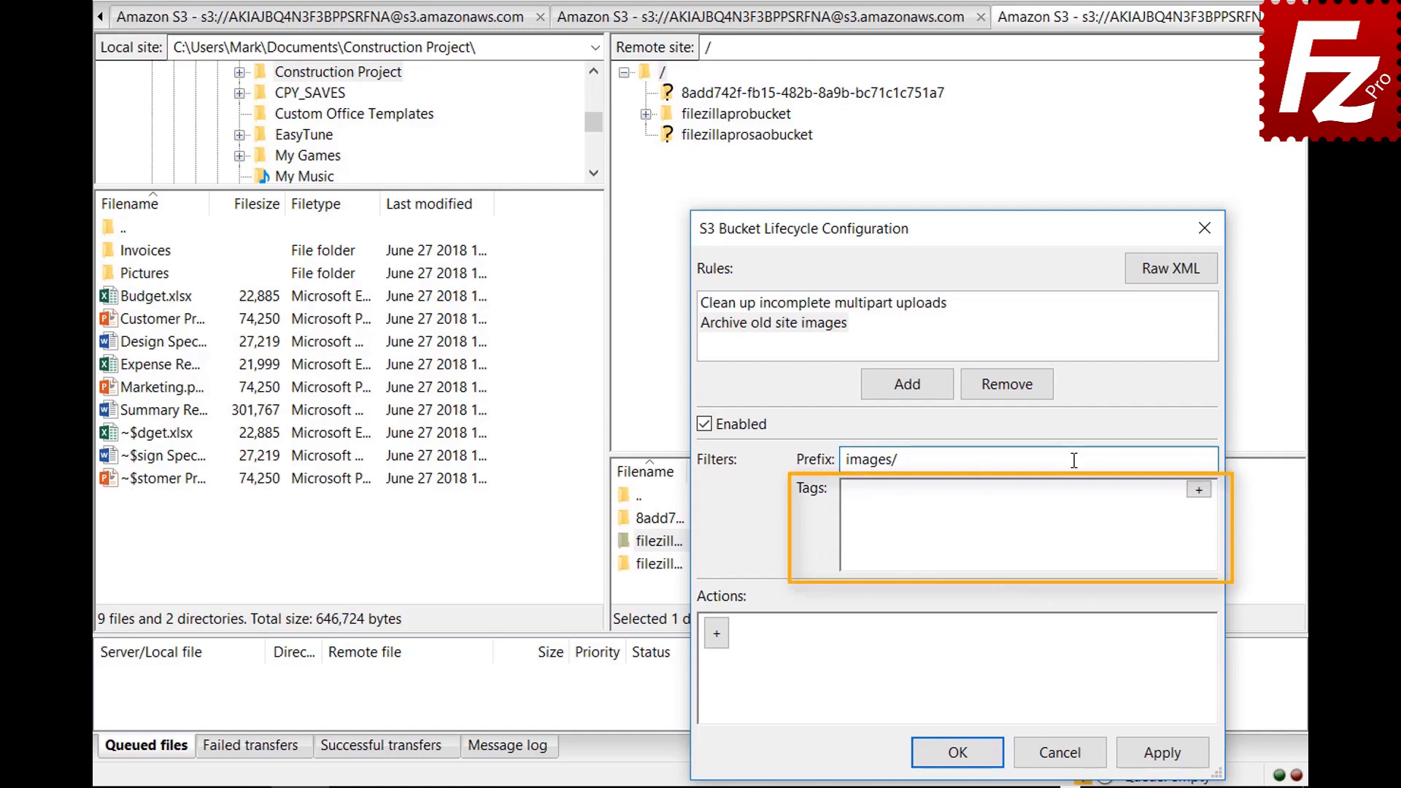
# Step: Add a filter tag with key location and value site to the rule
pyautogui.click(1198, 489)
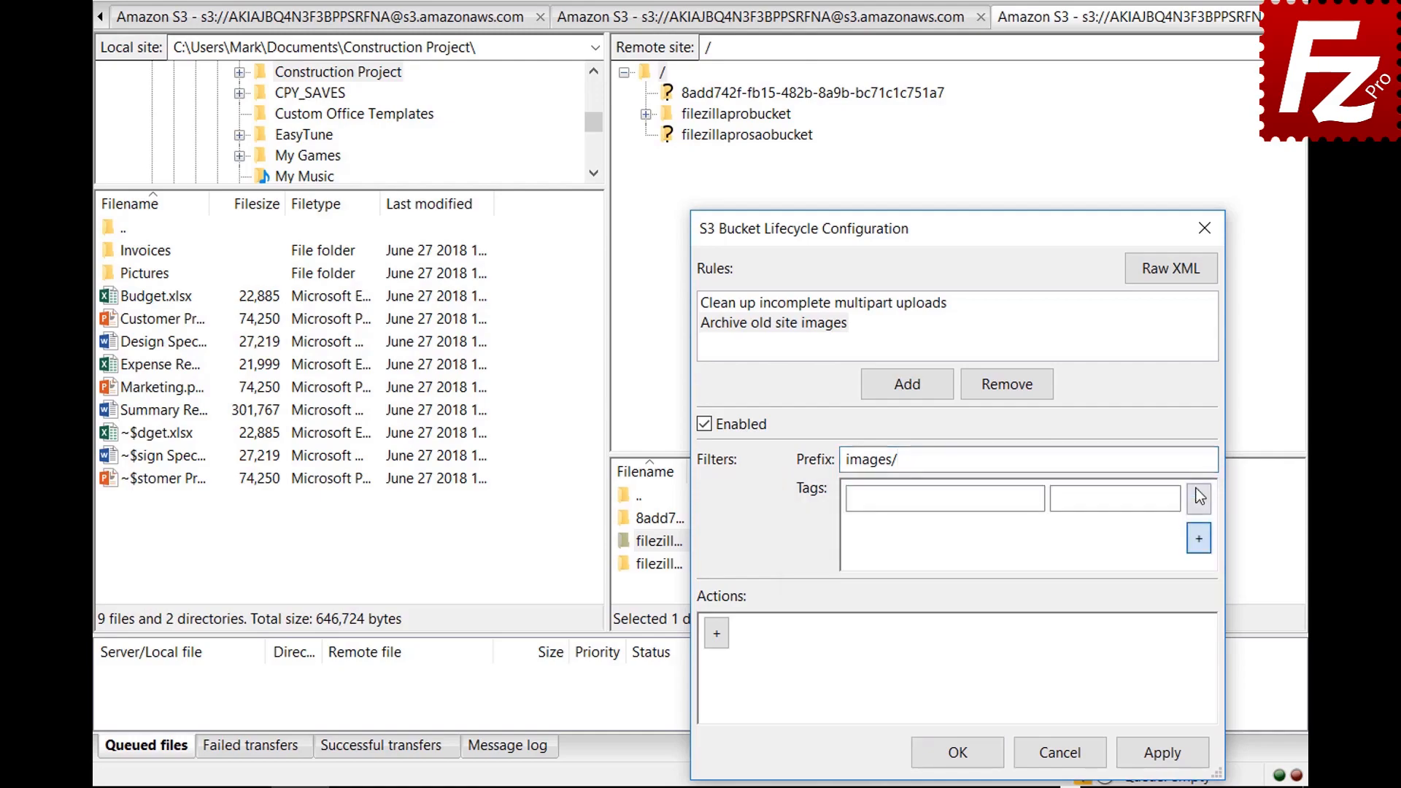
pyautogui.click(1037, 498)
pyautogui.write('location')
pyautogui.click(1173, 498)
pyautogui.write('site')
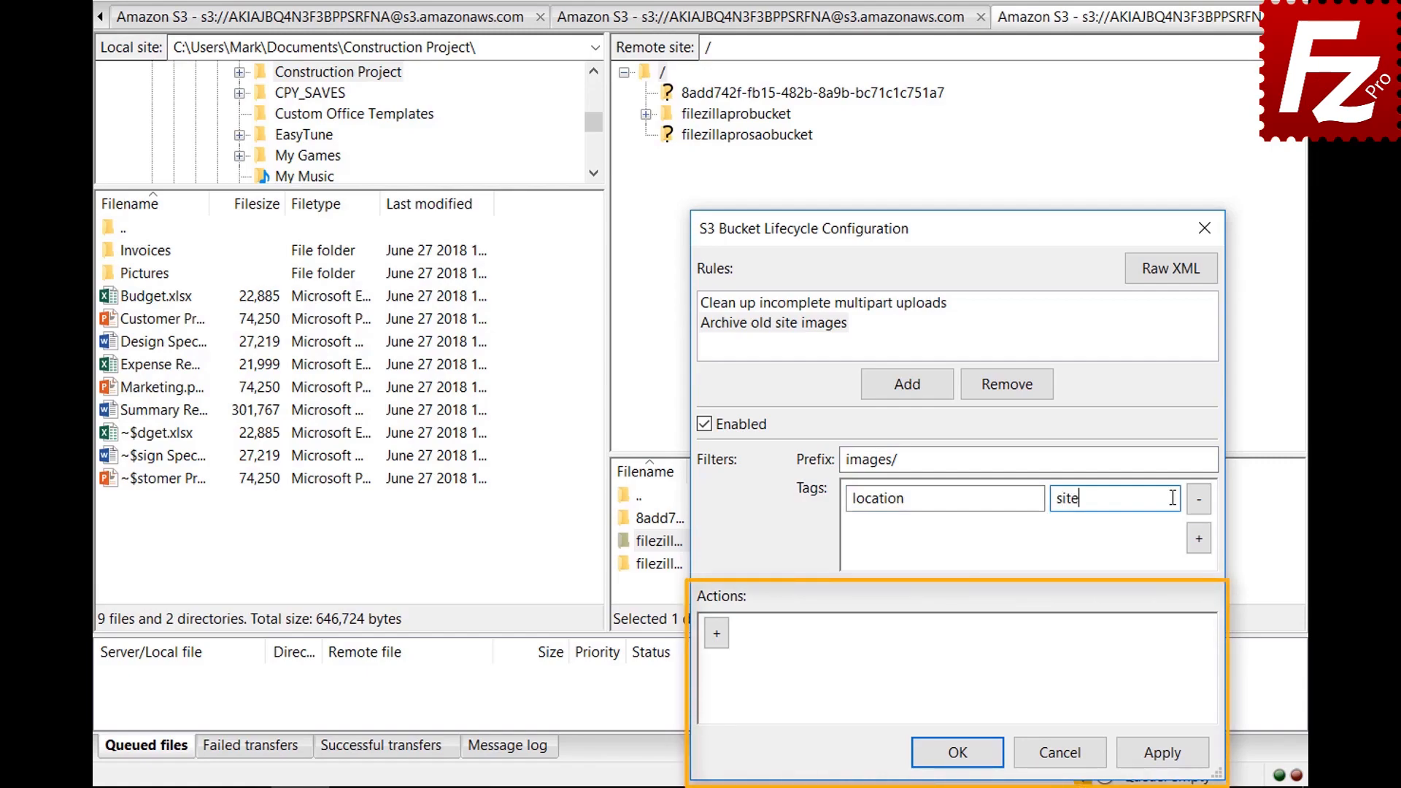
# Step: Add a Transition (current version) action triggered after 30 days
pyautogui.click(716, 641)
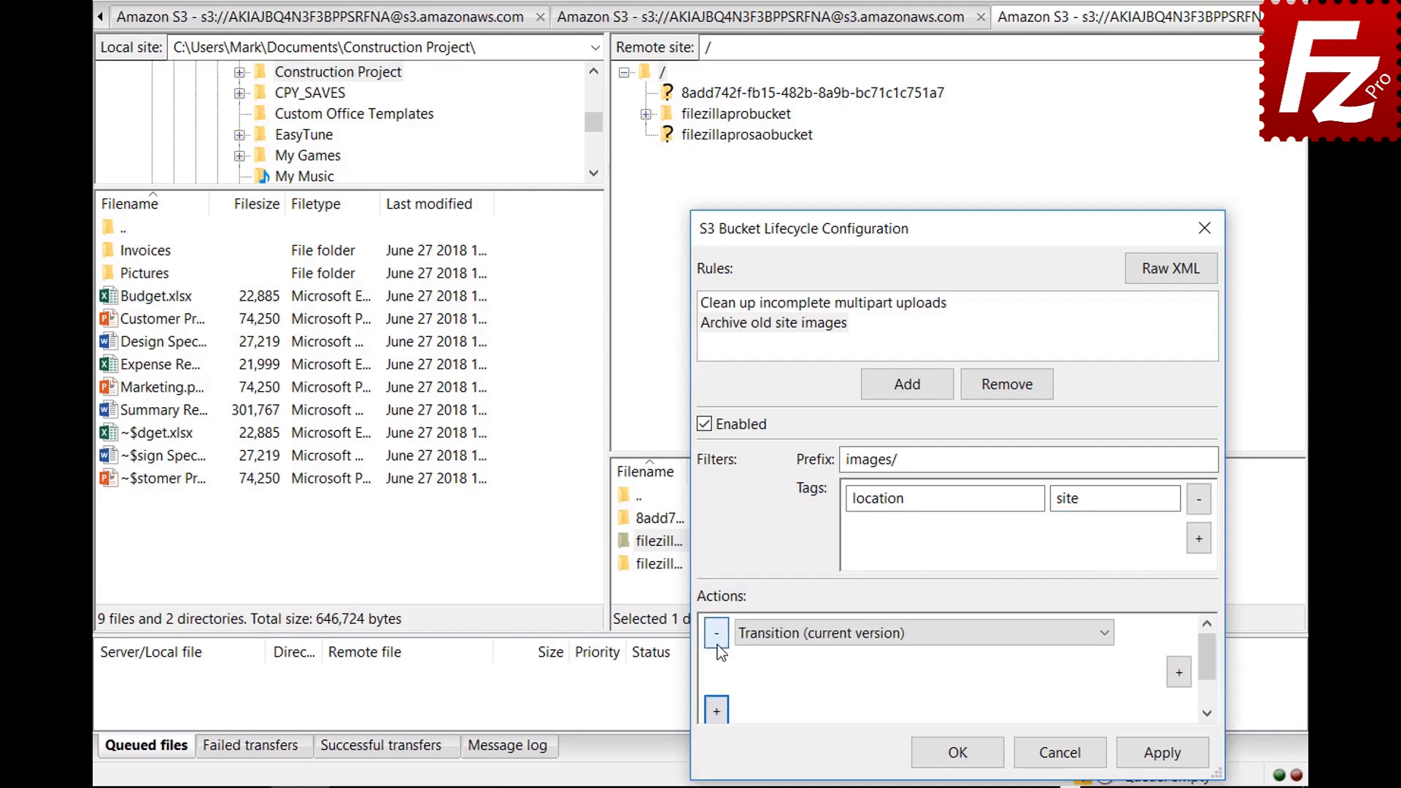
pyautogui.click(1106, 640)
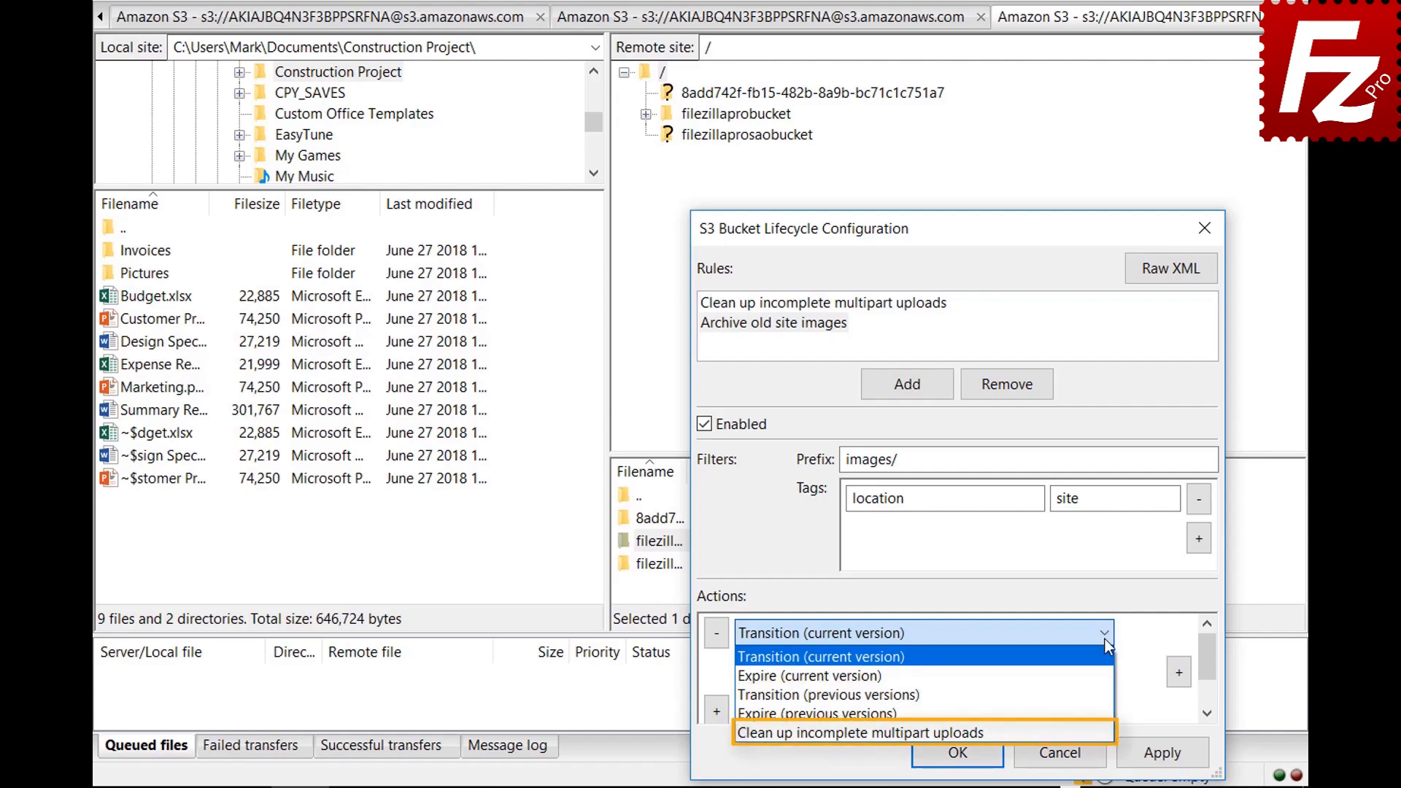
pyautogui.click(1106, 640)
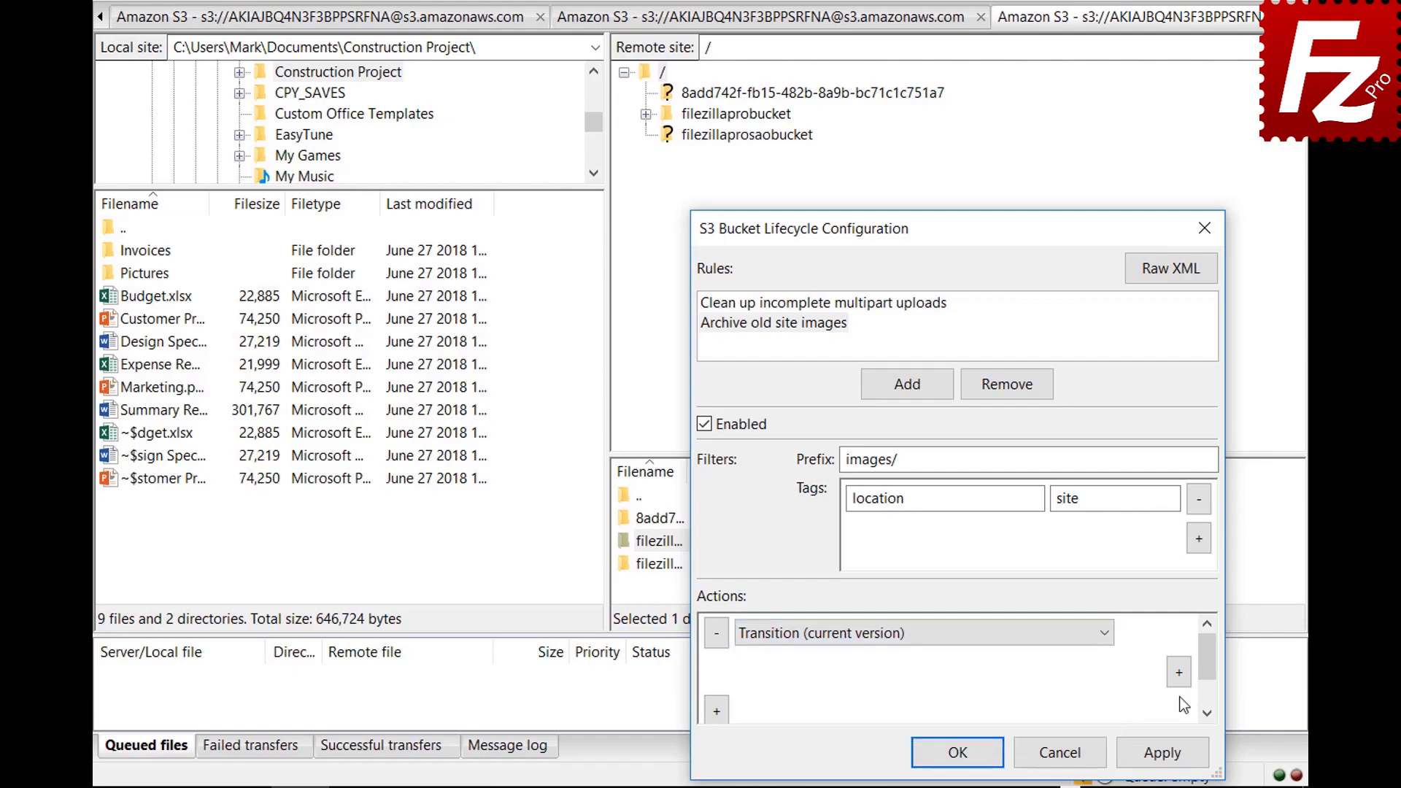
pyautogui.click(1180, 672)
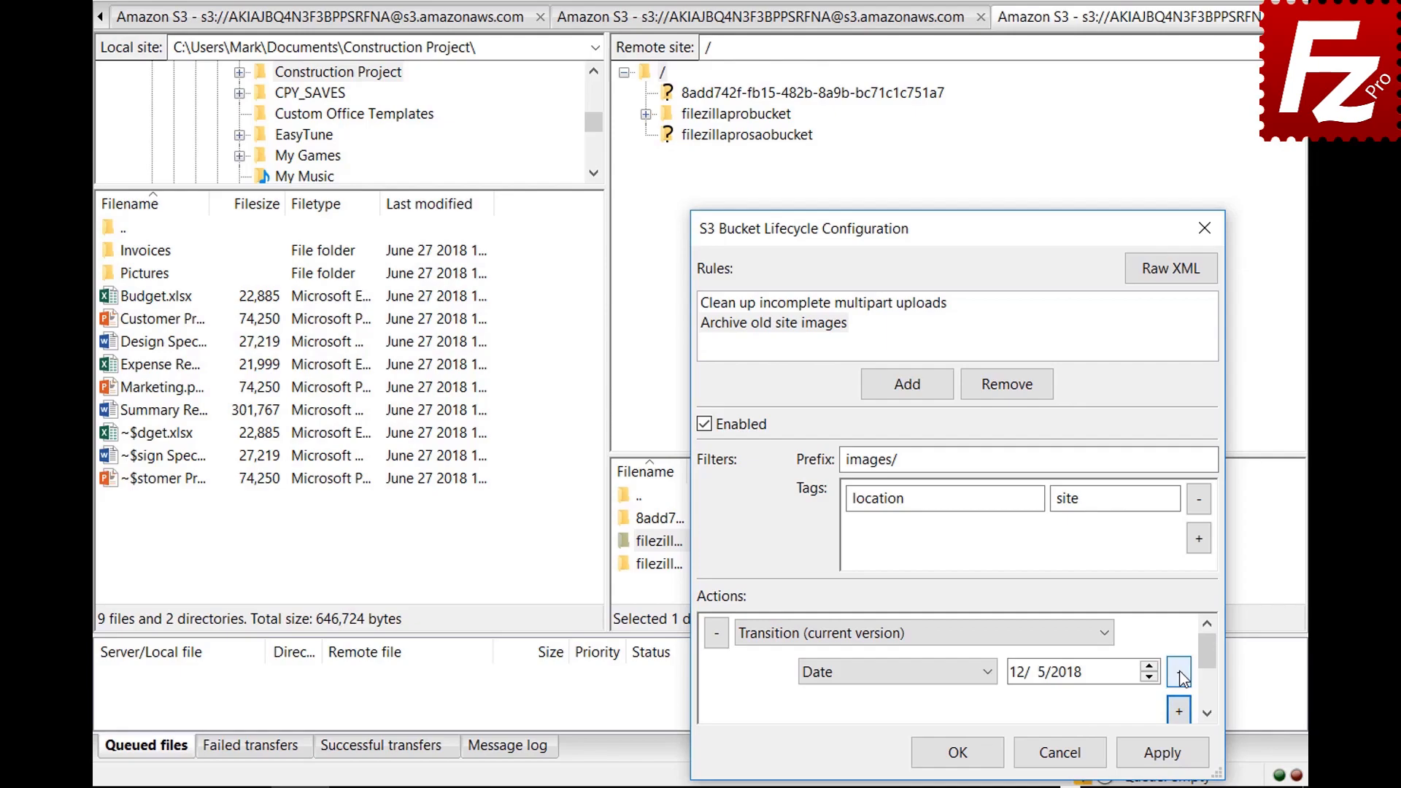
pyautogui.click(989, 673)
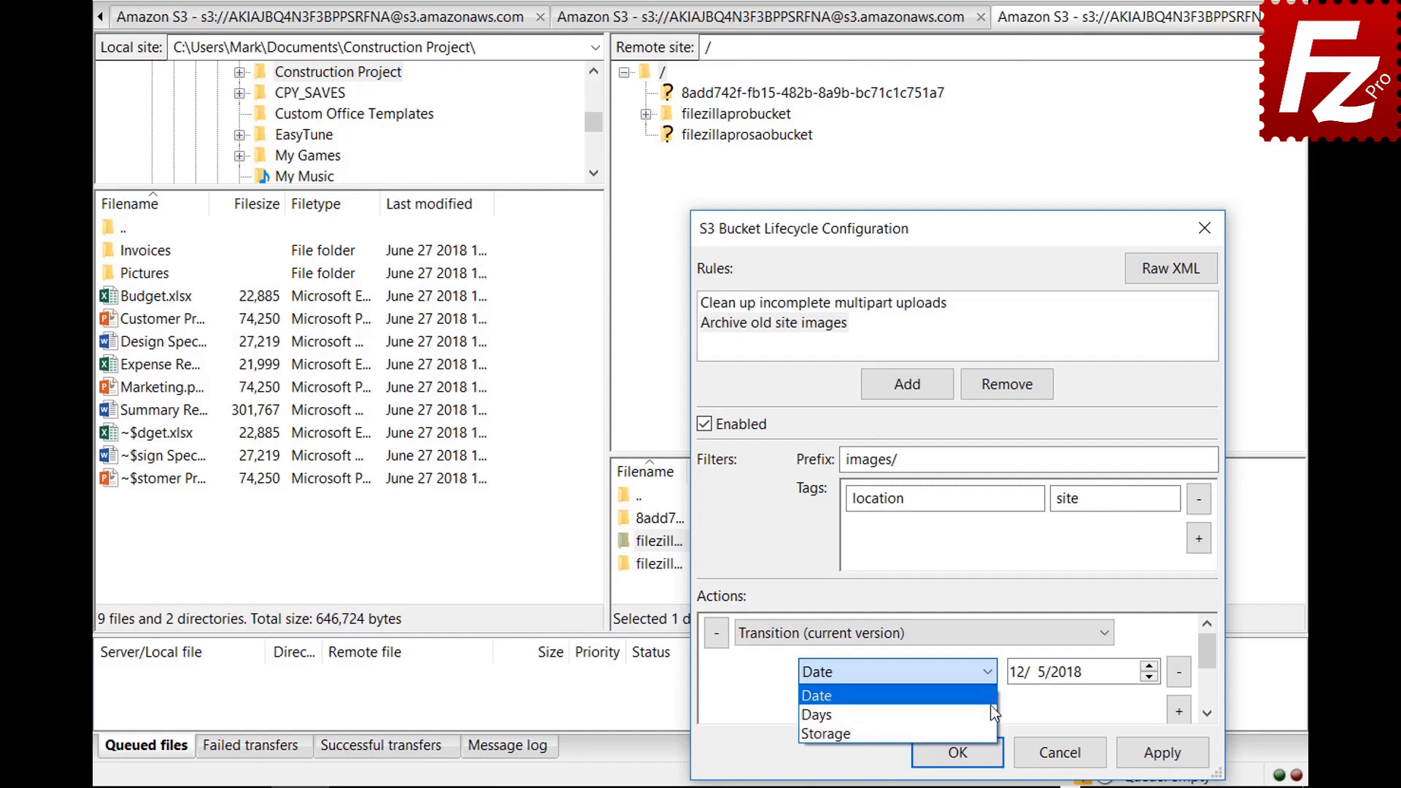
pyautogui.click(898, 715)
pyautogui.moveTo(1210, 663); pyautogui.dragTo(1210, 670)
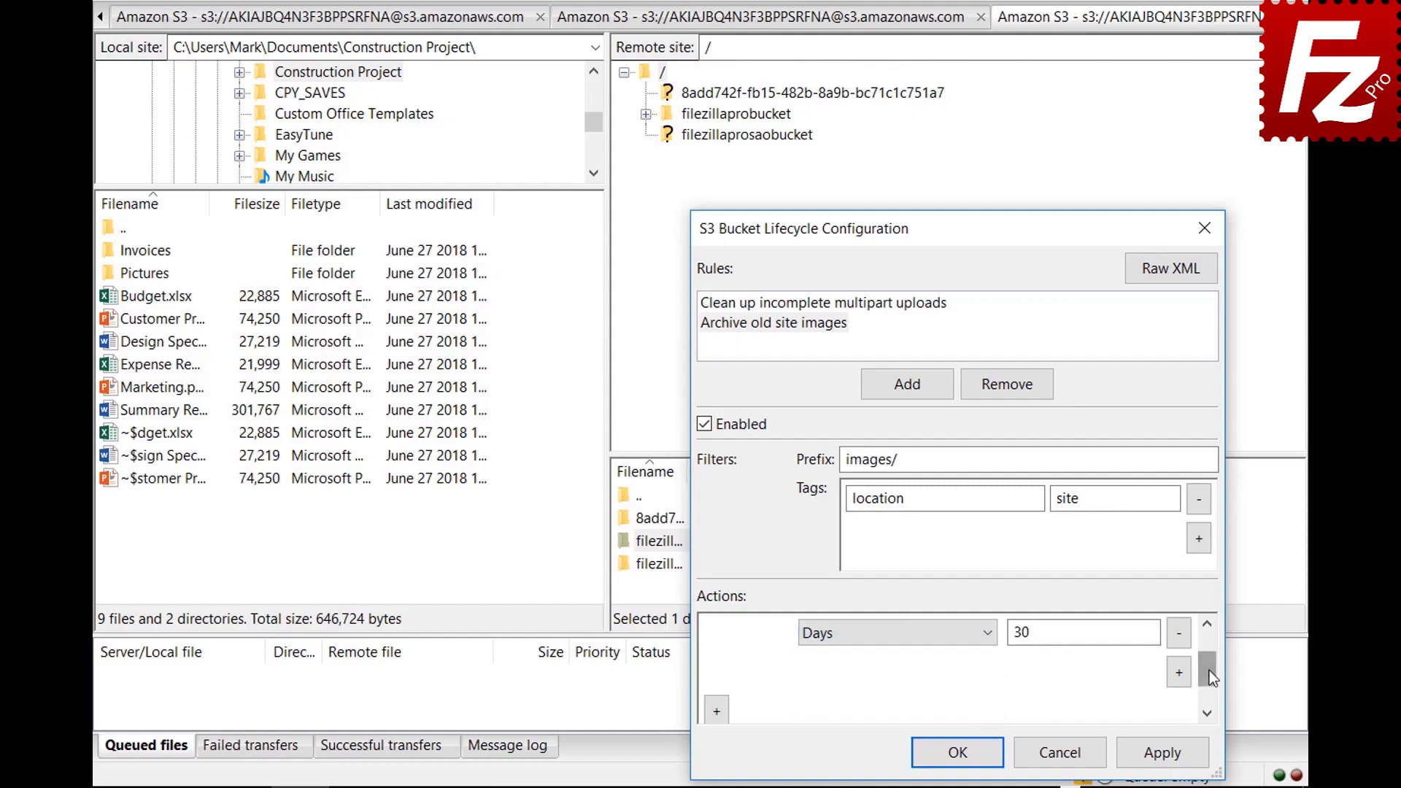
# Step: Add a storage class condition set to Glacier for the transition
pyautogui.click(1179, 673)
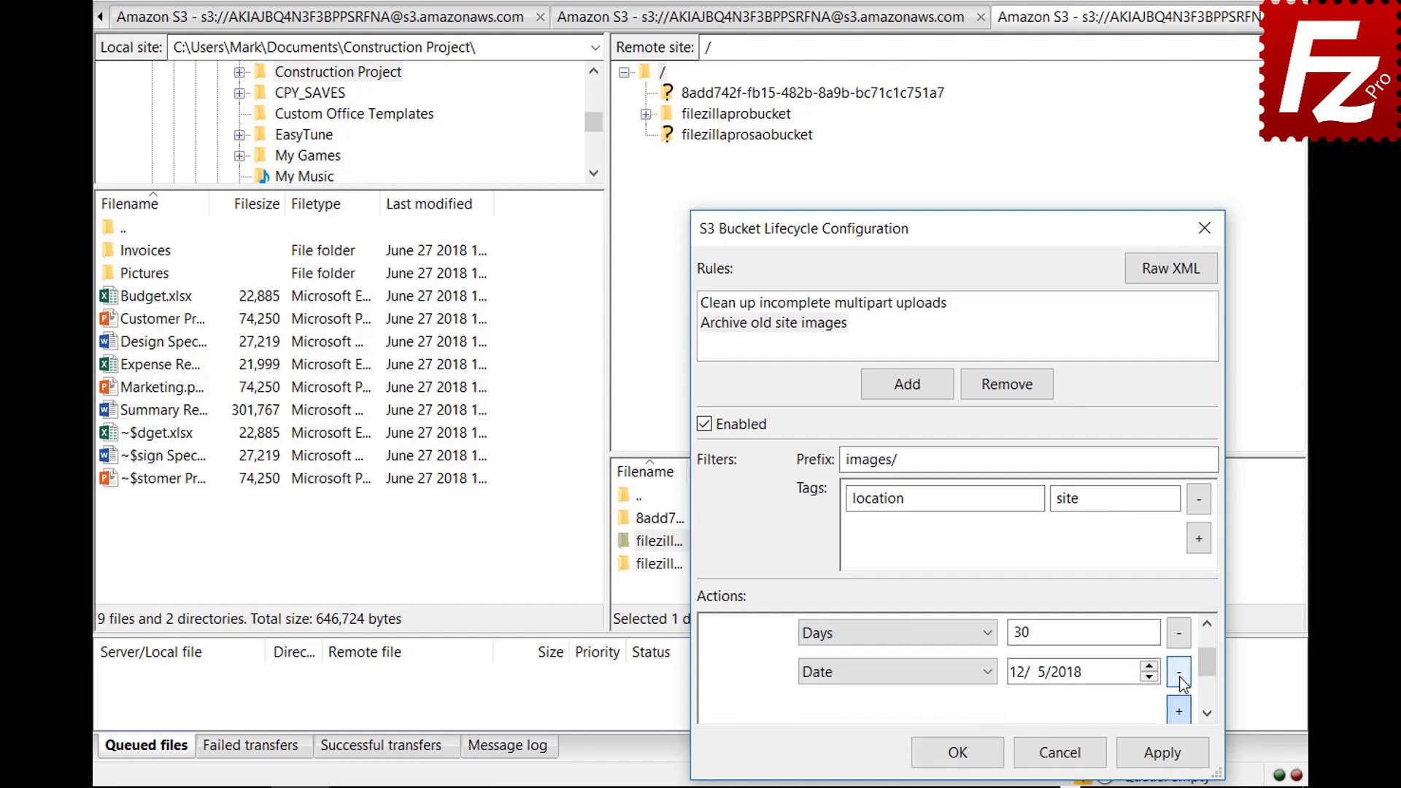
pyautogui.click(891, 672)
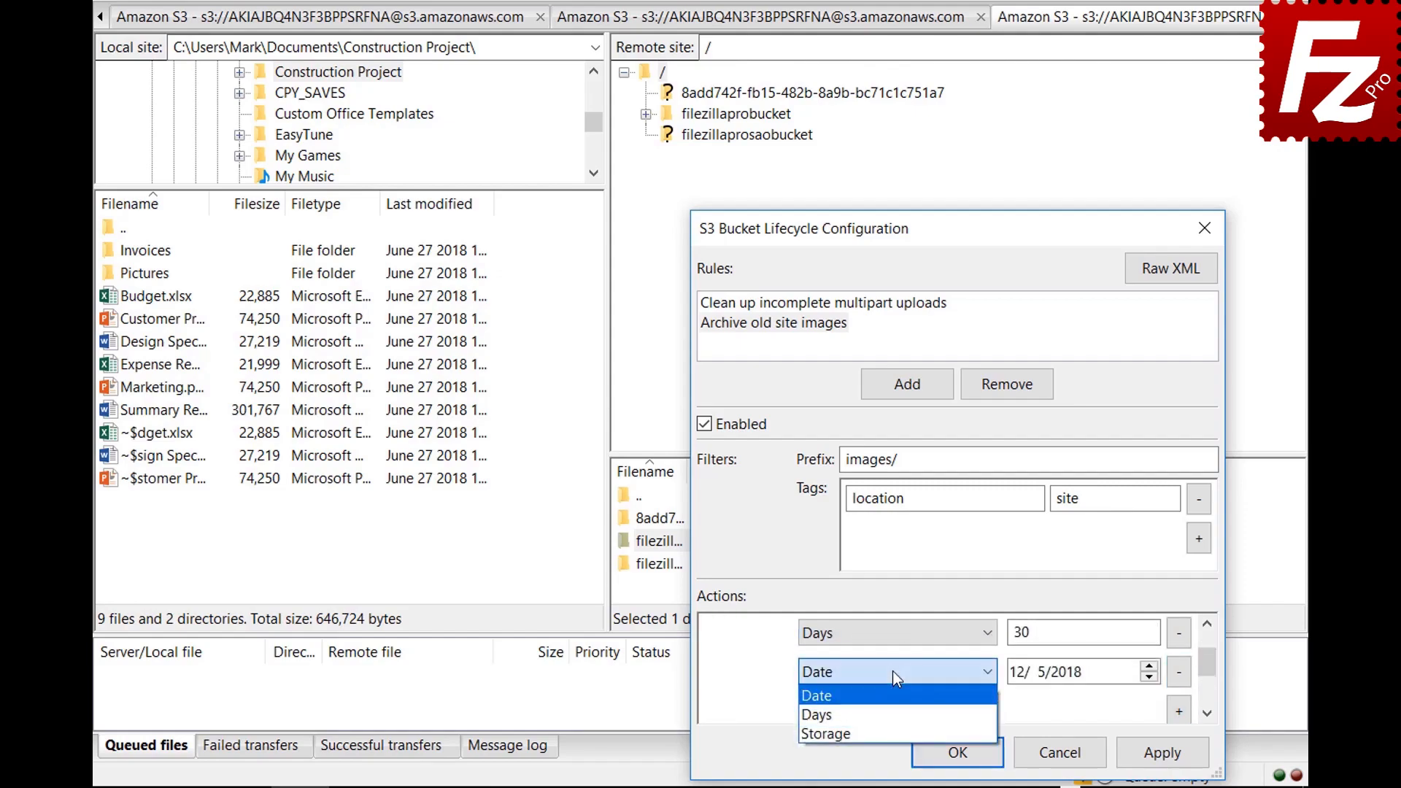
pyautogui.click(895, 730)
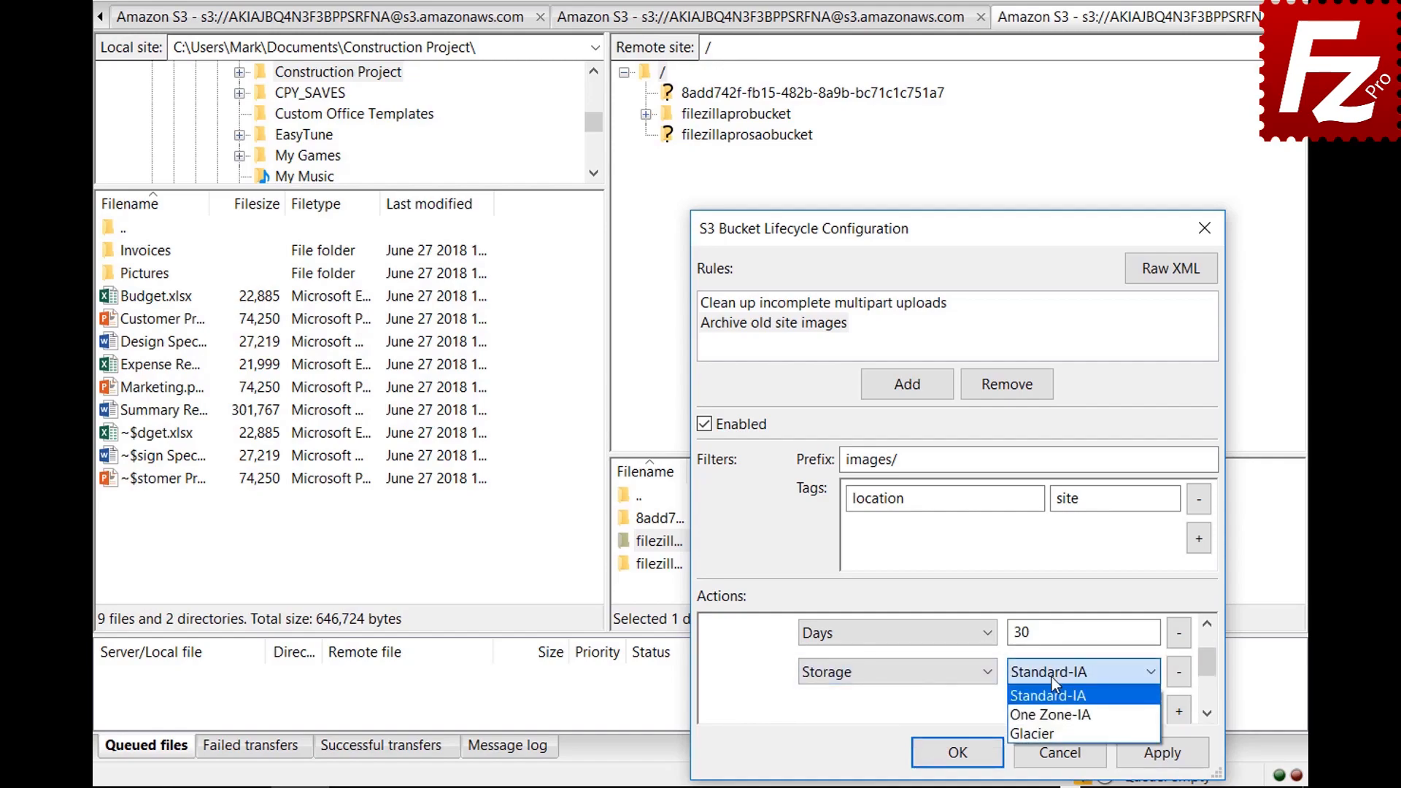
pyautogui.click(1052, 729)
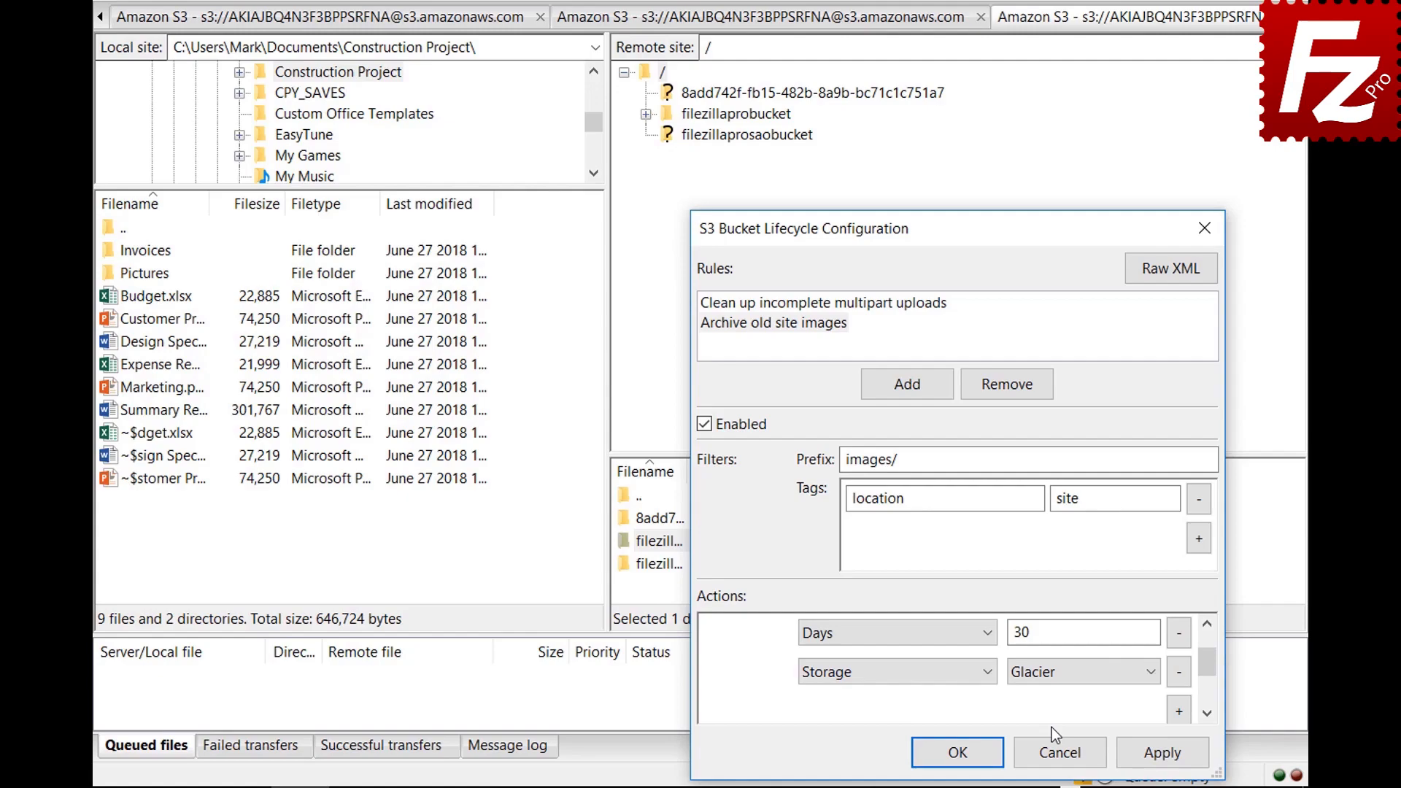
# Step: Confirm the S3 Bucket Lifecycle Configuration with OK to save the rules
pyautogui.click(935, 751)
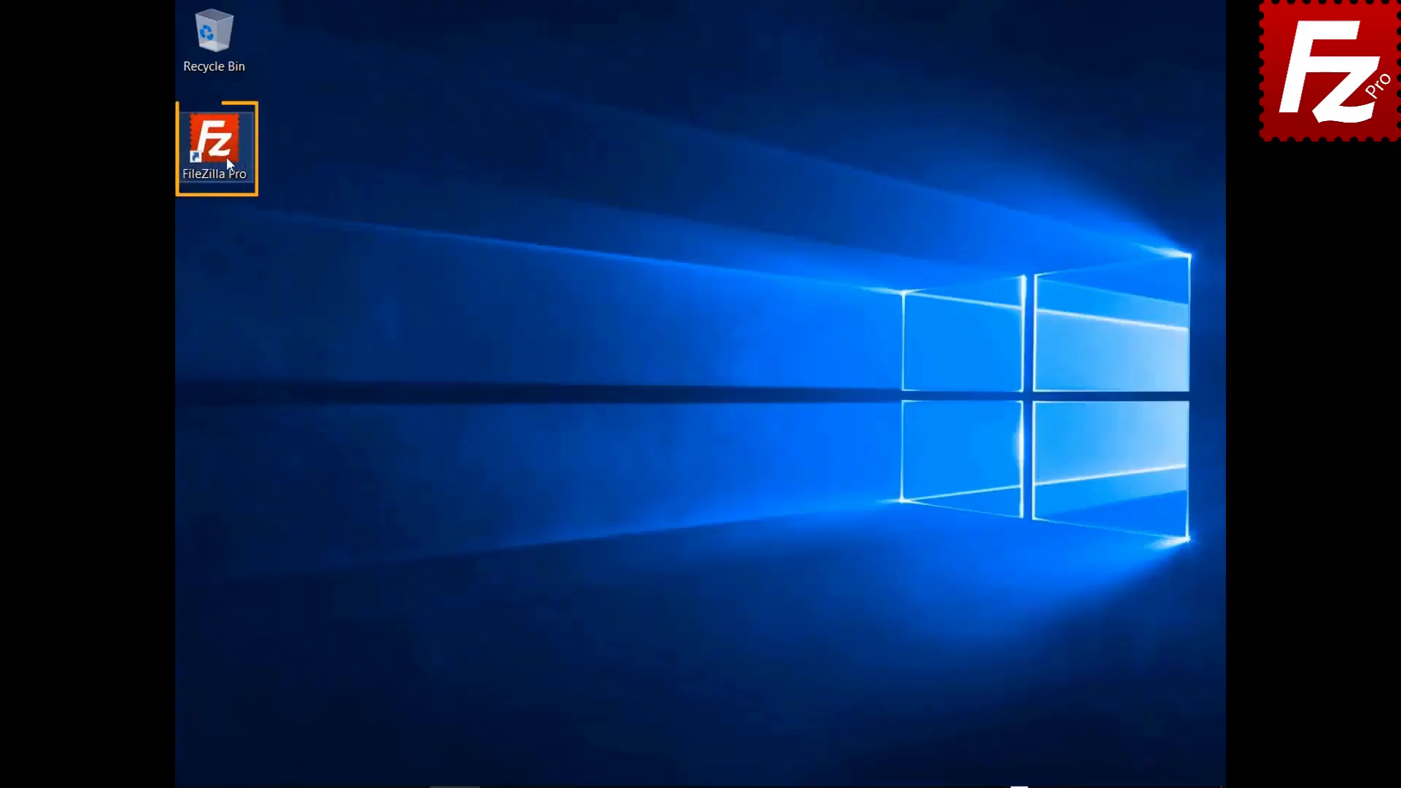
# Step: Launch FileZilla Pro and create a new site named 'Azure File Connection' in Site Manager
pyautogui.doubleClick(226, 157)
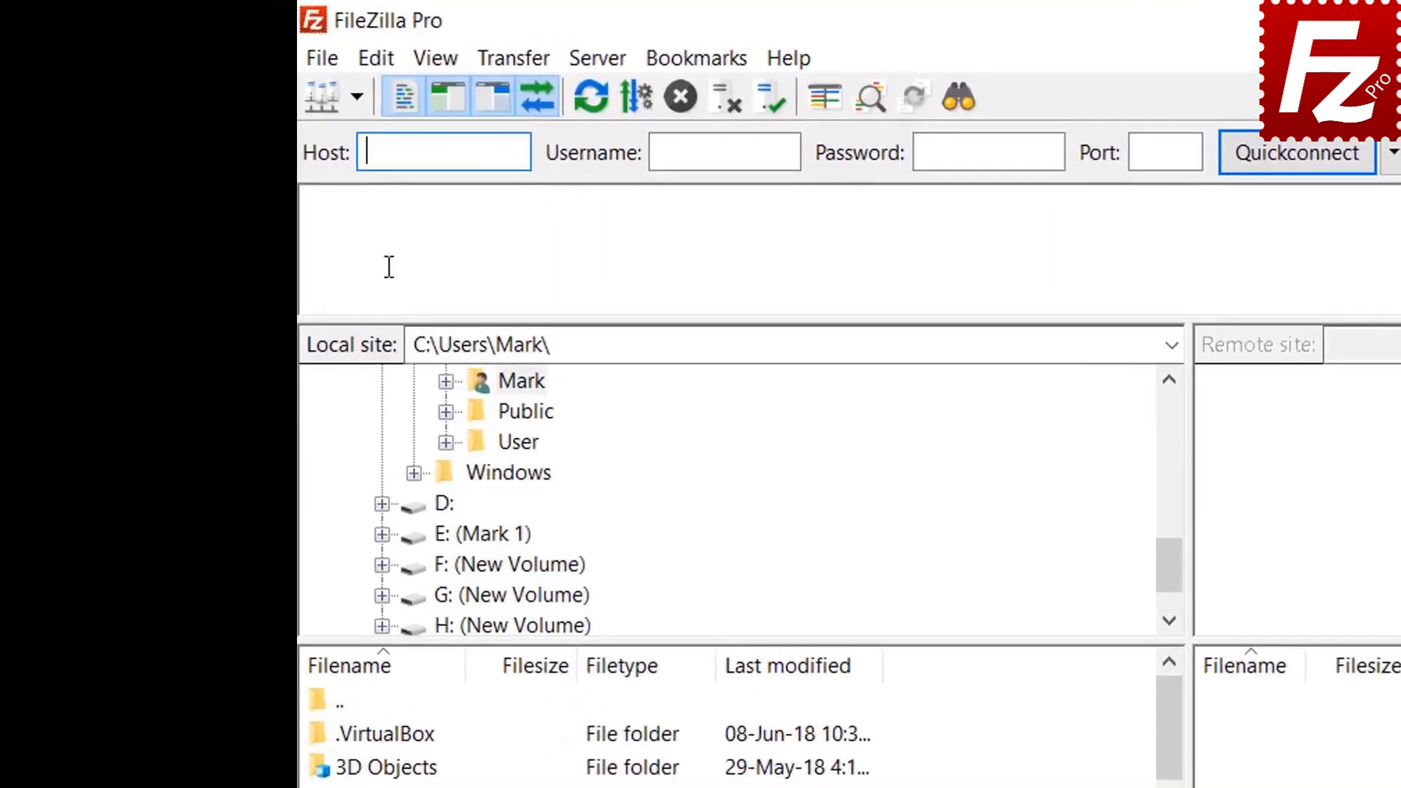
pyautogui.click(327, 64)
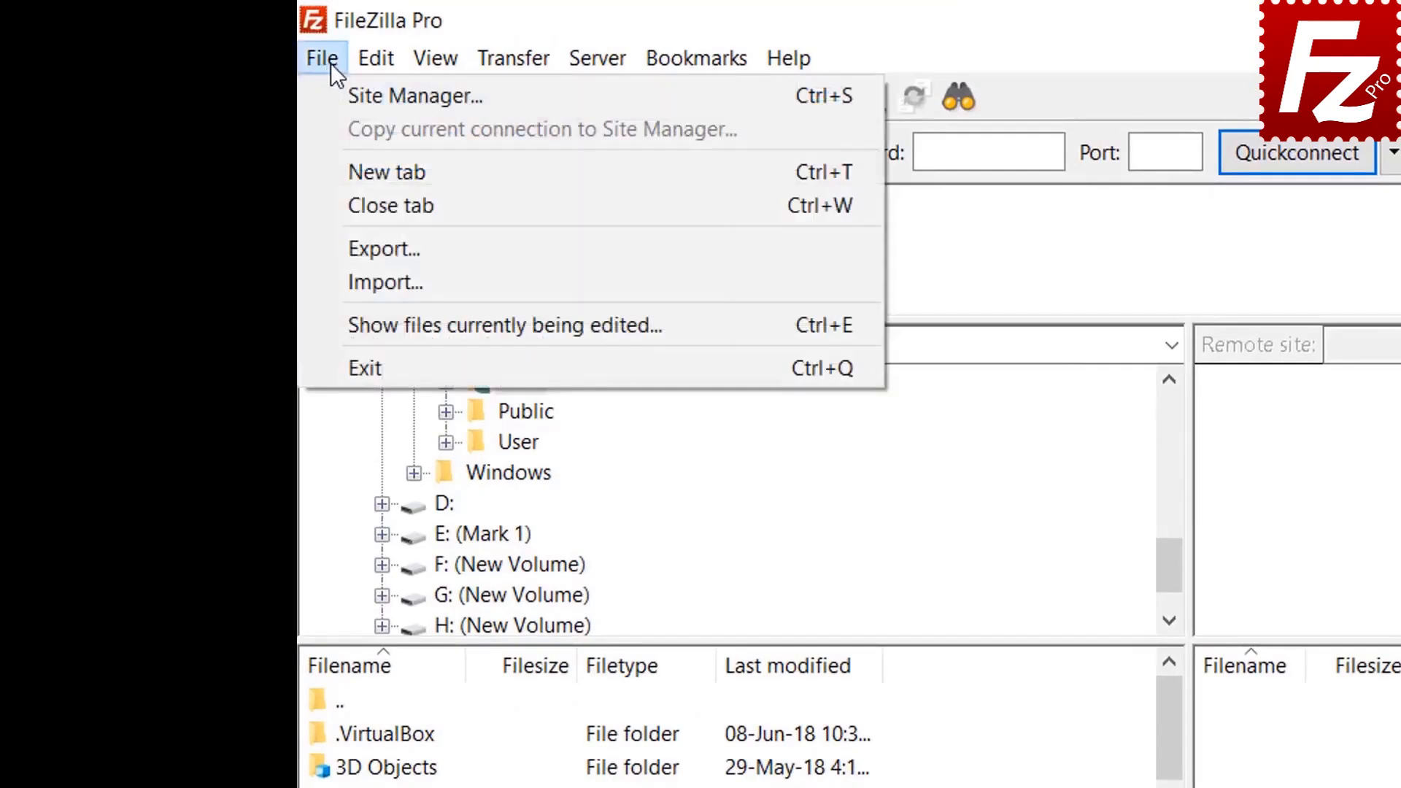
pyautogui.click(352, 96)
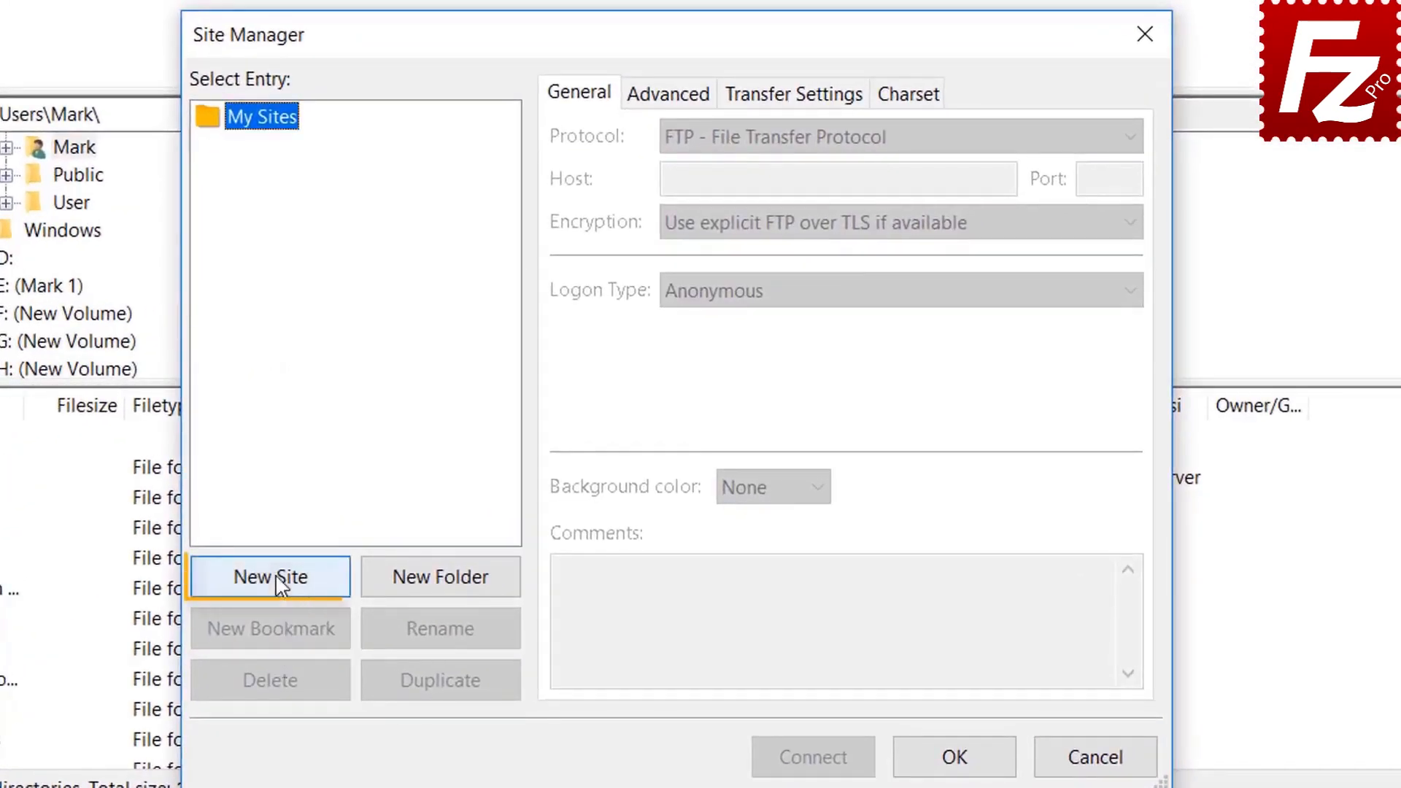
pyautogui.click(281, 580)
pyautogui.write('Az')
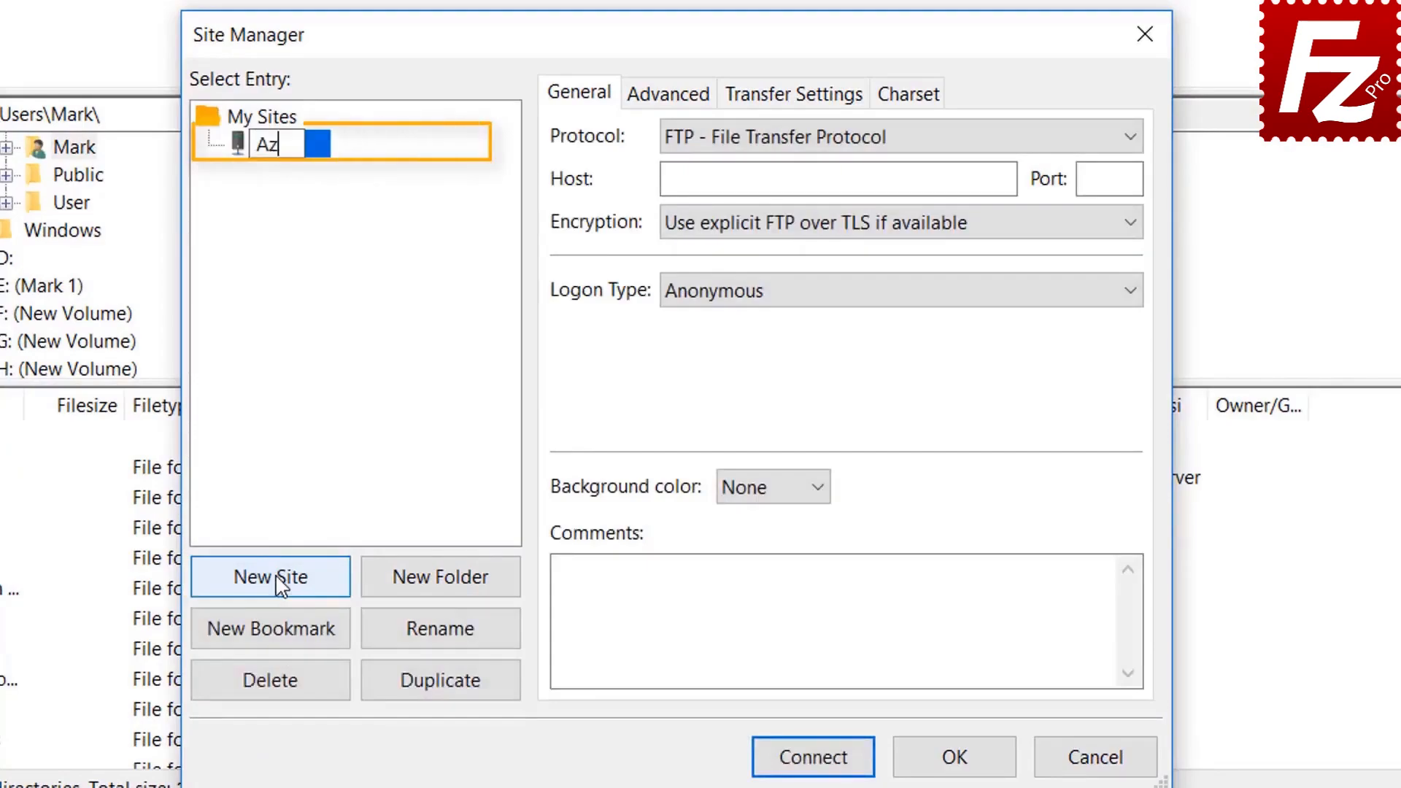
pyautogui.write('ure F')
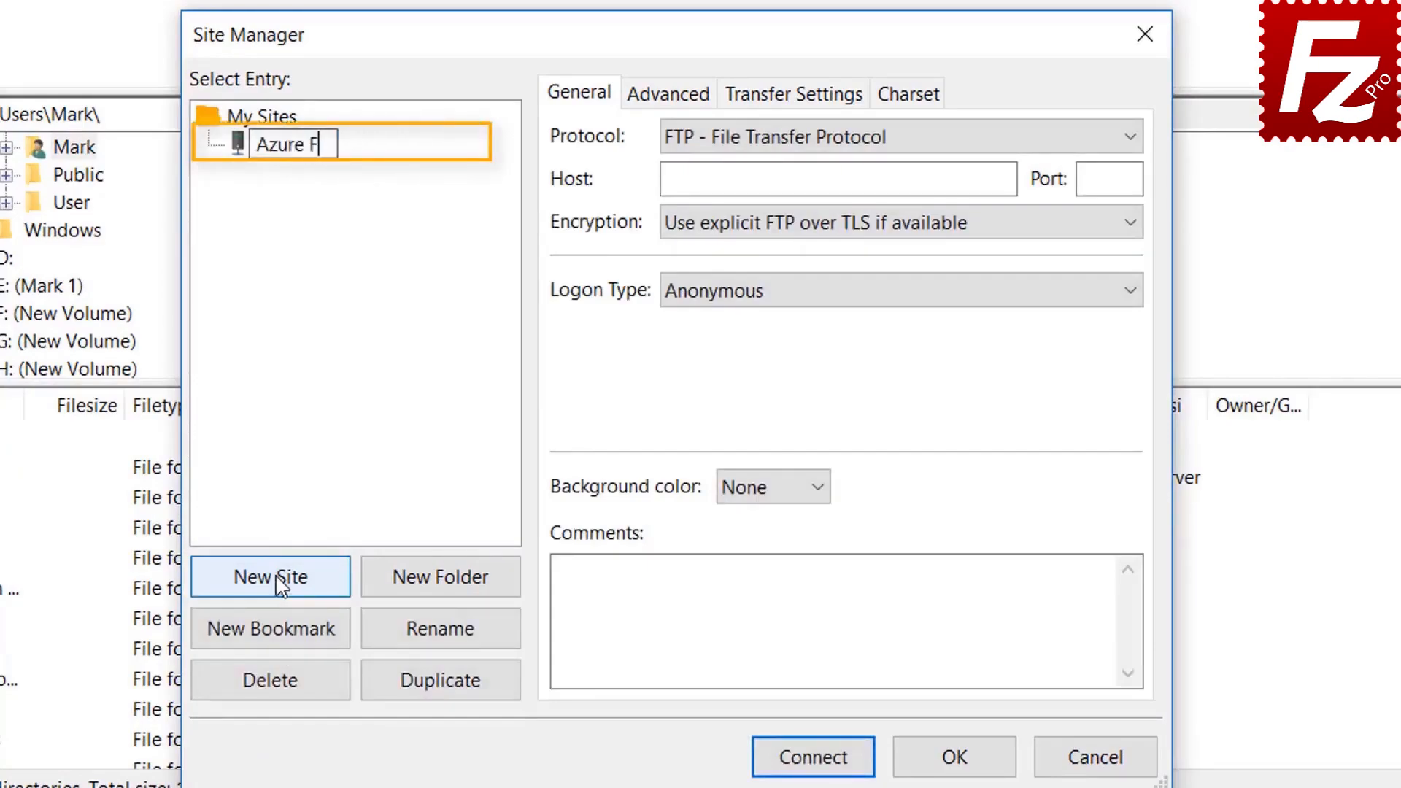
pyautogui.write('ile Con')
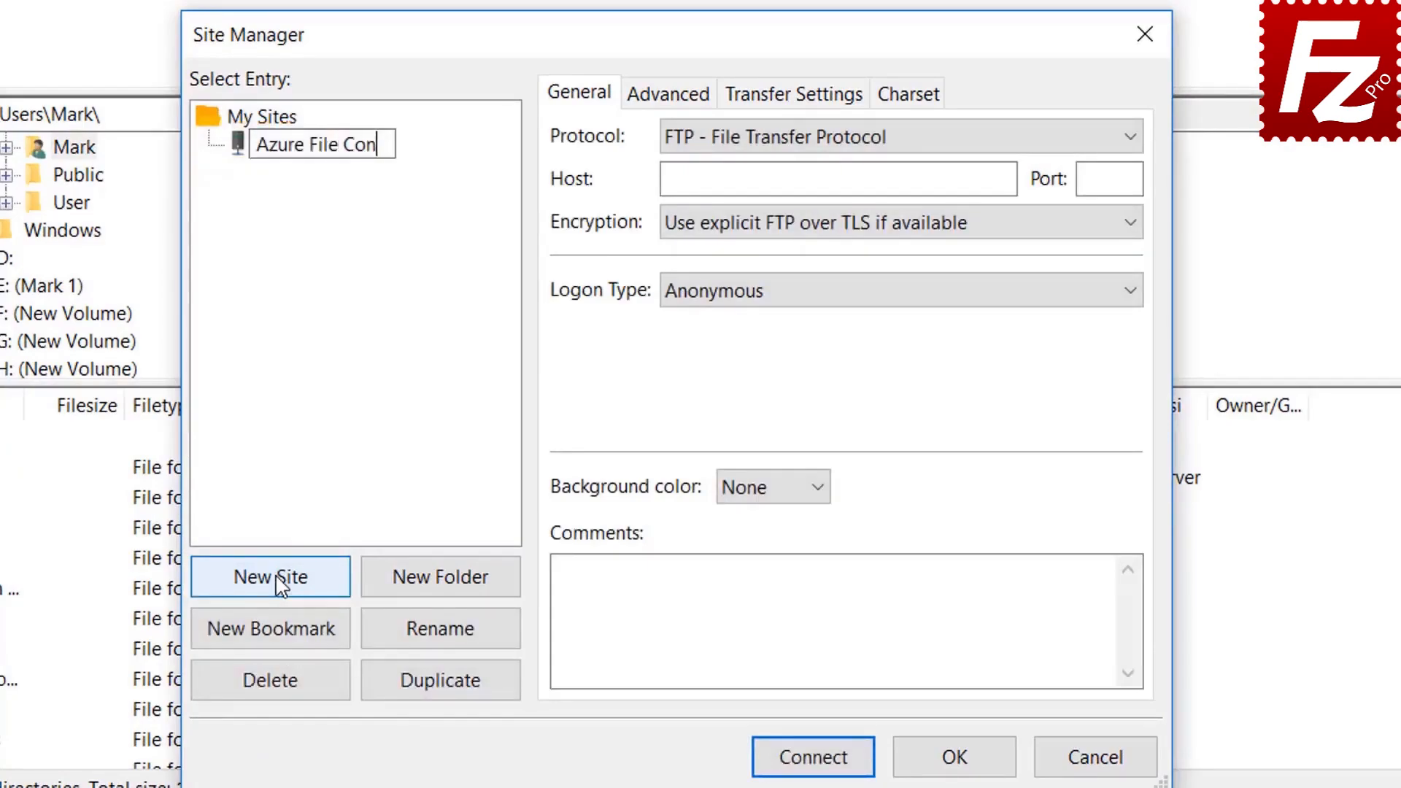
pyautogui.write('nection')
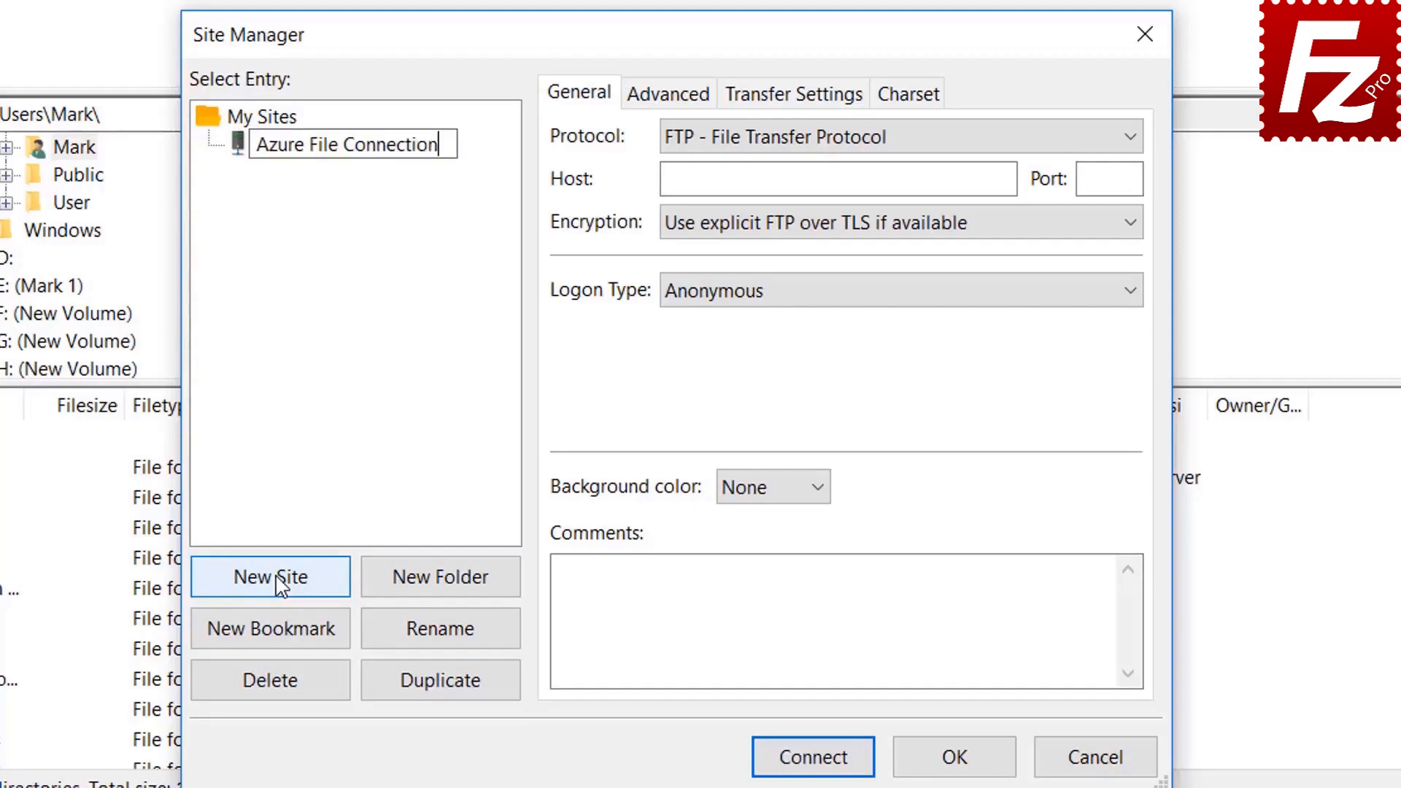
pyautogui.press('Return')
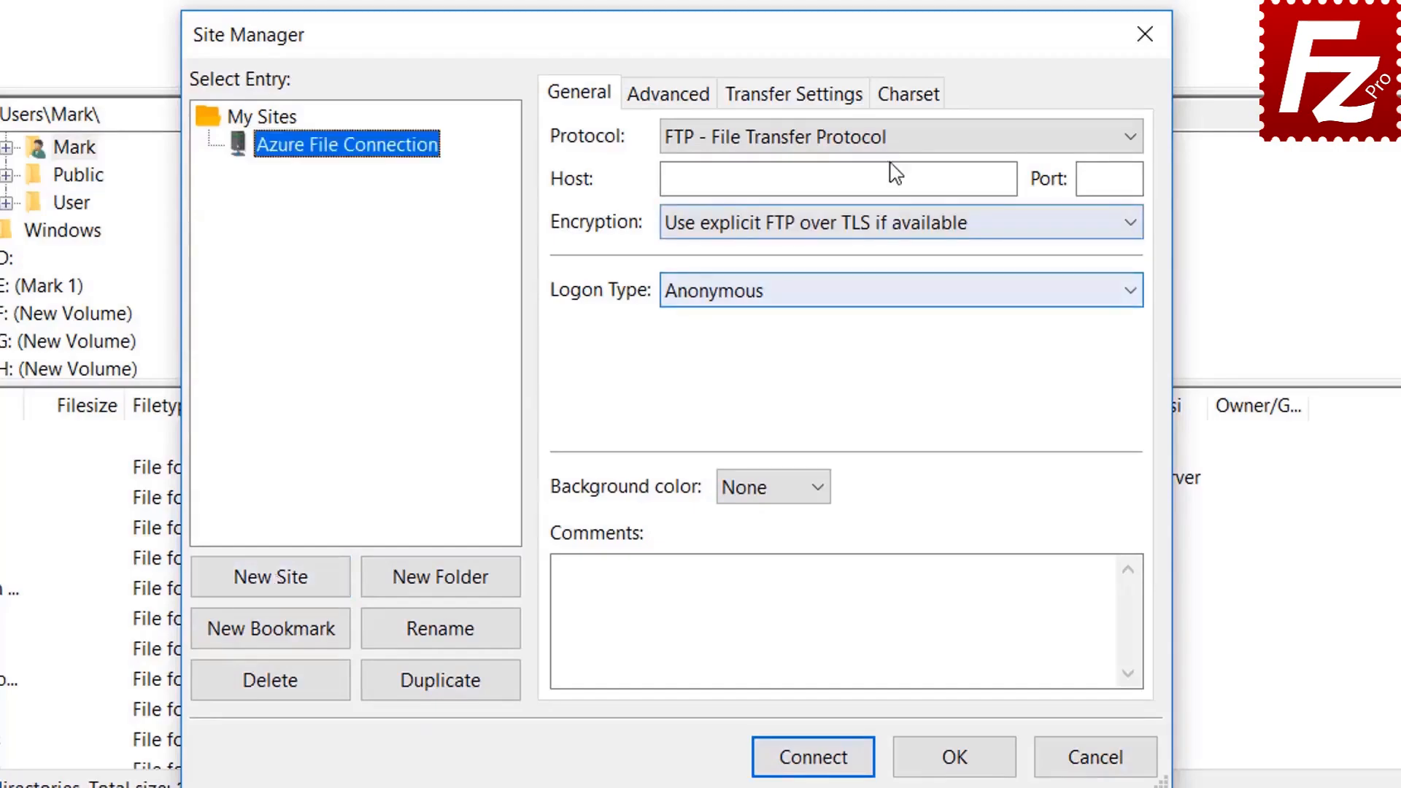
# Step: Use Microsoft Azure File Storage Service, enter storage account and access key, and connect
pyautogui.click(894, 141)
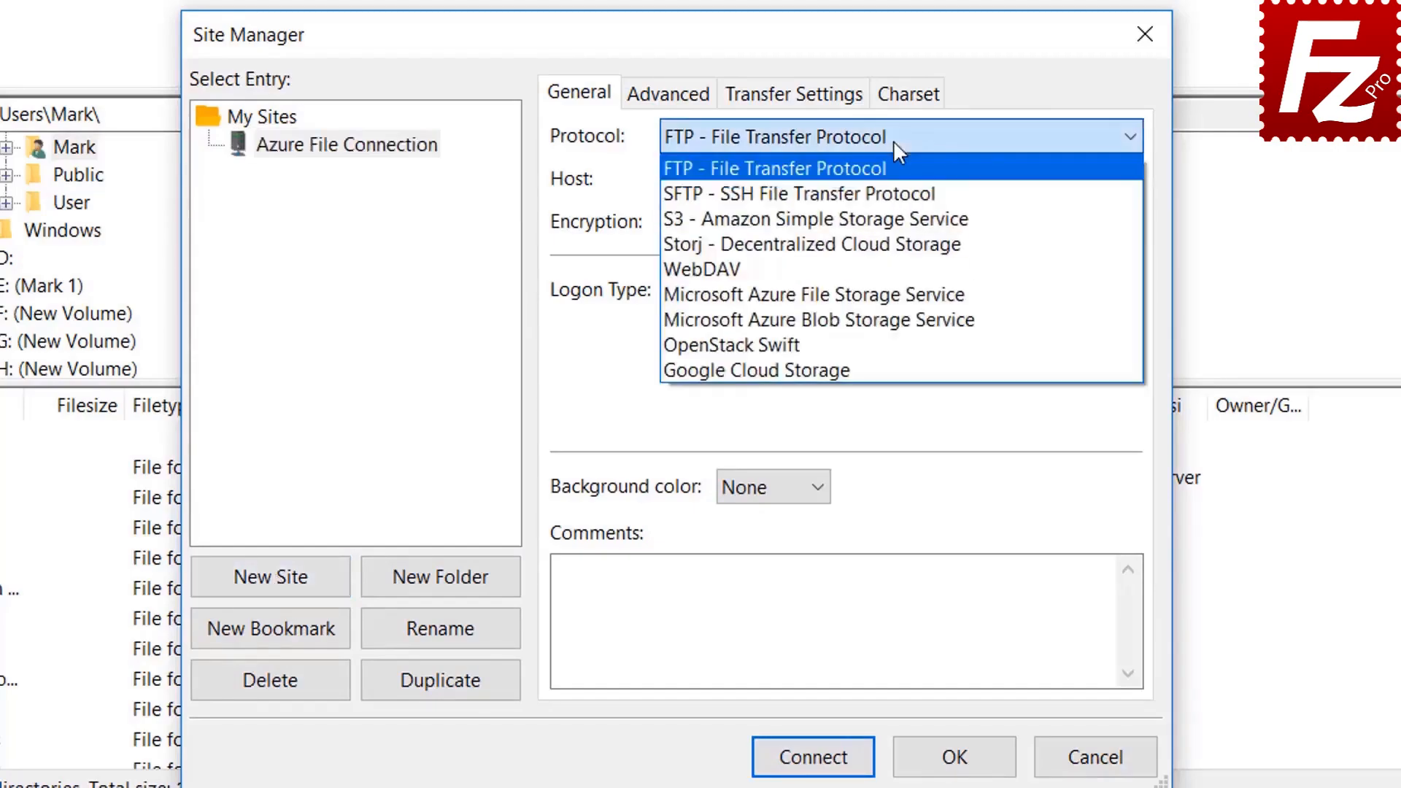
pyautogui.click(894, 295)
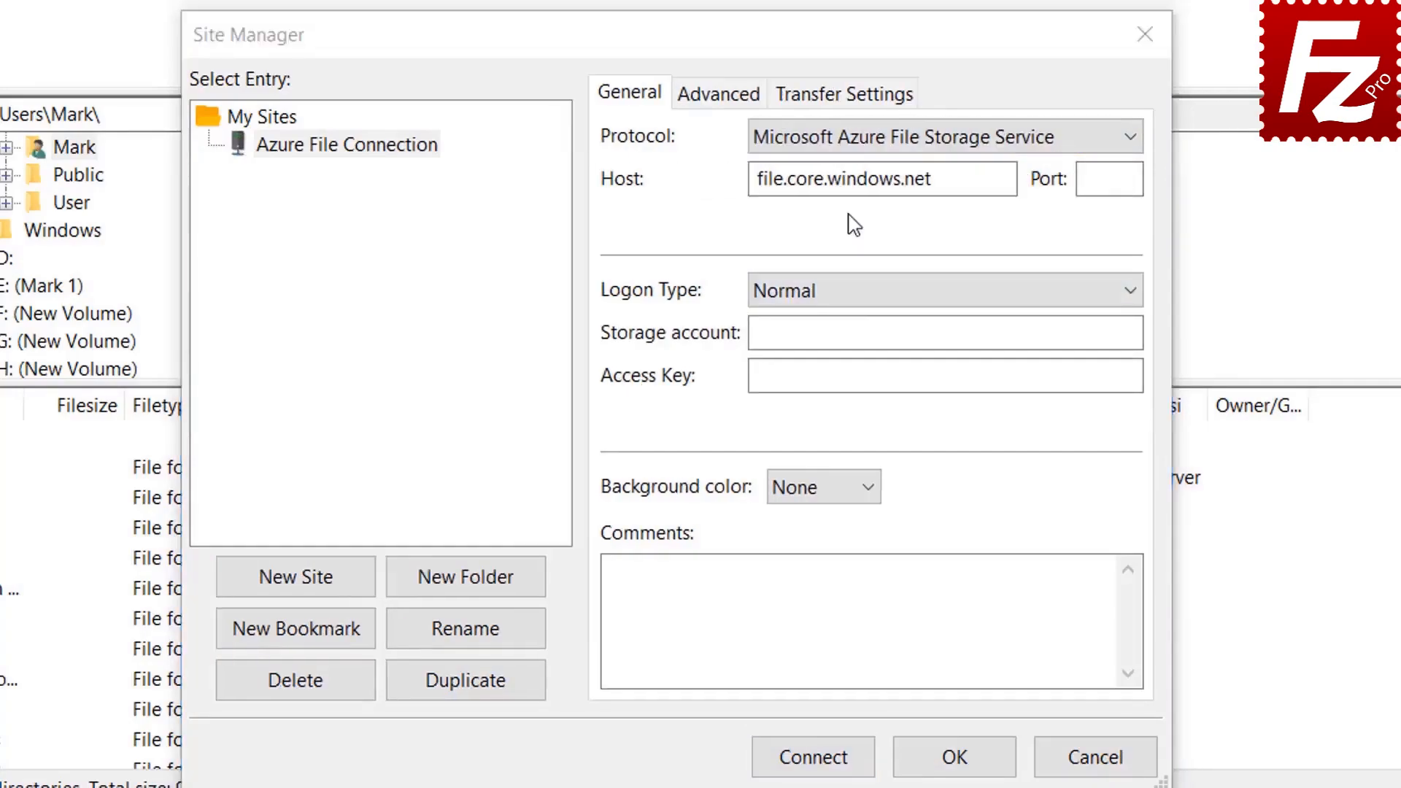
pyautogui.click(858, 144)
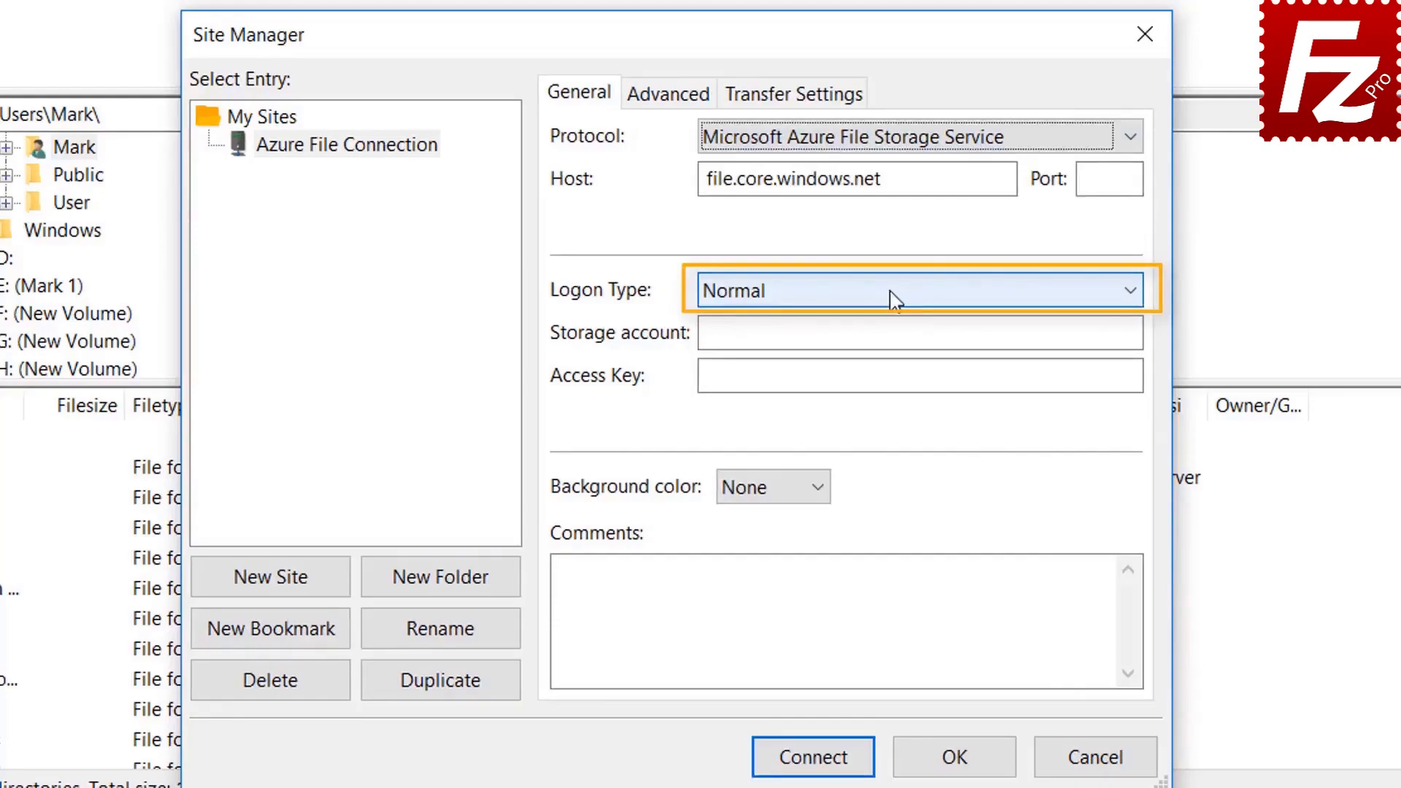
pyautogui.click(874, 334)
pyautogui.hotkey('ctrl', 'v')
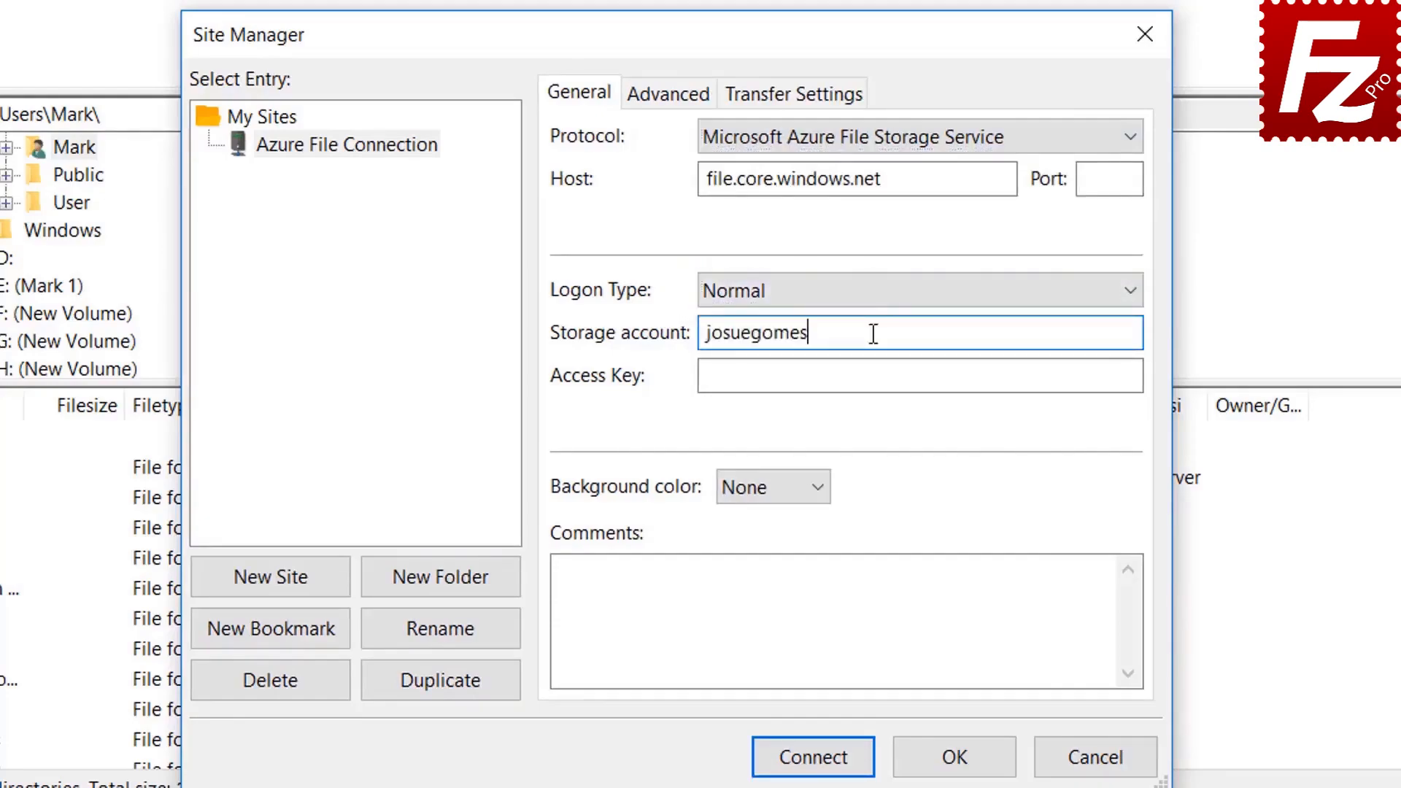
pyautogui.click(770, 376)
pyautogui.hotkey('ctrl', 'v')
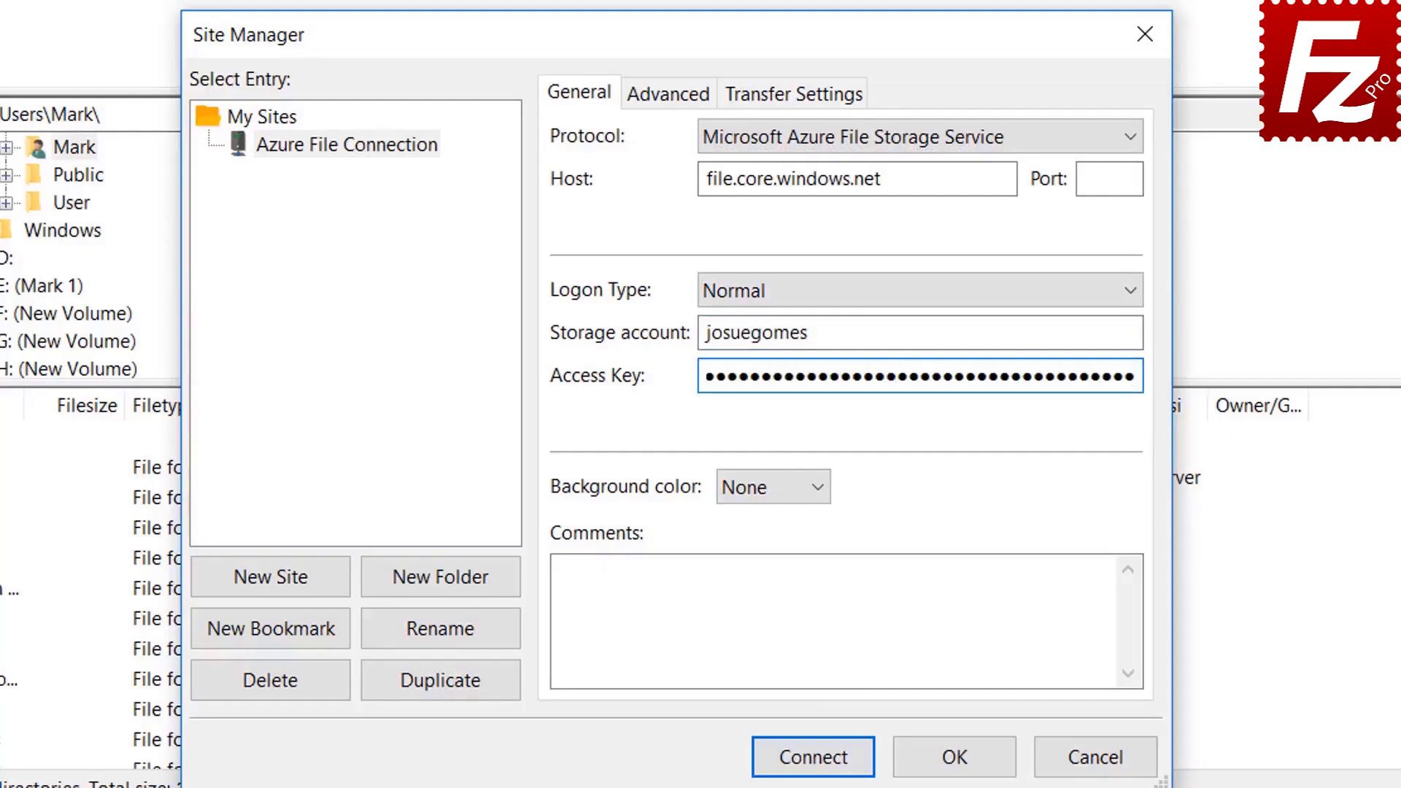
pyautogui.click(817, 759)
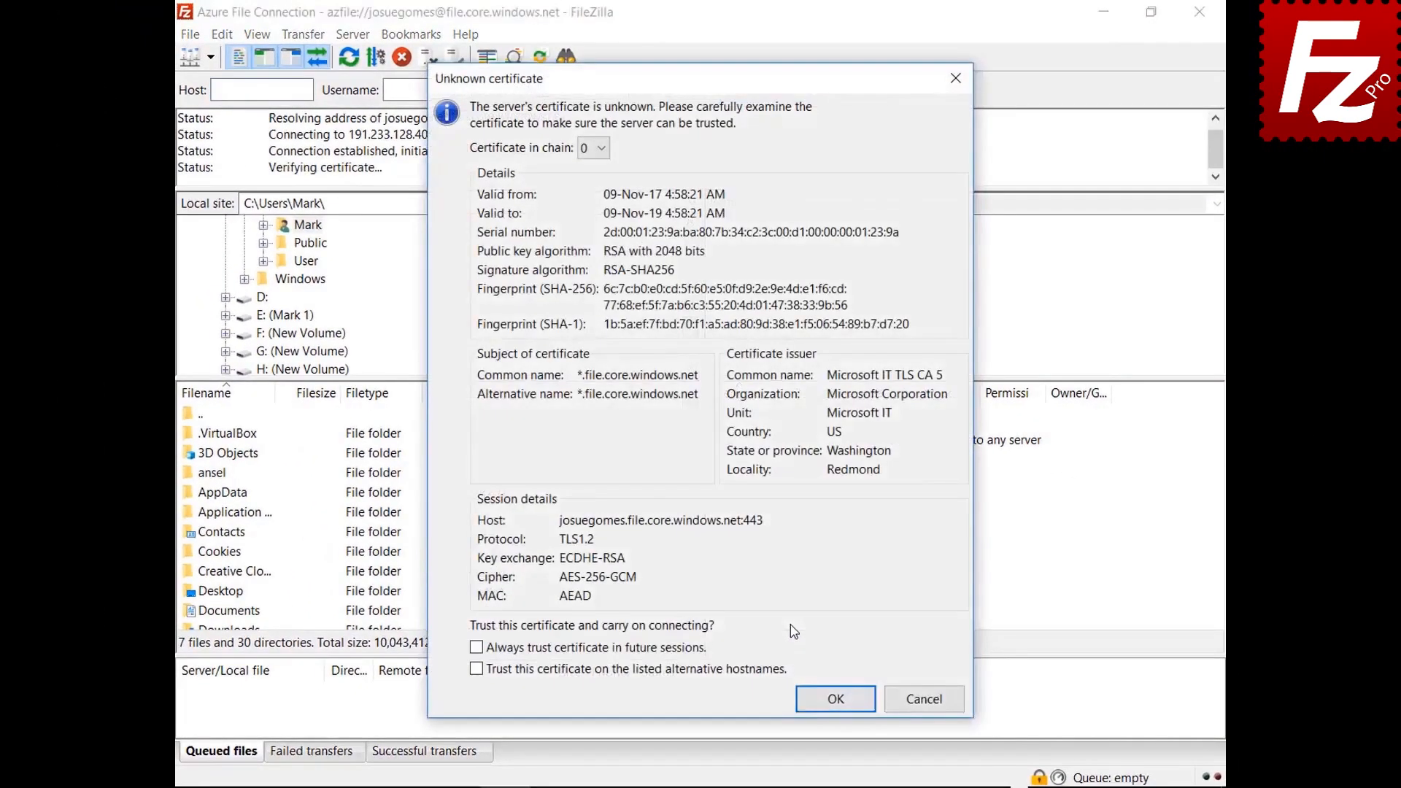
# Step: Always trust the Azure certificate to finish connecting, then relaunch FileZilla Pro and open the File menu
pyautogui.click(684, 652)
pyautogui.click(825, 711)
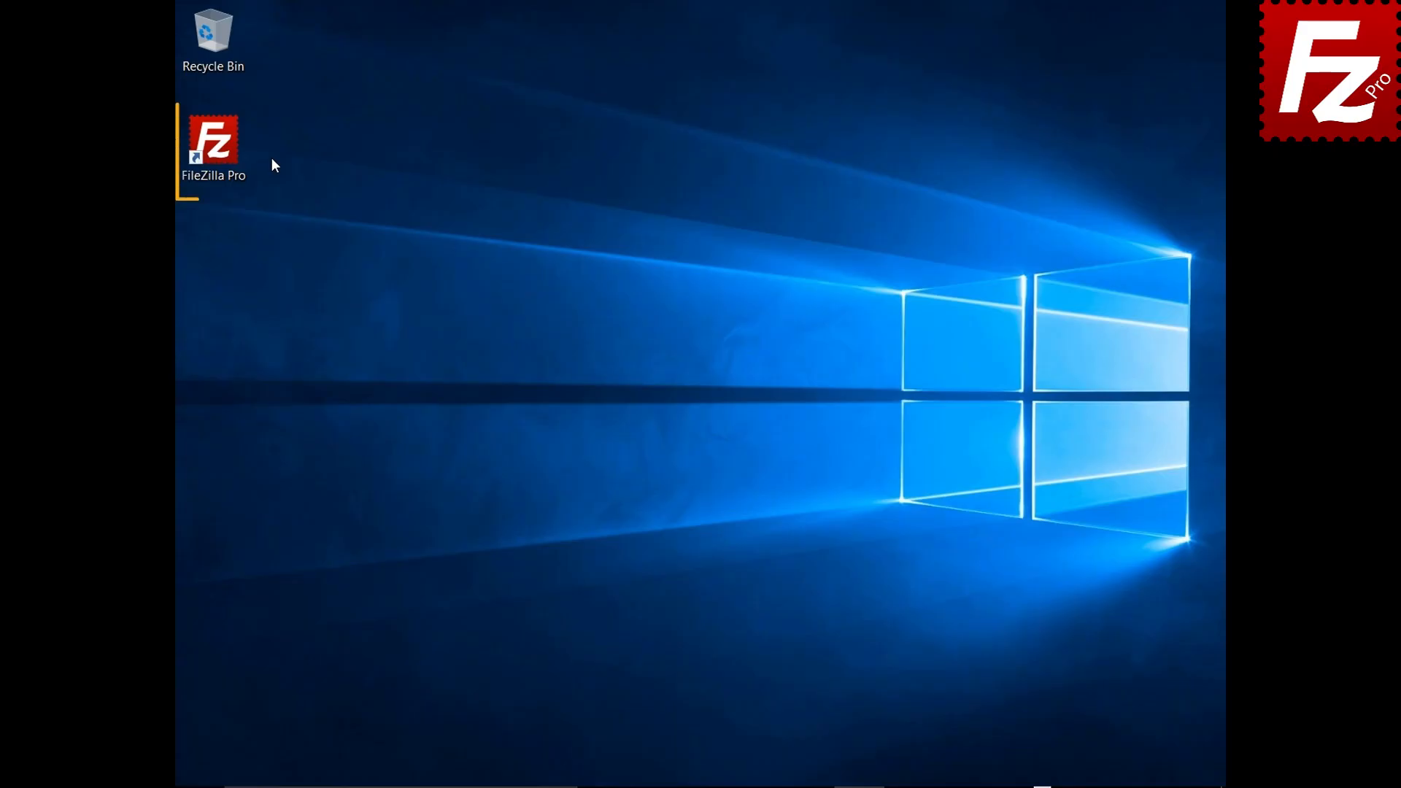
pyautogui.doubleClick(222, 151)
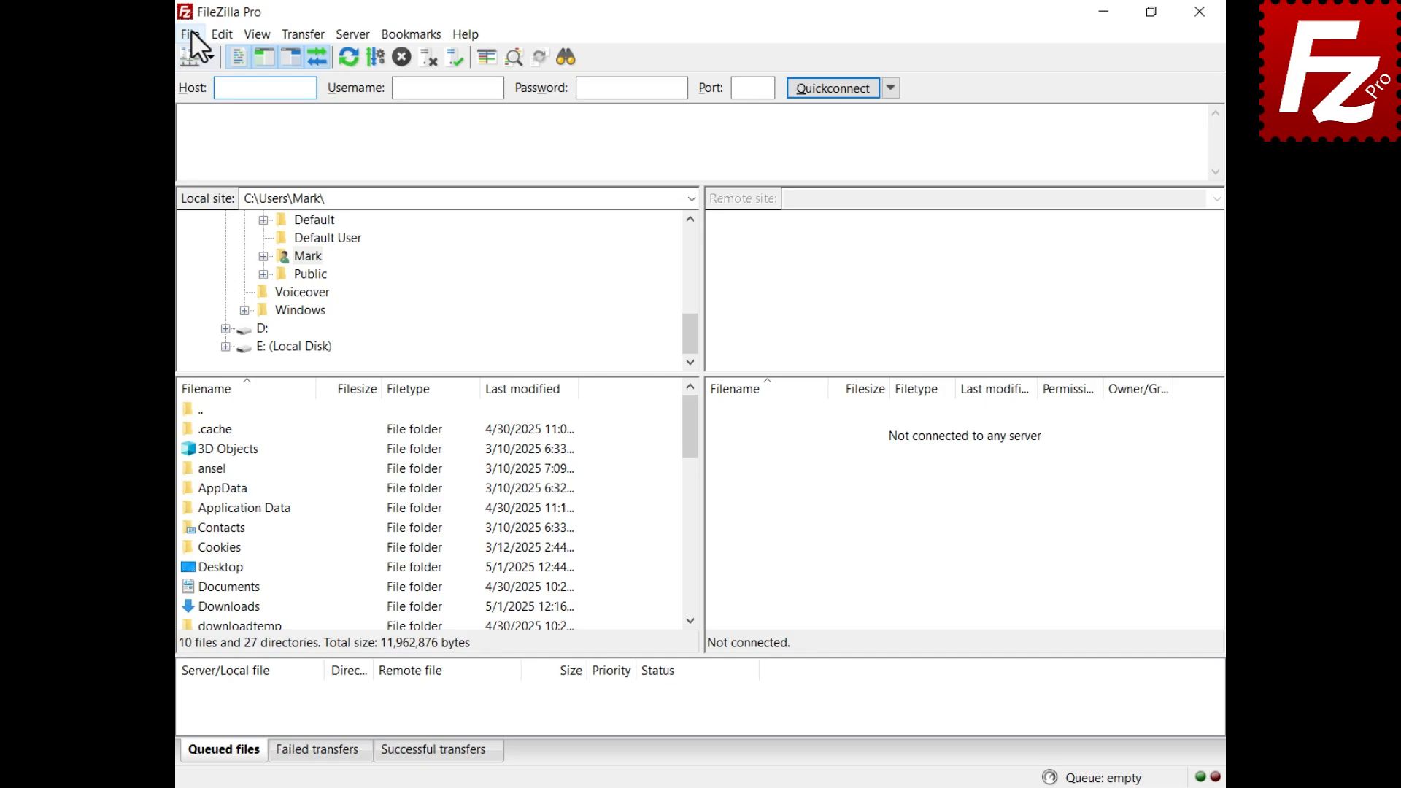
pyautogui.click(192, 34)
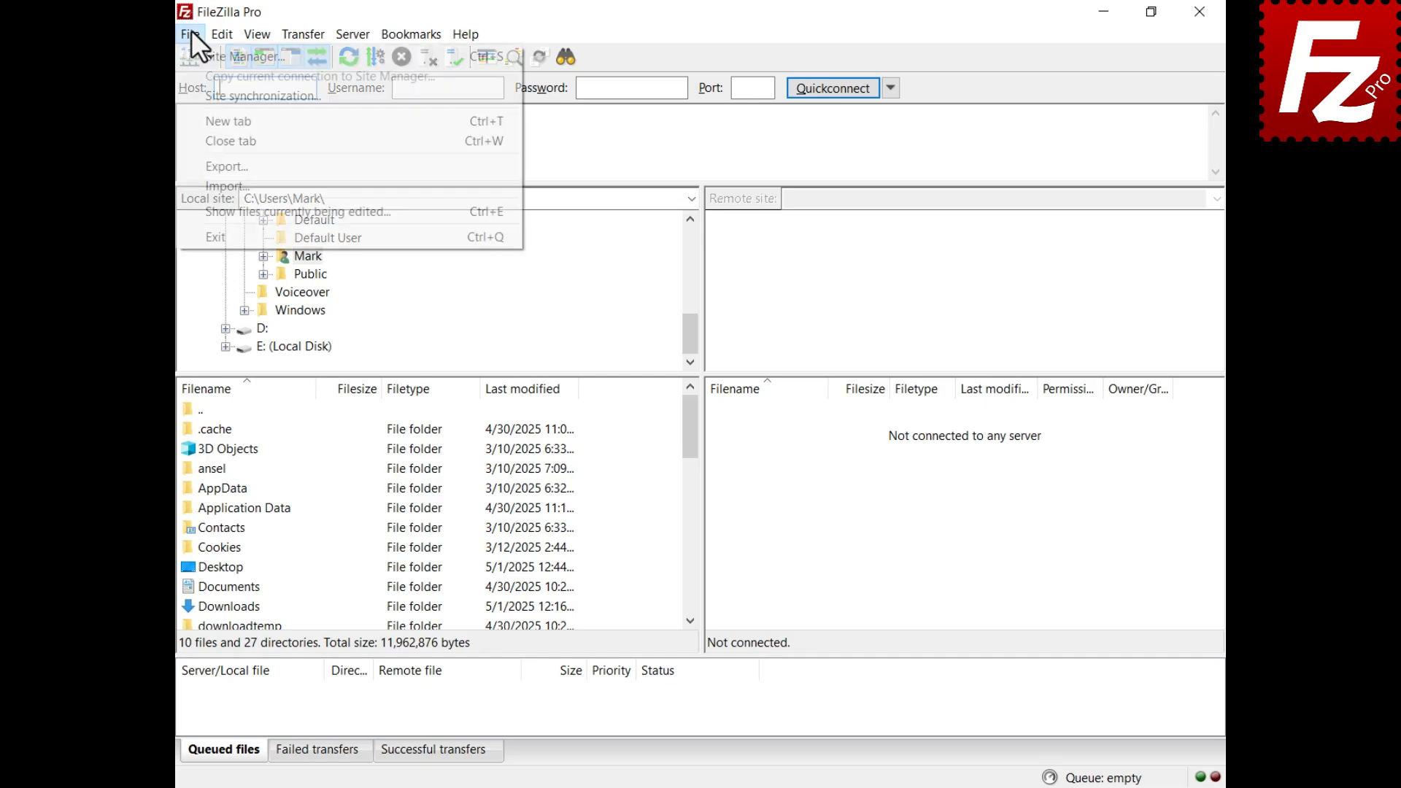
# Step: Create a site 'Azure Blob Connection' using Microsoft Azure Blob Storage Service with SAS token
pyautogui.click(233, 56)
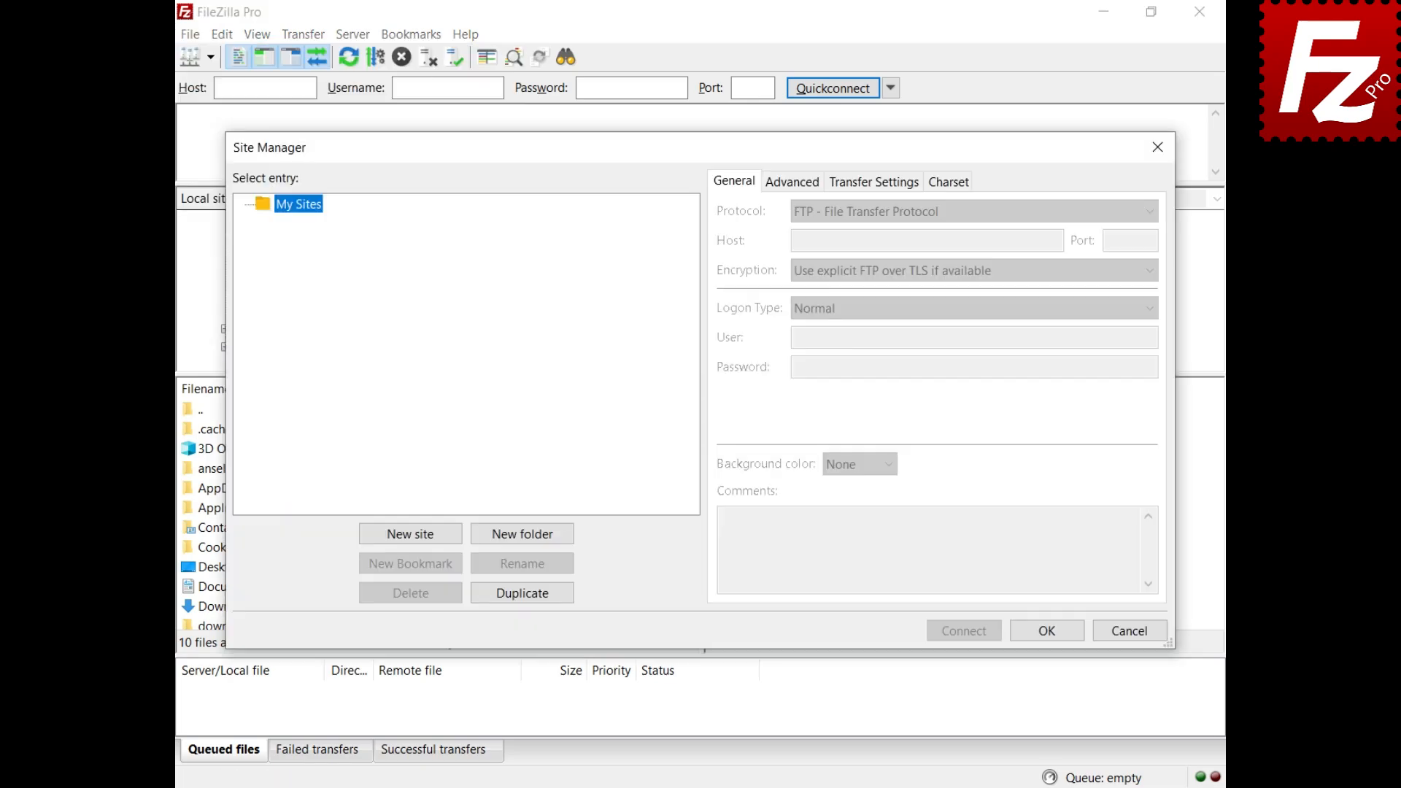
pyautogui.click(411, 540)
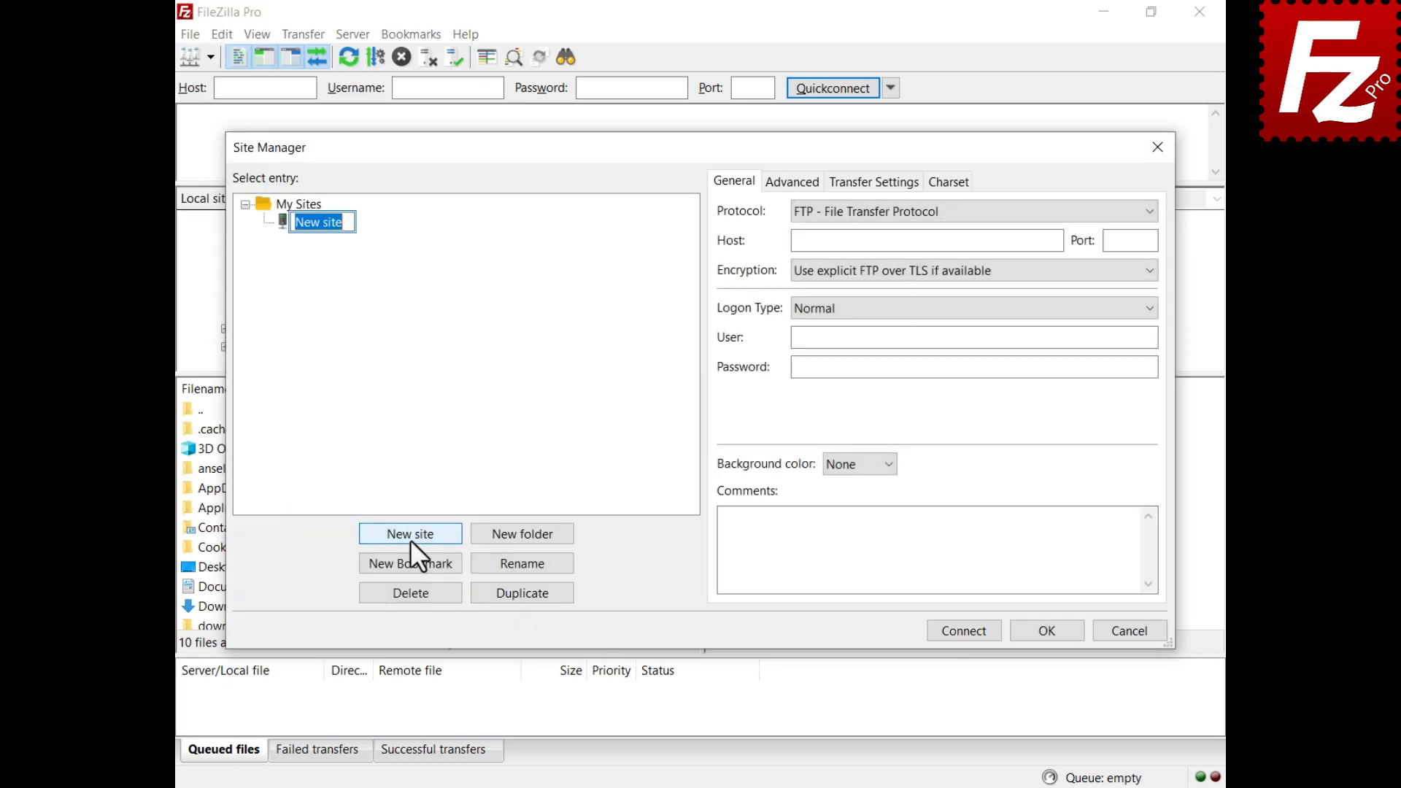
pyautogui.write('Azure Blob Connection')
pyautogui.press('Return')
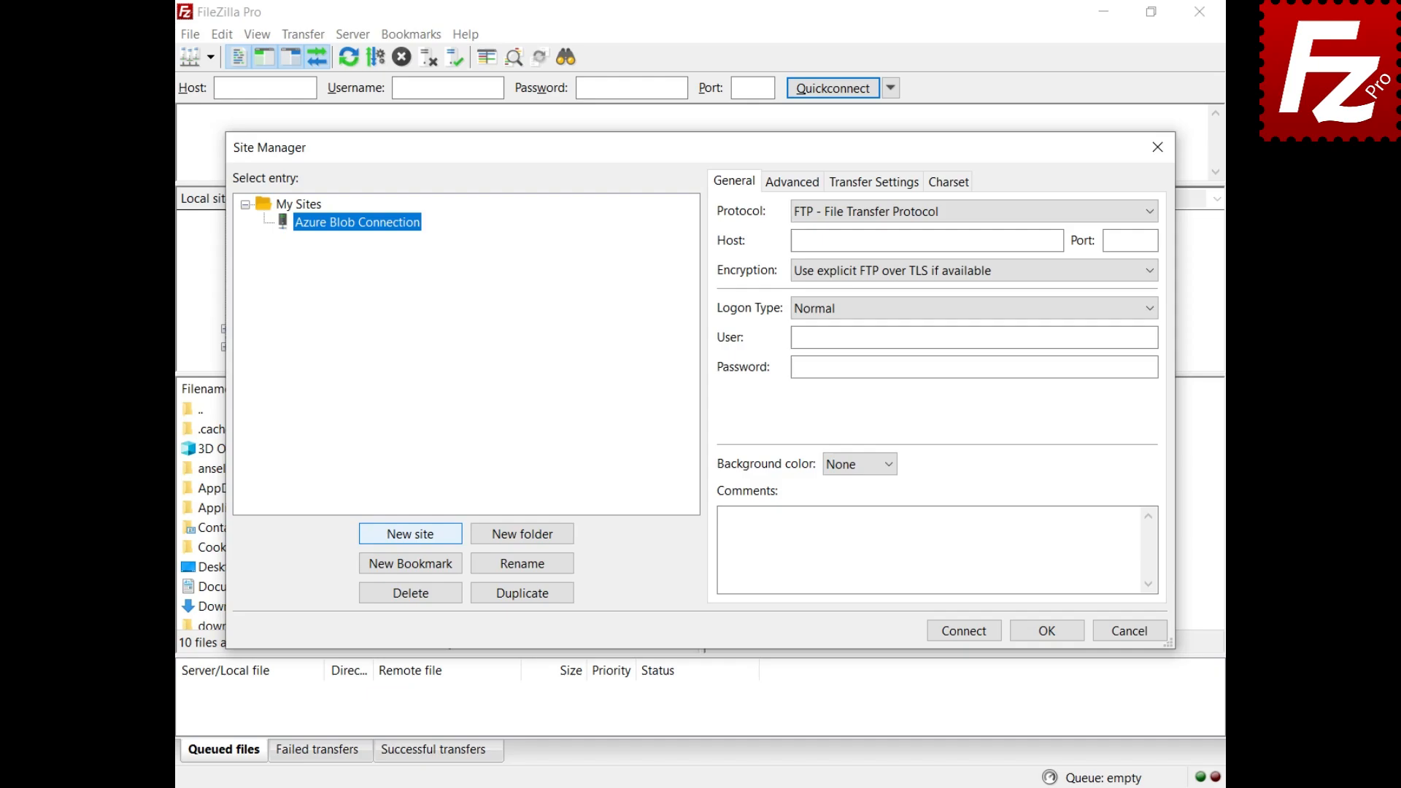
pyautogui.click(1150, 216)
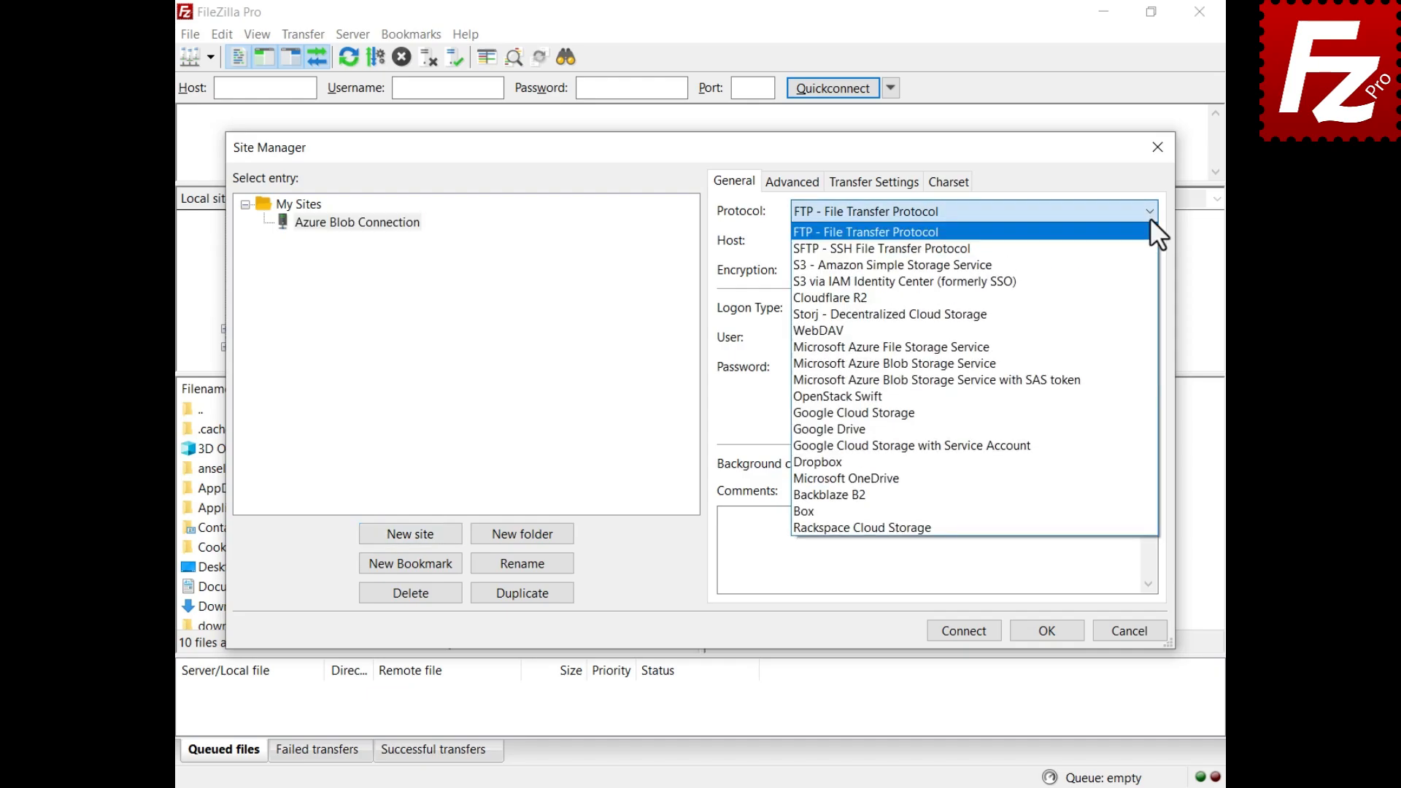
pyautogui.click(1151, 380)
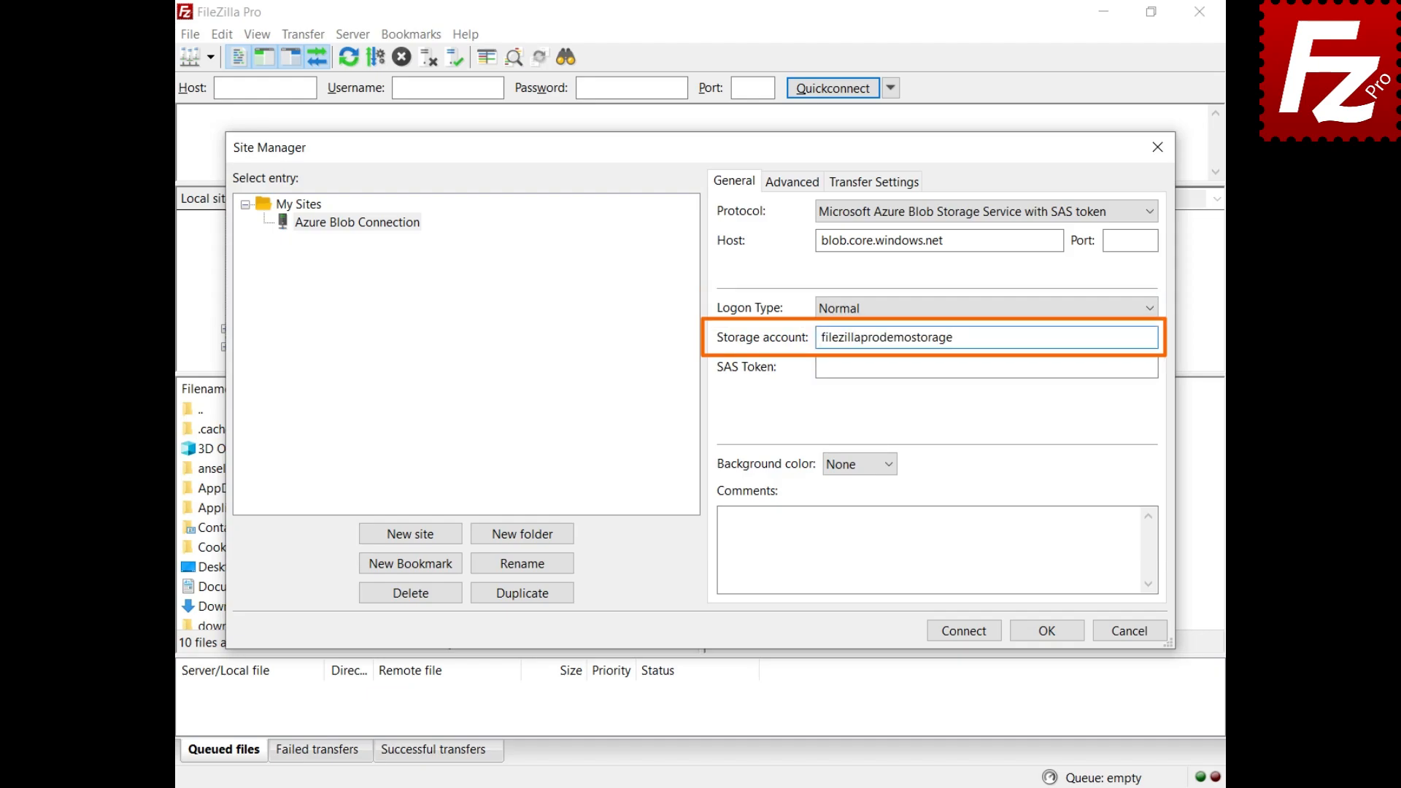
# Step: Enter storage account and SAS token, set the default remote directory, and connect
pyautogui.press('Tab')
pyautogui.hotkey('ctrl', 'v')
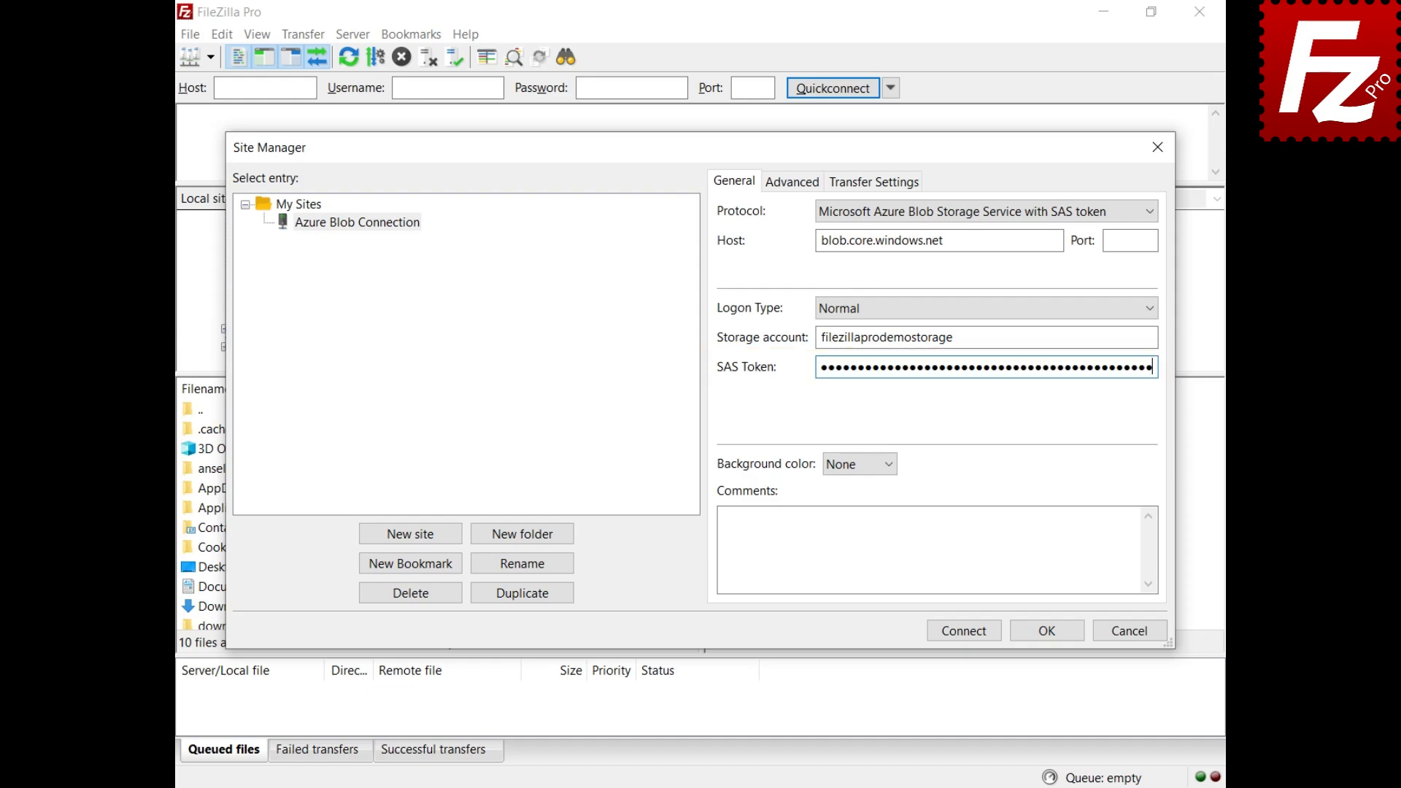
pyautogui.click(792, 183)
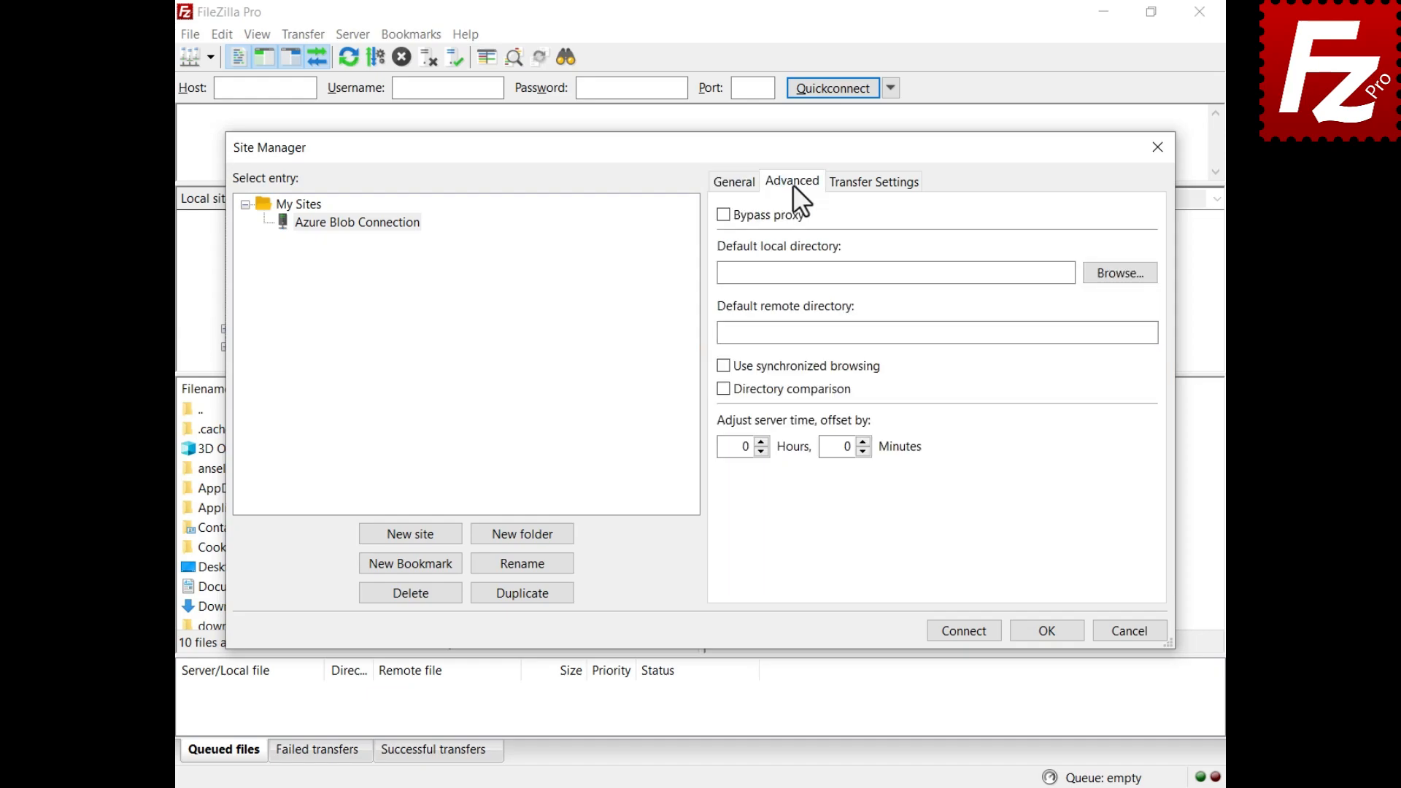
pyautogui.click(937, 332)
pyautogui.write('/a08fbc54-87e0-4f5f-8ab1-a9eee80b832c')
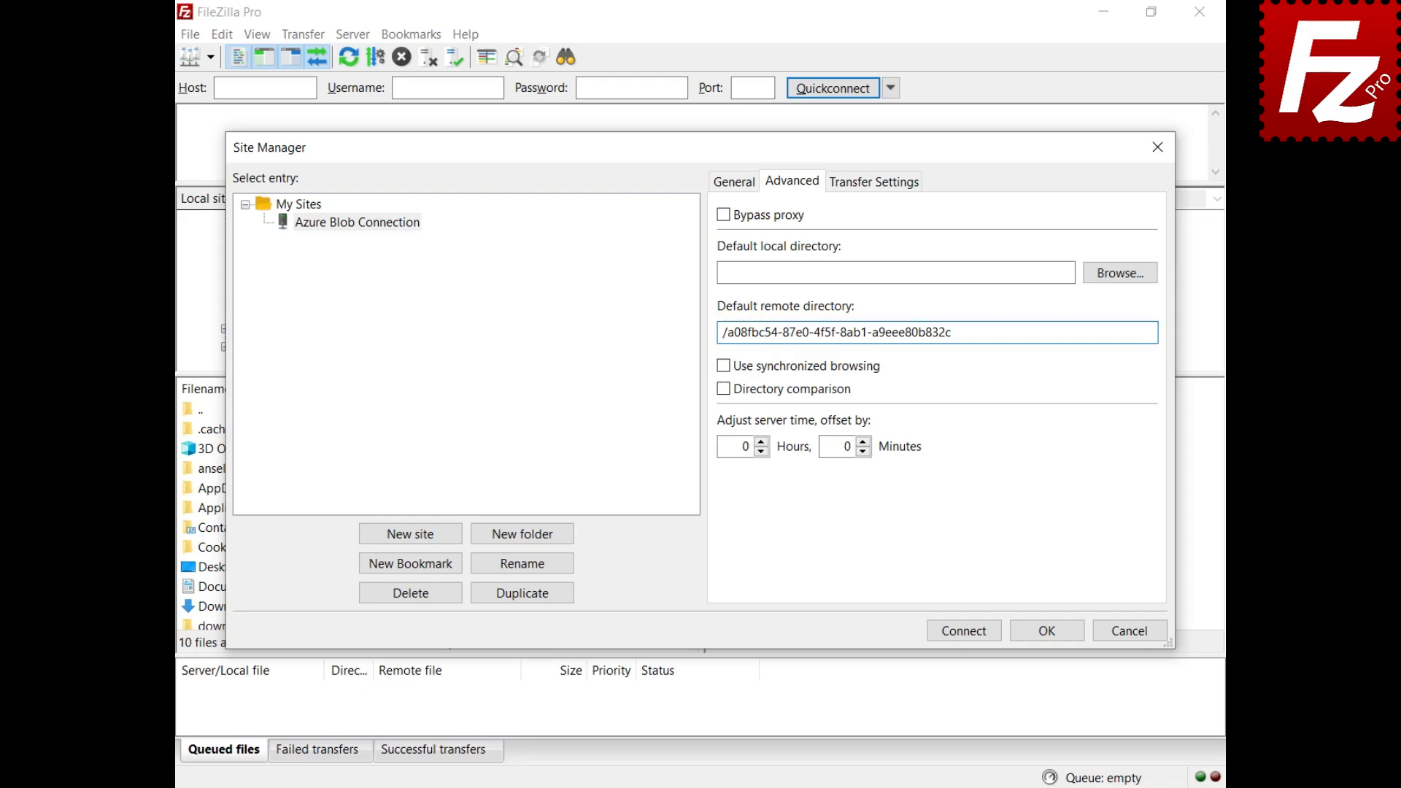
pyautogui.click(964, 631)
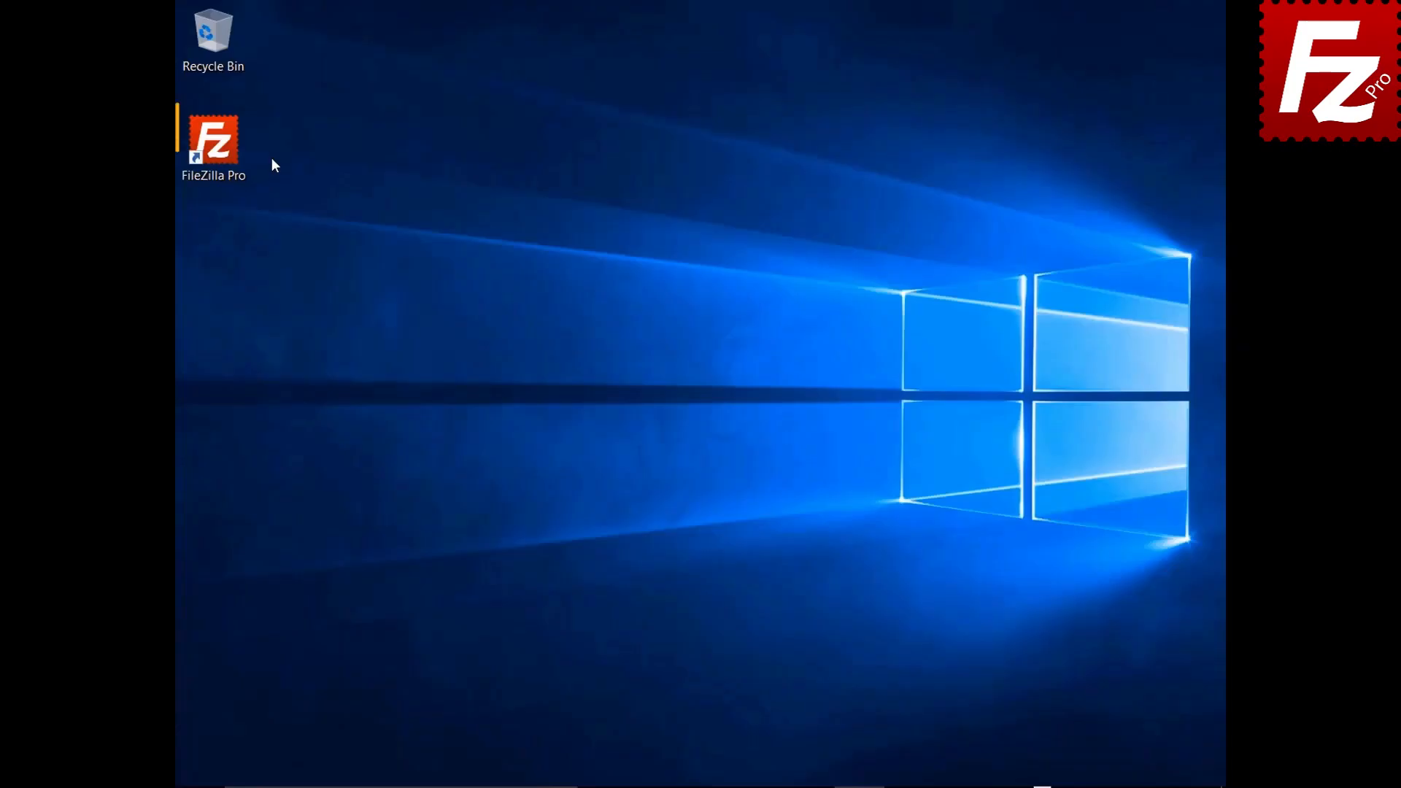
# Step: Launch FileZilla Pro and add a new site named 'Google Drive' in Site Manager
pyautogui.doubleClick(222, 151)
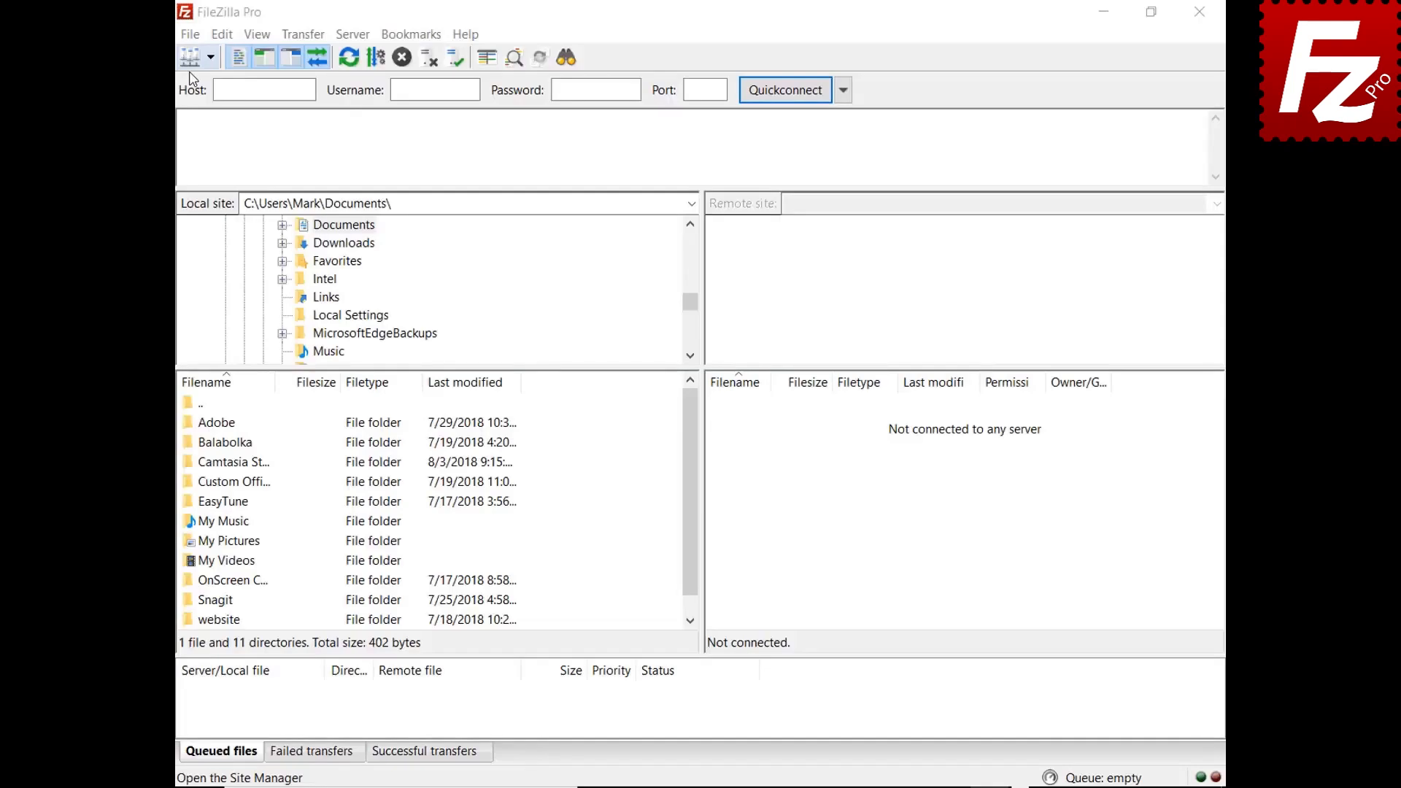
pyautogui.click(190, 35)
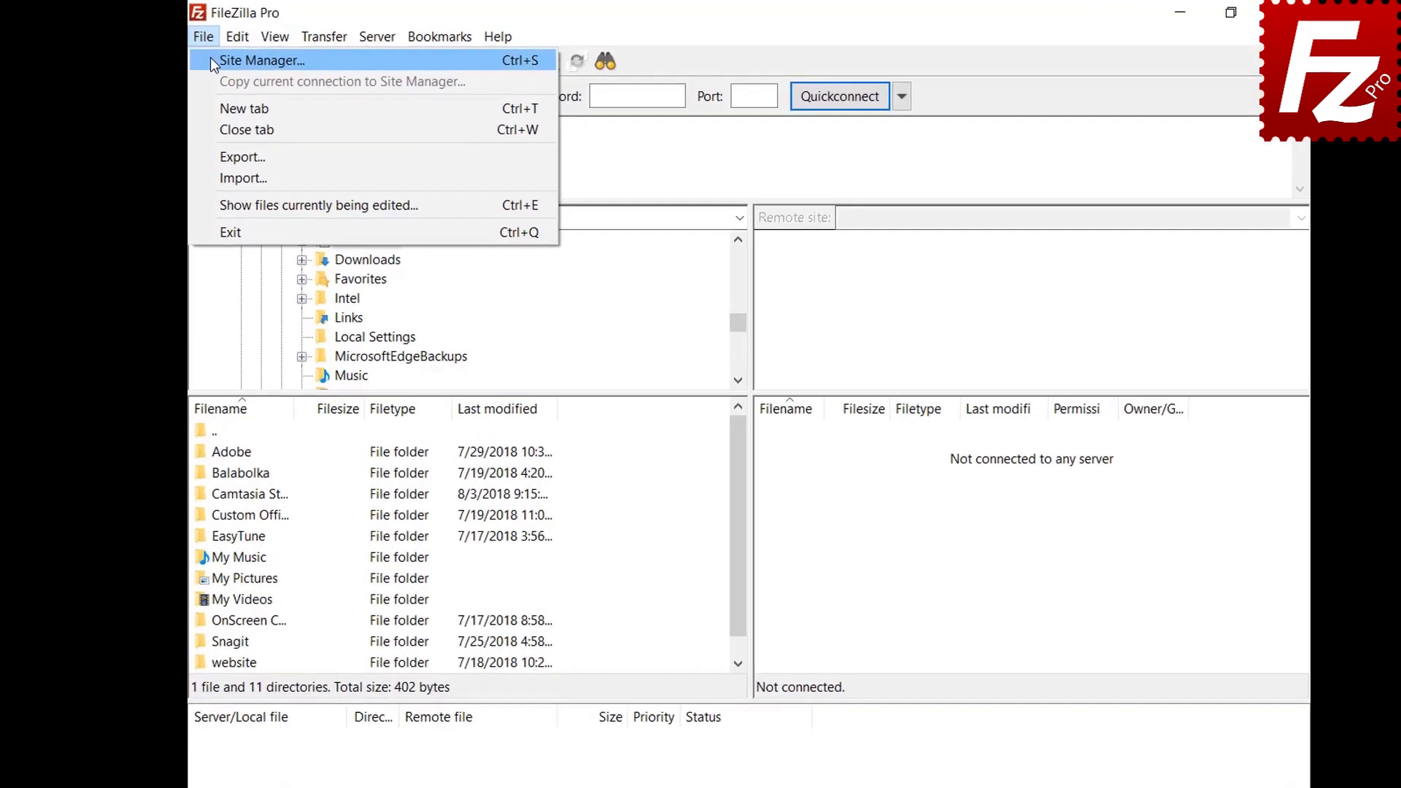
pyautogui.click(229, 61)
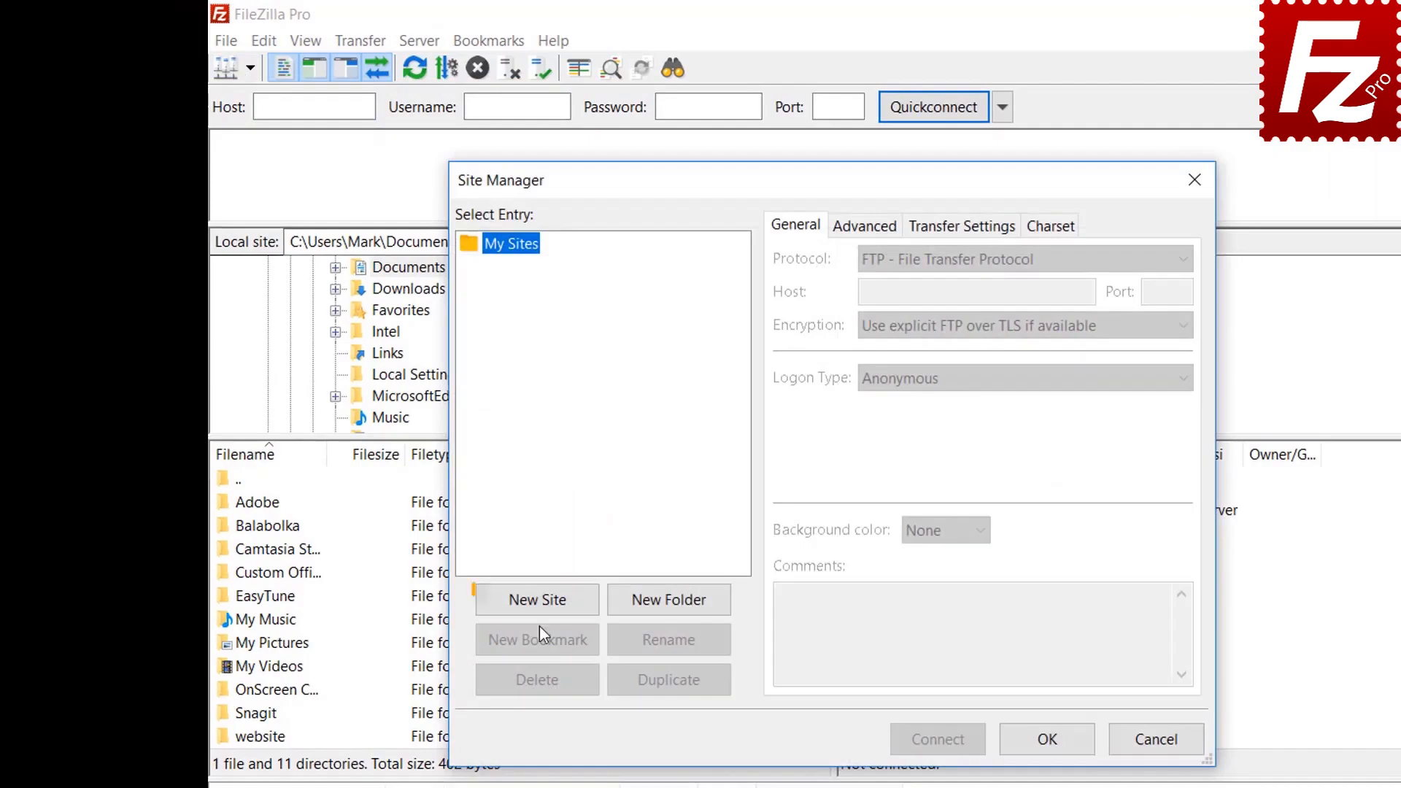
pyautogui.click(538, 603)
pyautogui.write('Google Drive')
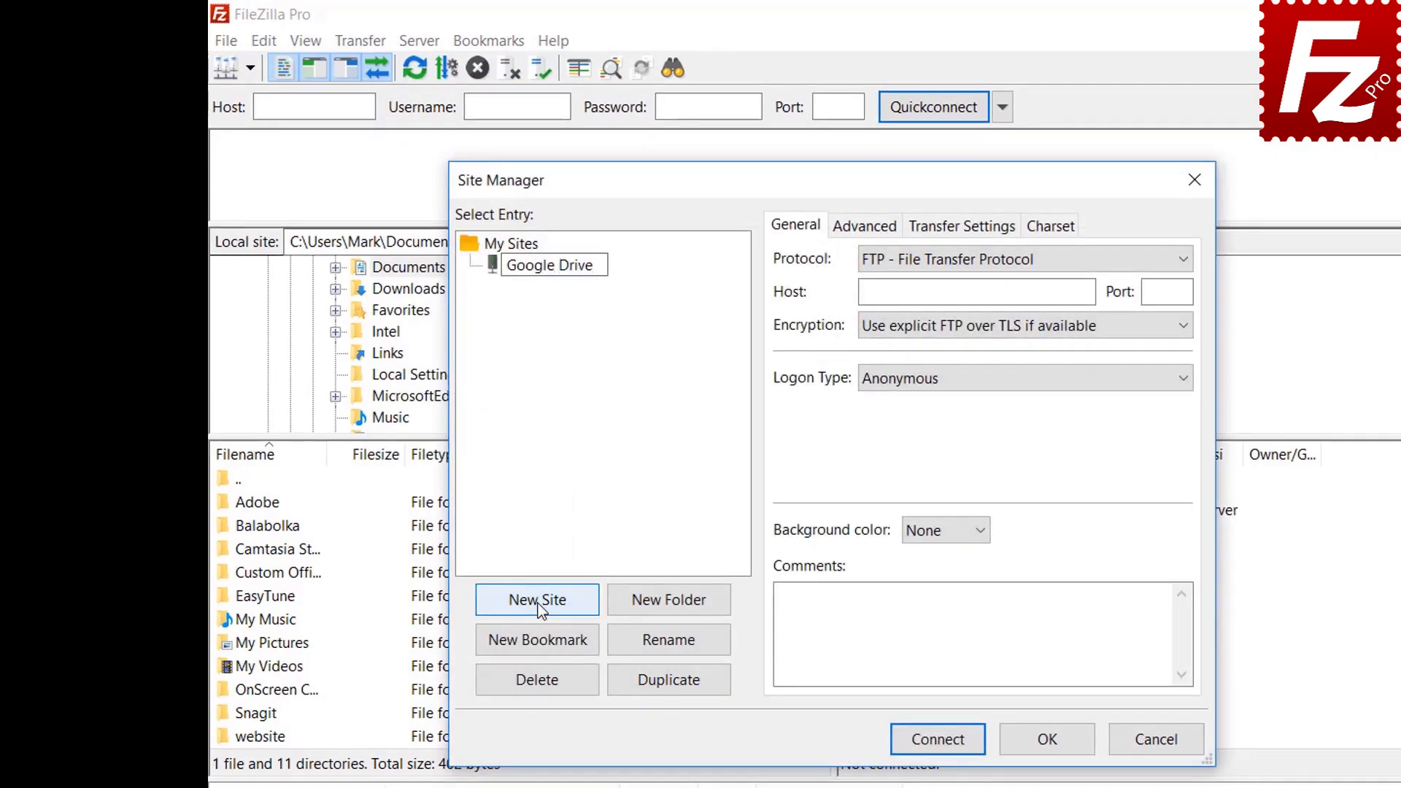
# Step: Set the protocol to Google Drive, enter the Google account e-mail as user, and connect
pyautogui.click(965, 267)
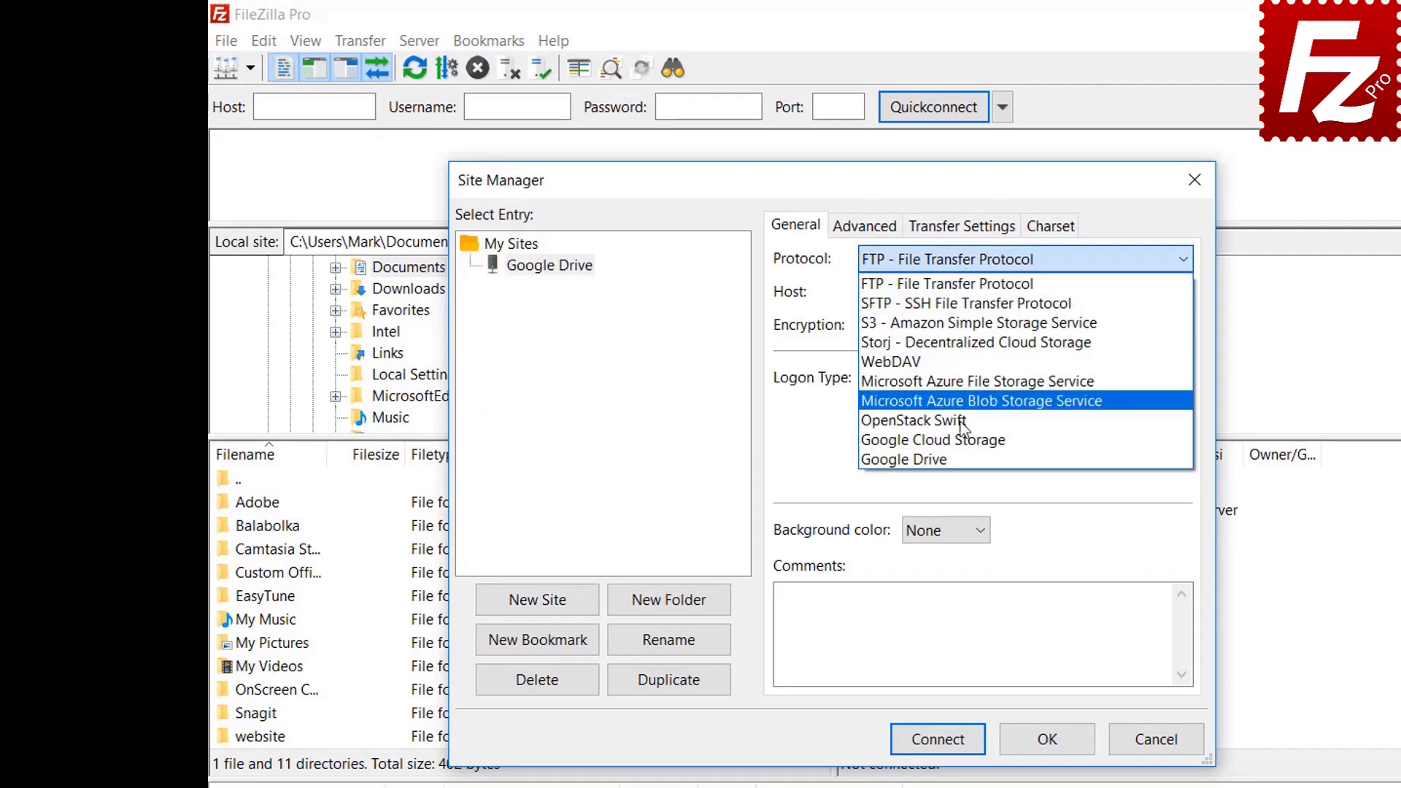
pyautogui.click(964, 459)
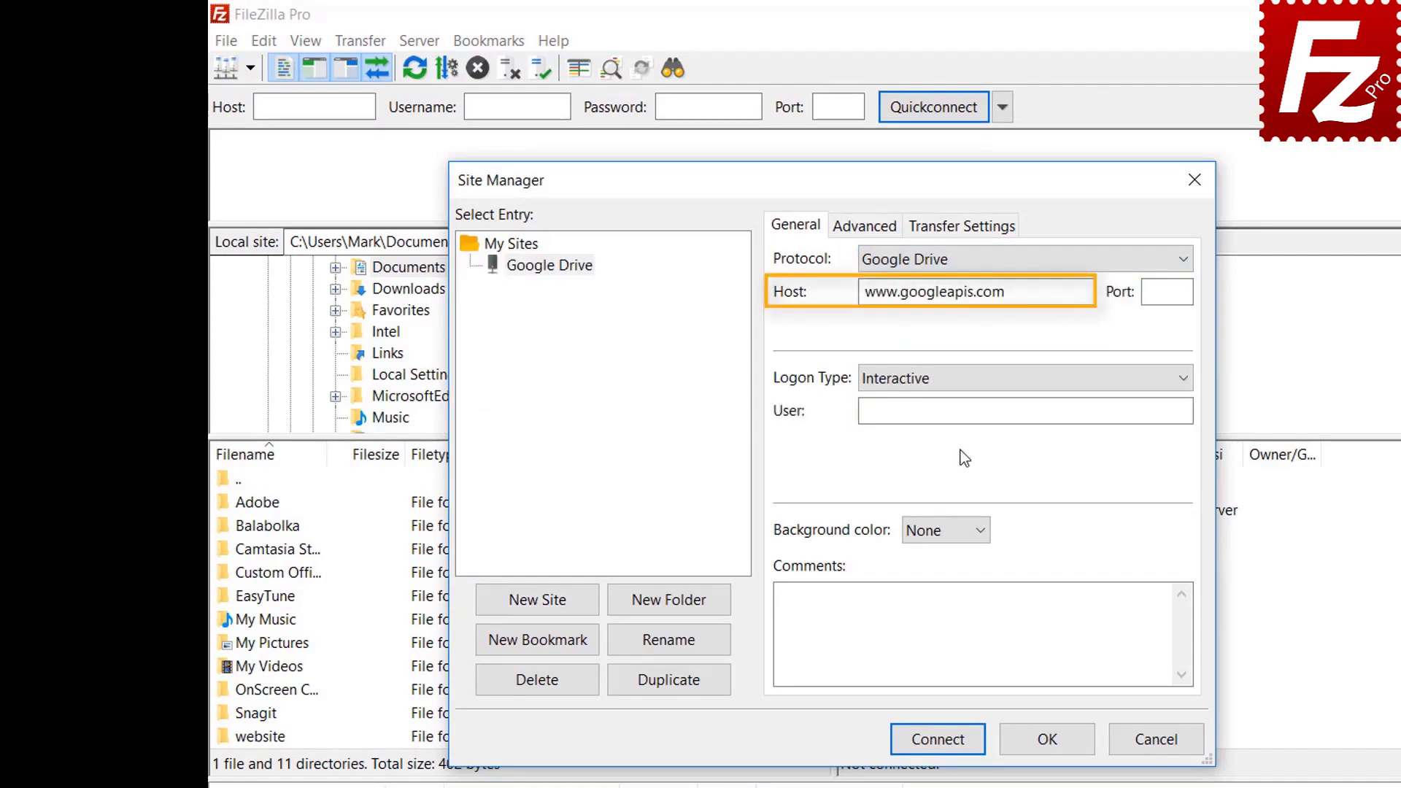
pyautogui.click(1057, 410)
pyautogui.hotkey('ctrl', 'v')
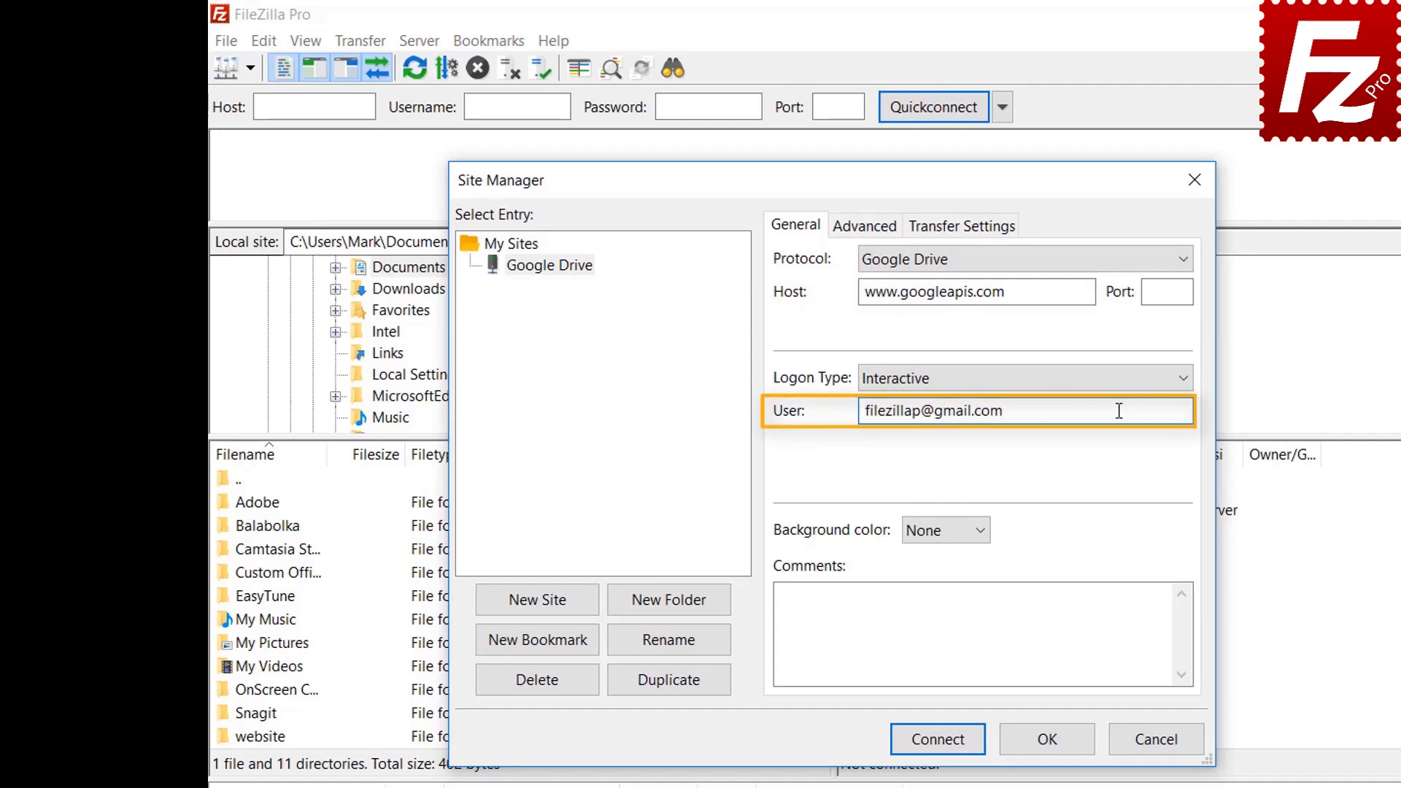
pyautogui.click(946, 743)
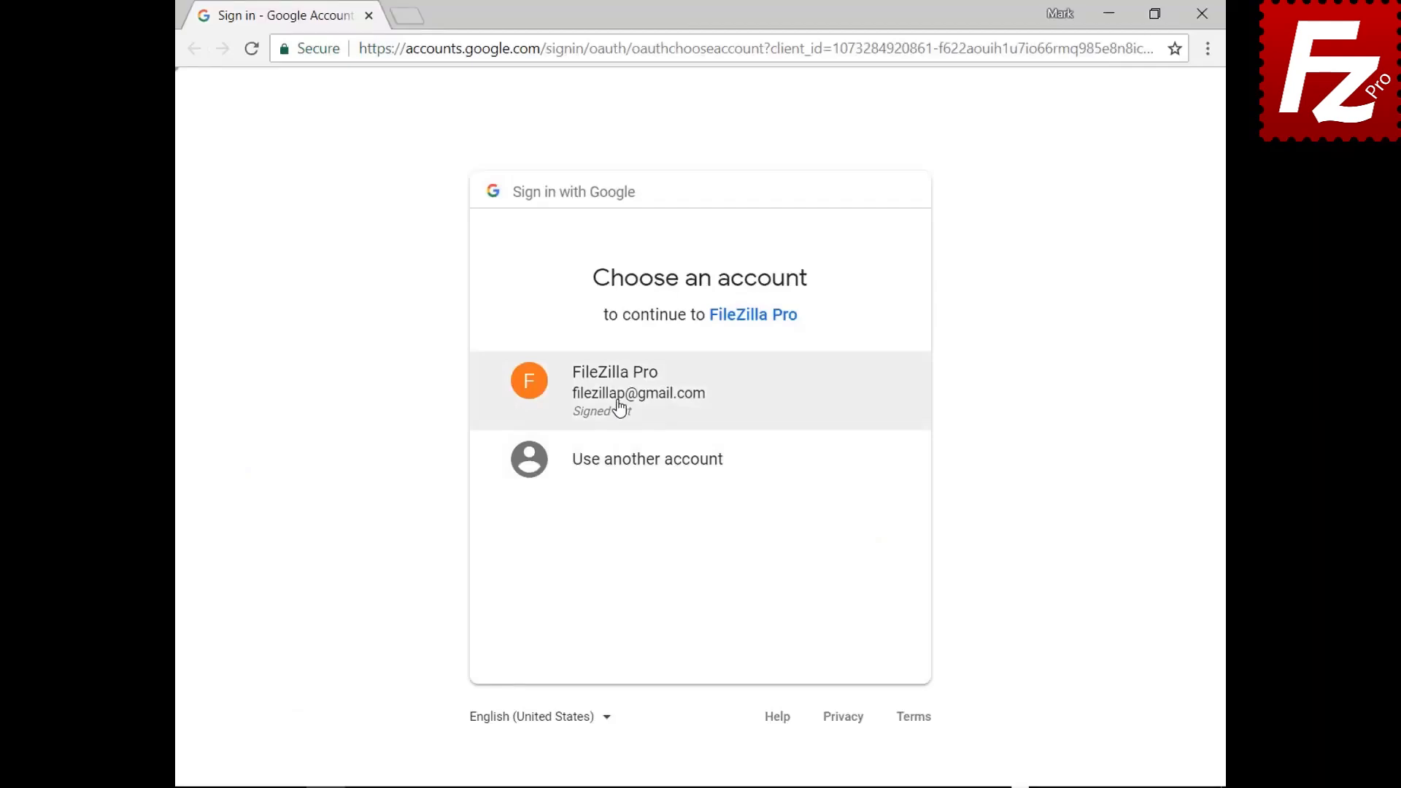
# Step: Sign in with the Google account password, allow FileZilla Pro Google Drive access, and close Chrome
pyautogui.click(619, 407)
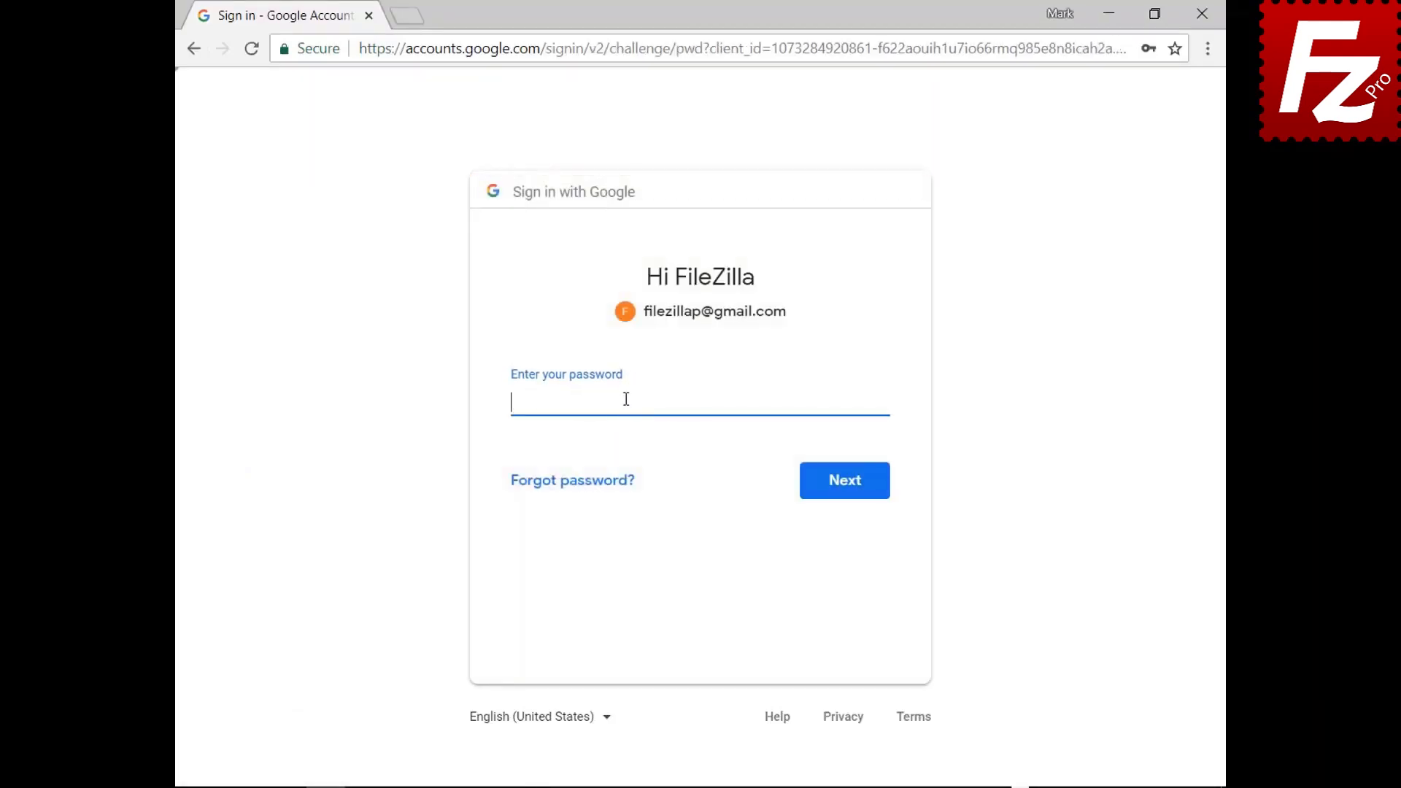
pyautogui.hotkey('ctrl', 'v')
pyautogui.click(846, 494)
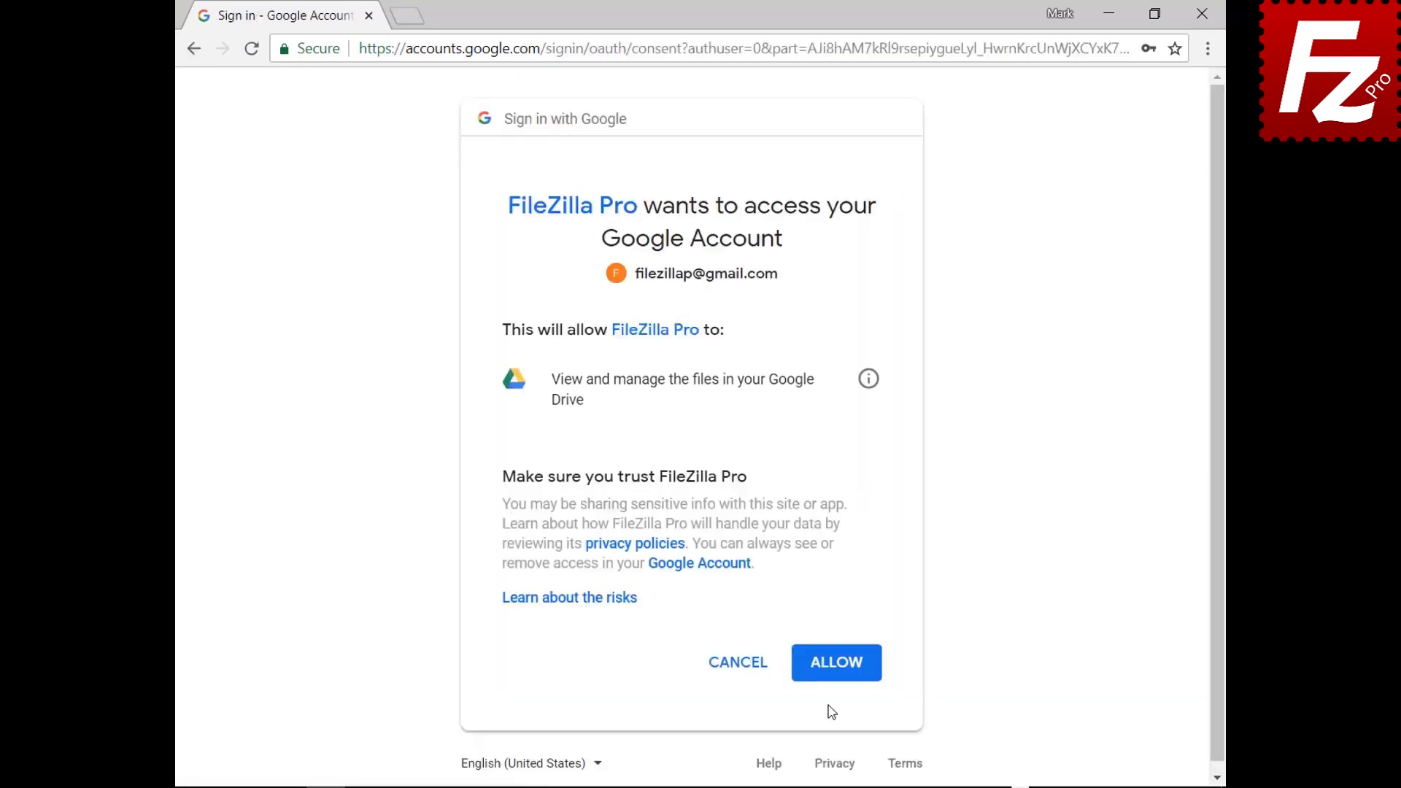
pyautogui.click(839, 665)
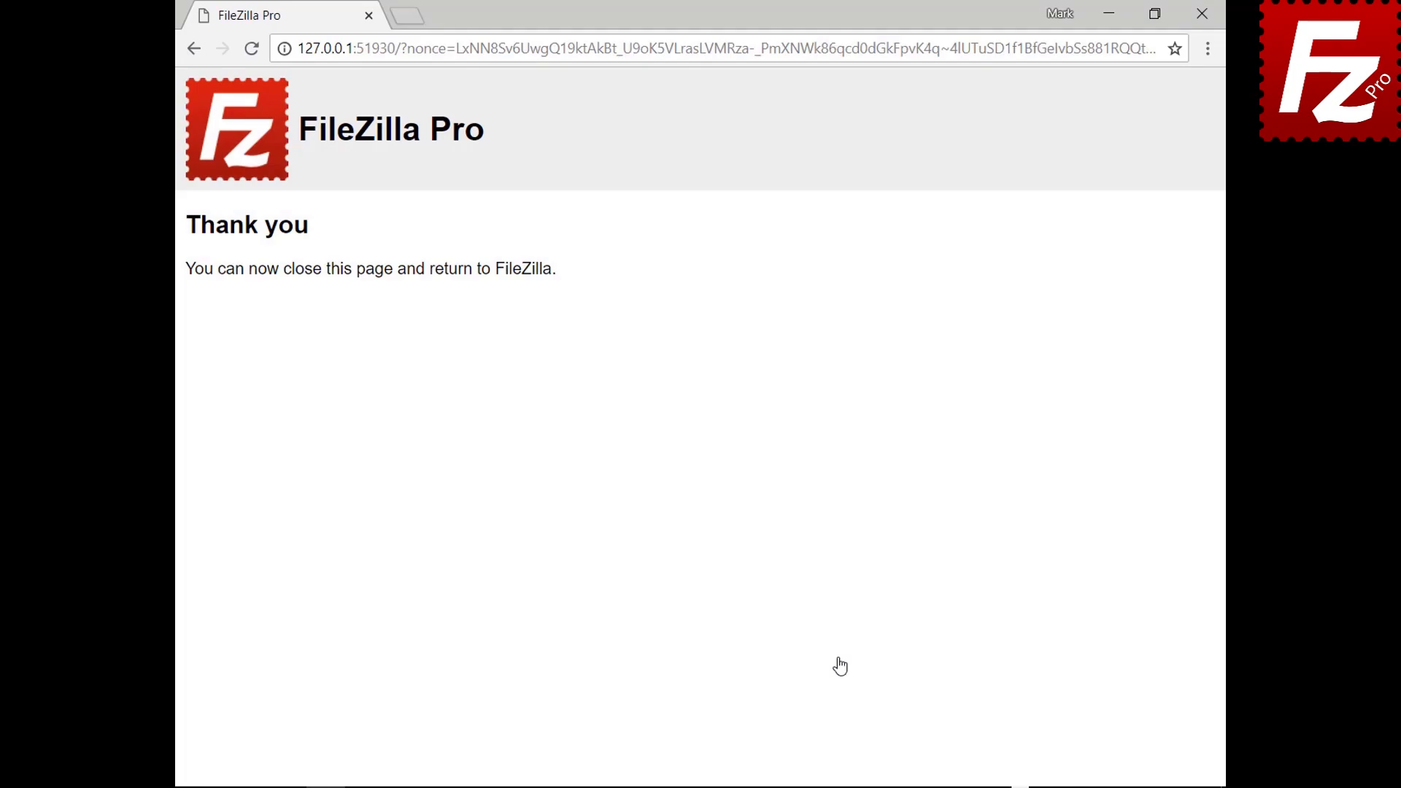
pyautogui.click(1202, 15)
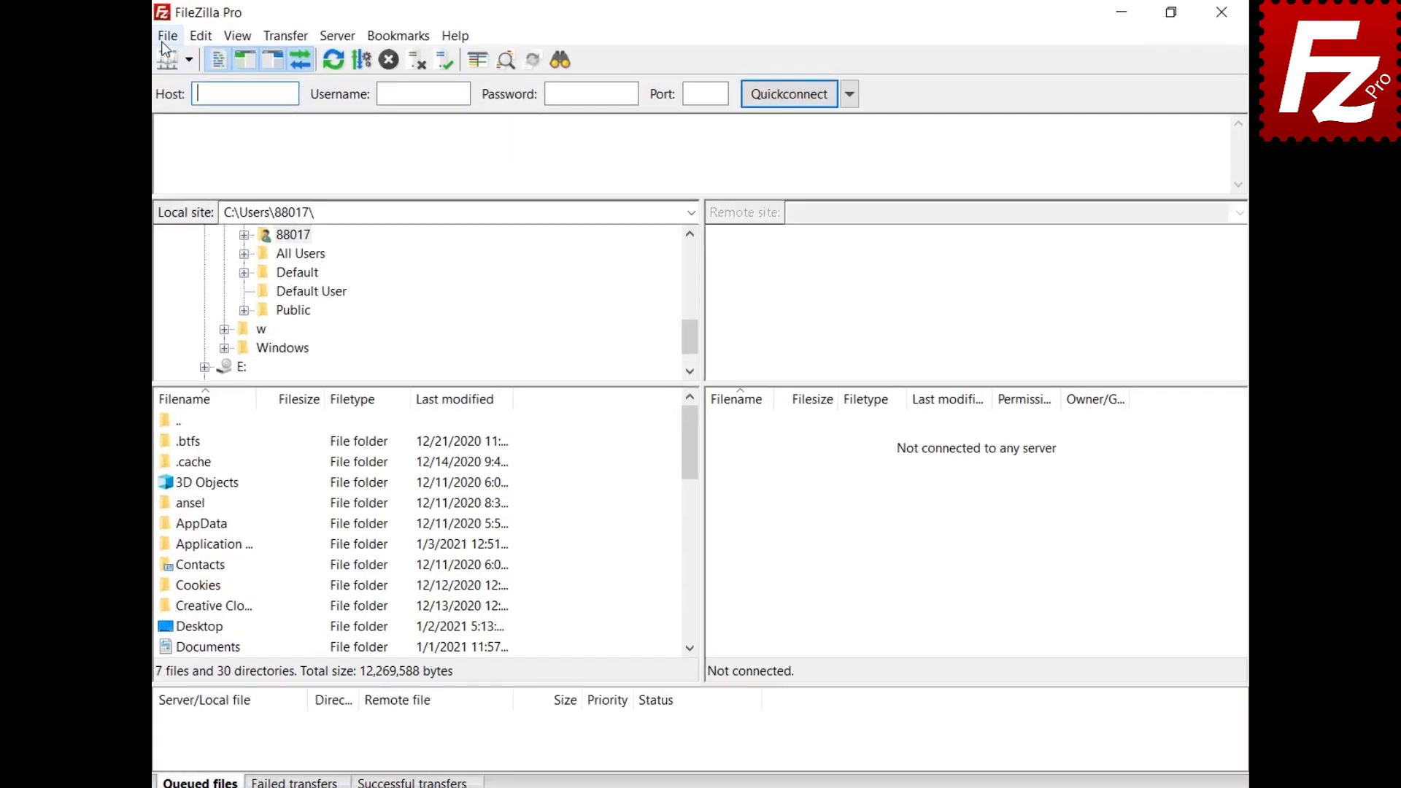
# Step: Connect to the saved Google Drive site, open My Drive/Construction Project, and right-click the Audio file
pyautogui.click(179, 35)
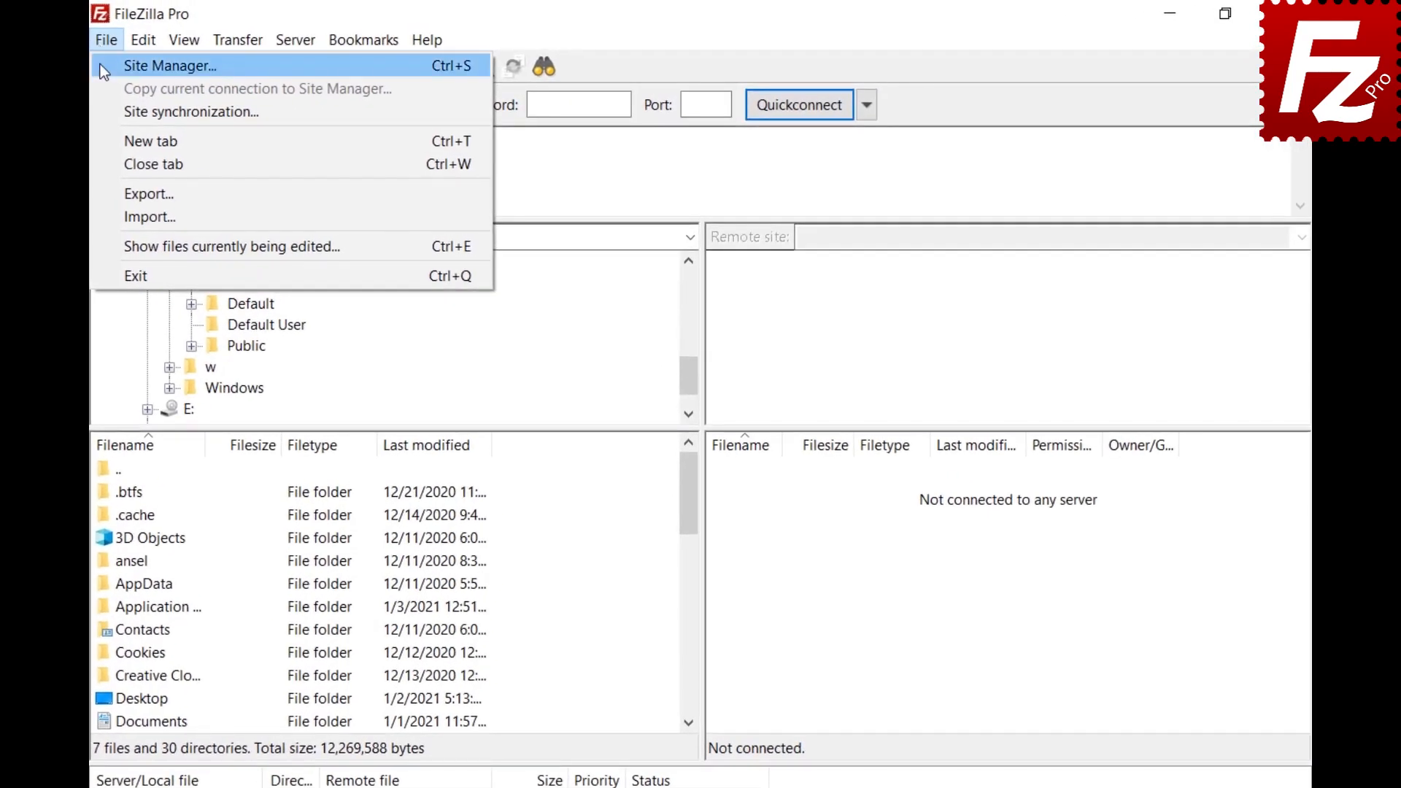
pyautogui.click(100, 65)
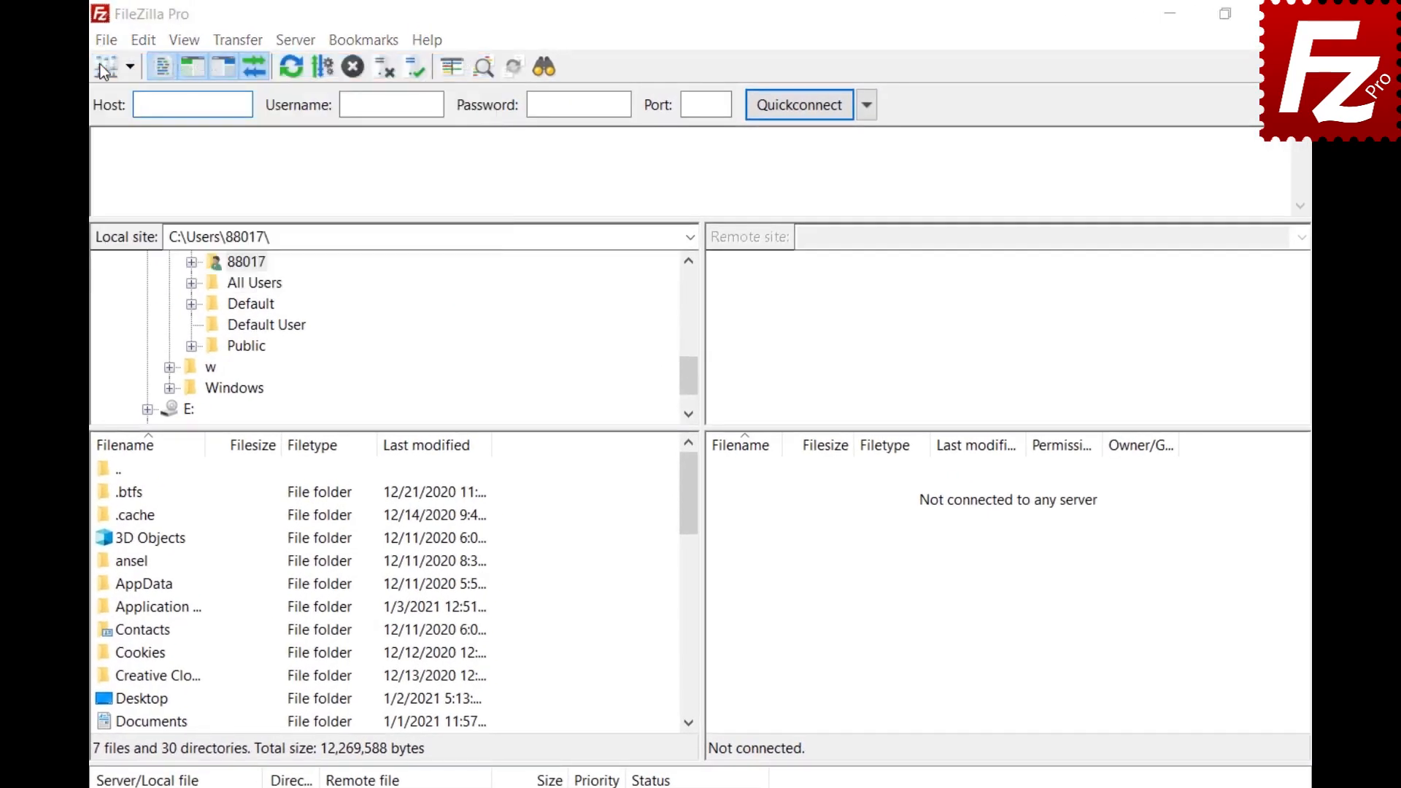
pyautogui.click(953, 718)
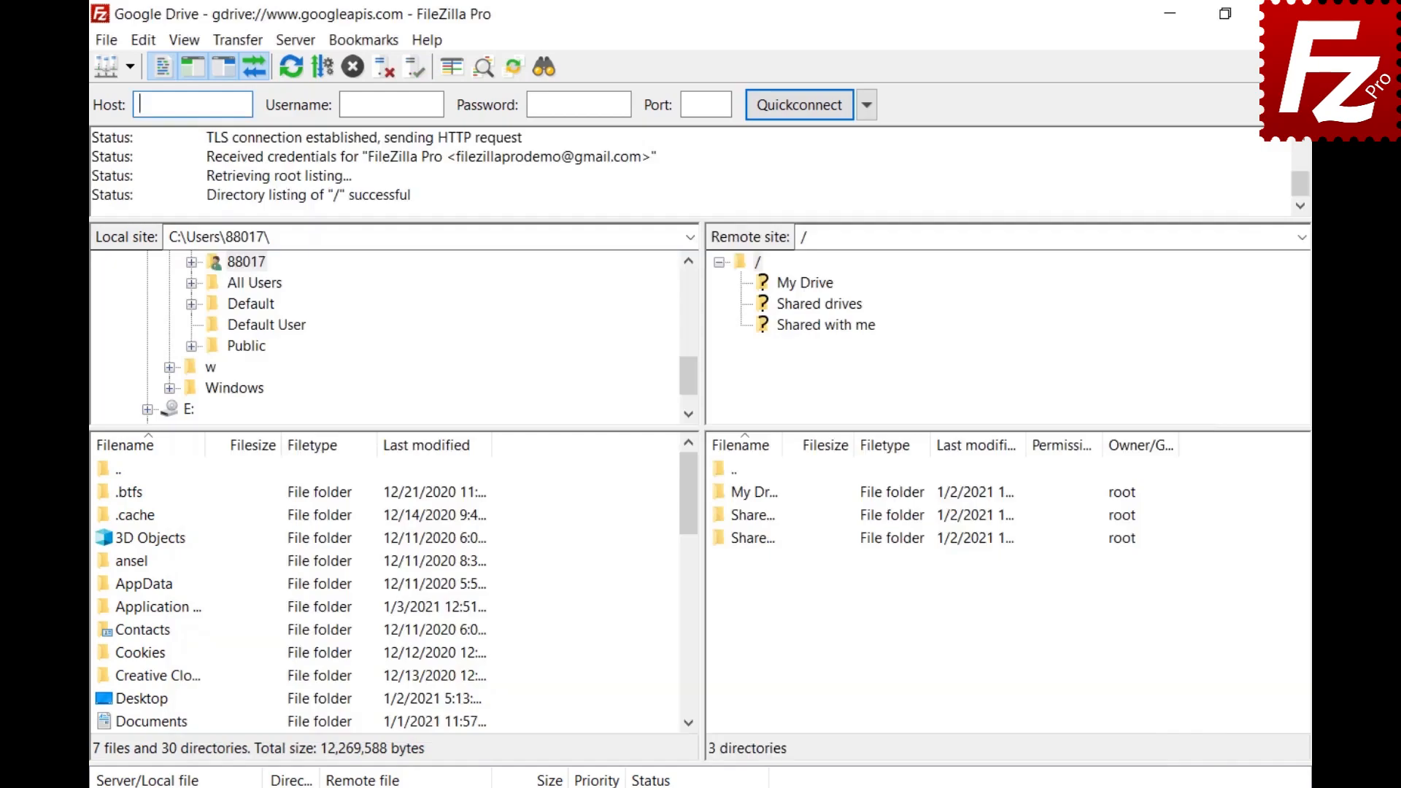
pyautogui.click(805, 283)
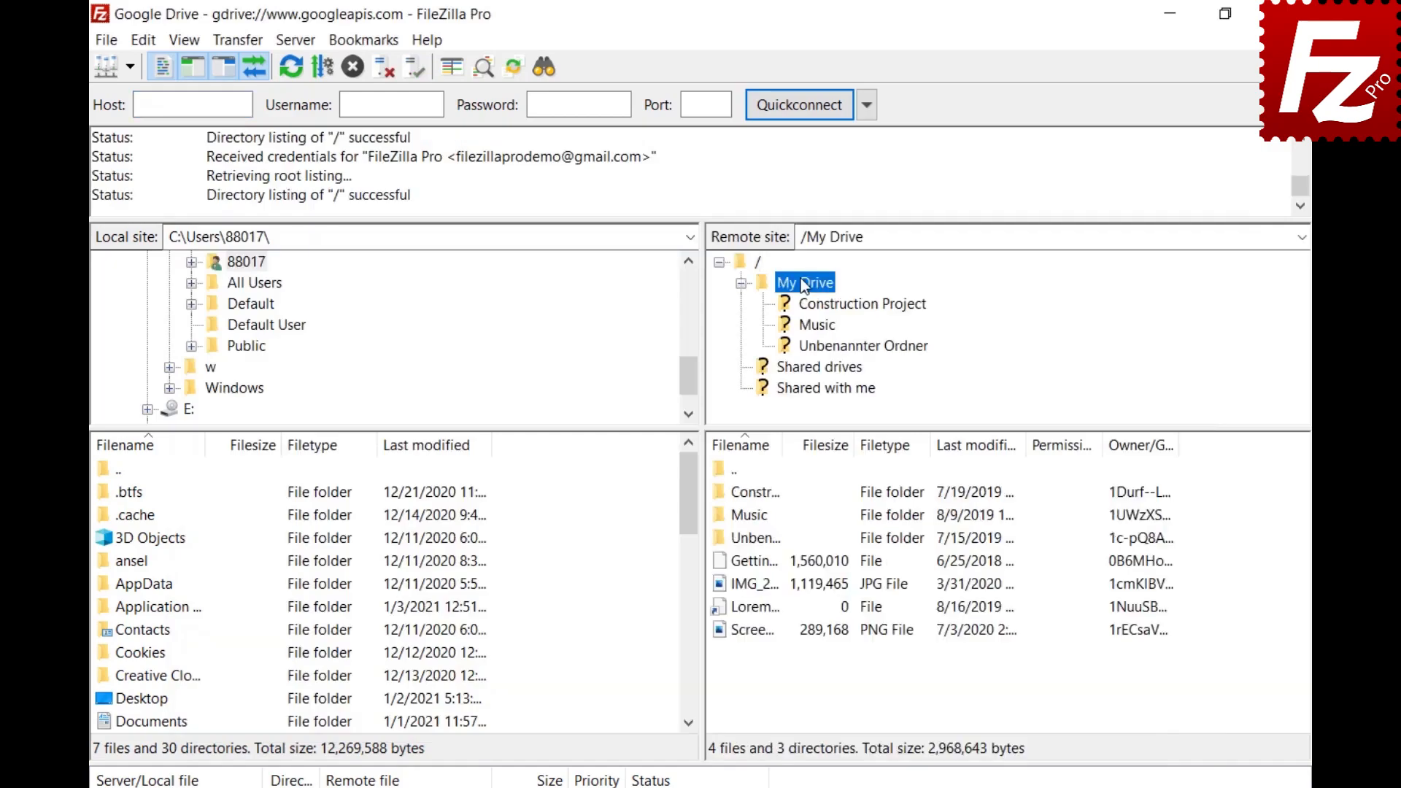
pyautogui.click(820, 305)
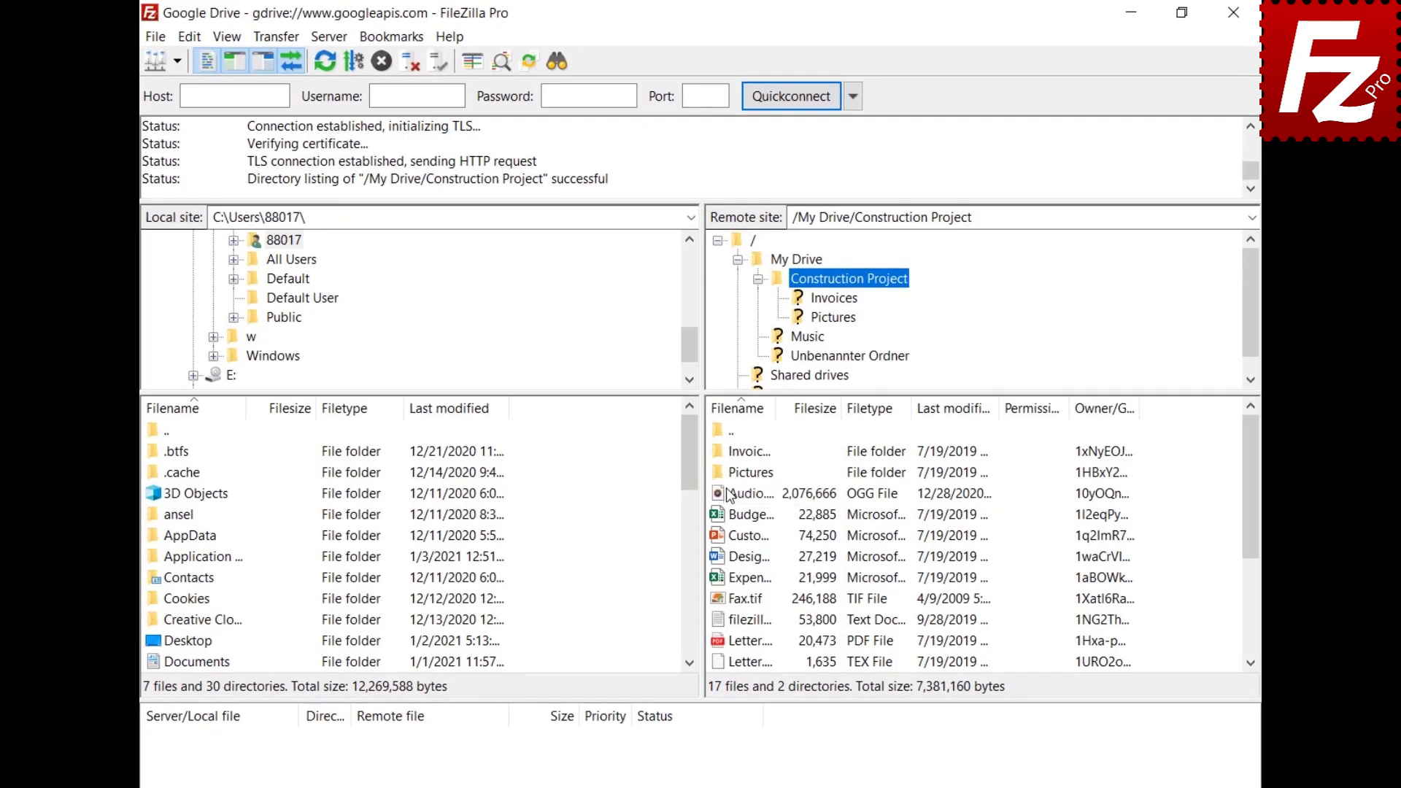
pyautogui.rightClick(730, 496)
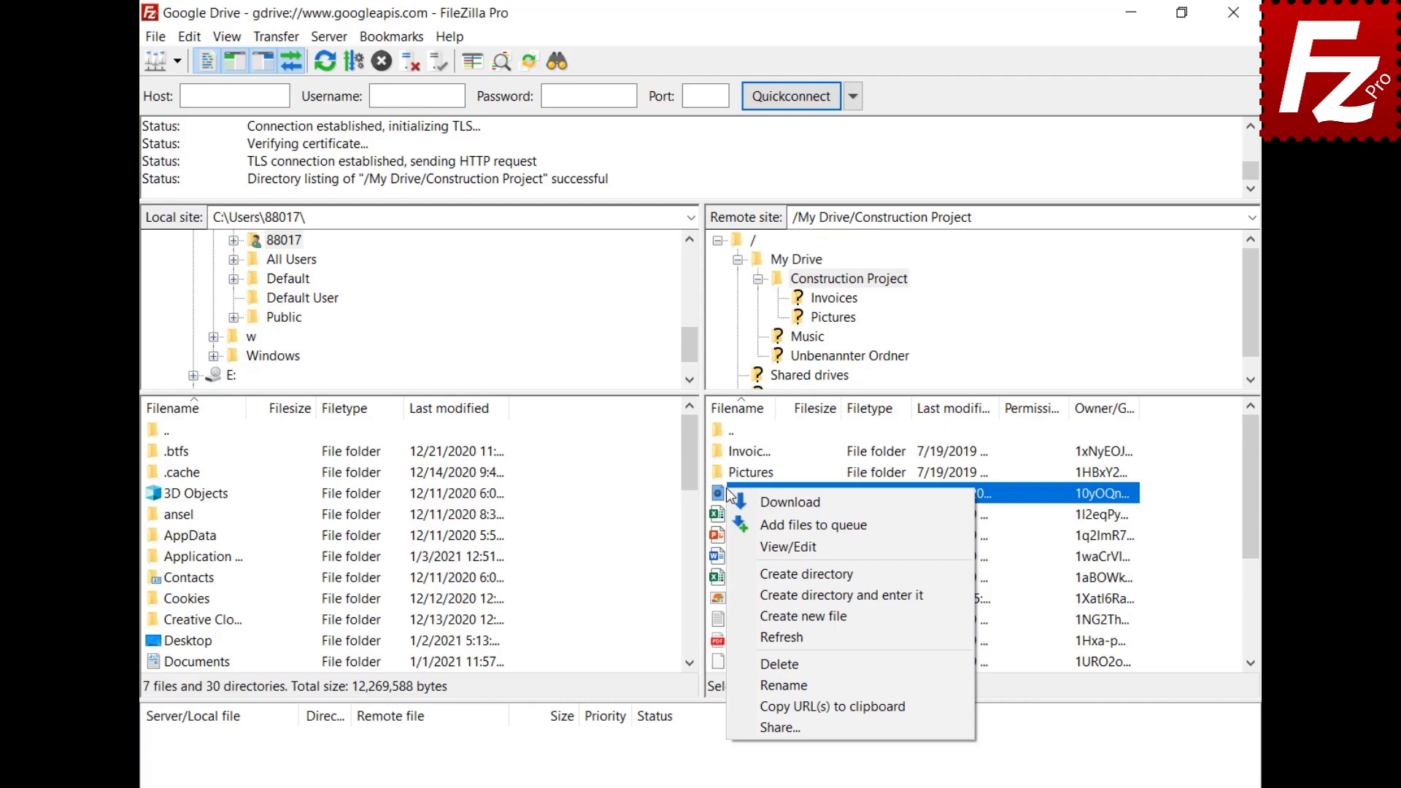
# Step: Share Audio.ogg with a second grantee as Can Comment, with the message 'Shared with FileZilla Pro'
pyautogui.click(773, 727)
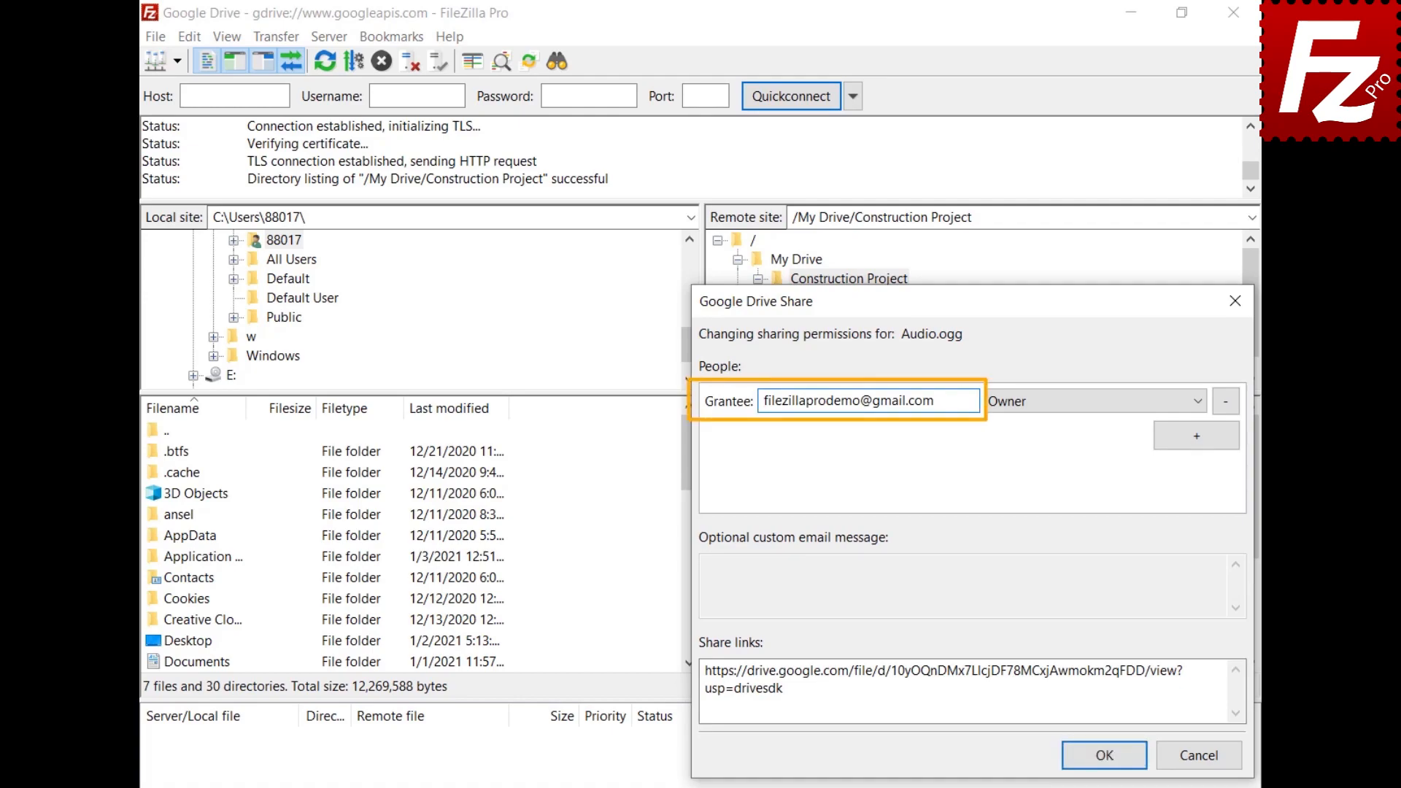
pyautogui.click(1197, 436)
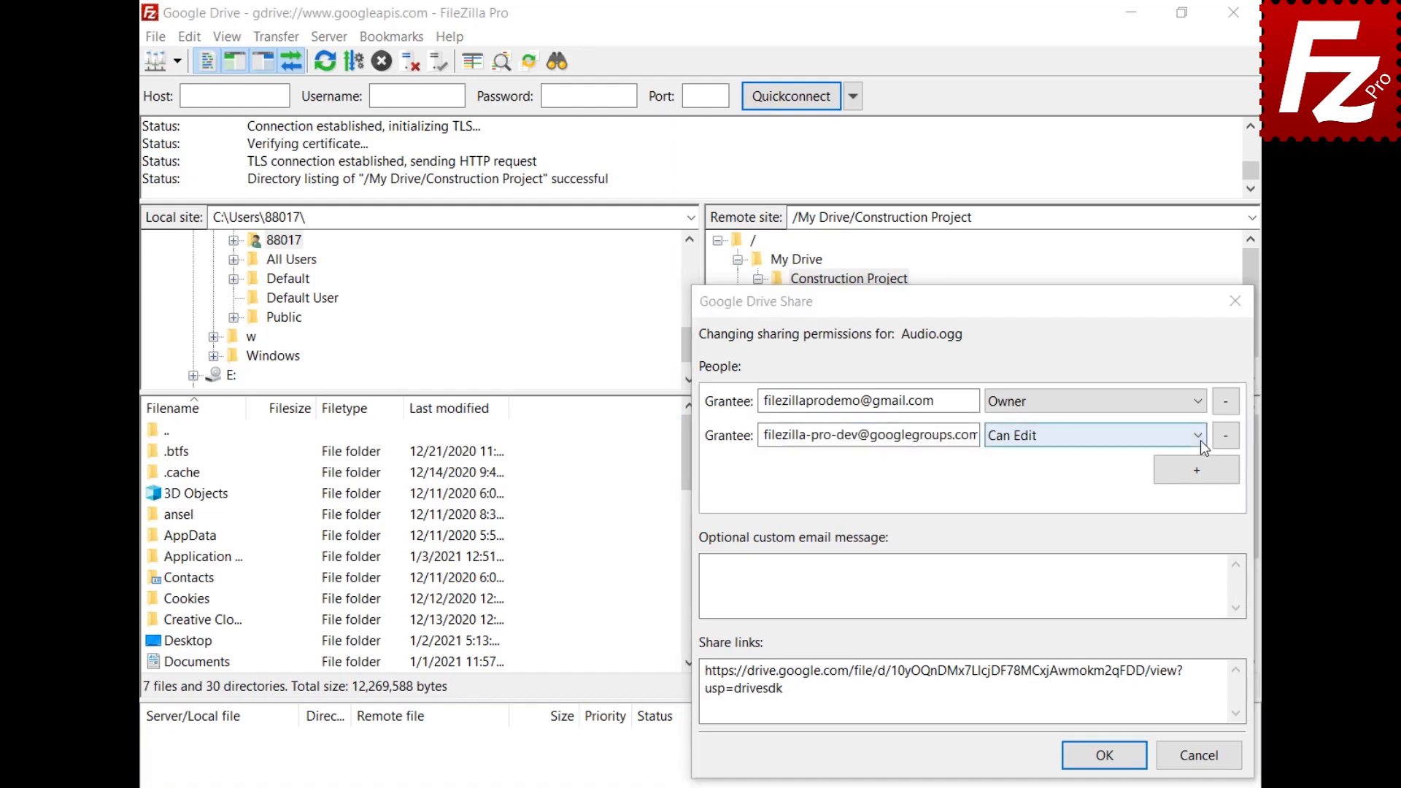
pyautogui.click(1202, 440)
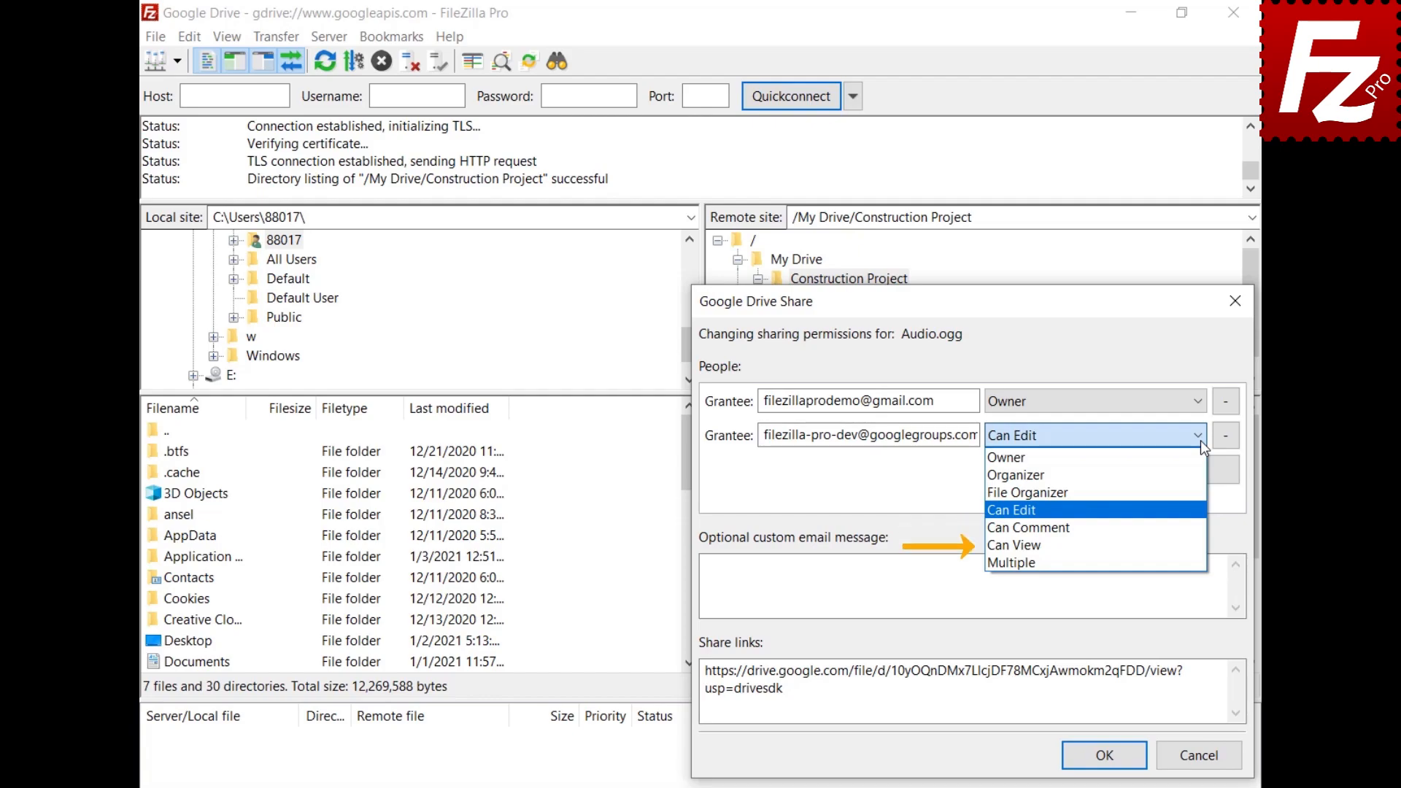
pyautogui.press('Down')
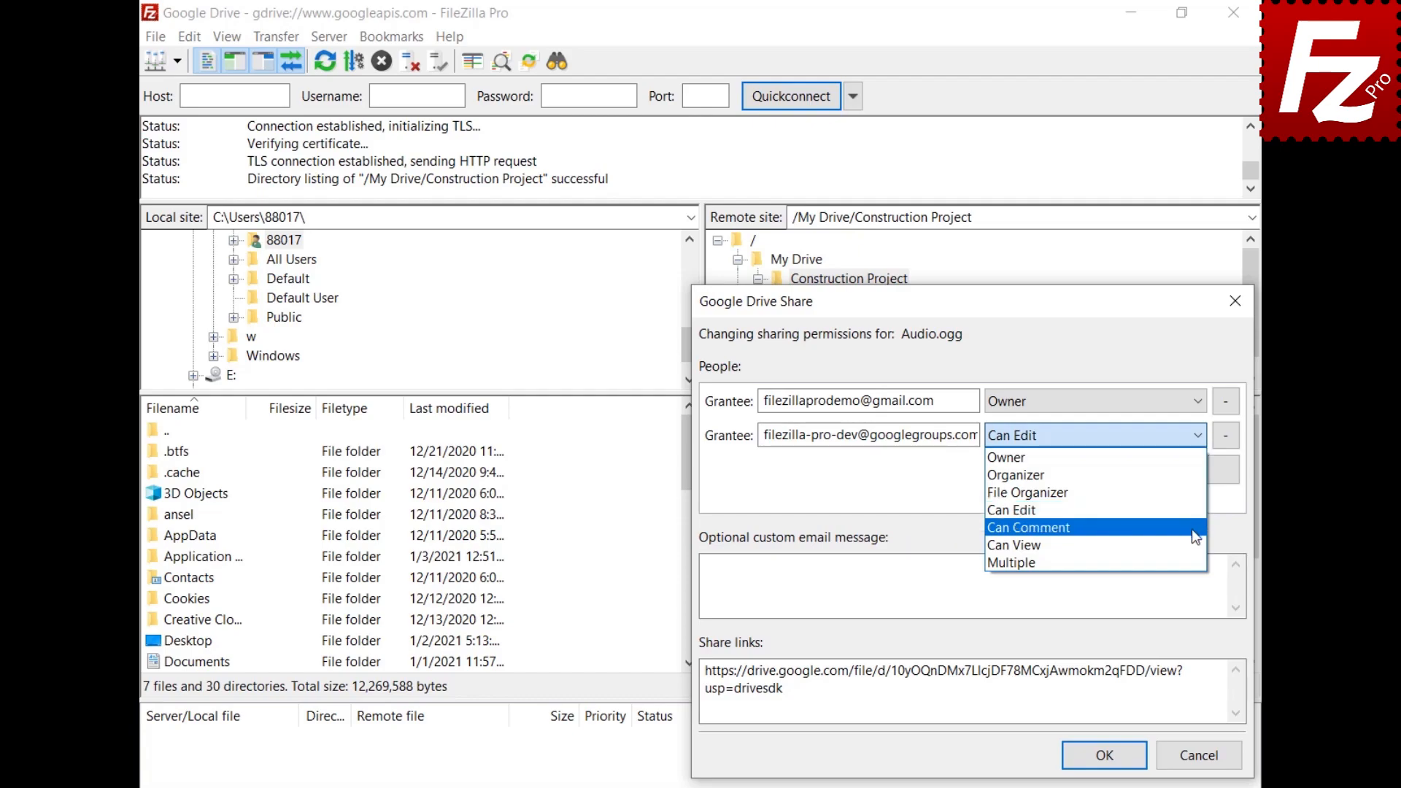
pyautogui.press('Return')
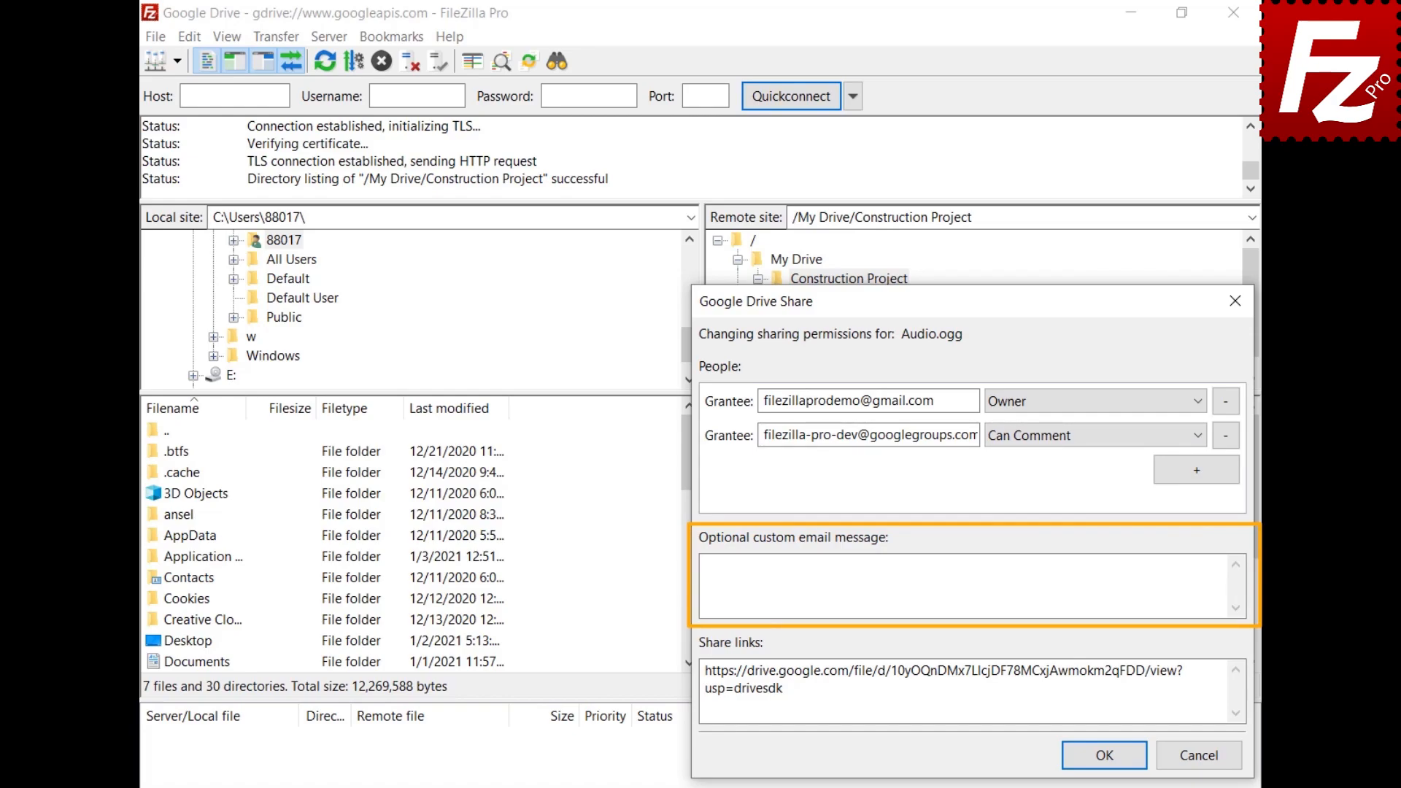
pyautogui.click(964, 586)
pyautogui.write('Shared with FileZi')
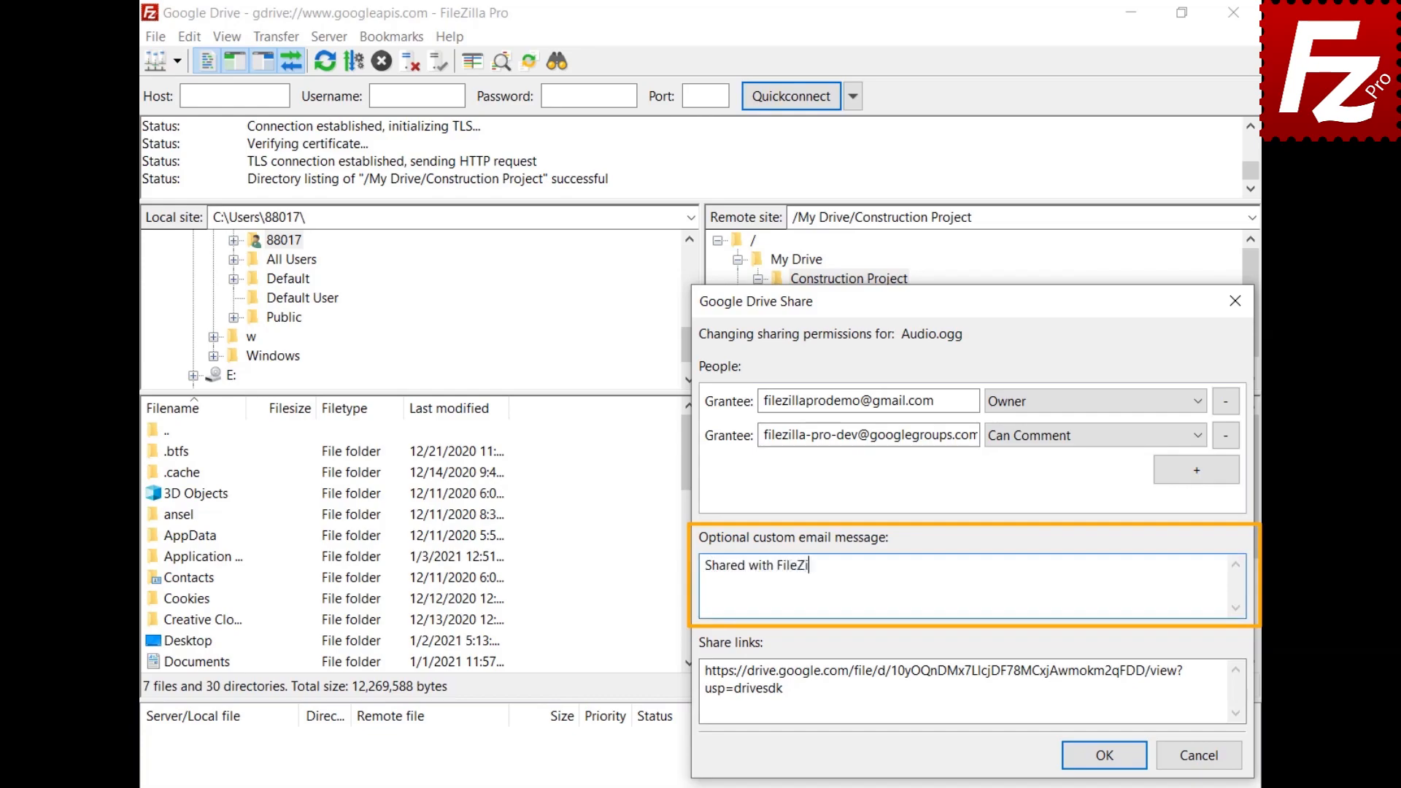
pyautogui.write('lla Pro')
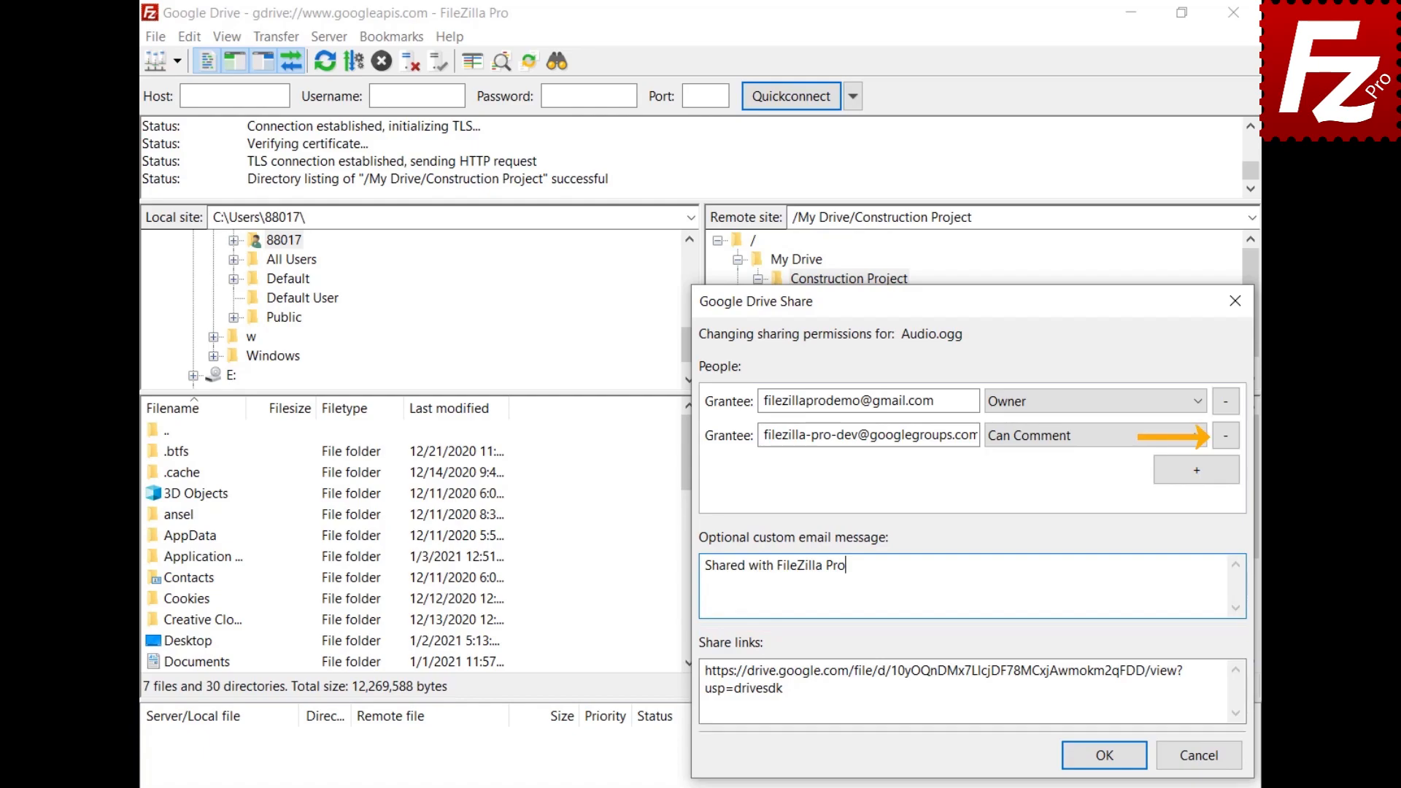
pyautogui.click(1087, 756)
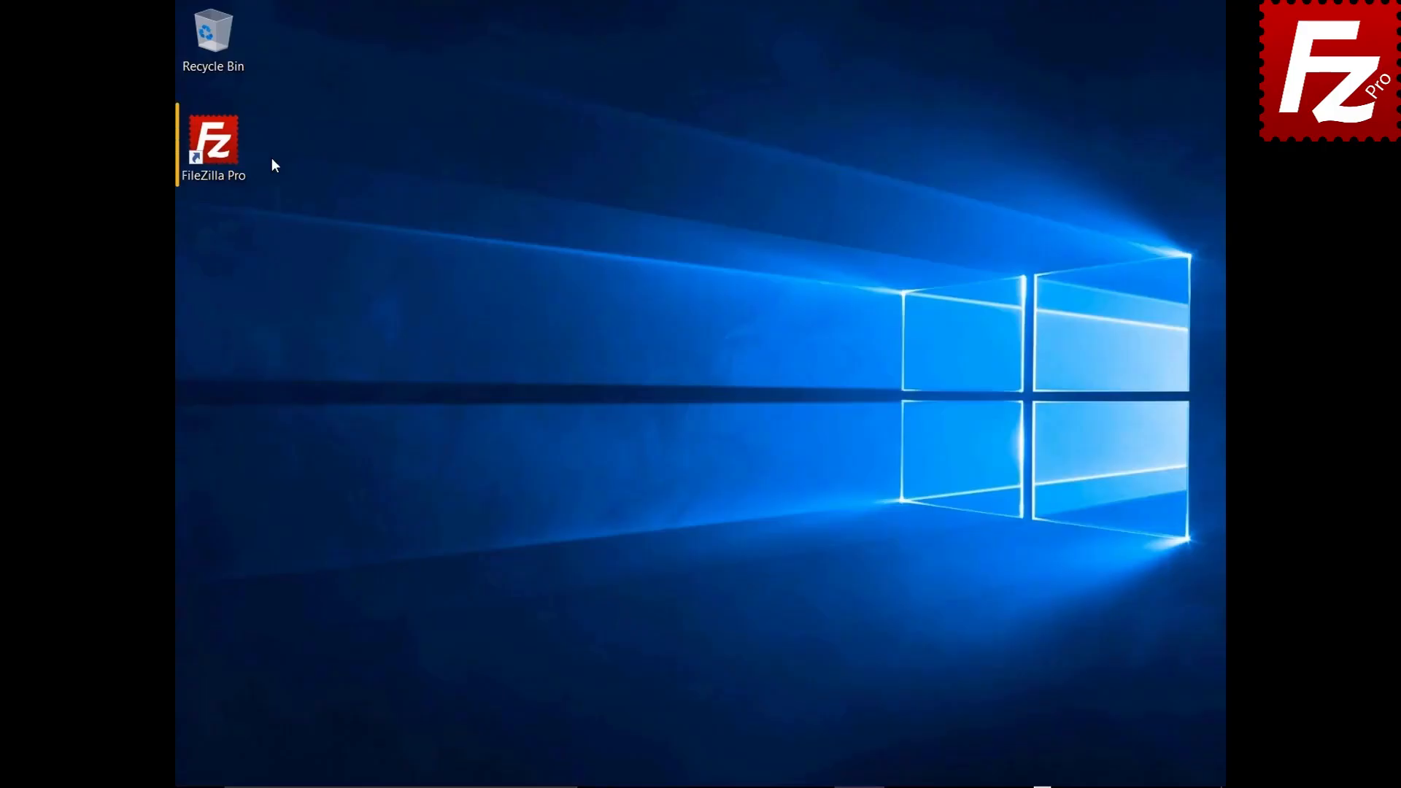
# Step: Relaunch FileZilla Pro and reconnect to the saved Google Drive site
pyautogui.doubleClick(223, 152)
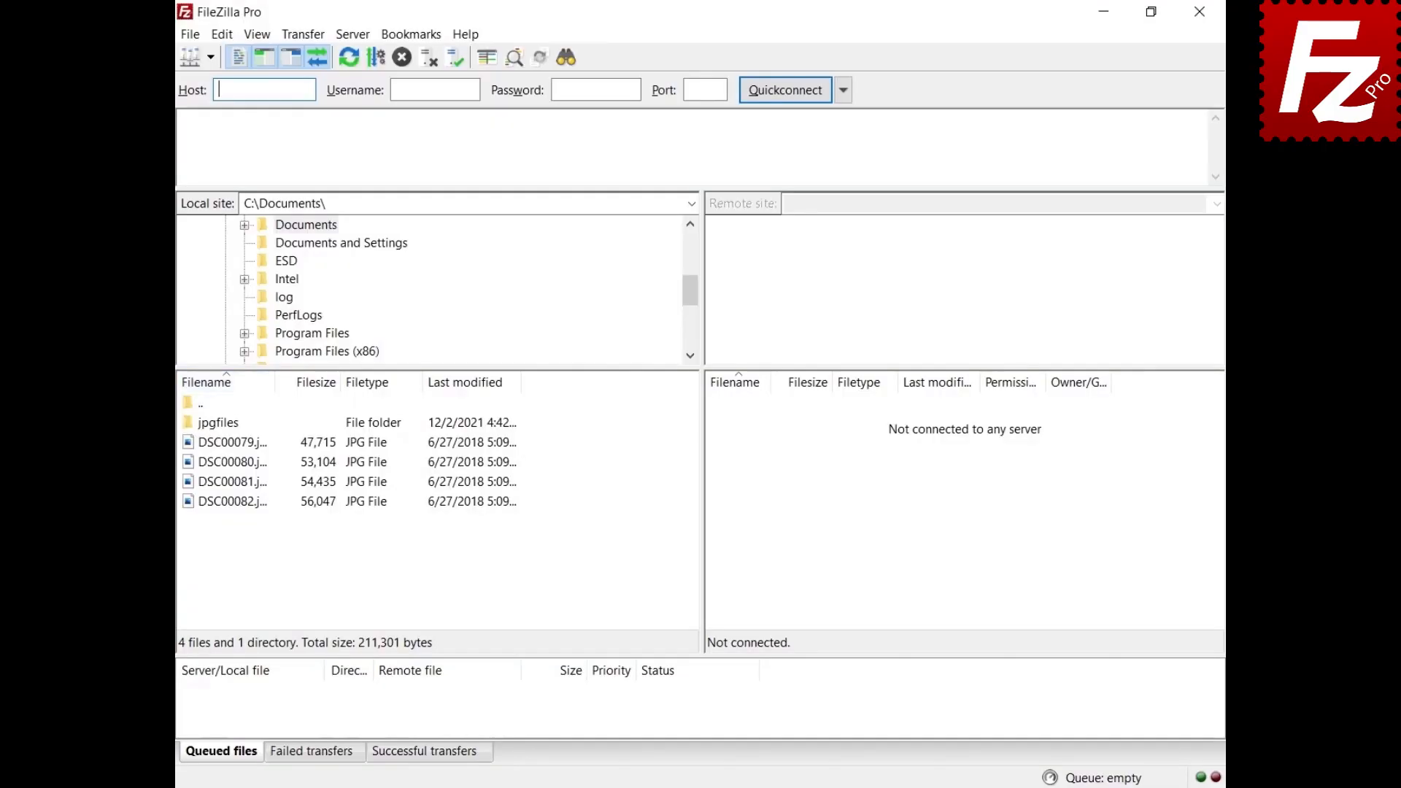
pyautogui.click(210, 57)
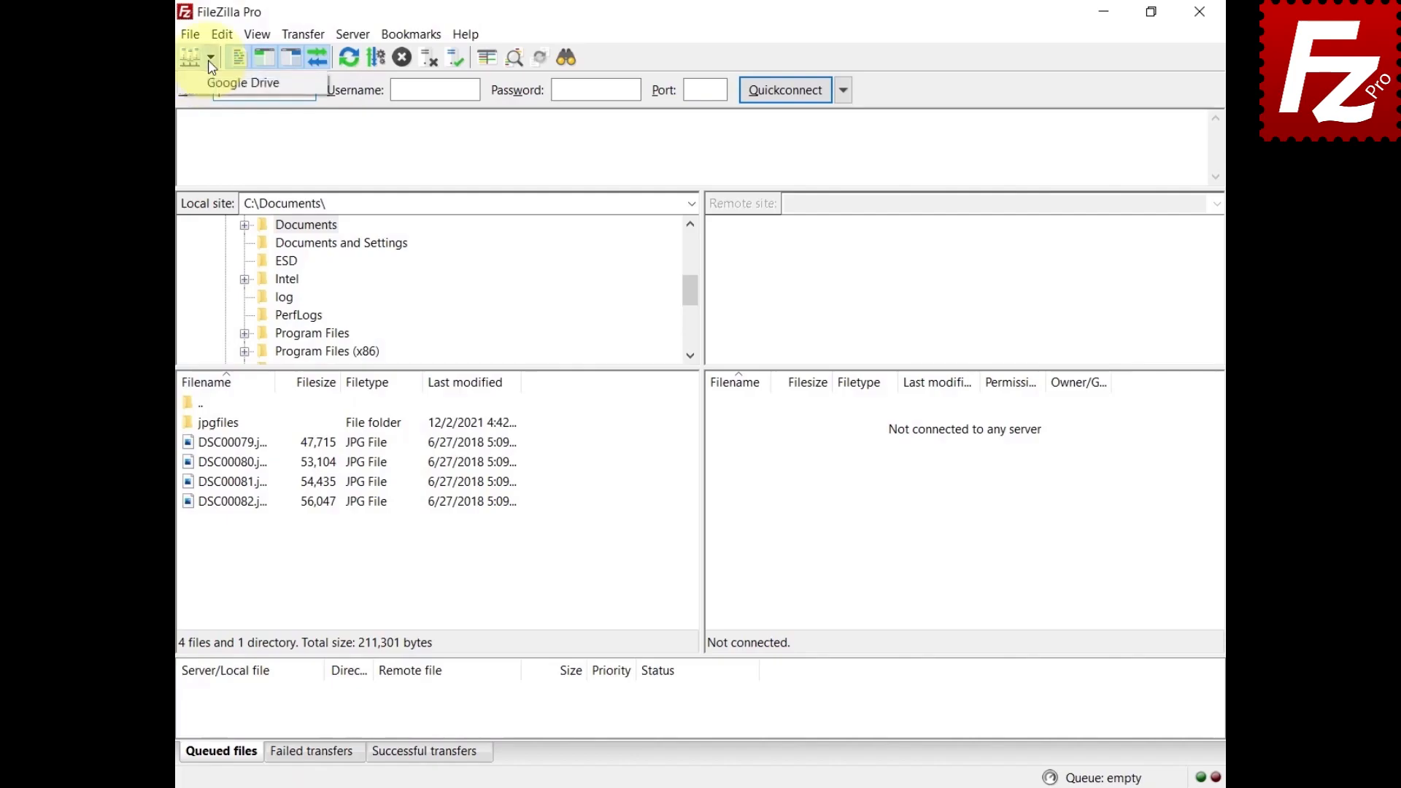
pyautogui.click(210, 80)
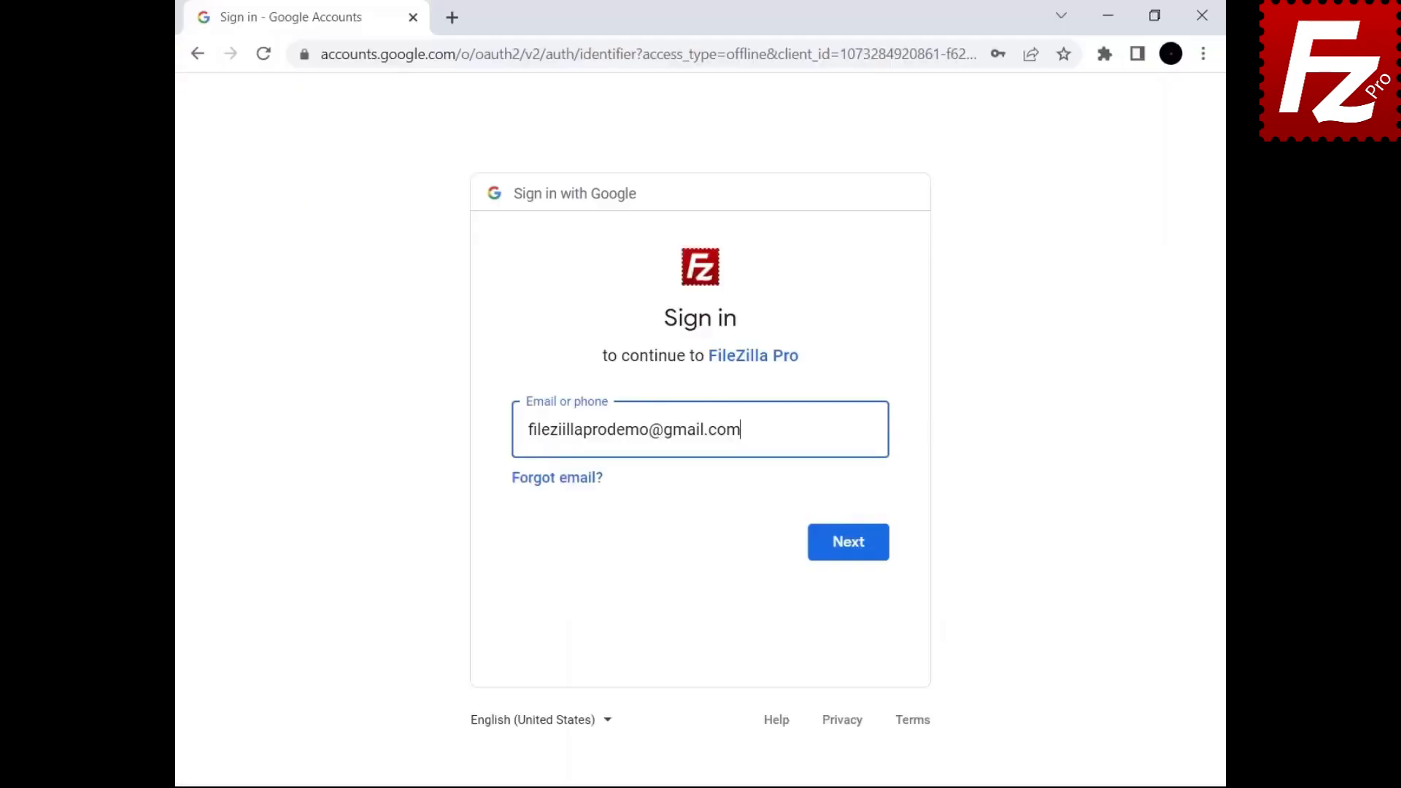
# Step: Sign in with the prefilled Google account, allow FileZilla Pro Drive access, and close Chrome
pyautogui.click(845, 557)
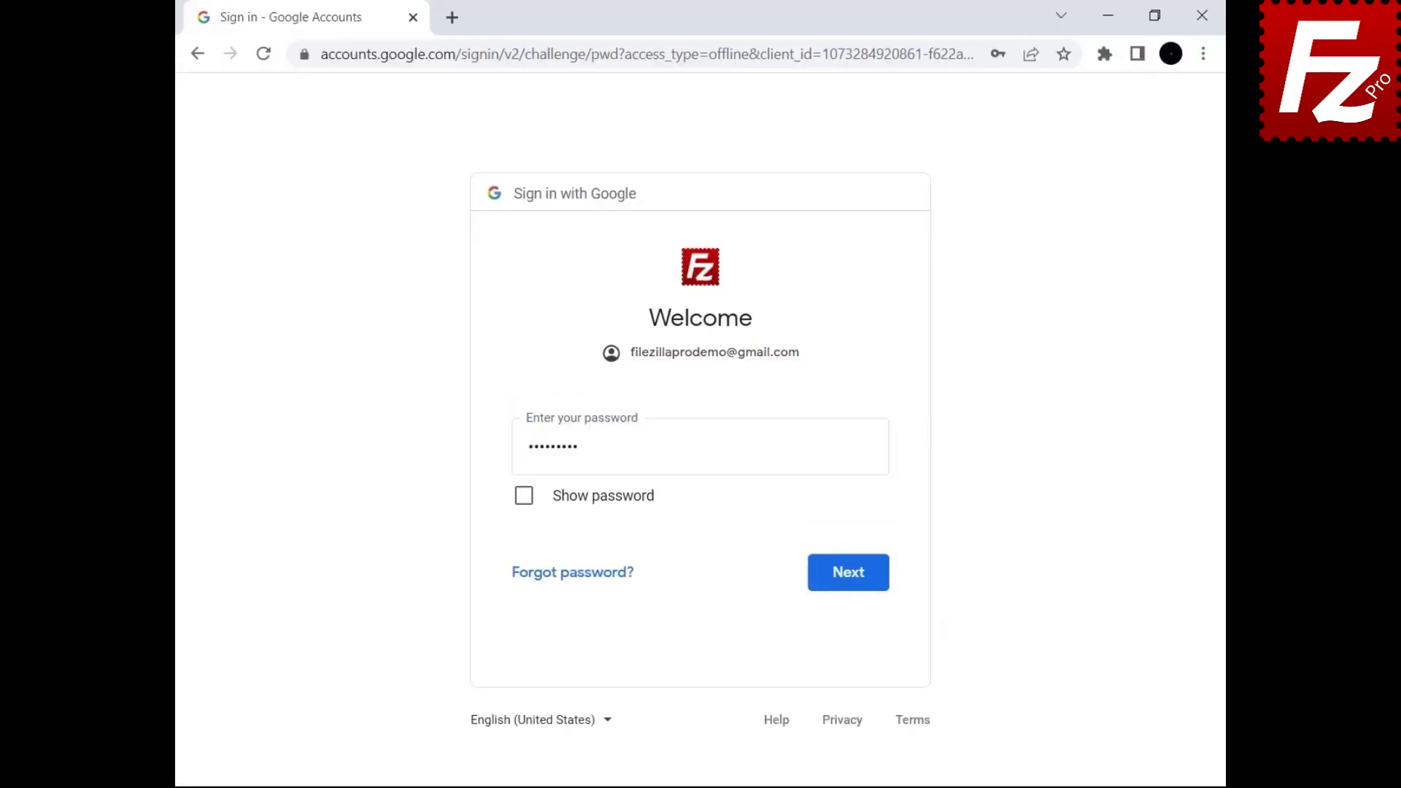
pyautogui.click(846, 588)
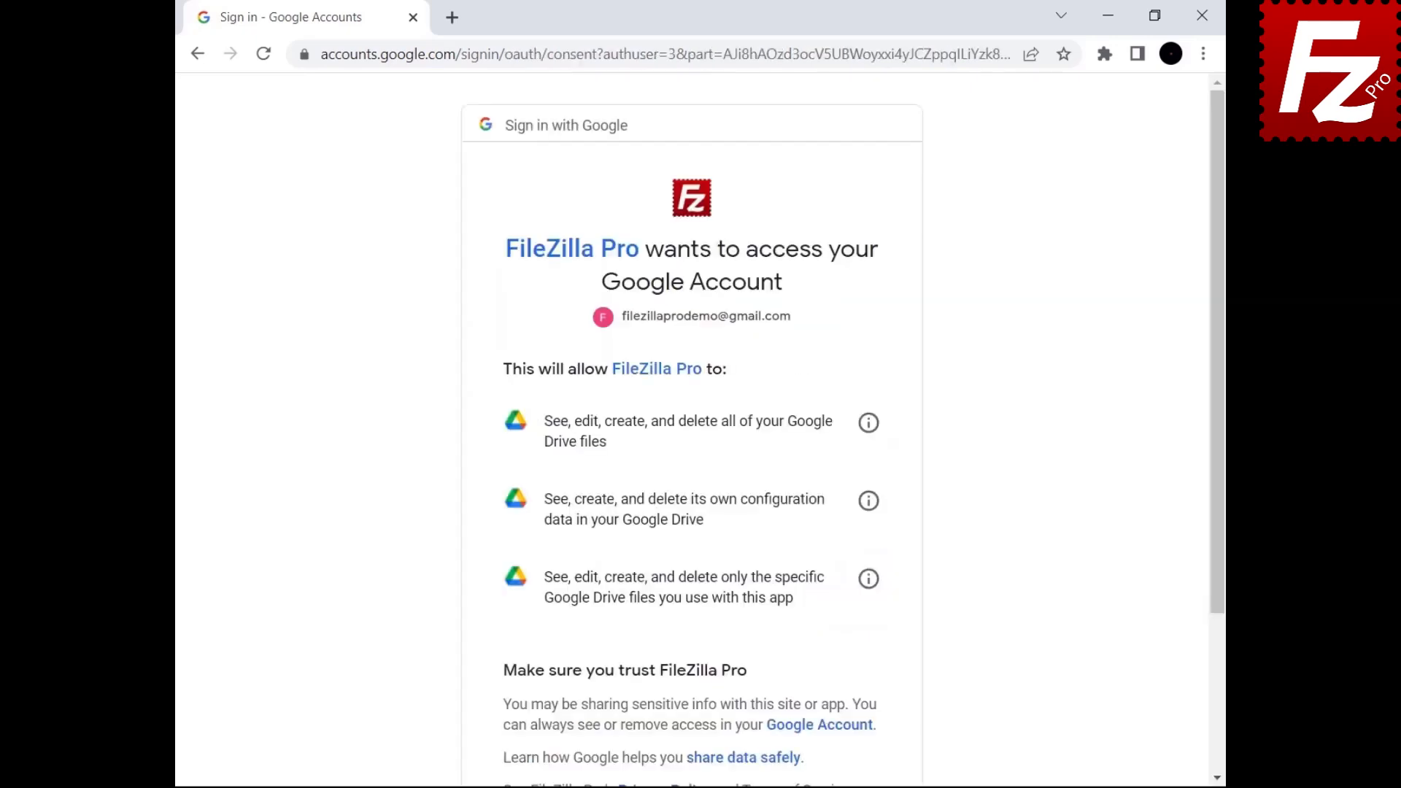
pyautogui.scroll(-3, 846, 599)
pyautogui.click(781, 646)
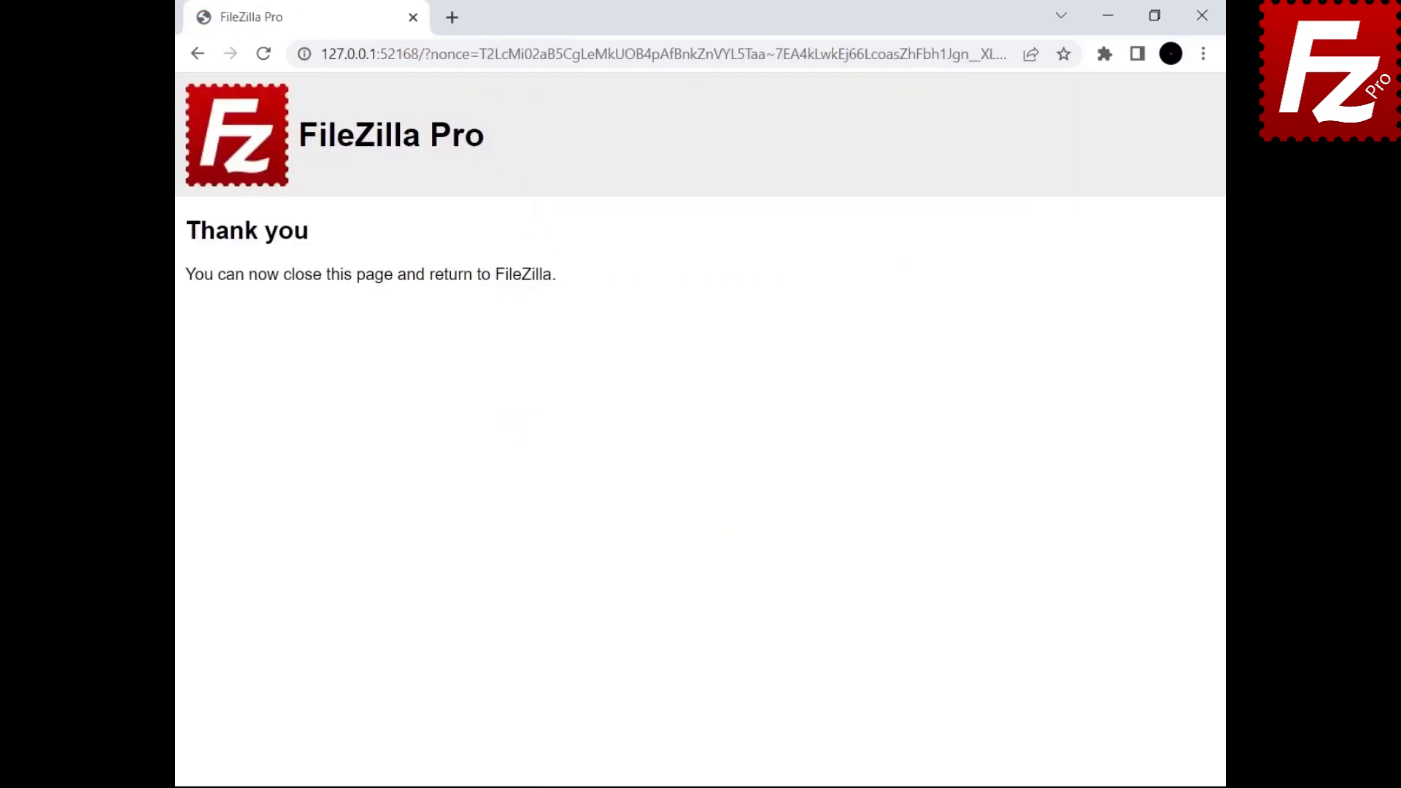
pyautogui.click(1203, 15)
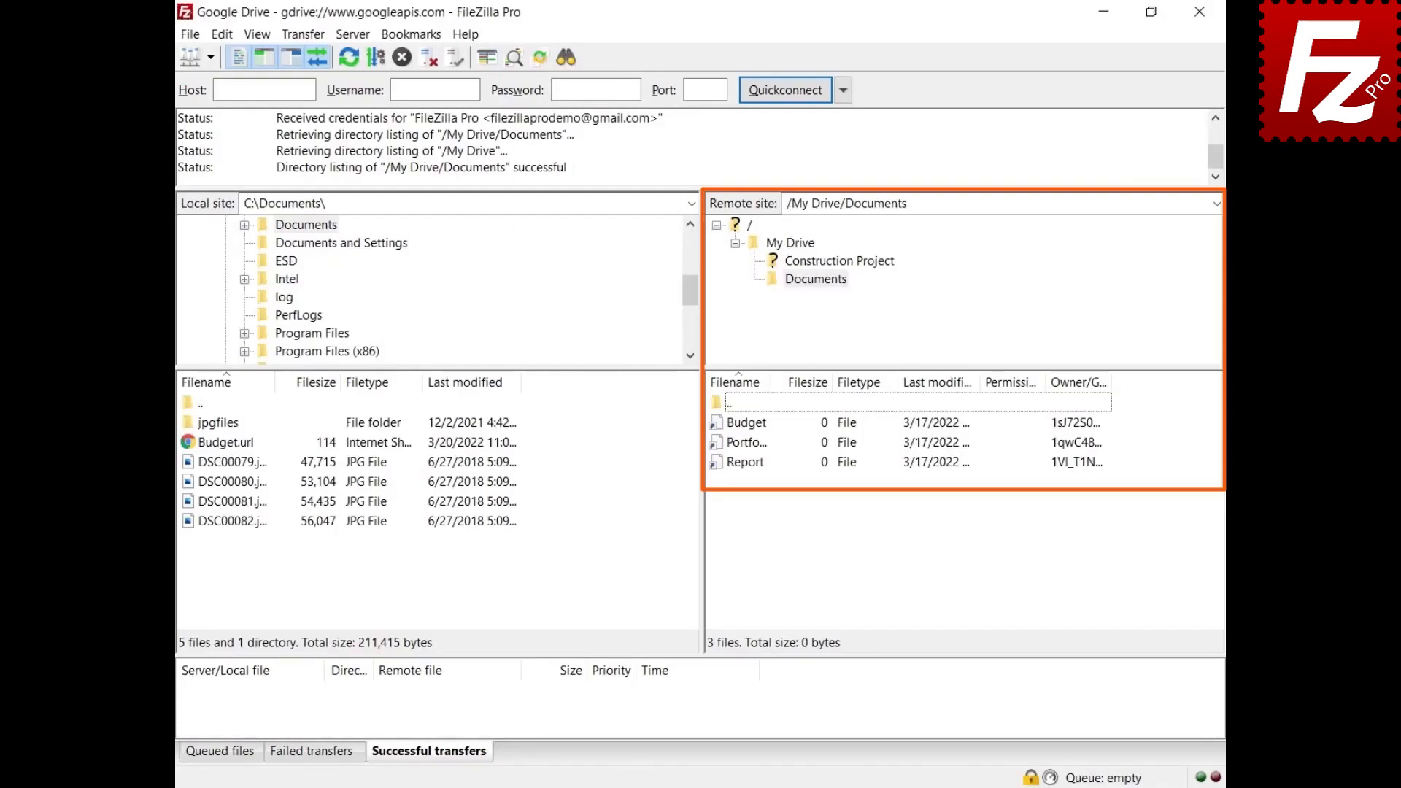
# Step: Download Budget from My Drive/Documents and also export it as a Microsoft Office document, Budget.xlsx
pyautogui.rightClick(741, 425)
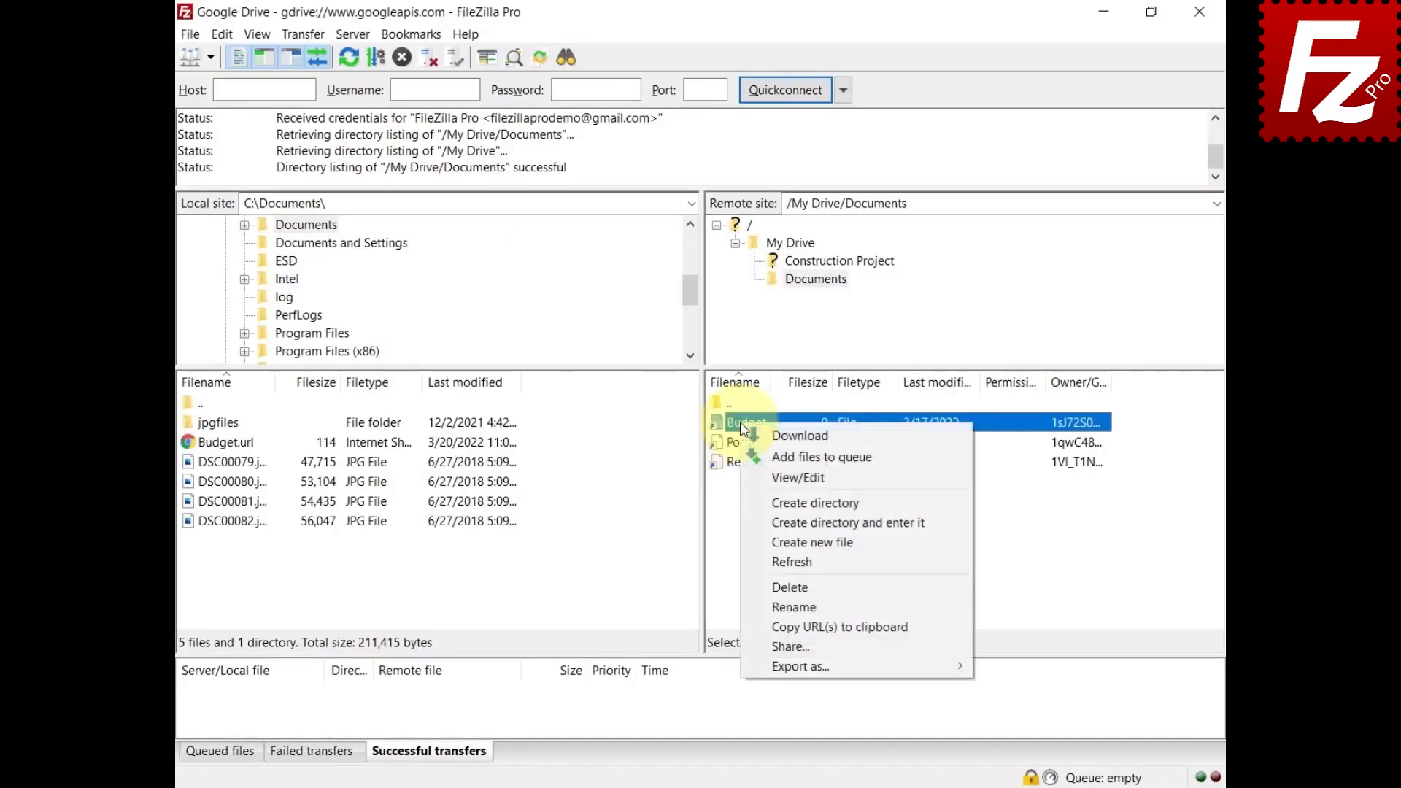
pyautogui.click(759, 433)
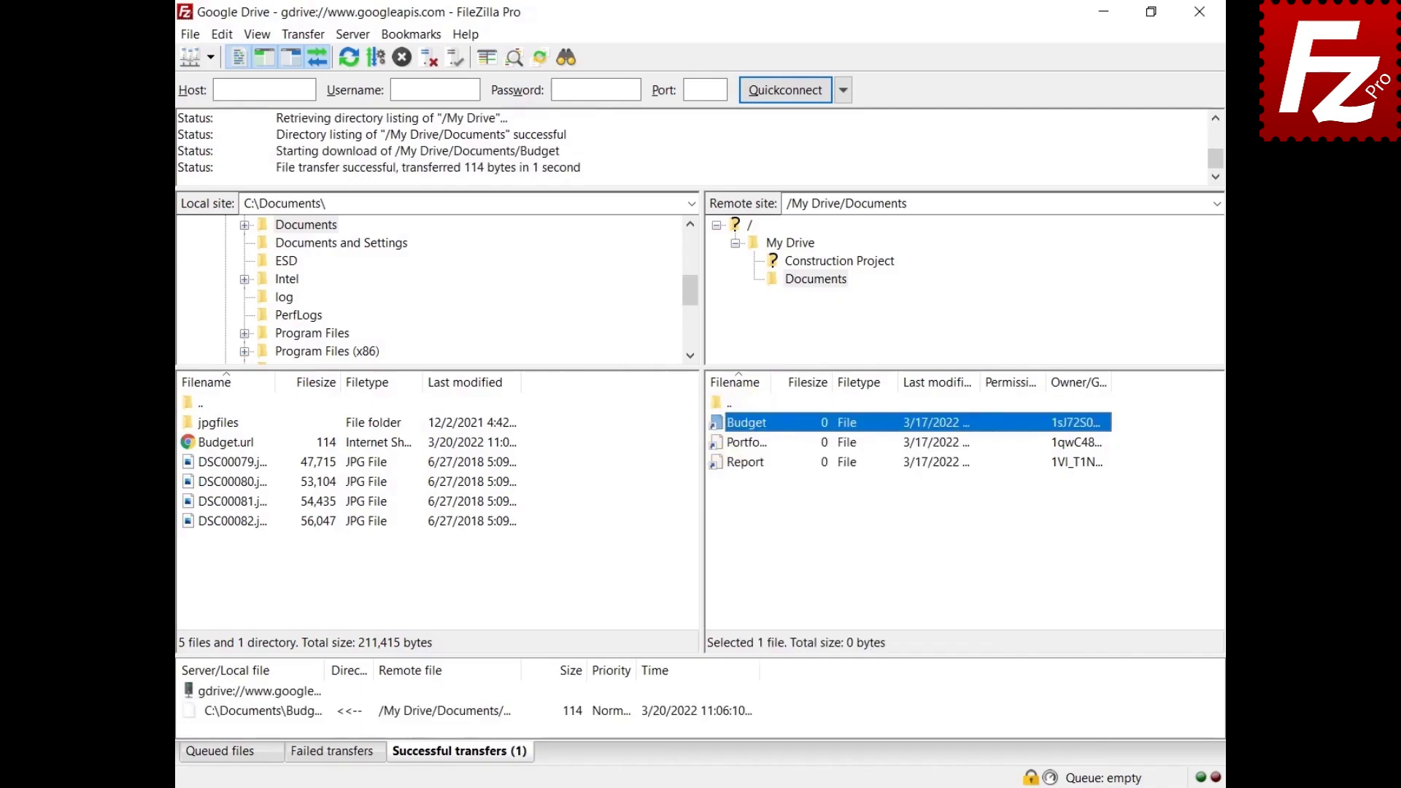
pyautogui.rightClick(740, 424)
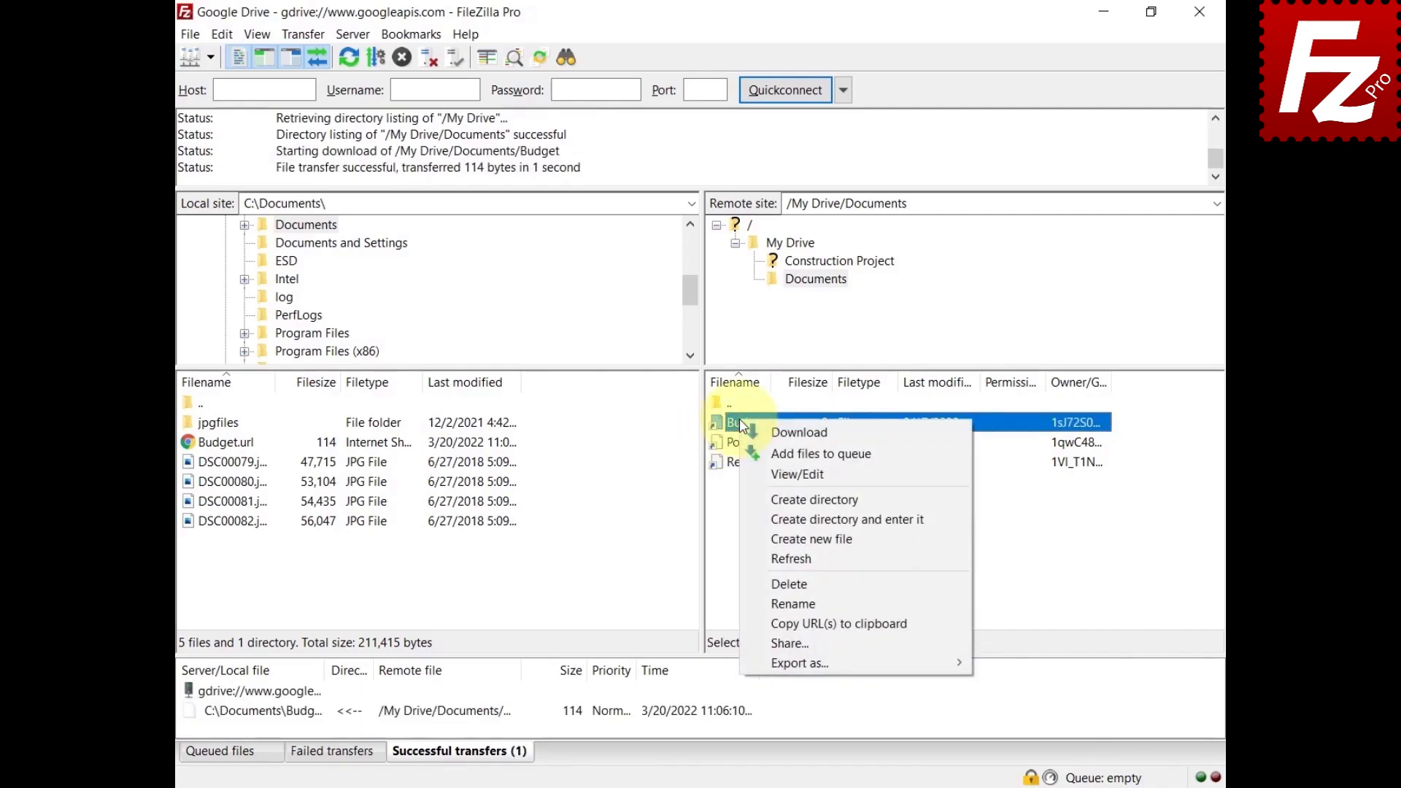
pyautogui.moveTo(768, 666)
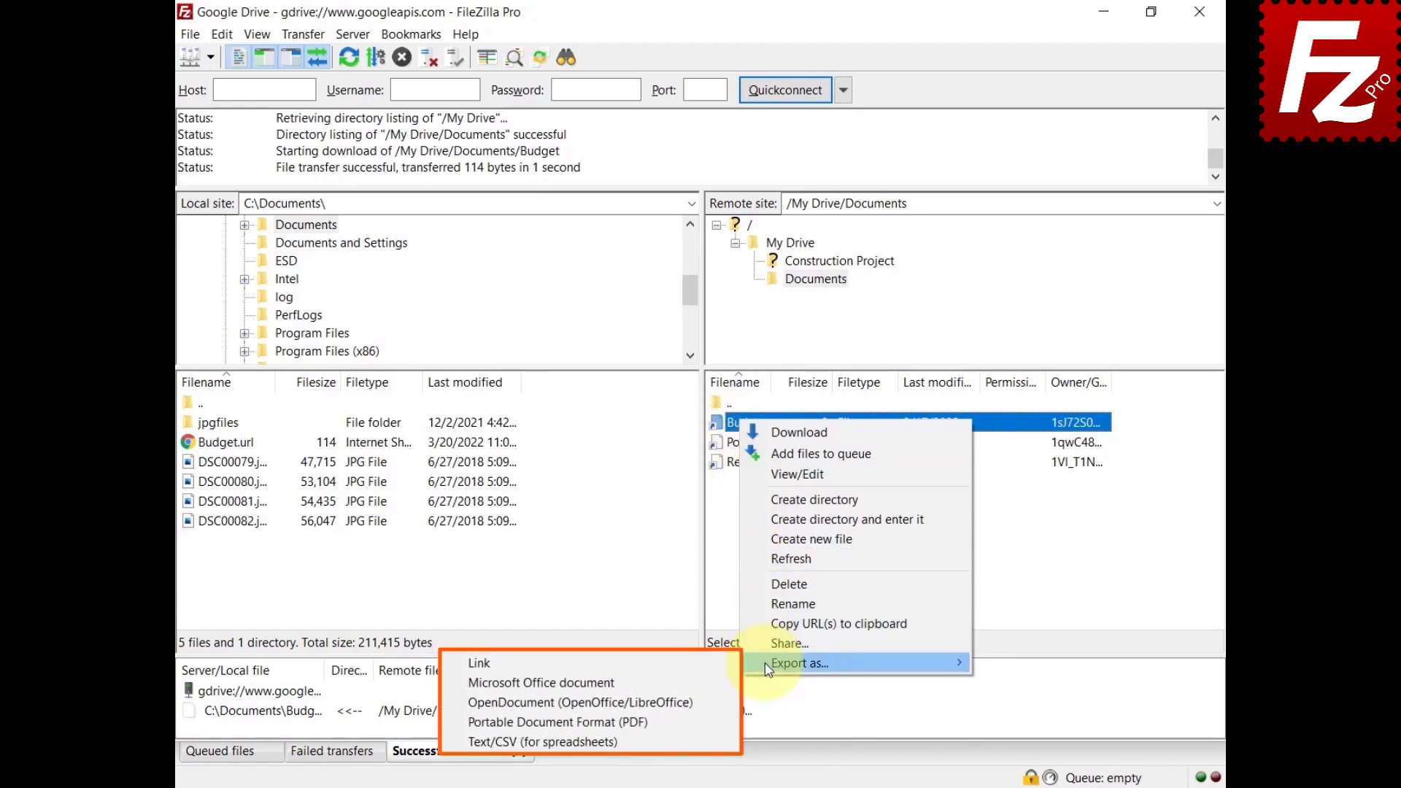
pyautogui.click(712, 683)
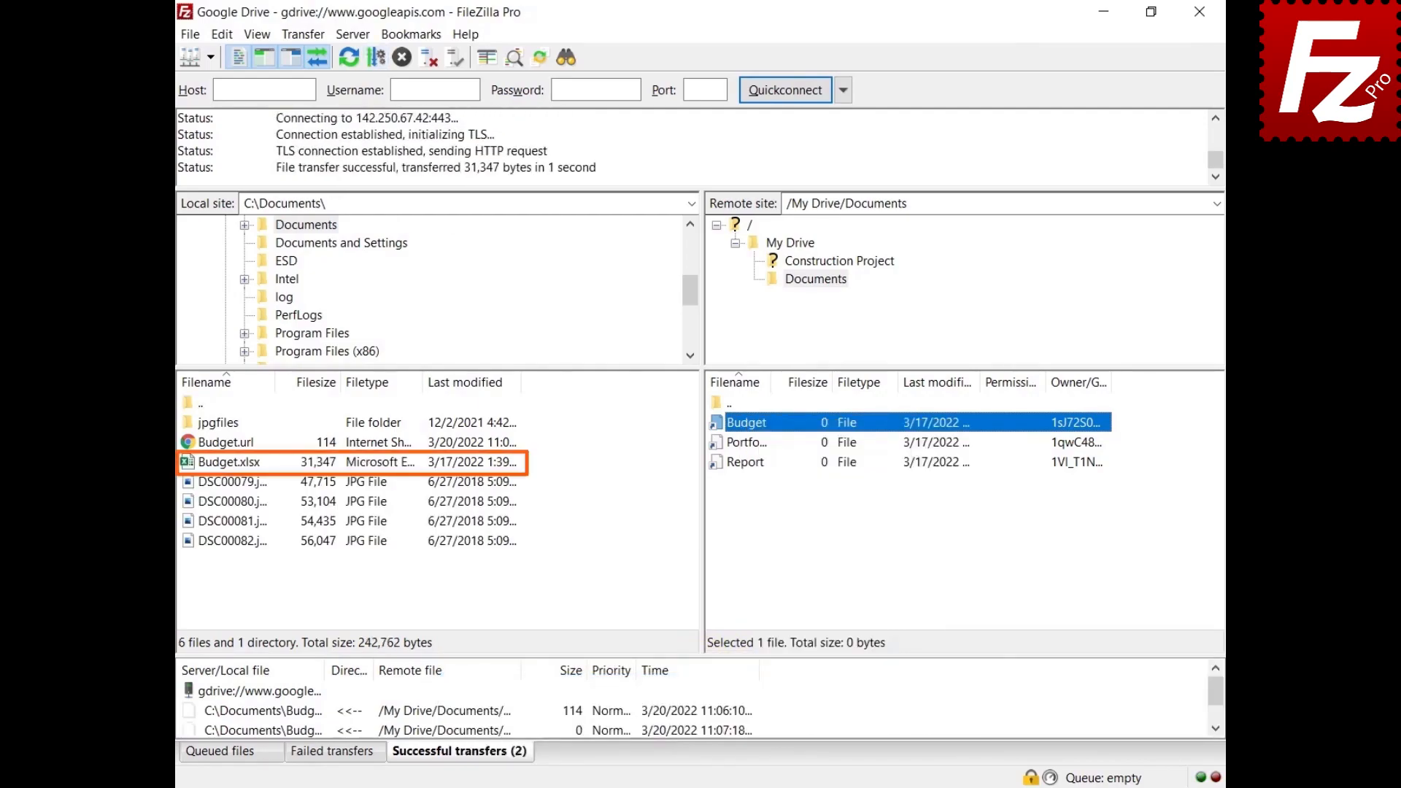
pyautogui.click(222, 34)
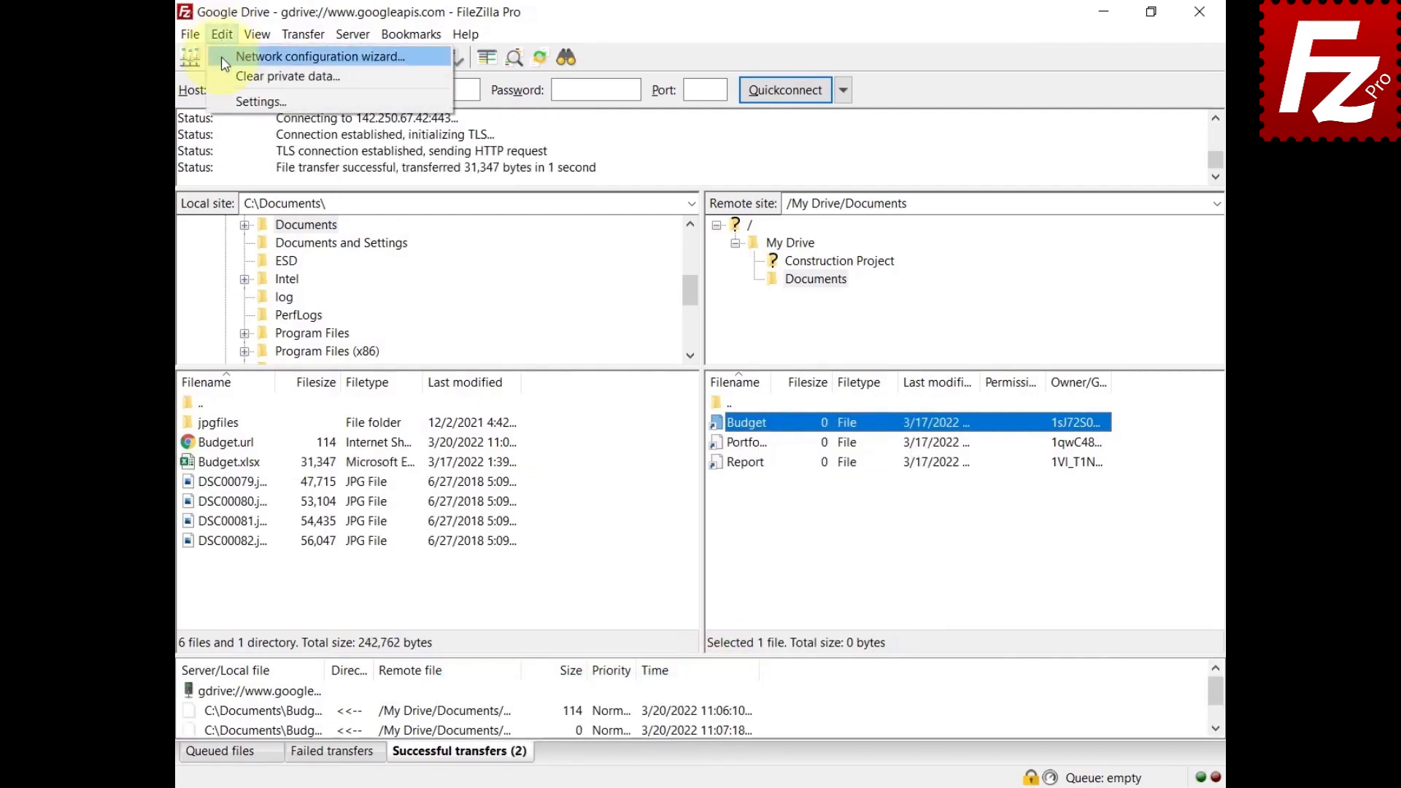
# Step: Set the Google Drive export format to Portable Document Format (PDF) in Settings
pyautogui.click(221, 102)
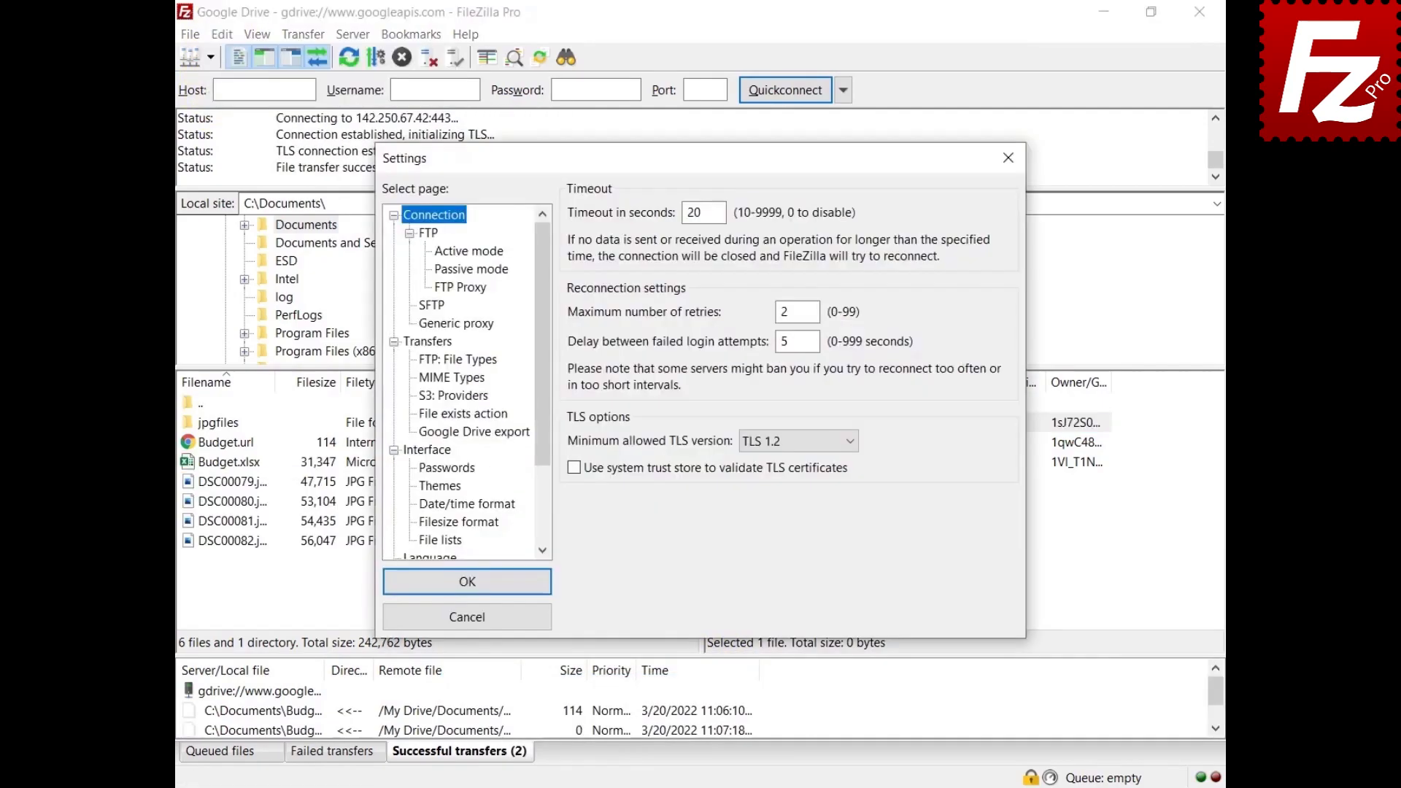
pyautogui.click(474, 432)
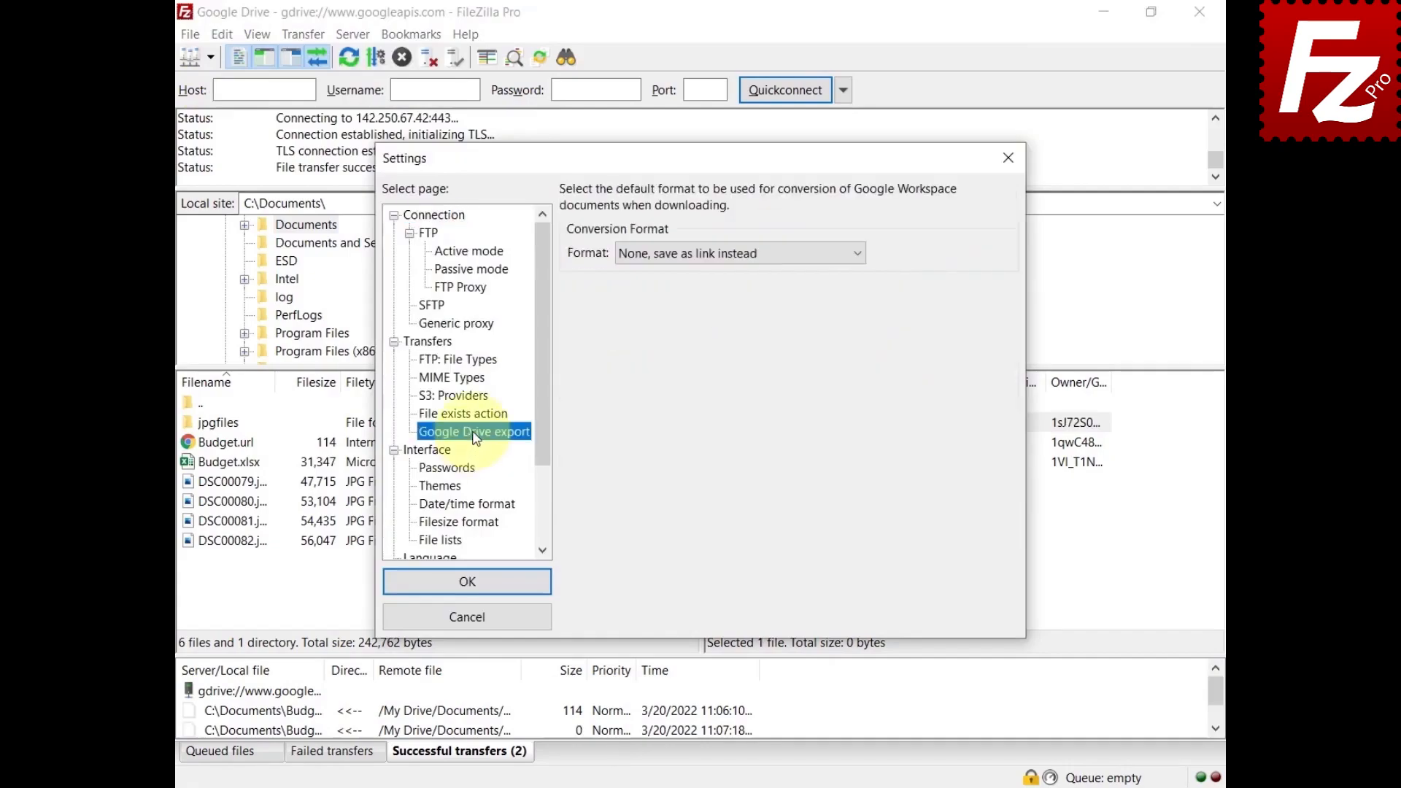
pyautogui.click(713, 255)
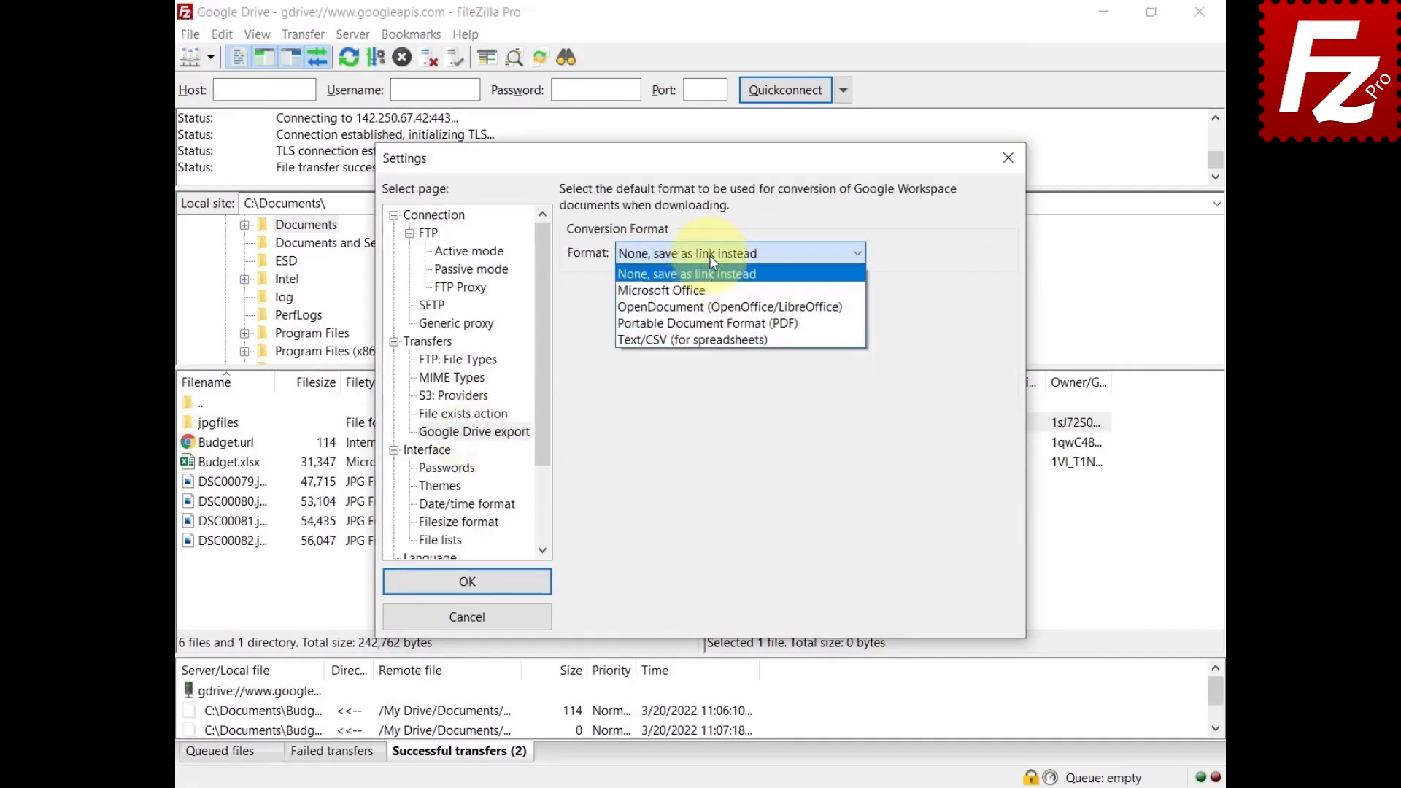
pyautogui.click(714, 325)
pyautogui.click(474, 593)
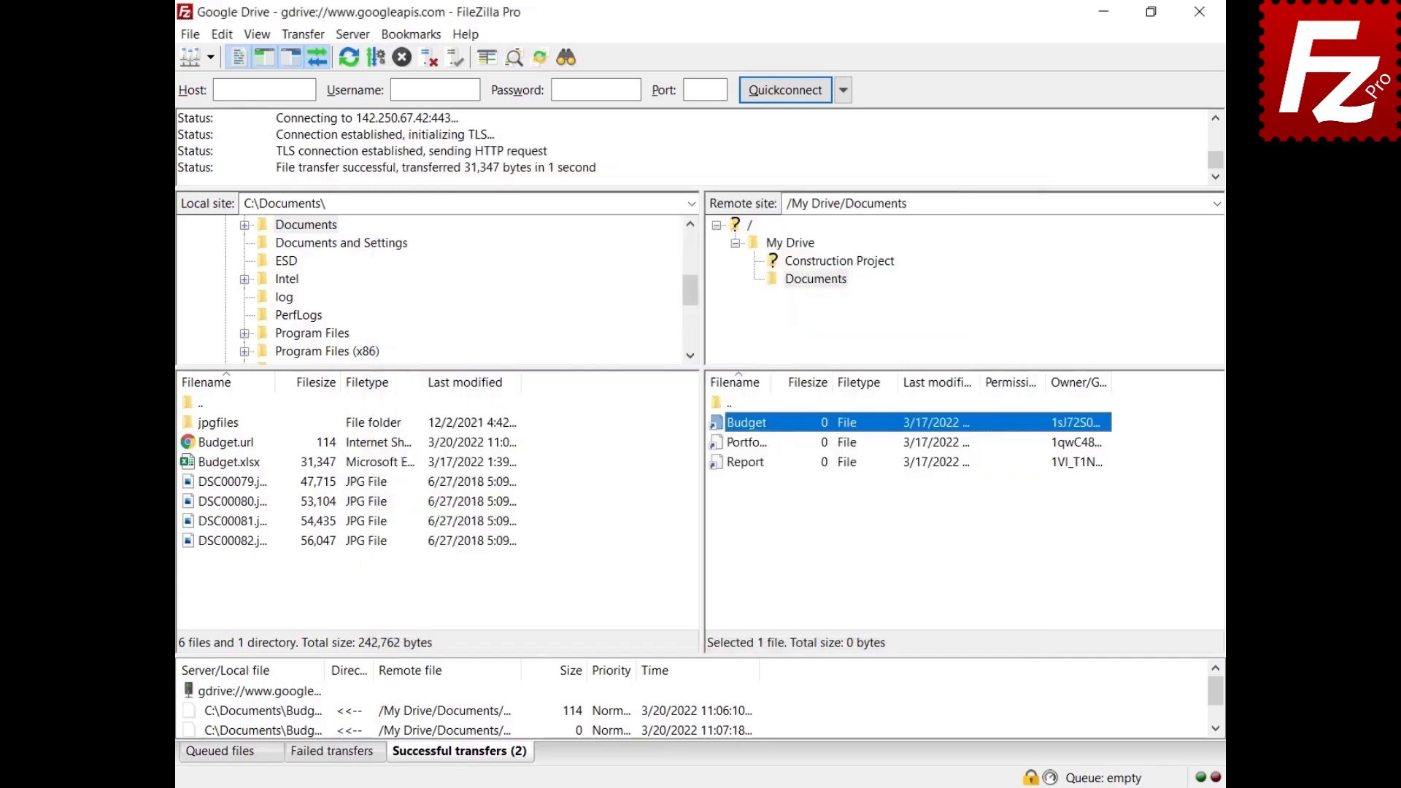
pyautogui.rightClick(746, 464)
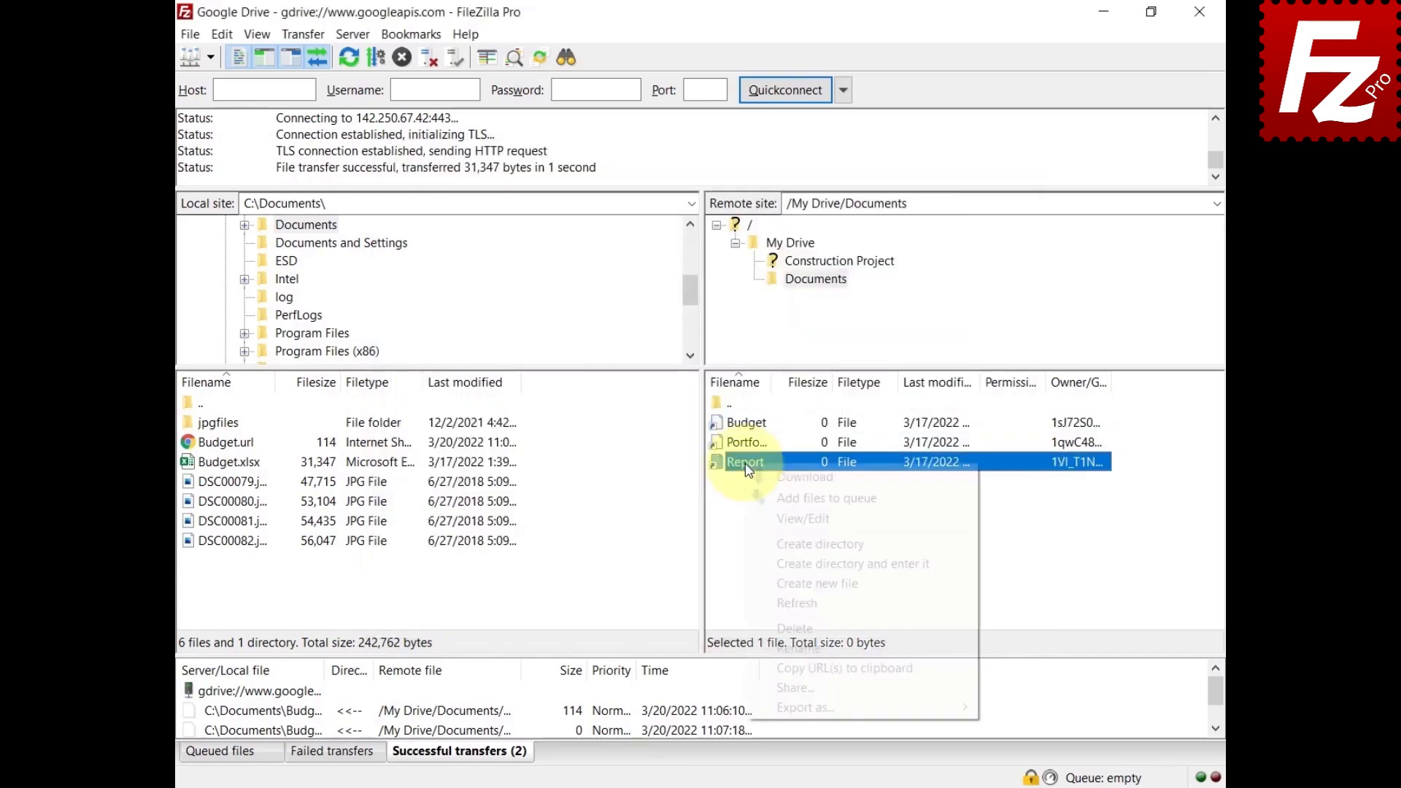
# Step: Download the Report document as a PDF, then relaunch FileZilla Pro
pyautogui.click(773, 473)
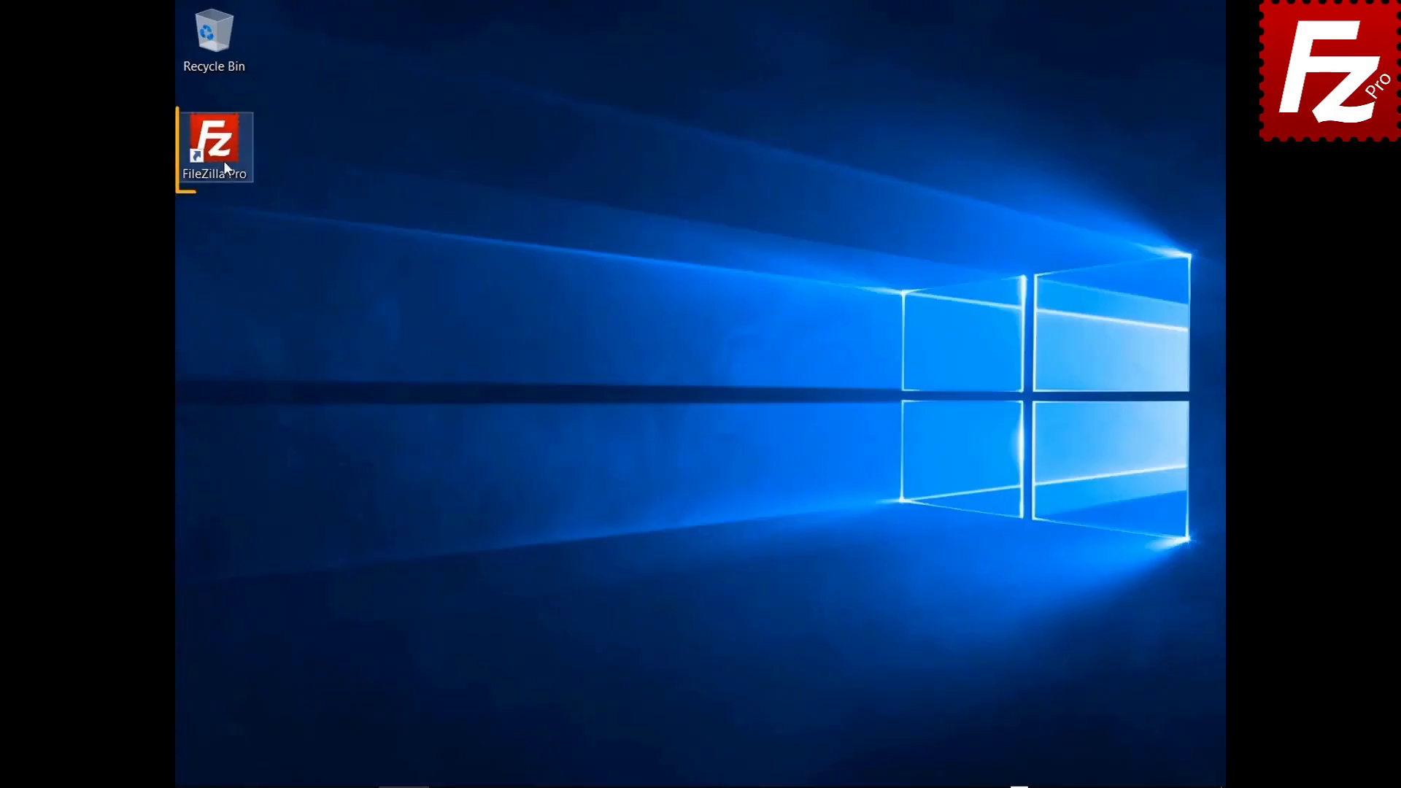
pyautogui.doubleClick(222, 161)
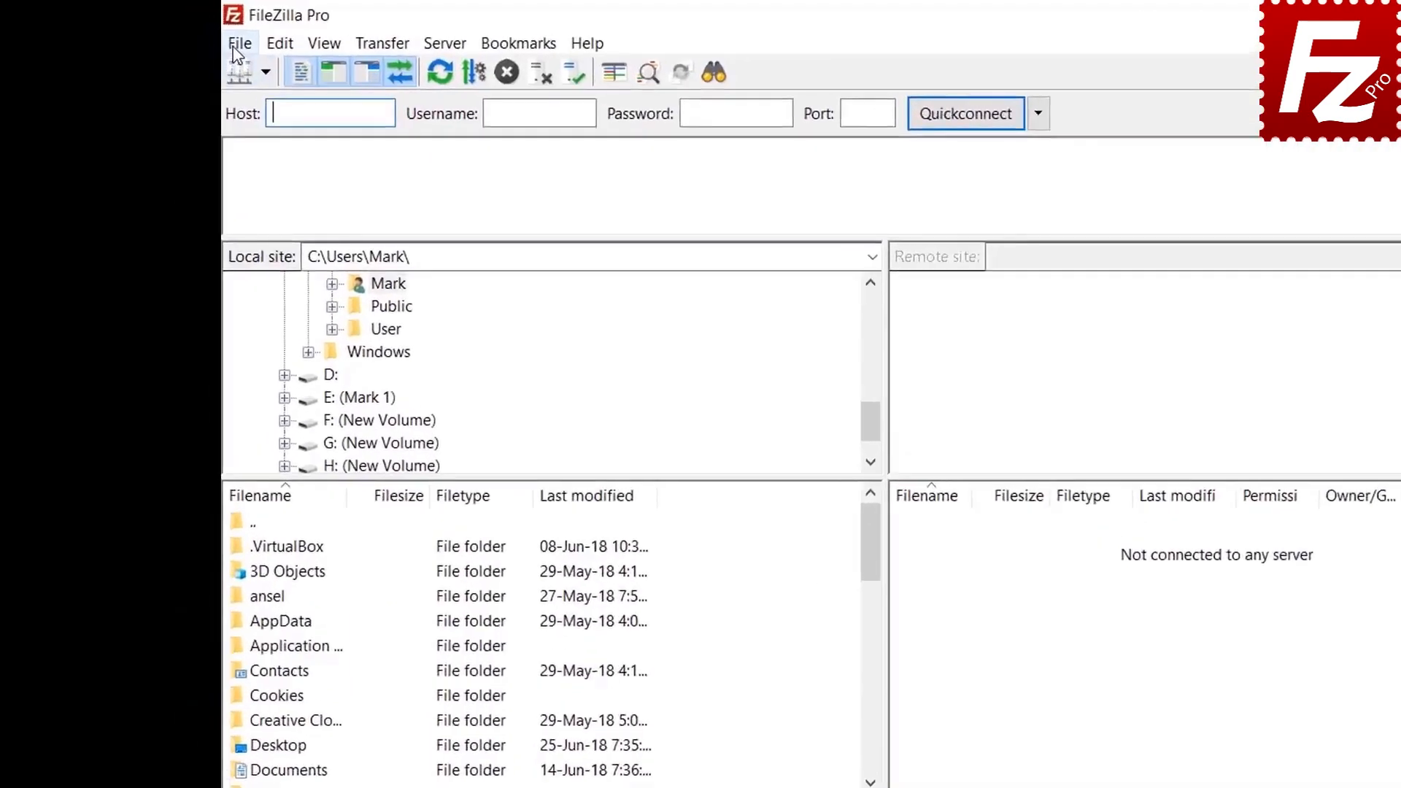
# Step: Create site 'Google Cloud Connection' using Google Cloud Storage, project ID filezilla-pro, the account e-mail, and connect
pyautogui.click(189, 34)
pyautogui.click(343, 89)
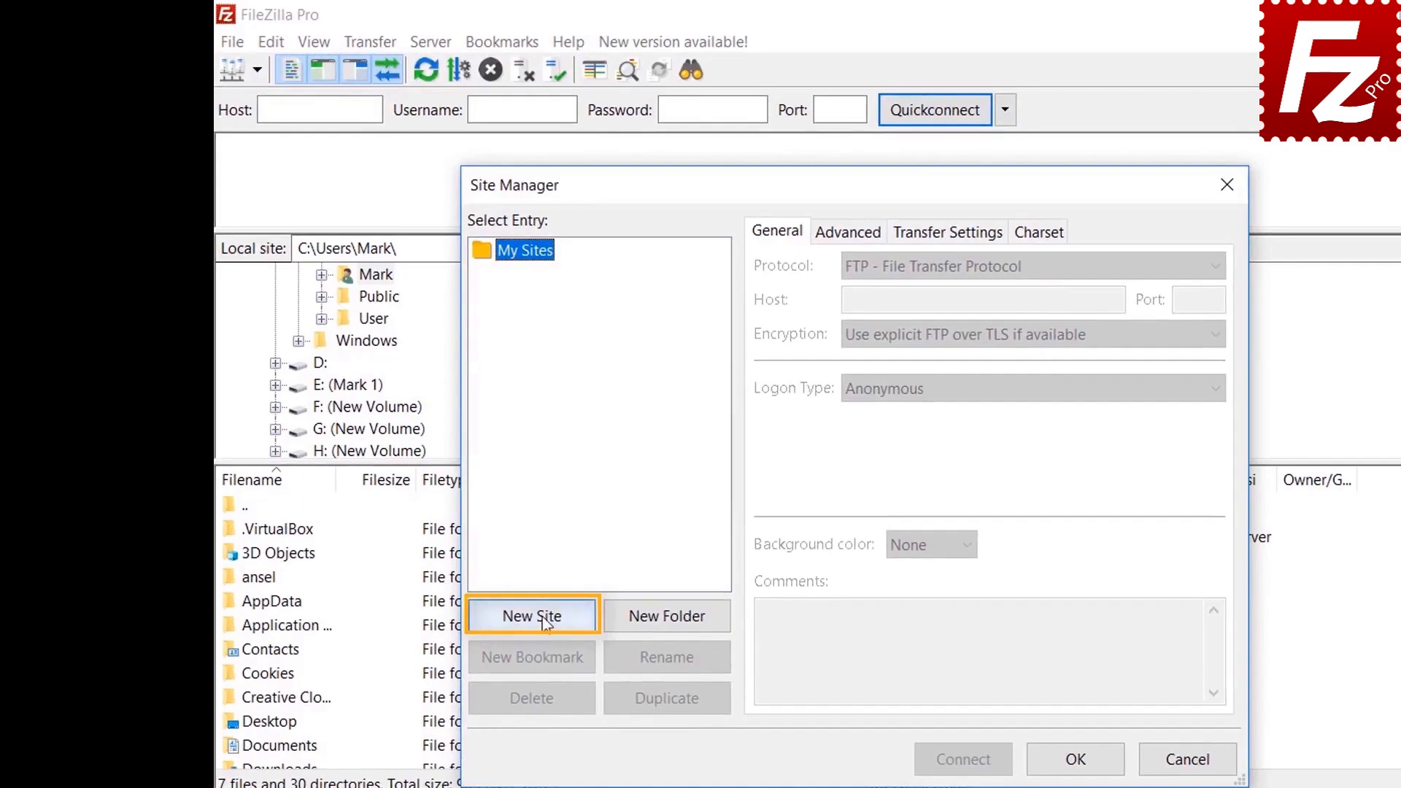
pyautogui.click(543, 619)
pyautogui.write('Google ')
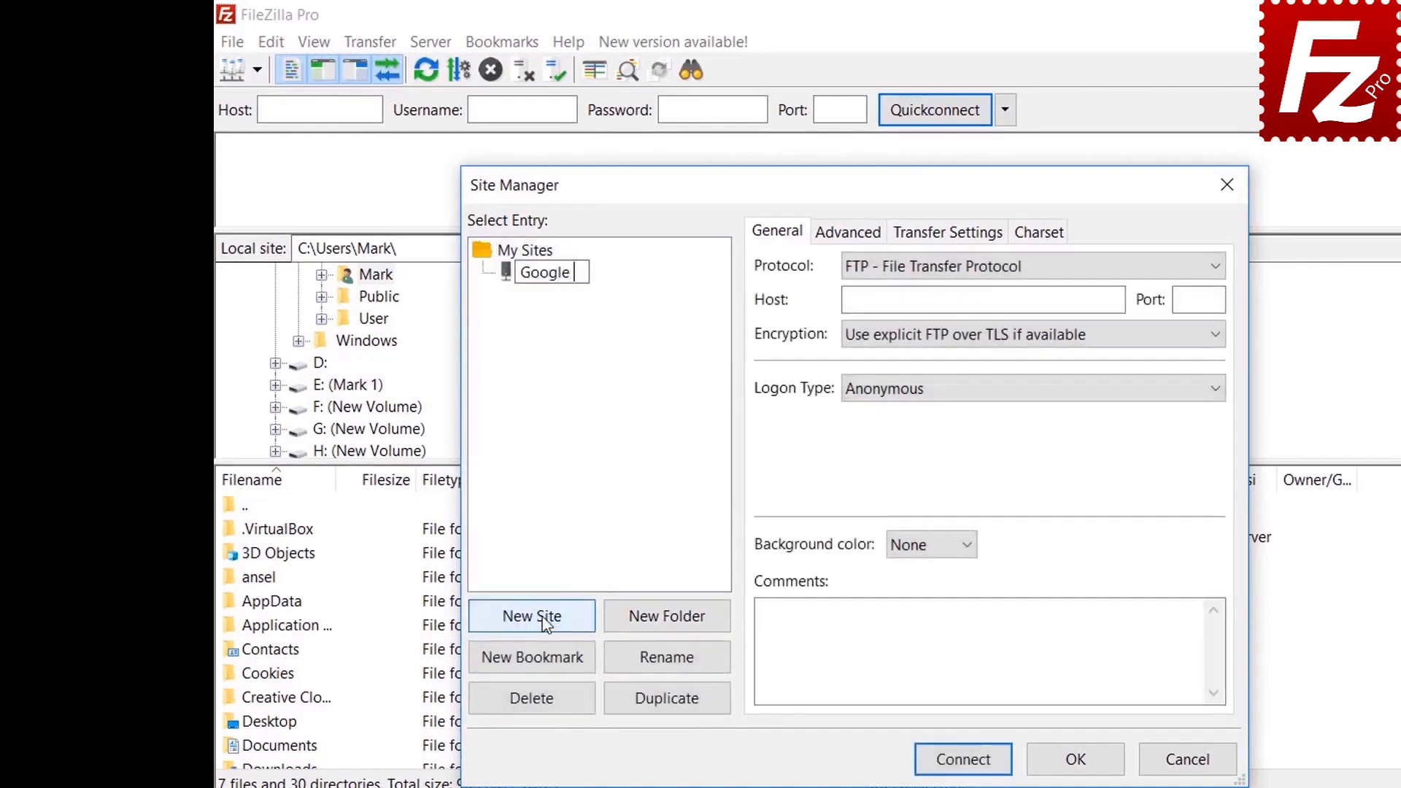
pyautogui.write('Cloud Connection')
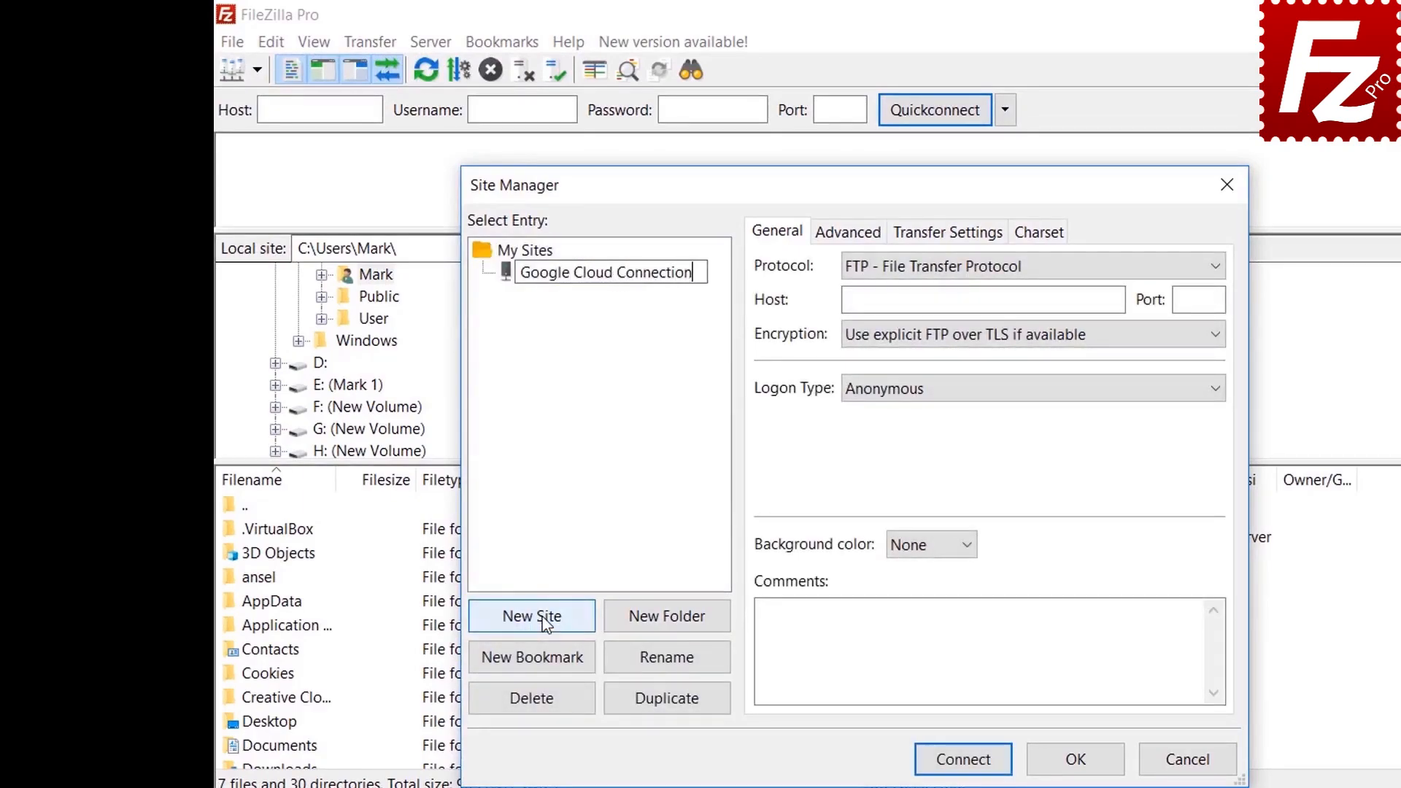
pyautogui.press('Tab')
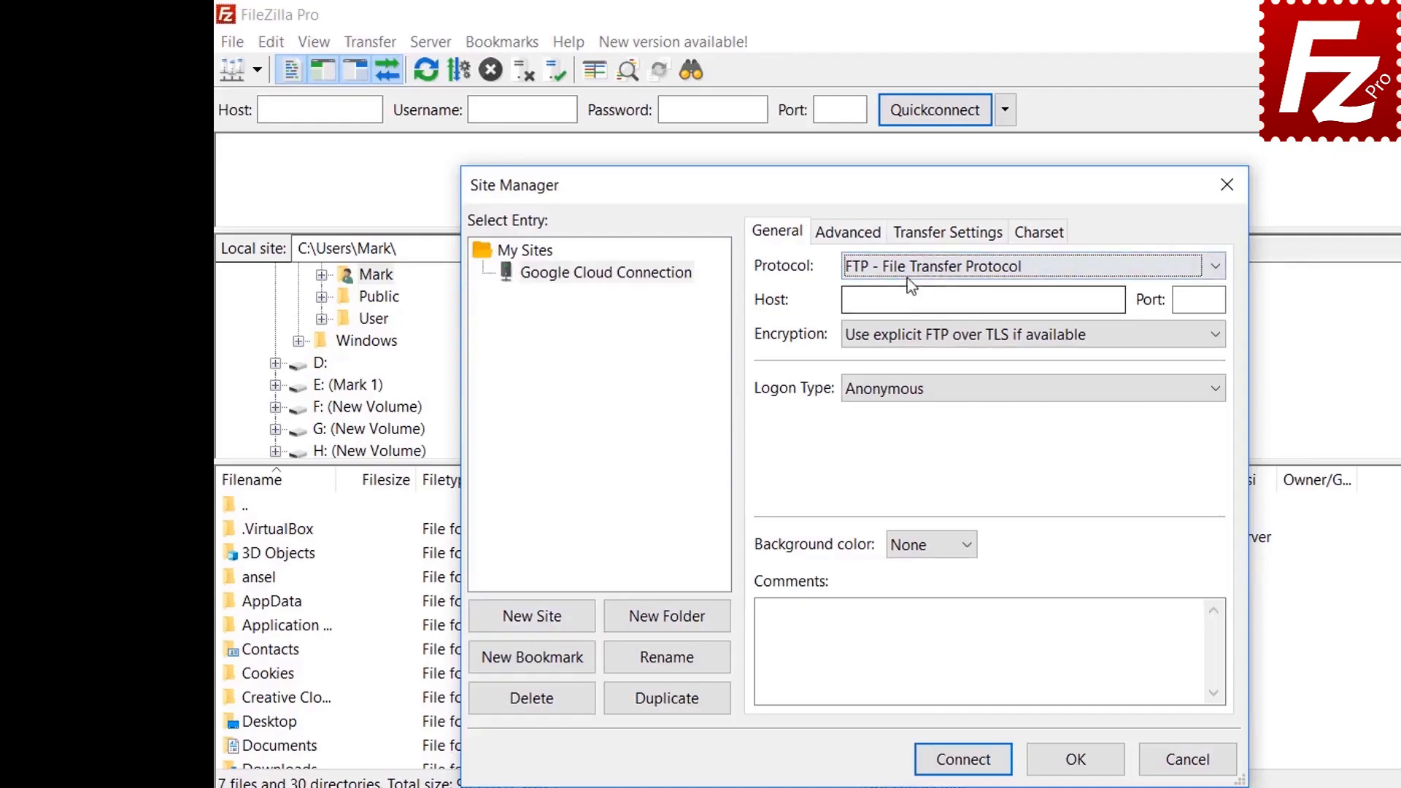
pyautogui.click(907, 270)
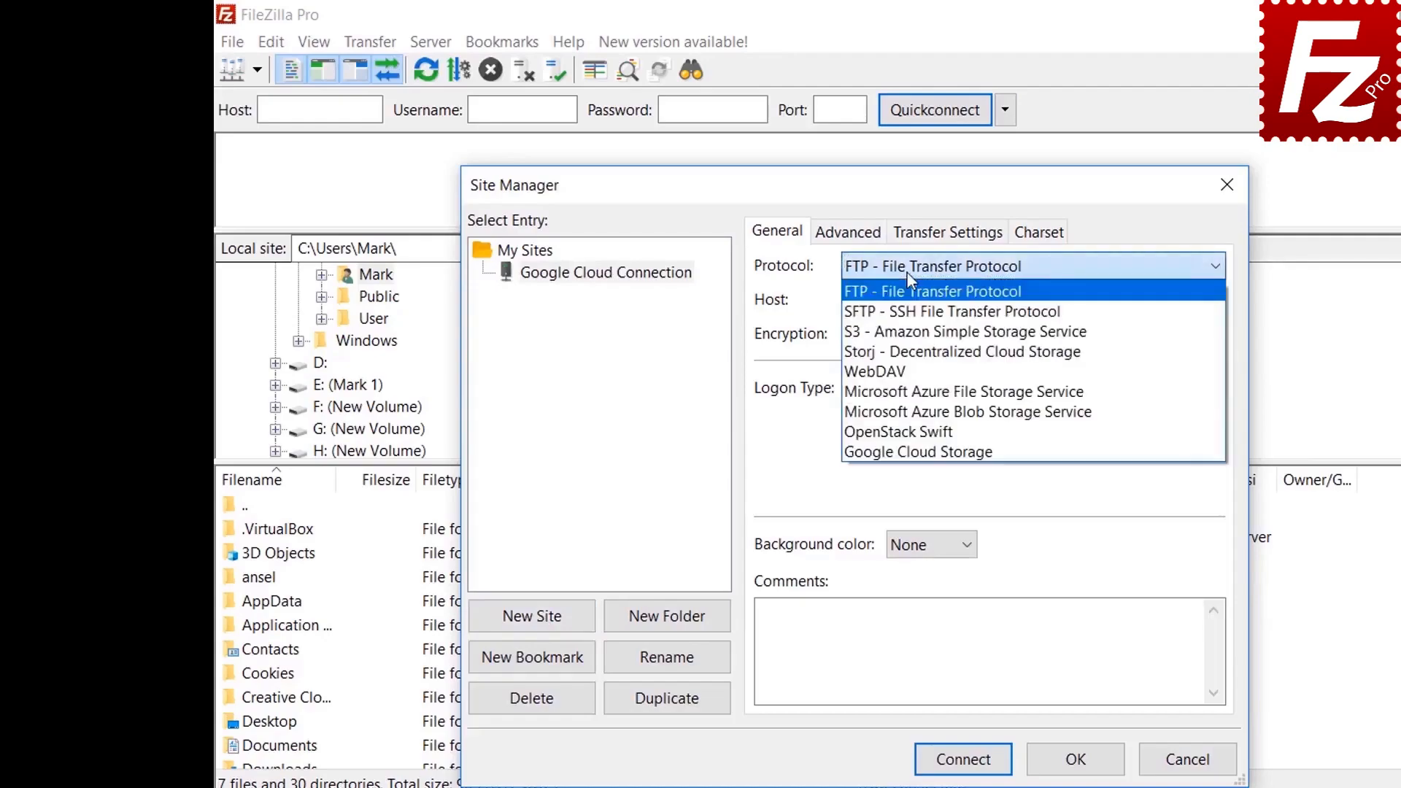
pyautogui.click(899, 452)
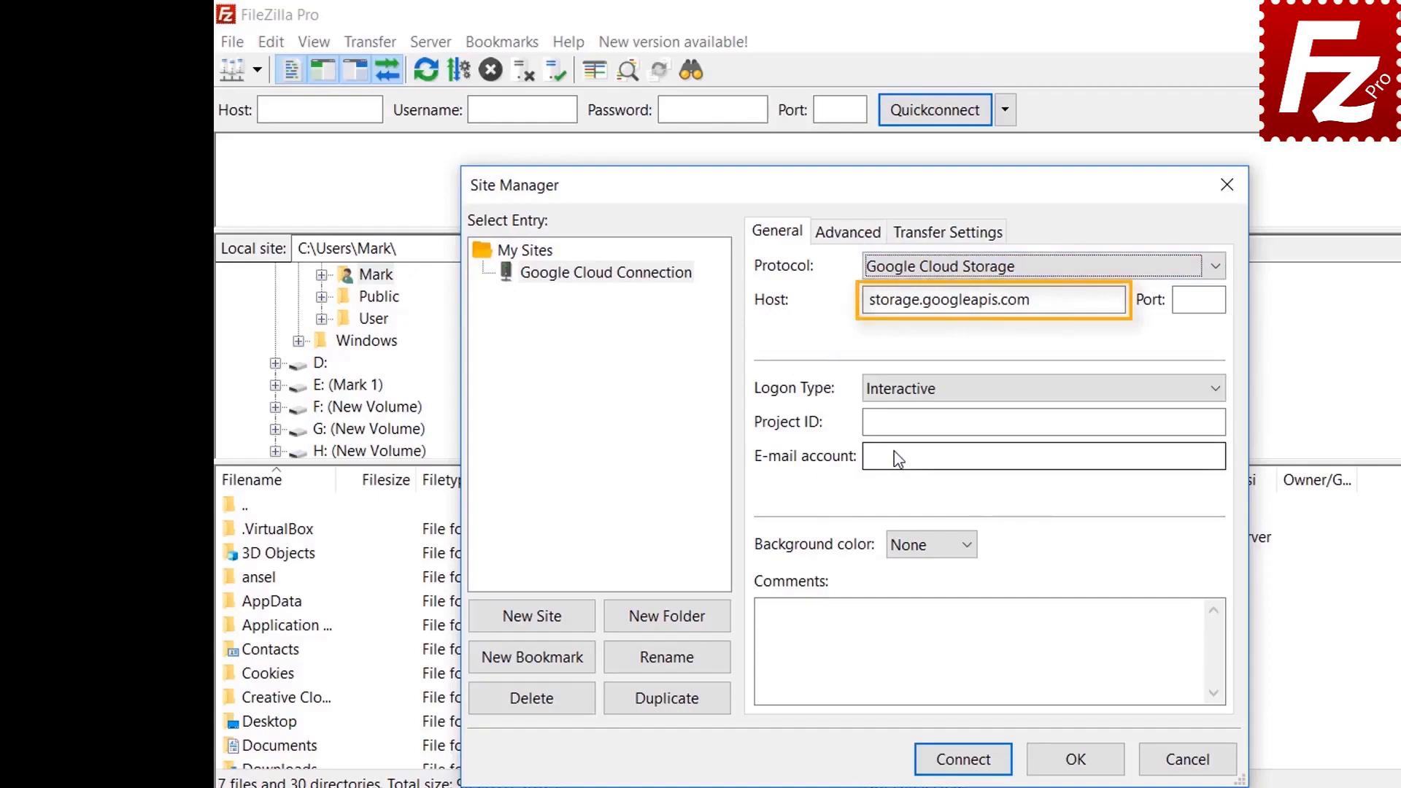
pyautogui.write('filezi')
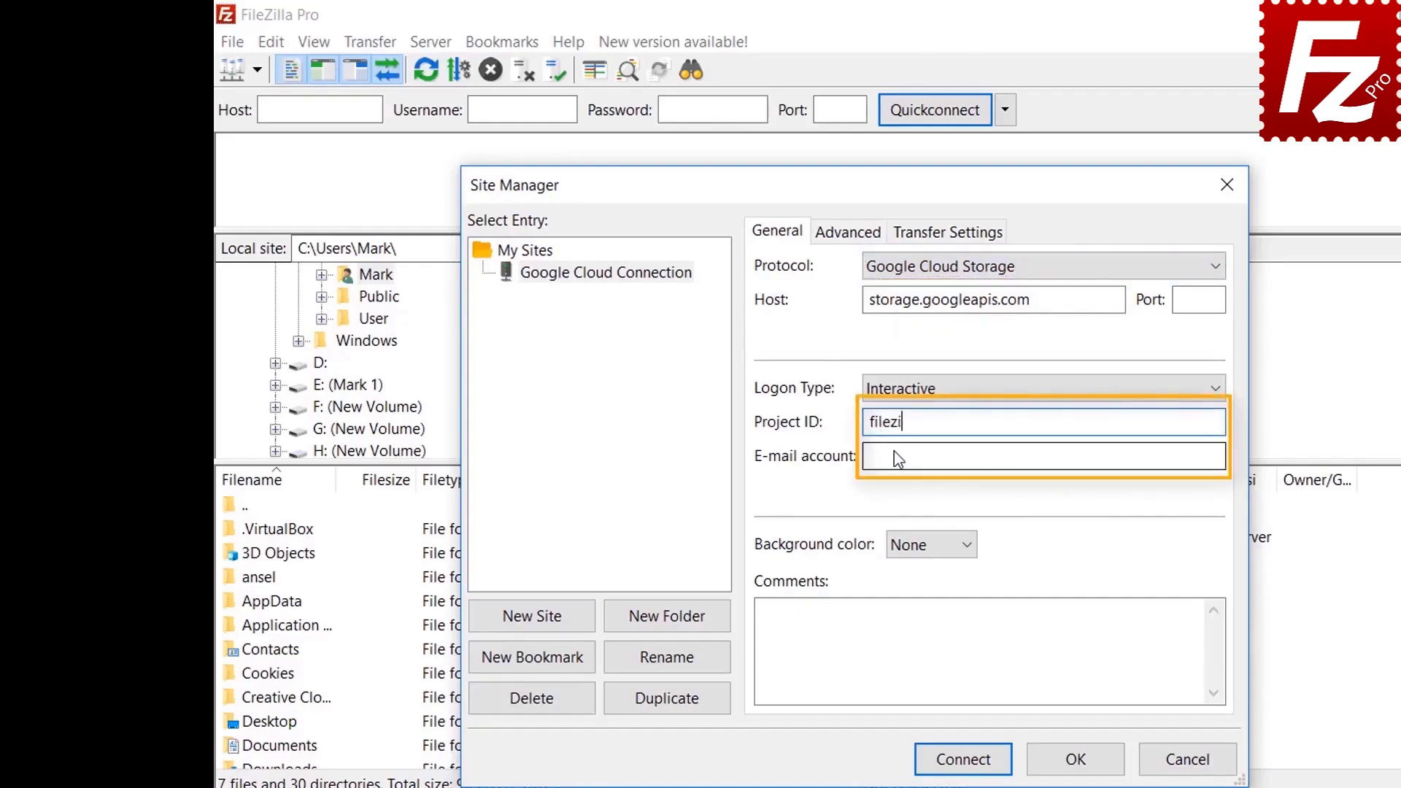
pyautogui.write('lla-pro')
pyautogui.press('Tab')
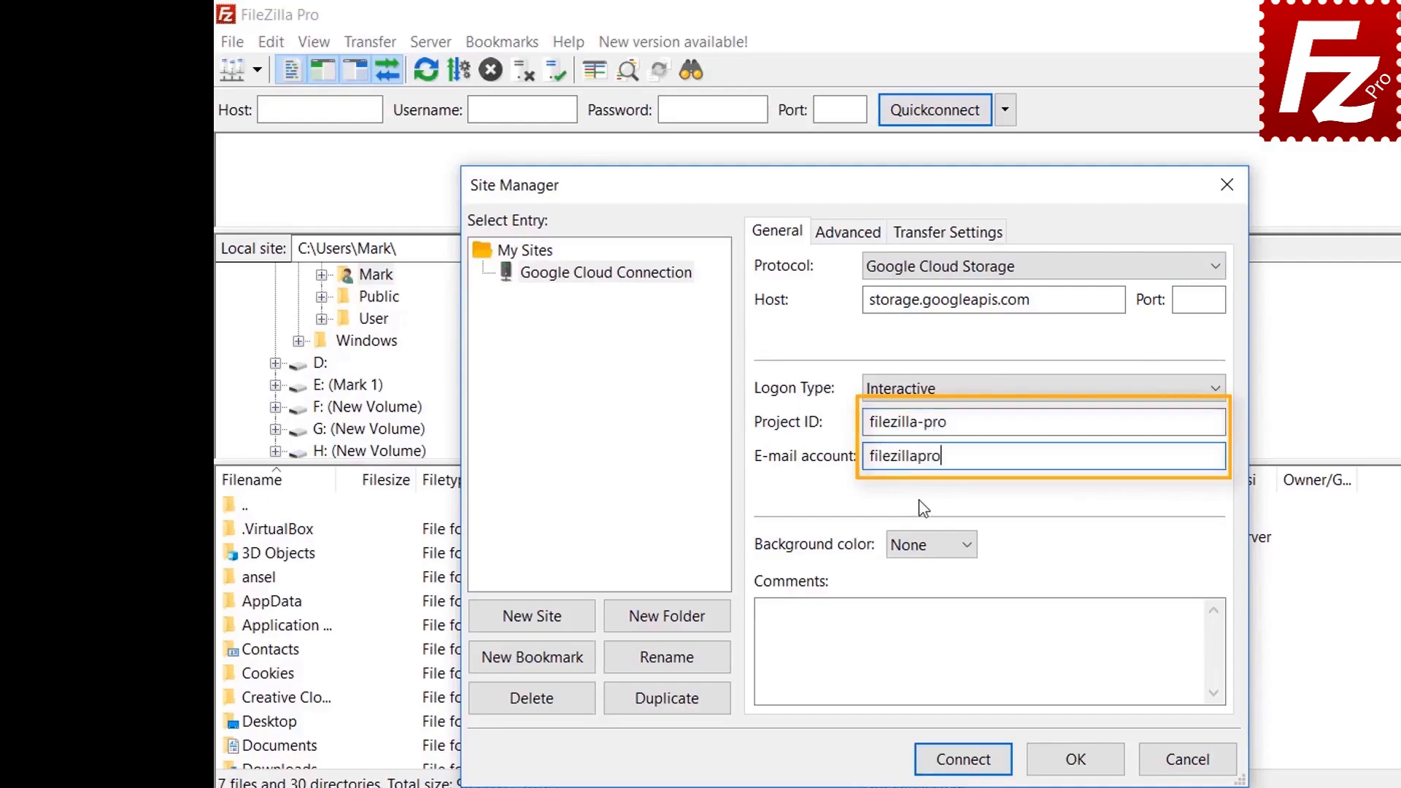
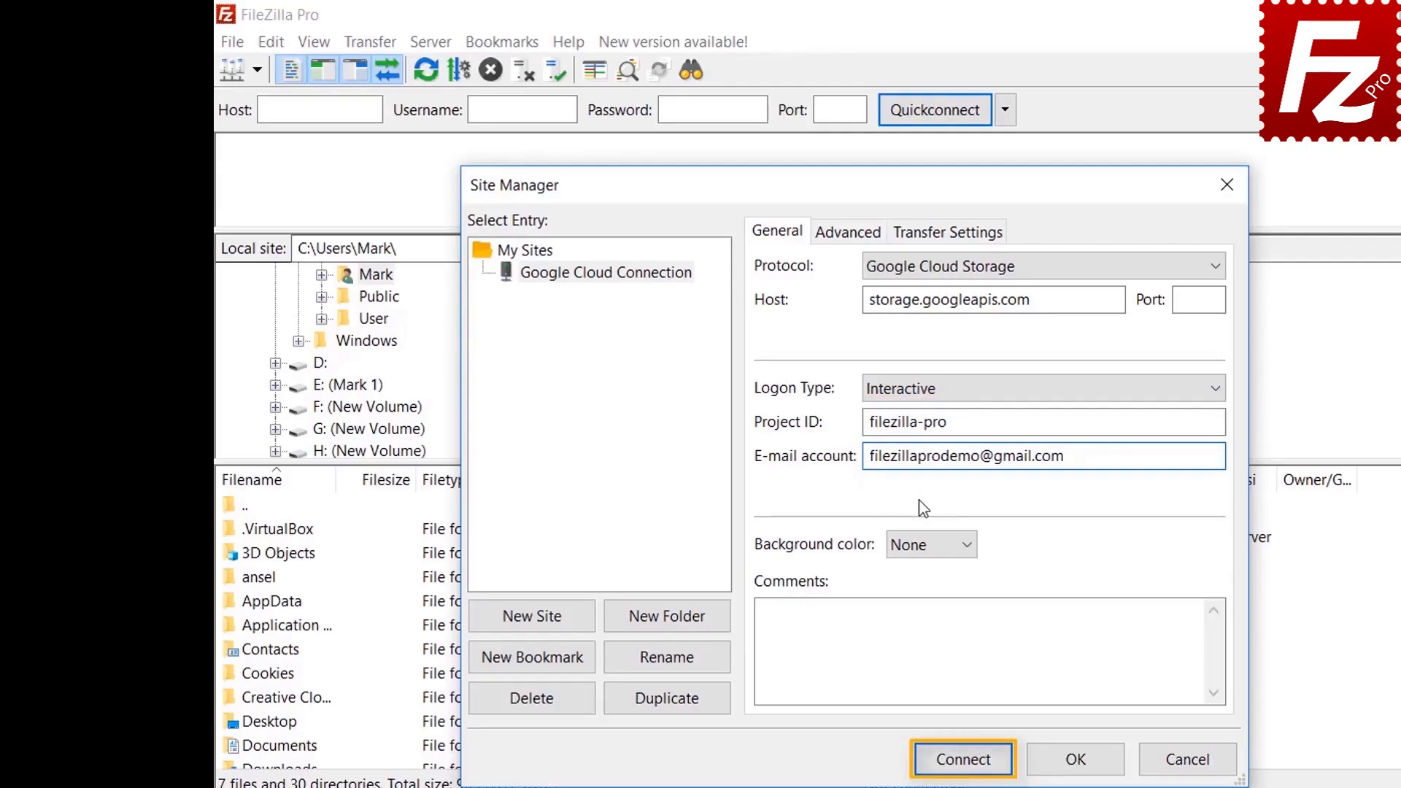
pyautogui.click(964, 759)
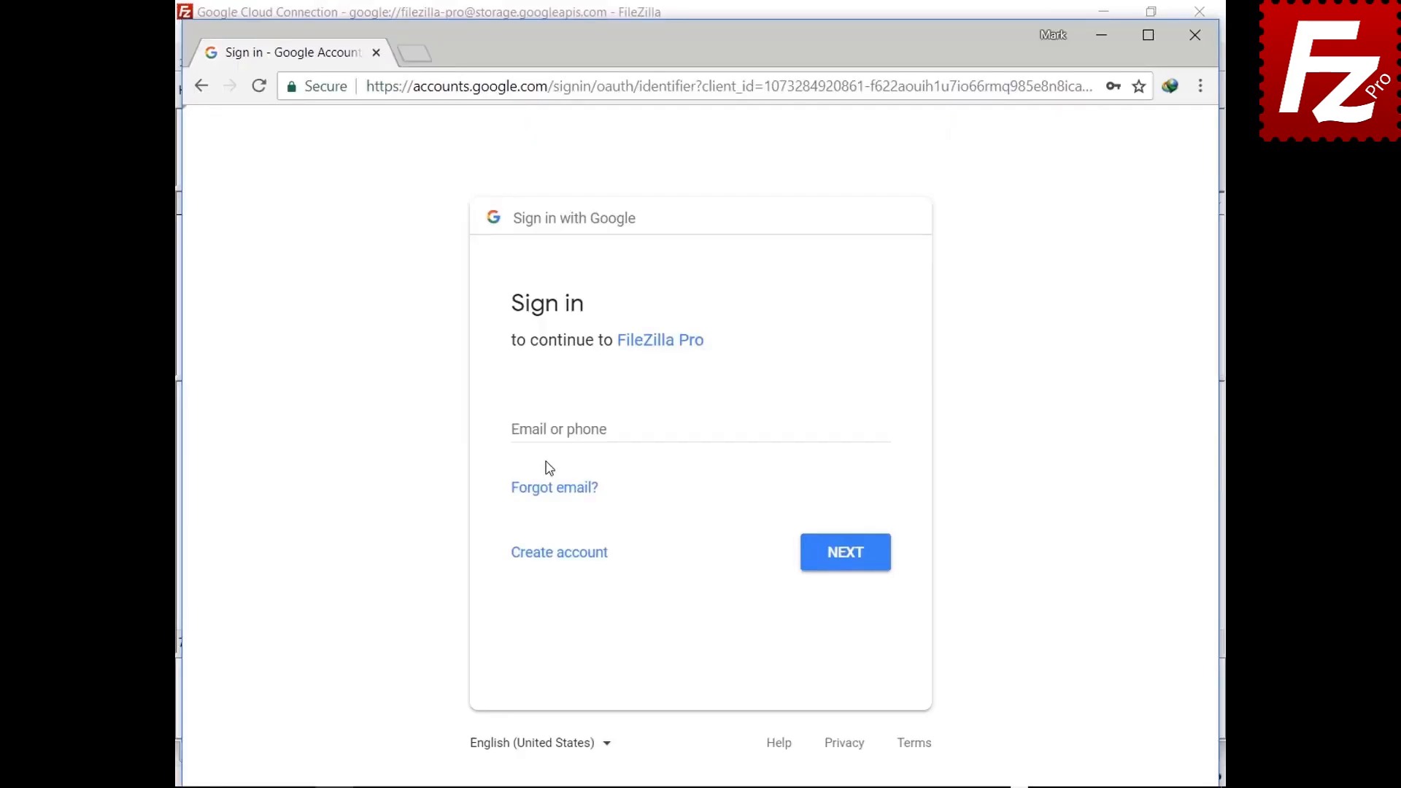
# Step: Sign in with the Google account e-mail and password and allow FileZilla Pro Cloud Storage access
pyautogui.click(553, 430)
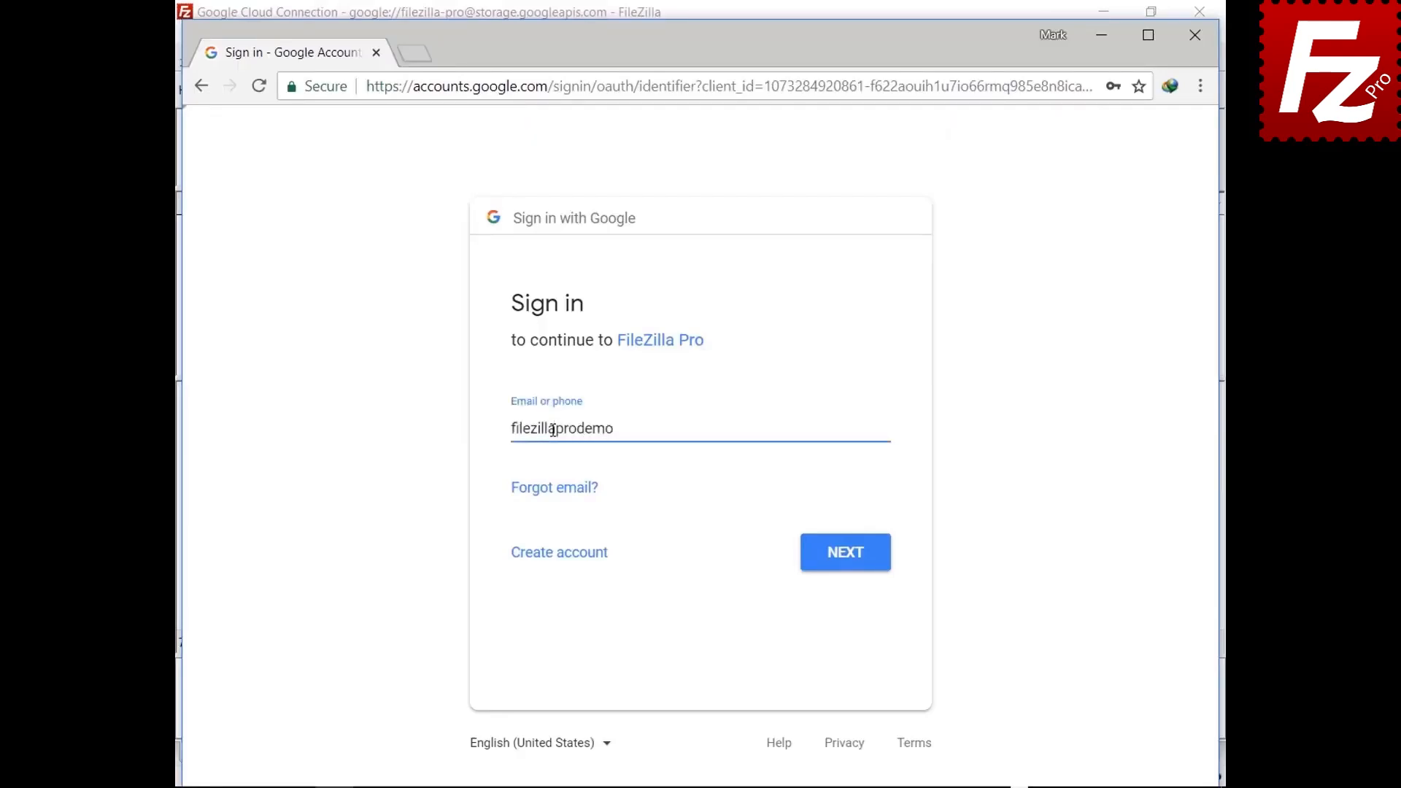
pyautogui.click(843, 569)
pyautogui.hotkey('ctrl', 'v')
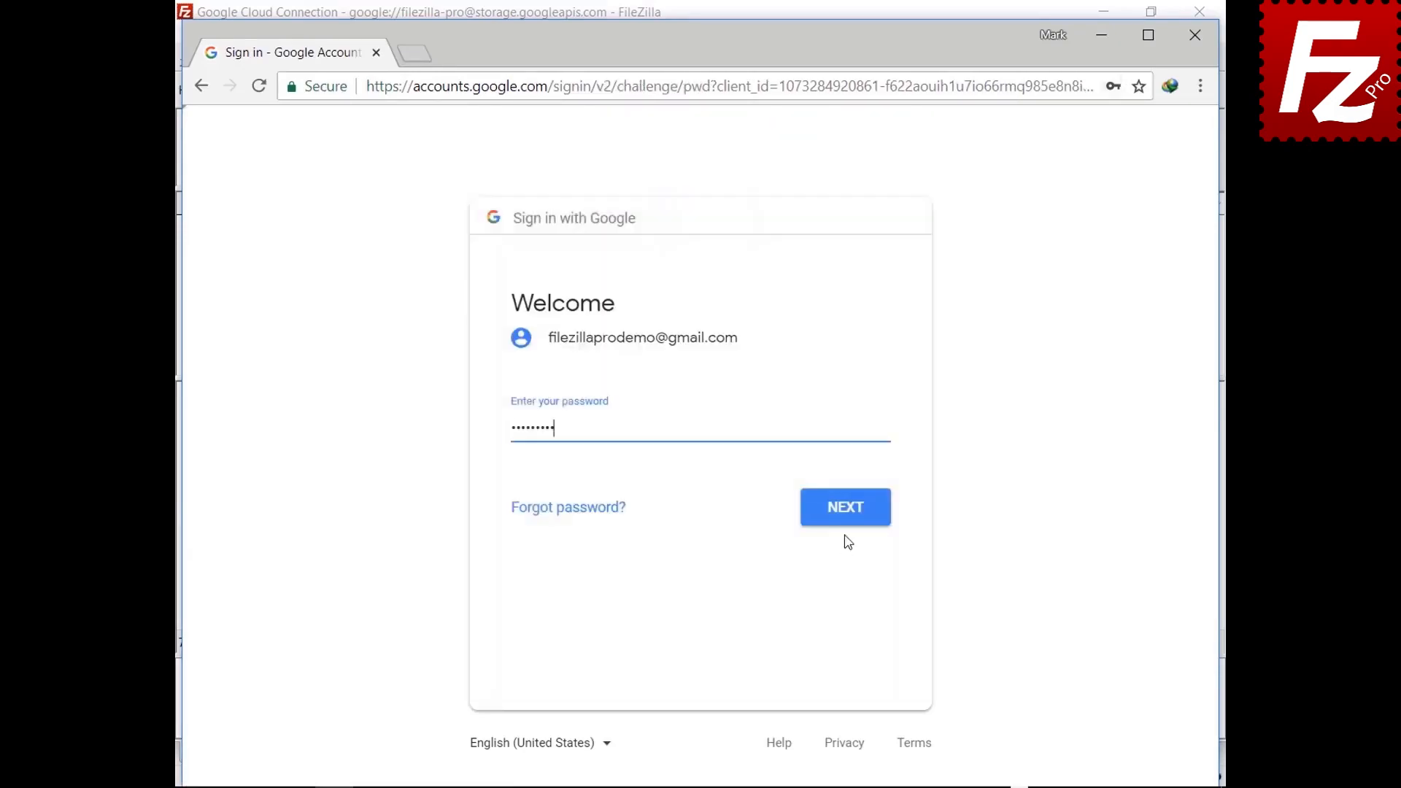
pyautogui.click(847, 522)
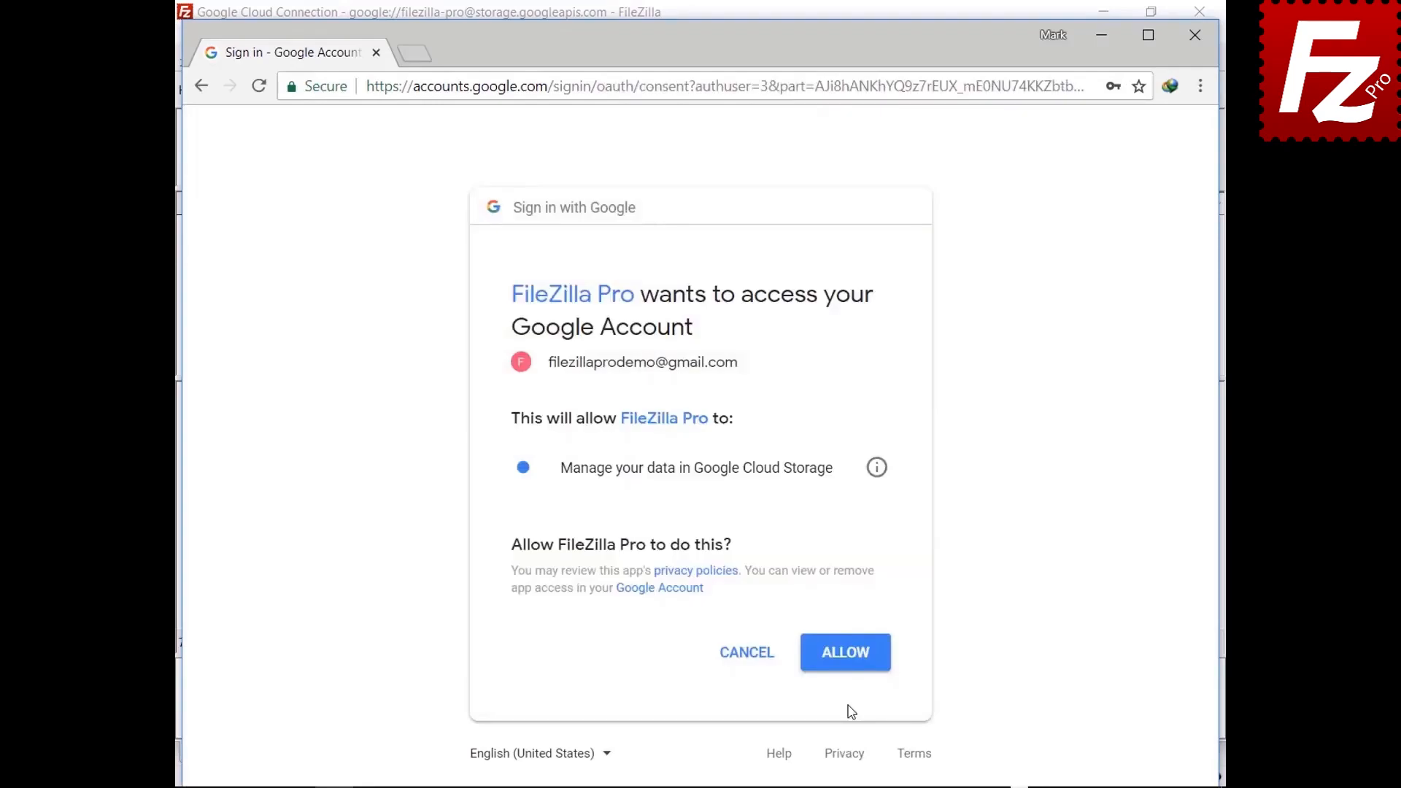
pyautogui.click(847, 669)
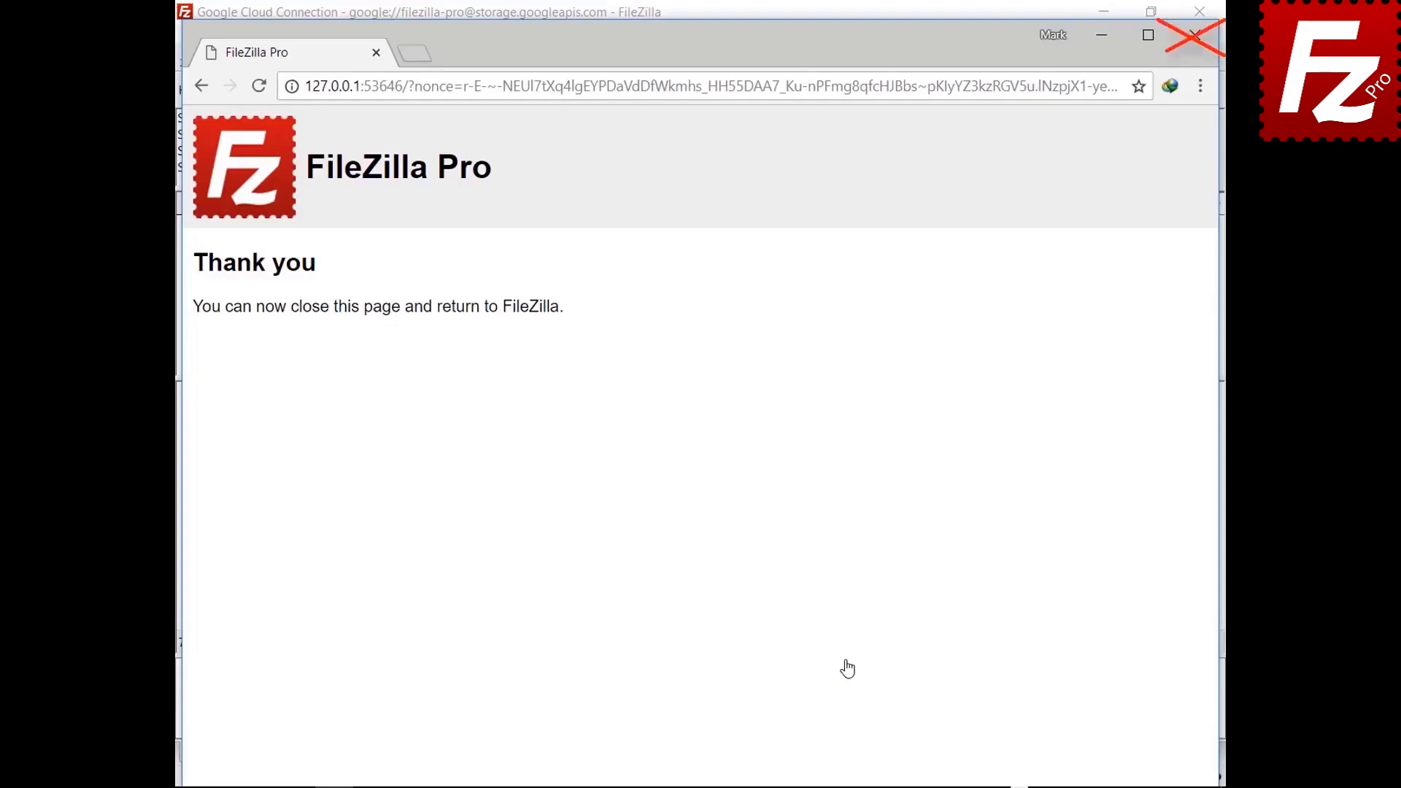
# Step: Always trust the storage server certificates, including alternative hostnames, and accept both certificate dialogs
pyautogui.click(623, 662)
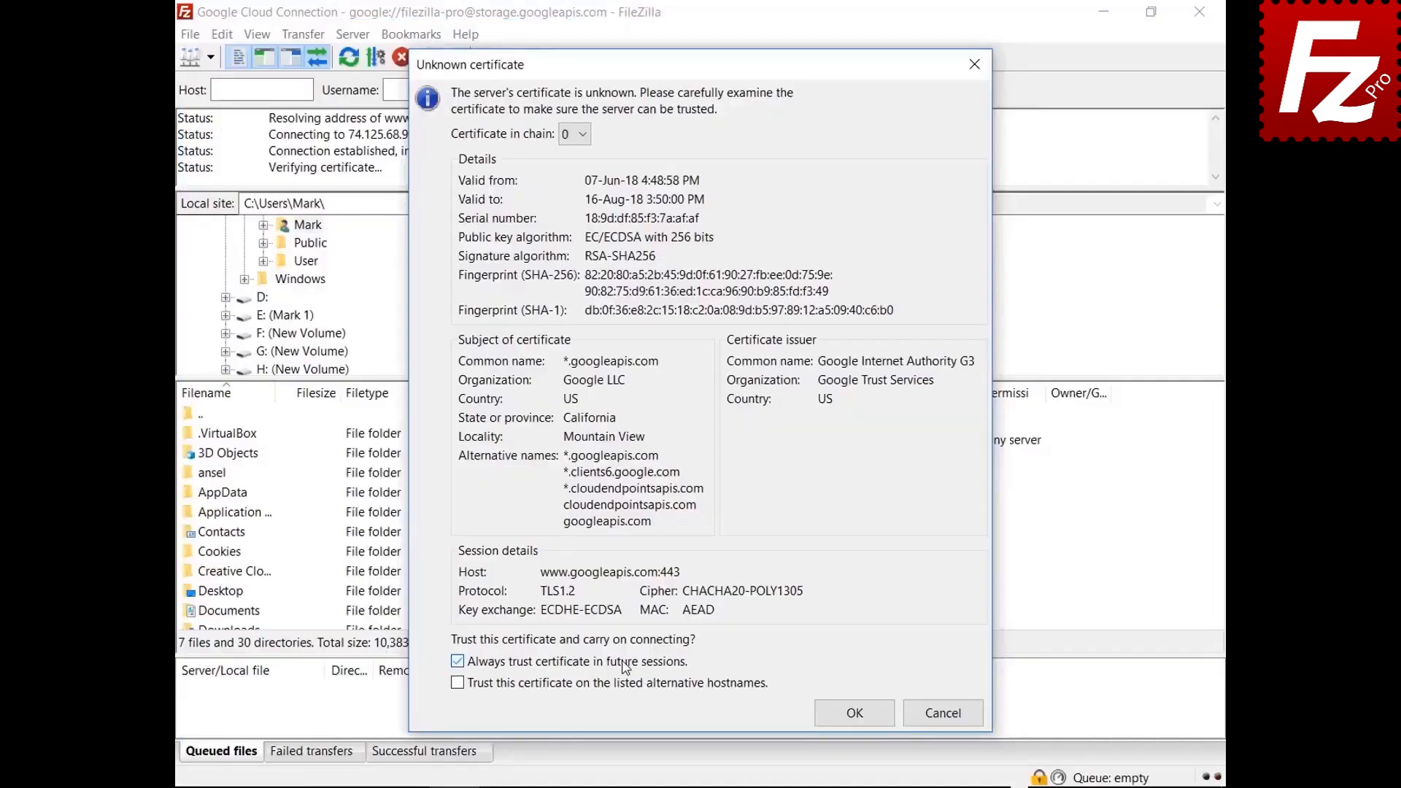
pyautogui.click(621, 685)
pyautogui.click(827, 723)
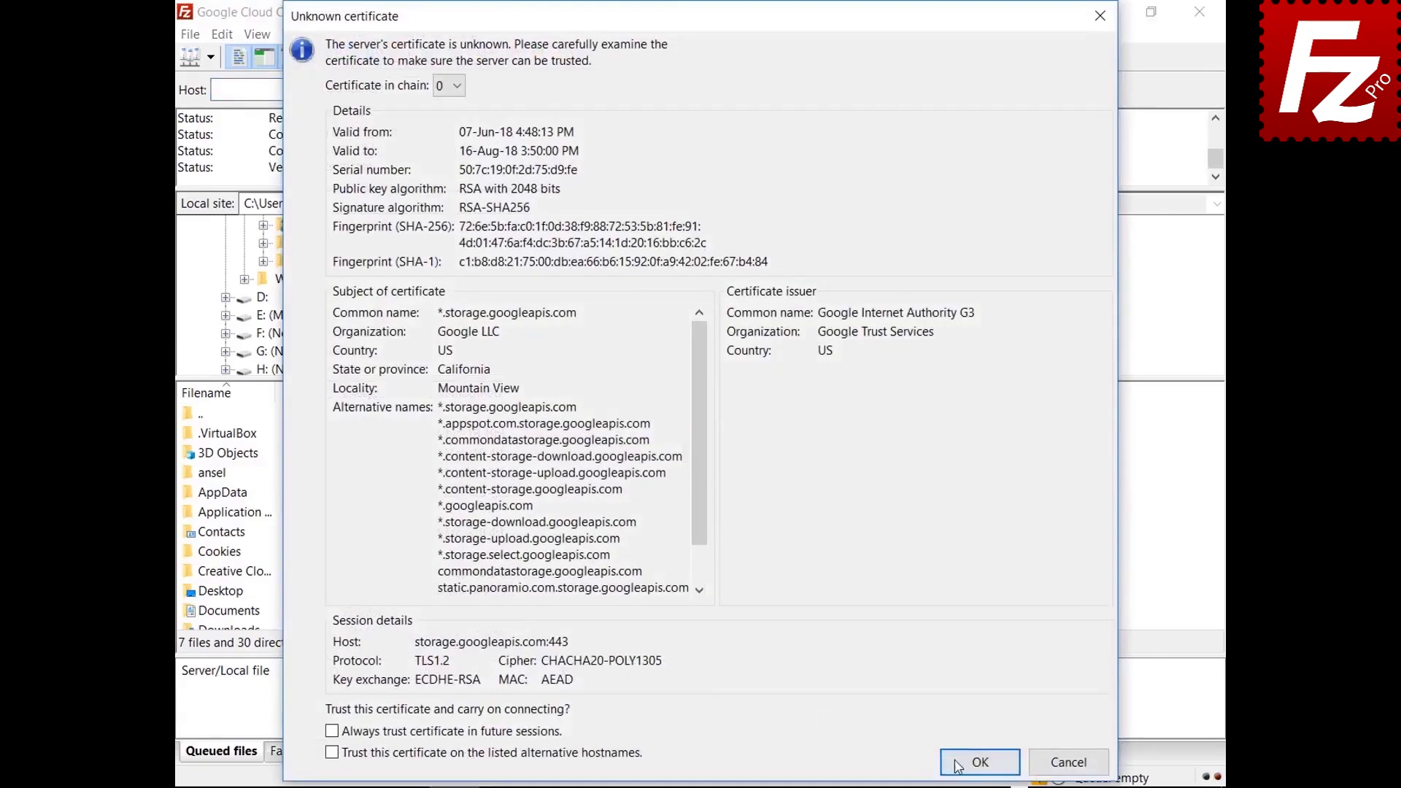
pyautogui.click(980, 762)
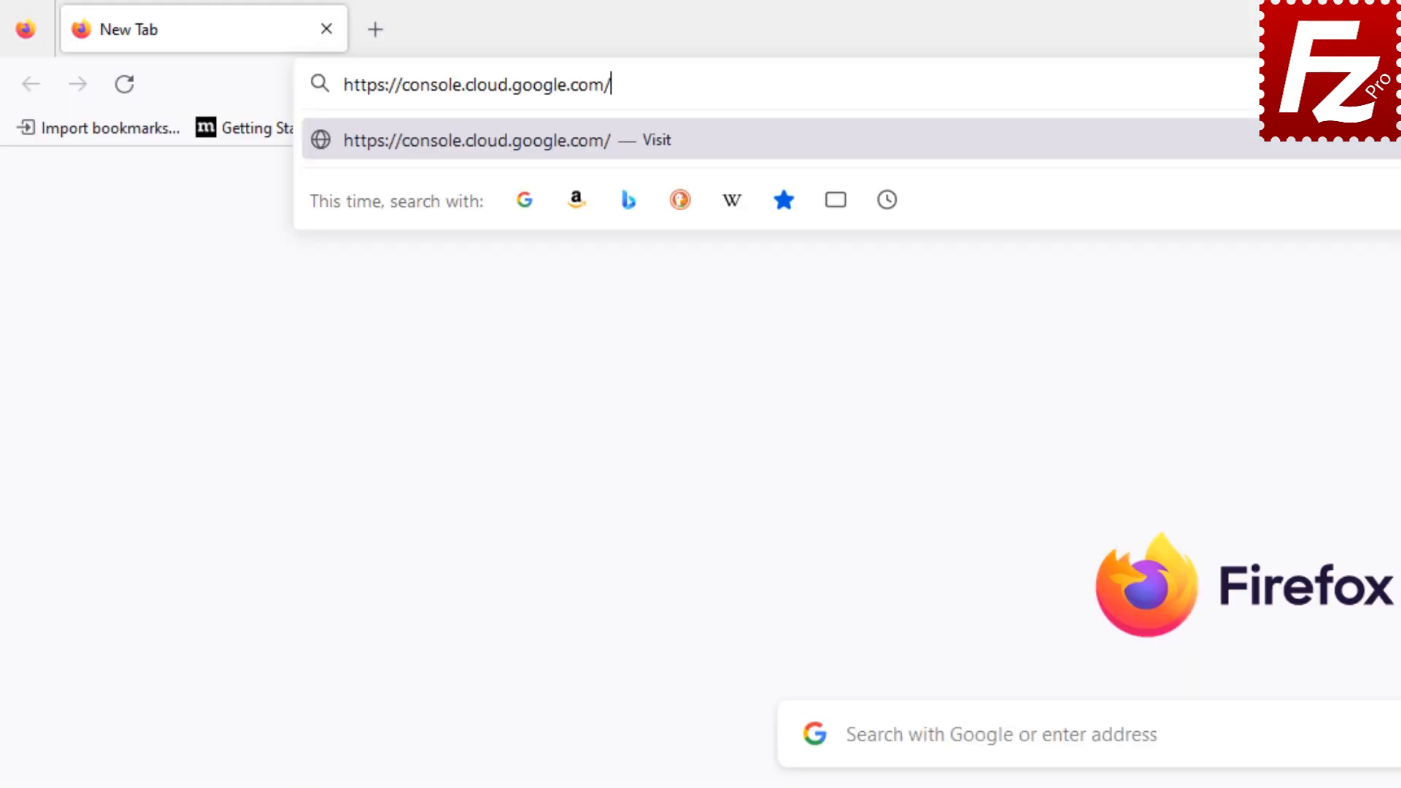
# Step: Load console.cloud.google.com and sign in with the Google account e-mail
pyautogui.press('Return')
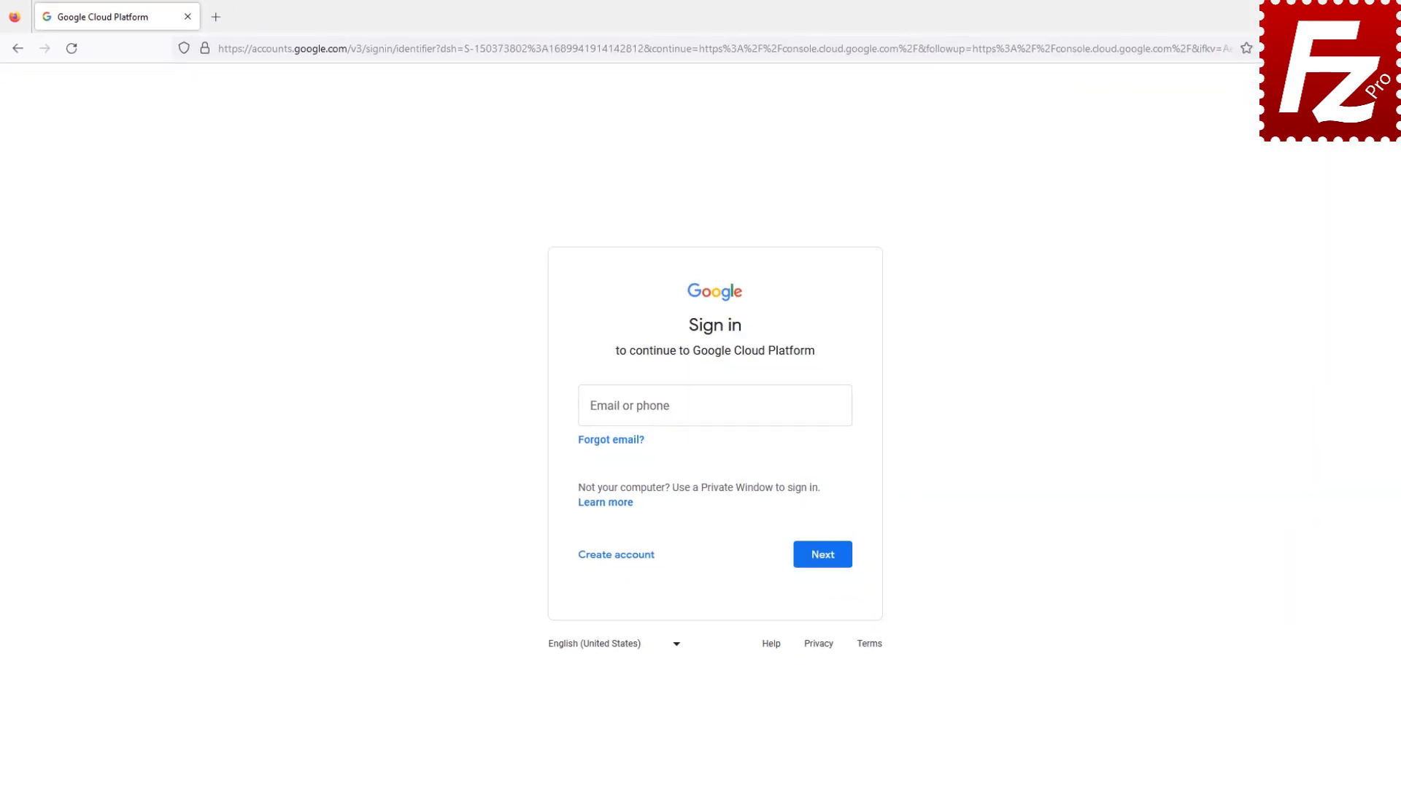
pyautogui.click(803, 551)
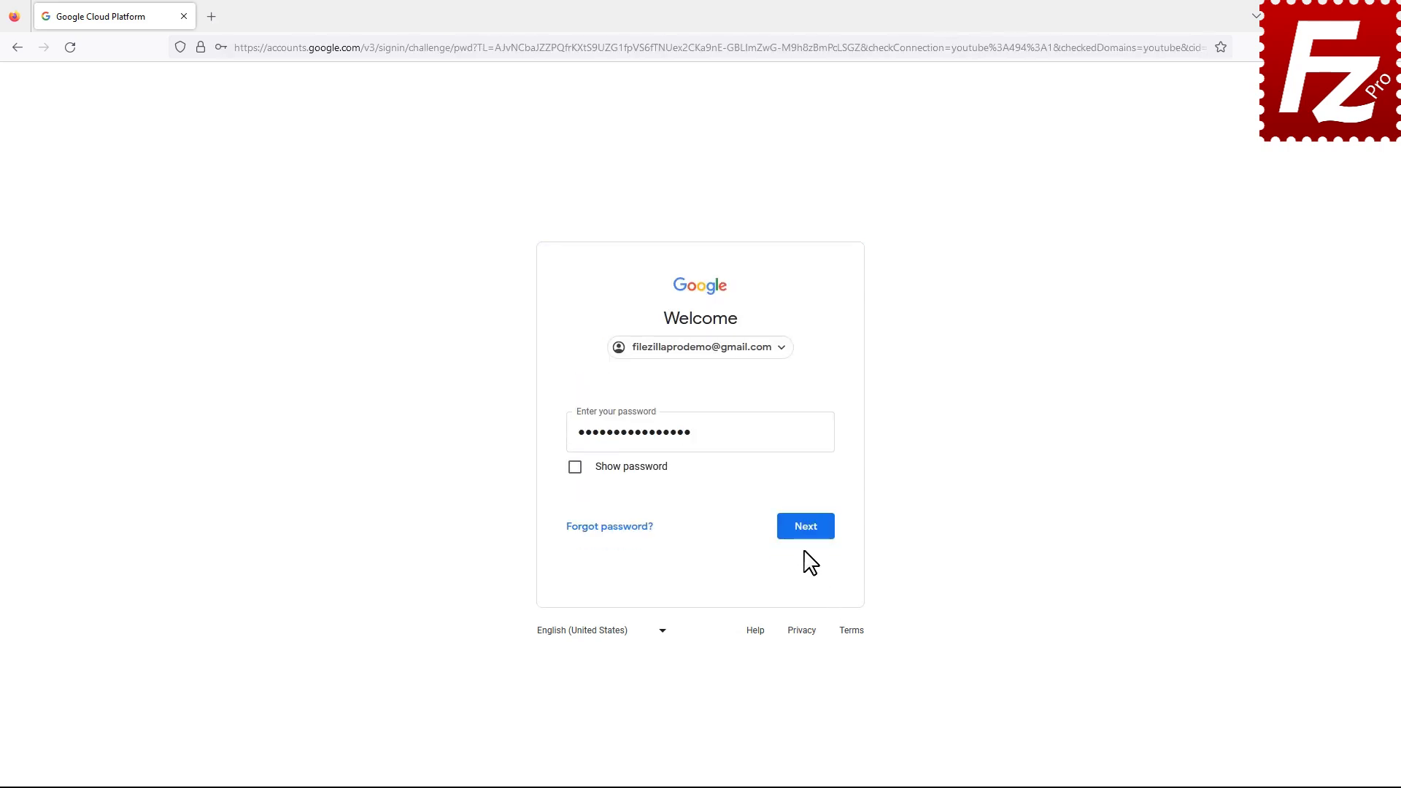
pyautogui.click(806, 546)
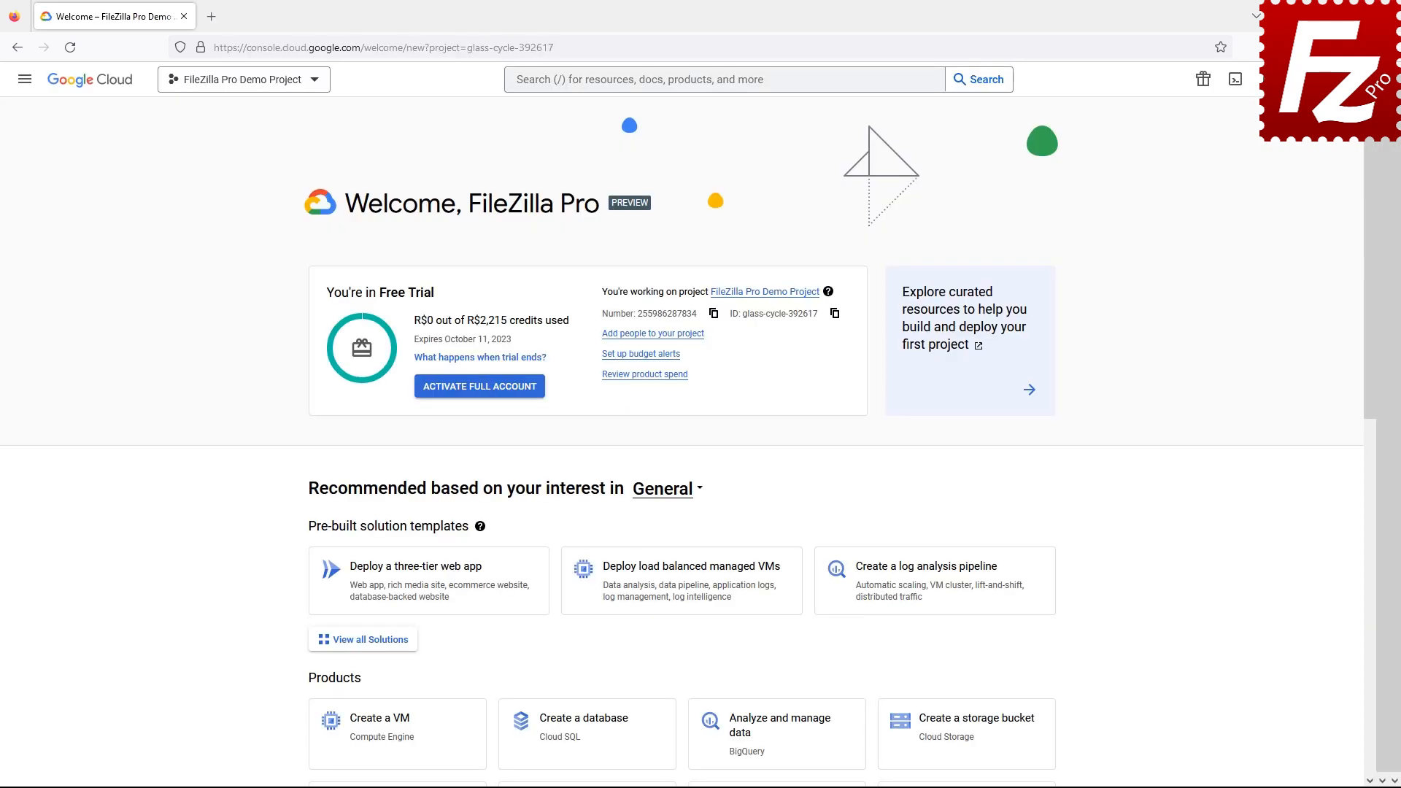
# Step: Create and download a new JSON key for the FileZilla Pro Demo Service Account
pyautogui.click(24, 90)
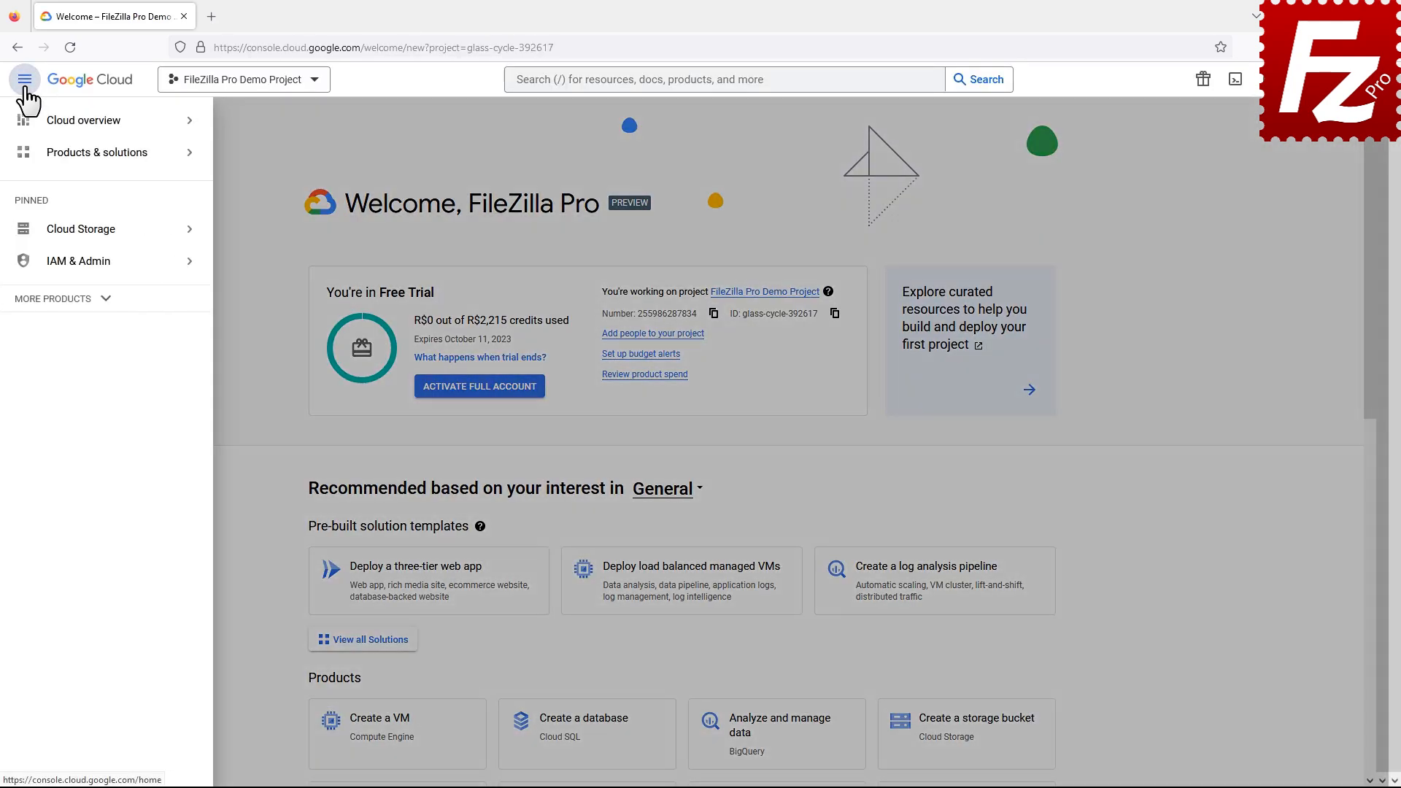
pyautogui.click(31, 262)
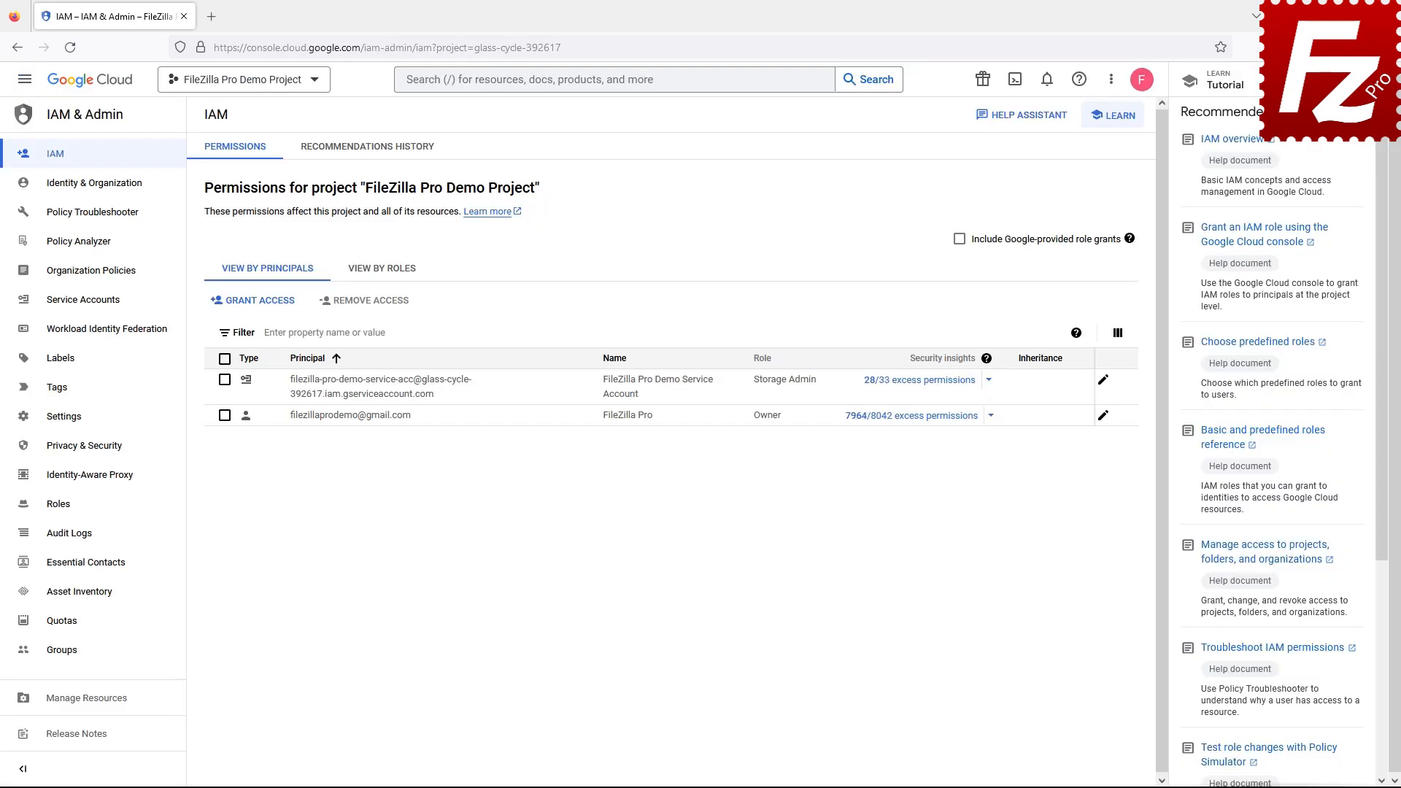
pyautogui.click(85, 314)
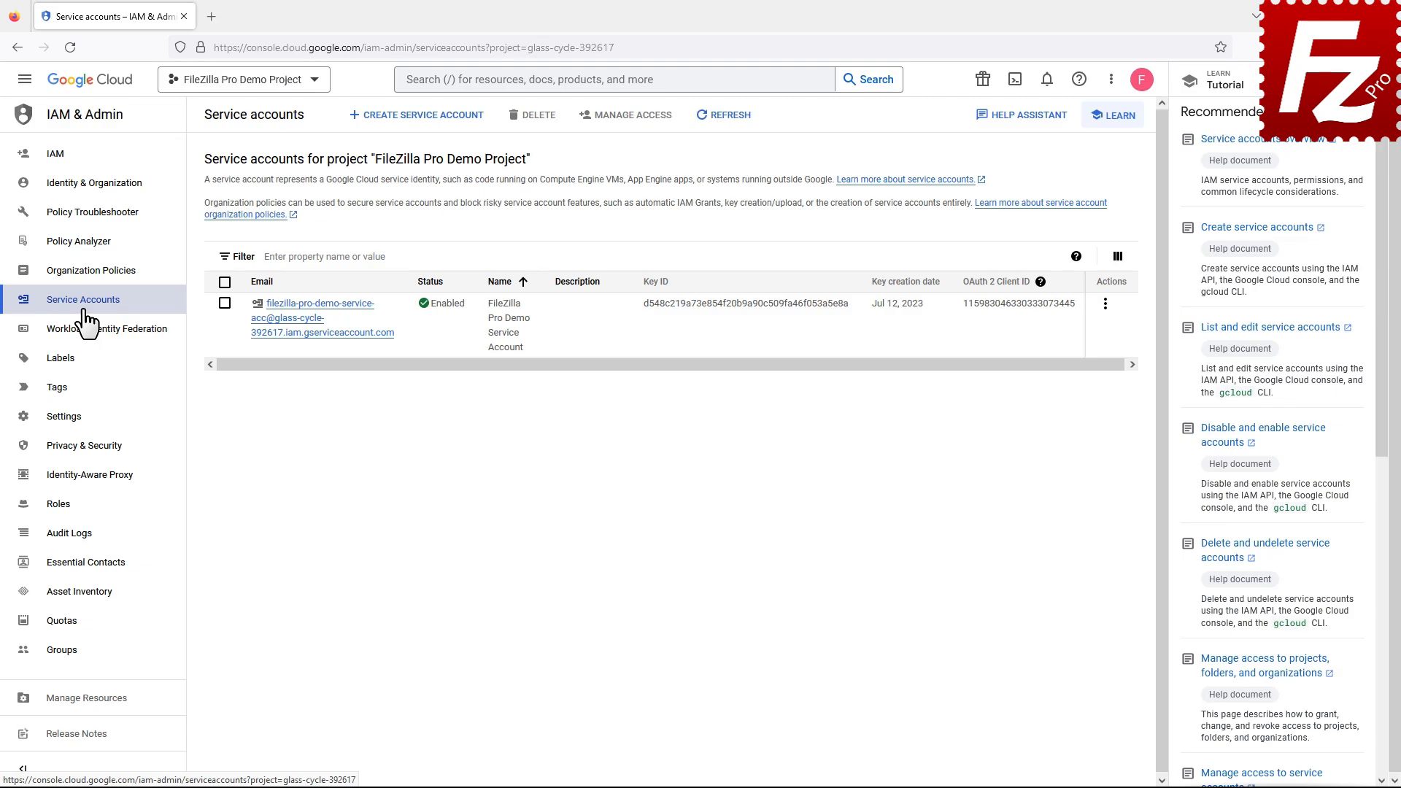
pyautogui.click(313, 333)
pyautogui.click(383, 151)
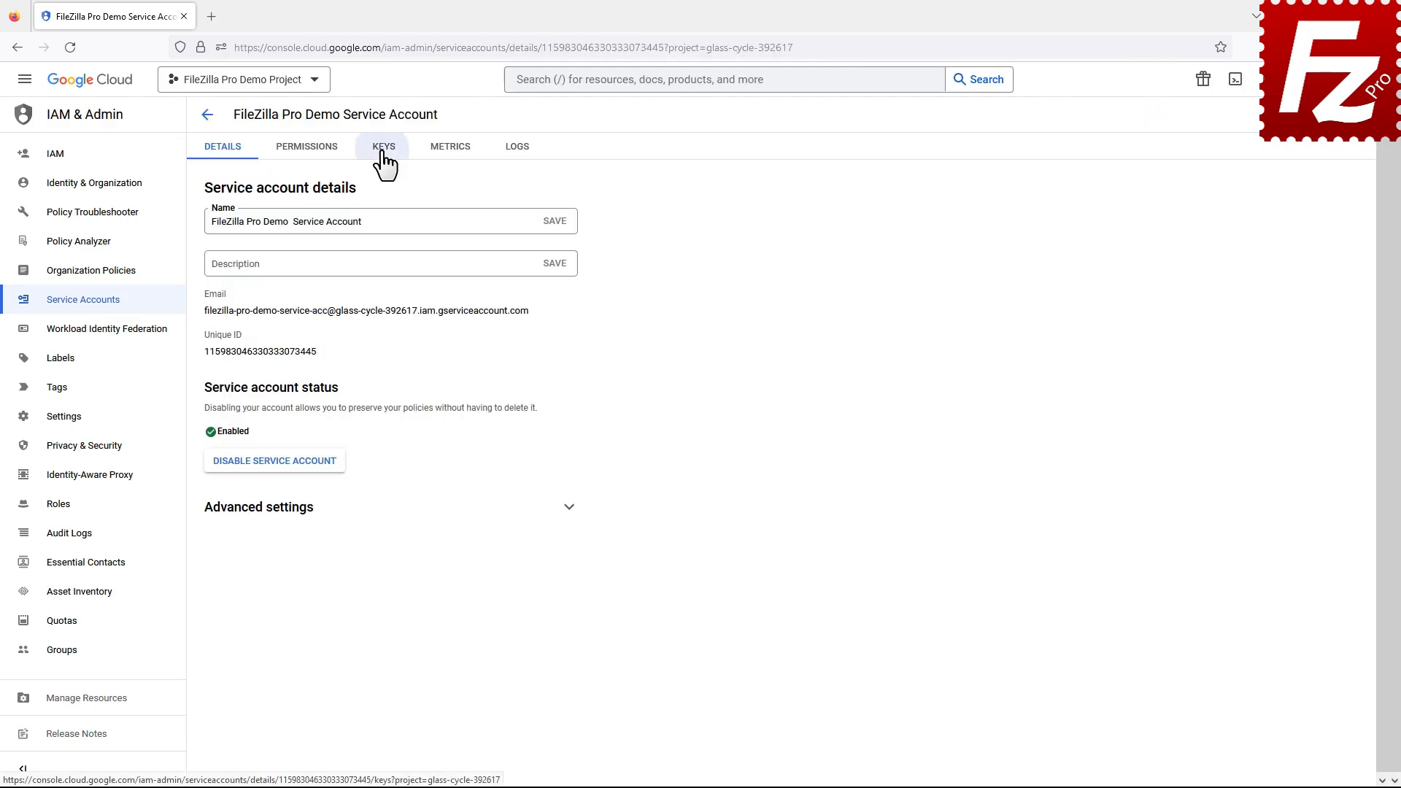
pyautogui.click(236, 335)
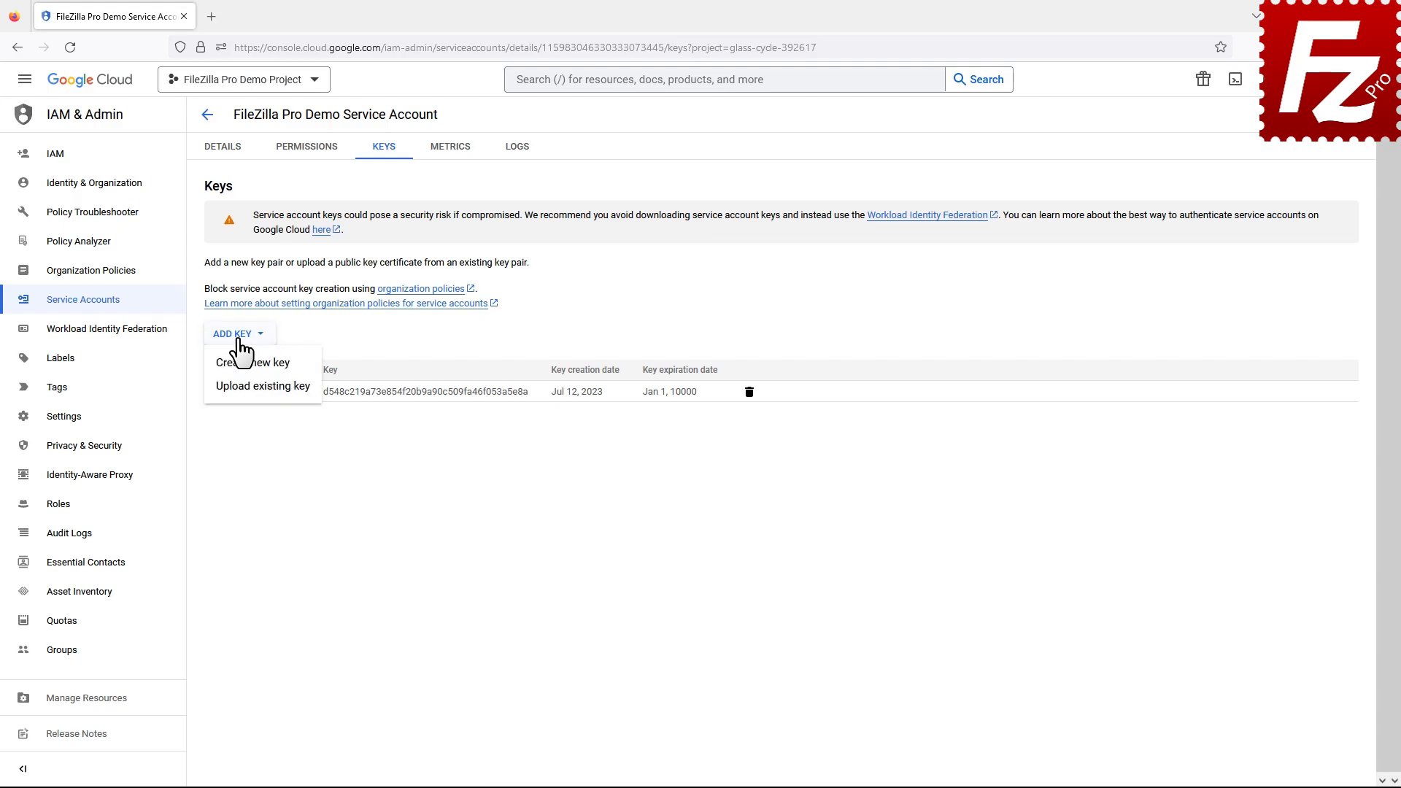
pyautogui.click(245, 365)
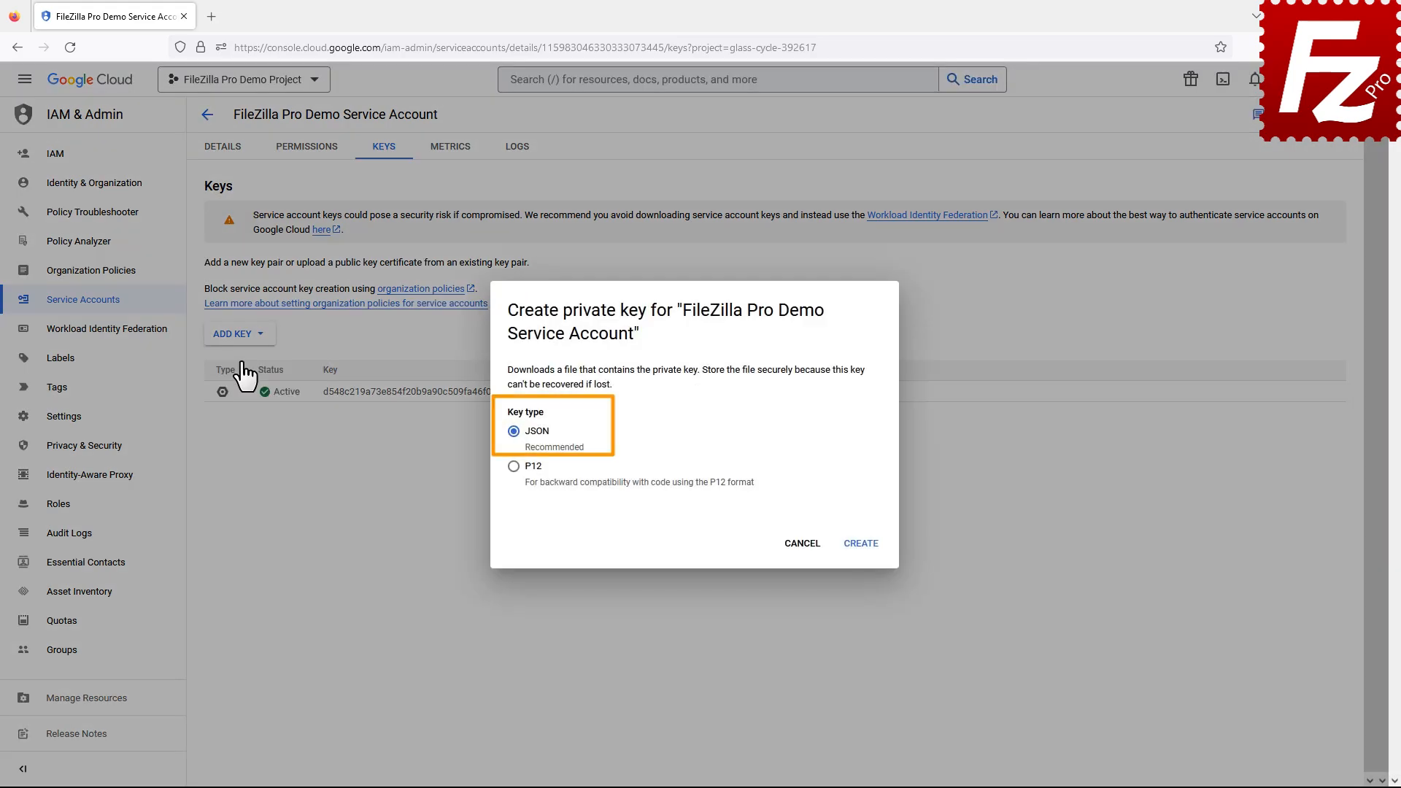
pyautogui.click(862, 545)
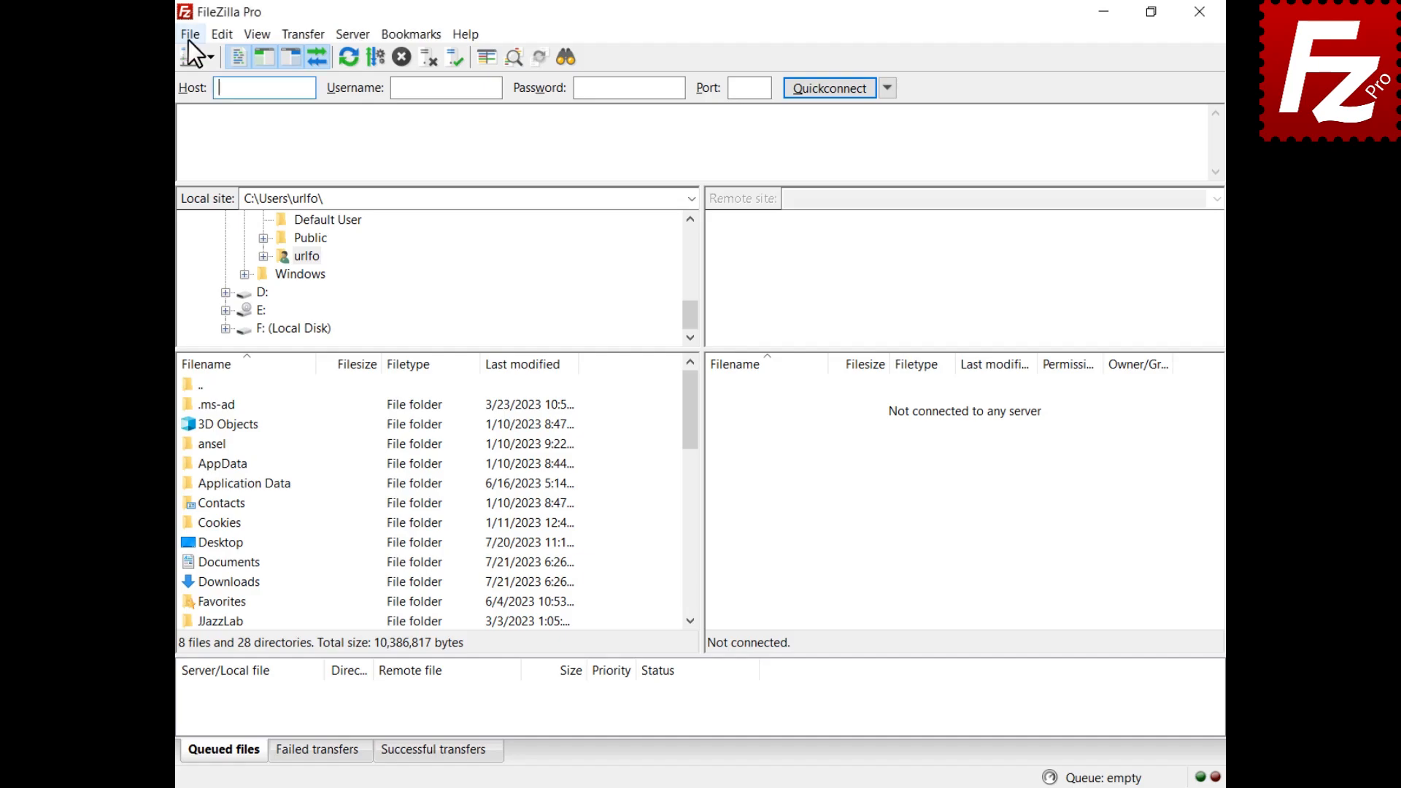
# Step: Create a new site named Google Cloud using the Google Cloud Storage with Service Account protocol
pyautogui.click(189, 37)
pyautogui.click(190, 57)
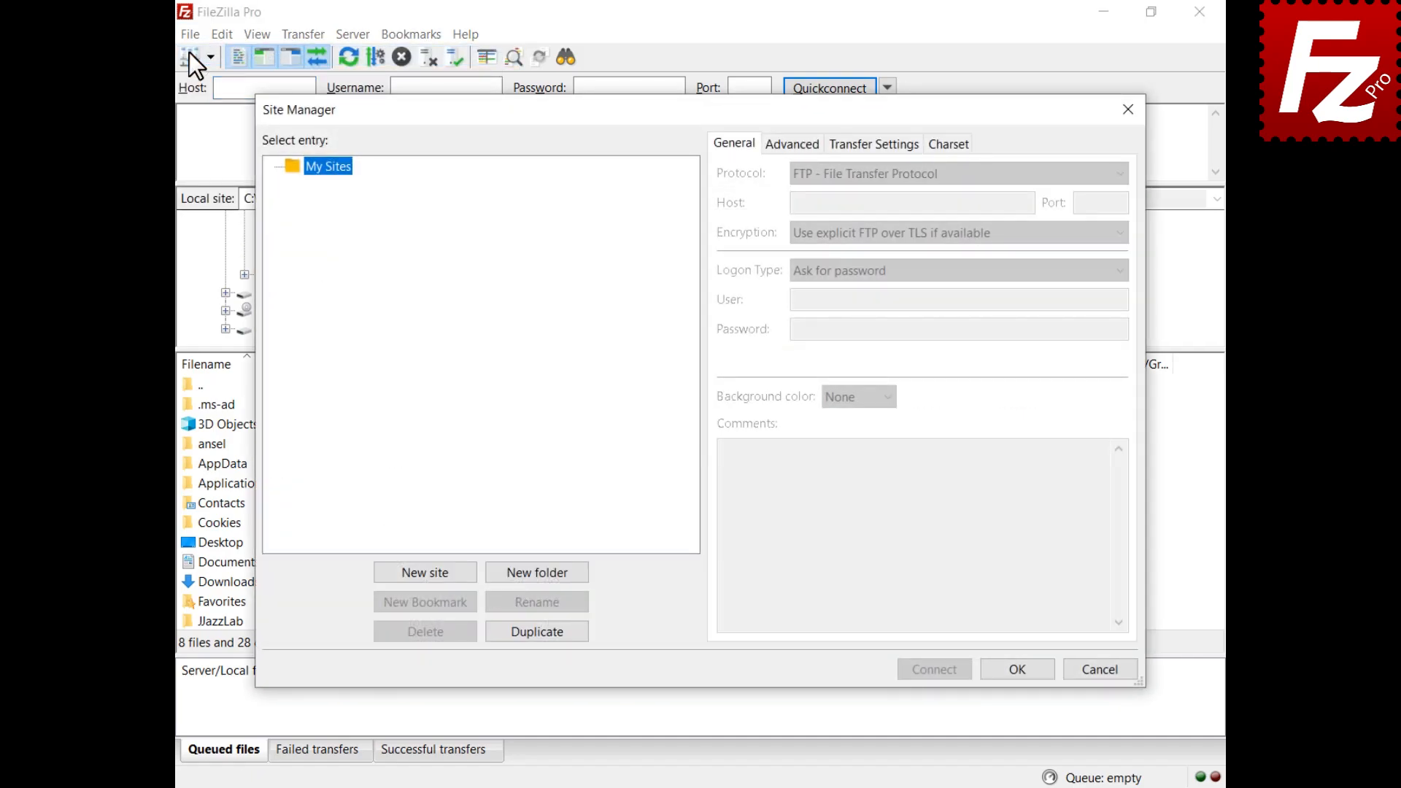
pyautogui.click(425, 571)
pyautogui.write('Google Cloud')
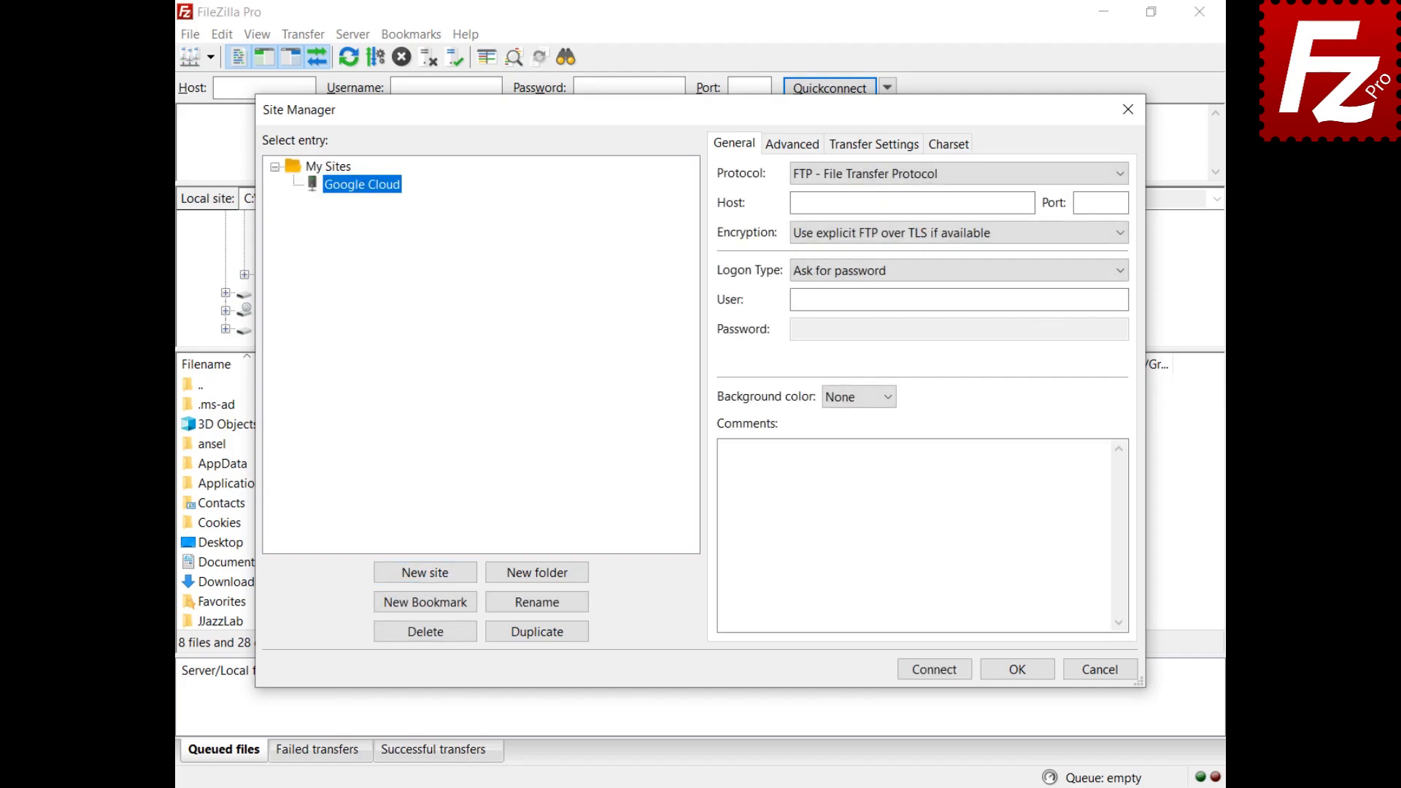
pyautogui.click(930, 180)
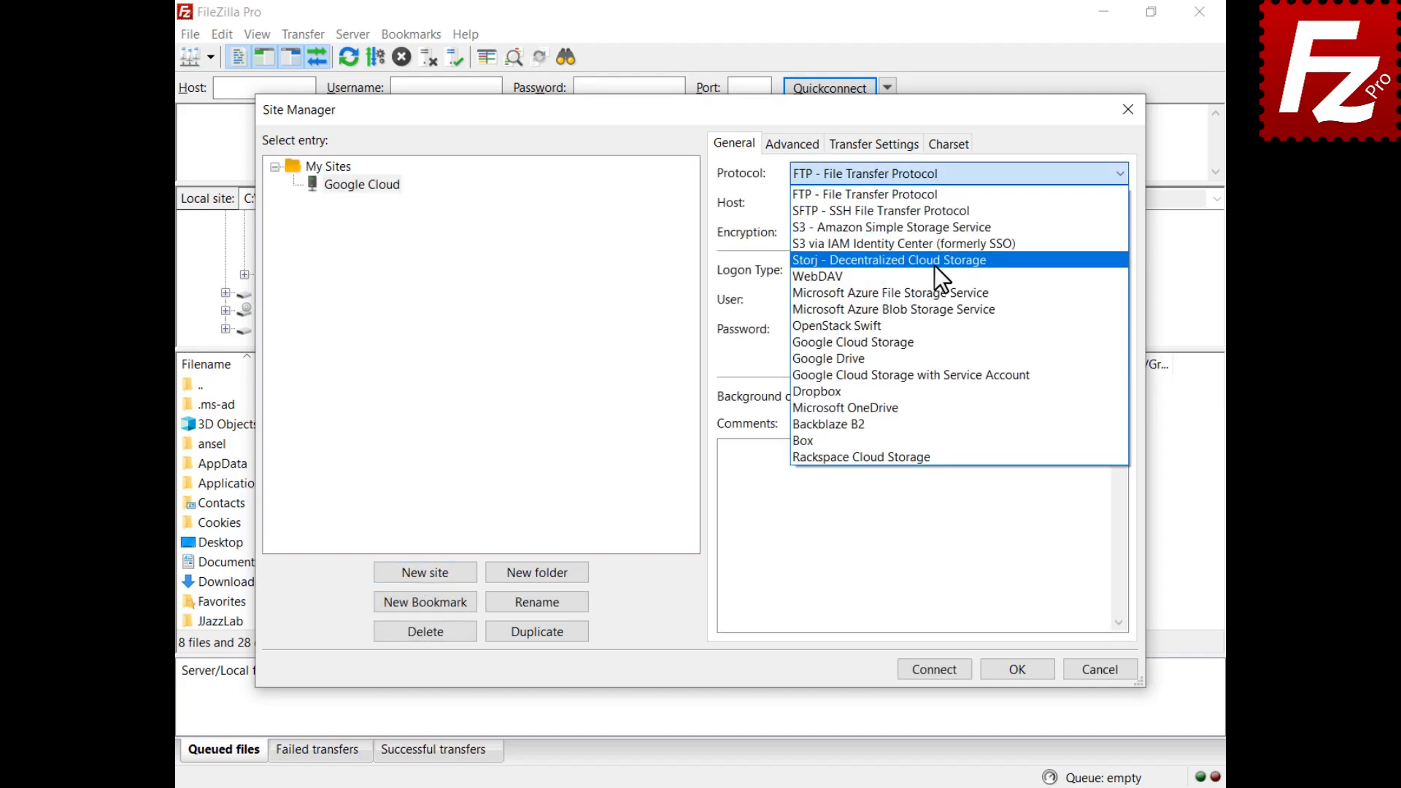
pyautogui.click(952, 379)
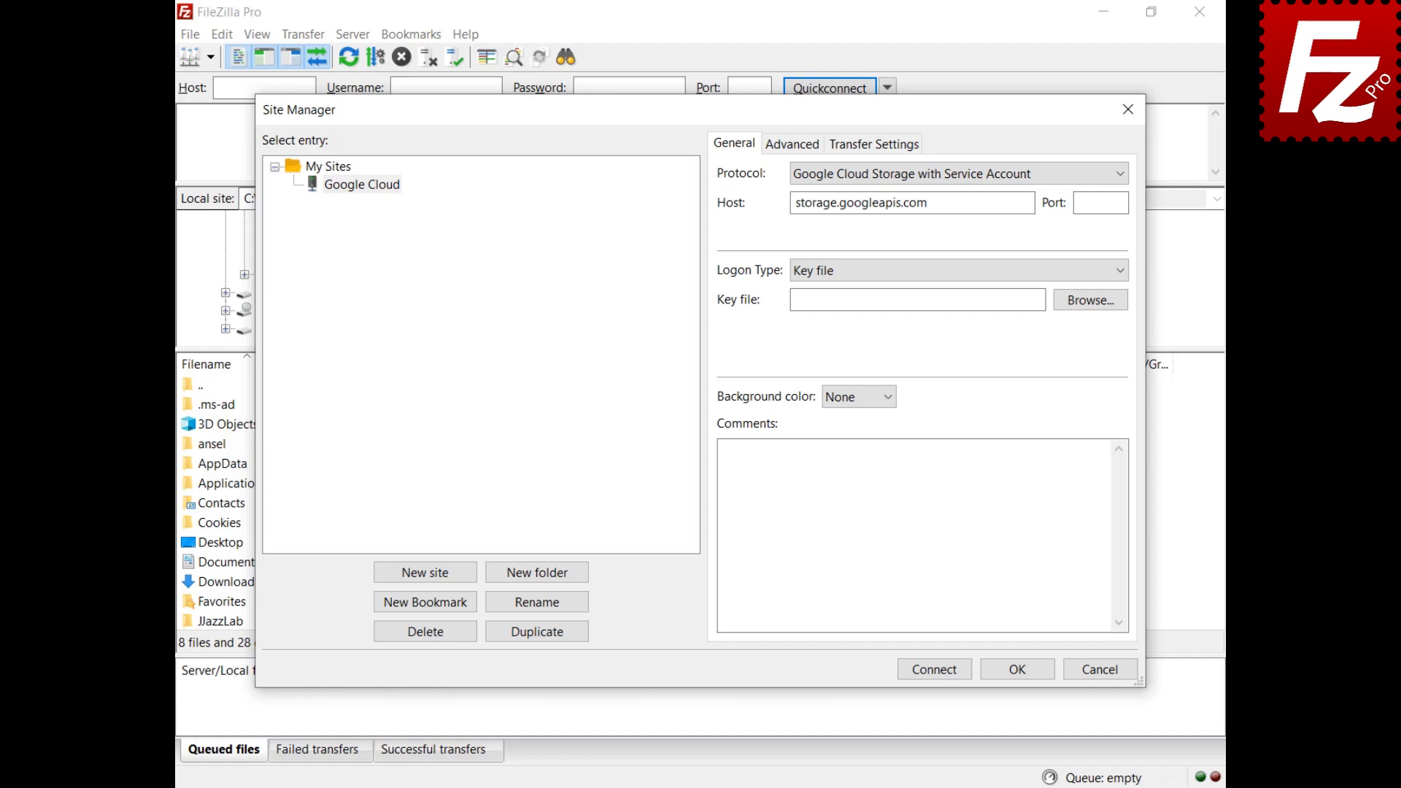
# Step: Attach the downloaded JSON key file and connect to the Google Cloud site
pyautogui.click(1089, 303)
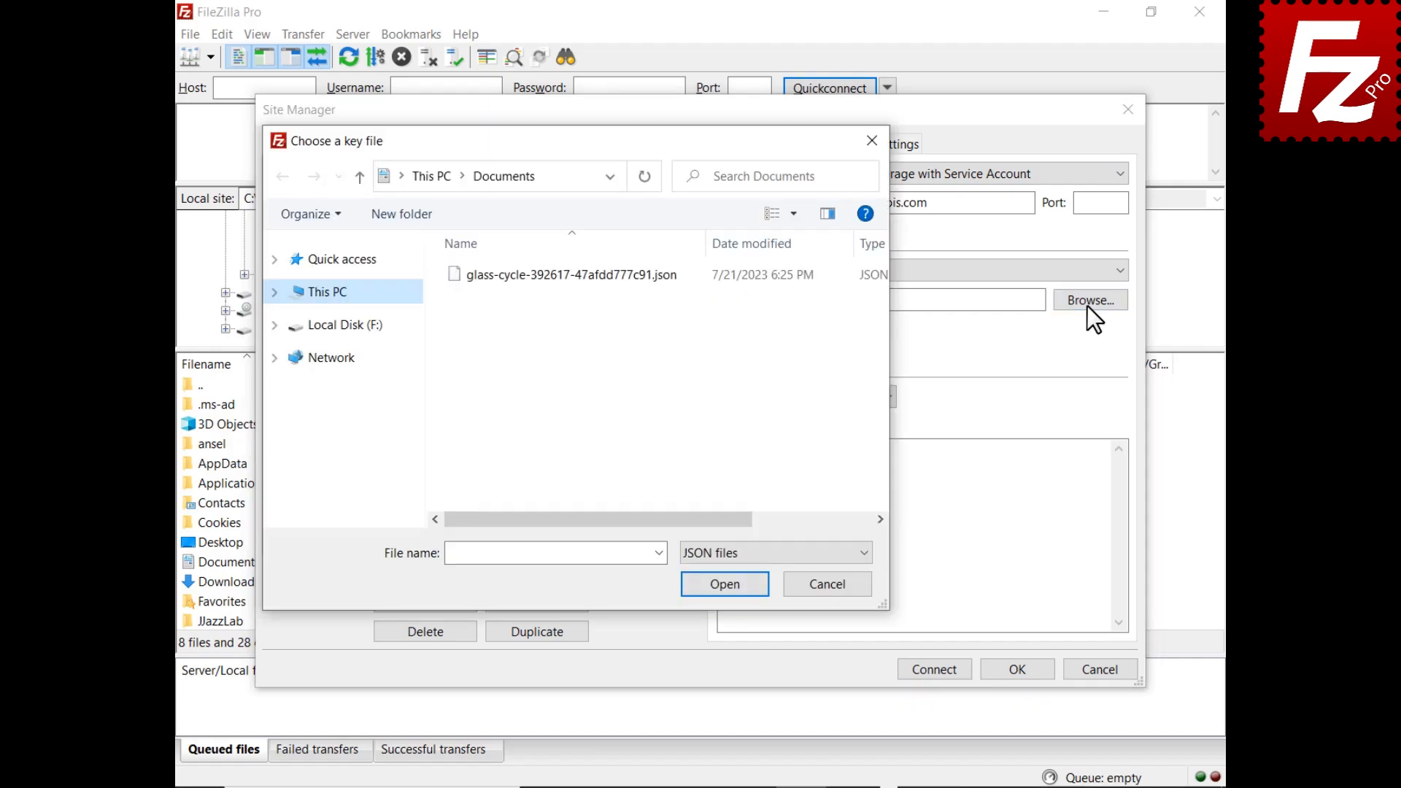
pyautogui.doubleClick(559, 274)
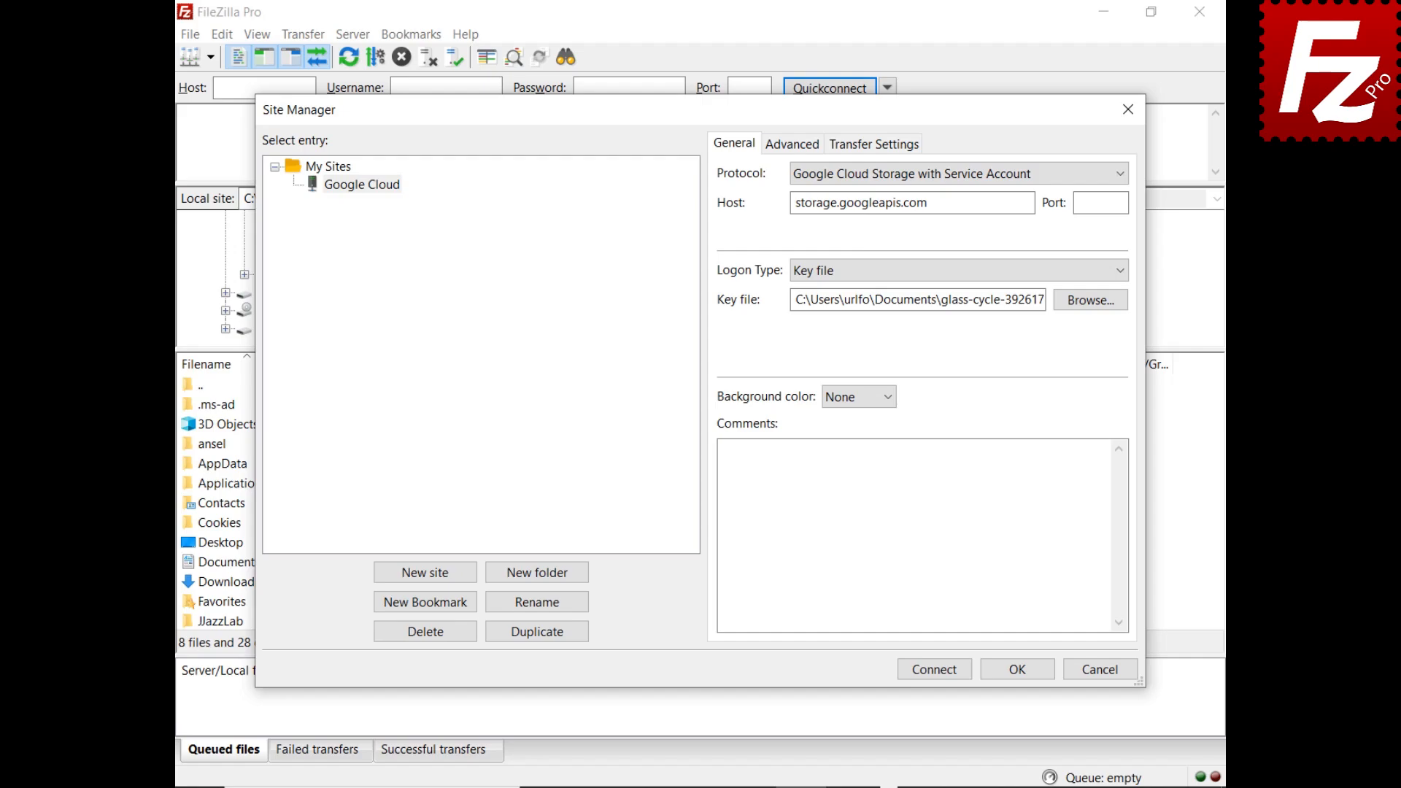
pyautogui.click(935, 677)
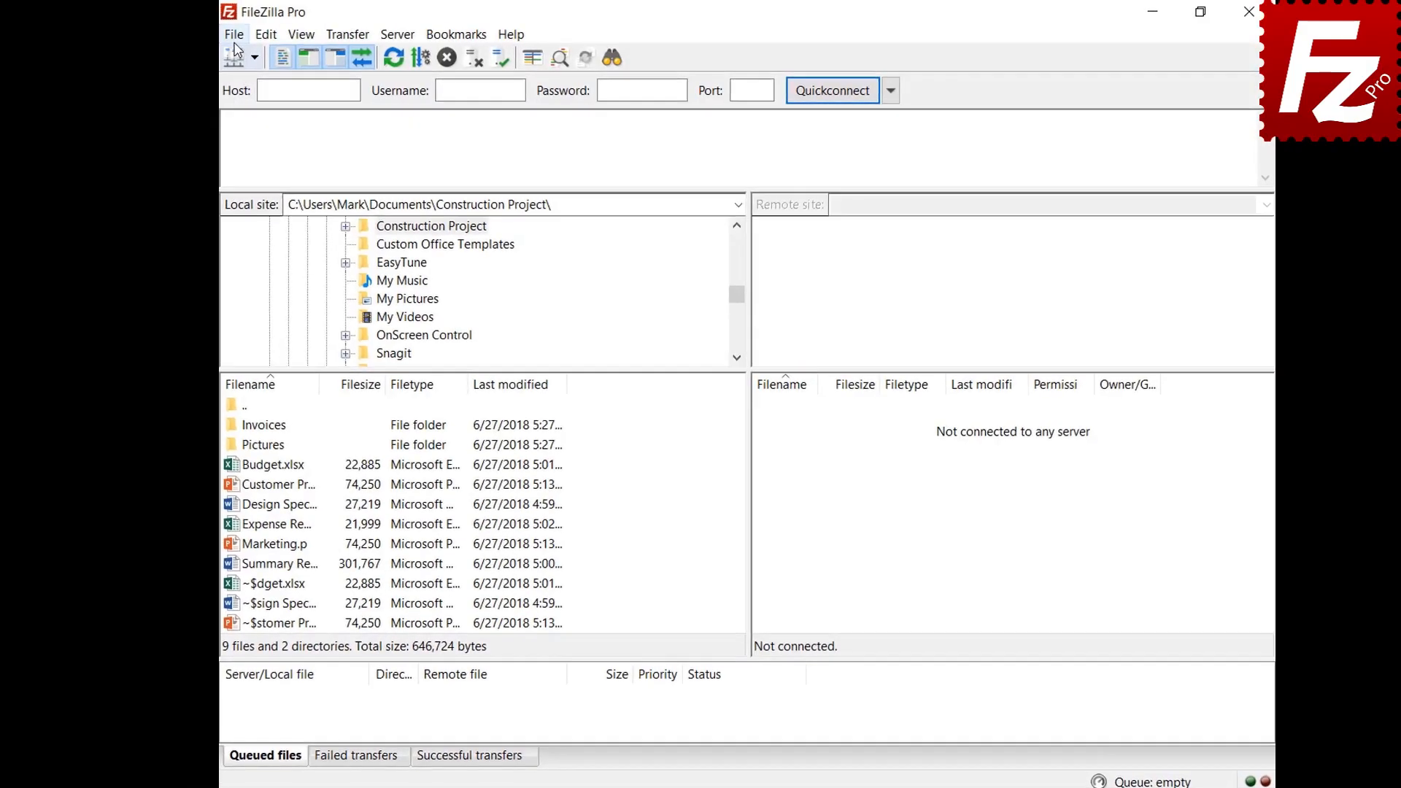
pyautogui.click(235, 34)
# Step: Add a new site named Dropbox using the Dropbox protocol (host api.dropboxapi.com) and connect
pyautogui.click(195, 62)
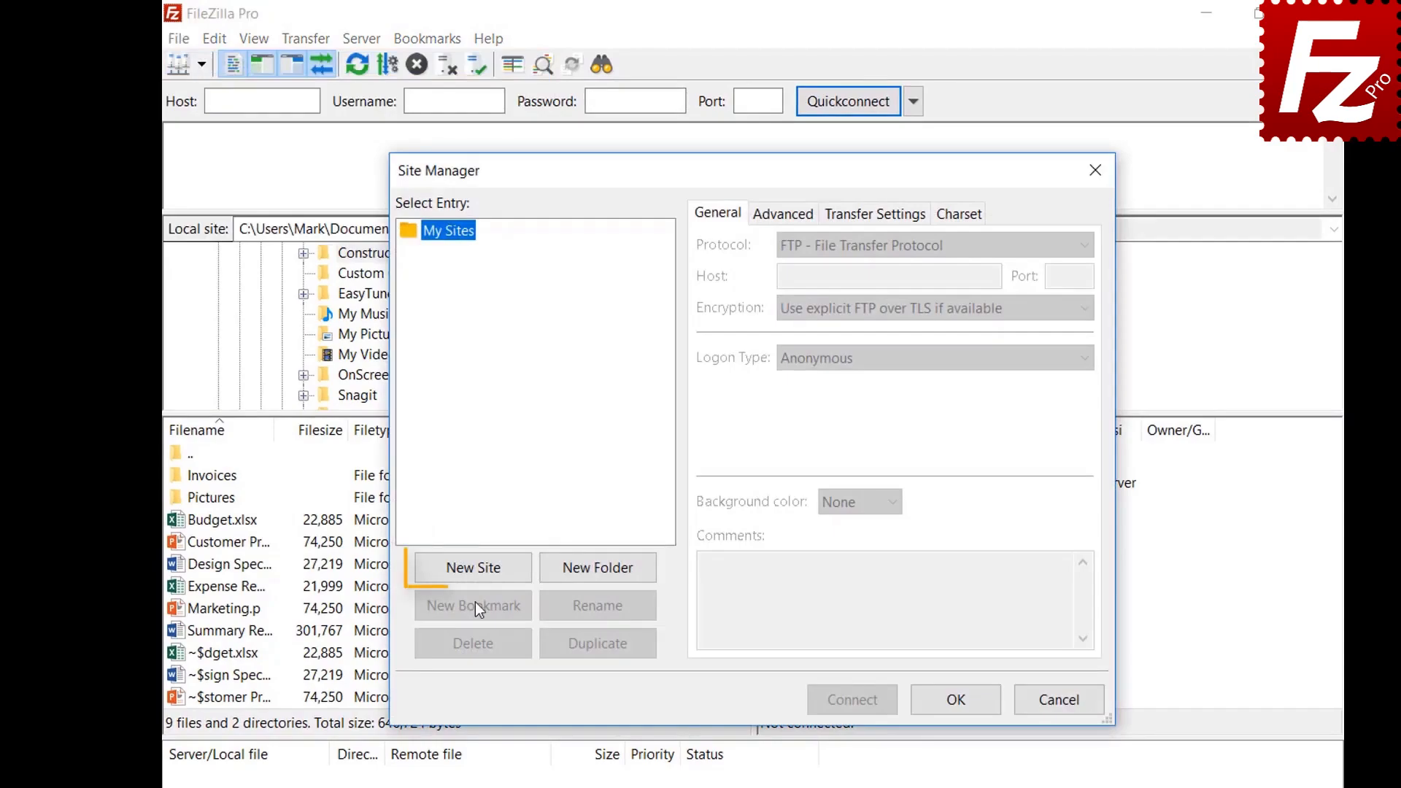
pyautogui.click(474, 571)
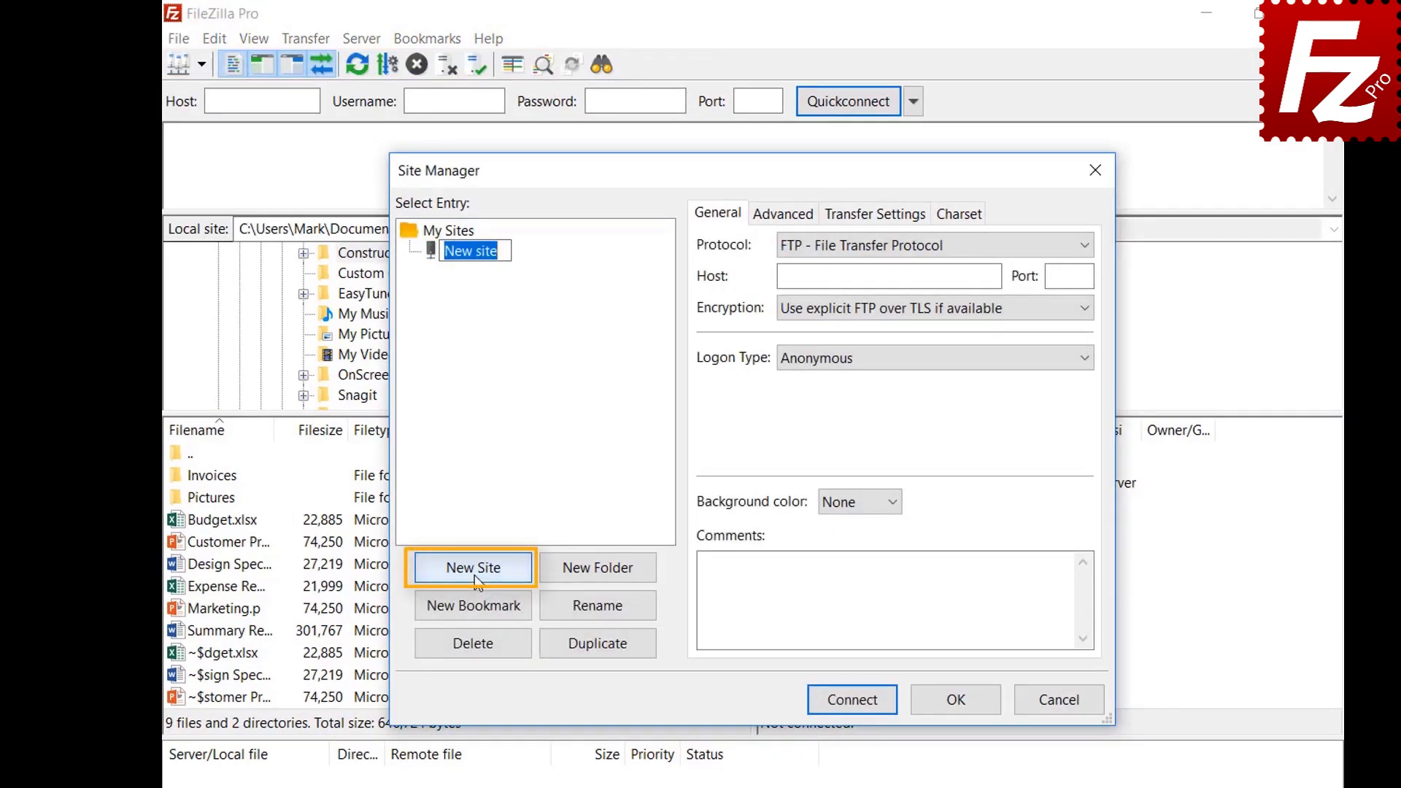
pyautogui.write('D')
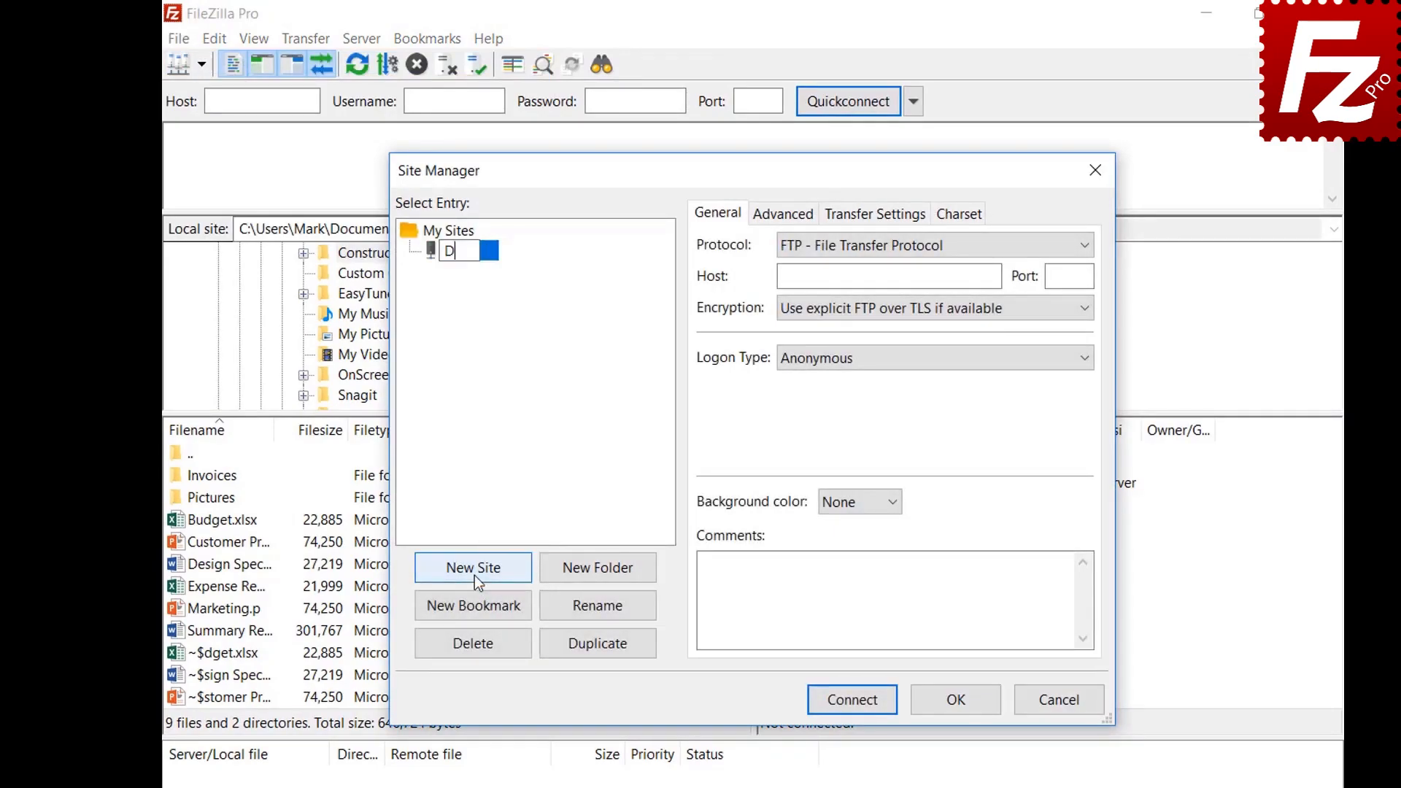
pyautogui.write('ropbox')
pyautogui.press('Return')
pyautogui.click(1023, 247)
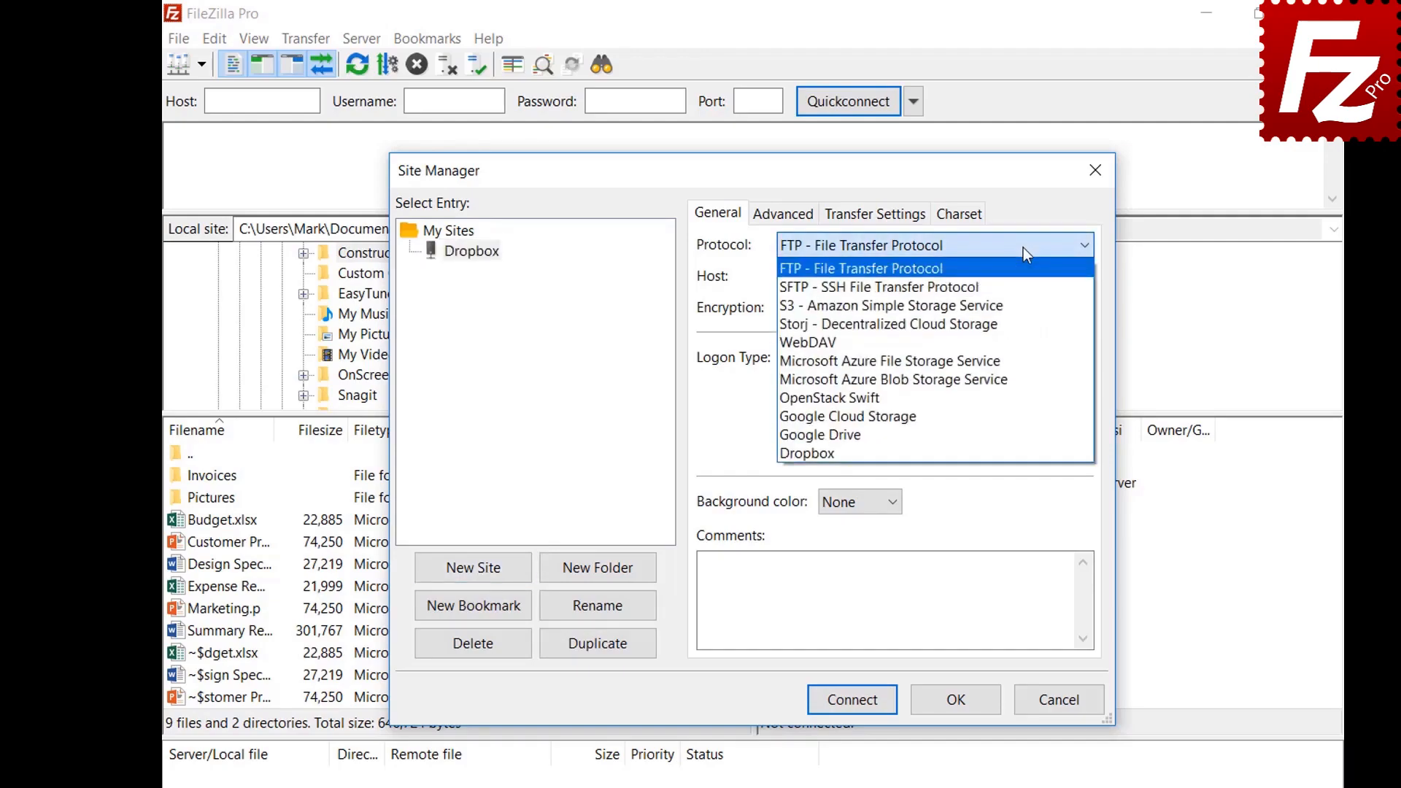
pyautogui.click(1024, 453)
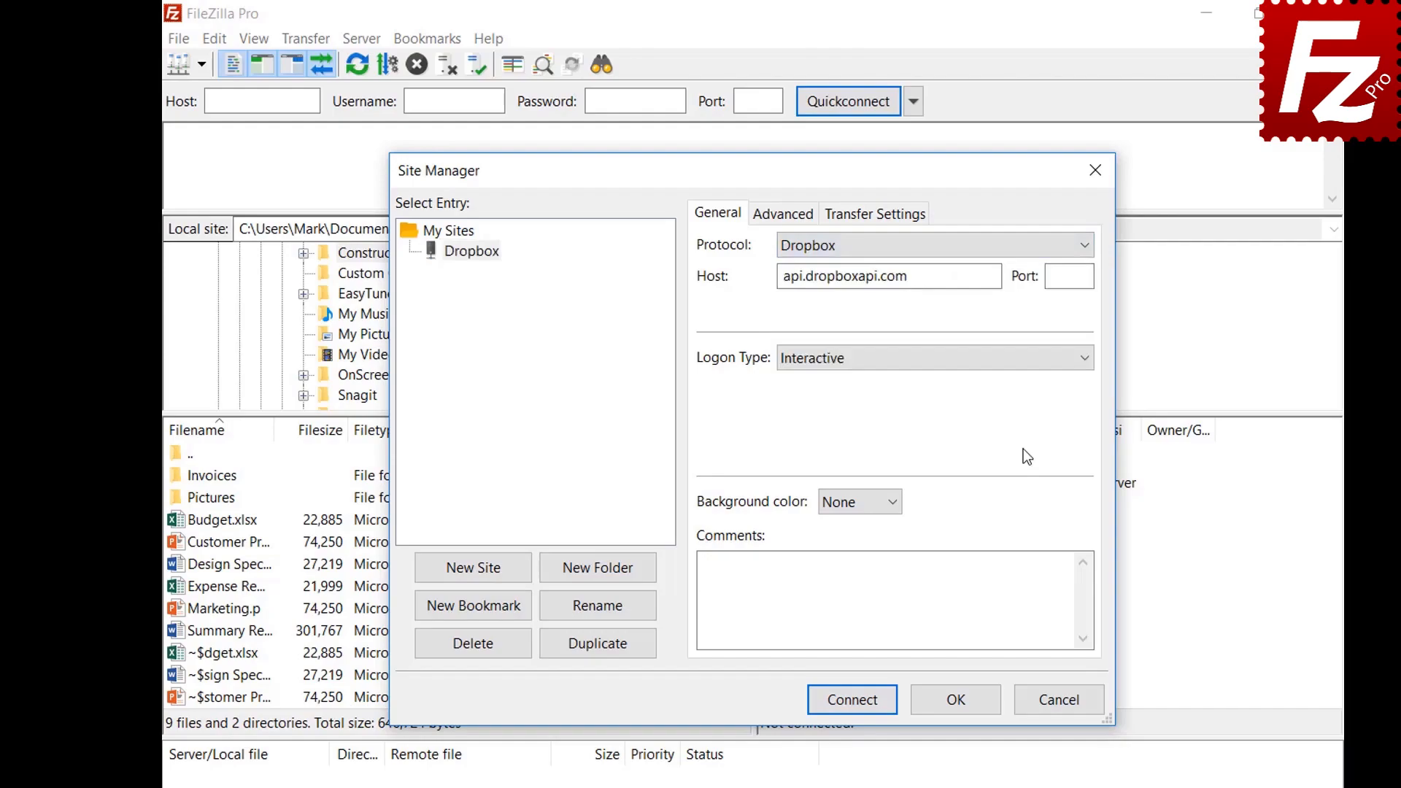
pyautogui.click(851, 701)
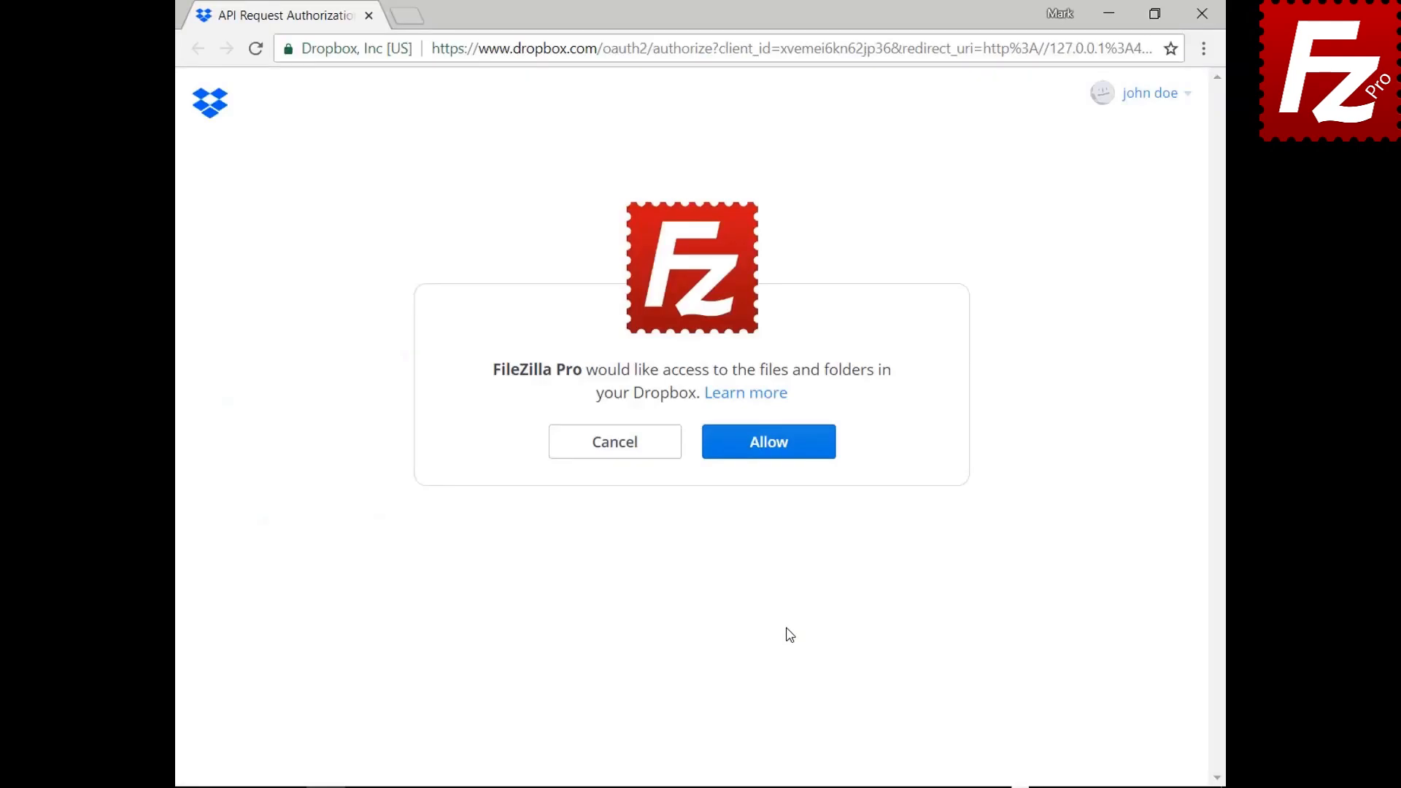
# Step: Allow FileZilla Pro access to the Dropbox account's files and folders
pyautogui.click(780, 457)
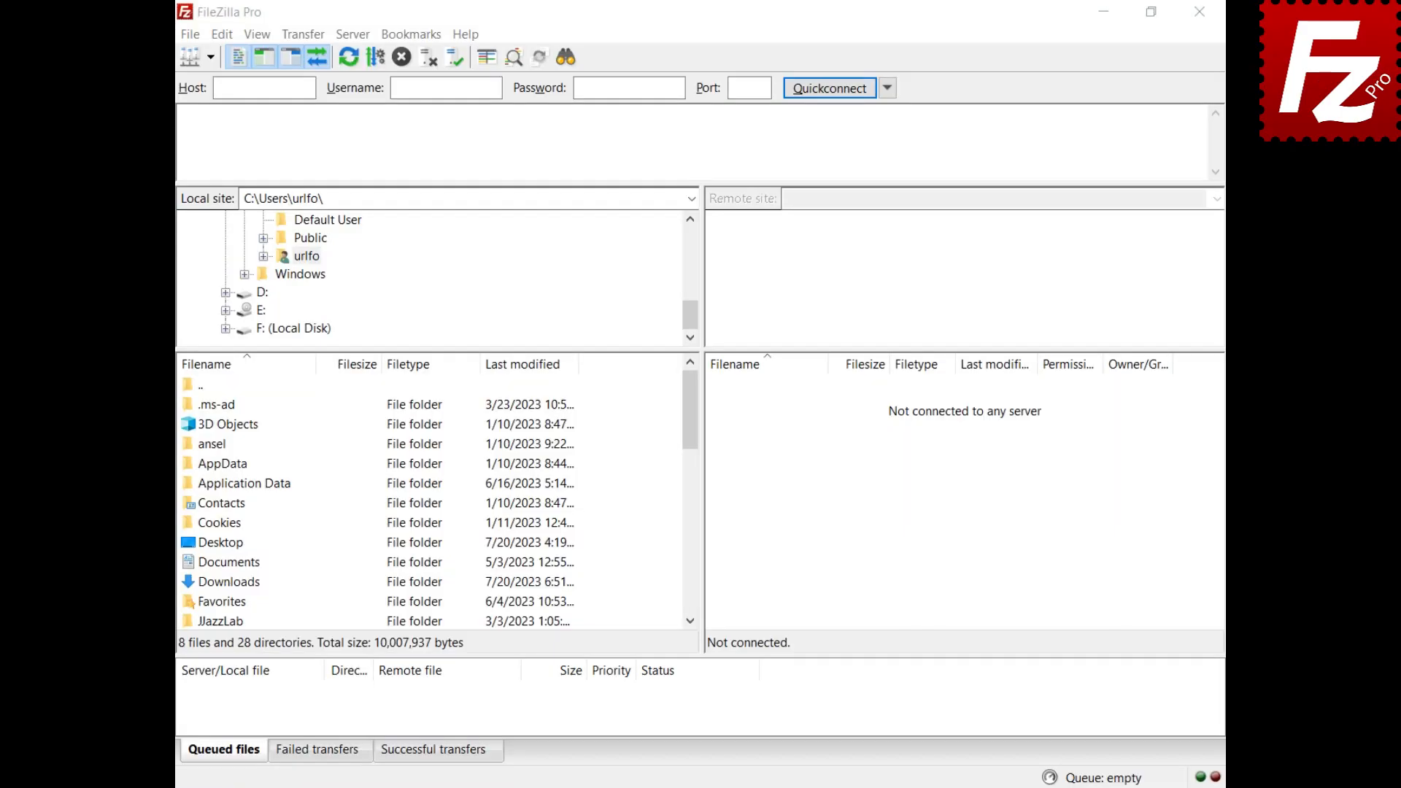
# Step: Add another site named Dropbox with the Dropbox protocol and start connecting to it
pyautogui.click(191, 39)
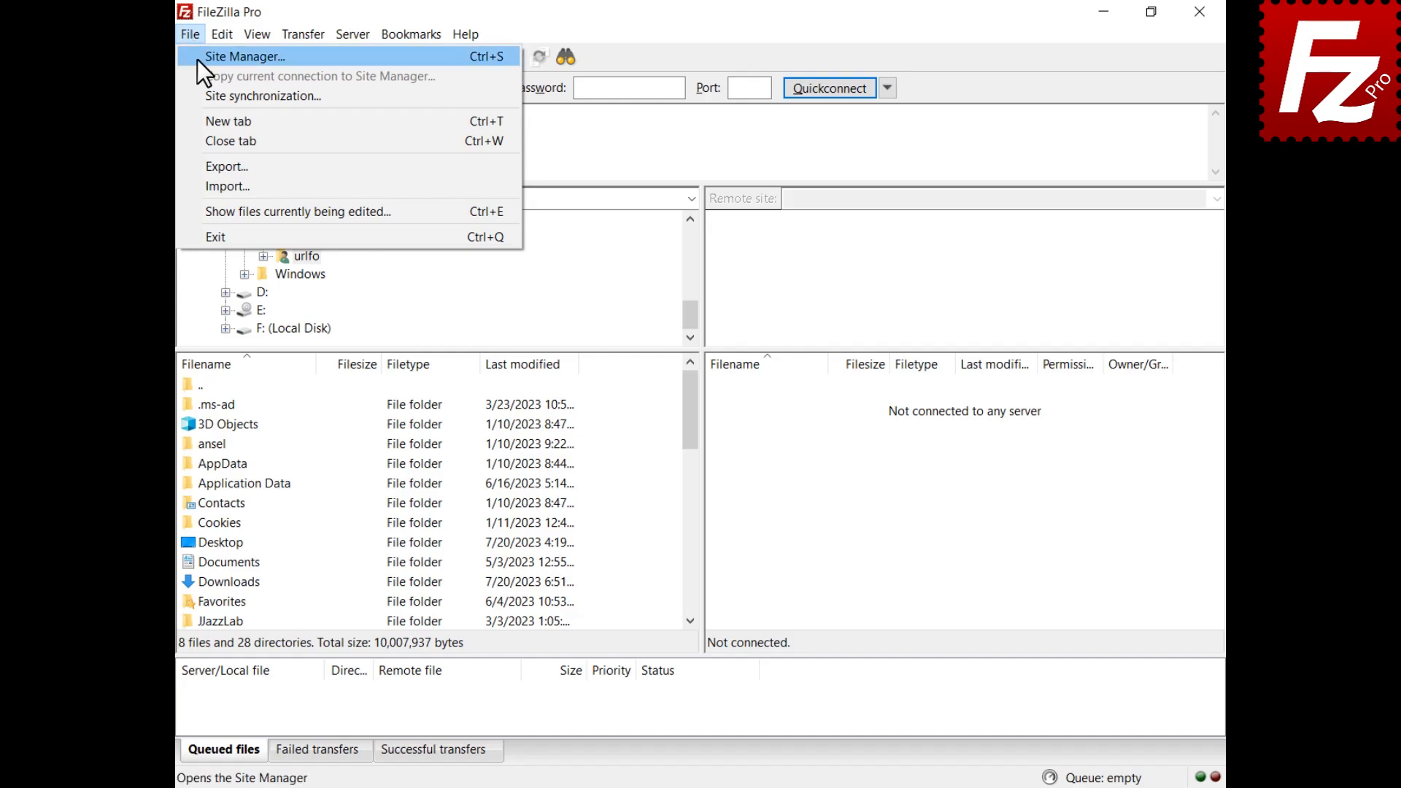
pyautogui.click(197, 56)
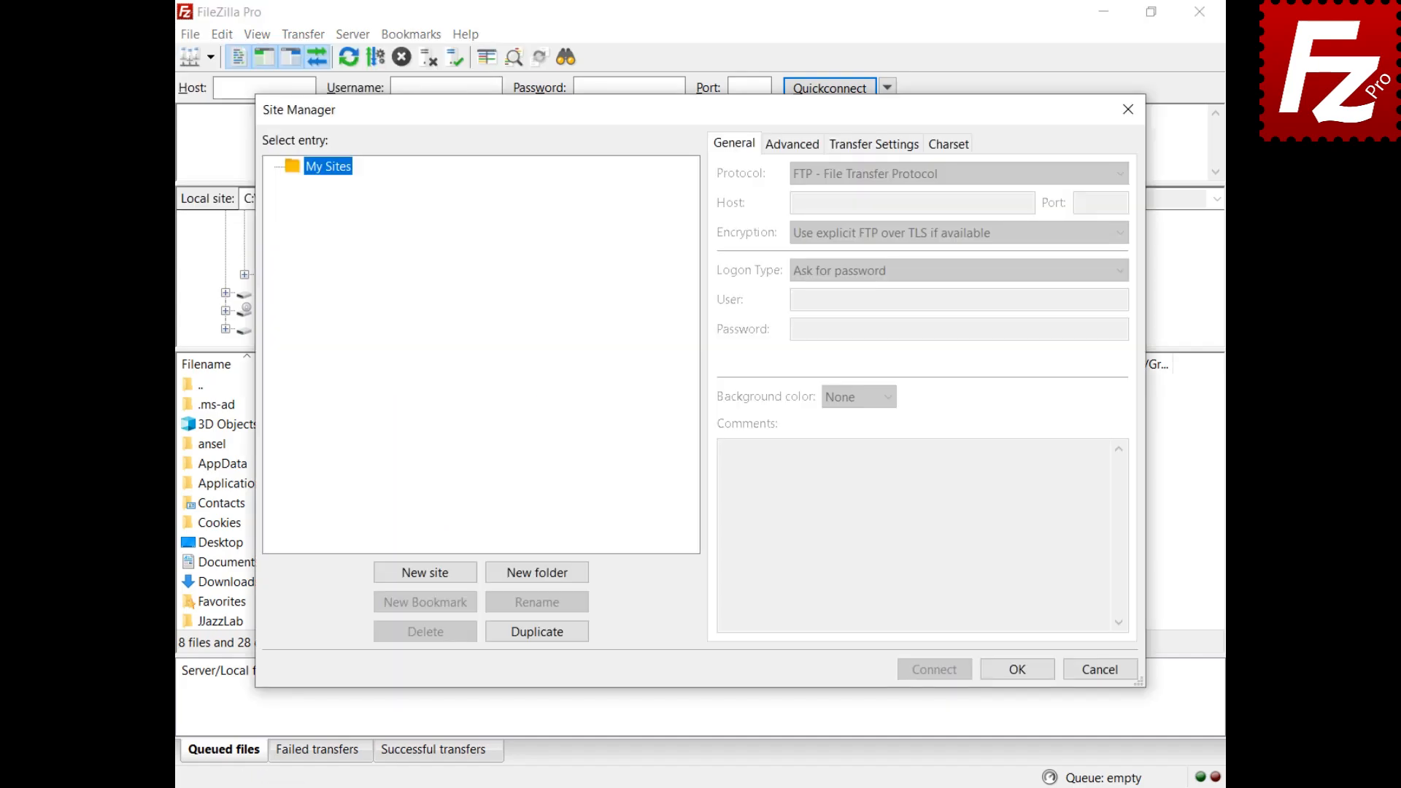
pyautogui.click(423, 572)
pyautogui.write('Dropbox')
pyautogui.press('Return')
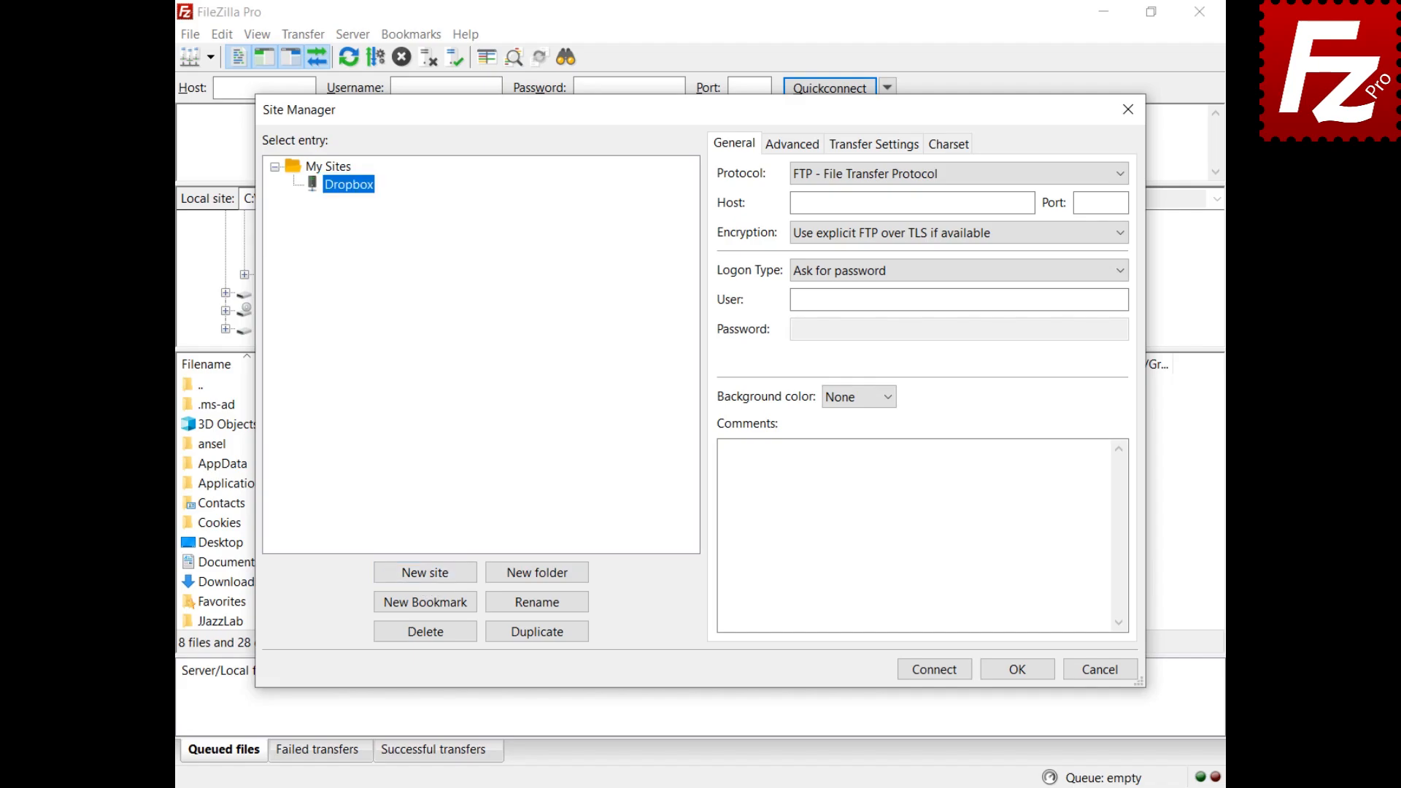
pyautogui.click(935, 179)
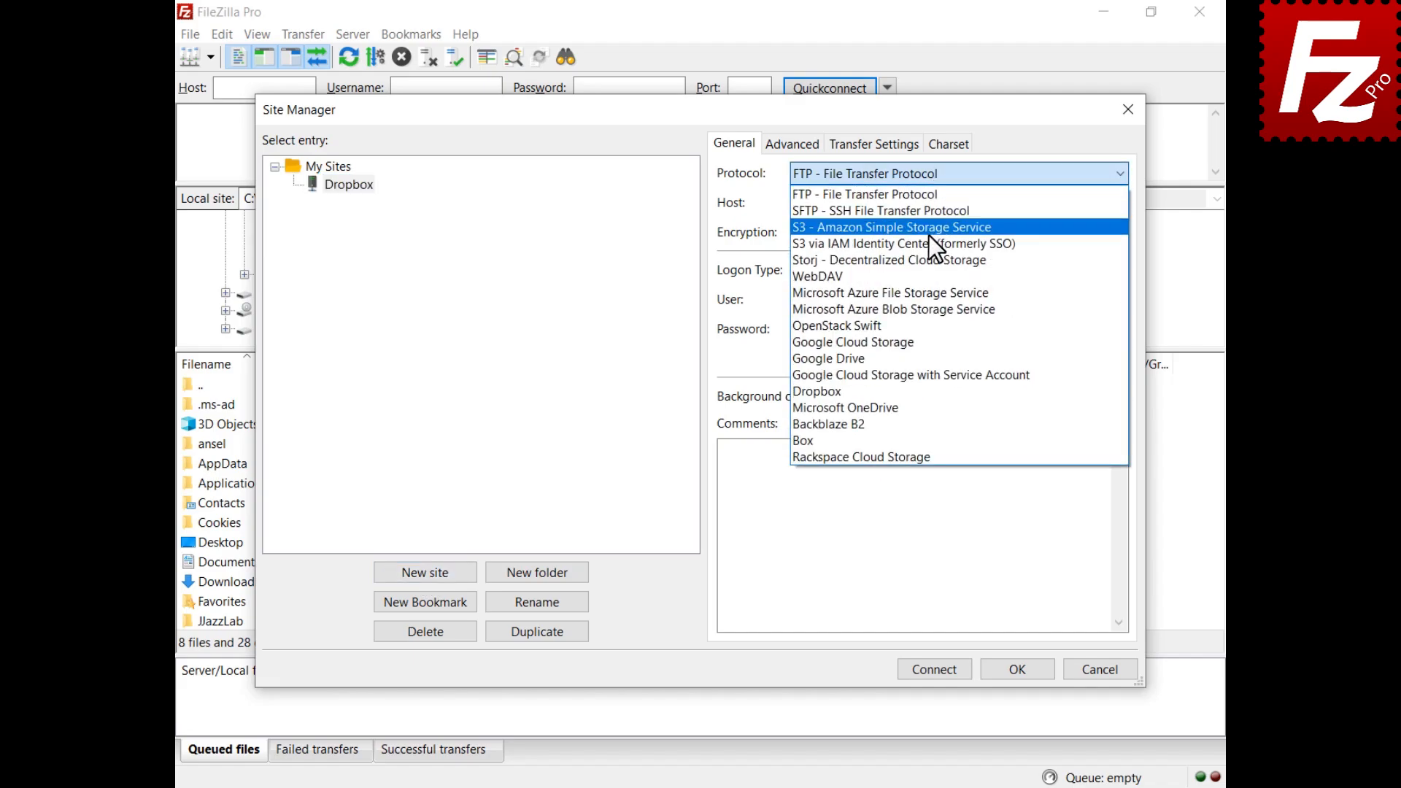
pyautogui.click(917, 391)
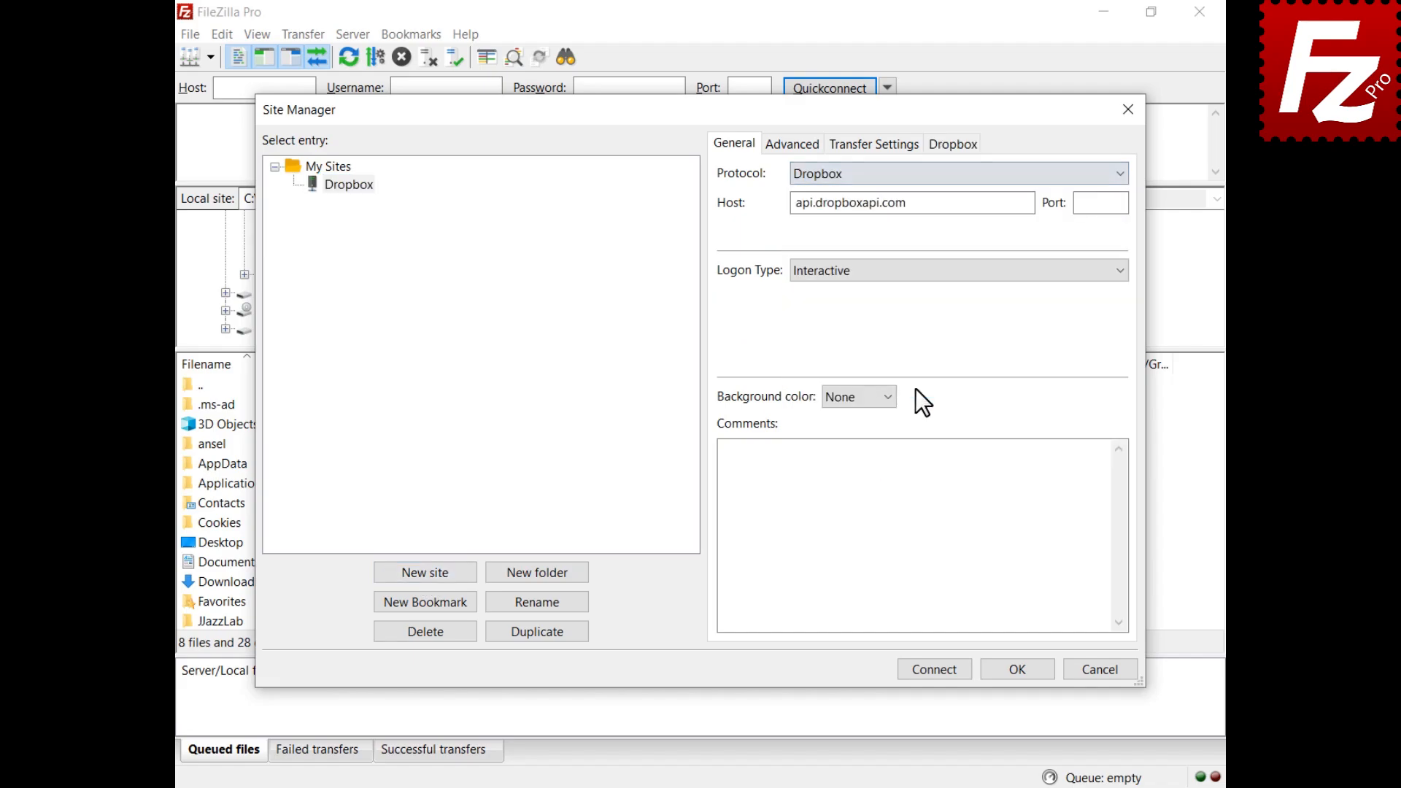
pyautogui.click(934, 670)
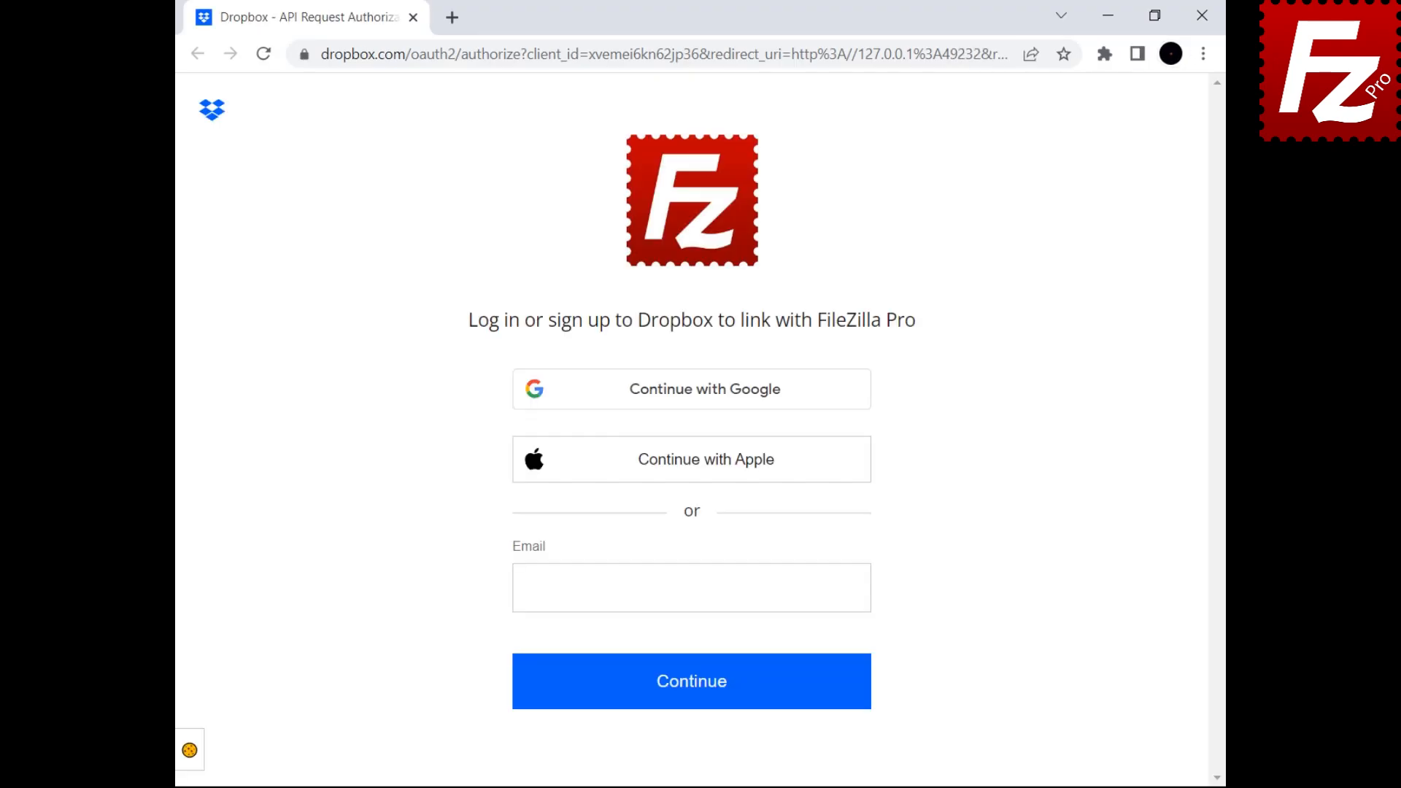
# Step: Sign in to Dropbox with the account e-mail and password, allow access, and close the browser
pyautogui.click(688, 699)
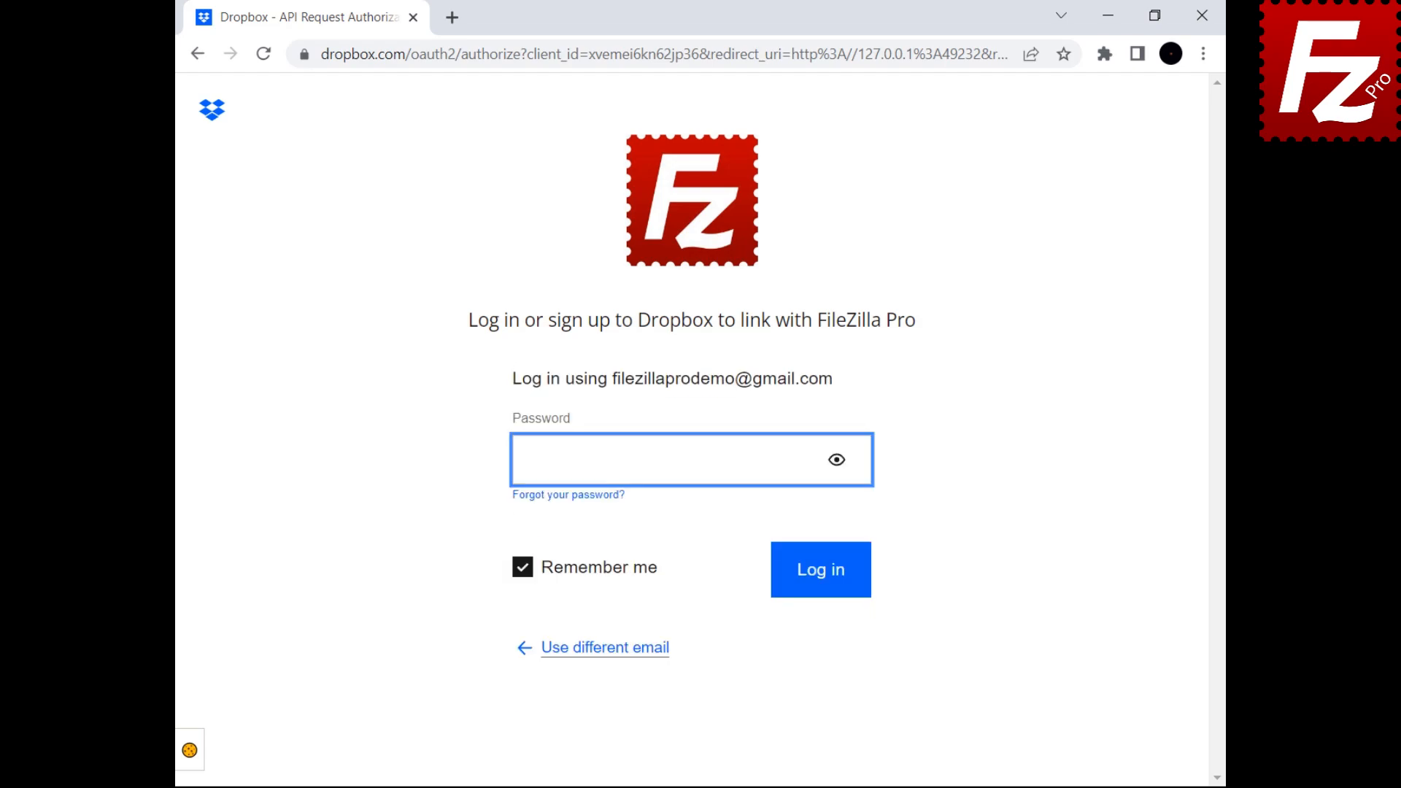
pyautogui.click(823, 584)
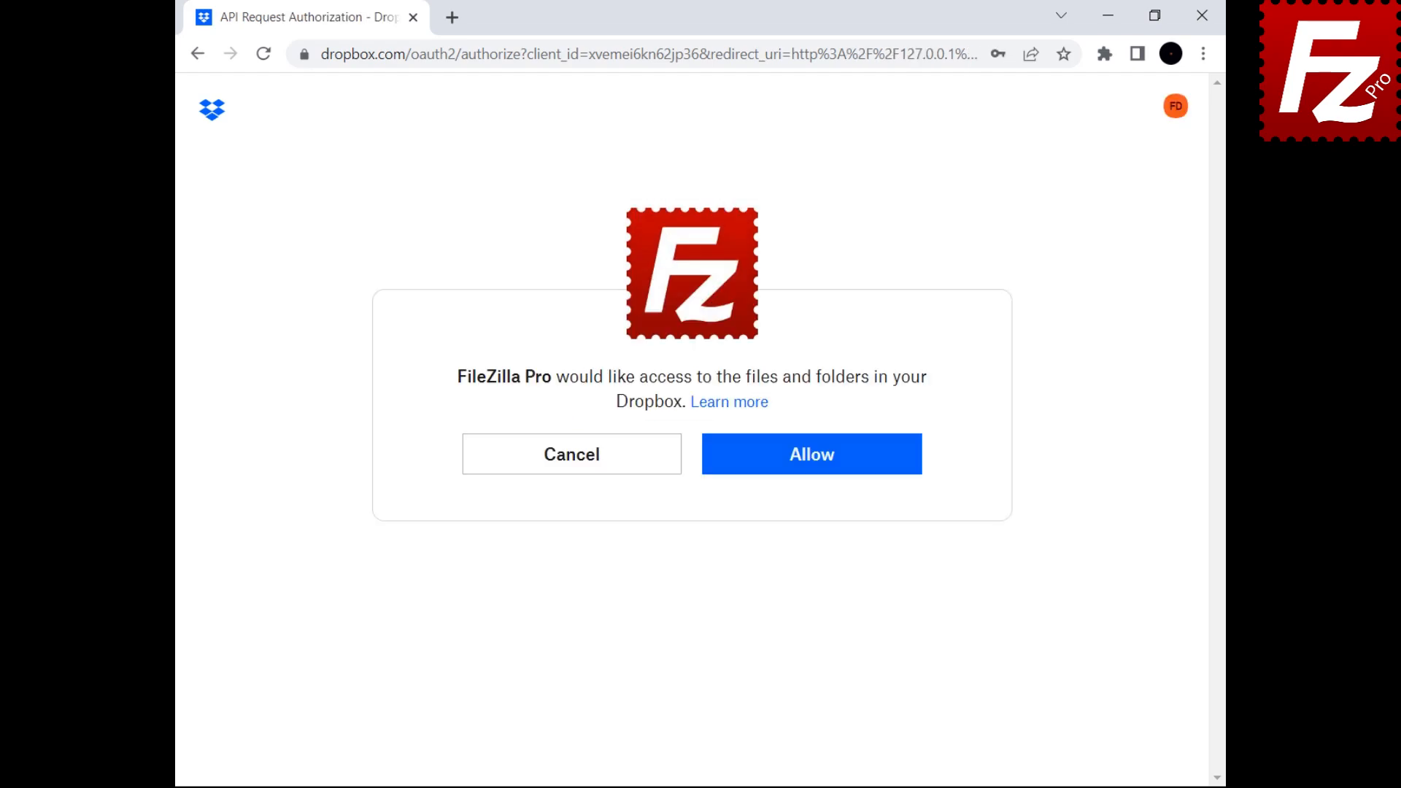
pyautogui.click(811, 468)
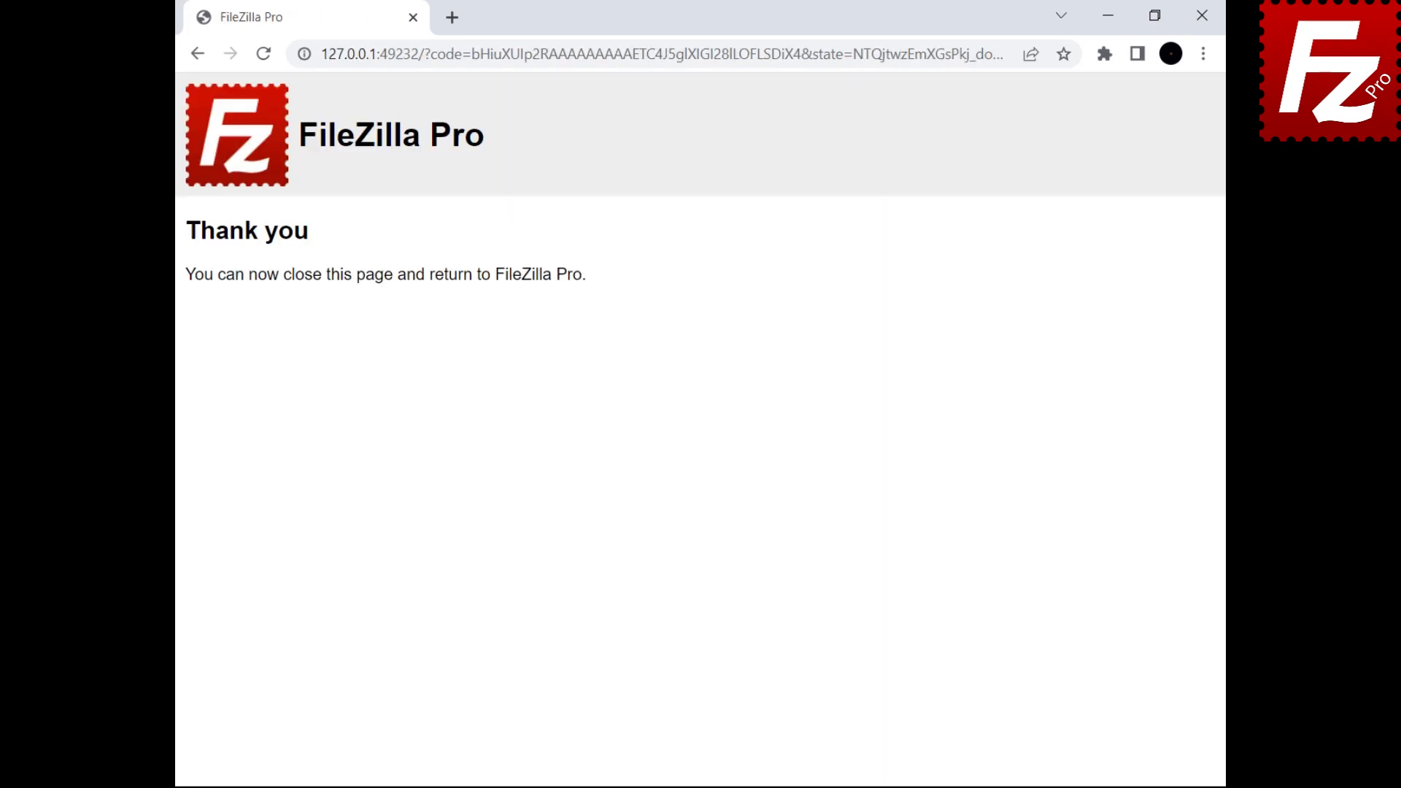
pyautogui.click(1204, 16)
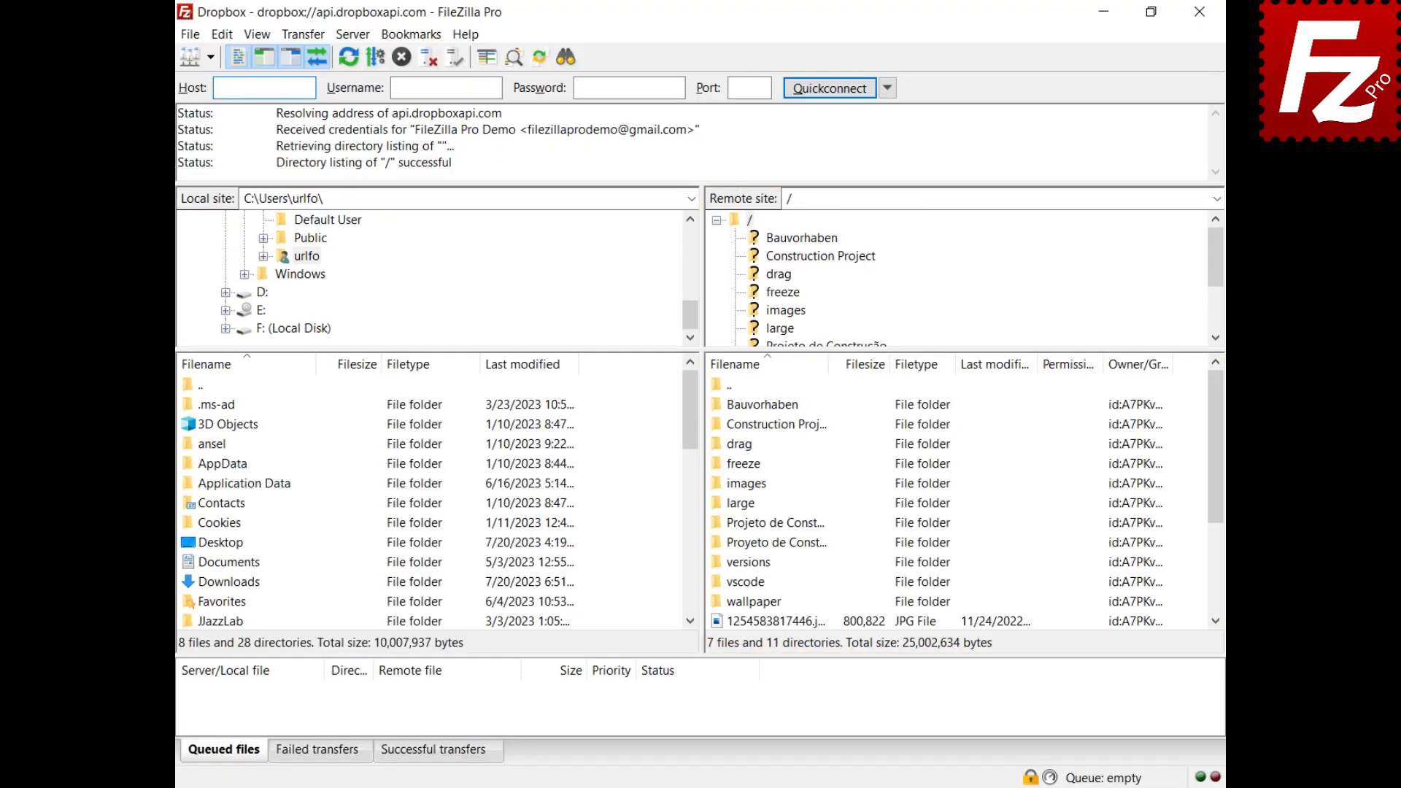
# Step: Open the sharing settings for the Construction Project folder
pyautogui.rightClick(733, 426)
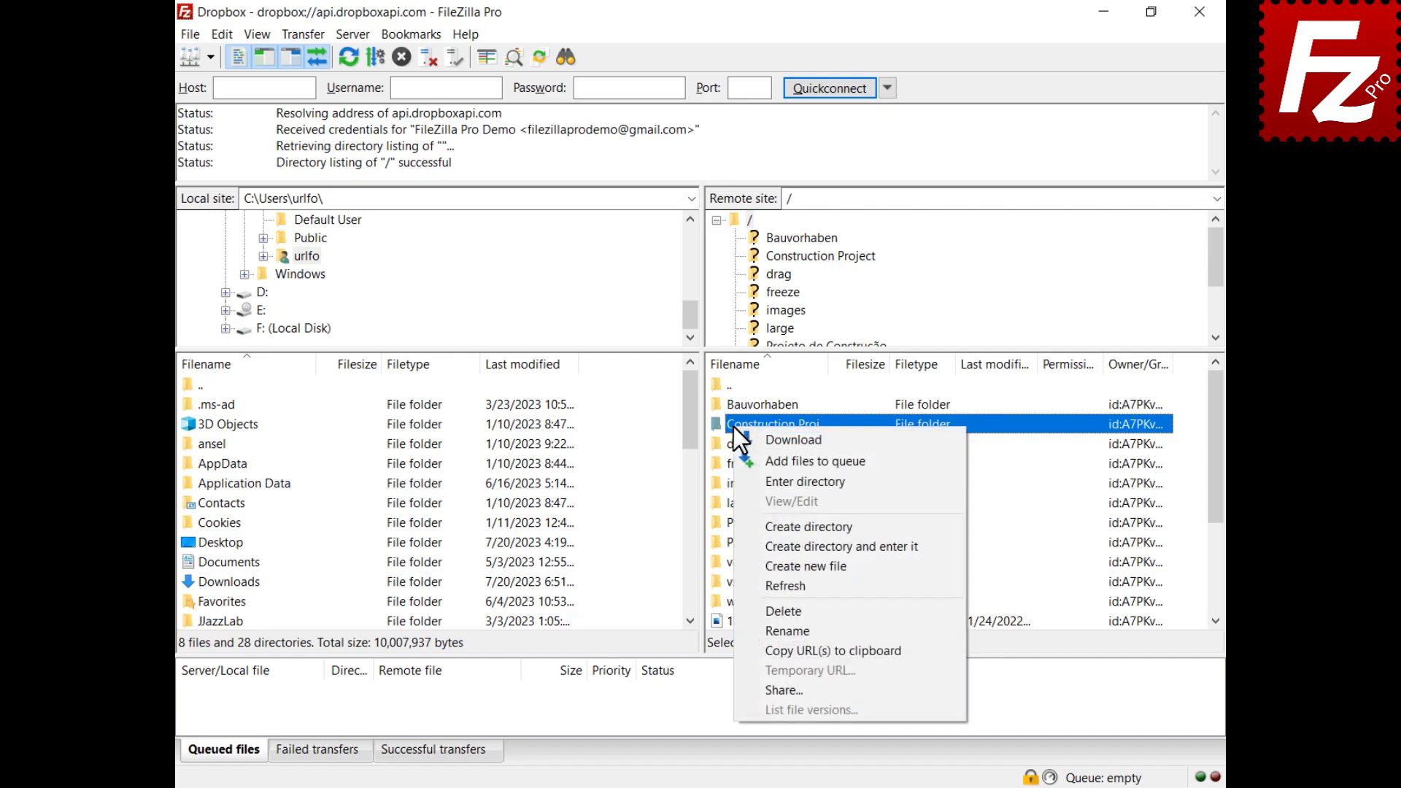
pyautogui.click(772, 690)
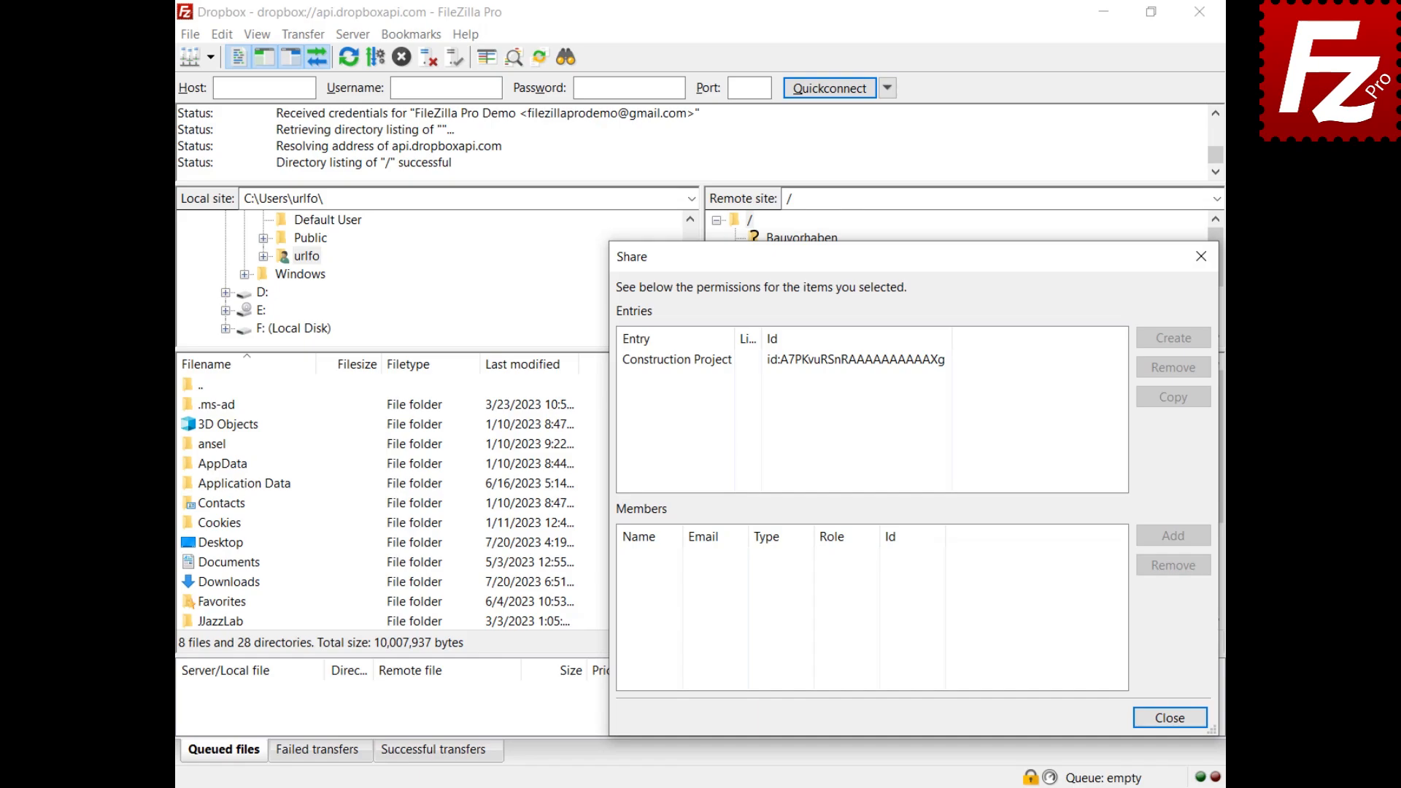
pyautogui.click(677, 367)
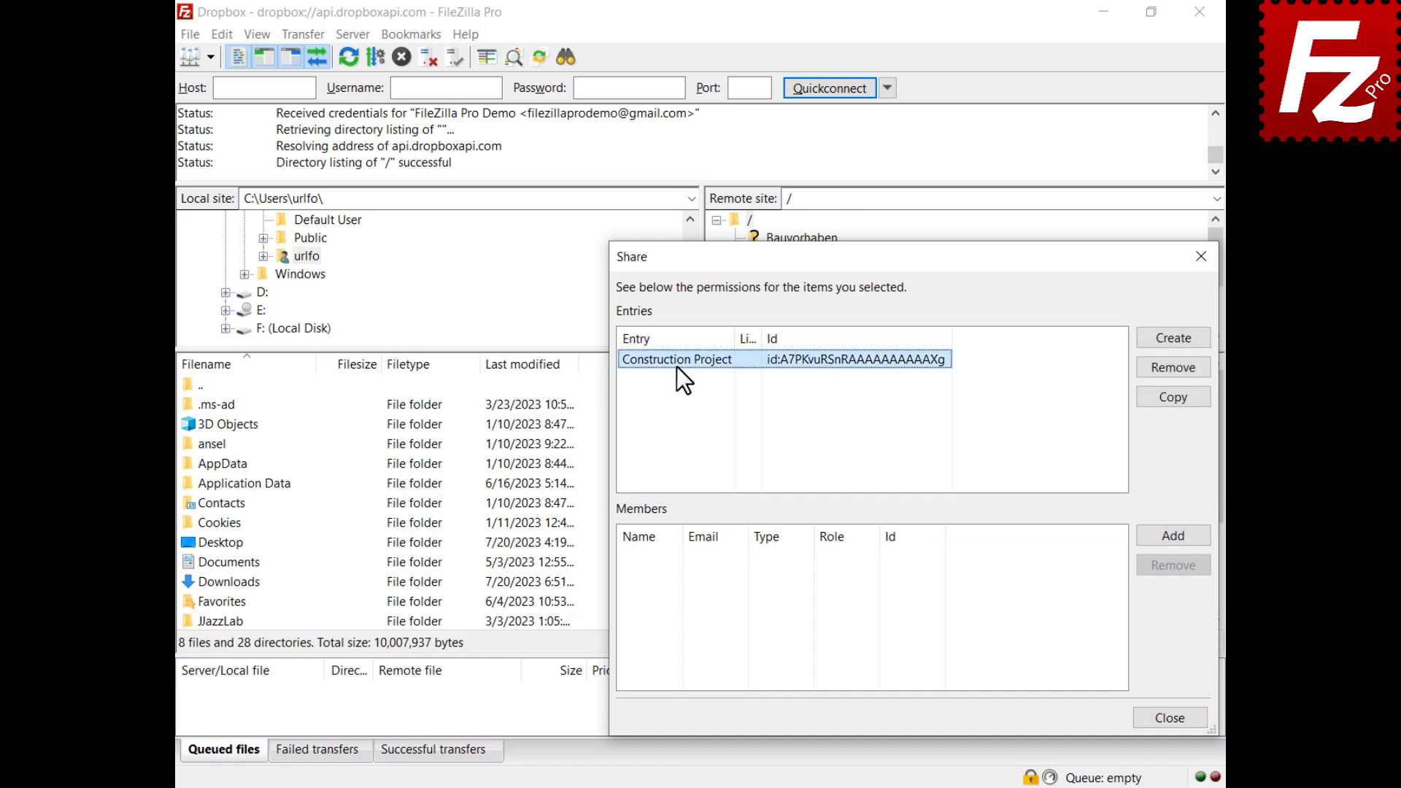
# Step: Create a Viewer shared link for Construction Project open to anyone with the link
pyautogui.click(1175, 345)
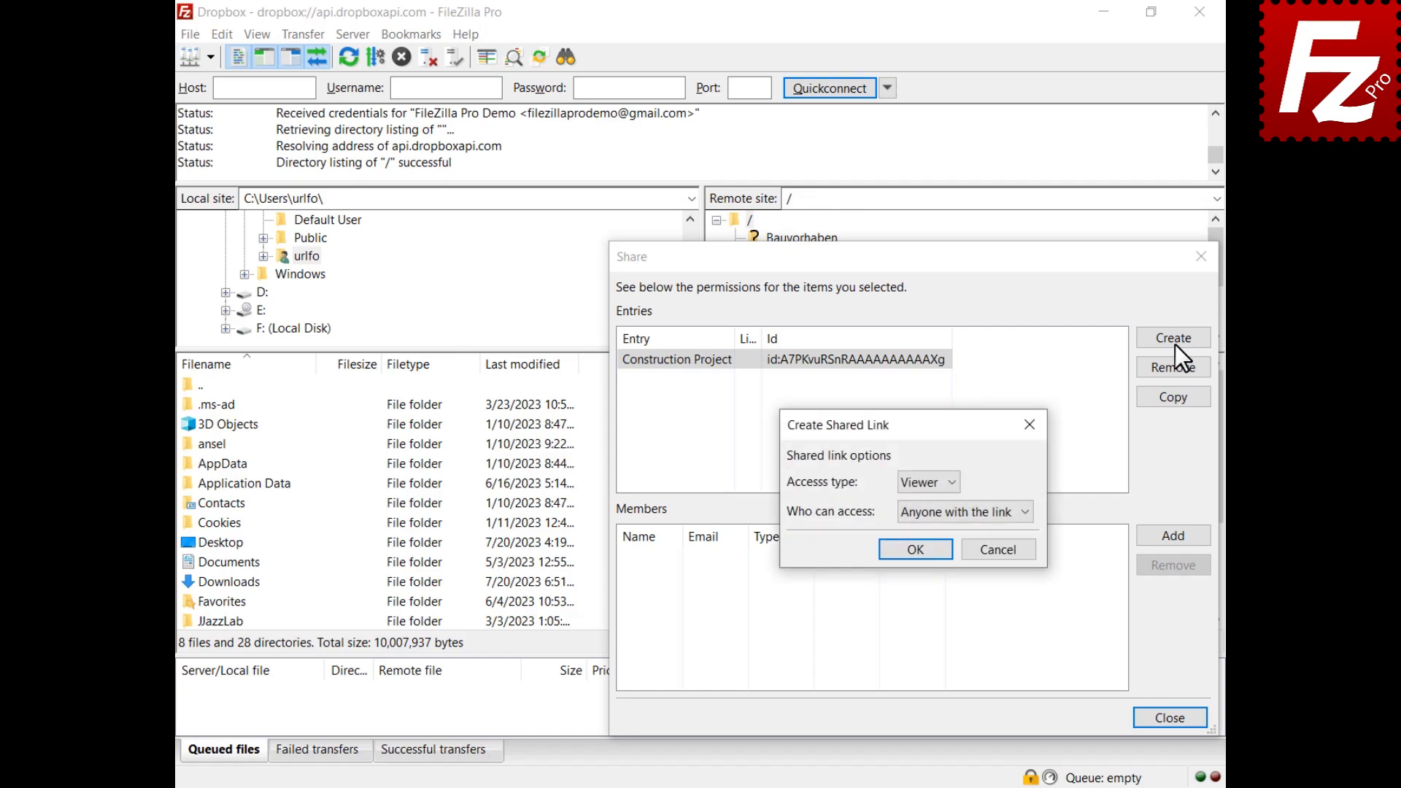
pyautogui.click(952, 483)
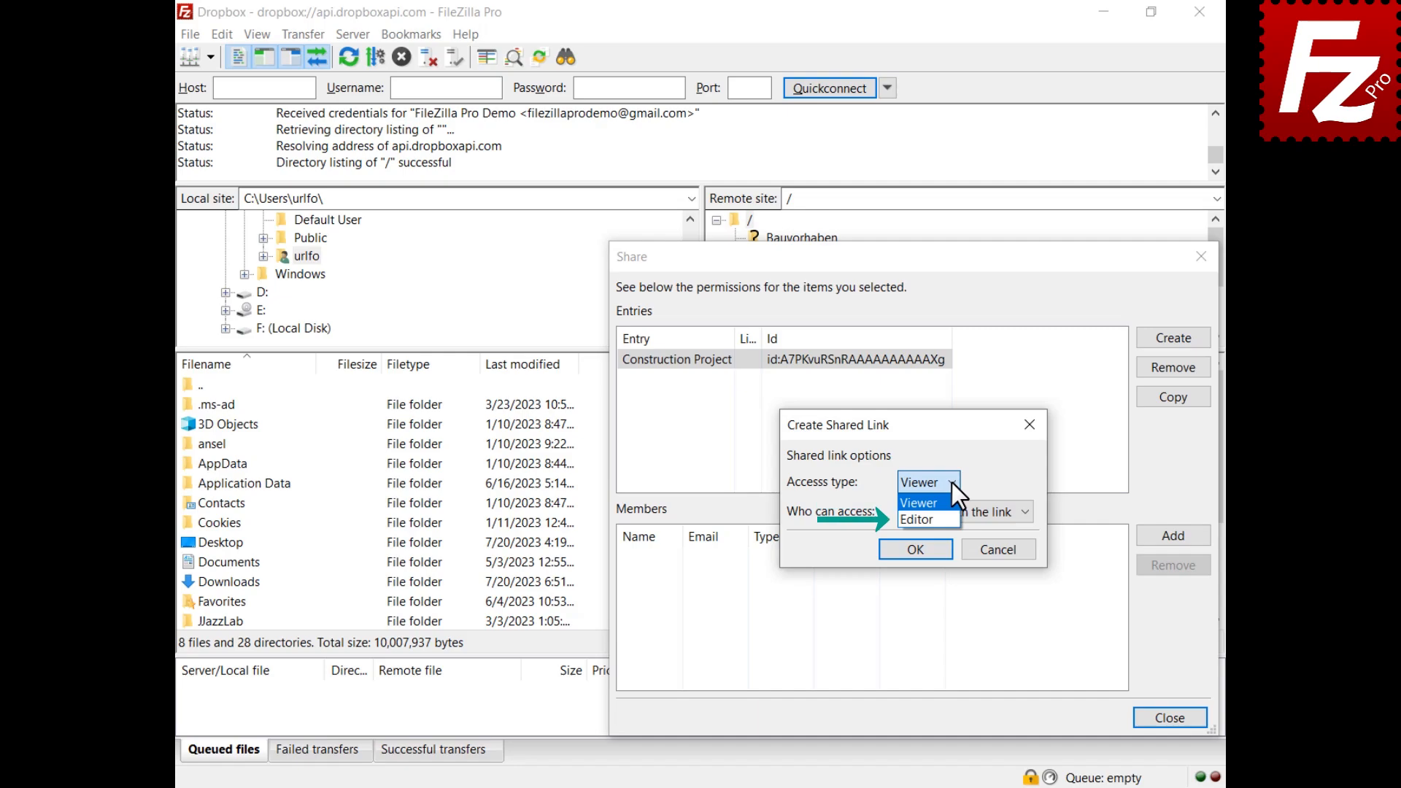
pyautogui.click(952, 483)
pyautogui.click(1026, 514)
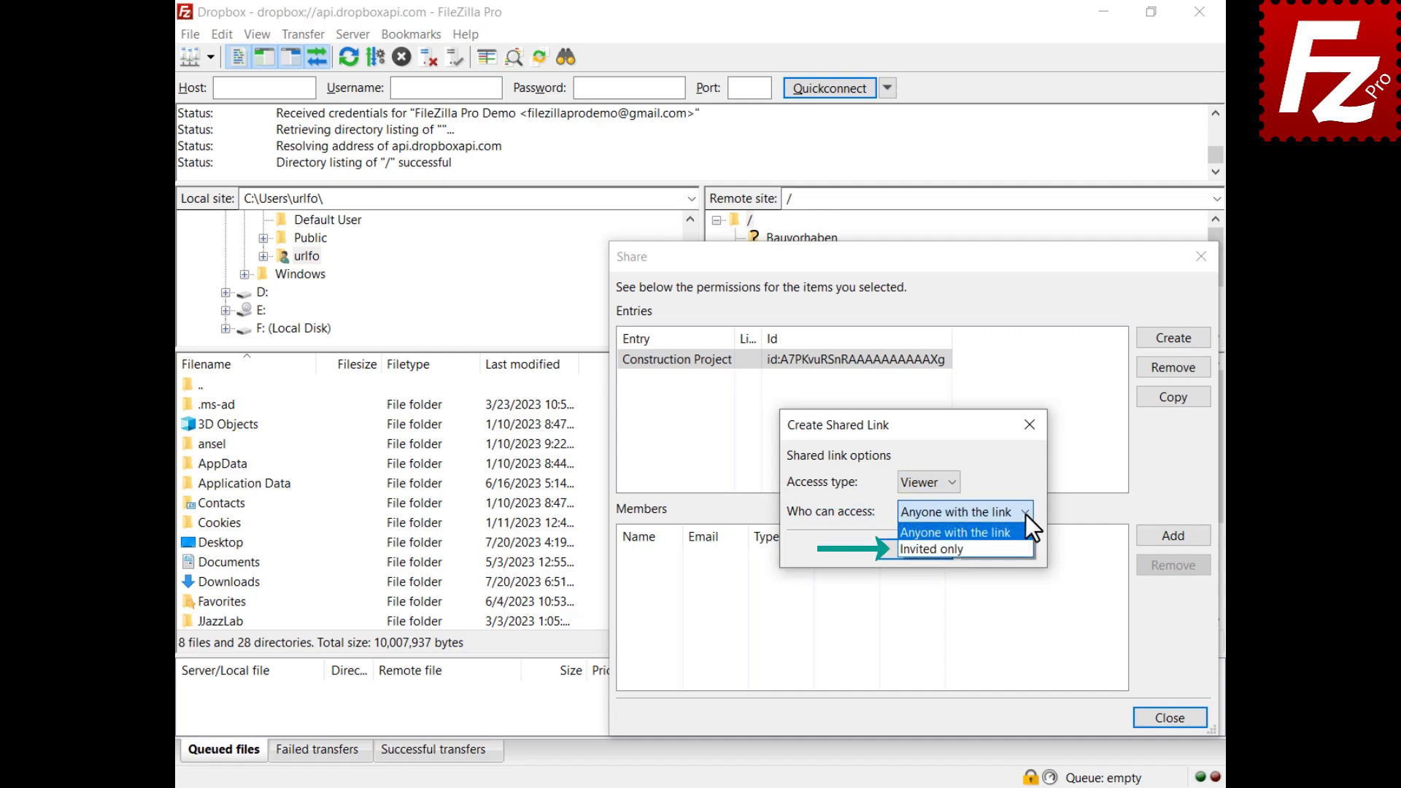
pyautogui.click(1026, 514)
pyautogui.click(917, 554)
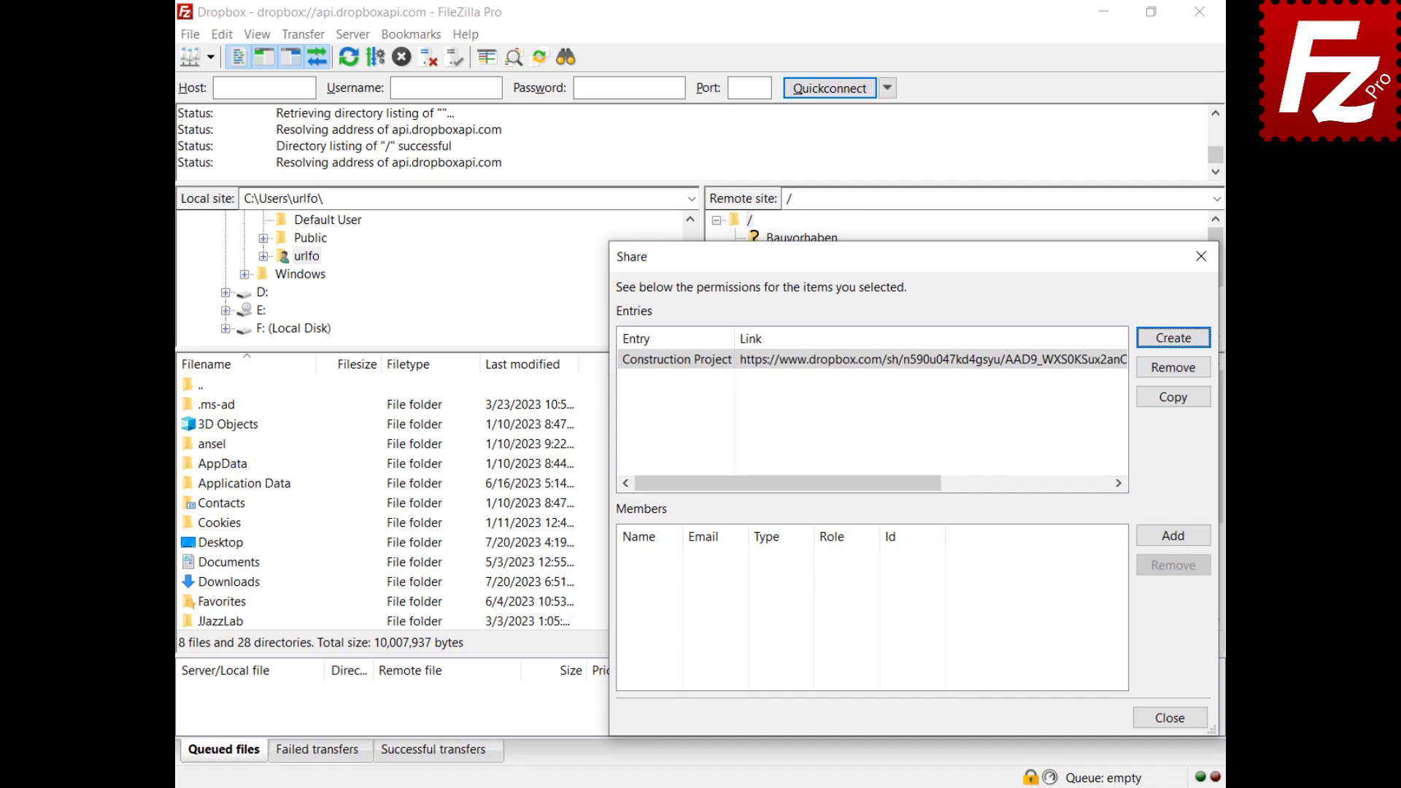
pyautogui.click(1172, 536)
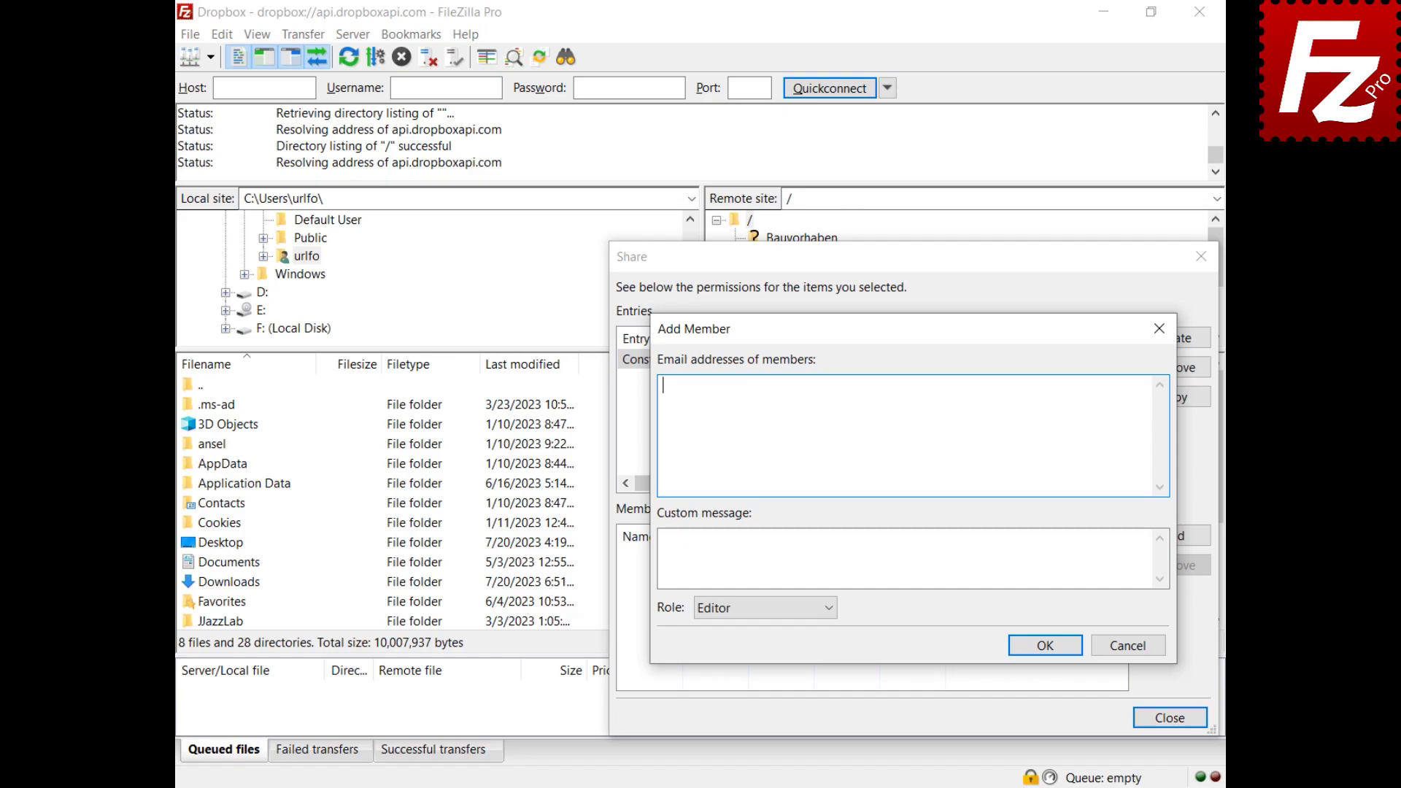
# Step: Invite a member by e-mail to Construction Project with the Viewer role and select the new member
pyautogui.write('johndoe@example.com')
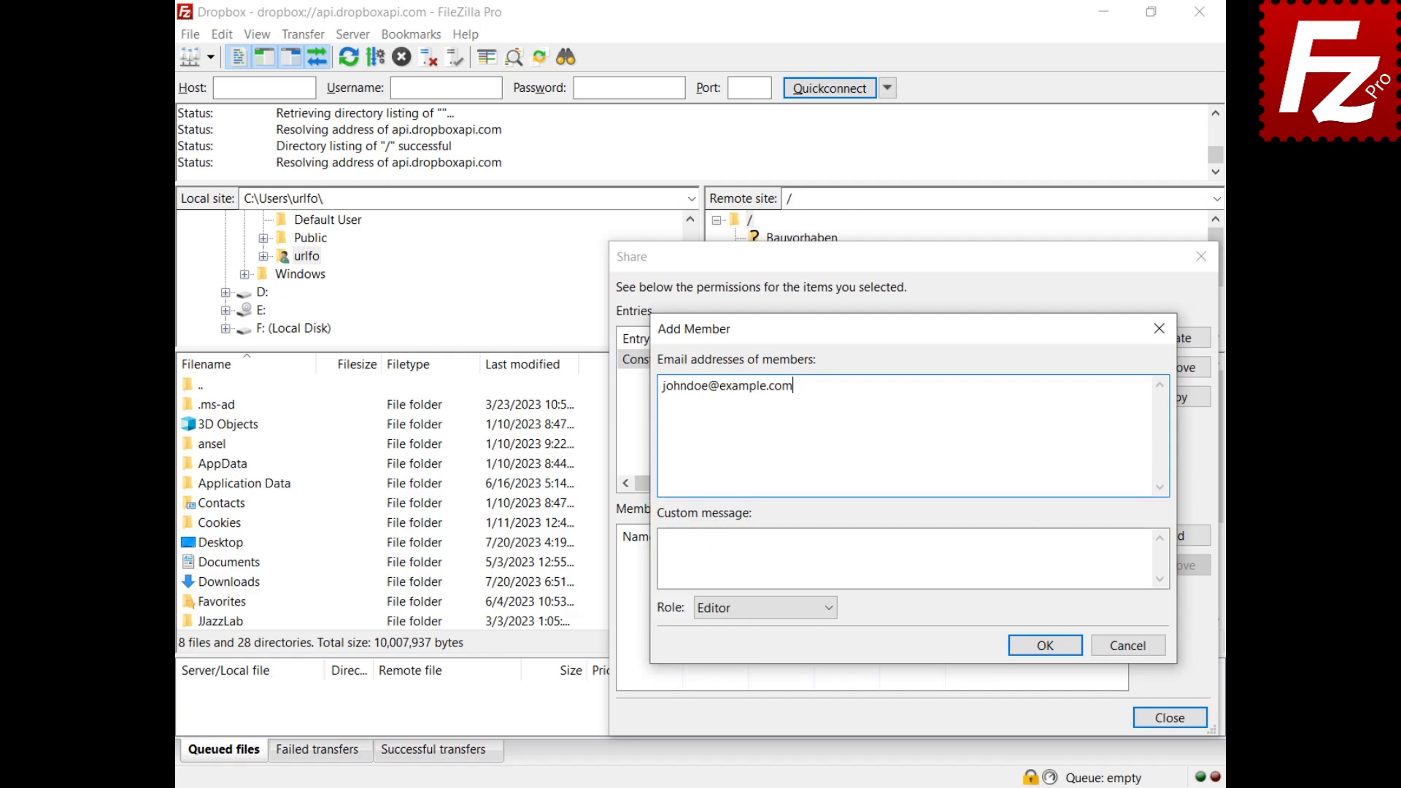
pyautogui.click(829, 616)
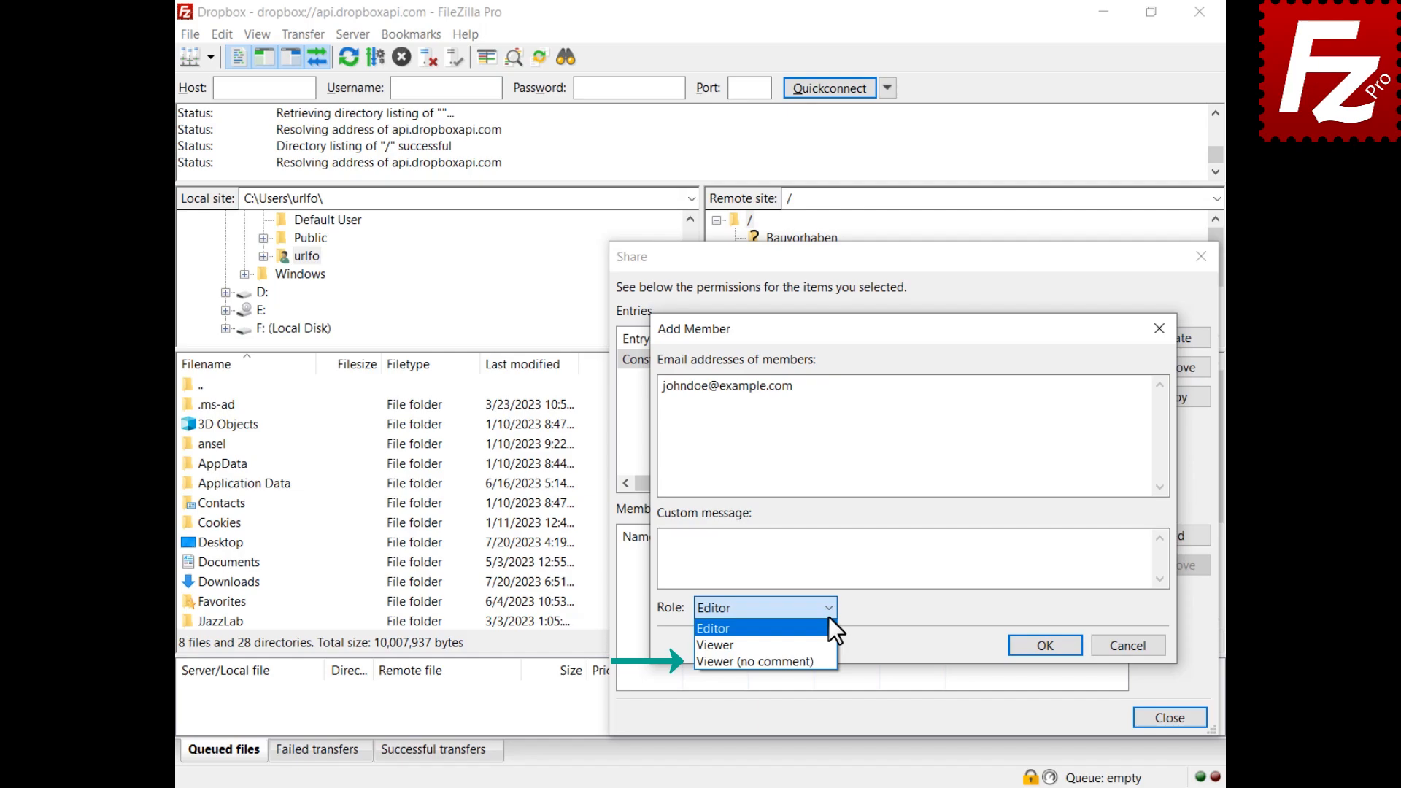
pyautogui.click(829, 645)
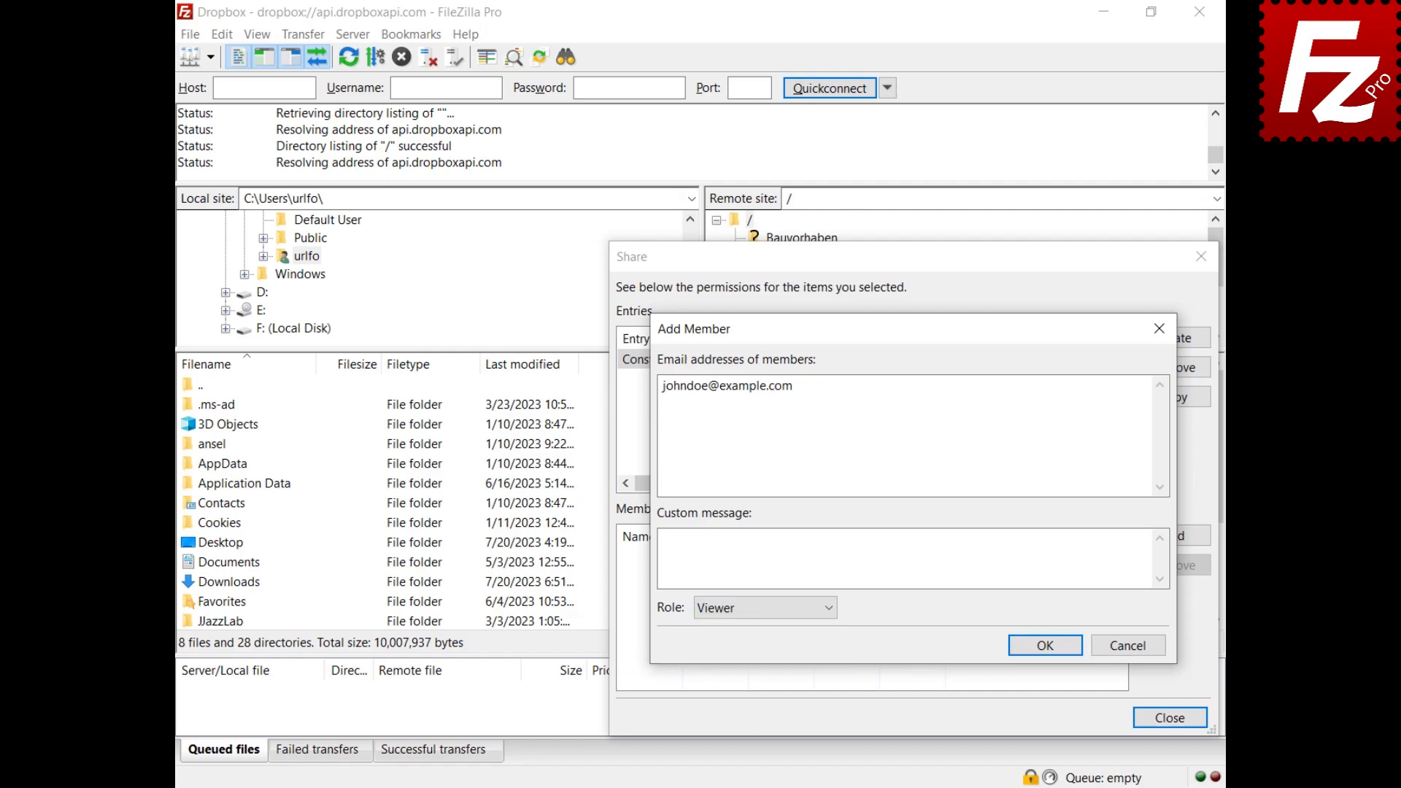
pyautogui.click(1044, 646)
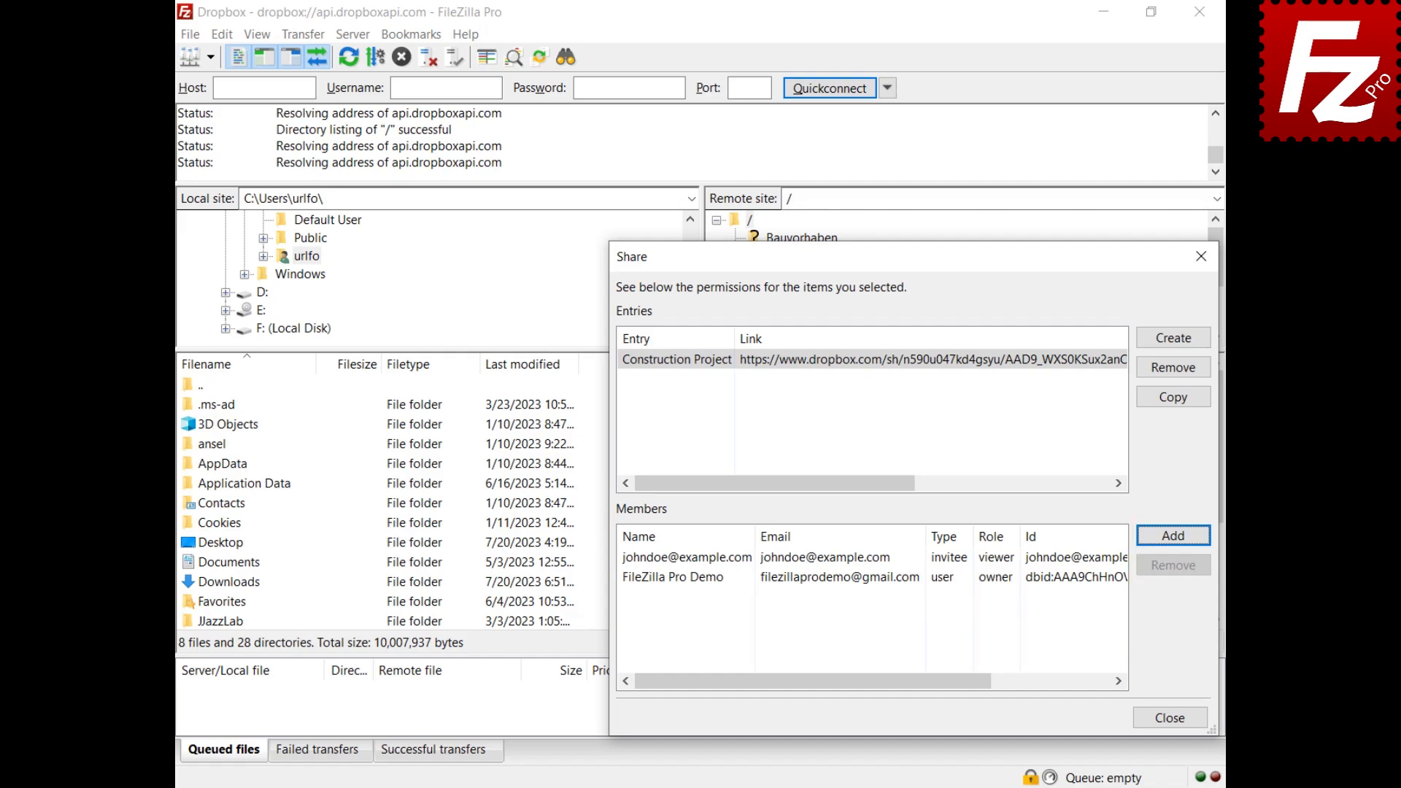
pyautogui.click(632, 559)
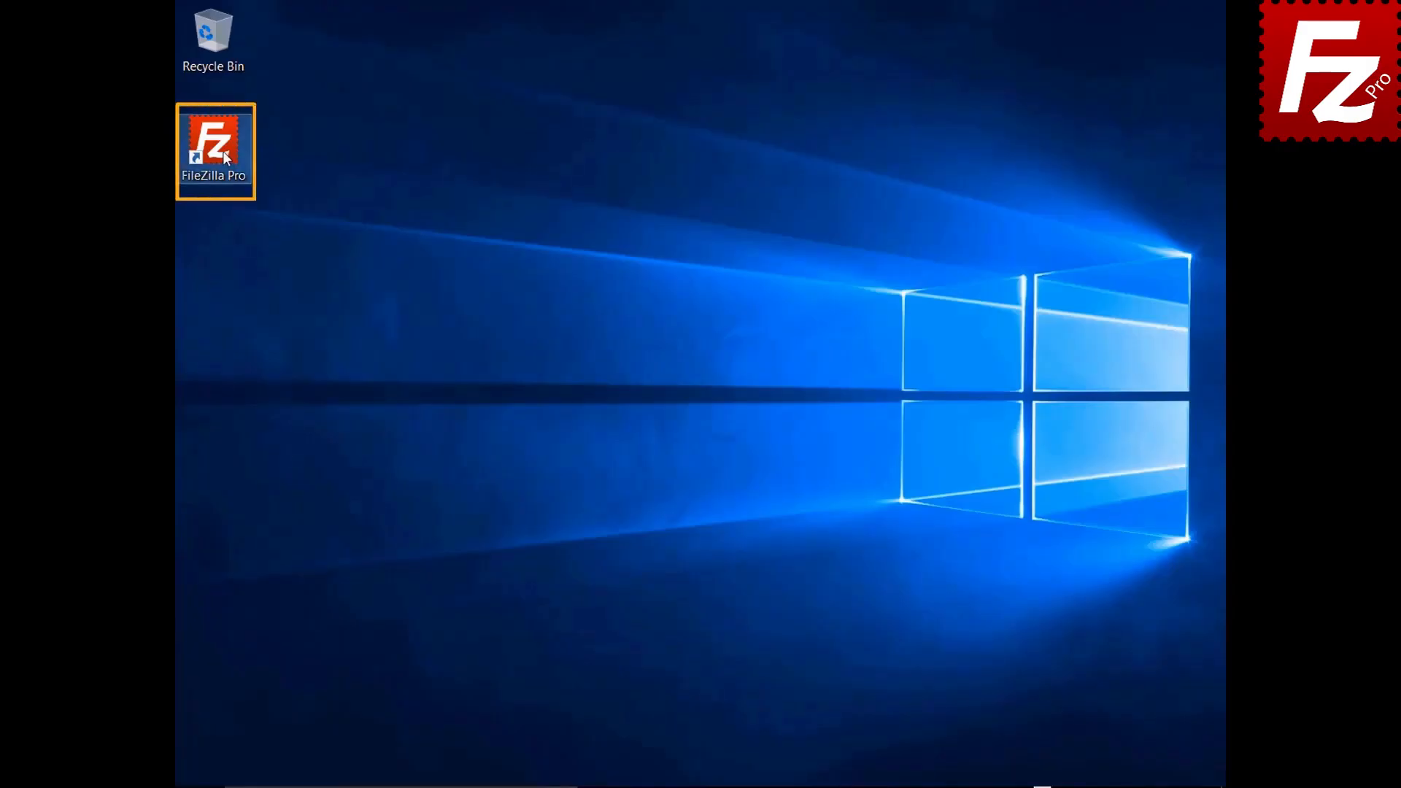
# Step: Launch FileZilla Pro and add a site named OneDrive with the Microsoft OneDrive protocol, then connect
pyautogui.doubleClick(222, 151)
pyautogui.click(187, 34)
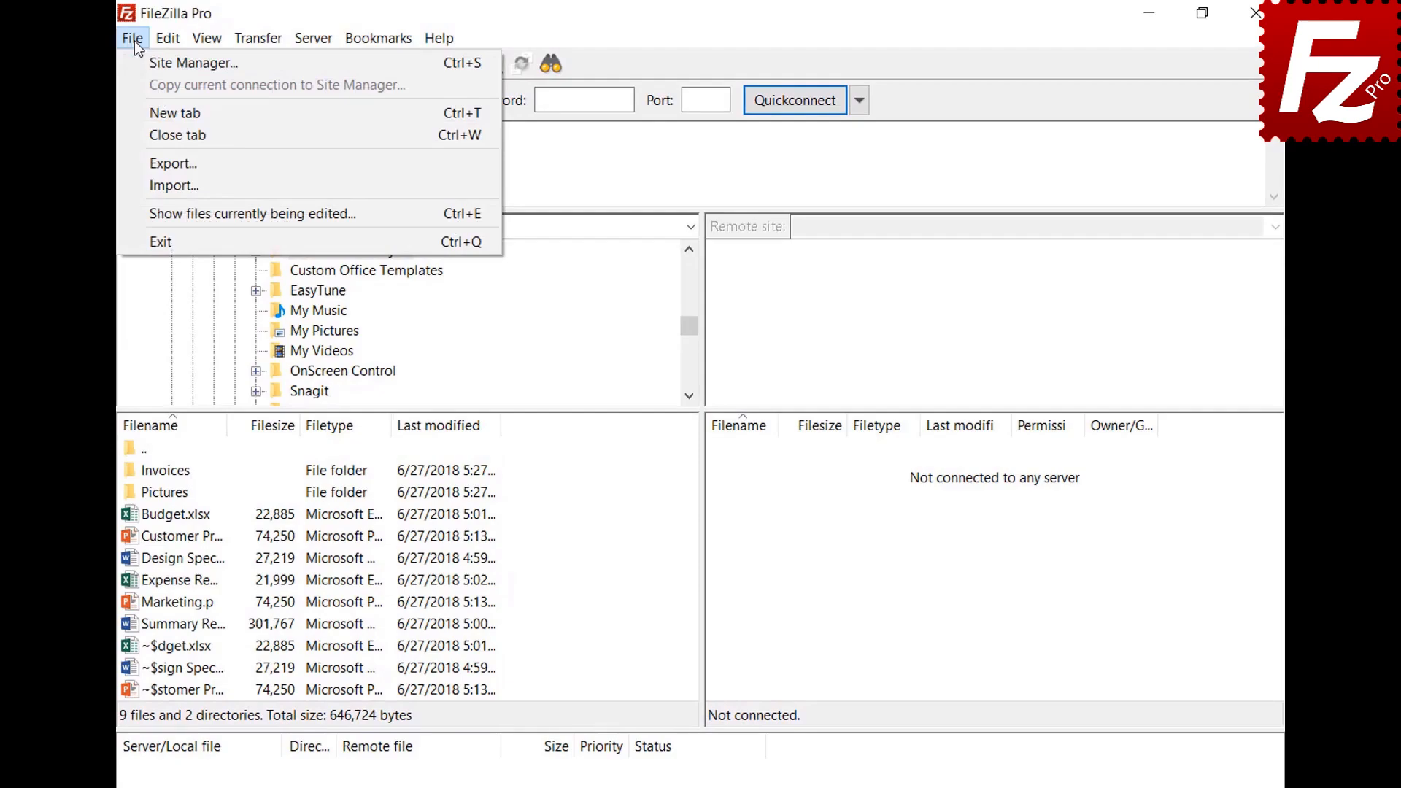
pyautogui.click(134, 61)
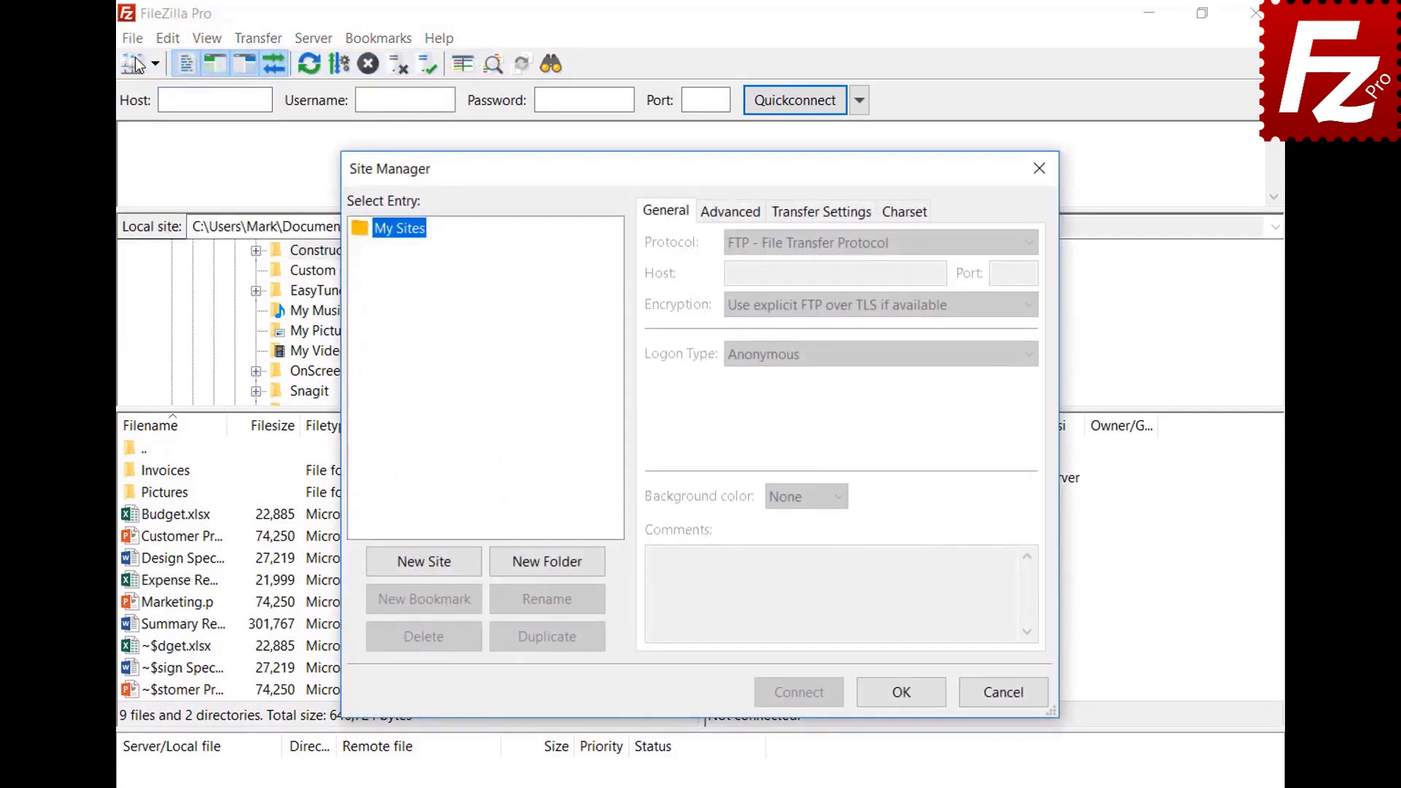
pyautogui.click(431, 563)
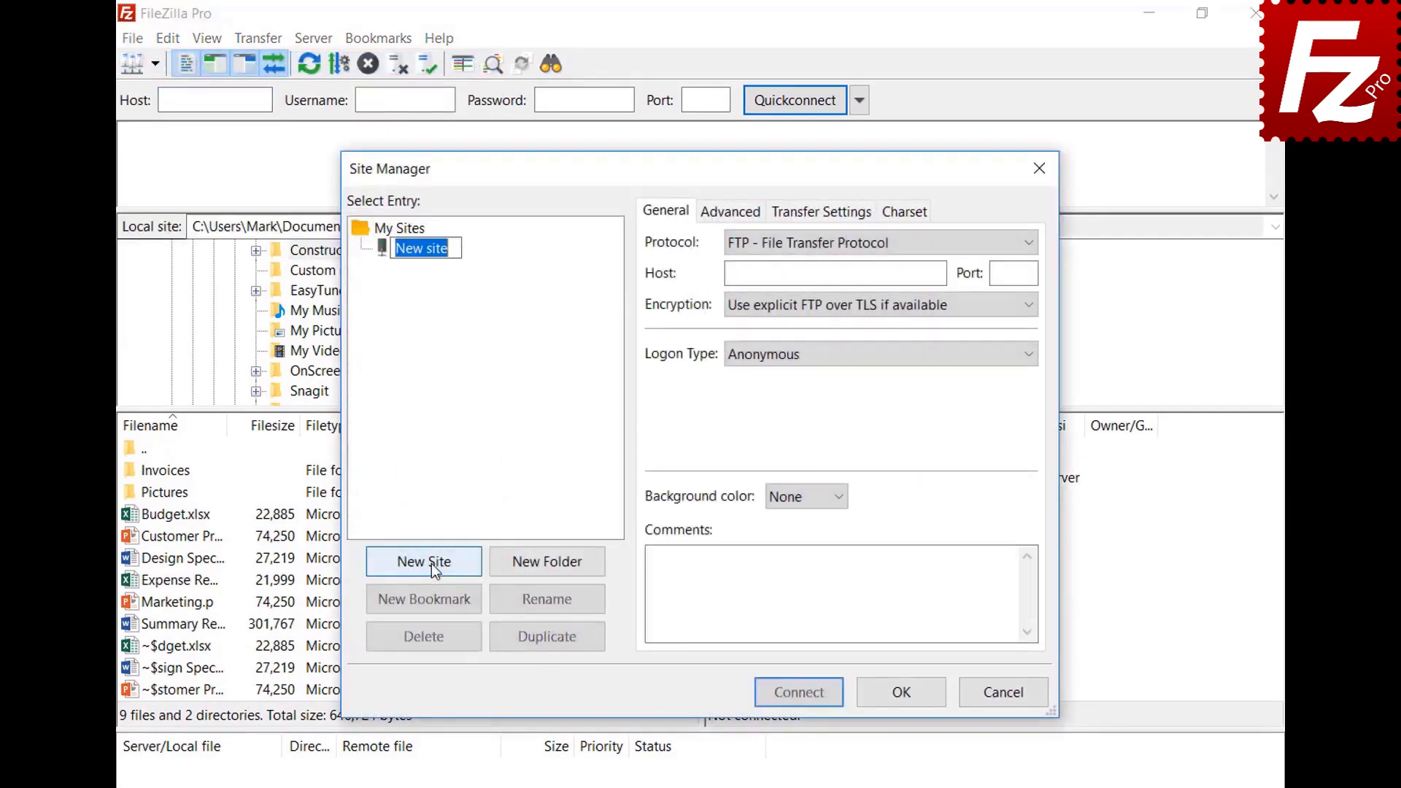
pyautogui.write('OneDri')
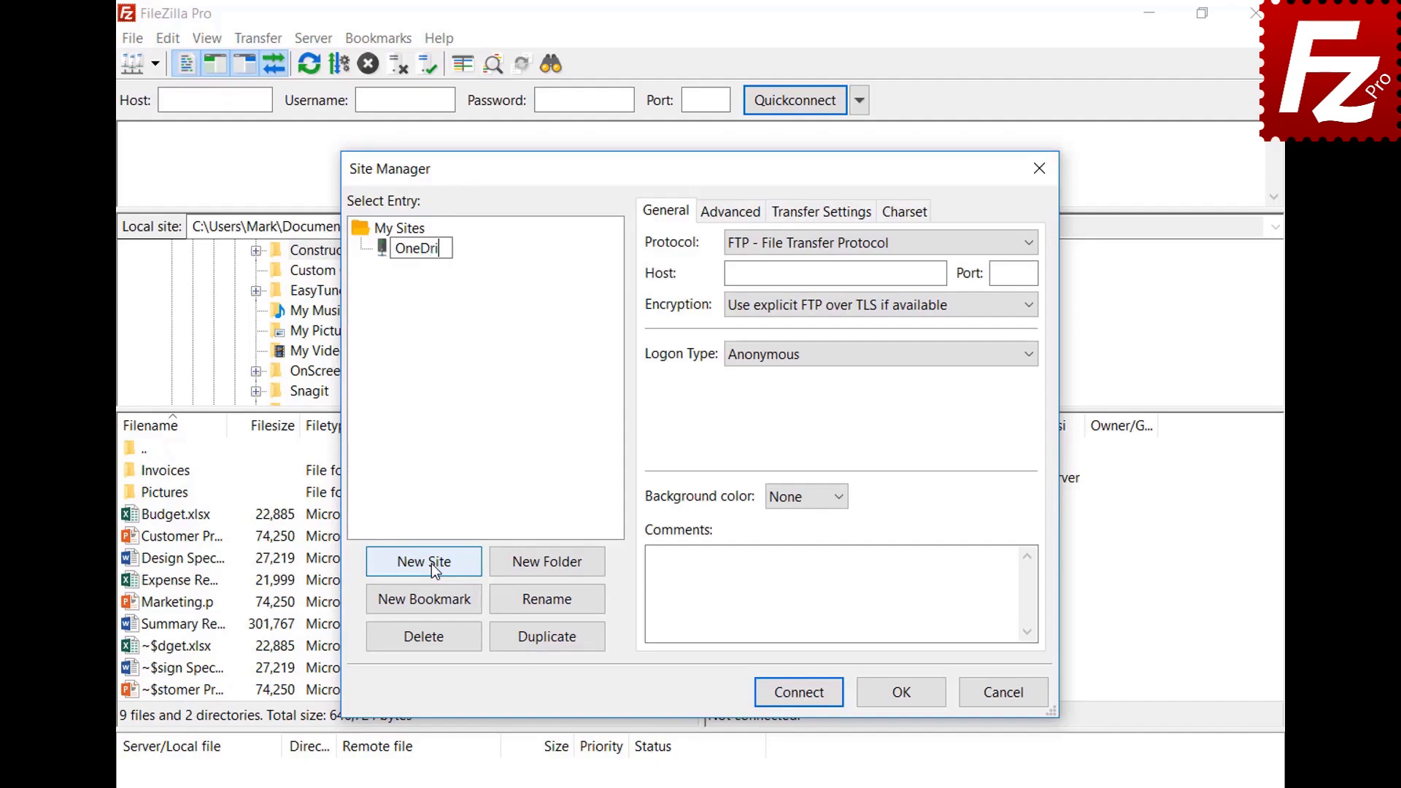
pyautogui.write('ve')
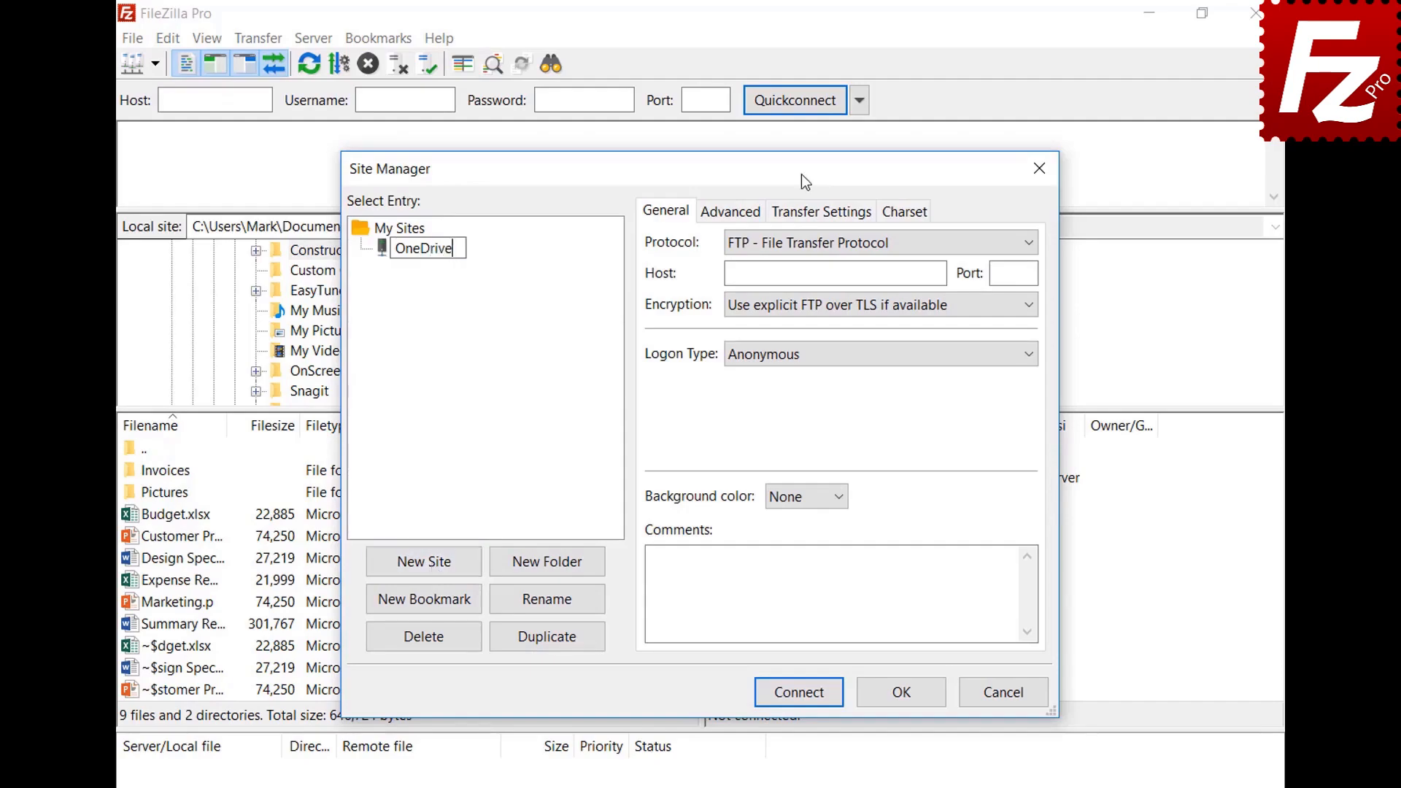
pyautogui.click(798, 246)
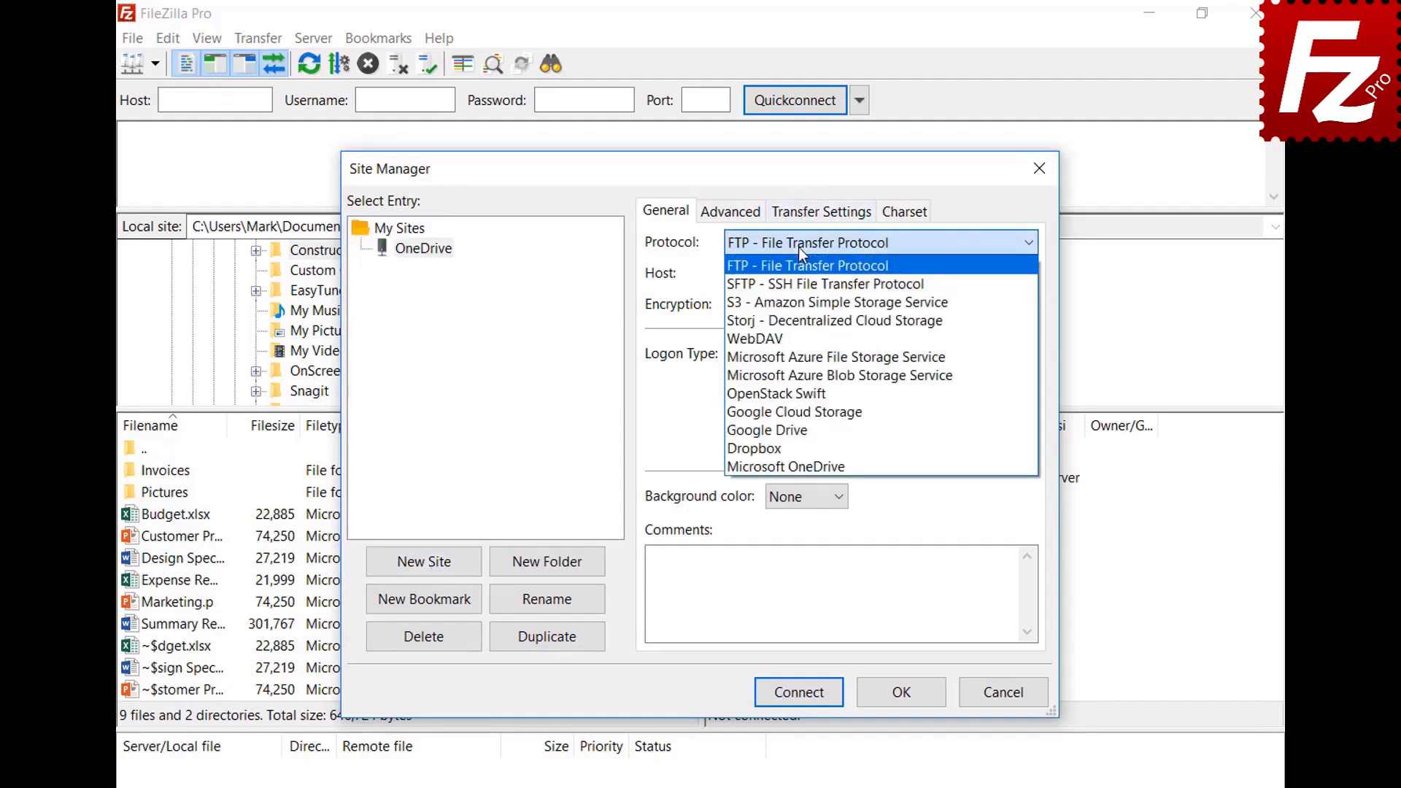
pyautogui.click(804, 463)
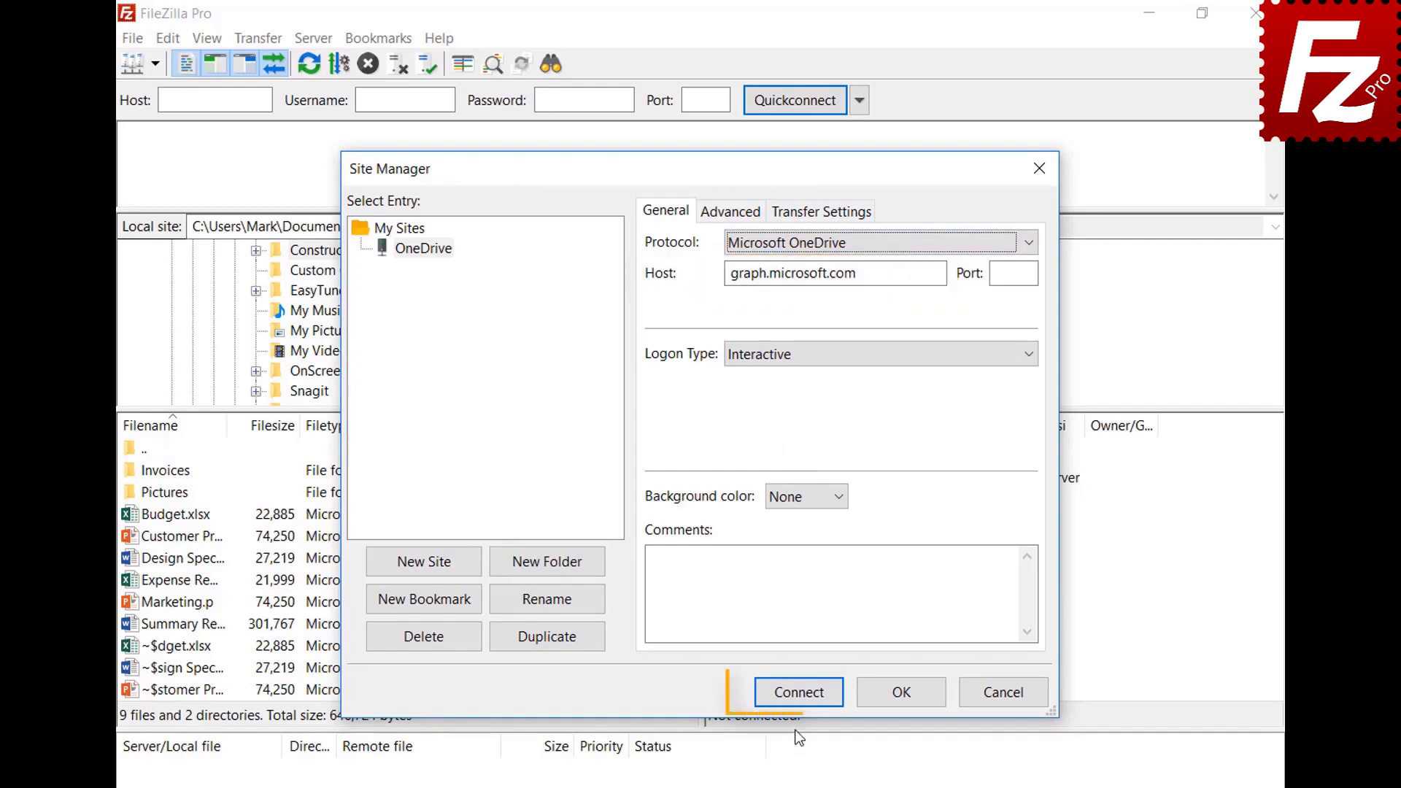
pyautogui.click(796, 694)
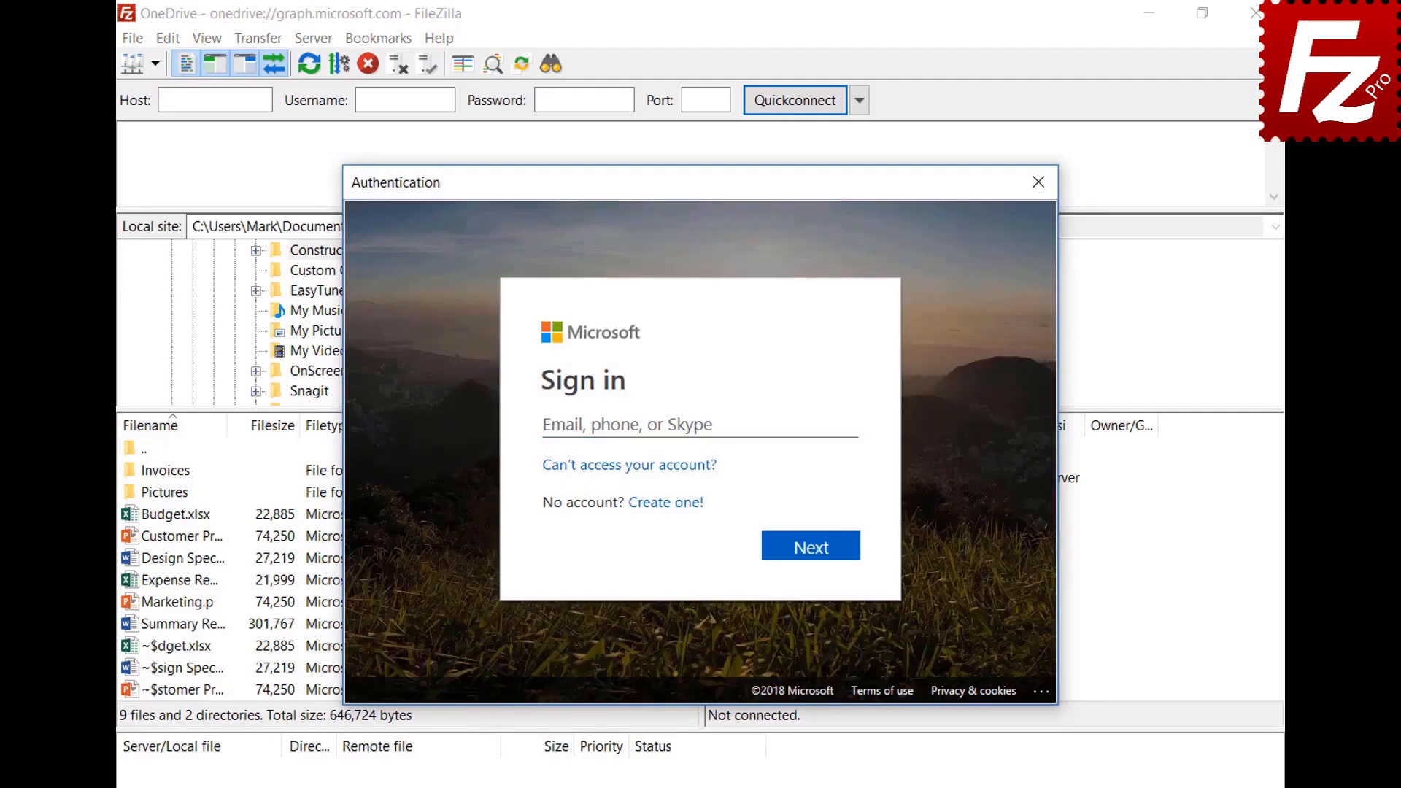
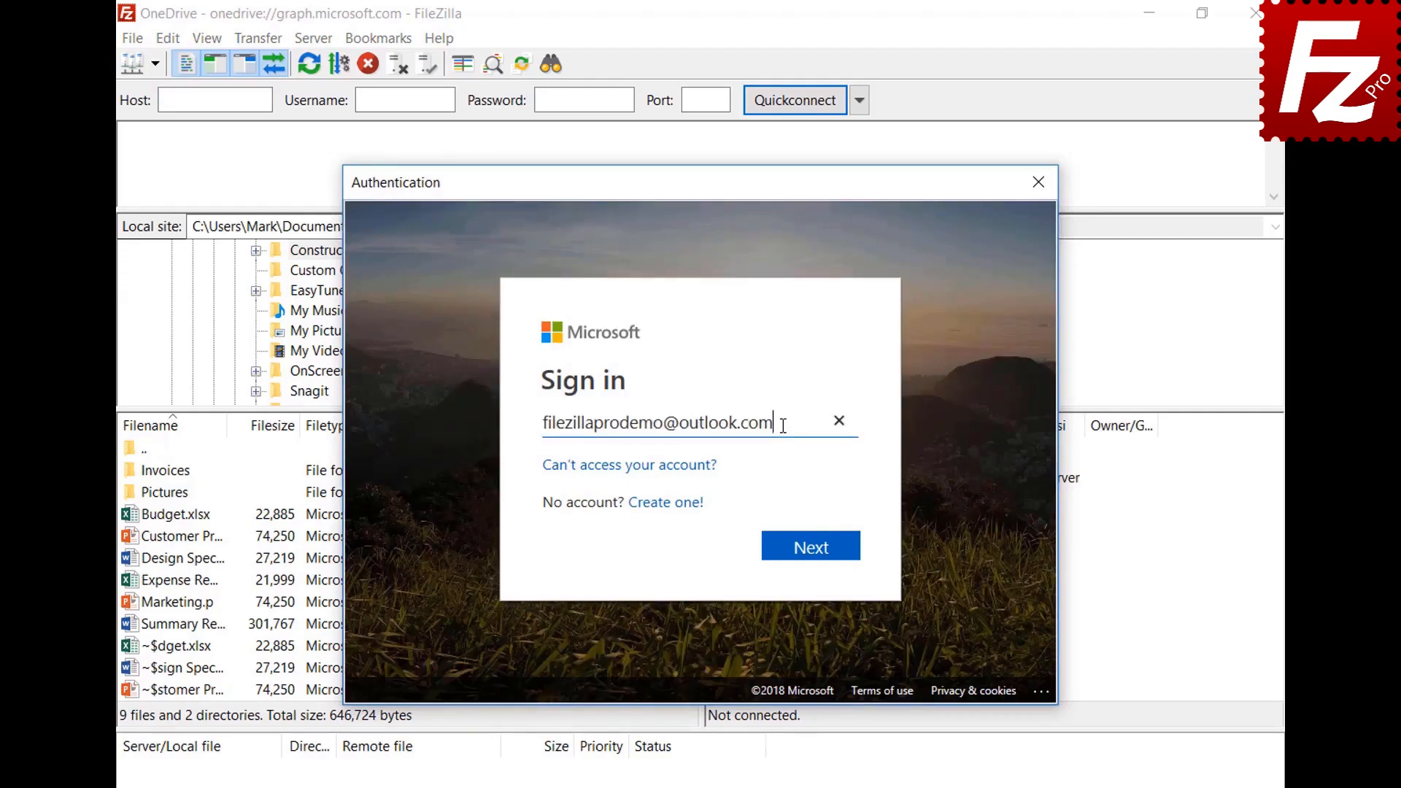
# Step: Sign in with the Microsoft account e-mail and password and grant FileZilla Pro access to the files
pyautogui.click(814, 558)
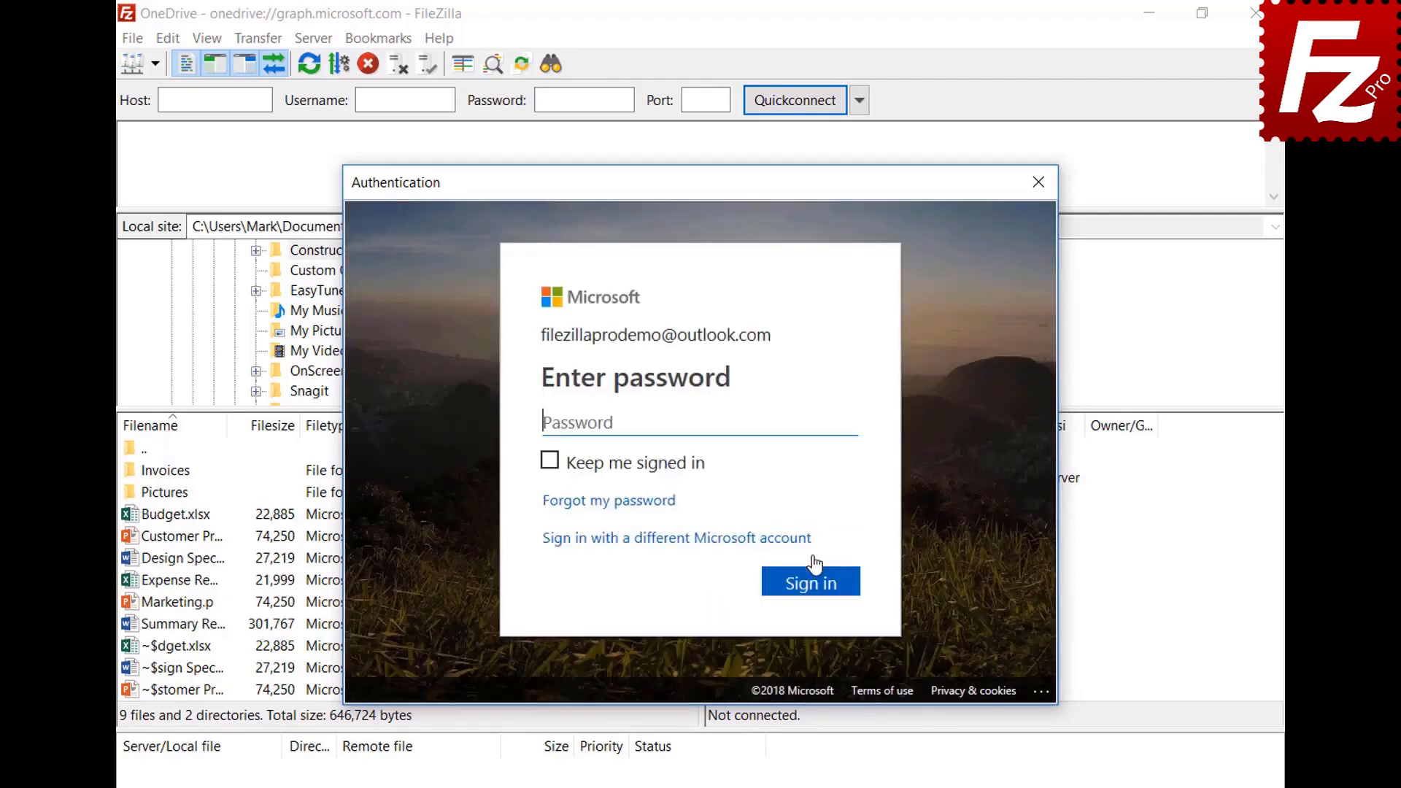
pyautogui.hotkey('ctrl', 'v')
pyautogui.click(819, 584)
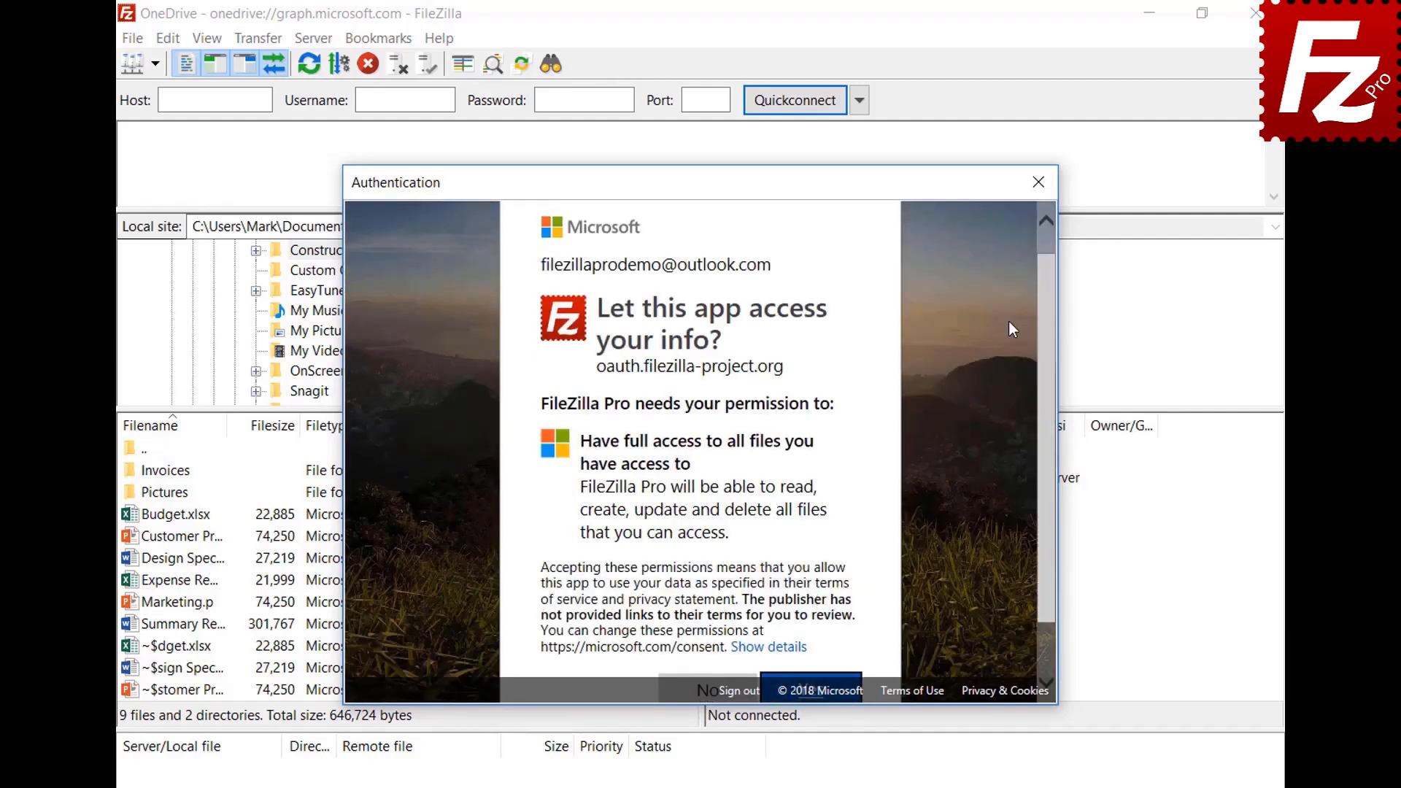
pyautogui.scroll(-2, 1046, 315)
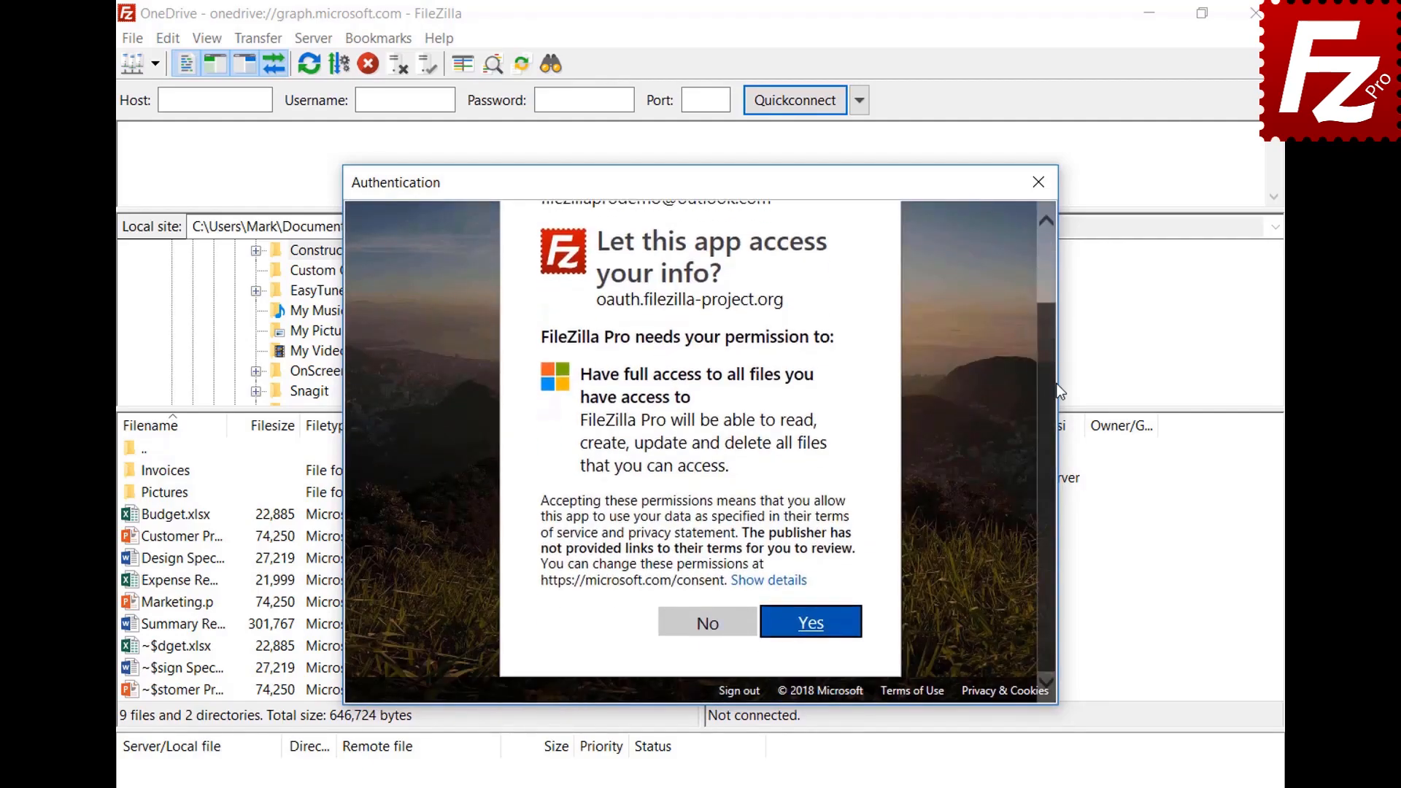
pyautogui.click(811, 624)
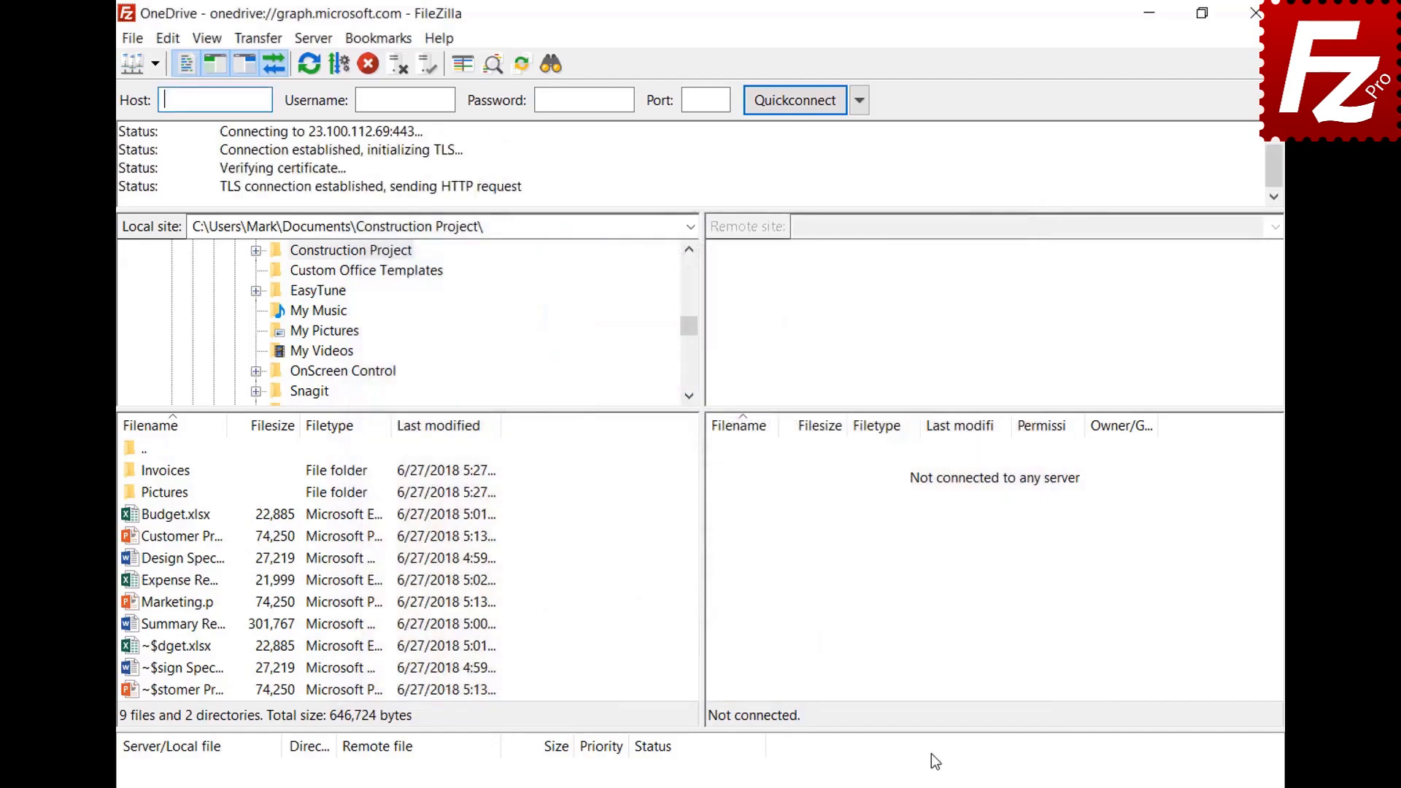
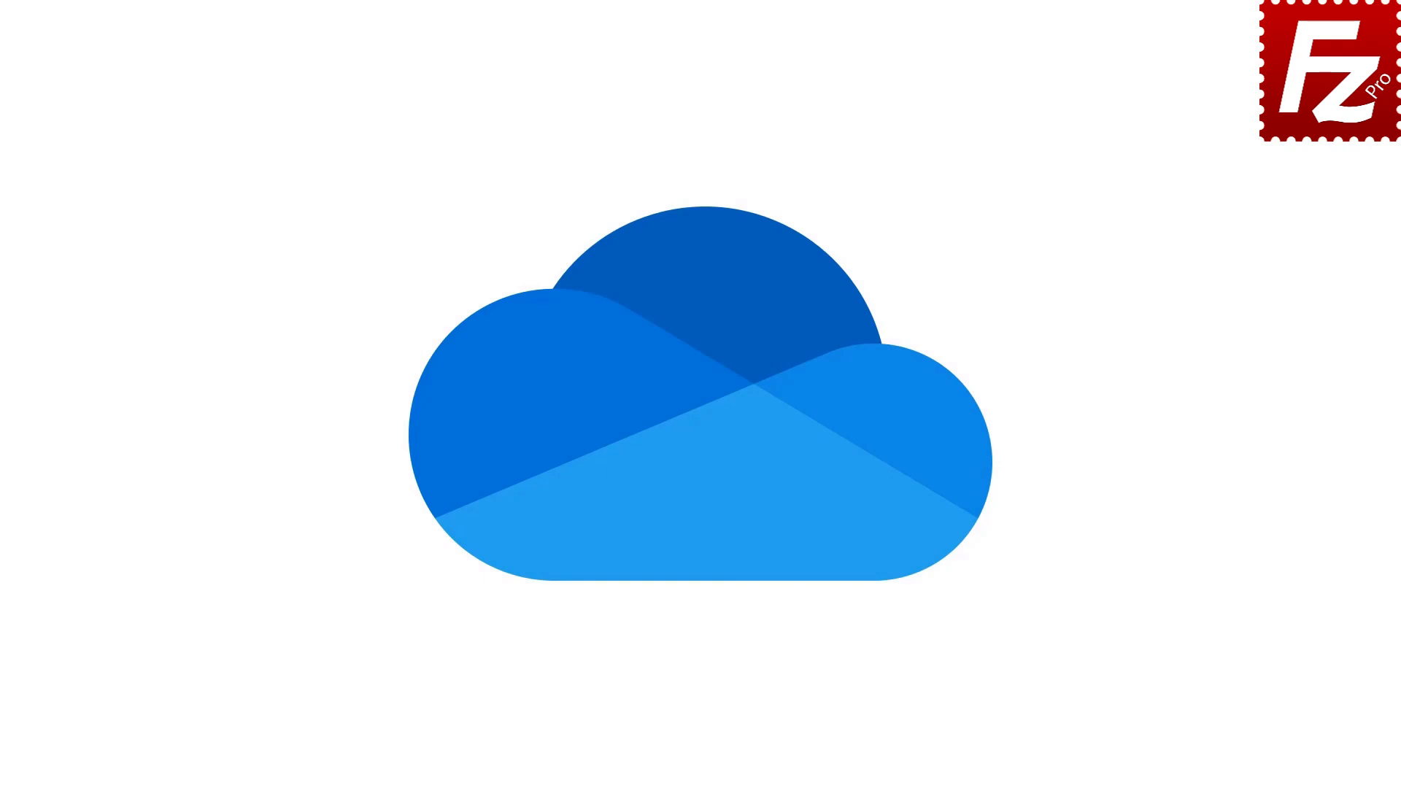
# Step: Create a new site entry called OneDrive and set its protocol to Microsoft OneDrive
pyautogui.click(161, 201)
pyautogui.write('OneDriv')
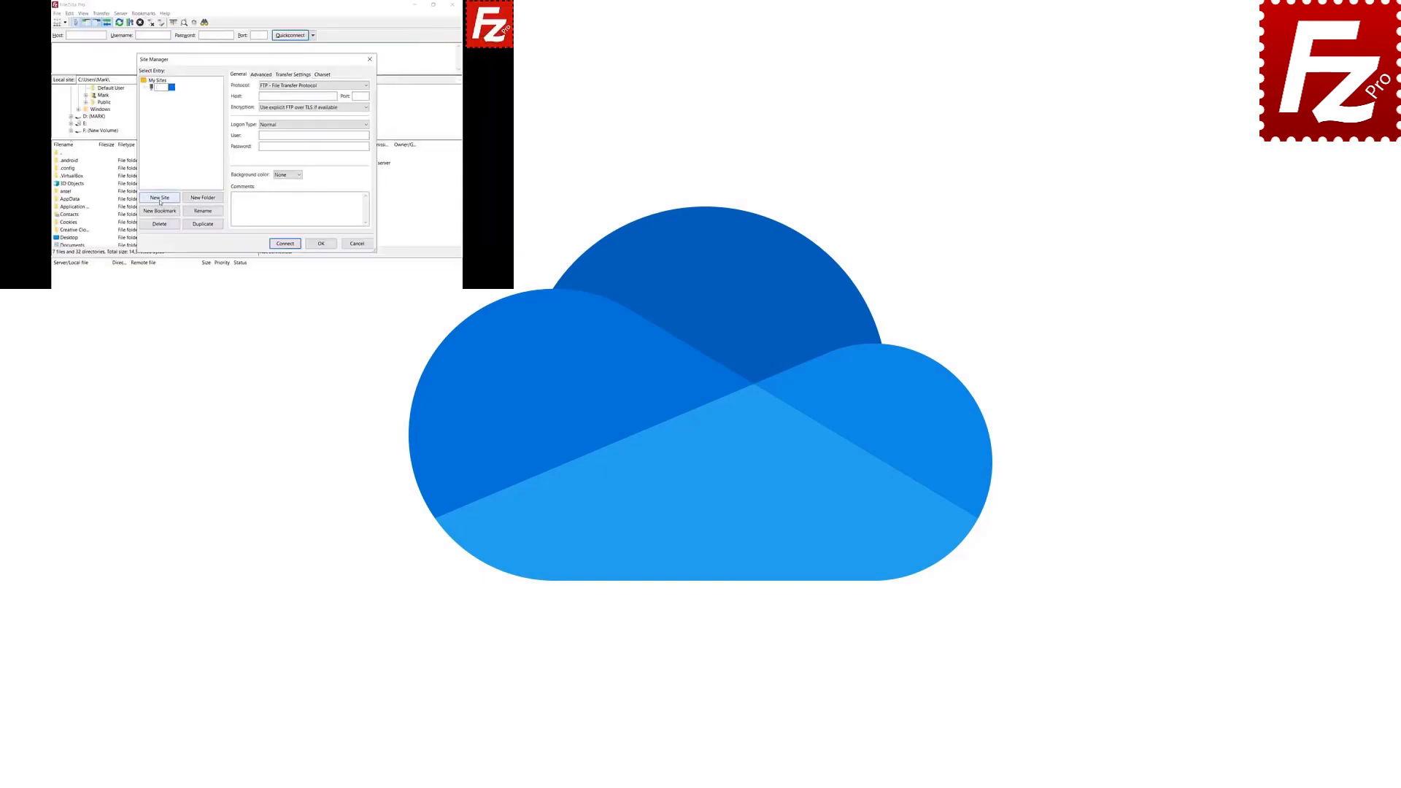
pyautogui.write('e')
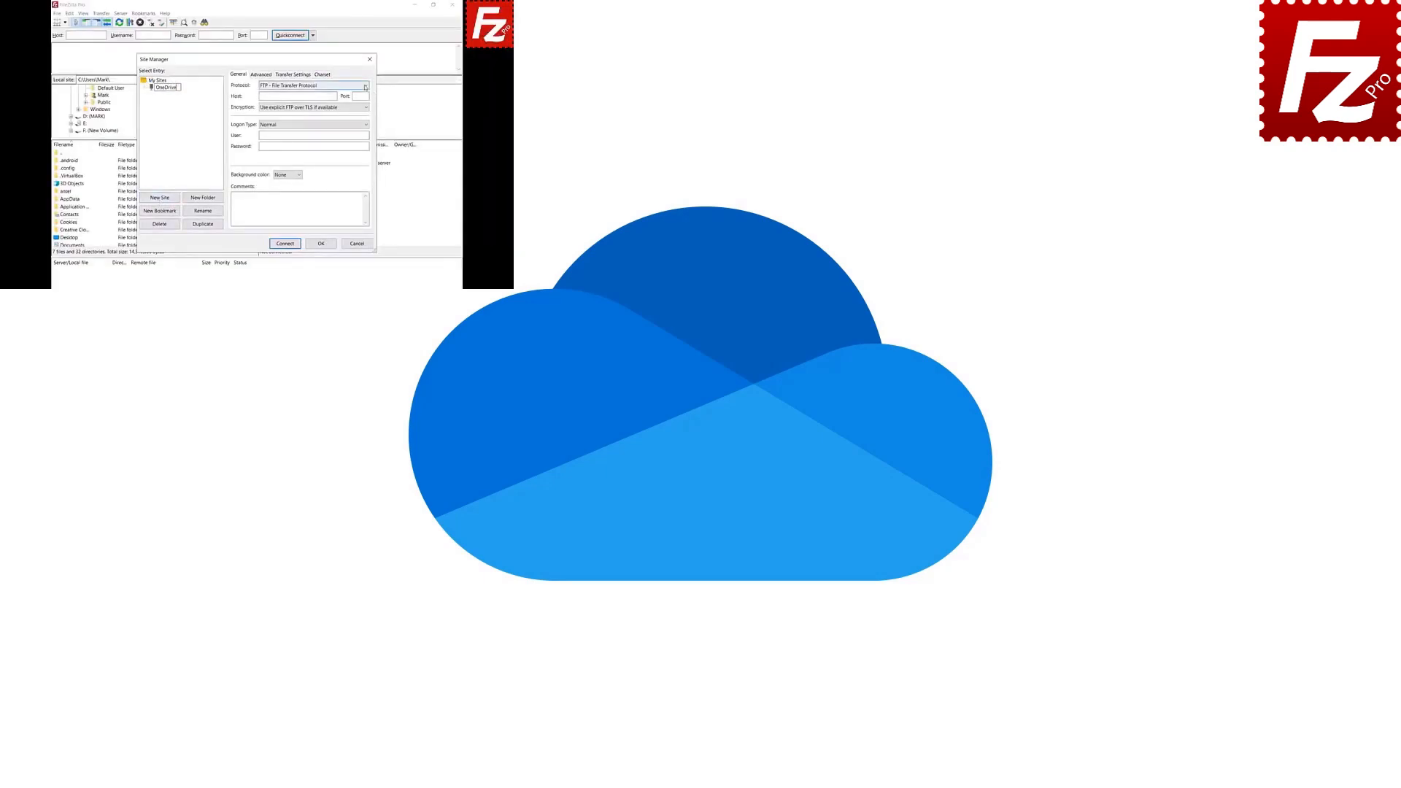
pyautogui.click(365, 86)
pyautogui.click(367, 163)
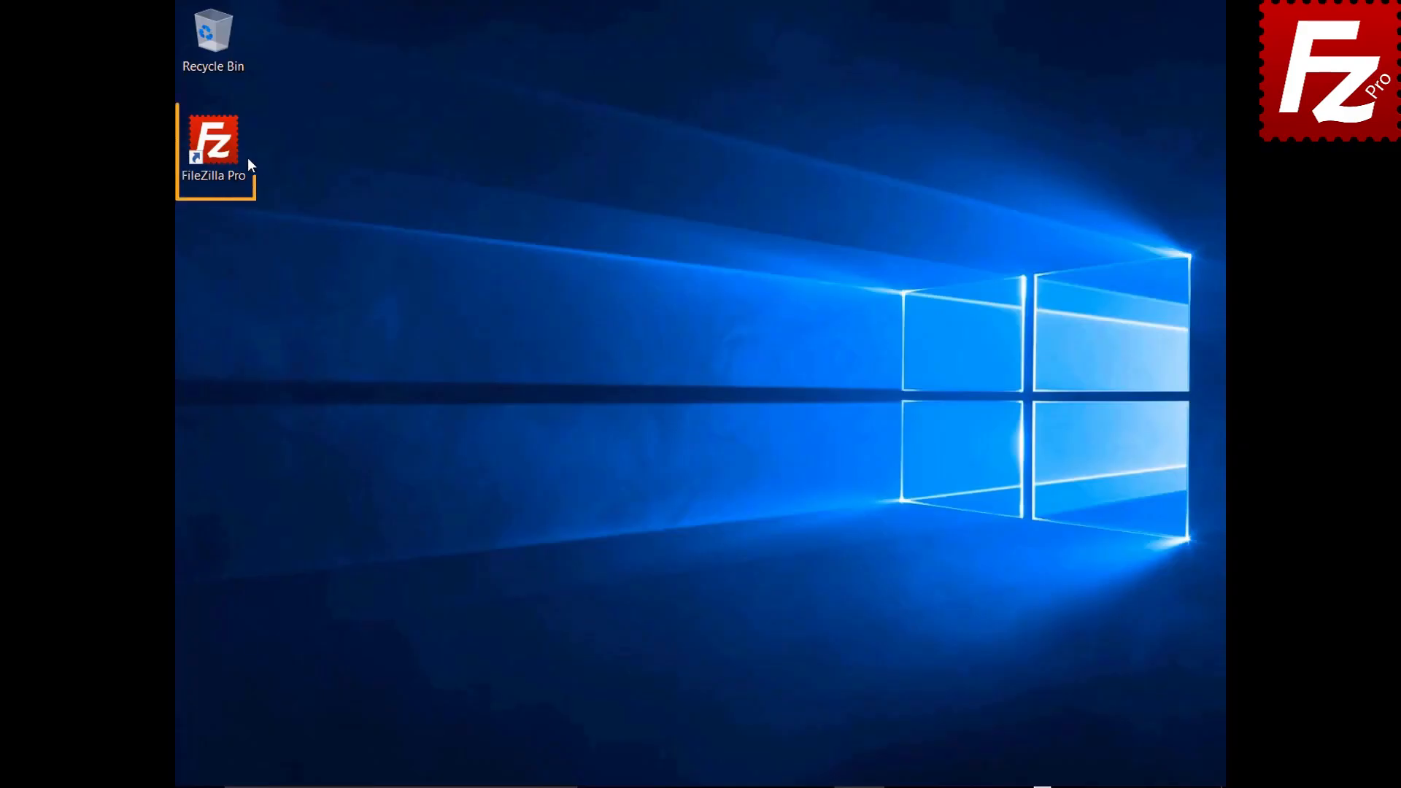
# Step: Launch FileZilla Pro and connect to the saved OneDrive site from the site list
pyautogui.doubleClick(222, 151)
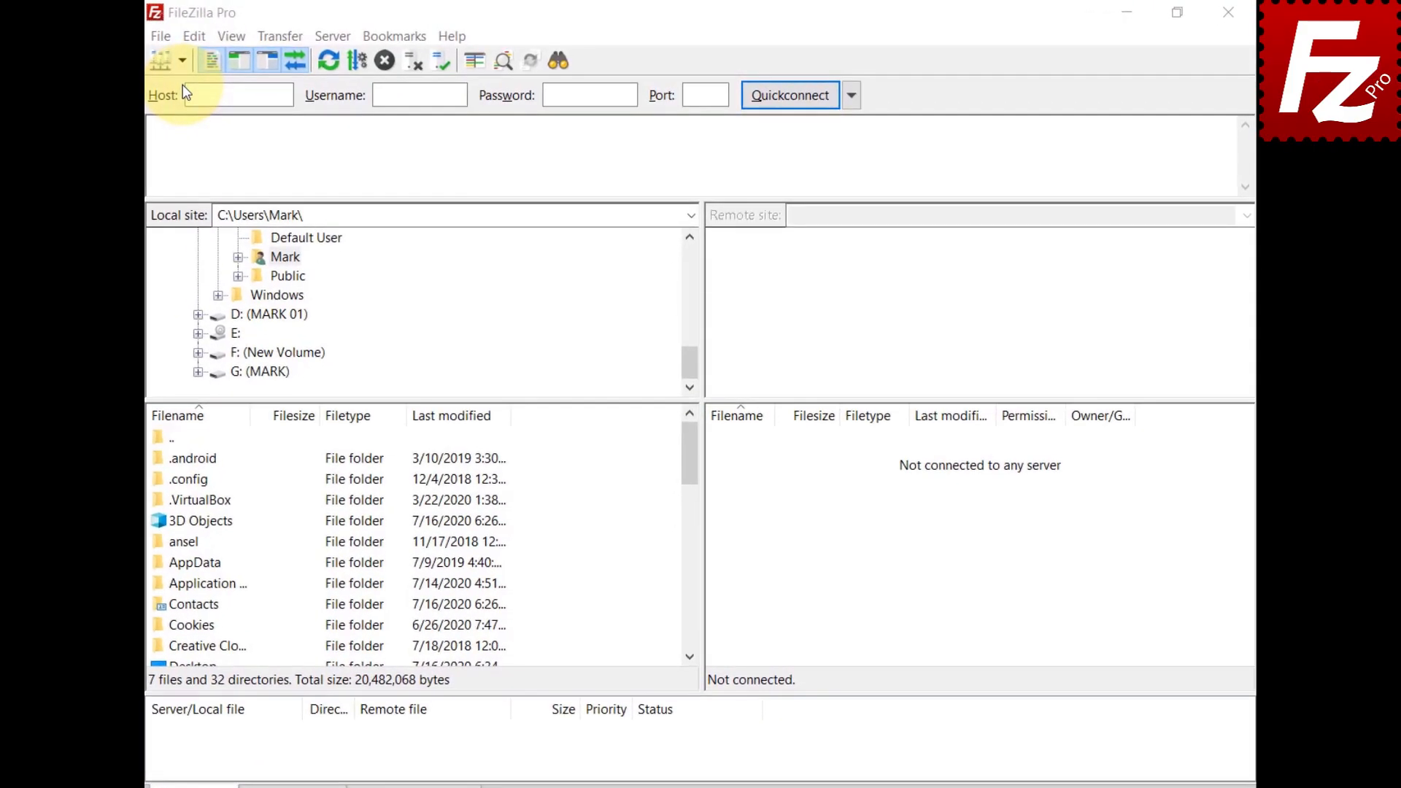
pyautogui.click(184, 63)
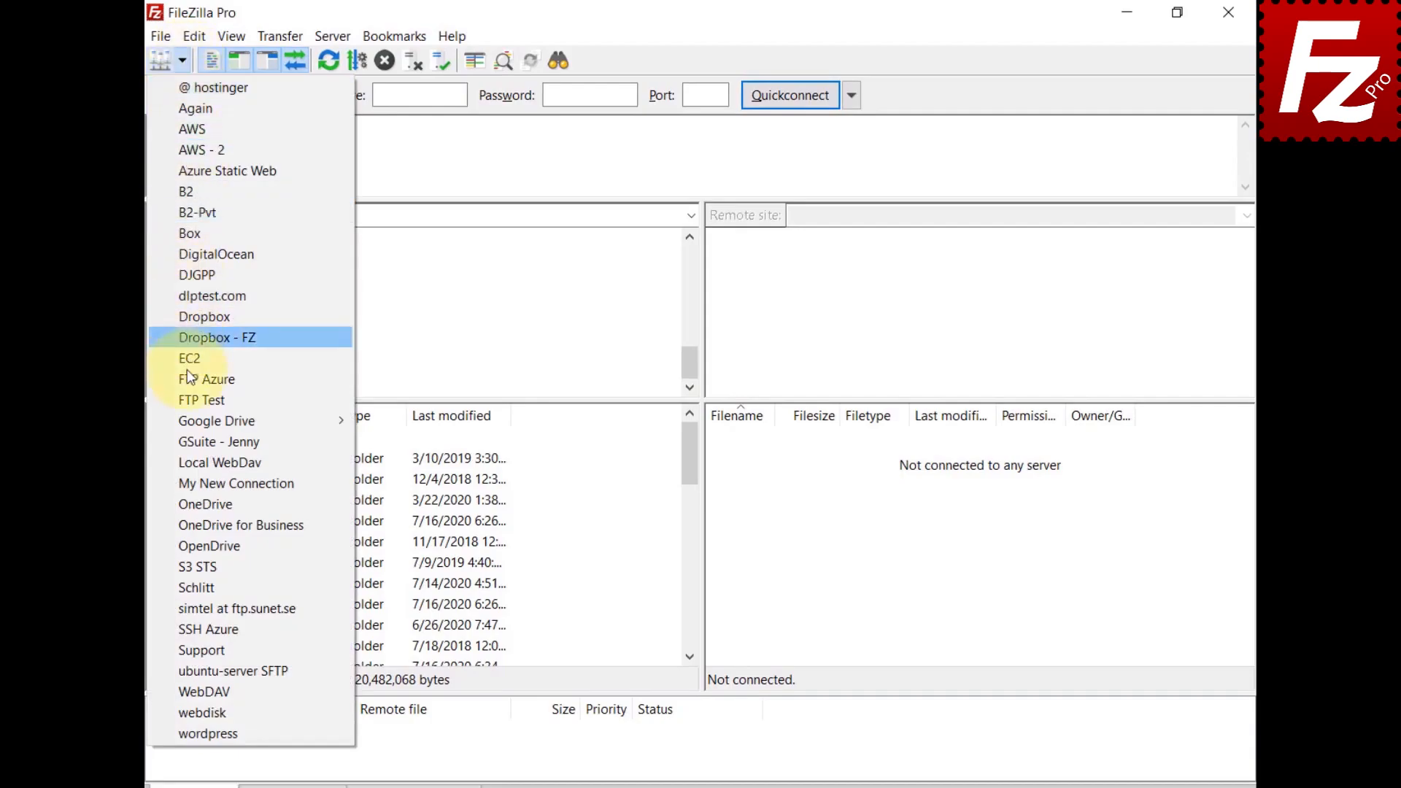
pyautogui.click(190, 504)
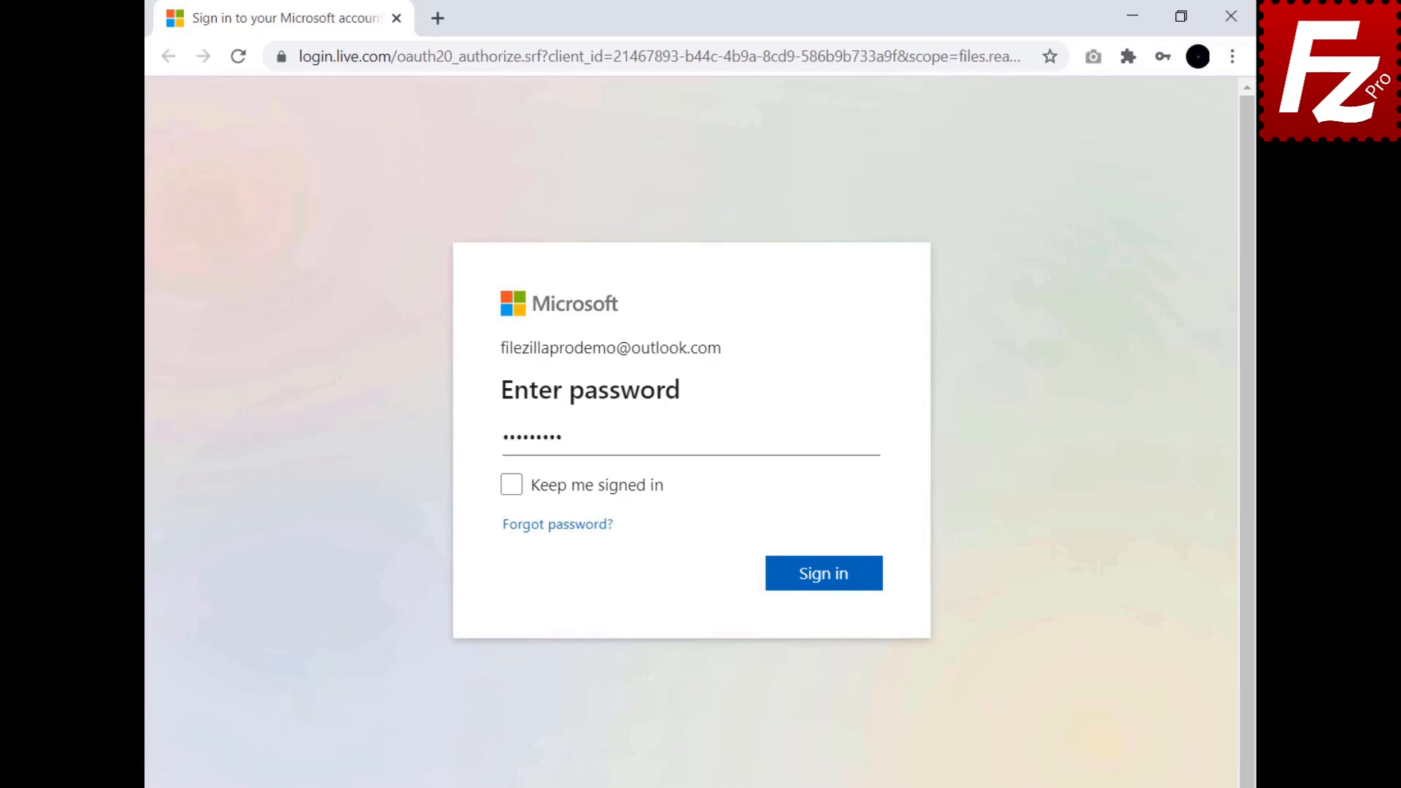
# Step: Submit the Microsoft sign-in and copy the FileZilla Pro authorization code
pyautogui.click(826, 580)
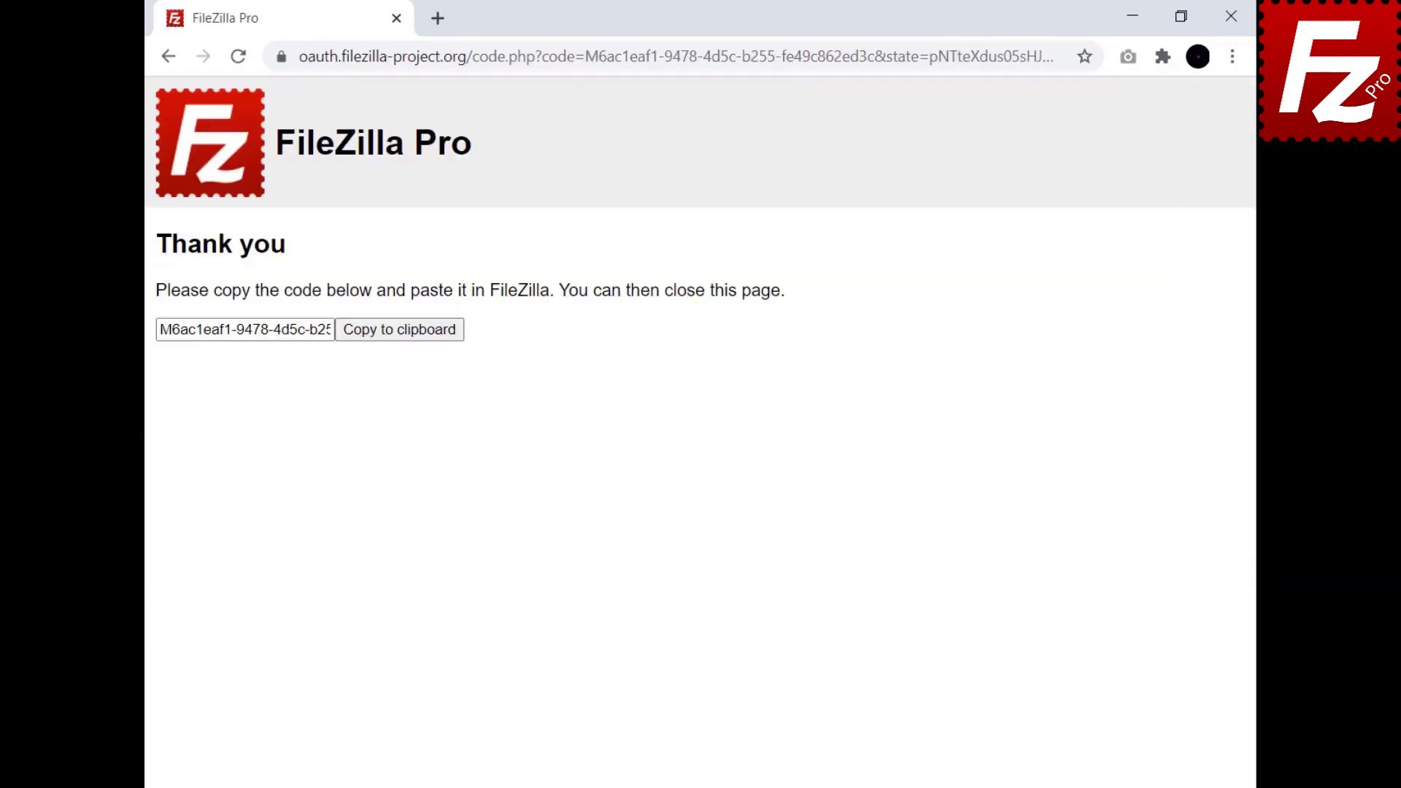
pyautogui.click(399, 337)
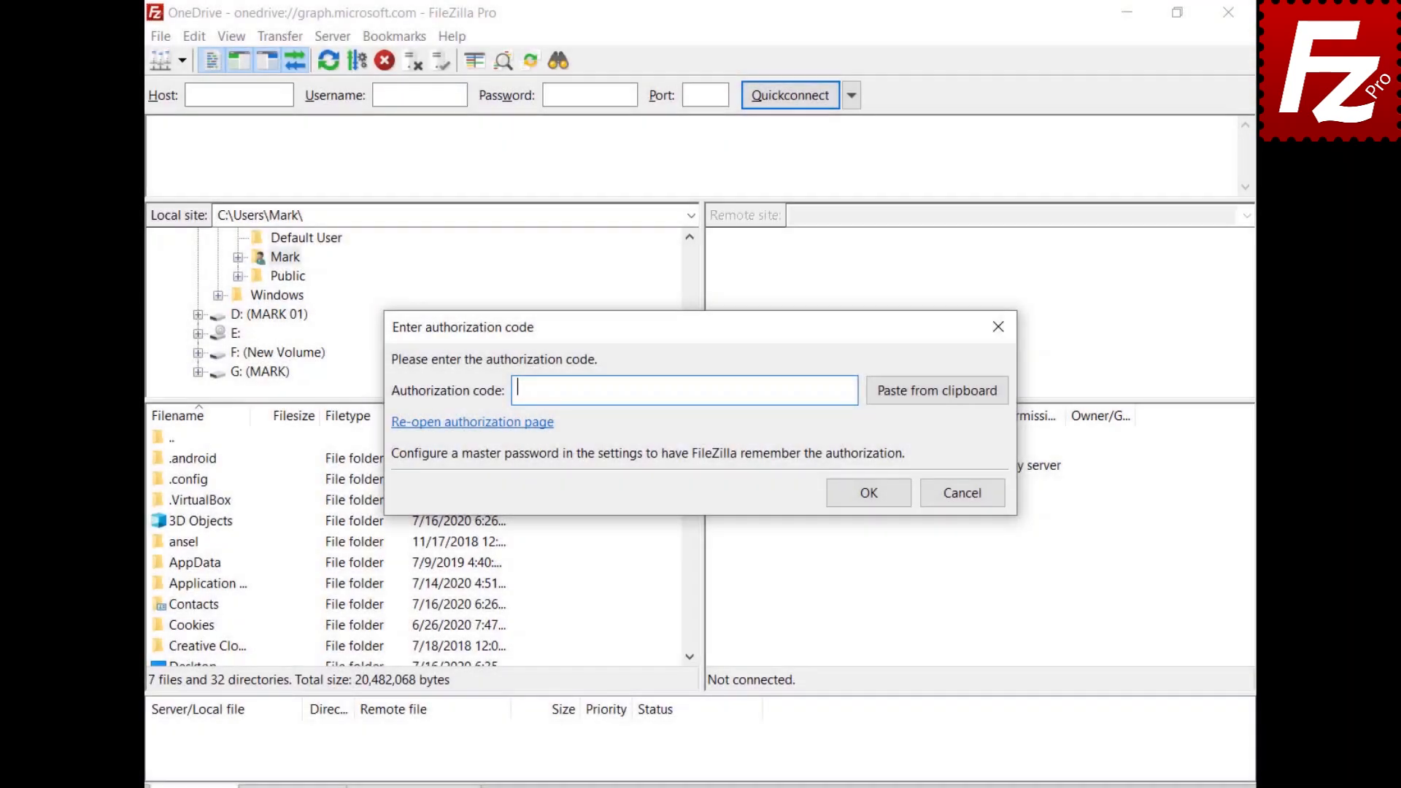
# Step: Paste the authorization code to connect, then go to the Construction Project remote folder
pyautogui.hotkey('ctrl', 'v')
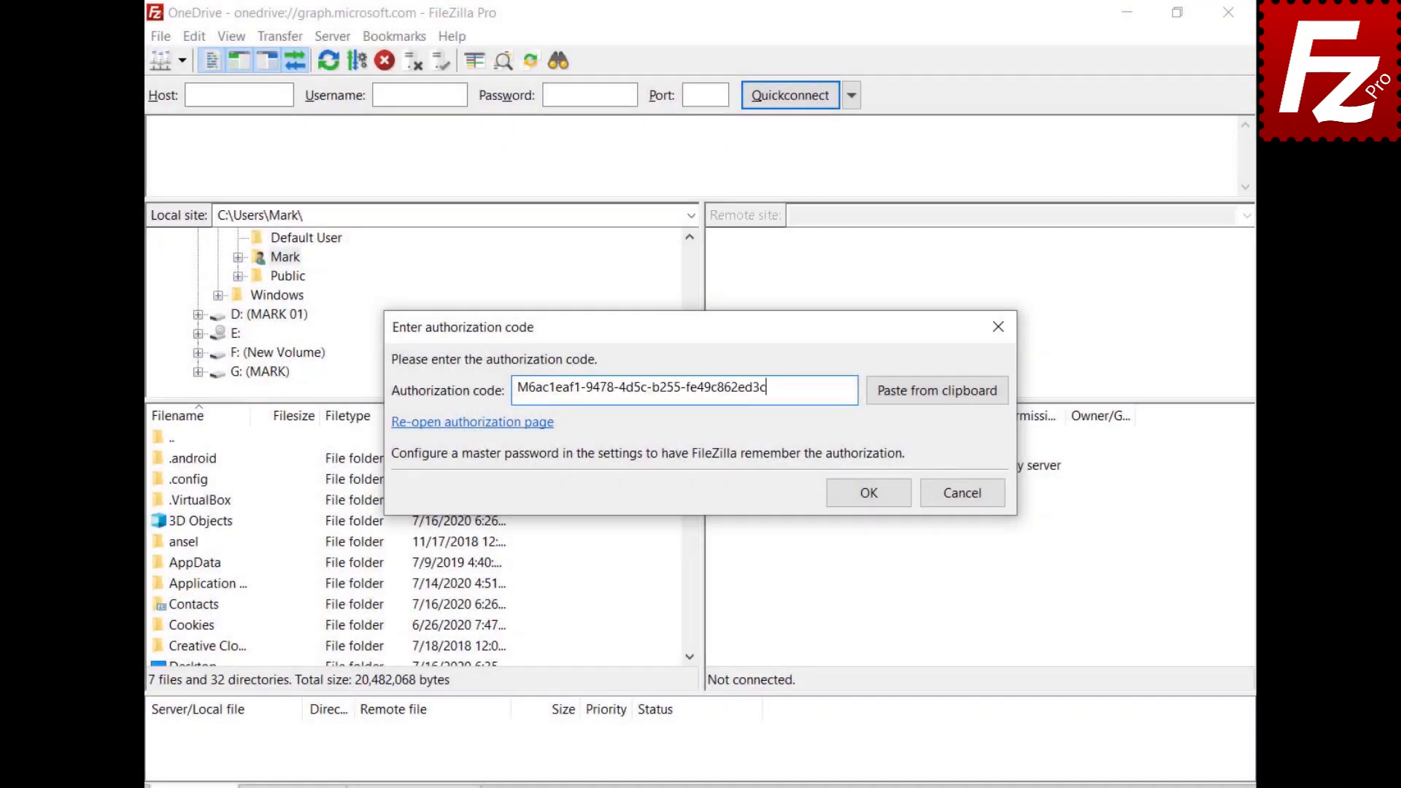
pyautogui.click(877, 491)
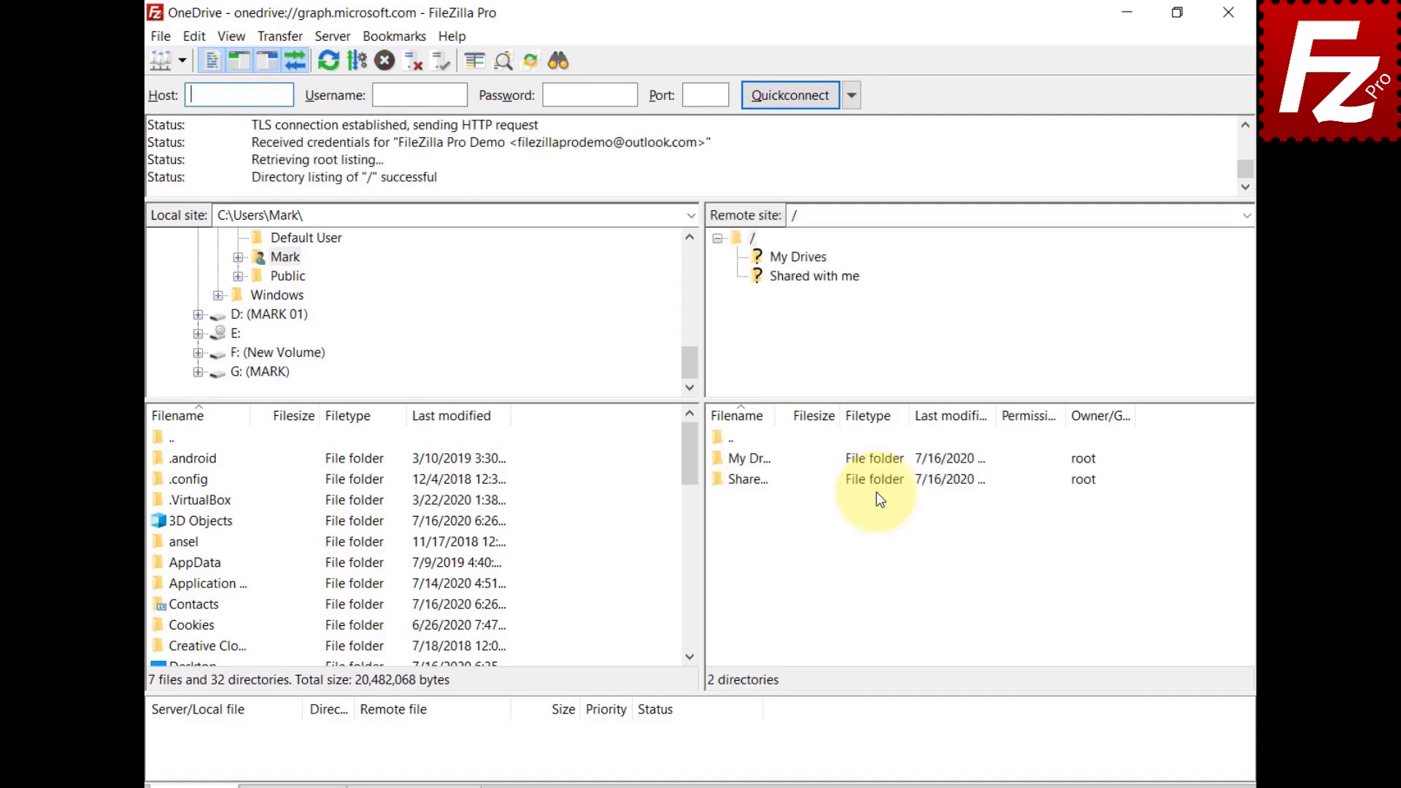
pyautogui.hotkey('ctrl', 'v')
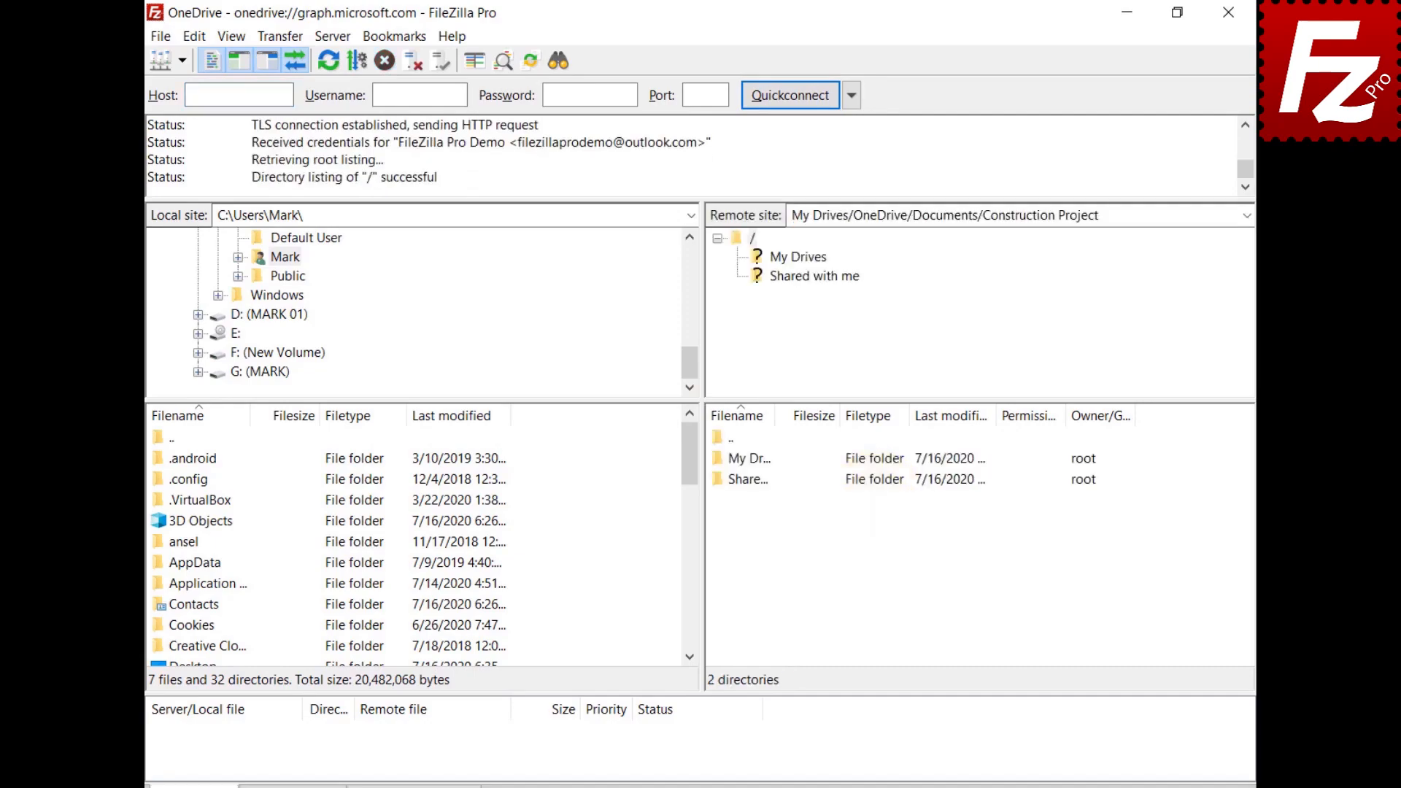
pyautogui.press('Return')
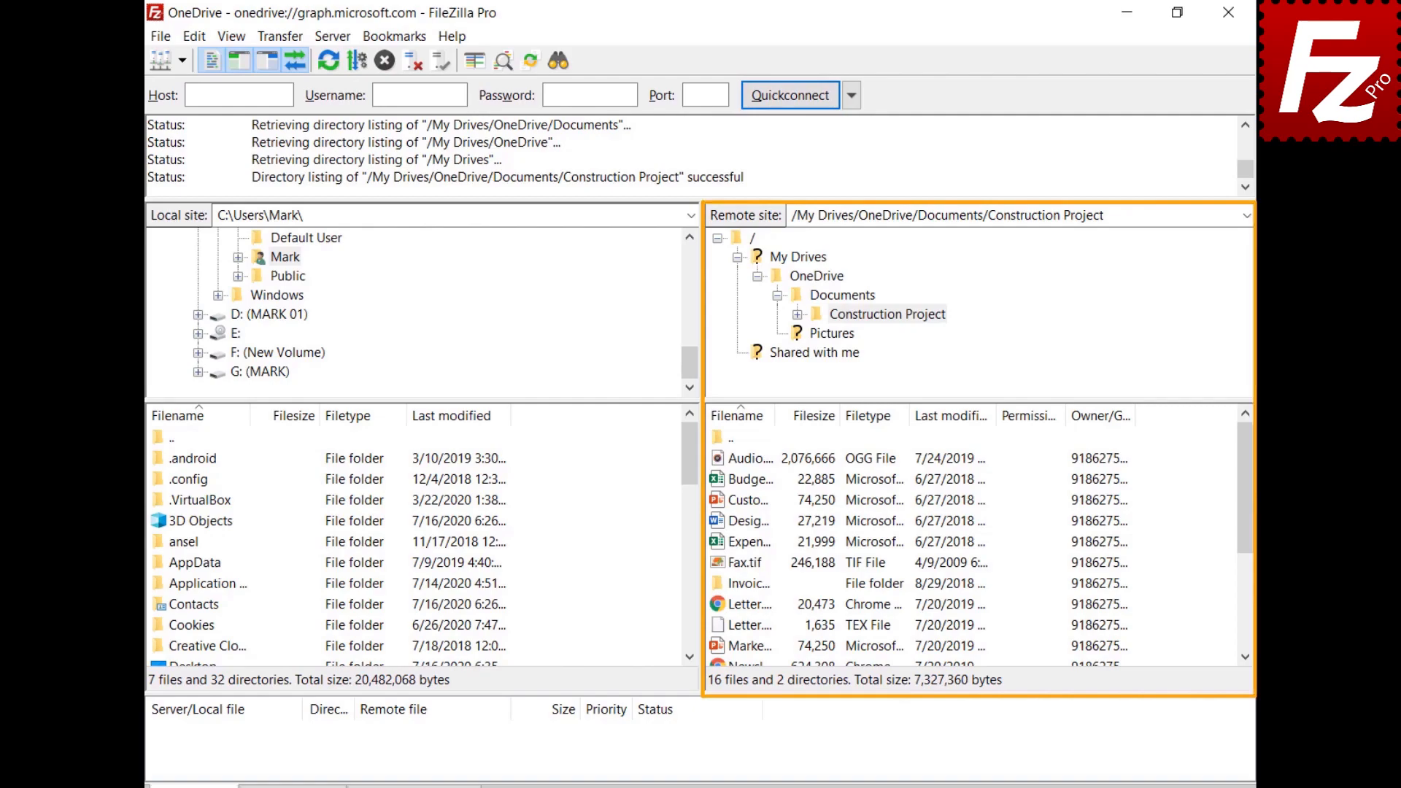
# Step: Open the Share settings for Budget.xlsx
pyautogui.click(719, 481)
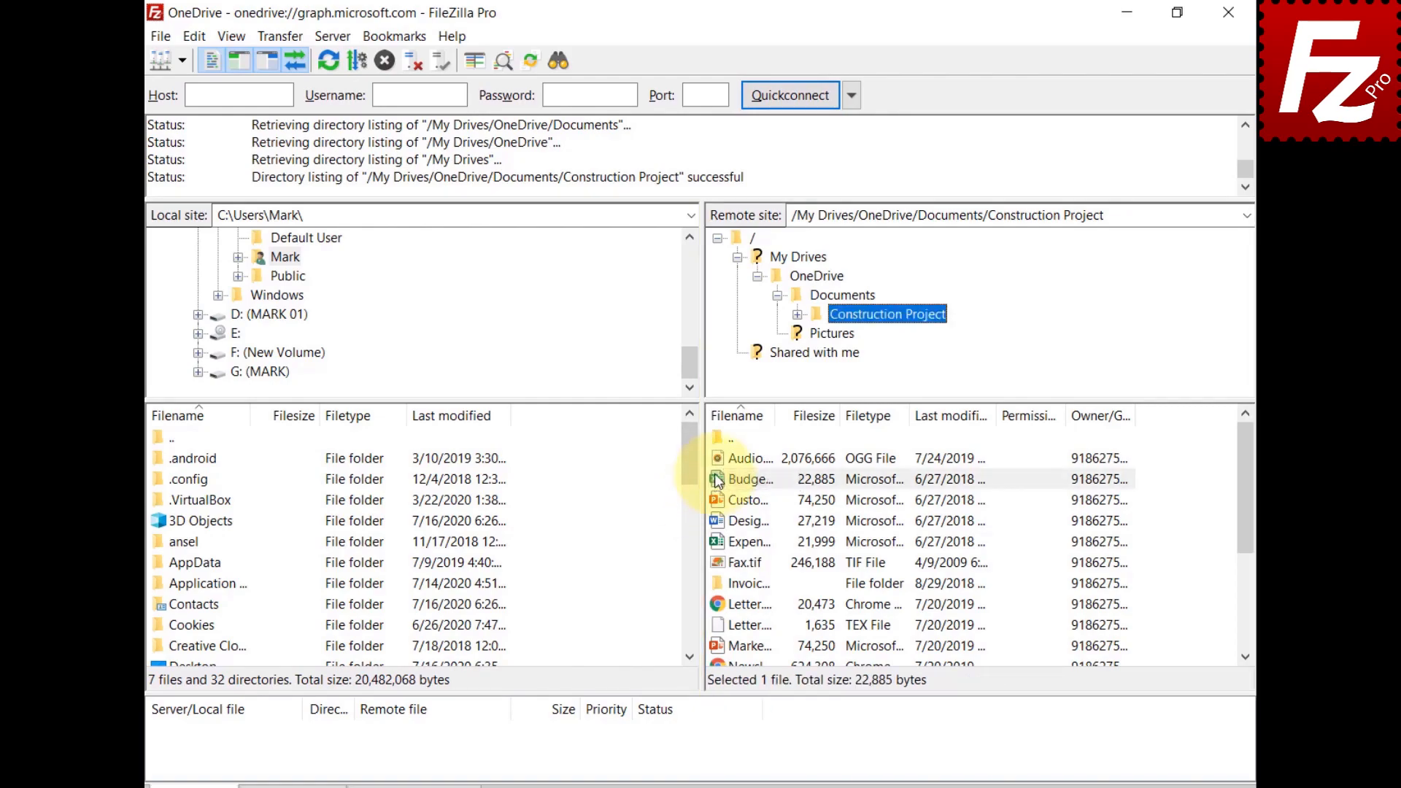
pyautogui.rightClick(717, 485)
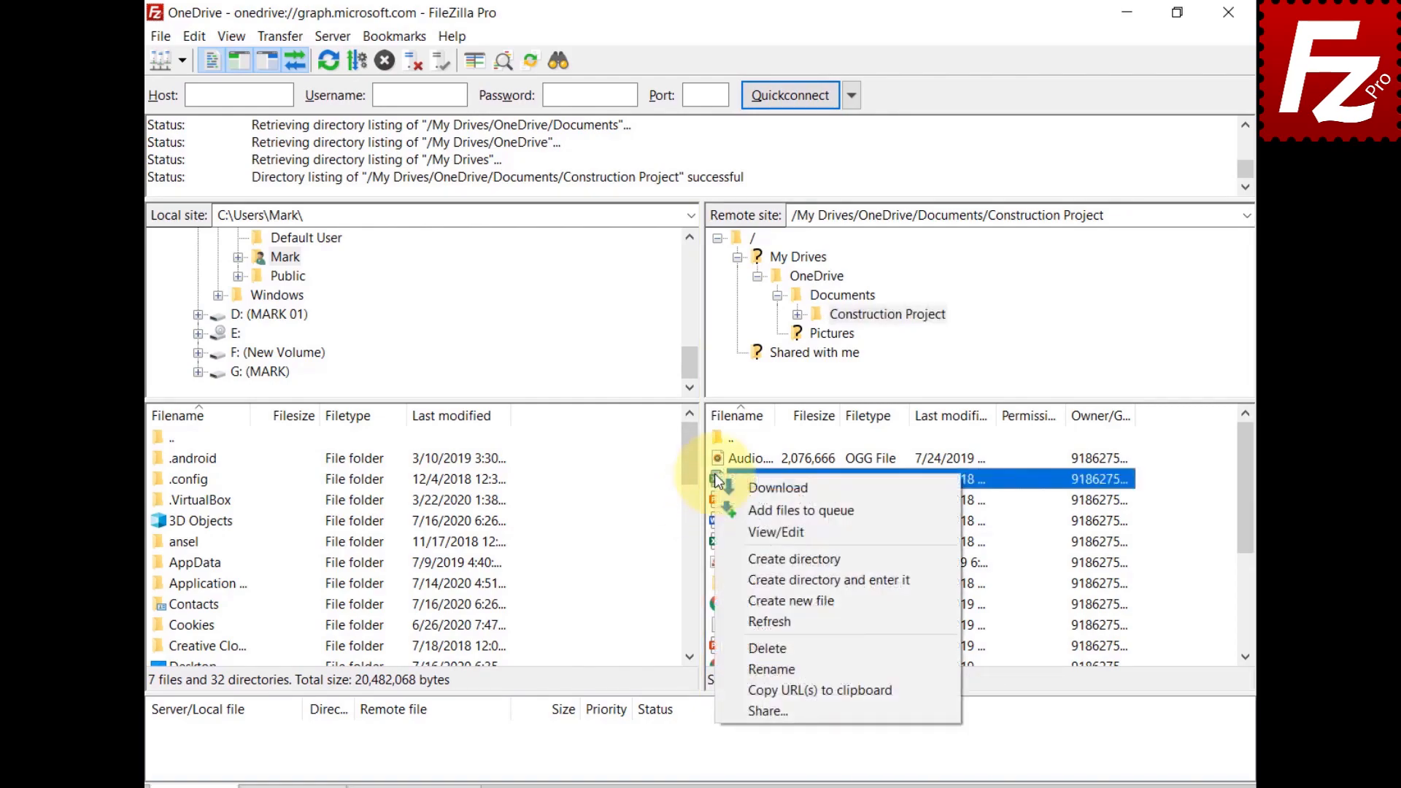
pyautogui.click(749, 704)
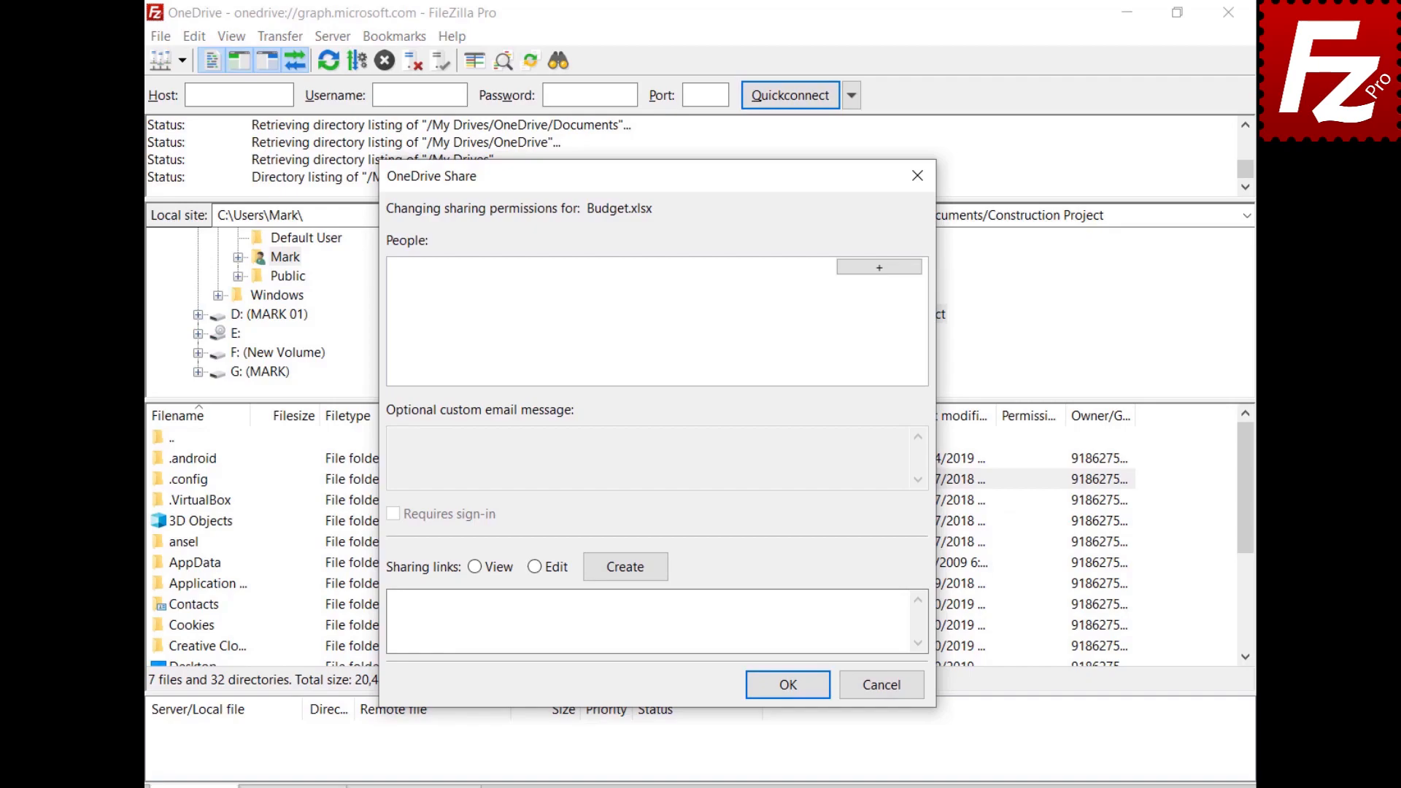
# Step: Share Budget.xlsx with the collaborator's e-mail as Can Edit, message 'Shared with Filezilla Pro', plus a View link
pyautogui.click(879, 267)
pyautogui.hotkey('ctrl', 'v')
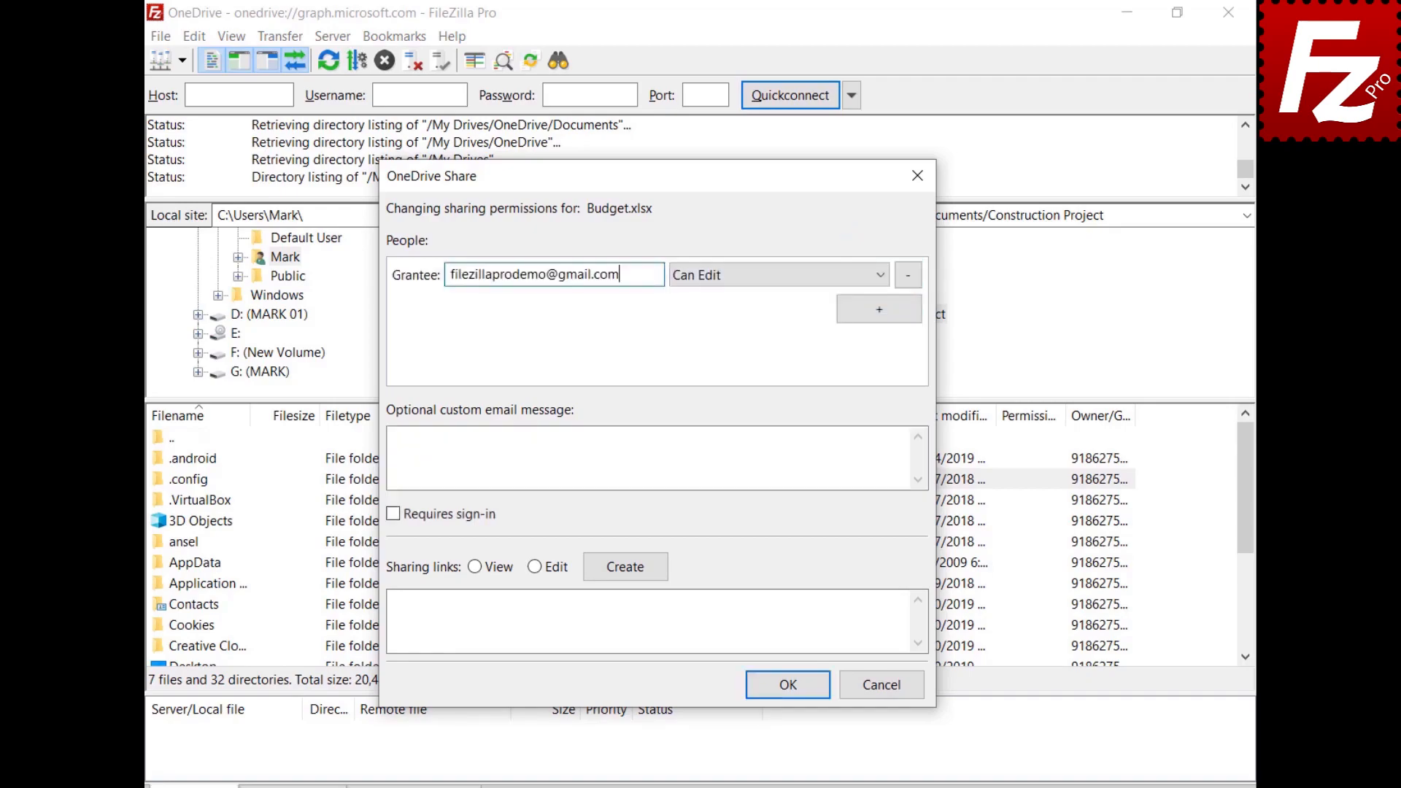
pyautogui.click(741, 284)
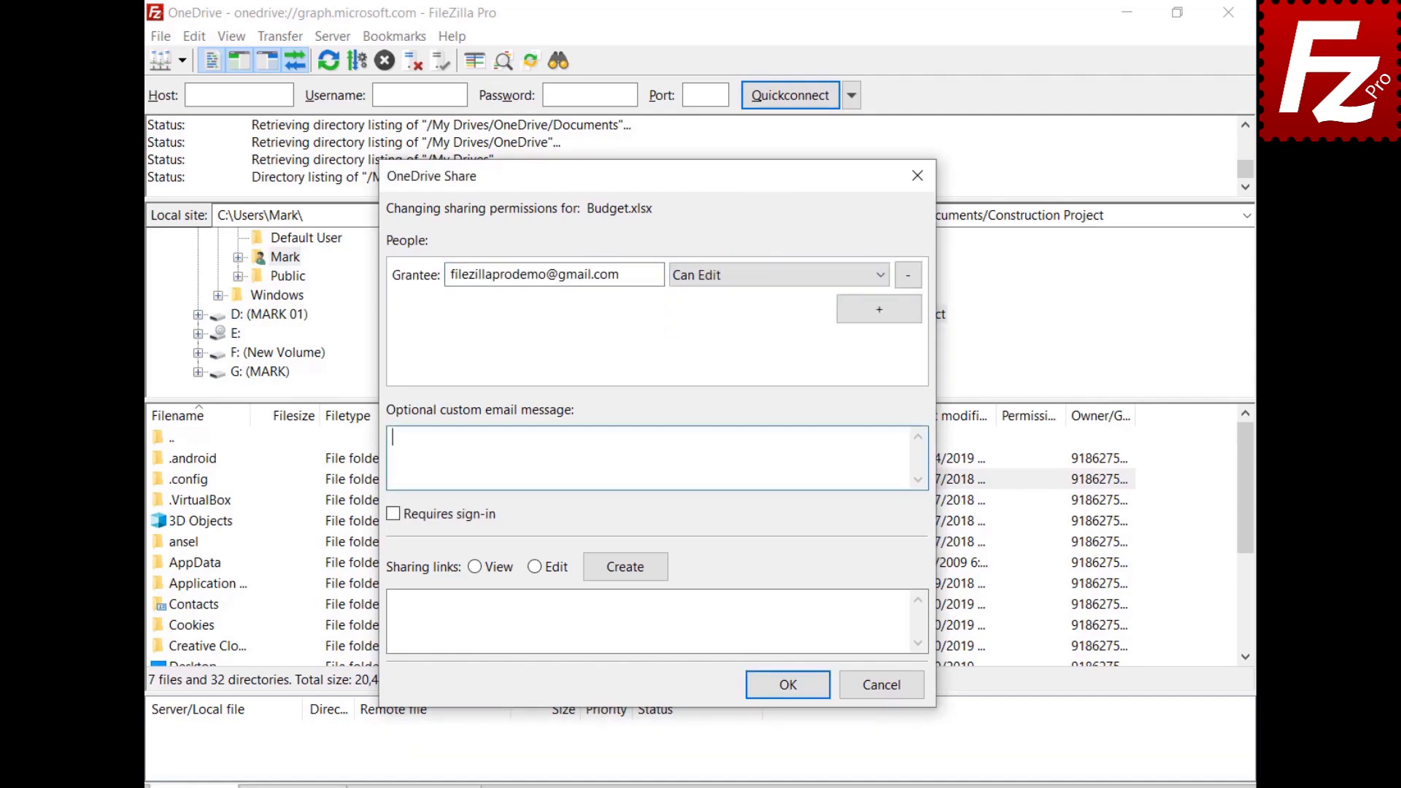
pyautogui.write('Shared with Filezilla Pro')
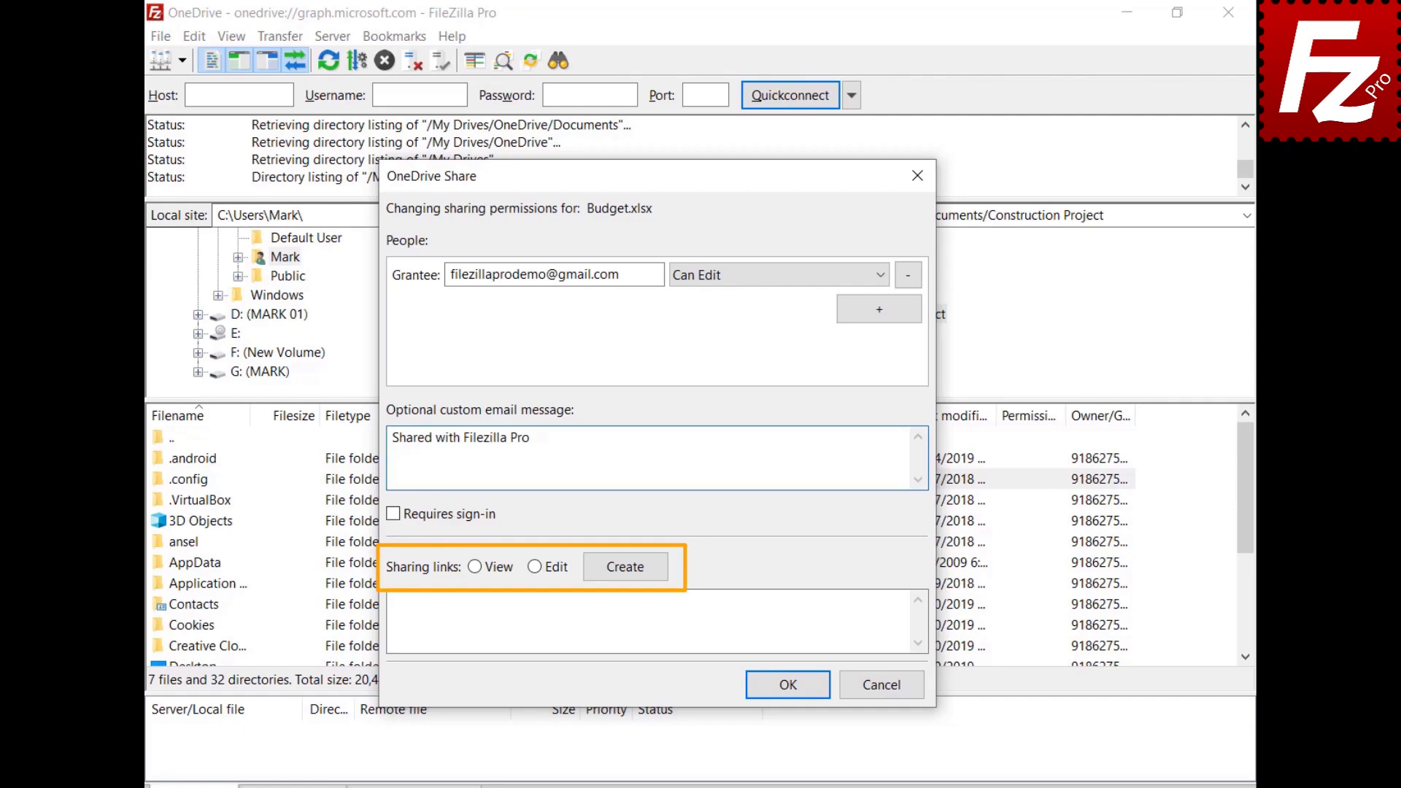
pyautogui.click(476, 568)
pyautogui.click(626, 567)
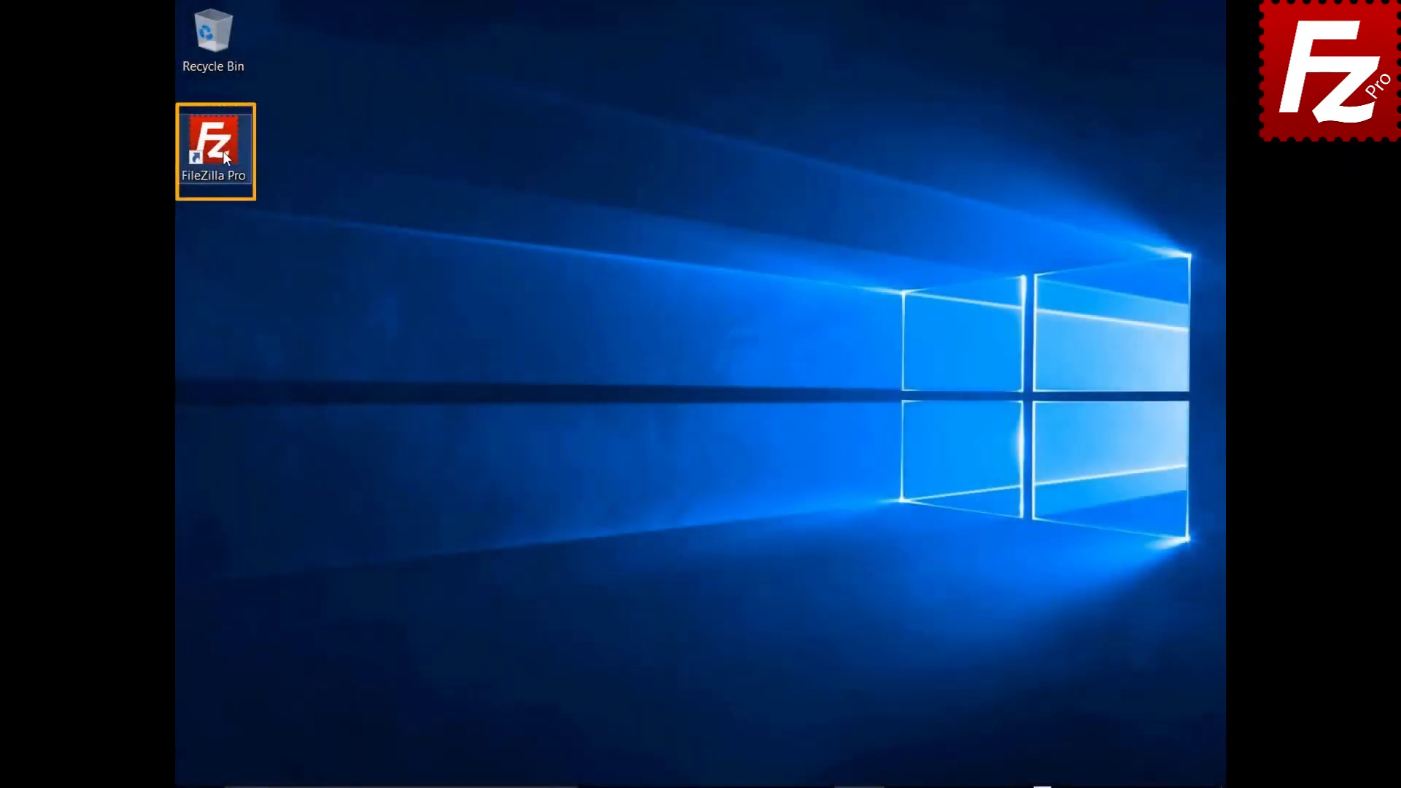
# Step: Launch FileZilla Pro, add site 'OneDrive for Business' with Microsoft OneDrive protocol, and connect
pyautogui.doubleClick(222, 151)
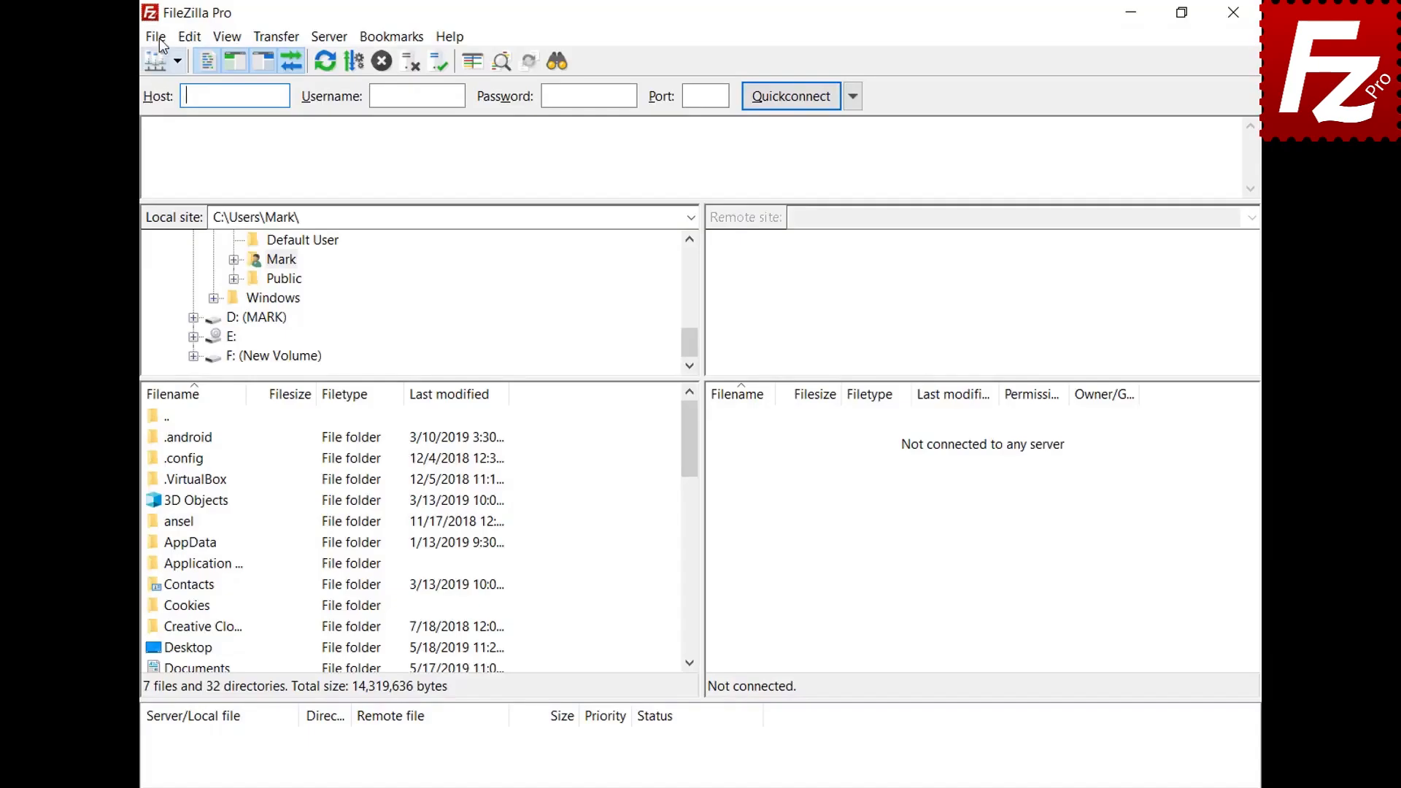
pyautogui.click(159, 38)
pyautogui.click(159, 63)
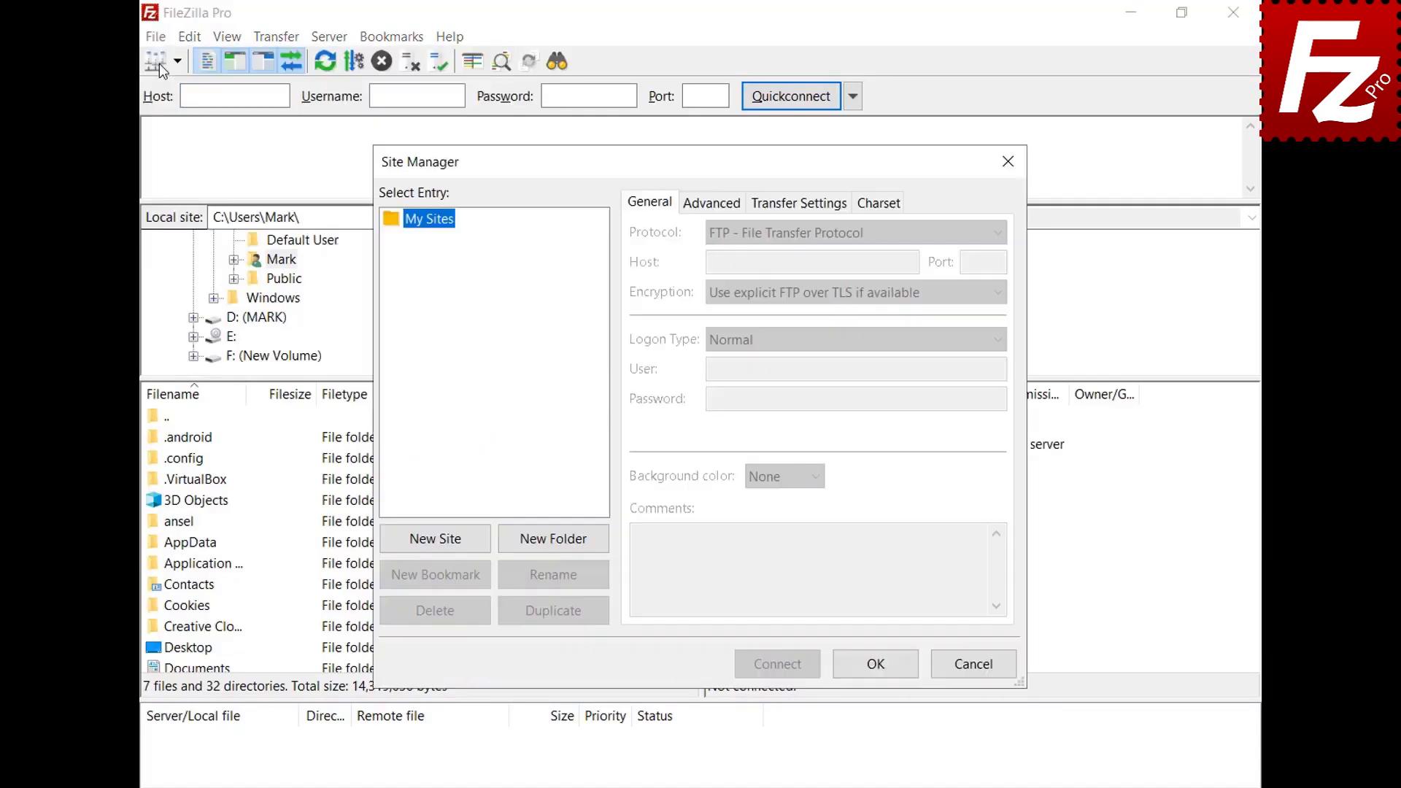
pyautogui.click(442, 547)
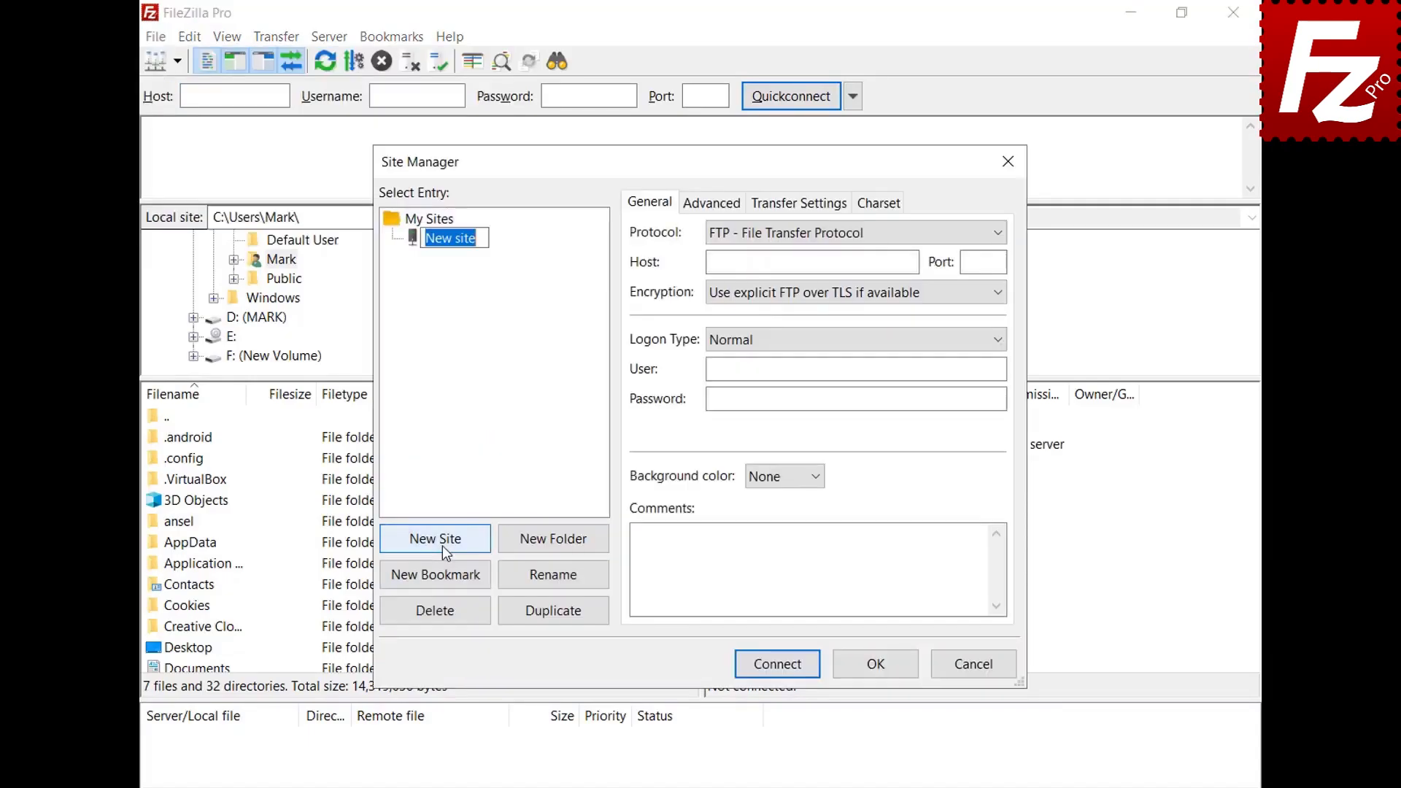
pyautogui.write('OneDrive ')
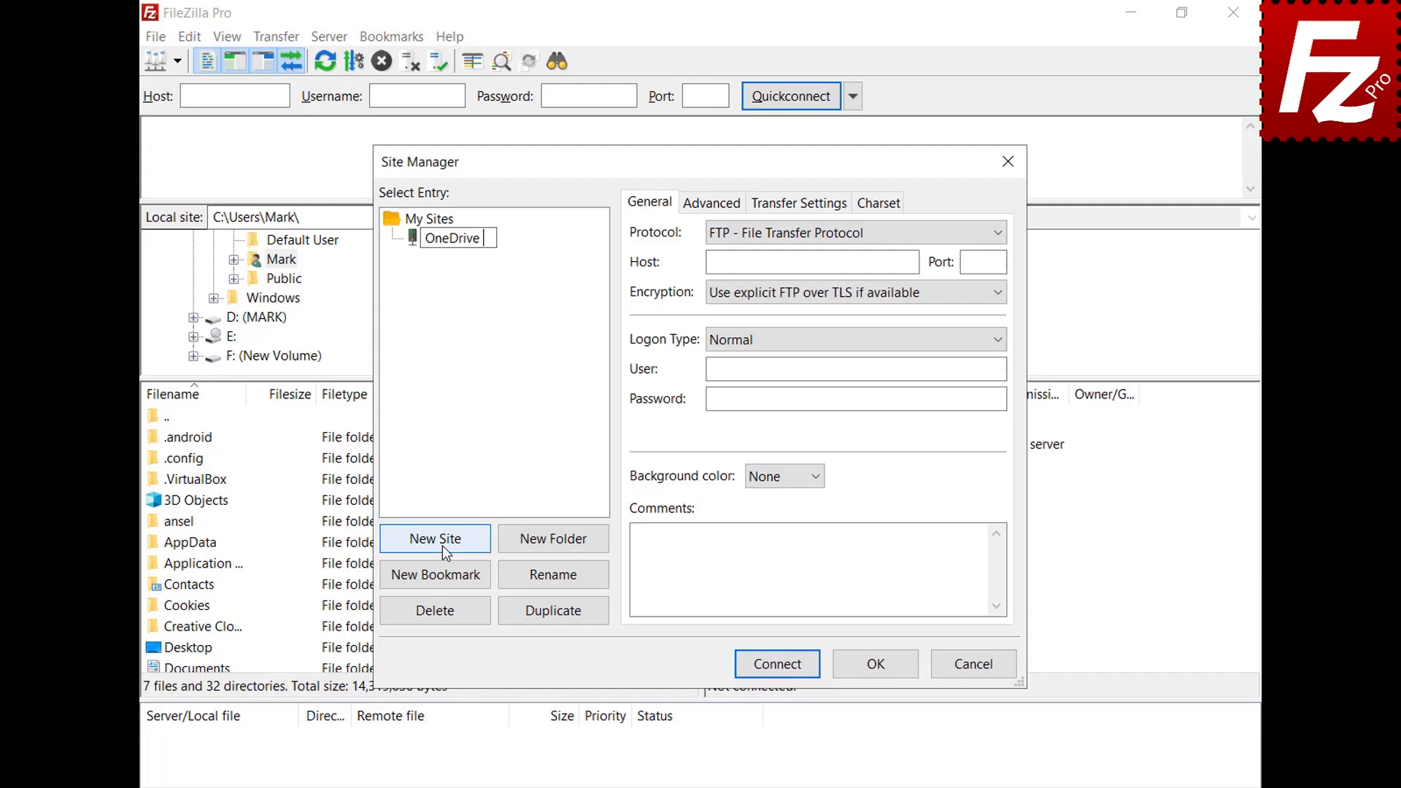
pyautogui.write('for Business')
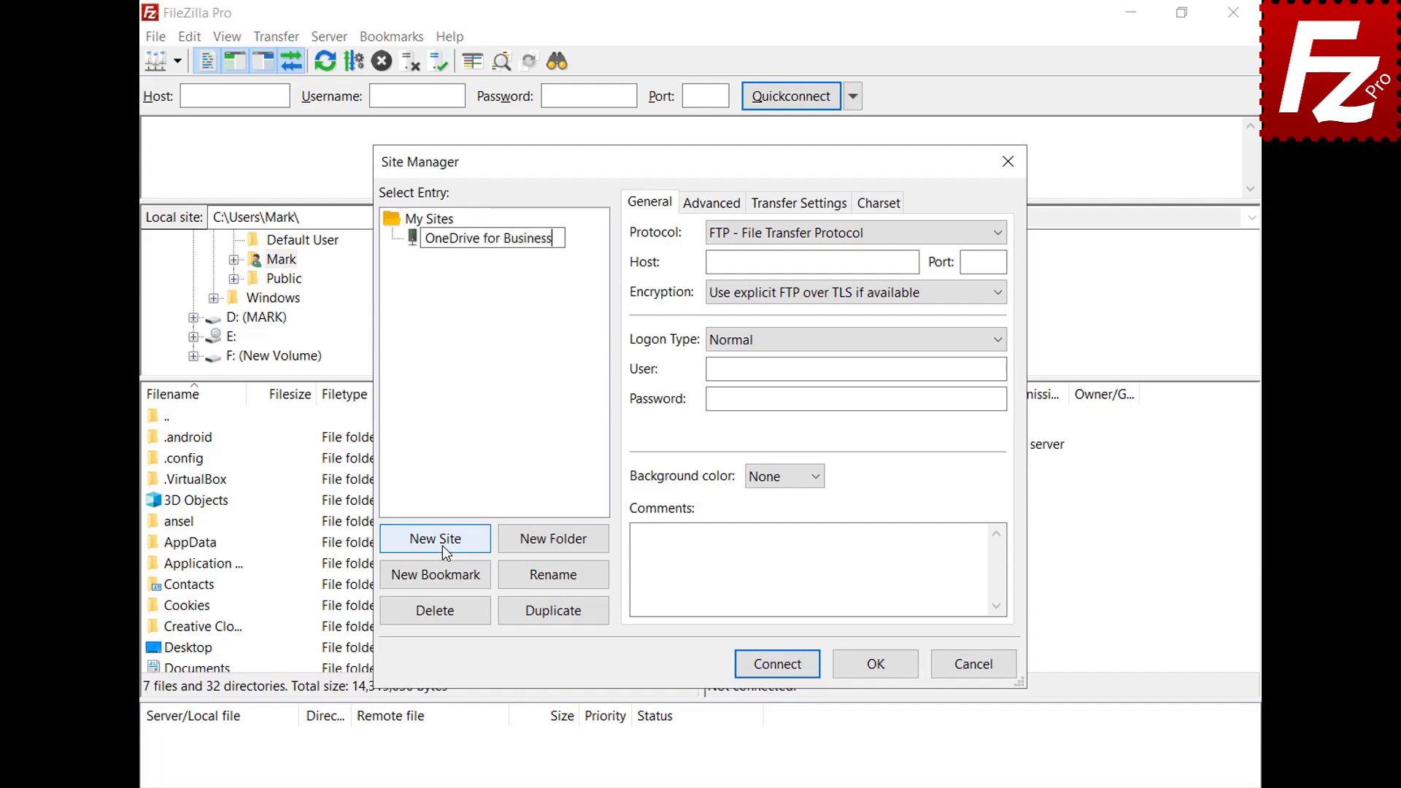
pyautogui.click(1005, 235)
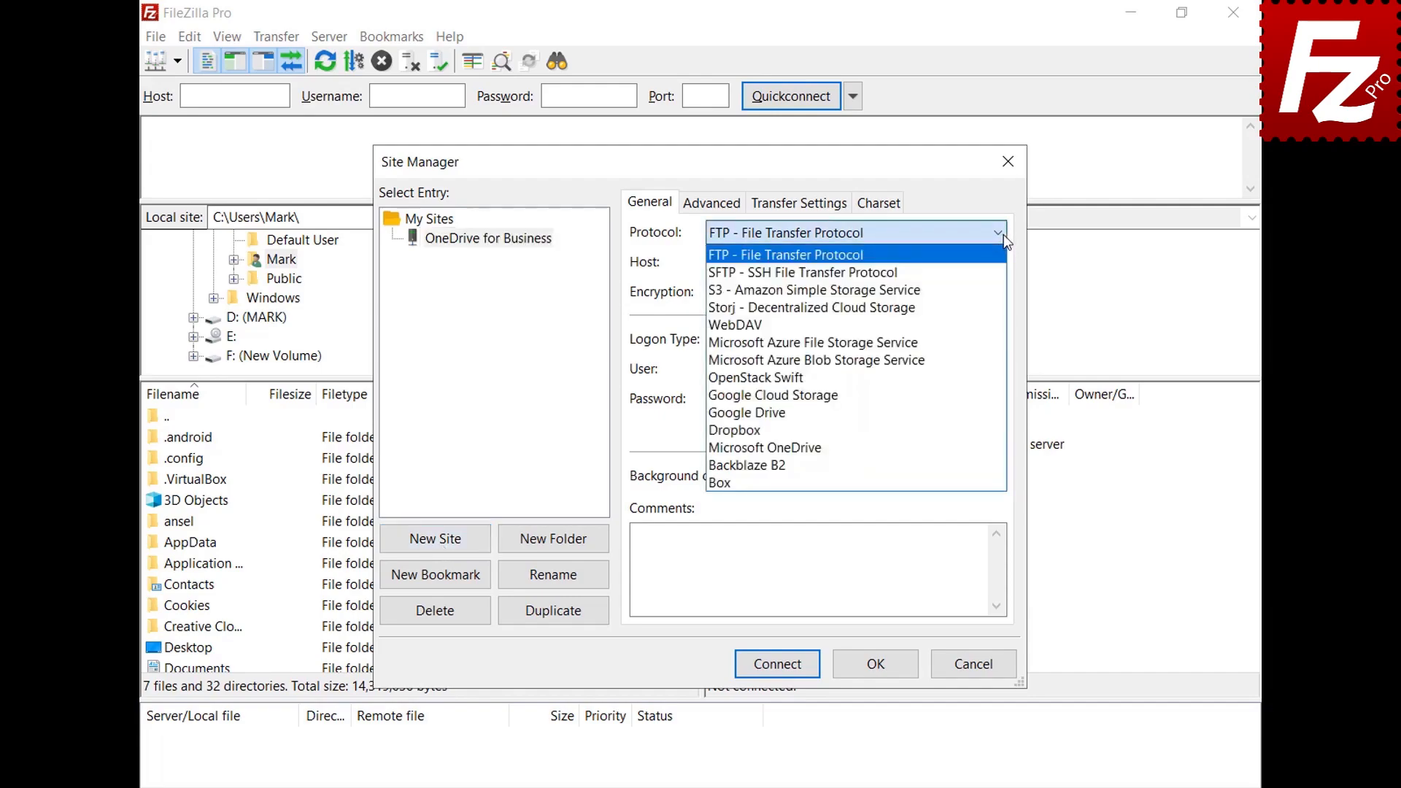
pyautogui.click(983, 447)
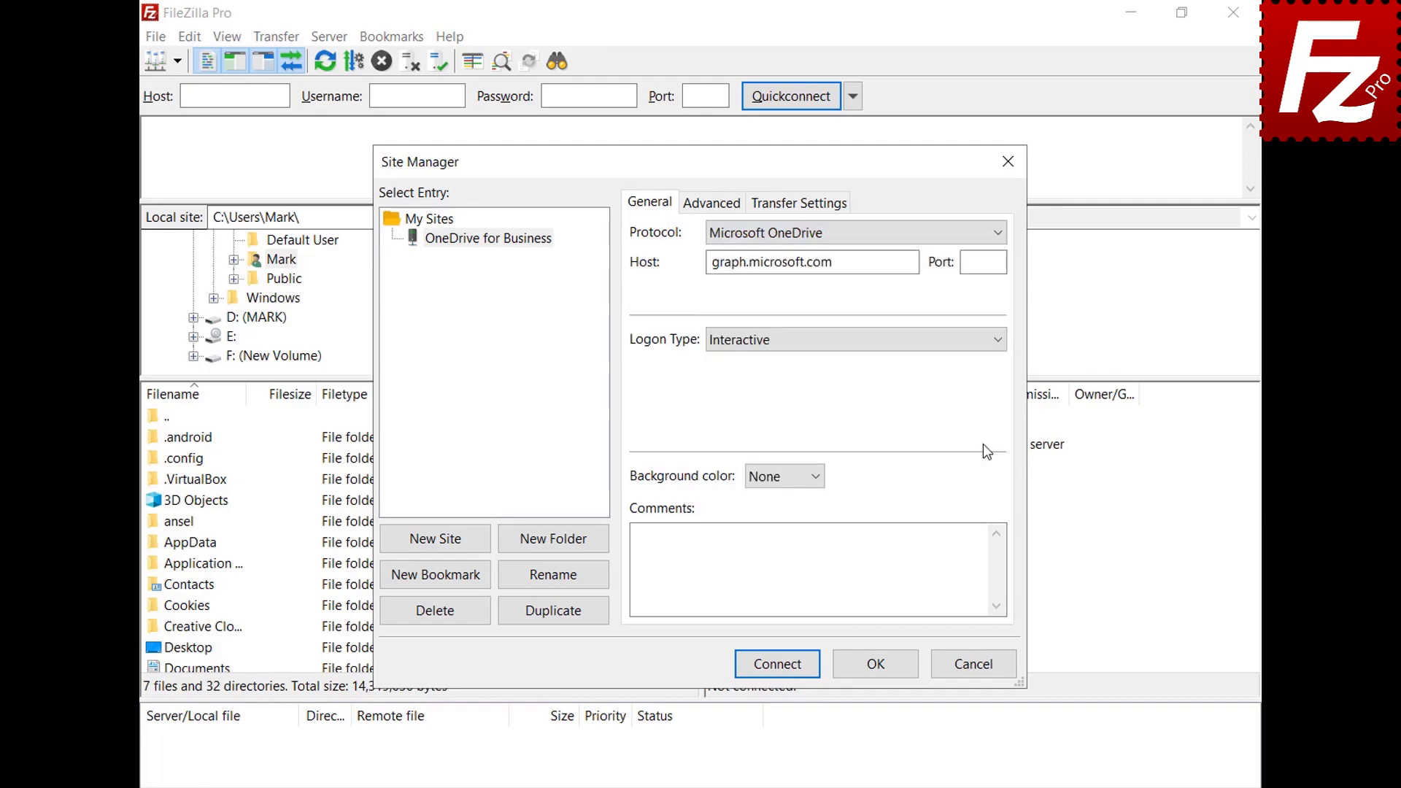
pyautogui.click(777, 664)
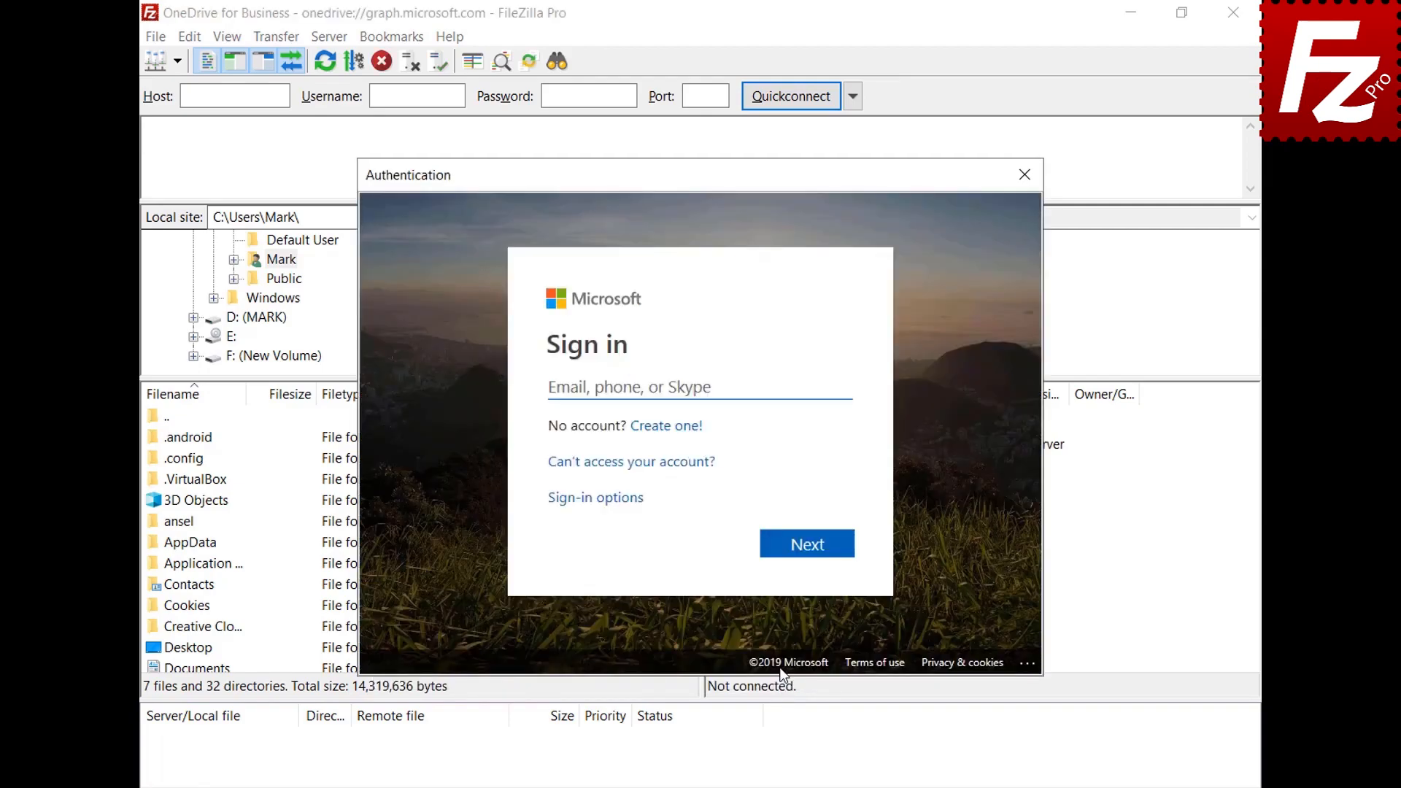
# Step: Sign in with the work account and accept the permissions with organization-wide consent
pyautogui.hotkey('ctrl', 'v')
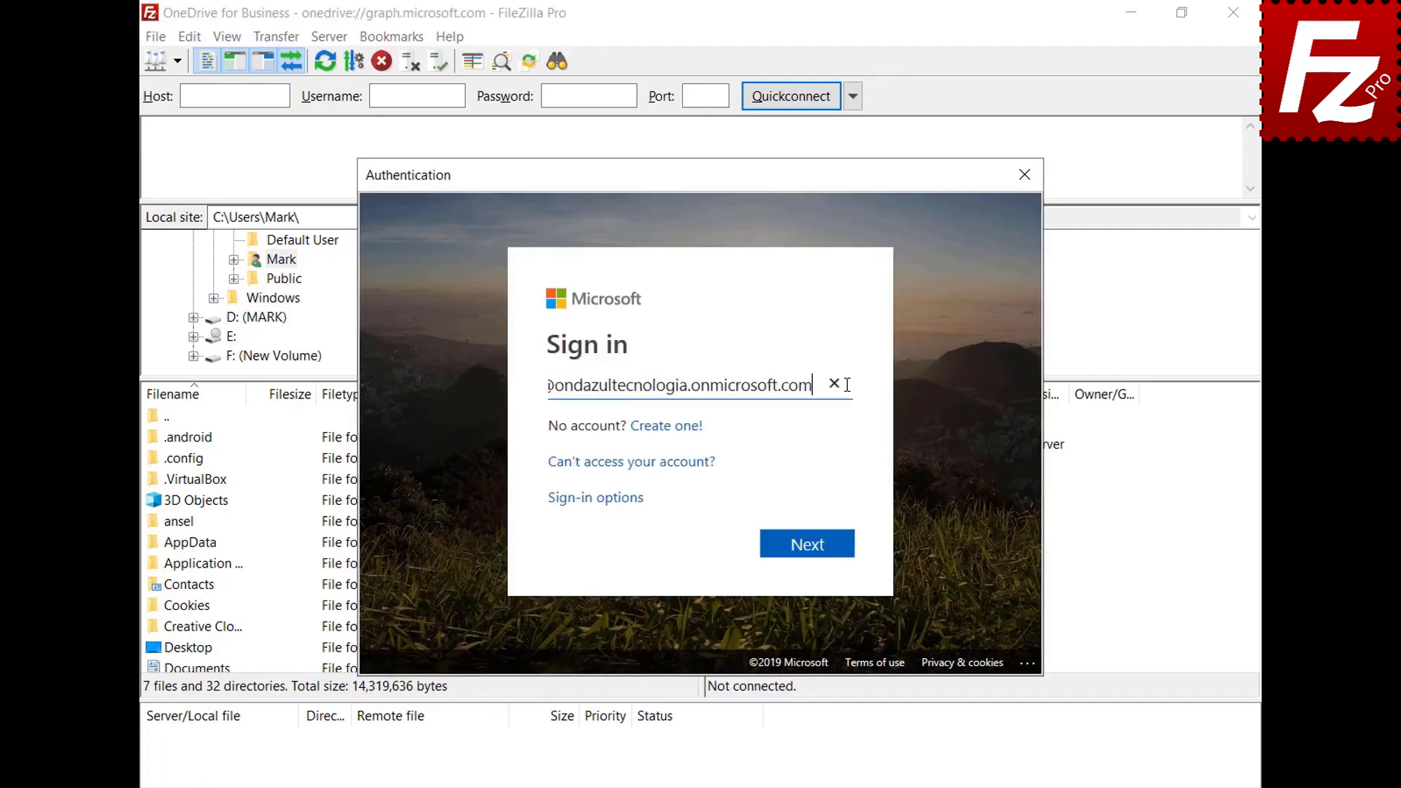
pyautogui.click(810, 552)
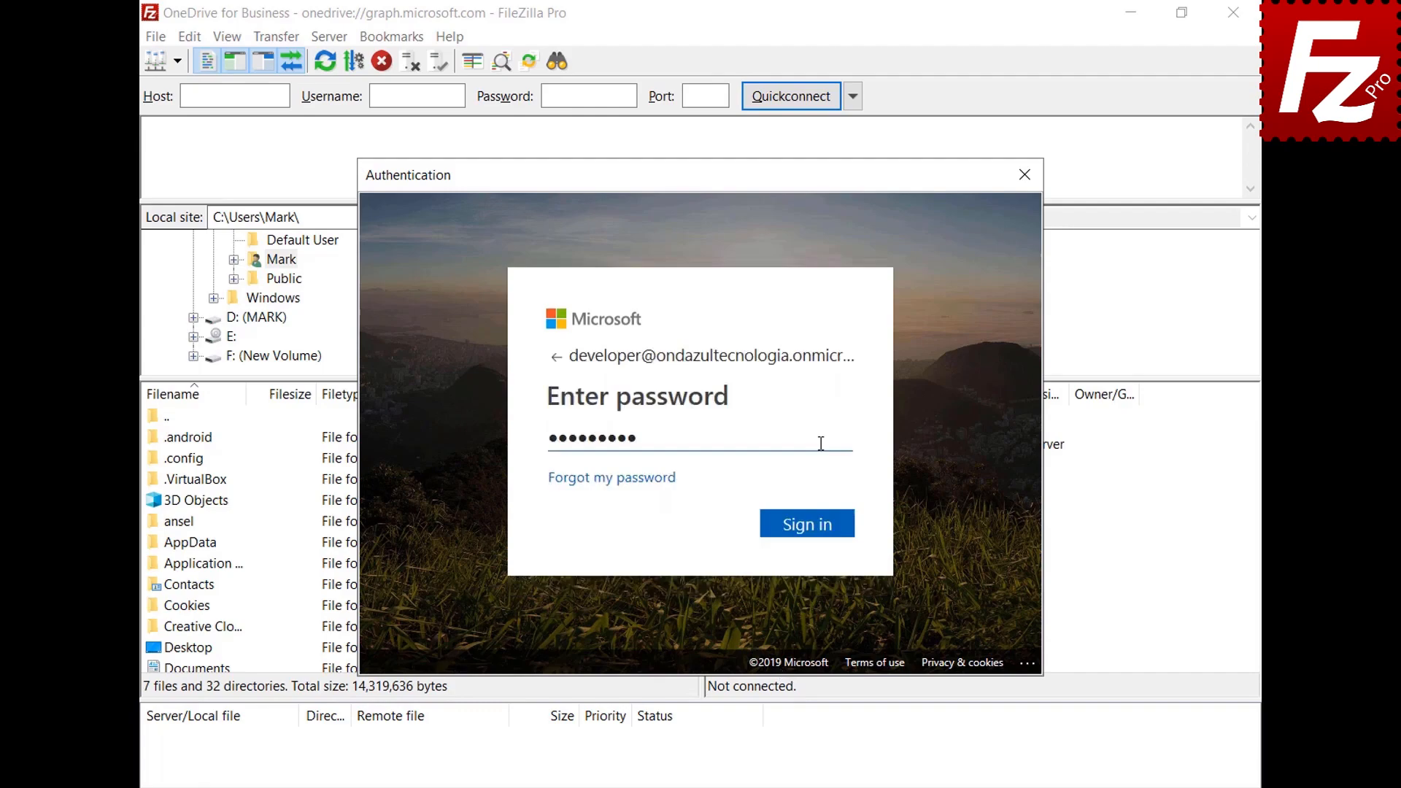
pyautogui.click(812, 523)
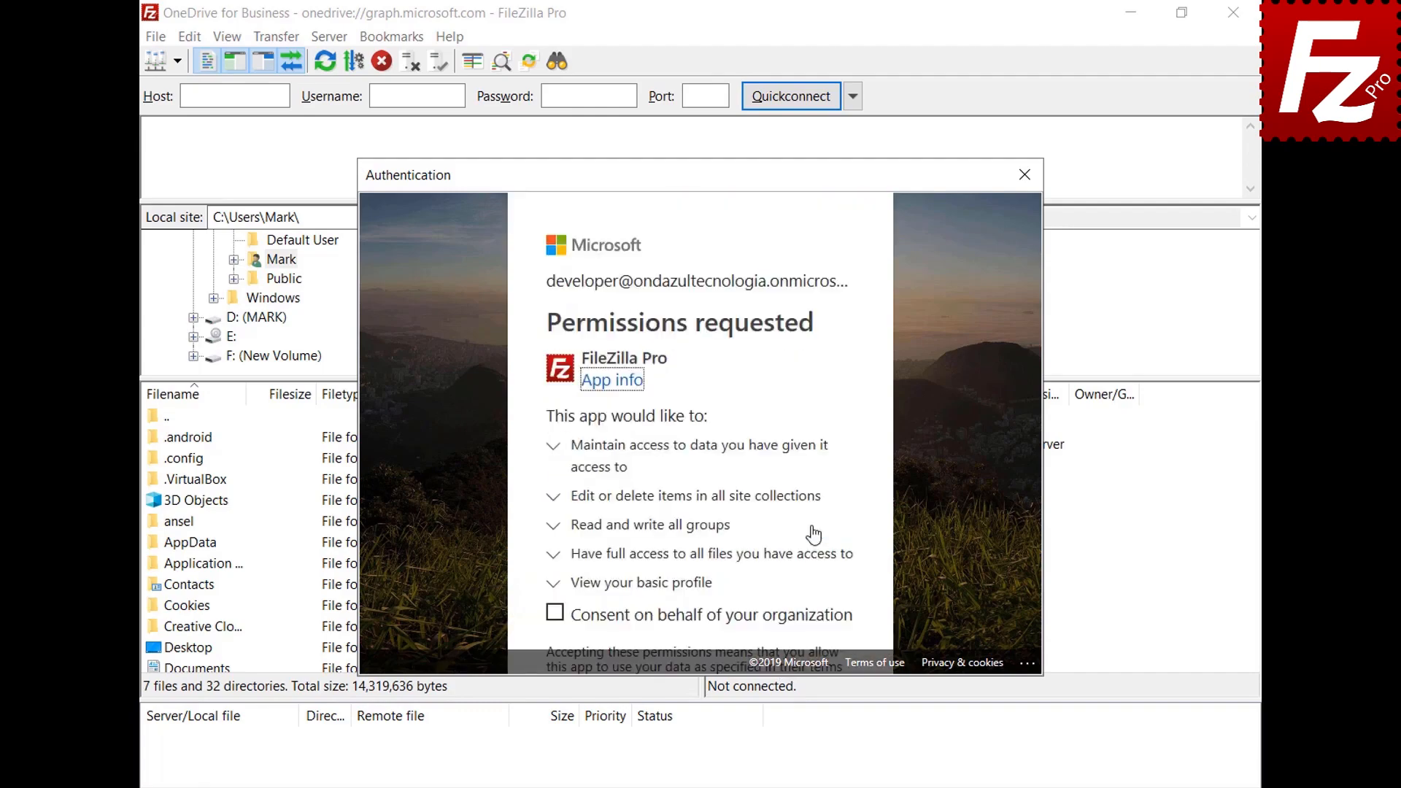
pyautogui.click(555, 613)
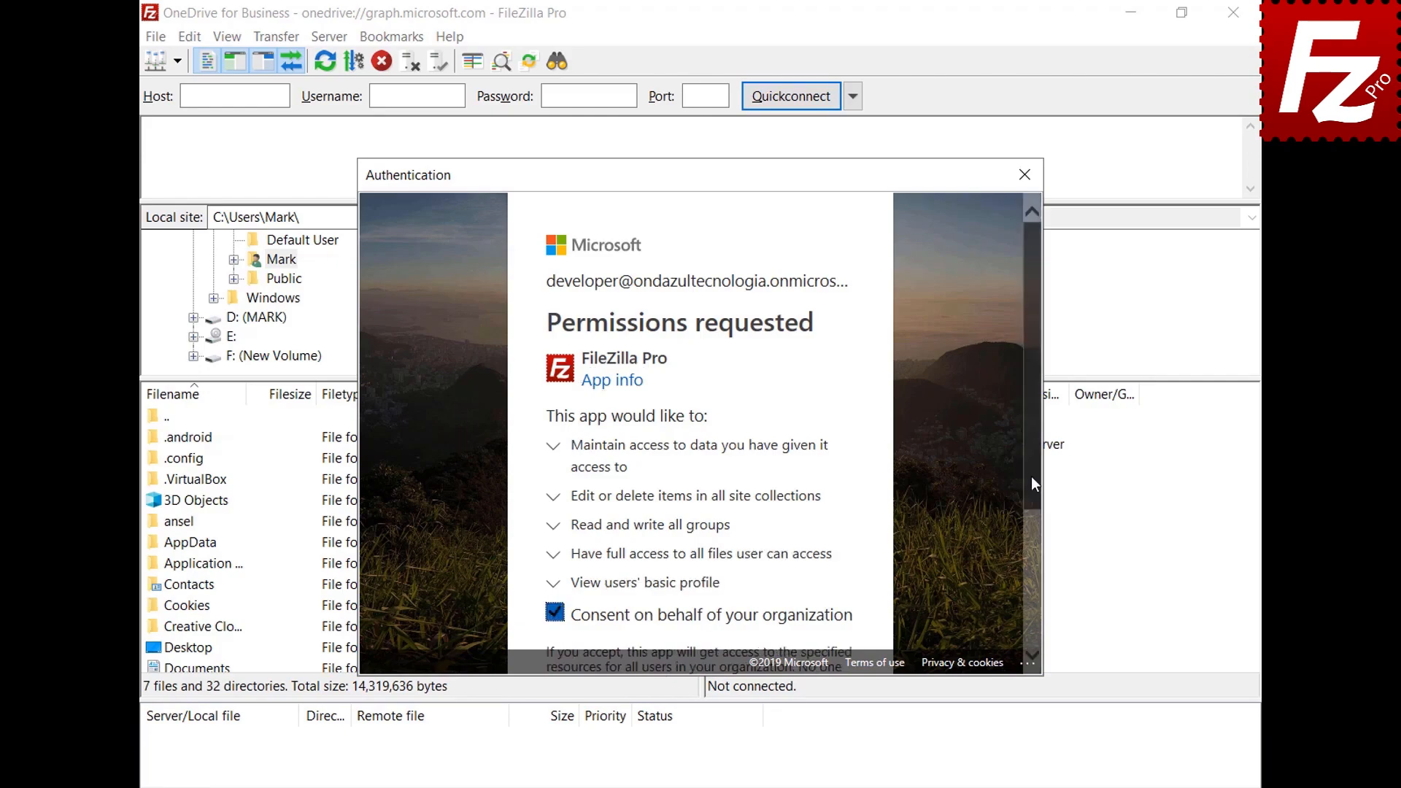
pyautogui.moveTo(1031, 476); pyautogui.dragTo(1029, 613)
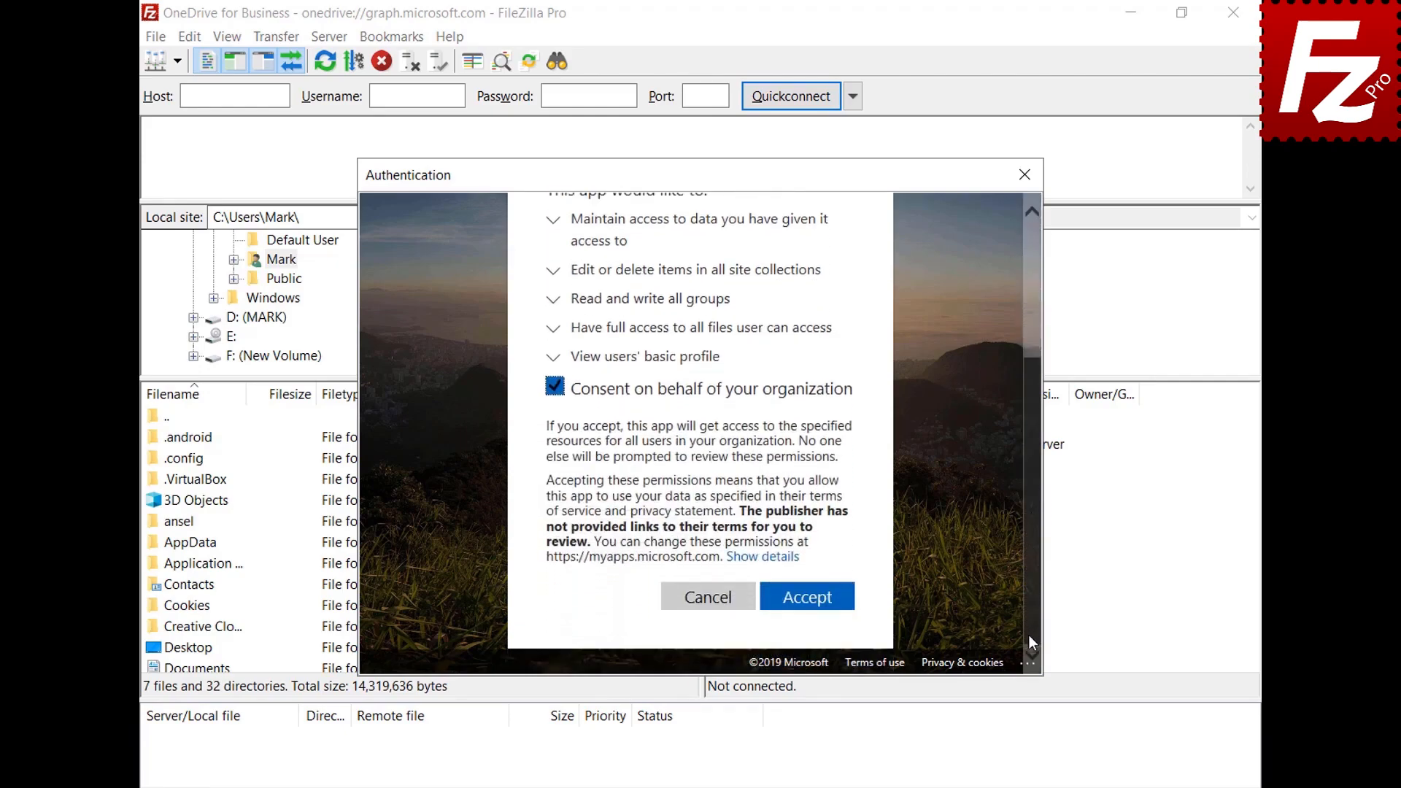
pyautogui.click(803, 600)
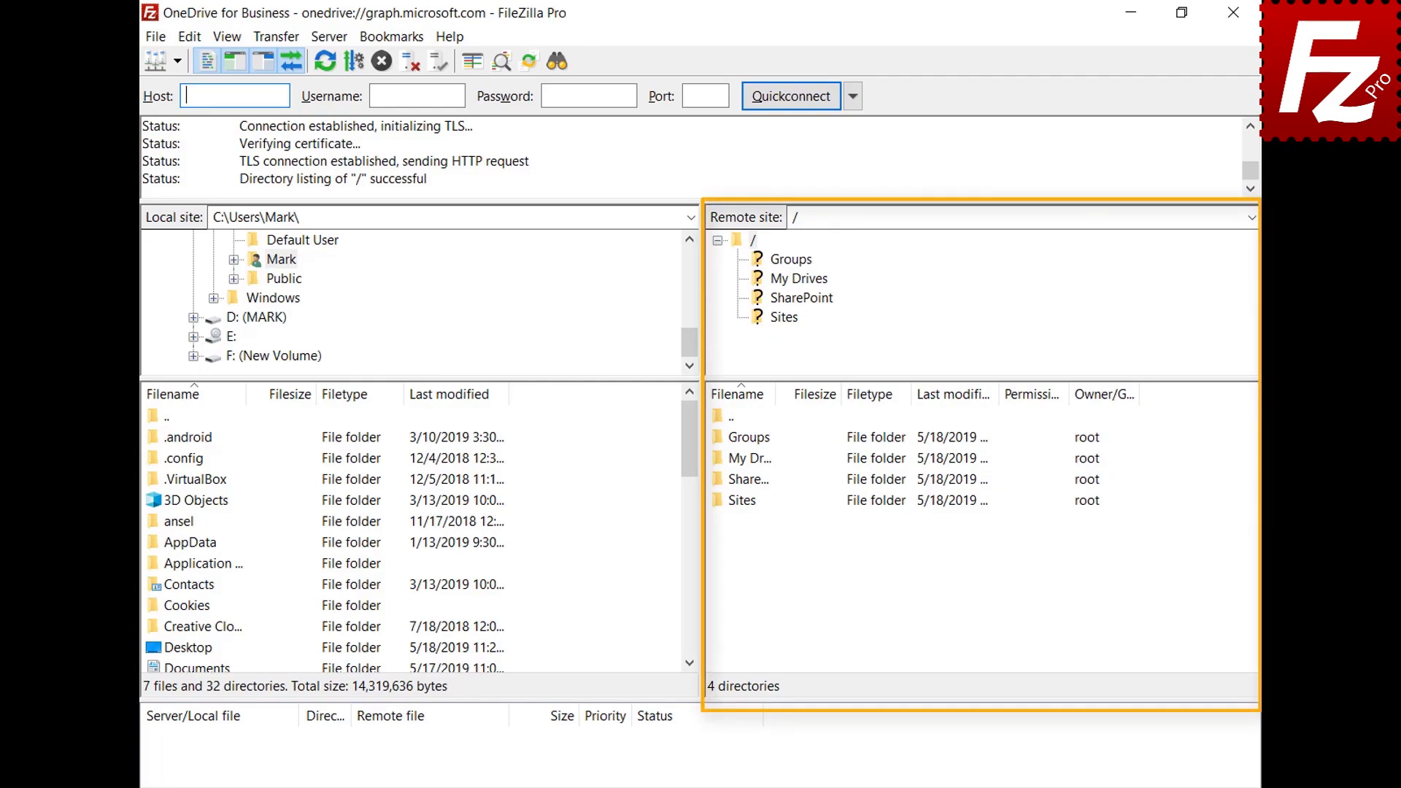
# Step: Browse into My Drives > OneDrive, then add a new site 'OneDrive for Business' using Microsoft OneDrive
pyautogui.doubleClick(740, 460)
pyautogui.doubleClick(743, 442)
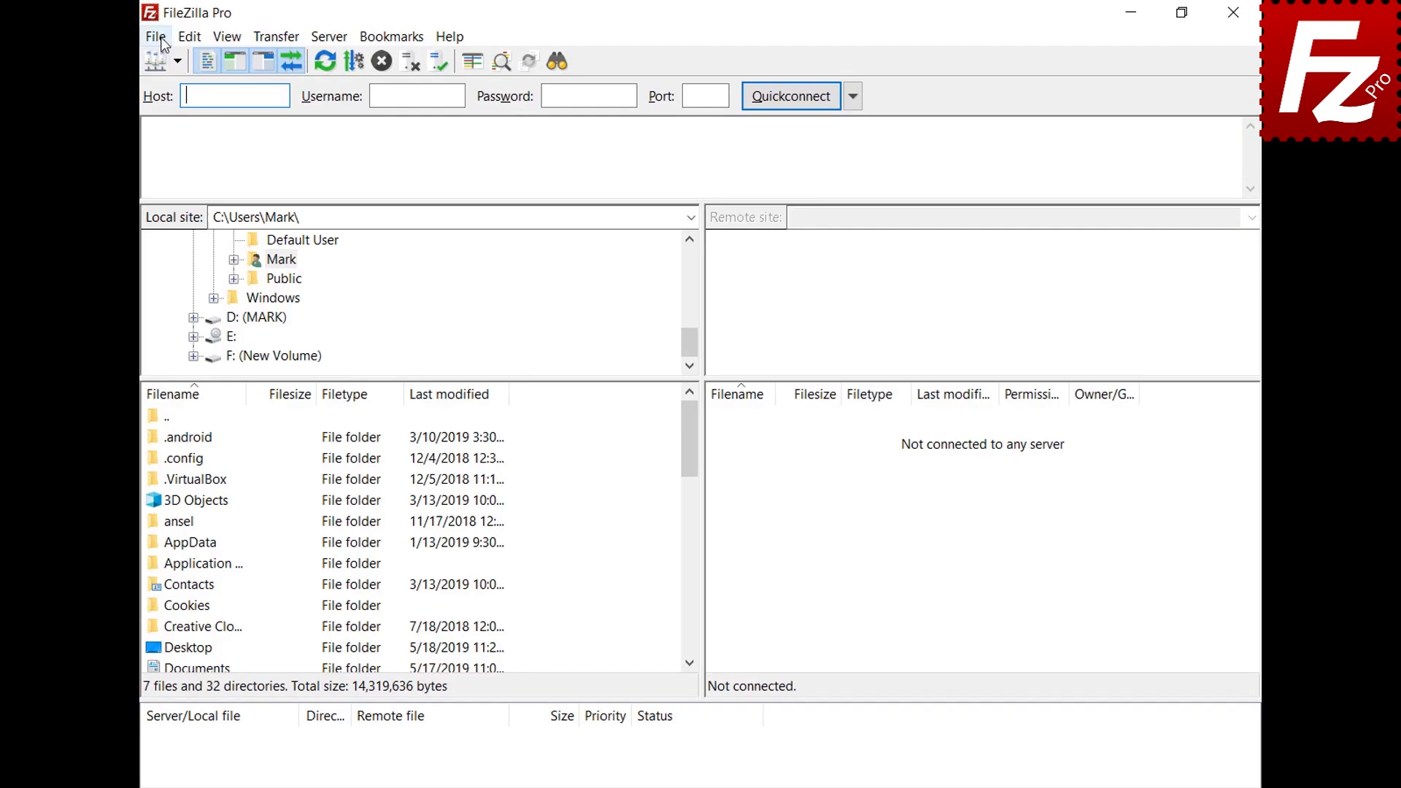
pyautogui.click(162, 40)
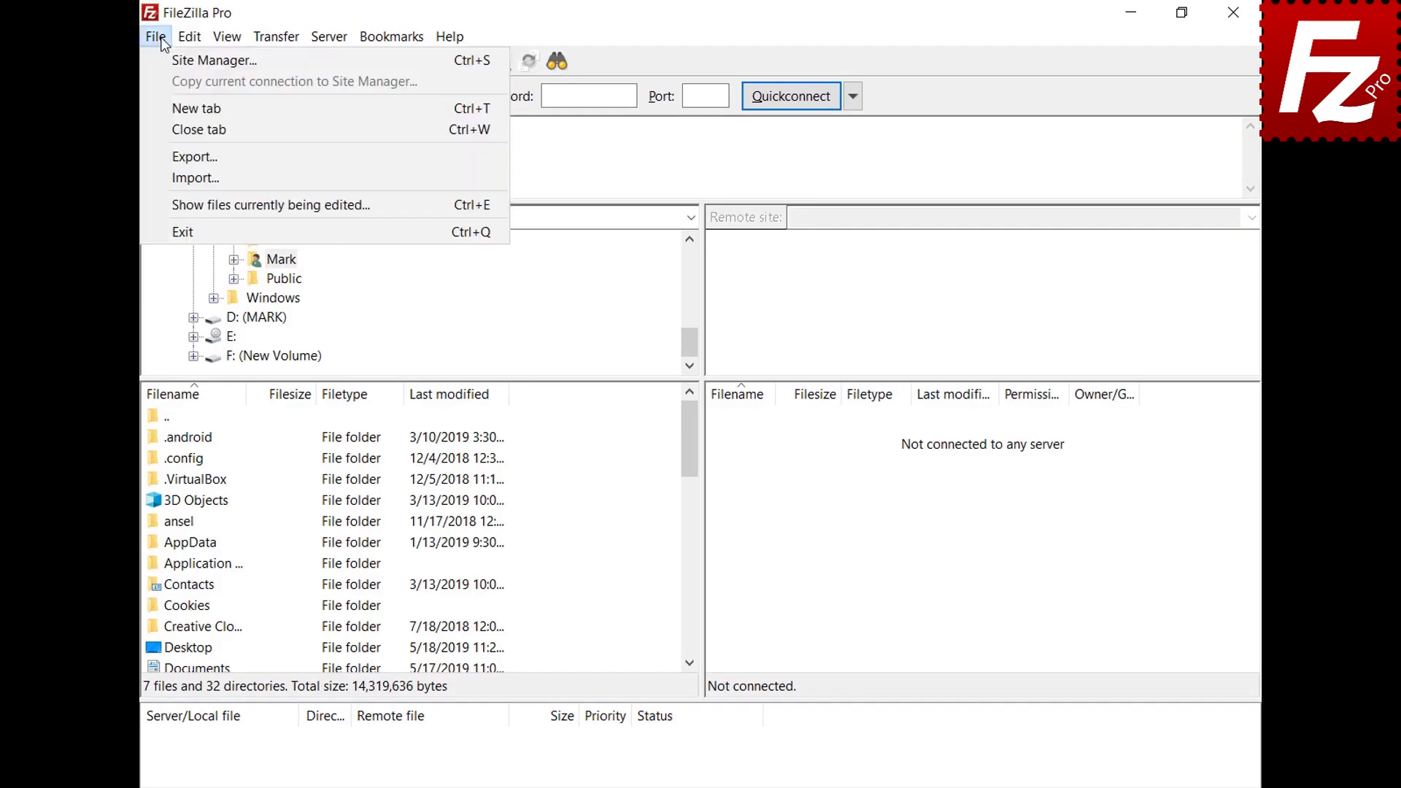
pyautogui.click(164, 59)
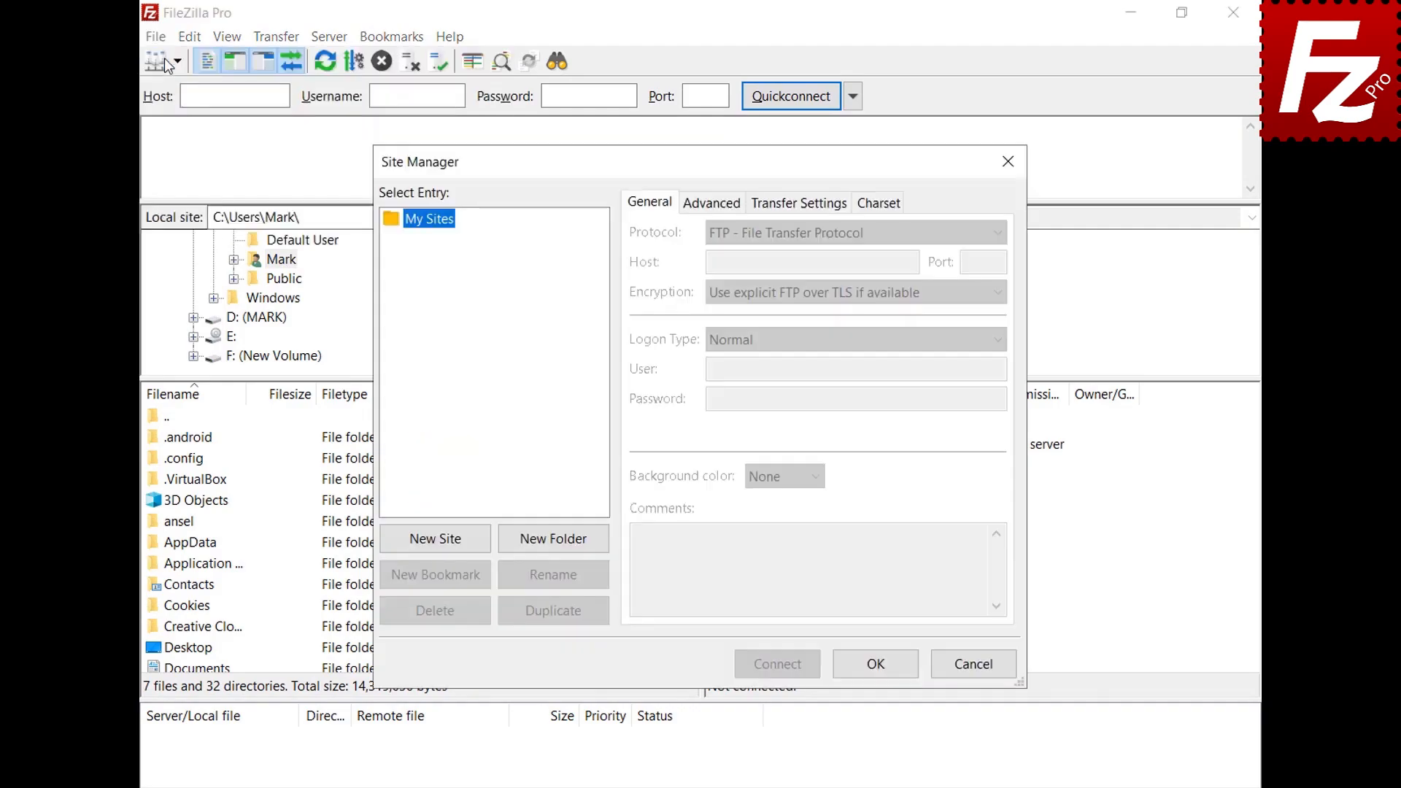
pyautogui.click(435, 540)
pyautogui.write('OneDriv')
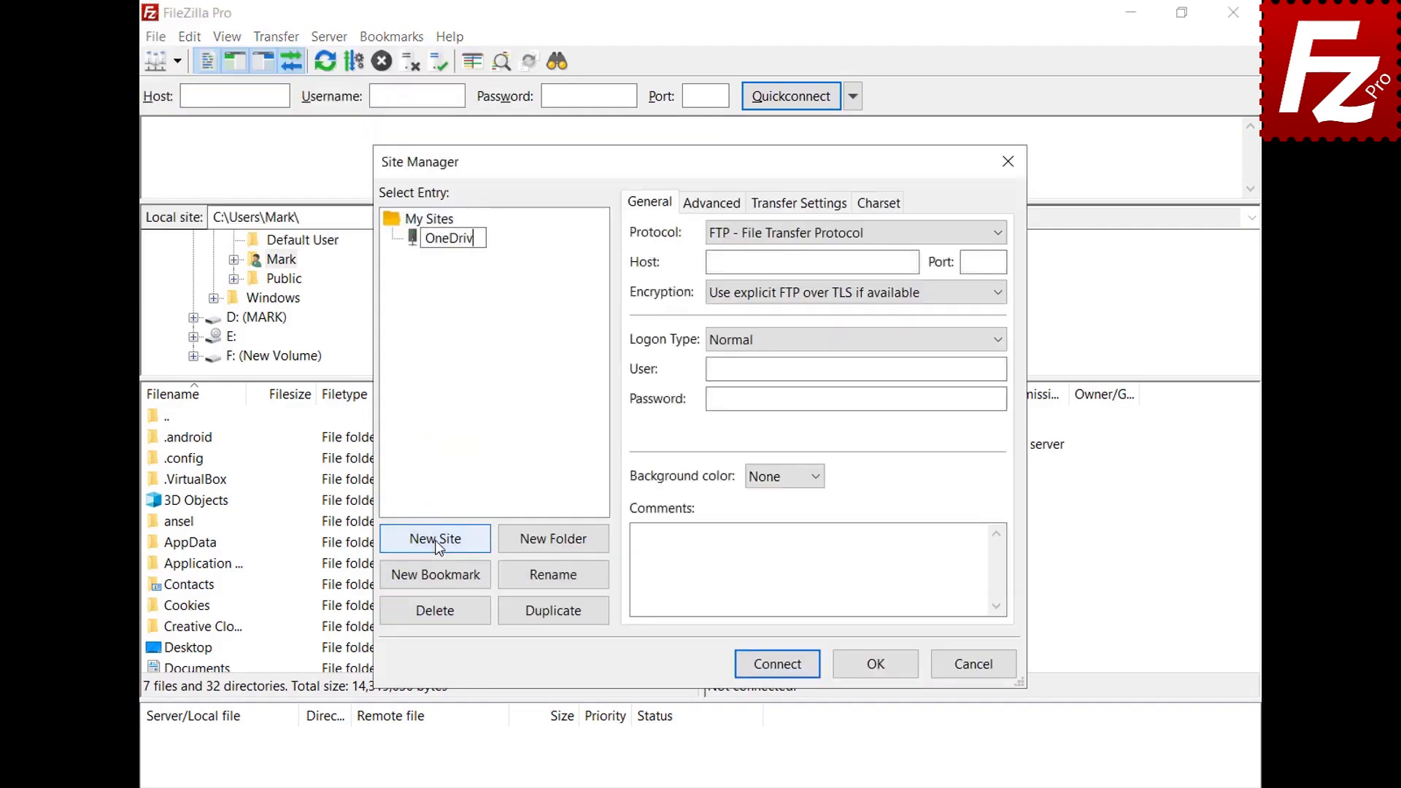
pyautogui.write('e for Business')
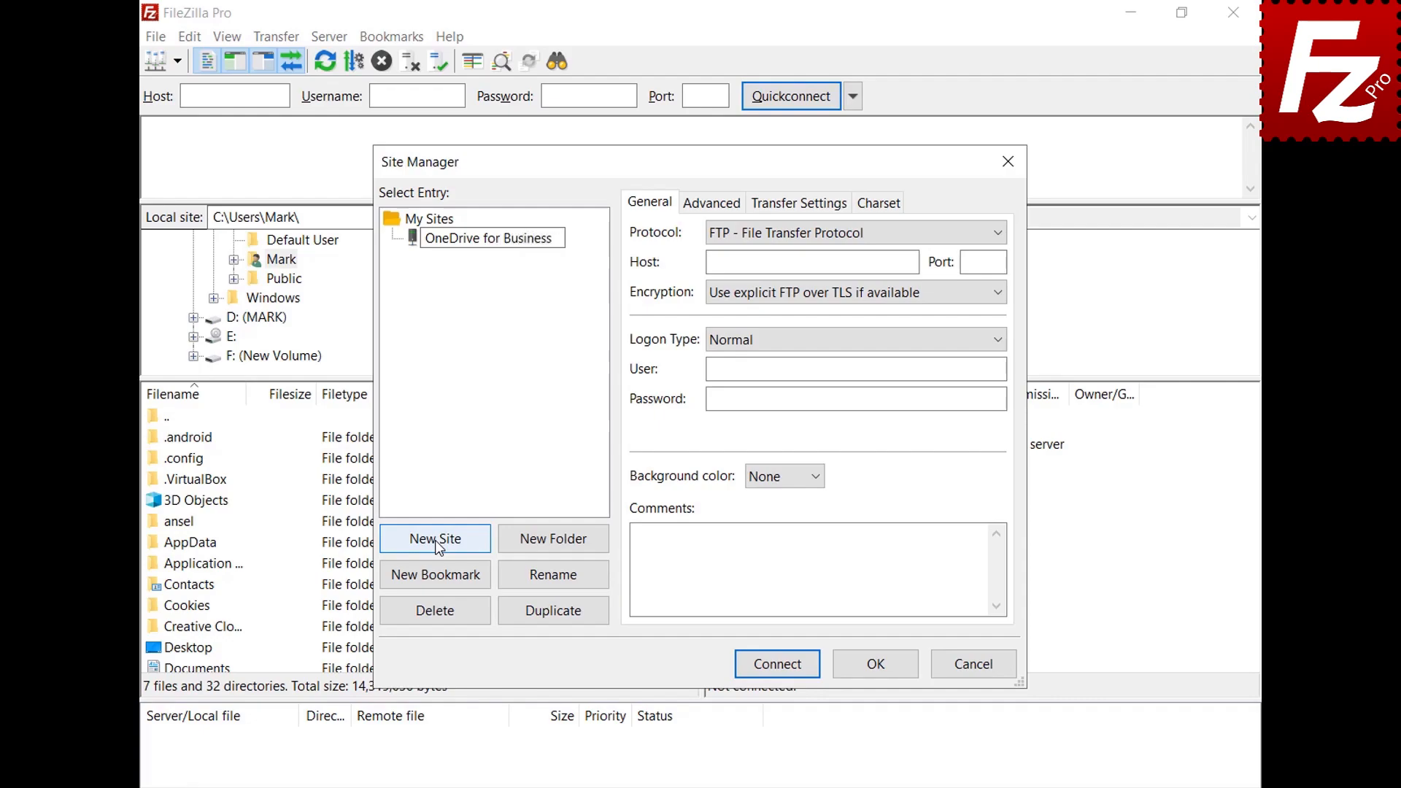
pyautogui.press('Return')
pyautogui.click(997, 235)
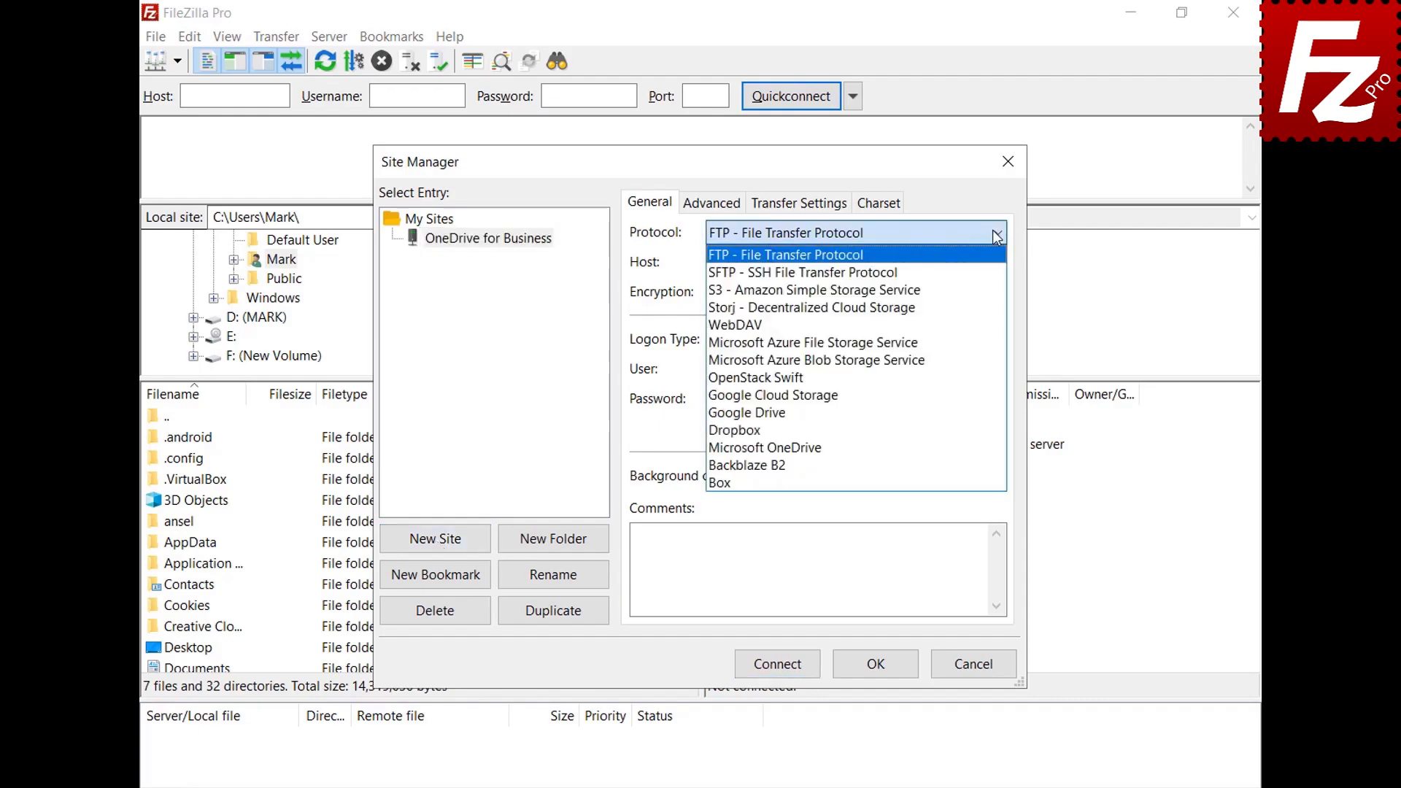
pyautogui.click(971, 448)
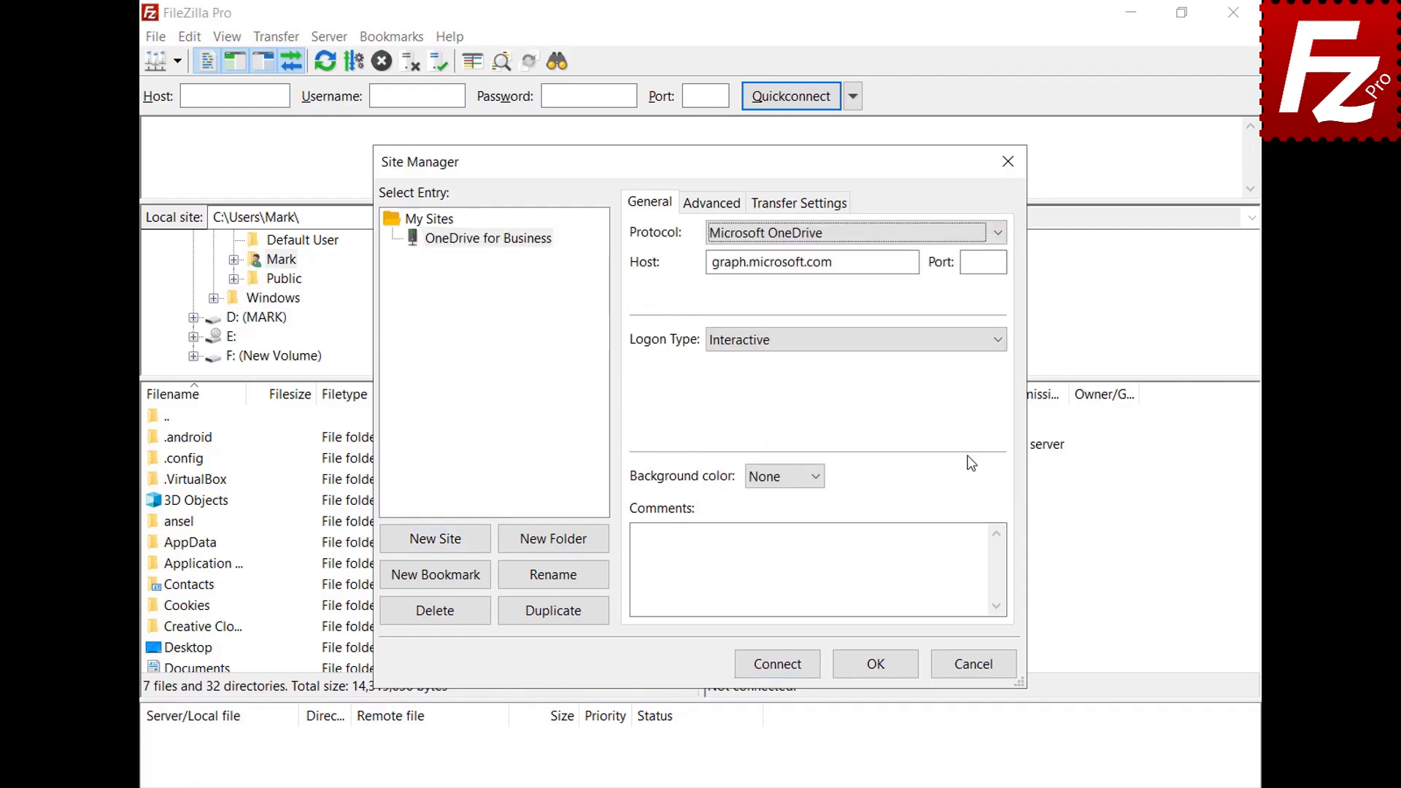
# Step: Connect the new site and sign in with a different Microsoft account's e-mail and password
pyautogui.click(778, 666)
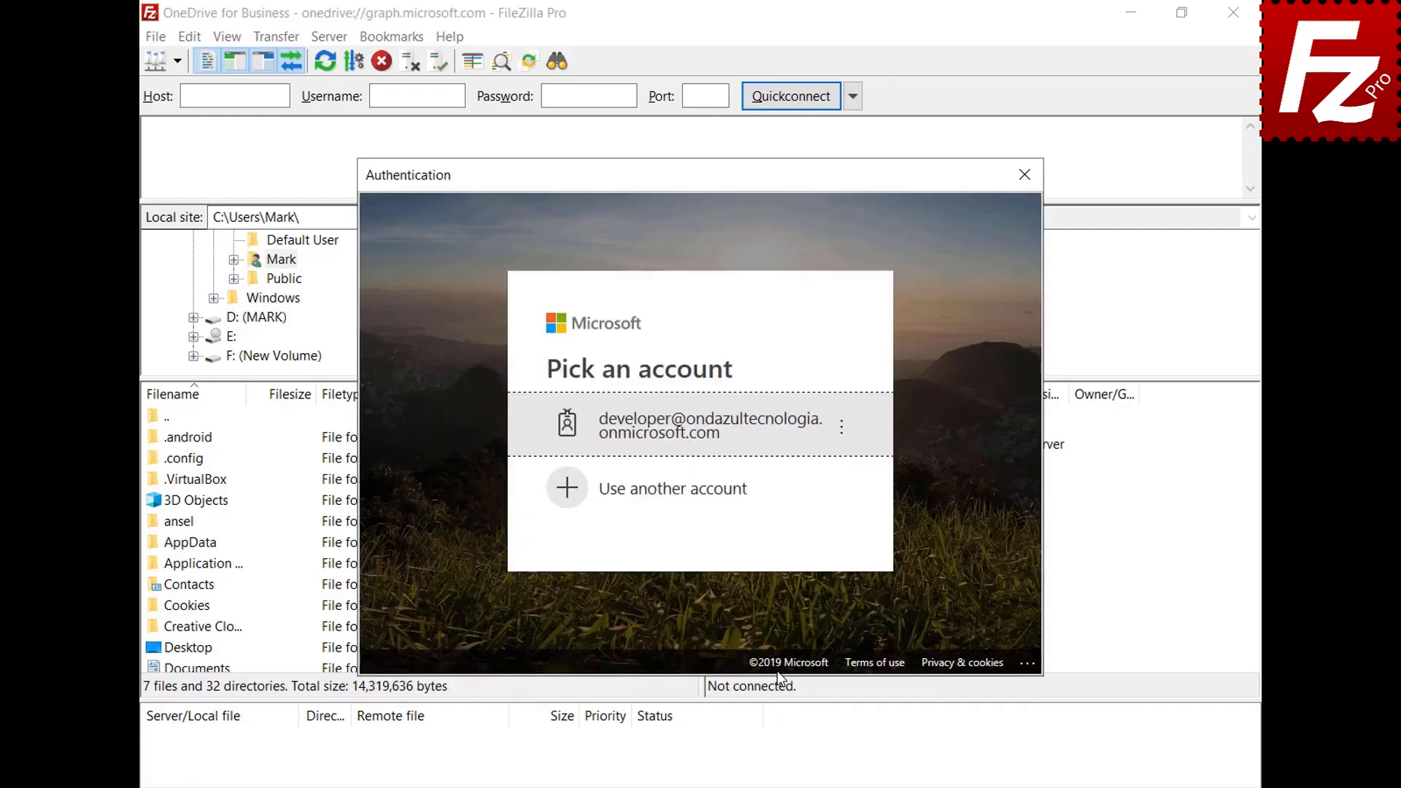
pyautogui.click(739, 492)
pyautogui.hotkey('ctrl', 'v')
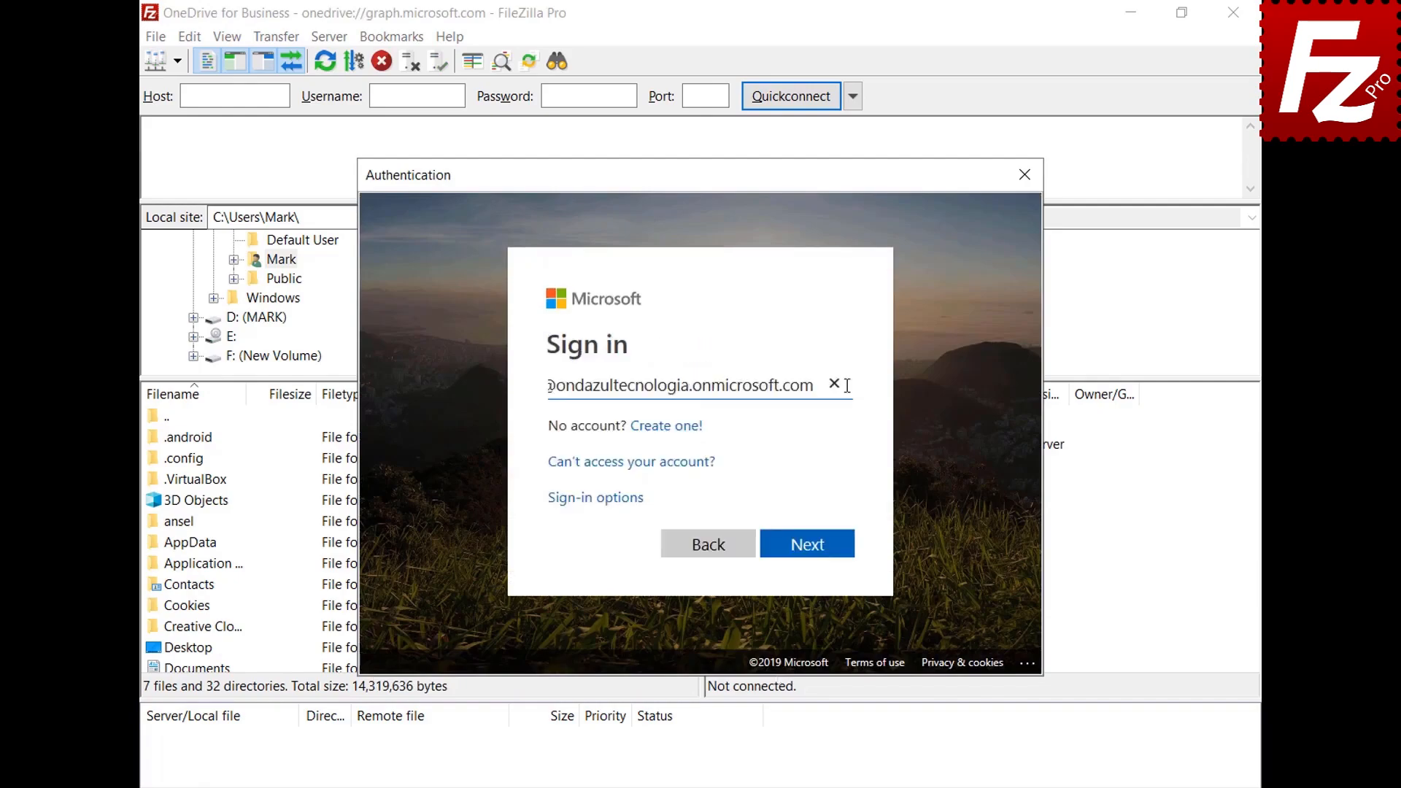
pyautogui.click(810, 544)
pyautogui.hotkey('ctrl', 'v')
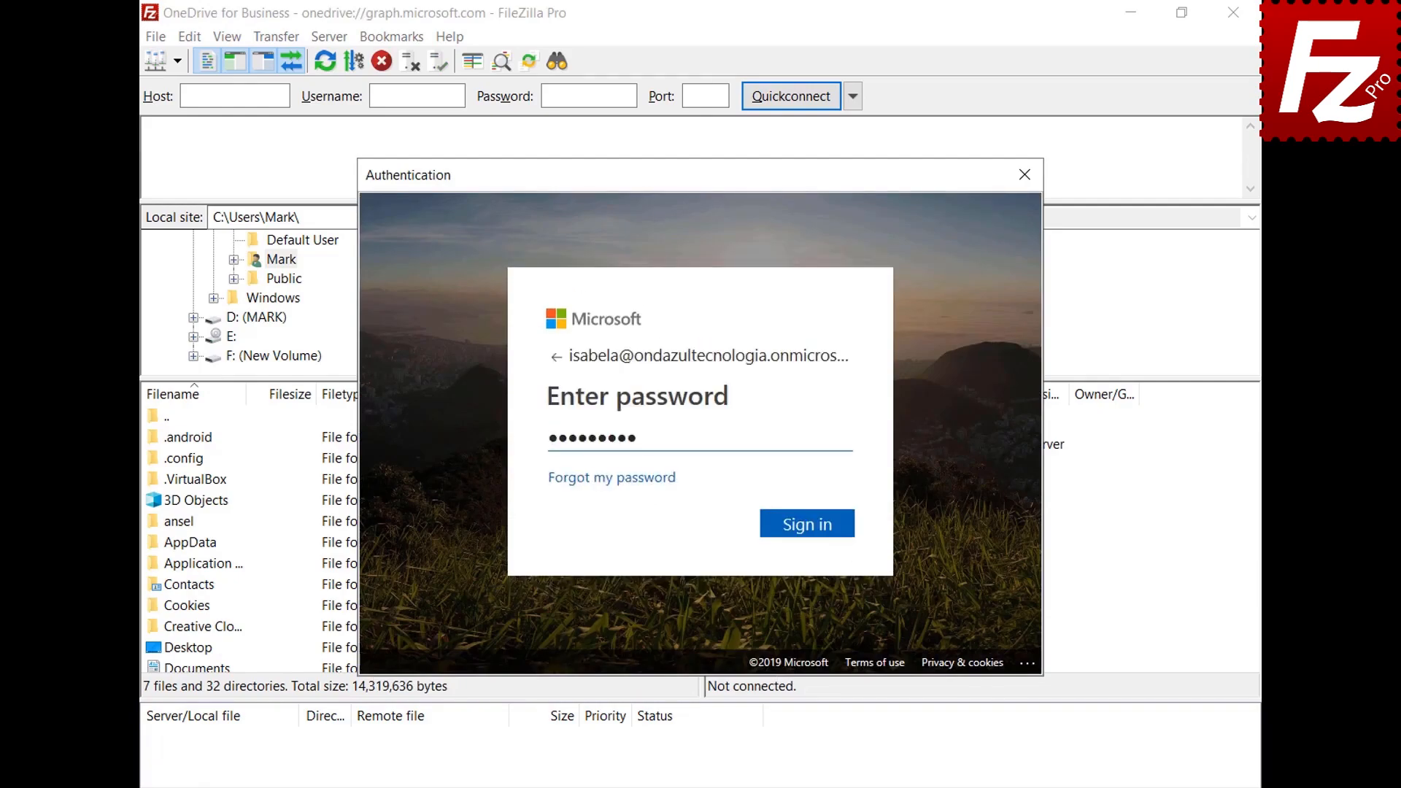
pyautogui.click(797, 525)
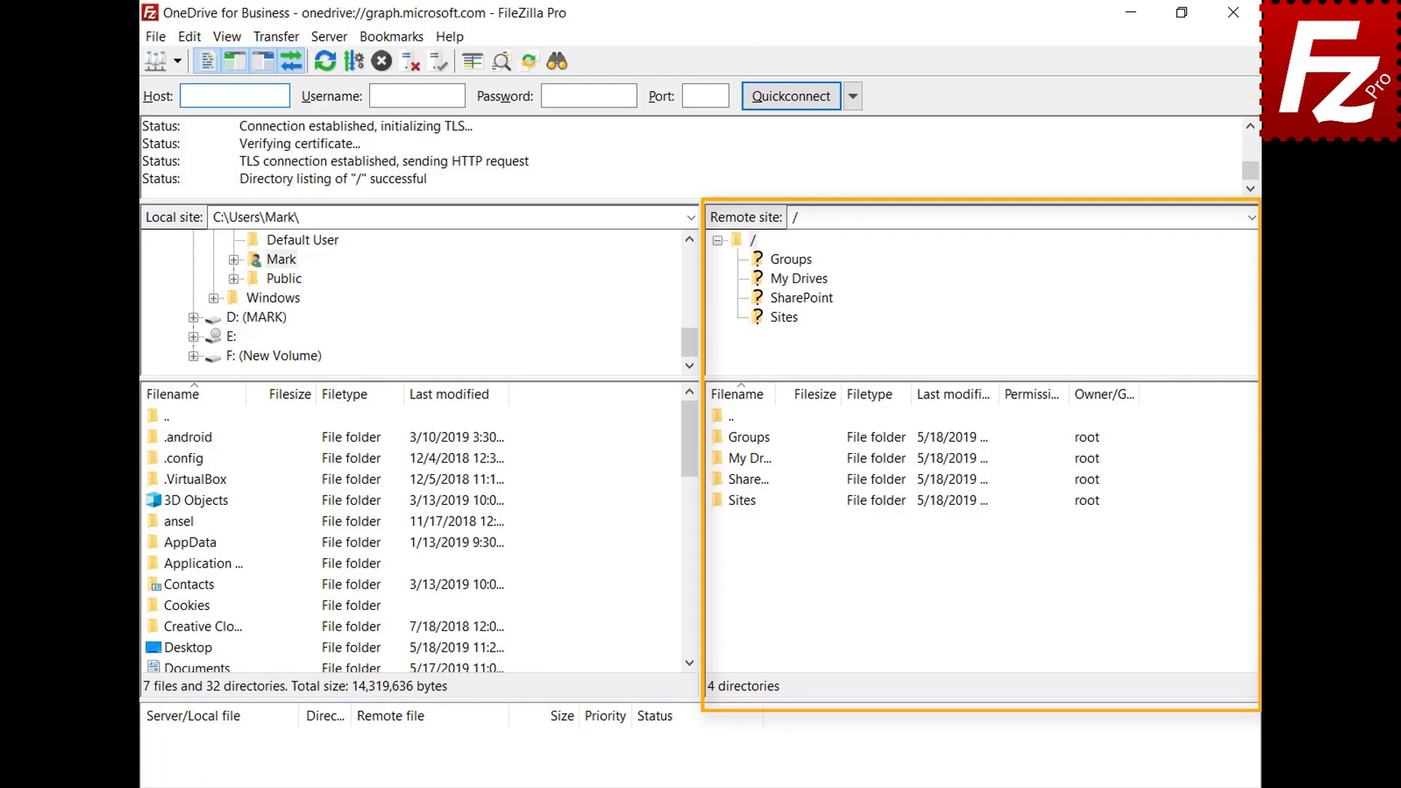
# Step: Open My Drives and then its OneDrive folder
pyautogui.doubleClick(721, 459)
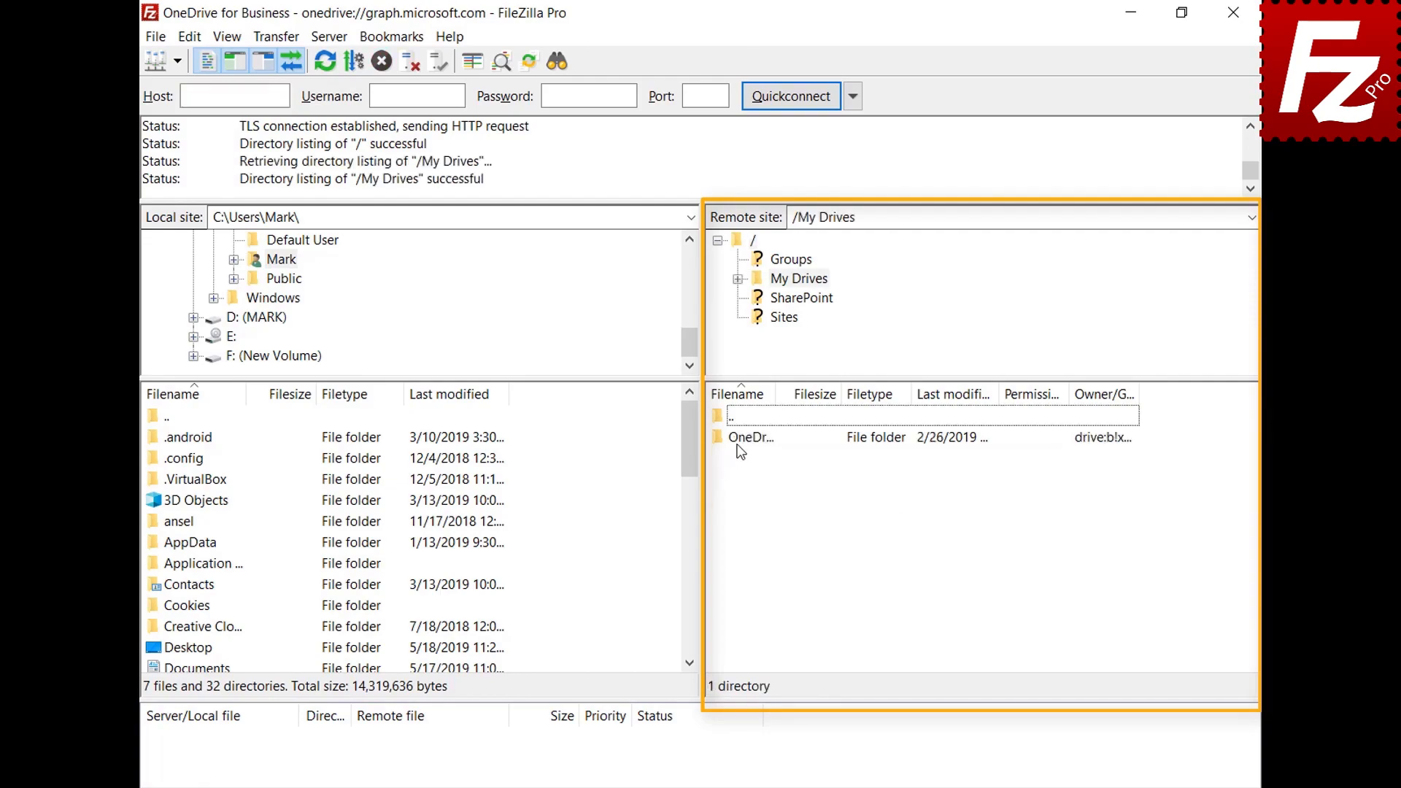
pyautogui.click(738, 441)
pyautogui.doubleClick(738, 443)
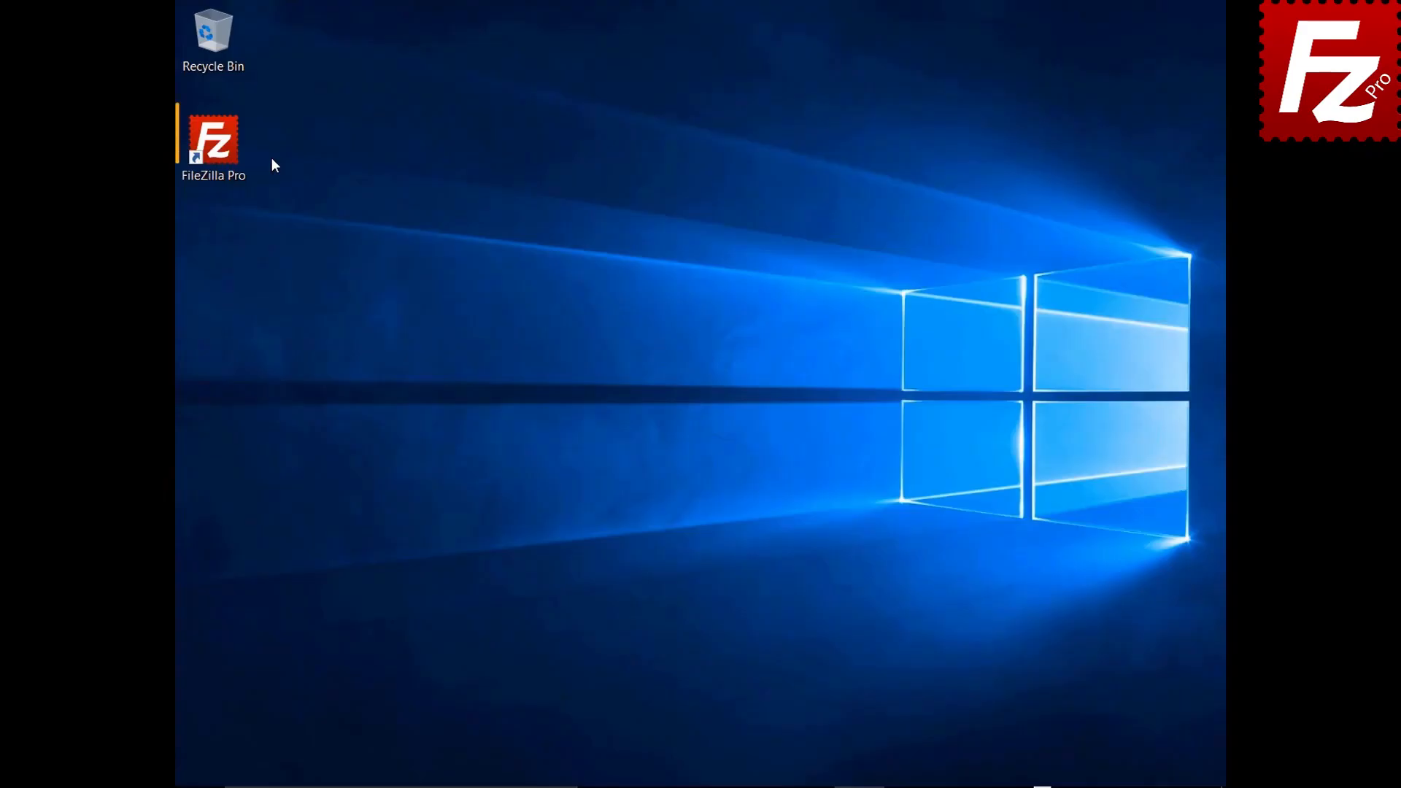
# Step: Launch FileZilla Pro, connect to Amazon S3, open filezillaprobucket and make a temporary URL for README
pyautogui.doubleClick(234, 155)
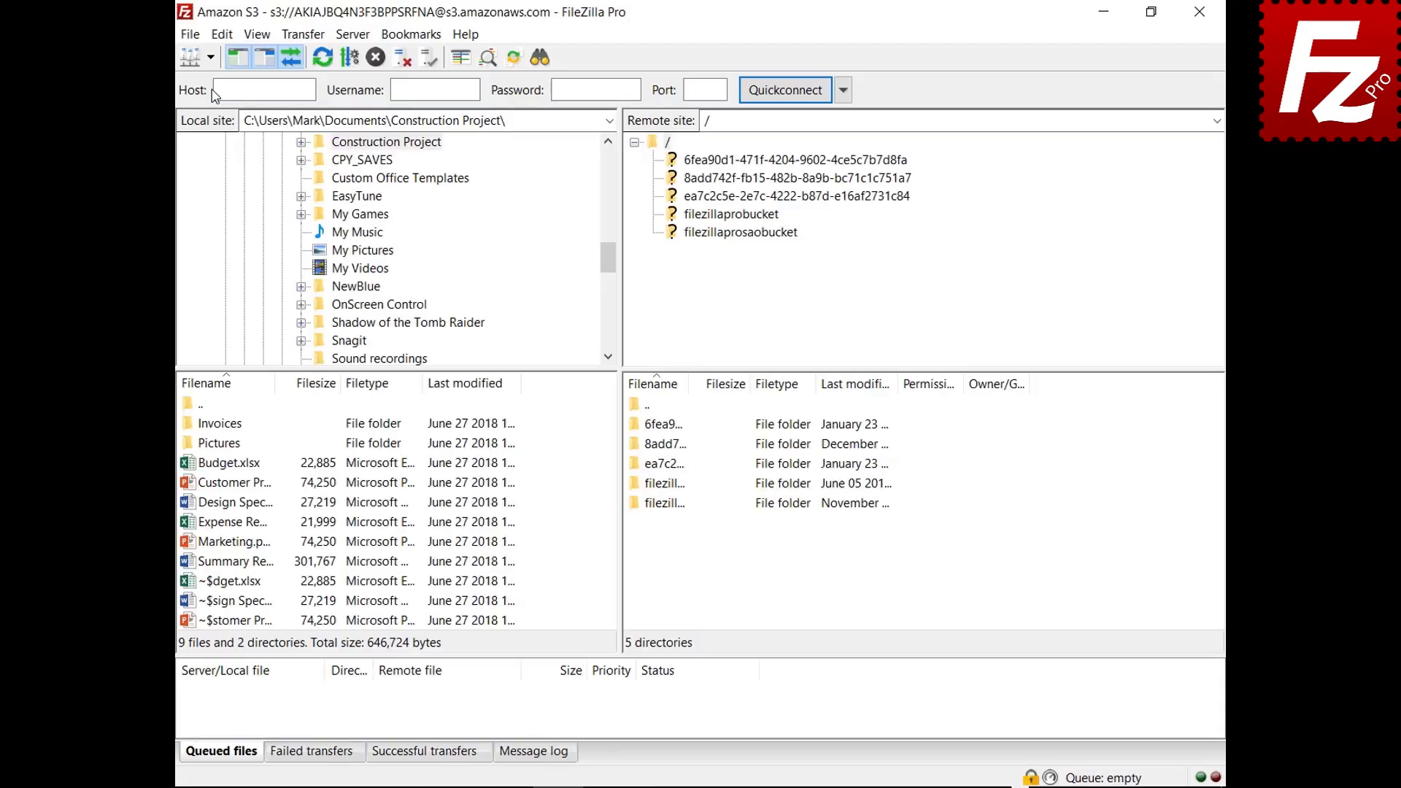
pyautogui.click(210, 57)
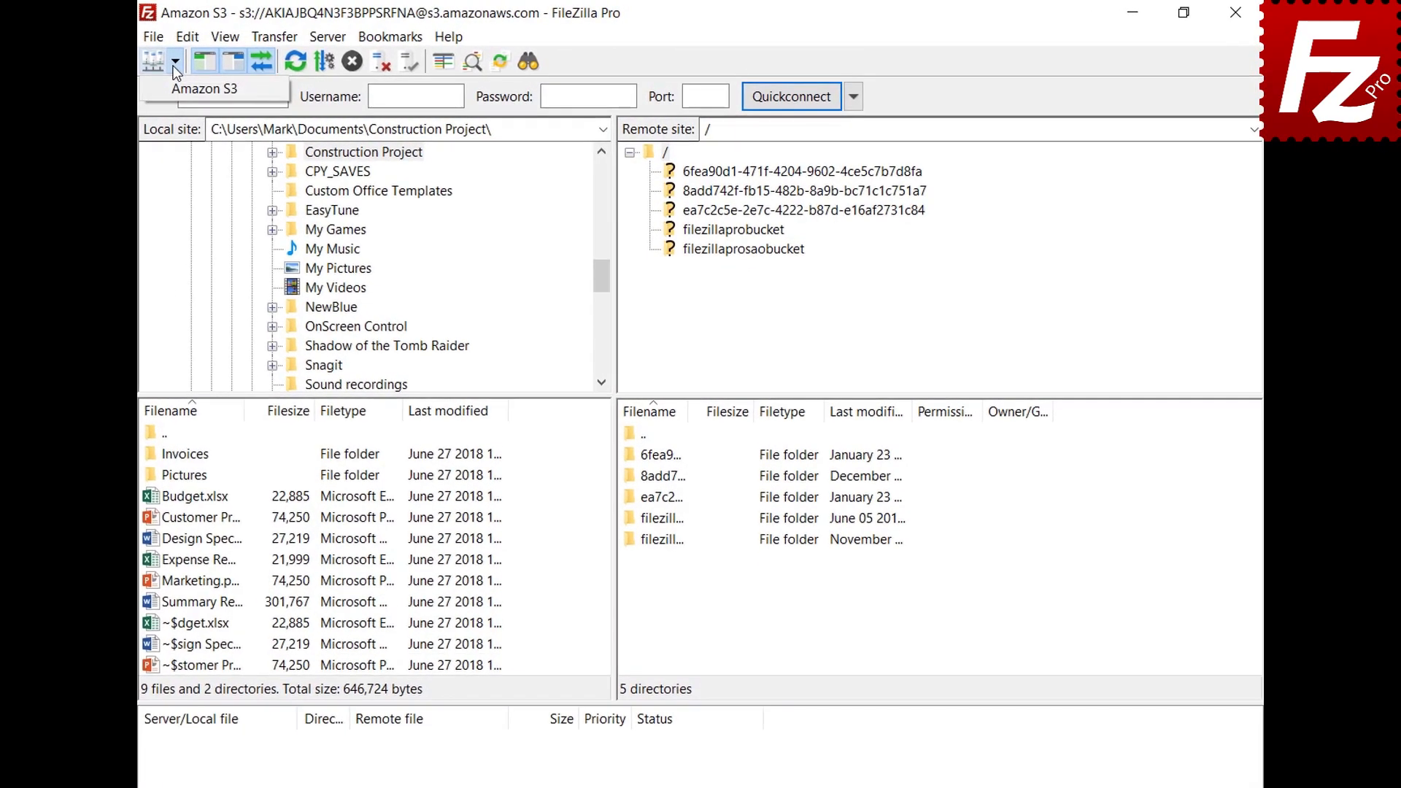
pyautogui.click(174, 85)
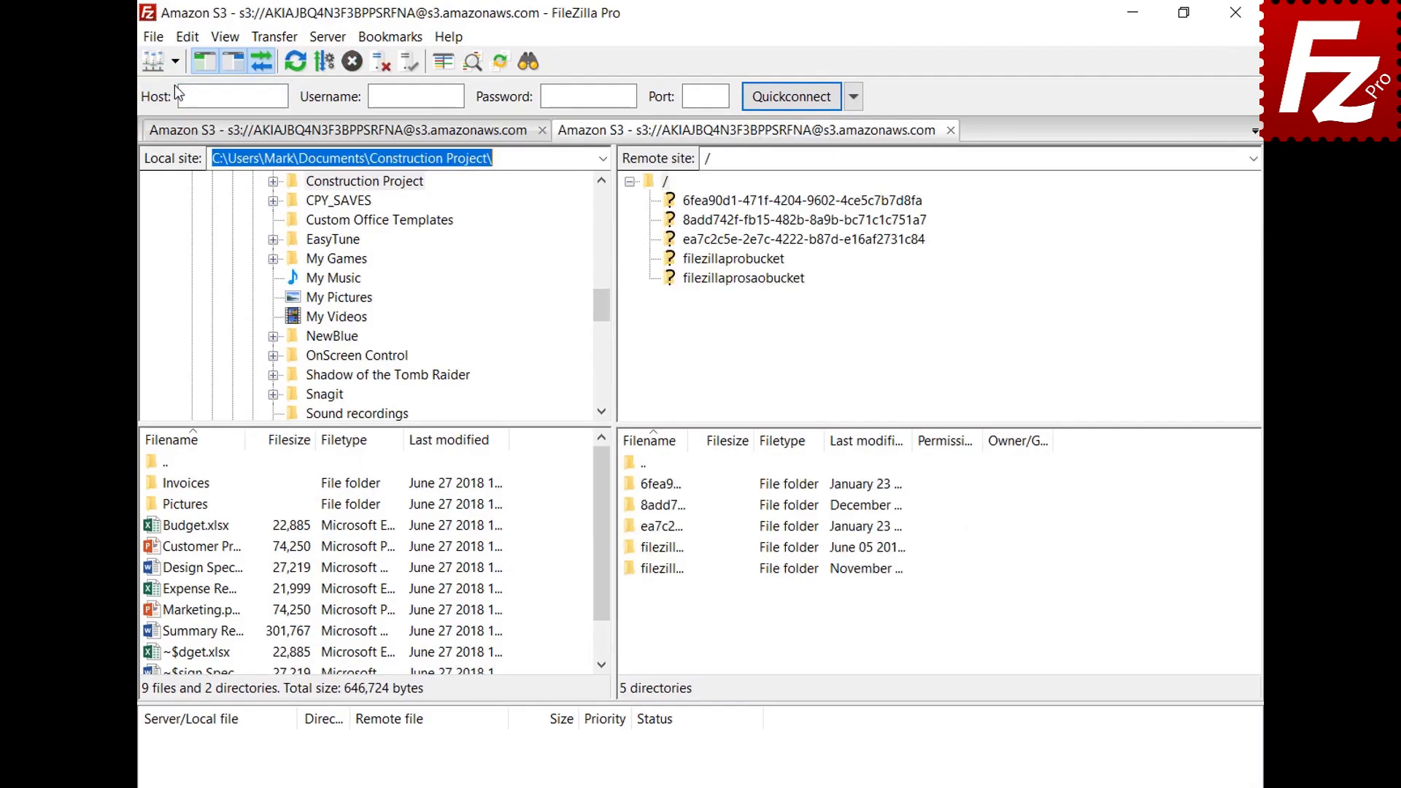
pyautogui.click(735, 261)
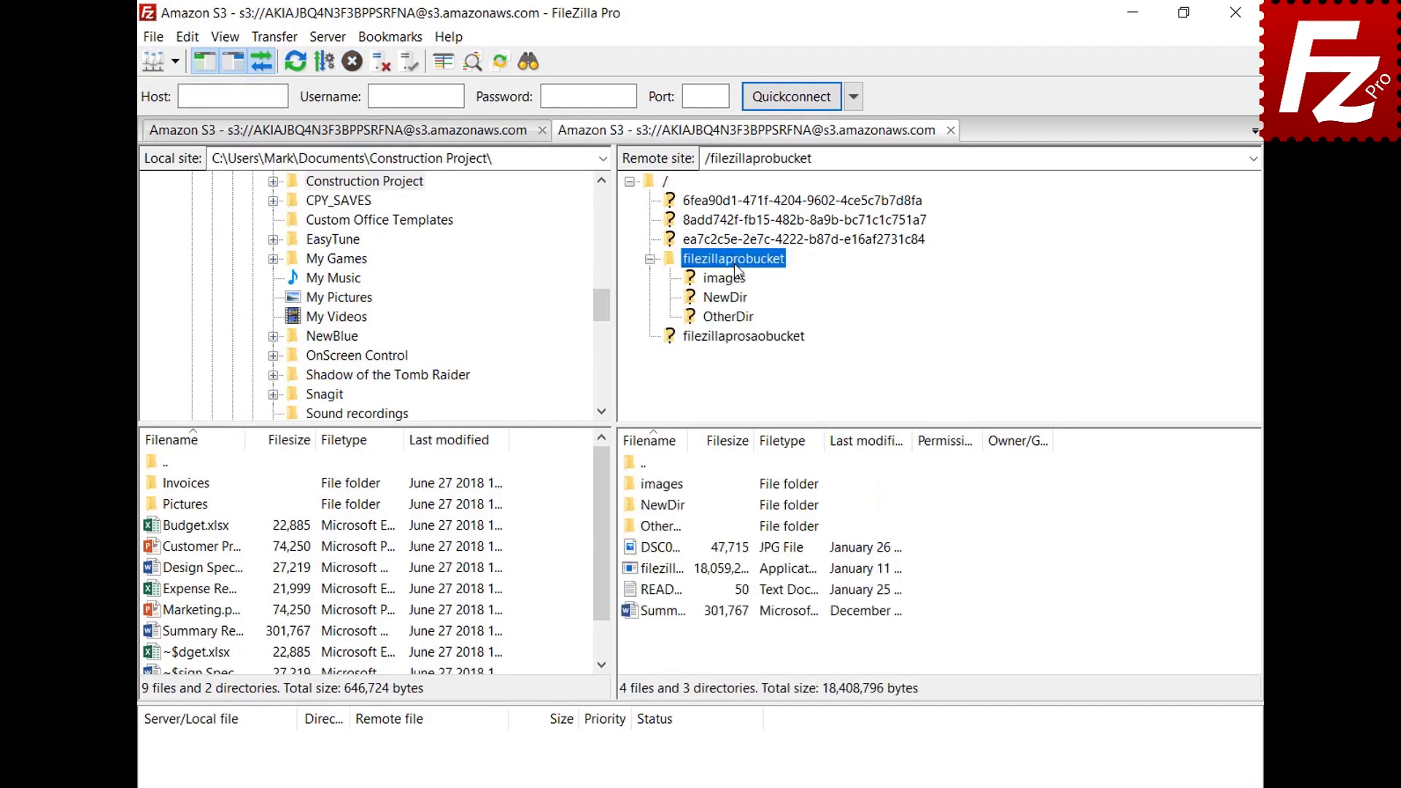
pyautogui.rightClick(664, 594)
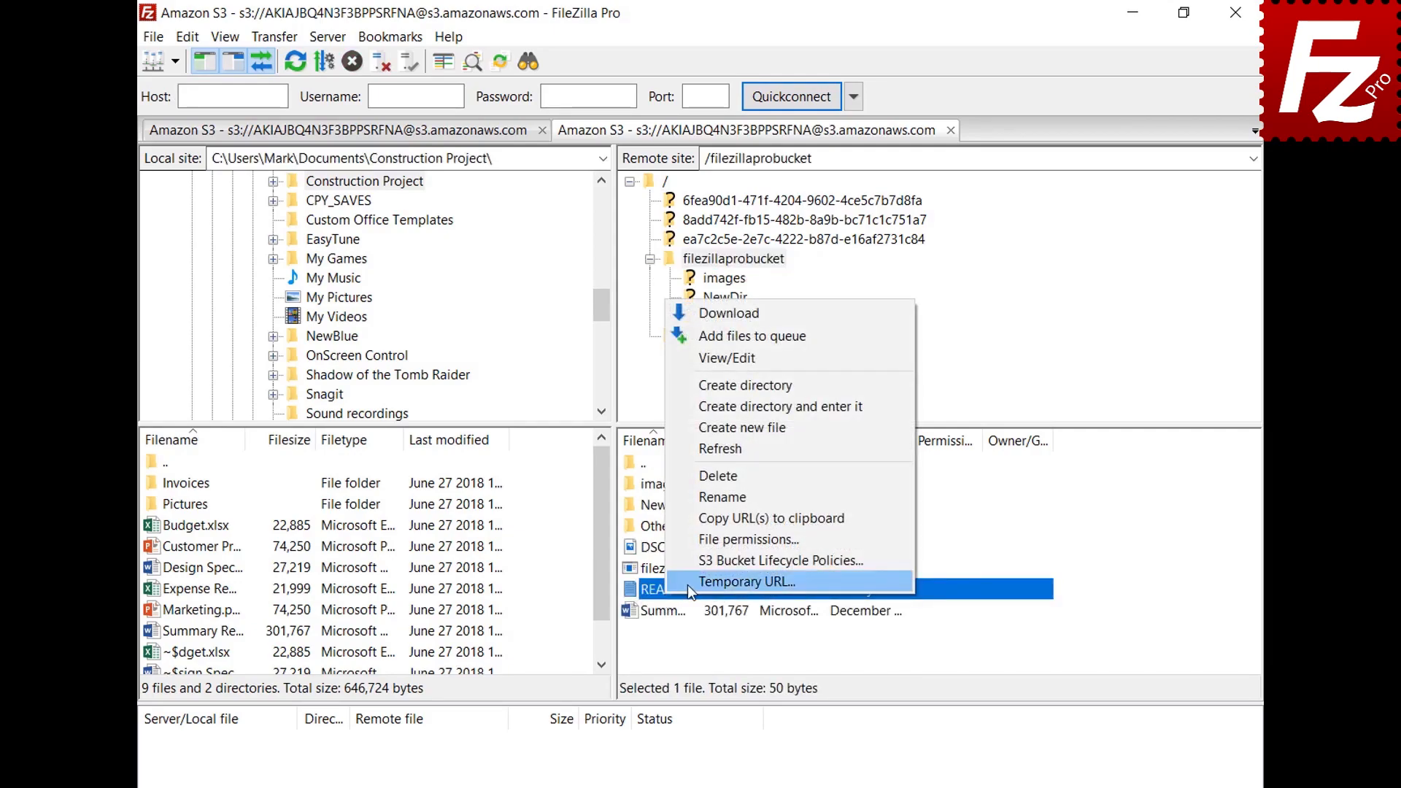
pyautogui.click(687, 585)
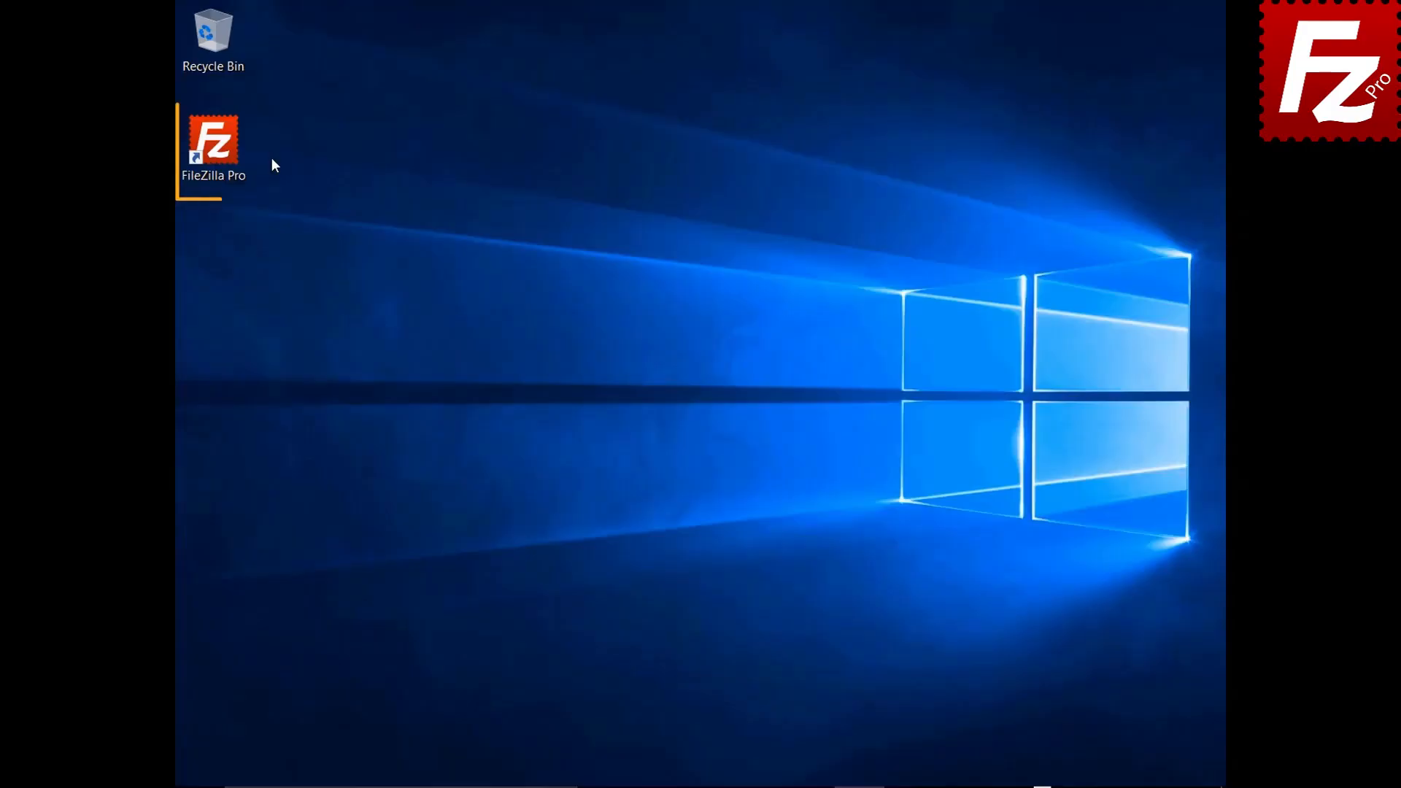
# Step: Launch FileZilla Pro and add a new site named OneDrive with the Microsoft OneDrive protocol
pyautogui.doubleClick(215, 146)
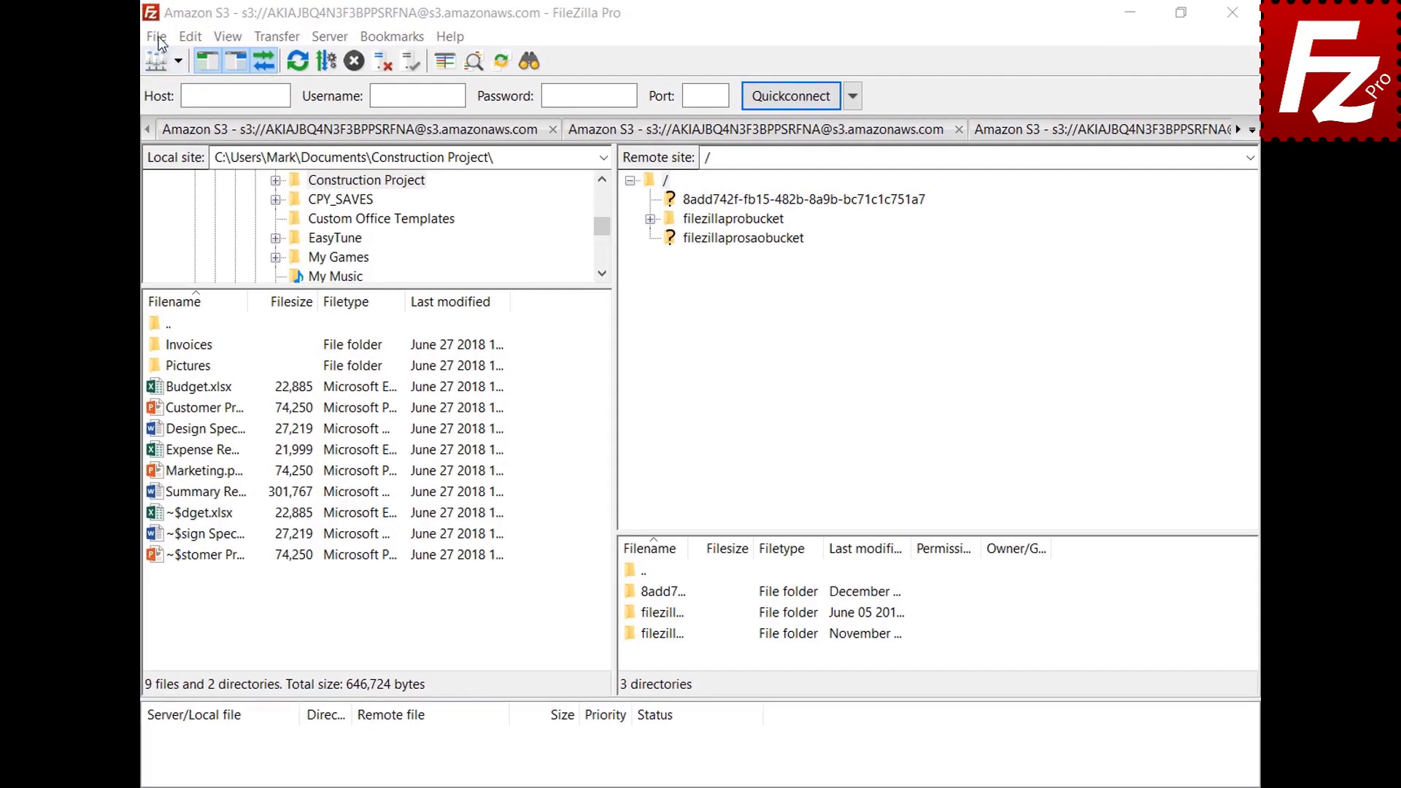
pyautogui.click(156, 36)
pyautogui.click(162, 60)
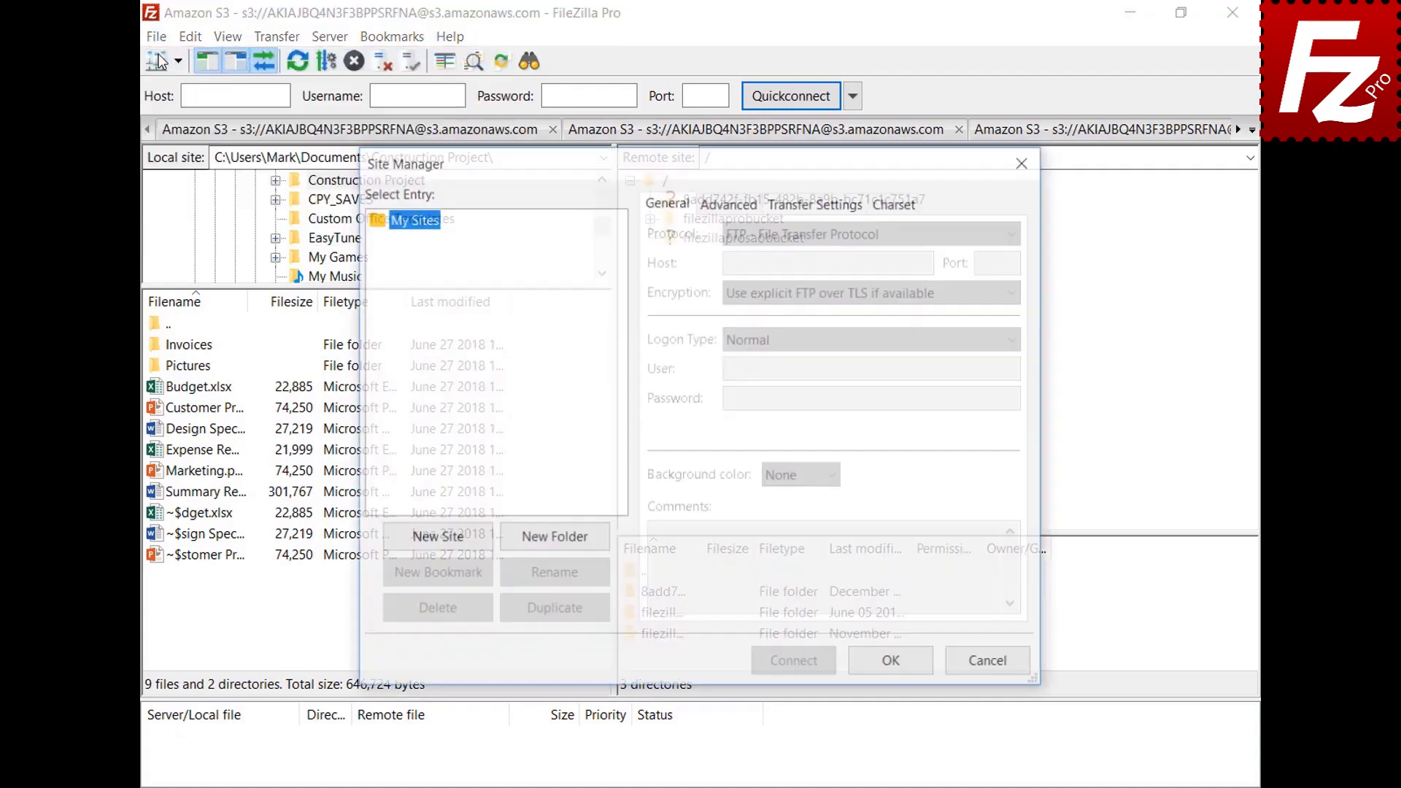
pyautogui.click(438, 538)
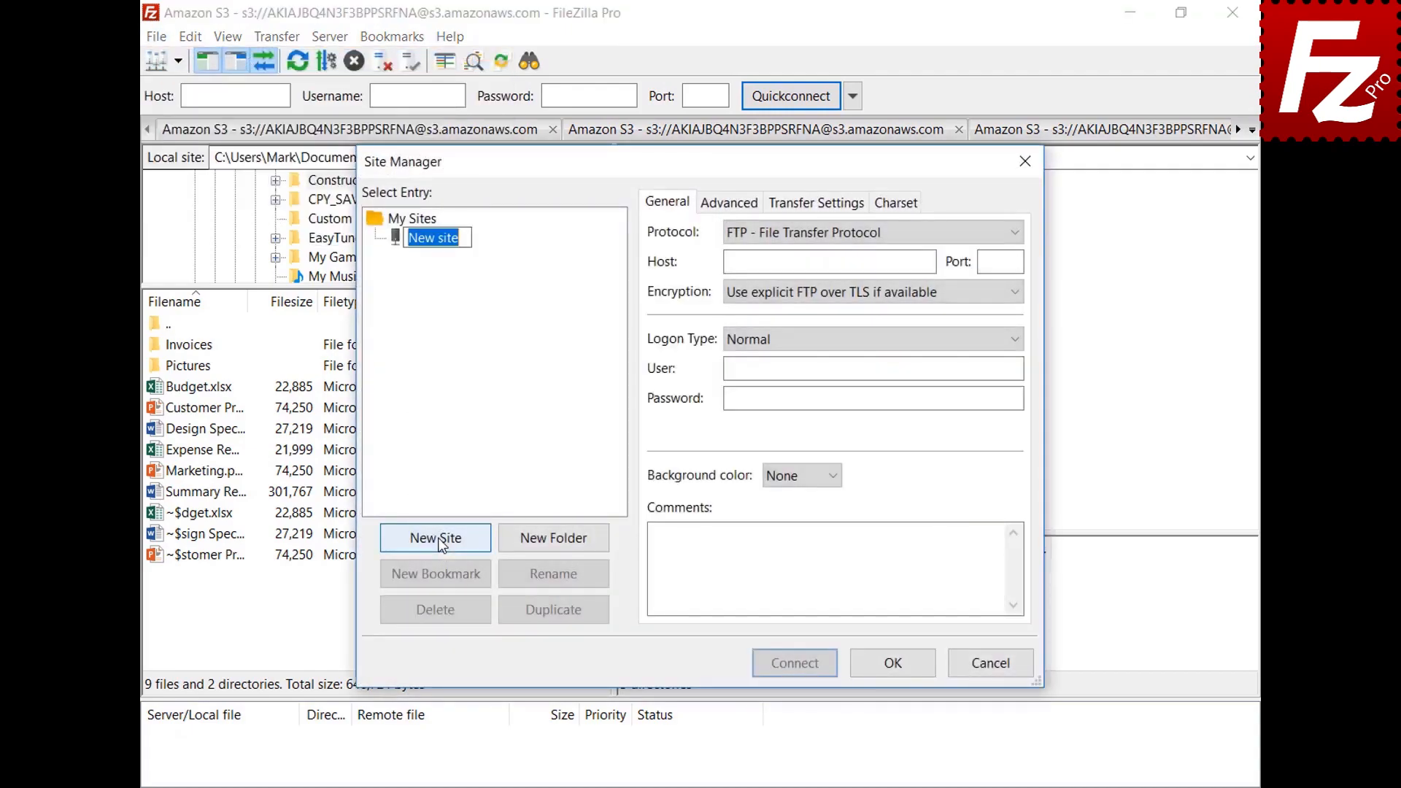
pyautogui.write('OneDrive')
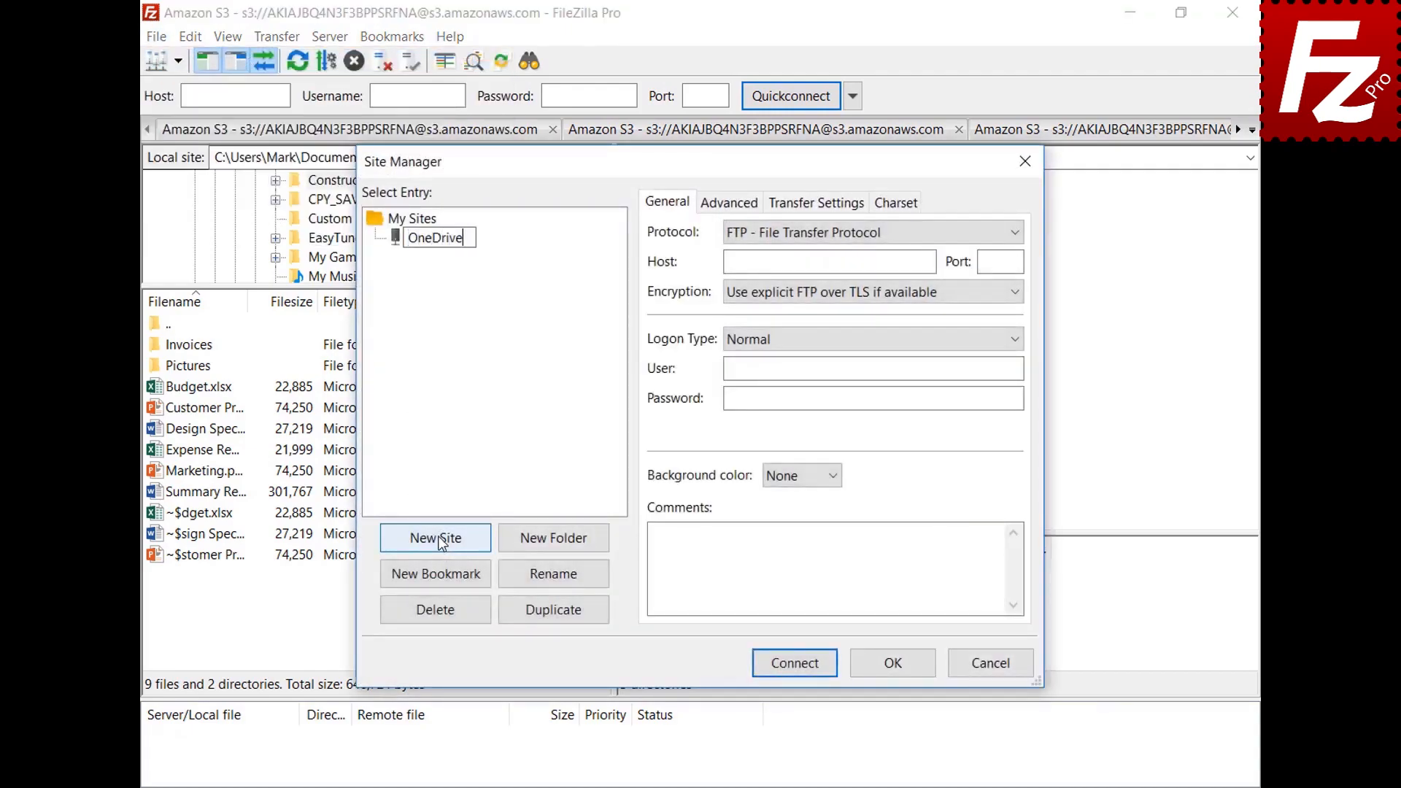
pyautogui.click(1015, 235)
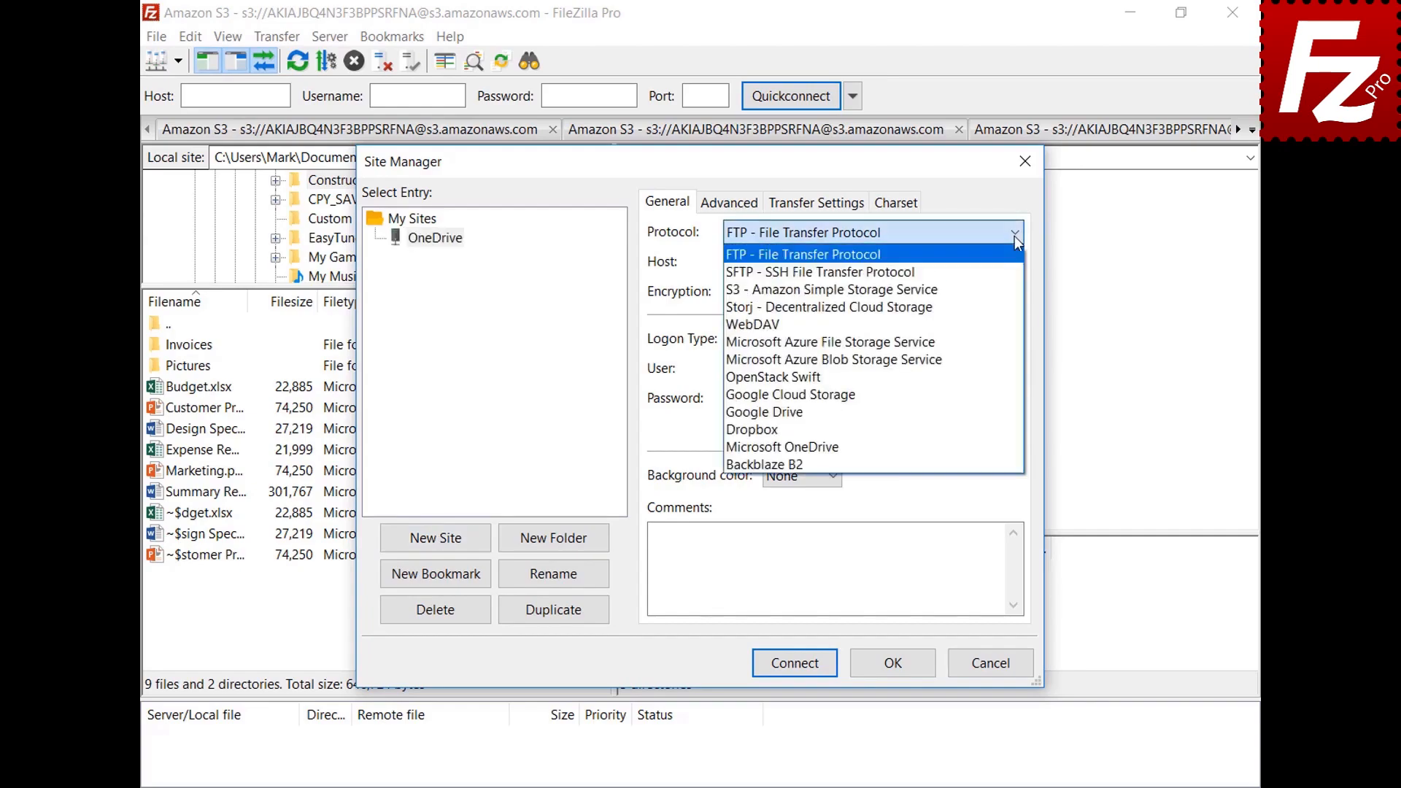
pyautogui.click(1009, 448)
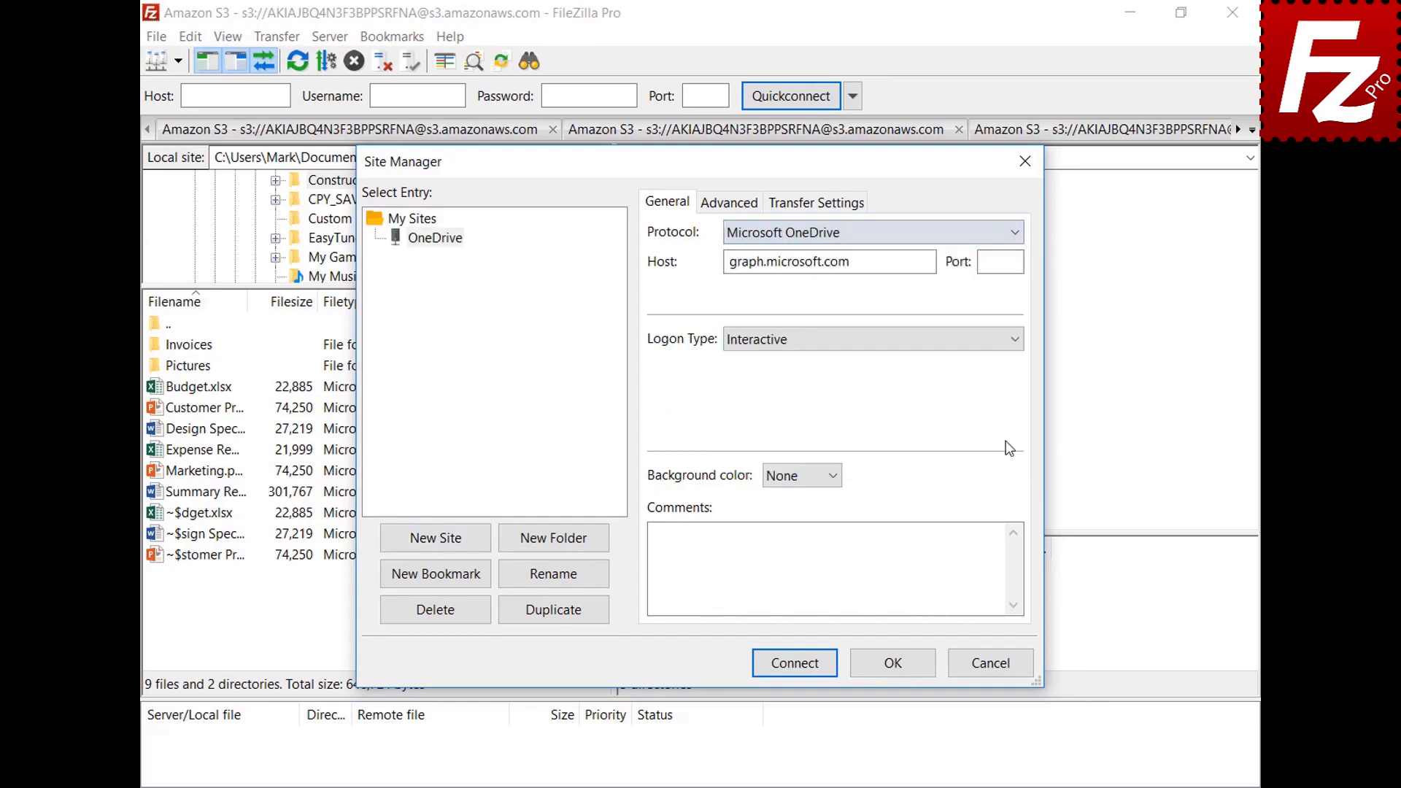
# Step: Connect, sign in with the Microsoft account e-mail and password, then close FileZilla Pro
pyautogui.click(797, 665)
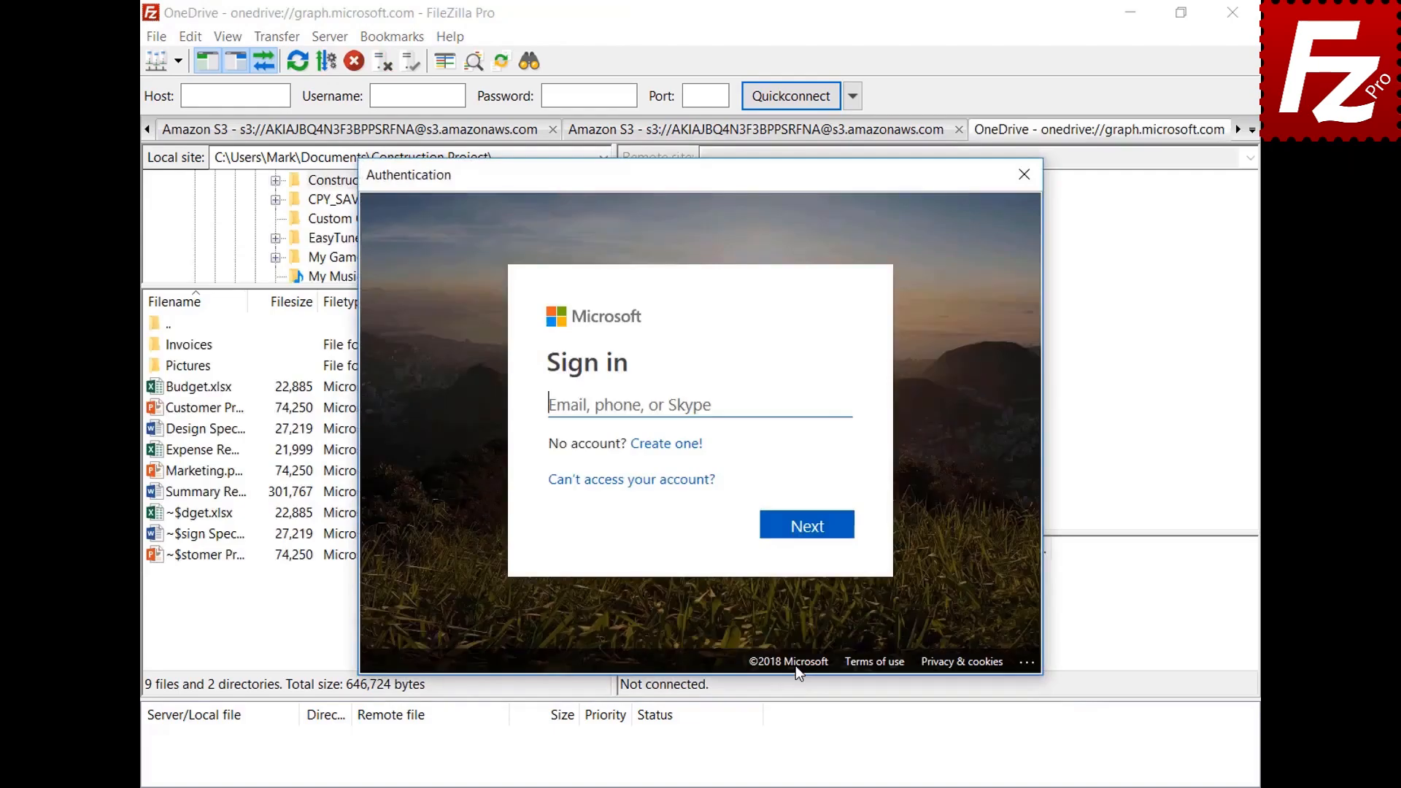
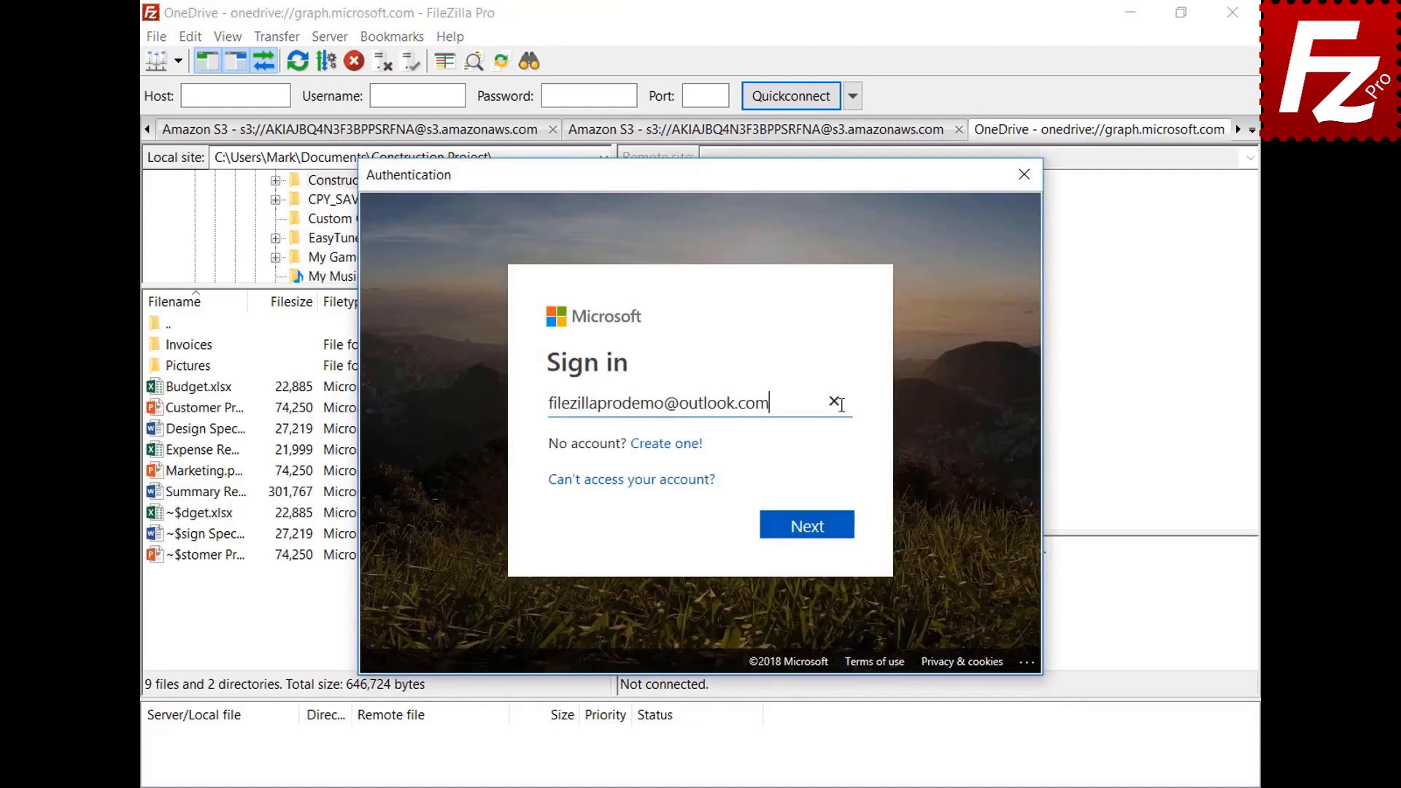
pyautogui.click(807, 527)
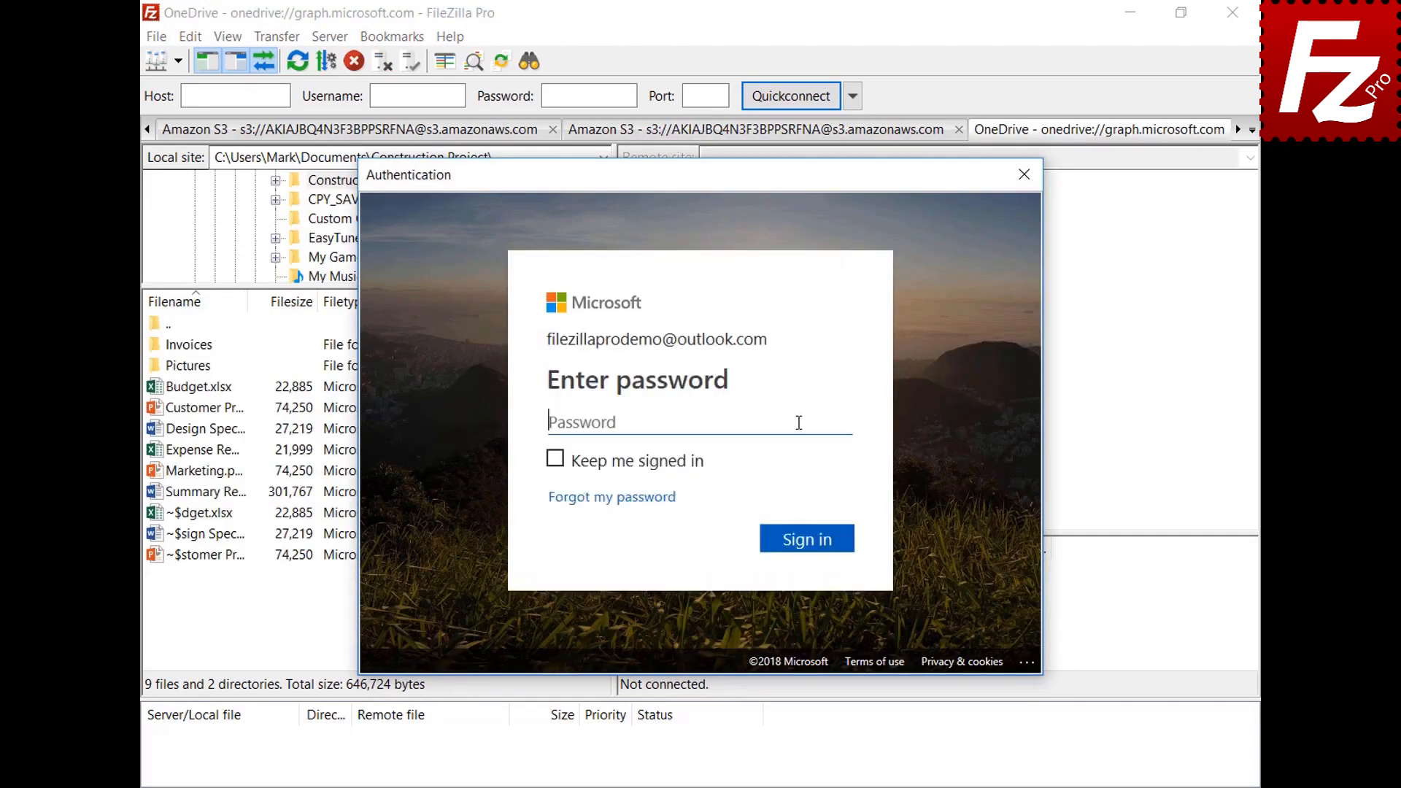
pyautogui.hotkey('ctrl', 'v')
pyautogui.click(814, 549)
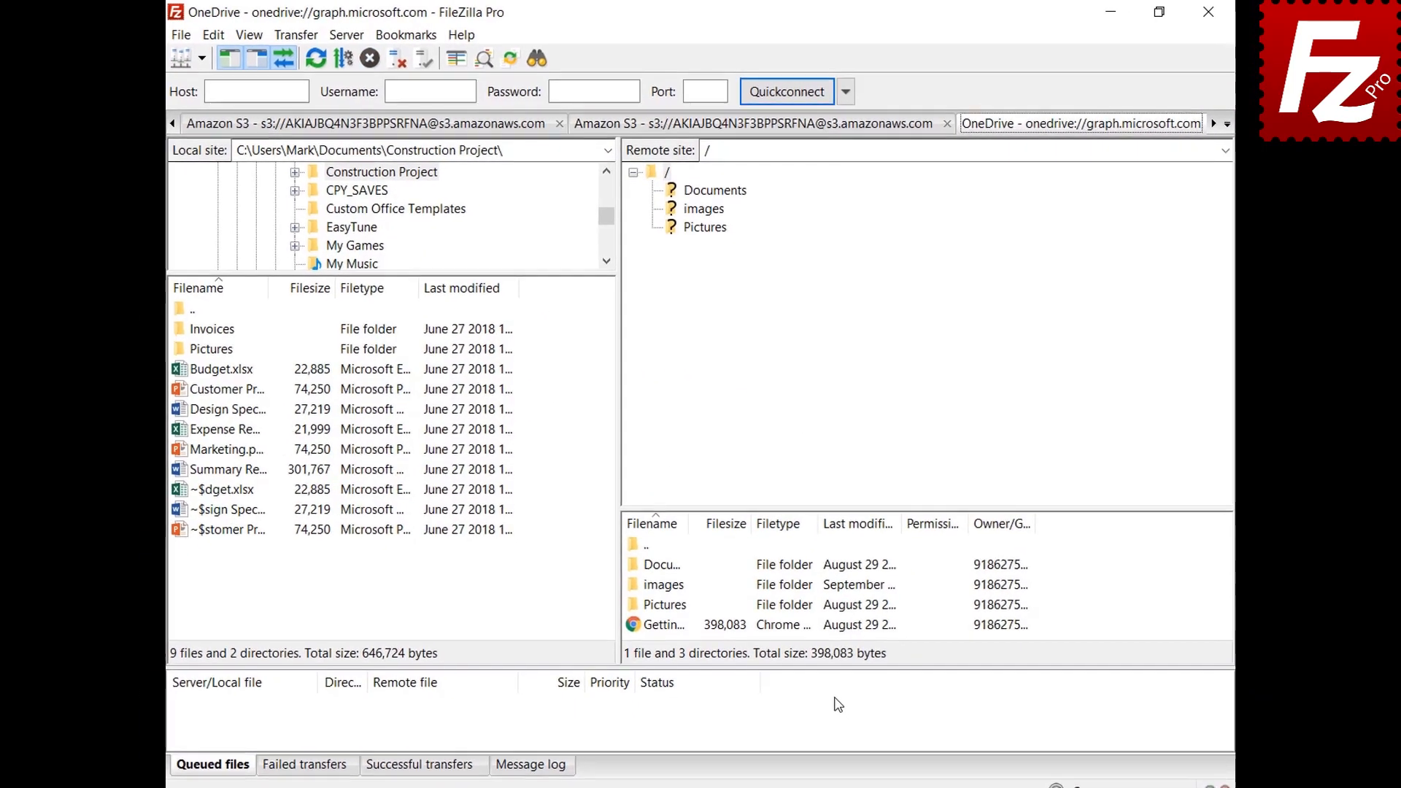
pyautogui.click(1200, 17)
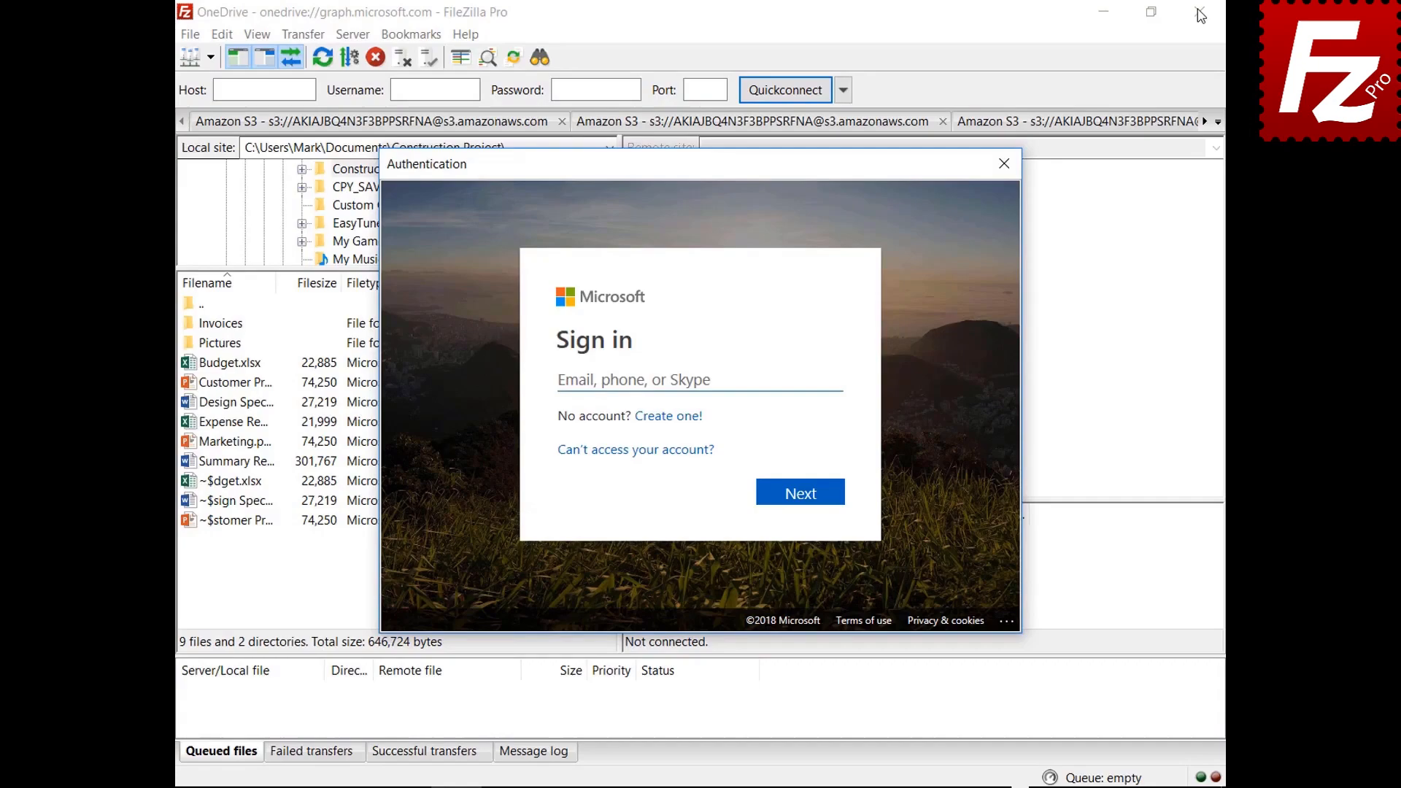
# Step: Sign in to OneDrive with the account e-mail and password, then restart FileZilla Pro
pyautogui.click(807, 376)
pyautogui.hotkey('ctrl', 'v')
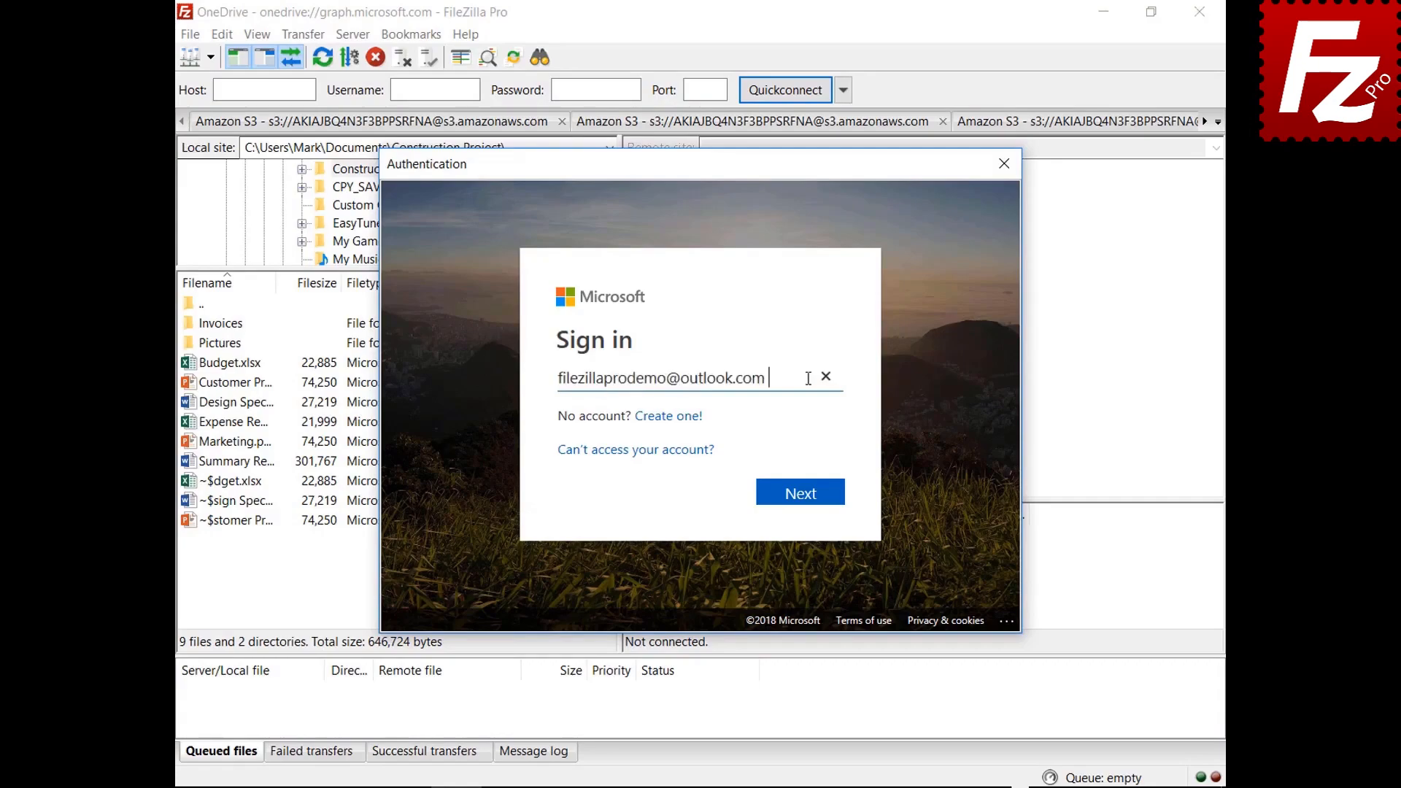
pyautogui.click(801, 503)
pyautogui.hotkey('ctrl', 'v')
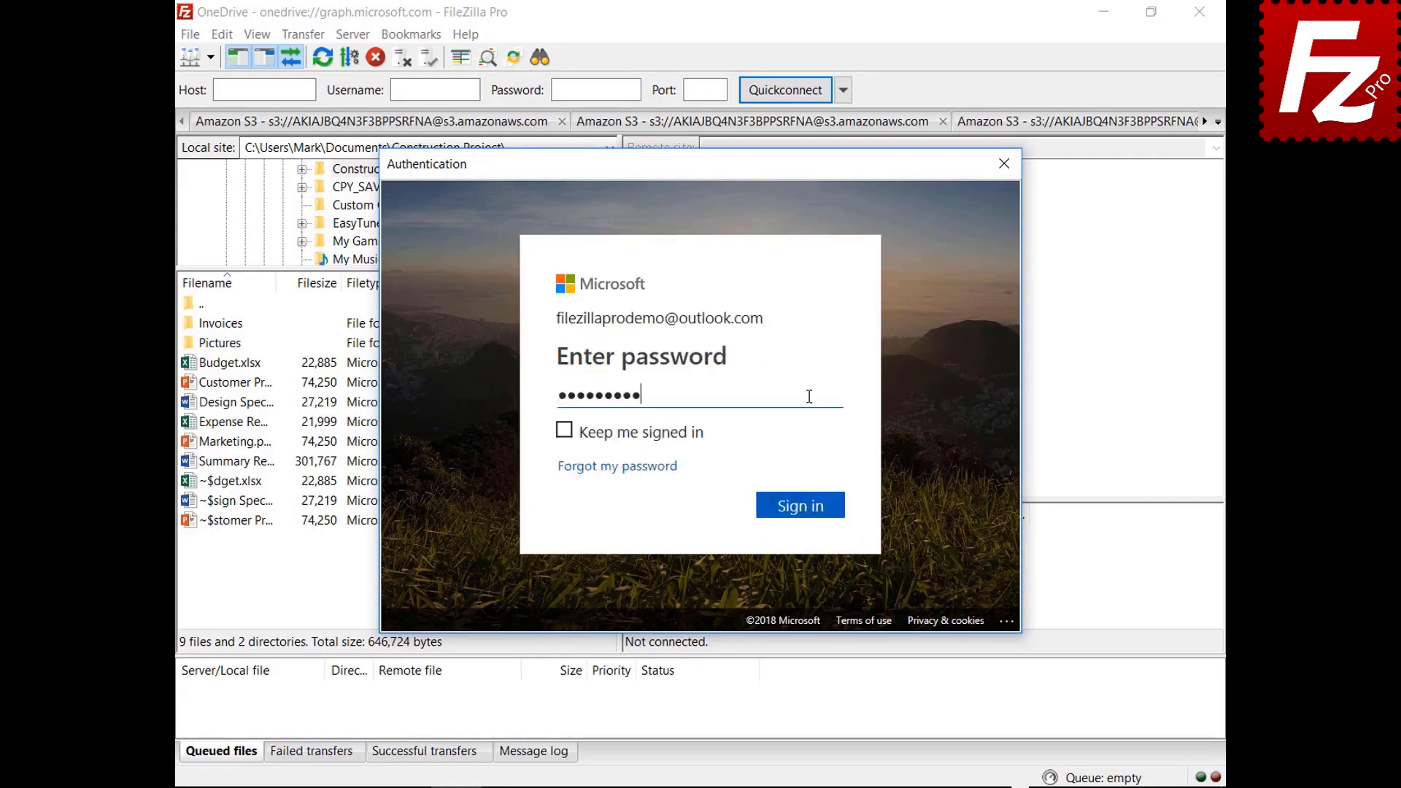
pyautogui.click(804, 515)
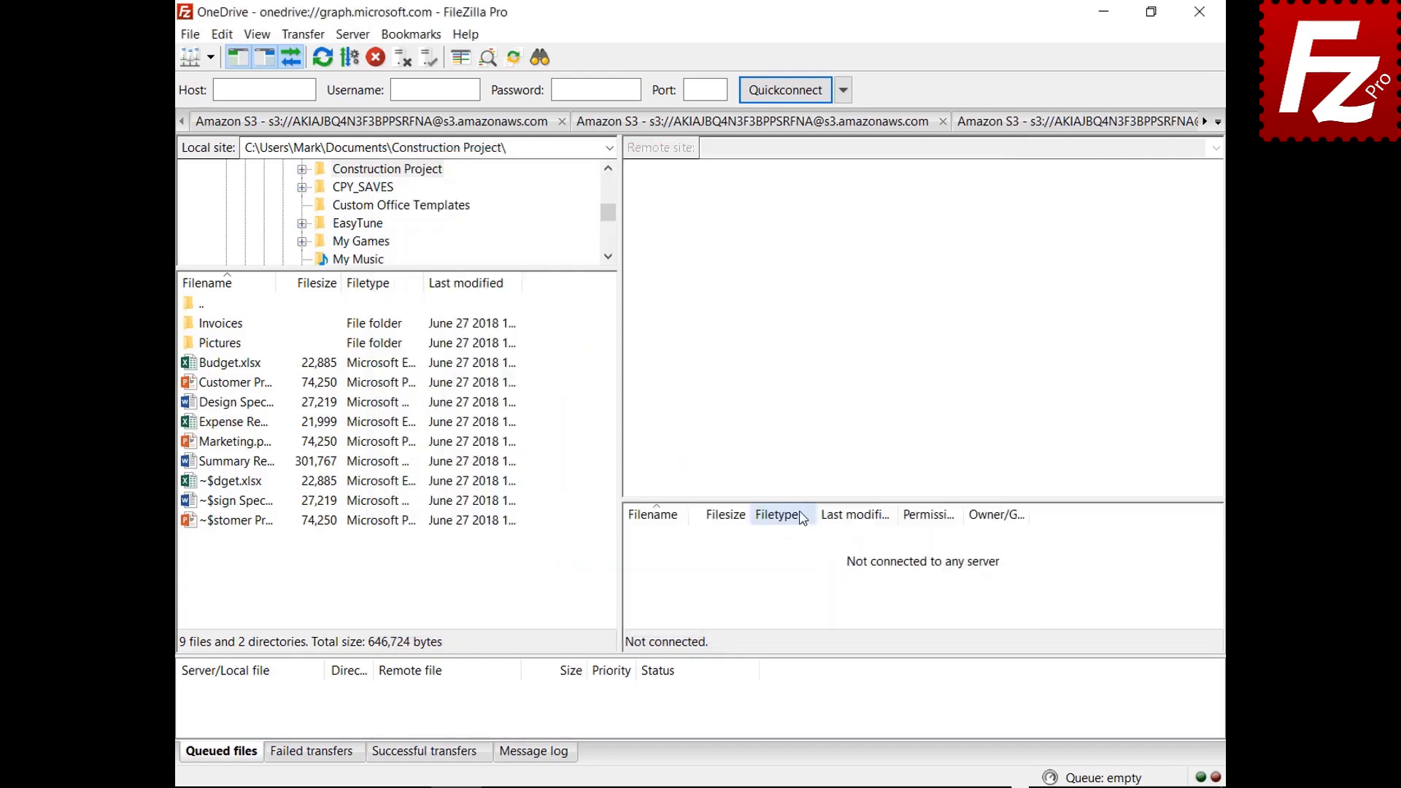
pyautogui.click(1201, 16)
pyautogui.doubleClick(222, 151)
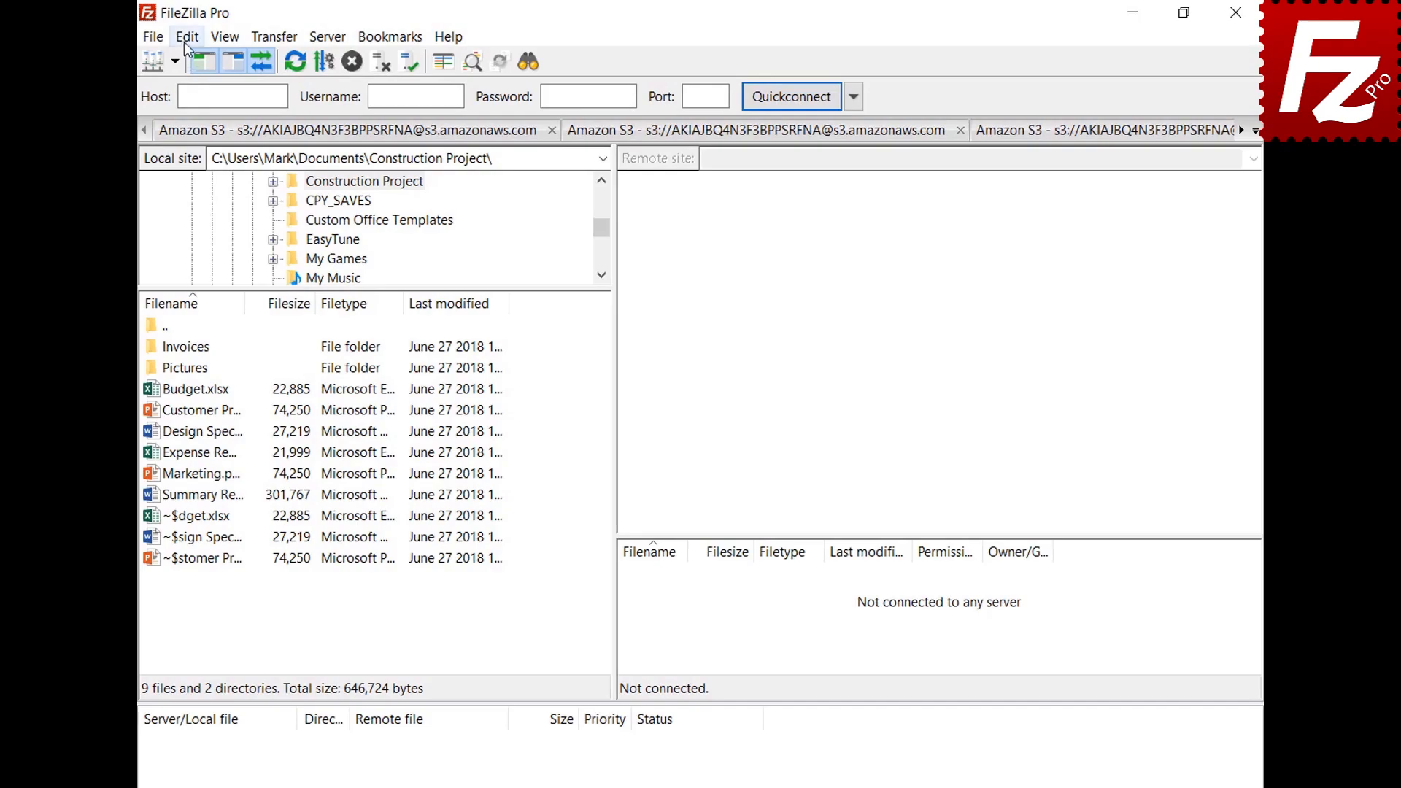
# Step: In Settings > Passwords, protect saved passwords with a master password, entered twice
pyautogui.click(201, 36)
pyautogui.click(195, 109)
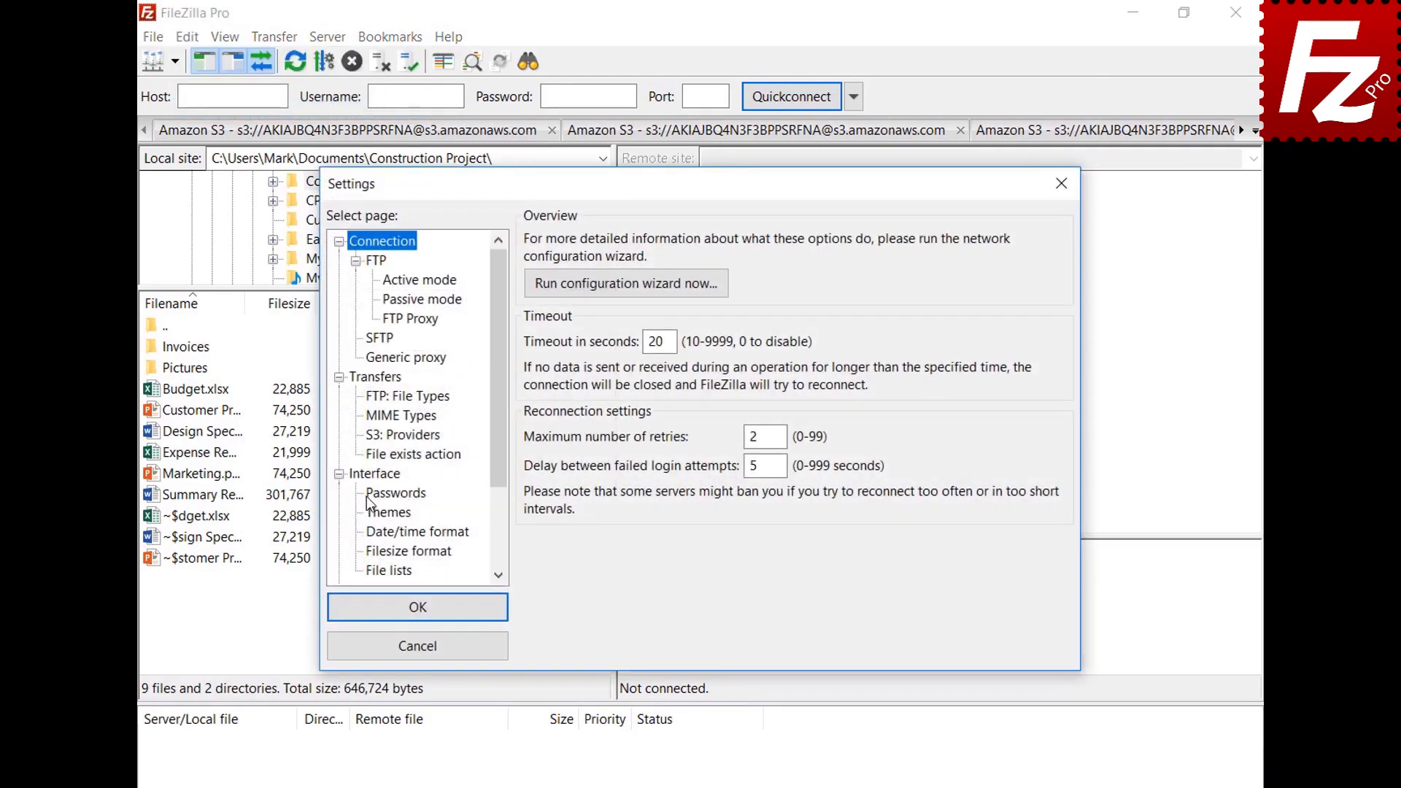
pyautogui.click(369, 501)
pyautogui.click(534, 294)
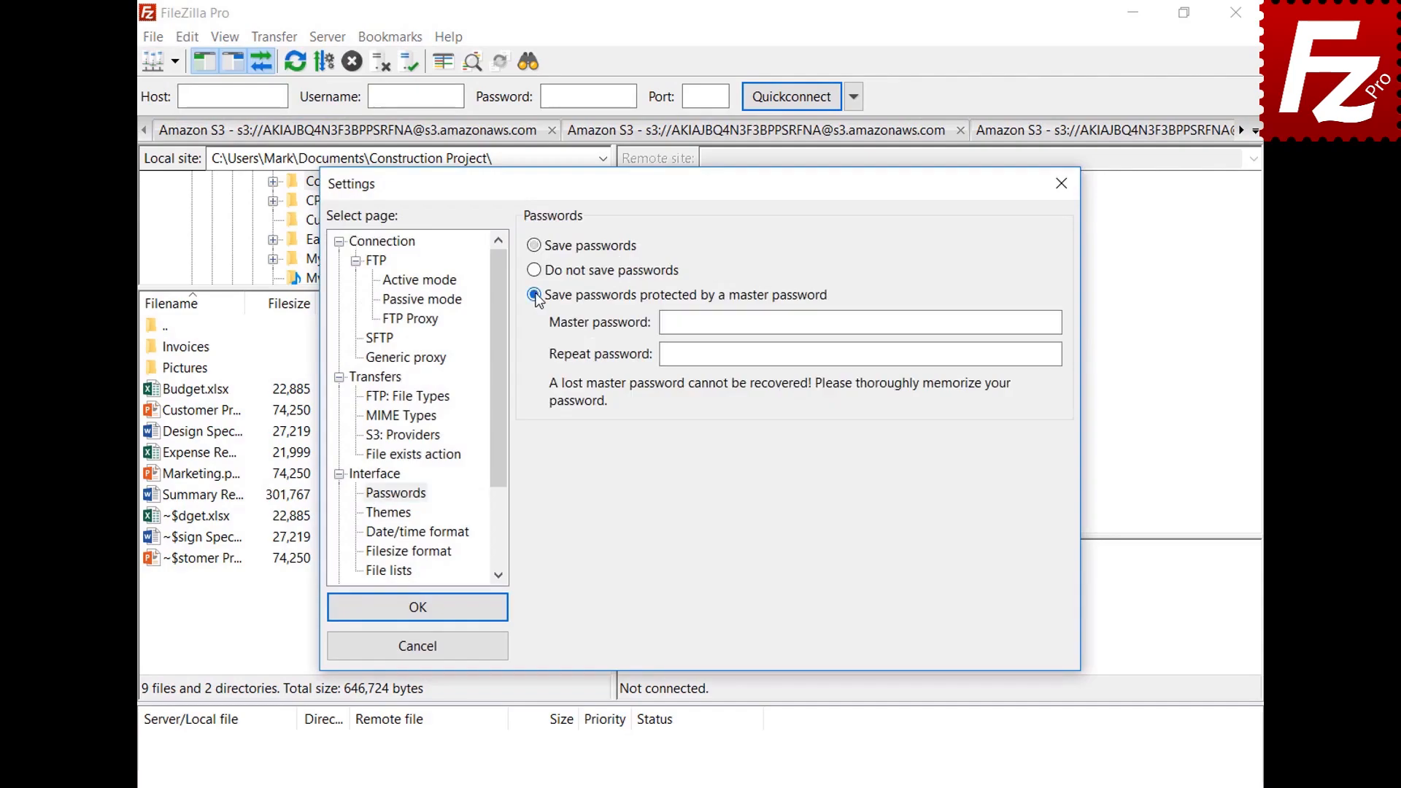
pyautogui.click(1024, 322)
pyautogui.write('***********')
pyautogui.click(1052, 355)
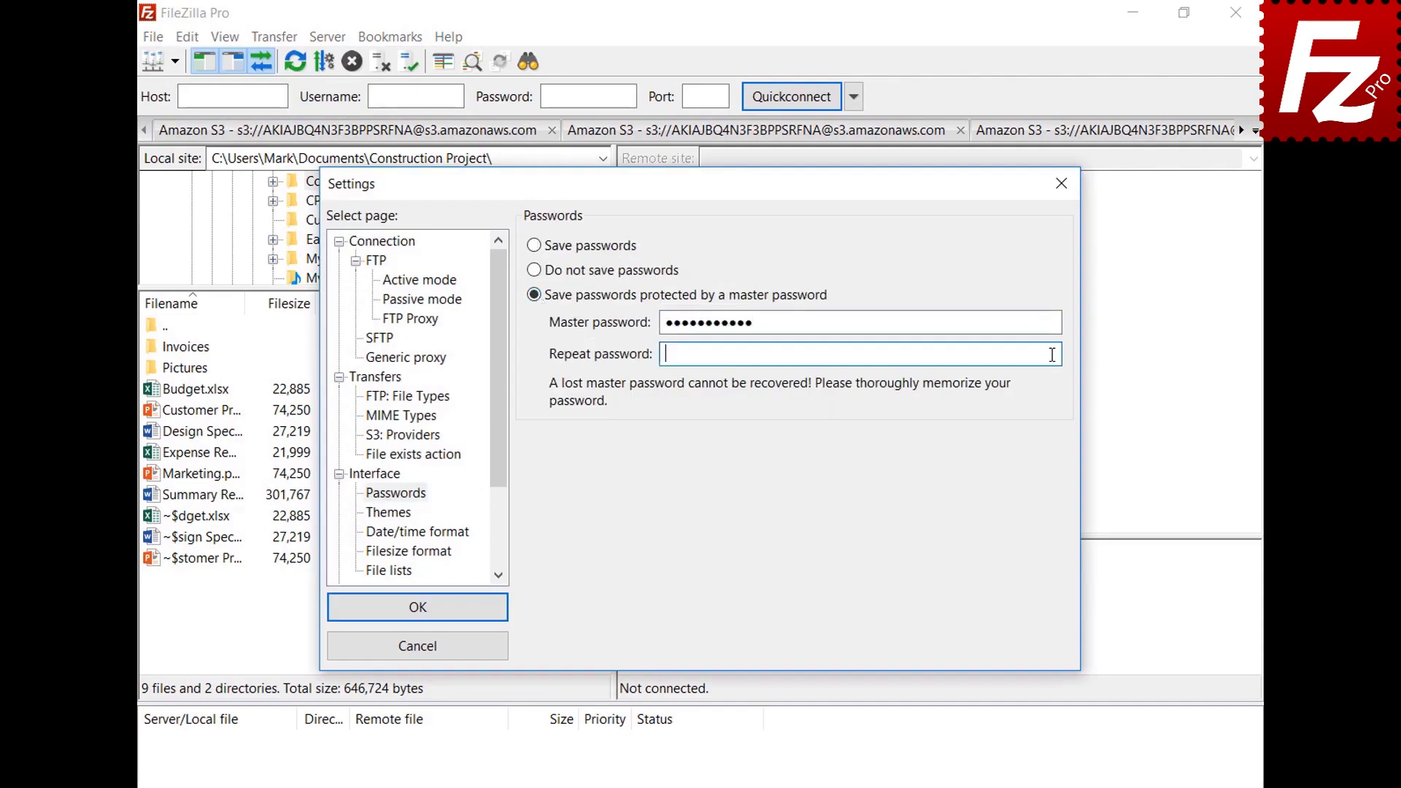
pyautogui.write('***********')
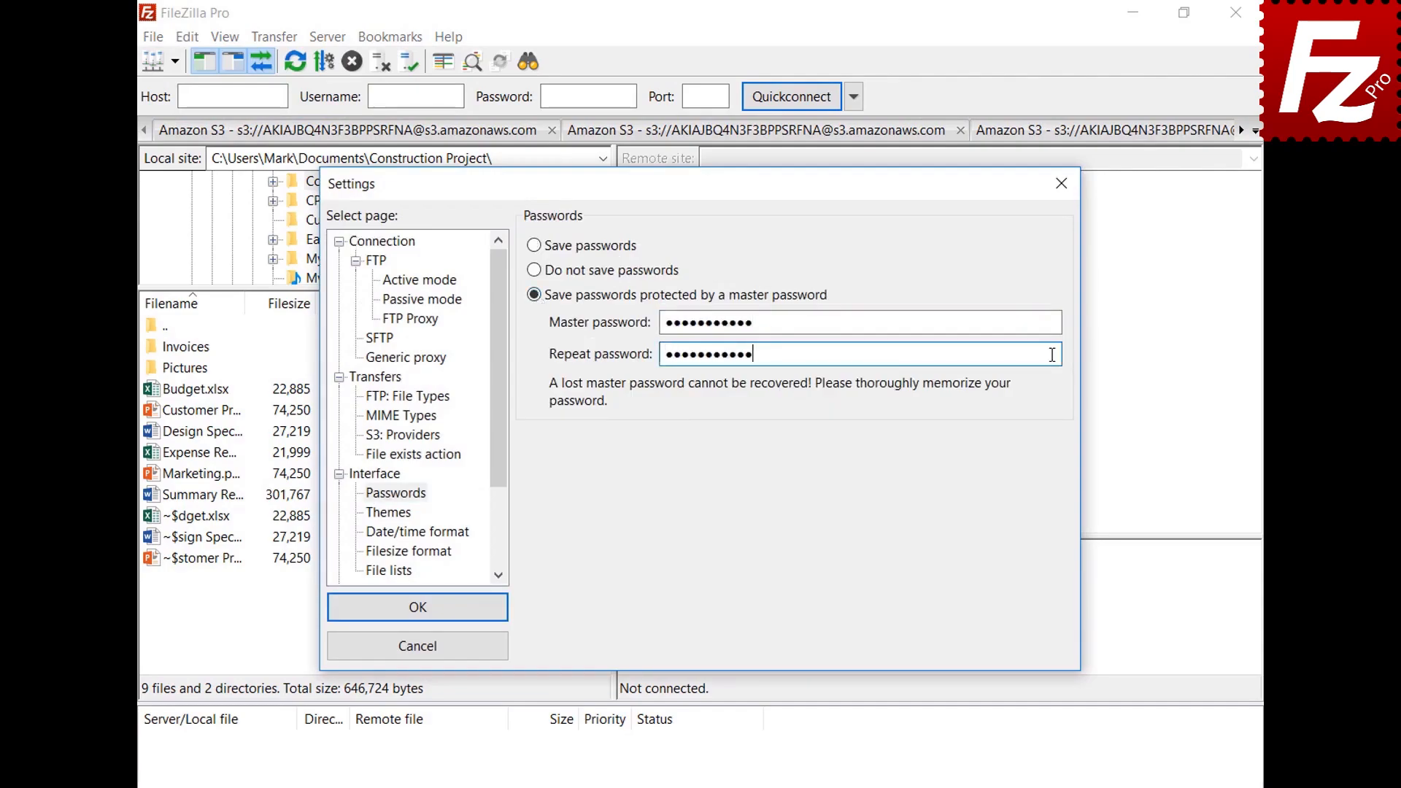
pyautogui.click(414, 609)
# Step: Connect to the saved OneDrive site and sign in with the account e-mail and password
pyautogui.click(173, 62)
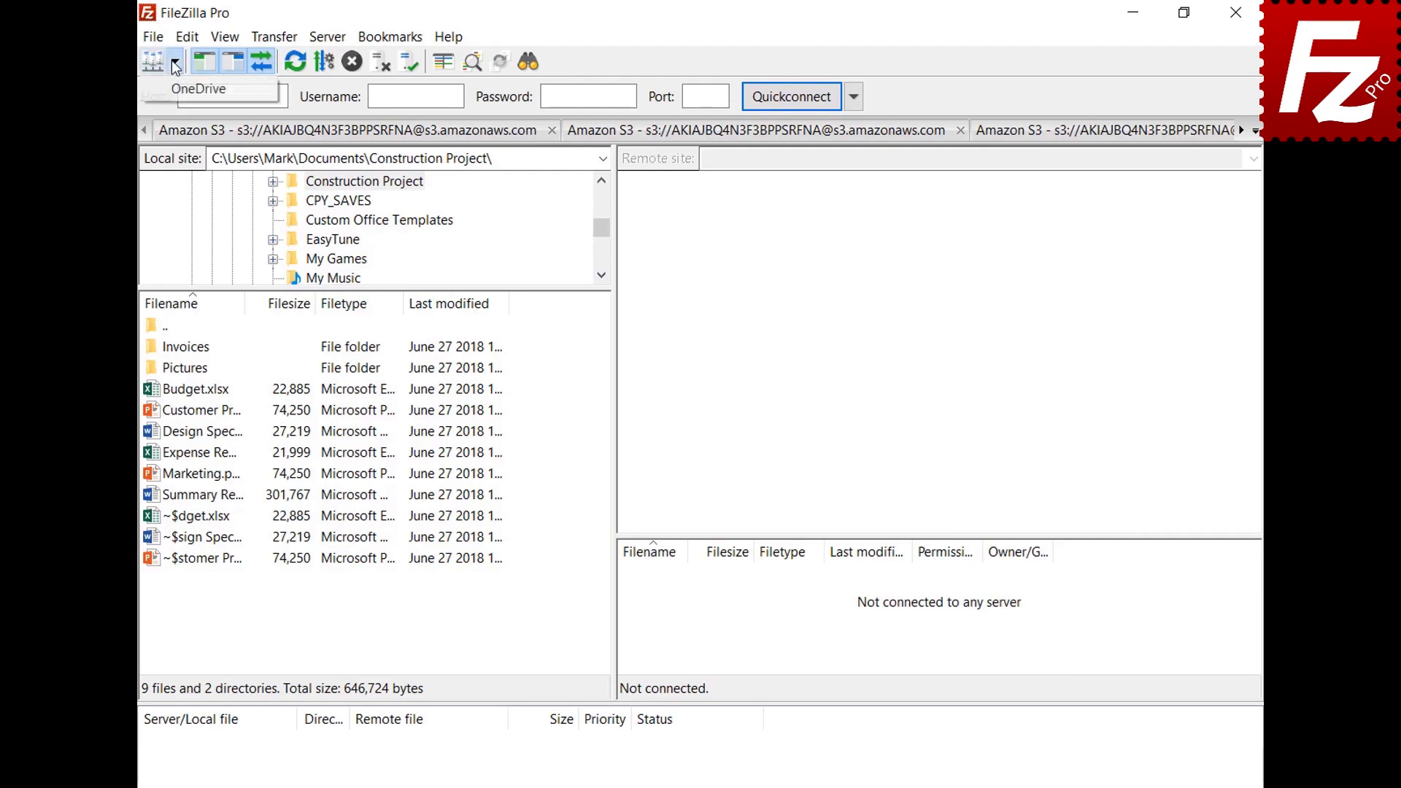
pyautogui.click(173, 89)
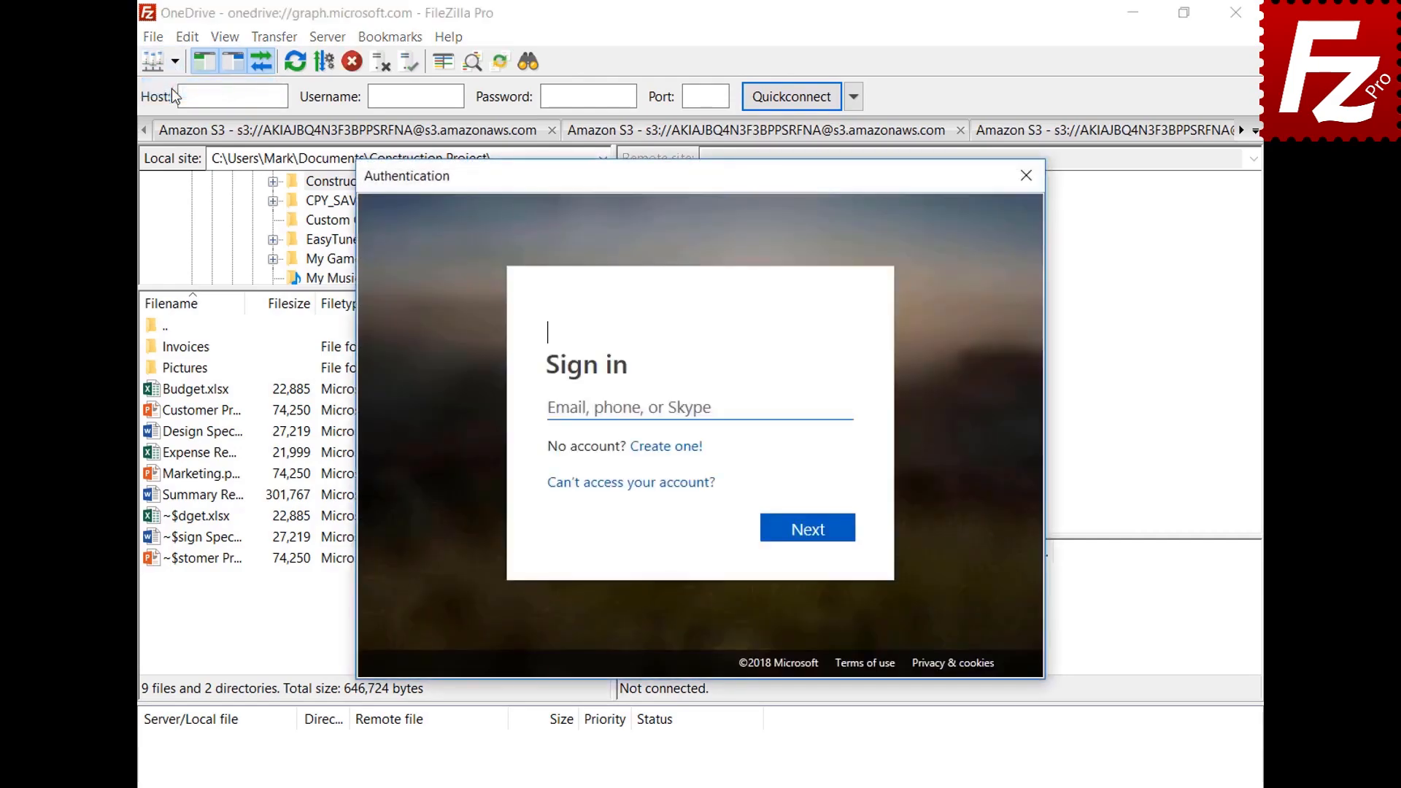
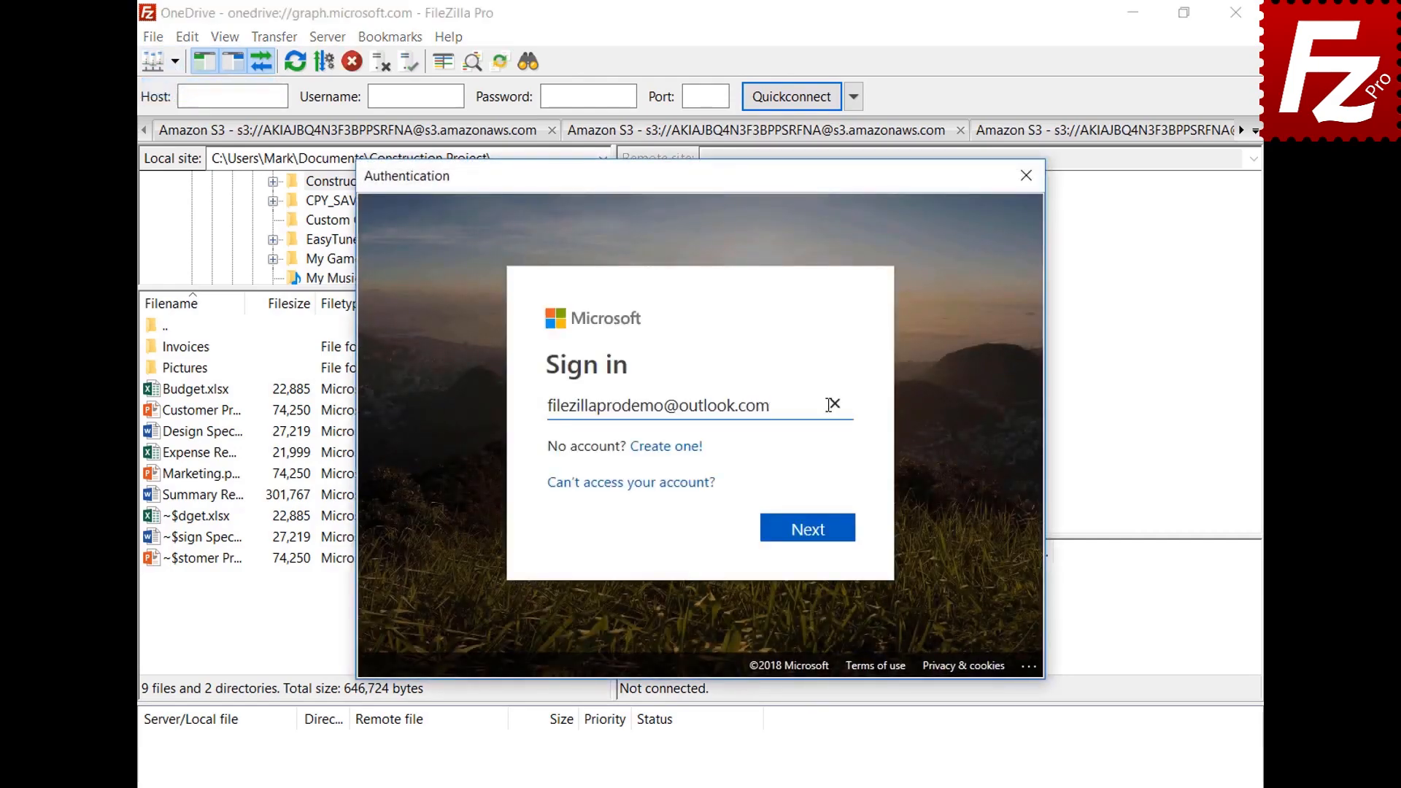
pyautogui.click(814, 538)
pyautogui.hotkey('ctrl', 'v')
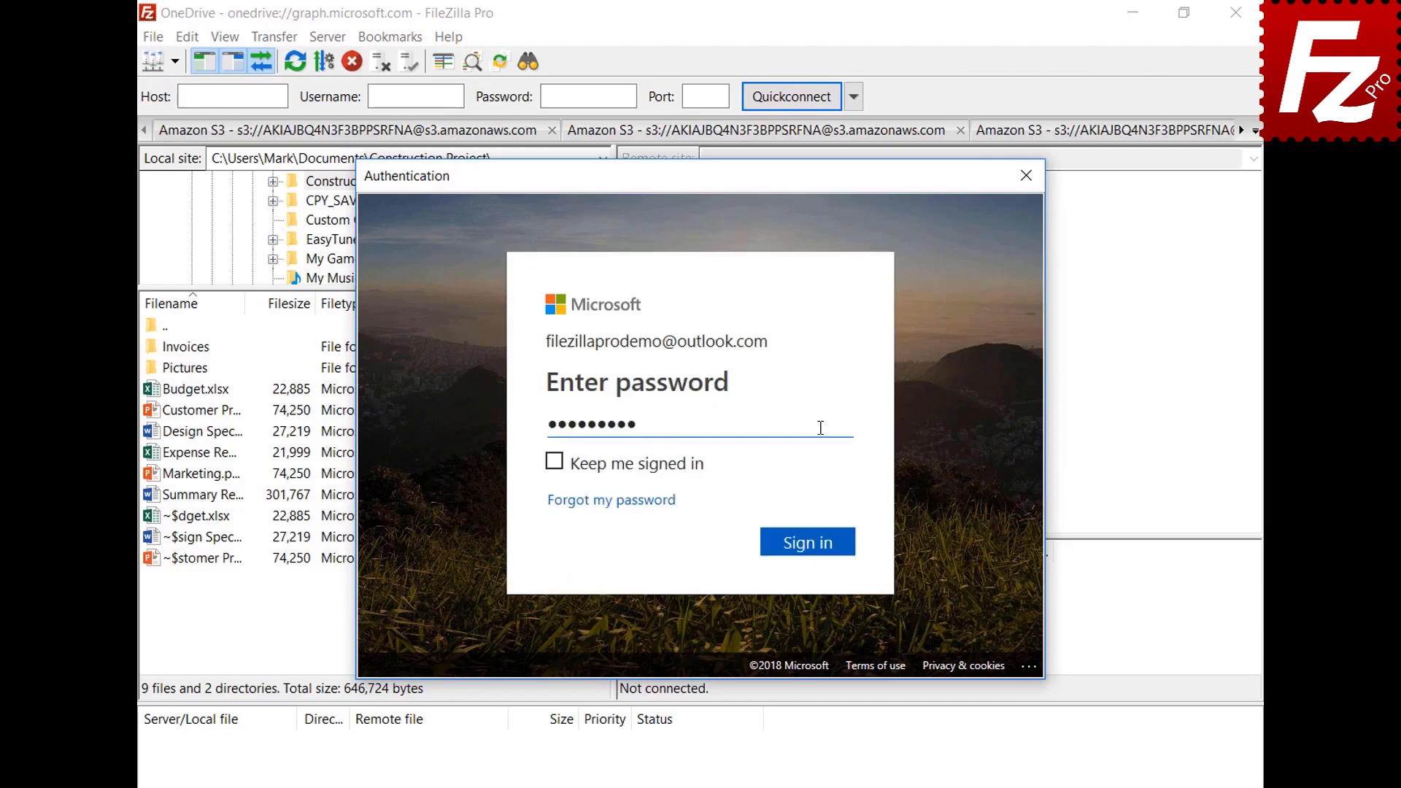
pyautogui.click(812, 546)
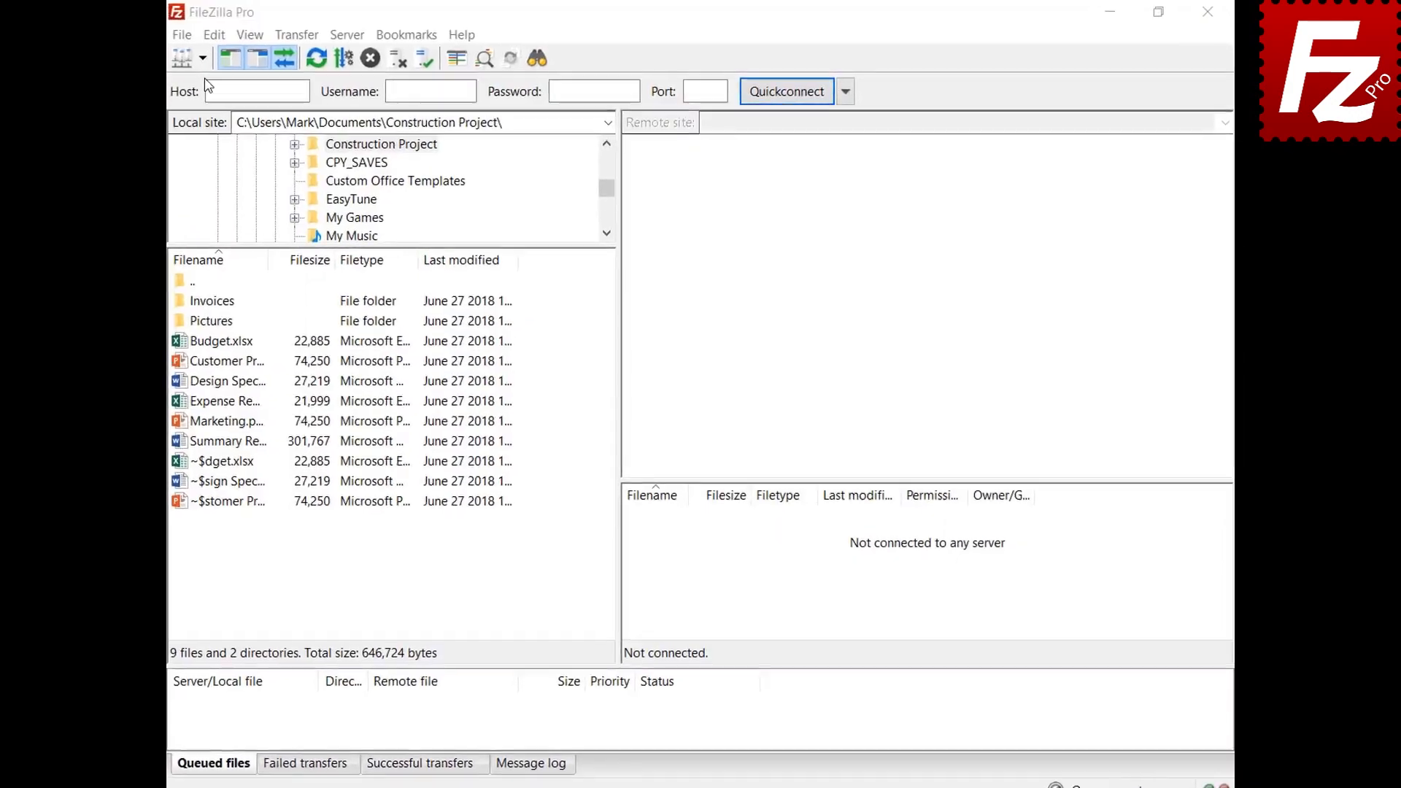
# Step: Connect to the saved OneDrive site and unlock its stored sign-in with the master password
pyautogui.click(176, 62)
pyautogui.click(177, 89)
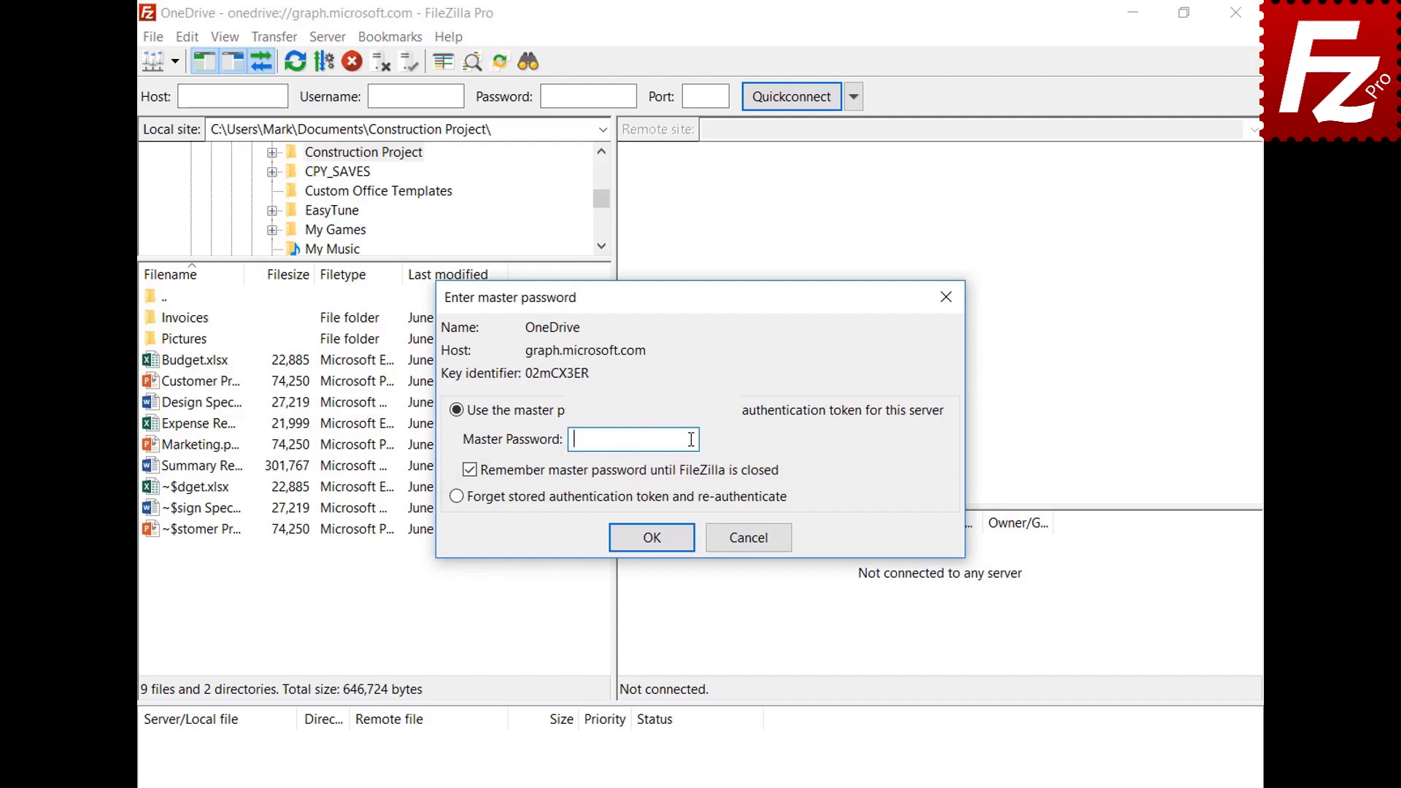
pyautogui.hotkey('ctrl', 'v')
pyautogui.click(652, 538)
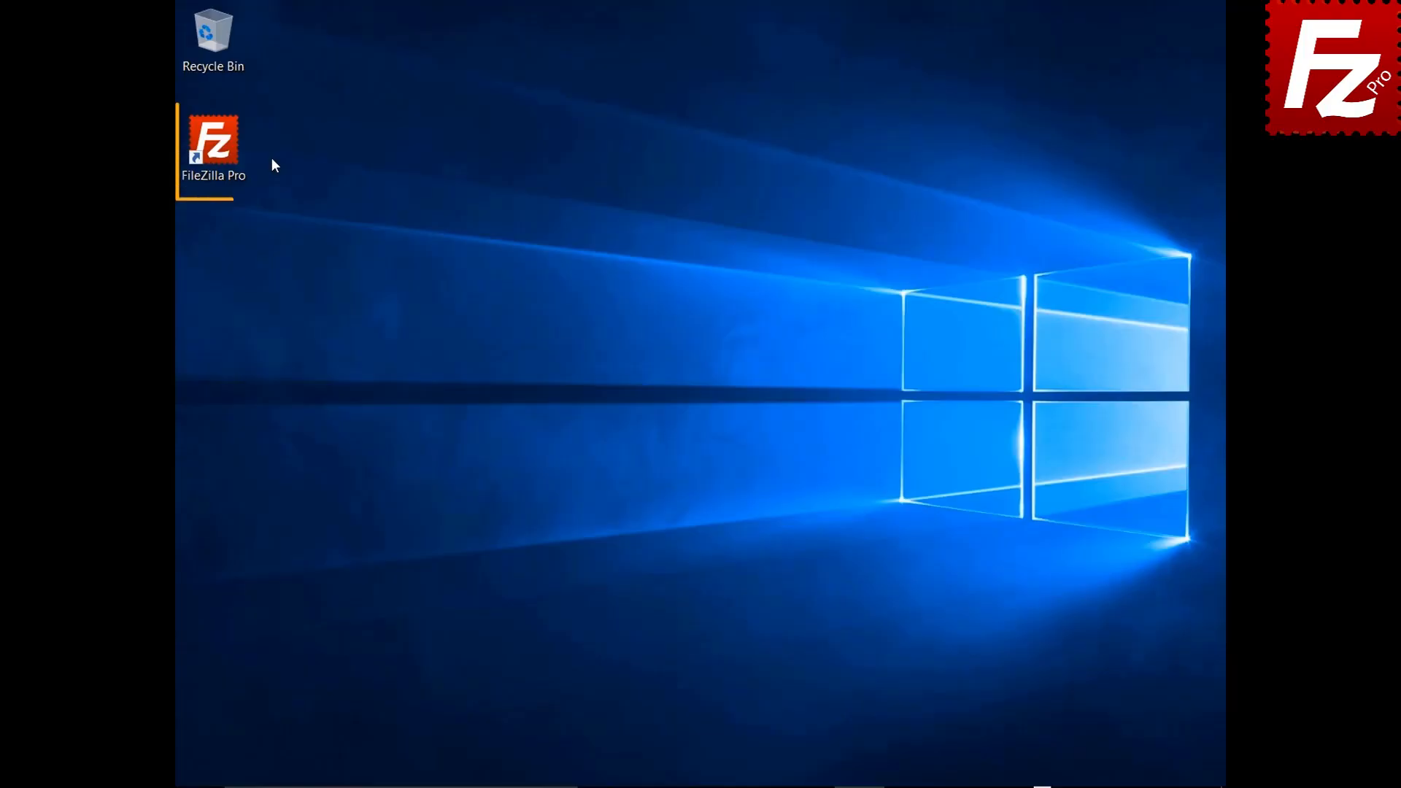
# Step: Launch FileZilla Pro, add a Site Manager entry 'B2' using Backblaze B2, and connect
pyautogui.doubleClick(222, 151)
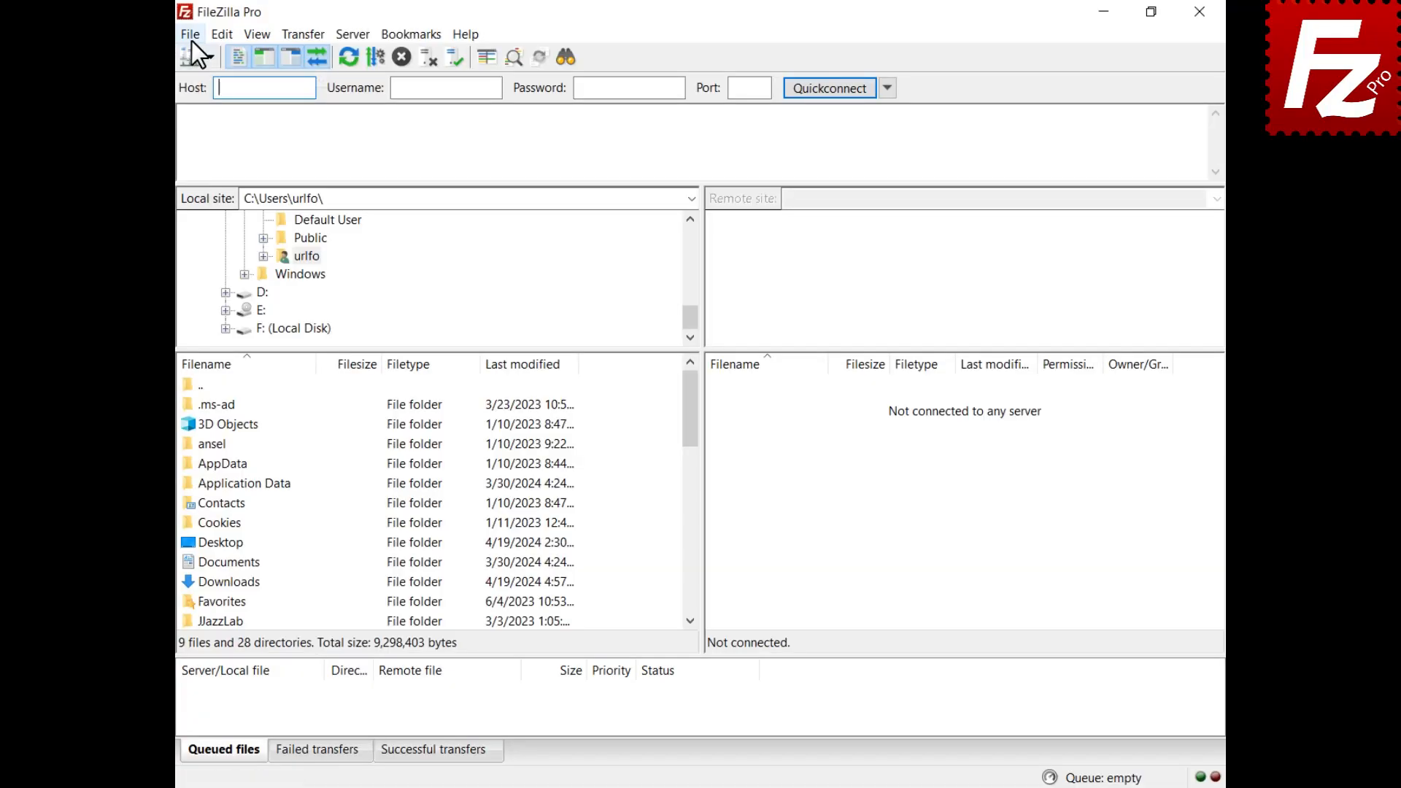
pyautogui.click(191, 40)
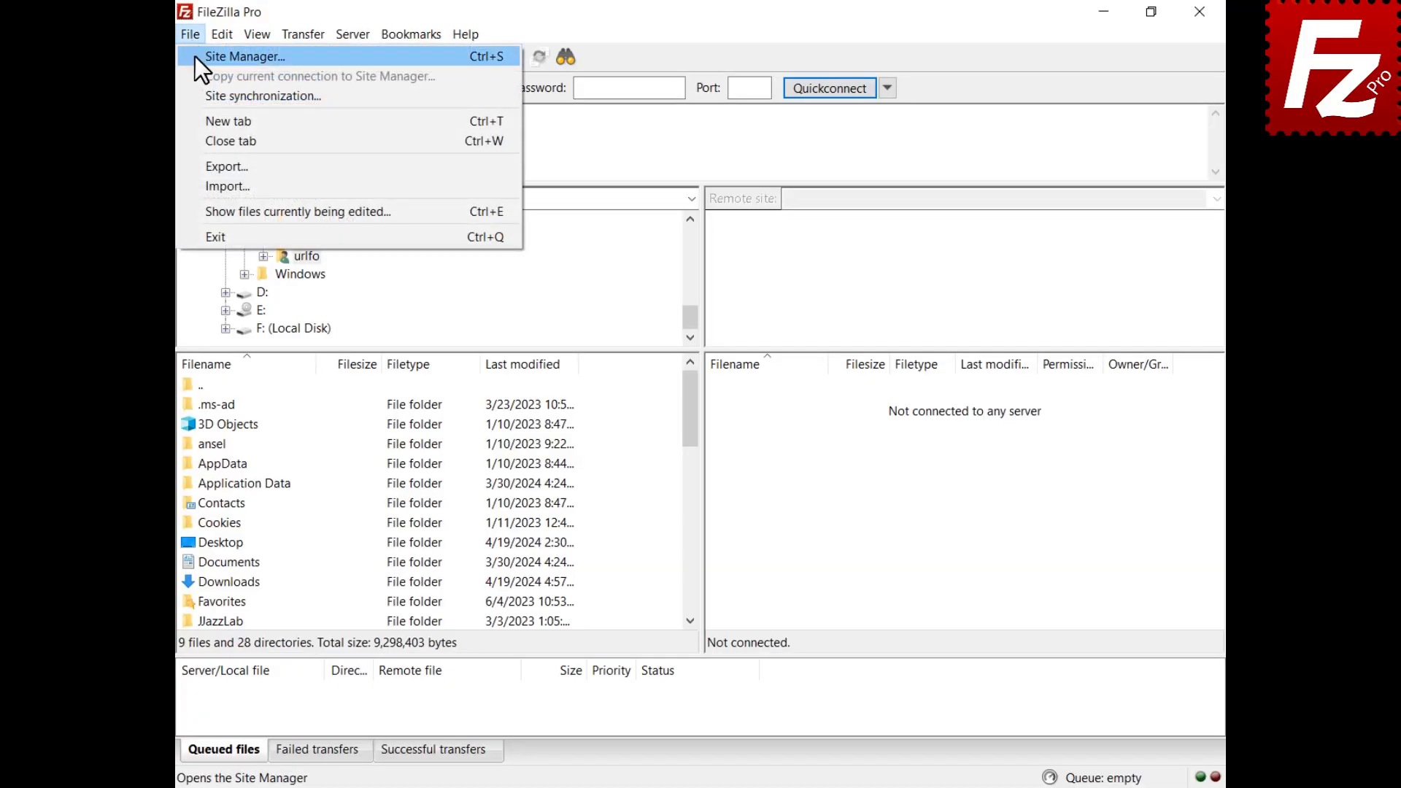
pyautogui.click(195, 55)
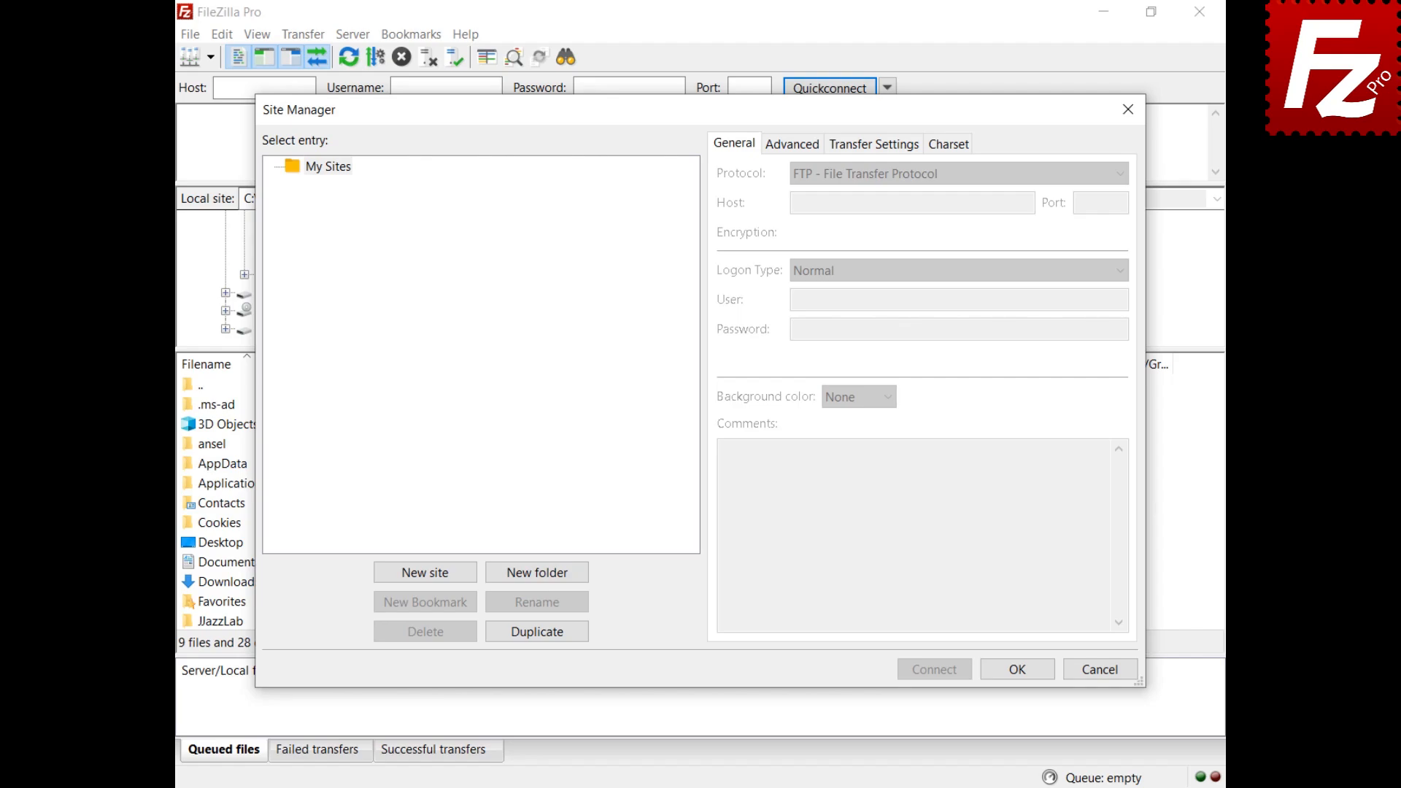
pyautogui.click(427, 574)
pyautogui.write('B')
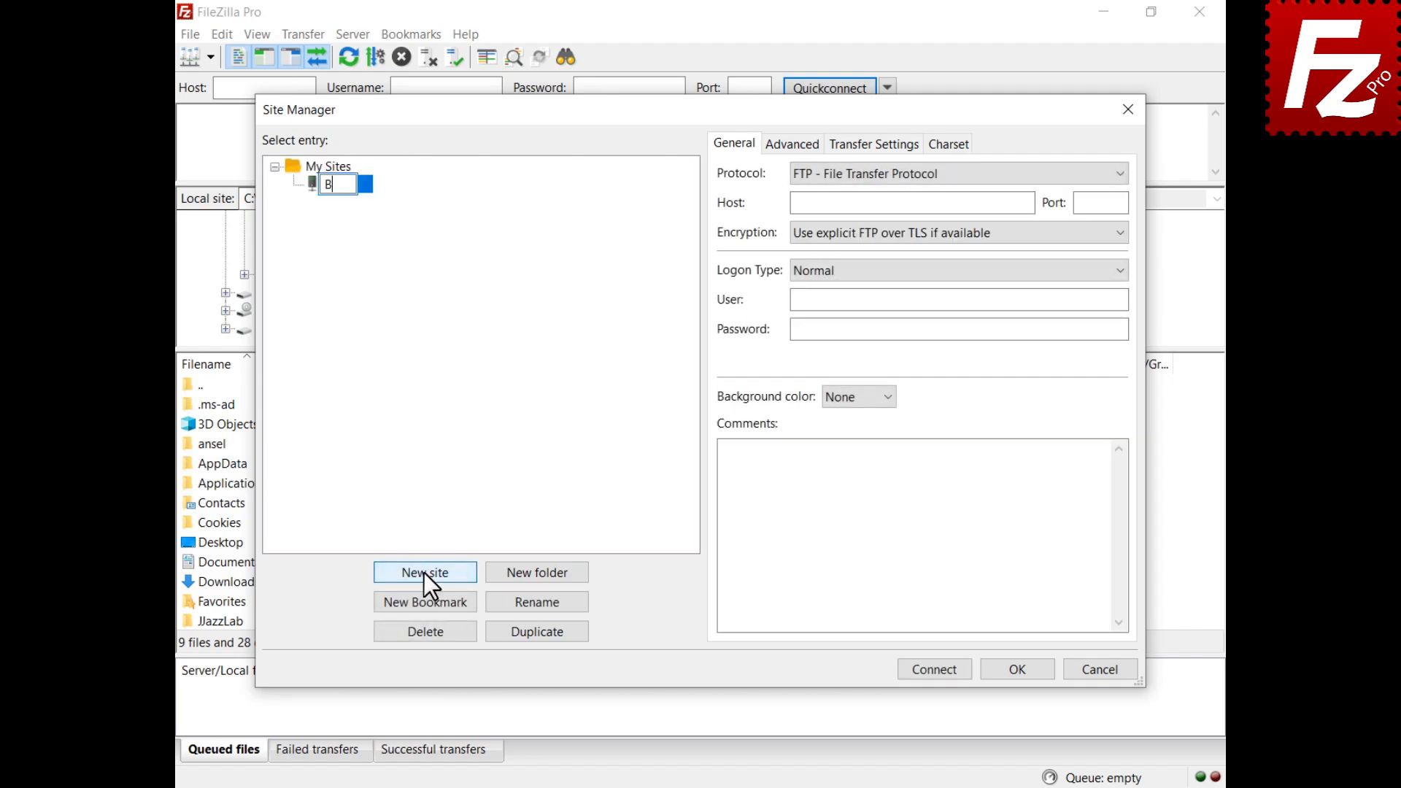
pyautogui.write('2')
pyautogui.click(919, 173)
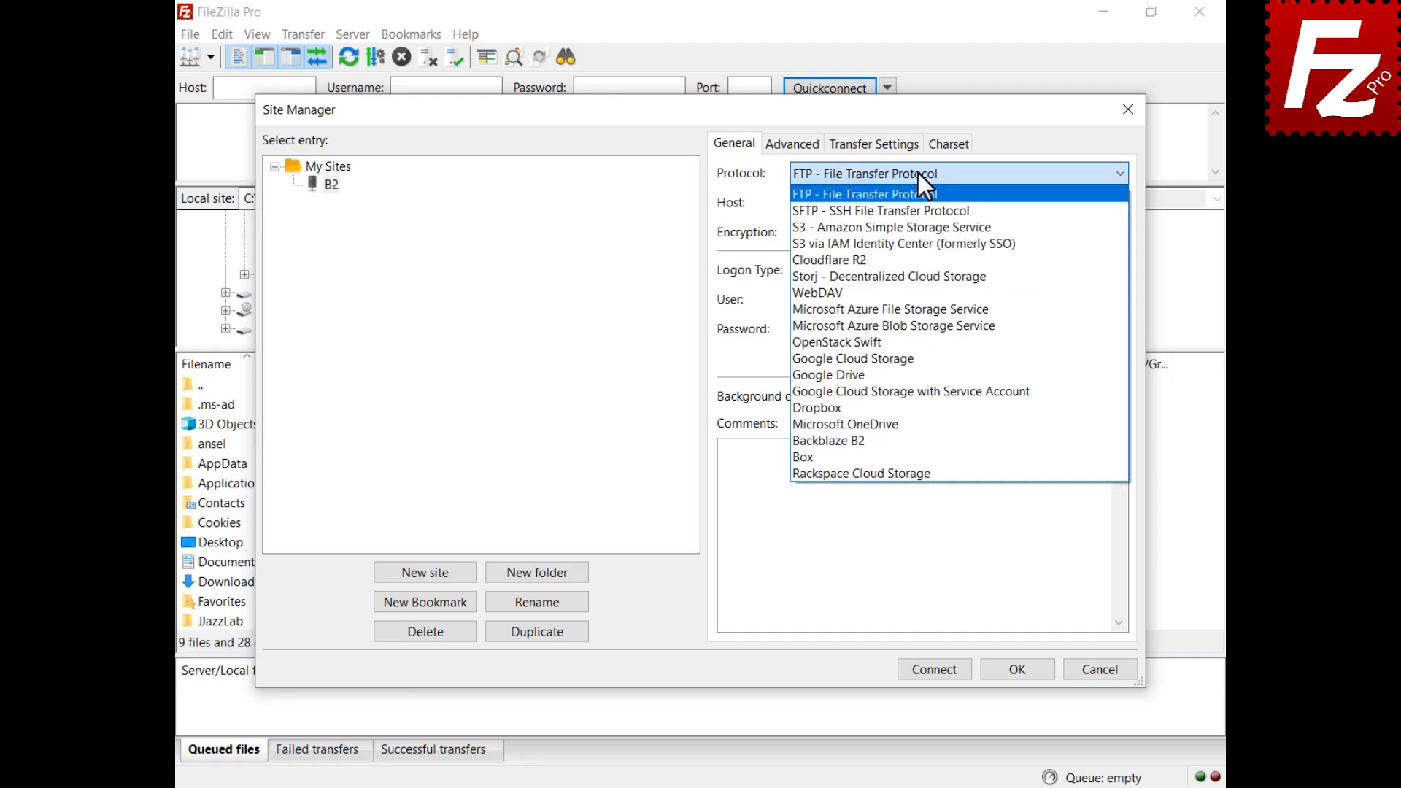
pyautogui.click(901, 440)
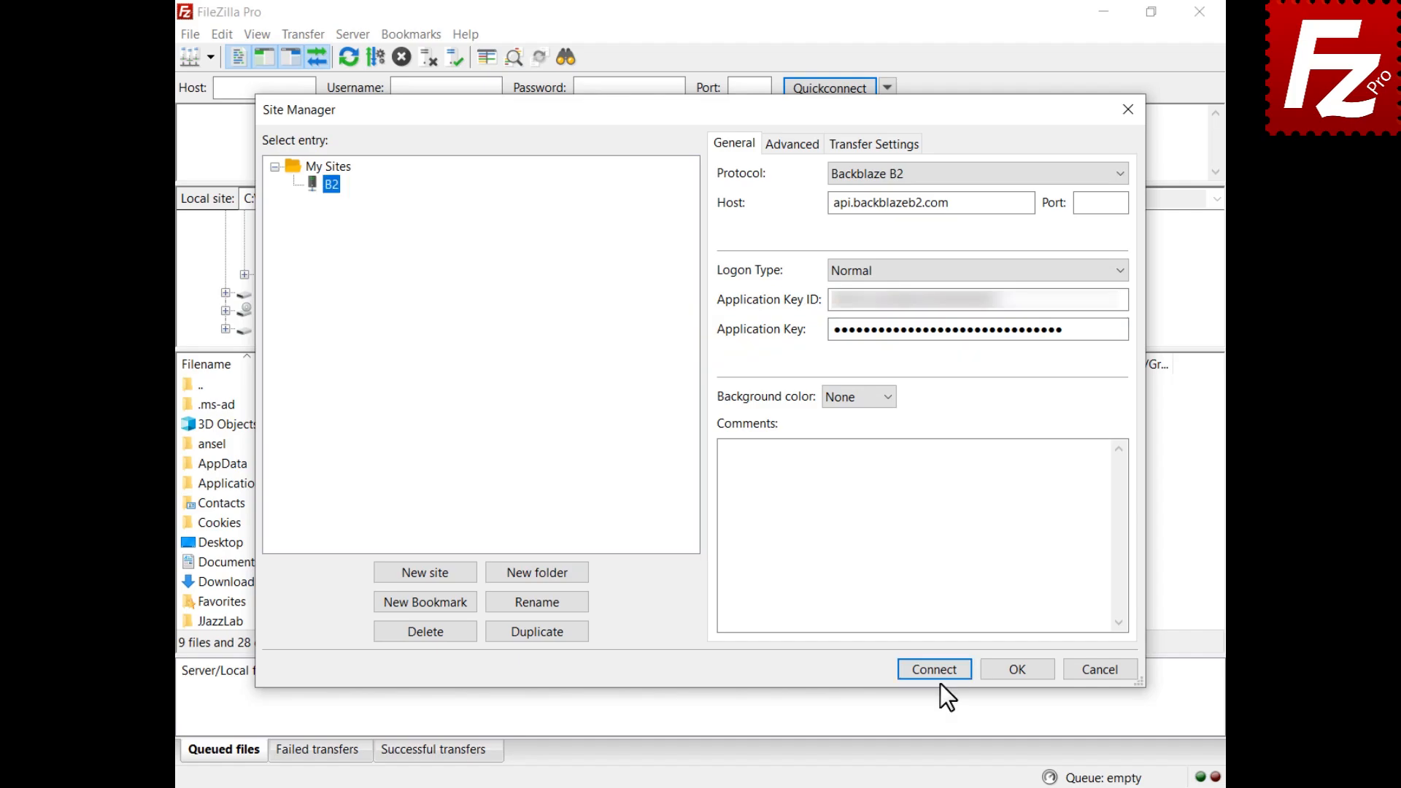
pyautogui.click(933, 670)
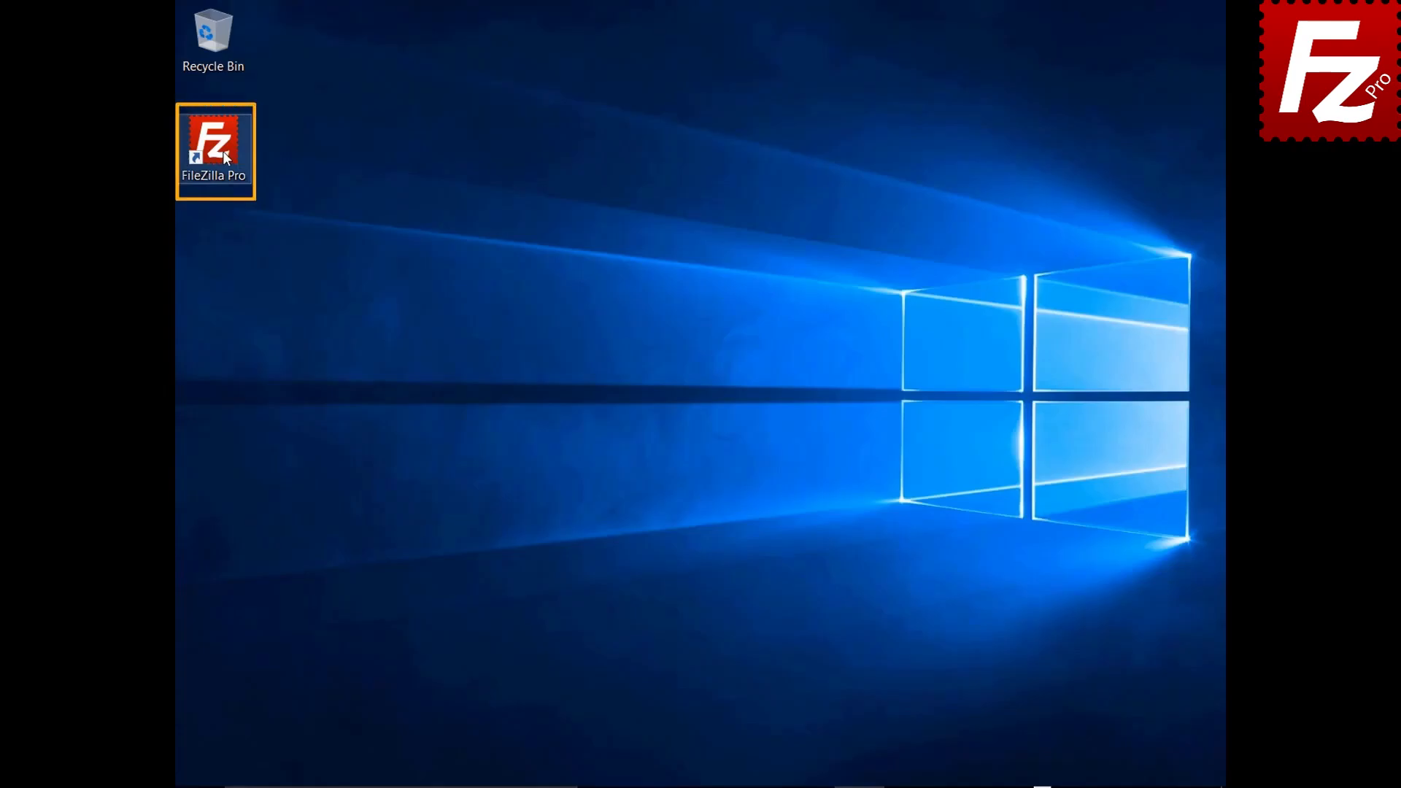
# Step: Launch FileZilla Pro and add a new site named 'WebDav' using the WebDAV protocol
pyautogui.doubleClick(225, 157)
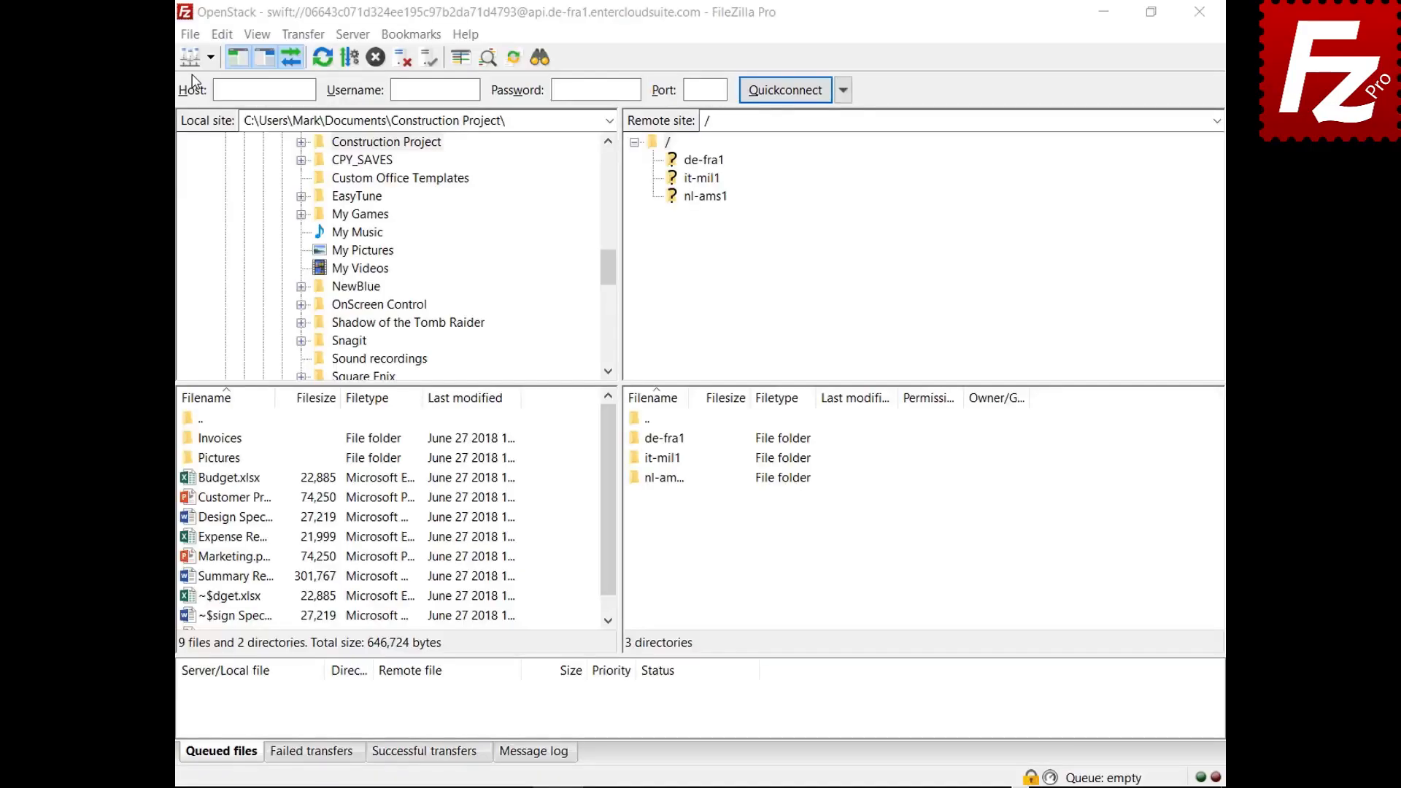
pyautogui.click(190, 34)
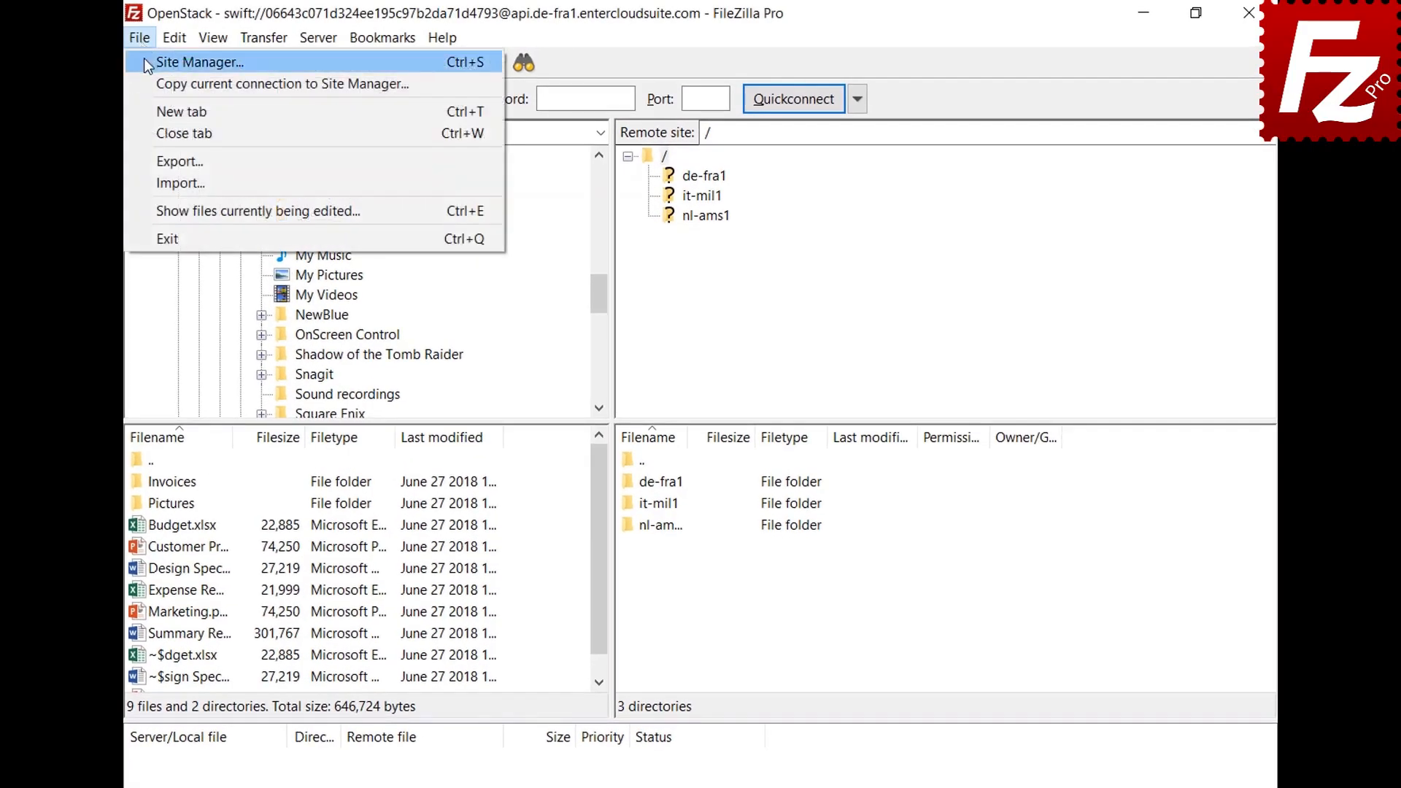
pyautogui.click(145, 63)
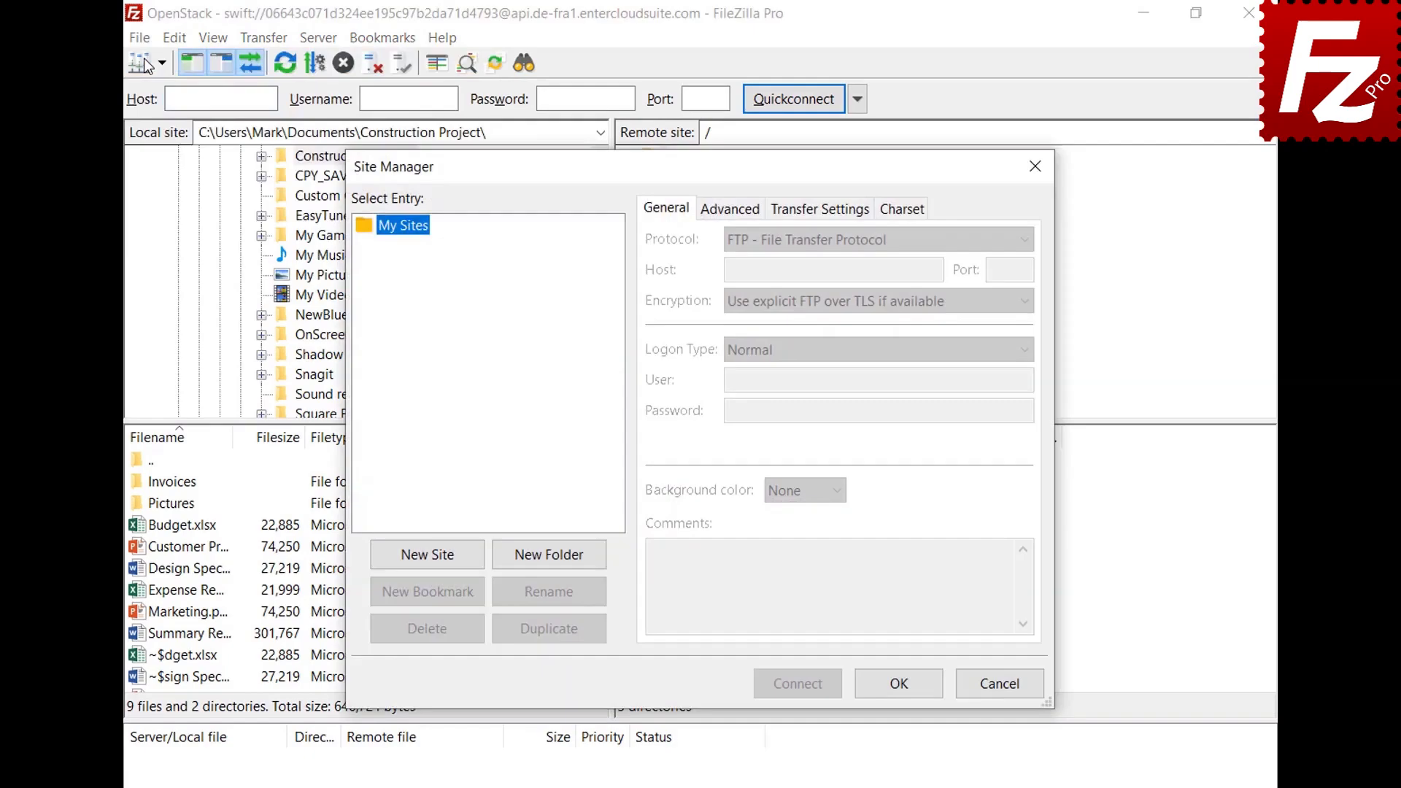
pyautogui.click(432, 564)
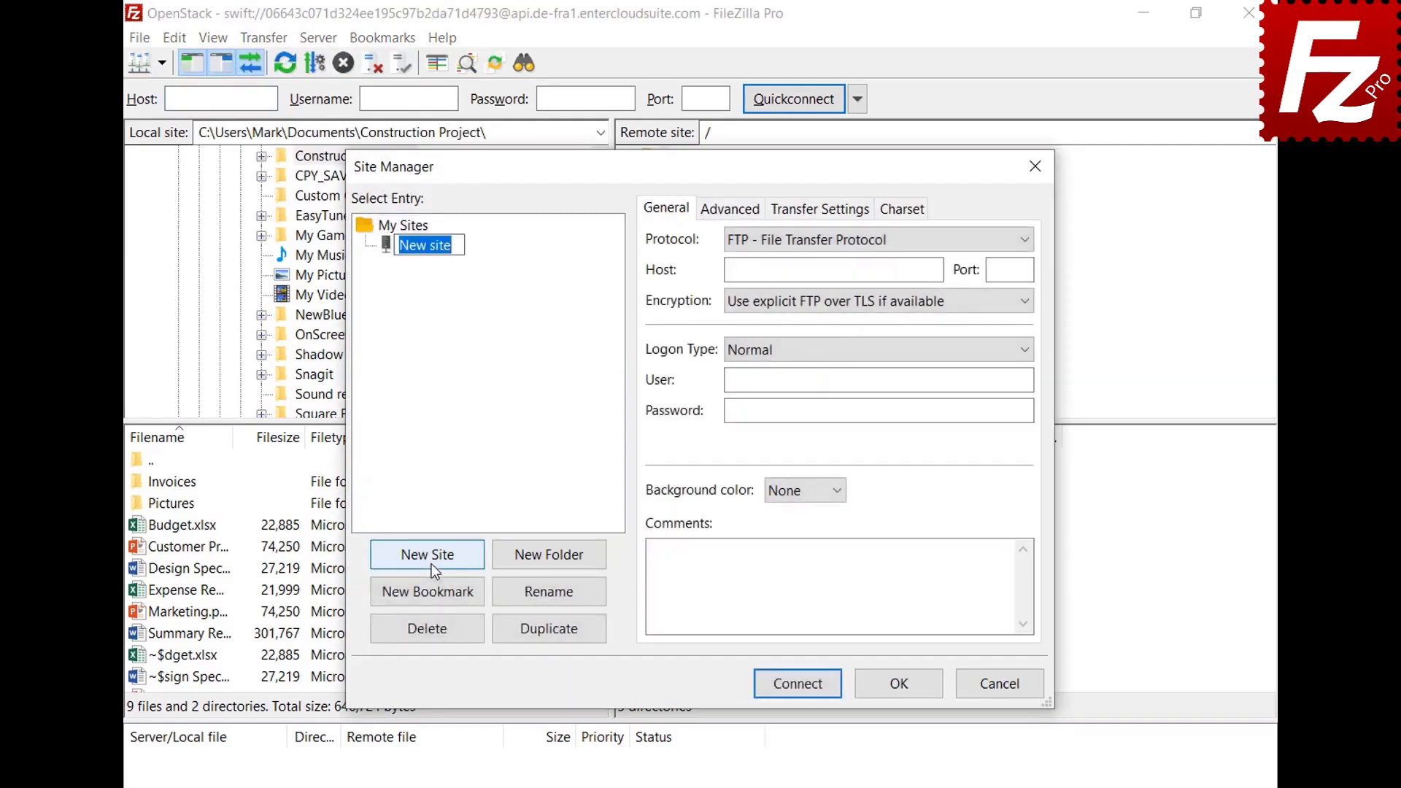
pyautogui.write('WebDav')
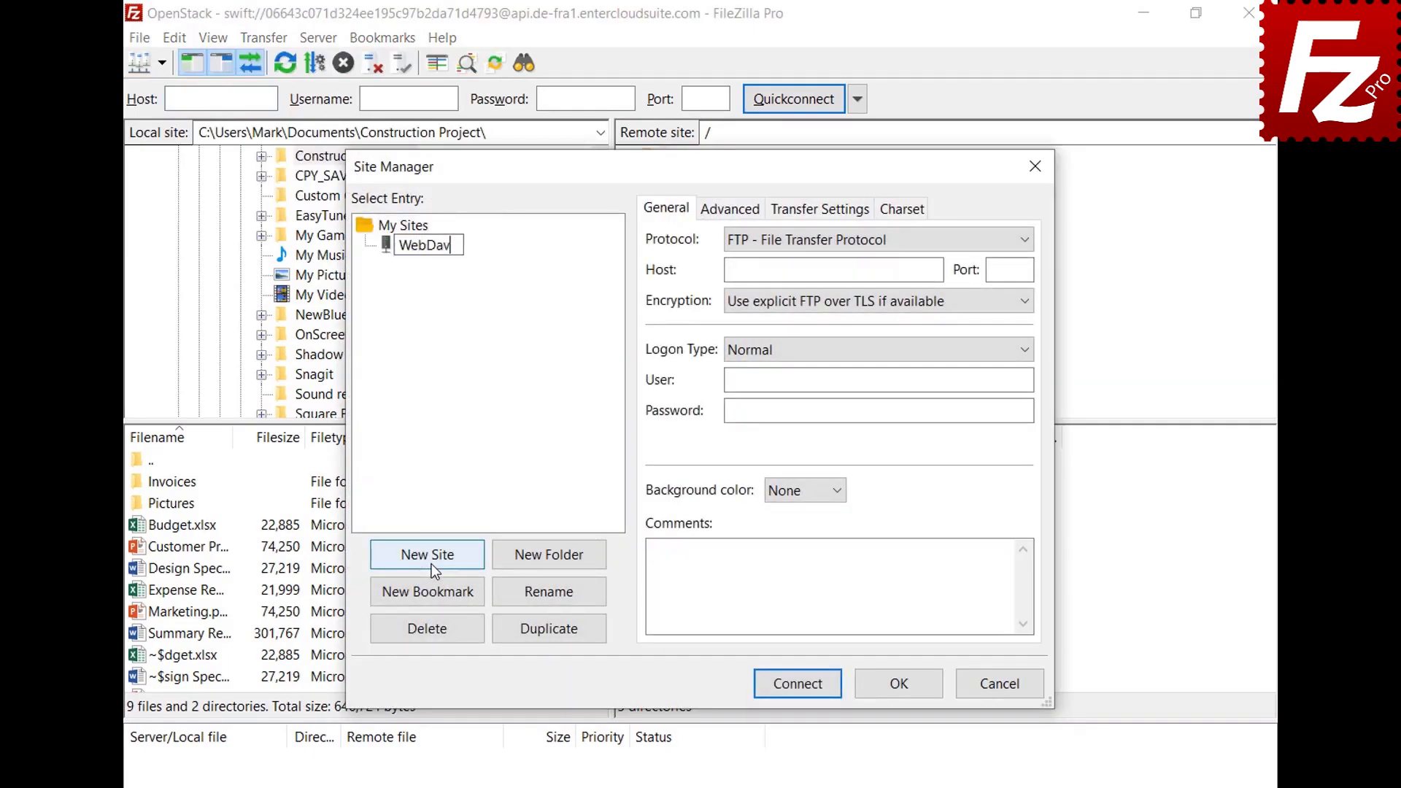
pyautogui.press('Return')
pyautogui.click(971, 239)
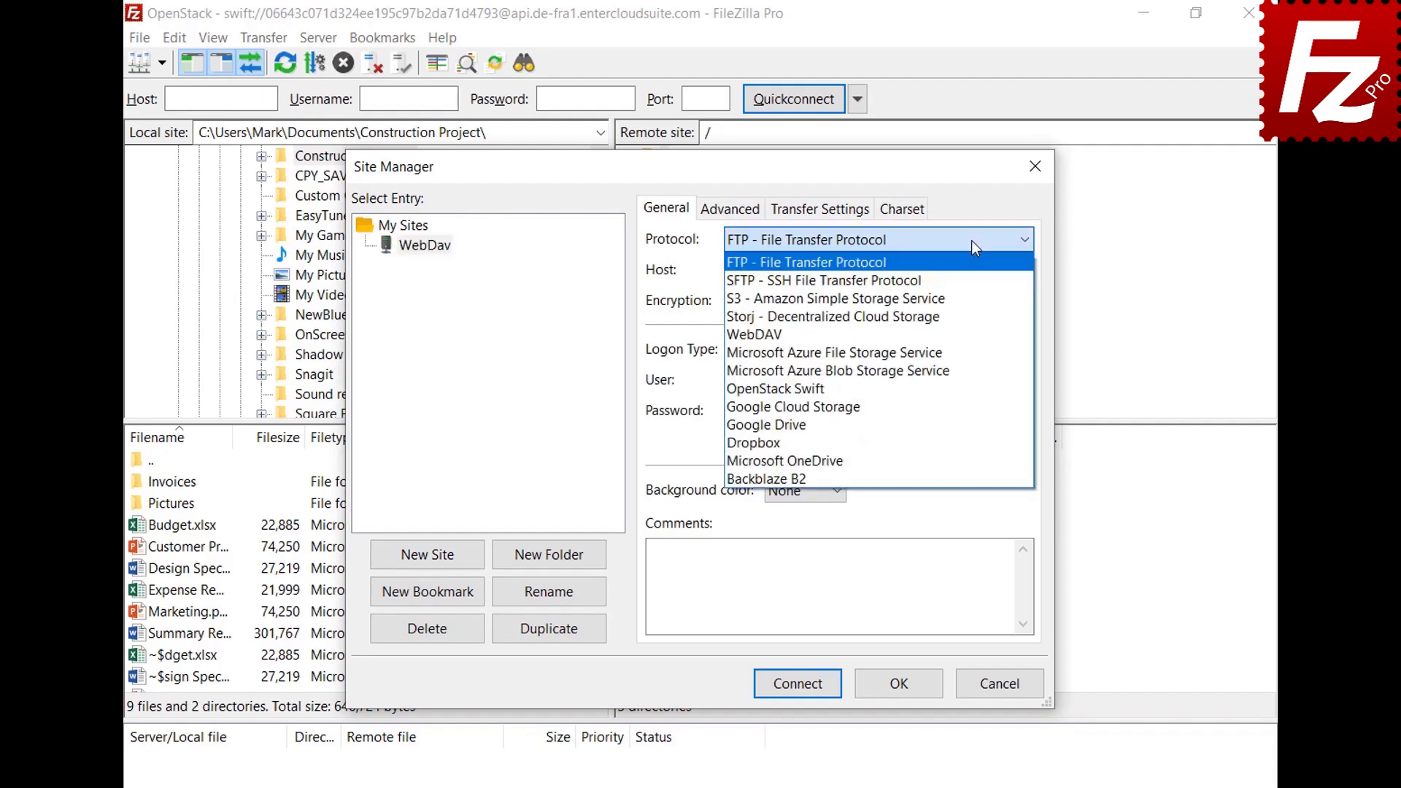
pyautogui.click(963, 334)
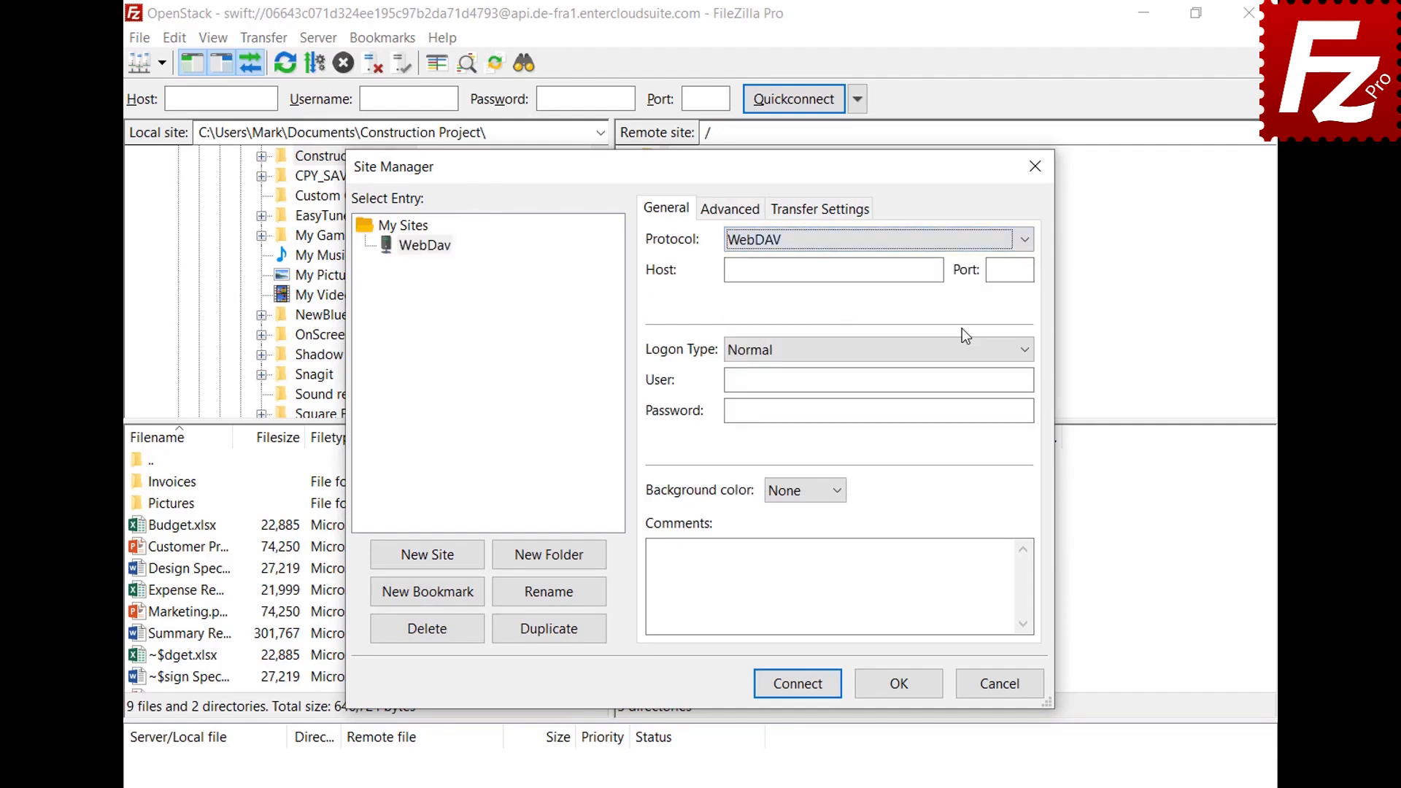
# Step: Fill in host webdav.opendrive.com, the account e-mail as user, and the password
pyautogui.click(937, 269)
pyautogui.write('webdav.opendrive.com')
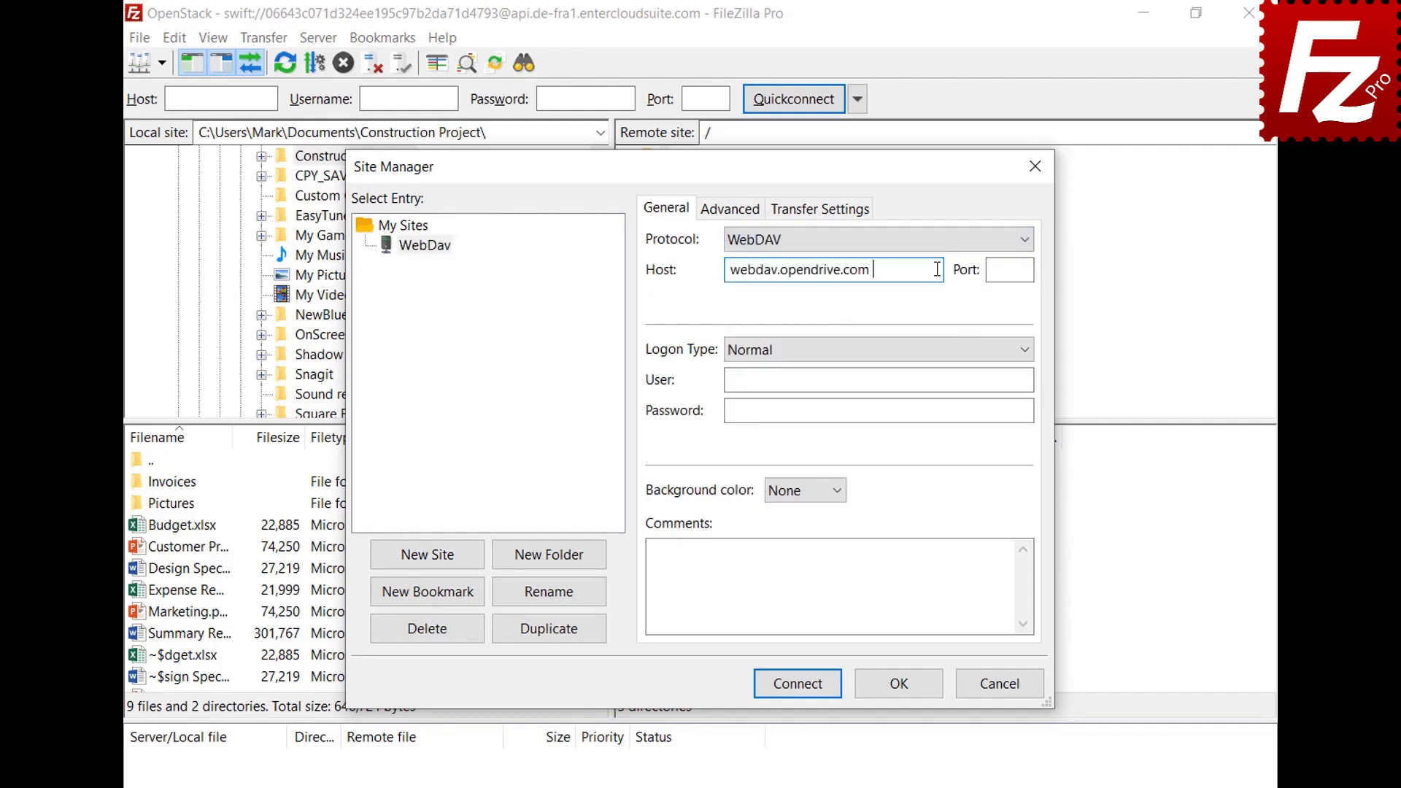
pyautogui.click(1017, 380)
pyautogui.hotkey('ctrl', 'v')
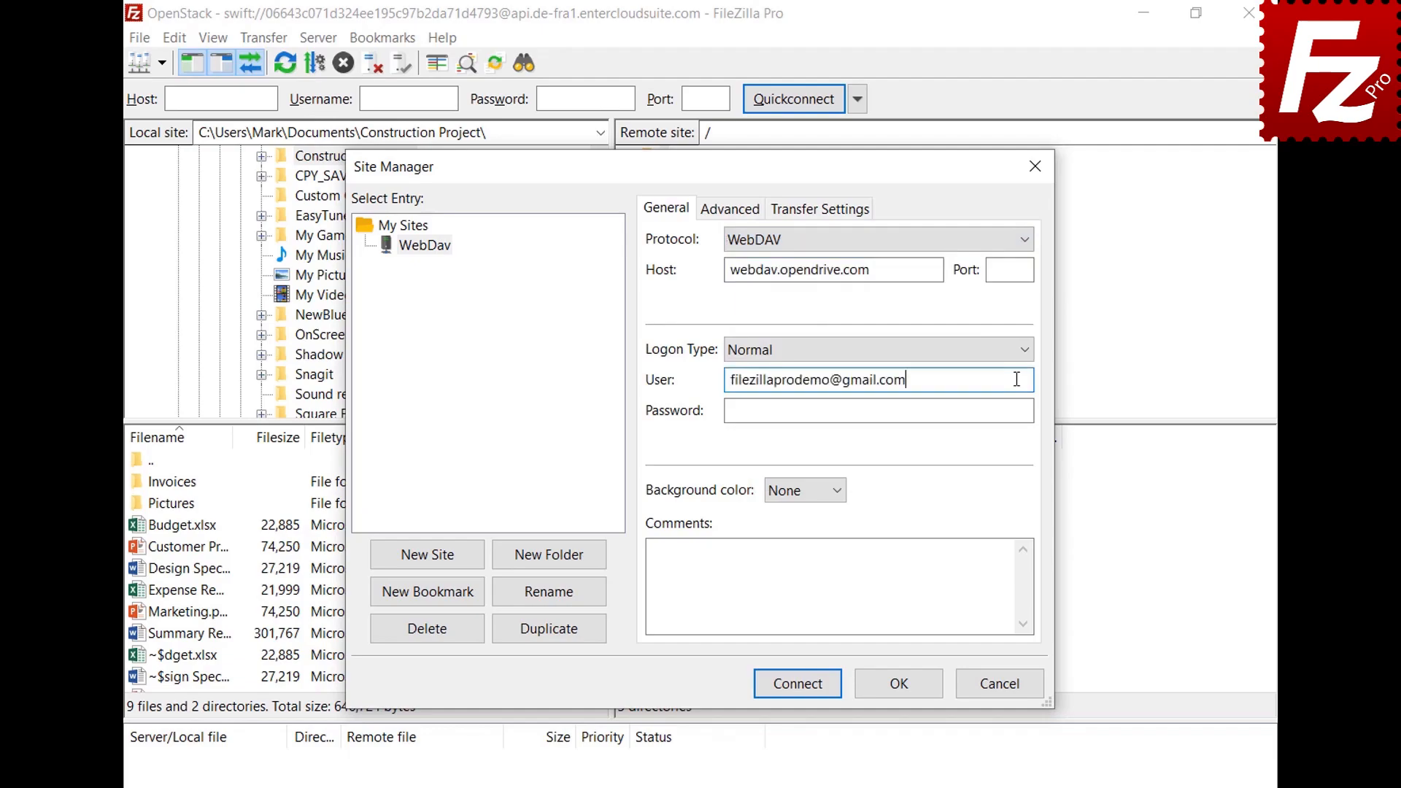
pyautogui.click(1013, 410)
pyautogui.hotkey('ctrl', 'v')
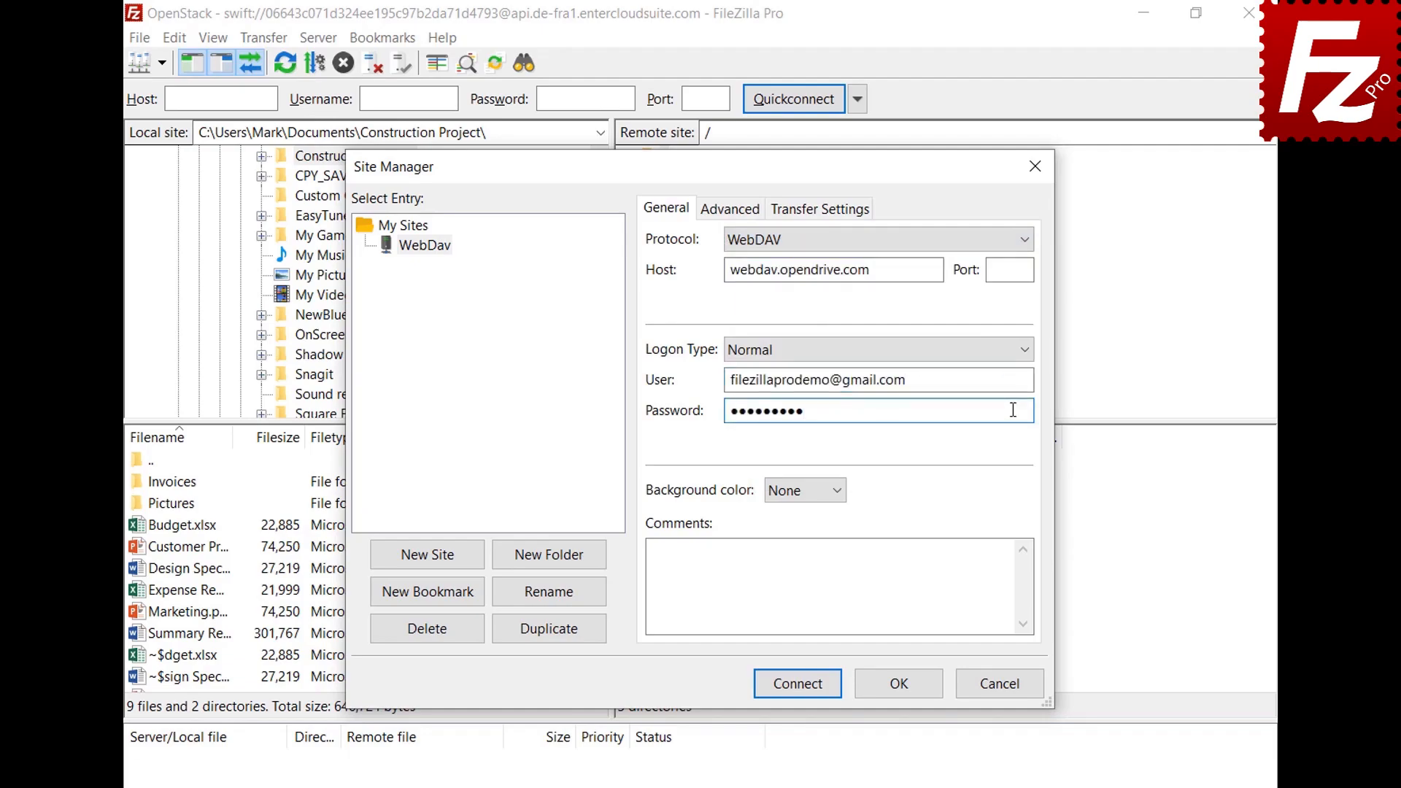
# Step: Connect to the WebDav site from the Site Manager
pyautogui.click(803, 689)
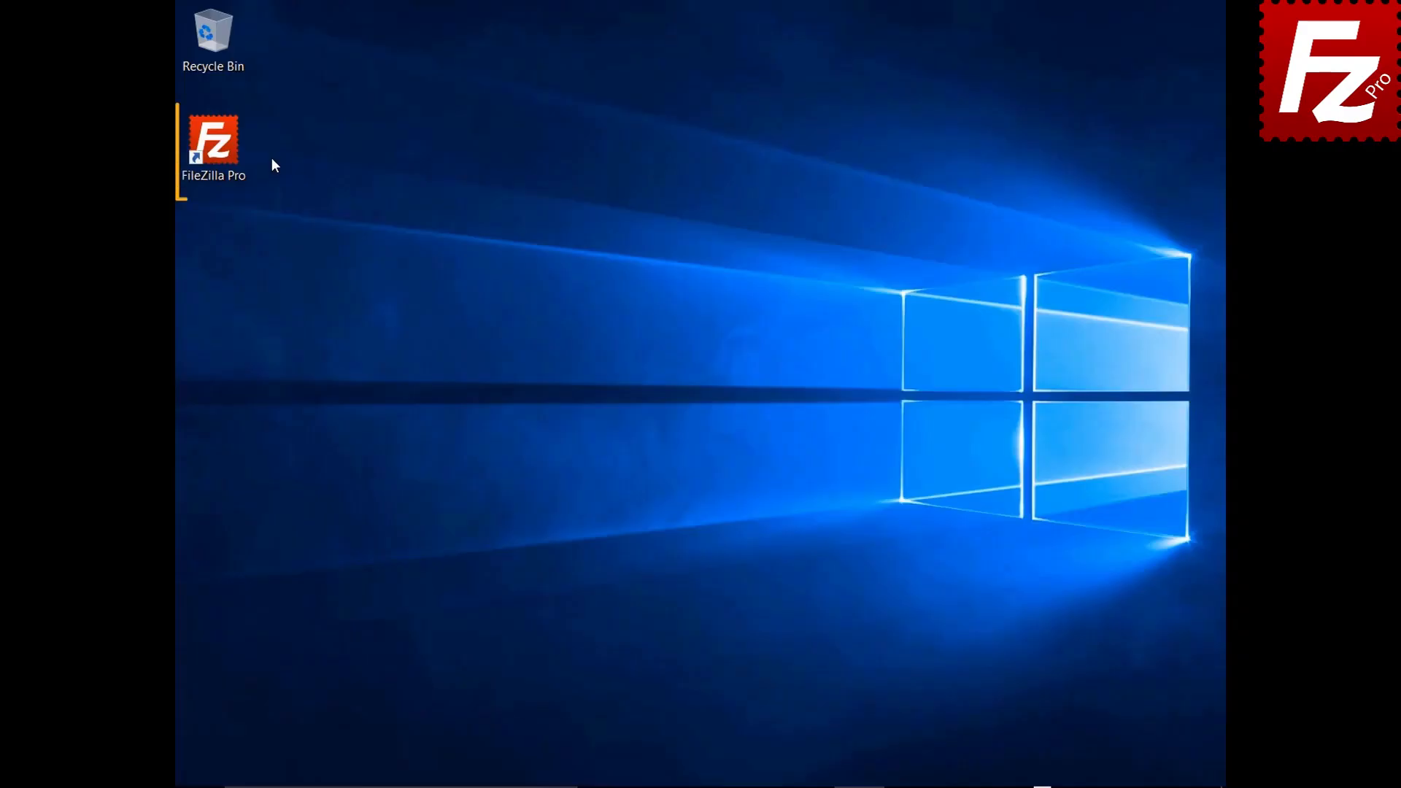
# Step: Launch FileZilla Pro and add a new site named 'OpenStack' using OpenStack Swift
pyautogui.doubleClick(222, 151)
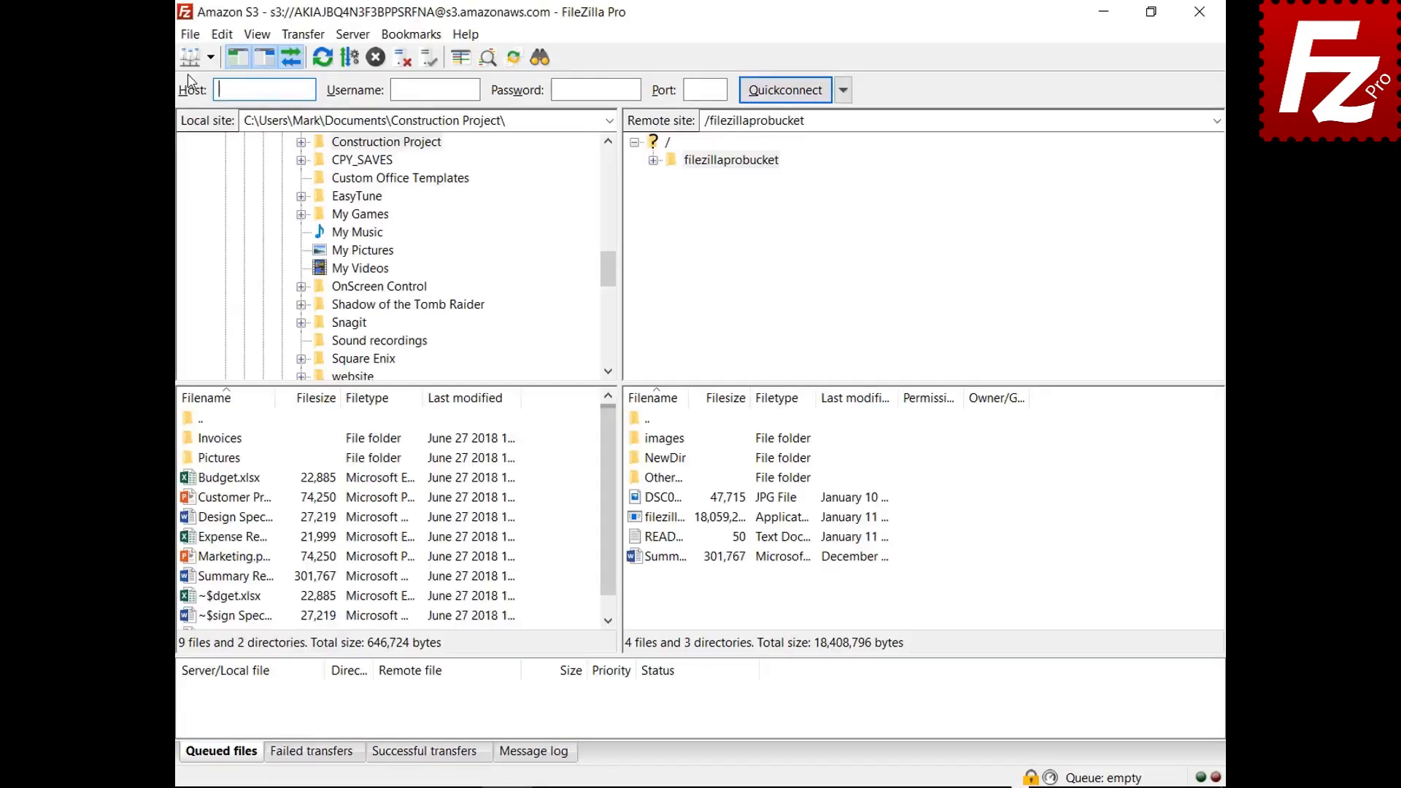
pyautogui.click(189, 38)
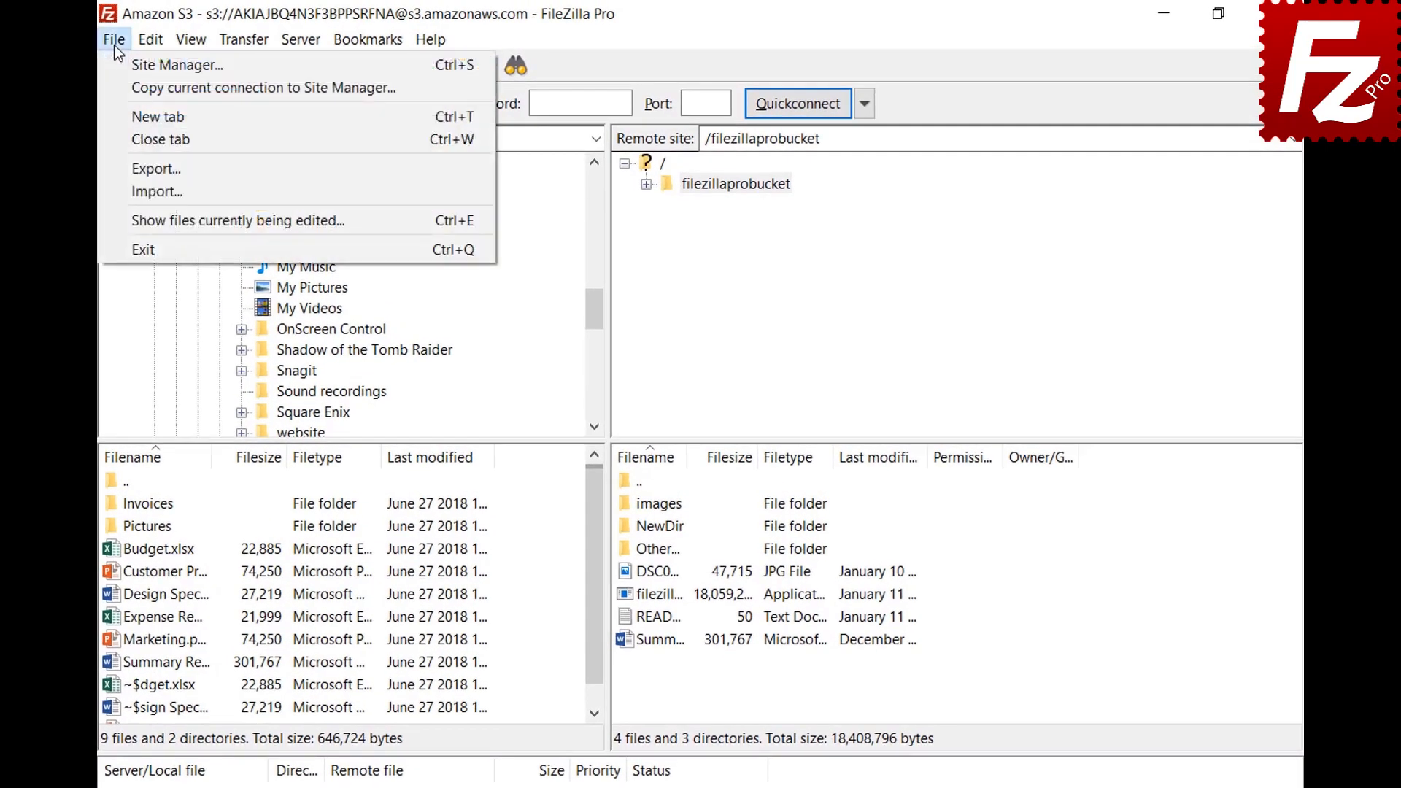
pyautogui.click(124, 67)
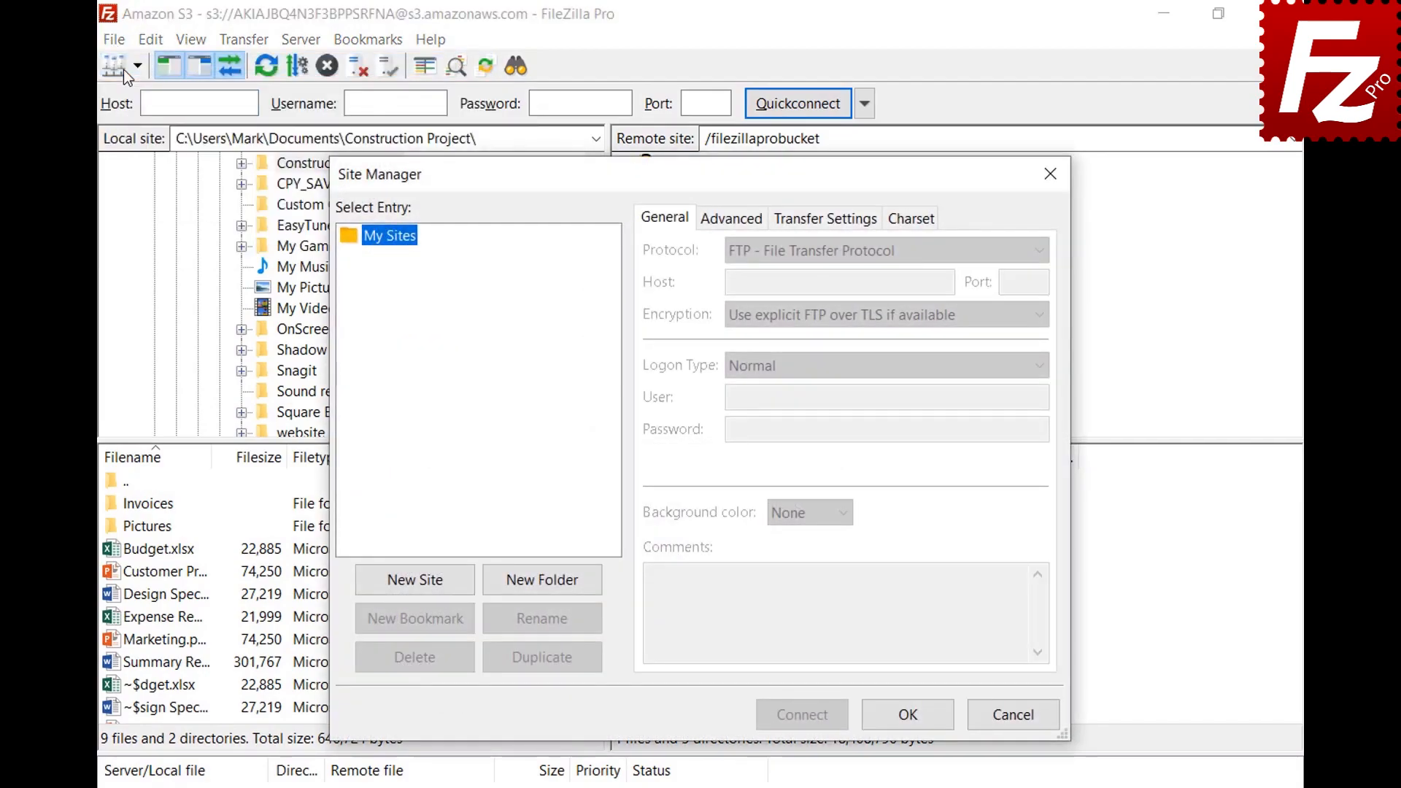
pyautogui.click(419, 587)
pyautogui.write('OpenStack')
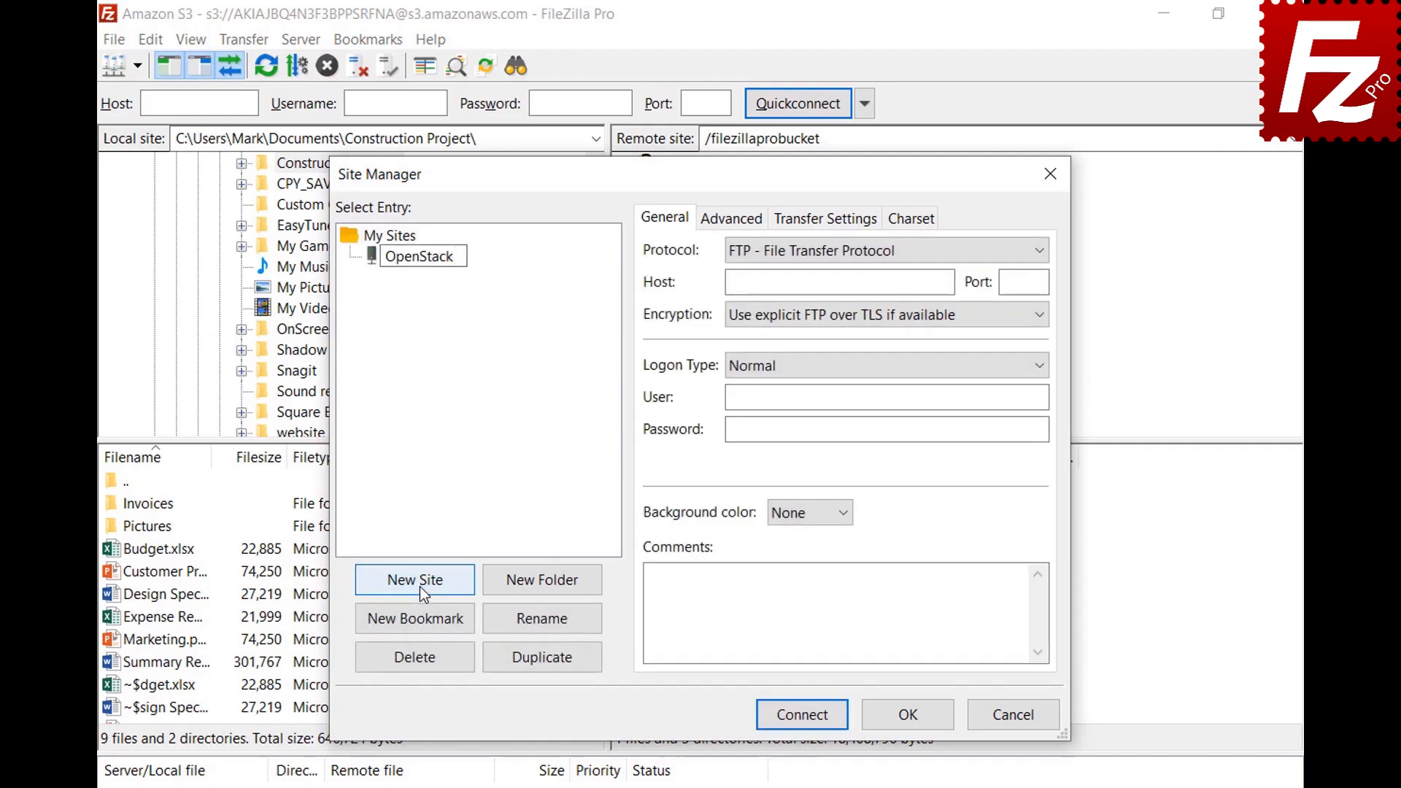
pyautogui.press('Return')
pyautogui.click(900, 252)
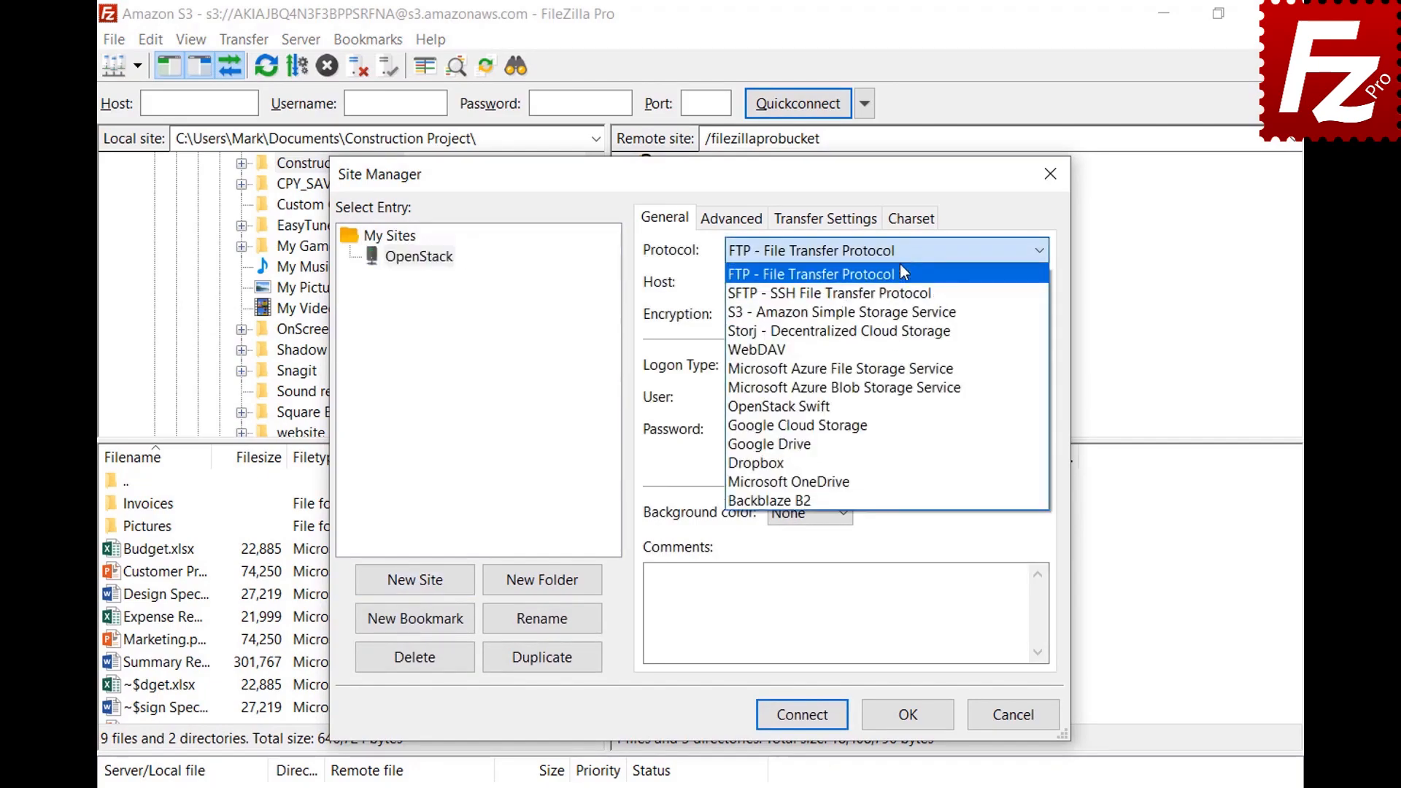
pyautogui.click(899, 414)
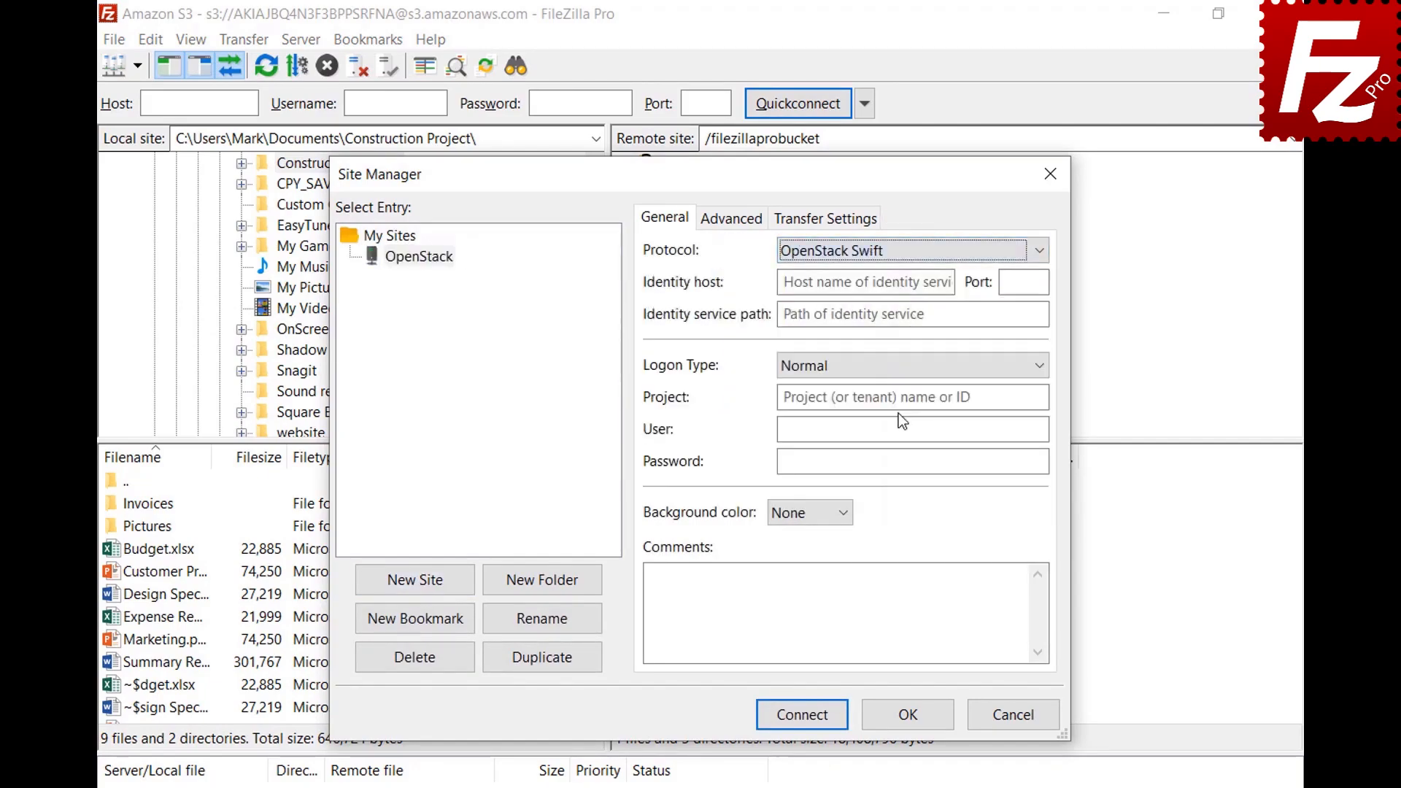
# Step: Enter the entercloudsuite identity host, /v2.0/tokens path, project ID, user and password, then connect
pyautogui.click(948, 282)
pyautogui.write('identity.de-fra1.entercloudsuite.com')
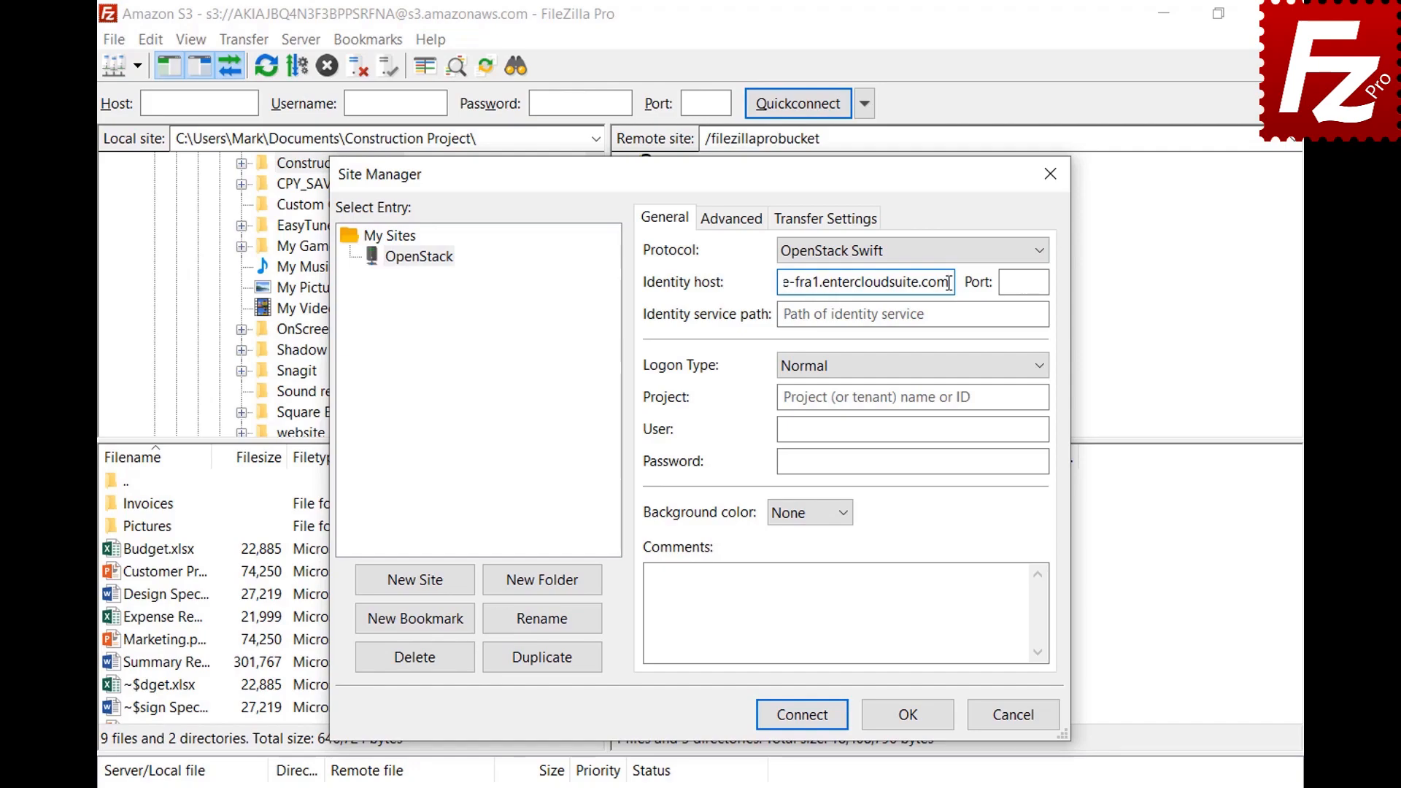
pyautogui.click(949, 314)
pyautogui.write('/v2.0/tokens')
pyautogui.click(1040, 397)
pyautogui.write('06643c071d324ee195c97b2da71d4793')
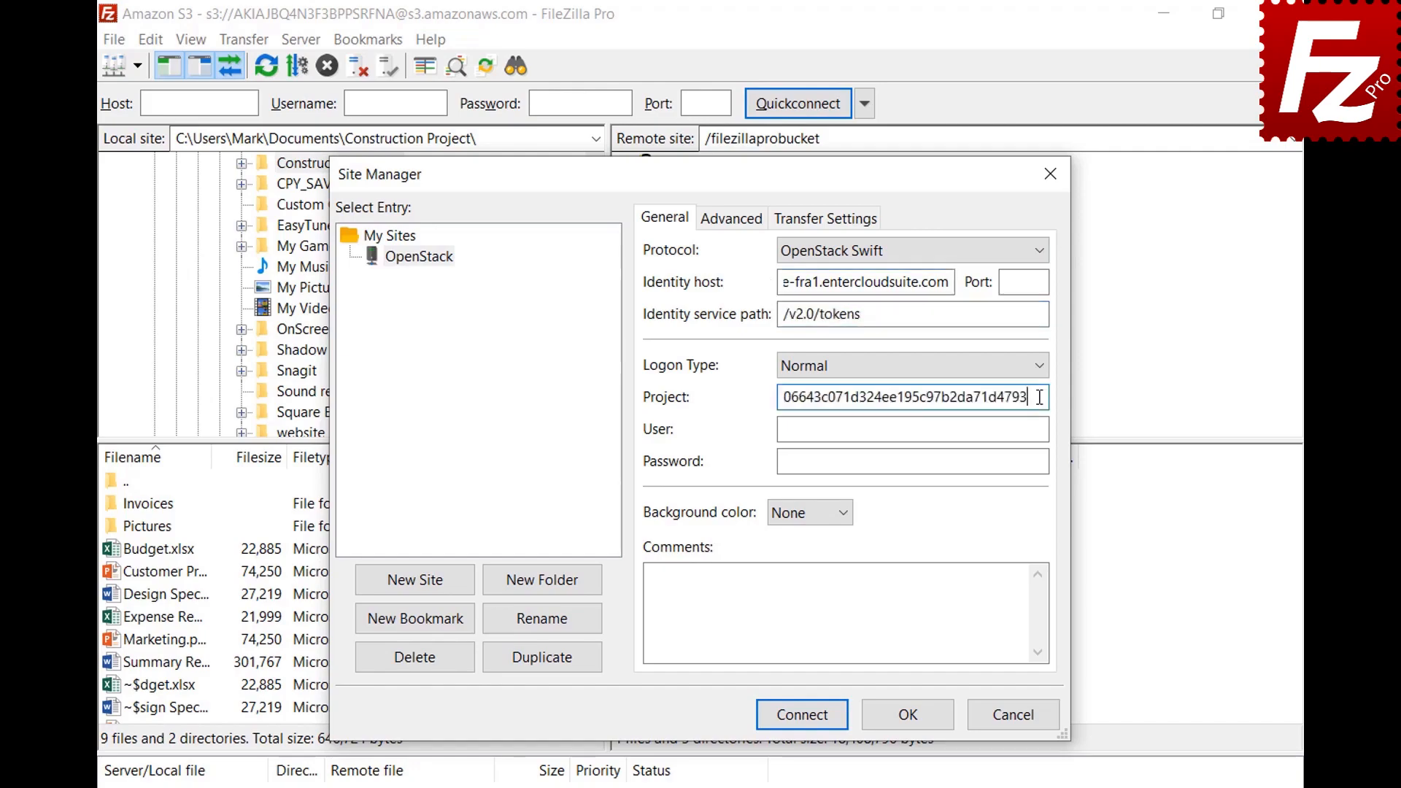
pyautogui.click(1041, 429)
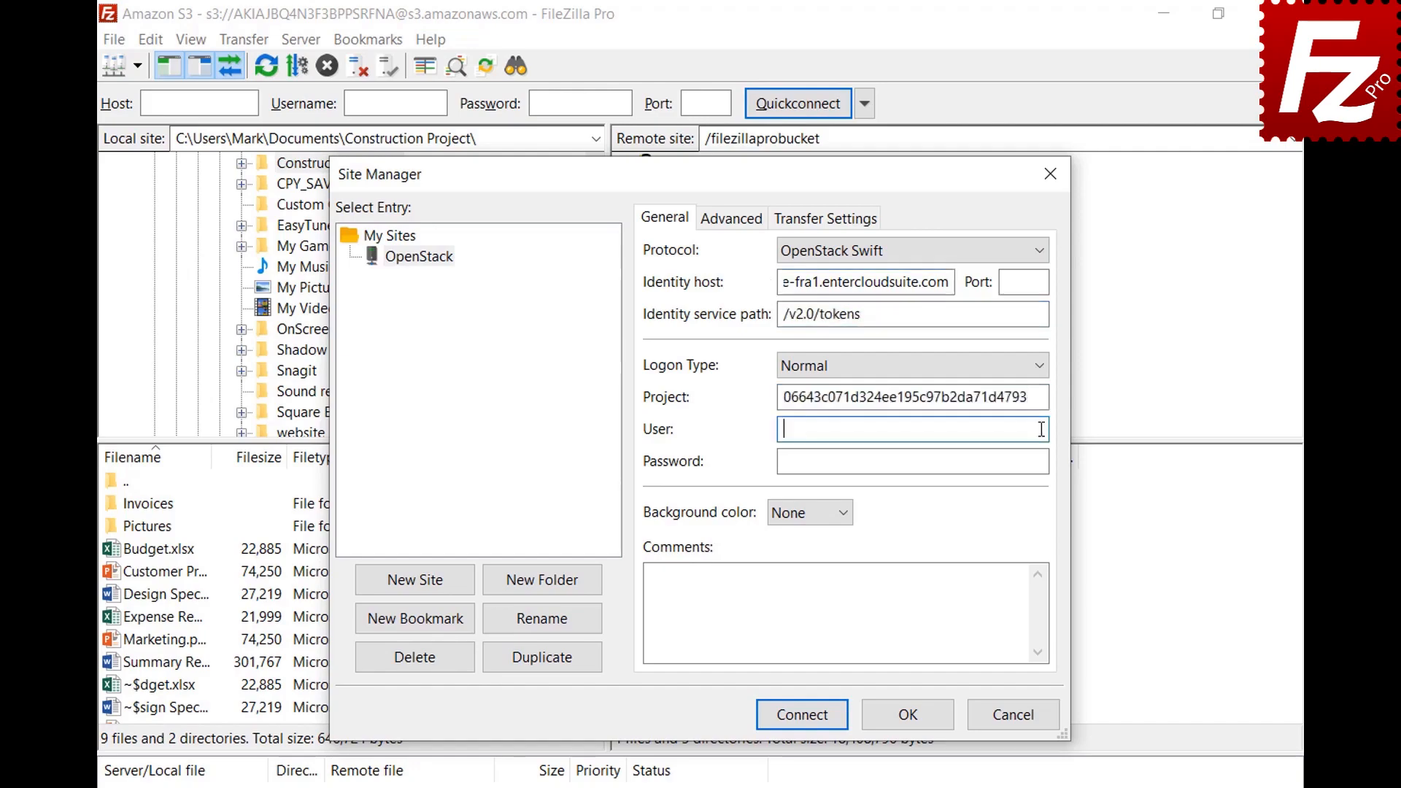
pyautogui.hotkey('ctrl', 'v')
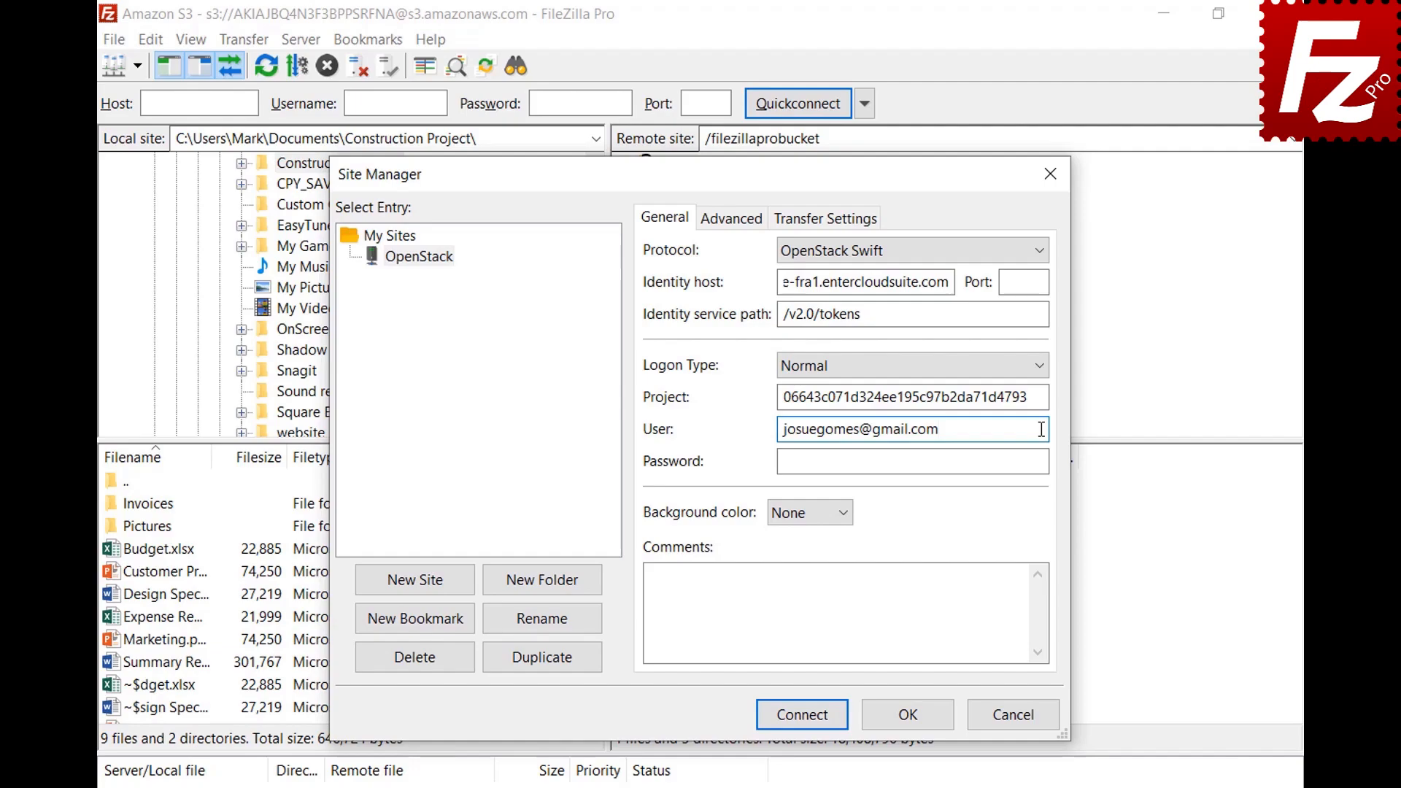
pyautogui.click(1044, 461)
pyautogui.hotkey('ctrl', 'v')
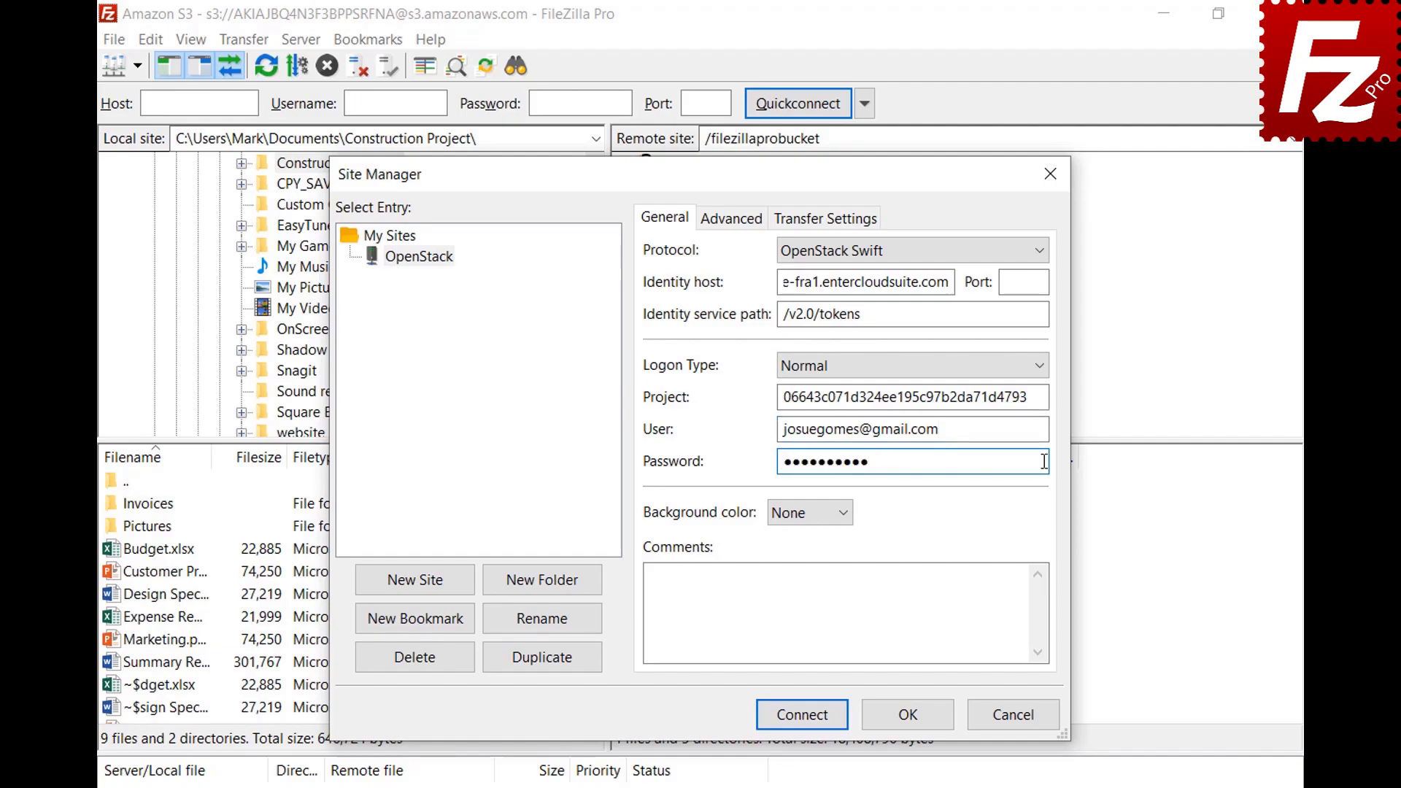
pyautogui.click(803, 715)
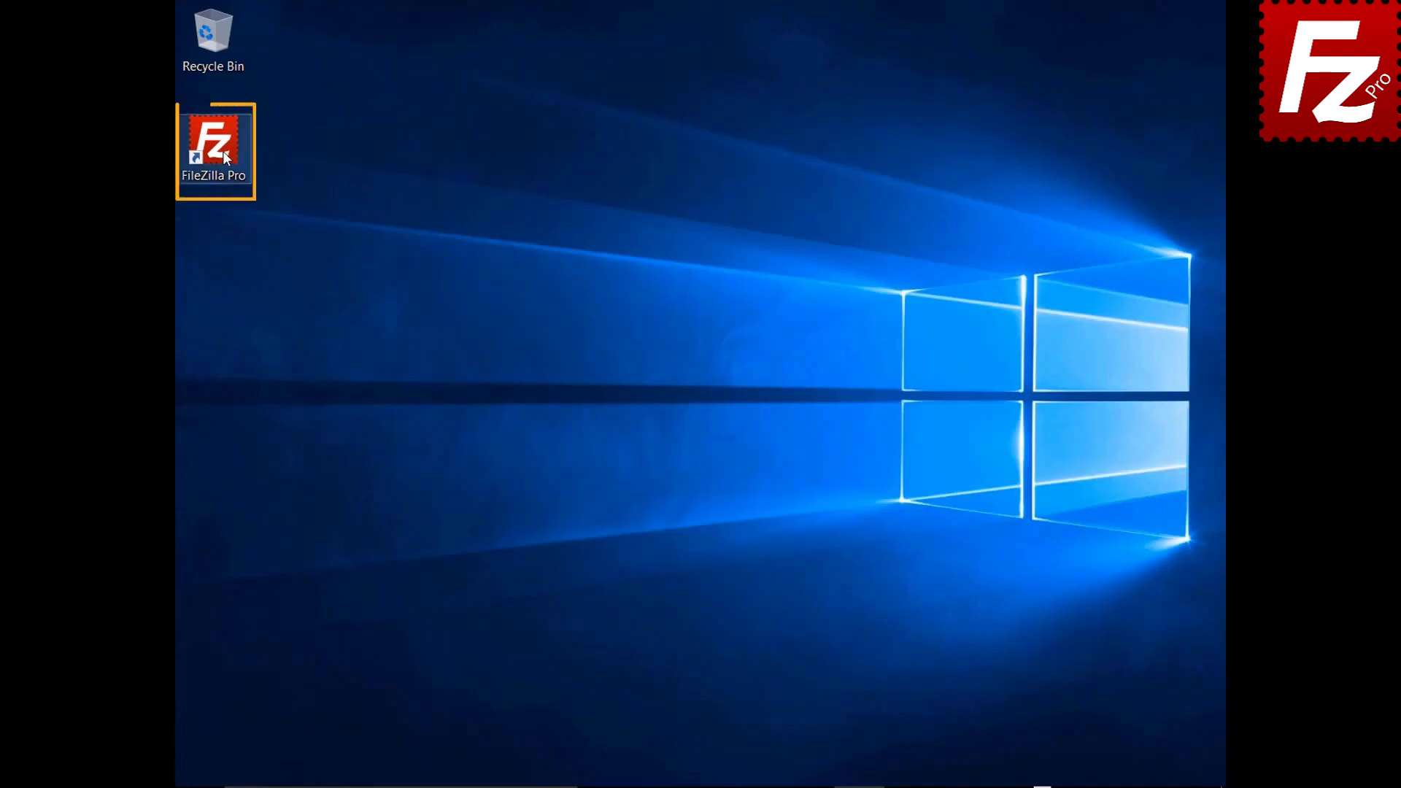
# Step: Launch FileZilla Pro and add a new site 'Rackspace' using Rackspace Cloud Storage
pyautogui.doubleClick(222, 152)
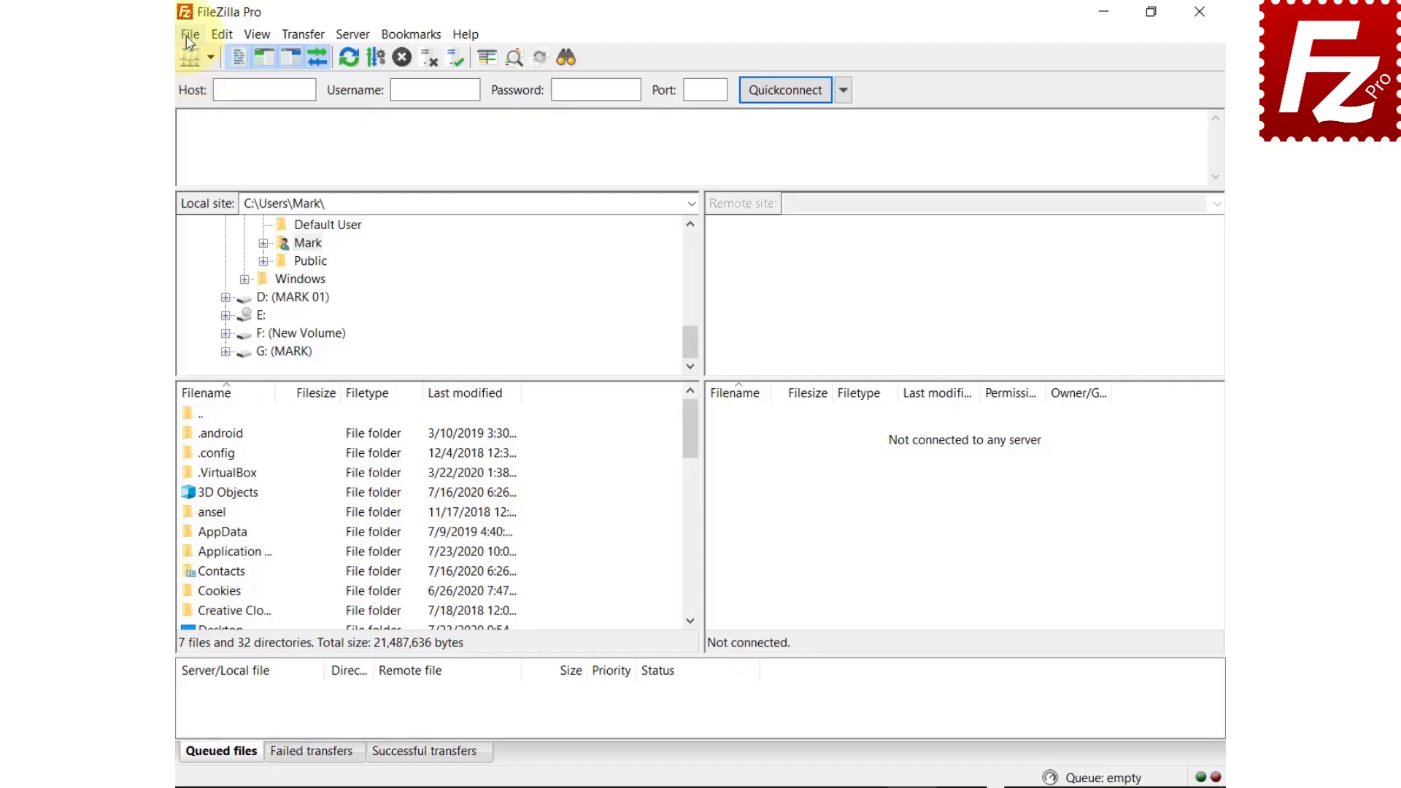
pyautogui.click(182, 34)
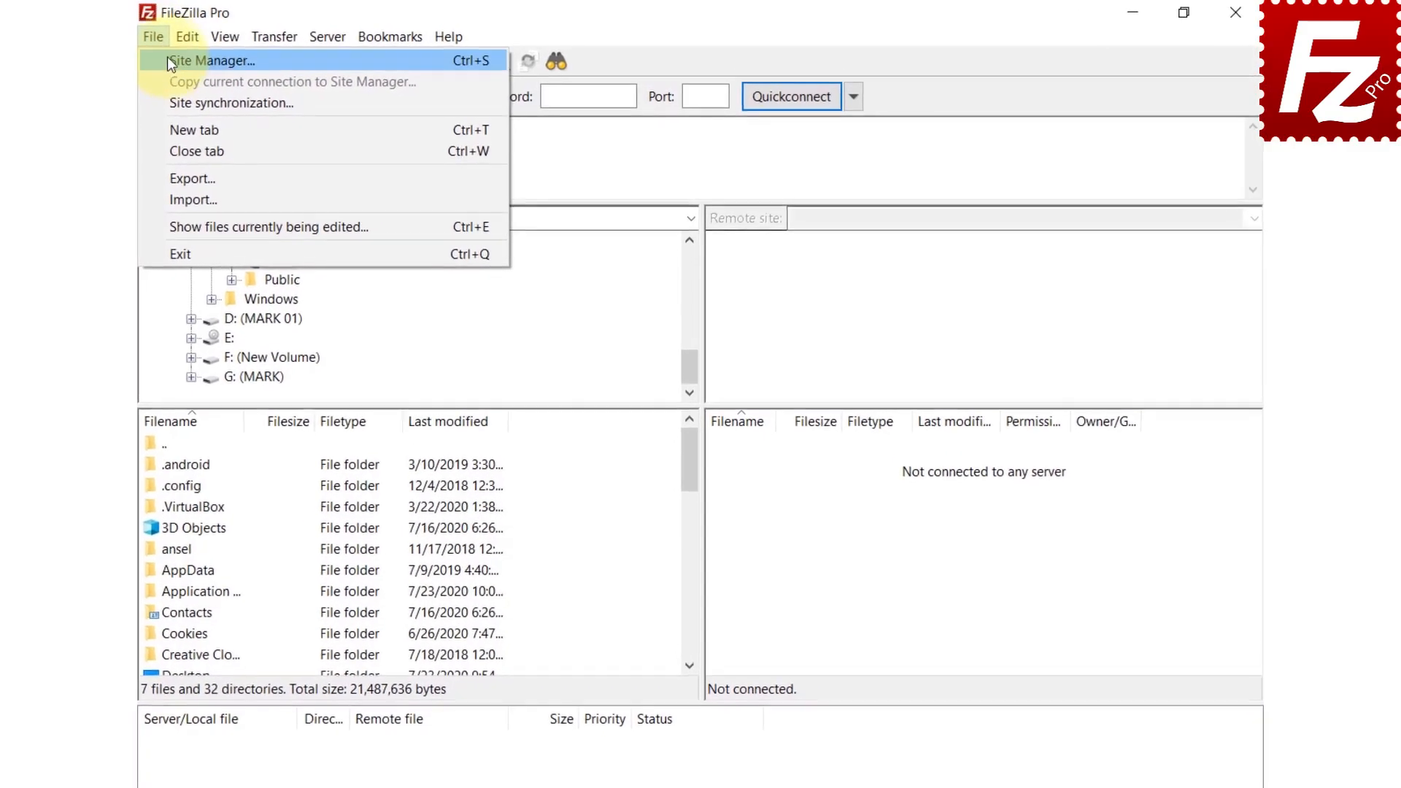
pyautogui.click(165, 62)
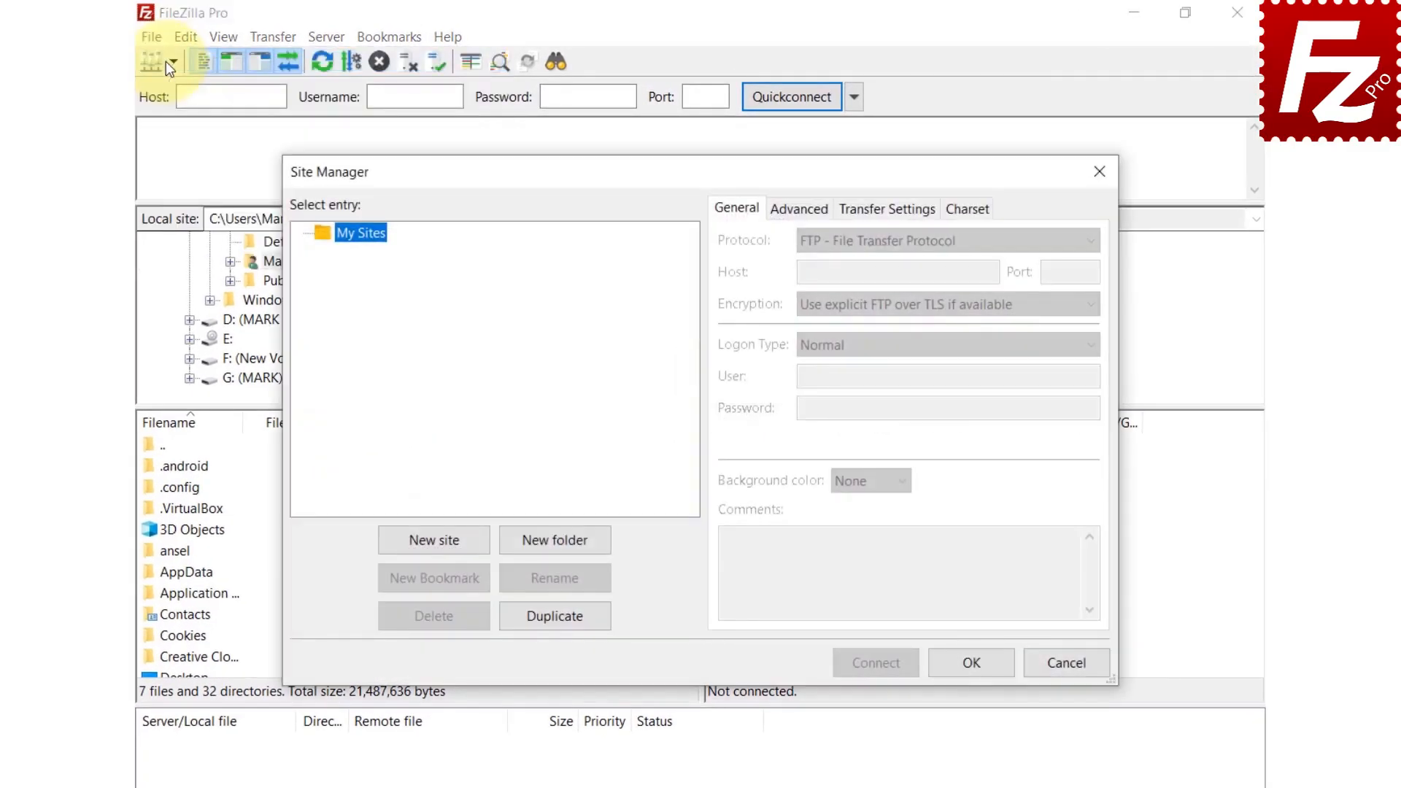
pyautogui.click(444, 546)
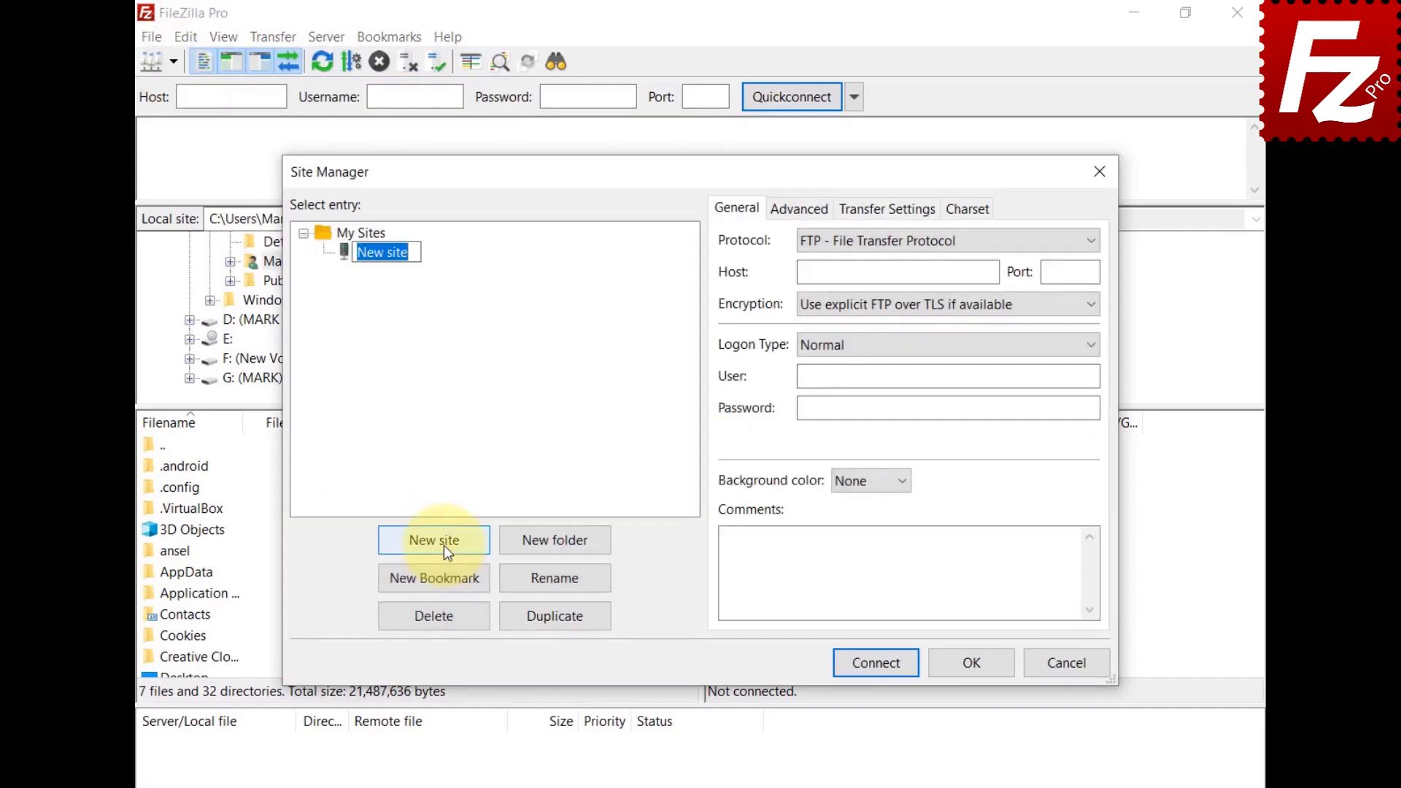
pyautogui.write('Rackspace')
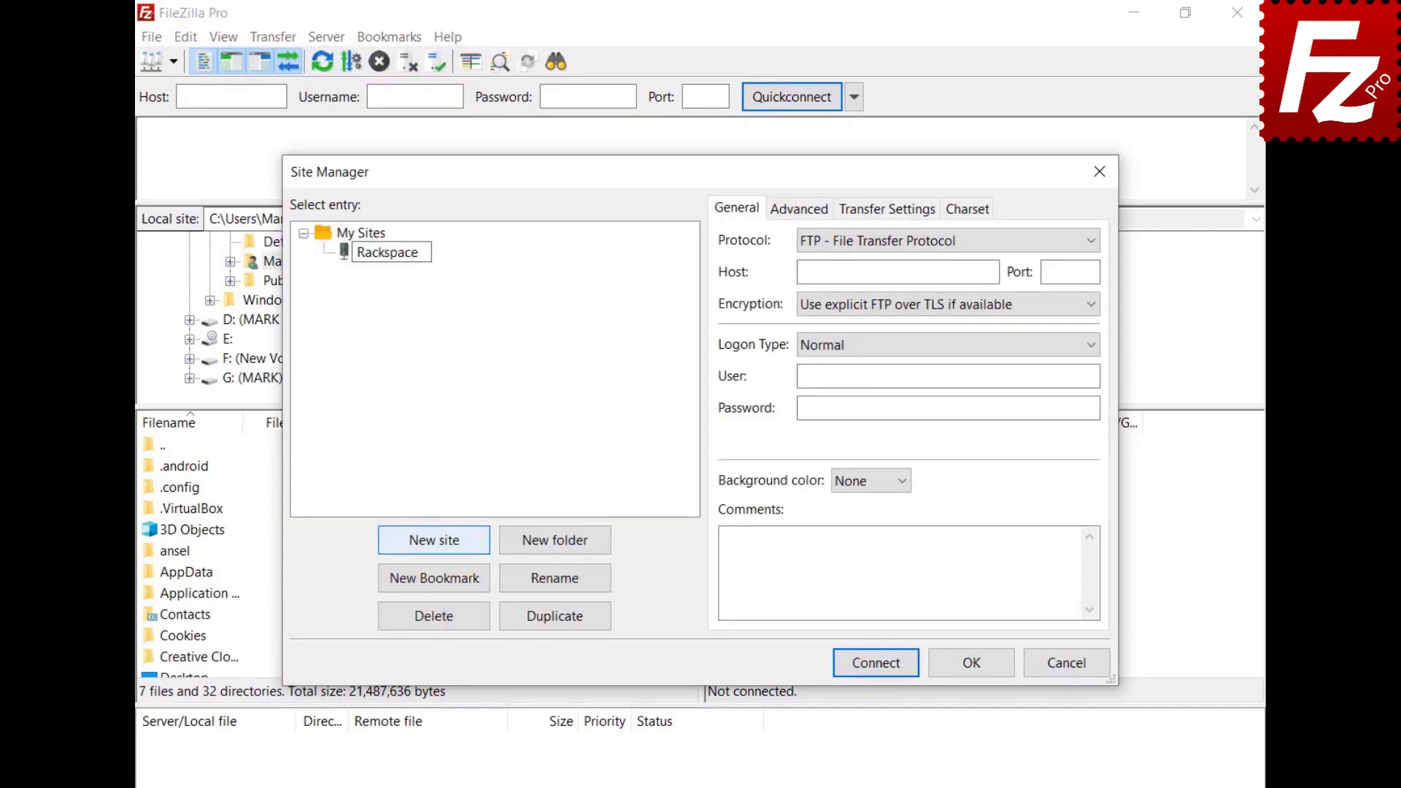
pyautogui.press('Return')
pyautogui.click(918, 242)
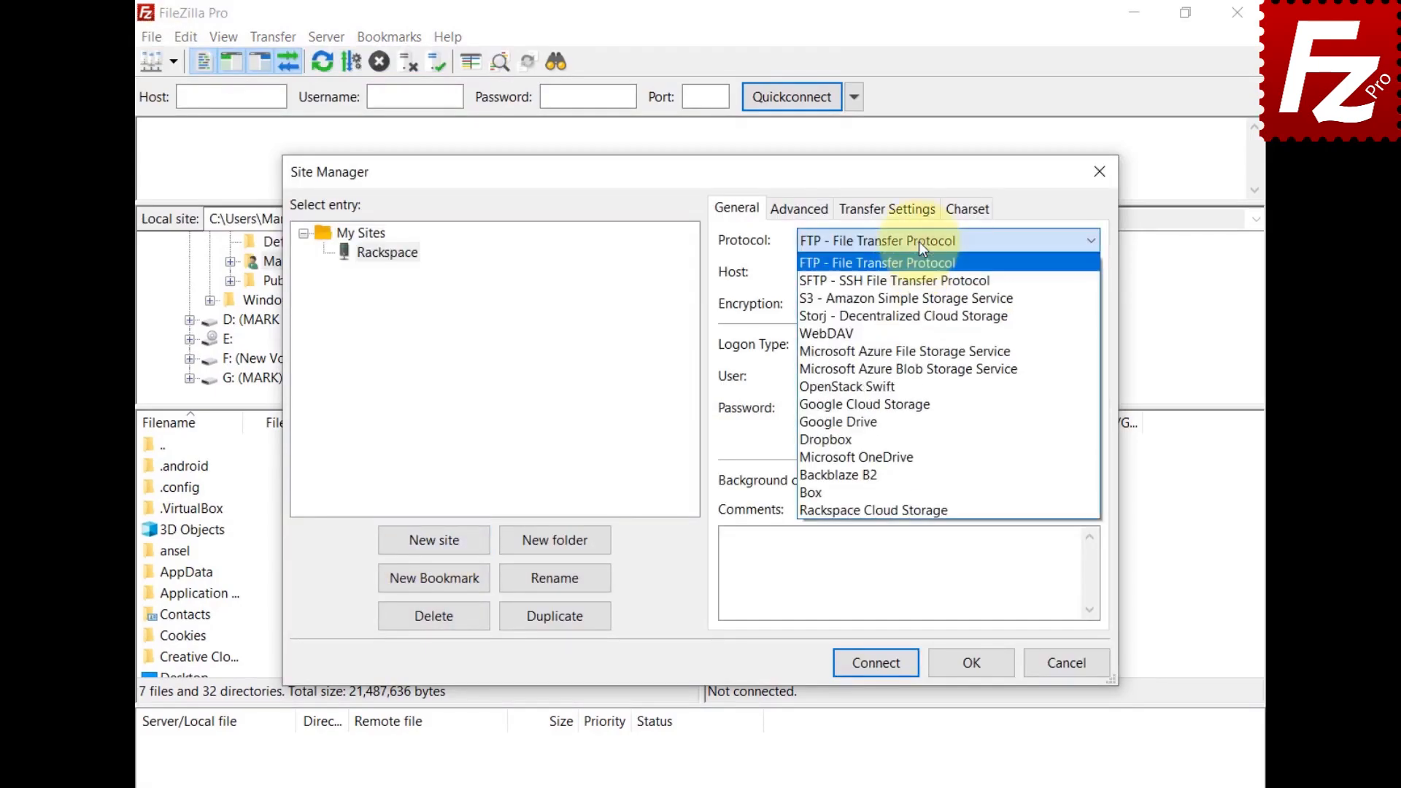
pyautogui.click(919, 511)
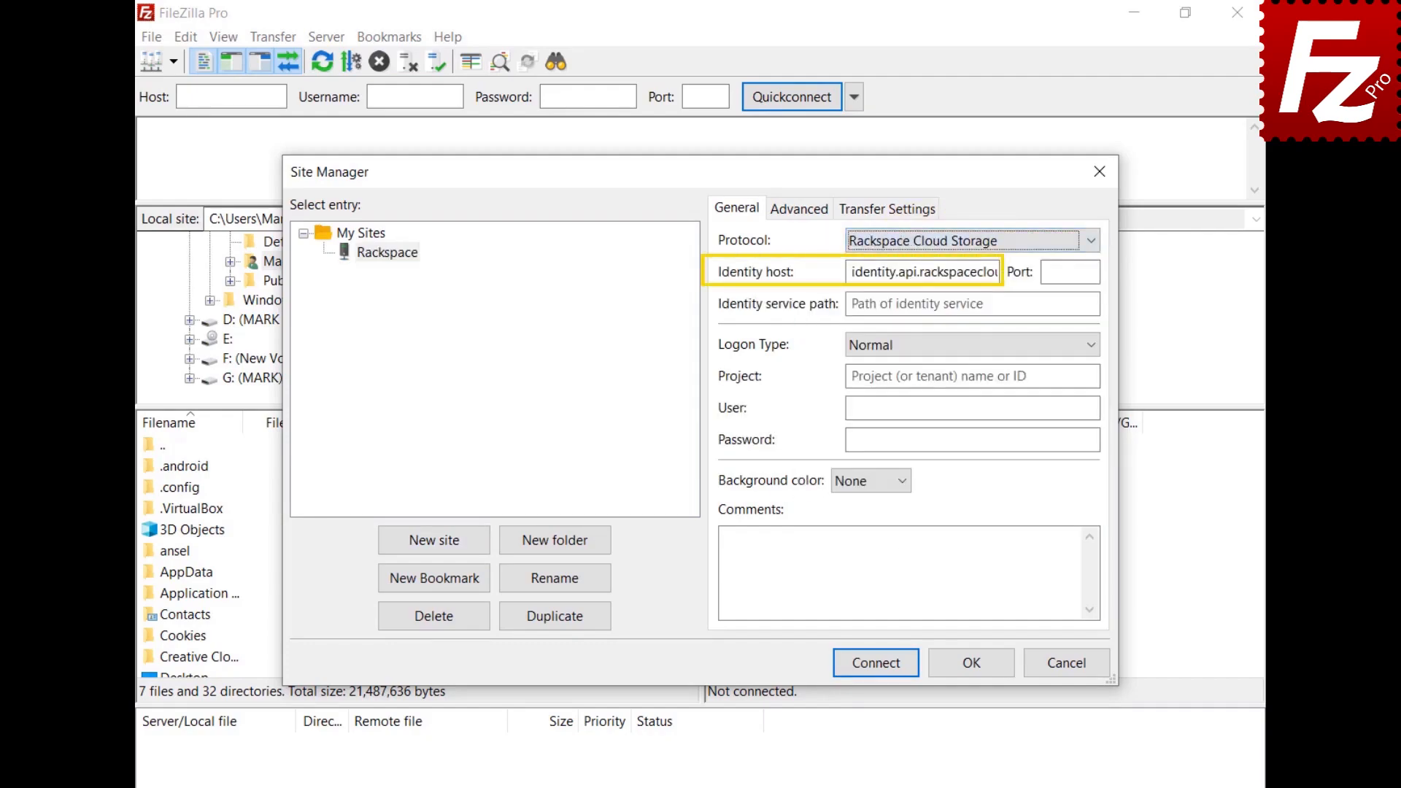
# Step: Enter /v2.0/tokens, the user name and password, connect, and open the IAD folder
pyautogui.click(972, 304)
pyautogui.write('/v2.0/tokens')
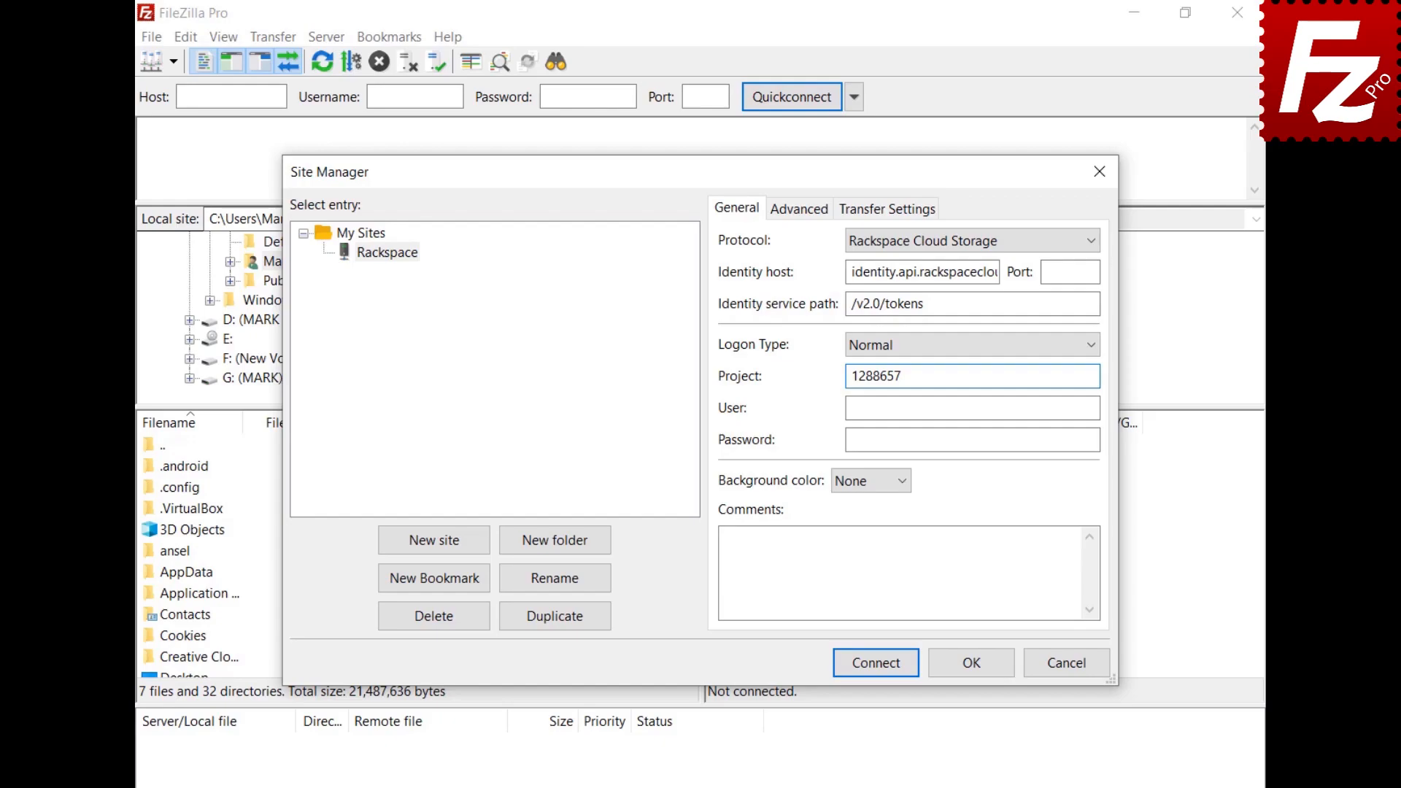
pyautogui.press('Tab')
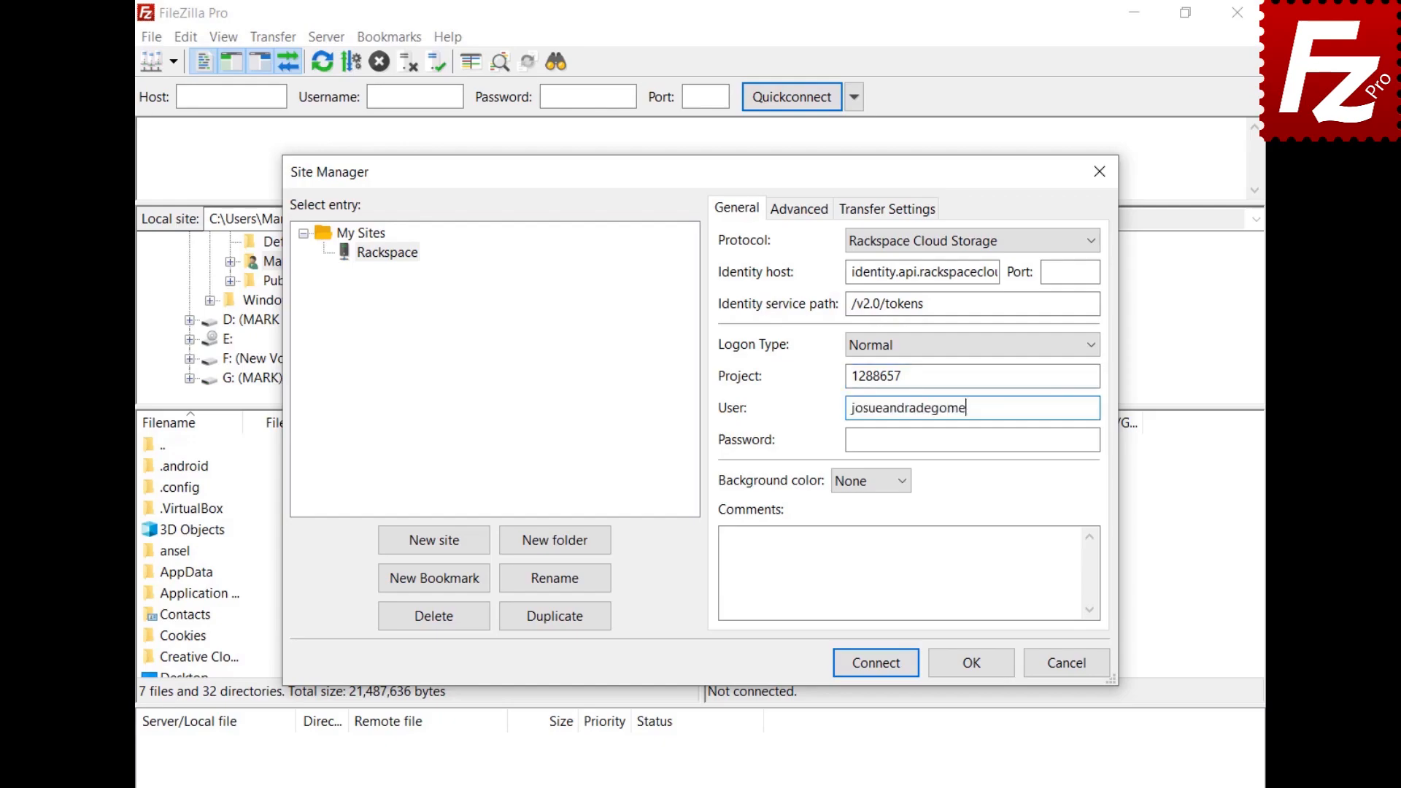
pyautogui.press('Tab')
pyautogui.hotkey('ctrl', 'v')
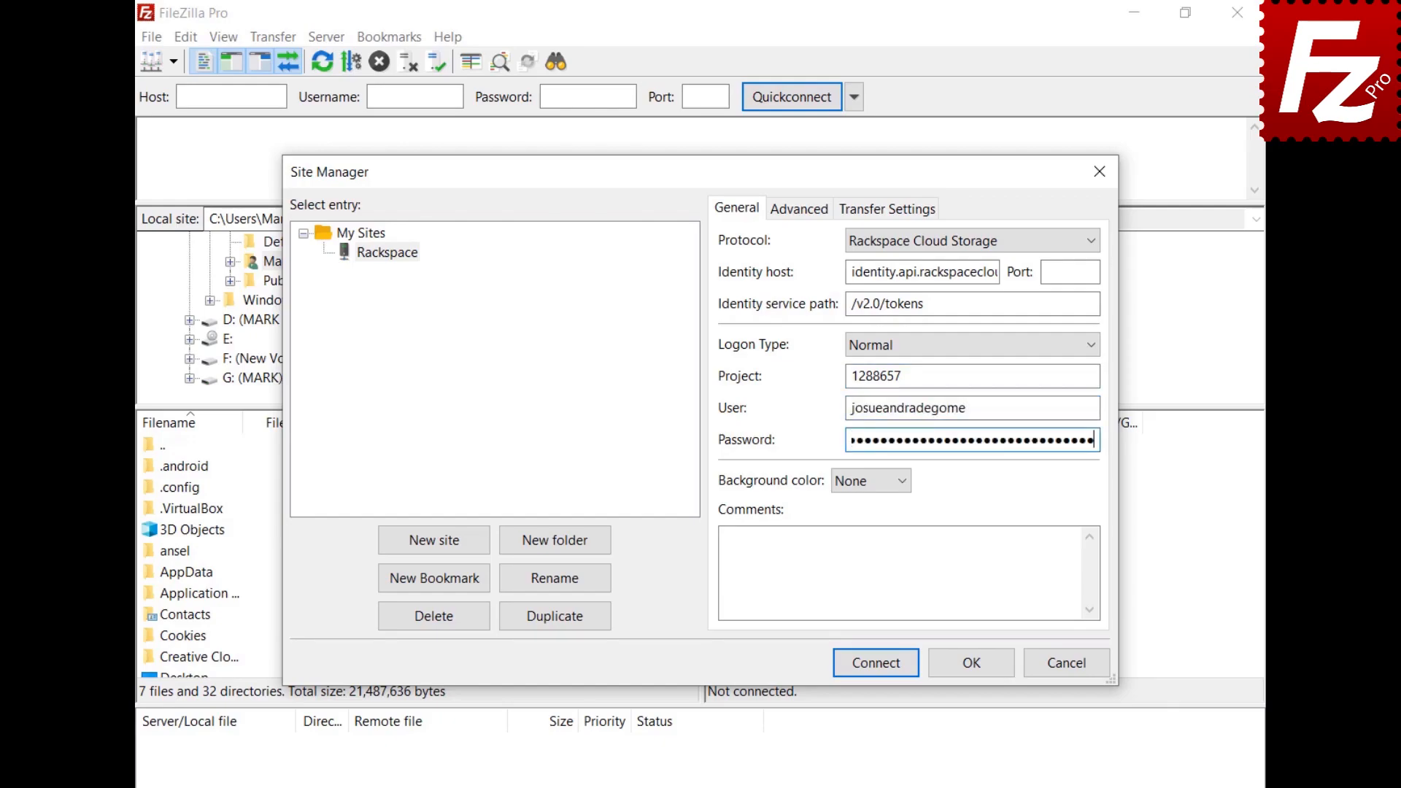
pyautogui.click(880, 666)
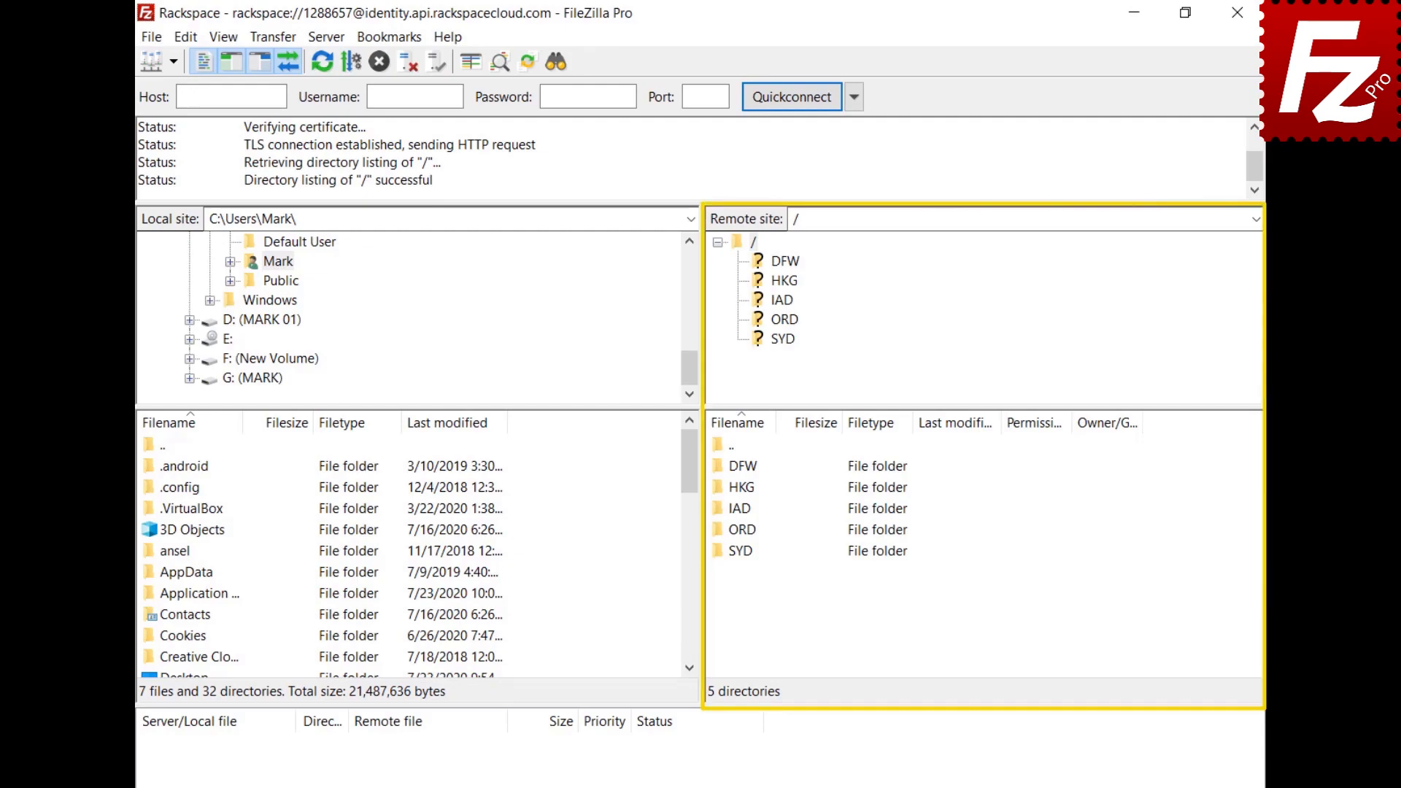
pyautogui.doubleClick(738, 508)
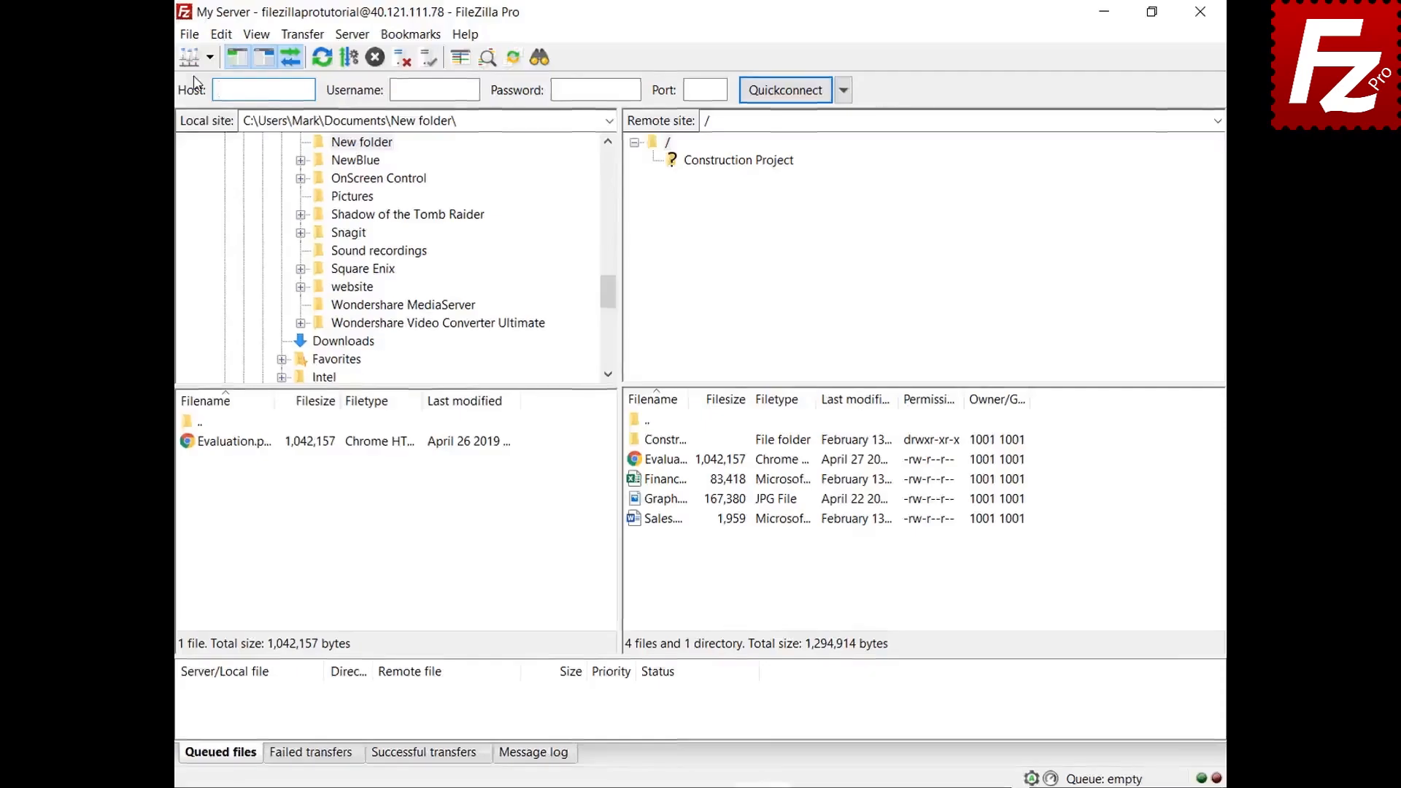
# Step: Add a new Site Manager entry named 'Box' using the Box protocol
pyautogui.click(152, 38)
pyautogui.click(155, 61)
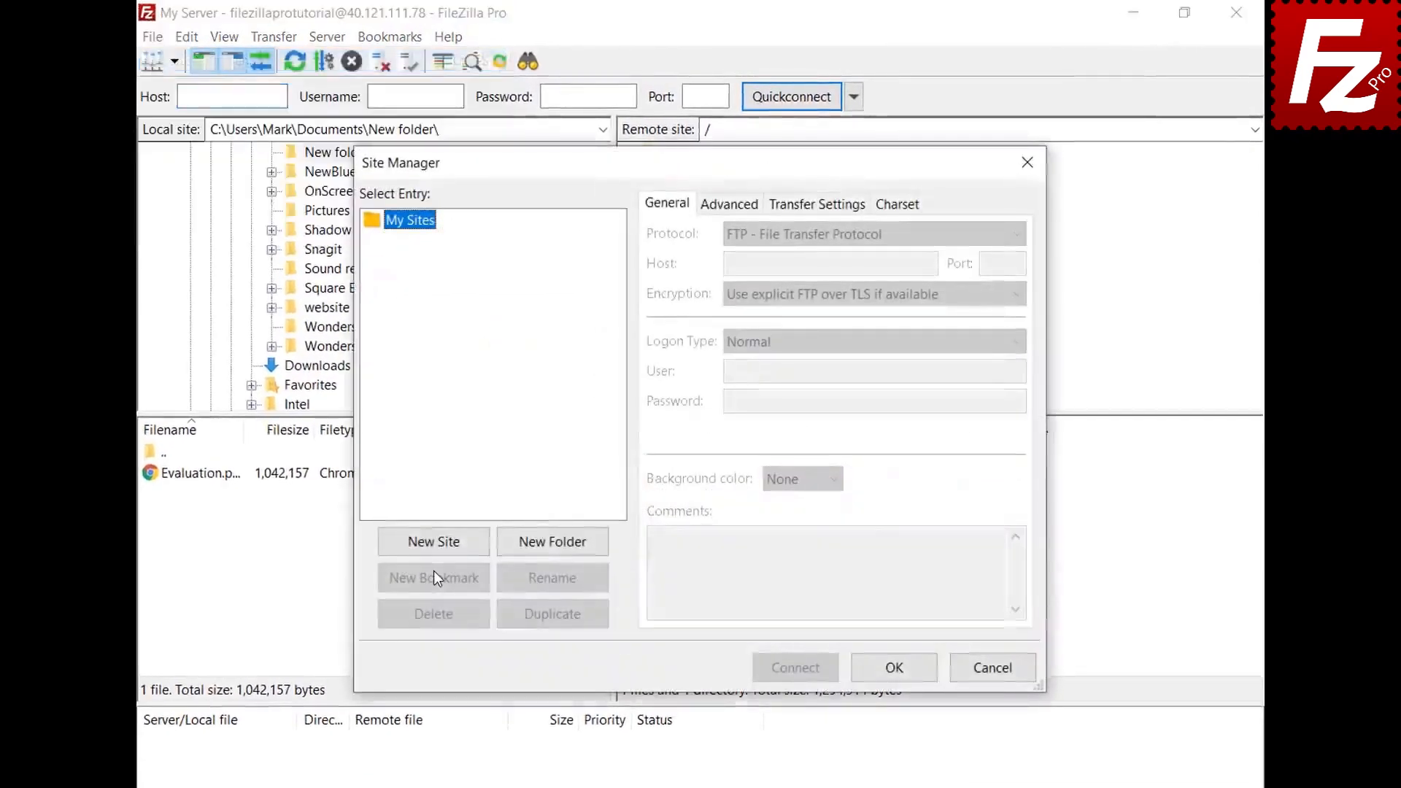
pyautogui.click(433, 549)
pyautogui.write('Box')
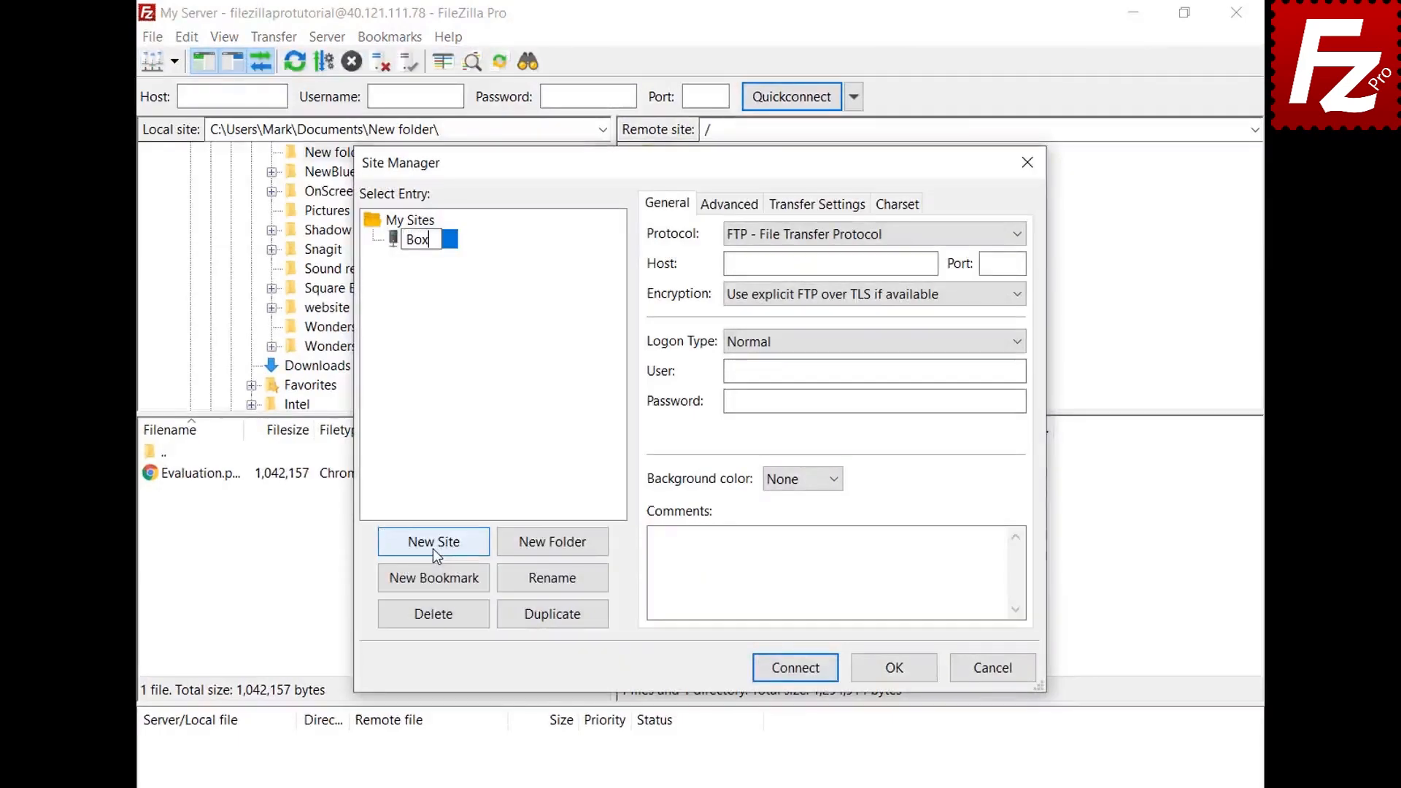
pyautogui.click(1031, 254)
pyautogui.click(1013, 235)
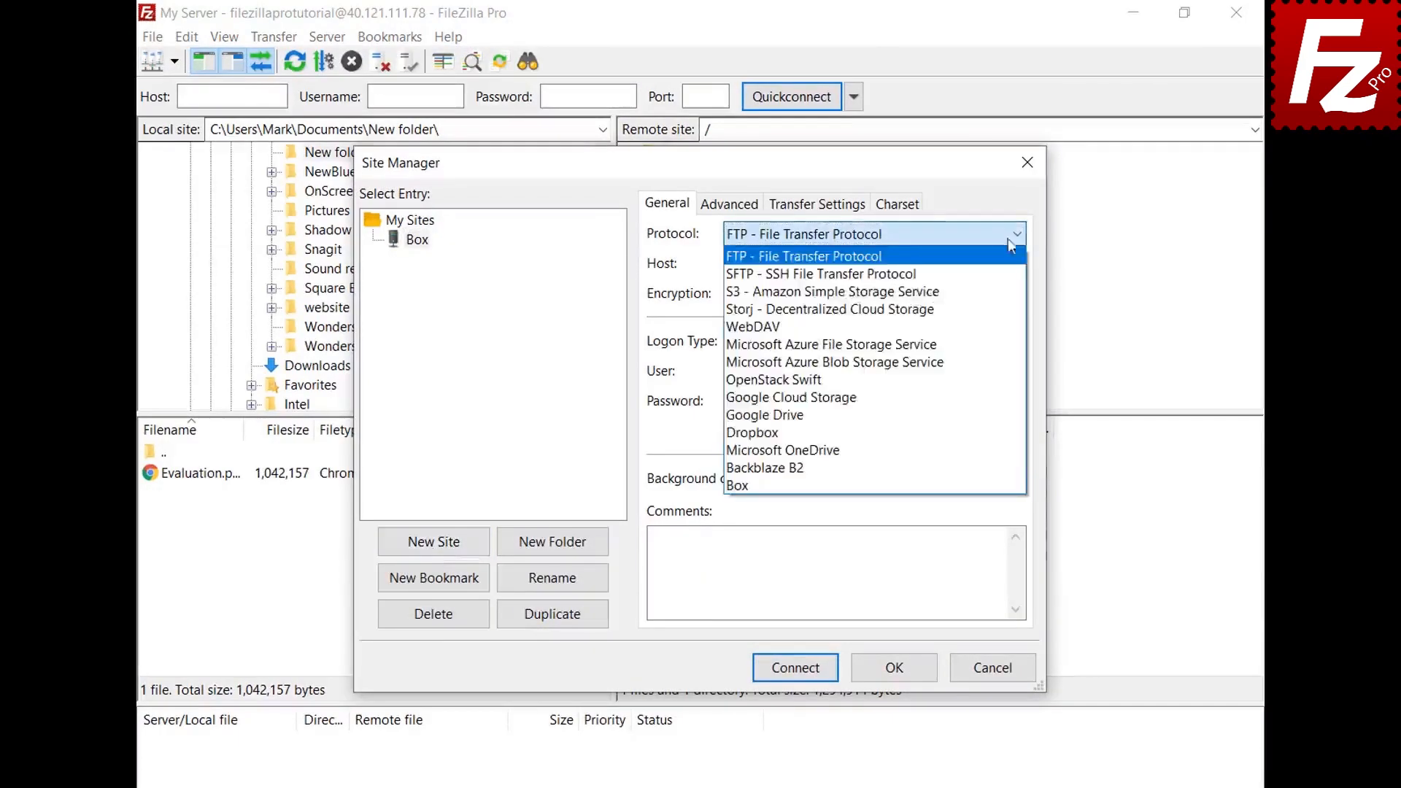
pyautogui.click(988, 479)
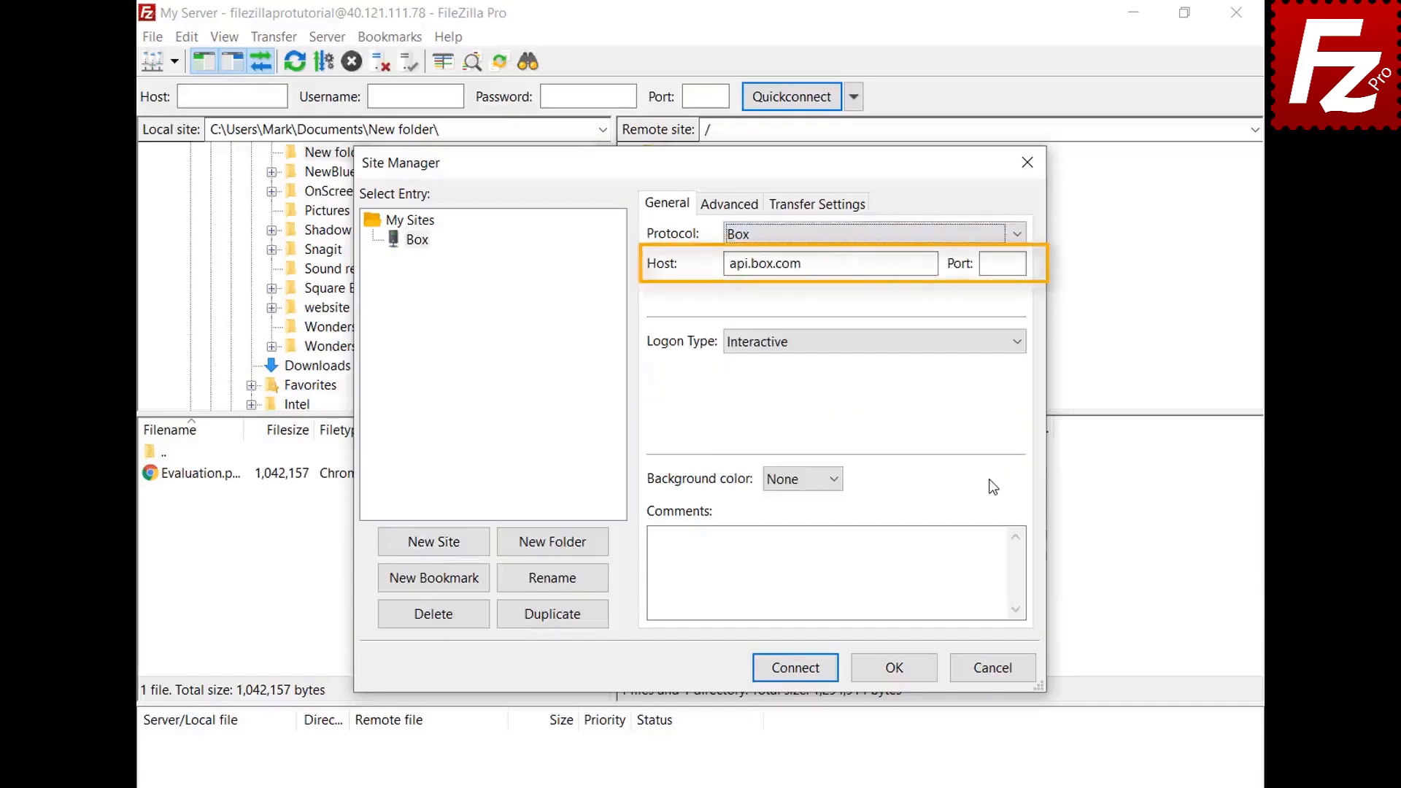
# Step: Connect to Box, log in with the account e-mail and password, and grant FileZilla access
pyautogui.click(794, 667)
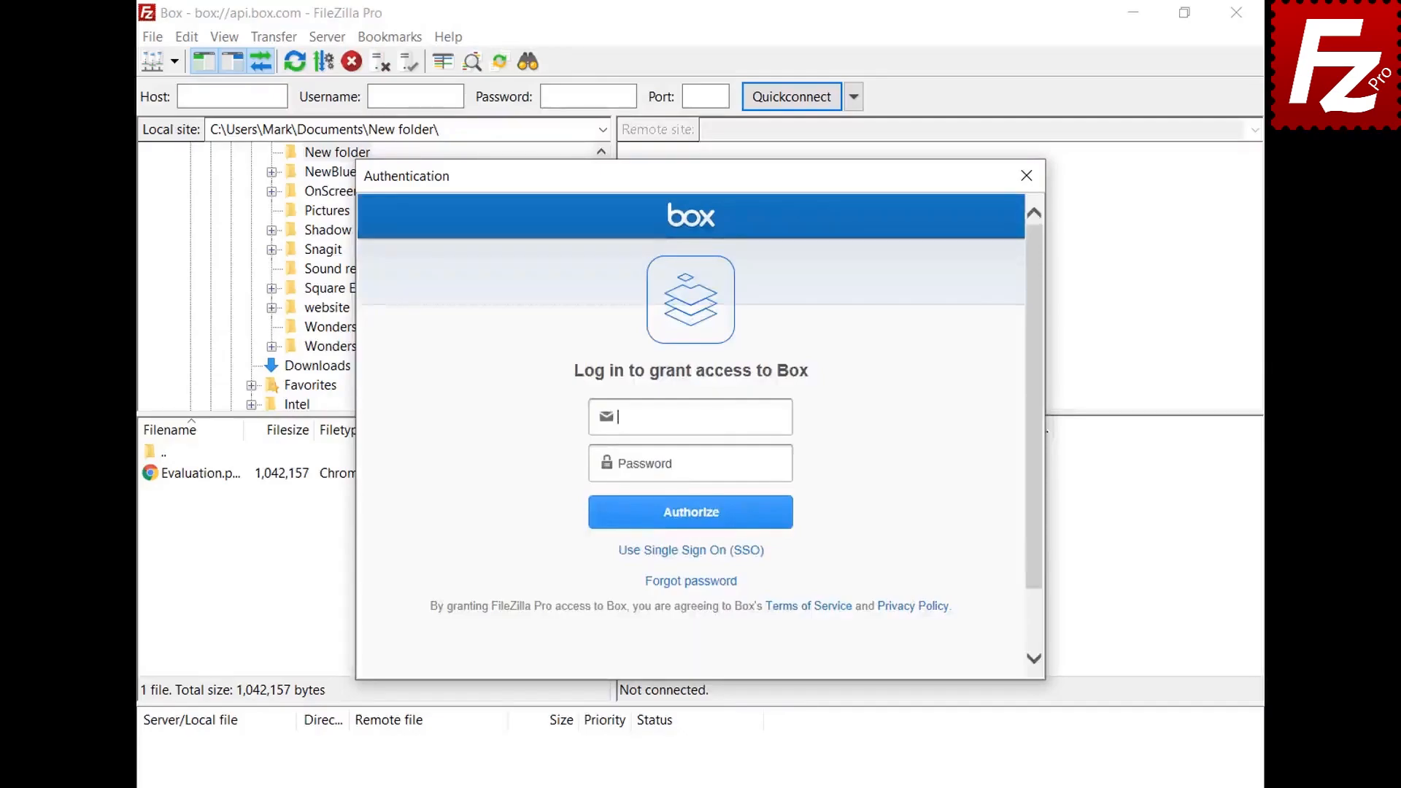
pyautogui.hotkey('ctrl', 'v')
pyautogui.click(786, 464)
pyautogui.hotkey('ctrl', 'v')
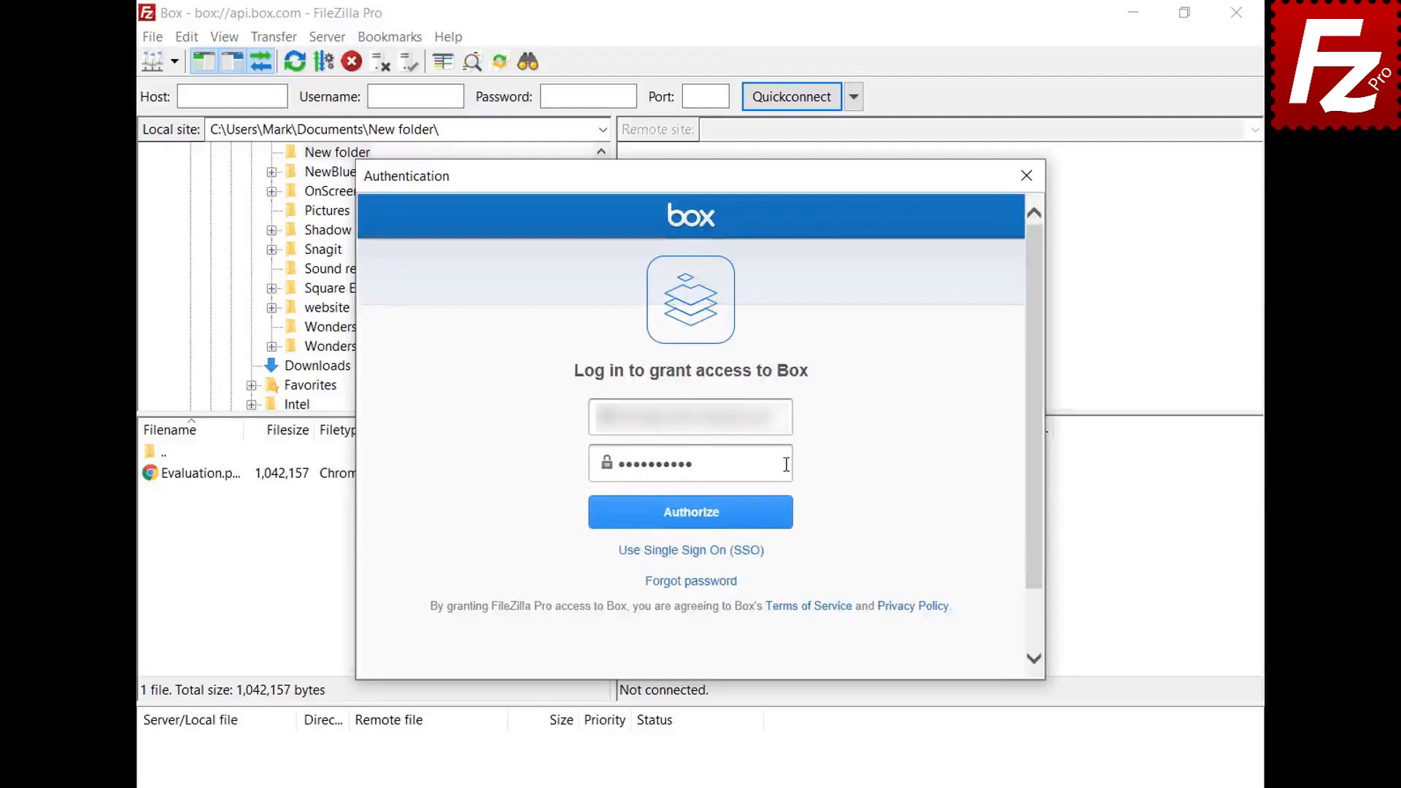
pyautogui.click(691, 526)
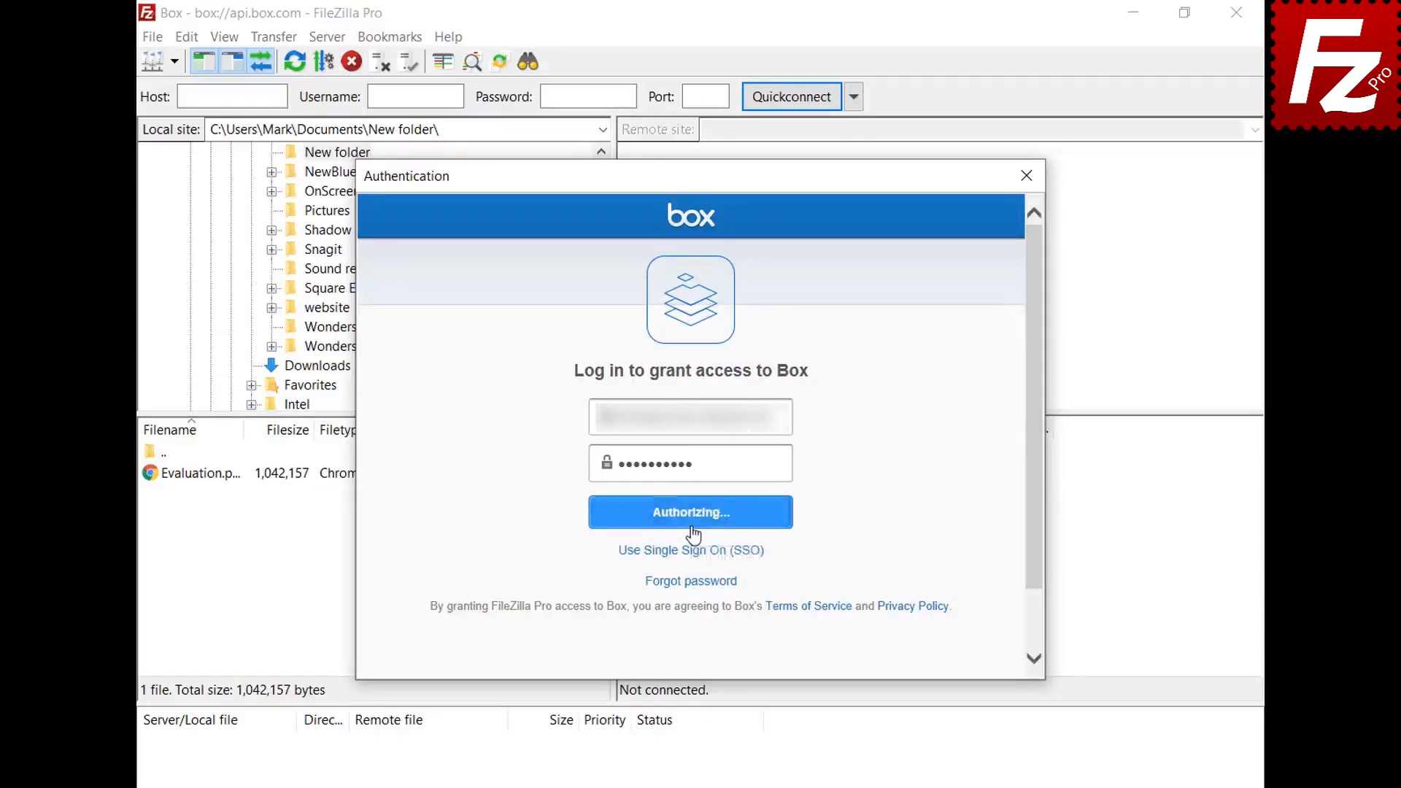
pyautogui.click(692, 504)
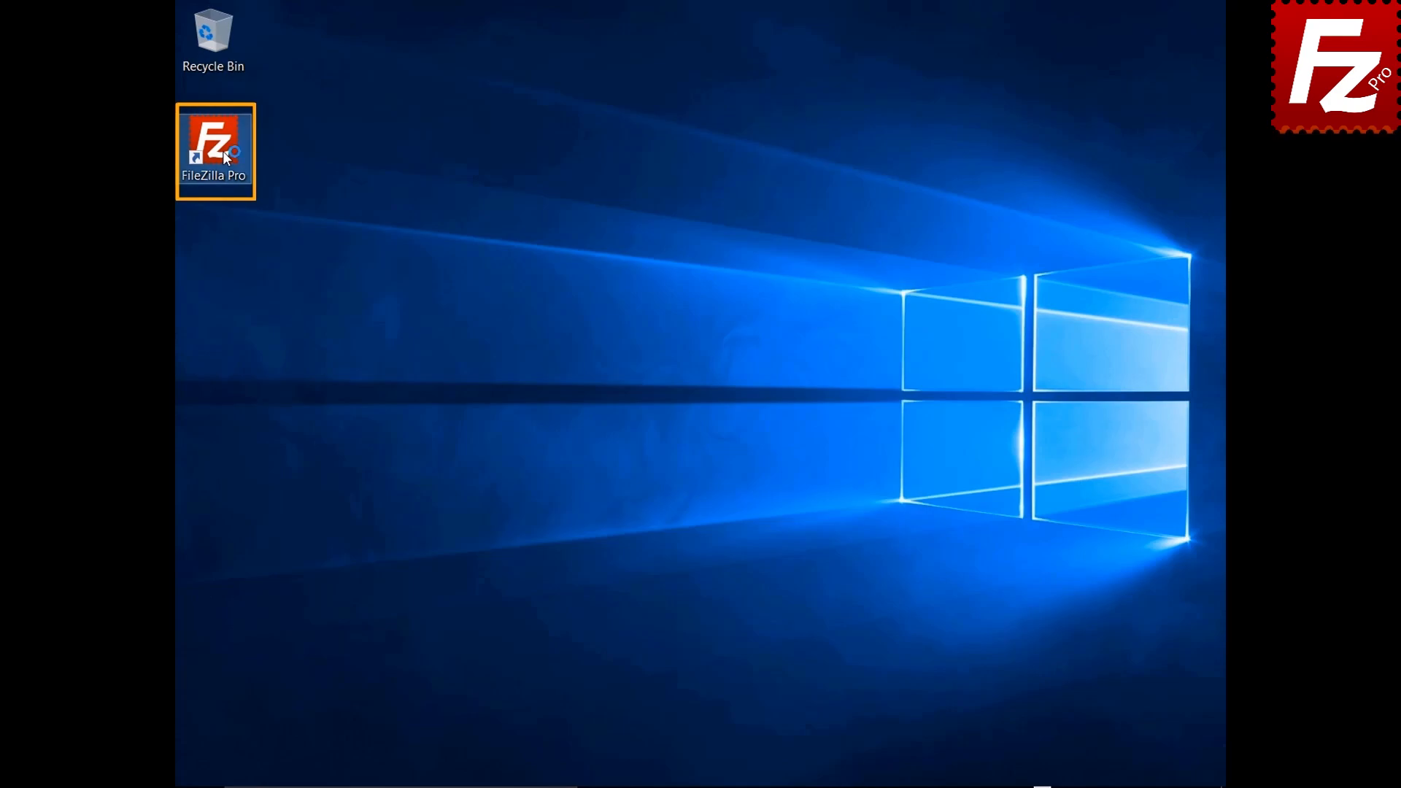
# Step: Relaunch FileZilla Pro, add a site 'Box' with the Box protocol, and connect to it
pyautogui.doubleClick(222, 151)
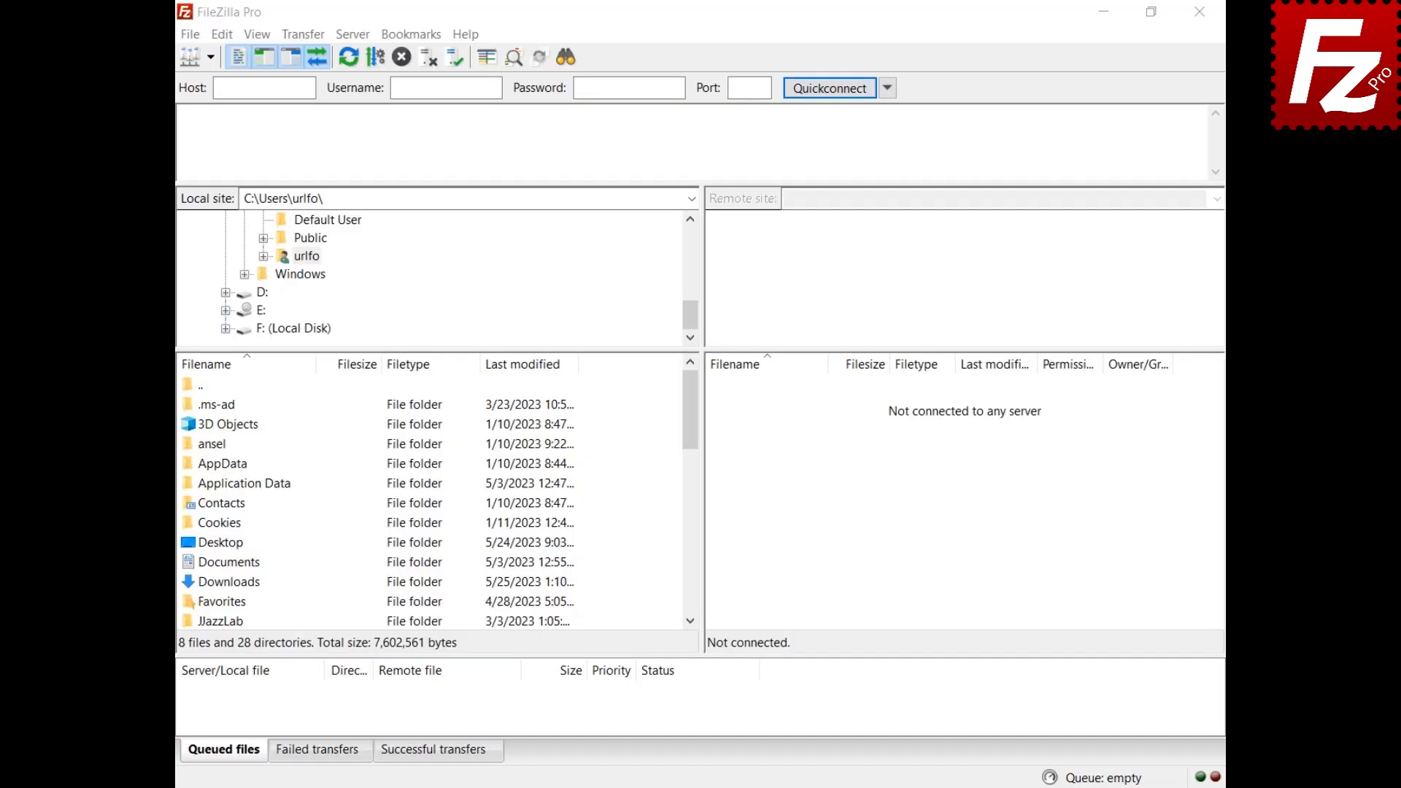
pyautogui.click(191, 35)
pyautogui.click(194, 55)
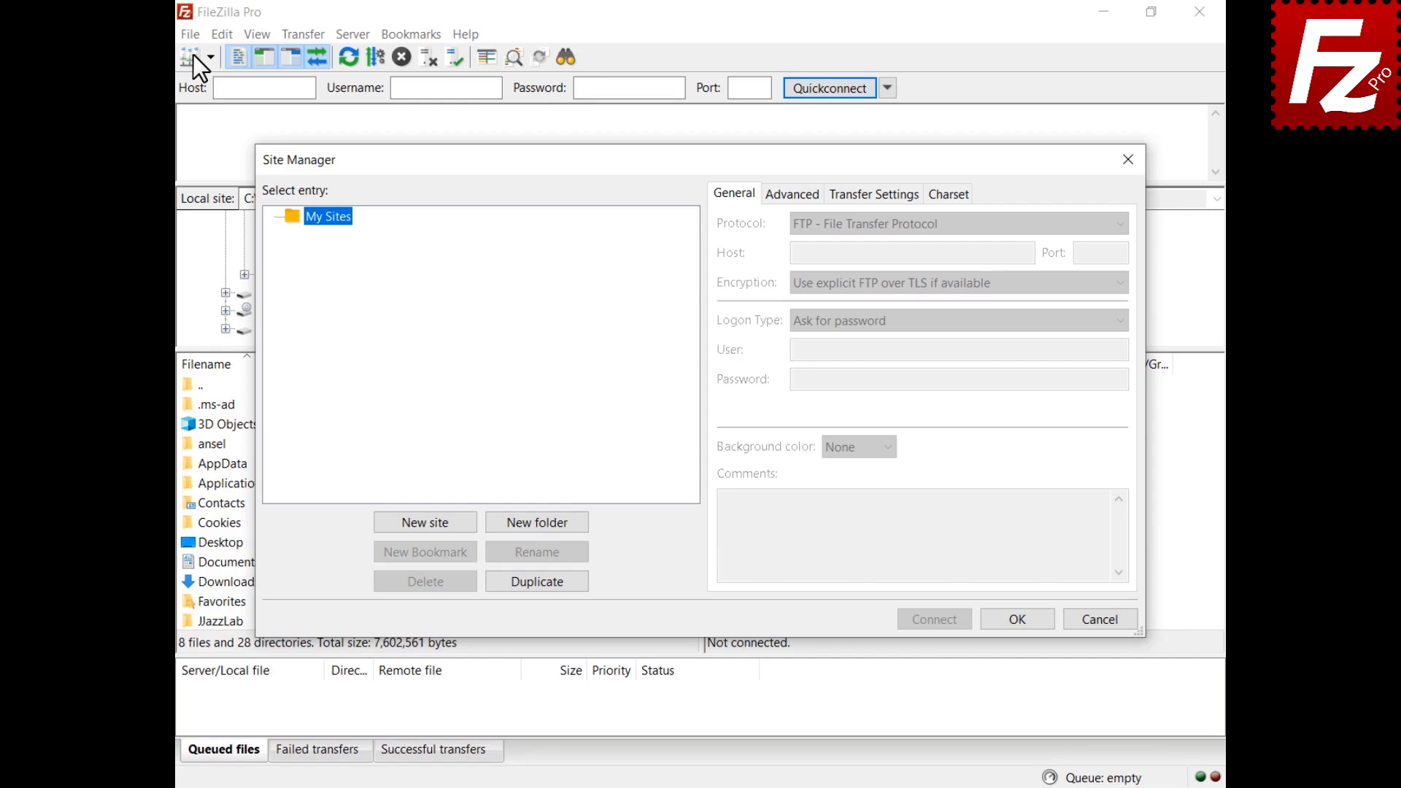
pyautogui.click(426, 522)
pyautogui.write('Box')
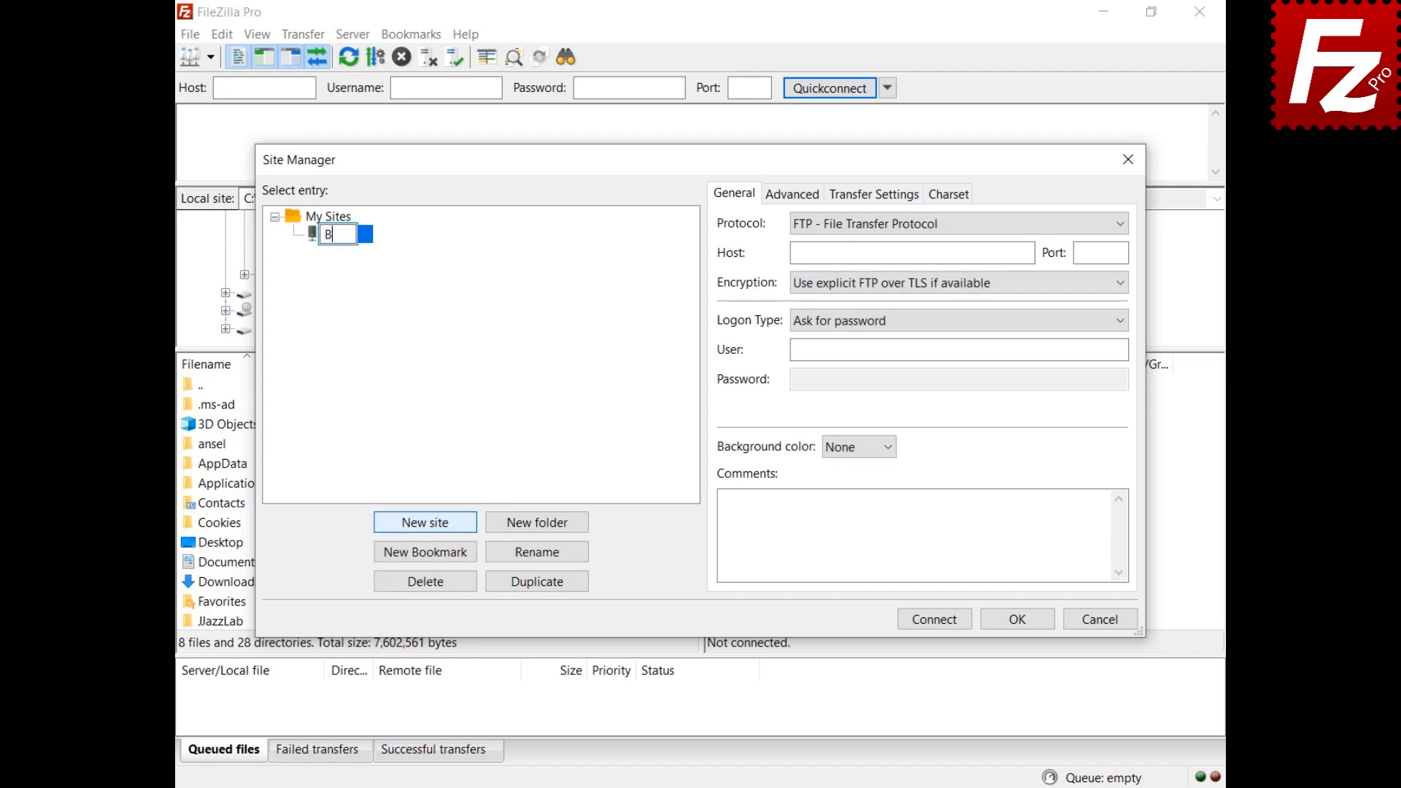
pyautogui.press('Return')
pyautogui.click(918, 229)
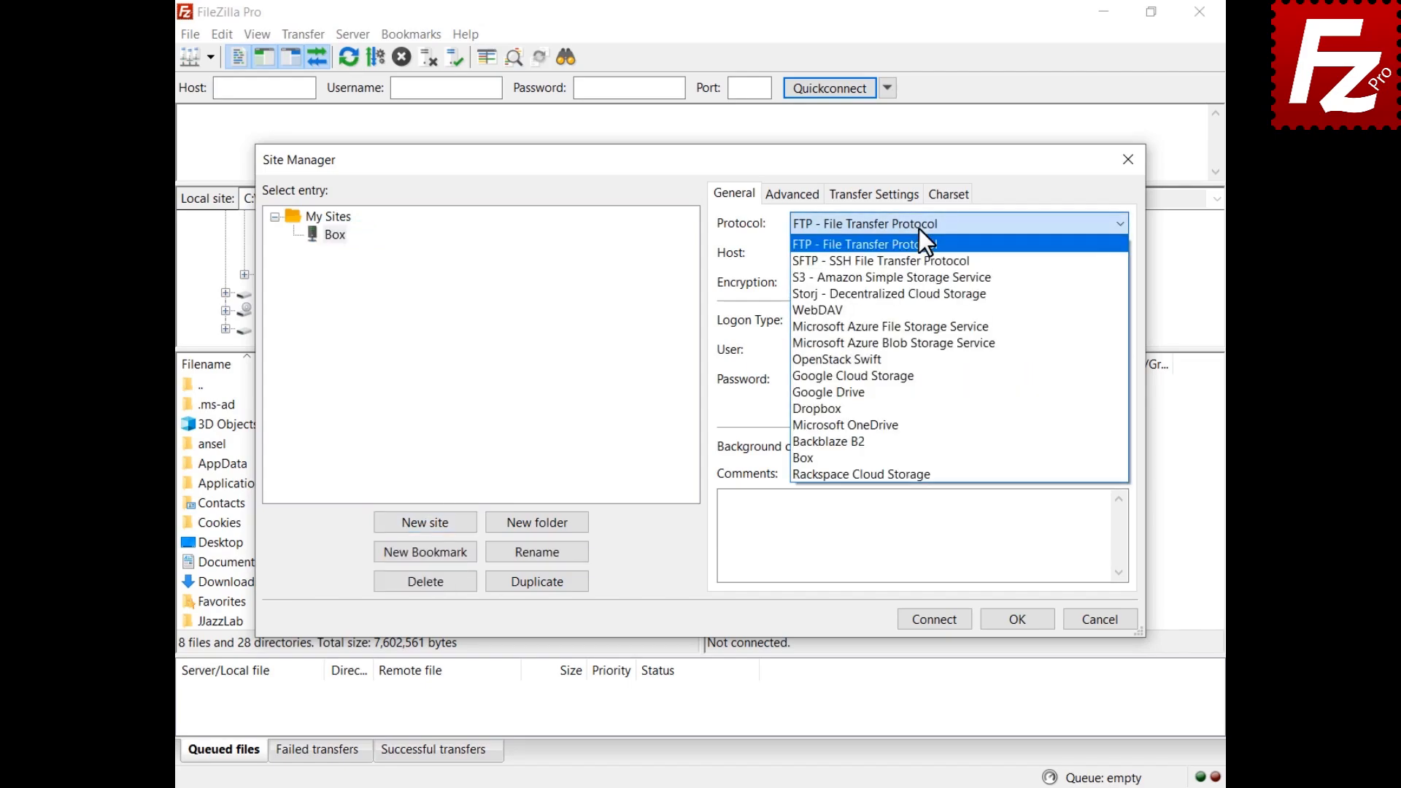
pyautogui.click(928, 455)
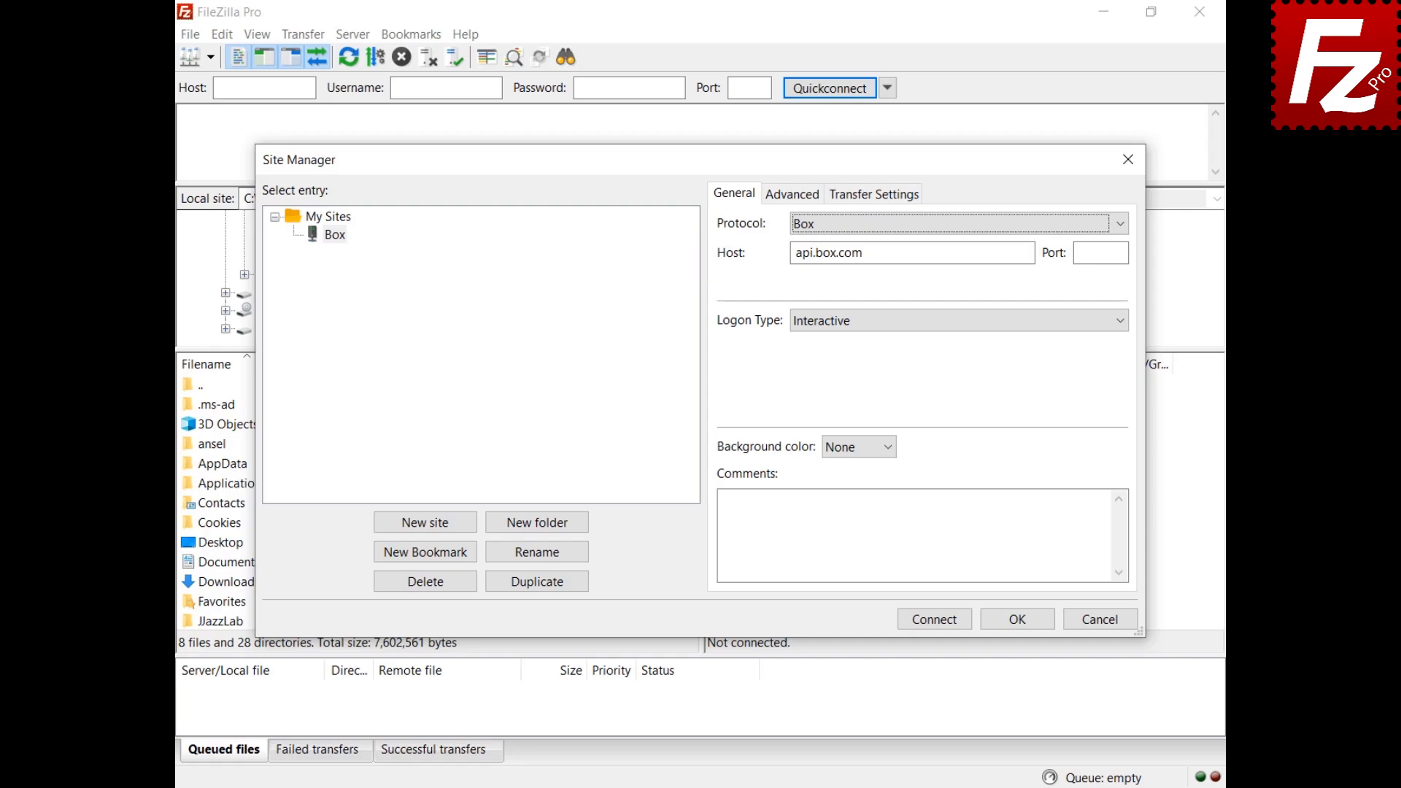
pyautogui.click(934, 619)
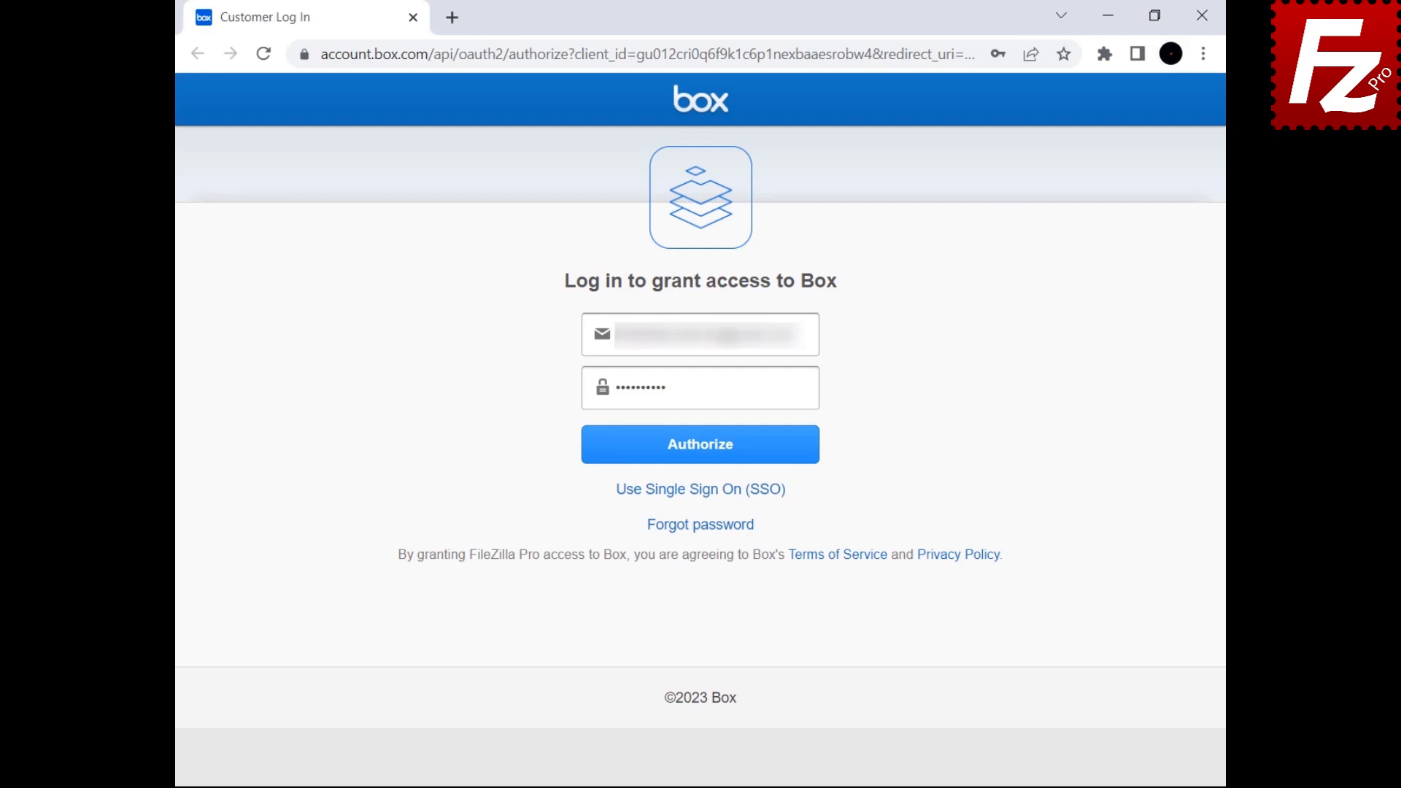
# Step: Sign in to Box, grant FileZilla Pro access, and copy the authorization code
pyautogui.click(697, 457)
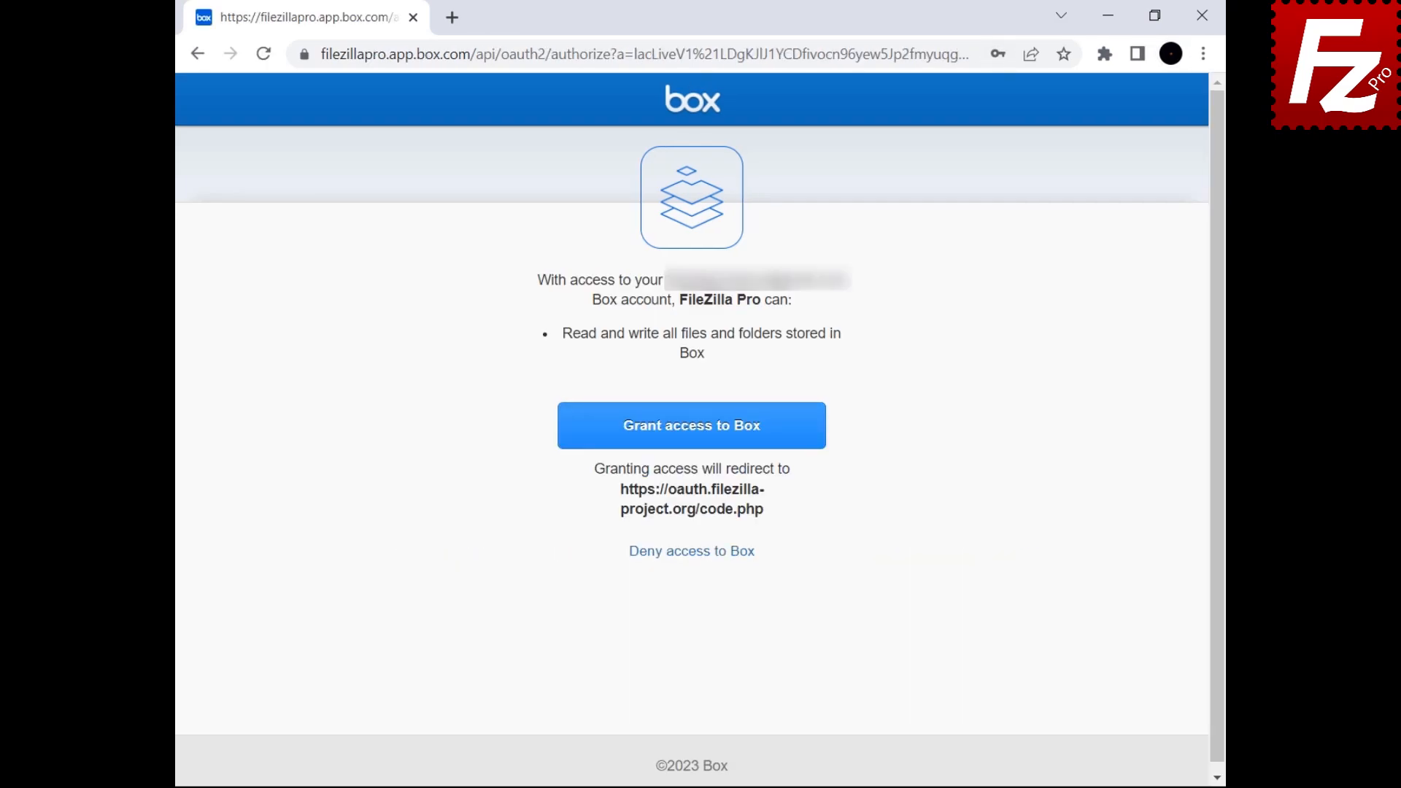
pyautogui.click(686, 440)
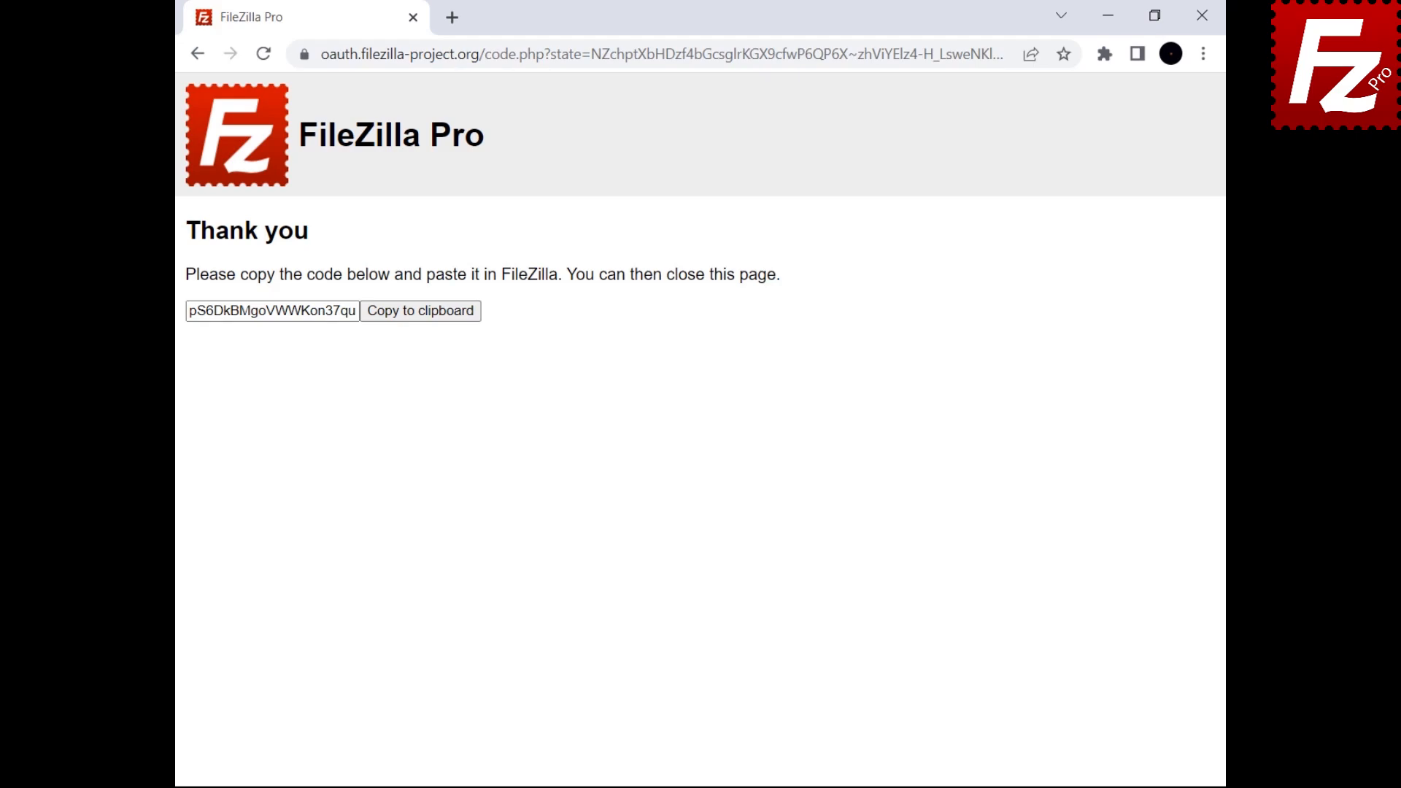
pyautogui.click(416, 318)
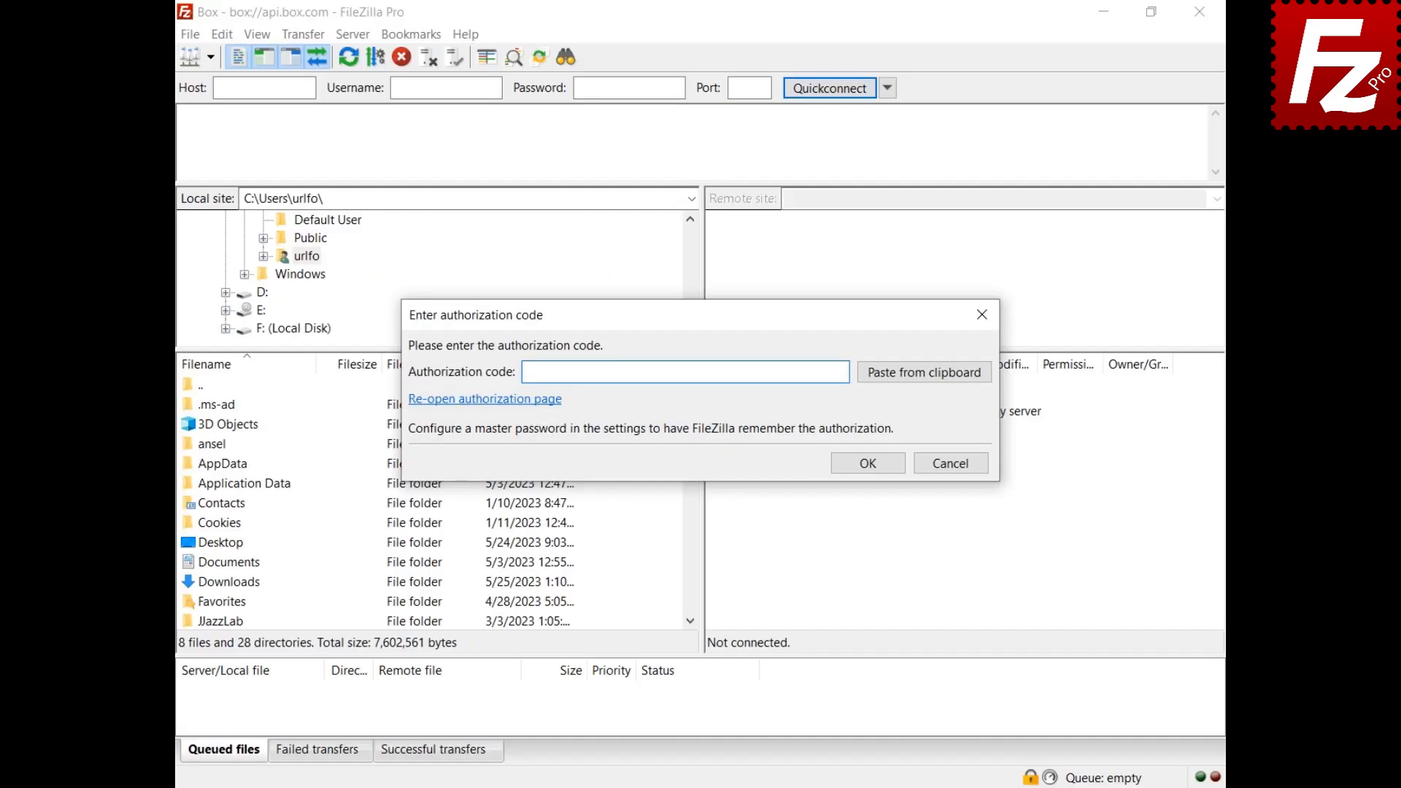
# Step: Paste and submit the Box authorization code, then trust the Box server certificate
pyautogui.click(927, 378)
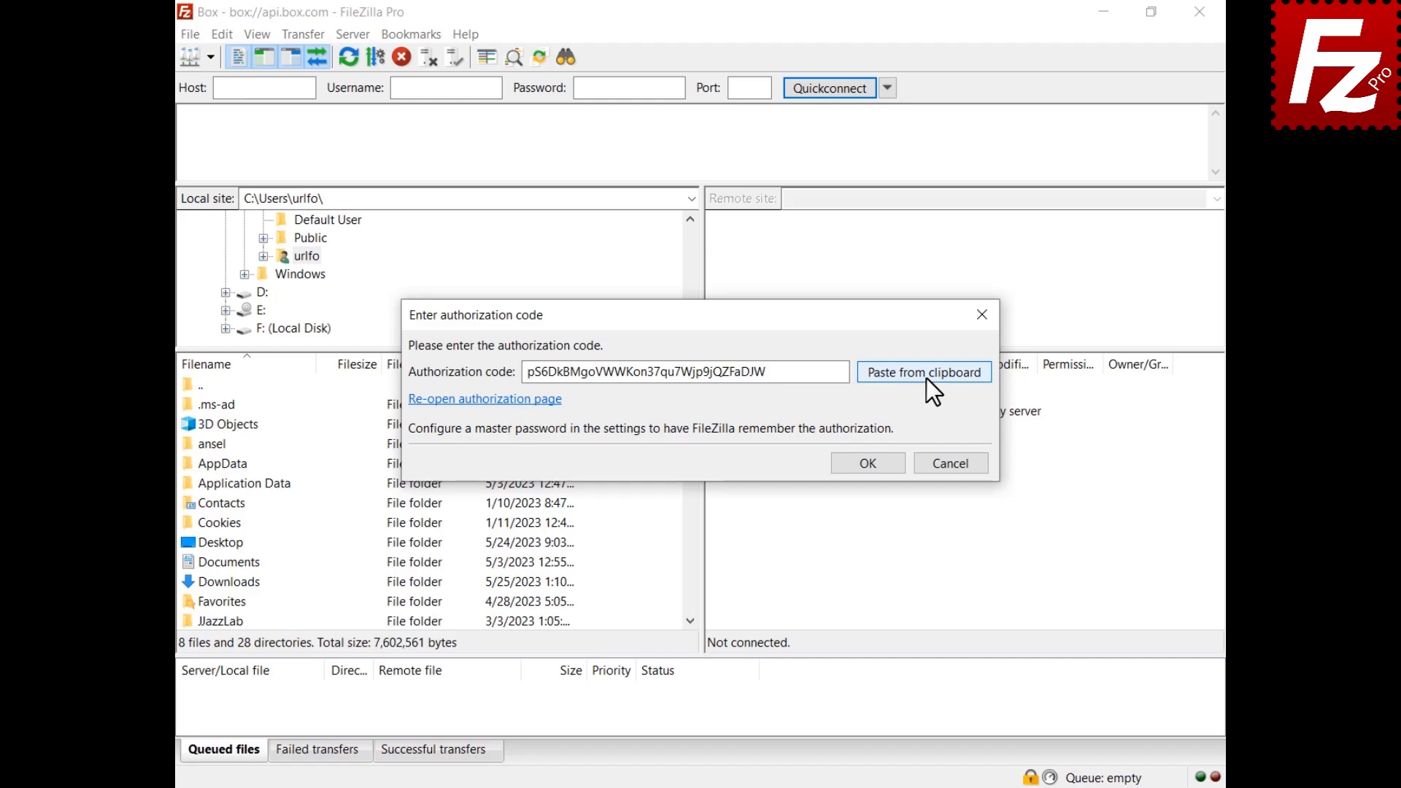
pyautogui.click(867, 465)
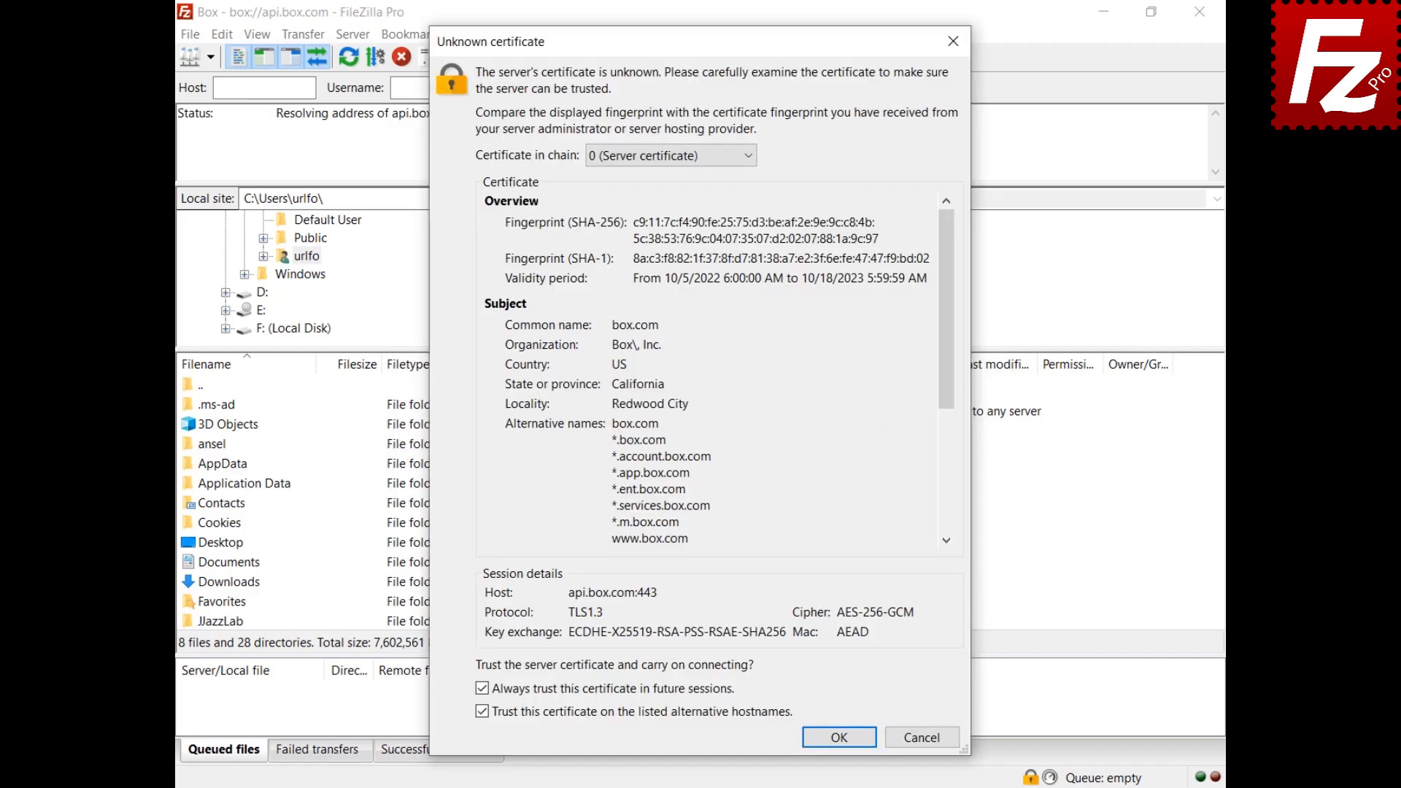
pyautogui.click(840, 739)
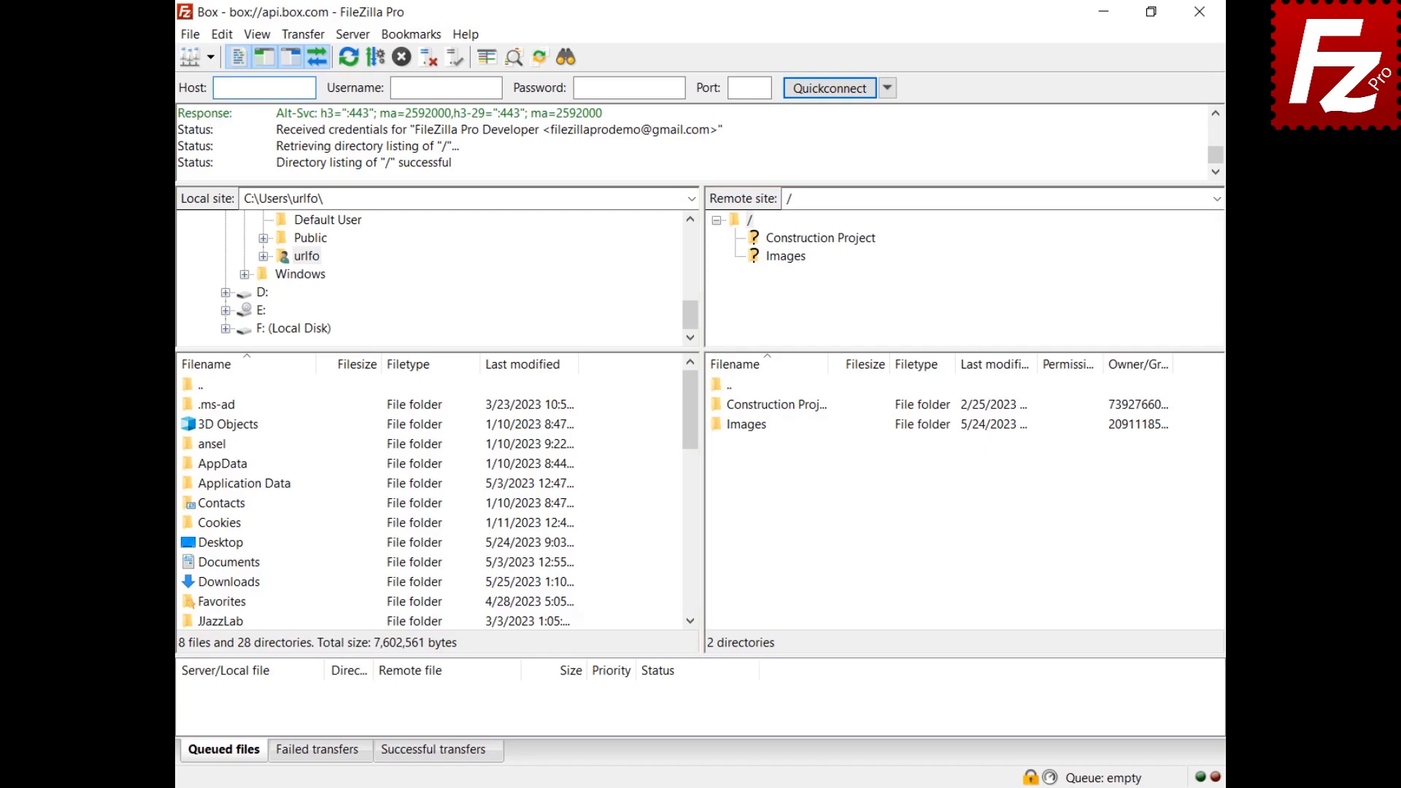
# Step: Create a shared link with Open access type for the Construction Project folder
pyautogui.rightClick(730, 406)
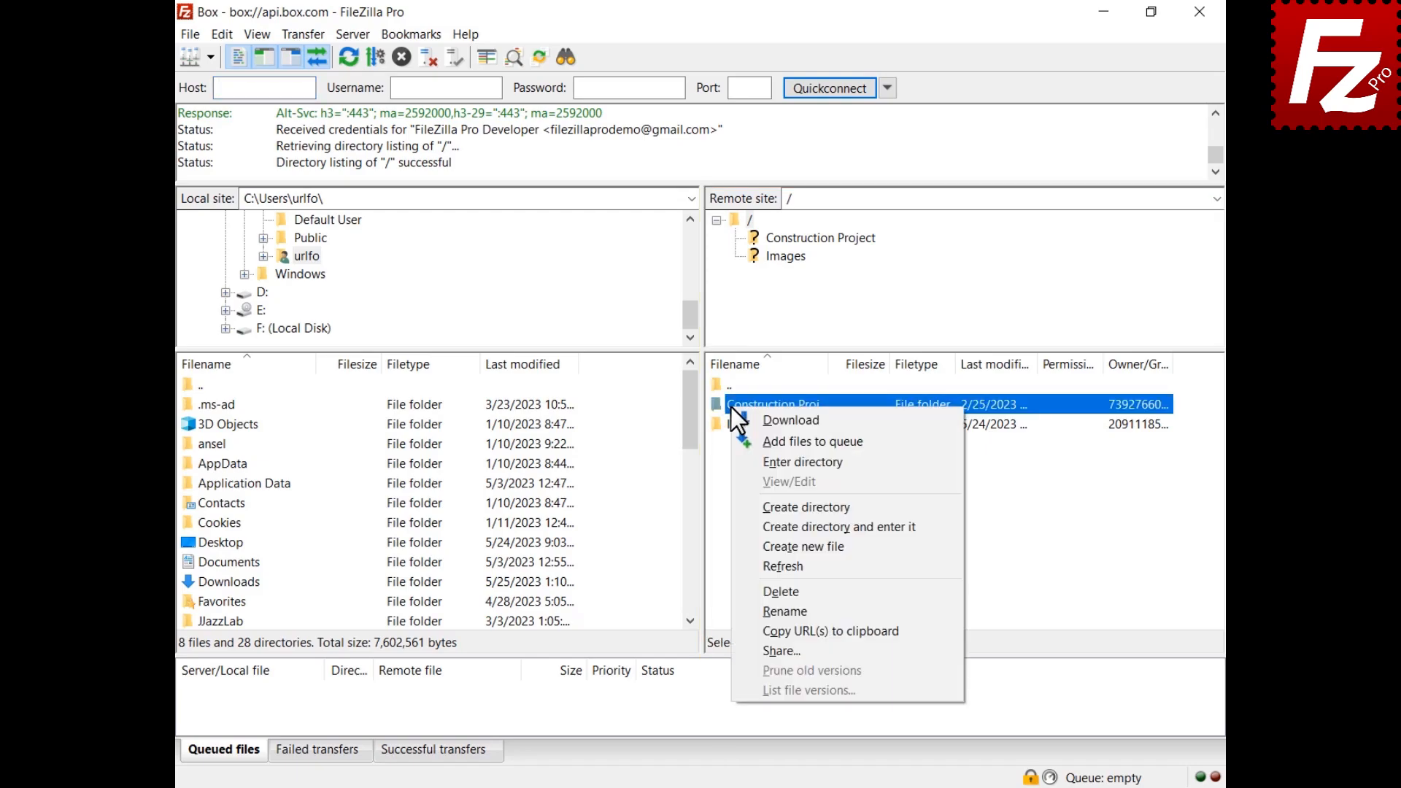
pyautogui.click(778, 651)
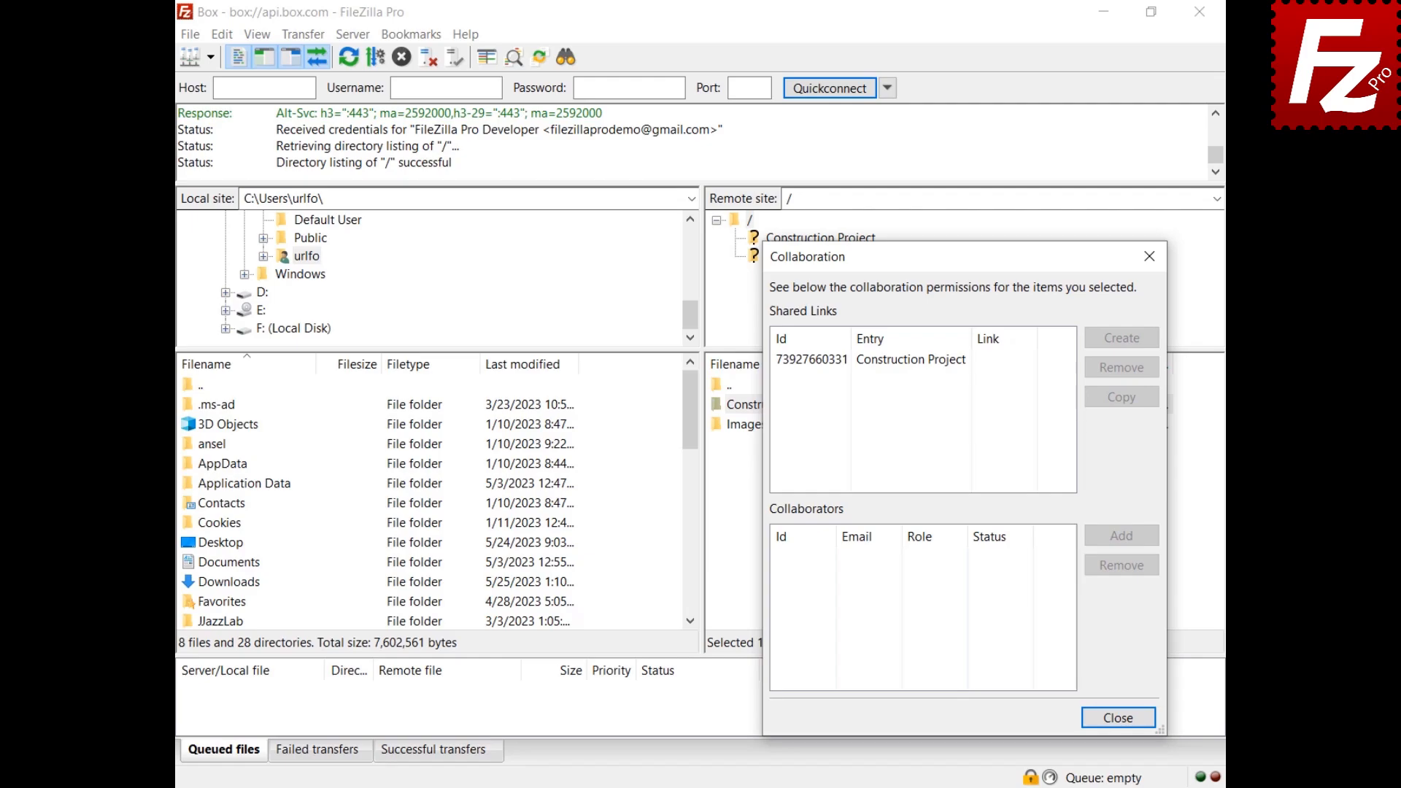
pyautogui.click(903, 362)
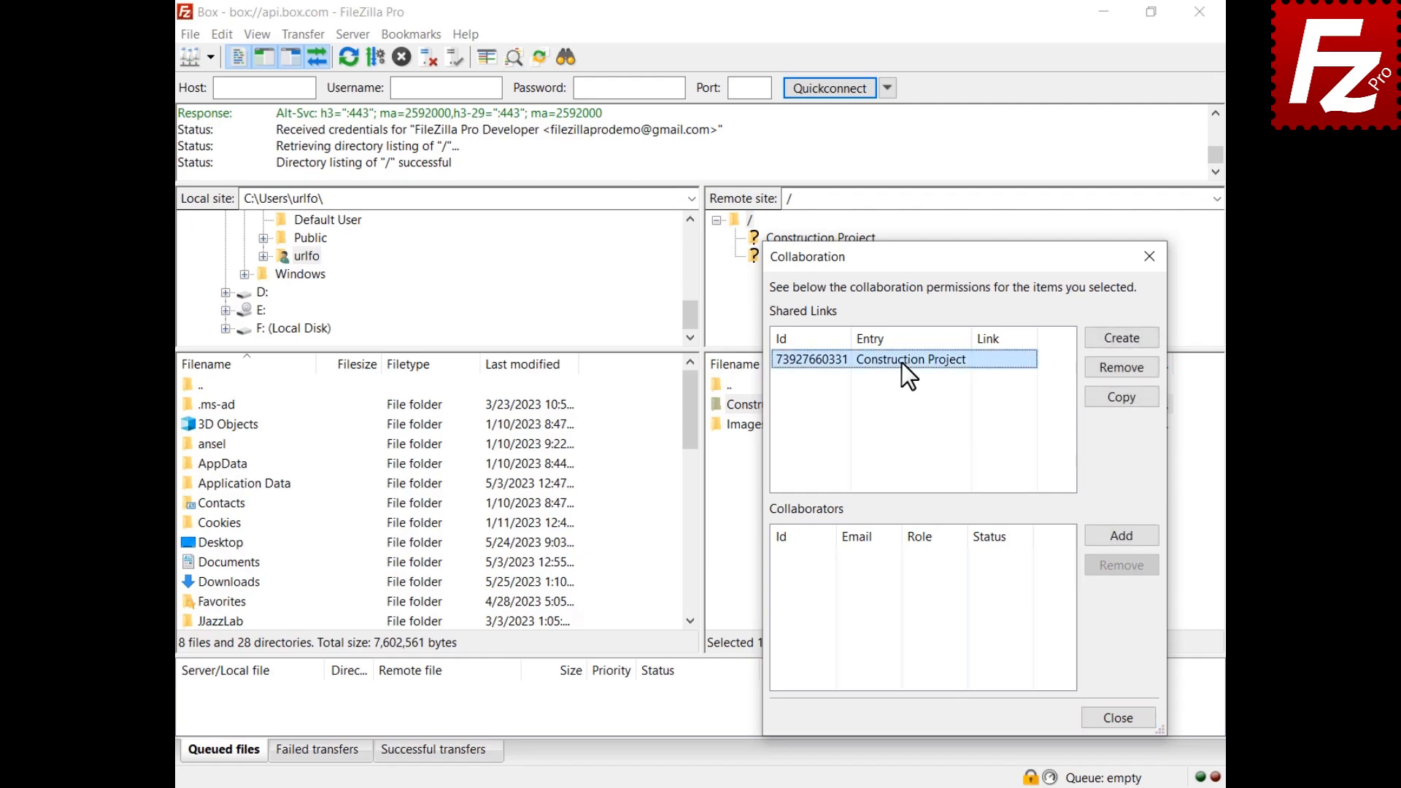
pyautogui.click(1122, 340)
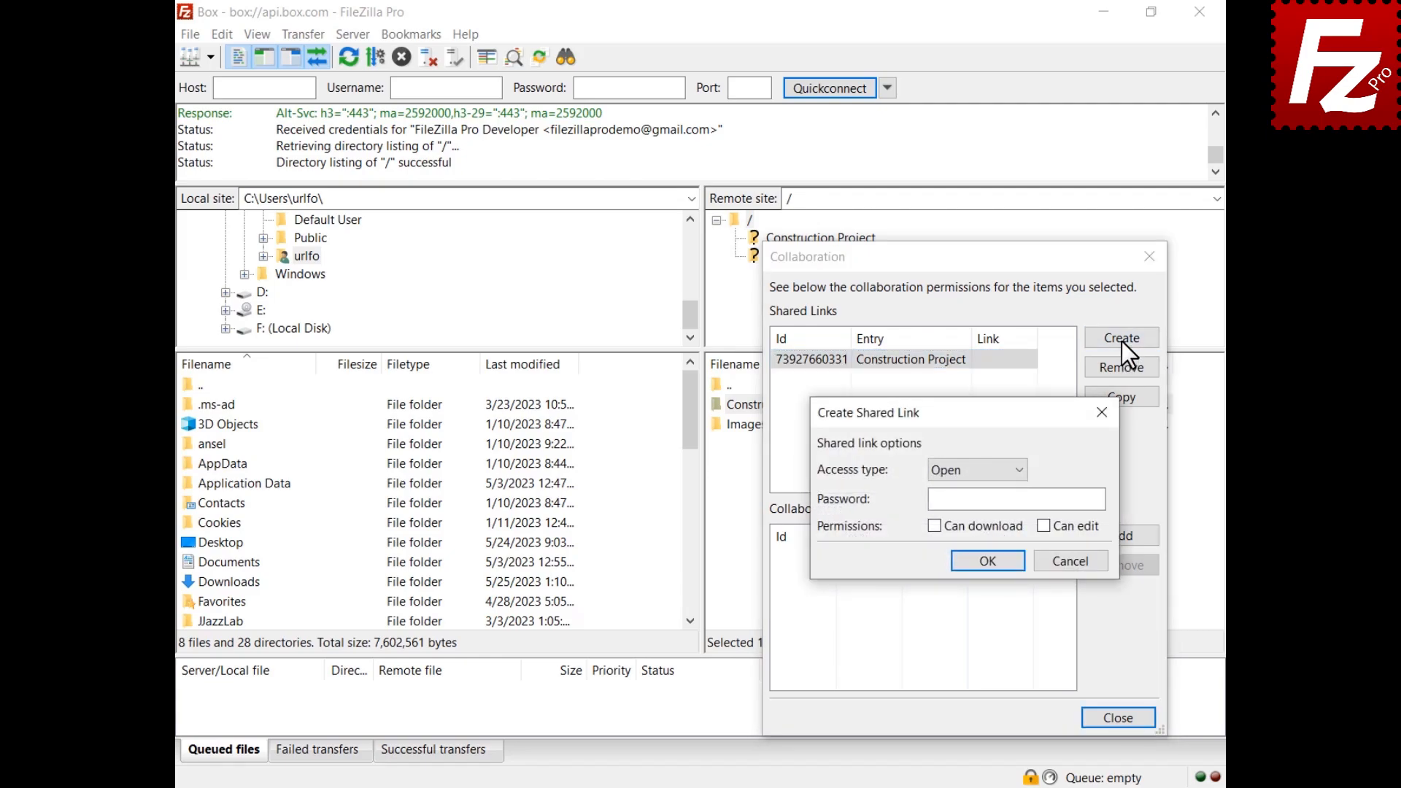
pyautogui.click(976, 473)
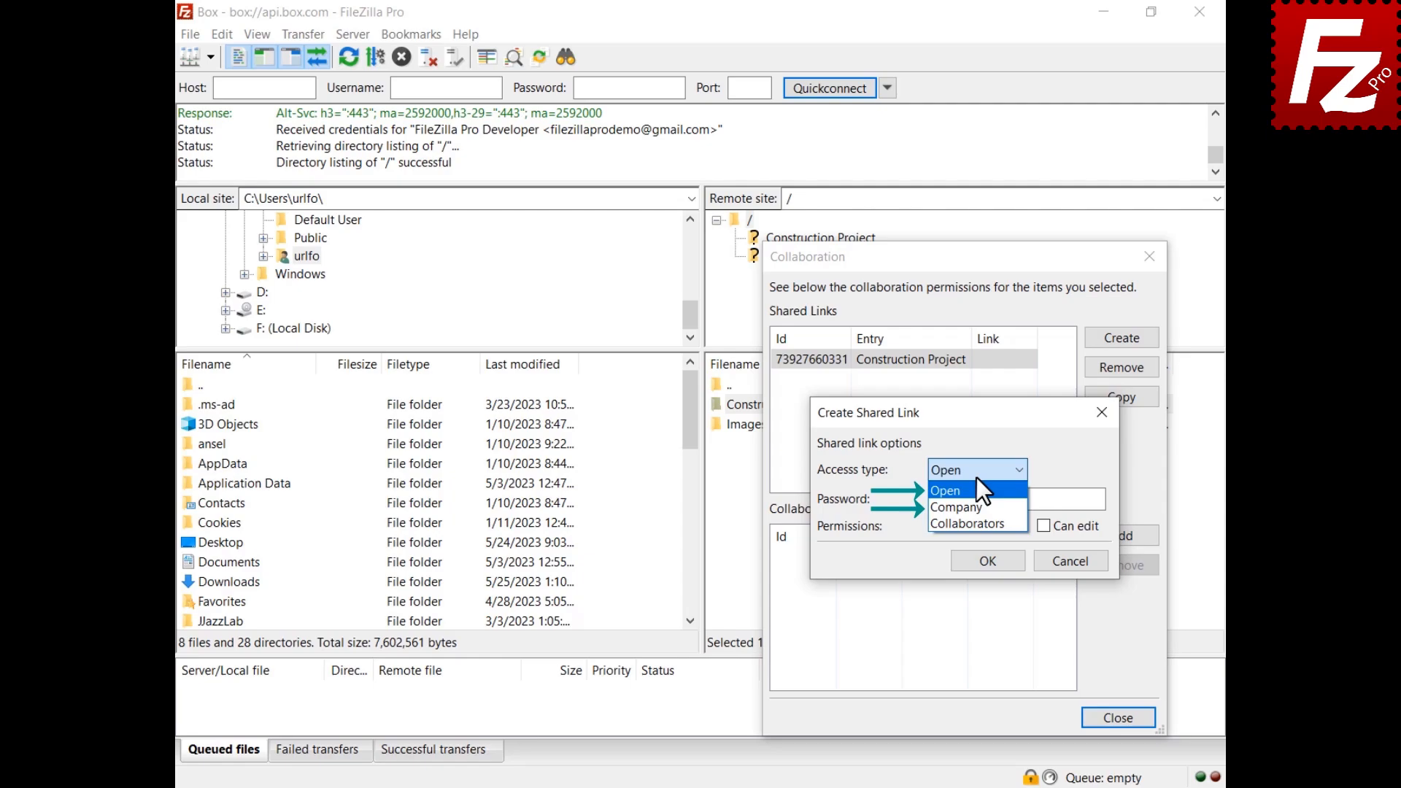
pyautogui.click(976, 485)
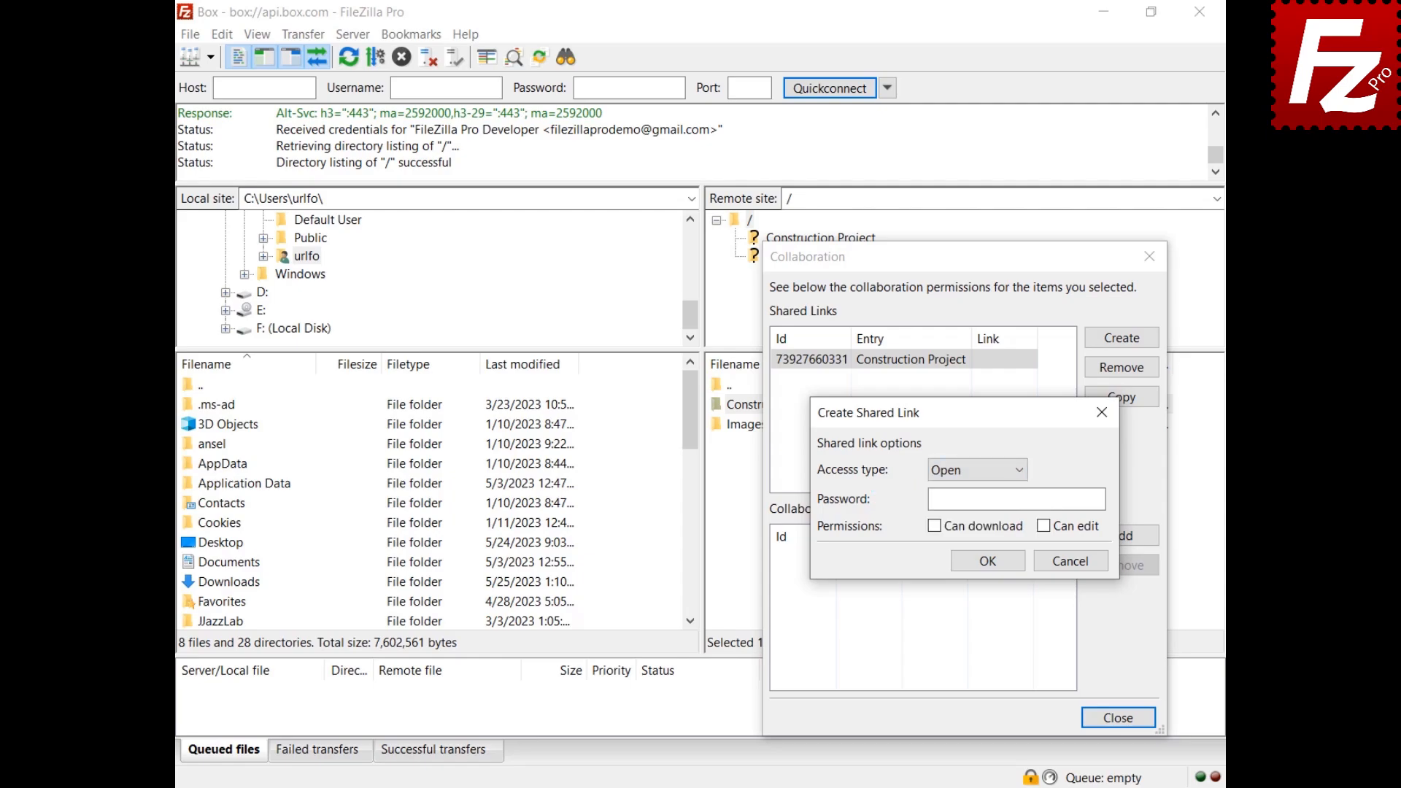
pyautogui.click(988, 560)
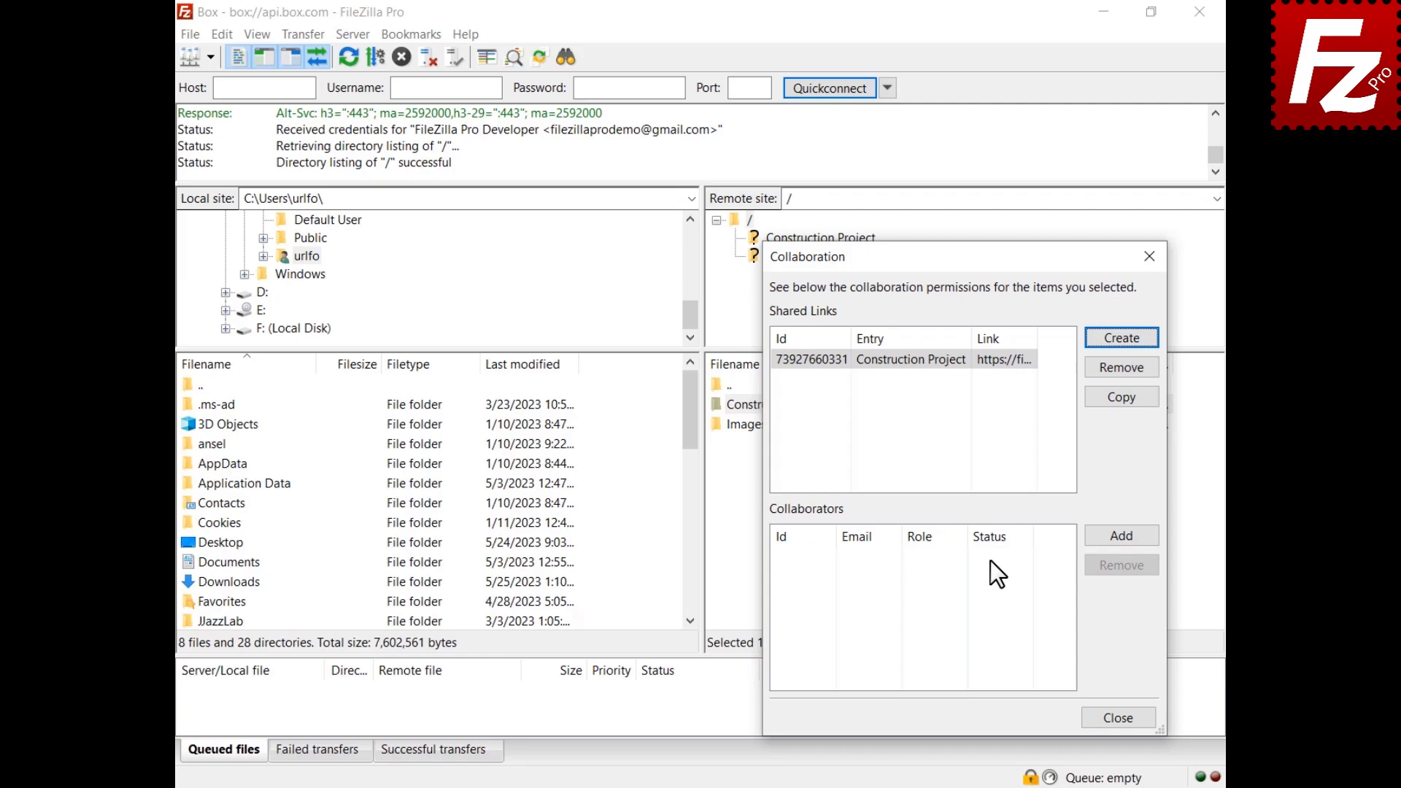
# Step: Add the collaborator's e-mail to Construction Project with role Editor and Notify by email ticked
pyautogui.click(1120, 538)
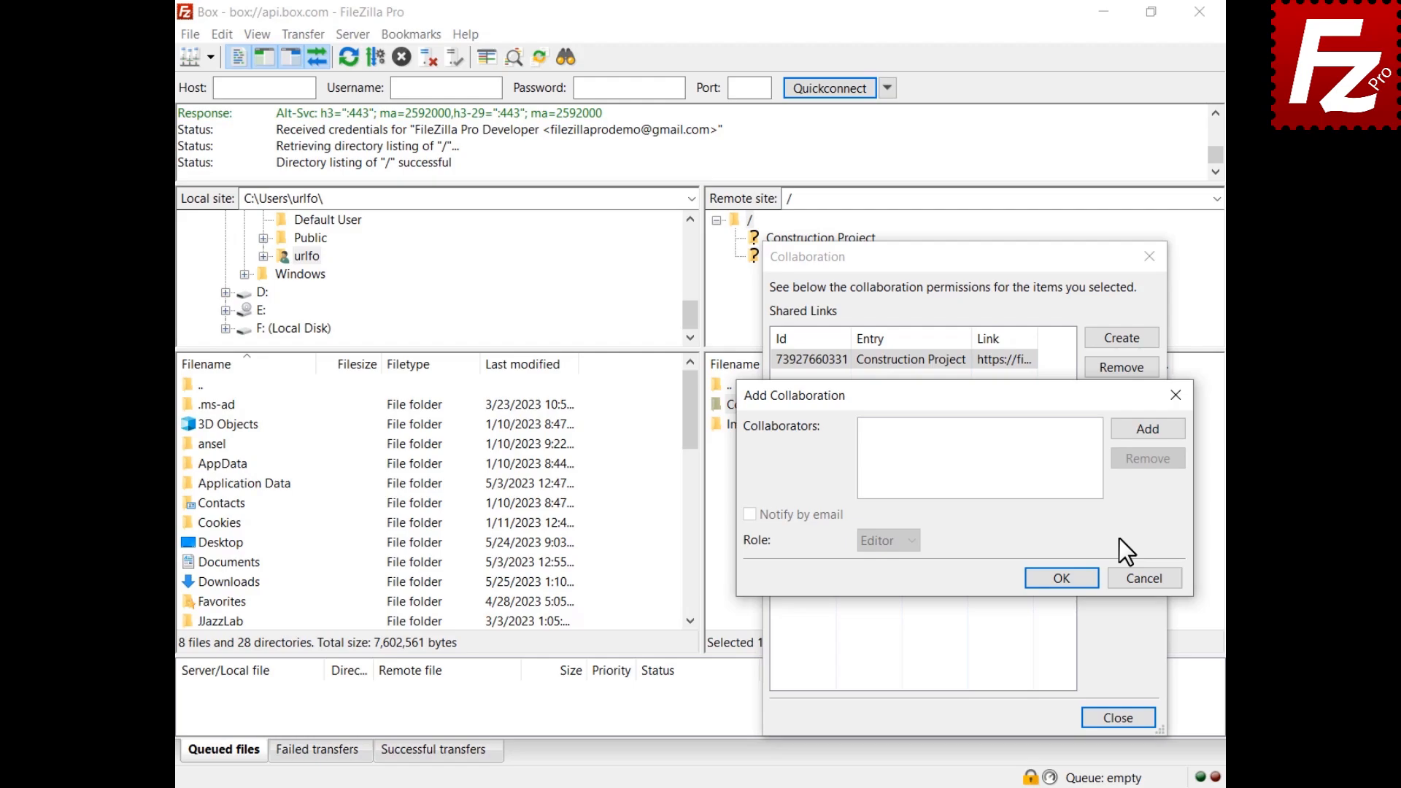
pyautogui.click(1150, 432)
pyautogui.hotkey('ctrl', 'v')
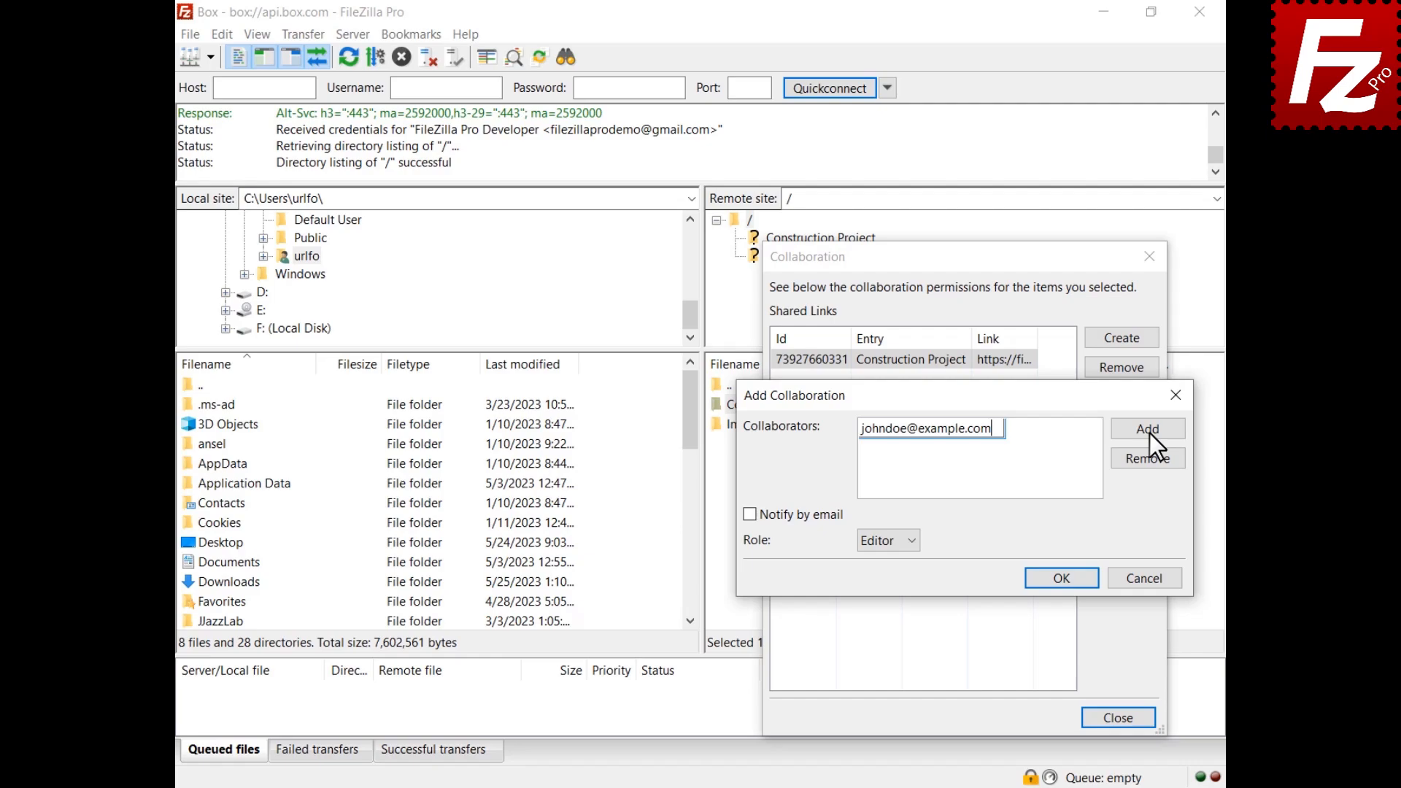
pyautogui.press('Return')
pyautogui.click(749, 515)
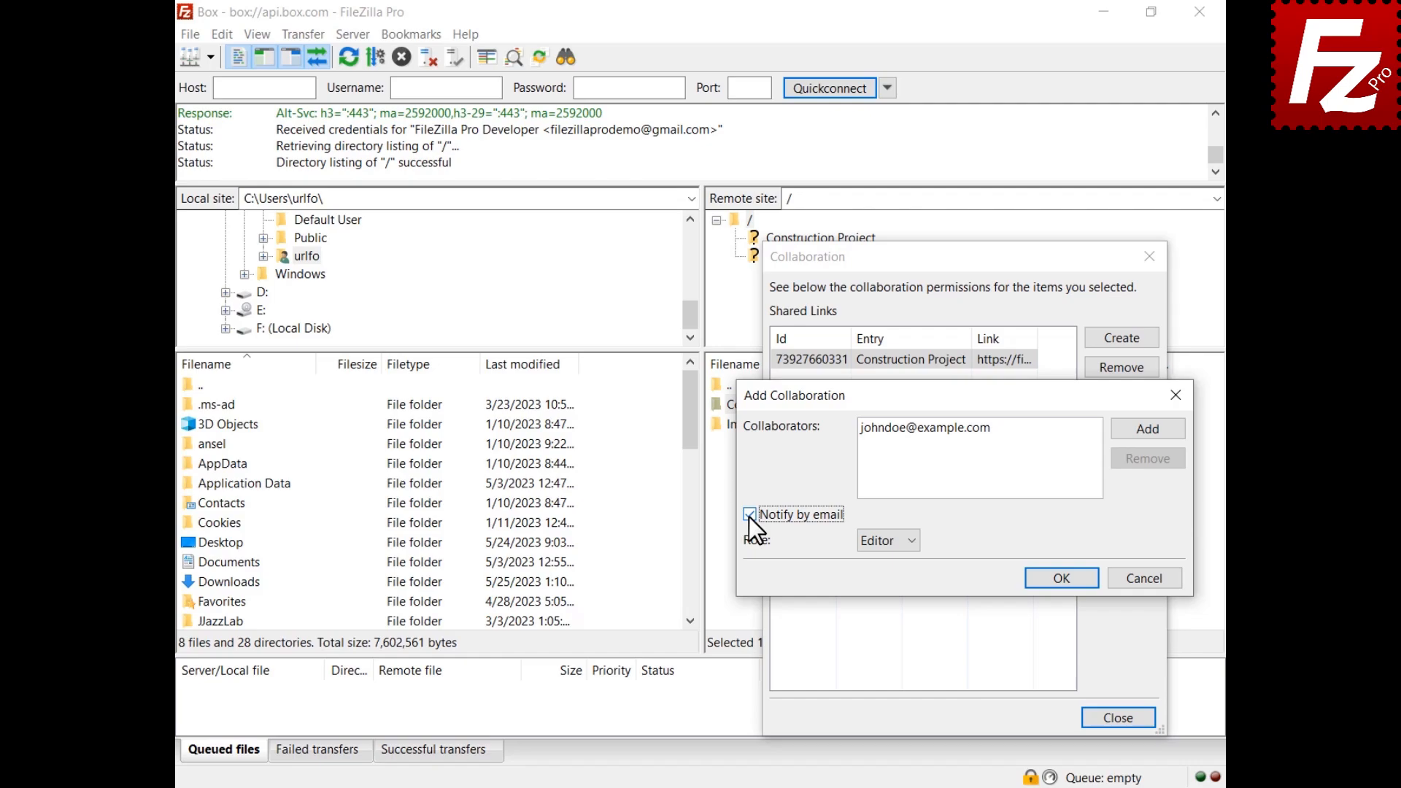
pyautogui.click(886, 545)
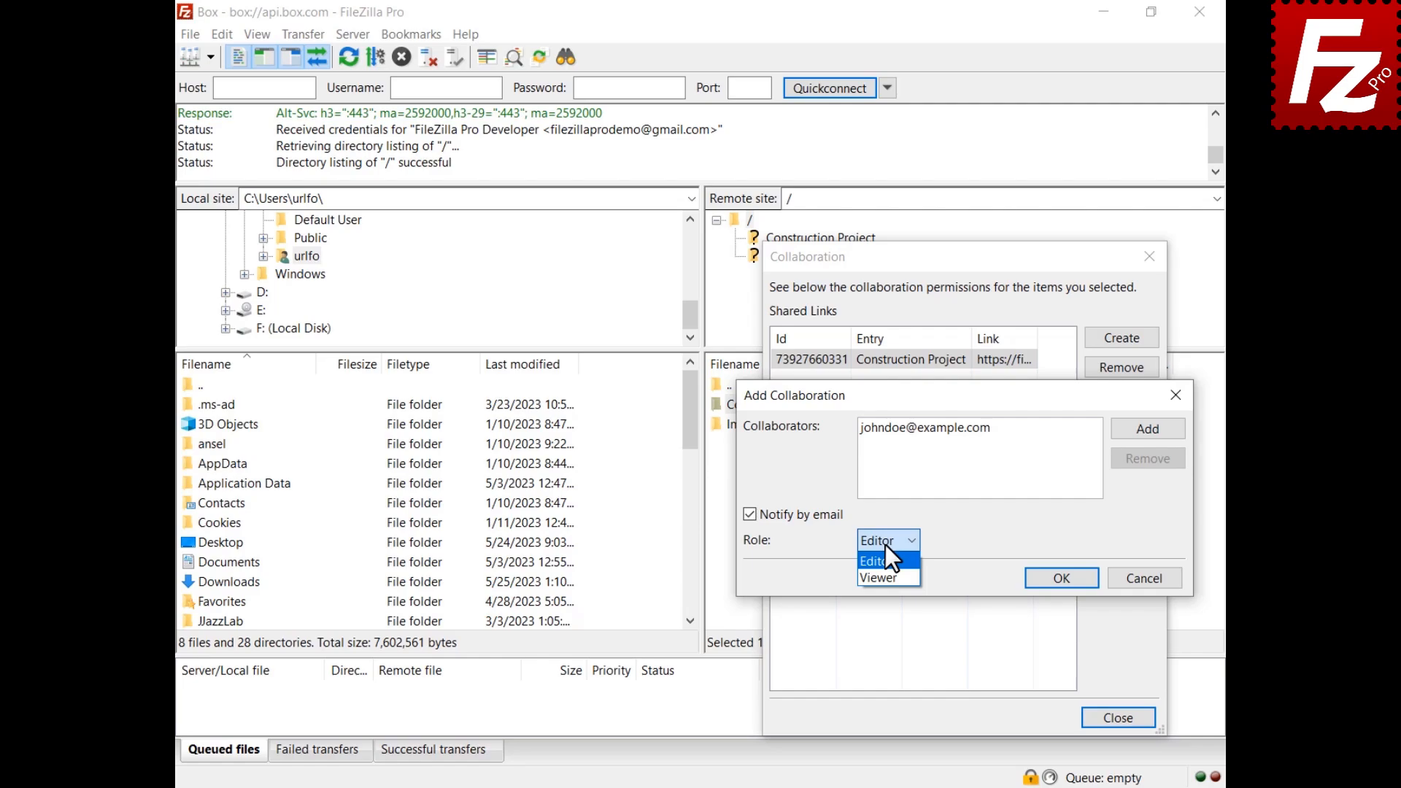
pyautogui.click(887, 546)
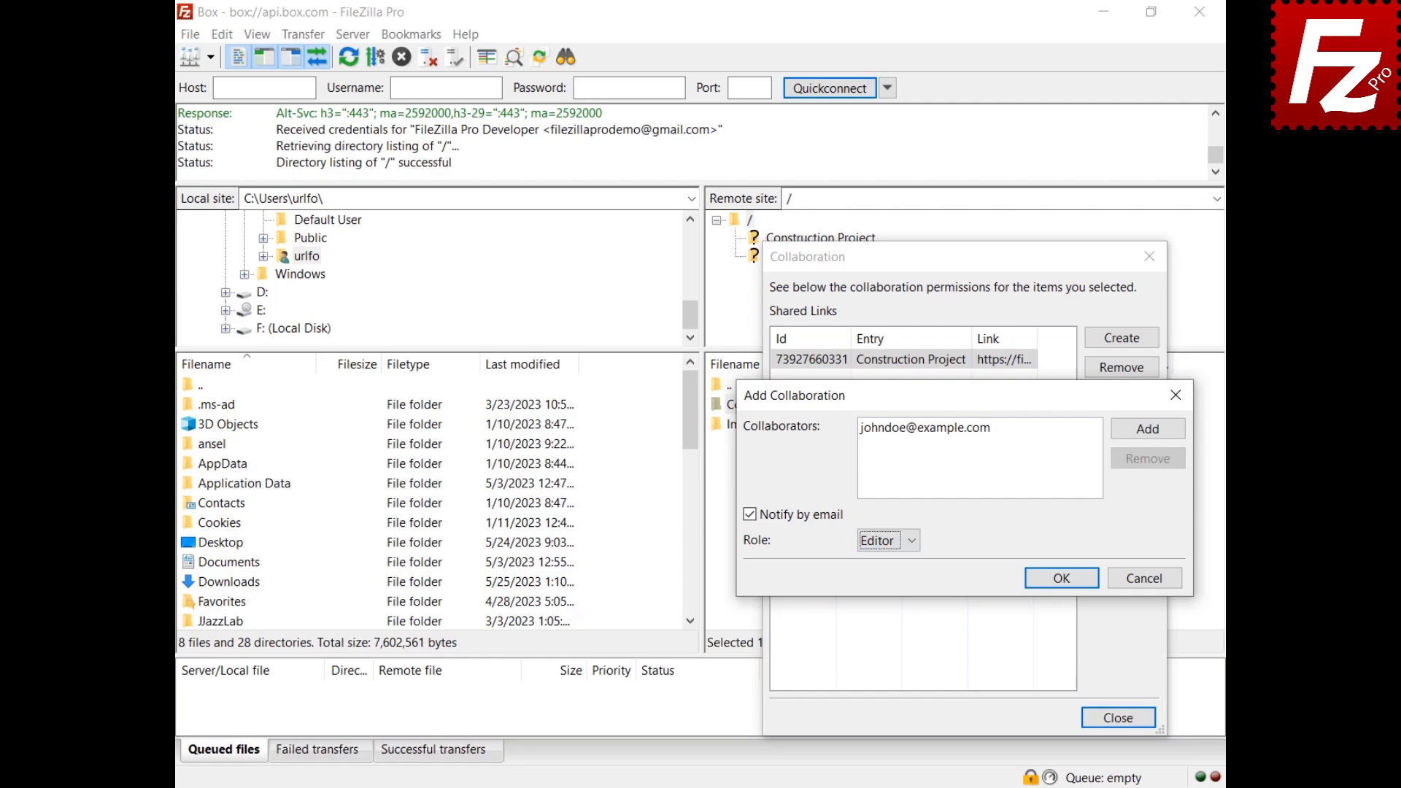
pyautogui.click(1060, 581)
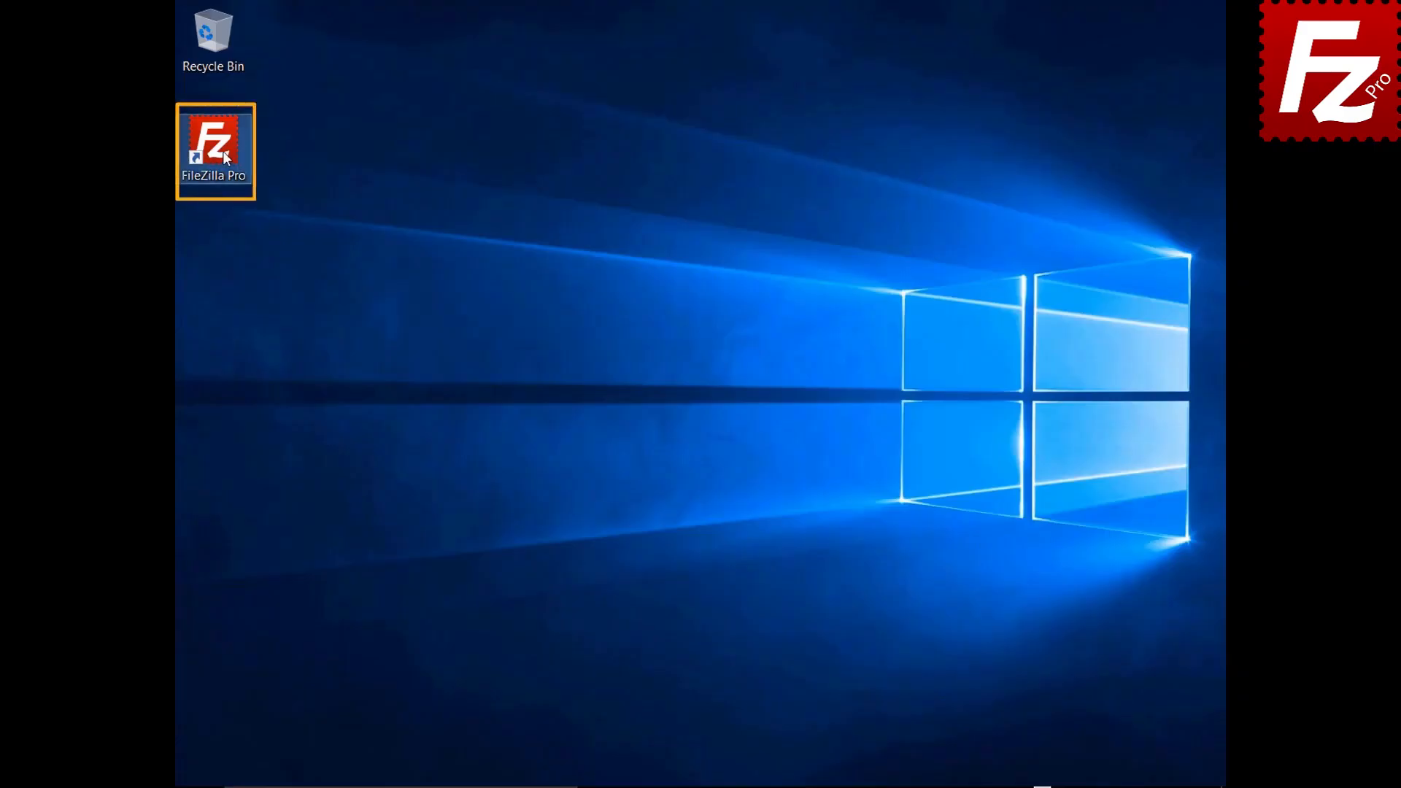
# Step: Launch FileZilla Pro and create a new site named 'Tardigrade' using the Tardigrade protocol
pyautogui.doubleClick(224, 156)
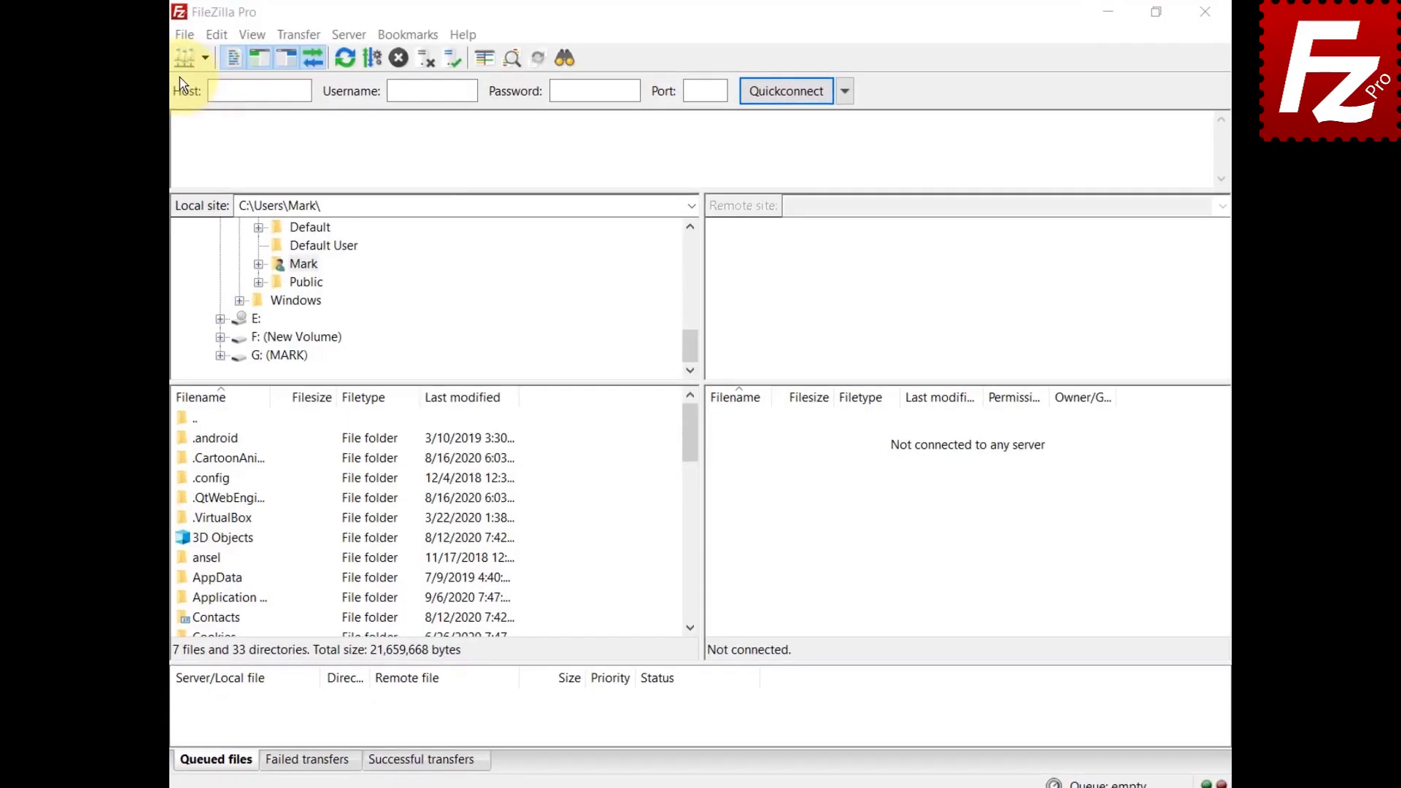
pyautogui.click(136, 40)
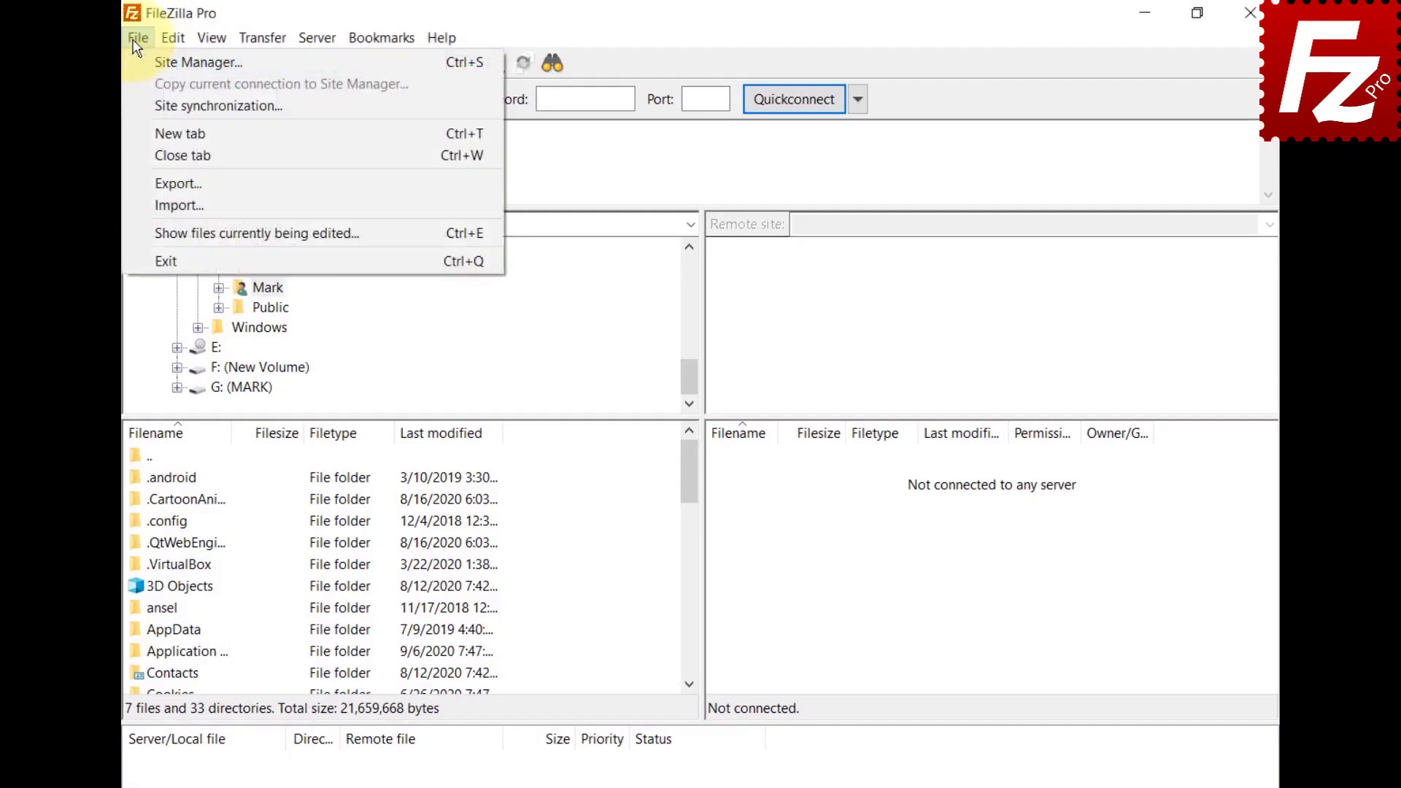
pyautogui.click(136, 73)
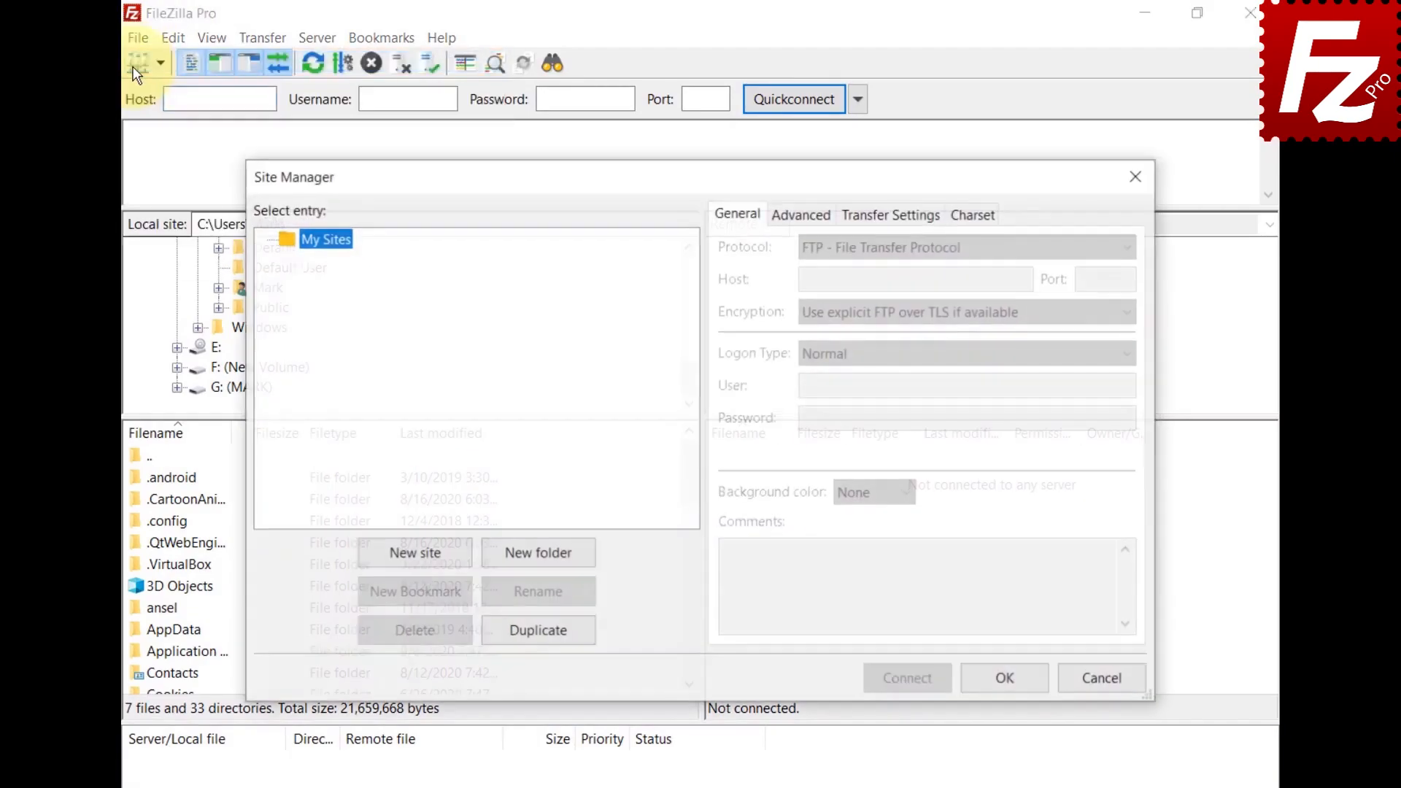
pyautogui.click(414, 558)
pyautogui.write('Tardigrade')
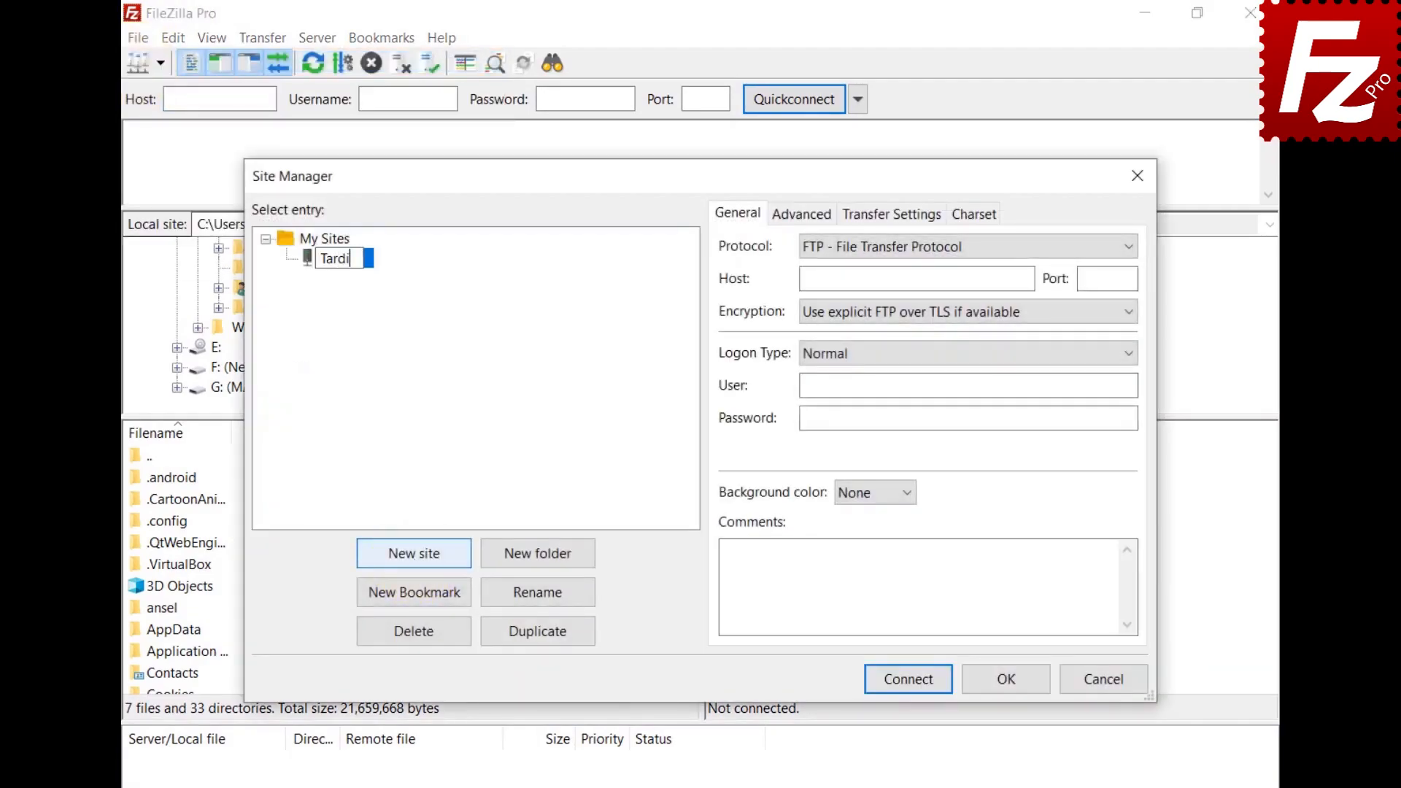
pyautogui.click(917, 248)
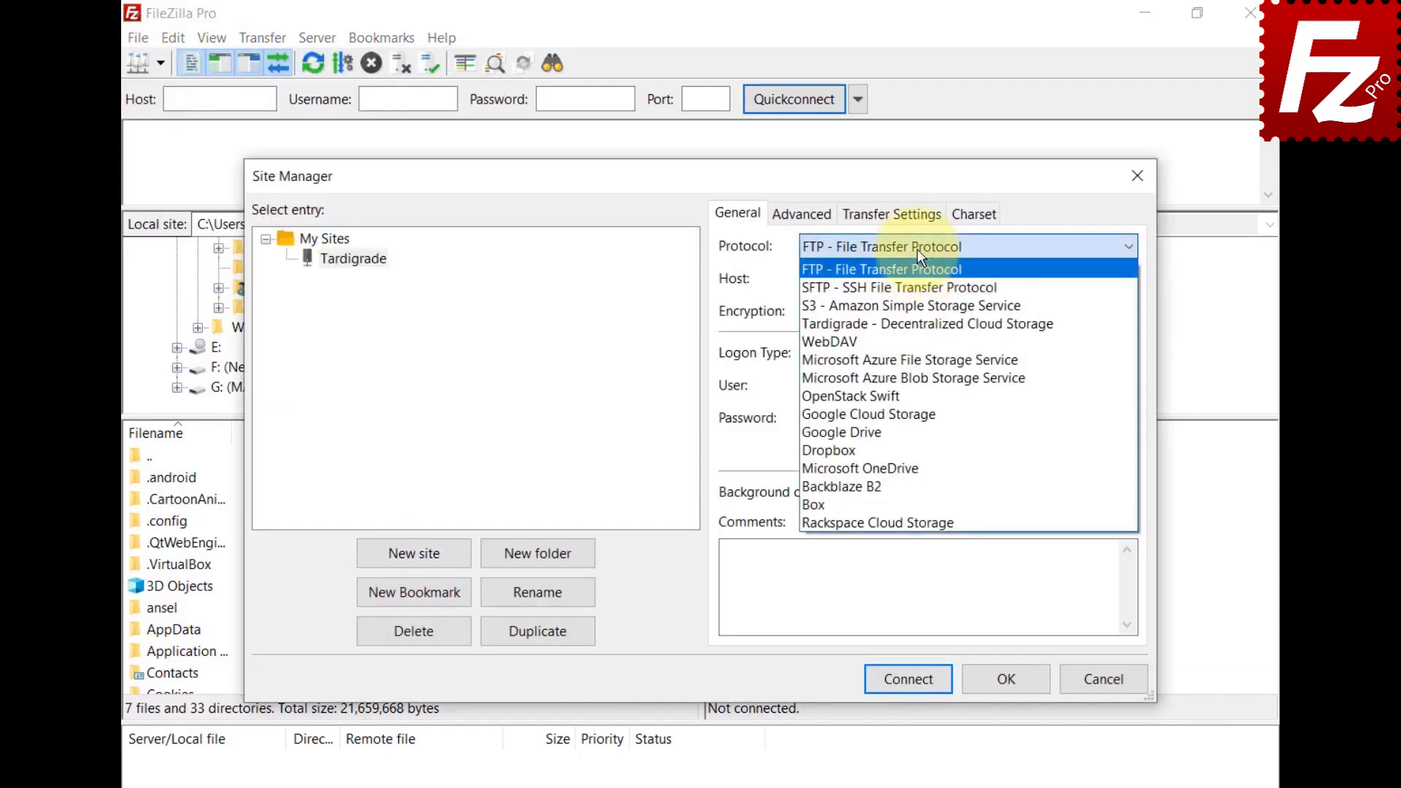
pyautogui.click(909, 324)
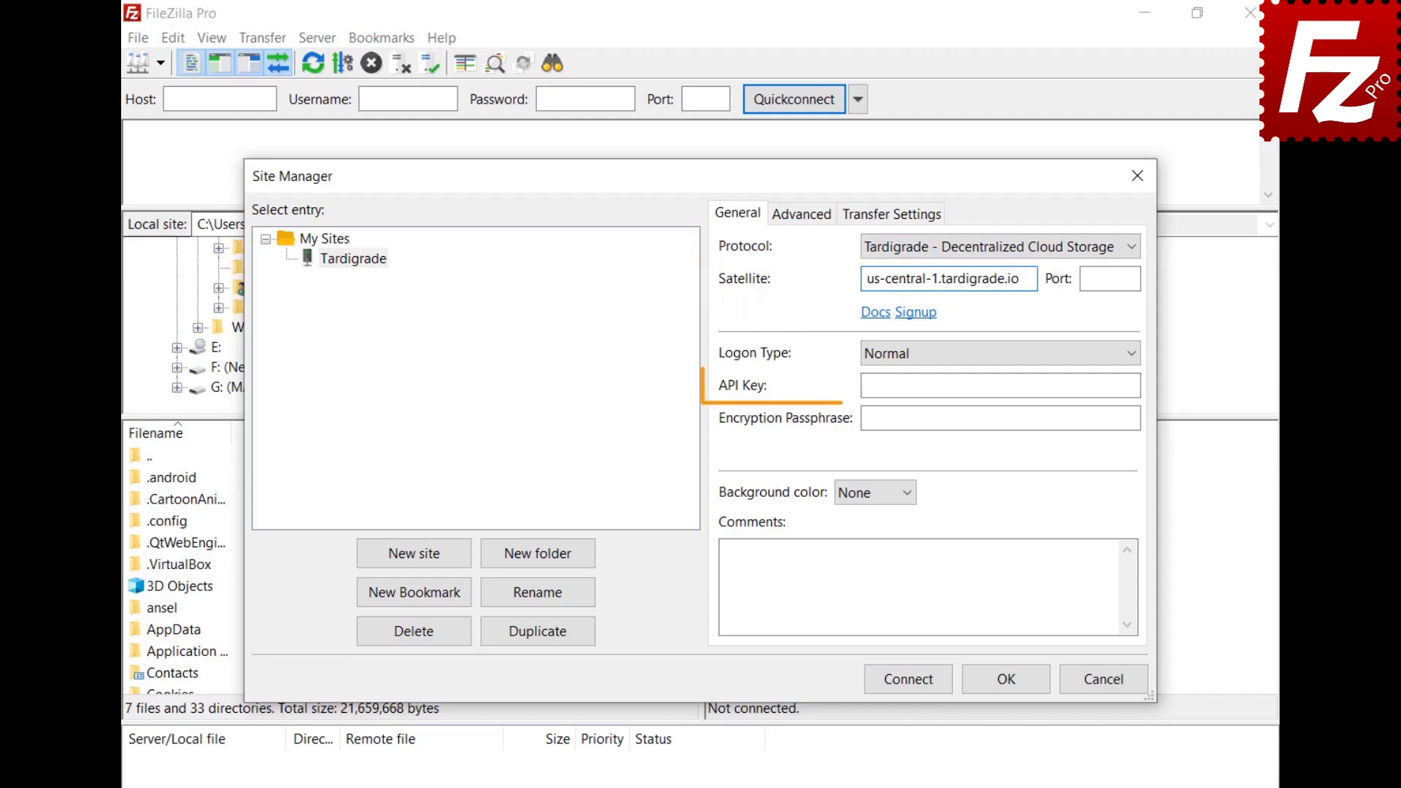
# Step: Enter the site's API key and encryption passphrase, then connect
pyautogui.hotkey('ctrl', 'v')
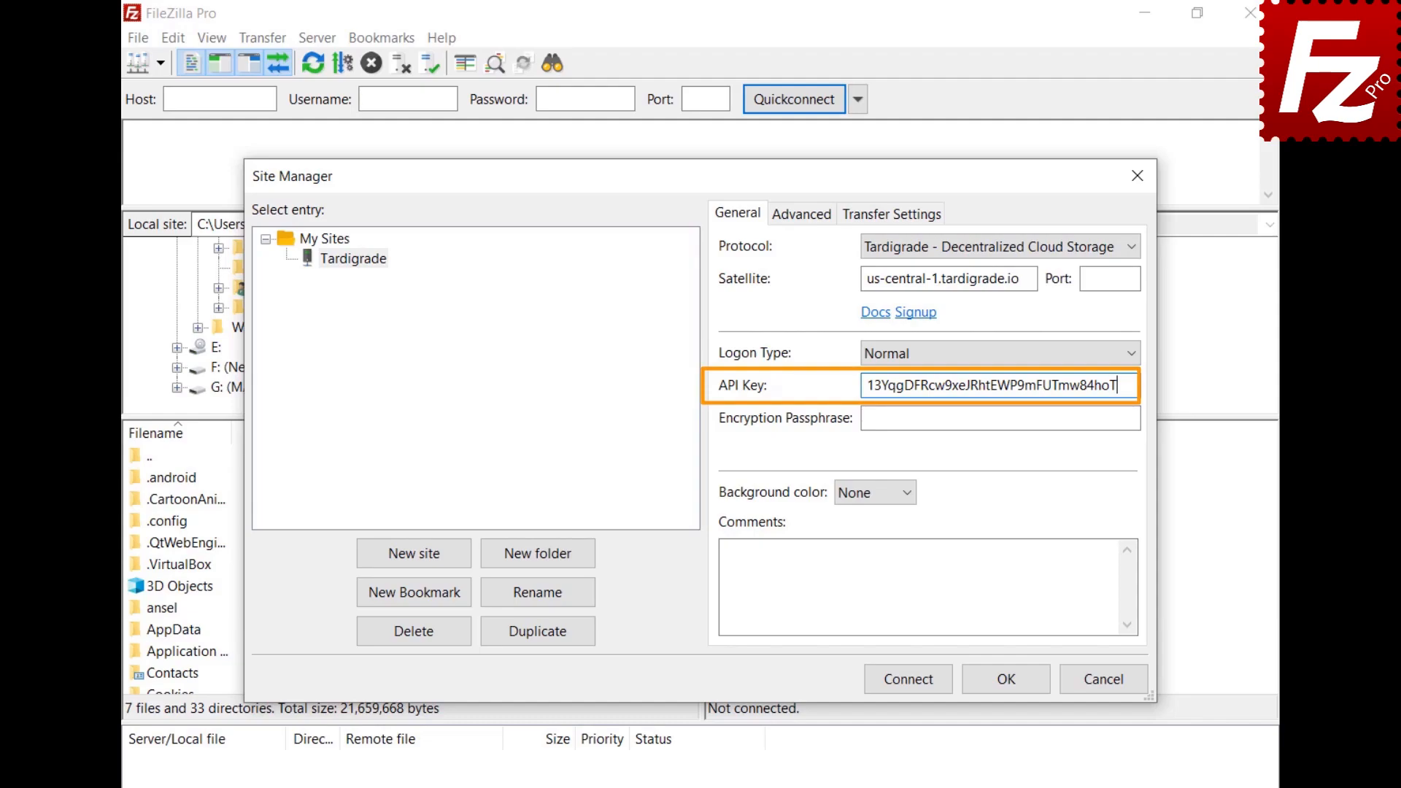
pyautogui.press('Tab')
pyautogui.hotkey('ctrl', 'v')
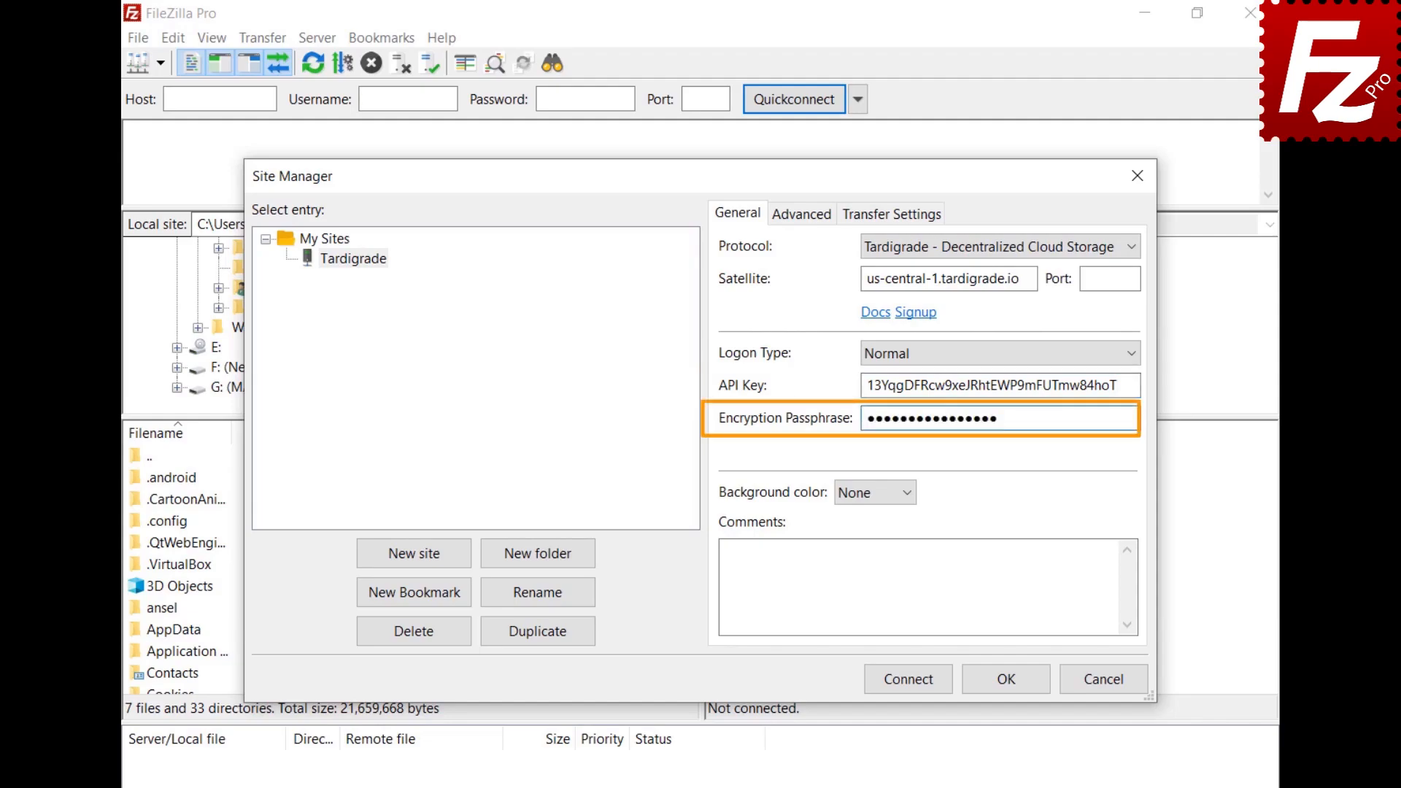
pyautogui.click(914, 686)
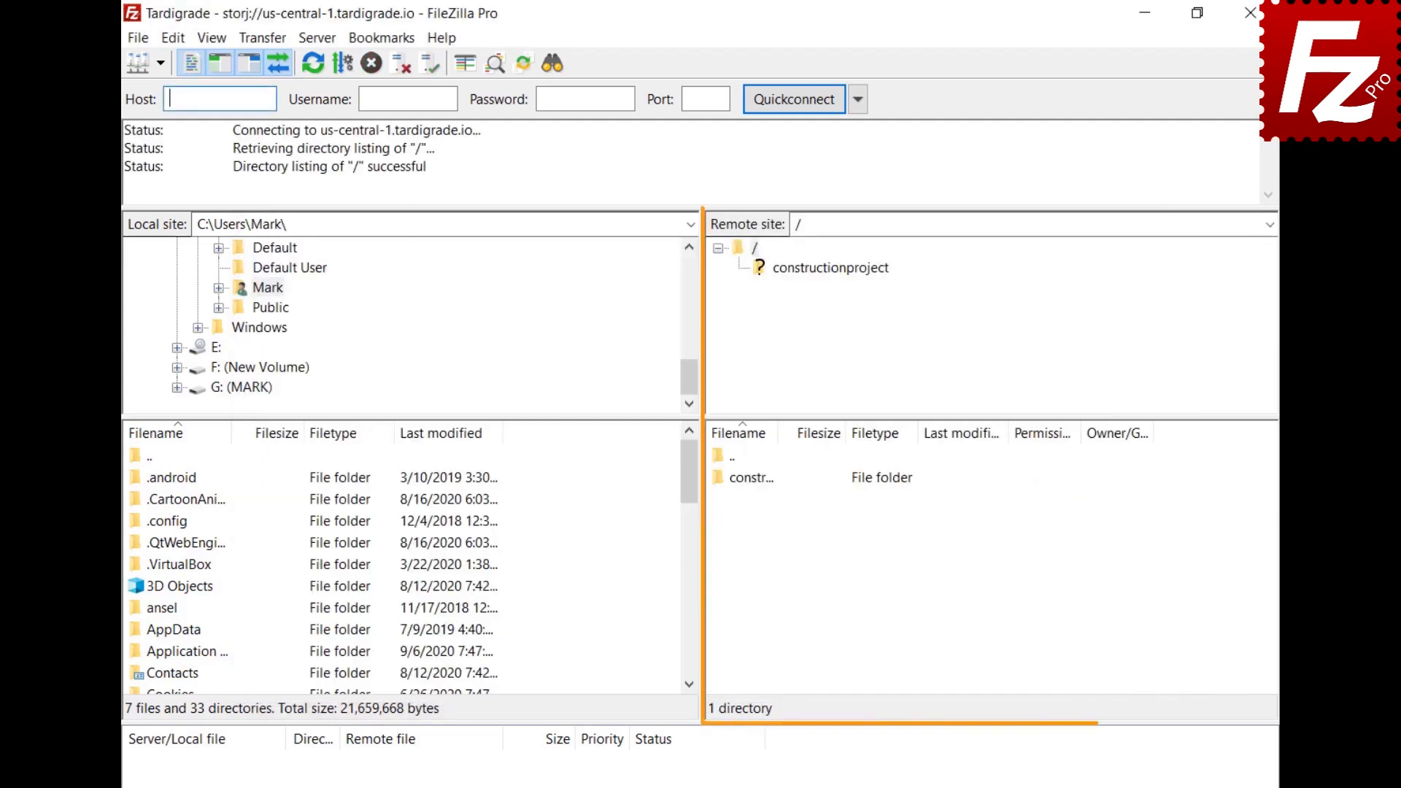
# Step: Expand the constructionproject bucket and its Construction Project folder in the remote tree
pyautogui.click(825, 268)
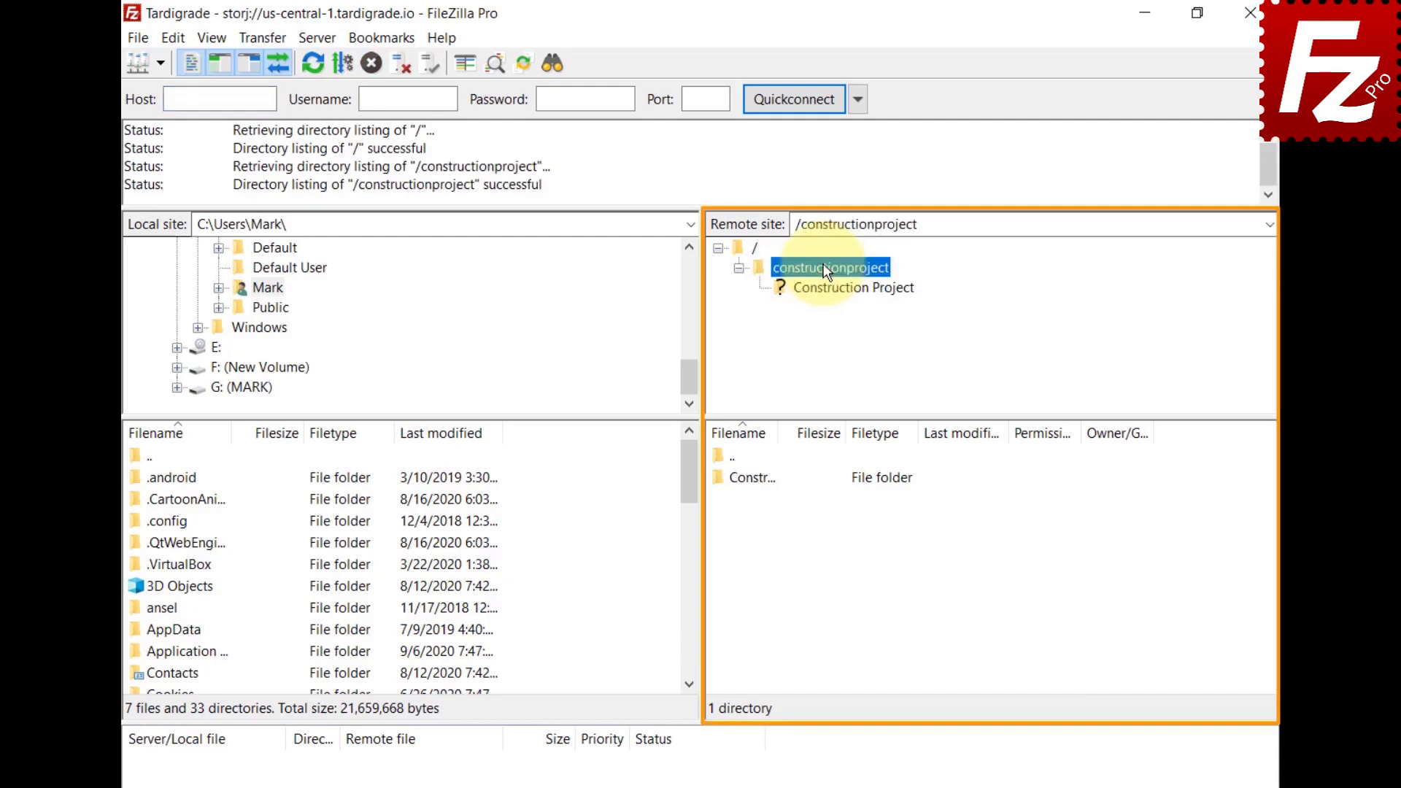
pyautogui.click(827, 290)
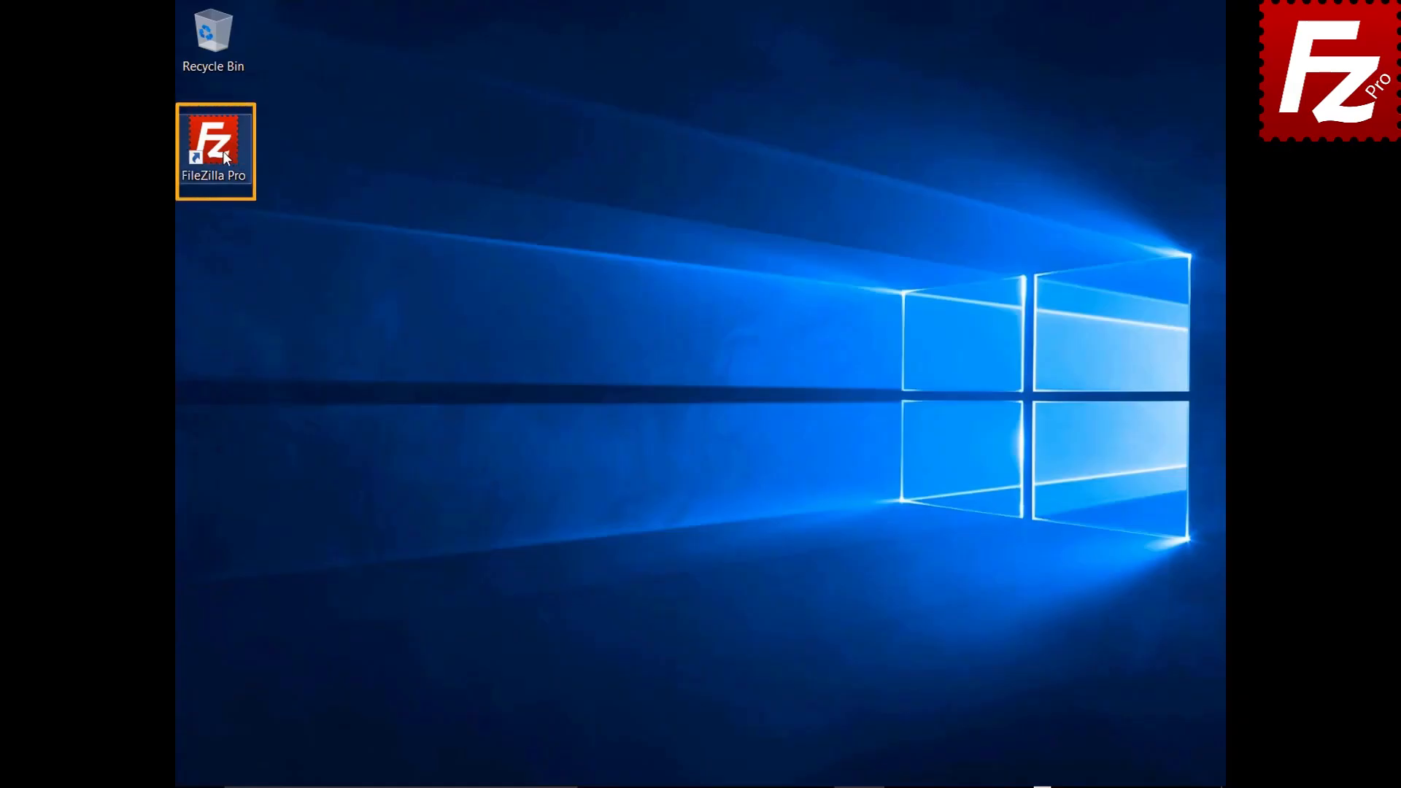
# Step: Relaunch FileZilla Pro and go to Settings > Transfers > MIME Types
pyautogui.doubleClick(222, 151)
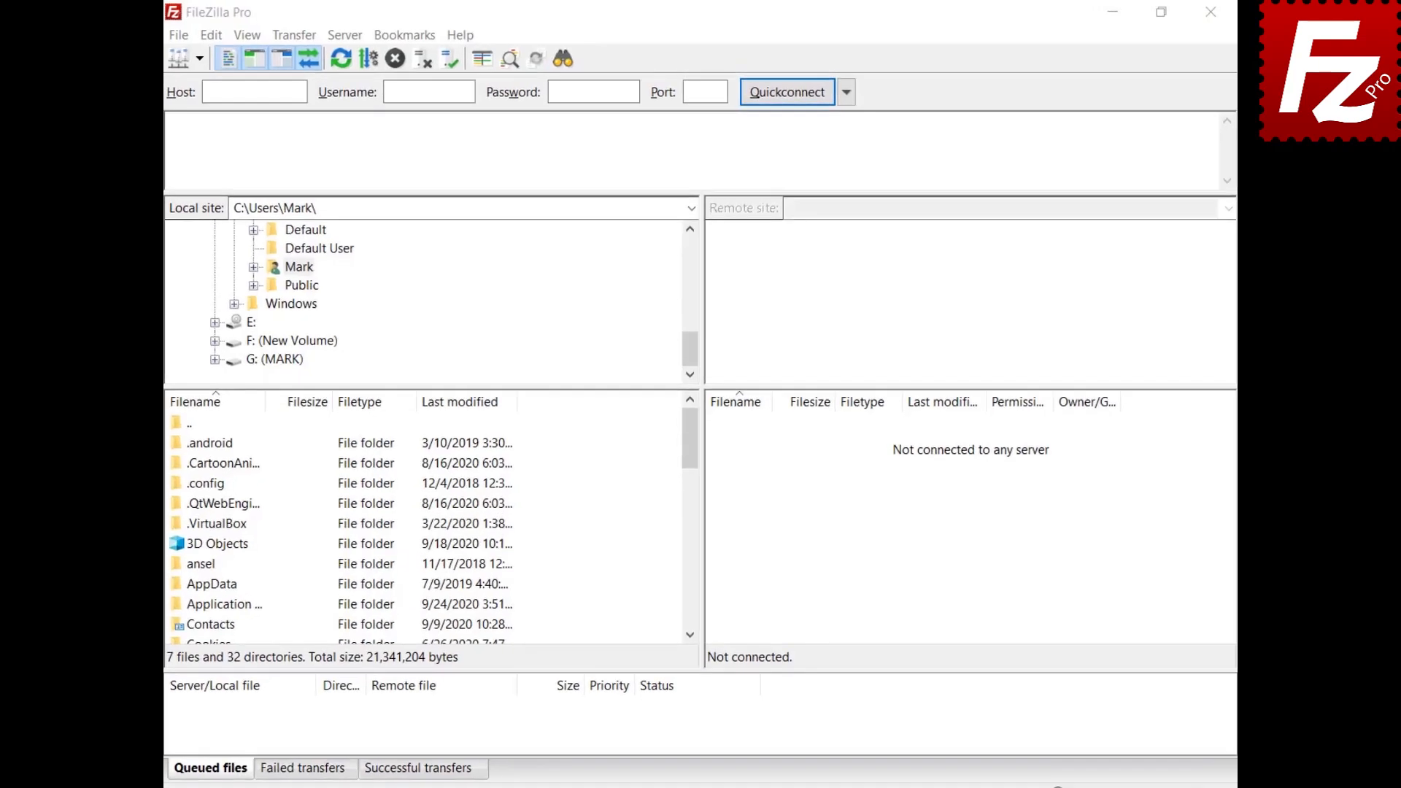
pyautogui.click(222, 37)
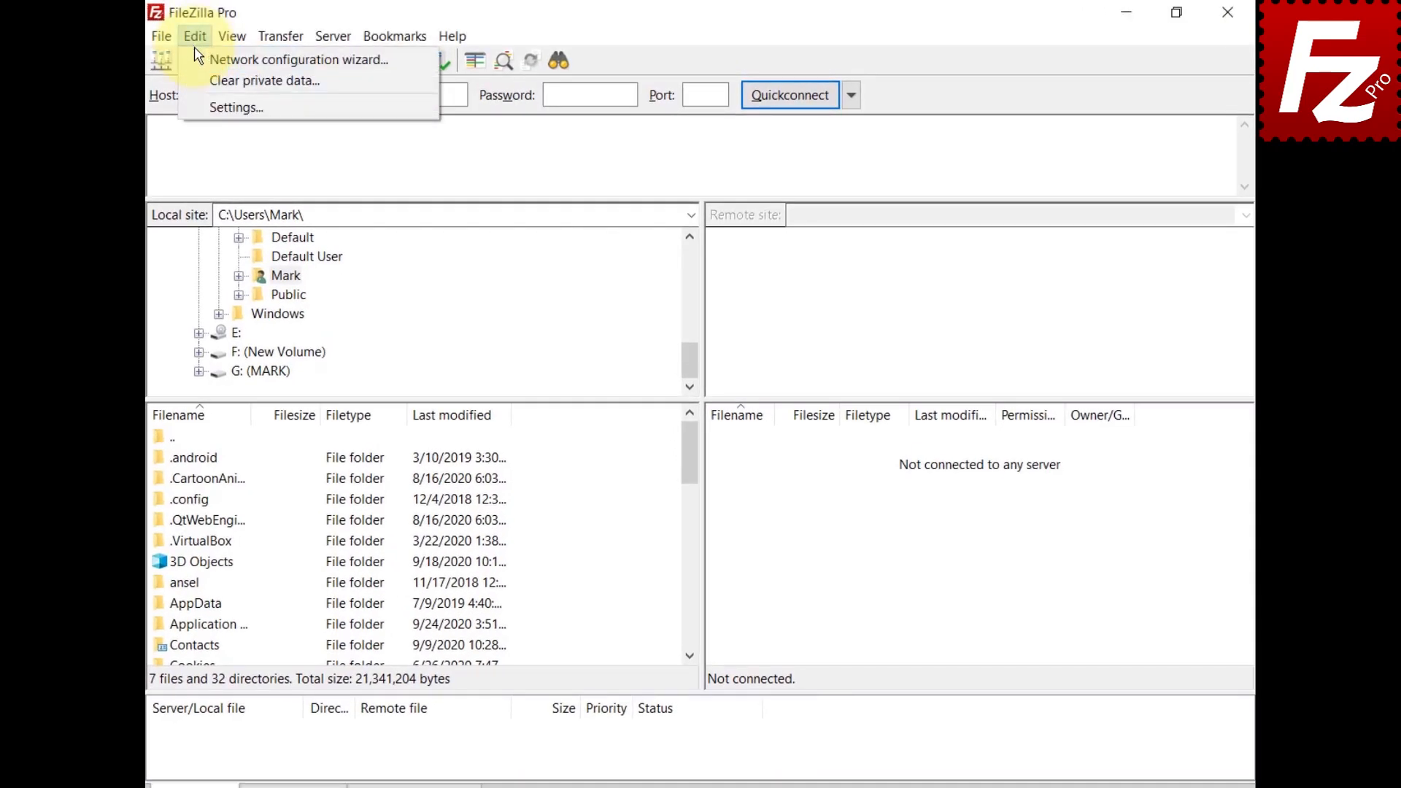
pyautogui.click(212, 107)
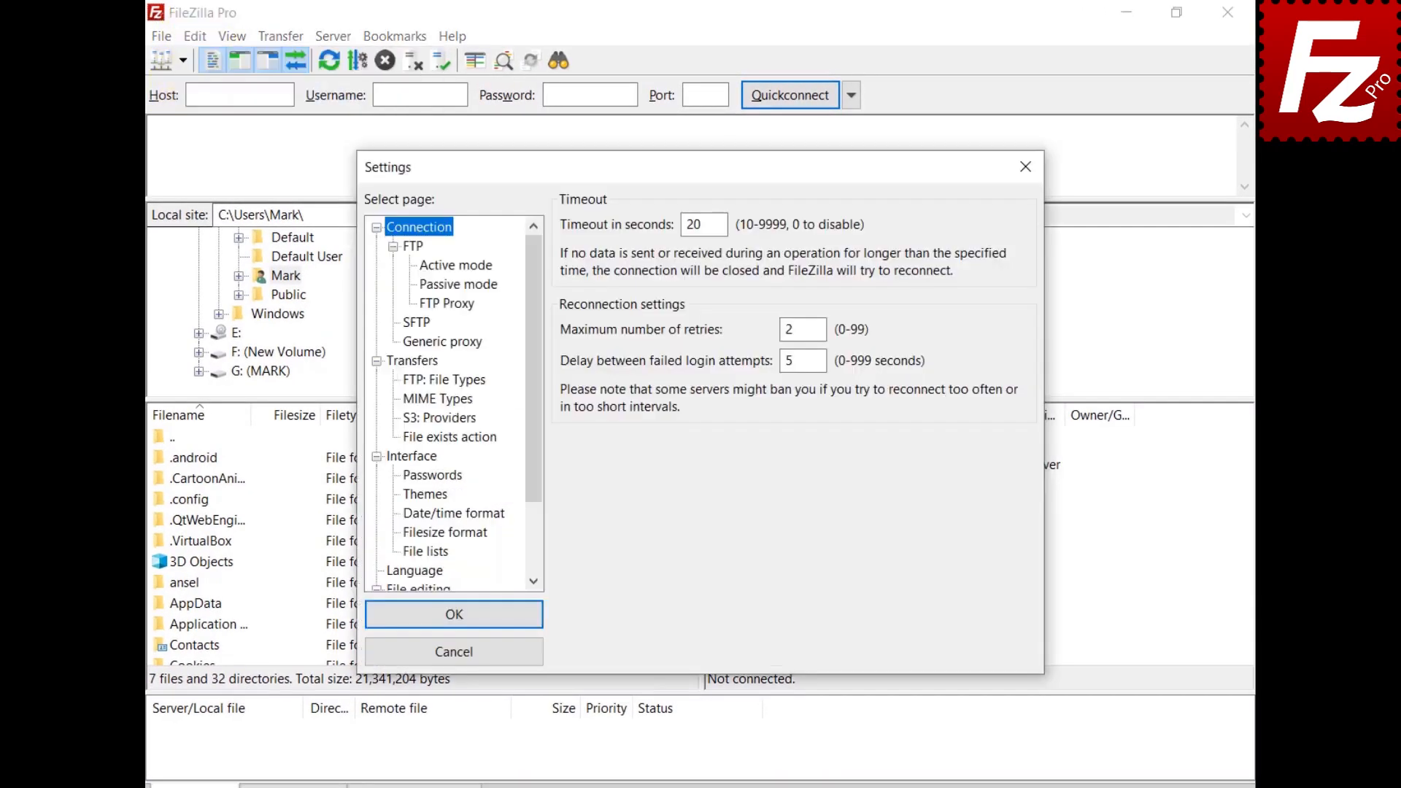
pyautogui.click(406, 362)
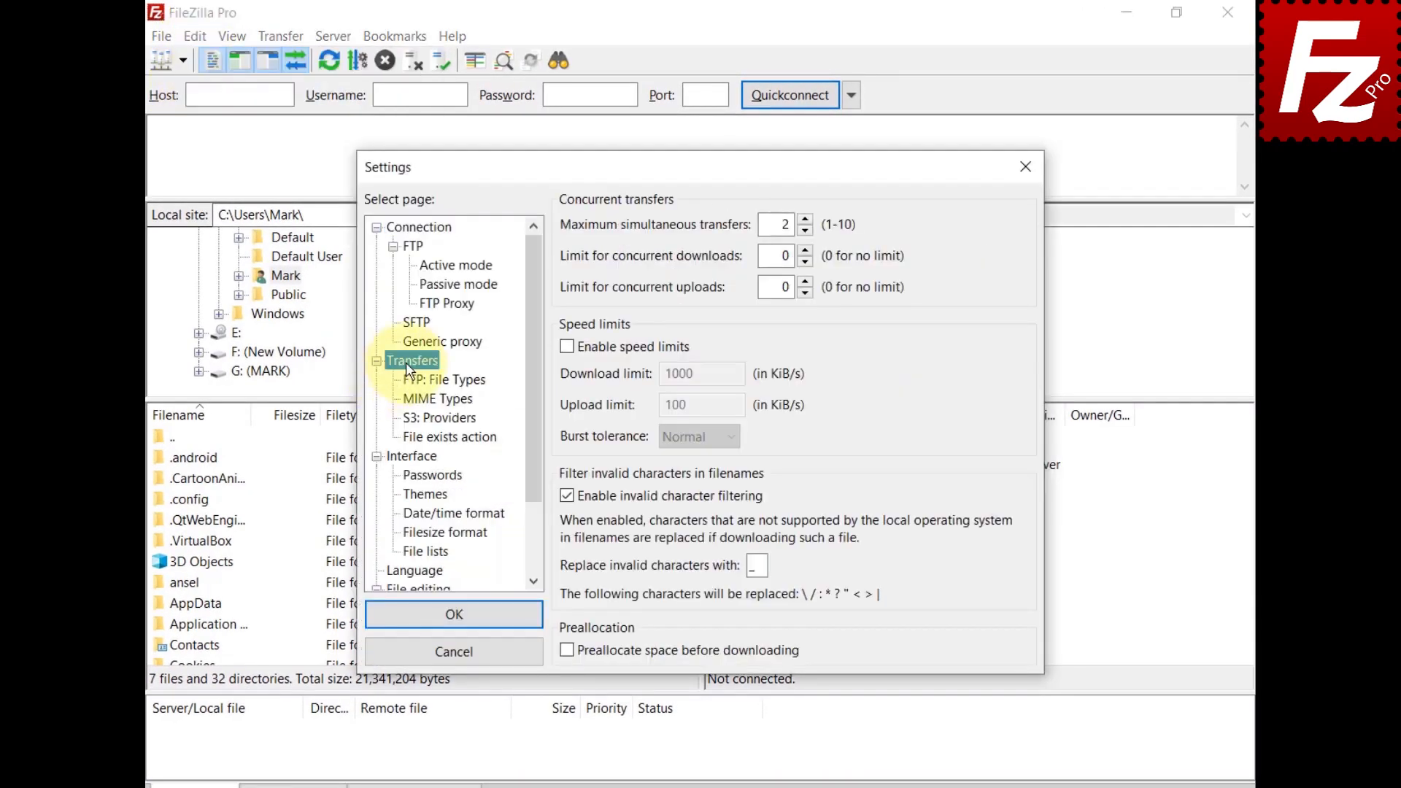
pyautogui.click(418, 400)
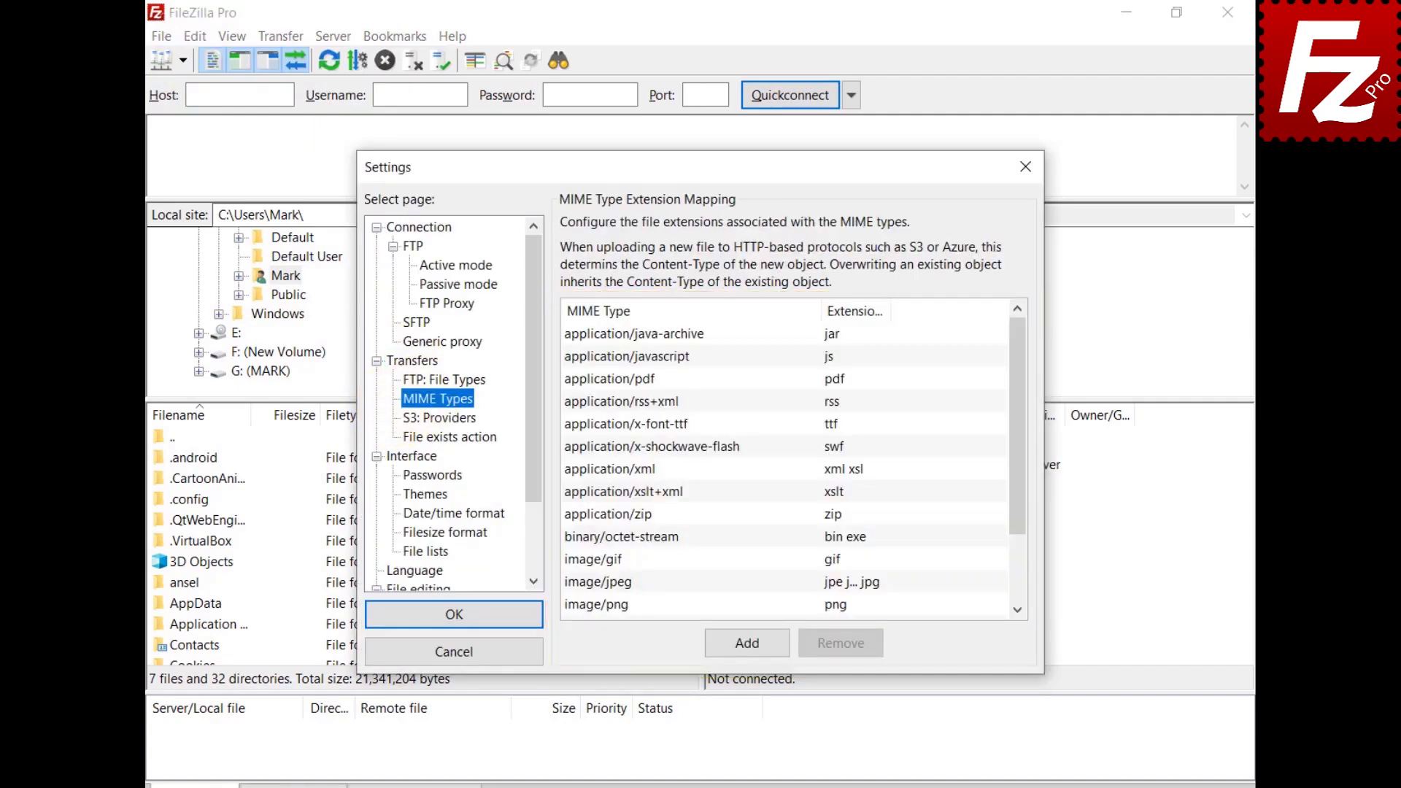
# Step: Add a video/mp4 MIME type mapped to the mp4 extension
pyautogui.click(748, 645)
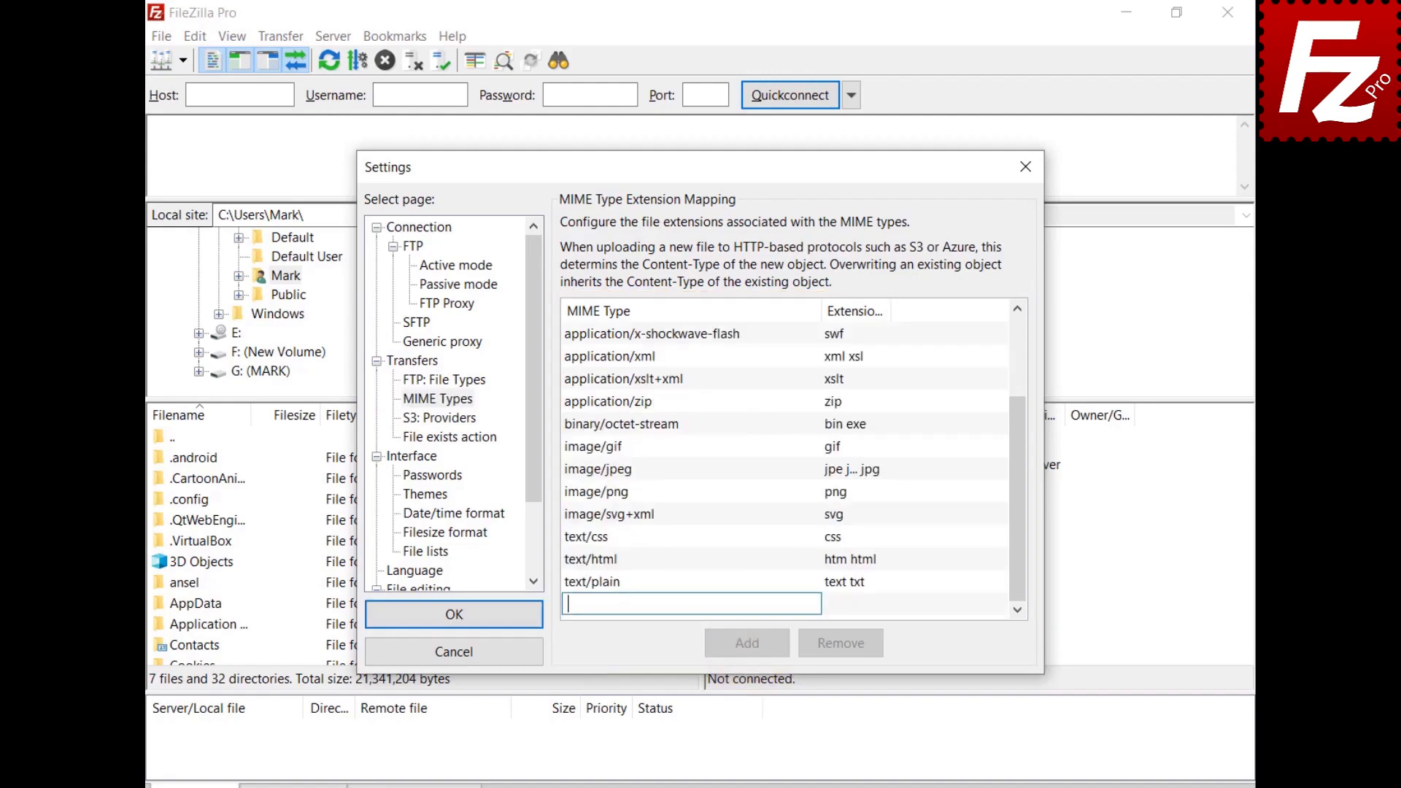
pyautogui.write('video/mp4')
pyautogui.click(838, 610)
pyautogui.click(839, 610)
pyautogui.write('mp4')
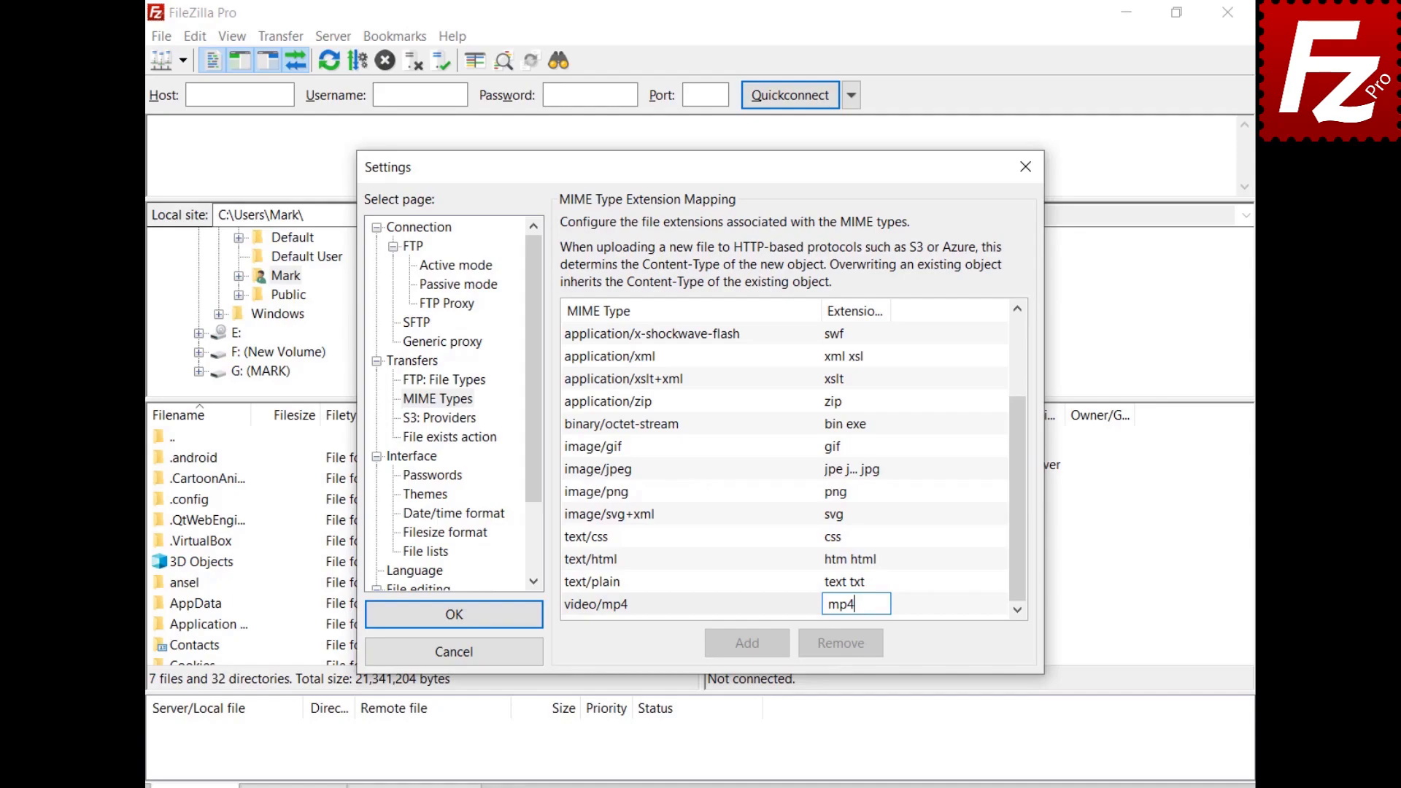
pyautogui.press('Return')
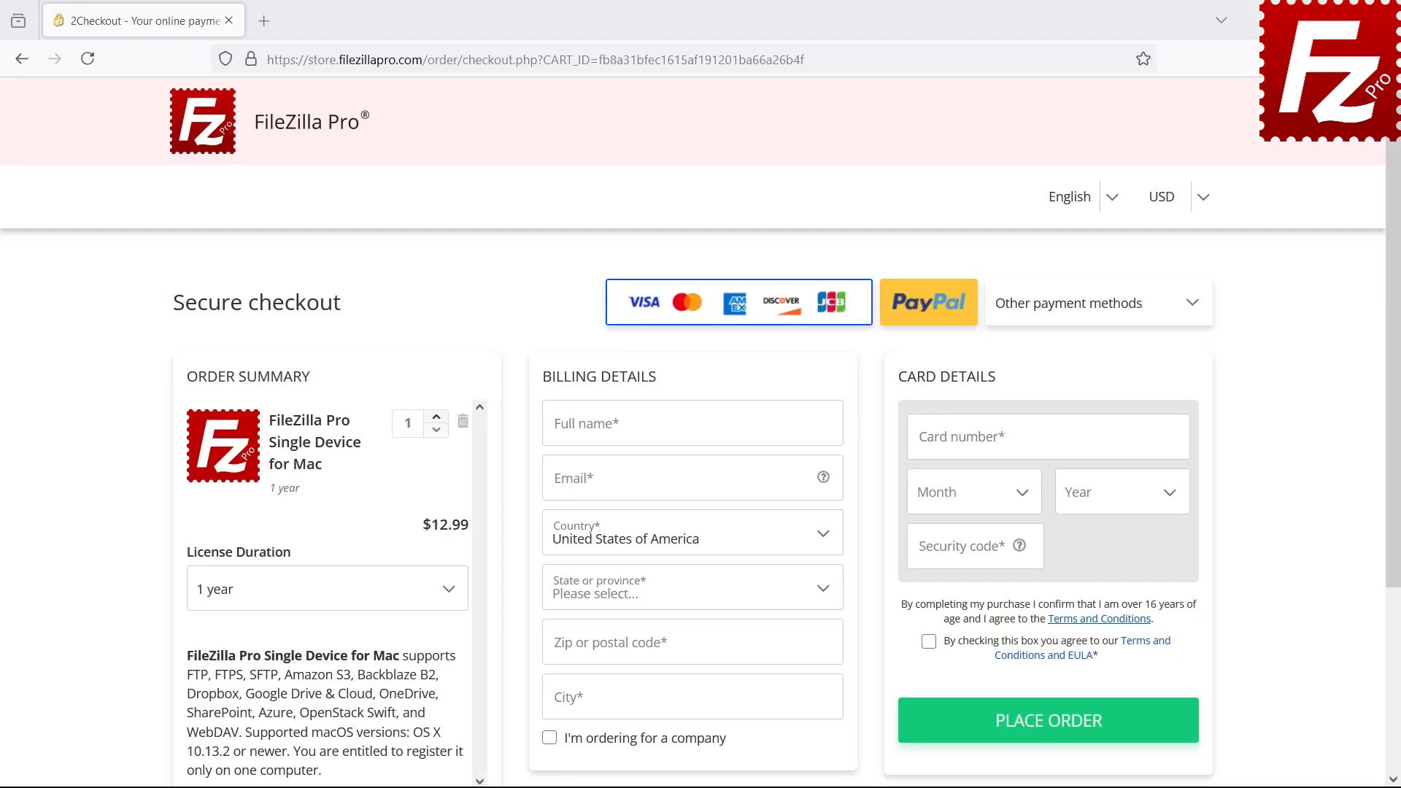
pyautogui.scroll(-3, 701, 431)
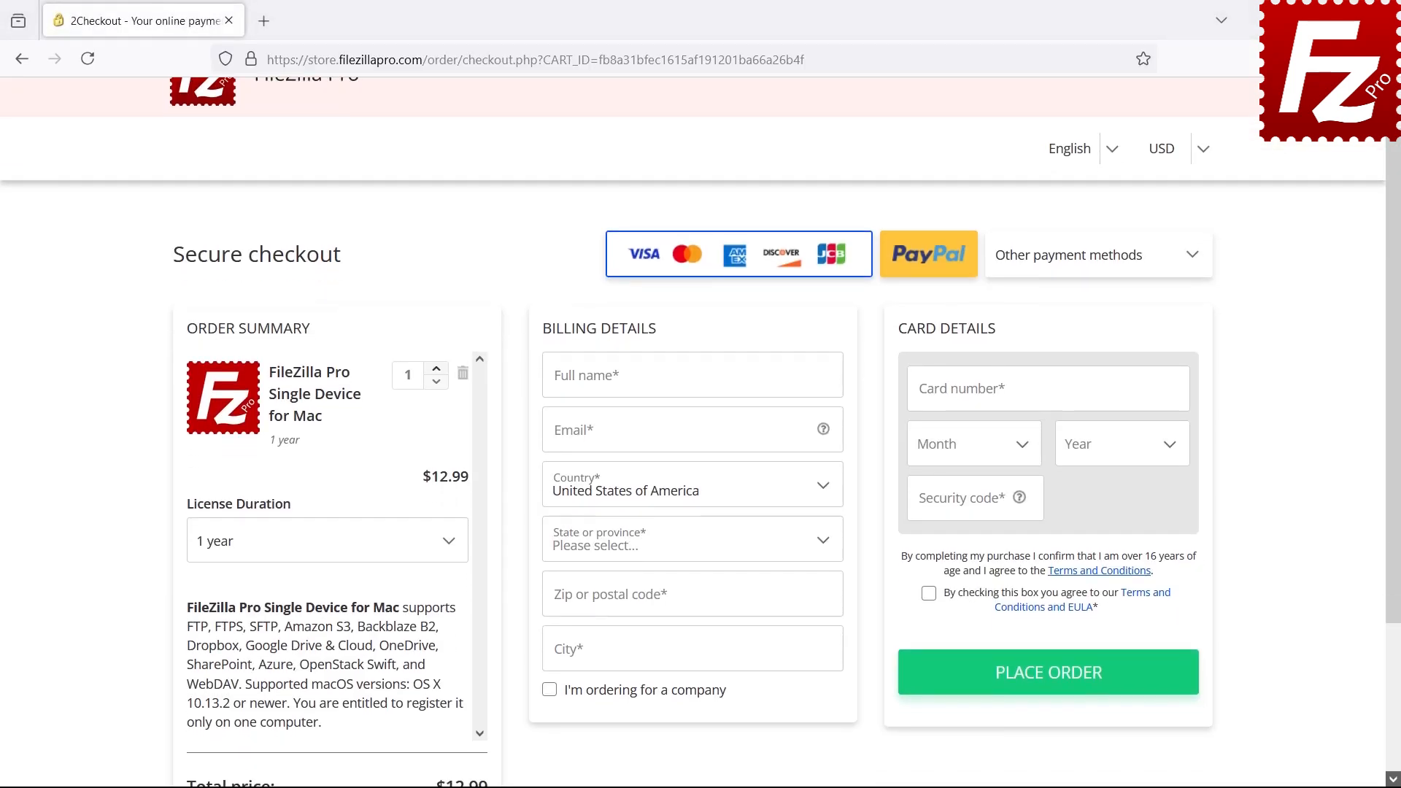
pyautogui.scroll(-1, 1393, 780)
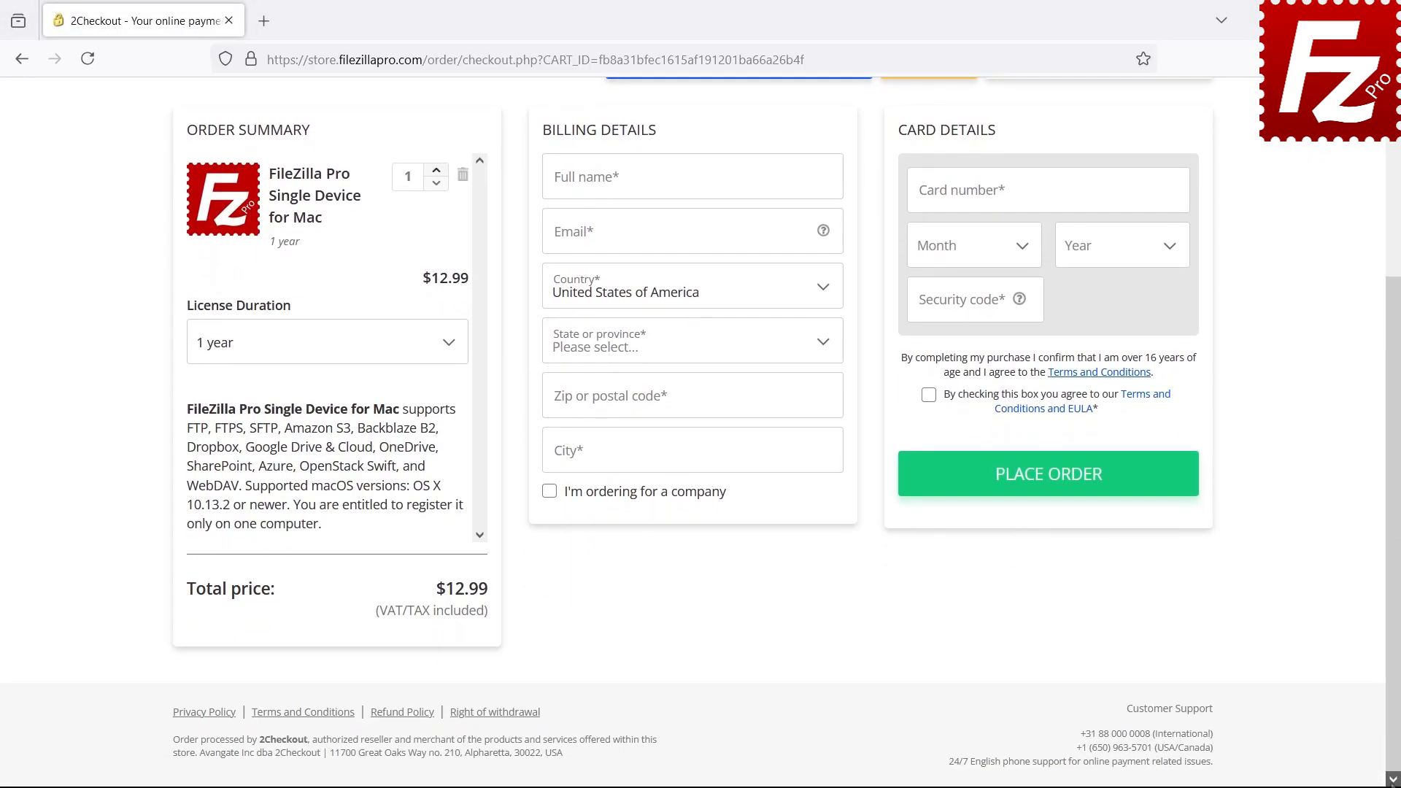